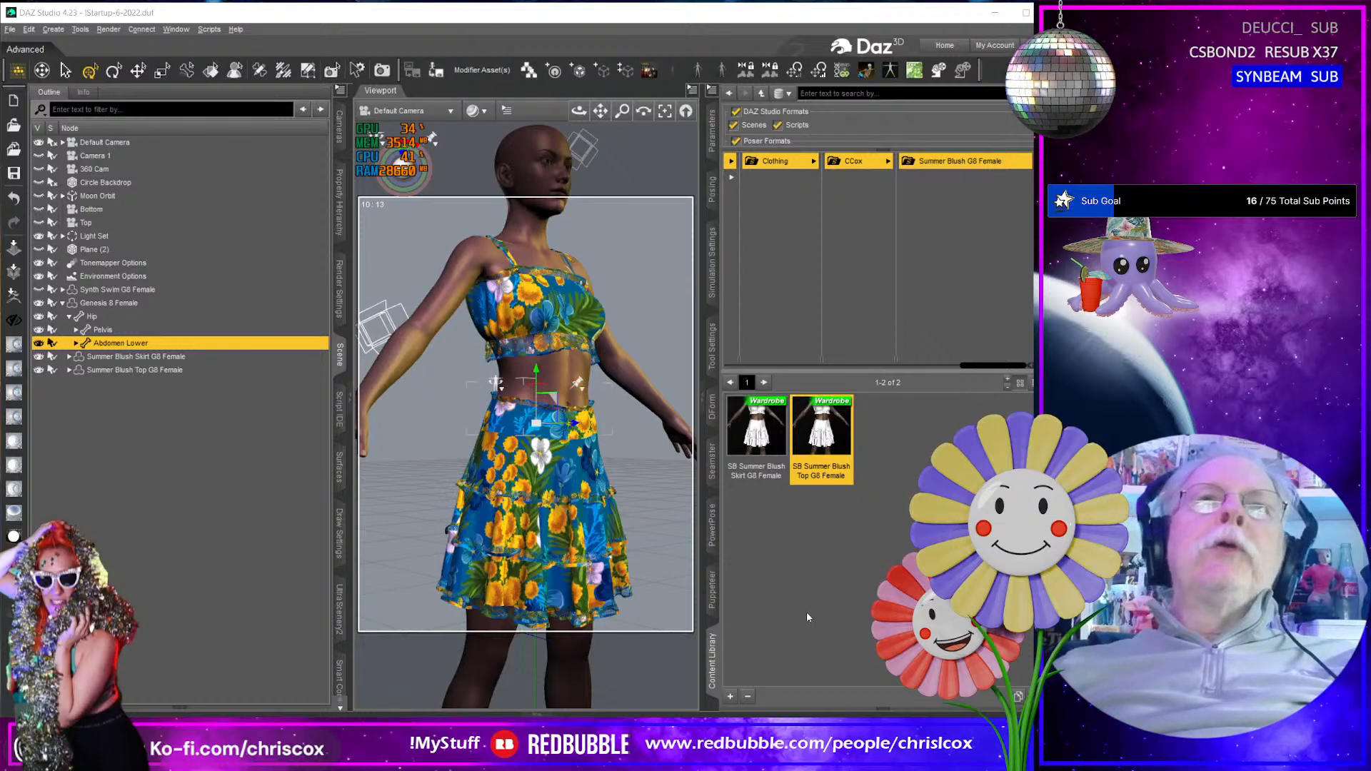
middle_click_drag(649, 513, 654, 507)
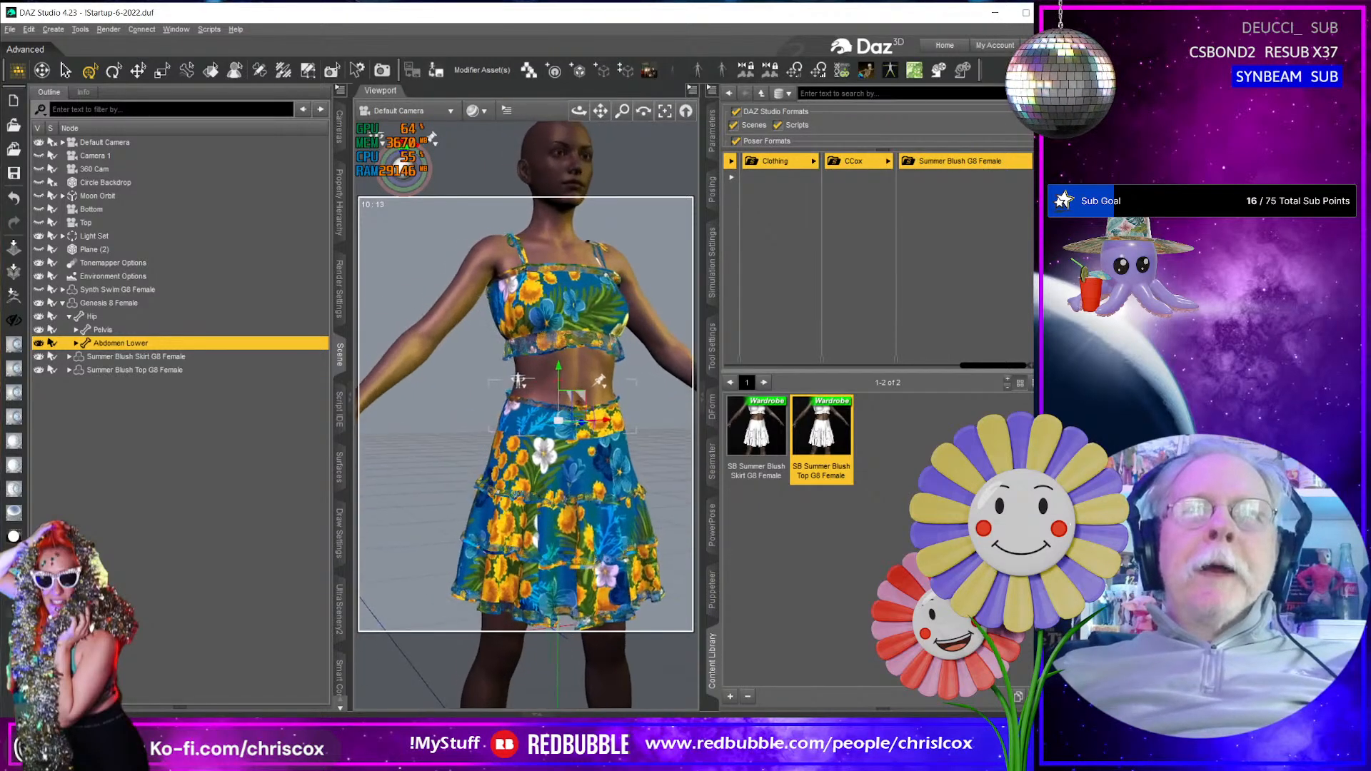
middle_click_drag(677, 434, 674, 432)
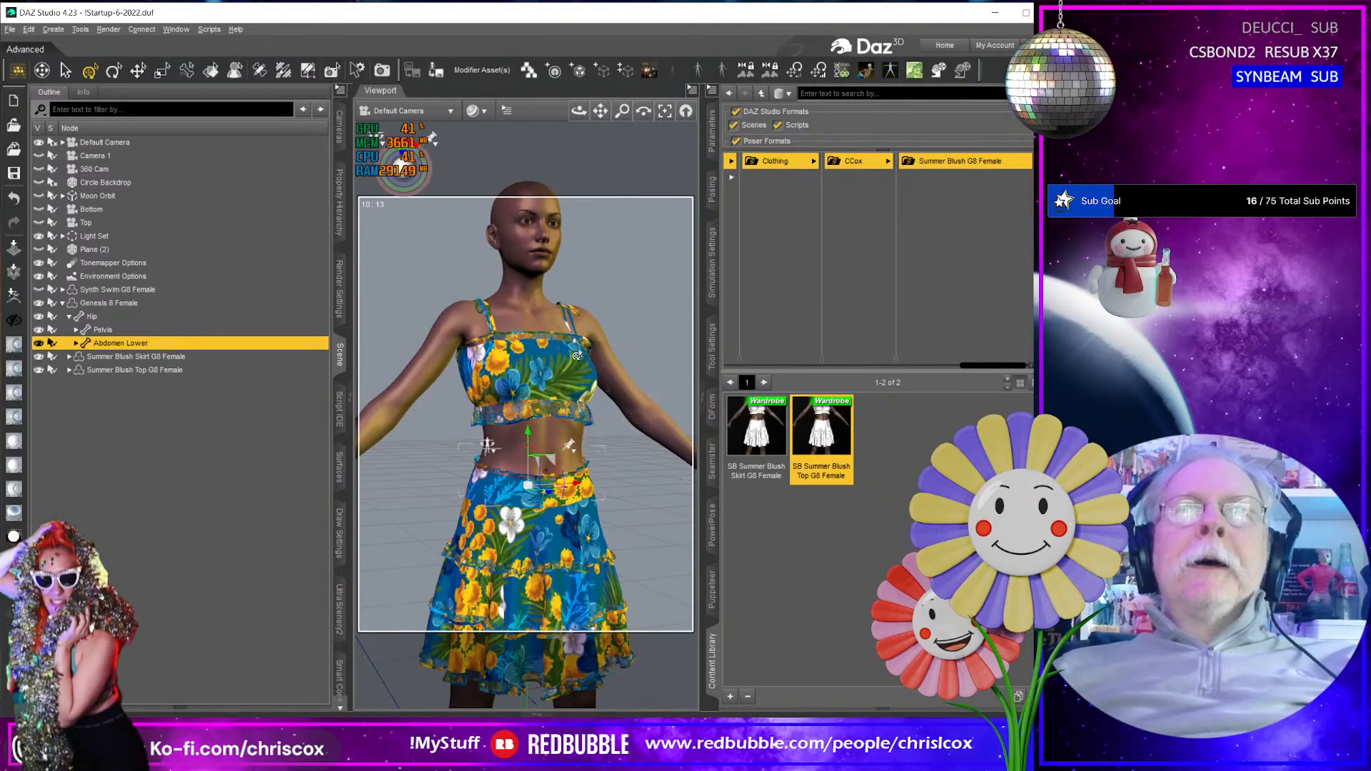
middle_click_drag(560, 336, 589, 427)
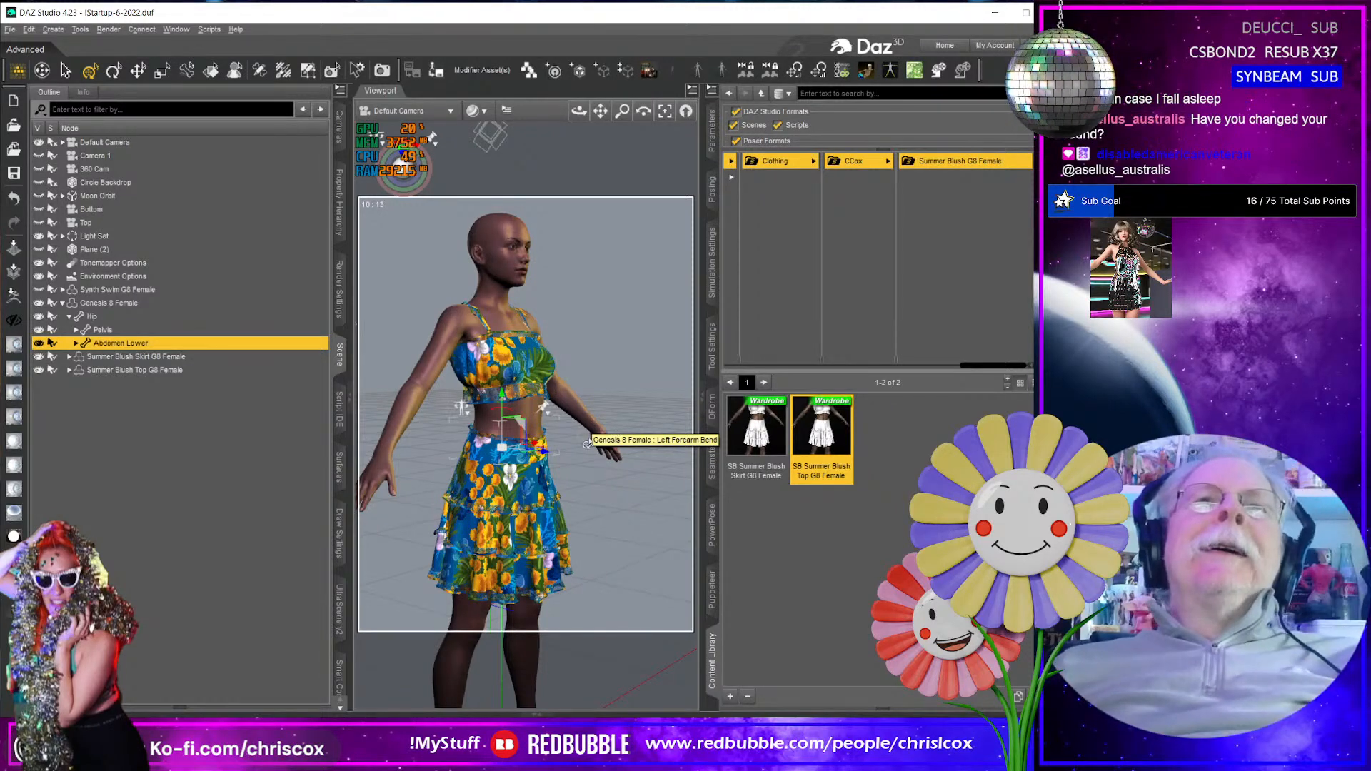
mouse_move(587, 429)
middle_mouse_down()
mouse_move(518, 426)
mouse_move(588, 441)
middle_mouse_up()
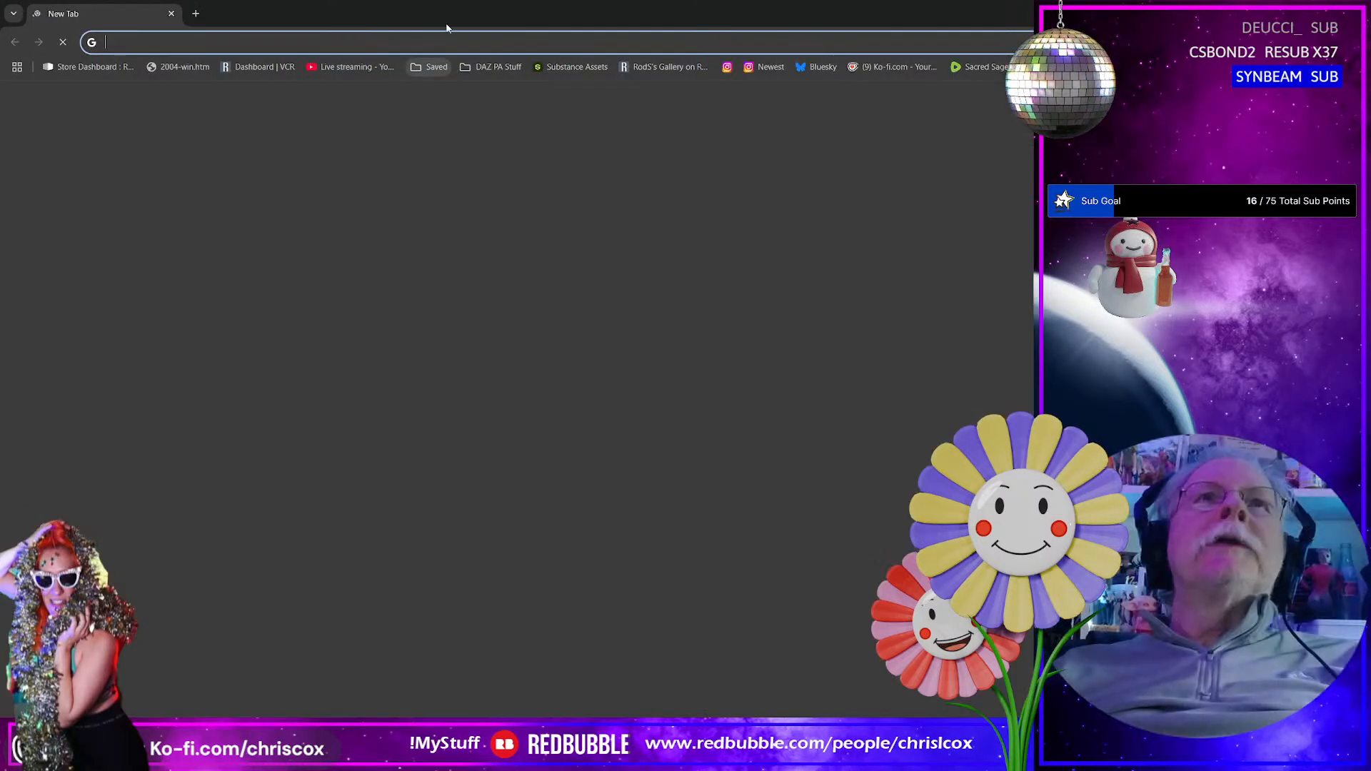
left_click_drag(713, 15, 1370, 71)
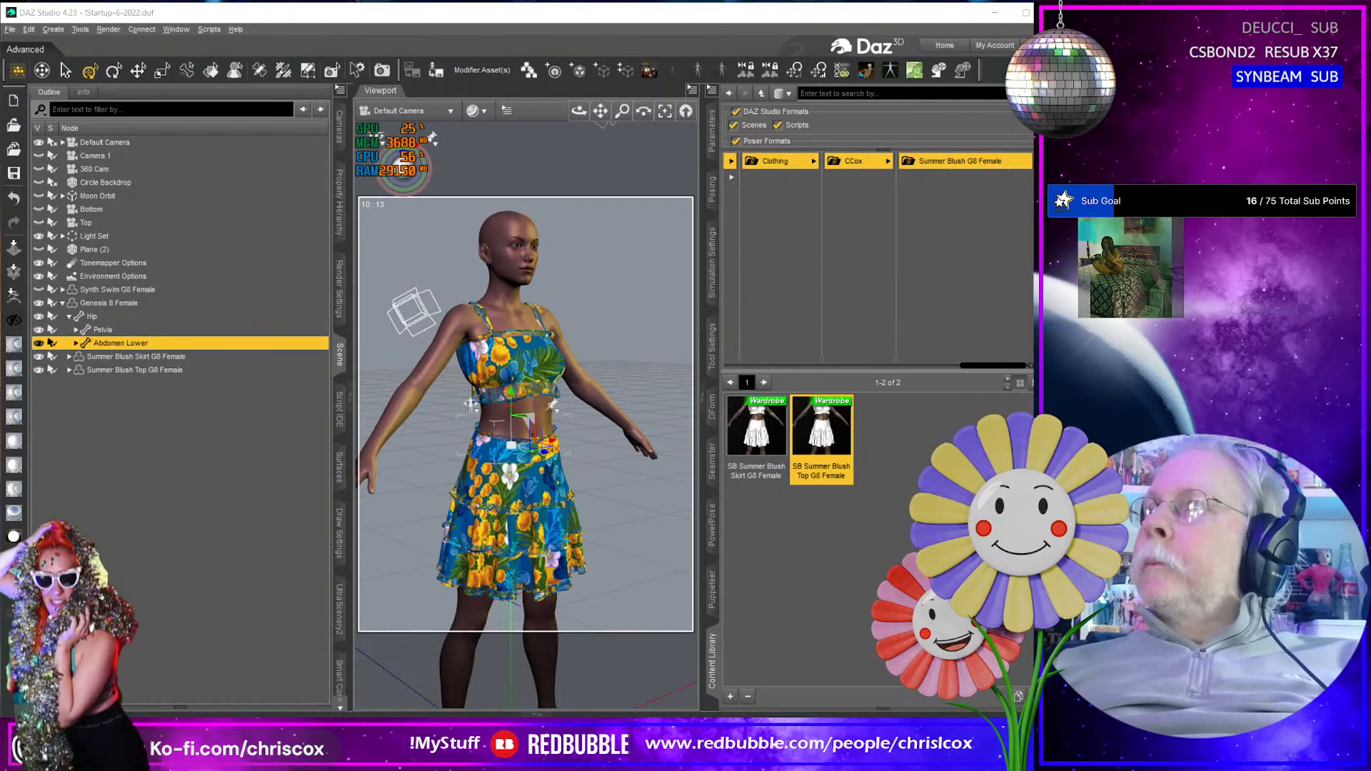
- Bring up the browser window with the Twitch channel page, widen it and raise the stream player's volume
key("alt+Tab")
left_click_drag(1048, 149, 207, 146)
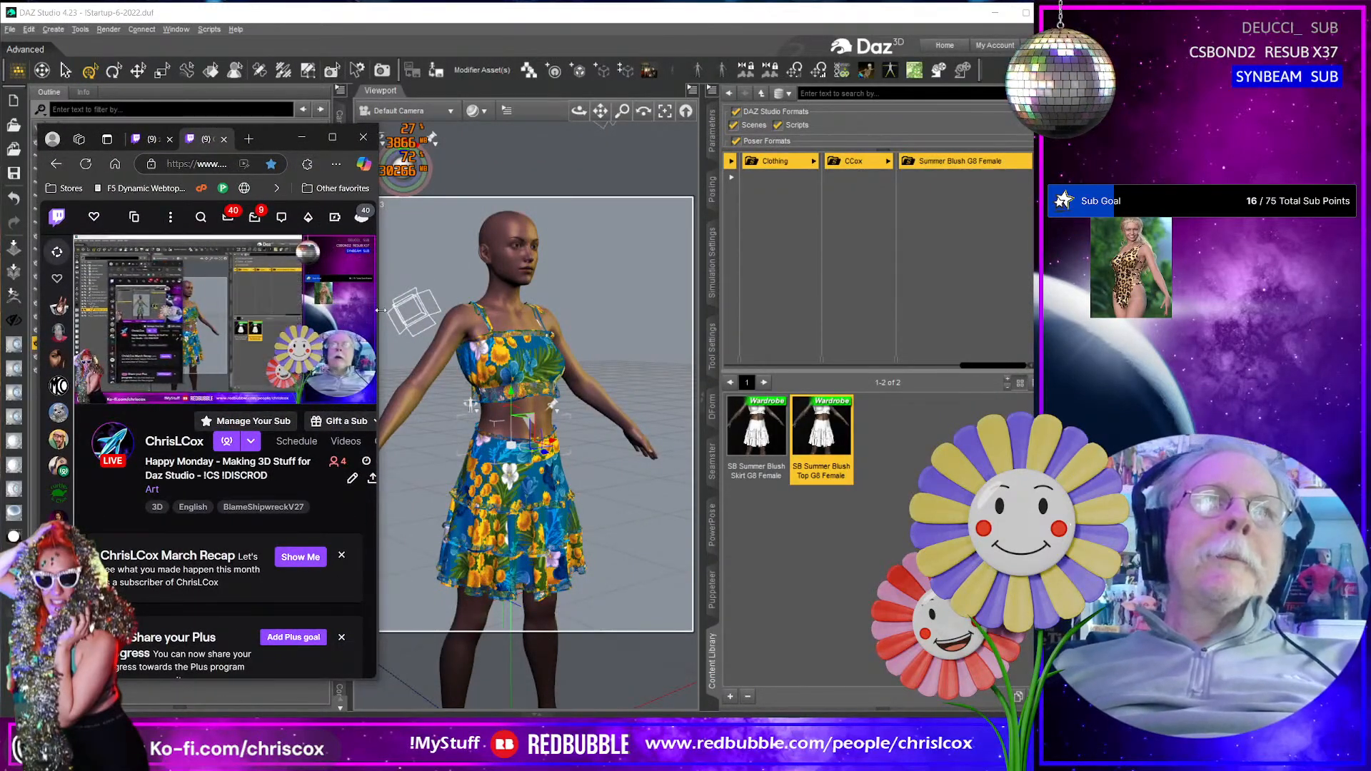
left_click_drag(381, 310, 1007, 309)
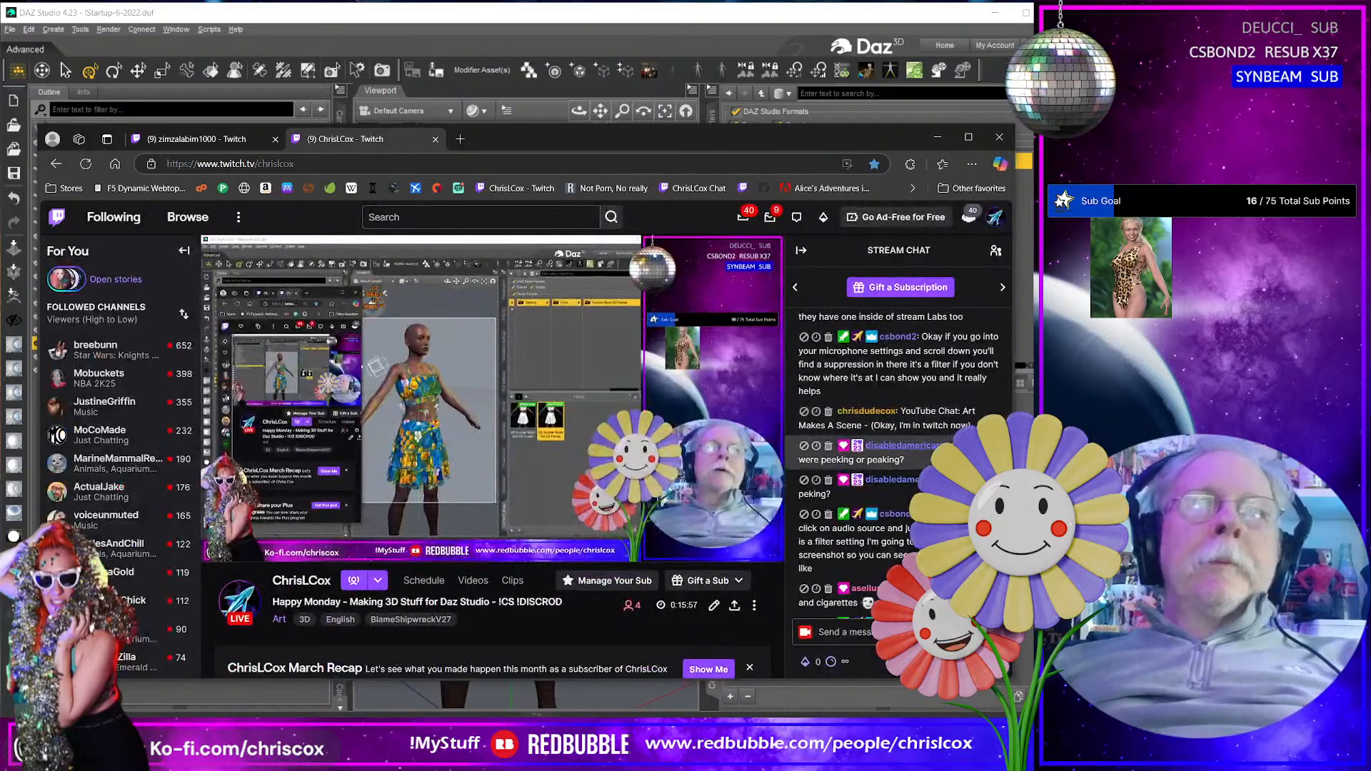
mouse_move(410, 526)
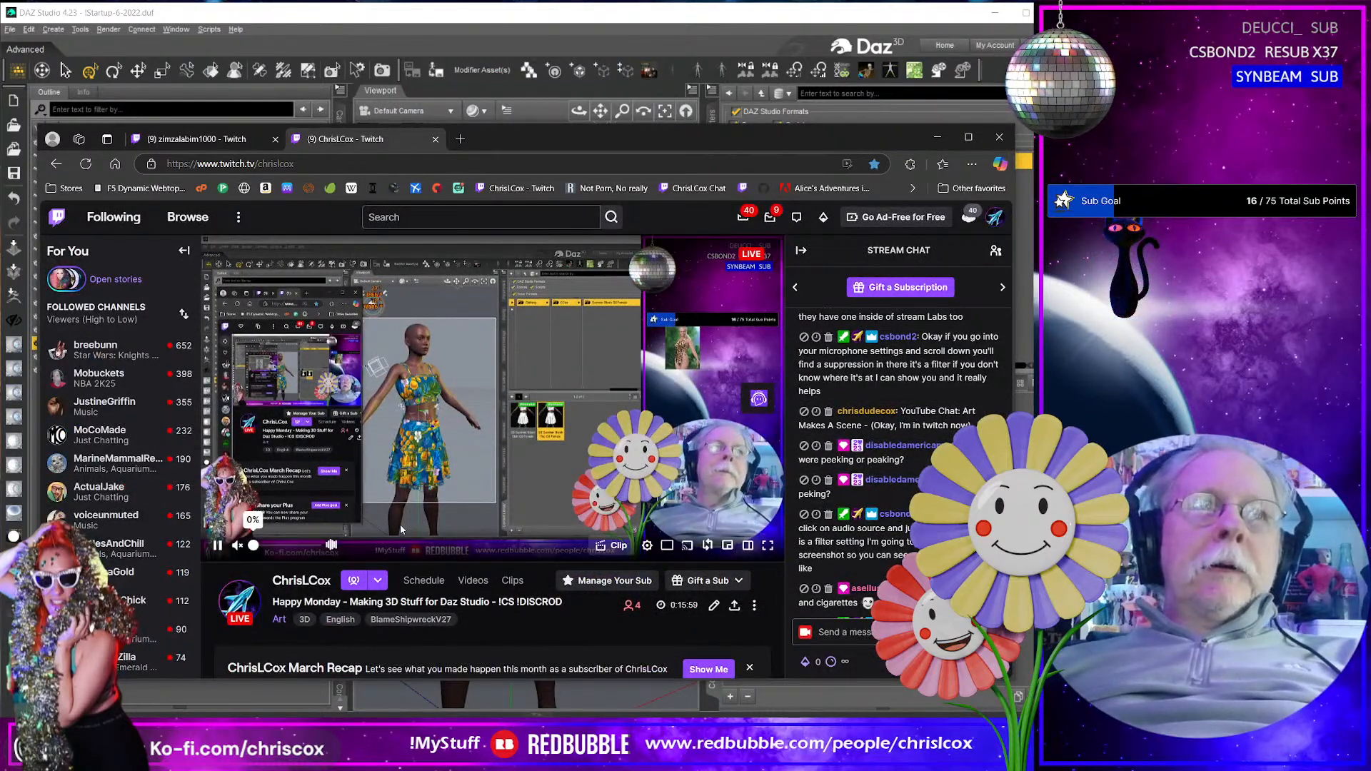
left_click(278, 545)
mouse_move(279, 548)
left_mouse_down()
mouse_move(310, 555)
mouse_move(294, 554)
left_mouse_up()
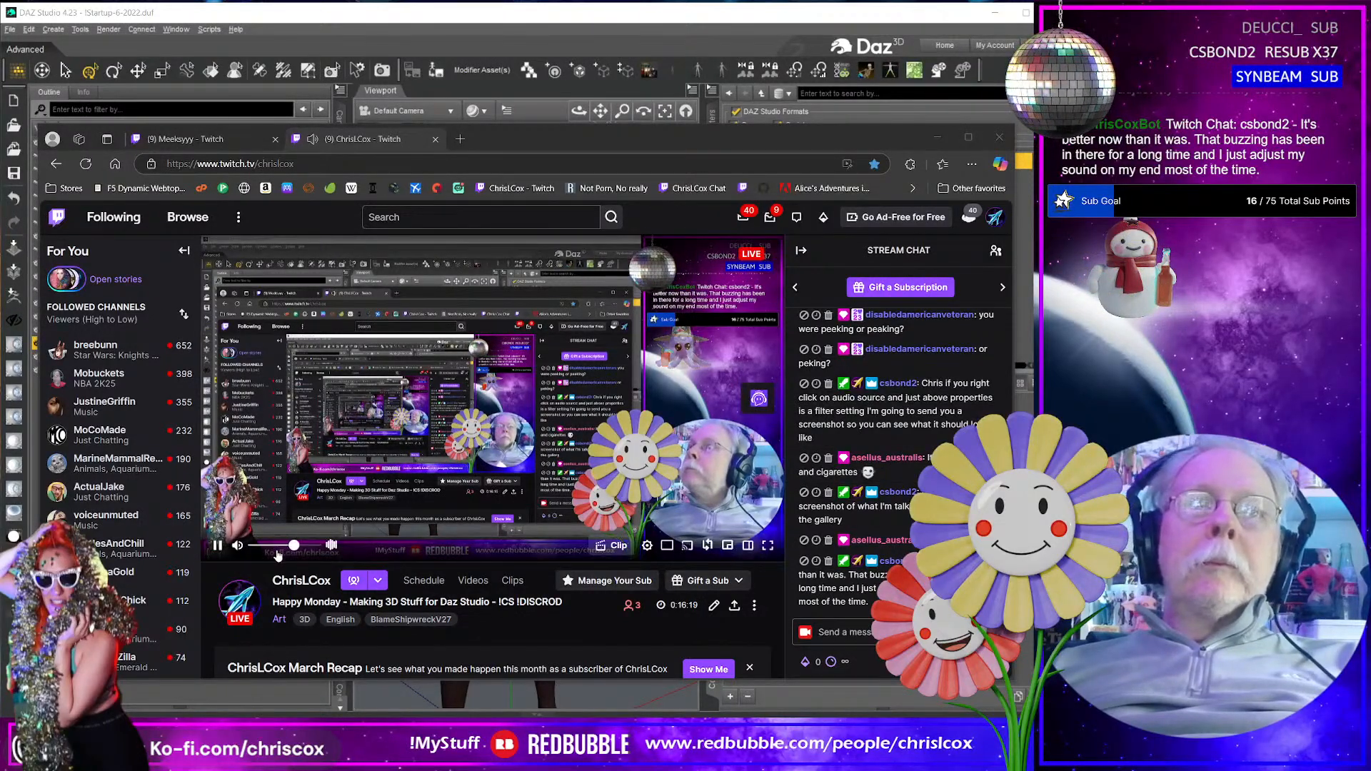
- Mute the Twitch stream player and move the browser window out of the way
left_click(238, 546)
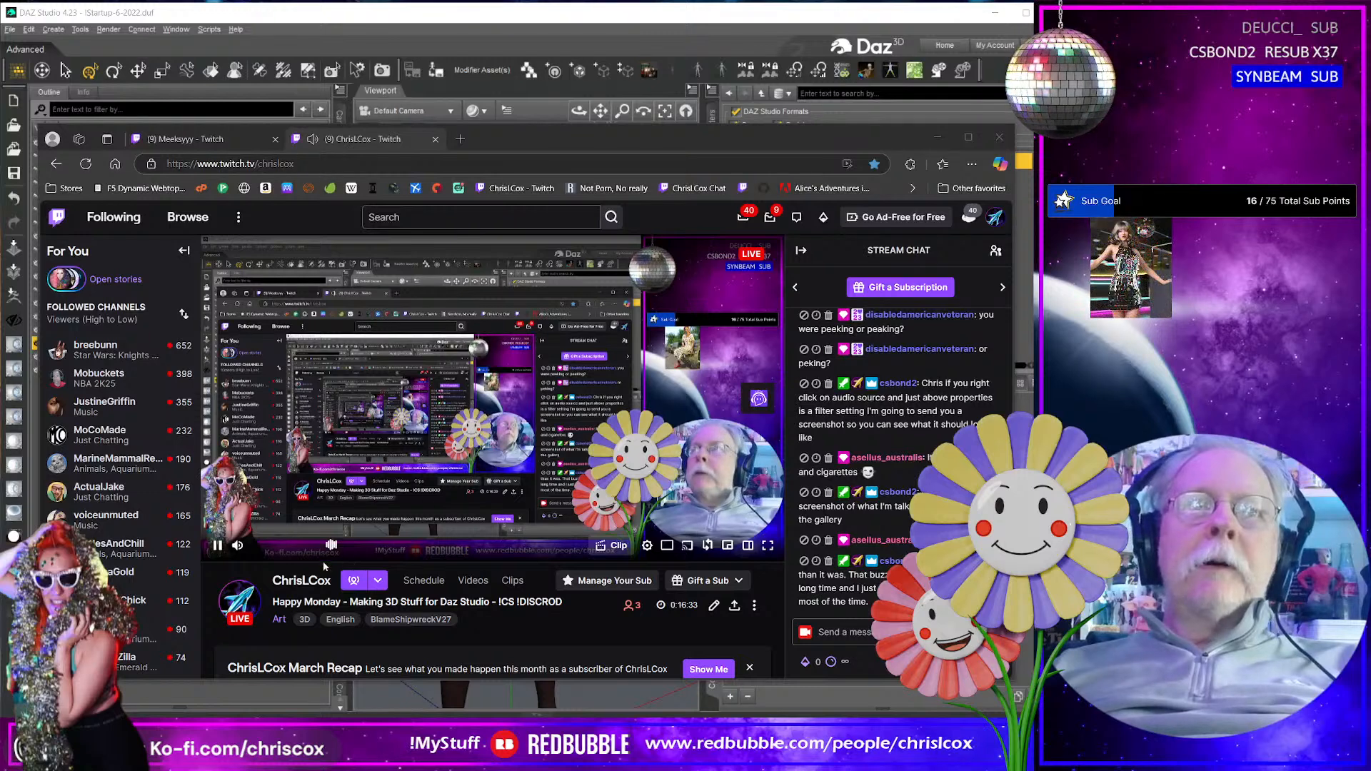
mouse_move(284, 547)
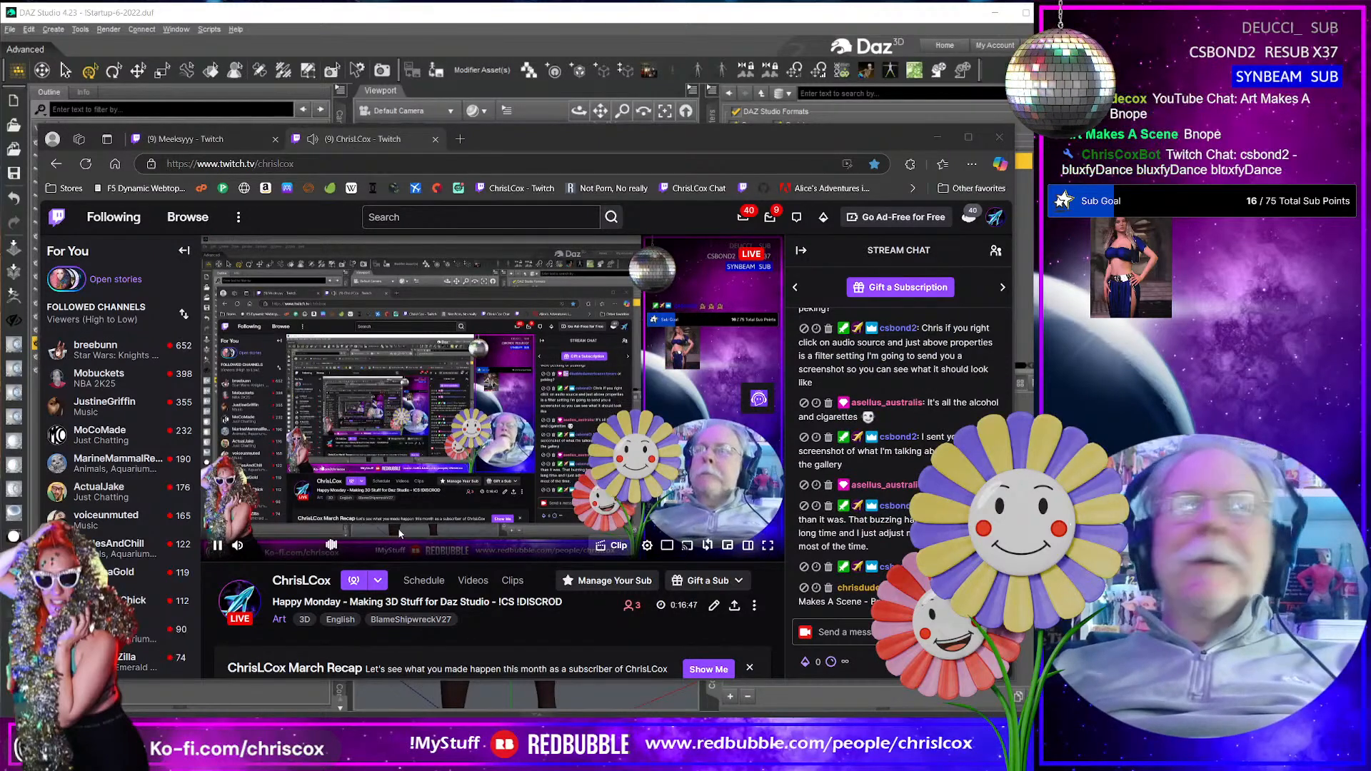
left_click(236, 547)
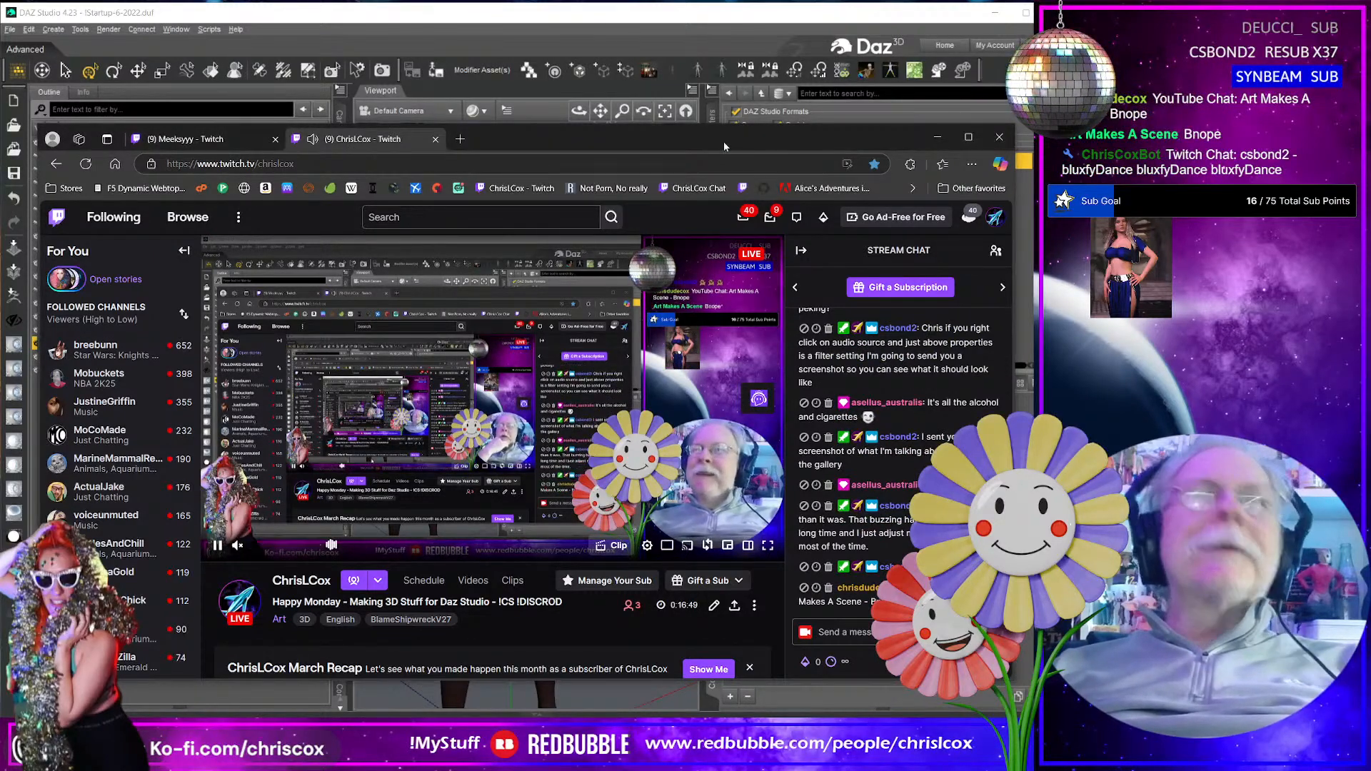
left_click_drag(675, 139, 1370, 178)
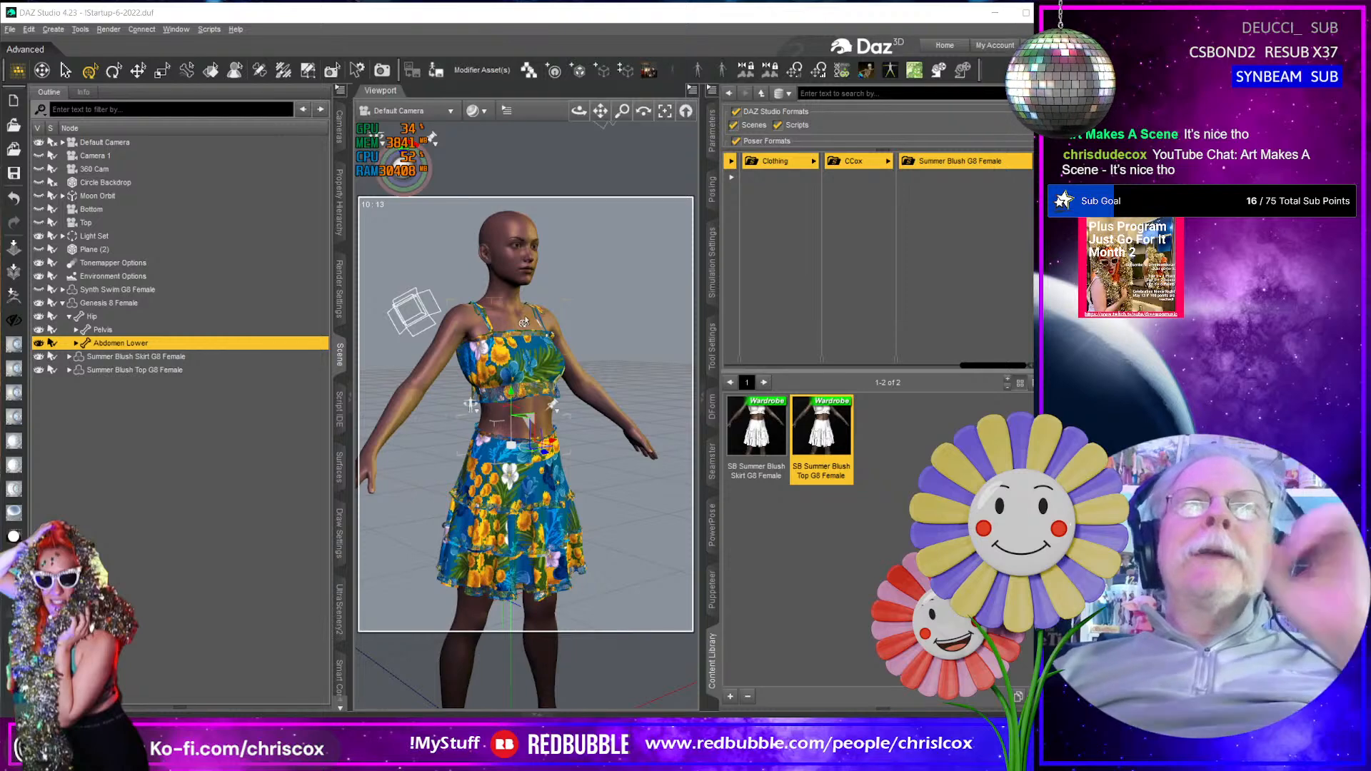
- Examine the floral top and skirt on the Genesis 8 Female figure from head to feet
middle_click_drag(524, 322, 522, 321)
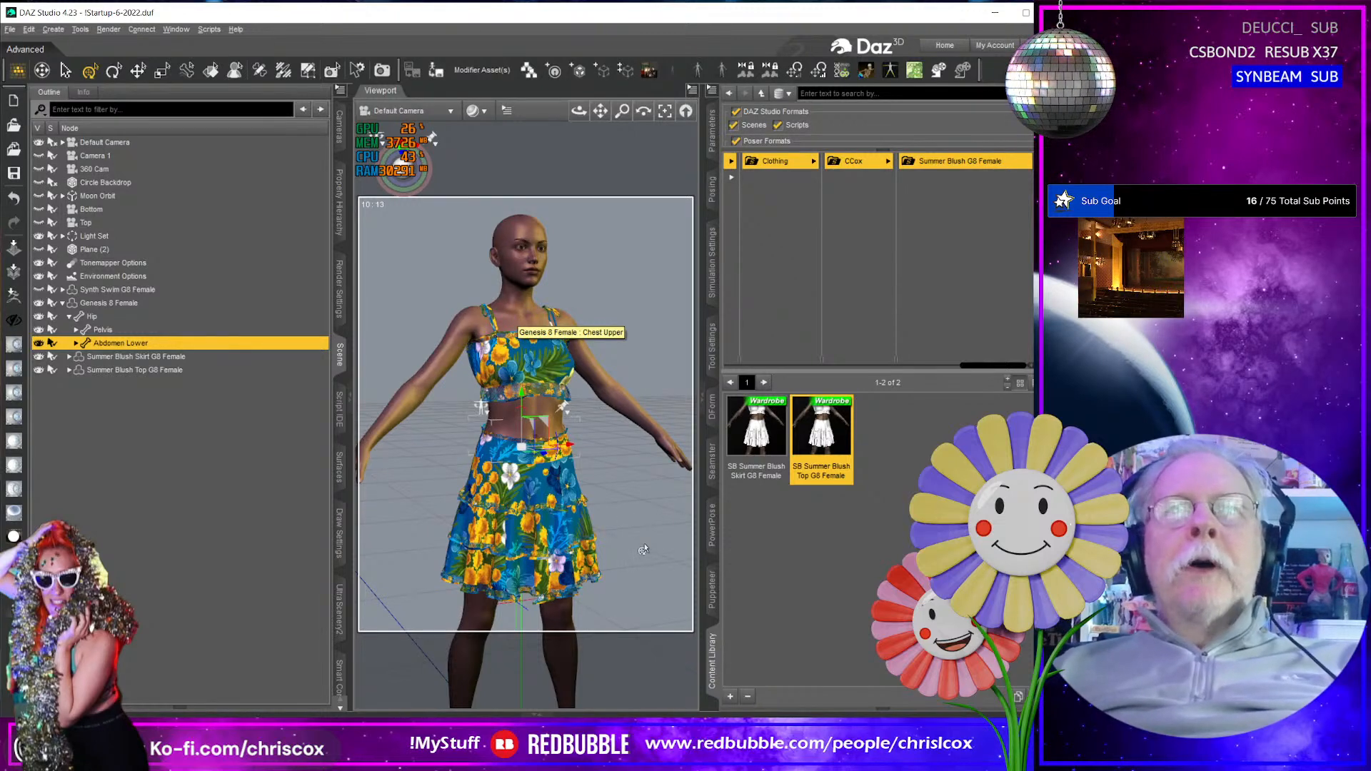
middle_click_drag(645, 549, 645, 404)
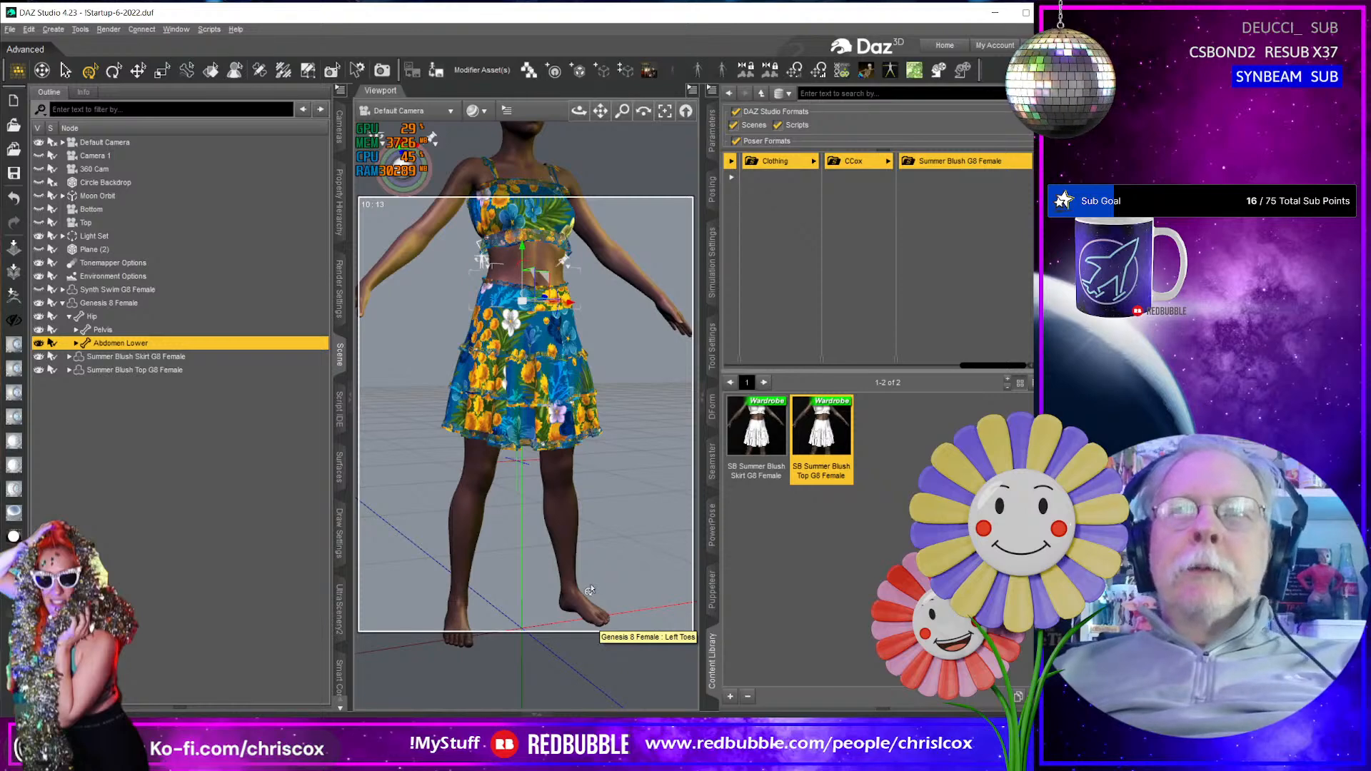
middle_click_drag(586, 514, 595, 585)
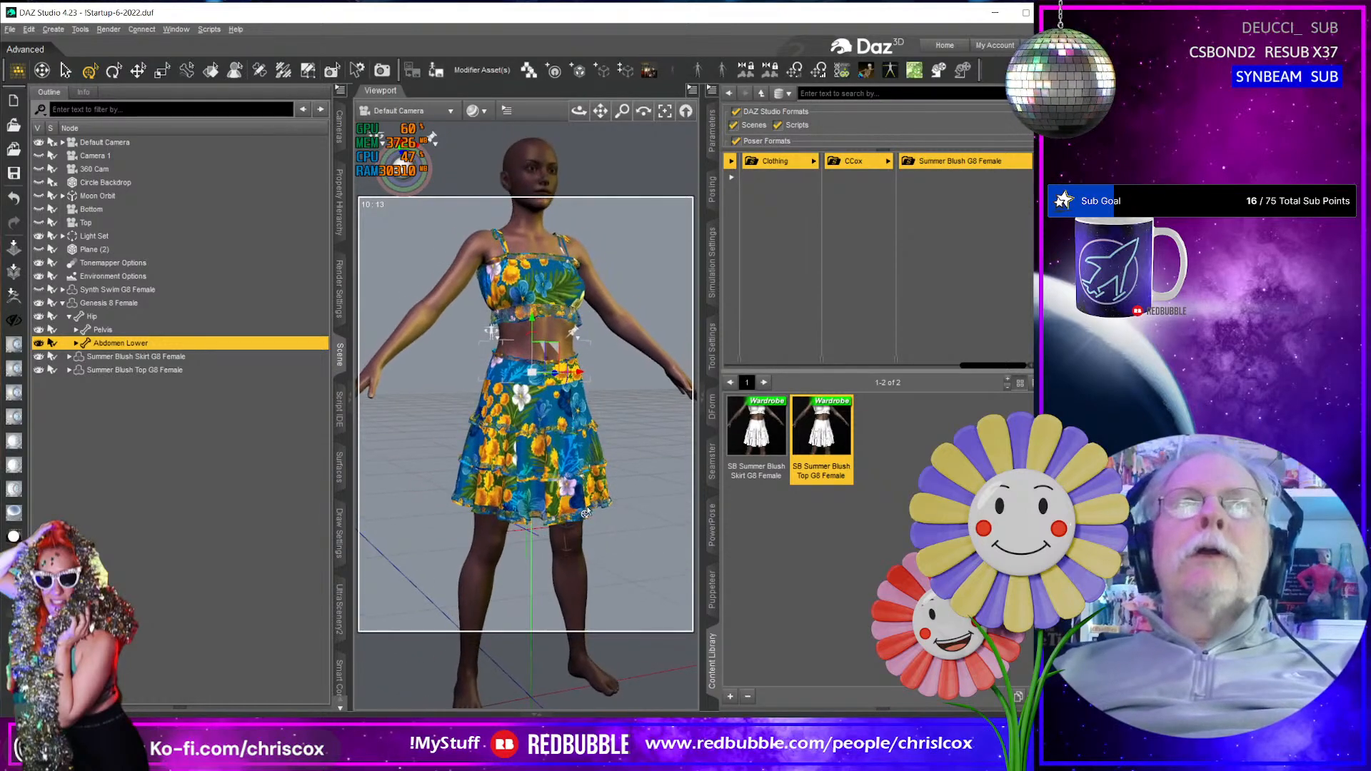
scroll(586, 513, "down", 5)
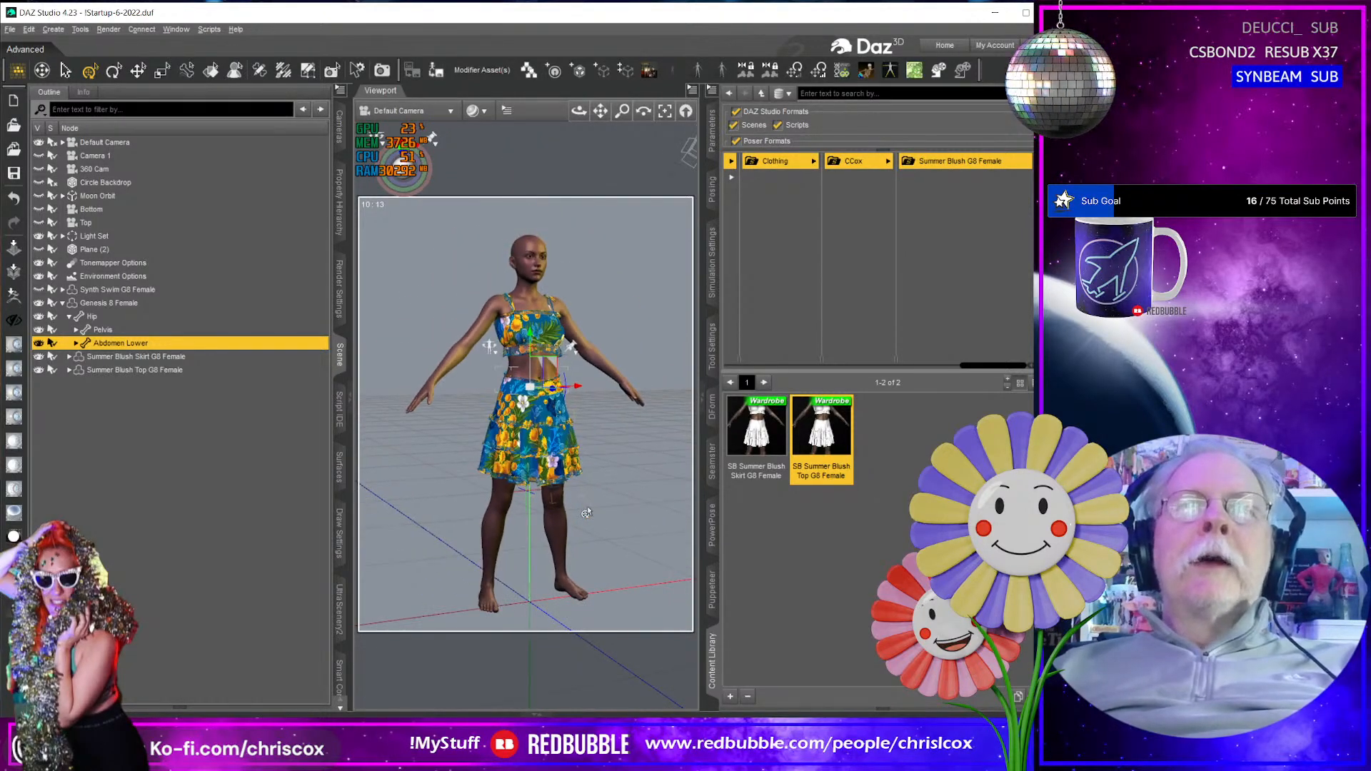
scroll(587, 513, "up", 6)
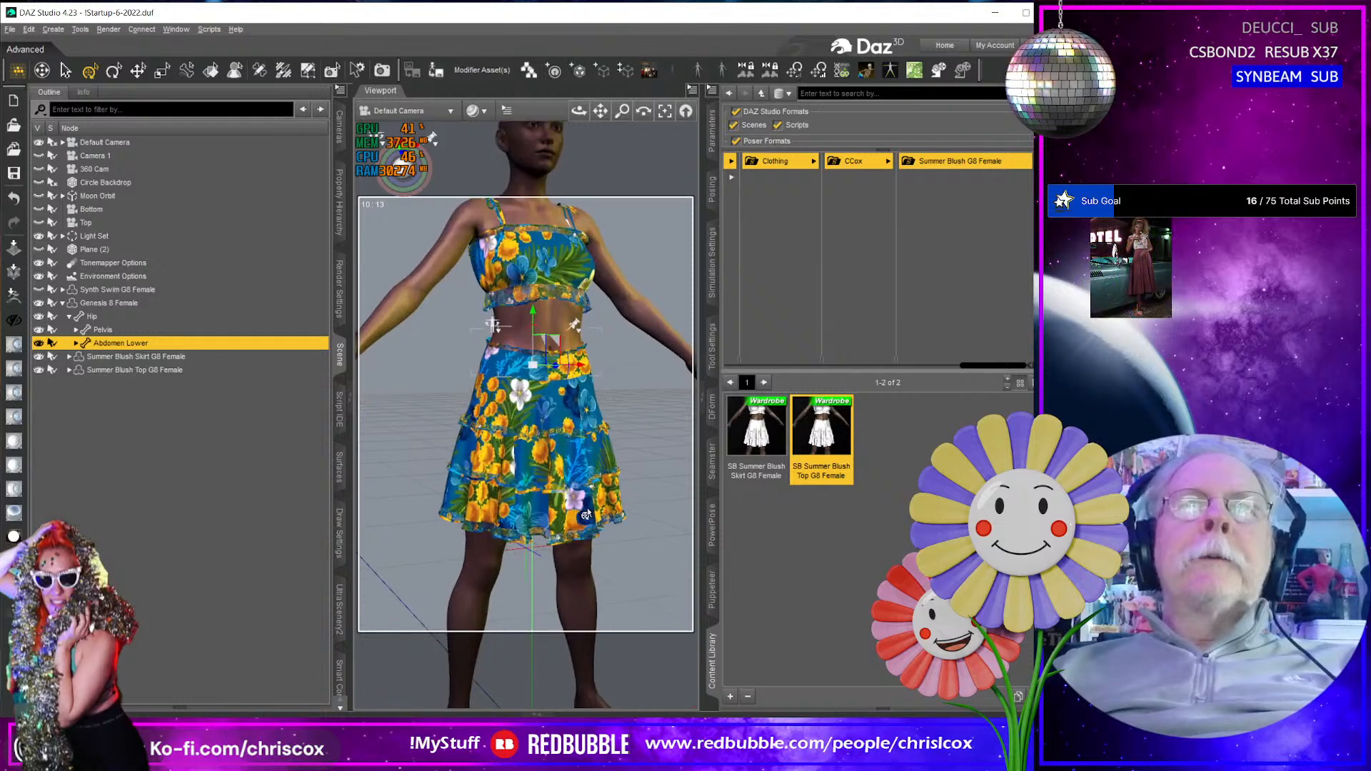
scroll(586, 514, "down", 3)
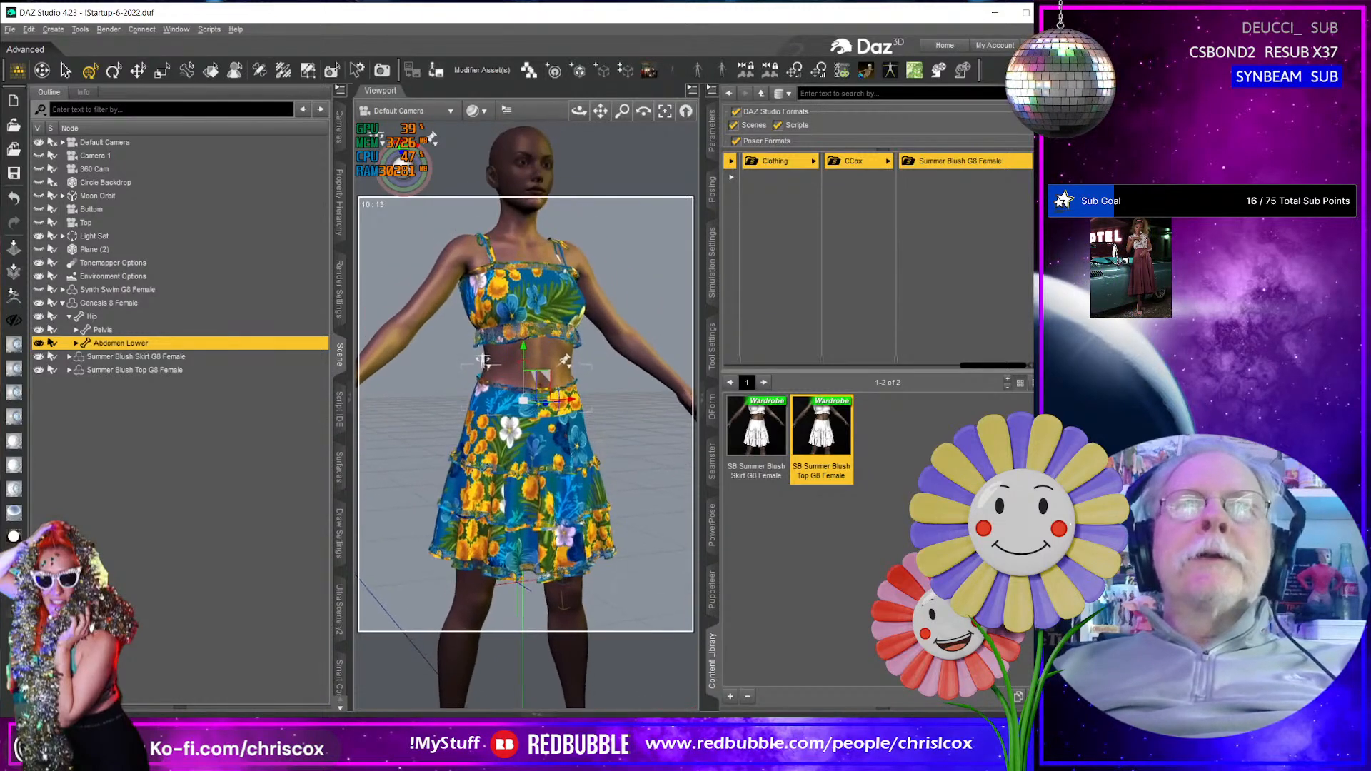
scroll(583, 514, "up", 3)
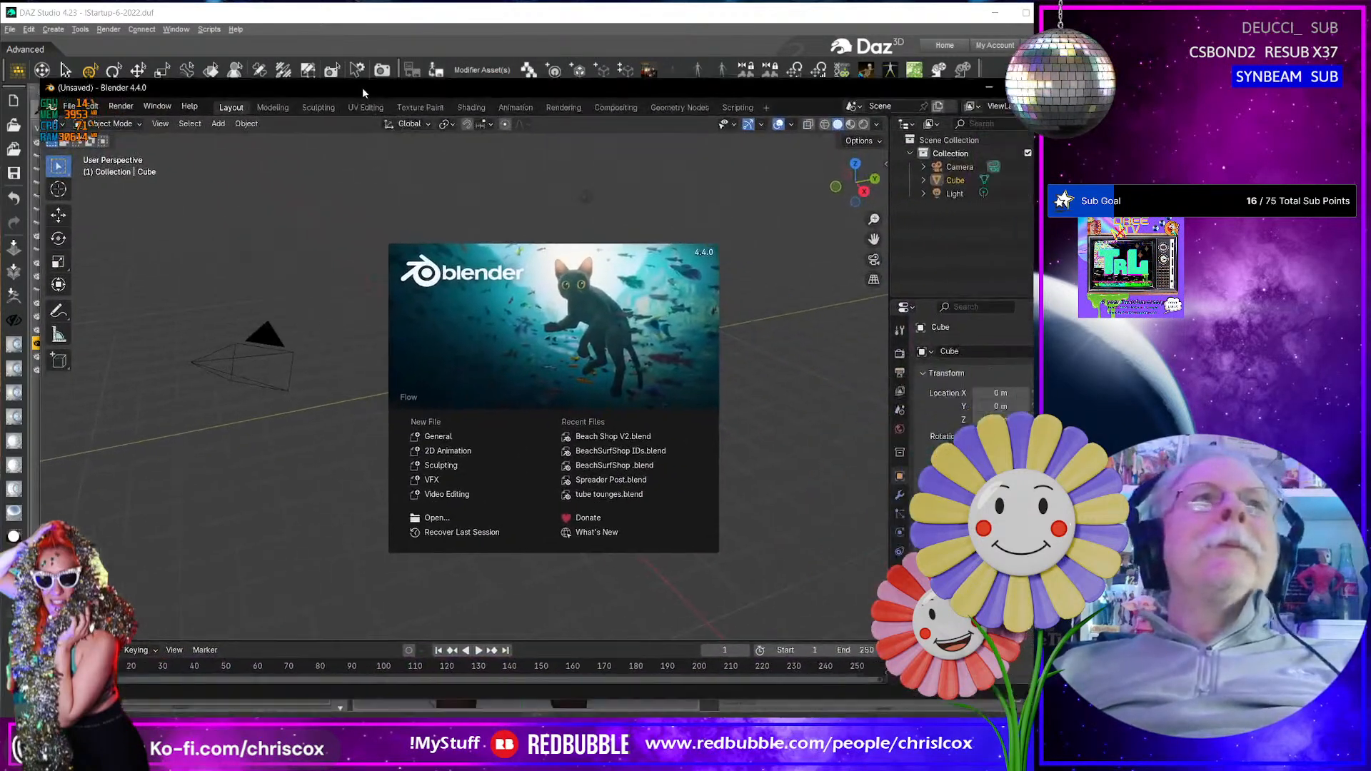
- Switch to Blender, enlarge its window to fill the work area and delete the default cube
left_click_drag(328, 26, 326, 16)
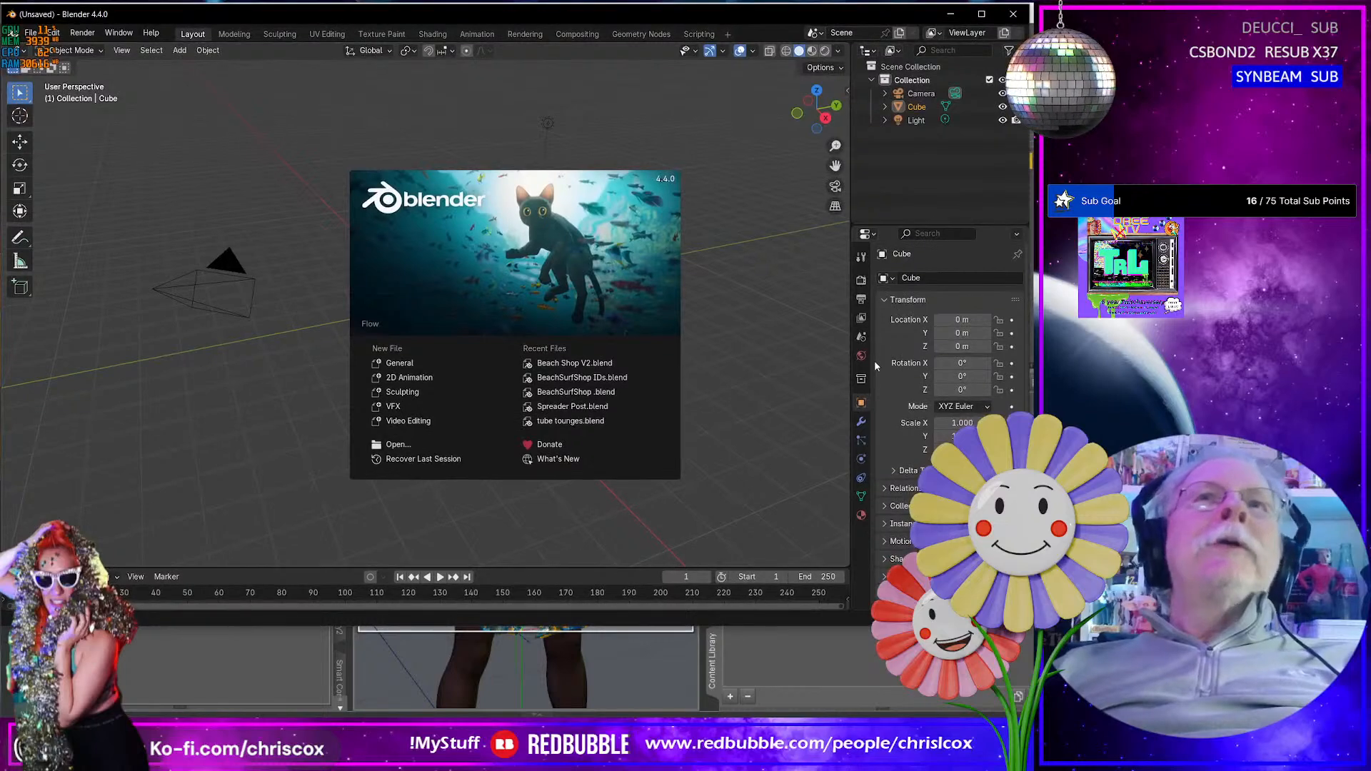
left_click_drag(1028, 631, 1069, 738)
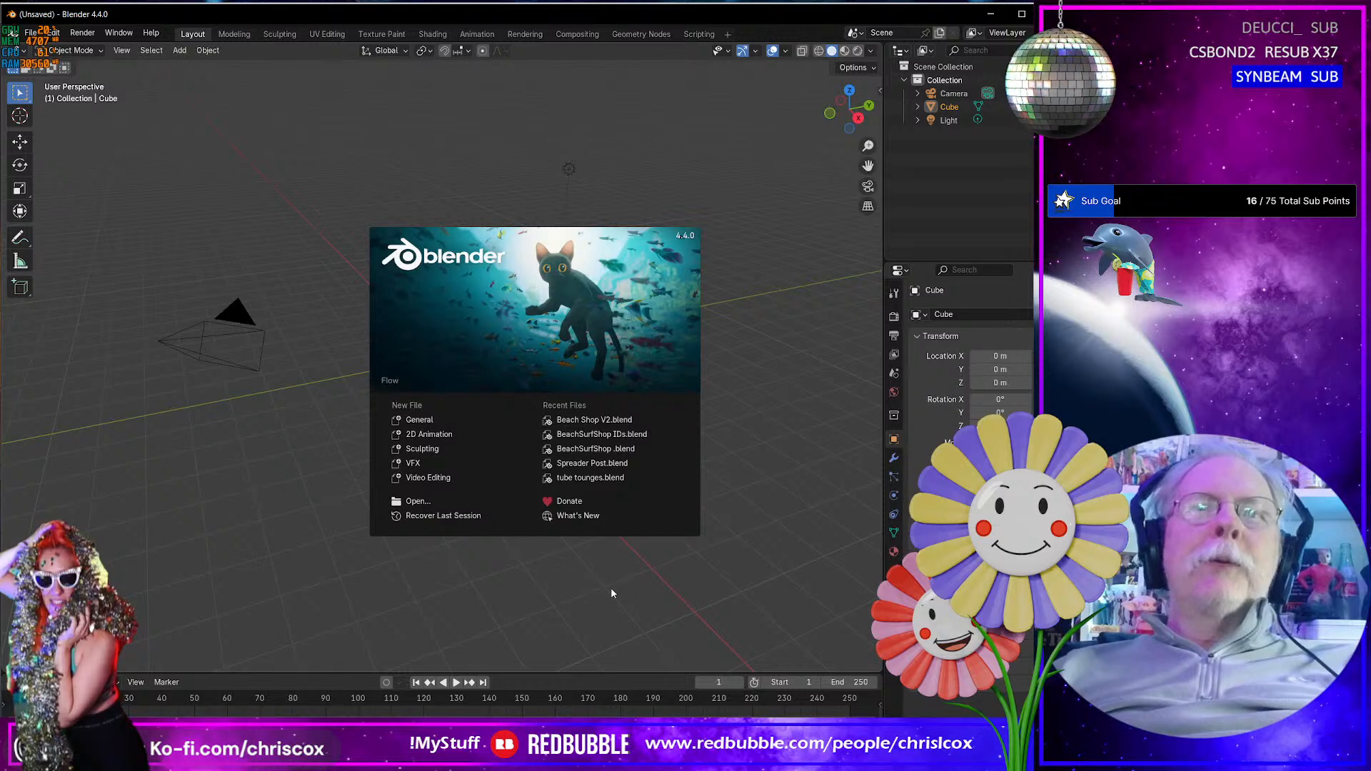
left_click(748, 450)
left_click(469, 380)
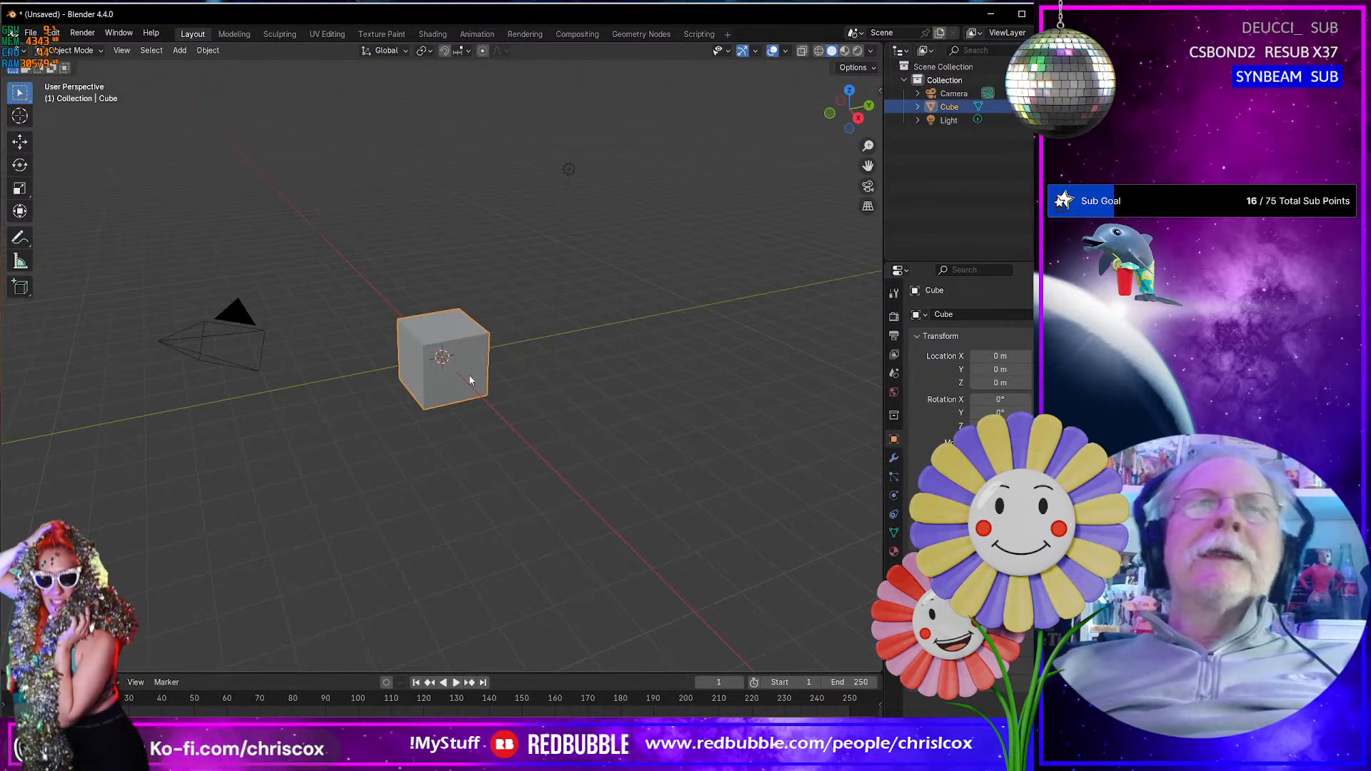
key("Delete")
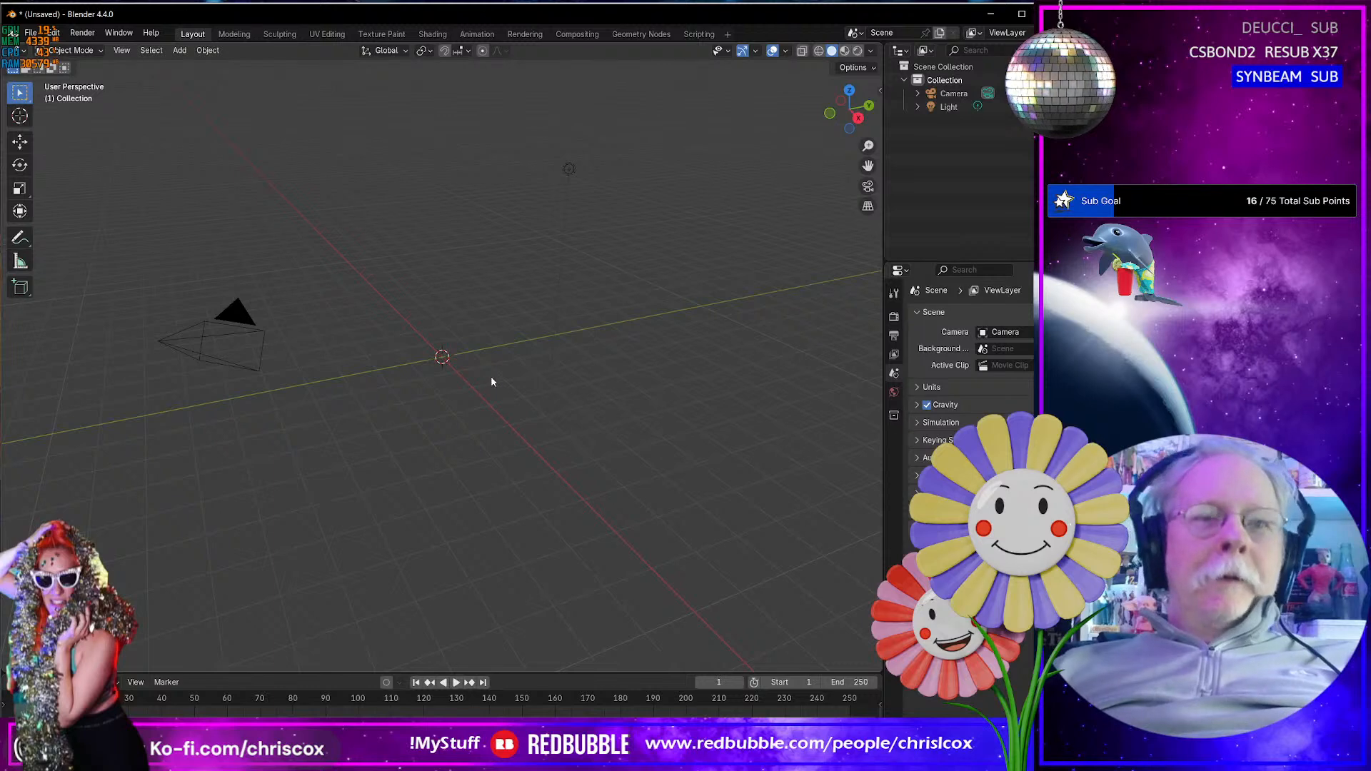
- Import G8F.obj from the D:\Projects\G8F folder as a Wavefront OBJ
key("ctrl+i")
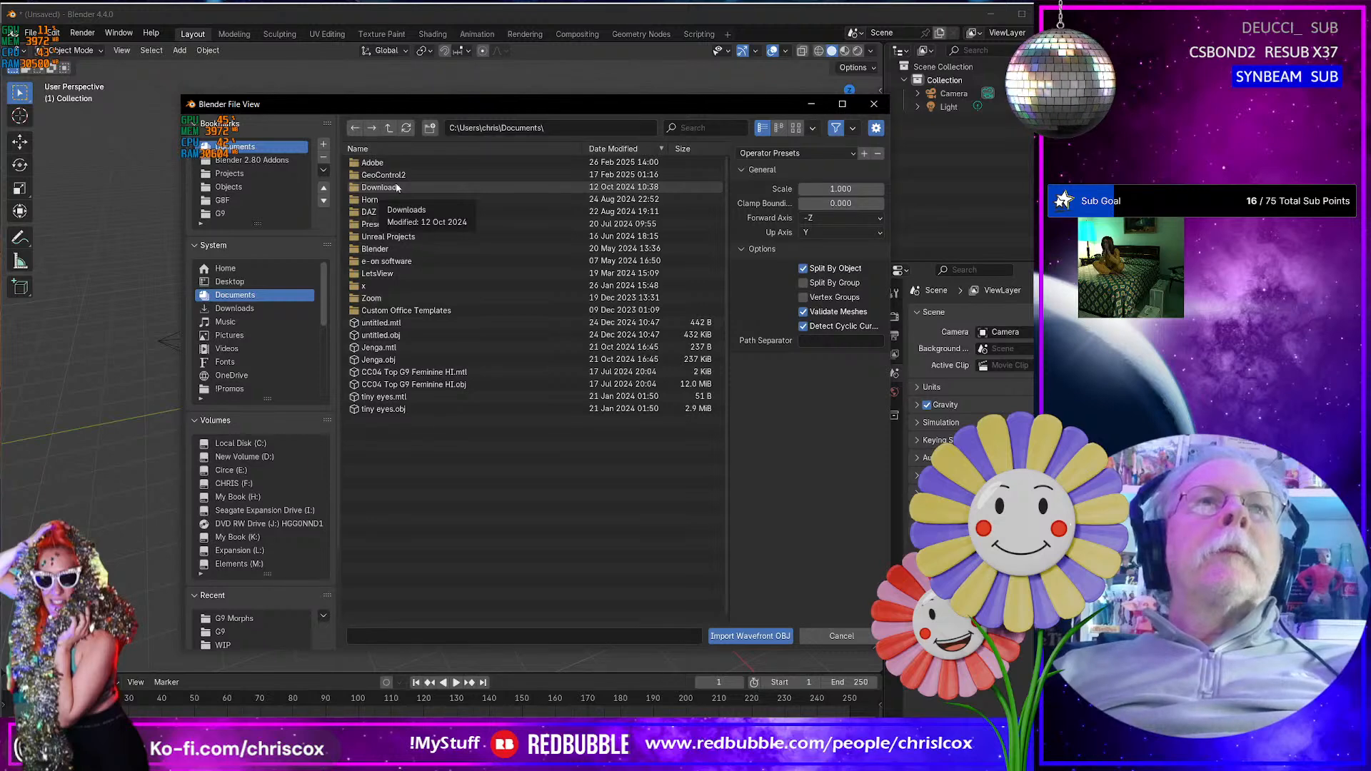
left_click(235, 200)
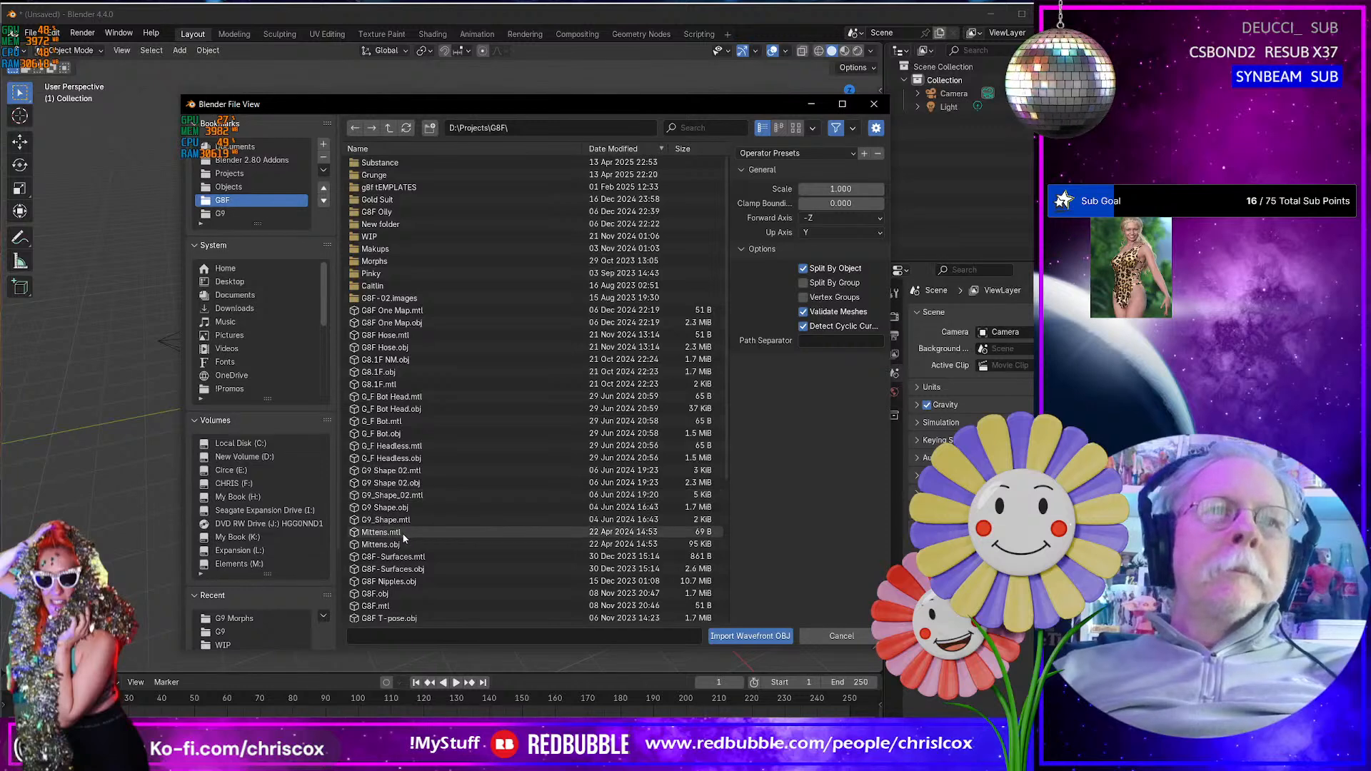
left_click(388, 594)
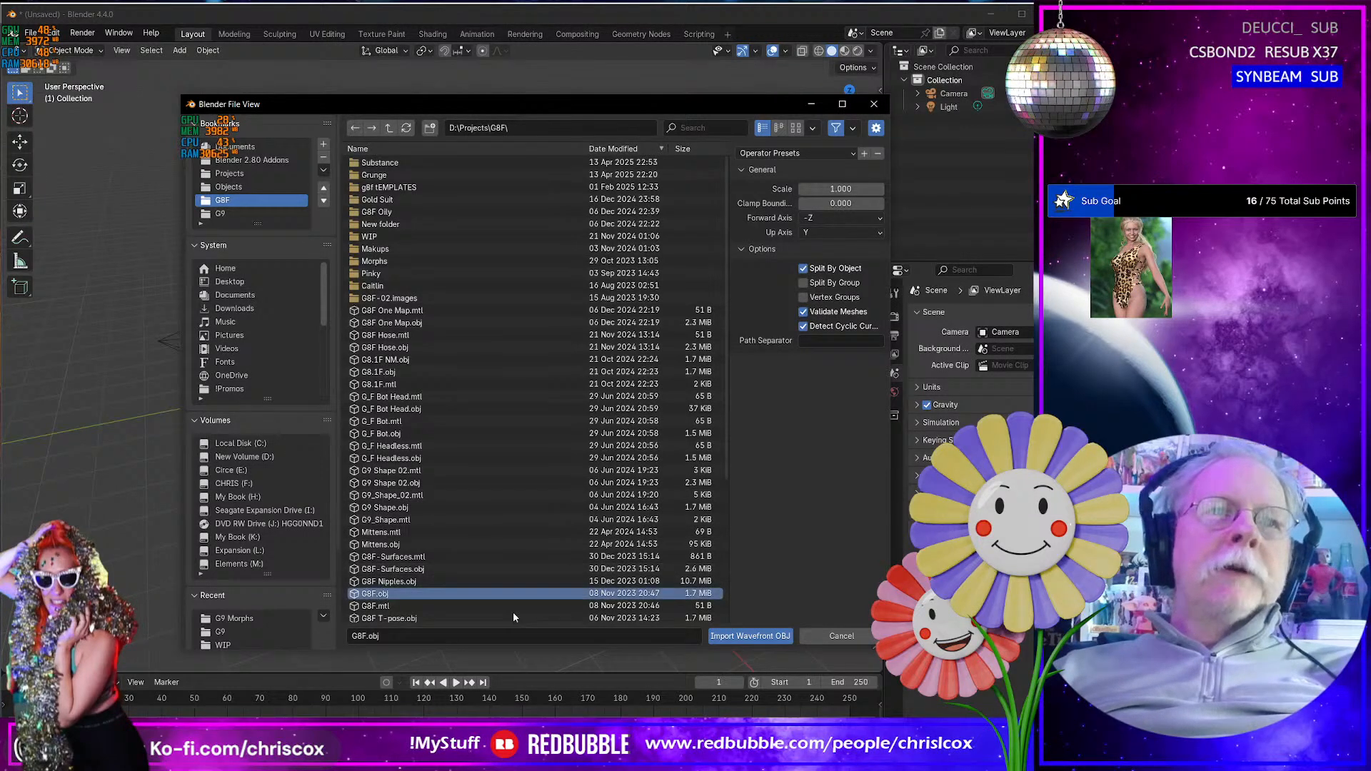
left_click(750, 637)
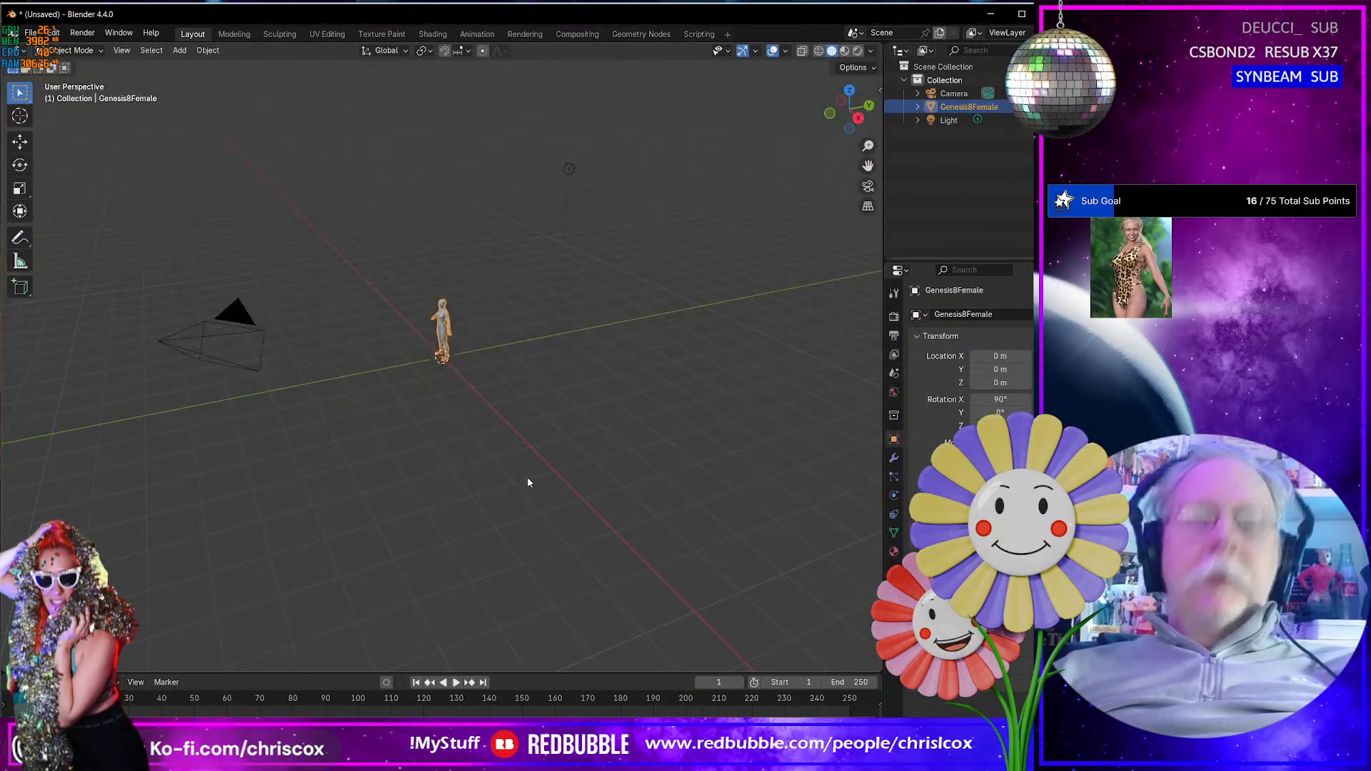
- Delete all vertices of the Genesis8Female mesh below the shoulders, selecting them in front view with X-ray on, and return to Object Mode
key("KP_Decimal")
middle_click_drag(513, 466, 496, 224)
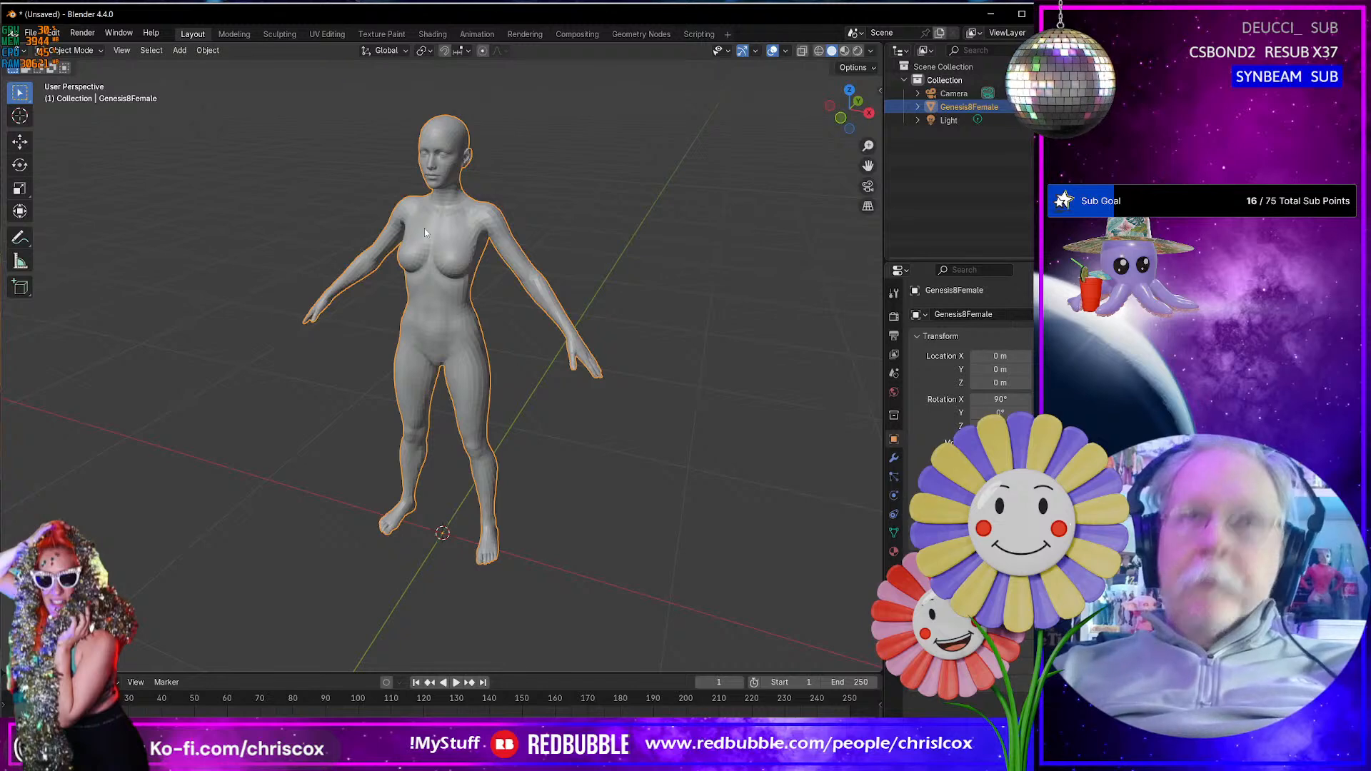
key("KP_1")
key("Tab")
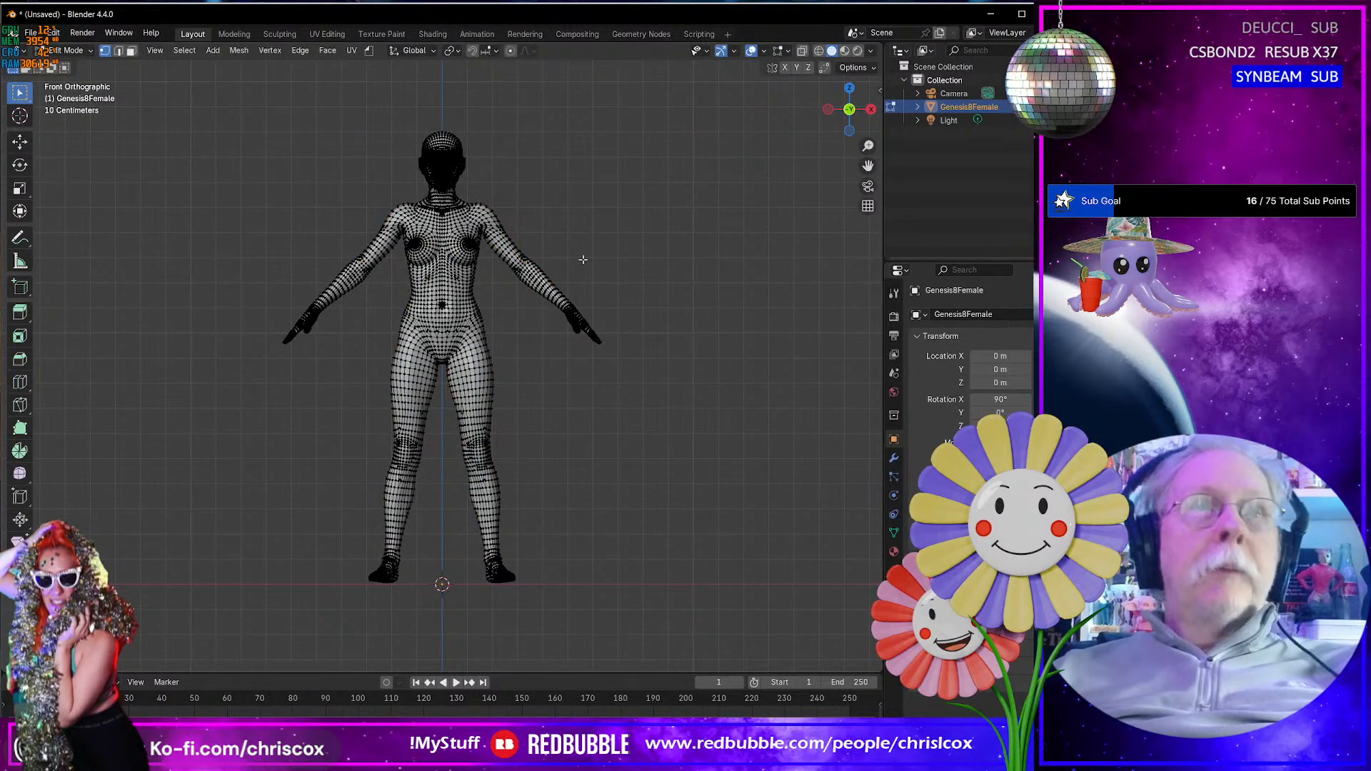
left_click(803, 51)
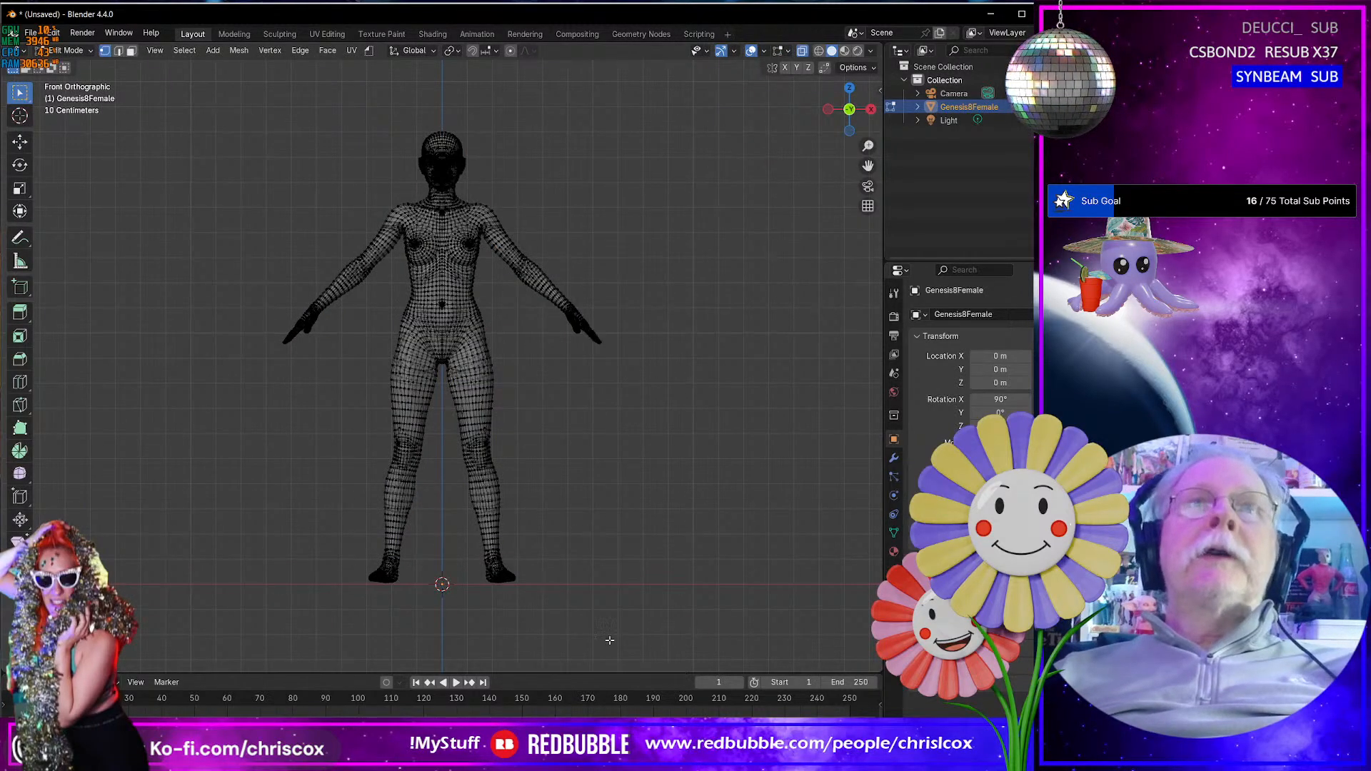
left_click_drag(725, 605, 188, 225)
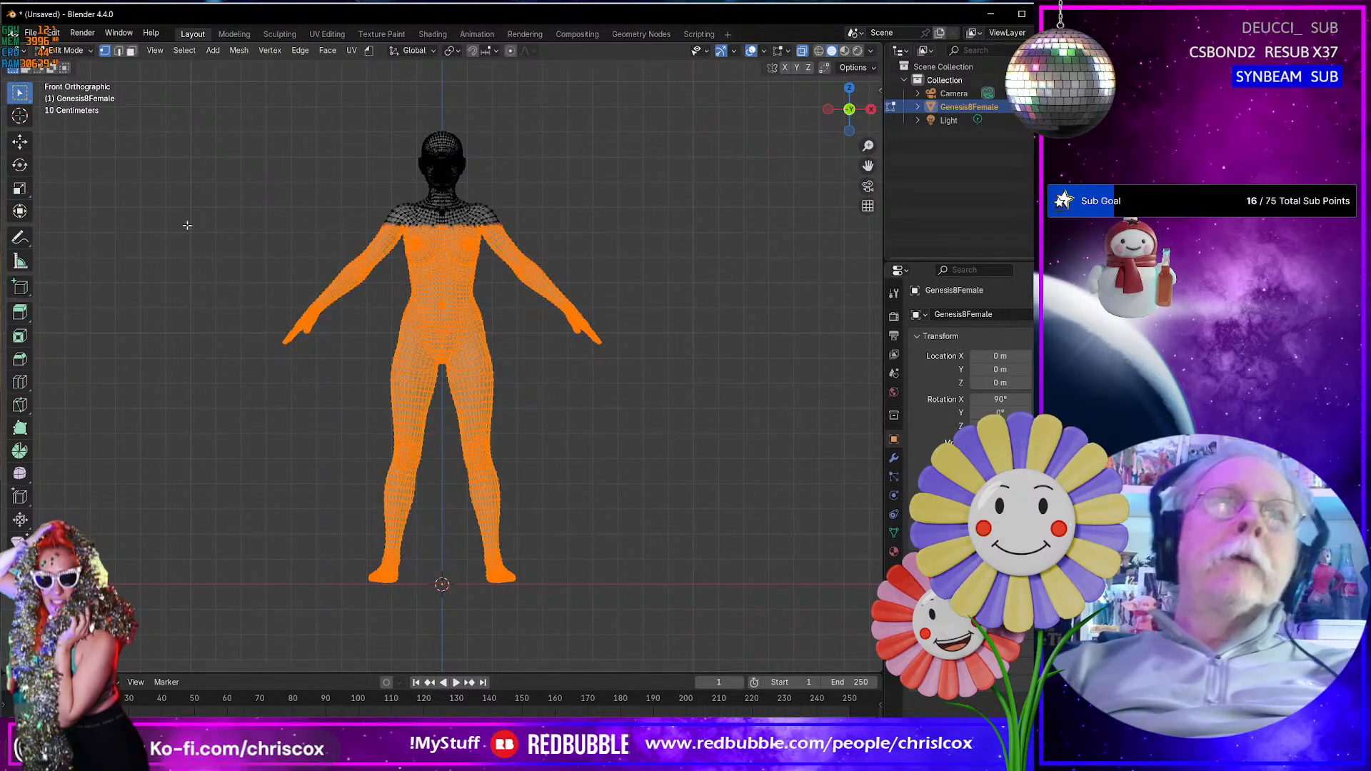
key("x")
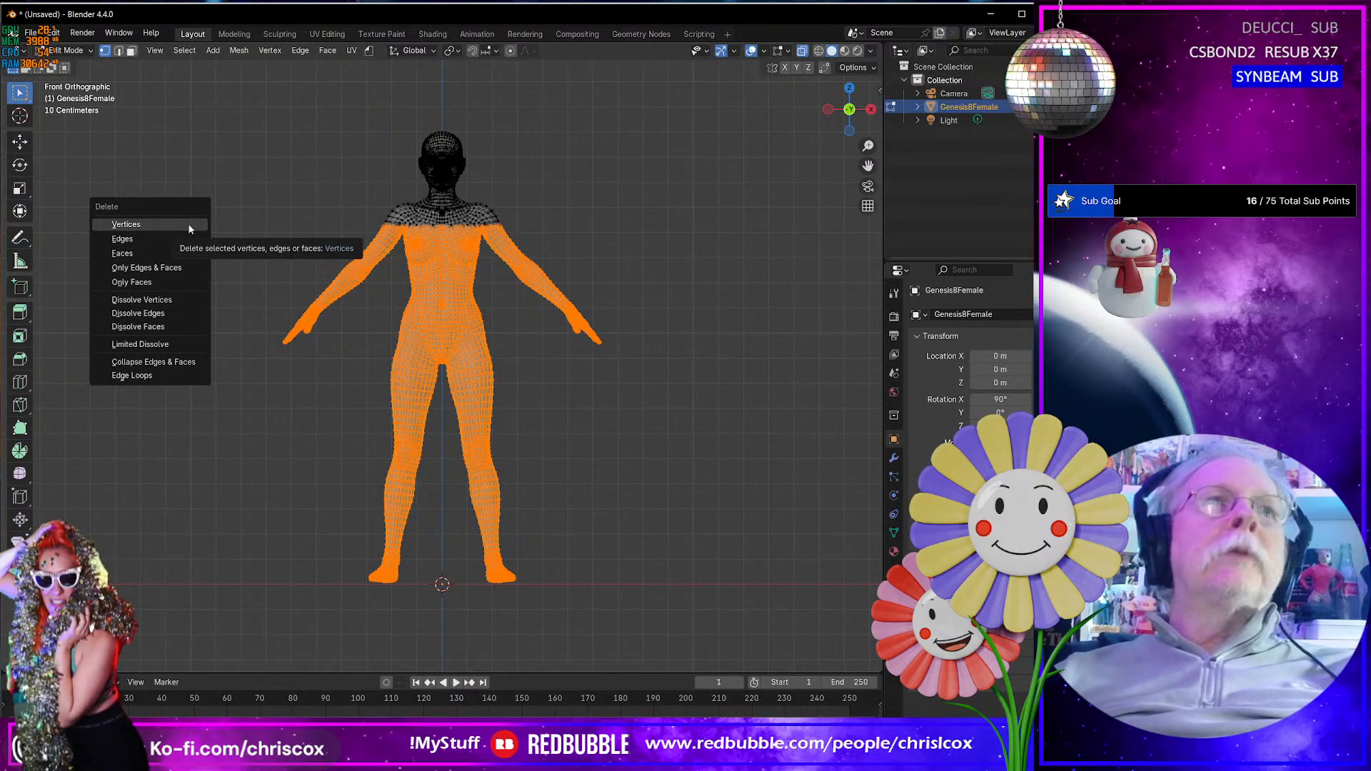
left_click(193, 225)
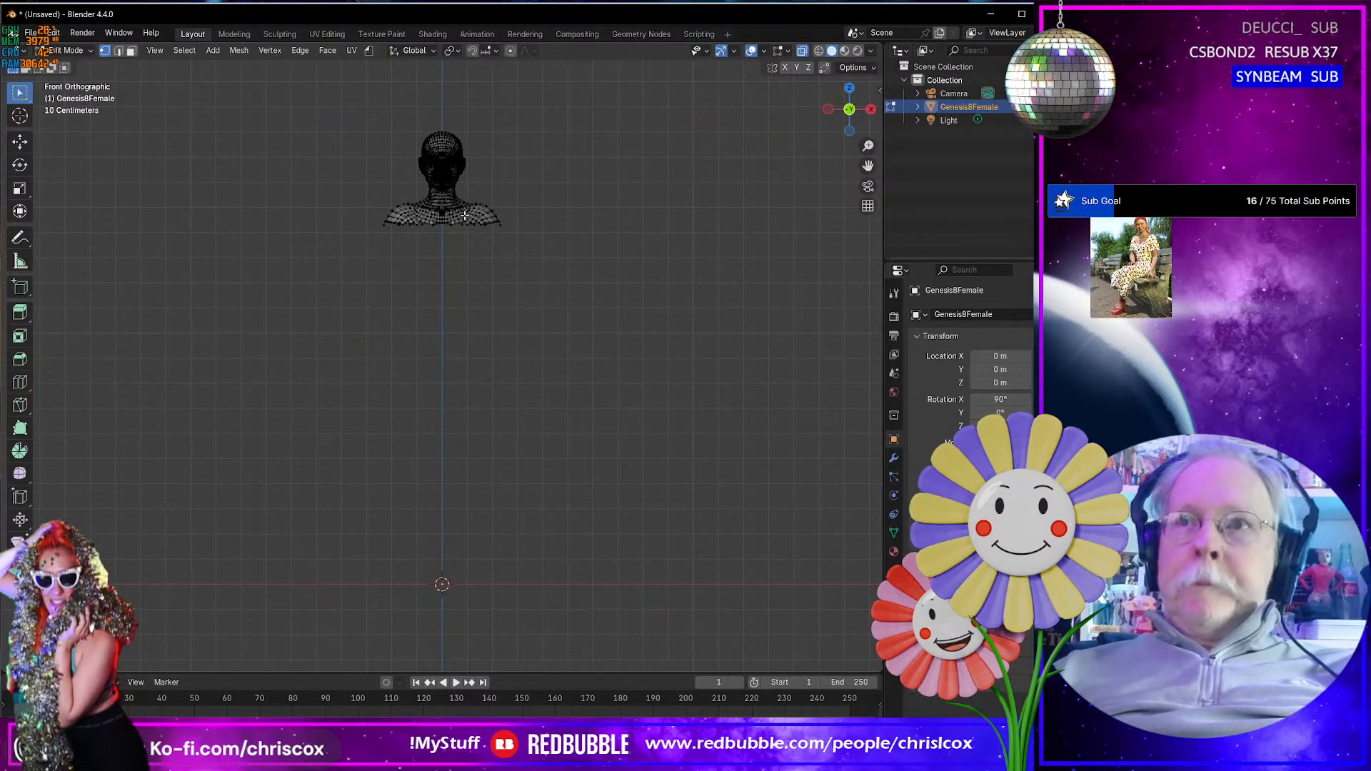
key("Tab")
key("KP_Decimal")
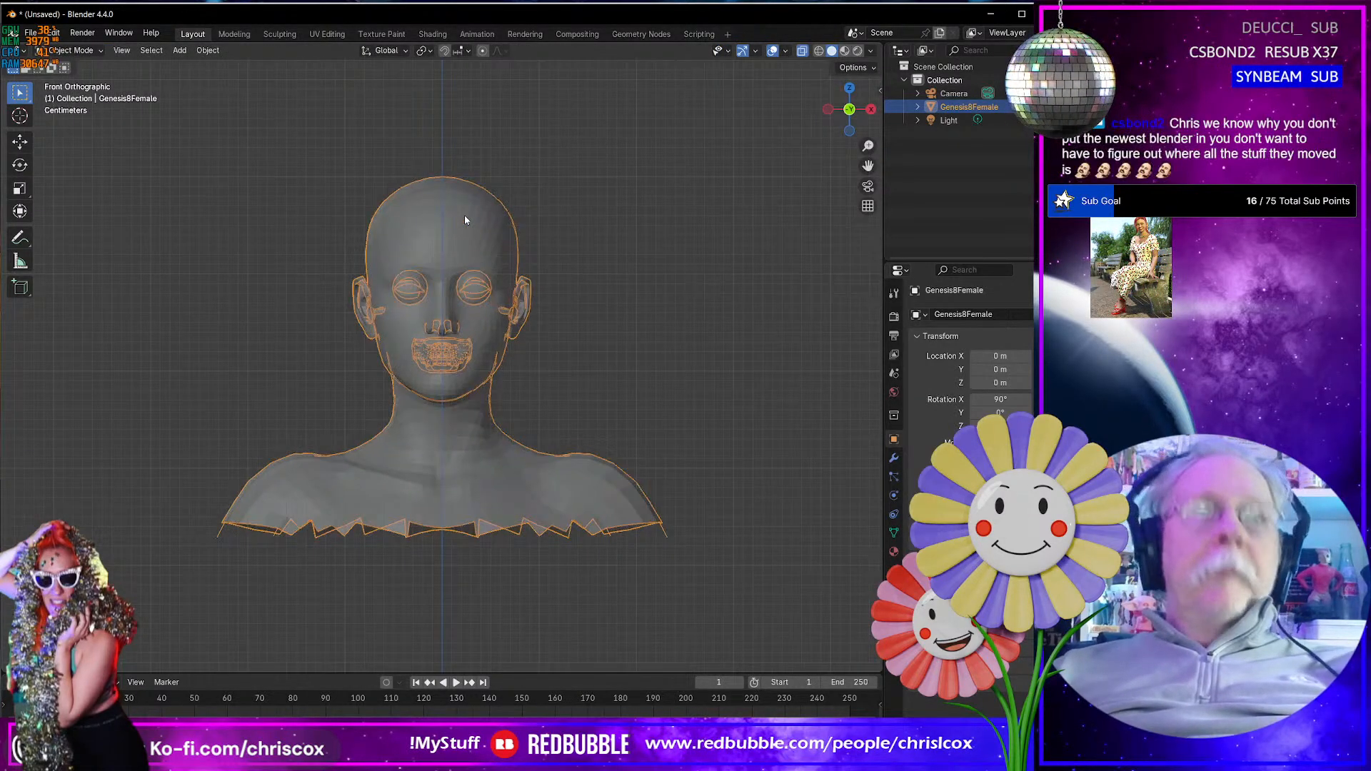
- Check the Genesis8Female bust briefly in Edit Mode, return to Object Mode and turn off the X-ray display
key("Tab")
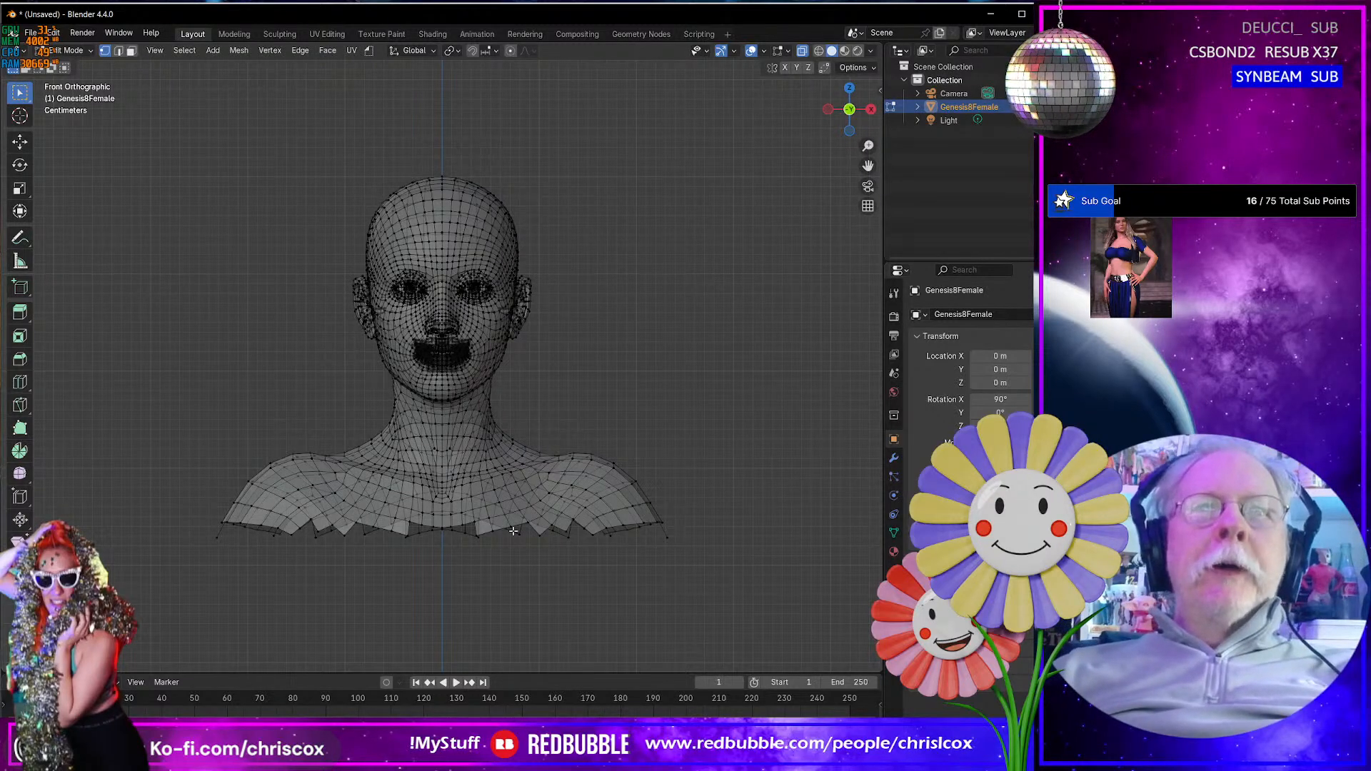
key("Tab")
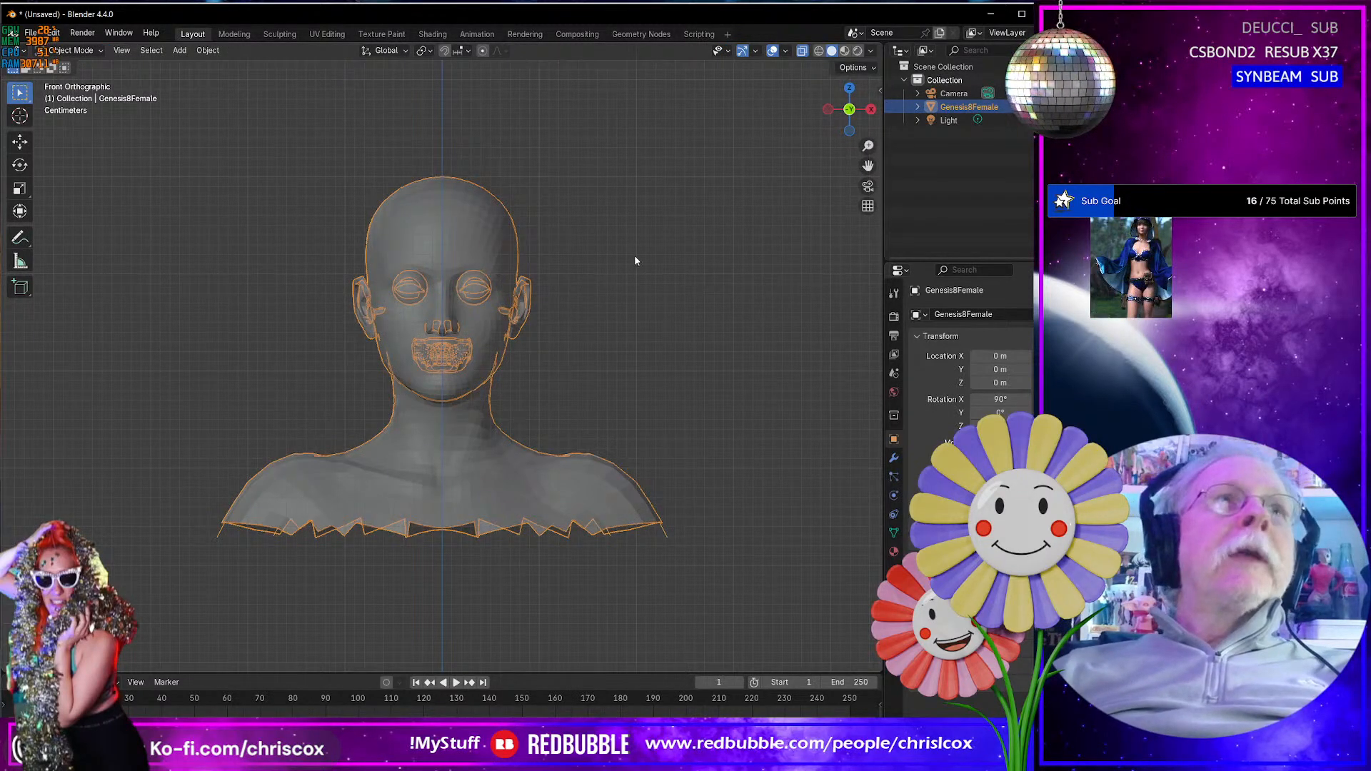
left_click(801, 52)
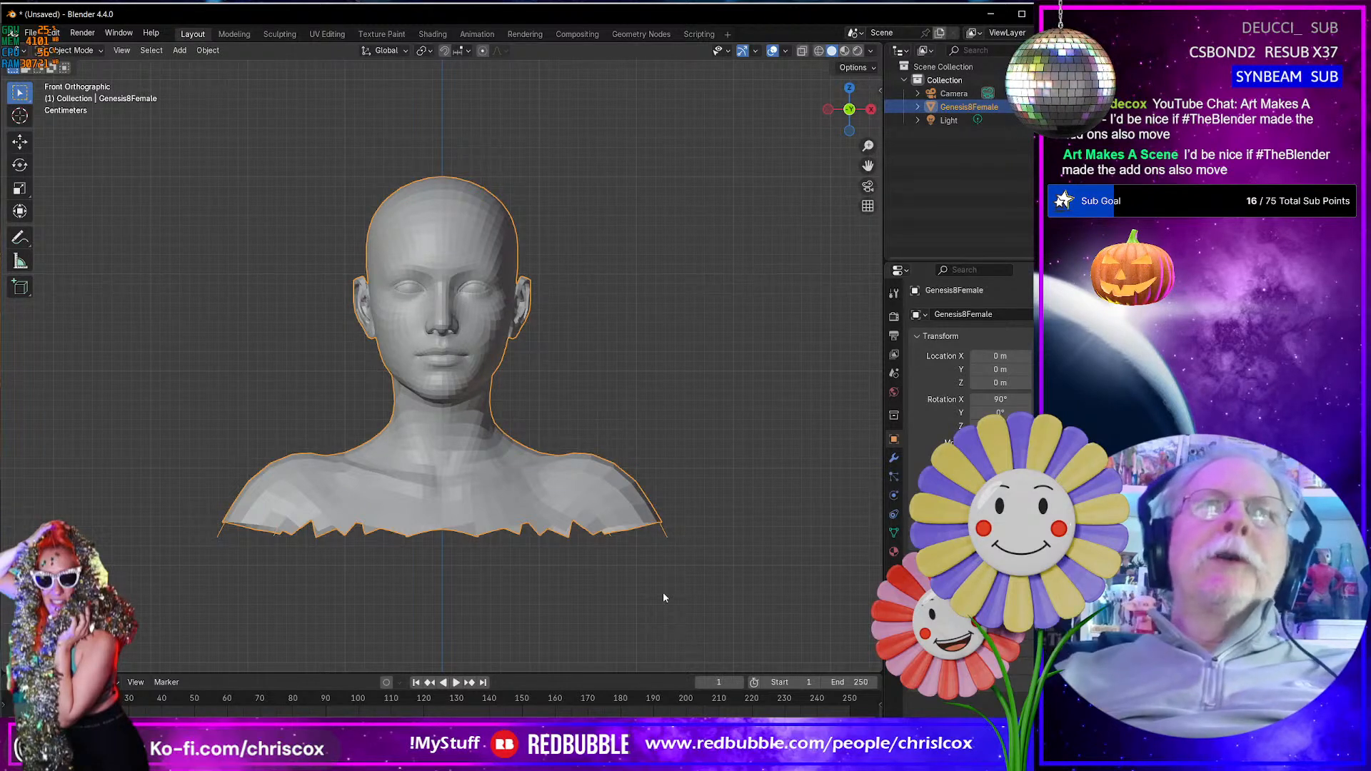
- Add a UV sphere mesh at the world origin beneath the Genesis8Female bust
scroll(663, 597, "down", 3)
middle_click_drag(663, 597, 691, 396, "shift")
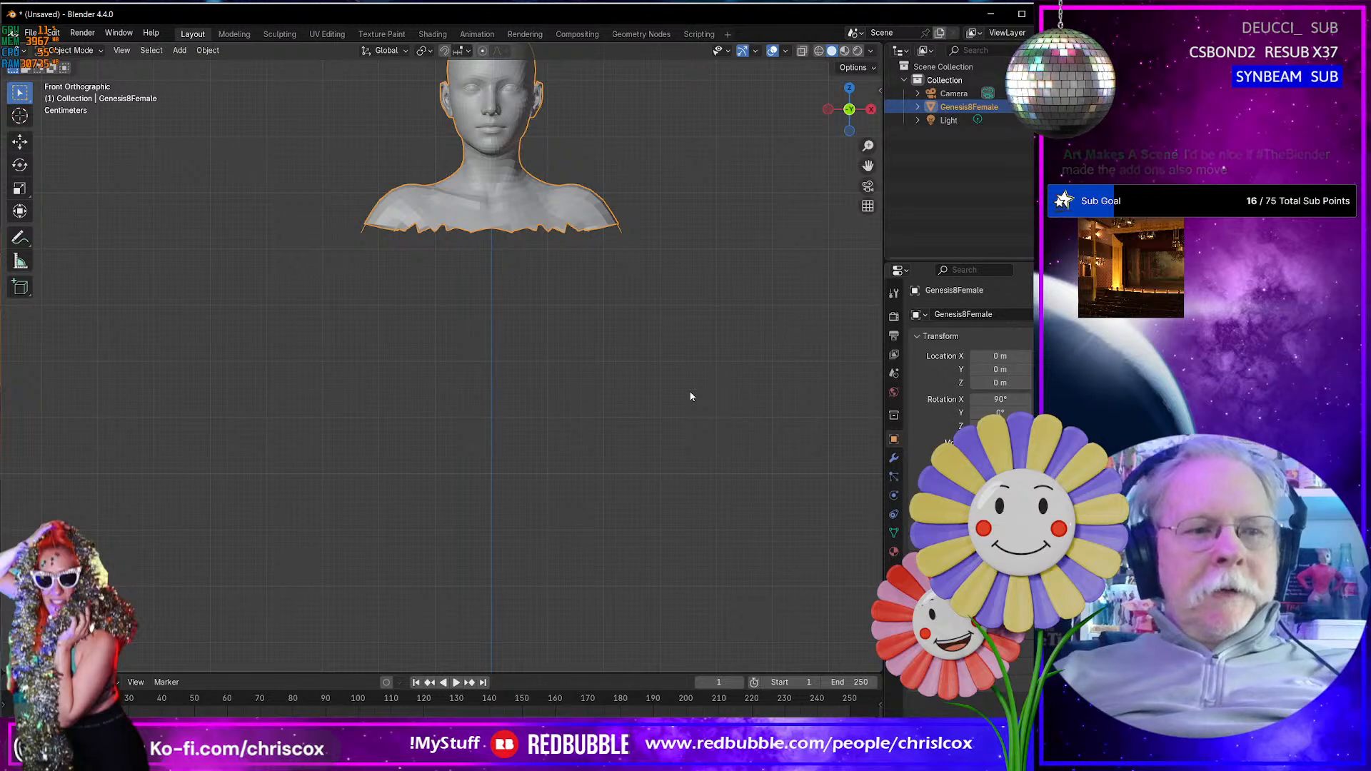
key("shift+a")
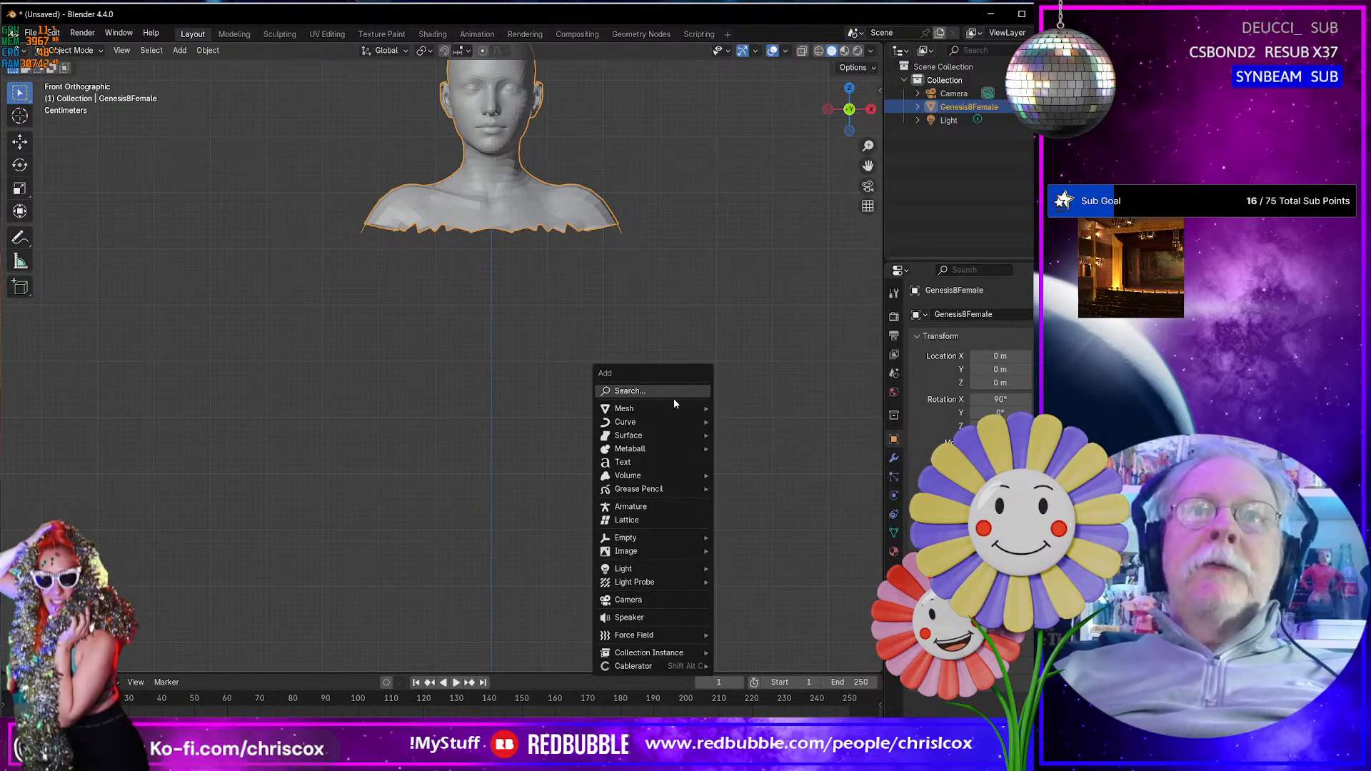
mouse_move(675, 408)
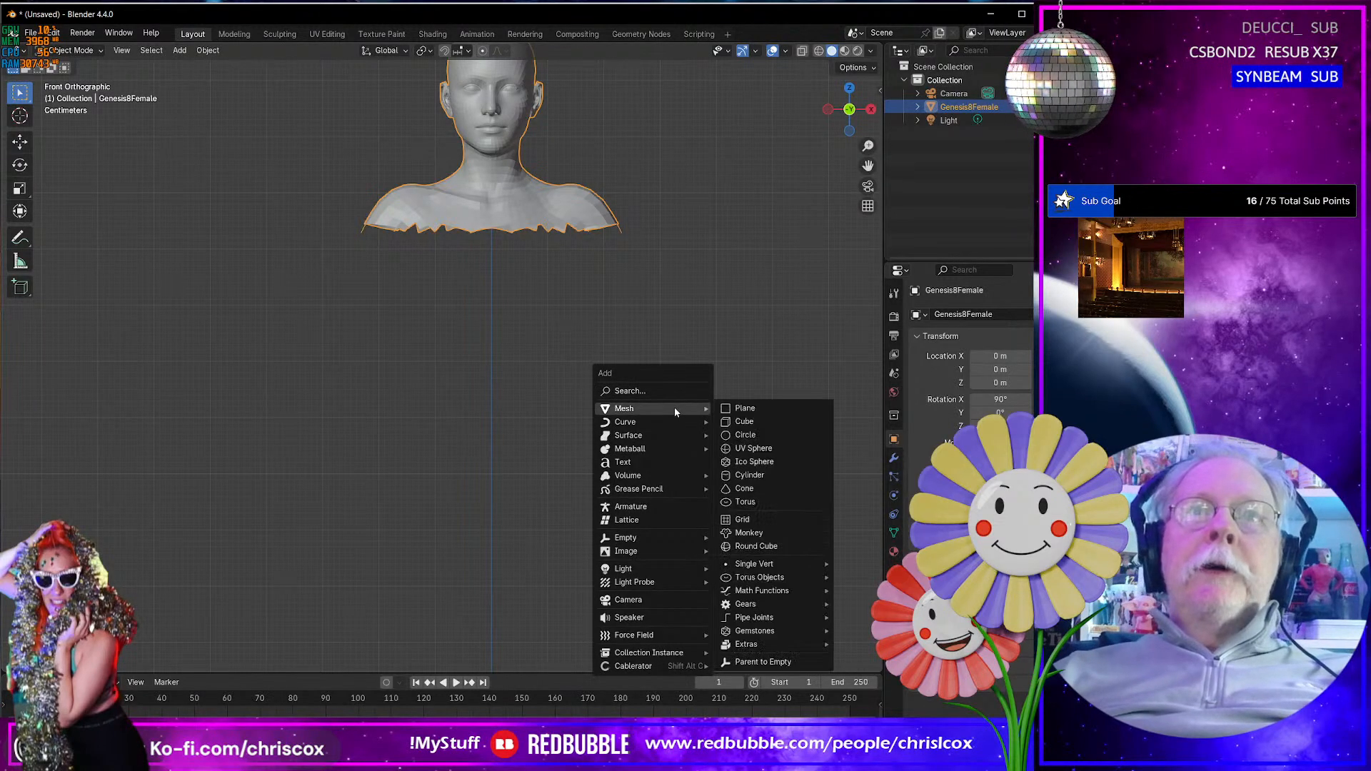
left_click(772, 448)
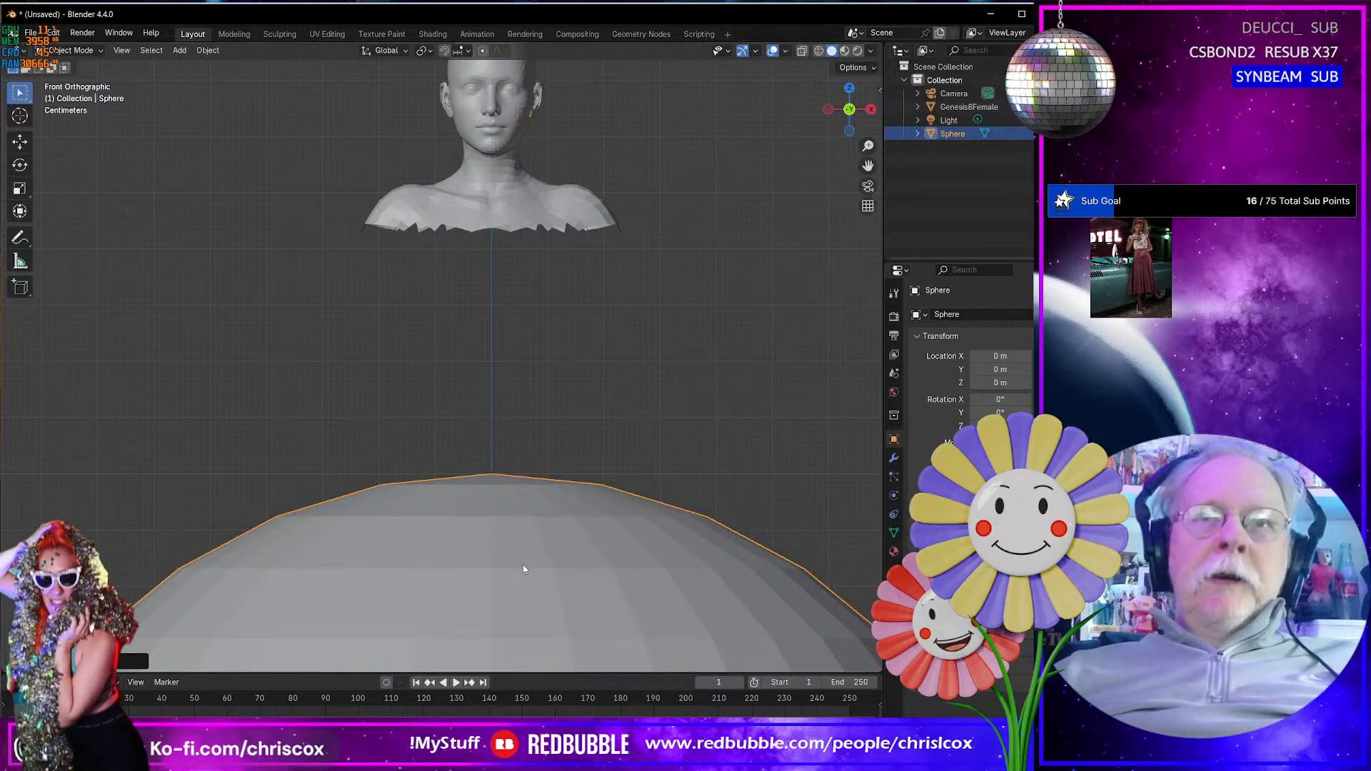
- Set the UV sphere to 16 segments and 8 rings
scroll(524, 569, "down", 4)
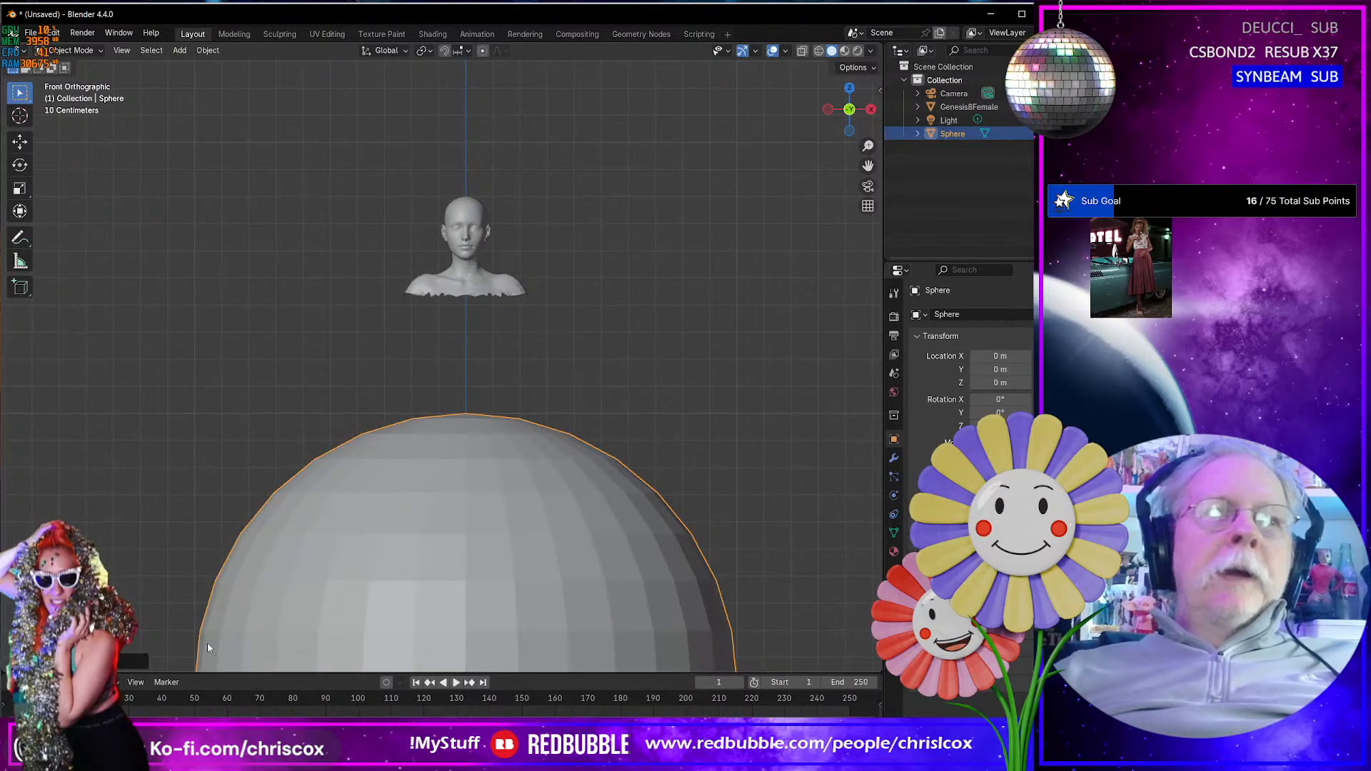
left_click(63, 662)
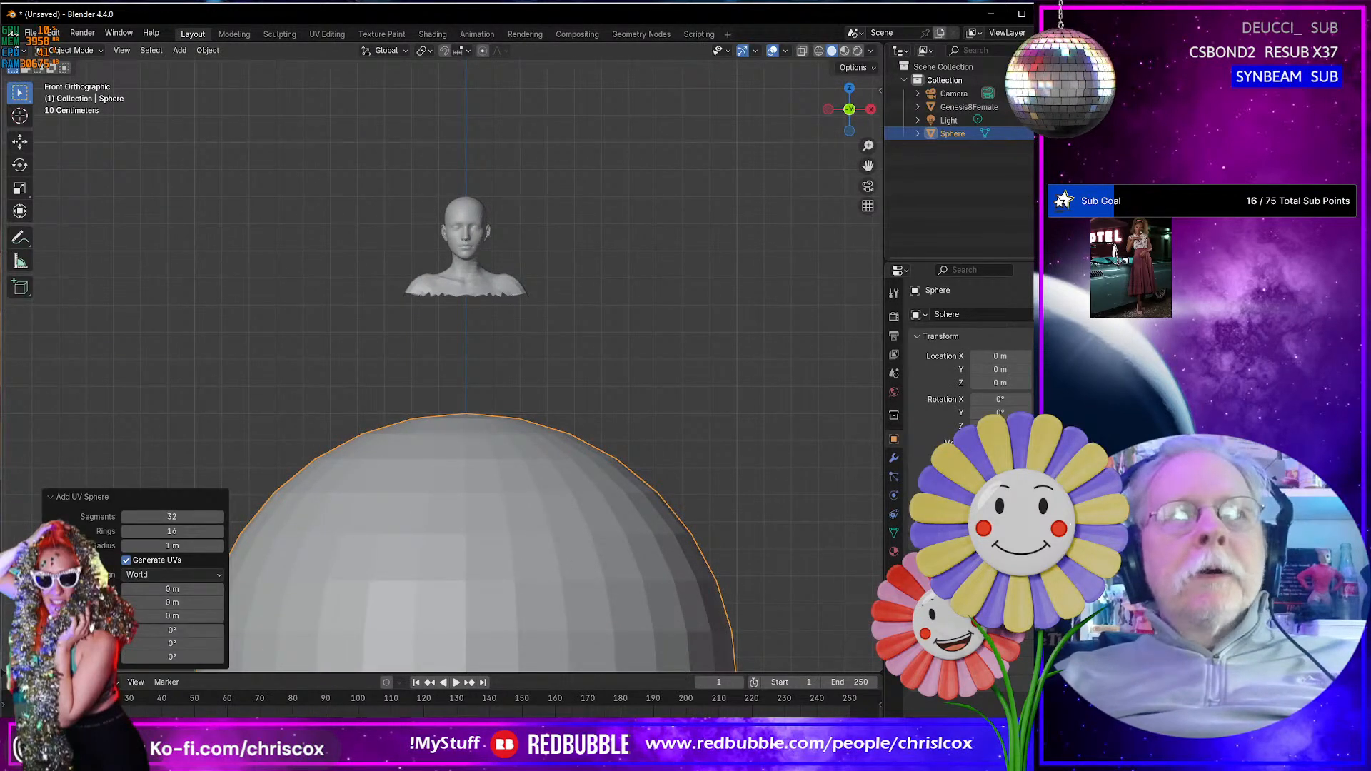
left_click(187, 517)
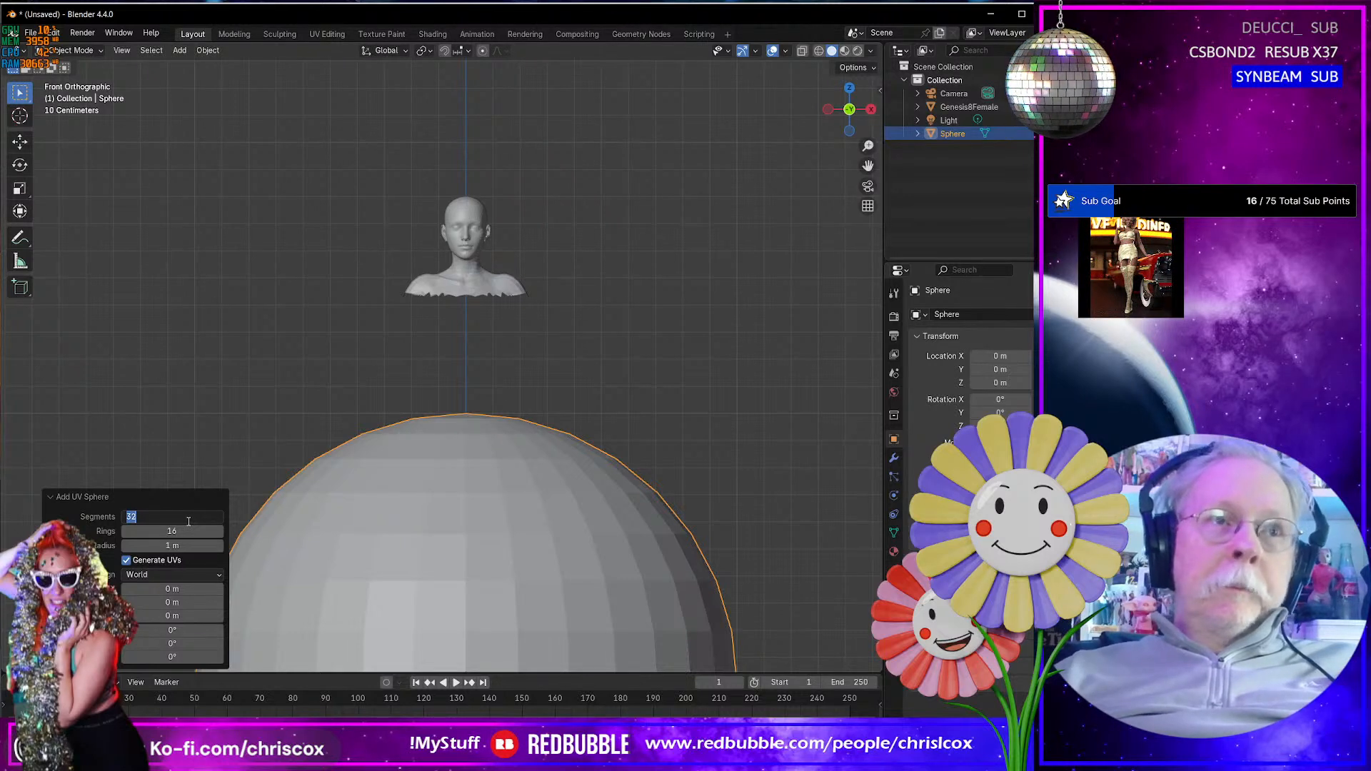
type("16")
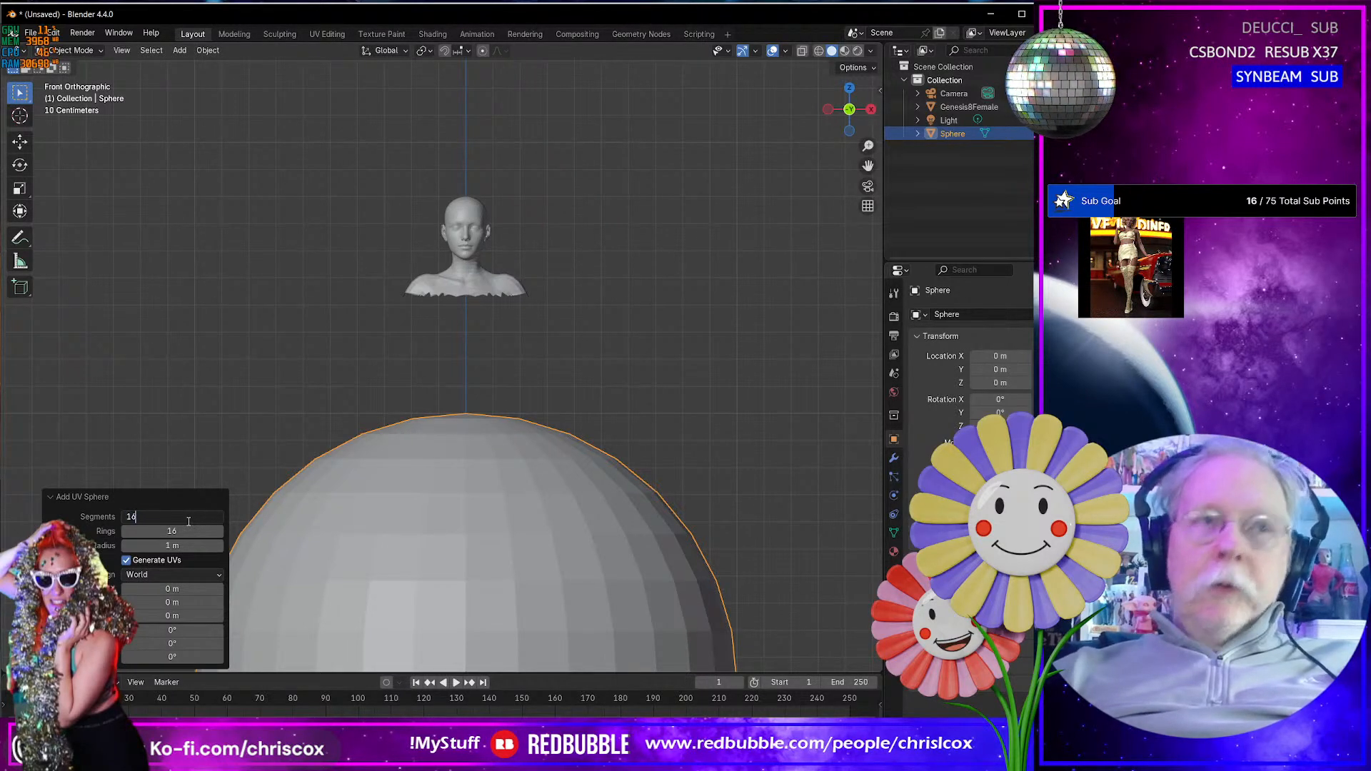
key("Return")
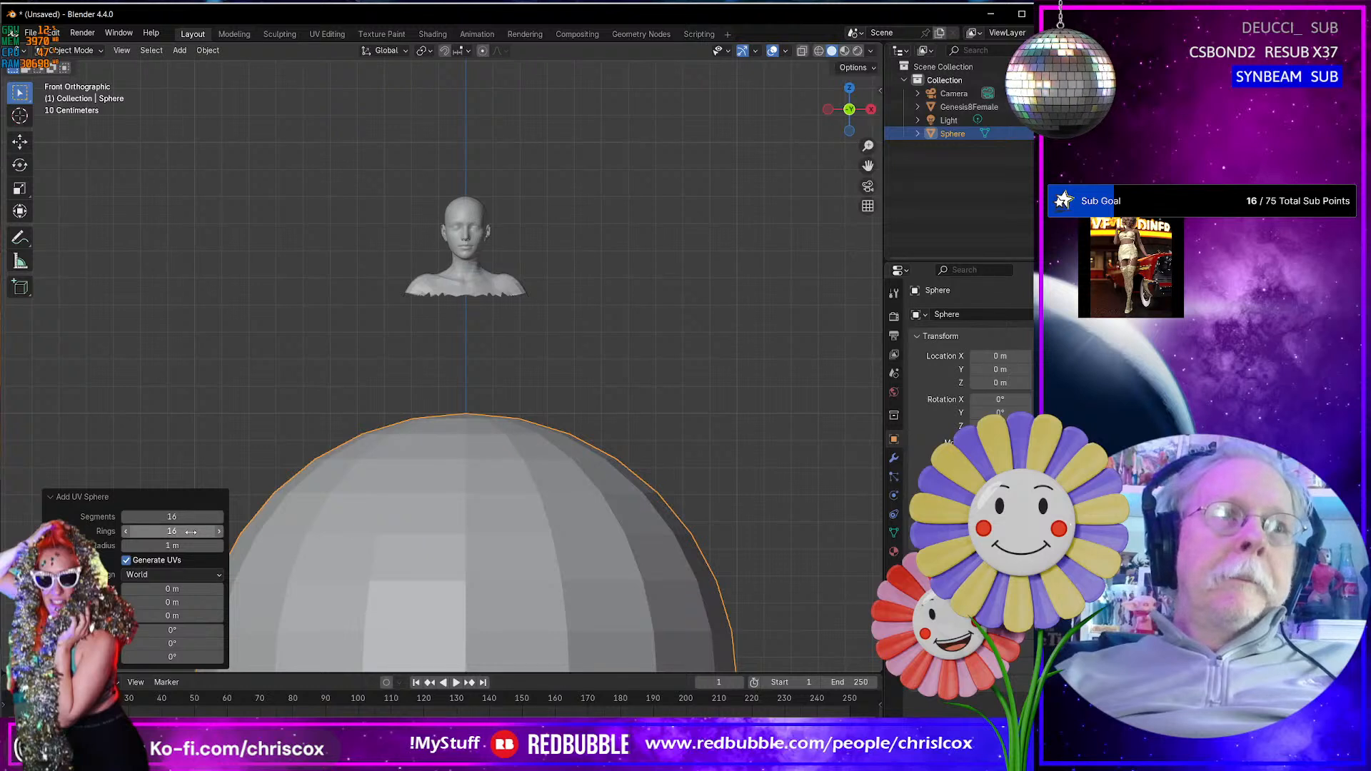
left_click(191, 532)
type("8")
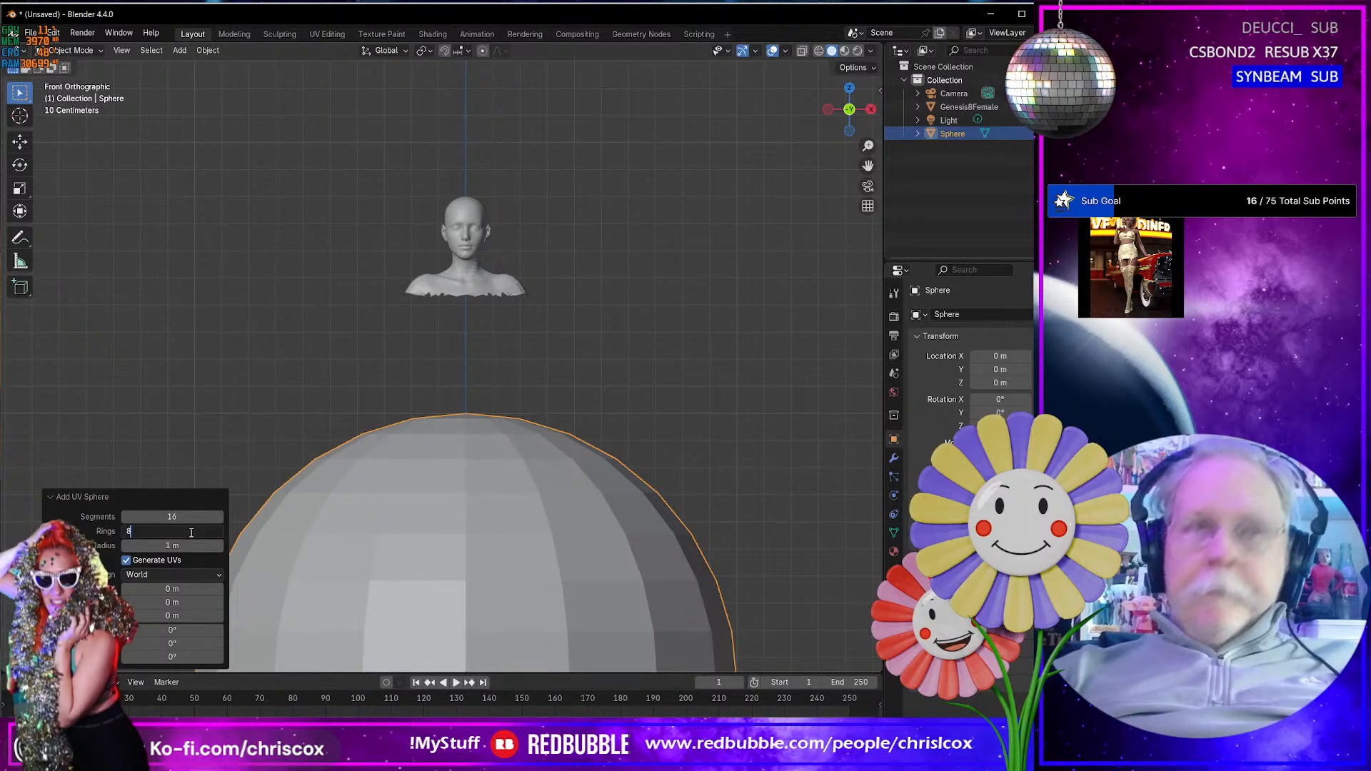
key("Return")
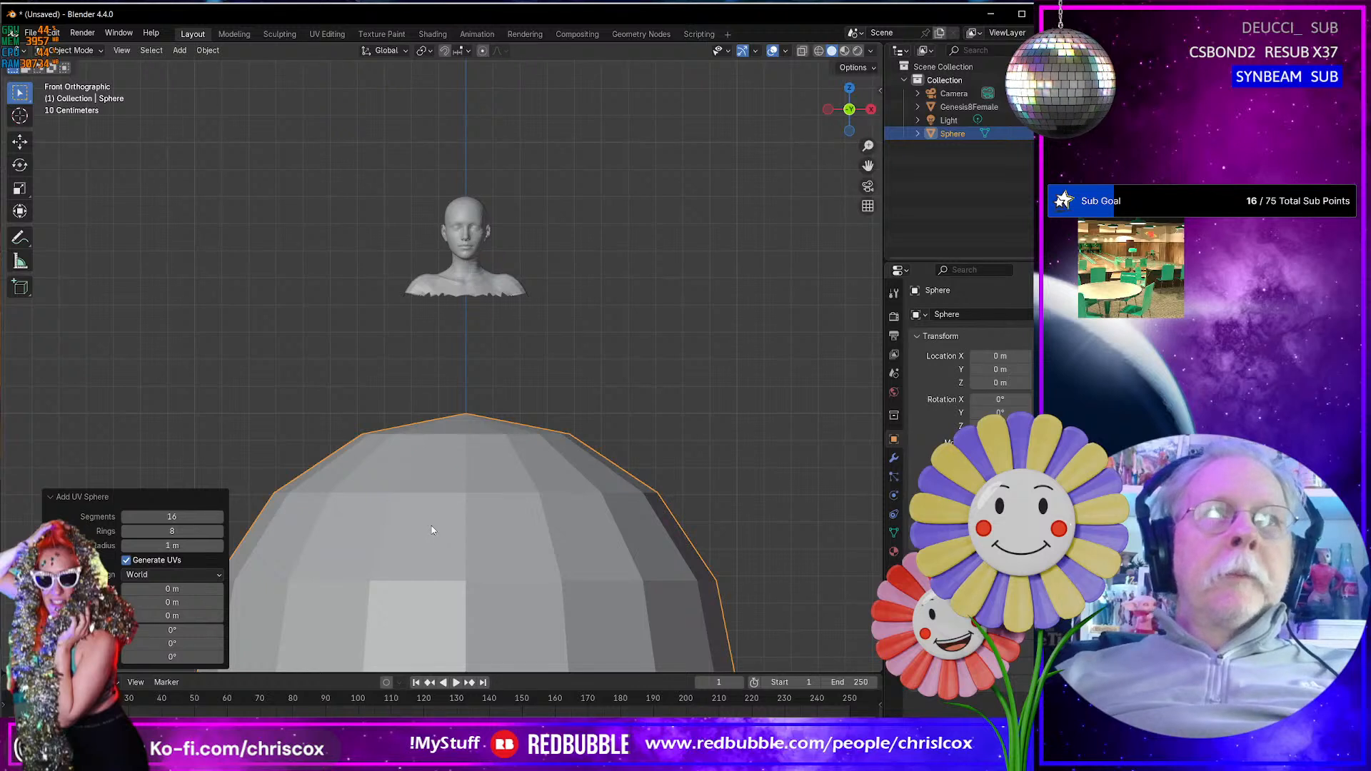
- Create a new material on the sphere and name it Cord
left_click(894, 552)
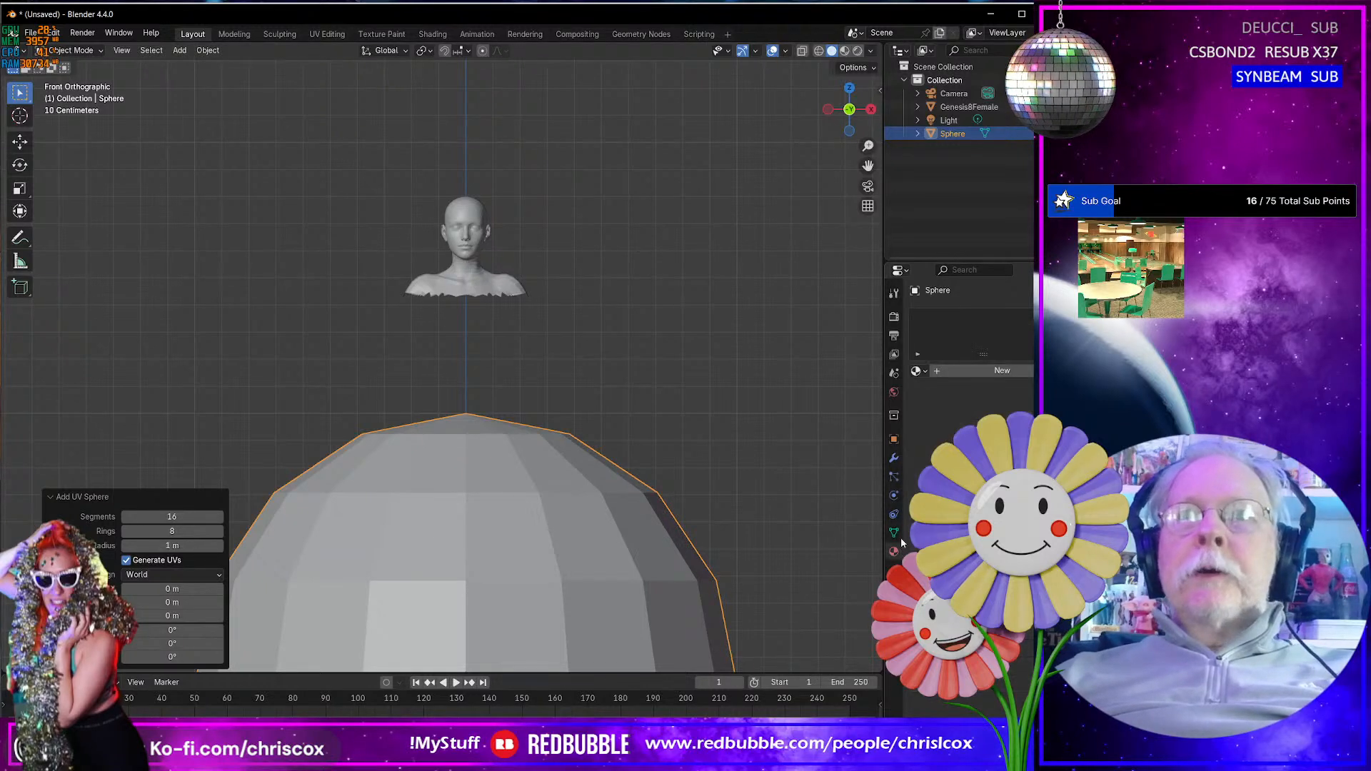
left_click(951, 371)
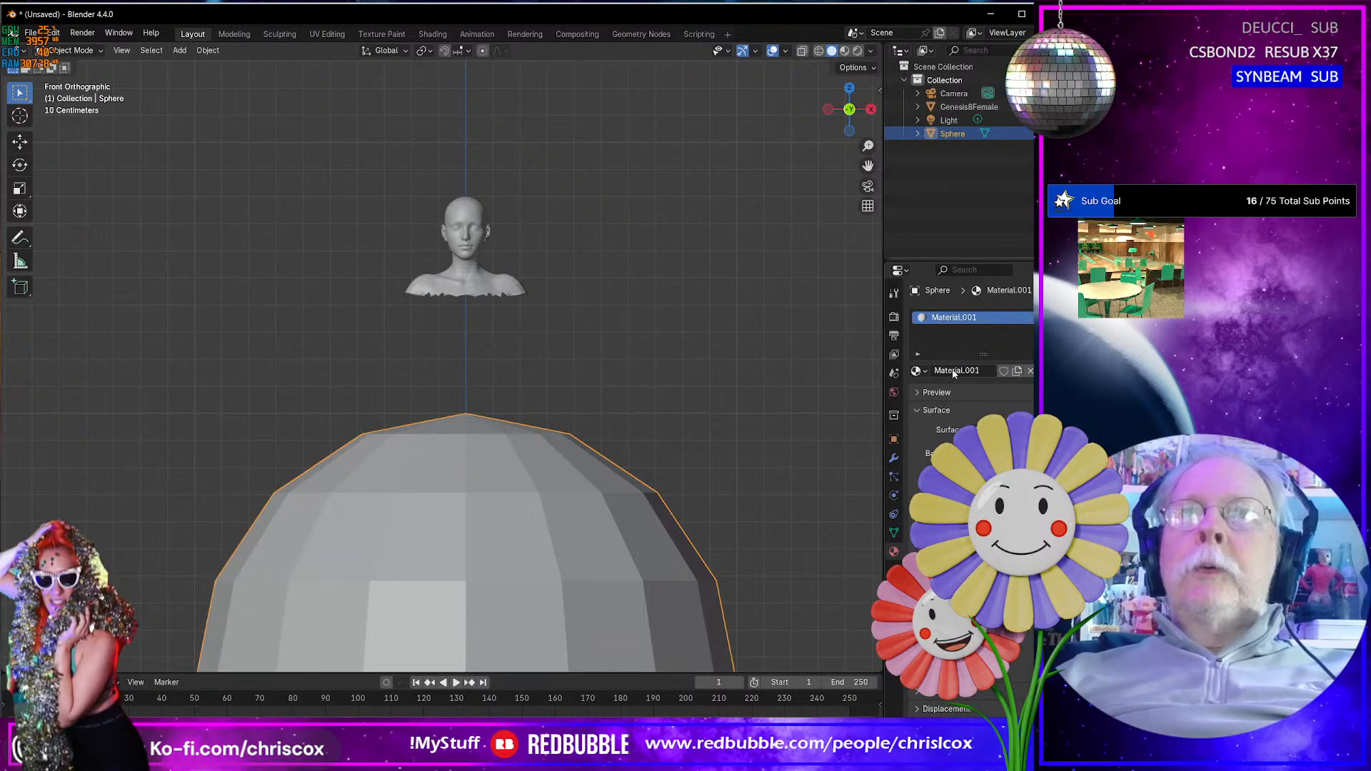
left_click(990, 370)
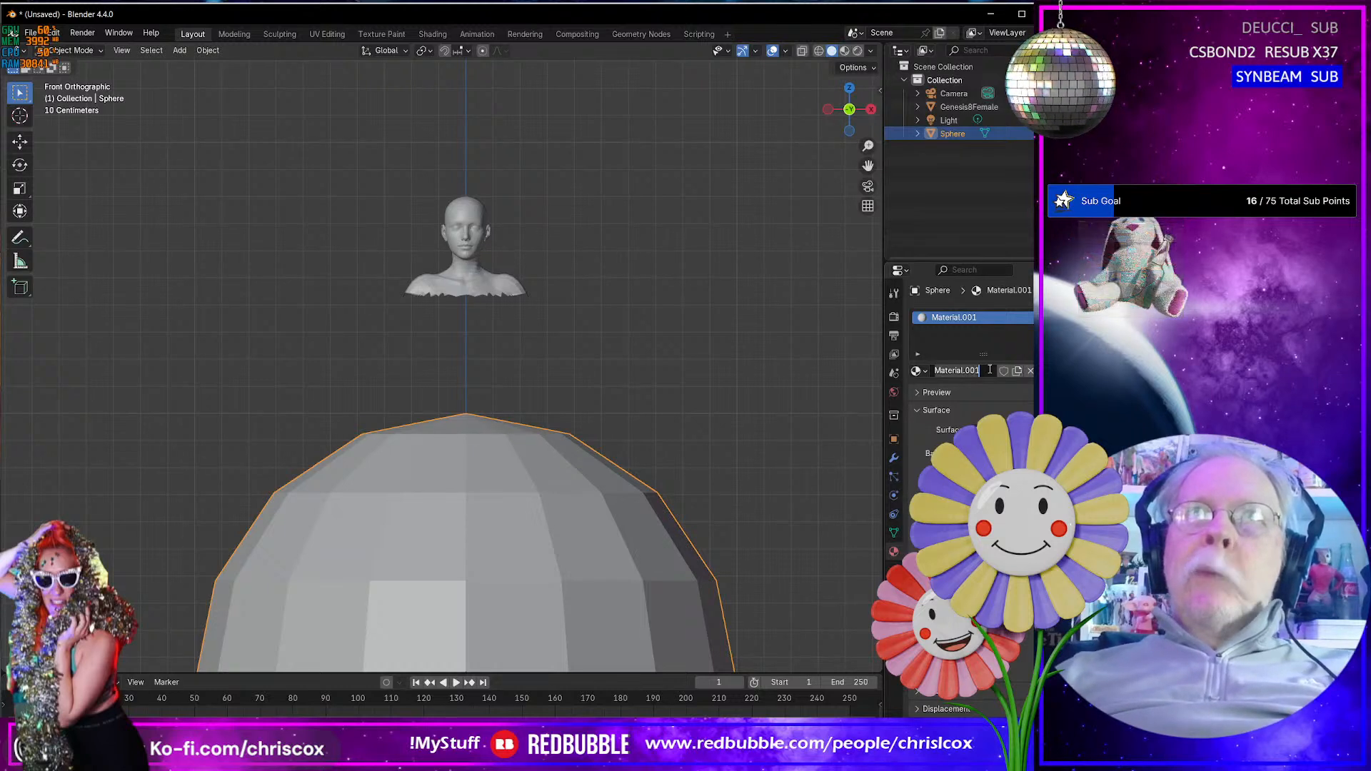
left_click_drag(990, 370, 908, 372)
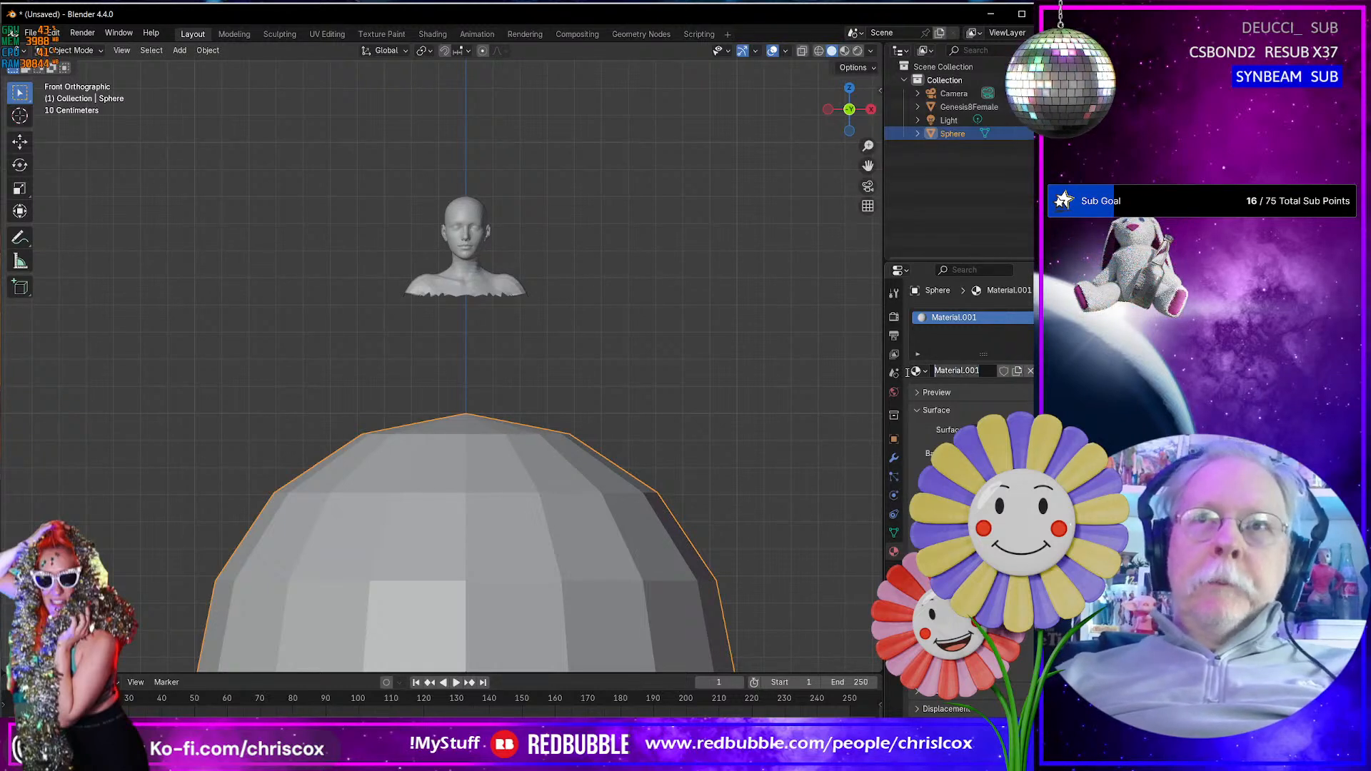
type("C")
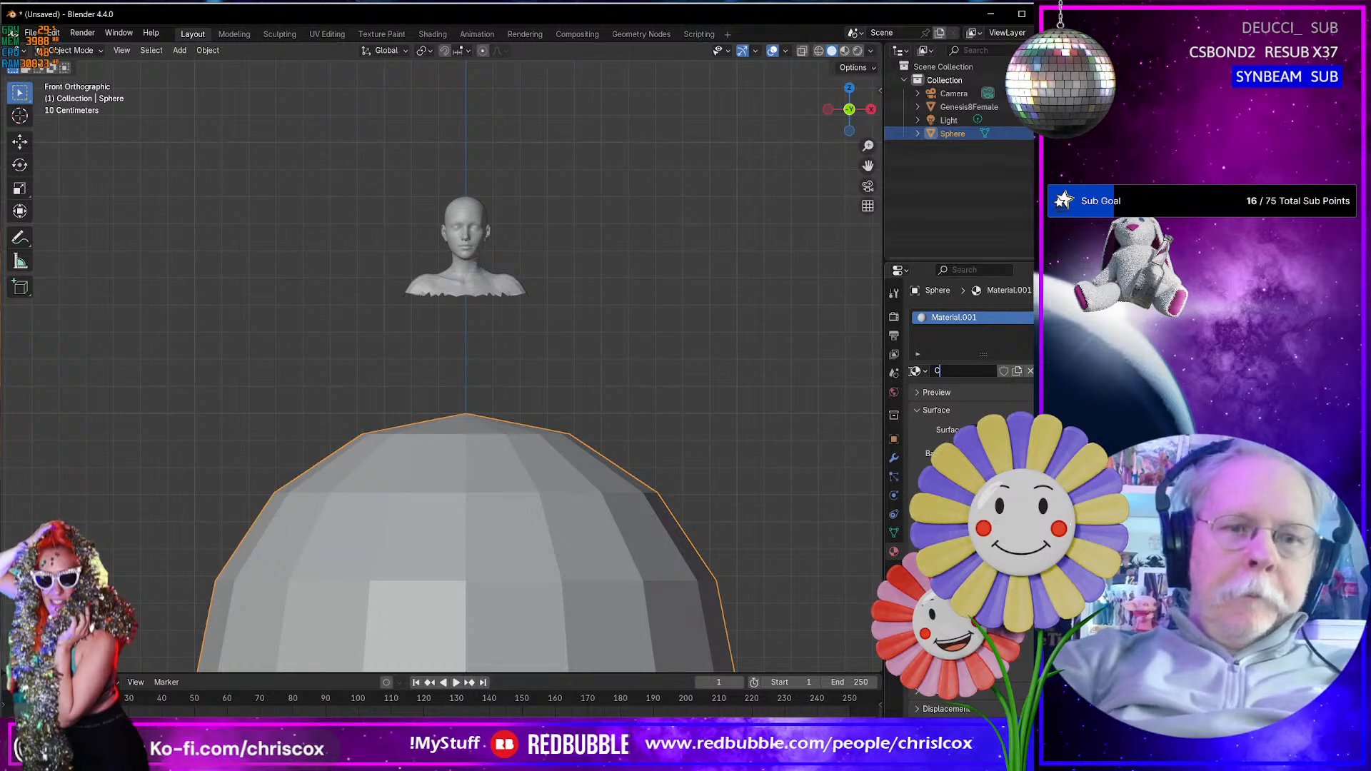
type("ord")
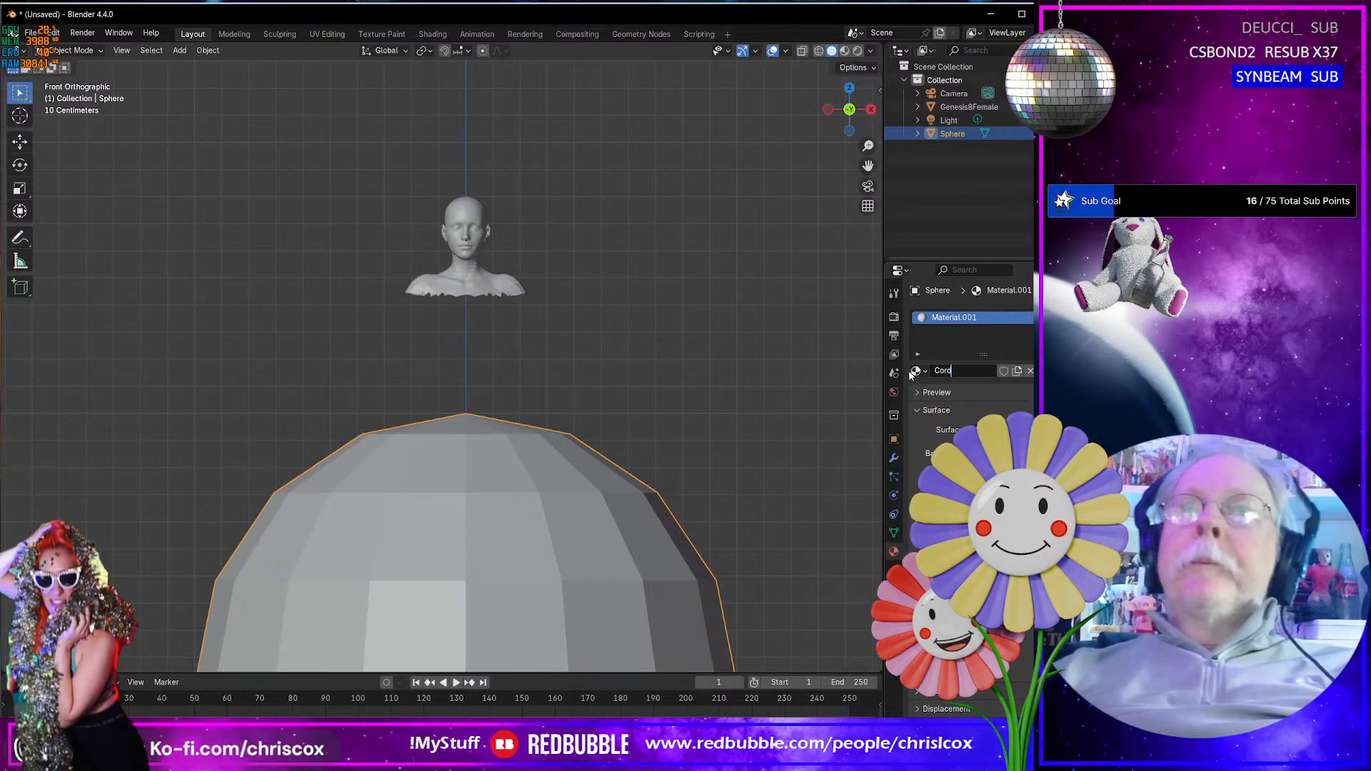
key("Return")
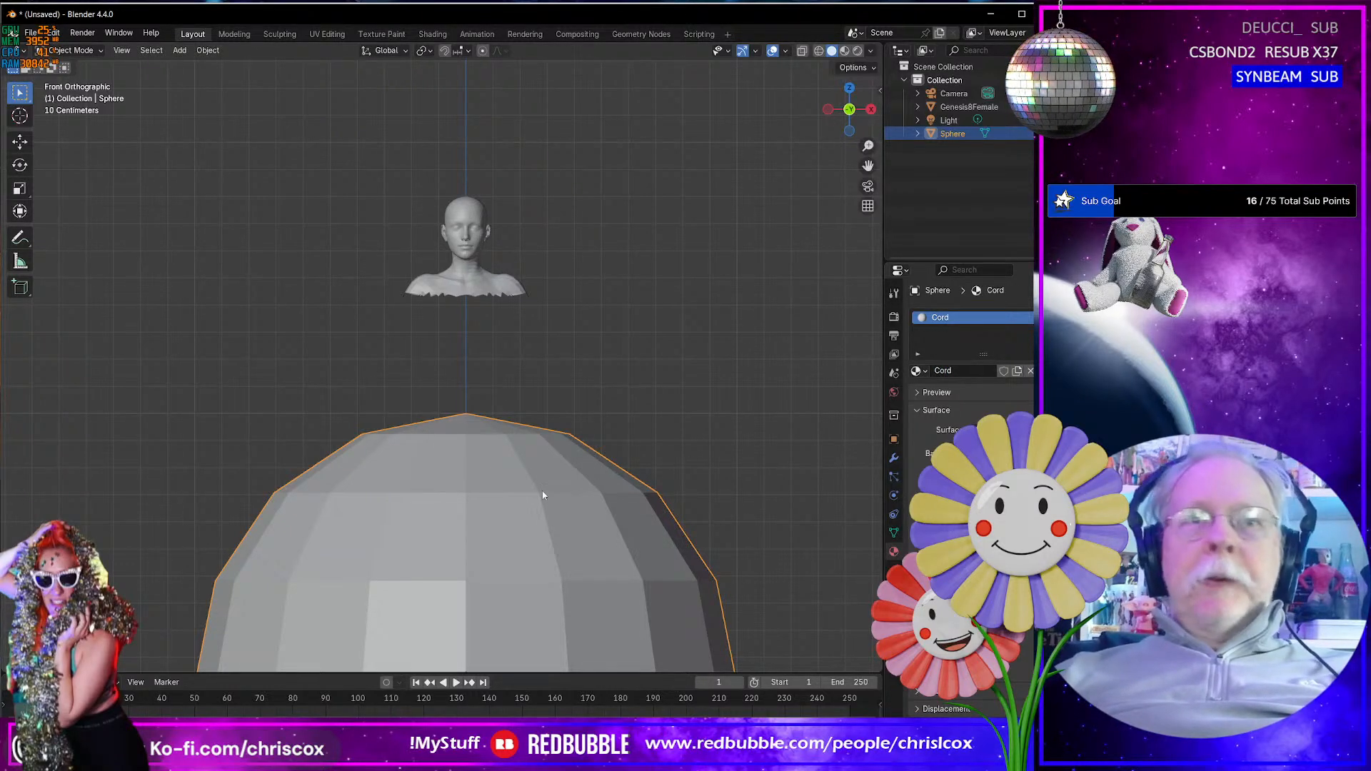
- Select the sphere's whole mesh in Edit Mode, return to Object Mode and delete the sphere object
key("Tab")
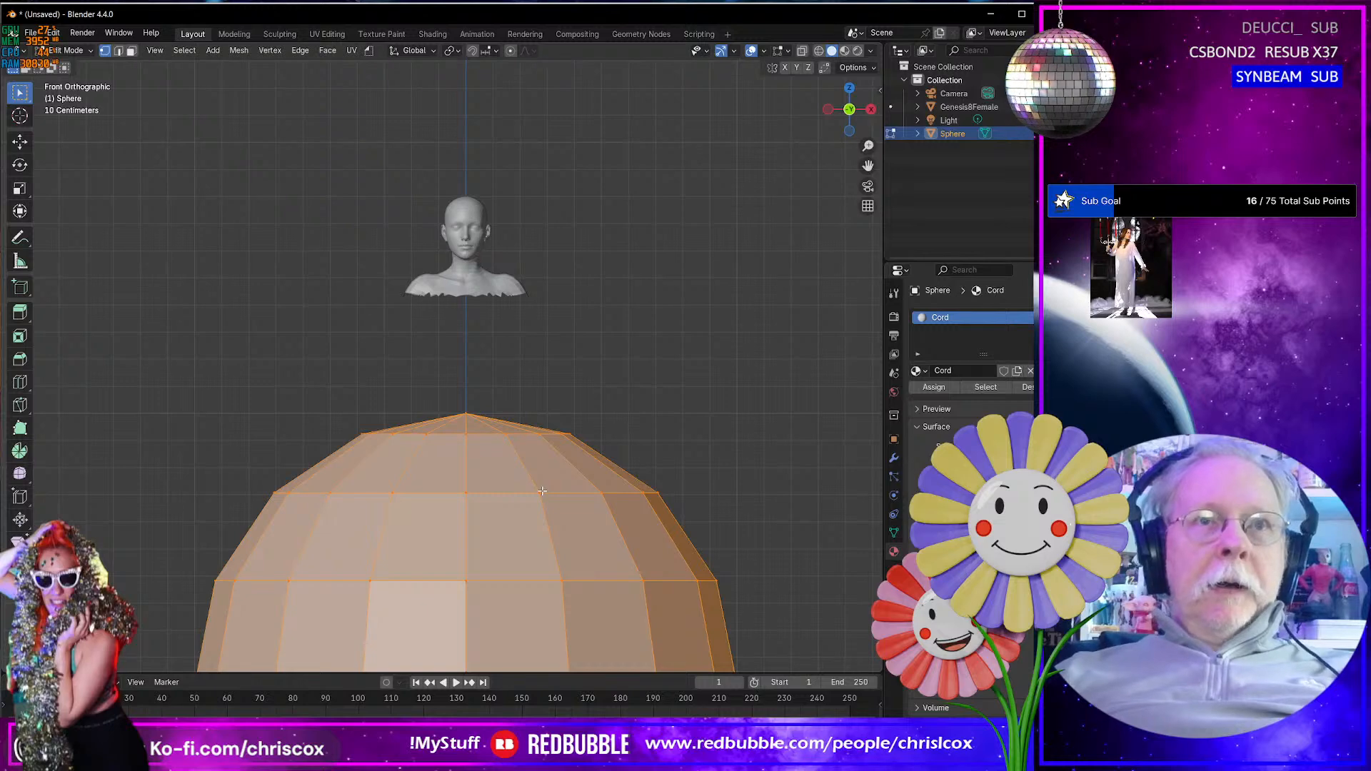
key("alt+a")
key("a")
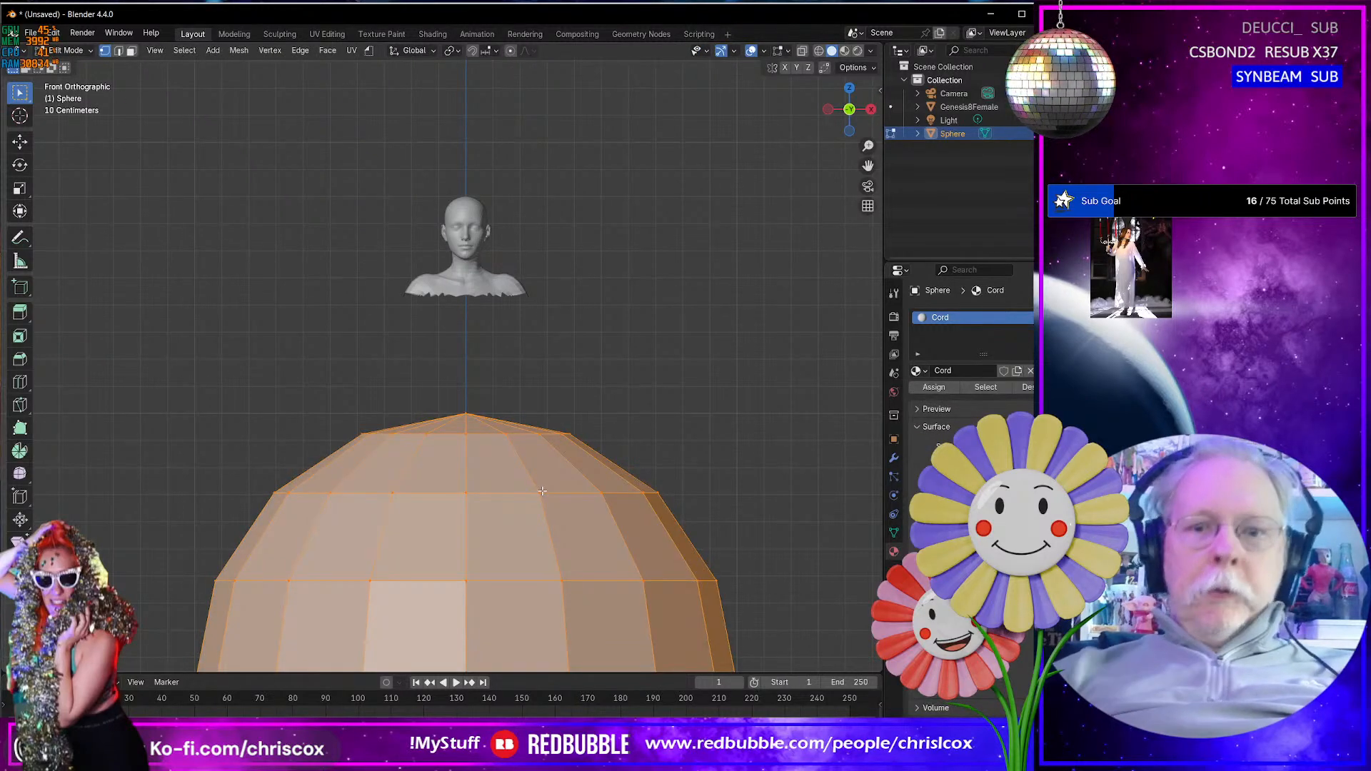
key("Tab")
key("Delete")
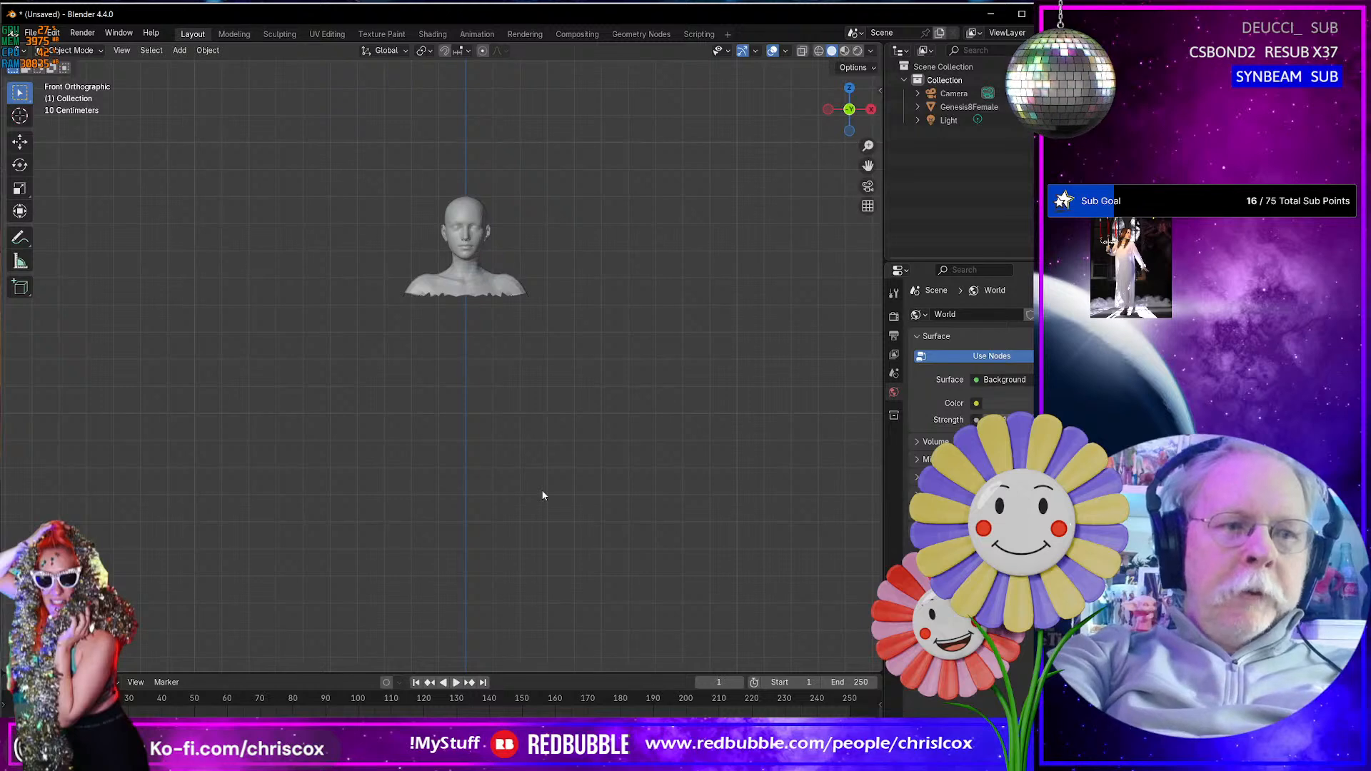
- Add a fresh UV sphere with 16 segments and 8 rings at the world origin
key("ctrl+a")
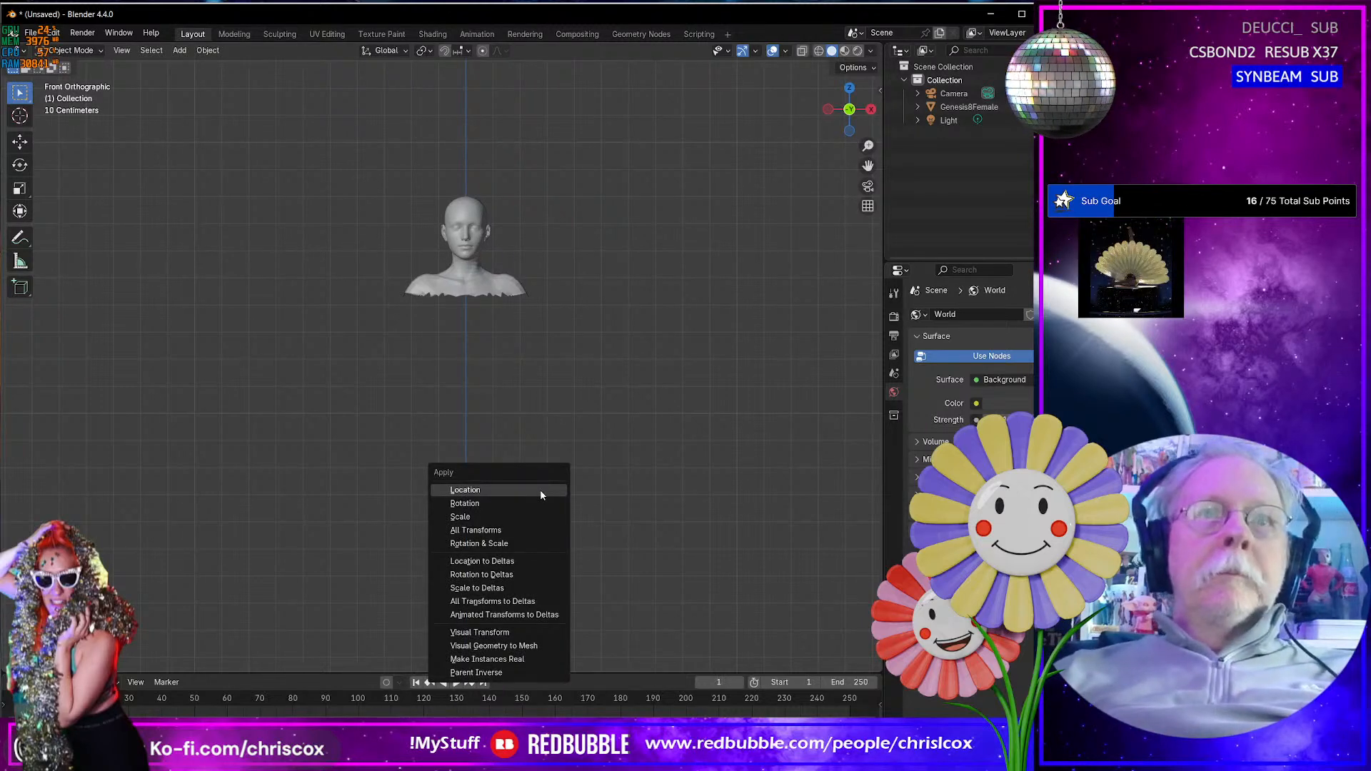
key("shift+a")
mouse_move(306, 442)
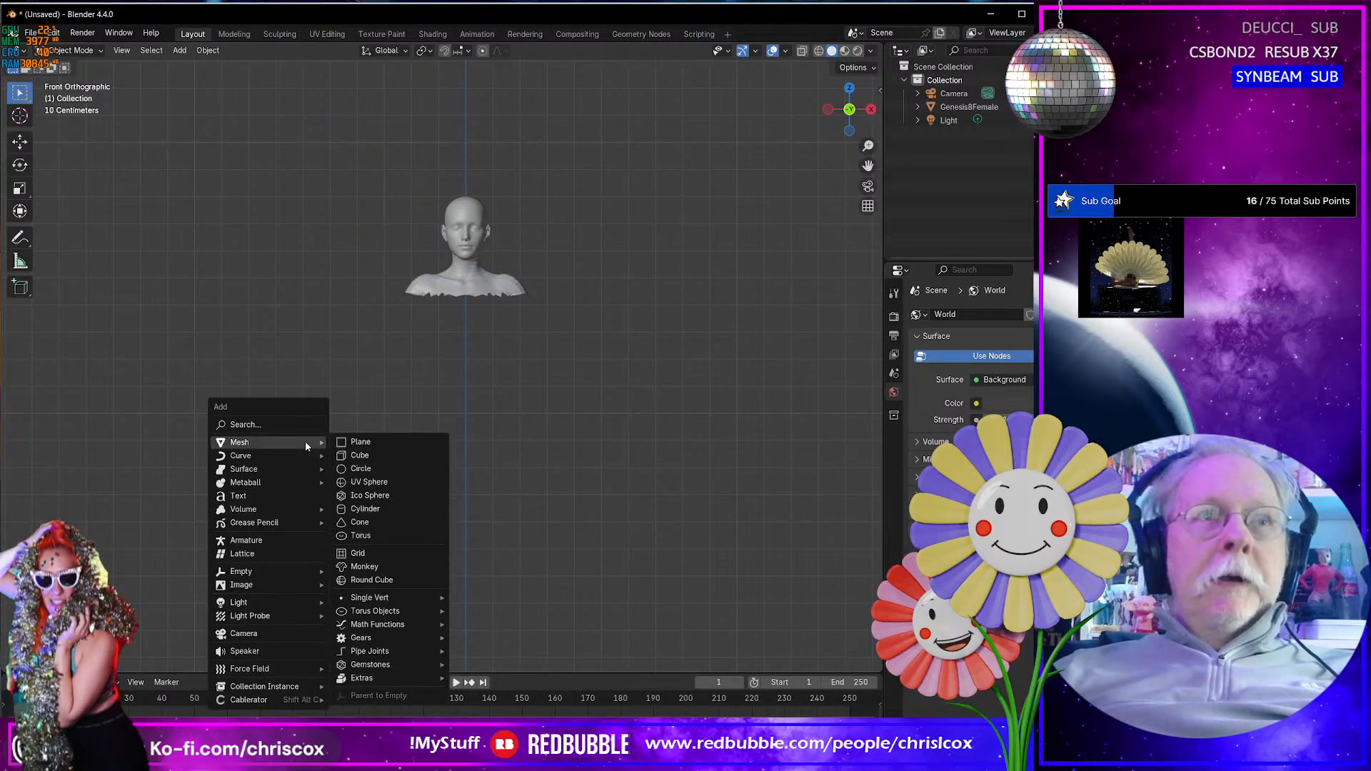
left_click(378, 482)
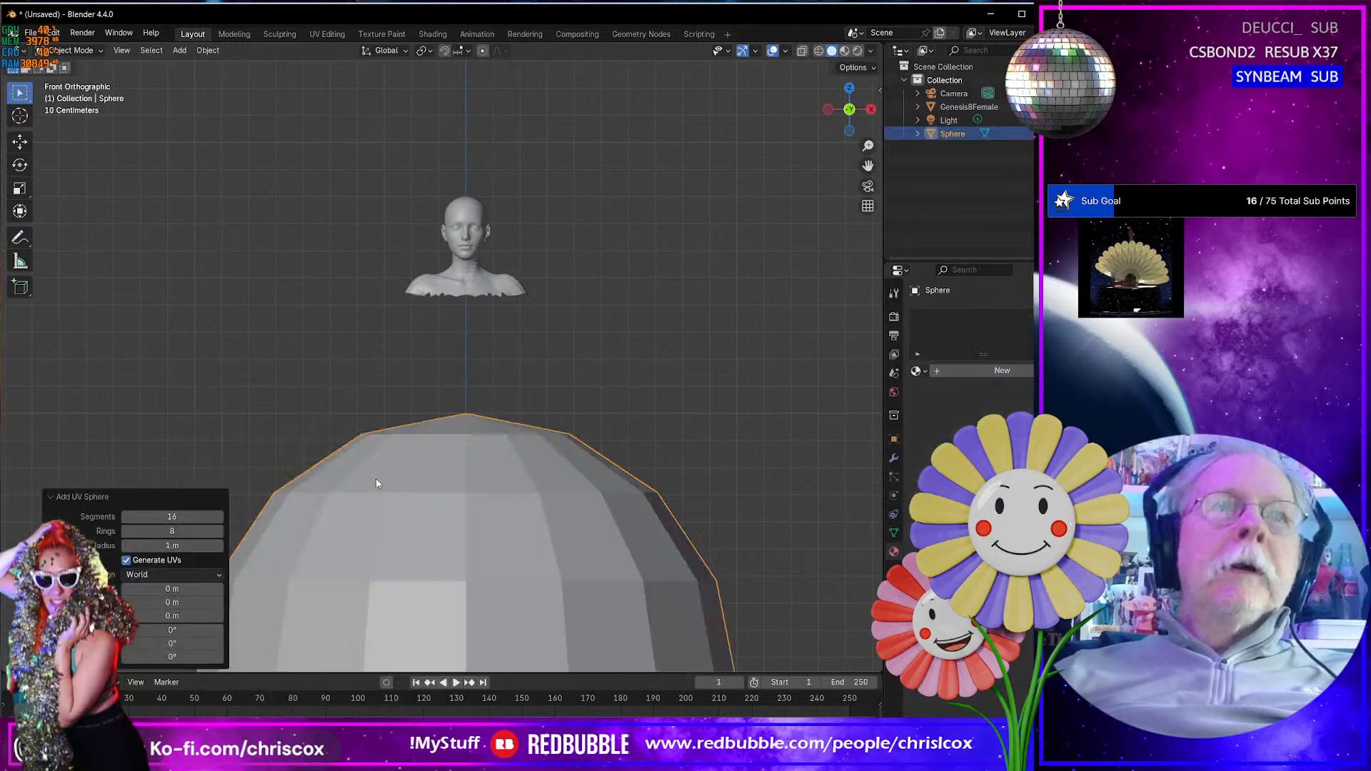
- Set the new sphere's radius to 0.003 m and check its size against the head-and-shoulders mesh
left_click(187, 547)
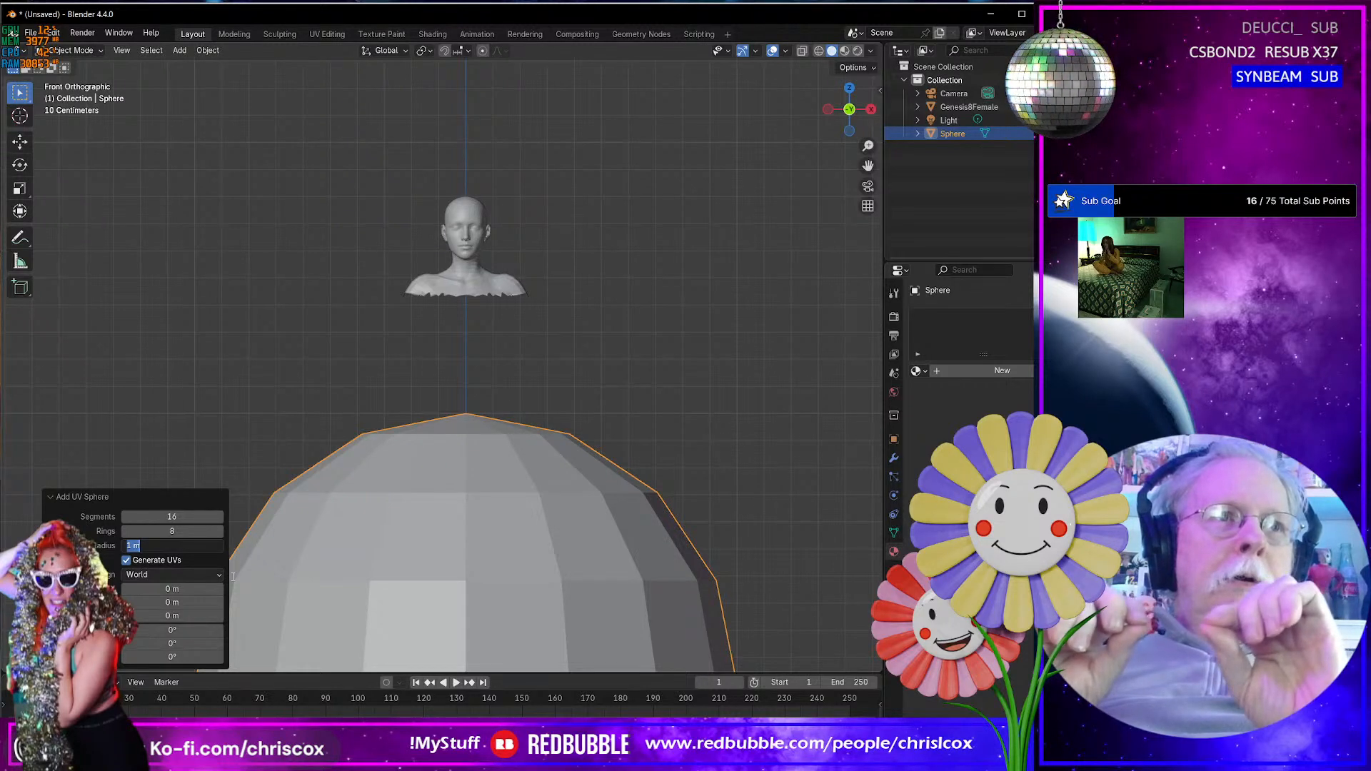
type(".00")
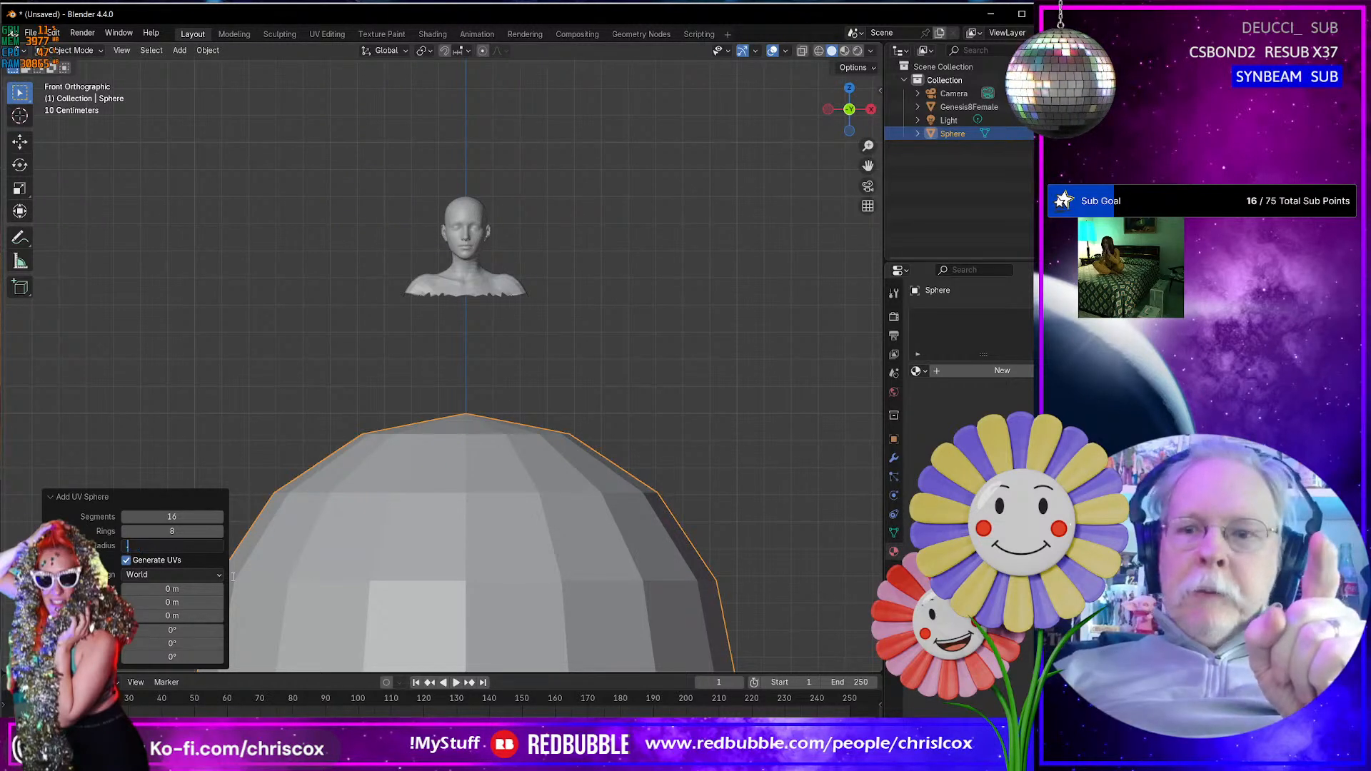
type("3")
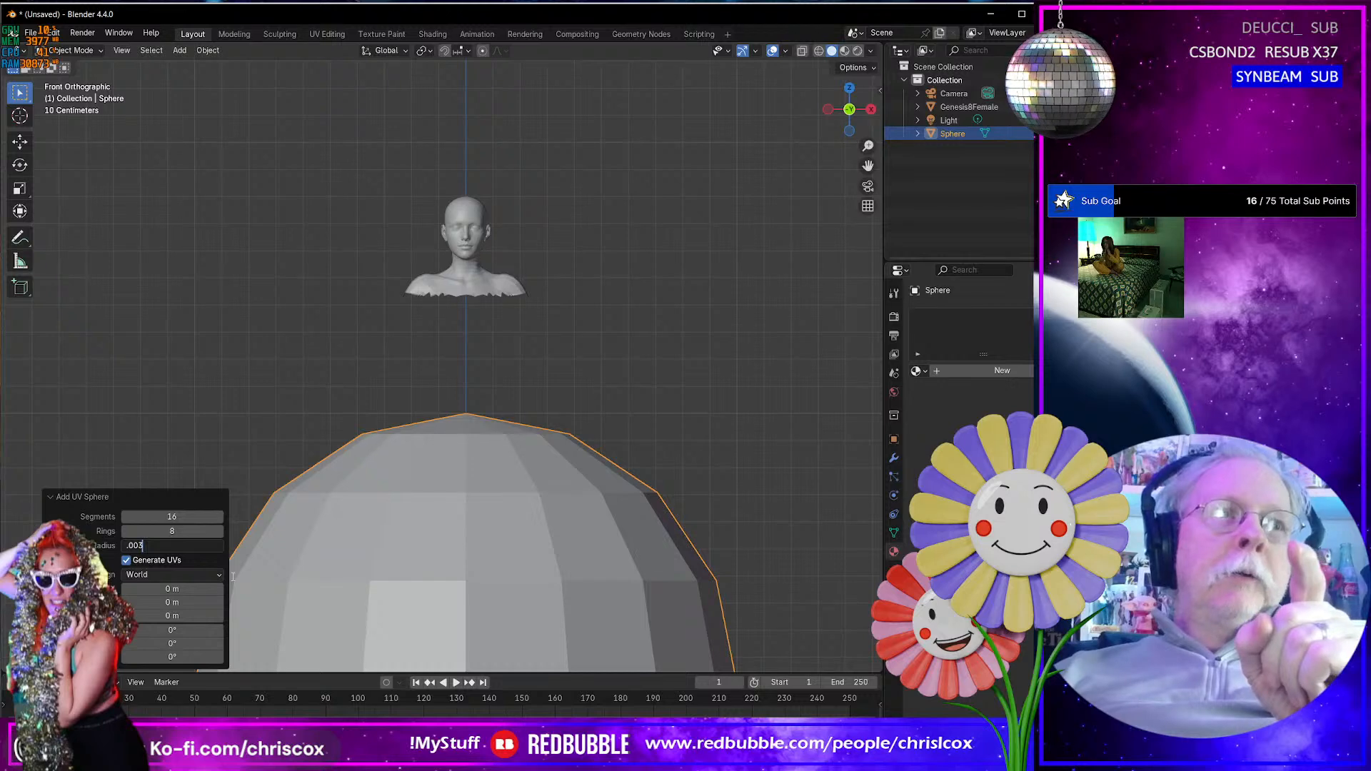
key("Return")
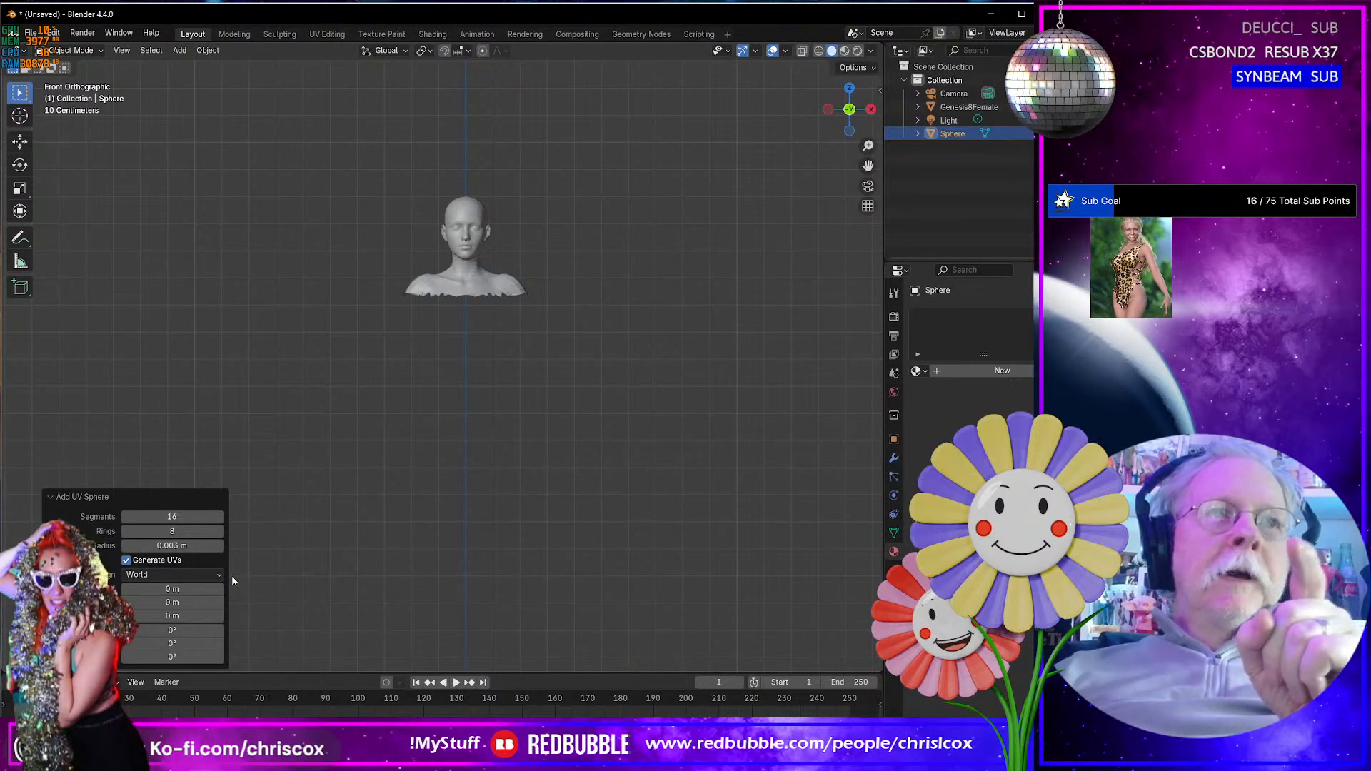
key("KP_Decimal")
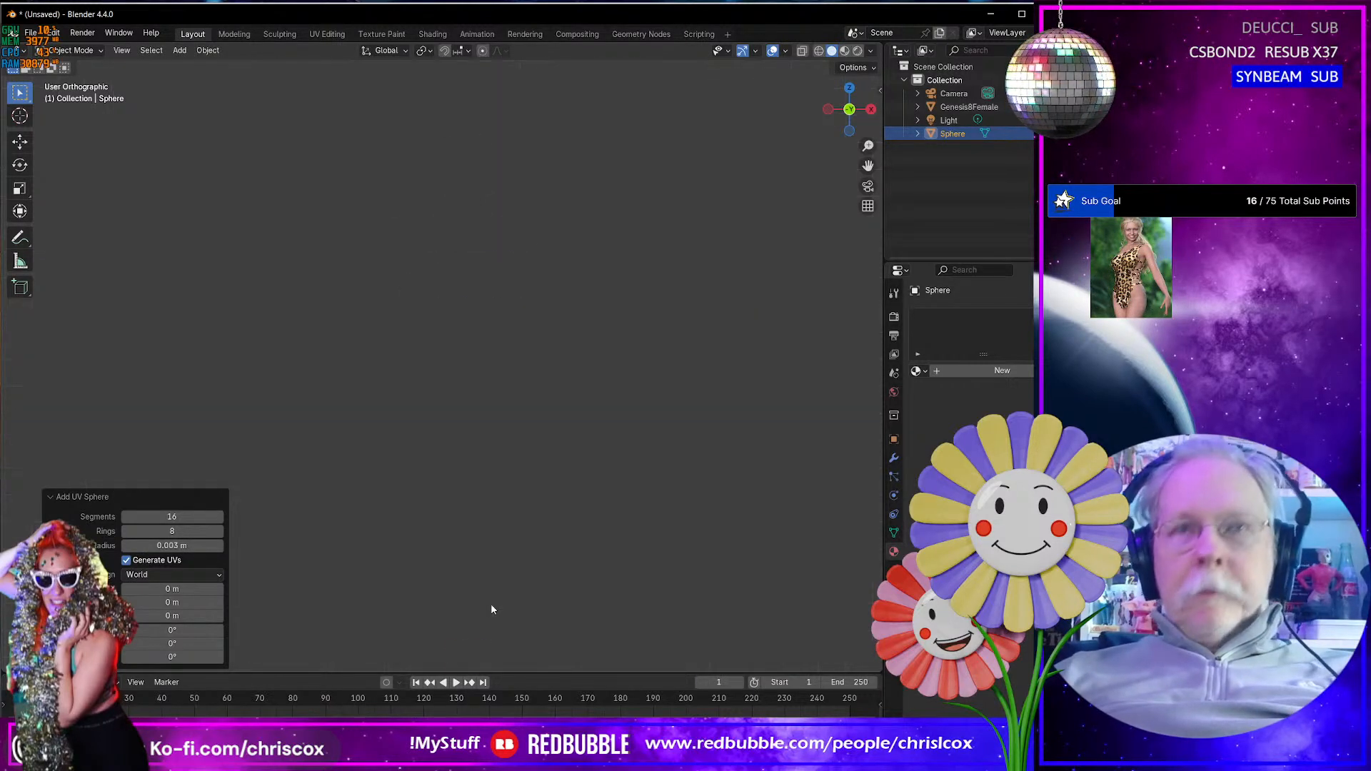
scroll(485, 598, "down", 15)
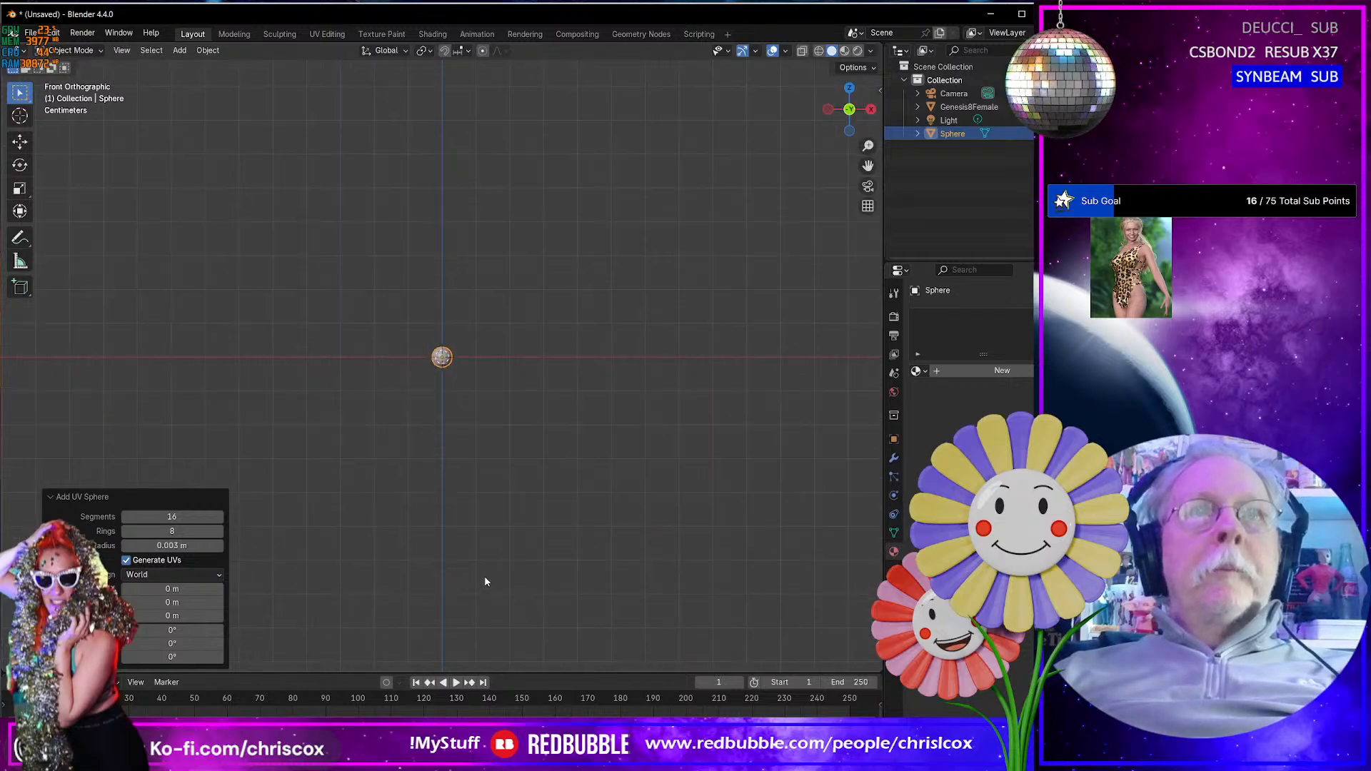
scroll(486, 575, "down", 6)
scroll(486, 574, "up", 7)
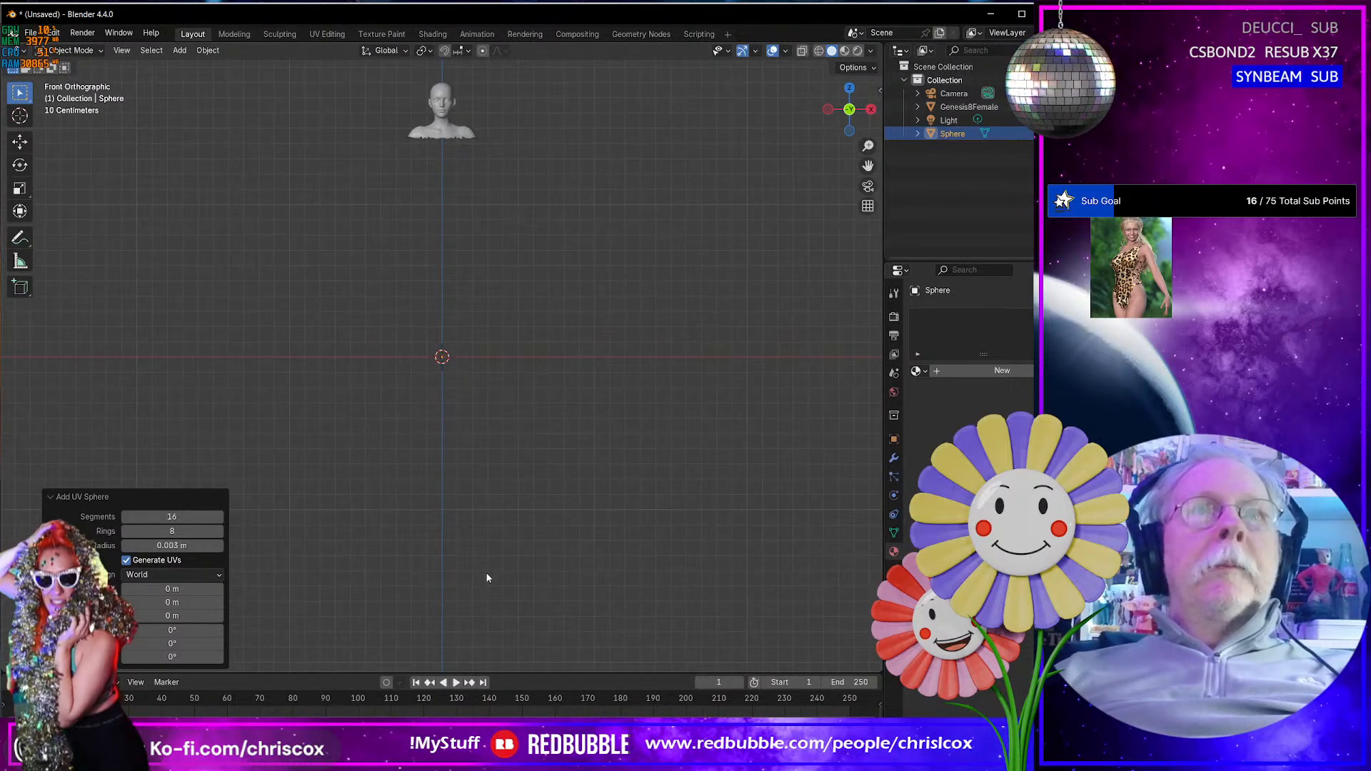
middle_click_drag(489, 502, 510, 626, "shift")
scroll(517, 574, "up", 3)
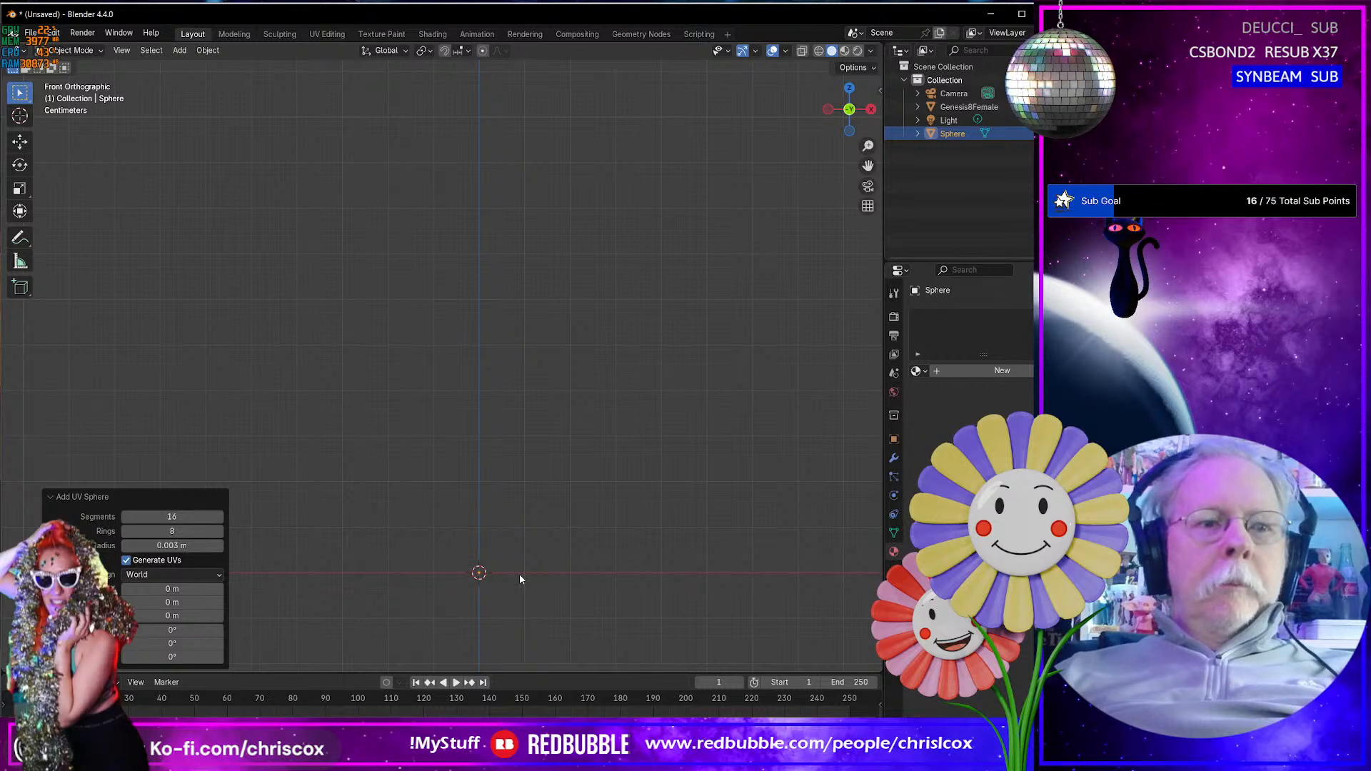
- Set the new UV sphere's radius to 0.008 m
left_click(184, 546)
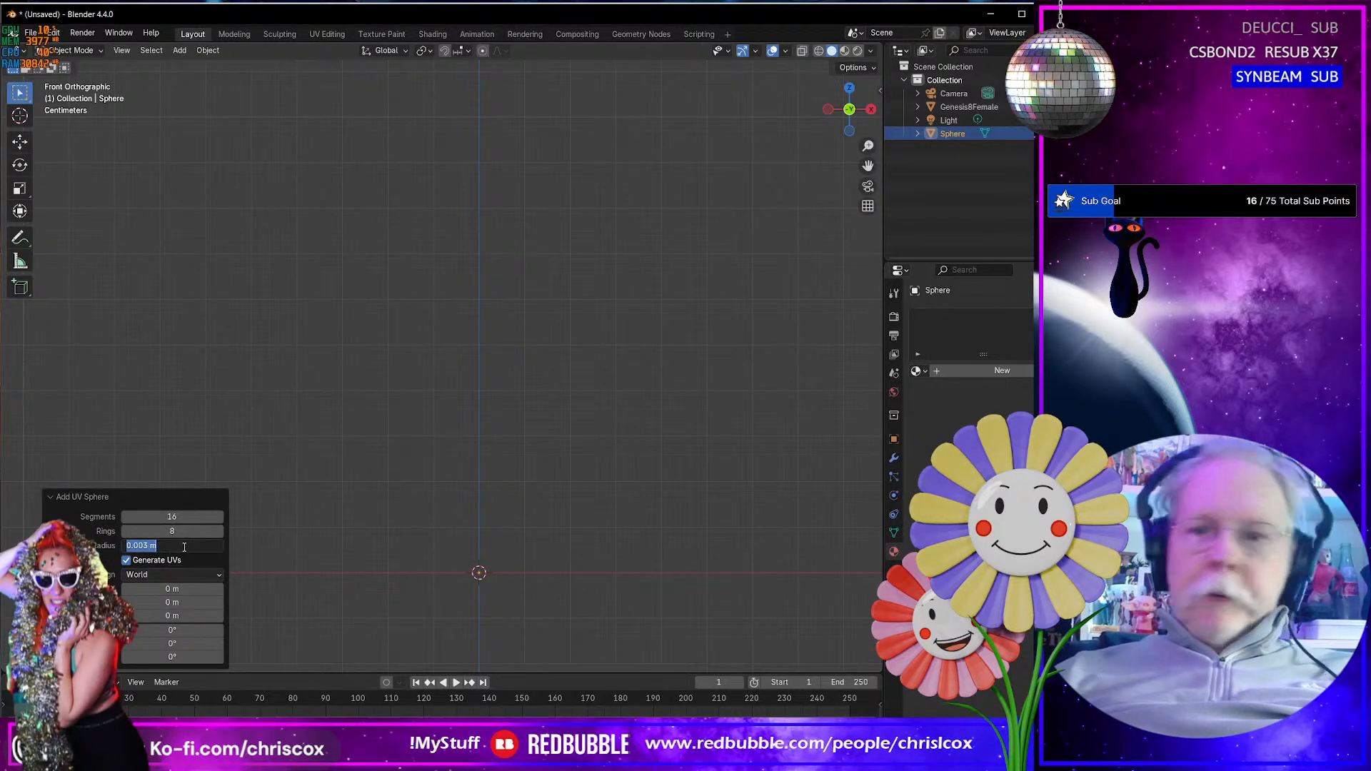
type(".008")
key("Return")
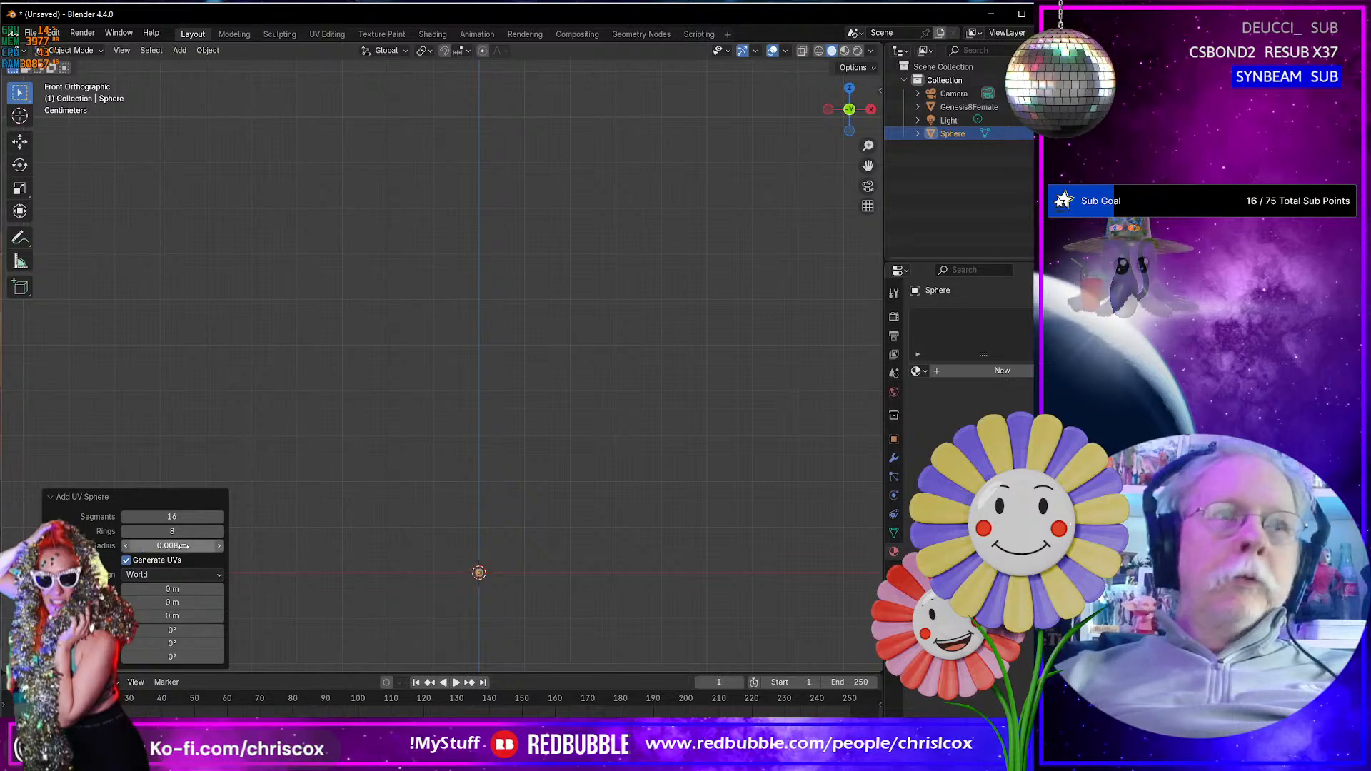
- In Edit Mode, rotate the sphere's whole mesh 90° in the front view so its poles lie along the X axis
key("Tab")
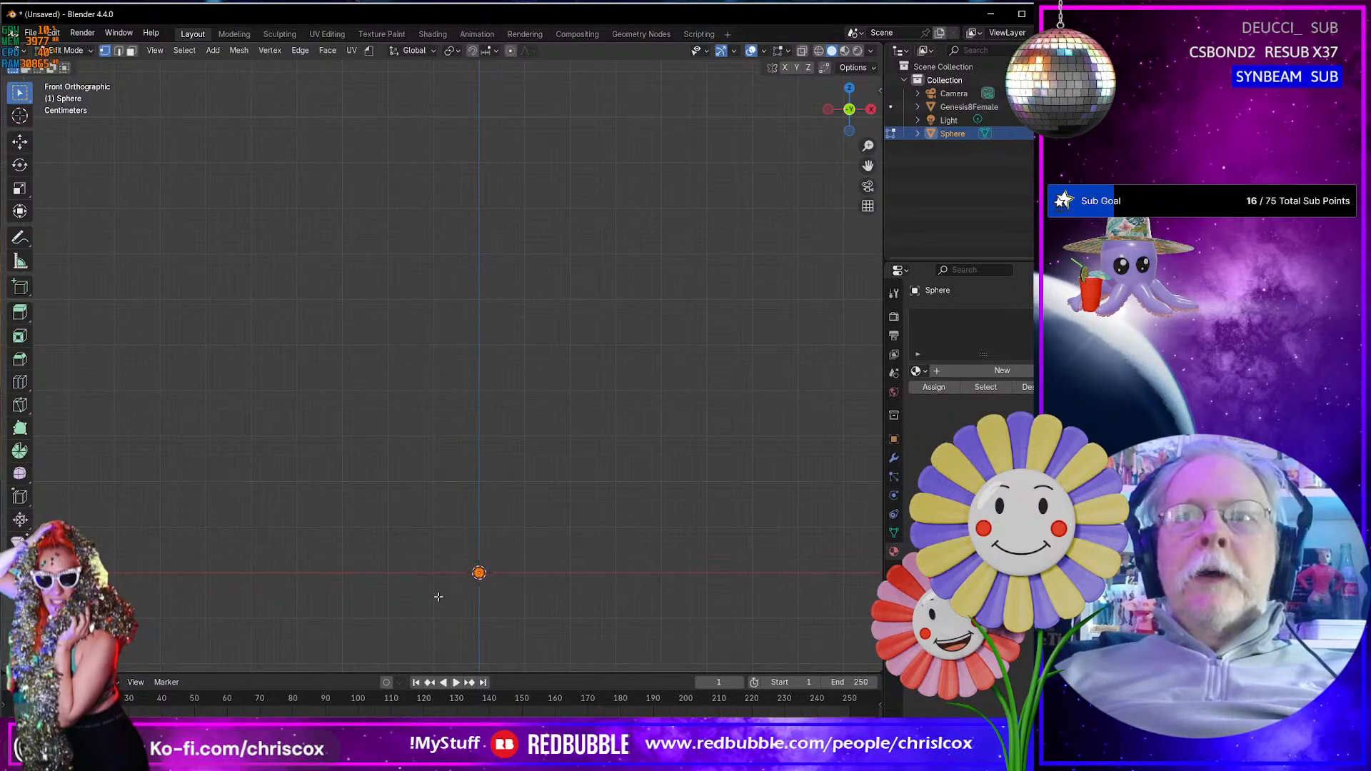
key("KP_Decimal")
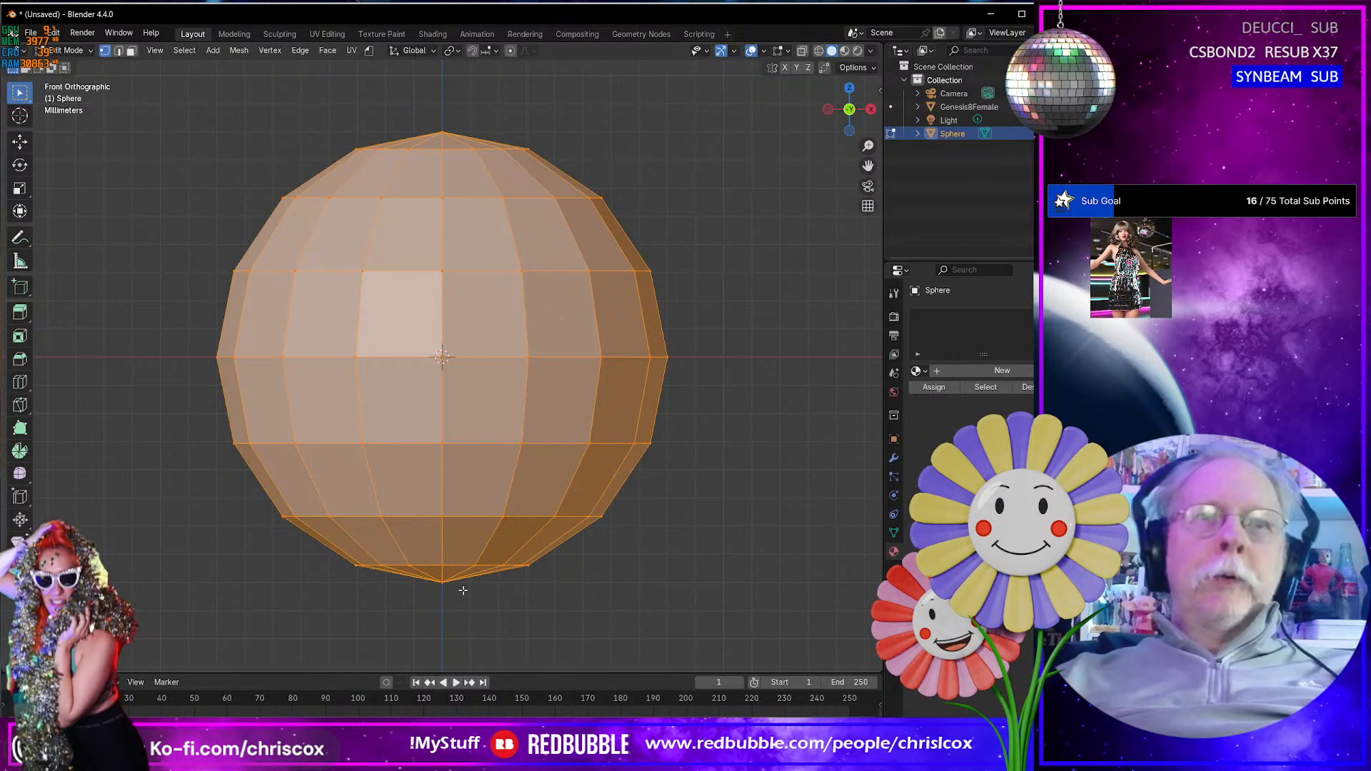
scroll(460, 591, "up", 3)
scroll(468, 584, "down", 7)
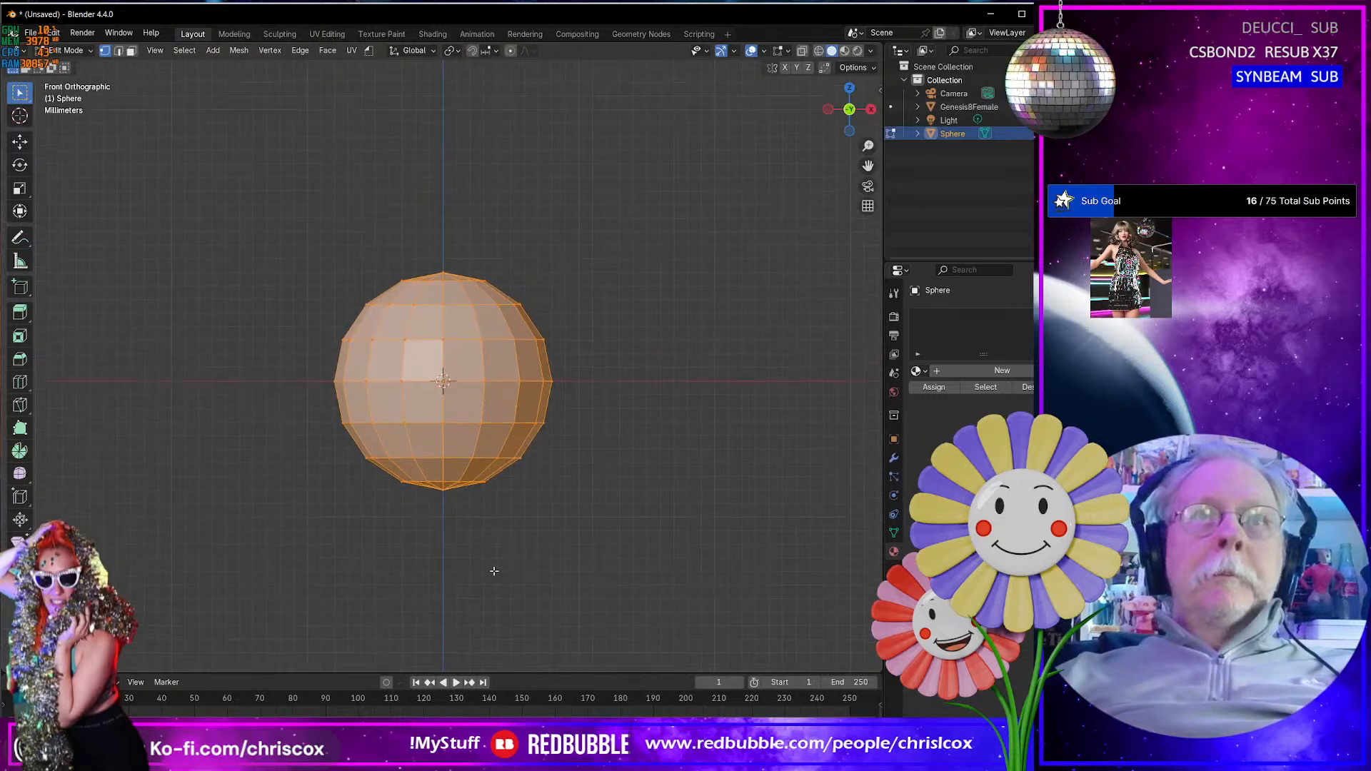
middle_click_drag(502, 506, 502, 534, "shift")
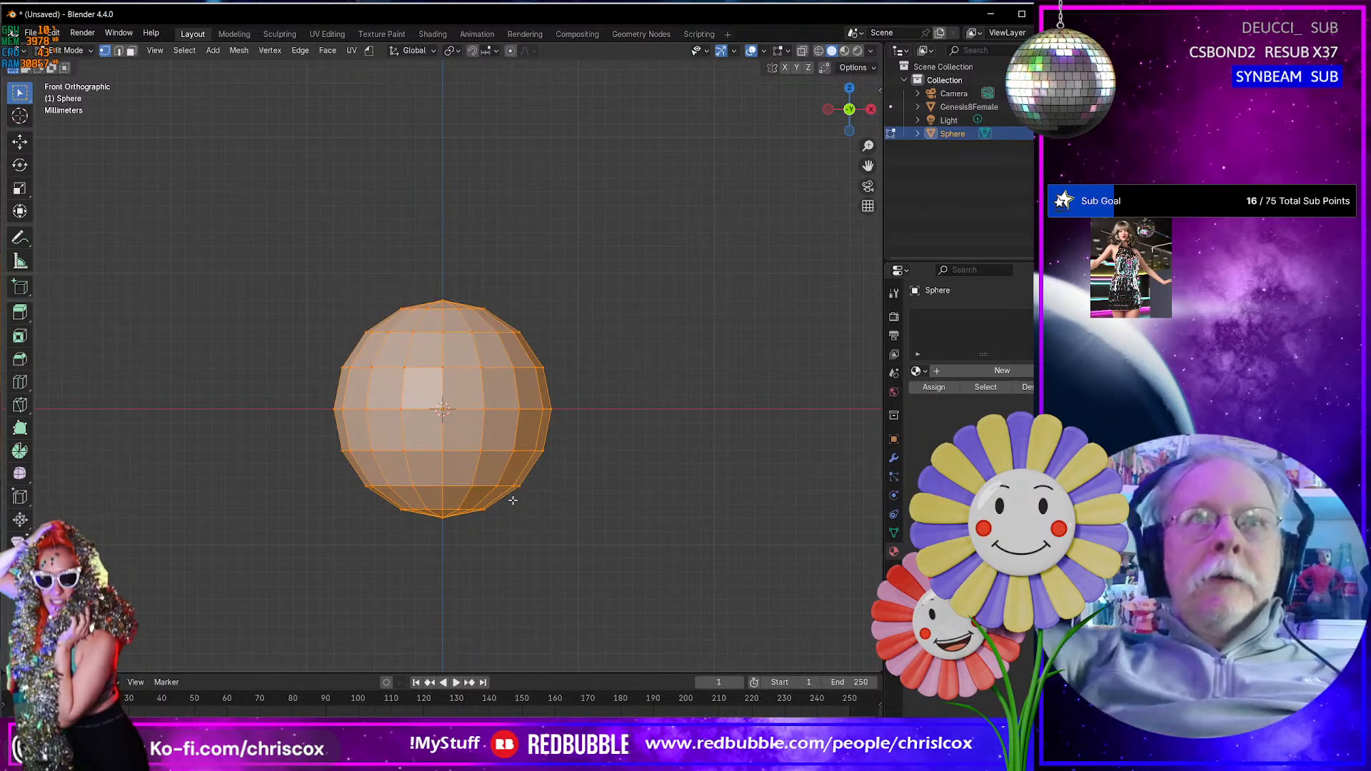
type("r")
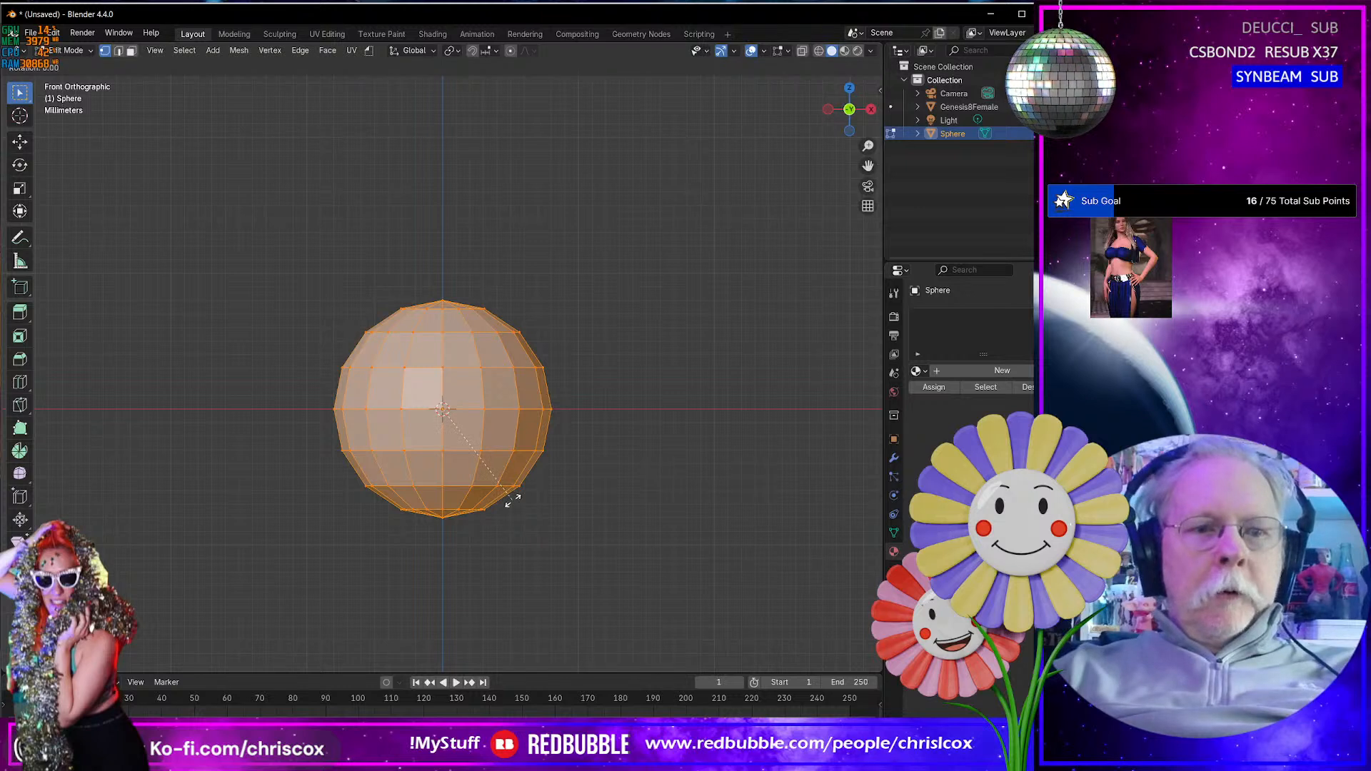
type("90")
key("Return")
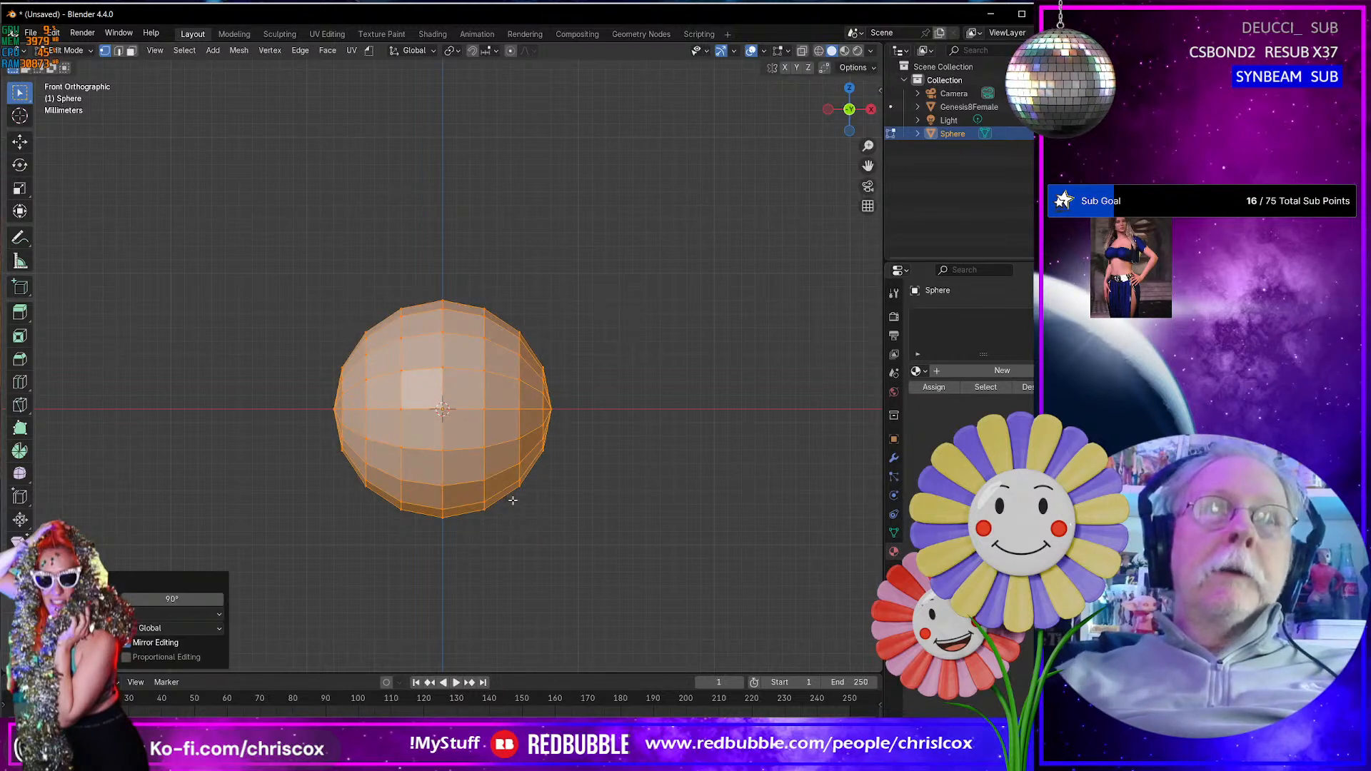
- Delete the pole vertices at both X ends of the sphere to leave round openings
left_click(332, 406)
left_click(558, 406, "shift")
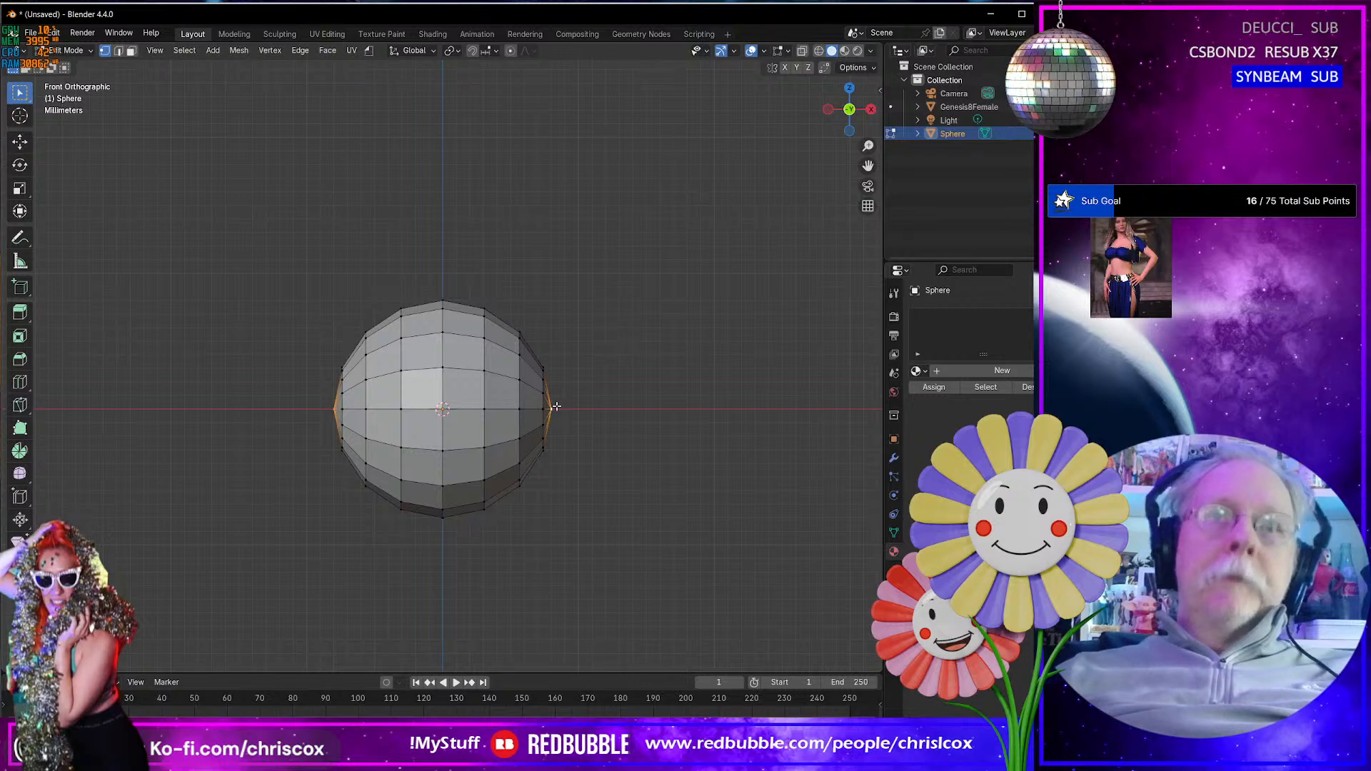
key("x")
left_click(496, 407)
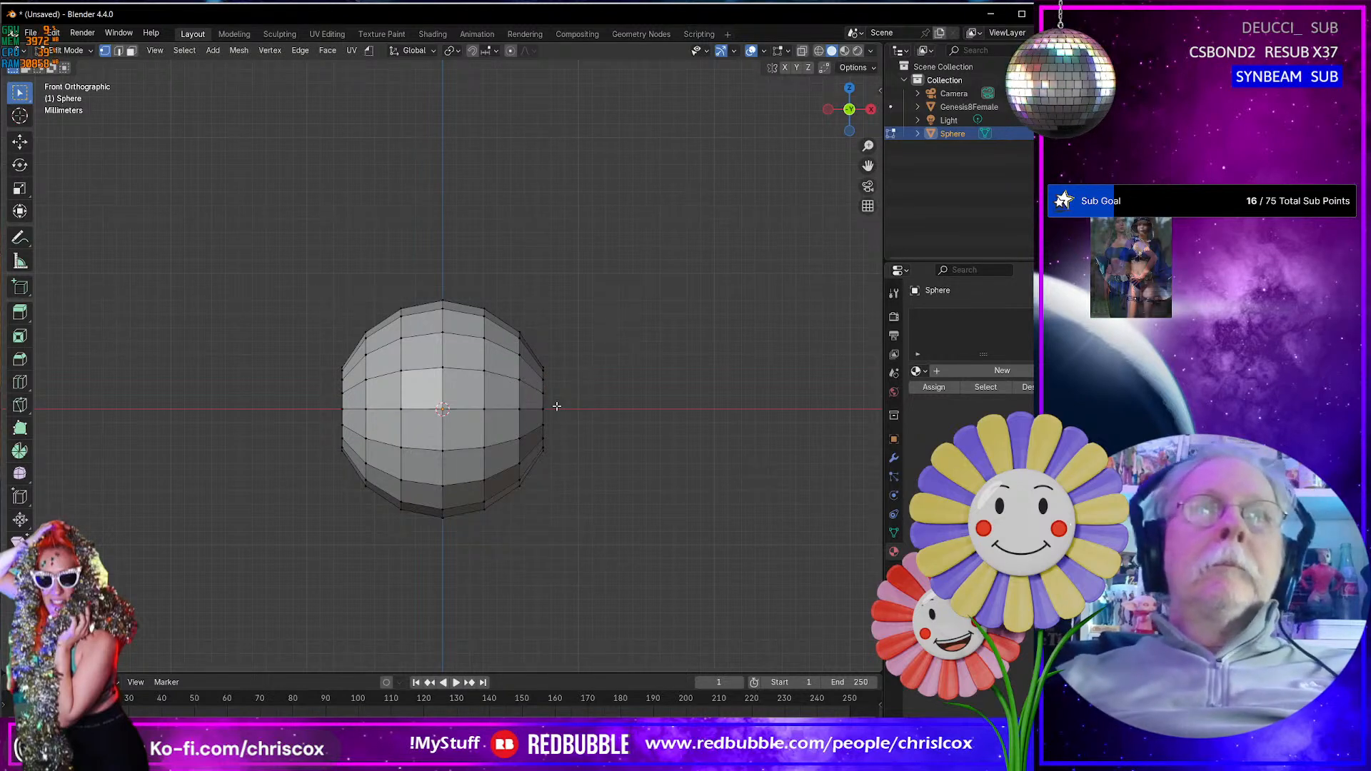
- Extrude the open edge loop on the sphere's negative X side about 0.0027 m outward along X to form a neck
left_click(344, 402, "alt")
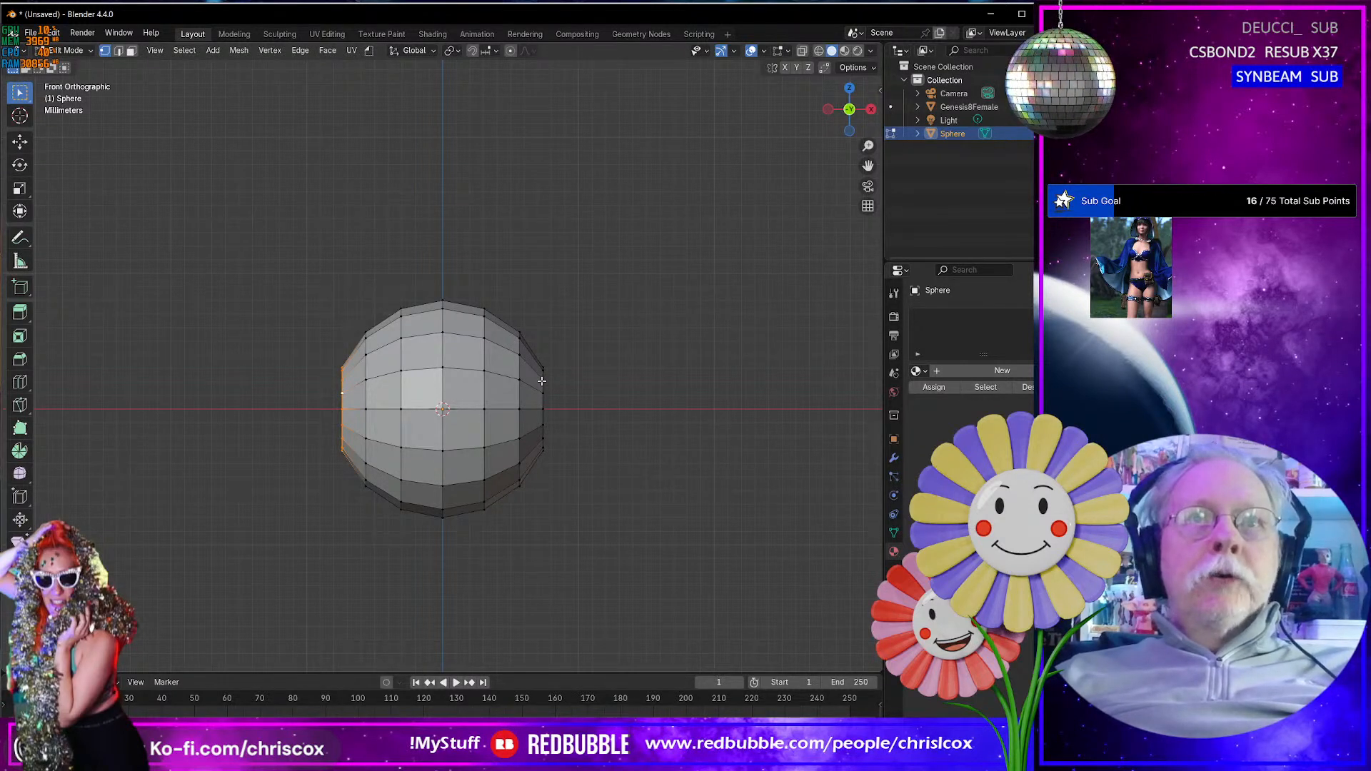
key("e")
right_click(419, 488)
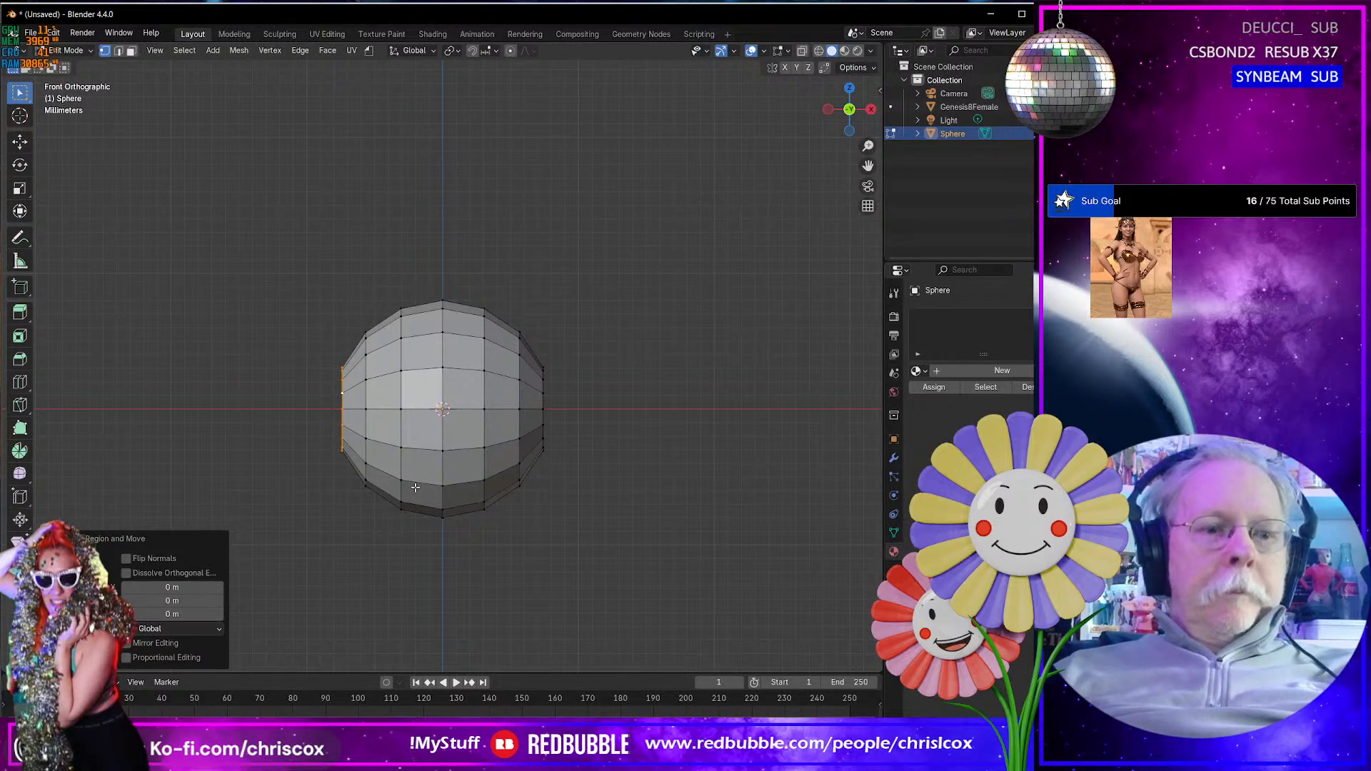
key("g")
key("x")
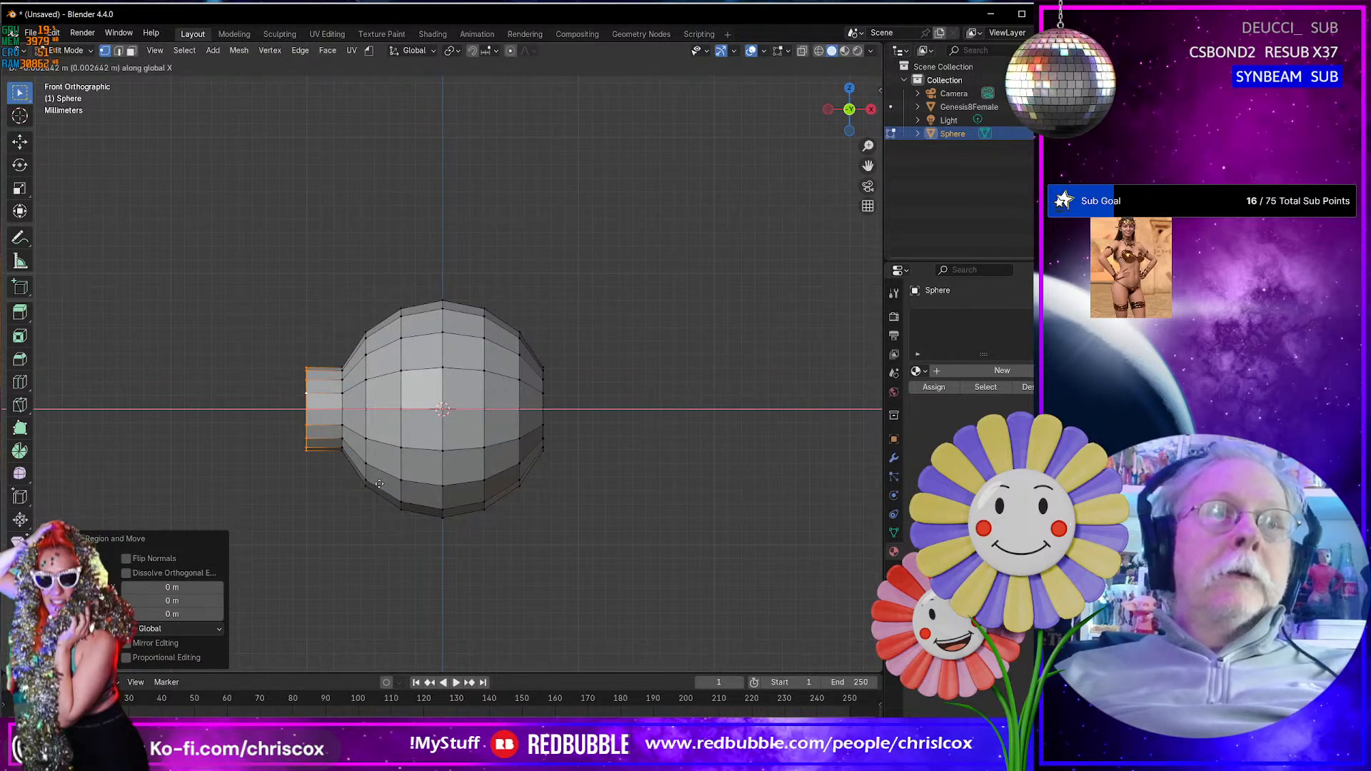
left_click(379, 485)
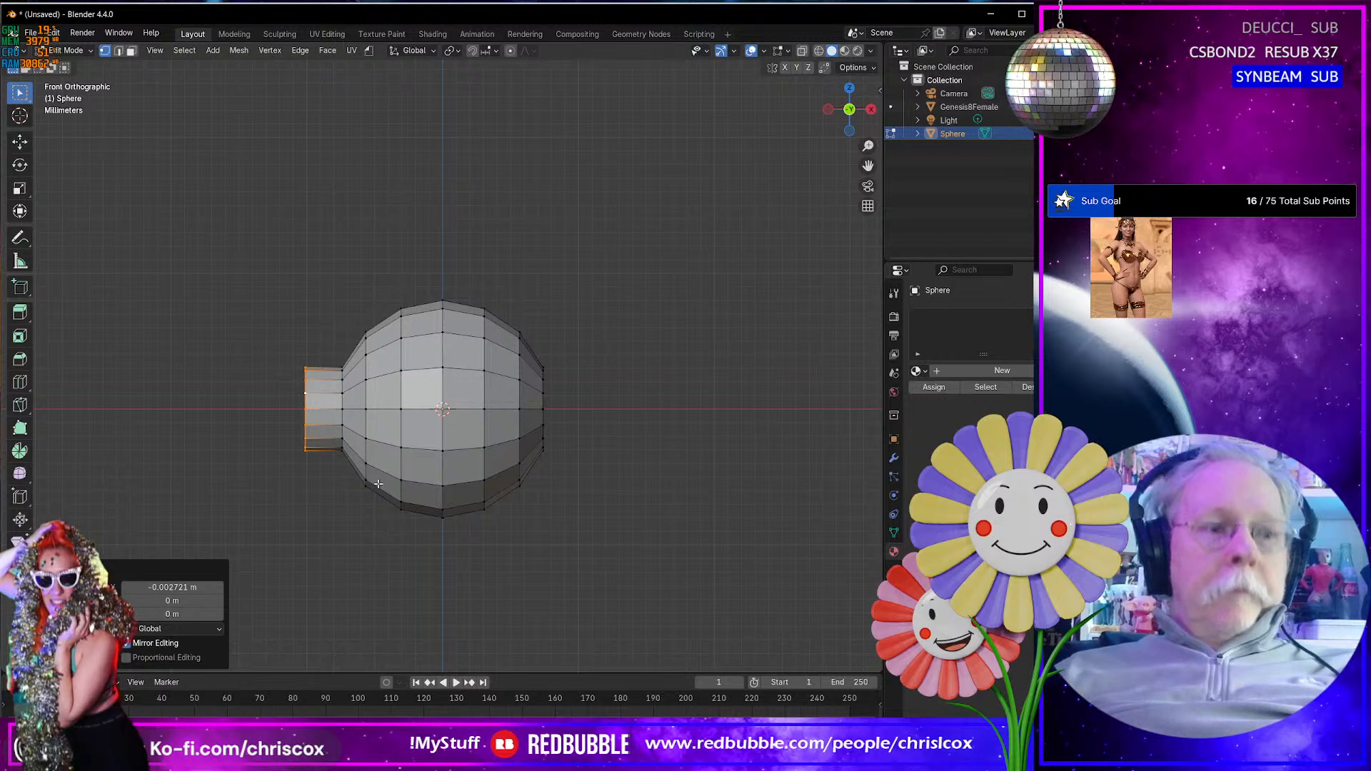
- Move the whole mesh about 0.0095 m along positive X so the neck's open end sits near the origin
key("a")
key("g")
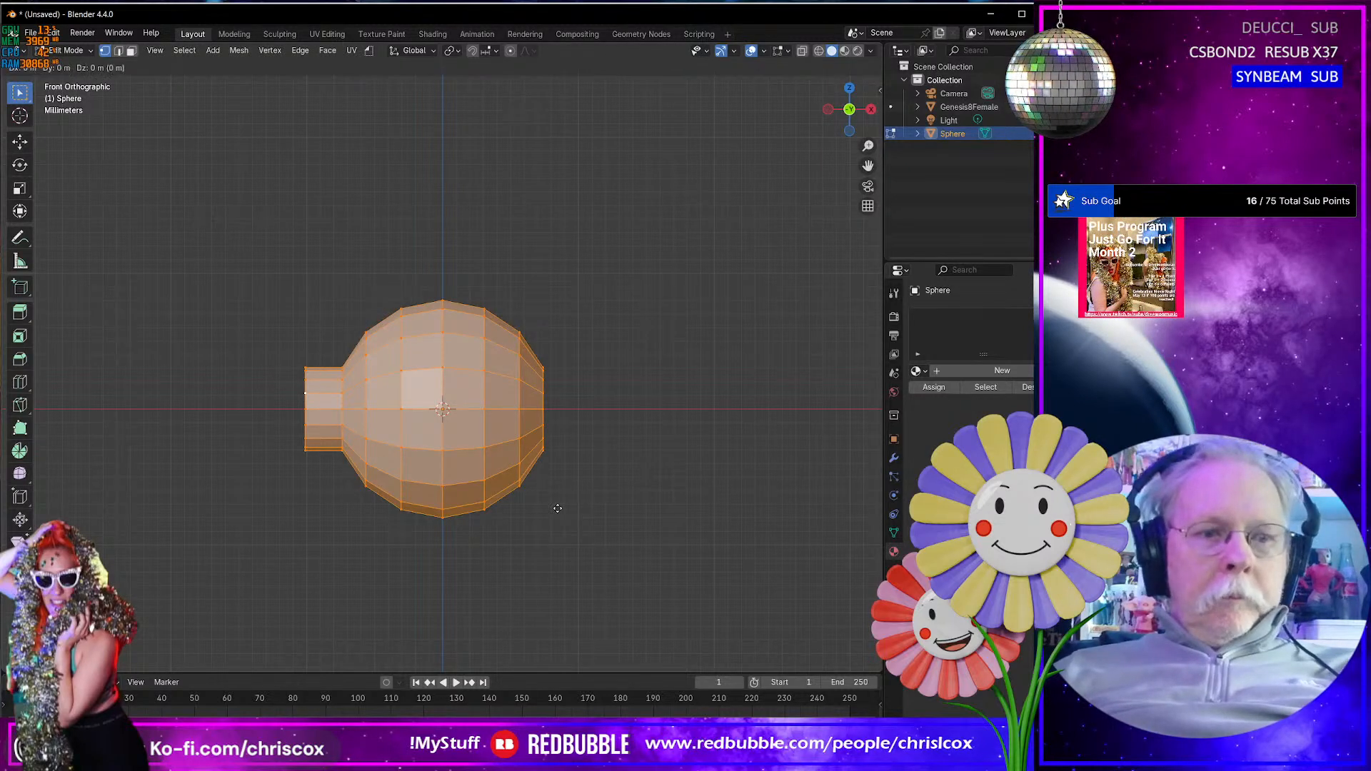
key("x")
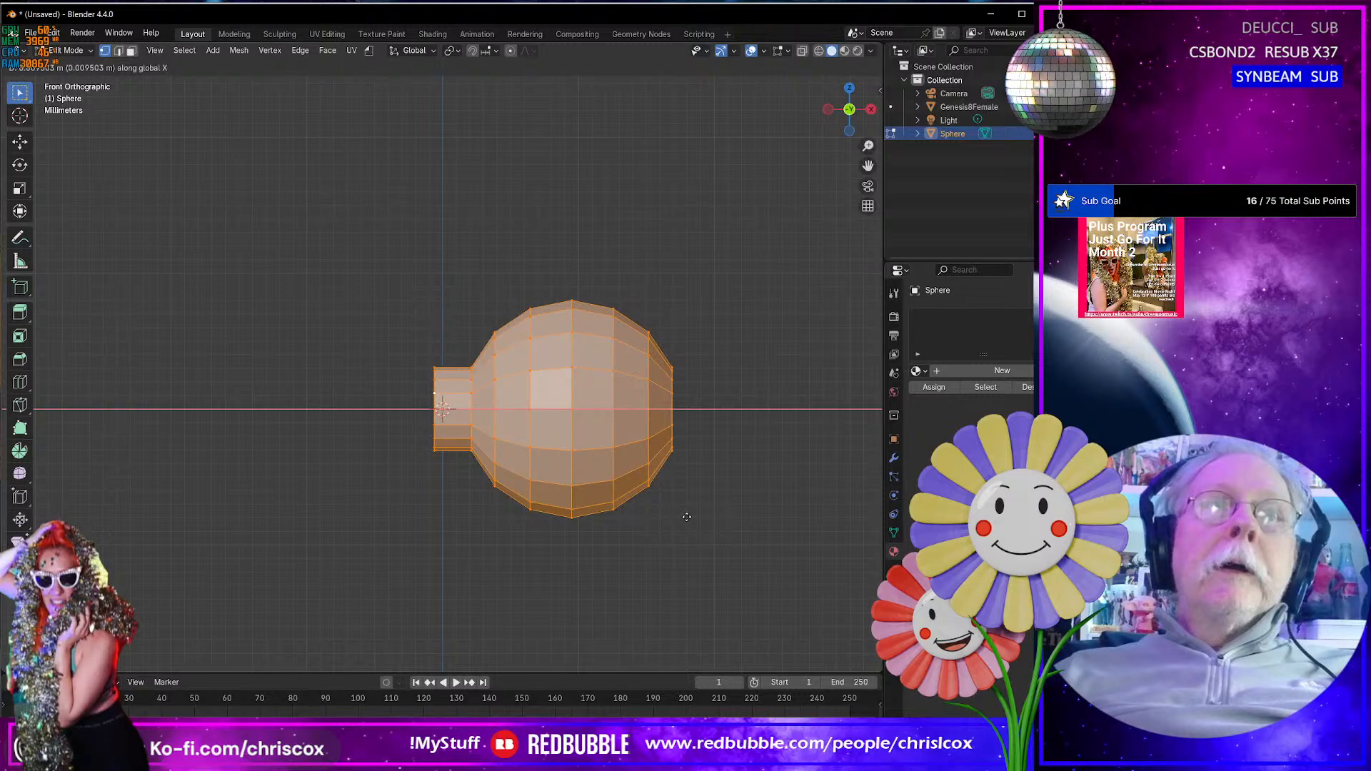
left_click(686, 516)
- Try to set the median X of the neck's front-facing end vertices to 0 m, and undo the change
left_click_drag(415, 345, 445, 485)
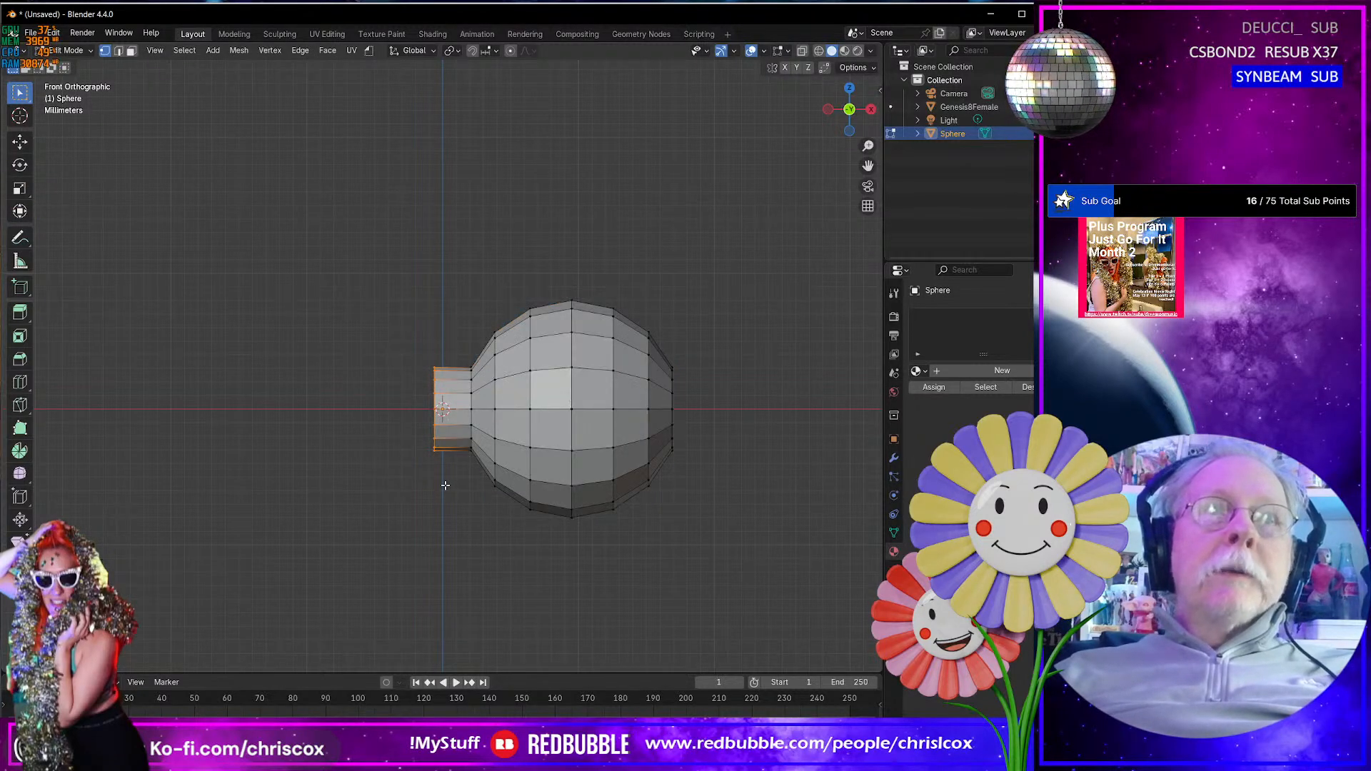
left_click(877, 92)
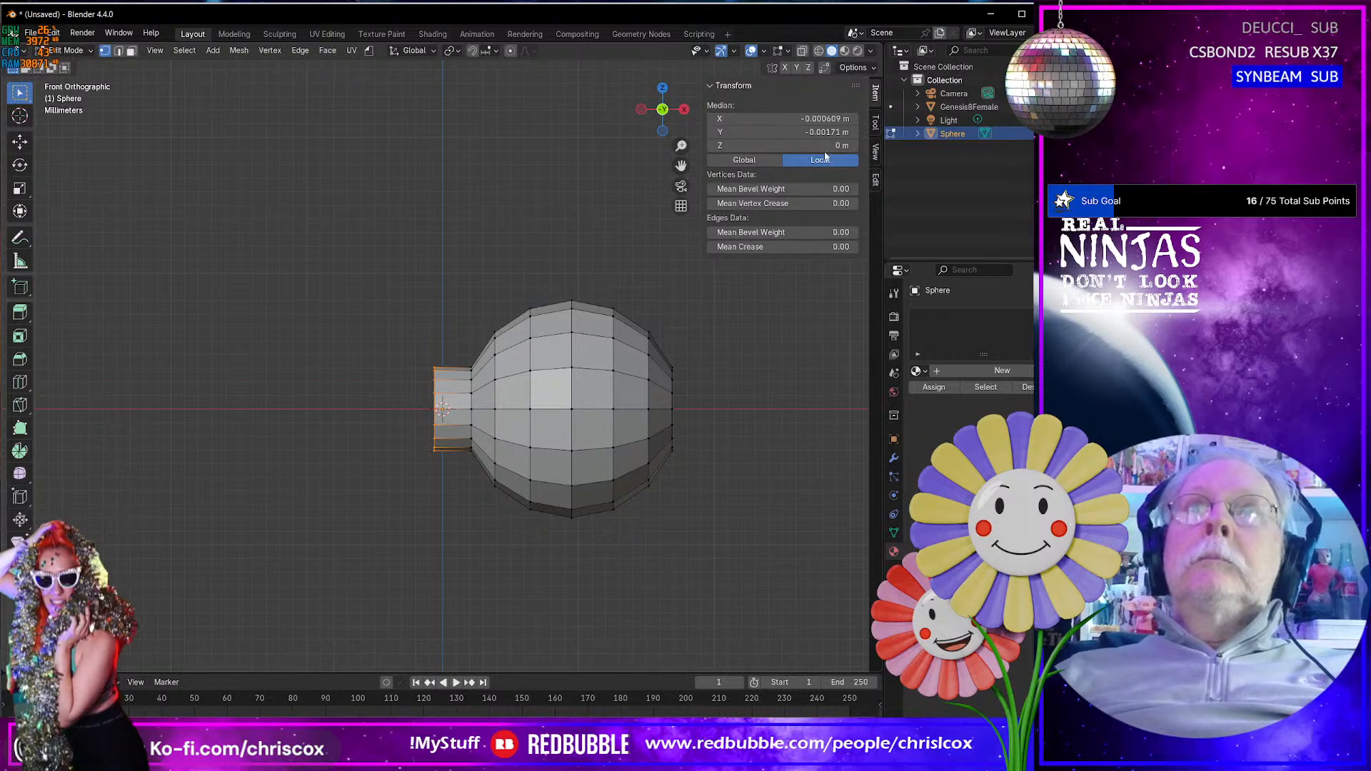
left_click(823, 118)
type("0")
key("Return")
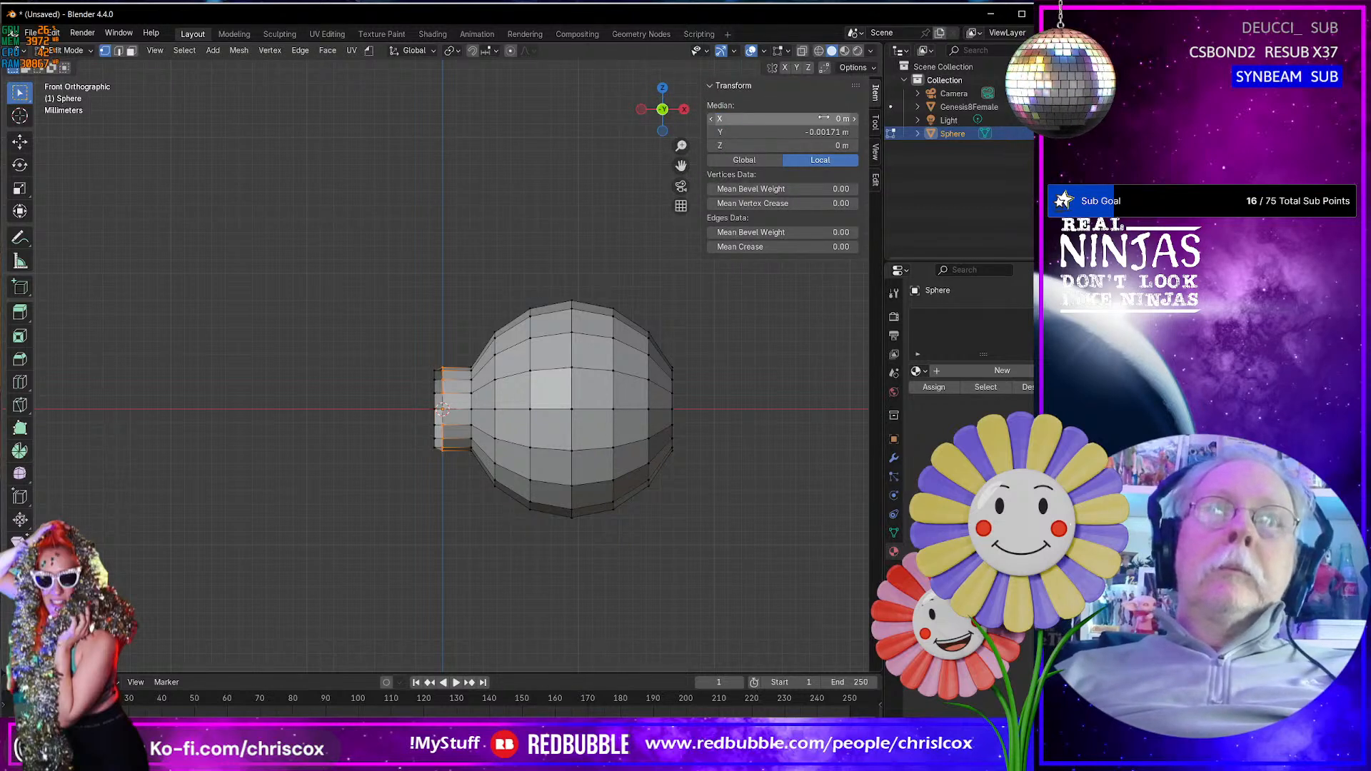
key("ctrl+z")
- Turn on X-ray, select all vertices of the neck's open end, and set their median X to 0 m
left_click(802, 51)
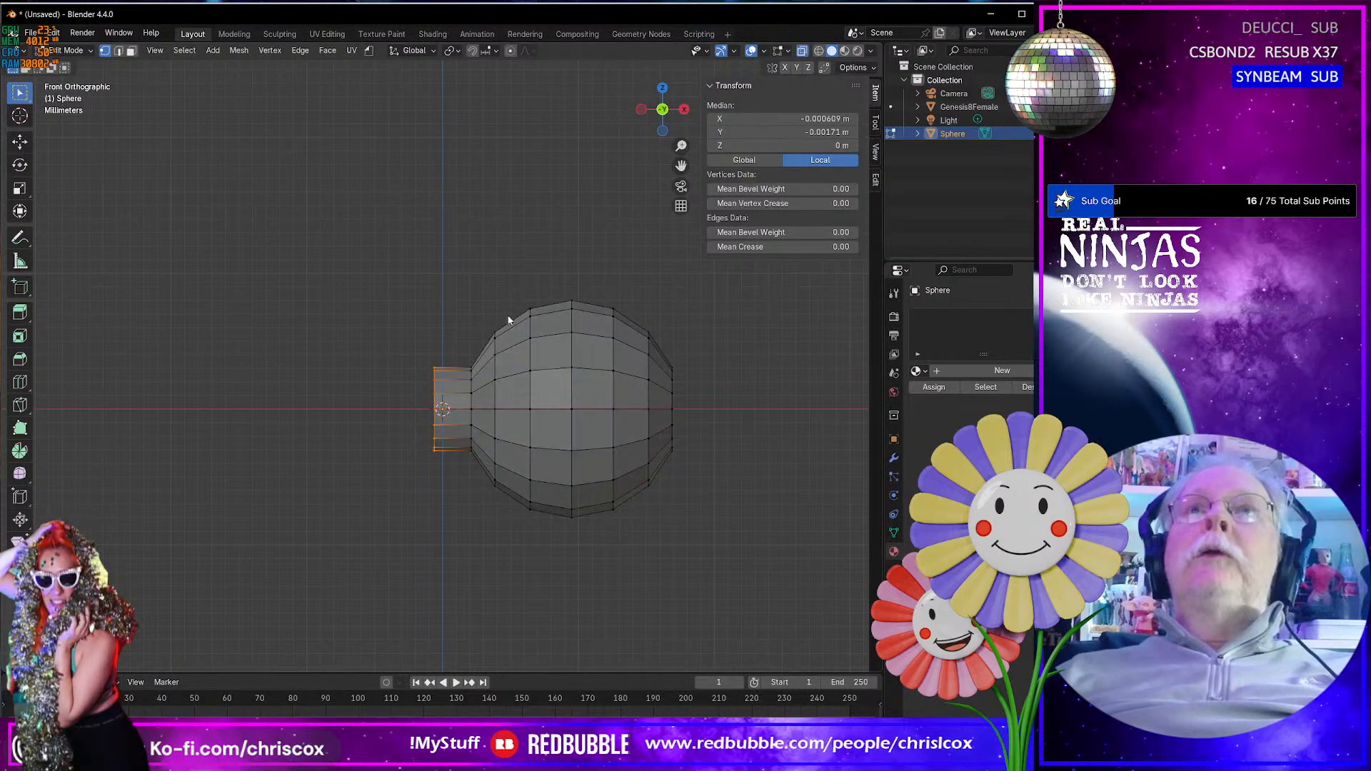
left_click_drag(369, 298, 438, 473)
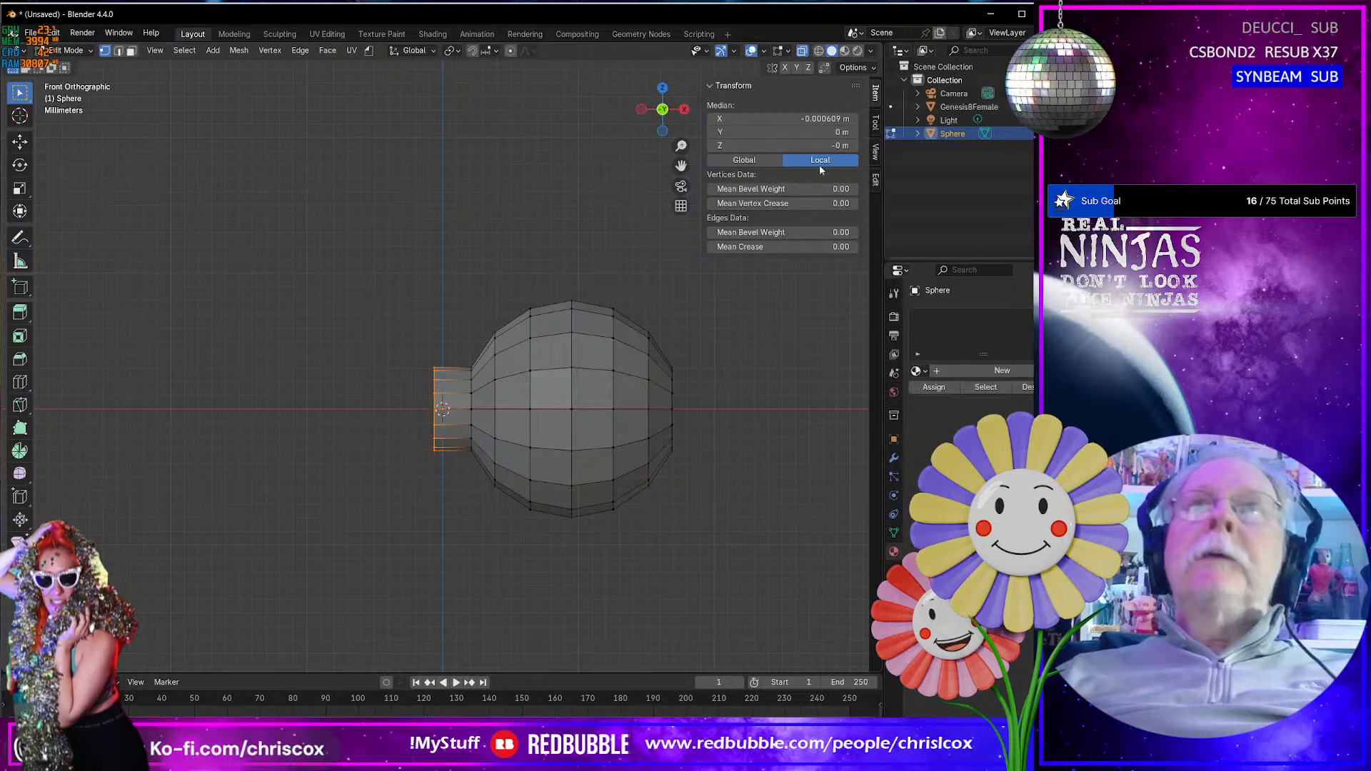
left_click(829, 118)
type("0")
key("Return")
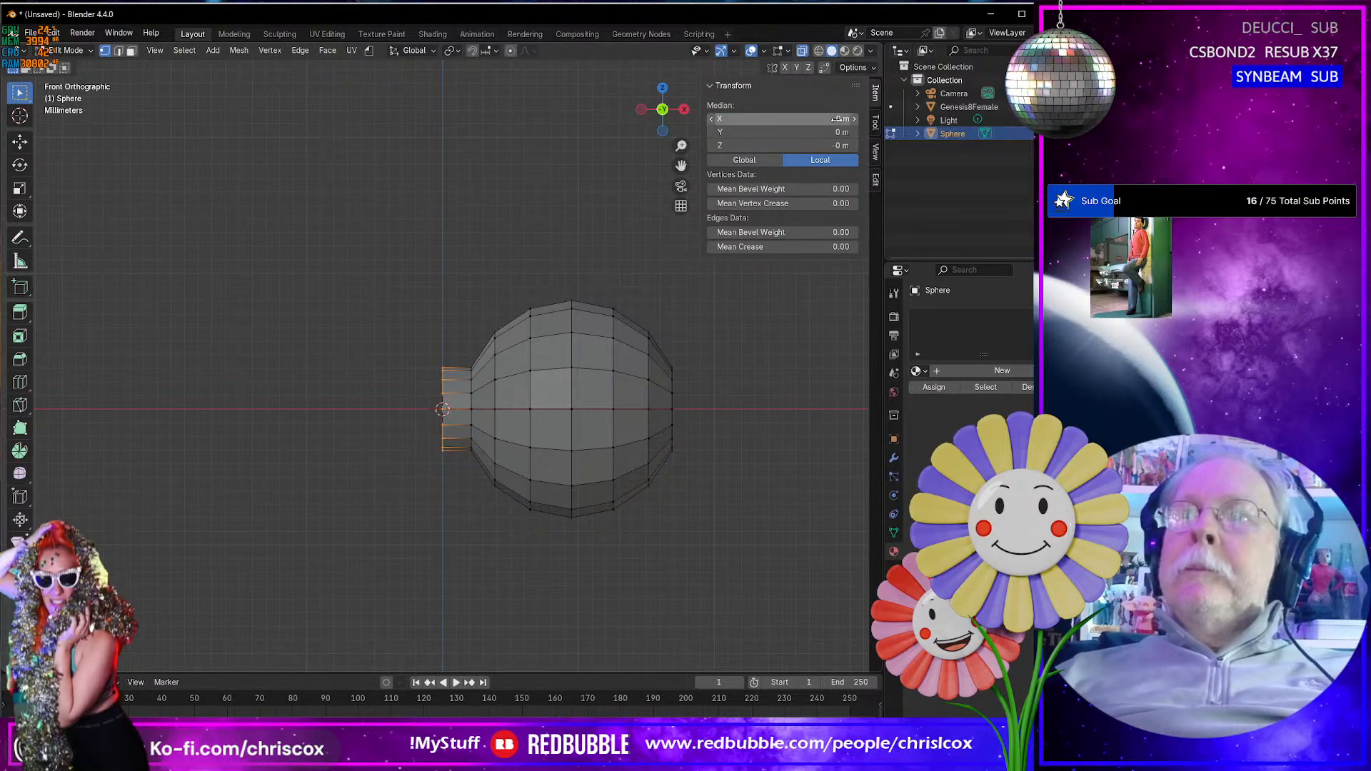
- Return to Object Mode and apply Shade Smooth to the sphere with its neck
middle_click_drag(686, 566, 663, 562, "shift")
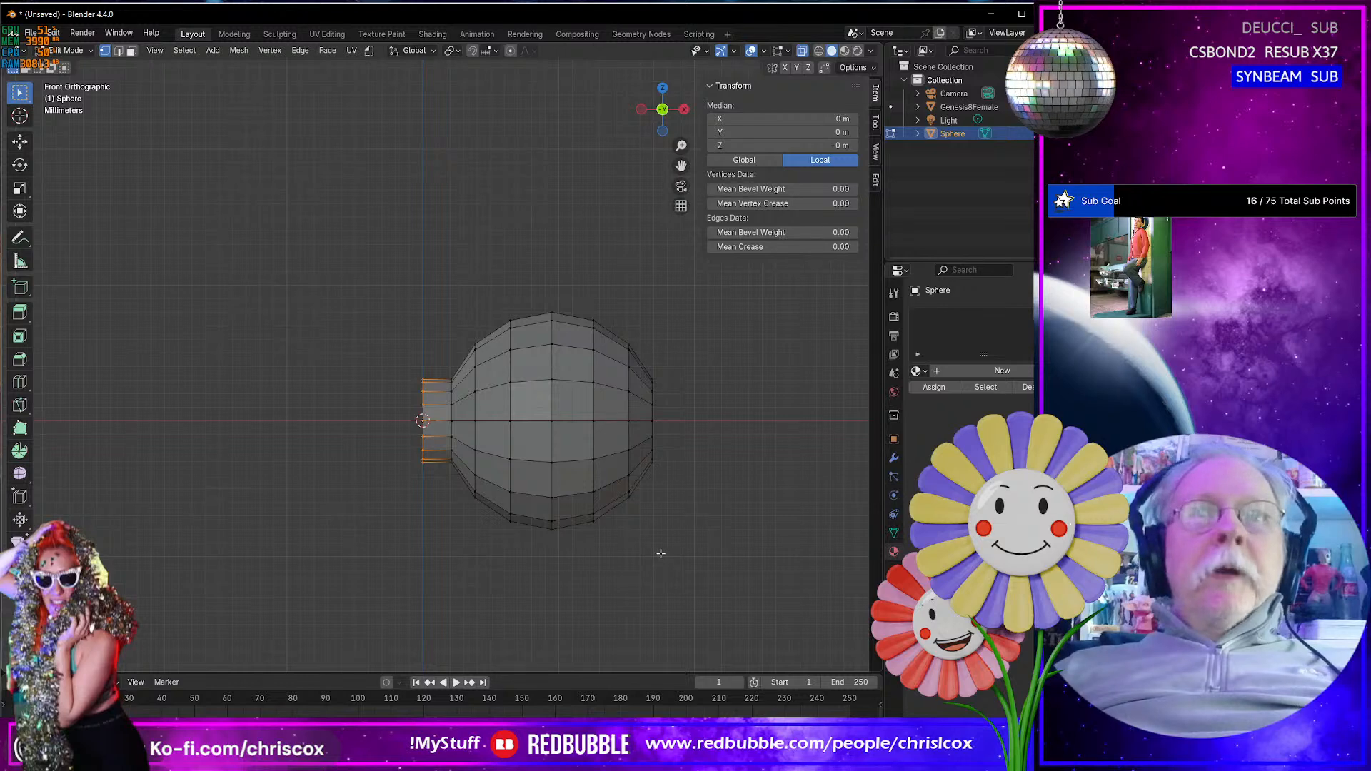
key("Tab")
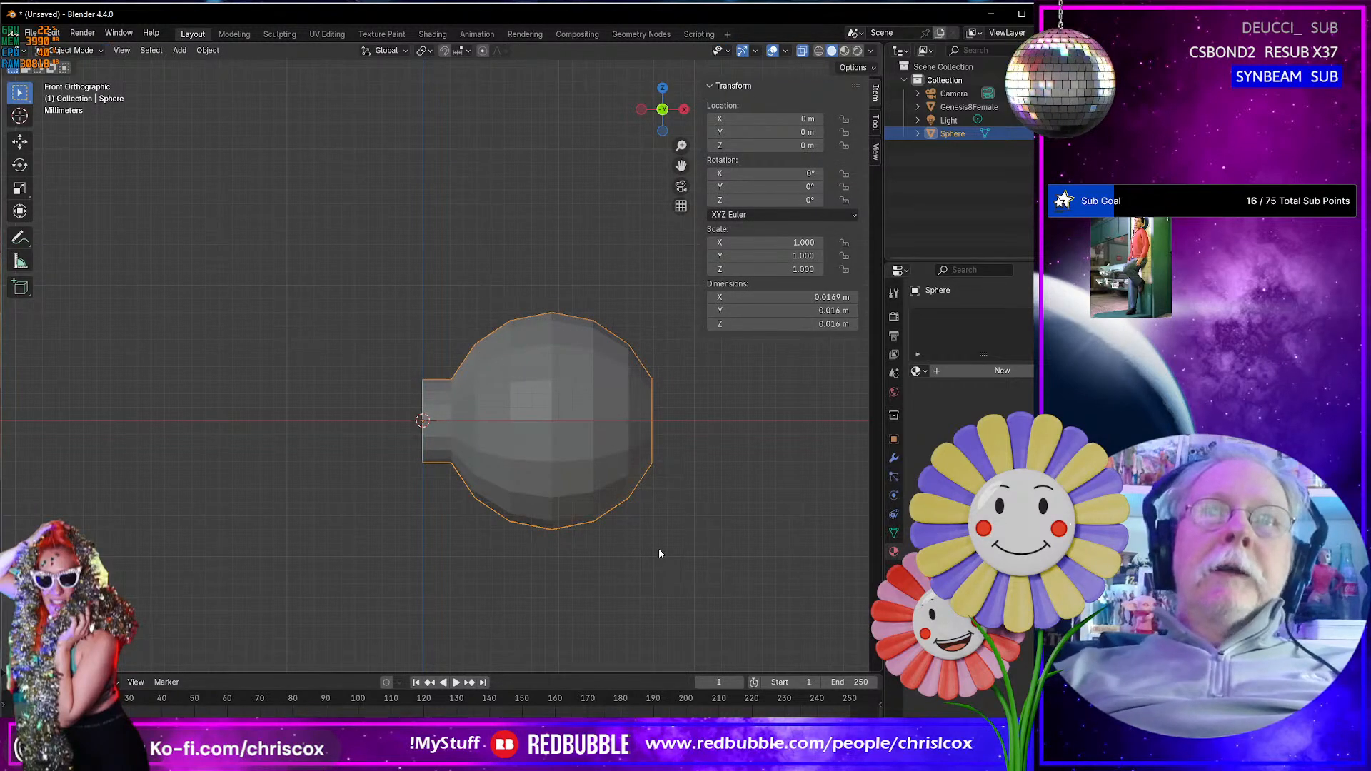
scroll(659, 553, "up", 3)
scroll(658, 553, "down", 1)
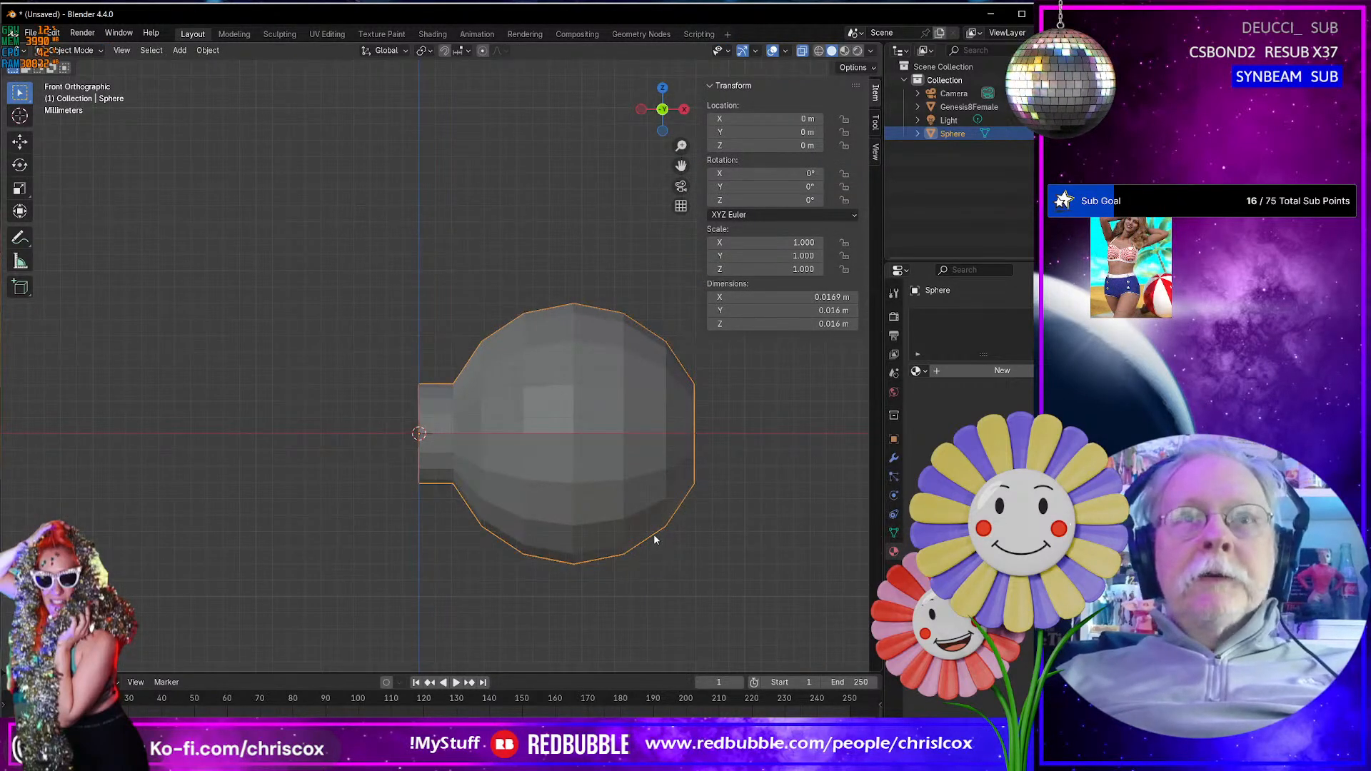
scroll(643, 554, "down", 1)
right_click(559, 482)
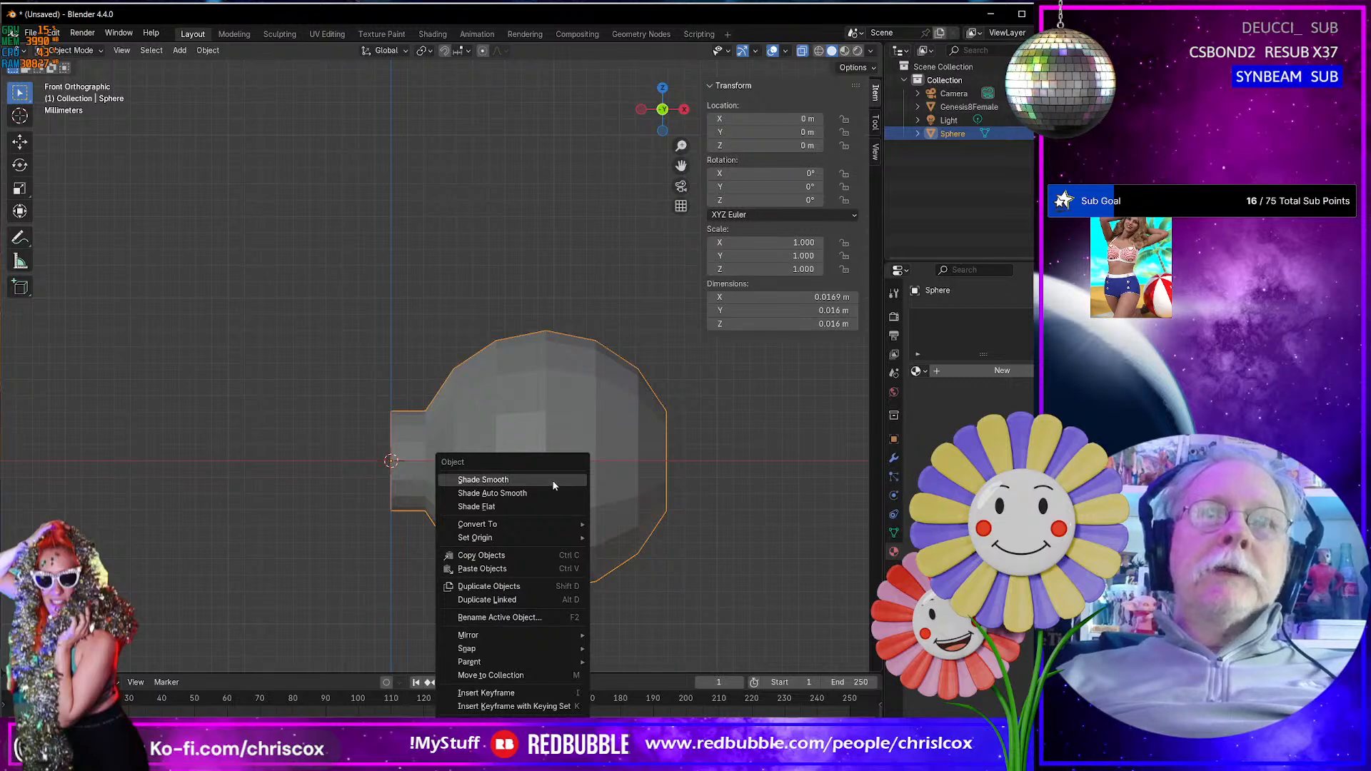
left_click(555, 483)
mouse_move(643, 528)
middle_mouse_down()
mouse_move(612, 529)
mouse_move(647, 537)
mouse_move(676, 515)
mouse_move(470, 509)
mouse_move(644, 525)
mouse_move(619, 535)
middle_mouse_up()
scroll(619, 529, "up", 2)
scroll(619, 530, "down", 3)
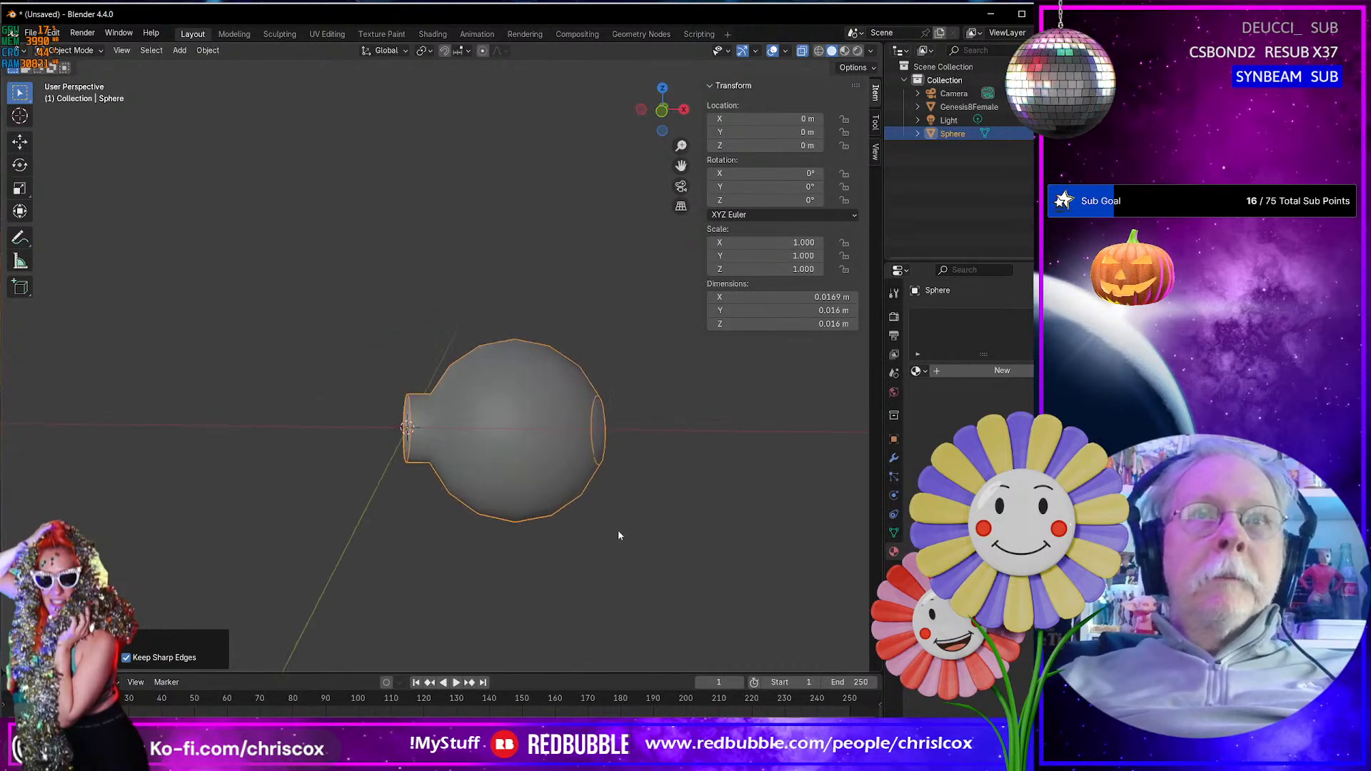
- In Edit Mode, invert the selection to the round body and move it about 0.0017 m along X to lengthen the neck
middle_click_drag(544, 474, 490, 432)
key("Tab")
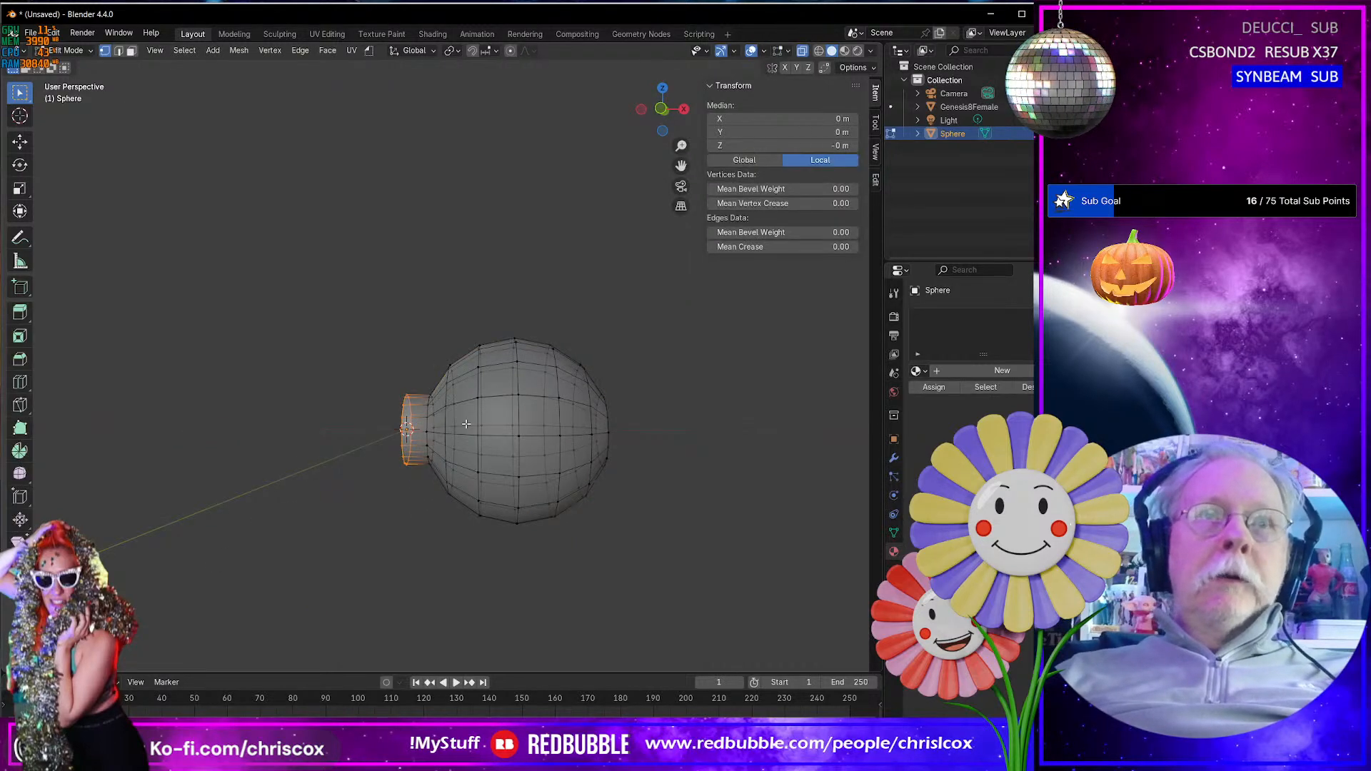
key("ctrl+i")
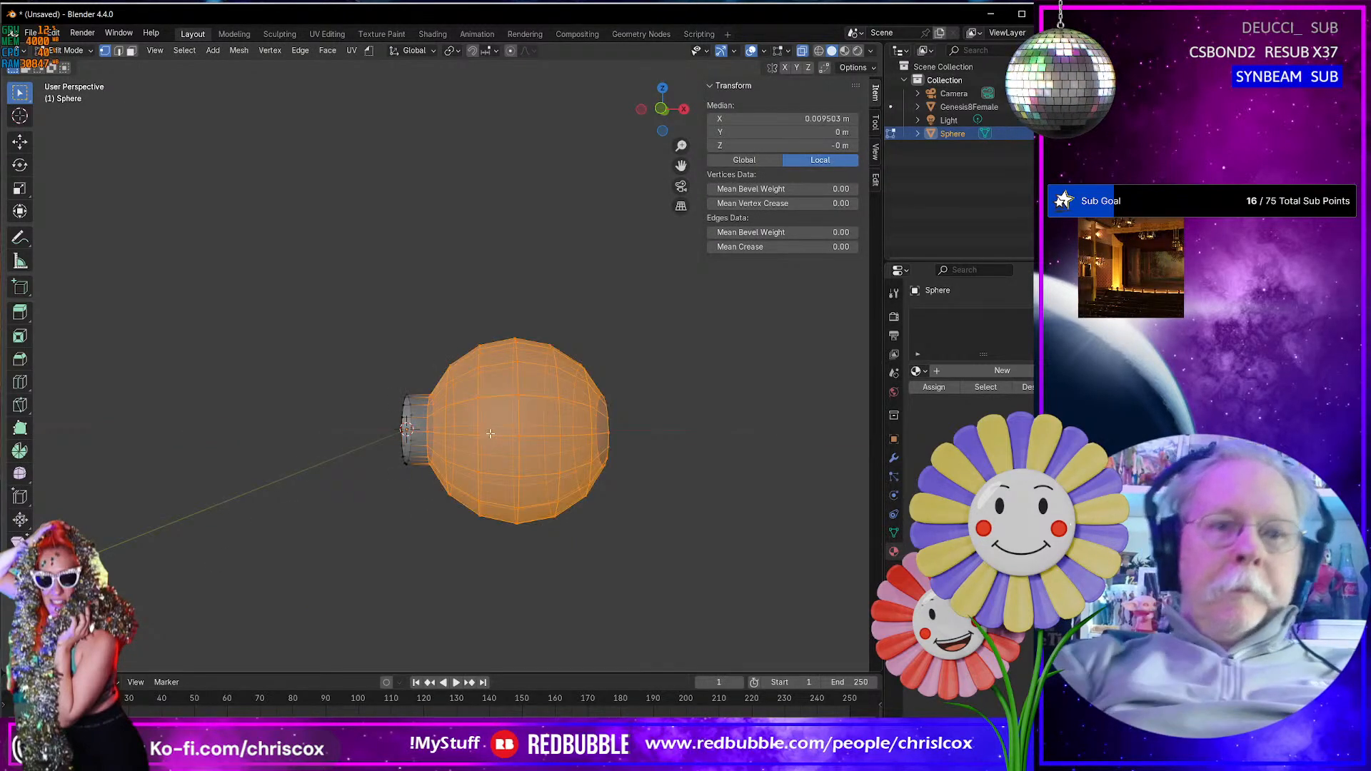
key("g")
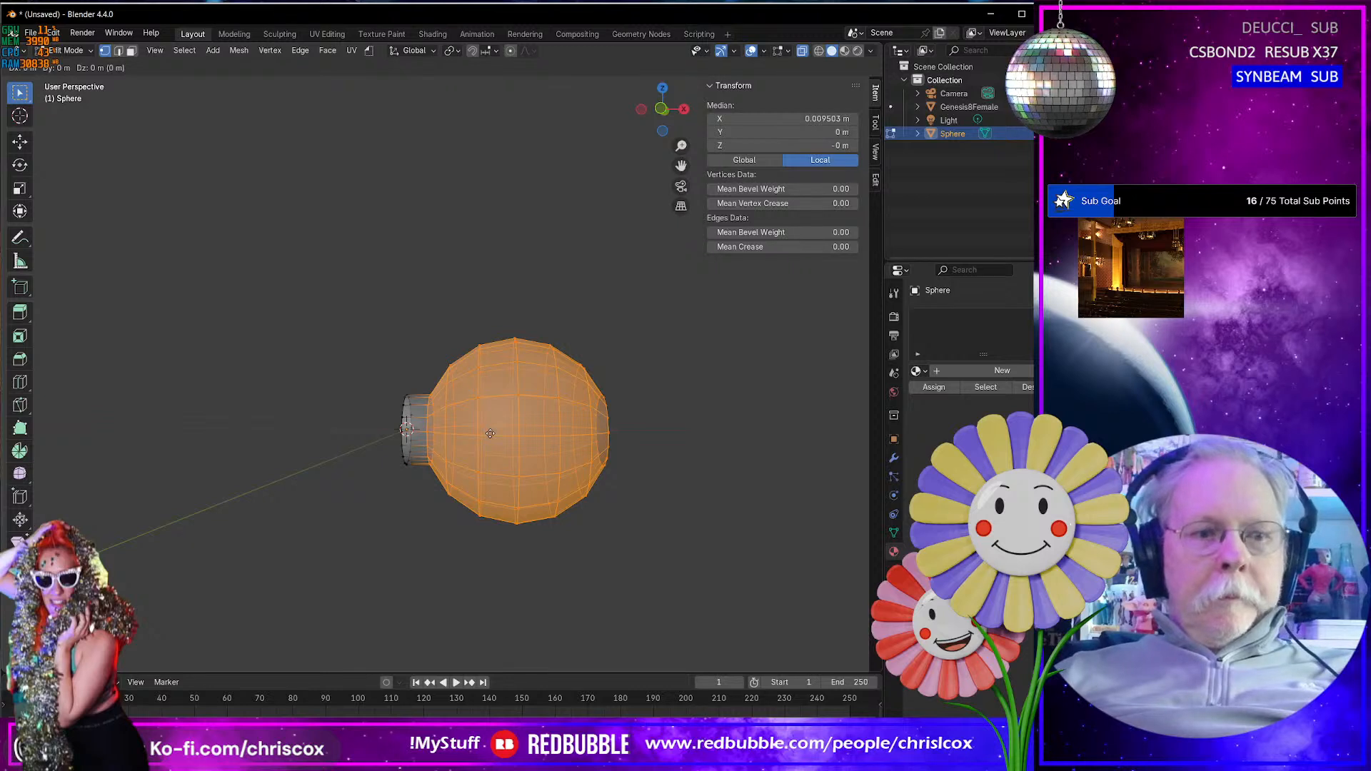
key("x")
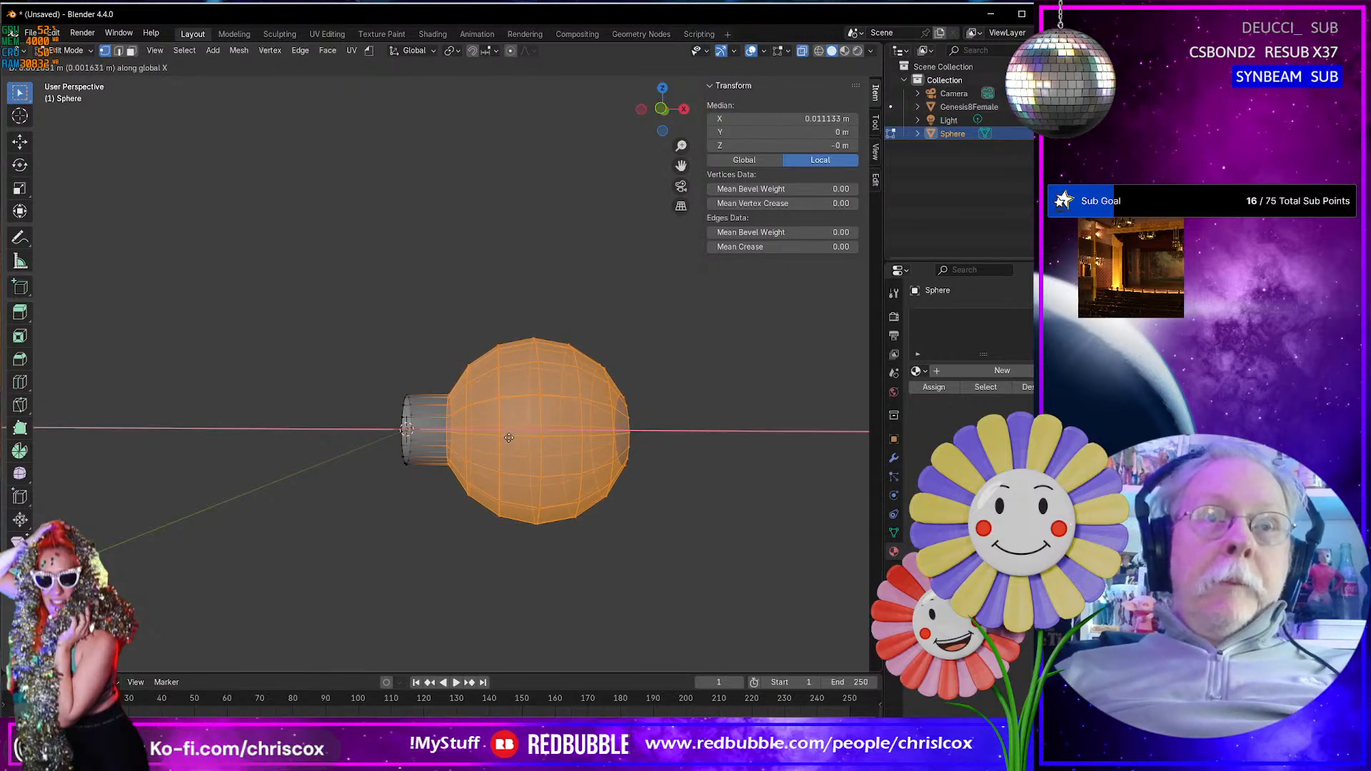
left_click(510, 436)
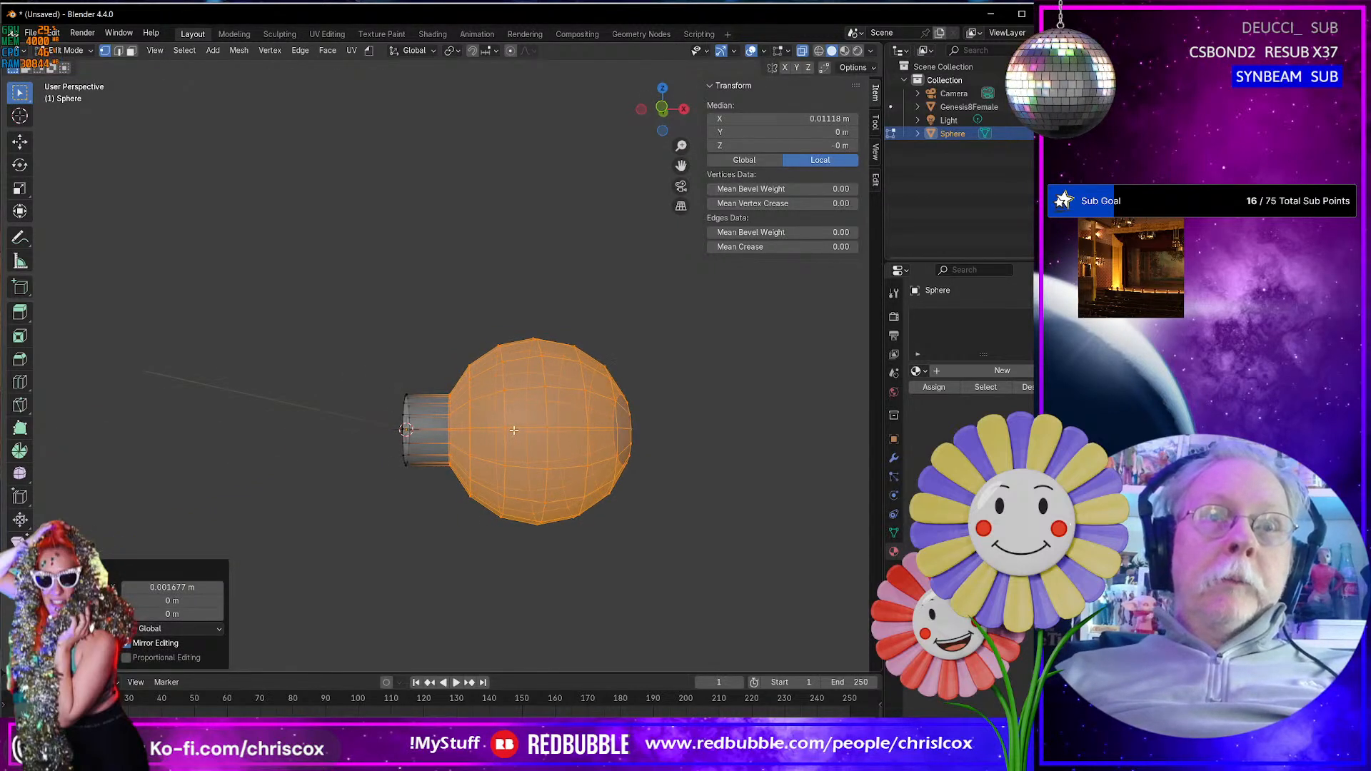
- Check the lengthened shape in Object Mode, and return to Edit Mode with edge selection active
key("Tab")
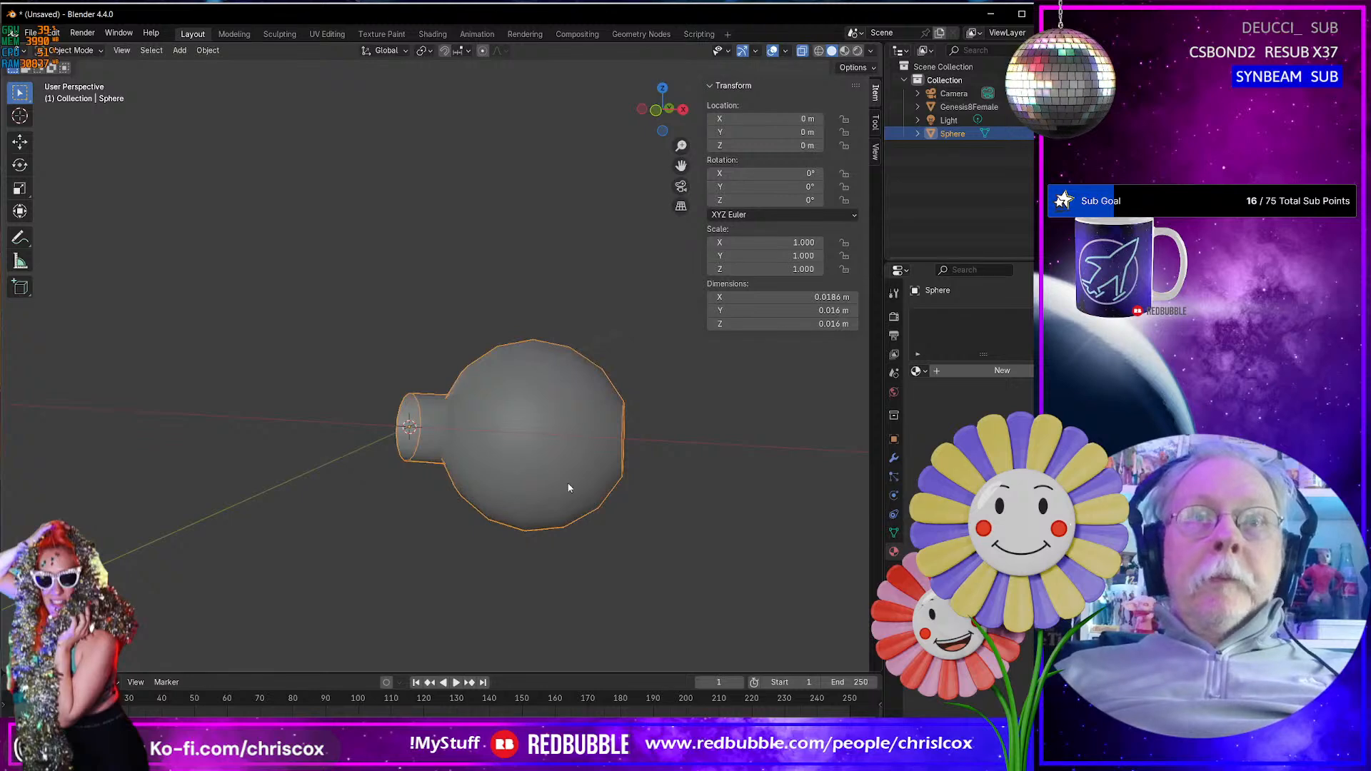
scroll(569, 488, "up", 5)
scroll(569, 484, "down", 3)
key("Tab")
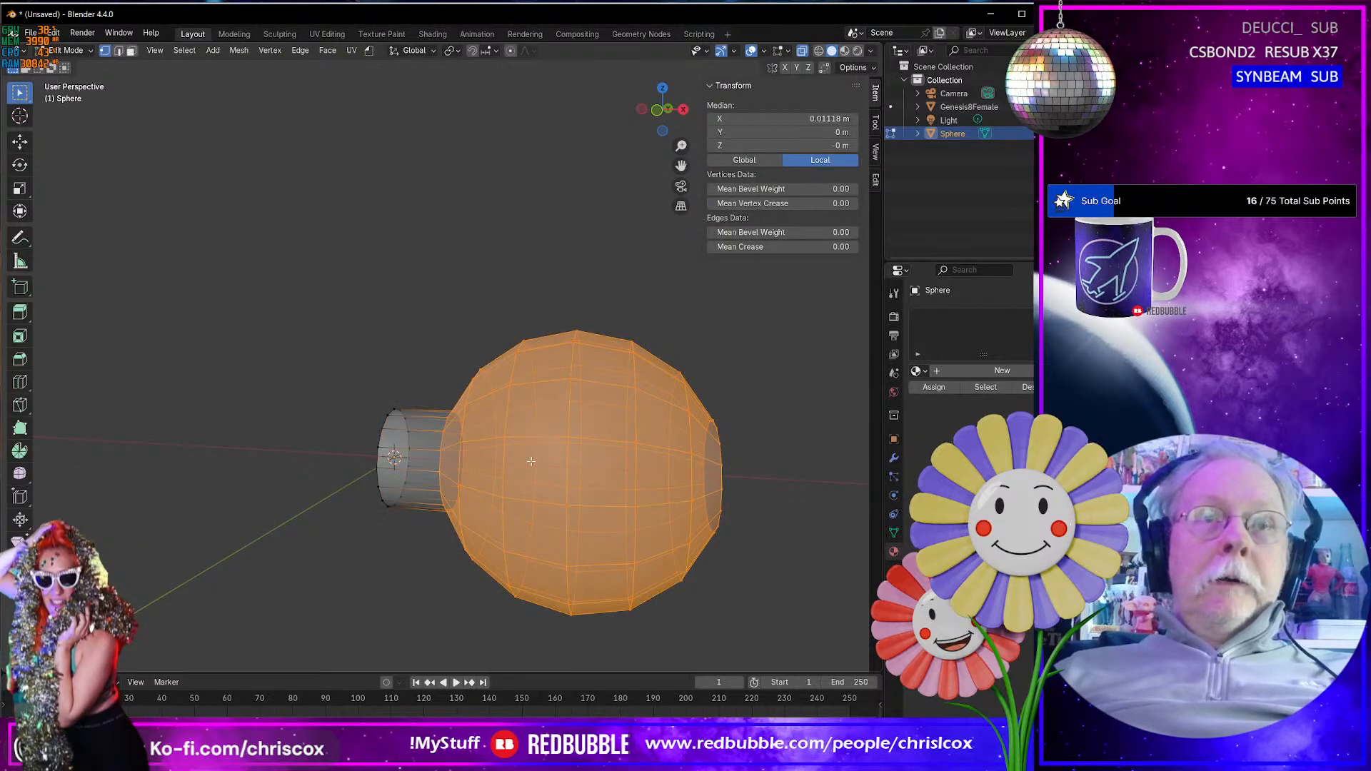
key("2")
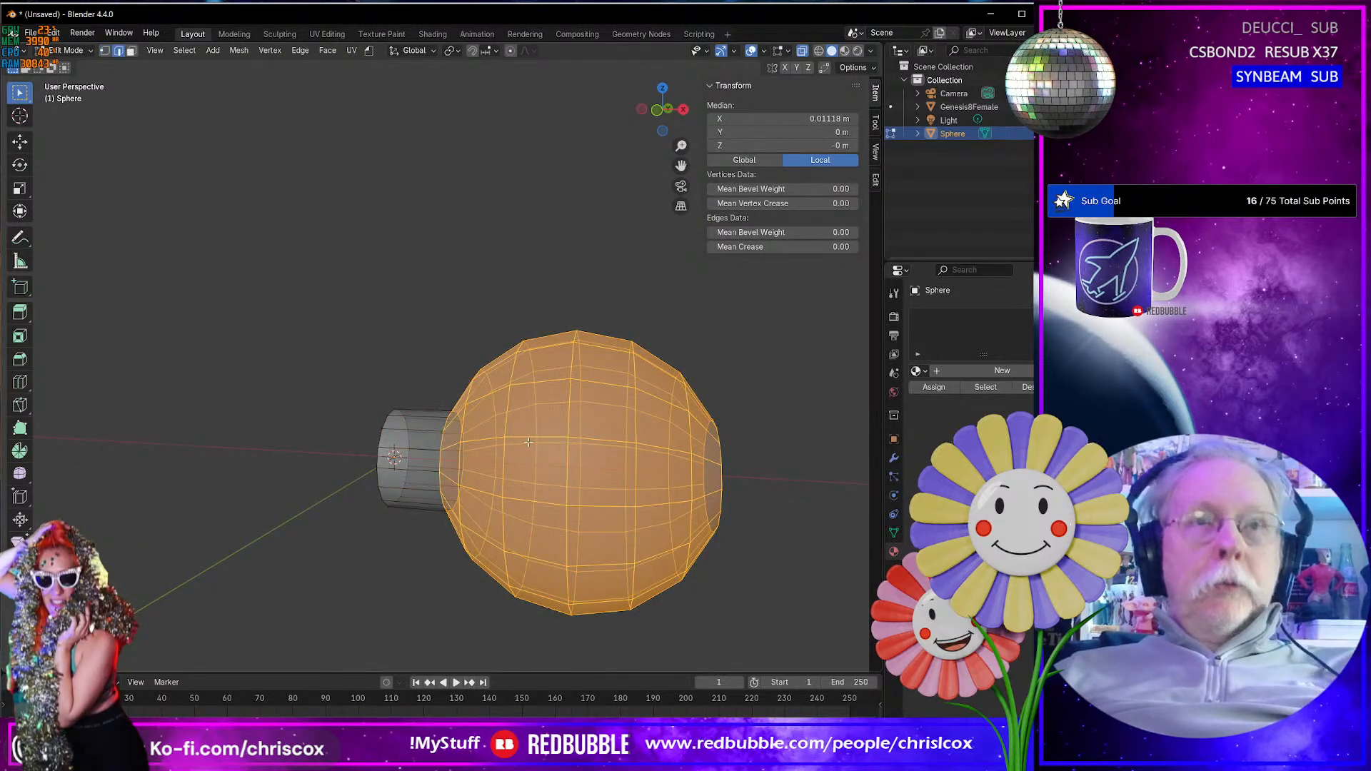
- Assign the existing Cord material to the sphere as its first material
middle_click_drag(529, 443, 550, 418)
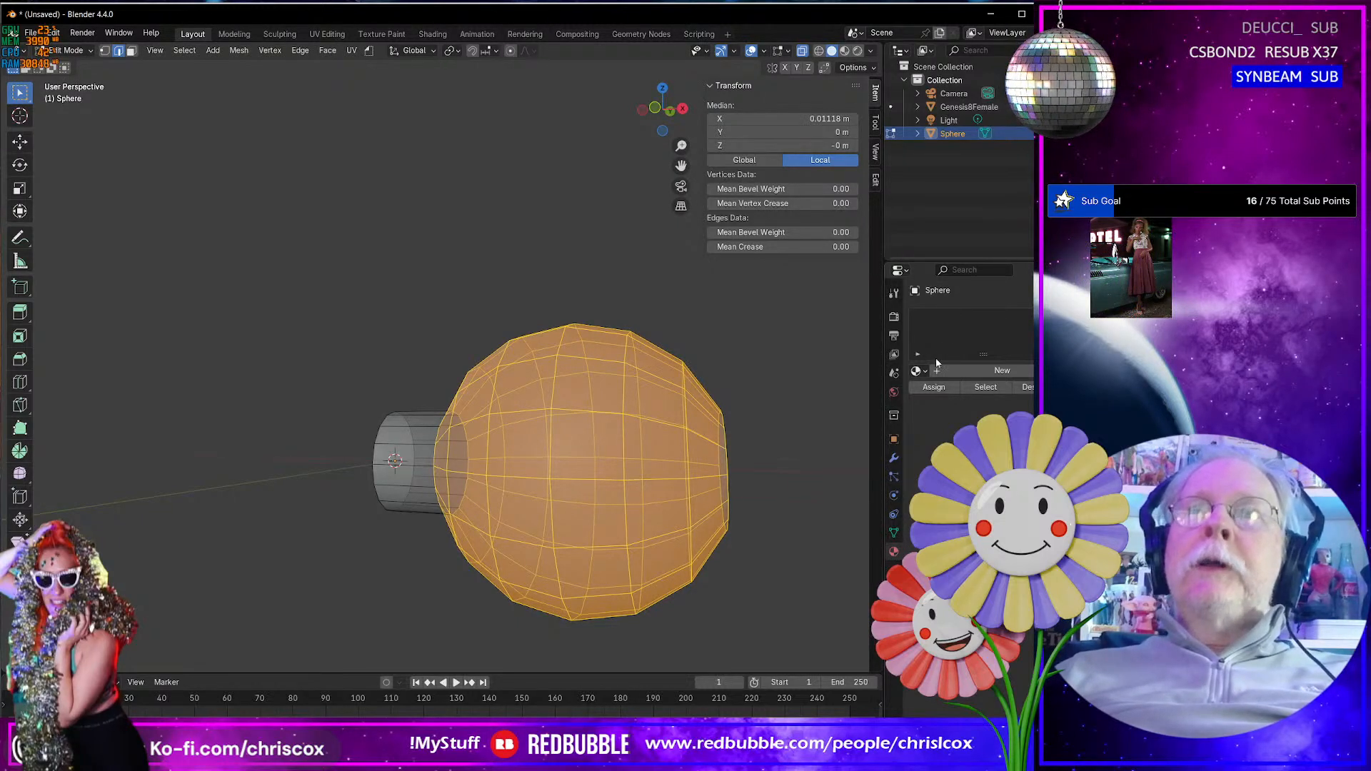
left_click(920, 372)
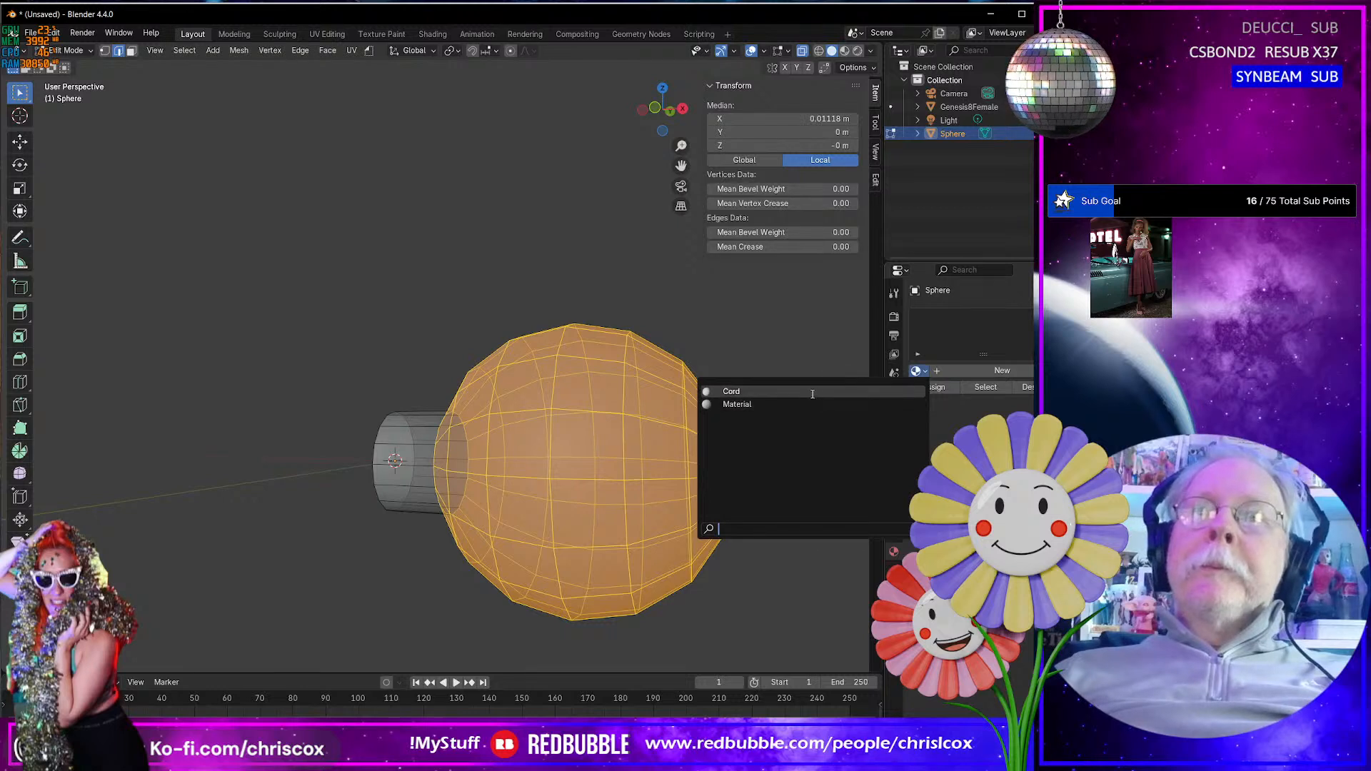
left_click(918, 393)
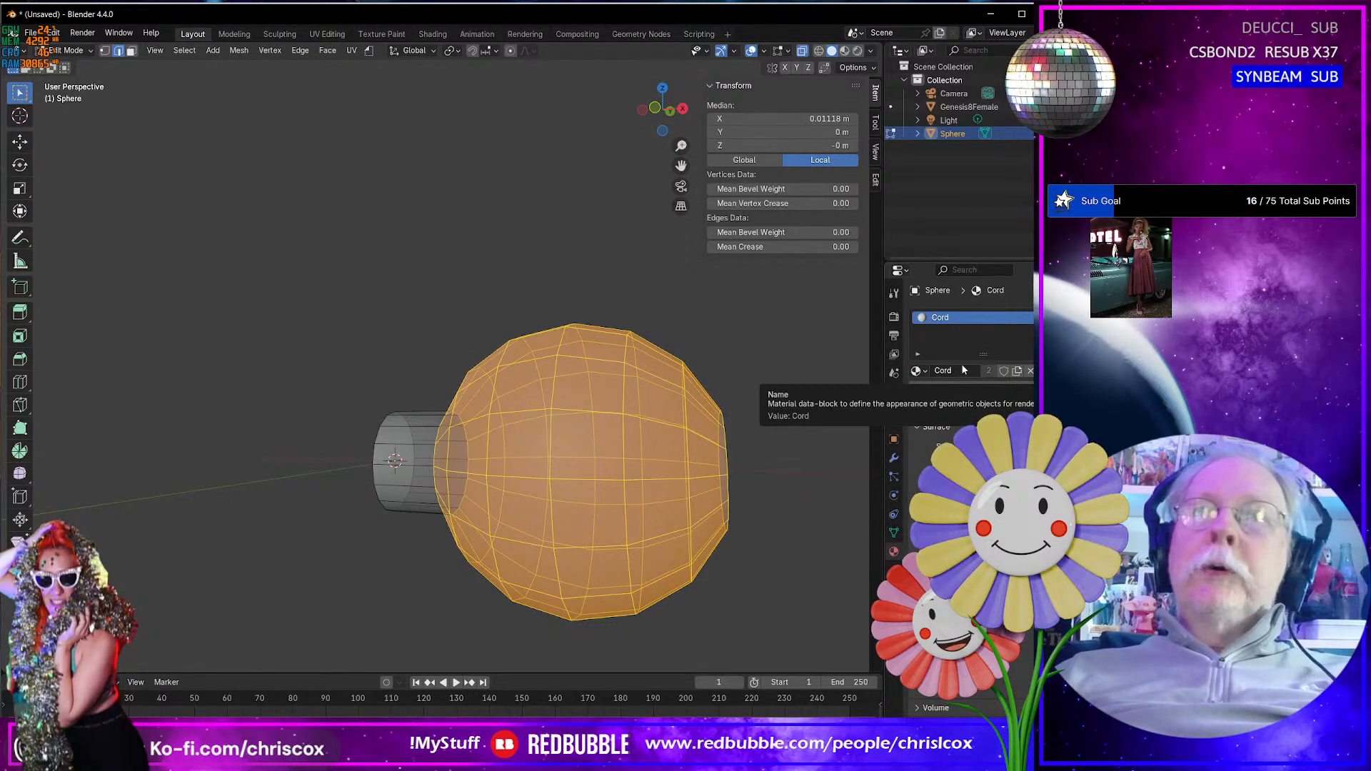
- Add a second material slot with a new material named Pearl_01, and assign it to the selected round body
left_click(1055, 317)
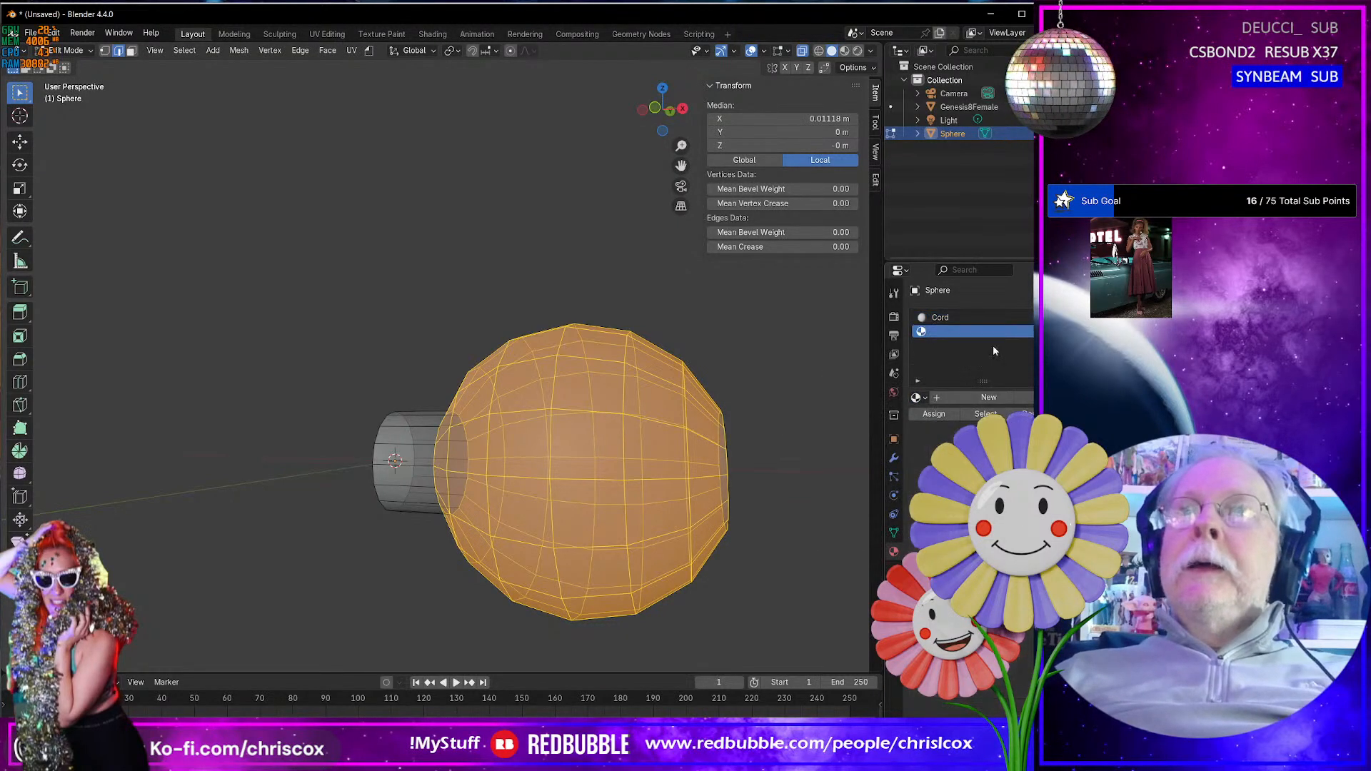
left_click(947, 398)
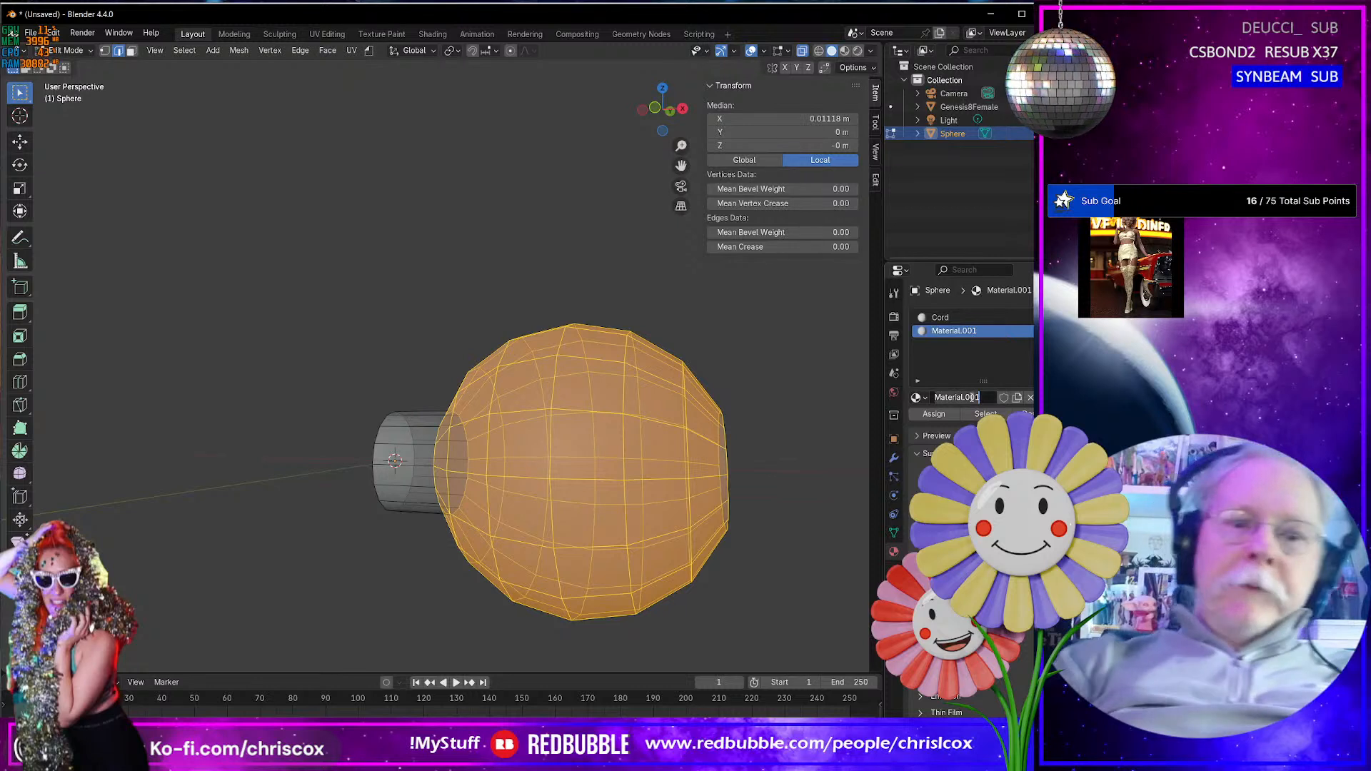
double_click(979, 398)
type("P")
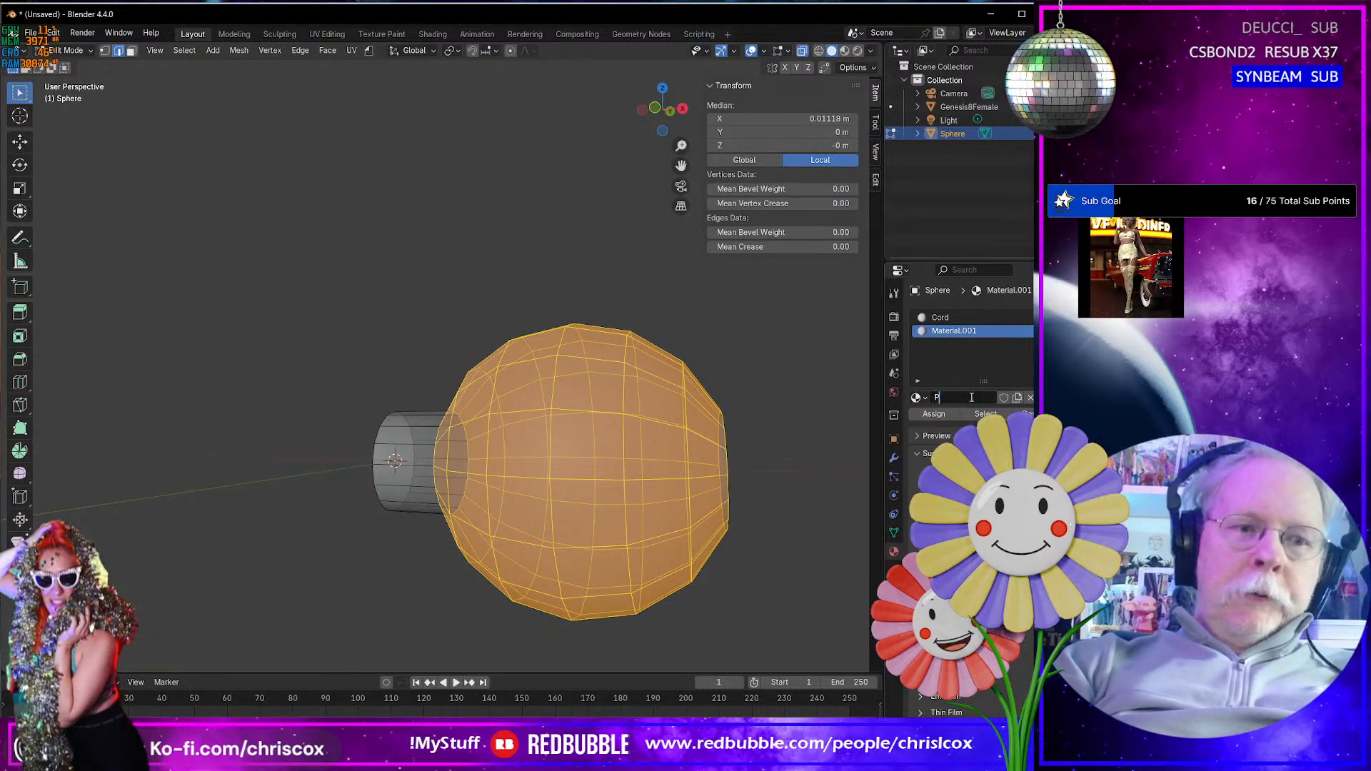
type("earl")
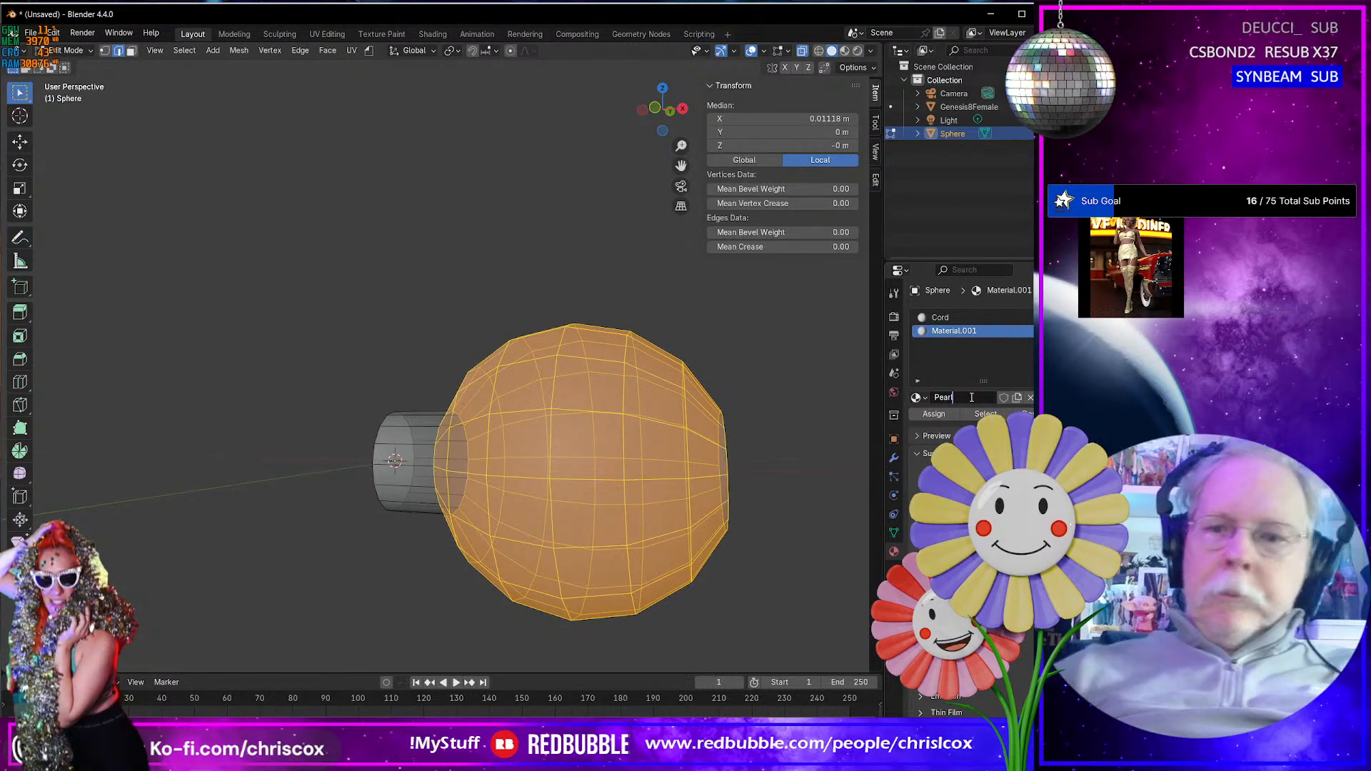
type("_C")
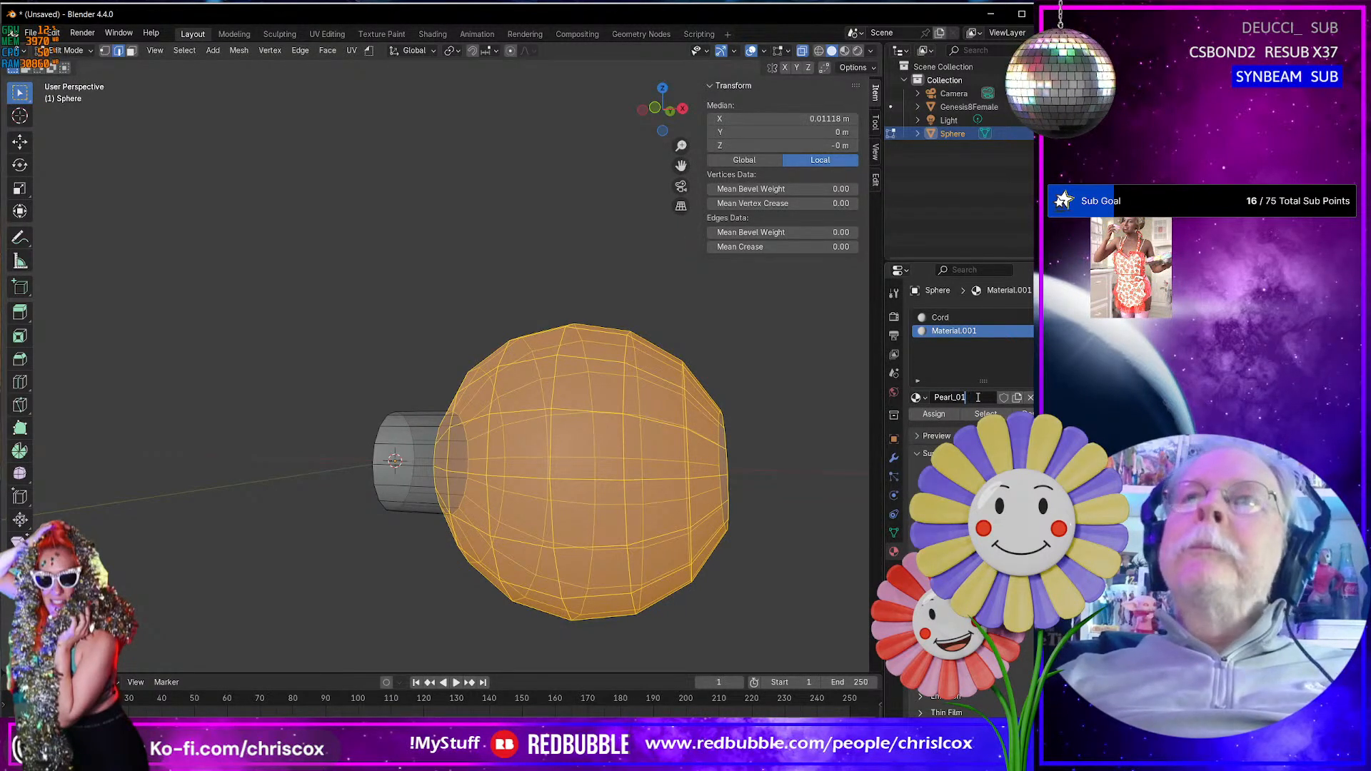
left_click(932, 418)
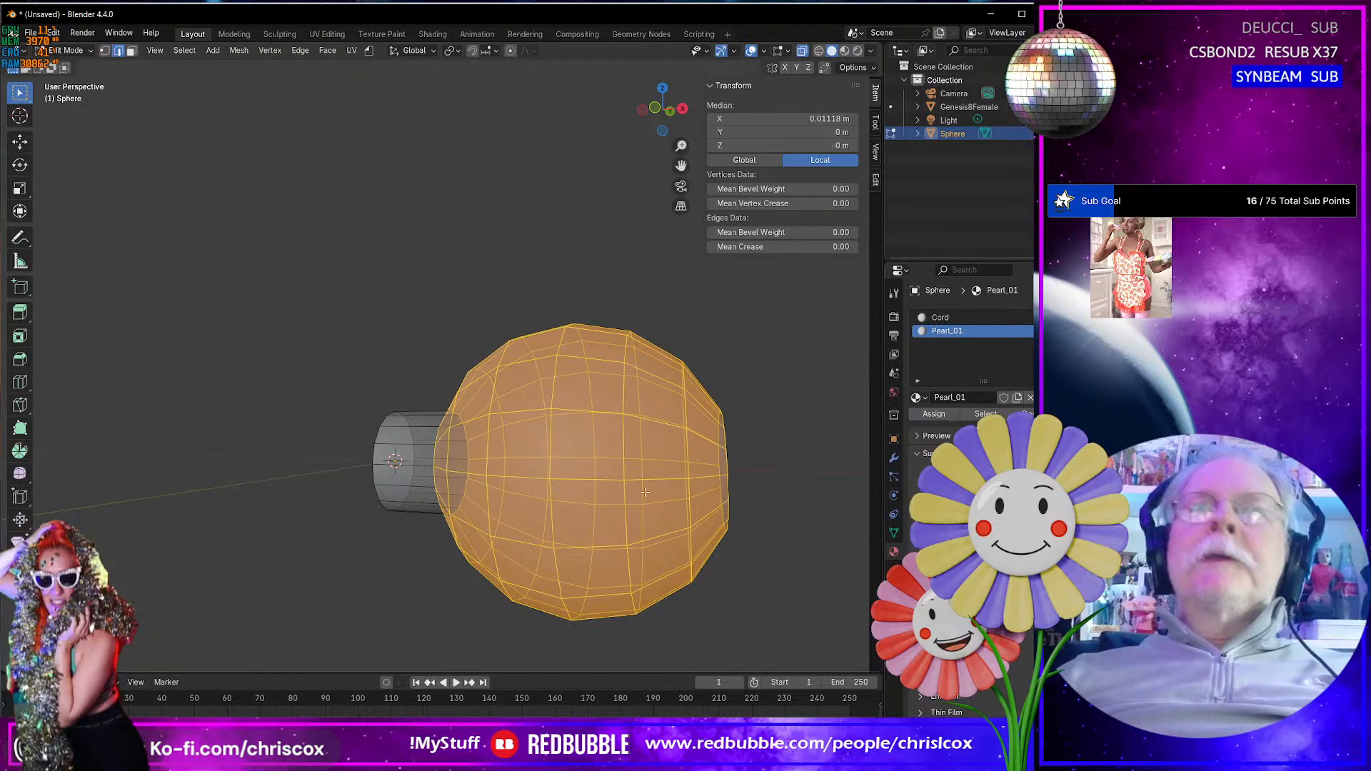
- Give Pearl_01 a pink base color, and check both materials in Material Preview shading in Object Mode
middle_click_drag(643, 494, 850, 510)
left_click(1002, 497)
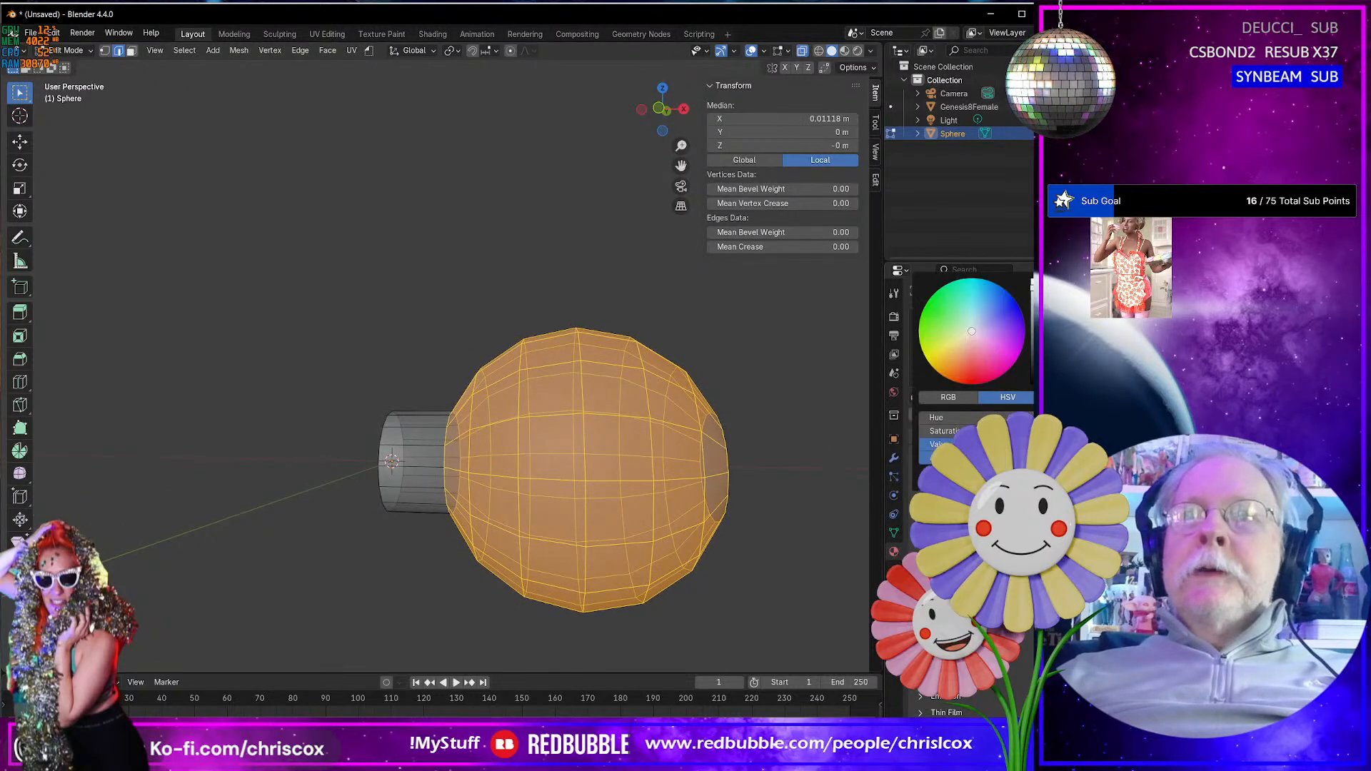
left_click(844, 51)
mouse_move(722, 360)
middle_mouse_down()
mouse_move(512, 422)
mouse_move(605, 430)
middle_mouse_up()
key("Tab")
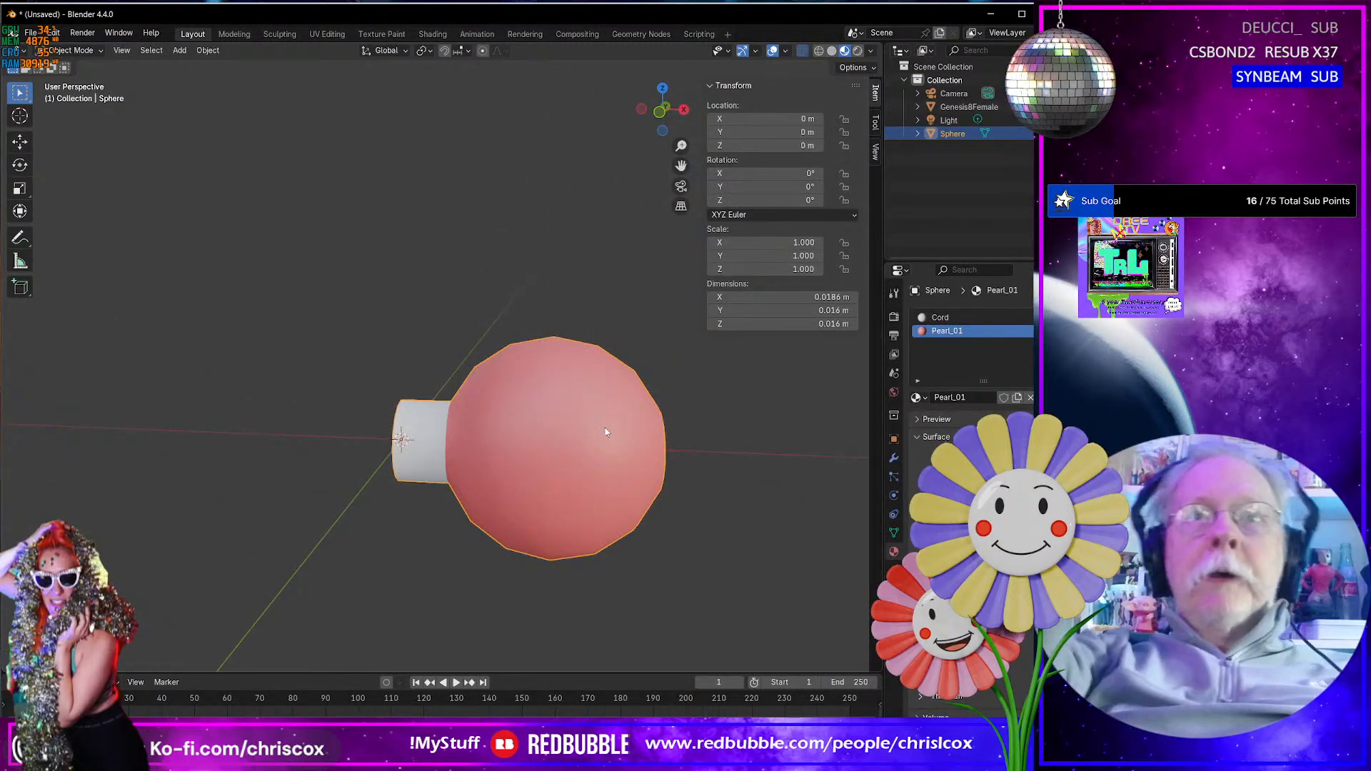
mouse_move(626, 433)
middle_mouse_down()
mouse_move(593, 429)
mouse_move(623, 443)
middle_mouse_up()
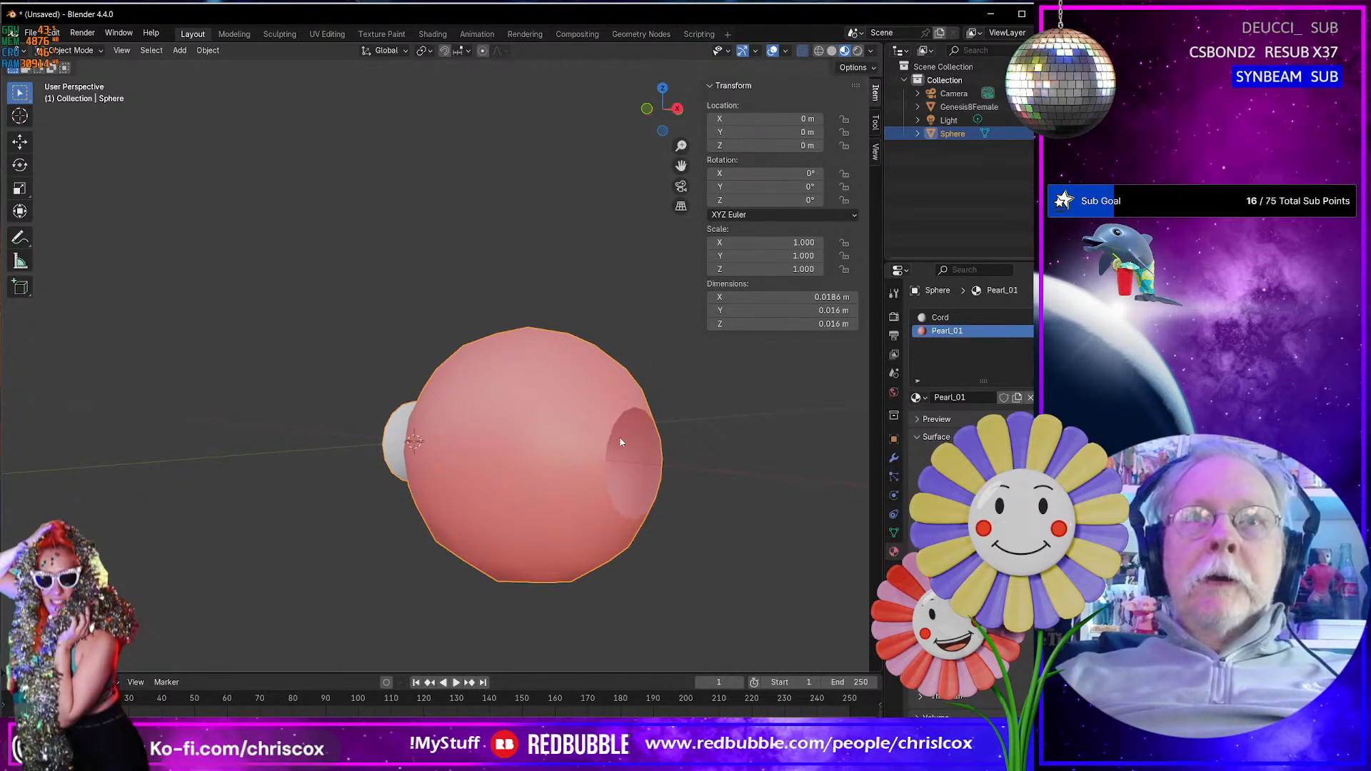
mouse_move(621, 442)
middle_mouse_down()
mouse_move(683, 456)
mouse_move(605, 450)
middle_mouse_up()
scroll(687, 453, "up", 3)
scroll(671, 453, "down", 3)
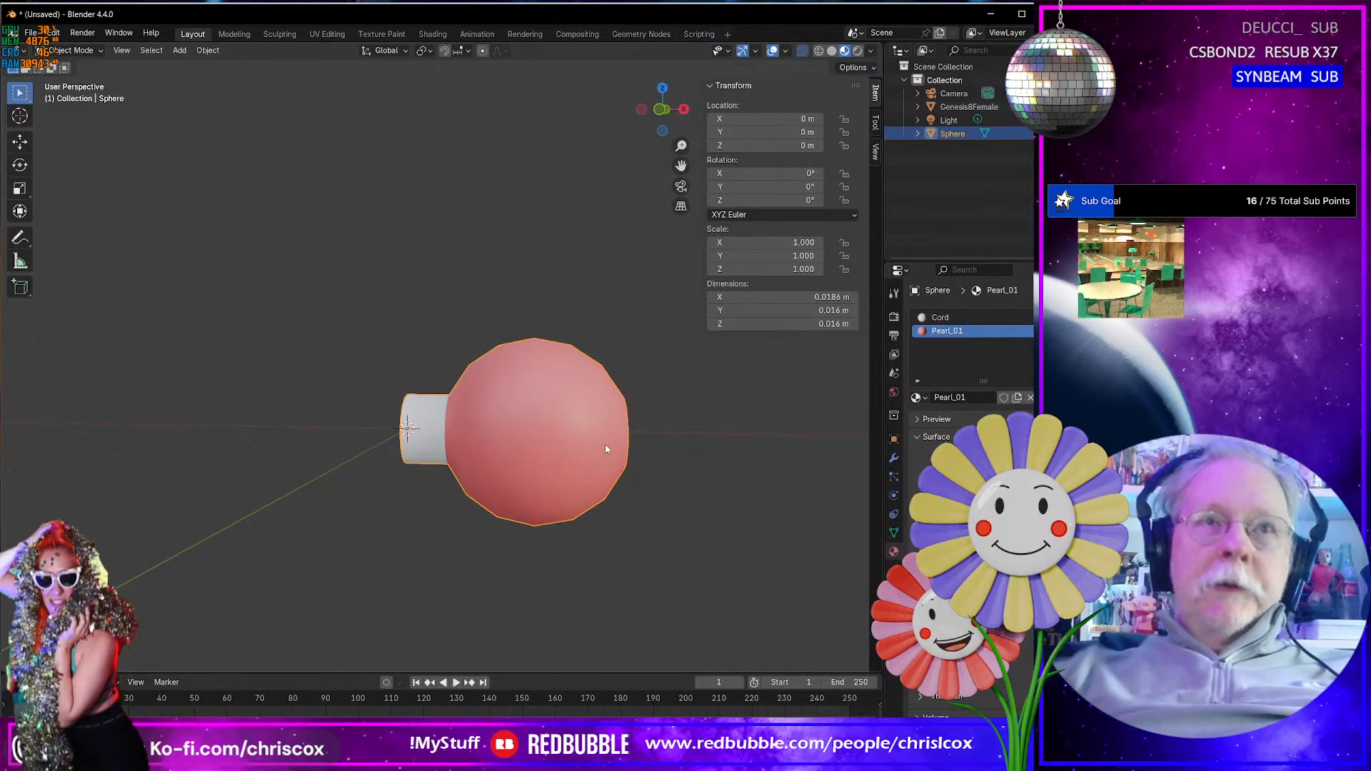
- Add an Array modifier to the sphere with its neck
left_click(894, 458)
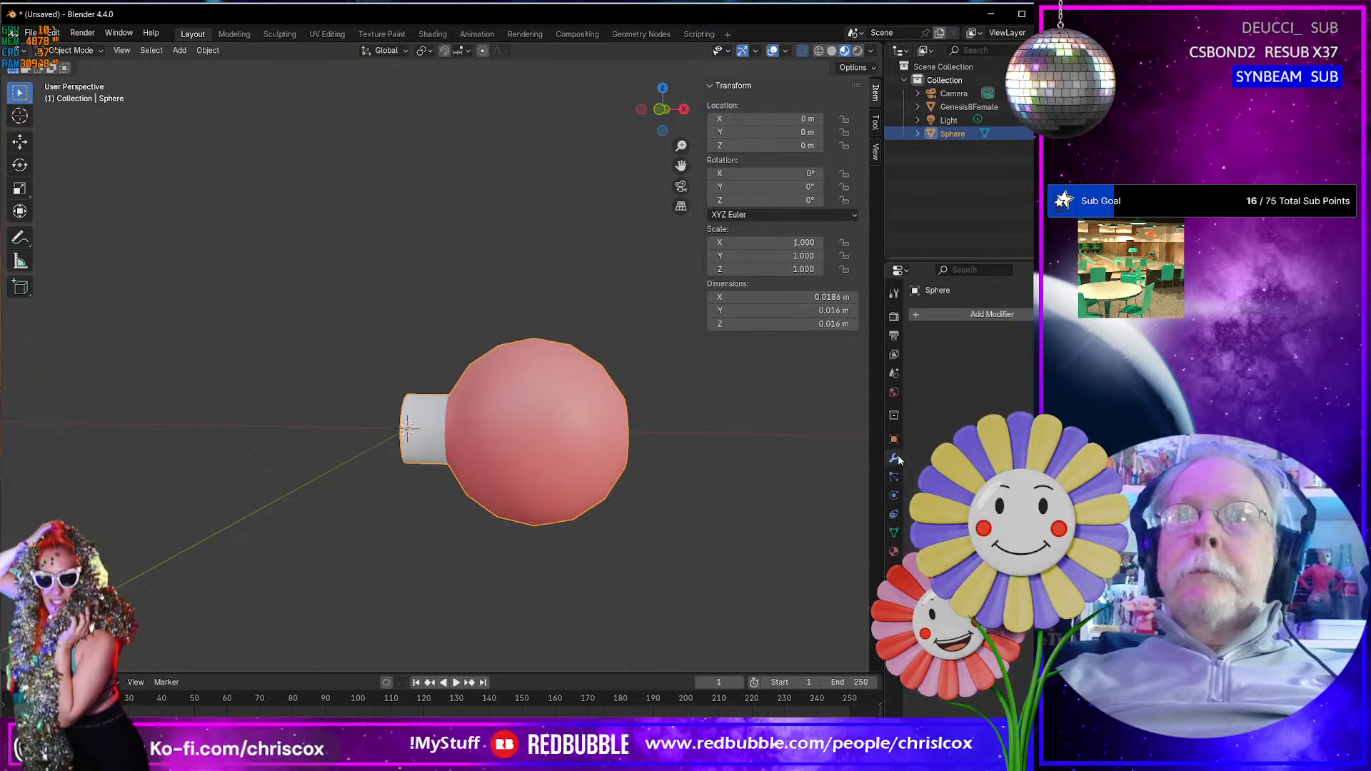
left_click(958, 315)
mouse_move(903, 365)
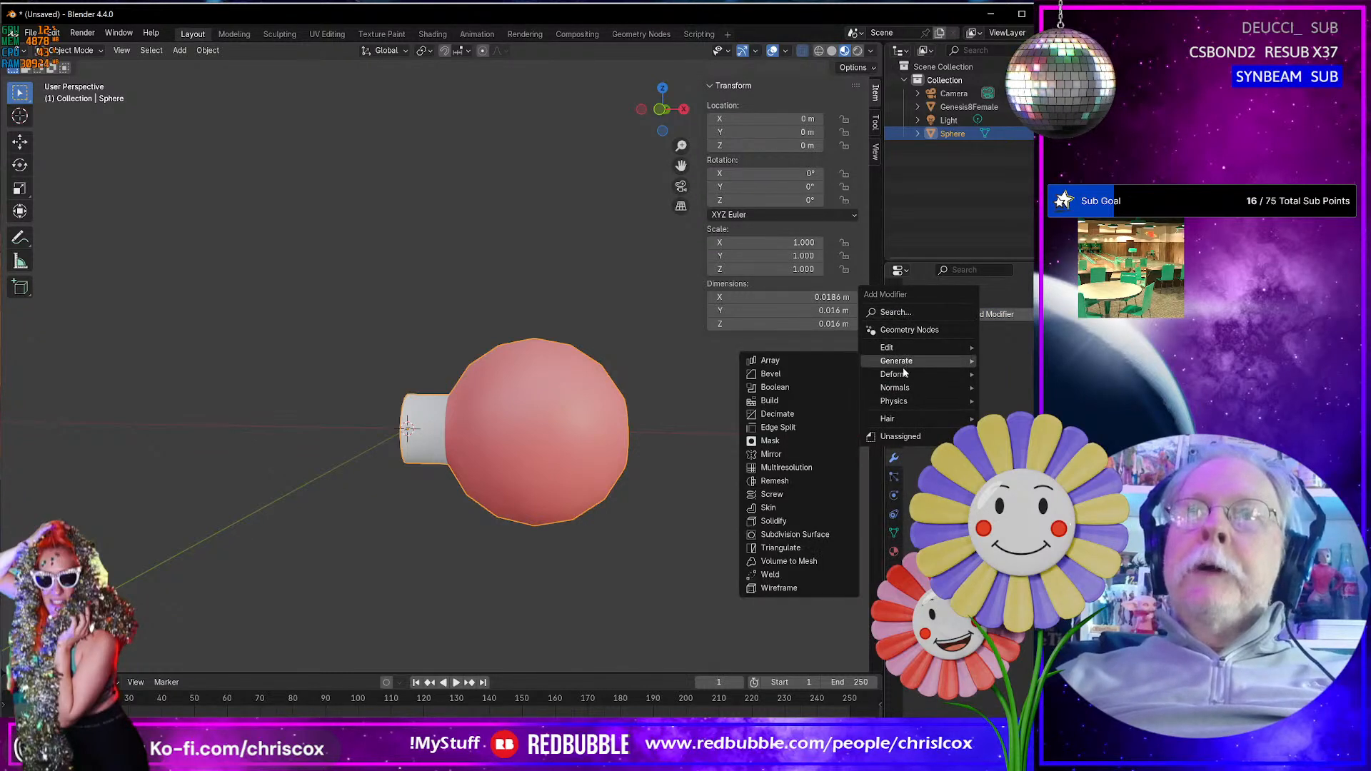
mouse_move(902, 387)
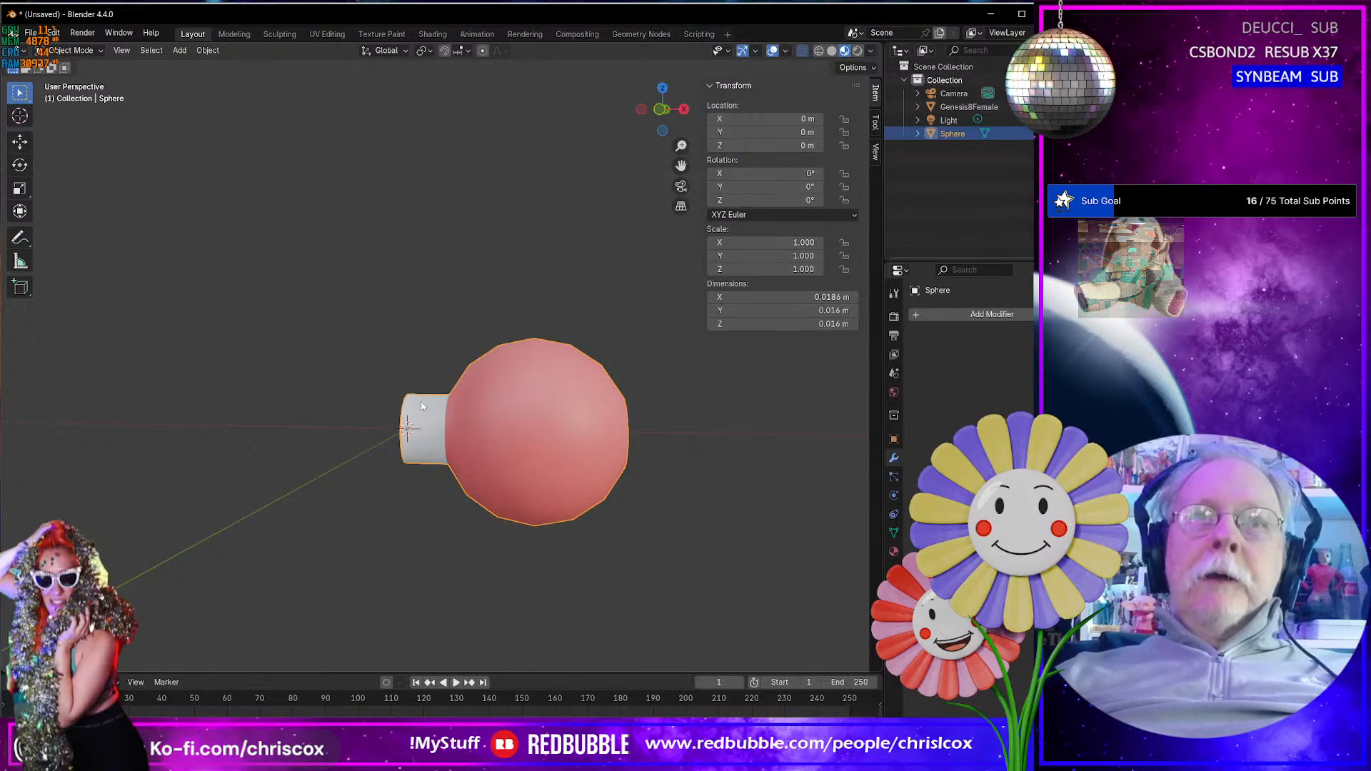
left_click(938, 315)
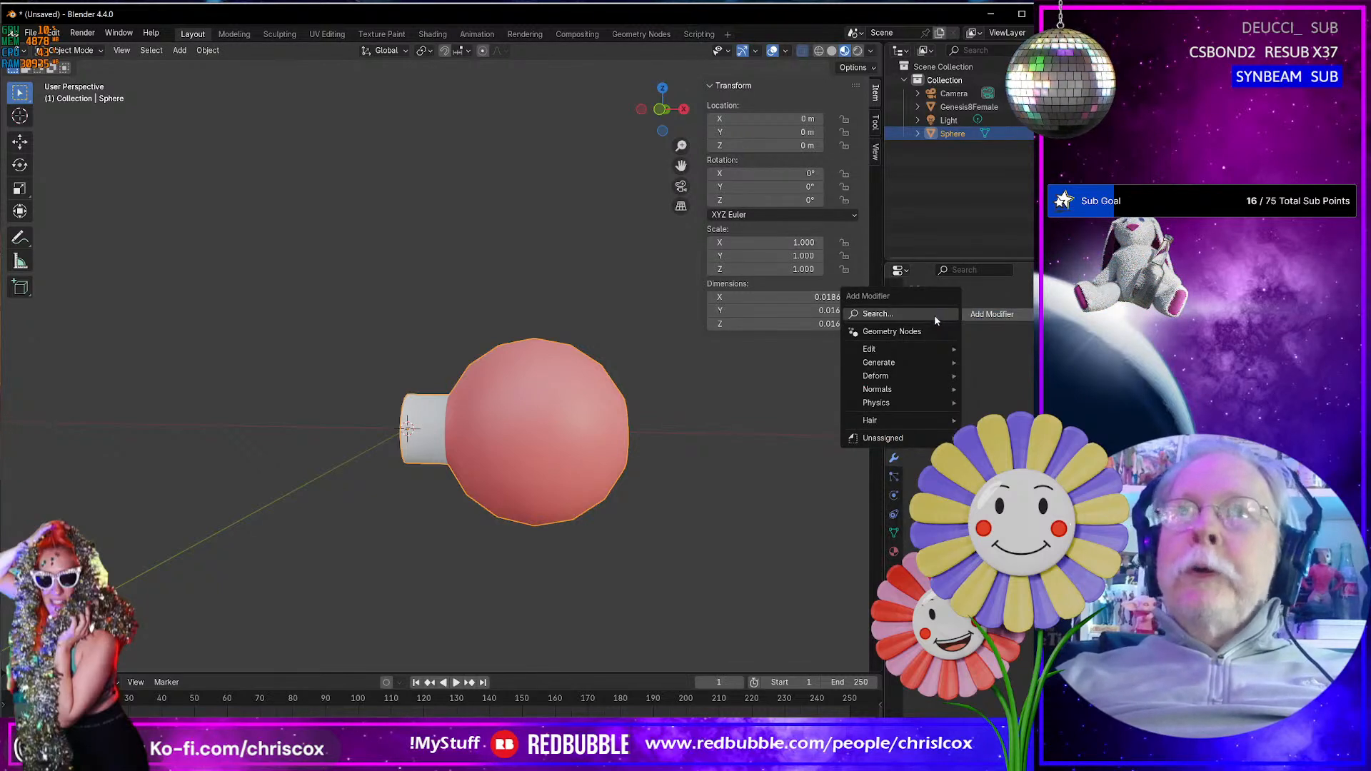
mouse_move(919, 349)
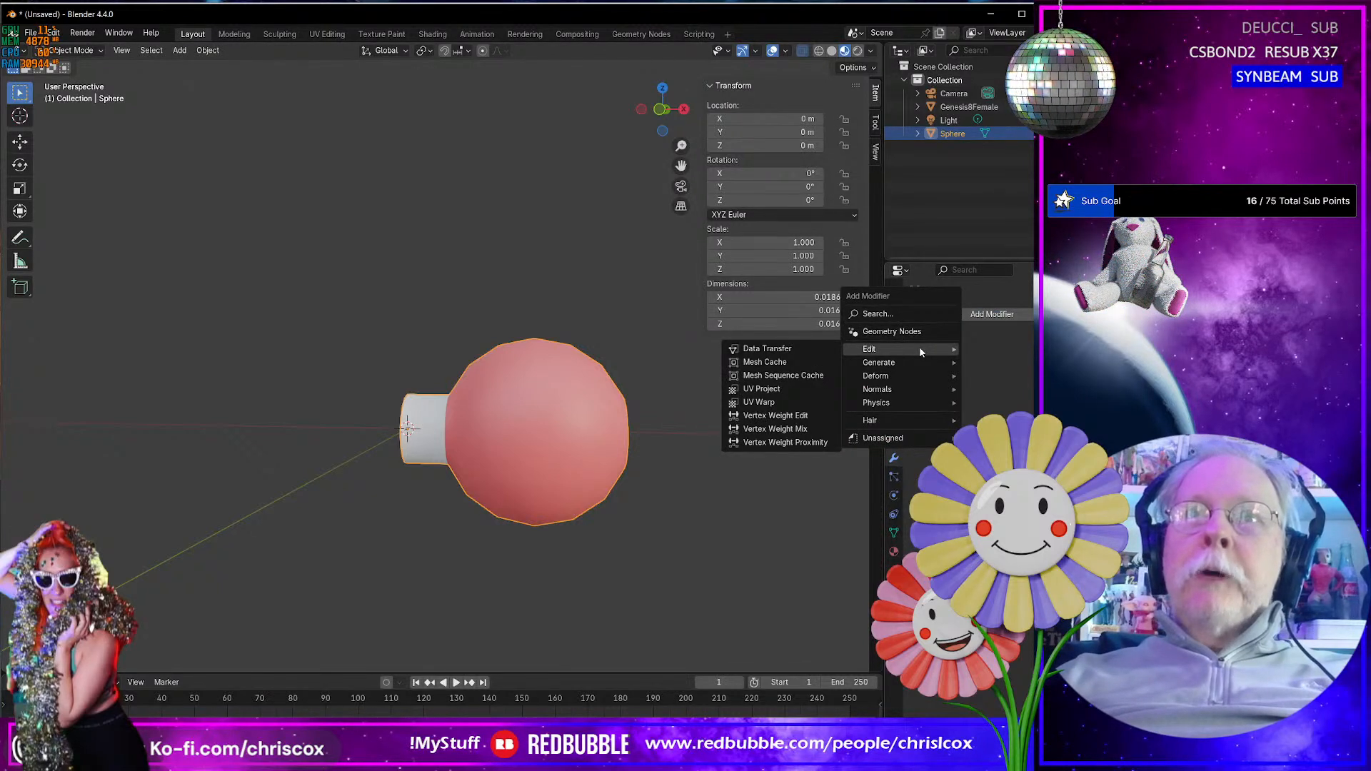
mouse_move(907, 375)
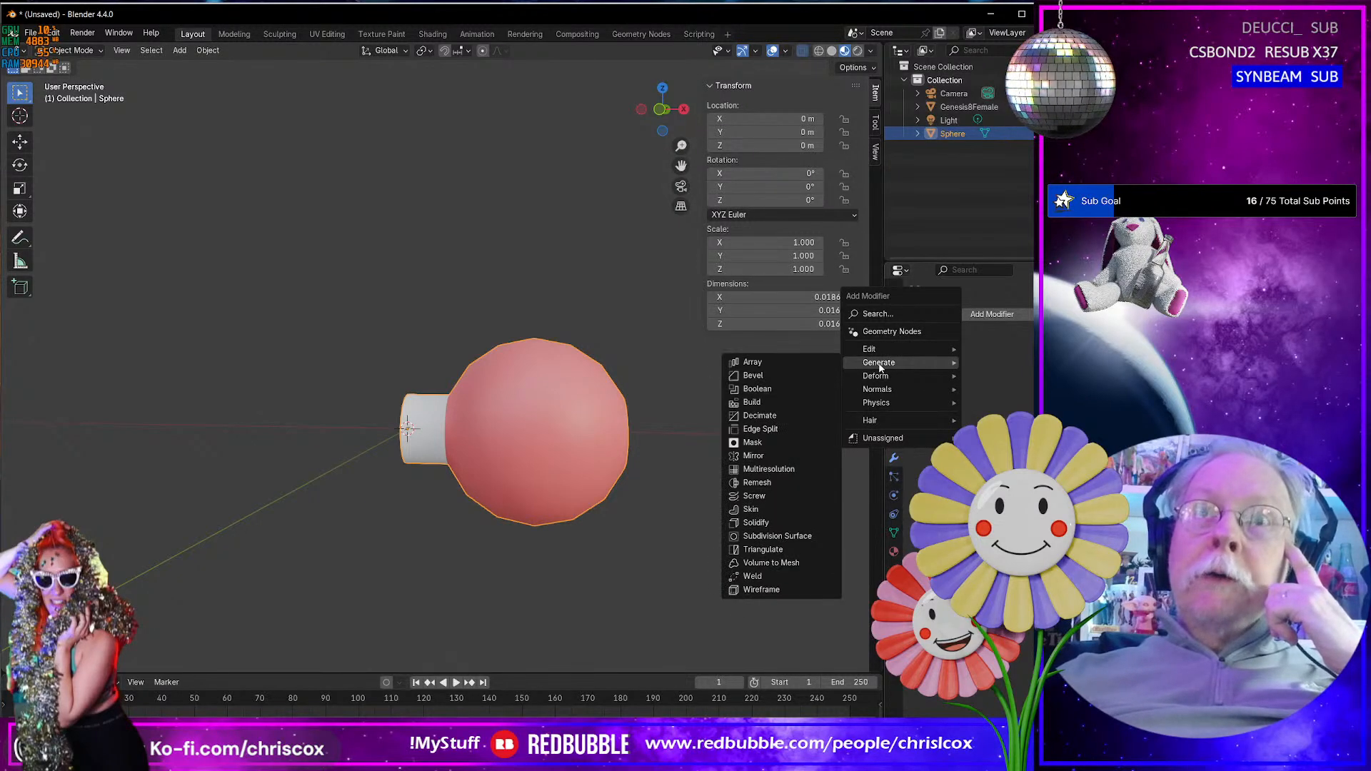
left_click(795, 362)
- Set the array's count to 7, and inspect the string of pearls and its connecting cord
scroll(739, 441, "up", 4)
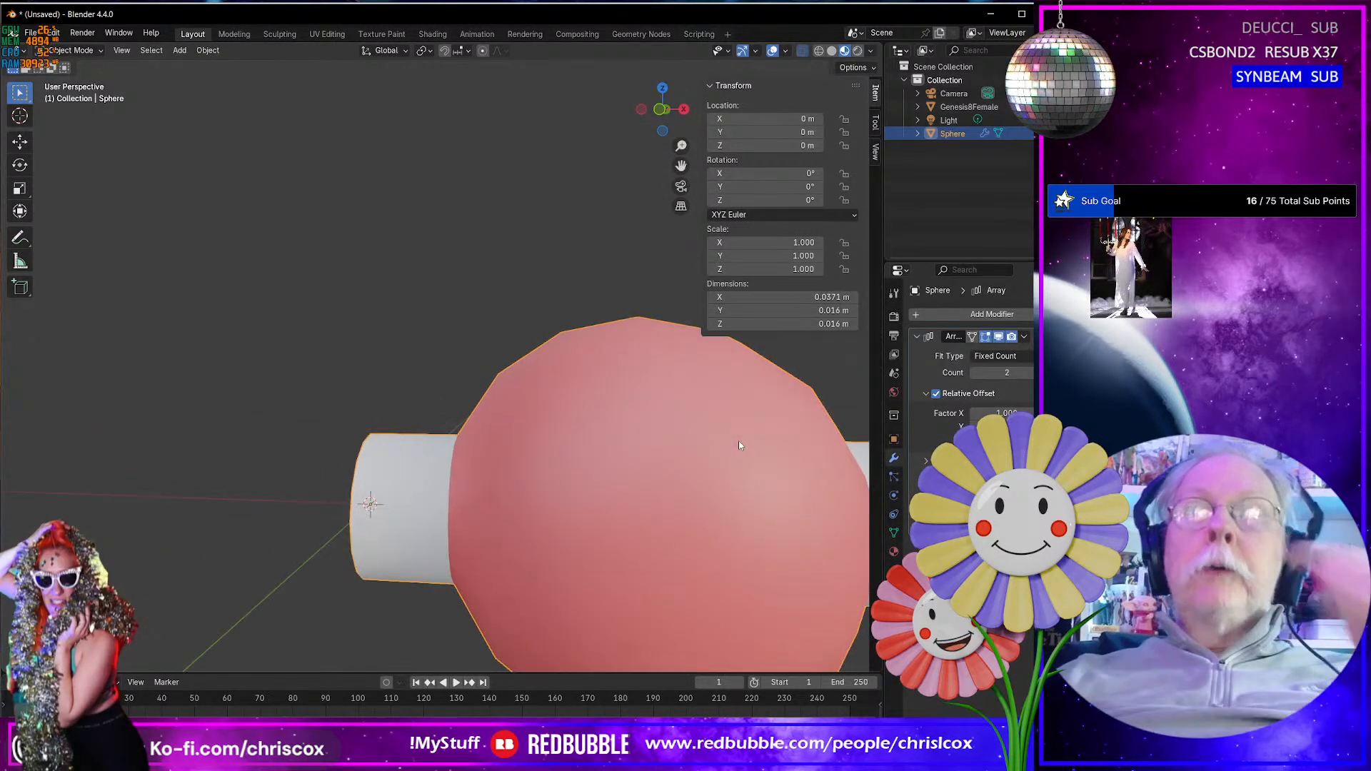
scroll(739, 442, "down", 7)
middle_click_drag(739, 442, 680, 429)
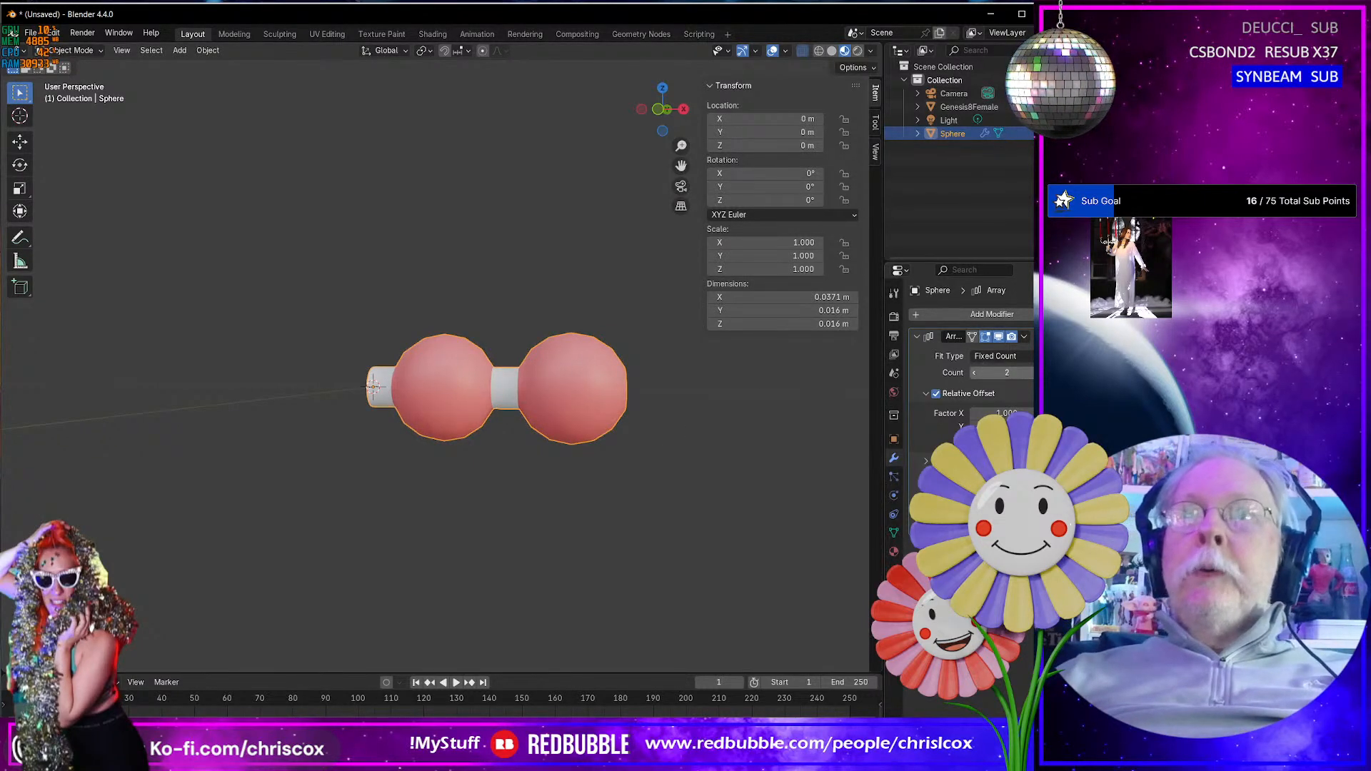
left_click(1040, 372)
left_click(1040, 372)
left_click(1040, 372)
left_click(1040, 372)
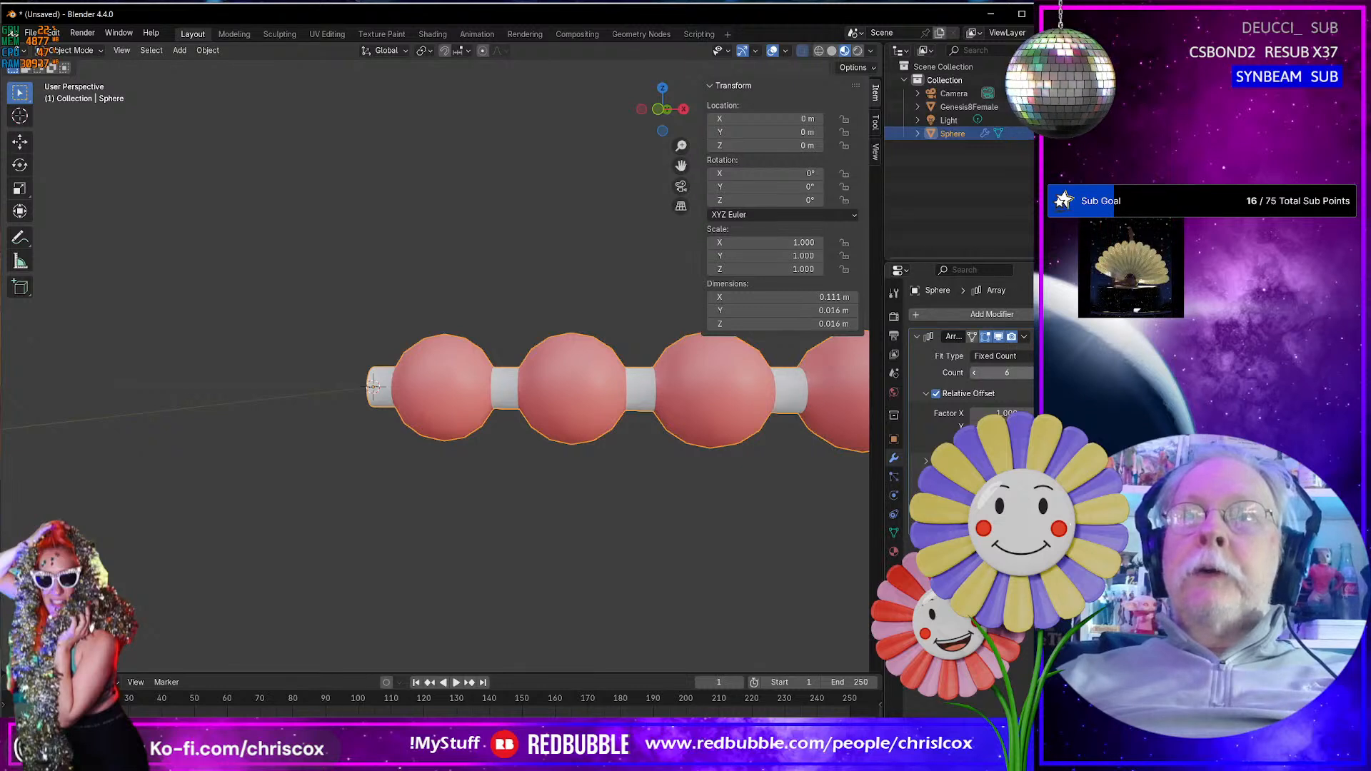
left_click(1040, 372)
scroll(687, 482, "down", 5)
middle_click_drag(690, 480, 410, 482)
scroll(609, 478, "up", 6)
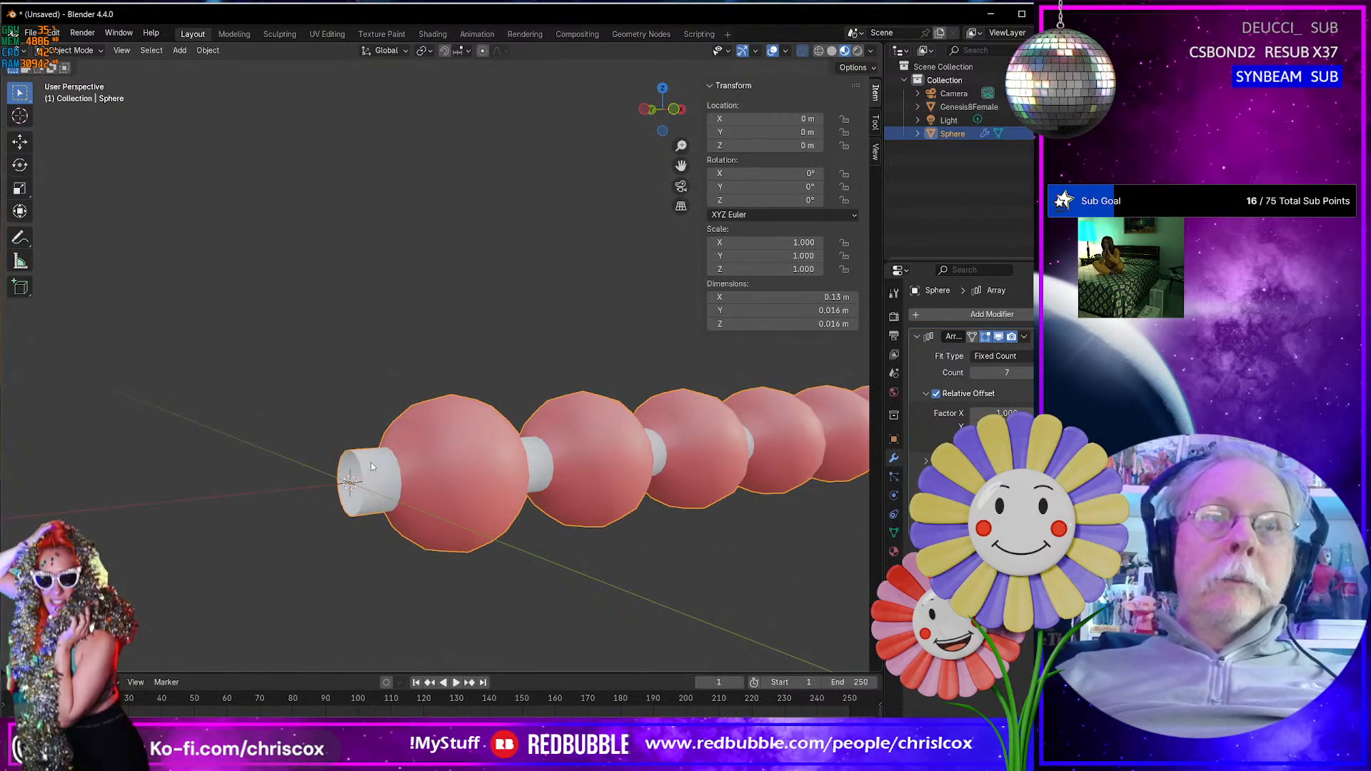
middle_click_drag(371, 467, 365, 472)
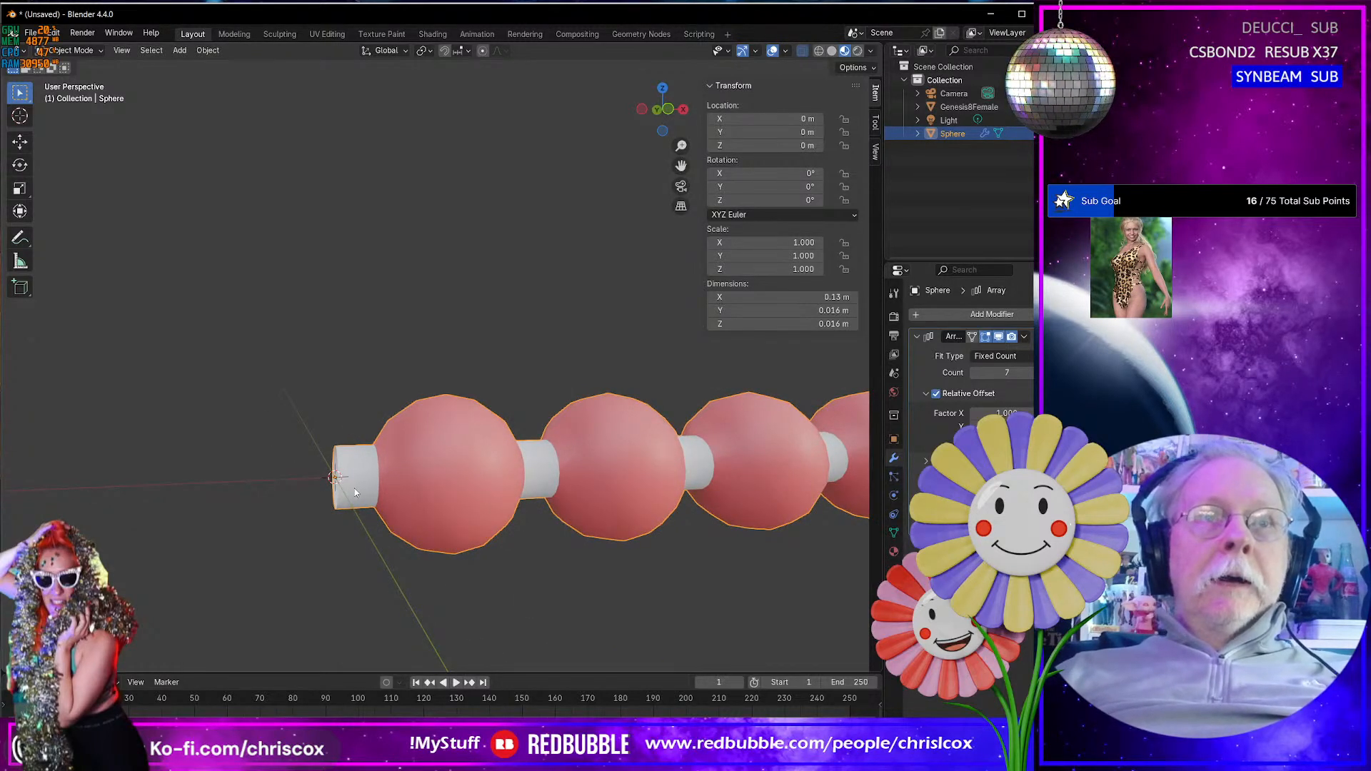
middle_click_drag(355, 493, 372, 466)
- In Edit Mode with face selection active, select the ring of faces forming the first pearl's neck
key("Tab")
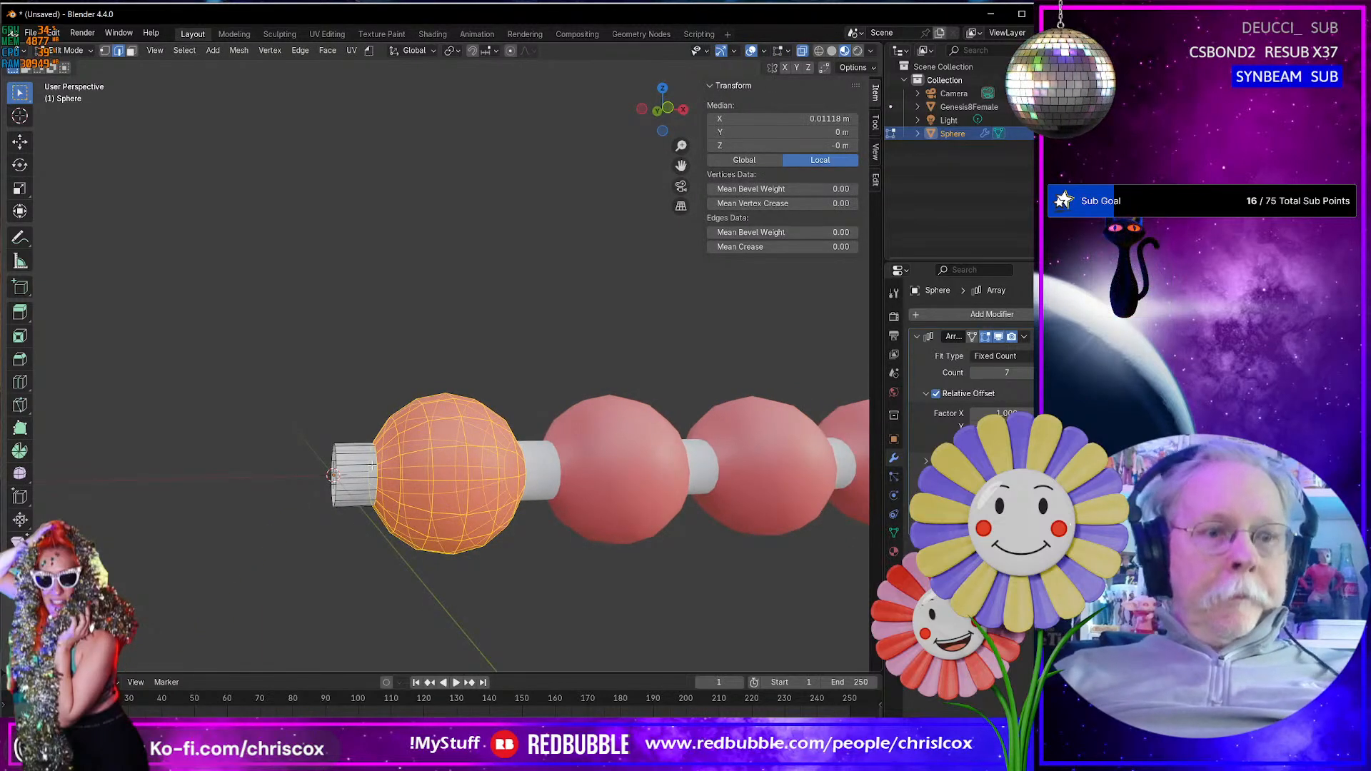
key("3")
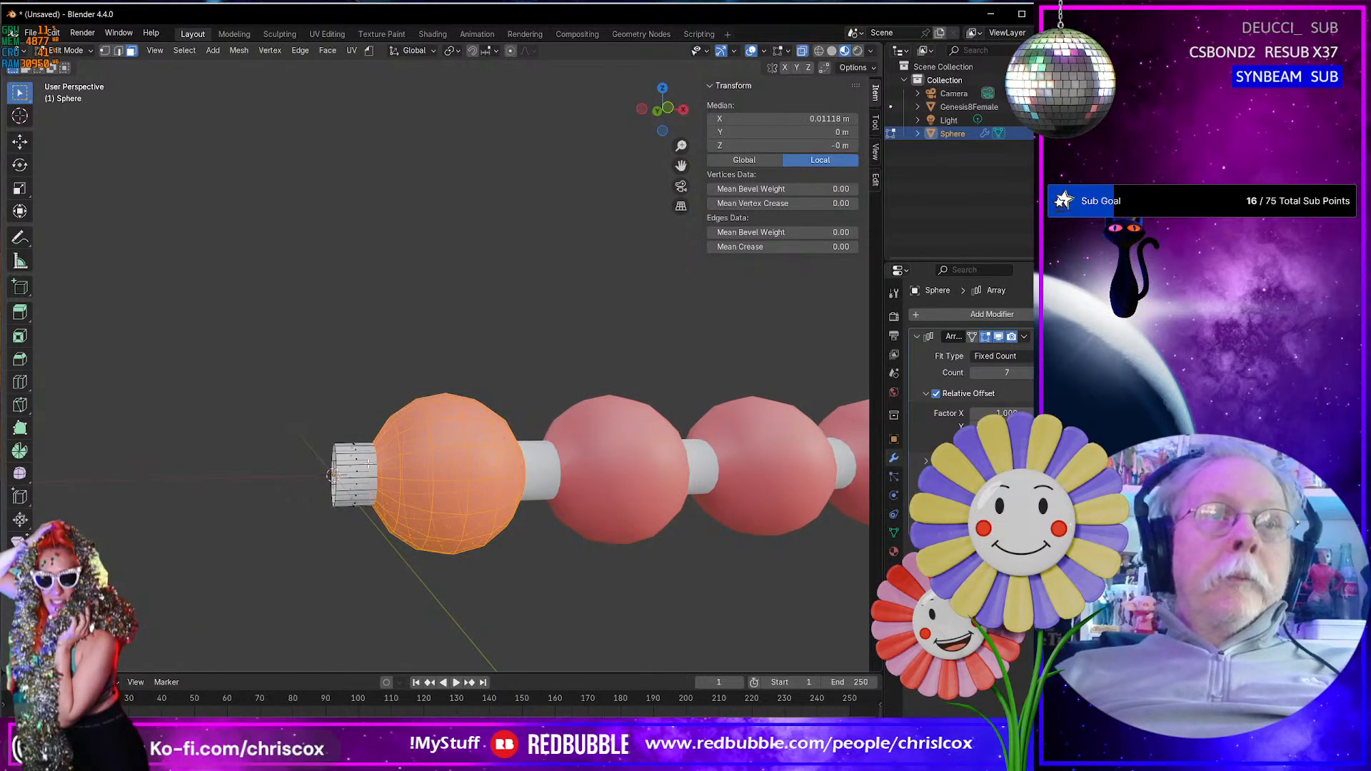
left_click(369, 463, "alt")
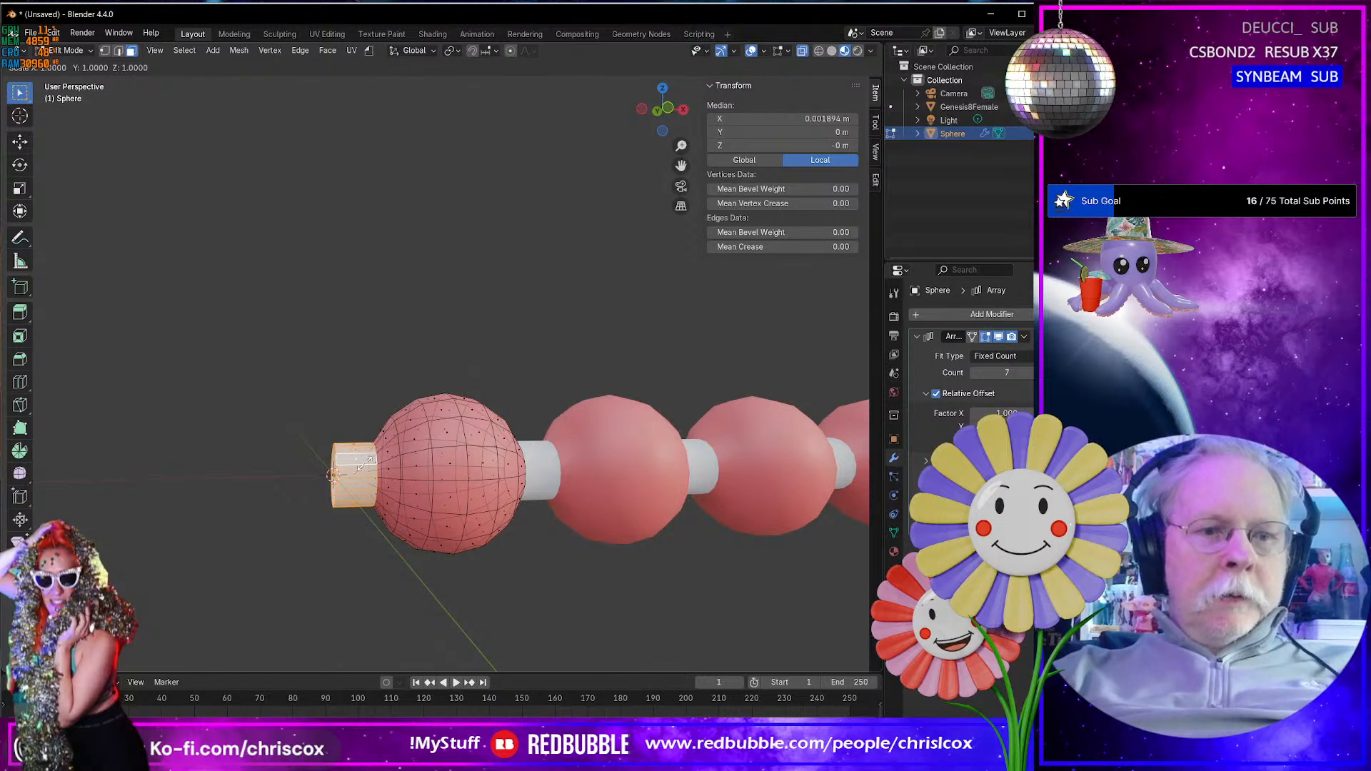
- Try thinning the neck by scaling it to about 0.438 in Y and Z with X locked, and undo it
key("shift+x")
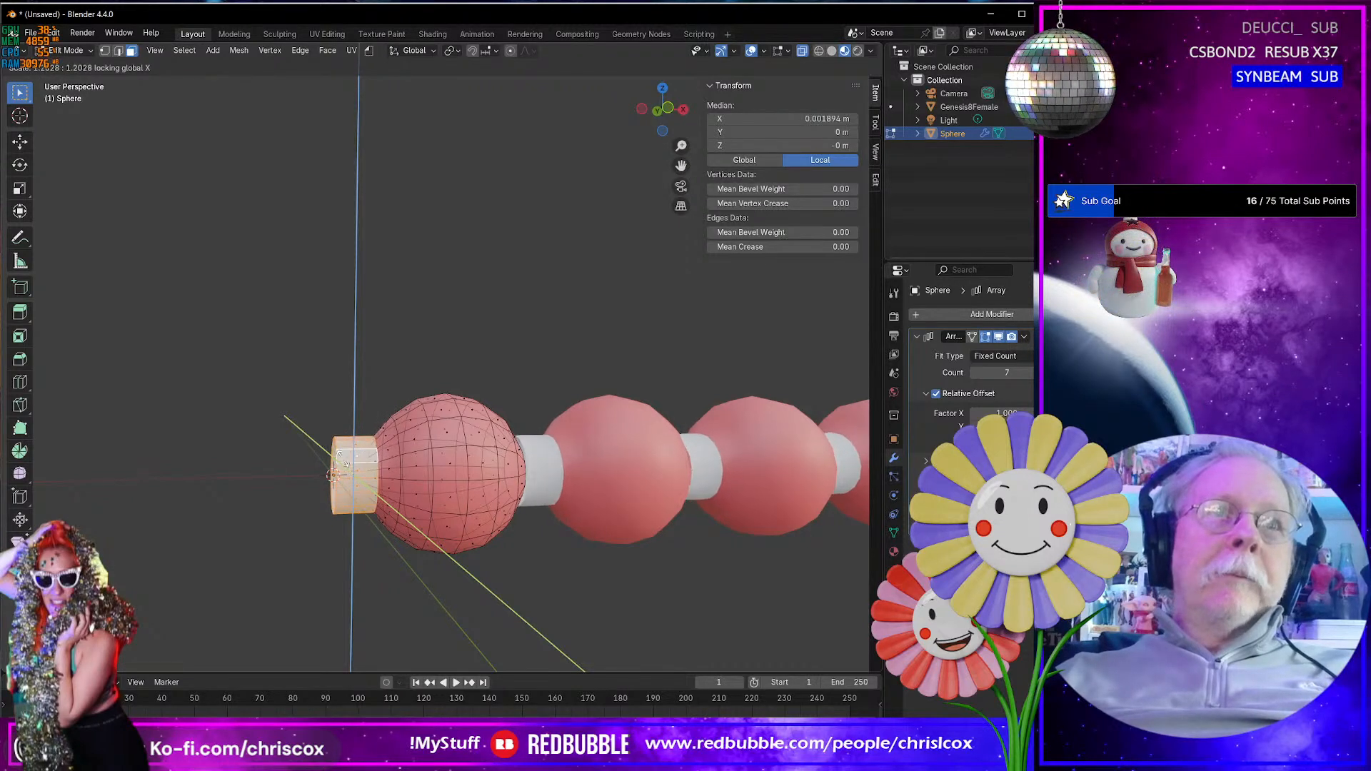
left_click(343, 458)
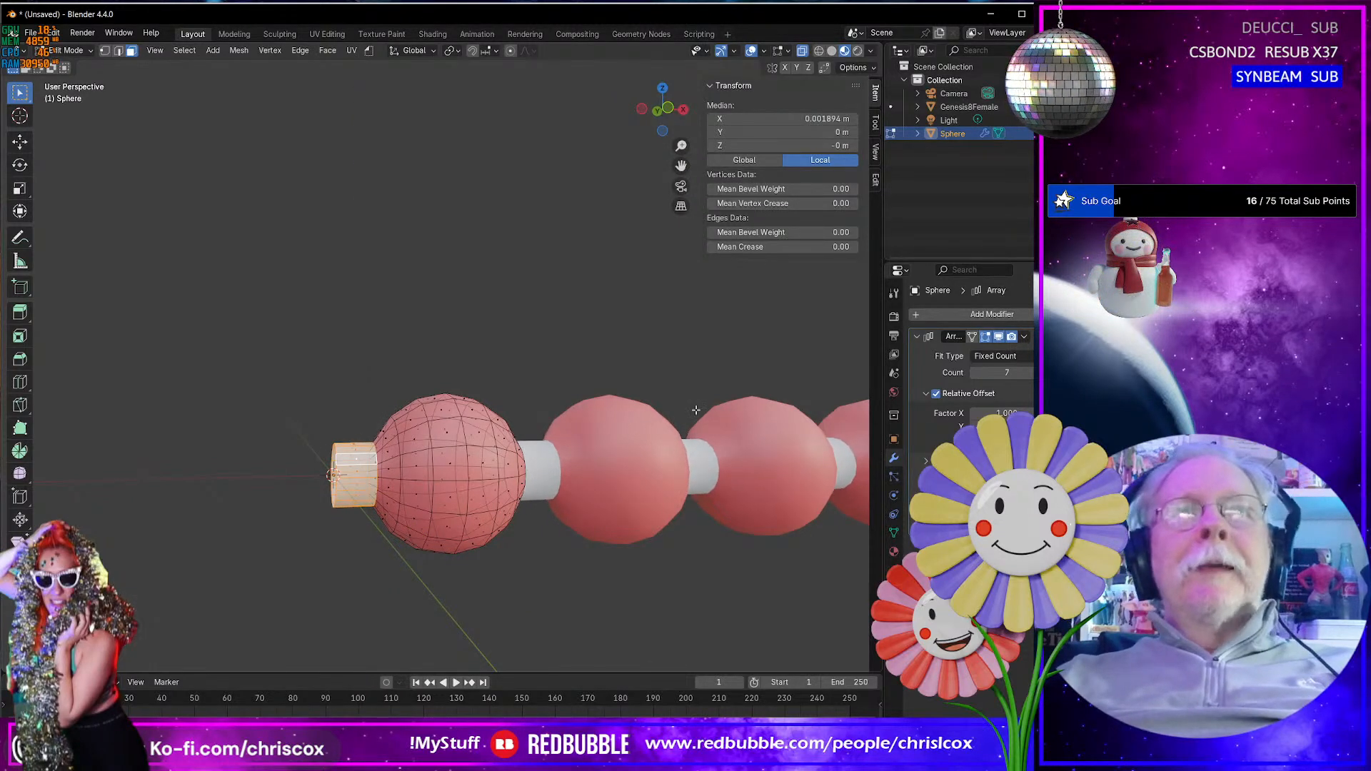
key("s")
key("shift+x")
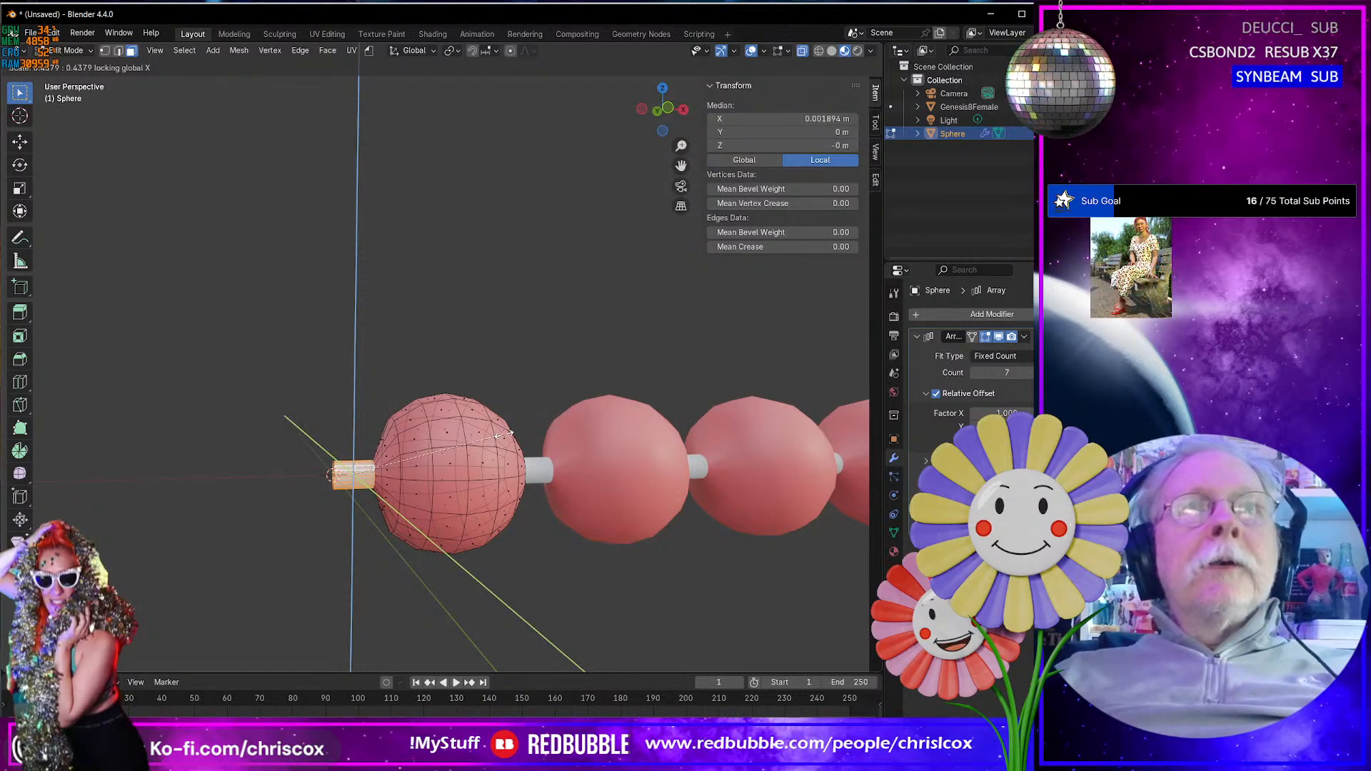
left_click(510, 433)
middle_click_drag(509, 433, 441, 427)
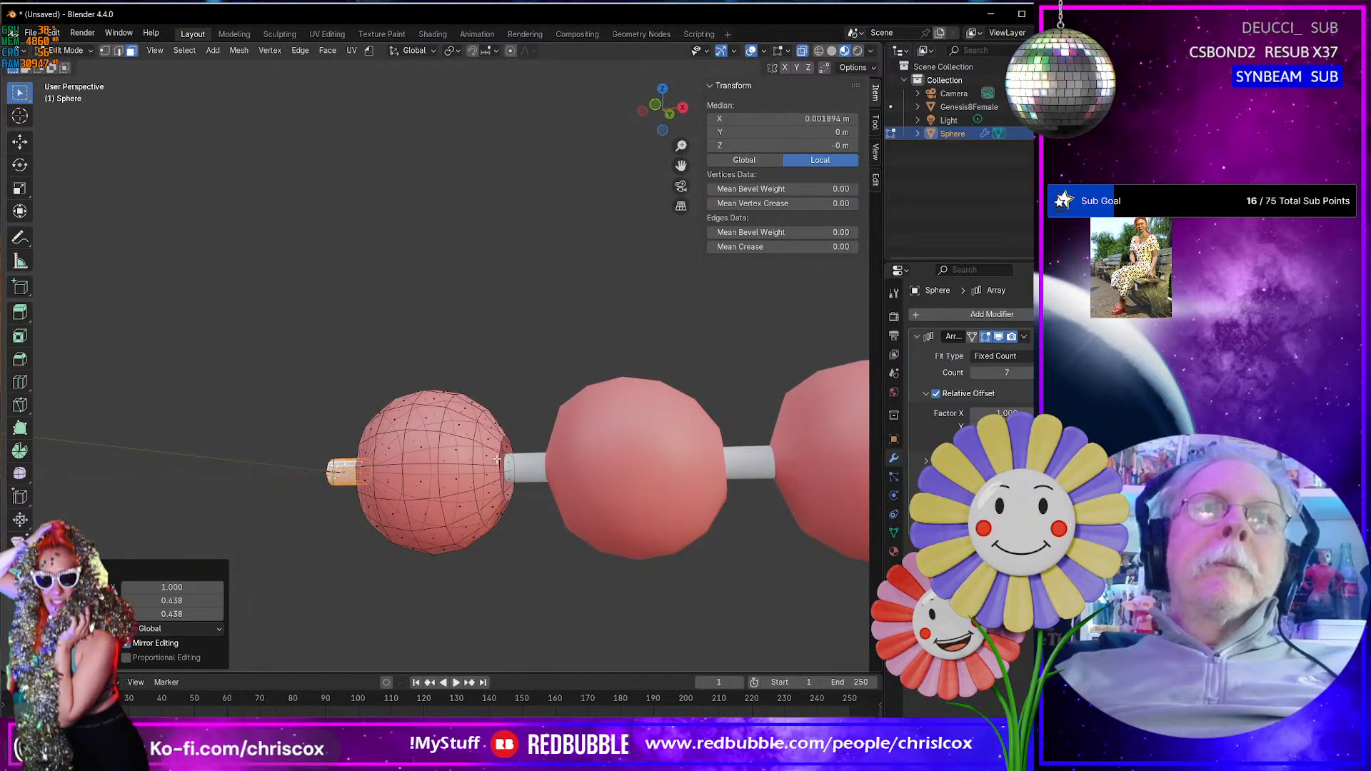
key("ctrl+z")
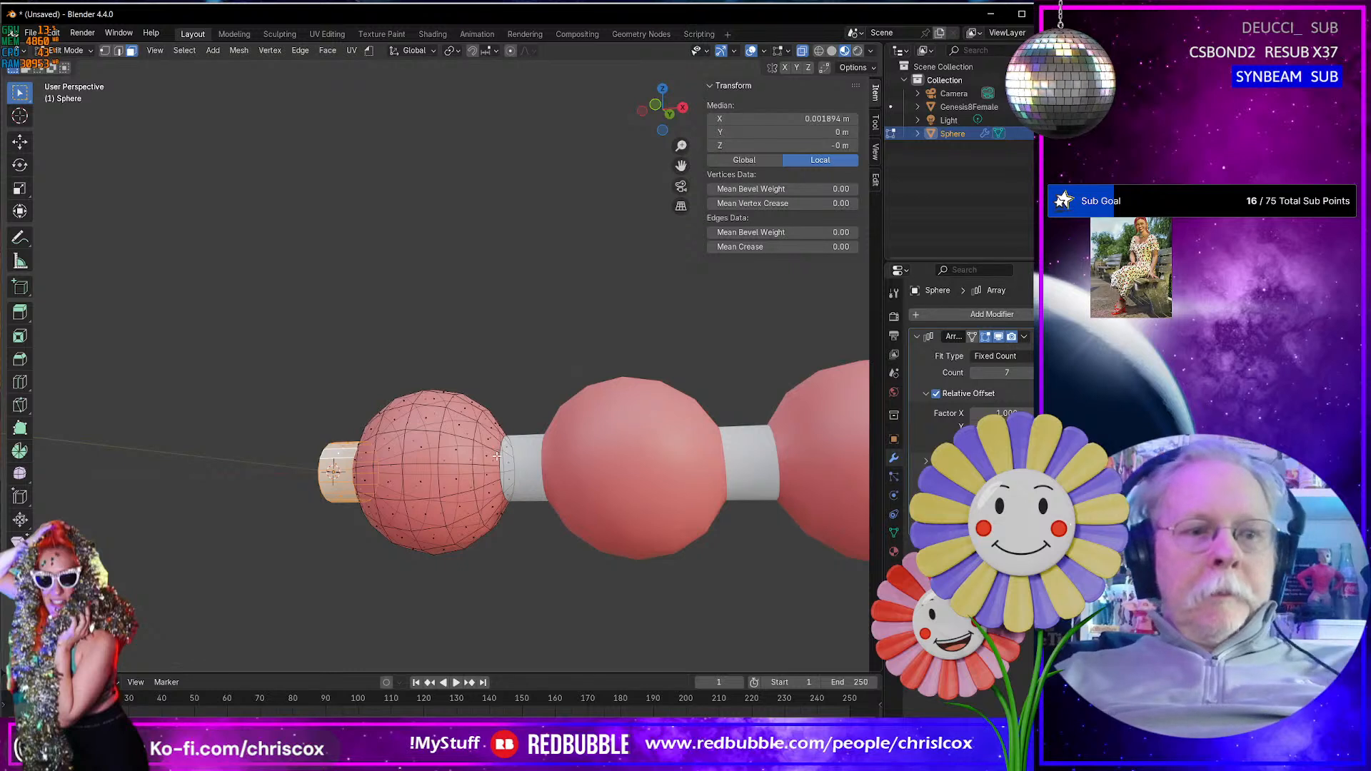
- Select the edge loop around the first pearl's open end to check it, and return to face selection
key("2")
left_click(497, 455, "alt")
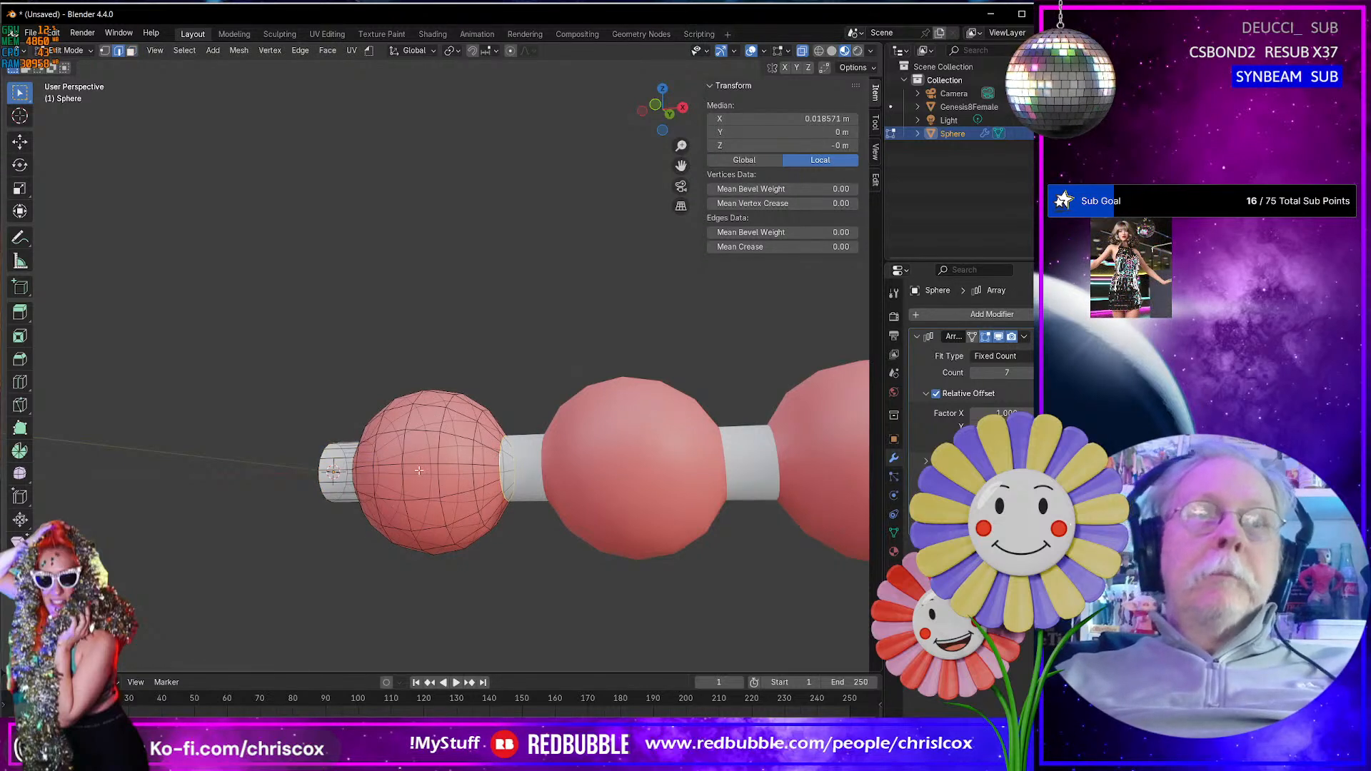
middle_click_drag(317, 474, 334, 480)
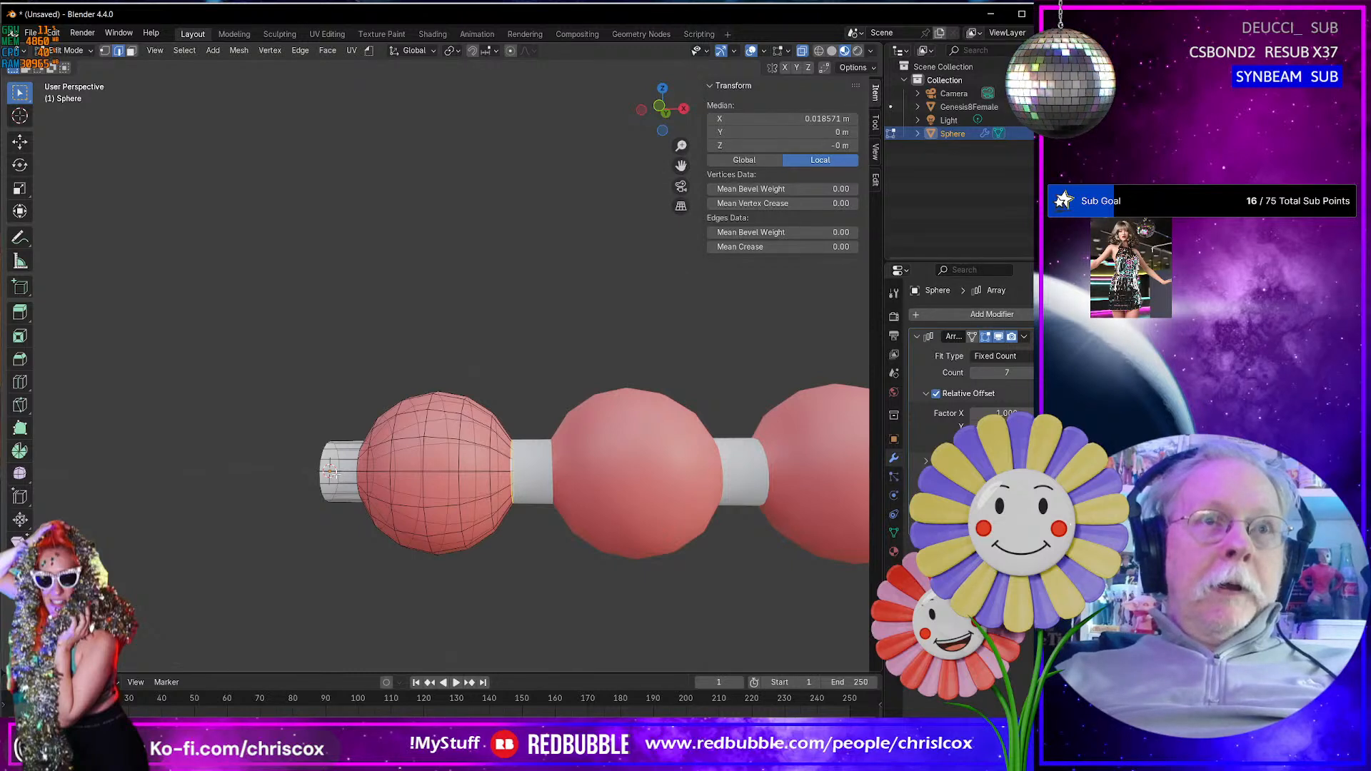
key("3")
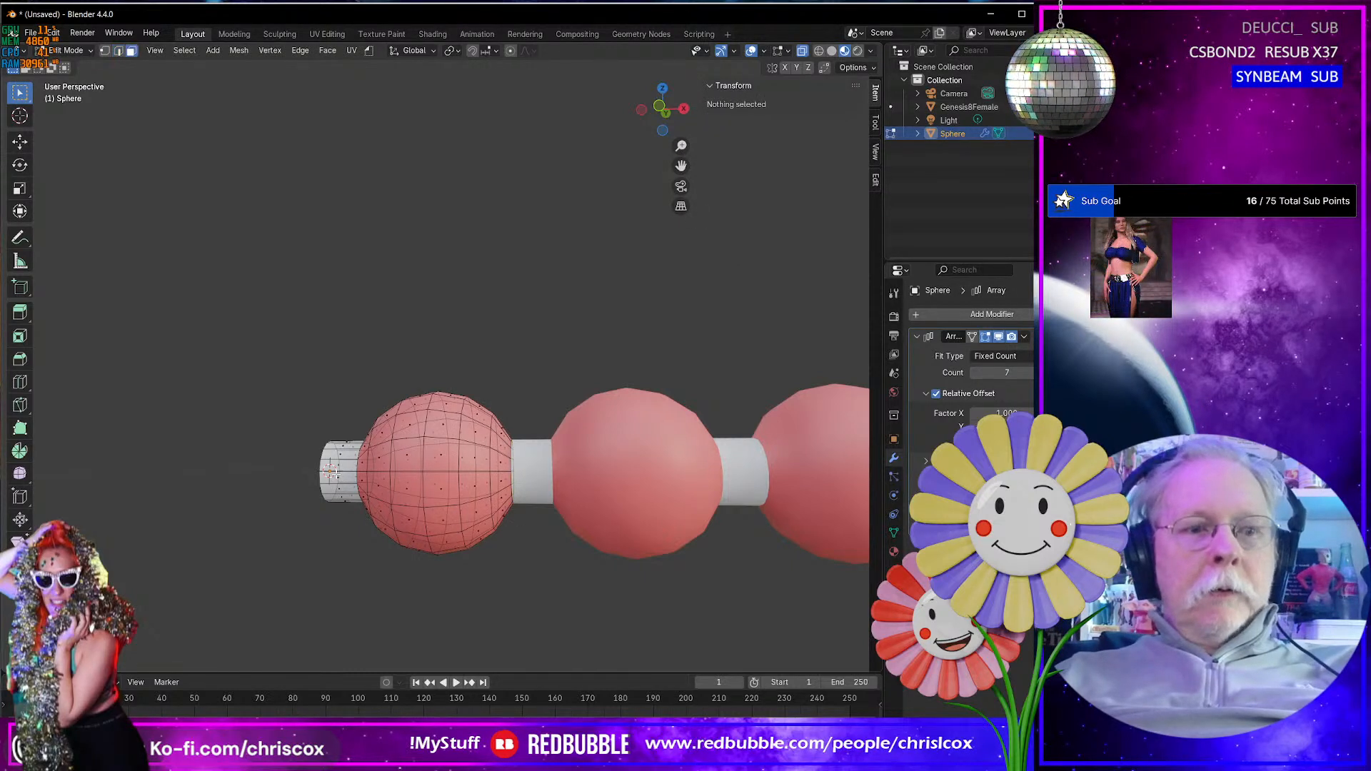
- Select the first pearl's neck plus the edge loop at its opposite opening, and scale them to 0.525 in Y and Z with X locked
left_click(330, 471, "alt")
key("2")
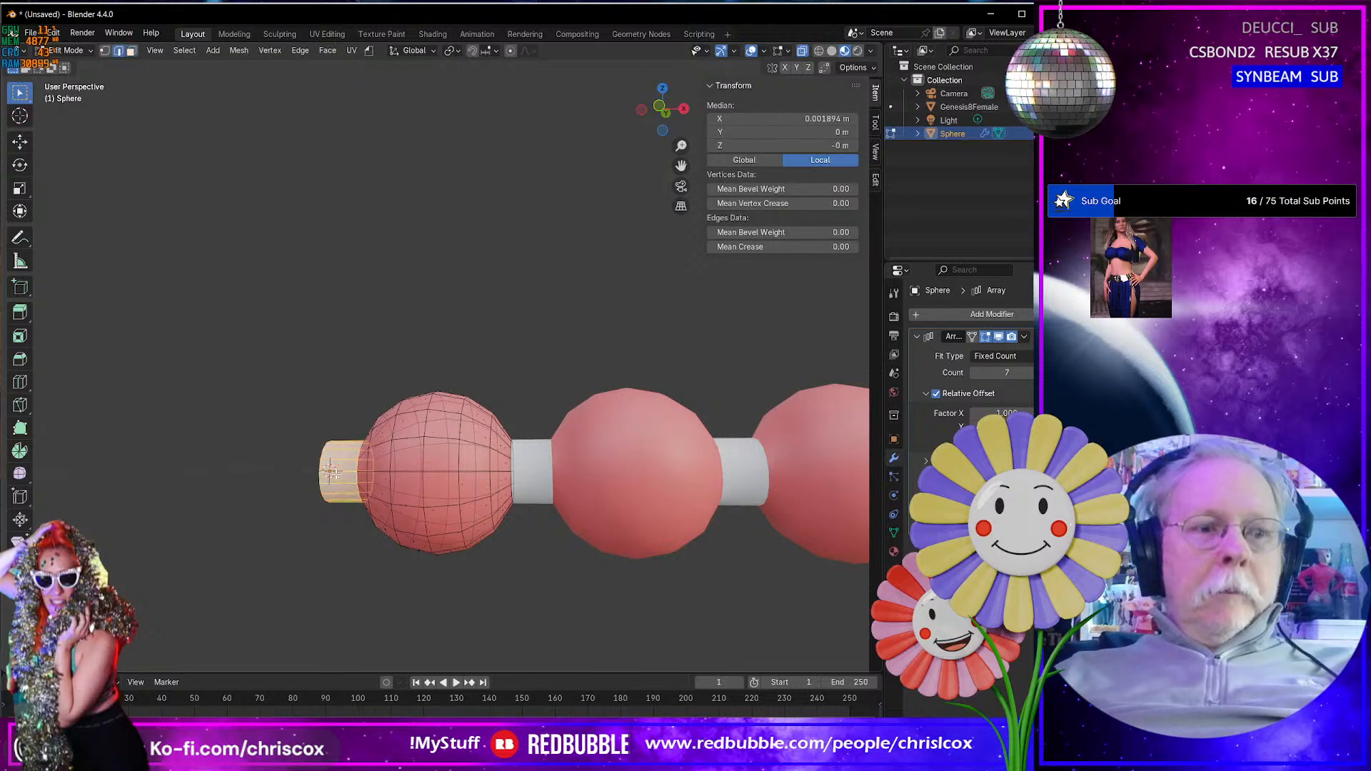
left_click(510, 463, "alt+shift")
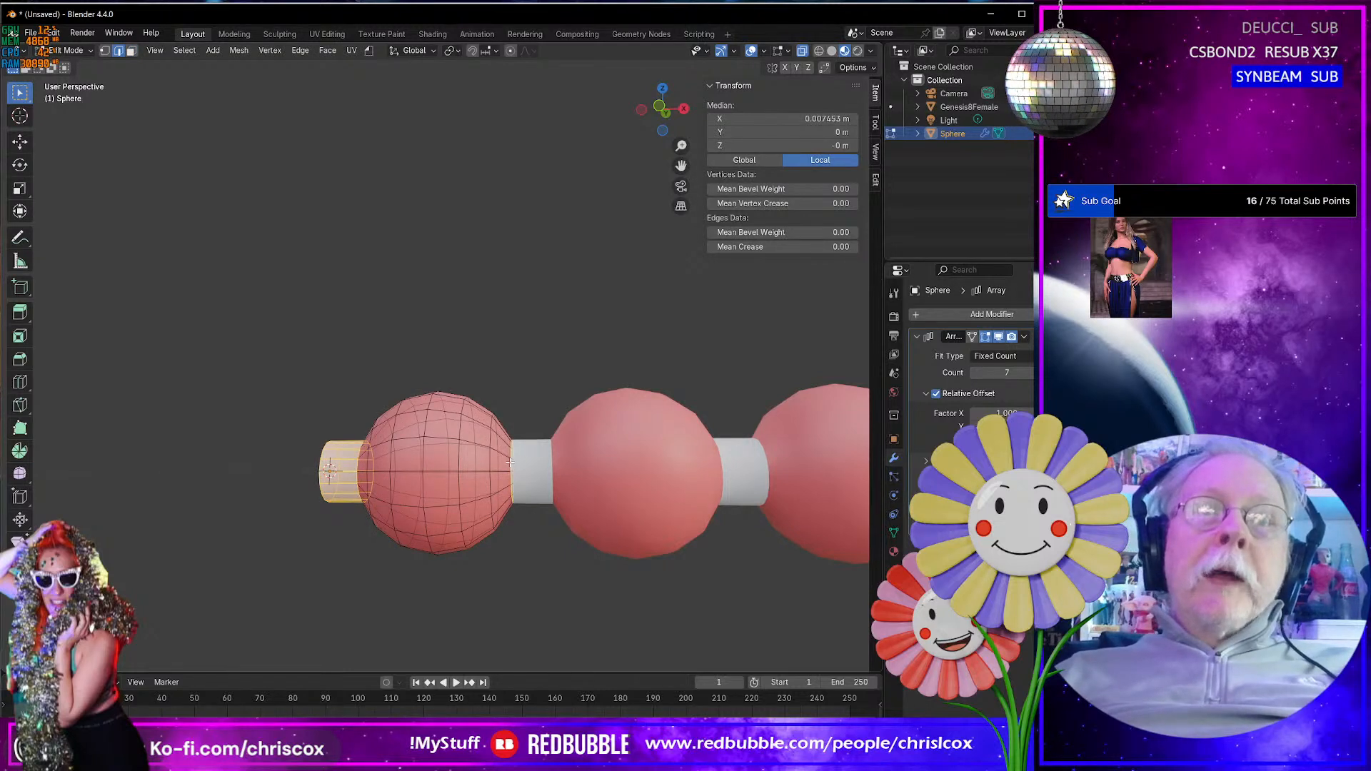
middle_click_drag(533, 509, 556, 528)
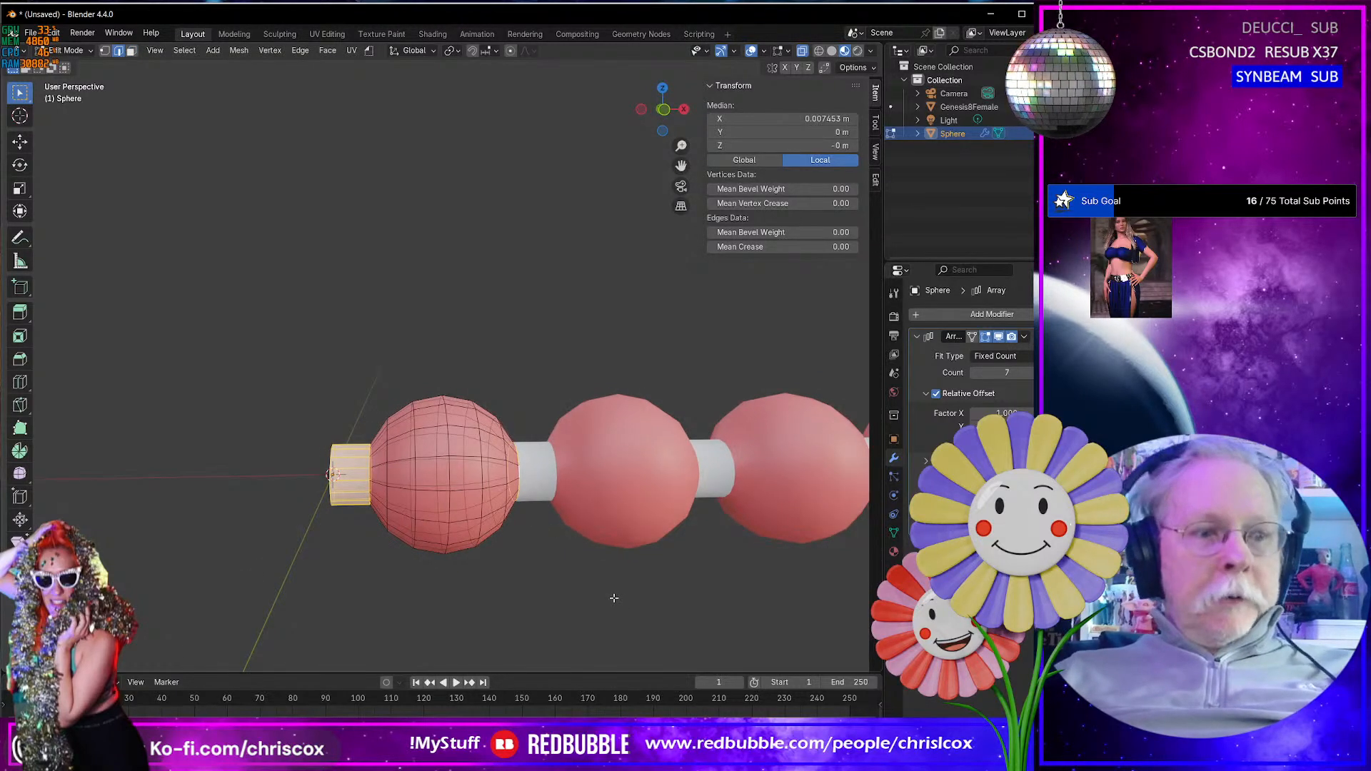
key("s")
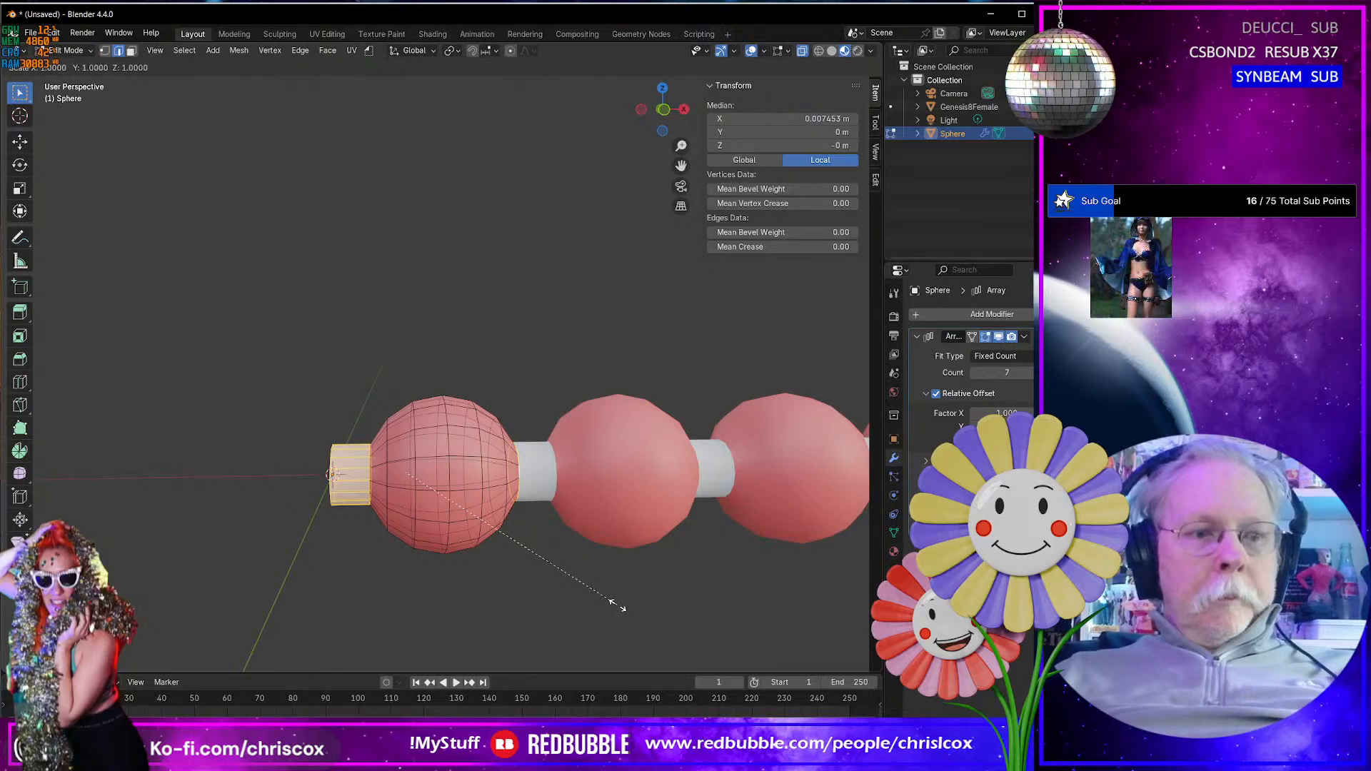
key("shift+x")
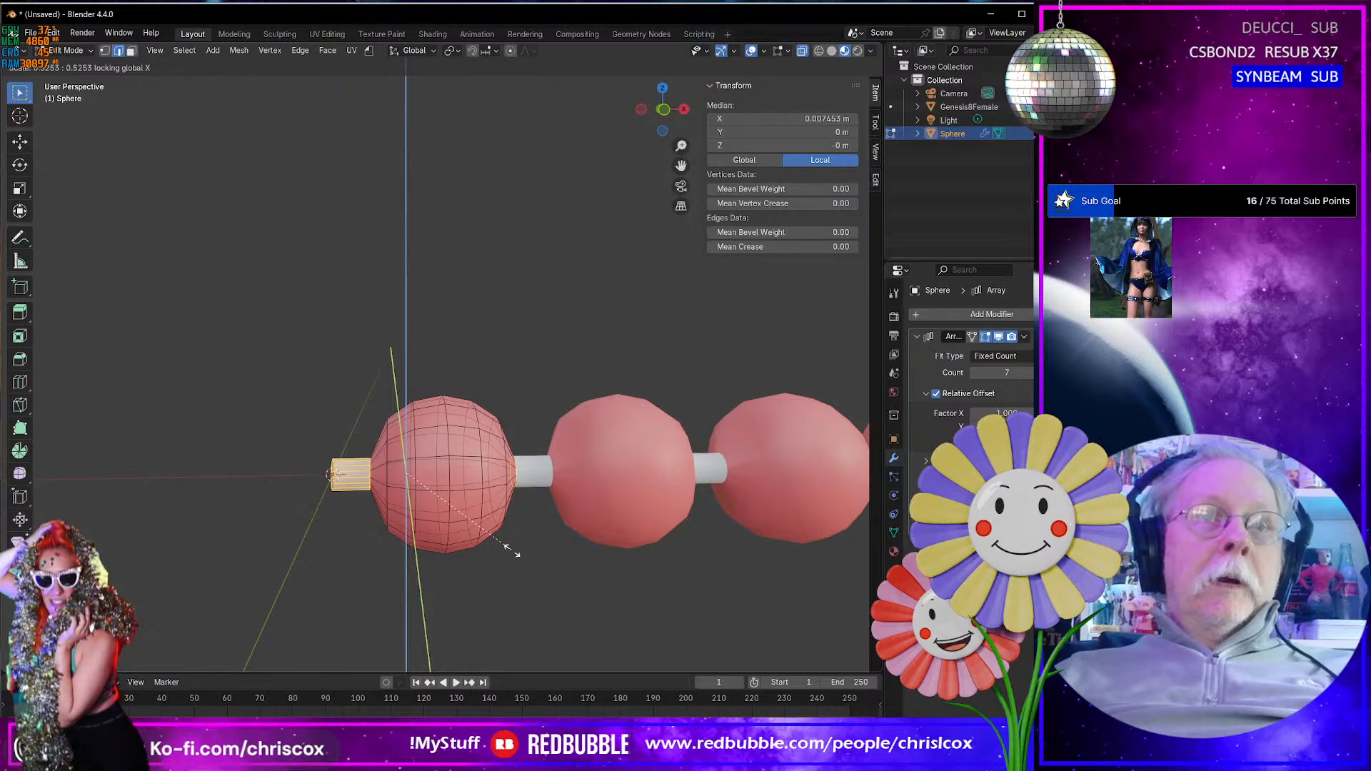
left_click(505, 545)
middle_click_drag(505, 545, 394, 451)
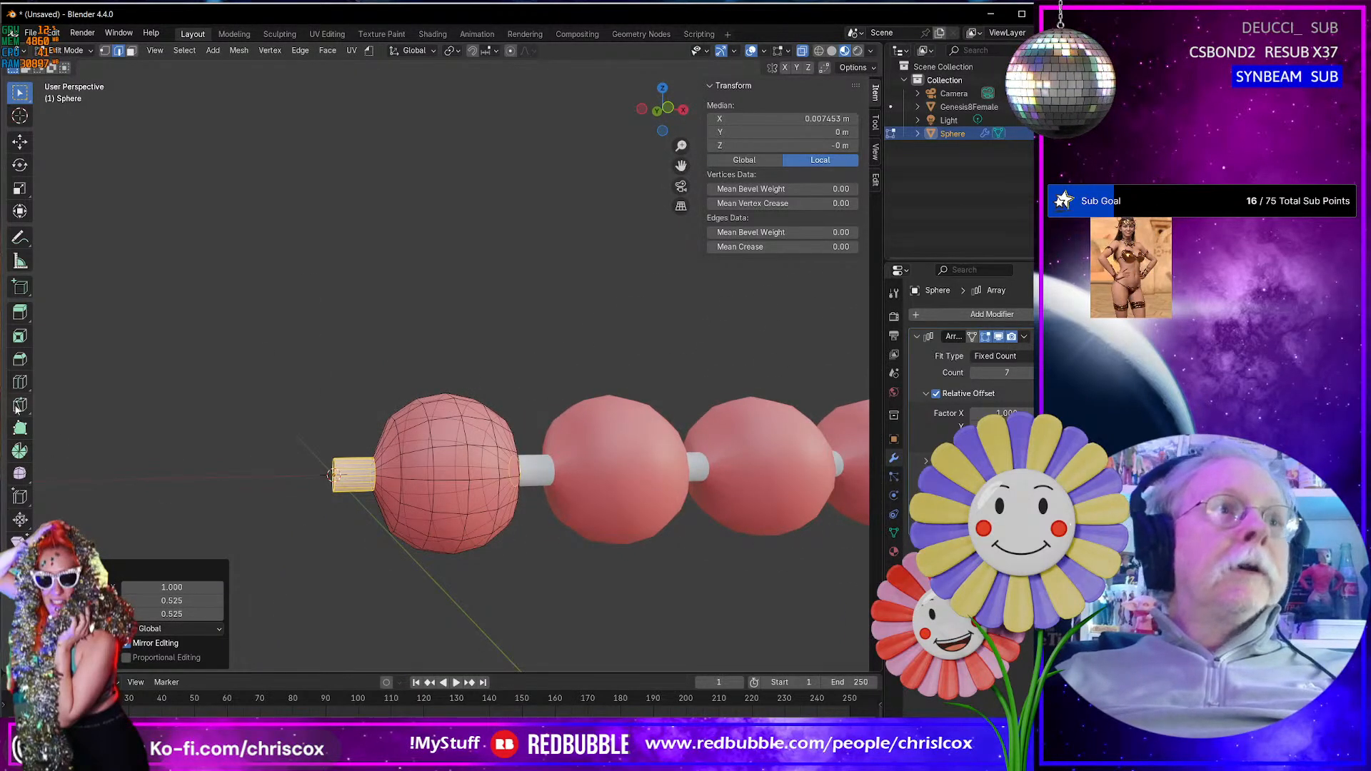
- Add one centred loop cut around the first pearl, in the face ring beside its neck
left_click(19, 382)
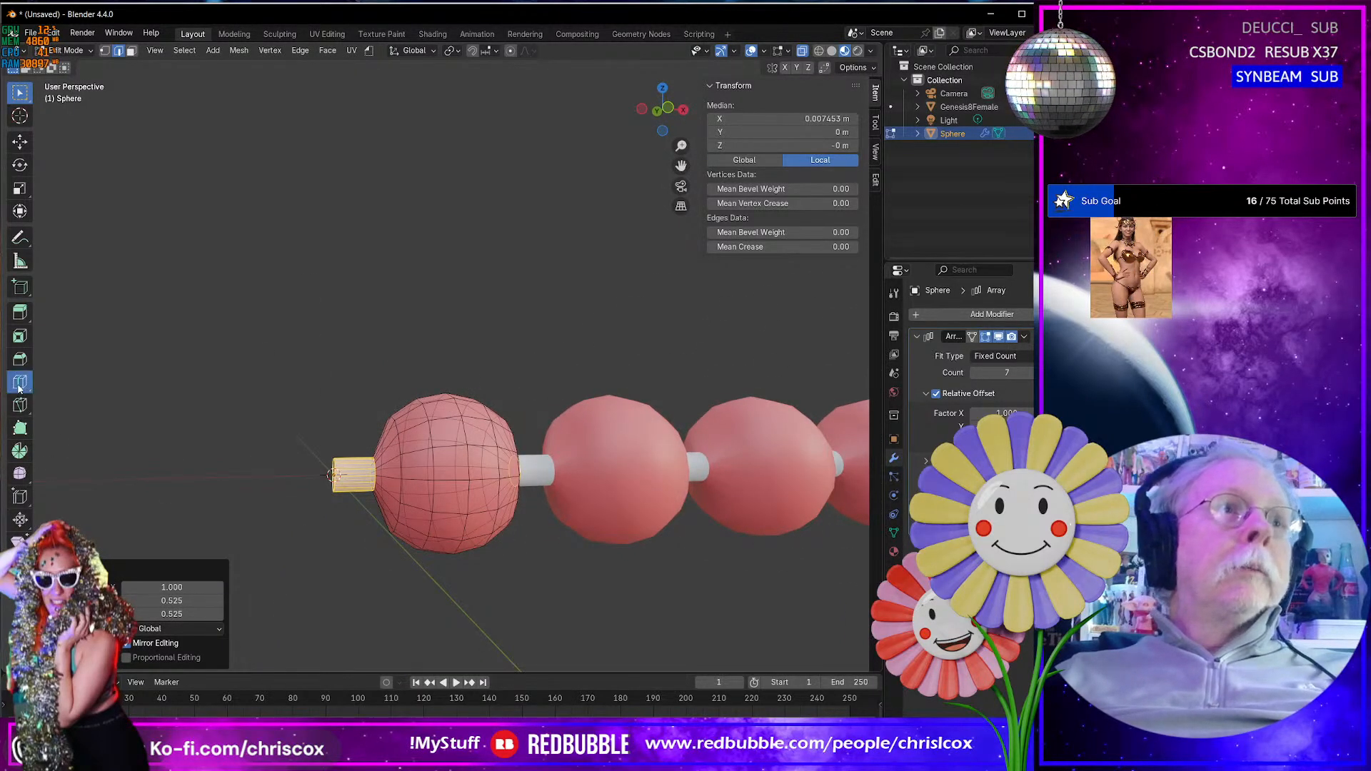
left_click(390, 461)
middle_click_drag(389, 461, 527, 493)
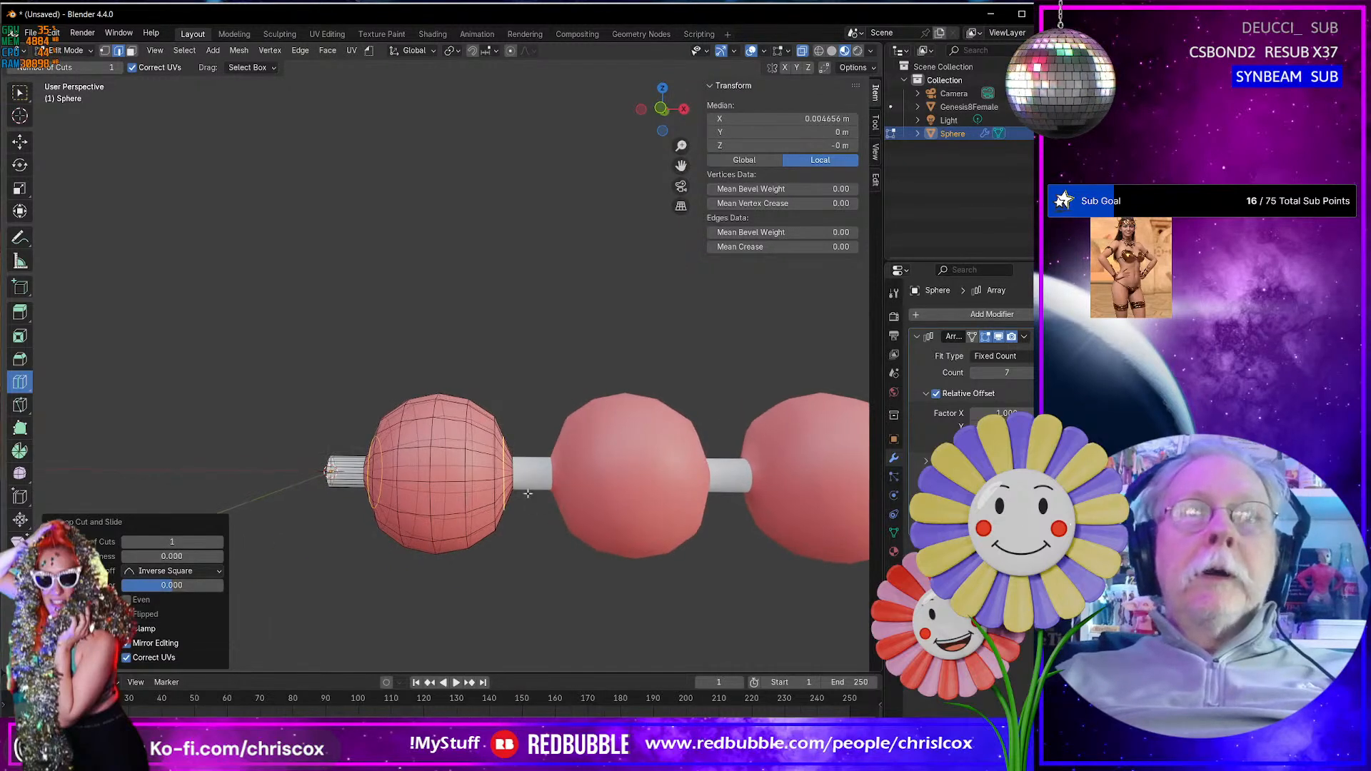
- Add a matching loop cut at the pearl's opposite end and try widening both loops to 1.266 in Y and Z with X locked
left_click(508, 469)
key("shift+space")
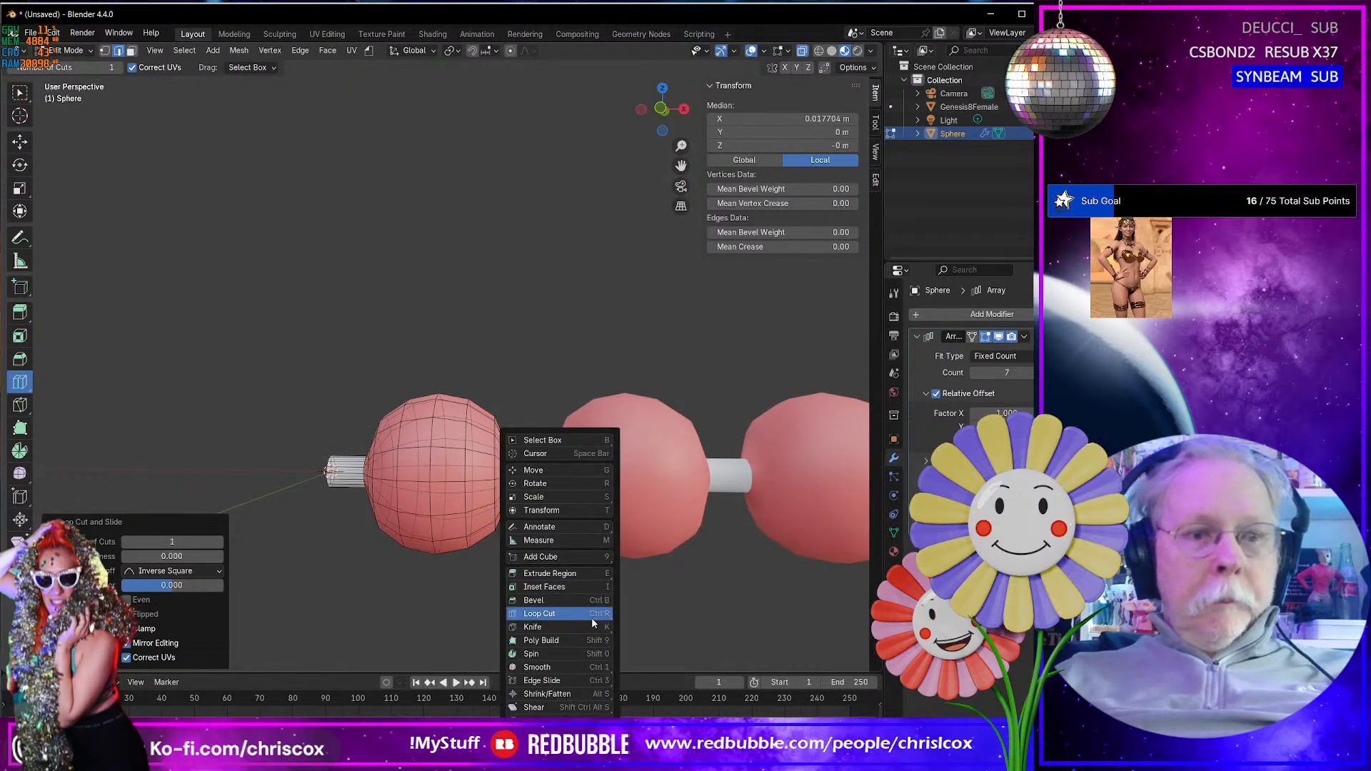
key("g")
middle_click_drag(484, 581, 392, 479)
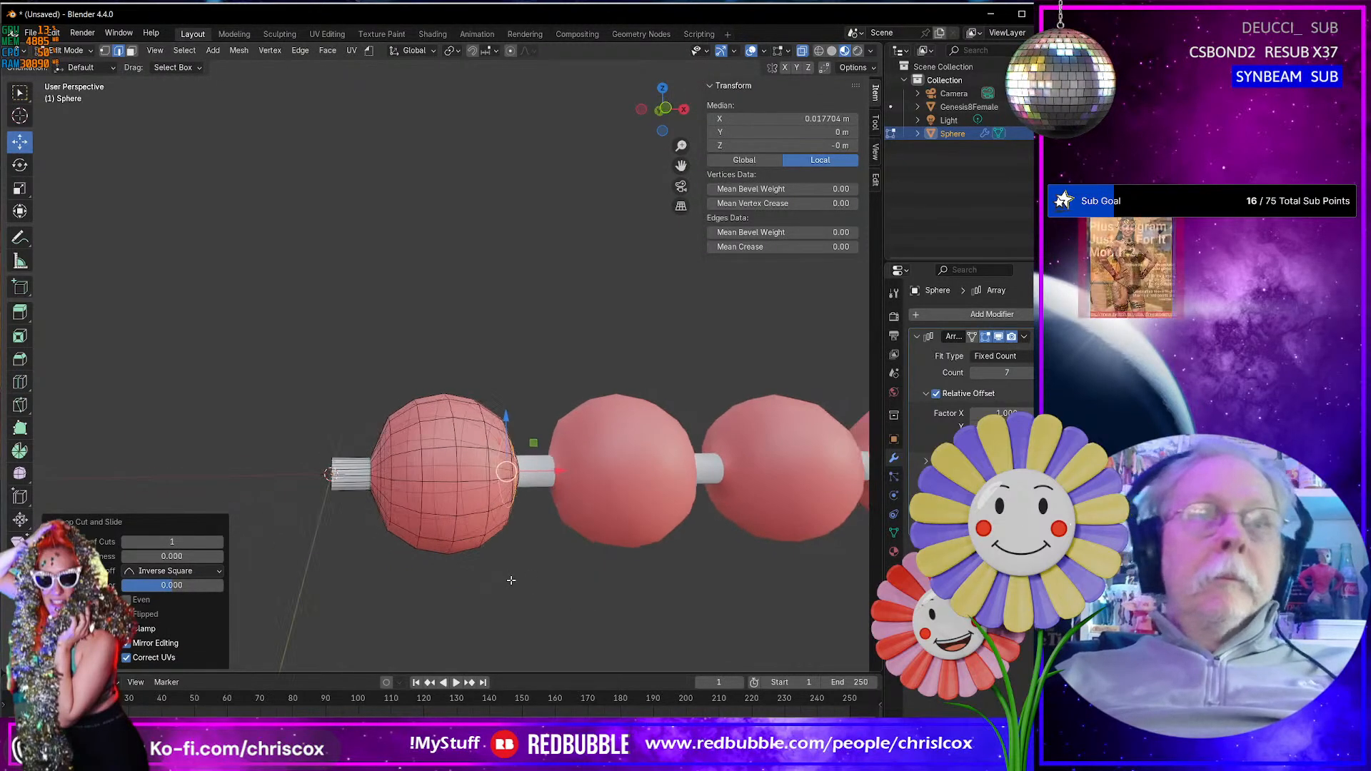
left_click(384, 474, "alt")
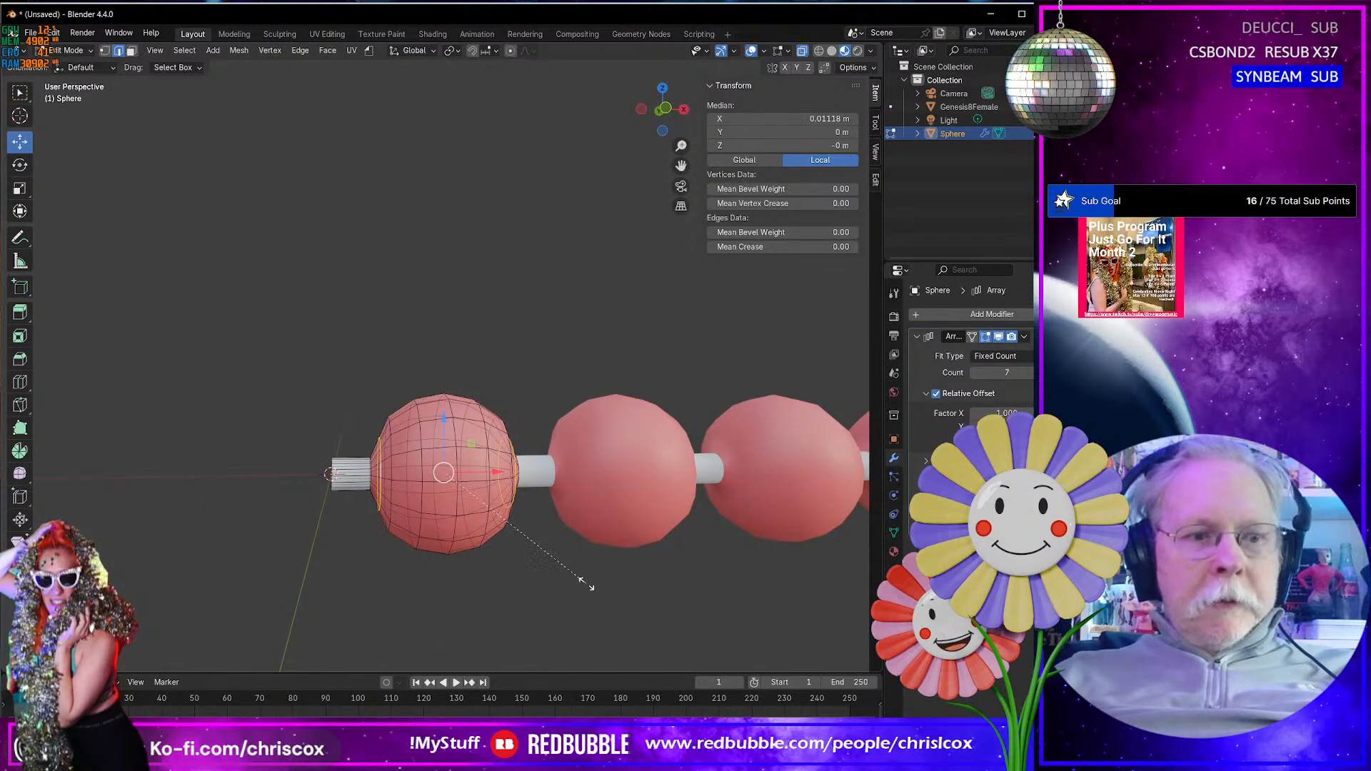
key("shift+x")
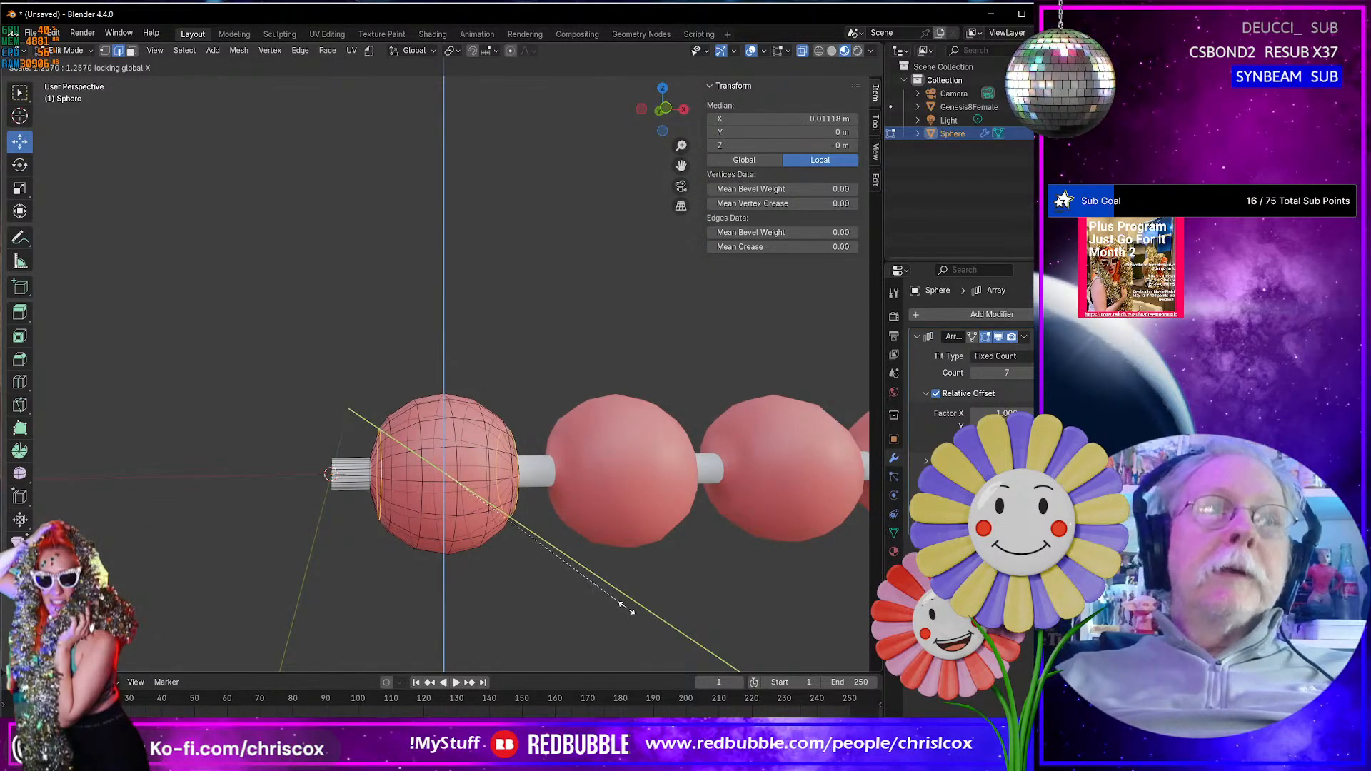
left_click(624, 603)
middle_click_drag(625, 603, 598, 594)
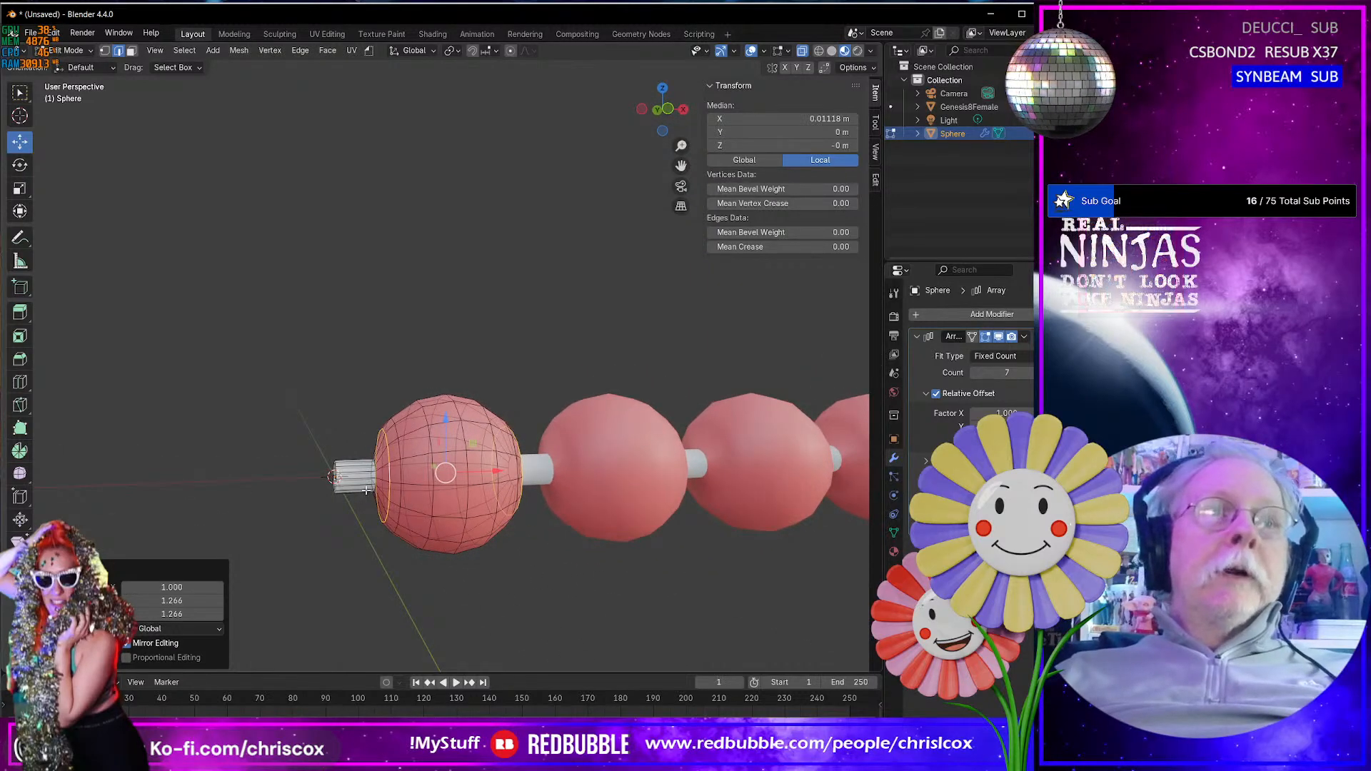
- Try another loop cut between the neck and the first added loop, and undo back to the single loop cut beside the neck
scroll(377, 499, "up", 5)
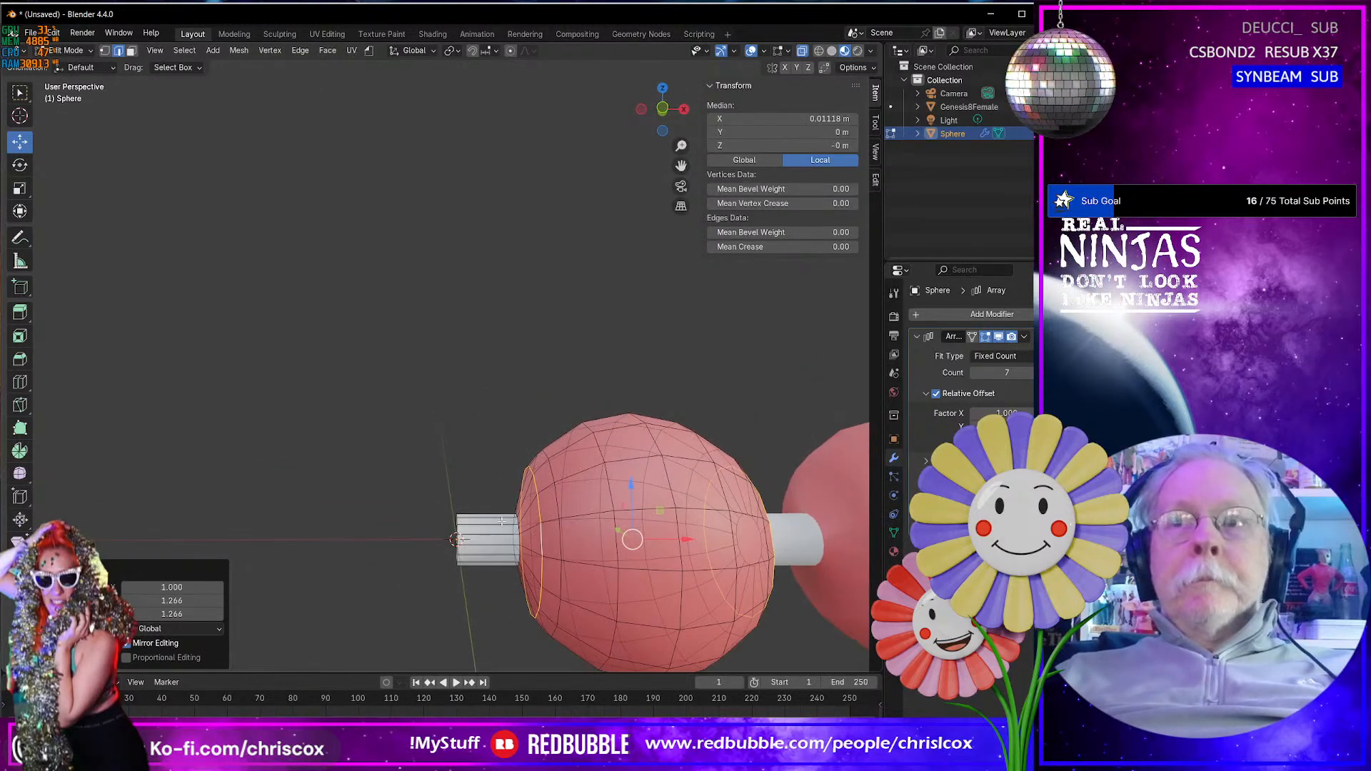
middle_click_drag(514, 537, 524, 480)
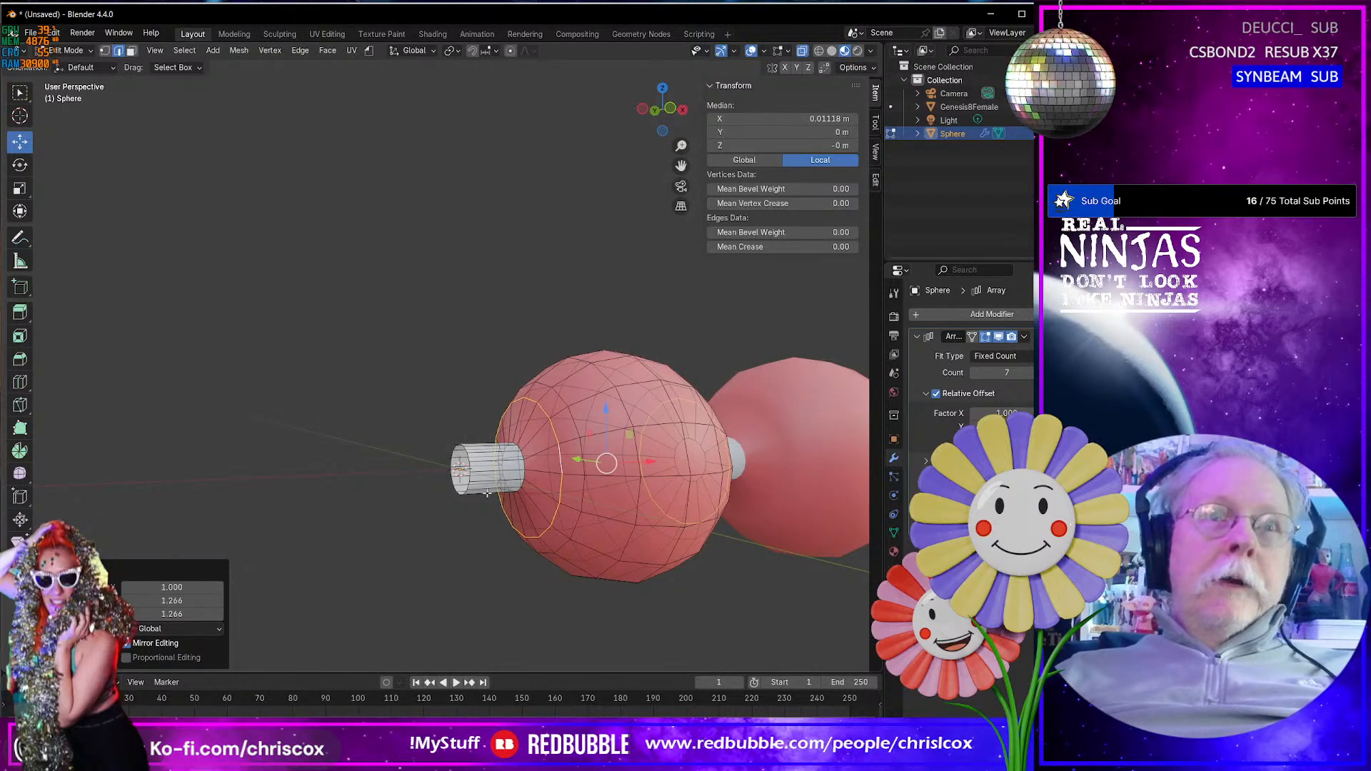
left_click(22, 382)
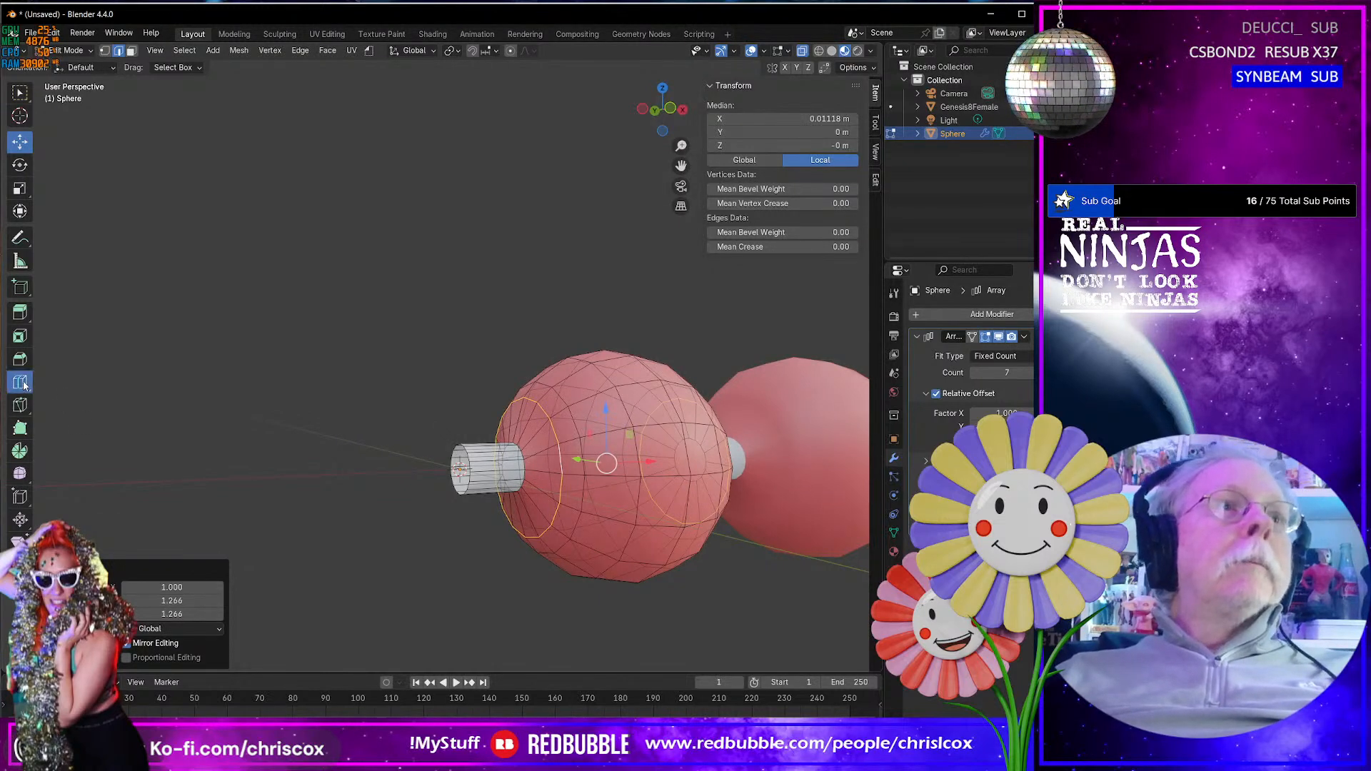
left_click(533, 478)
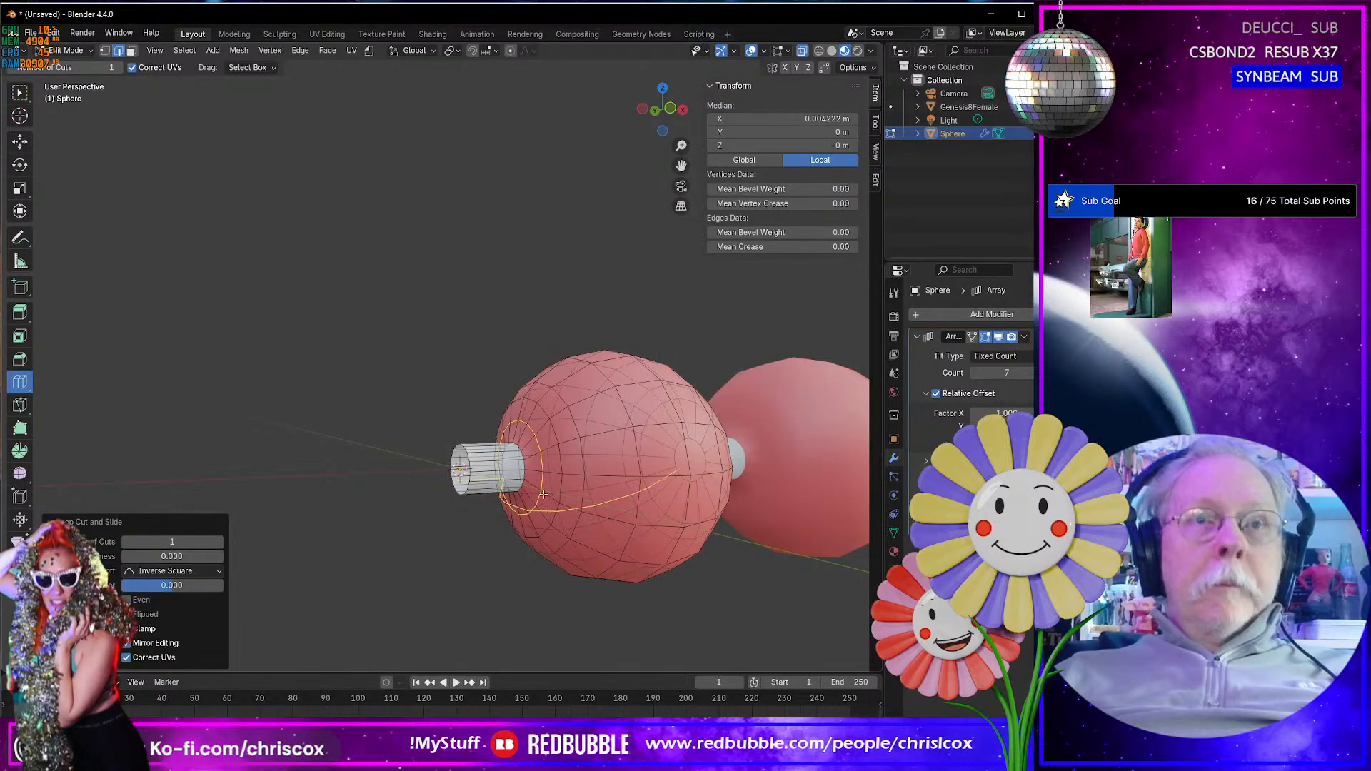
left_click(532, 467)
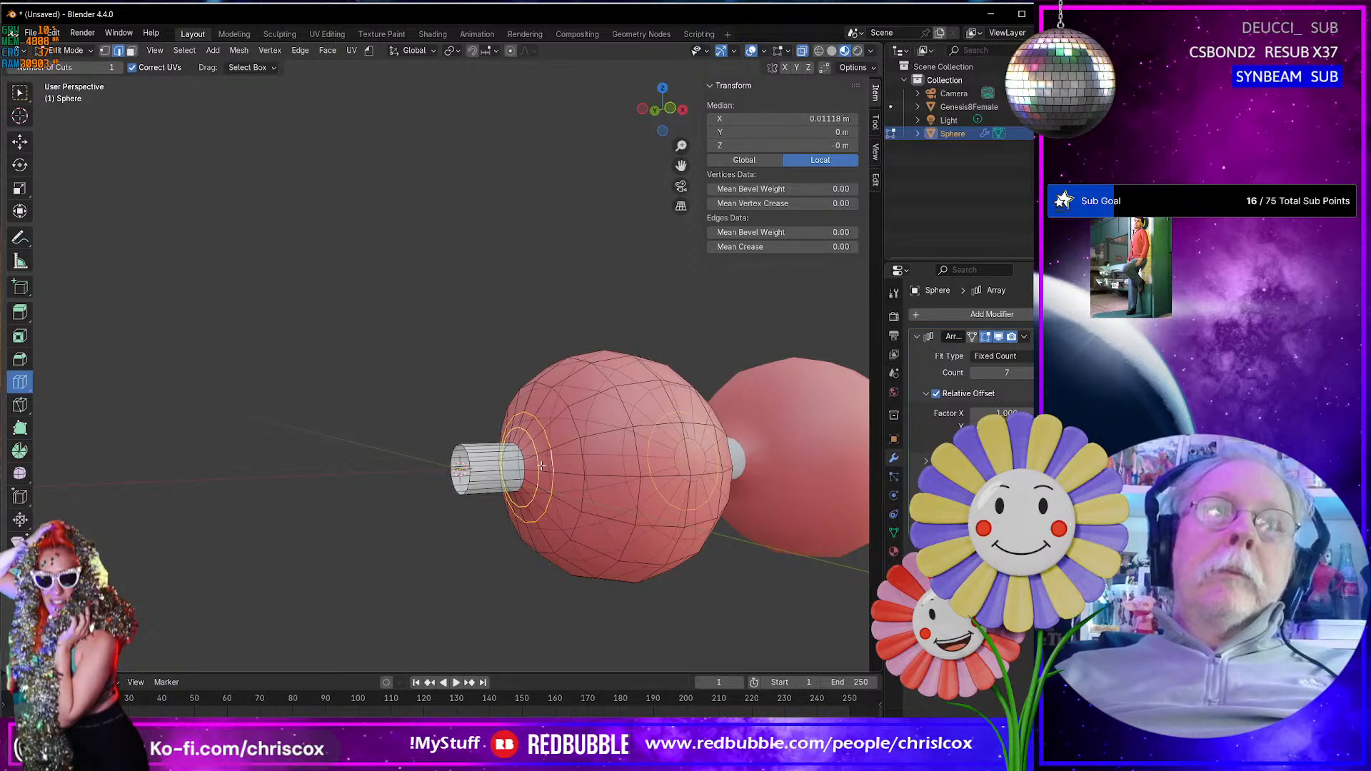
left_click(542, 466)
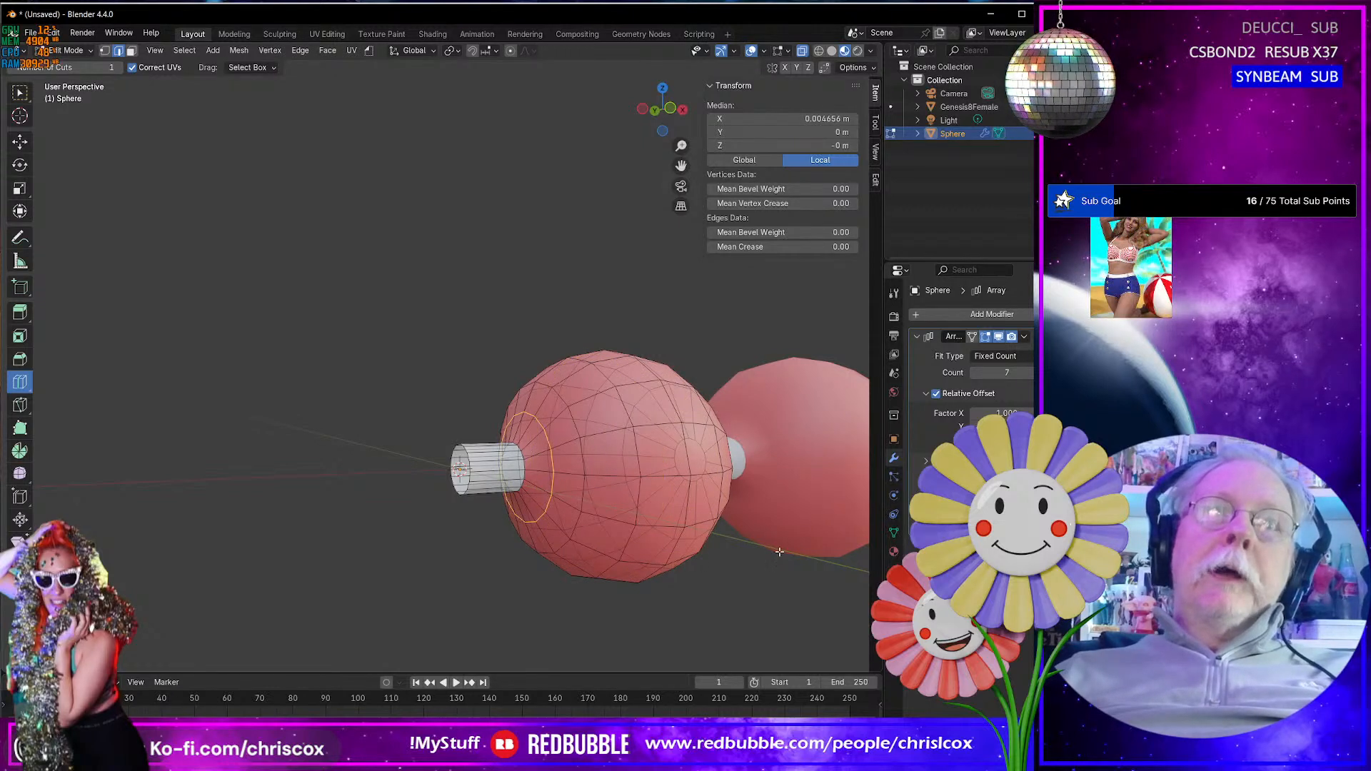
- Slide the selected edge loop along the pearl's surface toward its neck
key("g")
key("g")
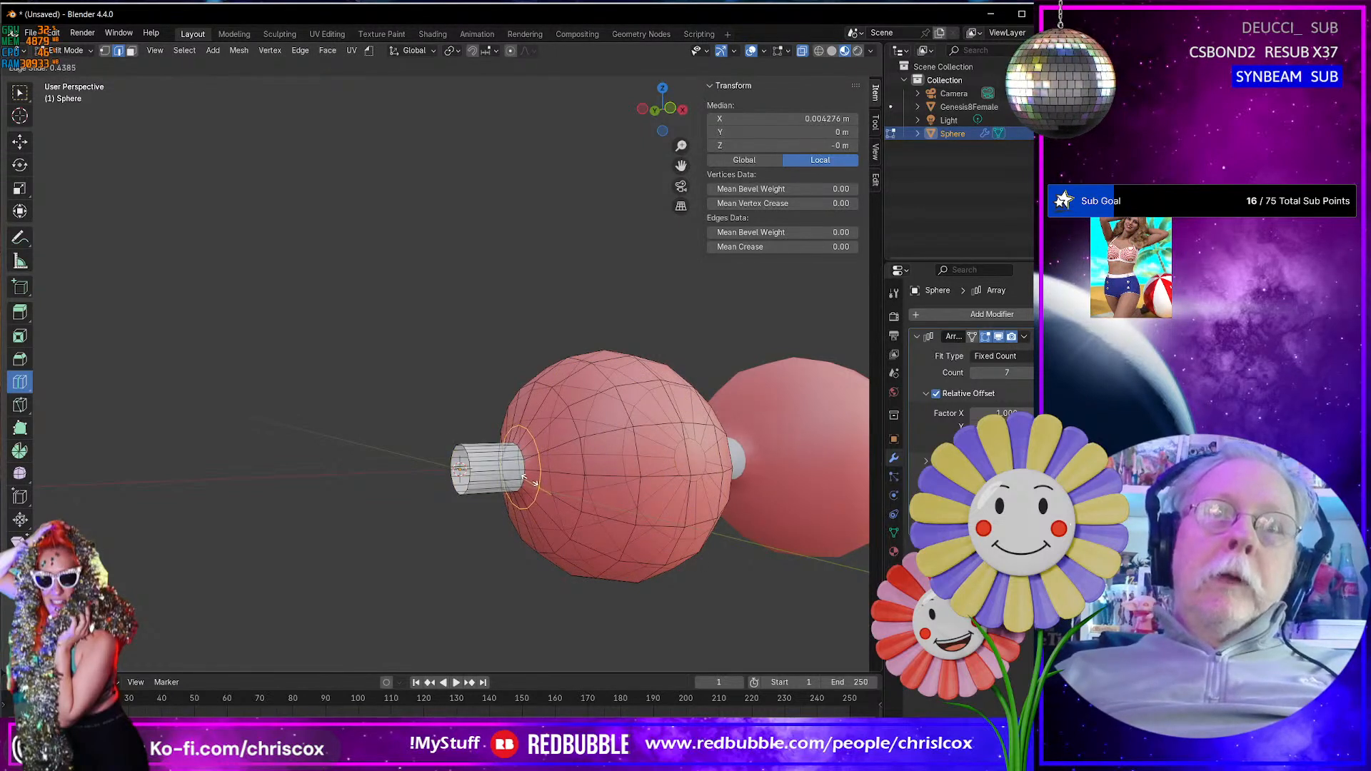
left_click(508, 473)
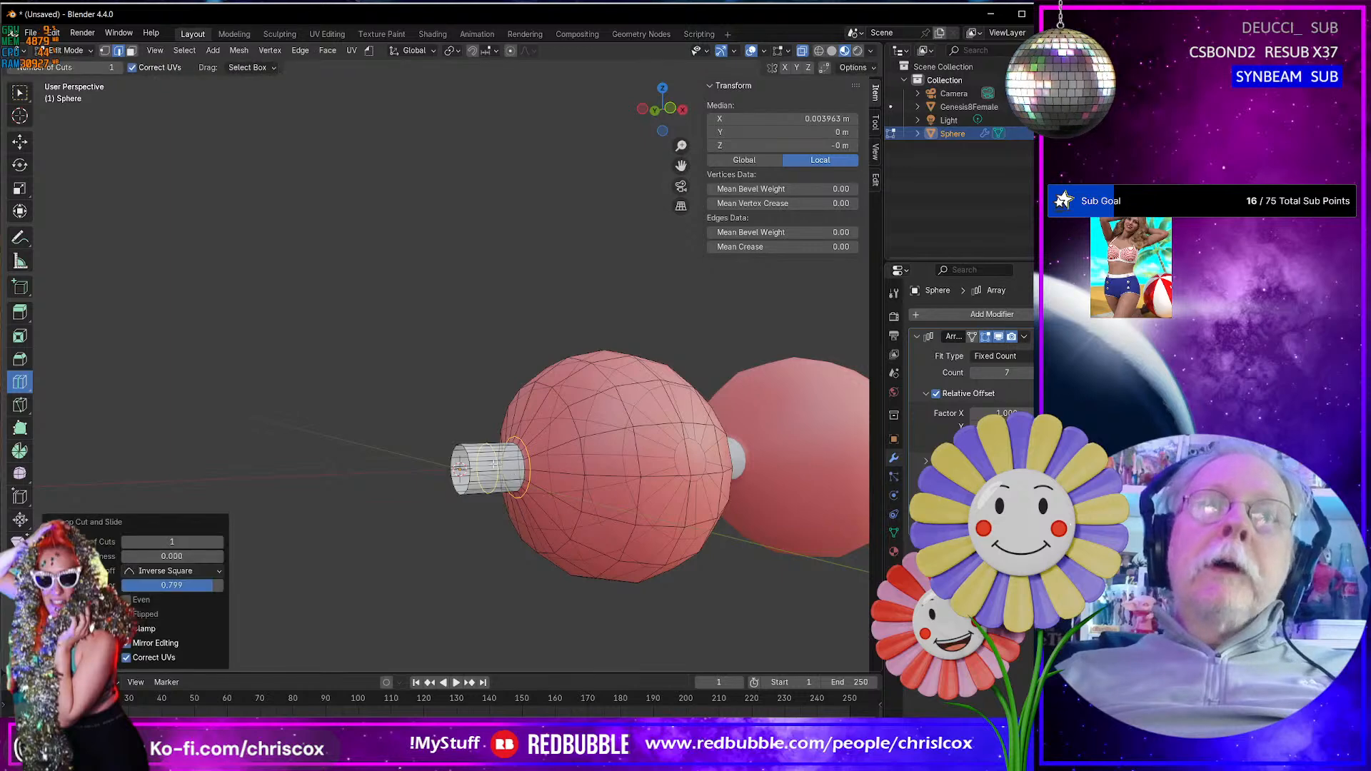
- Divide the neck with two evenly spaced loop cuts, and add one slid 0.615 toward the pearl and one slid -0.658 toward the open end
left_click(219, 542)
middle_click_drag(556, 489, 497, 501)
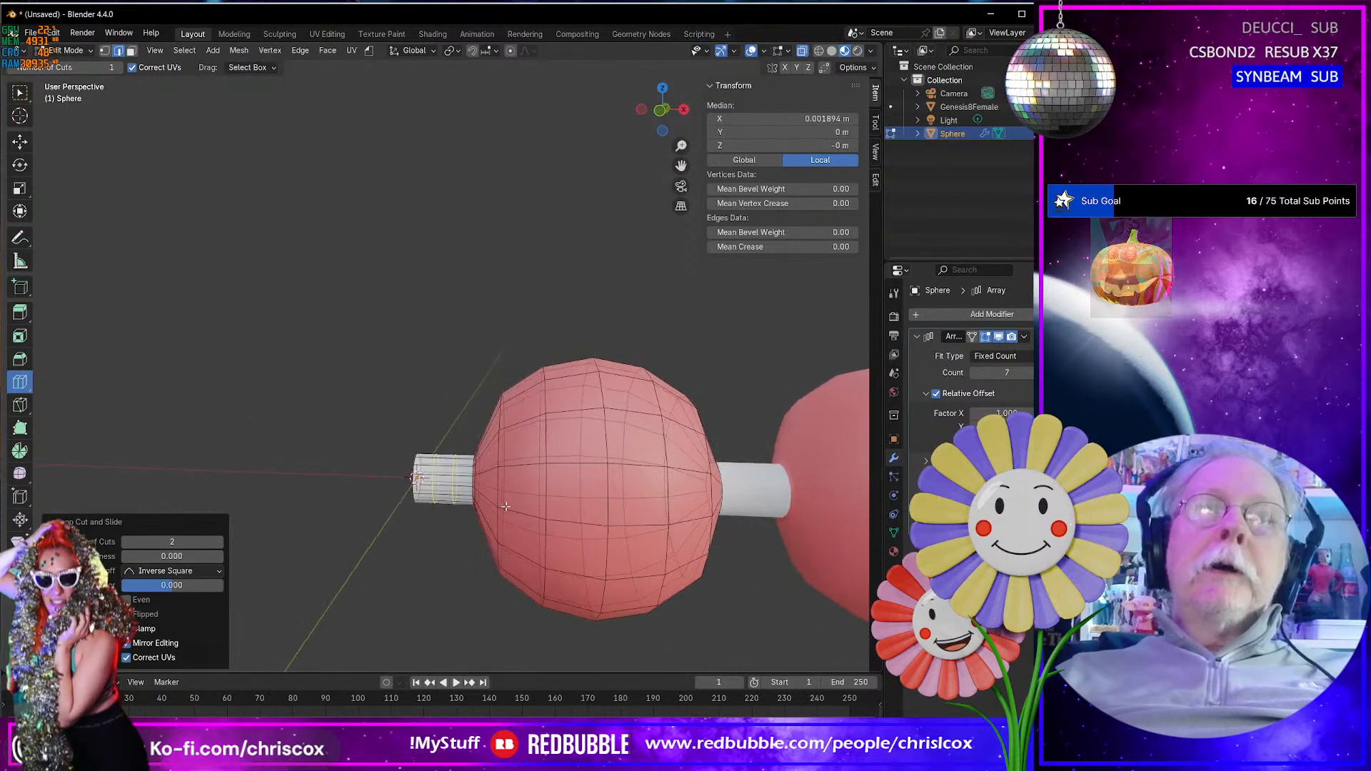
scroll(489, 510, "up", 4)
left_click(494, 564)
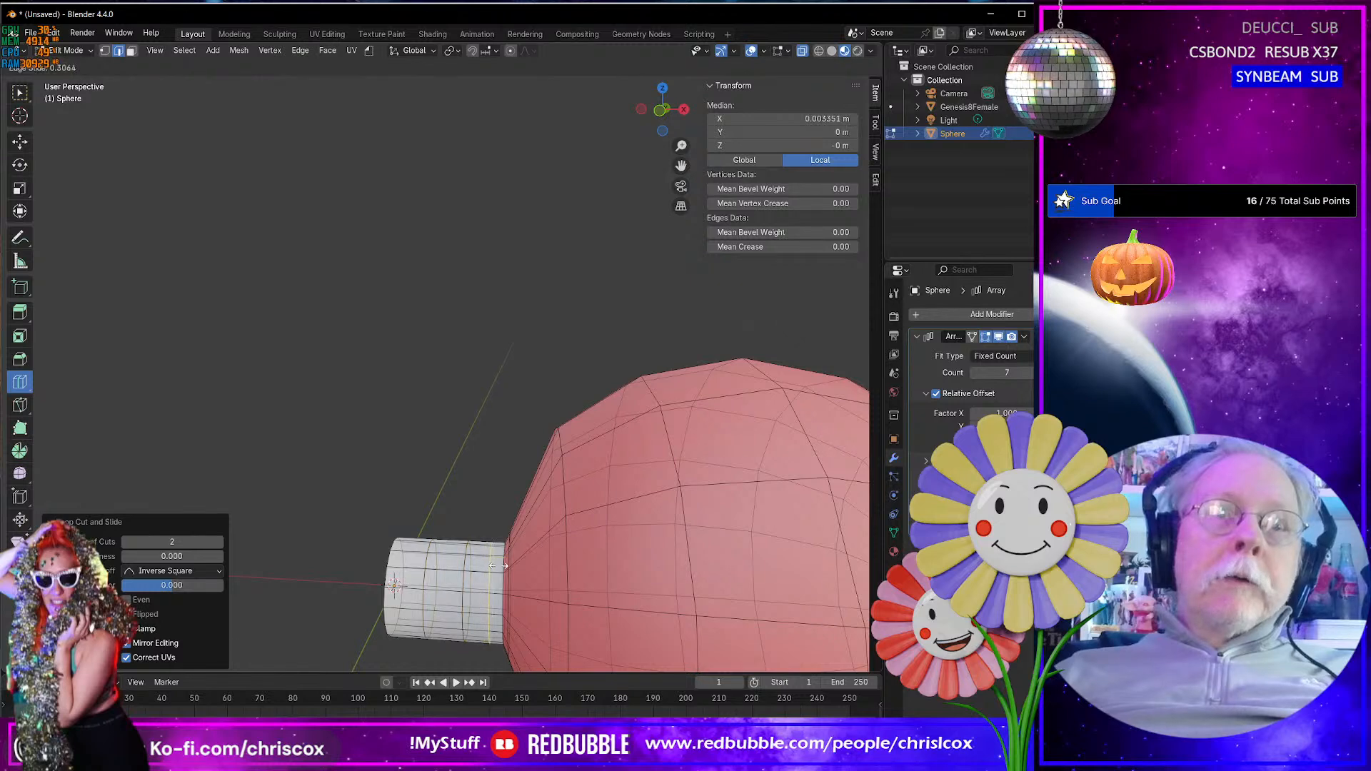
left_click_drag(505, 569, 504, 570)
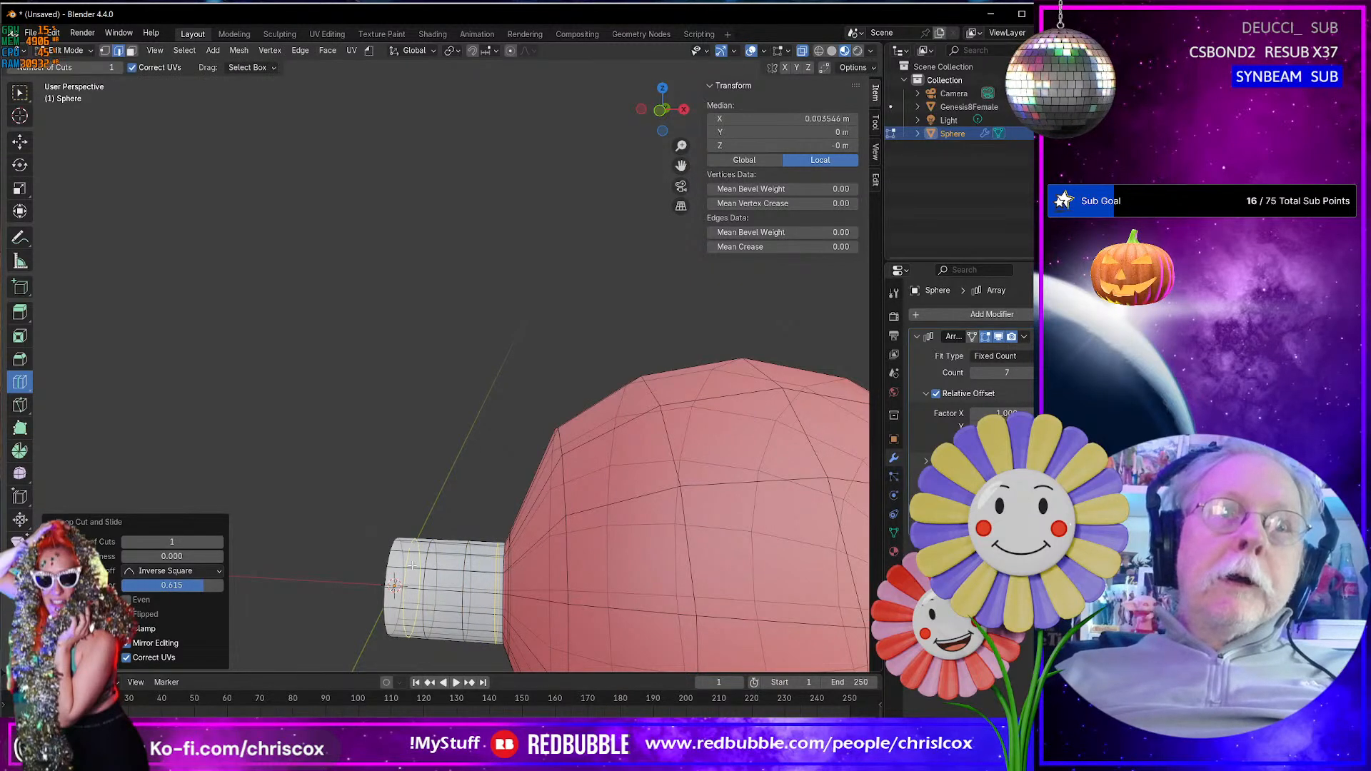
left_click_drag(413, 565, 402, 565)
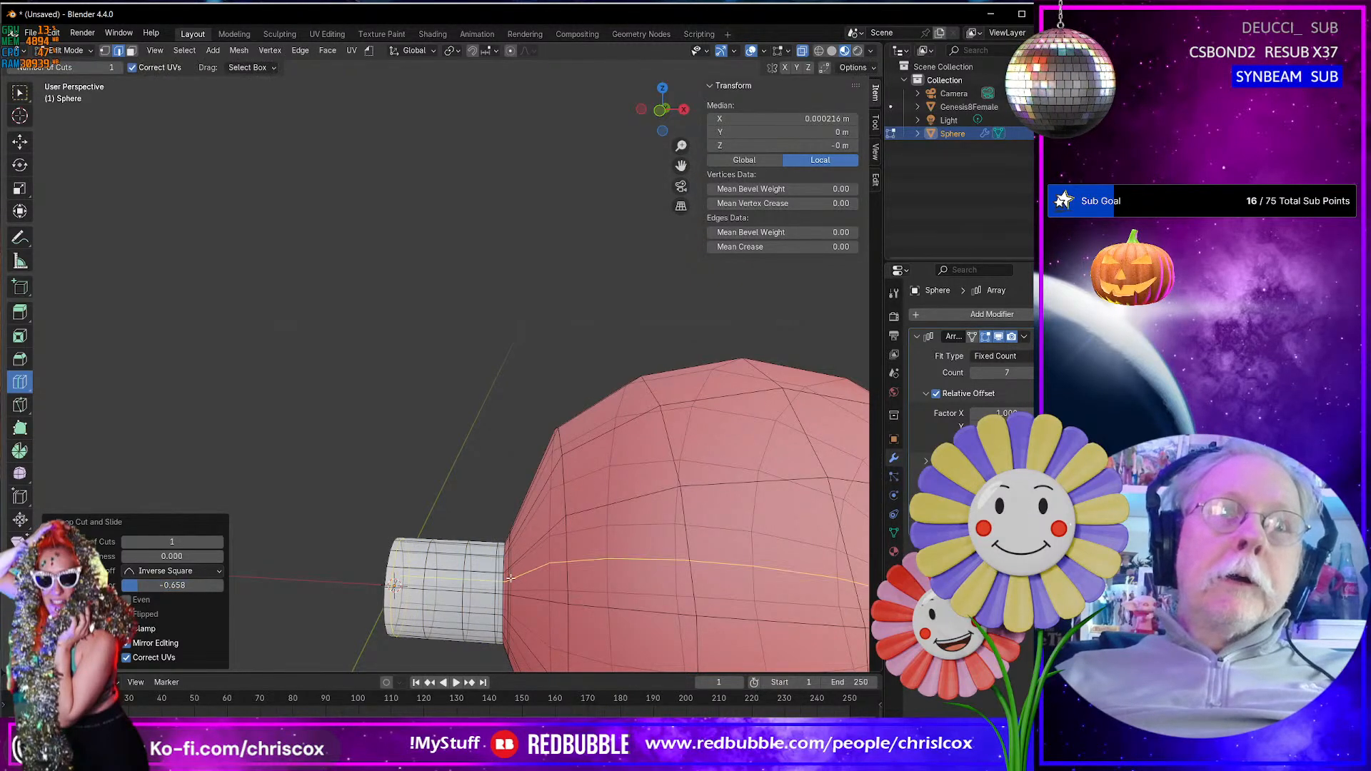
- Add a loop cut at the pearl's opposite end, slid by -0.820 close against the opening where the next neck joins
scroll(570, 546, "down", 4)
middle_click_drag(553, 507, 497, 497)
left_click_drag(609, 490, 641, 489)
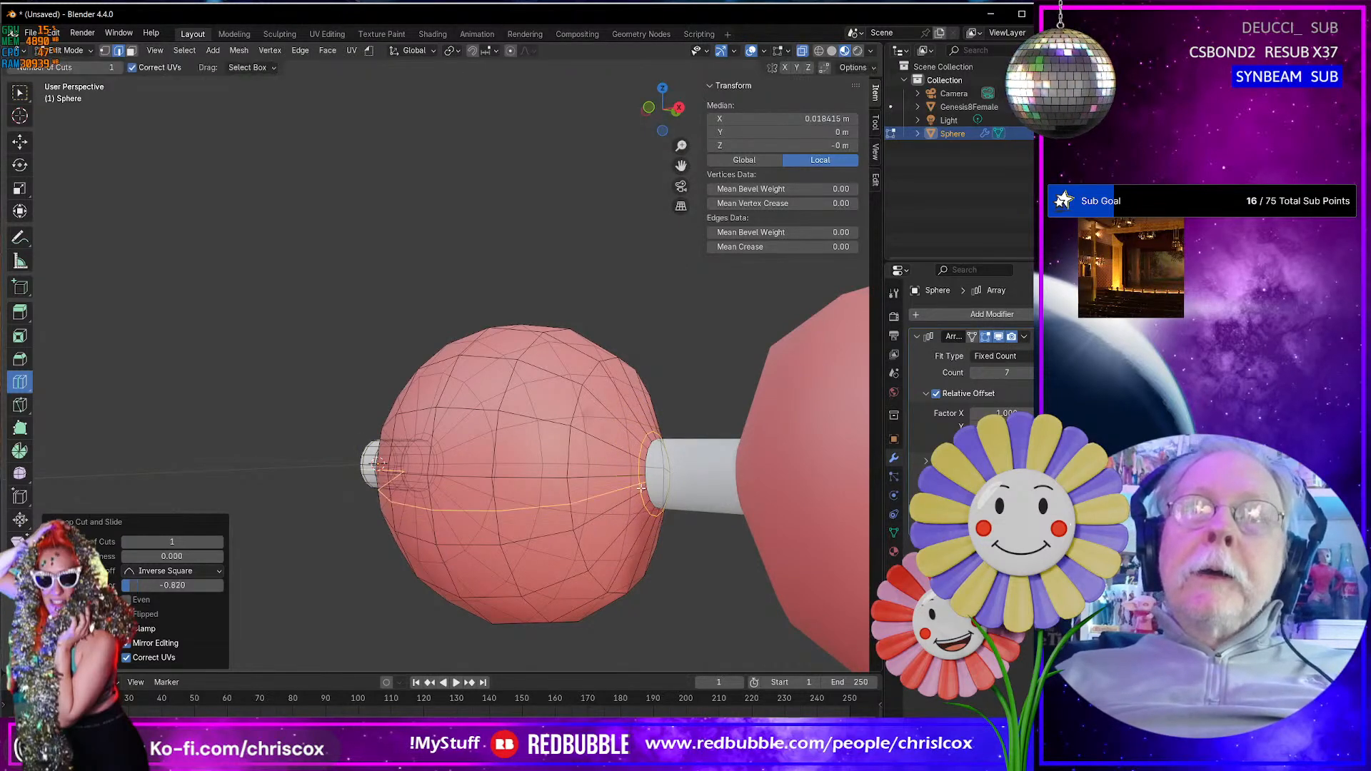
- Return to Object Mode and inspect the full string of pearls from several angles
middle_click_drag(561, 509, 459, 512)
scroll(611, 513, "down", 3)
key("Tab")
scroll(621, 529, "down", 4)
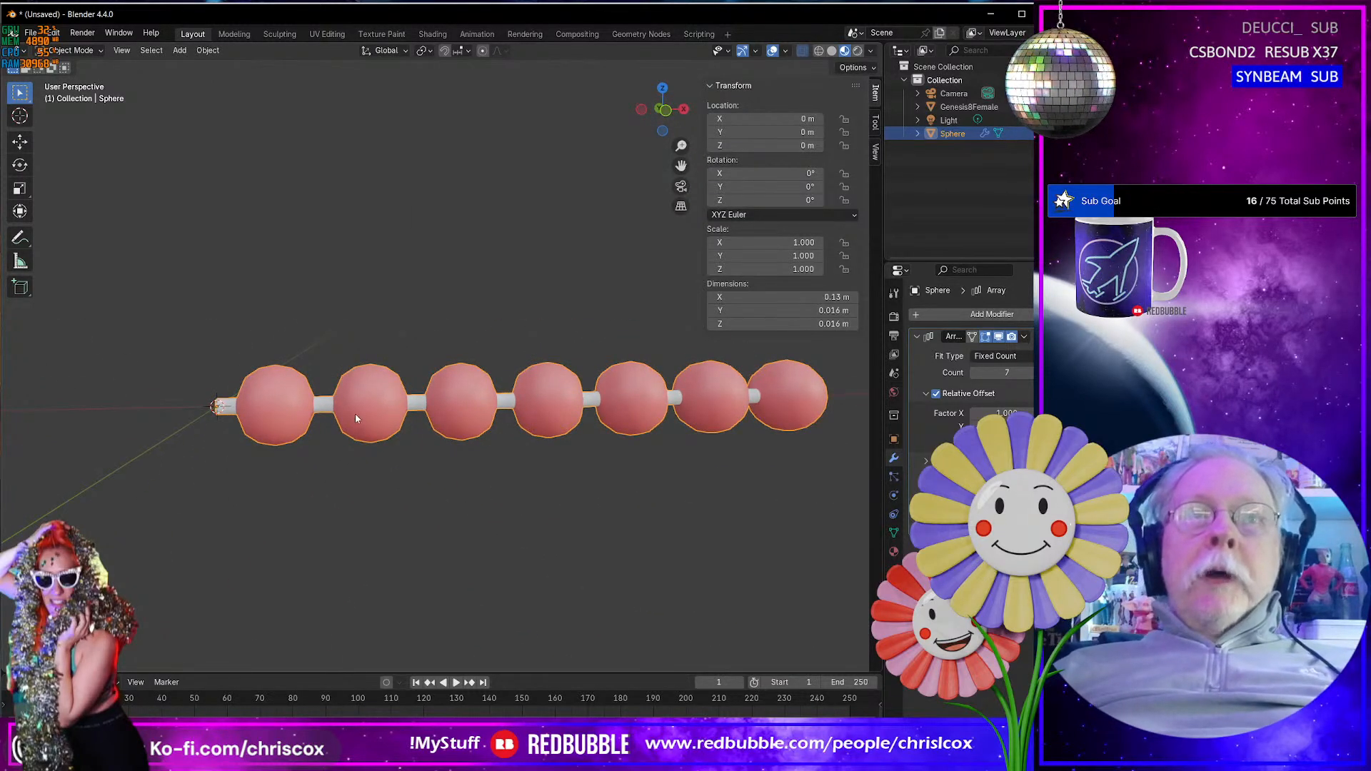
mouse_move(355, 418)
middle_mouse_down()
mouse_move(405, 391)
mouse_move(372, 407)
middle_mouse_up()
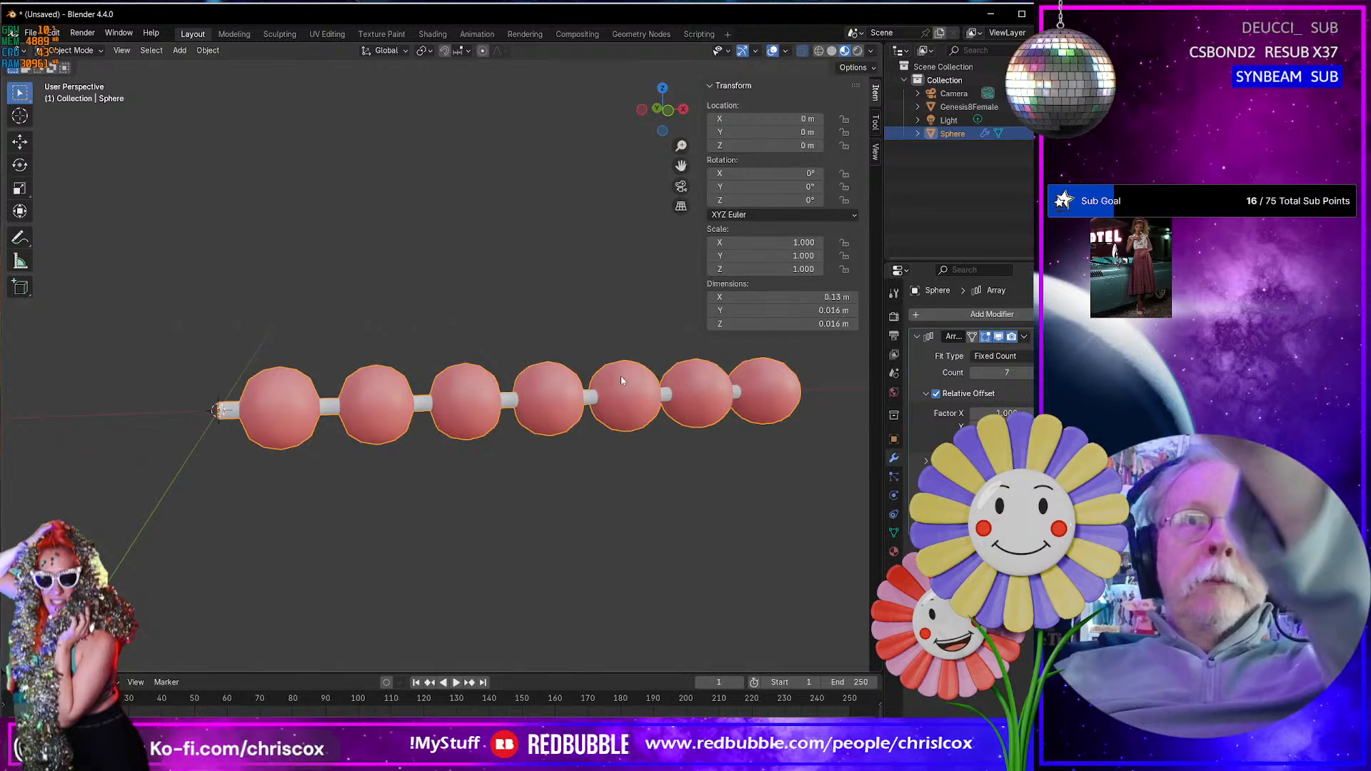
middle_click_drag(621, 380, 698, 438)
scroll(719, 442, "up", 4)
scroll(720, 442, "down", 5)
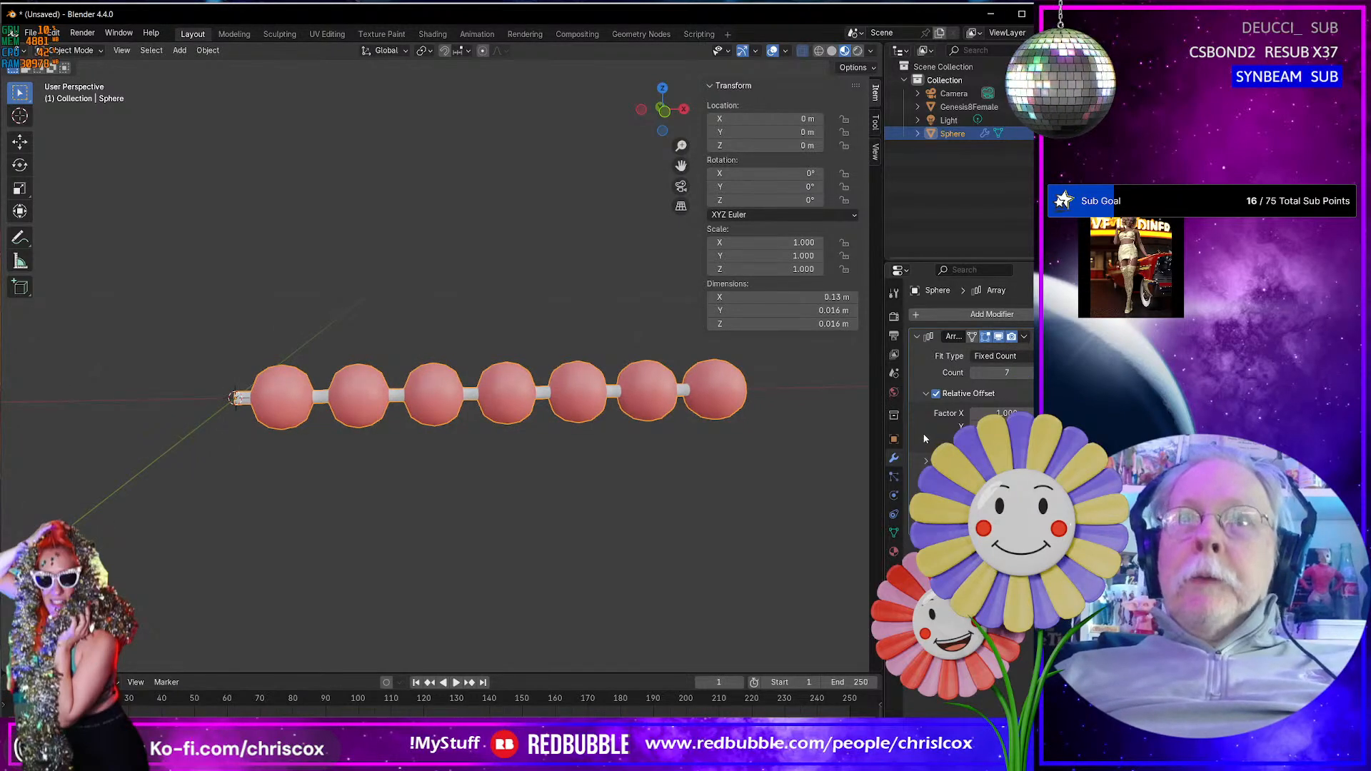
- Apply the Array modifier to the sphere, and select the entire resulting mesh in Edit Mode
key("ctrl+a")
key("Tab")
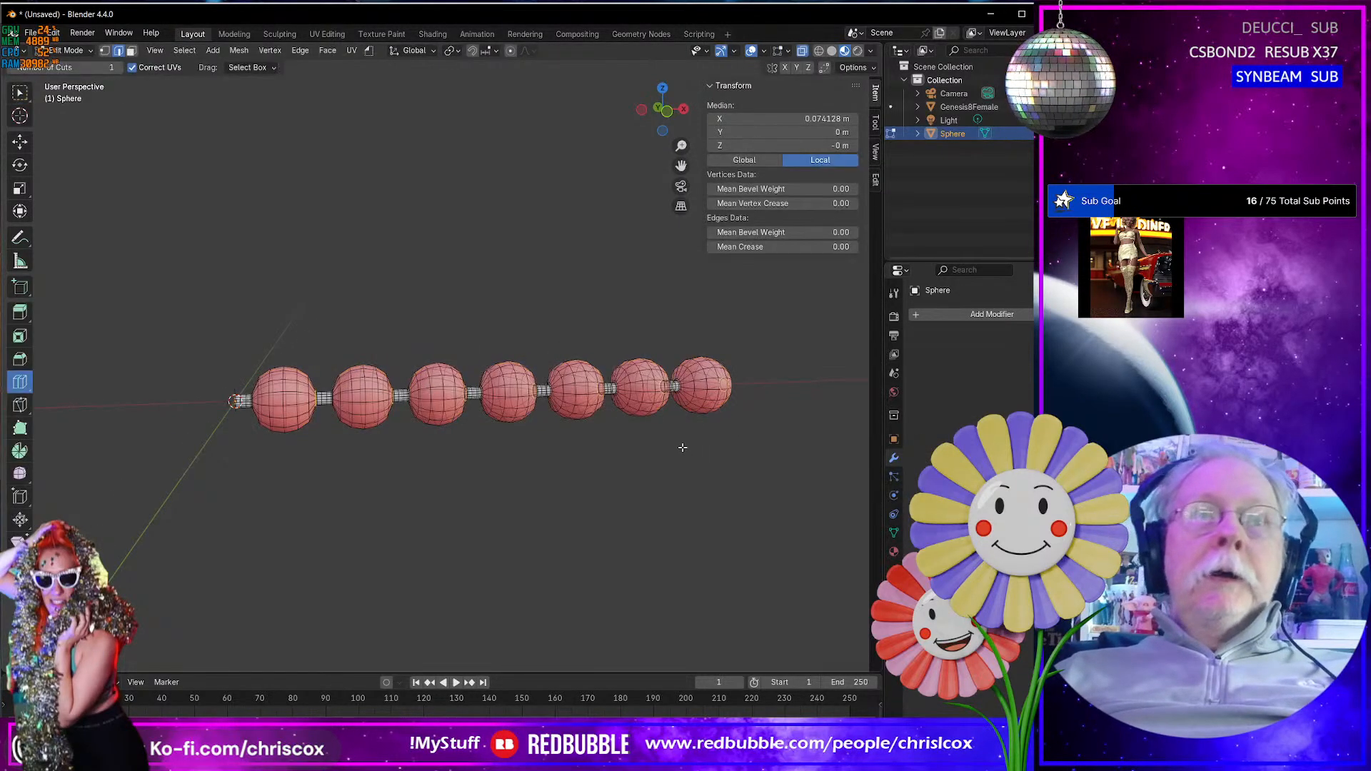
key("a")
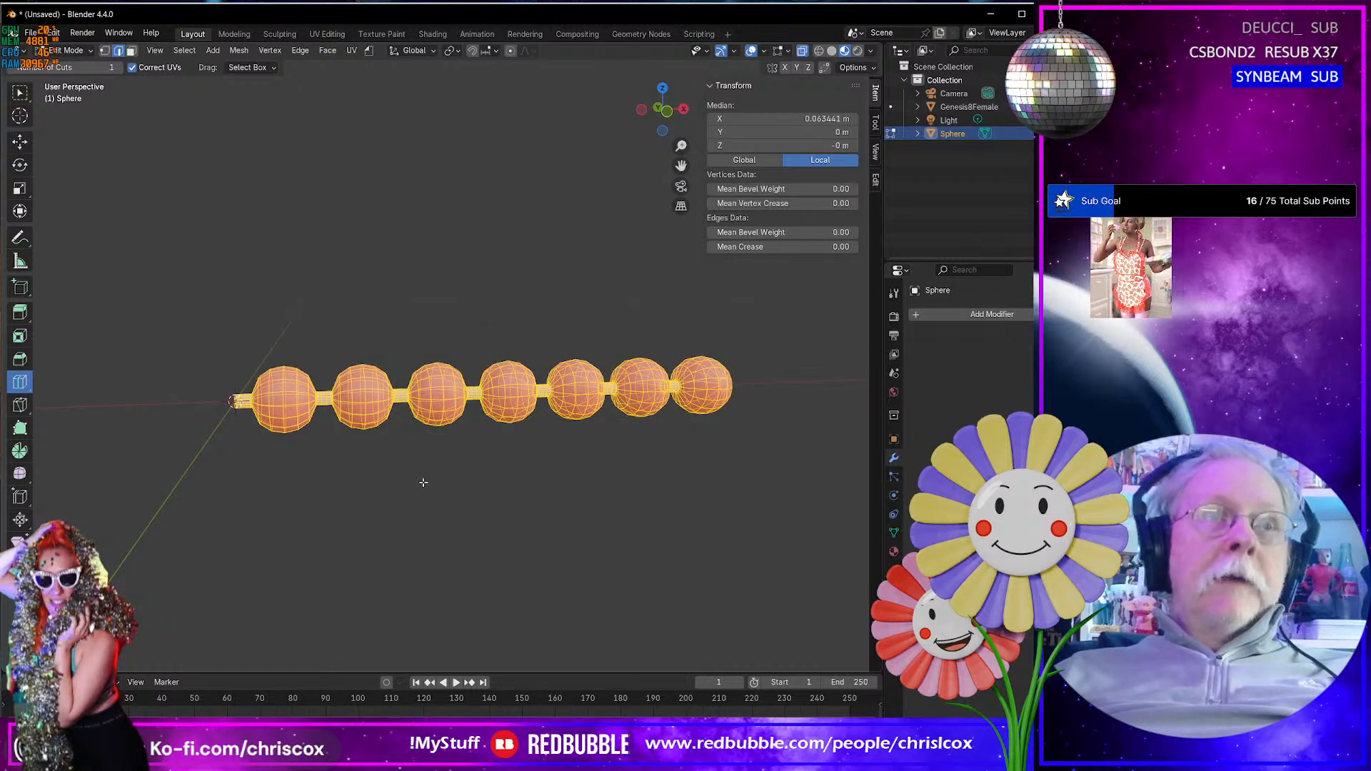
- Switch to vertex selection and merge all of the pearl string's vertices by distance at 0.0001 m
scroll(371, 432, "up", 8)
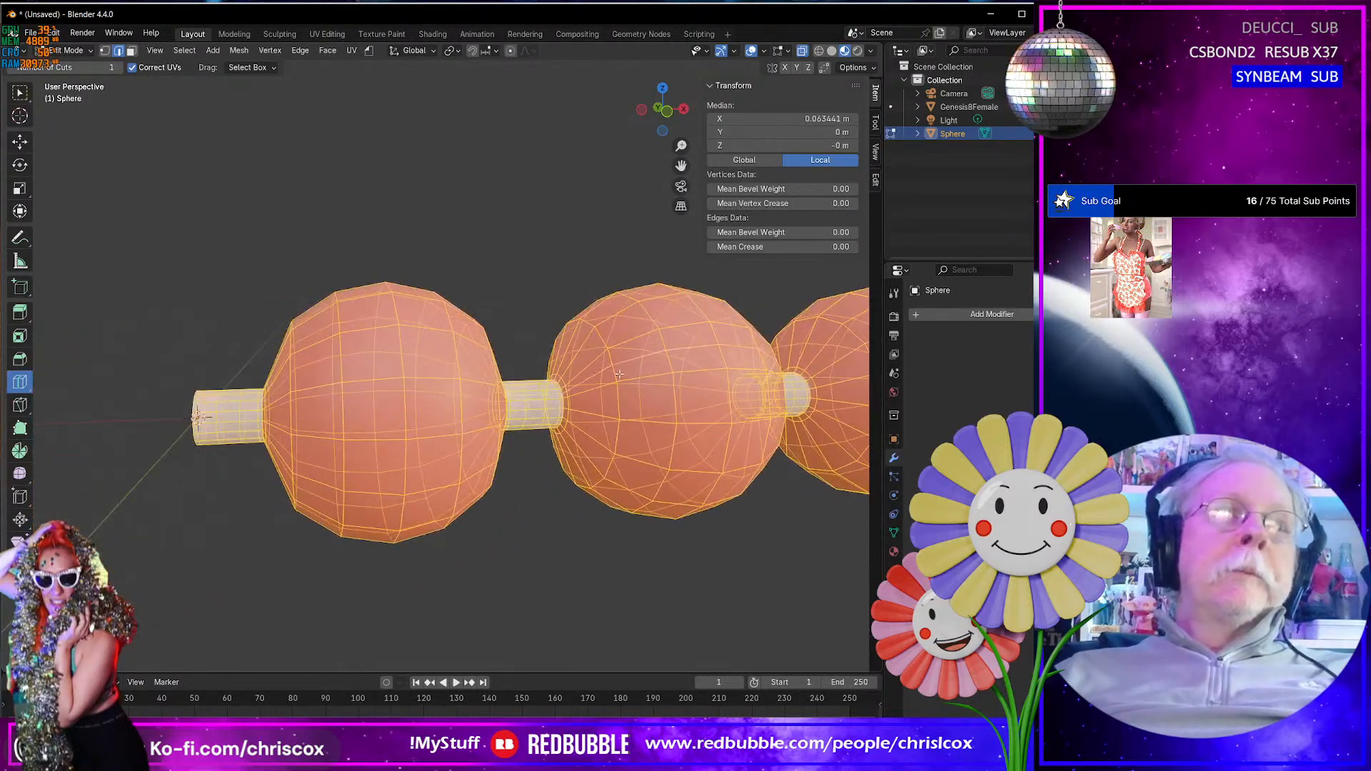
scroll(556, 374, "up", 5)
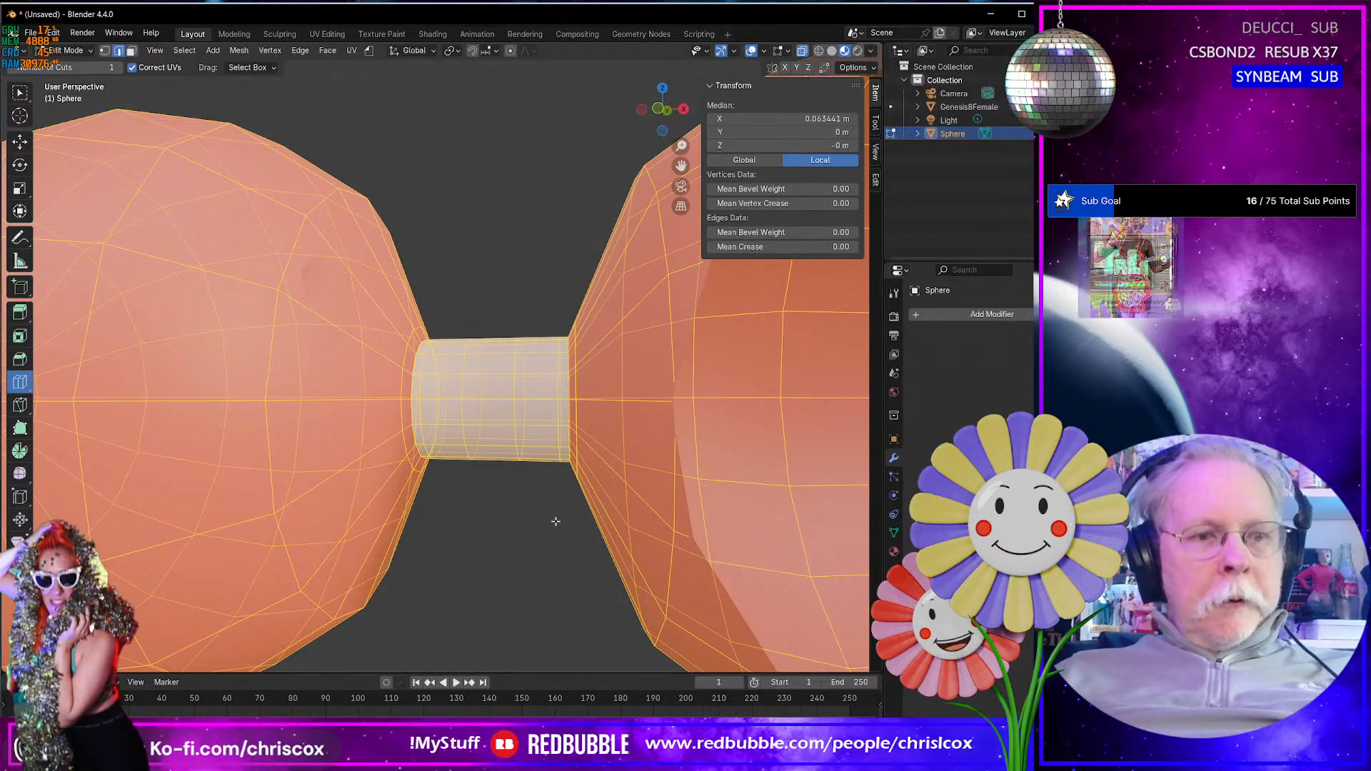
key("shift+space")
key("g")
key("1")
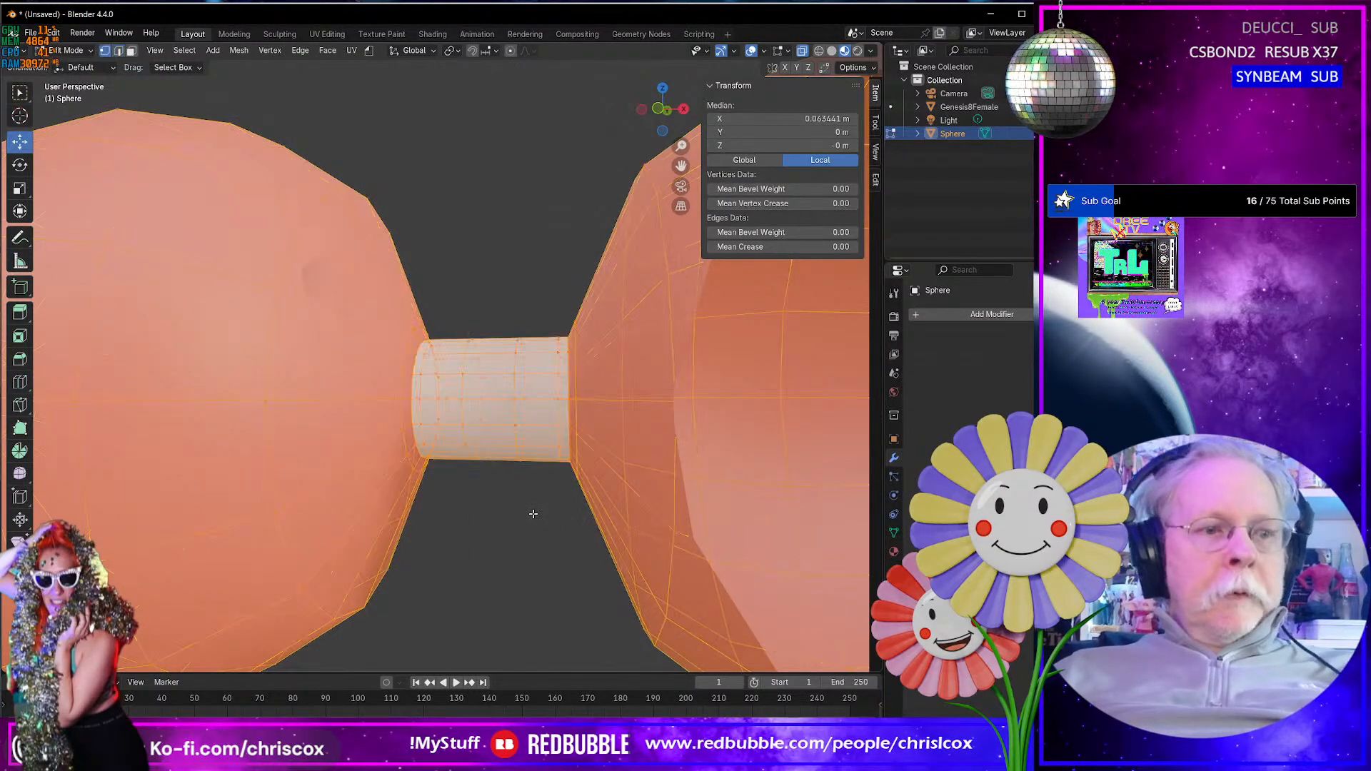
key("m")
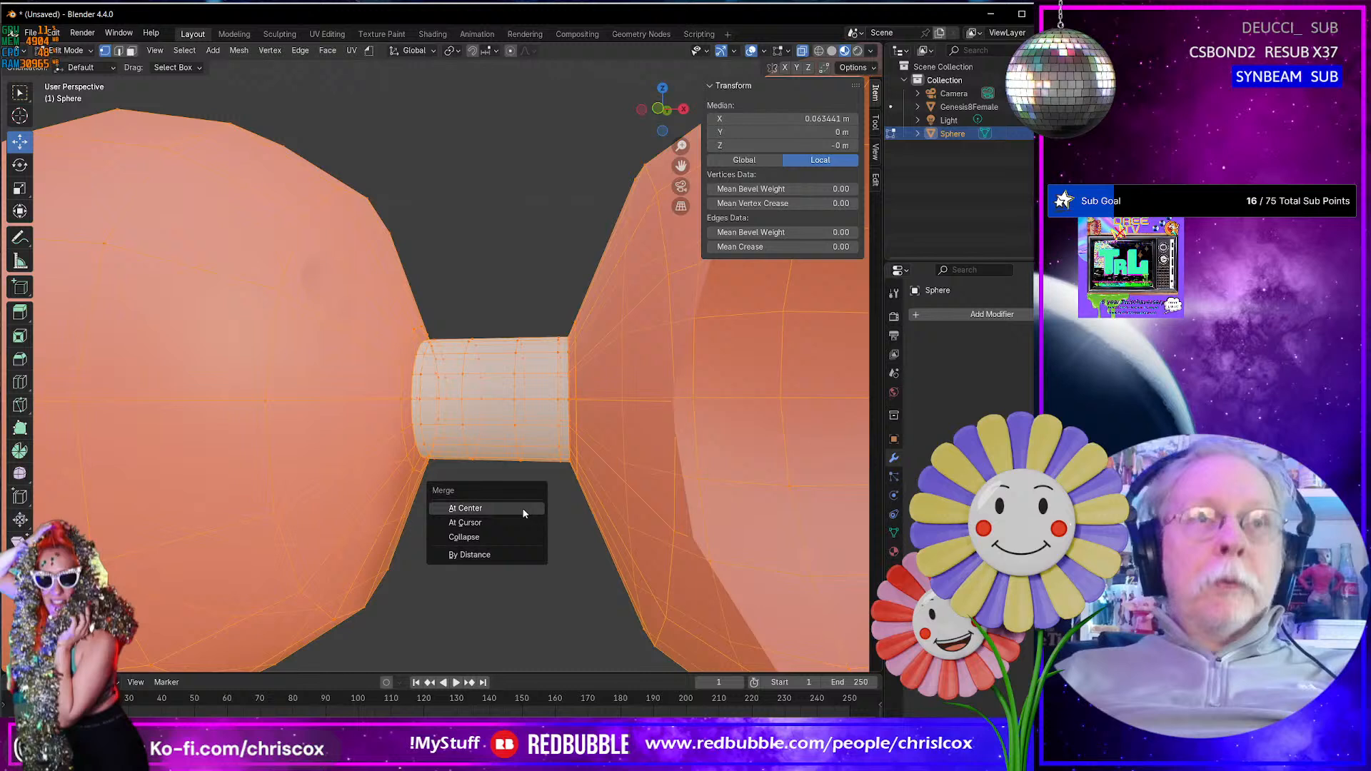
left_click(510, 555)
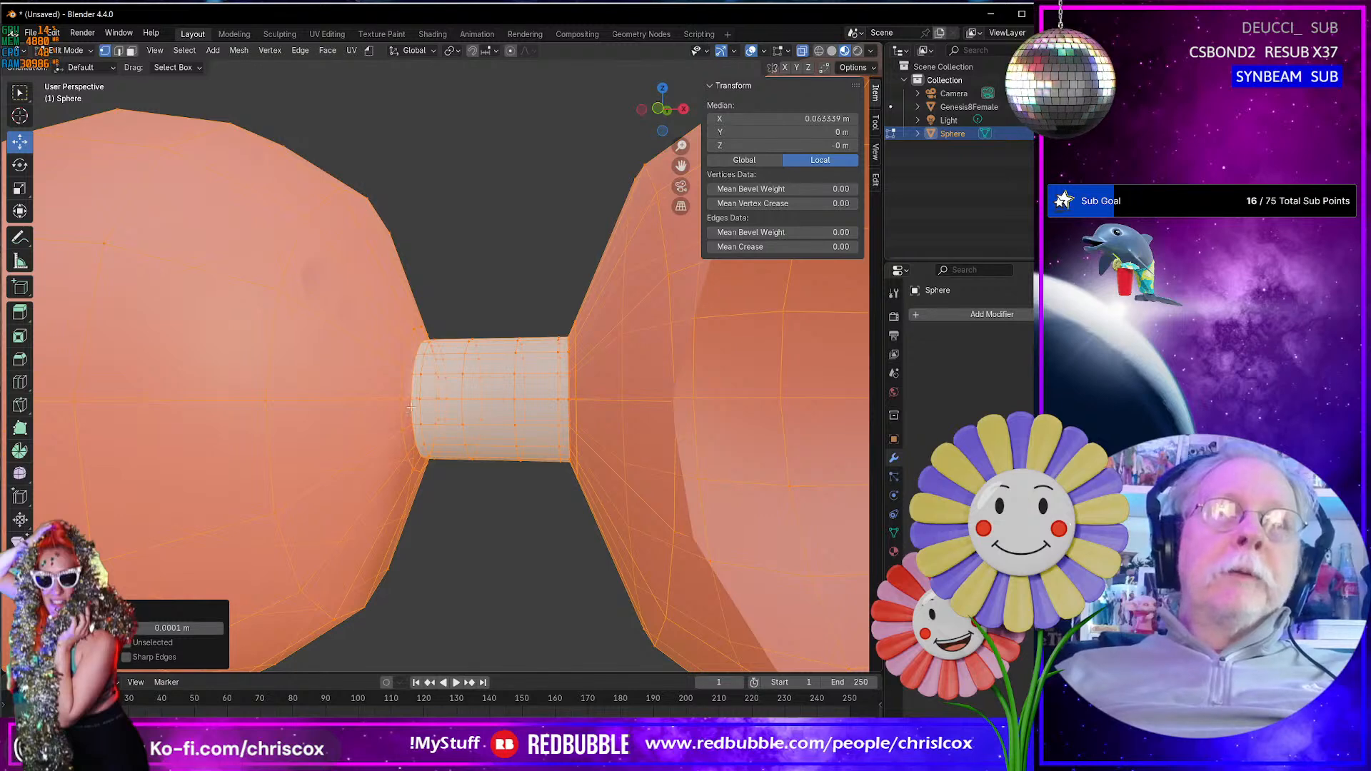
- Select a vertex on the neck between two pearls and grow the selection repeatedly to check the mesh connection
left_click(450, 461)
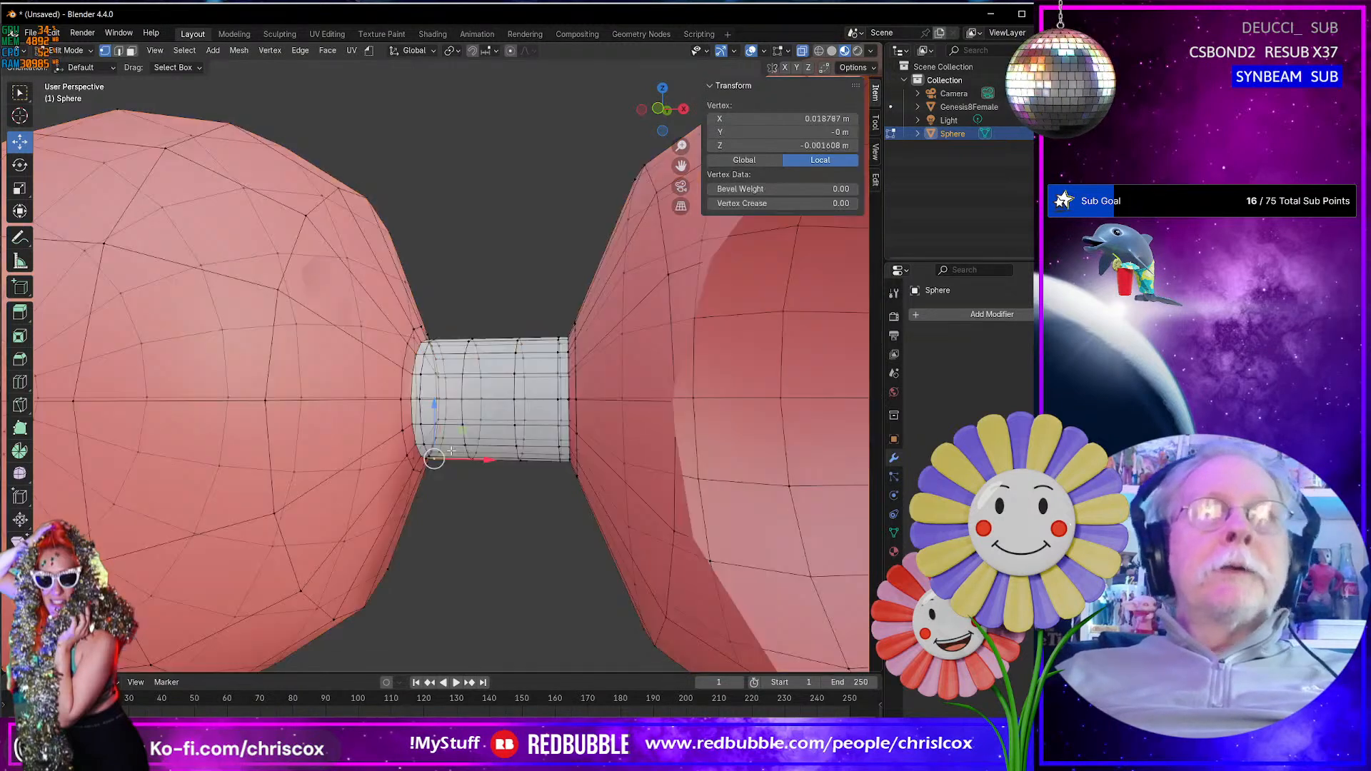
left_click(461, 399)
key("ctrl+KP_Add")
key("ctrl+KP_Add")
key("ctrl+KP_Add")
key("ctrl+KP_Add")
key("ctrl+KP_Add")
key("ctrl+KP_Add")
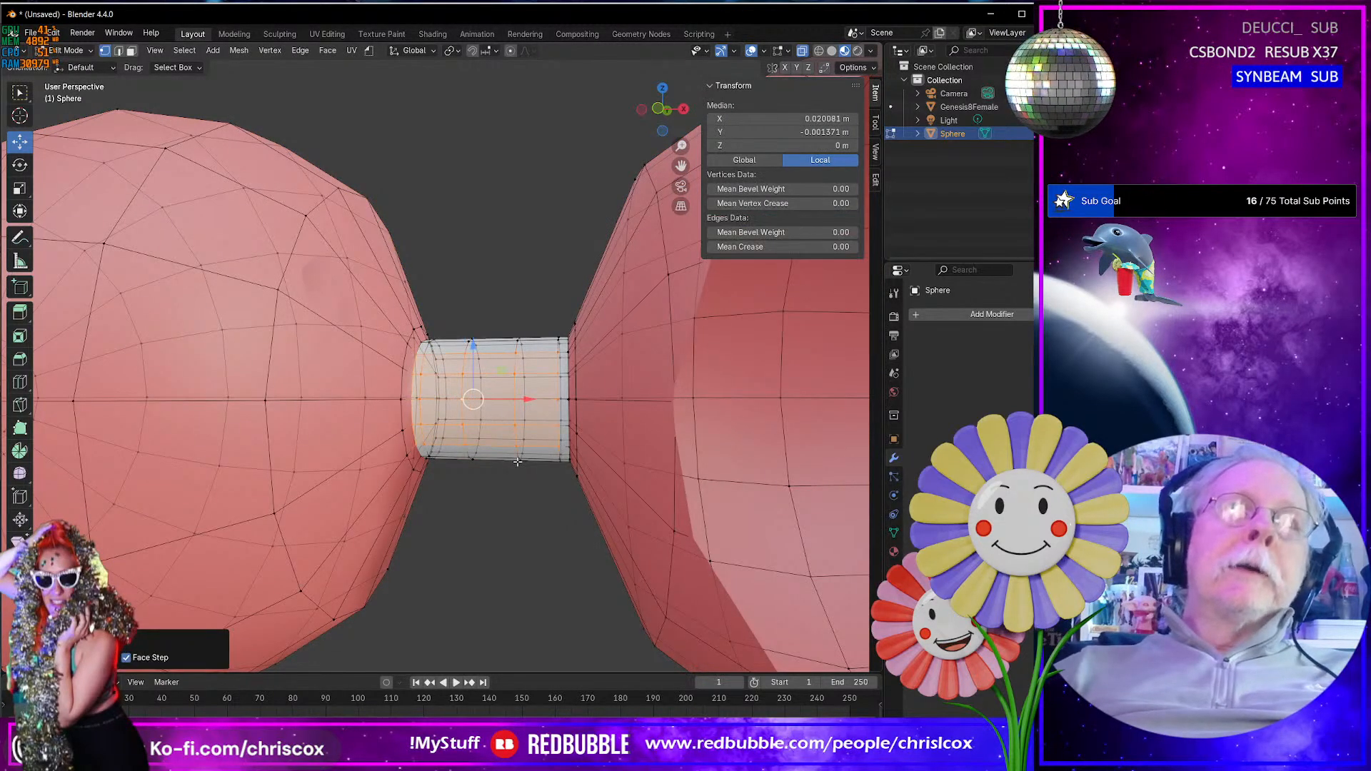
scroll(517, 462, "down", 8)
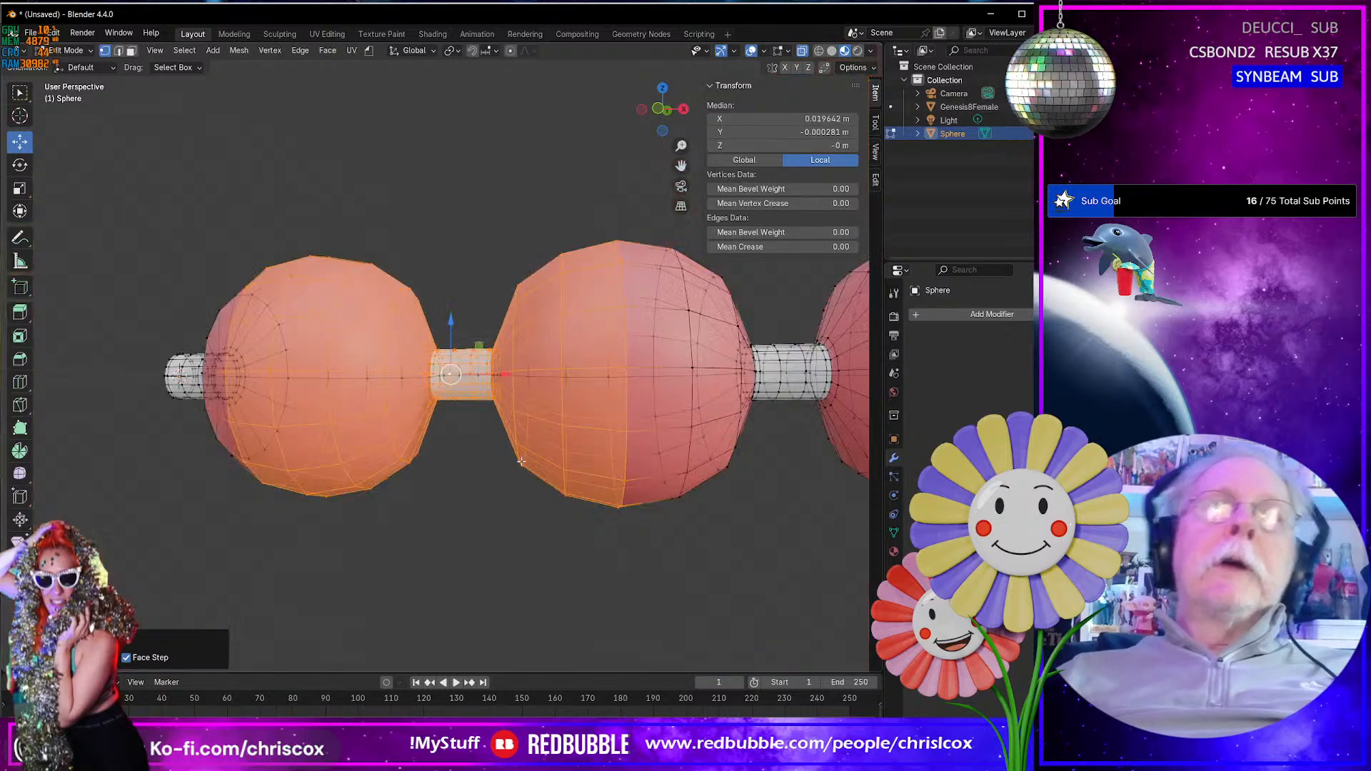
- Return to Object Mode and examine the whole merged pearl string from different distances and angles
middle_click_drag(536, 465, 530, 526)
key("Tab")
scroll(640, 491, "down", 4)
scroll(562, 527, "up", 5)
scroll(563, 529, "down", 5)
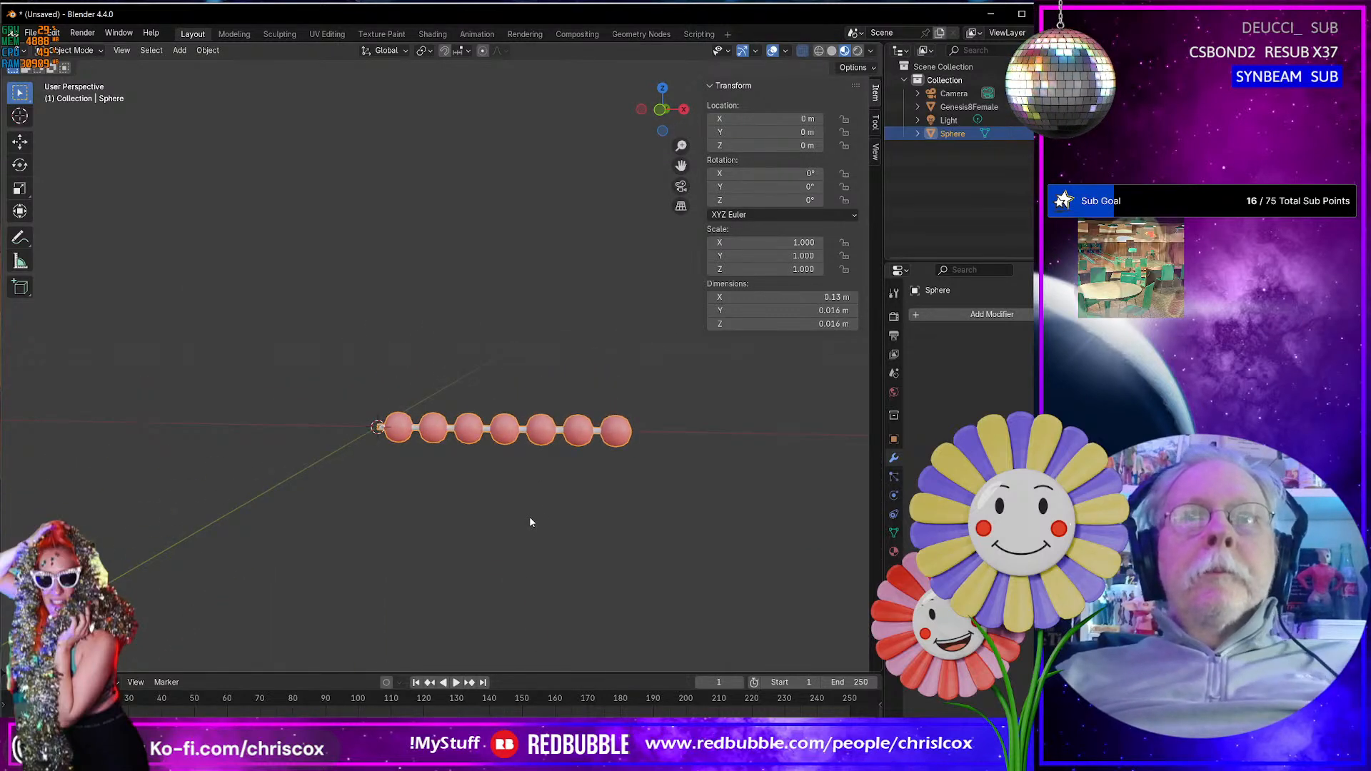
middle_click_drag(530, 522, 551, 502)
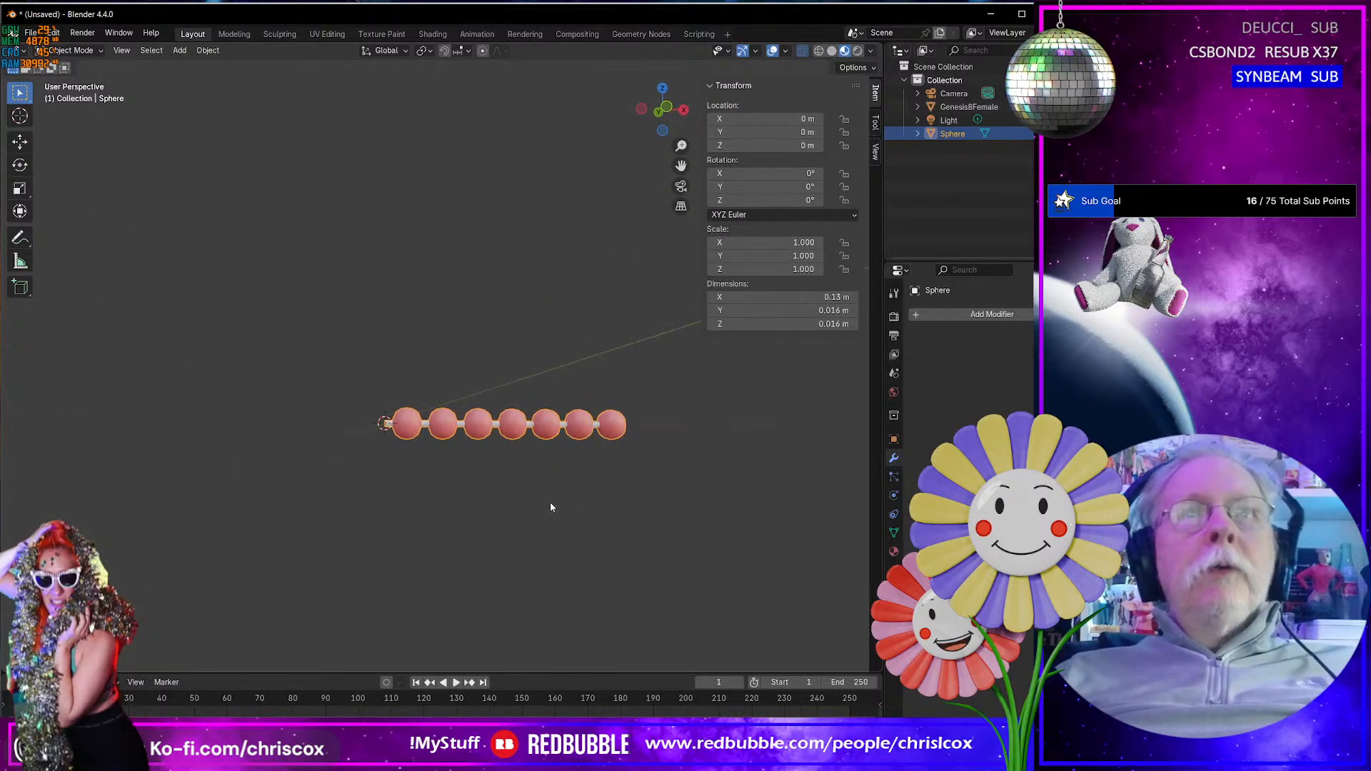
scroll(550, 502, "up", 4)
scroll(551, 502, "down", 4)
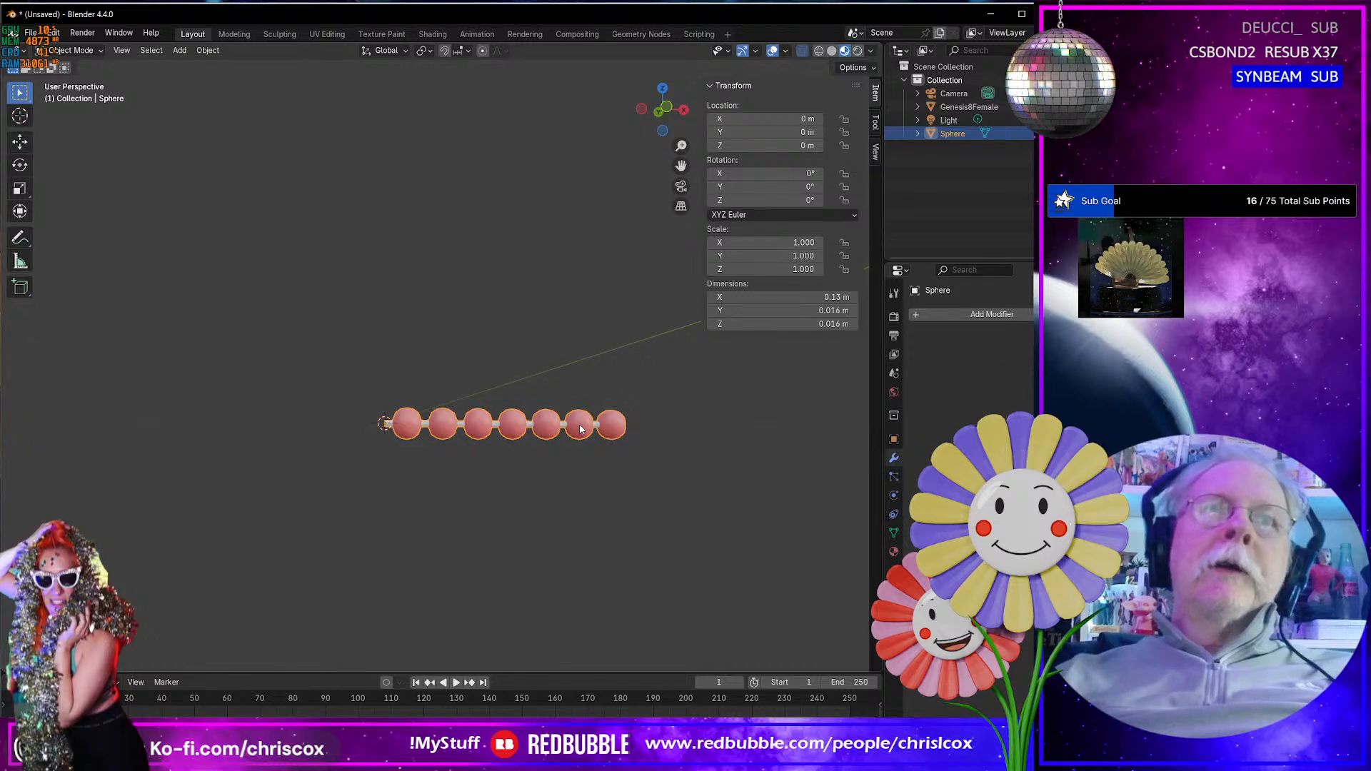
middle_click_drag(580, 429, 590, 462)
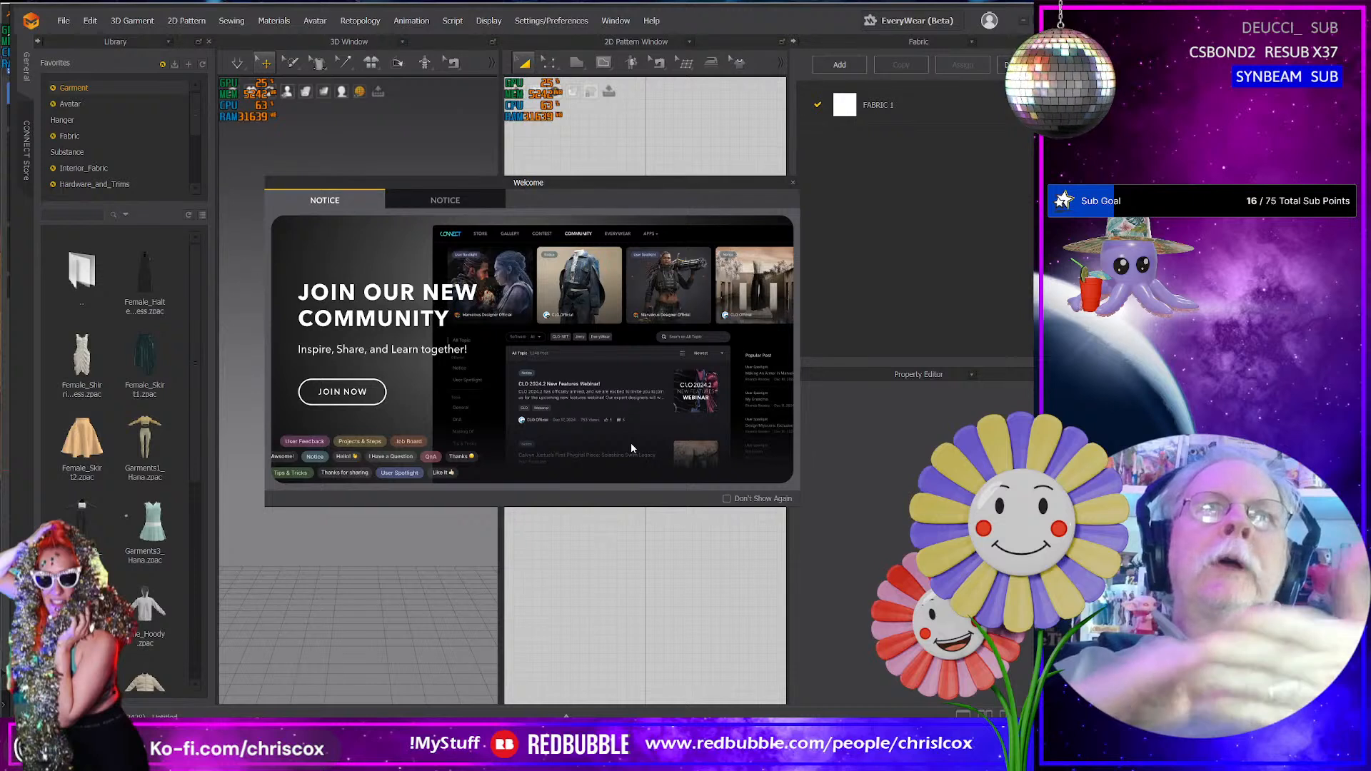
- Switch to Marvelous Designer, dismiss the welcome notice, and load G8F Avatar 2023.avt from the G8F Avatar library folder
left_click(794, 184)
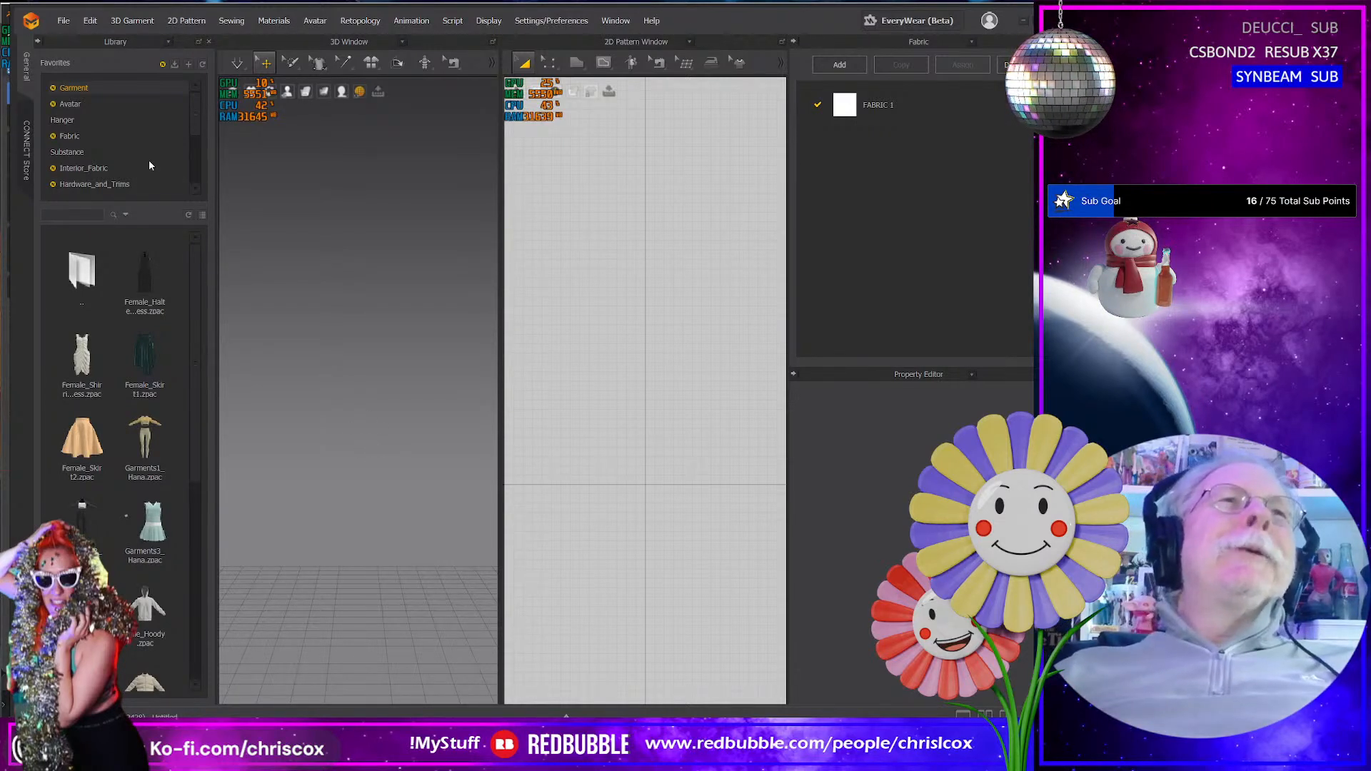
scroll(149, 165, "down", 5)
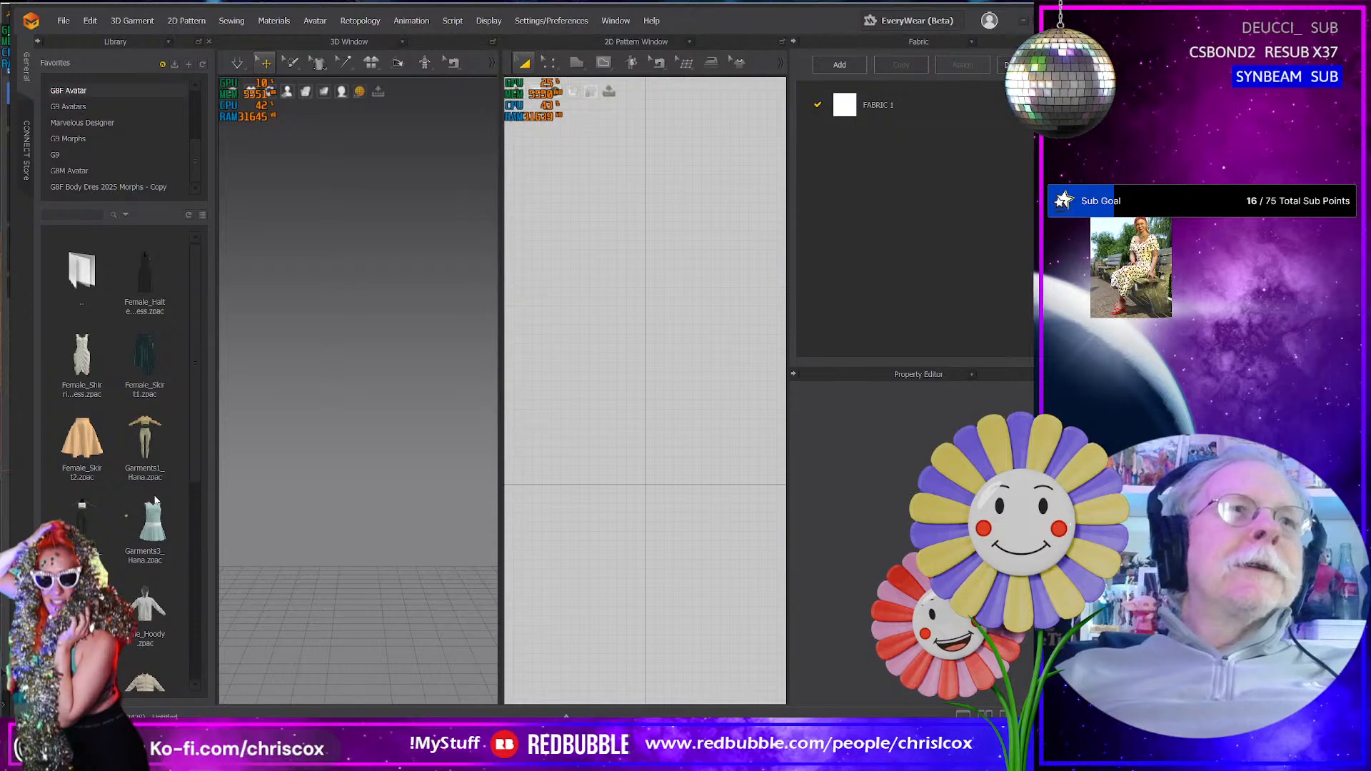
left_click(61, 88)
scroll(120, 491, "down", 5)
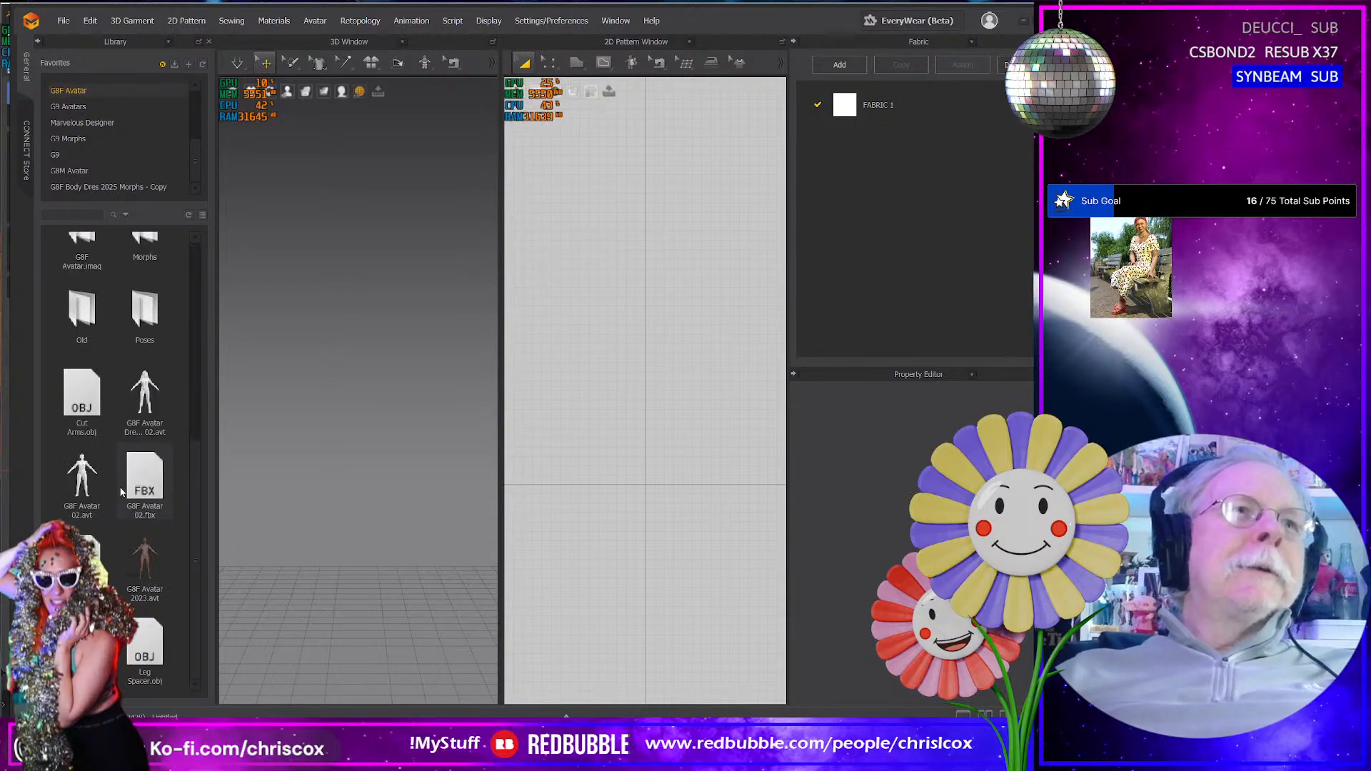
double_click(146, 559)
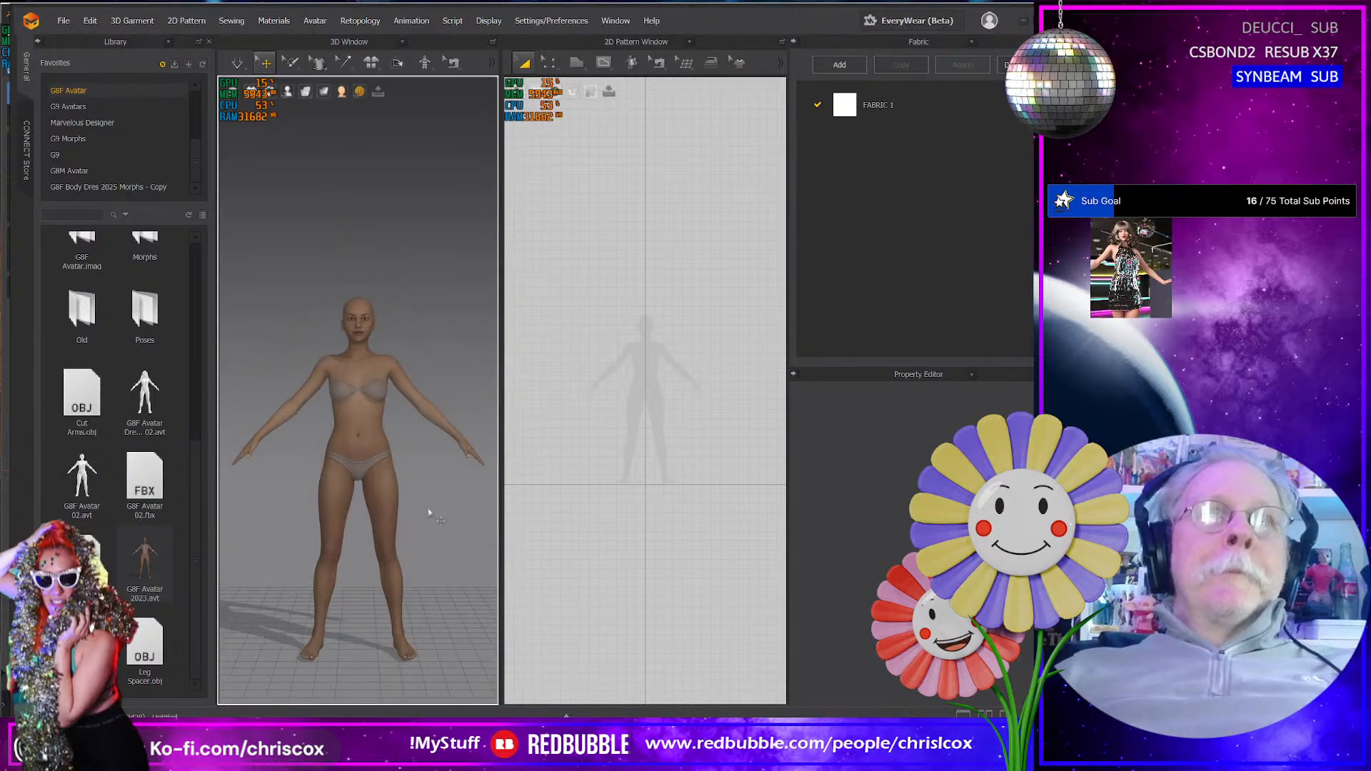
- Draw a long, thin rectangular pattern strip beside the neck of the 2D avatar silhouette
scroll(614, 371, "up", 5)
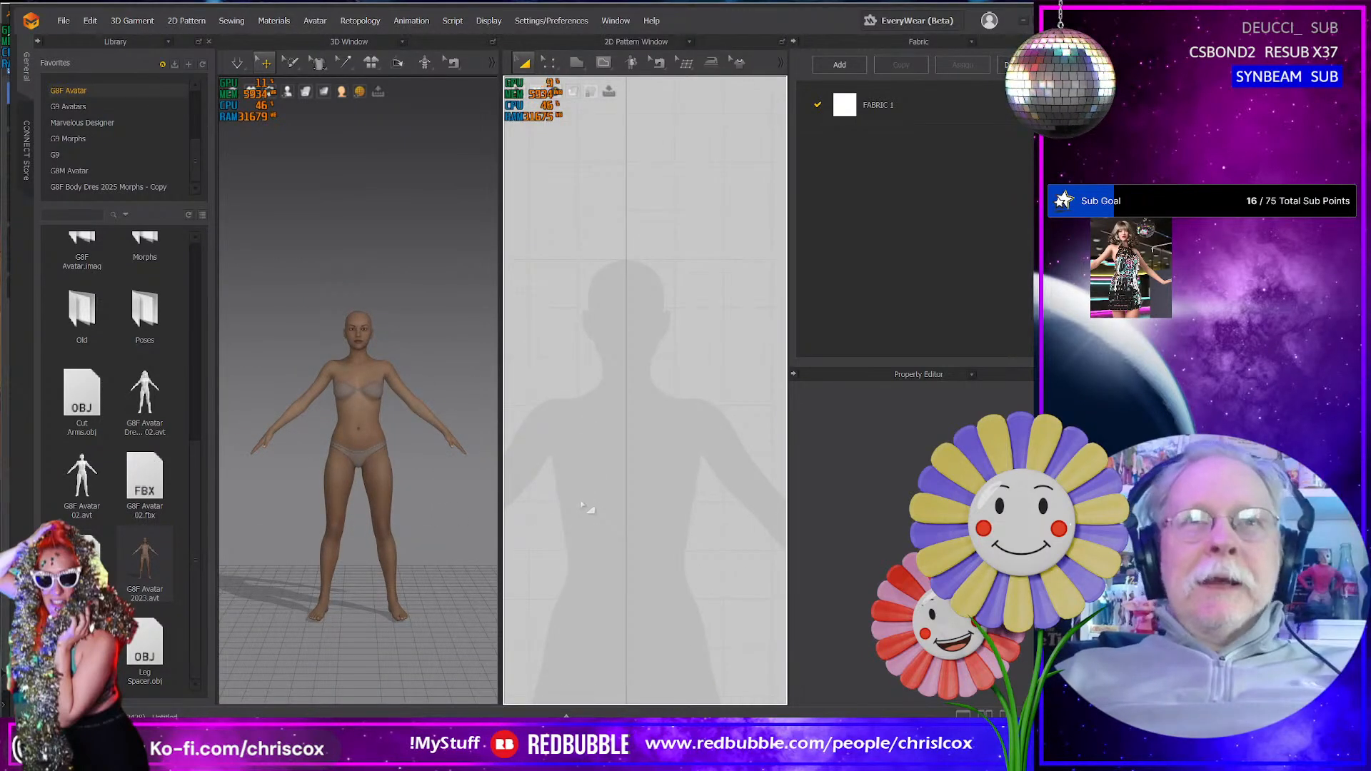
middle_click_drag(591, 505, 657, 539)
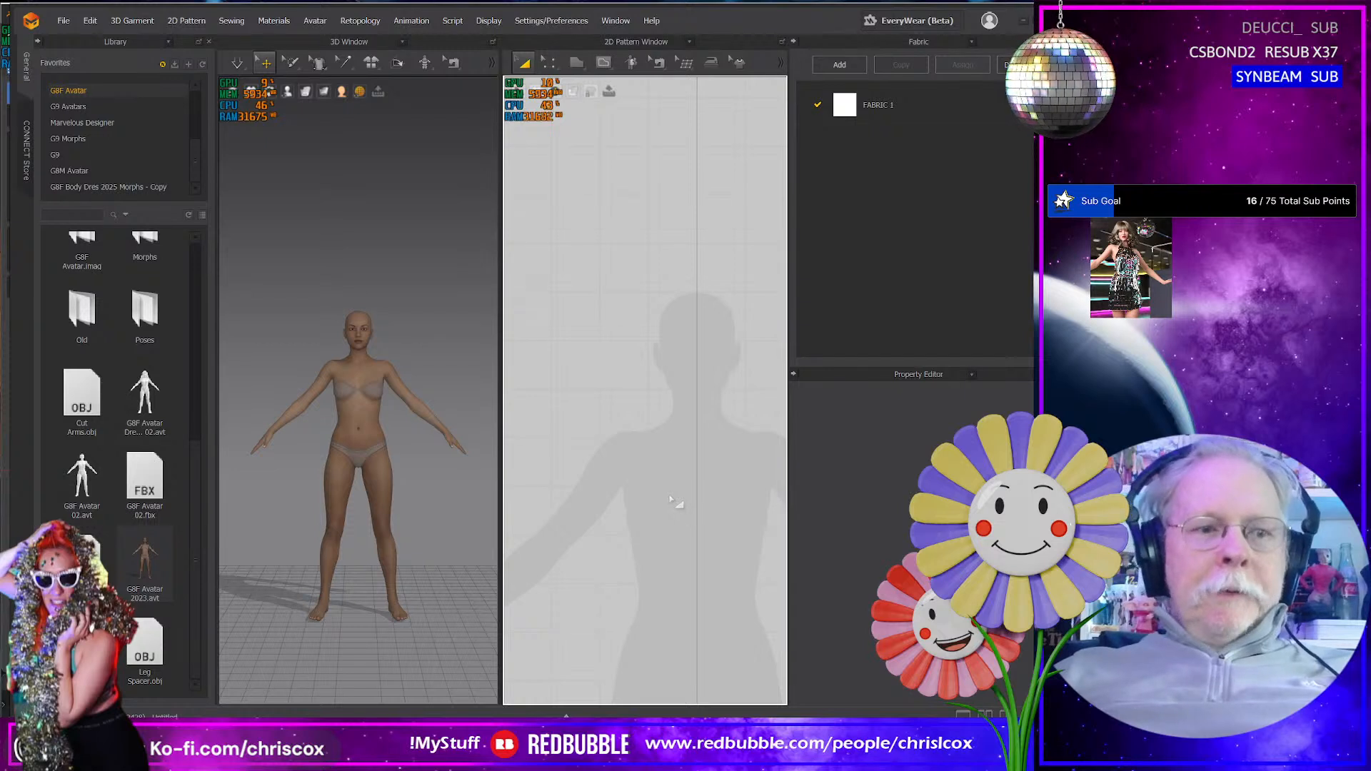
key("s")
left_click_drag(685, 405, 580, 407)
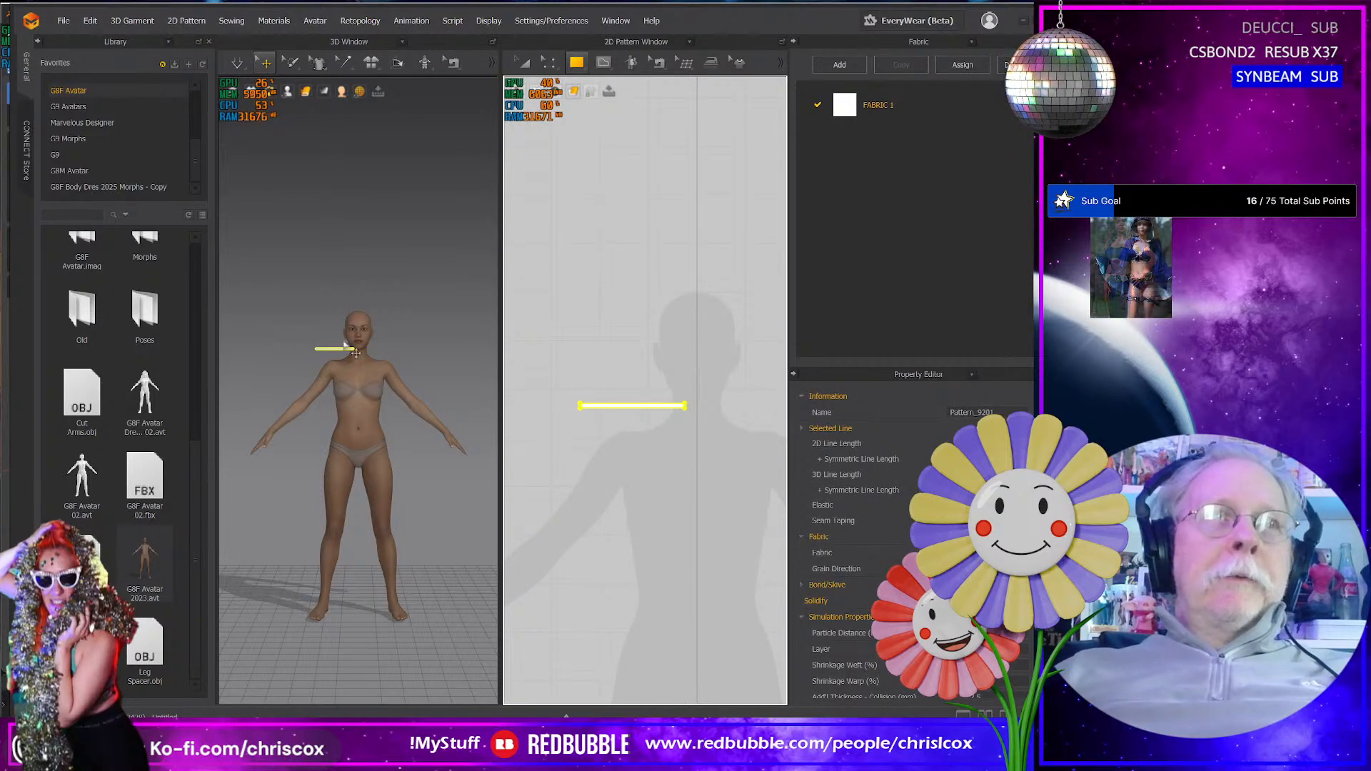
- Move the strip backward in the 3D scene so it sits beside the avatar's neck
left_click(356, 381)
right_click_drag(356, 381, 367, 461)
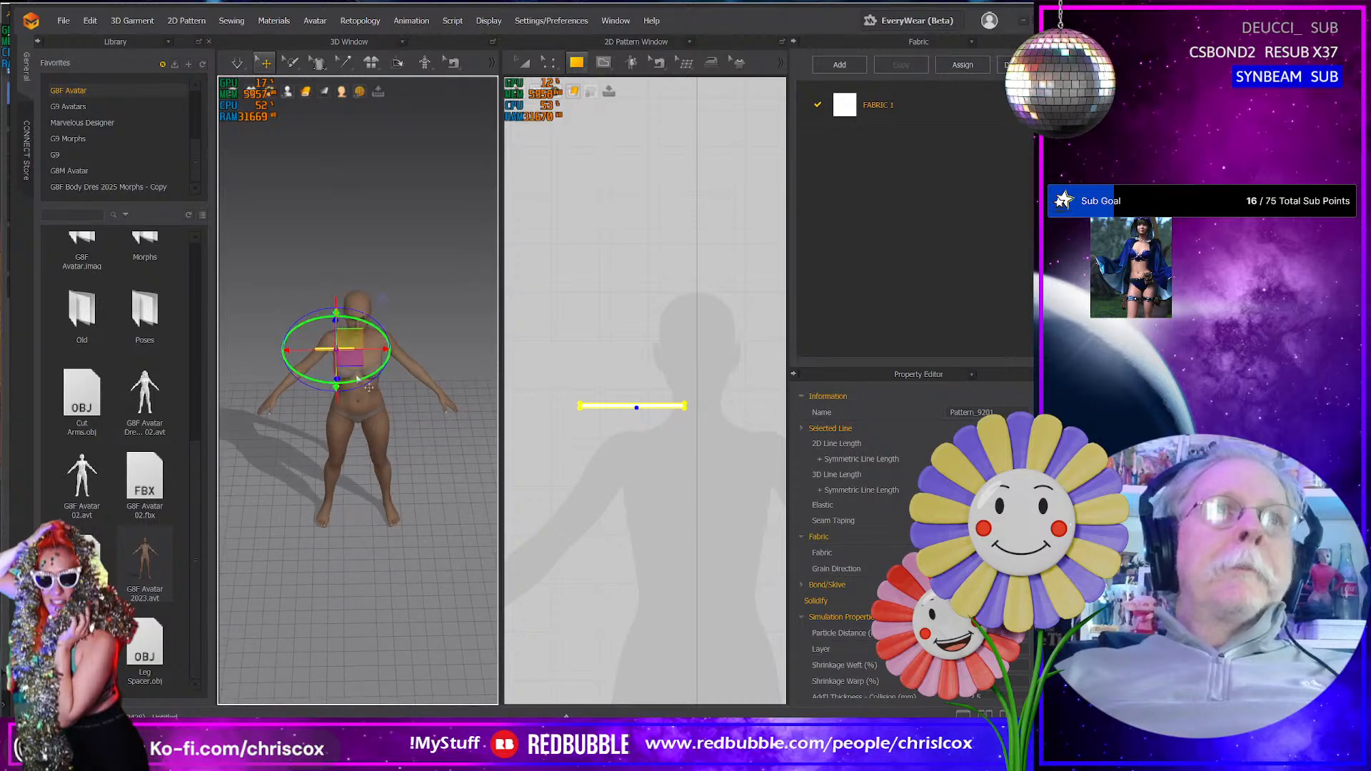
left_click_drag(358, 377, 286, 377)
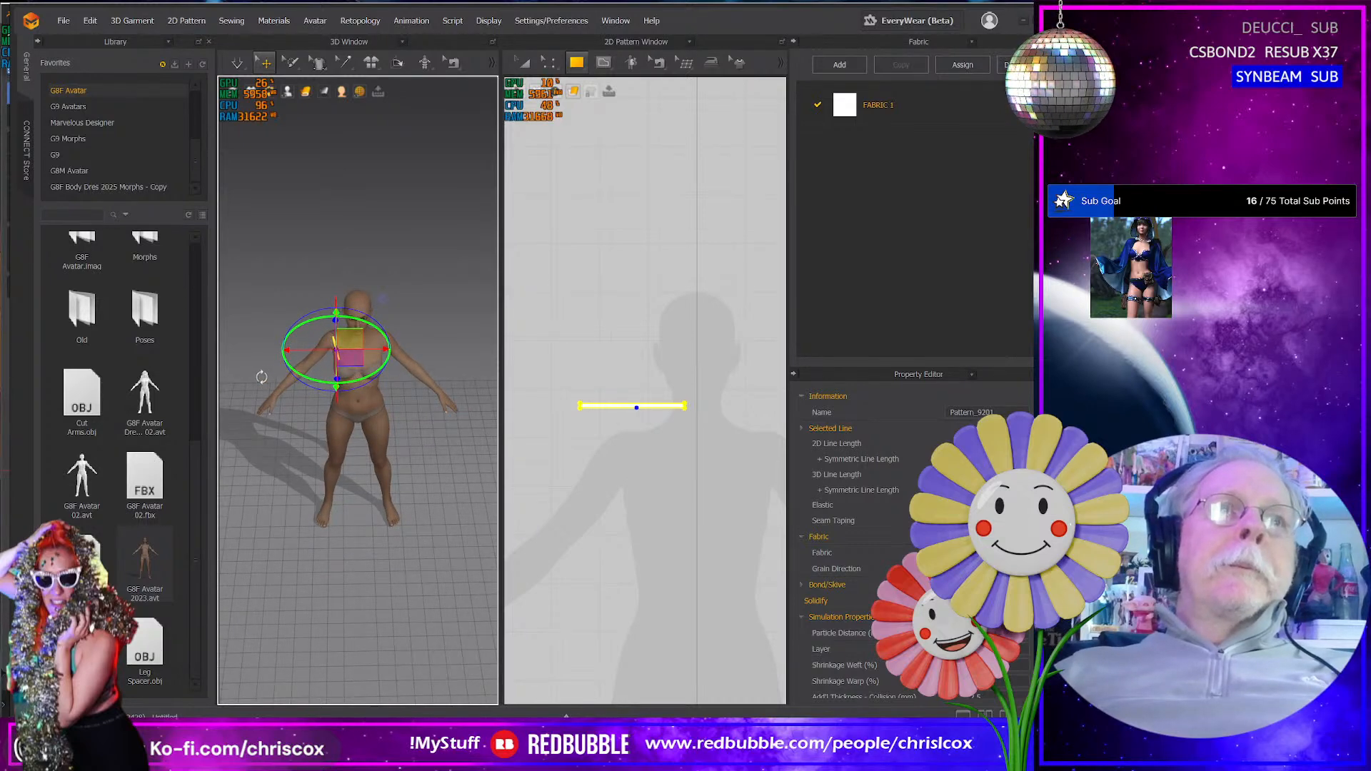
right_click_drag(262, 377, 322, 358)
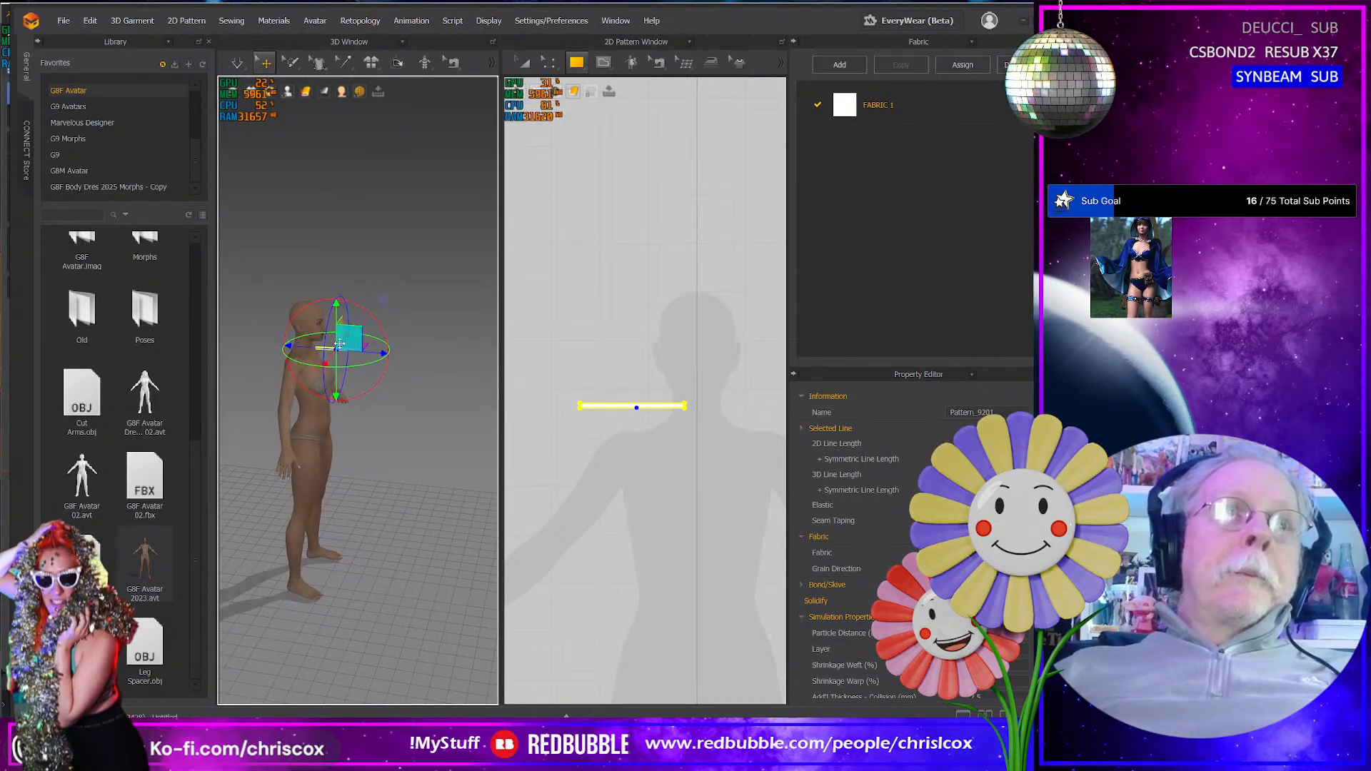
left_click_drag(339, 343, 300, 345)
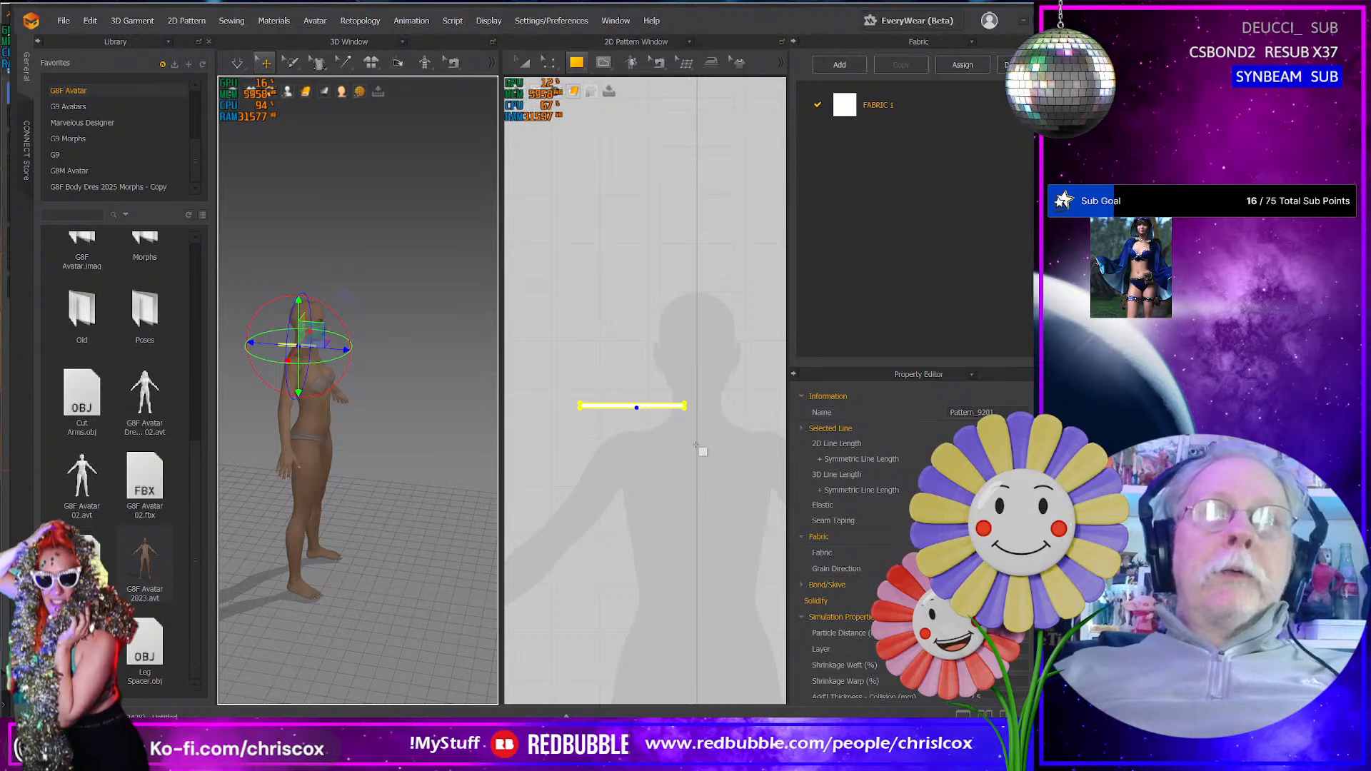
right_click_drag(373, 459, 369, 459)
- Copy the strip to the opposite side of the 2D pattern's vertical centre line, level with the original
middle_click_drag(683, 469, 663, 493)
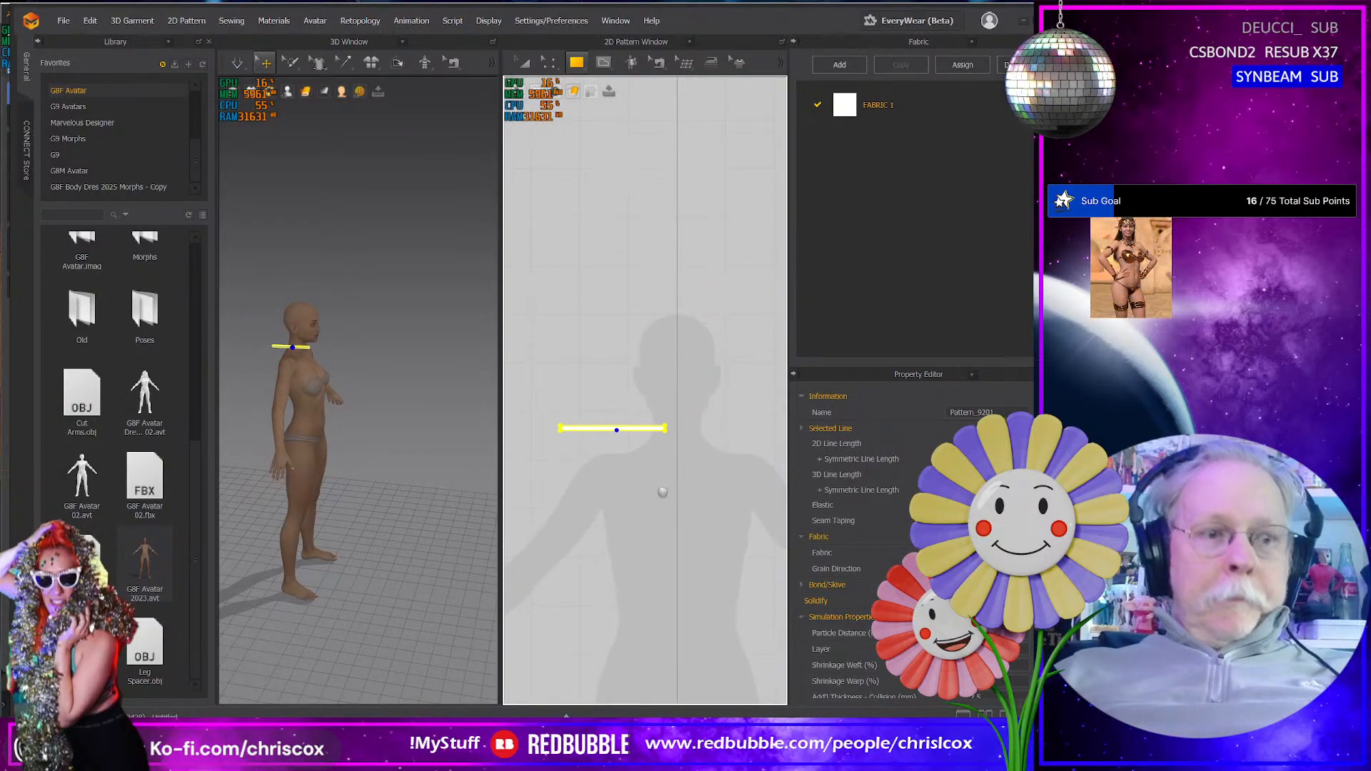
key("a")
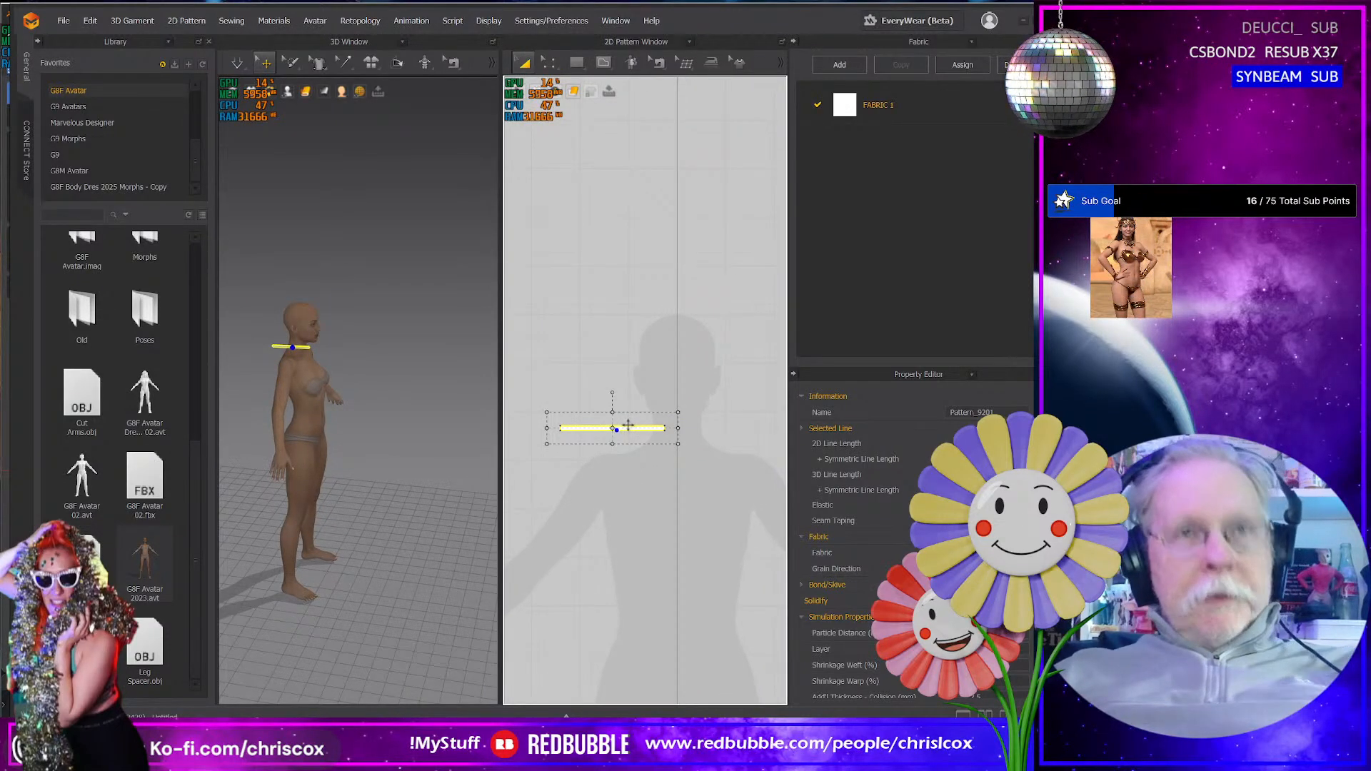
left_click_drag(628, 426, 738, 427)
left_click(741, 432)
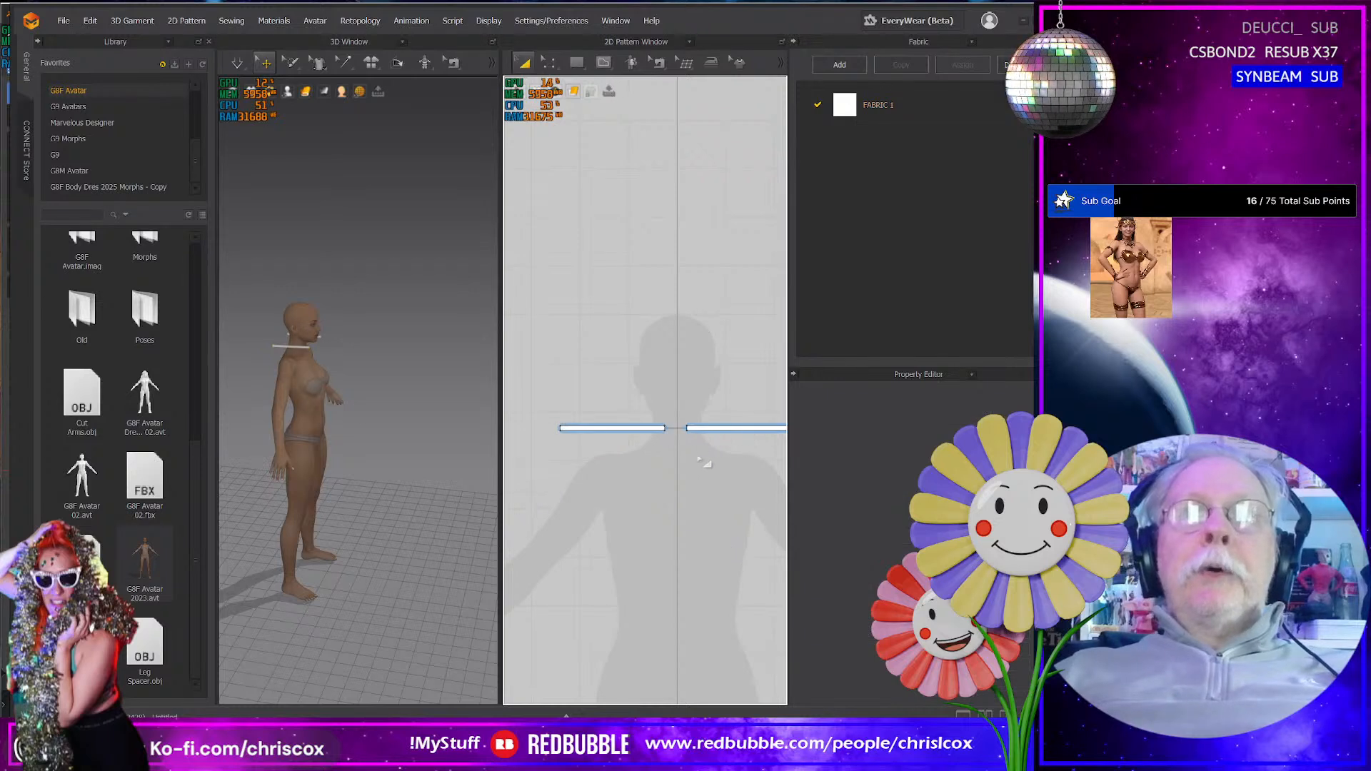
- Sew the facing inner short ends of the two strips together across the centre line
scroll(697, 459, "up", 5)
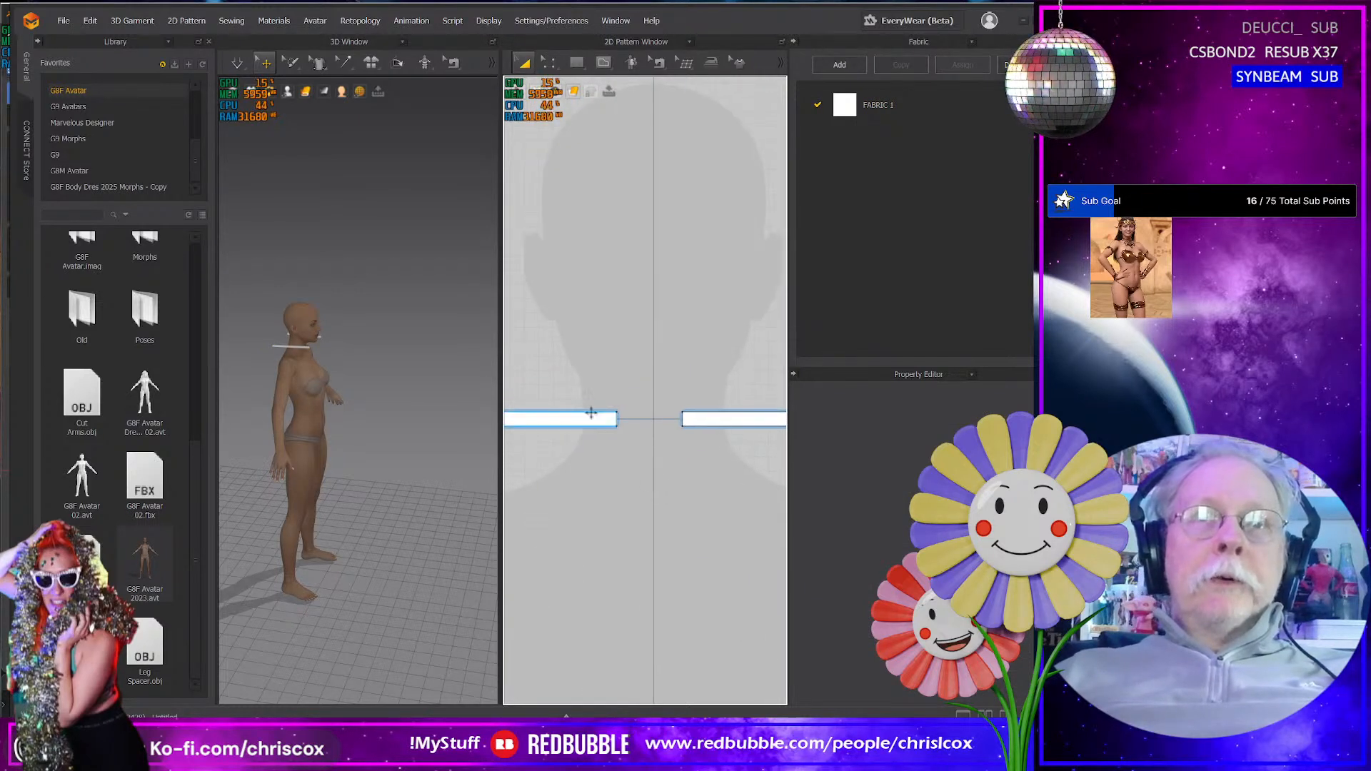
key("n")
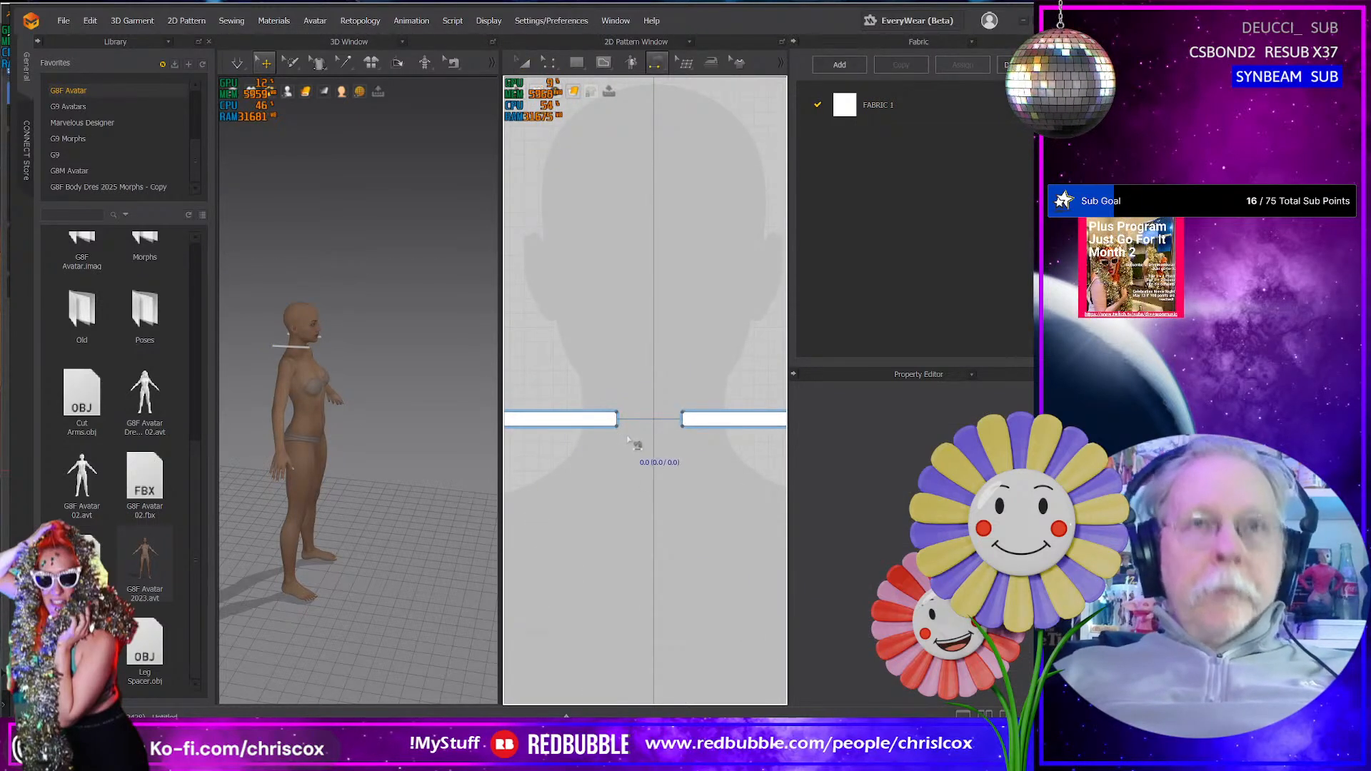
left_click(618, 422)
left_click(683, 421)
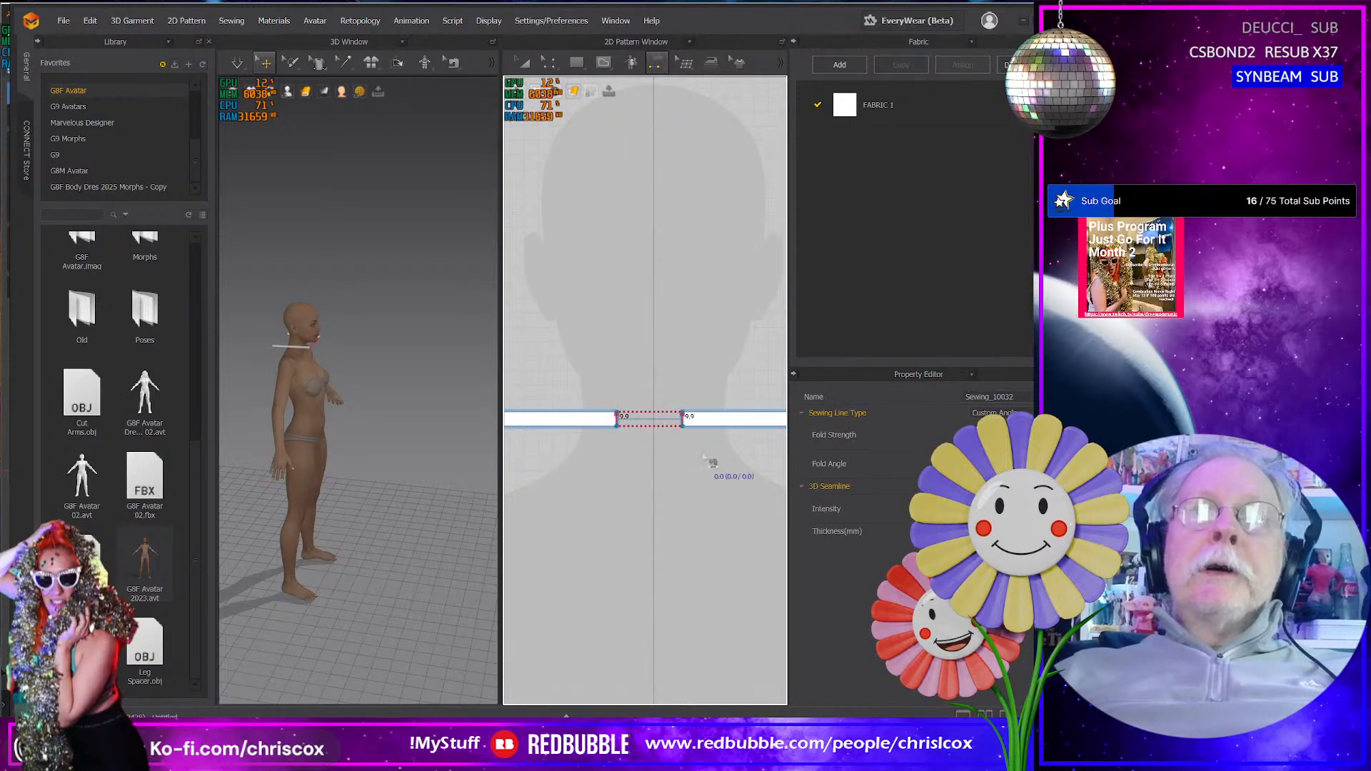
- Sew the outer short ends of the two strips together to close the band
scroll(709, 468, "down", 2)
scroll(709, 468, "up", 3)
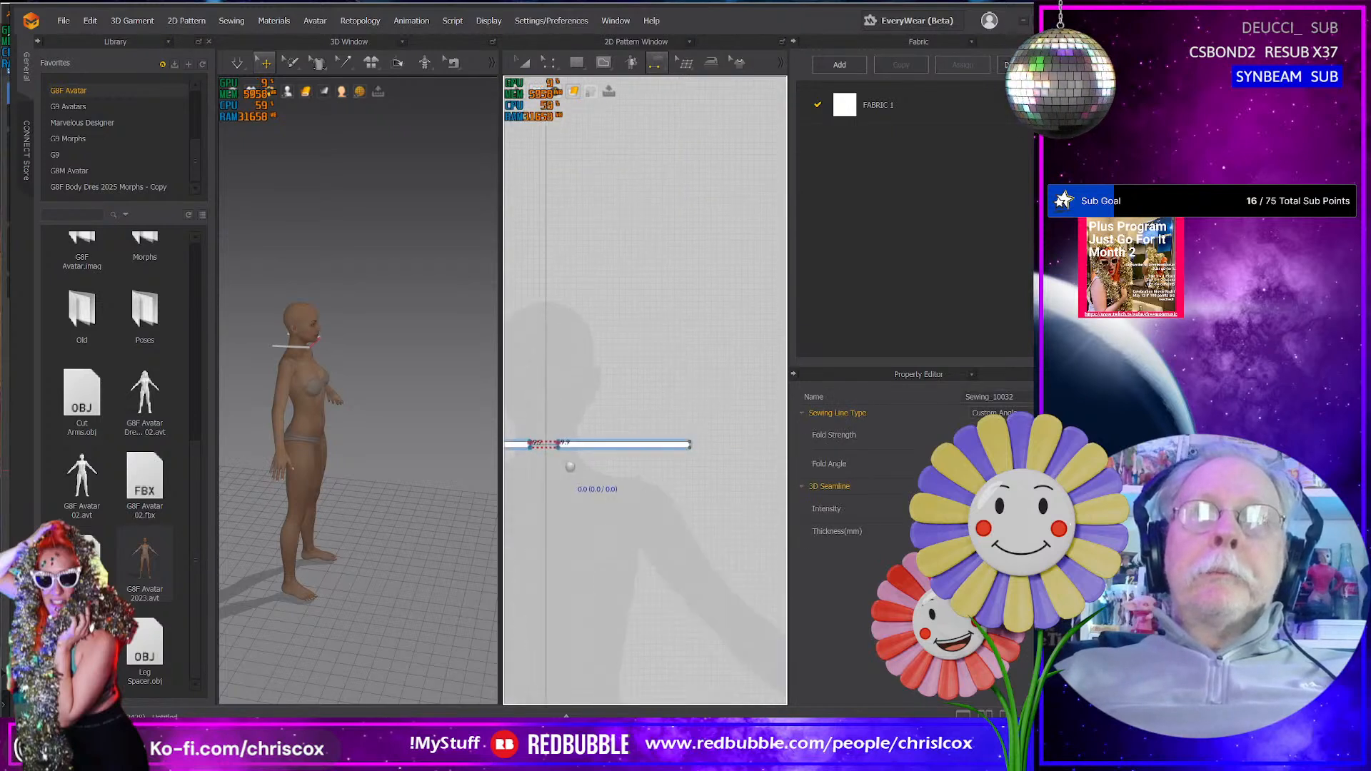
left_click(630, 454)
middle_click_drag(584, 487, 710, 511)
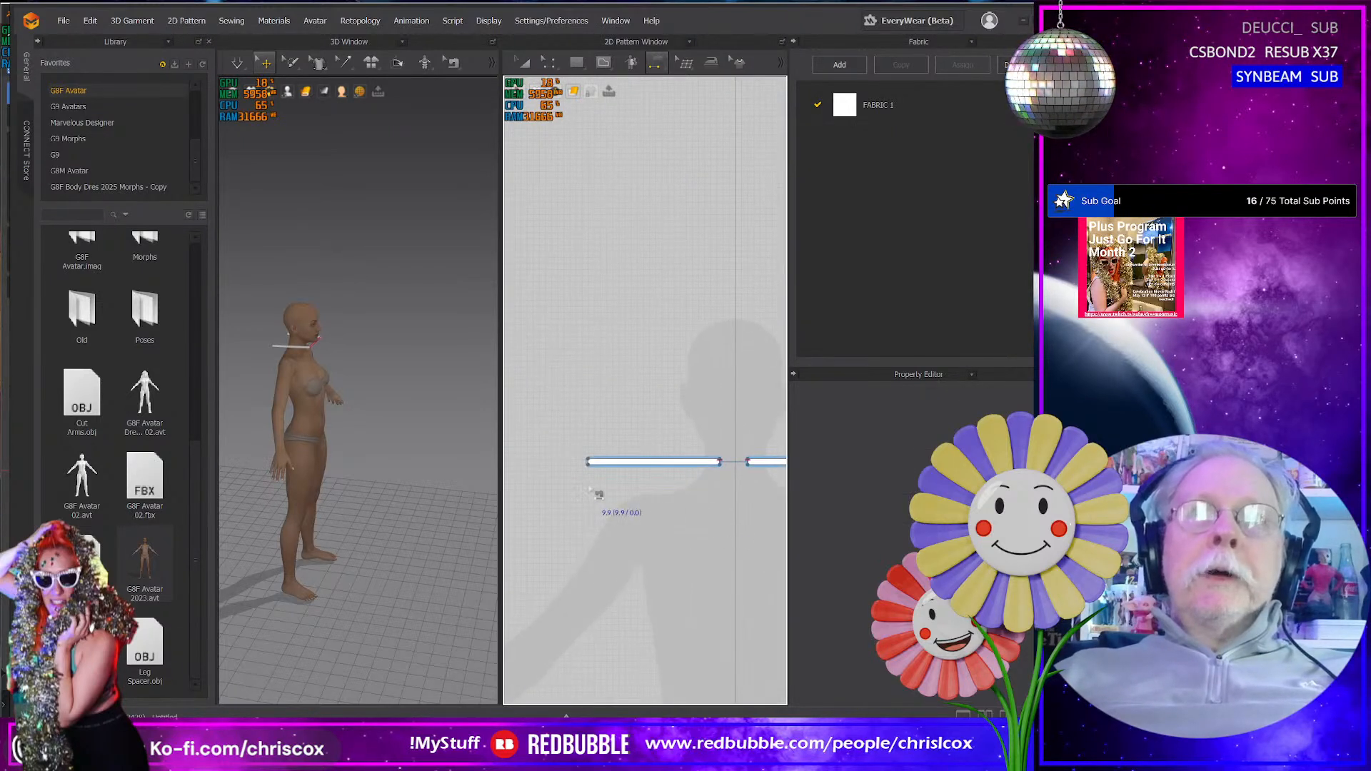
left_click(588, 466)
- Simulate the sewn strips into a band around the avatar's neck, inspect it up close, and leave the patterns deselected
middle_click_drag(345, 462, 374, 468)
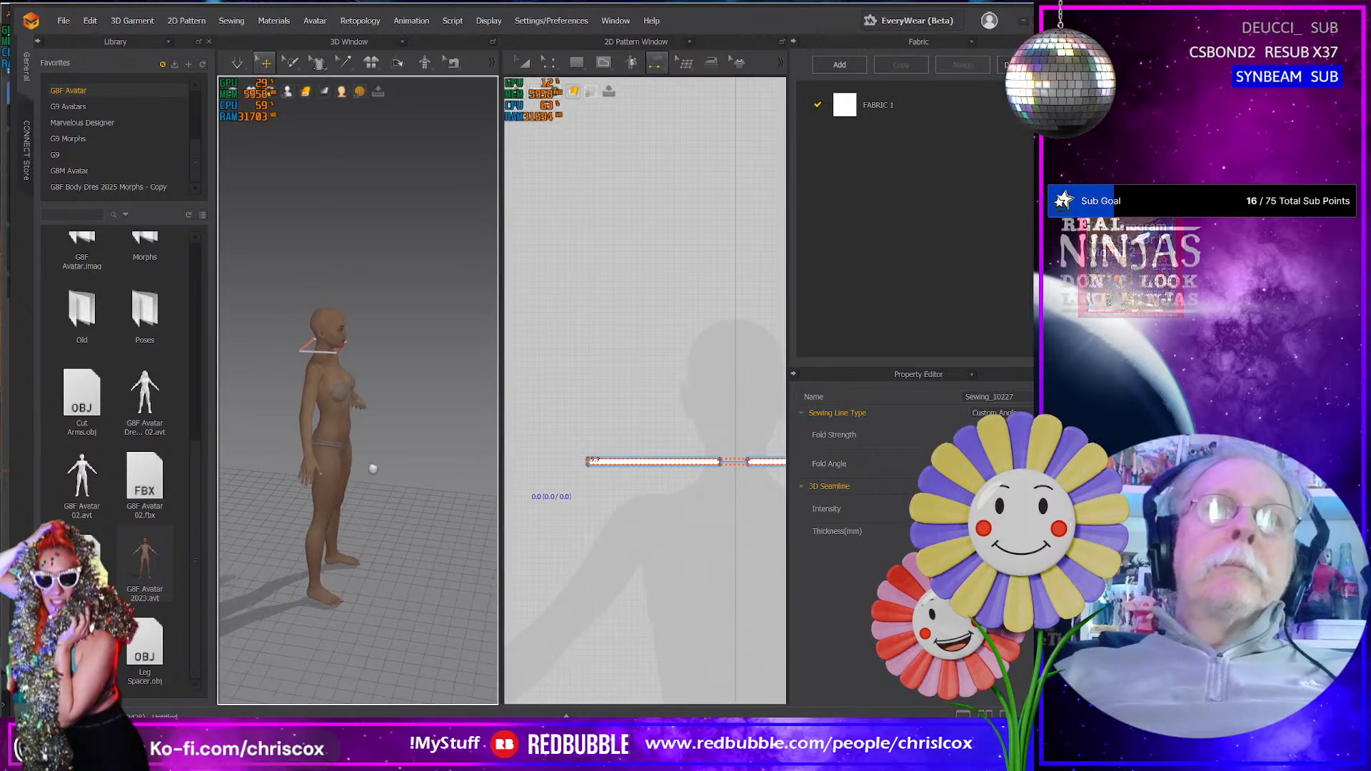
key("space")
right_click_drag(367, 465, 386, 378)
scroll(328, 453, "up", 6)
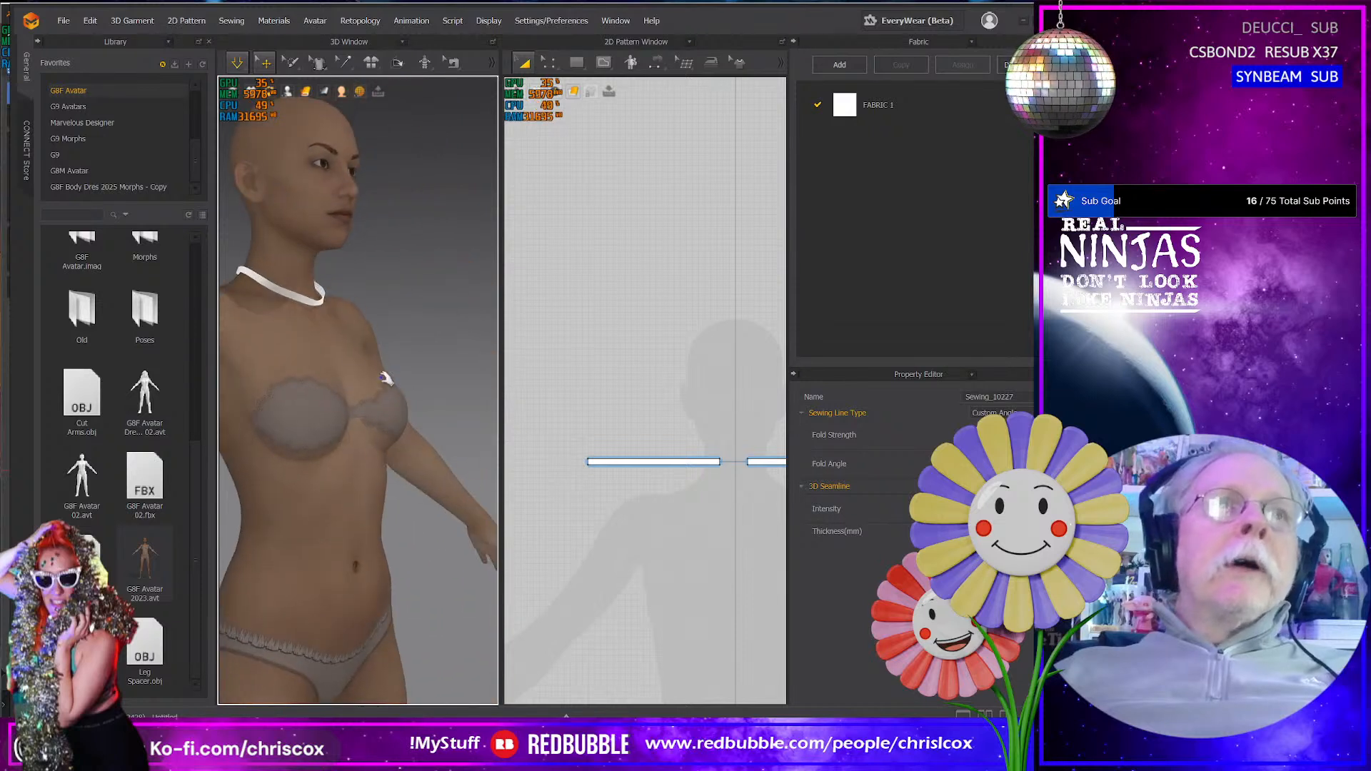
left_click(319, 303)
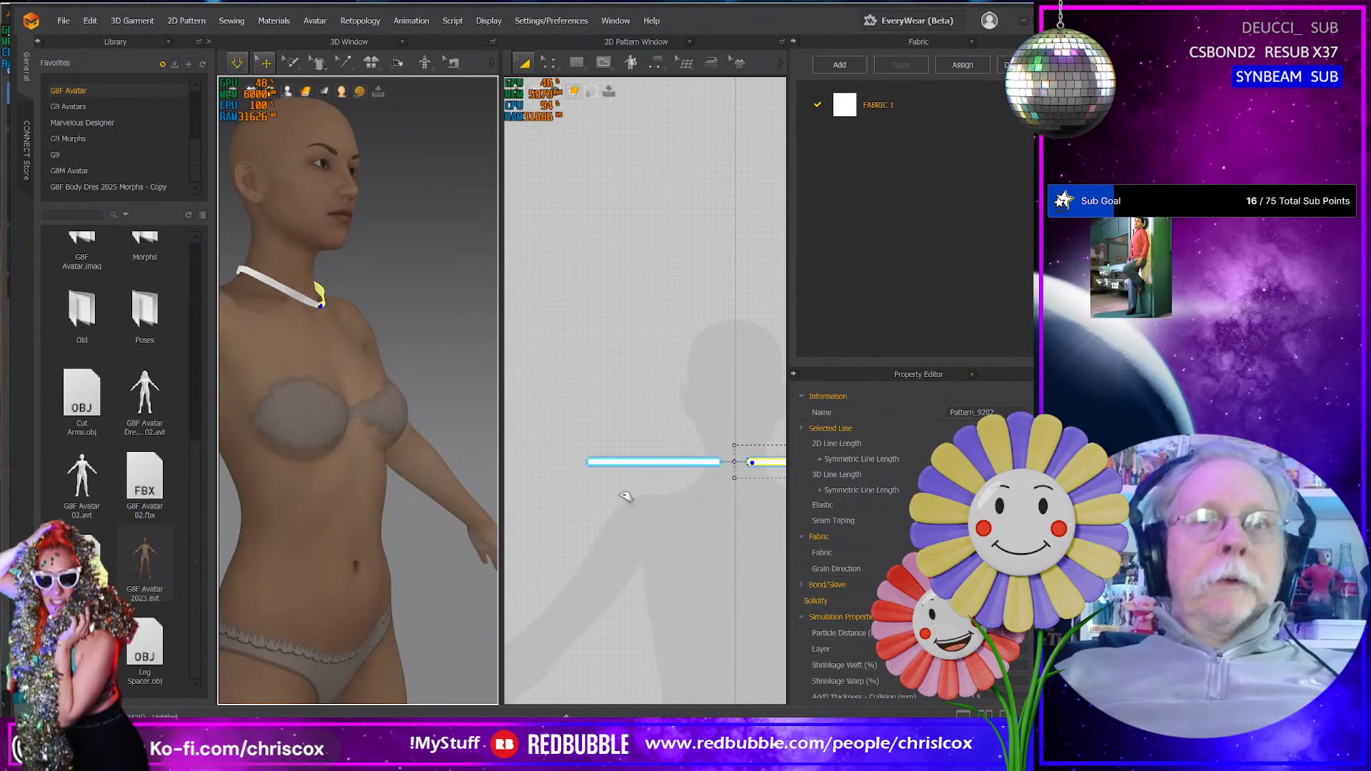
left_click(673, 510)
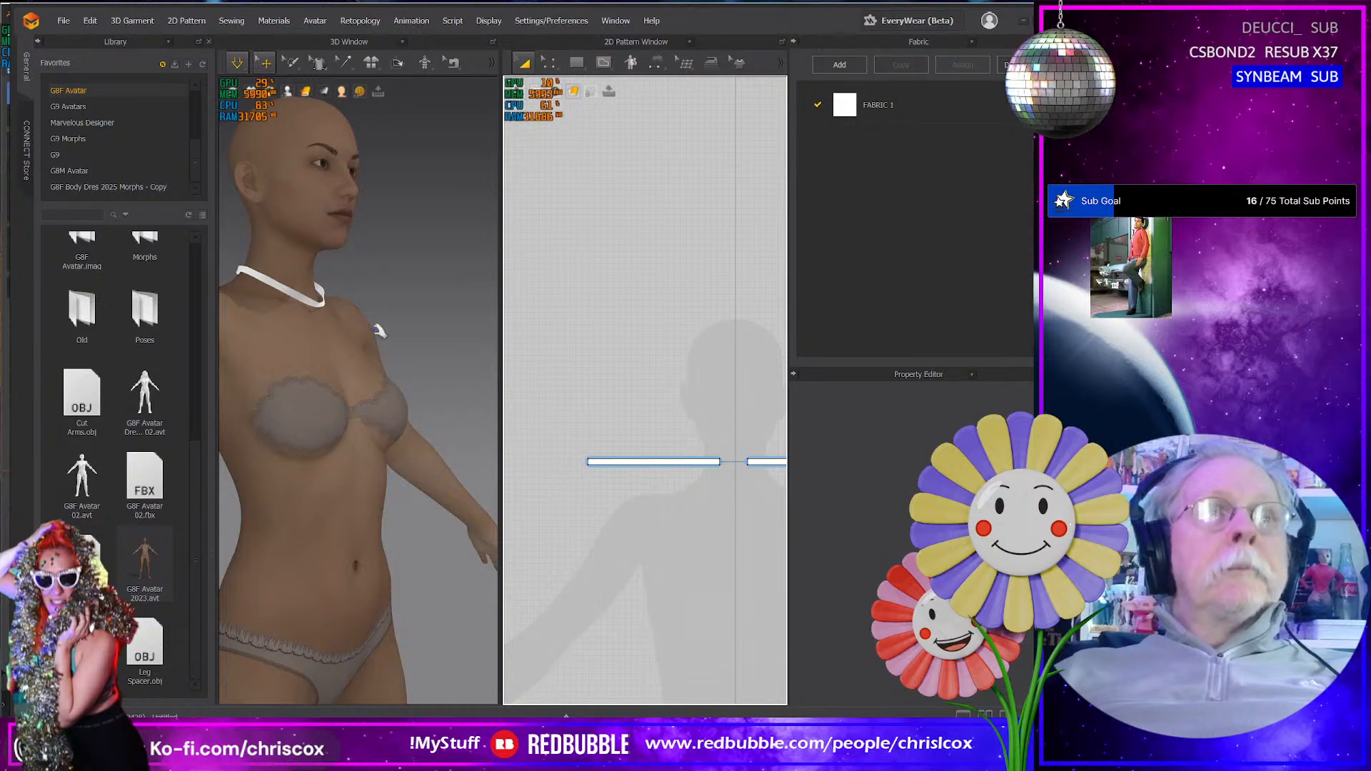
- Tug the simulated neck band at its front edge and inspect its fit around the neck from the side
left_click(306, 300)
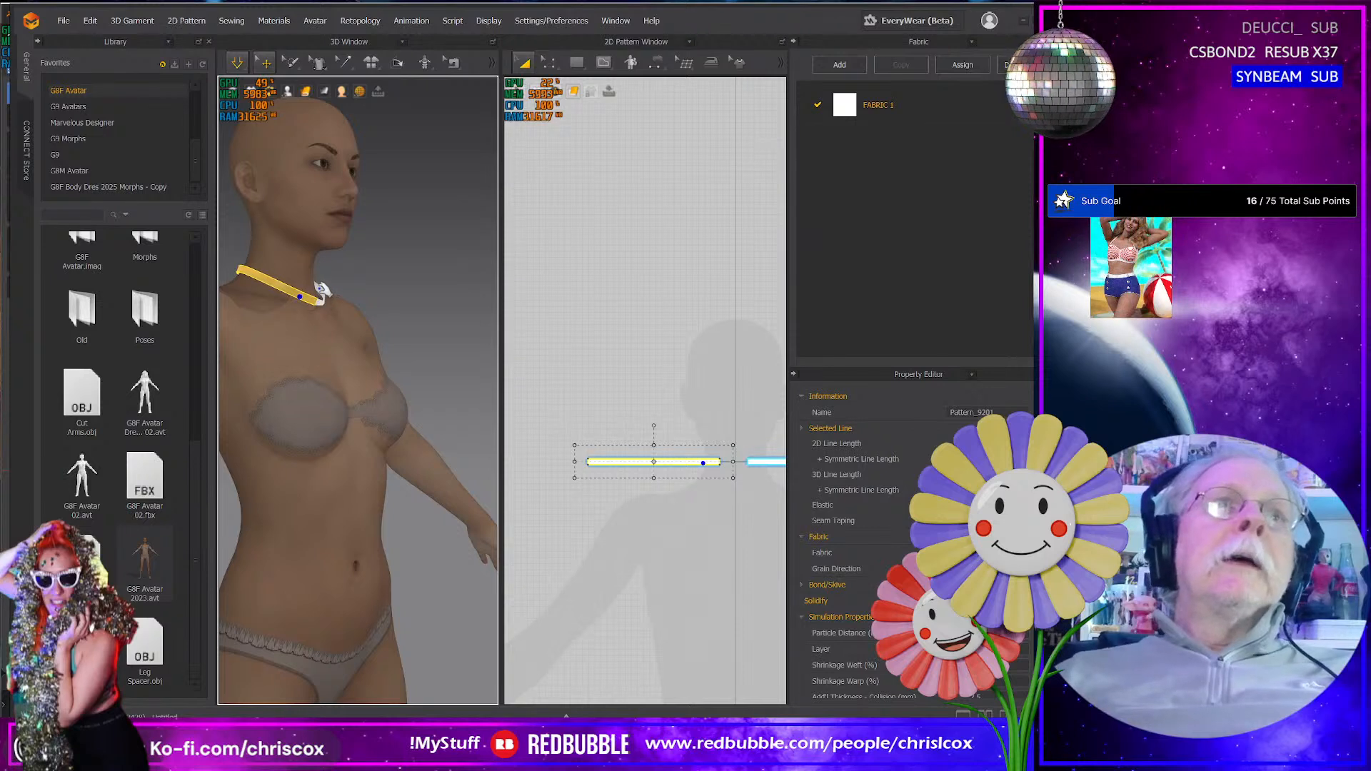
left_click(319, 295)
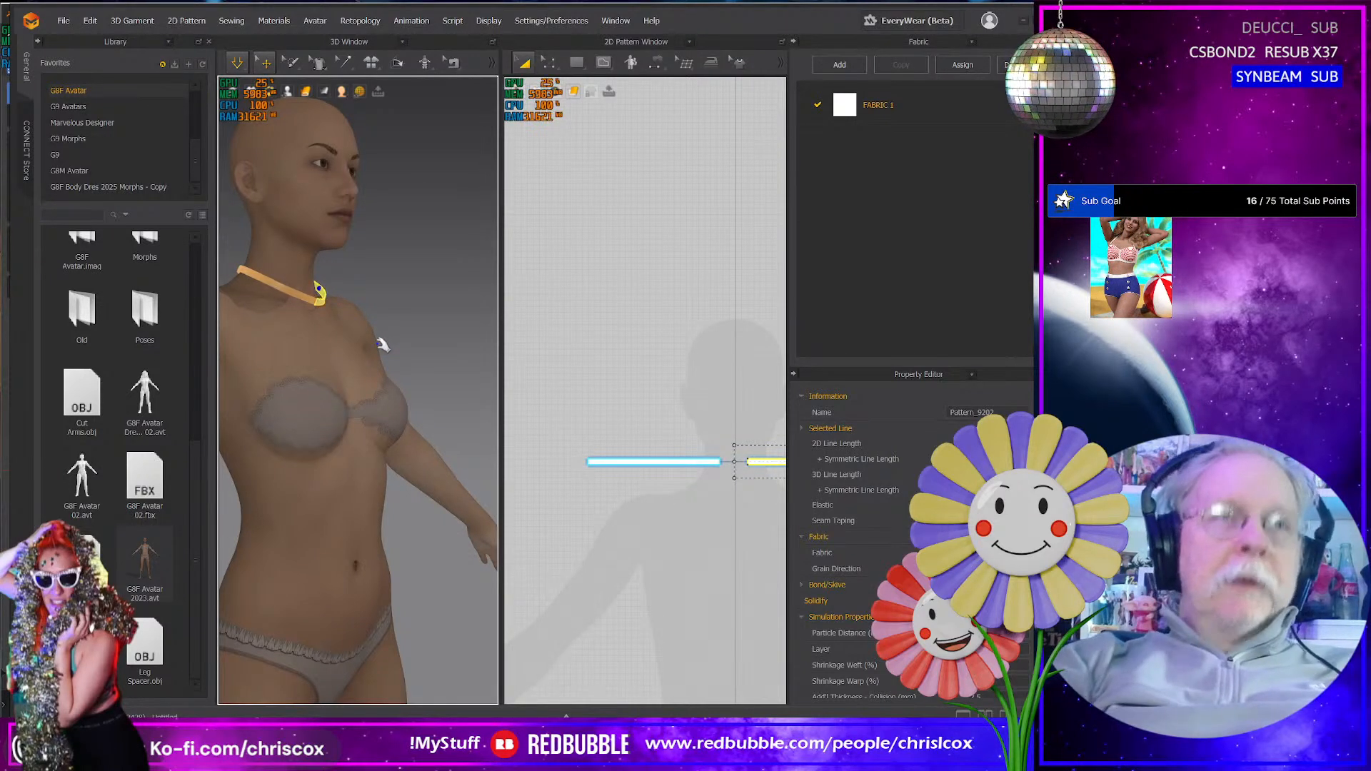
mouse_move(344, 334)
right_mouse_down()
mouse_move(202, 338)
mouse_move(323, 328)
right_mouse_up()
middle_click_drag(681, 585, 619, 573)
middle_click_drag(587, 505, 635, 511)
right_click_drag(374, 465, 332, 432)
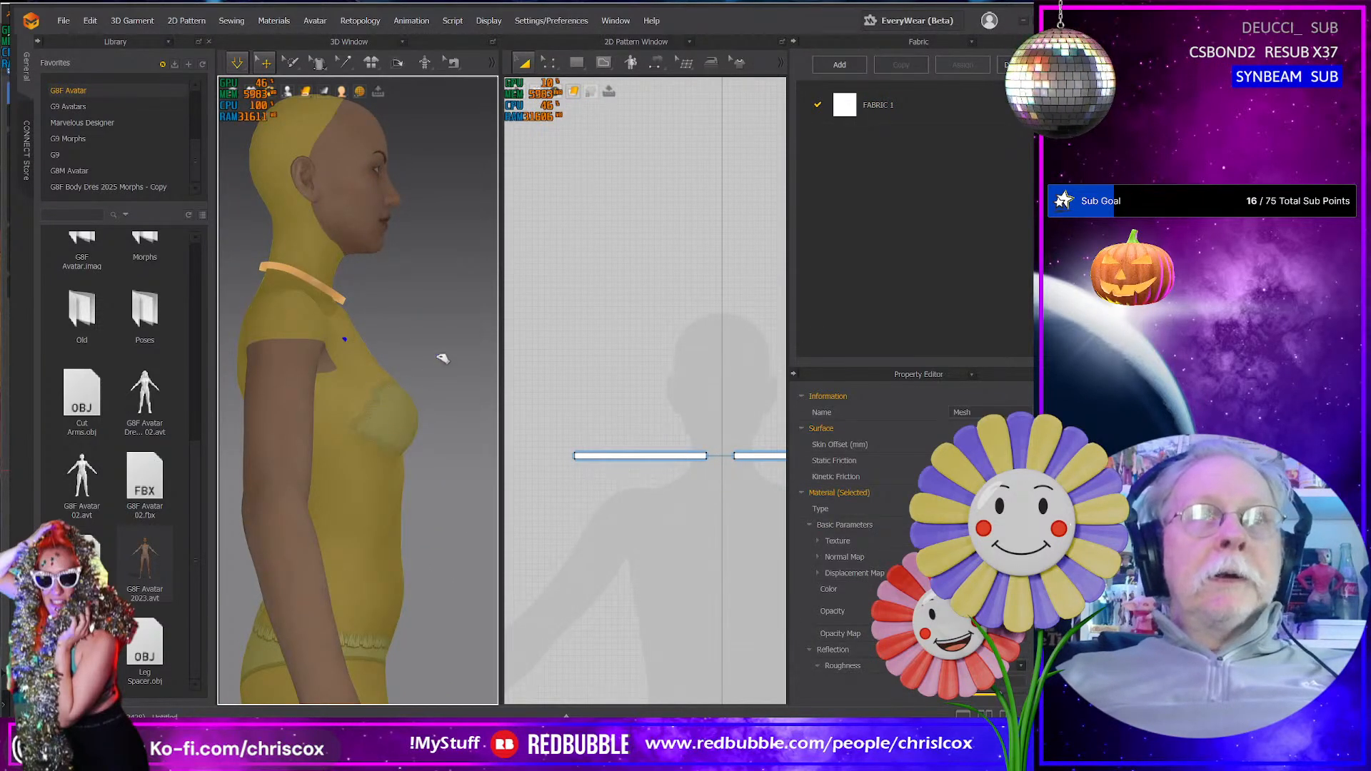
- Lengthen the neck strip by moving its outer short end outward in the 2D pattern, and pull the longer band down at the front
left_click(532, 446)
key("z")
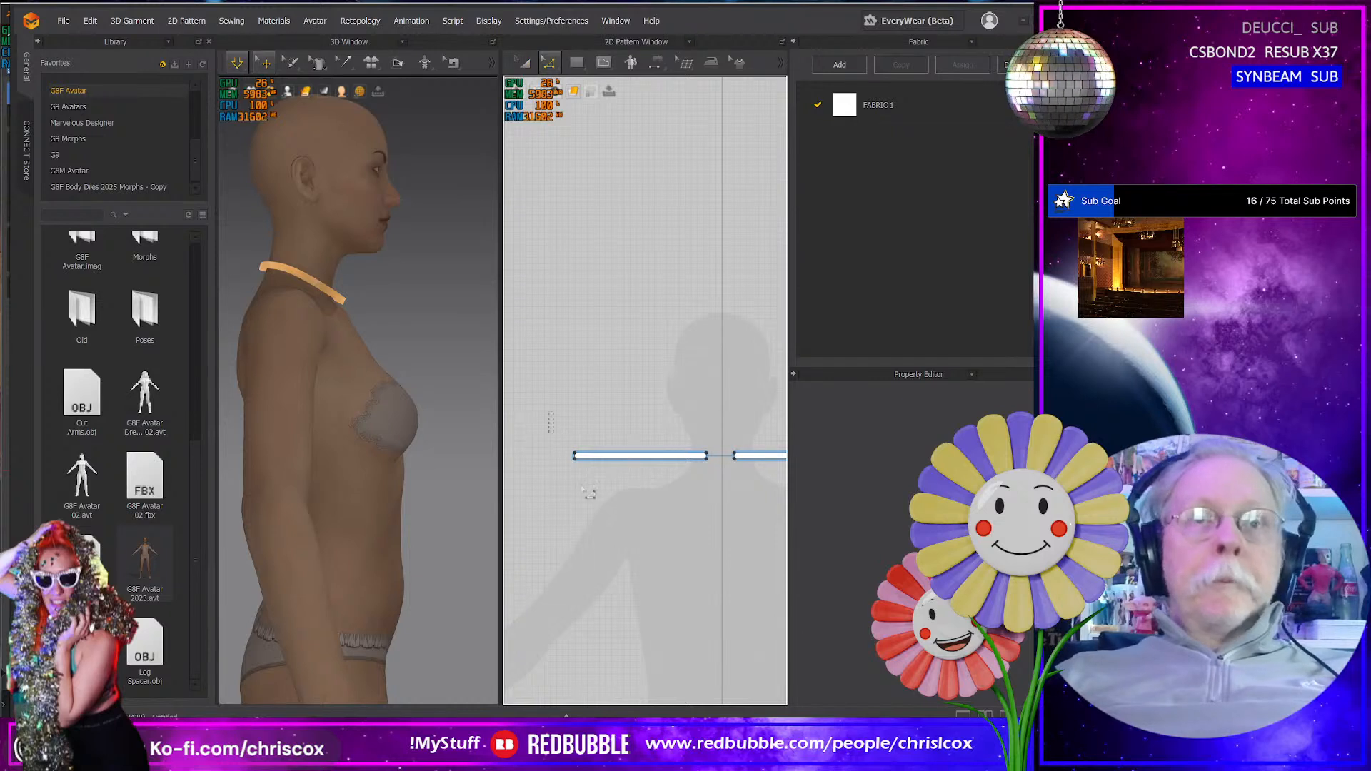
left_click_drag(587, 488, 586, 487)
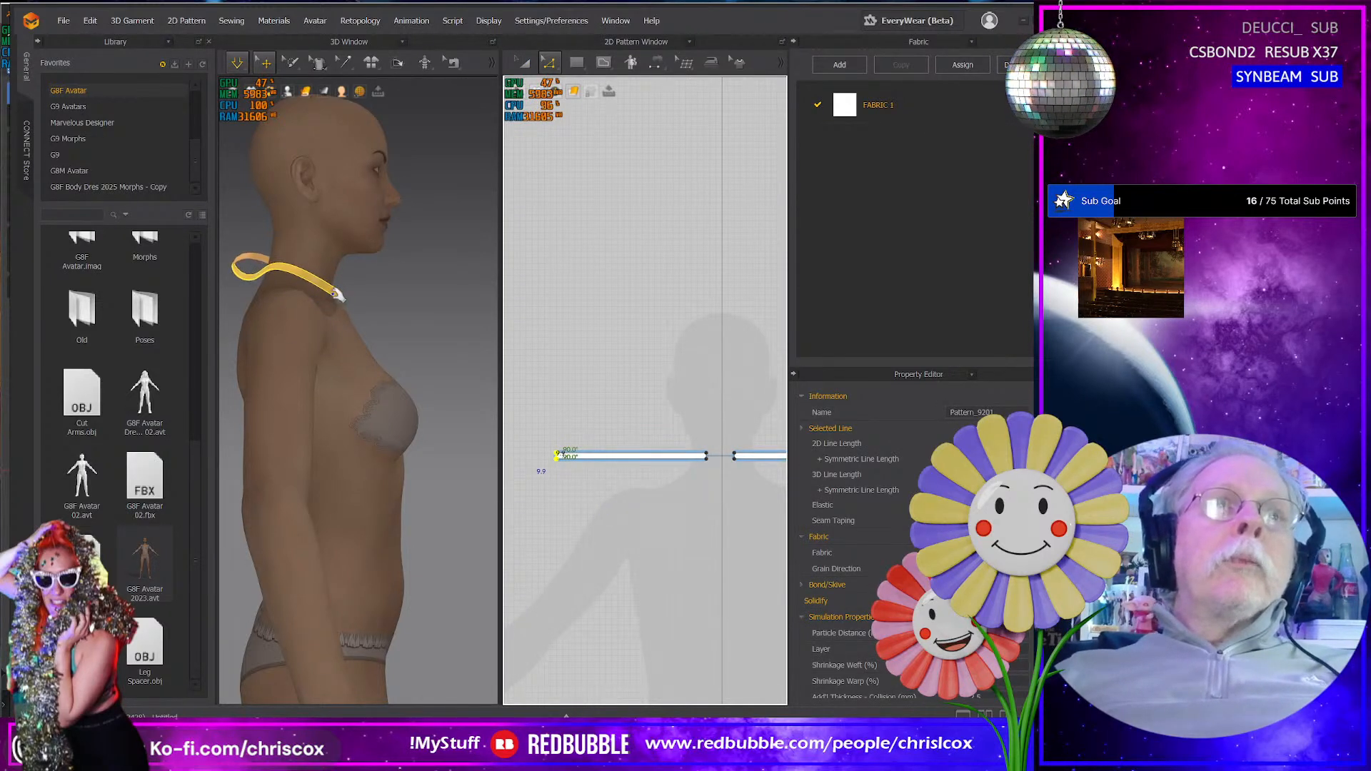
left_click_drag(343, 295, 375, 359)
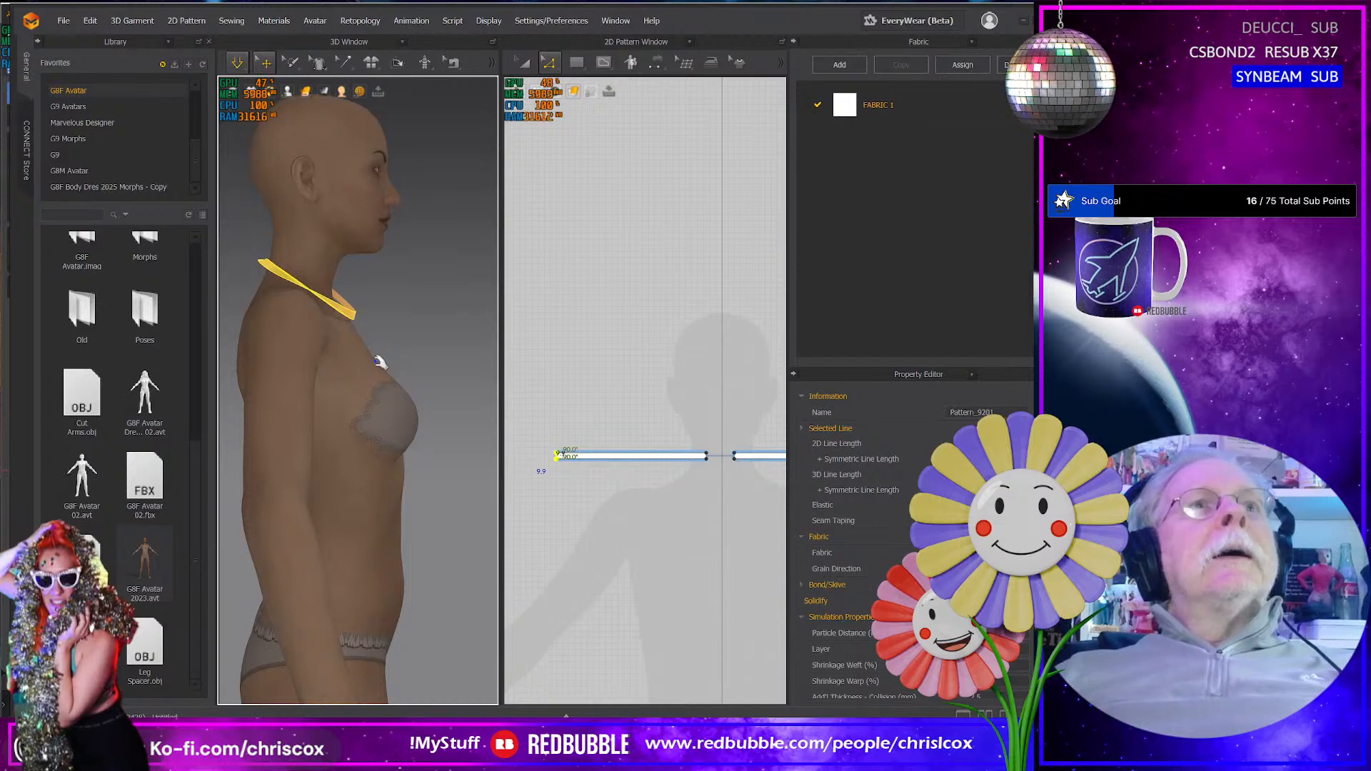
- Pause the simulation, spread the two strips apart behind the neck in 3D, and simulate the band again
right_click_drag(348, 353, 444, 361)
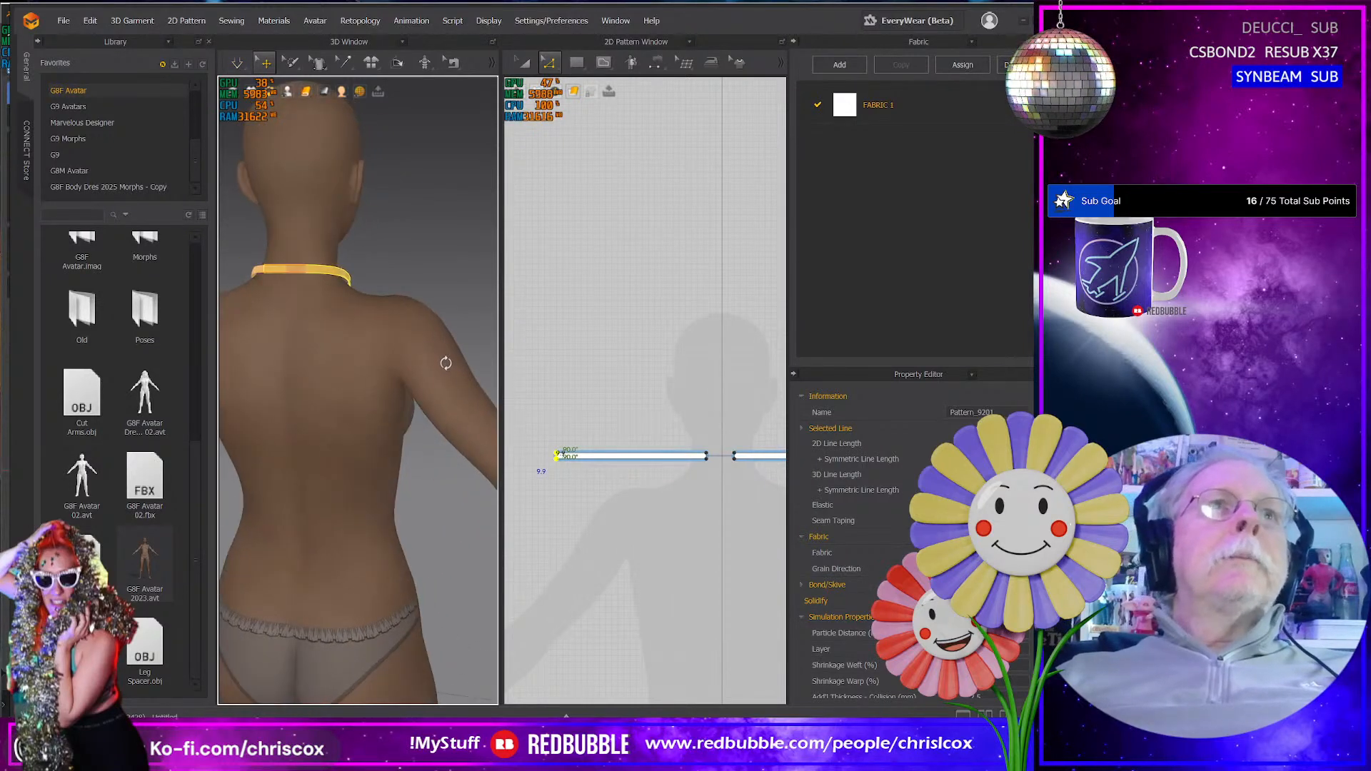
left_click(335, 271)
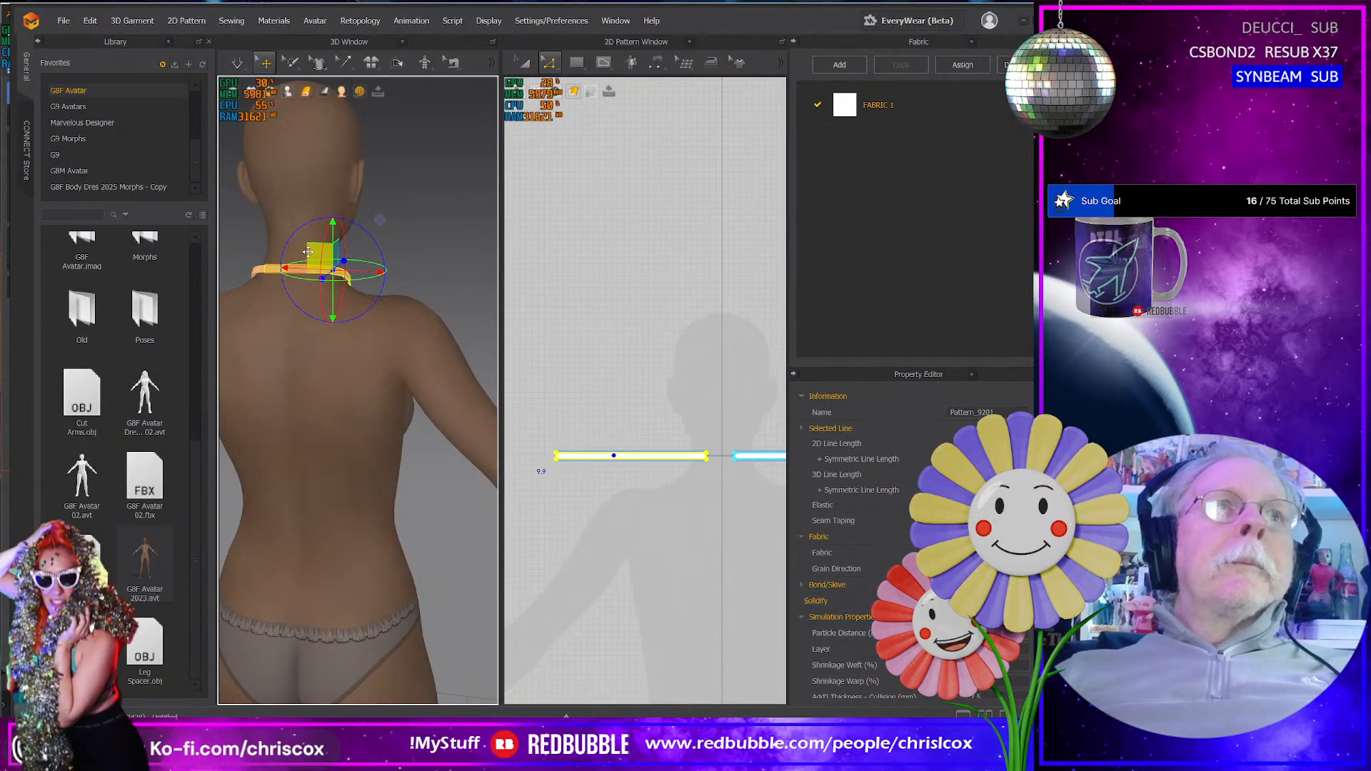
left_click_drag(310, 251, 355, 251)
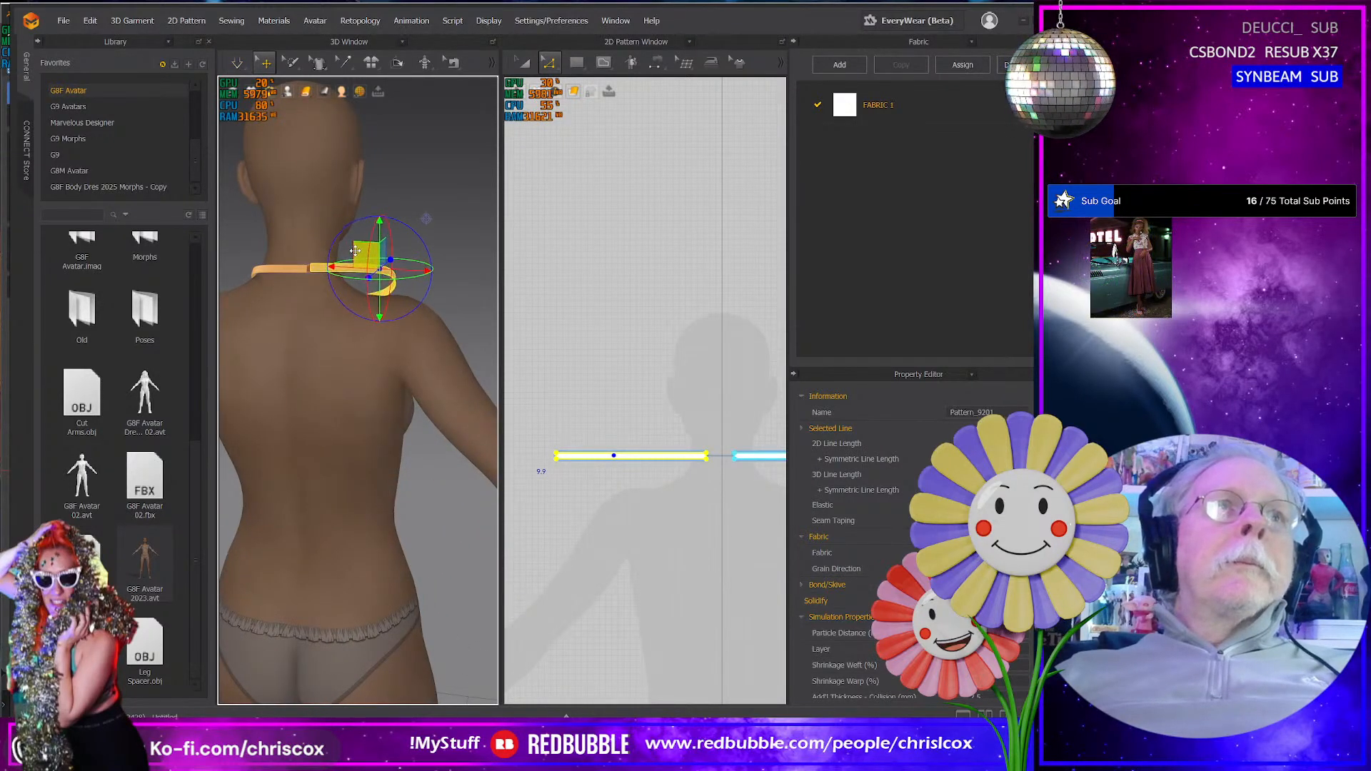
left_click(302, 269)
left_click(305, 268)
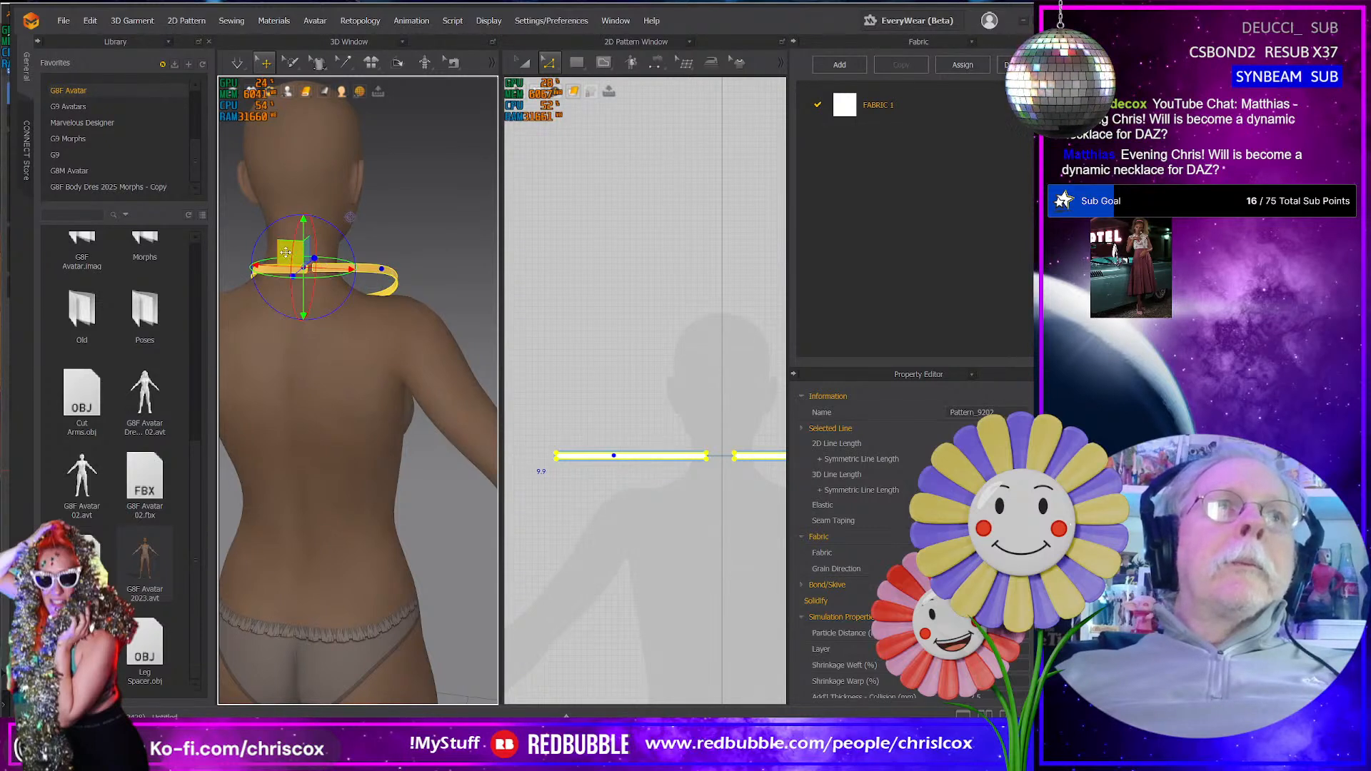
left_click_drag(285, 253, 255, 251)
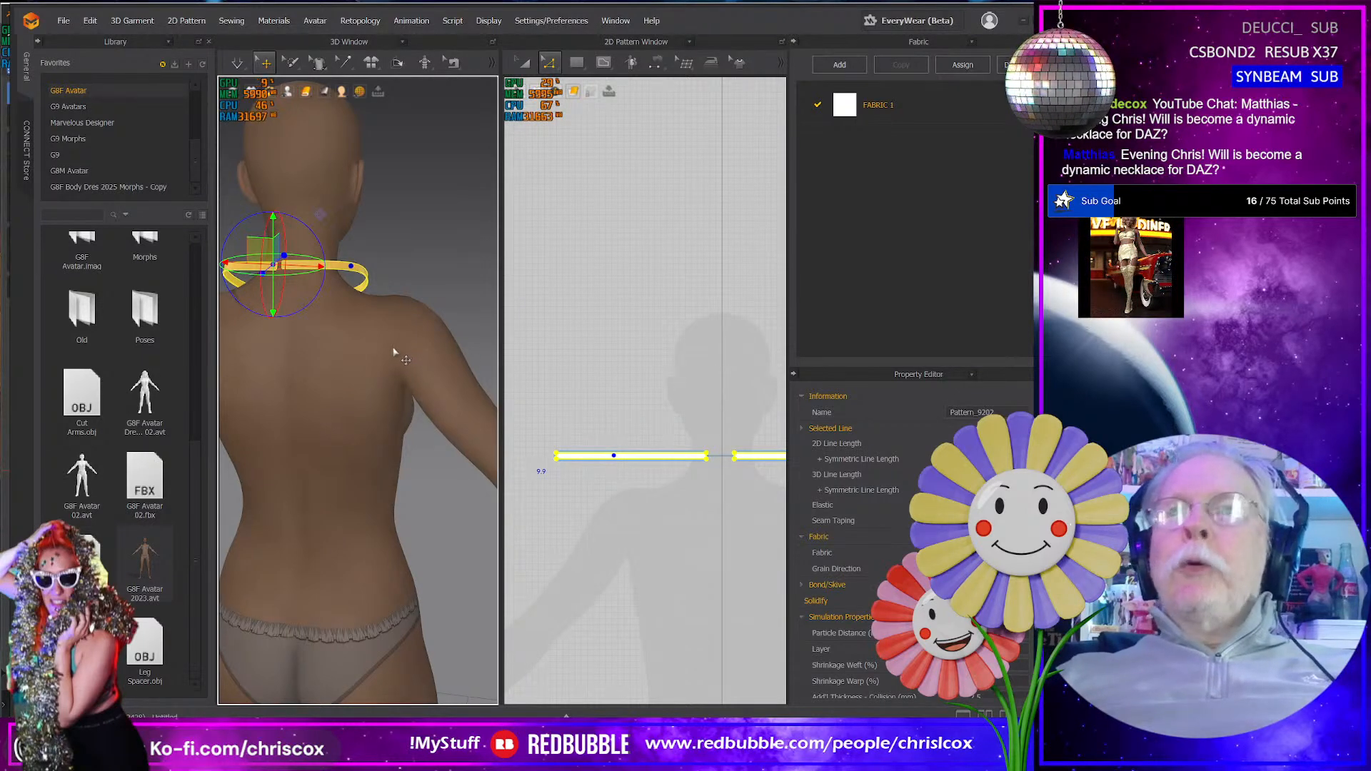
right_click_drag(397, 342, 222, 350)
key("space")
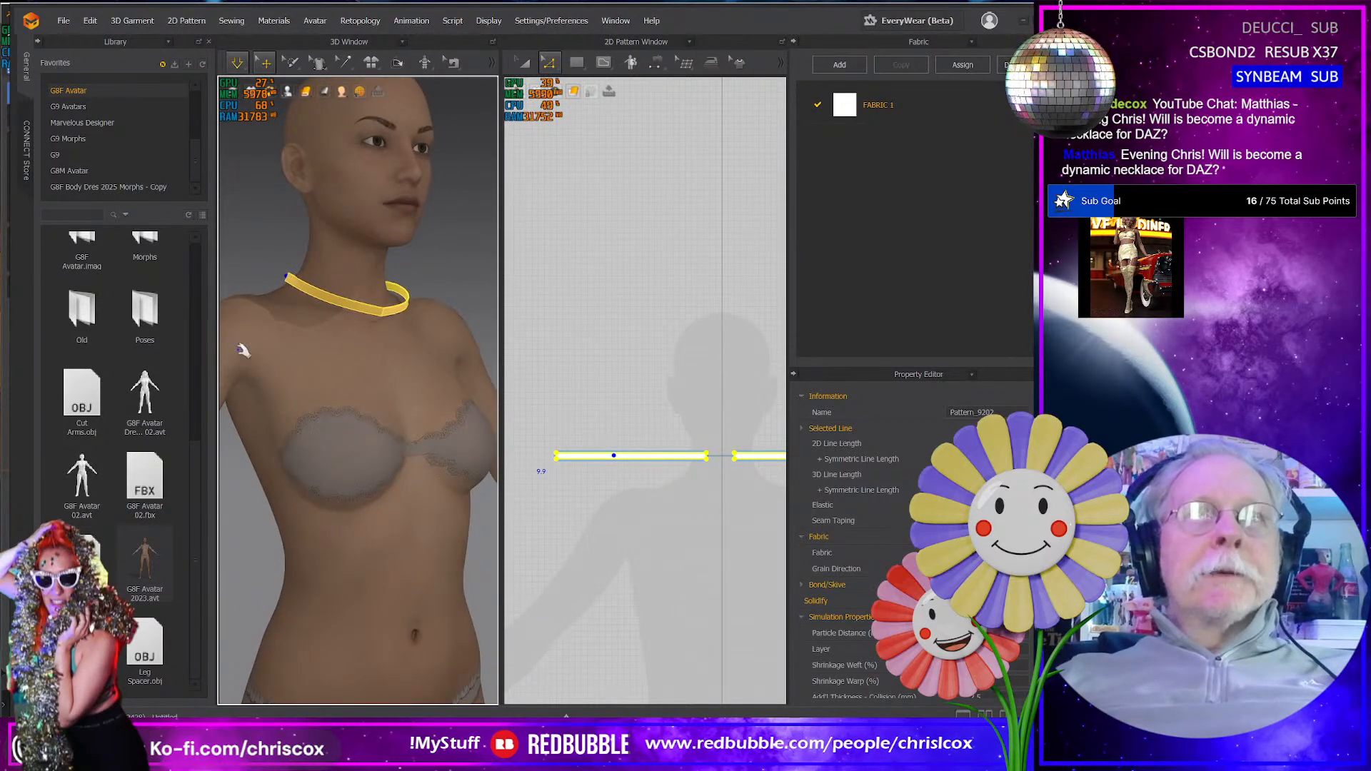
- Try to tug the simulated band into position across the front of the neck
left_click(391, 328)
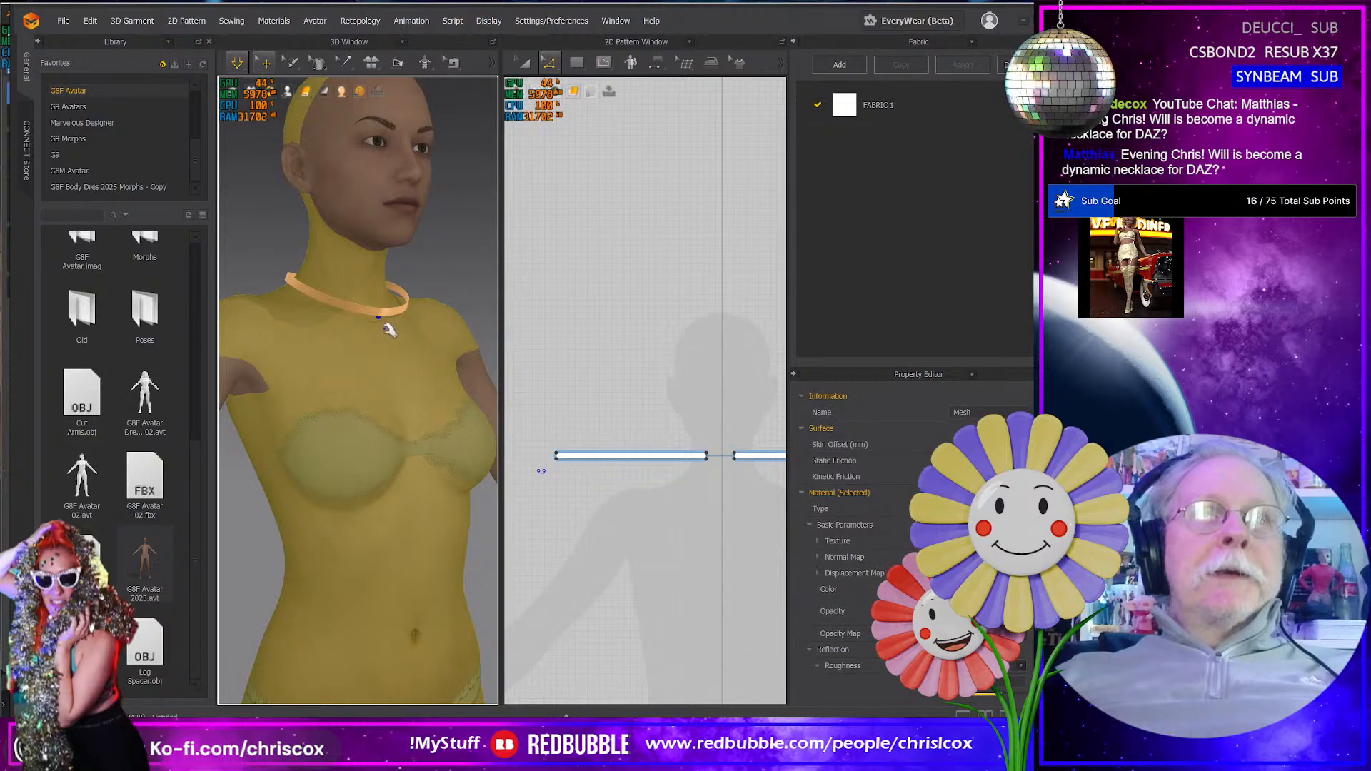
left_click(382, 312)
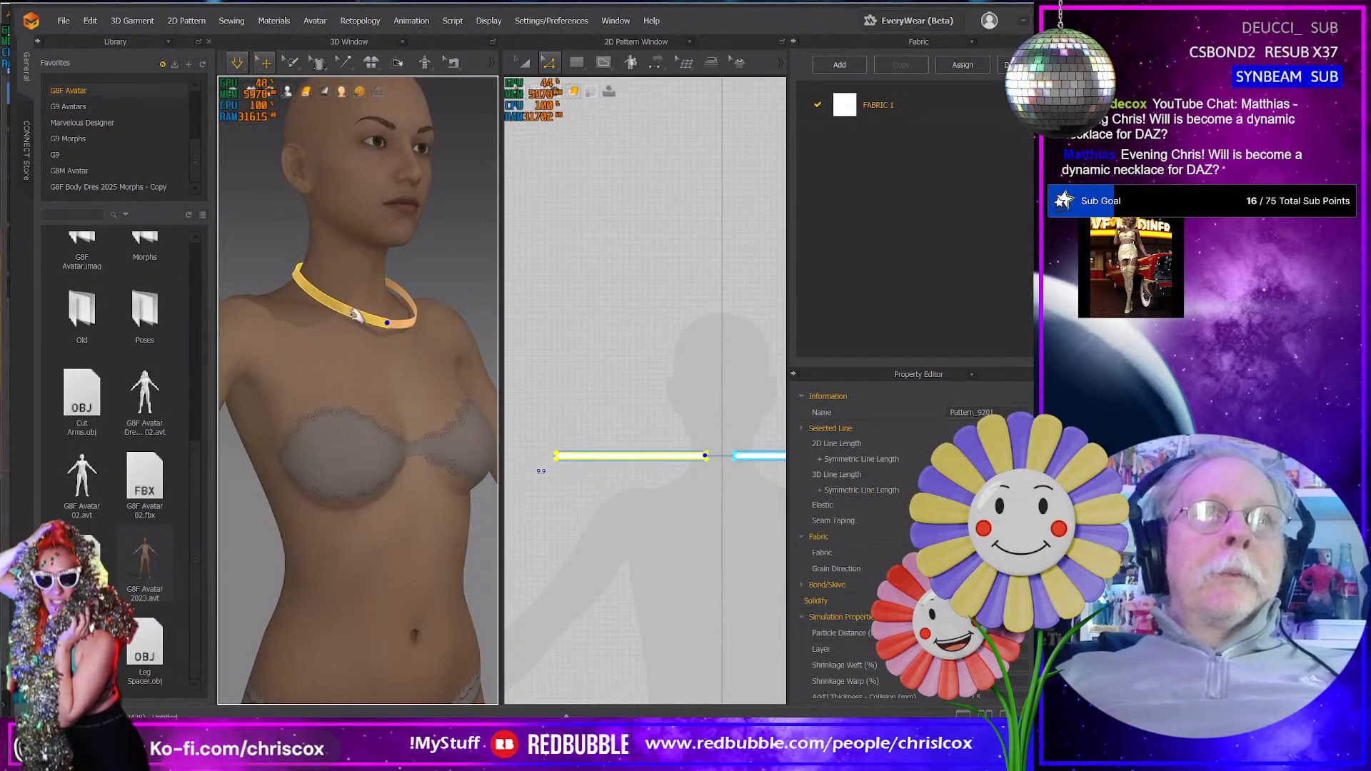
left_click_drag(351, 318, 392, 301)
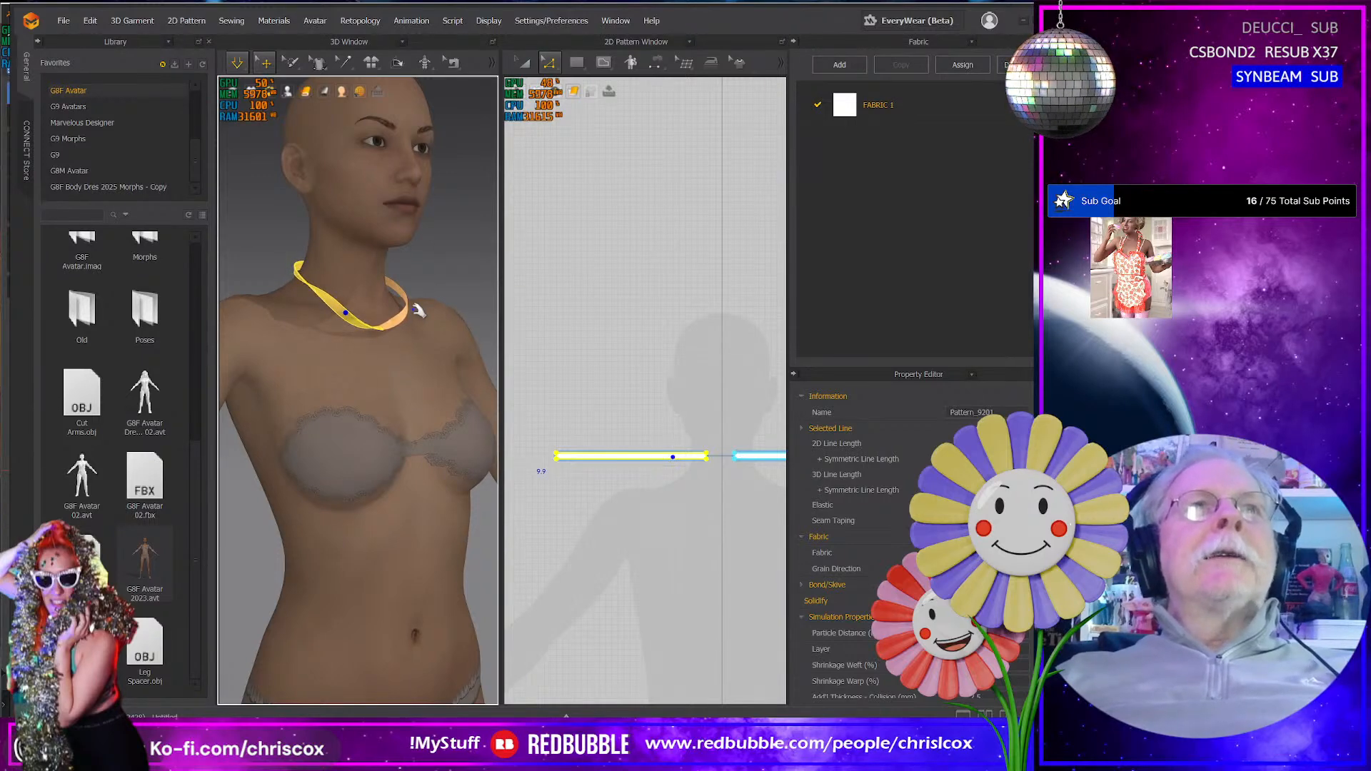
left_click(417, 309)
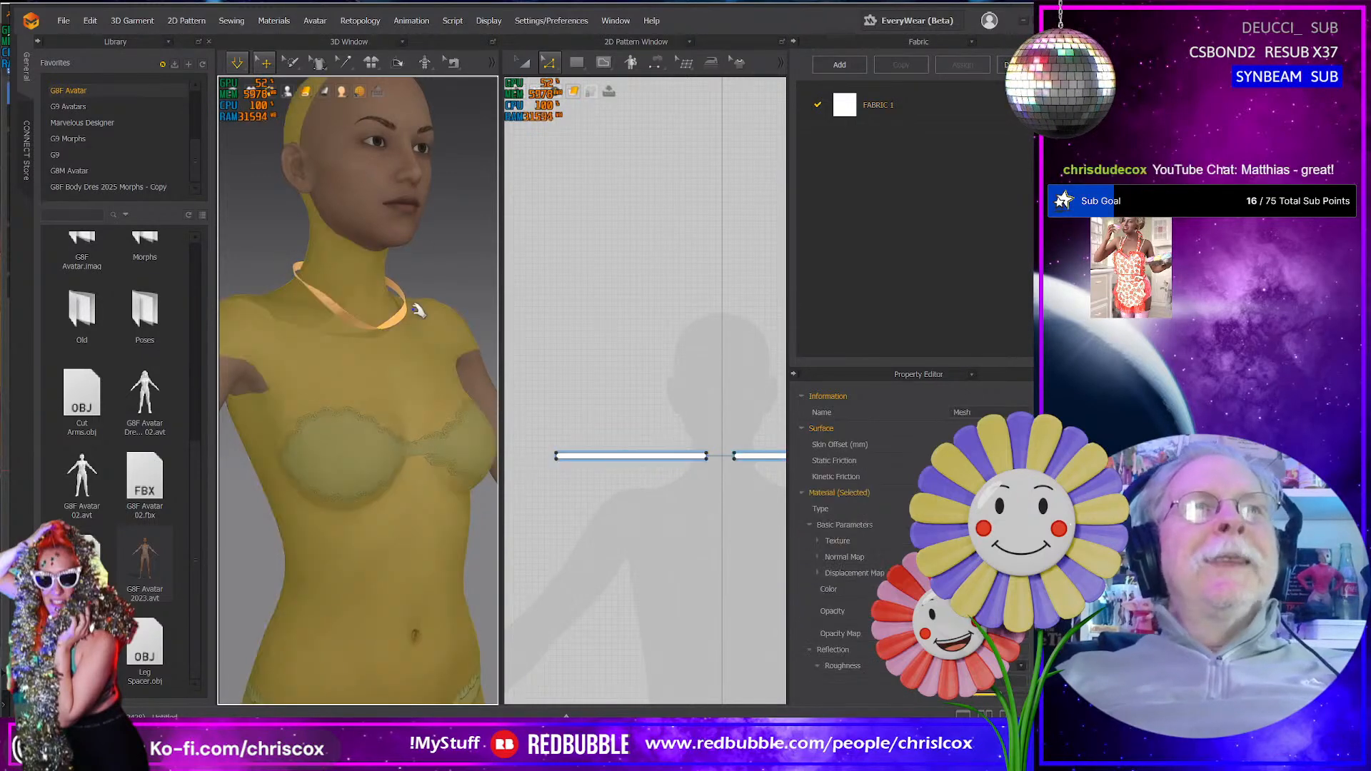
left_click(418, 310)
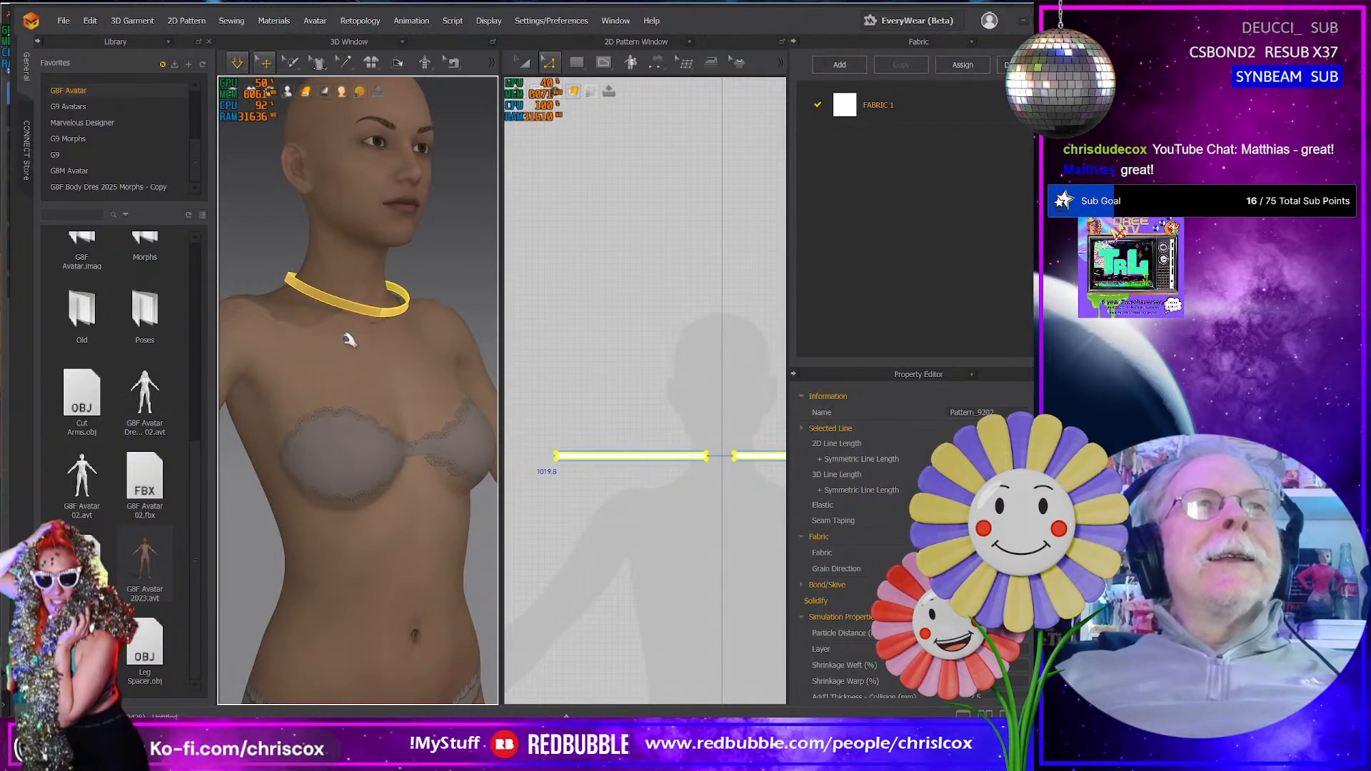
- Rerun the band's simulation, pull its front down toward the chest, then stop it and check the drape from the side
right_click_drag(355, 331, 426, 336)
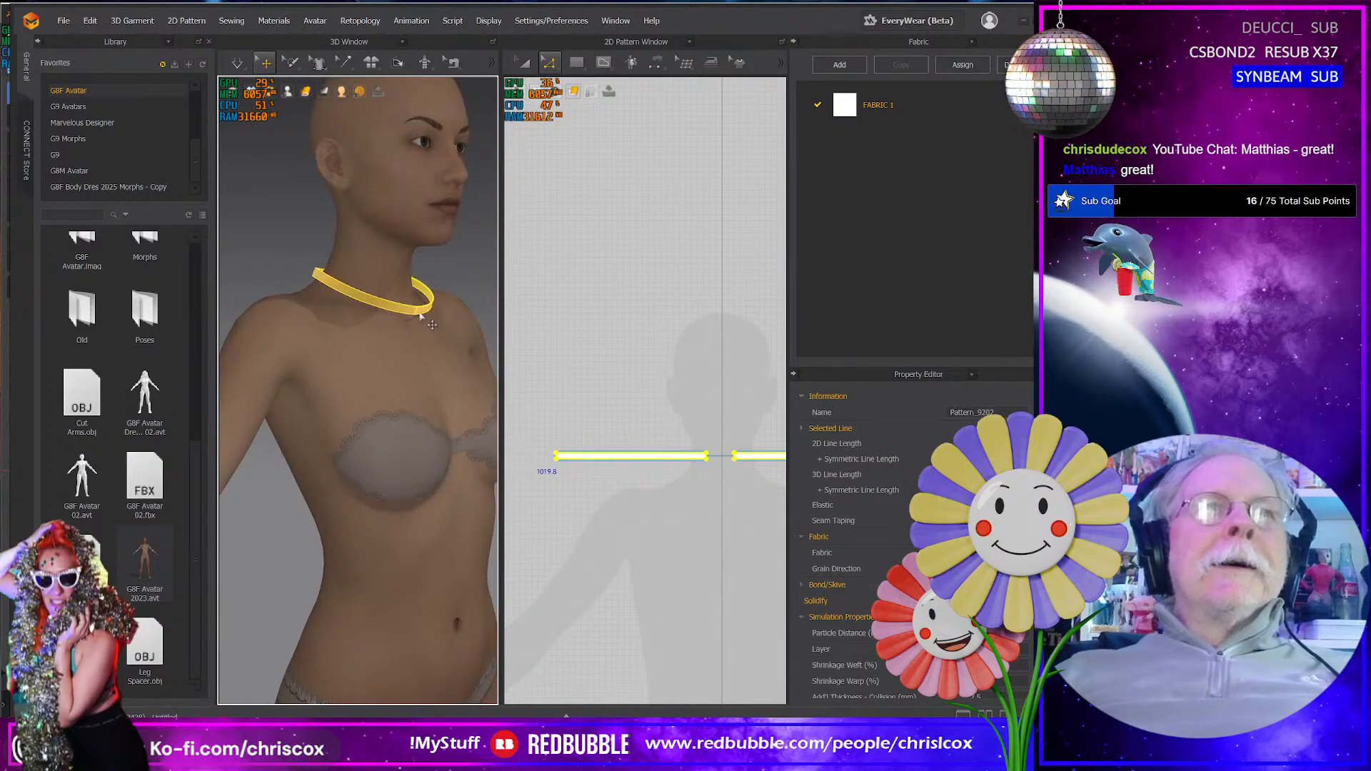
key("space")
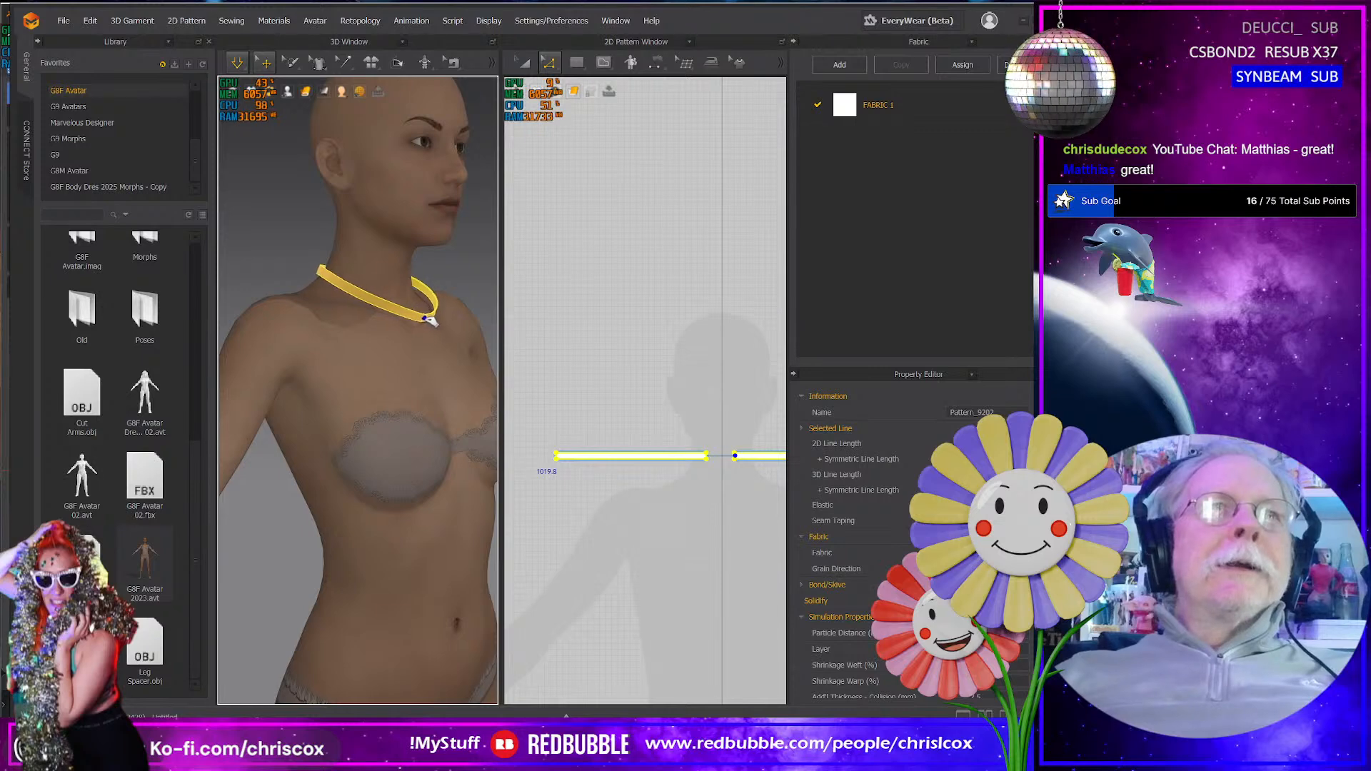
right_click_drag(437, 327, 408, 366)
left_click(410, 375)
scroll(416, 382, "up", 2)
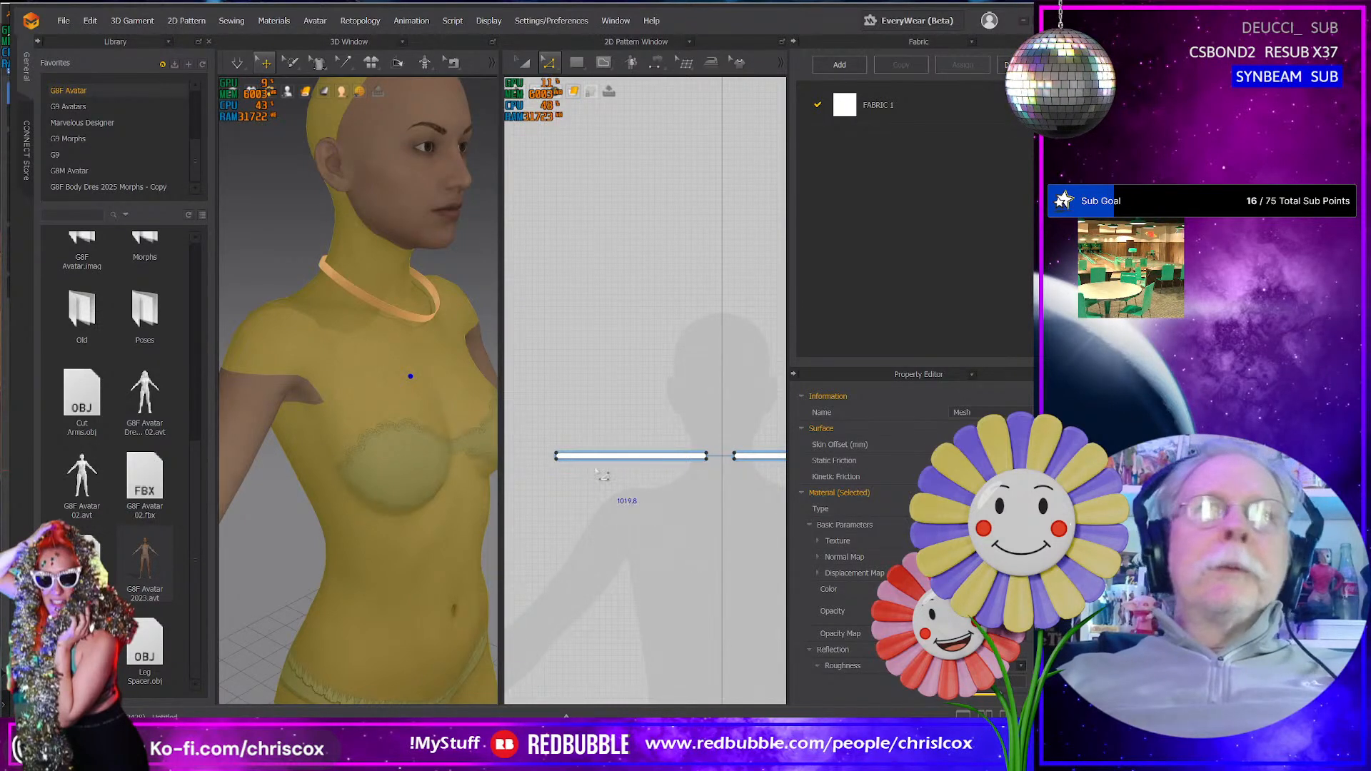
right_click_drag(361, 422, 393, 394)
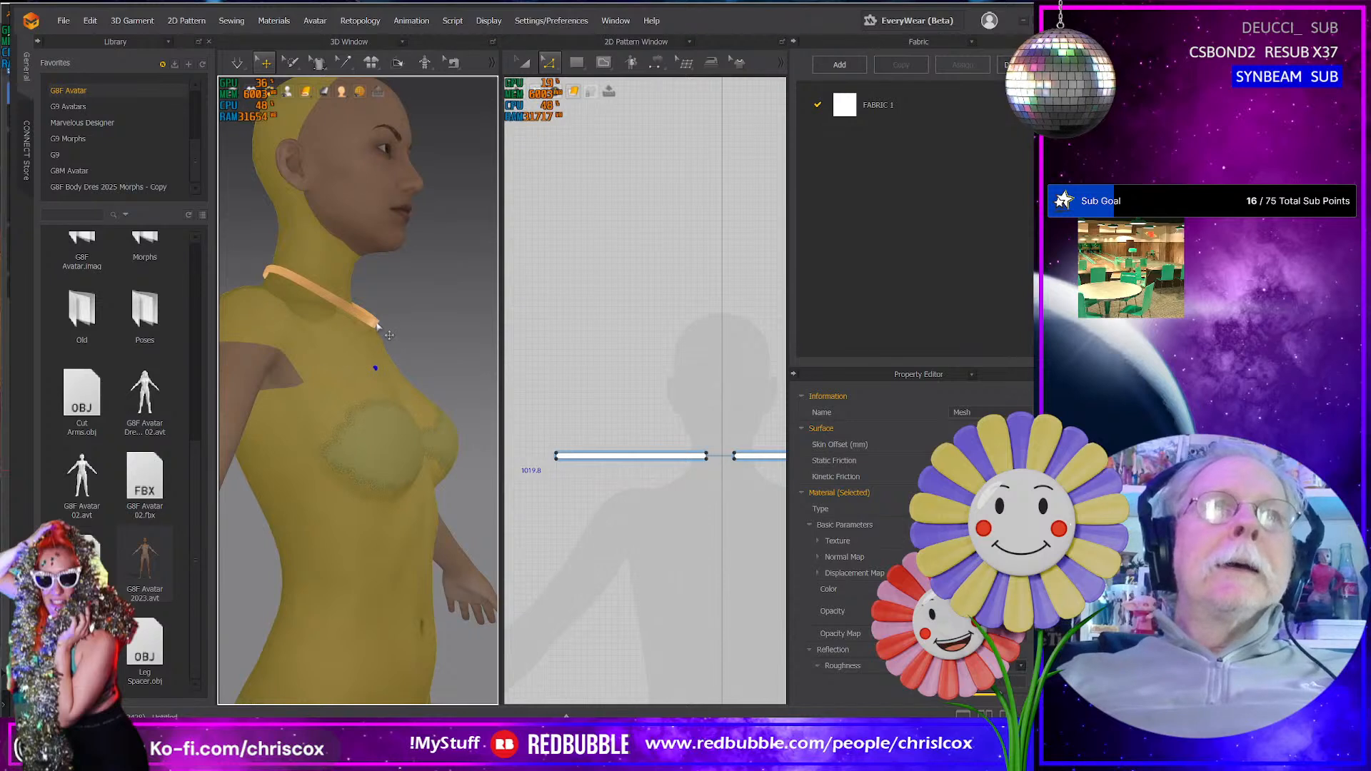
- Restart the simulation and tug both strips around the neck from the front to even out the band
key("space")
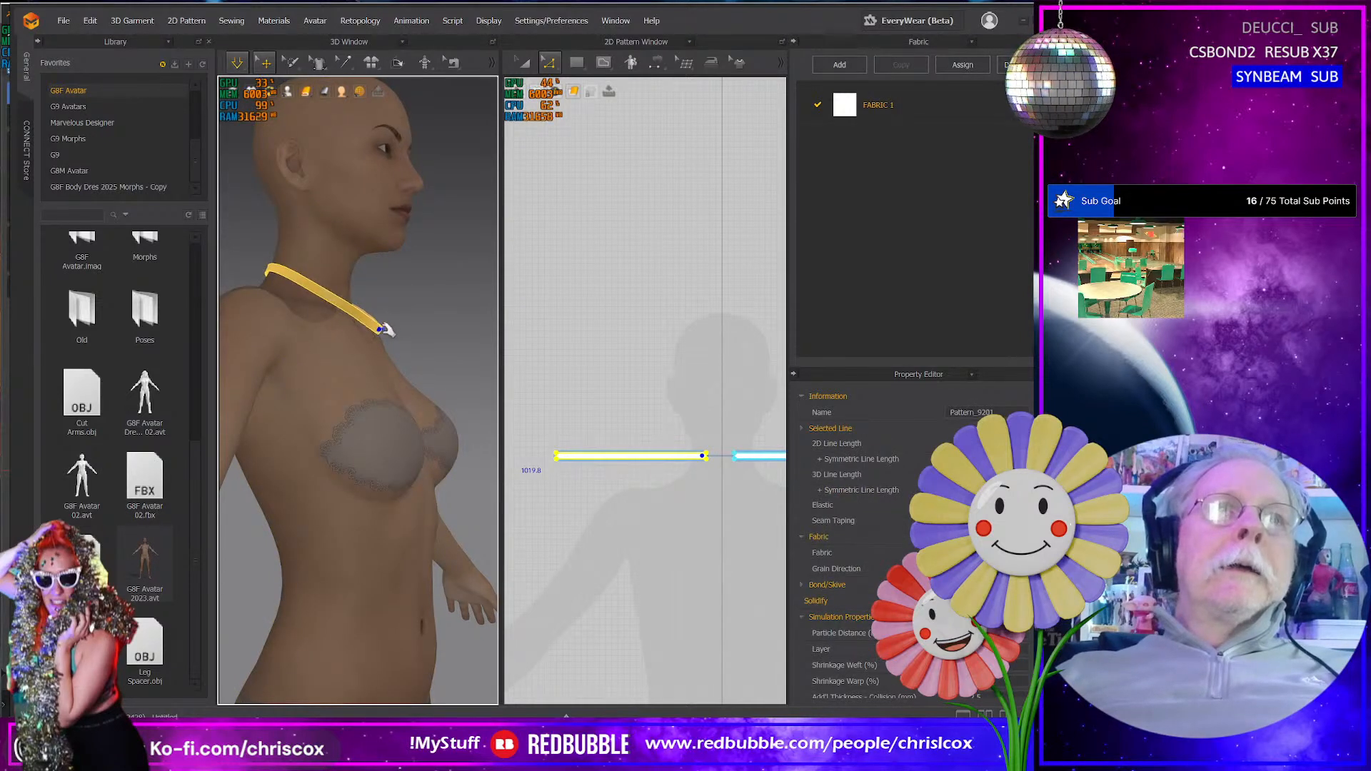
right_click_drag(434, 386, 356, 401)
left_click_drag(376, 331, 369, 323)
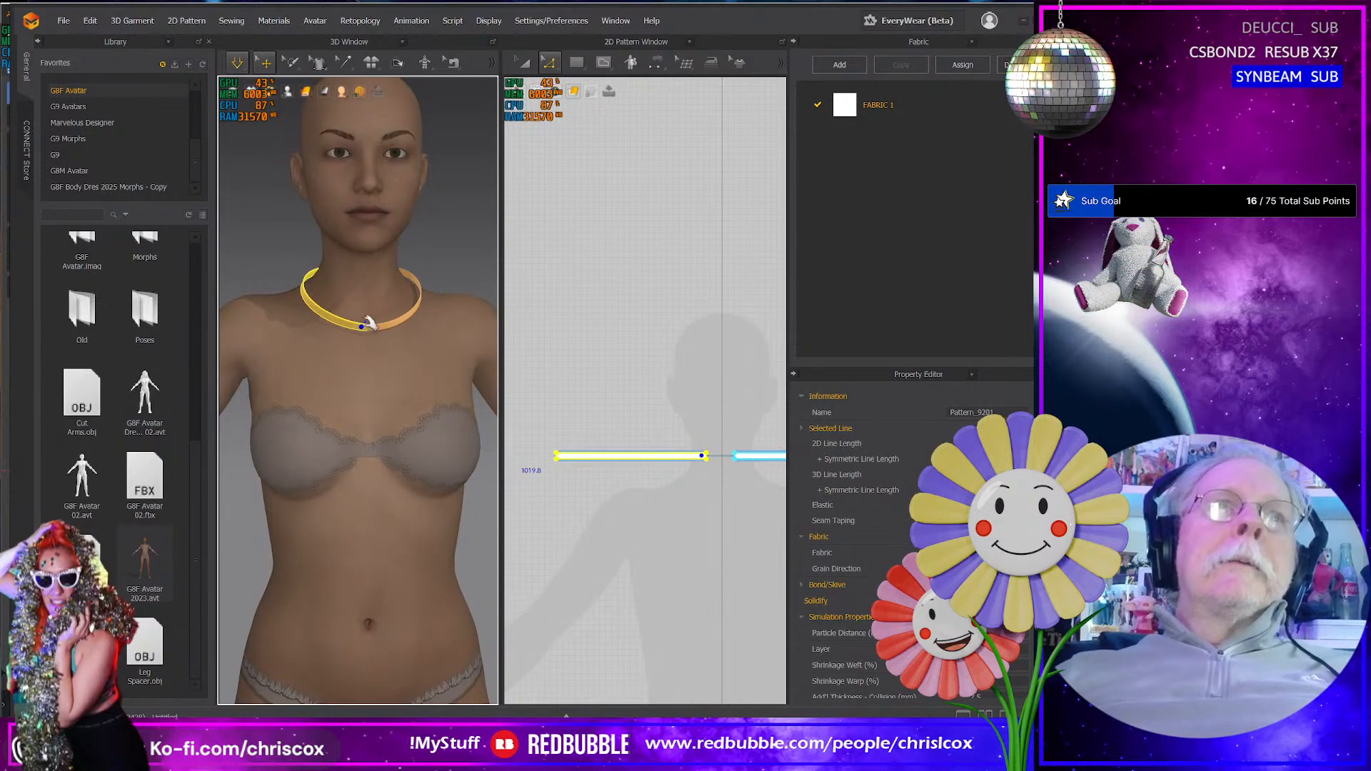
left_click(413, 309)
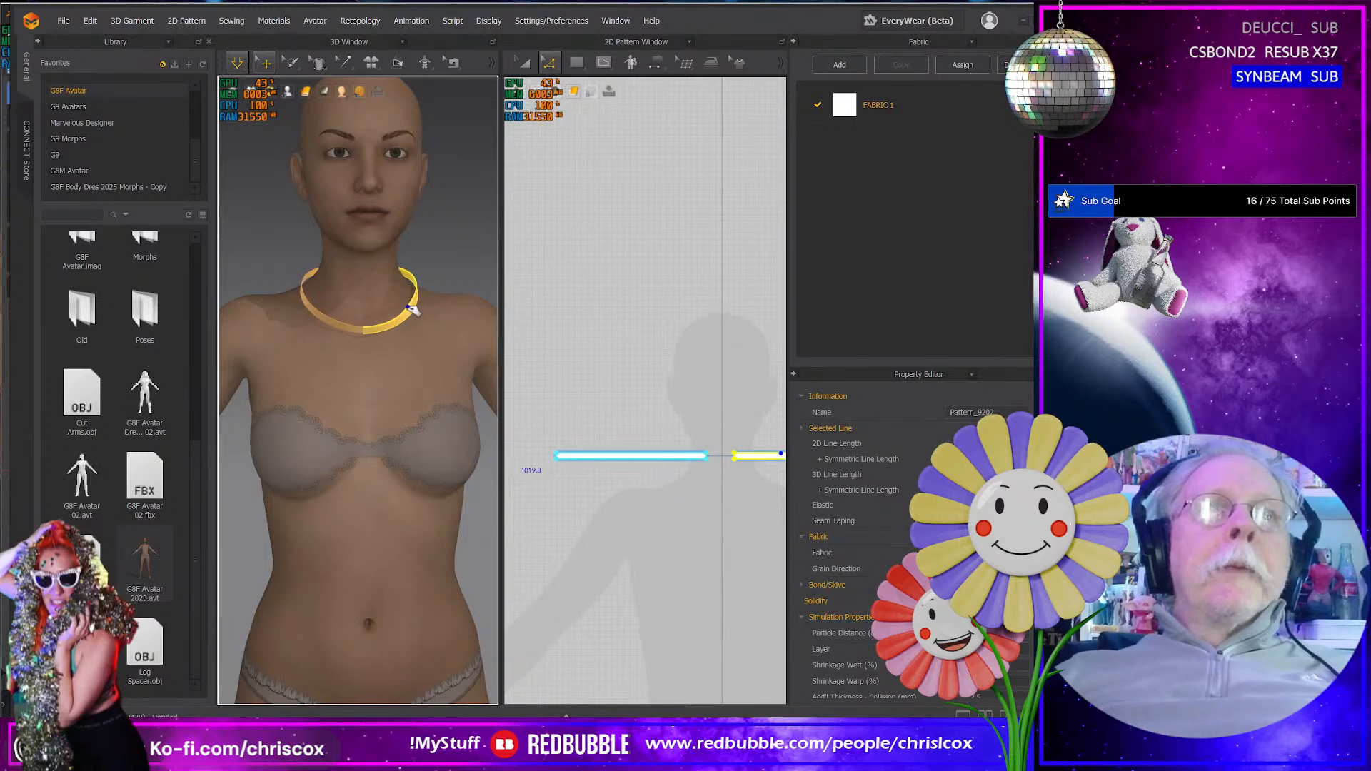
left_click(354, 333)
left_click_drag(306, 285, 408, 309)
left_click(381, 329)
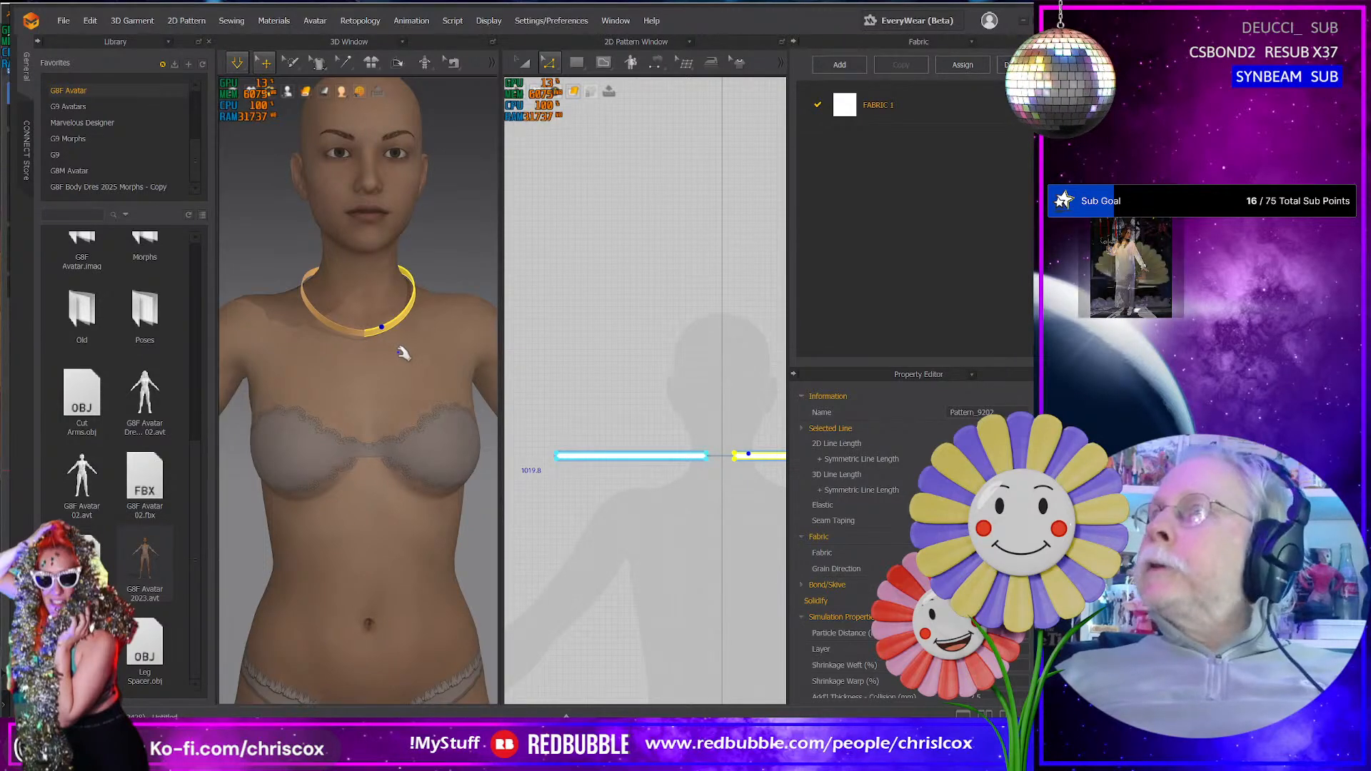
- Switch to DAZ Studio, examine the neck and neckline of the dressed Genesis 8 Female, and return to Marvelous Designer
key("alt+Tab")
scroll(484, 326, "up", 2)
scroll(484, 327, "up", 4)
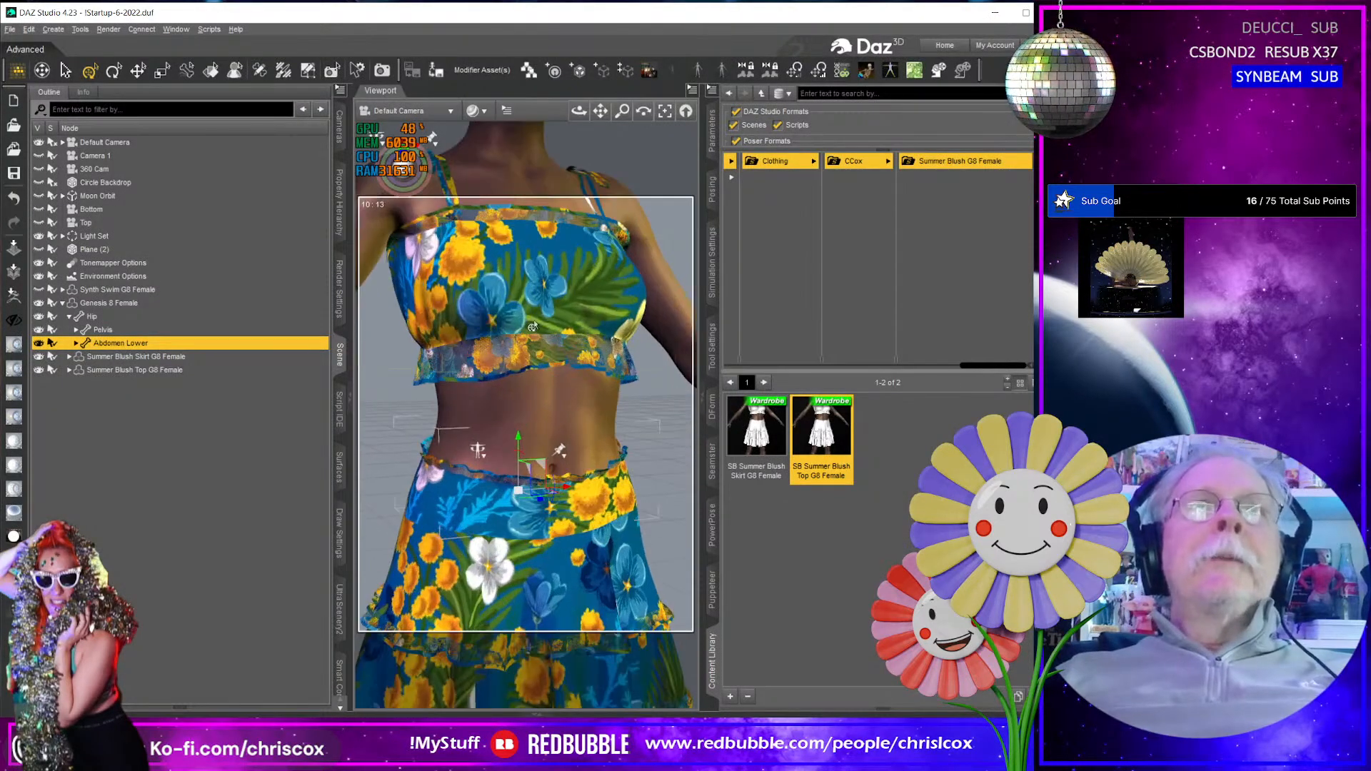
middle_click_drag(492, 328, 540, 444)
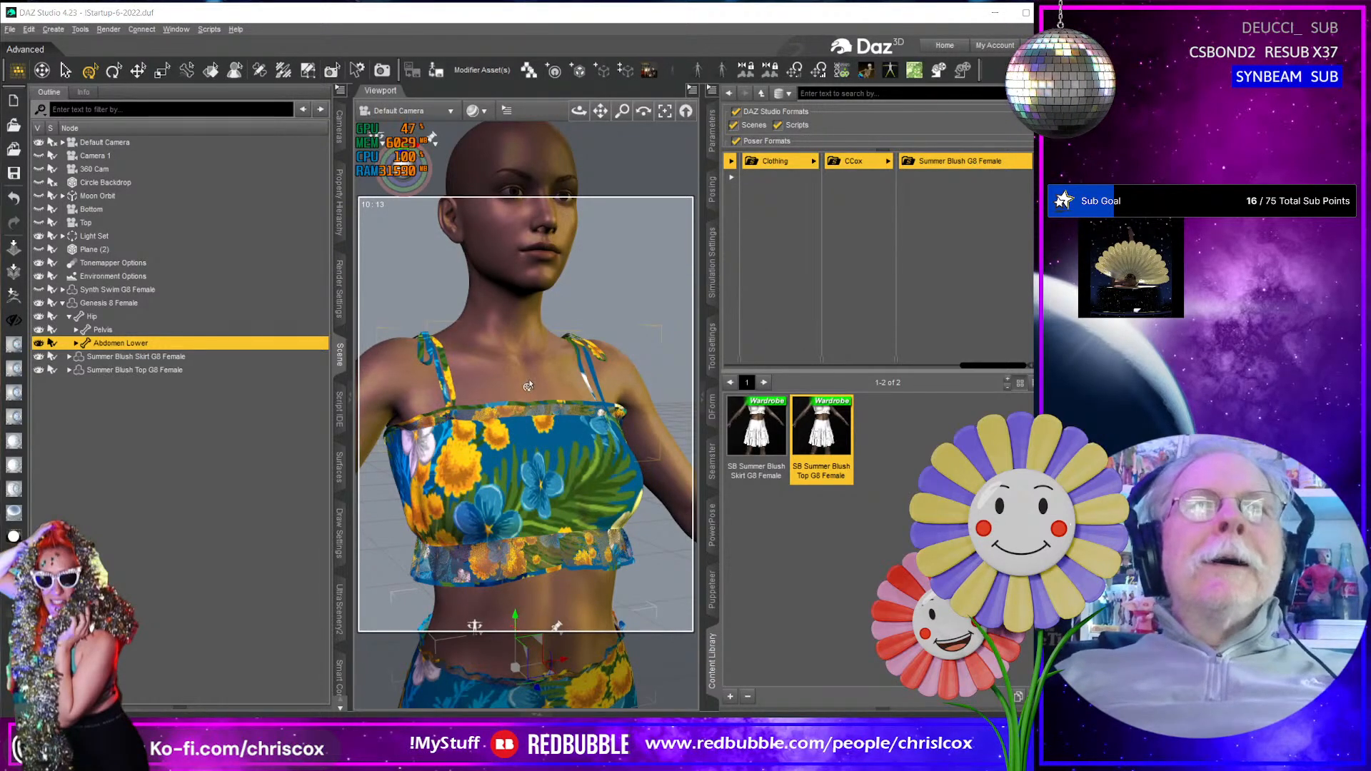
key("alt+Tab")
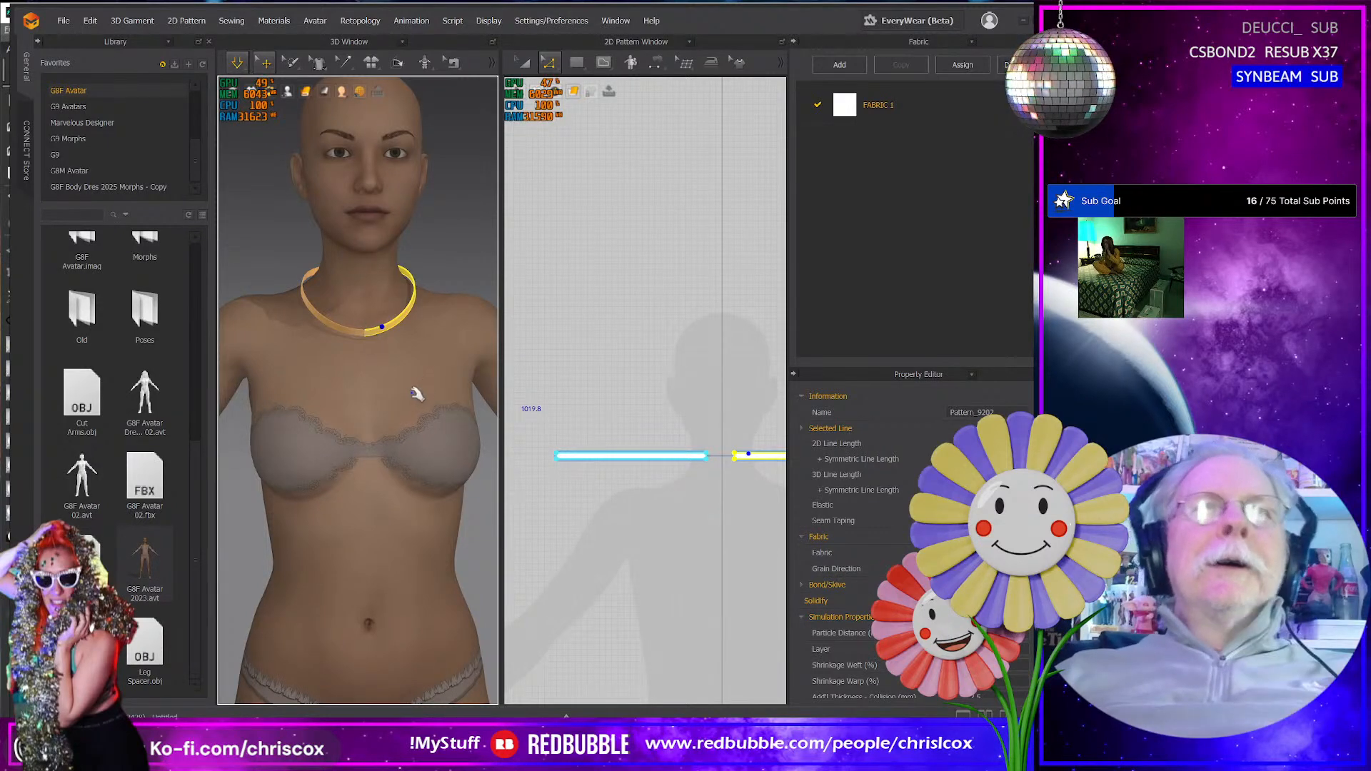
key("alt+Tab")
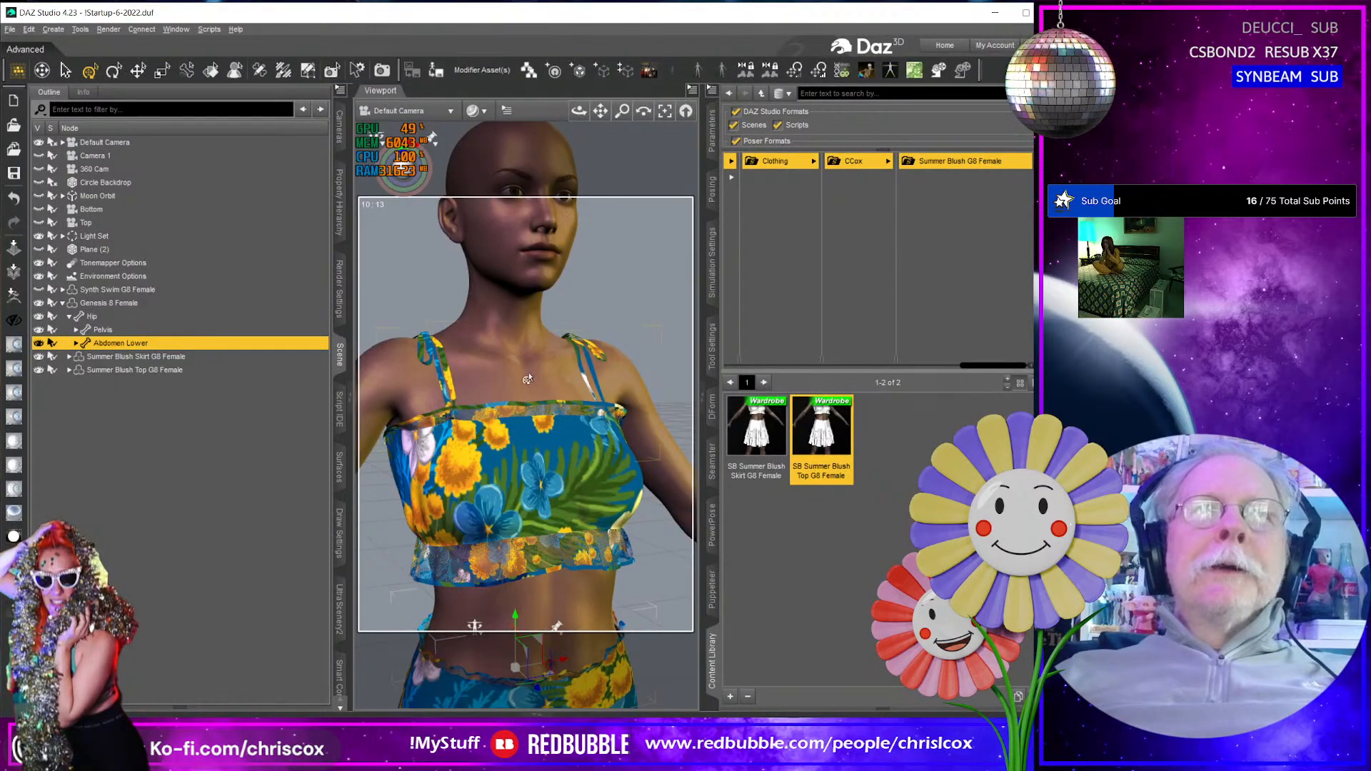
key("alt+Tab")
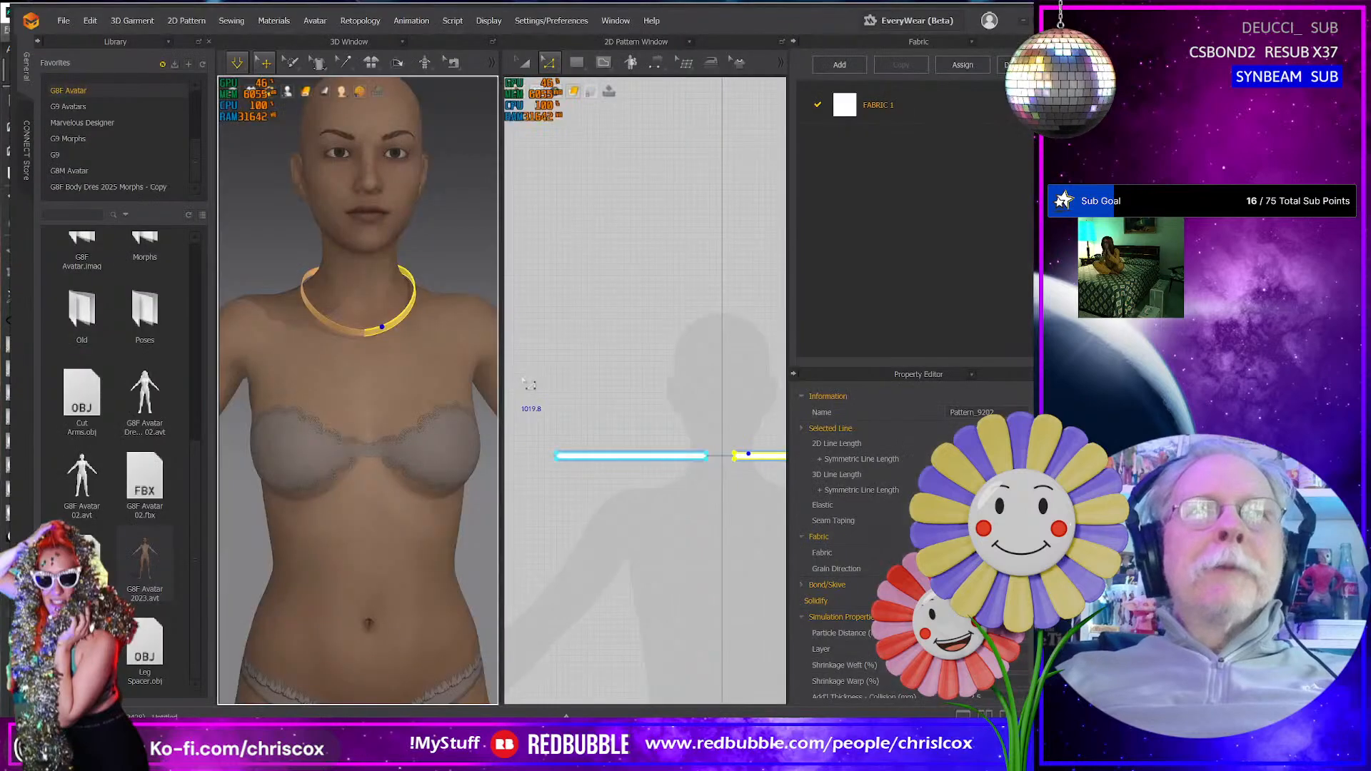
- Select the strip's outer short end in the 2D pattern and nudge it outward three times to make the band longer
left_click(581, 486)
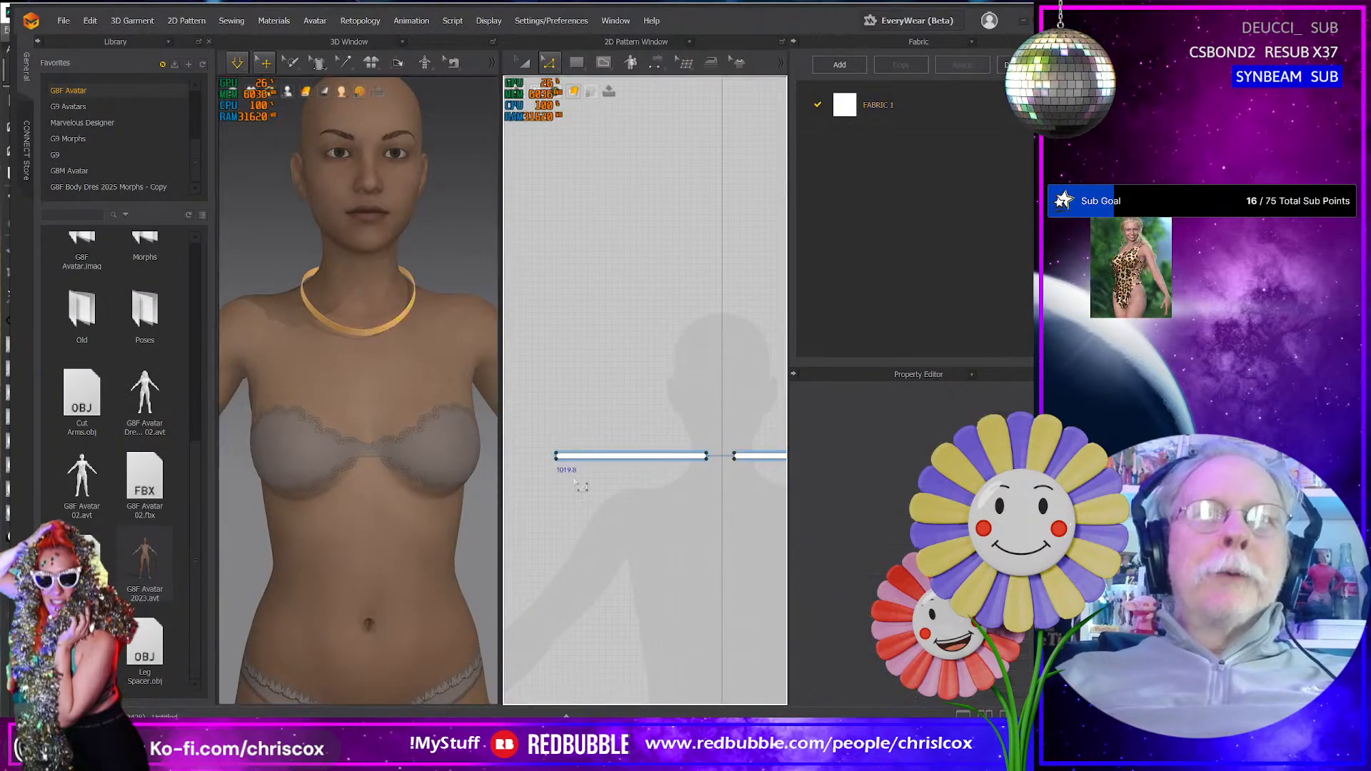
left_click_drag(590, 491, 595, 488)
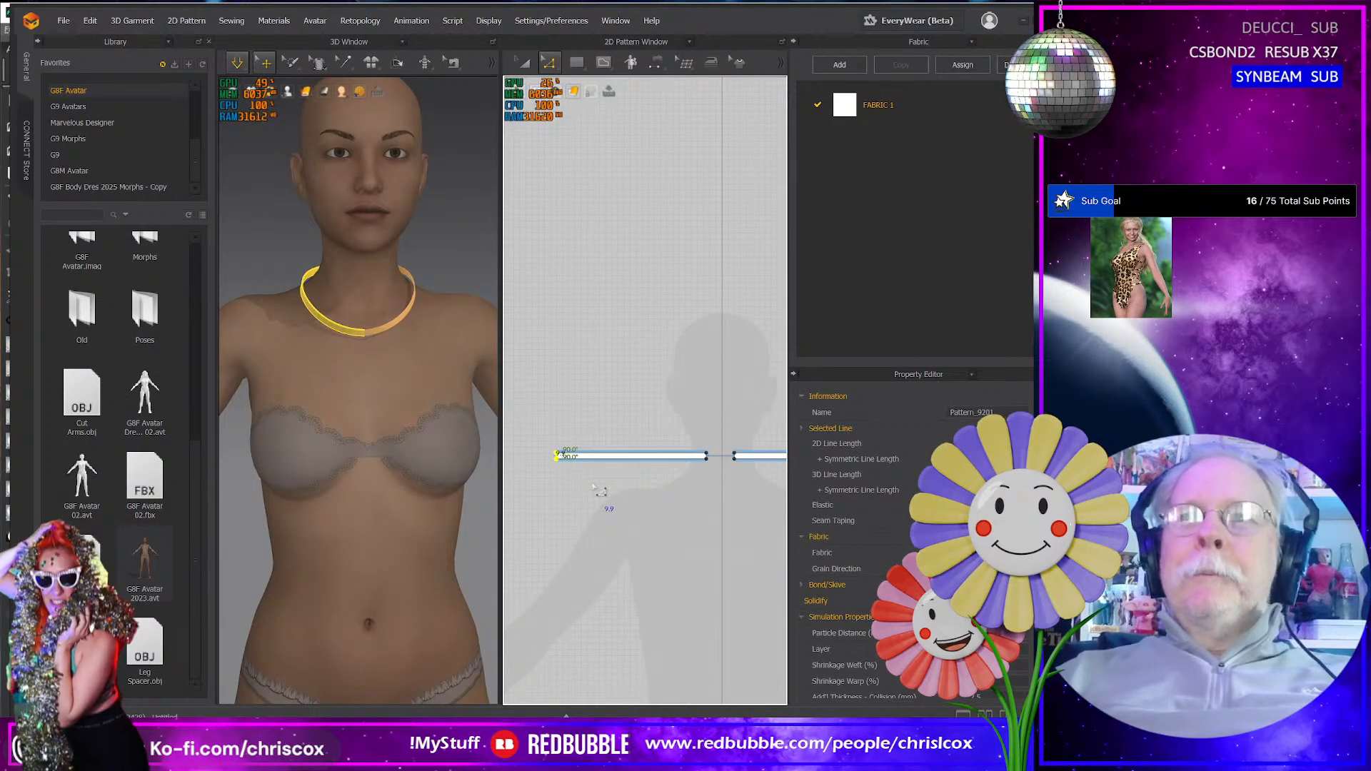
key("Left")
key("Left")
key("Left")
key("Left")
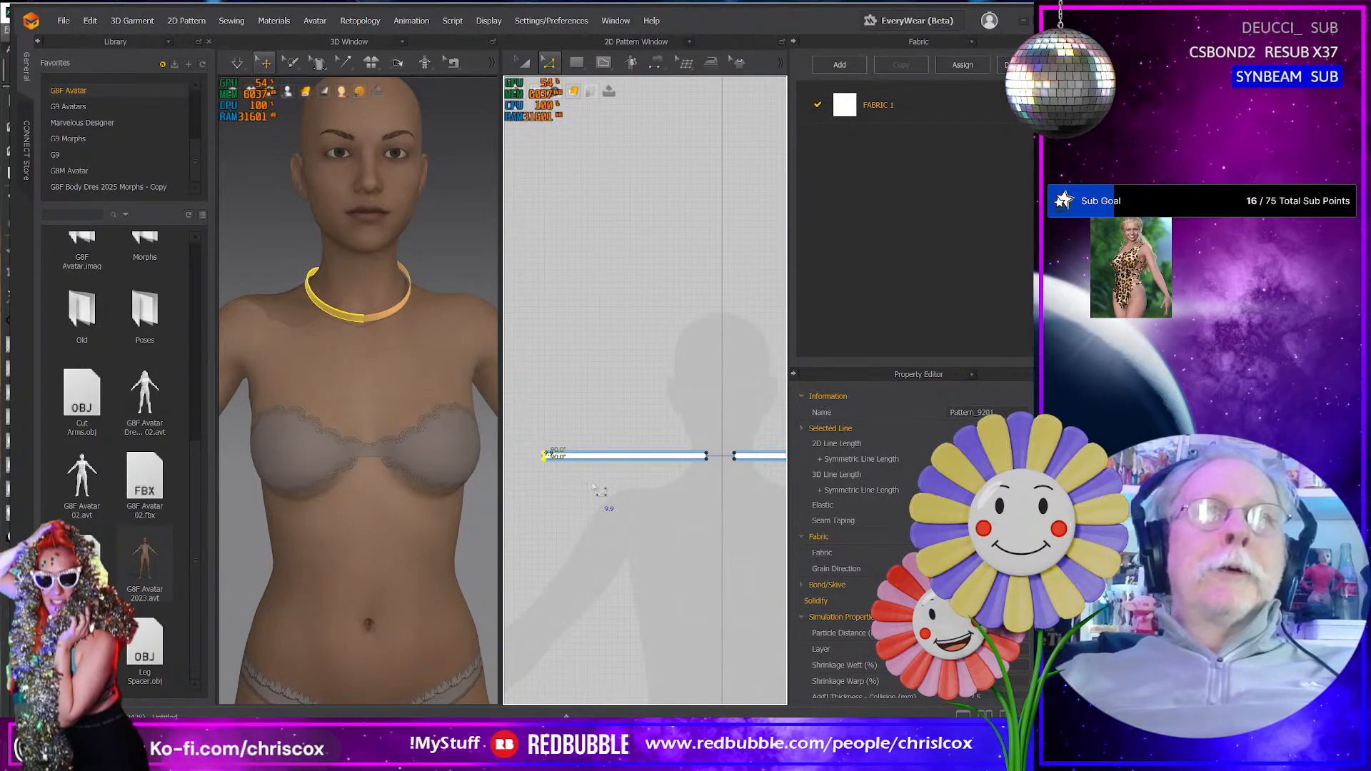
- Shift the second strip outward from the neck in 3D and simulate the lengthened band
left_click(391, 327)
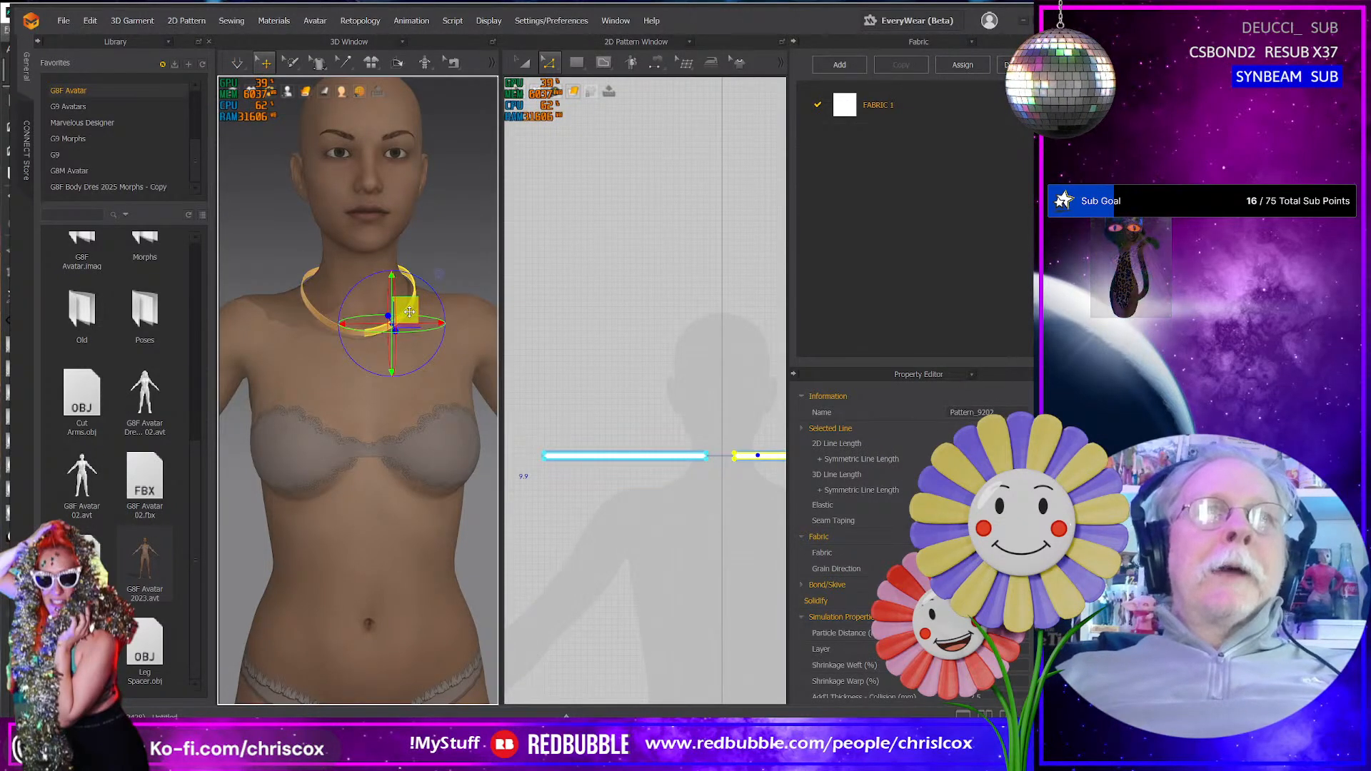
left_click_drag(409, 313, 443, 310)
key("space")
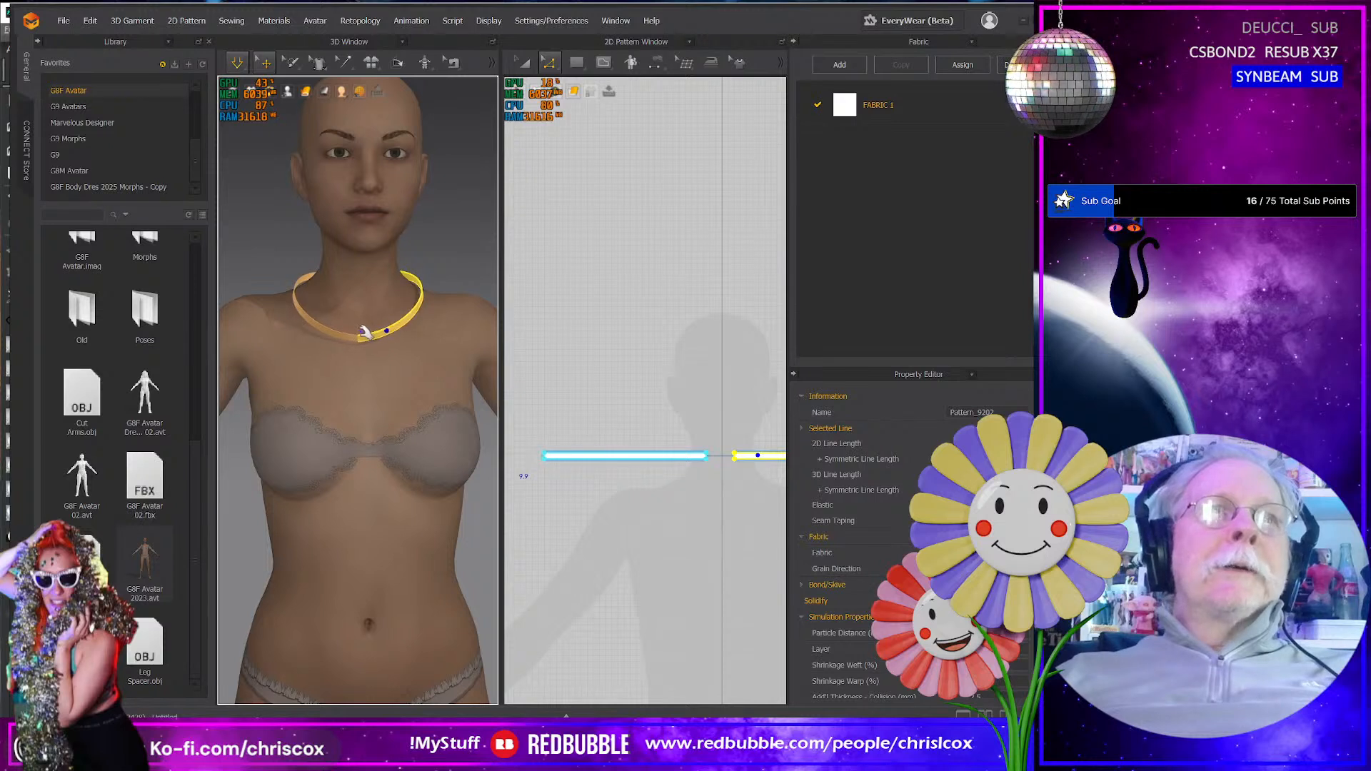
- Tug the two strips where they meet at the front of the neck to centre and even out the band
left_click(362, 343)
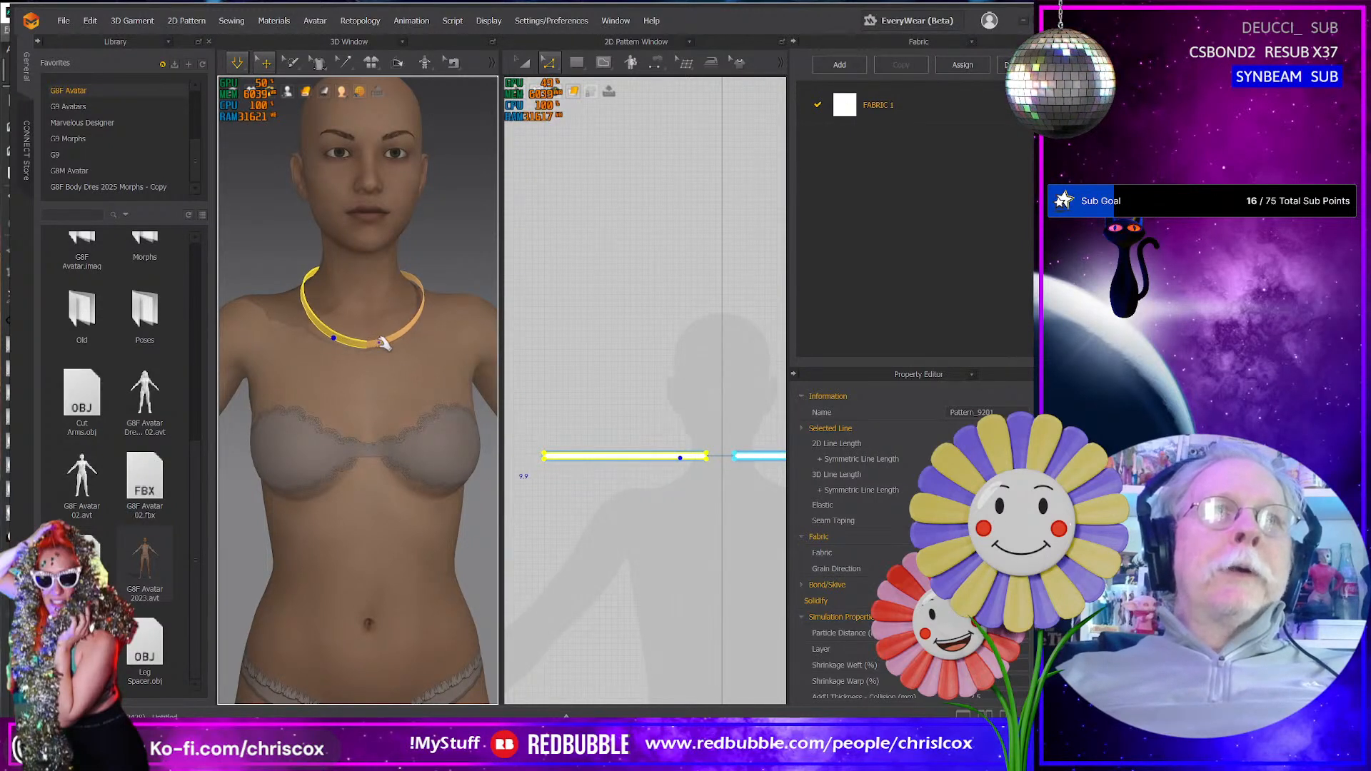
left_click(364, 344)
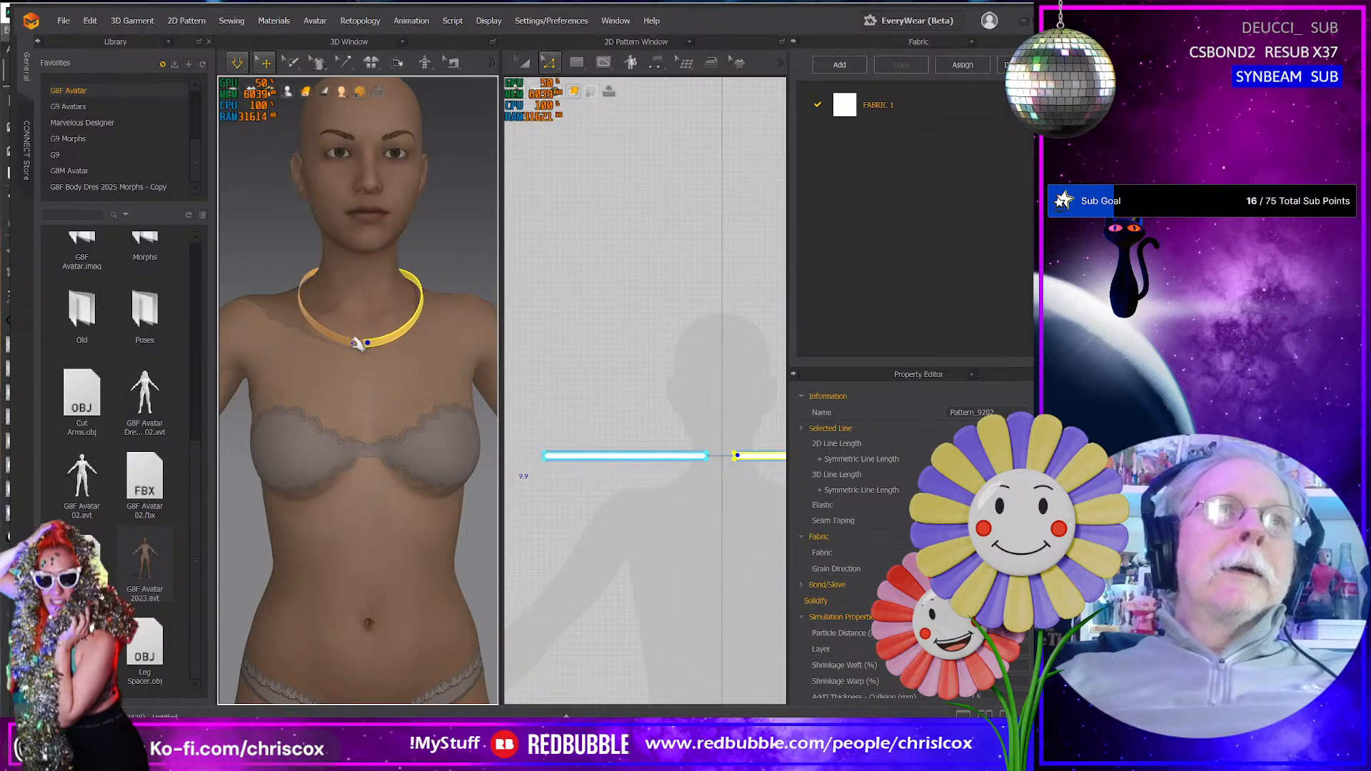
left_click(361, 344)
mouse_move(354, 369)
right_mouse_down()
mouse_move(560, 379)
mouse_move(334, 369)
mouse_move(350, 360)
right_mouse_up()
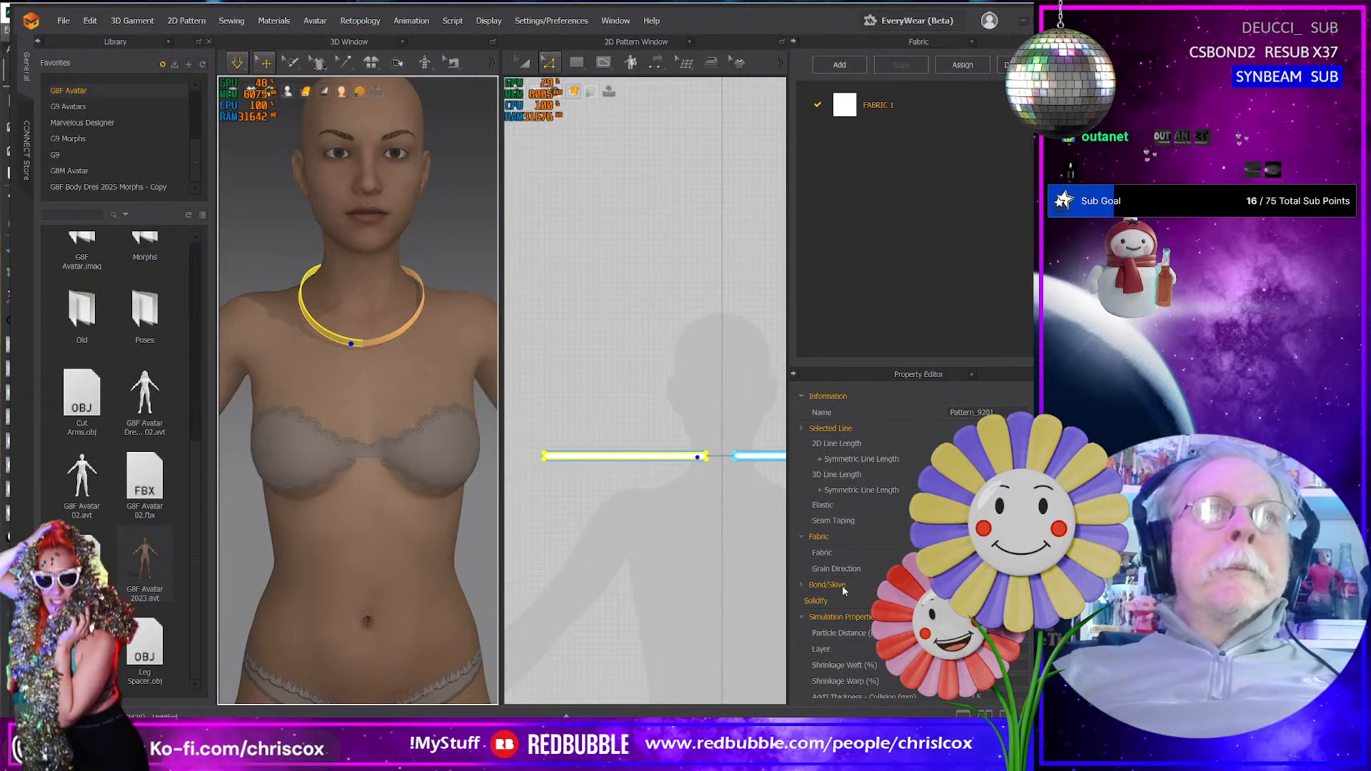
mouse_move(398, 437)
right_mouse_down()
mouse_move(493, 420)
mouse_move(424, 405)
mouse_move(393, 419)
right_mouse_up()
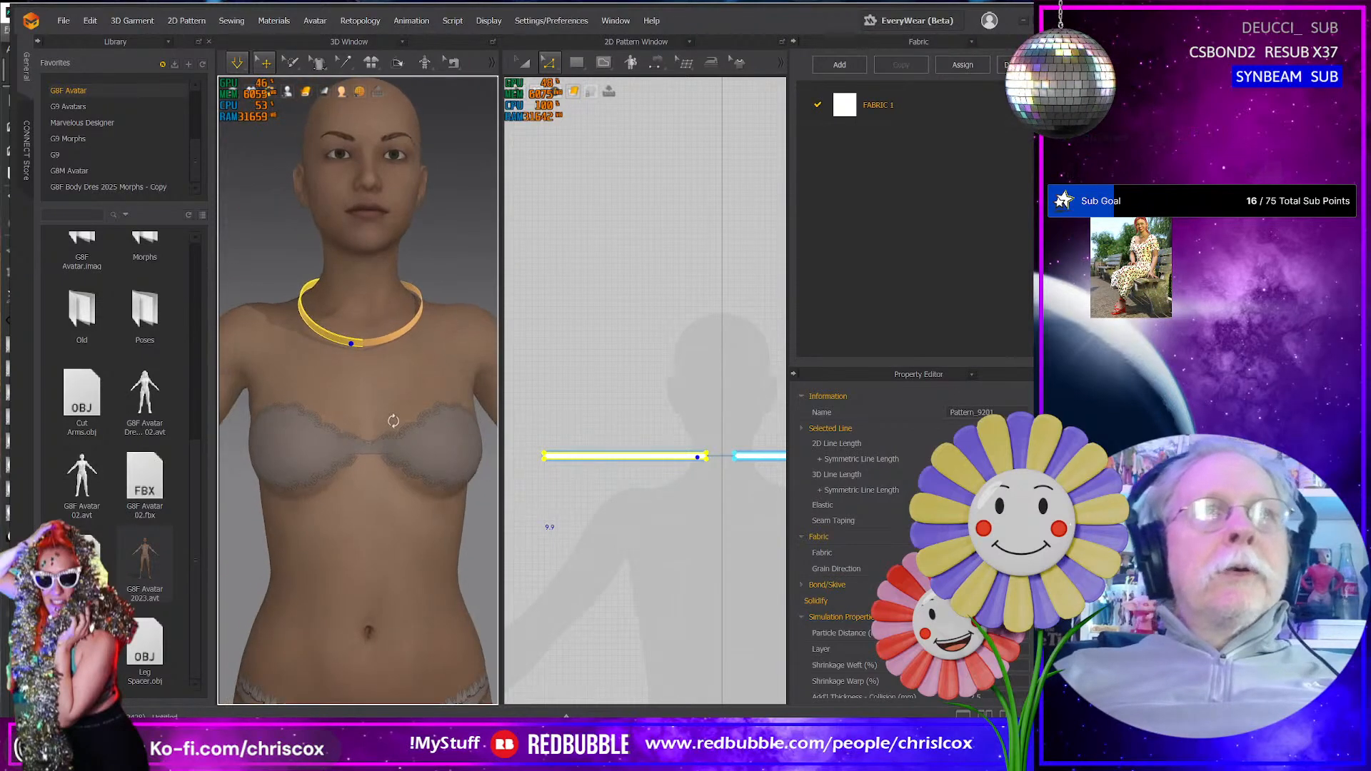
- Select both strips in the 2D pattern, run the simulation, and tug the band's front edge to settle it
scroll(564, 470, "down", 3)
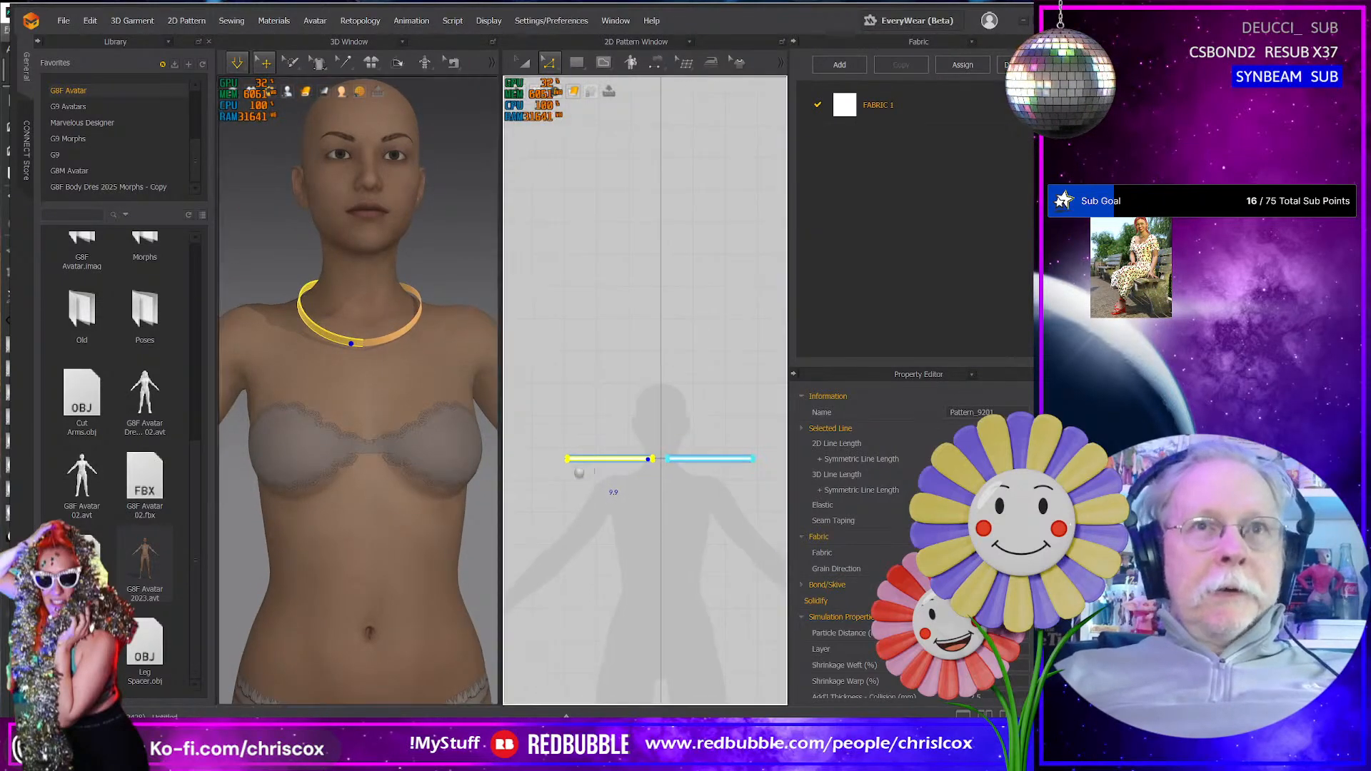
key("a")
left_click_drag(524, 441, 755, 506)
key("space")
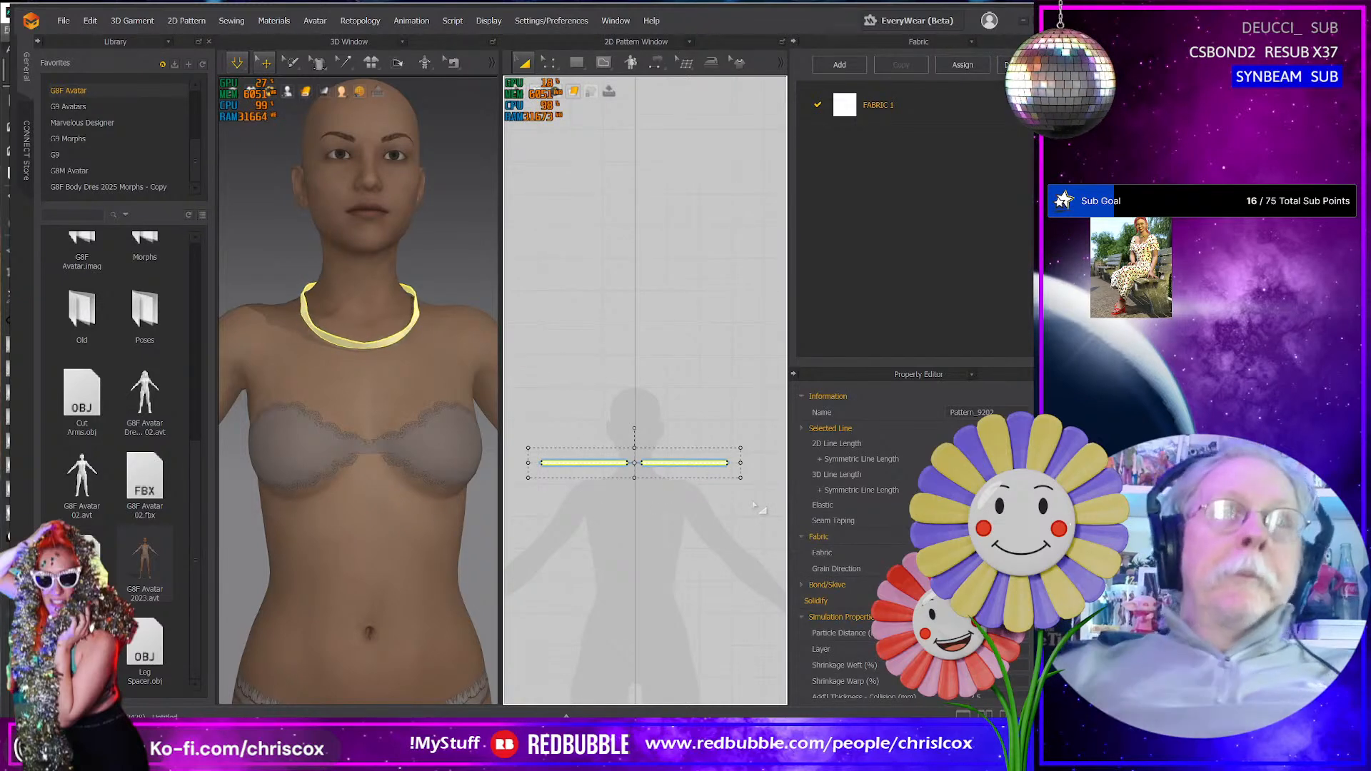
right_click_drag(370, 350, 398, 369)
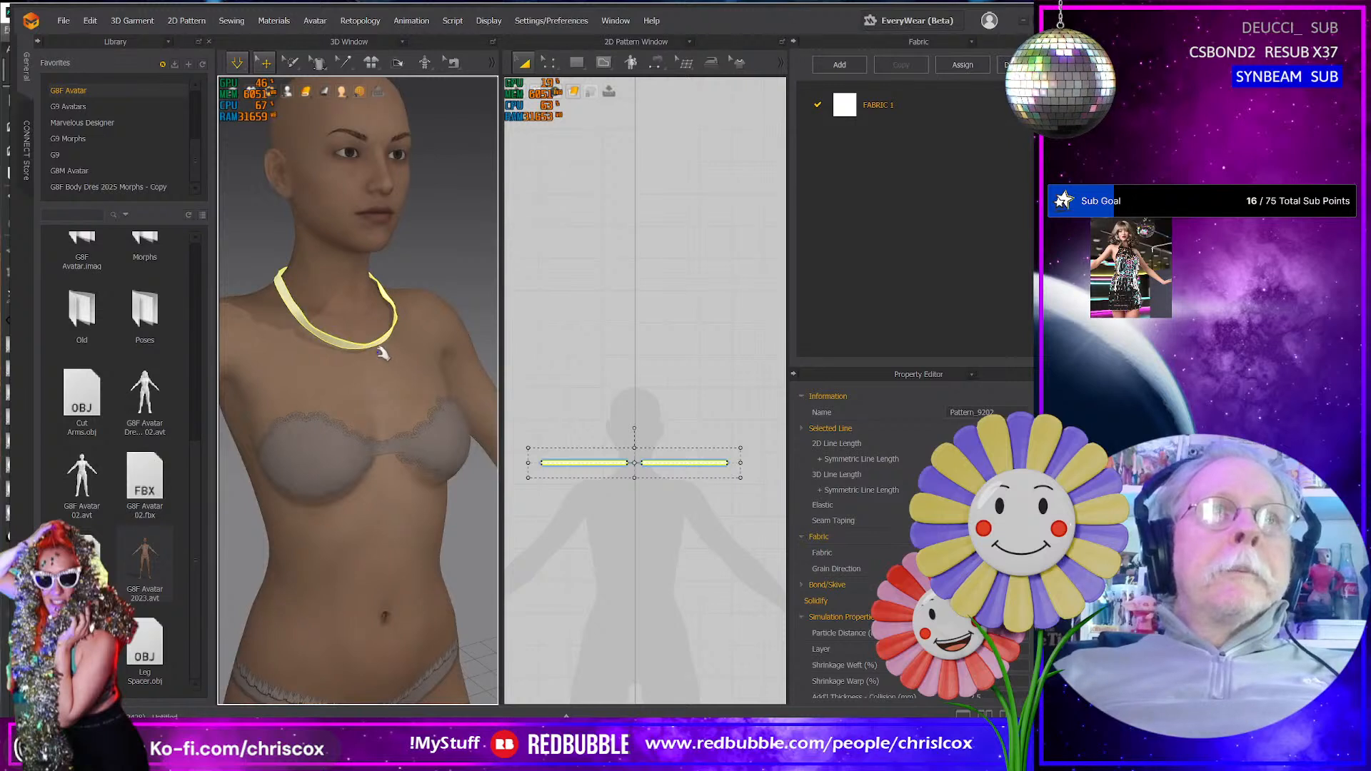
left_click(374, 351)
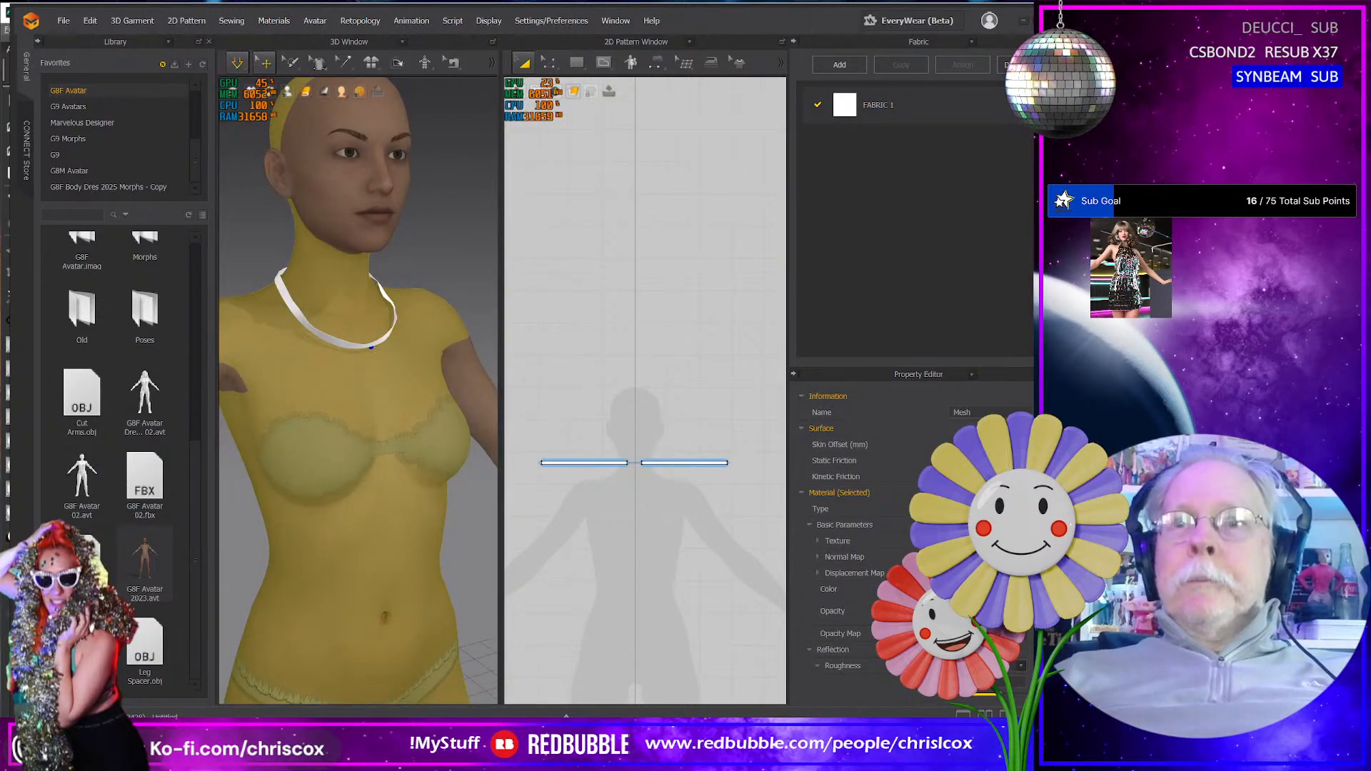
- Apply the Trim_Full_Grain_Leather physical property preset to FABRIC 1
left_click(897, 104)
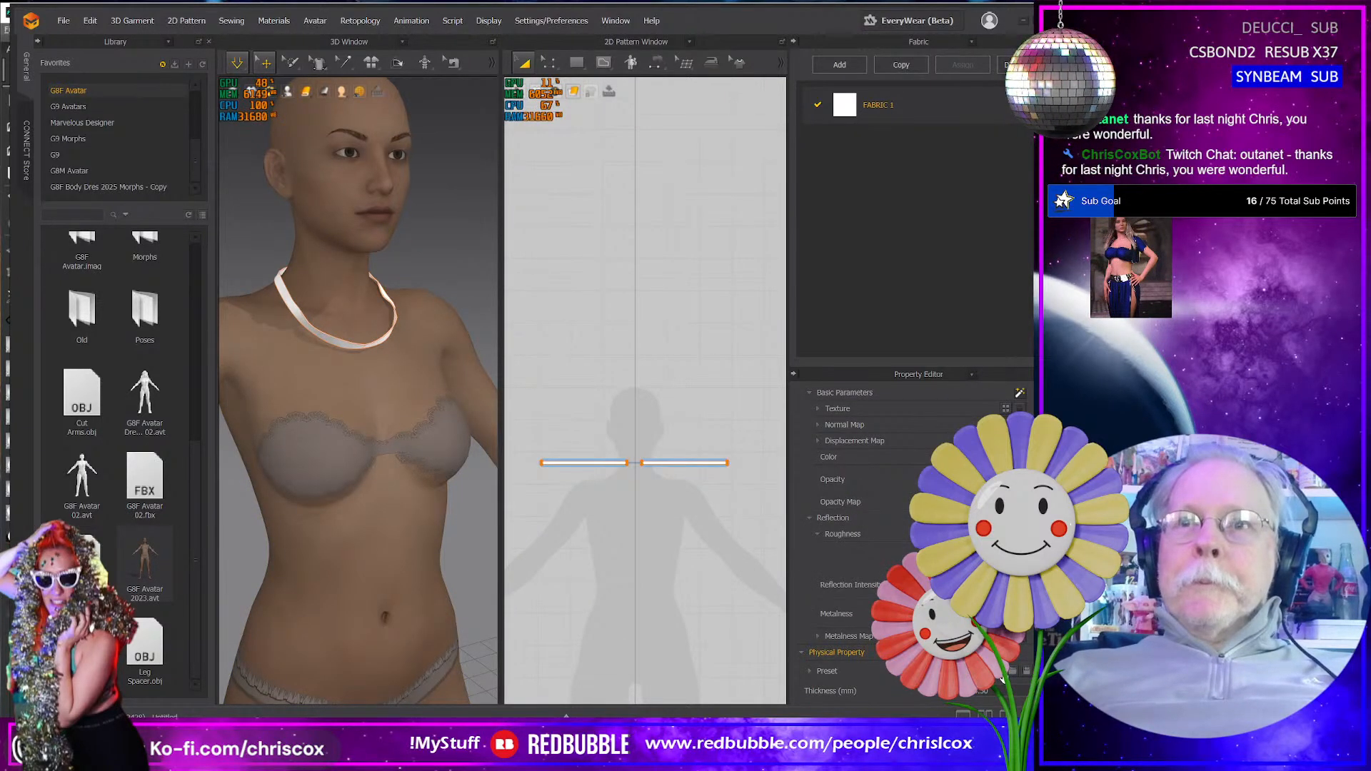
left_click(1009, 671)
scroll(822, 557, "down", 10)
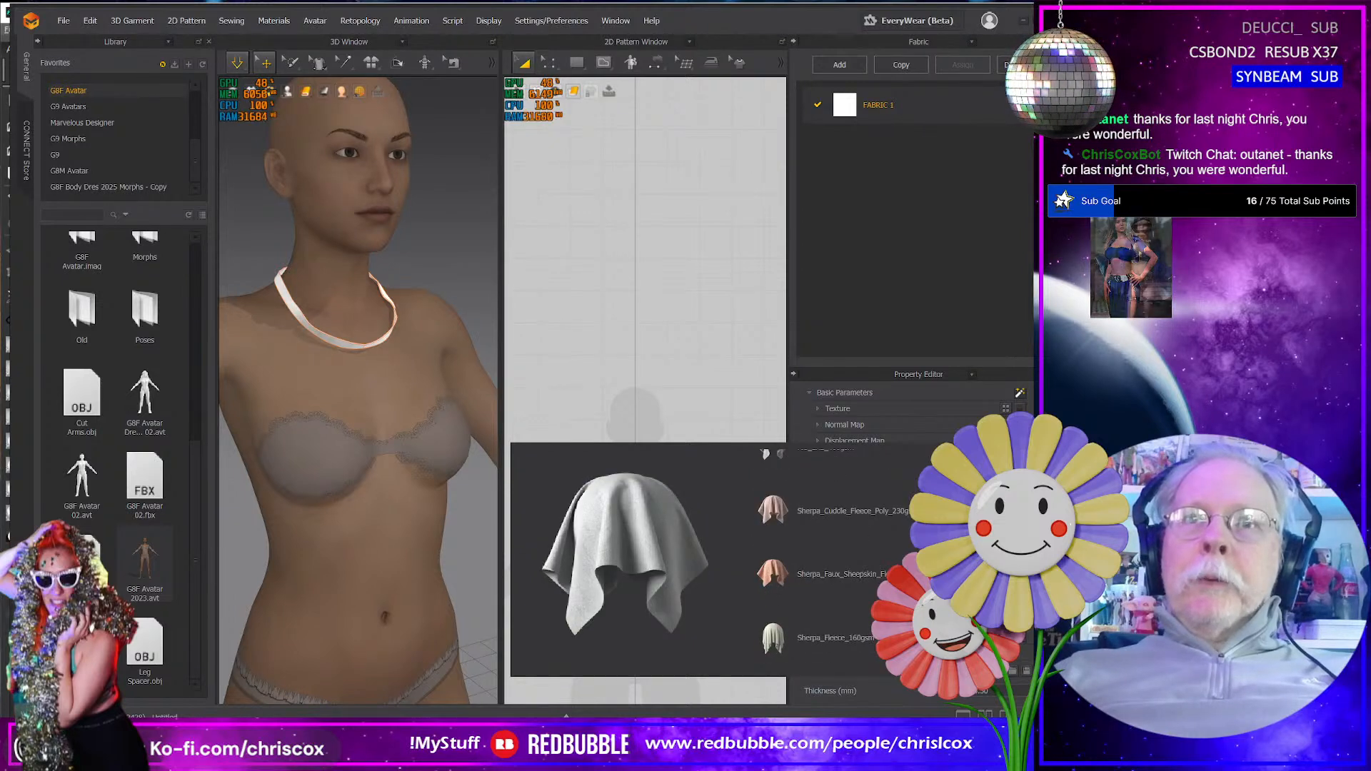
scroll(822, 557, "down", 3)
scroll(863, 616, "down", 4)
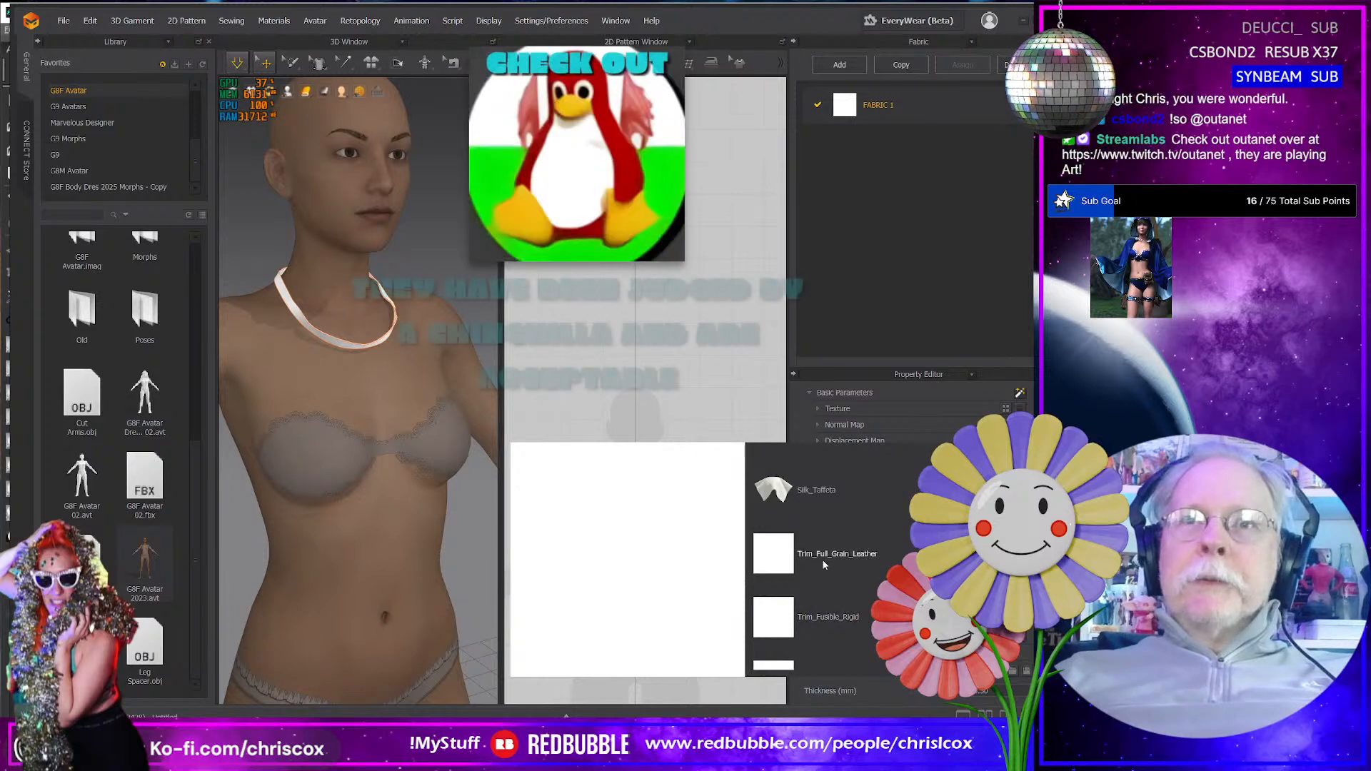
left_click(822, 556)
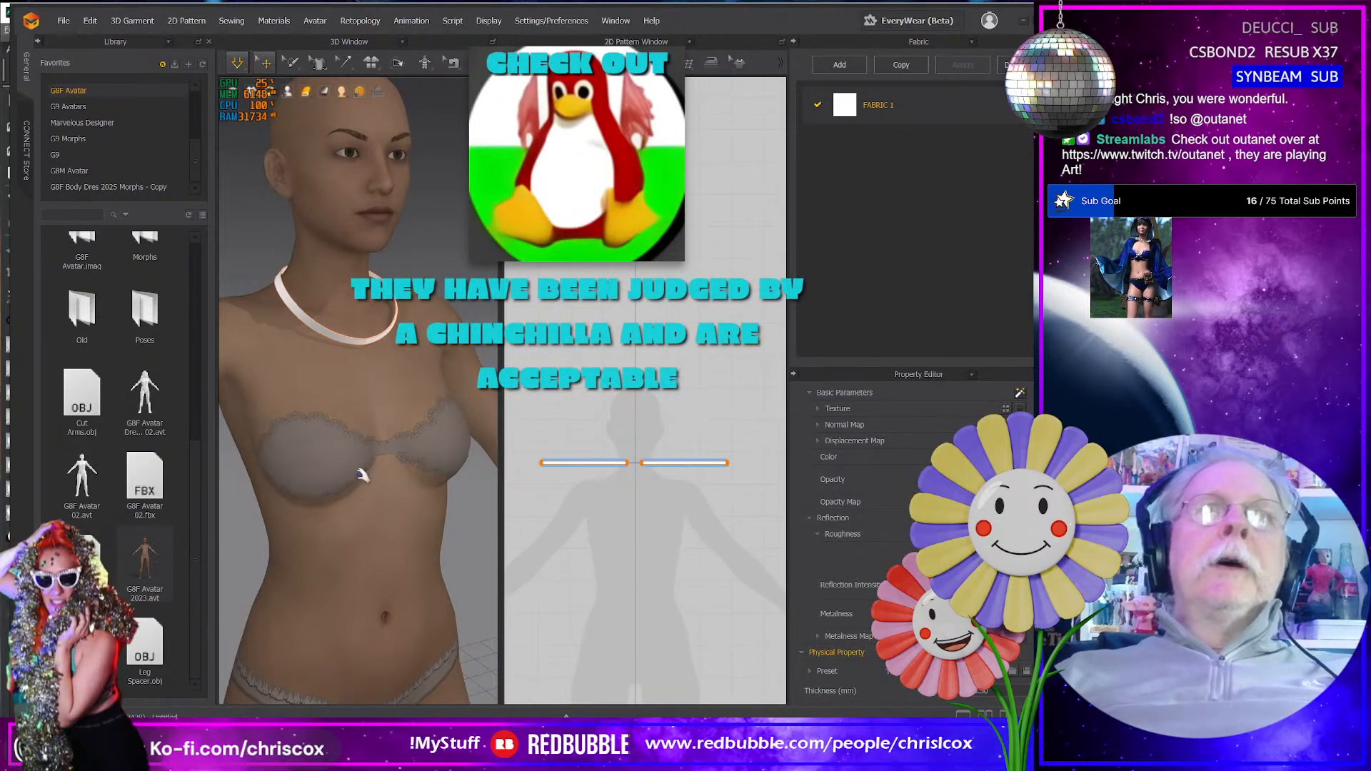
- Set the physical property preset of FABRIC 1 to Silk_Taffeta
right_click_drag(360, 475, 320, 474)
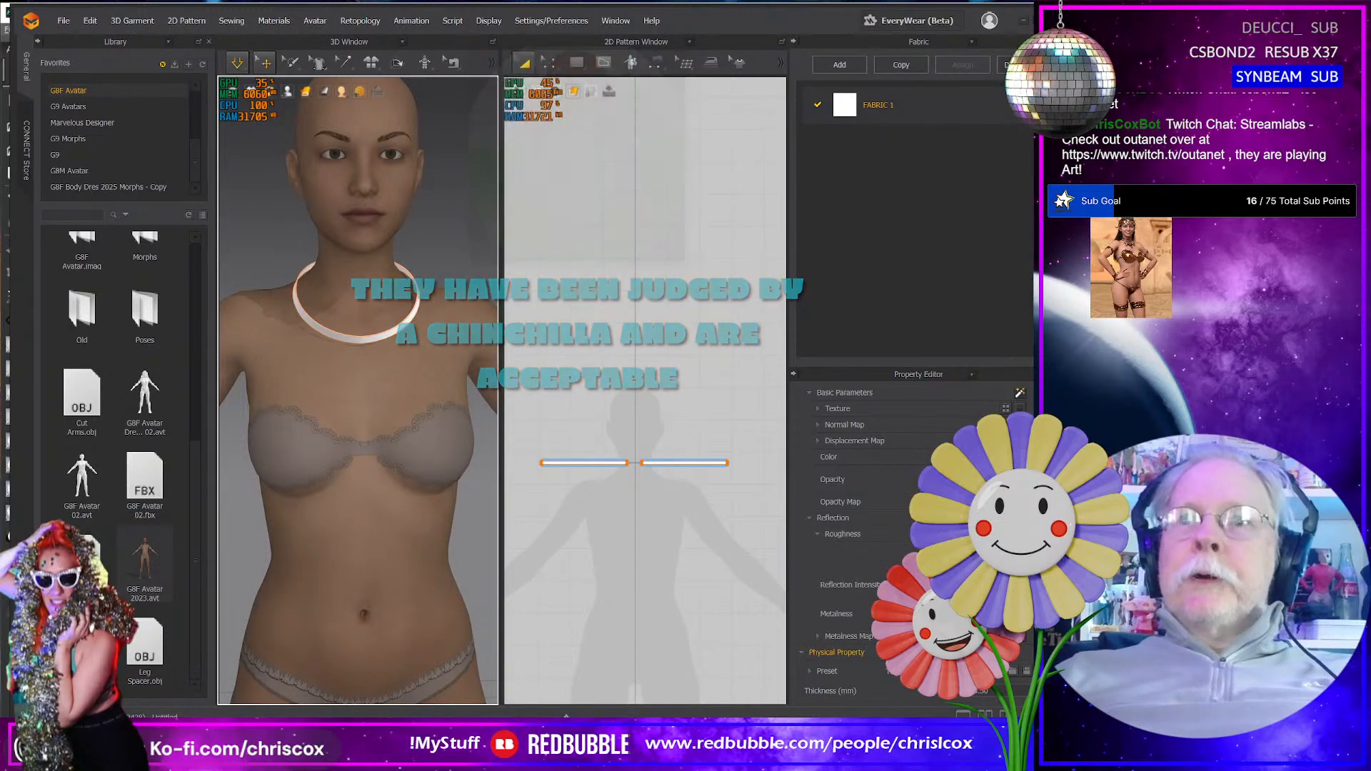
left_click(910, 672)
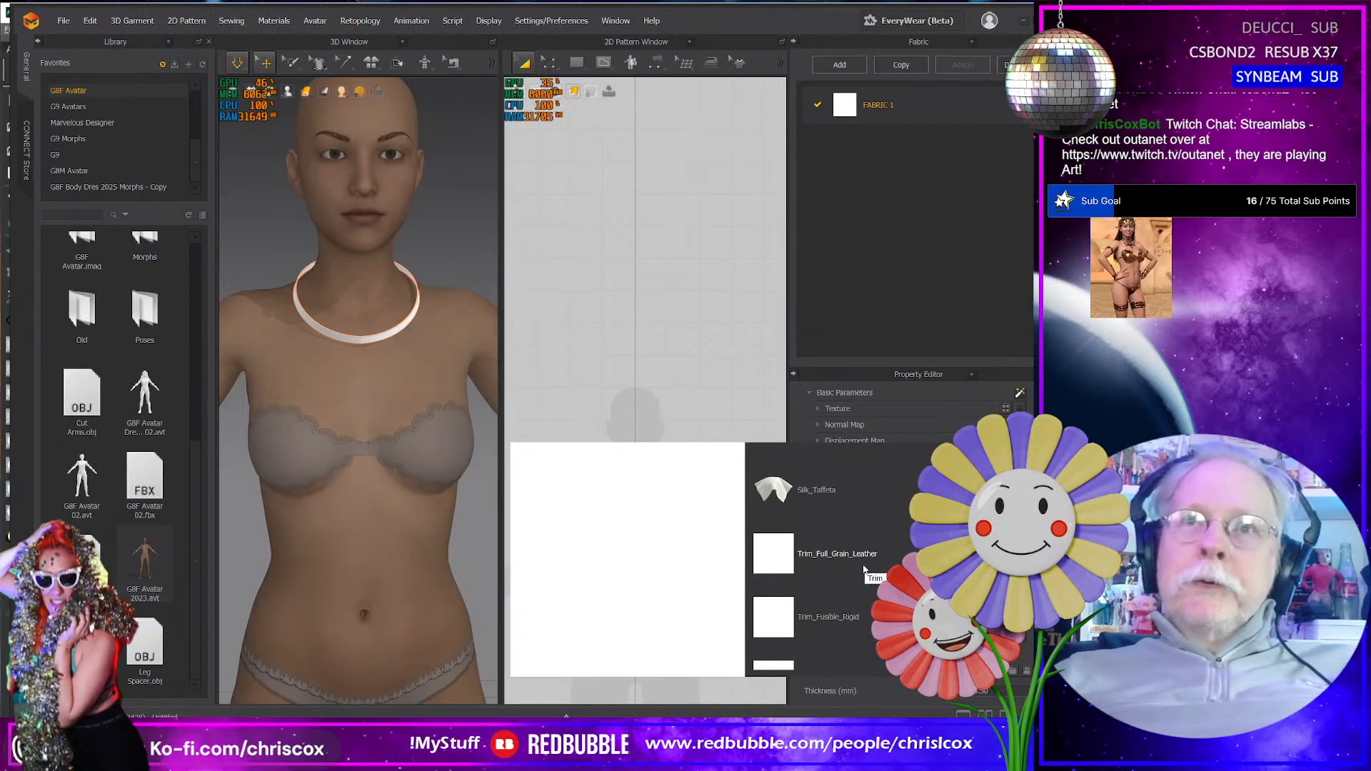
left_click(817, 491)
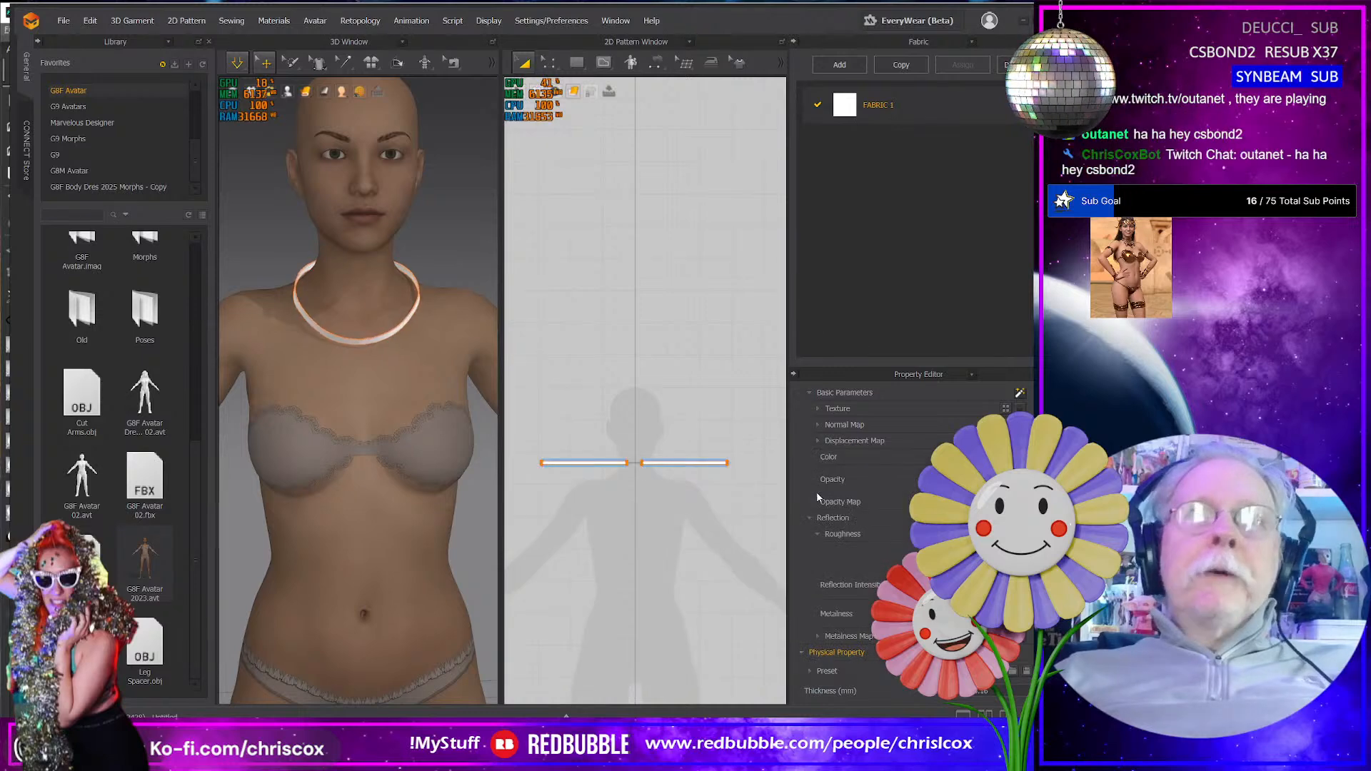
- Pull both strips down at the front of the chest so the band hangs evenly around the neck
right_click_drag(296, 360, 404, 362)
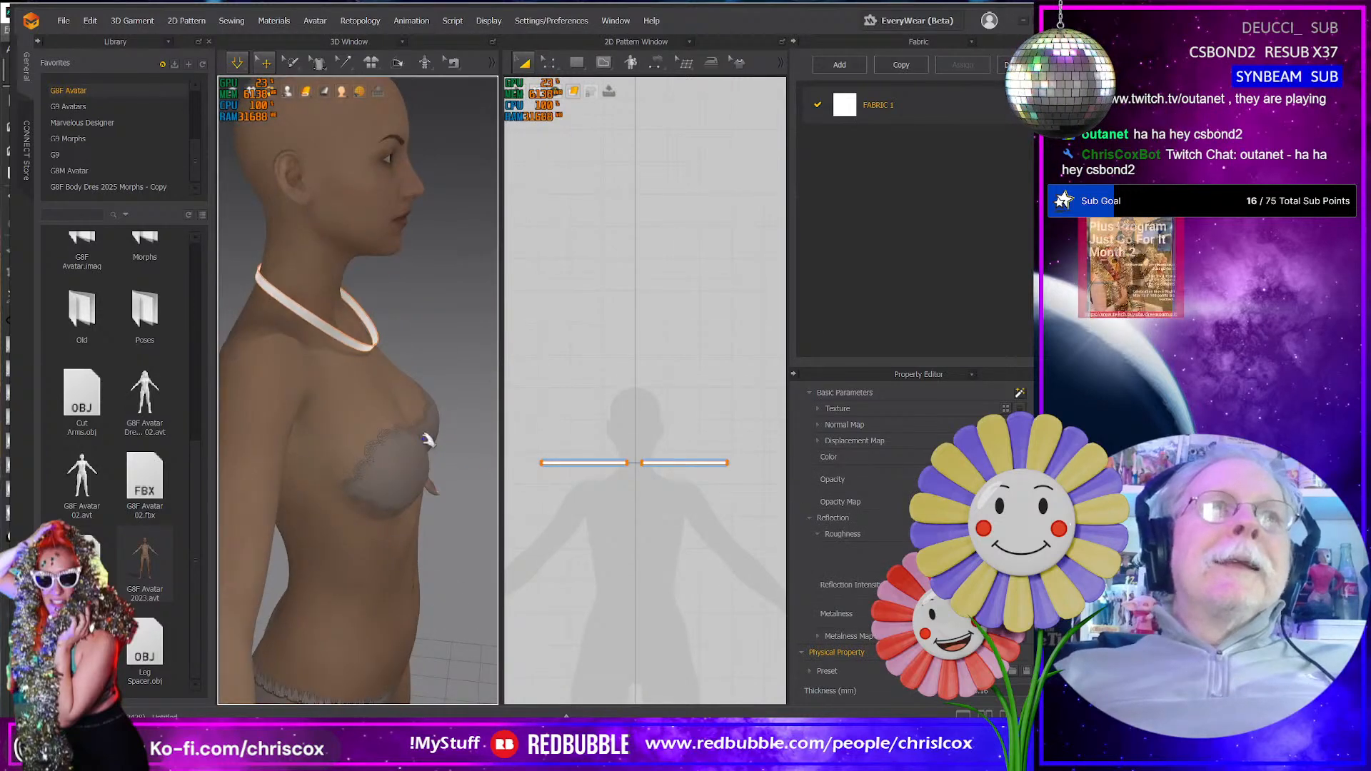
left_click(373, 350)
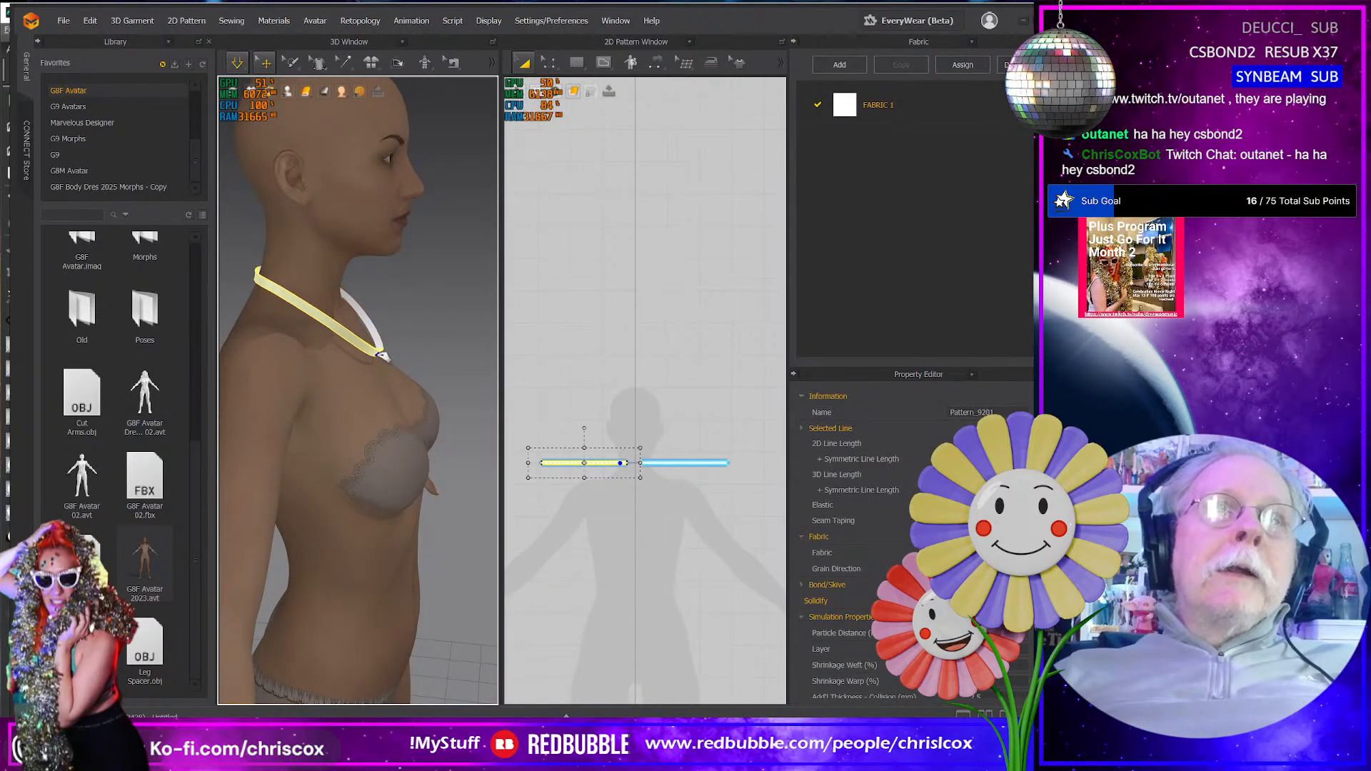
mouse_move(378, 354)
right_mouse_down()
mouse_move(341, 357)
mouse_move(384, 366)
right_mouse_up()
left_click(374, 375)
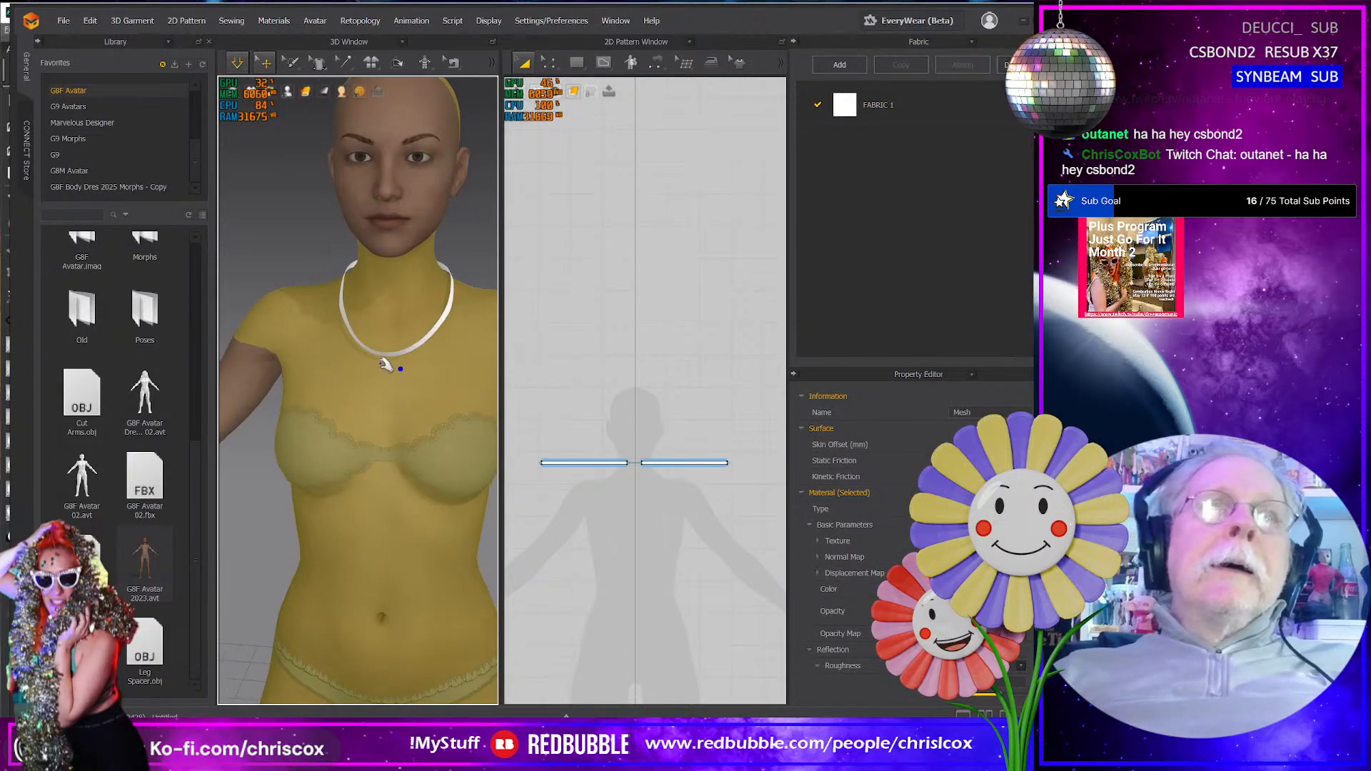
left_click(398, 353)
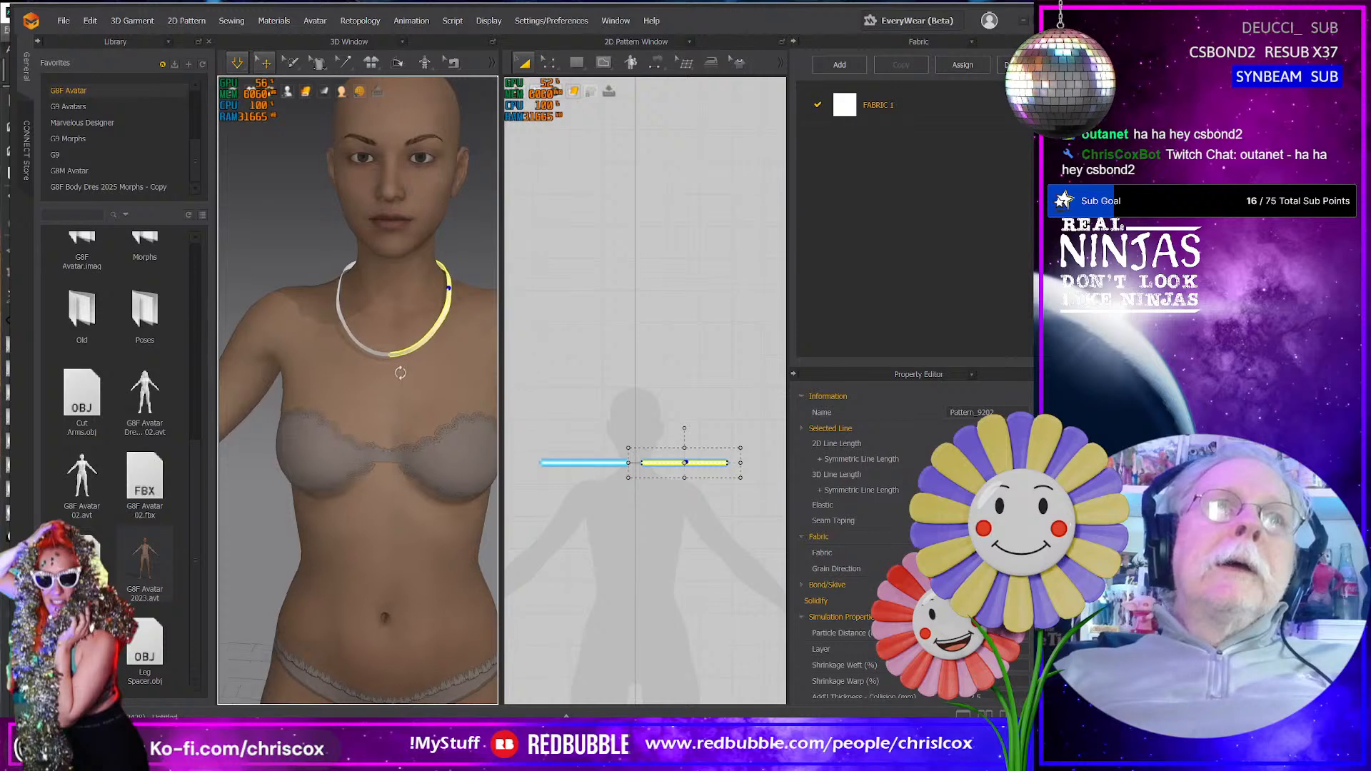
right_click_drag(418, 357, 448, 357)
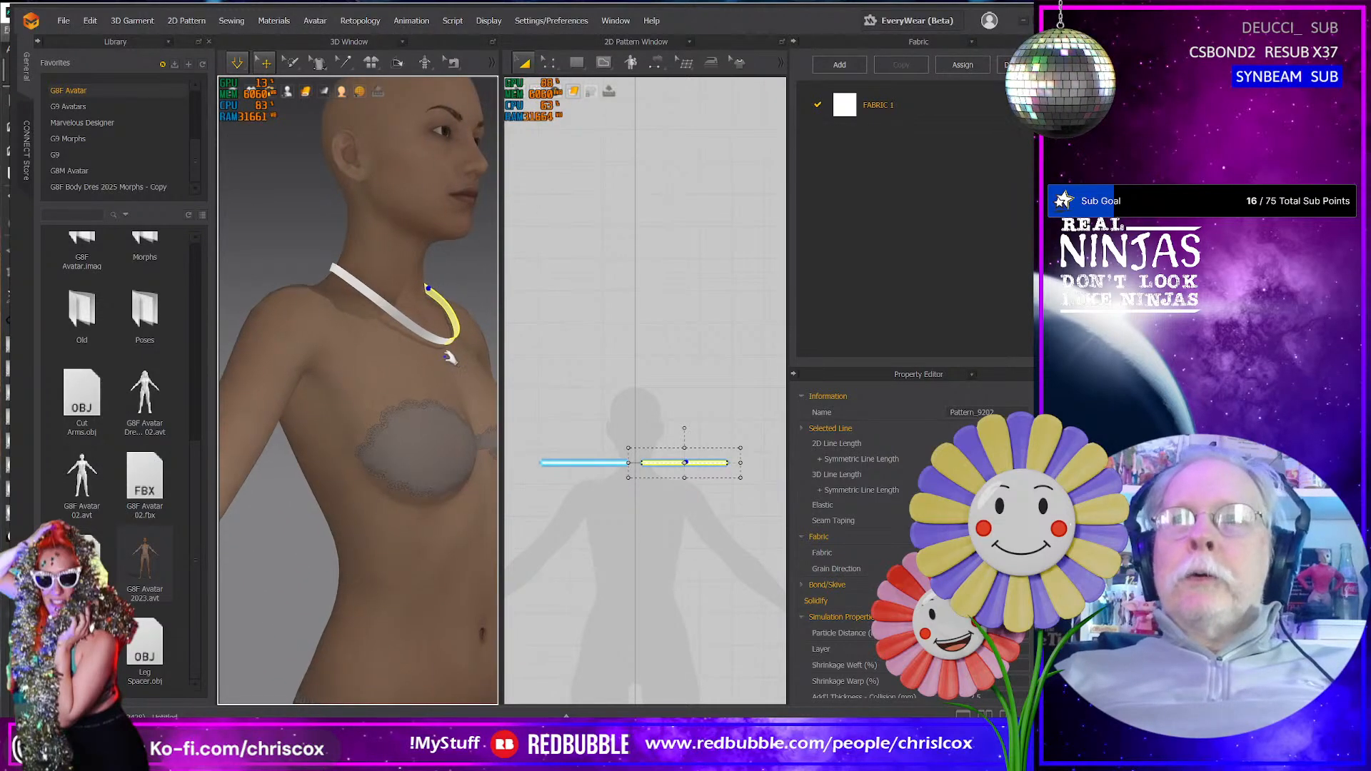
- Select both strips of the neck band and open the save dialog for exporting them
left_click(437, 340)
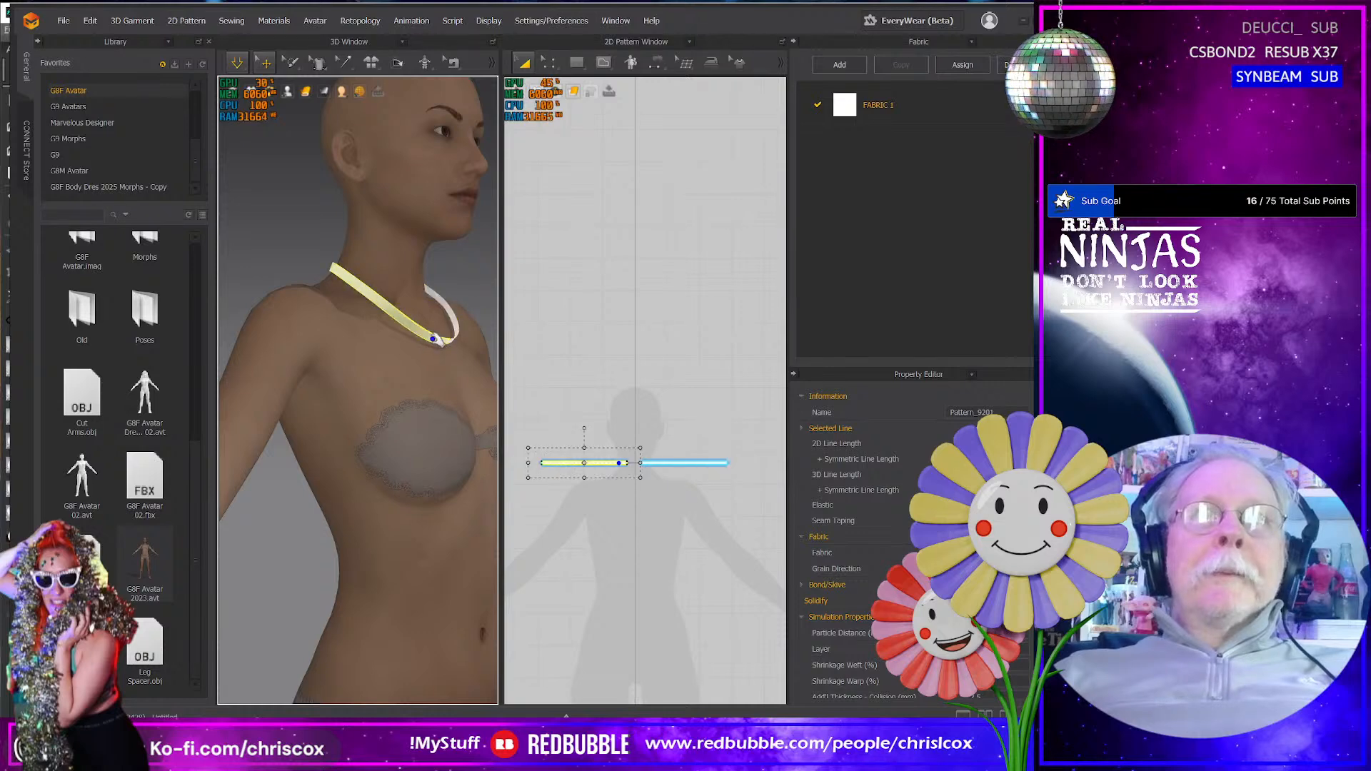
left_click(465, 333, "shift")
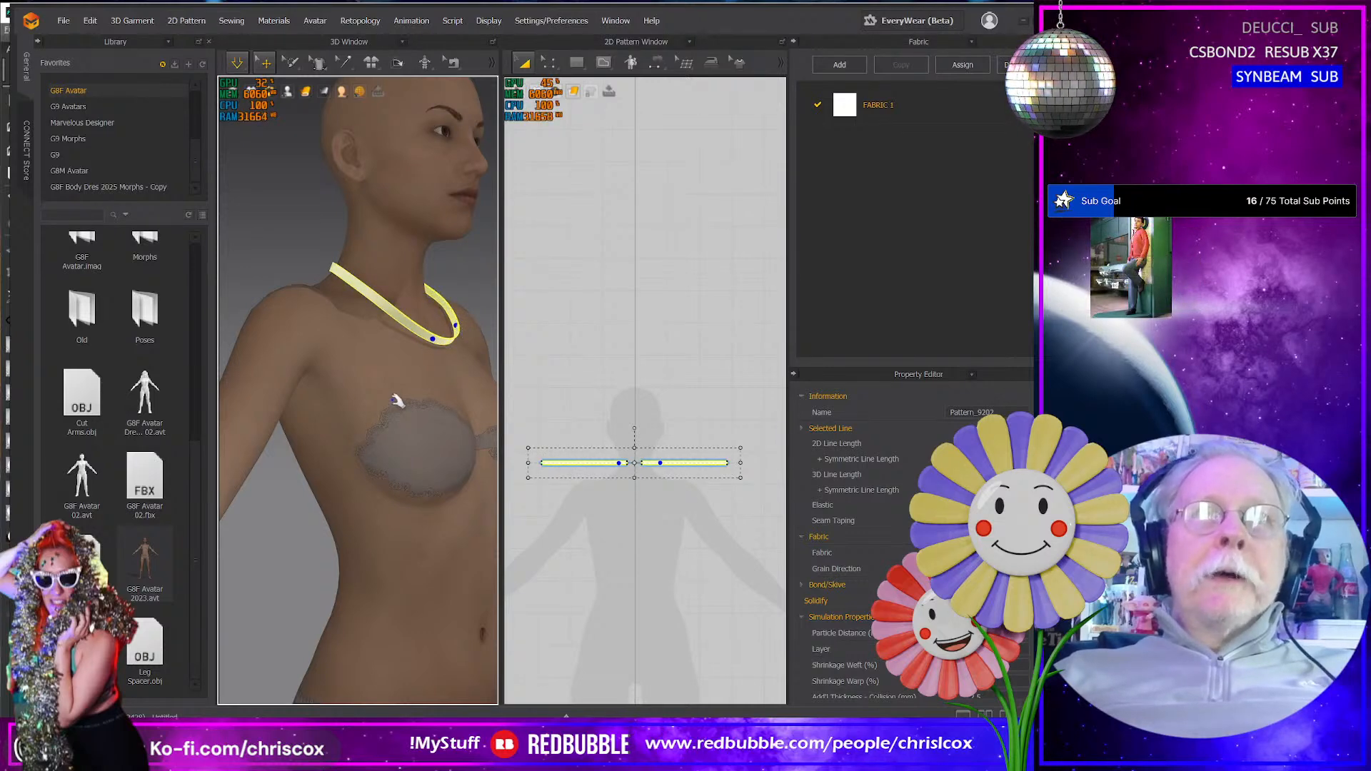
right_click_drag(397, 402, 318, 398)
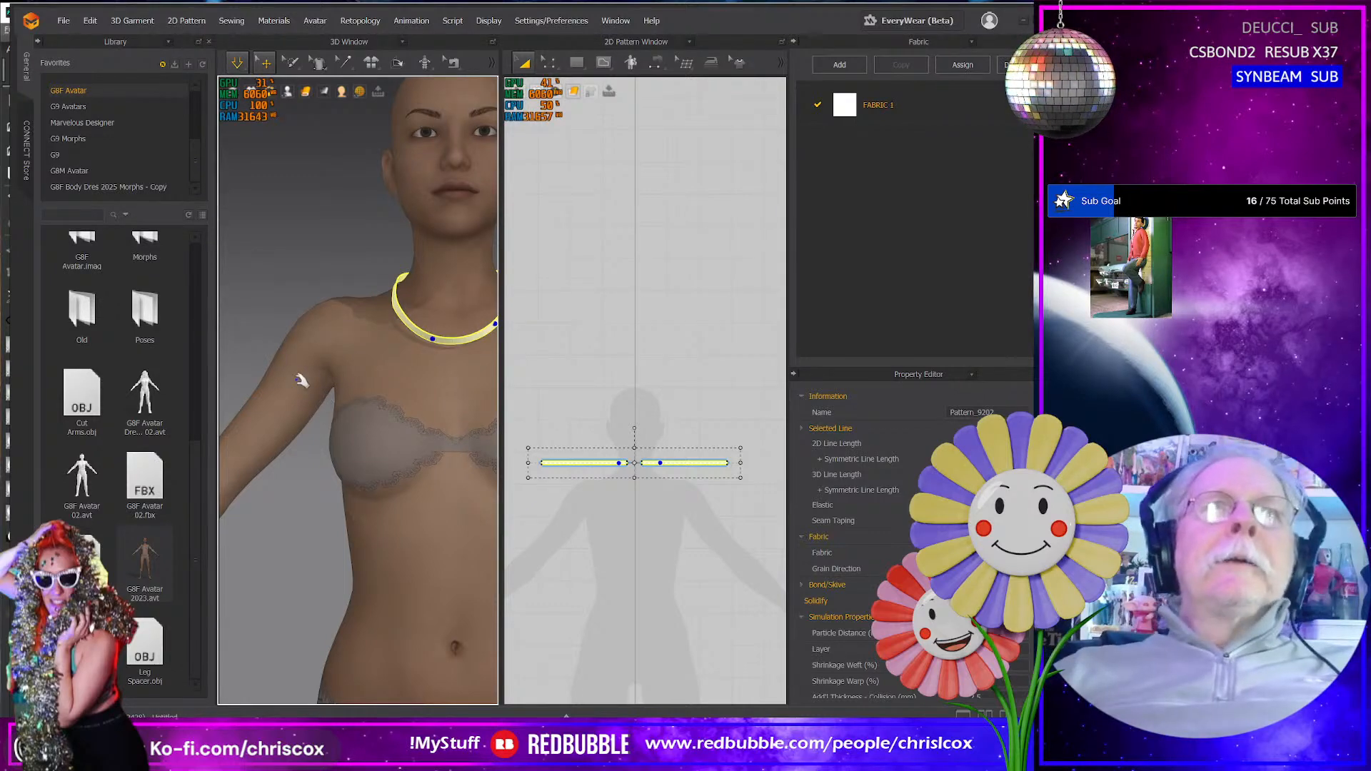
scroll(300, 380, "down", 3)
right_click_drag(303, 416, 369, 420)
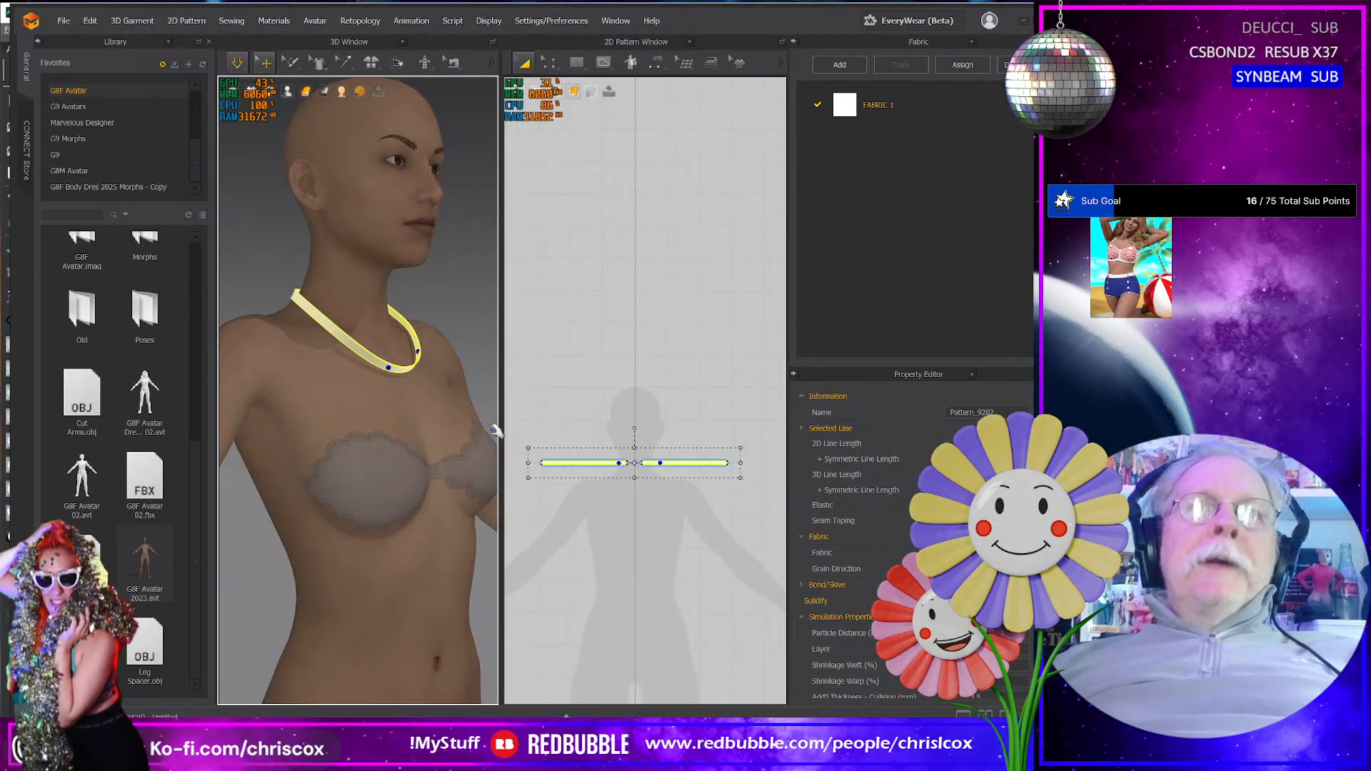
left_click(64, 22)
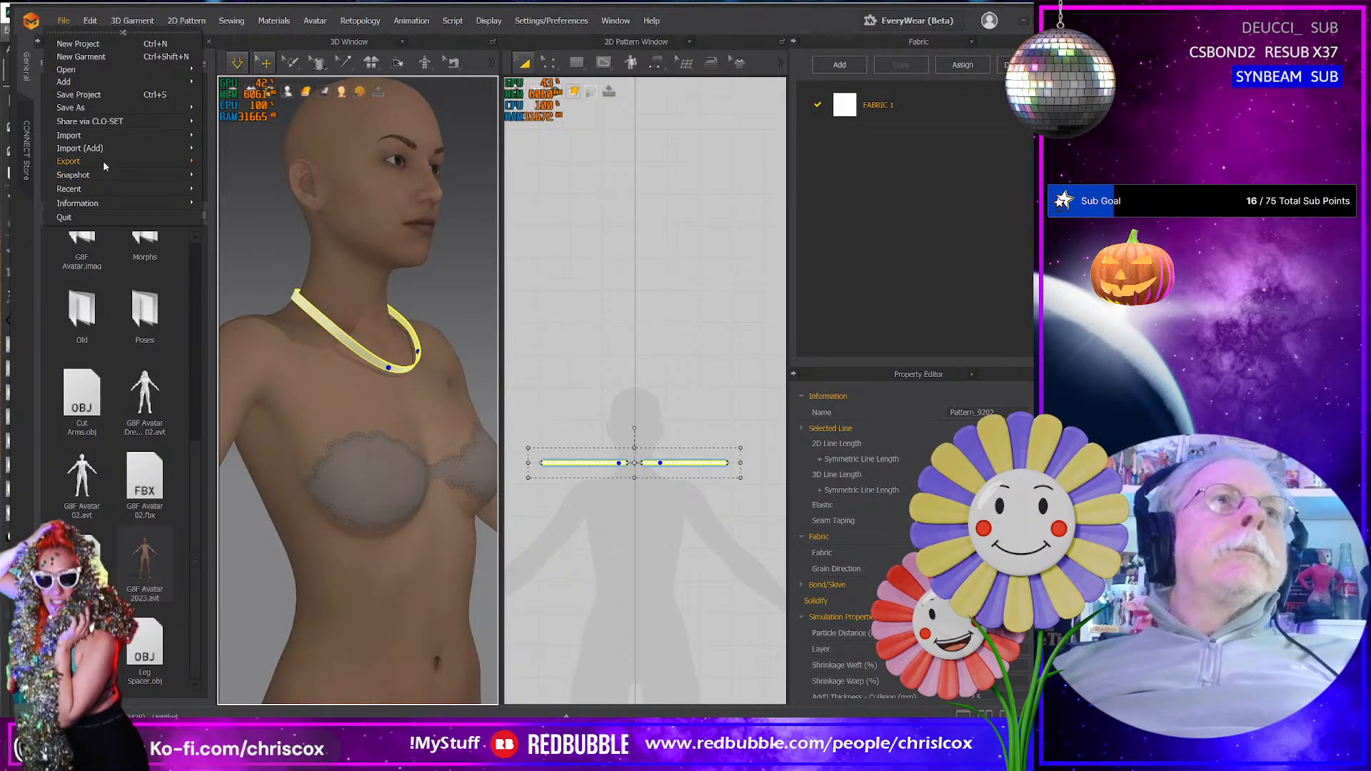
mouse_move(108, 174)
left_click(293, 192)
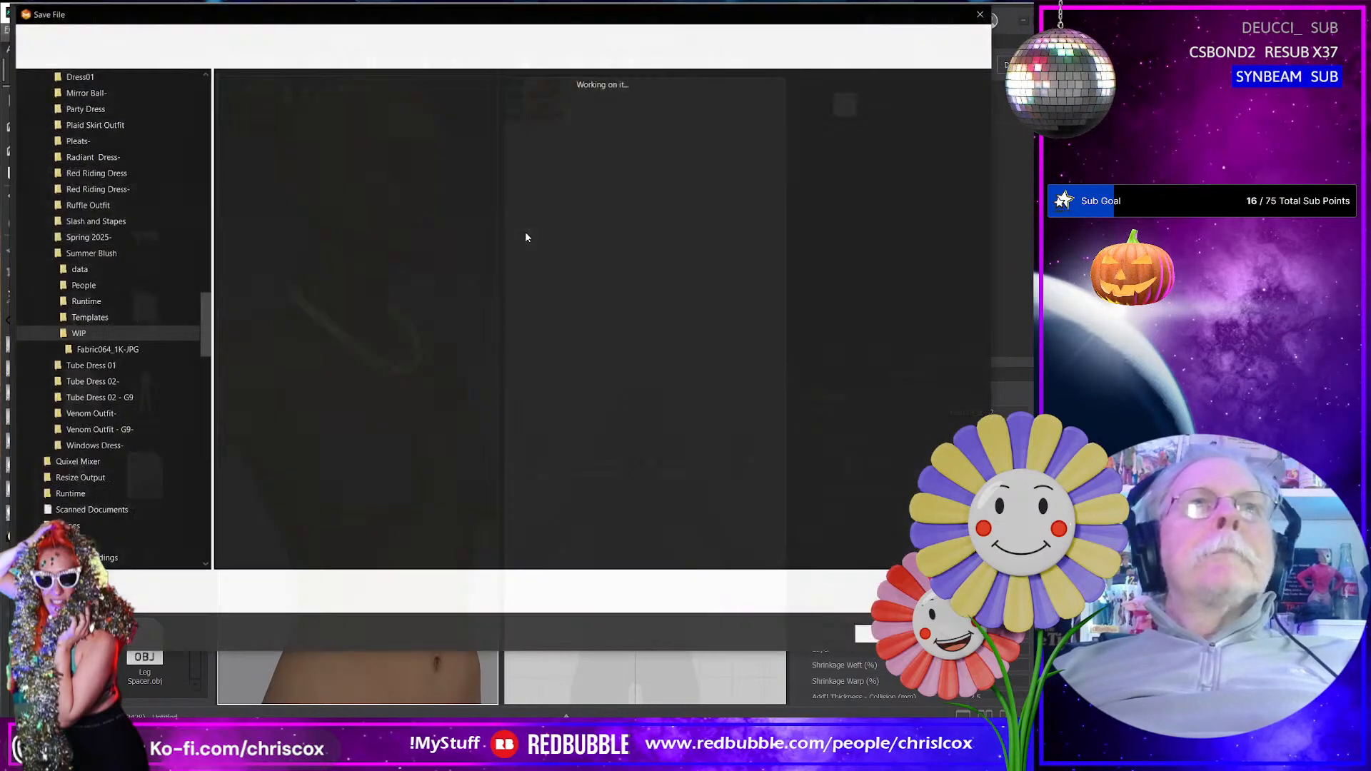
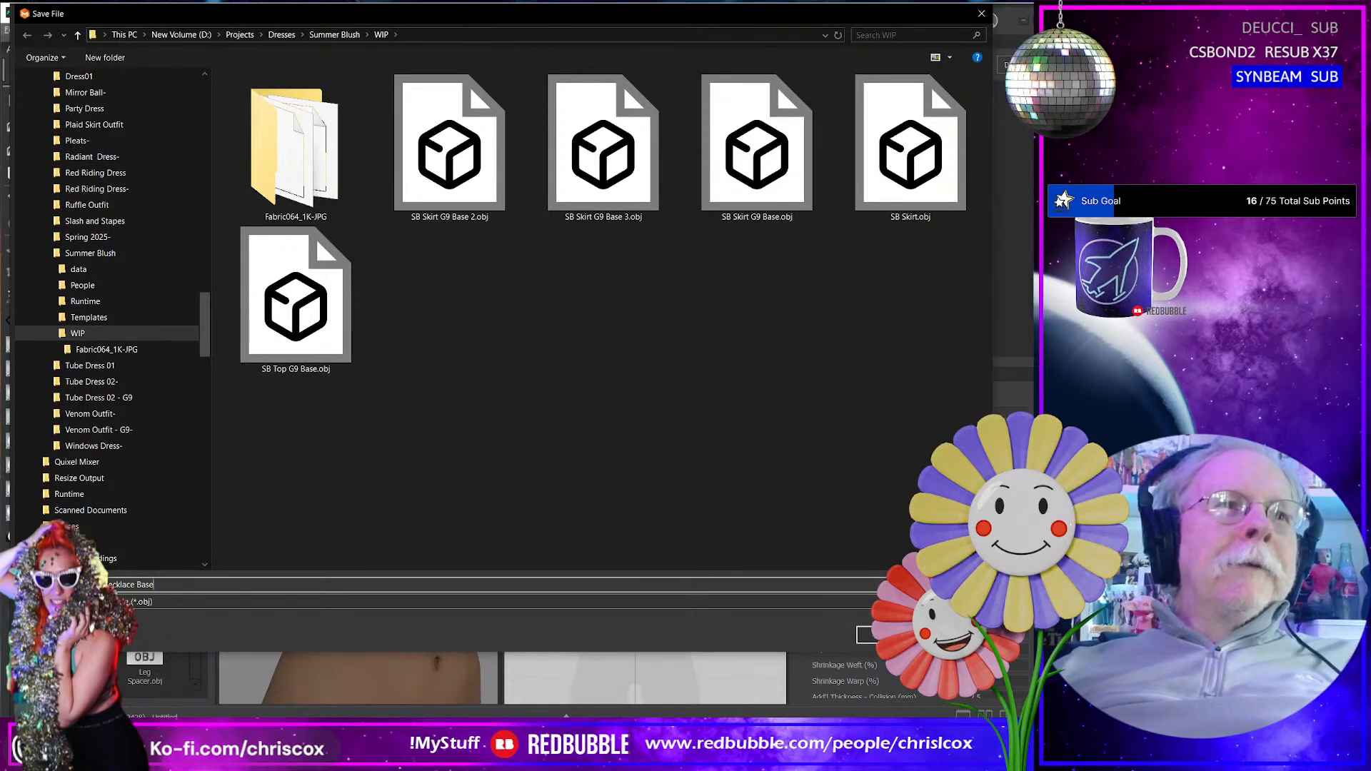
- Export the neck band as an OBJ named Necklace Base, with thin geometry instead of thick
key("Return")
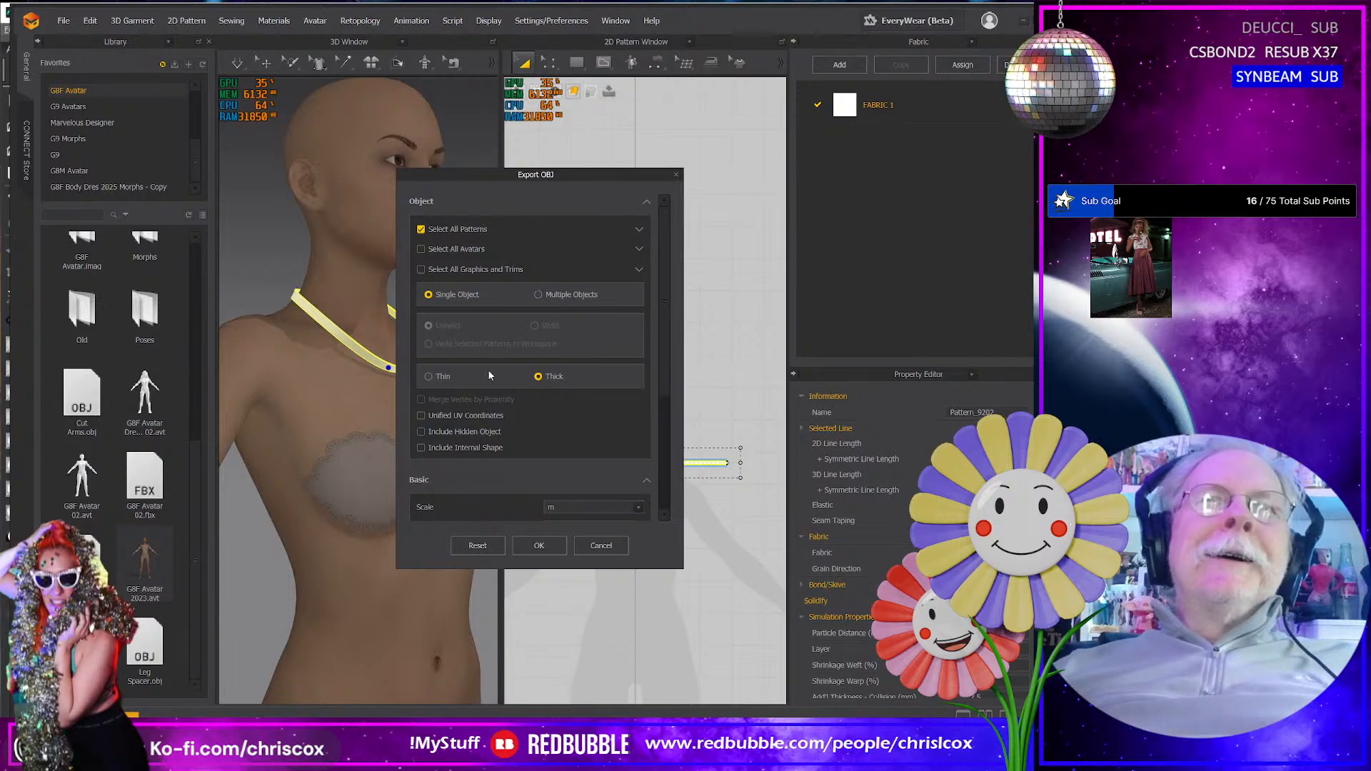
left_click(440, 377)
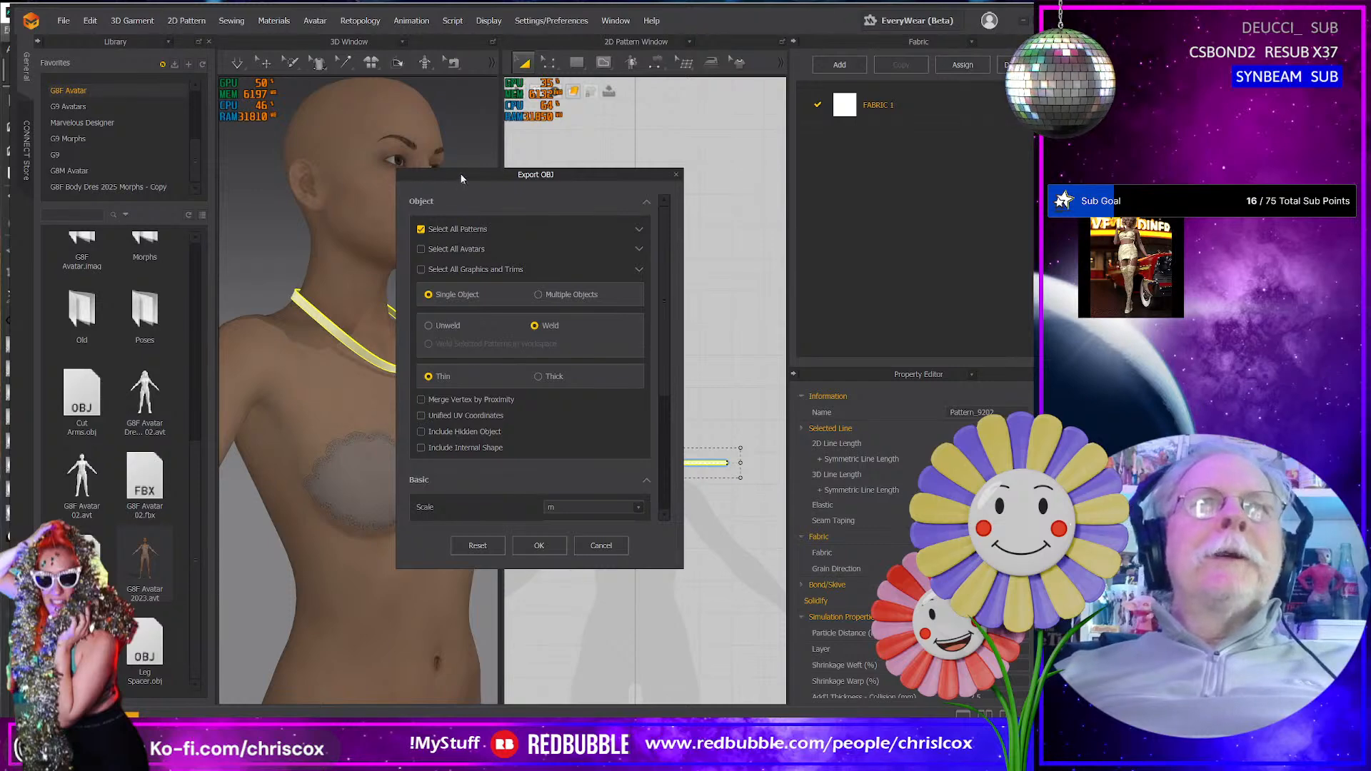
left_click_drag(460, 173, 588, 119)
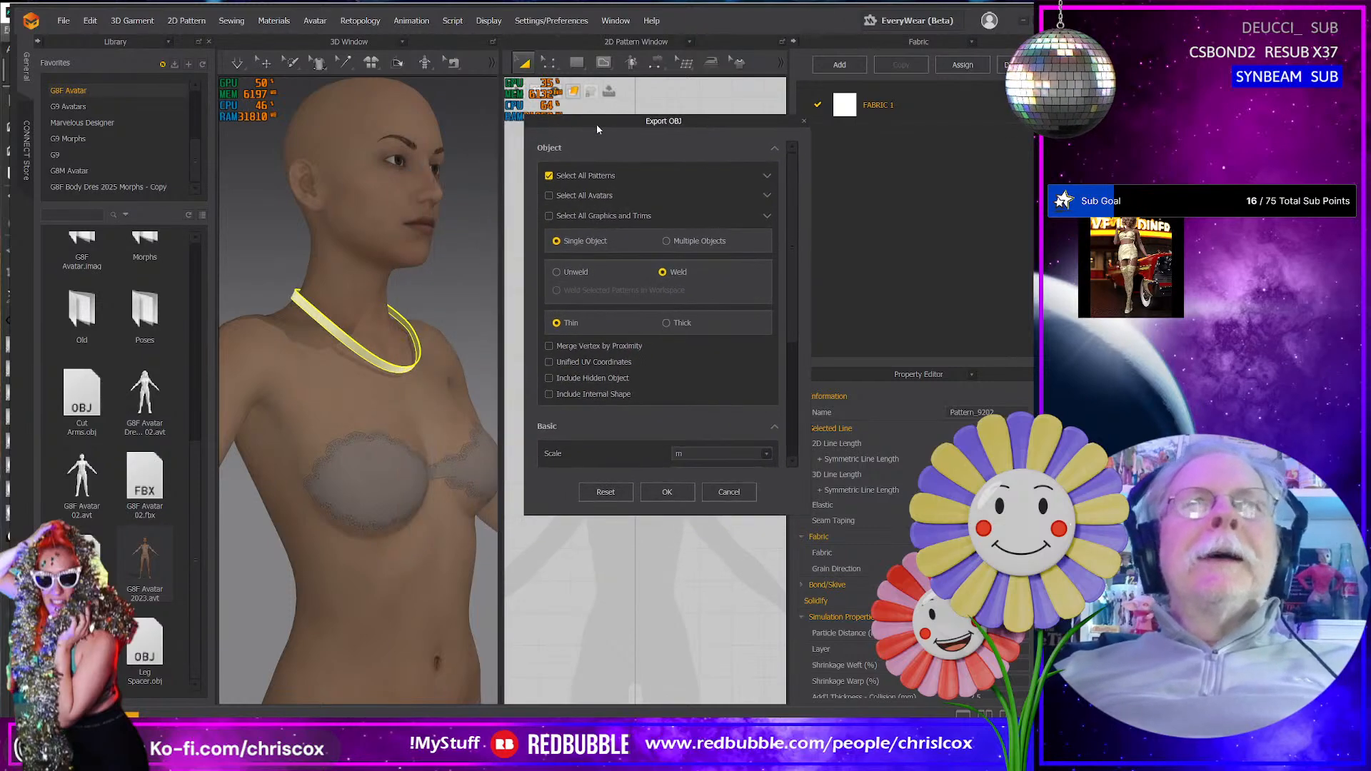
left_click(668, 492)
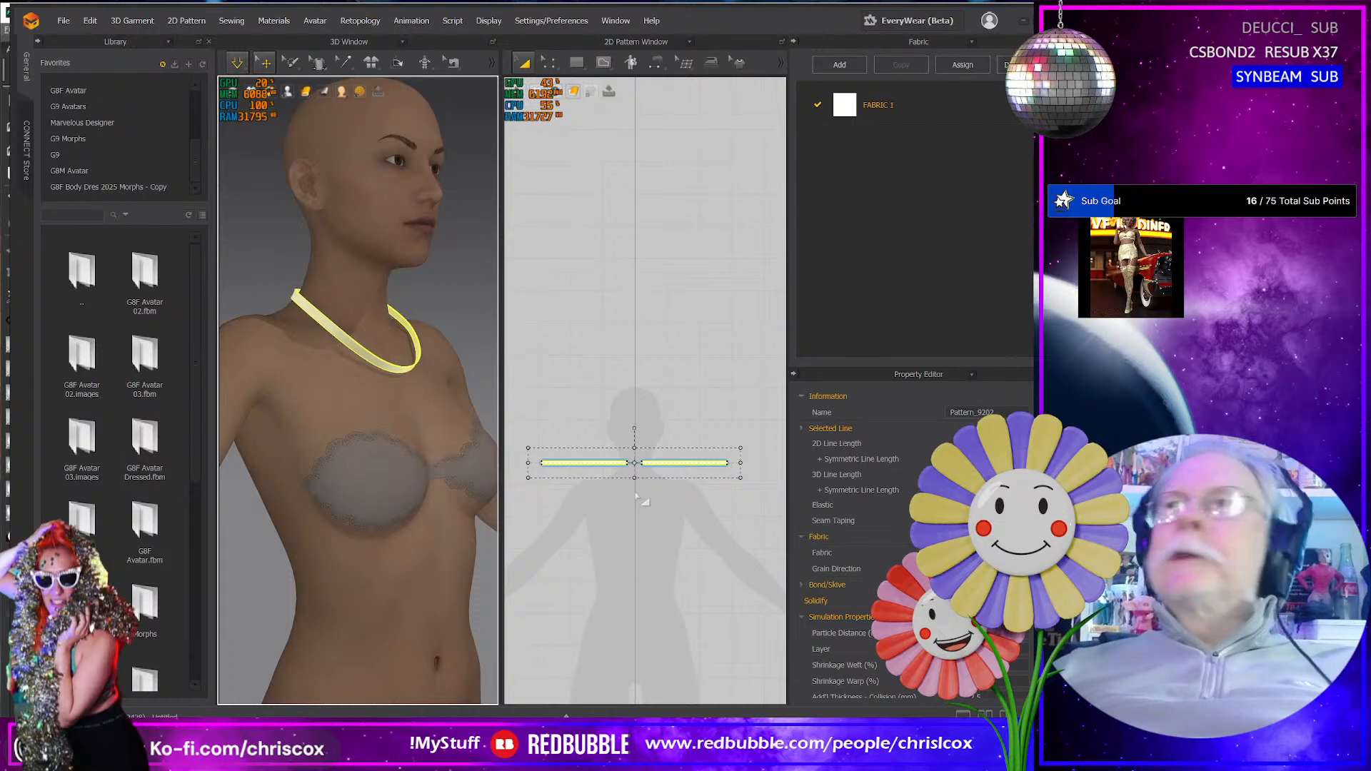
- Switch to Blender and start a Wavefront OBJ import
key("alt+Tab")
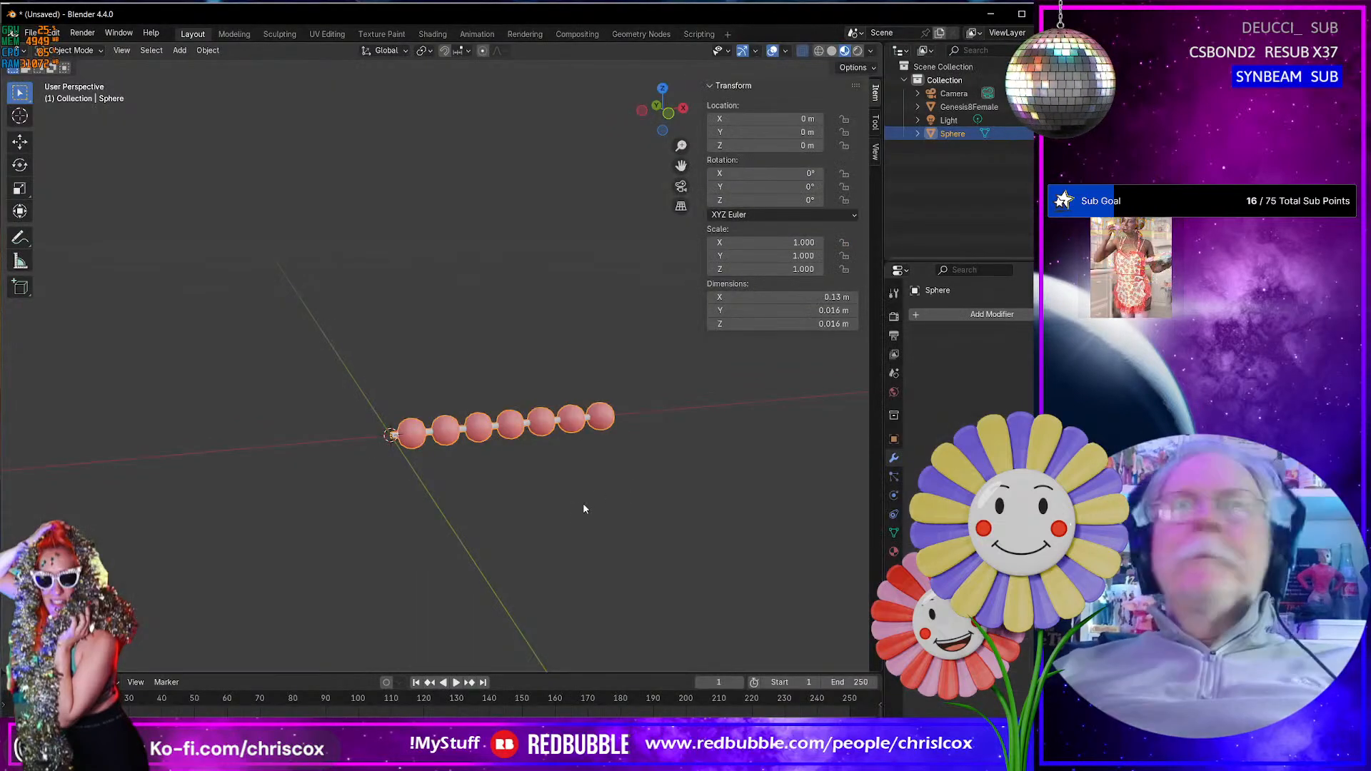
scroll(583, 510, "up", 3)
scroll(583, 509, "down", 2)
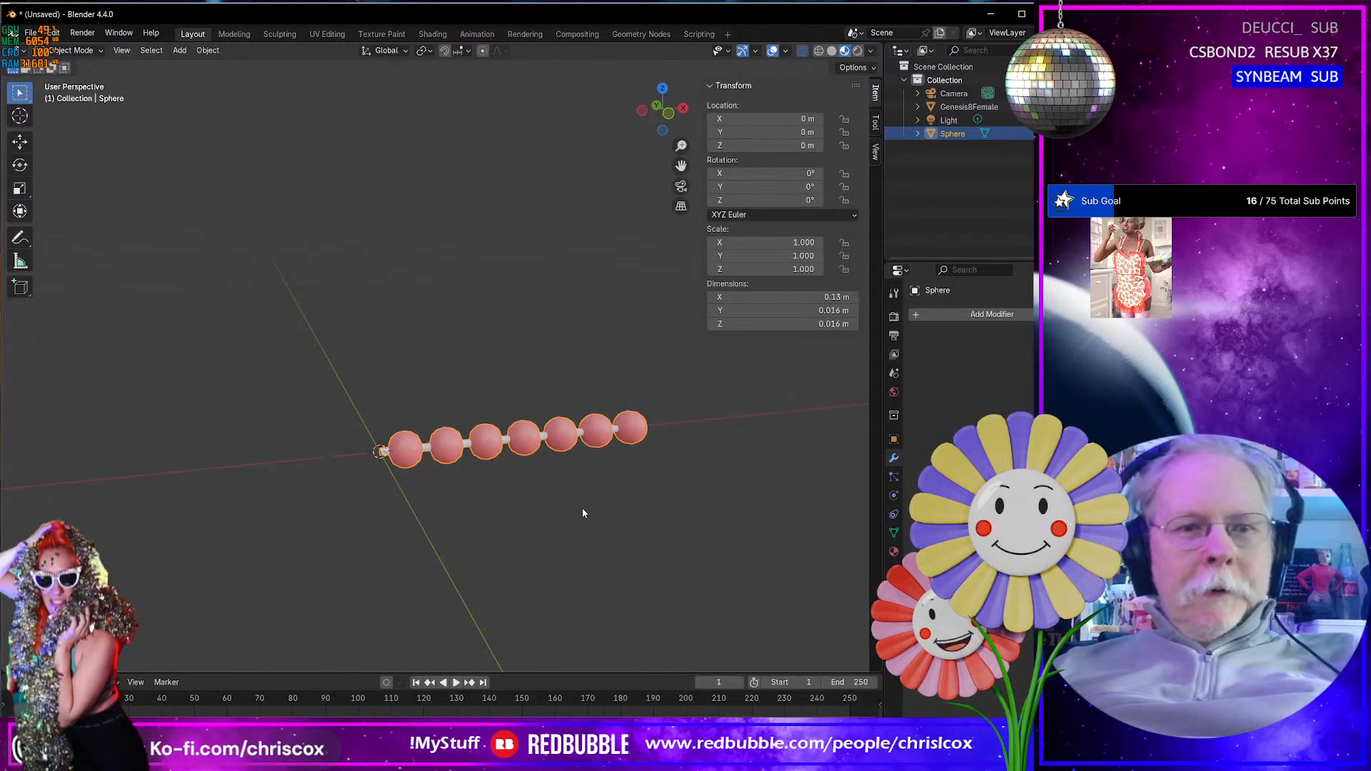
key("ctrl+i")
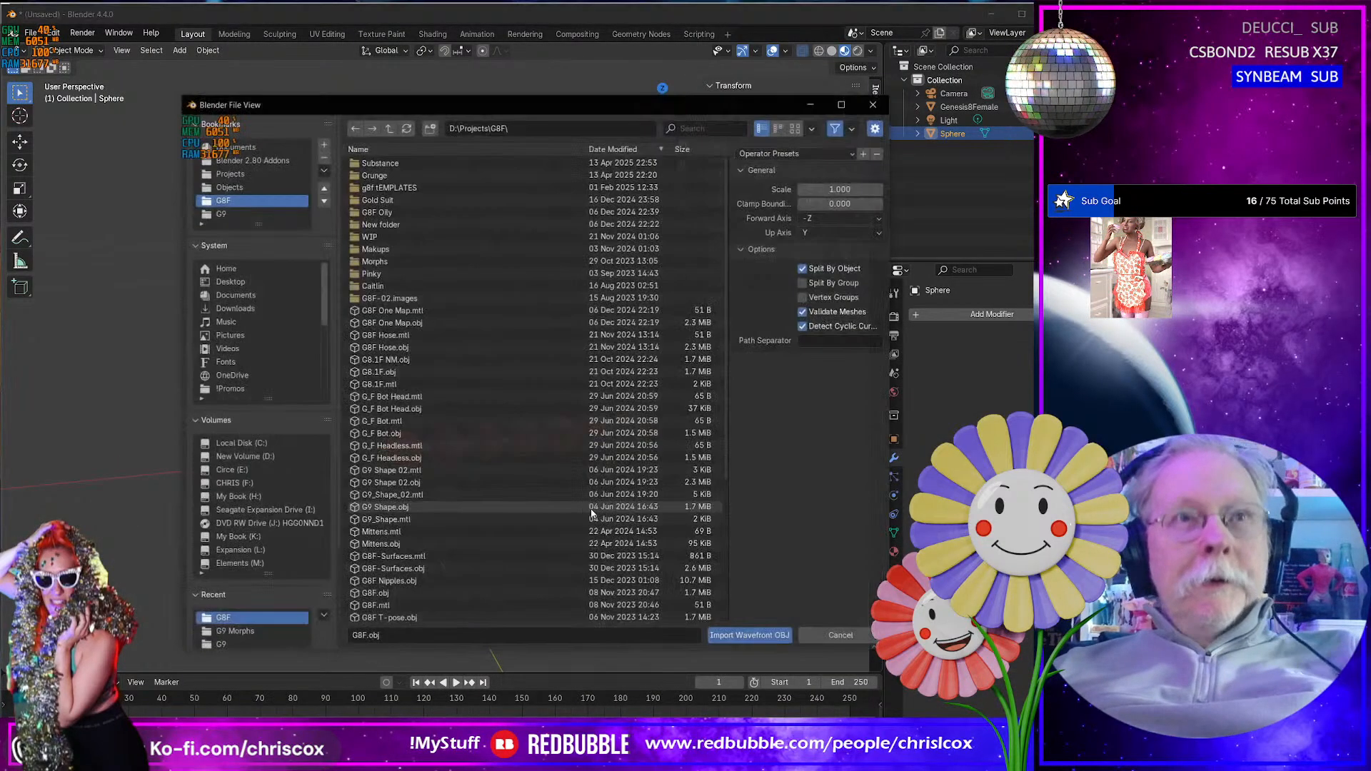
- Import Necklace Base.obj from the D:\Projects\Dresses\Summer Blush\WIP folder
scroll(245, 633, "down", 1)
left_click(252, 632)
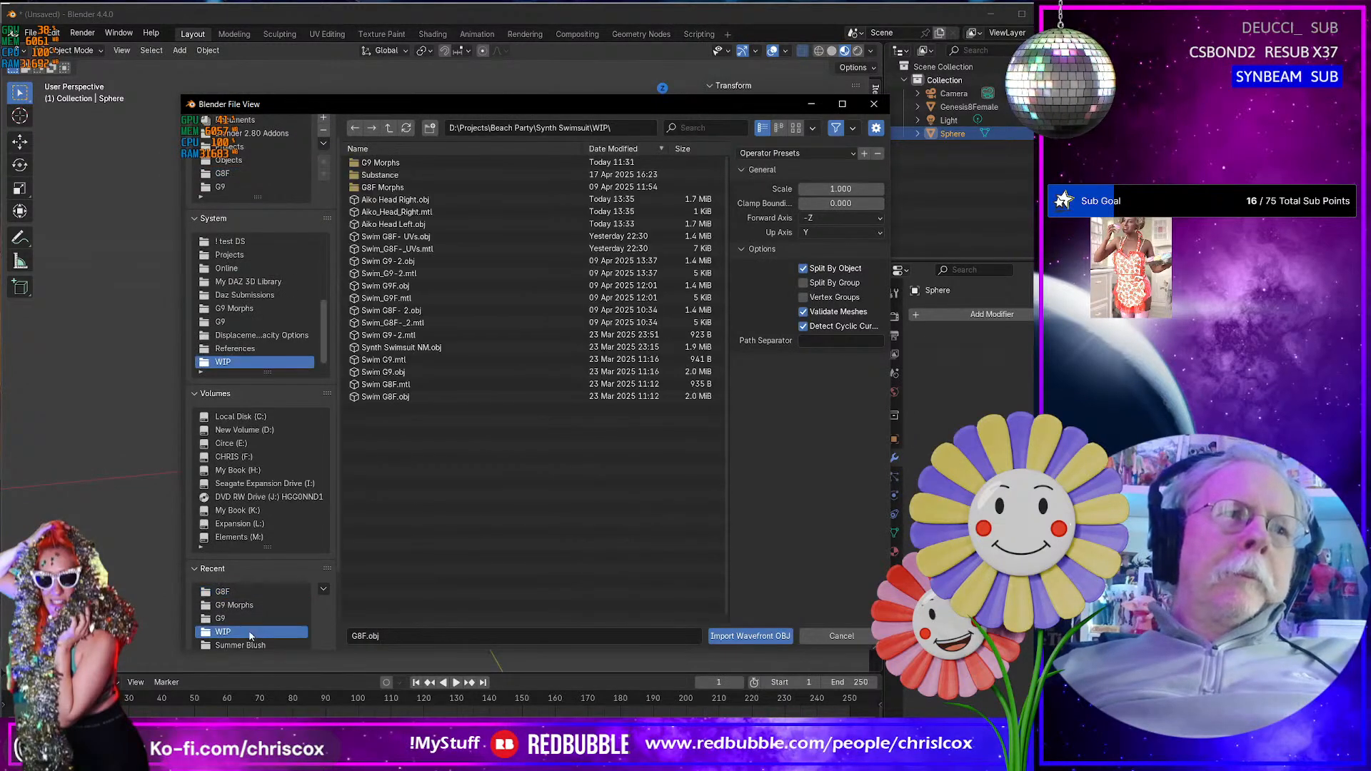
left_click(293, 645)
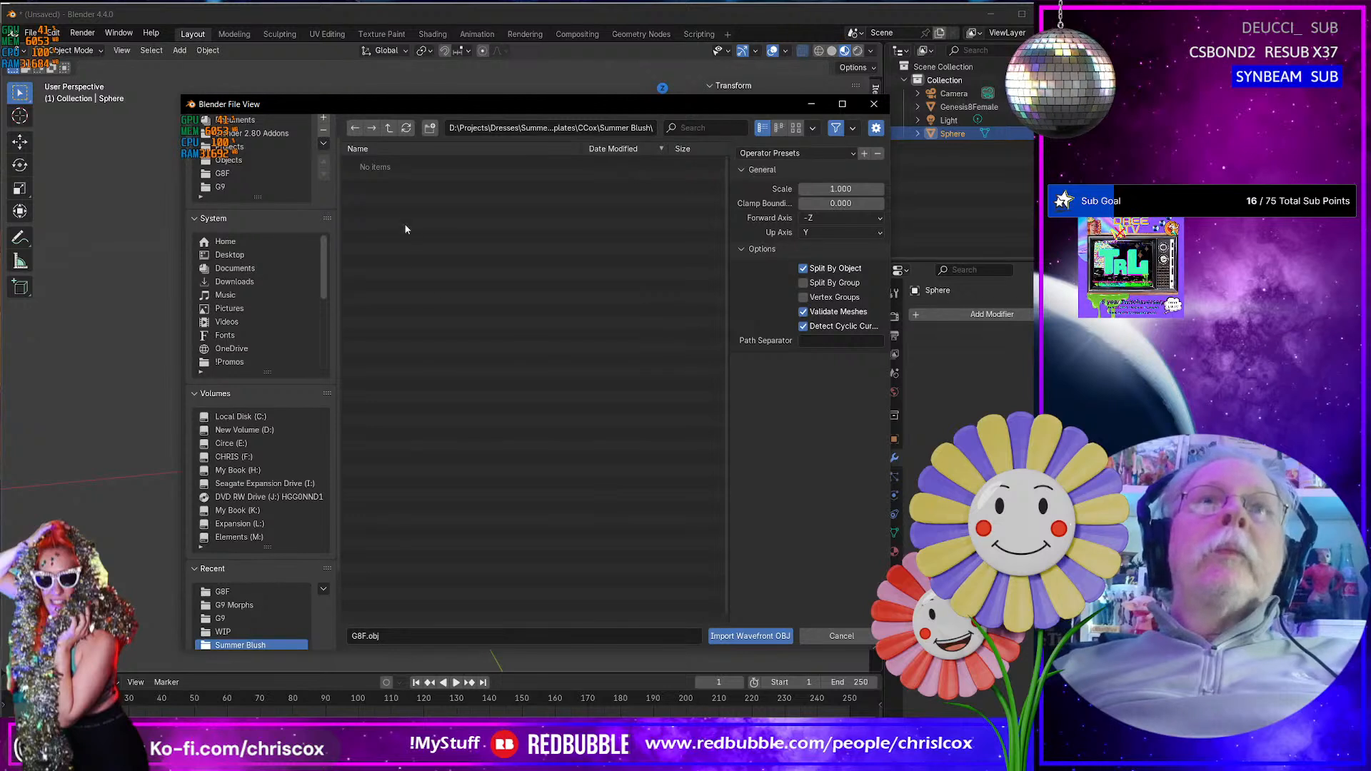
left_click(388, 127)
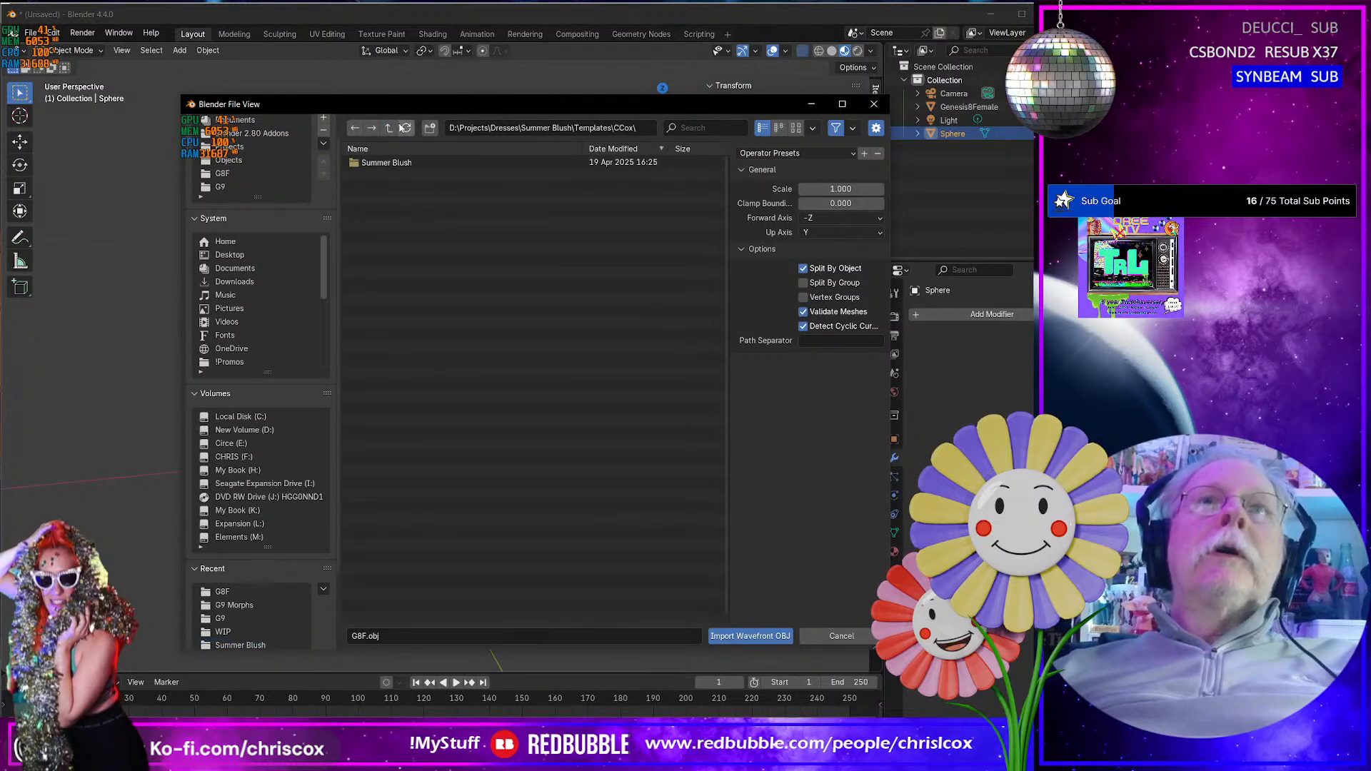
left_click(389, 129)
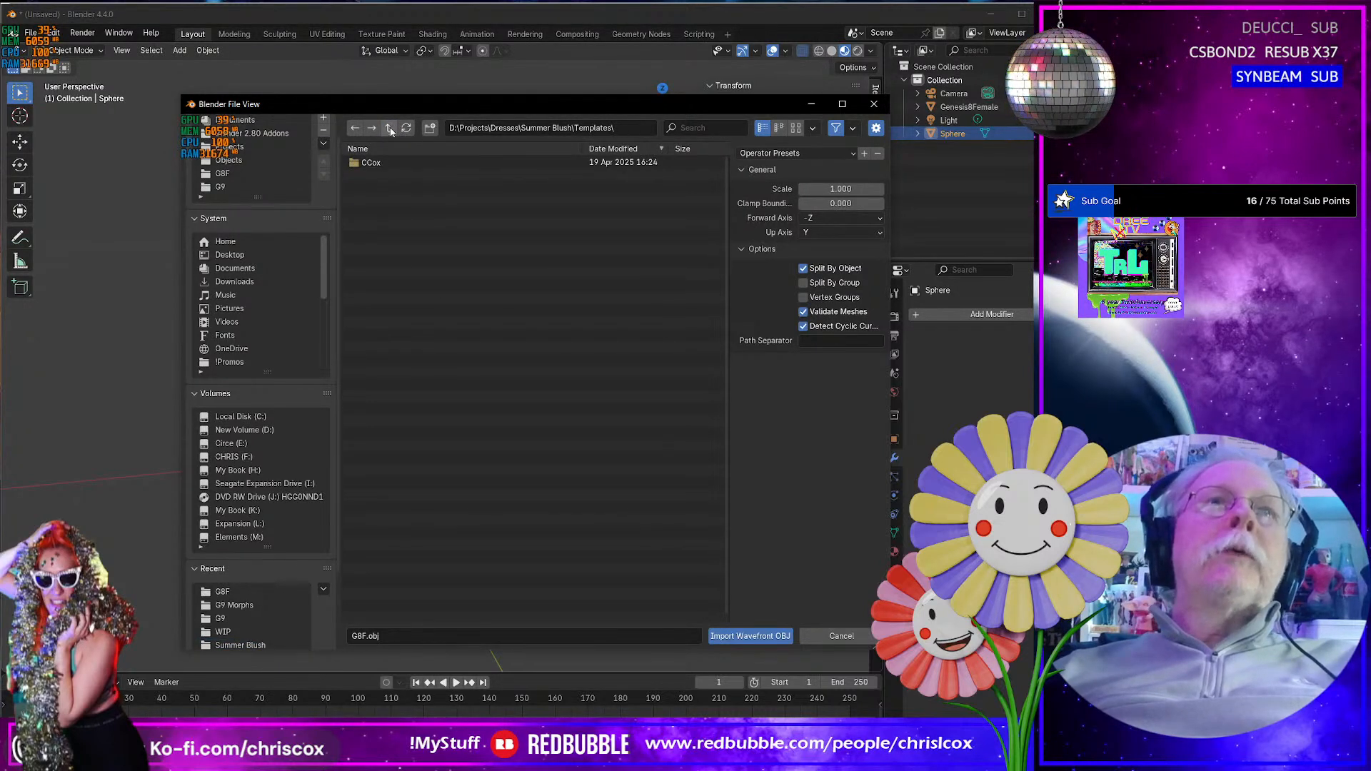
left_click(390, 129)
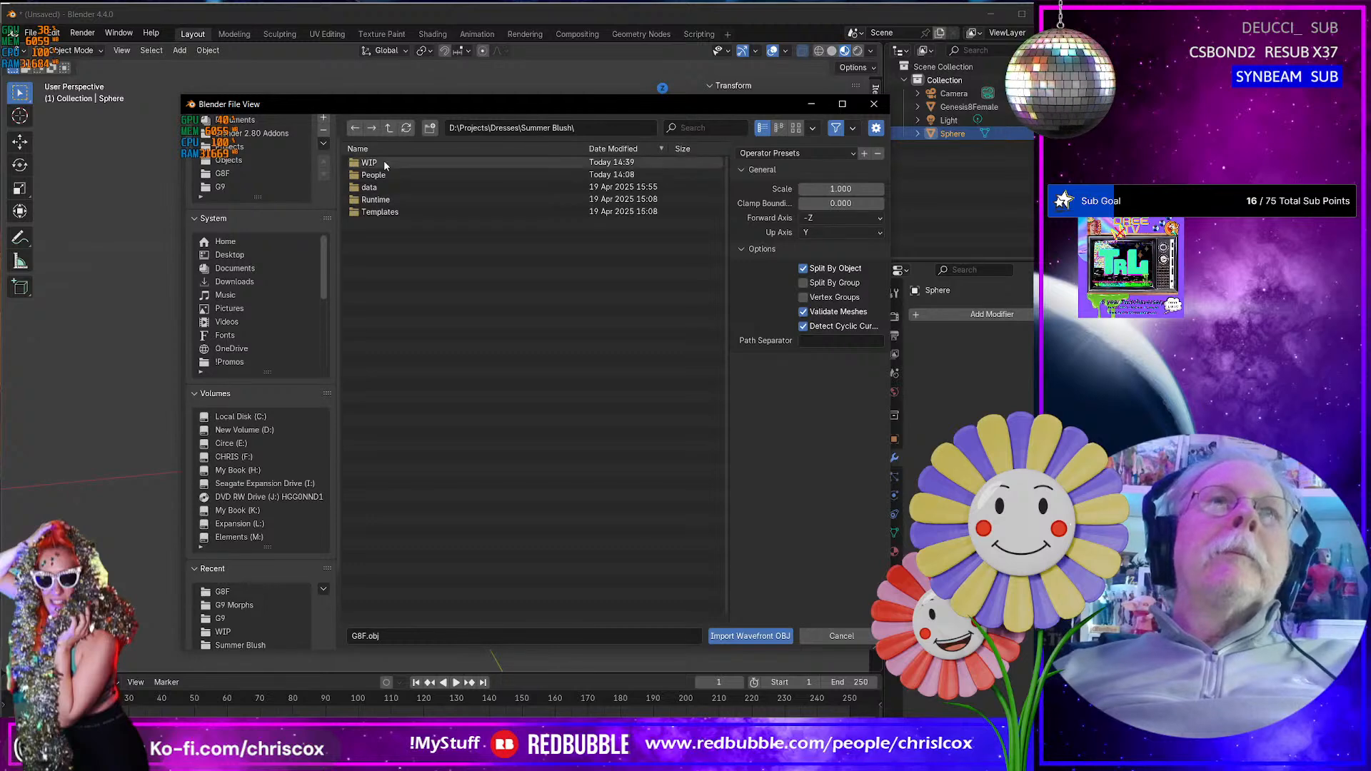
left_click(390, 163)
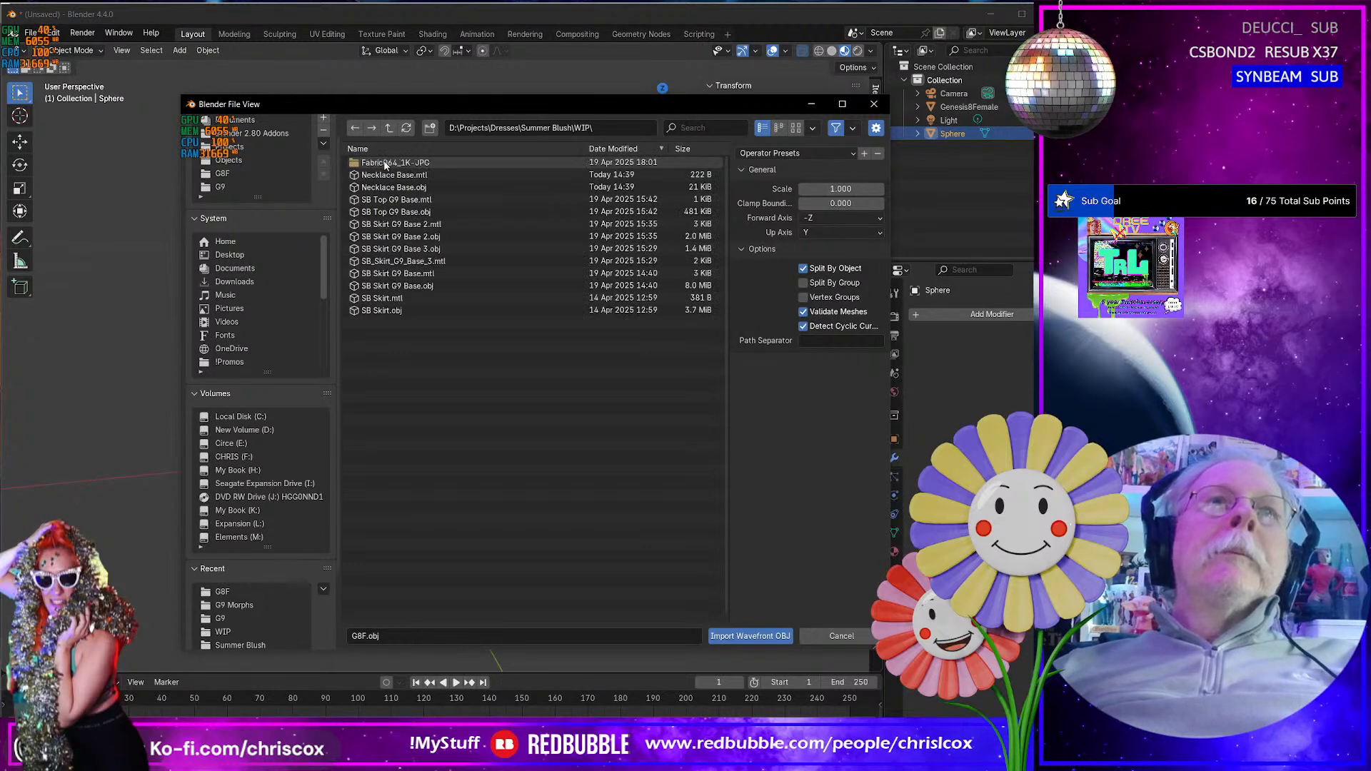
left_click(441, 187)
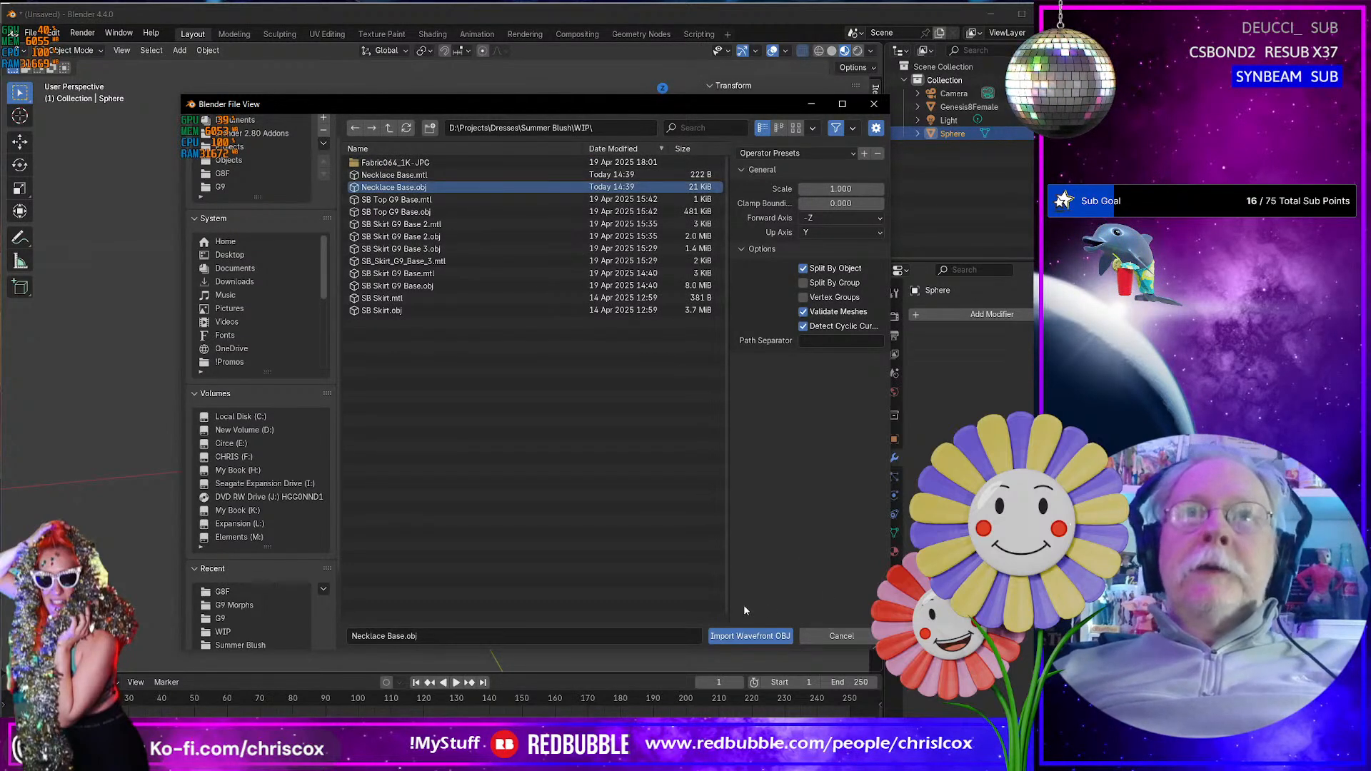
left_click(746, 636)
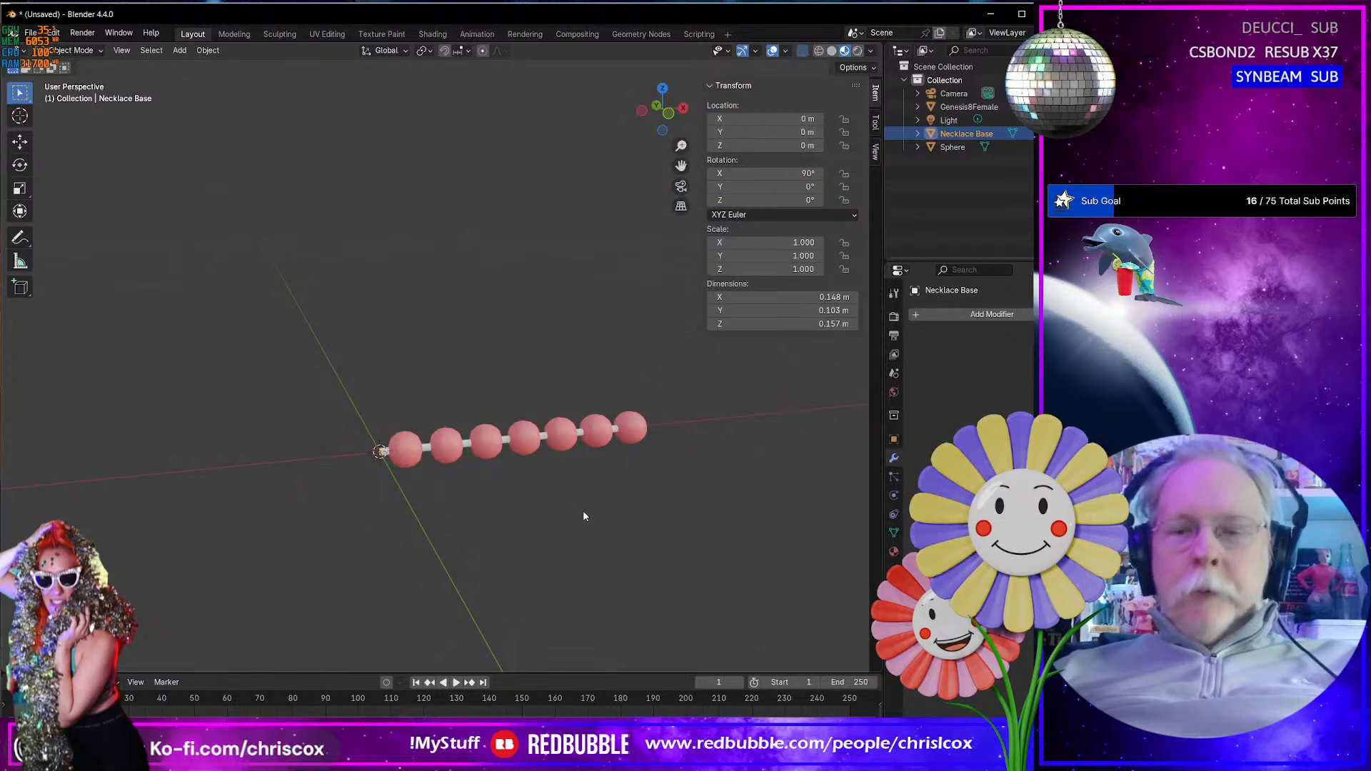
- Delete all vertices of the Necklace Base mesh except its lower edge loop
key("KP_Decimal")
mouse_move(567, 508)
middle_mouse_down()
mouse_move(850, 521)
mouse_move(573, 496)
middle_mouse_up()
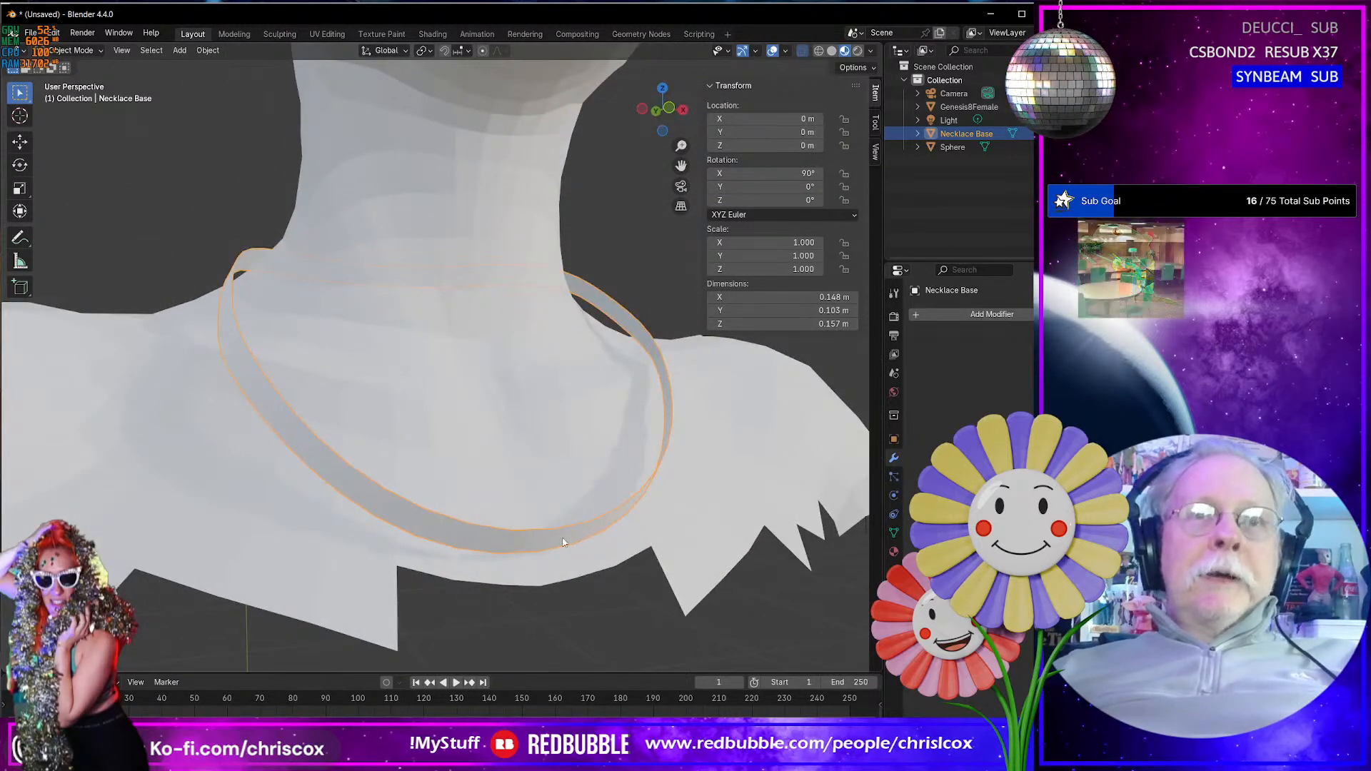
middle_click_drag(568, 545, 368, 526)
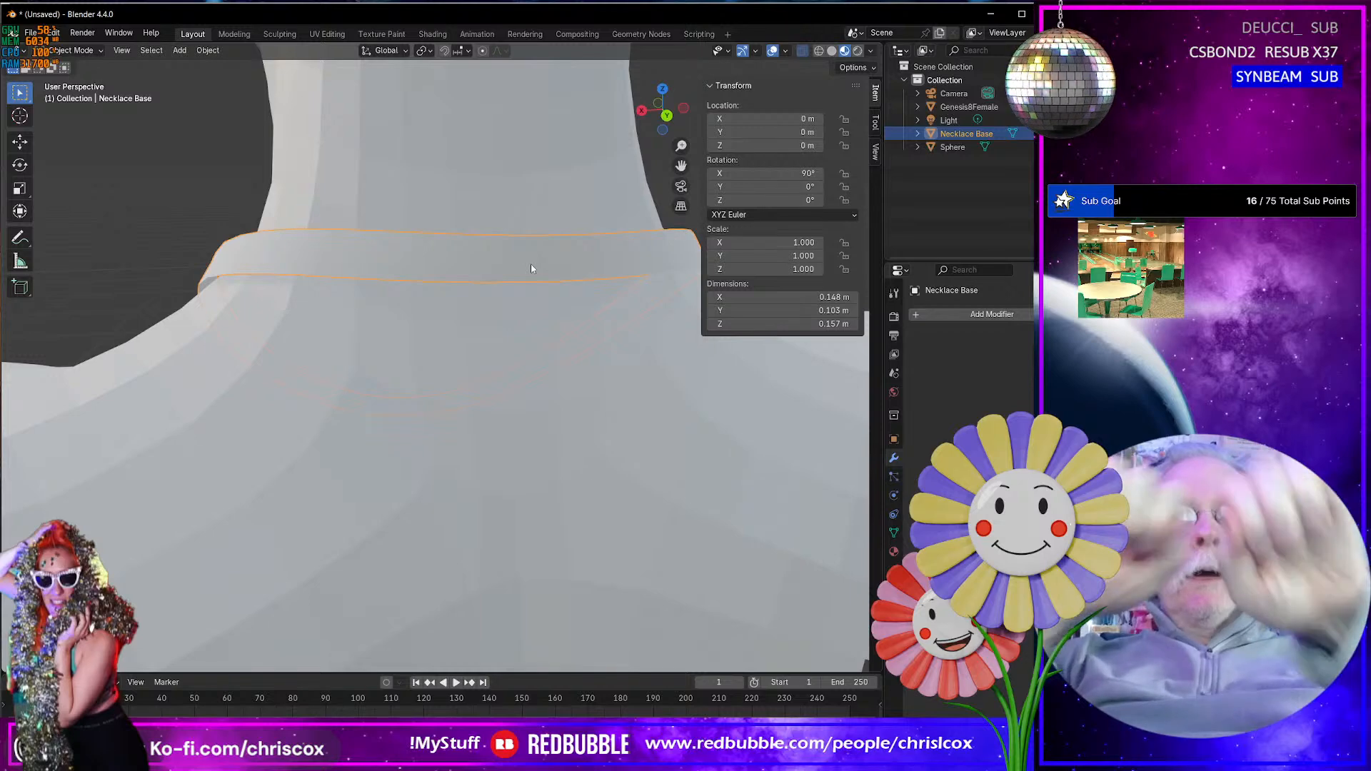
middle_click_drag(531, 268, 668, 346)
scroll(658, 370, "down", 1)
key("Tab")
middle_click_drag(509, 432, 496, 423)
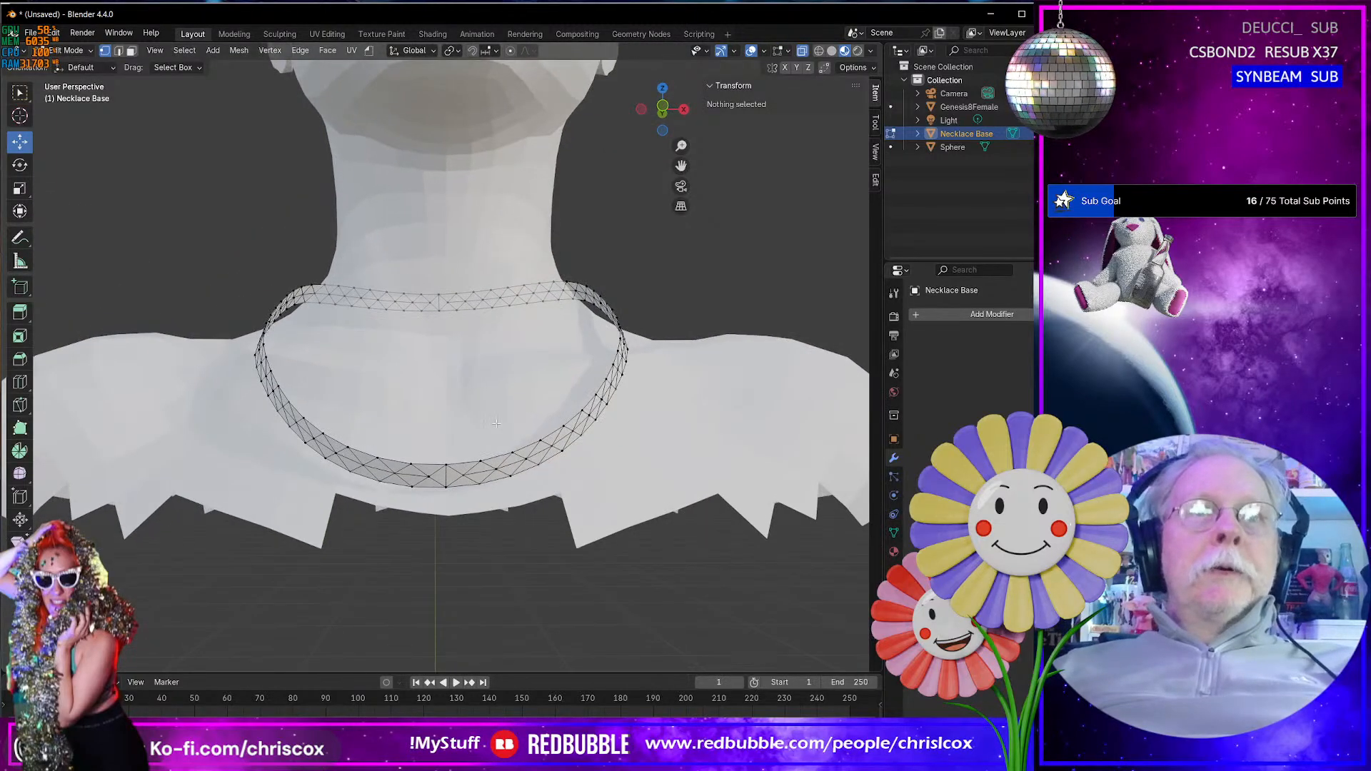
key("a")
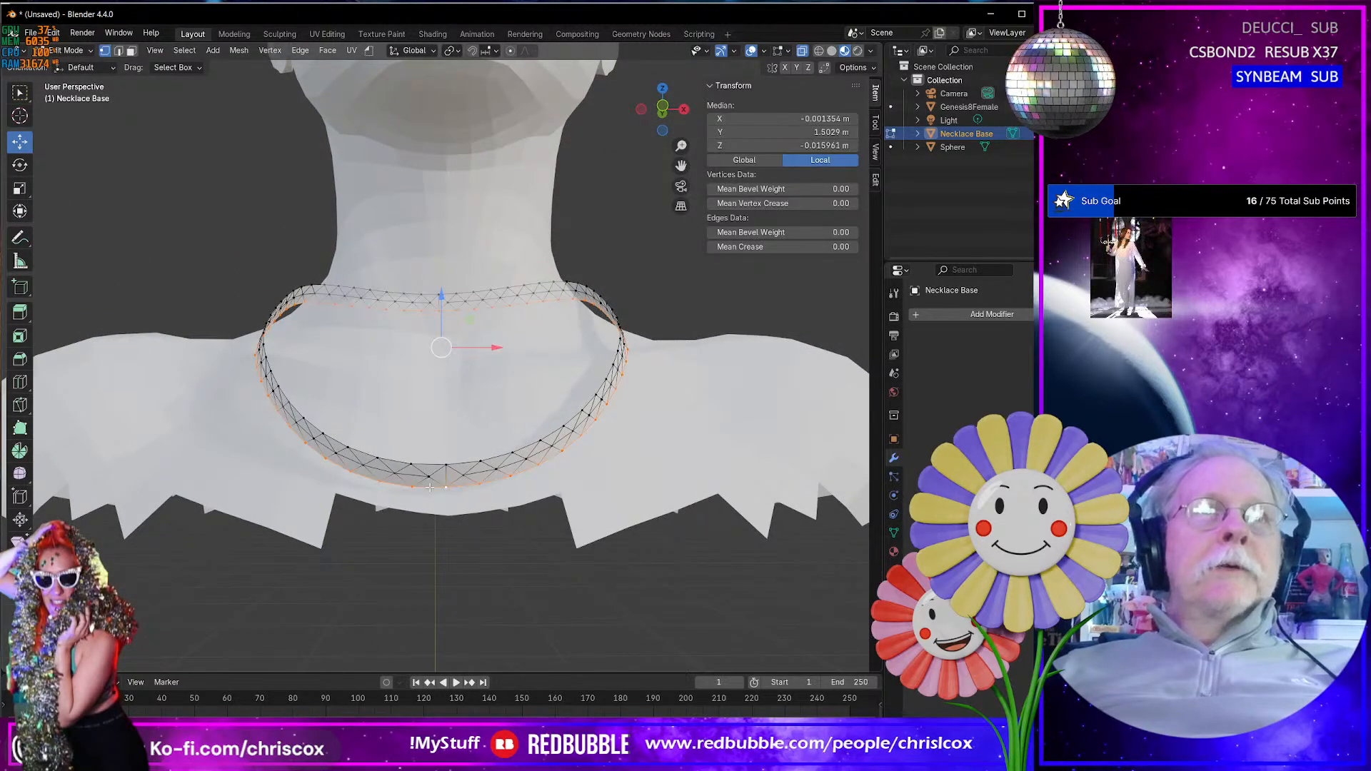
key("ctrl+i")
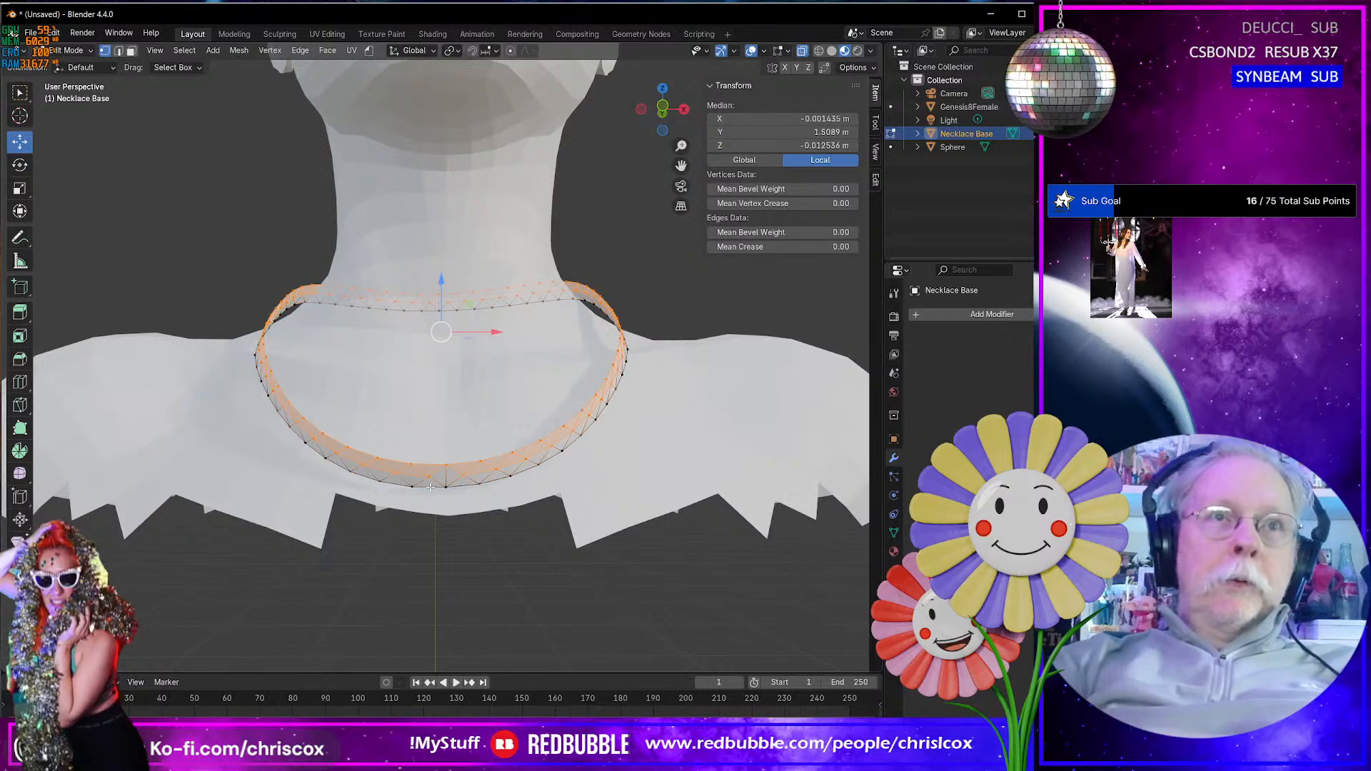
key("x")
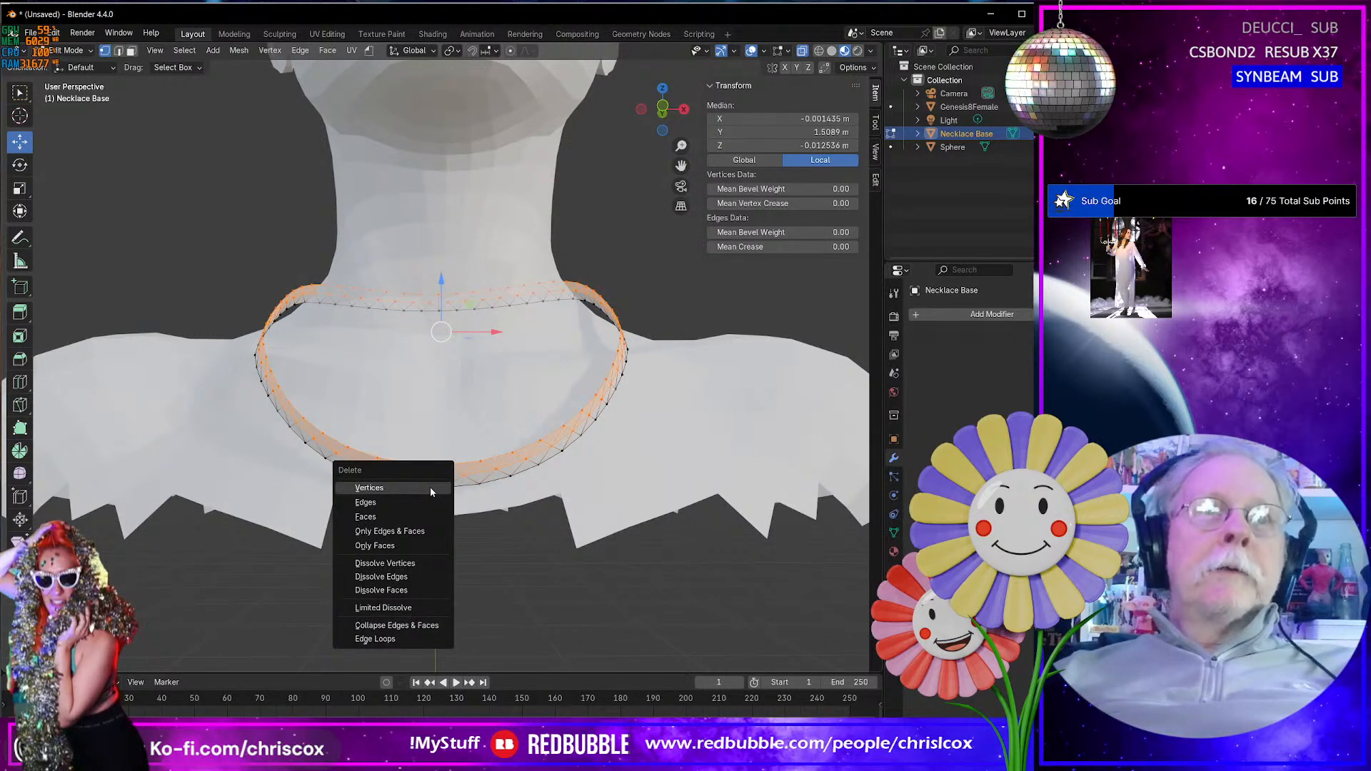
left_click(430, 487)
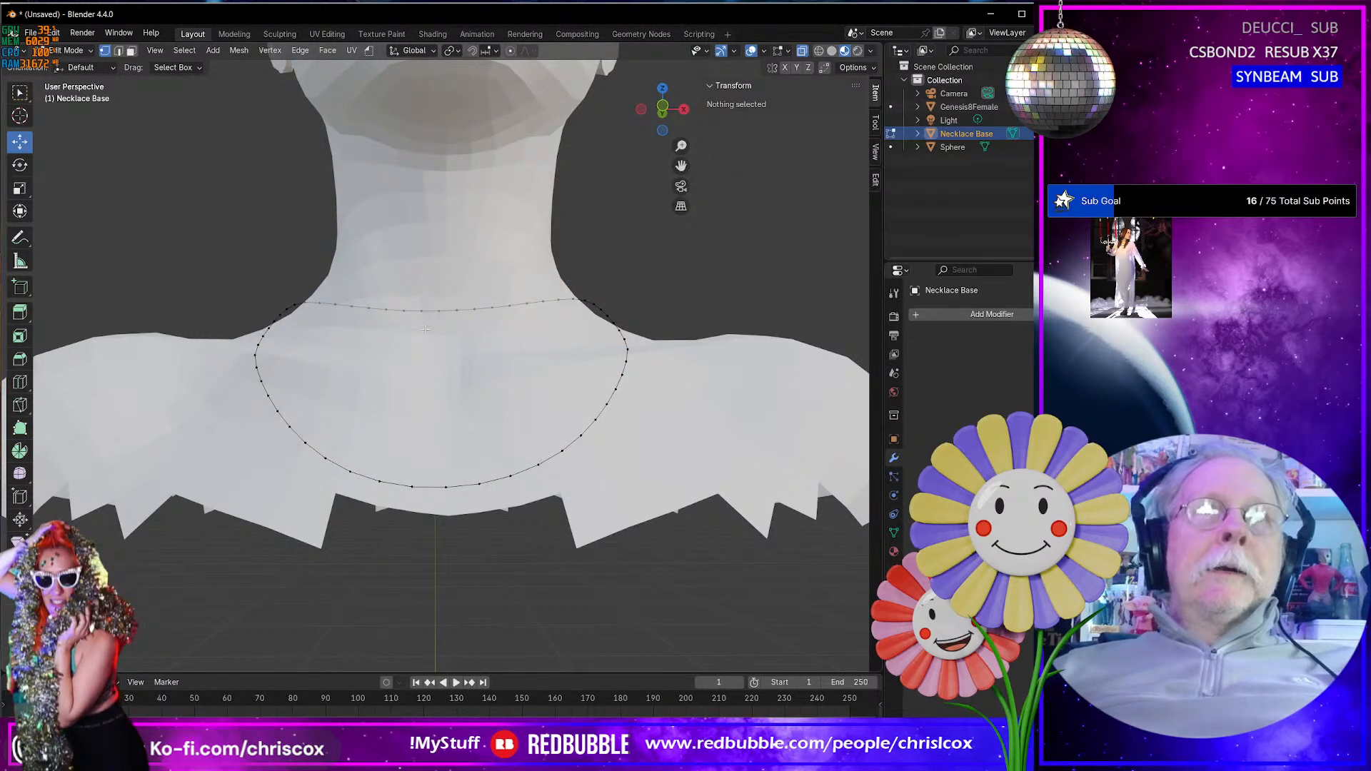
- Delete the centre vertex of the loop at the back of the neck
left_click(436, 310)
key("x")
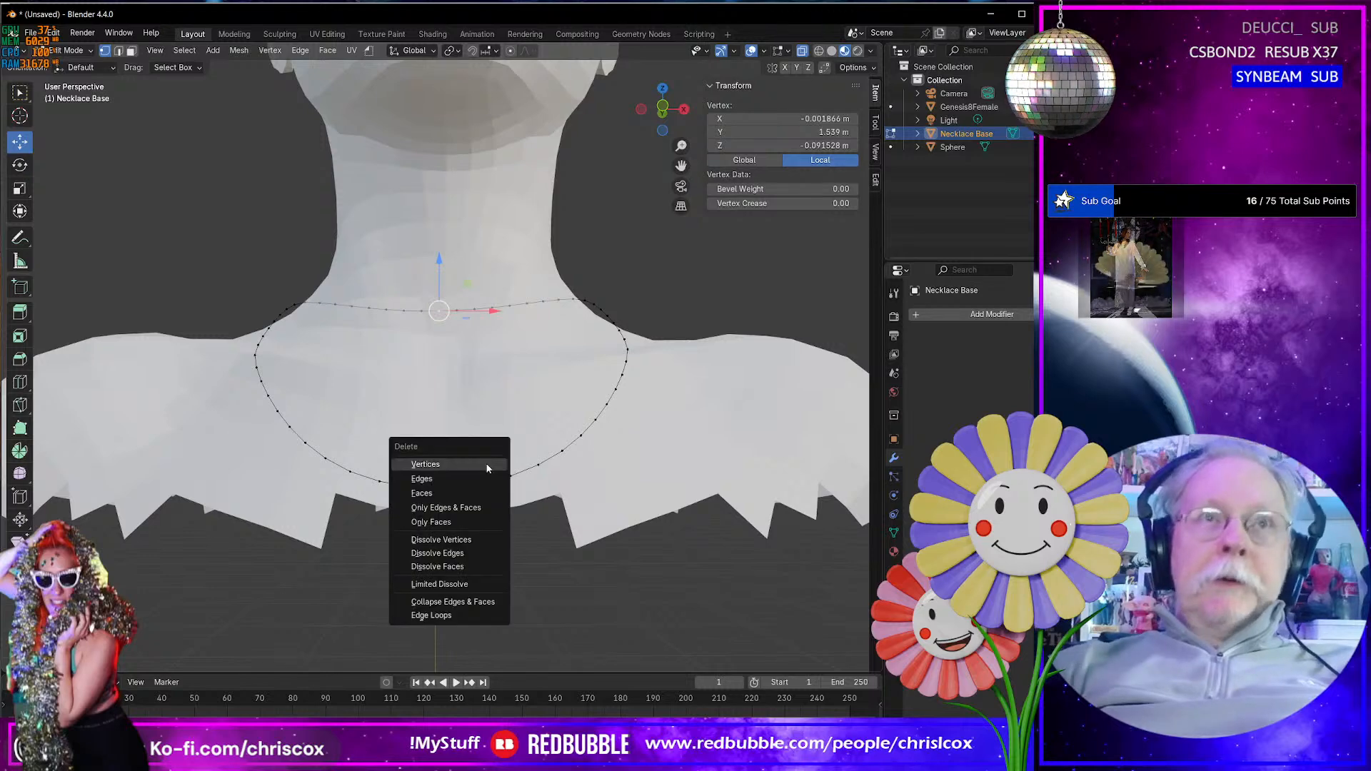
left_click(487, 464)
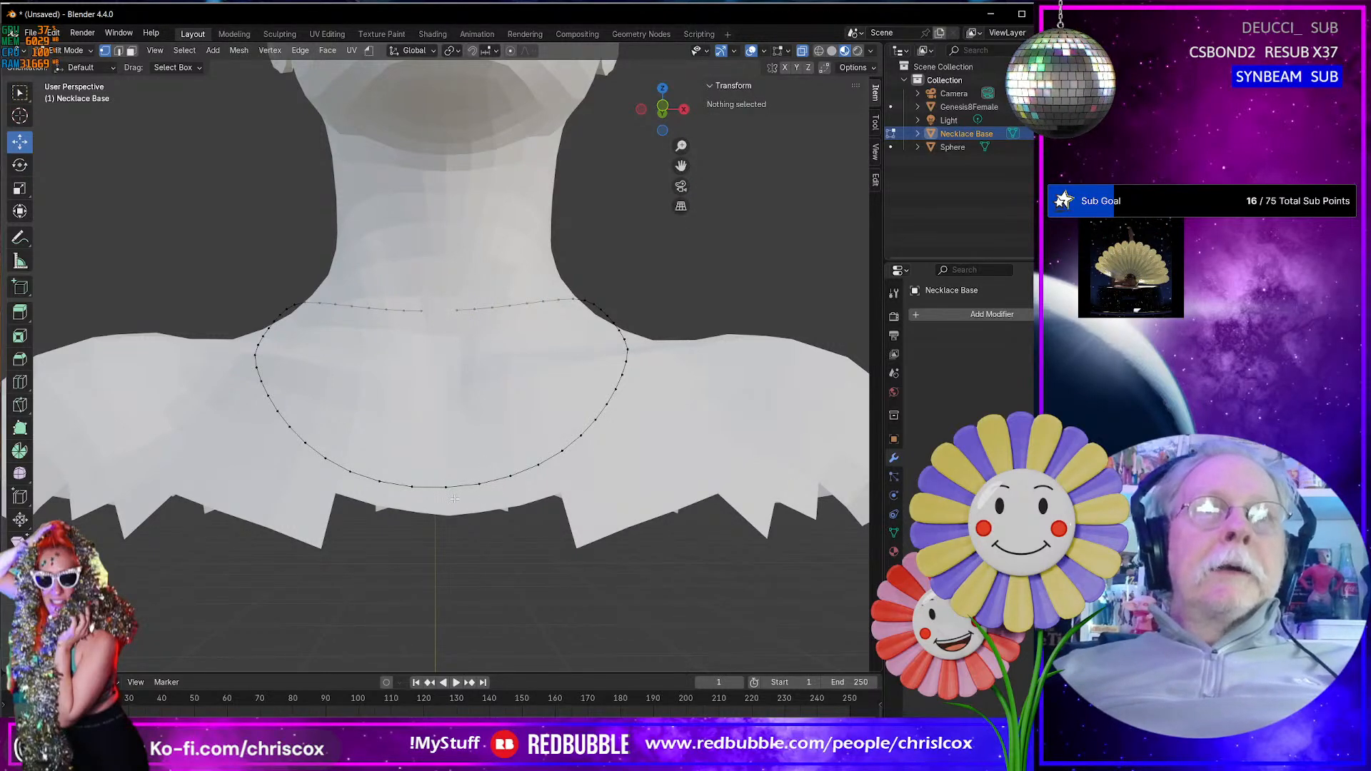
- In front view, delete the loop's vertices on the positive X side, keeping the front centre vertex
key("KP_1")
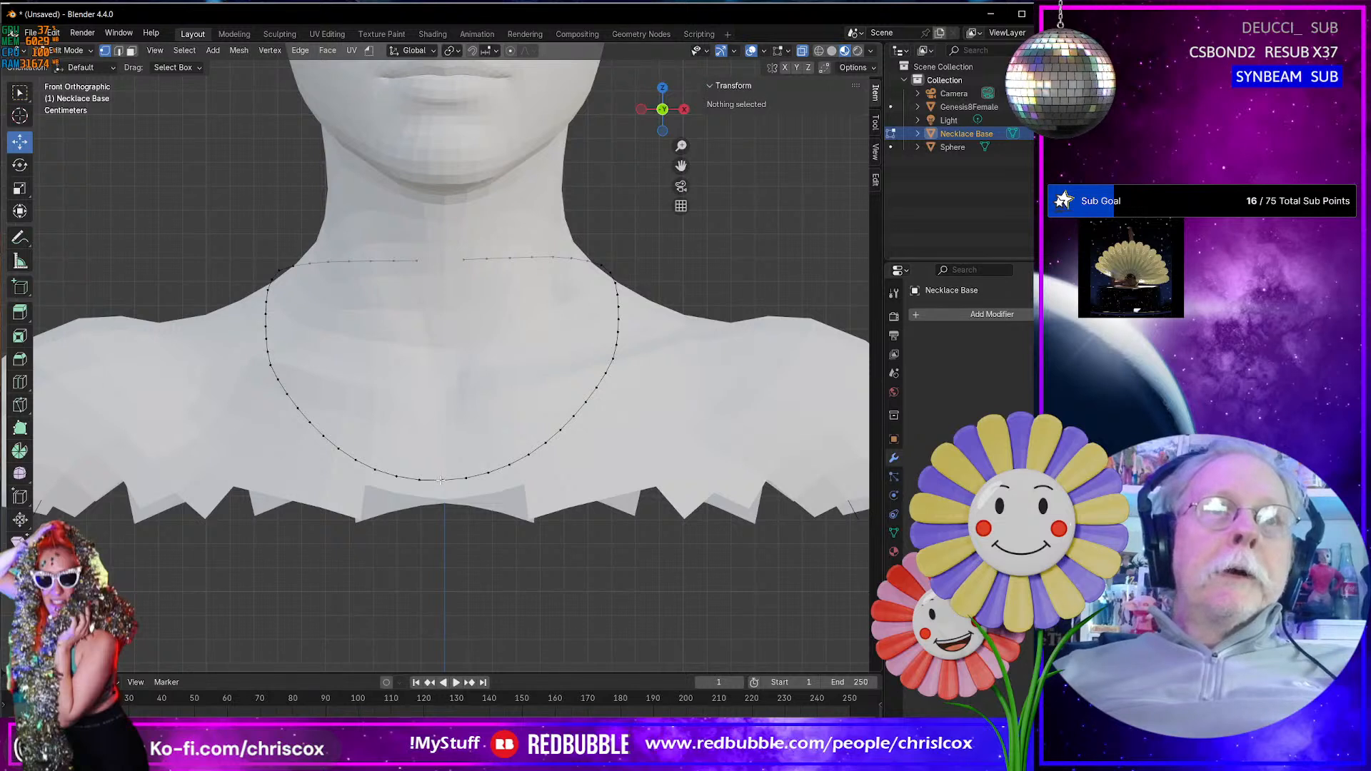
left_click(442, 480)
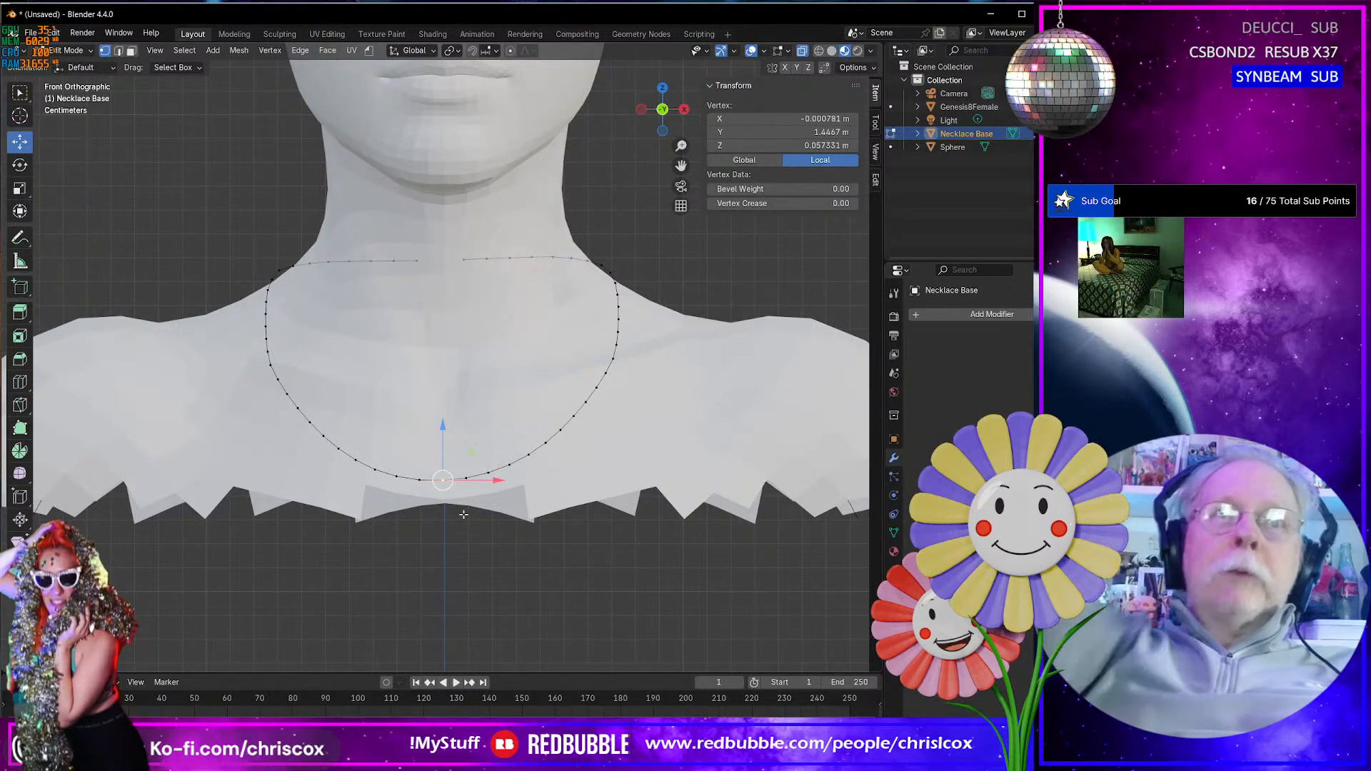
left_click_drag(729, 593, 455, 228)
key("x")
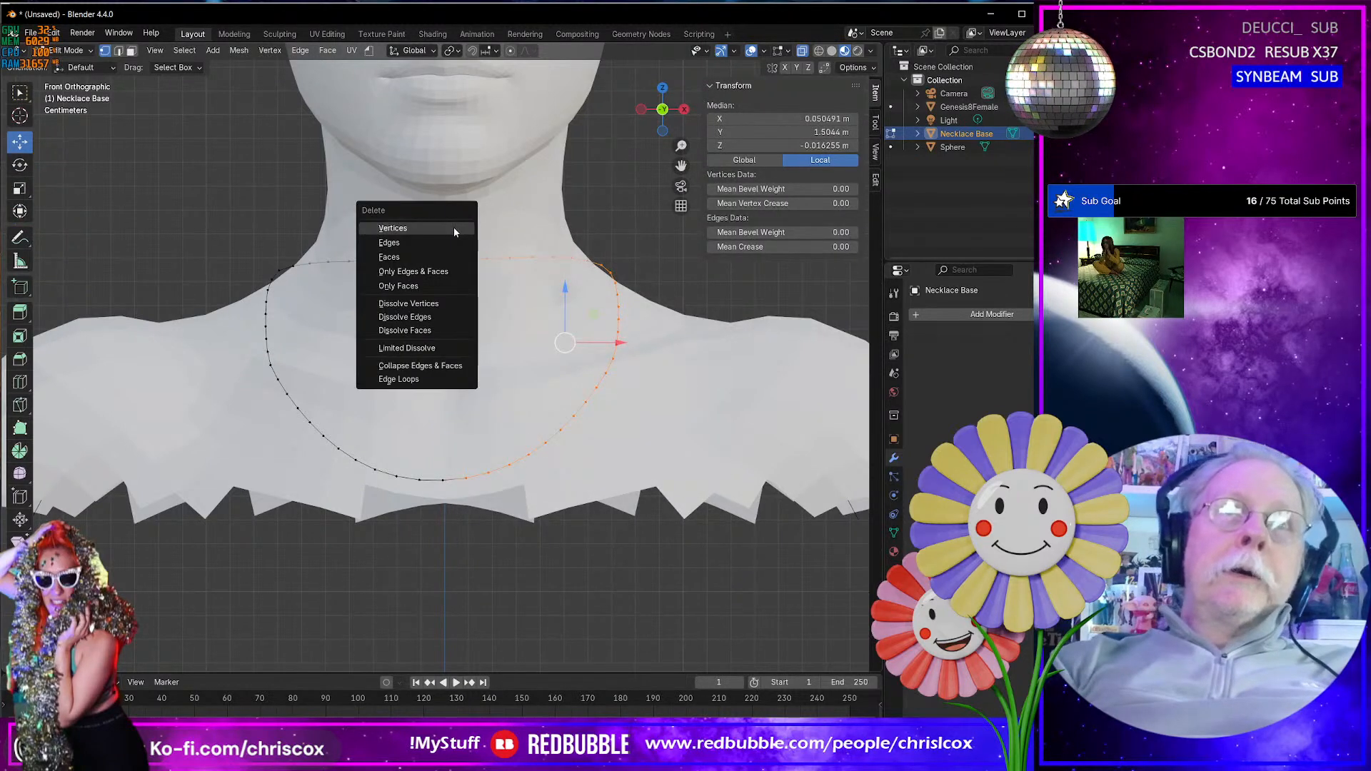
left_click(454, 229)
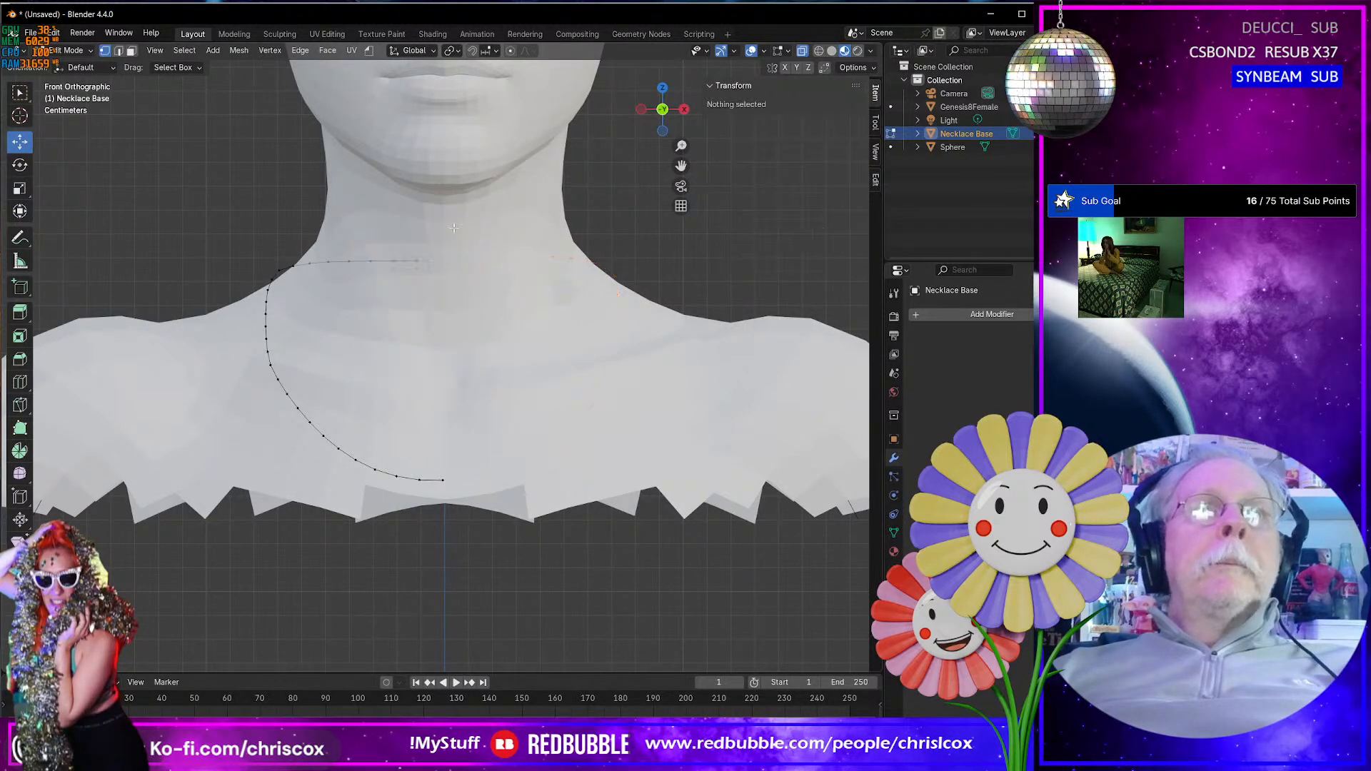
- Set the front centre vertex's X coordinate to 0 m and return to Object Mode
left_click(443, 480)
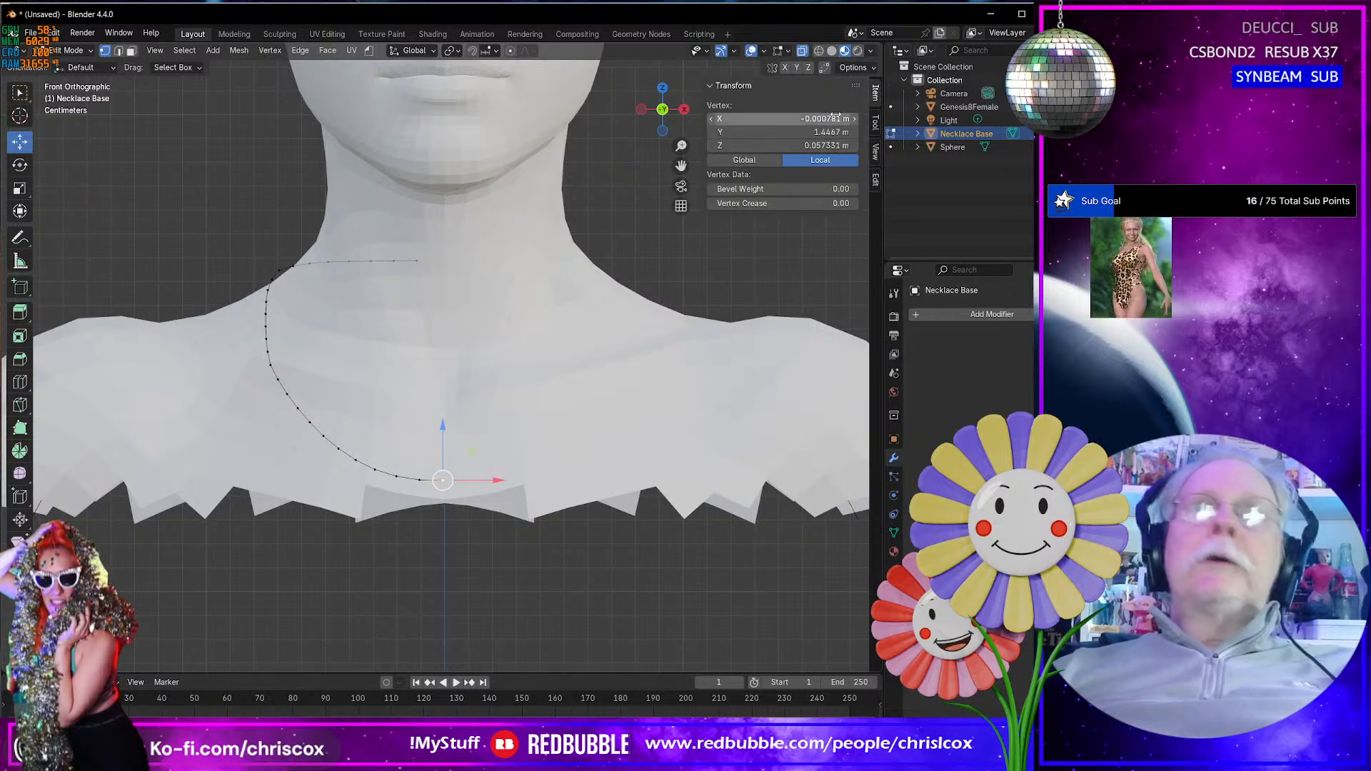
left_click(824, 120)
type("0")
key("Return")
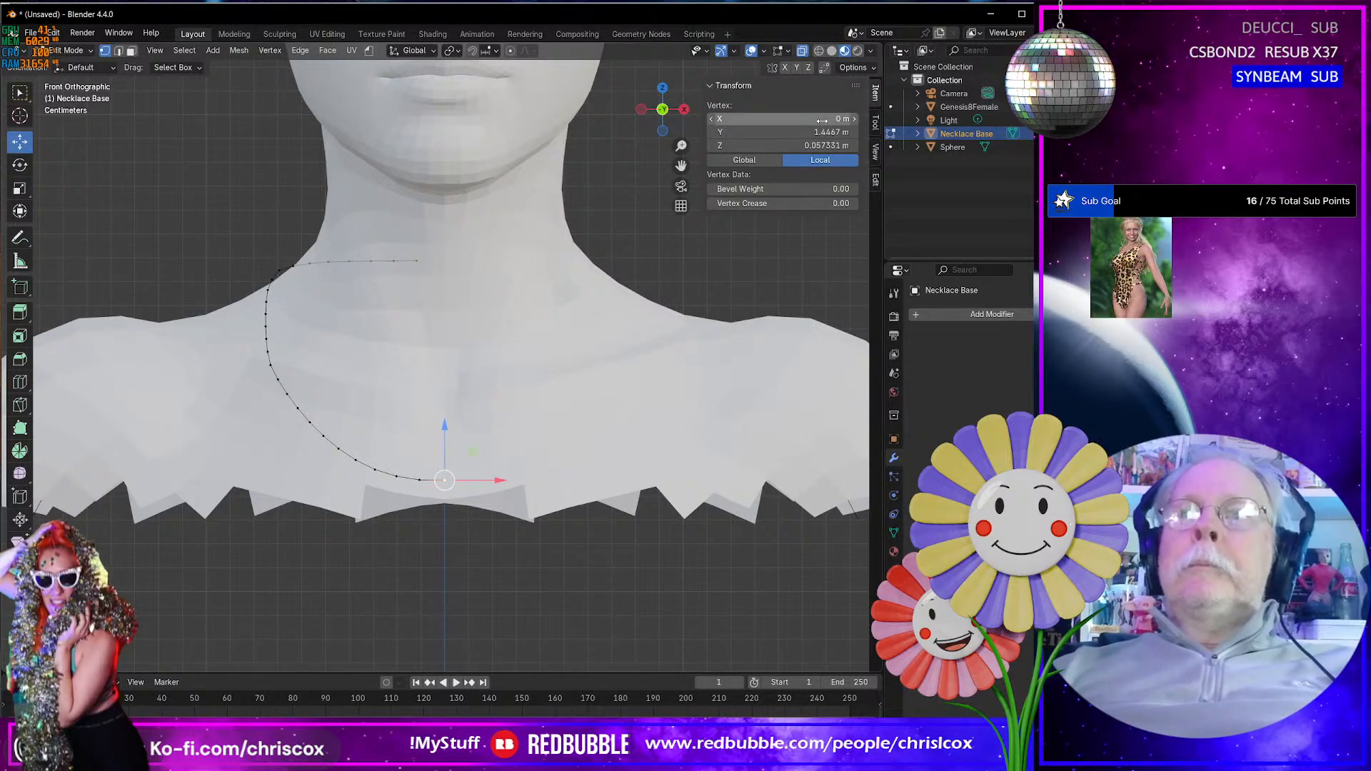
key("Tab")
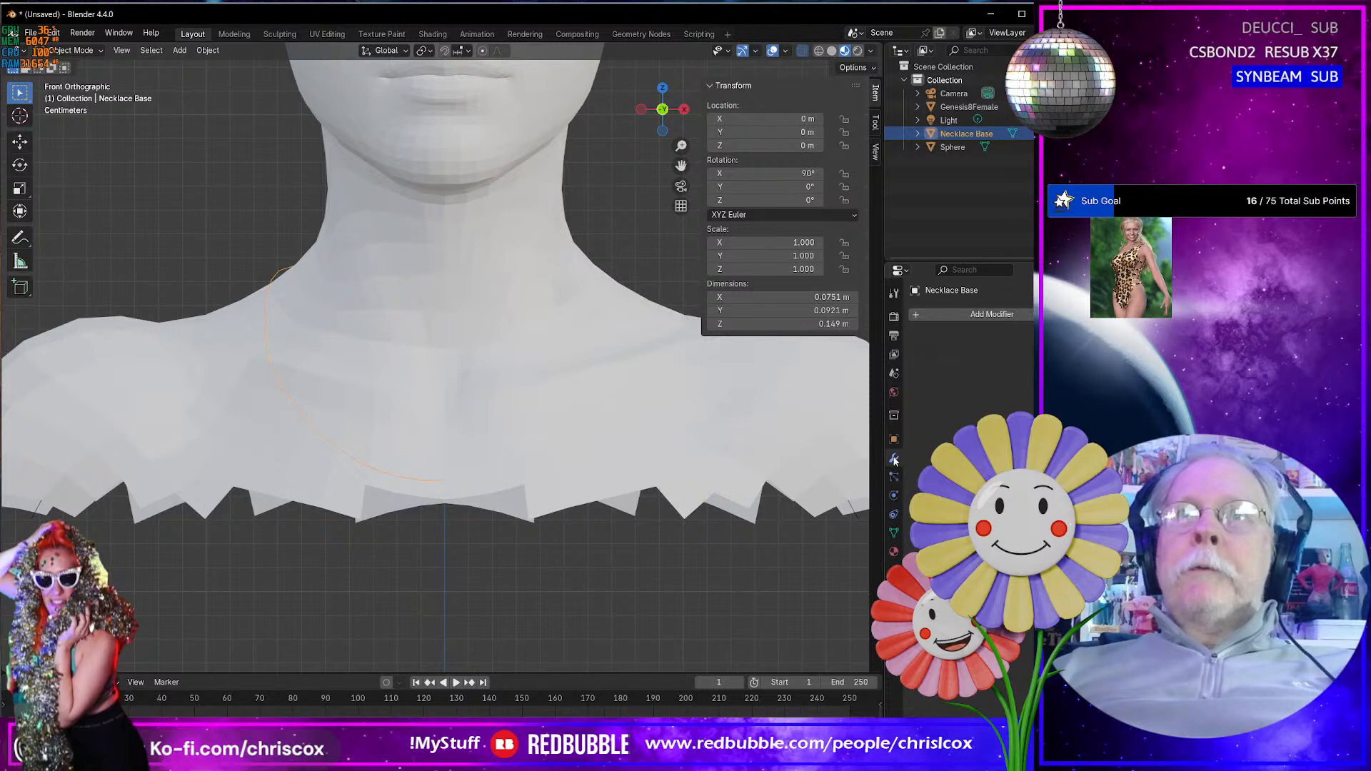
- Add a Mirror modifier on the X axis to the half loop and apply it
left_click(919, 315)
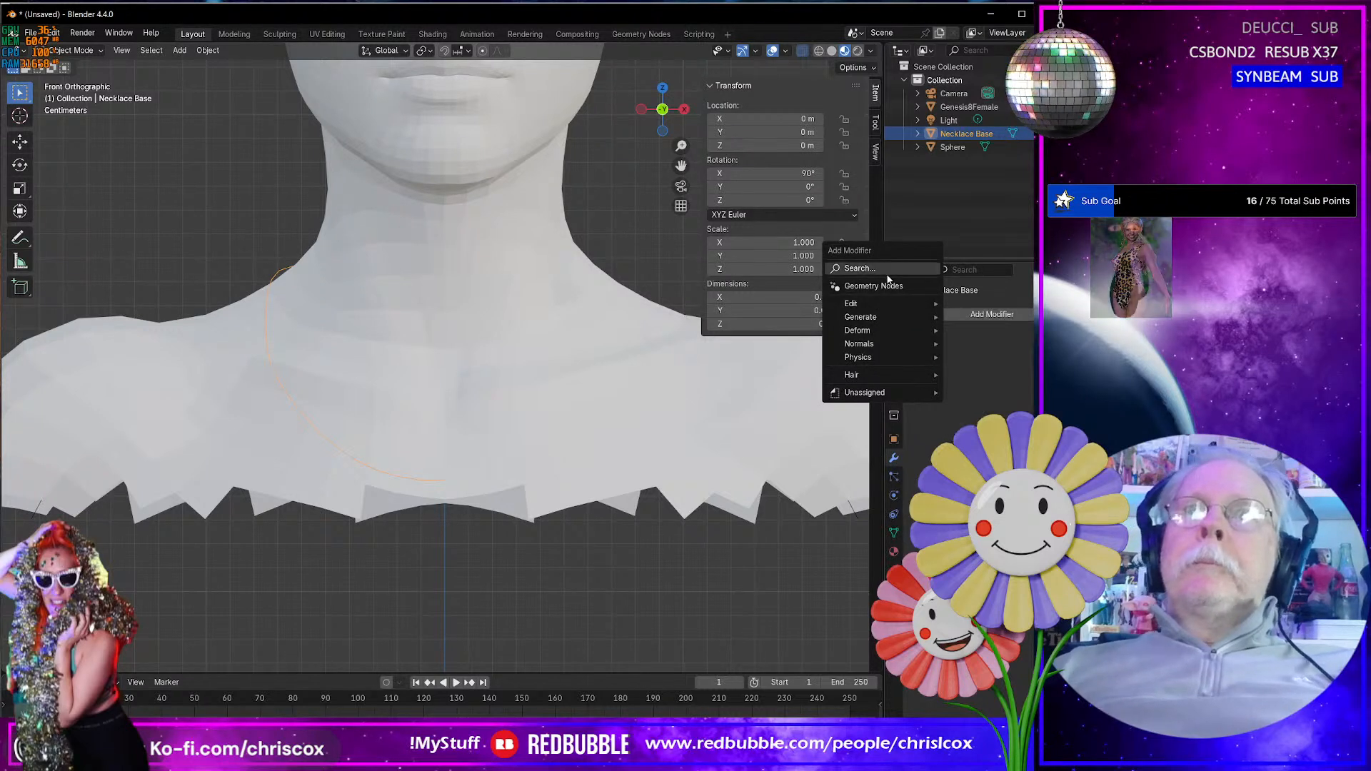
mouse_move(884, 328)
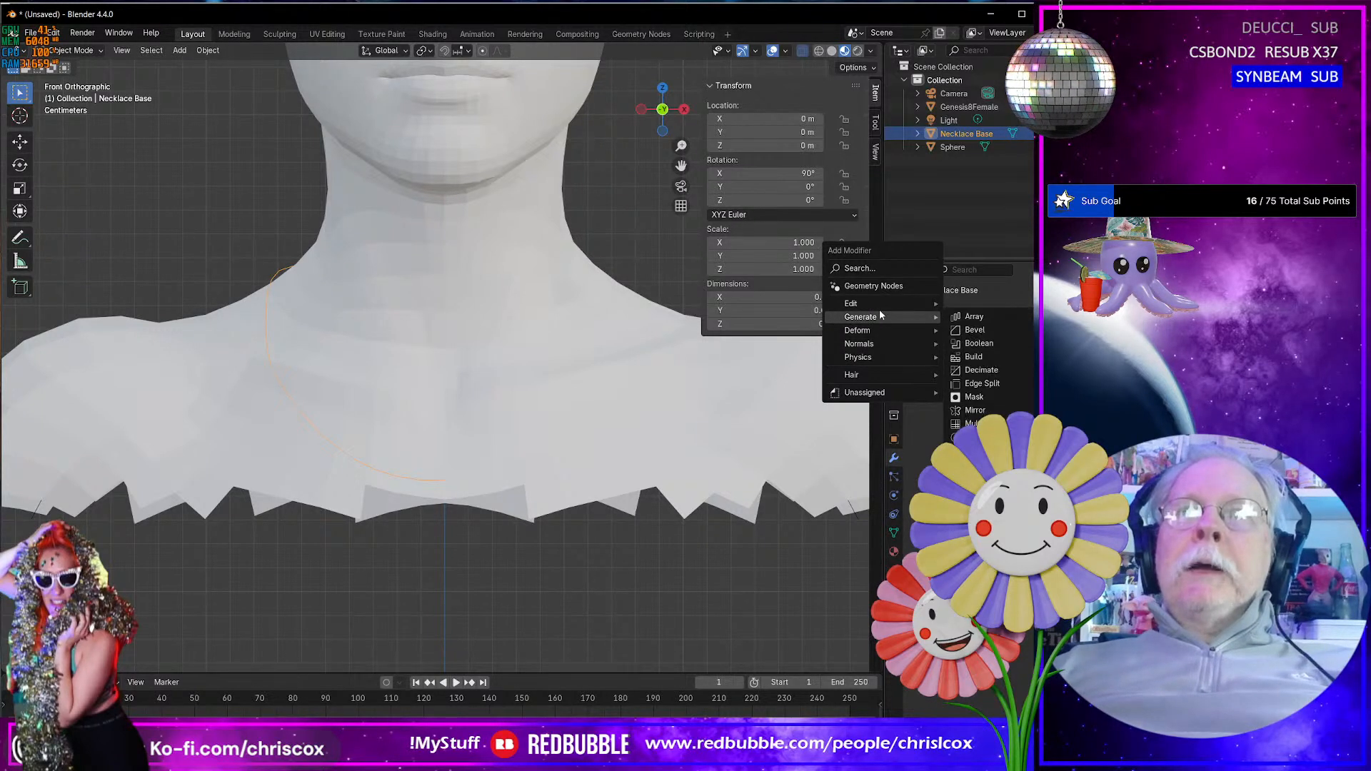
left_click(971, 410)
mouse_move(648, 446)
middle_mouse_down()
mouse_move(768, 472)
mouse_move(664, 449)
middle_mouse_up()
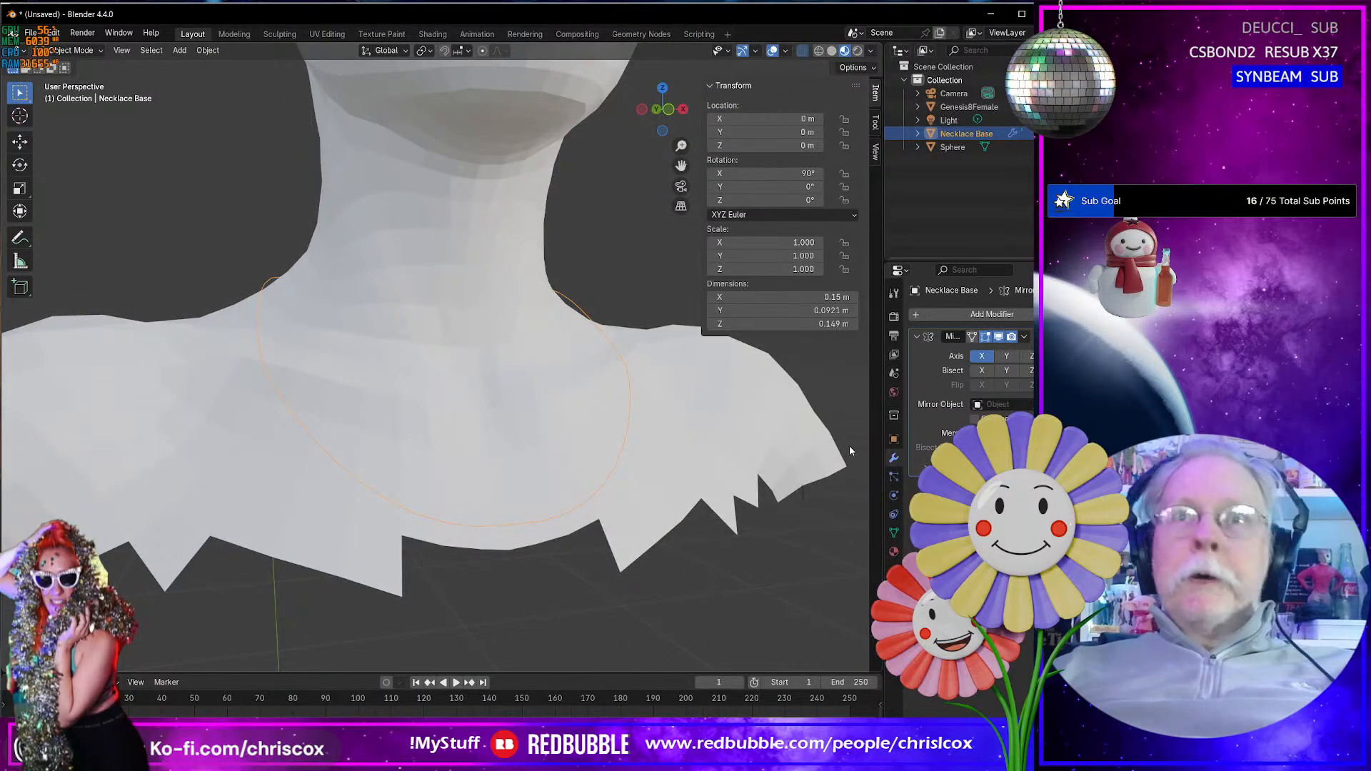
key("ctrl+x")
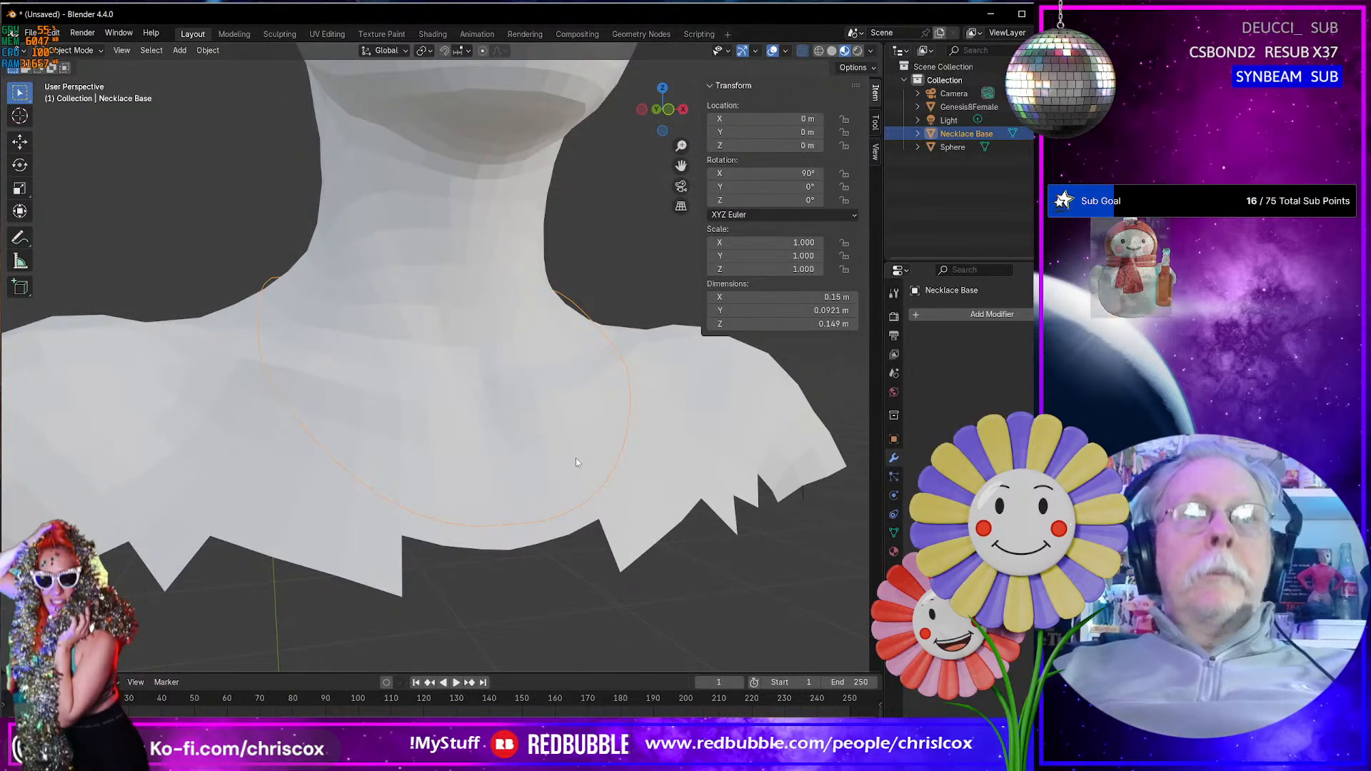
- Check the front of the loop by selecting vertices there and growing the selection outward in Edit Mode
key("Tab")
left_click_drag(543, 571, 498, 515)
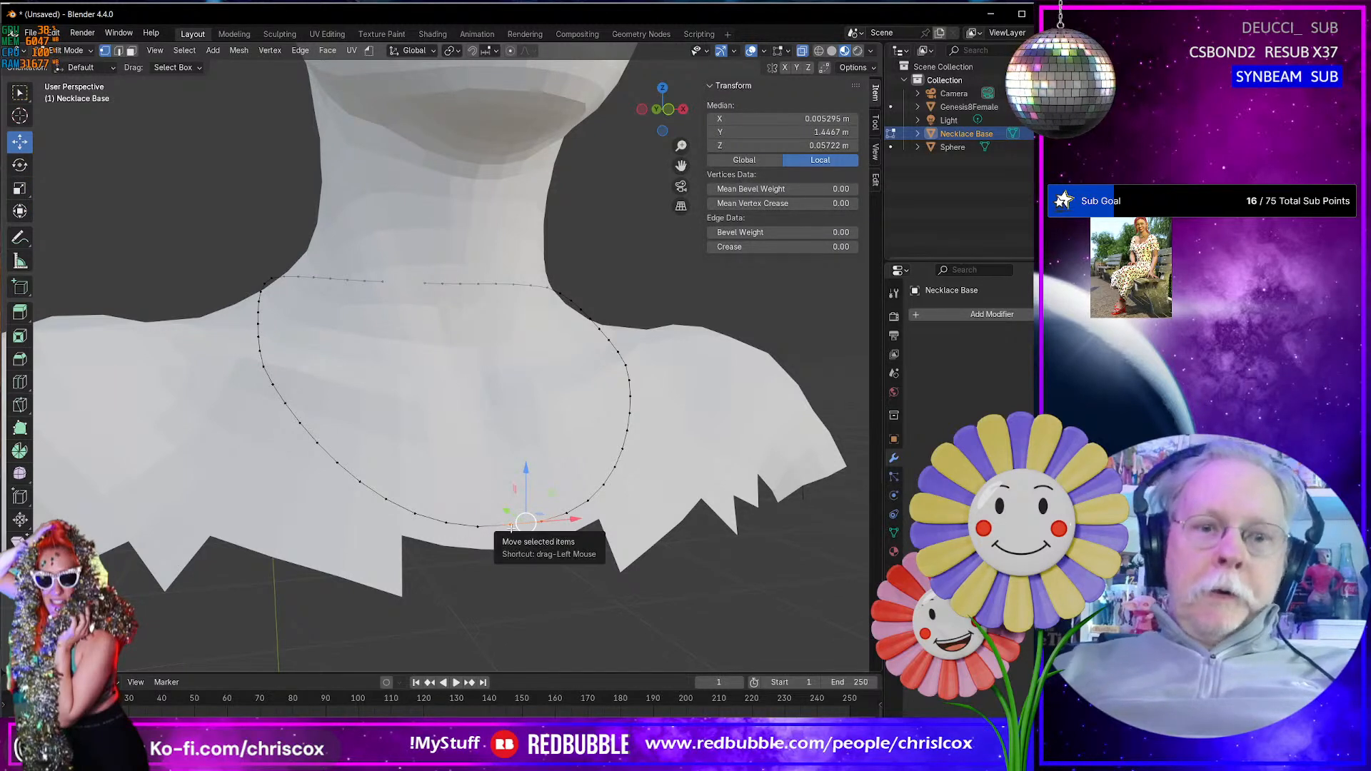
key("m")
left_click(512, 529)
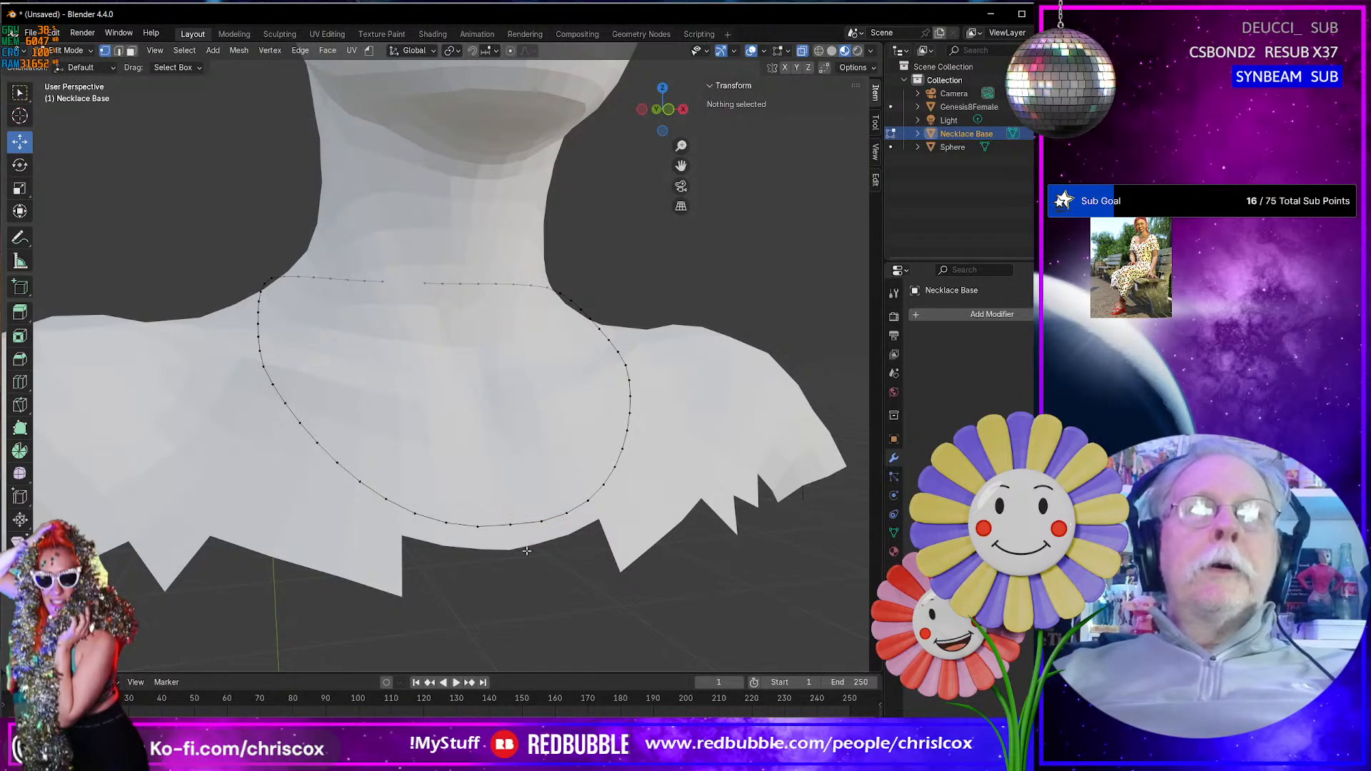
left_click(562, 566)
left_click(446, 521)
key("ctrl+KP_Add")
key("ctrl+KP_Add")
key("ctrl+KP_Add")
key("ctrl+KP_Add")
key("ctrl+KP_Add")
key("ctrl+KP_Add")
key("ctrl+KP_Add")
key("ctrl+KP_Add")
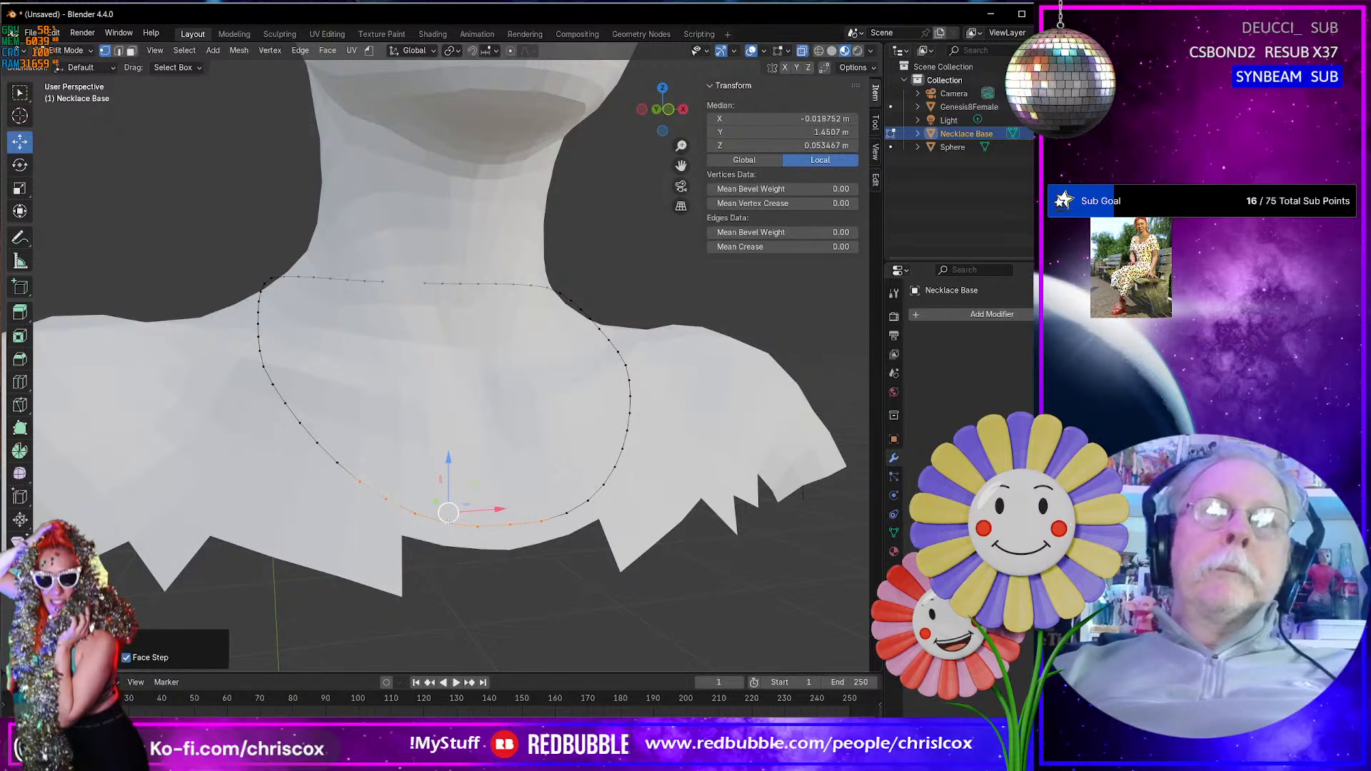
middle_click_drag(448, 522, 528, 560)
key("Tab")
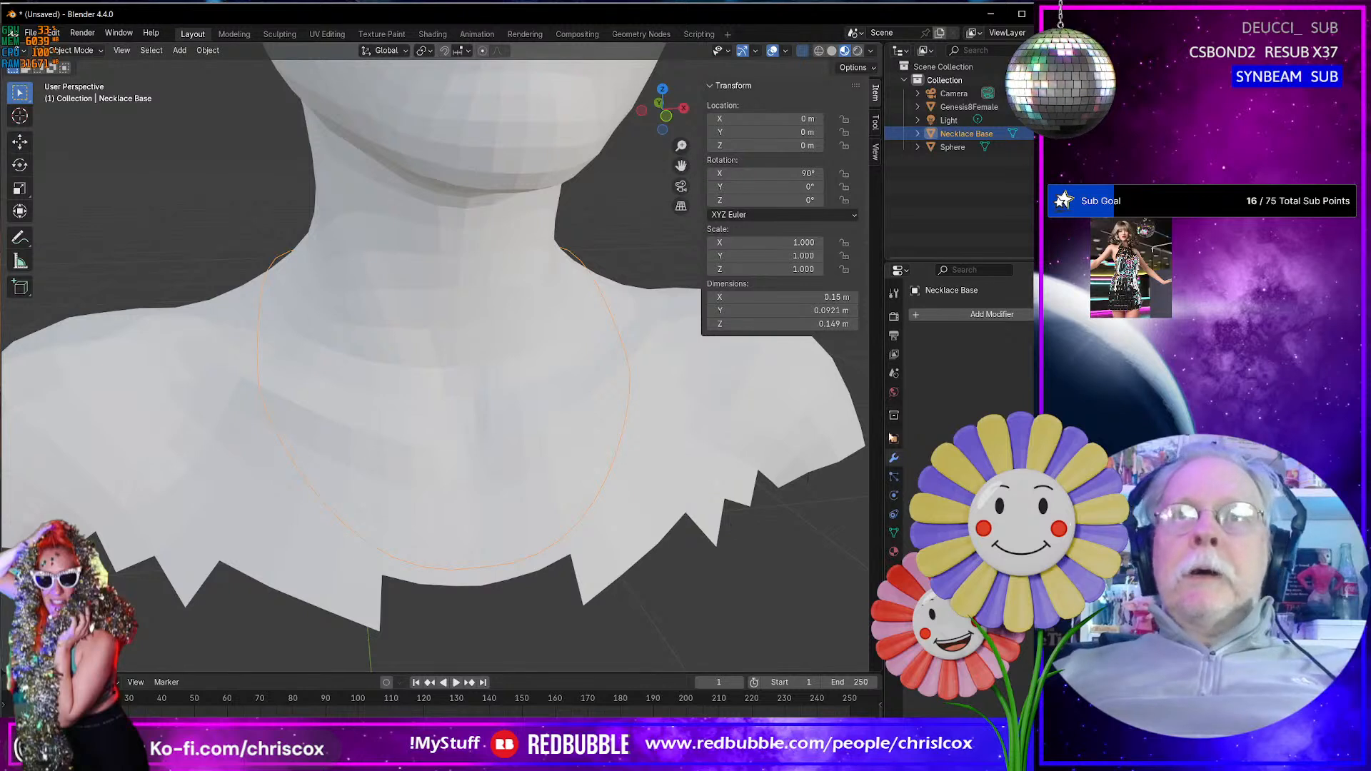
- Add a Decimate modifier to the necklace loop and set it to Un-Subdivide
left_click(947, 315)
mouse_move(947, 316)
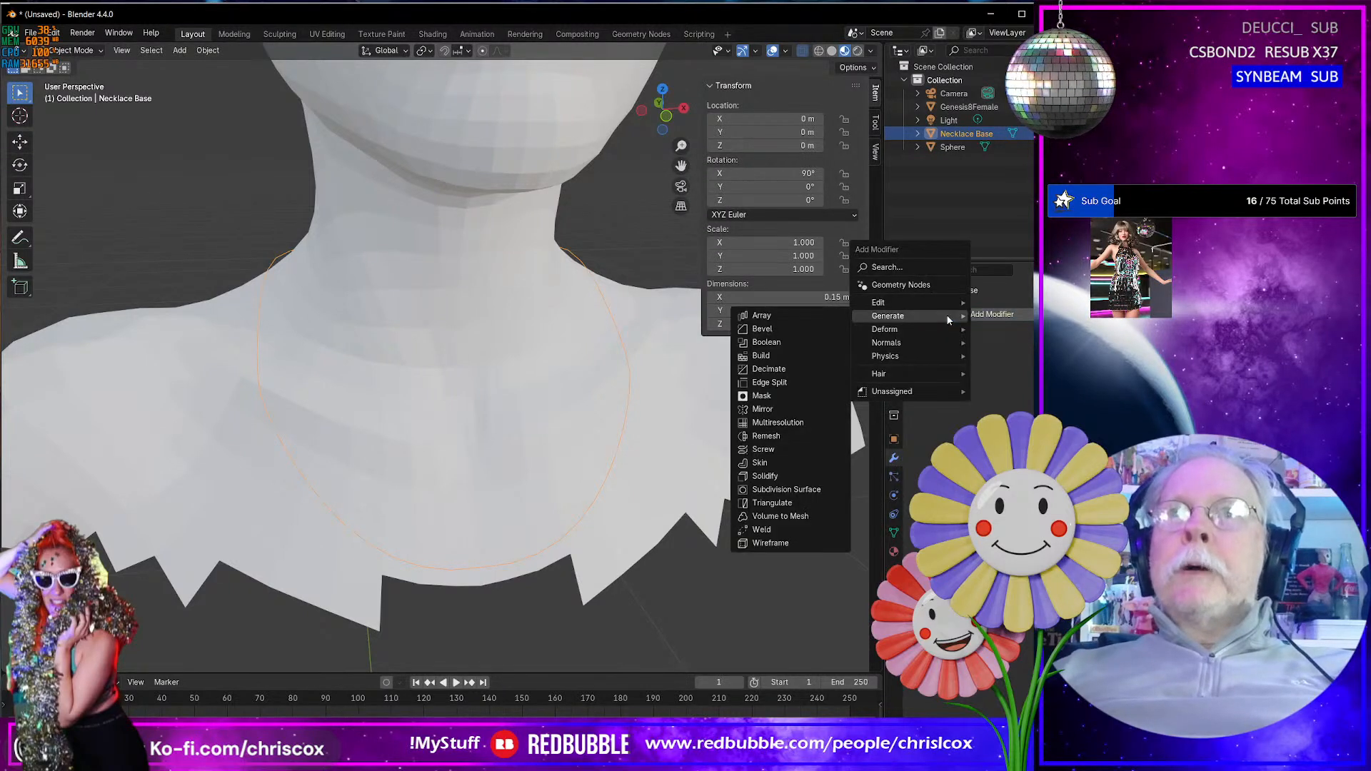
left_click(802, 372)
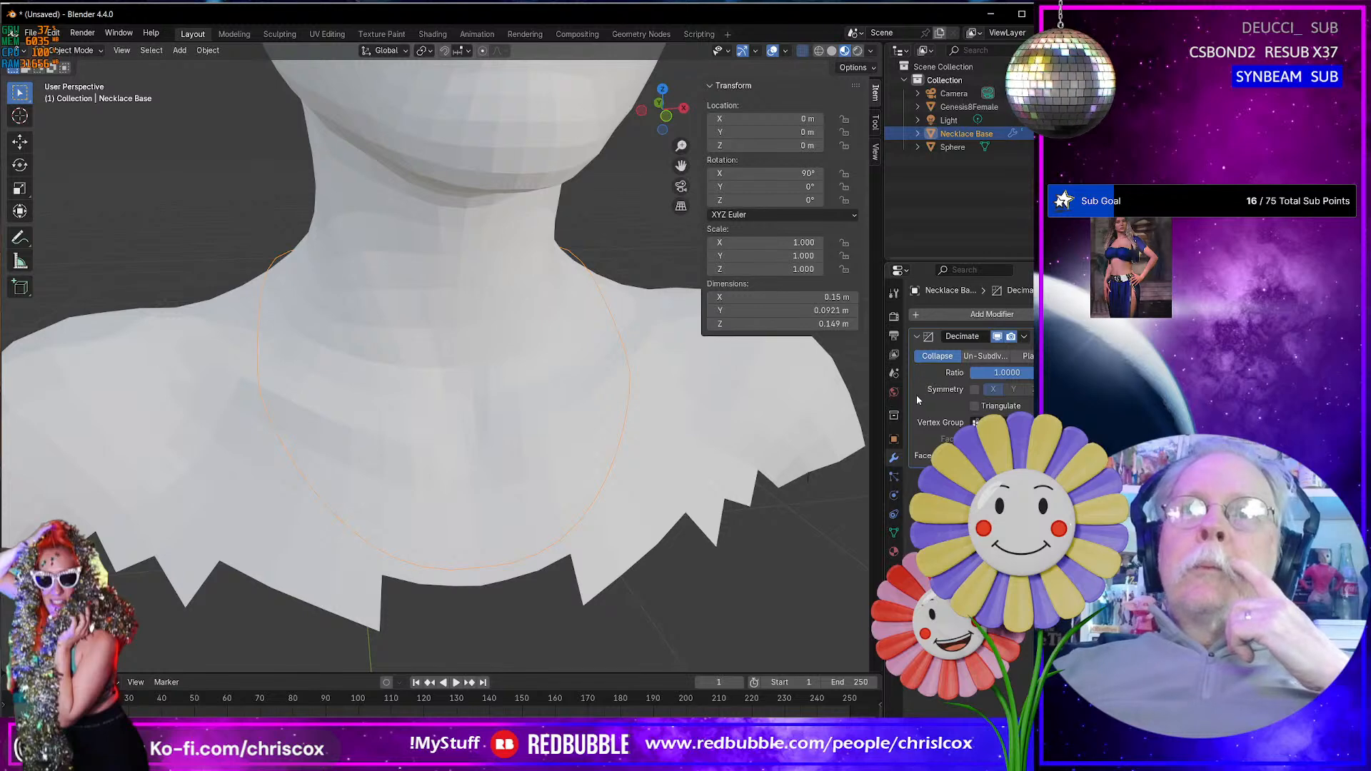
mouse_move(511, 474)
middle_mouse_down()
mouse_move(622, 441)
mouse_move(525, 457)
middle_mouse_up()
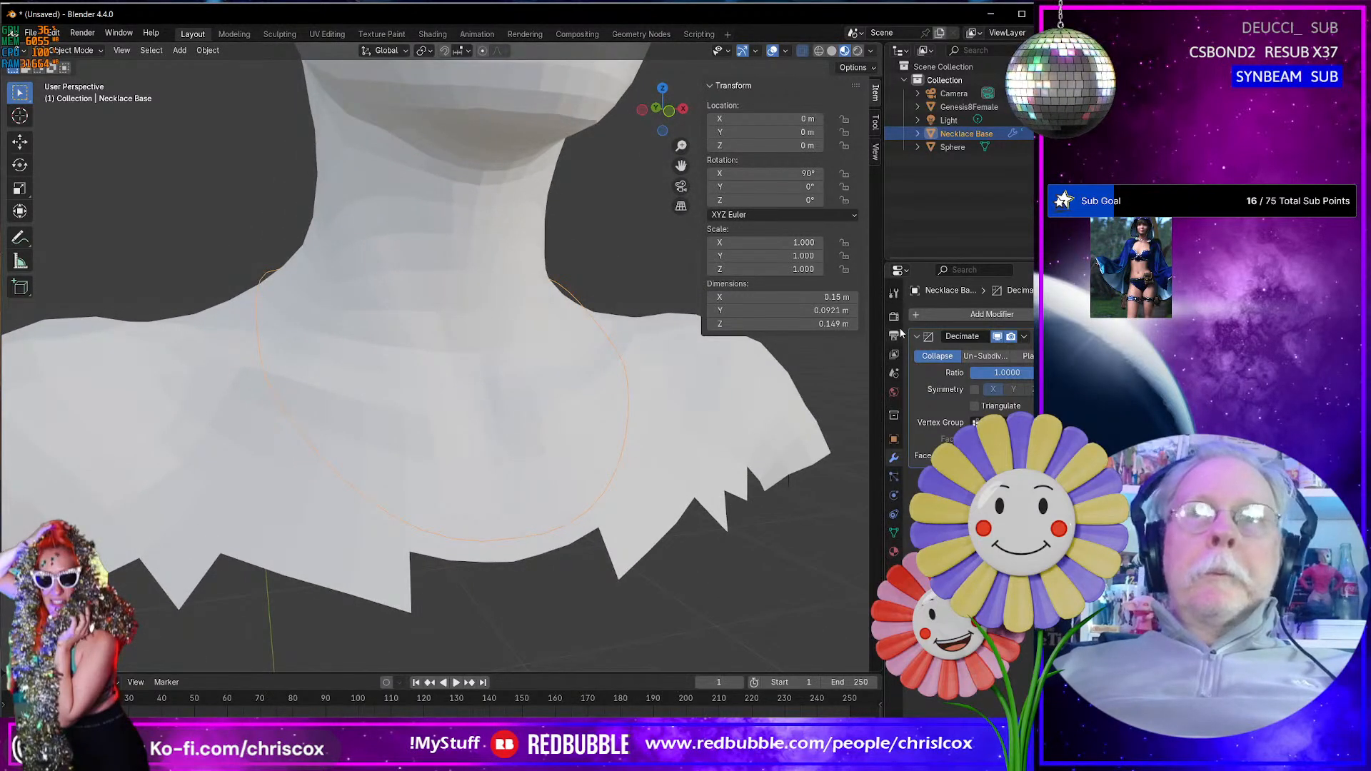
left_click(983, 356)
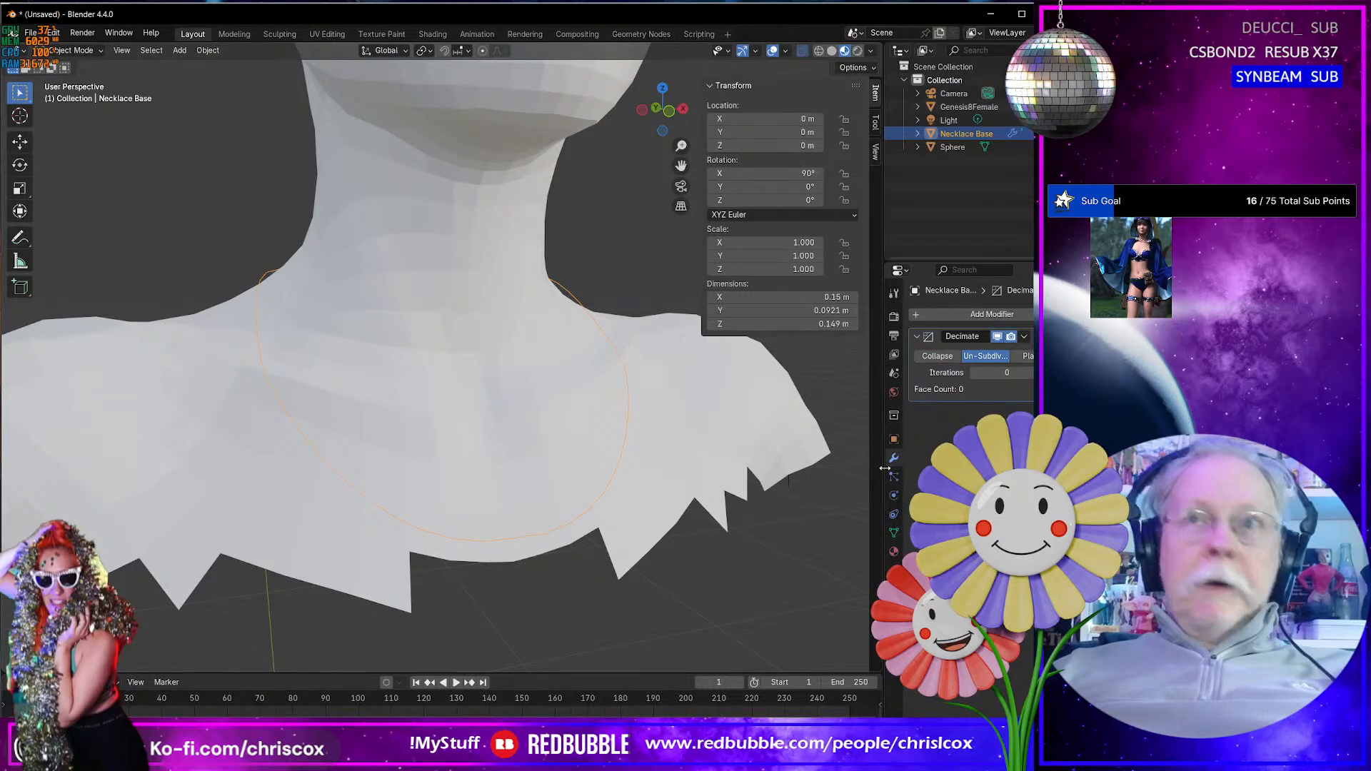
- Select all linked vertices of the loop in Edit Mode and turn on the Statistics overlay
key("Tab")
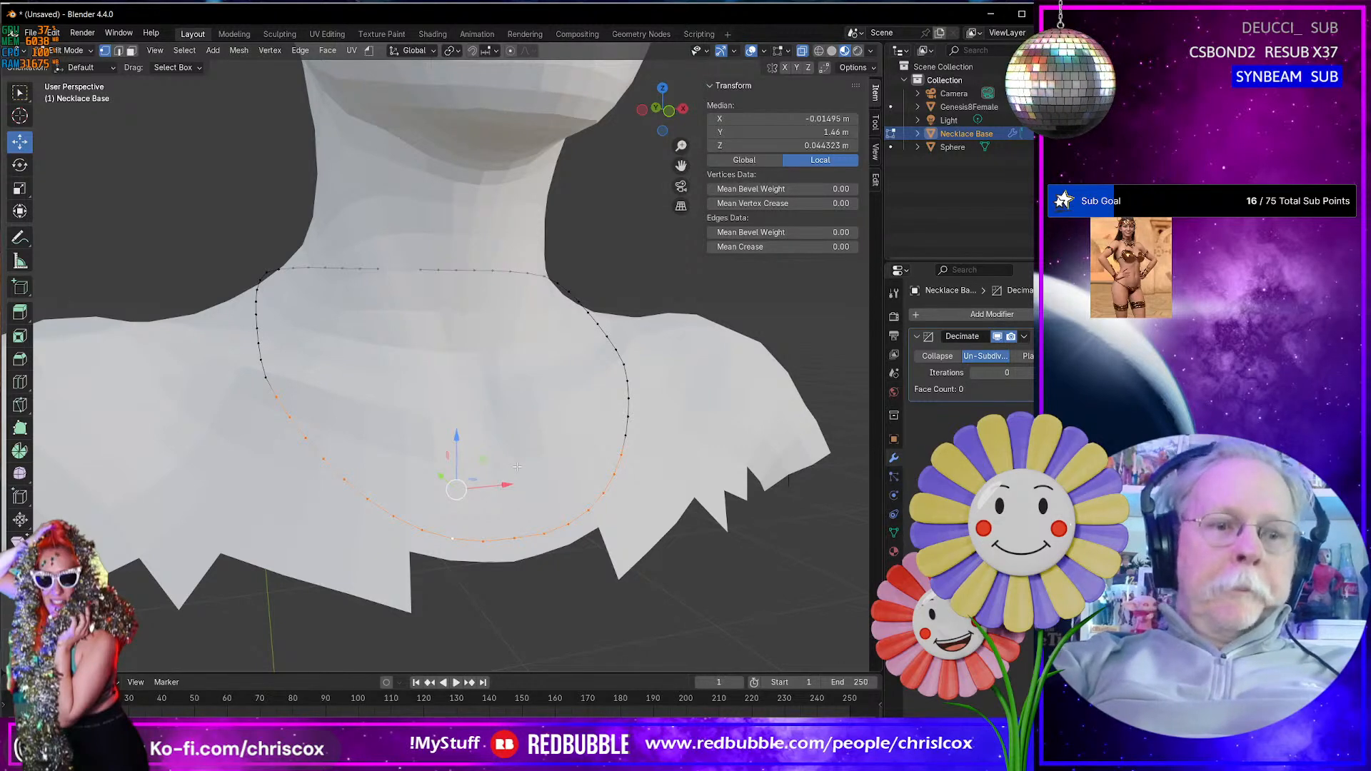
key("ctrl+l")
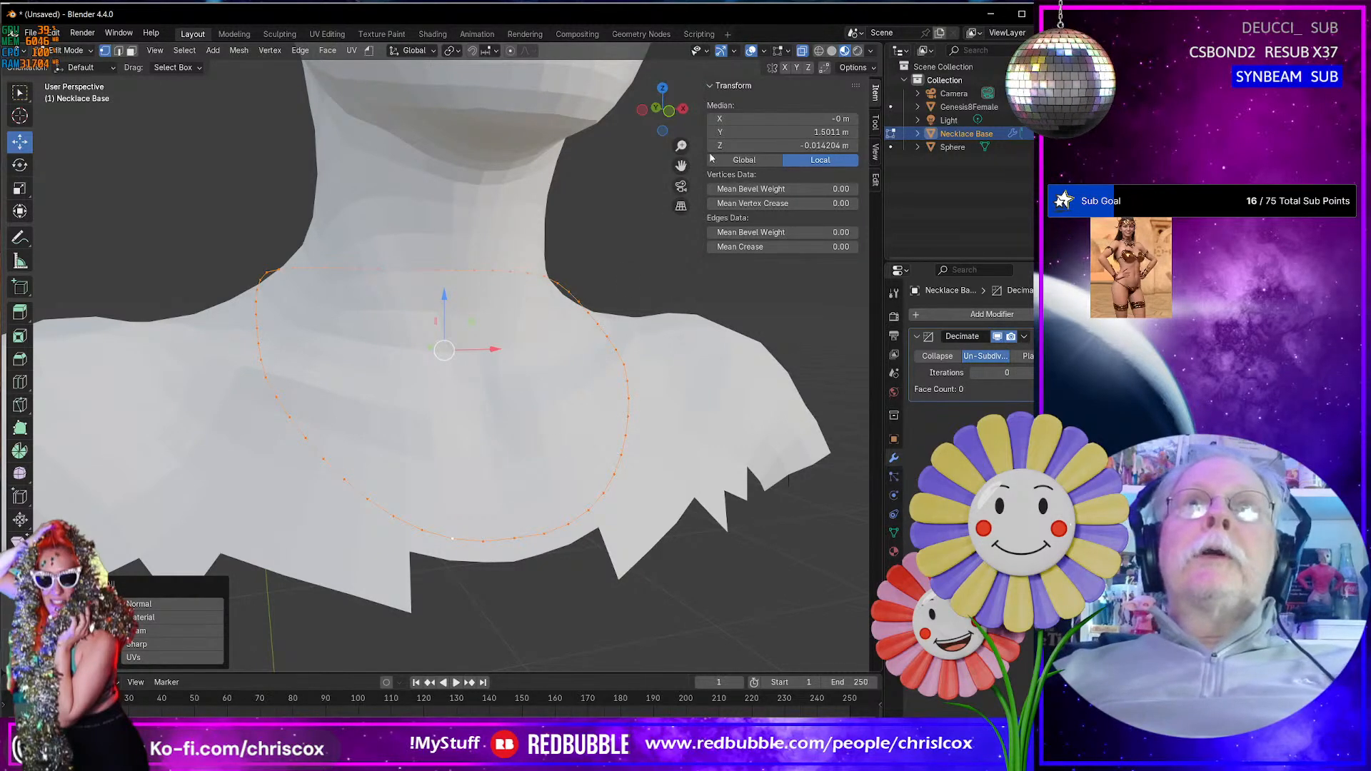
left_click(764, 51)
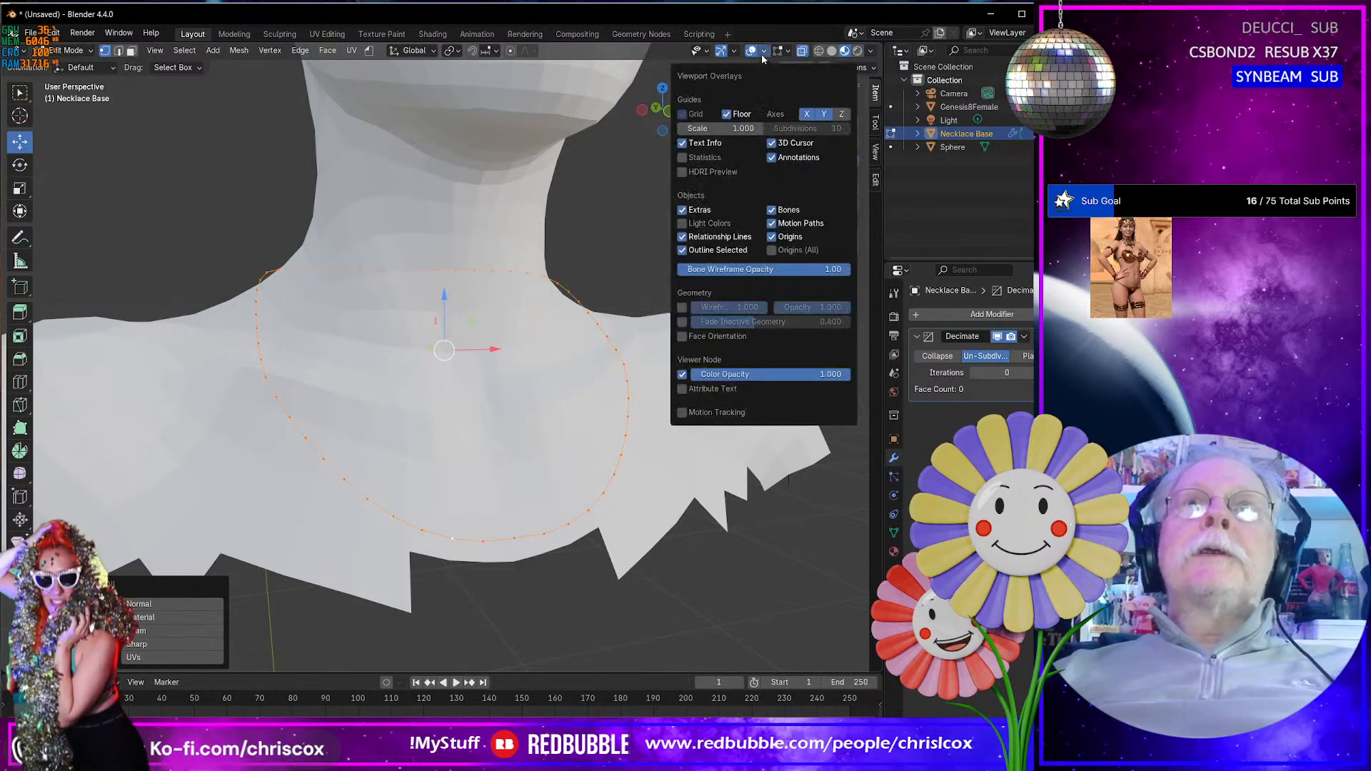
left_click(683, 158)
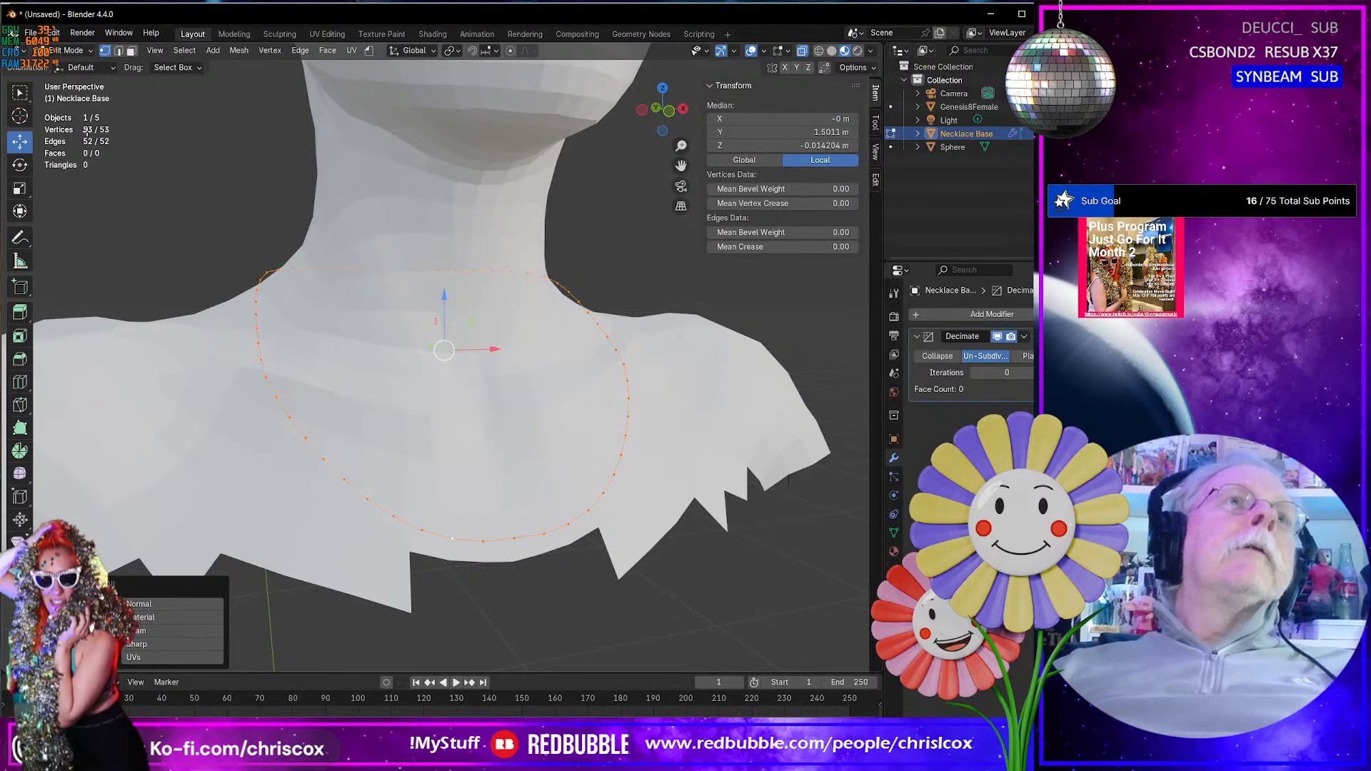
- Return to Object Mode and remove the Decimate modifier from the necklace loop
key("Tab")
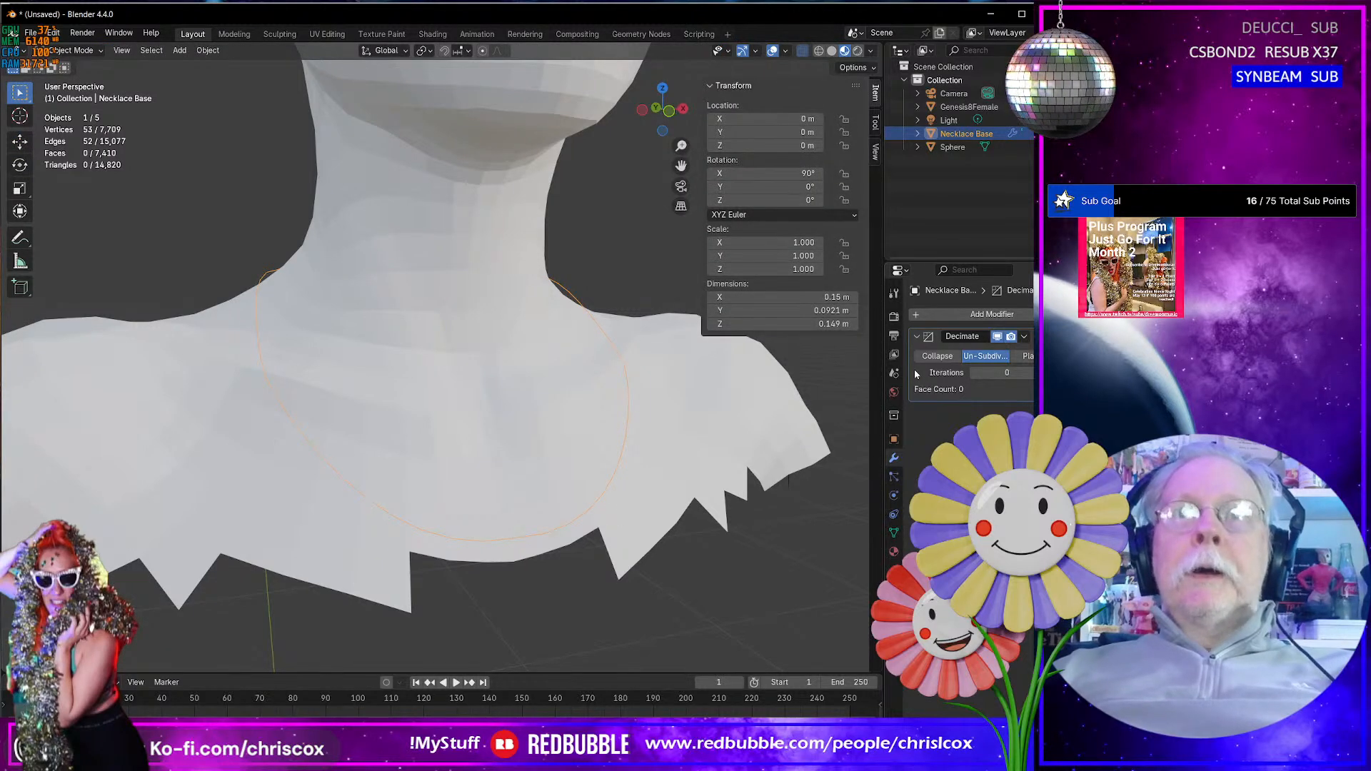
key("ctrl+x")
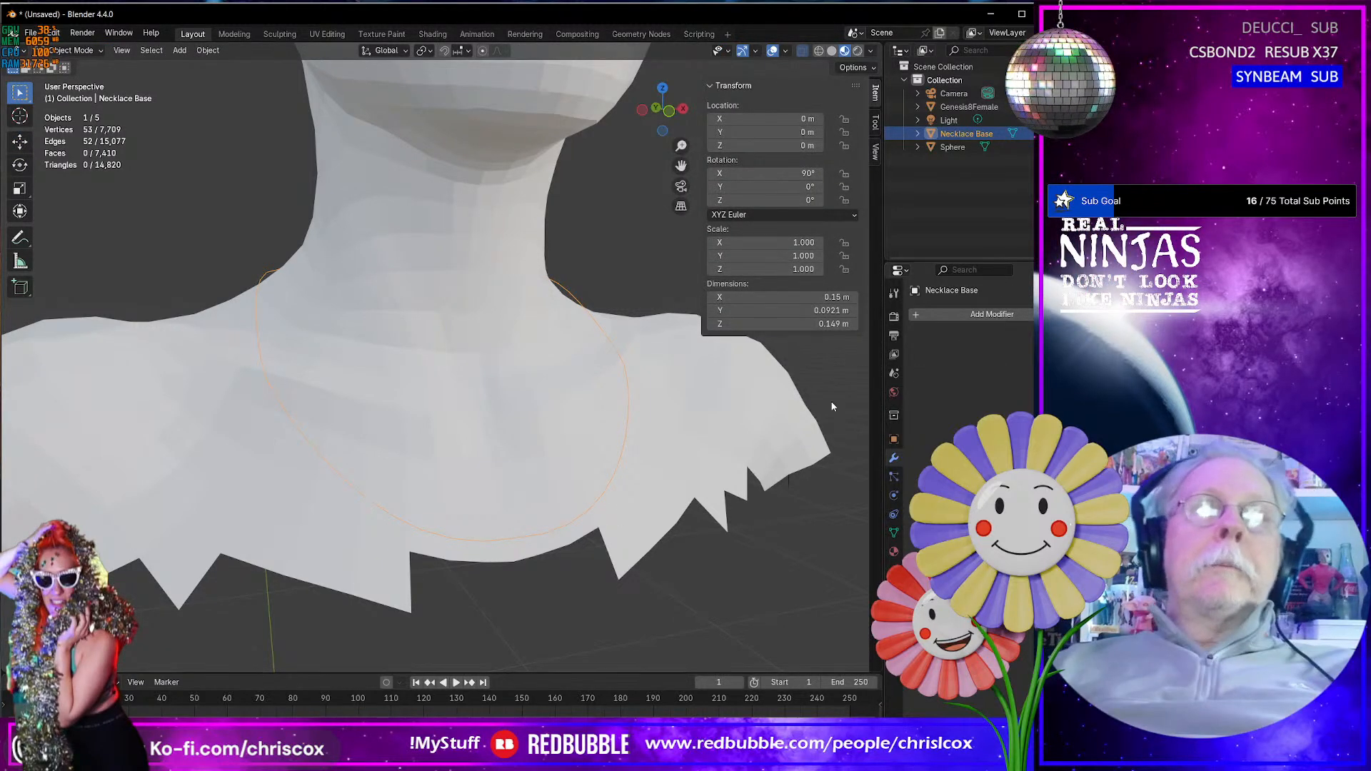
- In Edit Mode, select every other vertex from the back of the neck around the loop's negative X side
key("Tab")
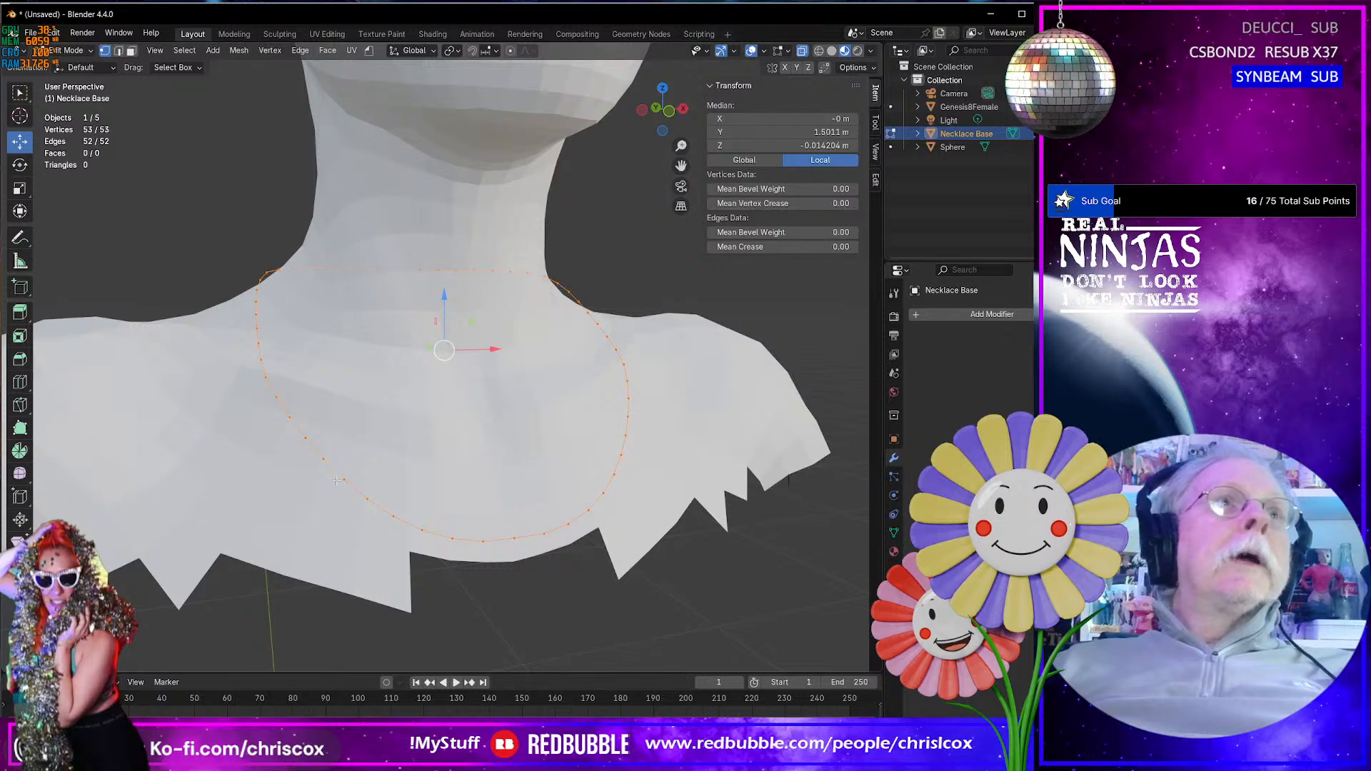
middle_click_drag(449, 545, 504, 562)
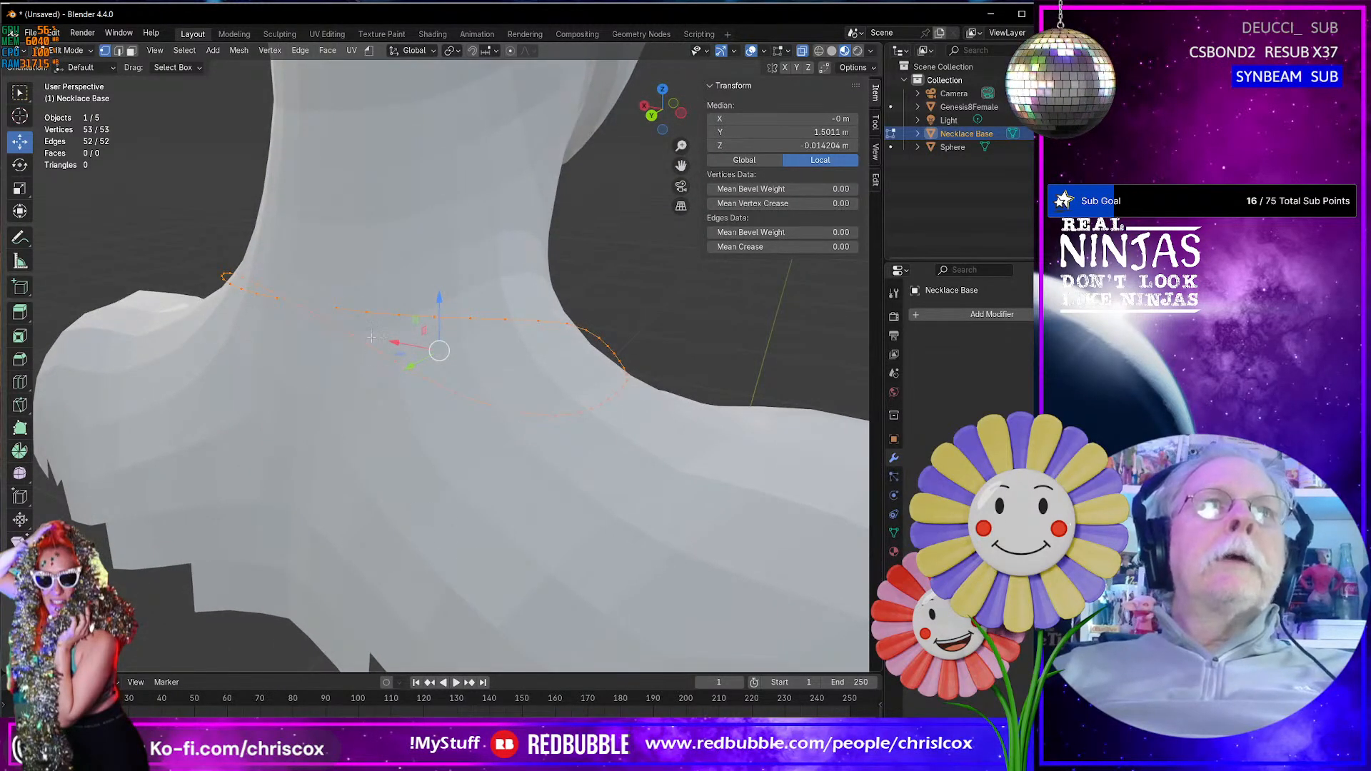
left_click(391, 314)
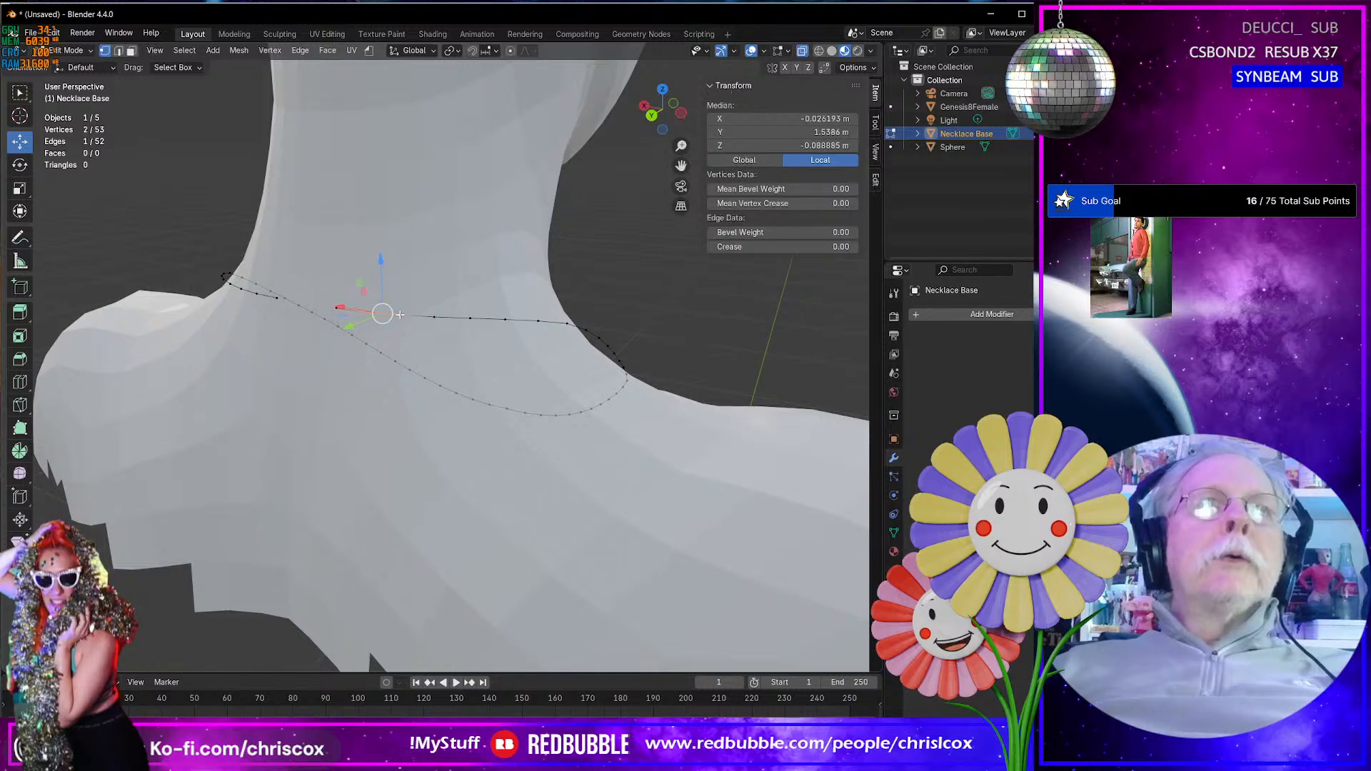
left_click(467, 320, "shift")
middle_click_drag(468, 320, 477, 369)
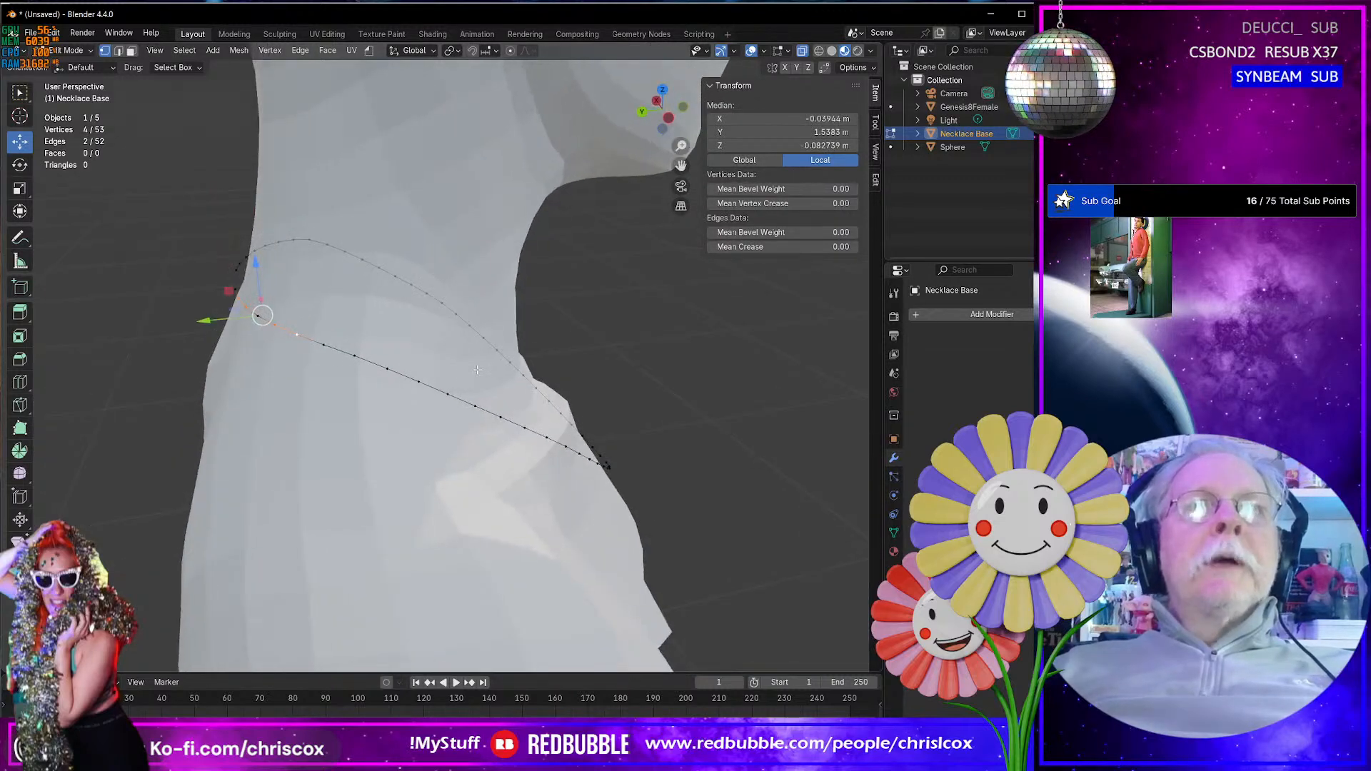
left_click(355, 356, "shift")
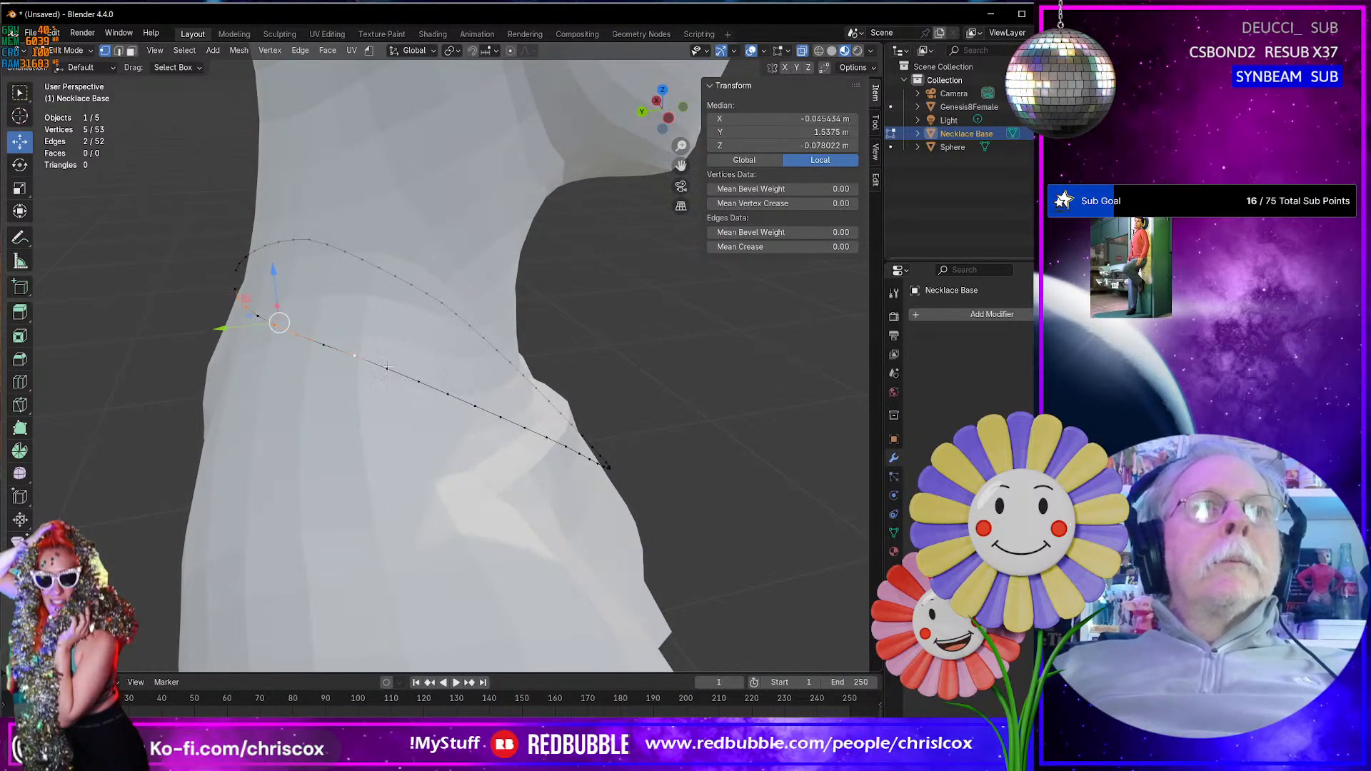
left_click(387, 369, "shift")
left_click(448, 395, "shift")
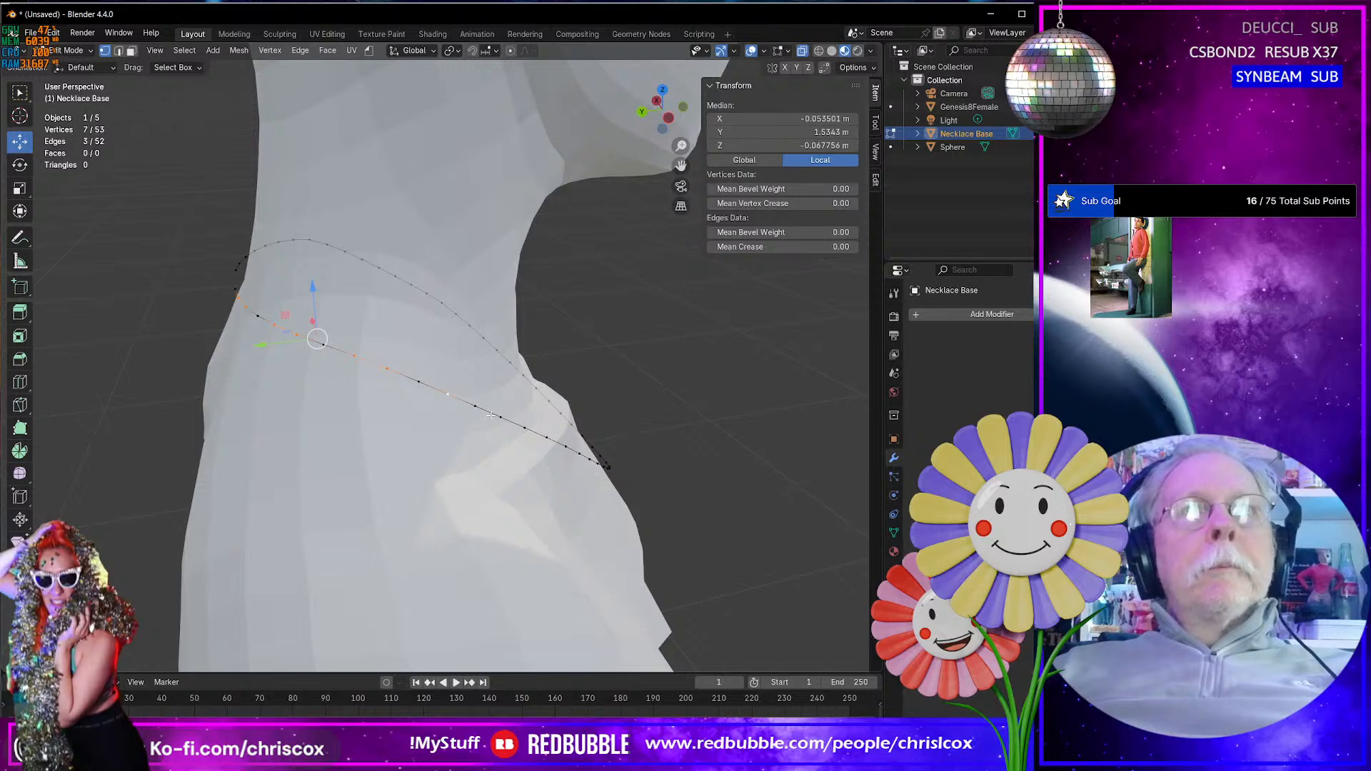
left_click(476, 406, "shift")
middle_click_drag(476, 407, 402, 428)
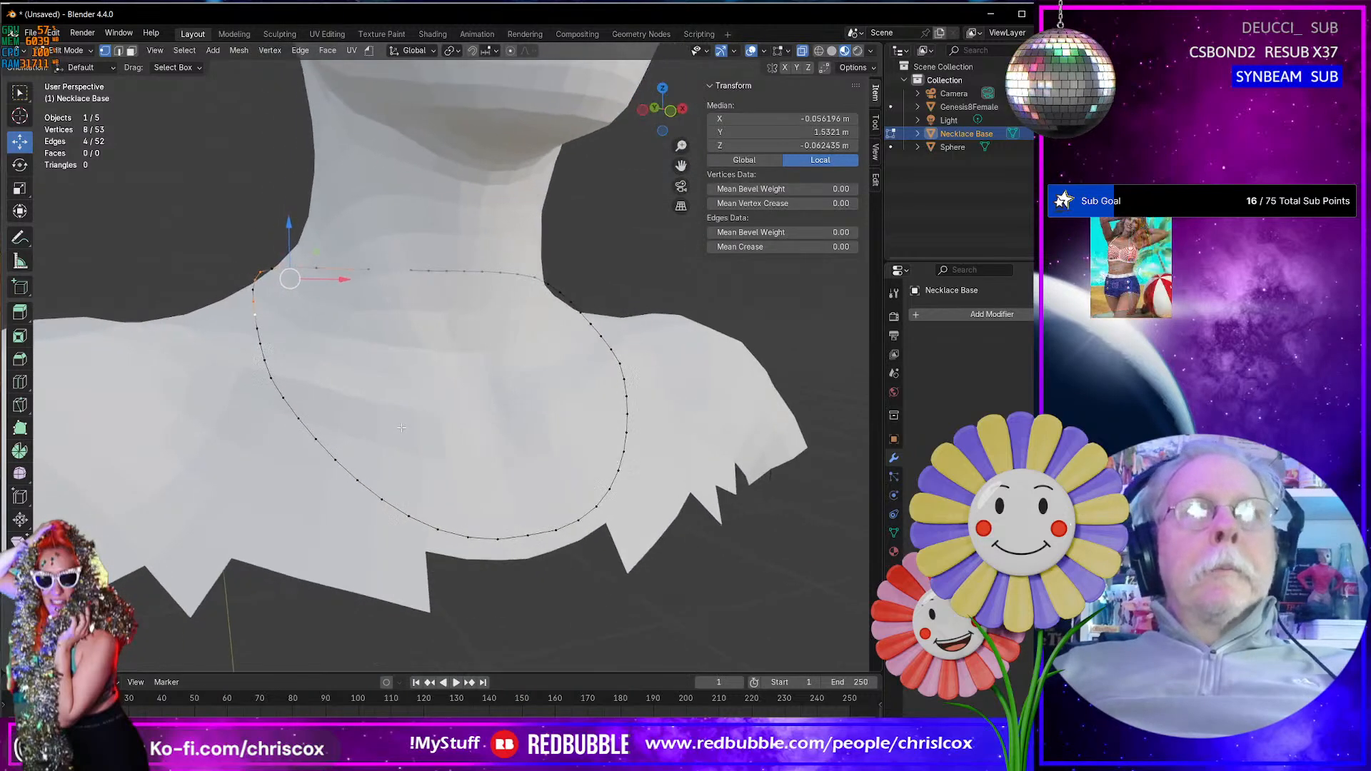
- Add every other vertex from the front centre up the loop's negative X side to the selection
middle_click_drag(504, 598, 428, 550)
left_click(426, 536, "shift")
left_click(366, 519, "shift")
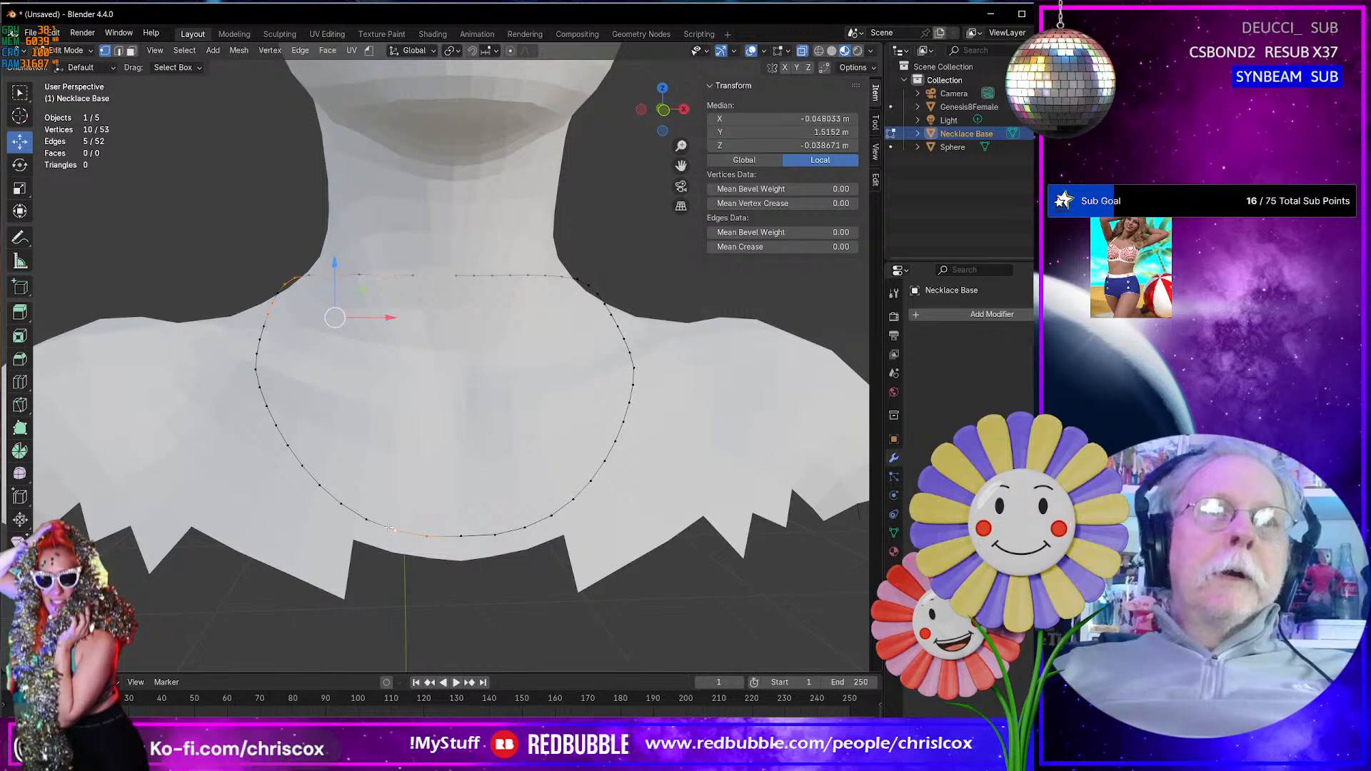
left_click(340, 504, "shift")
left_click(319, 486, "shift")
left_click(288, 444, "shift")
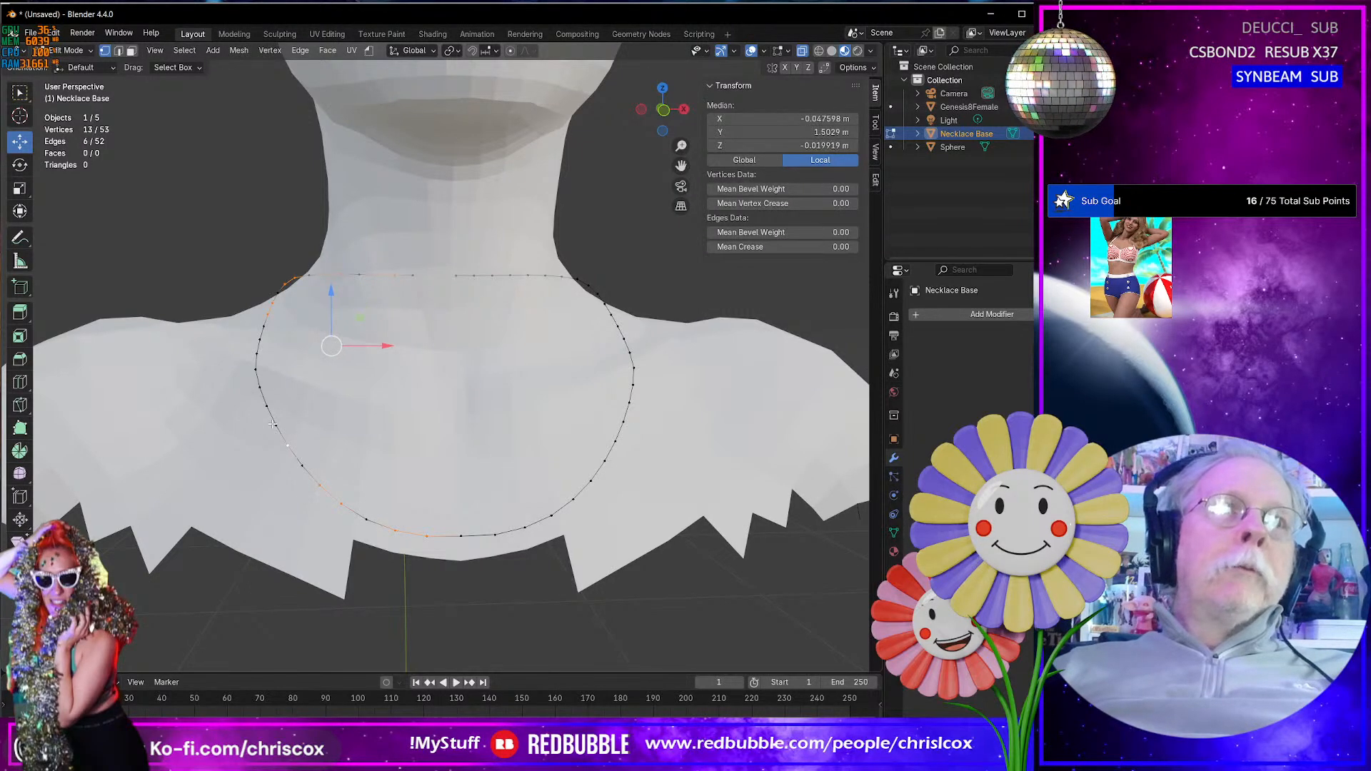
left_click(276, 425, "shift")
middle_click_drag(277, 427, 319, 472)
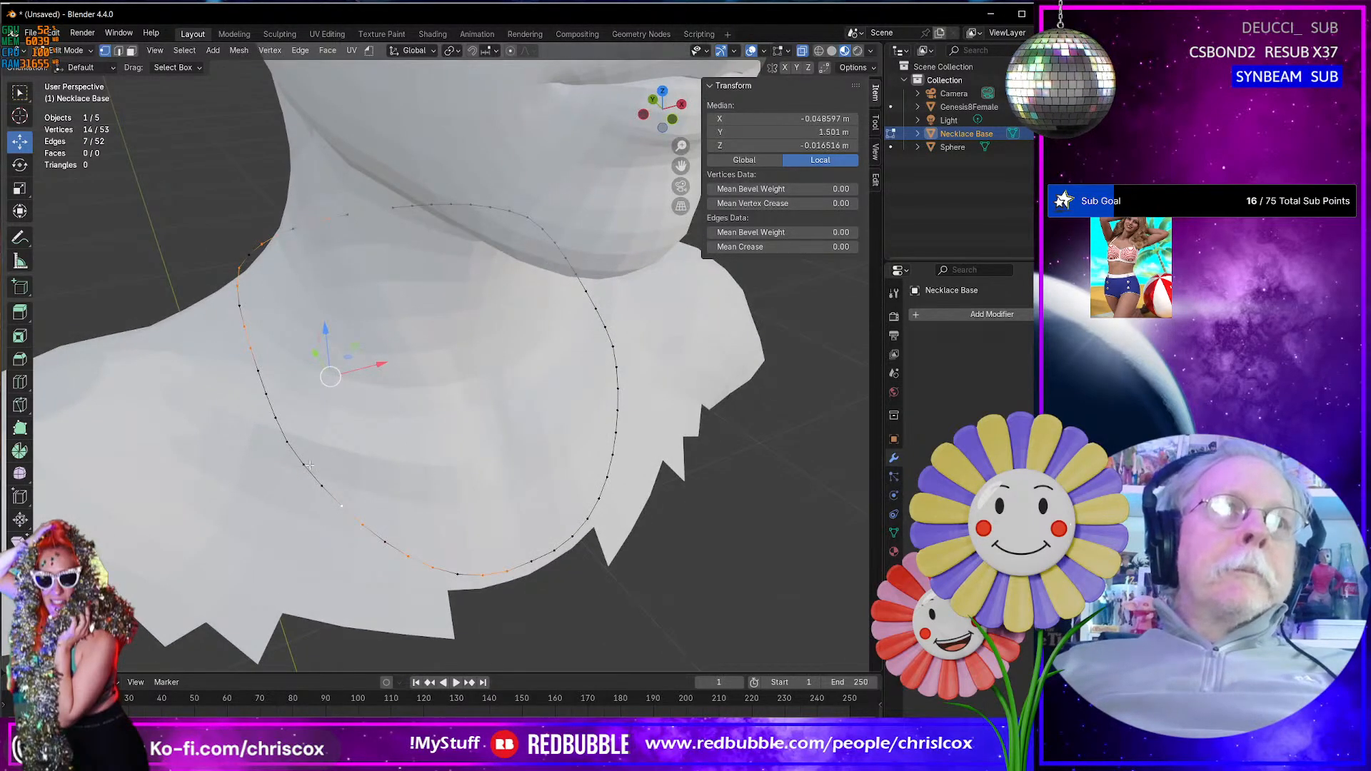
left_click(305, 464, "shift")
left_click(287, 442, "shift")
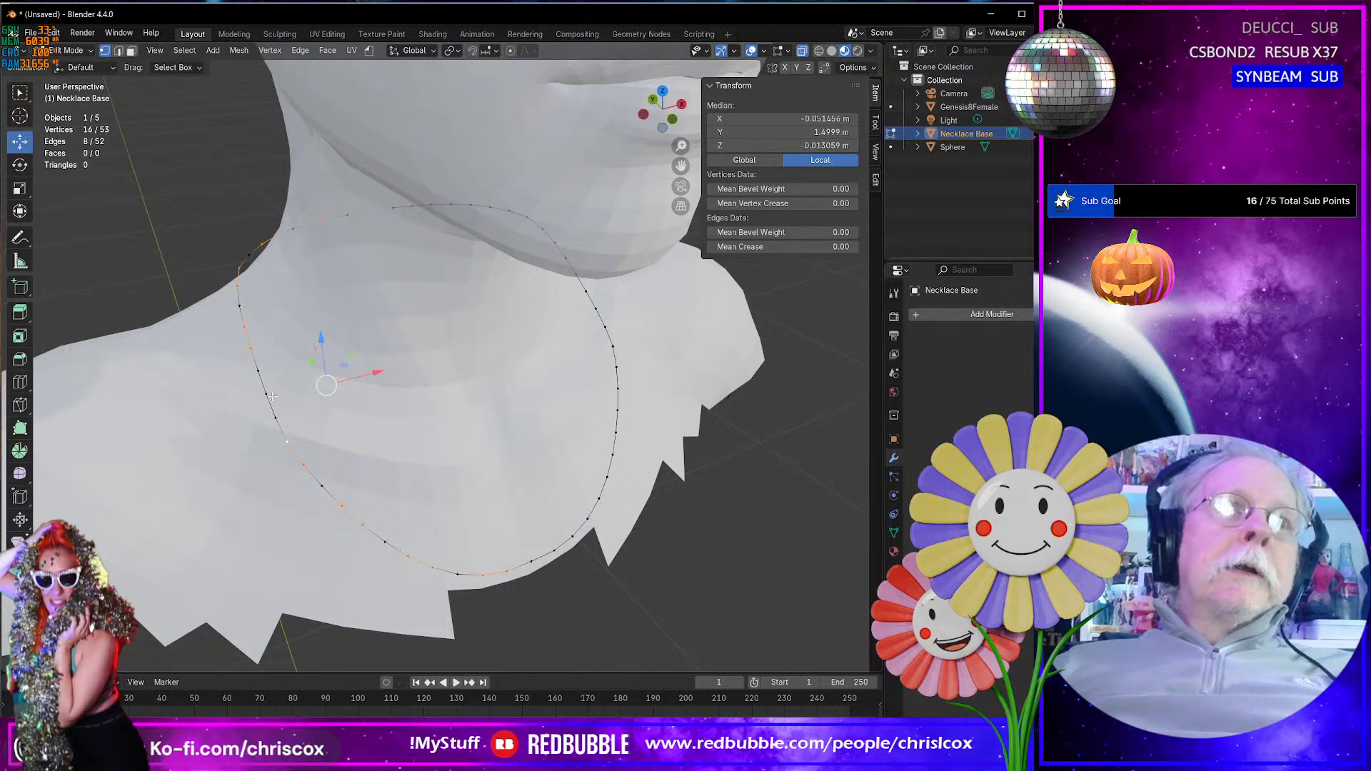
left_click(266, 394, "shift")
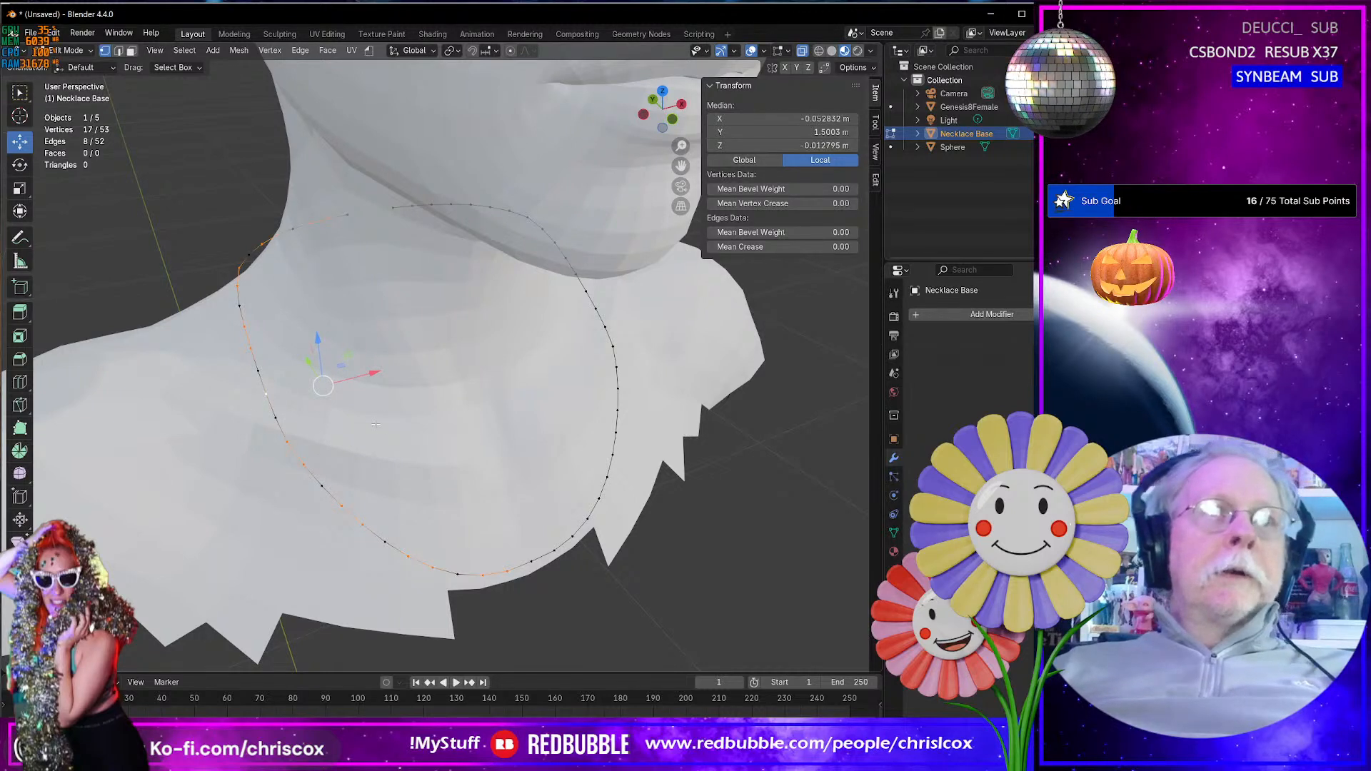
key("x")
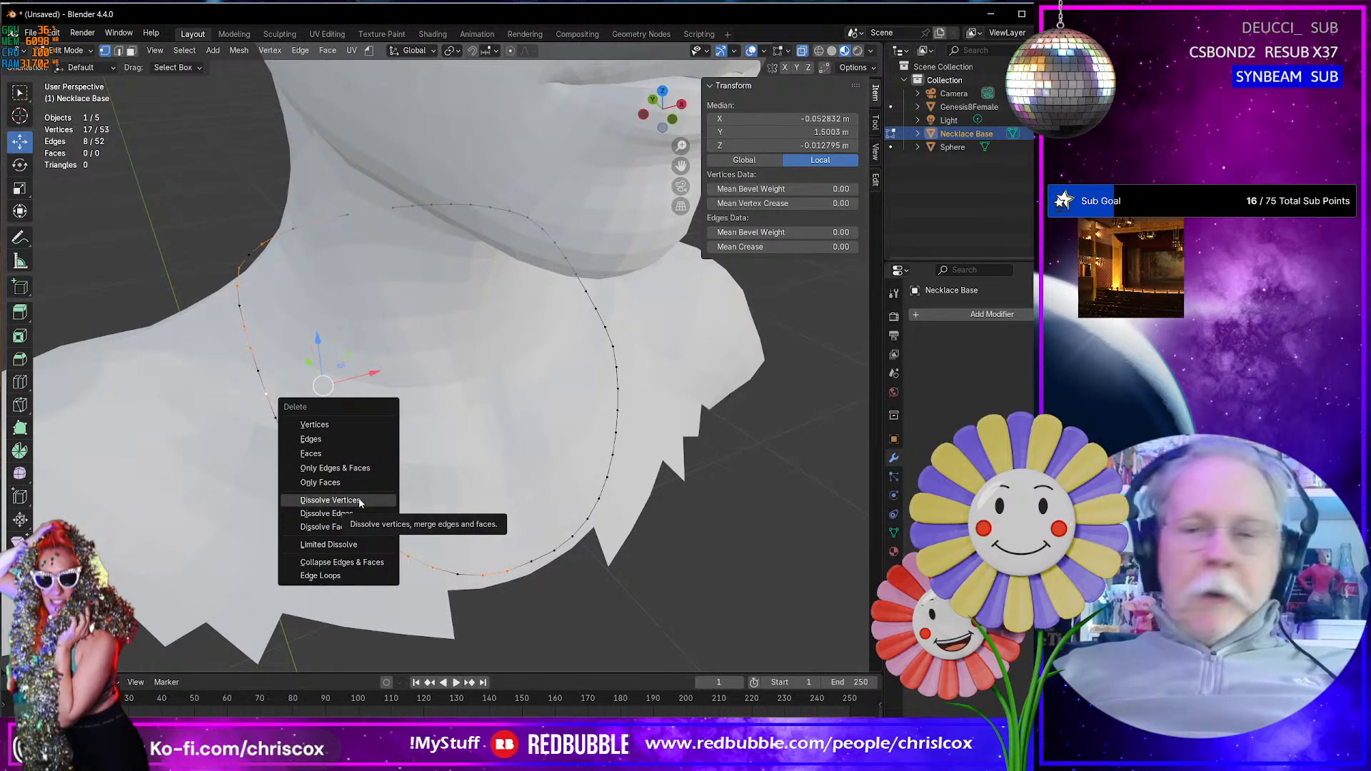
key("Escape")
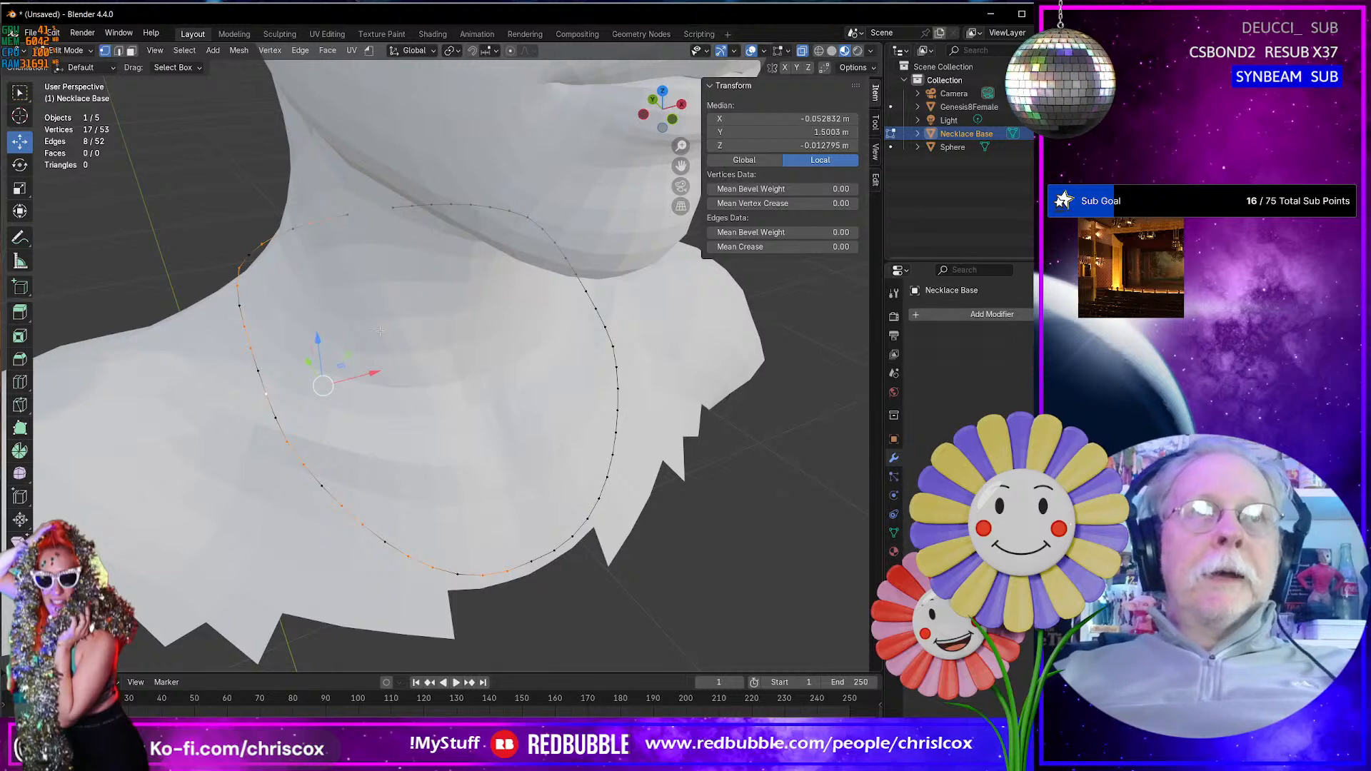
- Add the matching alternate vertices on the necklace loop's positive X side to the selection and dissolve all selected vertices
key("KP_3")
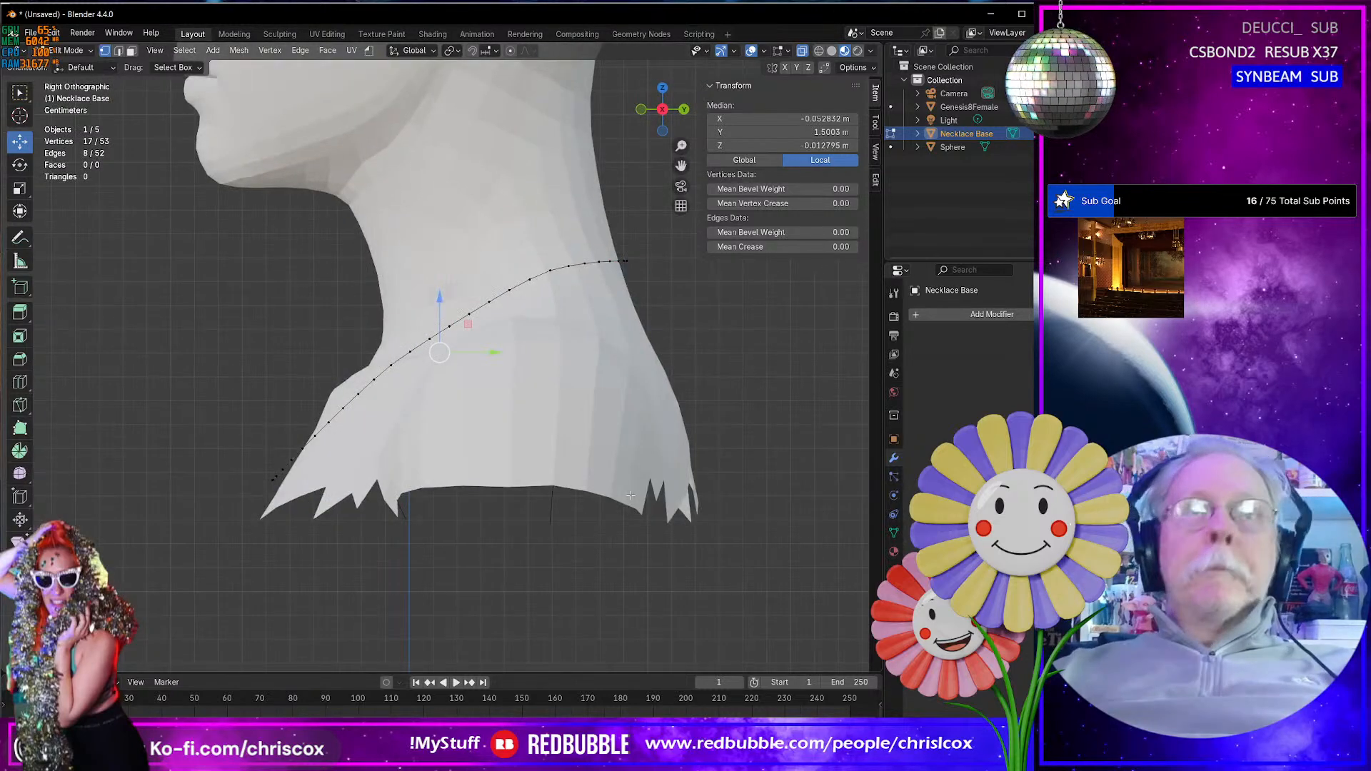
key("ctrl+KP_3")
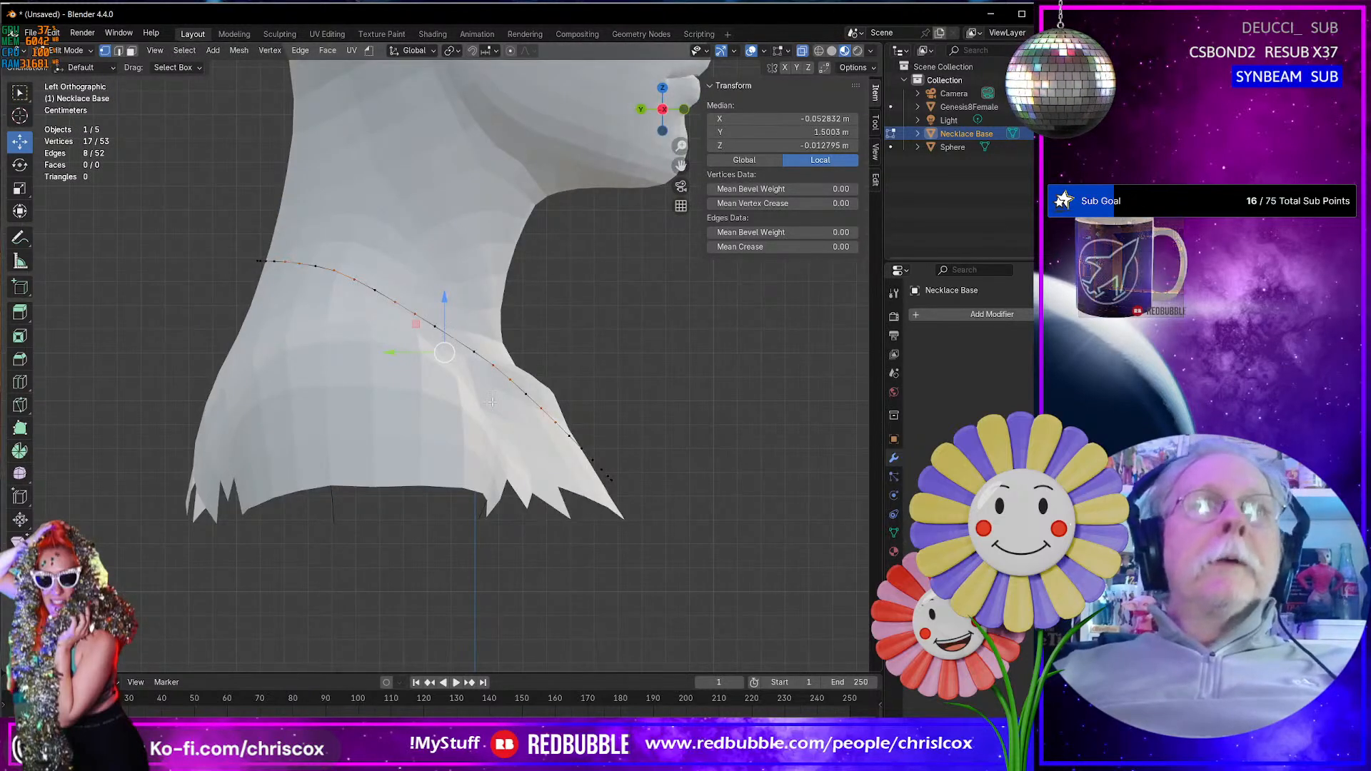
scroll(293, 285, "up", 1)
scroll(322, 309, "up", 1)
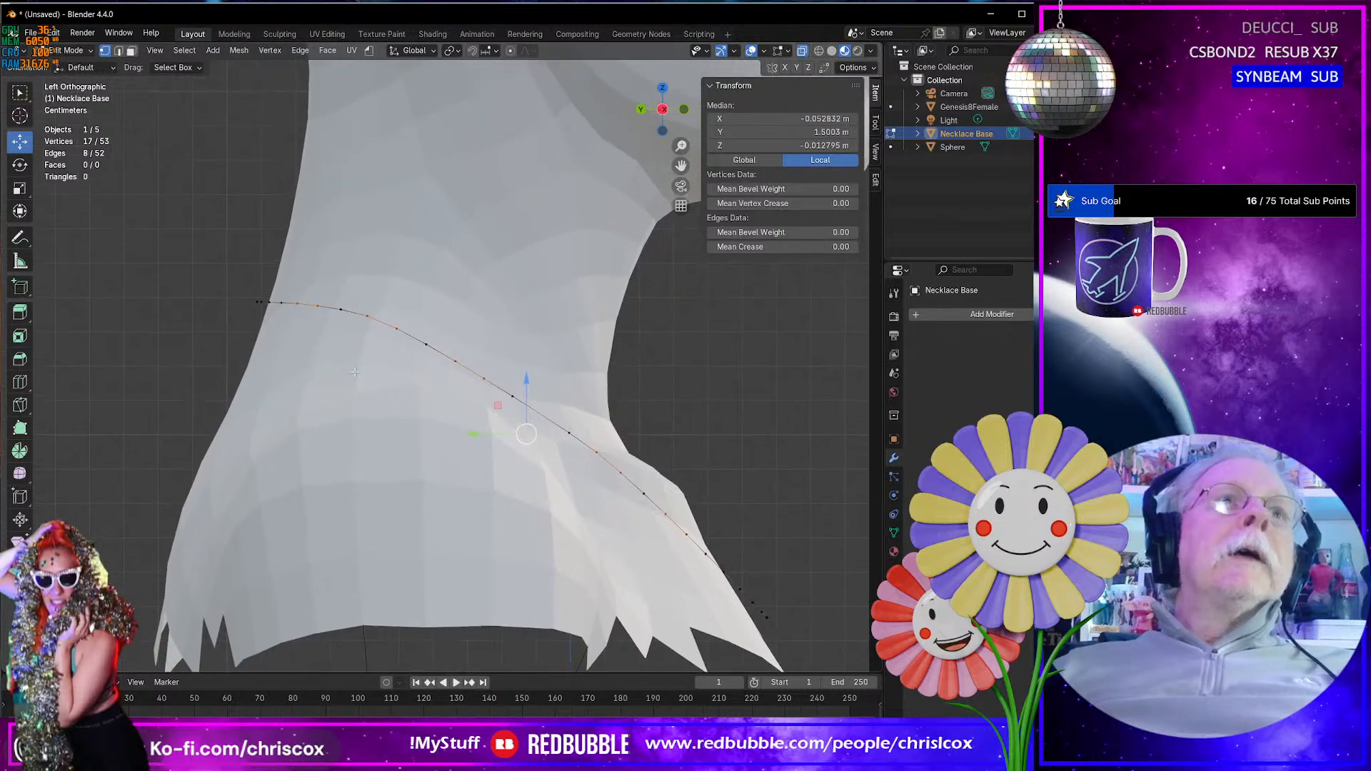
left_click_drag(292, 294, 396, 340, "shift")
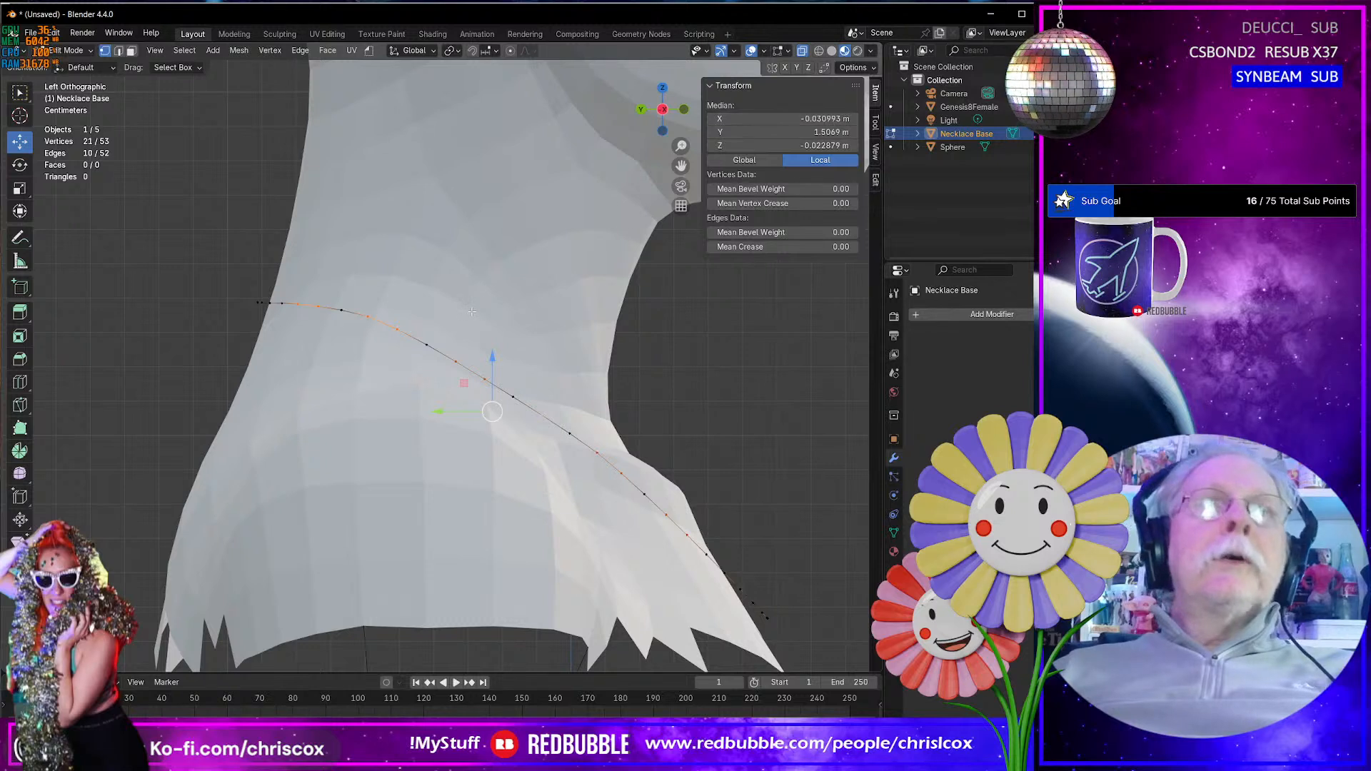
left_click_drag(449, 349, 696, 544)
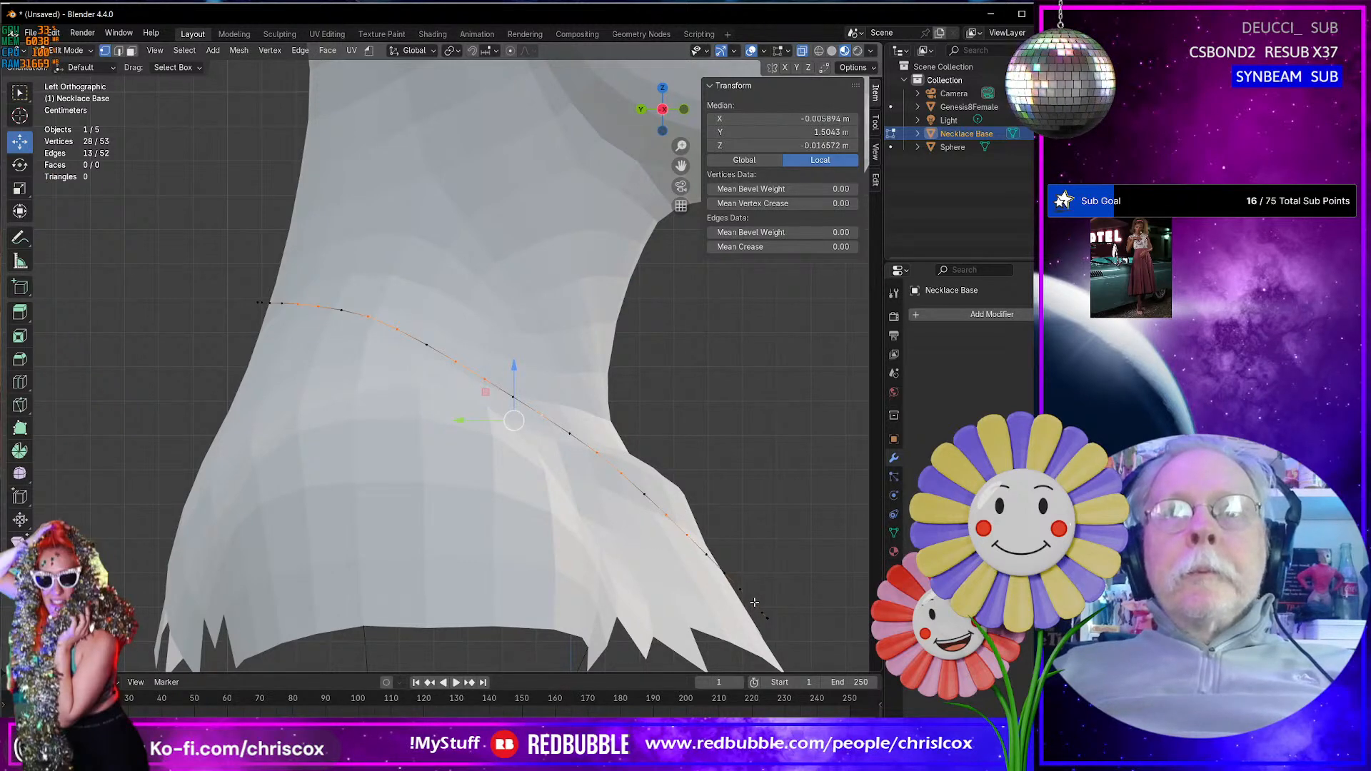
middle_click_drag(755, 602, 655, 523, "shift")
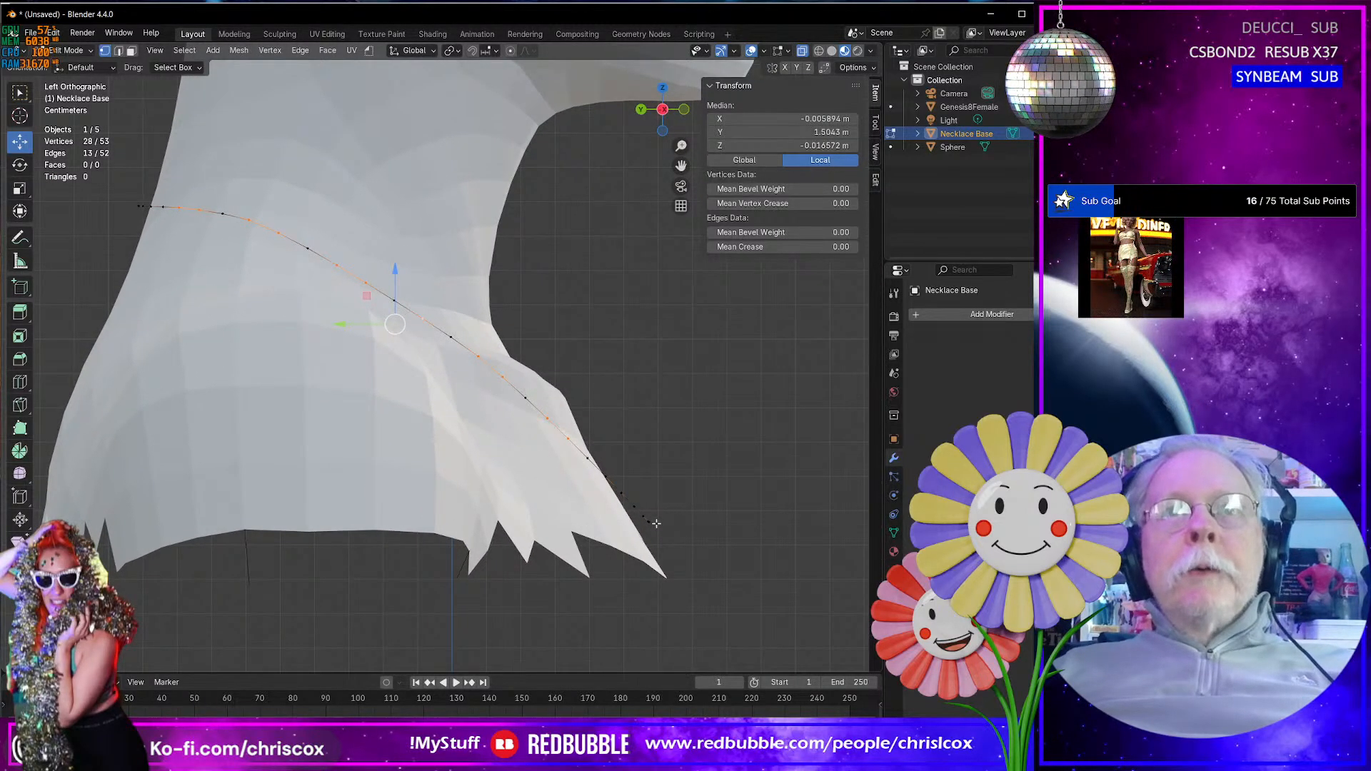
key("x")
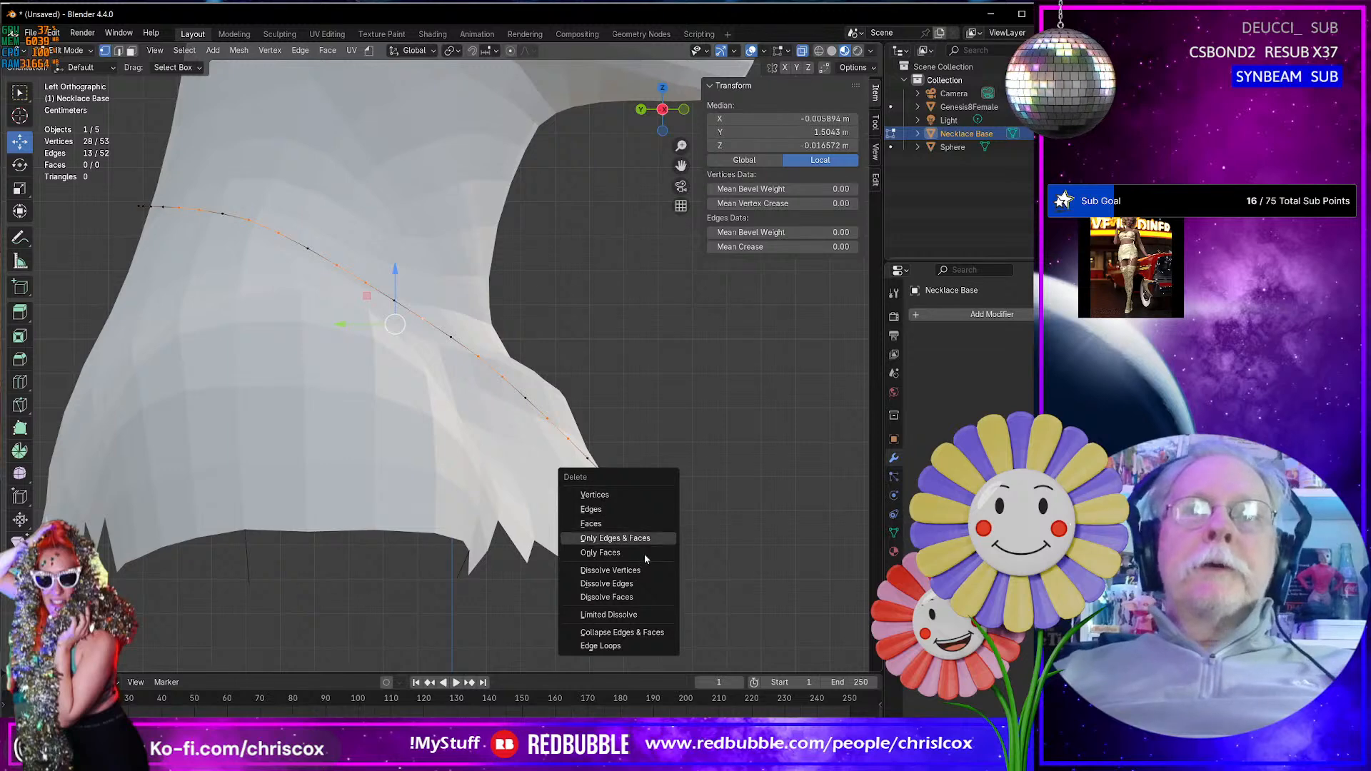
left_click(641, 570)
- Select four alternate vertices on the front curve of the loop's positive X side and dissolve them
middle_click_drag(642, 571, 520, 520)
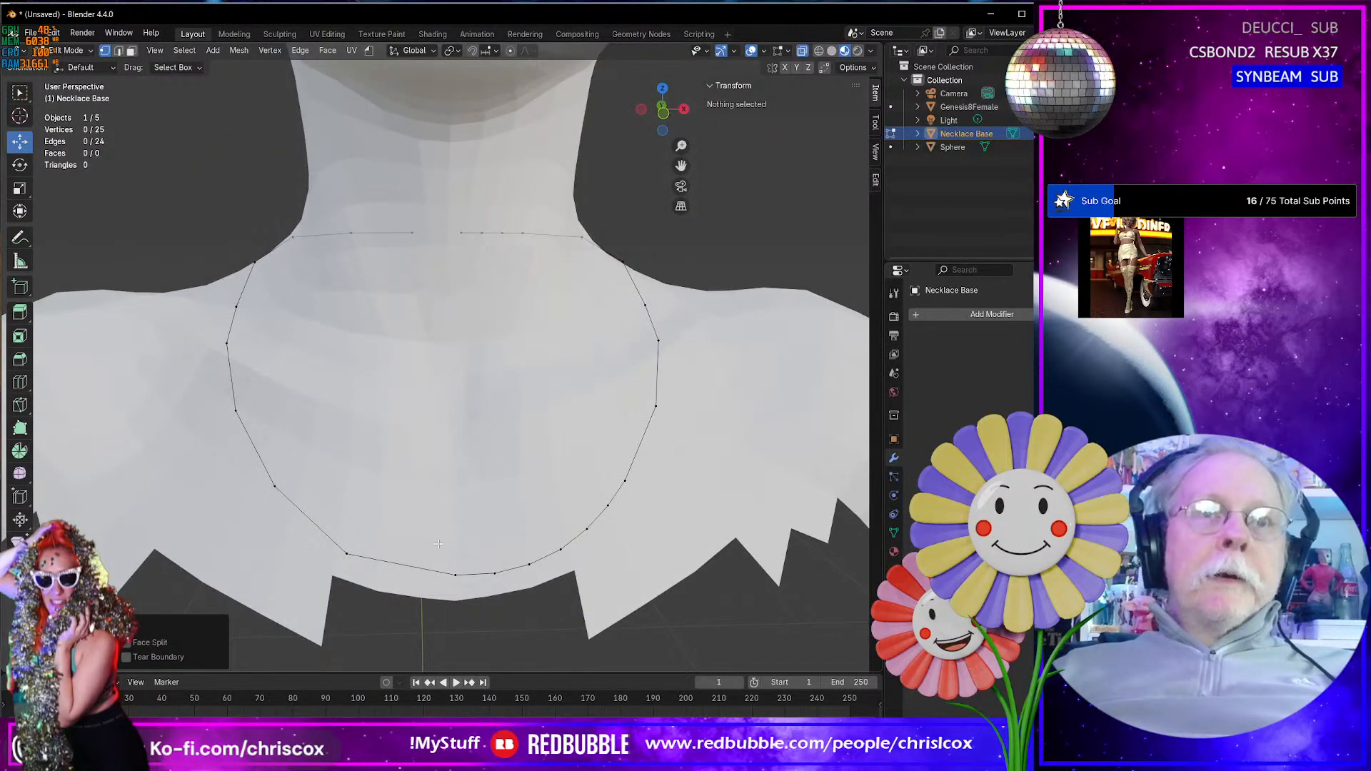
left_click(494, 572)
left_click(526, 564, "shift")
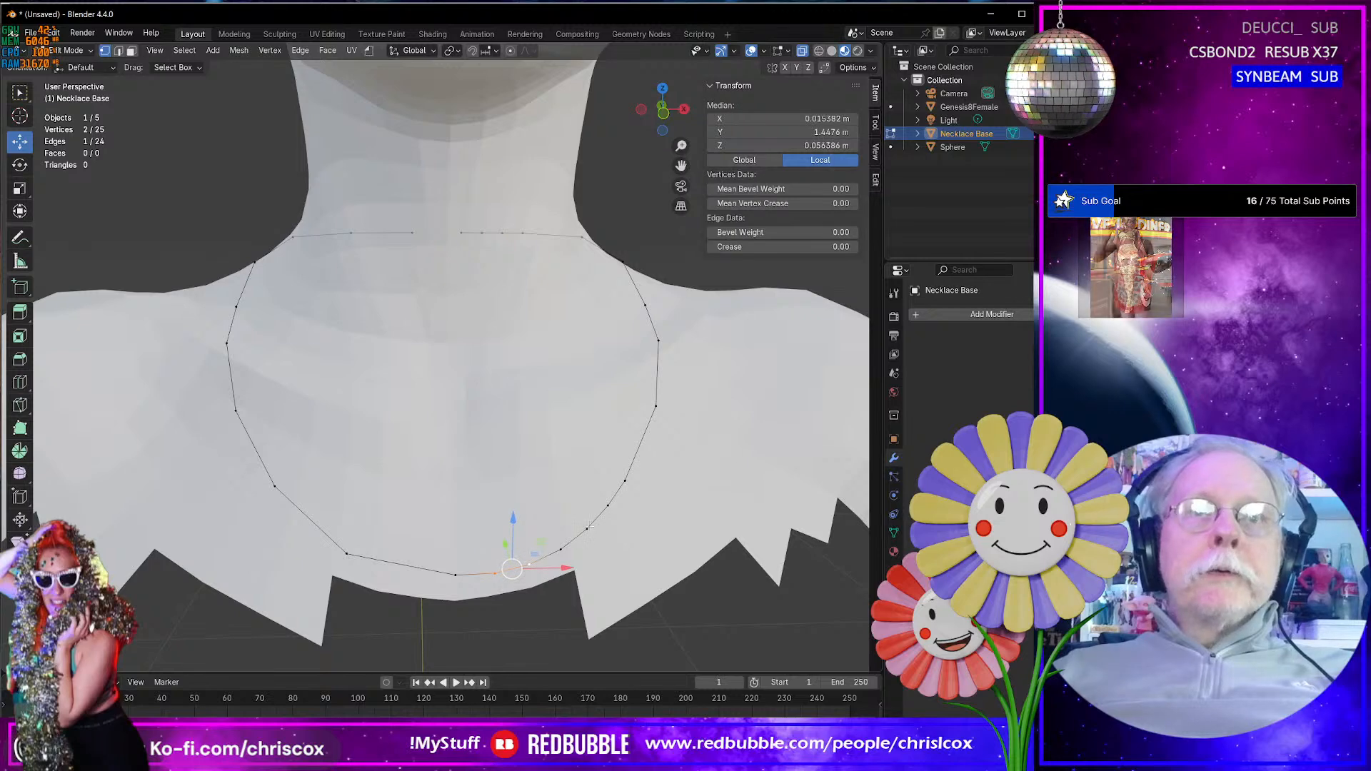
left_click(587, 528, "shift")
left_click(608, 506, "shift")
key("x")
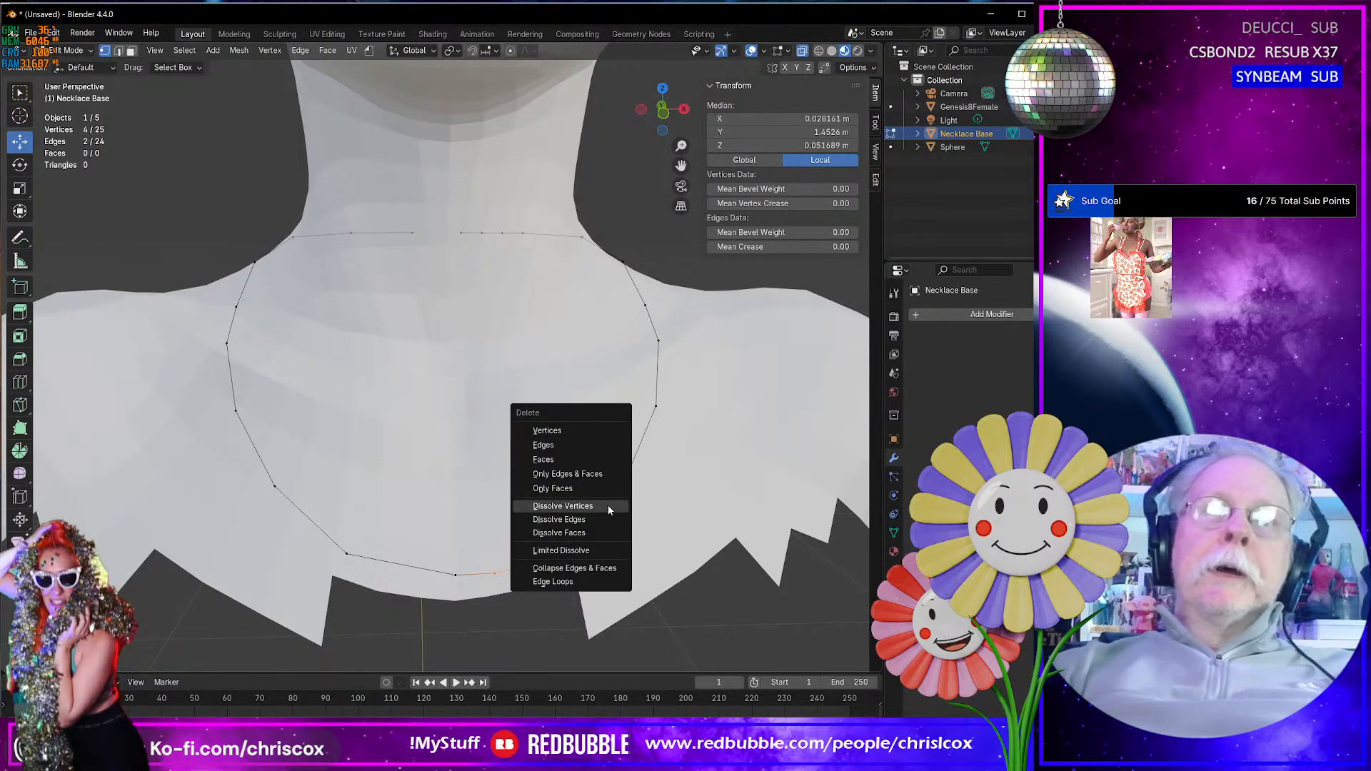
left_click(607, 505)
- Select two closely spaced vertices behind the neck on the loop's positive X side and dissolve them
scroll(607, 504, "down", 3)
middle_click_drag(608, 504, 366, 414)
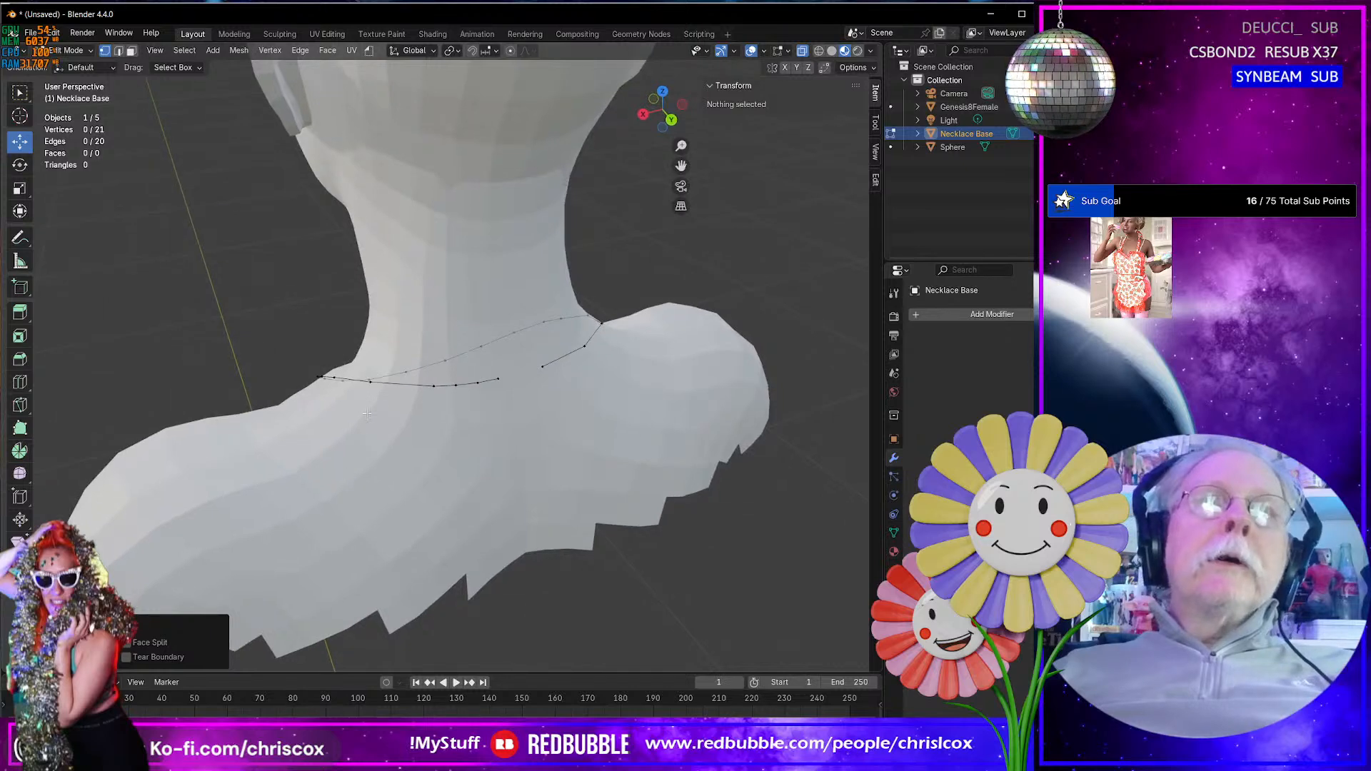
left_click(458, 385)
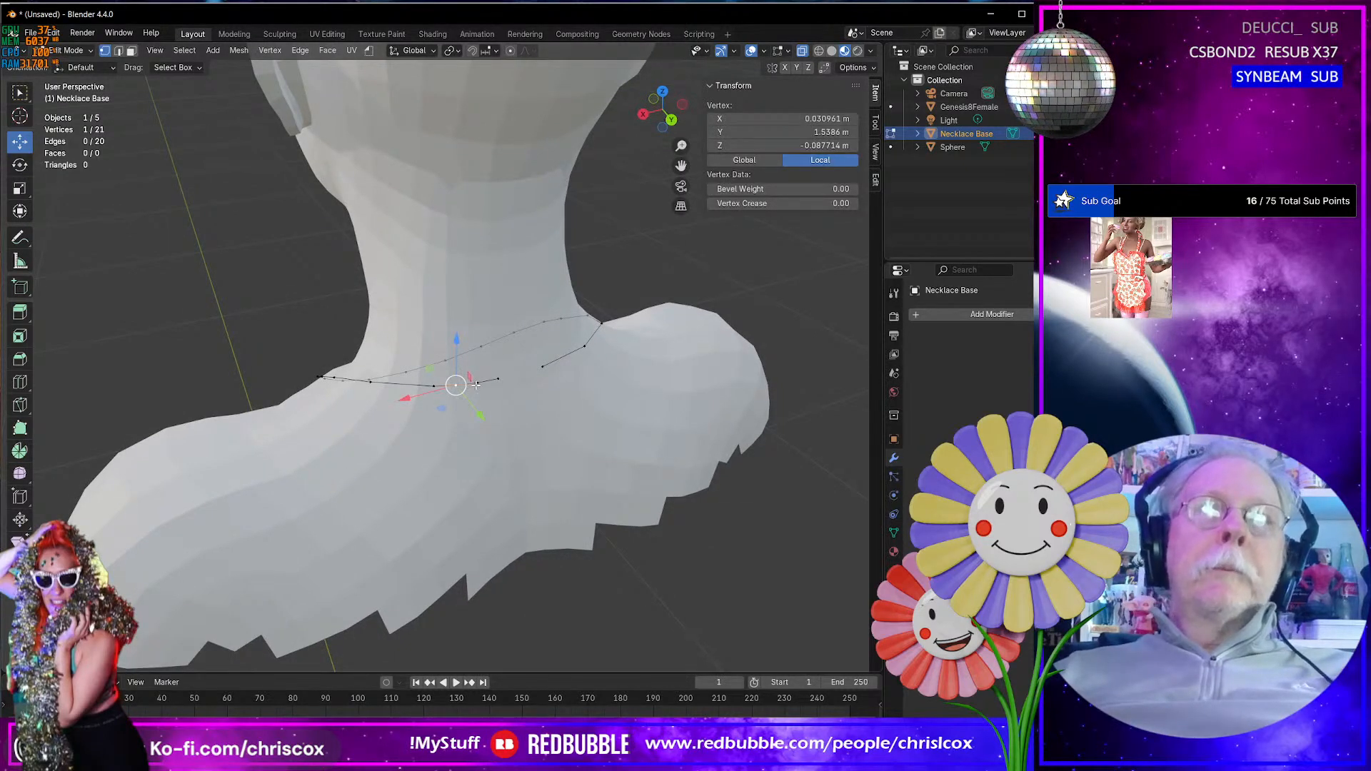
left_click(498, 379, "shift")
key("x")
left_click(478, 385)
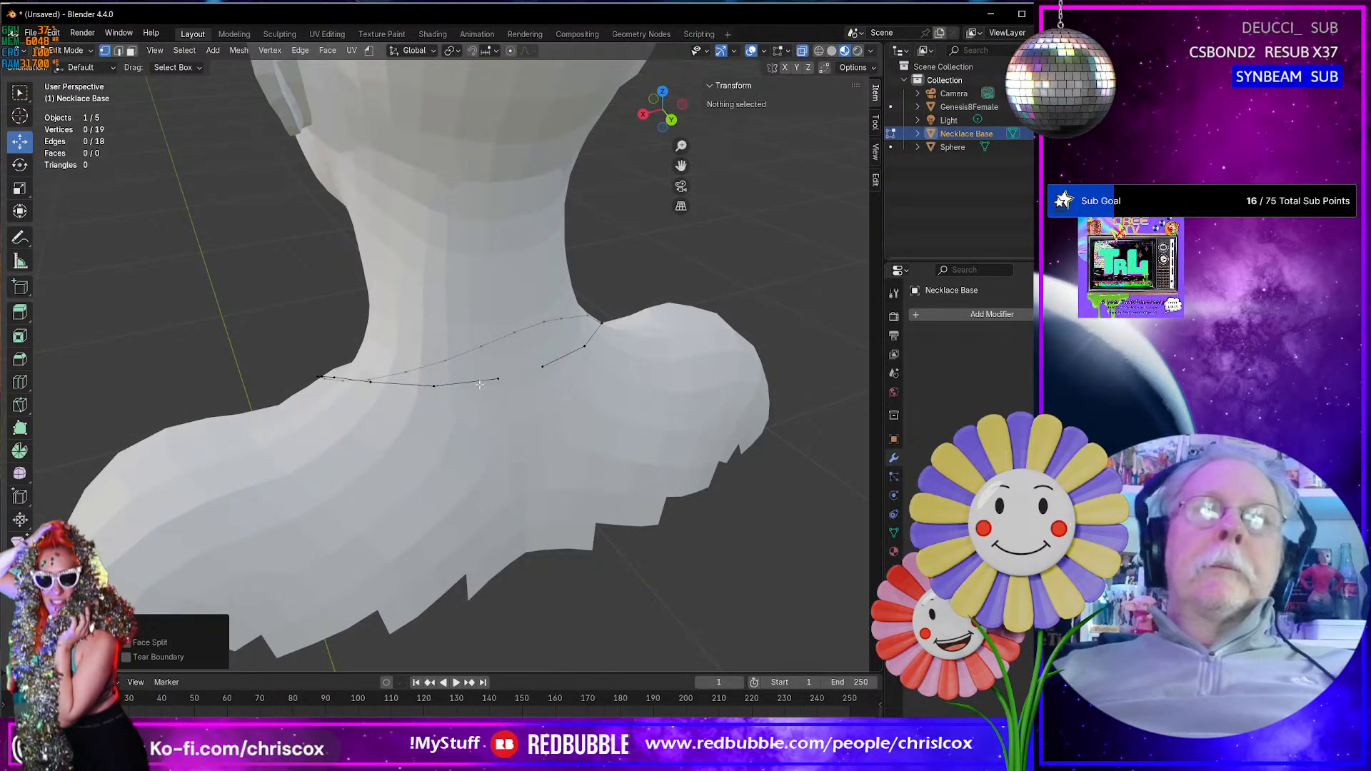
- Return to Object Mode and convert the Necklace Base mesh to a Curve object
middle_click_drag(492, 379, 666, 324)
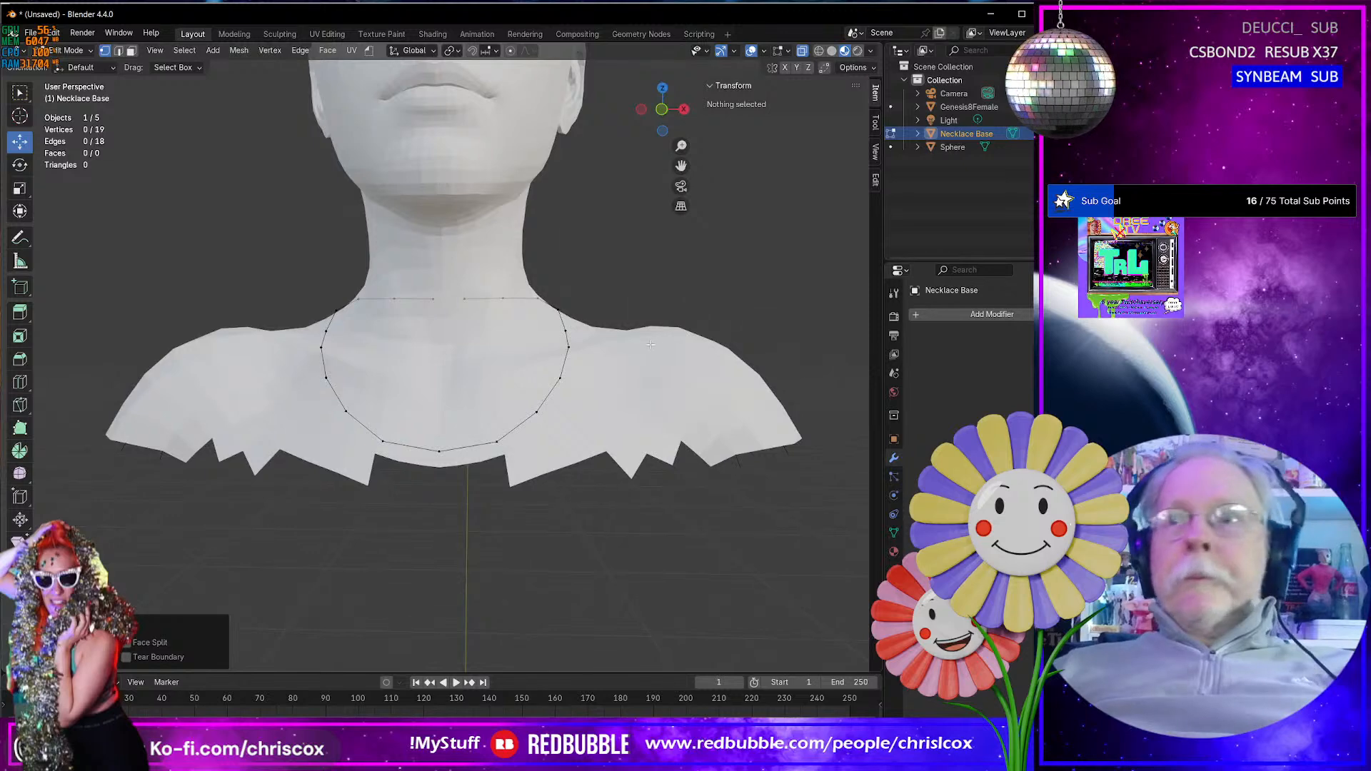
key("Tab")
middle_click_drag(555, 376, 446, 255)
left_click(208, 50)
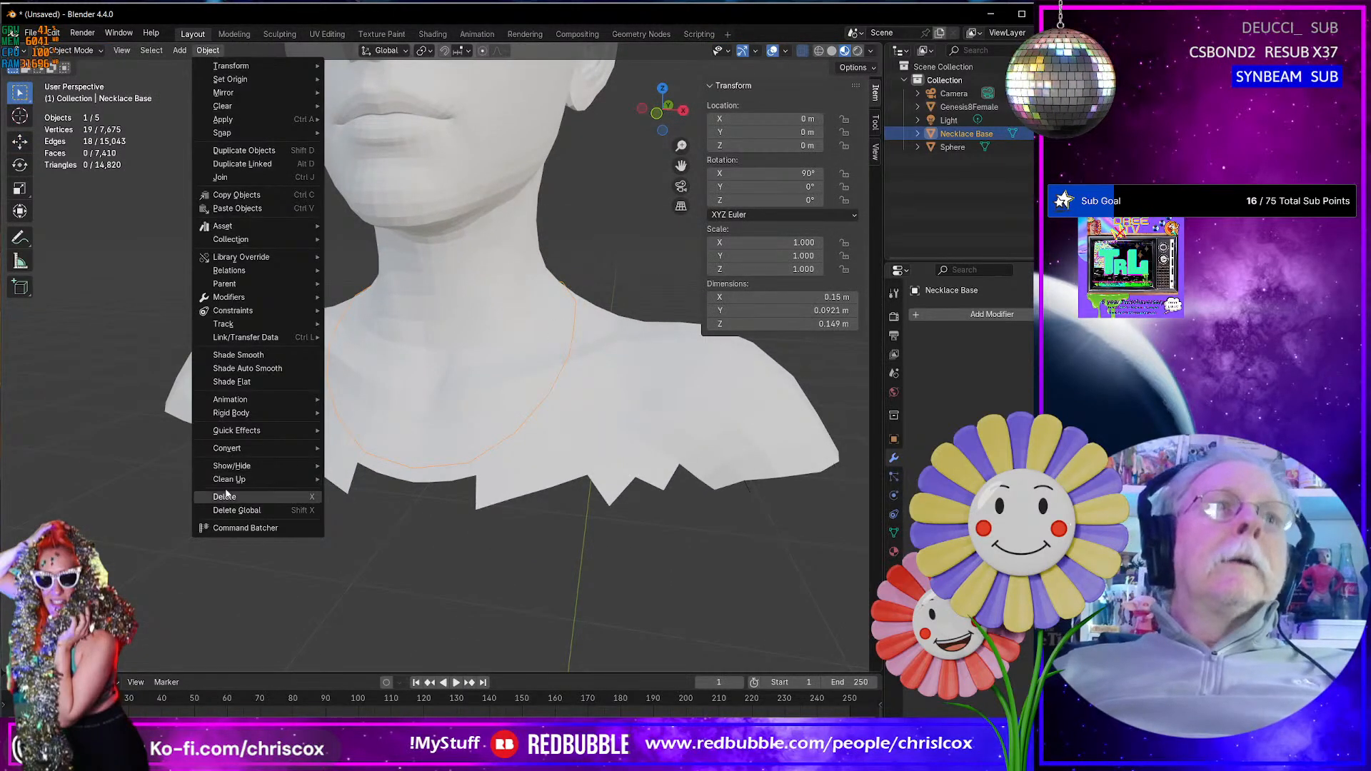
mouse_move(252, 452)
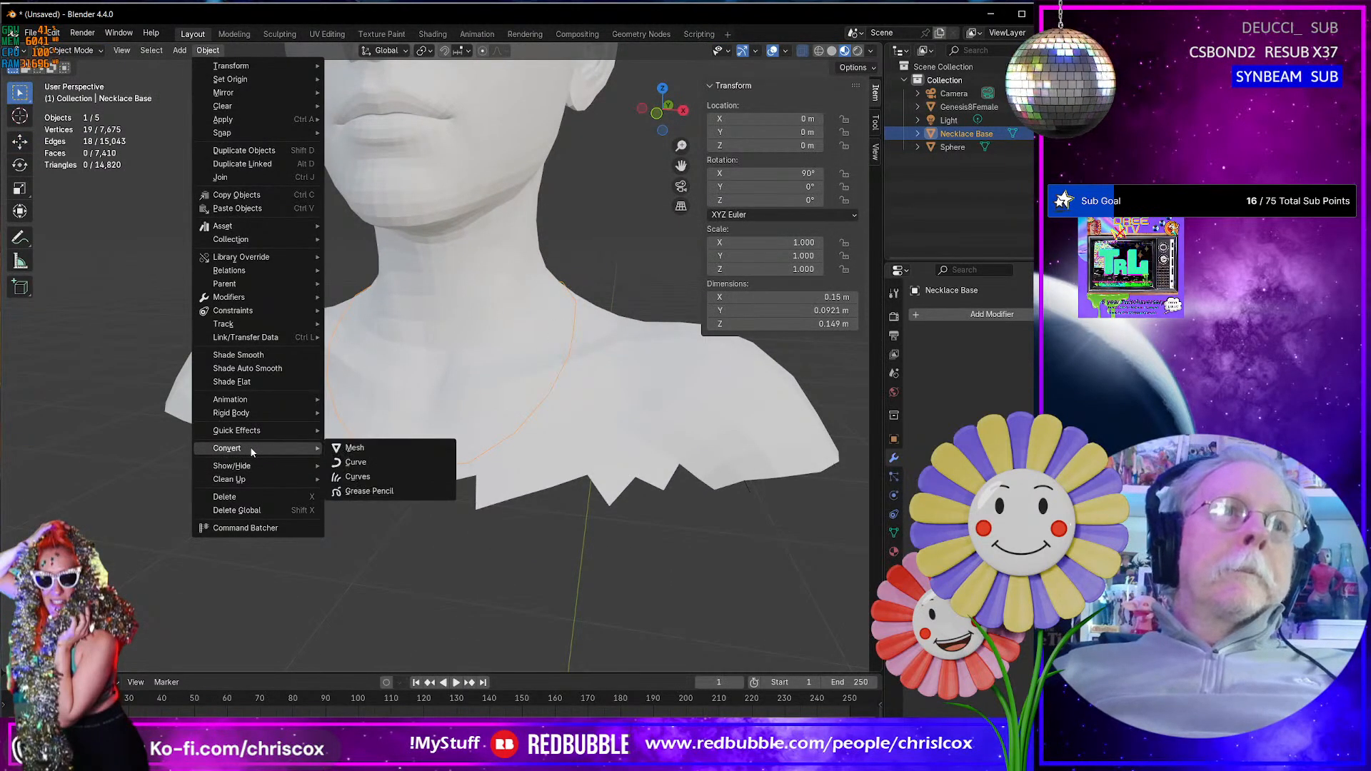
left_click(396, 460)
- In Edit Mode, set the spline type of the whole Necklace Base curve to Bezier
key("Tab")
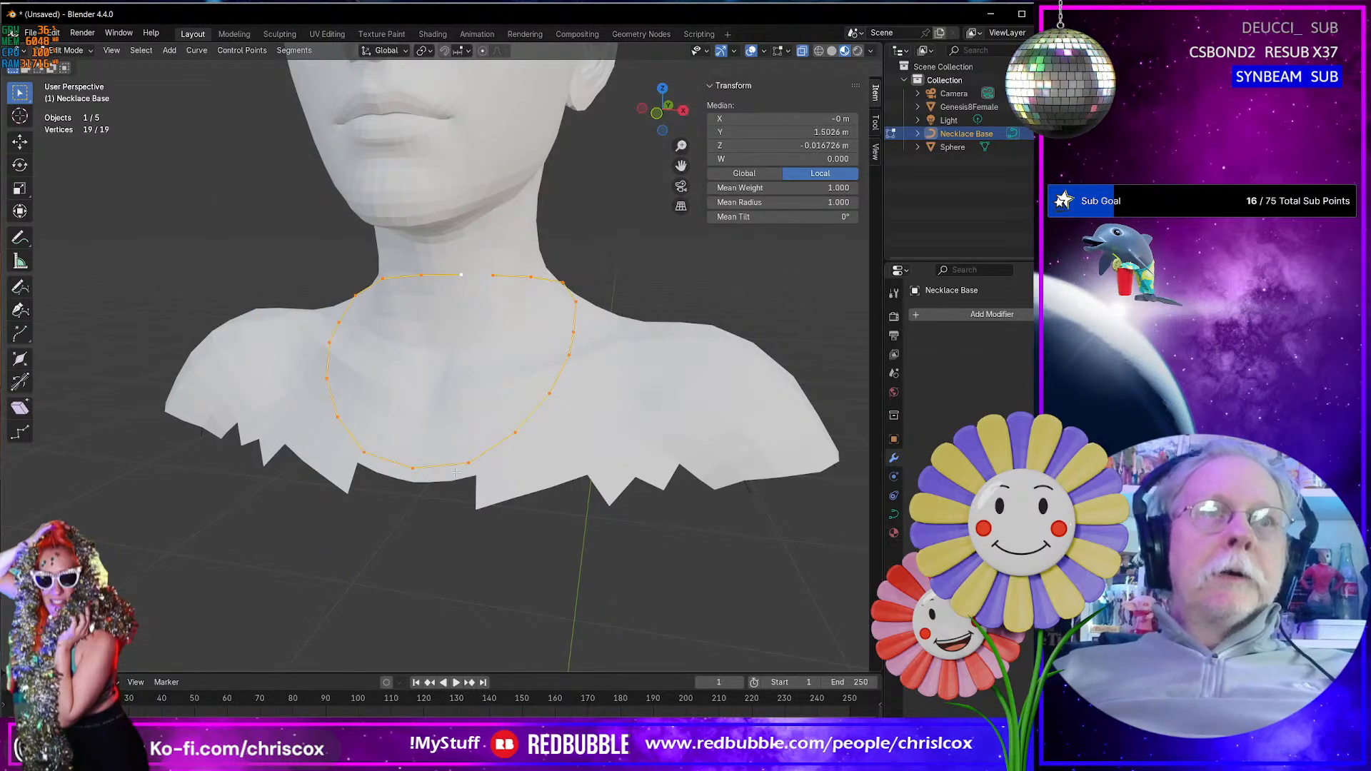
scroll(475, 463, "up", 3)
right_click(491, 567)
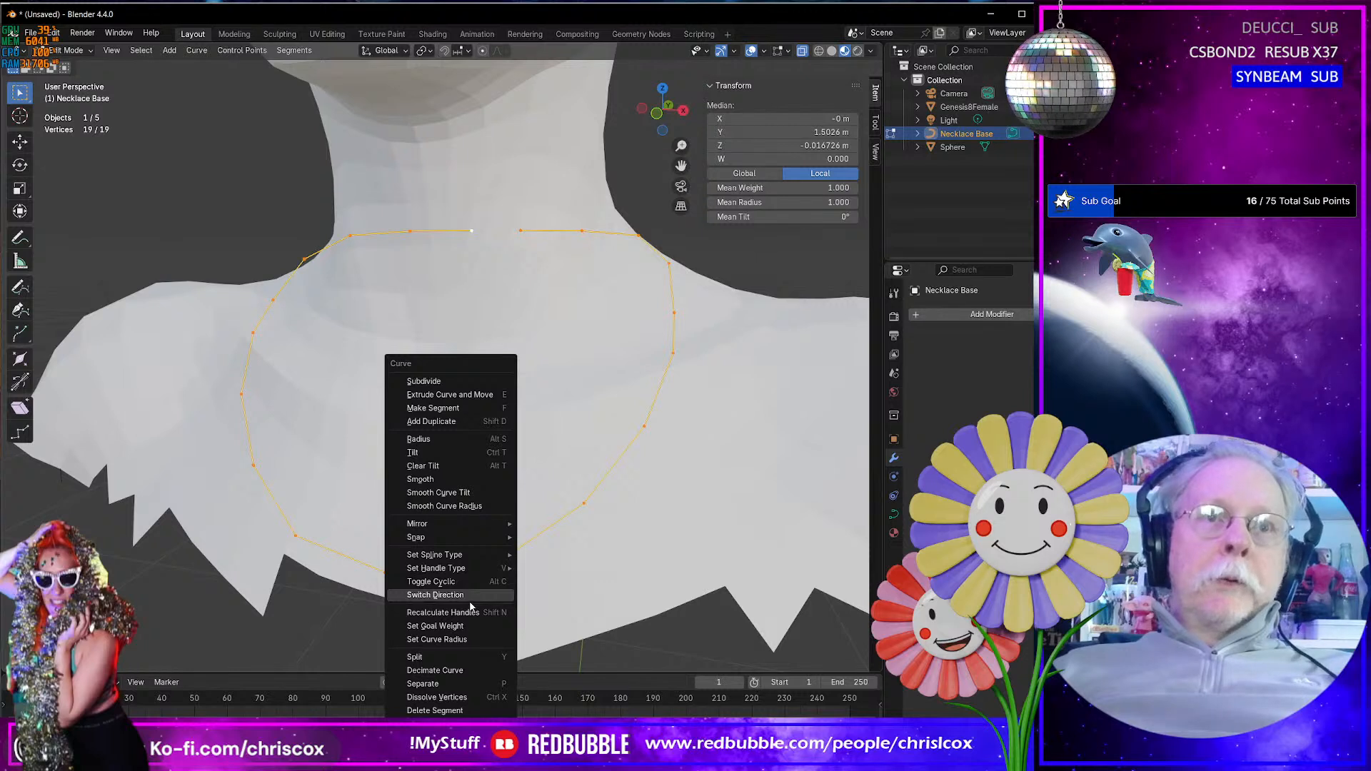
mouse_move(464, 555)
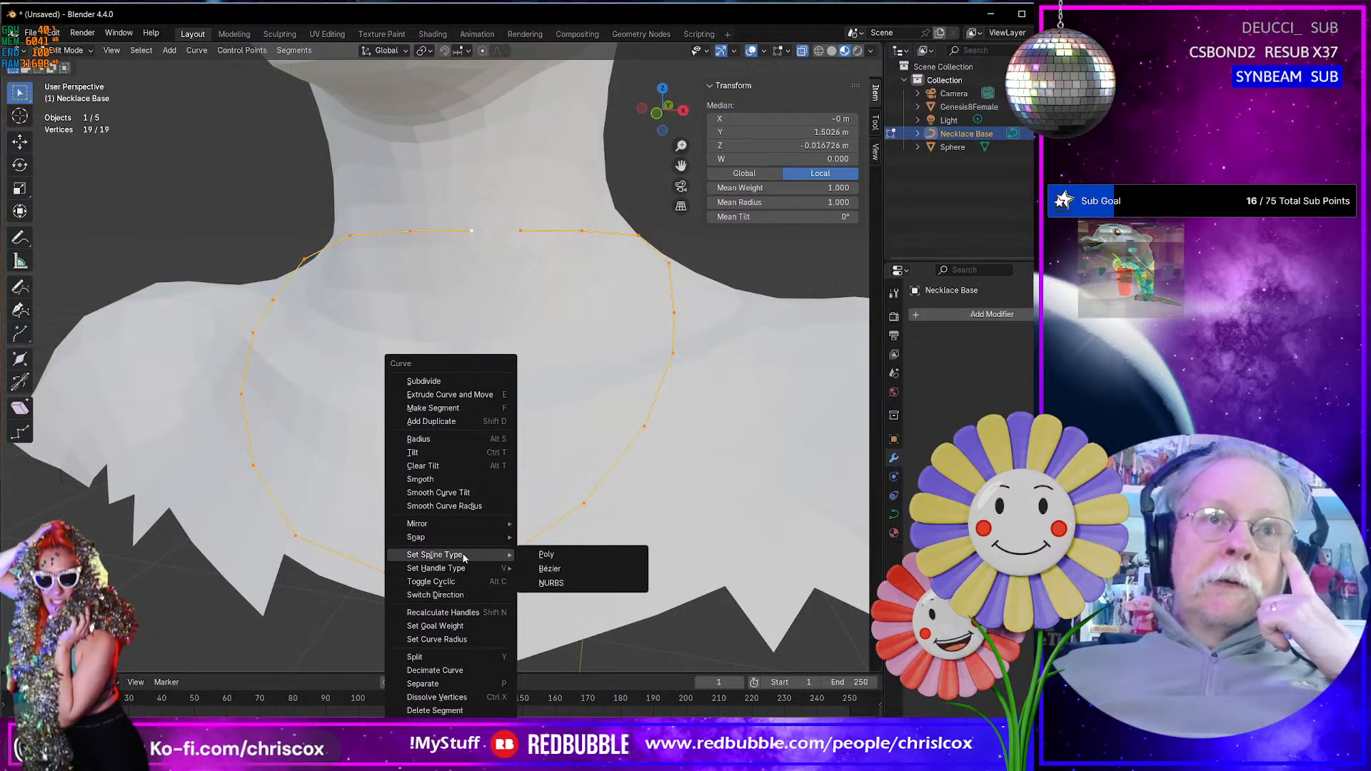
left_click(570, 571)
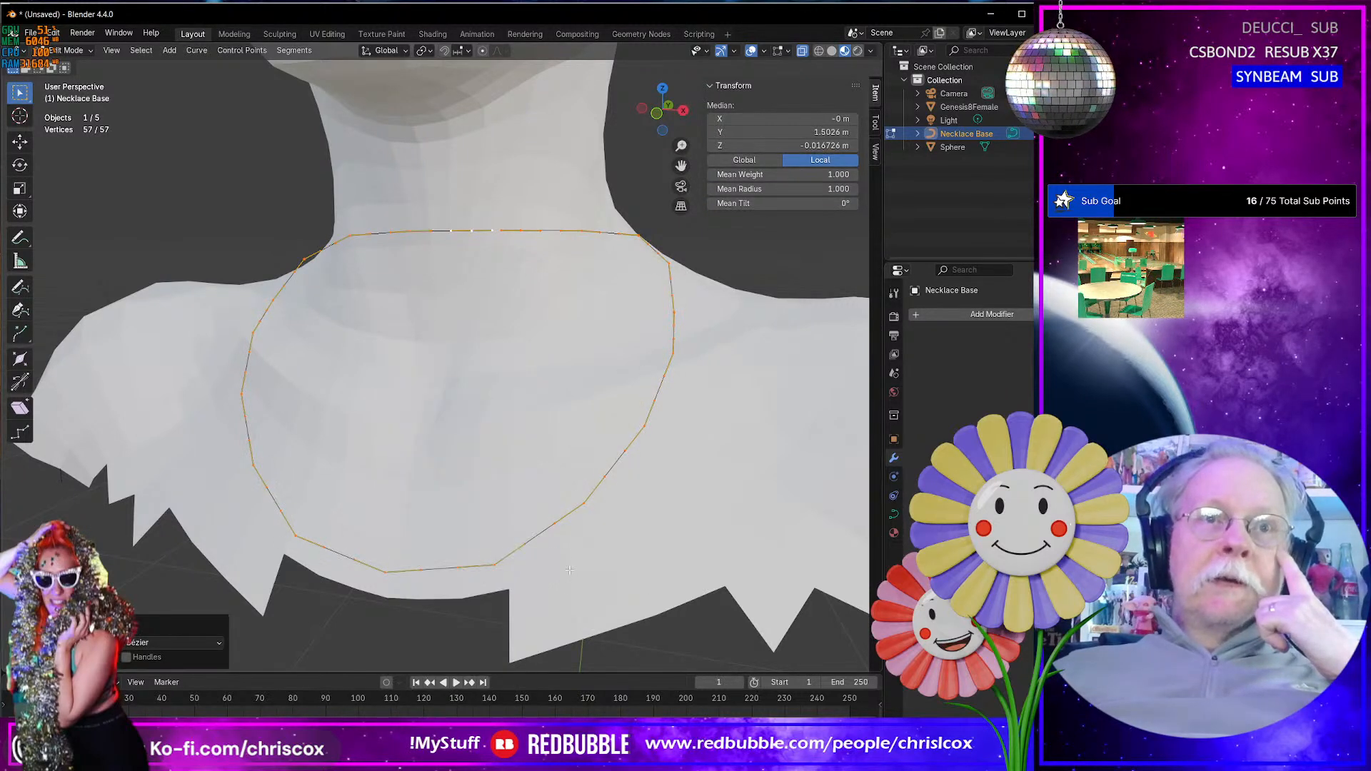
- Set the handle type of all the curve's points to Automatic and return to Object Mode
right_click(499, 562)
mouse_move(493, 568)
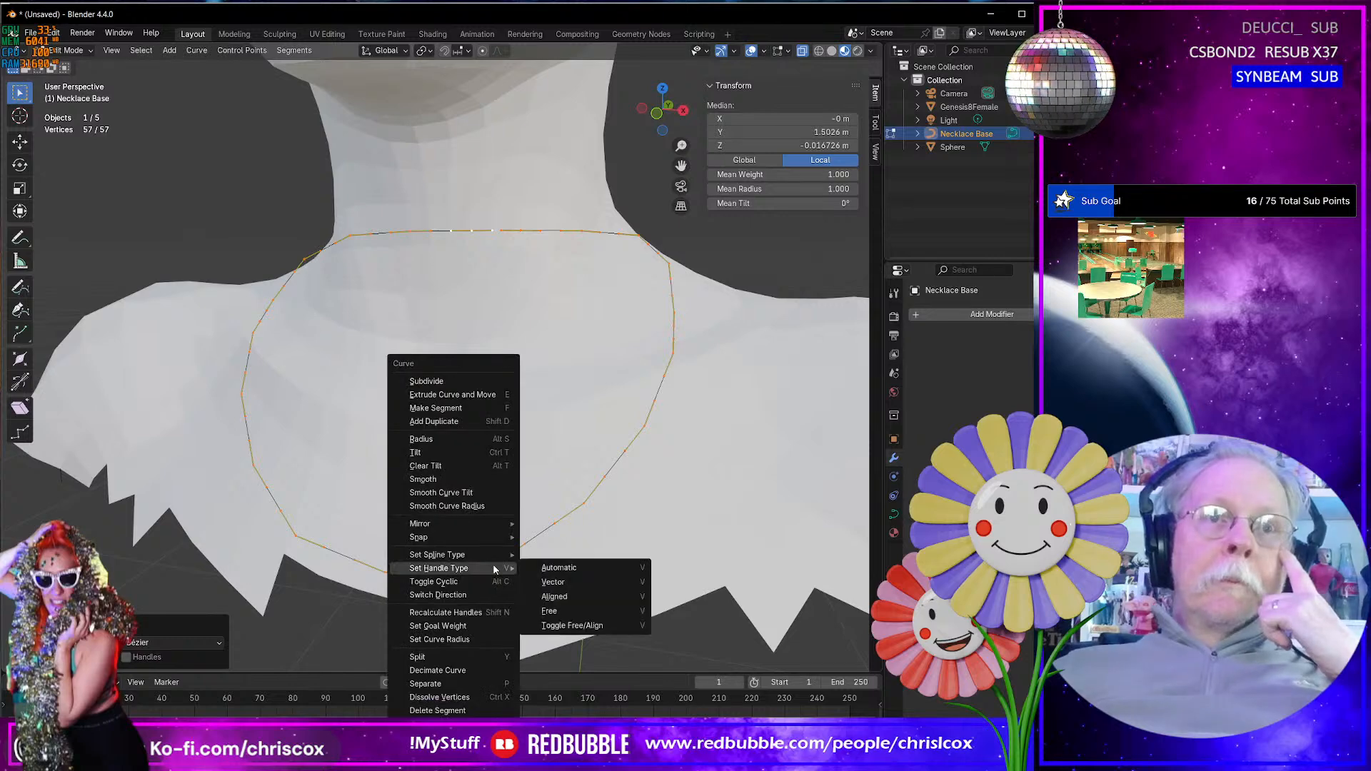
left_click(570, 569)
scroll(570, 568, "down", 2)
mouse_move(570, 569)
middle_mouse_down()
mouse_move(401, 571)
mouse_move(628, 553)
mouse_move(656, 573)
mouse_move(760, 569)
mouse_move(711, 556)
mouse_move(567, 560)
middle_mouse_up()
key("Tab")
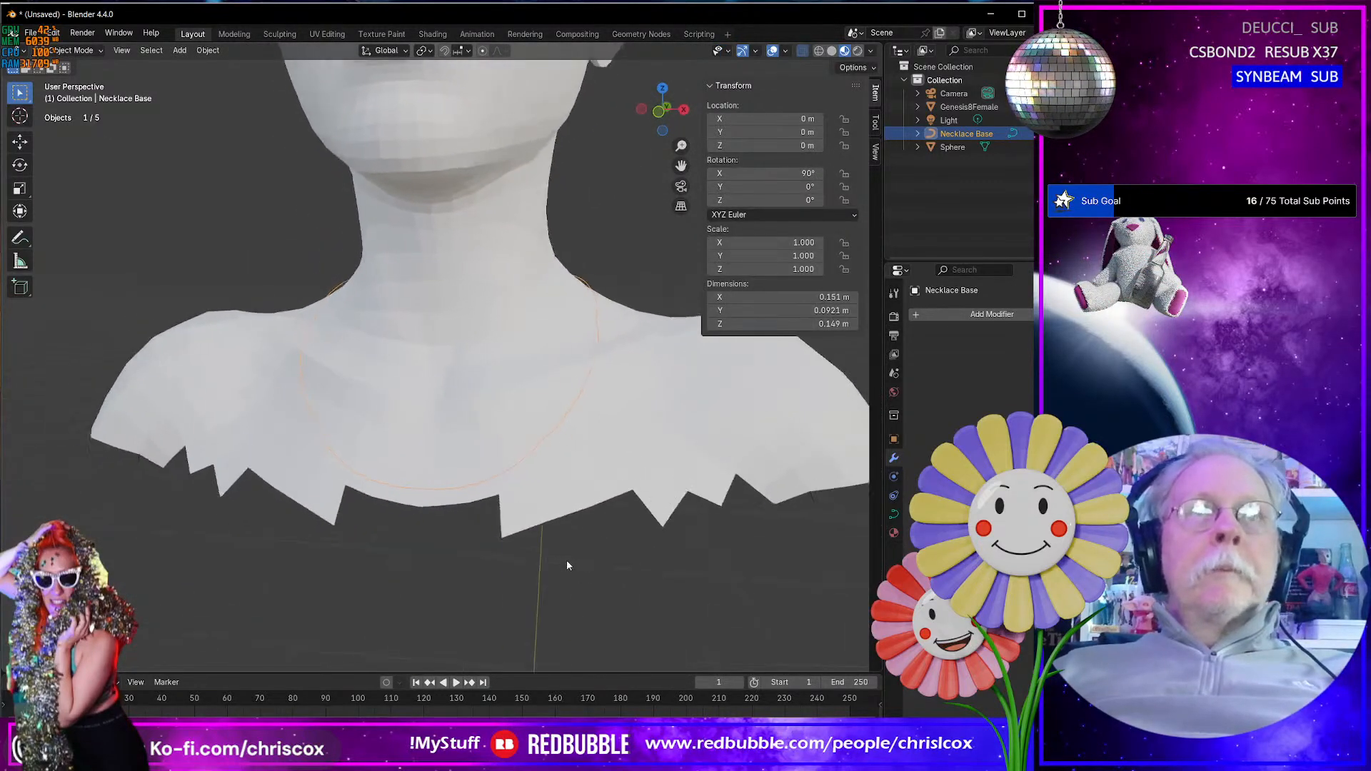
- Rename the Sphere object to Pearls
scroll(585, 559, "down", 2)
scroll(585, 567, "up", 4)
scroll(586, 568, "down", 5)
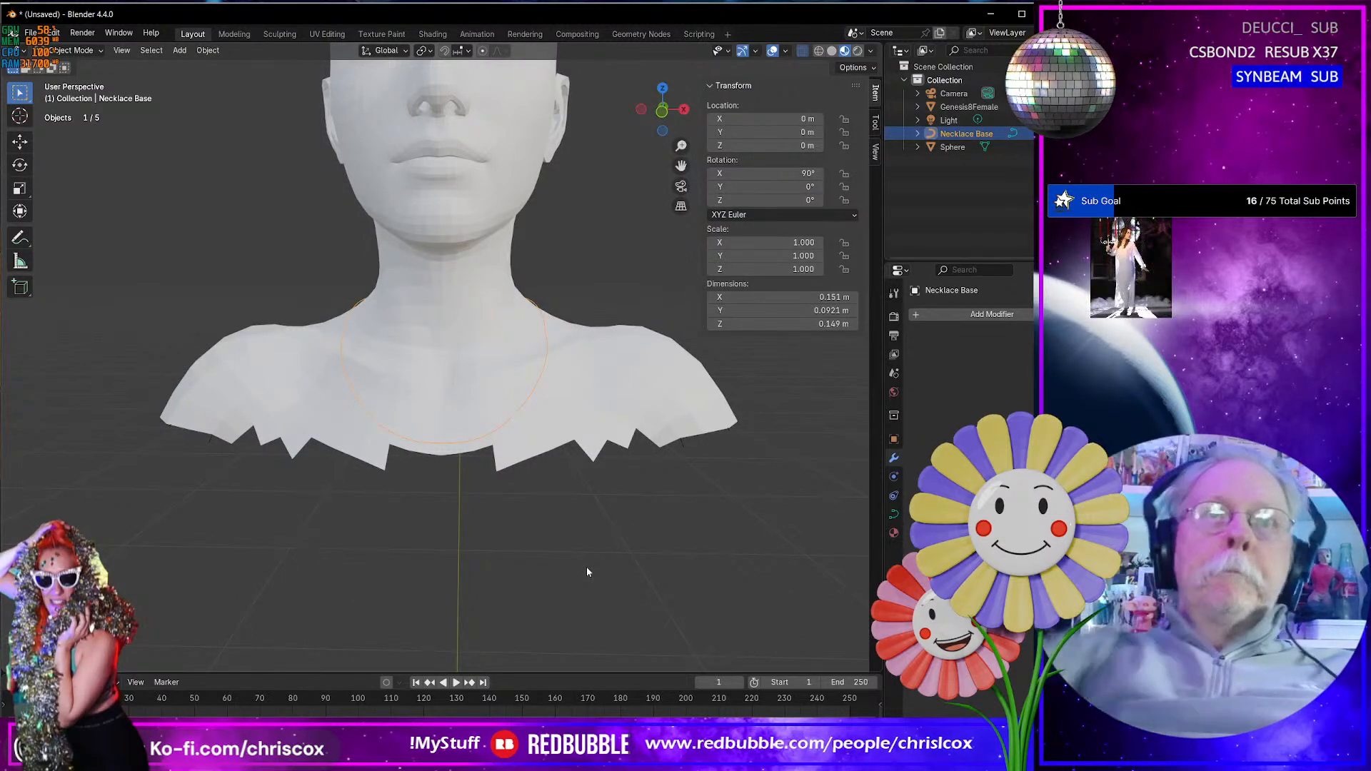
middle_click_drag(620, 556, 867, 529)
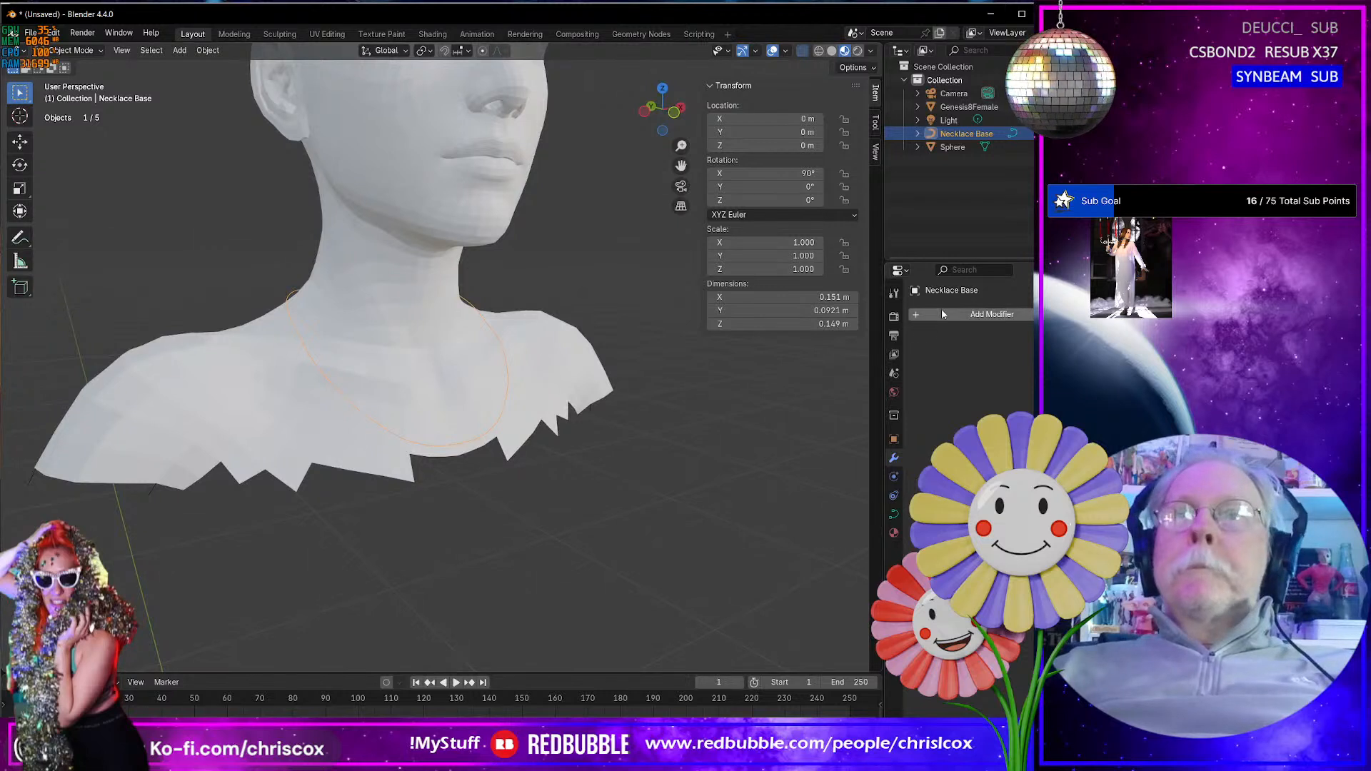
left_click(958, 146)
double_click(957, 146)
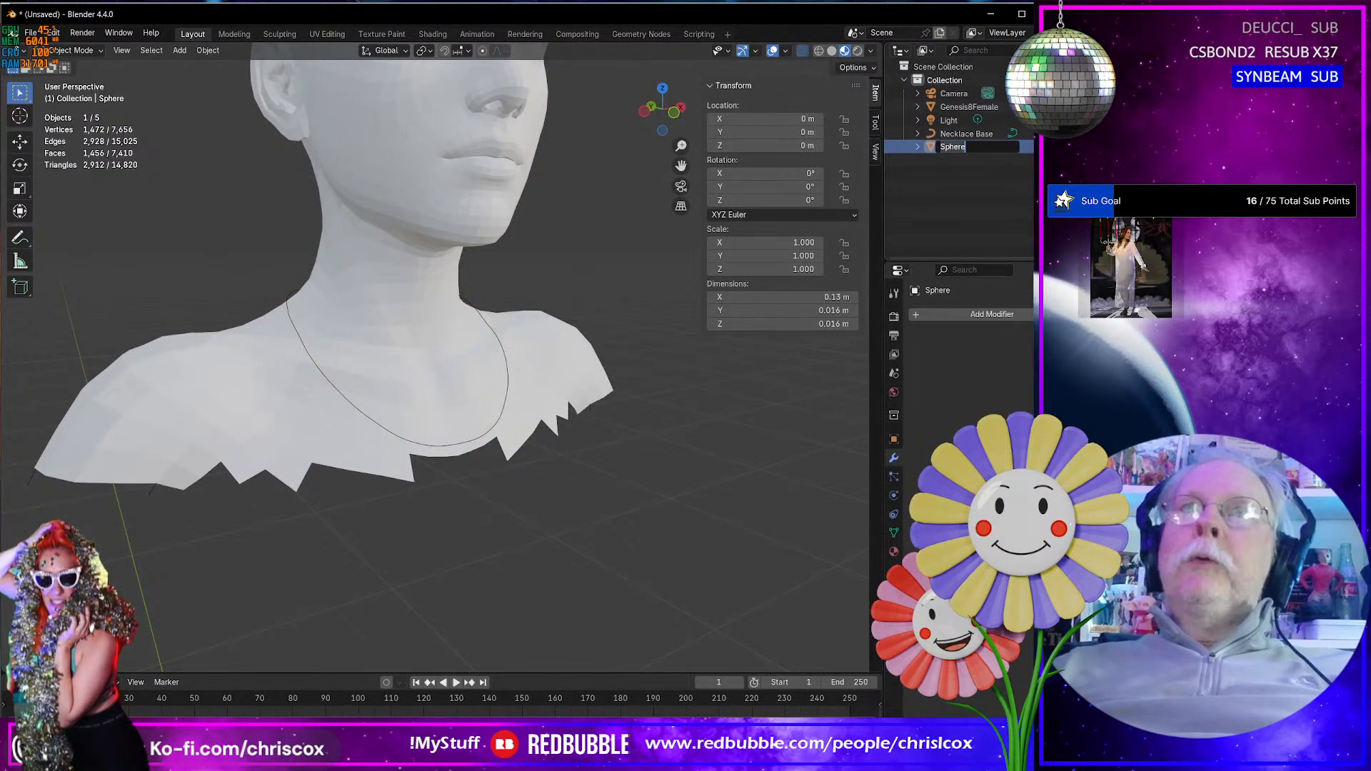
type("Pea")
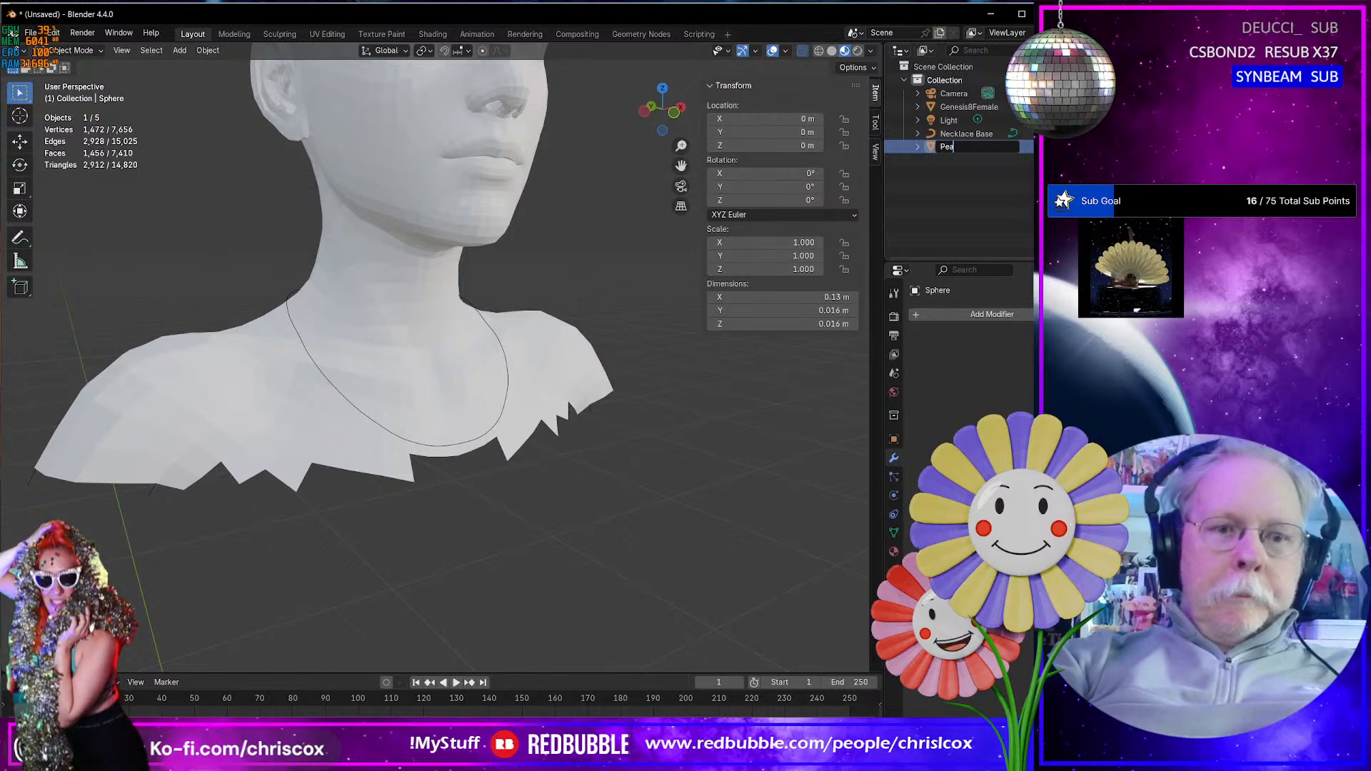
type("rls")
key("Return")
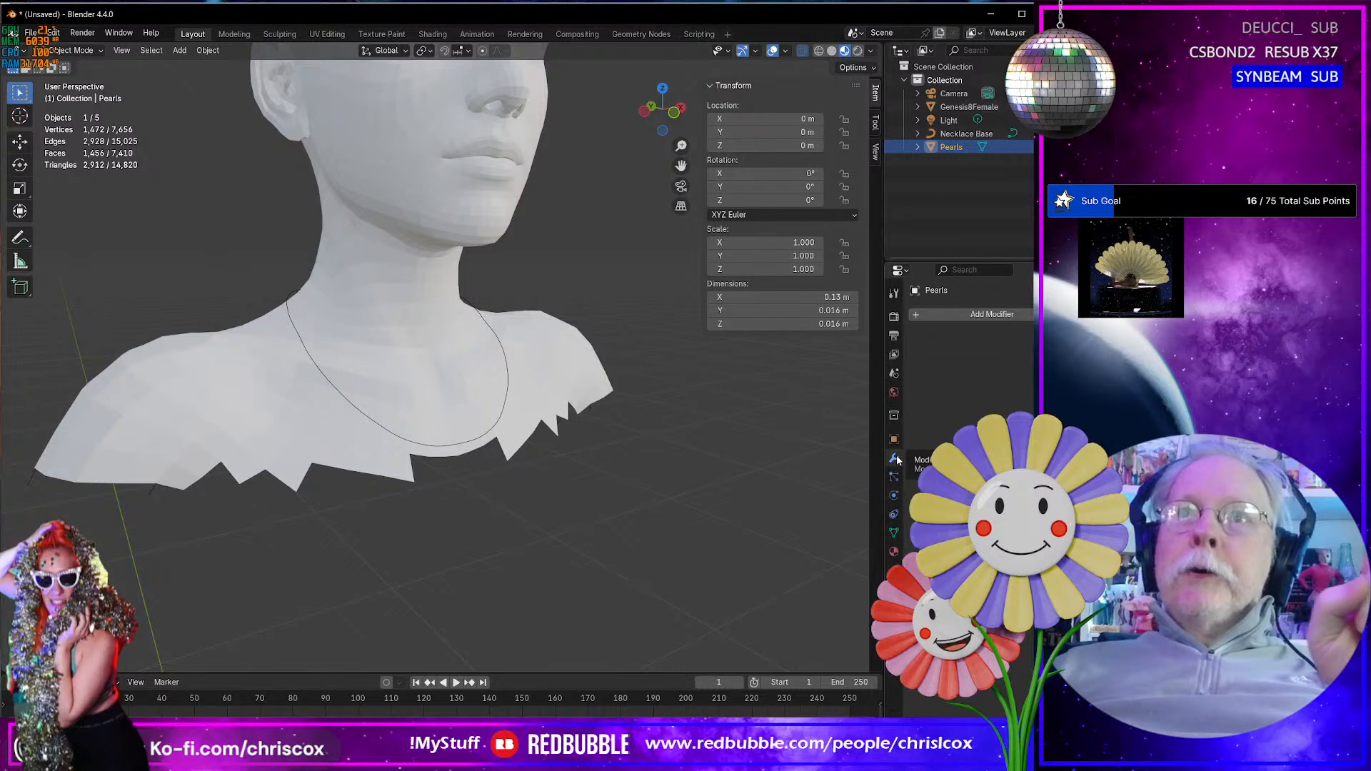
- Add an Array modifier to Pearls with Fit Type set to Fit Curve and Necklace Base as its curve
left_click(953, 318)
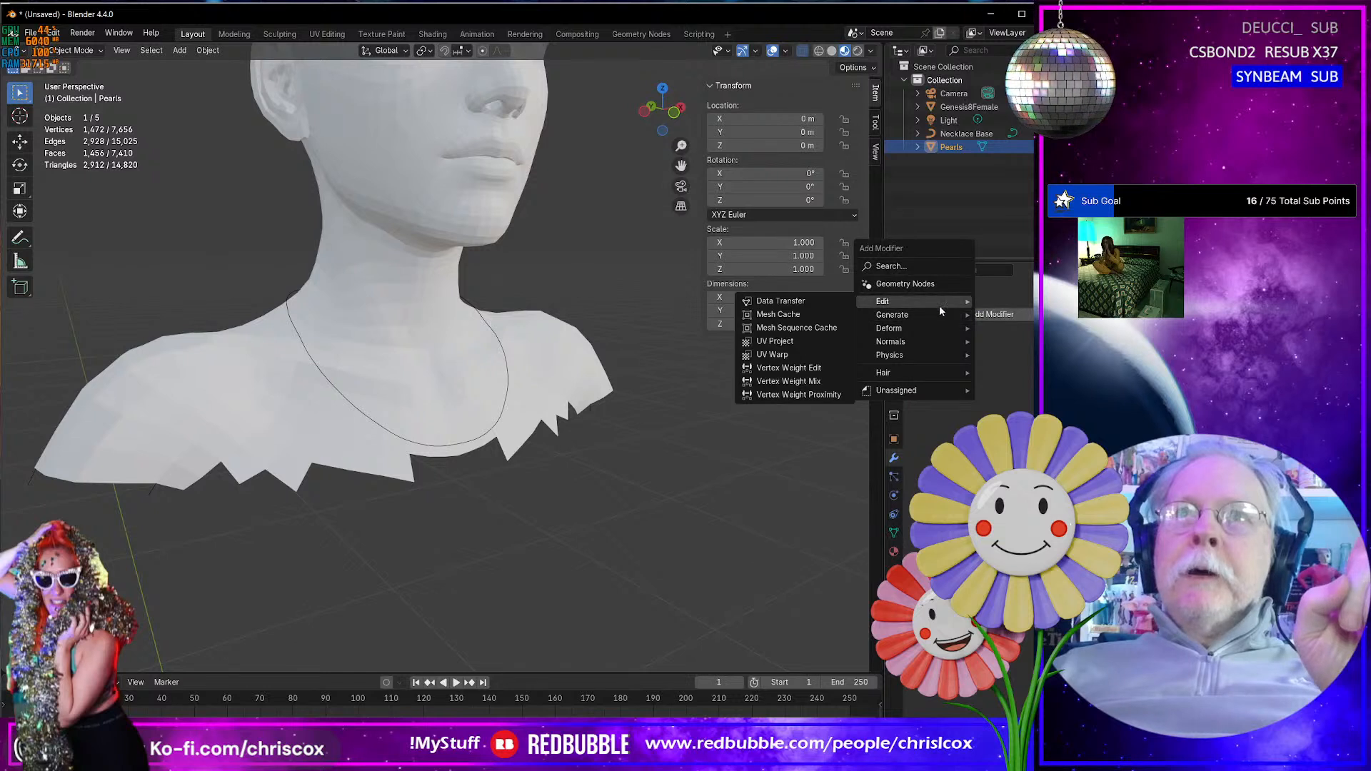
mouse_move(940, 316)
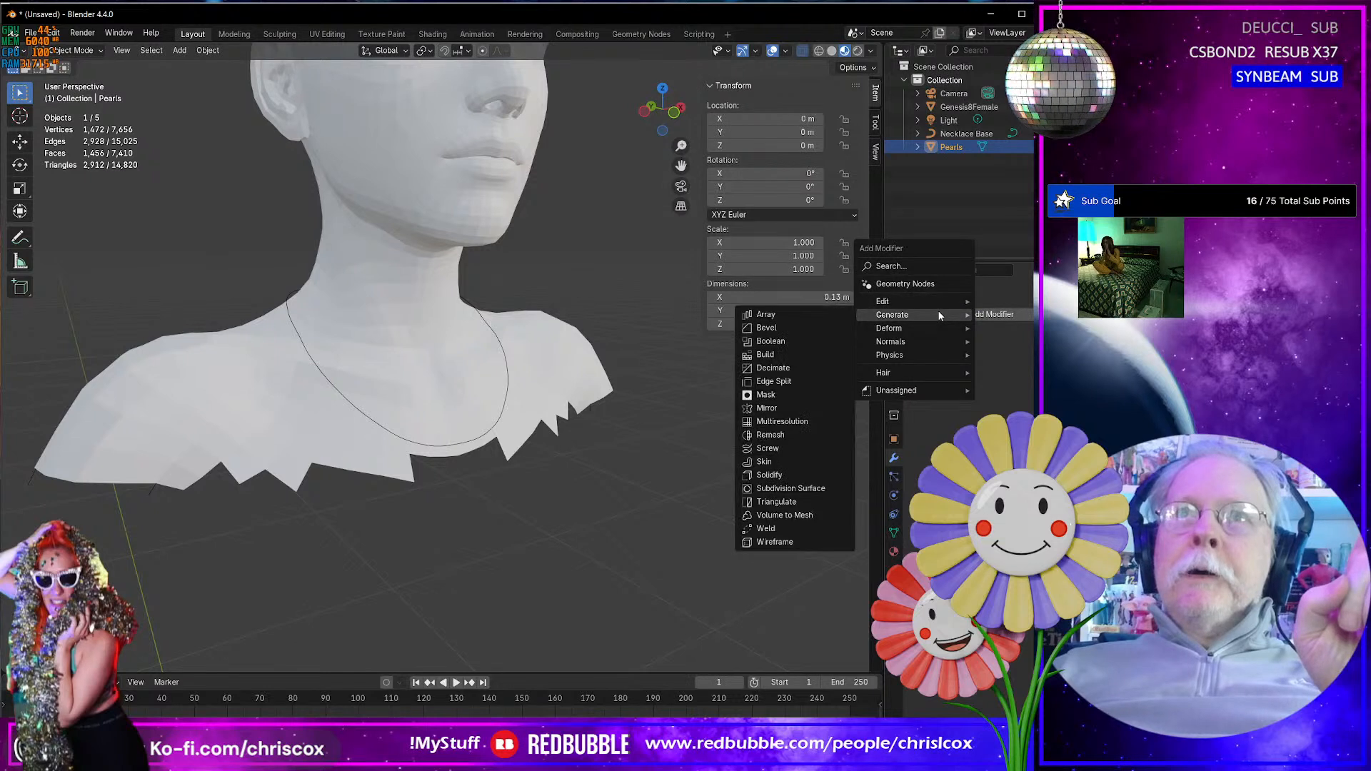
left_click(813, 313)
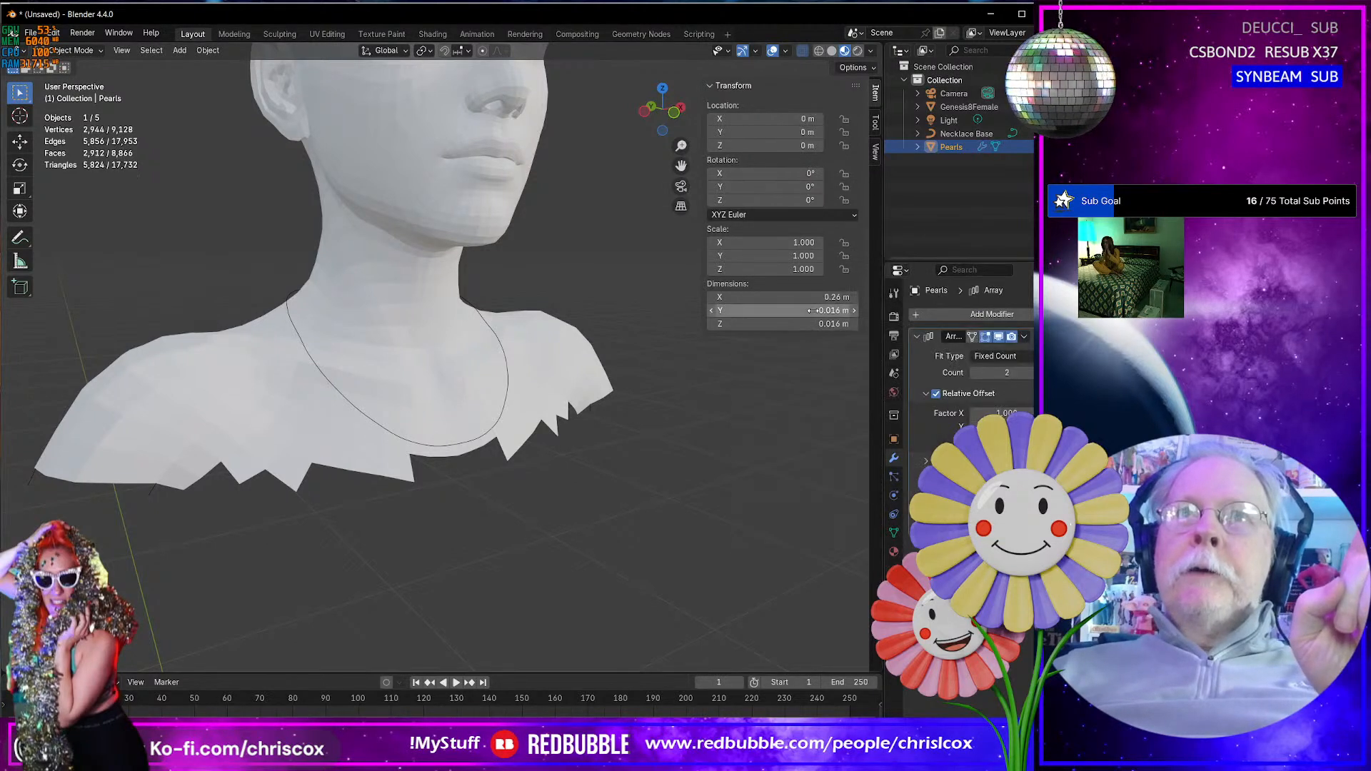
left_click(1014, 356)
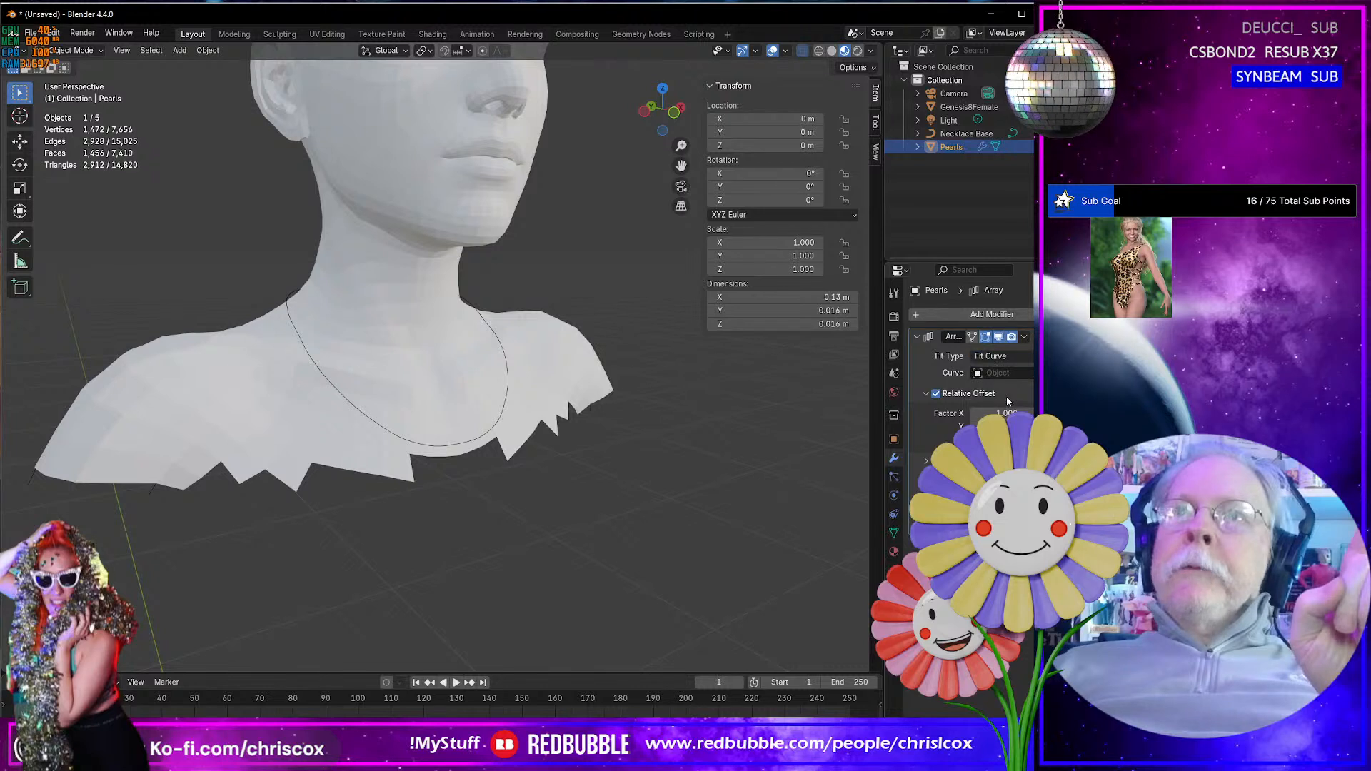
left_click(1008, 373)
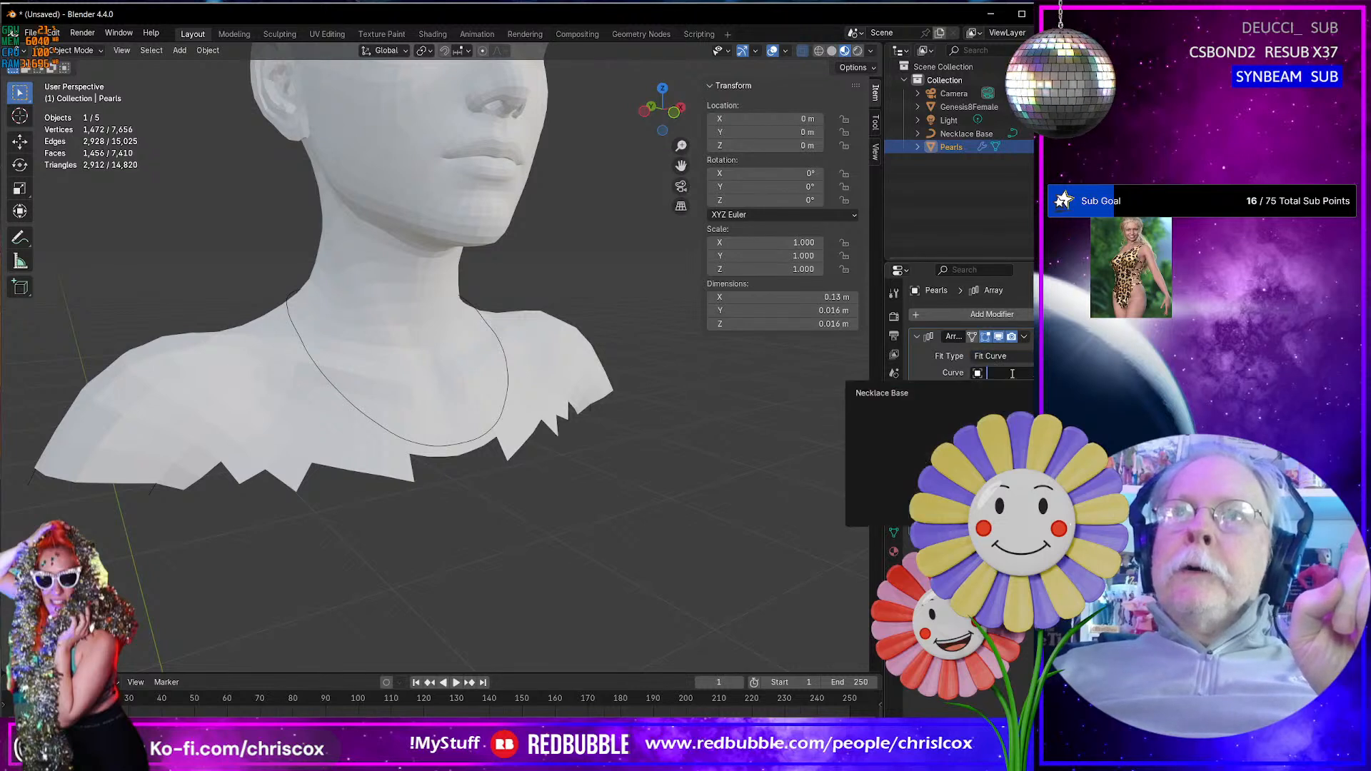
left_click(920, 393)
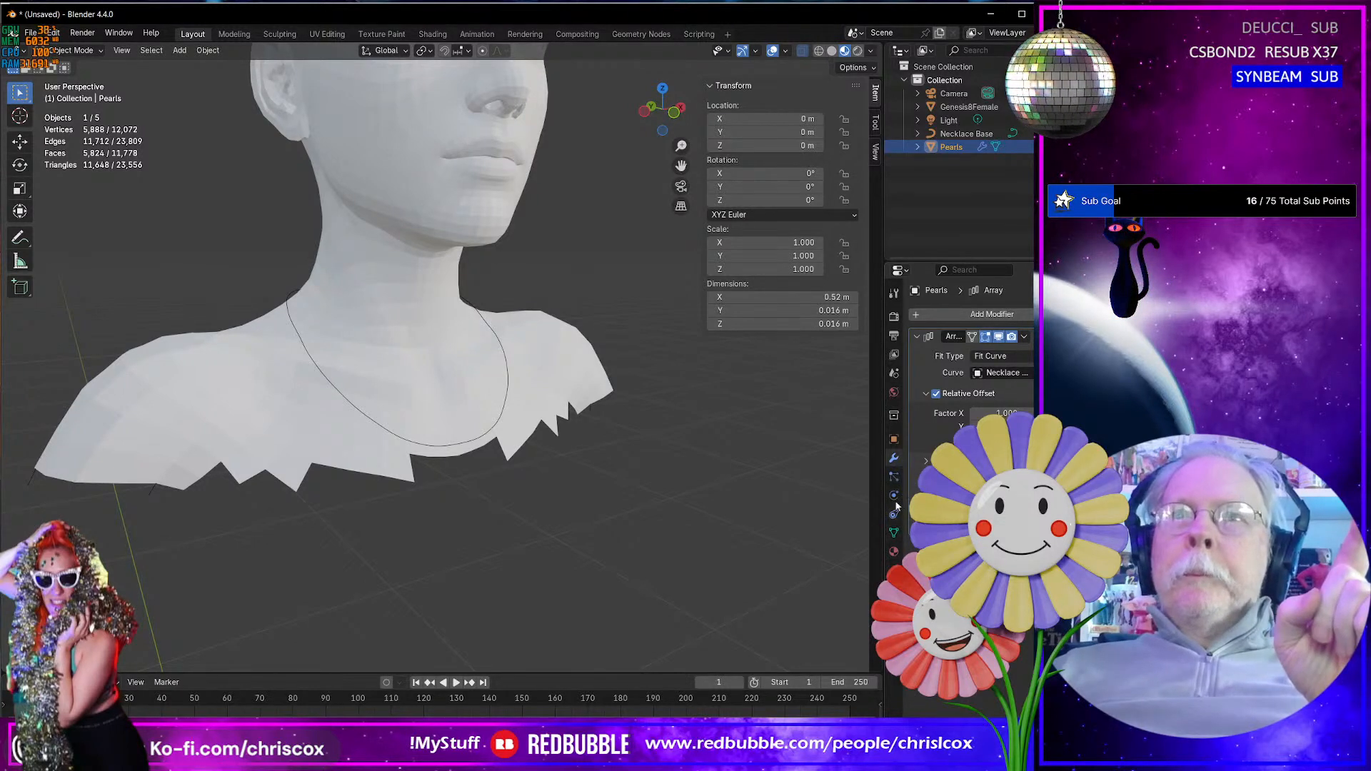
- Add a Curve modifier to the Pearls object
left_click(950, 318)
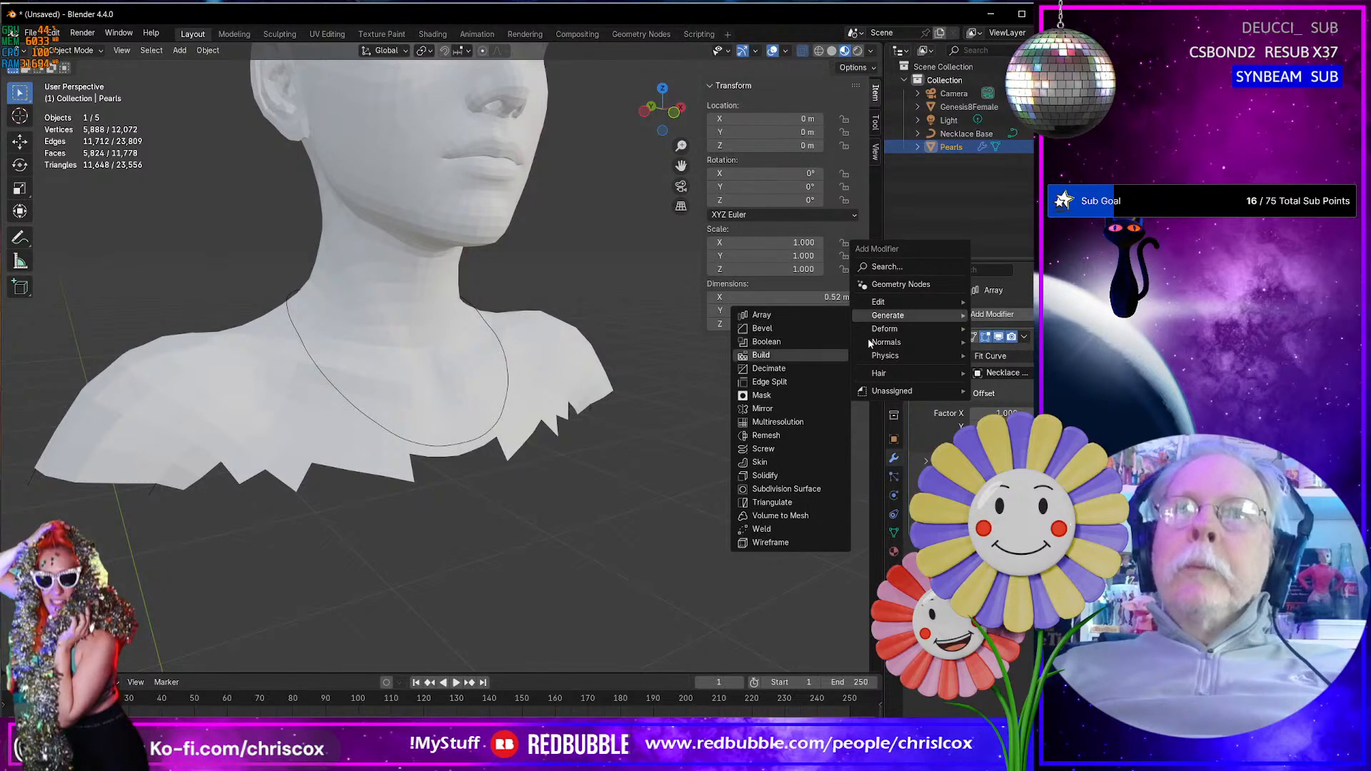
mouse_move(892, 328)
left_click(783, 354)
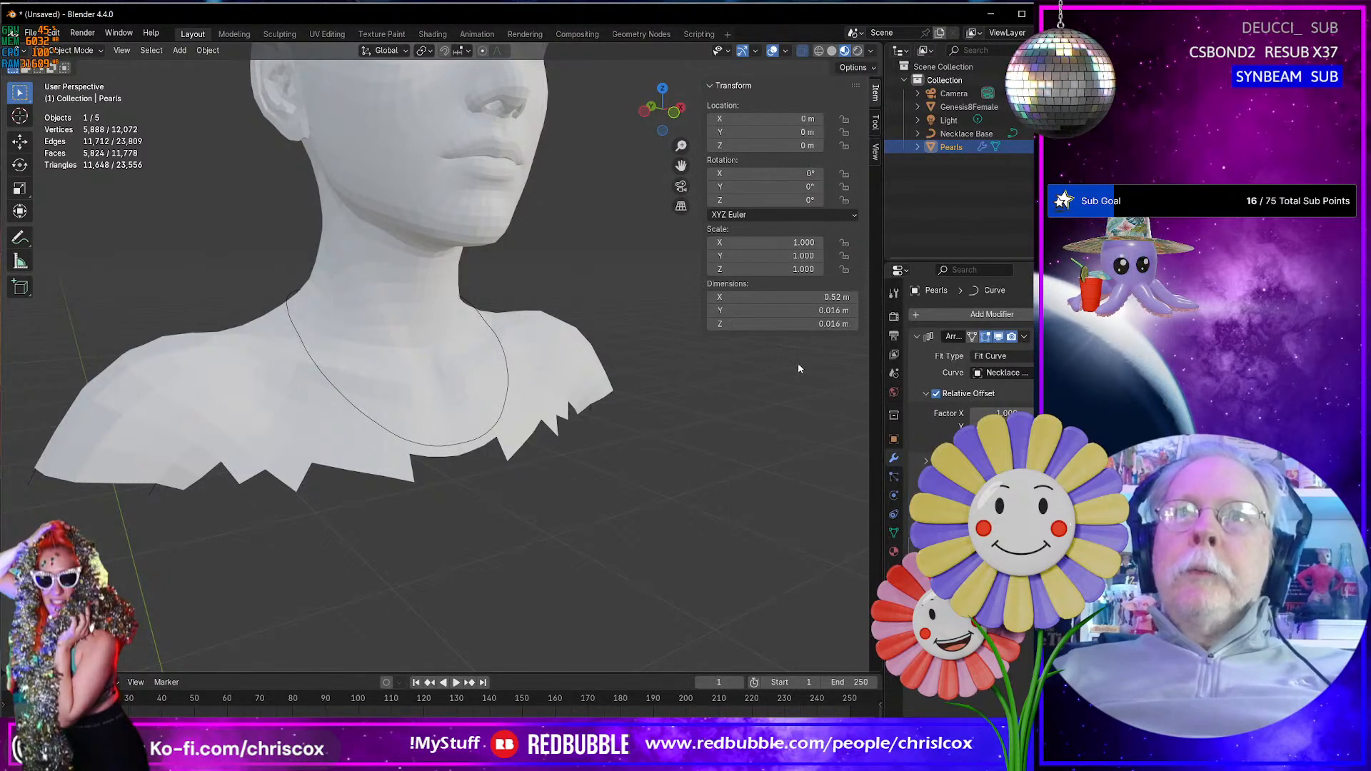
- Set Necklace Base as the curve object of the Curve modifier on Pearls
left_click(998, 562)
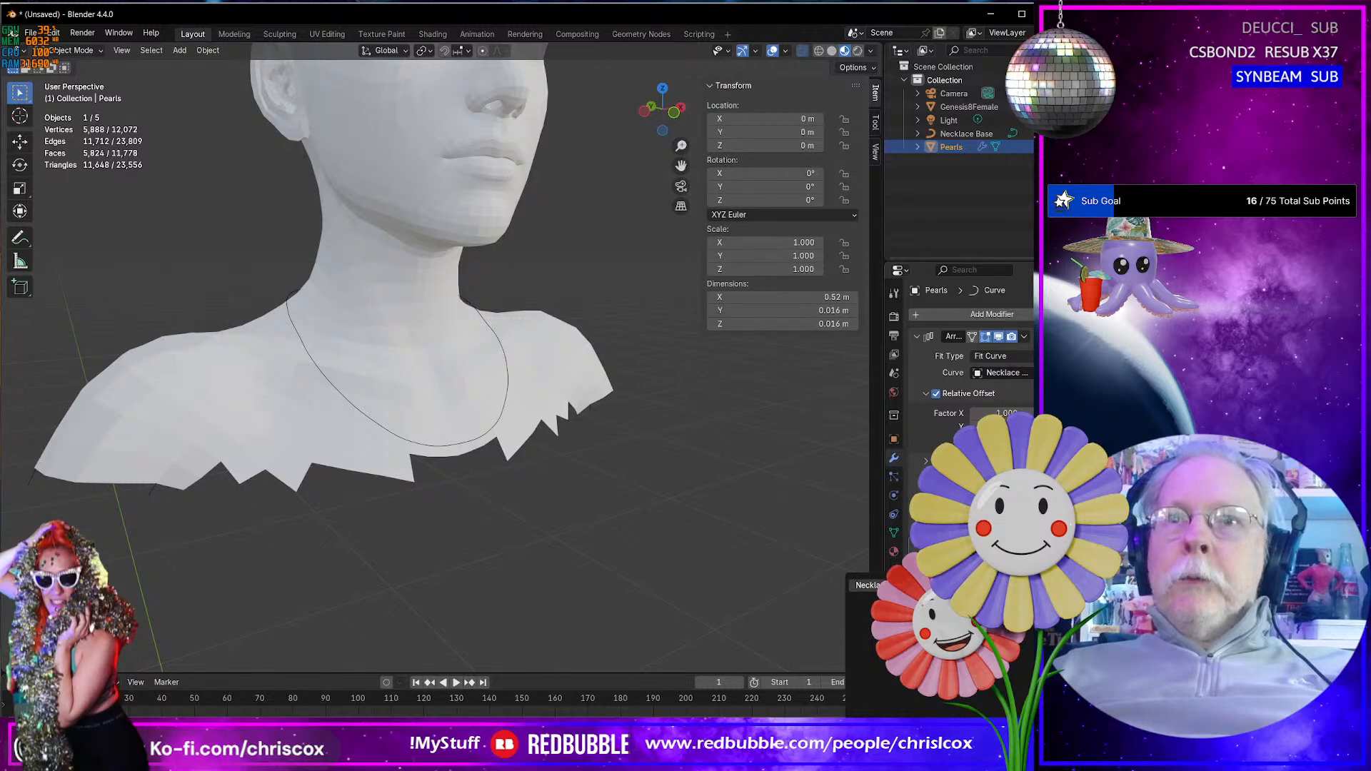
middle_click_drag(572, 543, 165, 569)
scroll(218, 534, "down", 1)
scroll(229, 532, "up", 4)
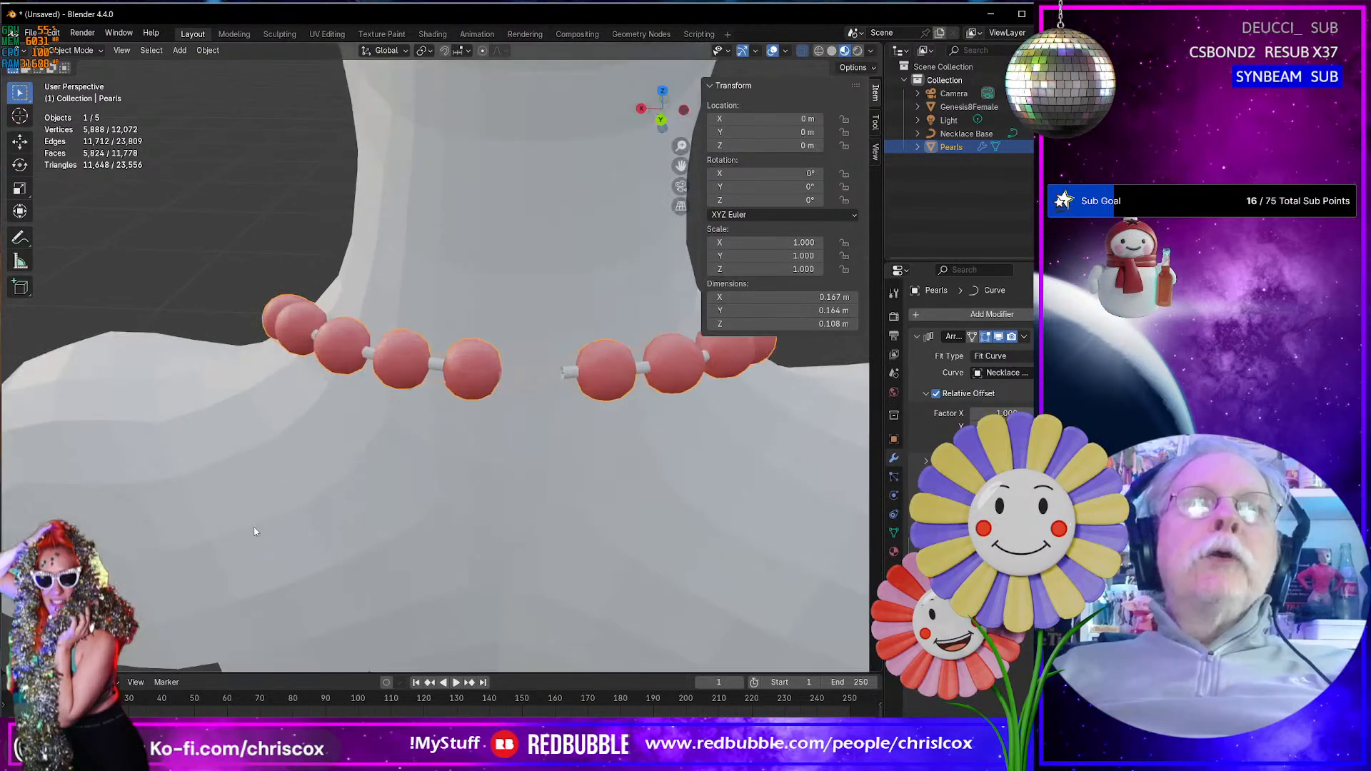
- Examine where the pearl strand's ends meet behind the neck and how the strand sits around the front
middle_click_drag(301, 532, 287, 520)
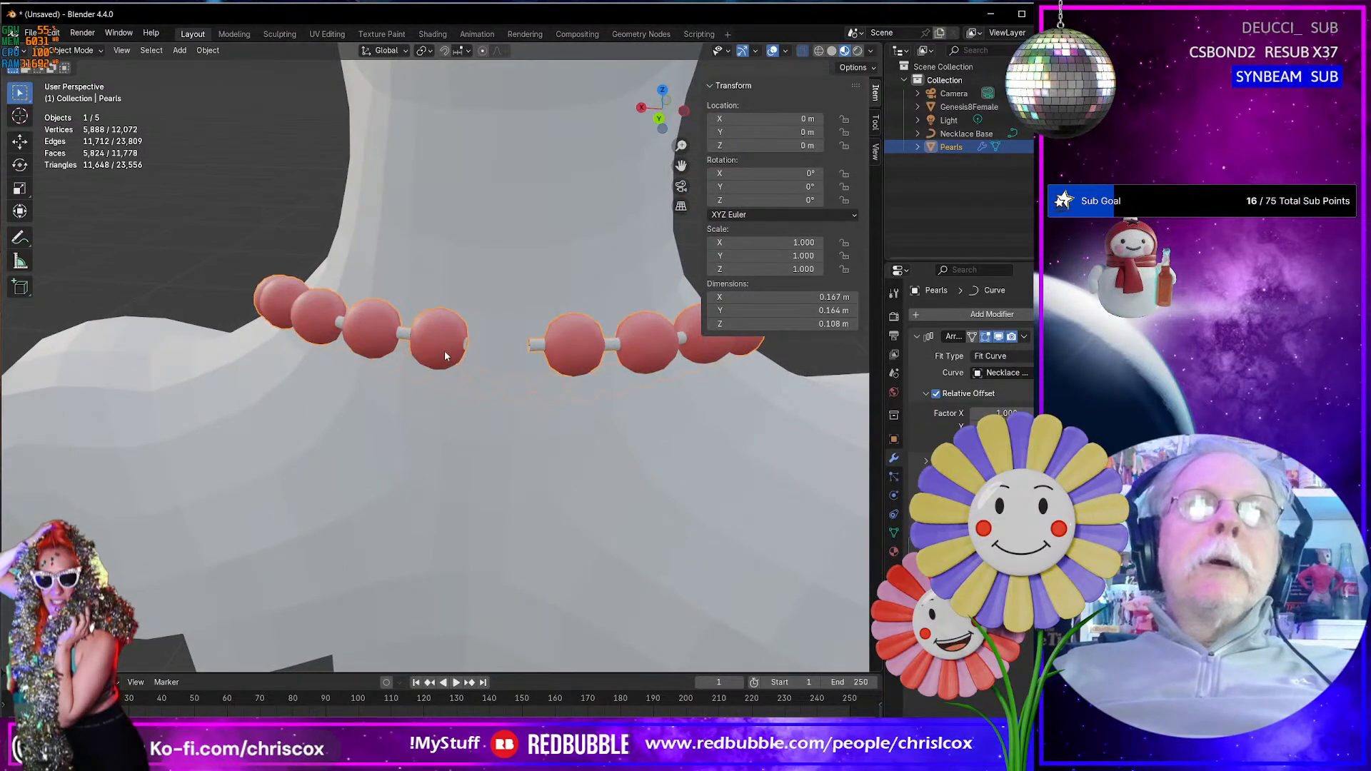
scroll(430, 350, "up", 2)
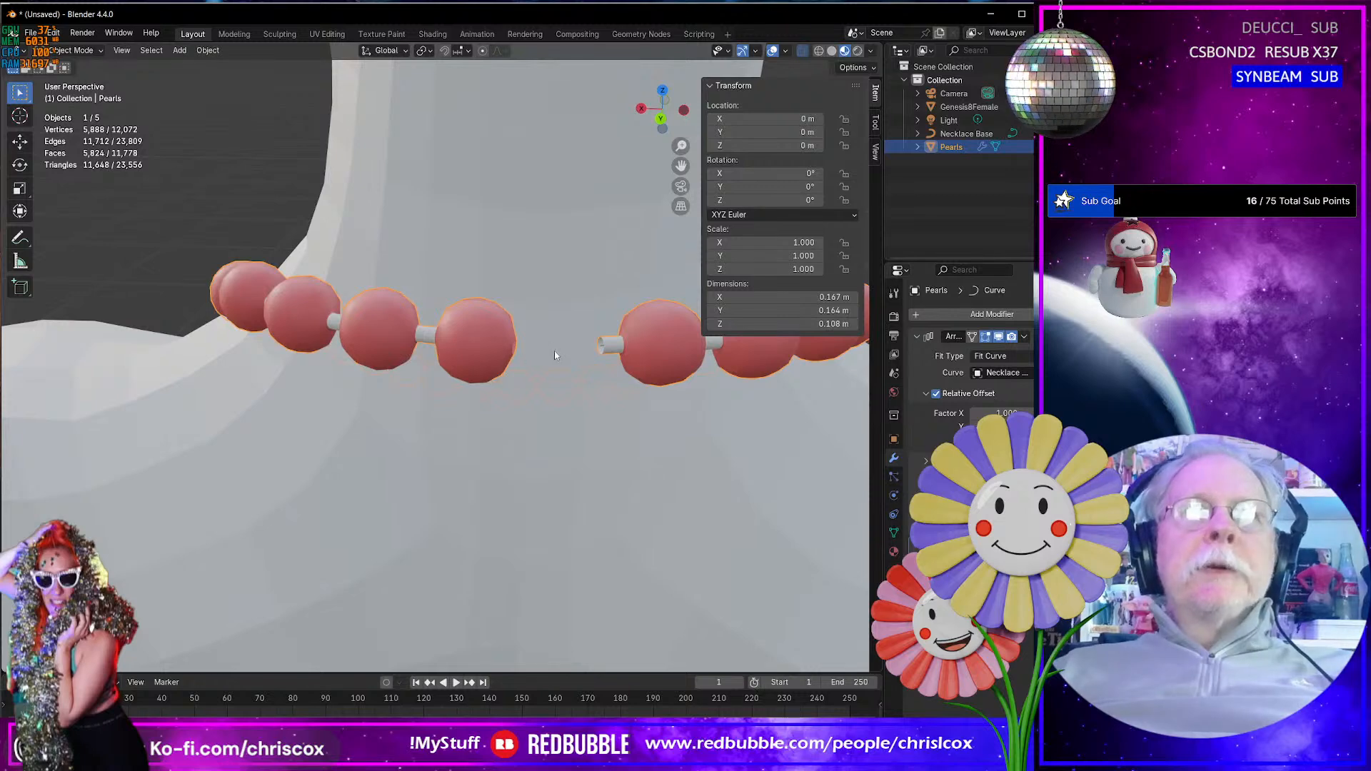
scroll(516, 369, "down", 5)
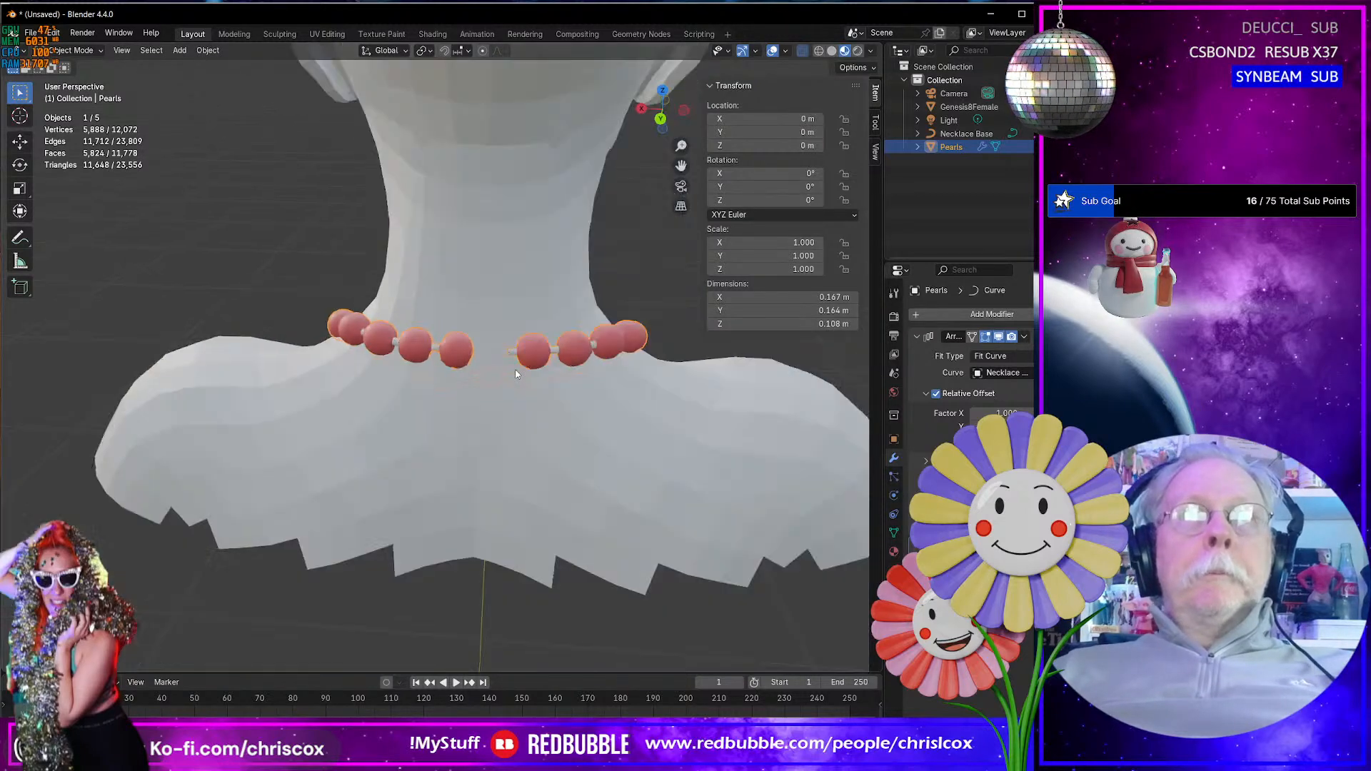
middle_click_drag(503, 366, 751, 347)
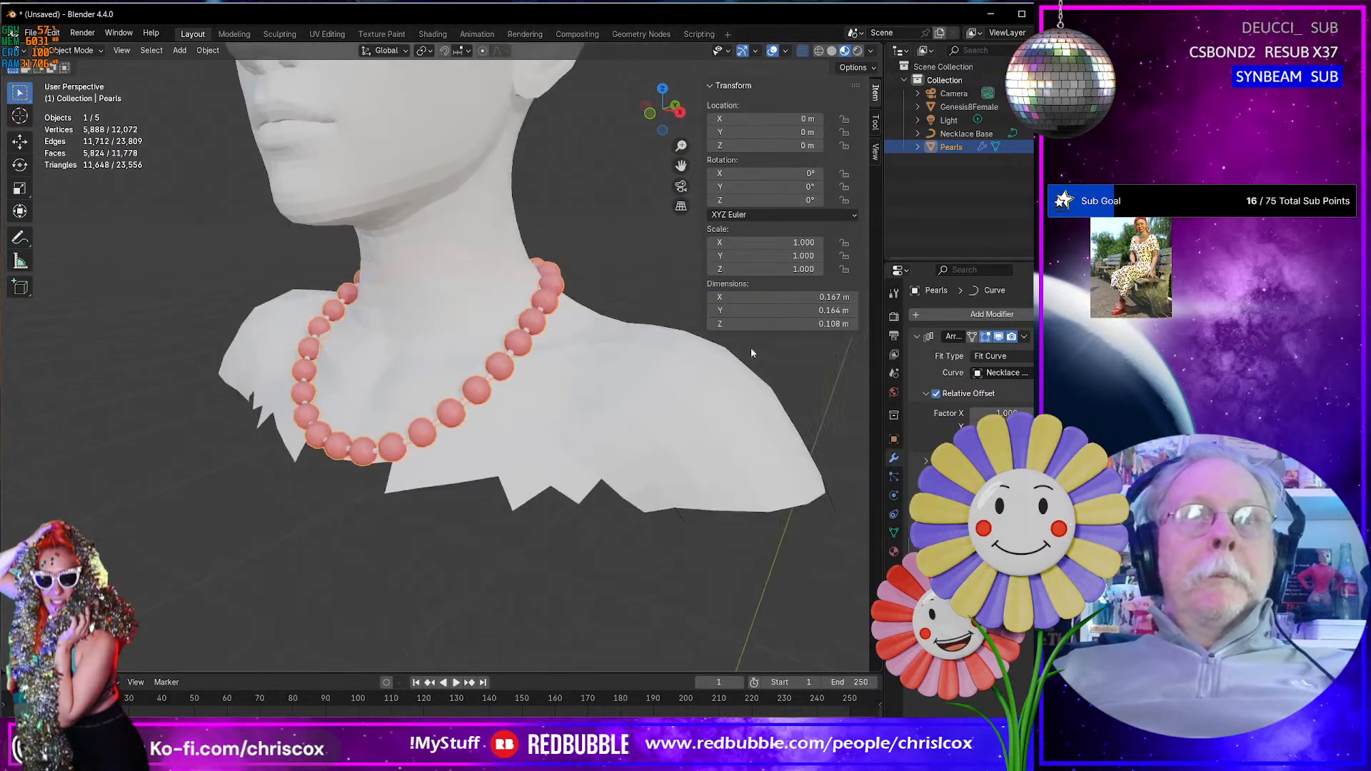
middle_click_drag(569, 393, 638, 385)
scroll(638, 386, "down", 3)
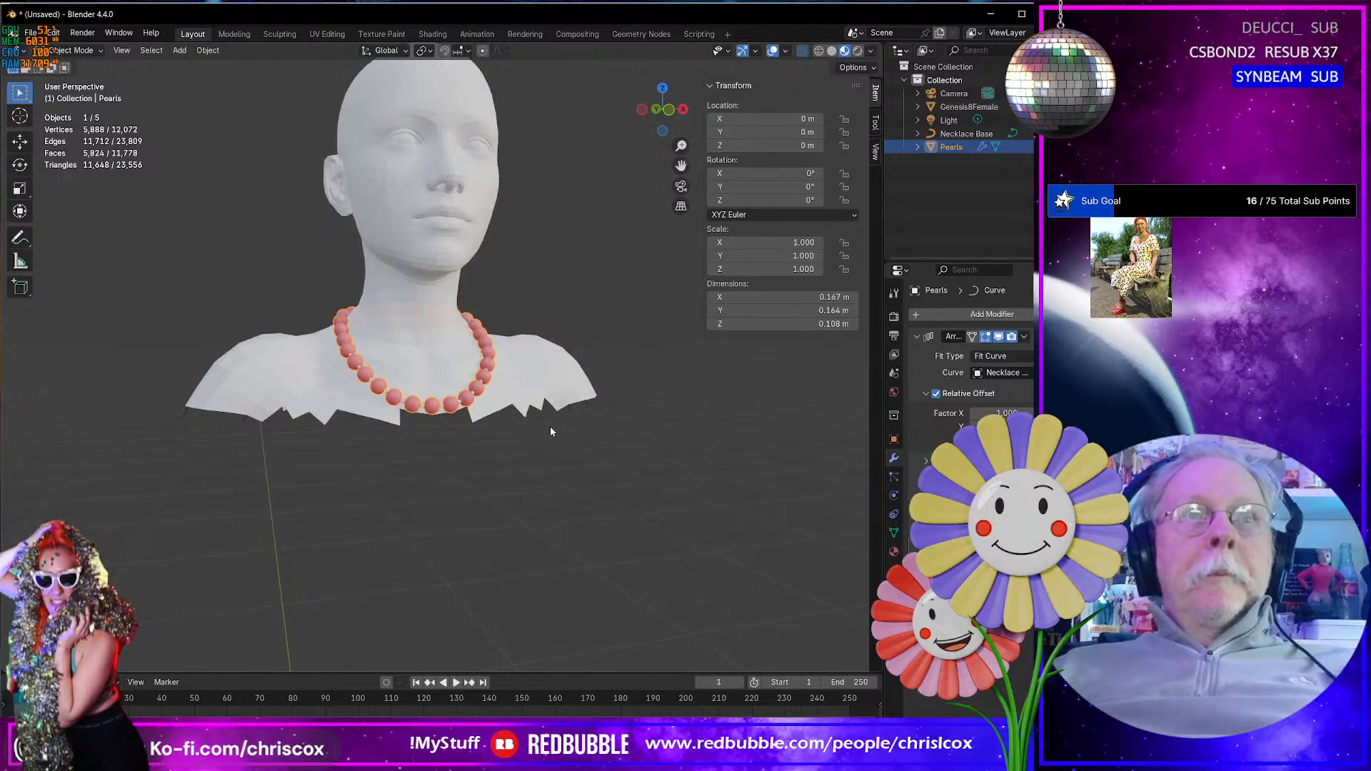
mouse_move(523, 426)
middle_mouse_down()
mouse_move(524, 389)
mouse_move(506, 405)
middle_mouse_up()
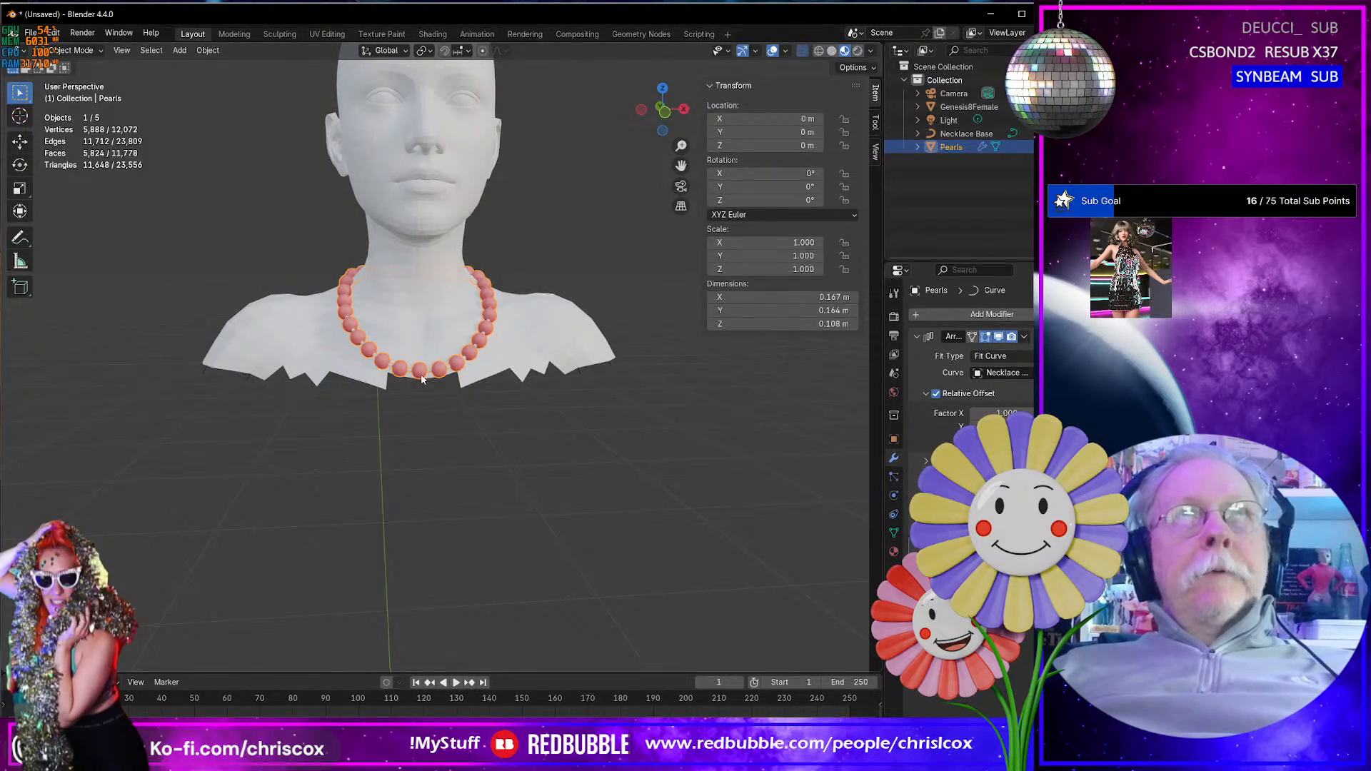
- Select the entire Pearls mesh in Edit Mode and set the transform pivot point to 3D Cursor
key("Tab")
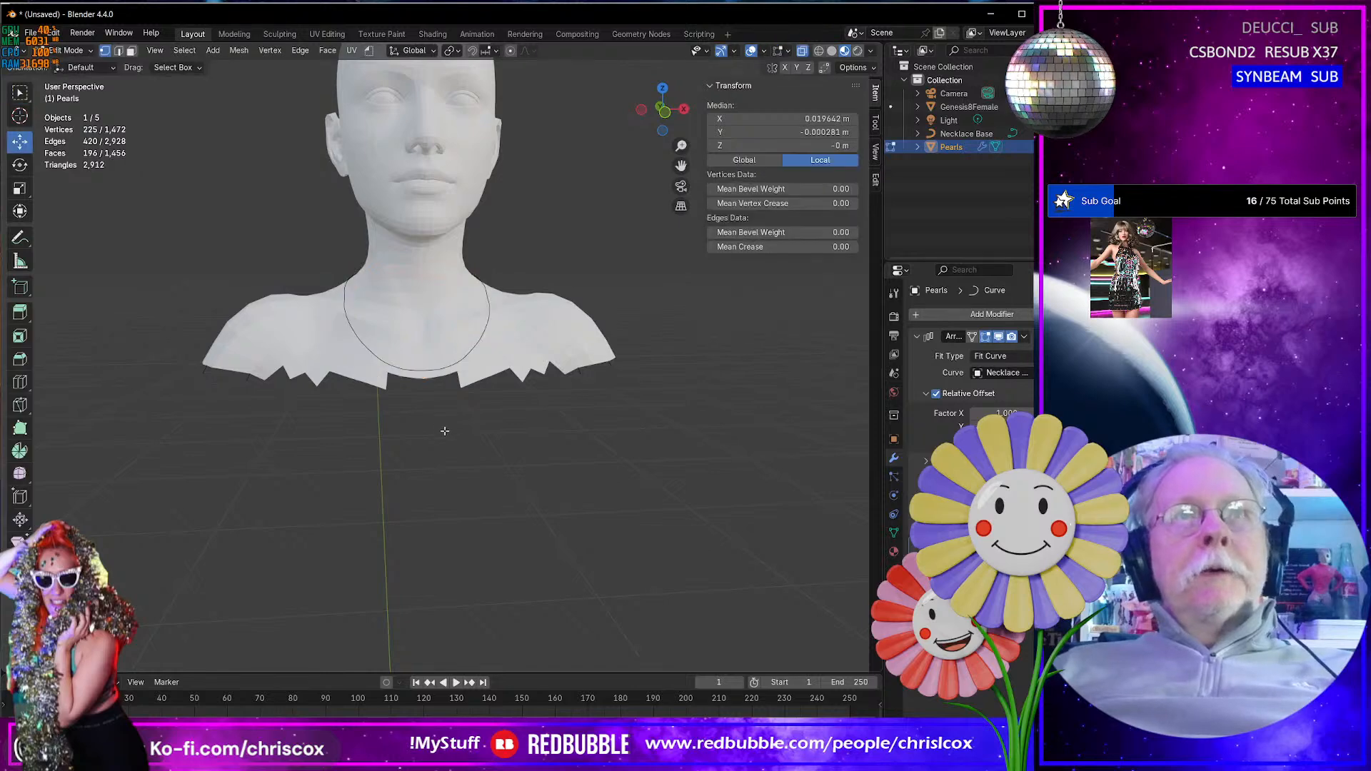
key("a")
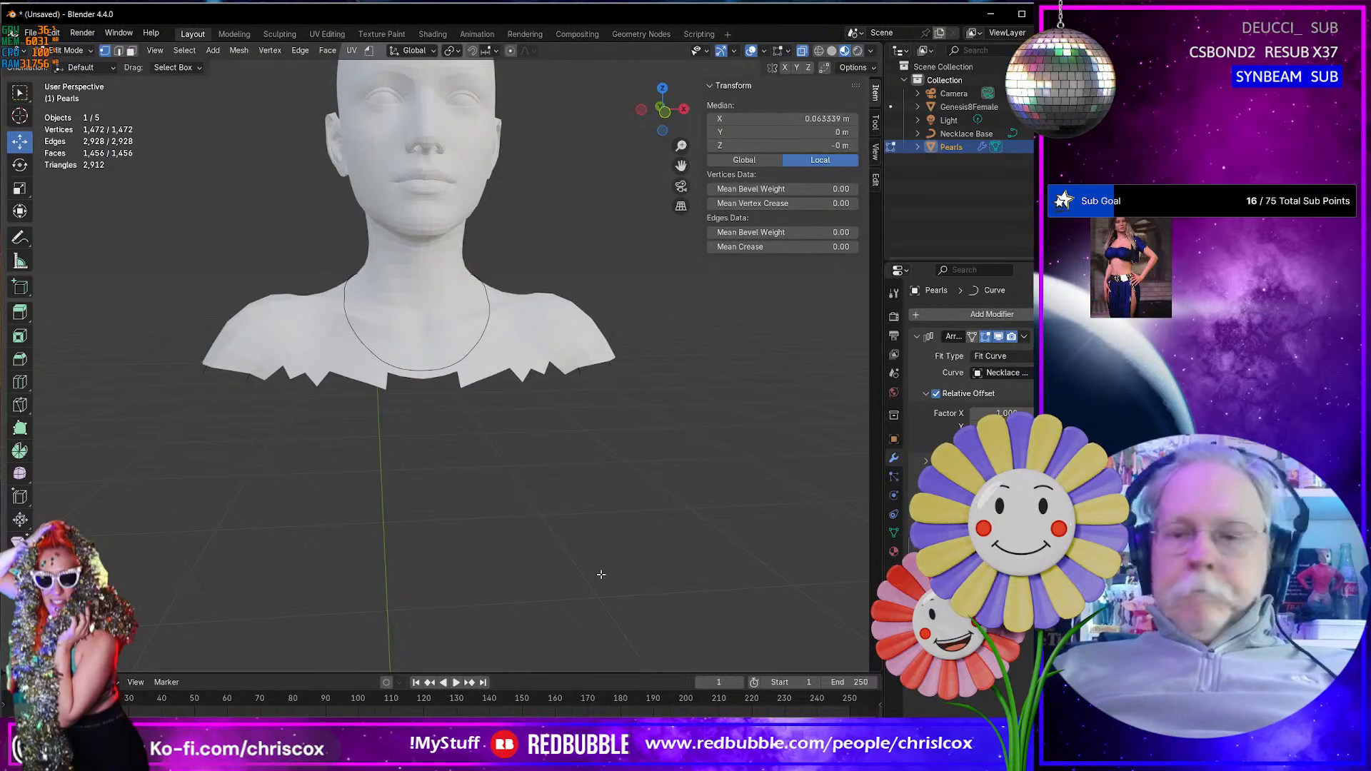
key("KP_Decimal")
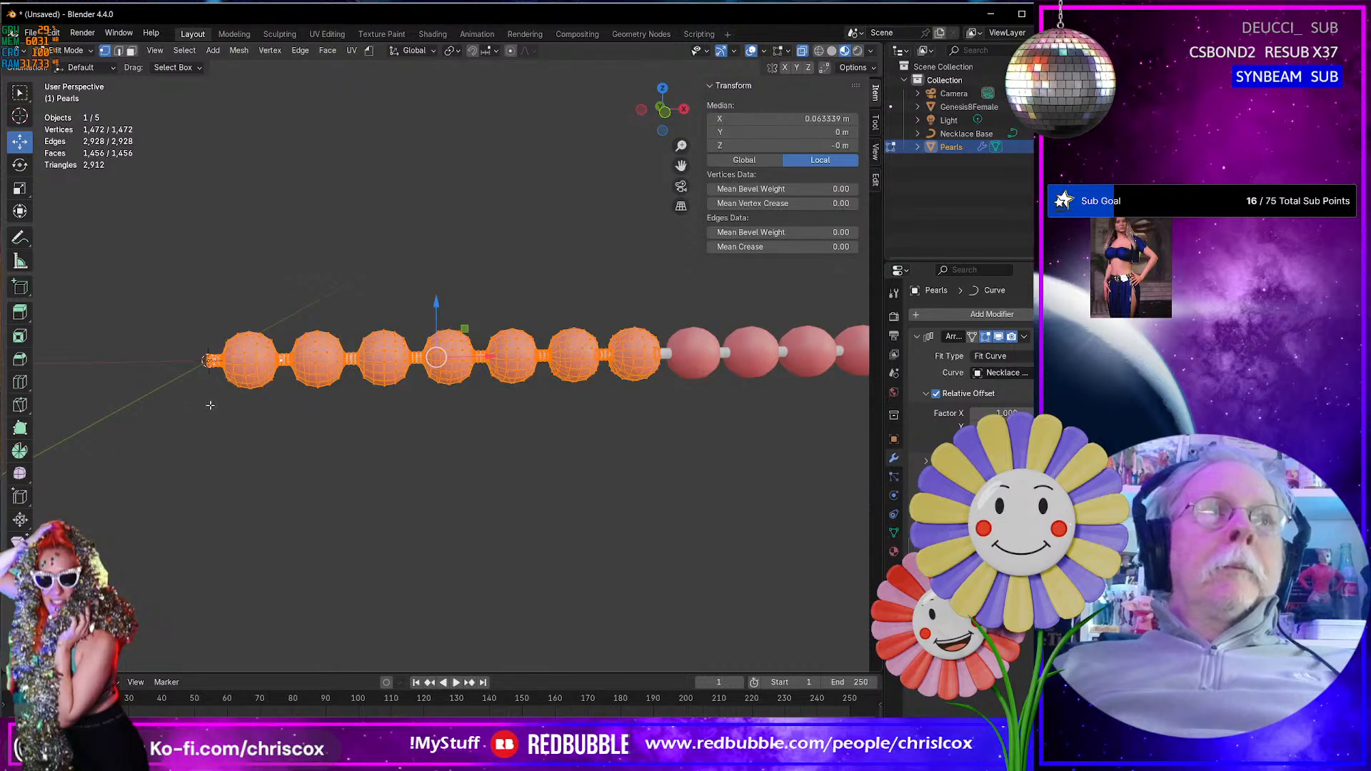
middle_click_drag(207, 399, 227, 401)
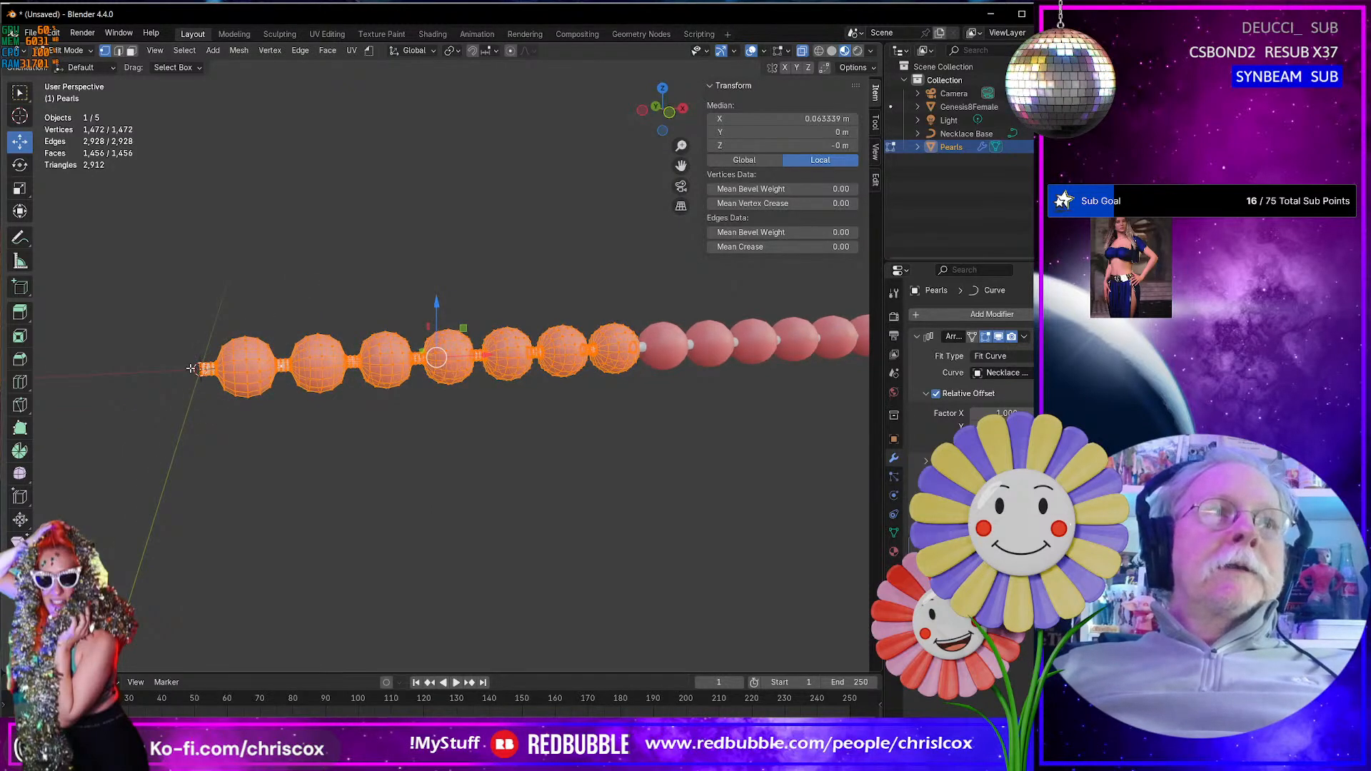
left_click(457, 50)
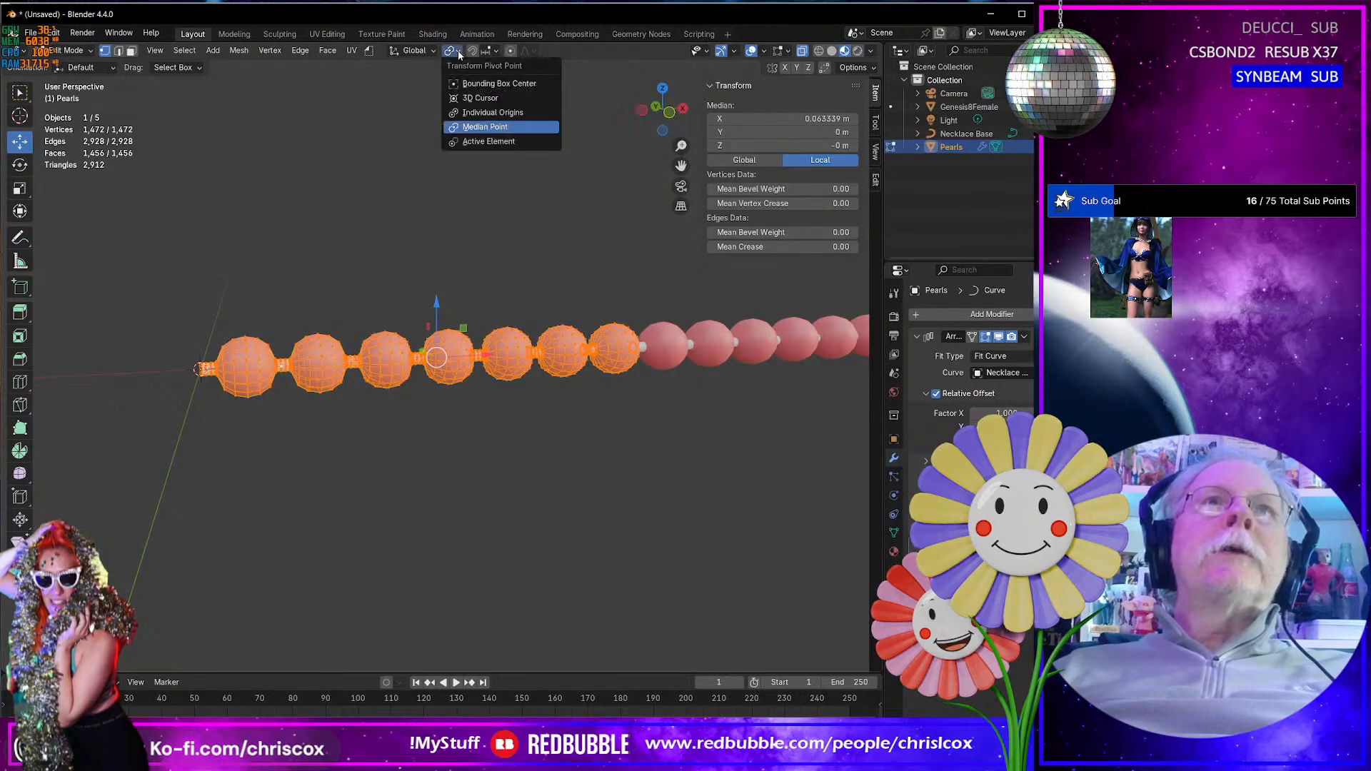
left_click(480, 98)
- Try scaling the whole Pearls mesh by 0.75 about the 3D cursor, and undo it
type("s")
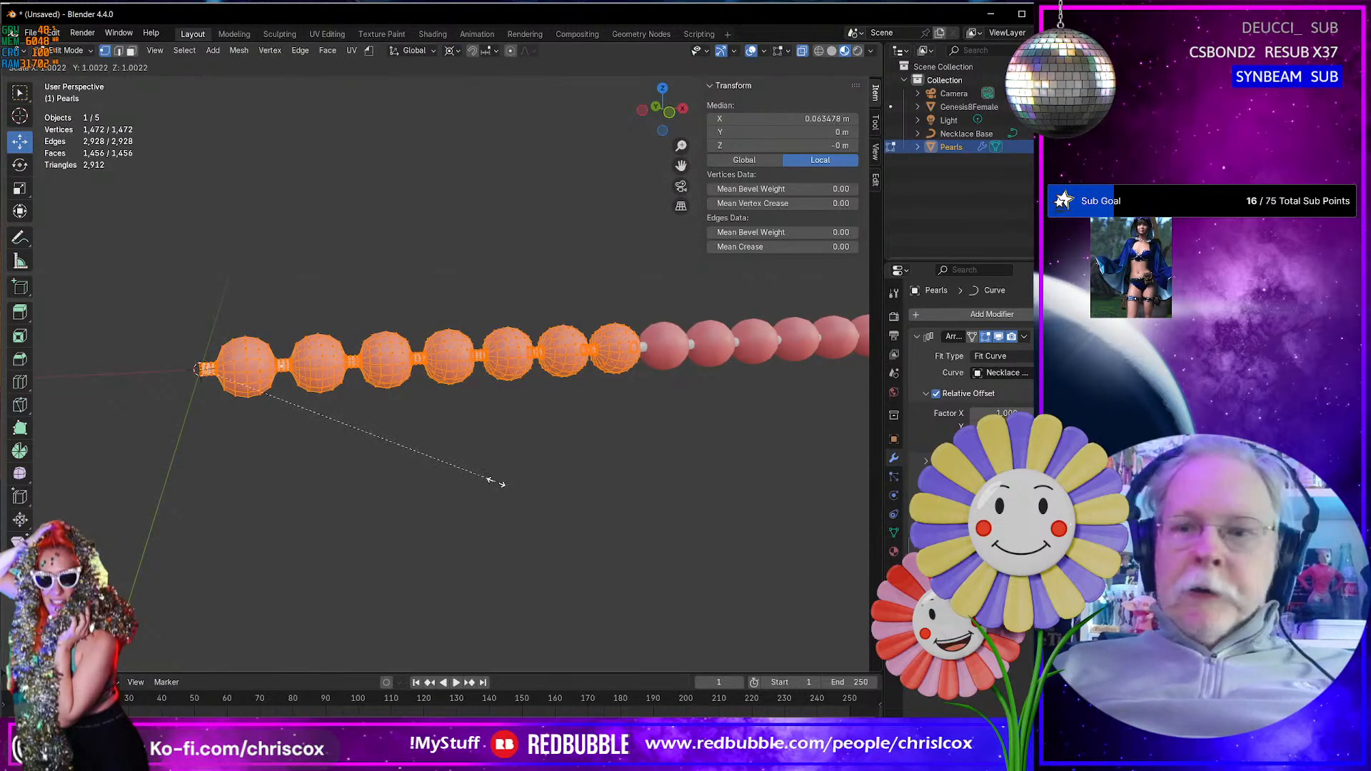
type(".75")
key("Return")
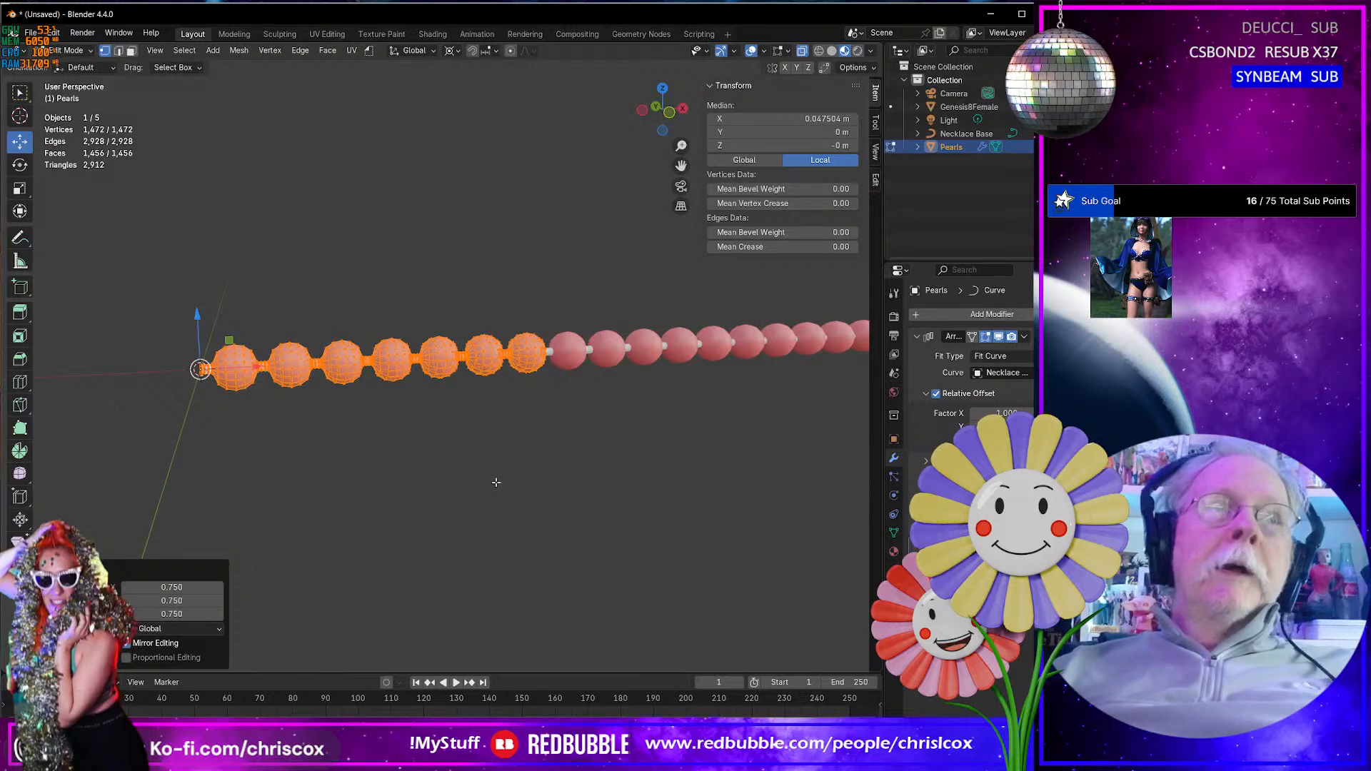
key("ctrl+z")
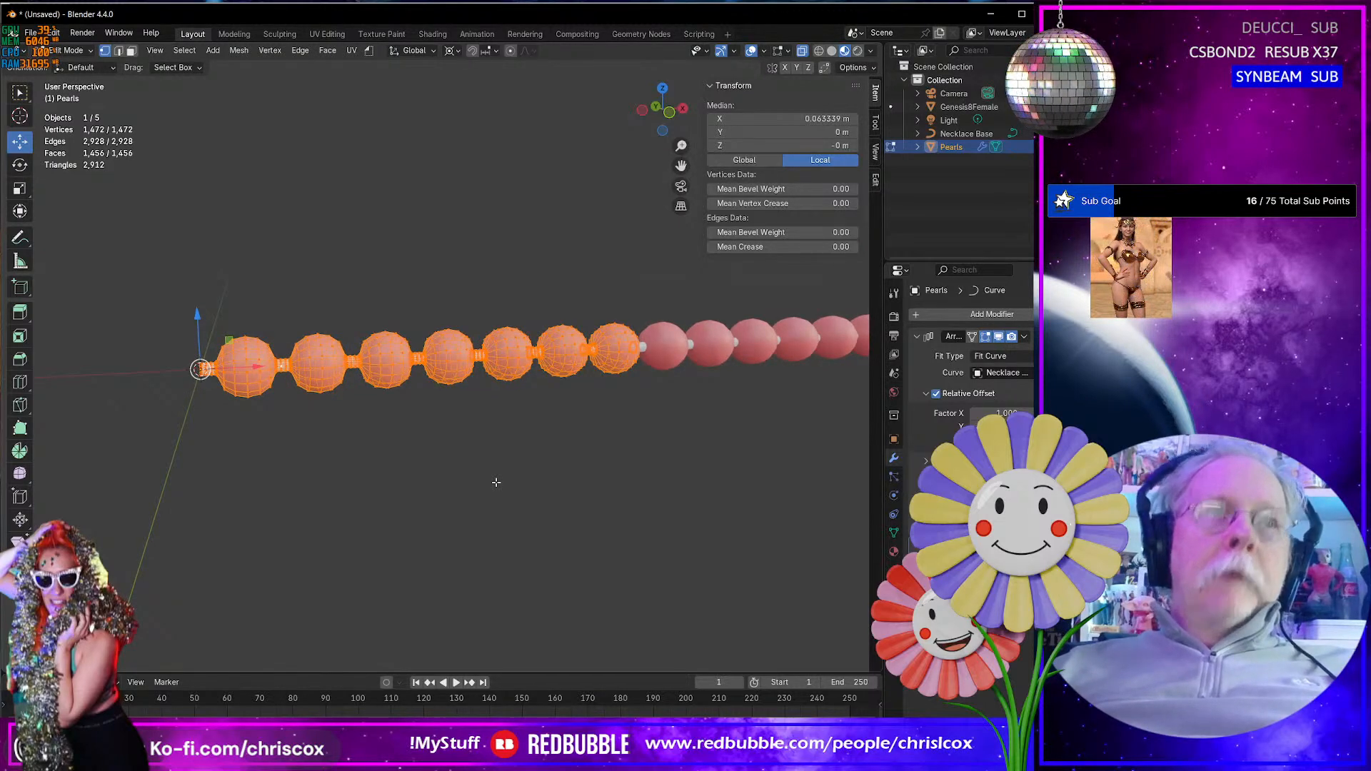
- Scale the selected pearl geometry by 0.75 about the 3D cursor, return to Object Mode and check the strand around the neck
type("s.75")
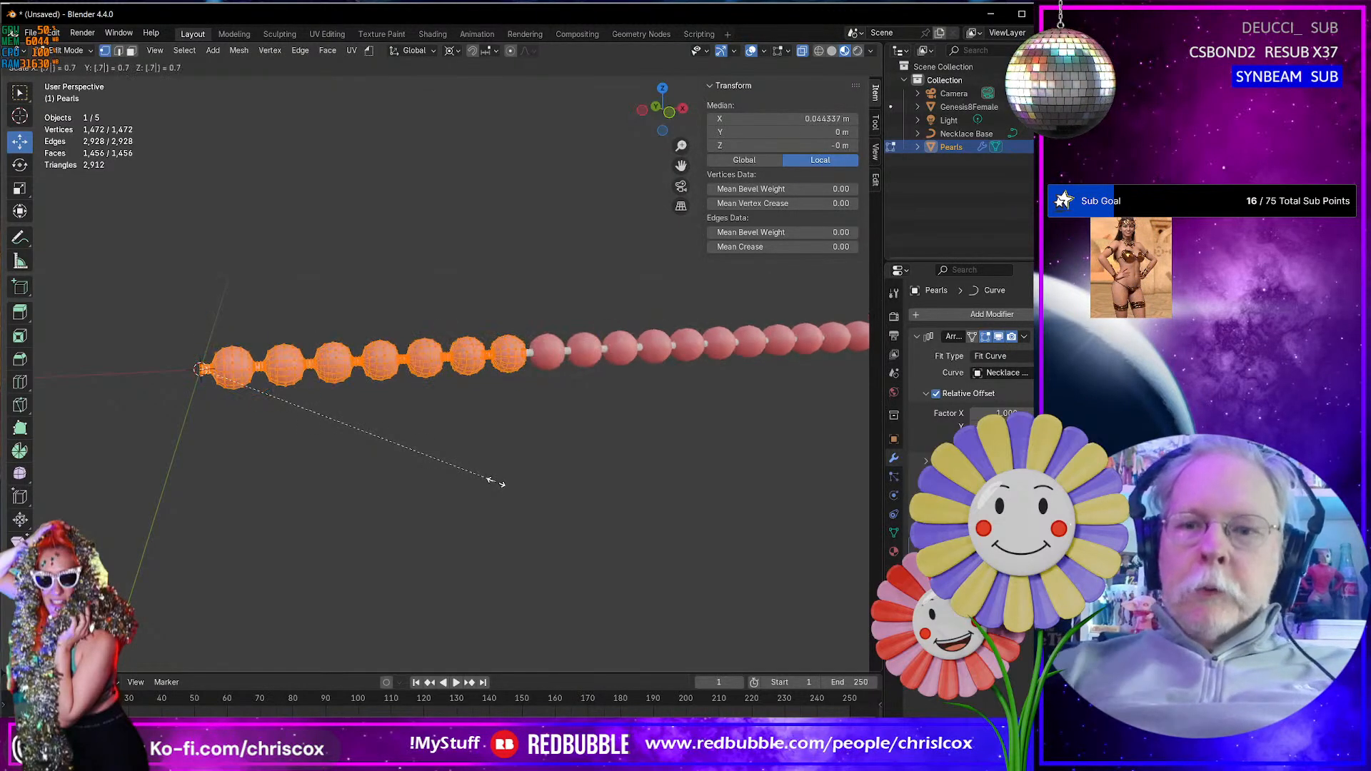
key("Return")
key("Tab")
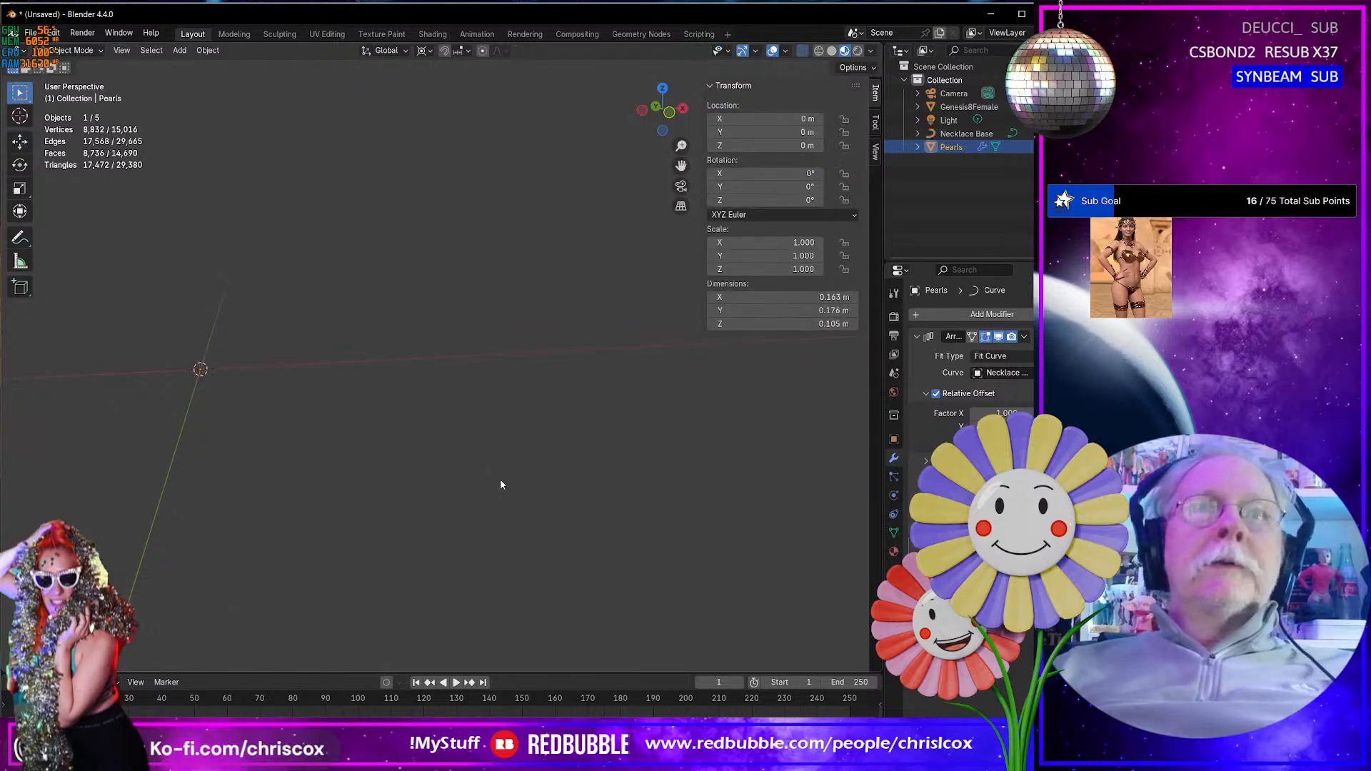
key("KP_Decimal")
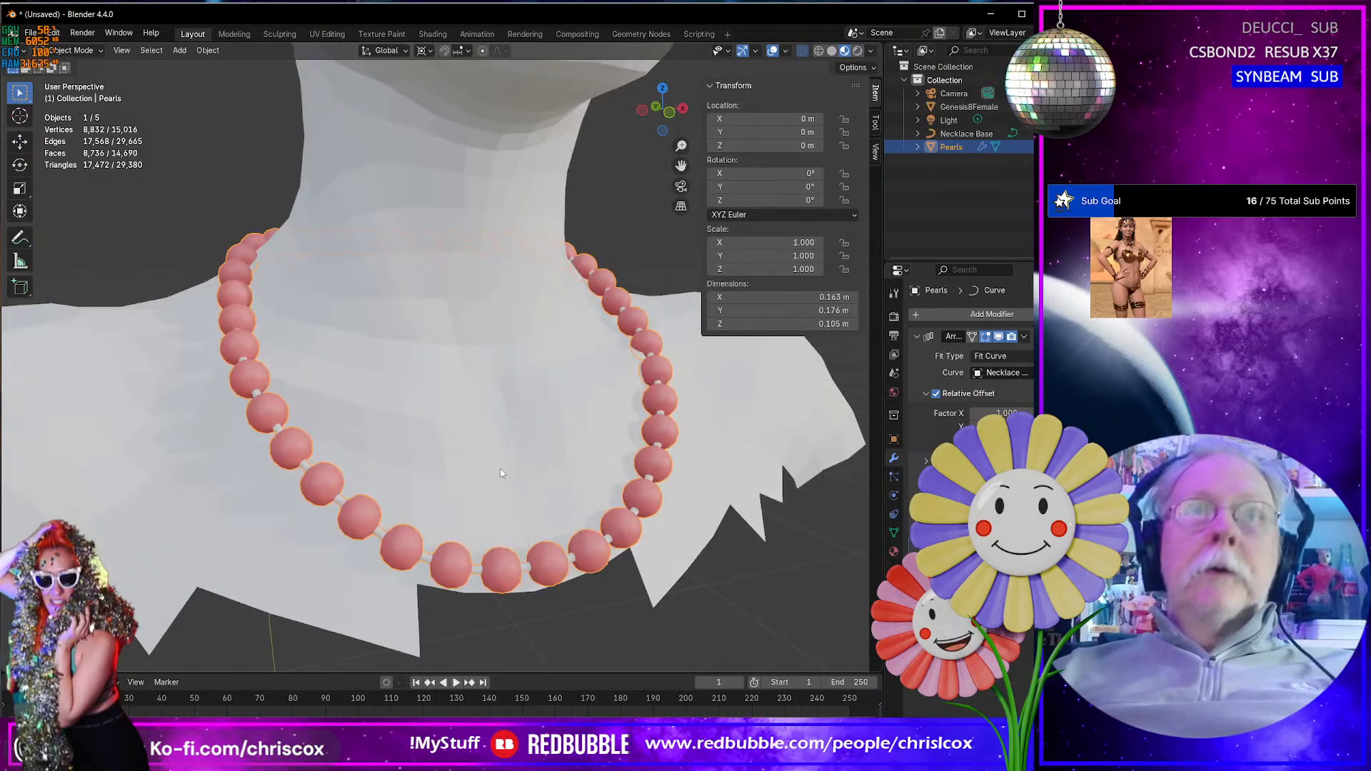
middle_click_drag(501, 470, 622, 447)
scroll(469, 438, "down", 3)
scroll(469, 442, "down", 2)
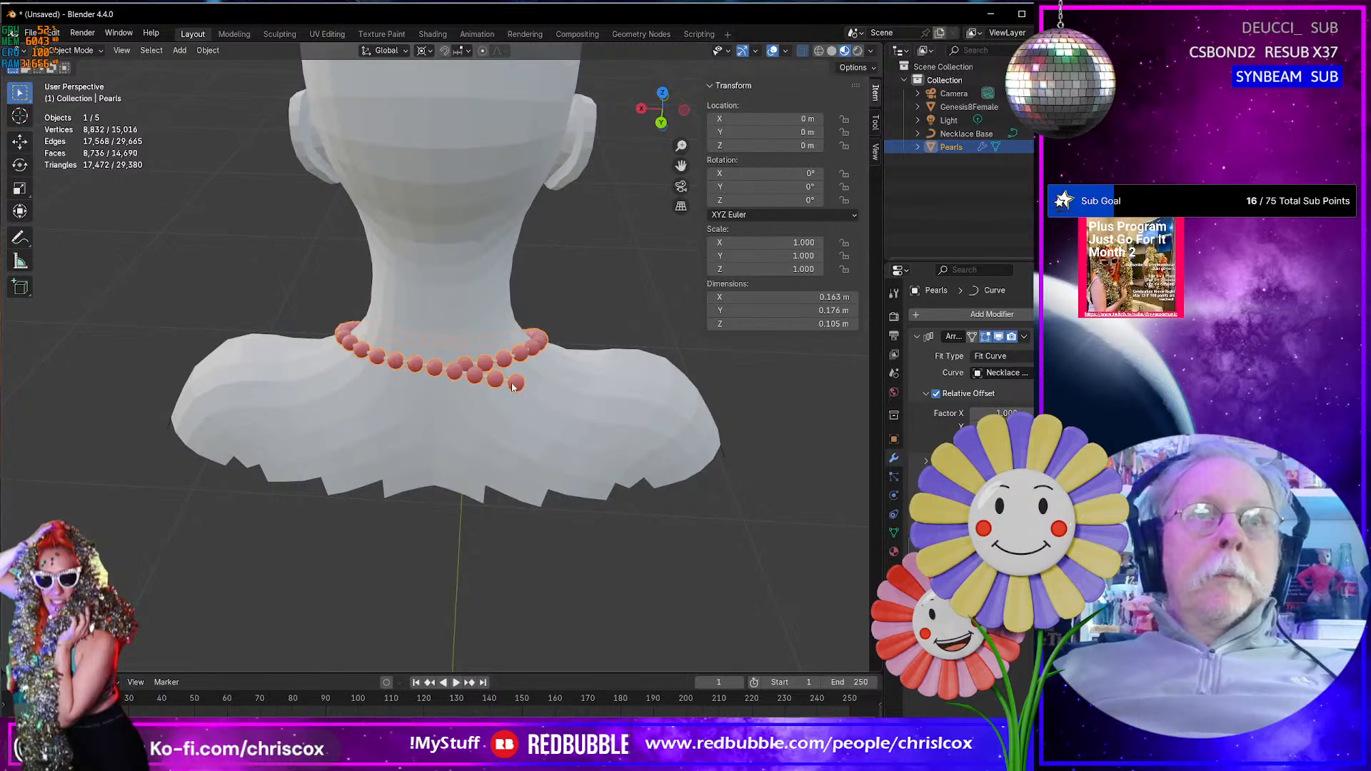
middle_click_drag(529, 406, 246, 348)
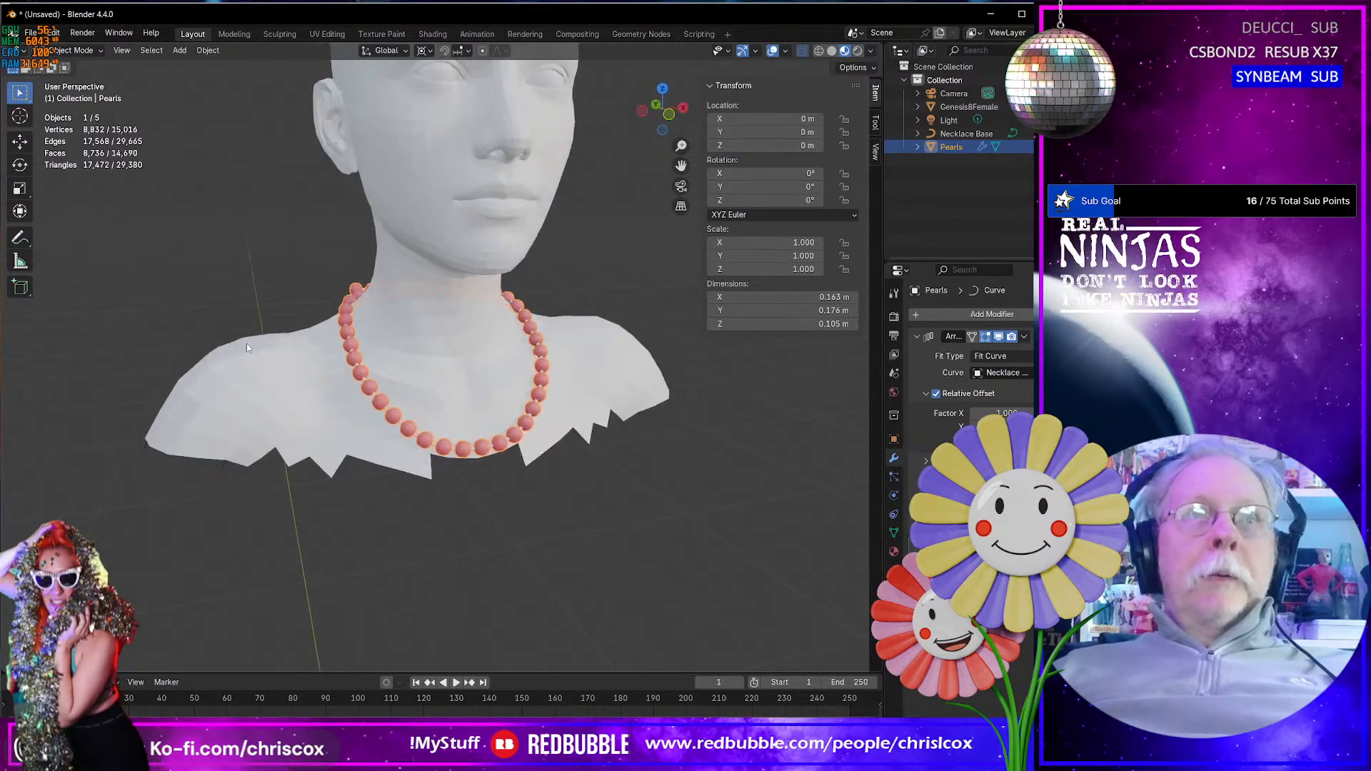
- Scale the Pearls mesh further by 0.667 in Edit Mode and return to Object Mode
key("Tab")
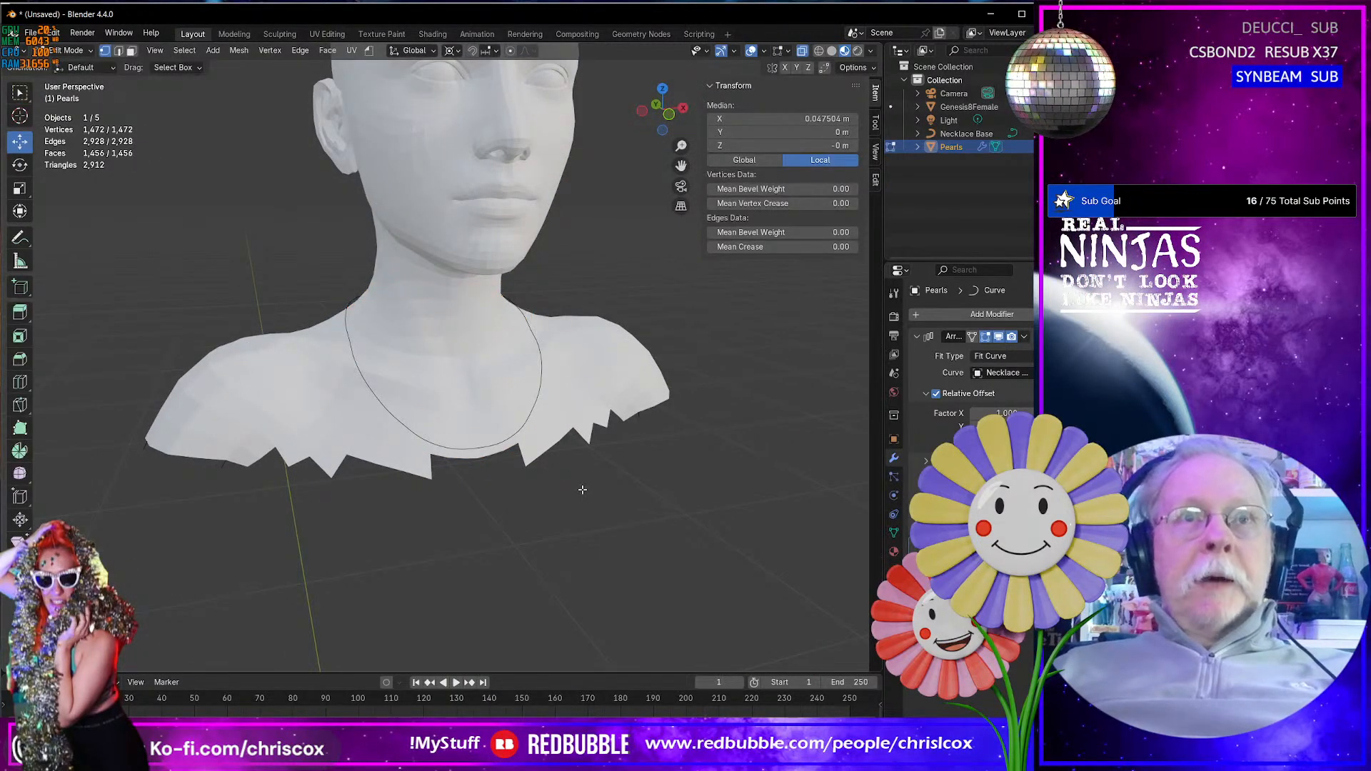
key("s")
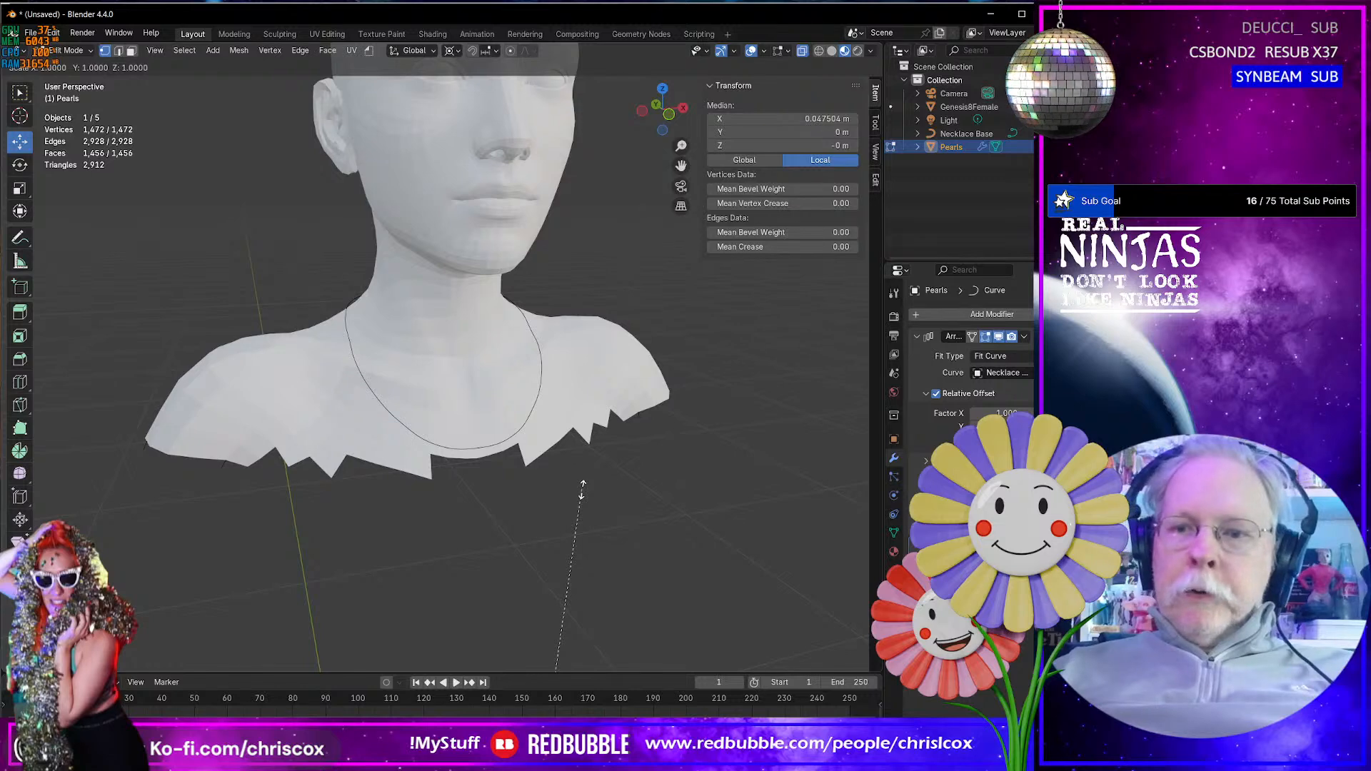
left_click(583, 490)
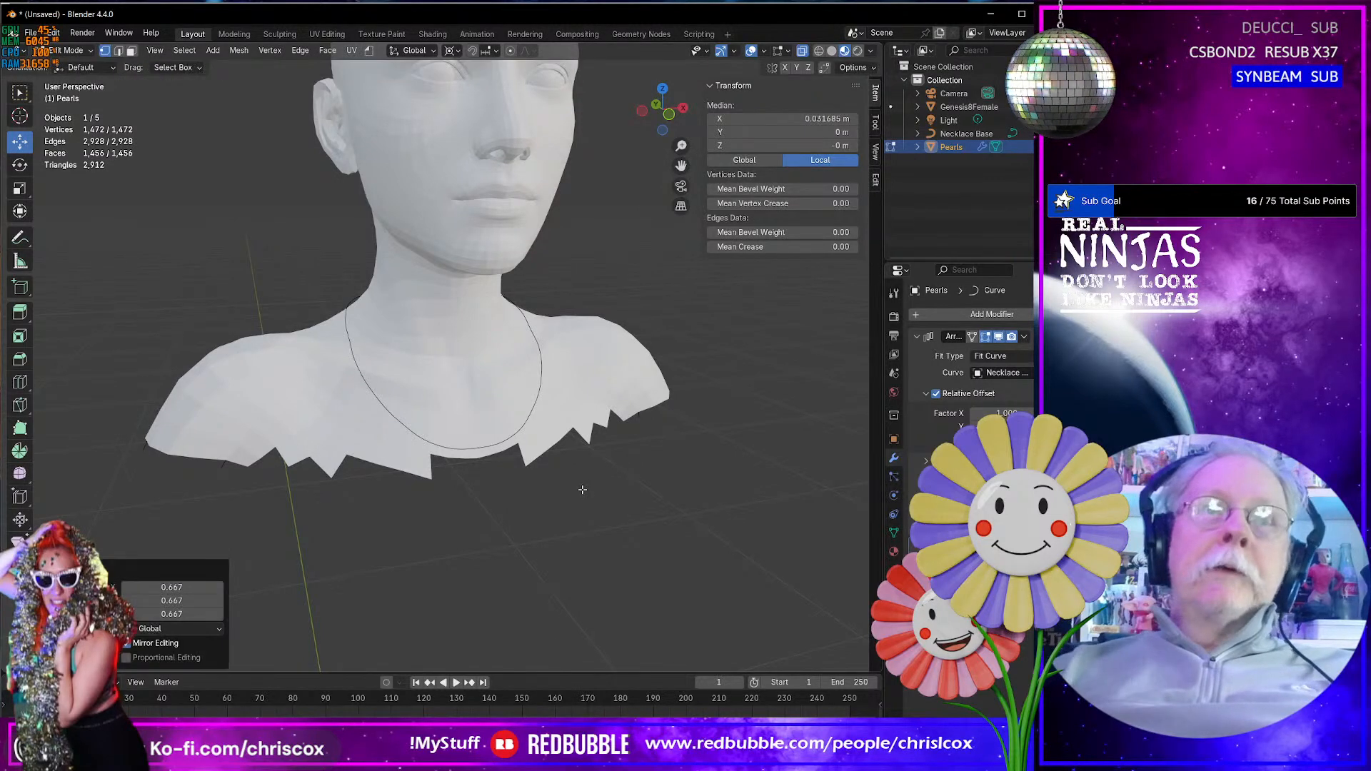
key("Tab")
- Inspect the resized necklace around the neck, especially the spacing between the strand's ends at the back
middle_click_drag(581, 490, 260, 487)
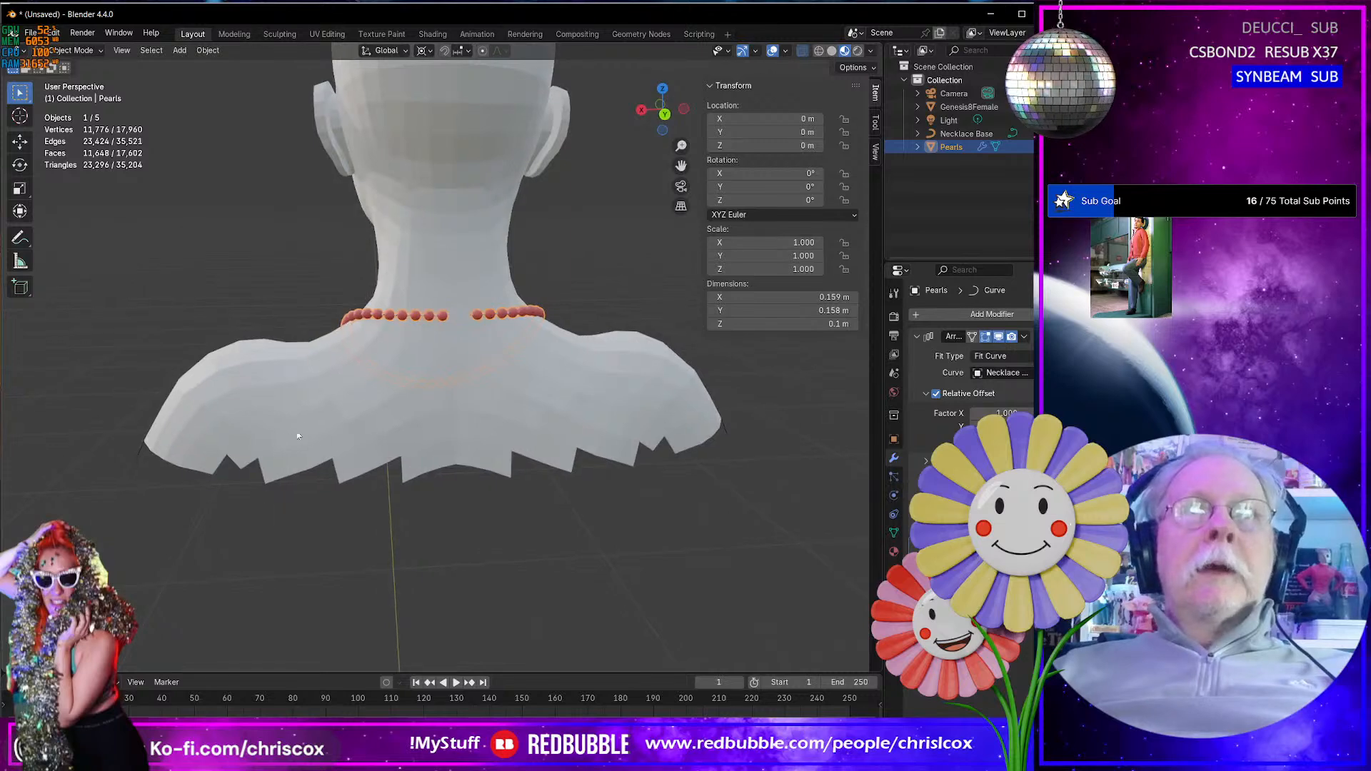
scroll(397, 396, "down", 5)
scroll(397, 396, "up", 10)
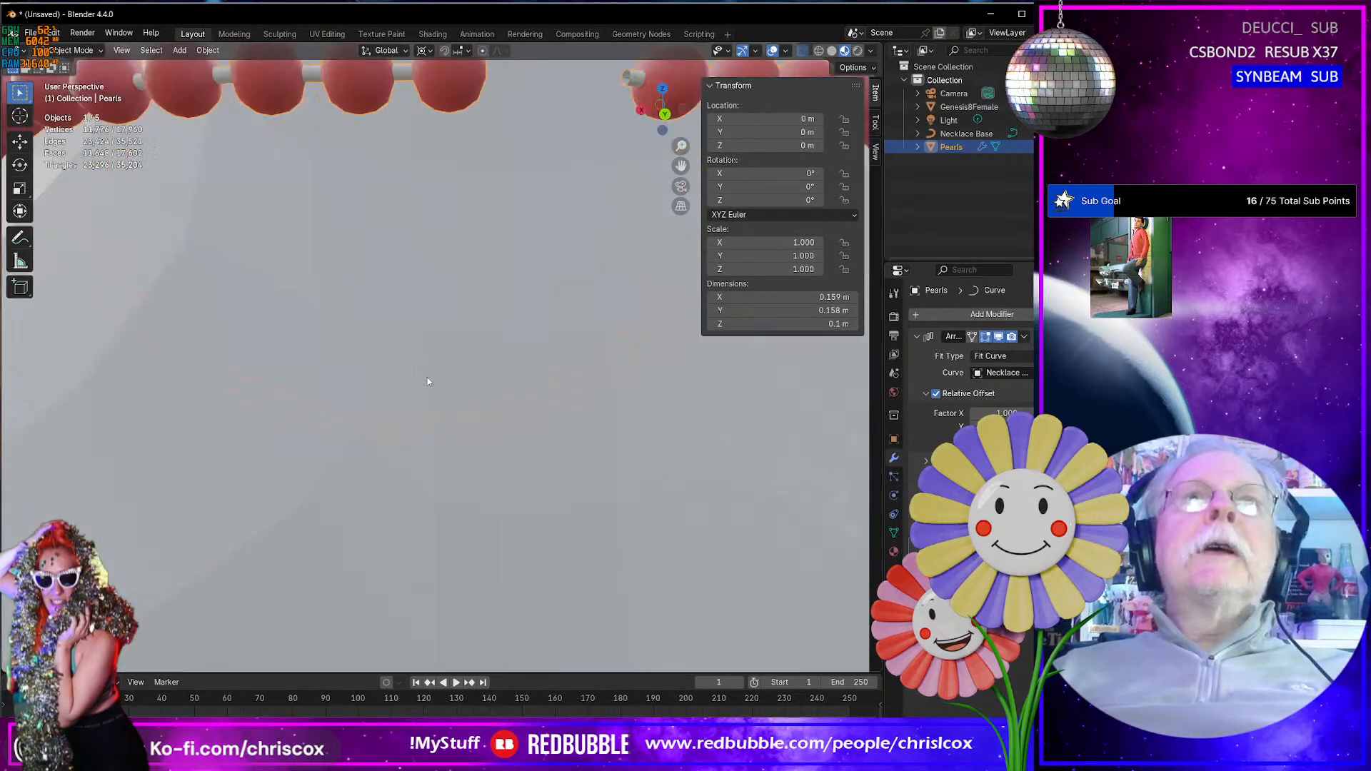
middle_click_drag(392, 399, 495, 273)
scroll(739, 371, "down", 5)
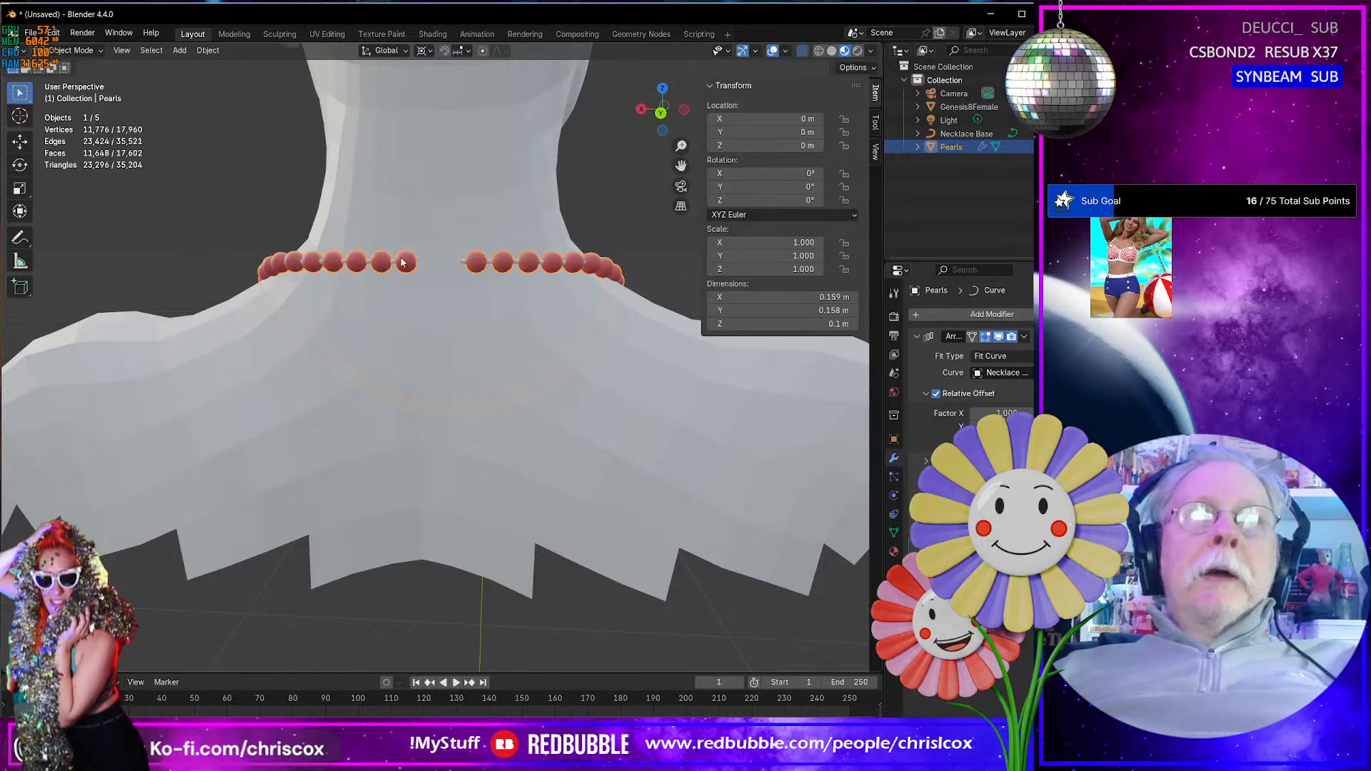
scroll(422, 265, "up", 8)
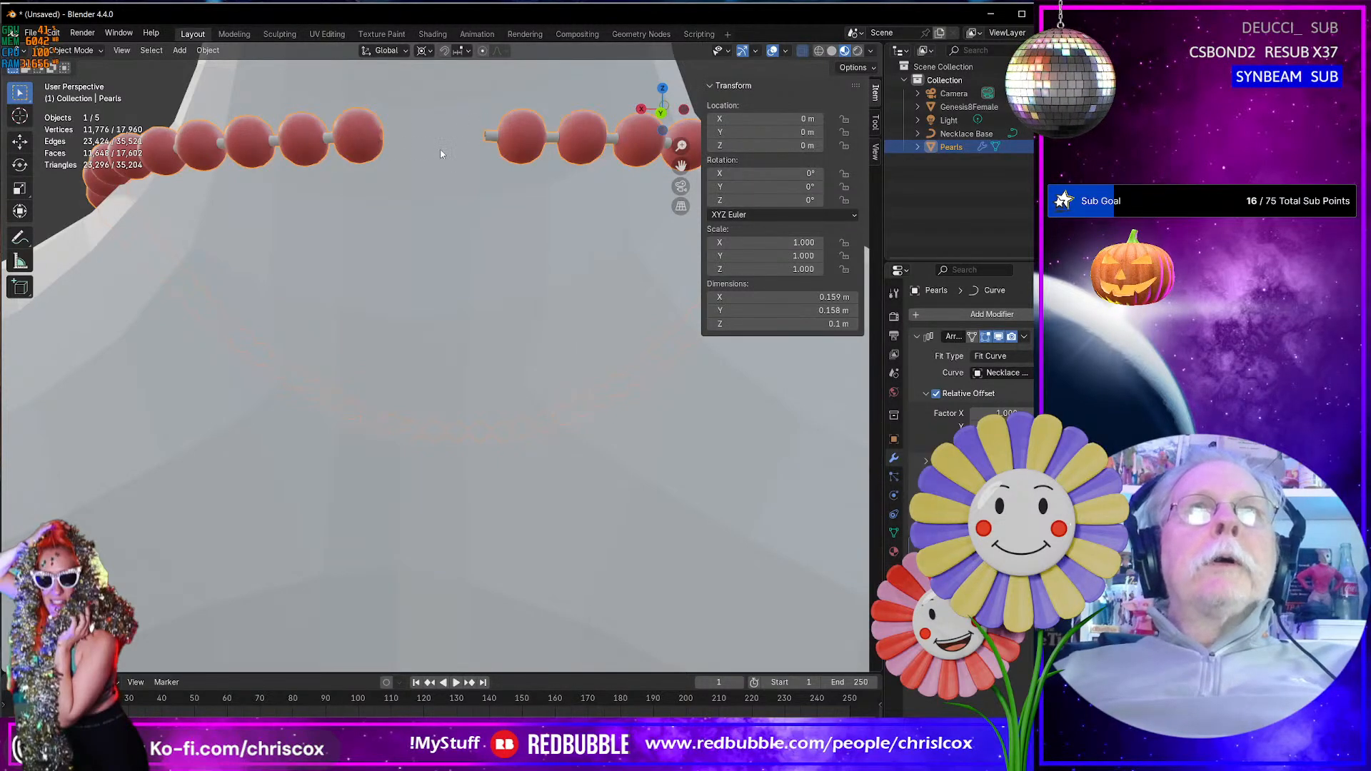
scroll(444, 178, "down", 6)
middle_click_drag(447, 198, 365, 279)
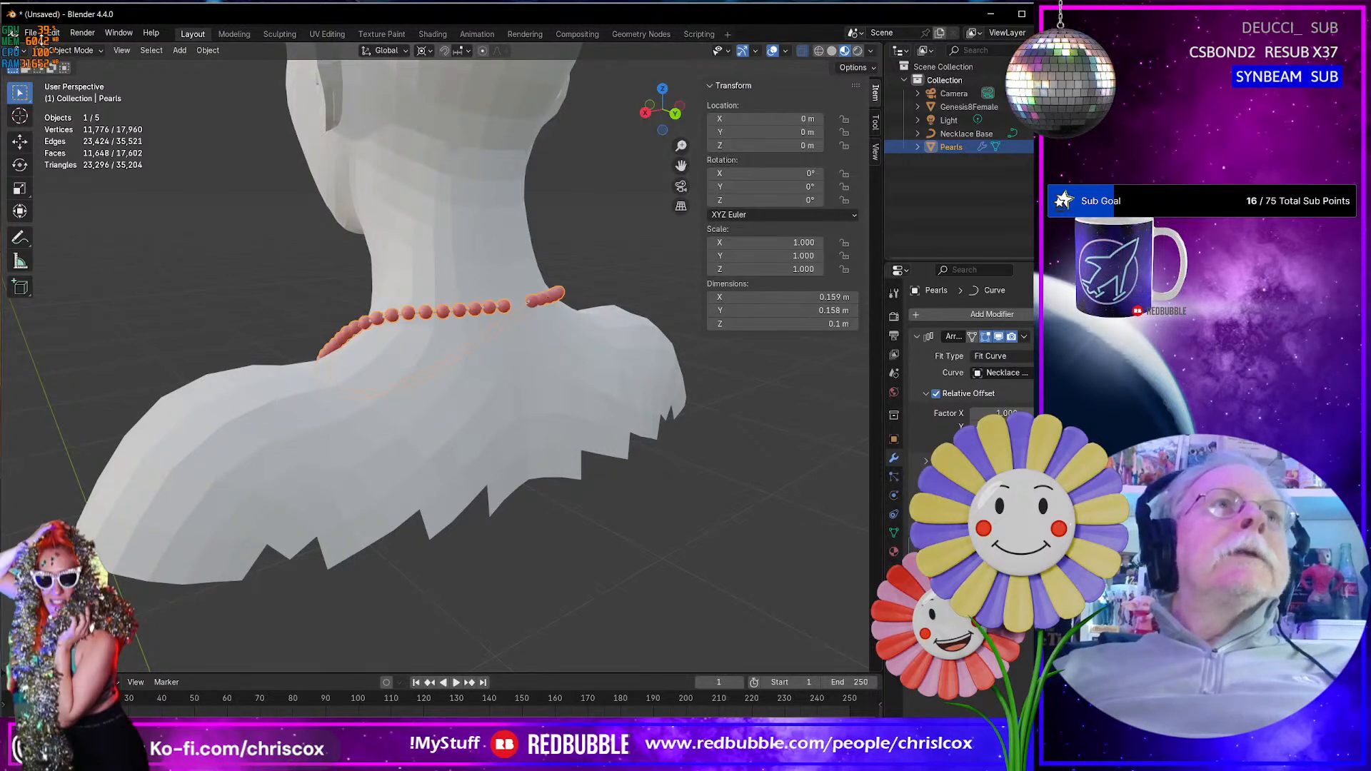
middle_click_drag(413, 341, 628, 339)
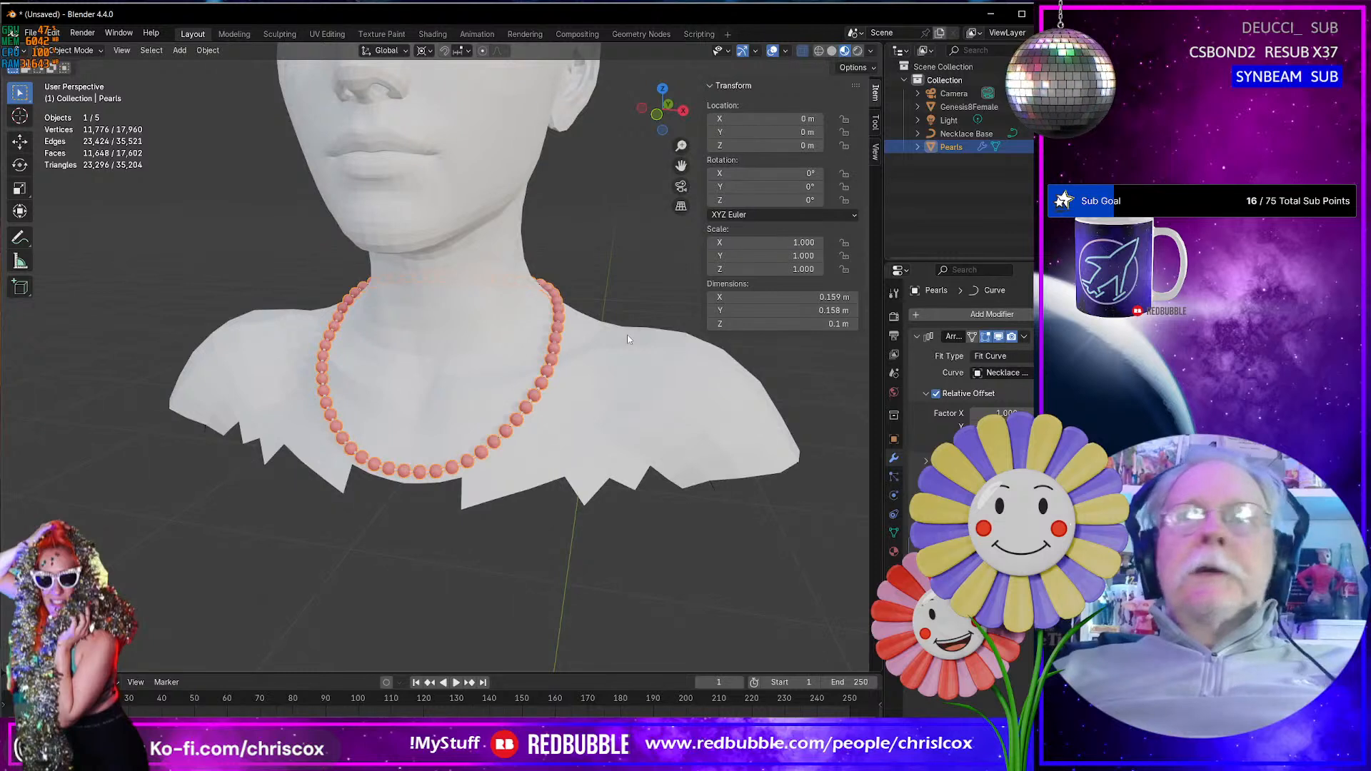
- Start an append and browse to Jewelery Cherry Meadow Muse.blend in D:\Projects\Dresses\Spring 2025-\WIP, opening its contents
left_click(31, 33)
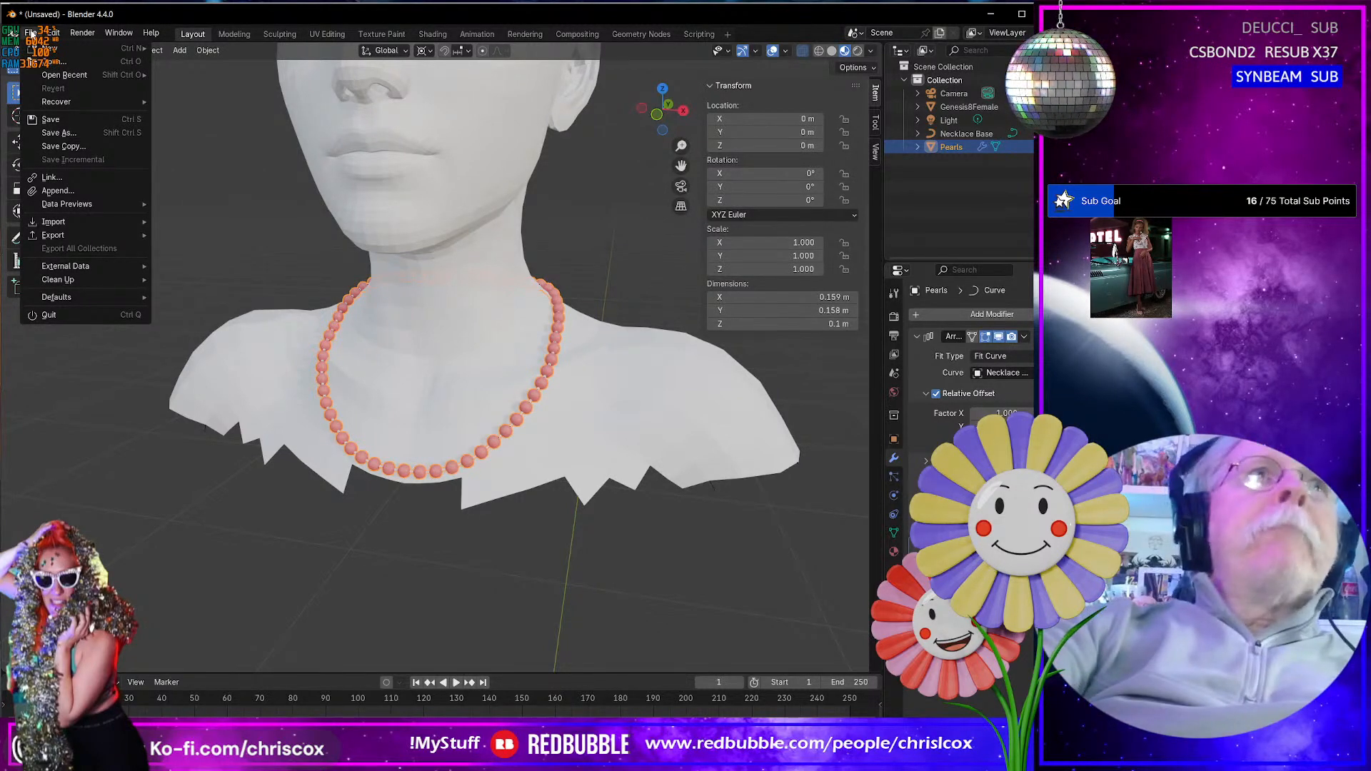
mouse_move(54, 33)
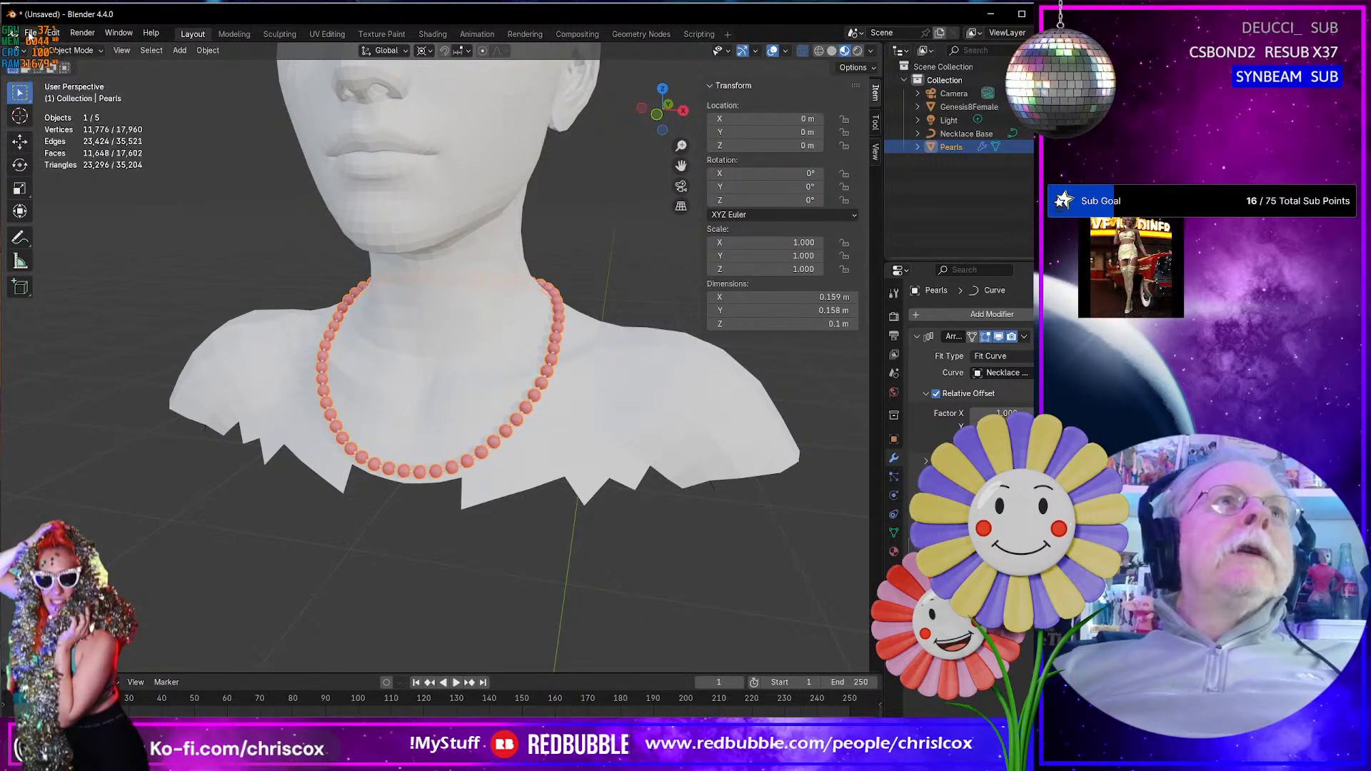
left_click(30, 33)
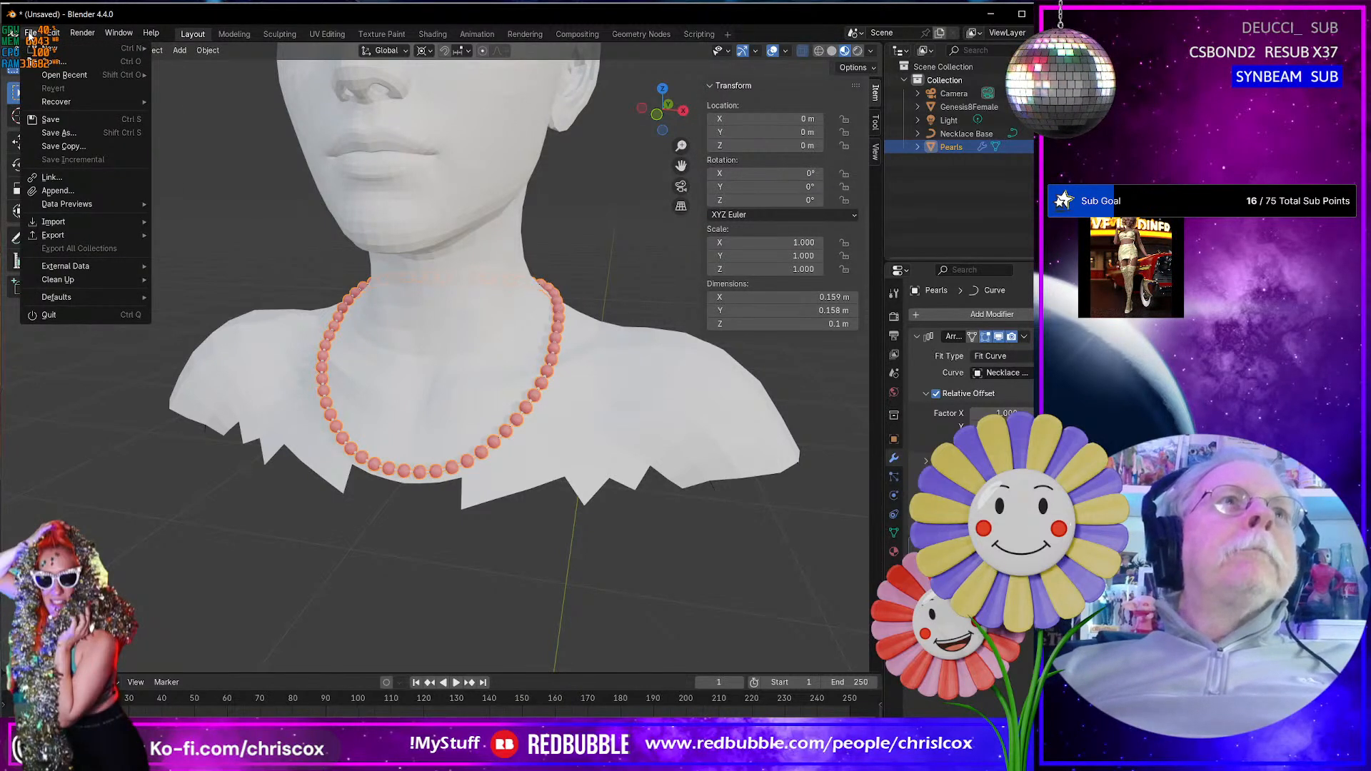
left_click(57, 191)
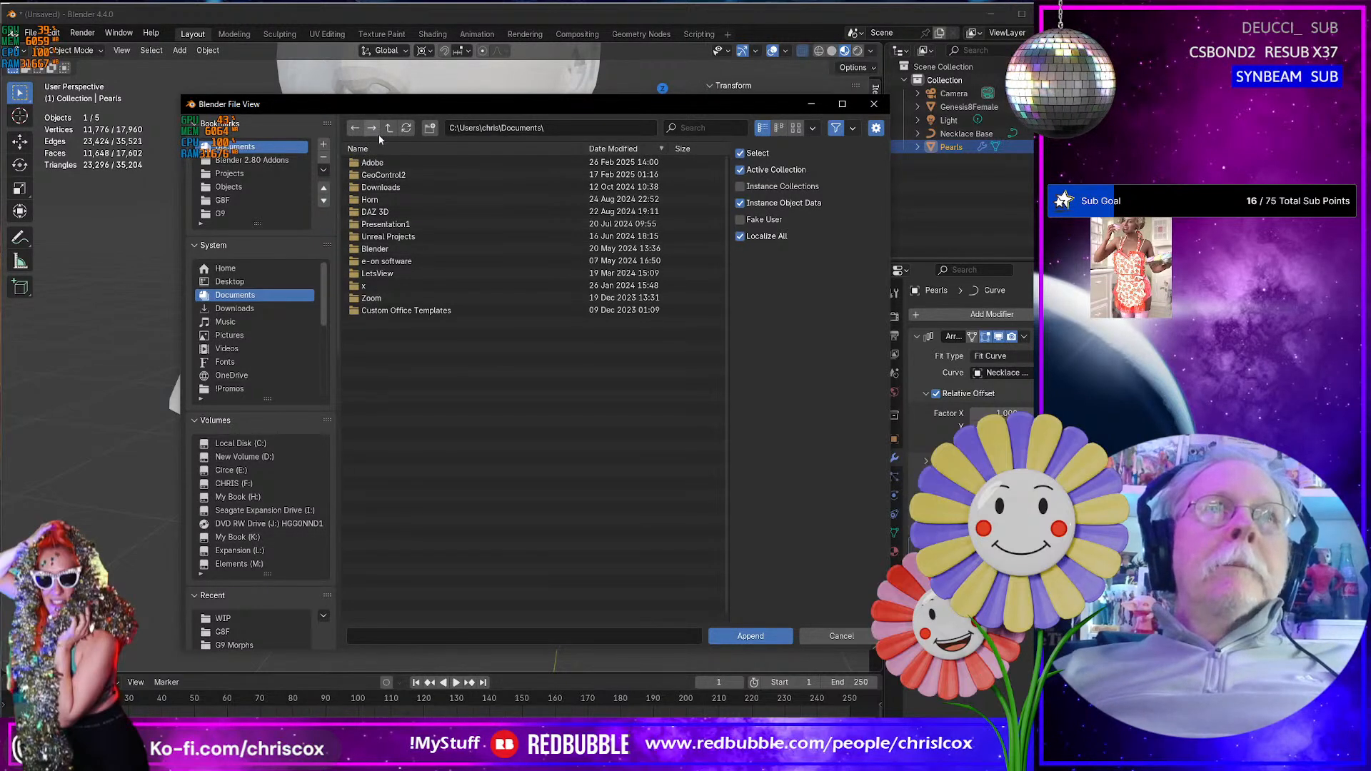
left_click(229, 173)
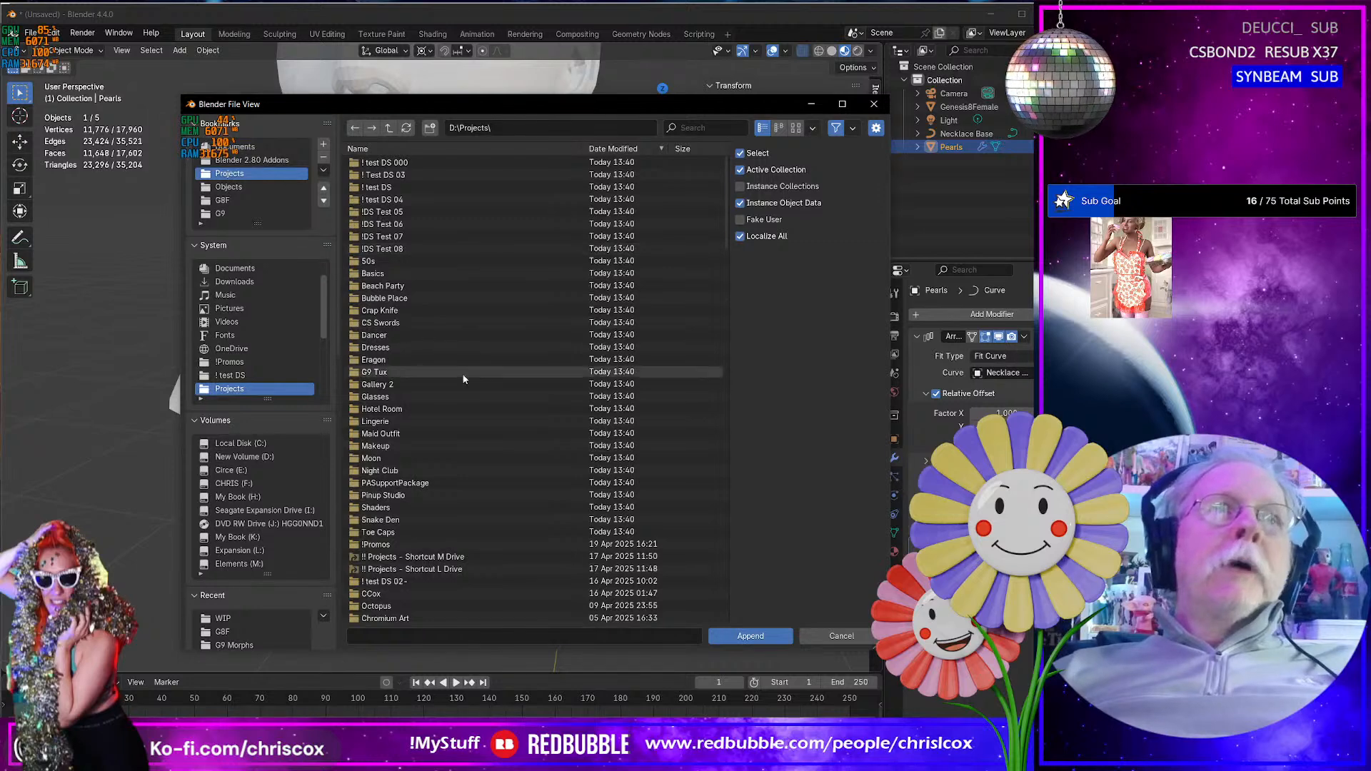
left_click(409, 347)
double_click(408, 347)
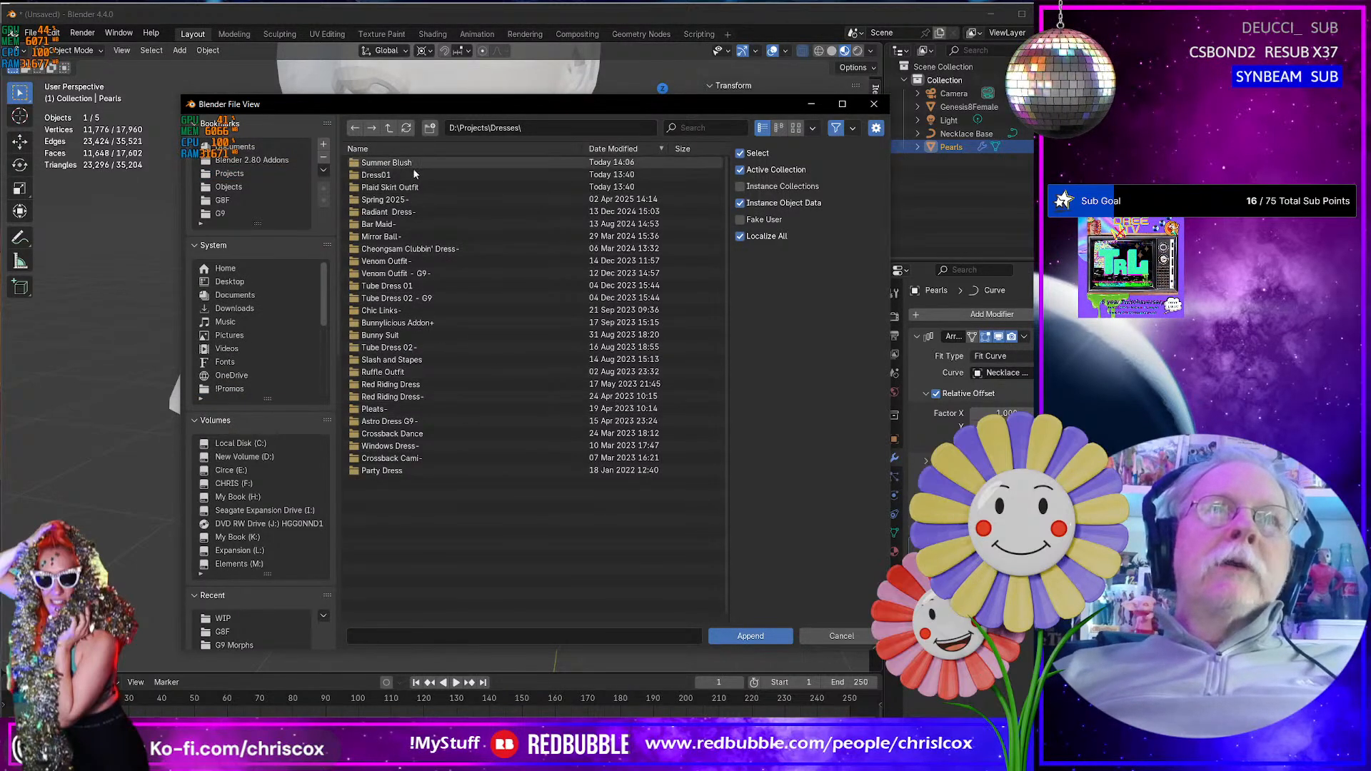
double_click(409, 201)
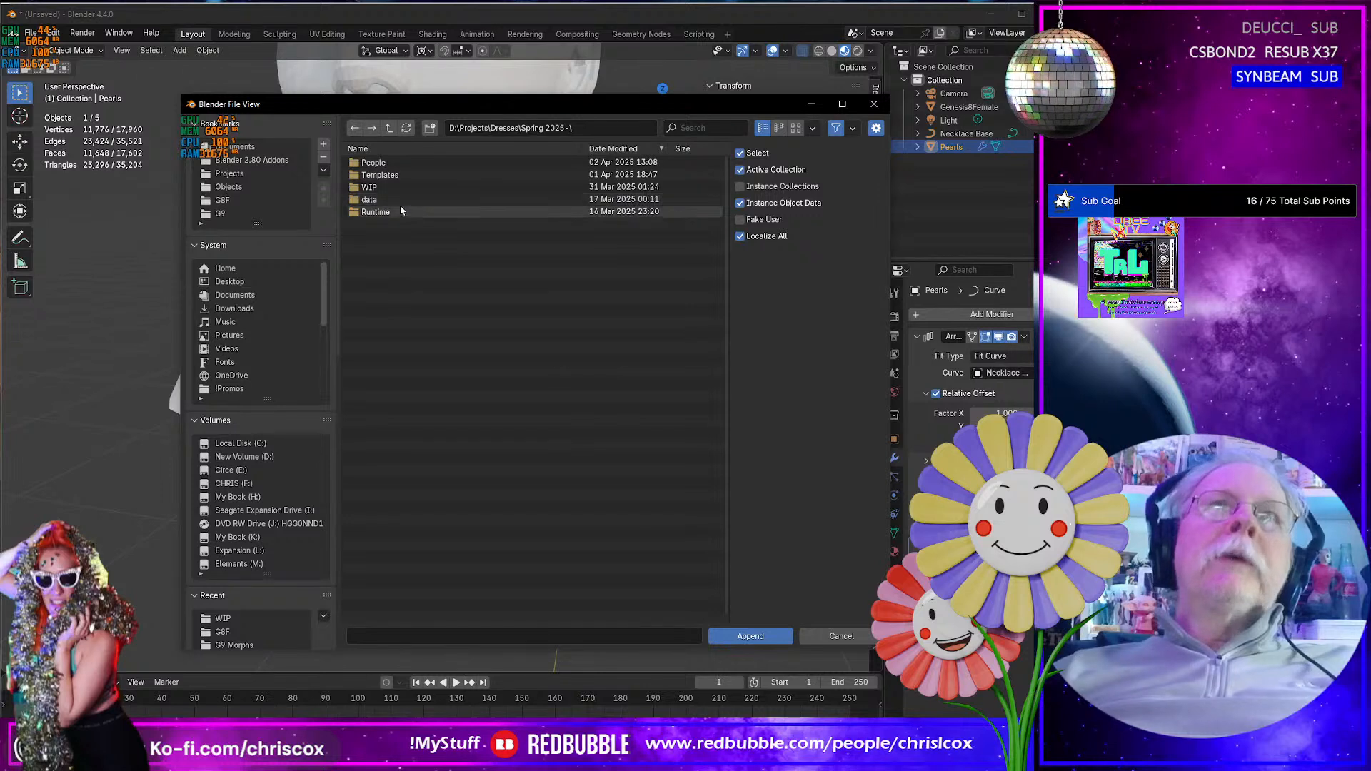
double_click(381, 186)
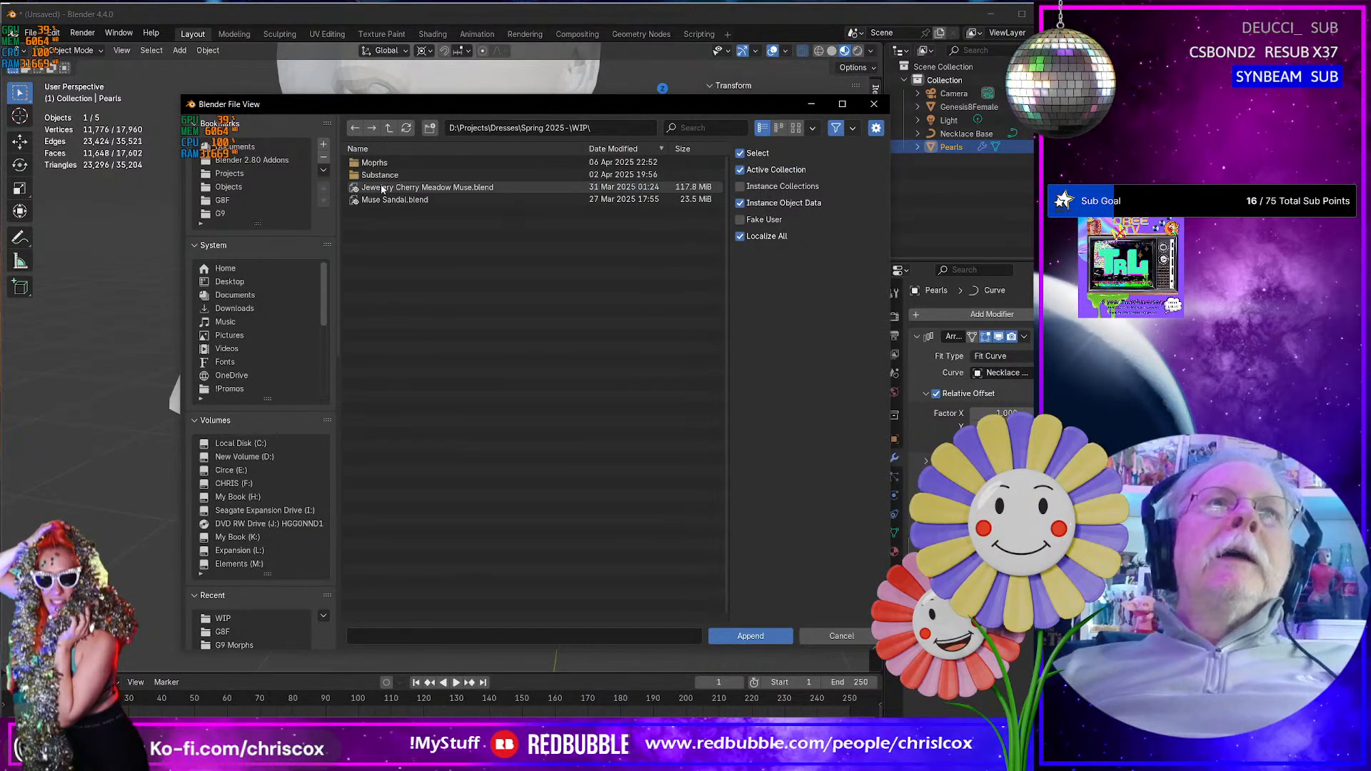
left_click(431, 187)
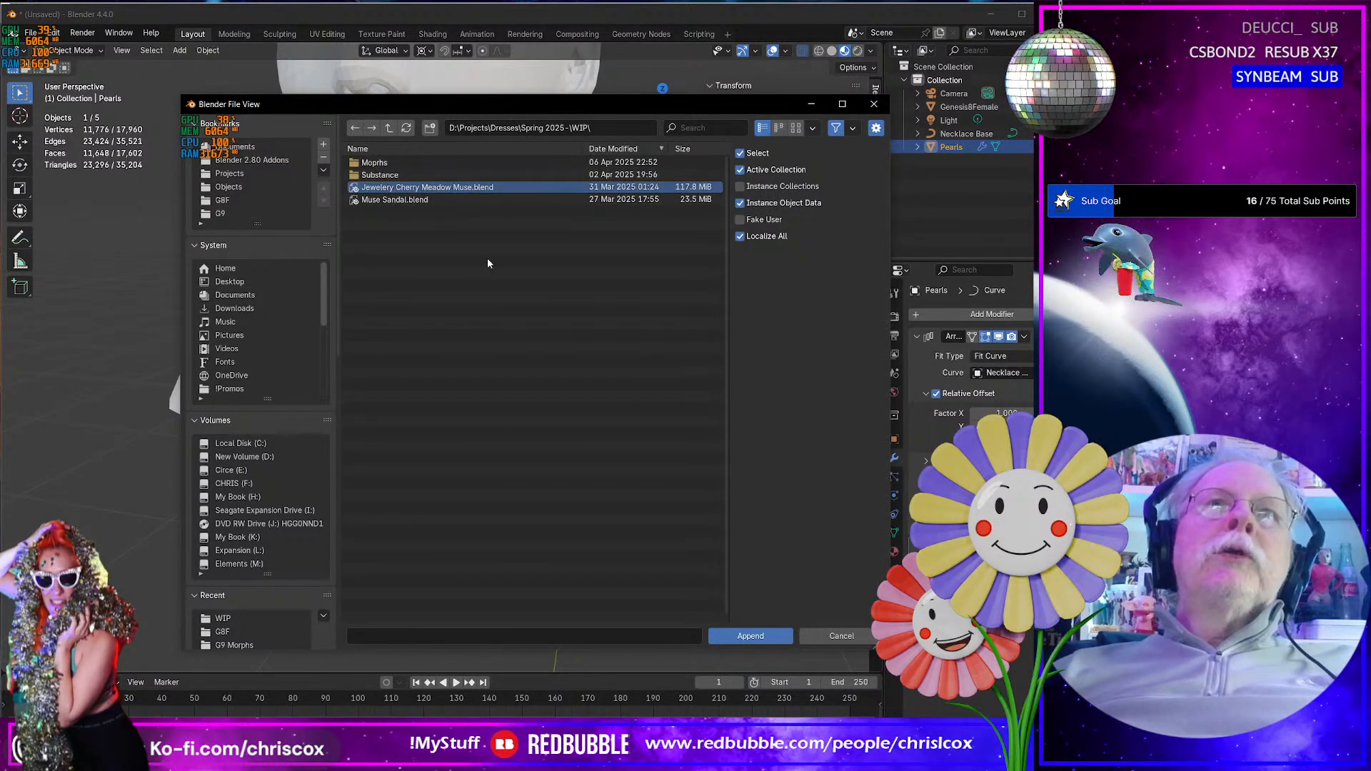
double_click(443, 187)
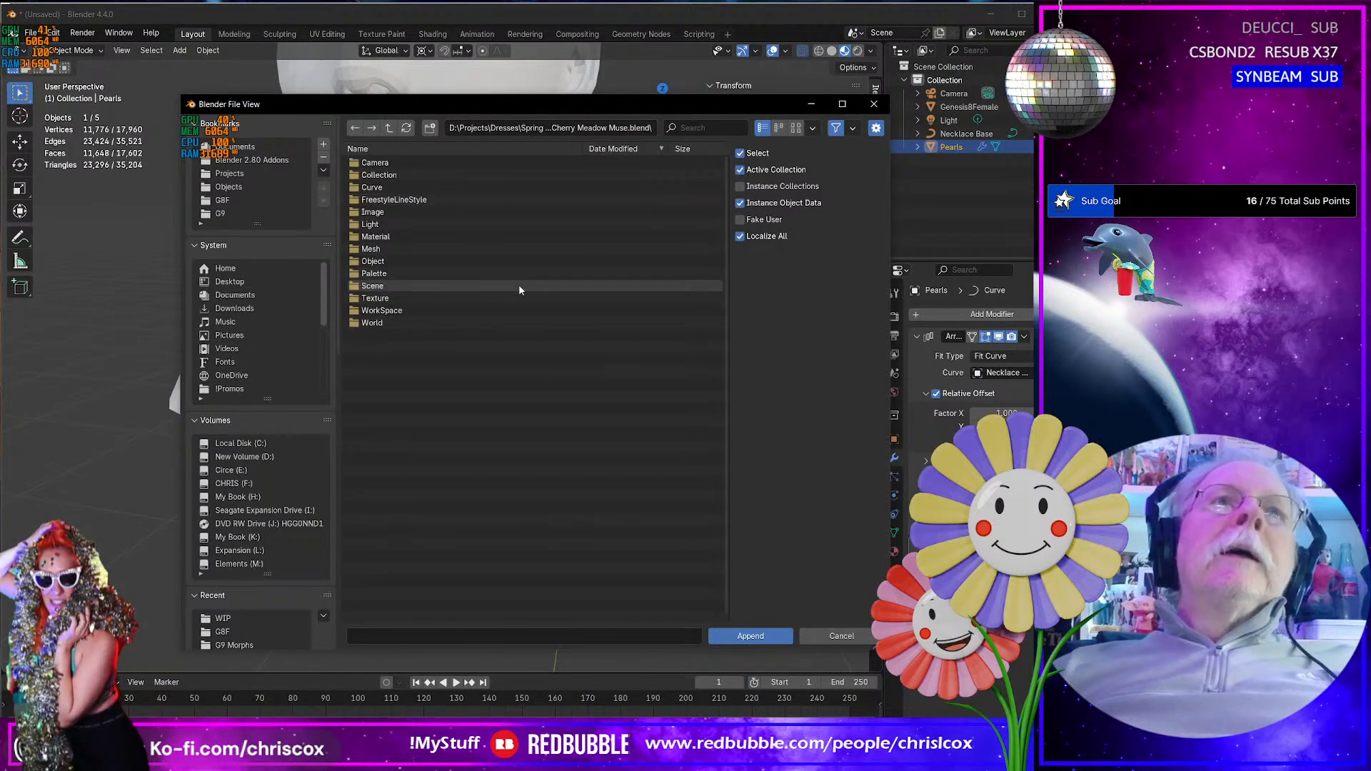
- Append the object NecklaceChain2-V4.obj.004 from the cherry jewellery file
double_click(378, 261)
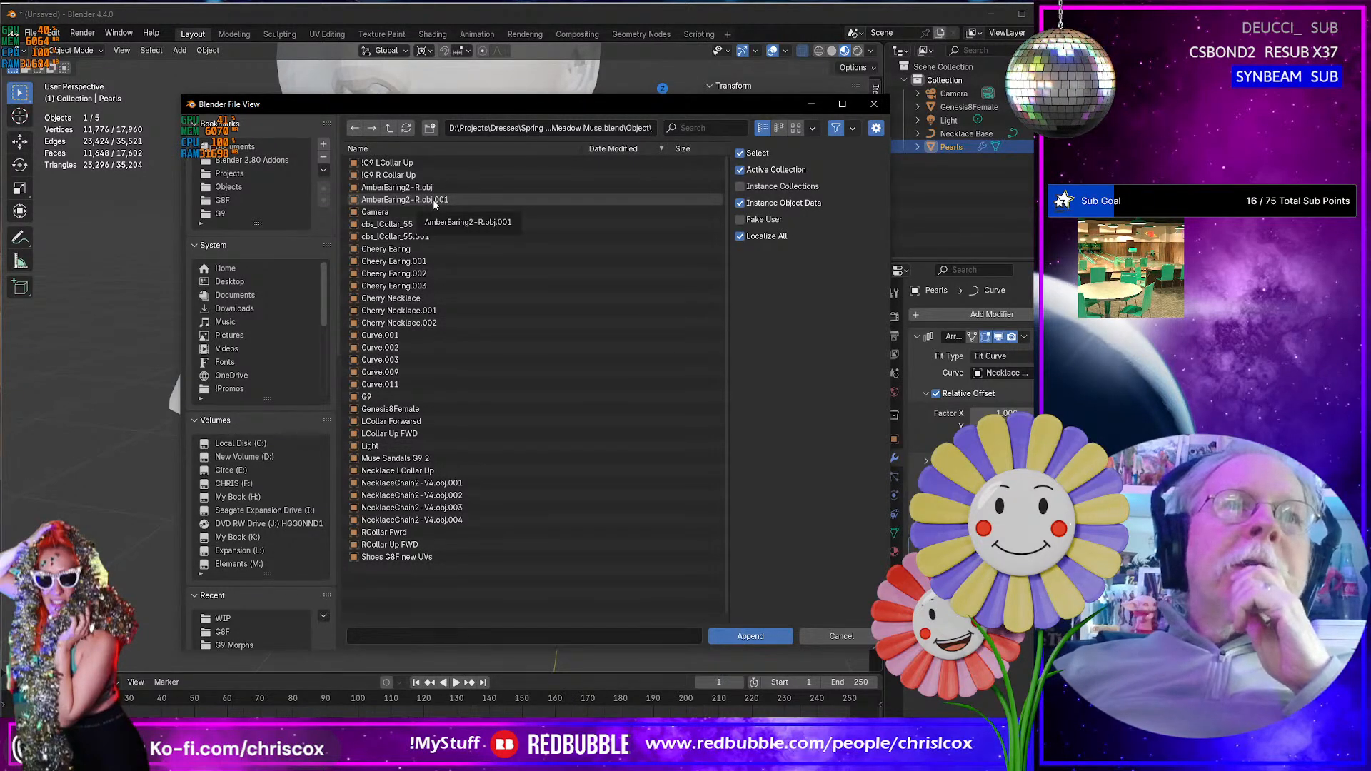
left_click(438, 522)
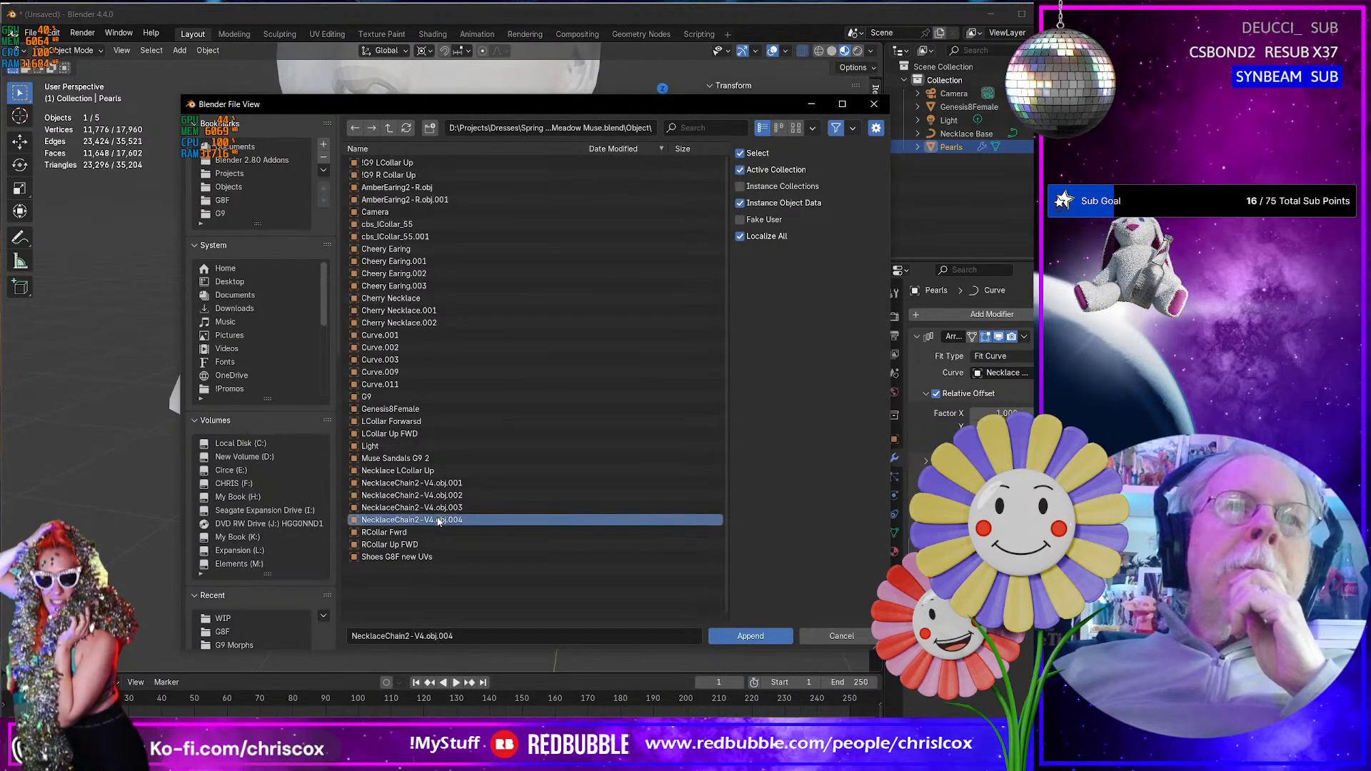
left_click(746, 636)
- Open the appended necklace chain in Edit Mode and focus closely on the clasp at its back
middle_click_drag(591, 588, 352, 573)
scroll(370, 572, "up", 6)
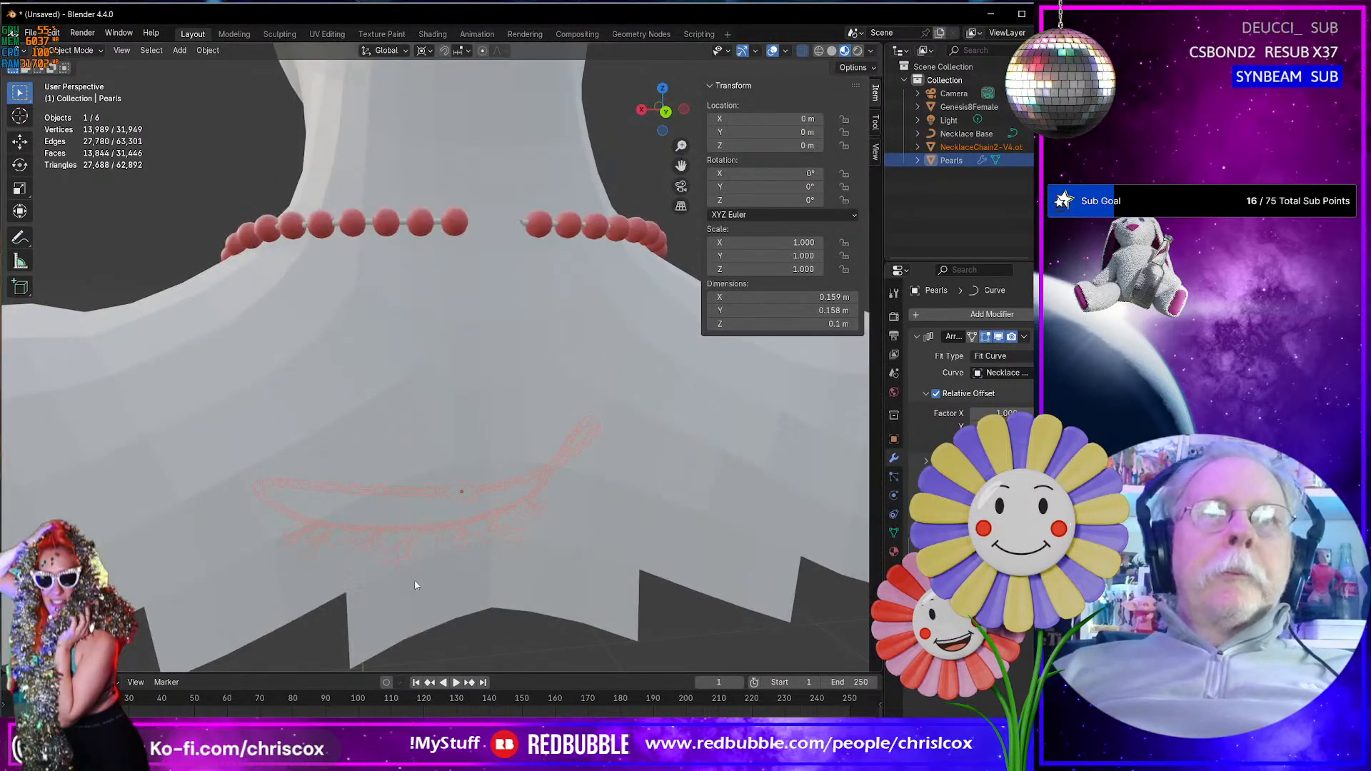
middle_click_drag(437, 537, 484, 429)
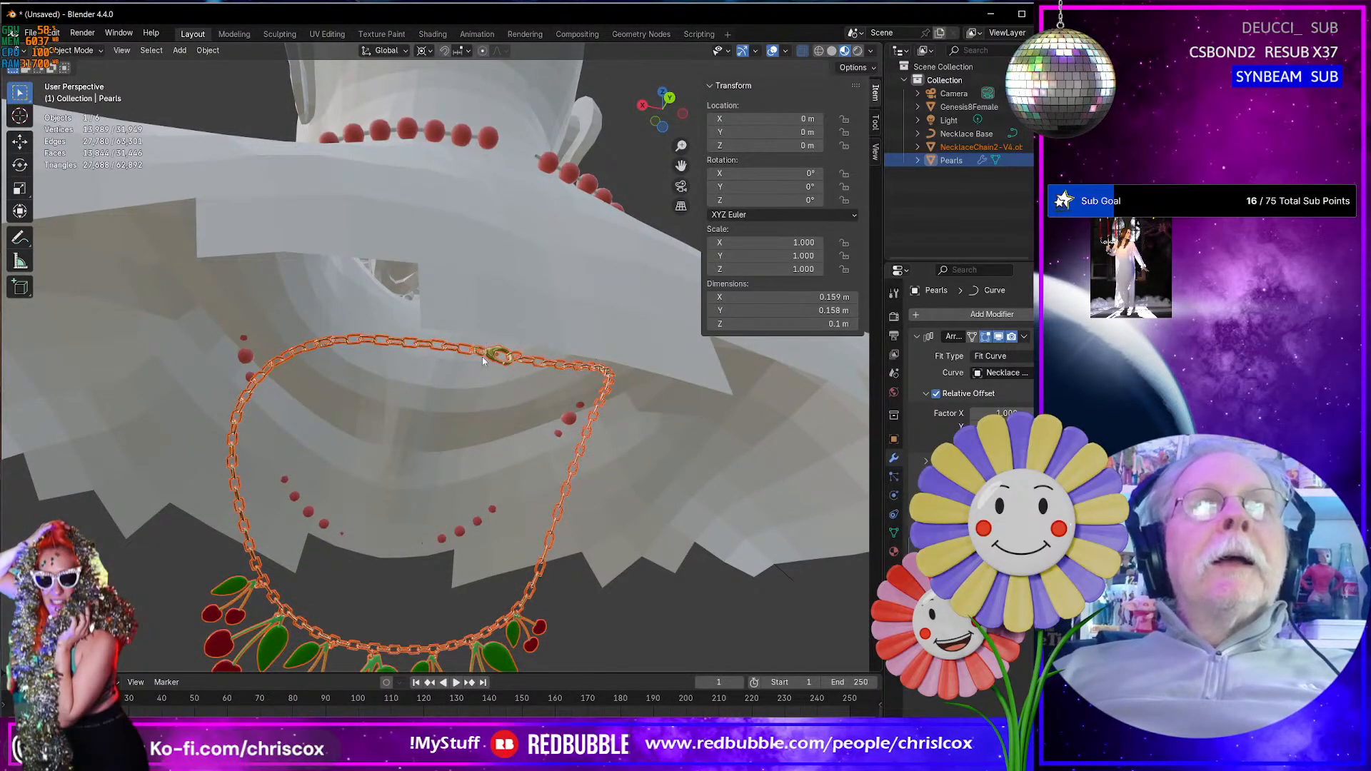
mouse_move(482, 358)
middle_mouse_down()
mouse_move(468, 335)
mouse_move(456, 361)
mouse_move(446, 353)
mouse_move(459, 379)
mouse_move(463, 357)
middle_mouse_up()
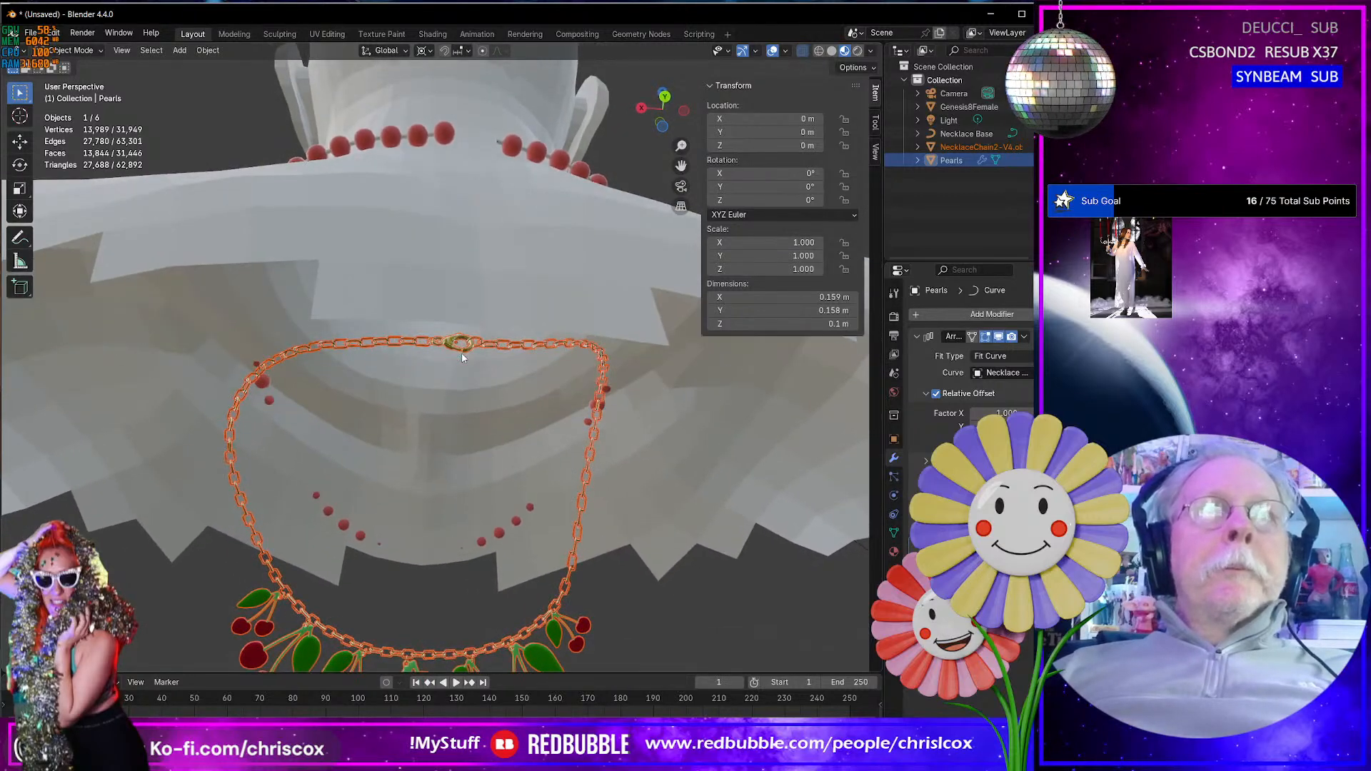
key("Tab")
left_click(454, 346)
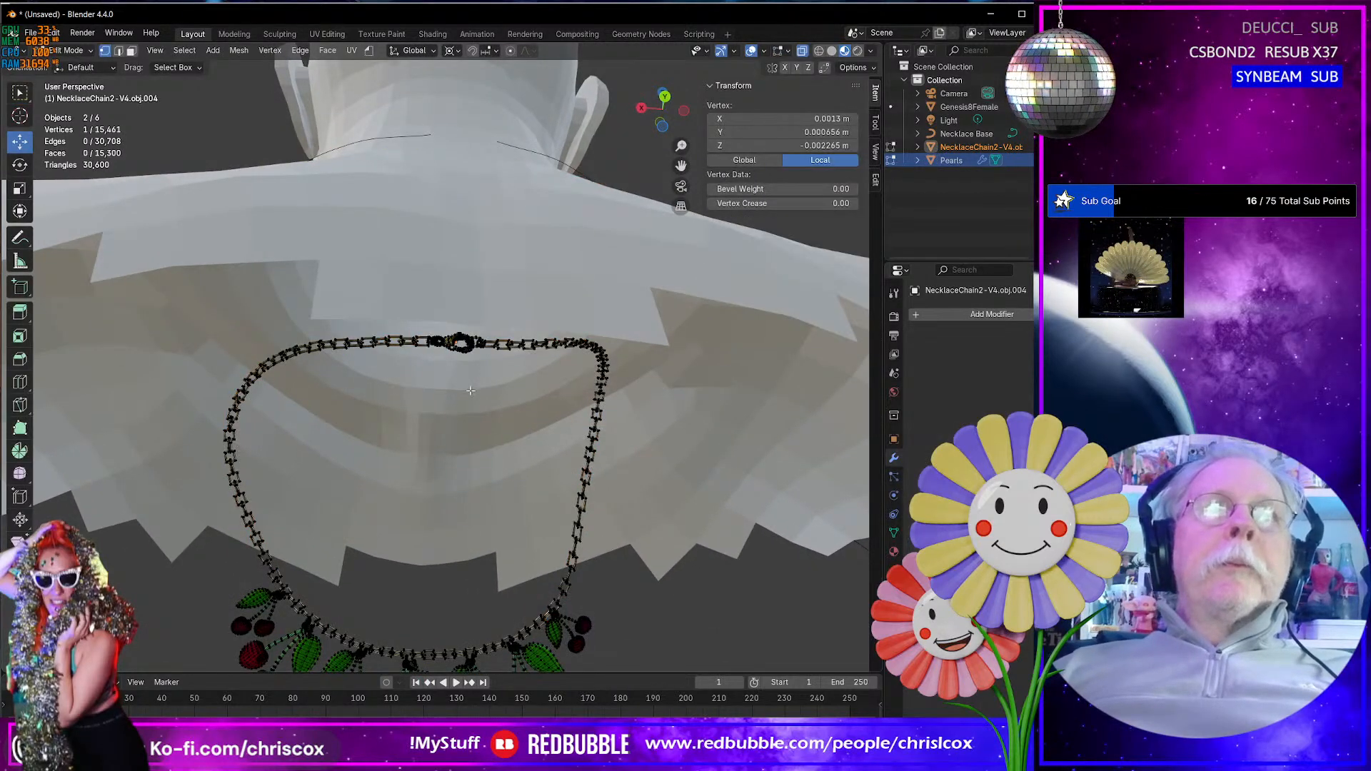
key("KP_Decimal")
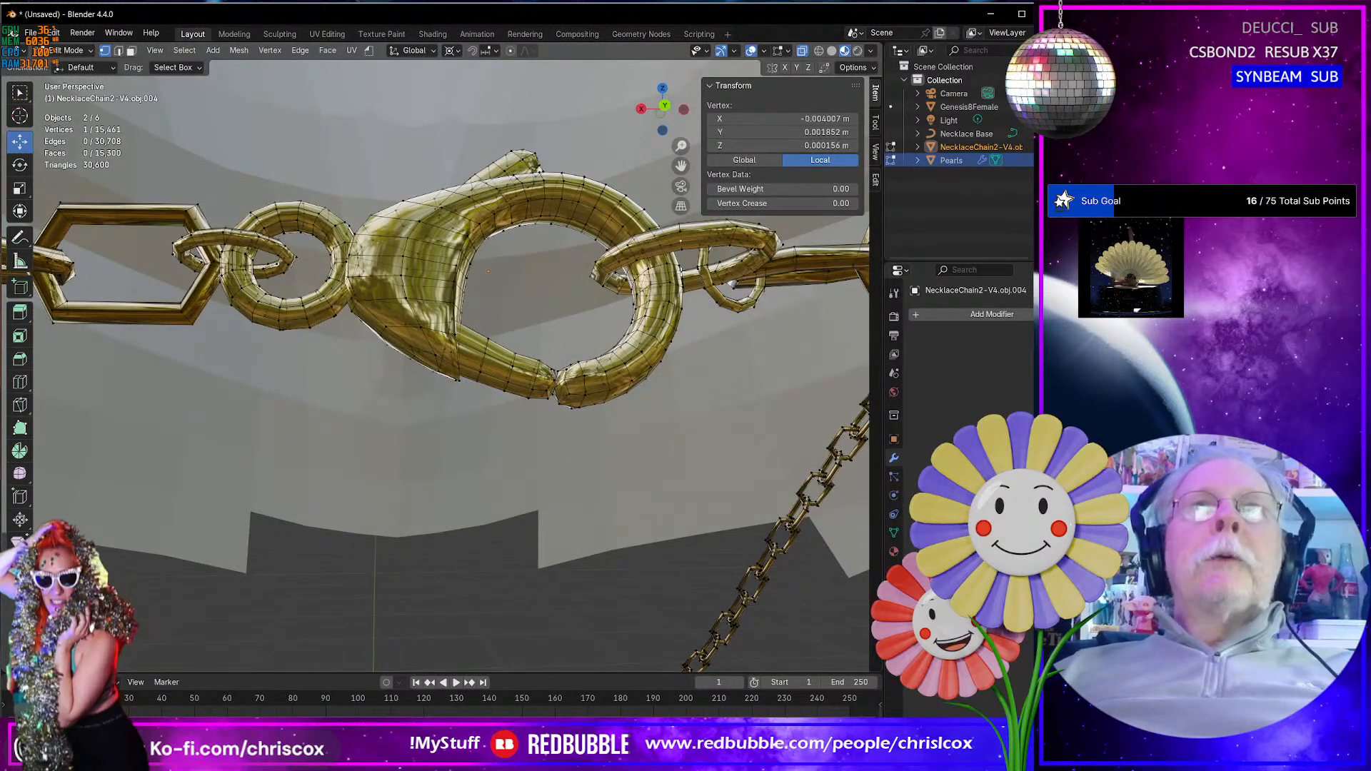
- In face select mode, pick faces on each part of the lobster clasp and its end ring and select all linked geometry
left_click(538, 373, "shift")
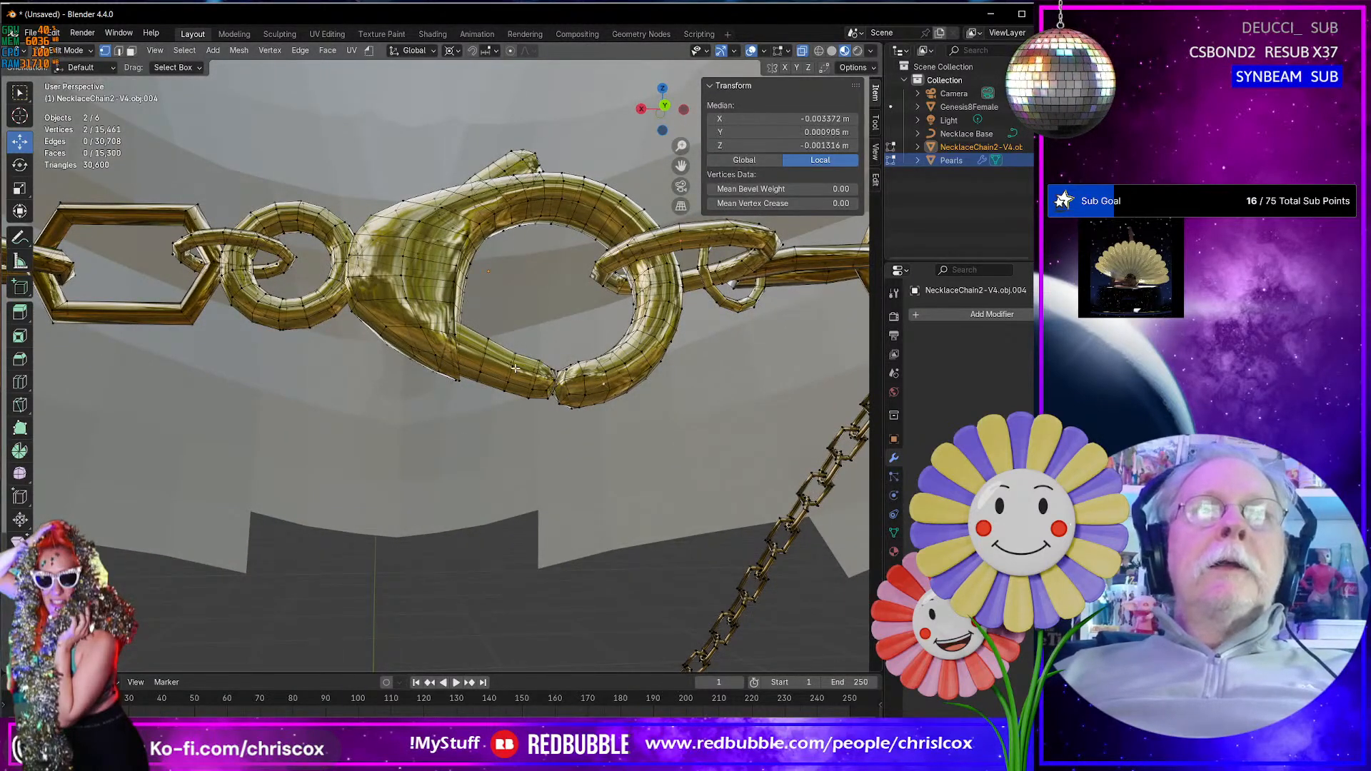
key("3")
left_click(611, 375)
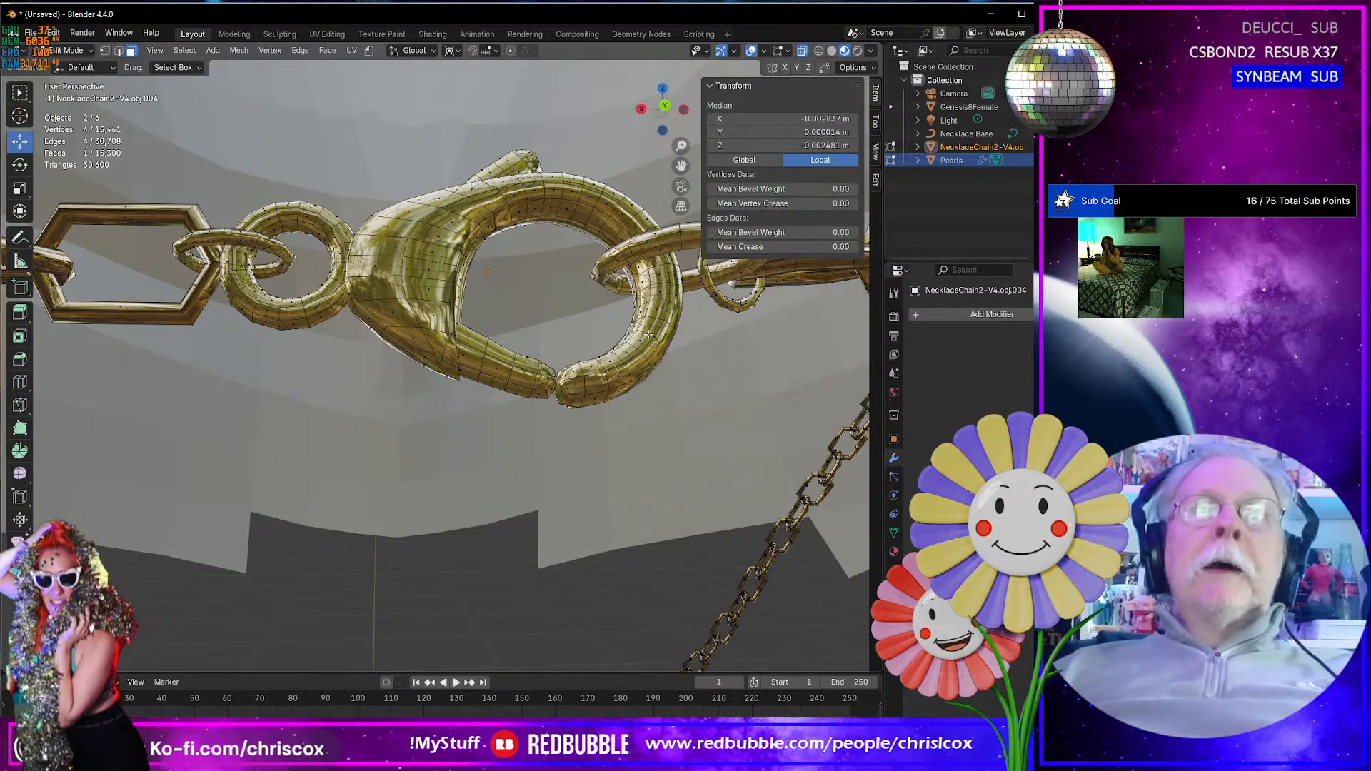
left_click(625, 223, "shift")
left_click(476, 348, "shift")
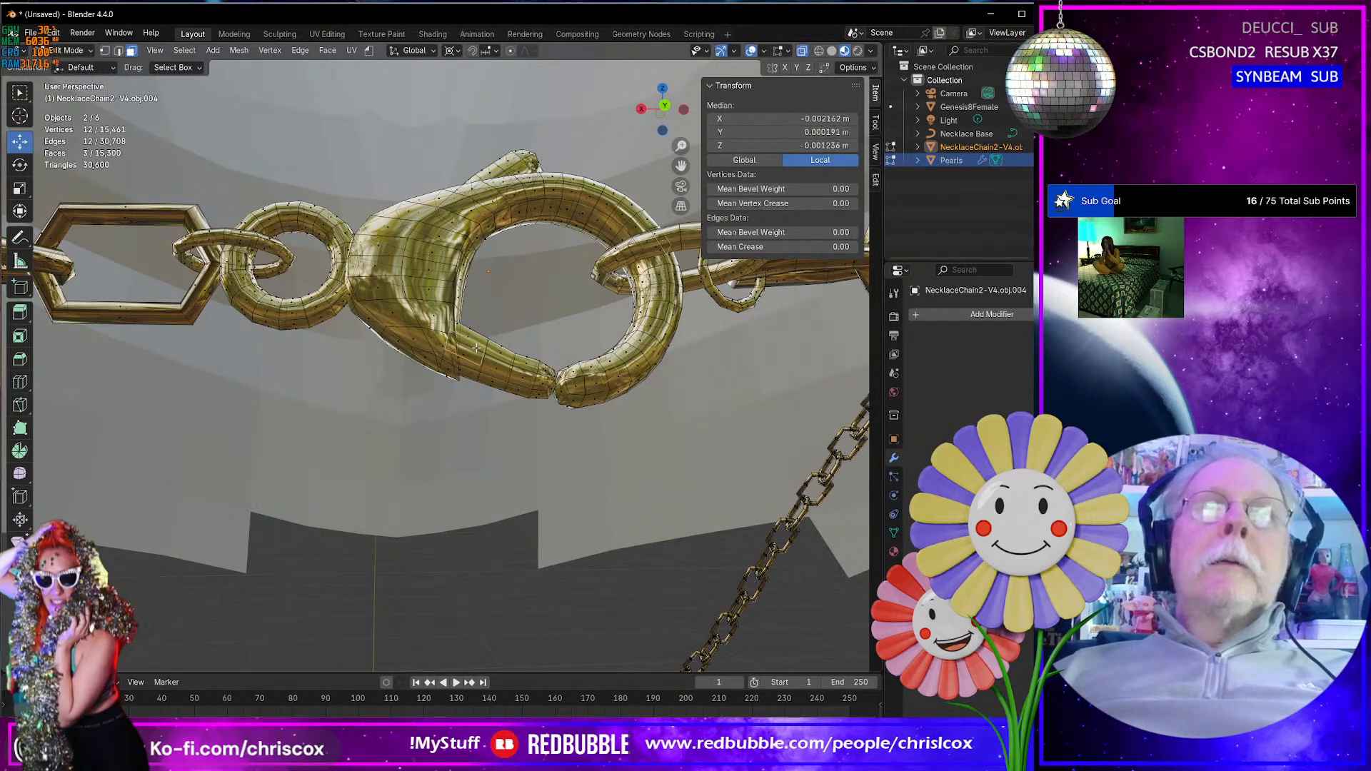
left_click(511, 162, "shift")
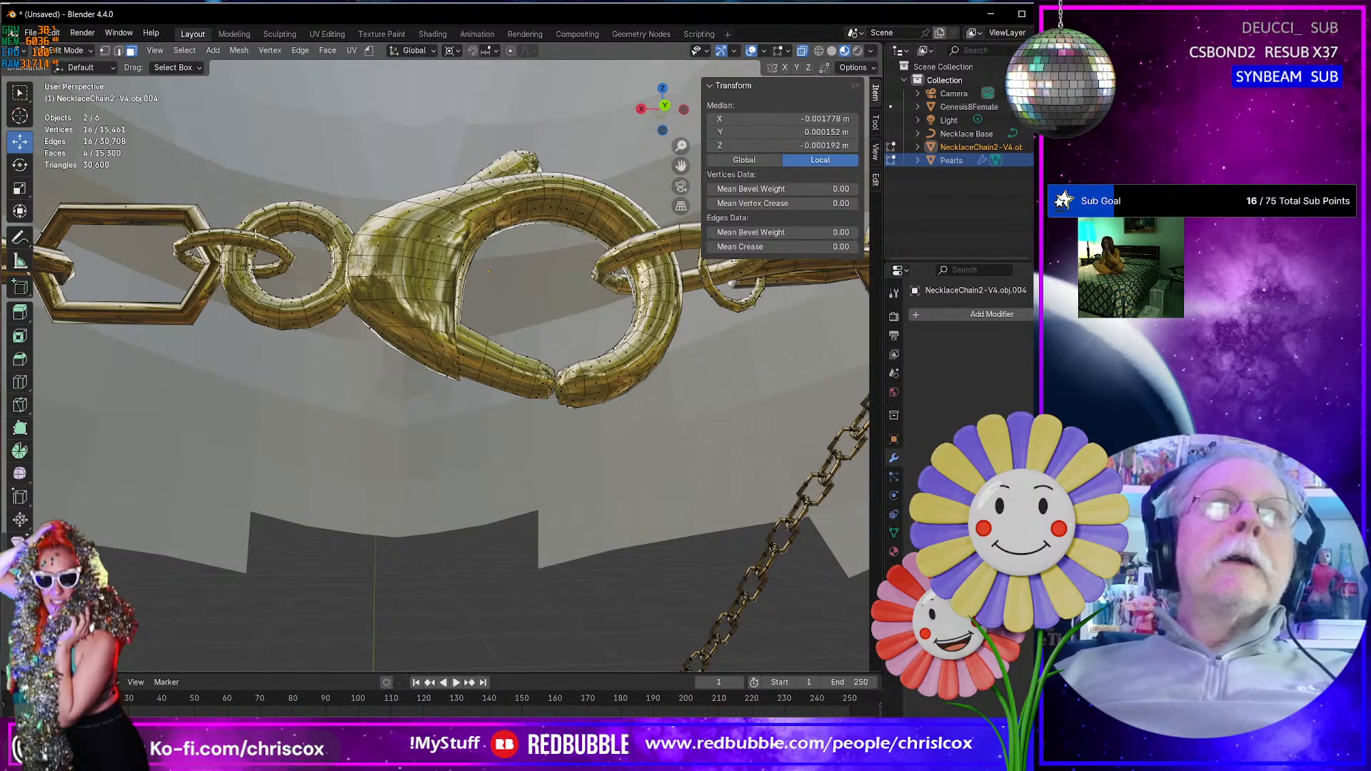
left_click(255, 234, "shift")
left_click(331, 214, "shift")
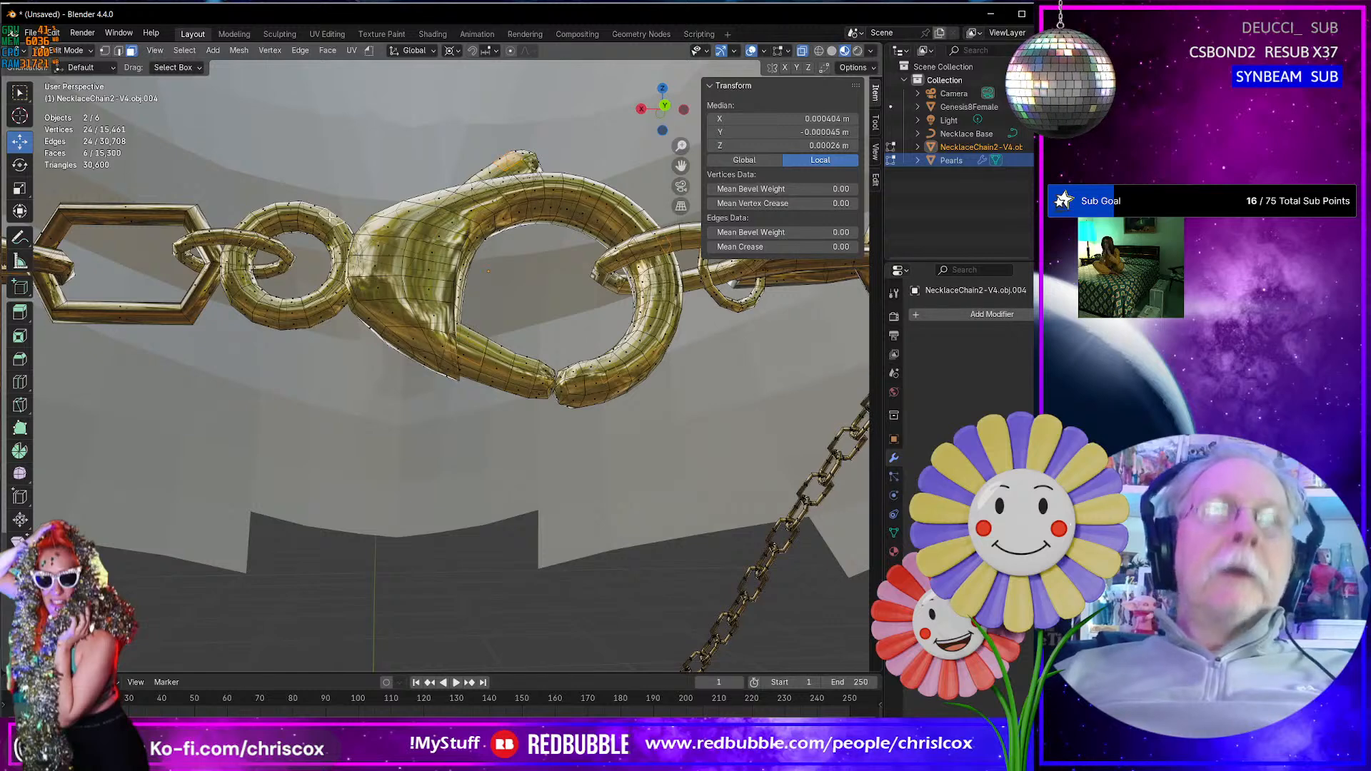
key("ctrl+l")
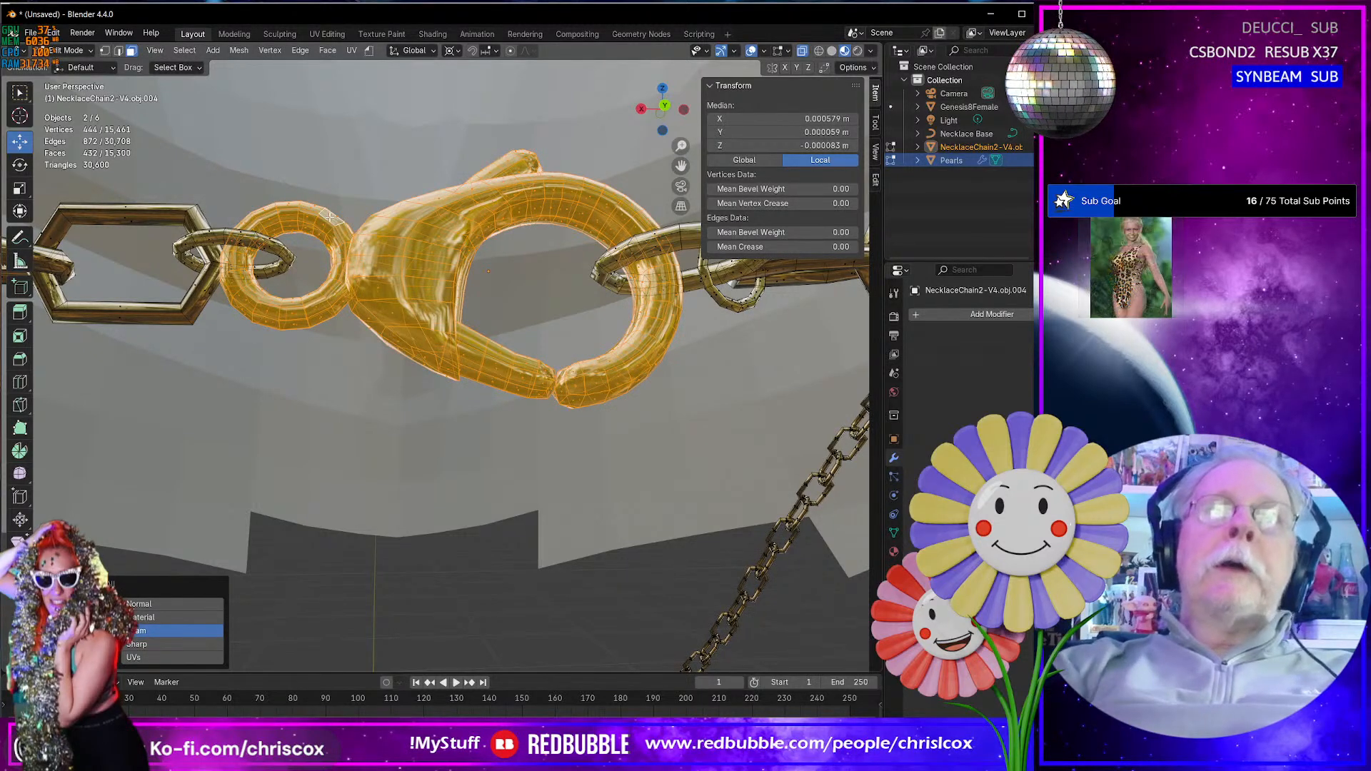
- Extend the selection to the complete small connecting links on both sides of the clasp
middle_click_drag(400, 212, 359, 221, "shift")
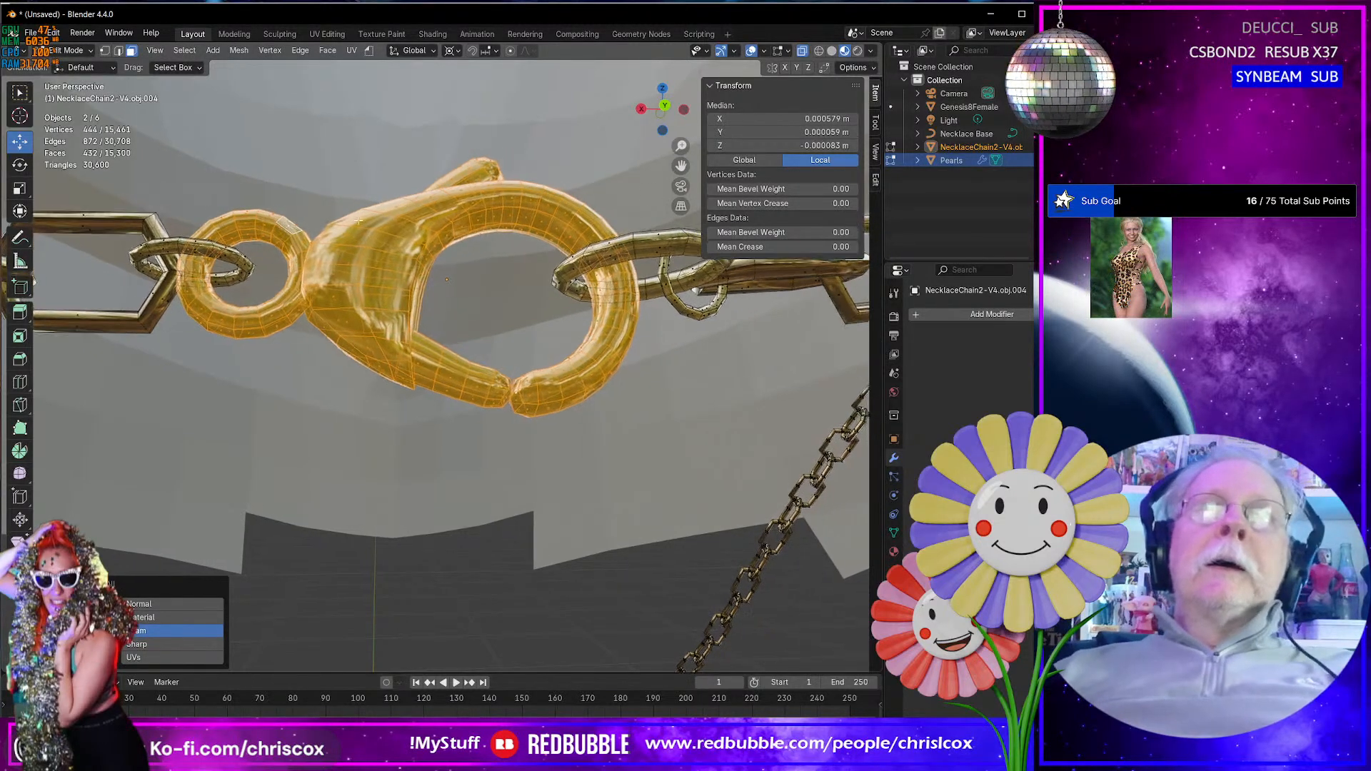
left_click(651, 246, "shift")
left_click(690, 312, "shift")
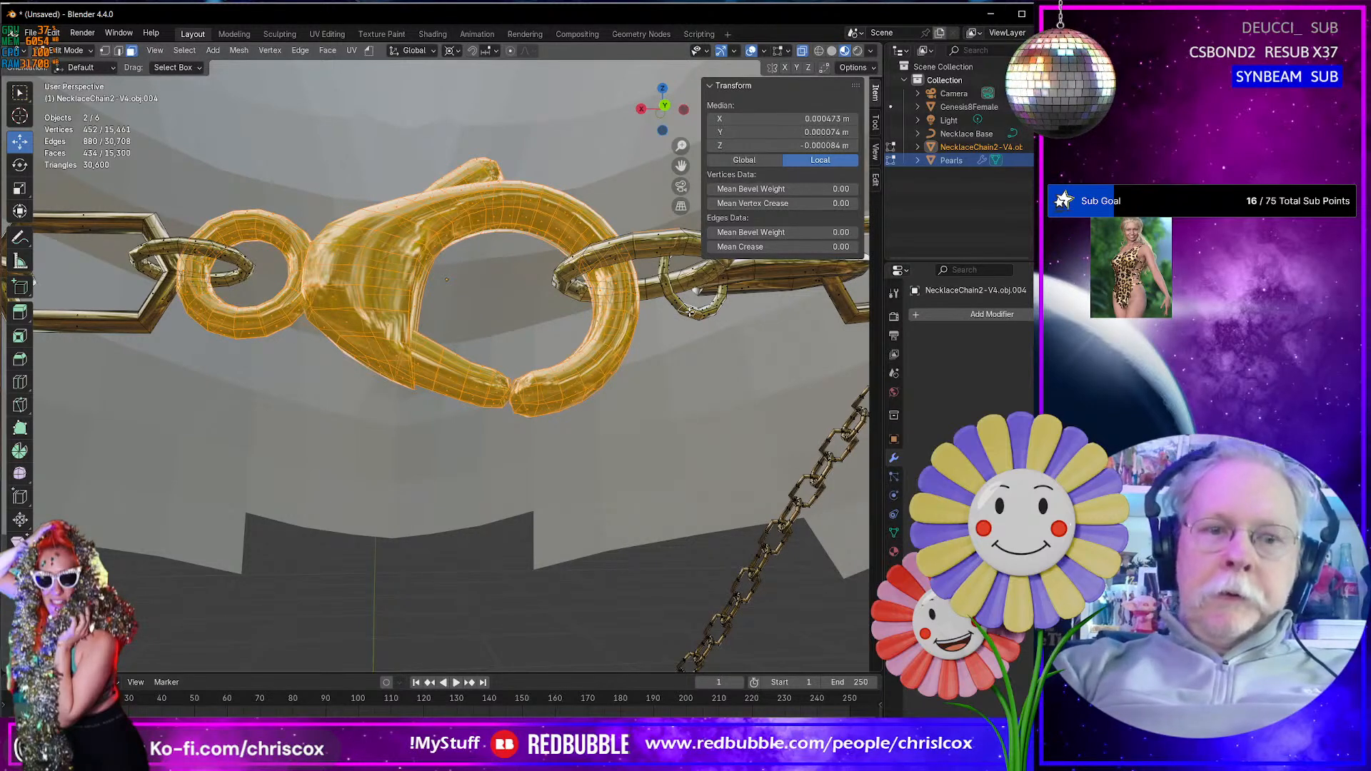
key("l")
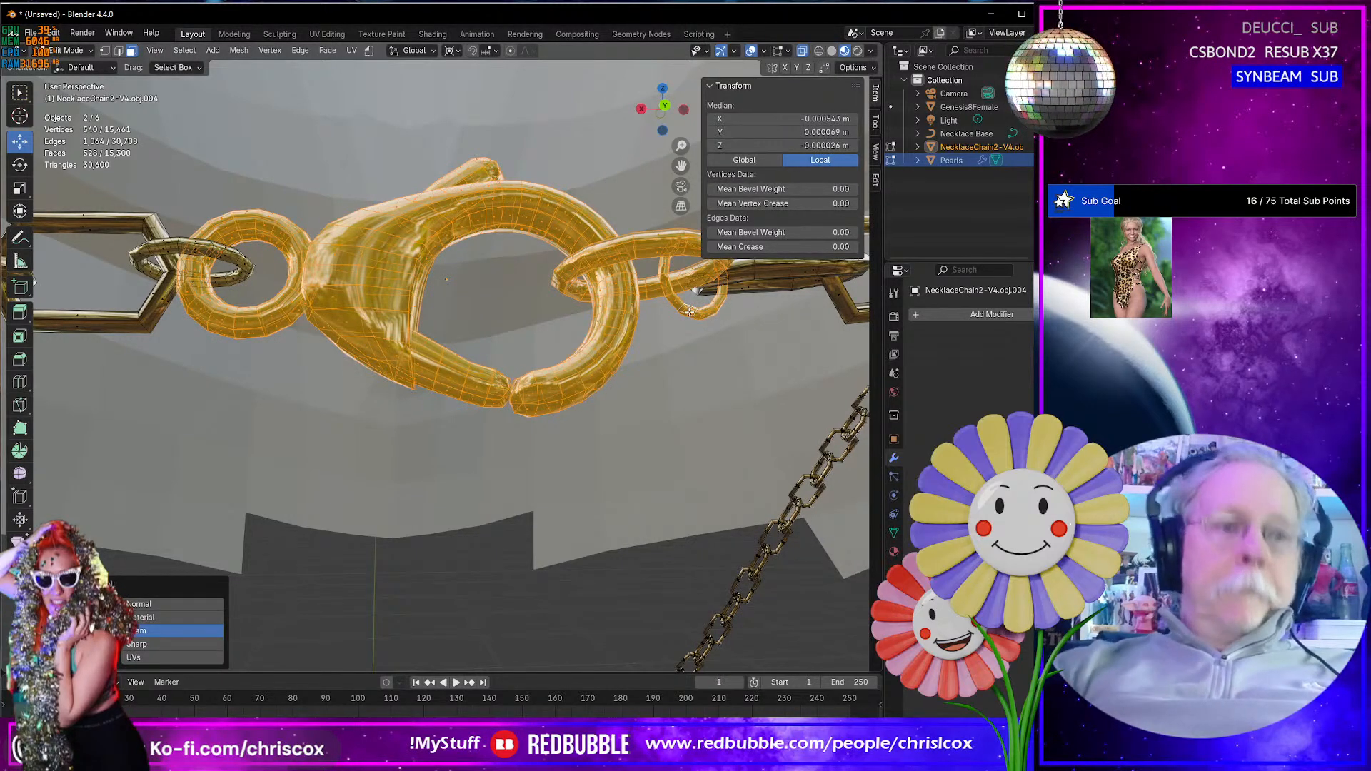
left_click(225, 254, "ctrl")
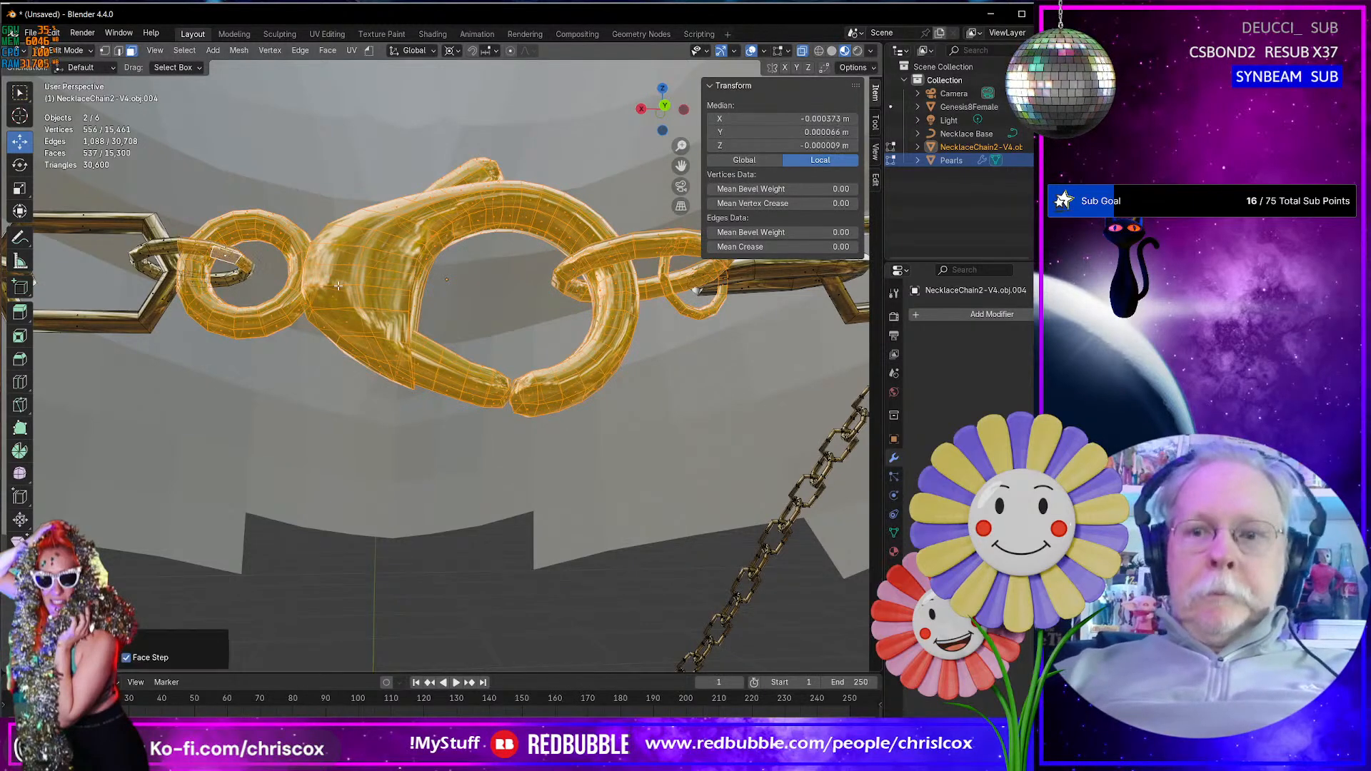
key("ctrl+KP_Add")
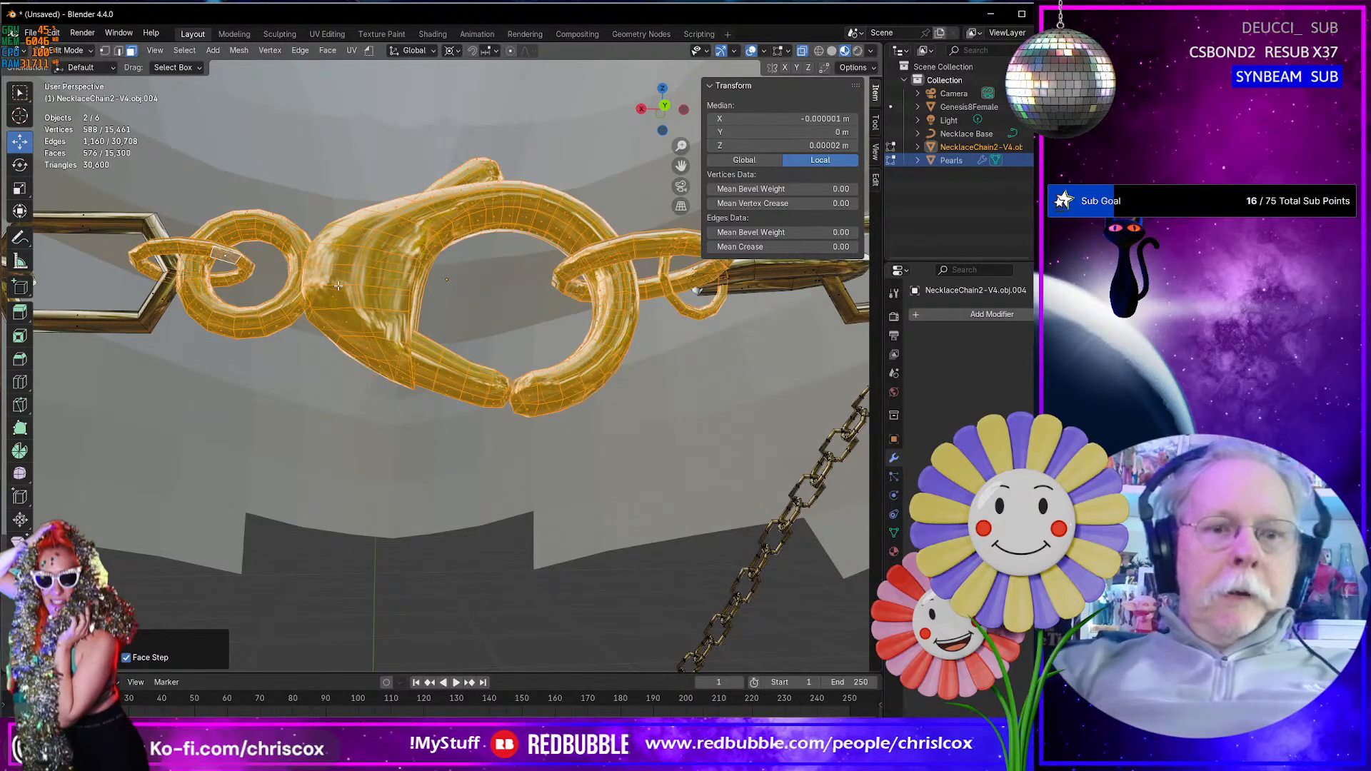
- Duplicate the selected clasp and connecting links in place and separate the copy into its own object
key("shift+d")
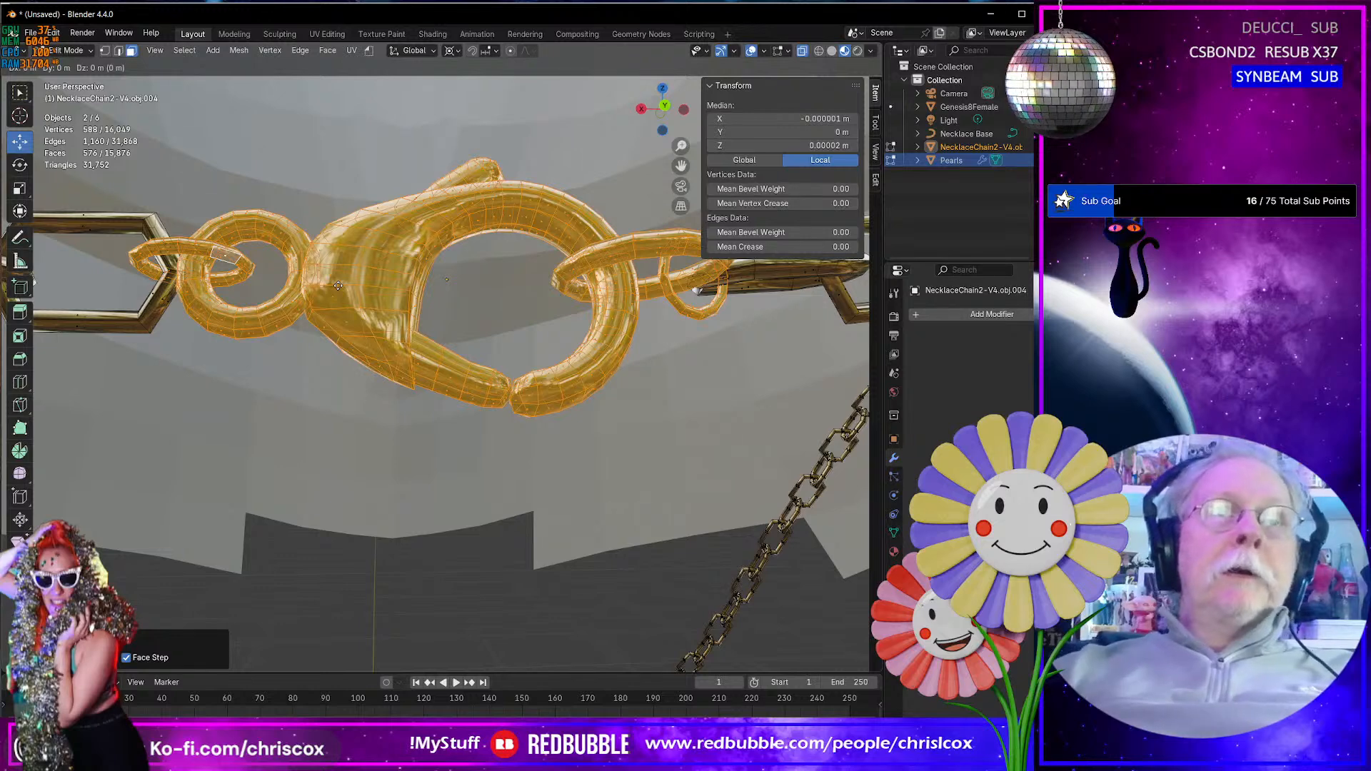
key("Escape")
key("p")
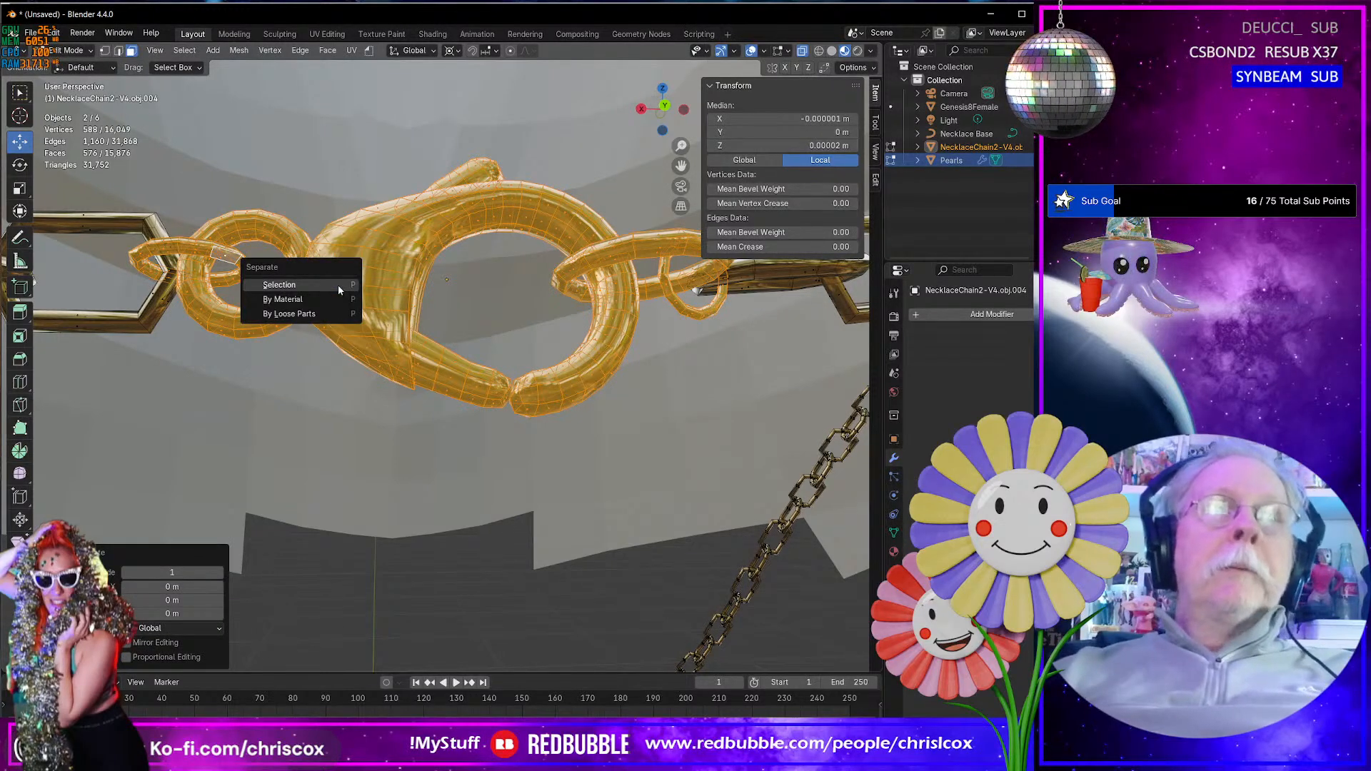
left_click(339, 286)
- Return to Object Mode and hide the original cherry chain, keeping the separated clasp visible below the neck
scroll(390, 315, "down", 10)
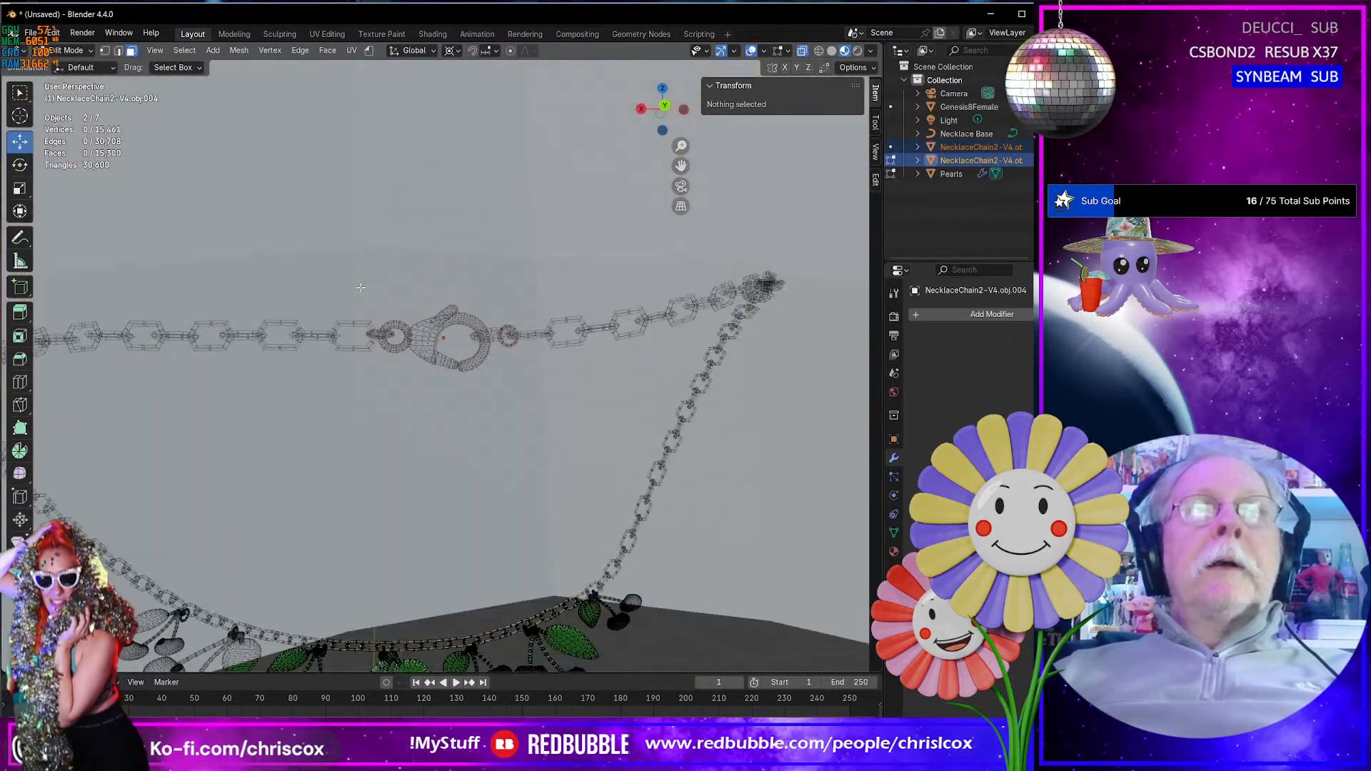
key("Tab")
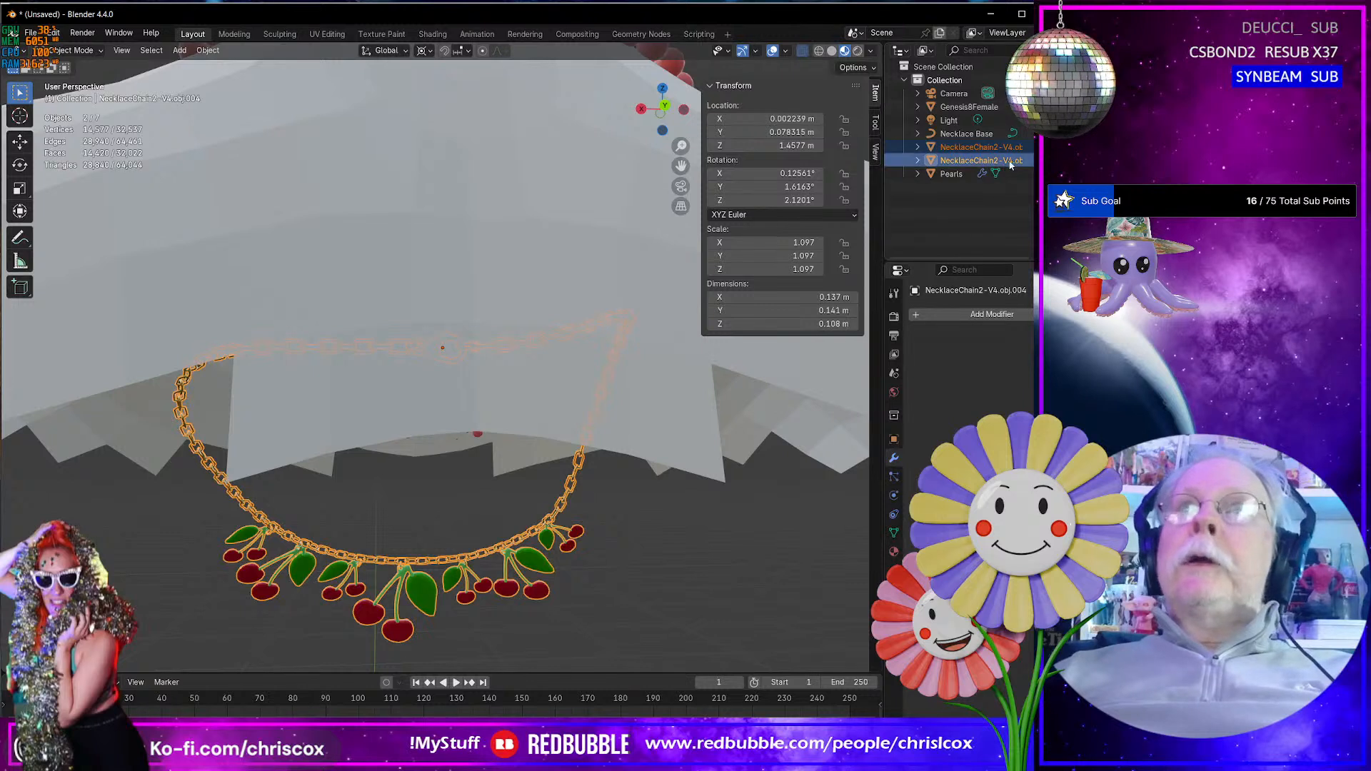
left_click(1042, 147)
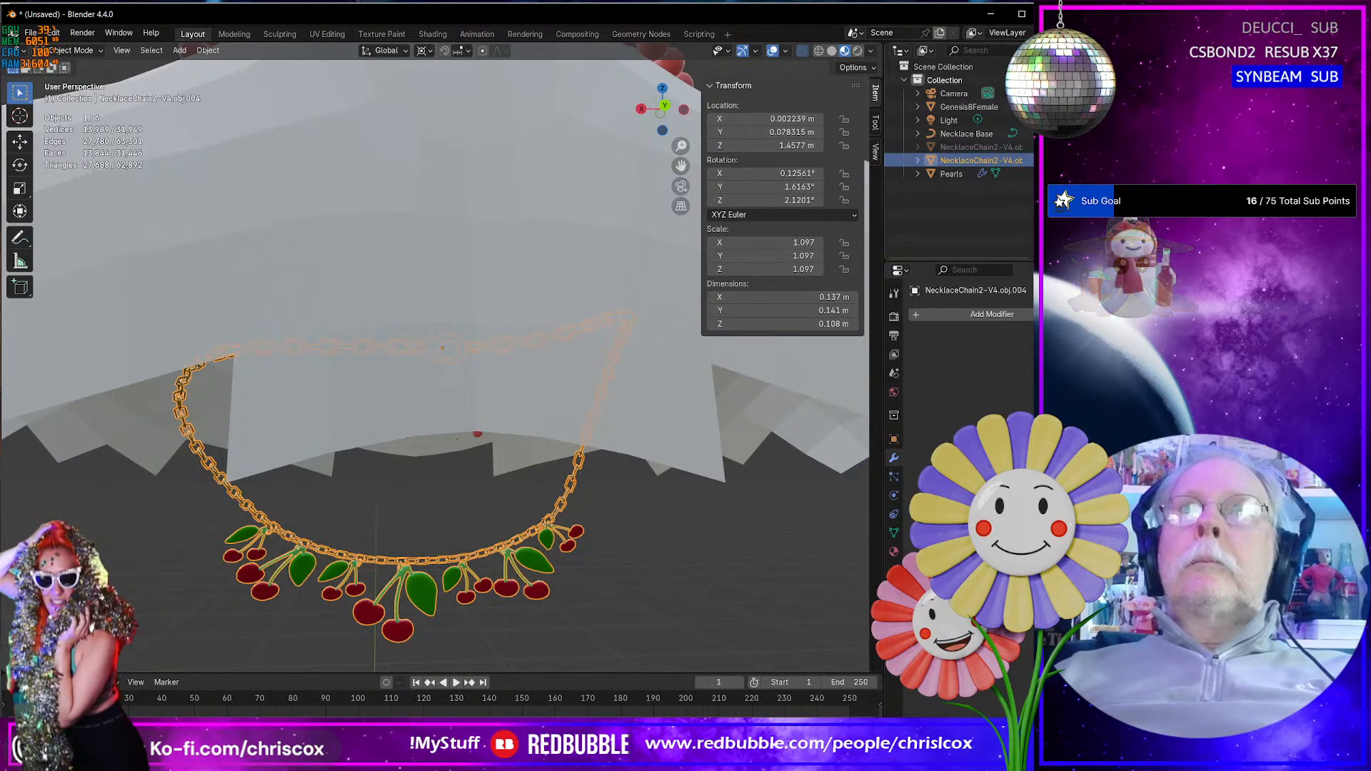
left_click(1042, 161)
left_click(1042, 147)
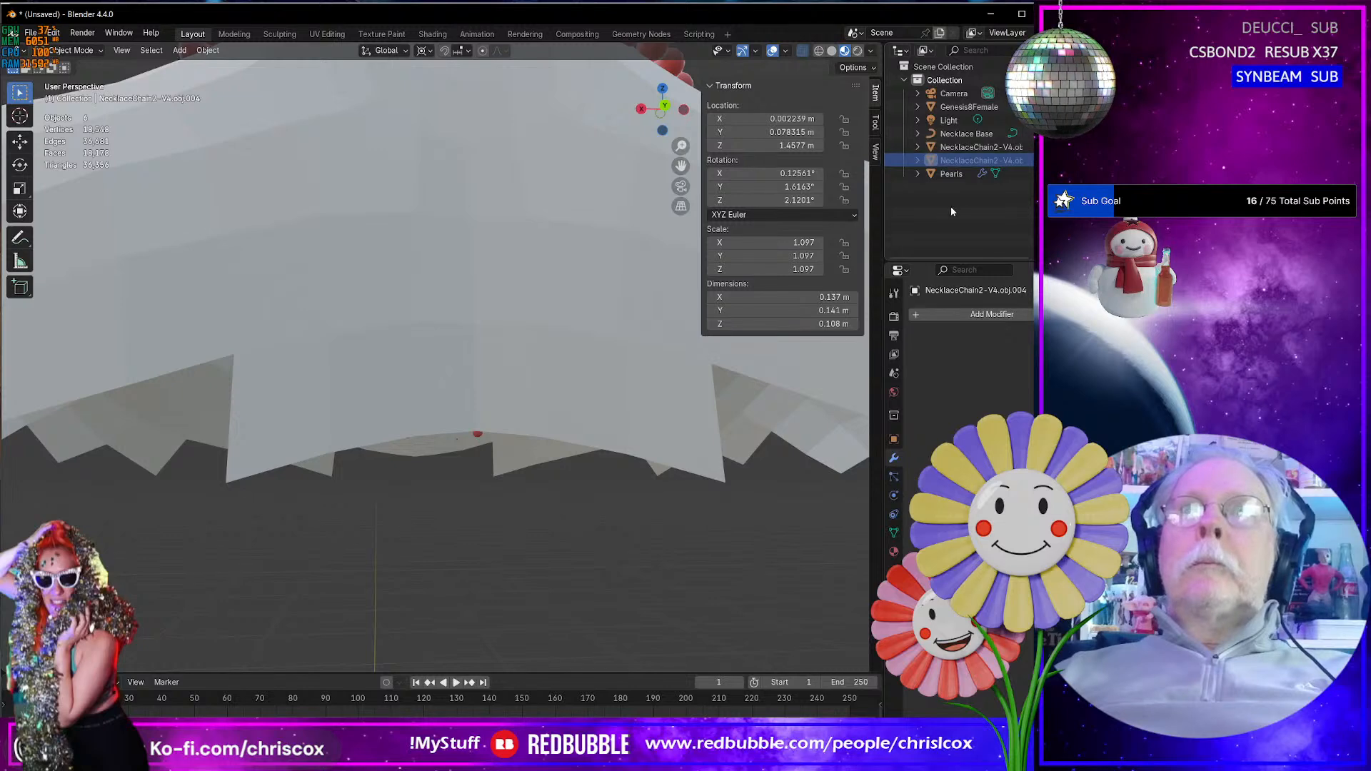
middle_click_drag(453, 430, 502, 385)
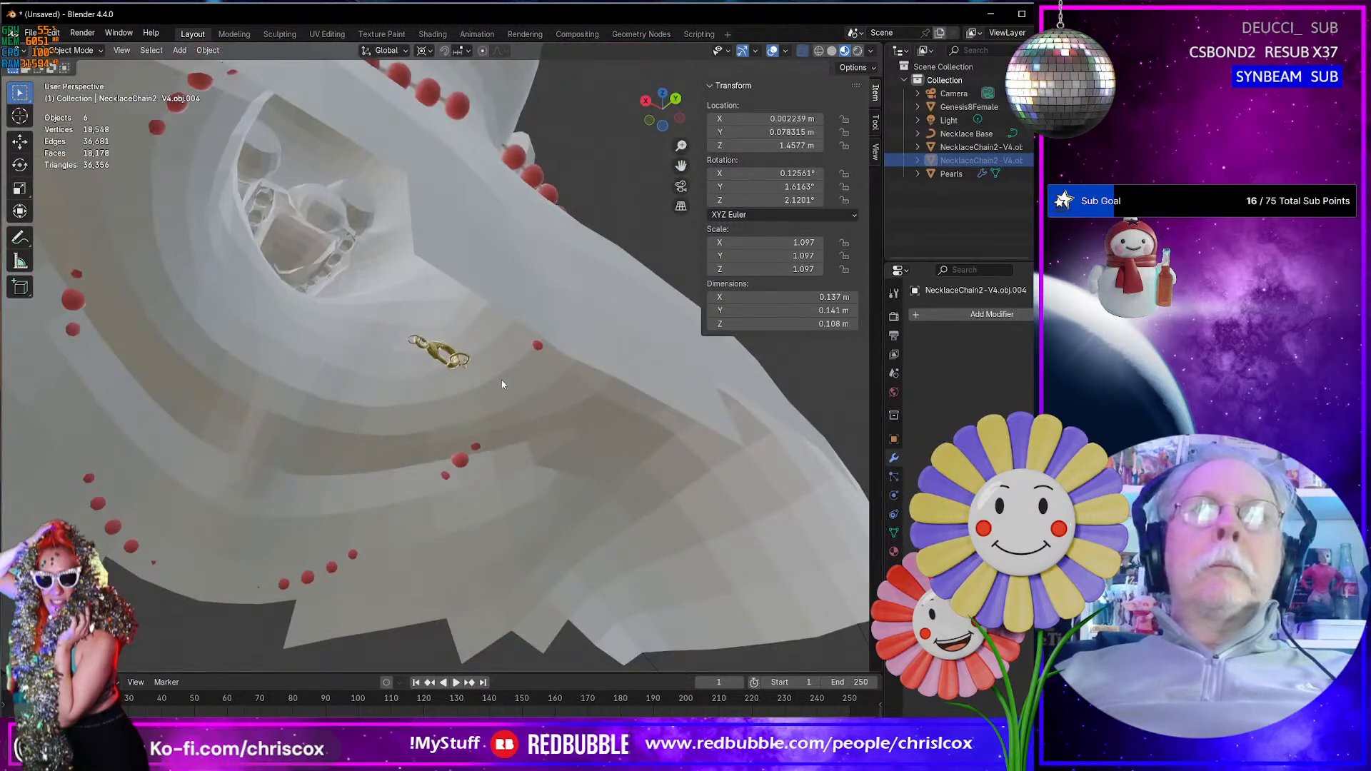
- Select all geometry of the separated clasp in Edit Mode and, in right side view, move it up to the back of the pearl strand
left_click(427, 359)
middle_click_drag(427, 359, 417, 393)
key("Tab")
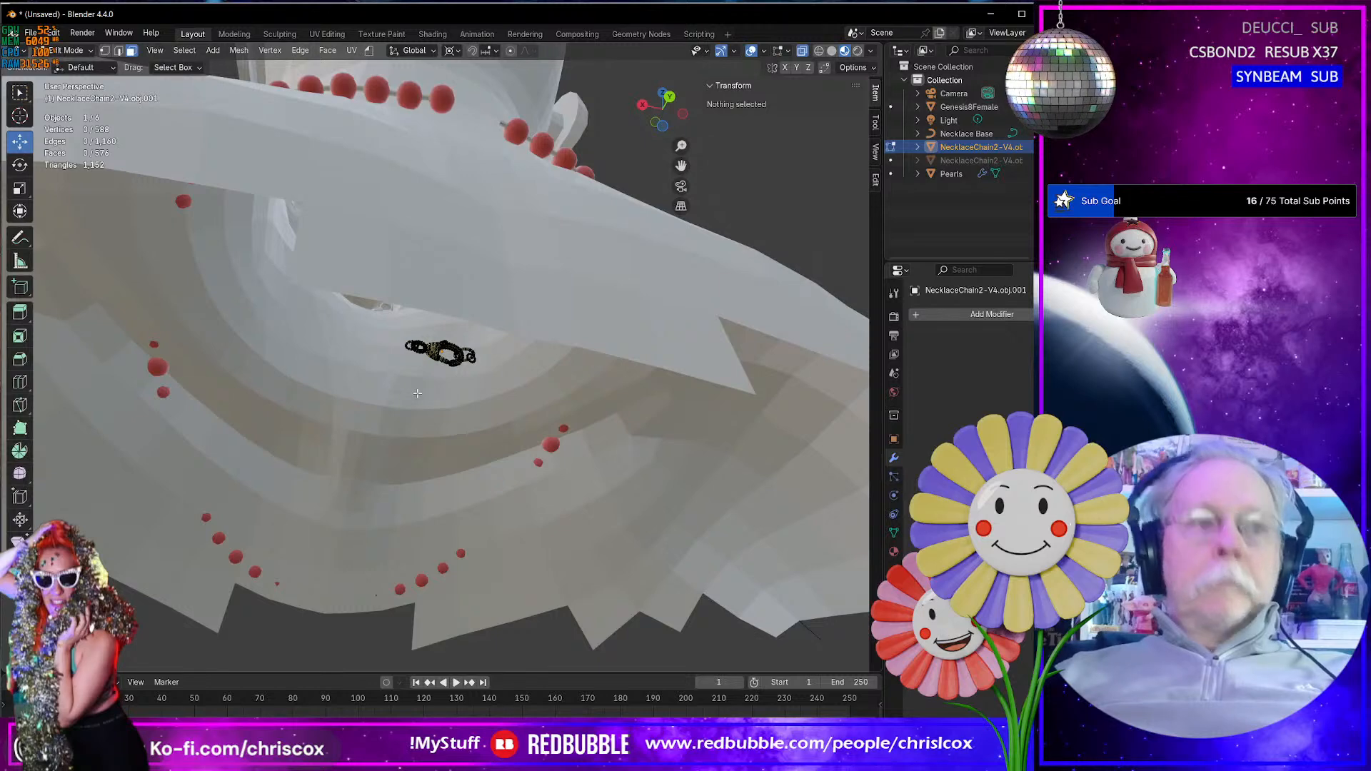
key("a")
key("KP_Decimal")
key("KP_3")
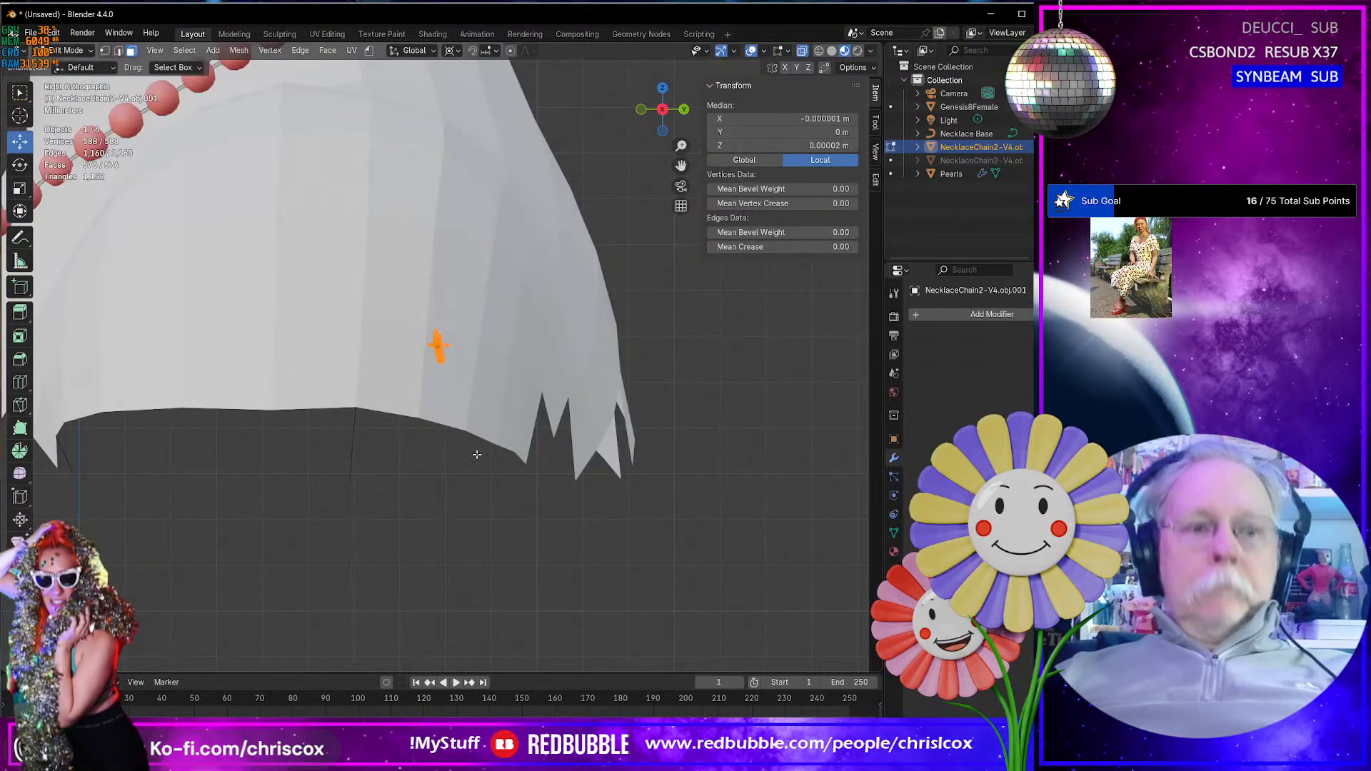
key("g")
left_click(583, 153)
middle_click_drag(583, 152, 528, 437, "shift")
key("g")
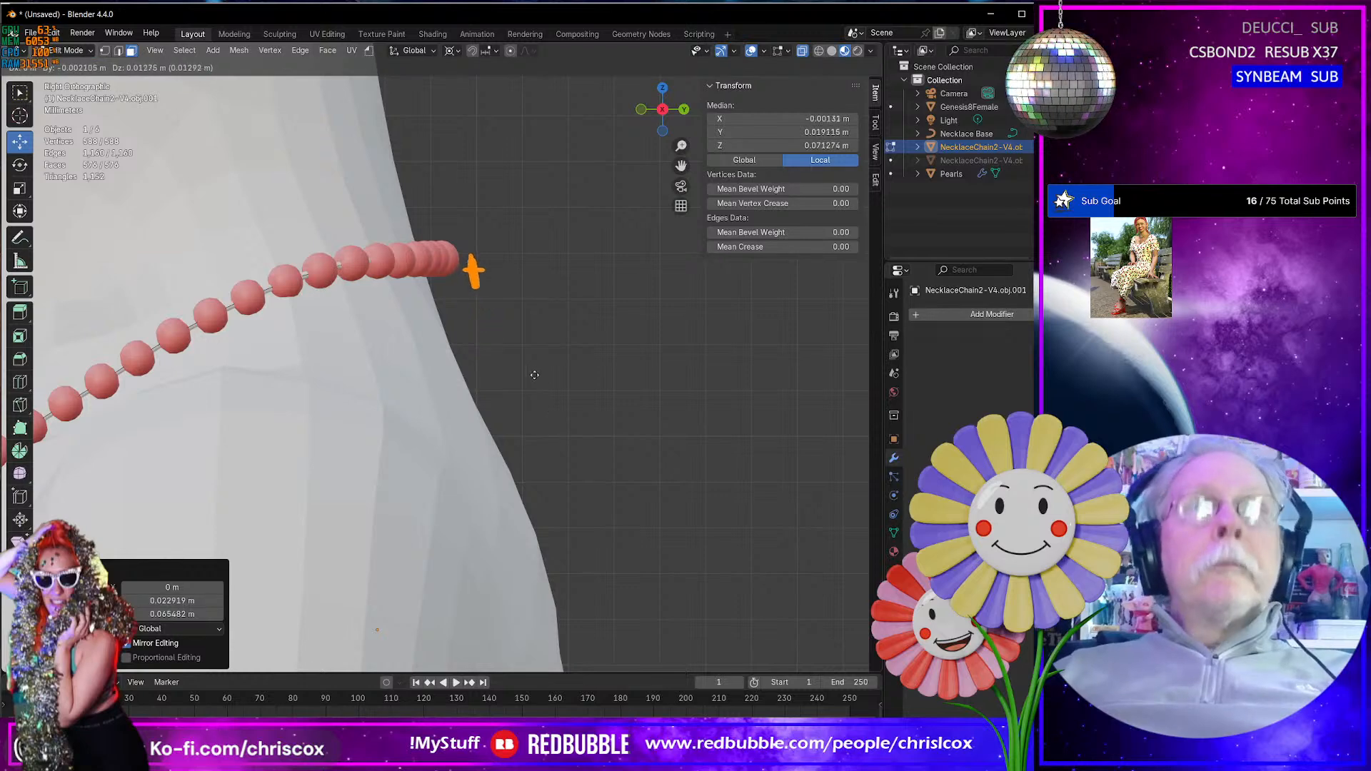
left_click(502, 363)
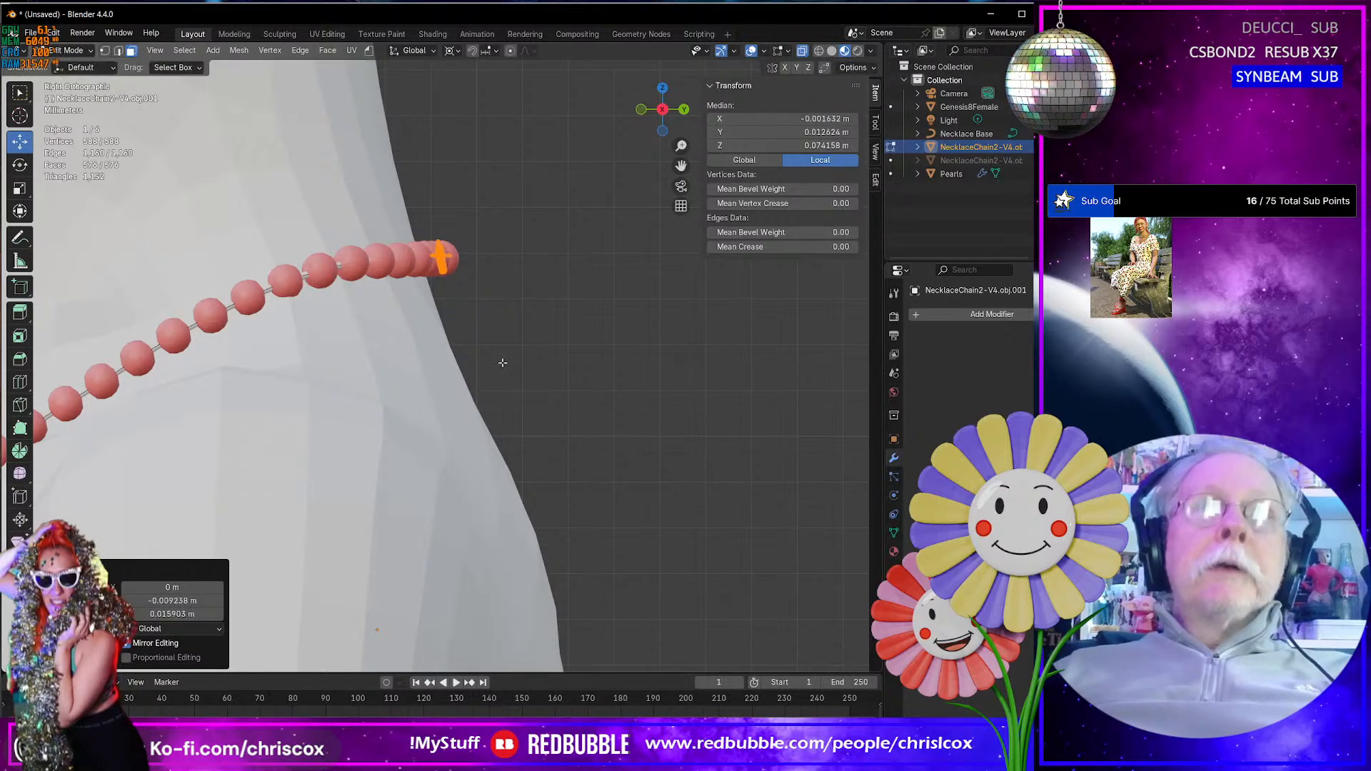
- In back view, move the clasp about 0.007 m sideways into the gap between the two end pearls, aligned with the string
key("KP_1")
key("ctrl+KP_1")
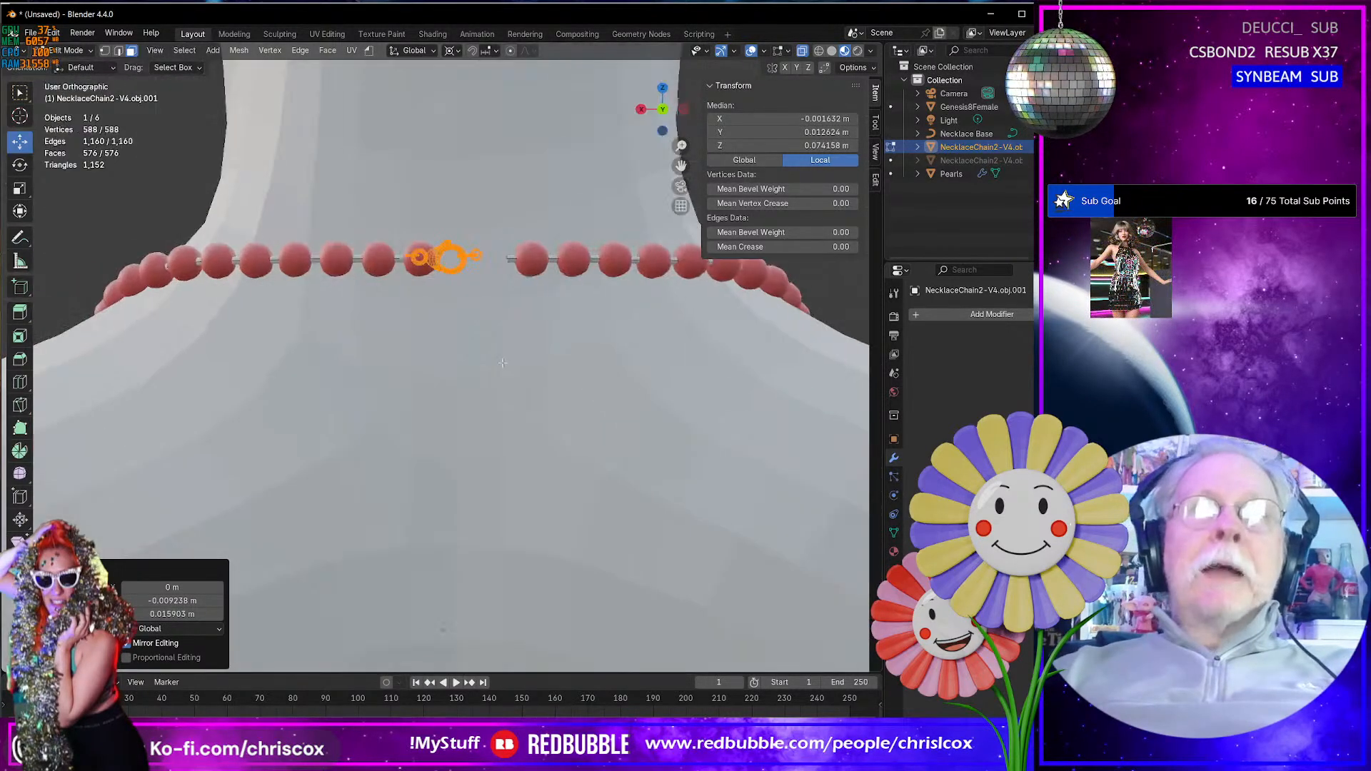
scroll(414, 387, "up", 3)
middle_click_drag(546, 203, 497, 304, "shift")
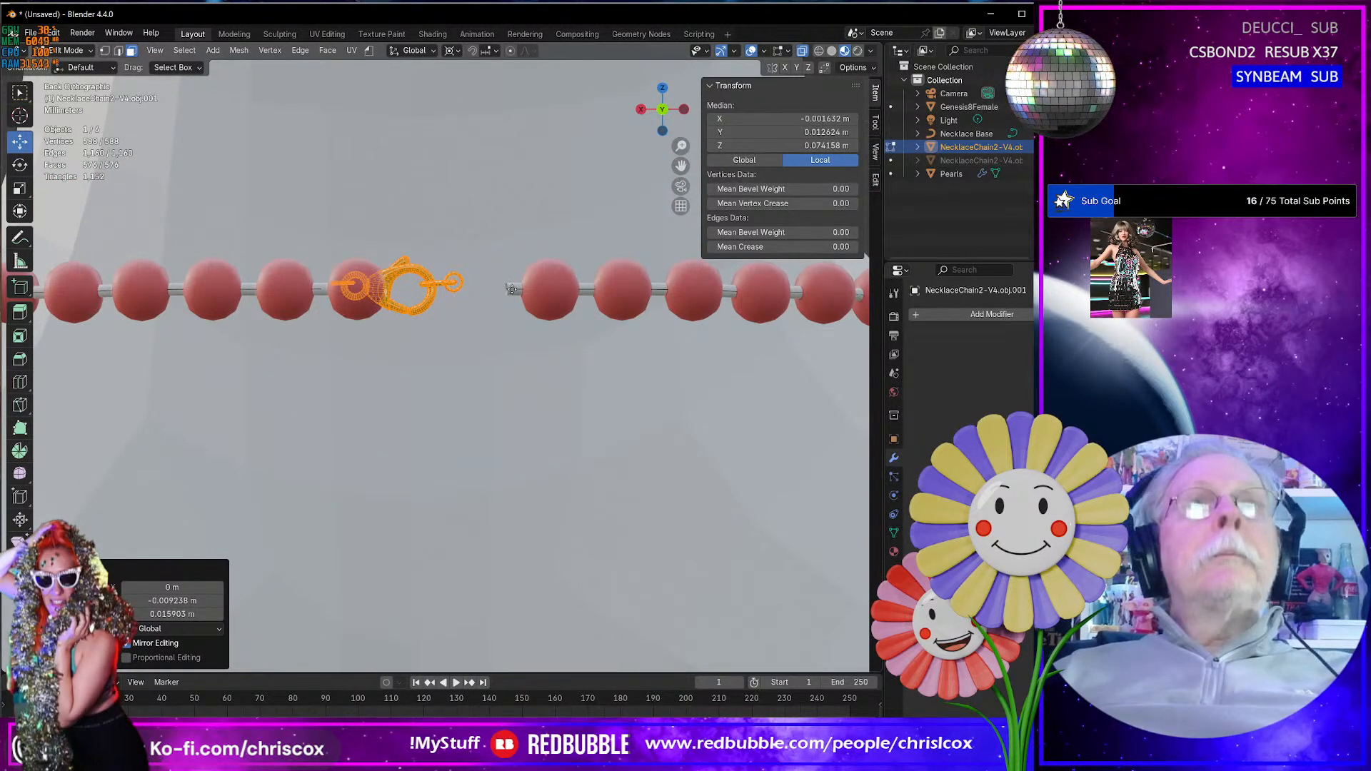
key("g")
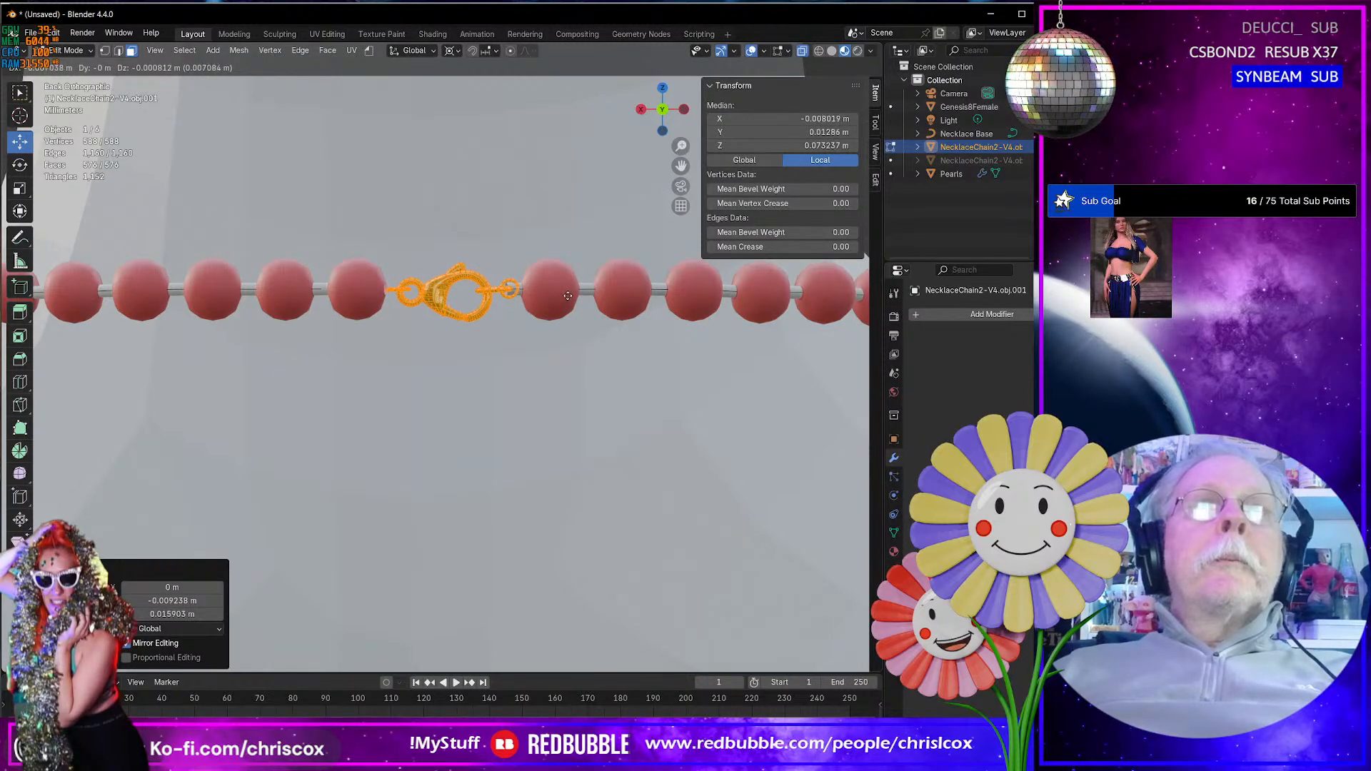
left_click(566, 296)
scroll(445, 317, "down", 2)
scroll(444, 317, "up", 7)
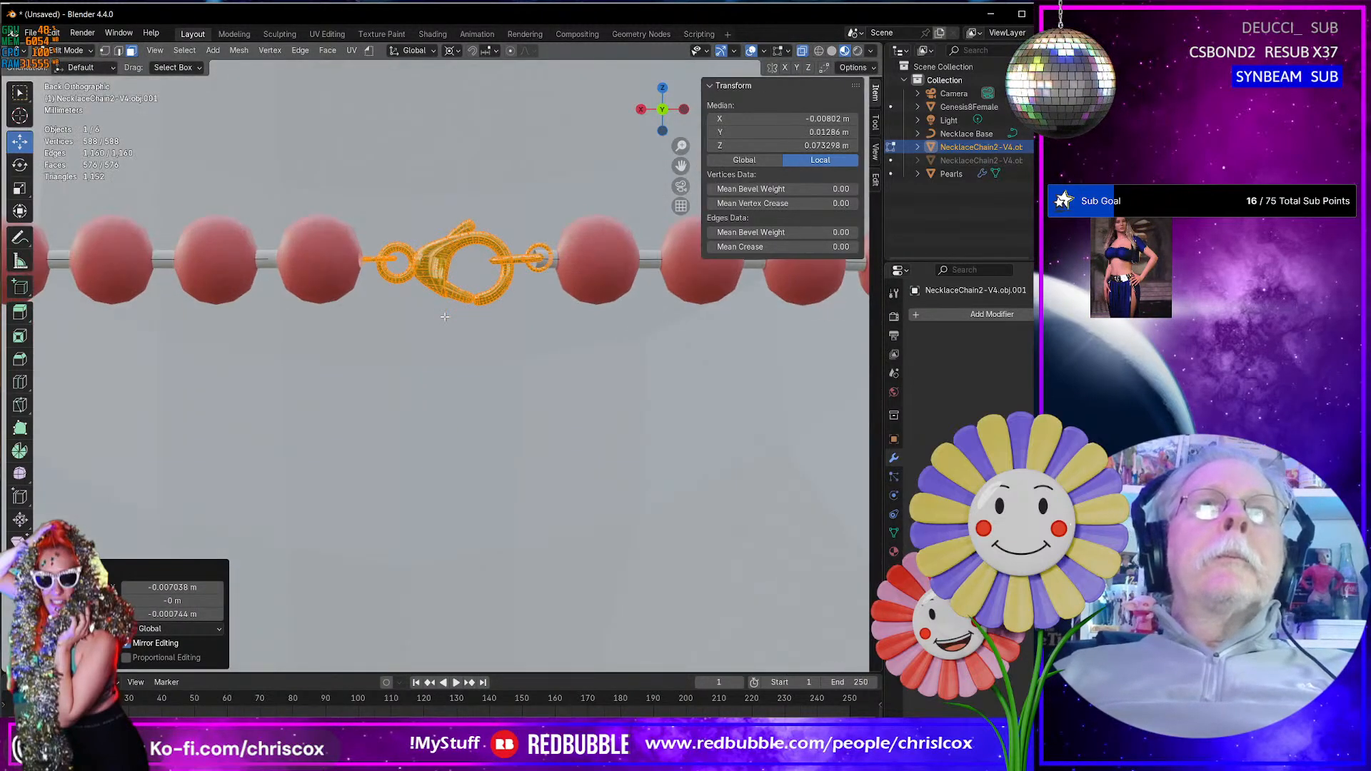
- Try to rotate the clasp about the global Z axis around the 3D cursor, and undo the rotation
middle_click_drag(444, 317, 427, 373)
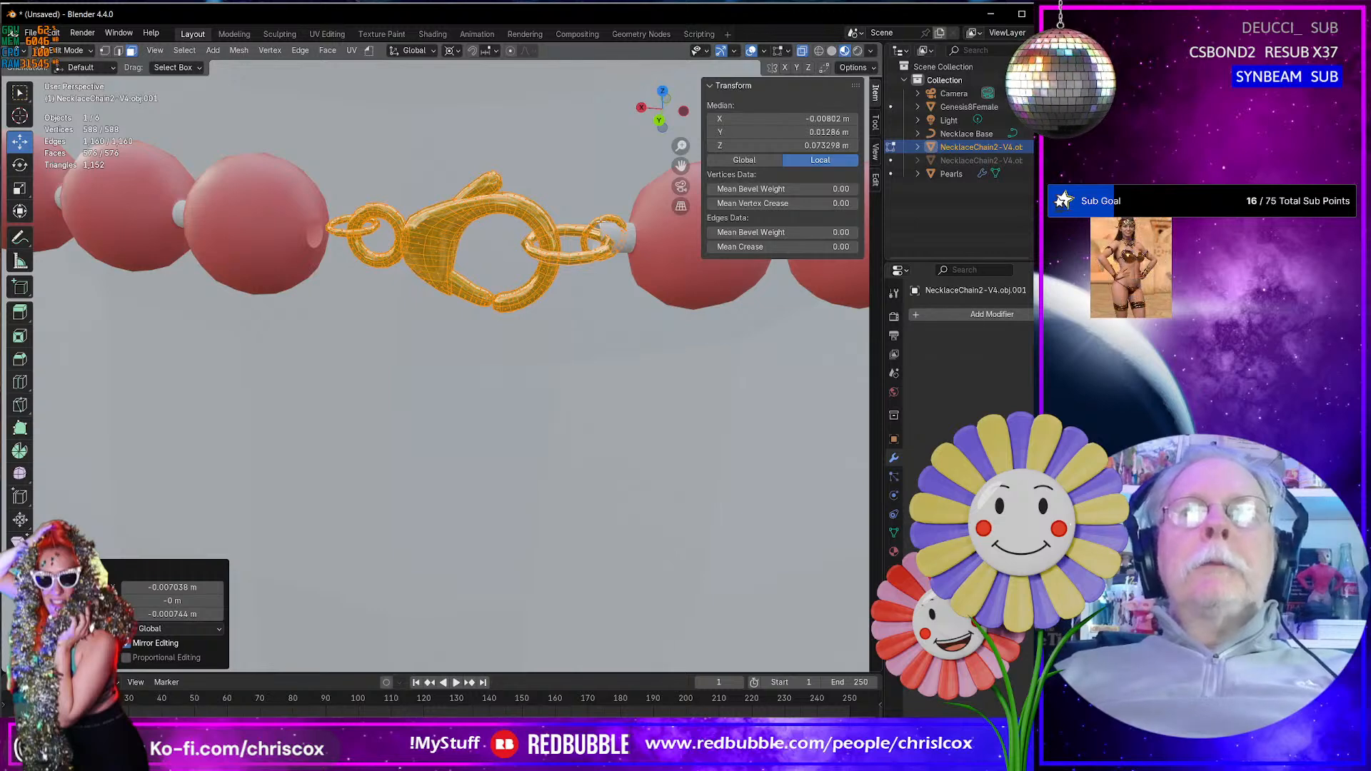
middle_click_drag(552, 242, 563, 321)
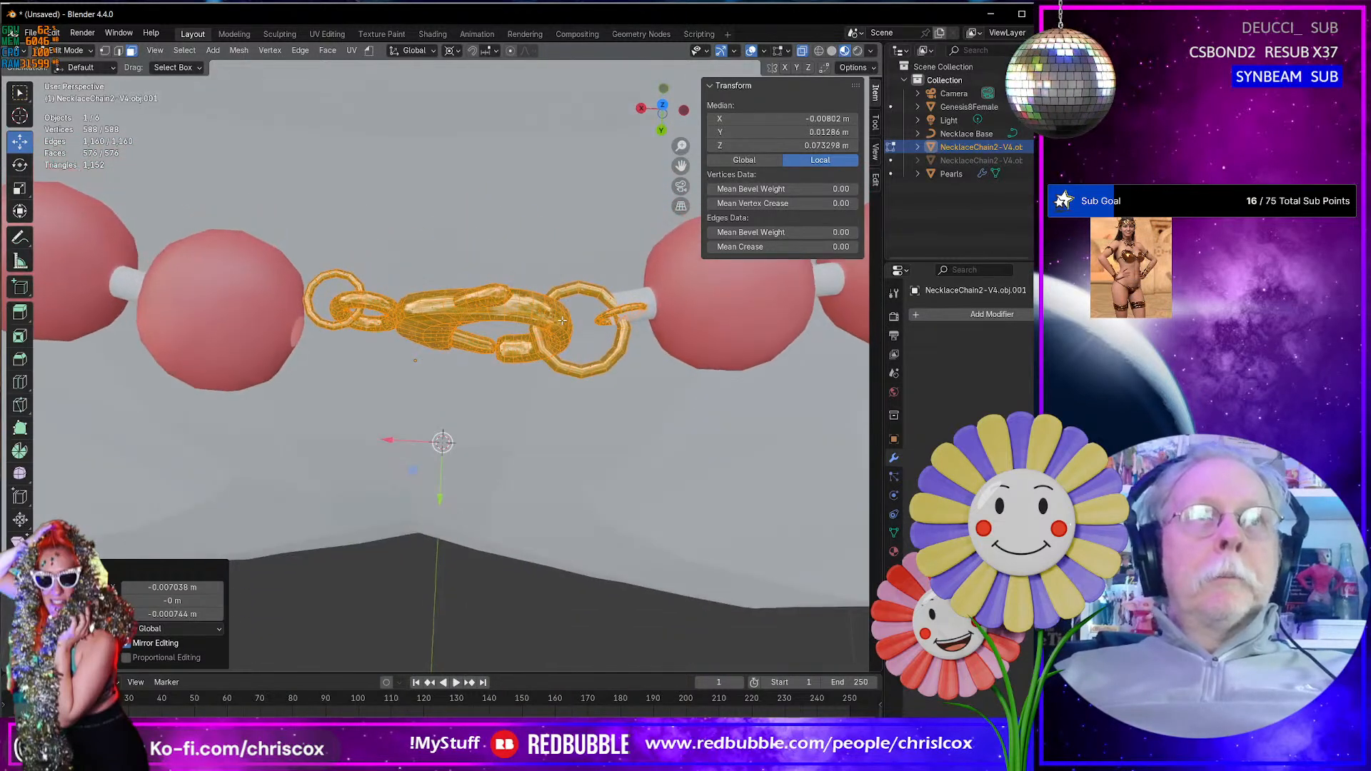
key("r")
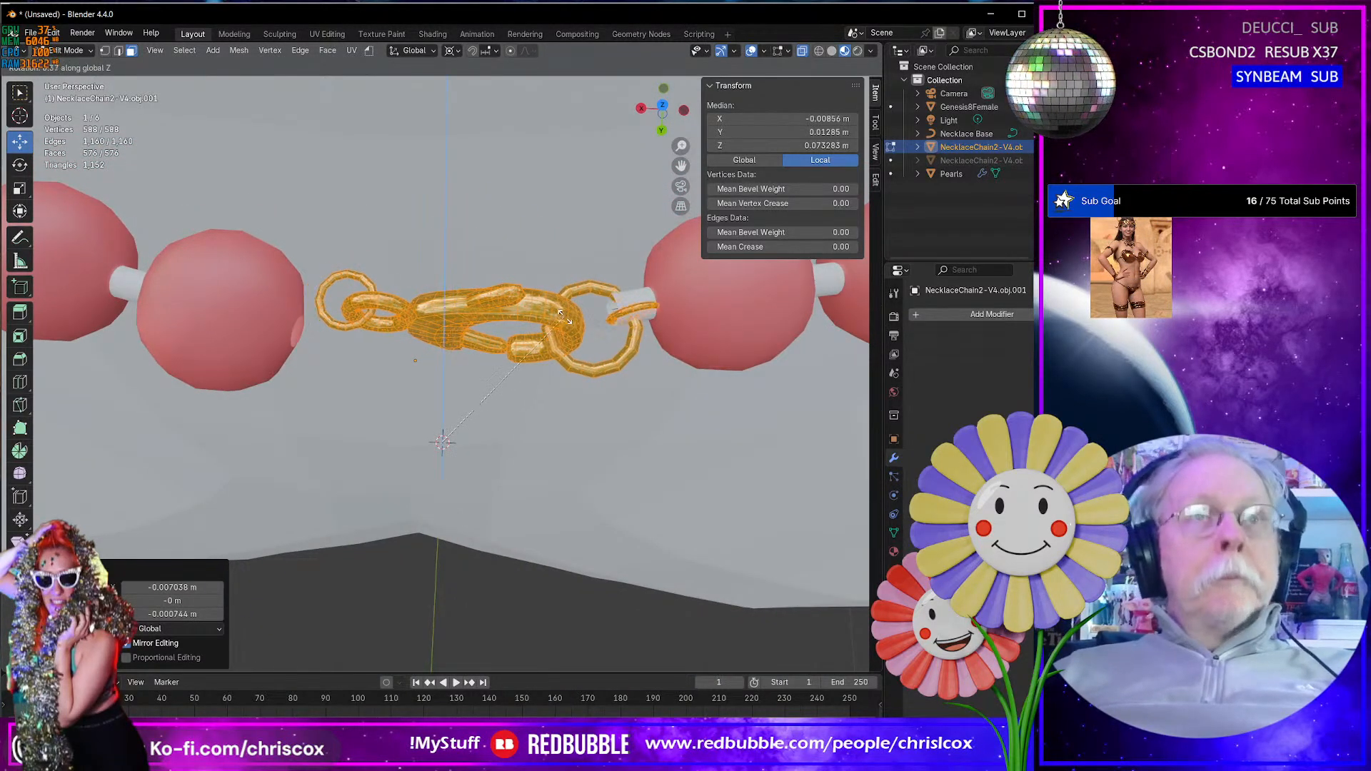
left_click(567, 314)
key("ctrl+z")
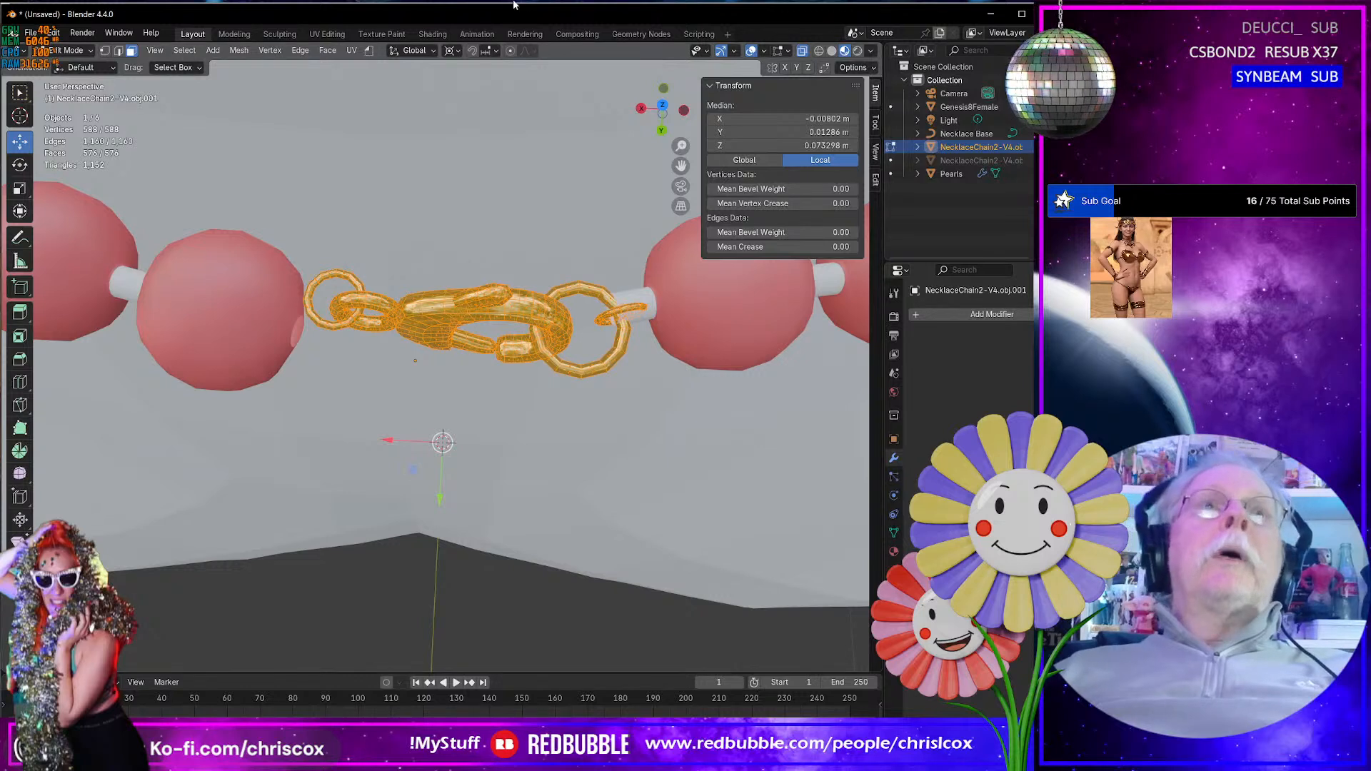
- Set the pivot to the selection's median point and rotate the clasp about 6.3° around the global Z axis
left_click(450, 51)
left_click(486, 123)
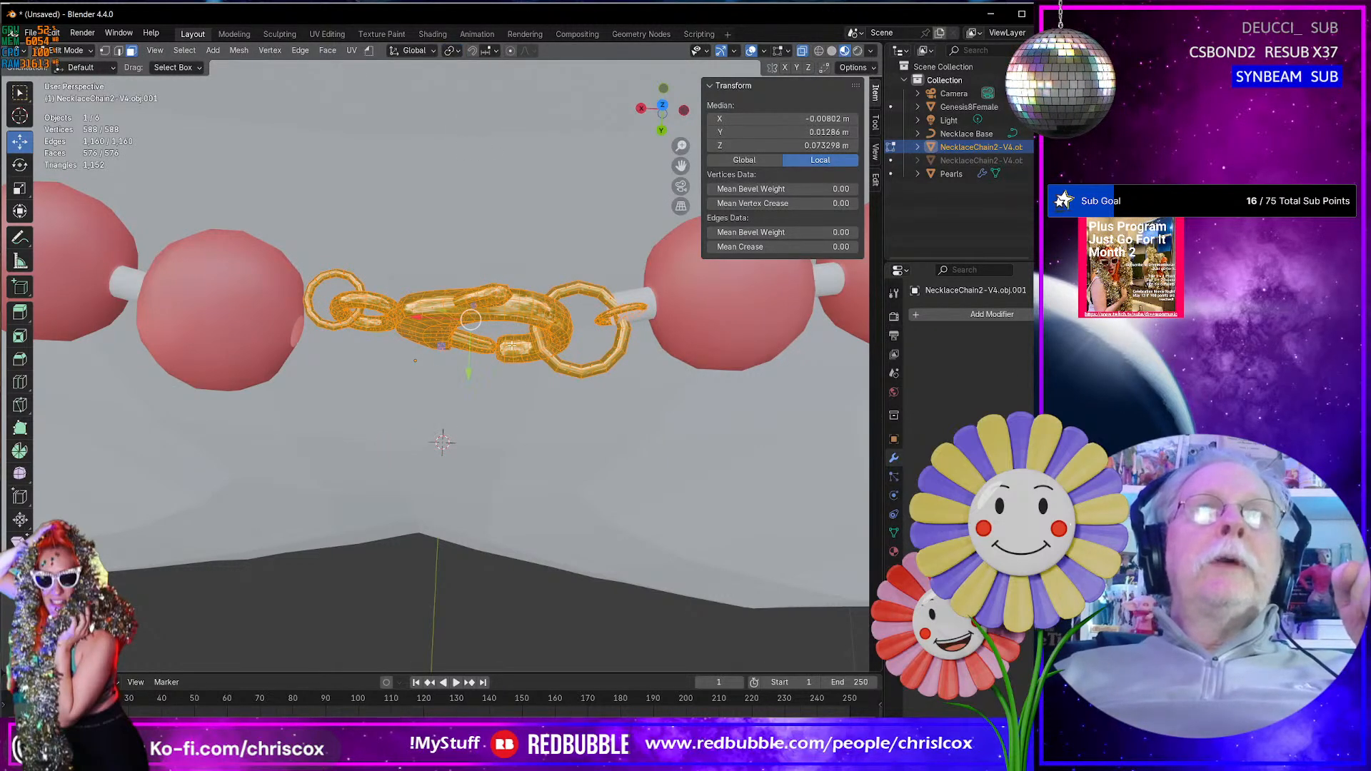
key("r")
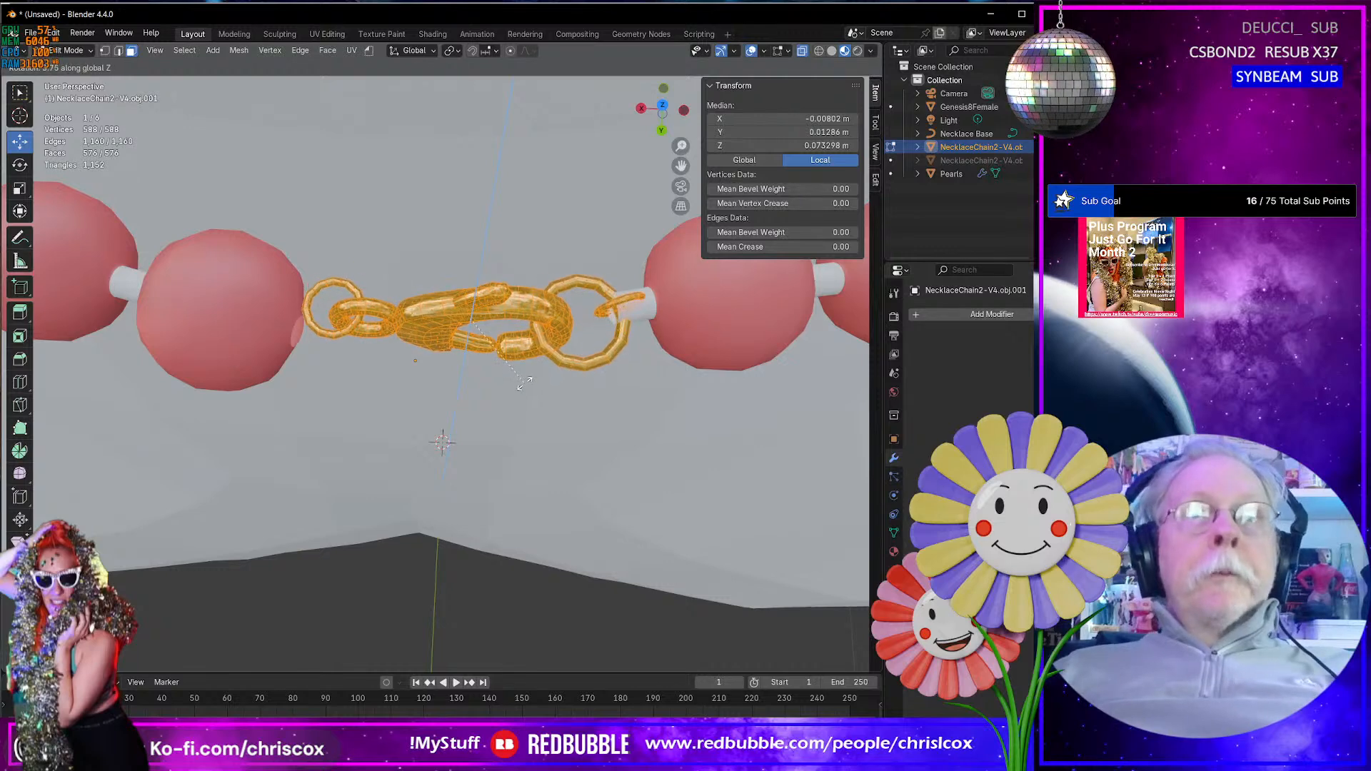
left_click(526, 378)
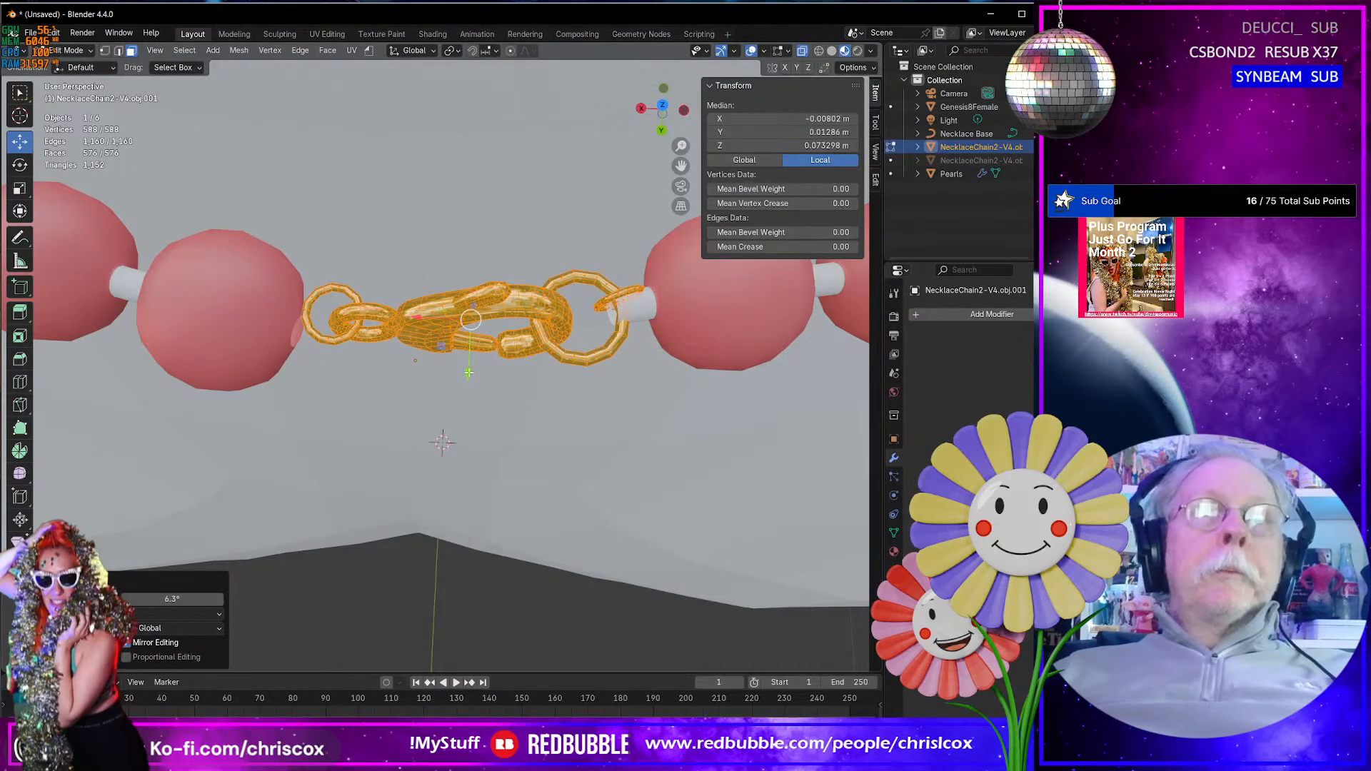
- Move the clasp about 0.0008 m along the Y axis, away from the neck, so its links line up with the string
left_click_drag(469, 372, 469, 388)
left_click_drag(469, 393, 469, 388)
middle_click_drag(468, 388, 288, 243)
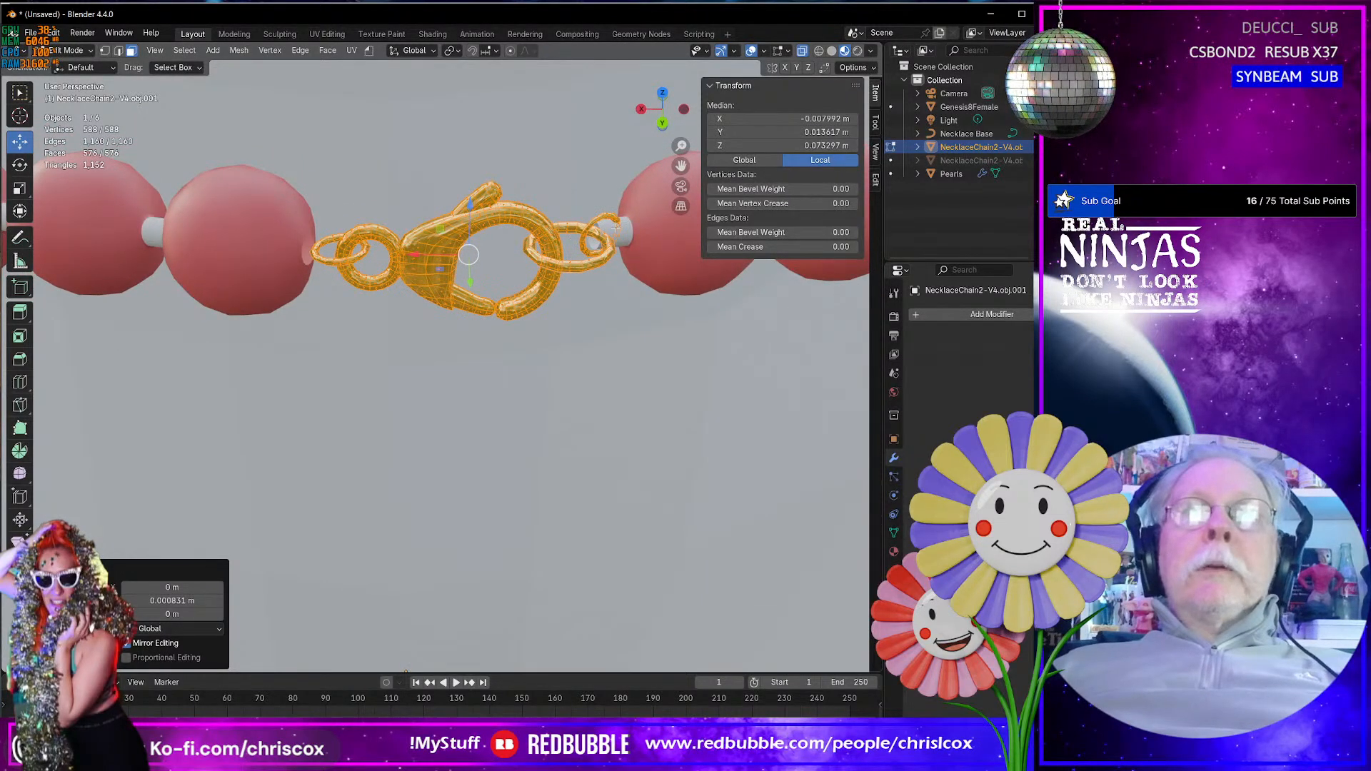
scroll(664, 286, "up", 5)
scroll(664, 286, "down", 6)
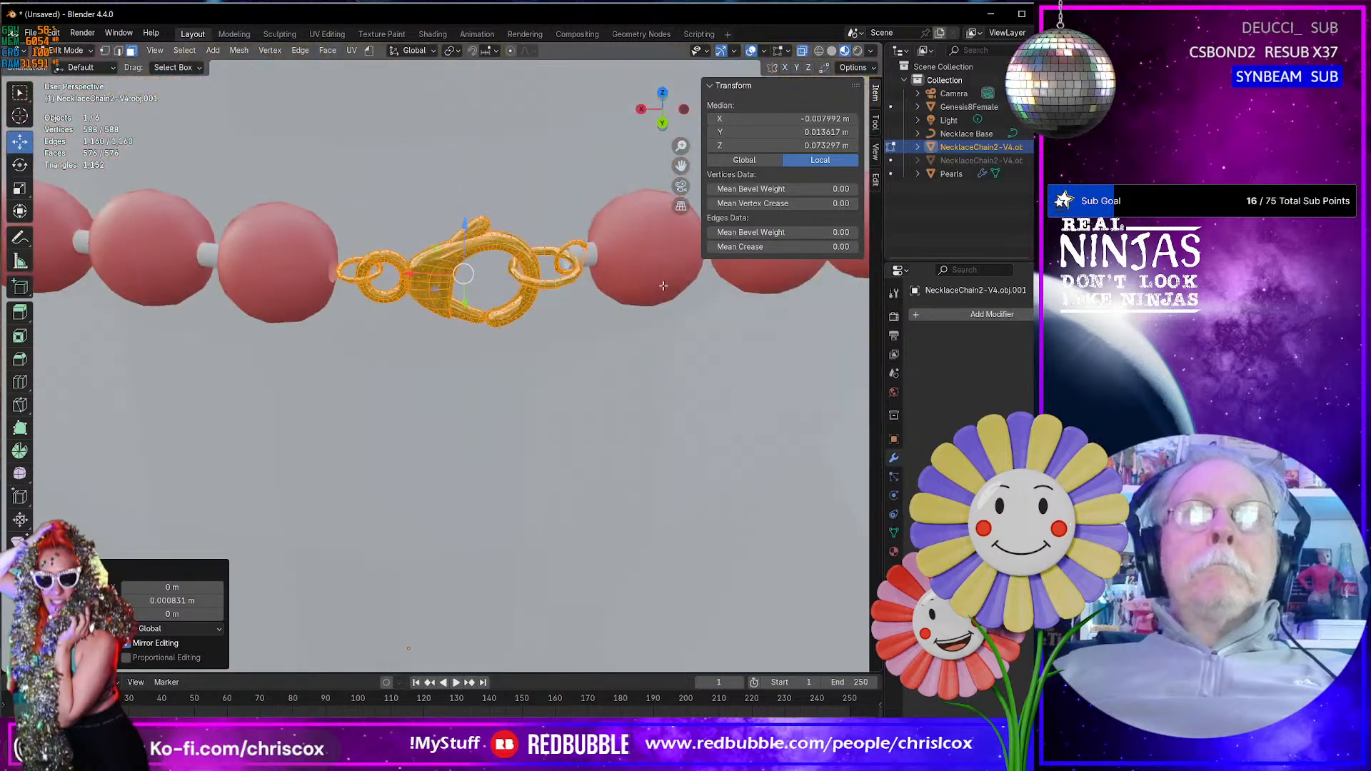
mouse_move(664, 286)
middle_mouse_down()
mouse_move(645, 259)
mouse_move(648, 298)
middle_mouse_up()
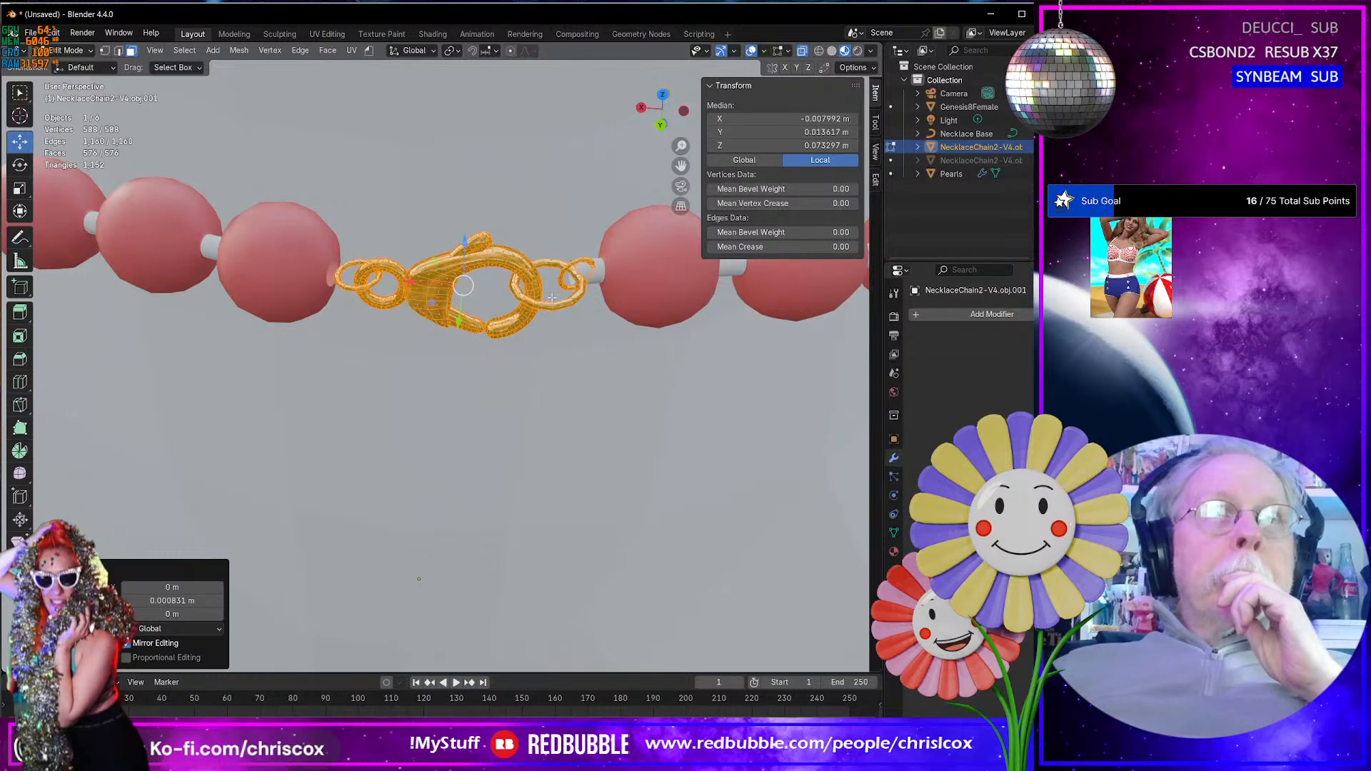
- Return to Object Mode, select the pearl strand and examine how the clasp's end links meet the pearls on both sides
left_click(593, 273)
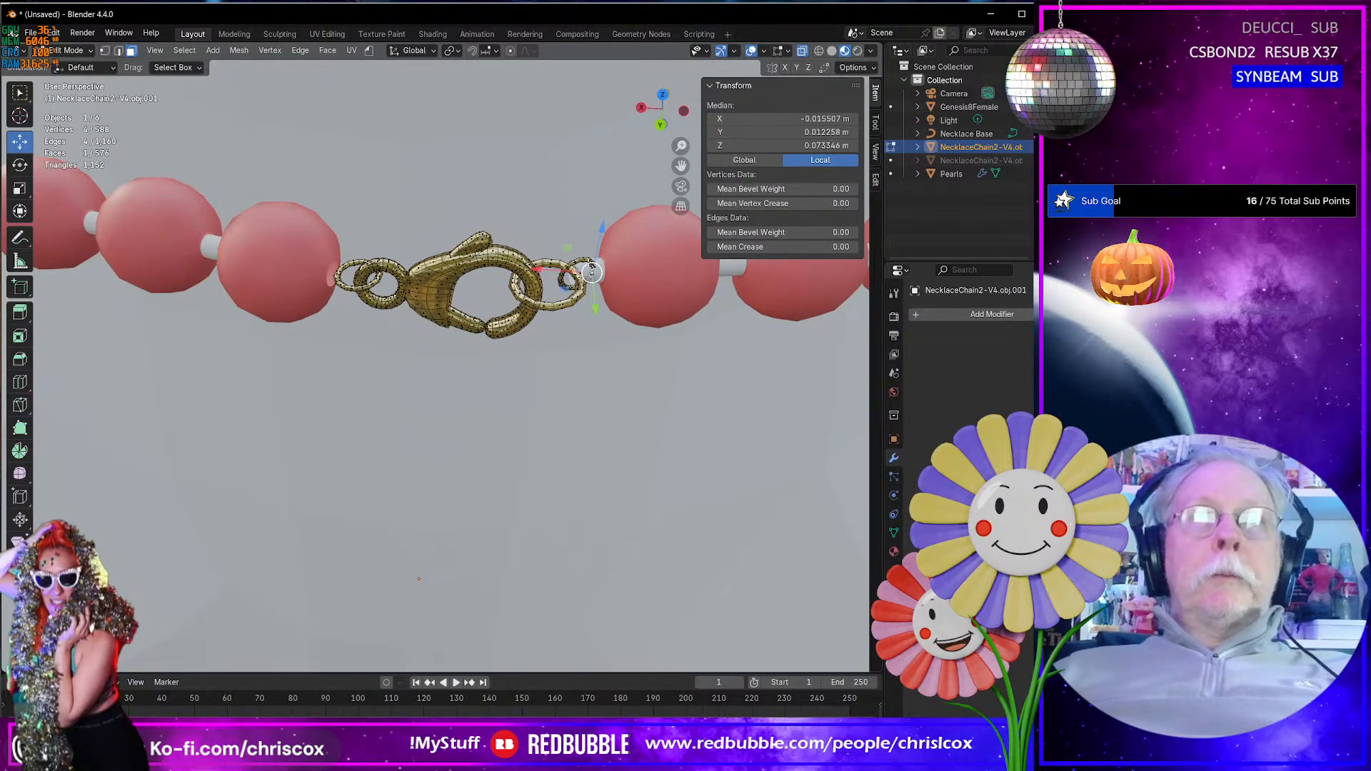
middle_click_drag(593, 273, 600, 323)
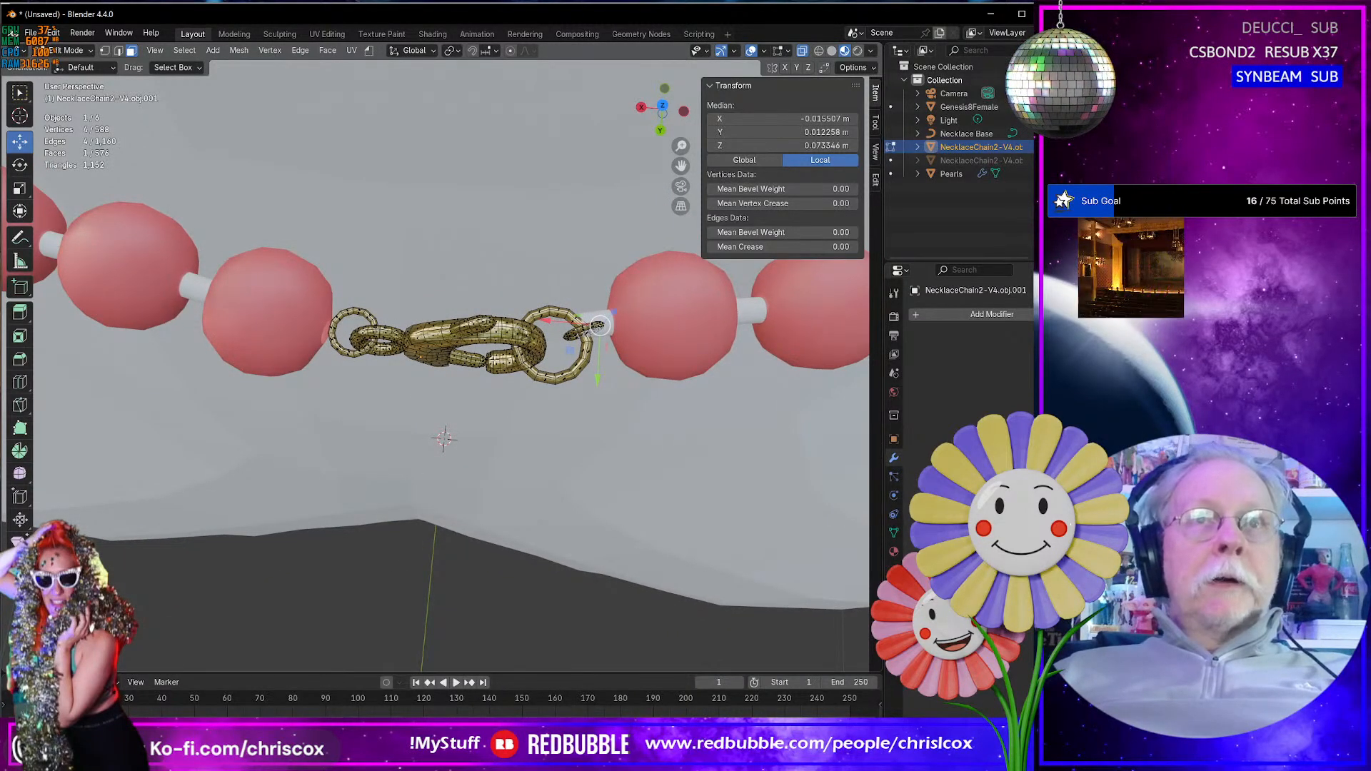
key("Tab")
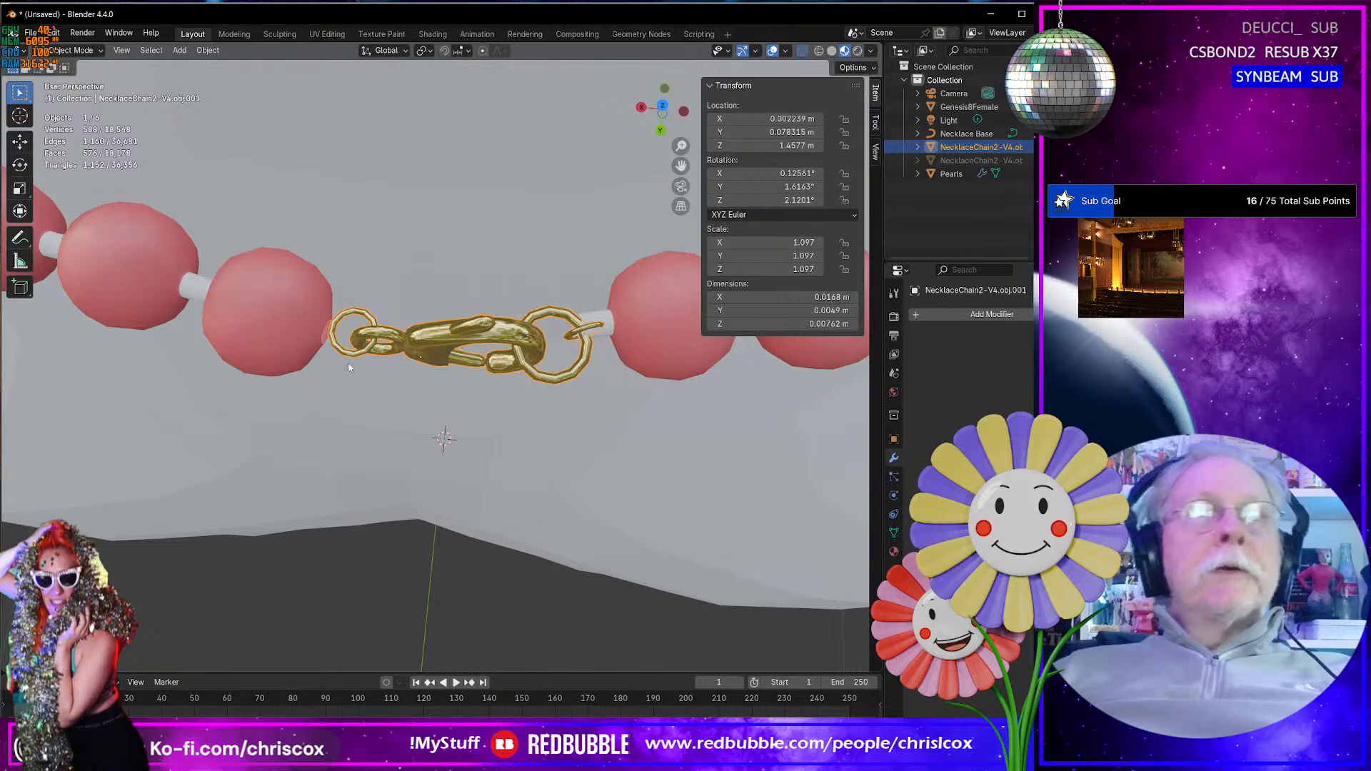
left_click(316, 344)
middle_click_drag(312, 388, 332, 239)
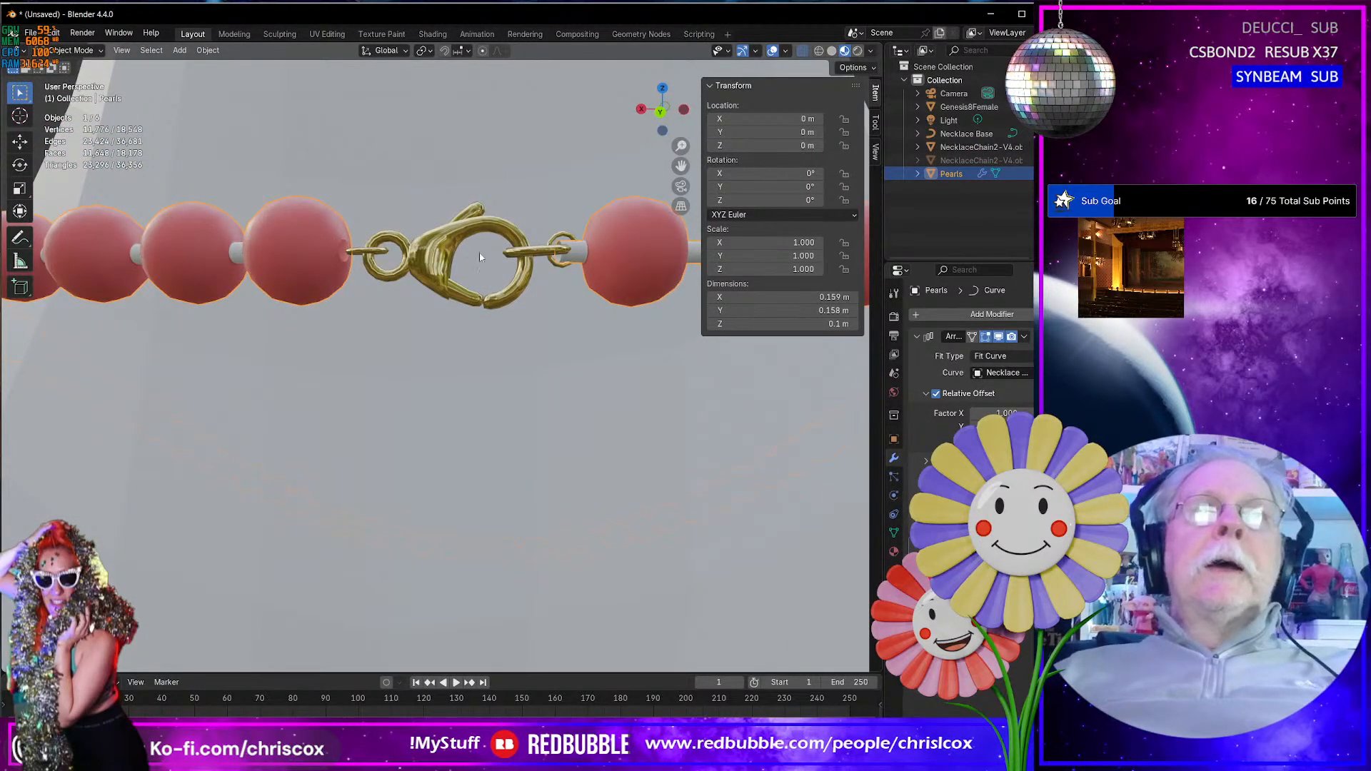
middle_click_drag(678, 243, 583, 257, "shift")
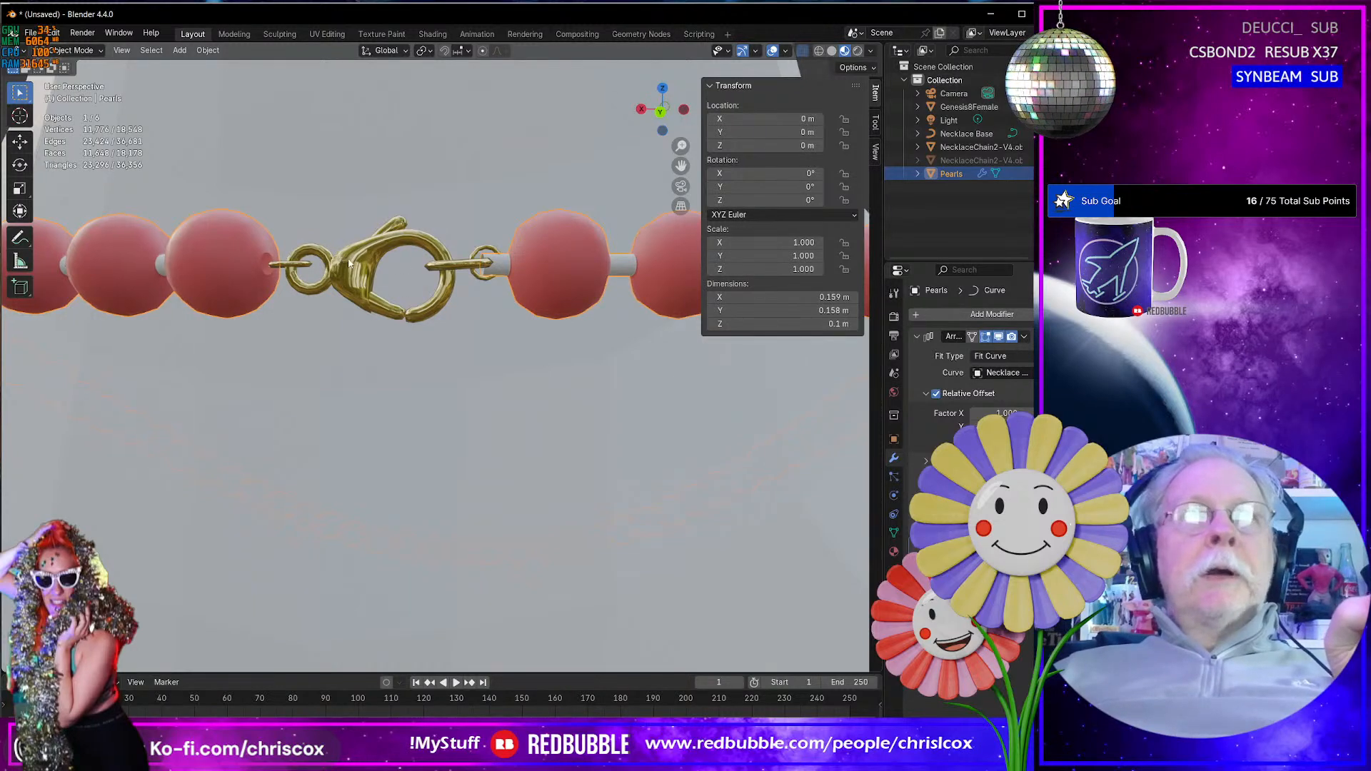
middle_click_drag(407, 266, 386, 283)
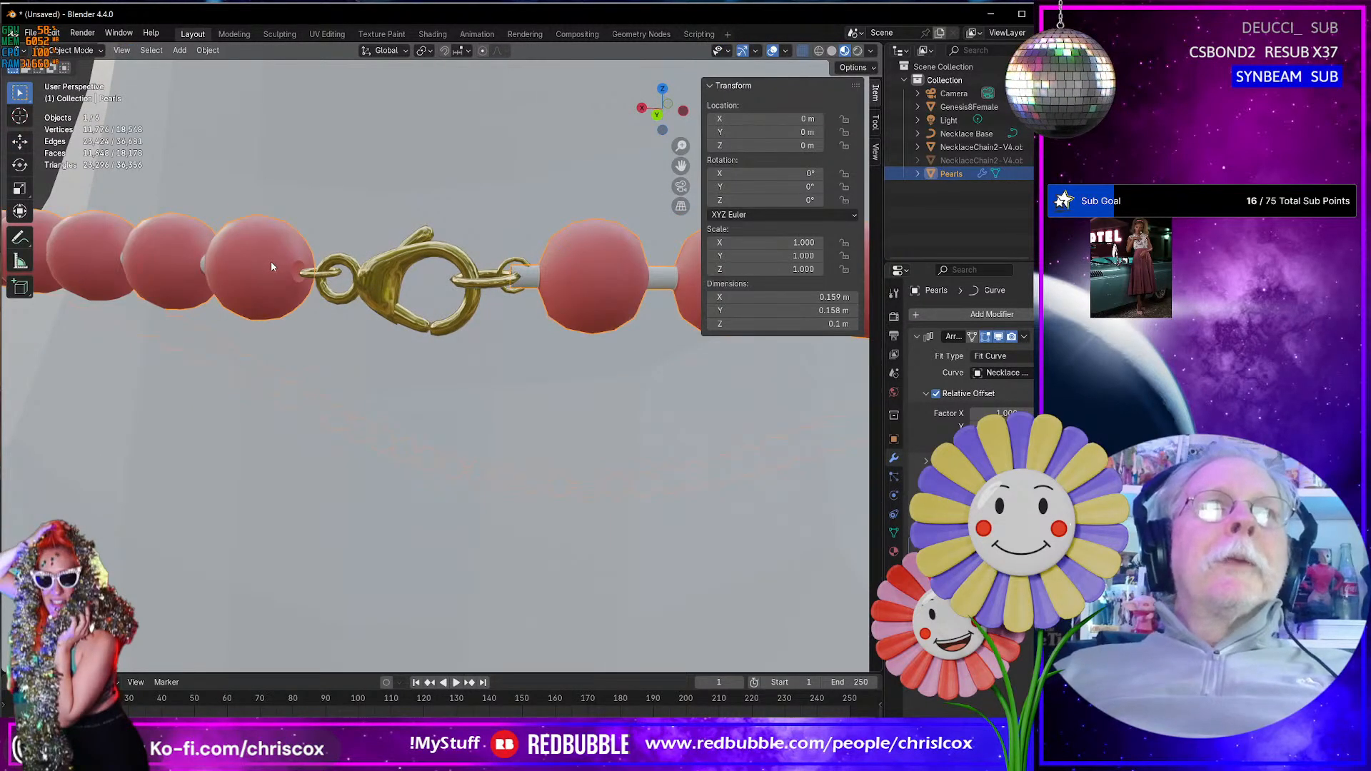
scroll(271, 262, "down", 4)
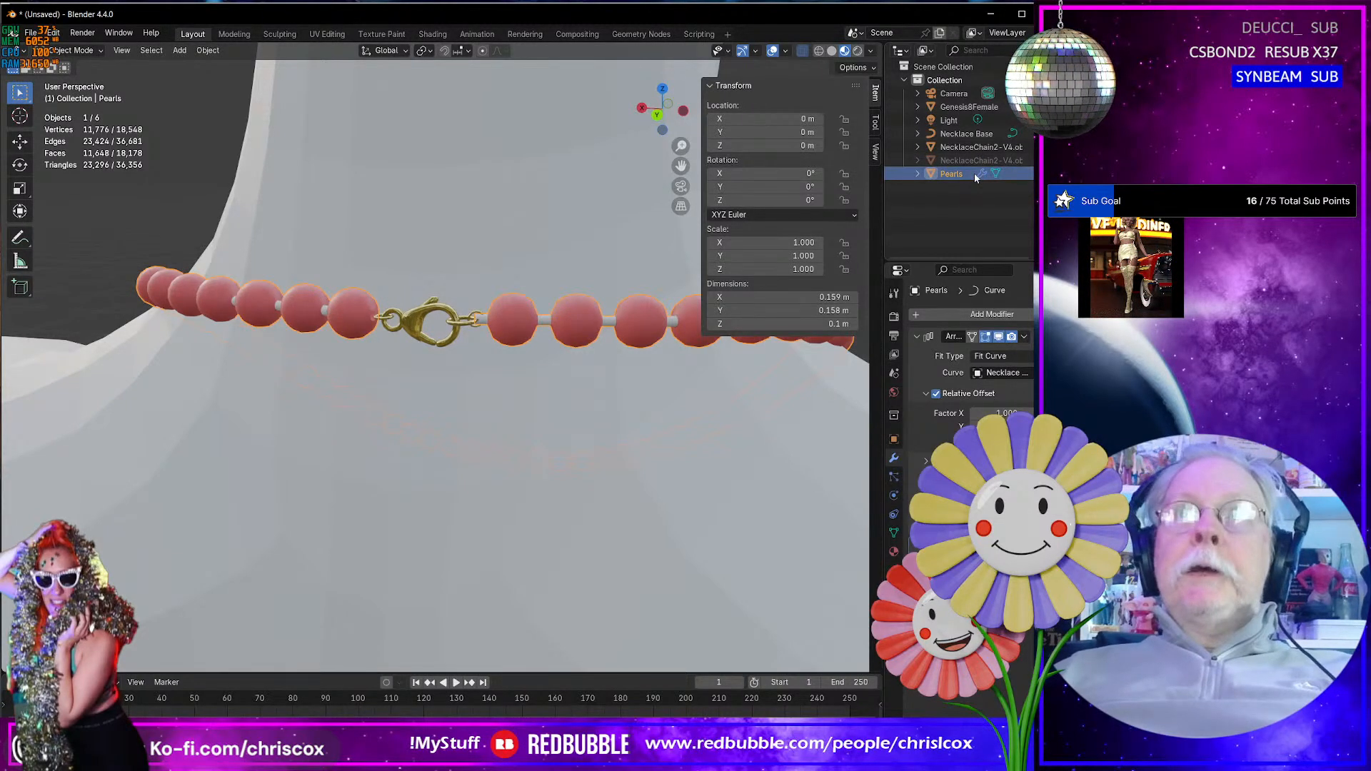
- Duplicate the Pearls object in place and hide the original strand
key("shift+d")
right_click(508, 325)
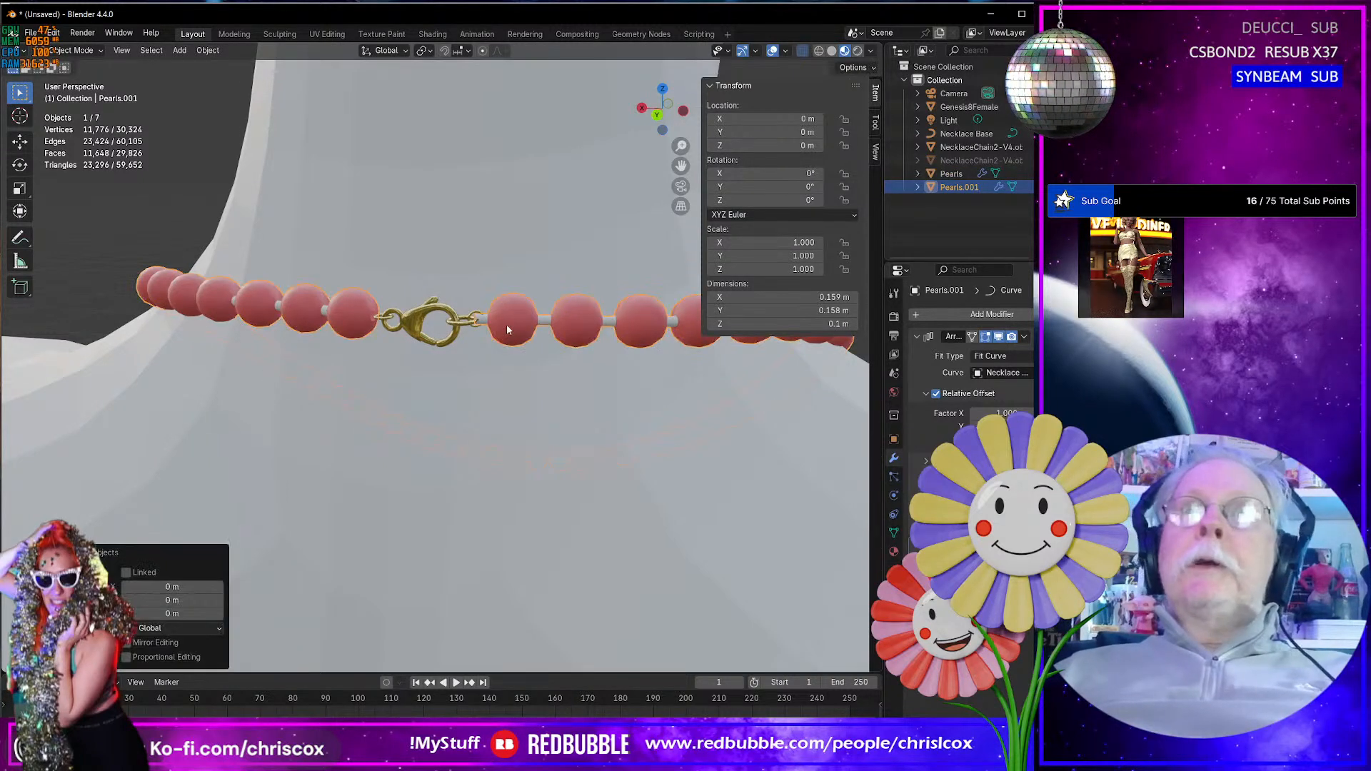
left_click(1041, 173)
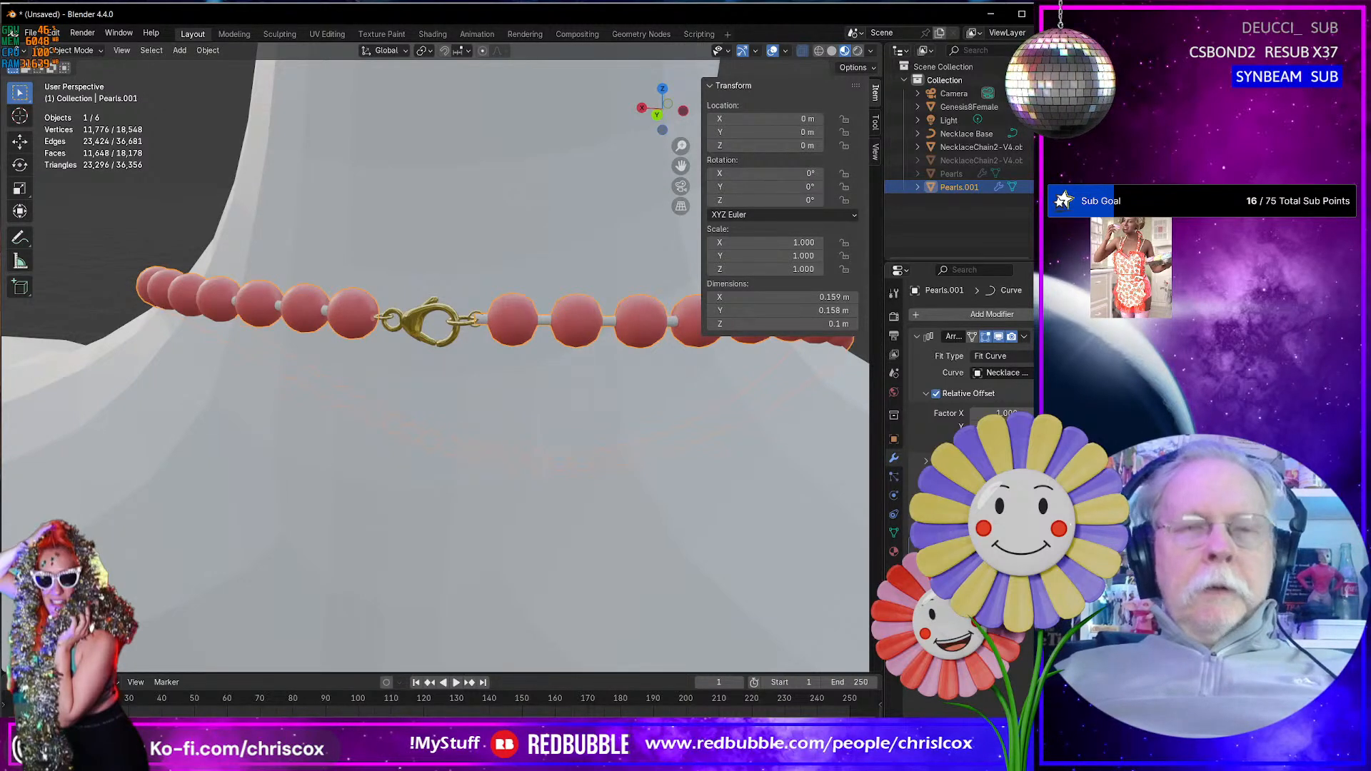
- Try to apply the duplicated strand's modifiers, cancel the save dialog and undo the applied modifiers
key("ctrl+a")
key("ctrl+a")
key("ctrl+s")
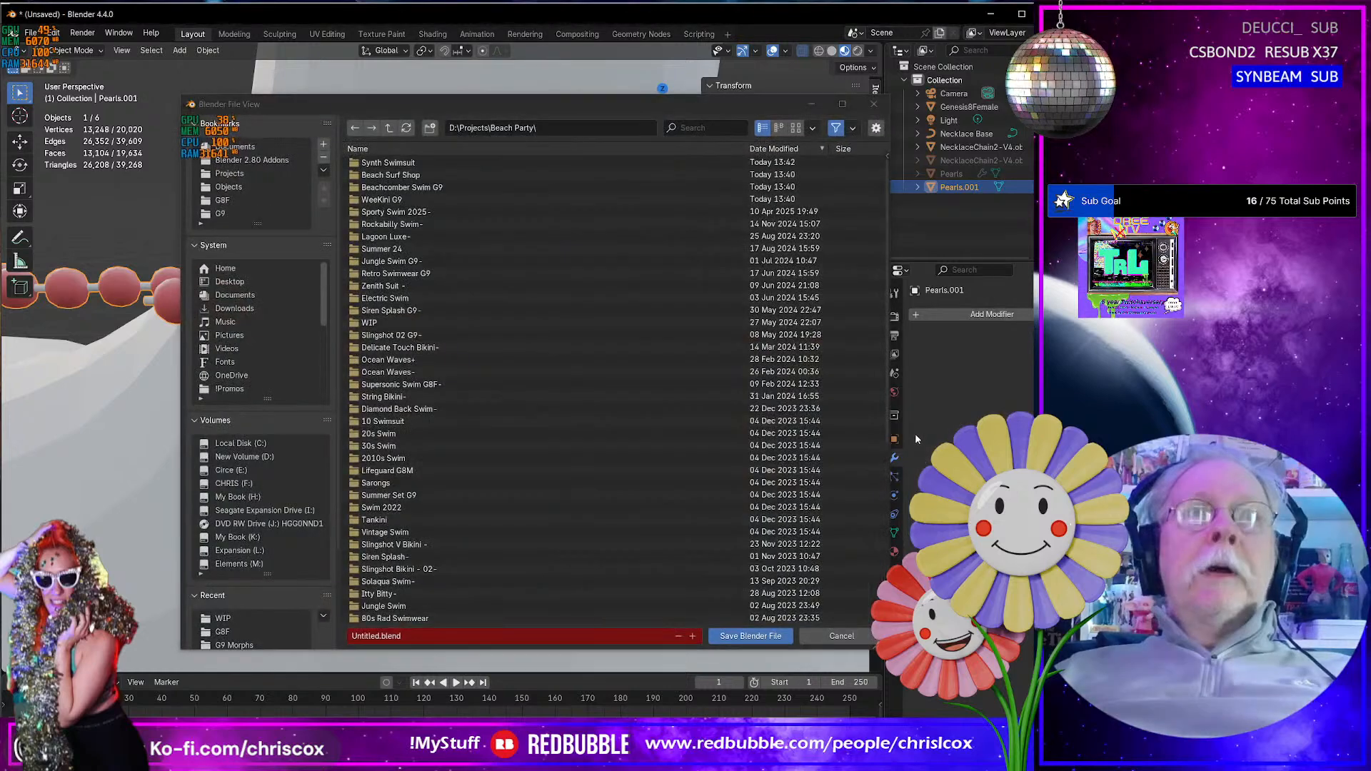
left_click(857, 639)
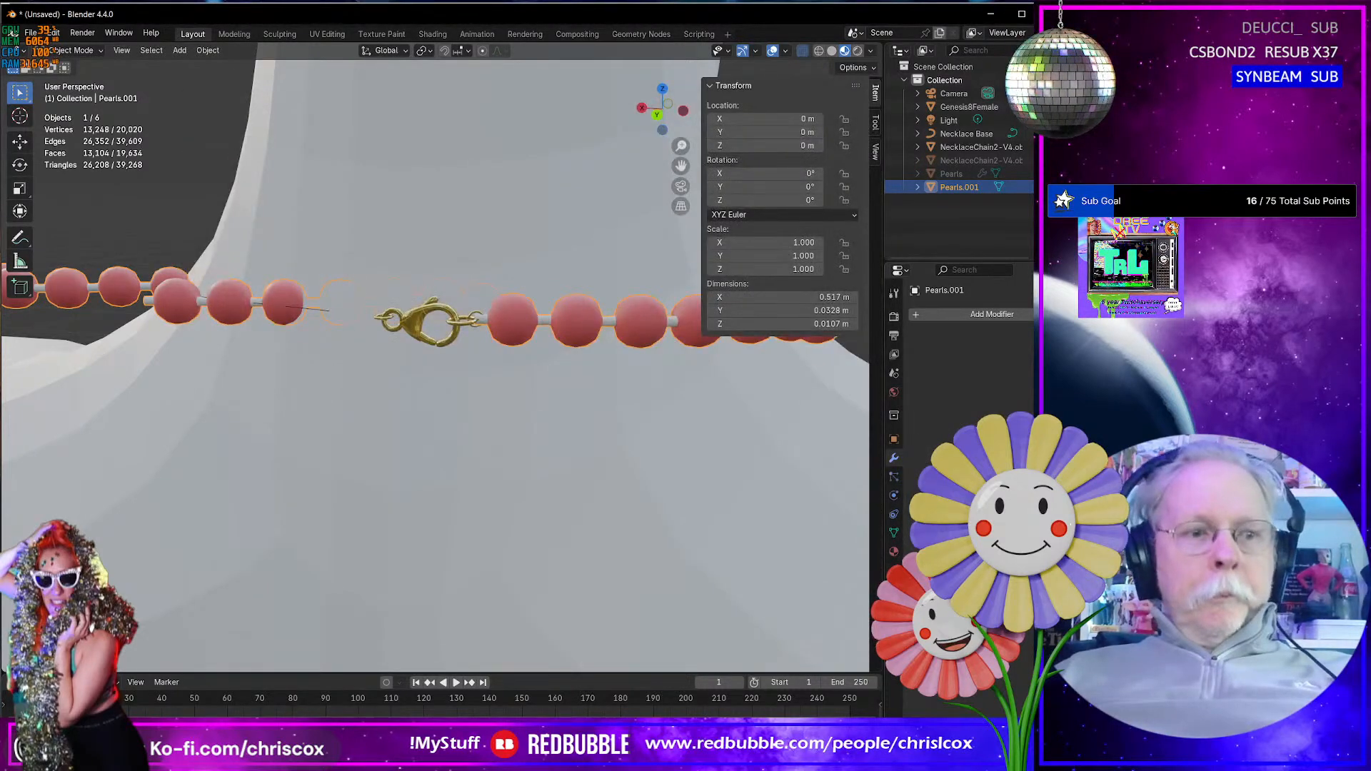
key("ctrl+z")
key("ctrl+z")
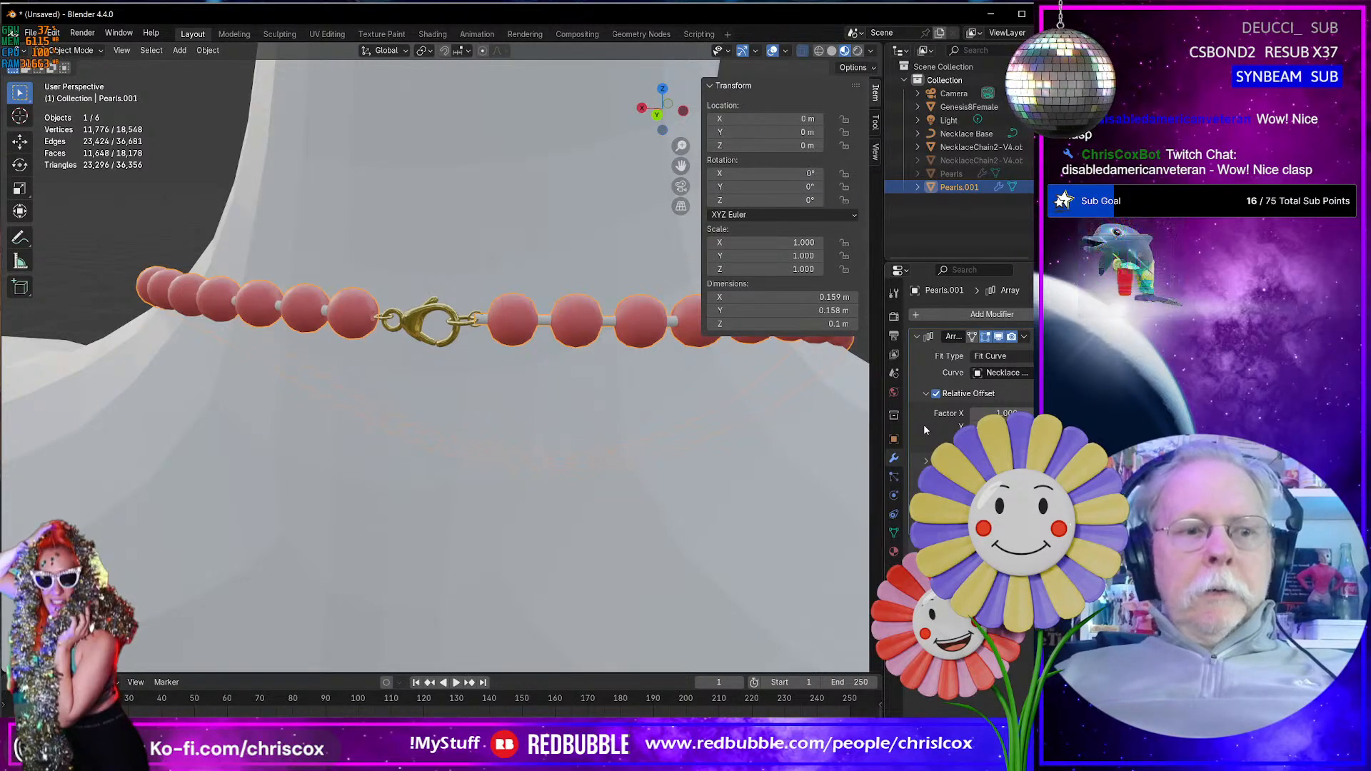
- Apply the Array modifier and the Curve modifier in that order on the duplicated pearl strand, and delete this duplicate
key("ctrl+a")
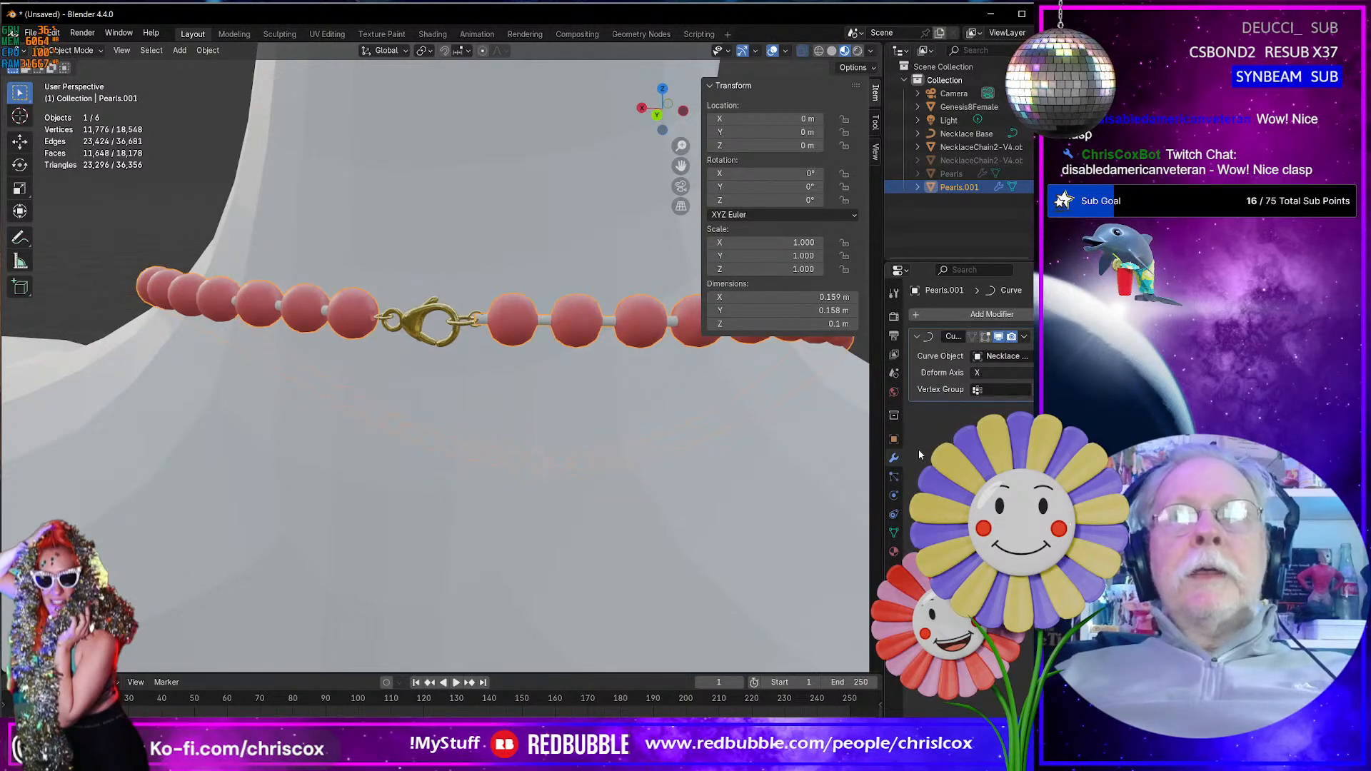
key("ctrl+a")
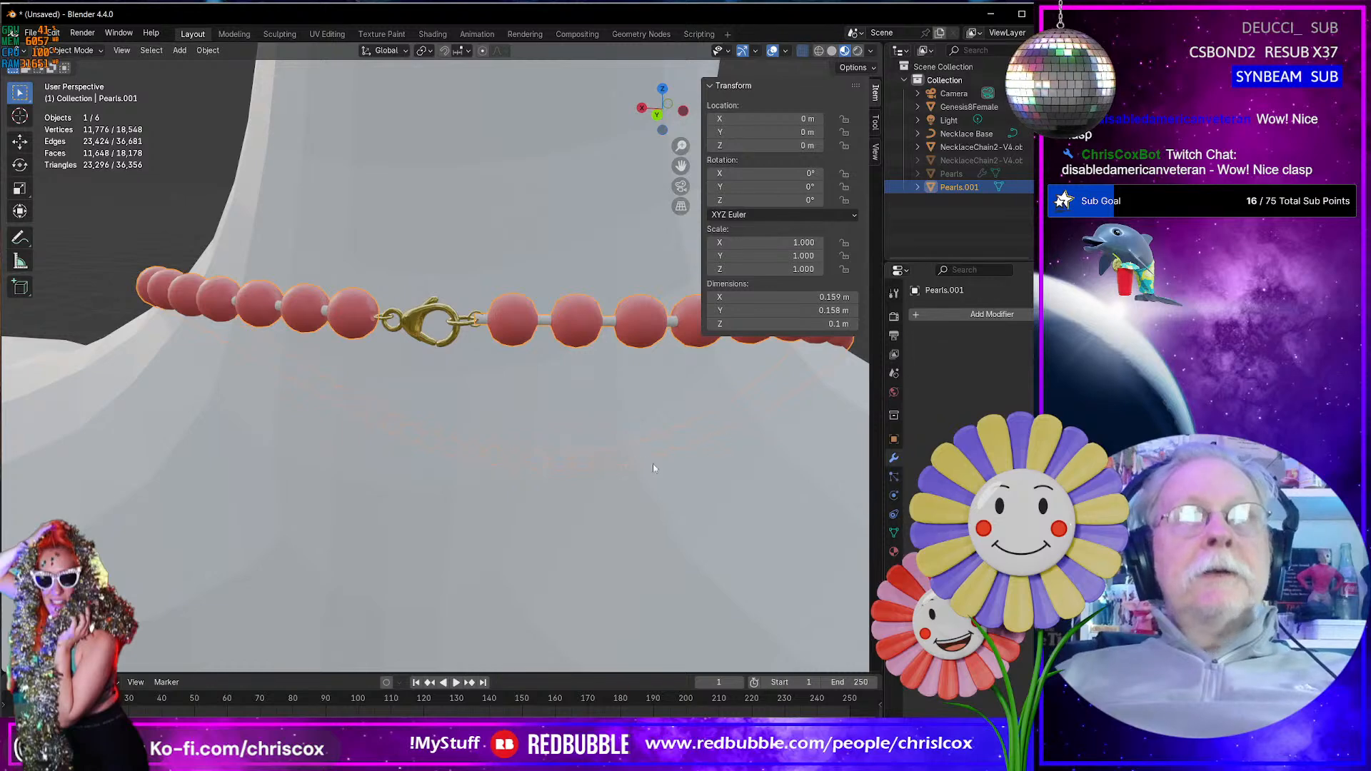
scroll(589, 471, "down", 2)
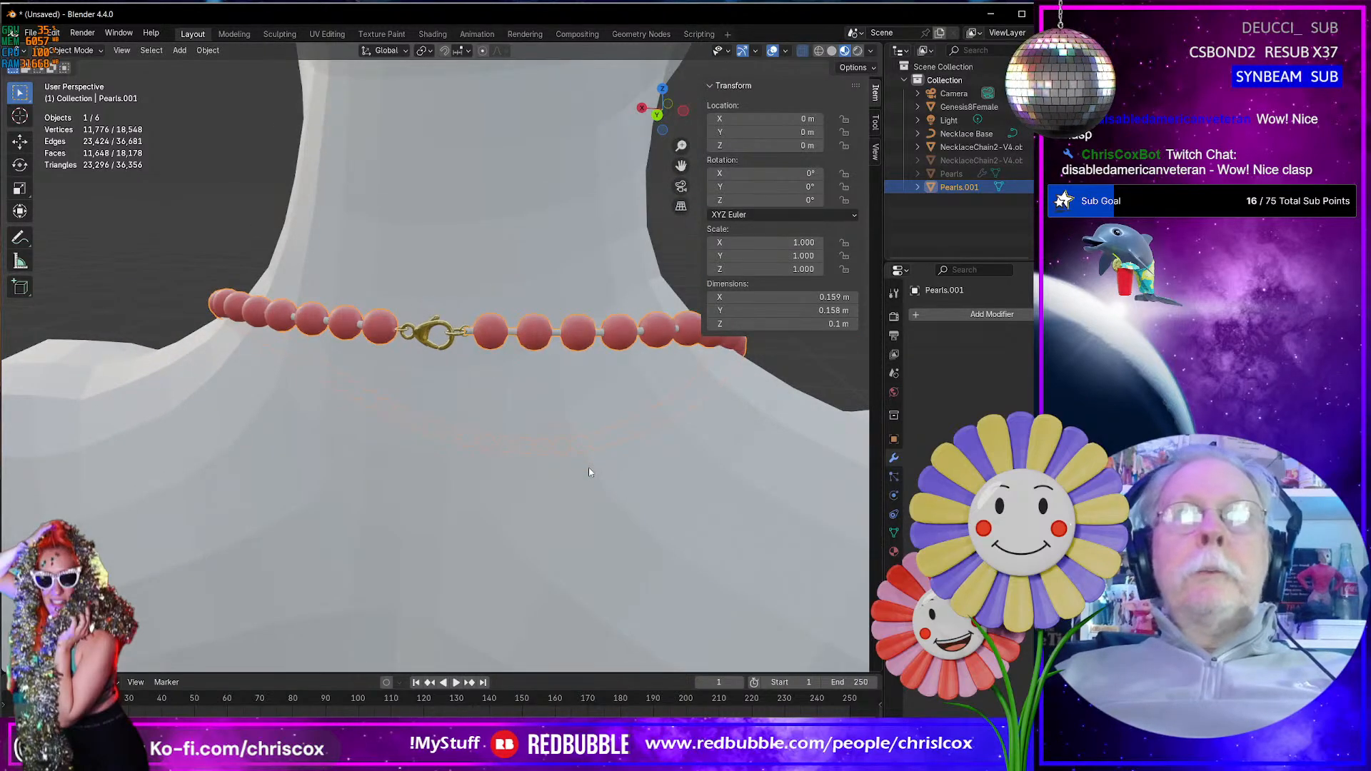
scroll(589, 471, "up", 2)
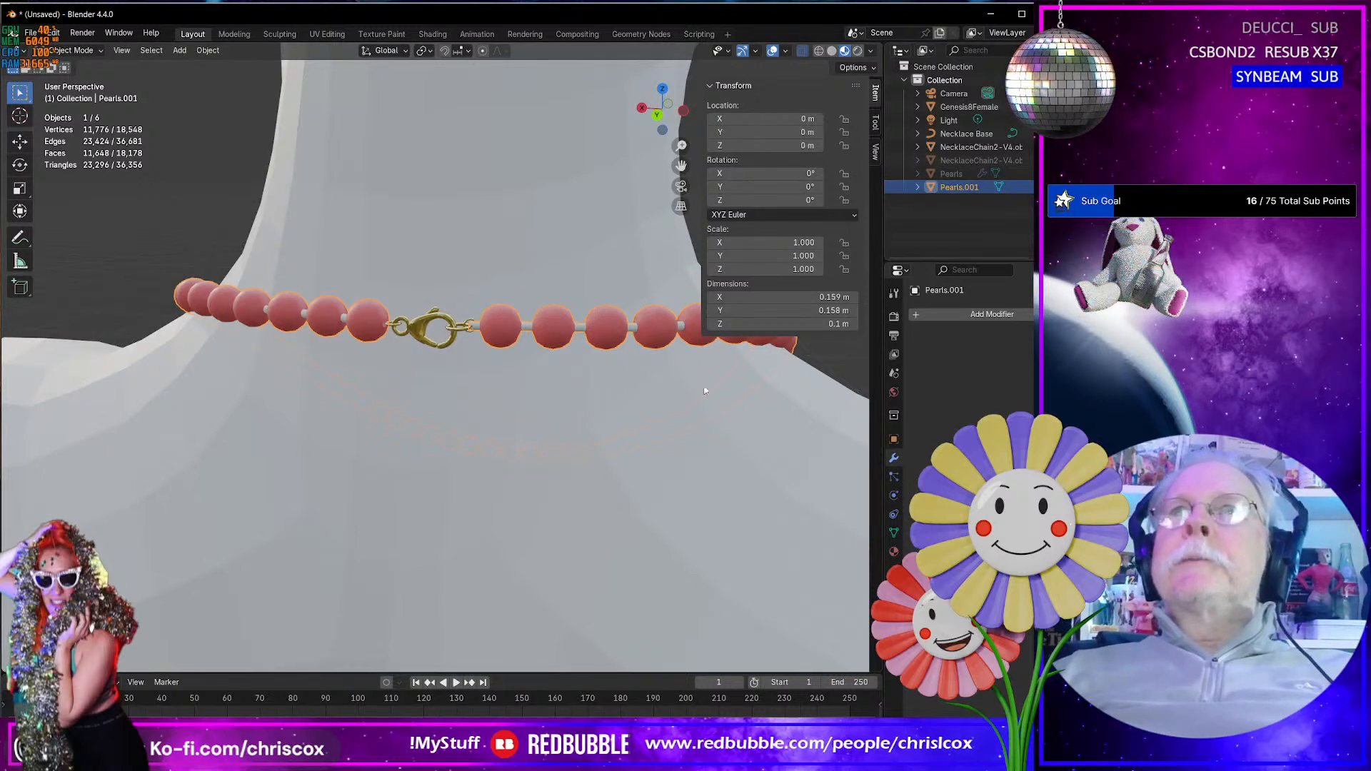
key("Delete")
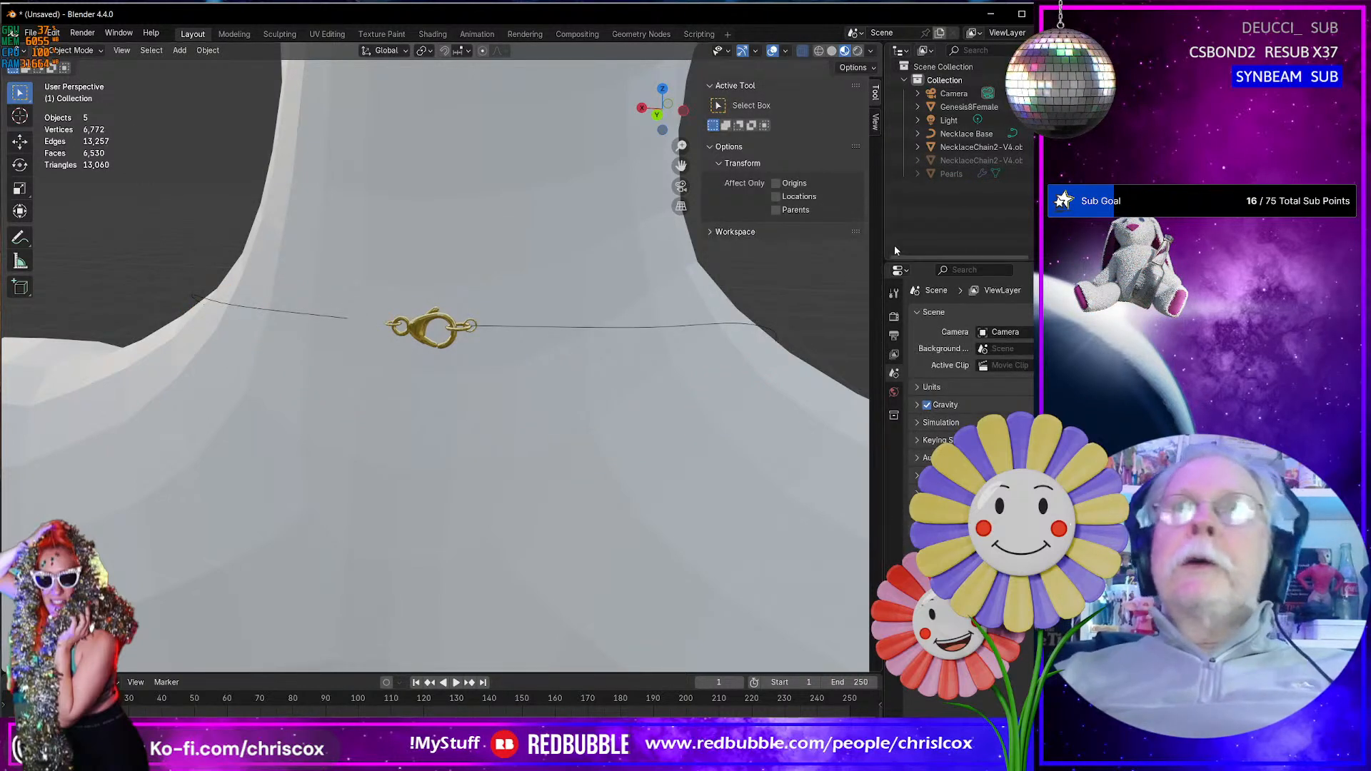
- Unhide the Pearls strand, enter Edit Mode on it and isolate its whole mesh in Local View
left_click(1042, 174)
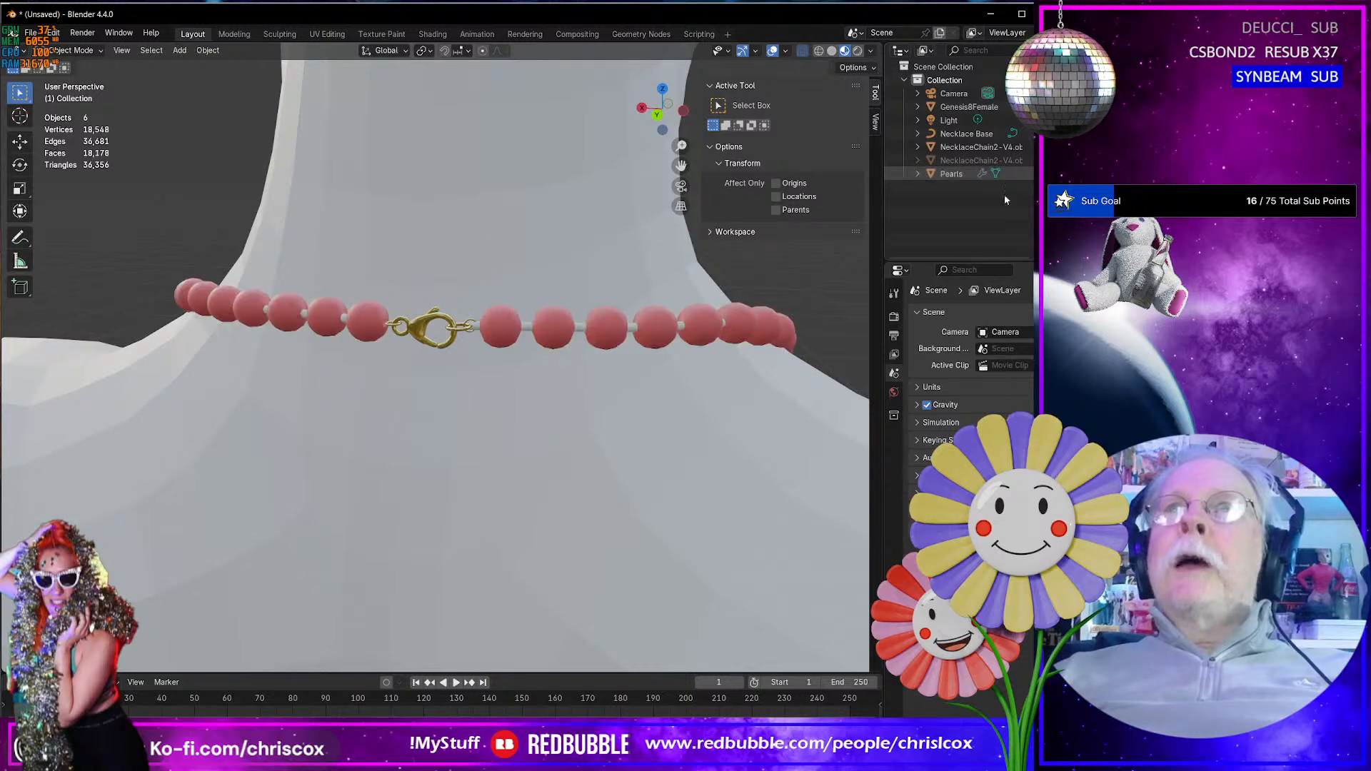
left_click(499, 331)
key("Tab")
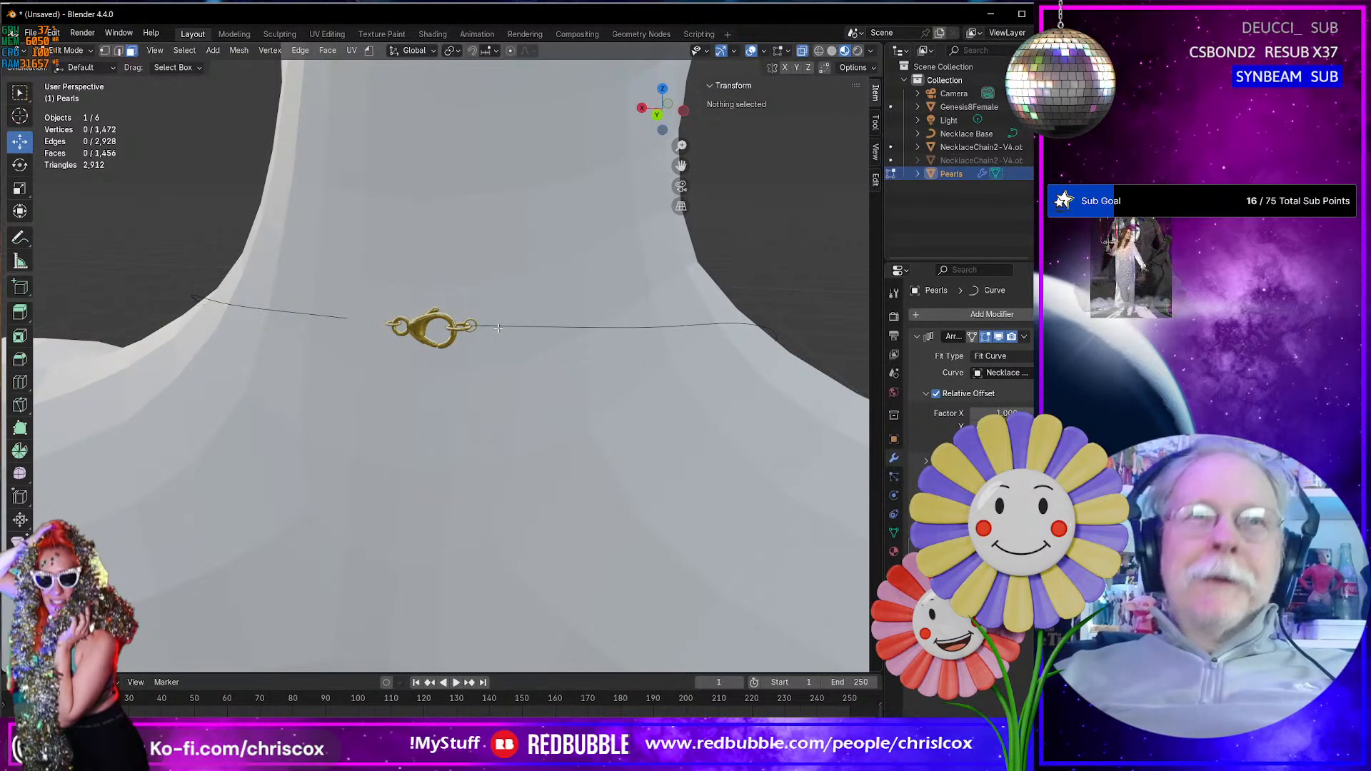
key("a")
key("KP_Divide")
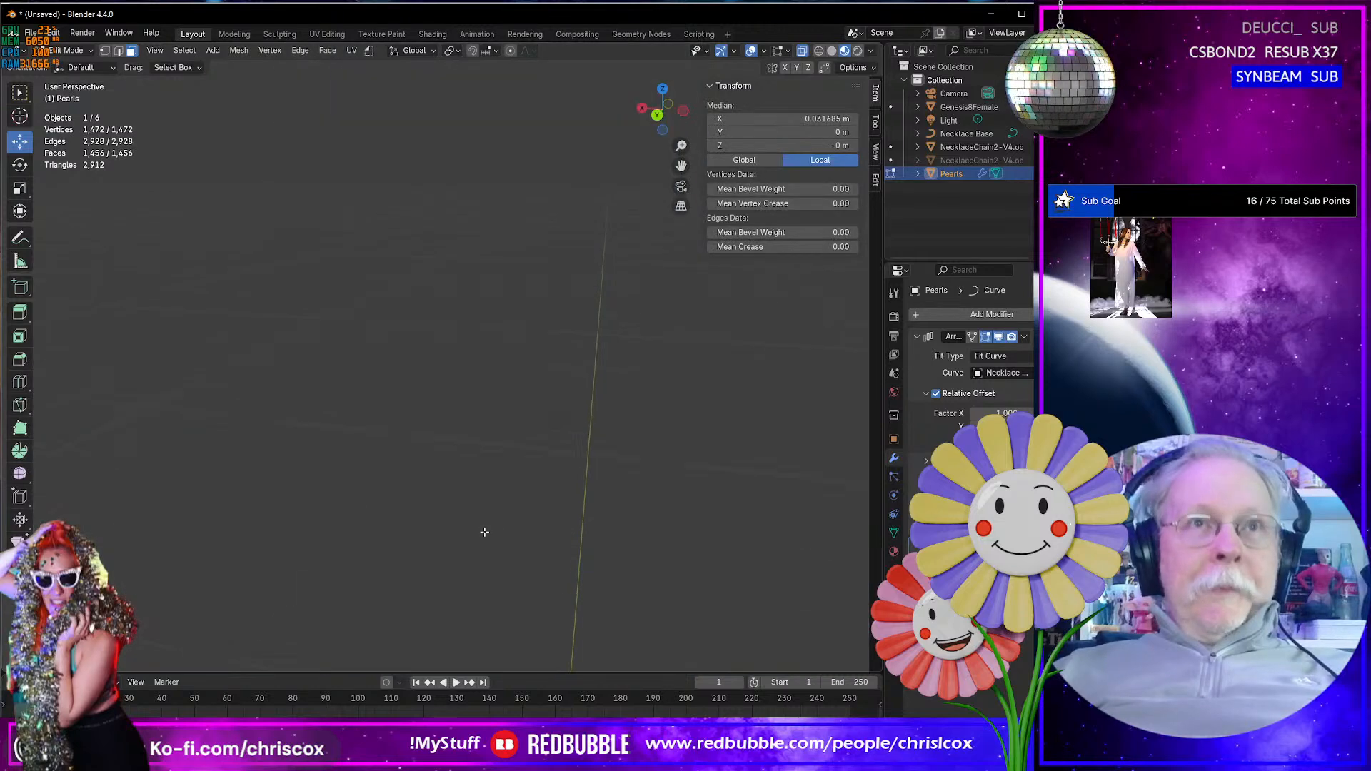
middle_click_drag(492, 529, 220, 515)
scroll(236, 509, "down", 1)
scroll(254, 500, "up", 4)
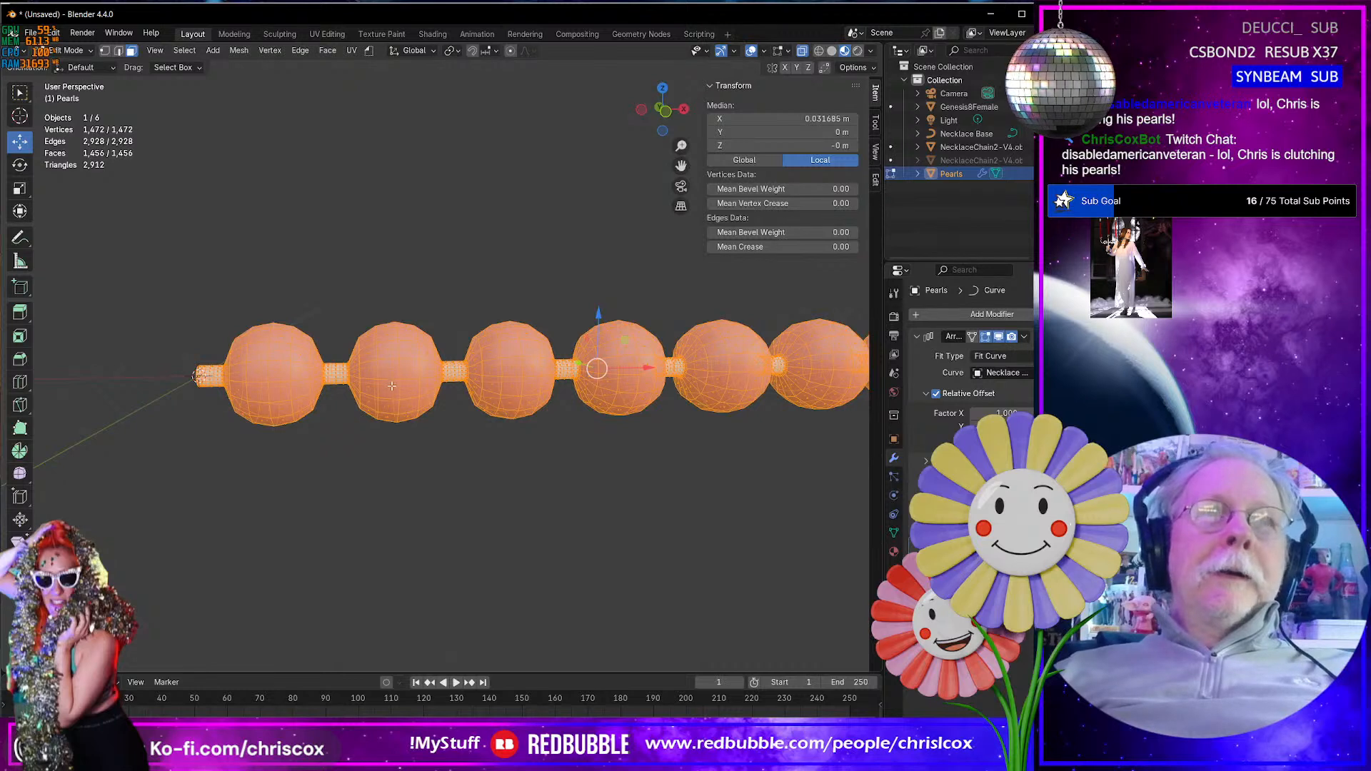
middle_click_drag(391, 386, 279, 365, "shift")
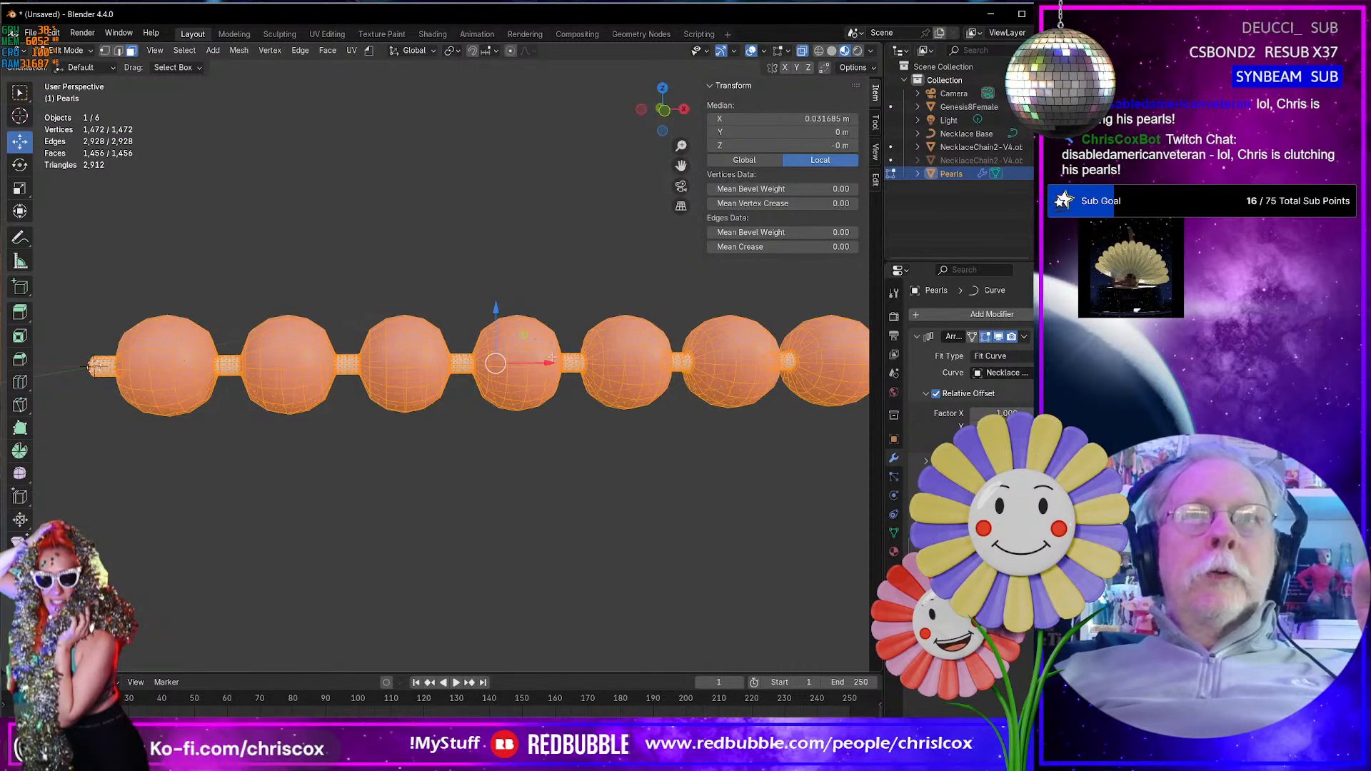
middle_click_drag(292, 416, 308, 417, "shift")
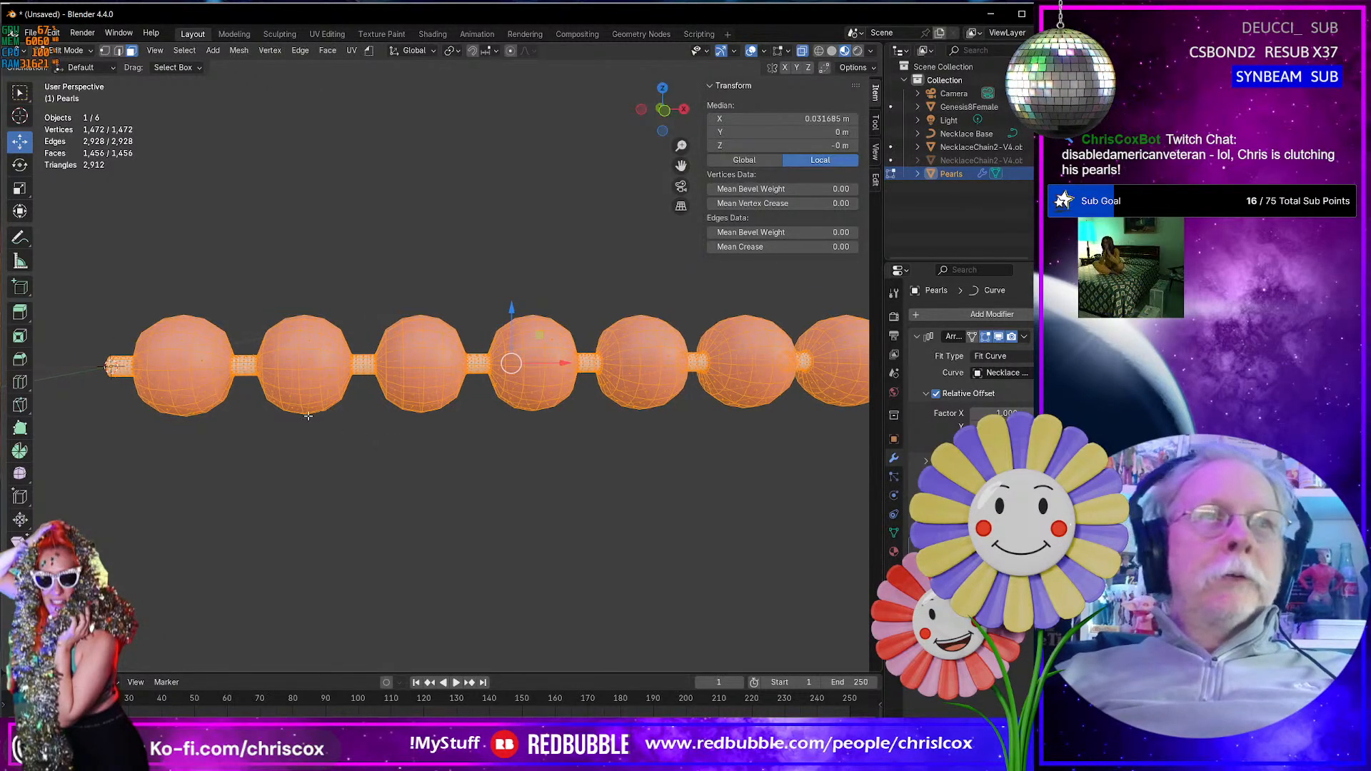
- Select all faces using the Cord material and hide them so only the pearls remain
left_click(254, 375)
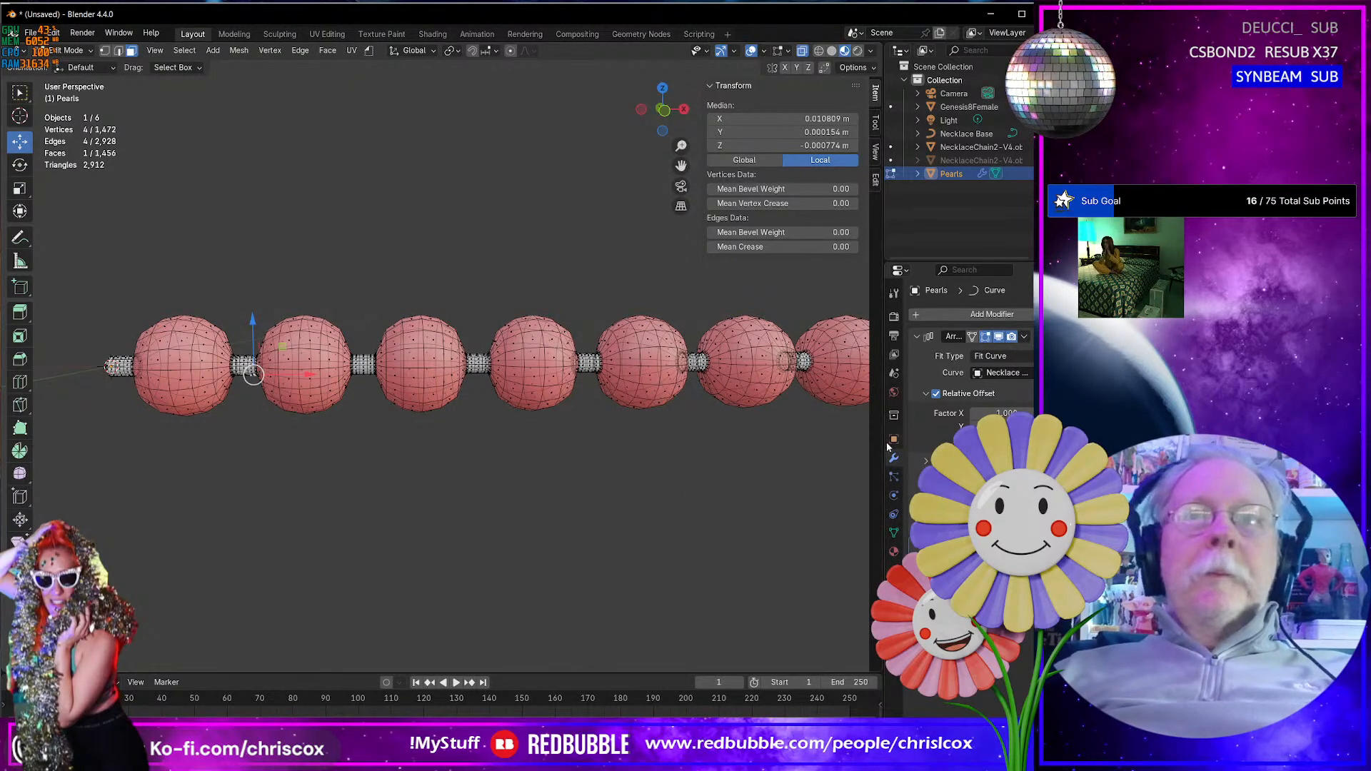
left_click(895, 550)
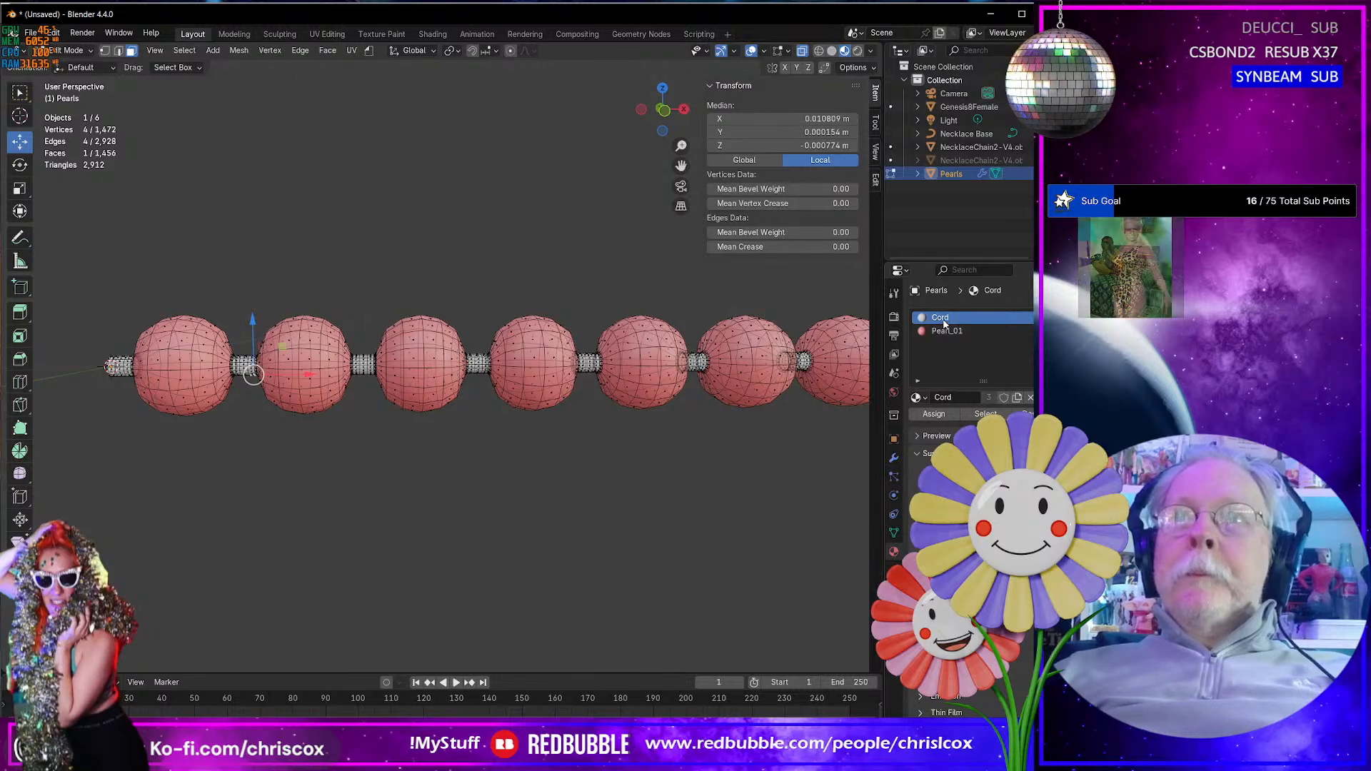
left_click(989, 414)
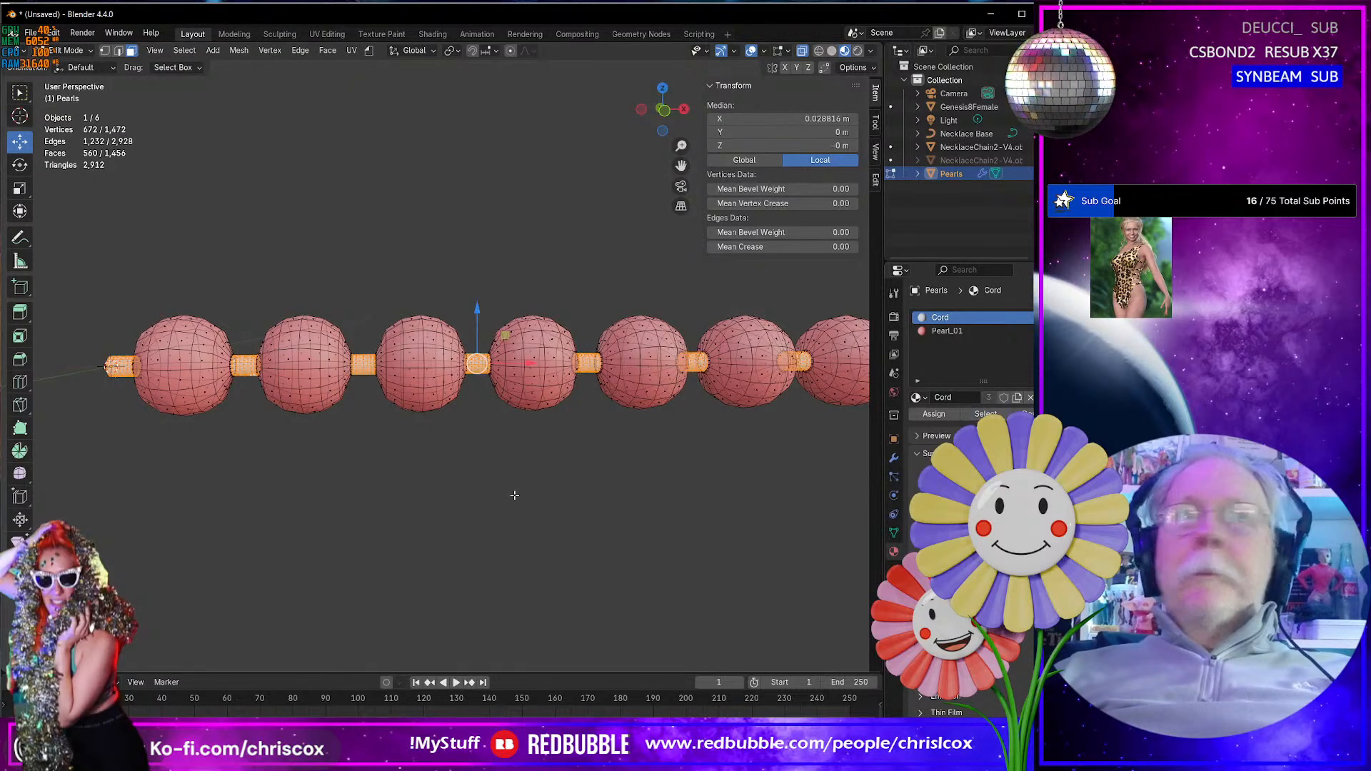
key("x")
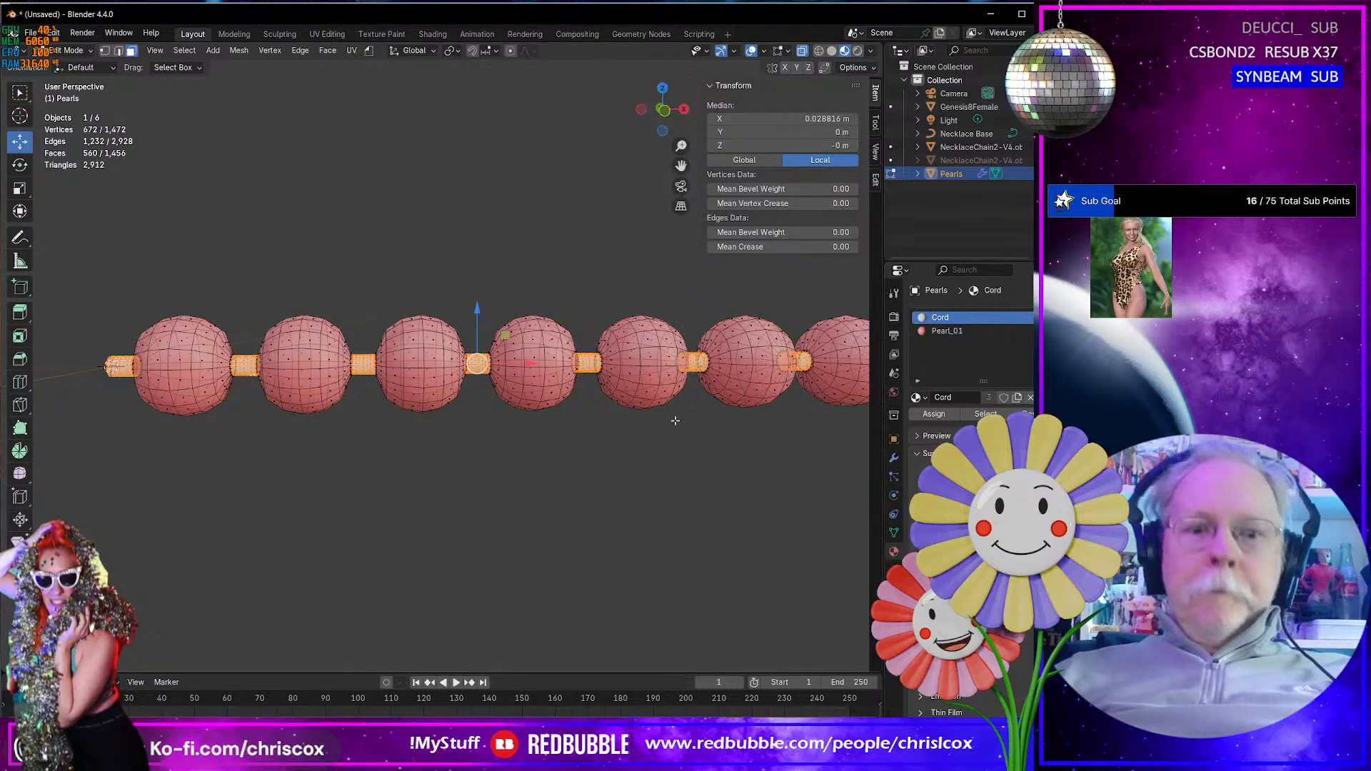
key("h")
- Select the whole second pearl and assign it a new material named Pearl_02 in a new slot
key("l")
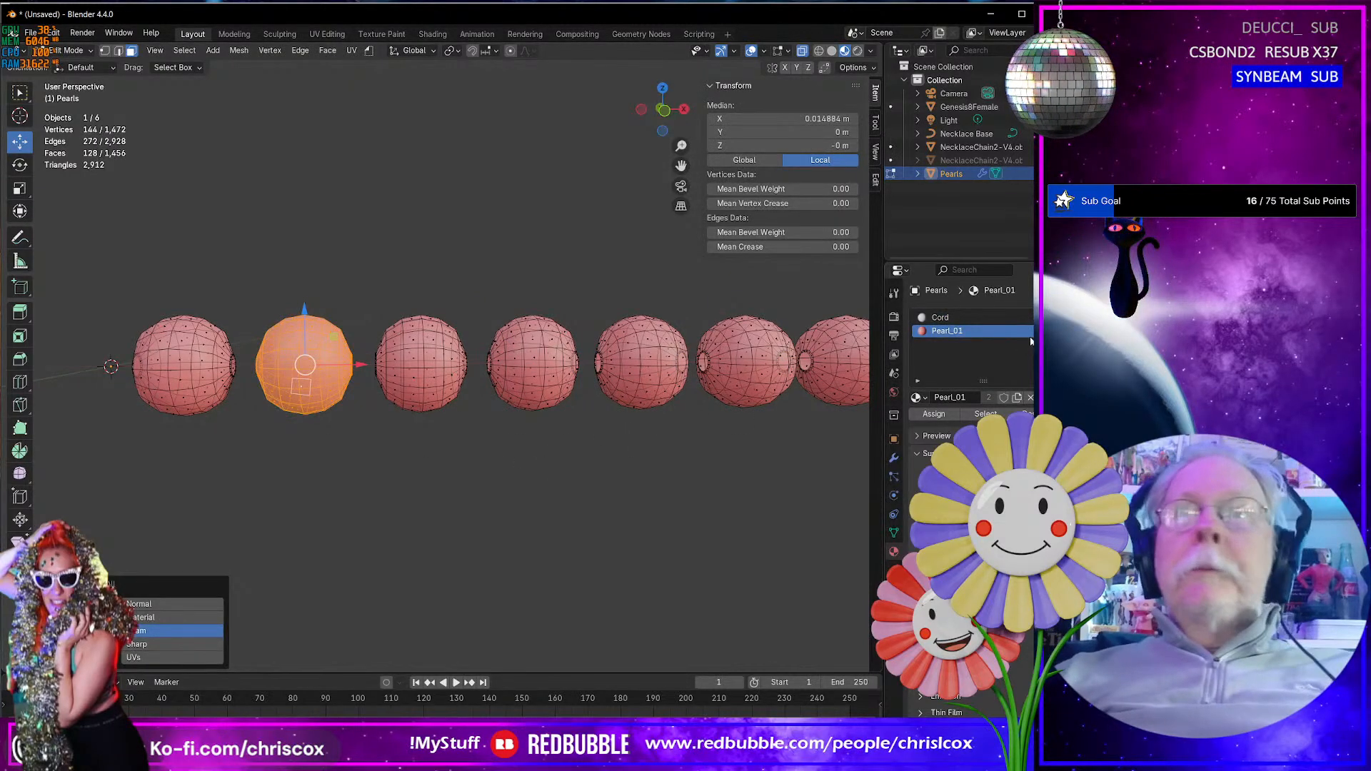
left_click(1056, 318)
left_click(951, 402)
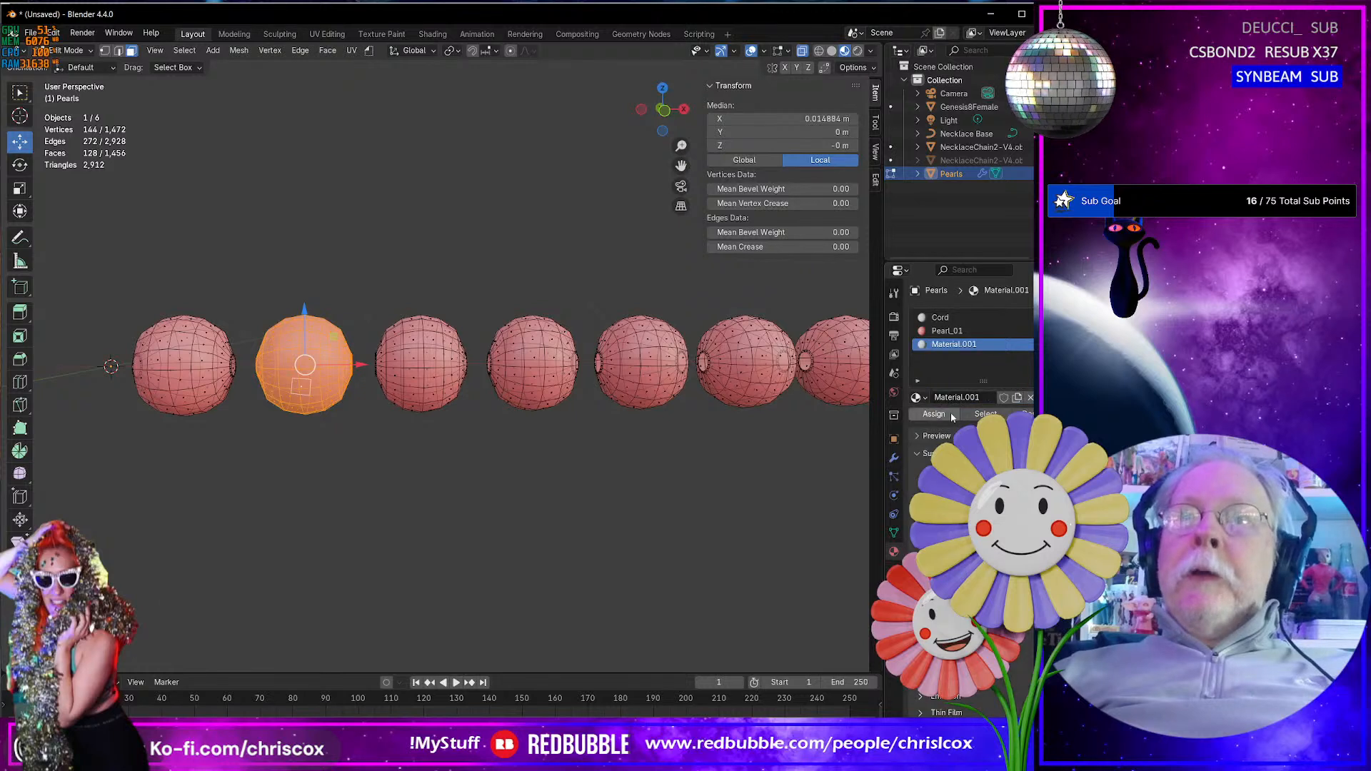
double_click(984, 397)
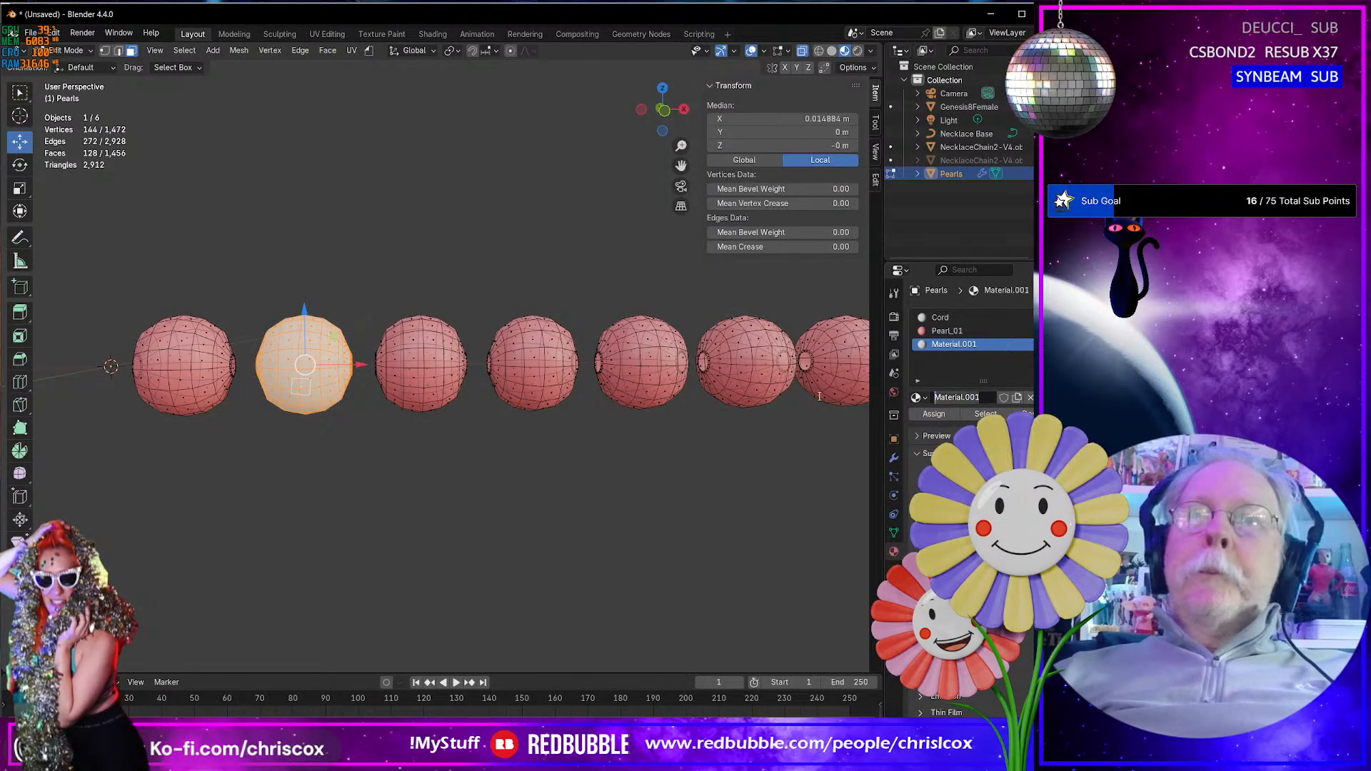
type("P")
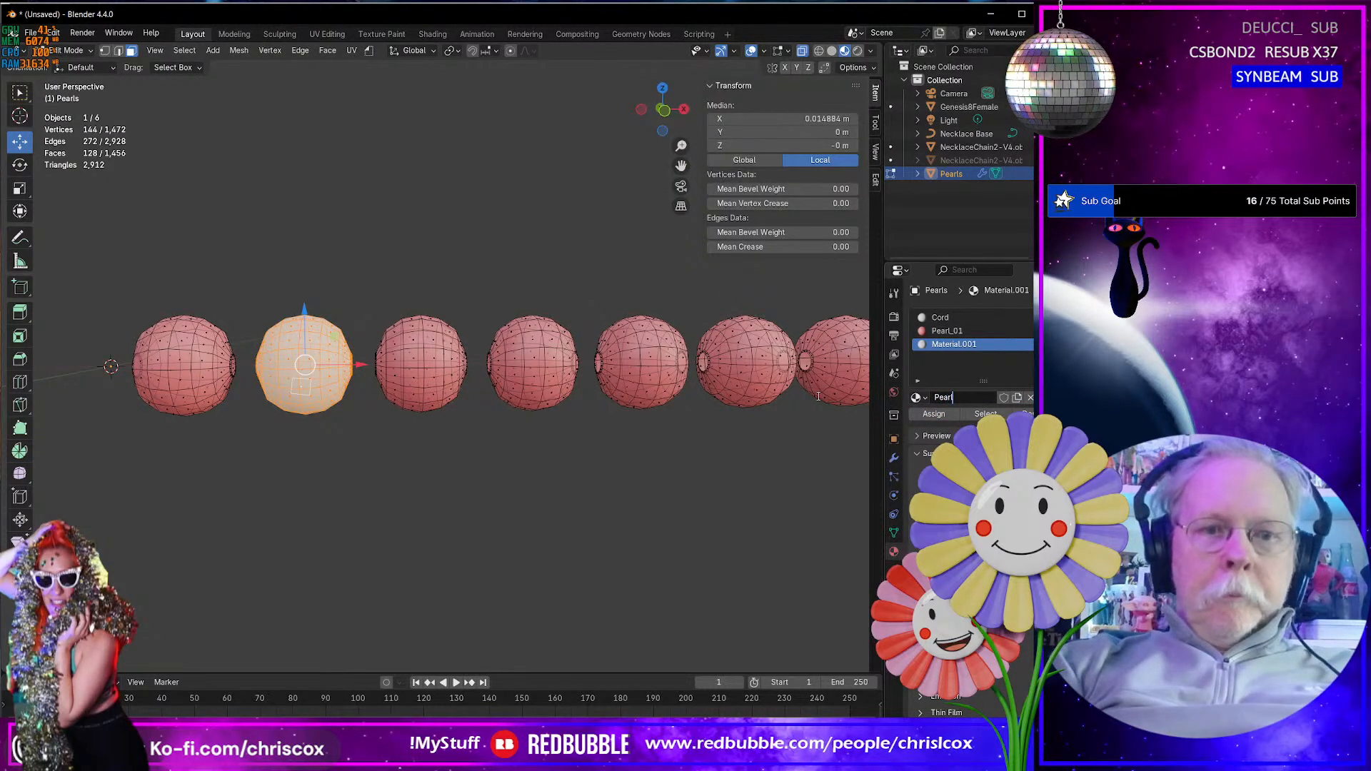
type("earL_02")
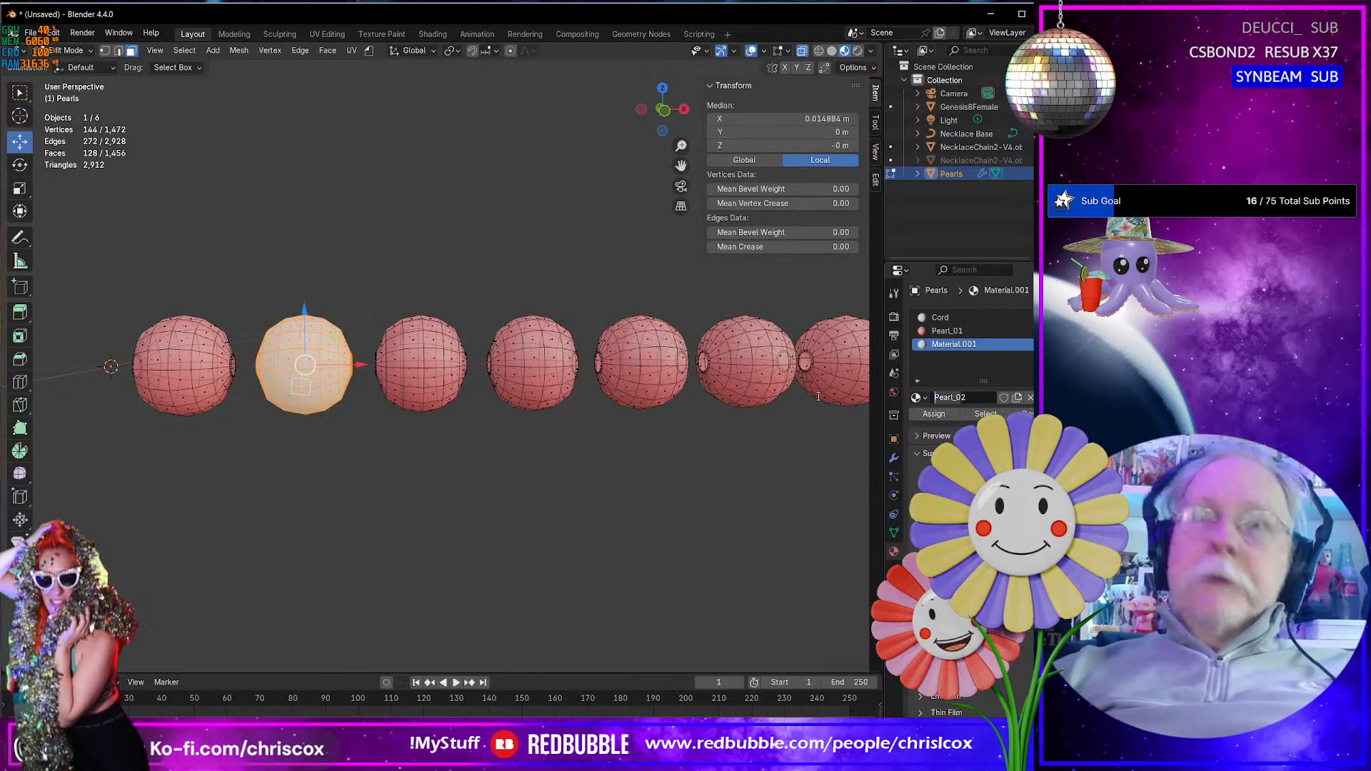
key("Return")
- Select the whole third pearl and add a material slot with a new material named Pearl_03
left_click(422, 363)
key("ctrl+l")
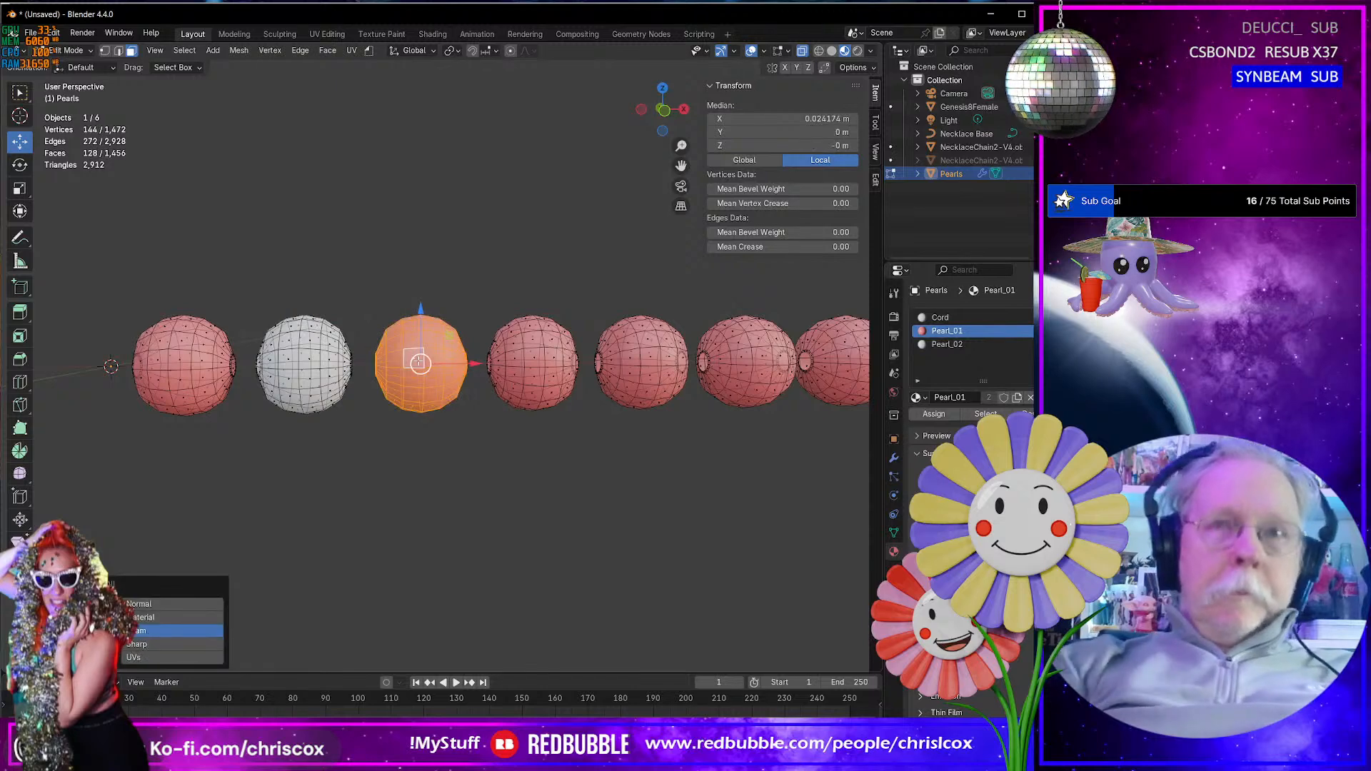
left_click(1045, 317)
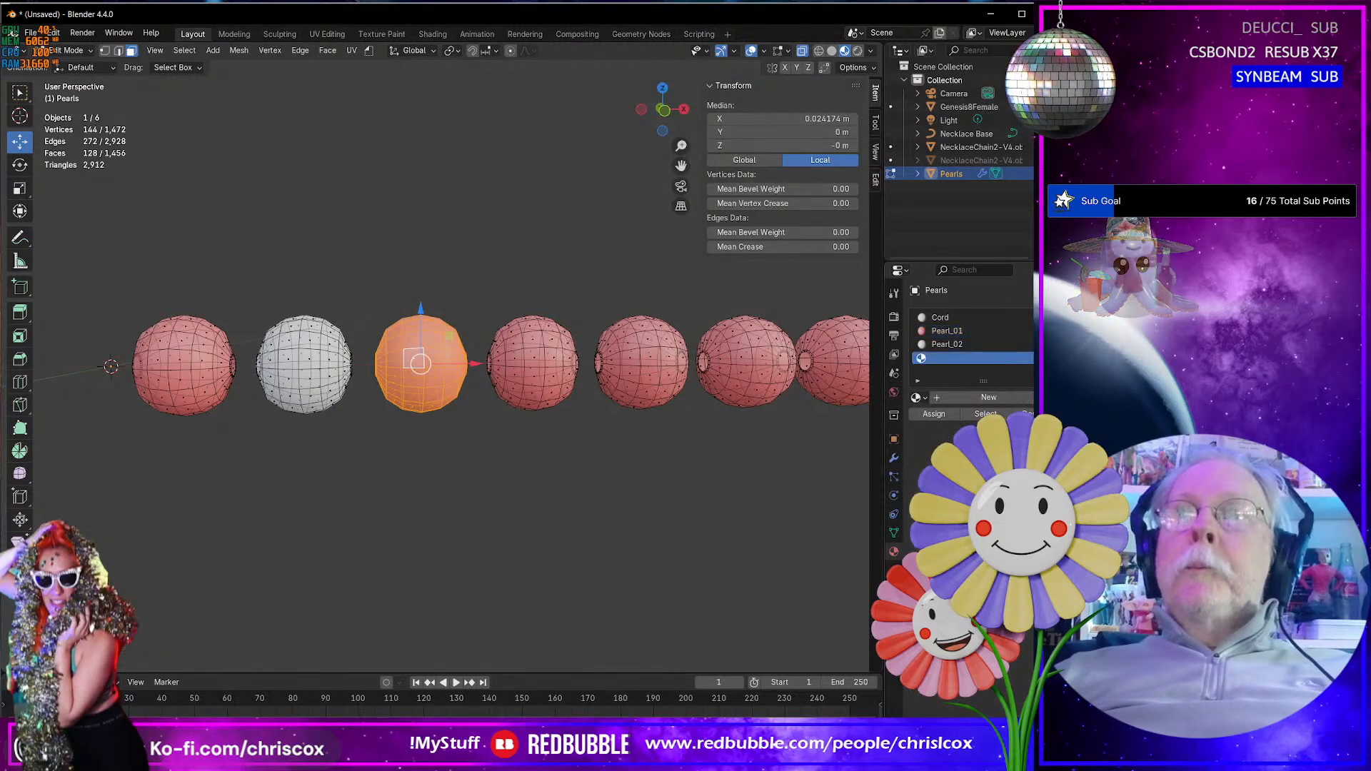
left_click(970, 400)
double_click(965, 400)
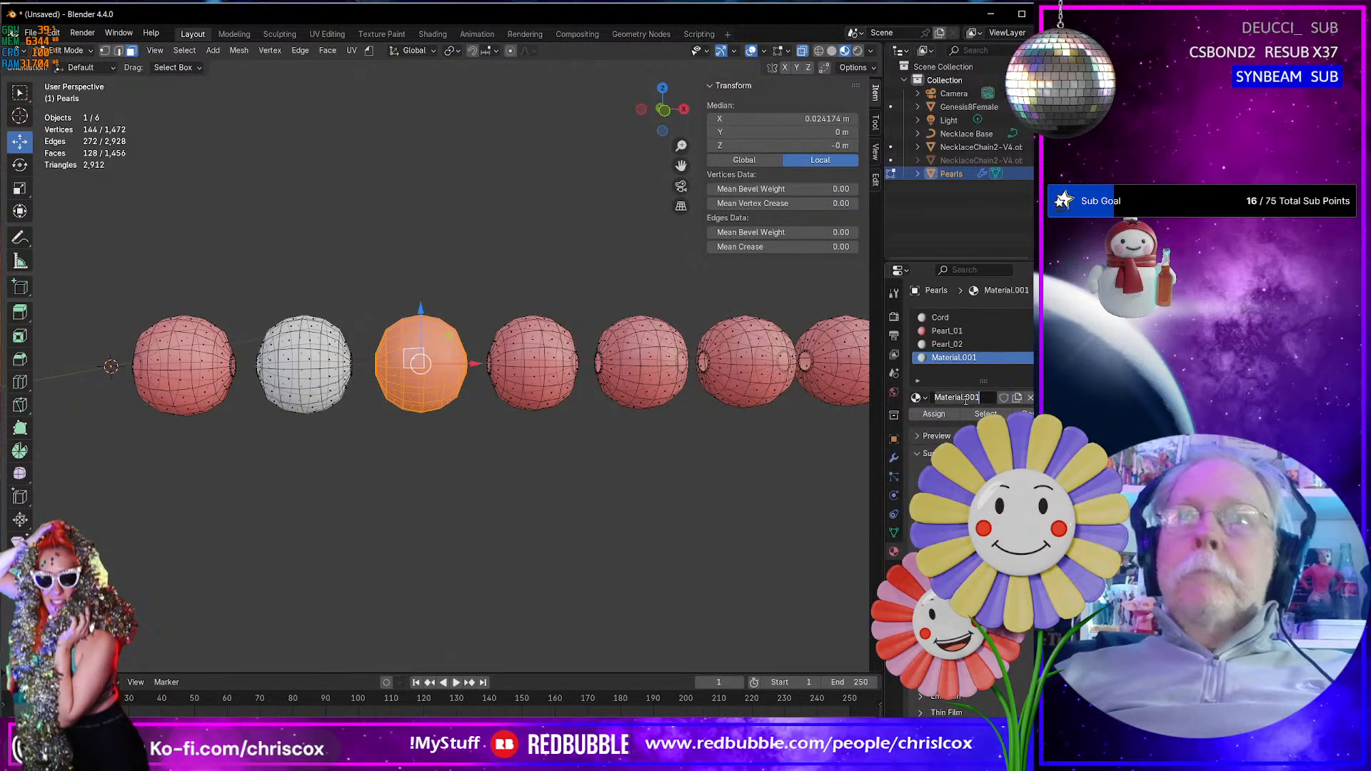
type("Pearl_03")
key("Return")
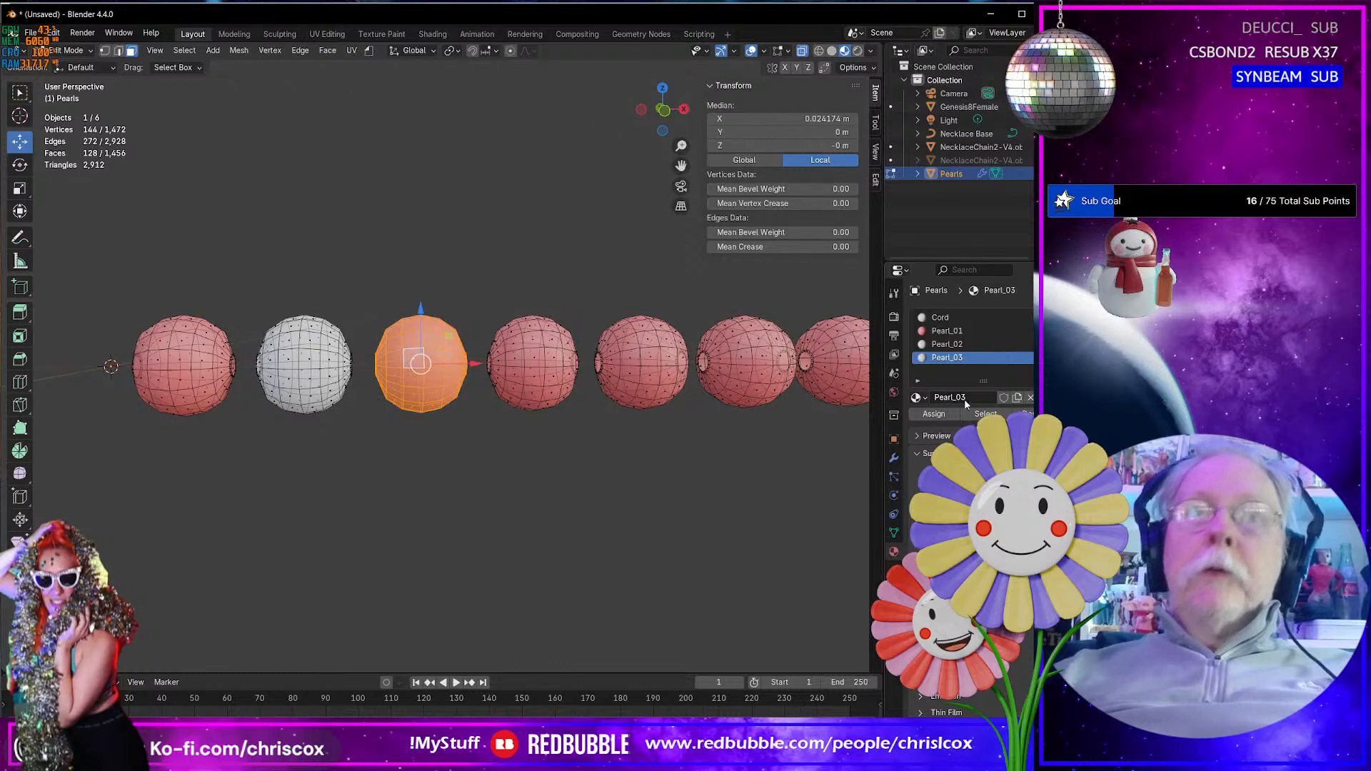
- Select the whole fourth pearl and add another empty material slot
left_click(554, 379)
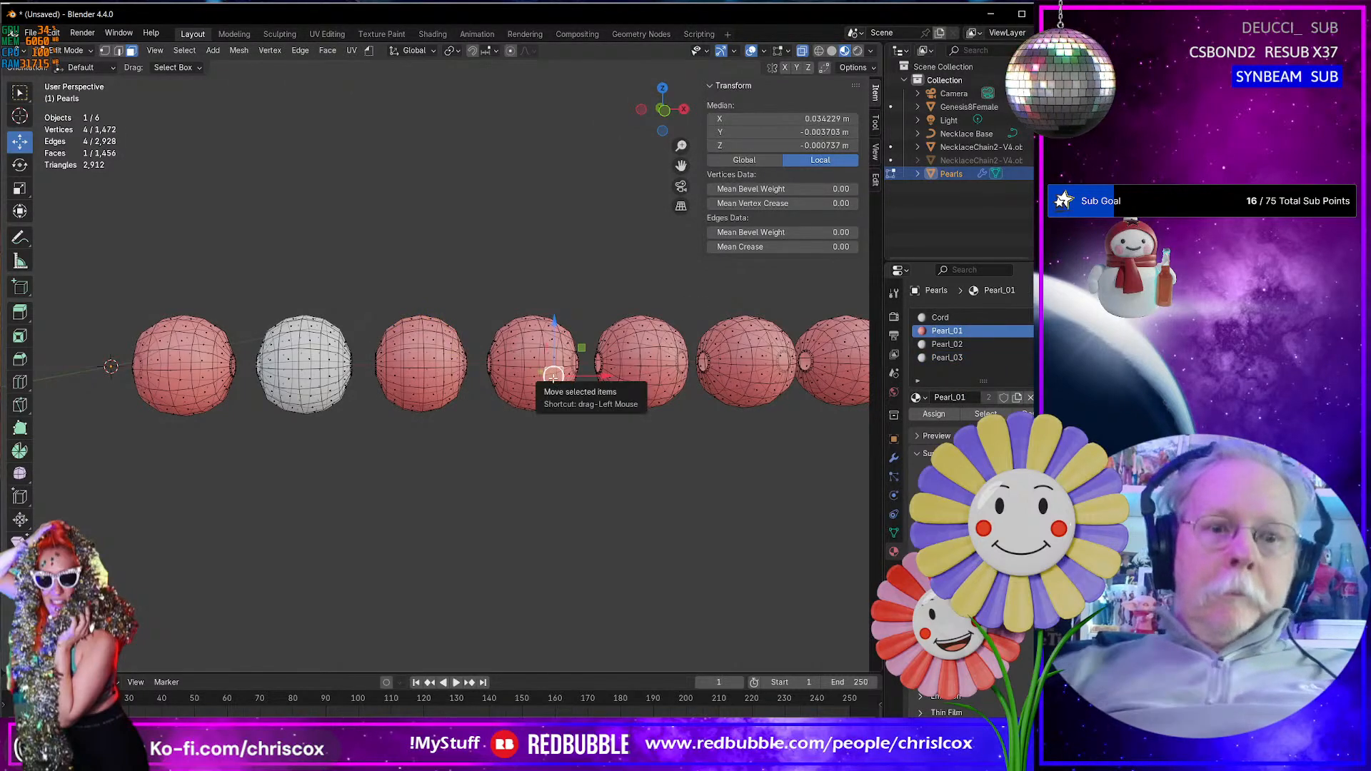
key("ctrl+l")
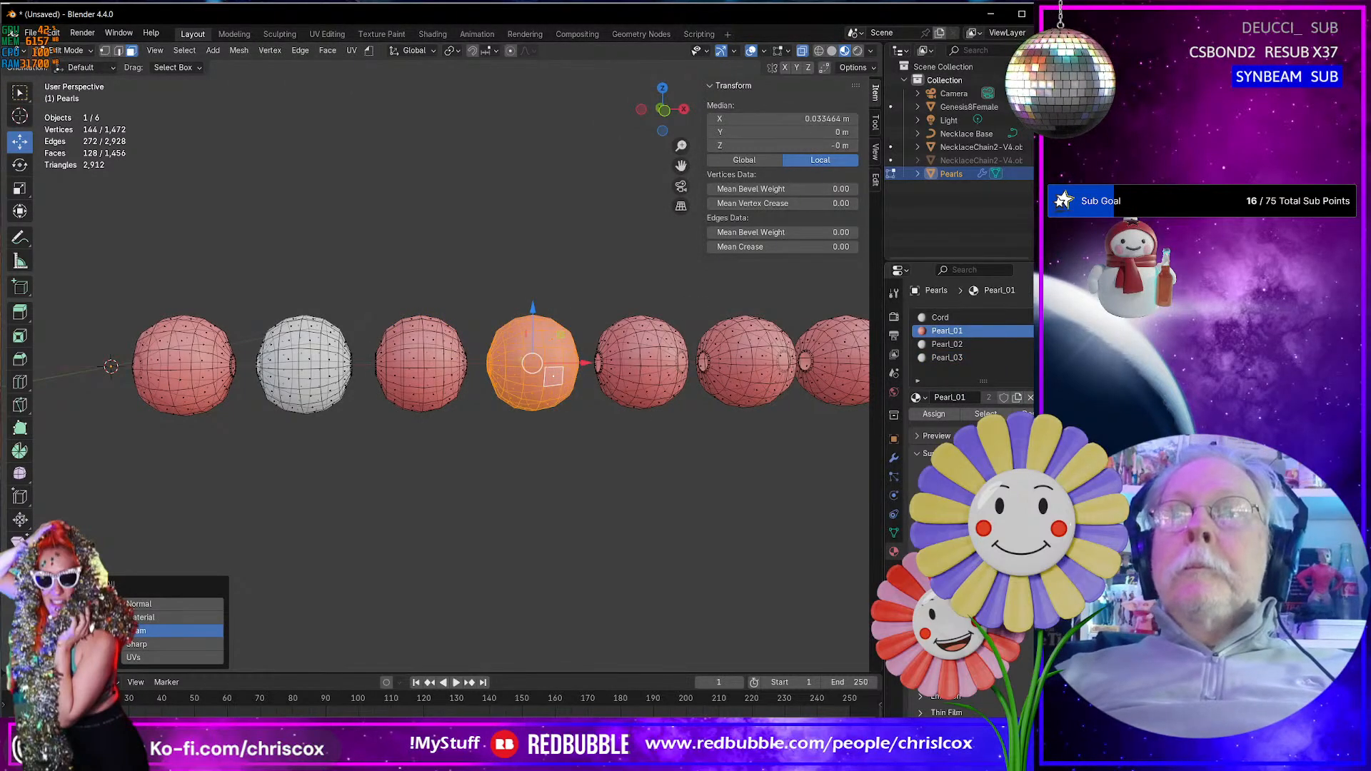
left_click(1056, 318)
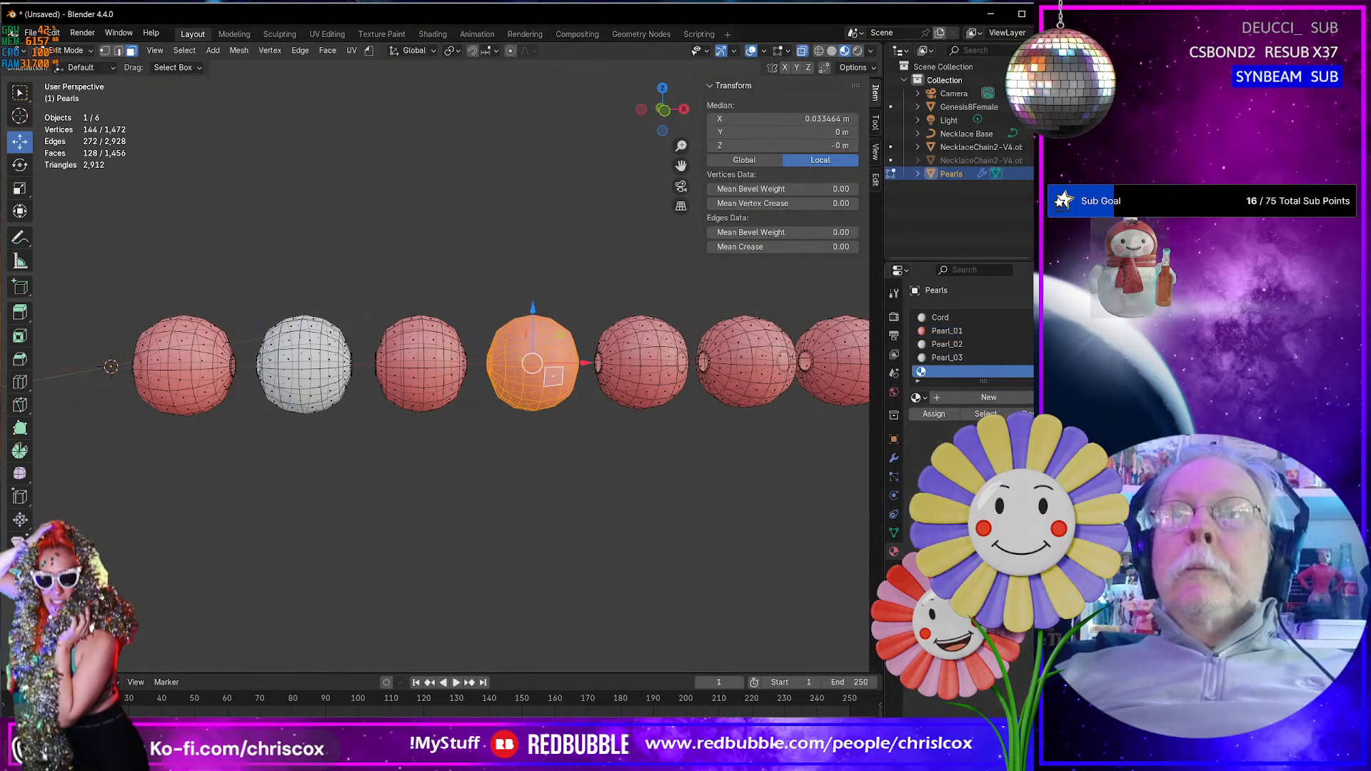
- Reselect the whole third pearl and assign the Pearl_03 material to it
left_click(421, 366)
key("ctrl+l")
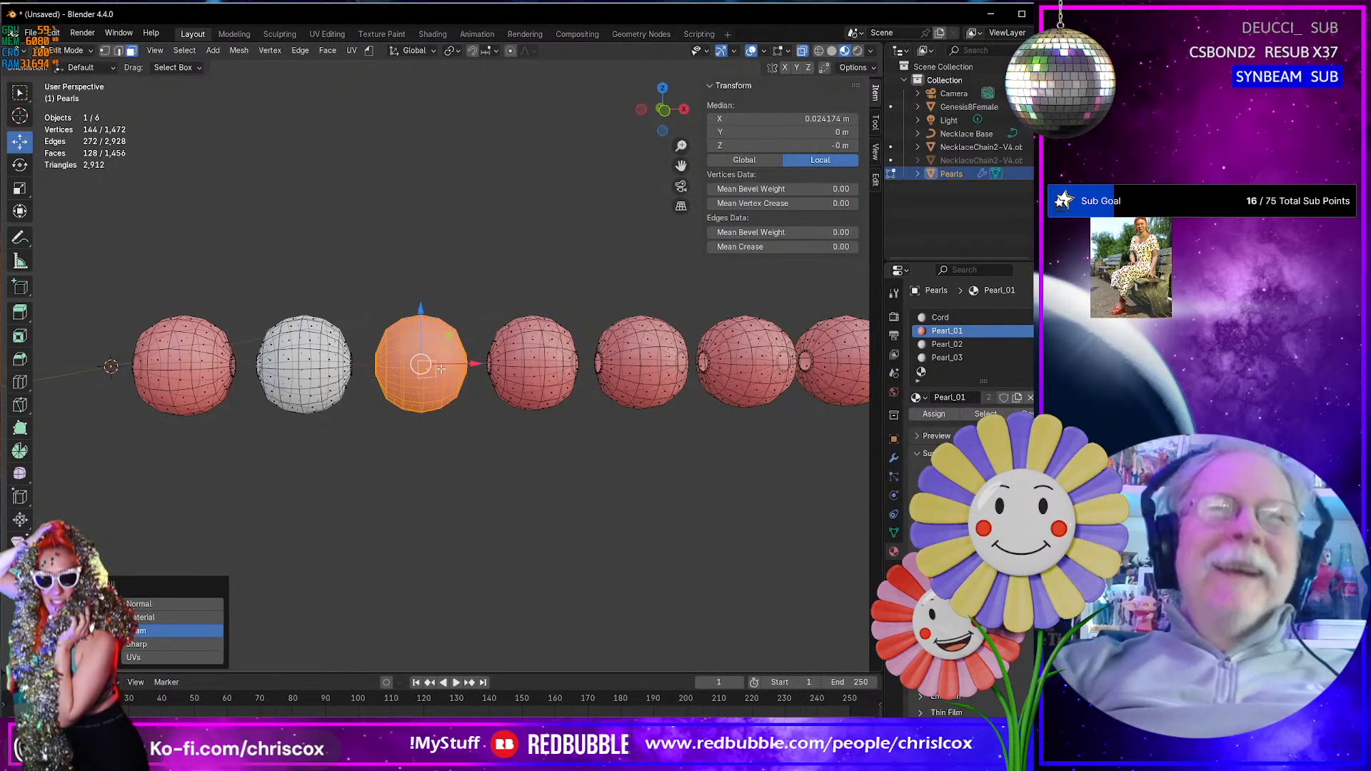
left_click(944, 357)
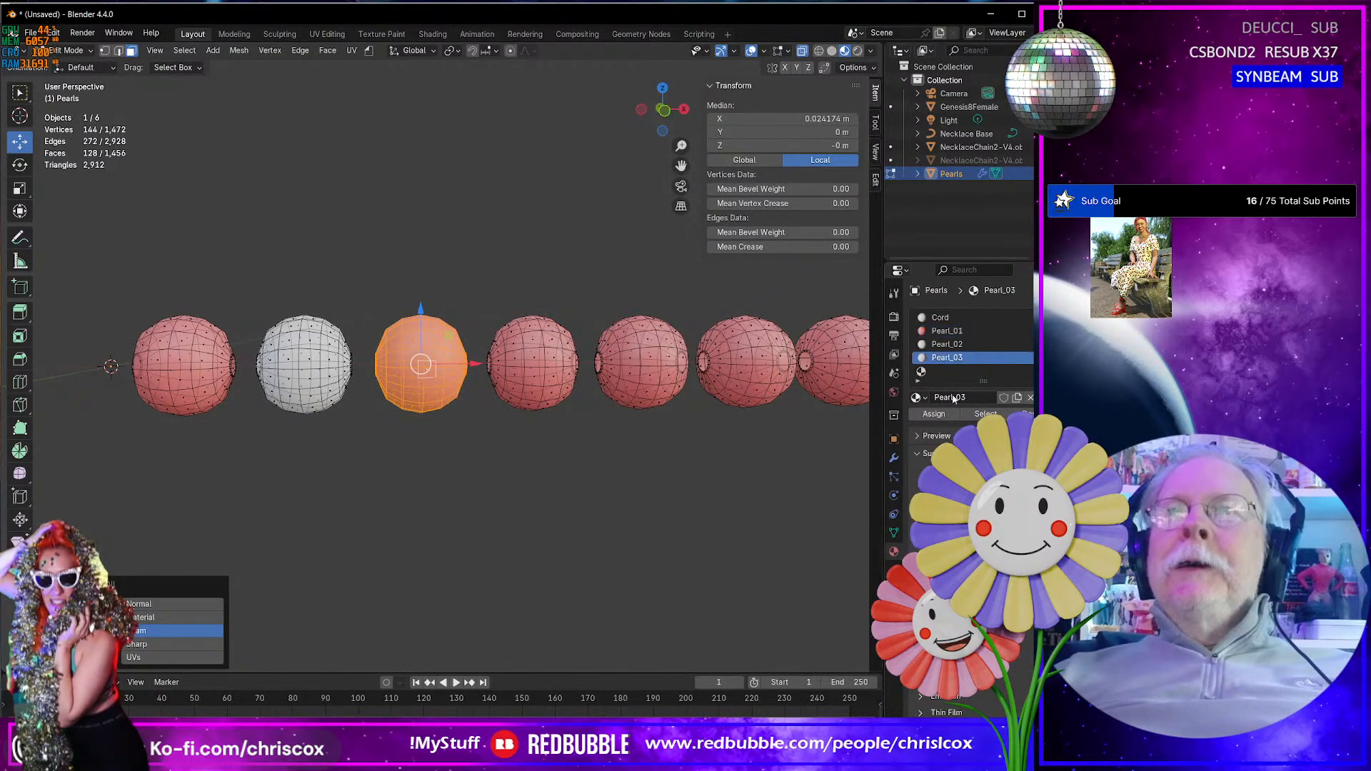
left_click(934, 415)
- Select a face on the fourth pearl and create a new material named Pearl_04 in the empty slot
middle_click_drag(635, 477, 543, 404)
left_click(542, 372)
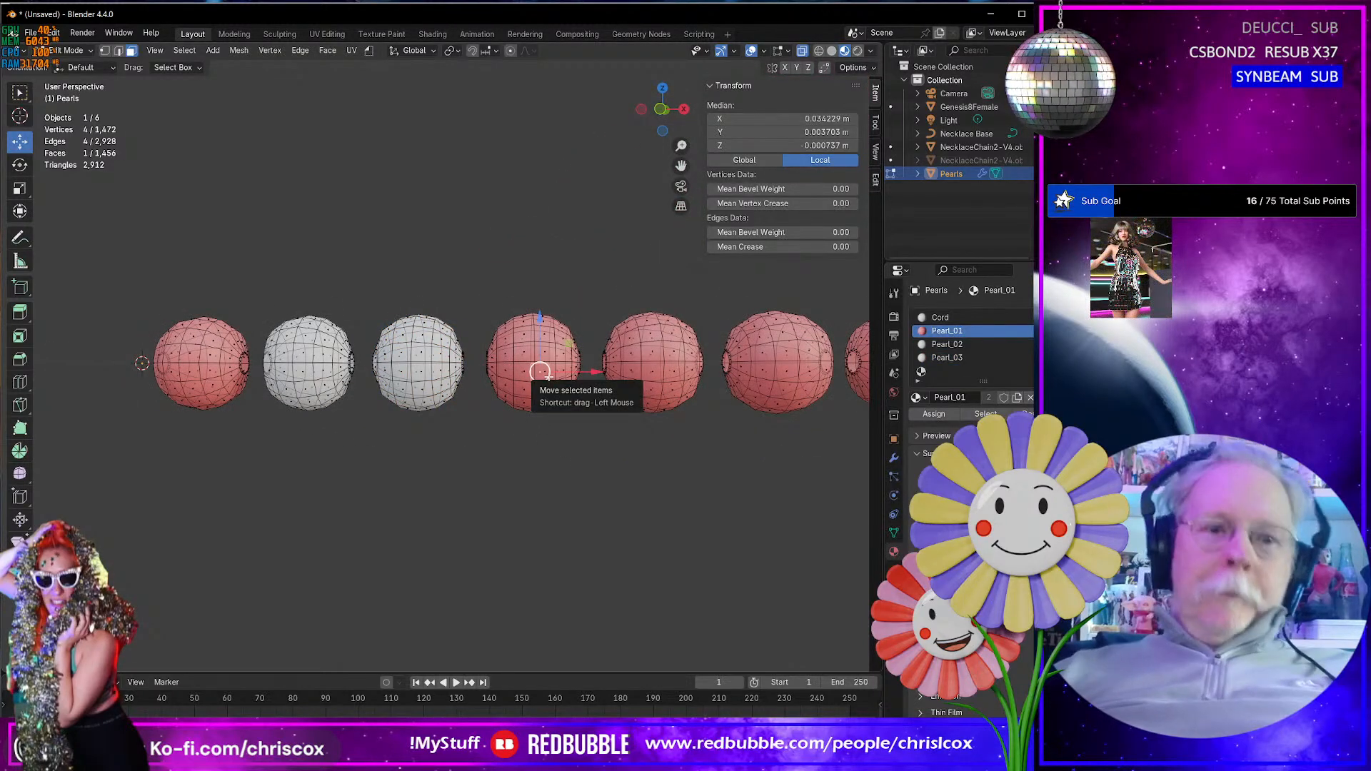
left_click(938, 372)
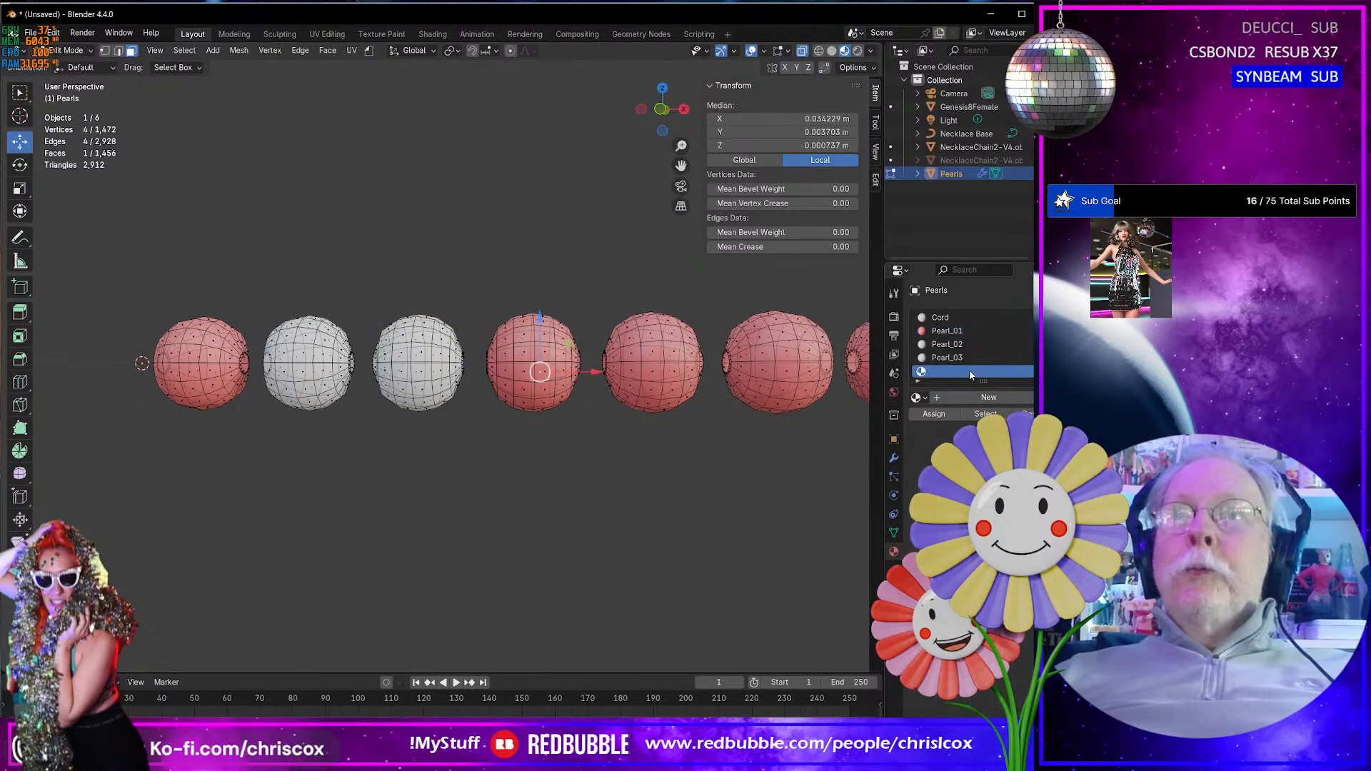
left_click(963, 397)
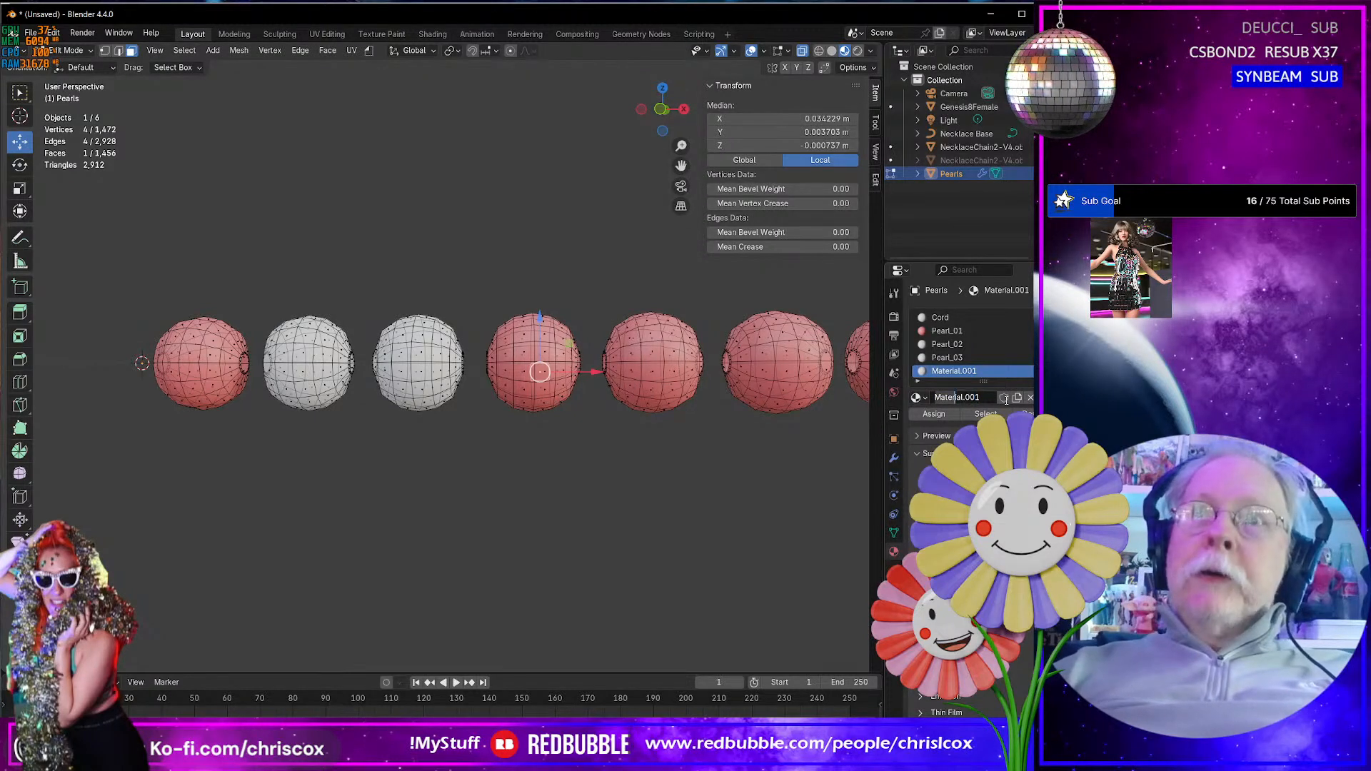
key("Home")
key("shift+End")
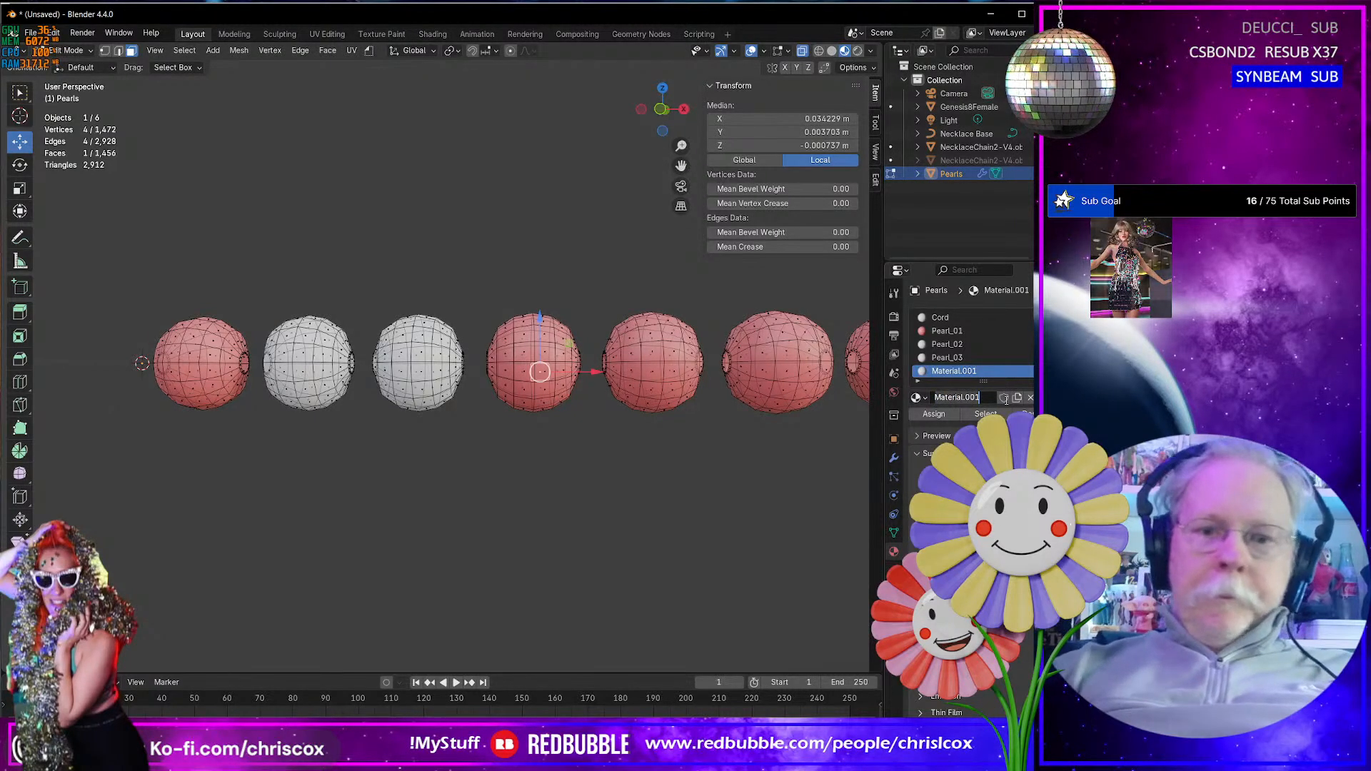
type("Pearl_0")
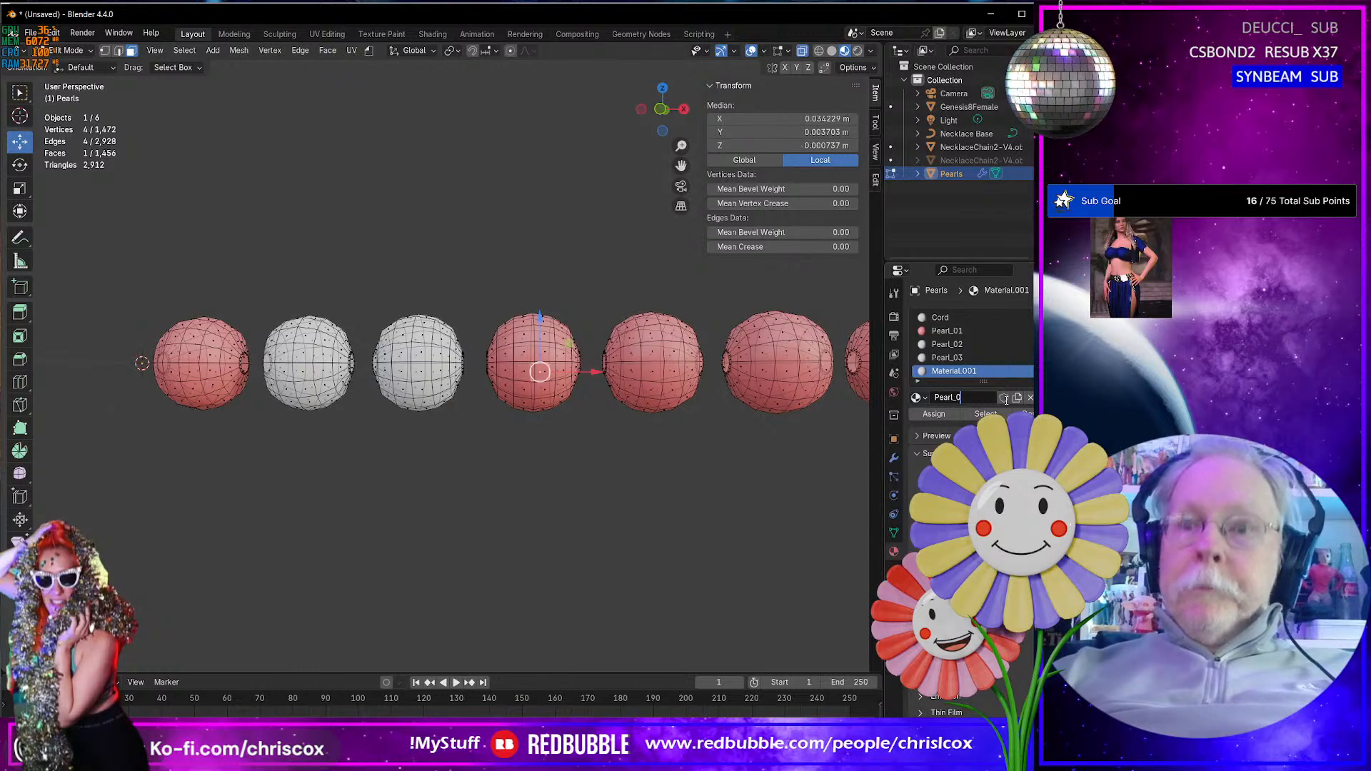
type("4")
key("Return")
- Add another material slot with a new material named Pearl_05
left_click(1045, 318)
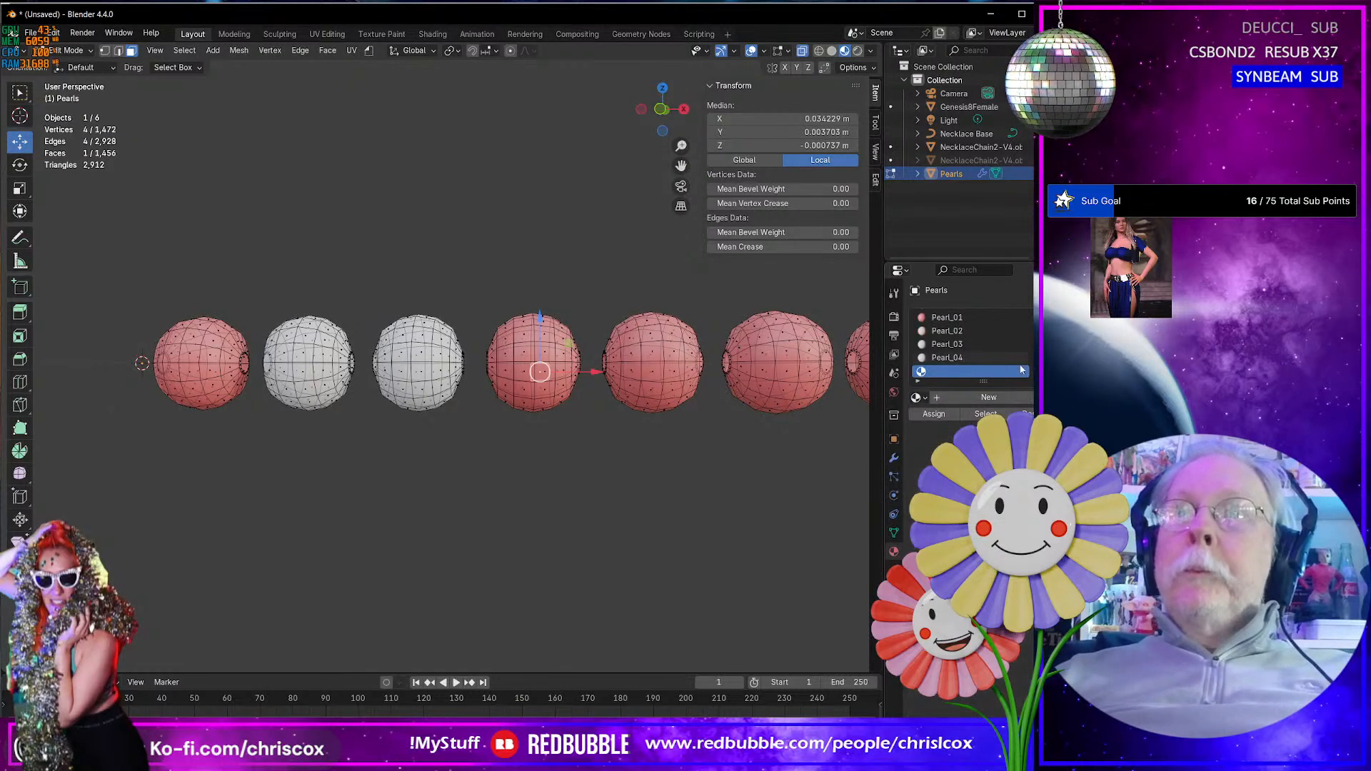
left_click(989, 398)
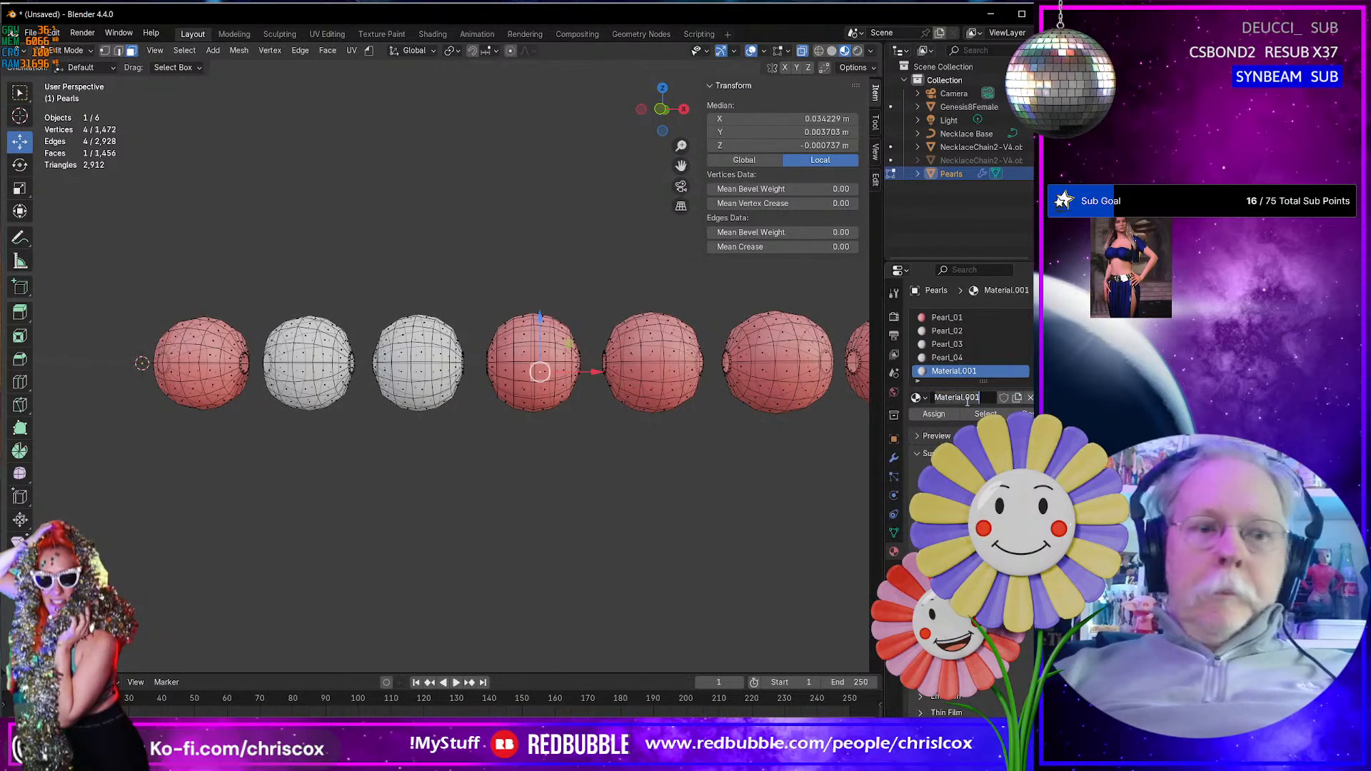
type("Pearl_05")
key("Return")
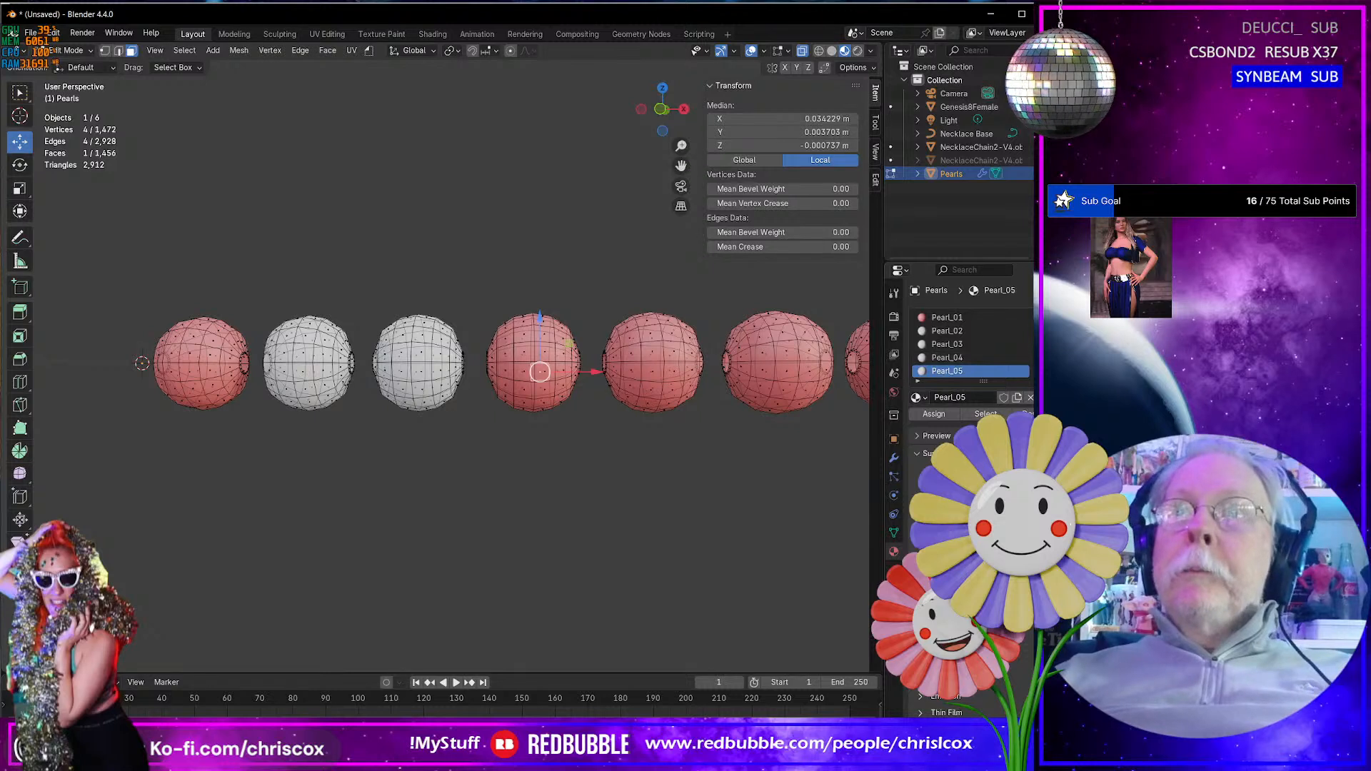
- Add another material slot to the pearls with a new material named Pearl_06
left_click(1042, 317)
left_click(986, 398)
double_click(988, 397)
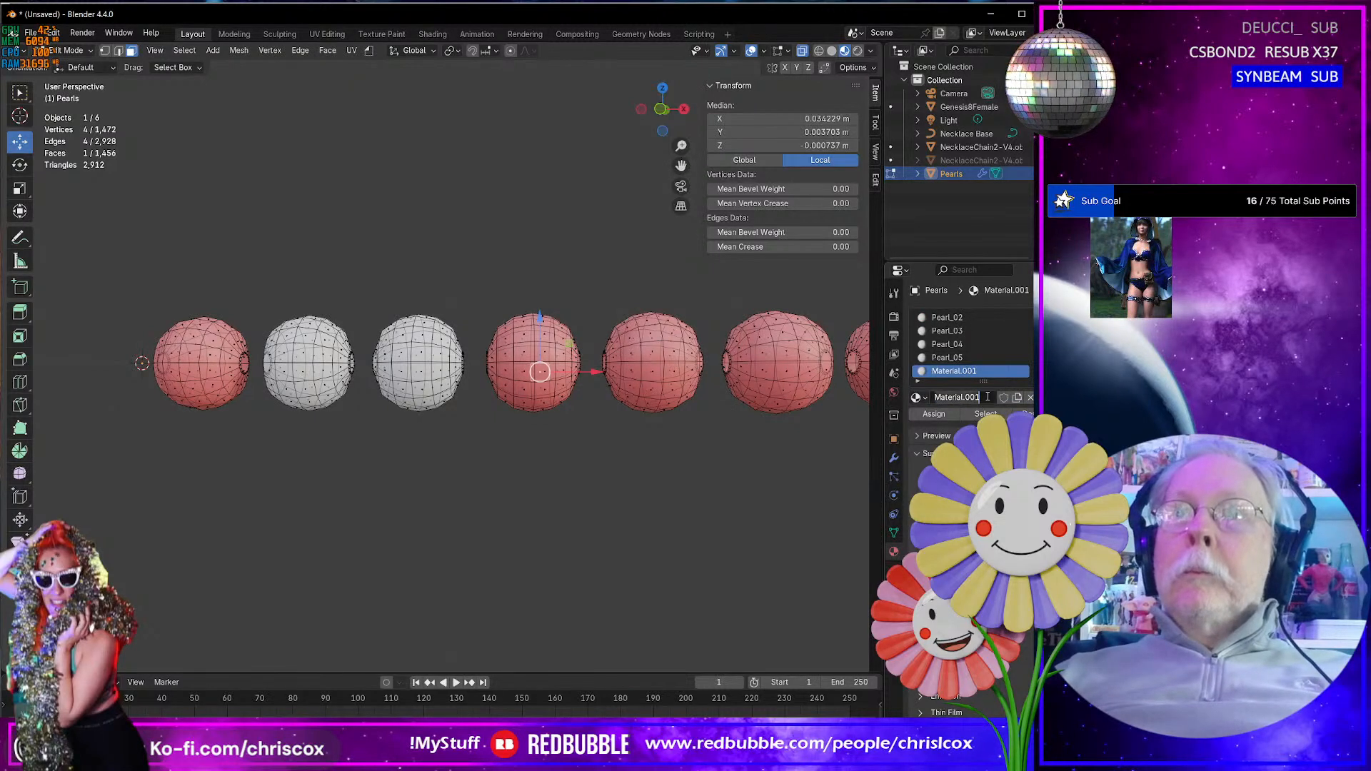
key("Home")
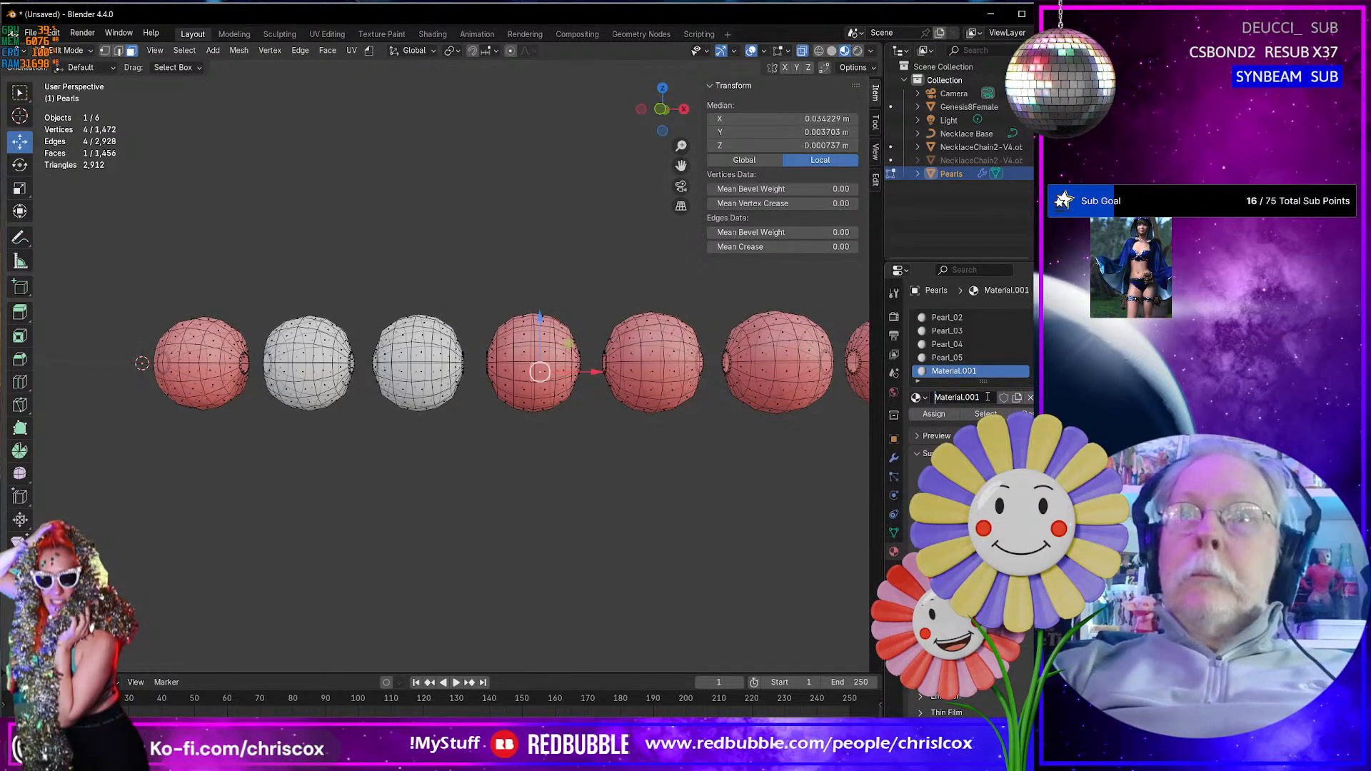
key("ctrl+a")
type("Pearl_0")
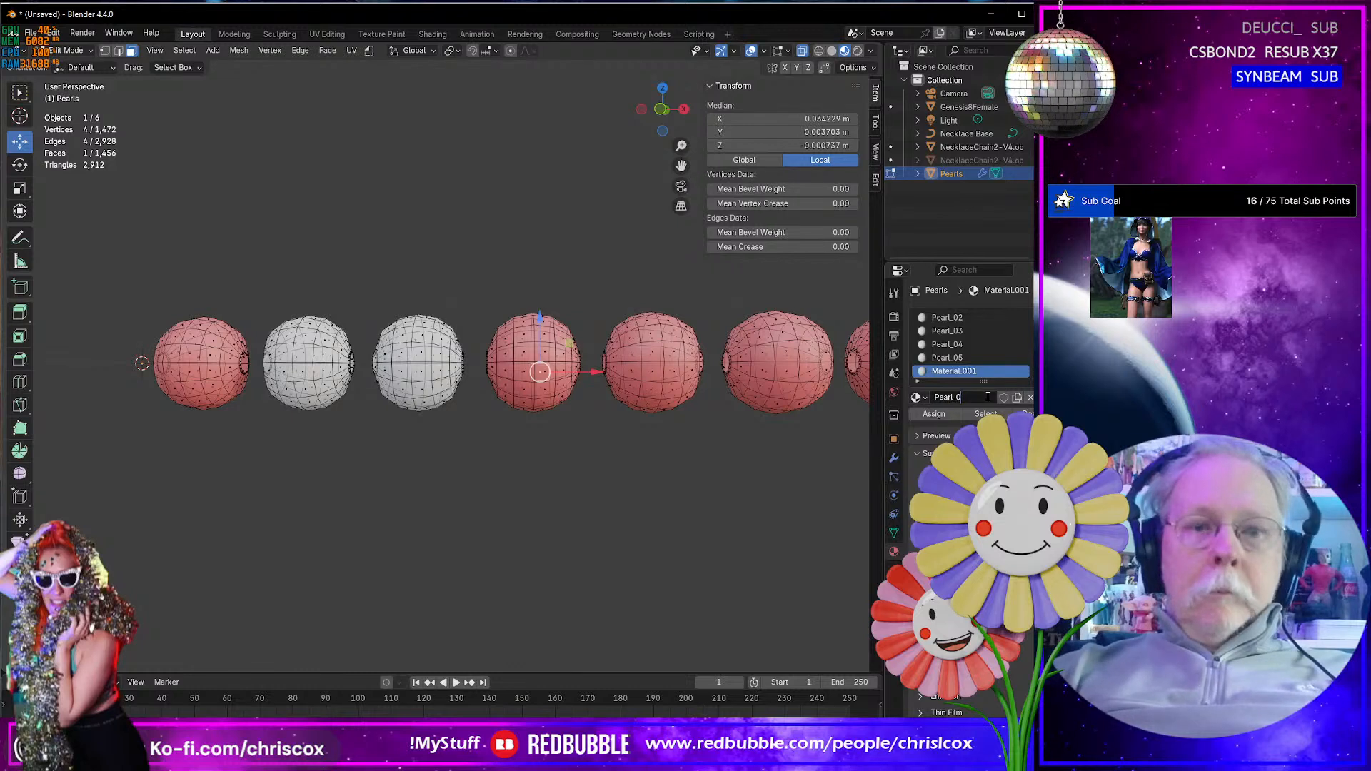
key("Return")
- Add one more material slot with a new material named Pearl_07
left_click(1041, 317)
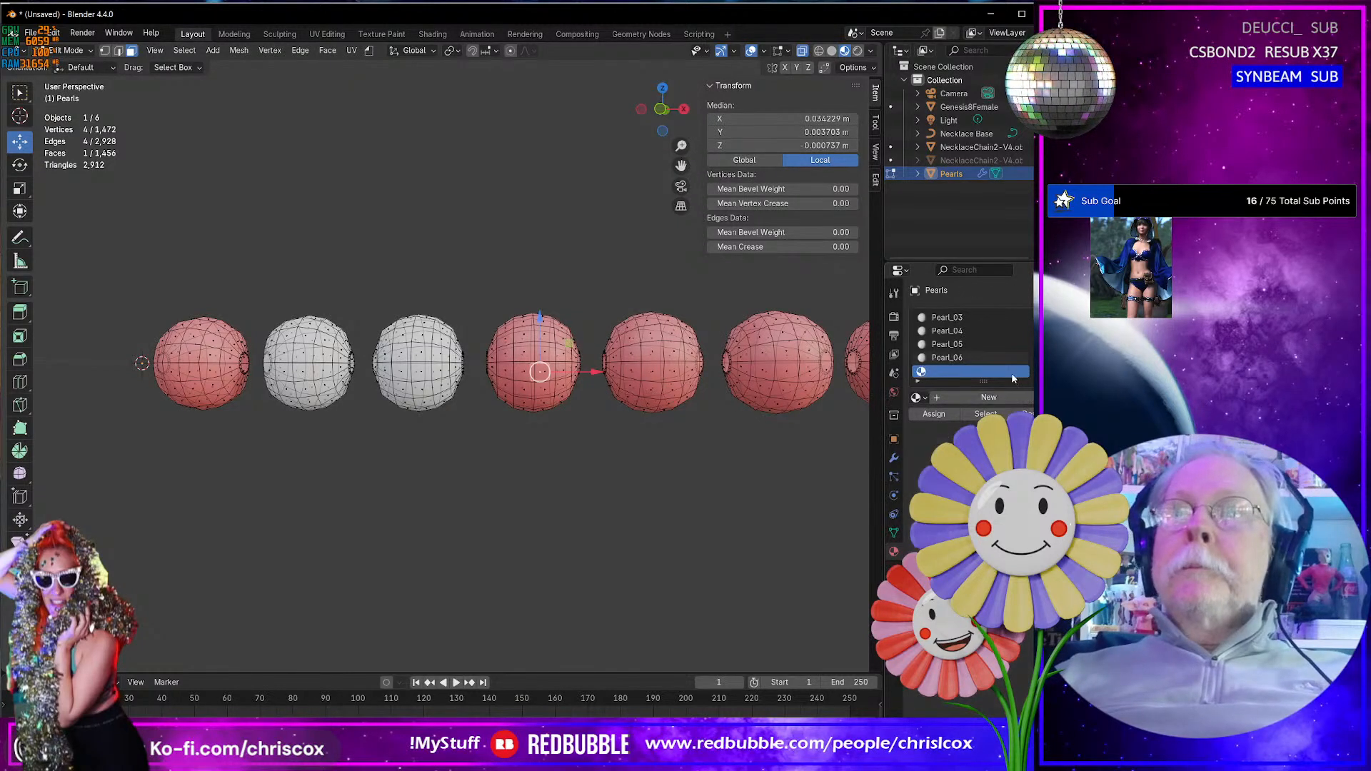
left_click(963, 397)
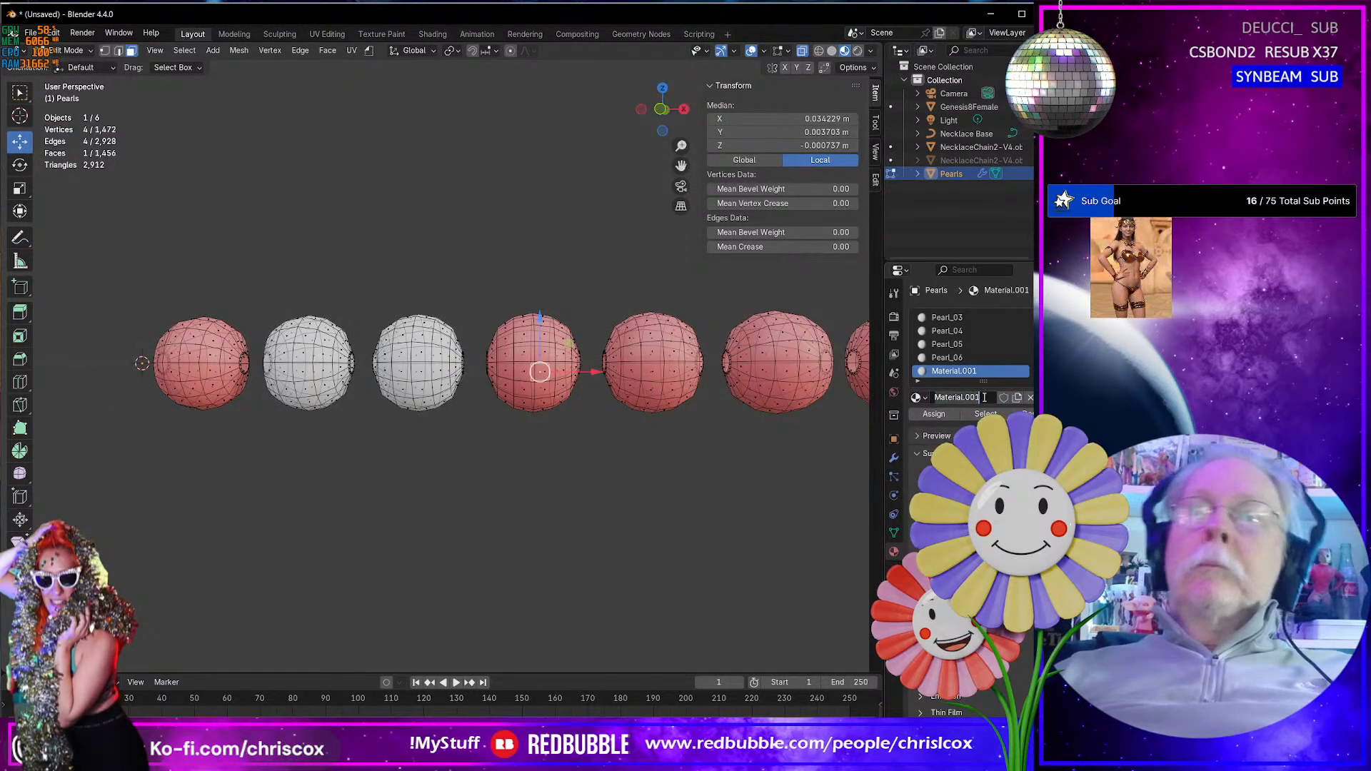
key("ctrl+a")
type("Pearl_07")
key("Return")
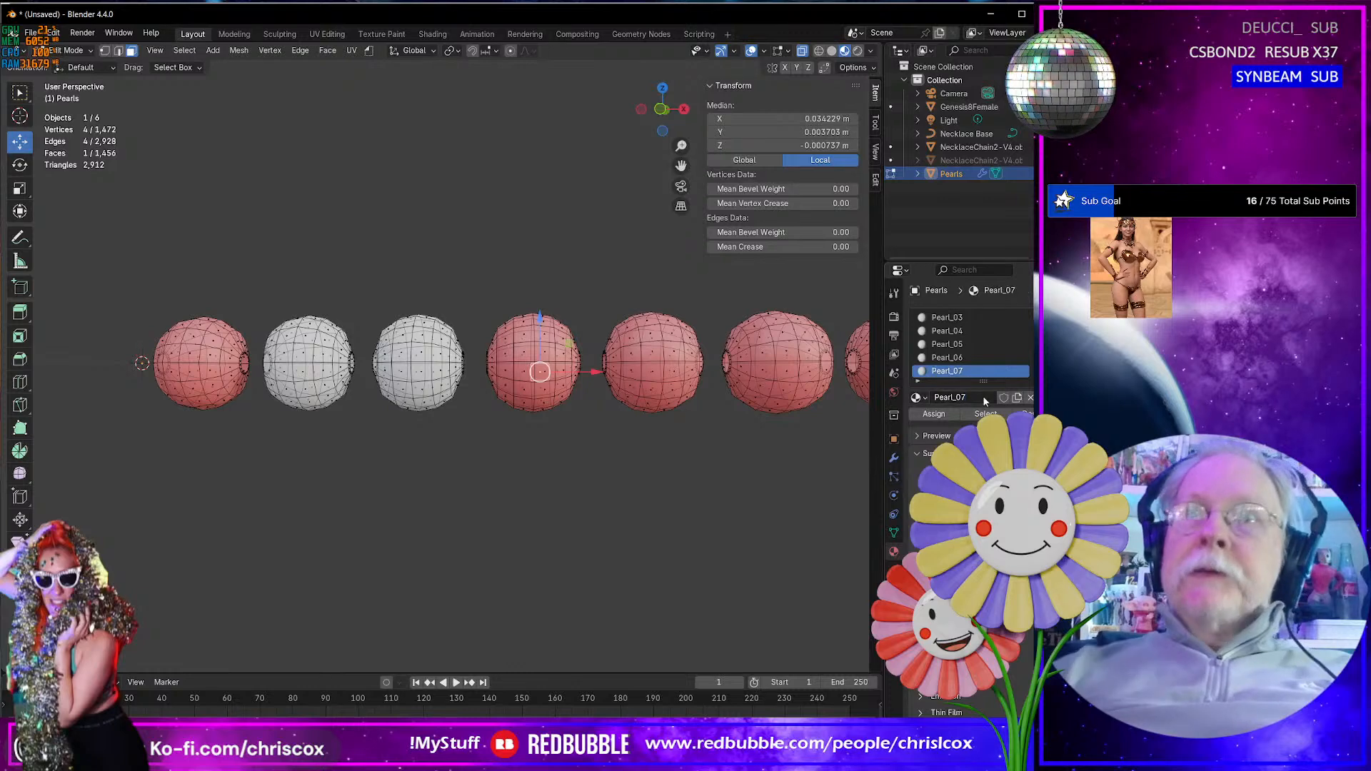
- Set the base color of the Pearl_02 material to a light purple
mouse_move(692, 466)
middle_mouse_down("shift")
mouse_move(523, 474)
mouse_move(713, 477)
middle_mouse_up("shift")
scroll(525, 474, "up", 2)
scroll(535, 470, "down", 3)
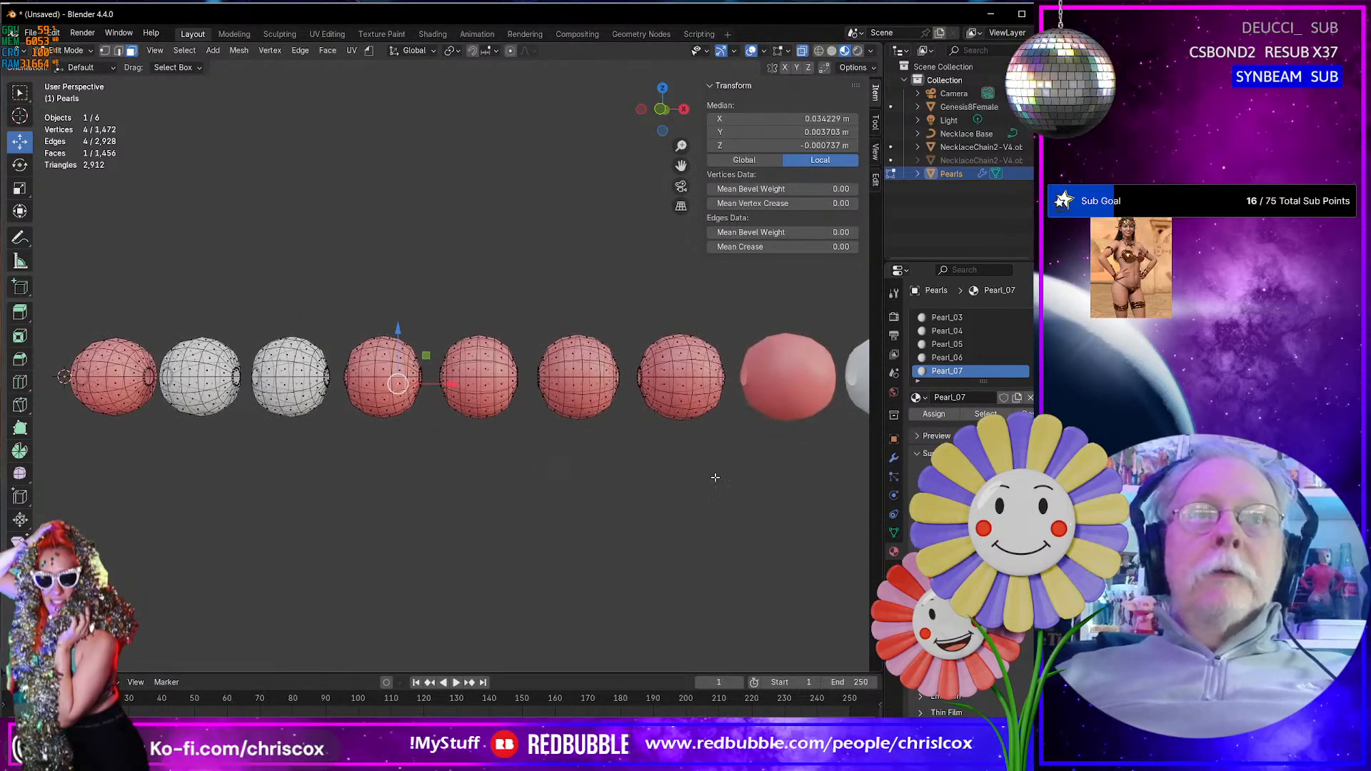
scroll(974, 321, "up", 2)
left_click(975, 320)
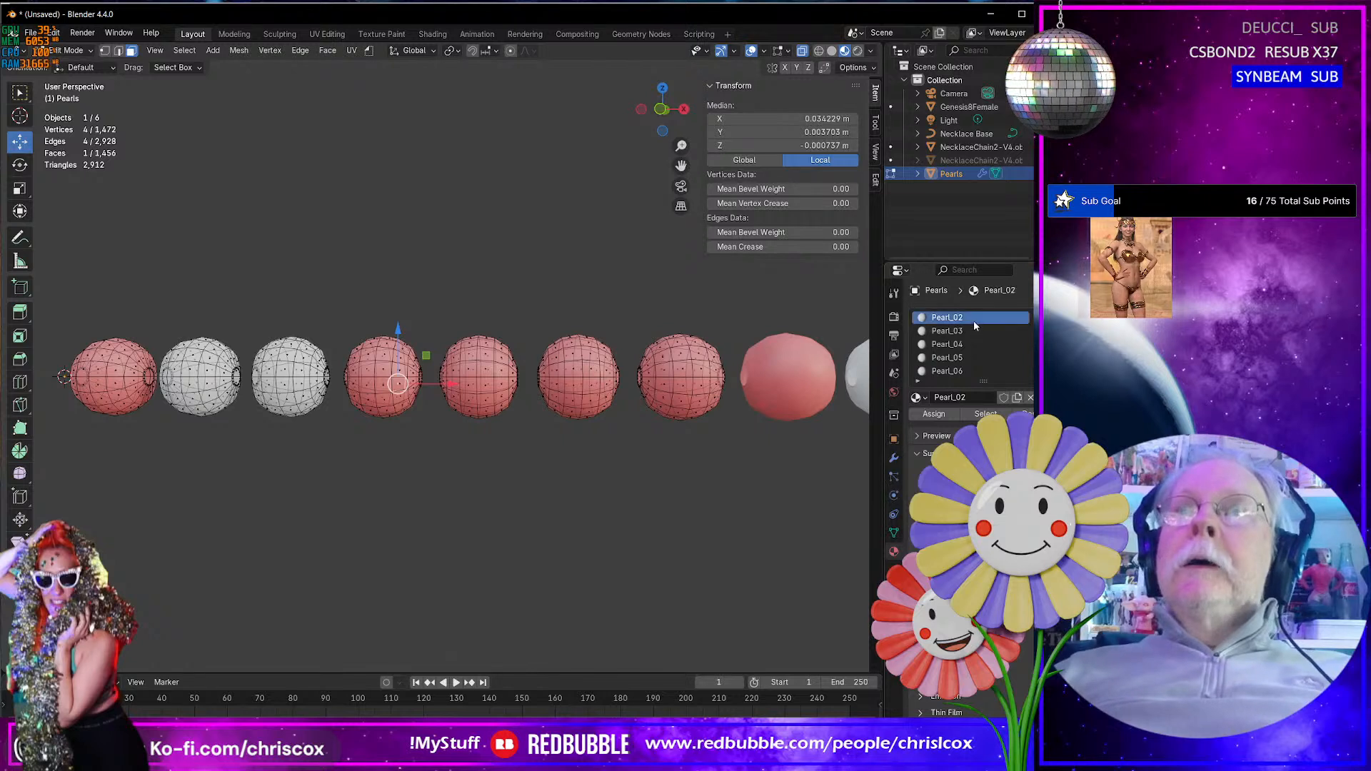
left_click(999, 498)
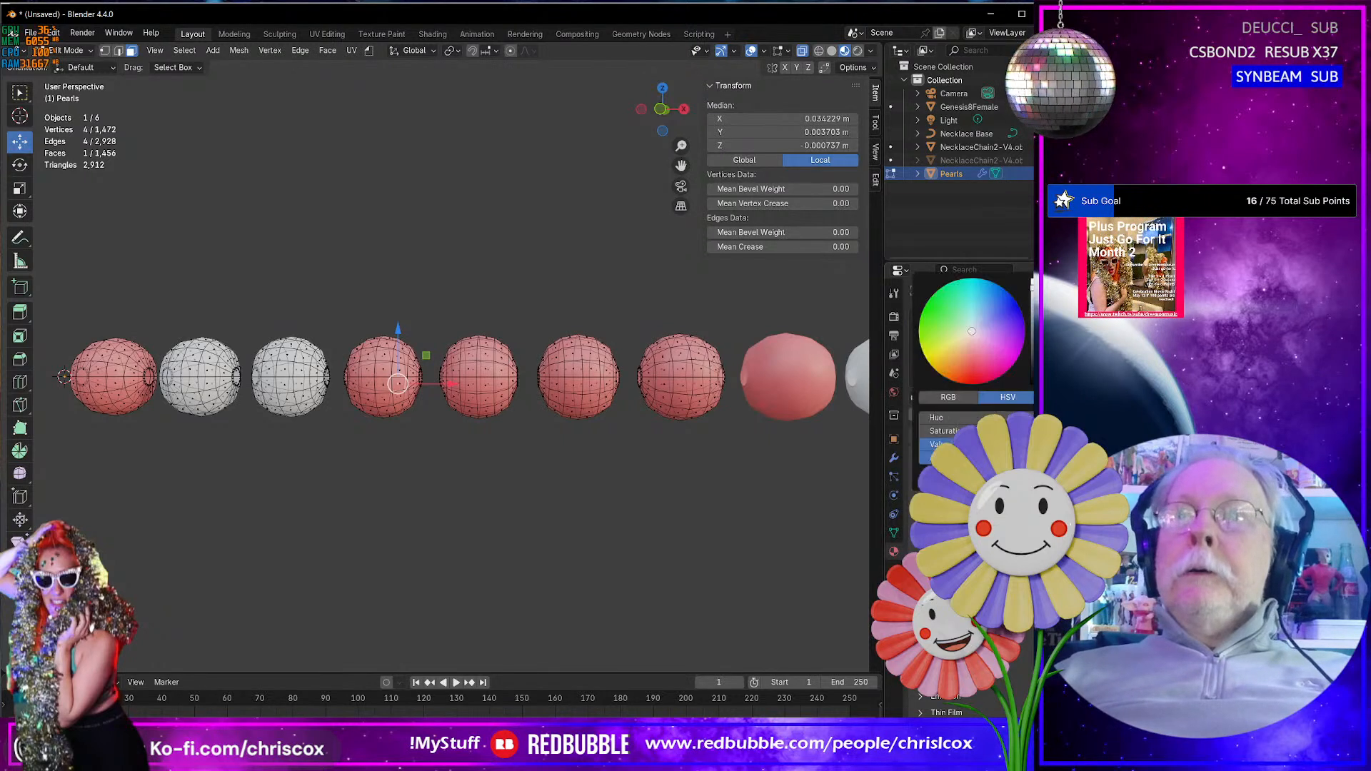
left_click(995, 346)
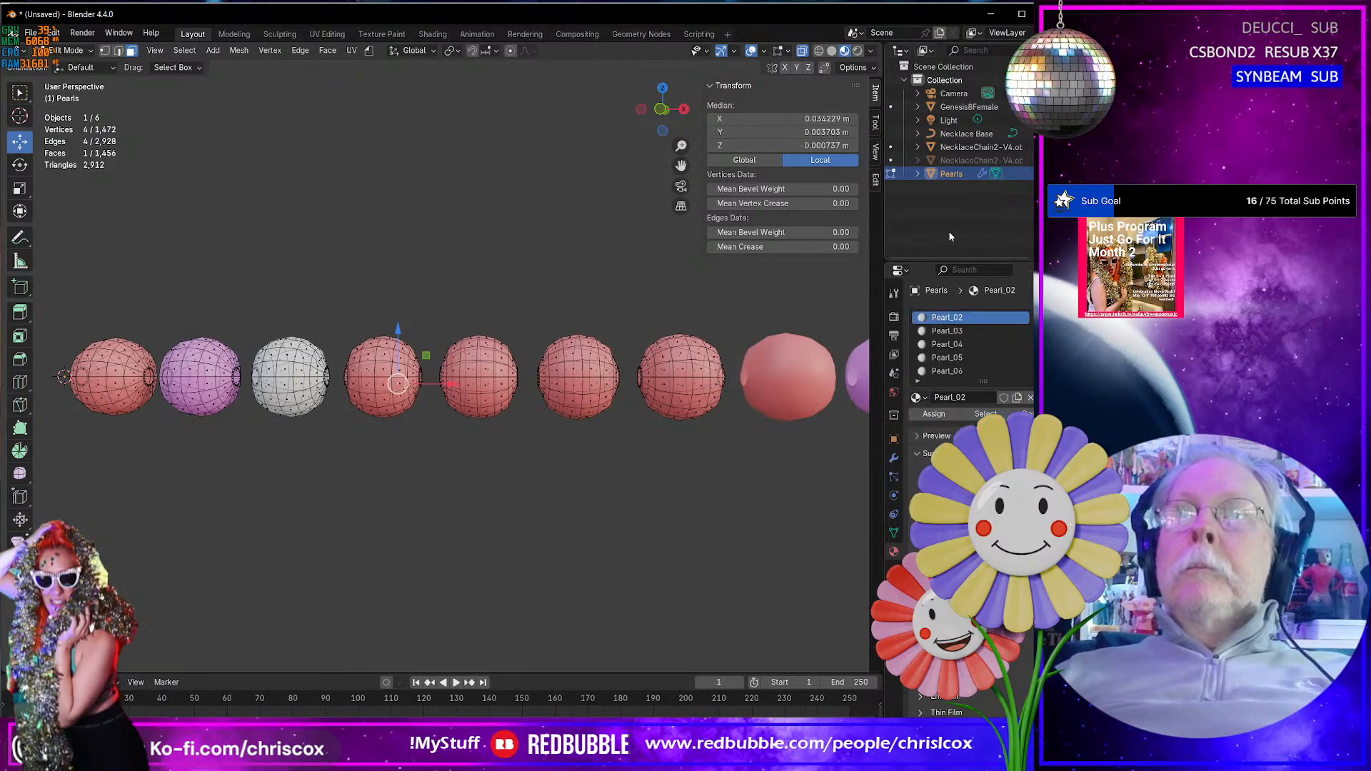
- Give the Pearl_03 material a light cyan base color
left_click(975, 330)
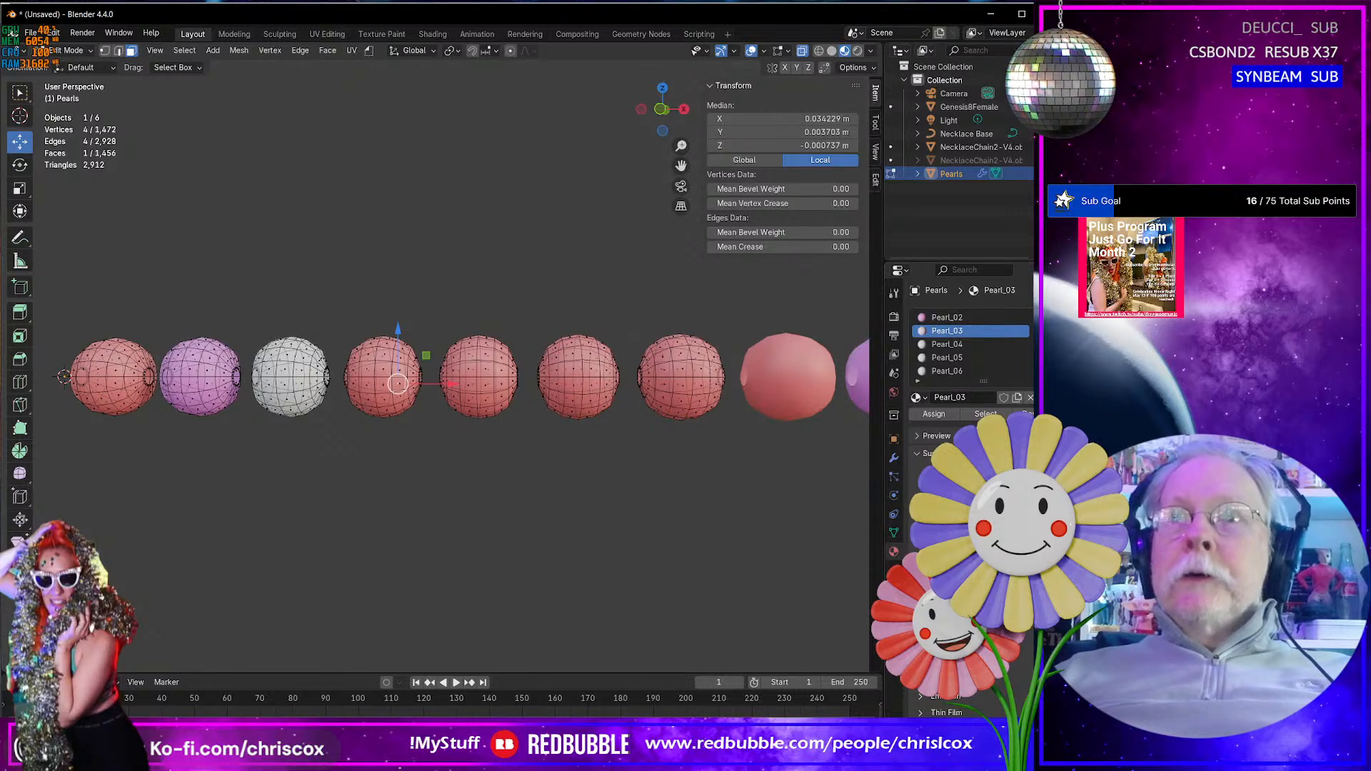
left_click(998, 498)
left_click(976, 293)
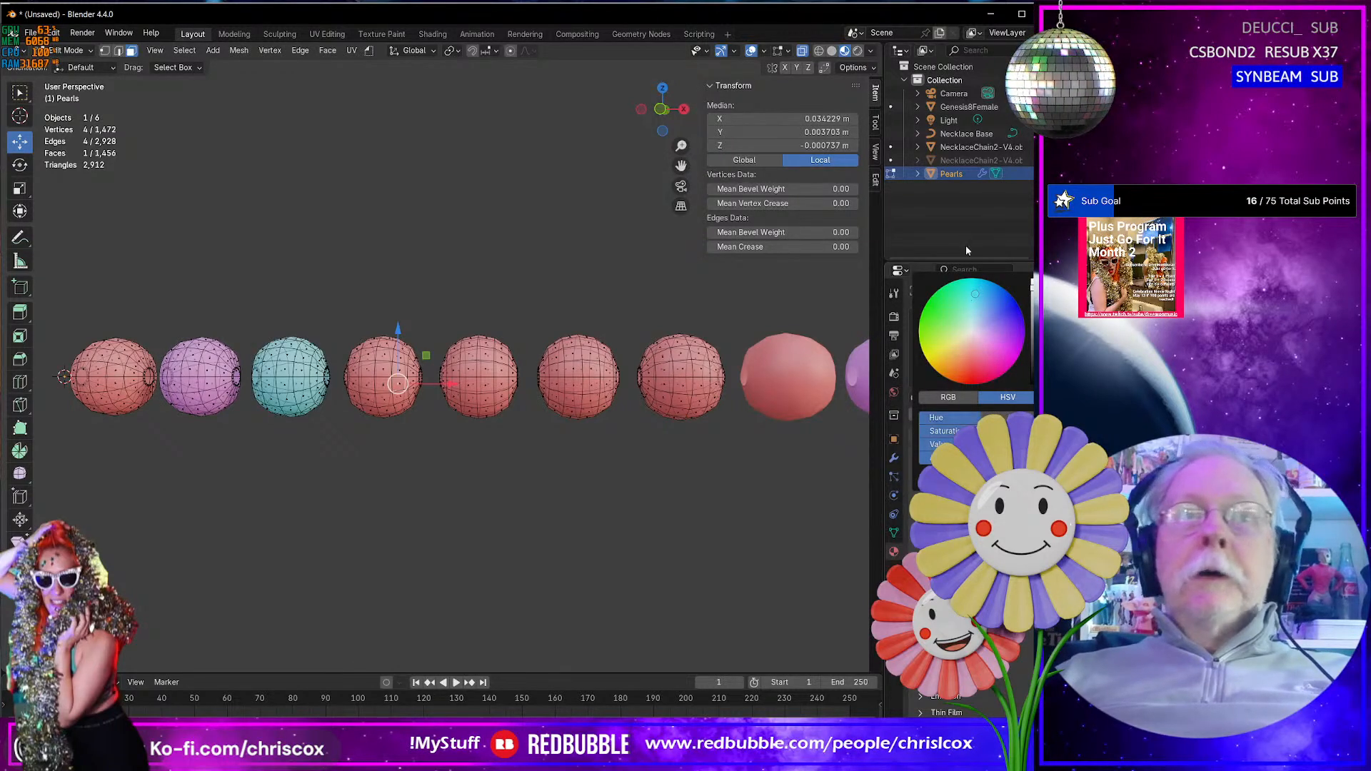
- Change the Pearl_04 material's base color to a light green
left_click(949, 344)
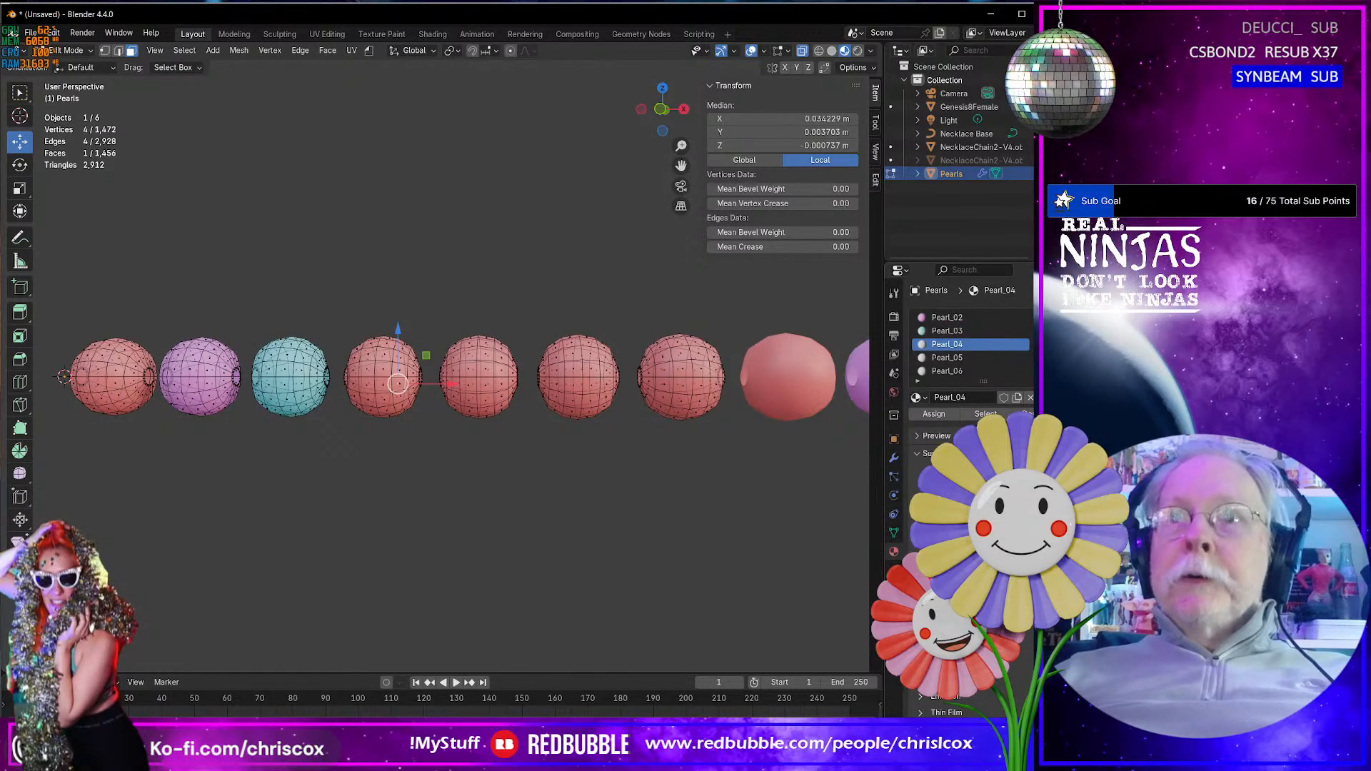
left_click(999, 498)
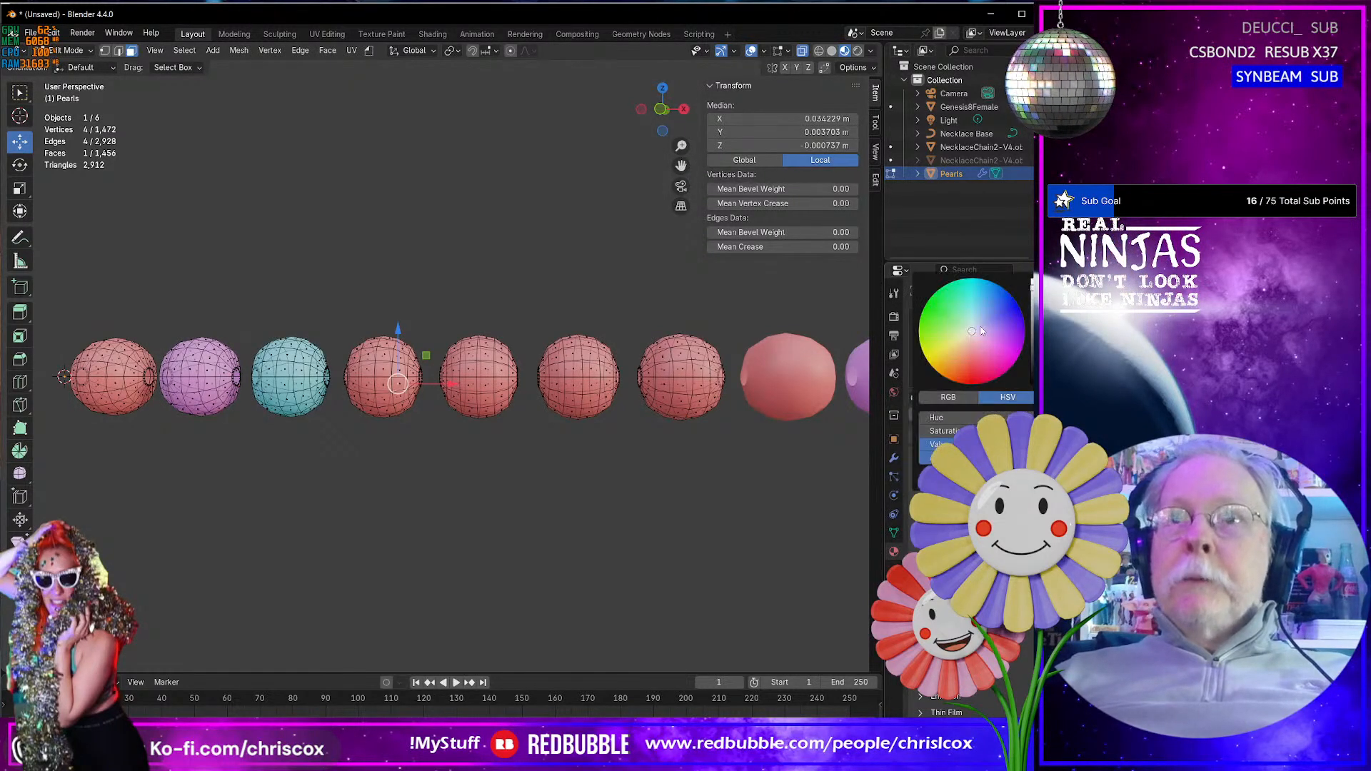
left_click(945, 315)
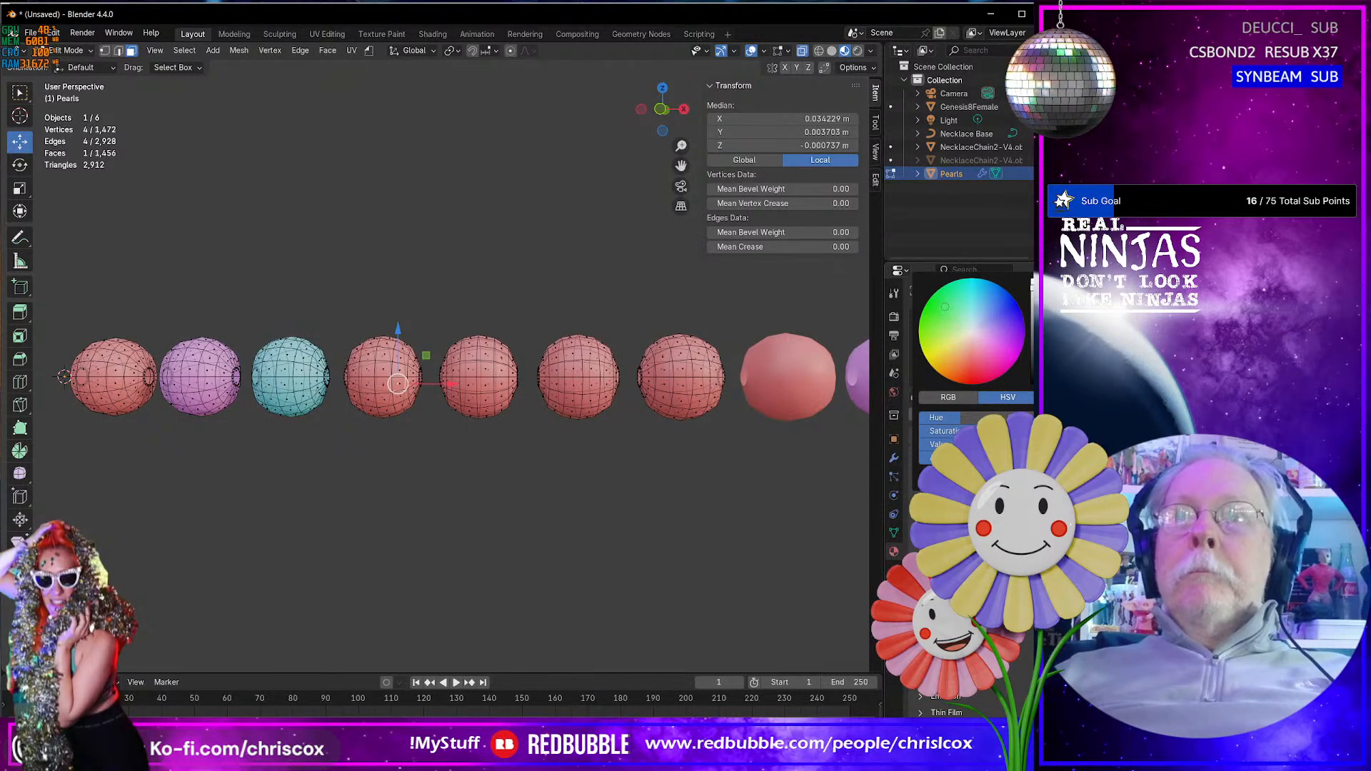
- Try several hues for the Pearl_05 material's base color and settle on yellow
left_click(967, 358)
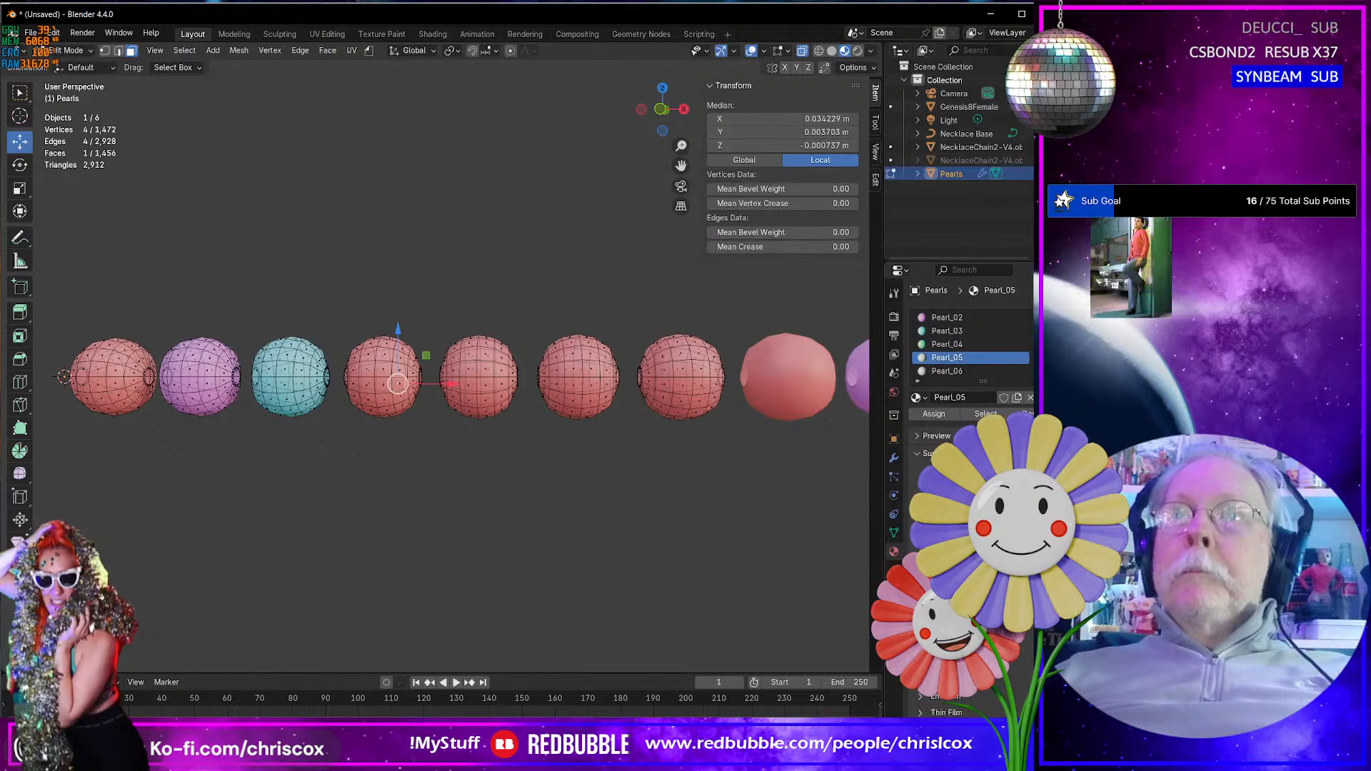
left_click(980, 500)
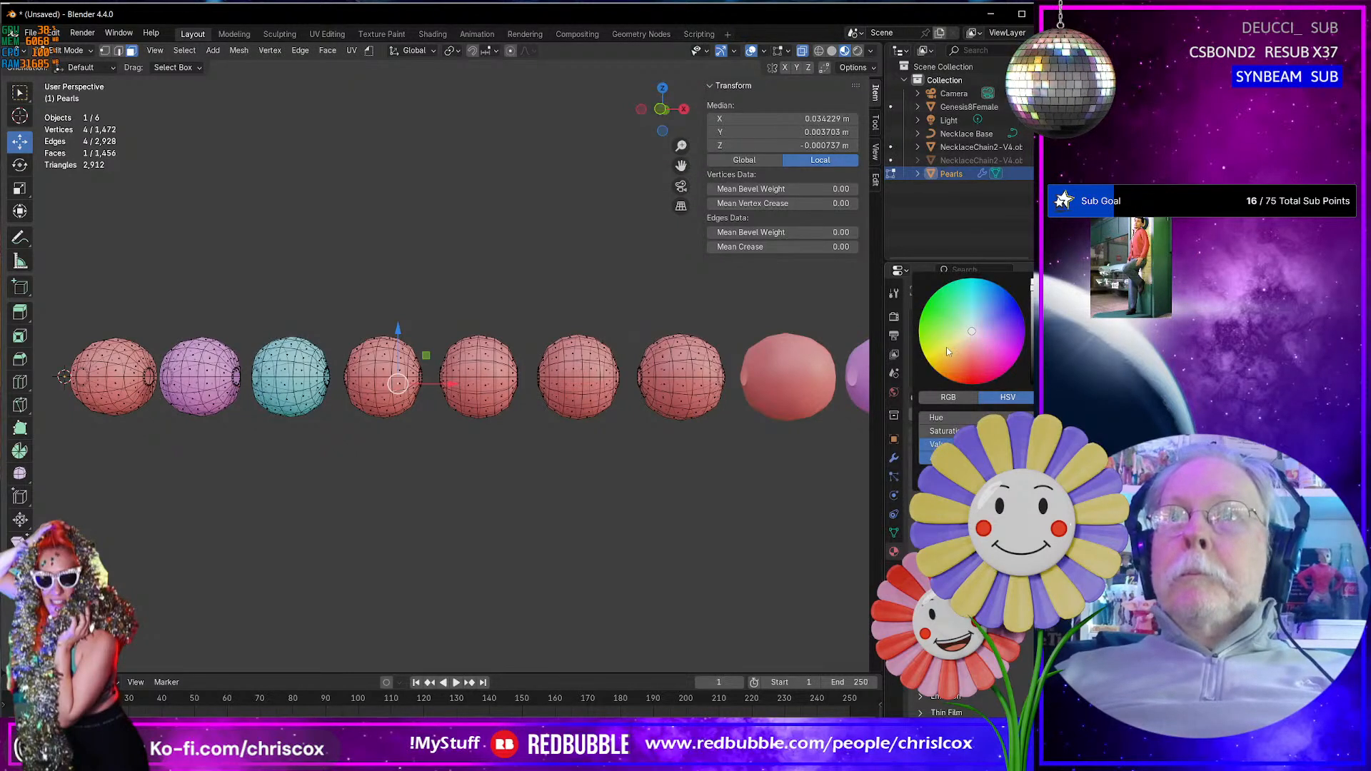
left_click(946, 349)
left_click(937, 292)
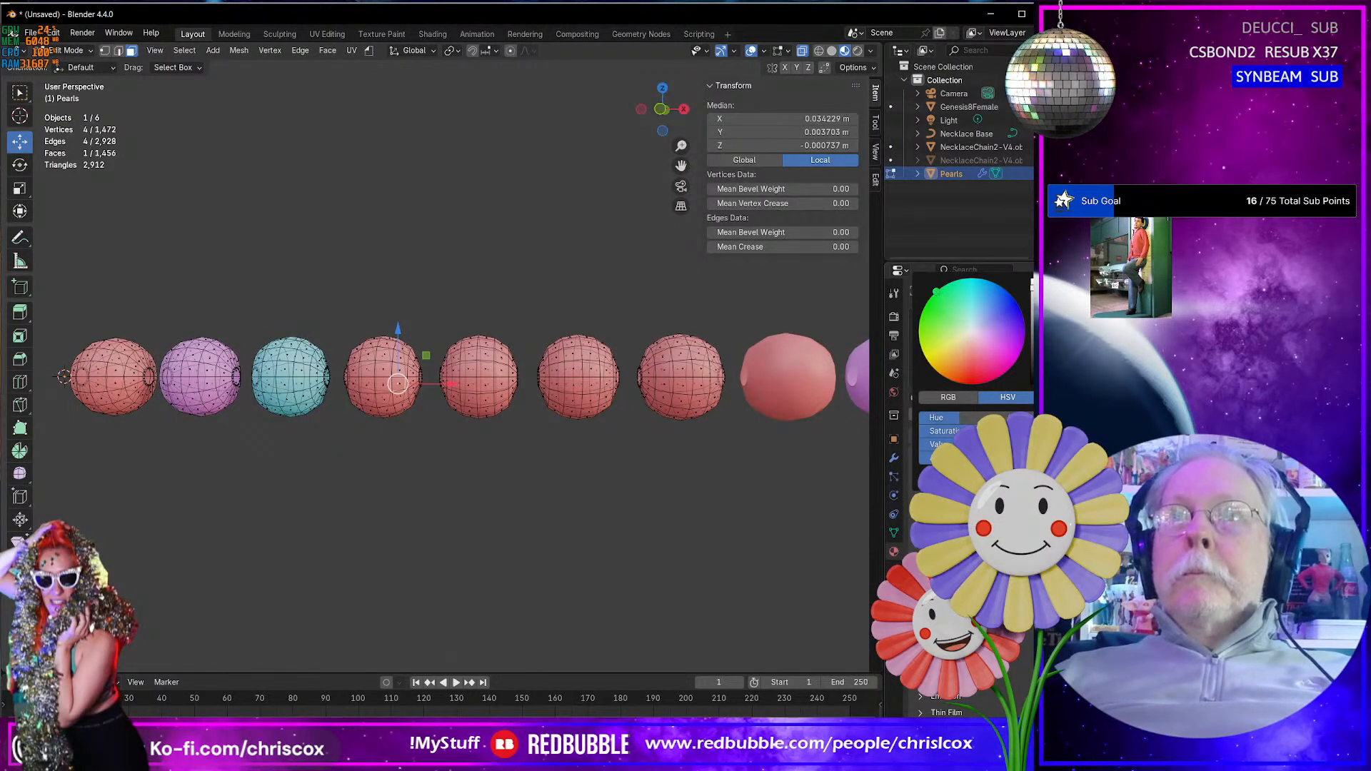
left_click(938, 350)
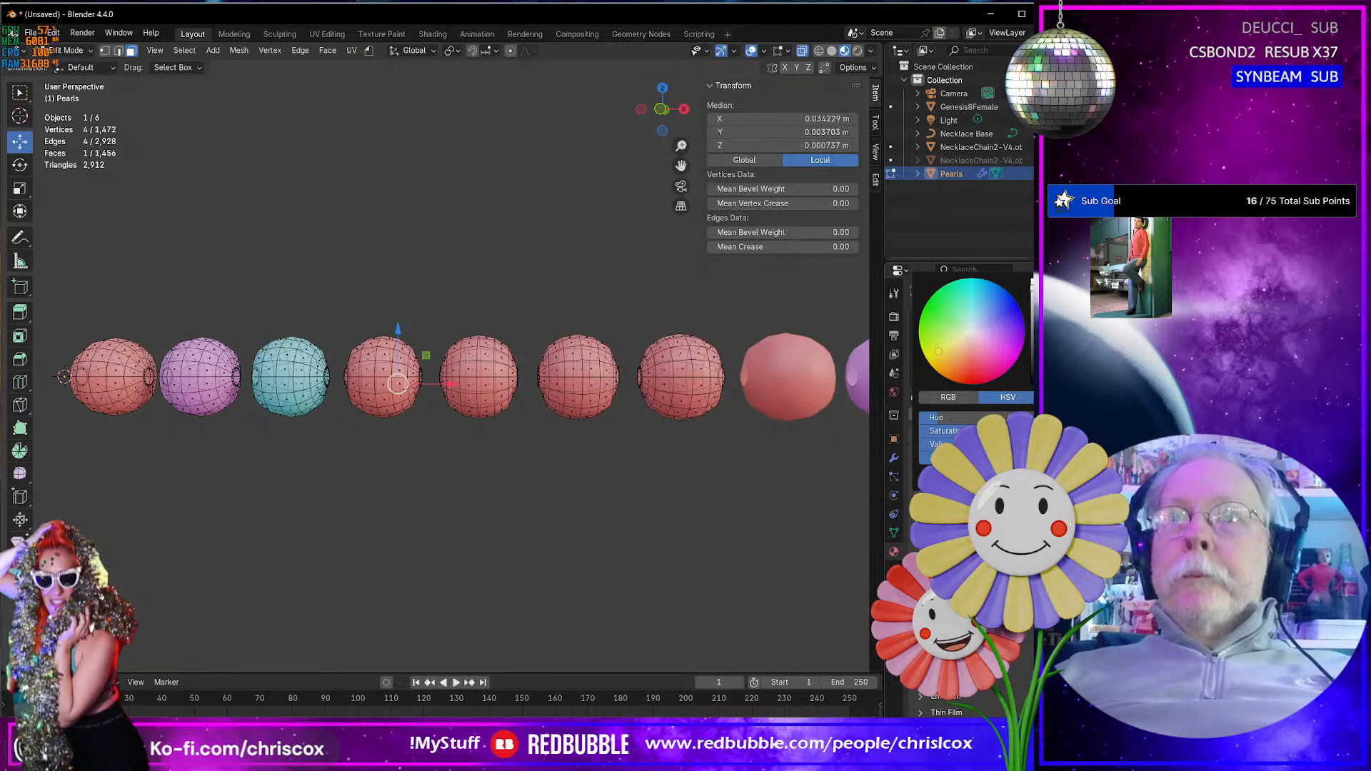
- Set the Pearl_06 material's base color to blue
left_click(964, 372)
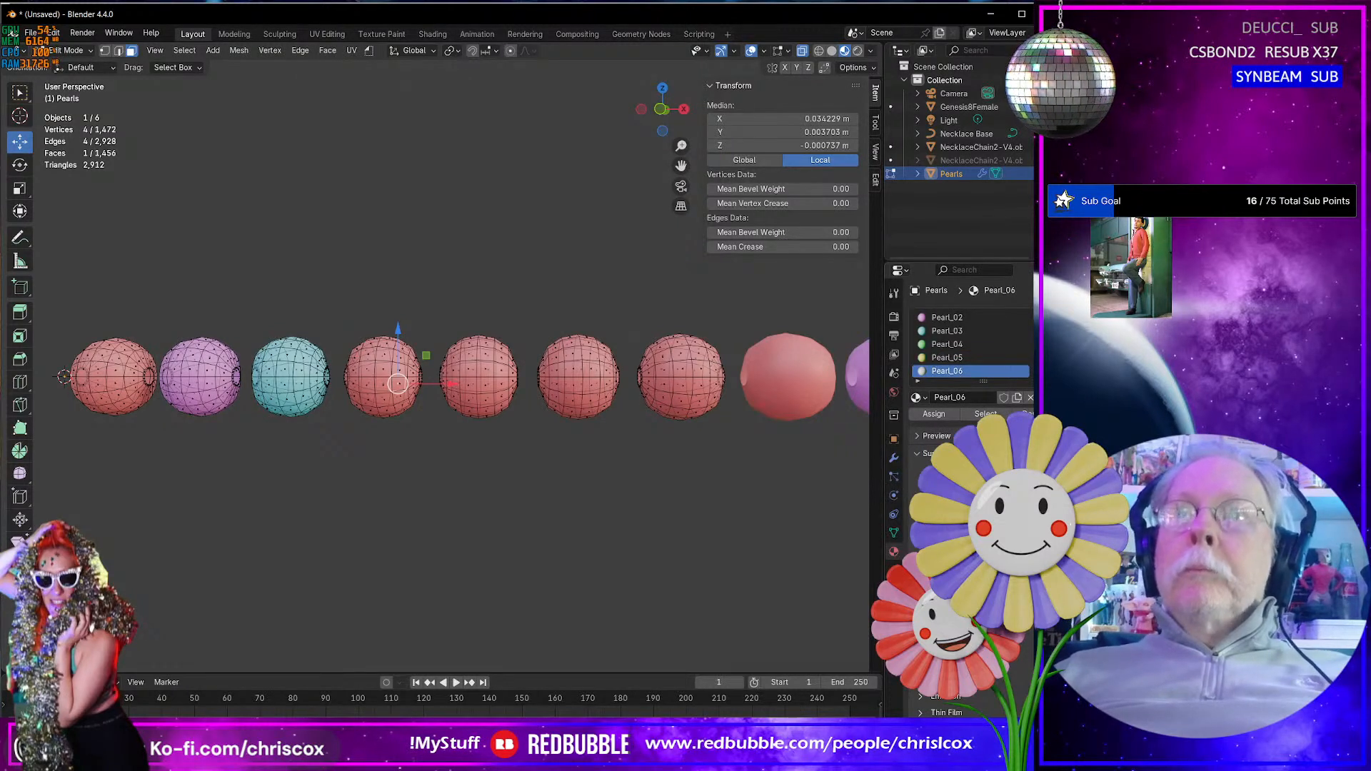
left_click(1000, 499)
left_click(1006, 306)
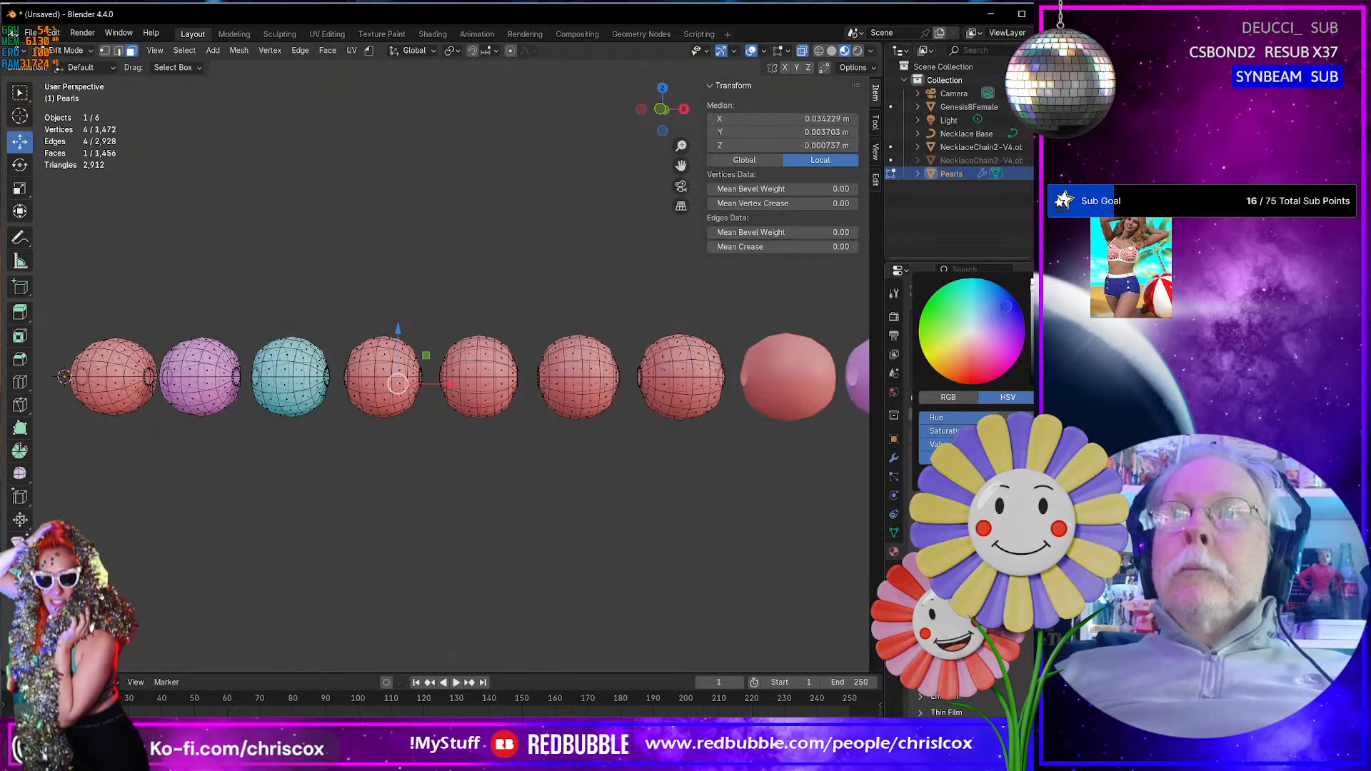
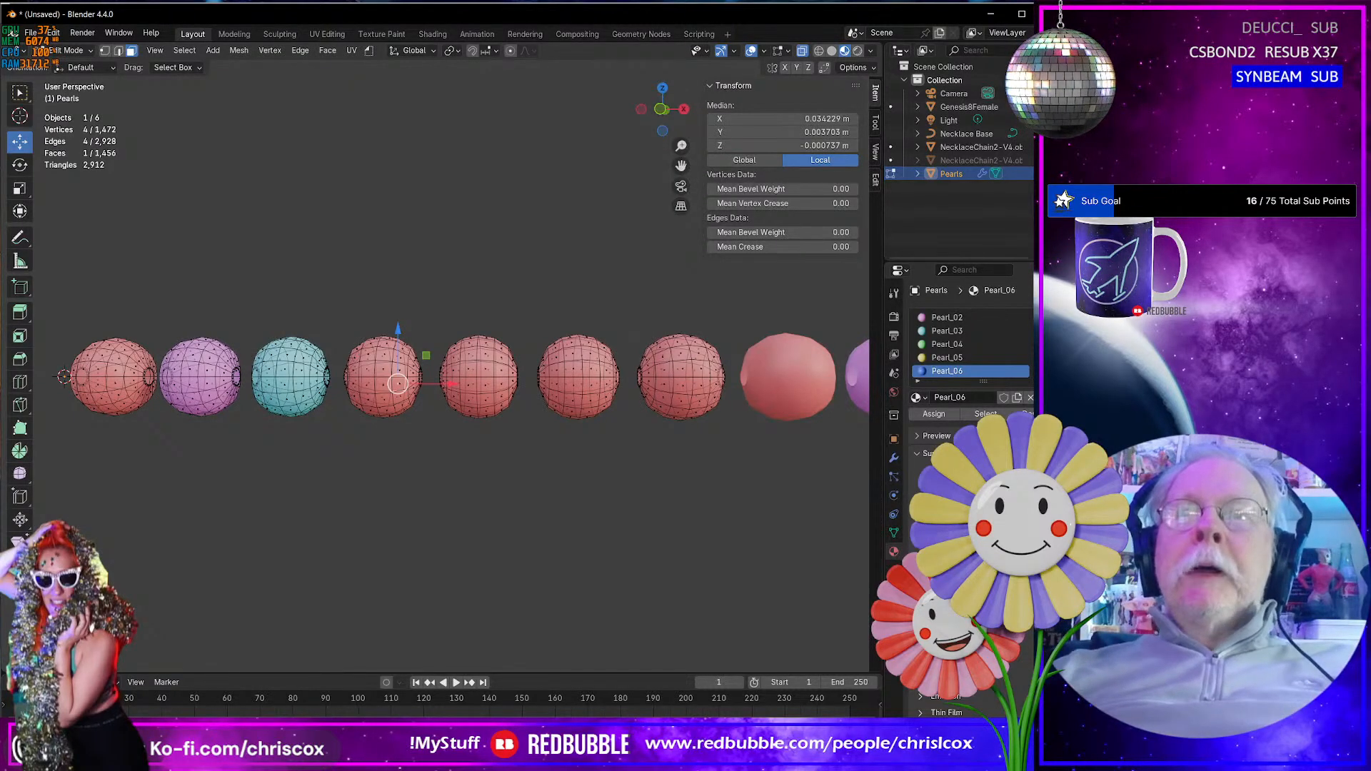
- Set the Pearl_07 material's base color to orange
scroll(977, 370, "down", 1)
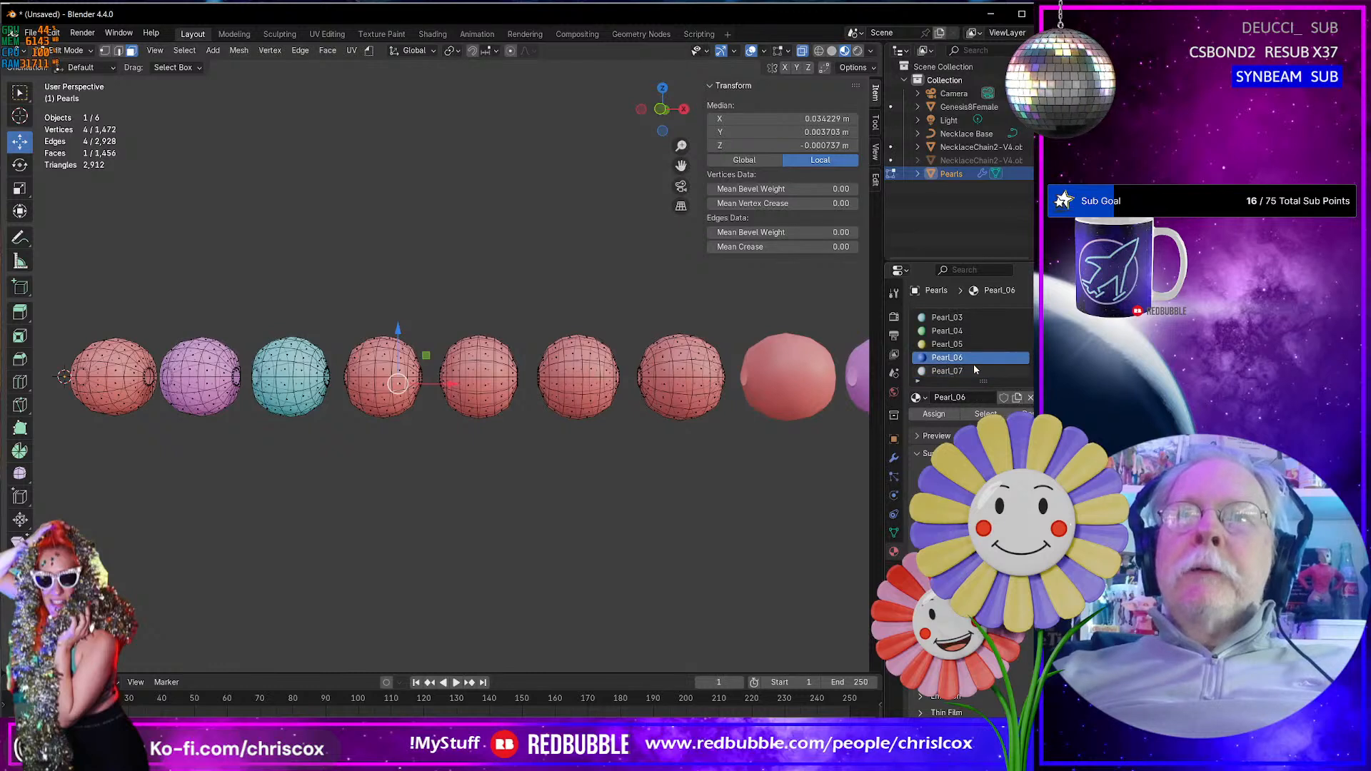
left_click(959, 371)
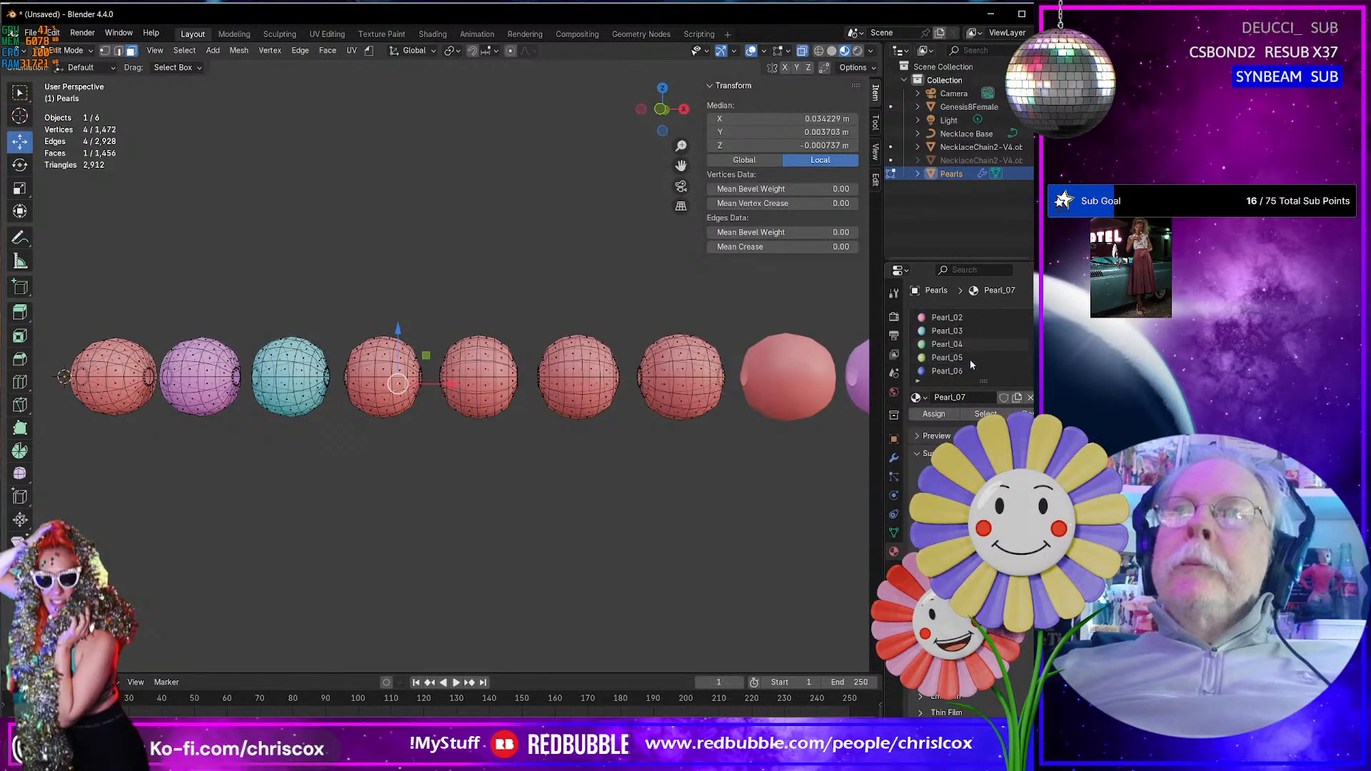
left_click(994, 501)
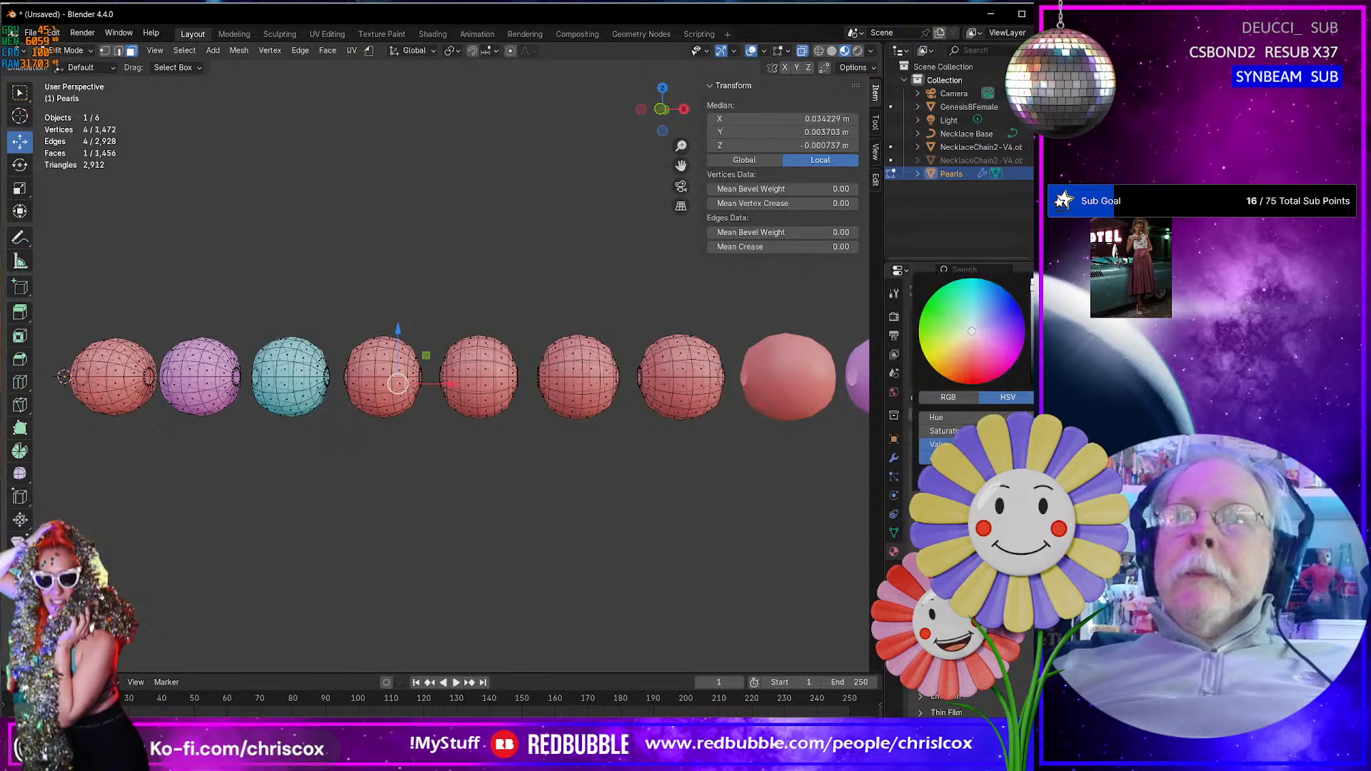
left_click(952, 373)
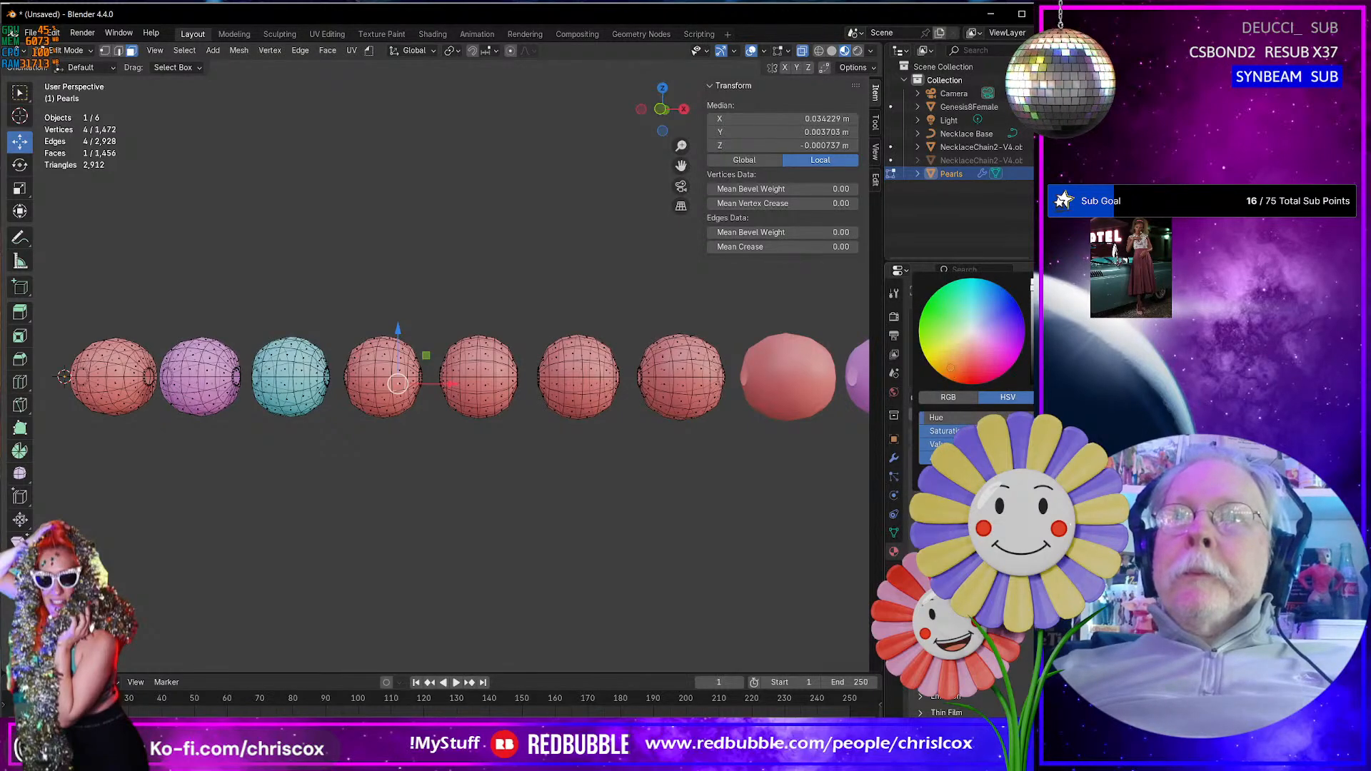
- Assign the Pearl_07 material to the whole seventh pearl of the strand
left_click(677, 394)
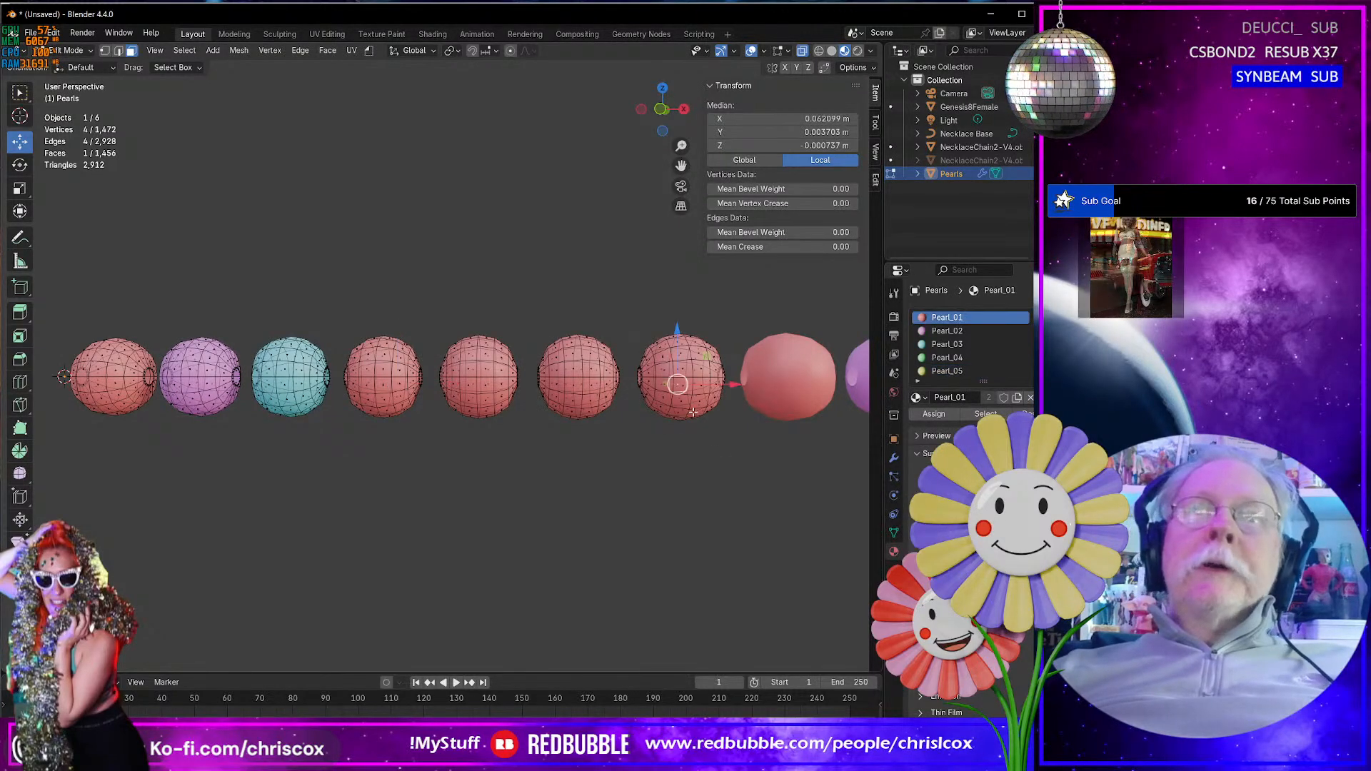
key("ctrl+l")
scroll(985, 345, "down", 2)
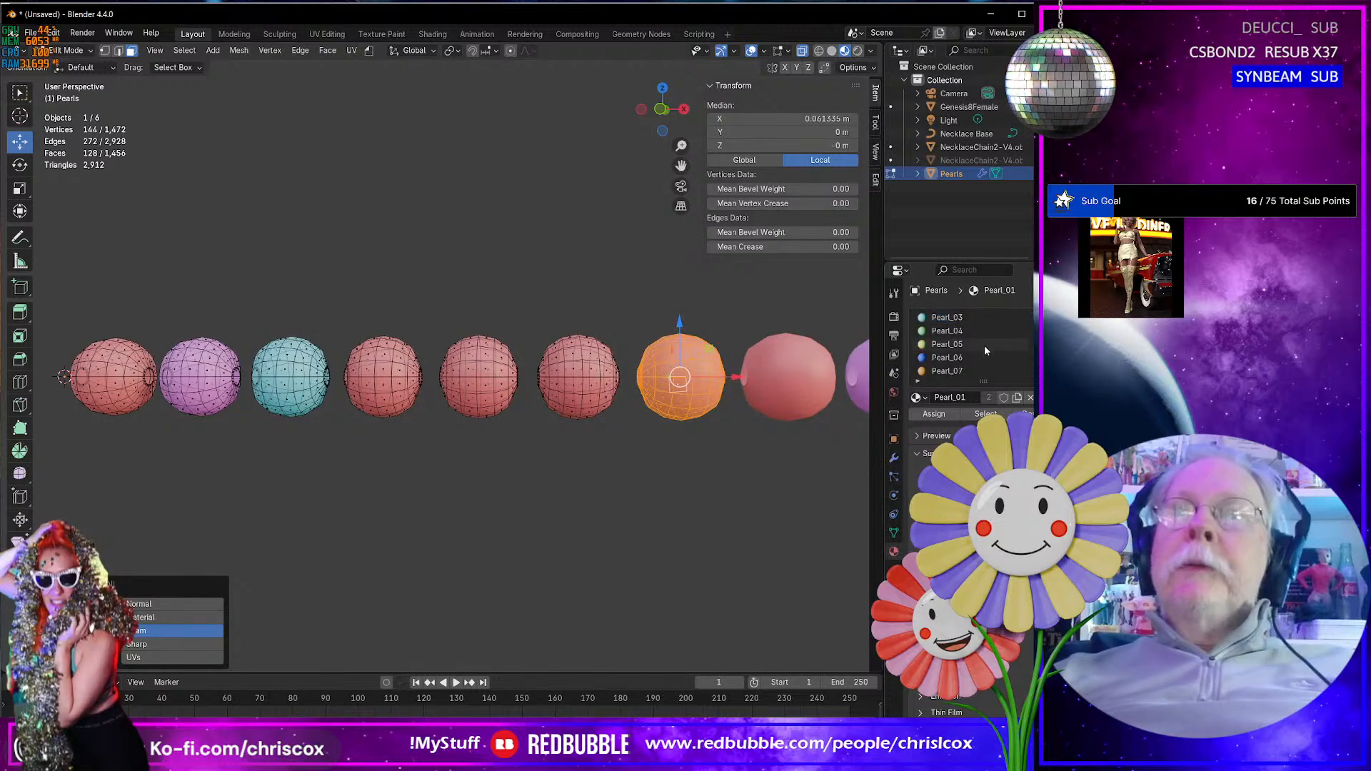
left_click(963, 370)
left_click(933, 414)
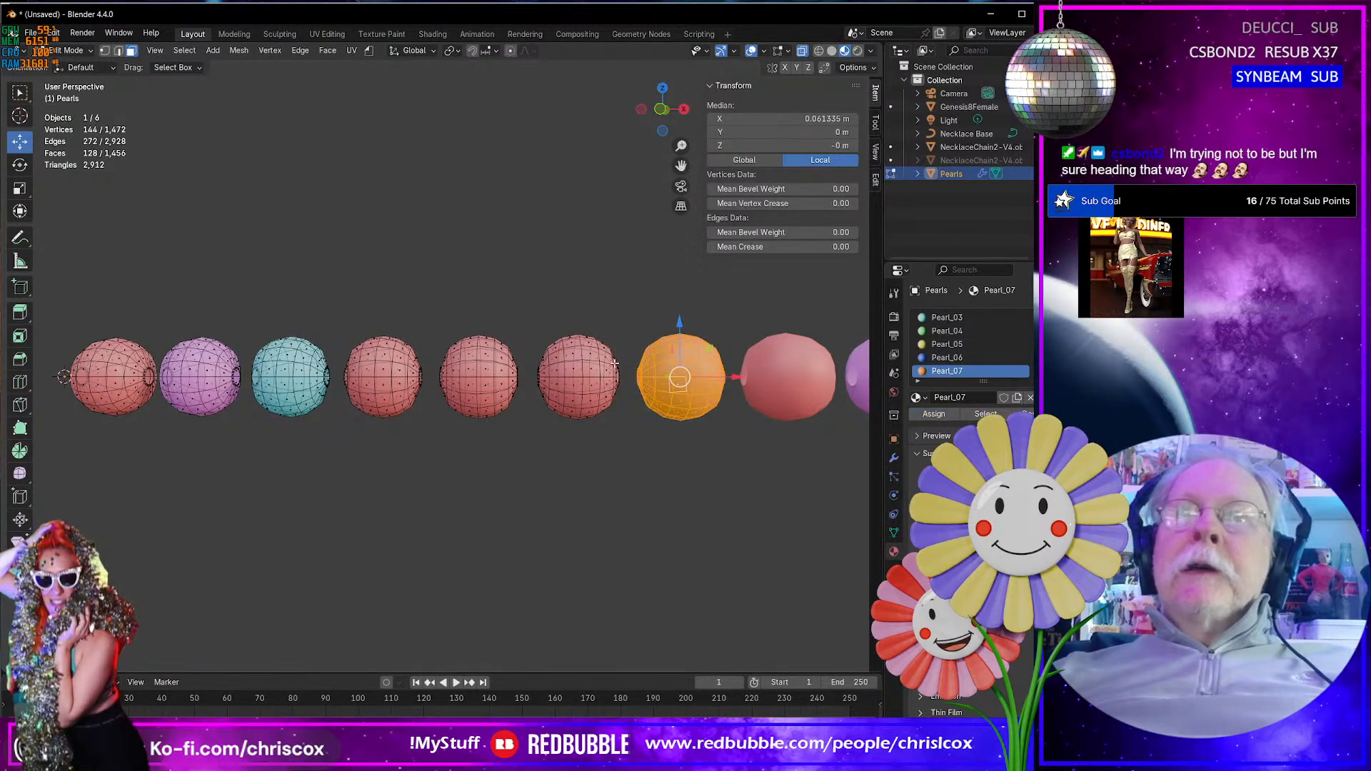
- Select the entire sixth pearl and assign it the Pearl_06 material
left_click(597, 370)
key("ctrl+l")
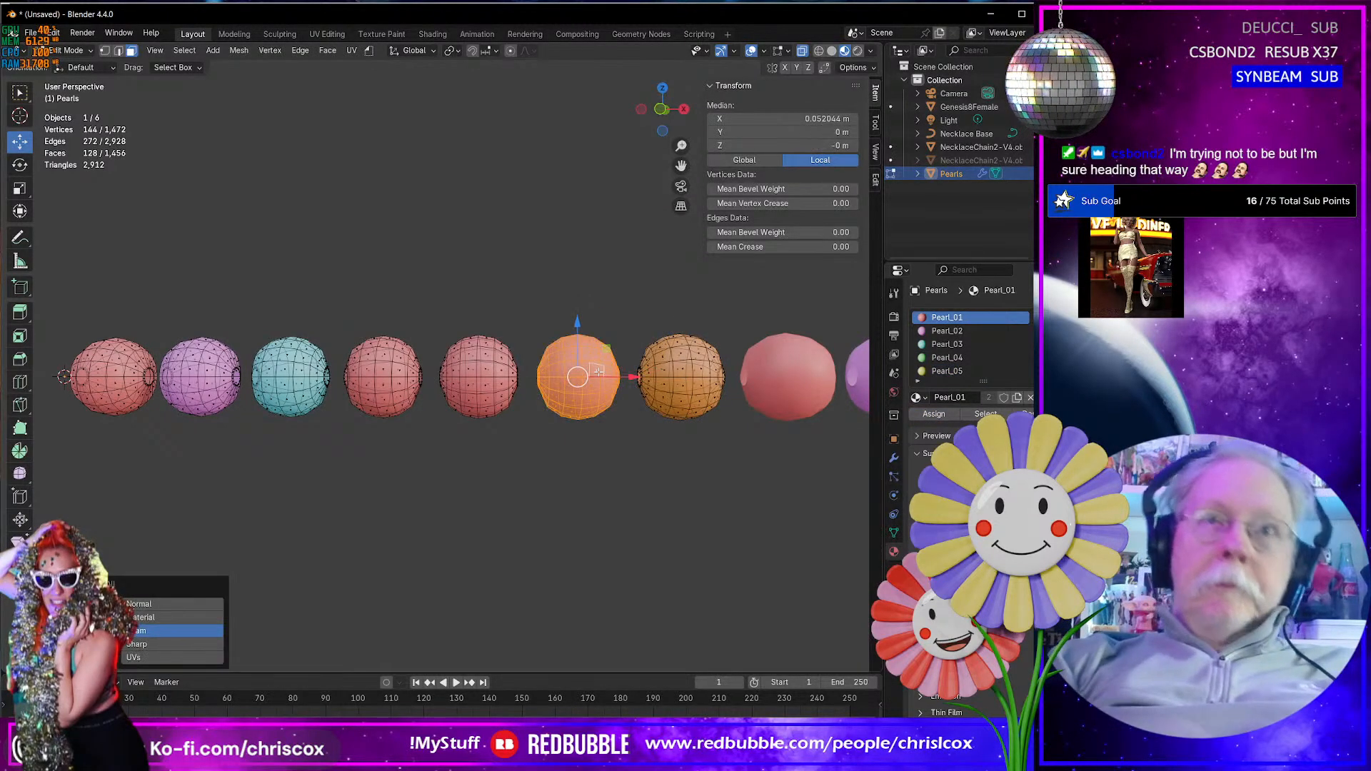
scroll(960, 371, "down", 2)
left_click(960, 357)
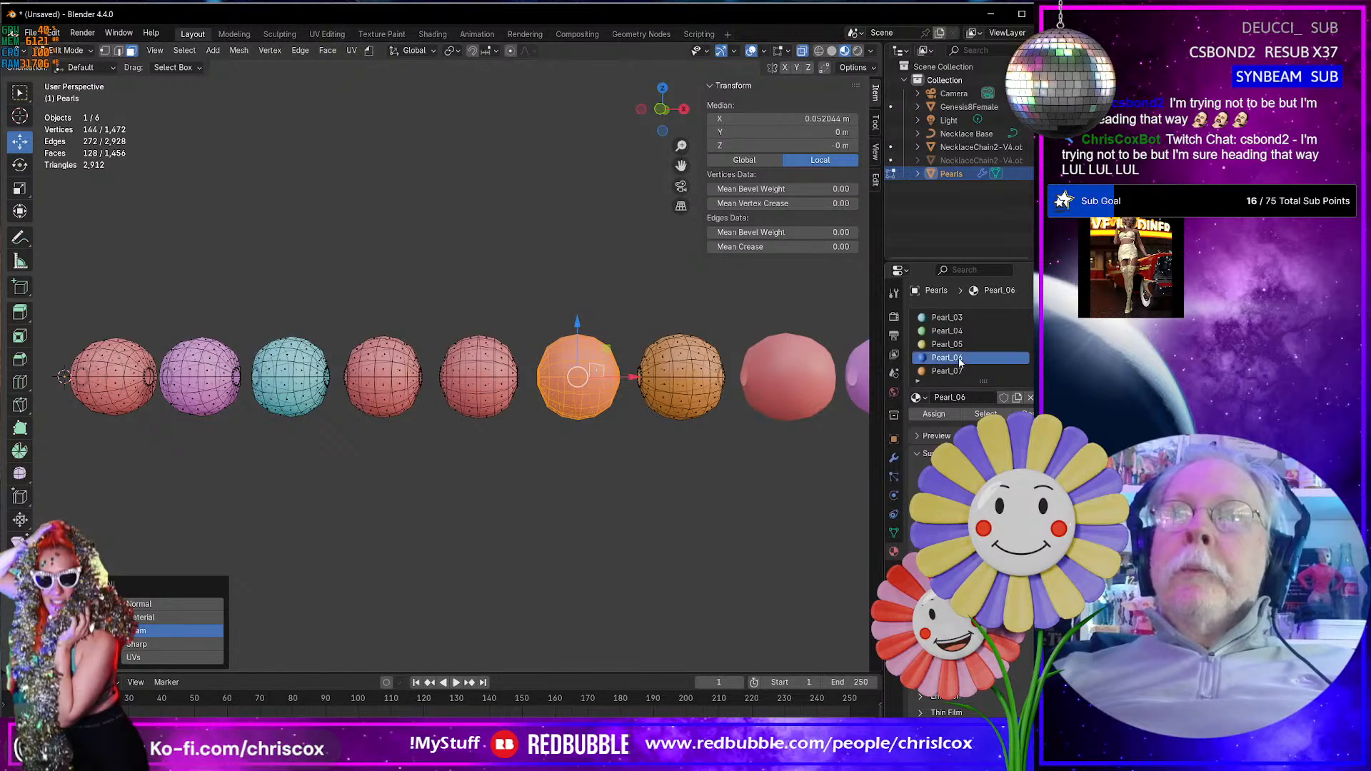
left_click(936, 414)
- Select the entire fifth pearl and assign it the Pearl_05 material
left_click(483, 388)
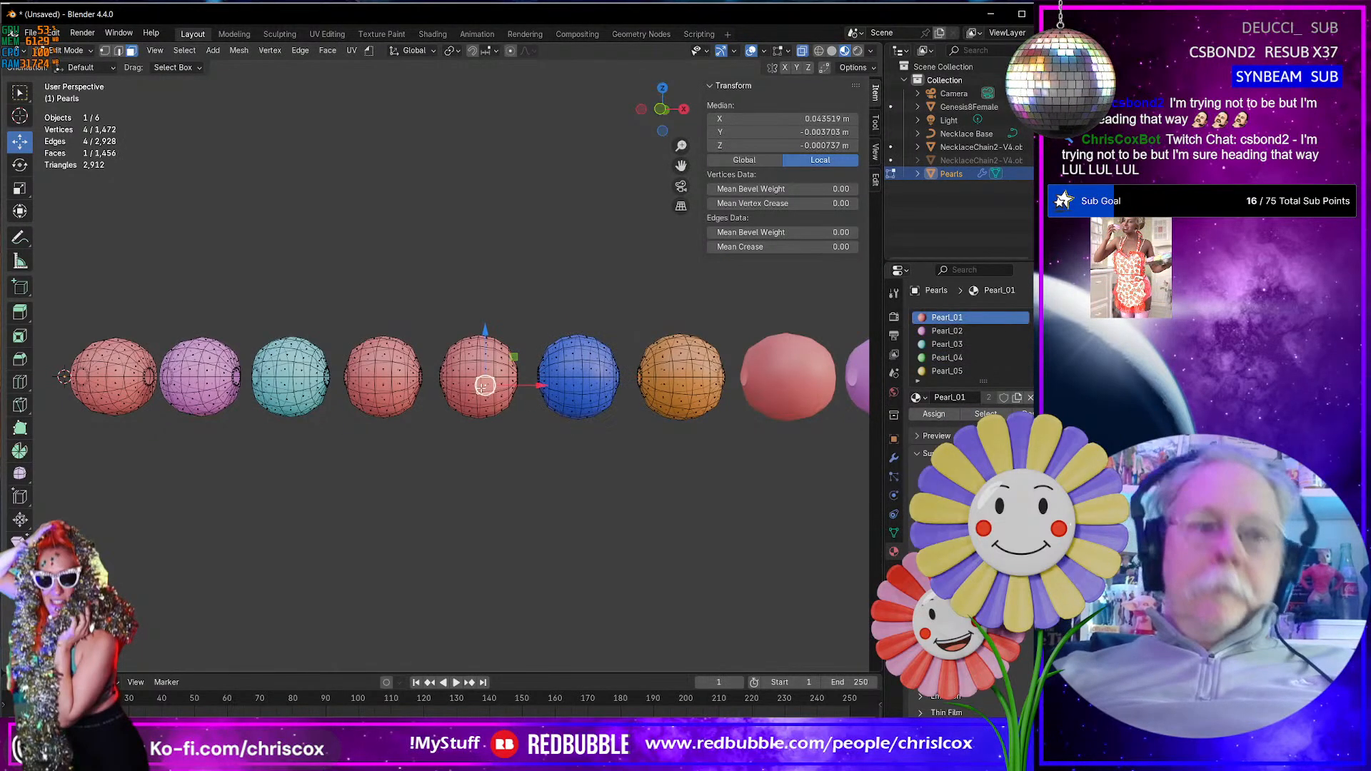
key("ctrl+l")
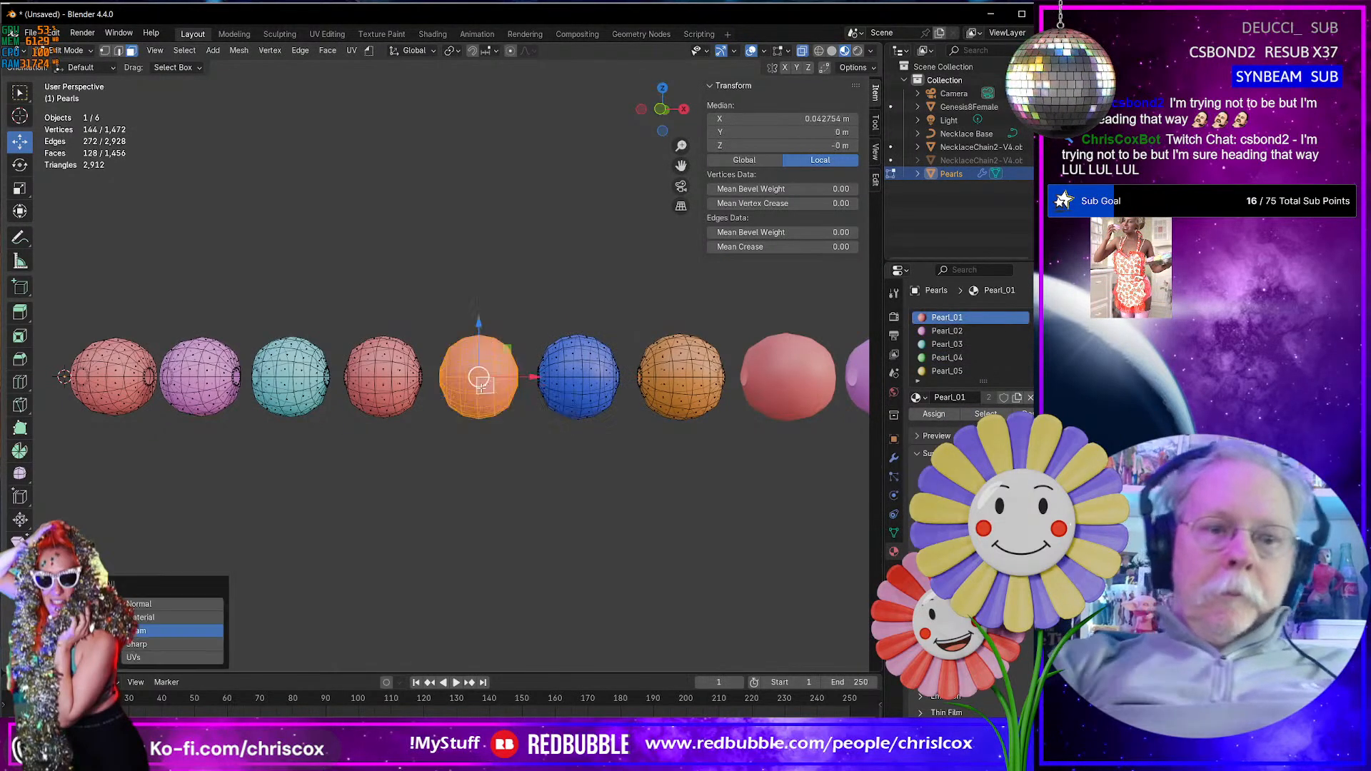
left_click(953, 371)
left_click(933, 413)
- Assign the Pearl_04 material to the whole fourth pearl and clear the selection
left_click(395, 387)
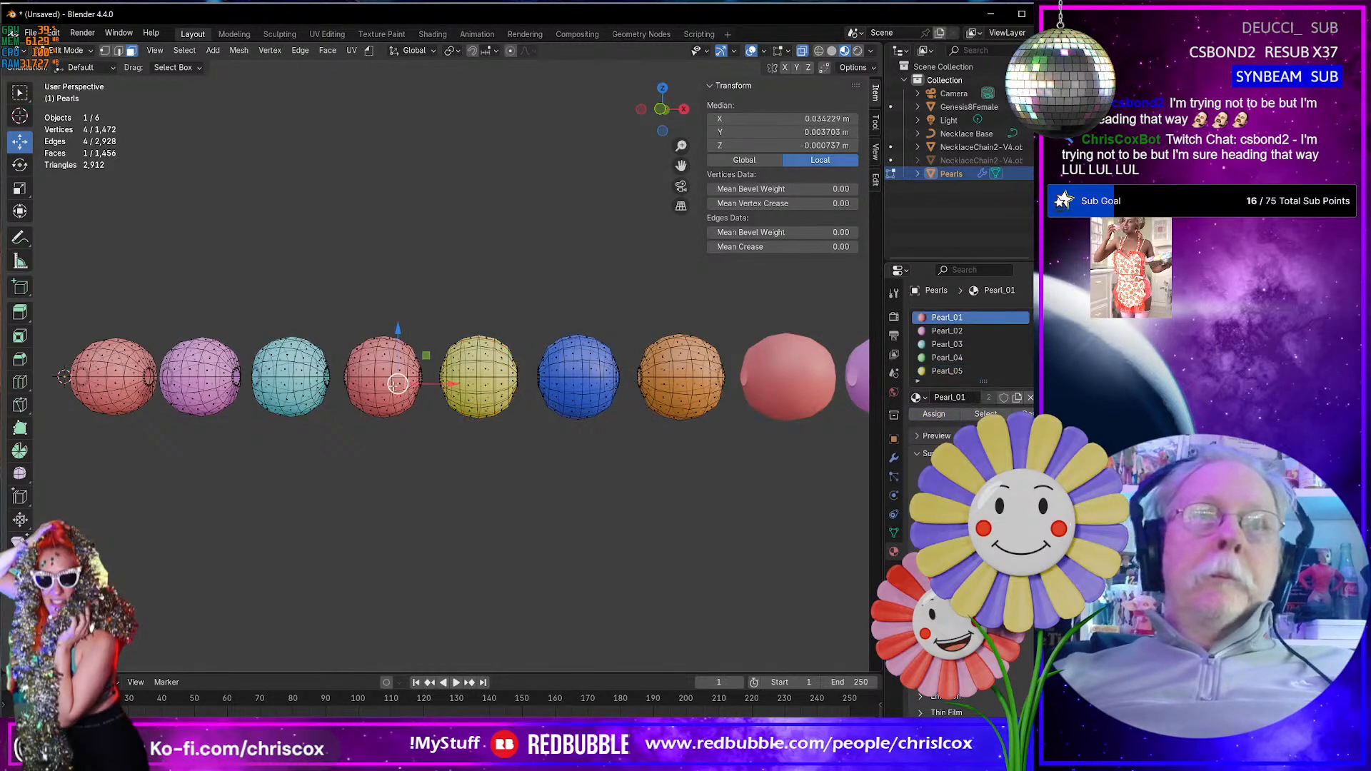
key("ctrl+l")
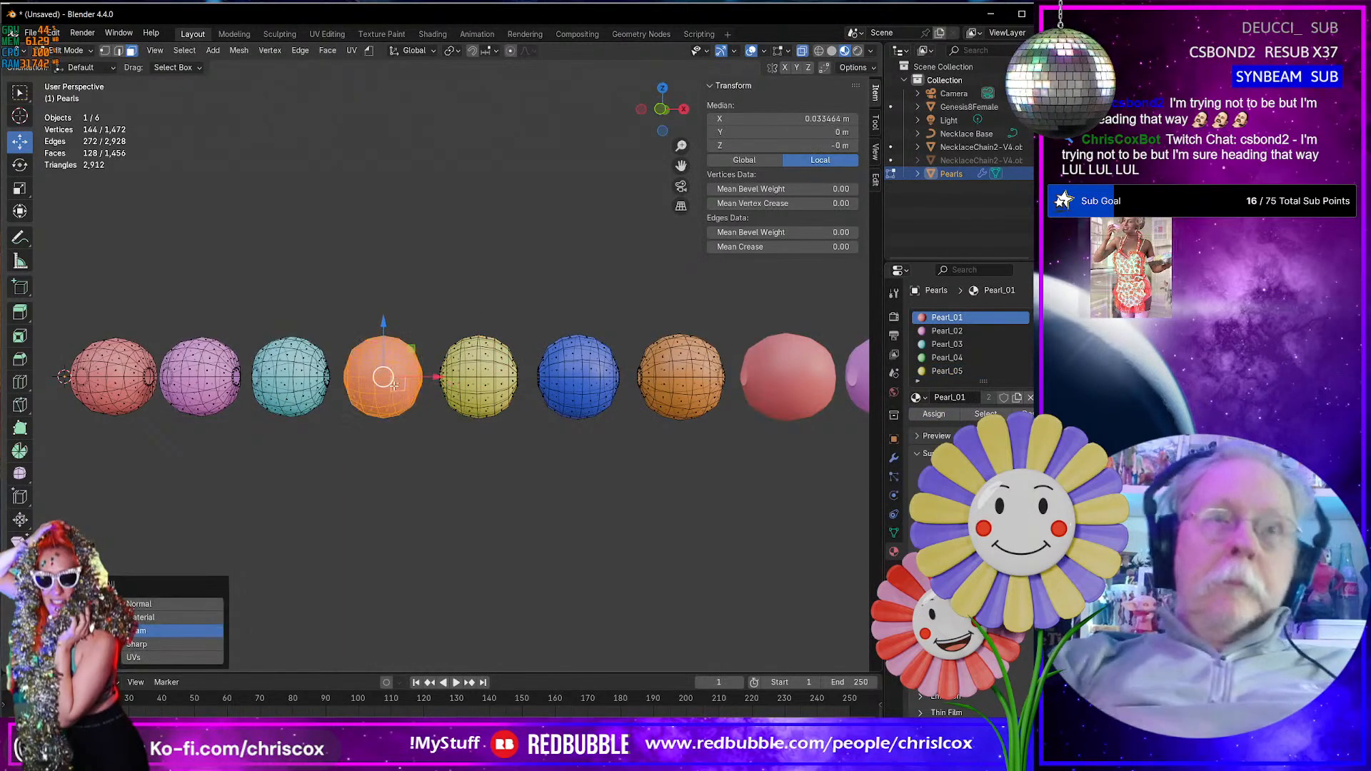
left_click(947, 358)
left_click(934, 413)
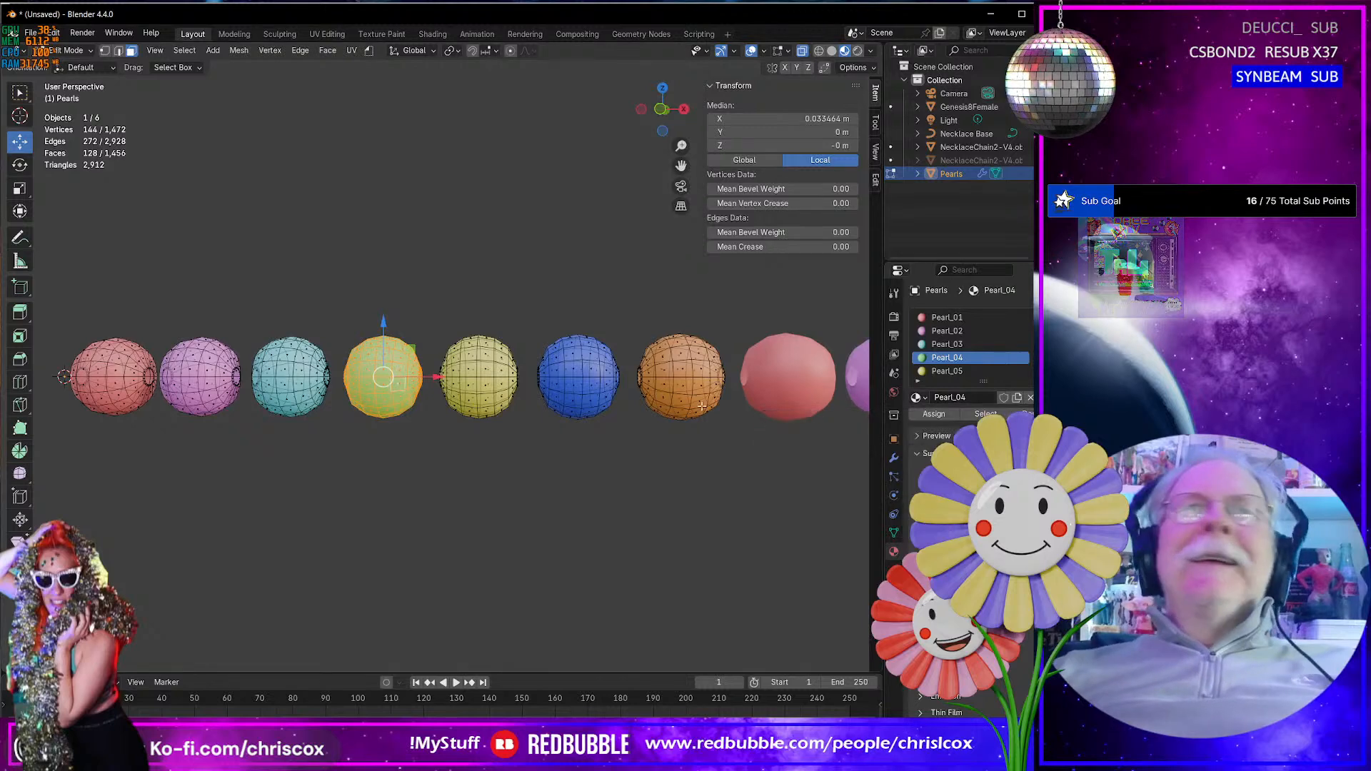
left_click(415, 456)
- Reveal the hidden cord segments between the pearls and leave everything deselected
middle_click_drag(364, 368, 478, 411)
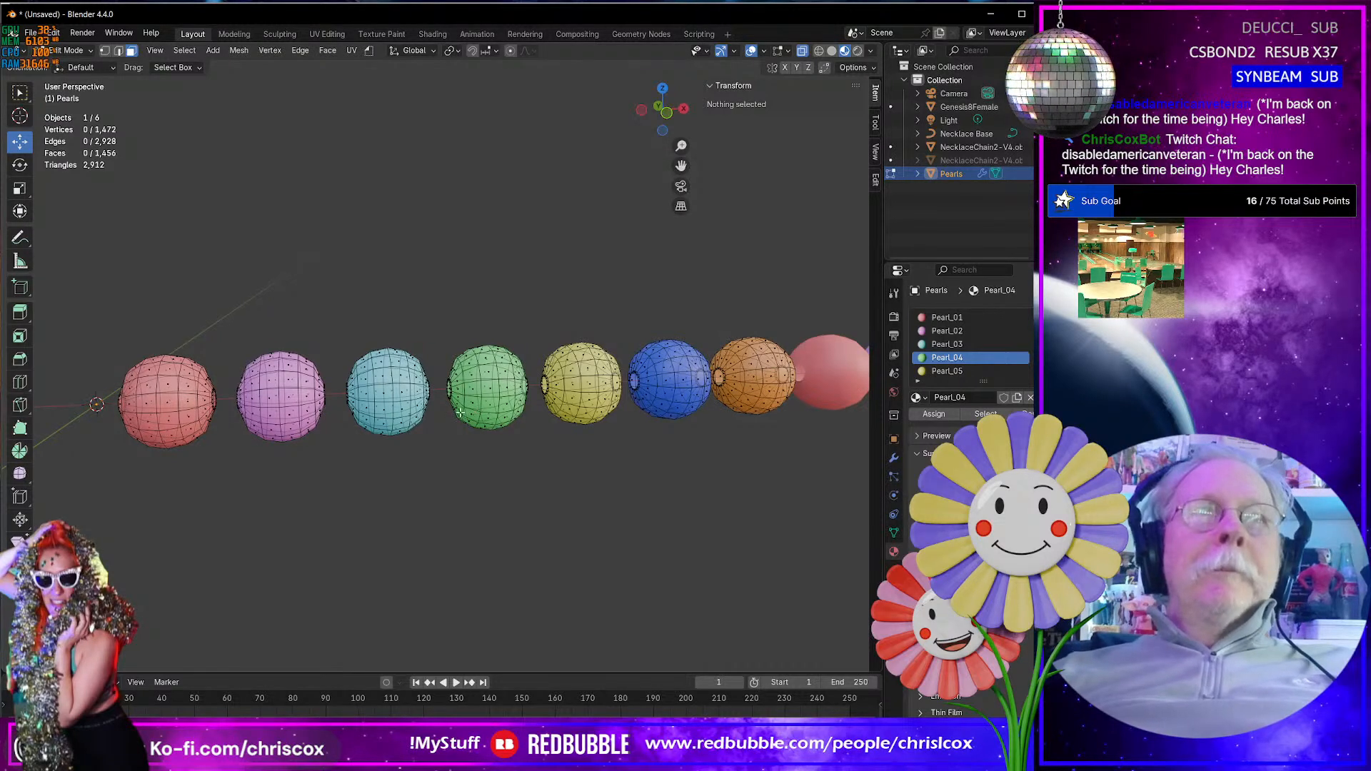
mouse_move(477, 411)
middle_mouse_down()
mouse_move(523, 402)
mouse_move(482, 400)
middle_mouse_up()
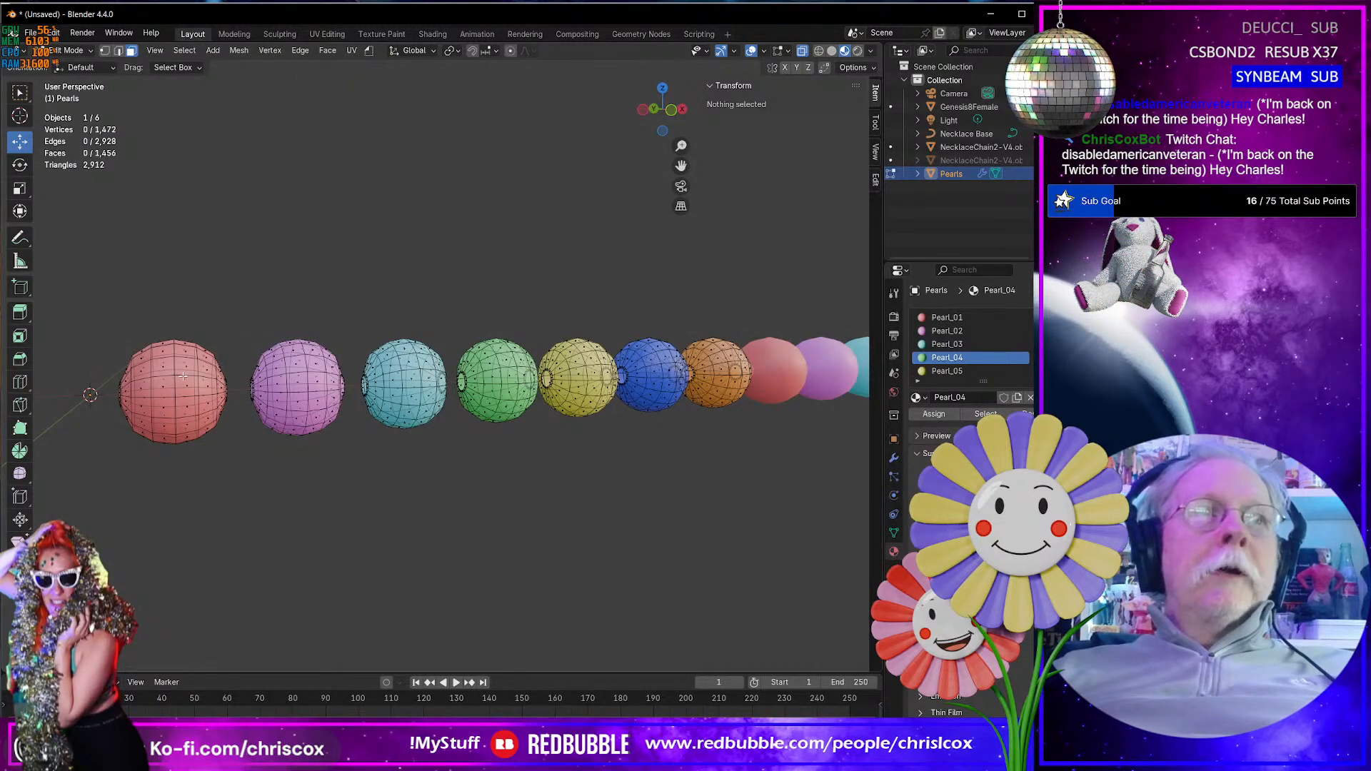
middle_click_drag(184, 376, 353, 433)
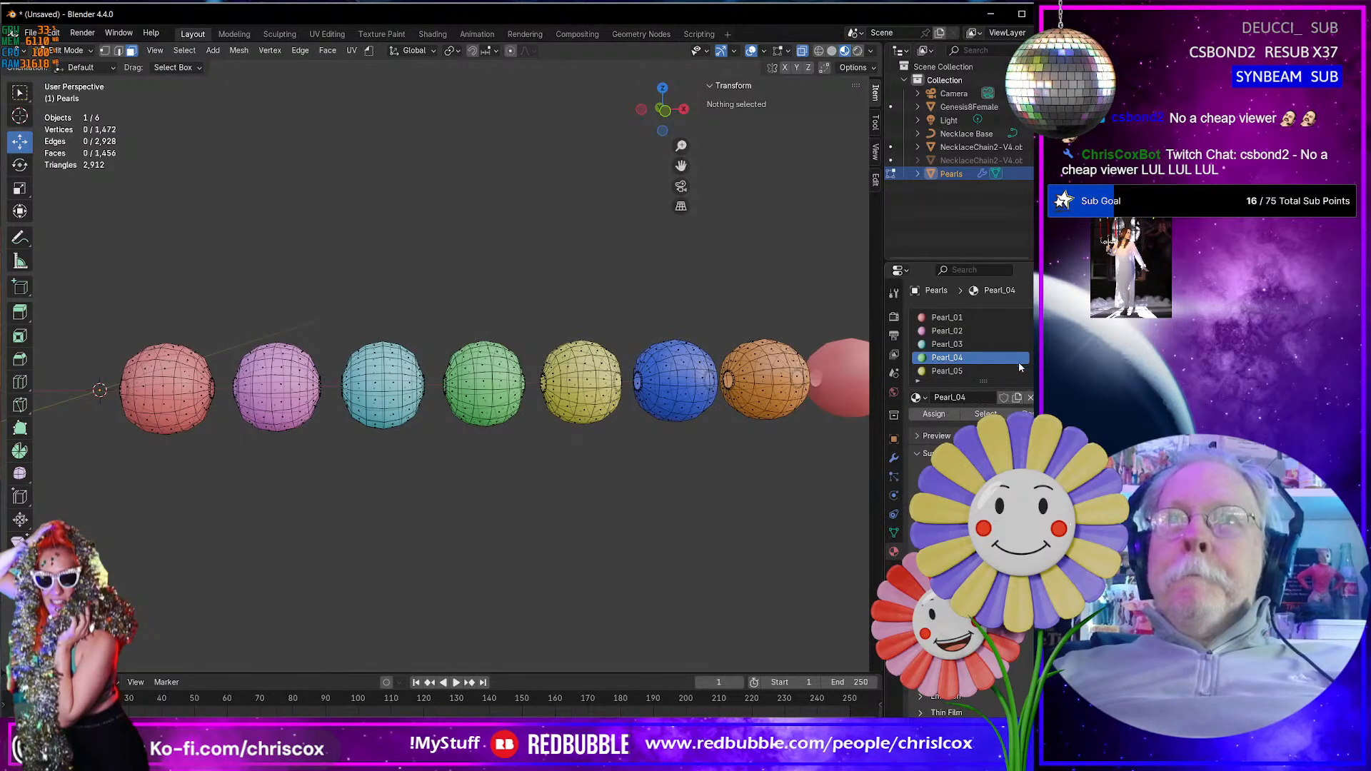
key("alt+h")
left_click(702, 491)
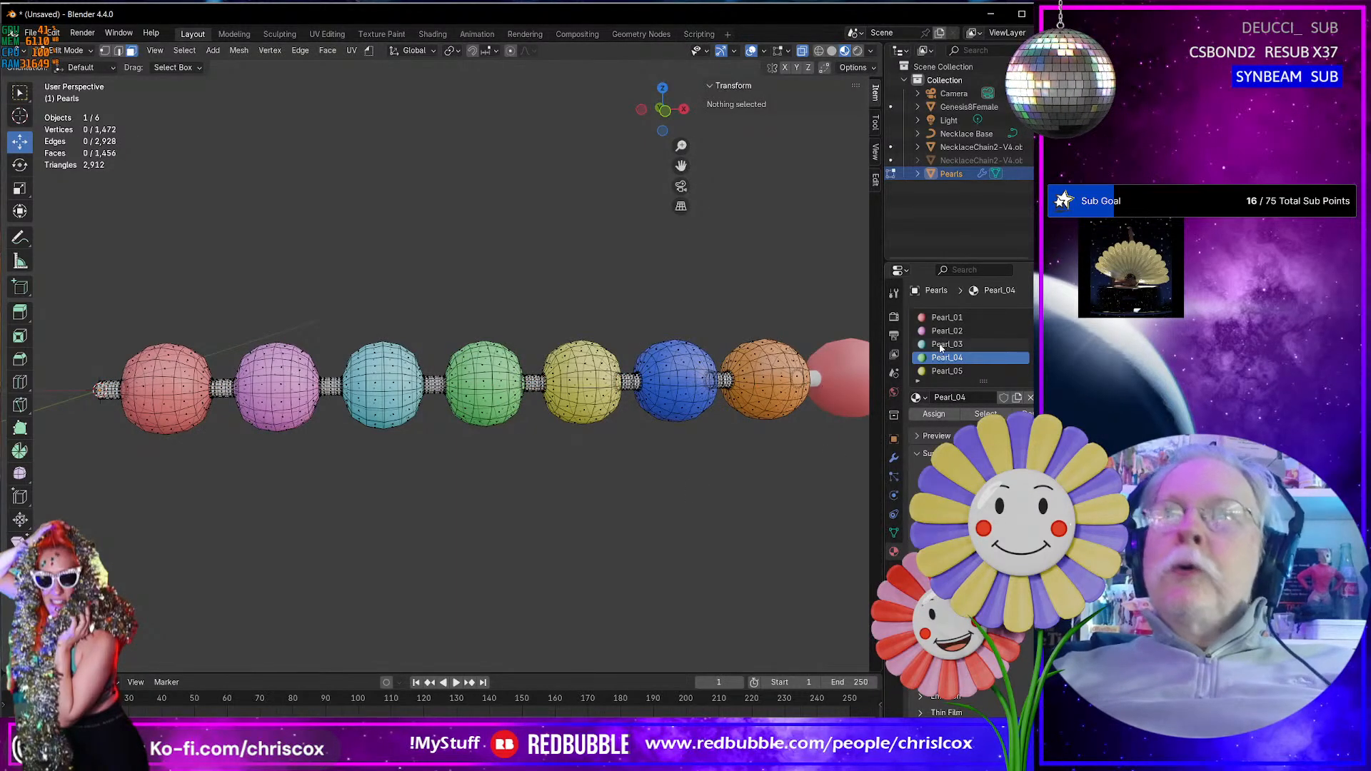
- Select the geometry using the Cord material, grow the vertex selection by one ring onto the pearls, and hide it
scroll(1003, 355, "up", 1)
left_click(950, 318)
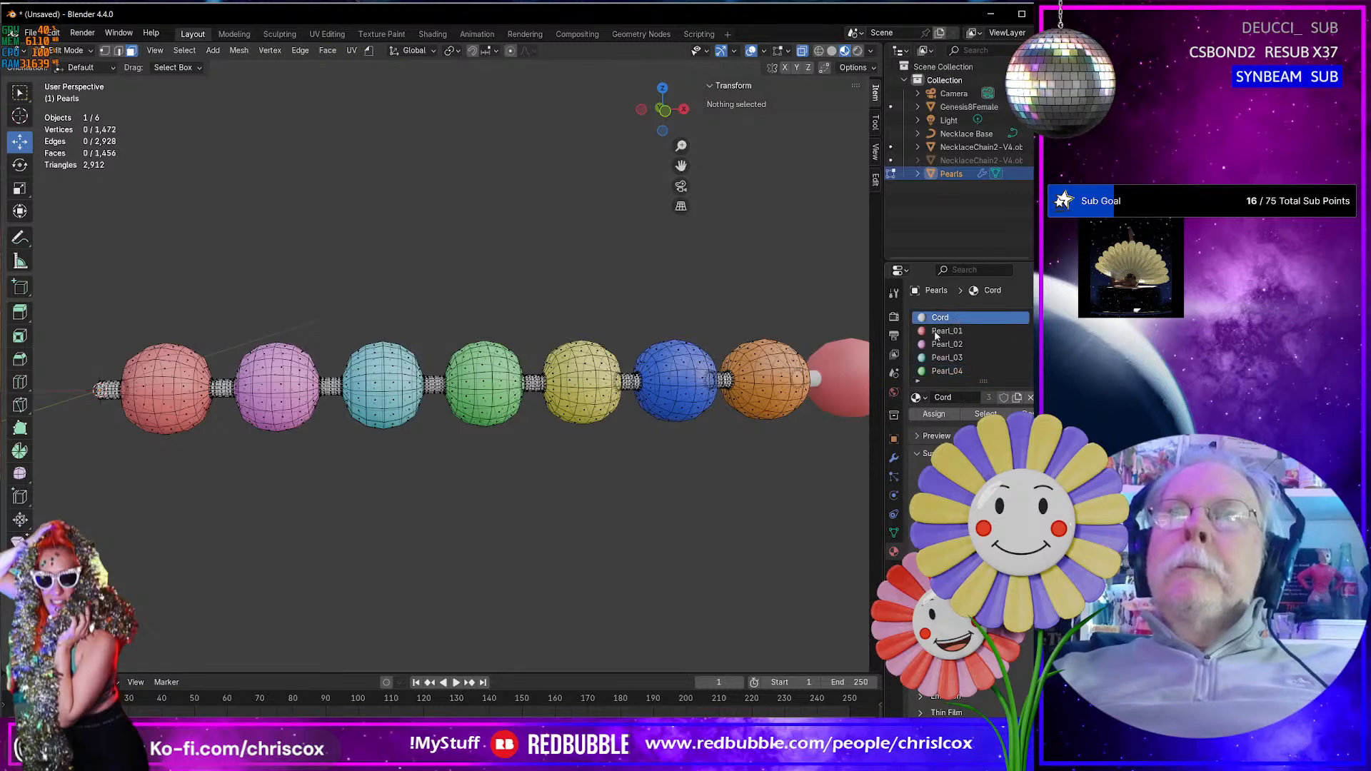
mouse_move(376, 515)
middle_mouse_down()
mouse_move(319, 529)
mouse_move(370, 529)
middle_mouse_up()
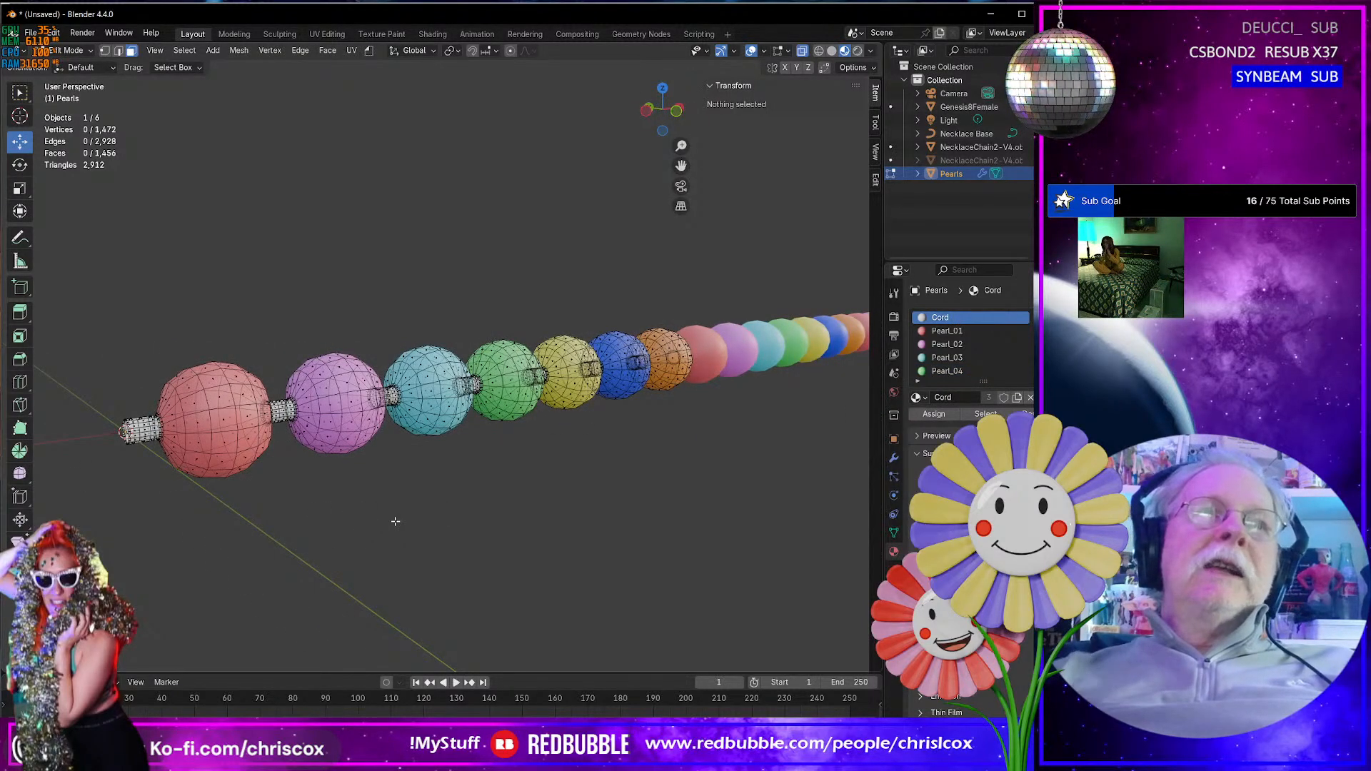
middle_click_drag(350, 517, 499, 475, "shift")
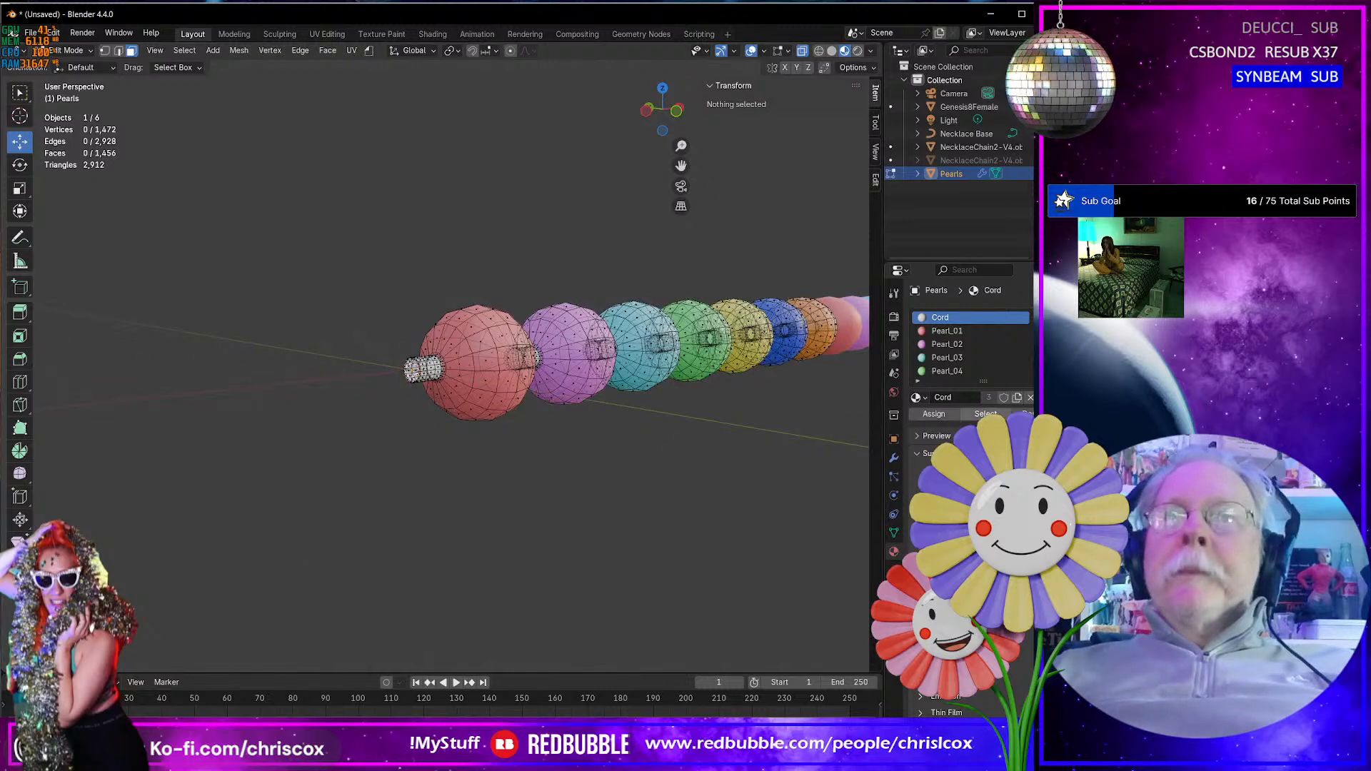
left_click(986, 414)
scroll(564, 475, "down", 2)
scroll(555, 477, "up", 7)
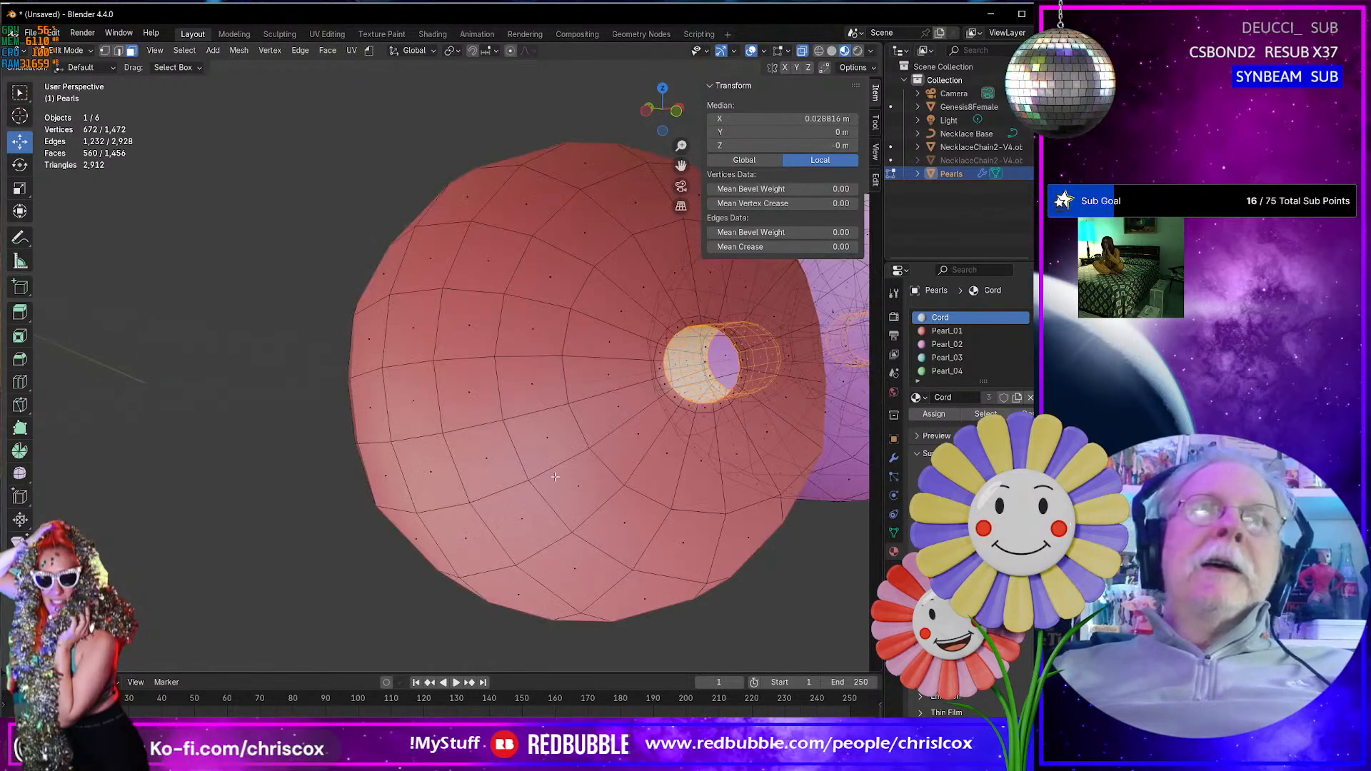
scroll(555, 477, "down", 6)
scroll(491, 487, "up", 2)
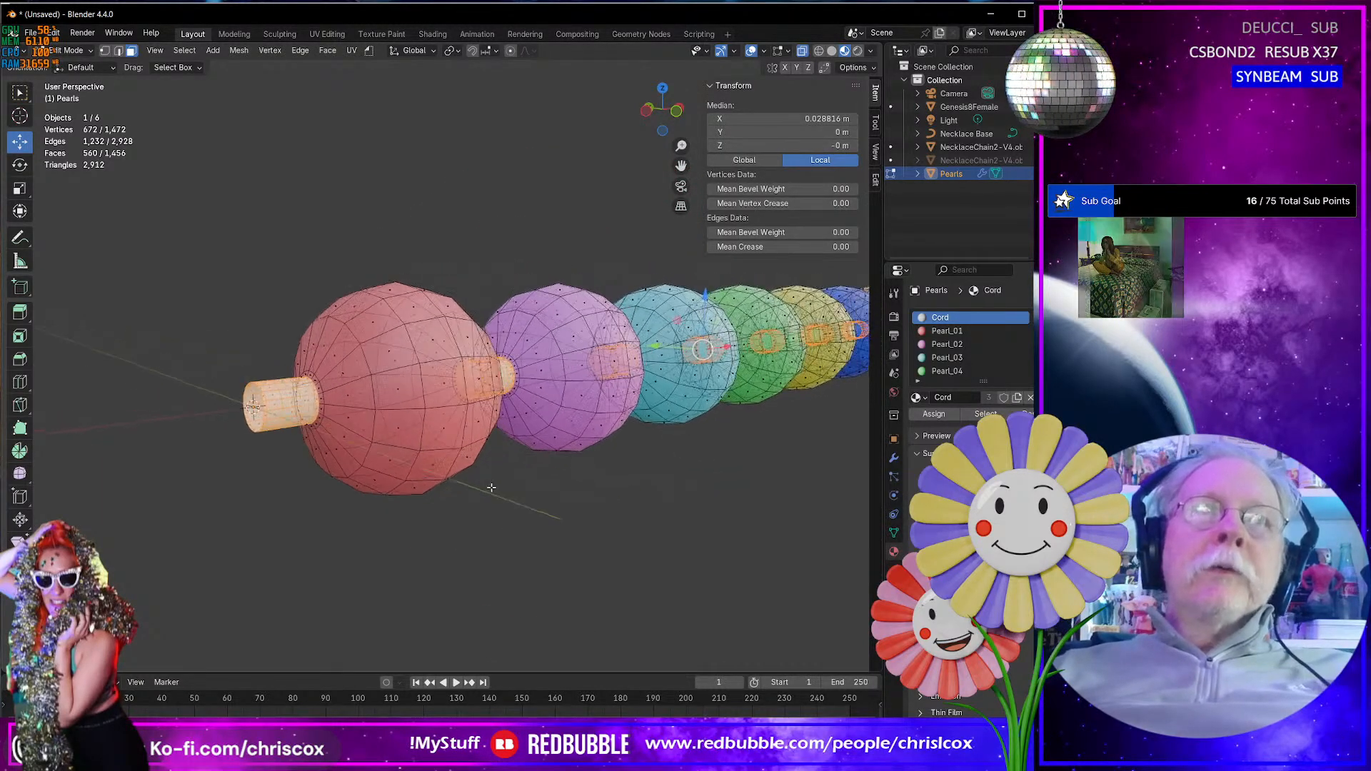
scroll(491, 487, "up", 1)
key("1")
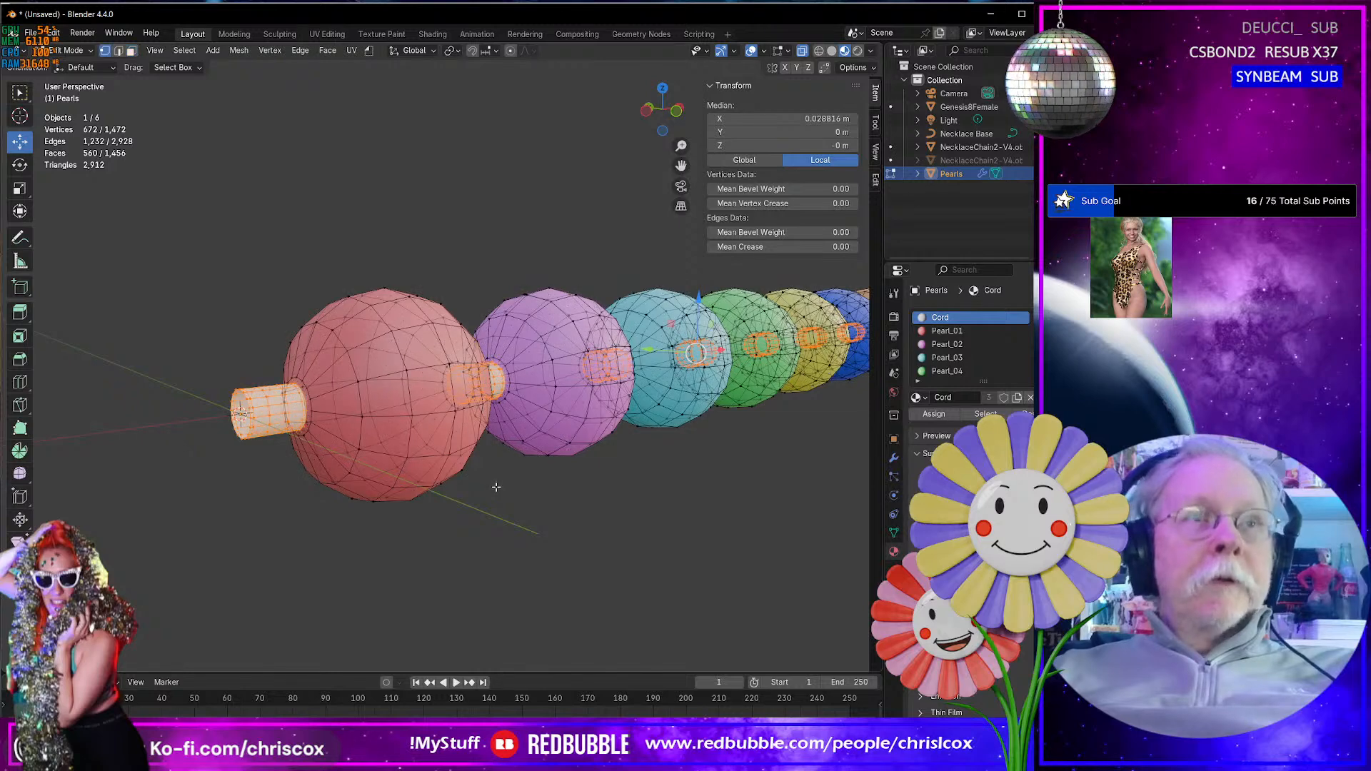
key("ctrl+KP_Add")
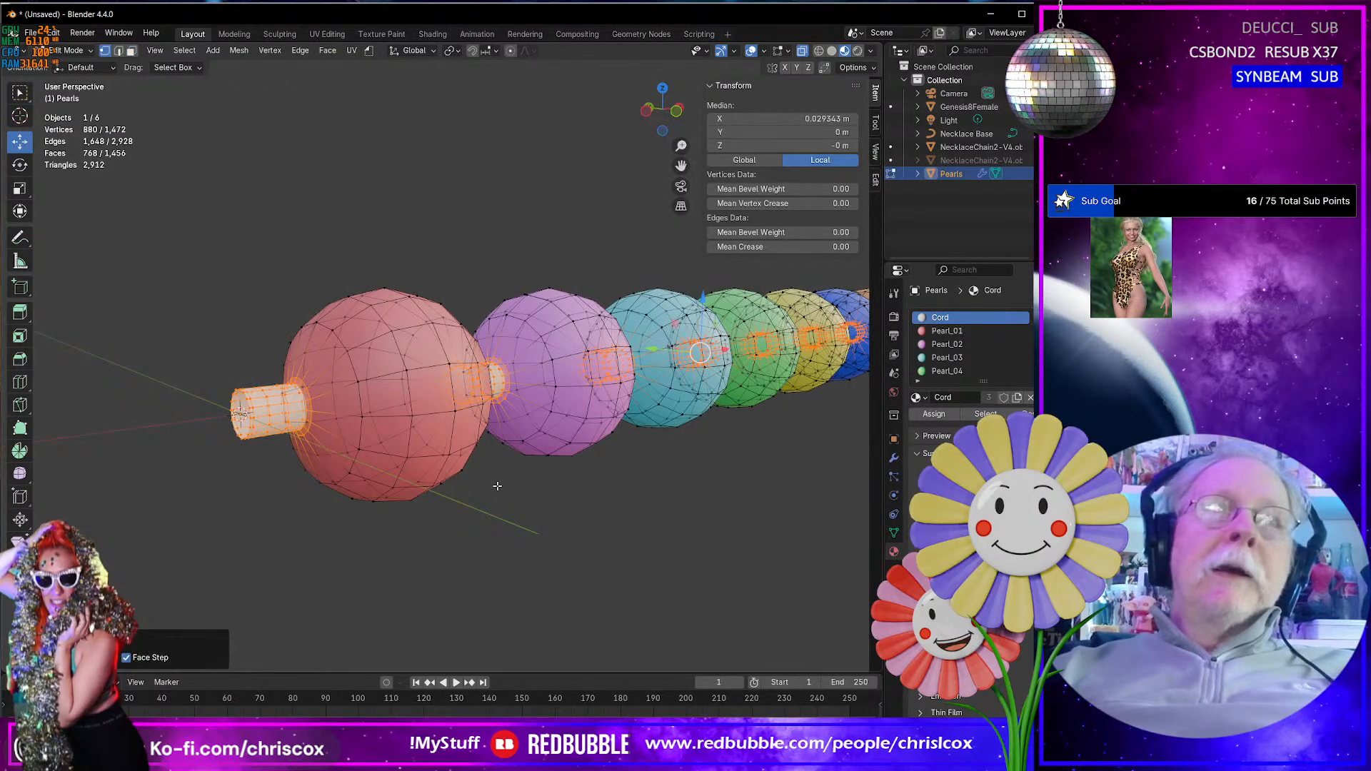
key("h")
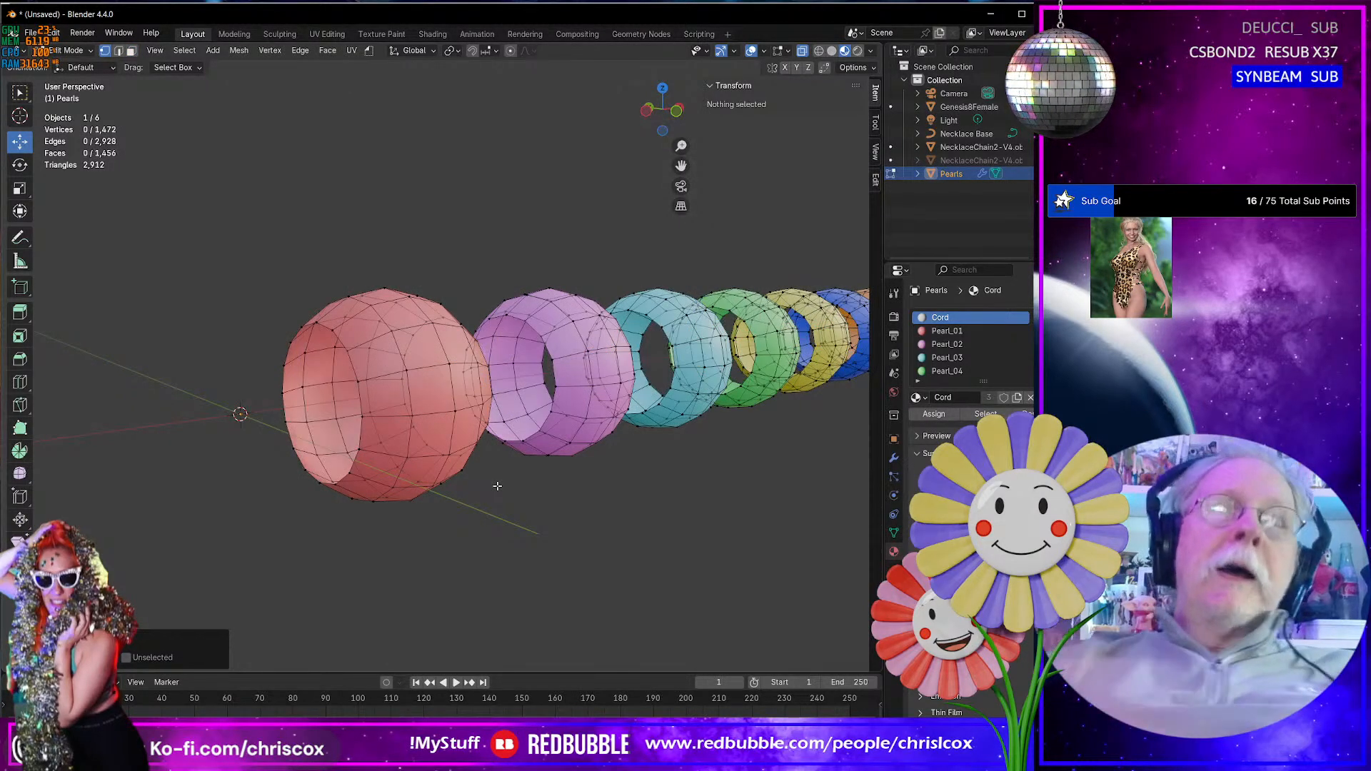
- Select all visible pearl vertices and displace them with the Randomize tool by about 0.0486 m
middle_click_drag(560, 478, 555, 480)
left_click(634, 524)
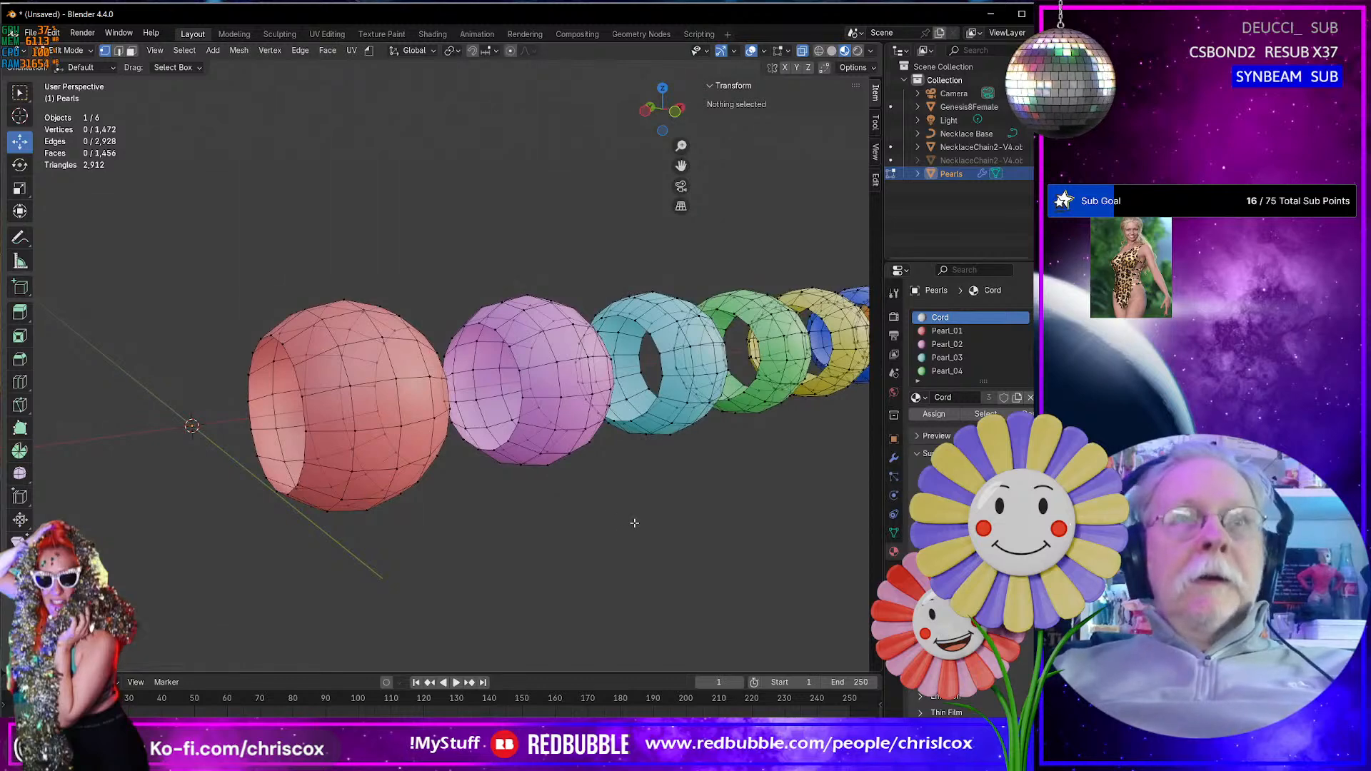
key("a")
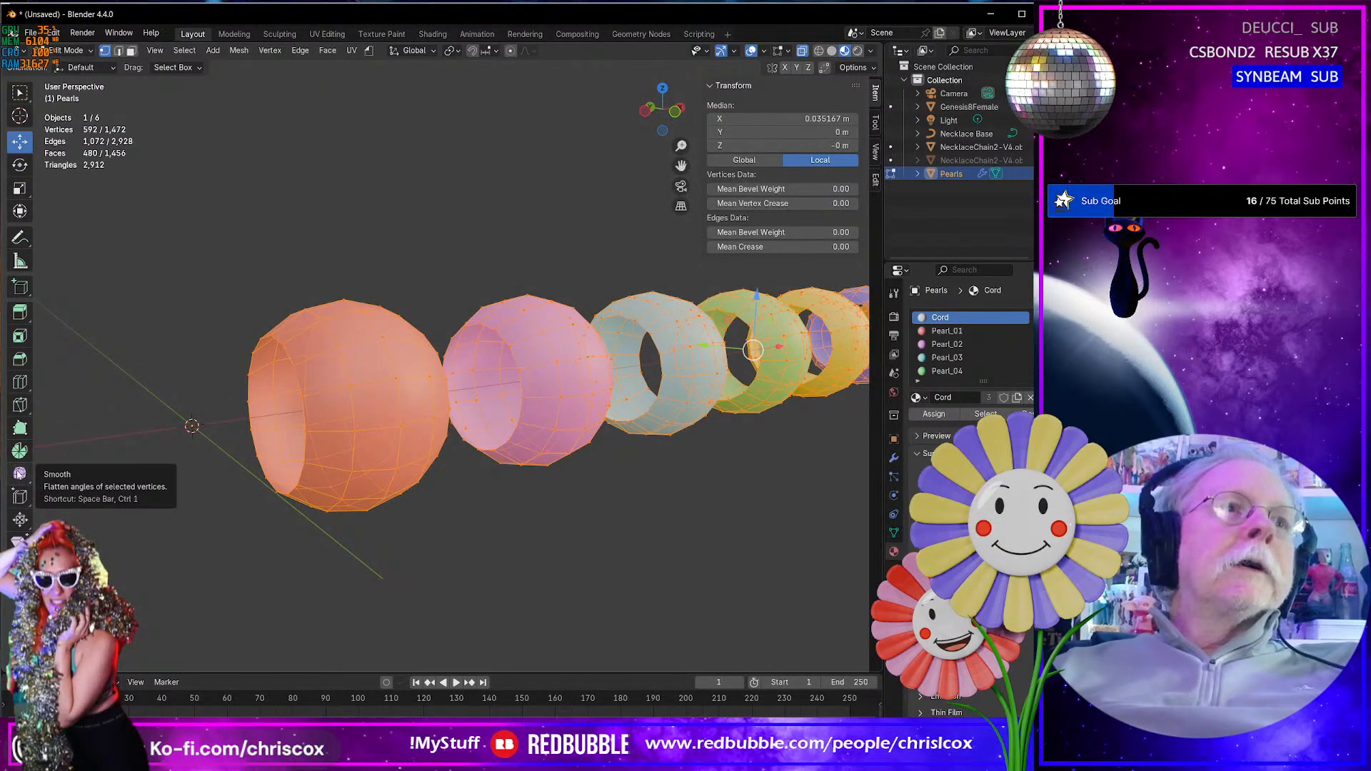
left_click_drag(26, 481, 72, 505)
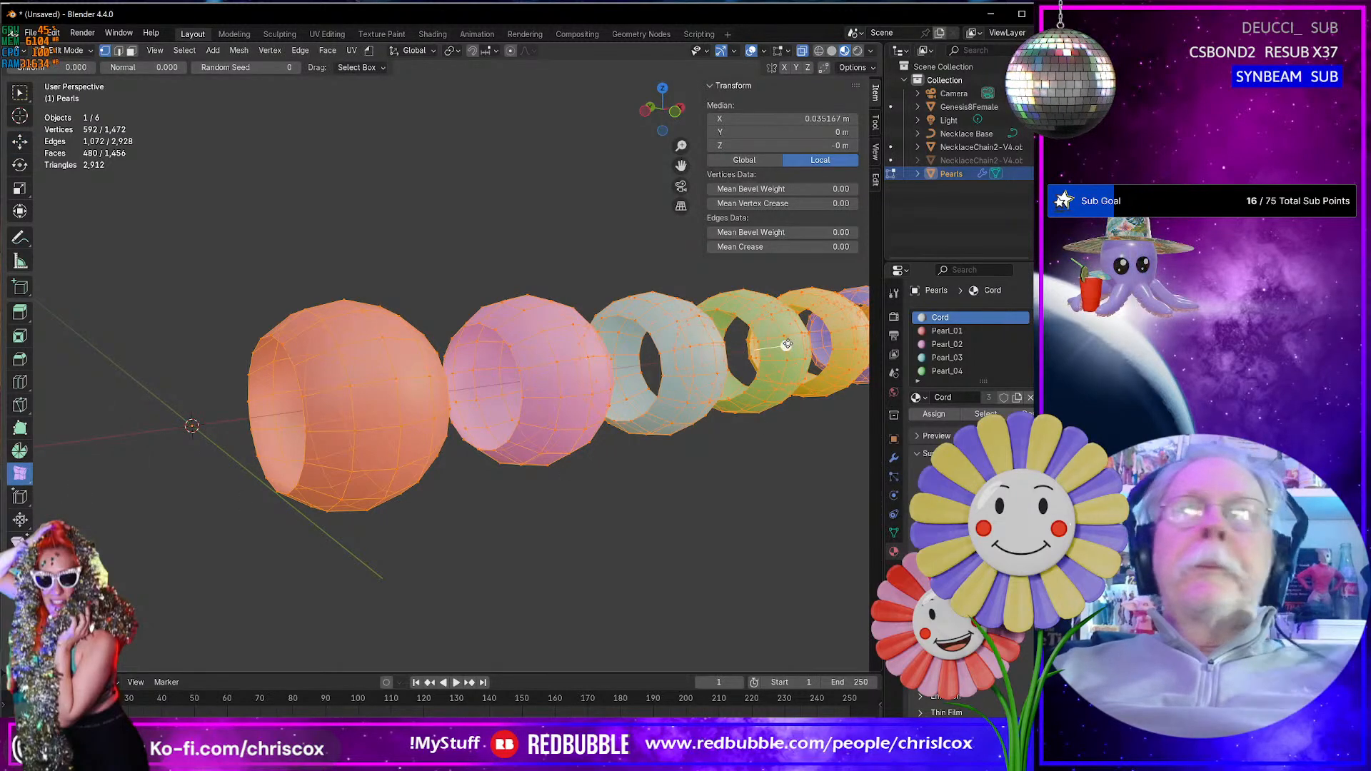
left_click_drag(789, 345, 787, 346)
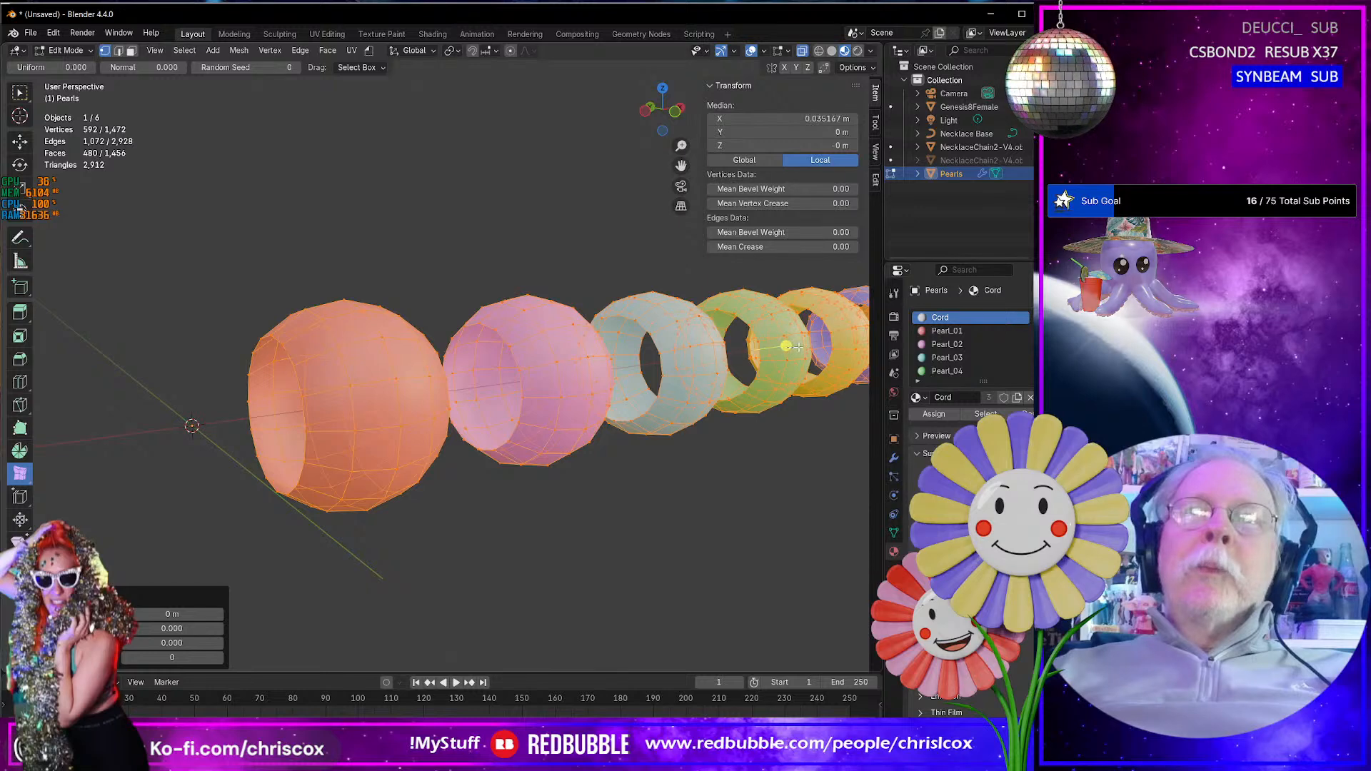
left_click_drag(787, 346, 788, 348)
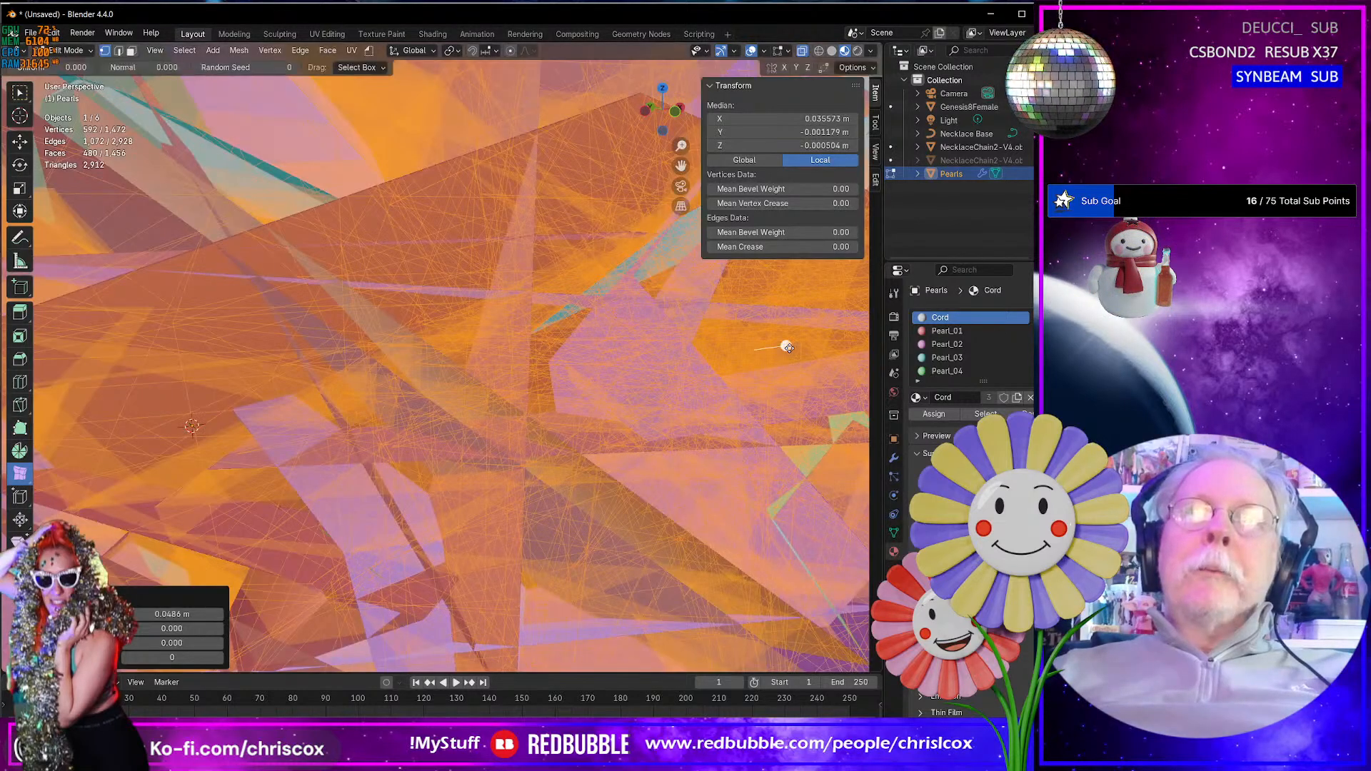
- Set the Randomize amount on the pearl vertices to 0.001 m
left_click(171, 615)
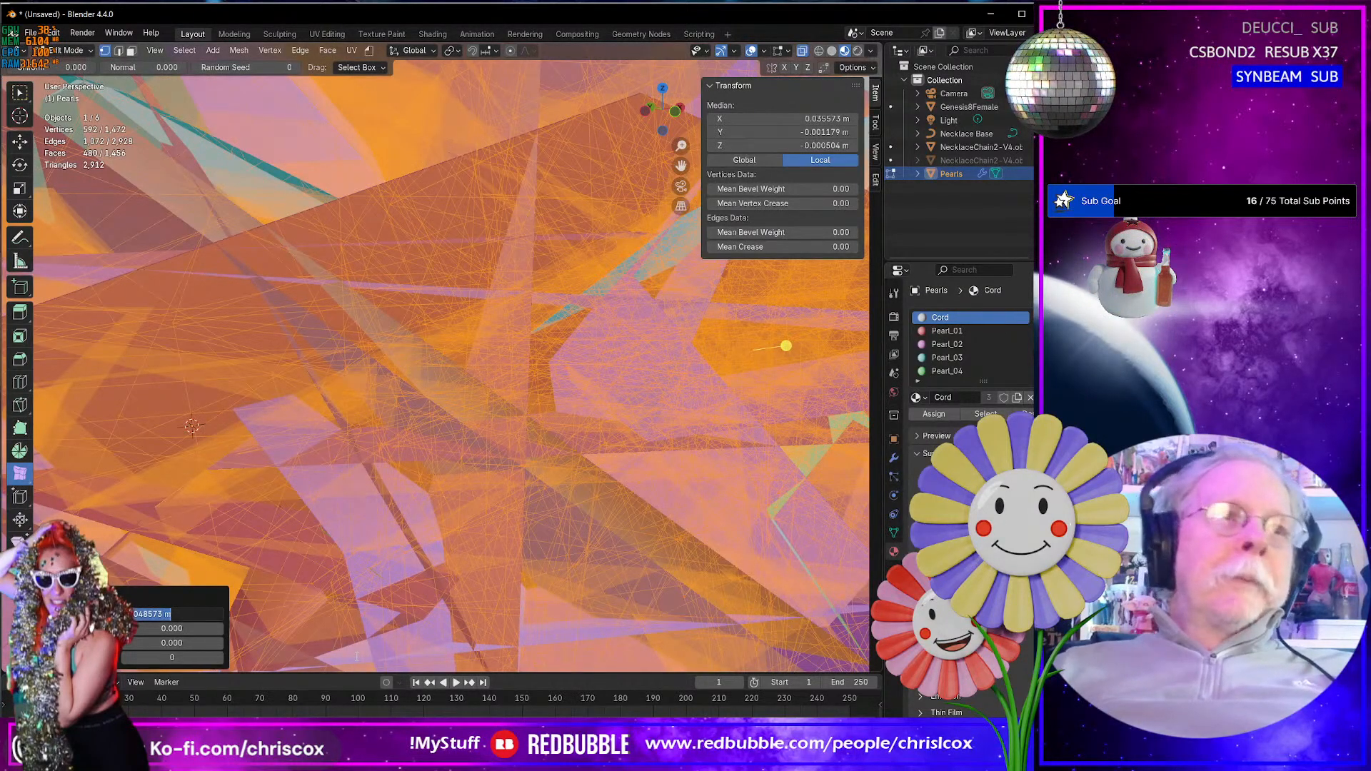
key("BackSpace")
type("0")
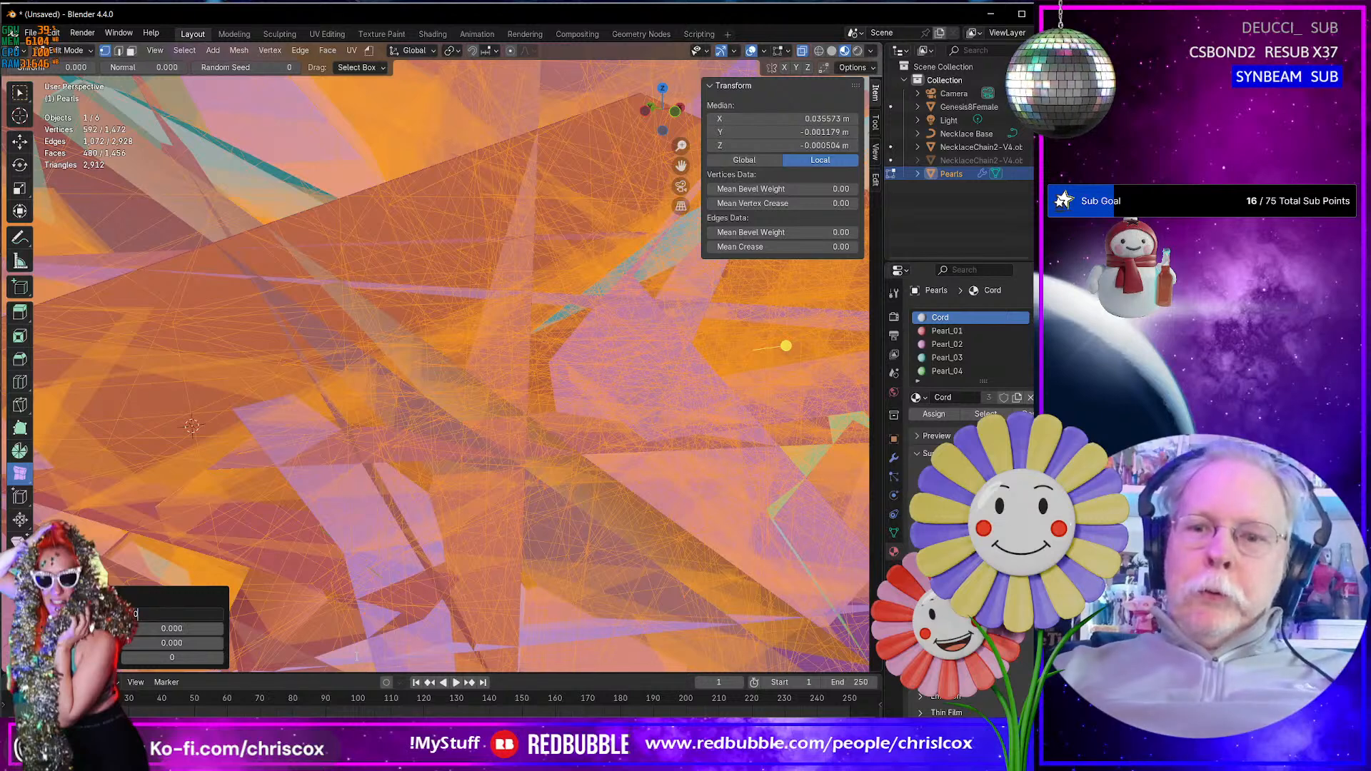
type(".001")
key("Return")
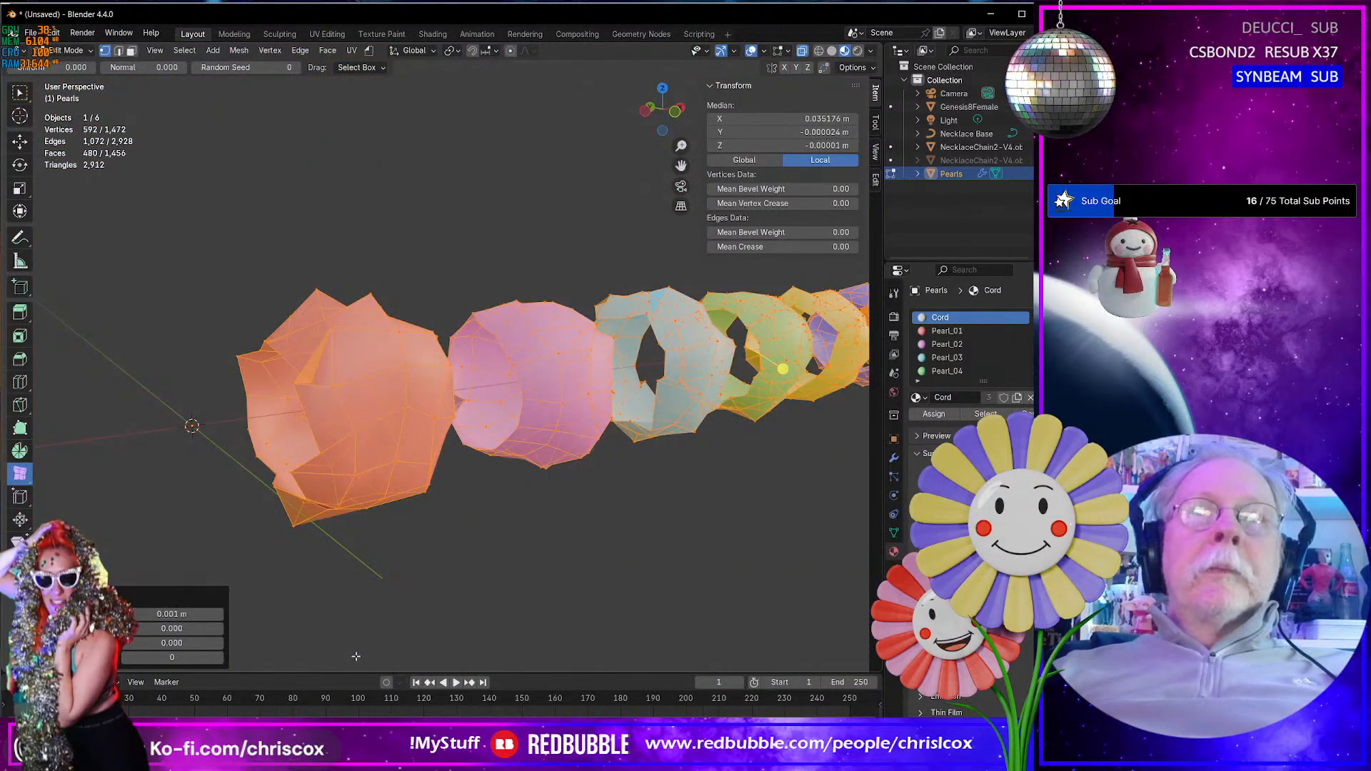
- Set the Randomize amount on the pearl vertices to 0.0003 m
left_click(175, 614)
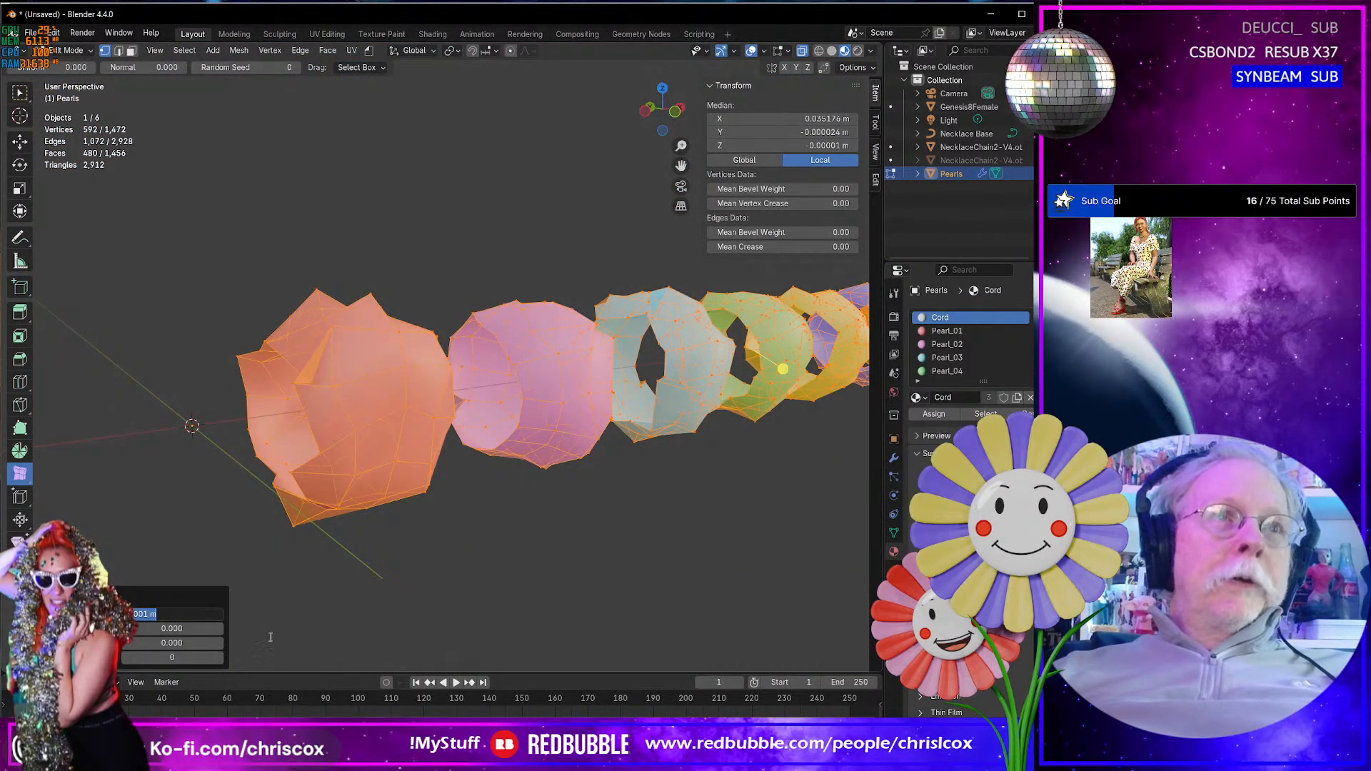
key("BackSpace")
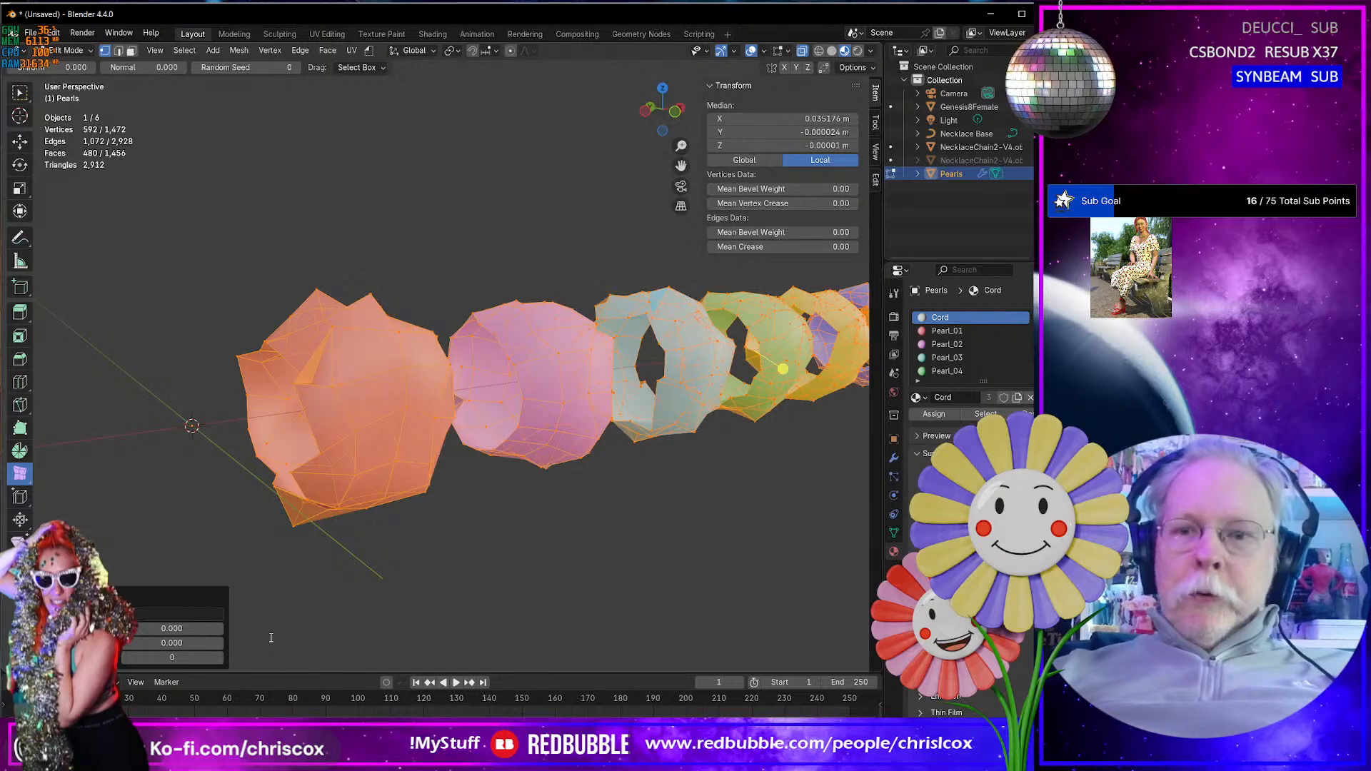
type("0.0003")
key("Return")
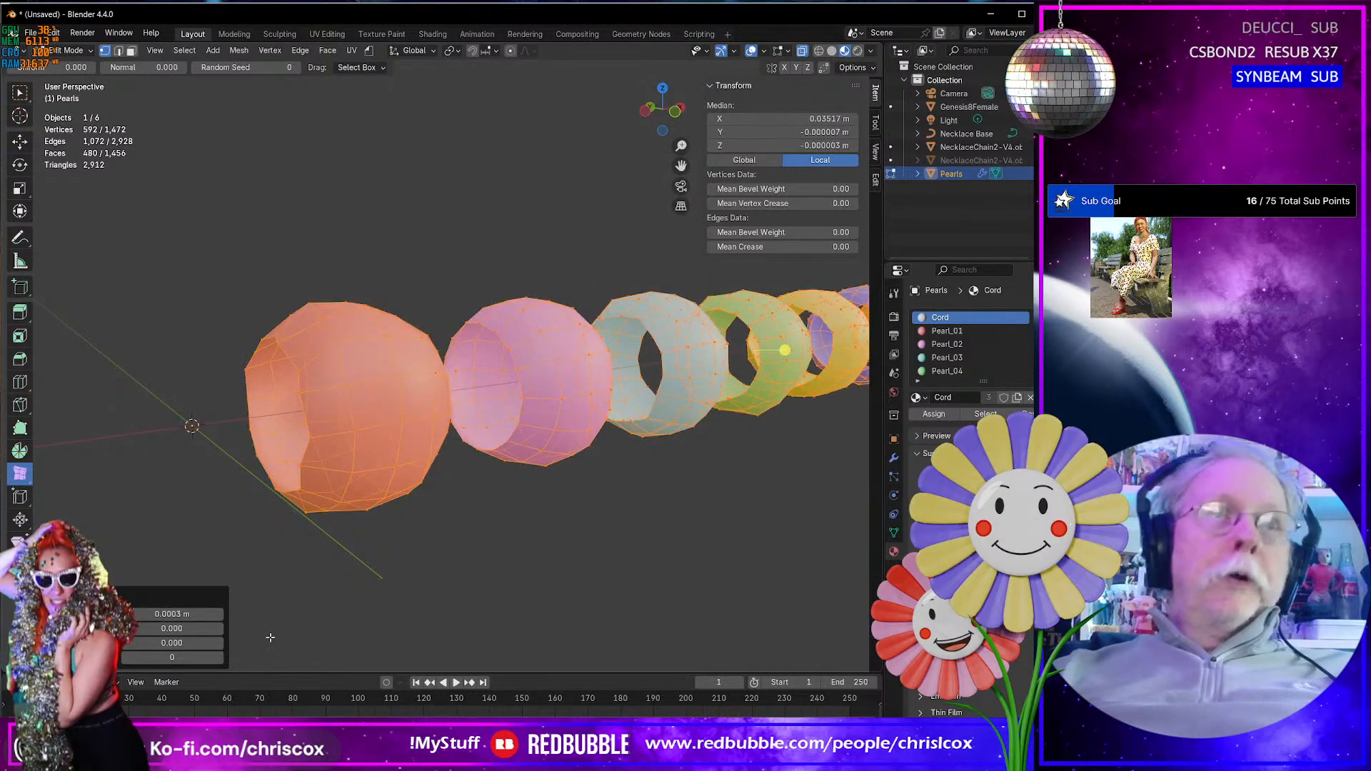
- Set the Randomize amount on the pearl vertices to 0.0006 m
left_click(193, 613)
left_click(193, 611)
key("Left")
key("Left")
key("Left")
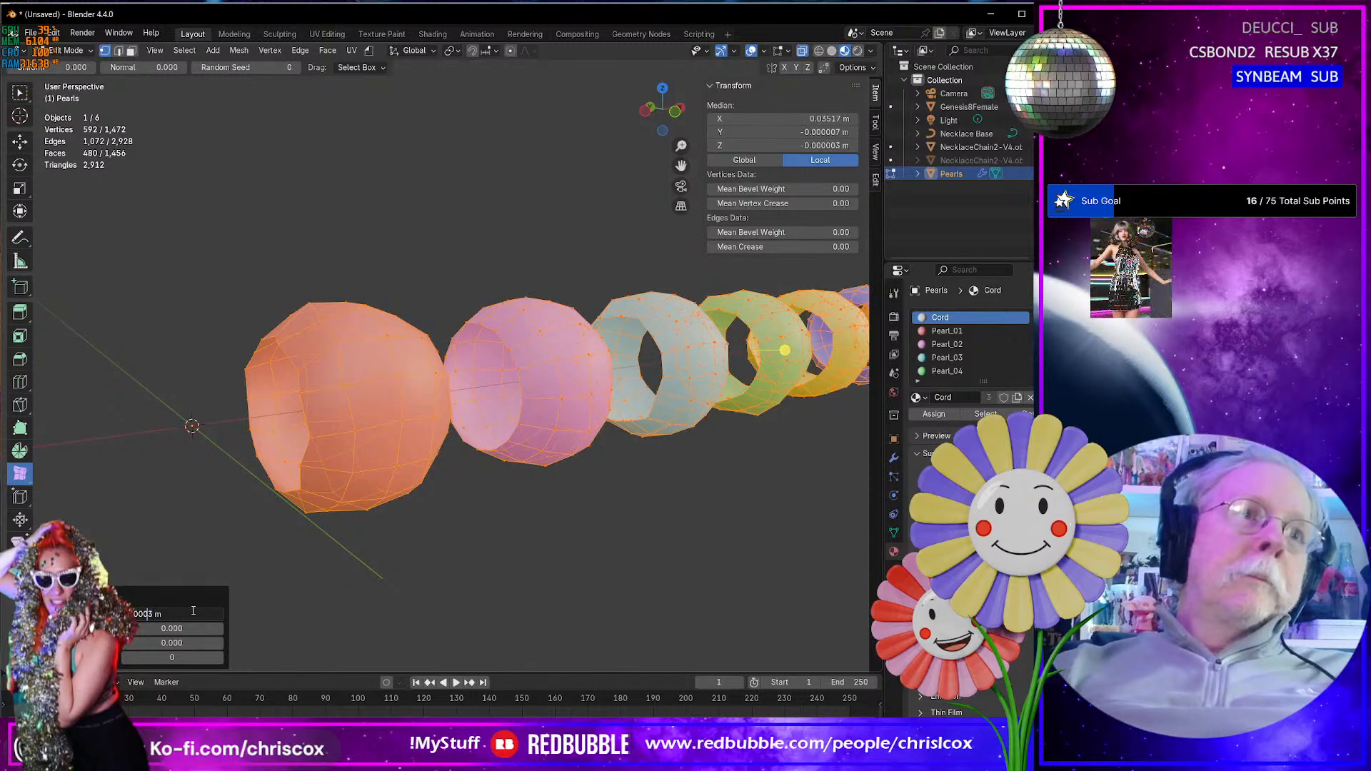
key("shift+Right")
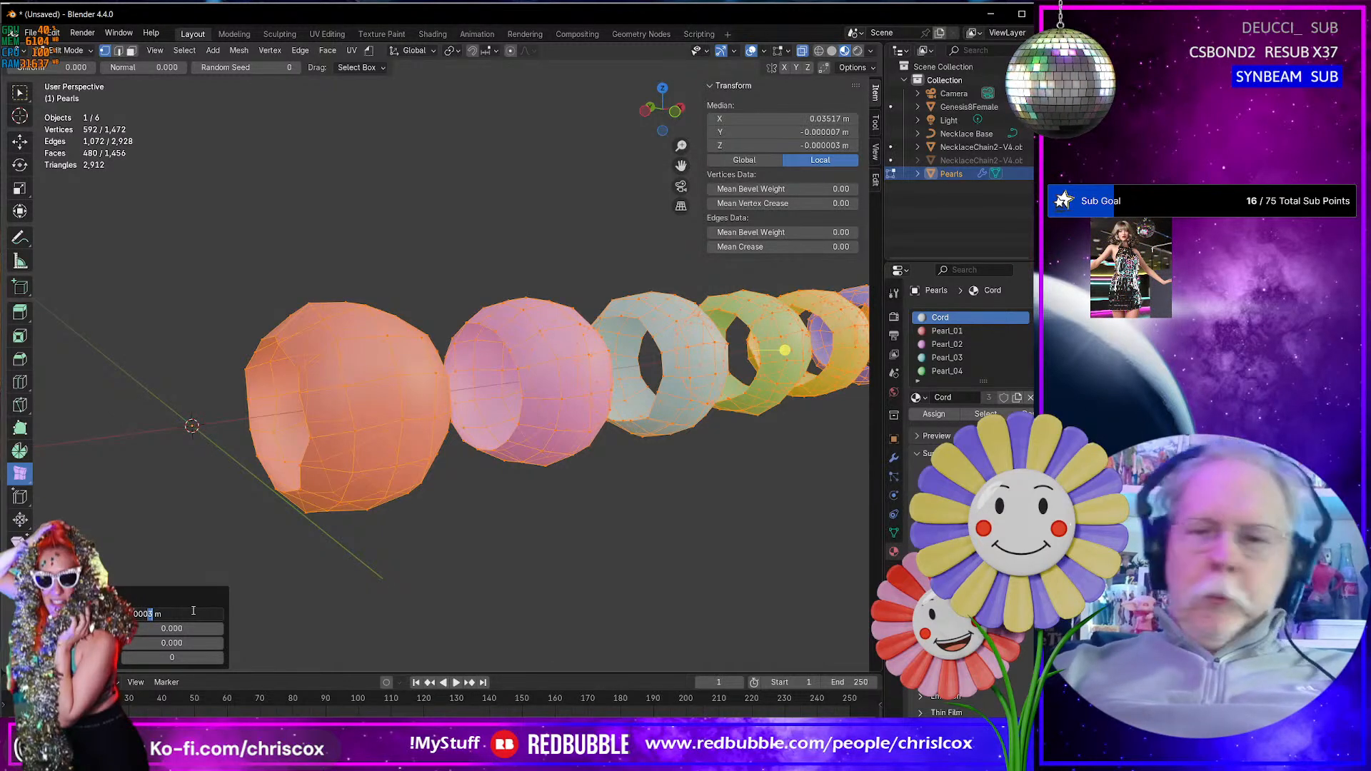
type("6")
key("Return")
- Return to Object Mode and examine the randomized pearl shapes along the necklace on the figure's neck
middle_click_drag(487, 509, 522, 482)
key("Tab")
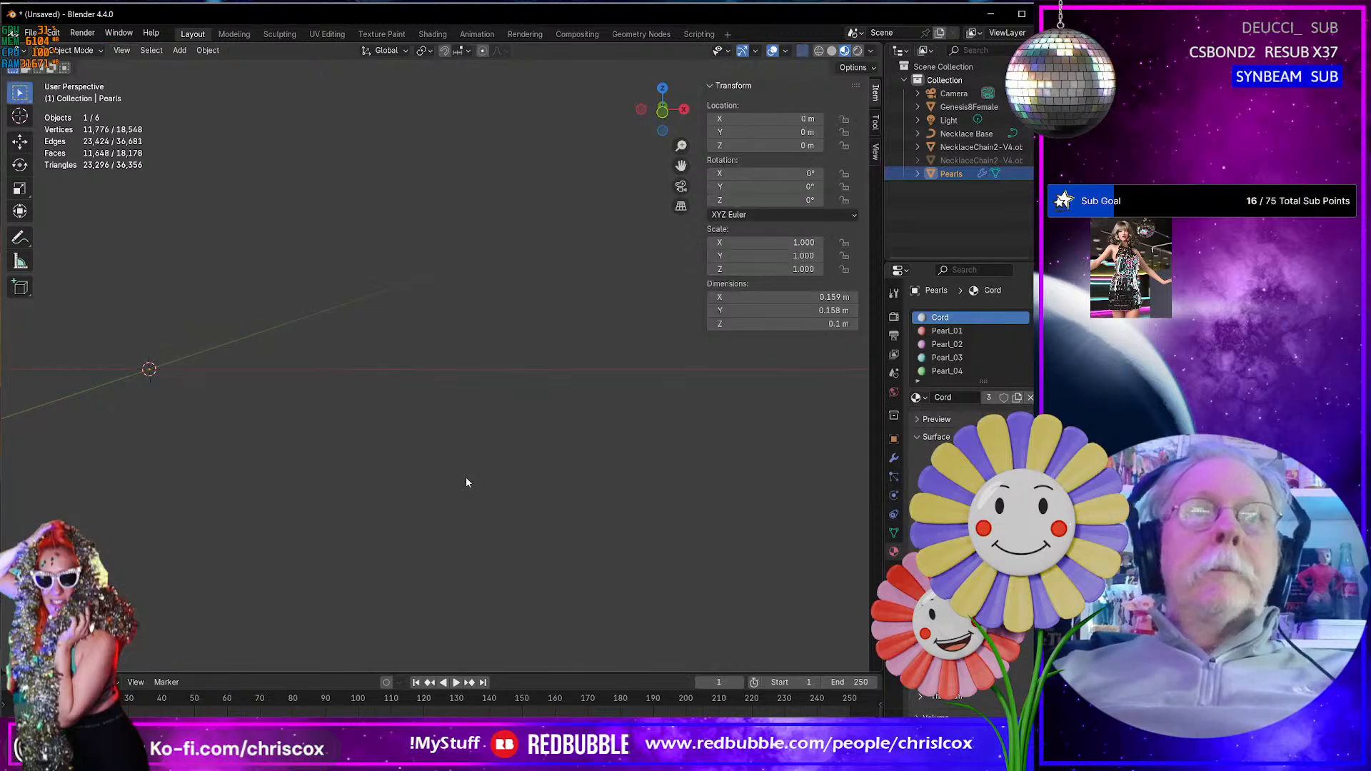
key("Tab")
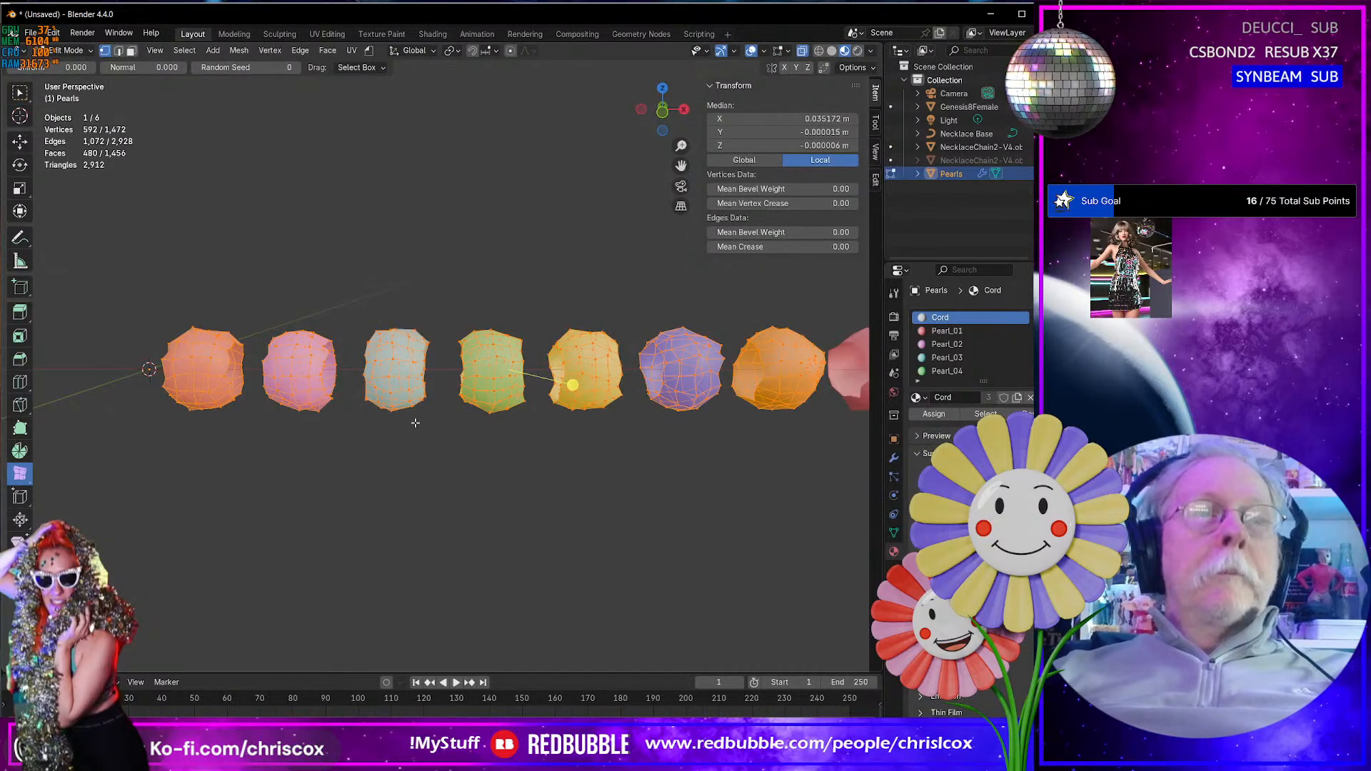
key("Tab")
key("KP_Decimal")
middle_click_drag(416, 427, 473, 465)
scroll(457, 450, "up", 2)
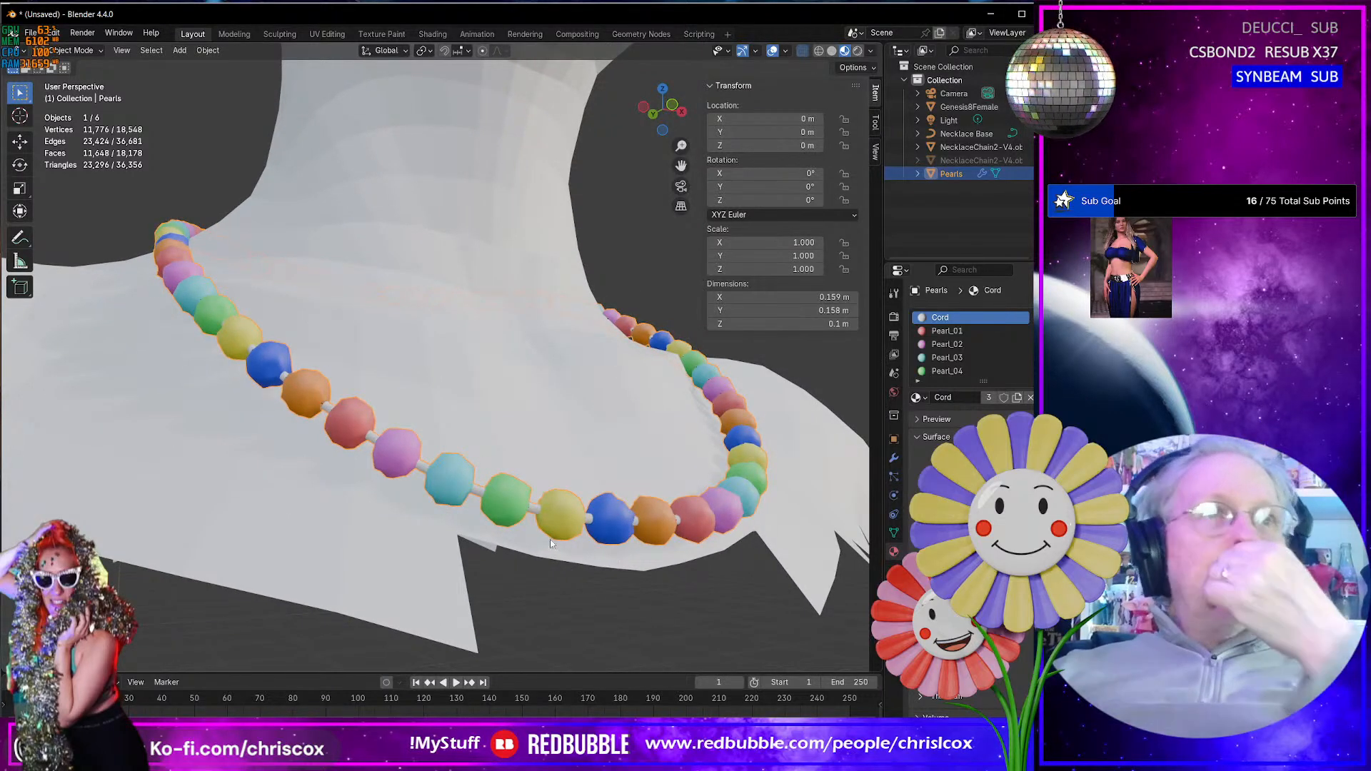
middle_click_drag(550, 539, 586, 556)
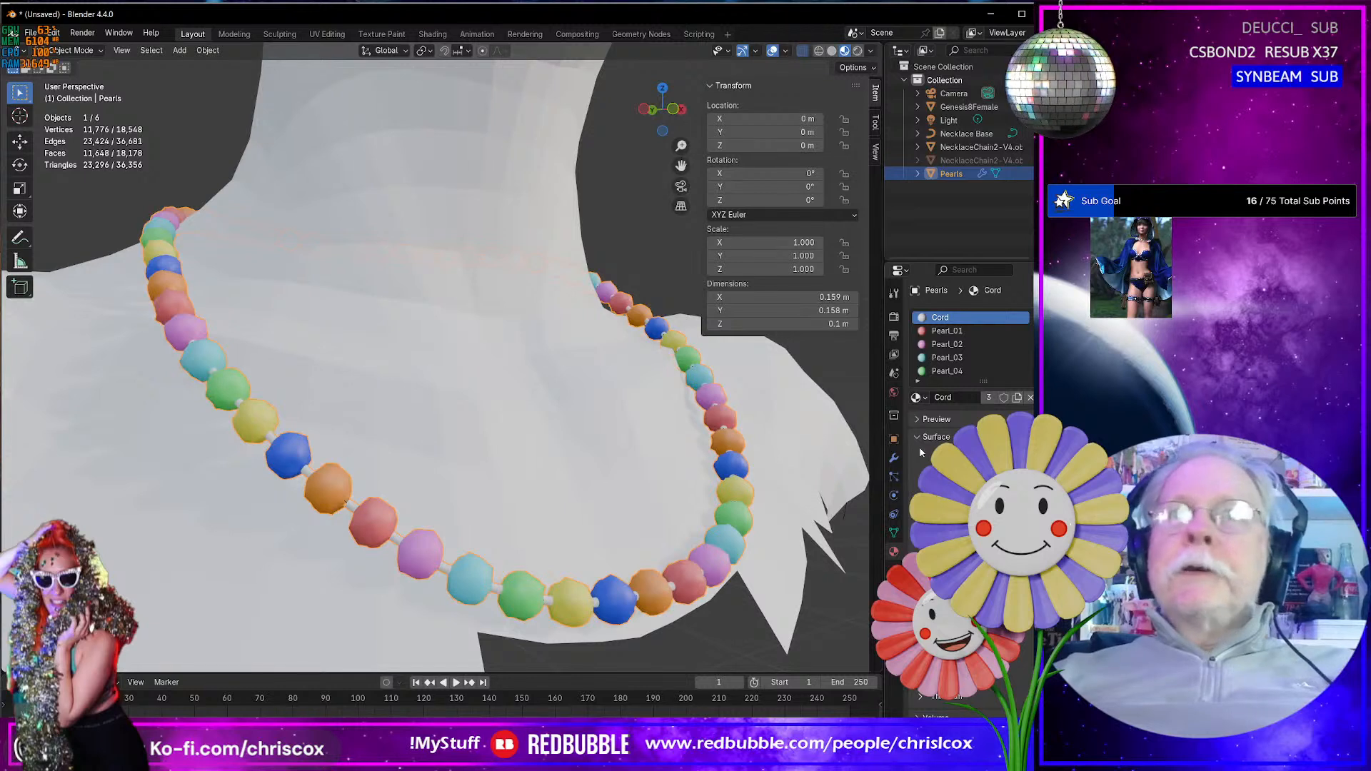
- Add a Subdivision Surface modifier to the Pearls object to smooth the beads
left_click(894, 458)
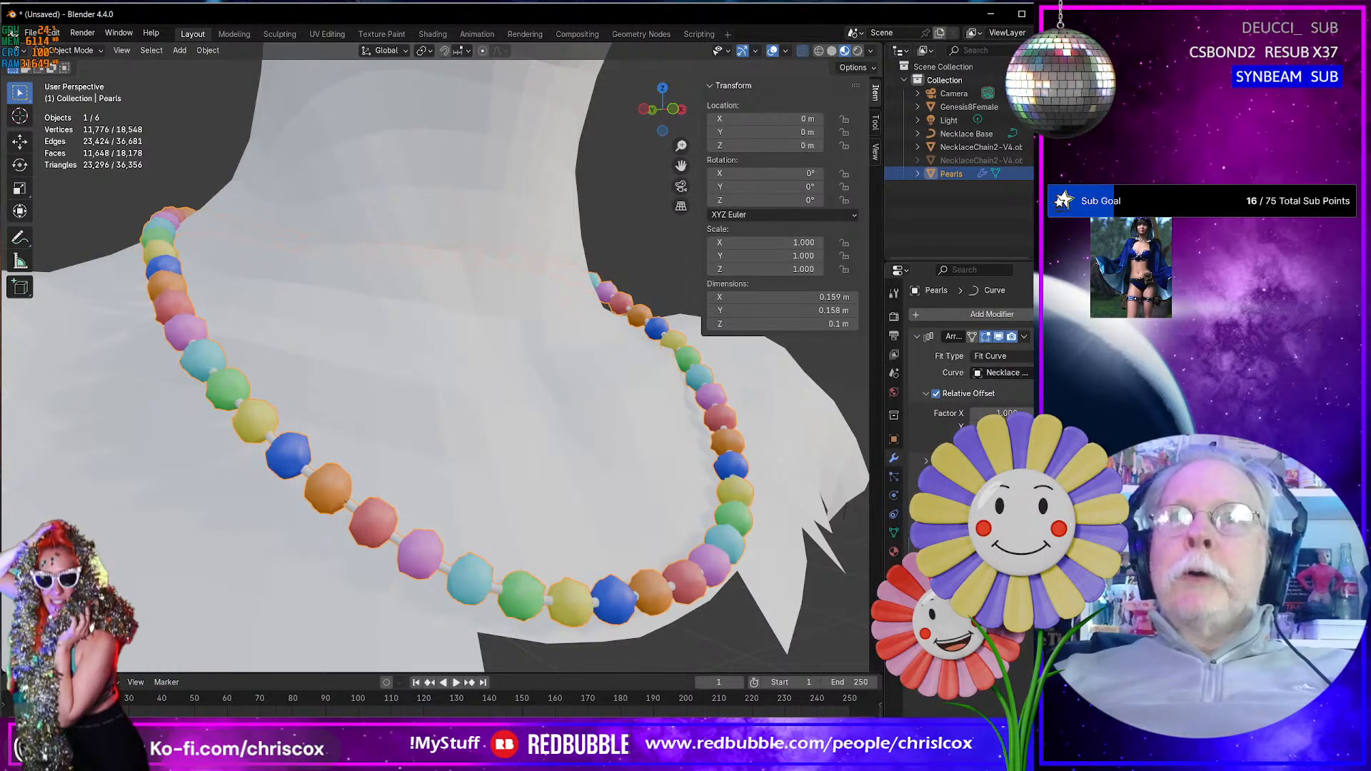
left_click(935, 313)
mouse_move(923, 293)
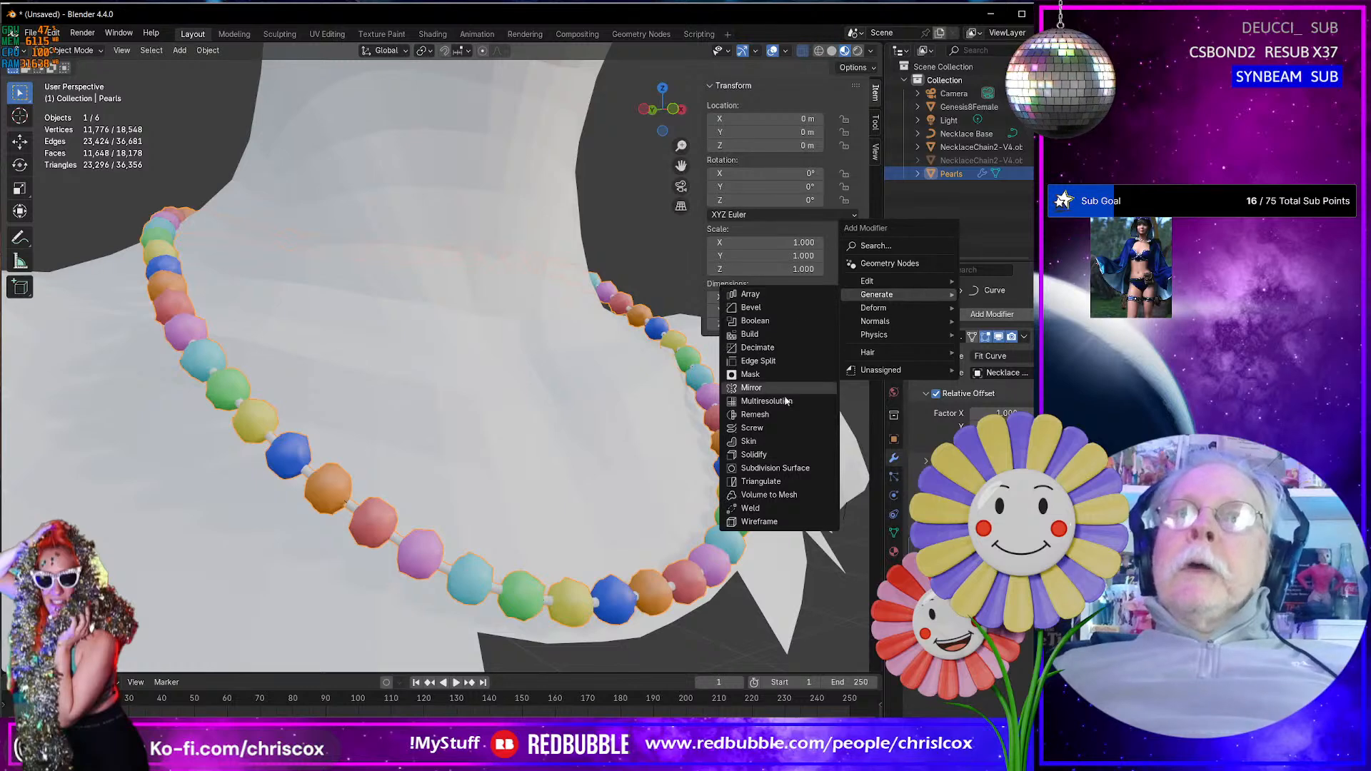
left_click(777, 470)
middle_click_drag(621, 538, 546, 477)
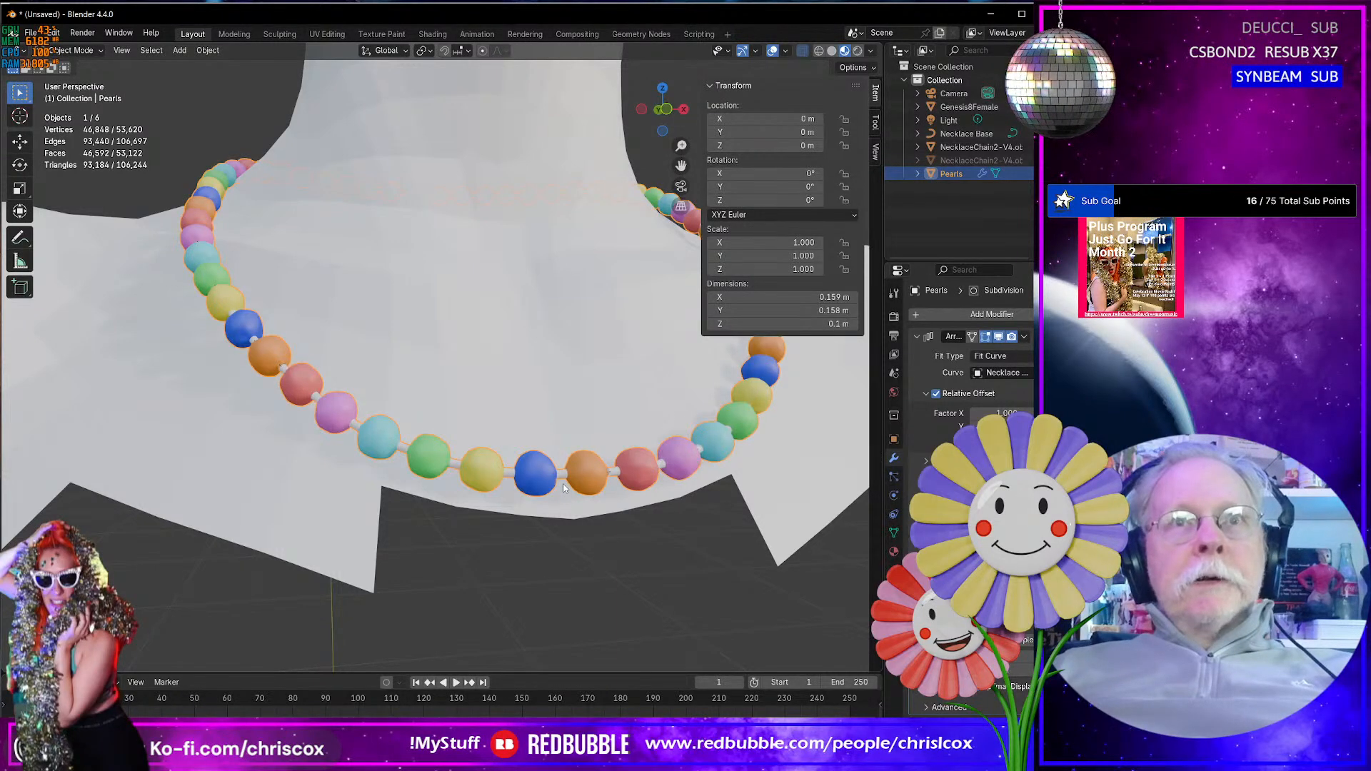
- Randomize the selected pearl vertices once more by 0.0003 m and return the Pearls object to Object Mode
key("Tab")
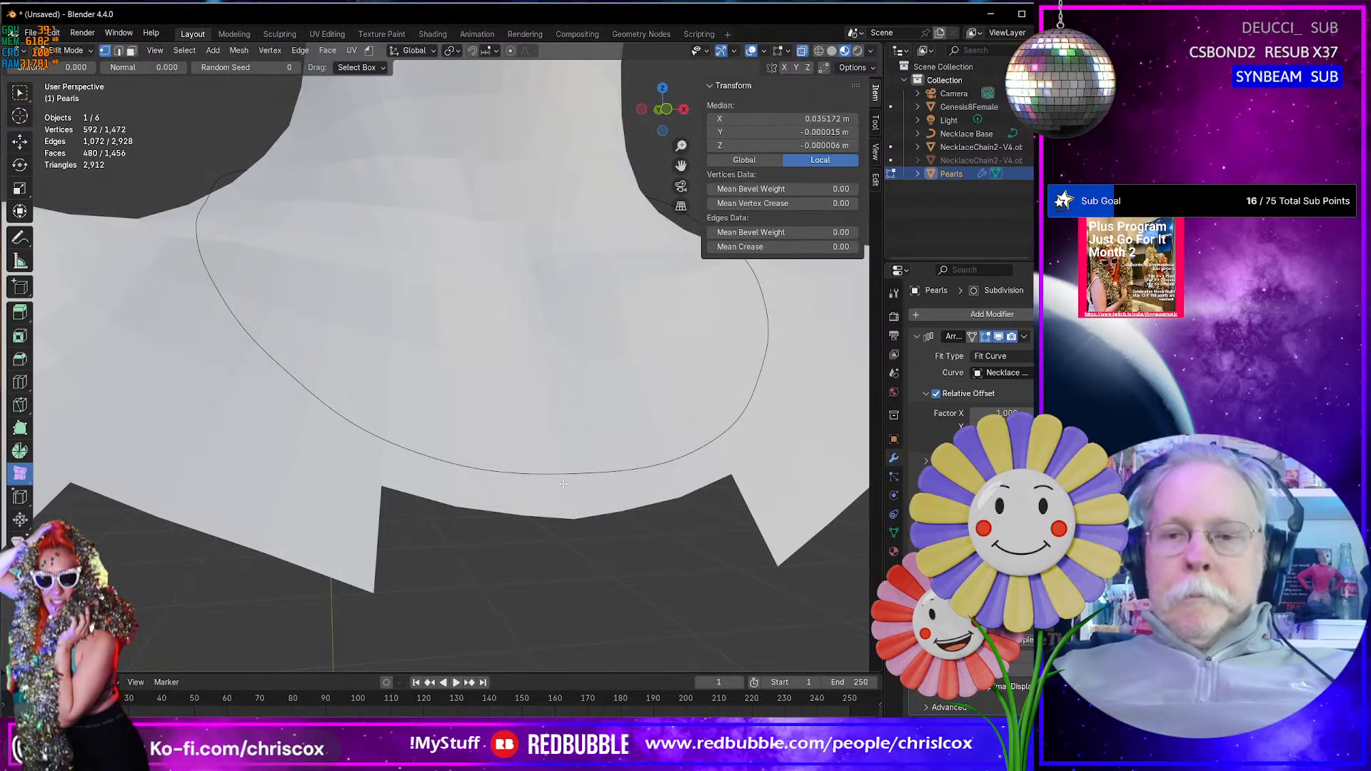
key("KP_Decimal")
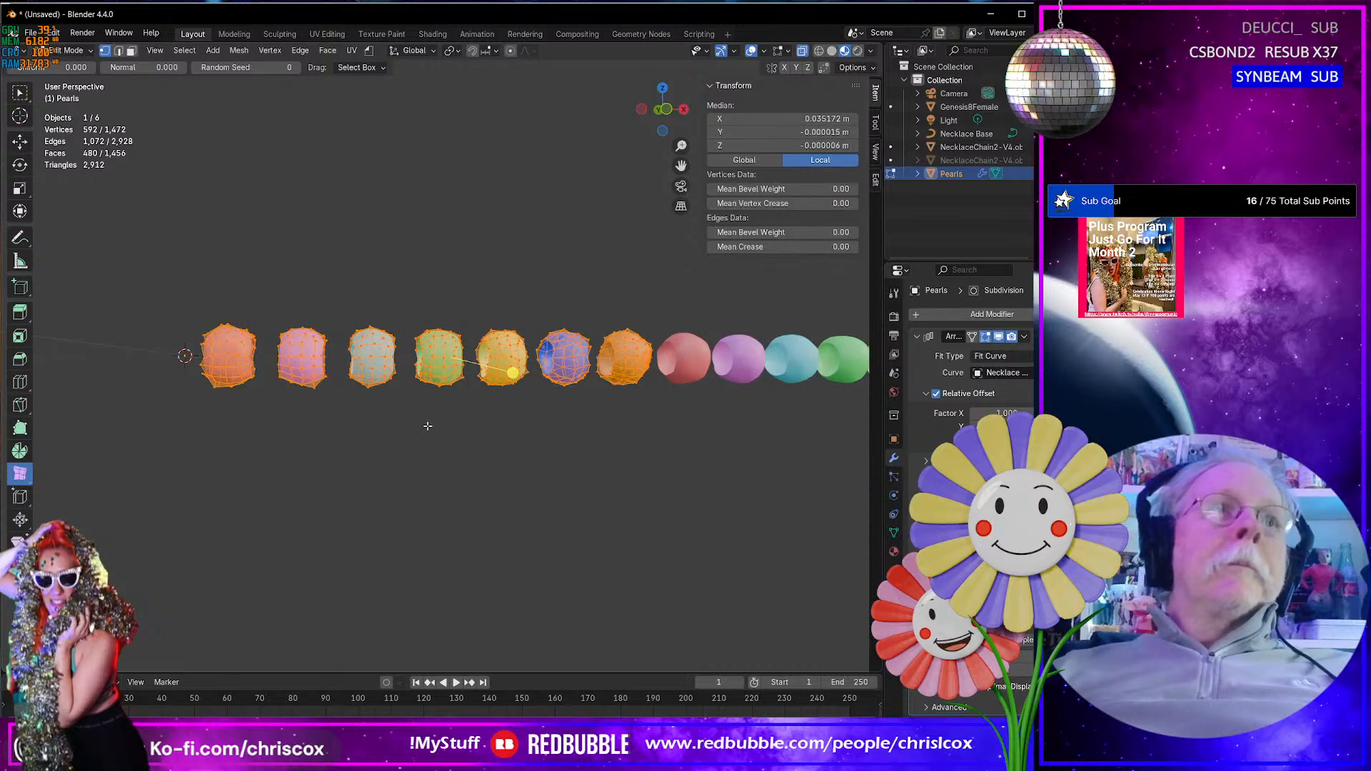
left_click_drag(513, 374, 629, 402)
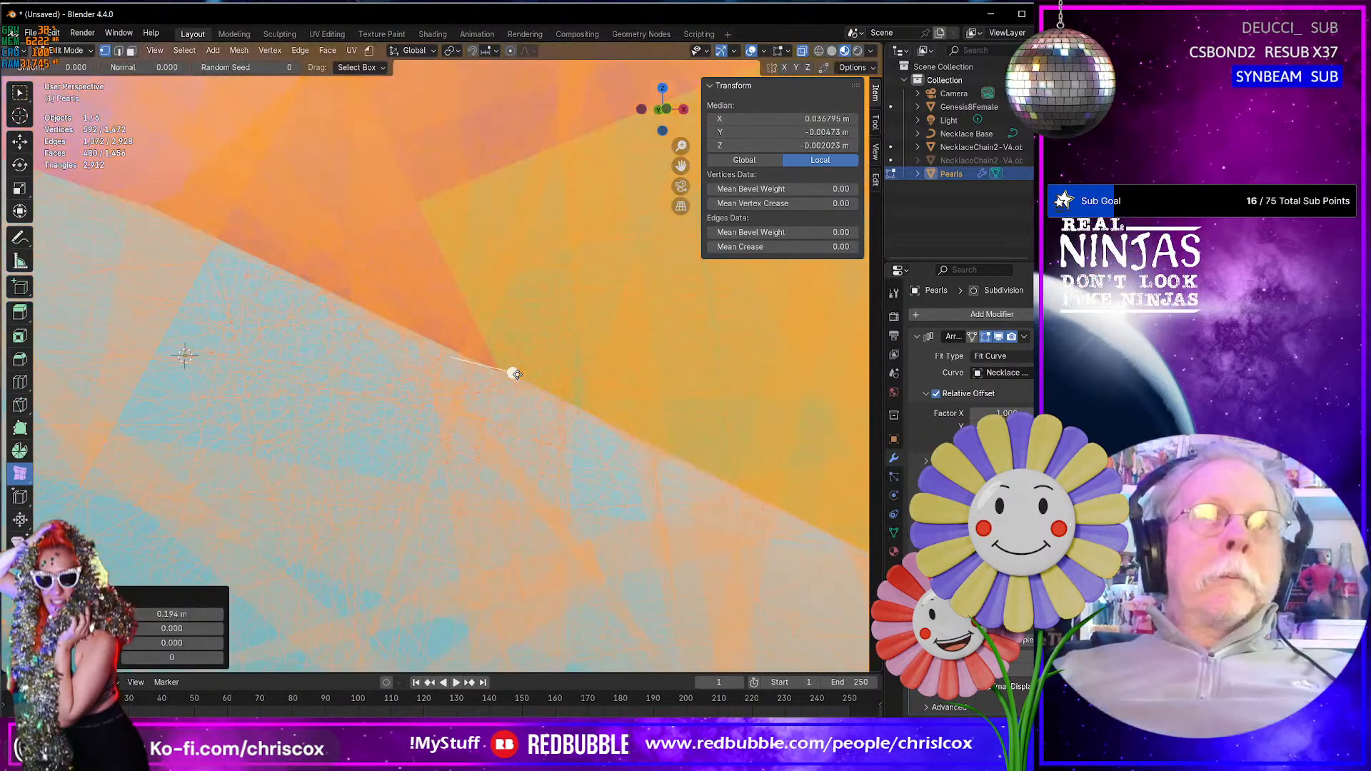
left_click(171, 614)
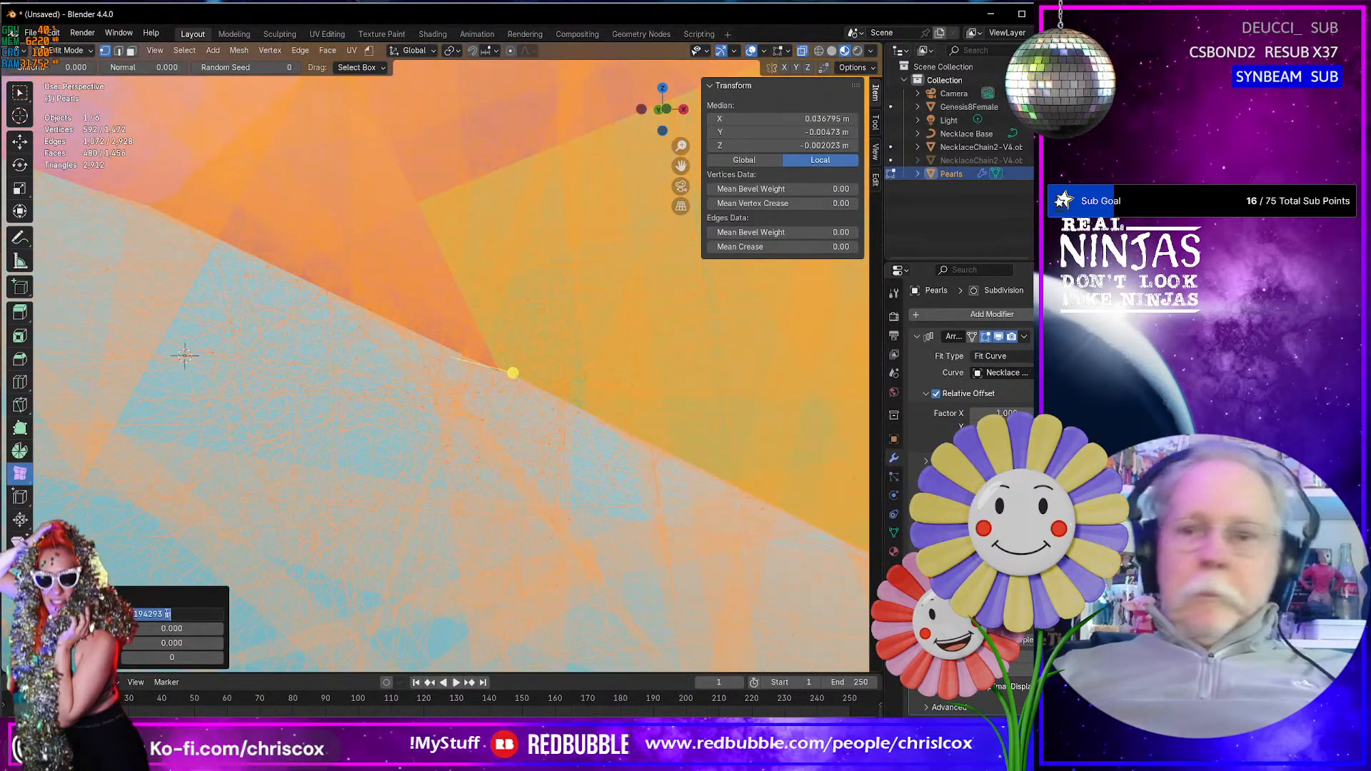
type("0.00")
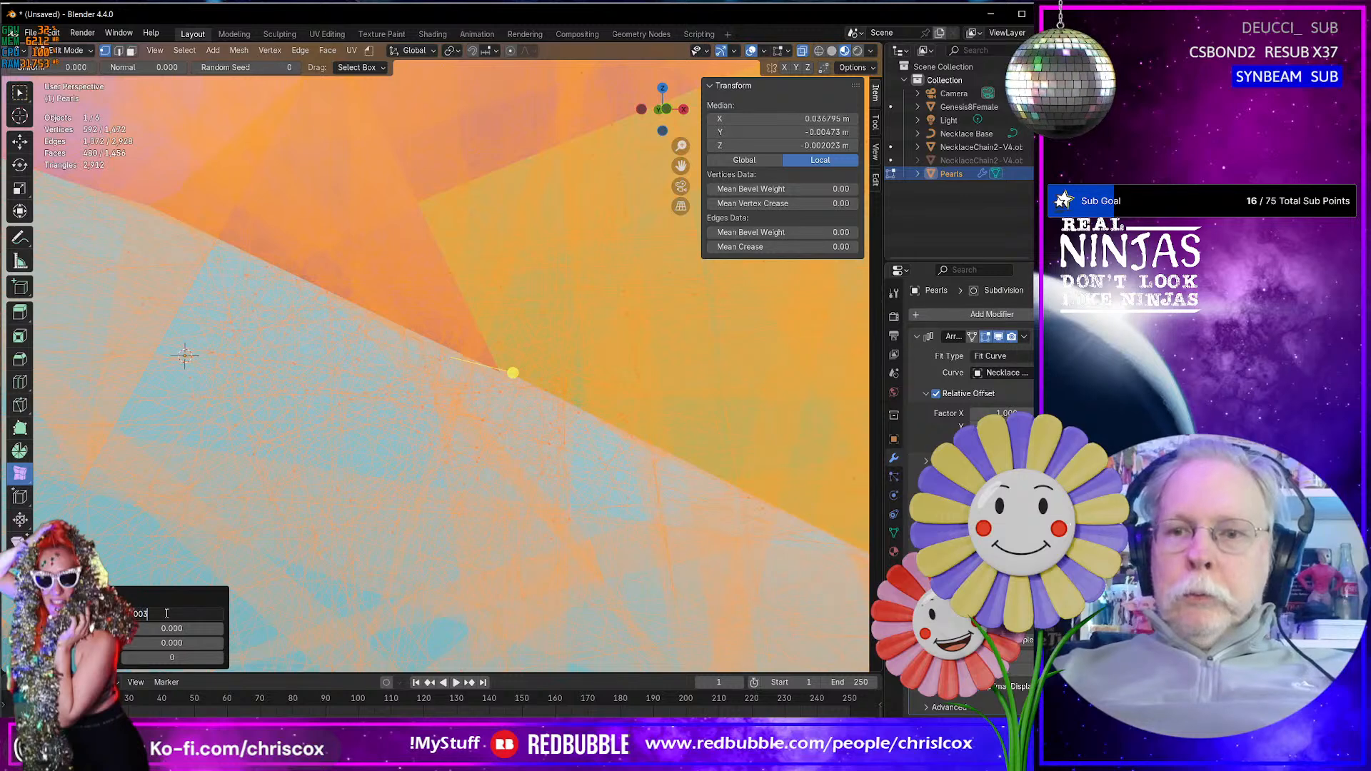
key("Return")
middle_click_drag(235, 479, 303, 492)
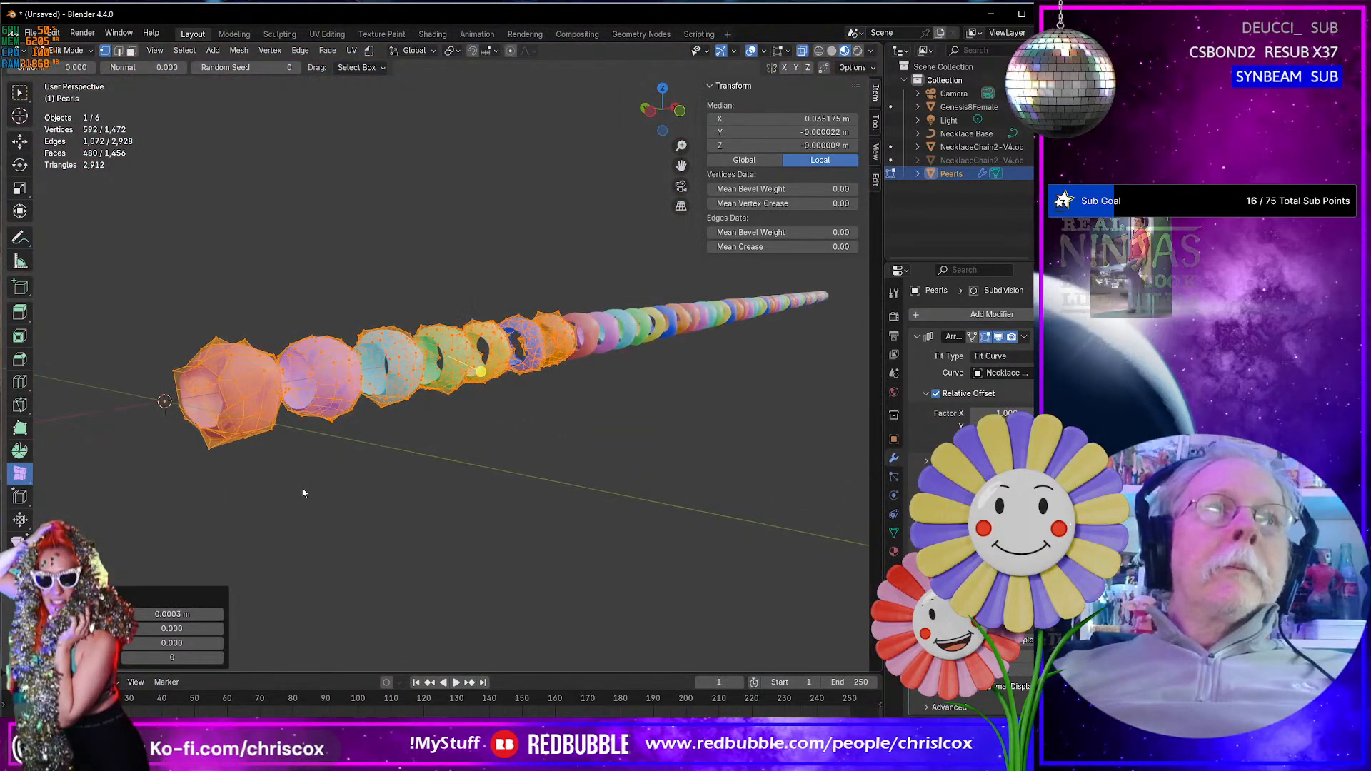
key("Tab")
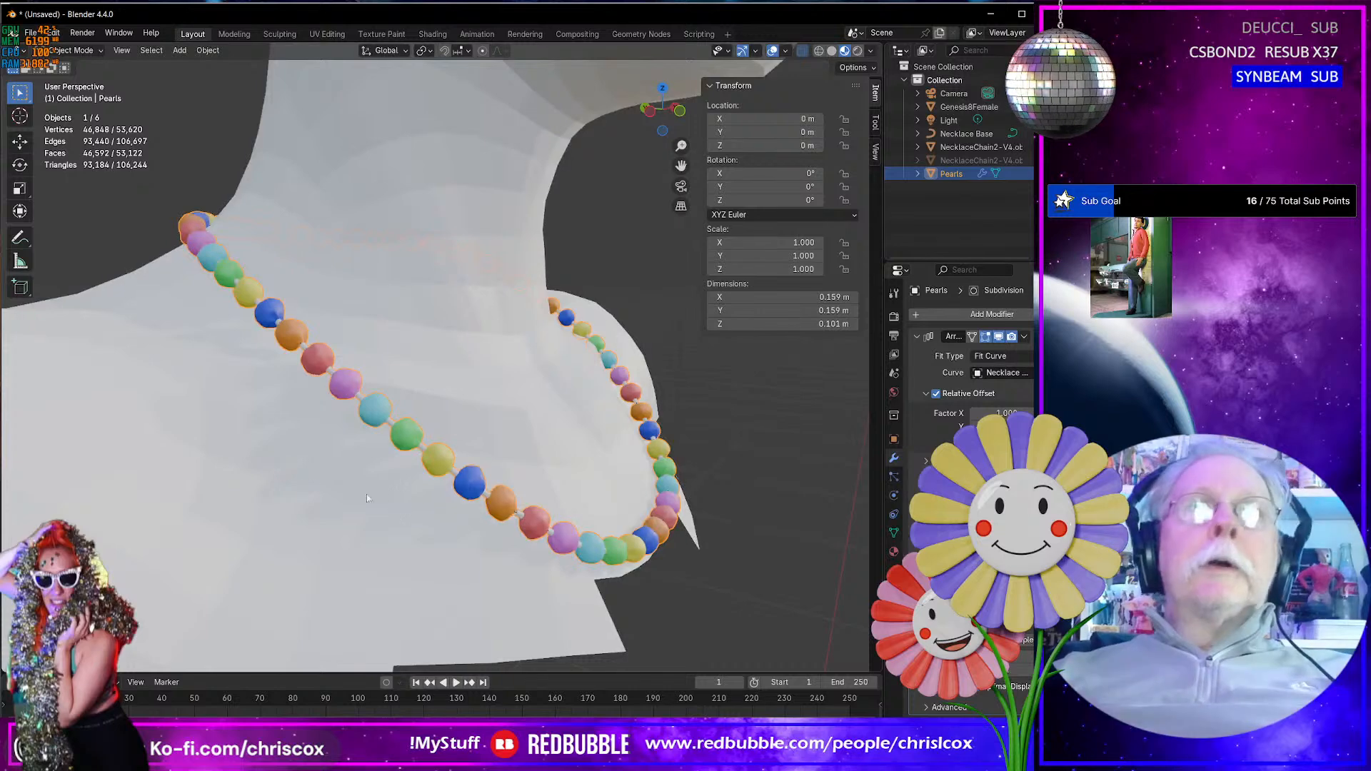
- Check the pearls next to the clasp, then set the pivot point to Bounding Box Center in Edit Mode
middle_click_drag(401, 503, 472, 520)
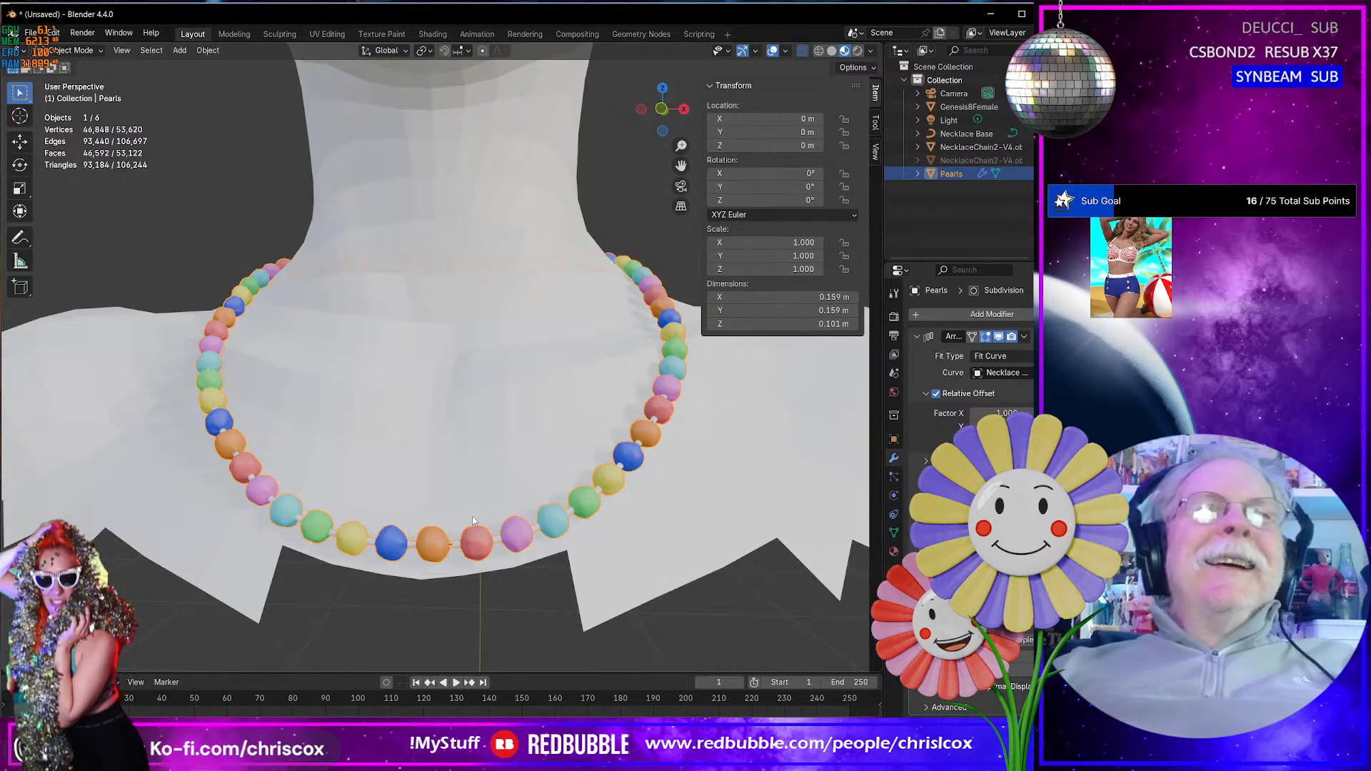
middle_click_drag(465, 506, 738, 542)
scroll(581, 377, "up", 5)
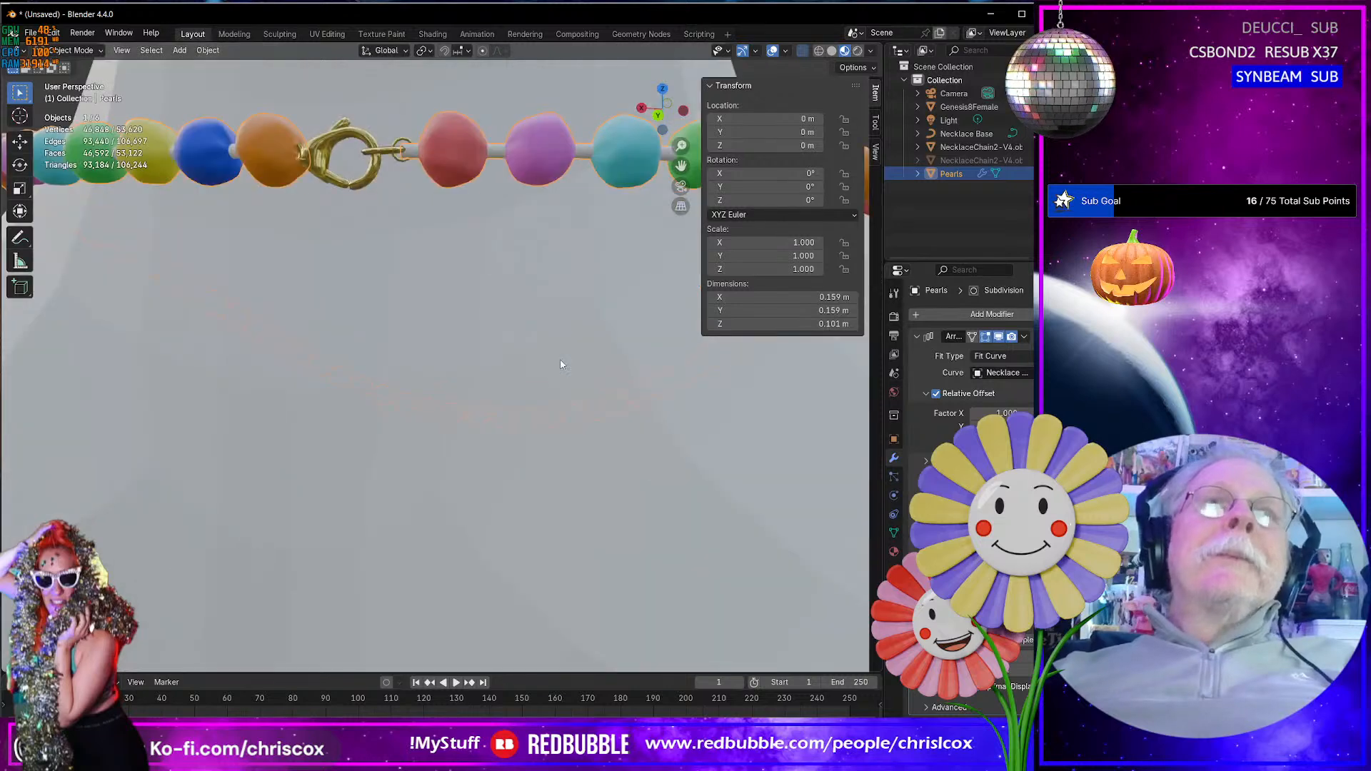
middle_click_drag(561, 355, 570, 360)
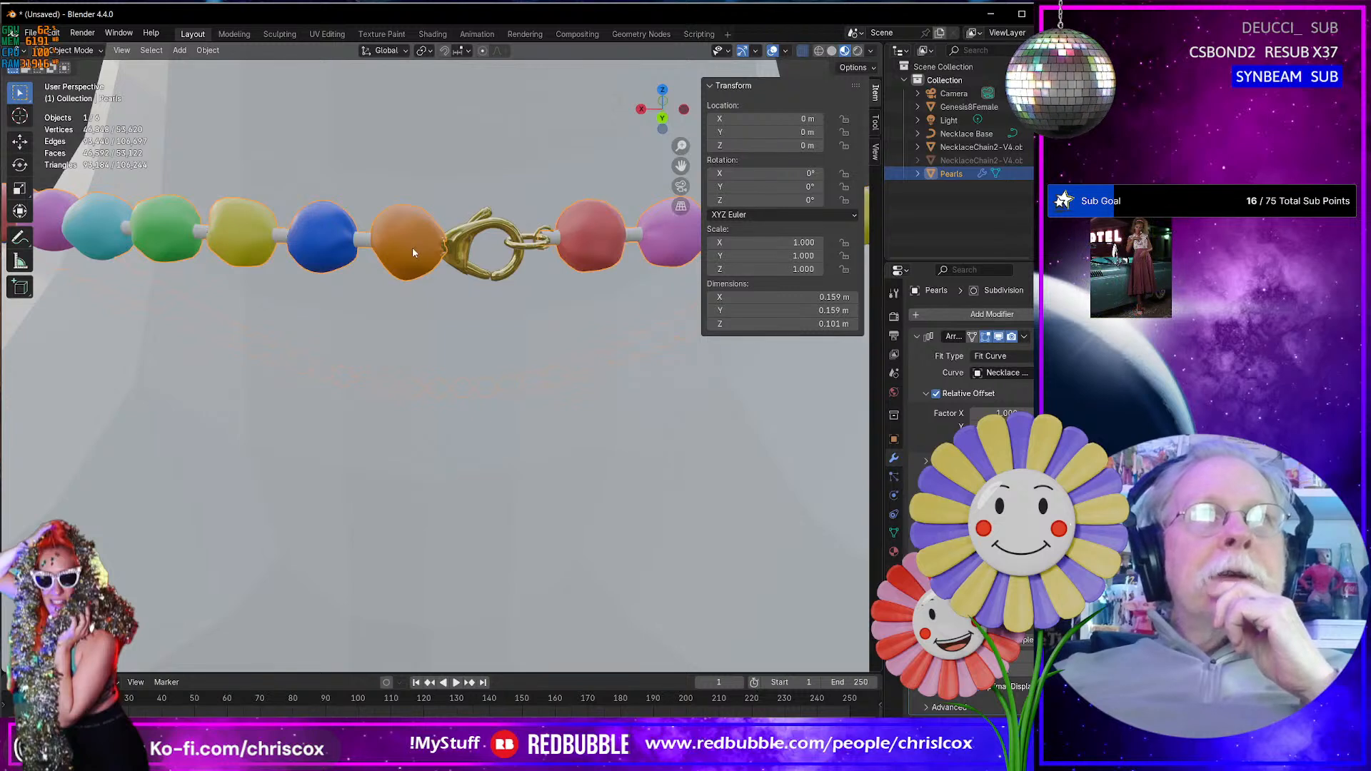
key("Tab")
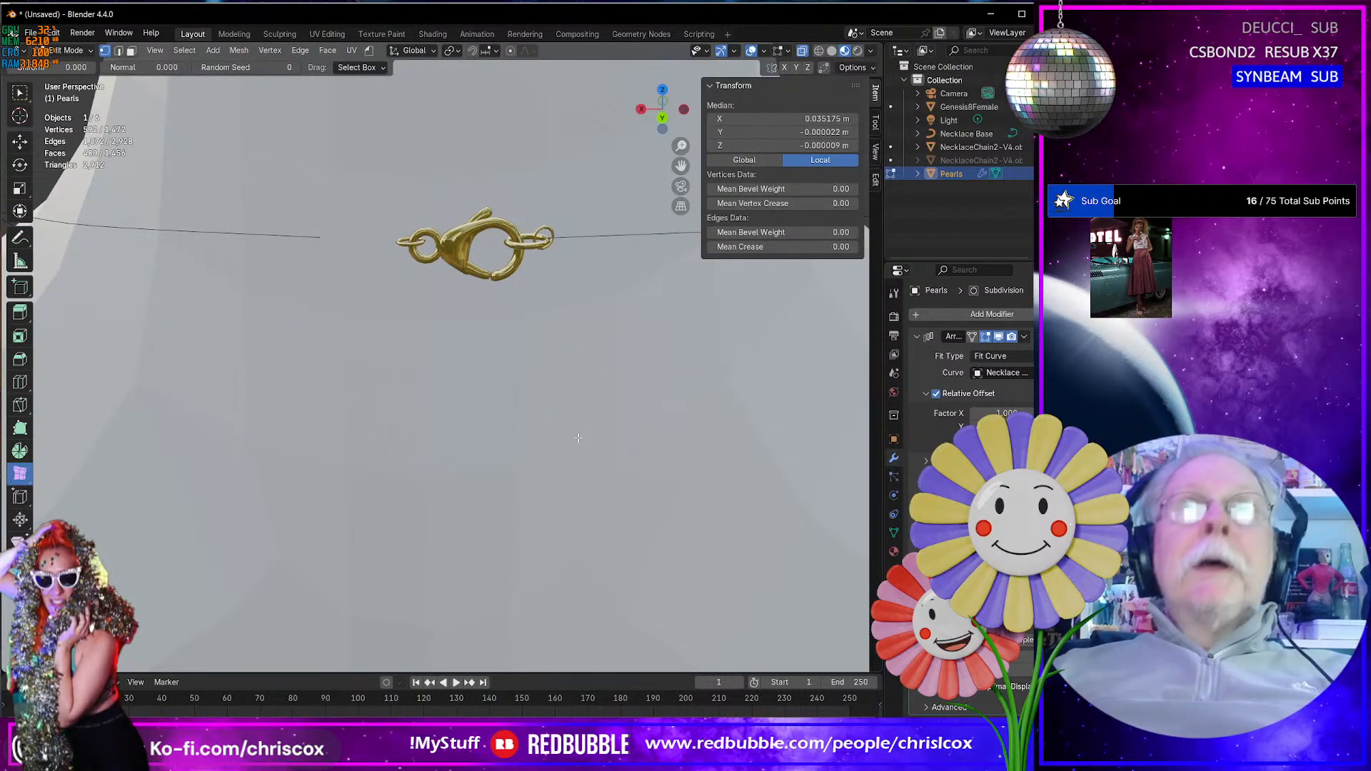
left_click(453, 50)
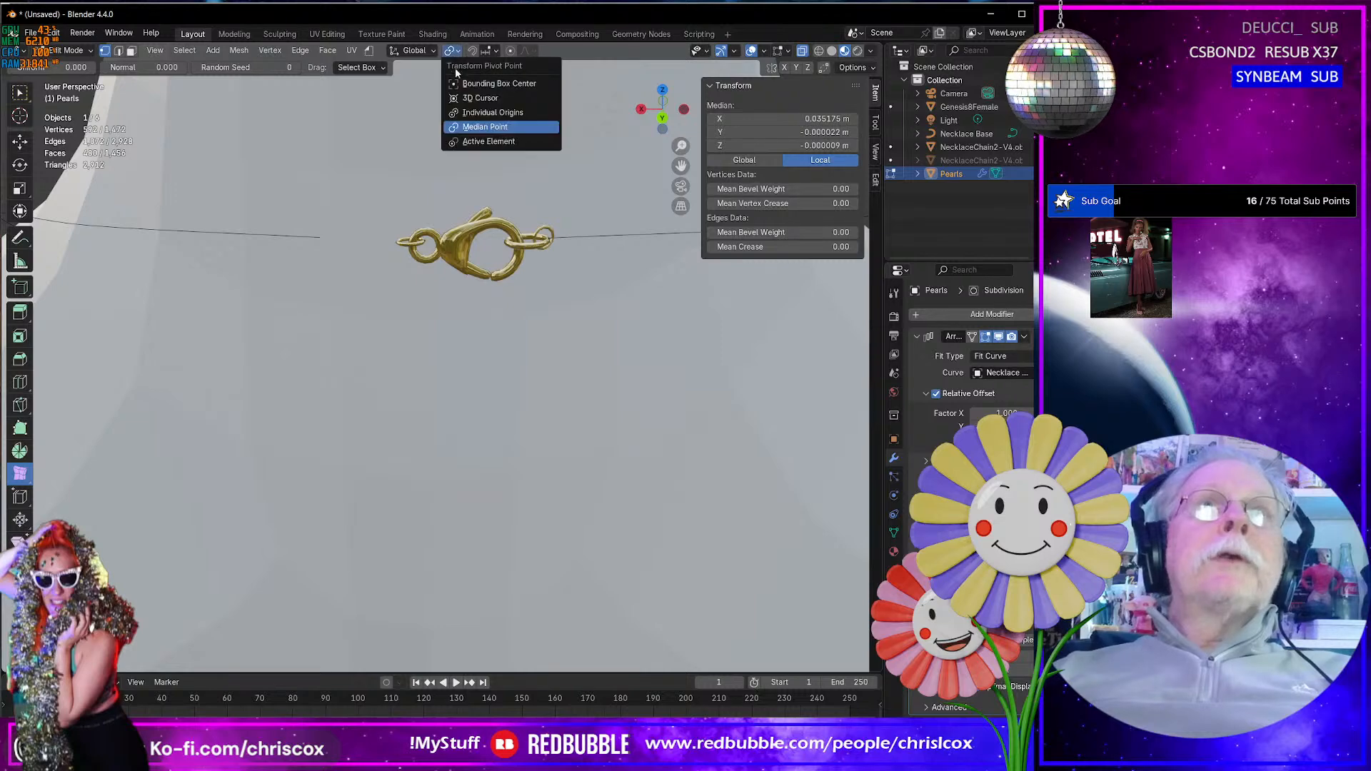
left_click(471, 84)
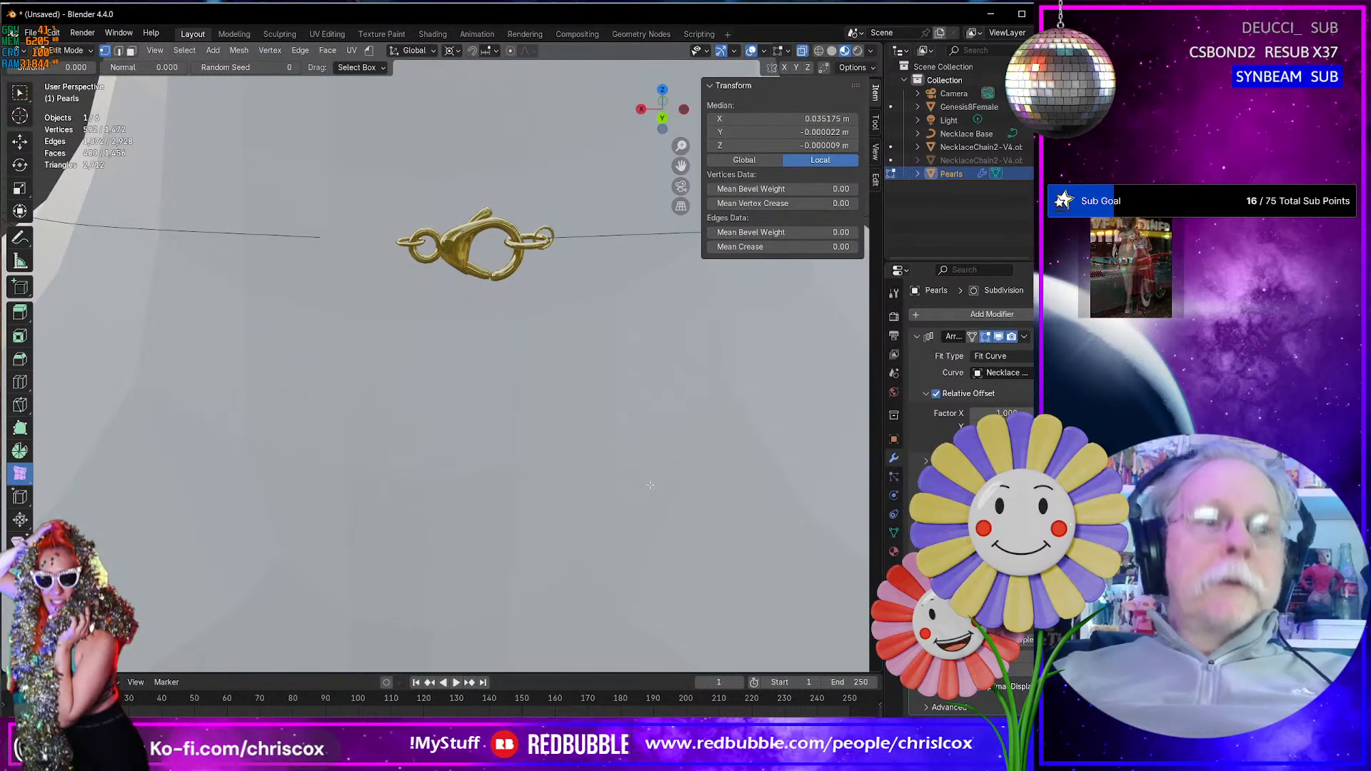
- Try scaling the selected pearl vertices by 0.95, check the strand at the clasp, and undo the scaling
key("s")
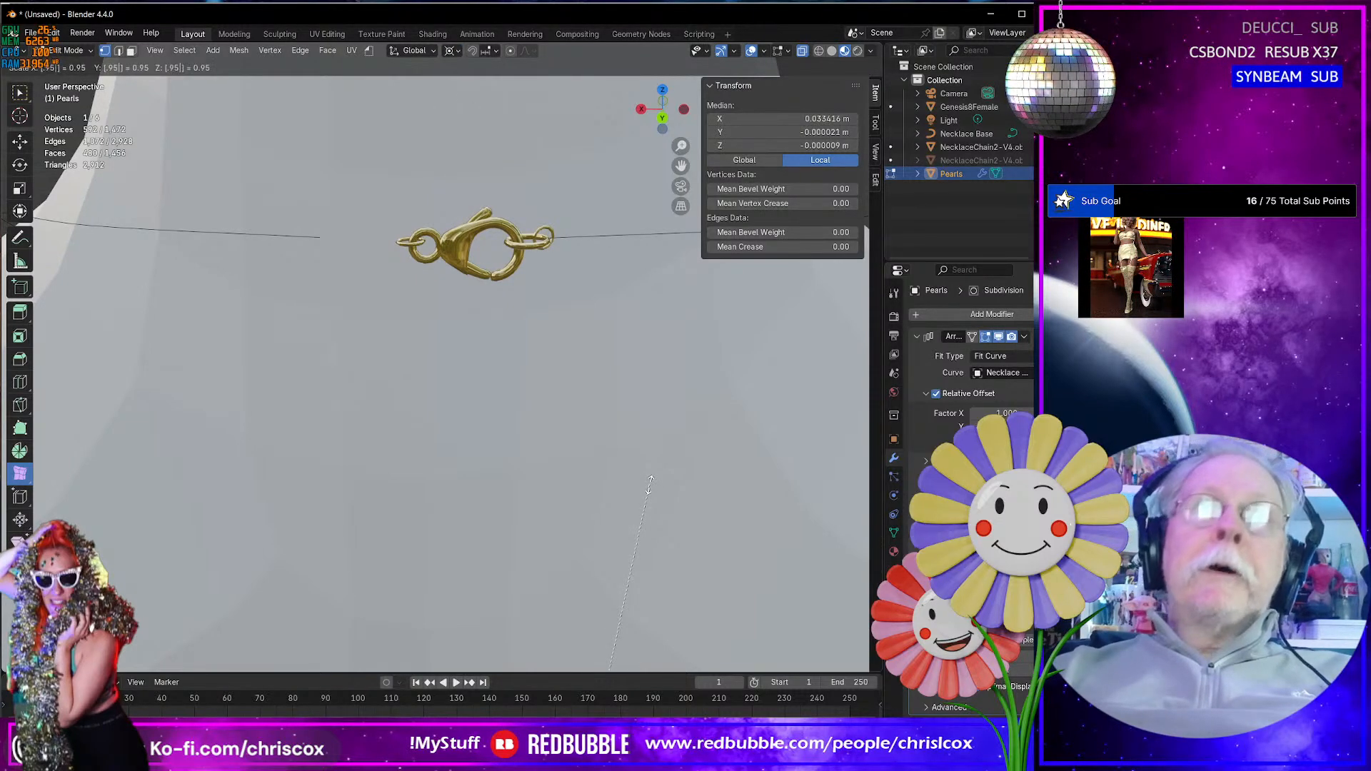
left_click(650, 484)
key("Tab")
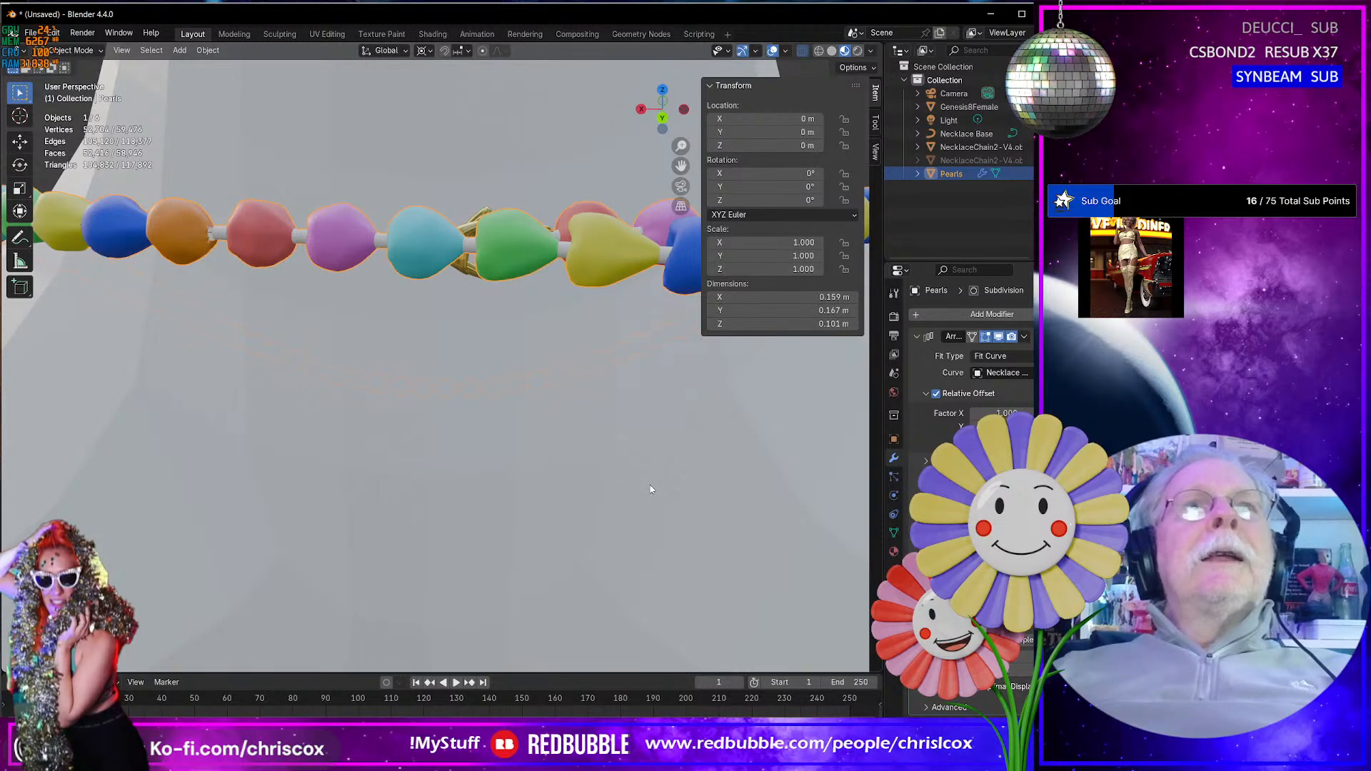
key("Tab")
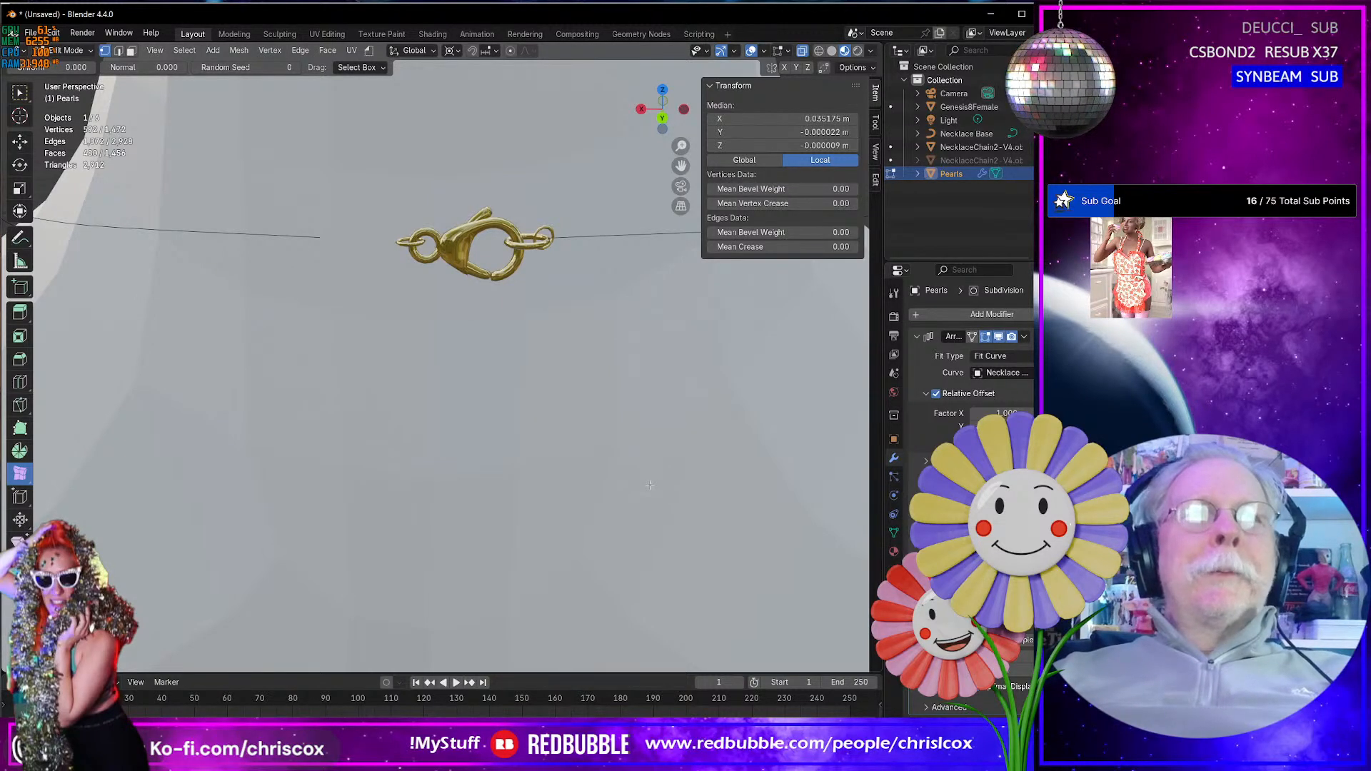
key("Tab")
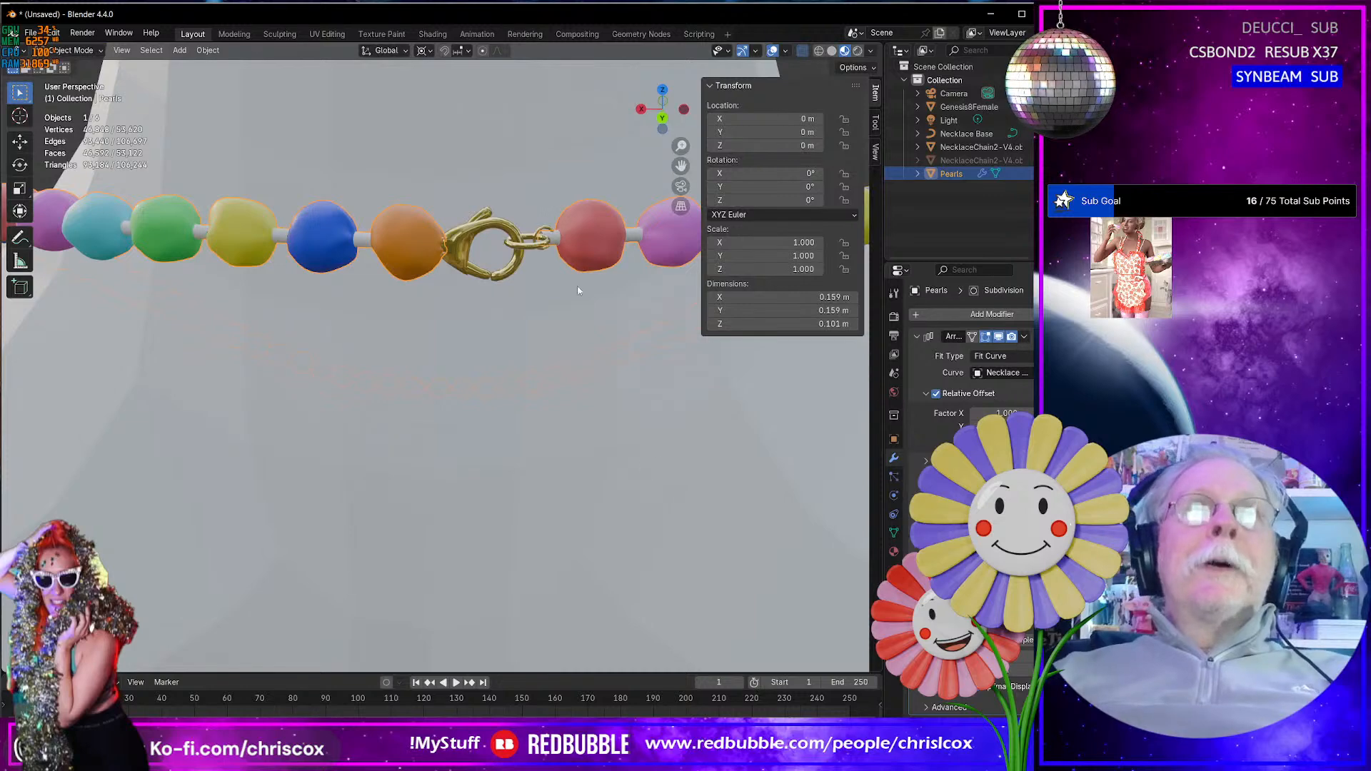
- Try scaling the selected pearl vertices by 0.98, compare the strand's end with the clasp, and undo the scaling
key("Tab")
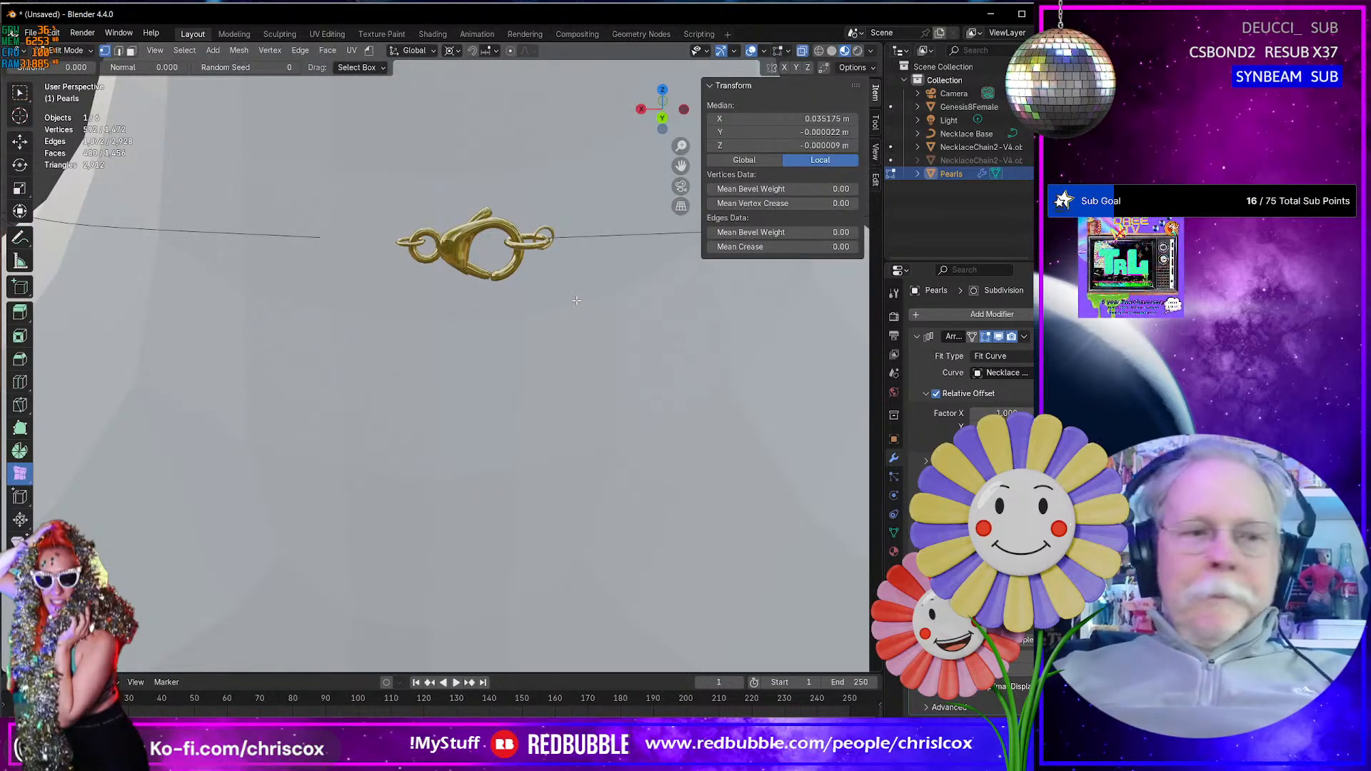
type(".")
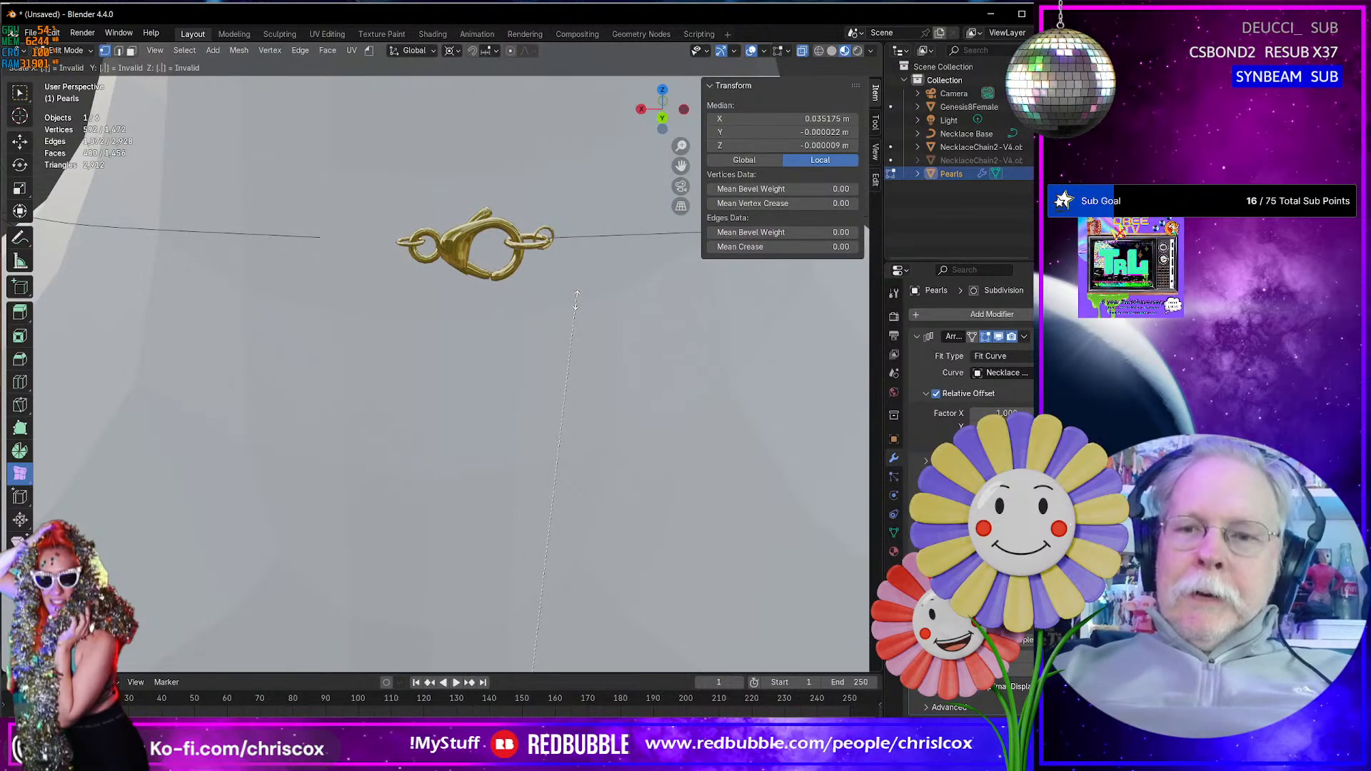
type("98")
key("Return")
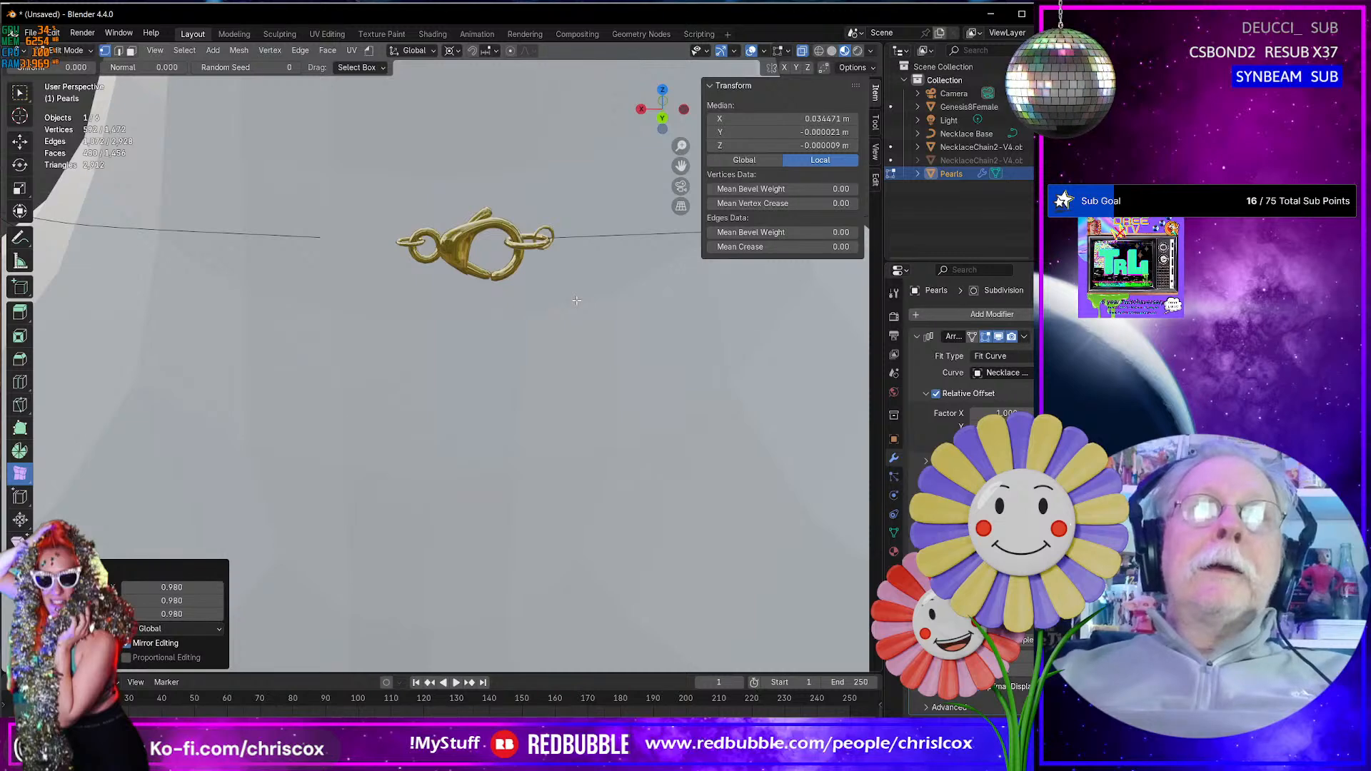
key("Tab")
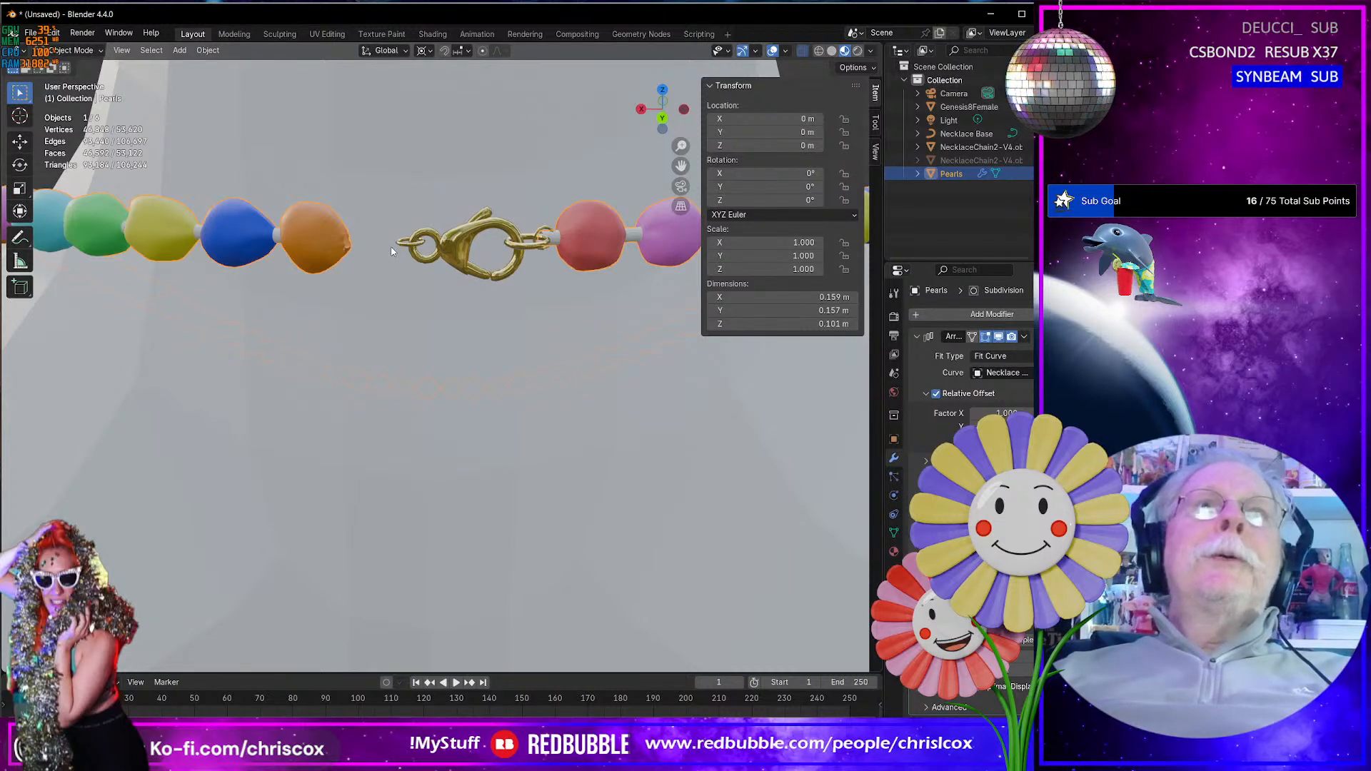
key("Tab")
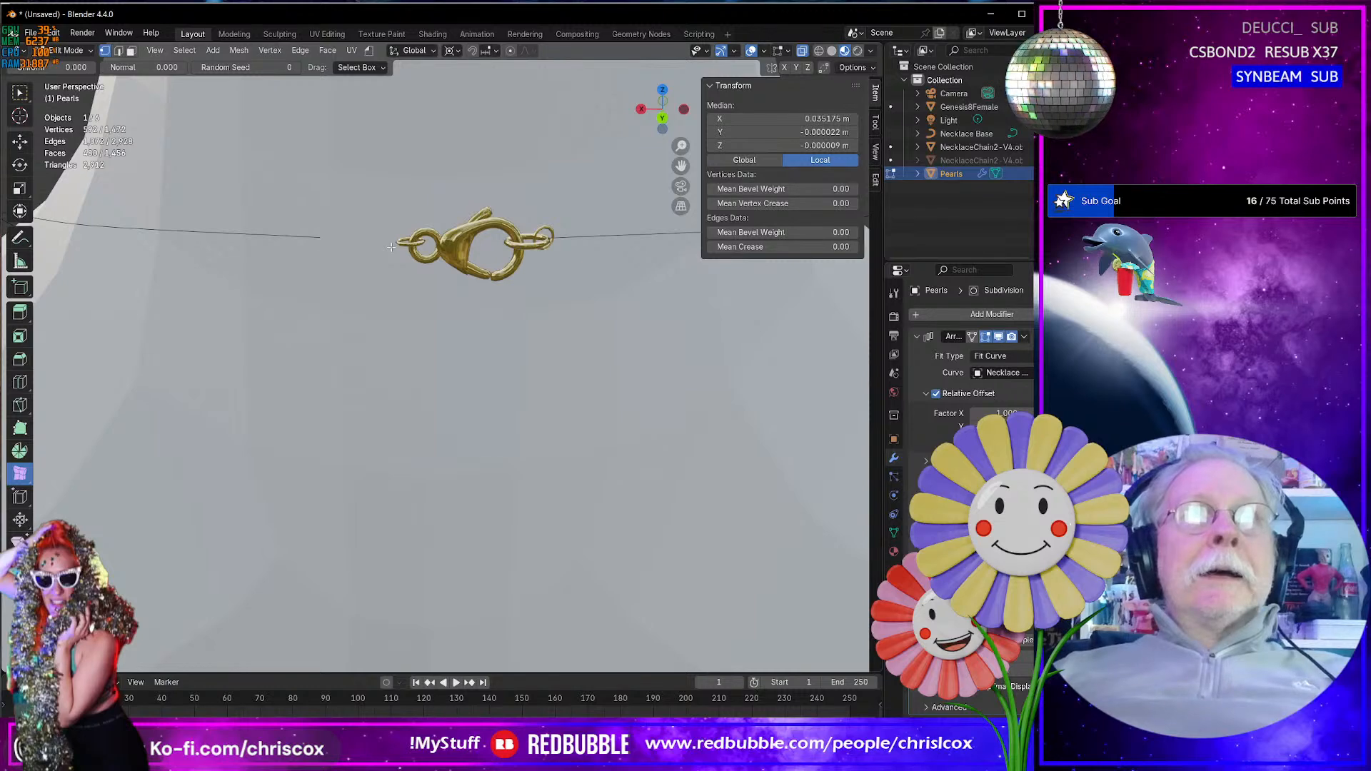
key("Tab")
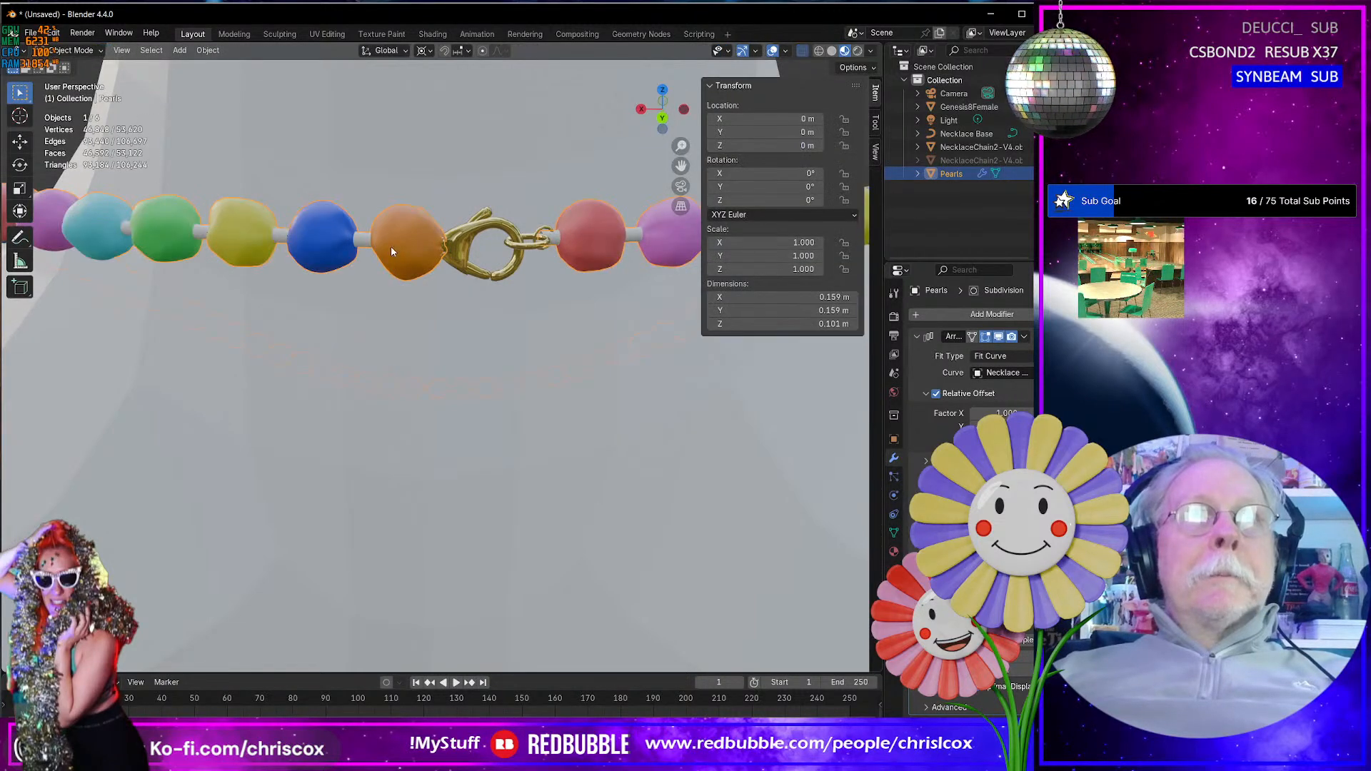
- Try scaling the selected pearl vertices by 0.99 in Edit Mode and check the strand's end against the clasp in Object Mode
key("Tab")
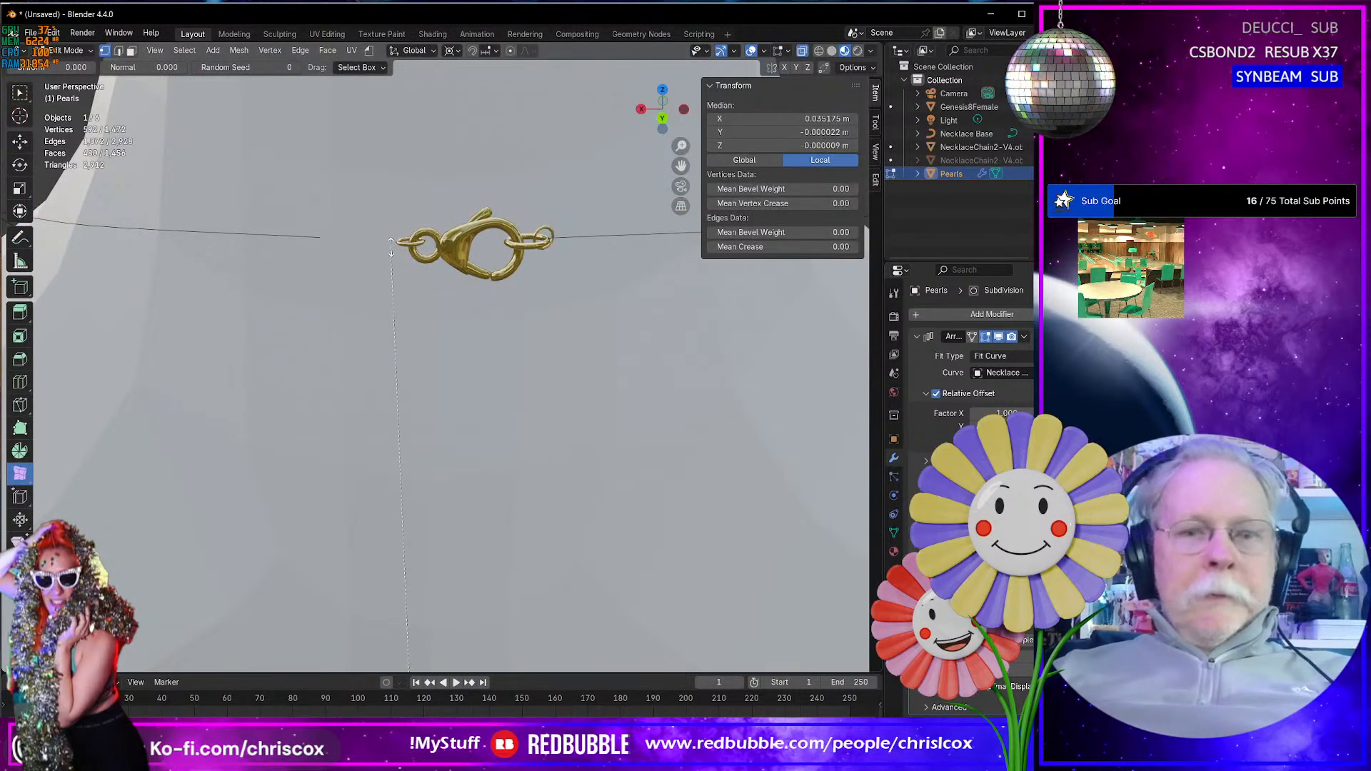
type("s.99")
key("Return")
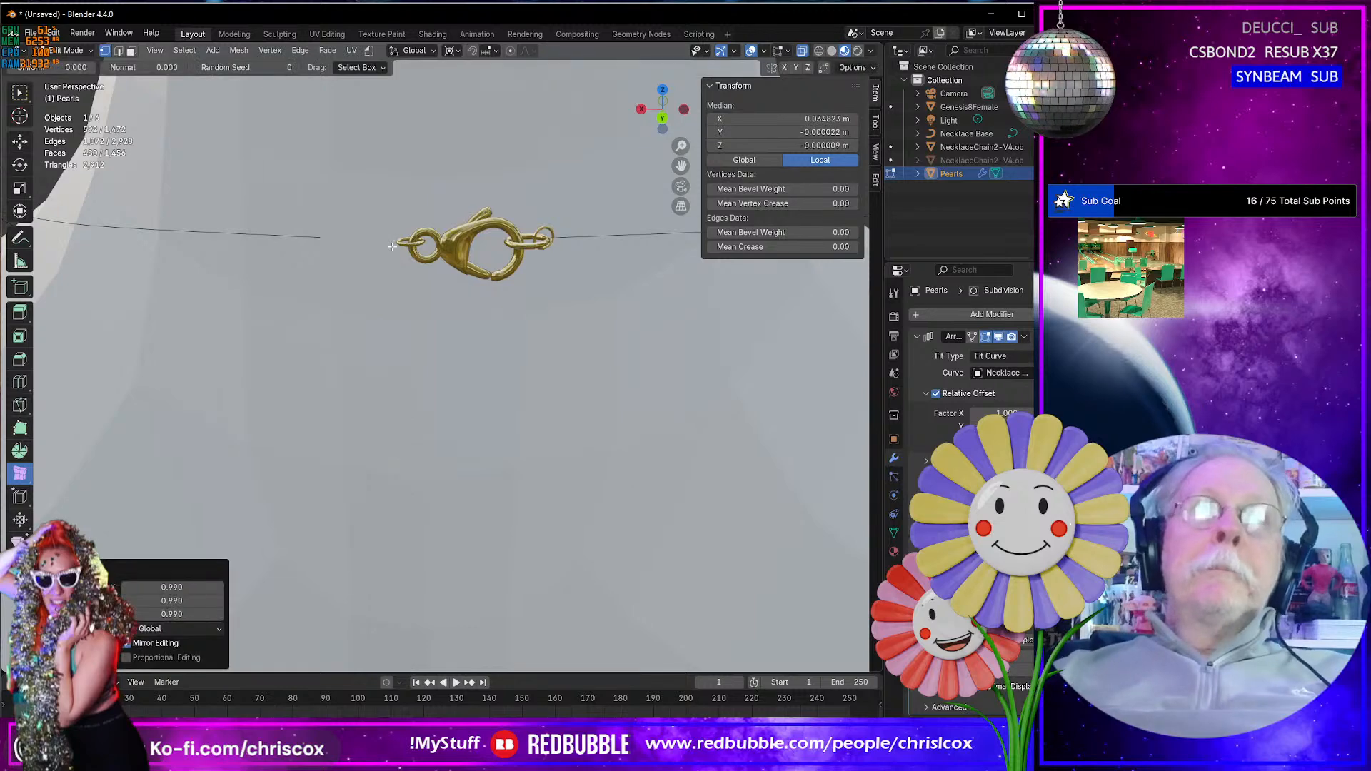
key("Tab")
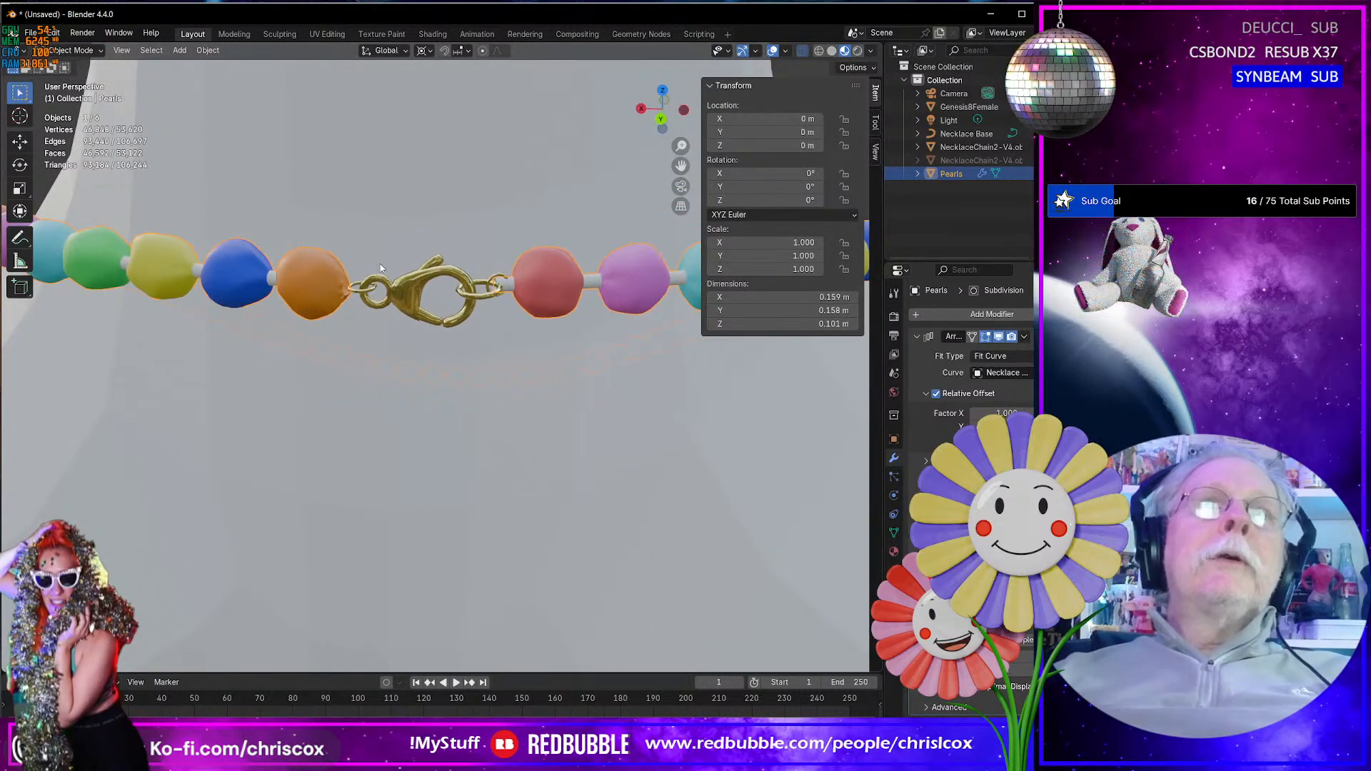
scroll(380, 263, "up", 5)
middle_click_drag(378, 265, 395, 286, "shift")
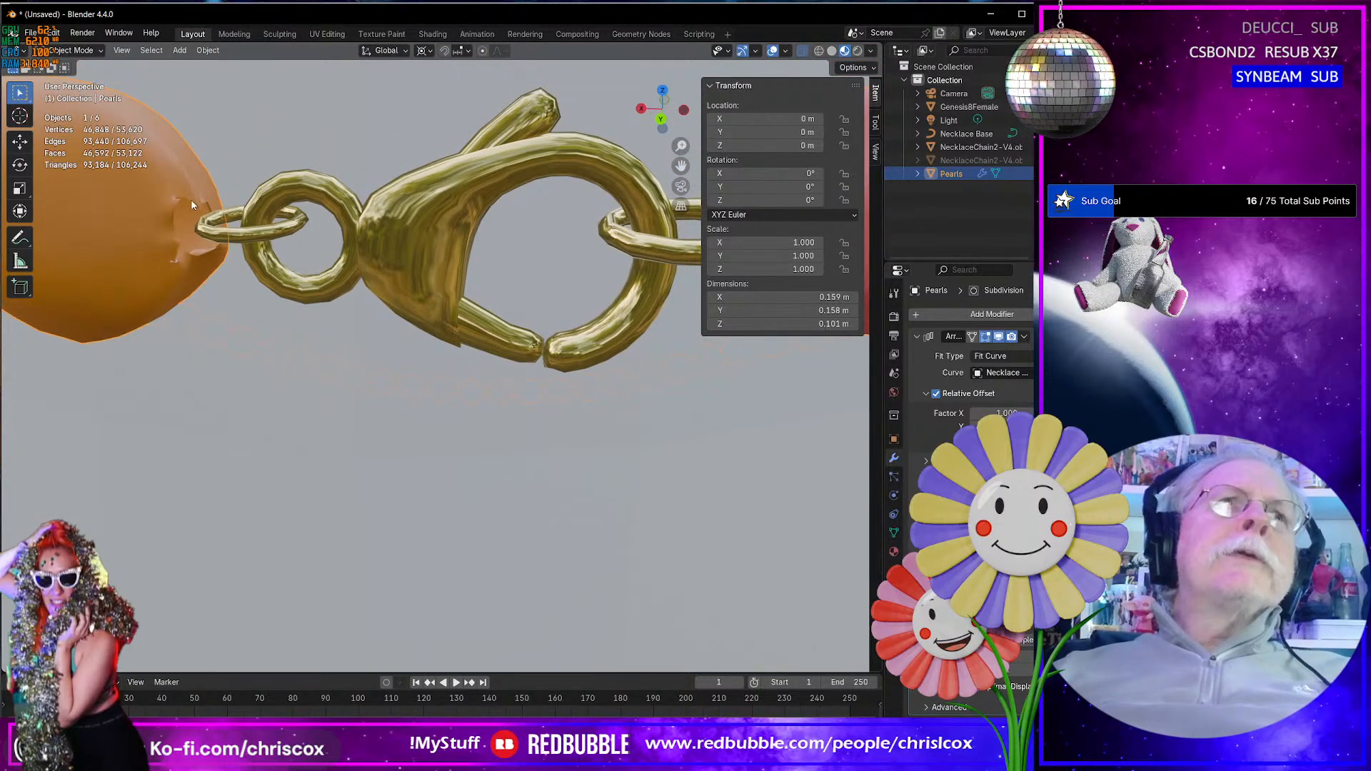
mouse_move(192, 203)
middle_mouse_down()
mouse_move(263, 212)
mouse_move(198, 211)
middle_mouse_up()
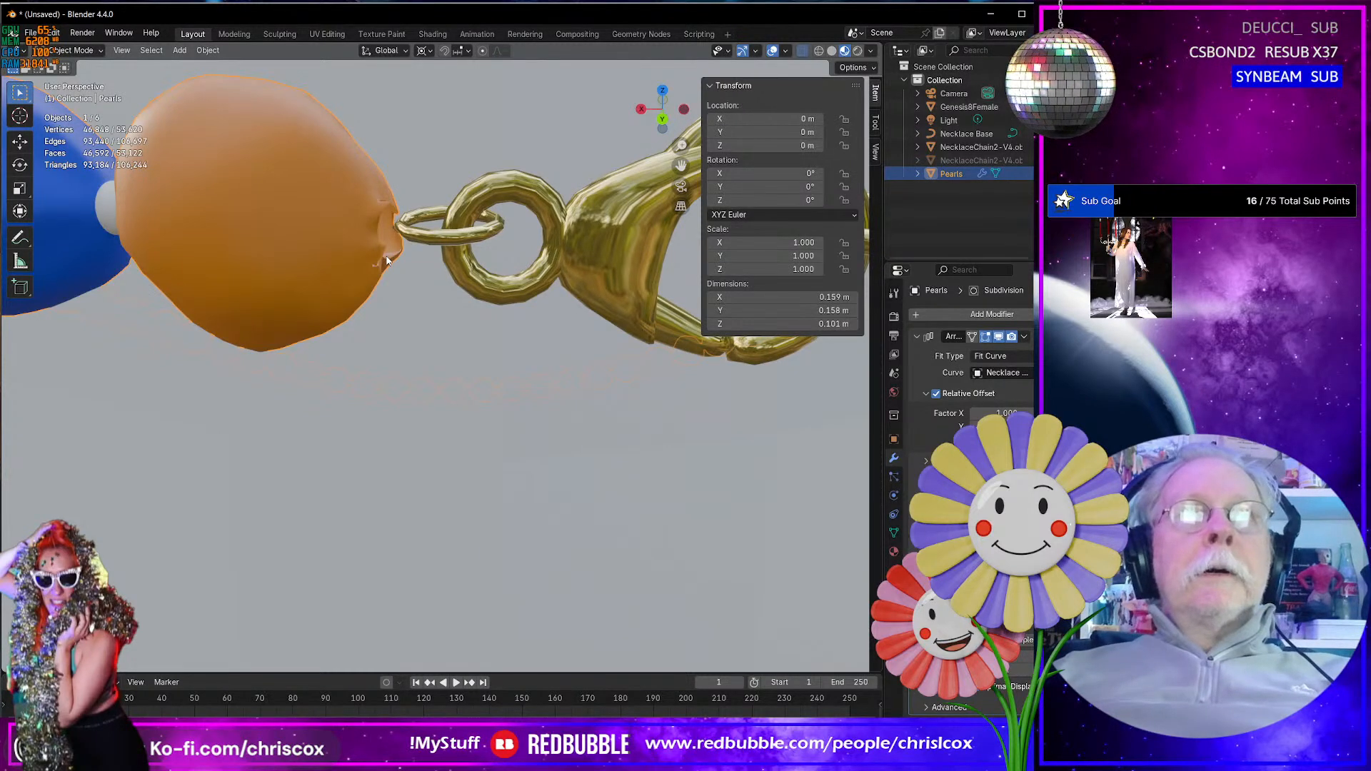
- Reopen the Pearls mesh in Edit Mode, frame the pearls, clear the full vertex selection, and activate the Move tool
key("Tab")
key("KP_Decimal")
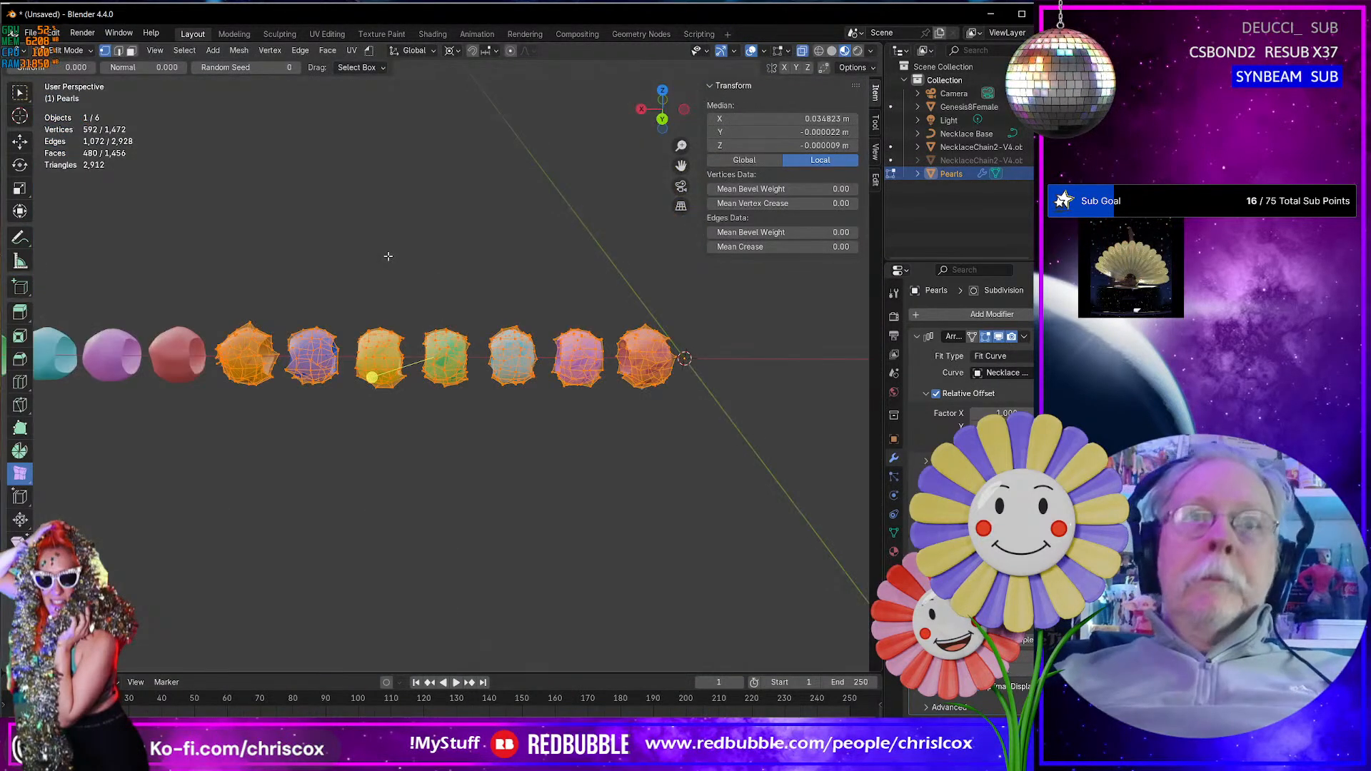
middle_click_drag(543, 339, 478, 376)
left_click(205, 375)
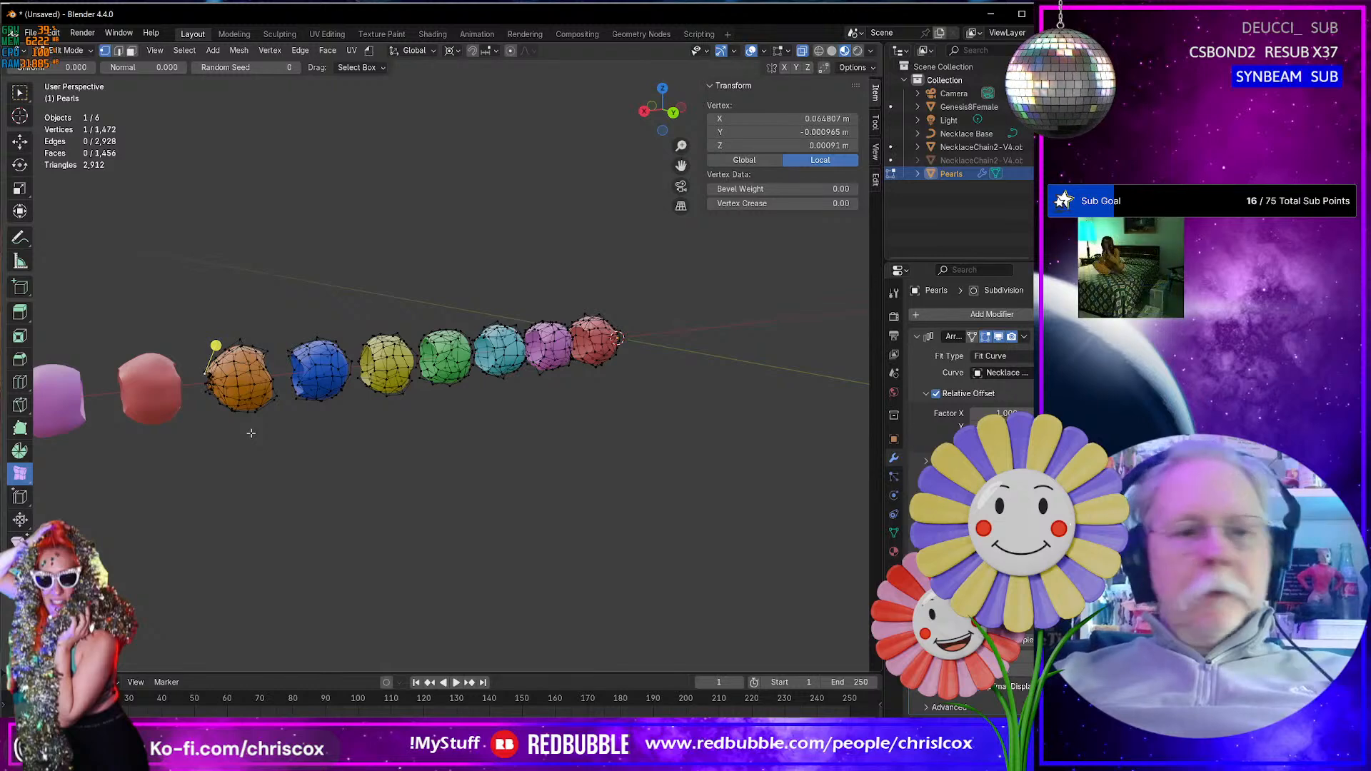
key("shift+space")
key("g")
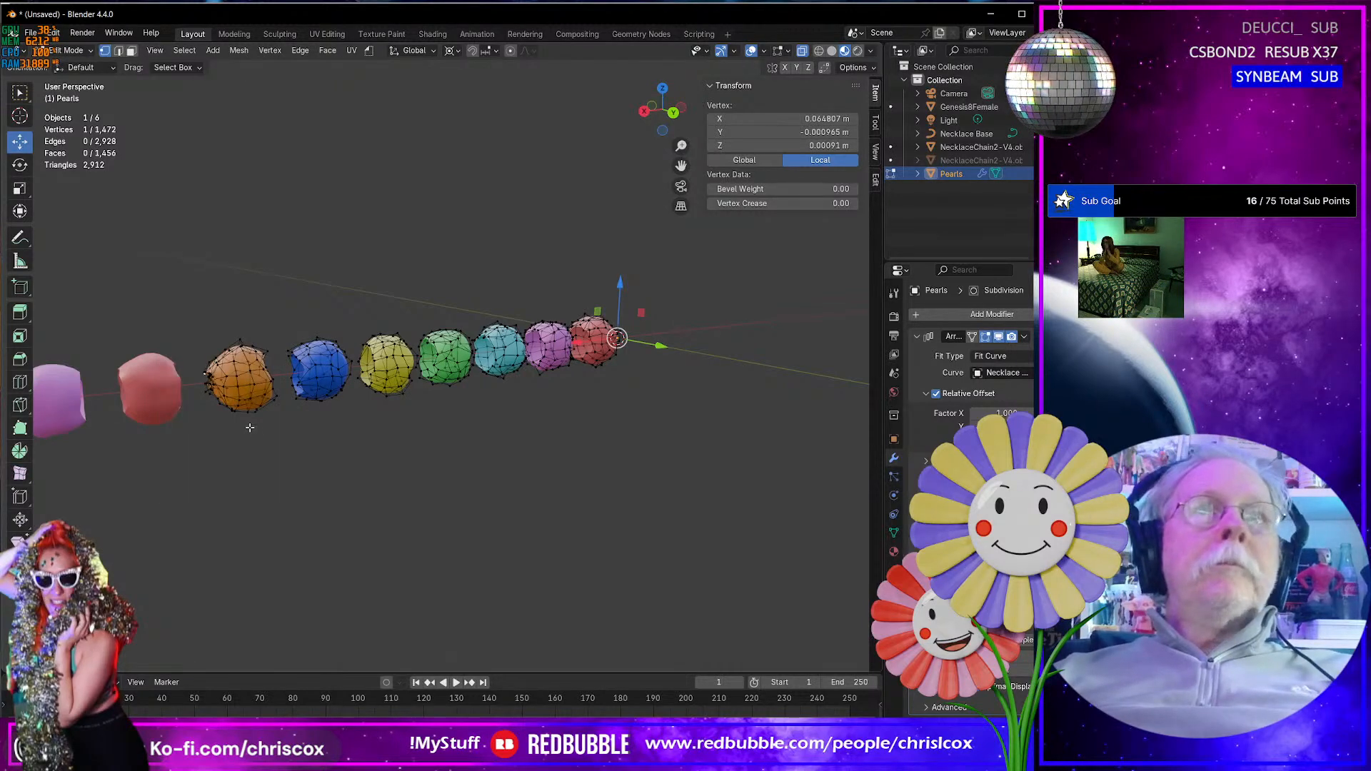
scroll(246, 427, "down", 2)
scroll(240, 423, "up", 6)
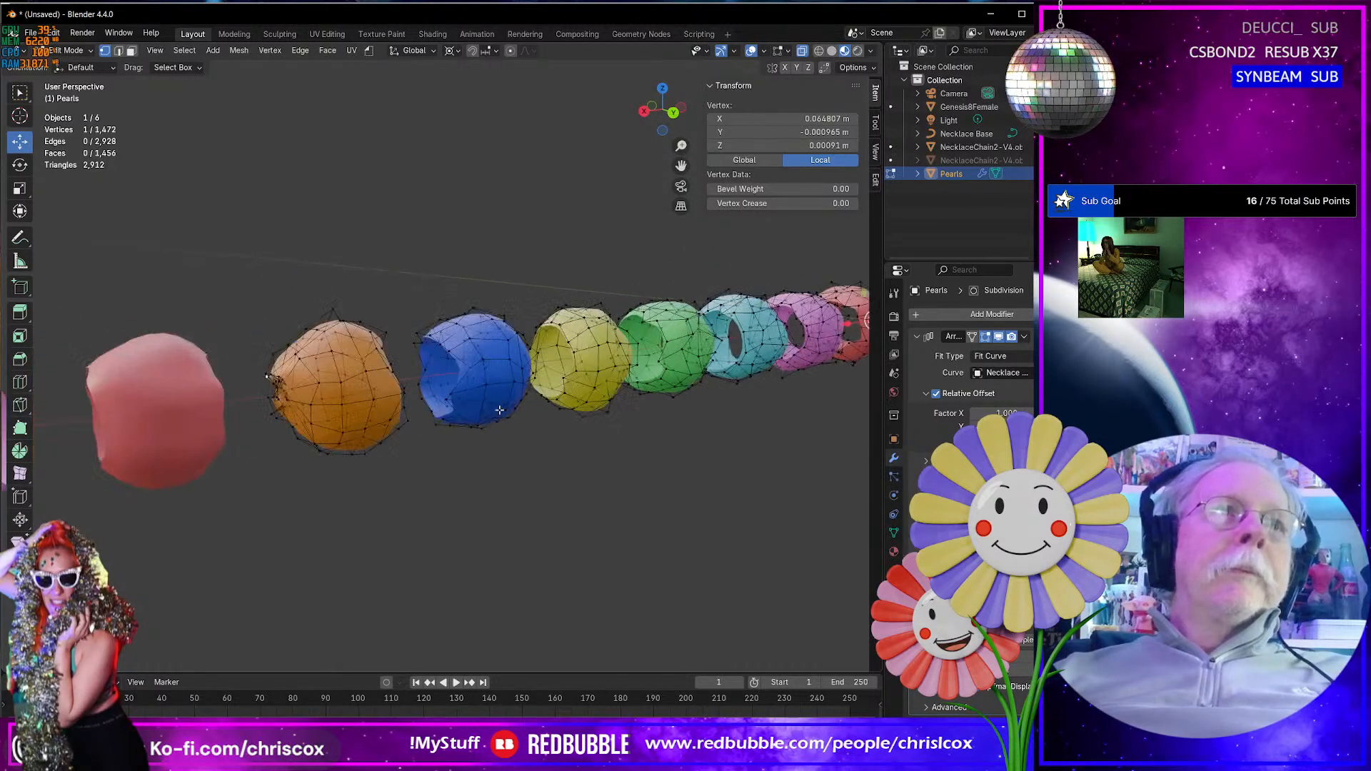
- Try selecting the ring of vertices around the small end hole of the orange pearl and inspect its distortion
middle_click_drag(351, 406, 509, 408, "shift")
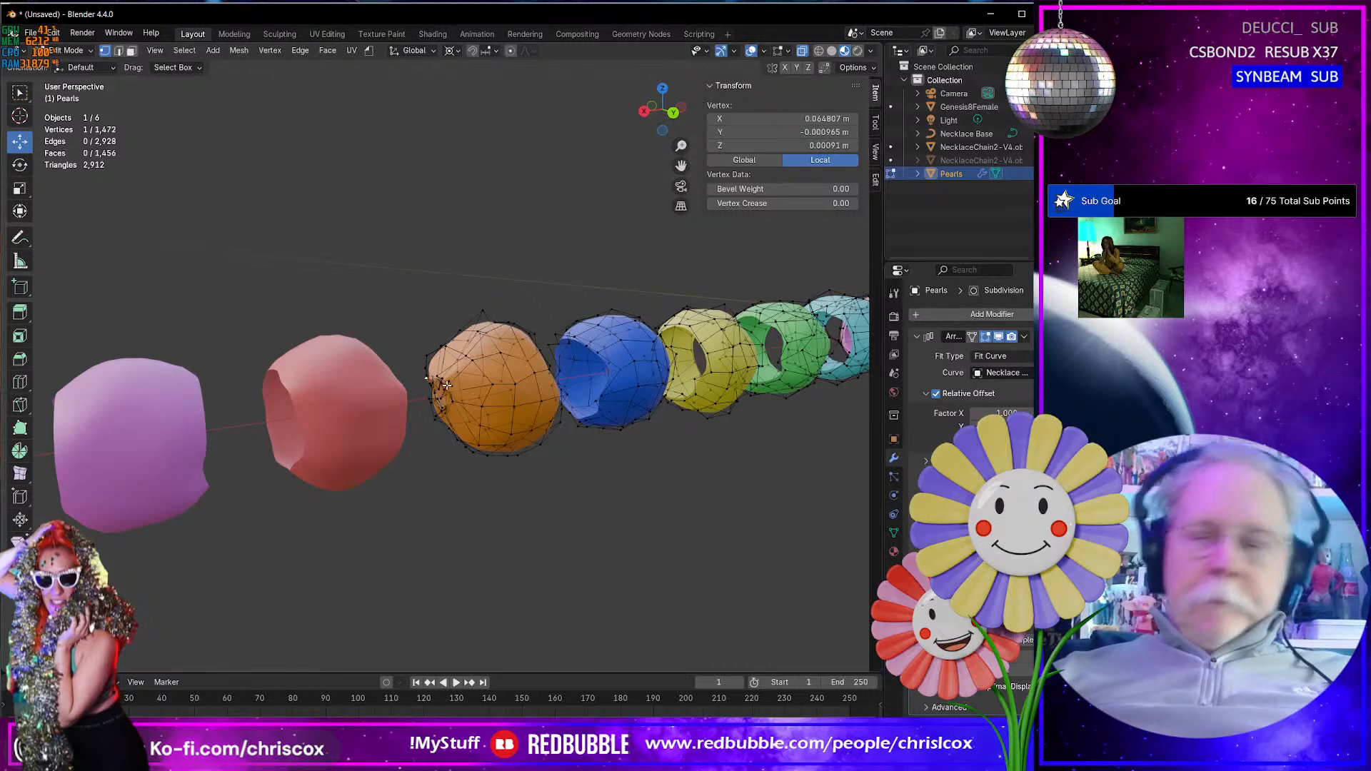
scroll(447, 386, "up", 5)
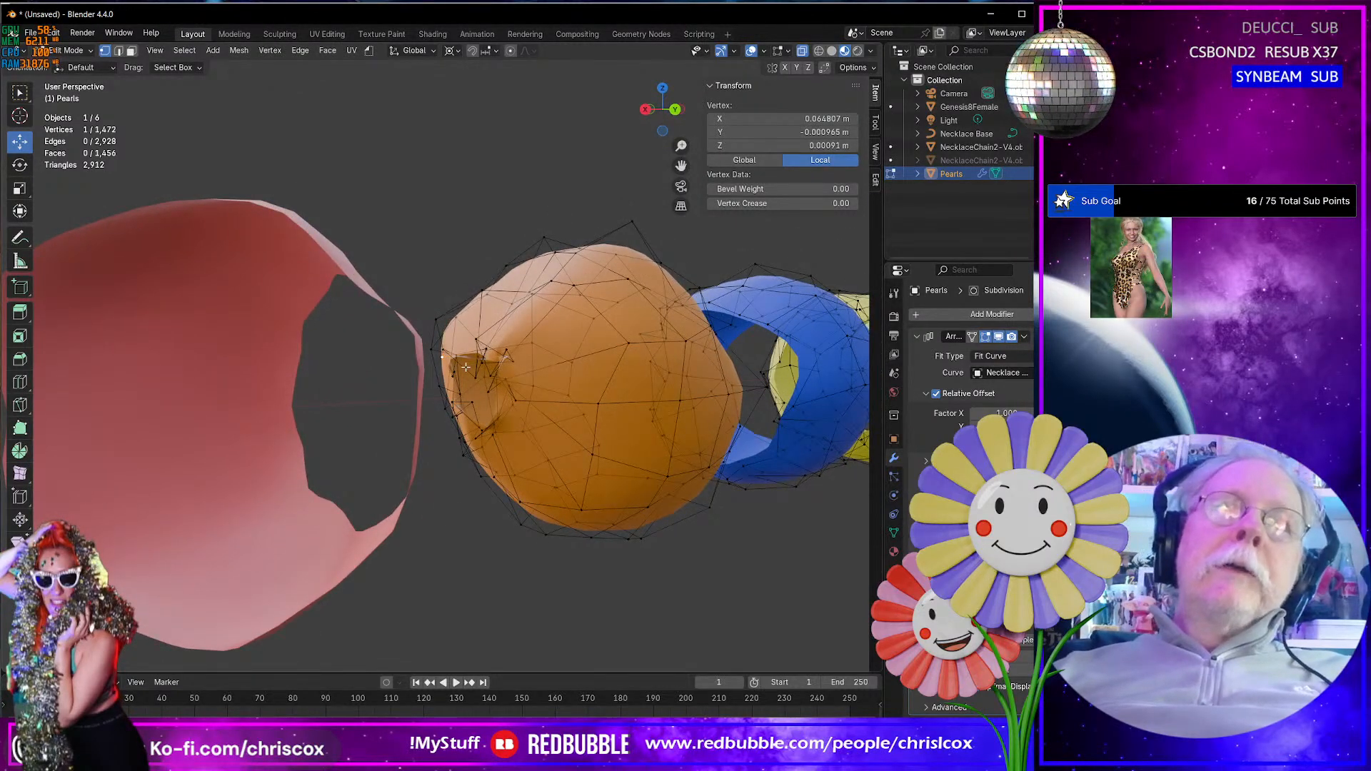
left_click(466, 368, "alt")
middle_click_drag(465, 368, 495, 378)
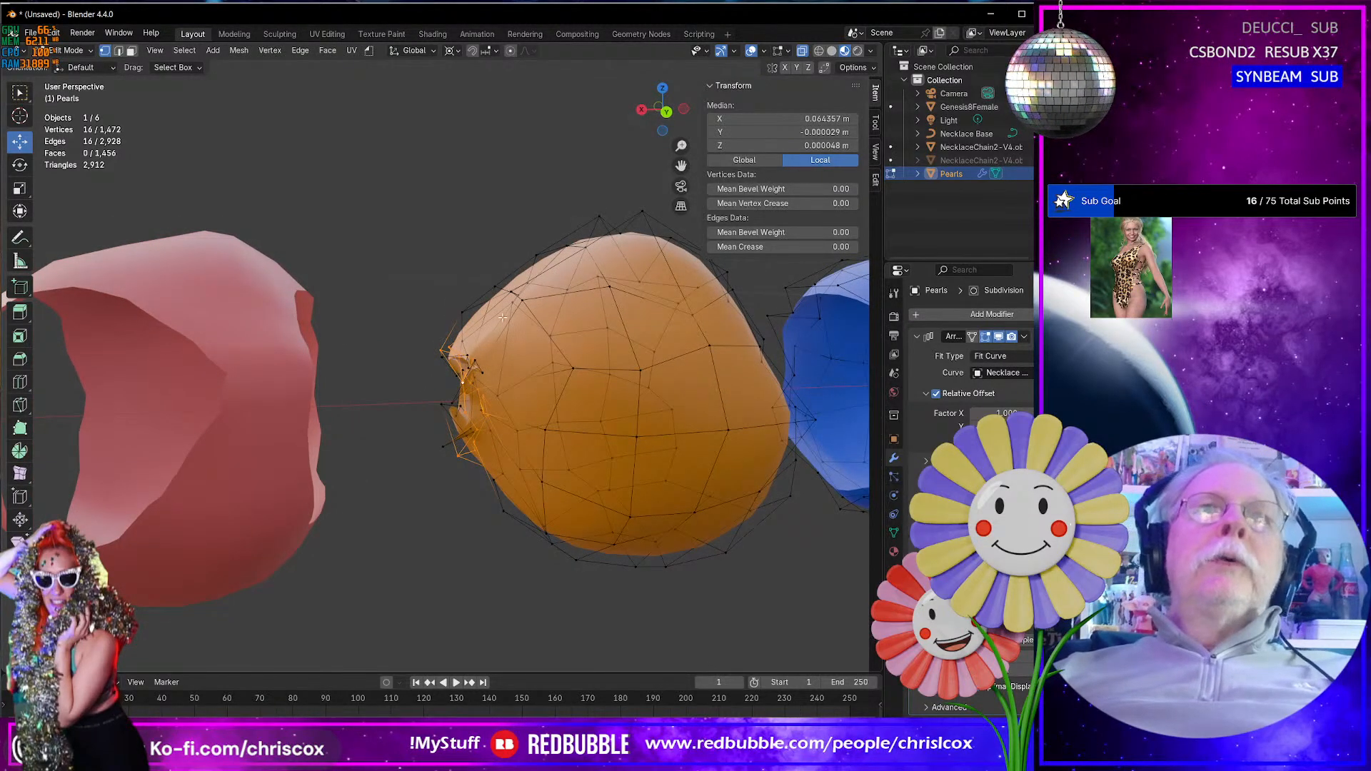
middle_click_drag(558, 272, 432, 378)
scroll(579, 358, "down", 3)
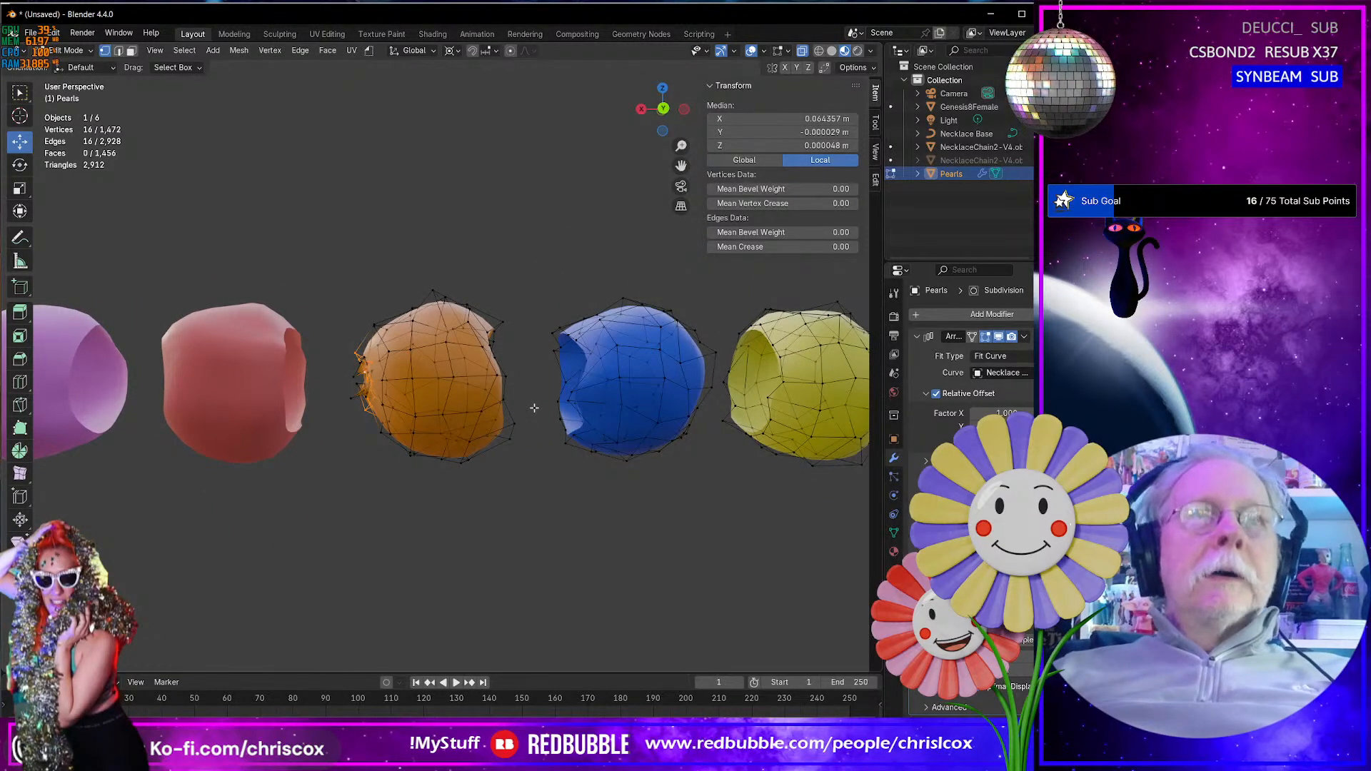
- Undo back through the 0.99 scaling, the Subdivision modifier, the added pearl colors, and the vertex randomization
key("ctrl+z")
key("ctrl+z")
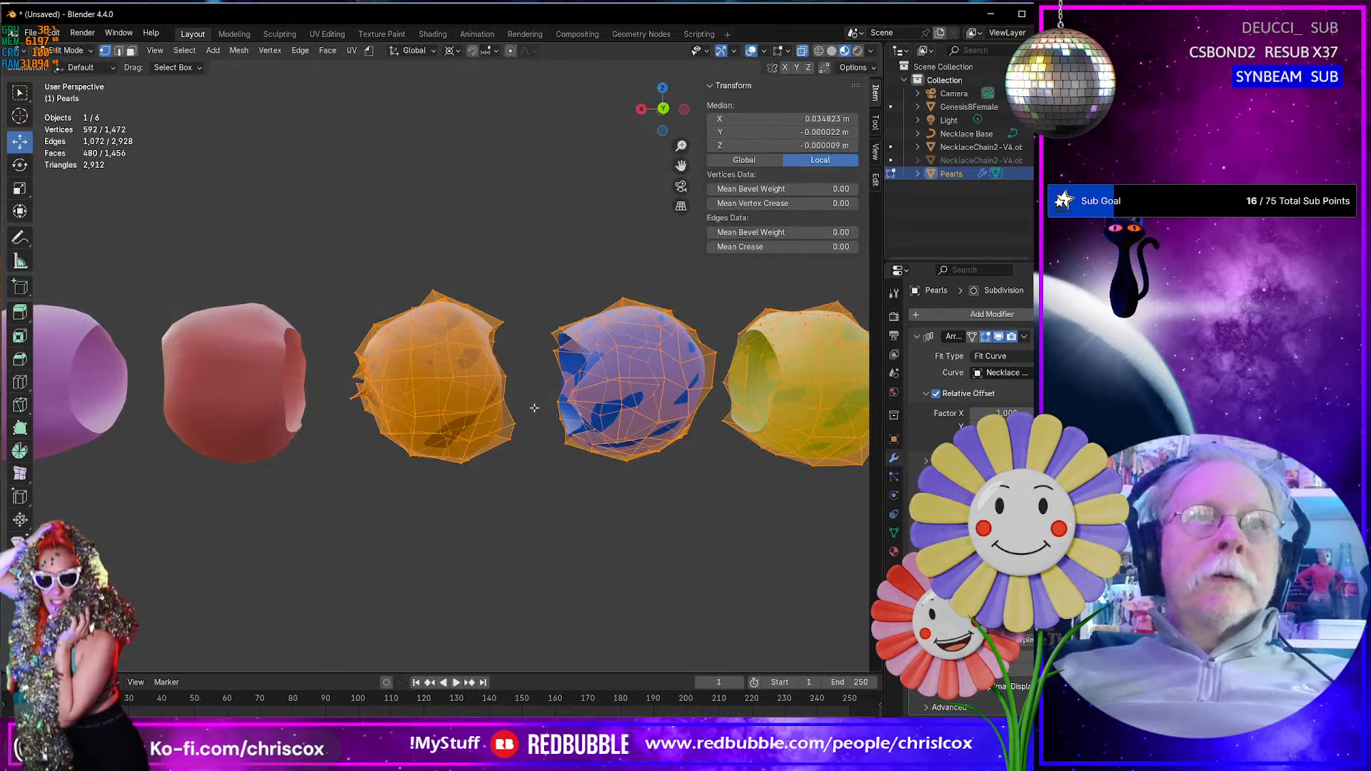
key("ctrl+z")
key("ctrl+z")
key("ctrl+z")
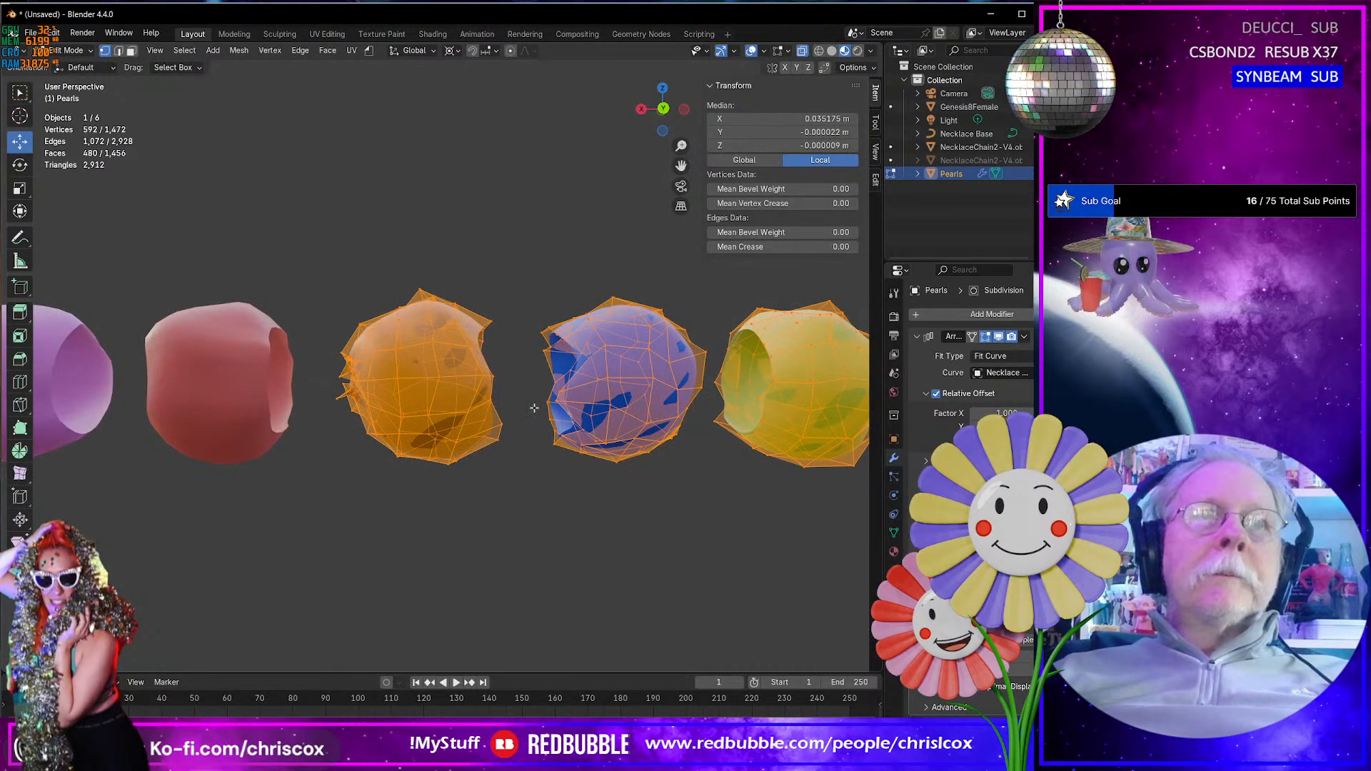
key("ctrl+z")
key("ctrl+z")
key("ctrl+z")
key("ctrl+z")
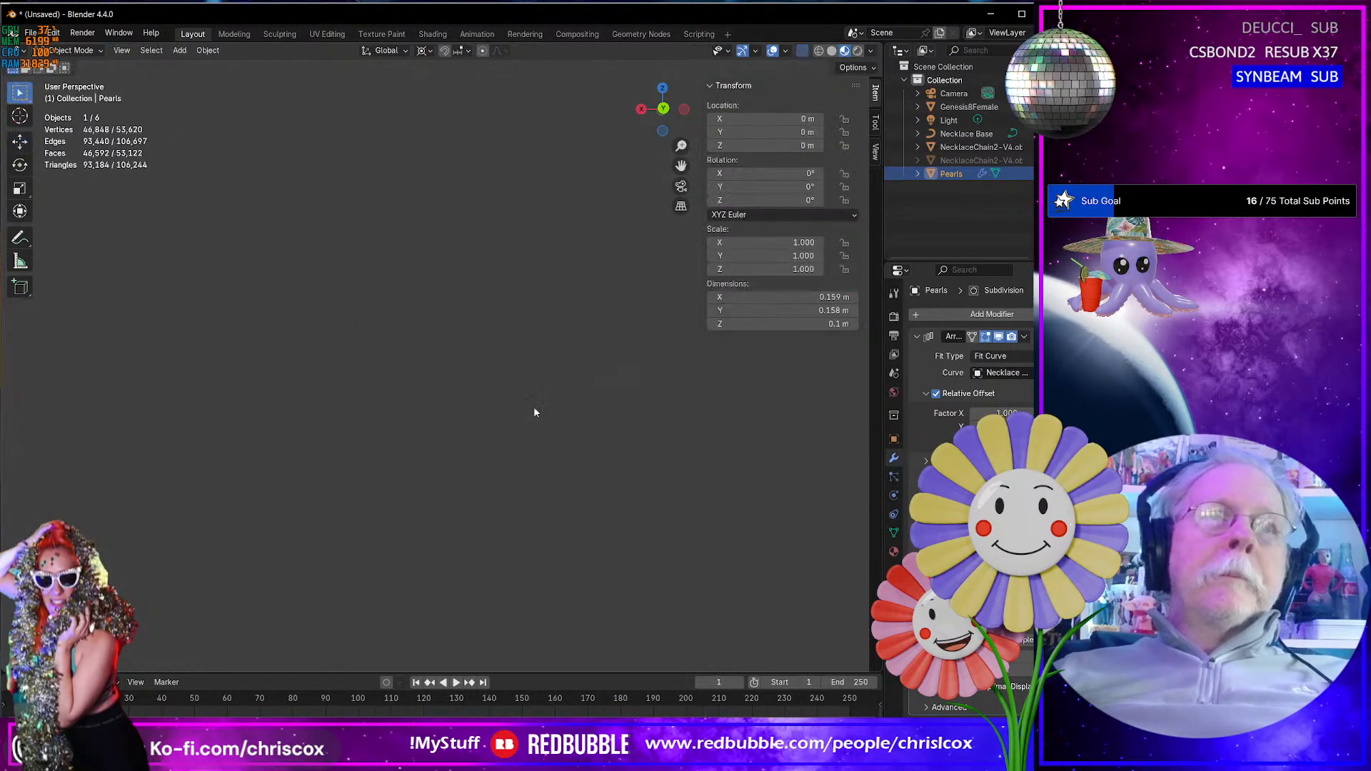
key("ctrl+z")
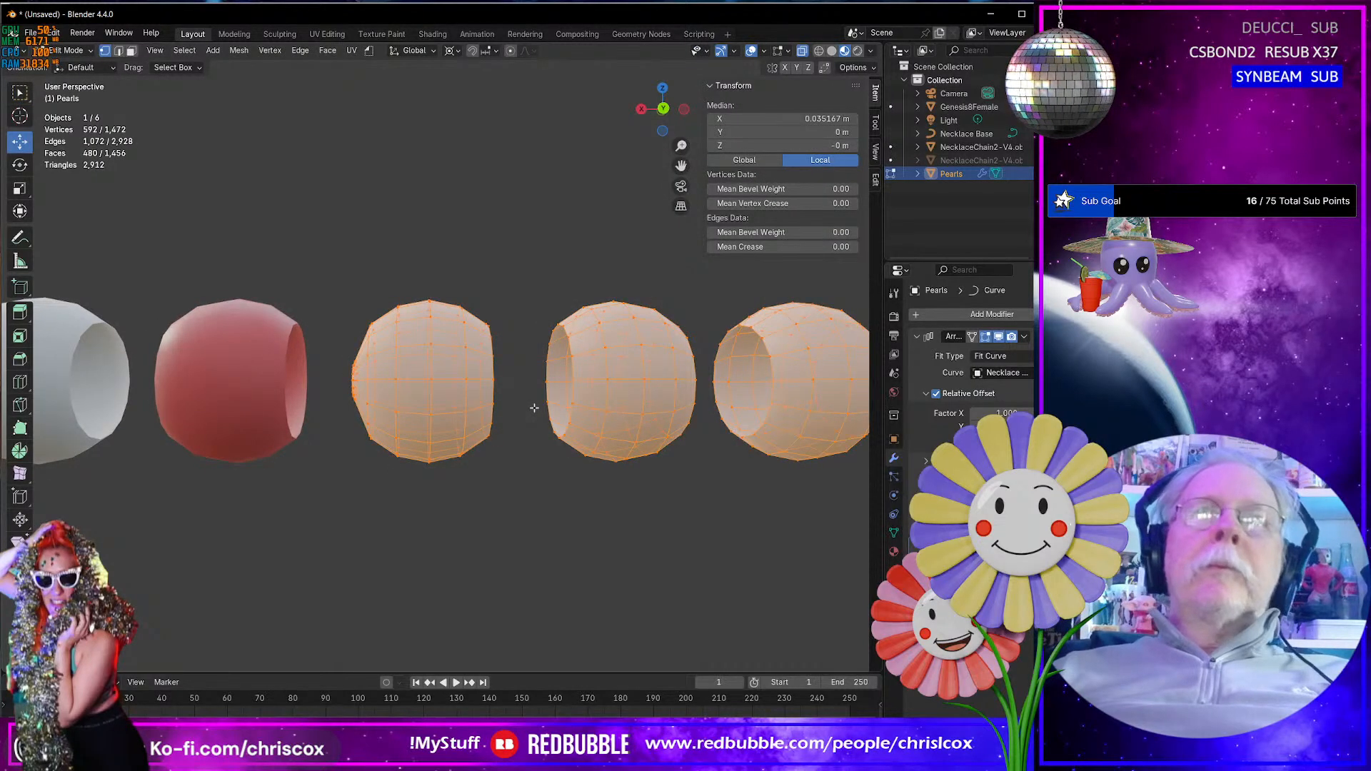
- Redo the vertex randomization once to compare the pearl shapes, and undo it again
scroll(534, 407, "down", 5)
middle_click_drag(502, 406, 566, 391)
scroll(442, 385, "up", 7)
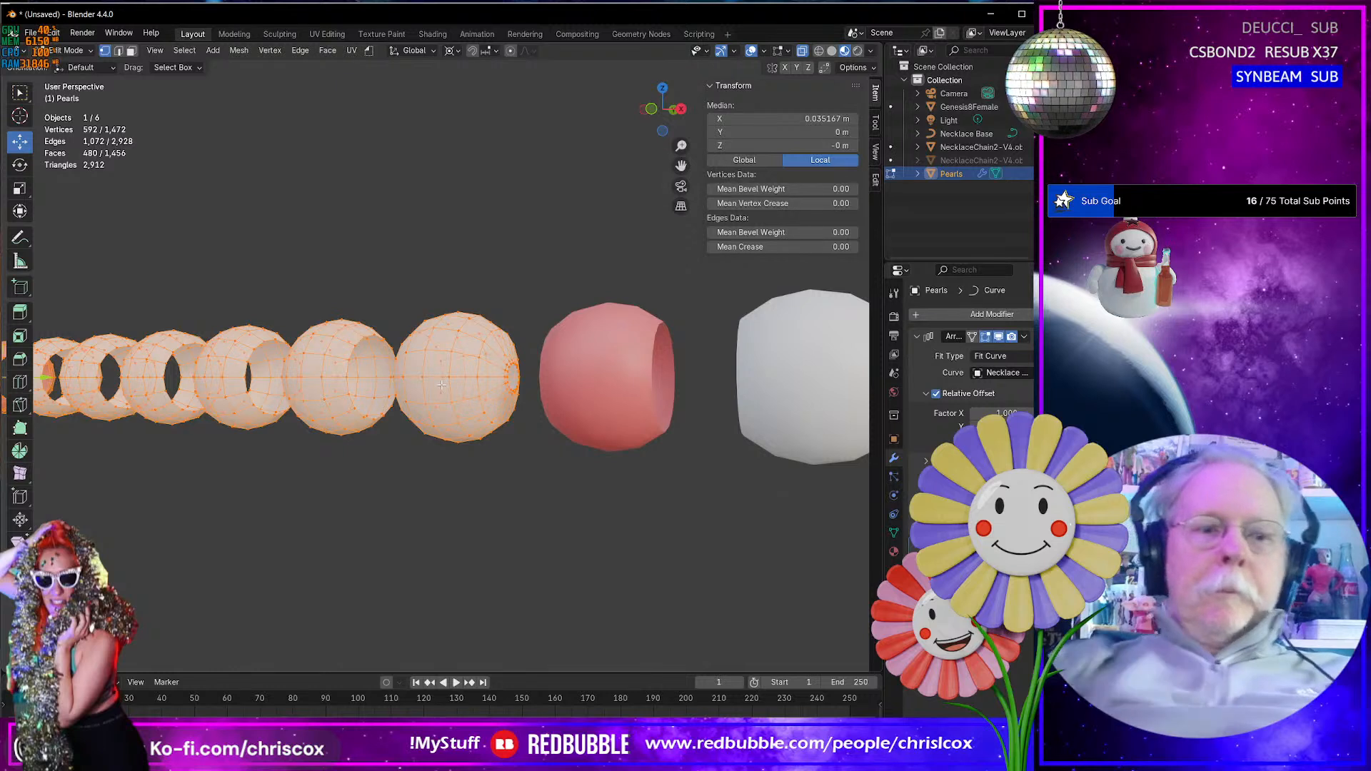
key("ctrl+shift+z")
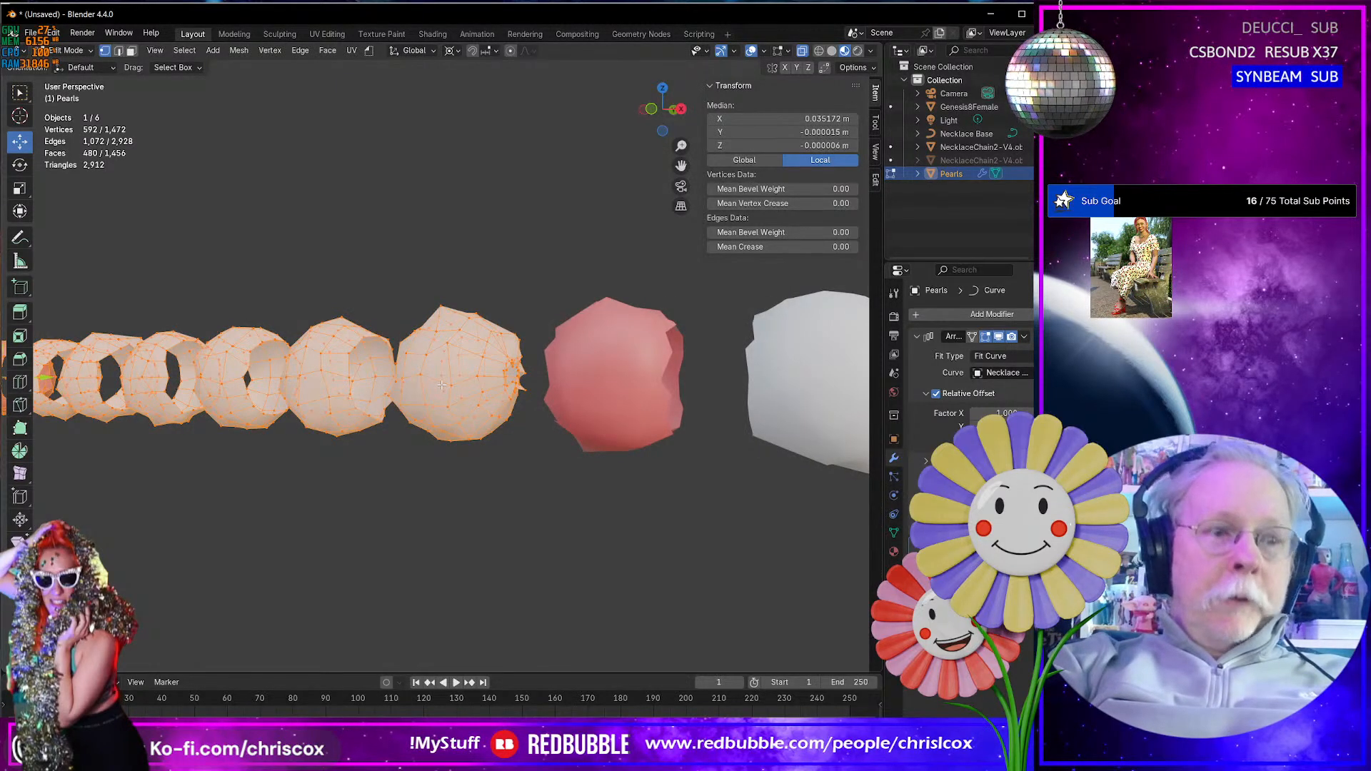
key("ctrl+z")
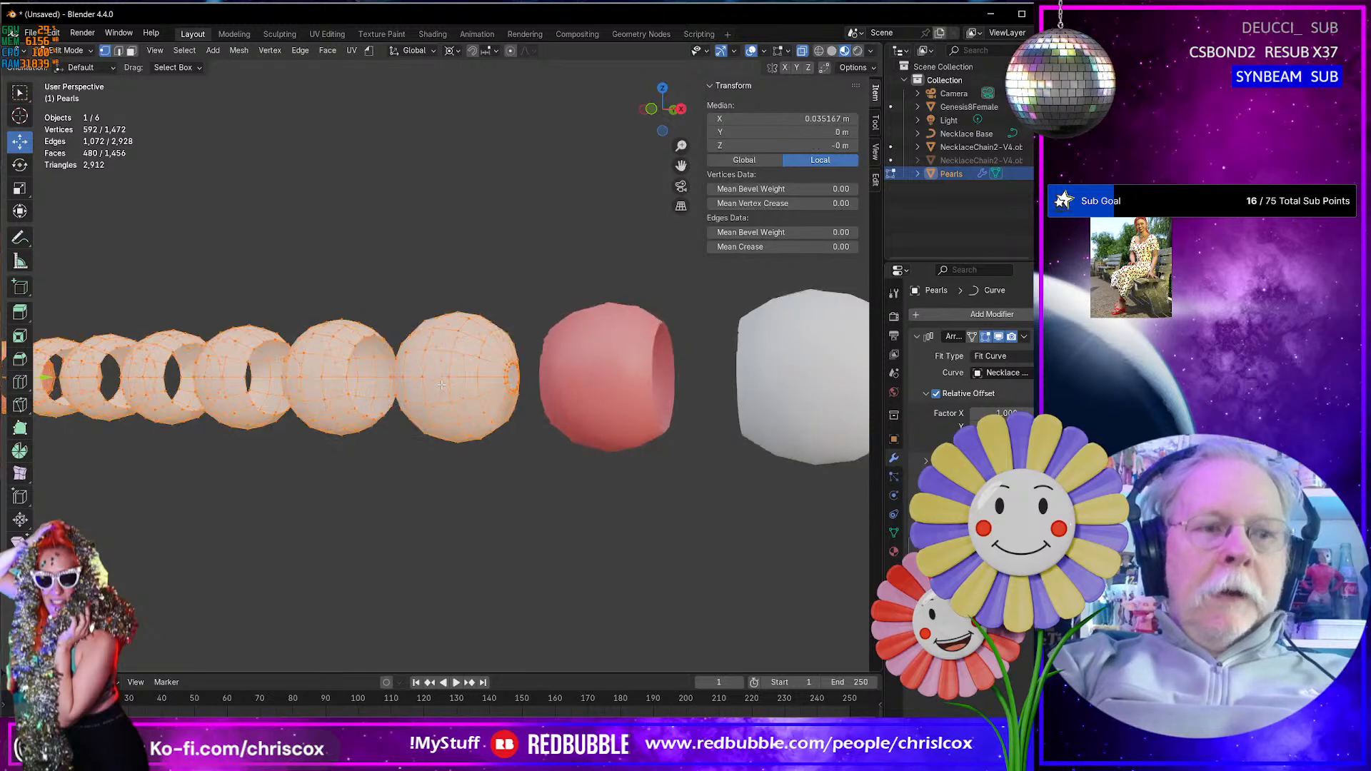
- Examine the regular pearl meshes along the strand, including the end hole of the last pearl
scroll(441, 385, "up", 6)
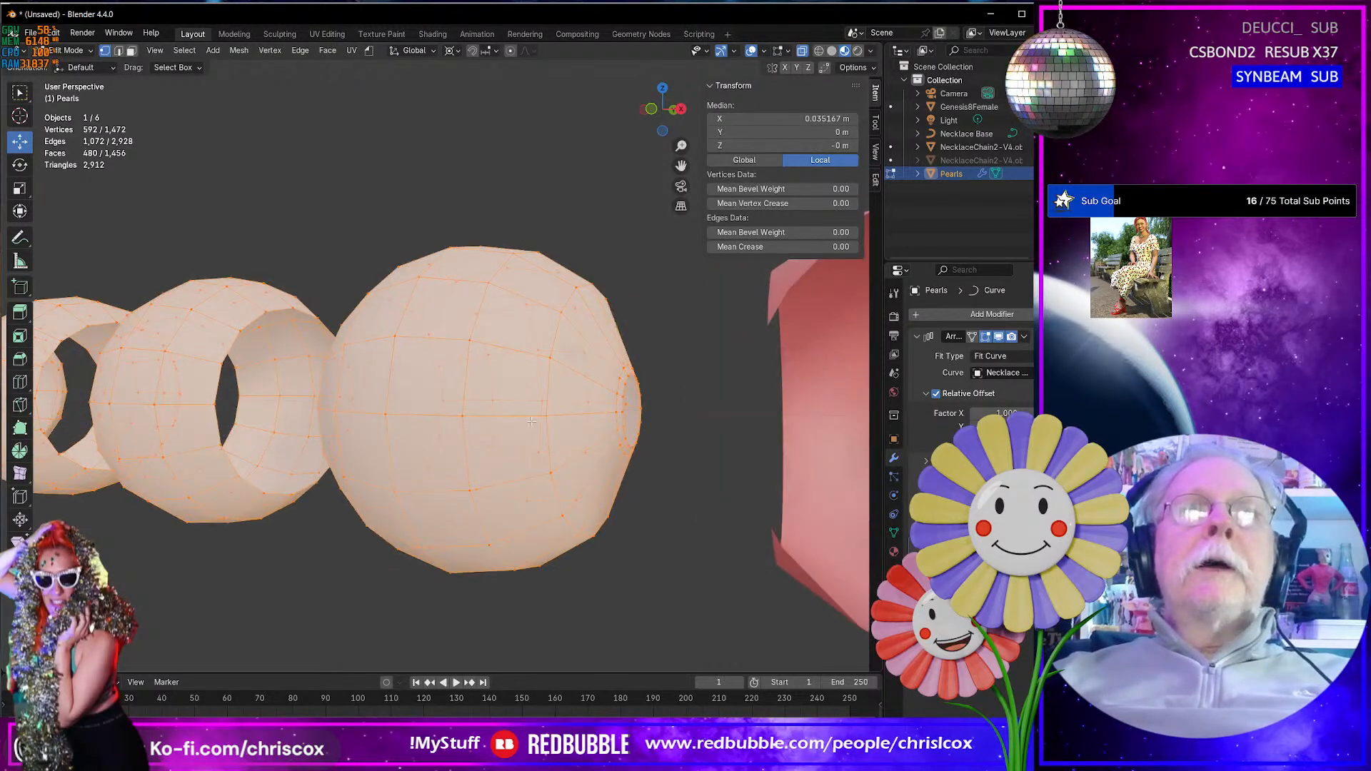
middle_click_drag(511, 410, 517, 428, "shift")
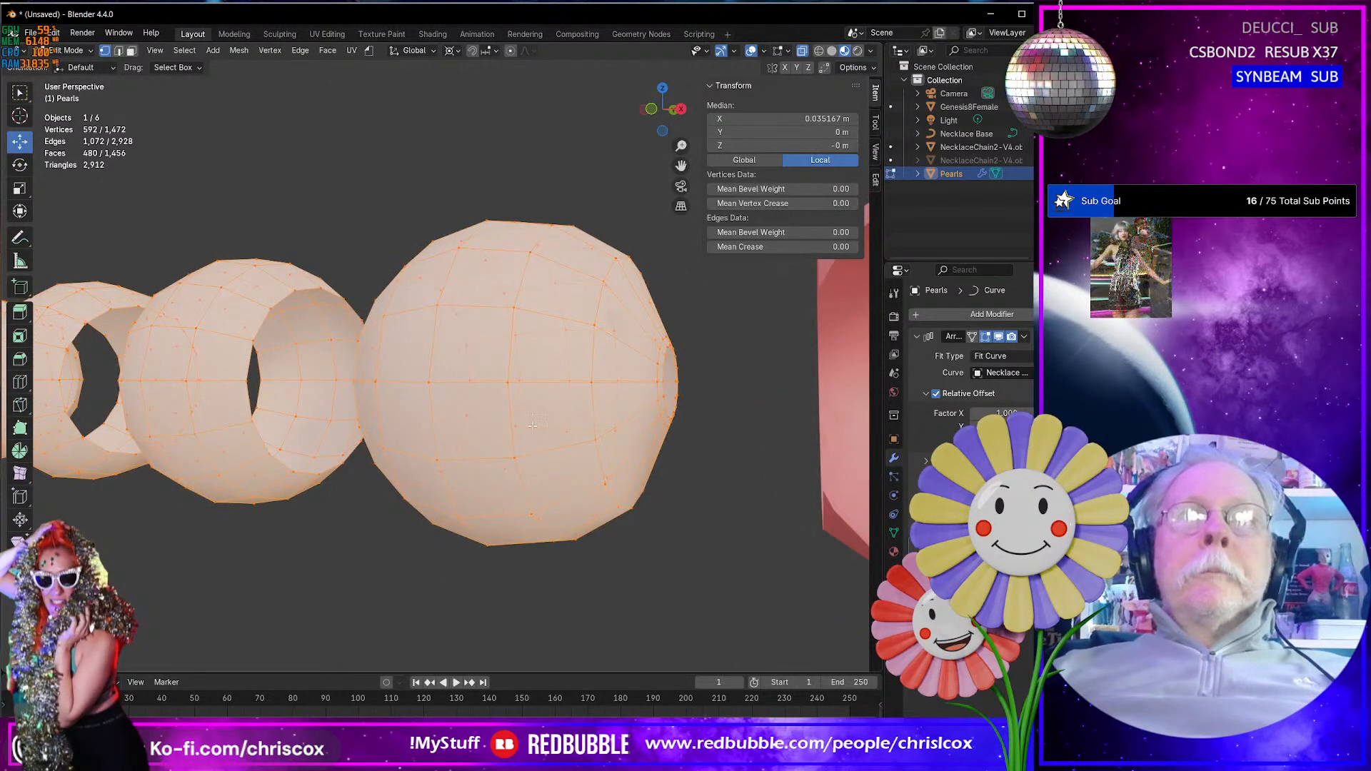
scroll(517, 428, "down", 5)
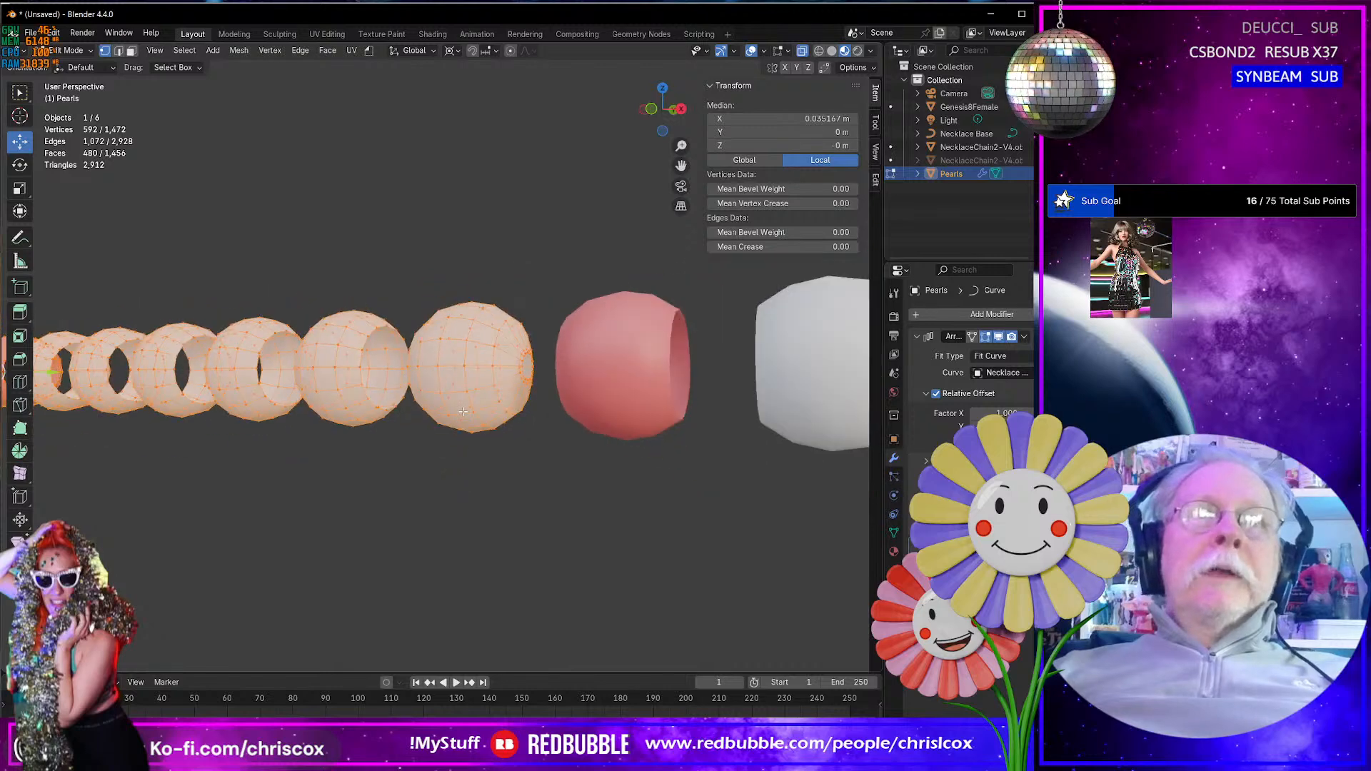
middle_click_drag(440, 405, 473, 400)
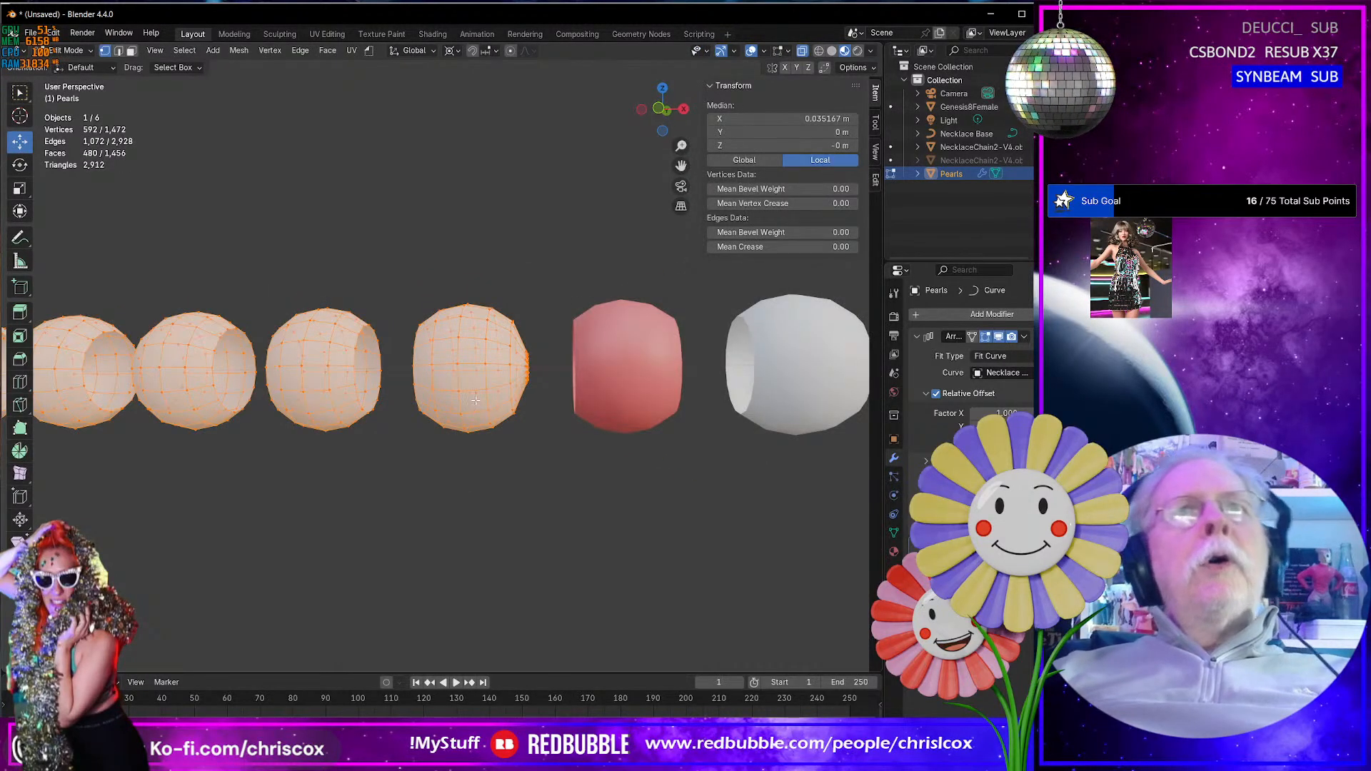
scroll(476, 400, "down", 6)
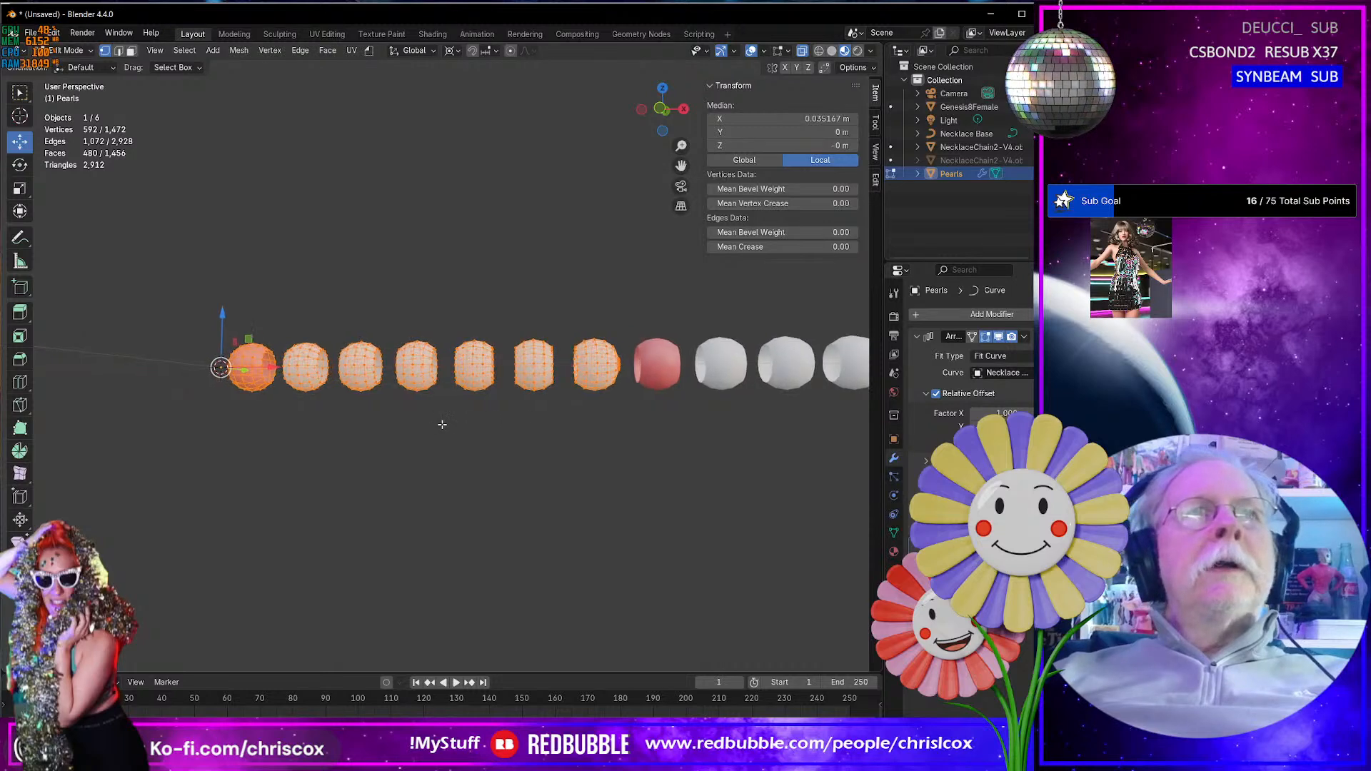
middle_click_drag(442, 424, 497, 442)
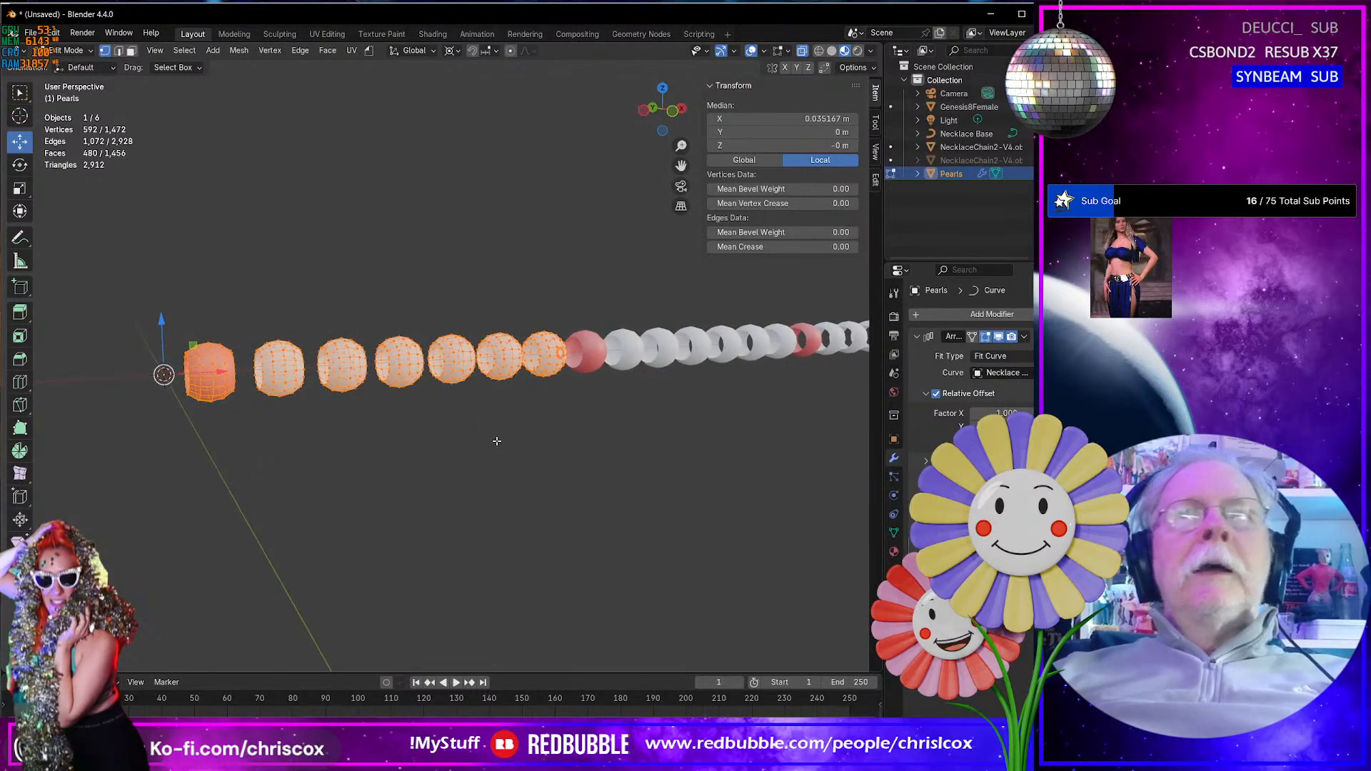
scroll(497, 441, "up", 4)
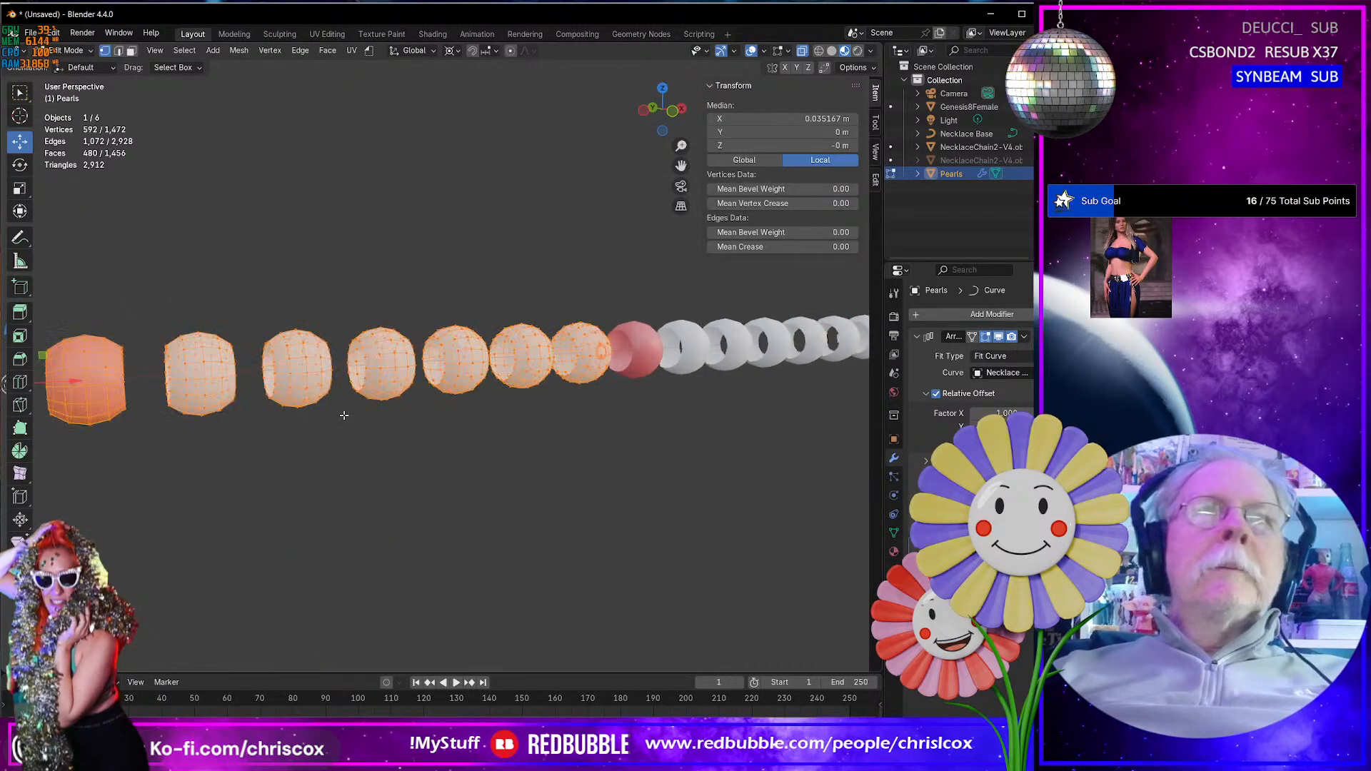
scroll(536, 417, "down", 2)
scroll(536, 416, "up", 3)
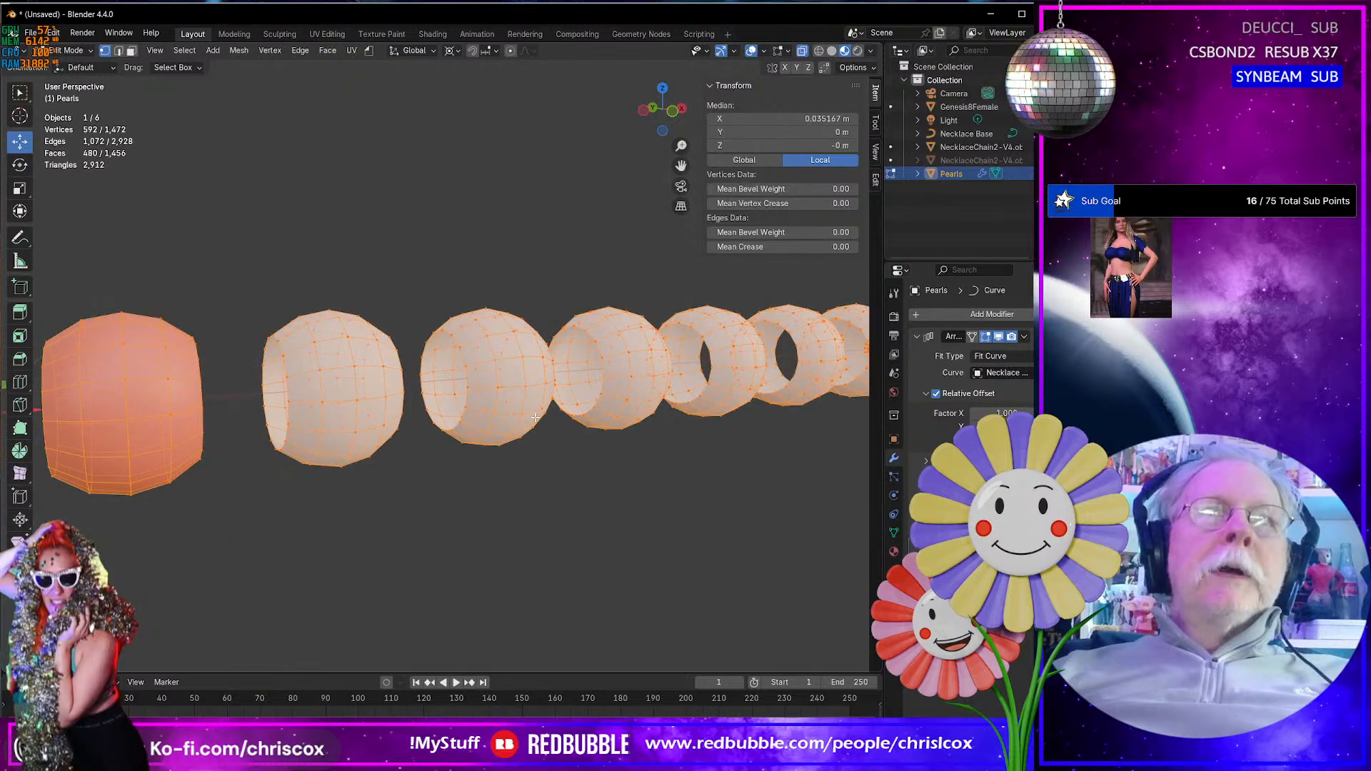
middle_click_drag(536, 416, 367, 415)
scroll(315, 389, "up", 2)
scroll(291, 408, "down", 3)
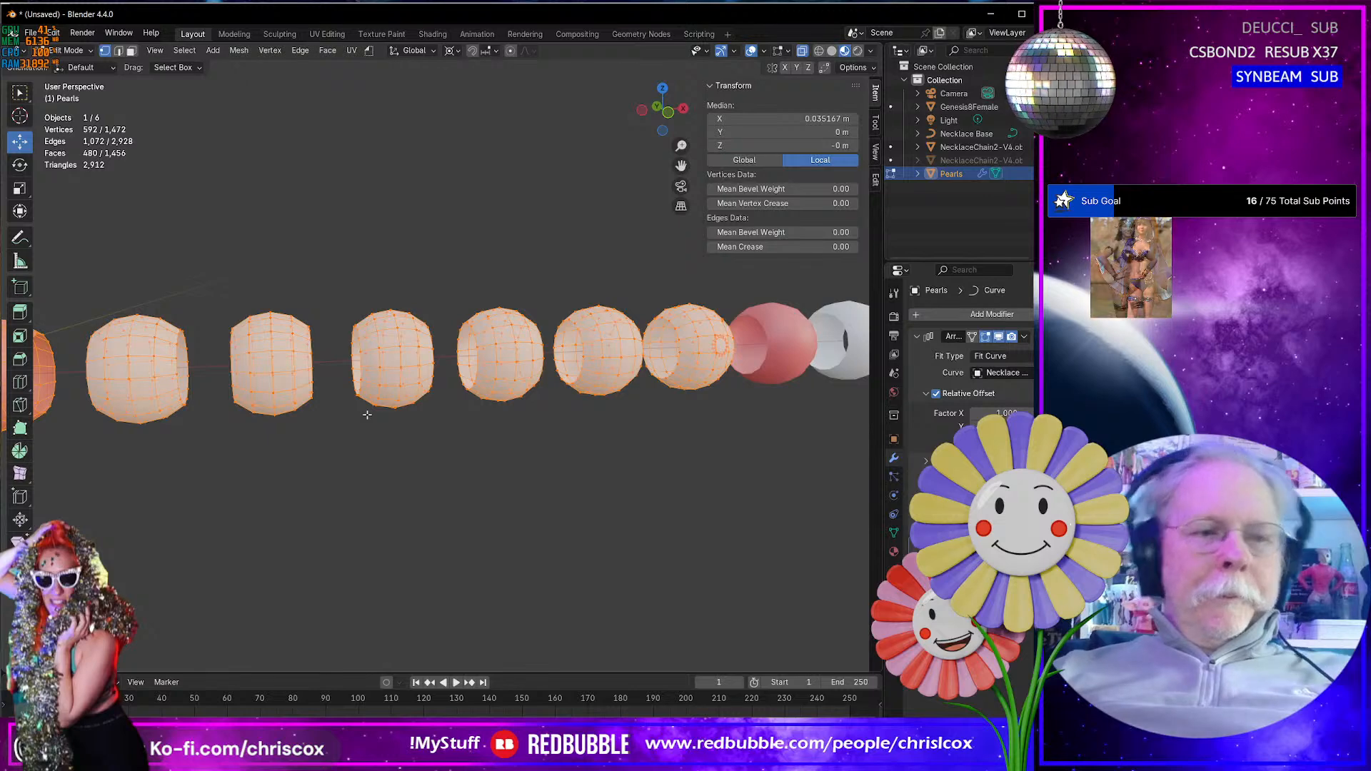
- Reveal the hidden cord segments between the pearls and clear the selection
key("alt+h")
left_click(381, 465)
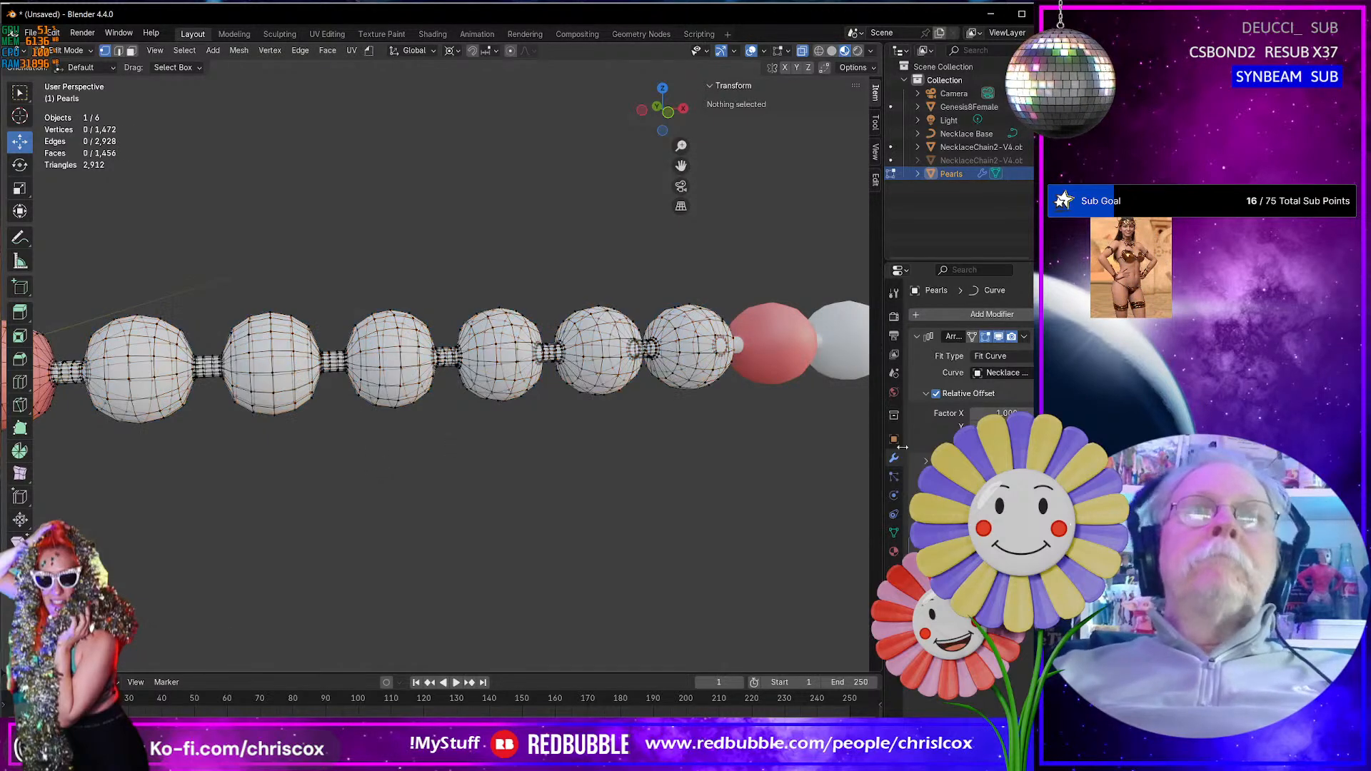
middle_click_drag(579, 474, 757, 474, "shift")
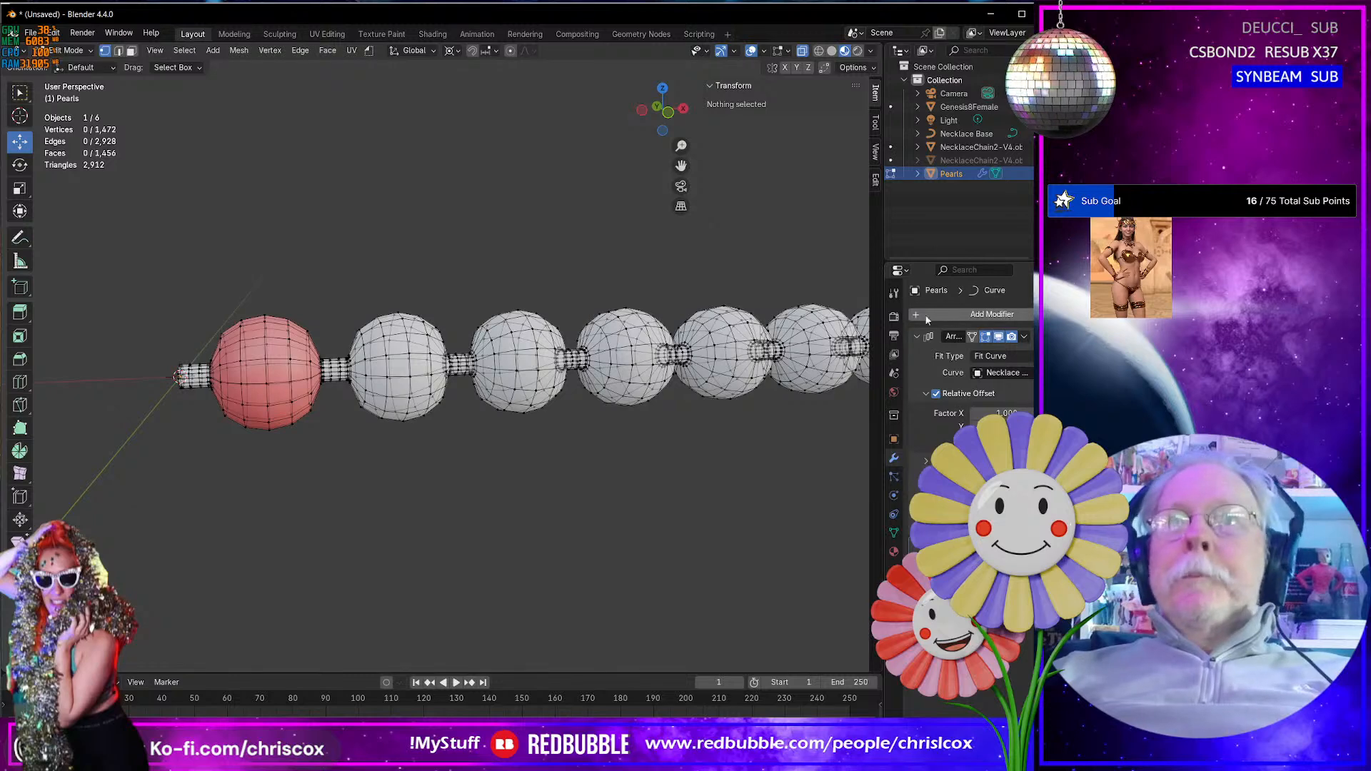
middle_click_drag(692, 414, 653, 408)
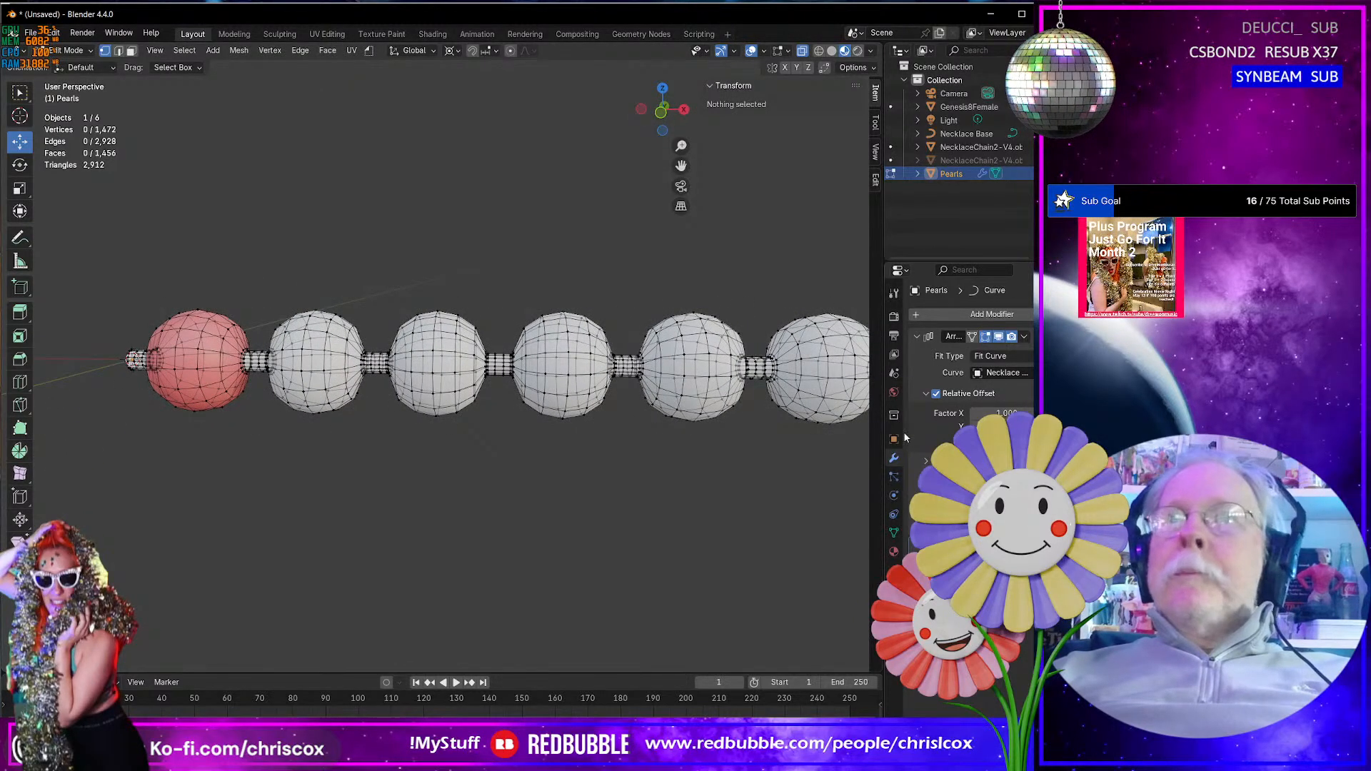
- Select all faces that use the Cord material and grow the selection by one ring onto the pearls
left_click(894, 552)
scroll(1004, 341, "up", 3)
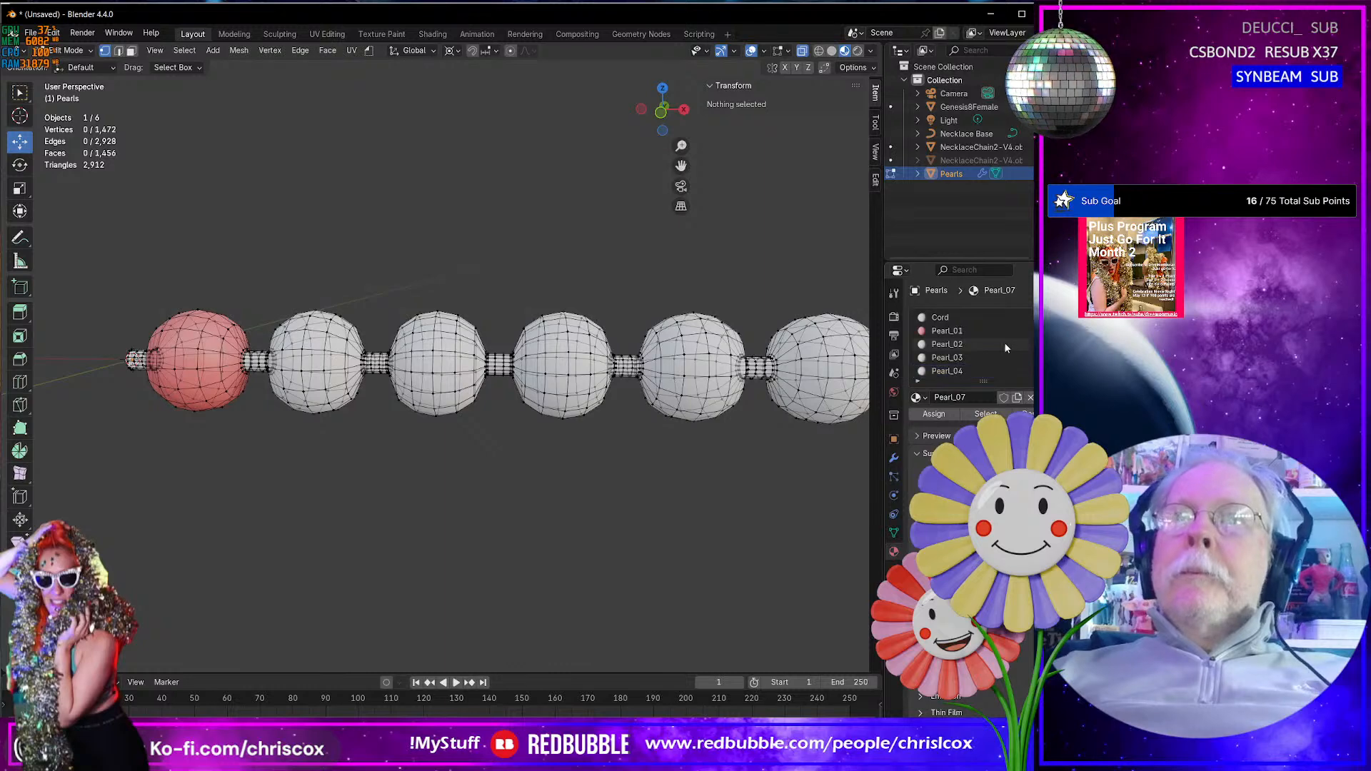
left_click(957, 345)
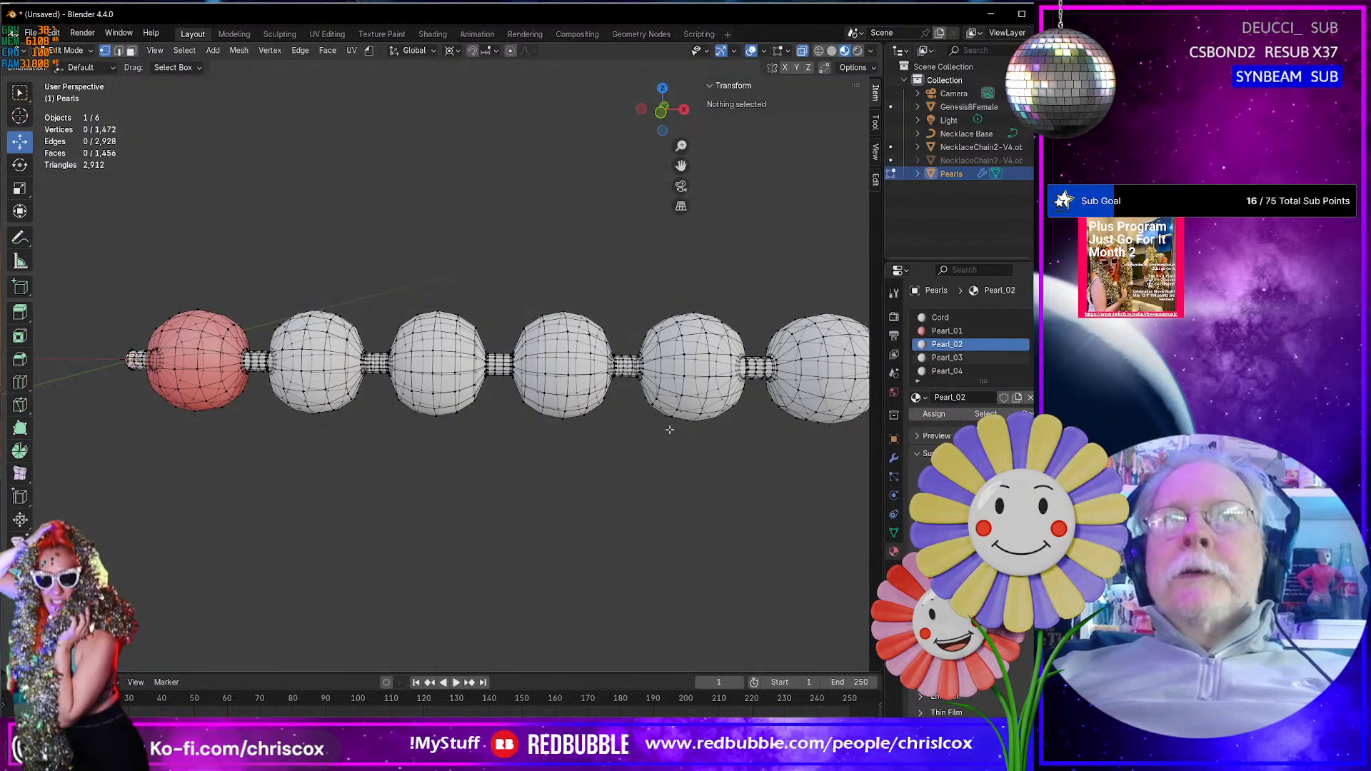
middle_click_drag(644, 437, 653, 441)
left_click(940, 317)
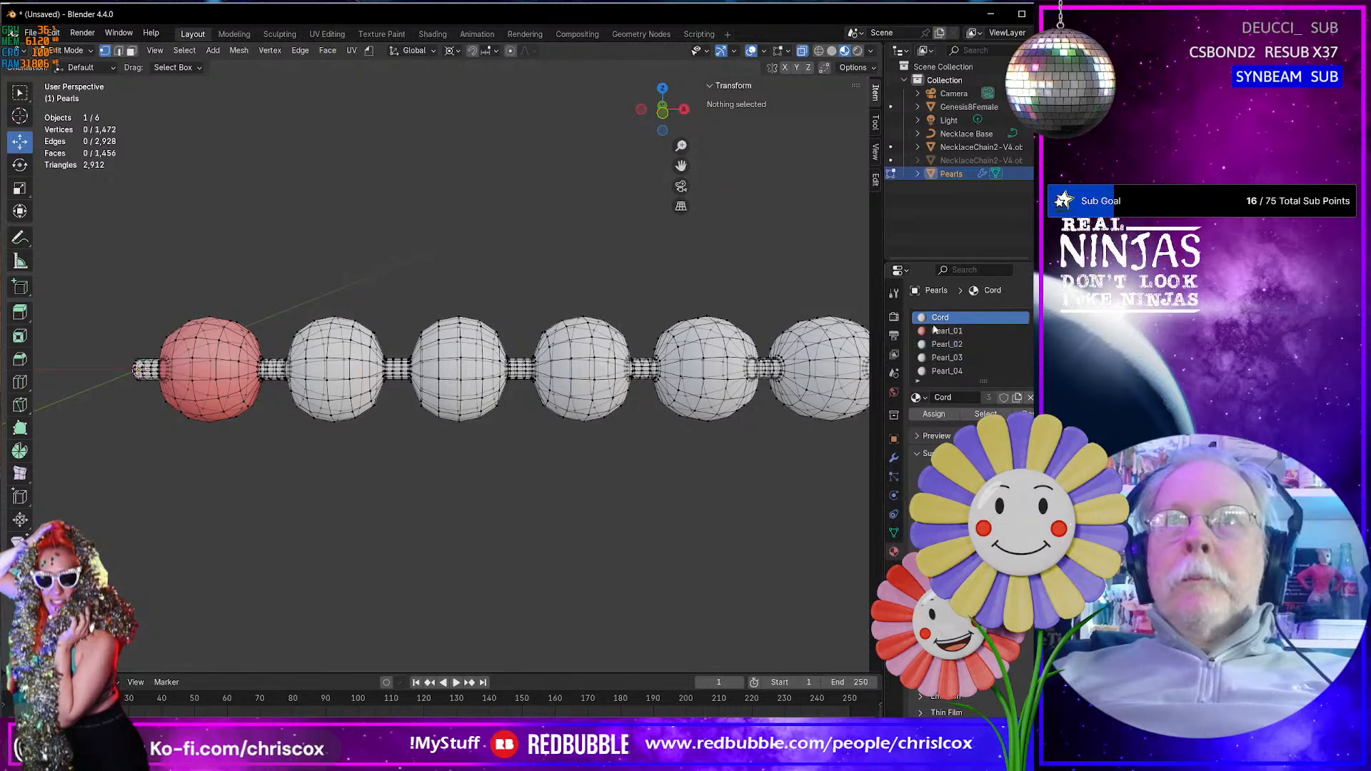
left_click(985, 415)
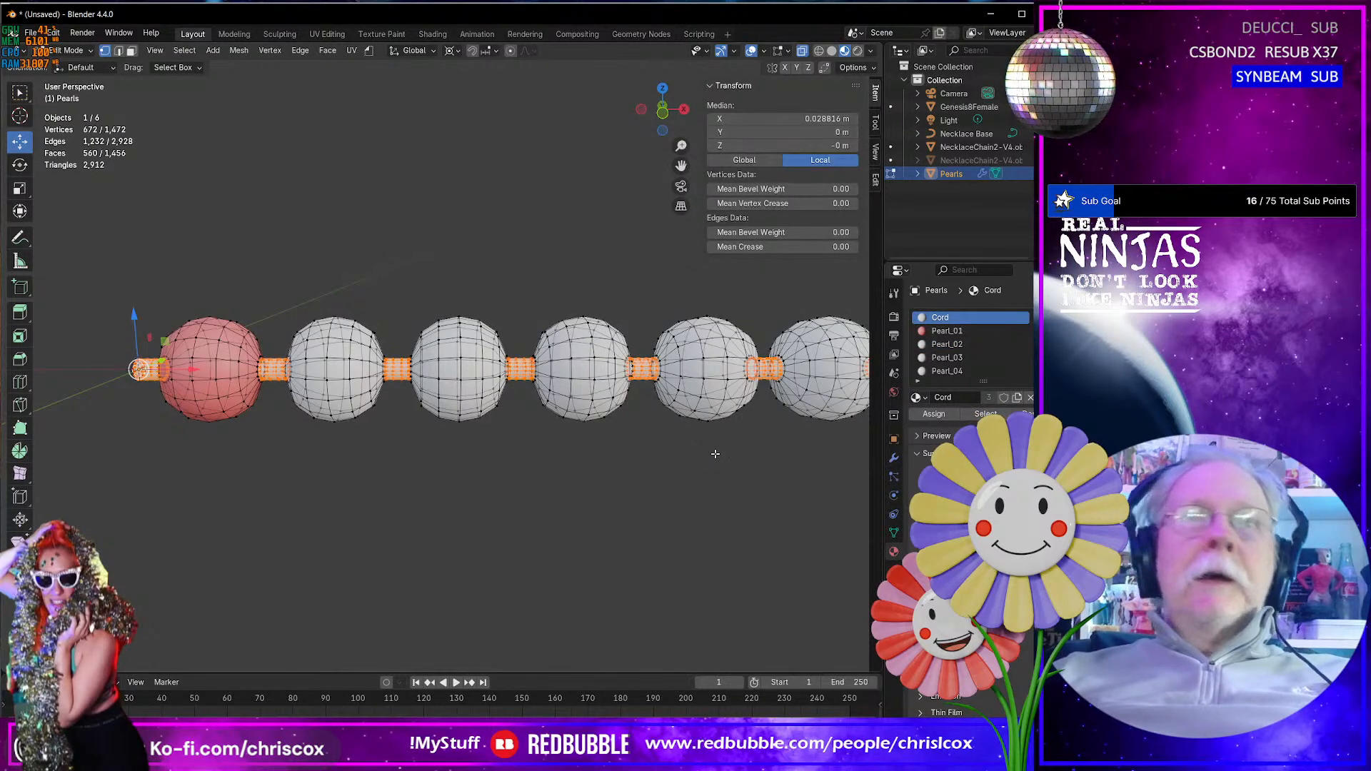
key("ctrl+KP_Add")
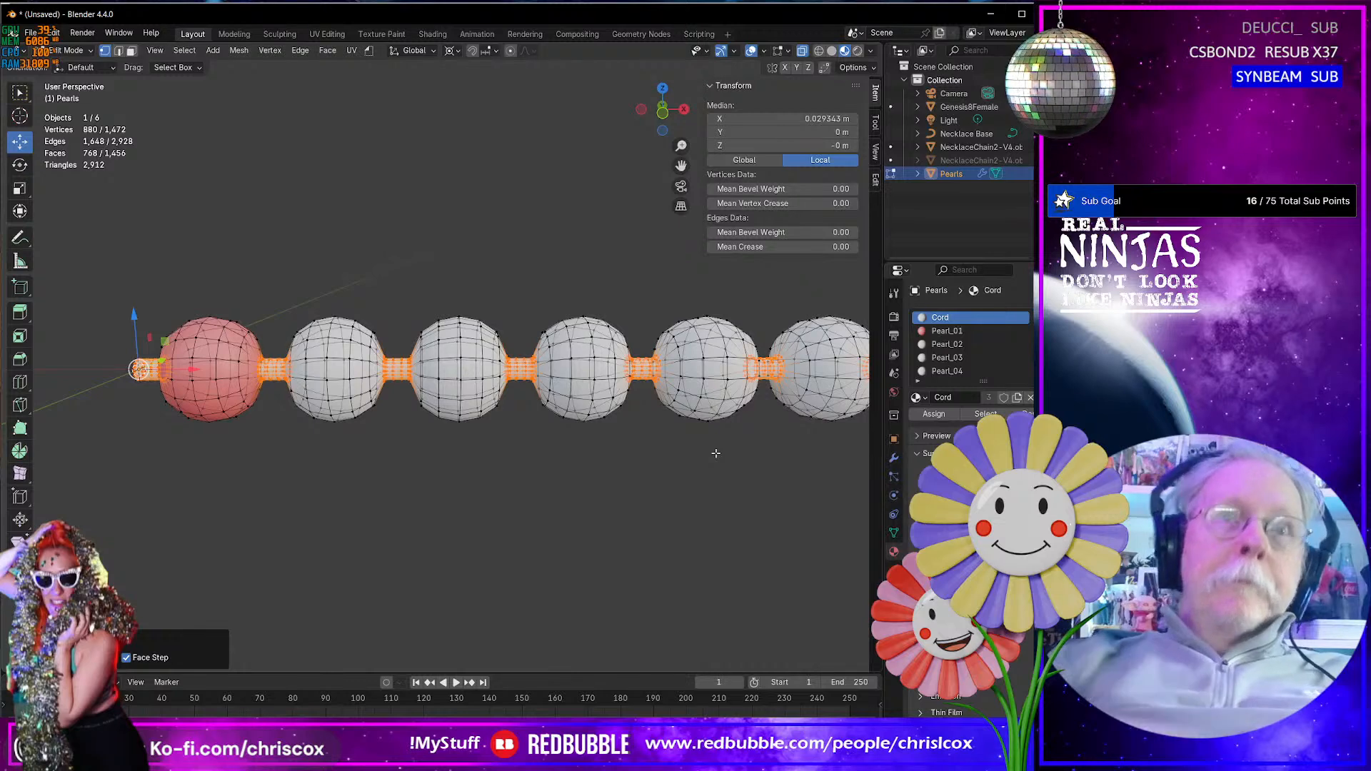
- Add the ring around the last editable pearl's end hole to the selection, and hide everything selected
middle_click_drag(753, 445, 513, 380)
scroll(513, 380, "up", 5)
scroll(565, 318, "down", 2)
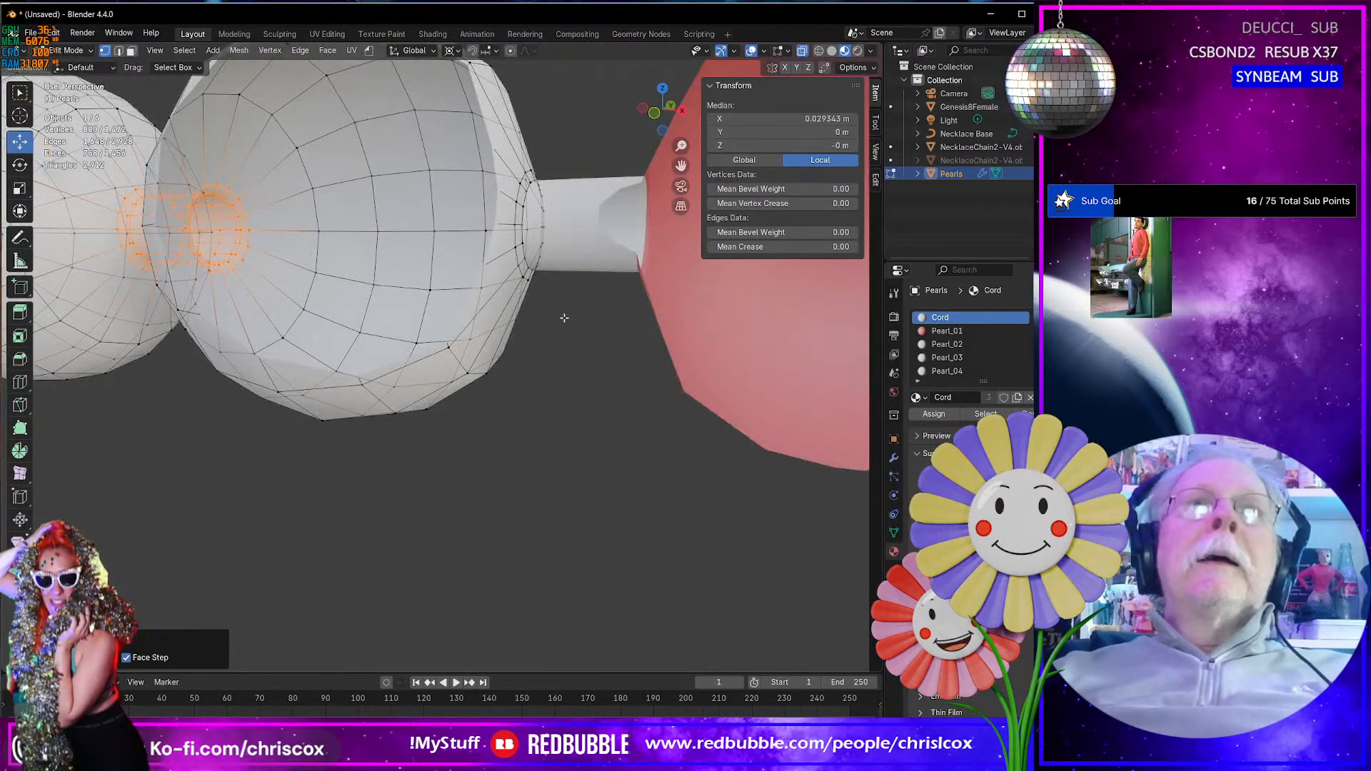
middle_click_drag(564, 318, 544, 324)
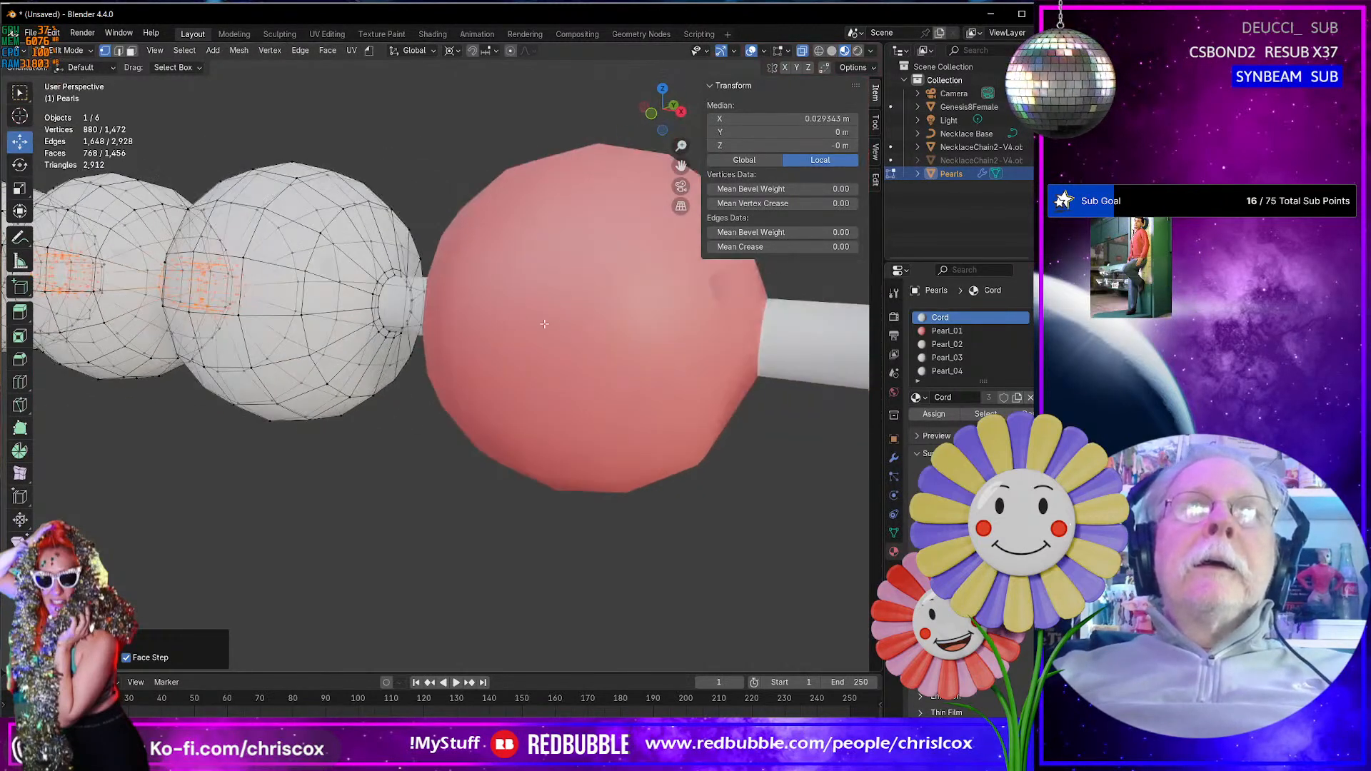
left_click(375, 300, "ctrl")
left_click(371, 299, "ctrl")
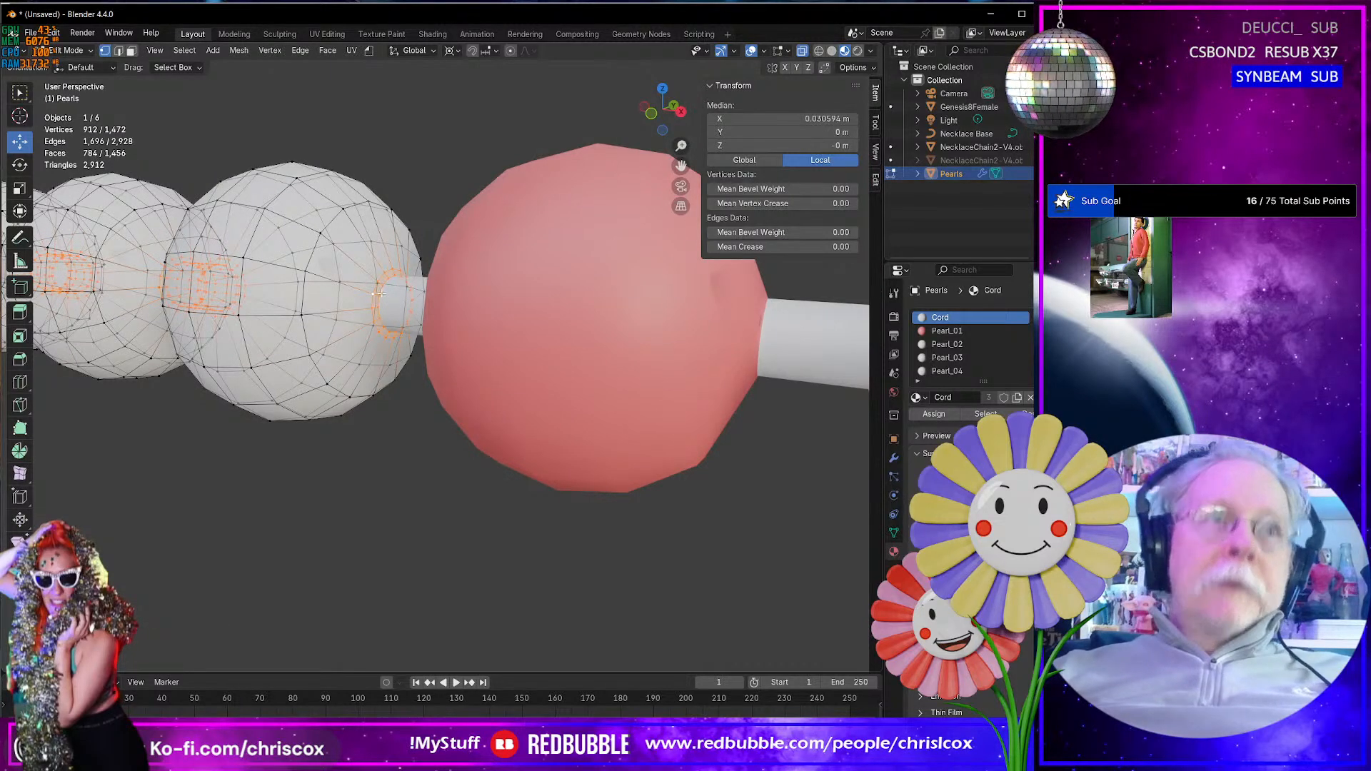
key("h")
scroll(386, 293, "down", 8)
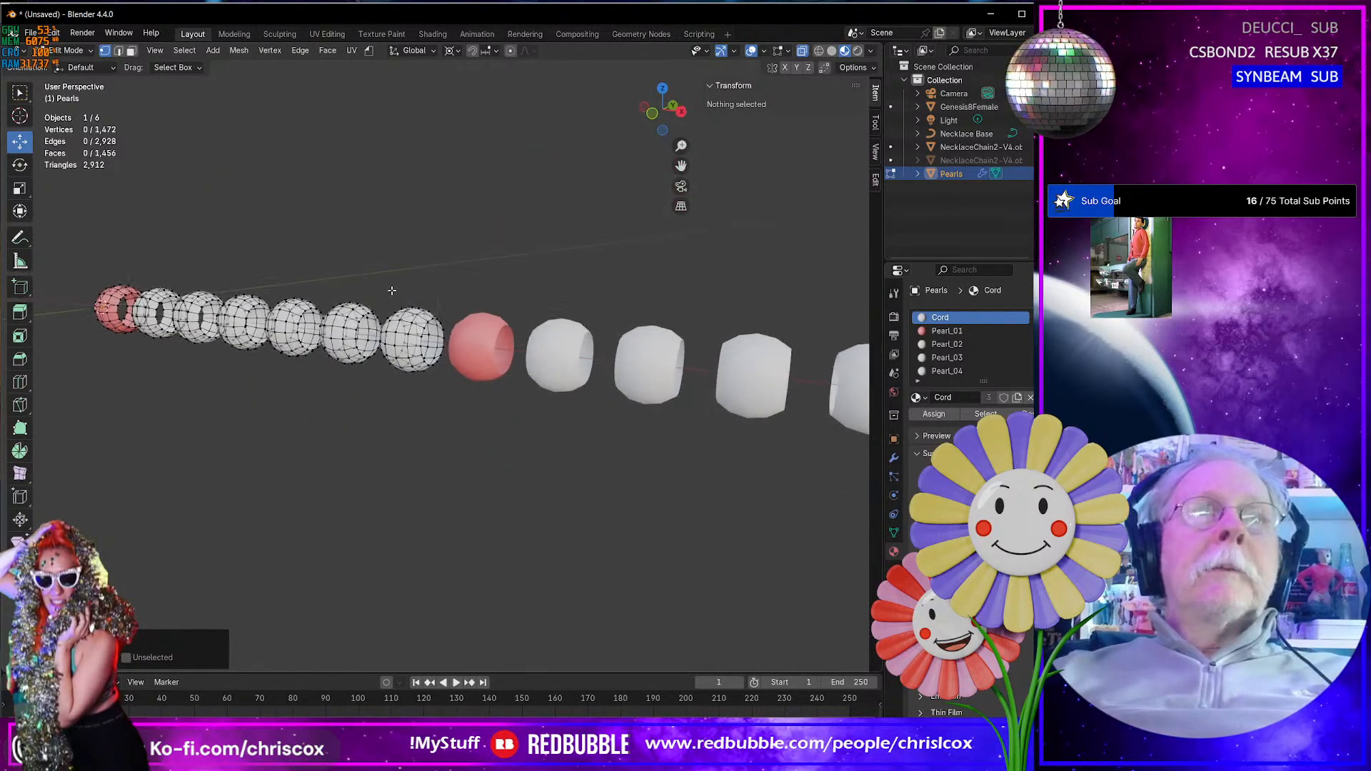
- Select all the visible pearl geometry and activate the Randomize tool for it
middle_click_drag(391, 290, 464, 287)
middle_click_drag(361, 364, 682, 376, "shift")
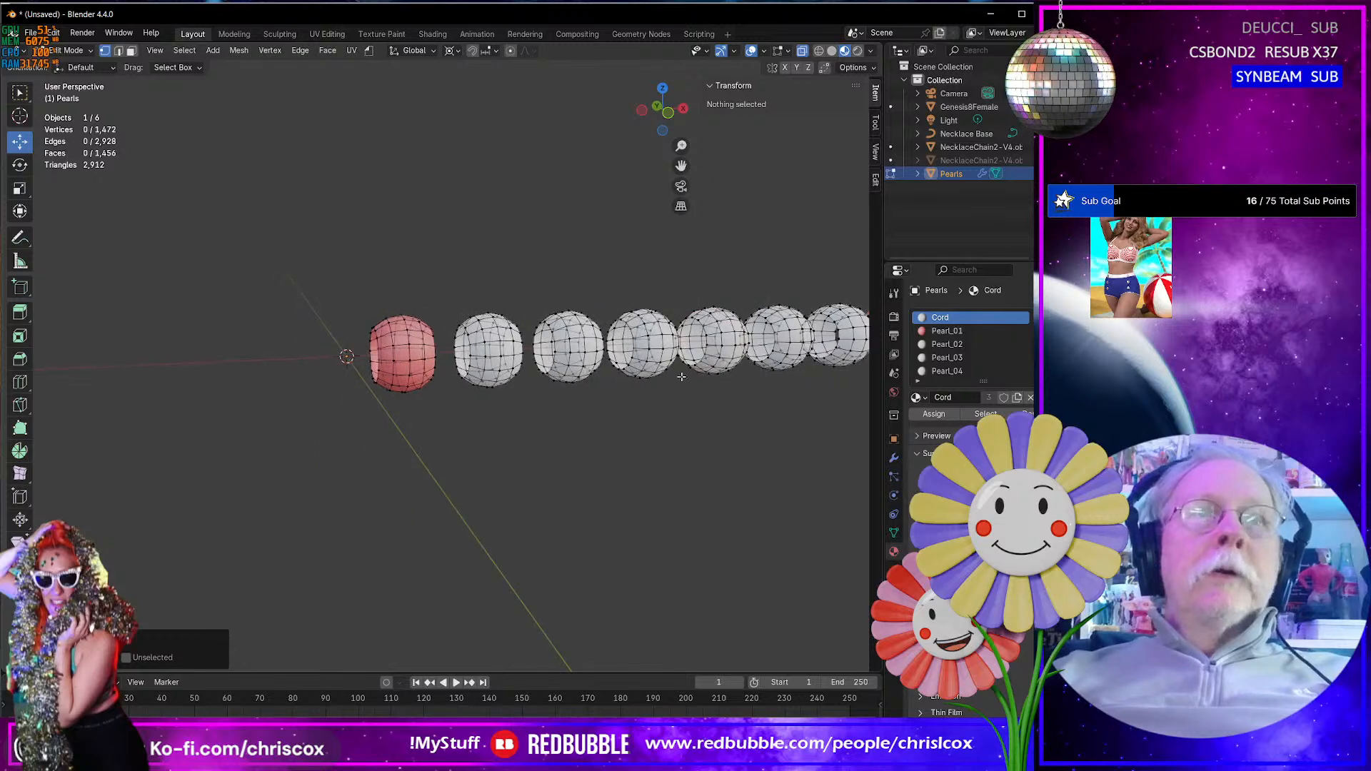
key("a")
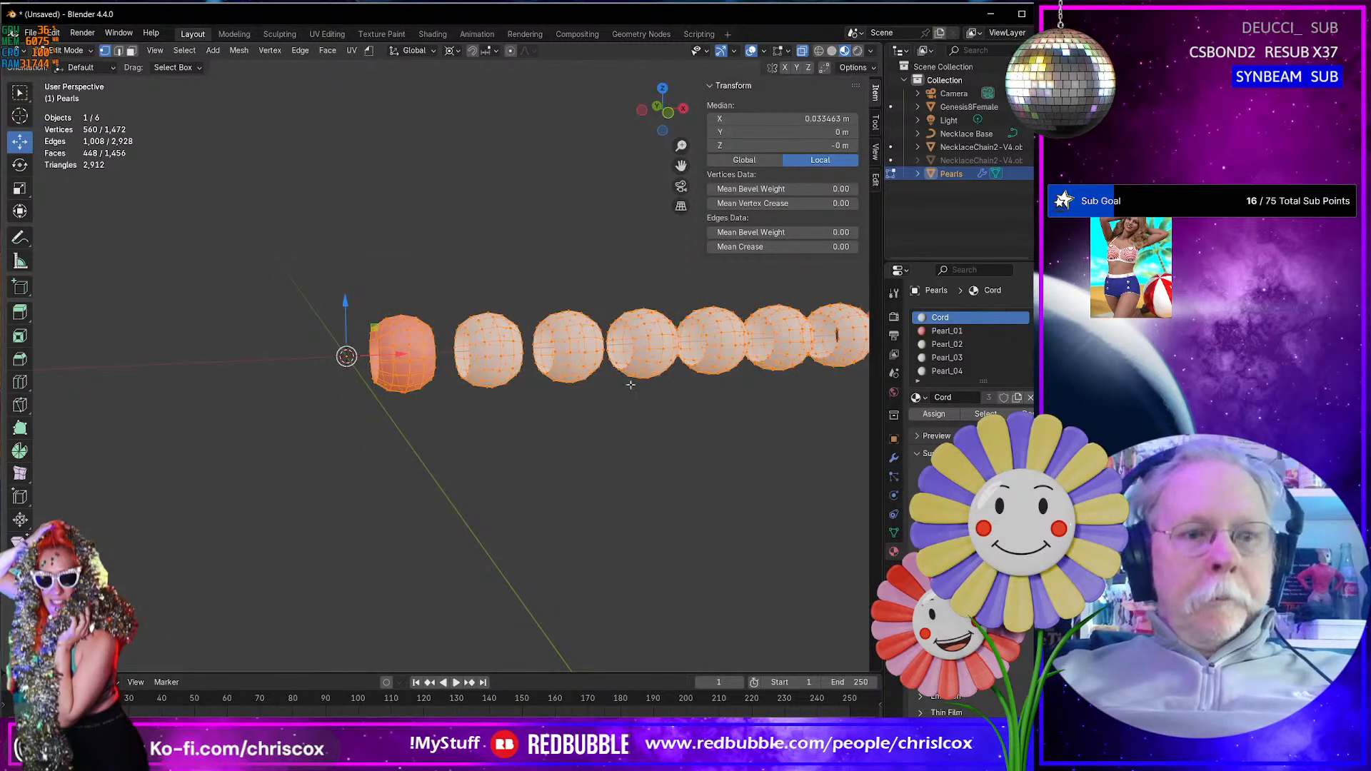
left_click(22, 475)
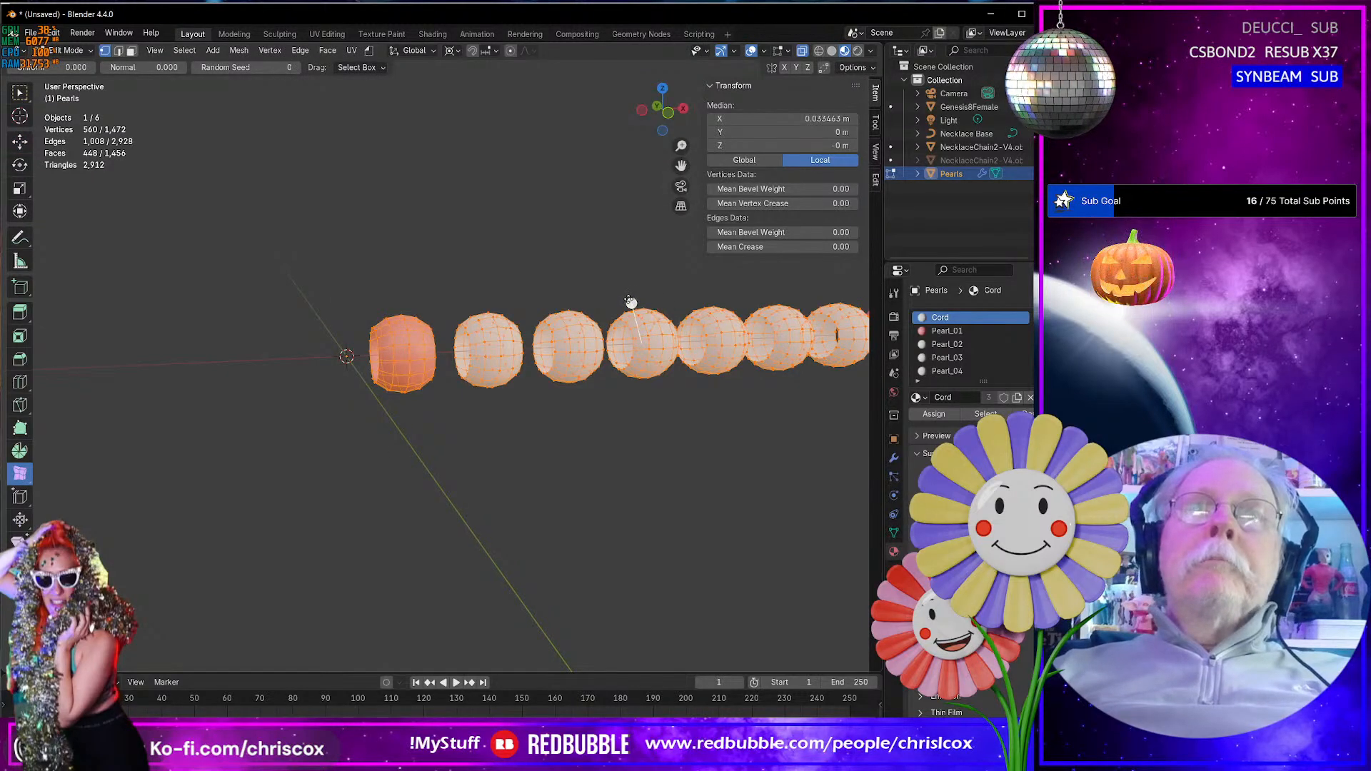
- Try to randomize the selected pearl vertices by 0.00005 m, and undo the attempt
left_click_drag(629, 302, 418, 452)
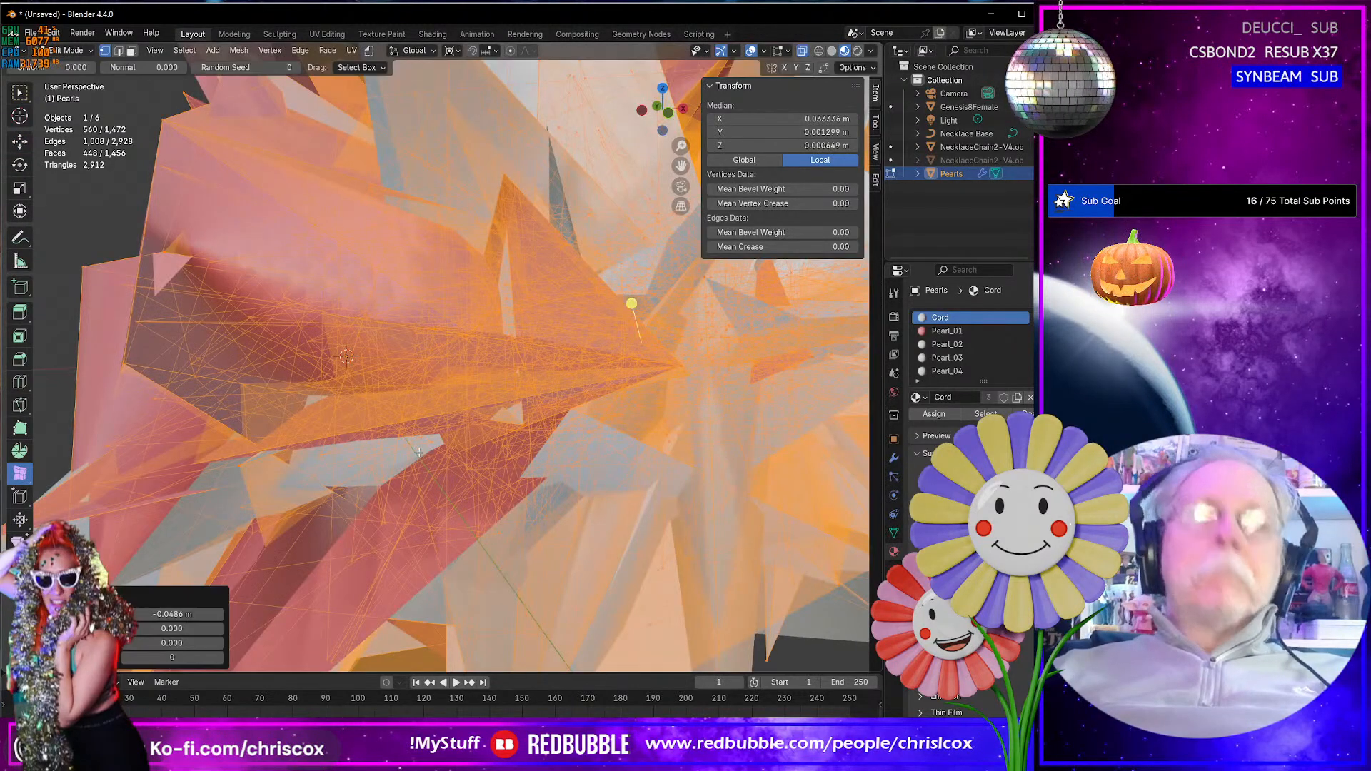
left_click(183, 612)
type("000")
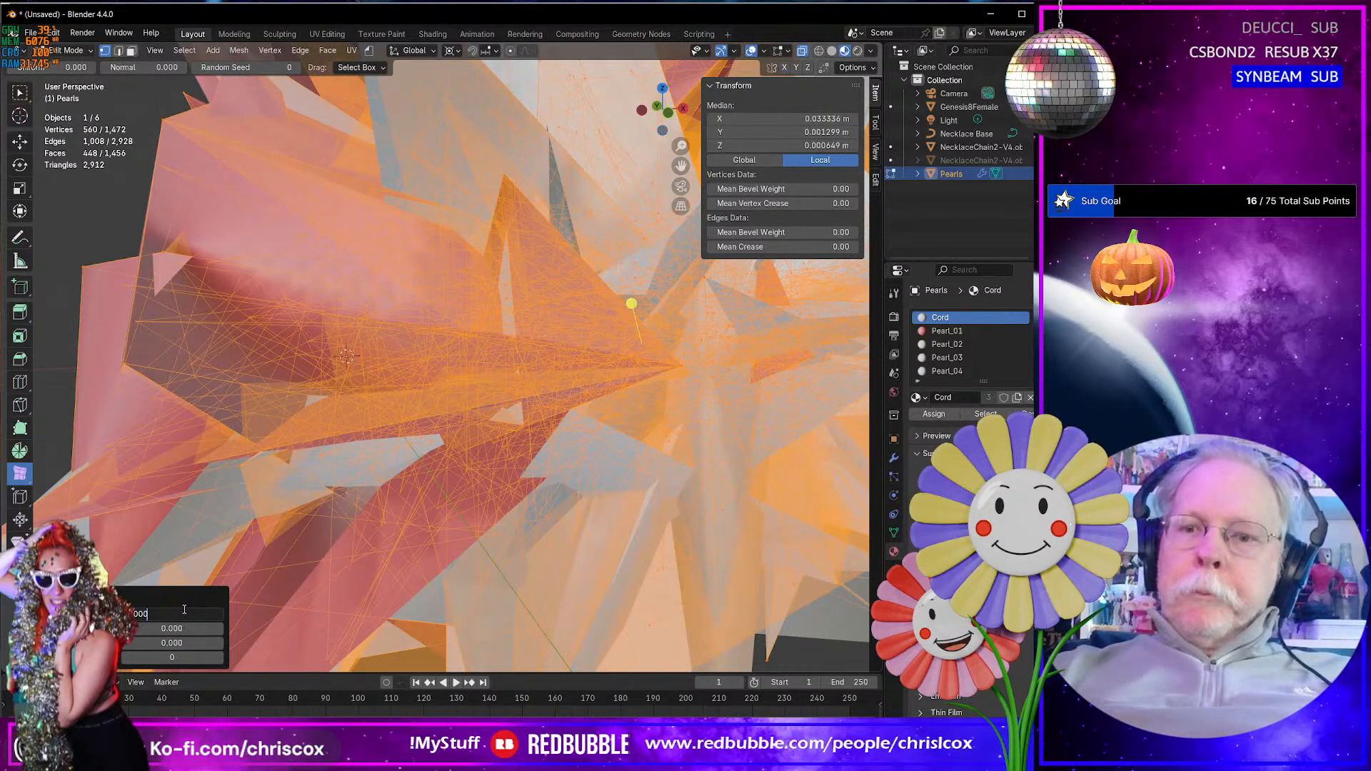
type("5")
key("Return")
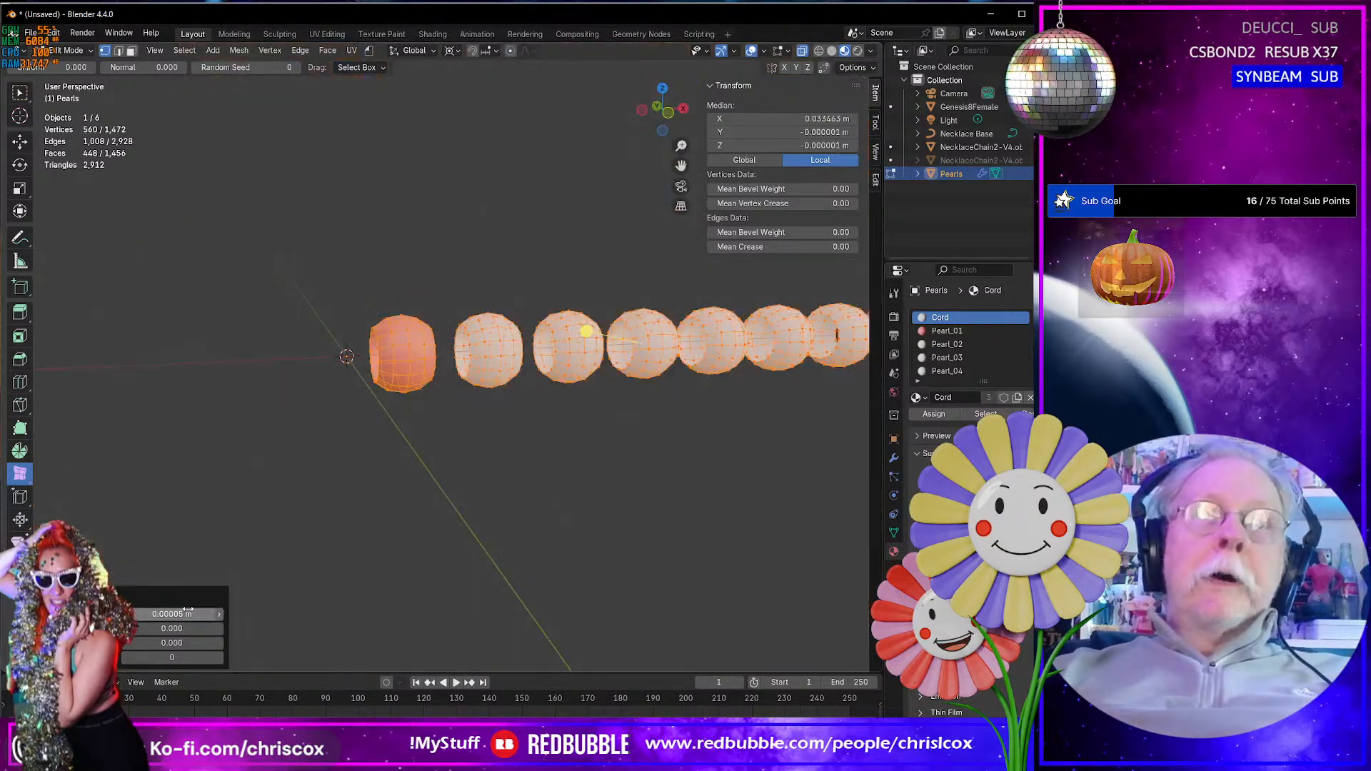
key("ctrl+z")
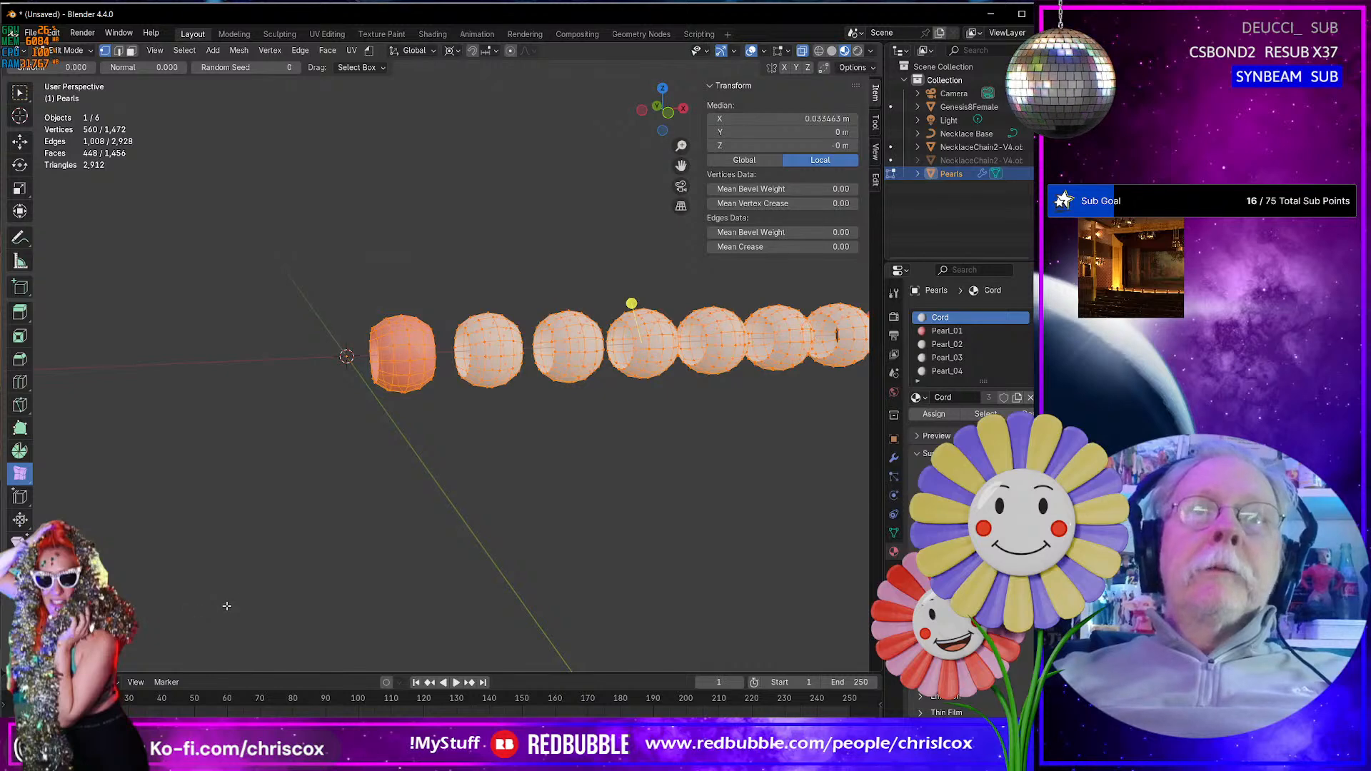
- Randomize the selected pearl vertices by 0.0008 m
left_click_drag(632, 303, 627, 295)
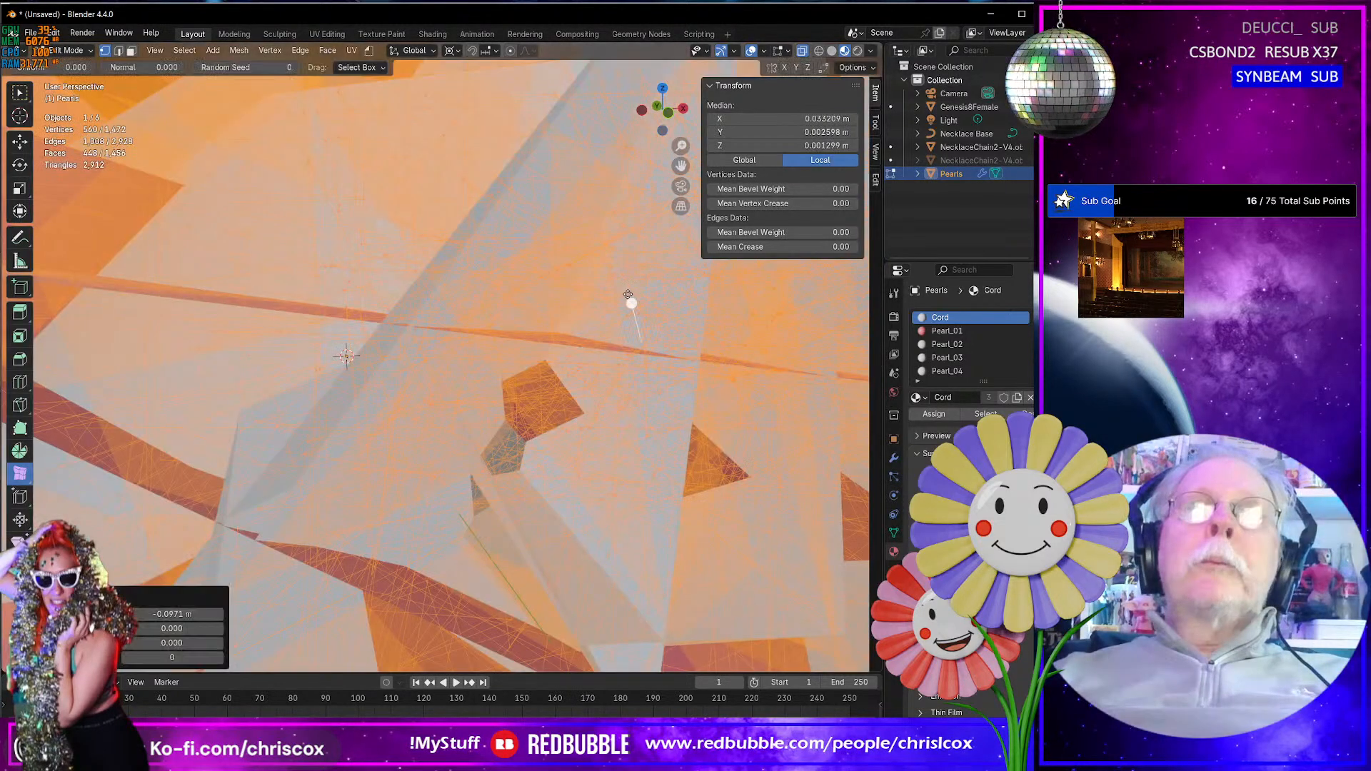
double_click(179, 615)
key("BackSpace")
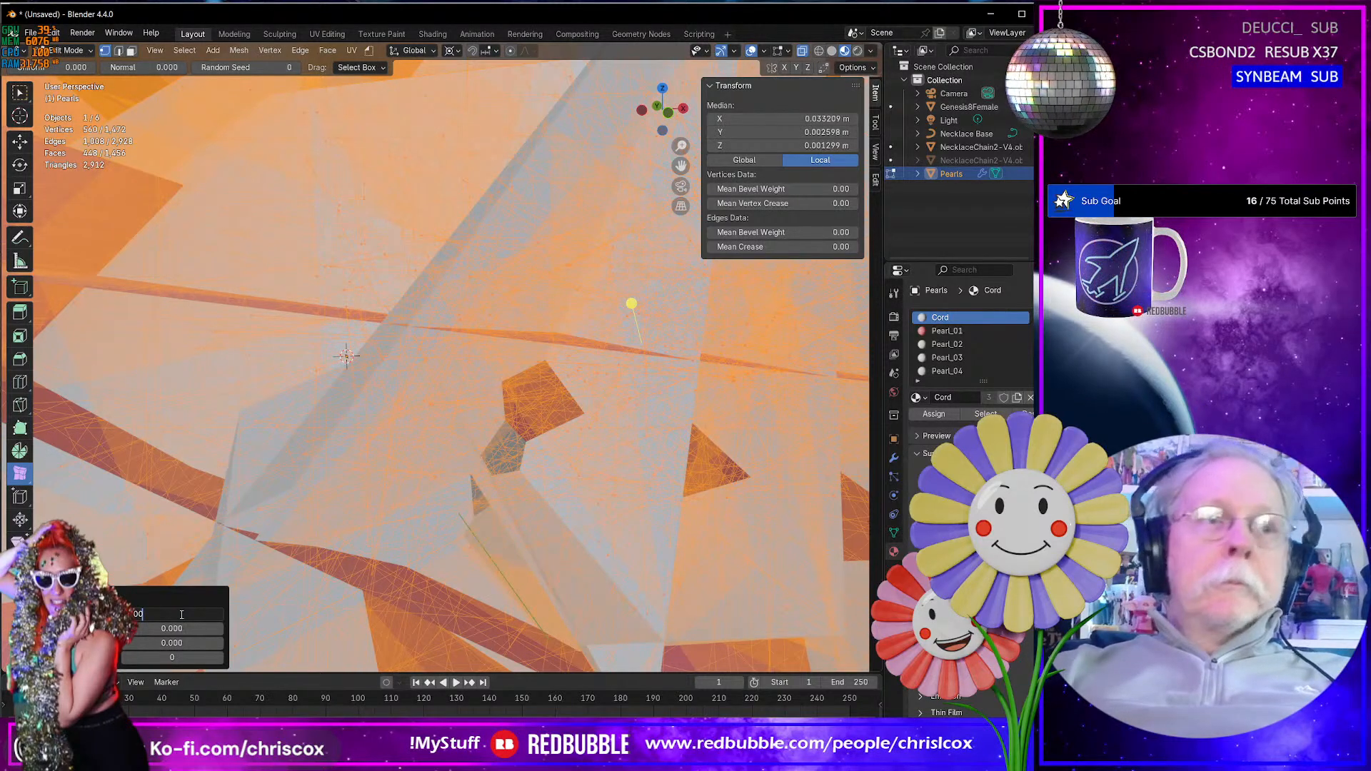
type(".0008")
key("Return")
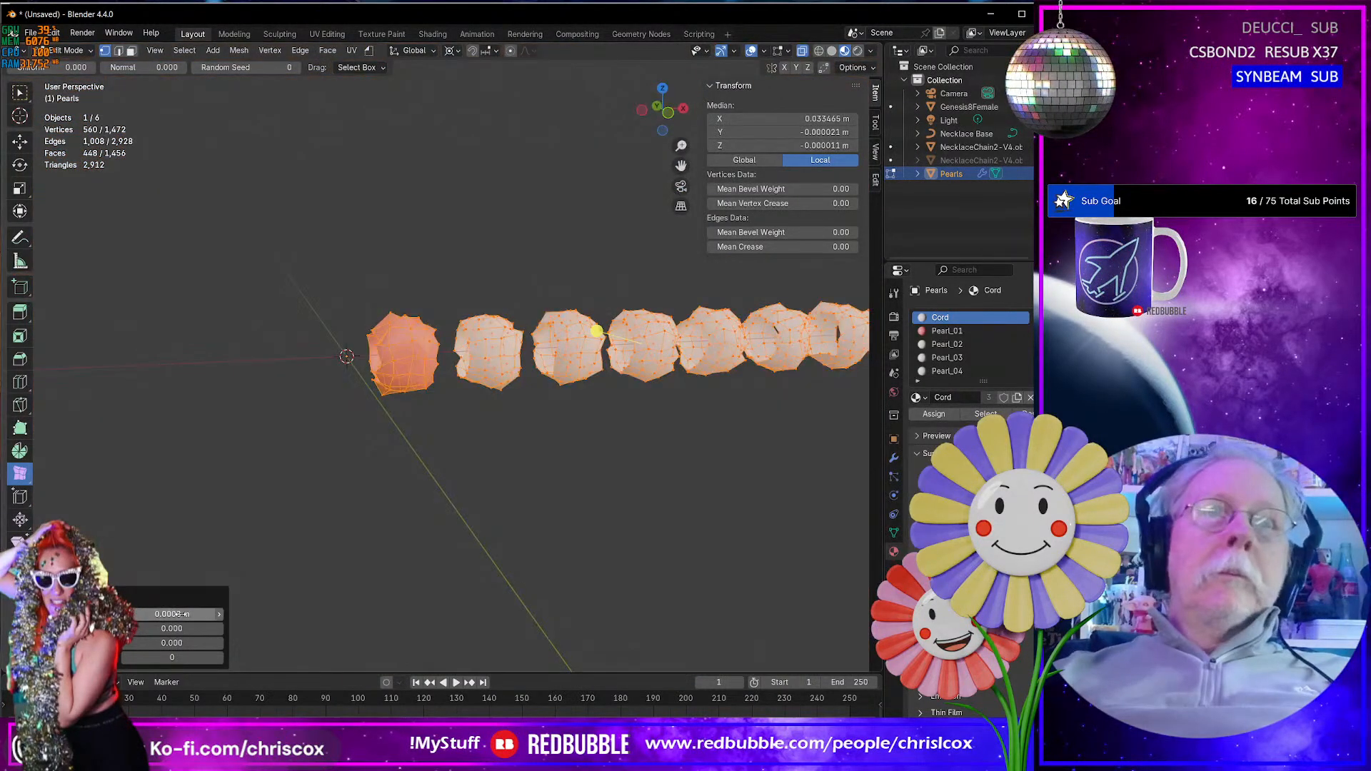
- Examine the randomized pearl shapes up close and along the whole necklace on the figure's neck in Object Mode
scroll(309, 556, "down", 2)
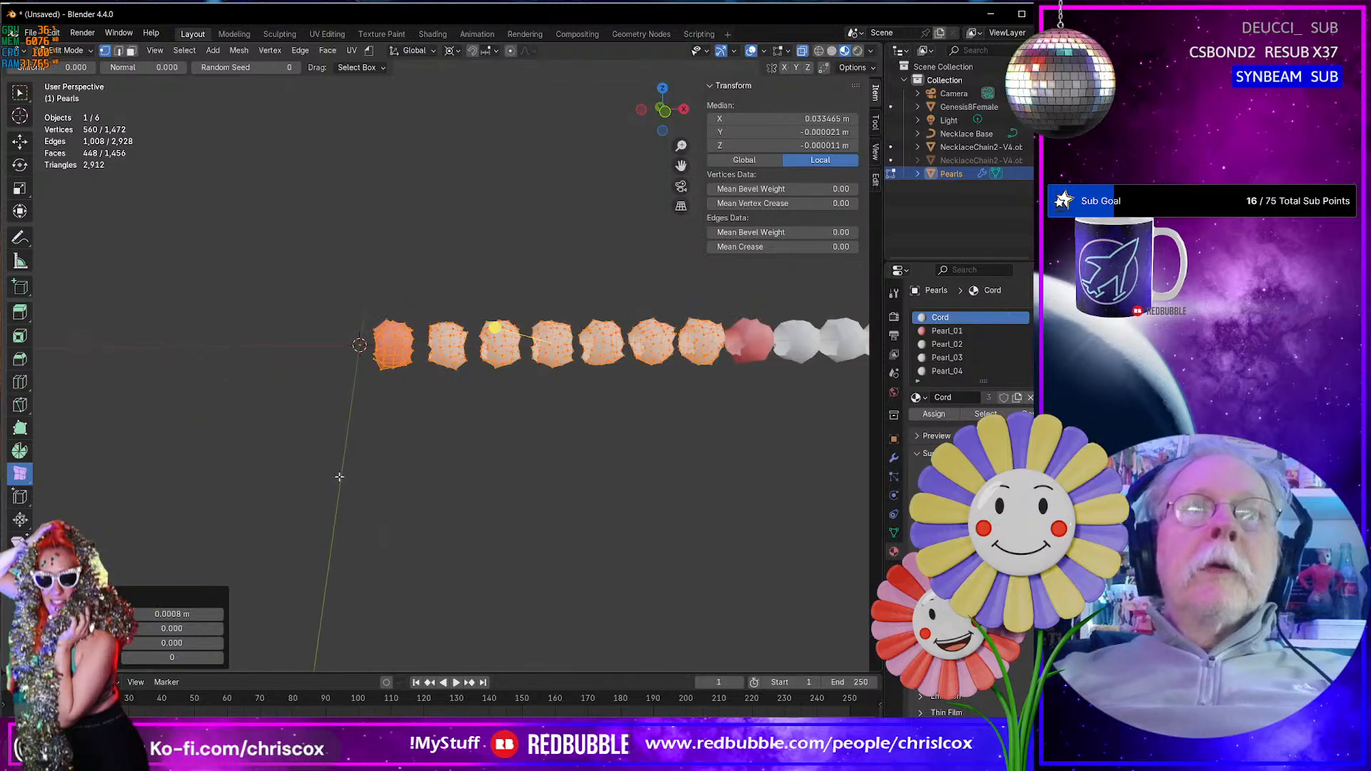
scroll(336, 557, "up", 6)
middle_click_drag(341, 477, 353, 480)
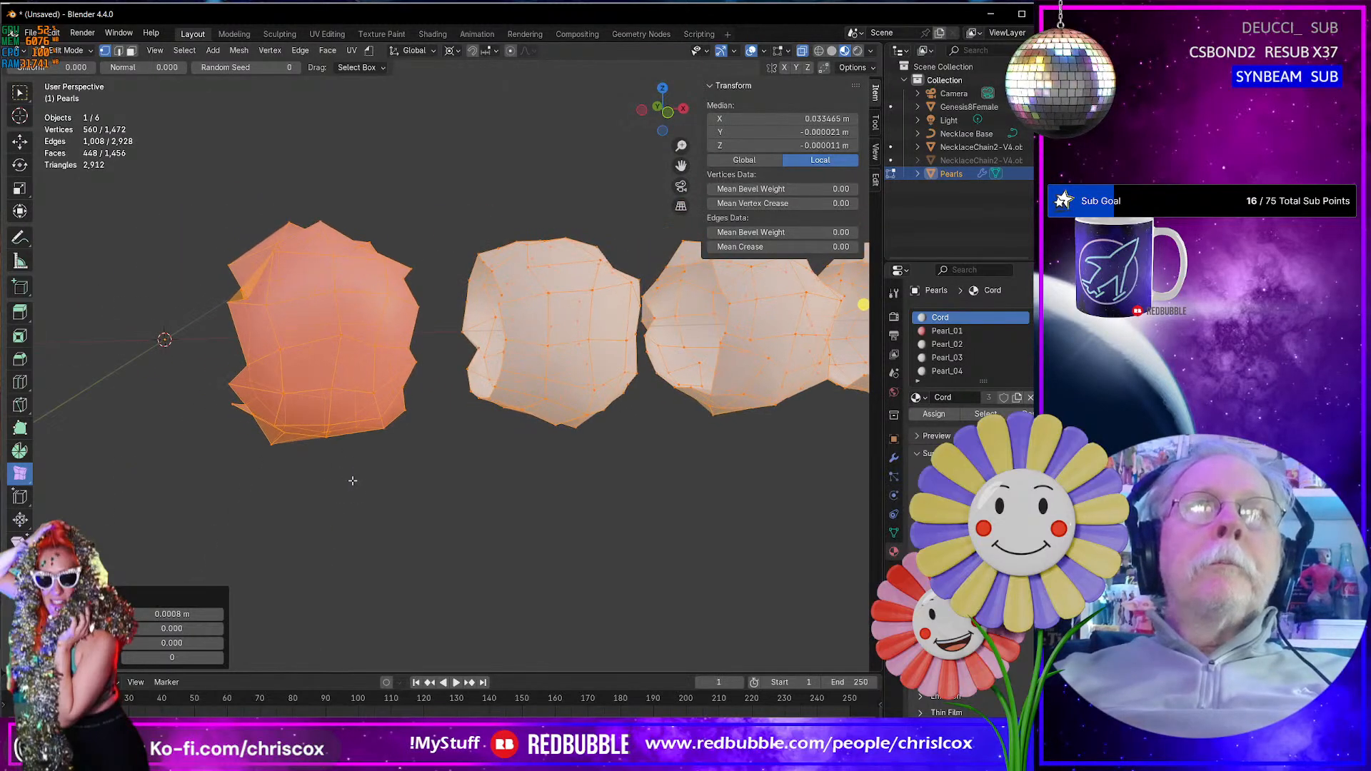
key("Tab")
key("Tab")
key("Tab")
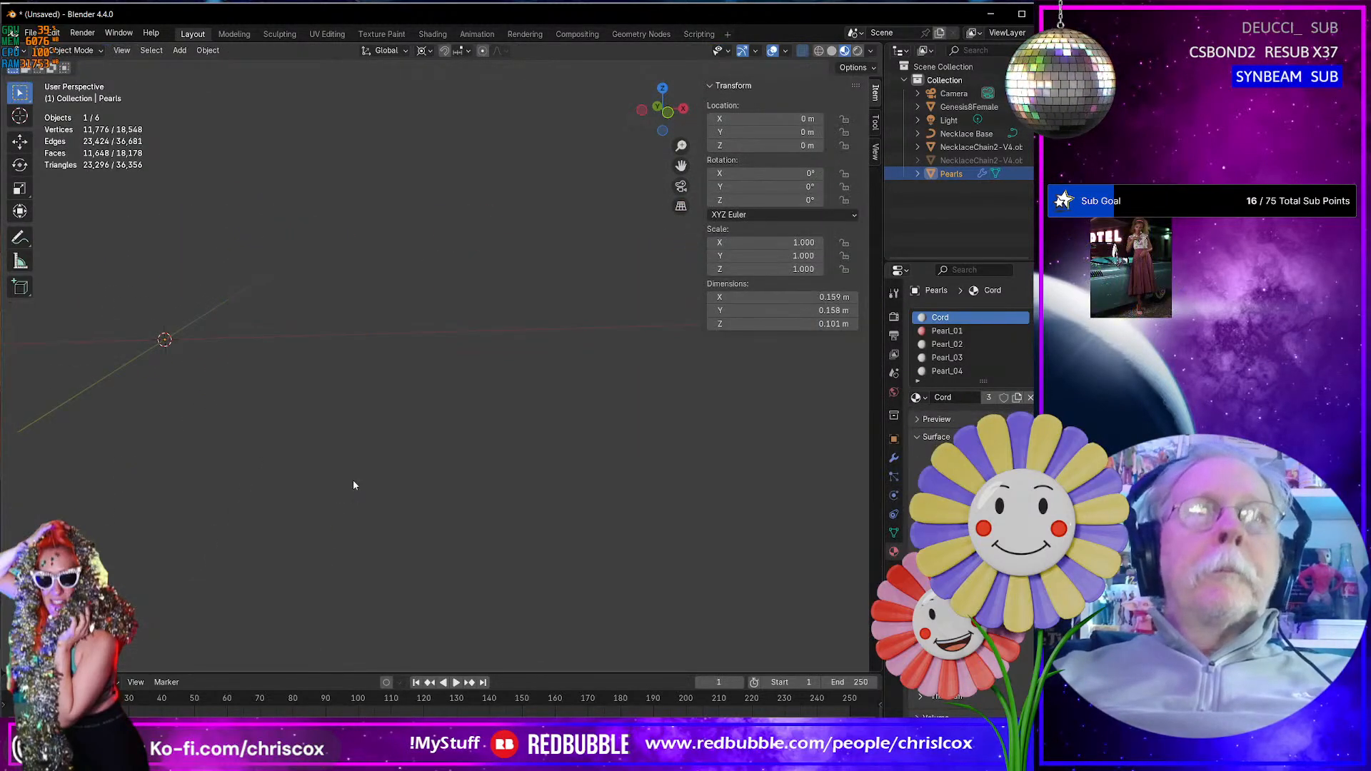
key("KP_Decimal")
scroll(368, 508, "down", 2)
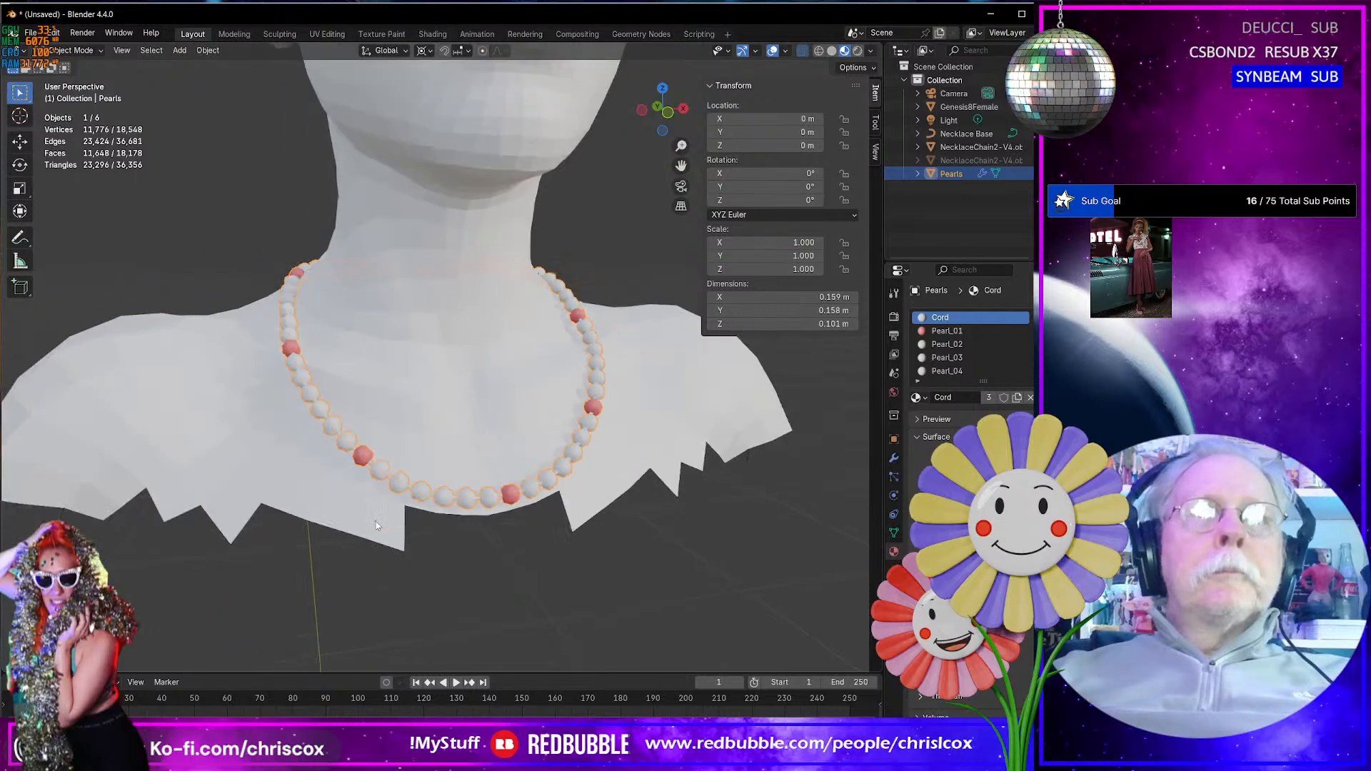
scroll(371, 518, "up", 5)
middle_click_drag(376, 521, 312, 513)
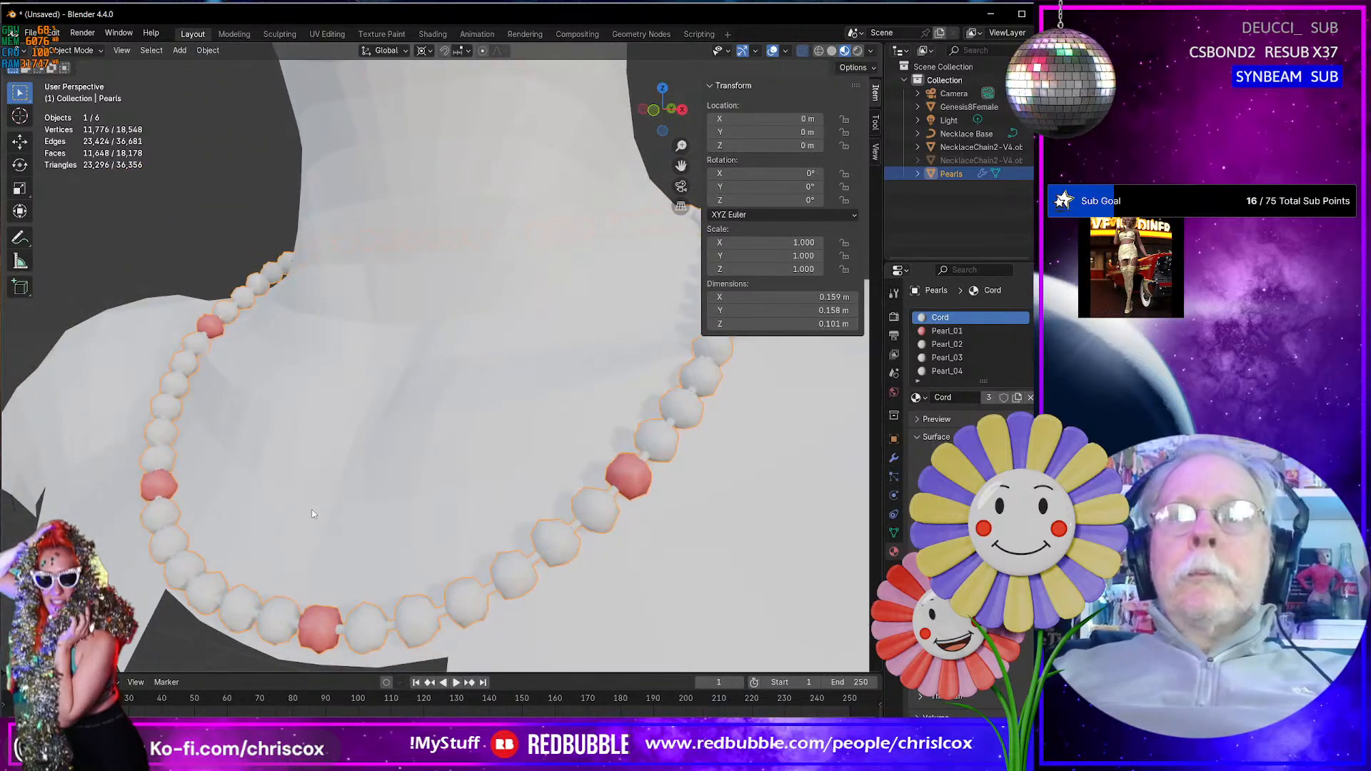
- Return to editing the pearl mesh, reveal the hidden geometry, and hide only the faces with the Cord material
key("Tab")
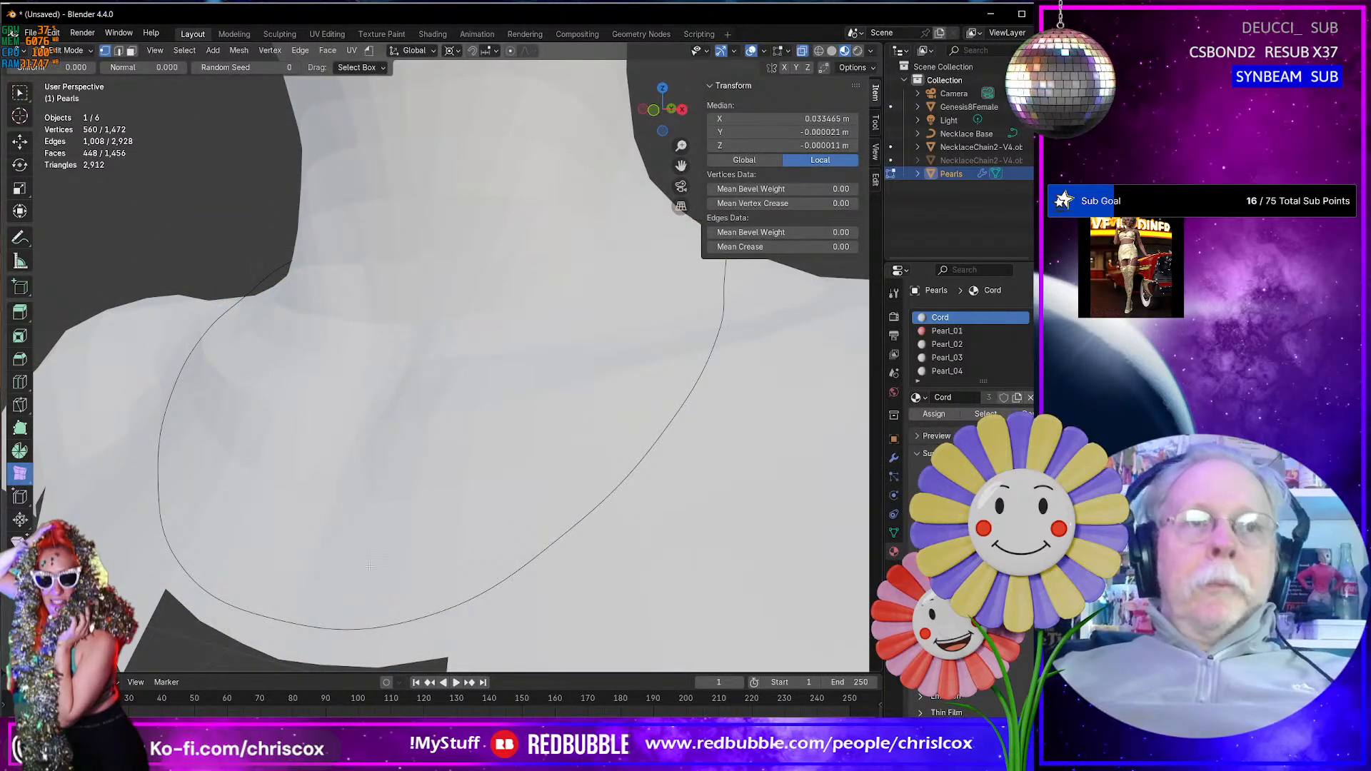
key("KP_Decimal")
middle_click_drag(365, 566, 426, 586)
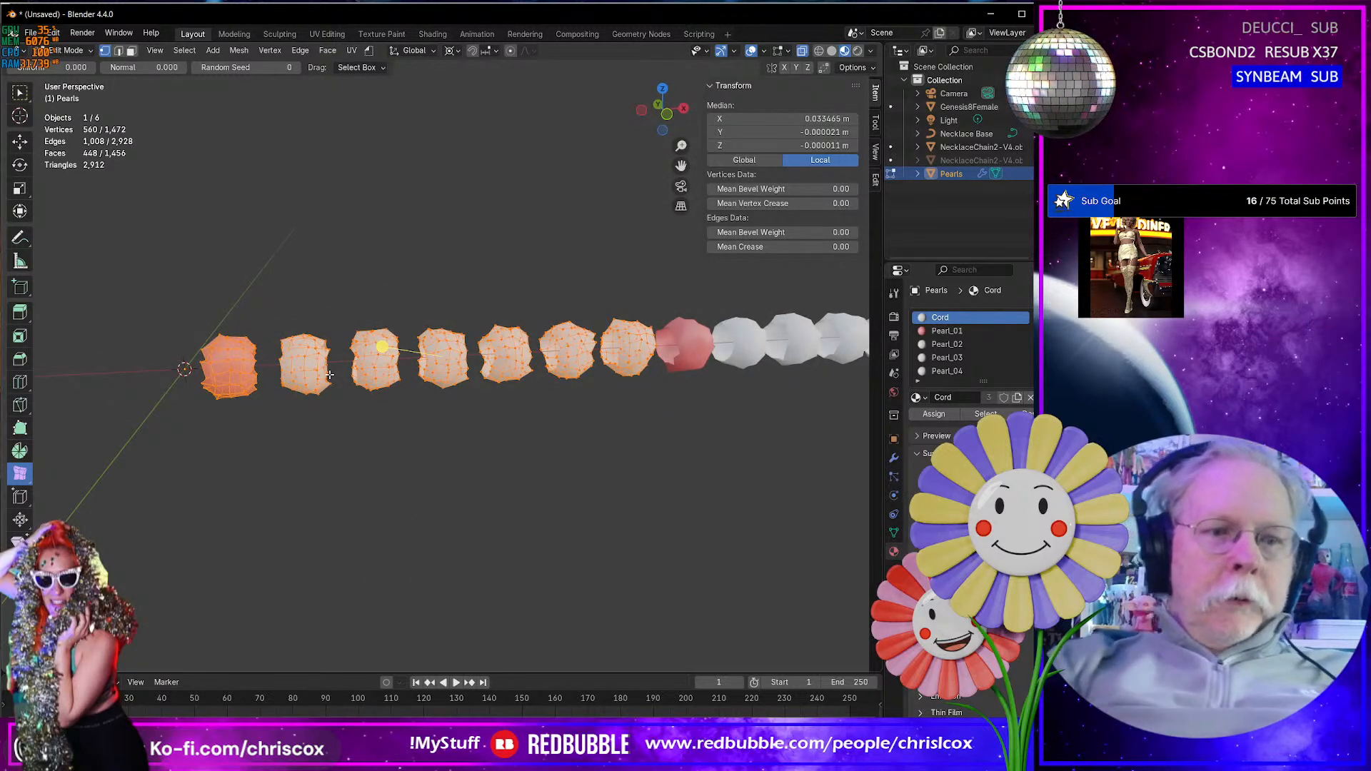
key("alt+a")
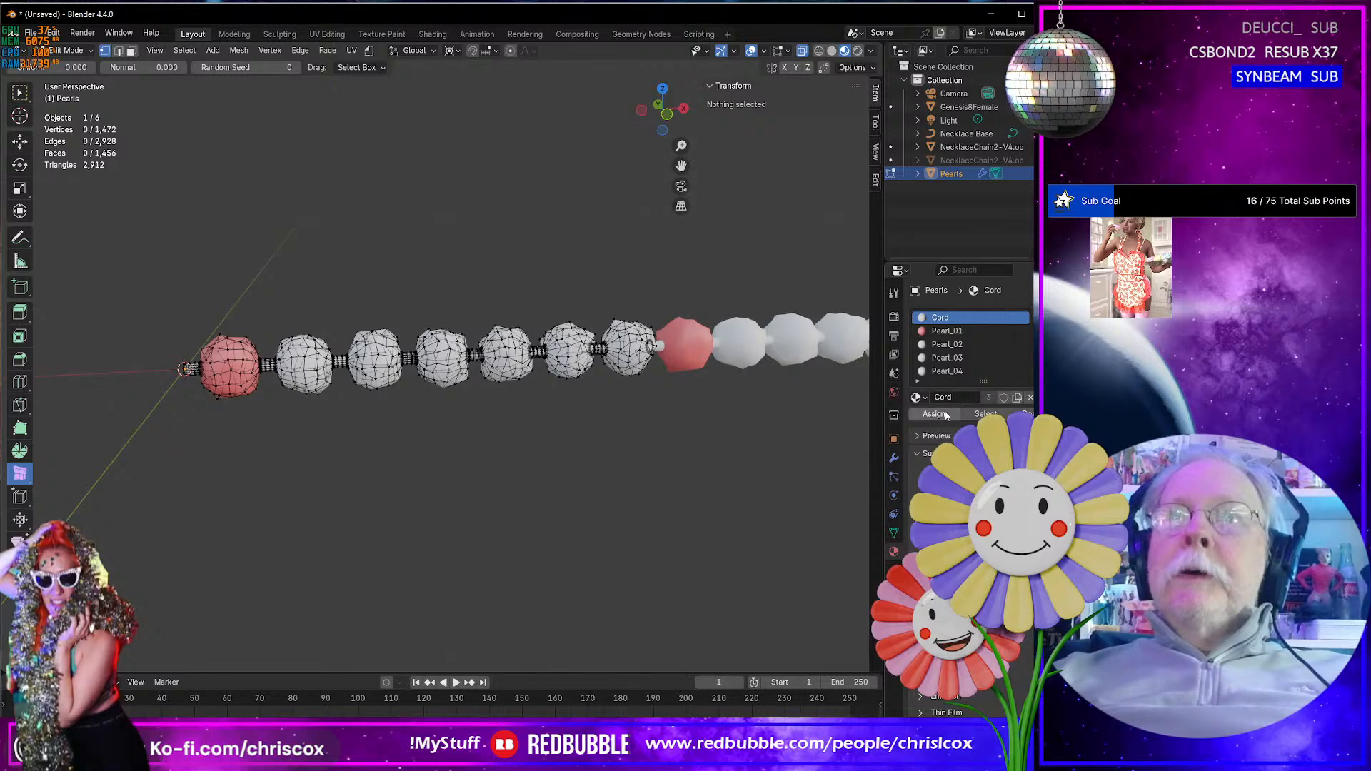
left_click(986, 414)
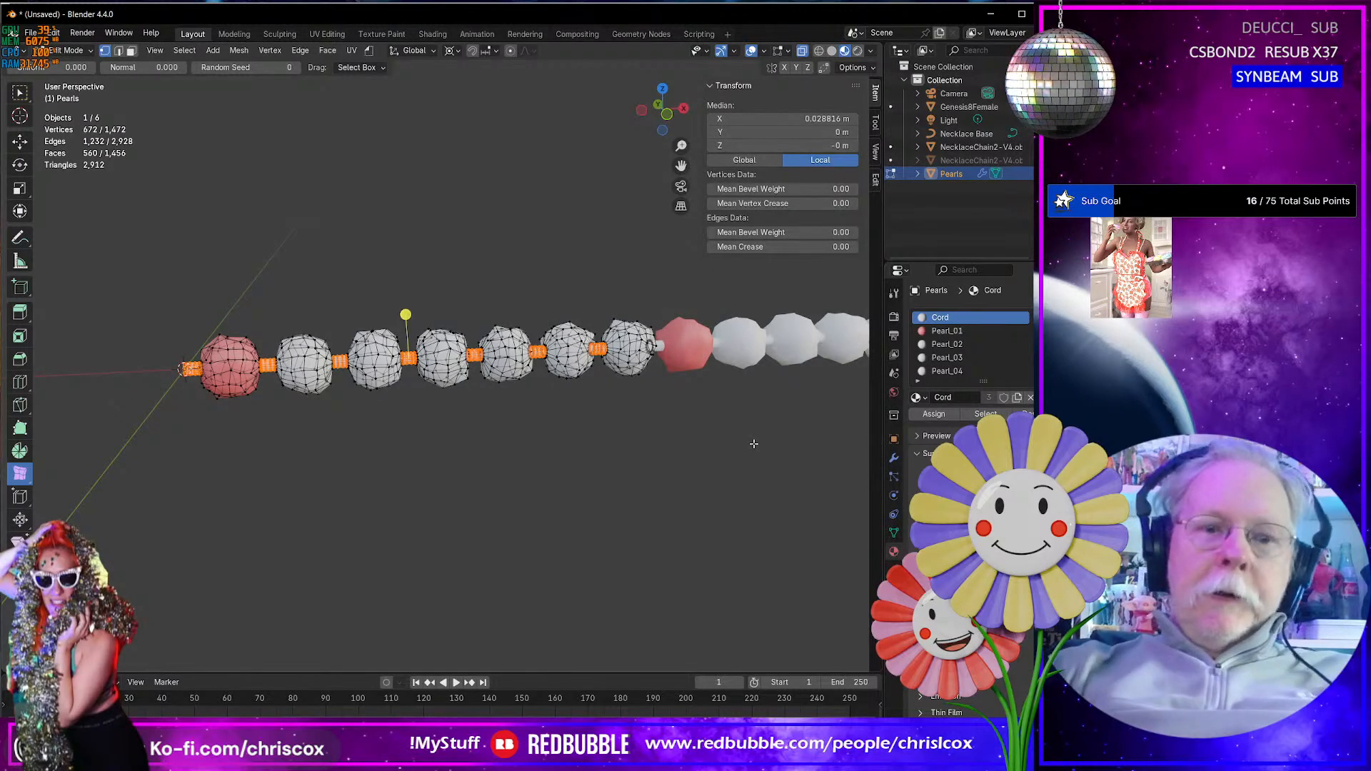
key("alt+a")
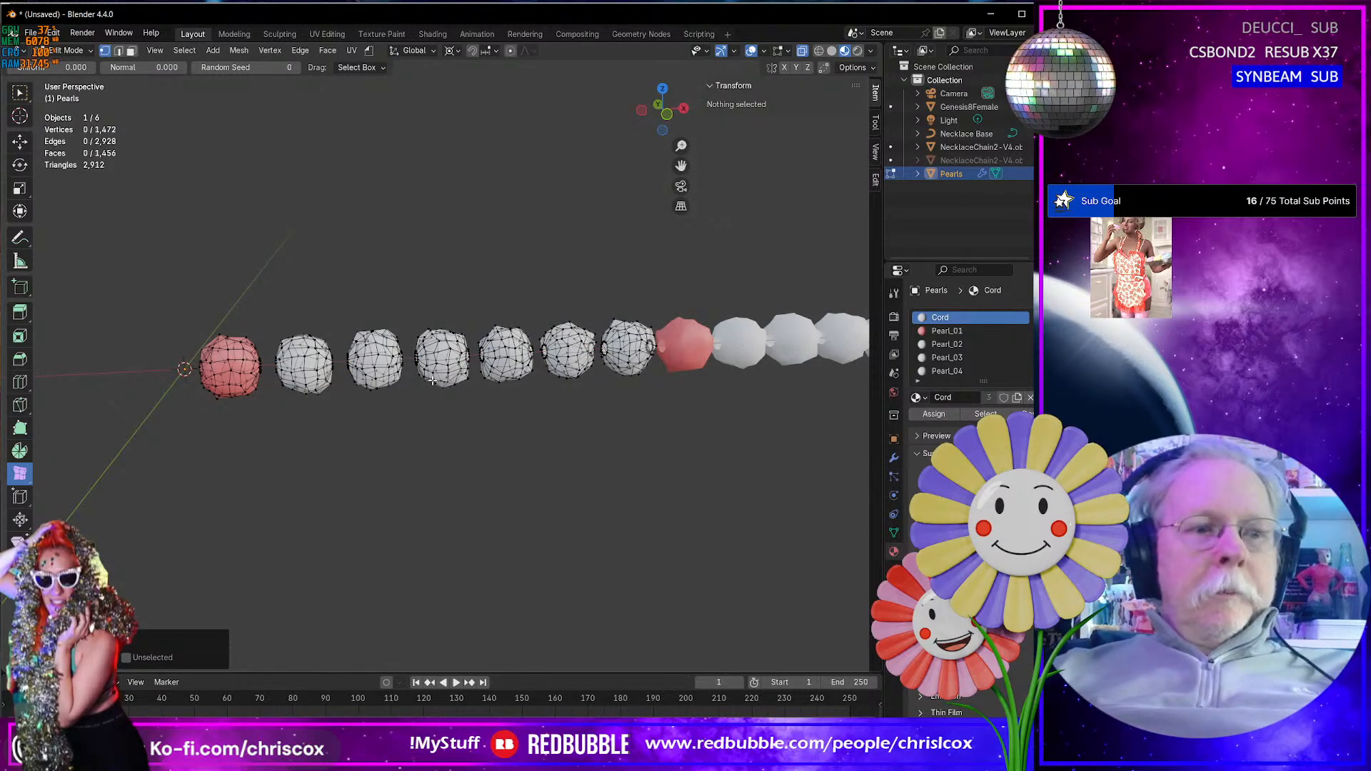
- Select the entire second pearl by its linked faces and assign the Pearl_02 material to it
key("3")
left_click(312, 379)
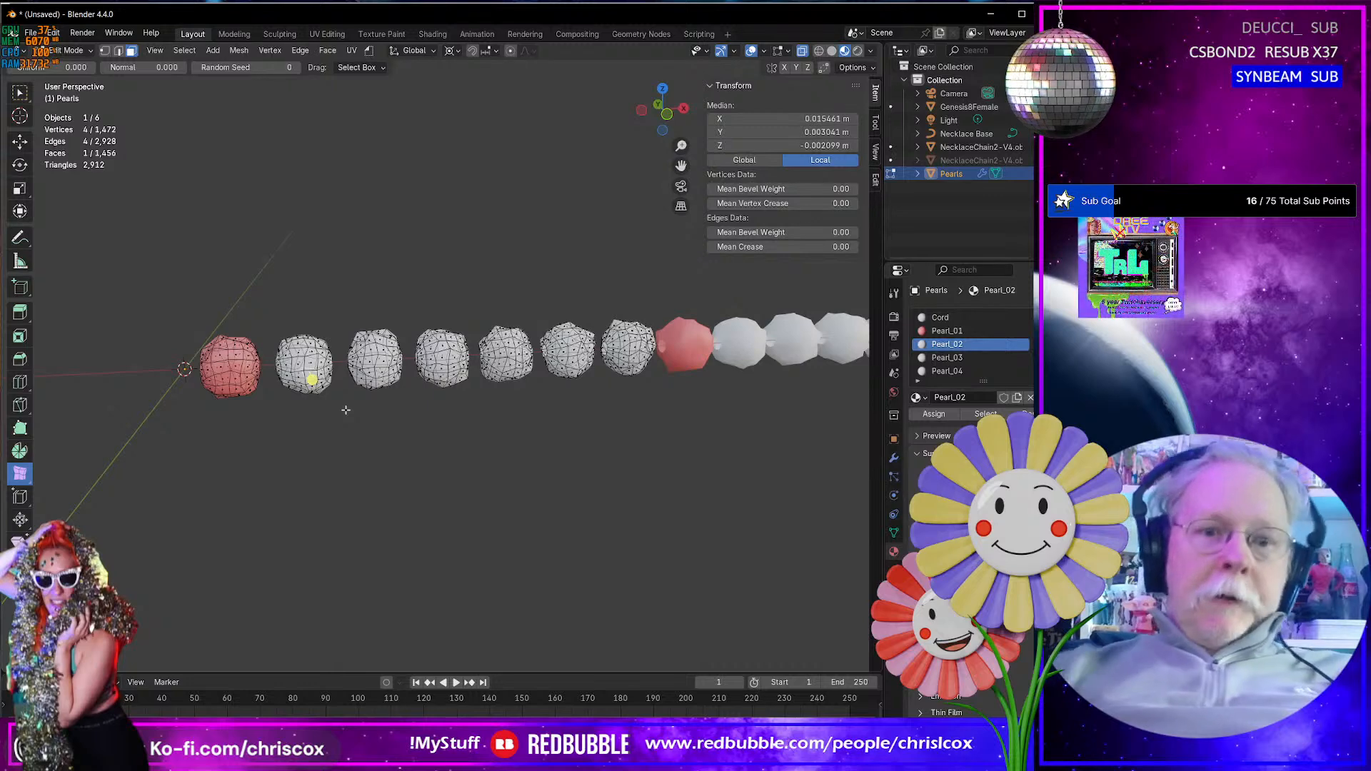
key("shift+space")
key("g")
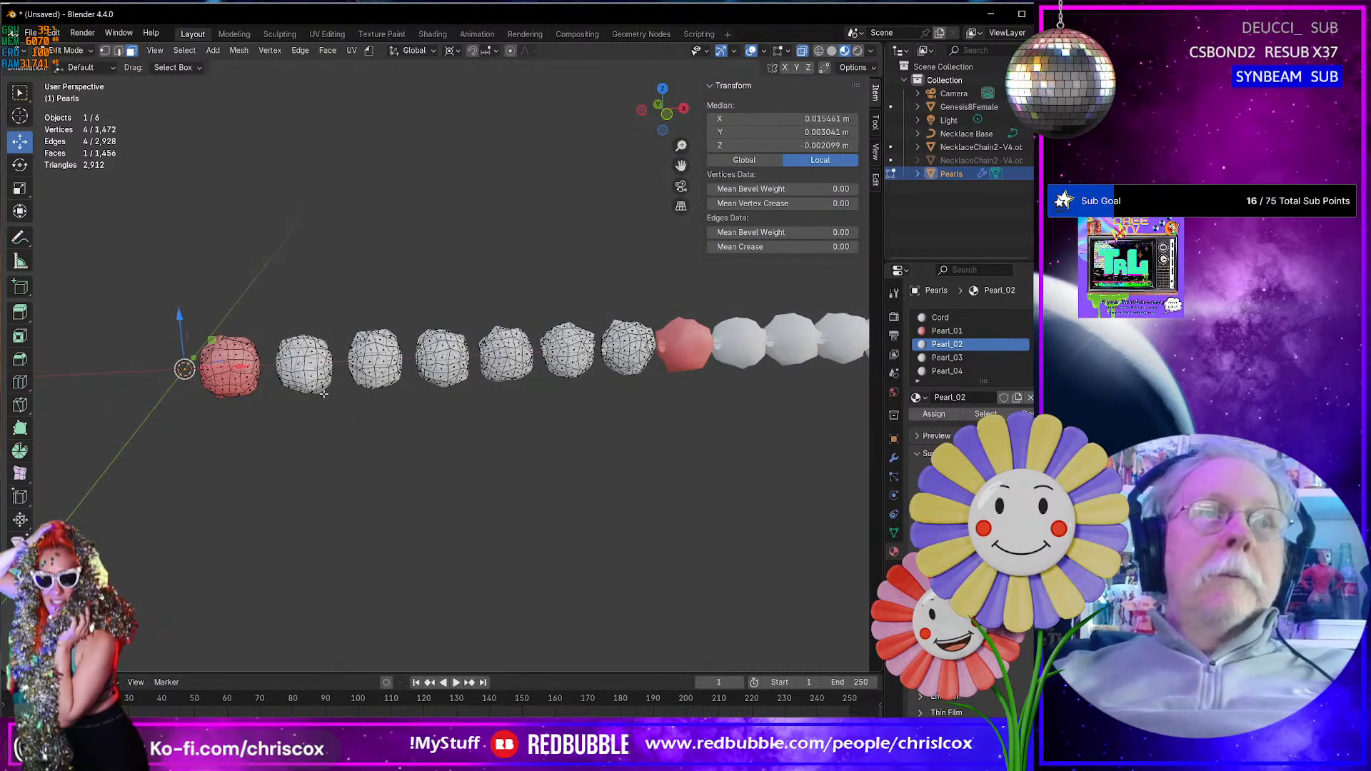
key("ctrl+l")
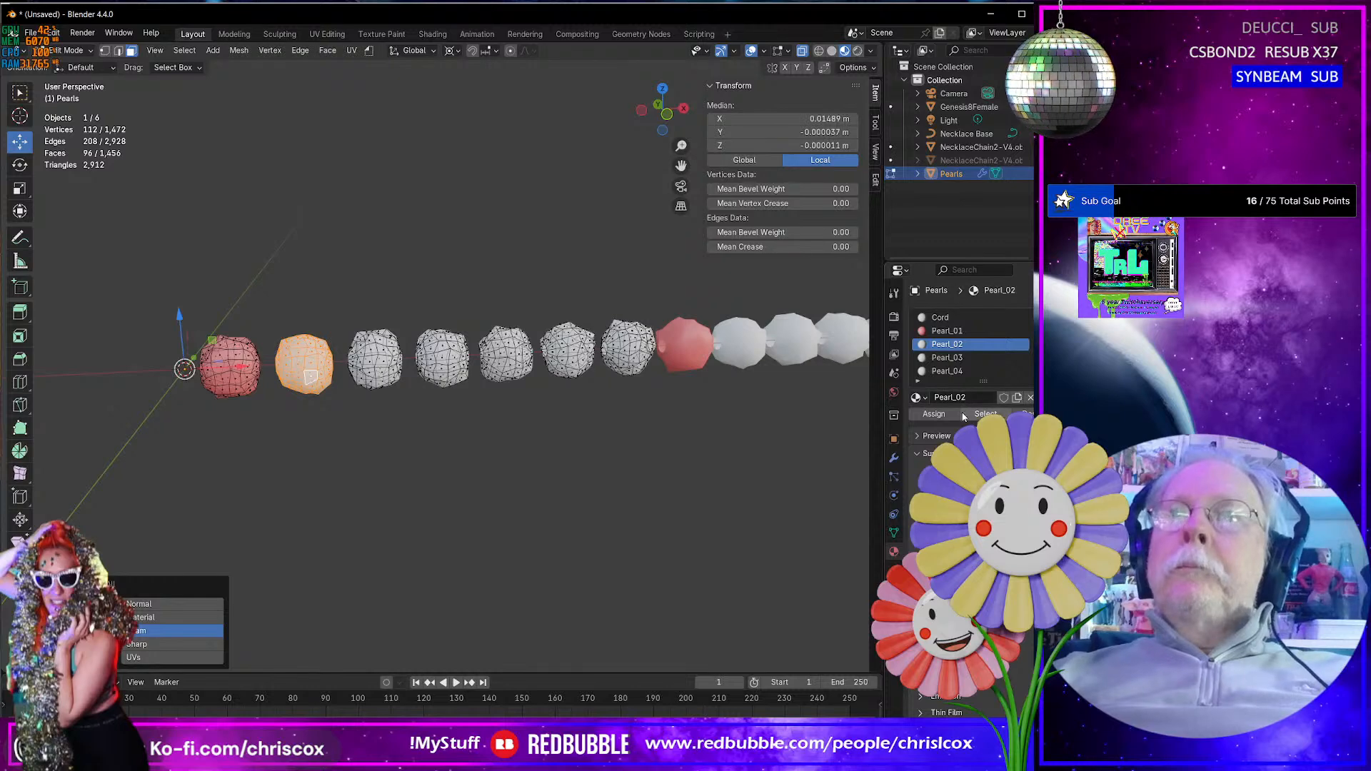
left_click(933, 415)
- Select the entire third pearl by its linked faces and assign the Pearl_03 material to it
left_click(386, 361)
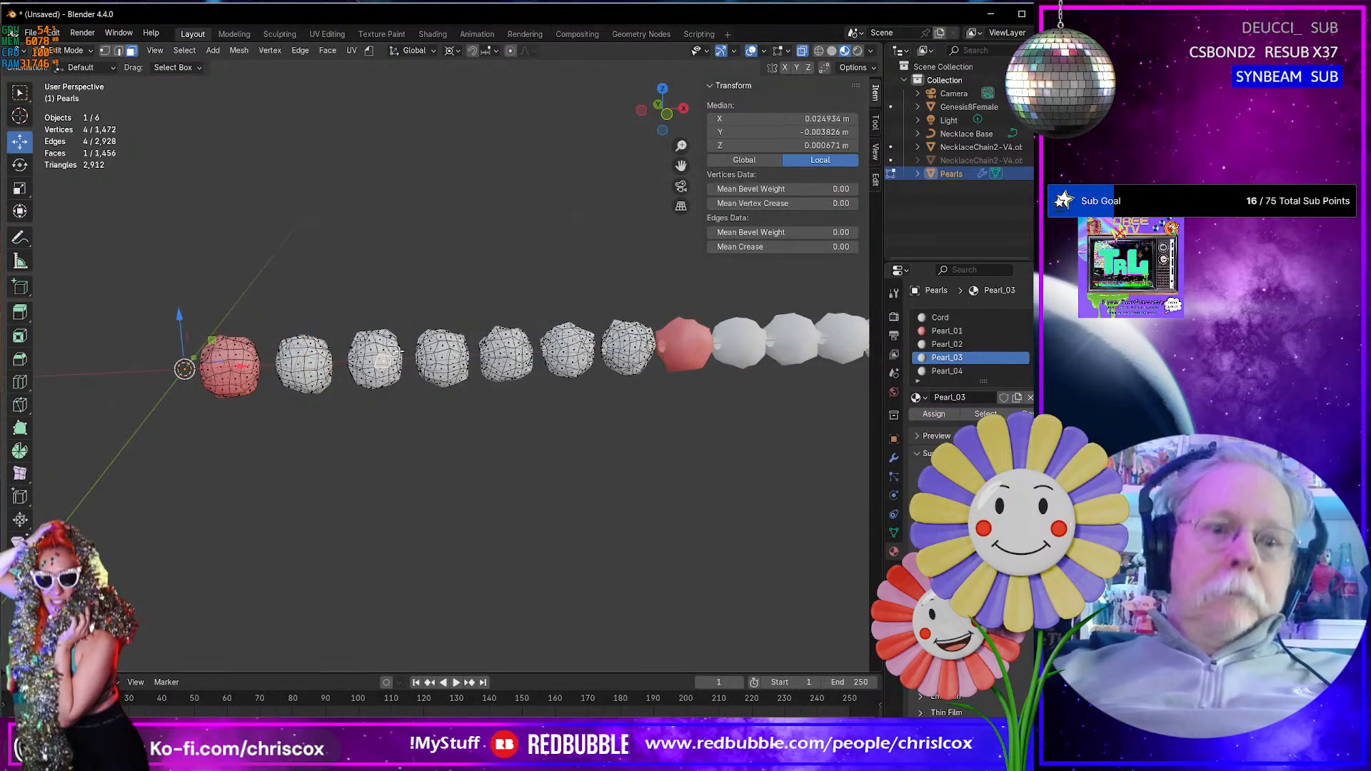
key("ctrl+l")
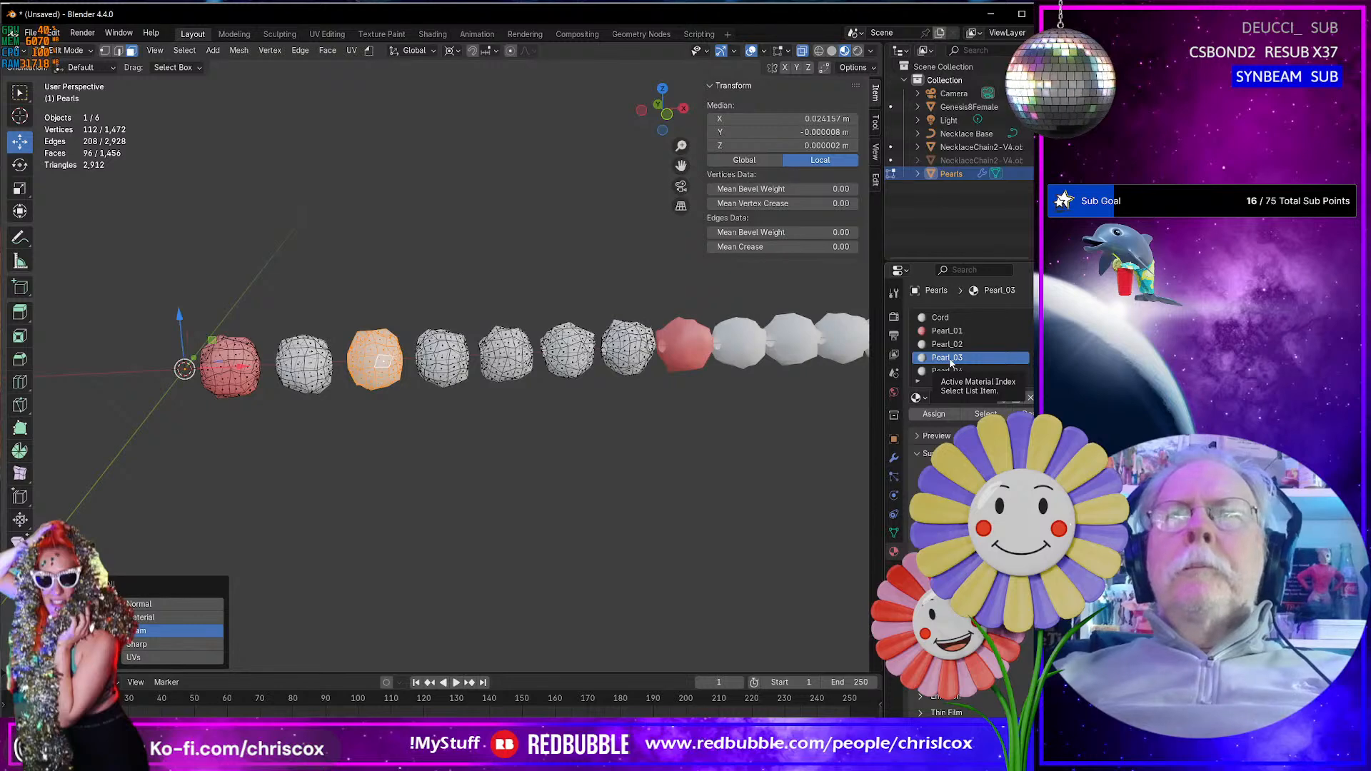
left_click(944, 414)
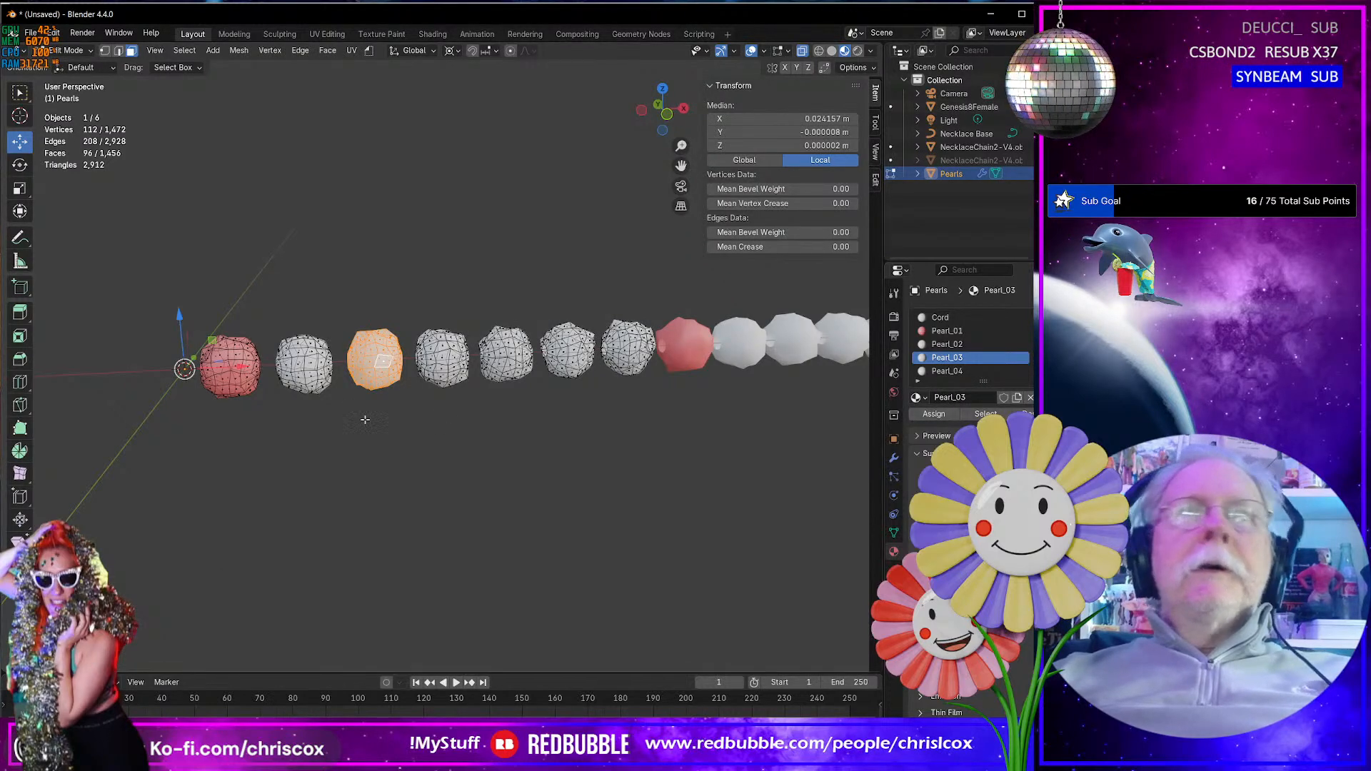
- Select the entire fourth pearl by its linked faces and set the Pearl_04 material's base color to red
left_click(378, 361)
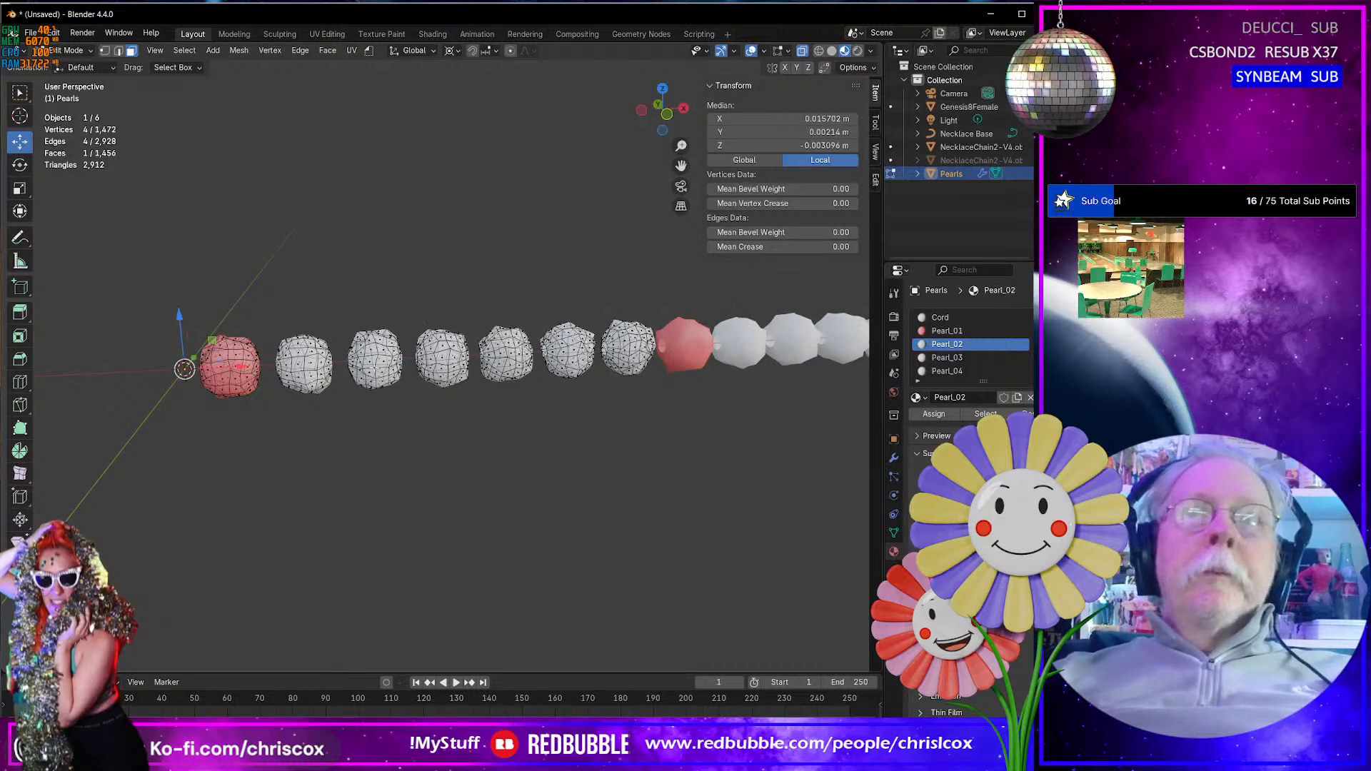
left_click(452, 362)
left_click(443, 357)
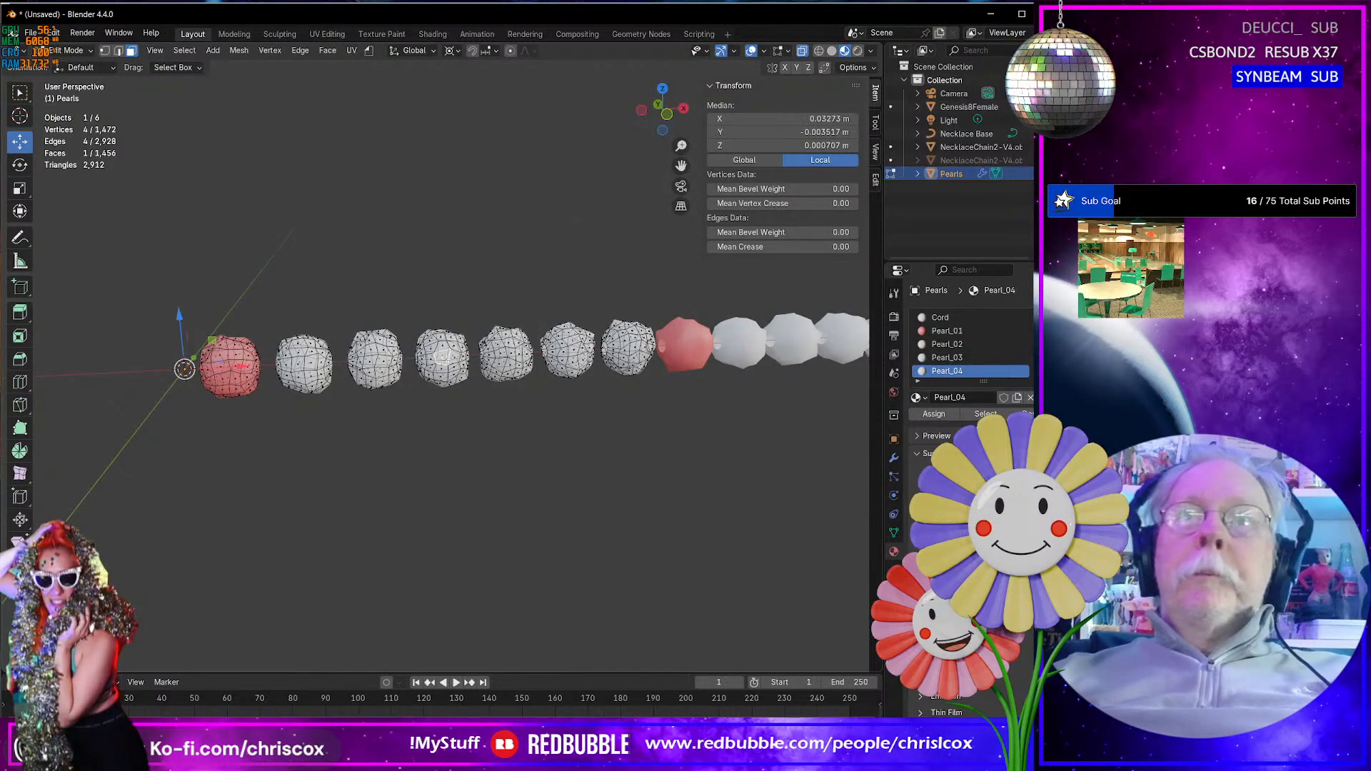
key("ctrl+l")
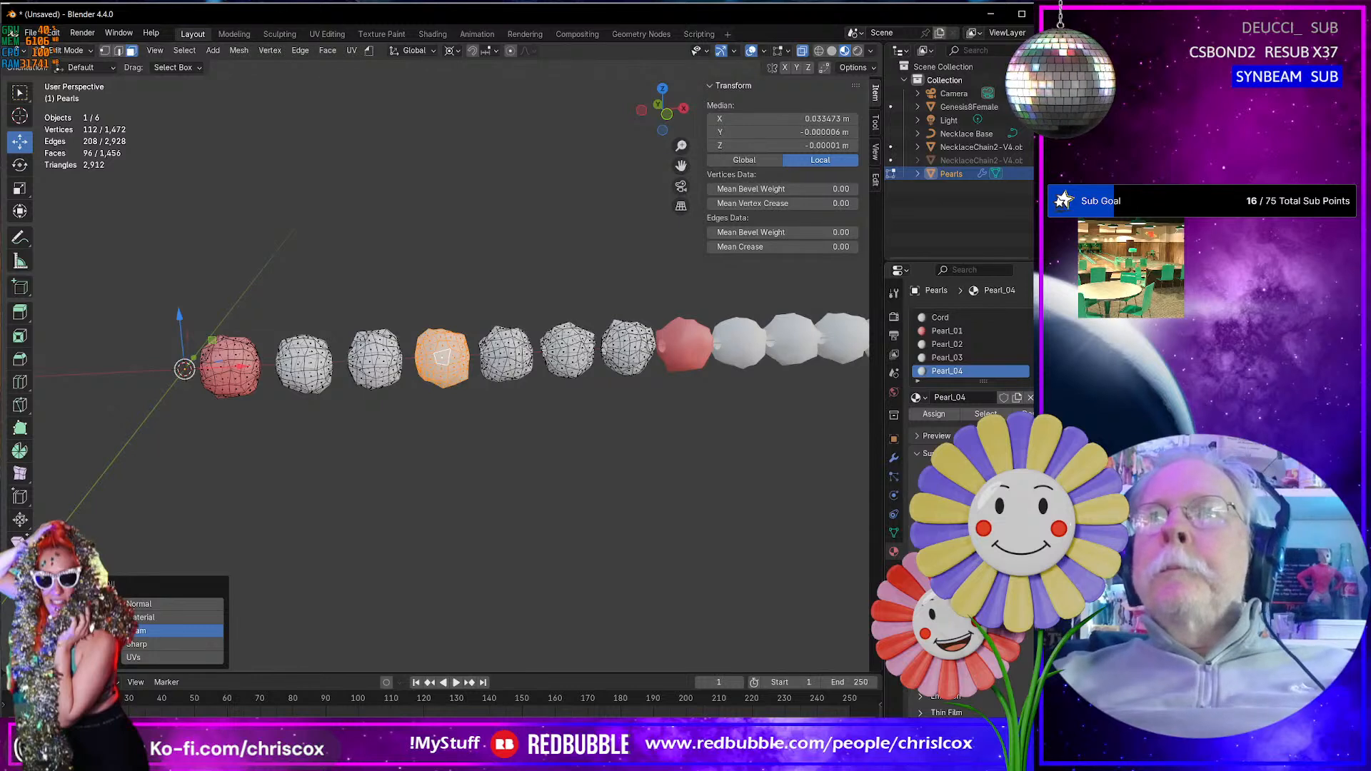
left_click(1017, 503)
left_click_drag(971, 334, 970, 381)
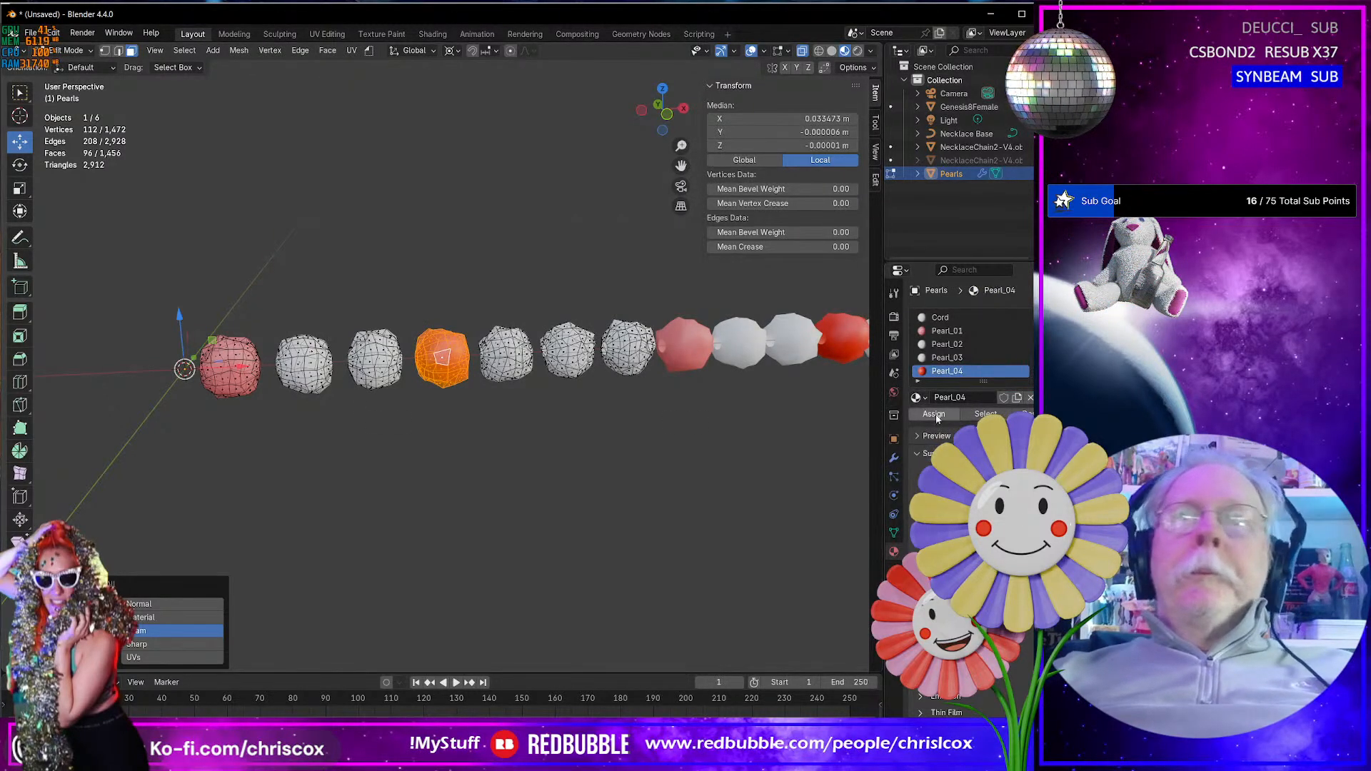
- Set the Pearl_02 material's base color to golden yellow and the Pearl_03 material's base color to green
left_click(947, 346)
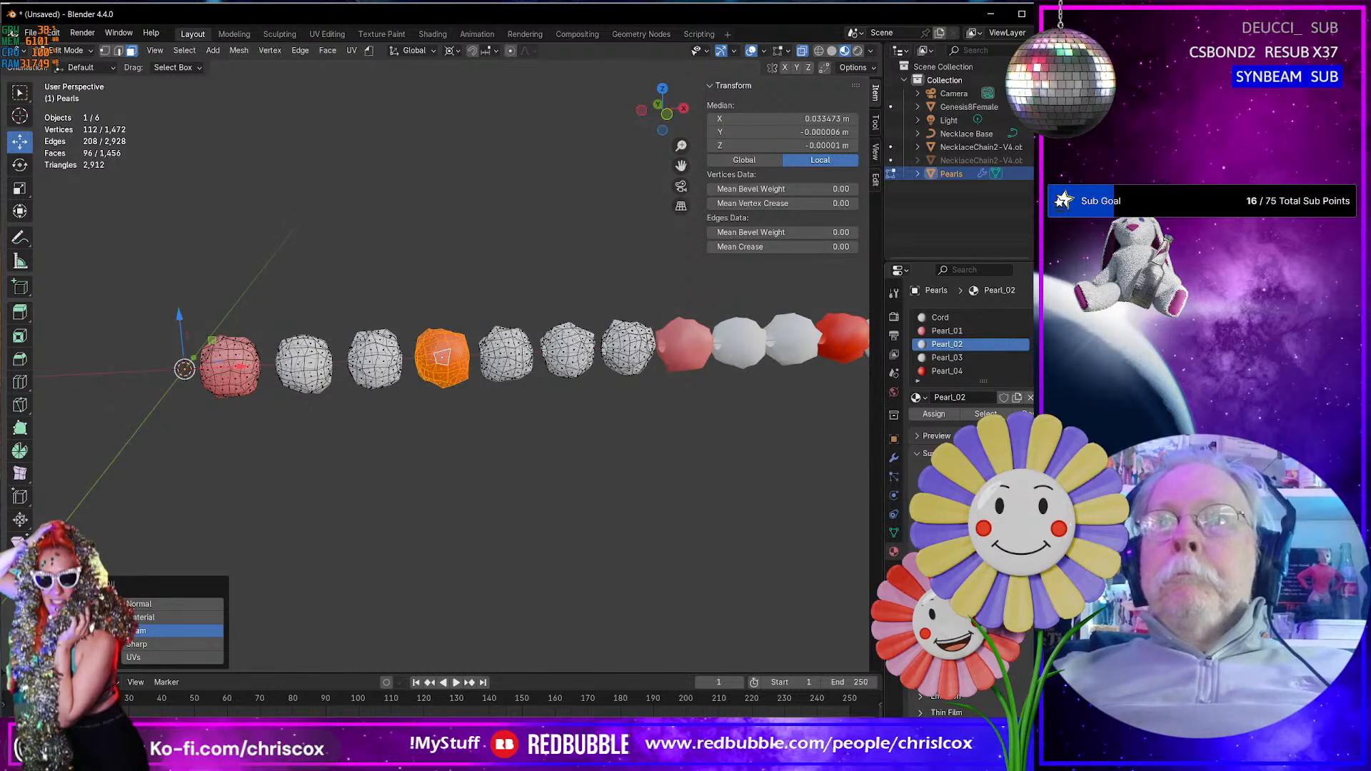
left_click(1017, 503)
left_click_drag(956, 353, 934, 368)
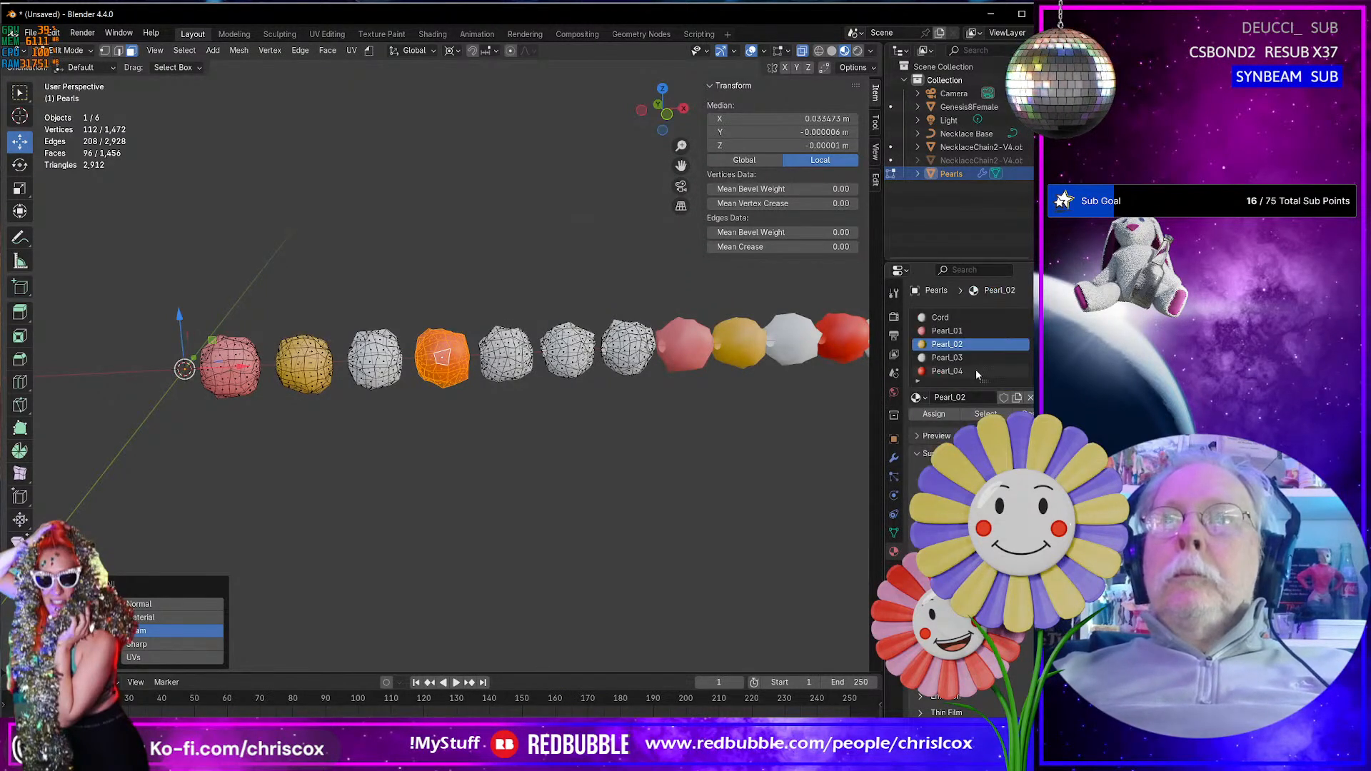
left_click(956, 358)
left_click(1017, 503)
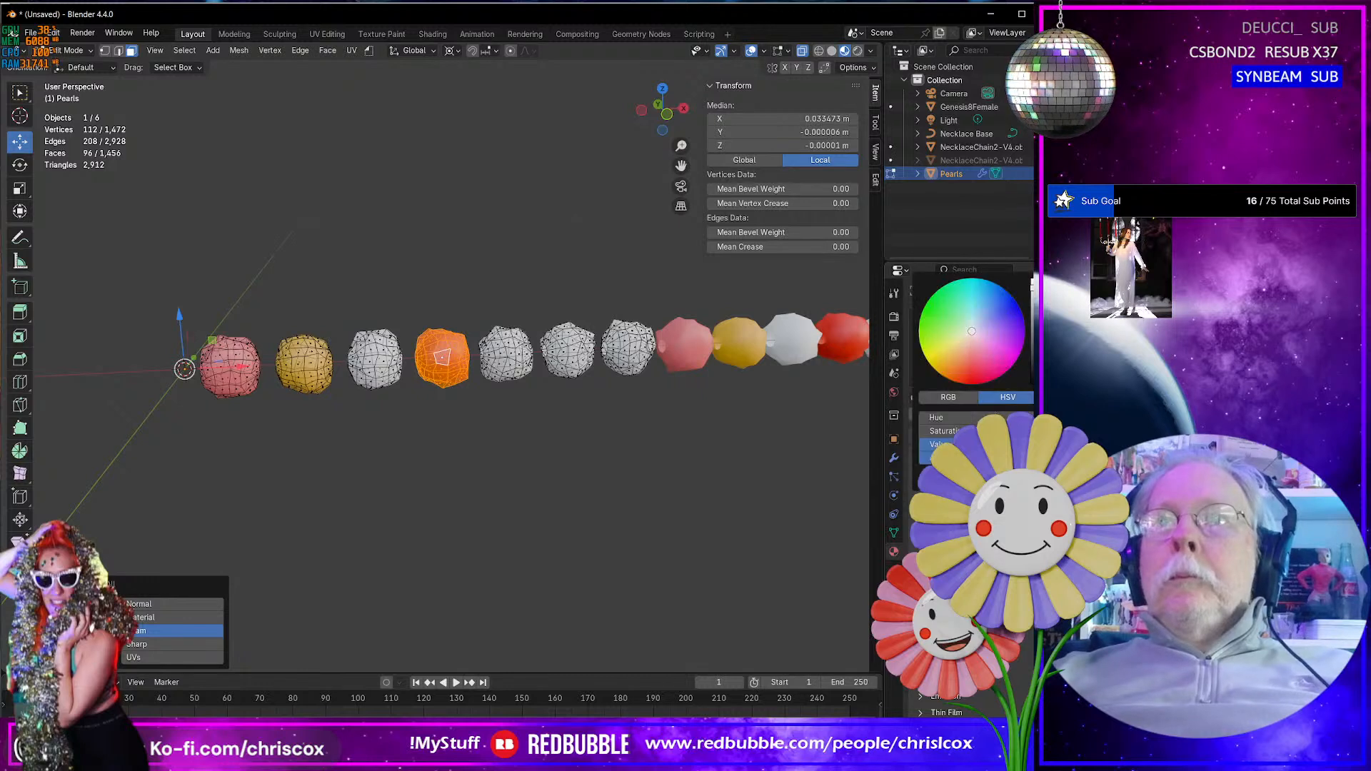
left_click(926, 304)
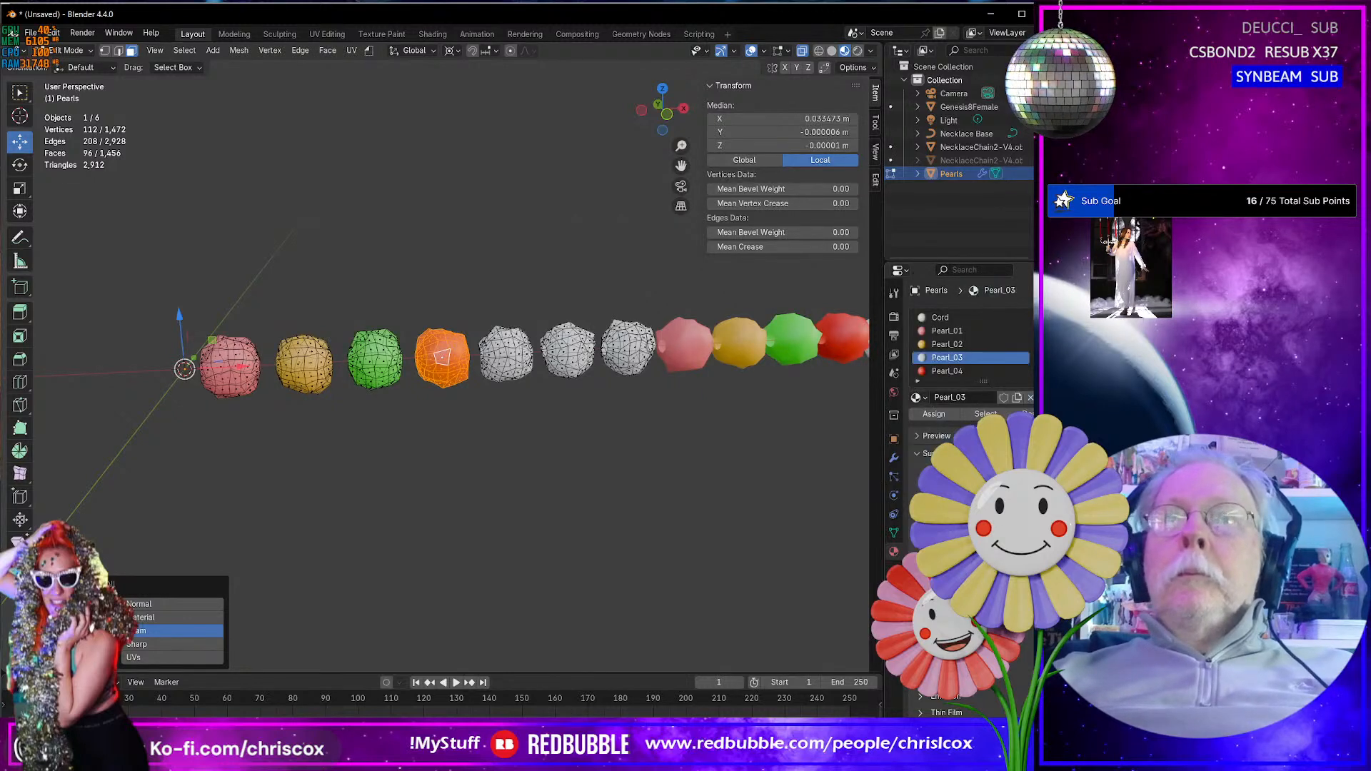
left_click(1017, 503)
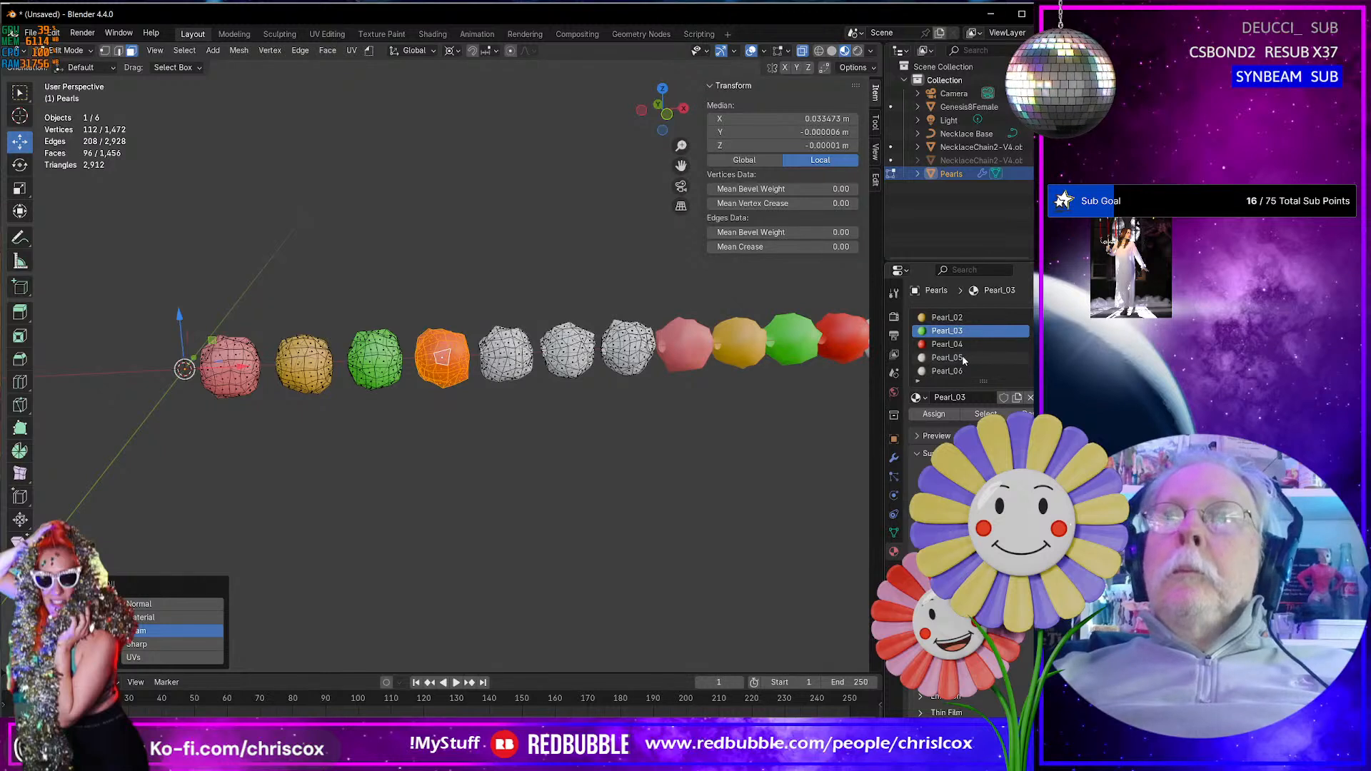
- Set the Pearl_05 material's base color to light blue and the Pearl_06 material's base color to deep blue
left_click(964, 359)
left_click(1000, 501)
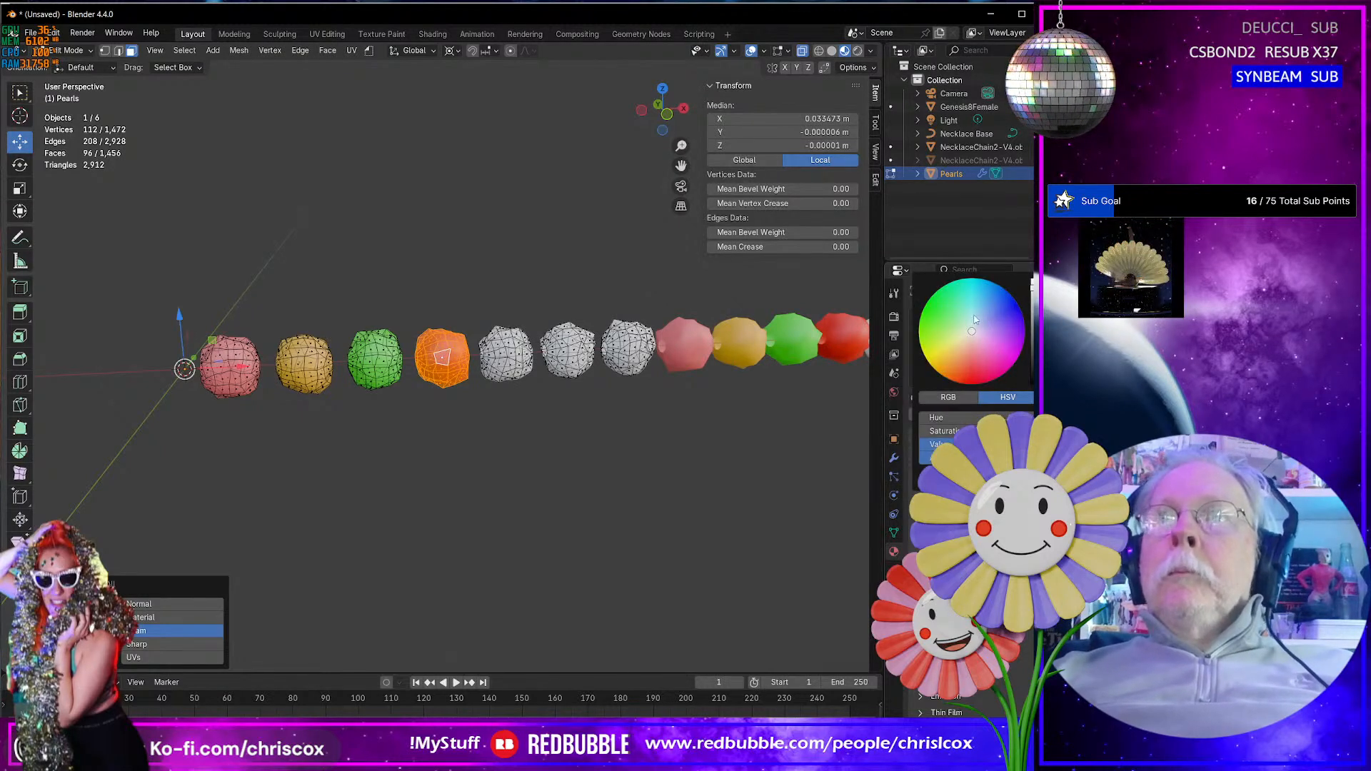
left_click(977, 278)
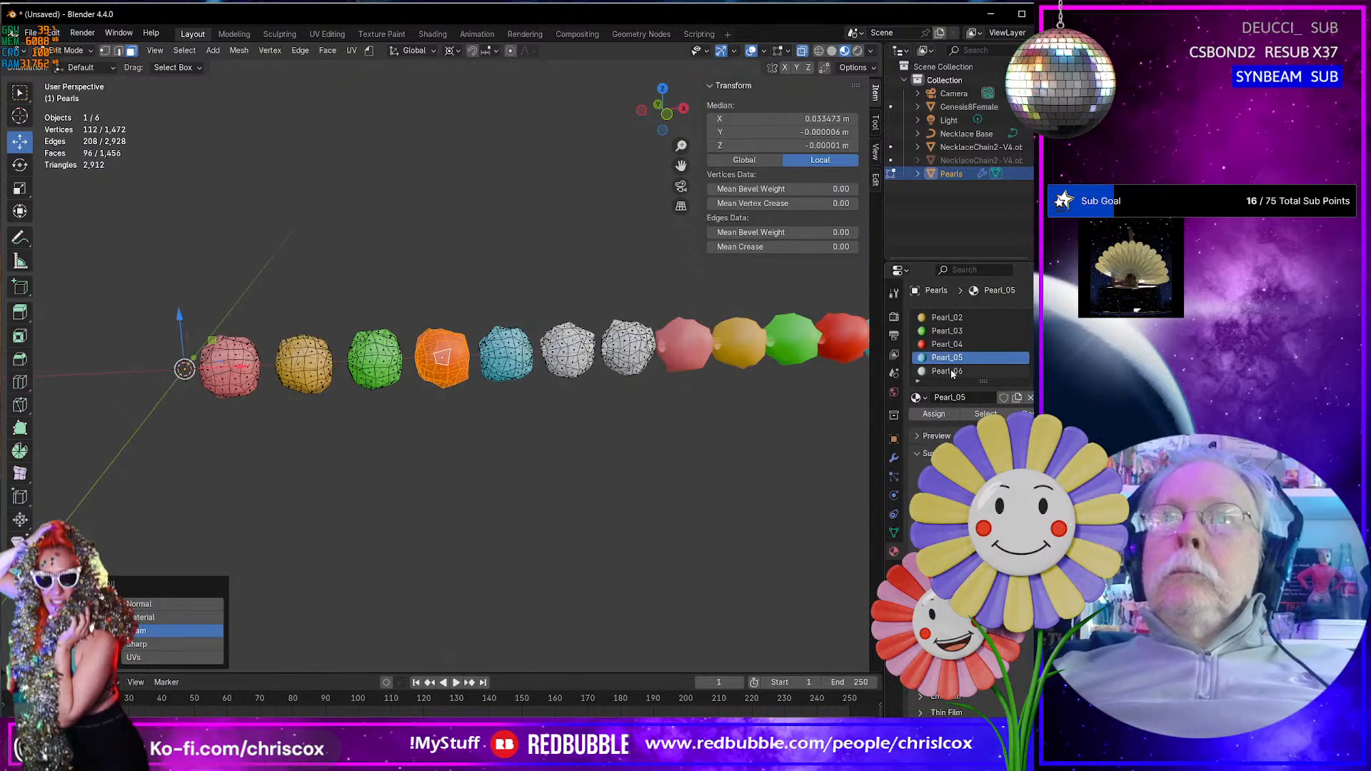
left_click(951, 371)
left_click(1000, 501)
left_click_drag(1002, 313, 1009, 292)
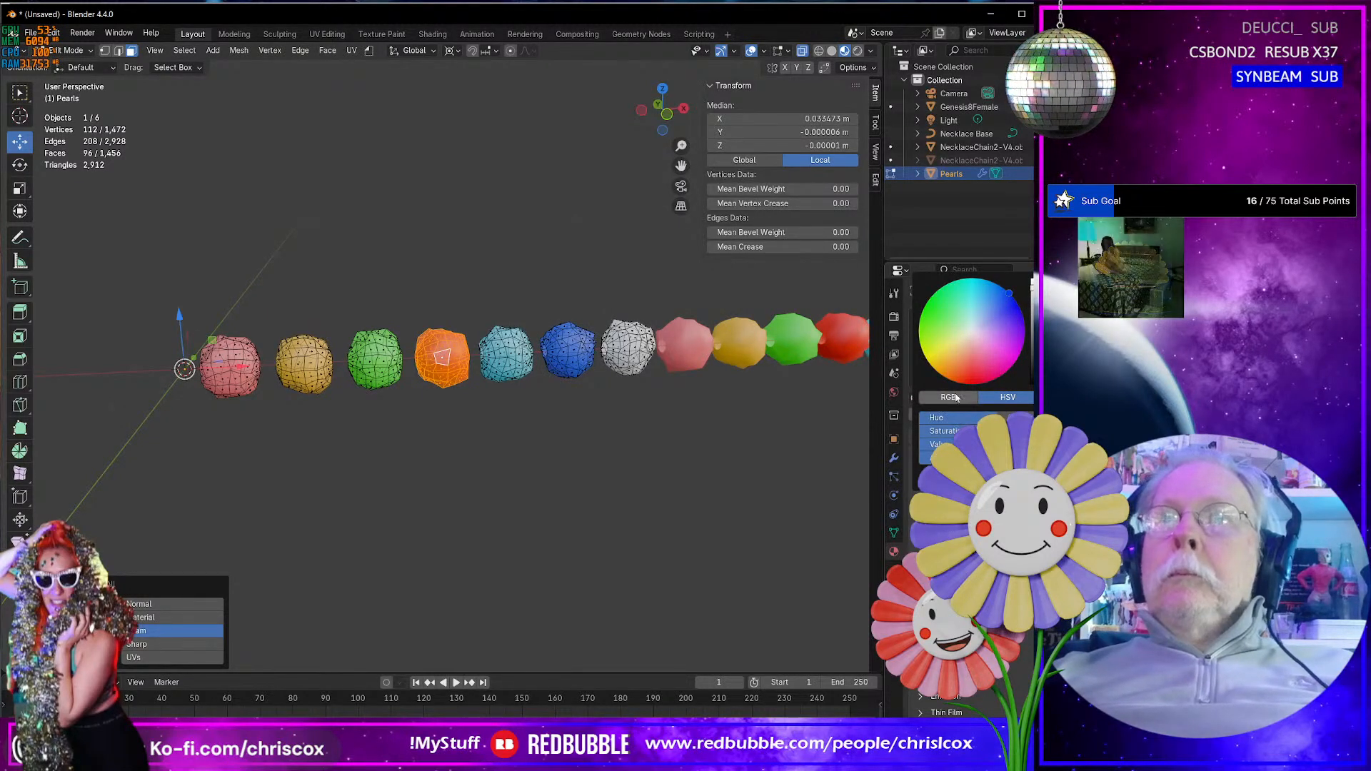
- Set the base color of the last pearl's material, Pearl_07, to purple
scroll(973, 371, "down", 1)
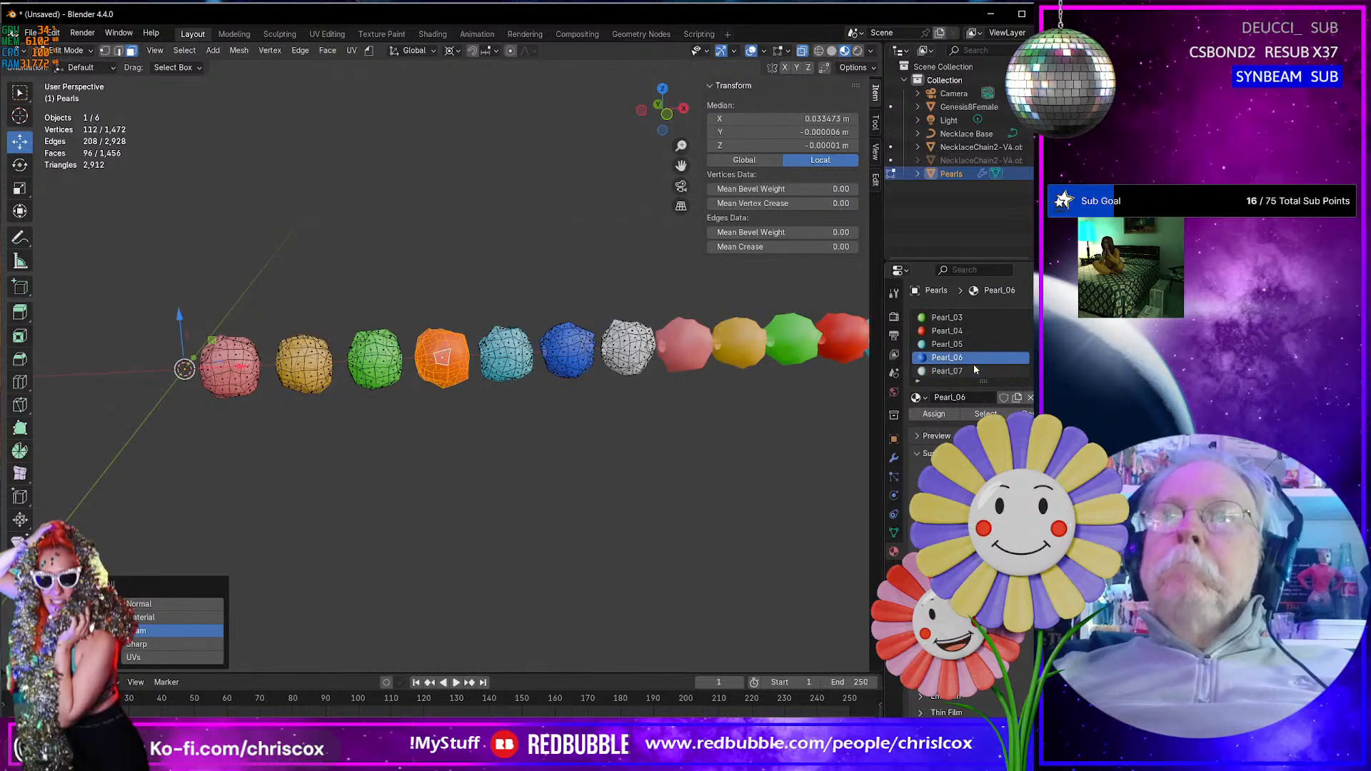
left_click(972, 372)
left_click(1000, 501)
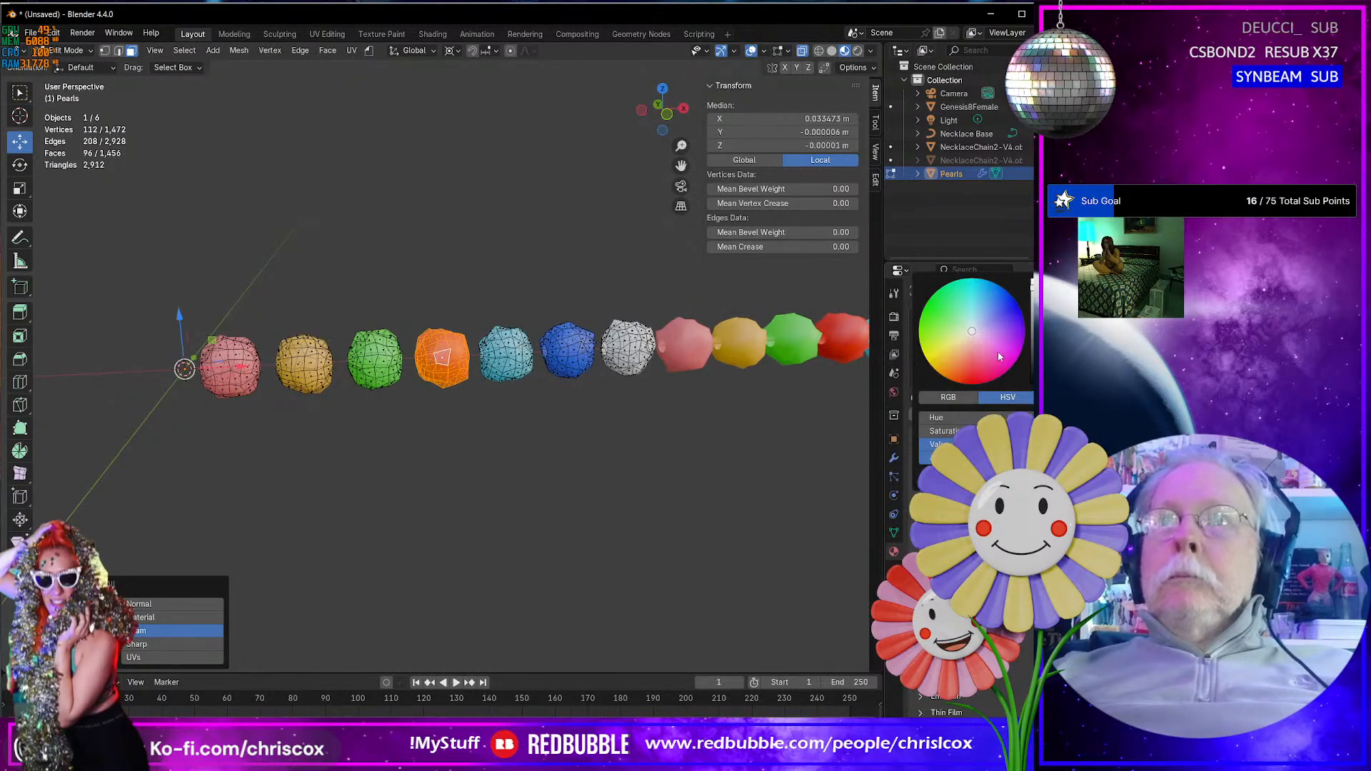
left_click_drag(1000, 356, 1023, 346)
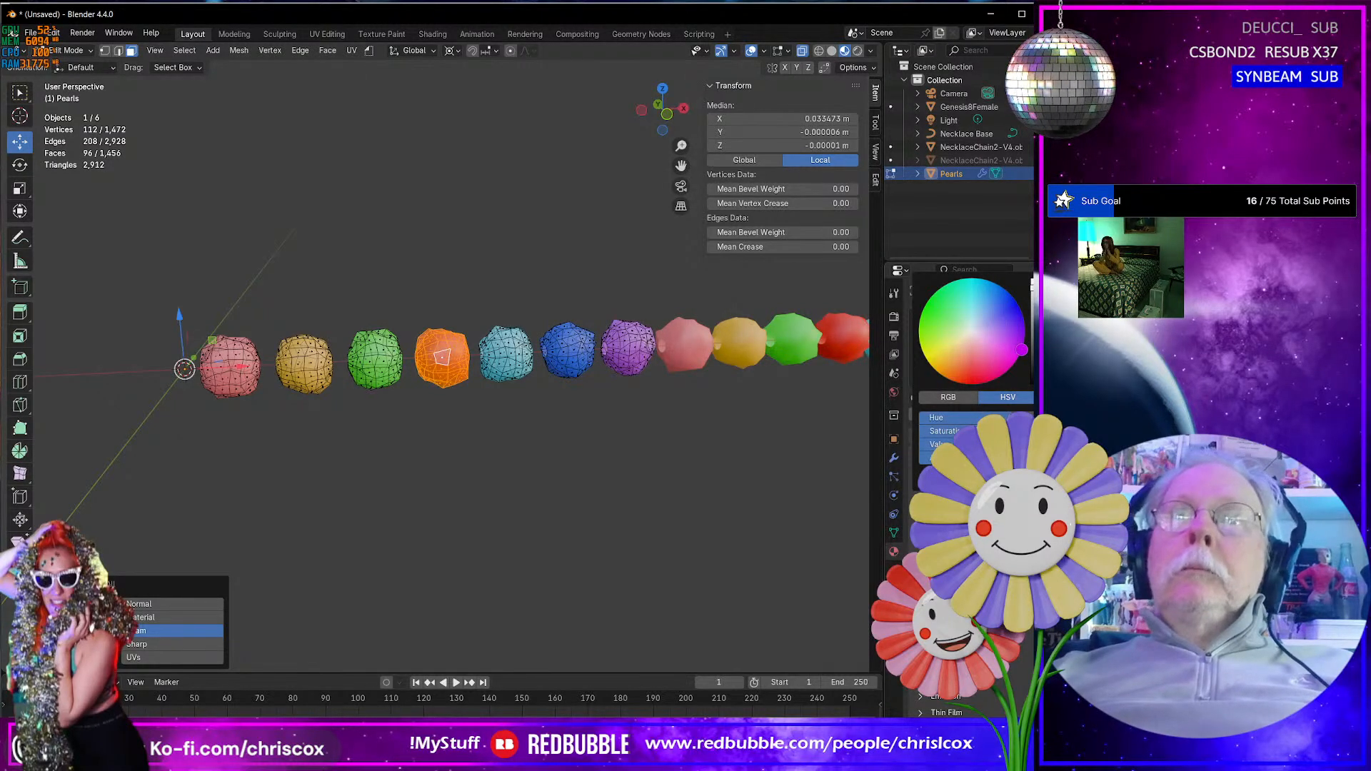
- Return to Object Mode and add a Subdivision Surface modifier to the pearls
middle_click_drag(589, 428, 652, 428)
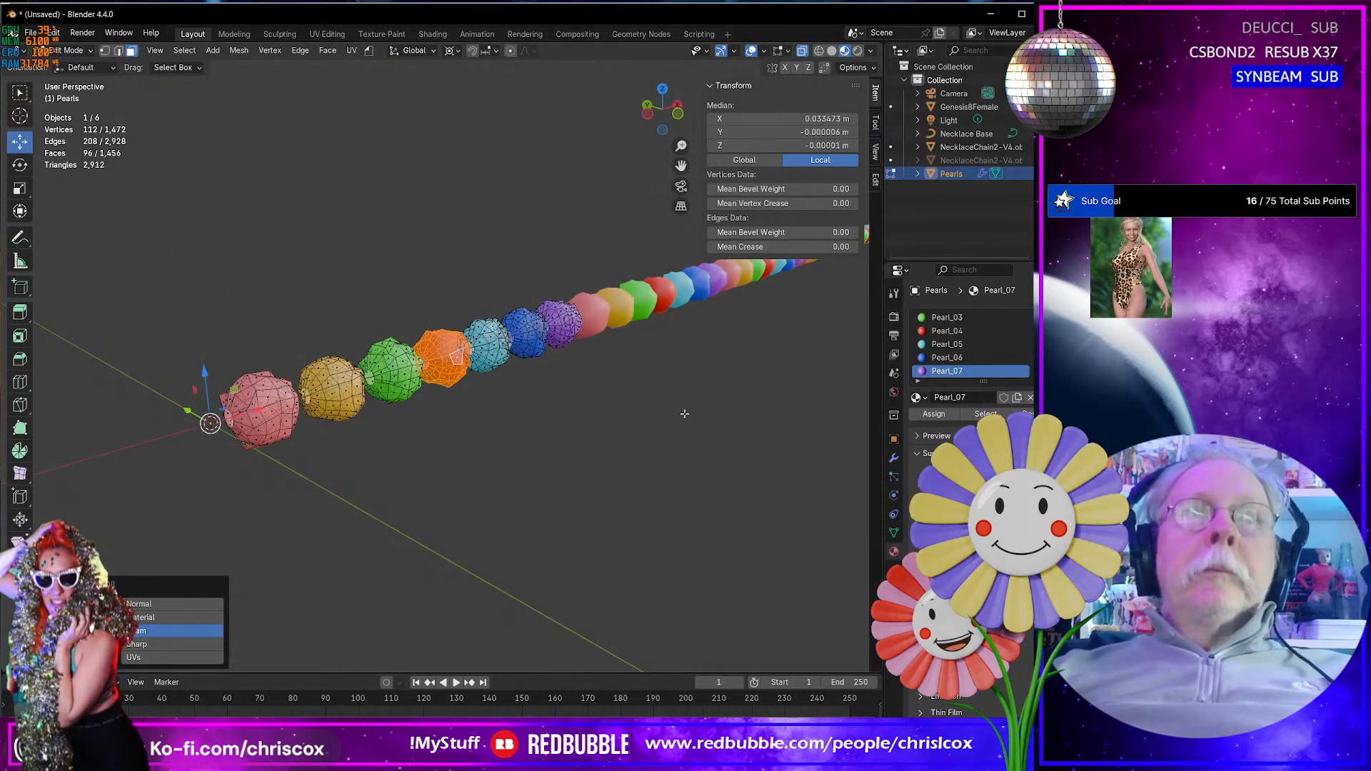
key("Tab")
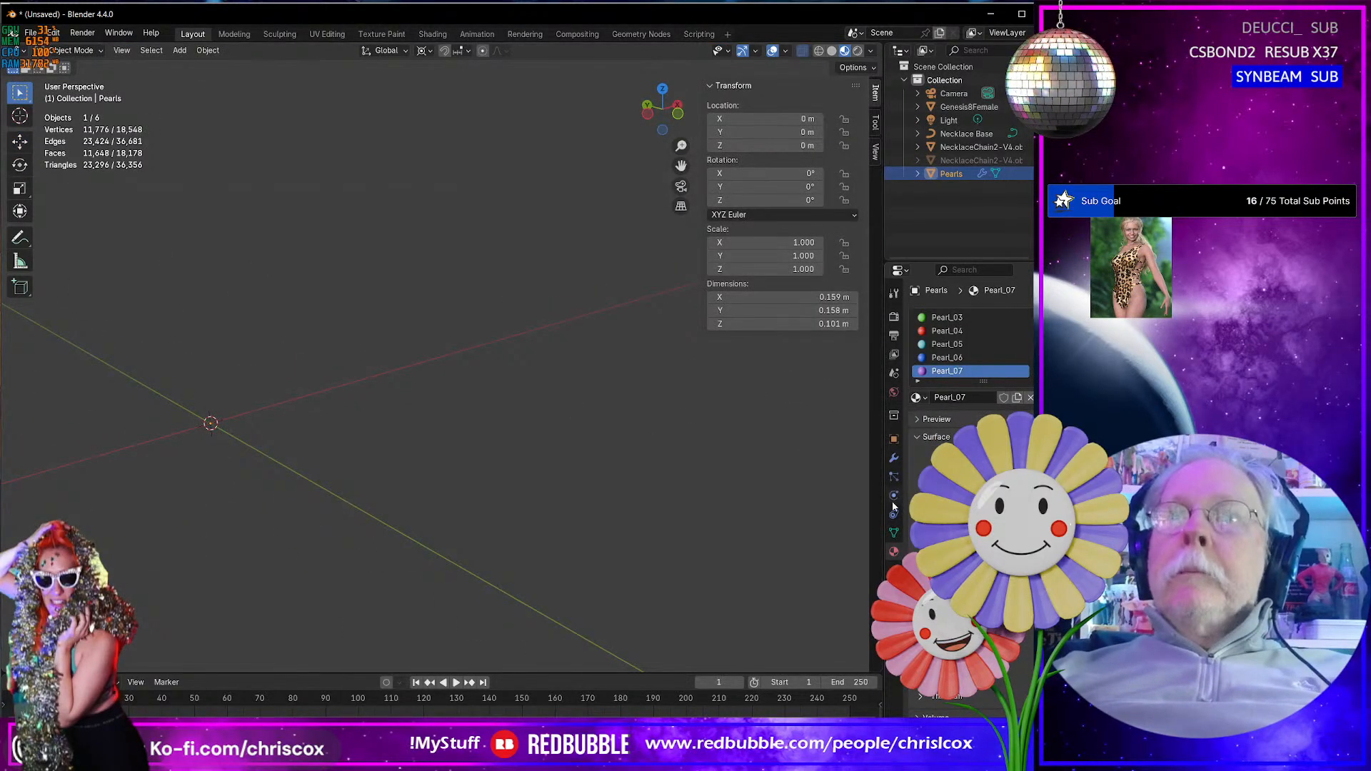
left_click(895, 460)
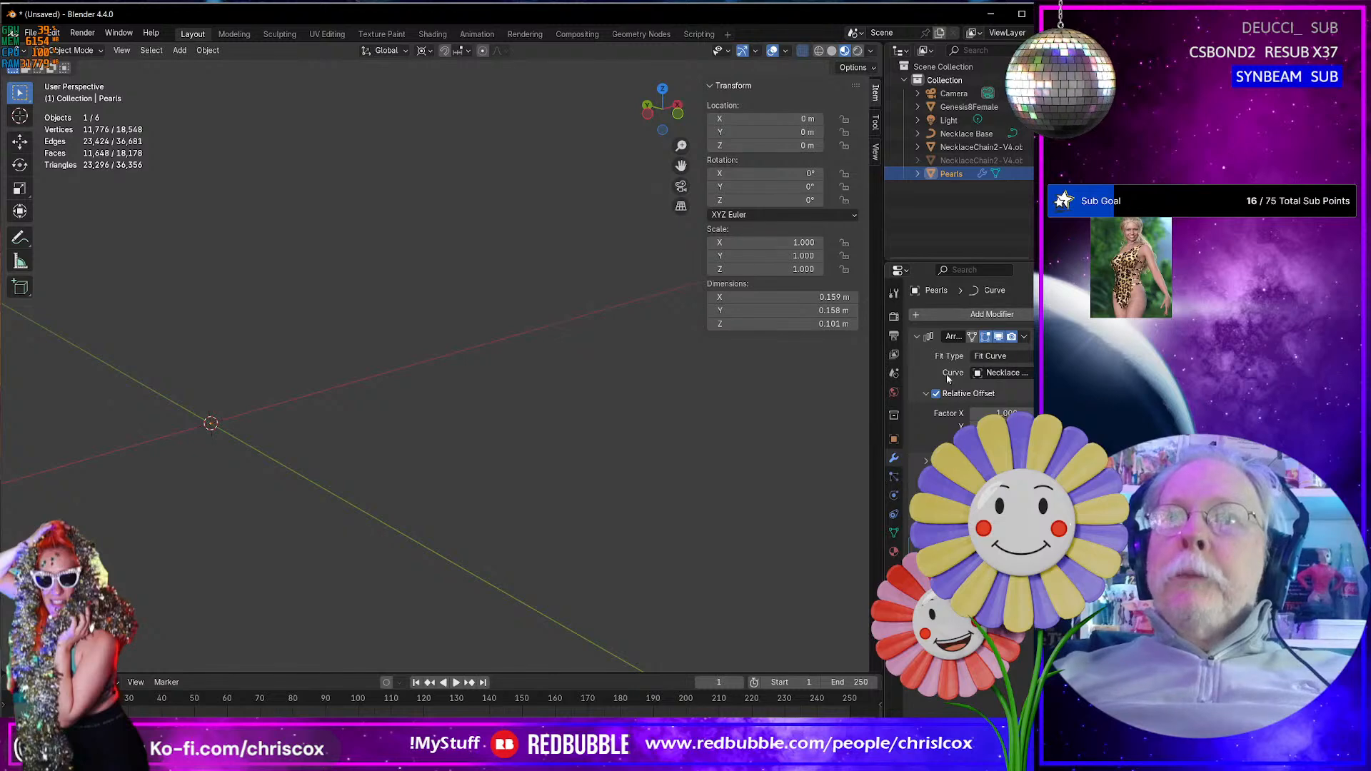
left_click(938, 315)
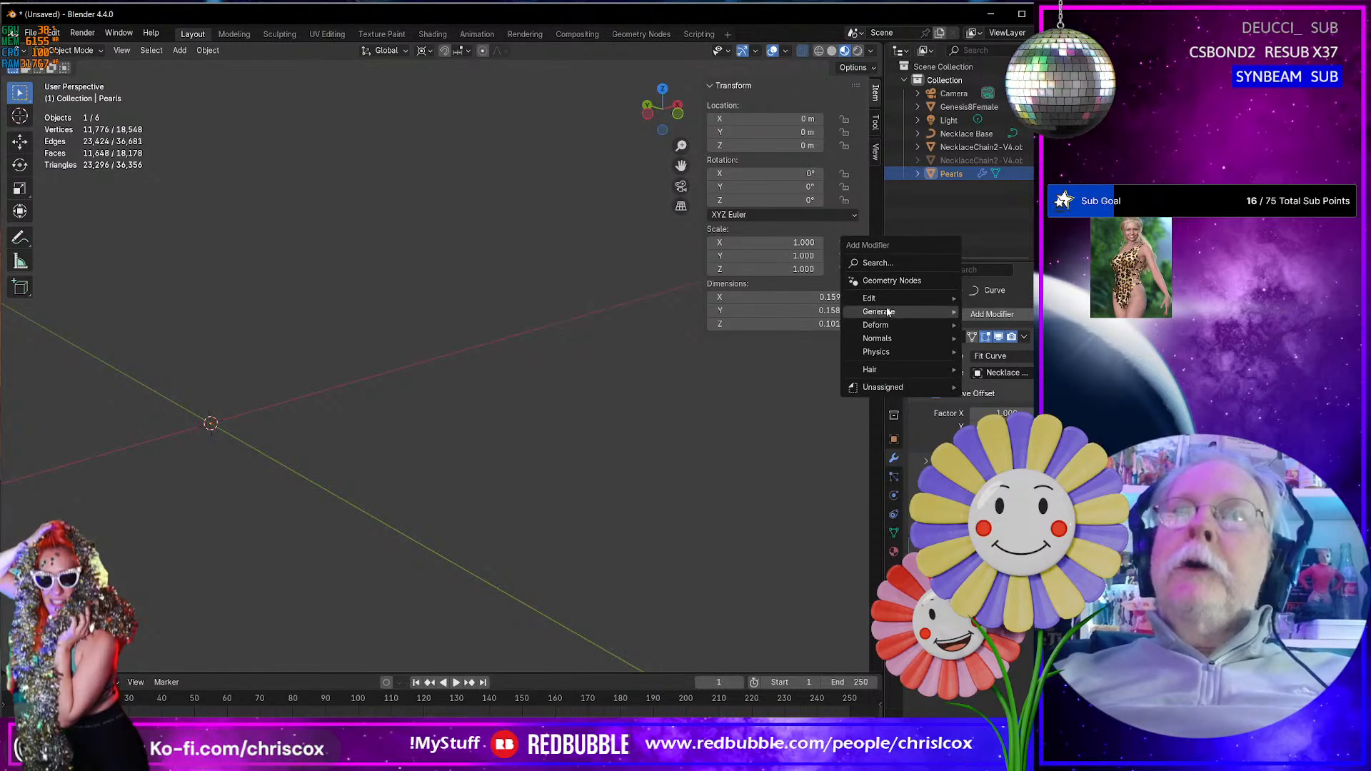
mouse_move(888, 312)
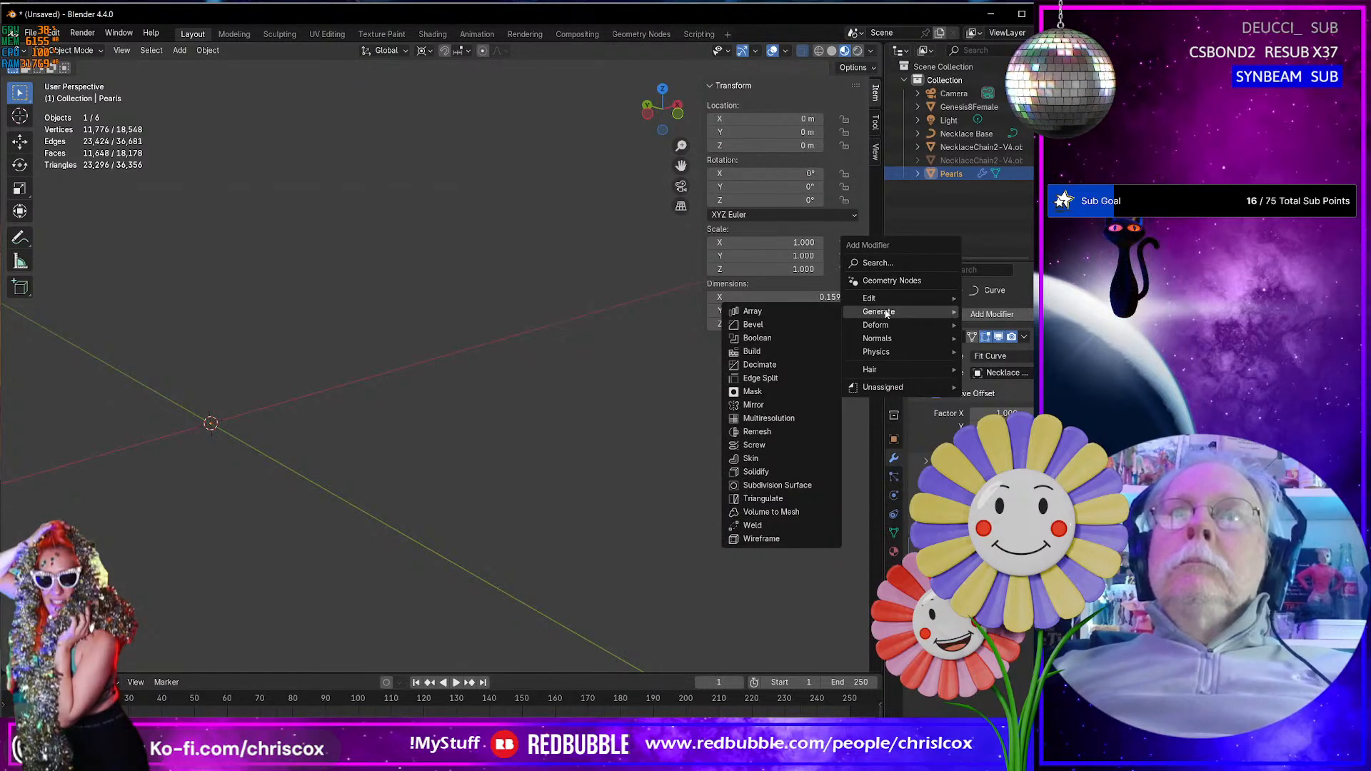
left_click(767, 486)
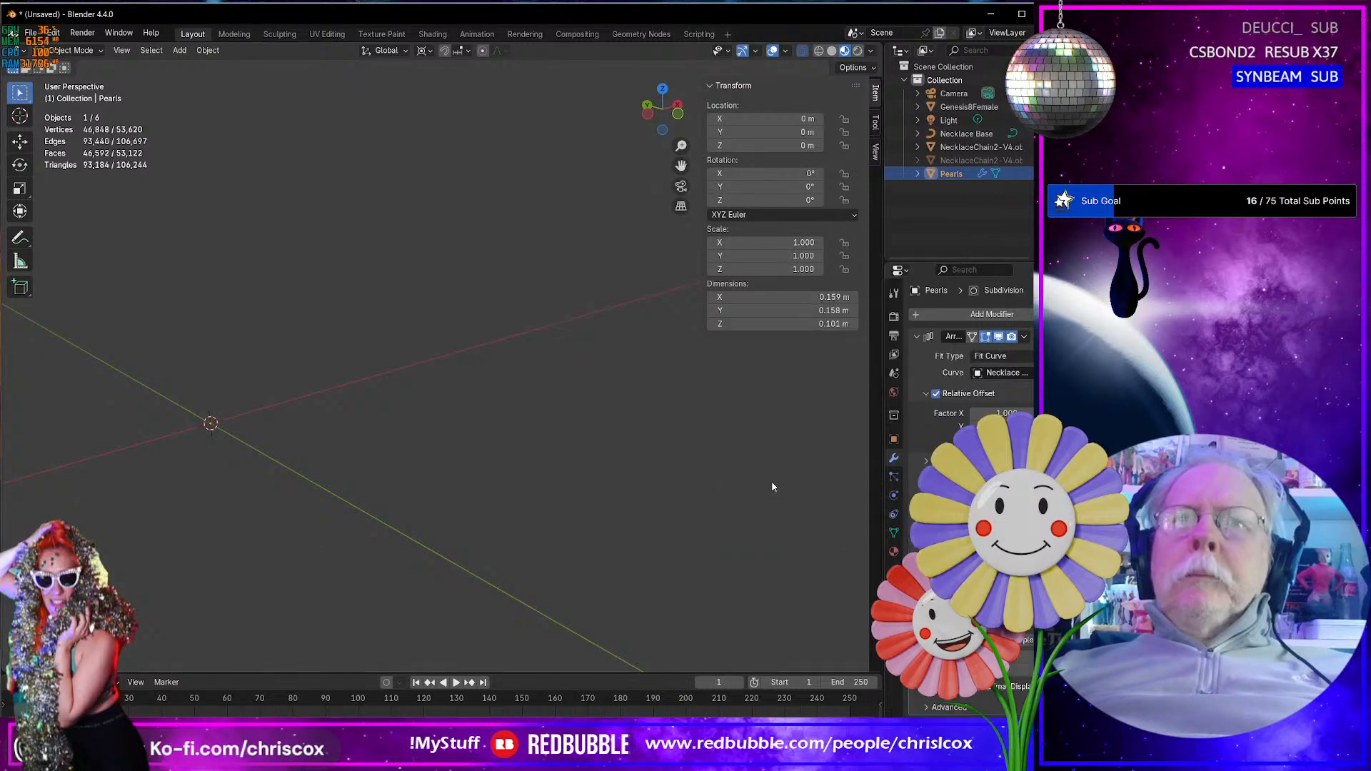
- Examine the smoothed, colored pearls and how the cord ends meet the rings of the lobster clasp
key("KP_Decimal")
middle_click_drag(615, 547, 636, 509)
scroll(582, 519, "up", 4)
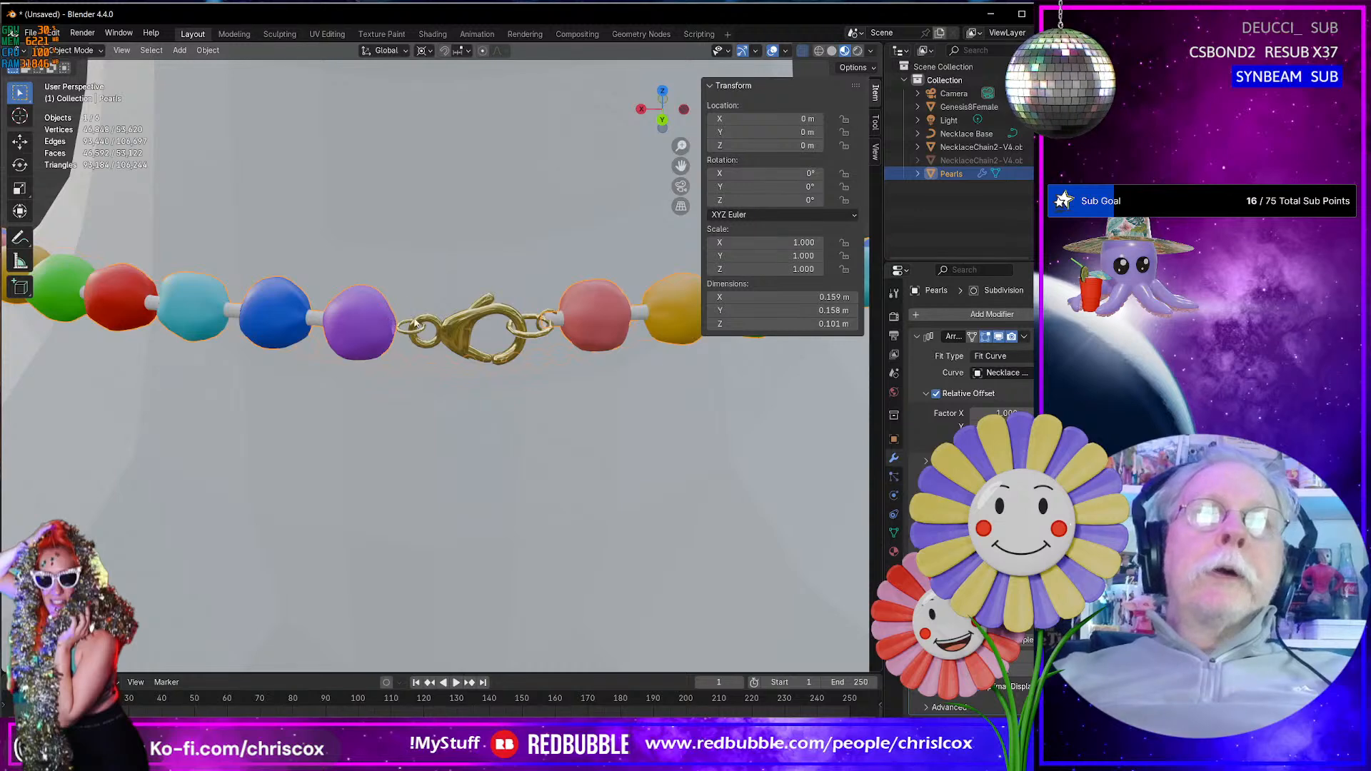
middle_click_drag(401, 329, 429, 383)
scroll(317, 344, "up", 2)
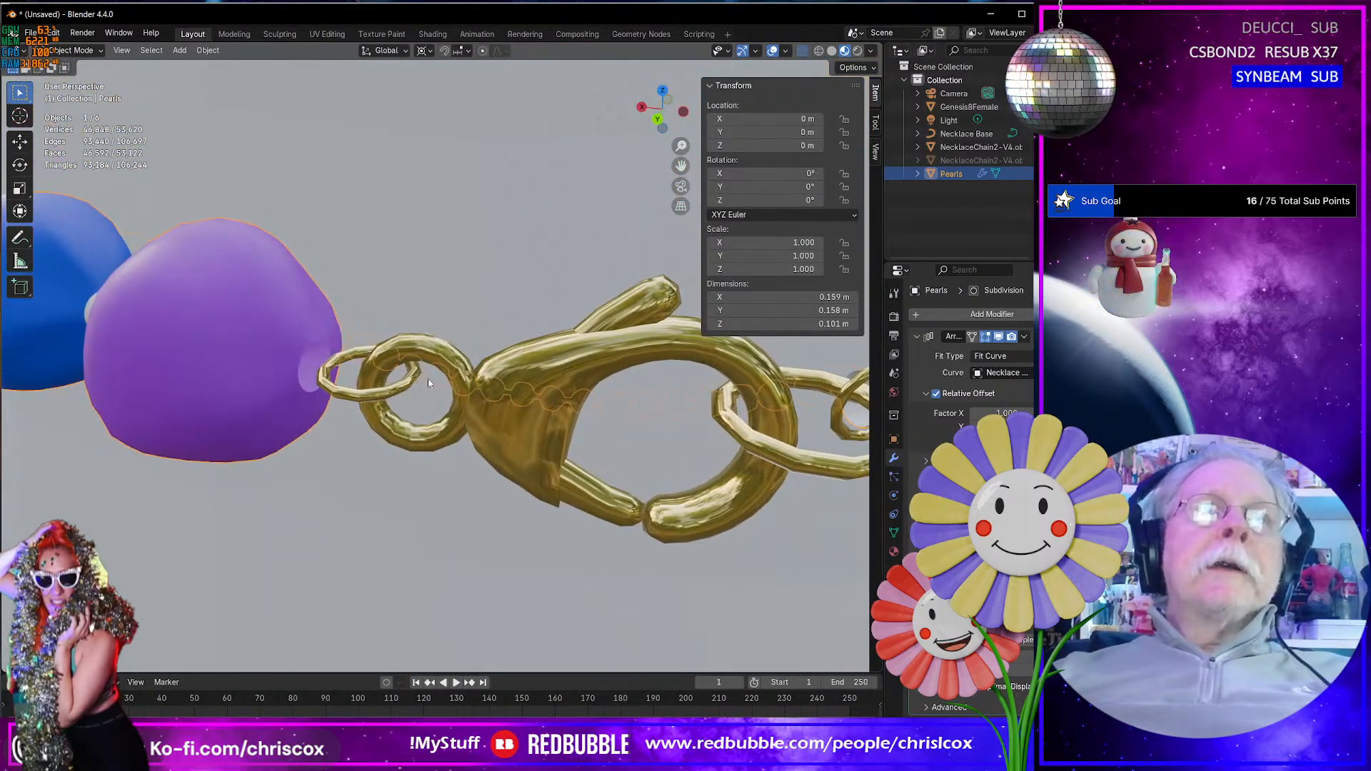
scroll(418, 423, "down", 10)
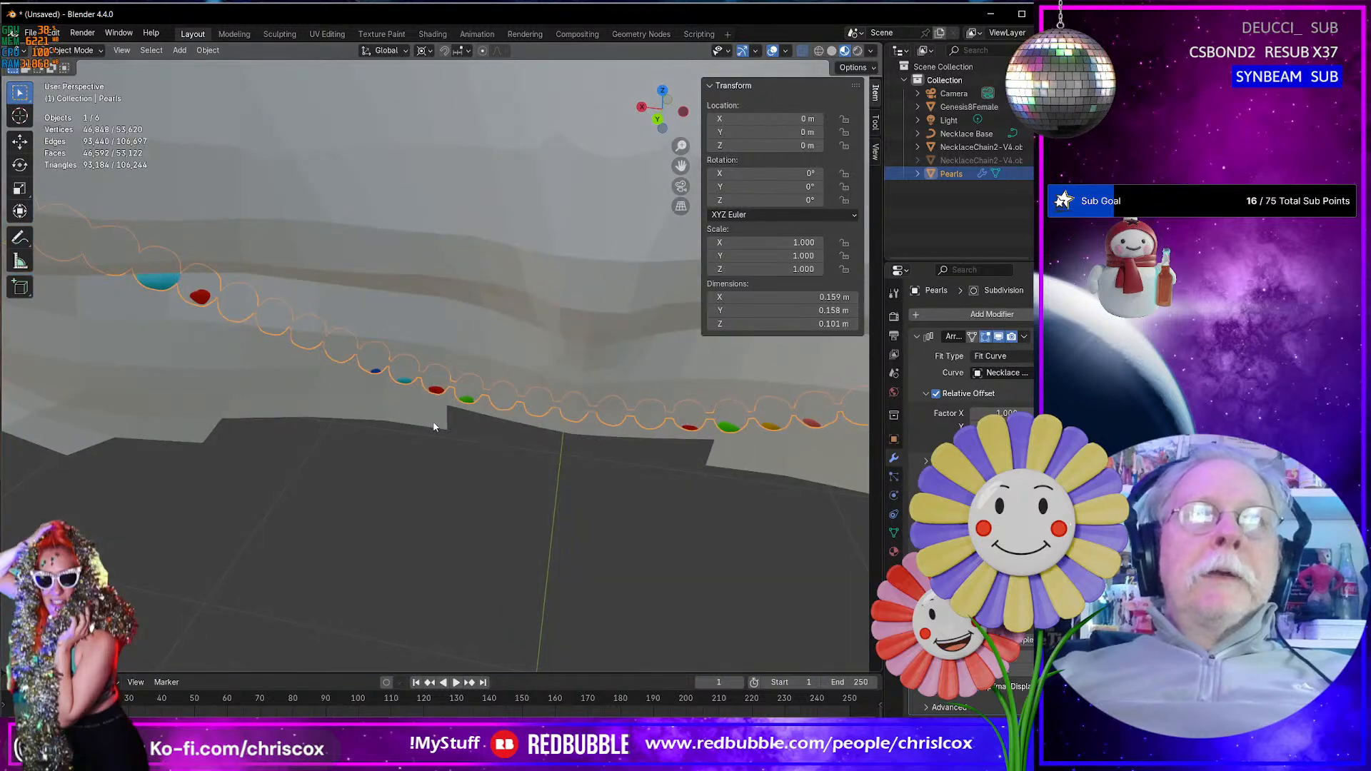
scroll(515, 387, "up", 6)
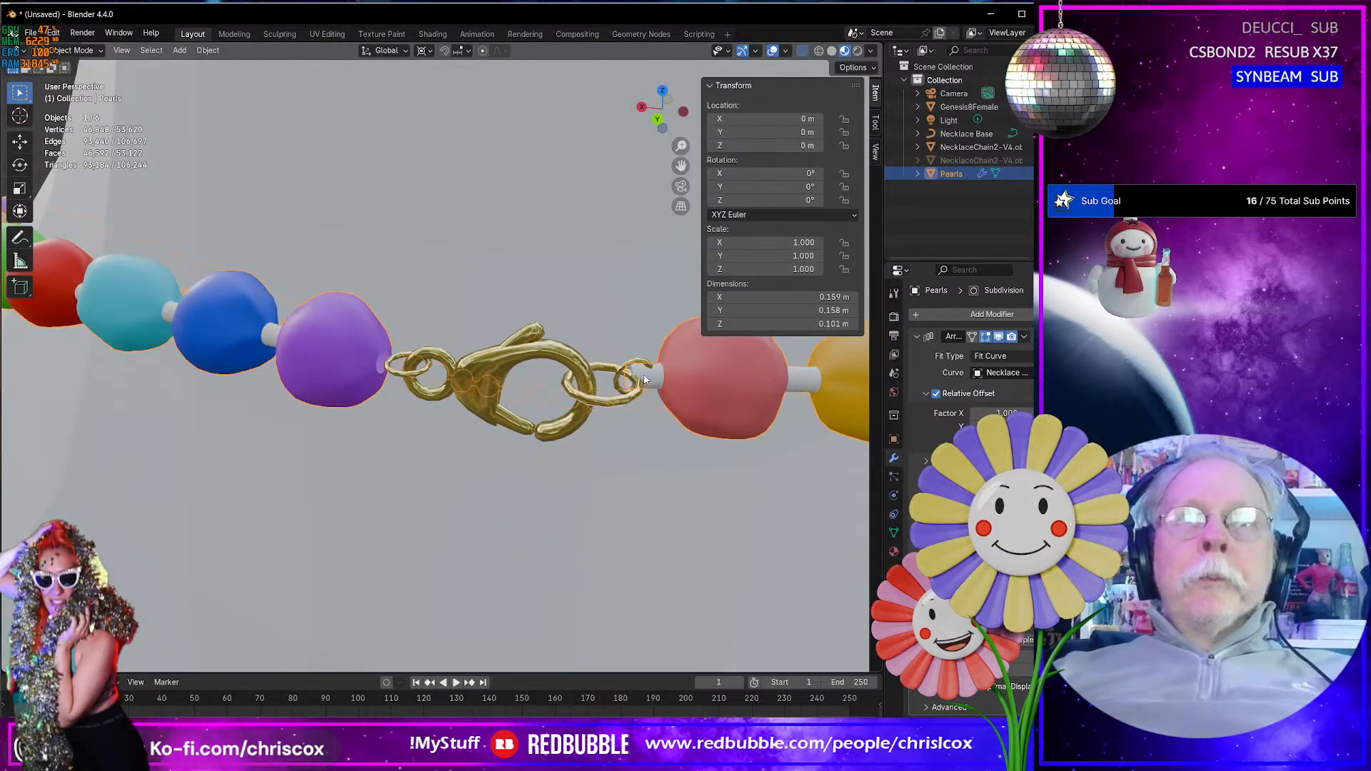
middle_click_drag(645, 378, 591, 373)
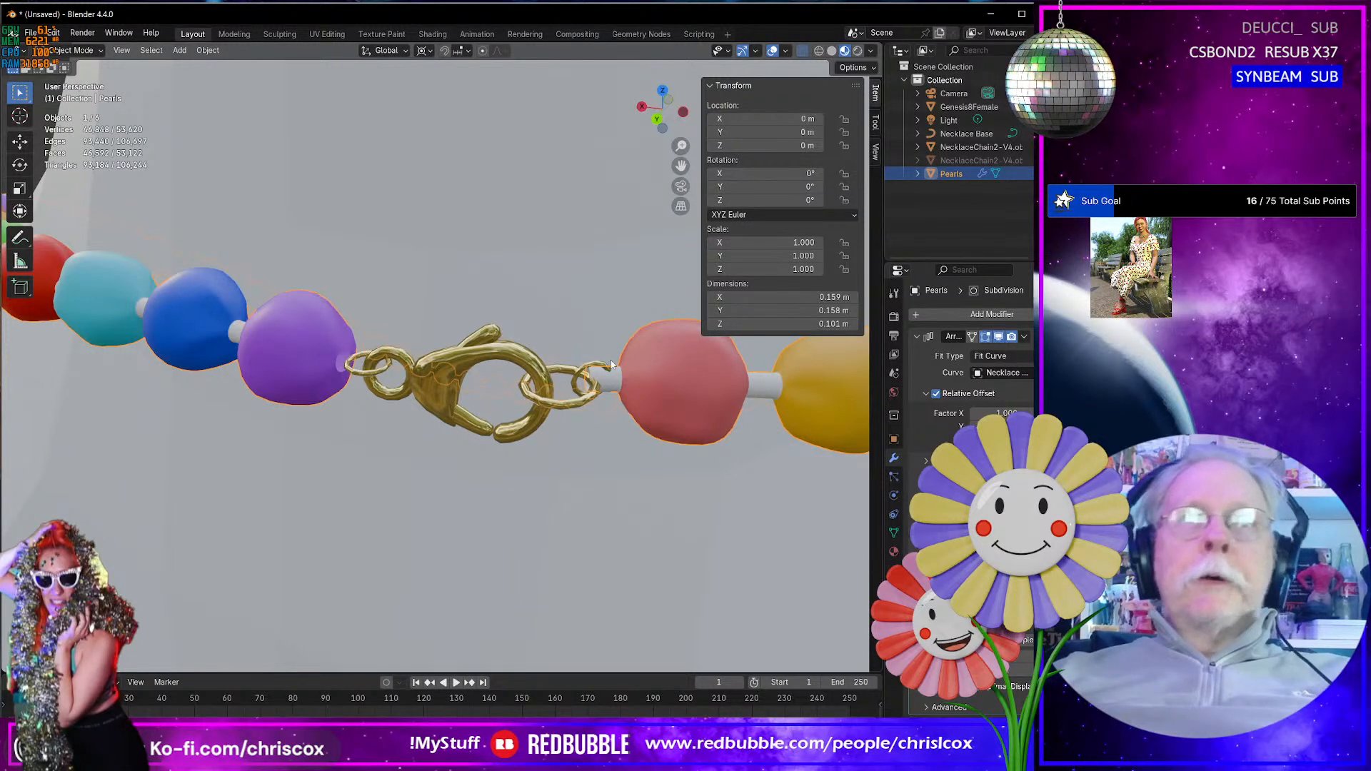
key("Tab")
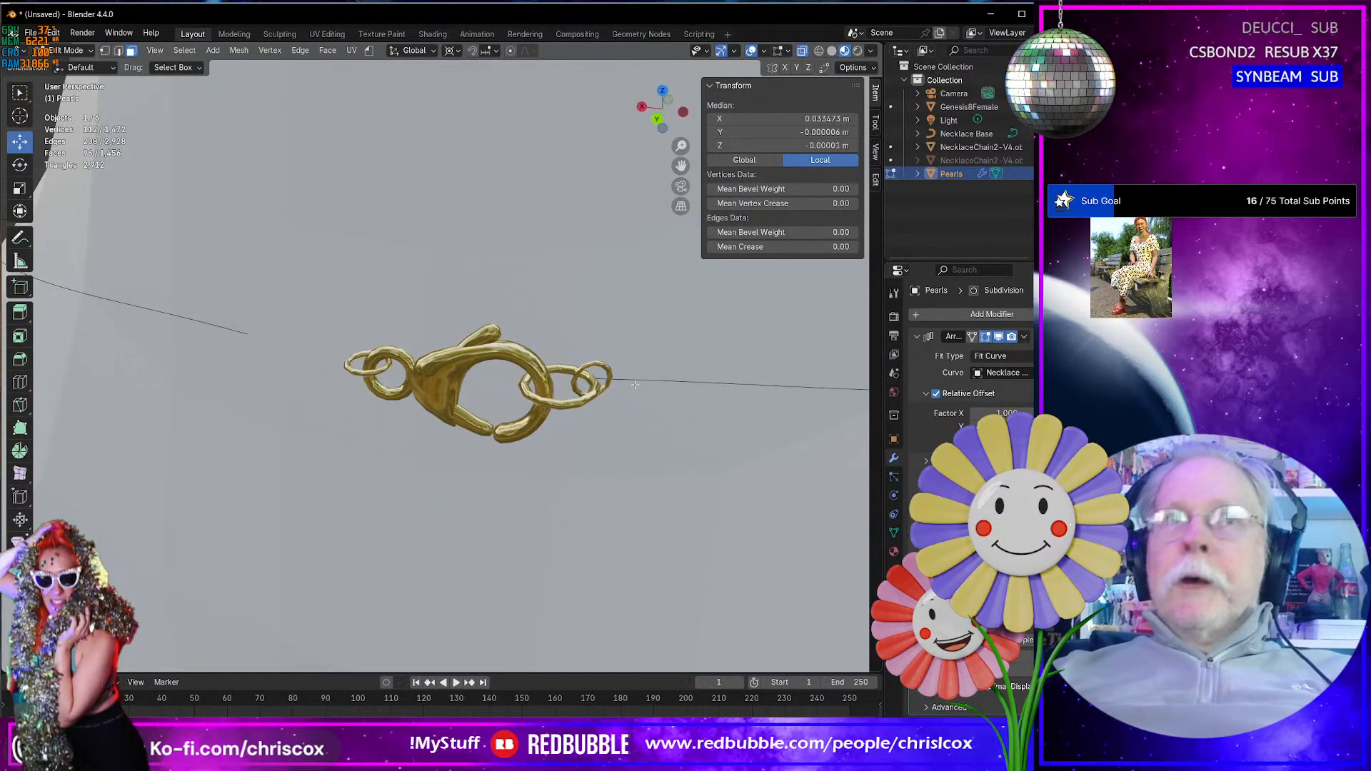
key("Tab")
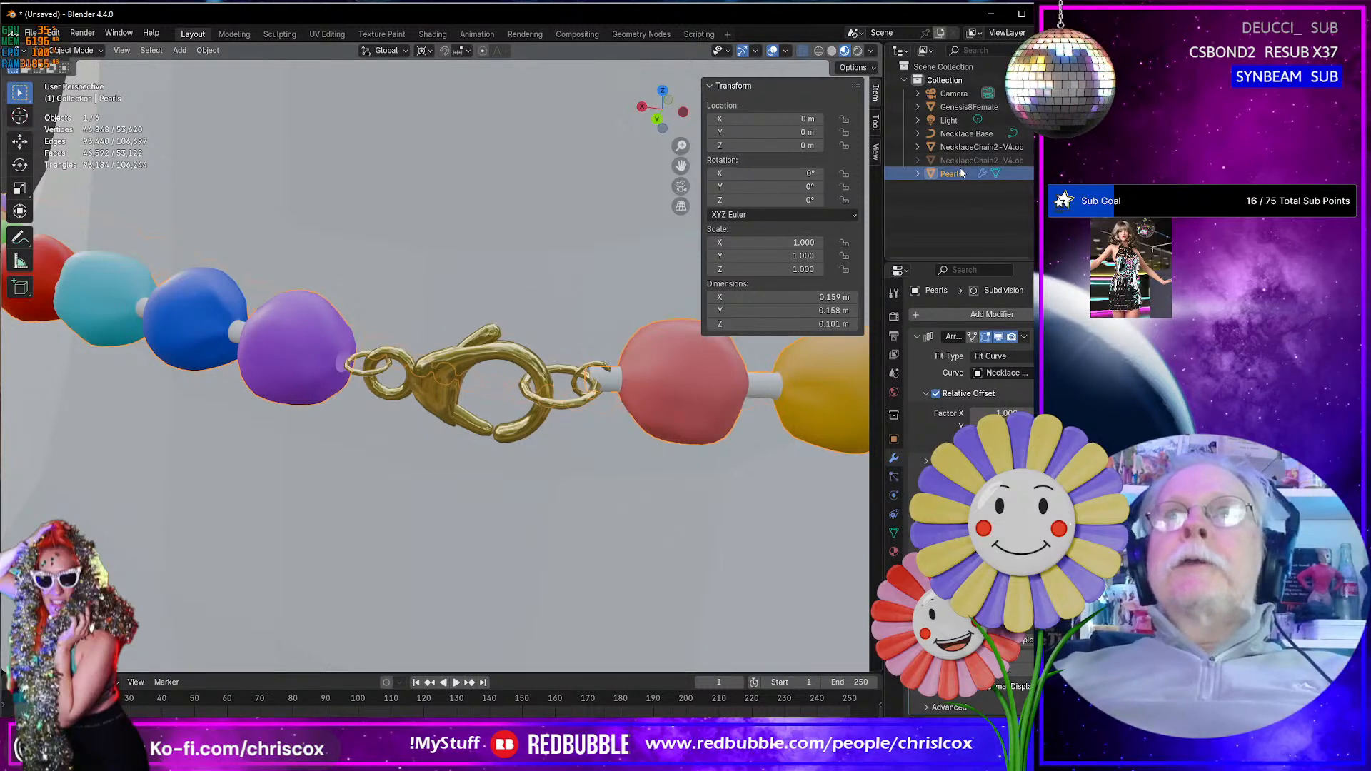
- Duplicate the Pearls object in place and hide the original
key("shift+d")
right_click(645, 504)
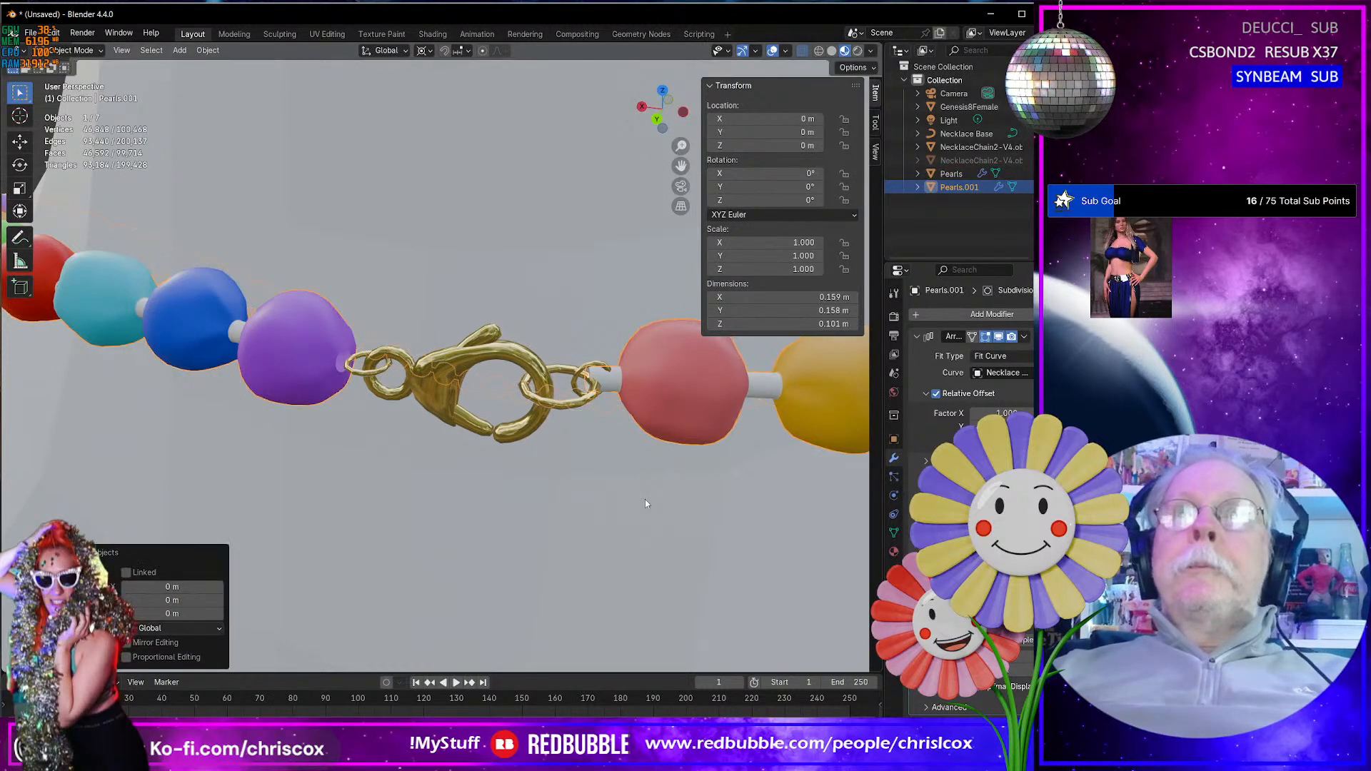
left_click(1043, 173)
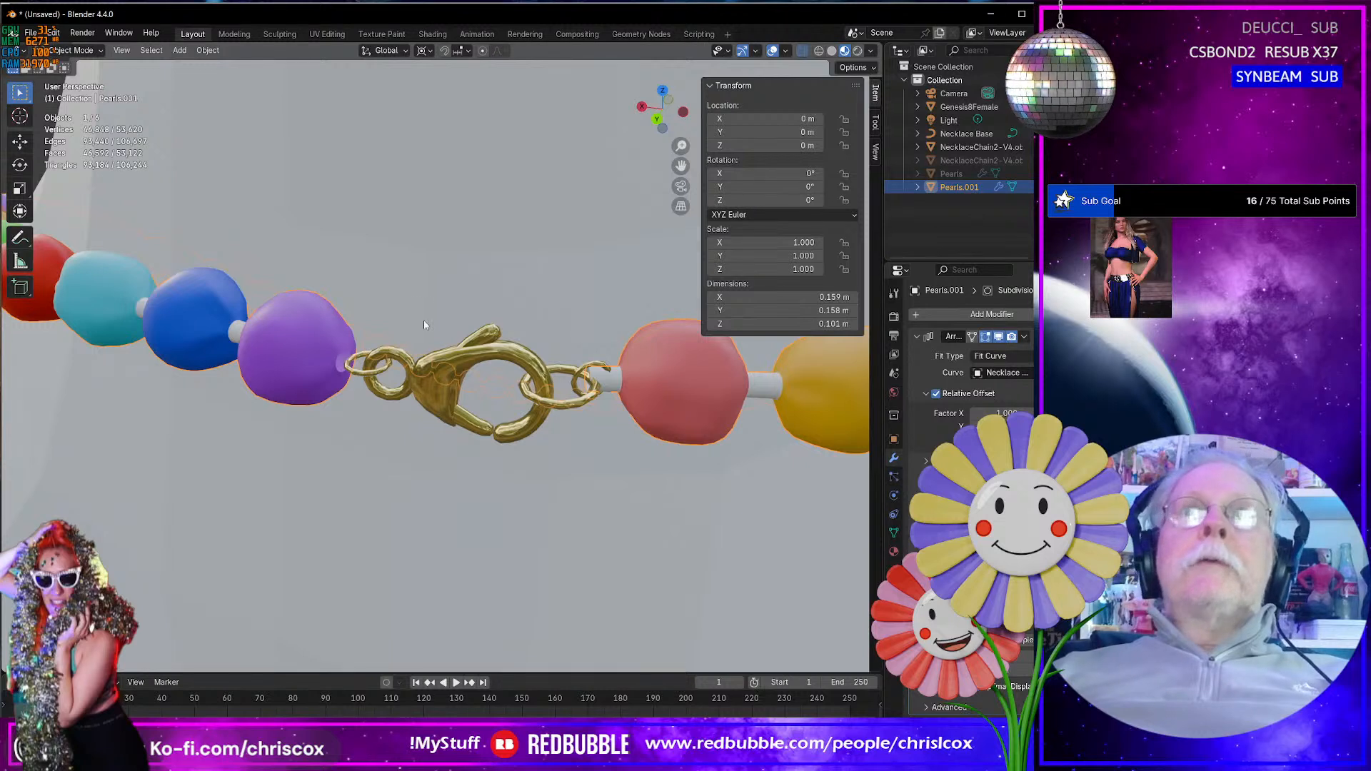
left_click(203, 51)
mouse_move(232, 448)
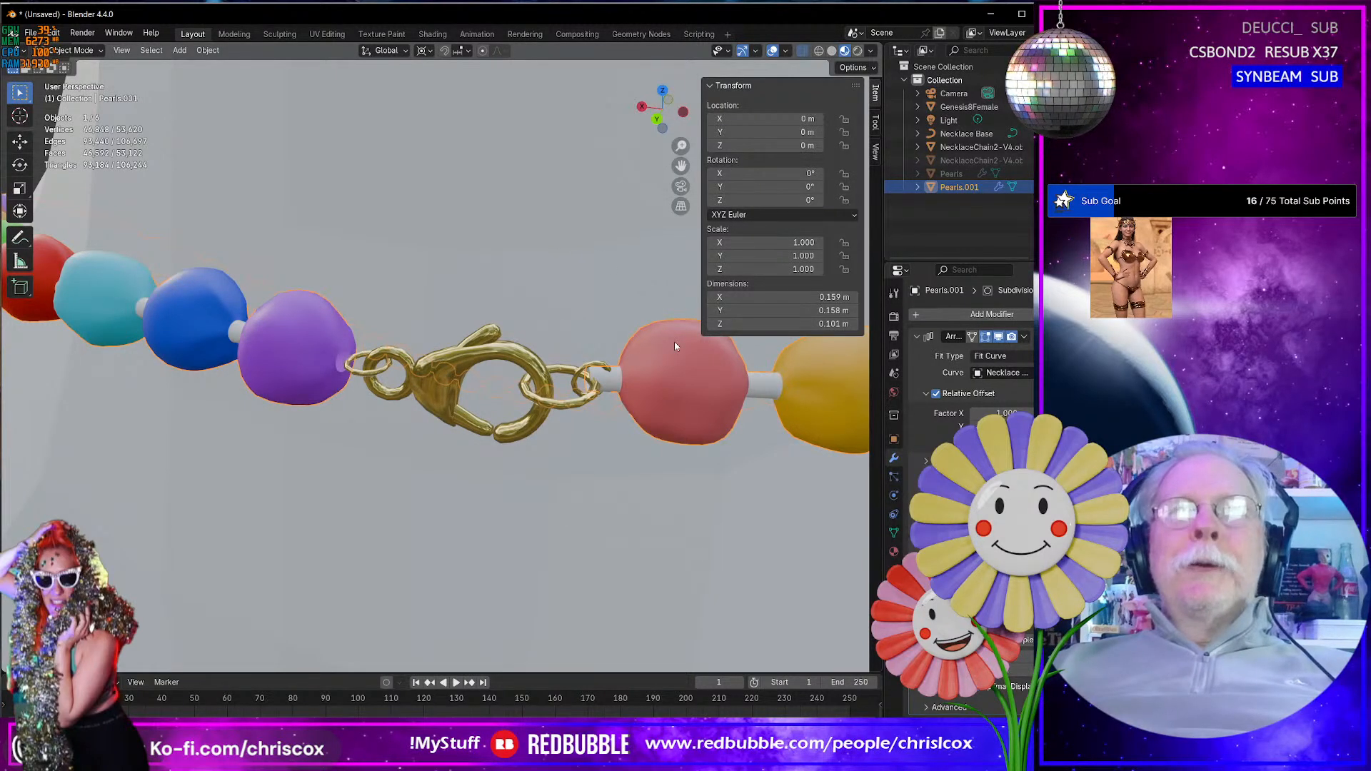
- Put the duplicated pearls in Edit Mode, switch to the UV Editing workspace and frame the selected fourth pearl
key("Tab")
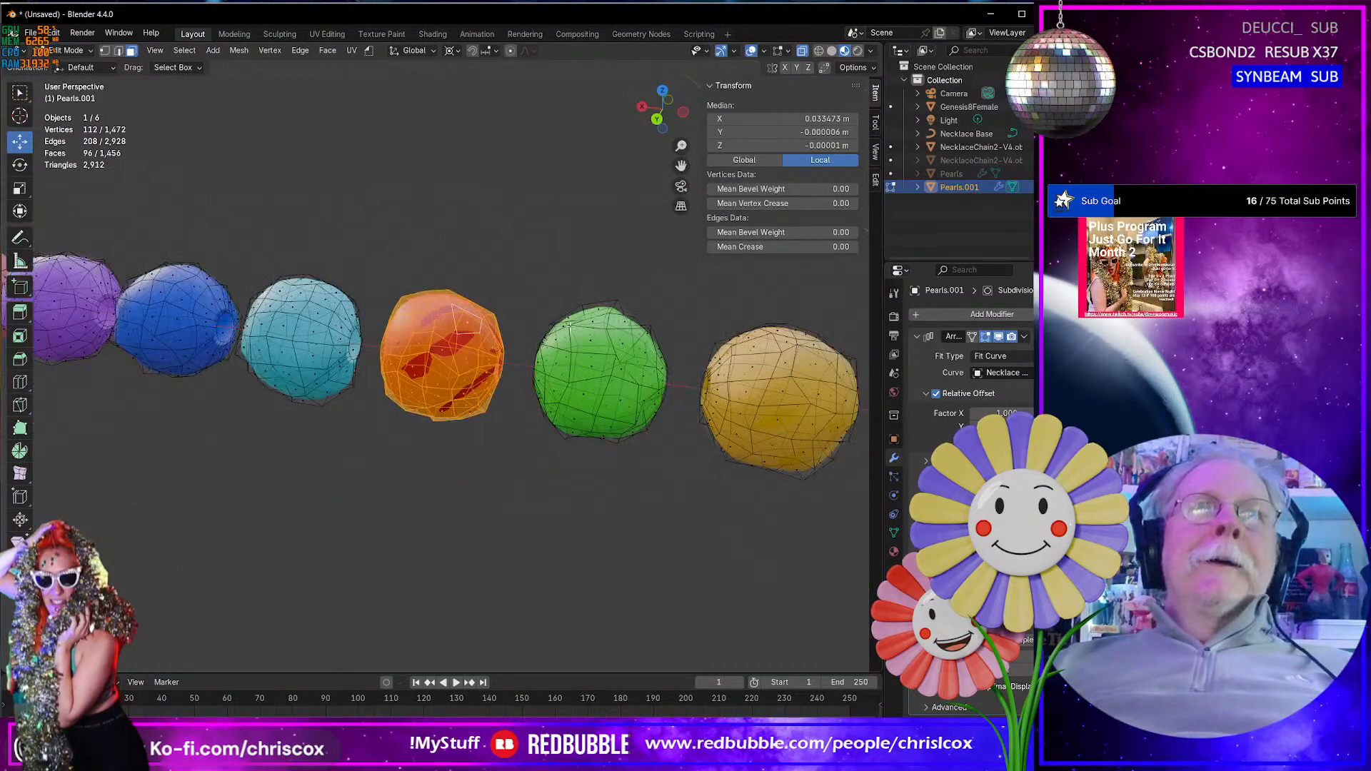
scroll(570, 324, "down", 5)
scroll(442, 411, "up", 1)
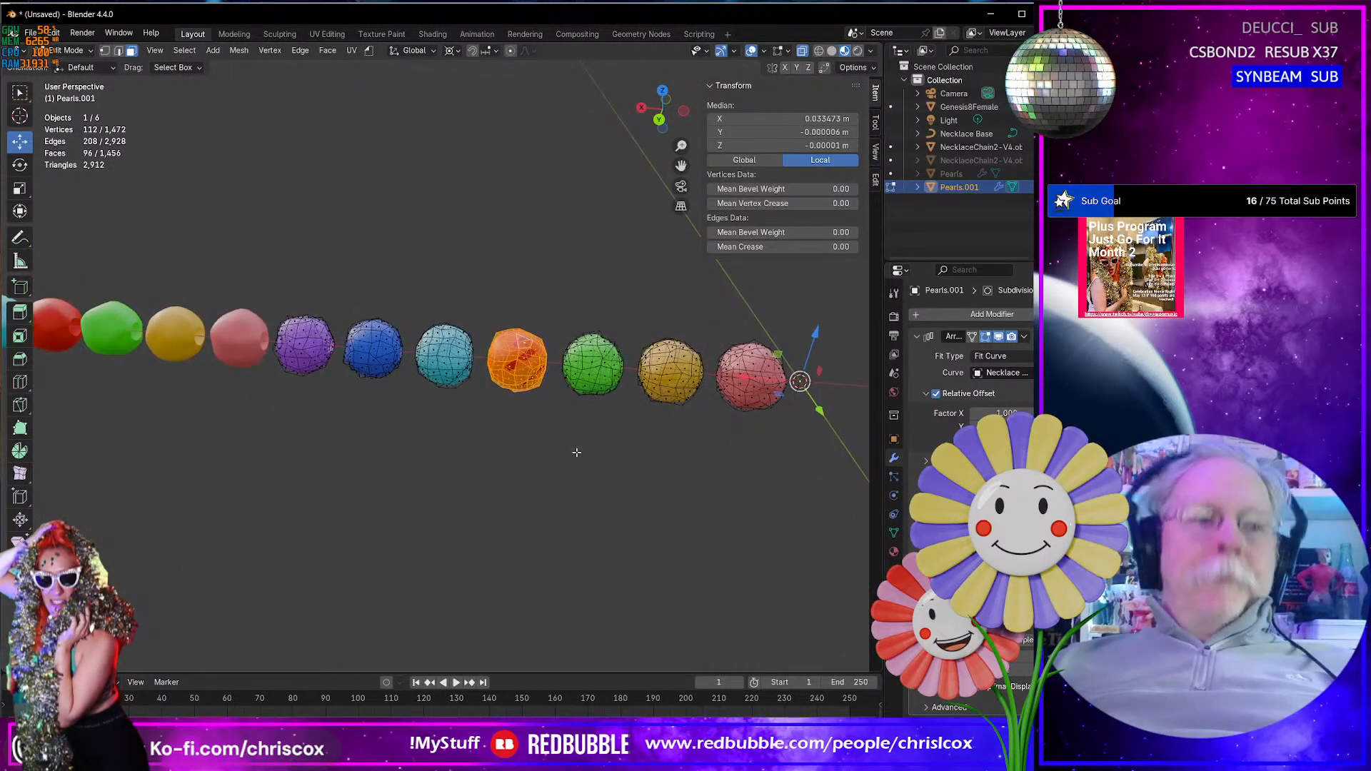
left_click(327, 34)
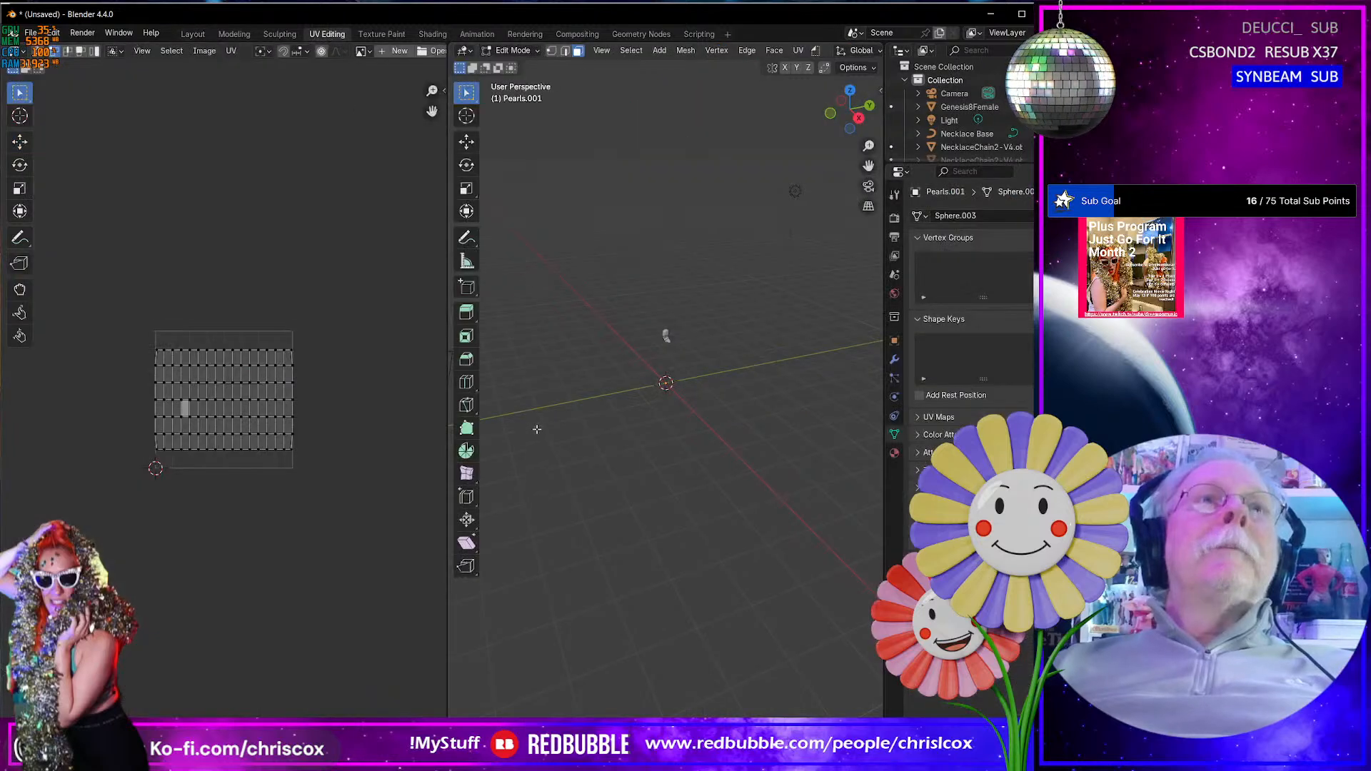
key("KP_Decimal")
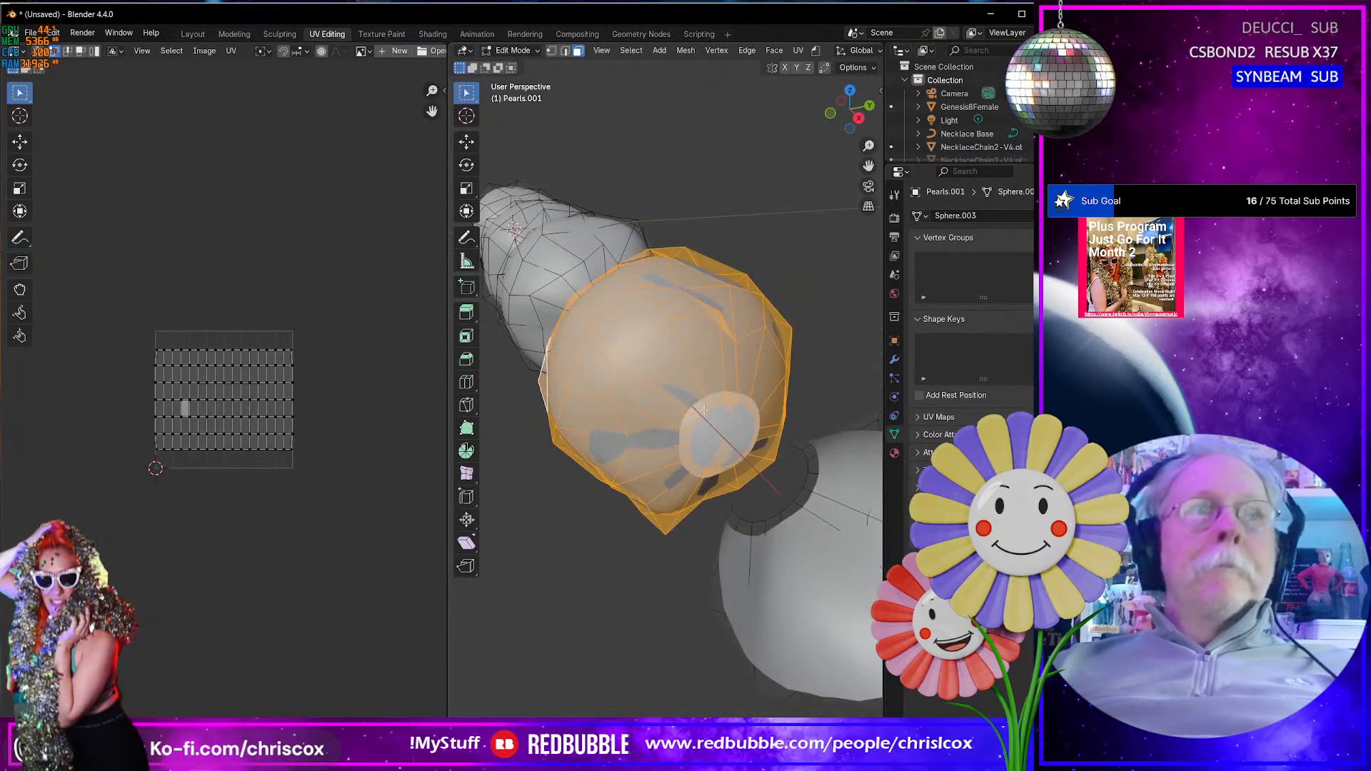
- Reveal all hidden geometry of the duplicated necklace mesh so the cord sections between the pearls can be edited
middle_click_drag(704, 410, 724, 377)
scroll(750, 378, "down", 4)
scroll(749, 378, "down", 3)
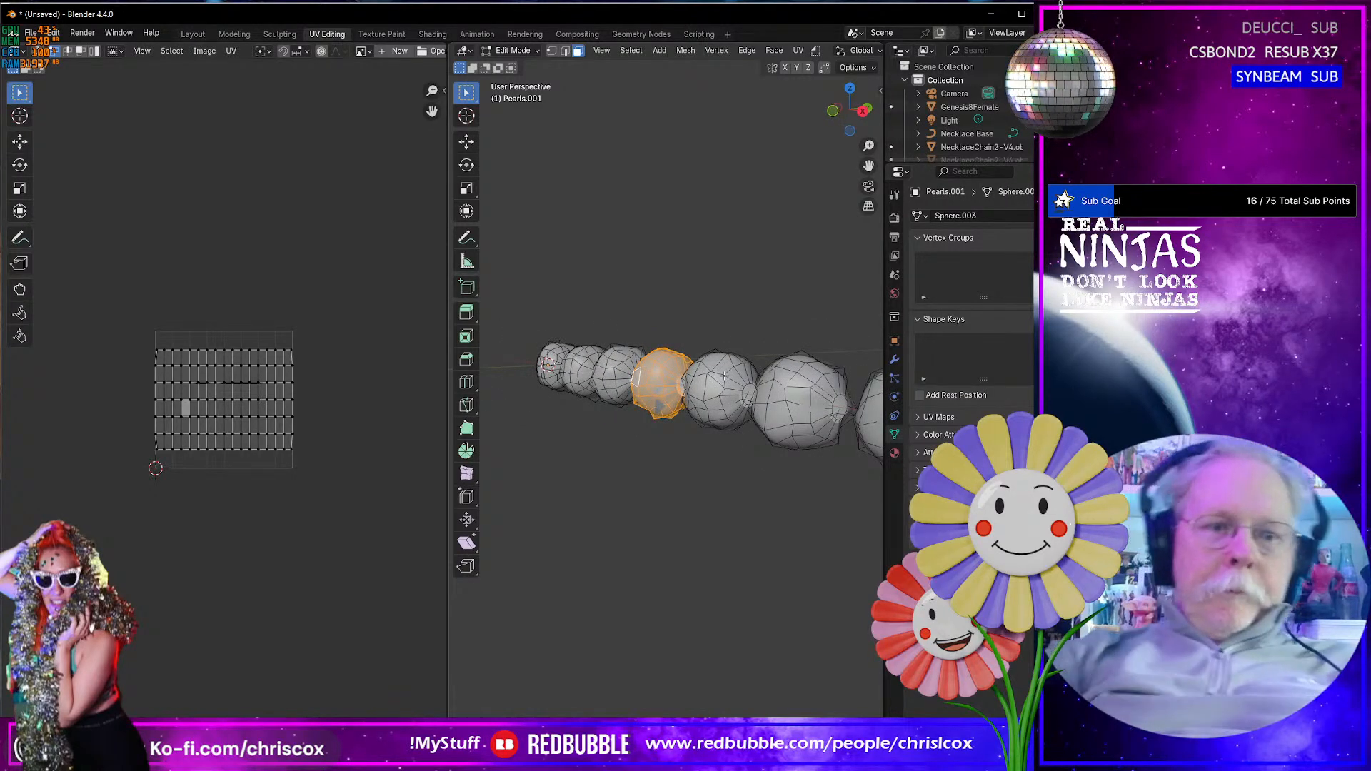
key("alt+h")
middle_click_drag(725, 376, 882, 469)
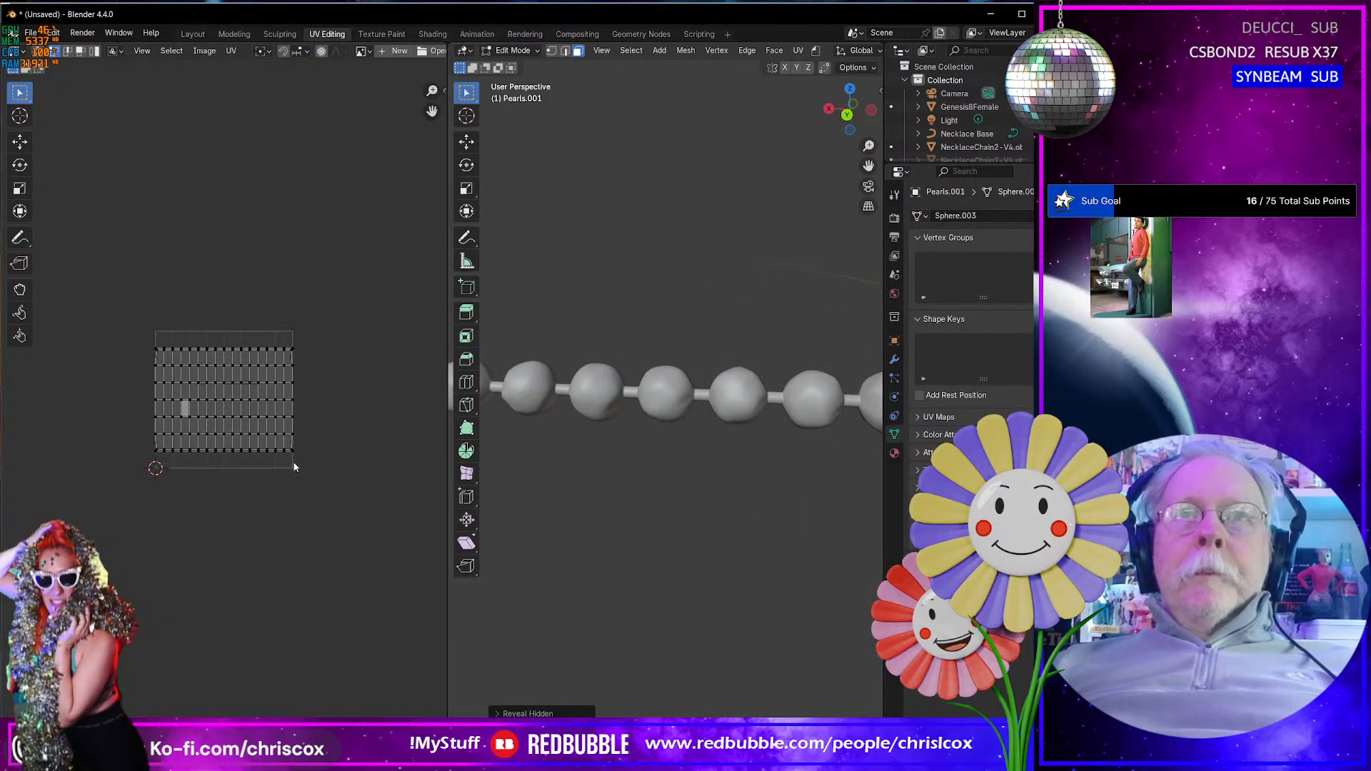
middle_click_drag(660, 471, 441, 477, "shift")
middle_click_drag(880, 480, 607, 442, "shift")
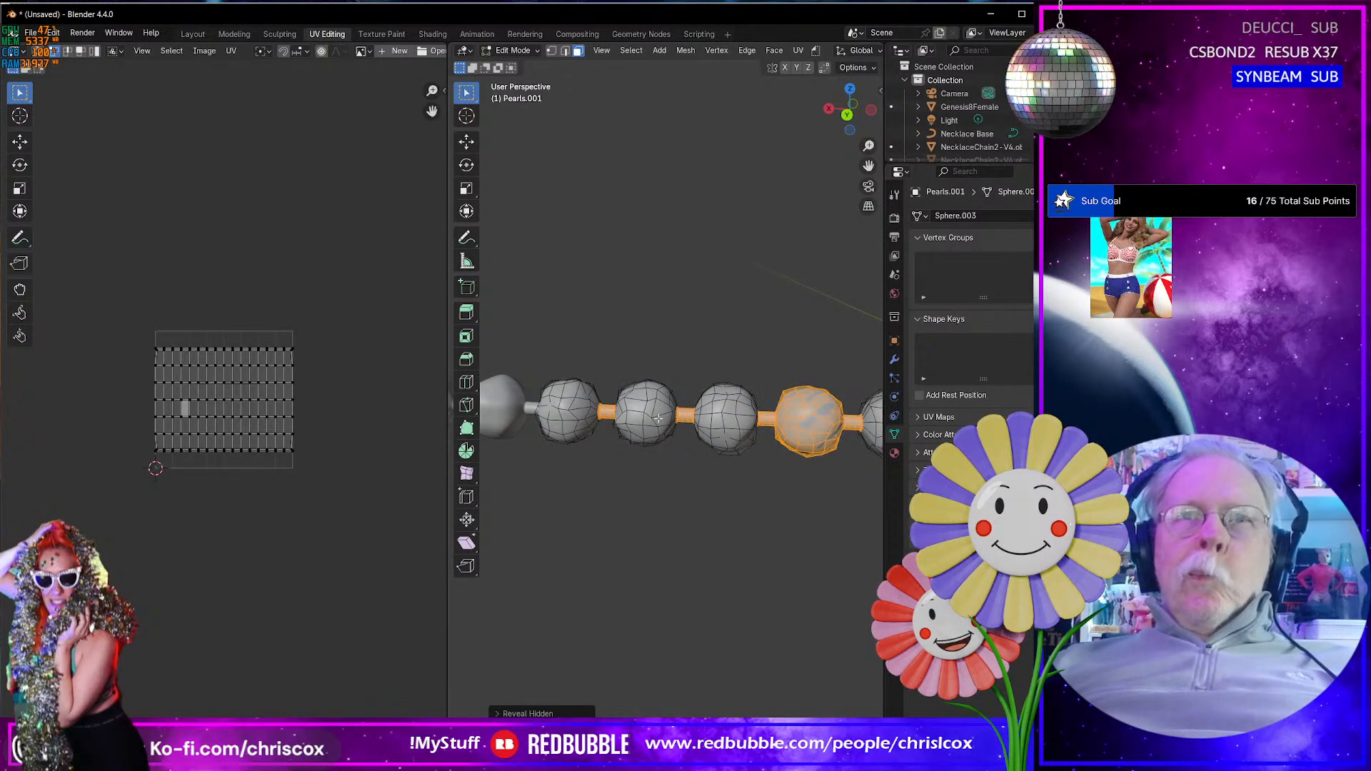
- Mark a seam on the lengthwise edge loop running along the underside of the pearls and cord, and deselect everything
middle_click_drag(667, 429, 564, 406)
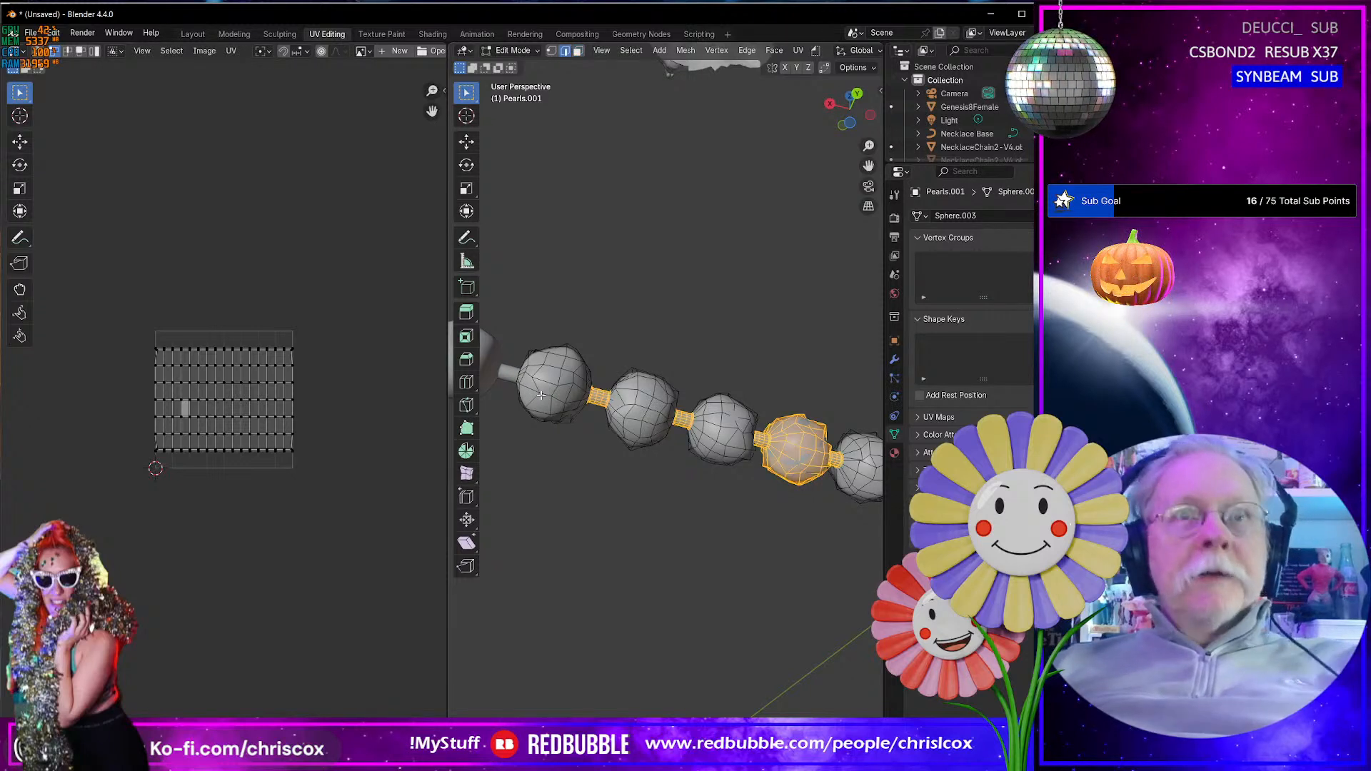
key("2")
right_click(541, 395)
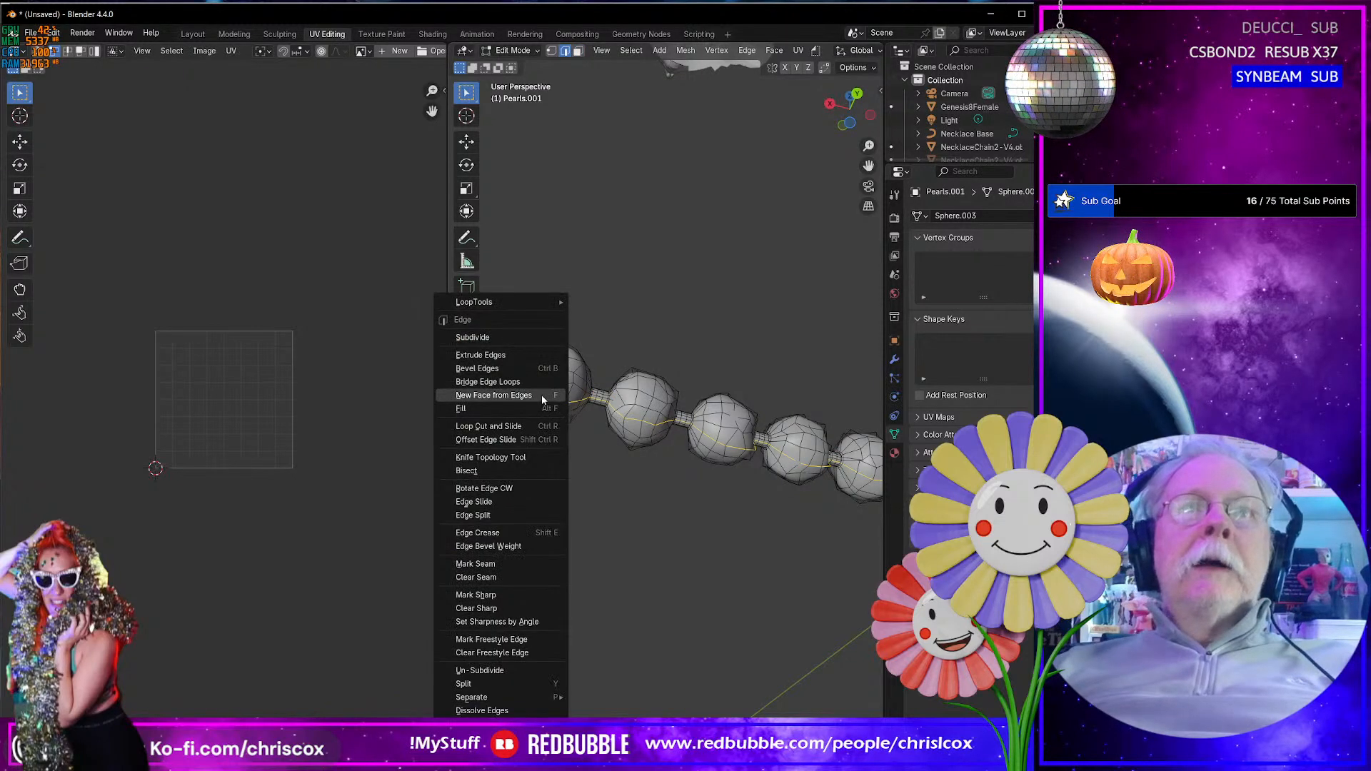
left_click(515, 562)
middle_click_drag(663, 516, 622, 551)
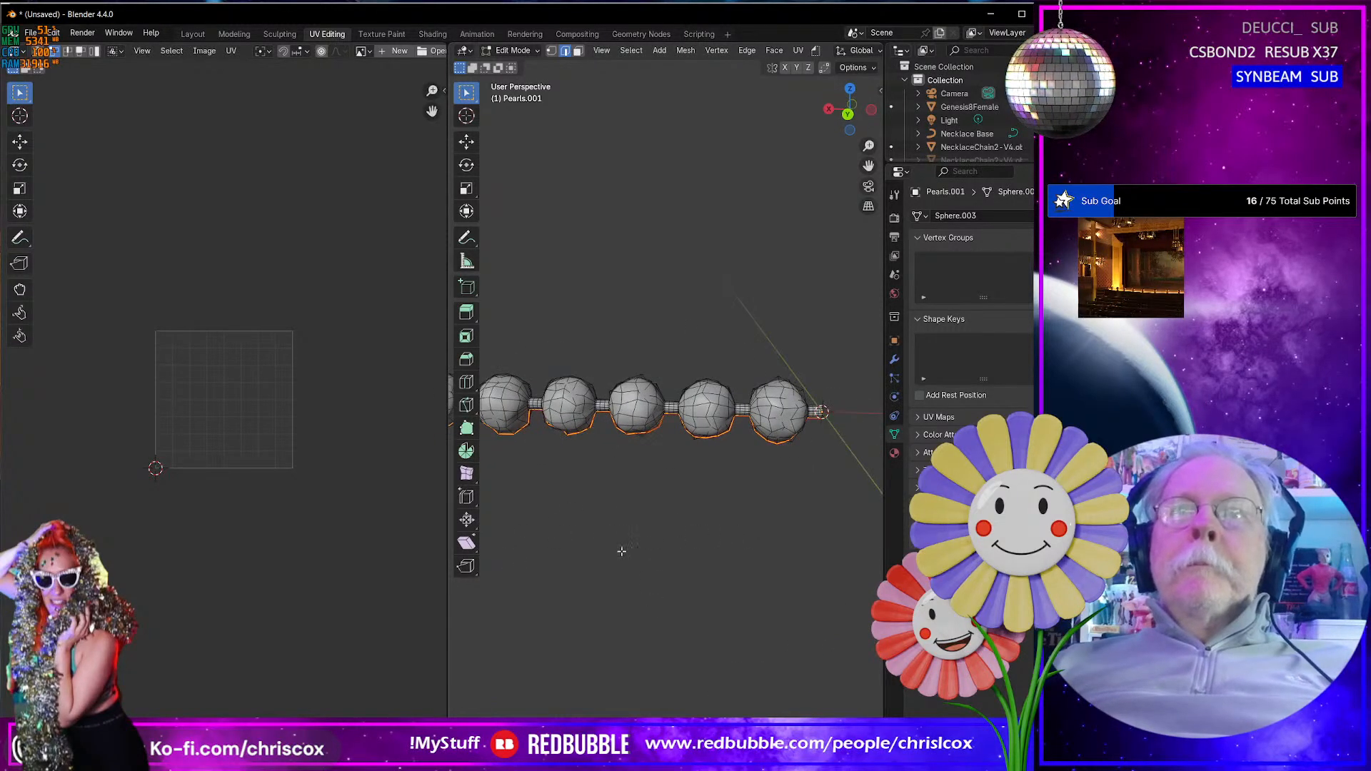
key("alt+a")
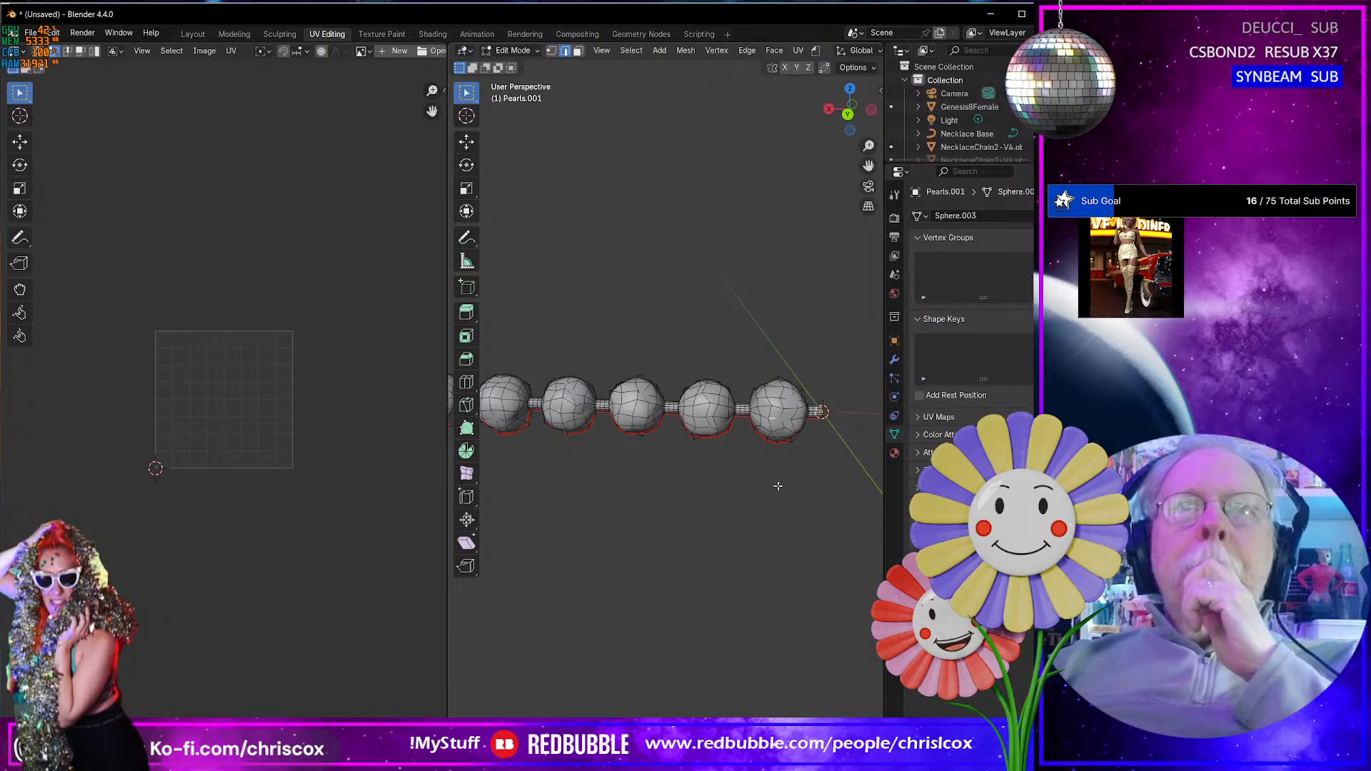
- Select all faces assigned to the Cord material and unwrap them with Unwrap Conformal
middle_click_drag(778, 483, 787, 440)
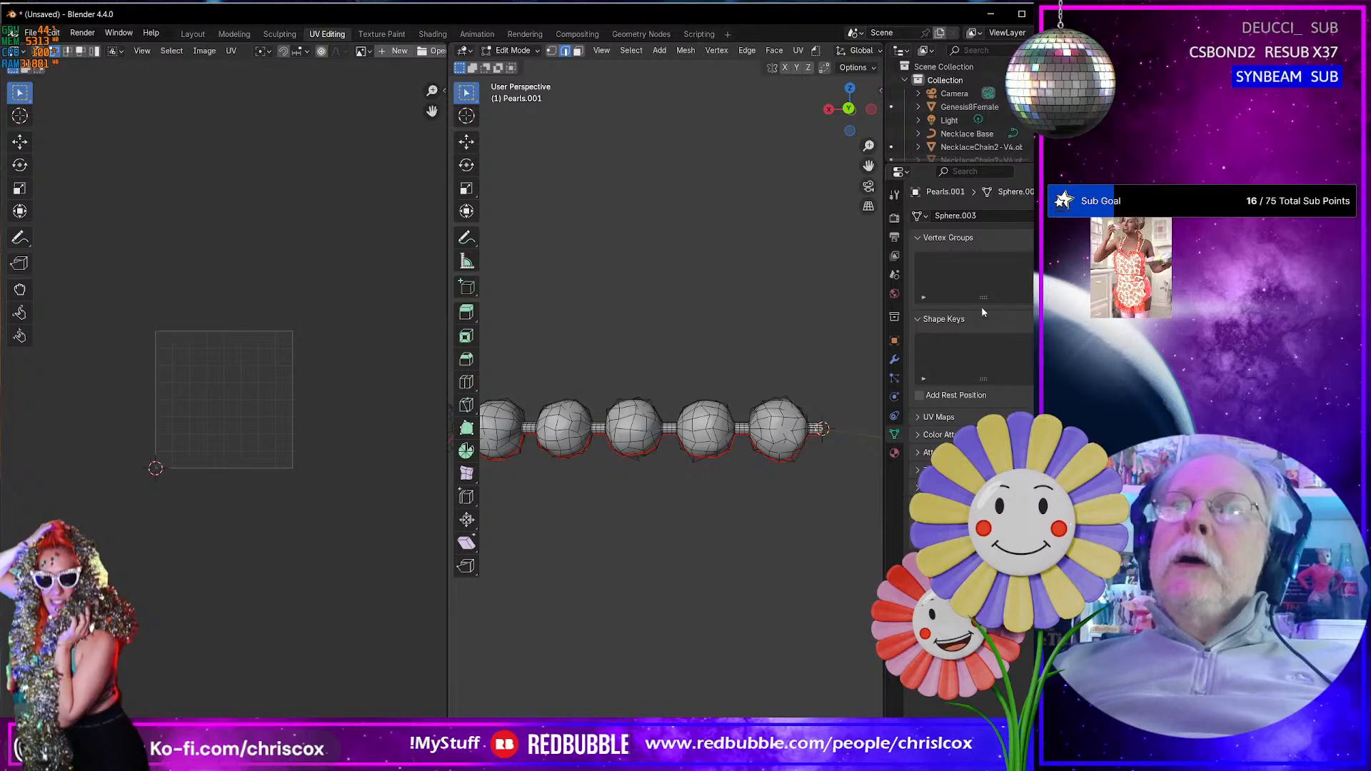
left_click(895, 455)
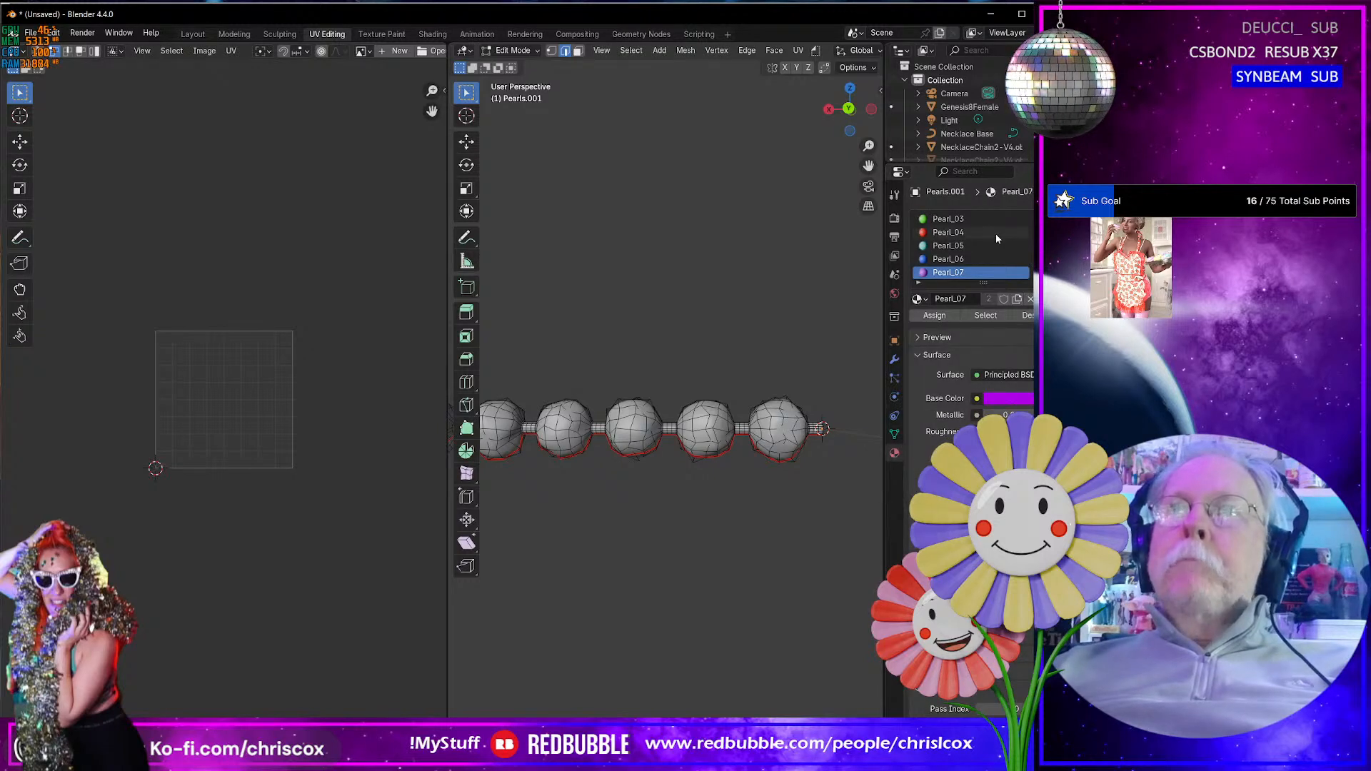
scroll(996, 236, "up", 3)
left_click(969, 217)
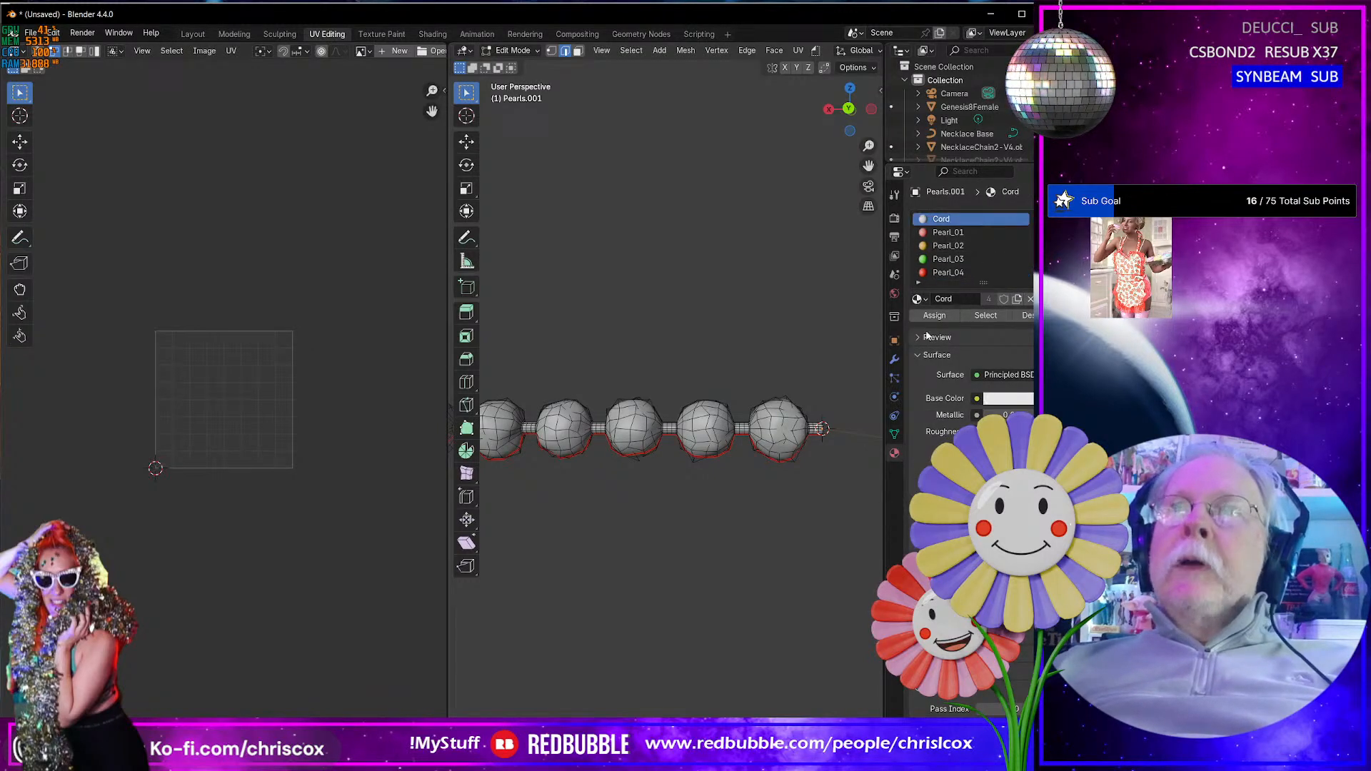
left_click(962, 316)
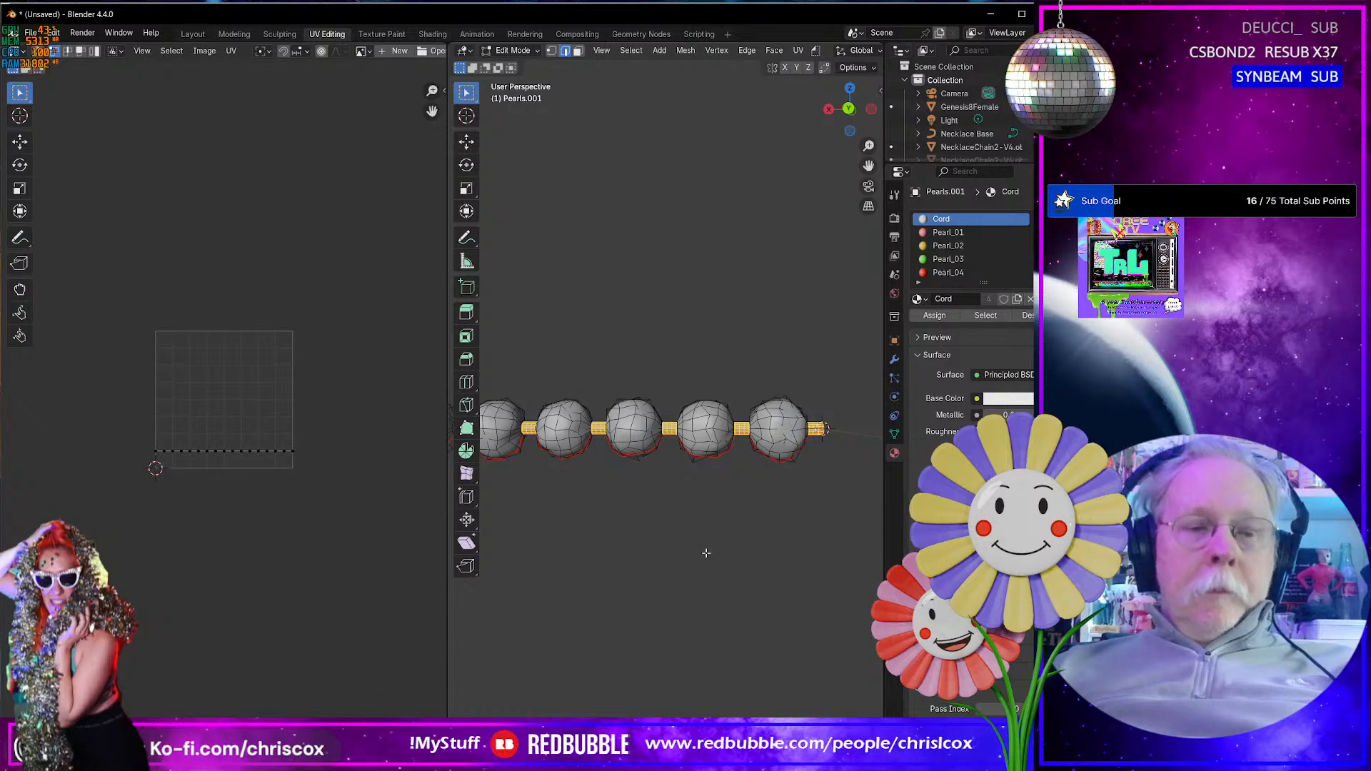
key("u")
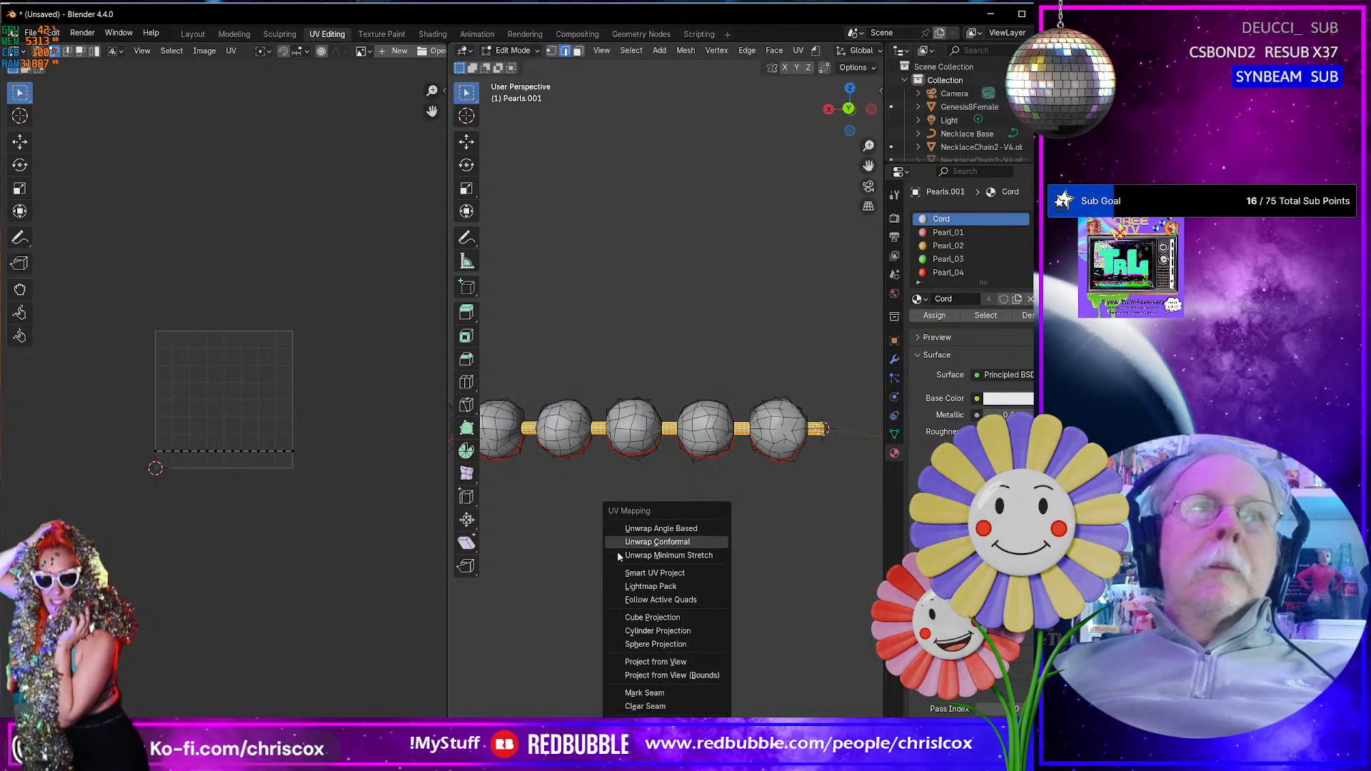
left_click(702, 541)
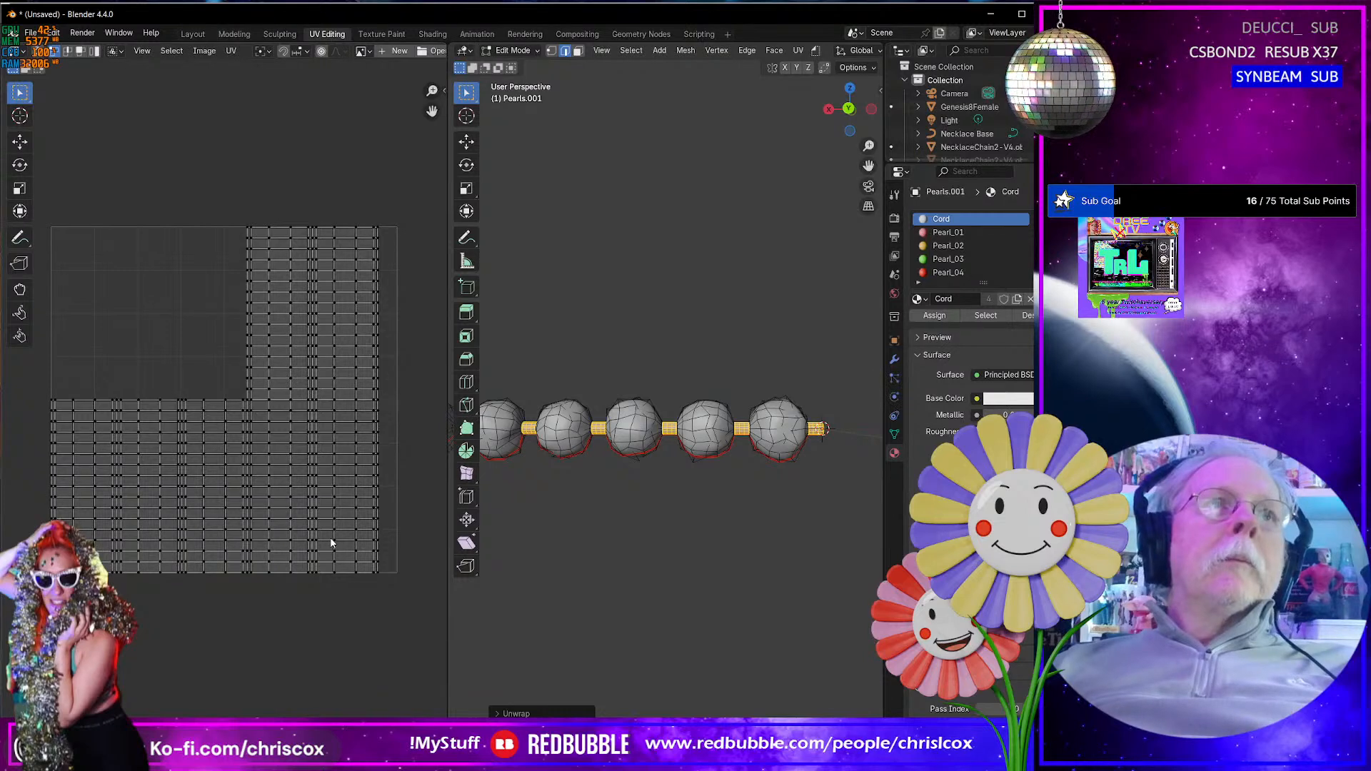
scroll(331, 542, "down", 2)
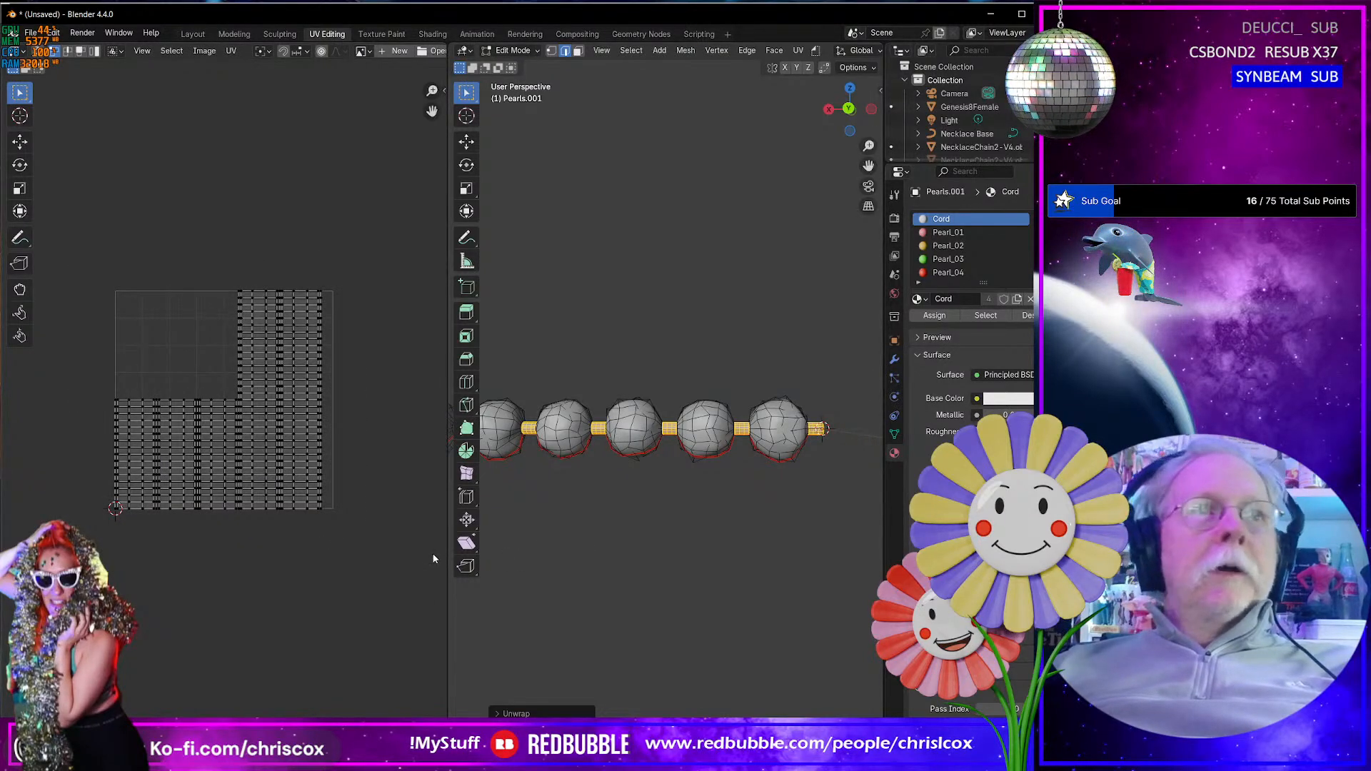
- Select only the pearl faces, without the cord sections, and unwrap them along the seam
key("a")
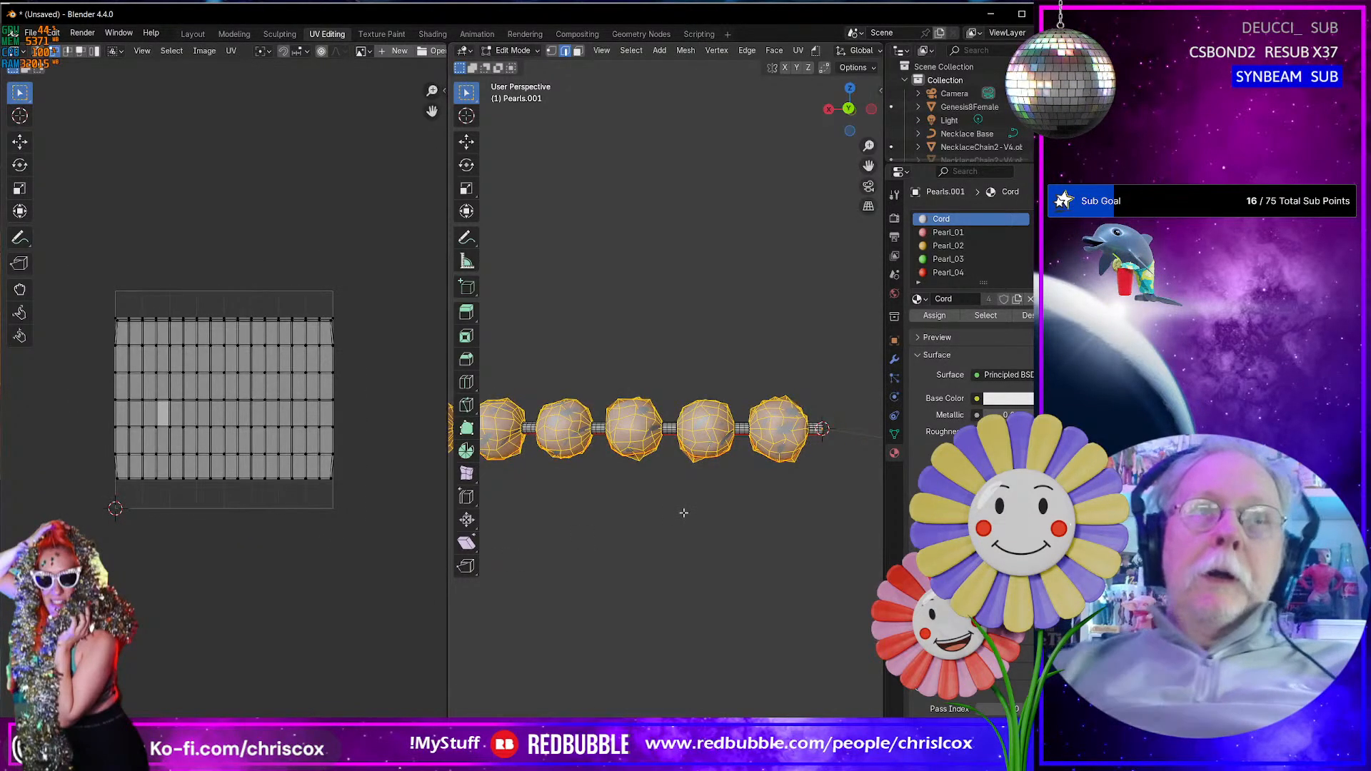
key("u")
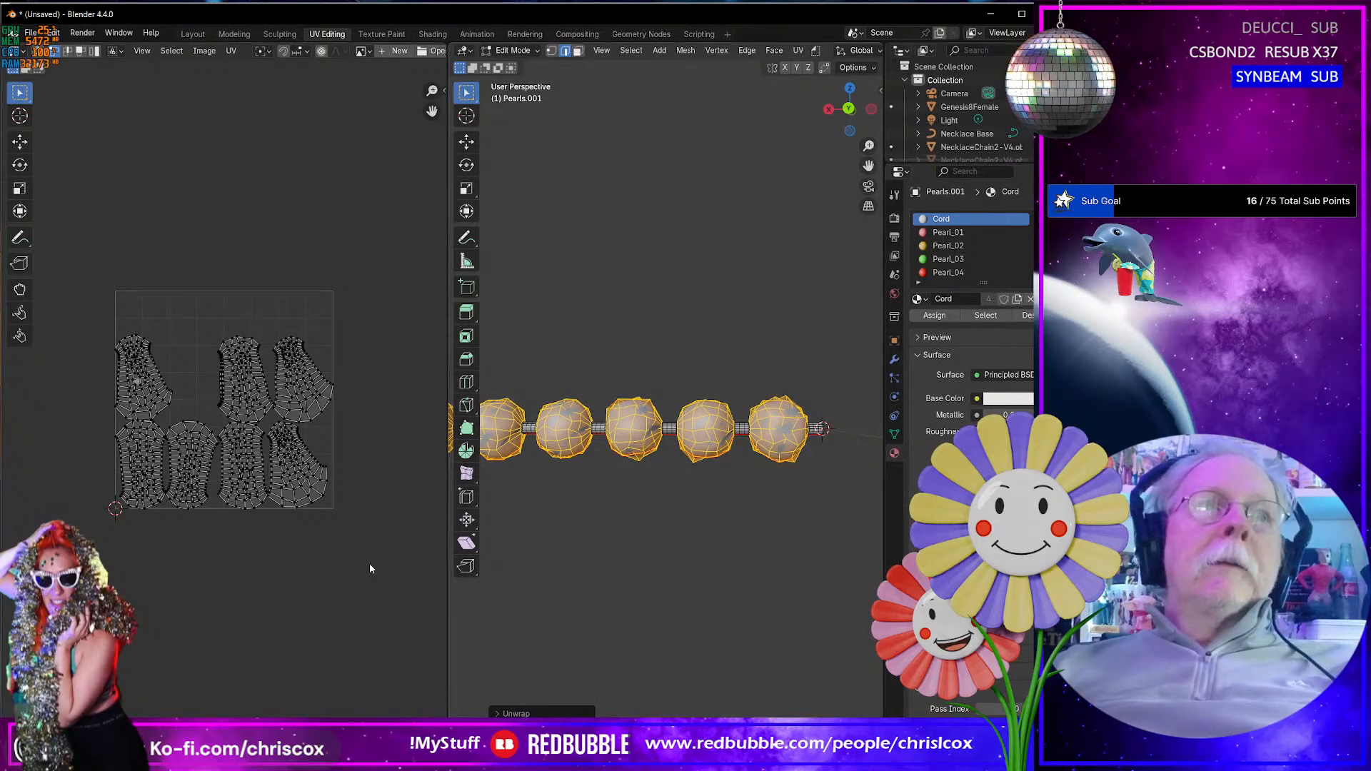
scroll(323, 551, "up", 5)
scroll(324, 550, "down", 2)
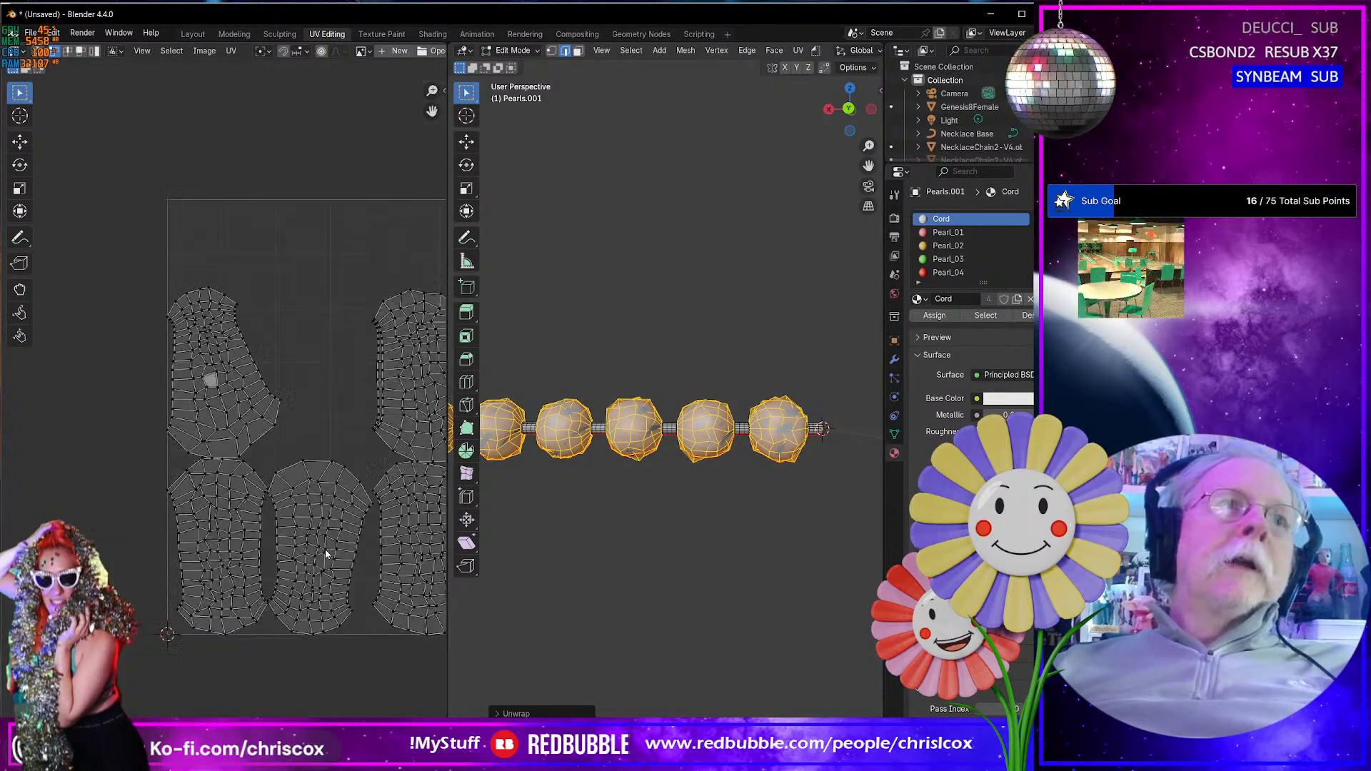
scroll(326, 550, "down", 4)
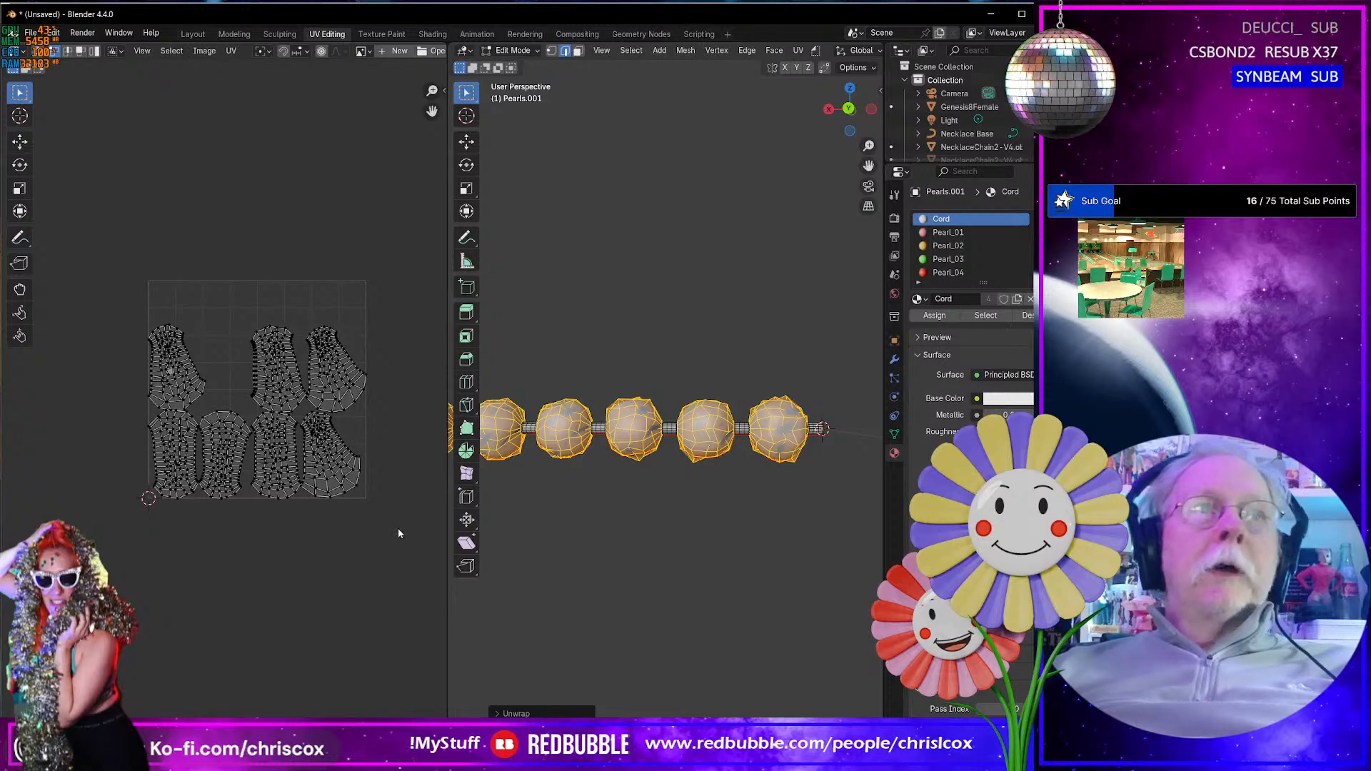
- Select all pearl UV islands and move them 1 unit along X, out of the first tile
left_click_drag(398, 534, 89, 304)
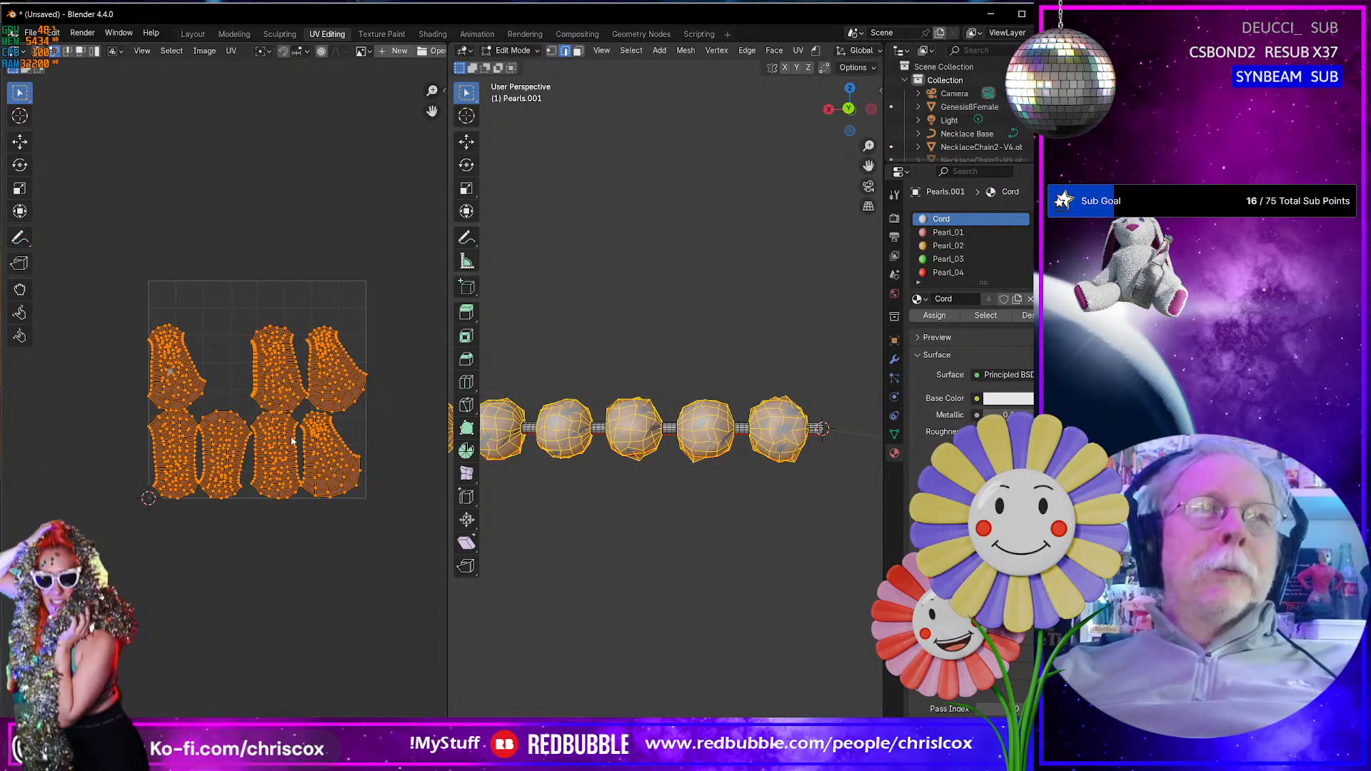
scroll(193, 371, "up", 1)
scroll(297, 443, "down", 3)
middle_click_drag(305, 442, 239, 448)
type("gx")
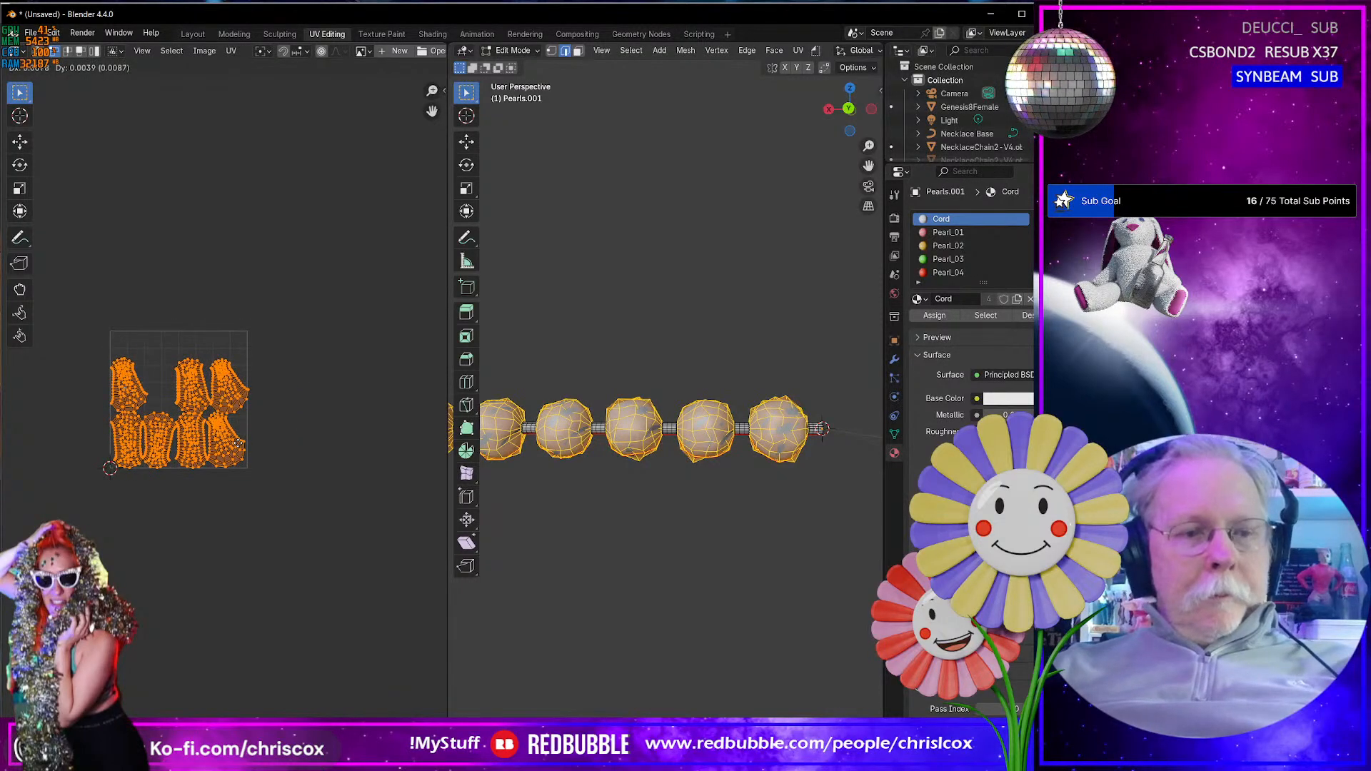
type("1")
key("Return")
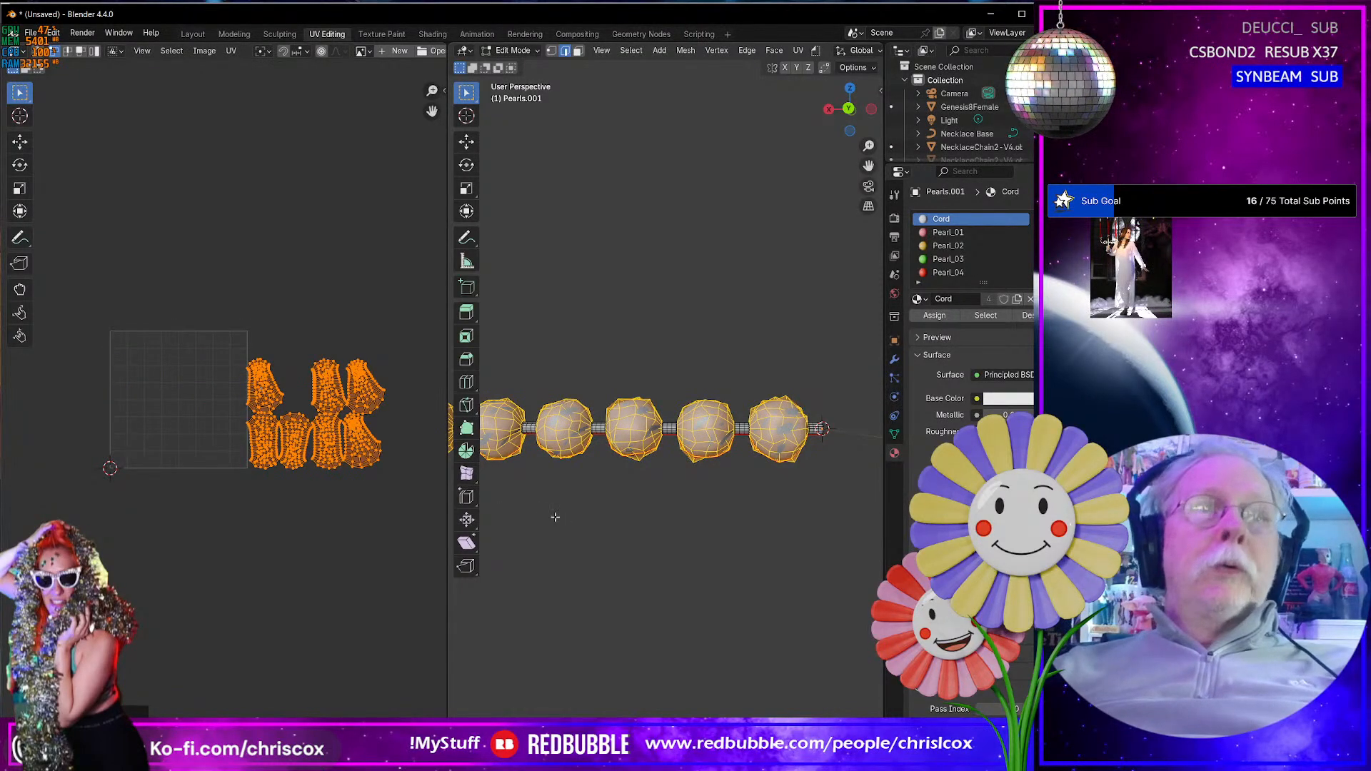
- Select the whole mesh and re-unwrap only the UVs remaining in the first tile with Unwrap Conformal
key("a")
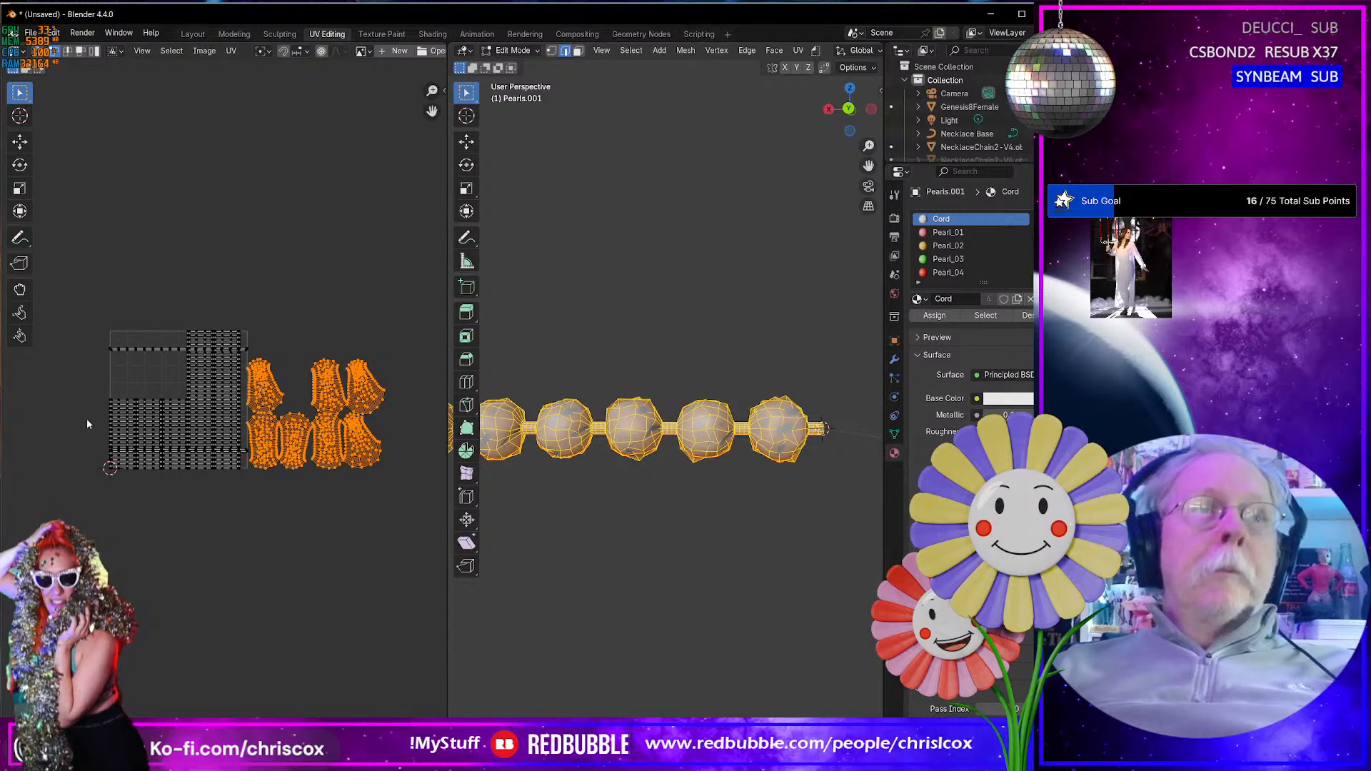
left_click(84, 303)
left_click_drag(81, 300, 245, 496)
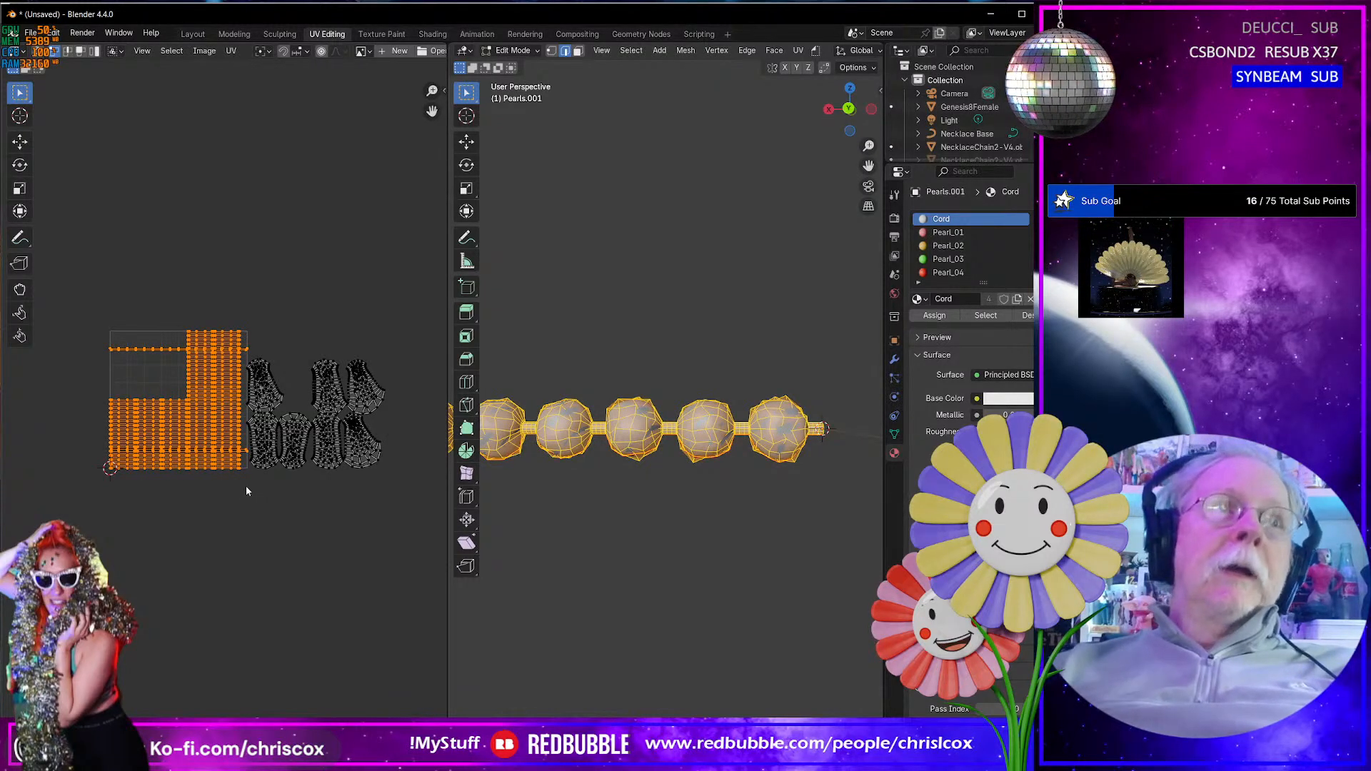
key("u")
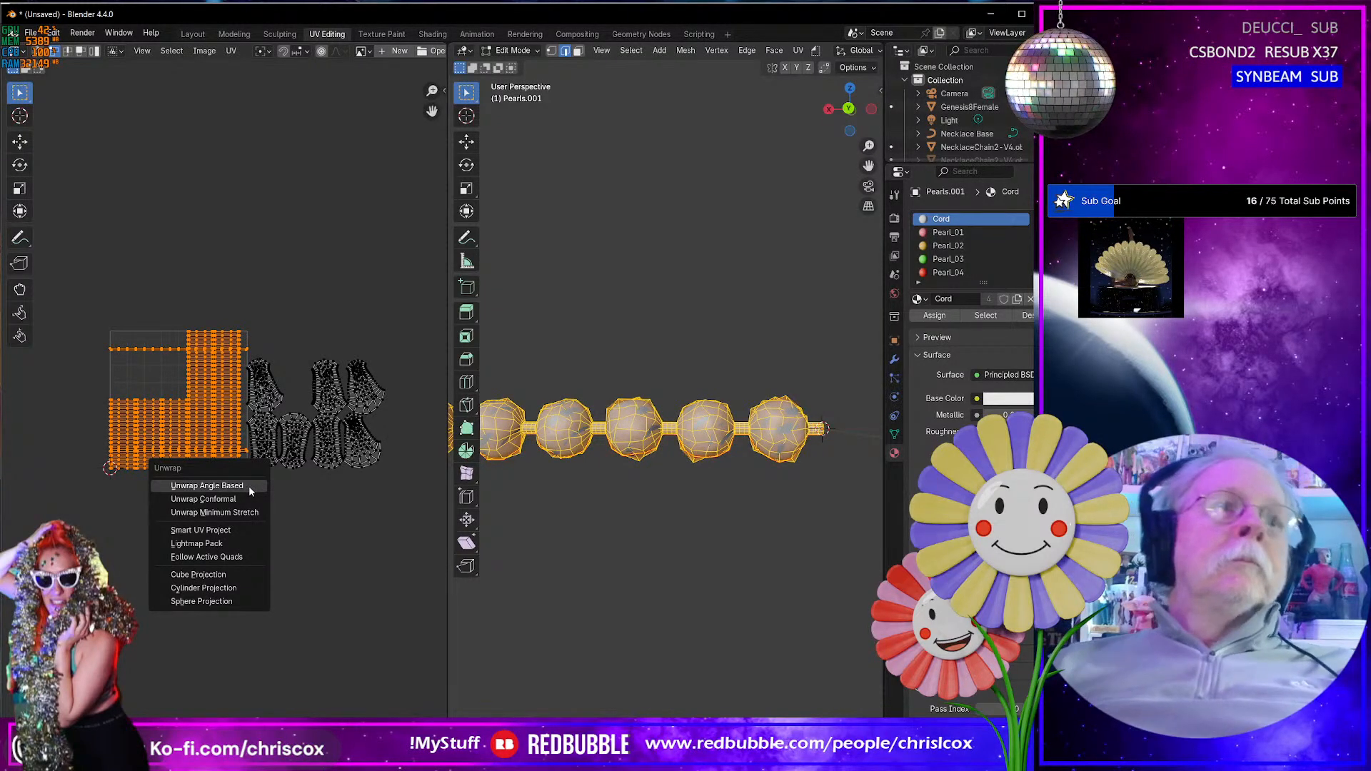
left_click(253, 505)
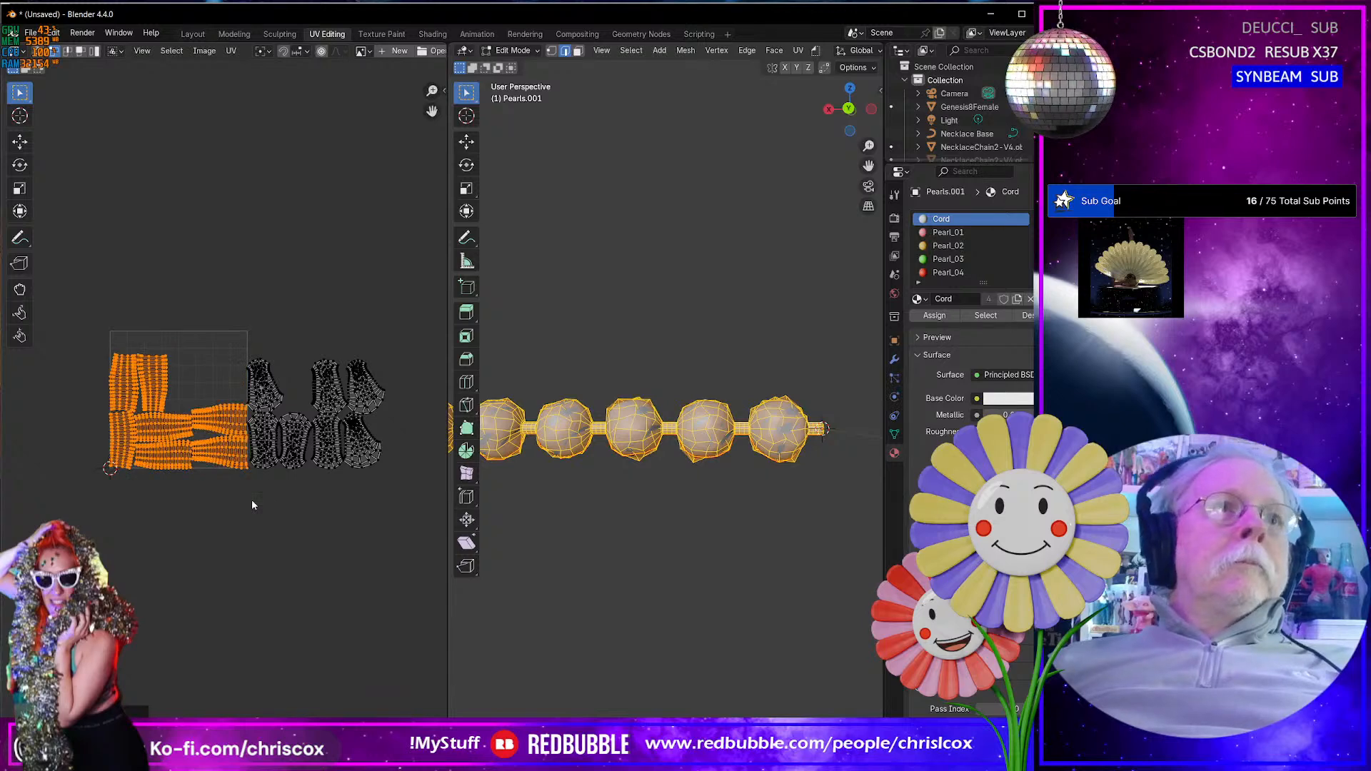
scroll(253, 506, "up", 4)
scroll(216, 509, "down", 3)
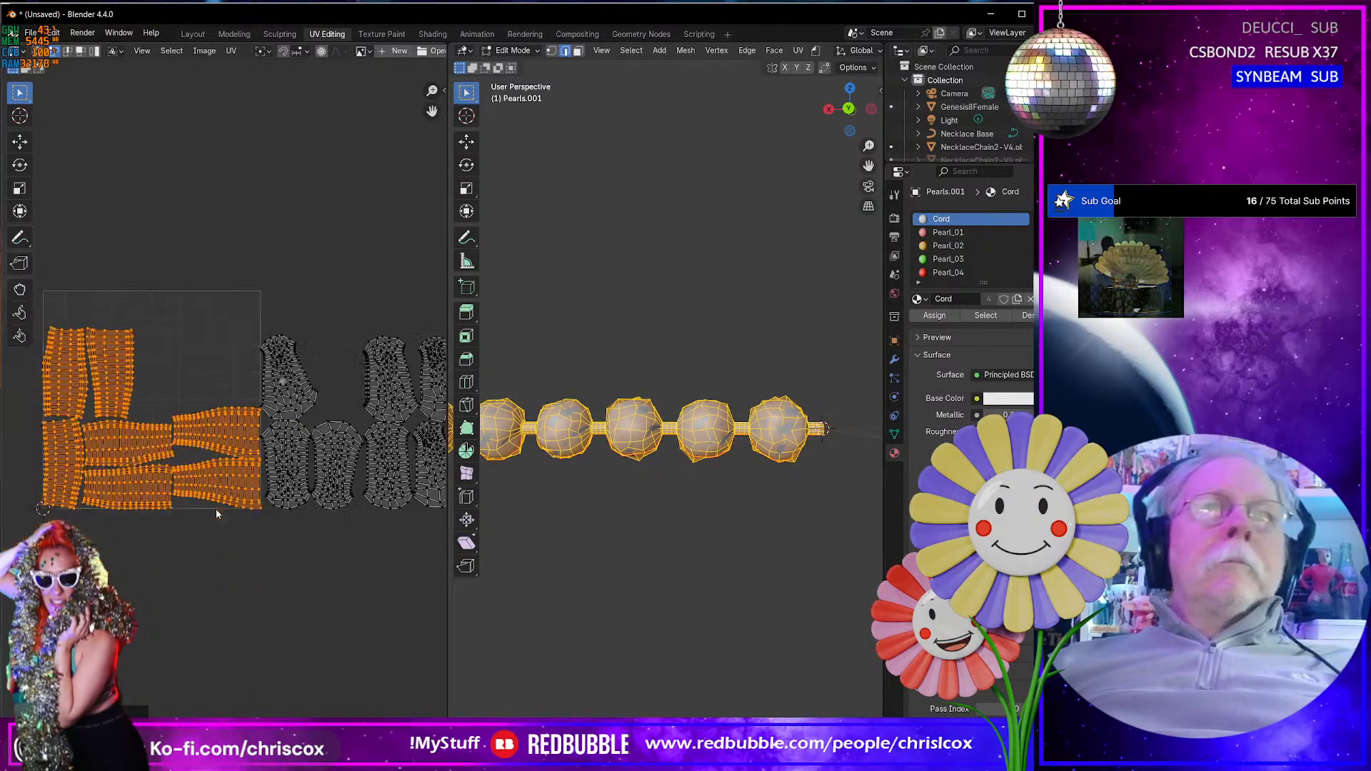
middle_click_drag(187, 520, 239, 532)
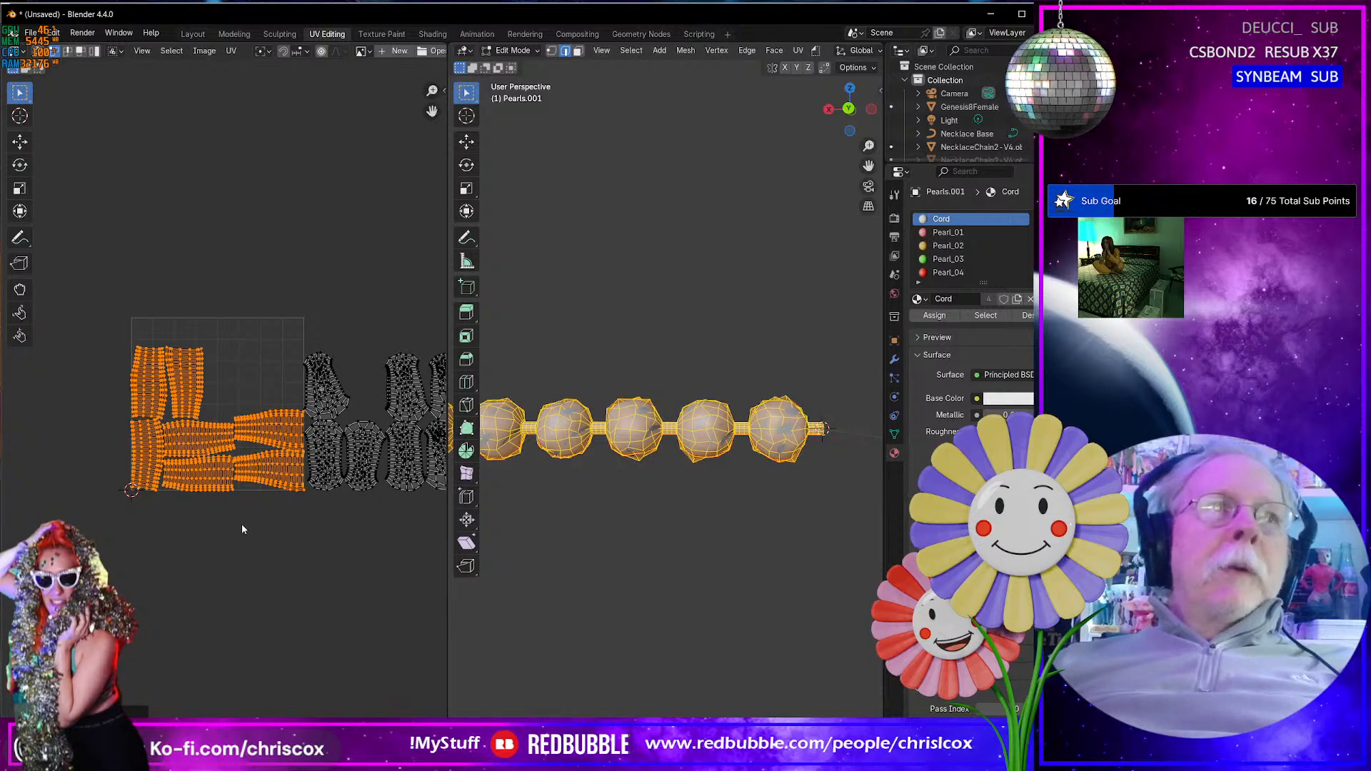
middle_click_drag(303, 508, 244, 487)
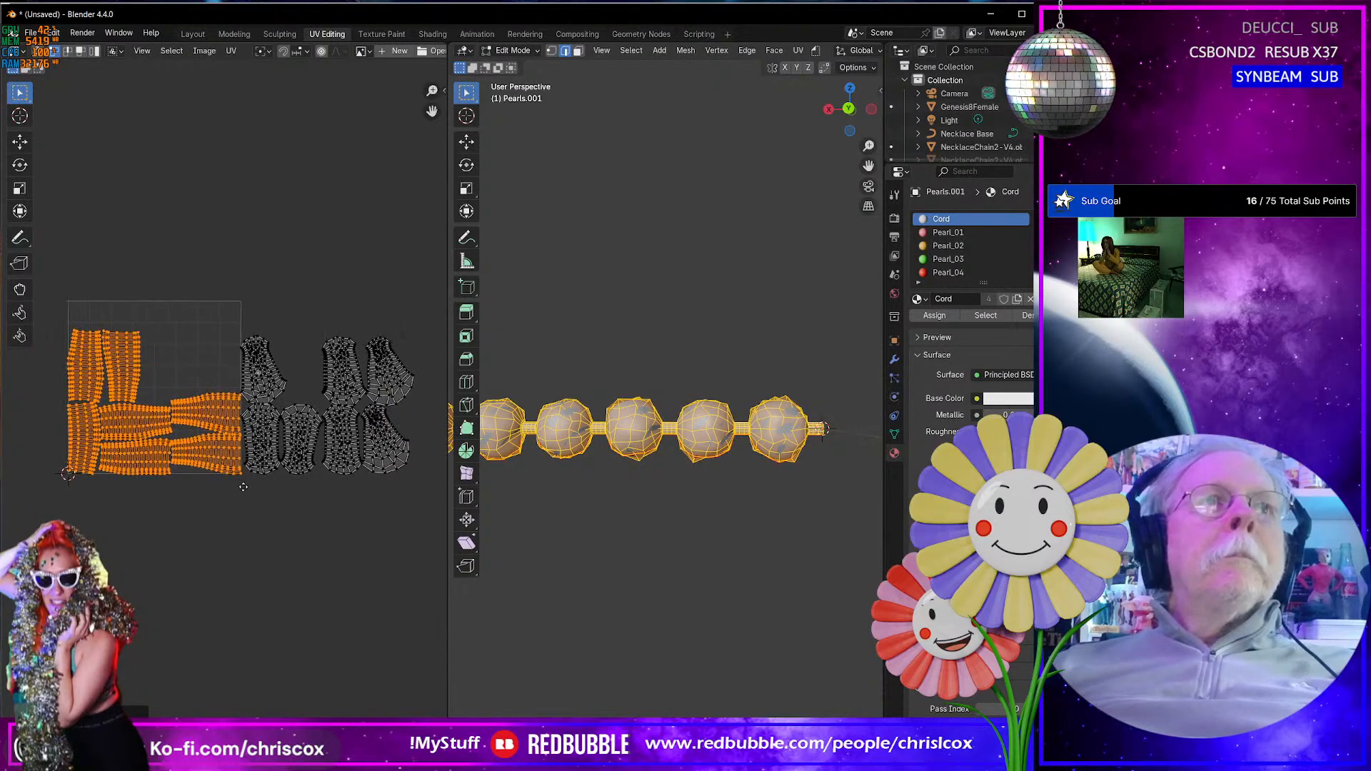
- Match the texel density of the first-tile islands to the pearl islands with UVPackmaster3's Adjust TD To Unselected
left_click(443, 89)
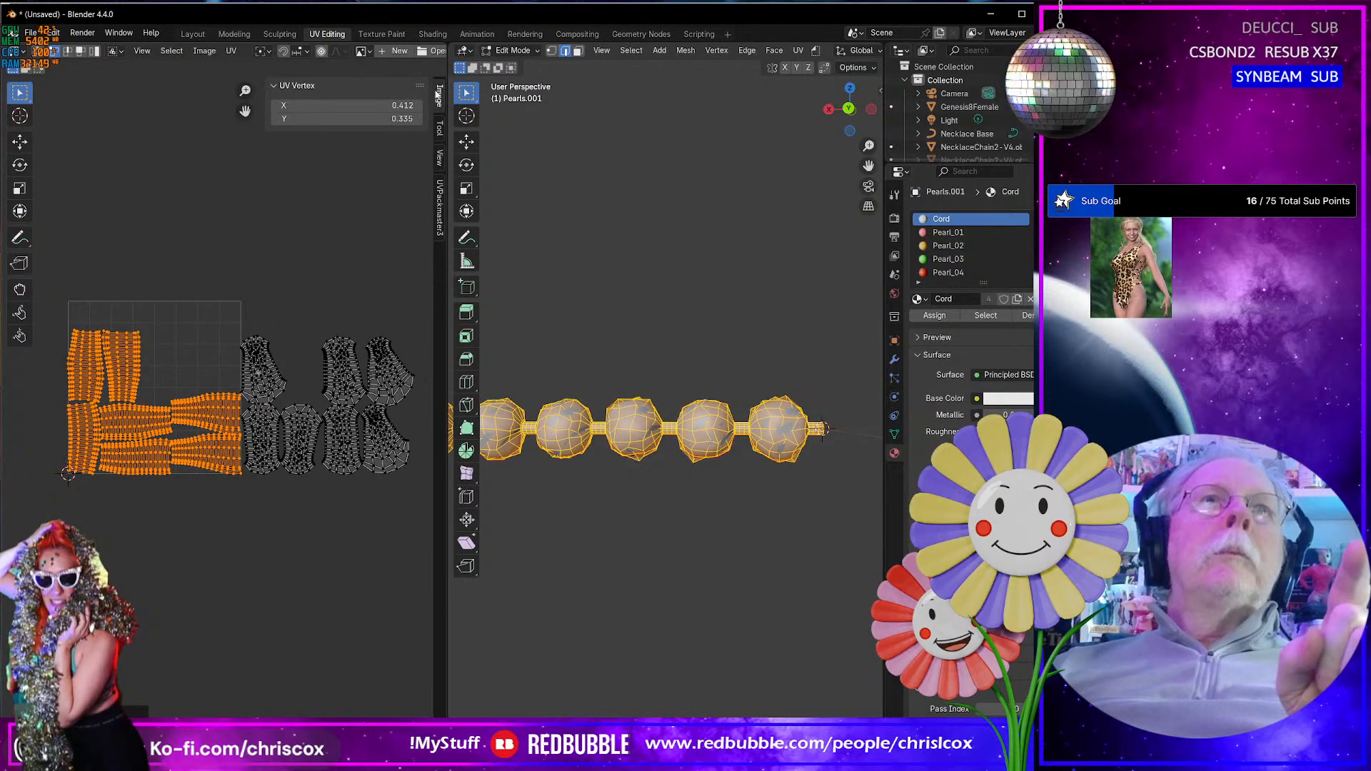
left_click(233, 51)
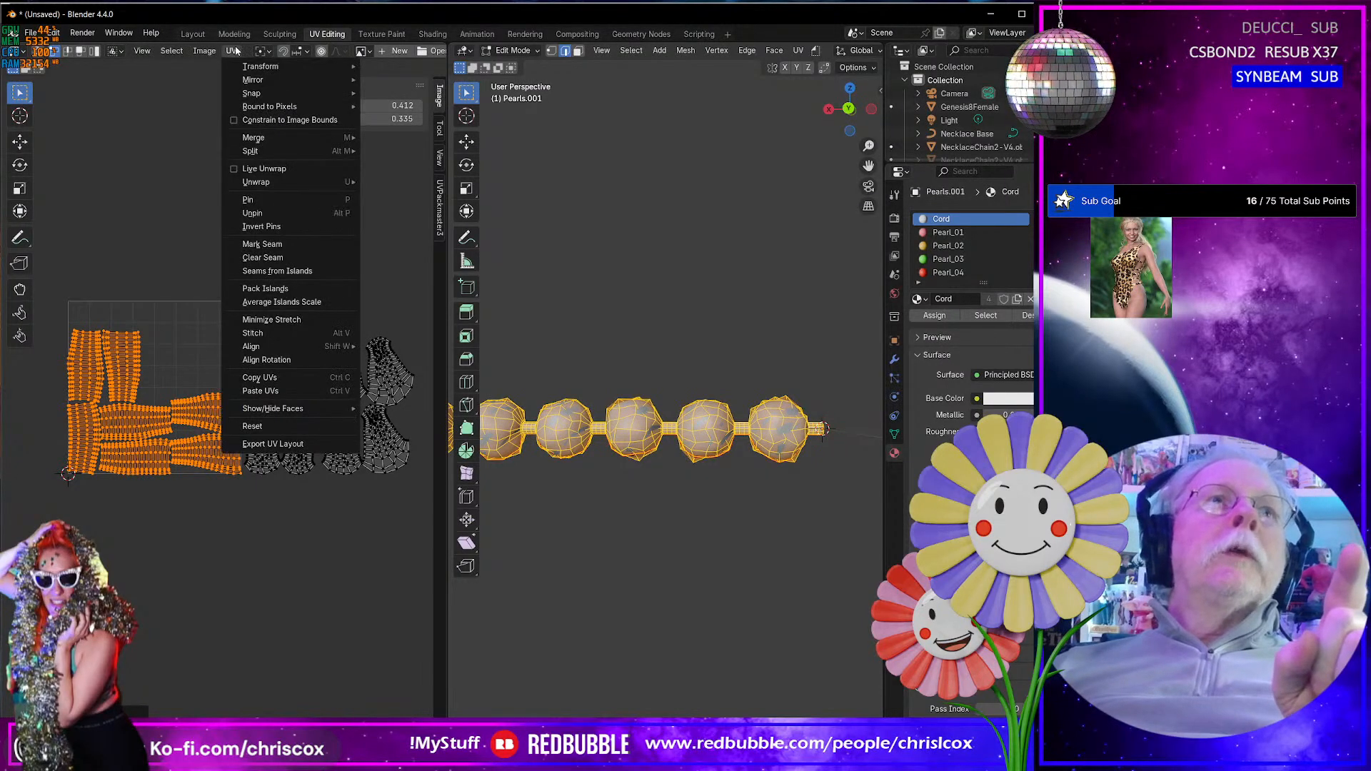
left_click(438, 214)
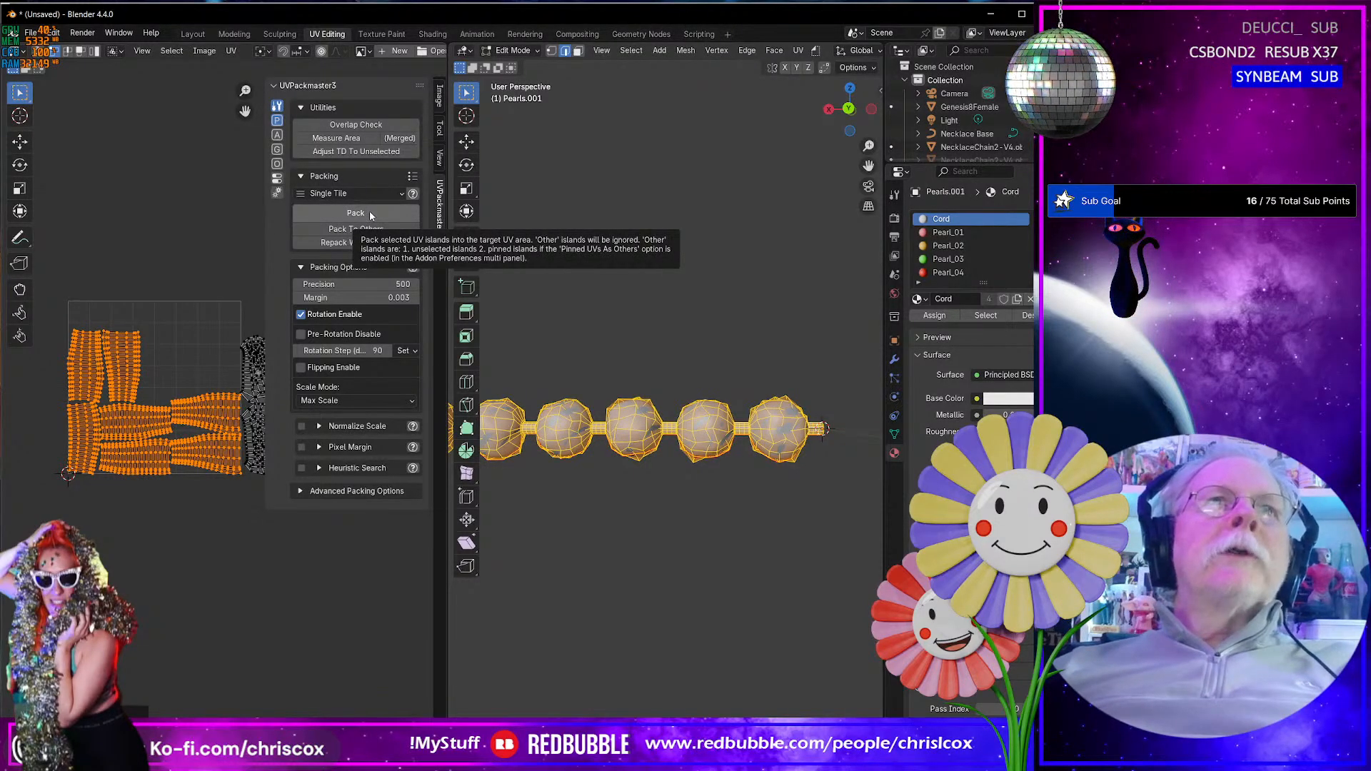
left_click(373, 154)
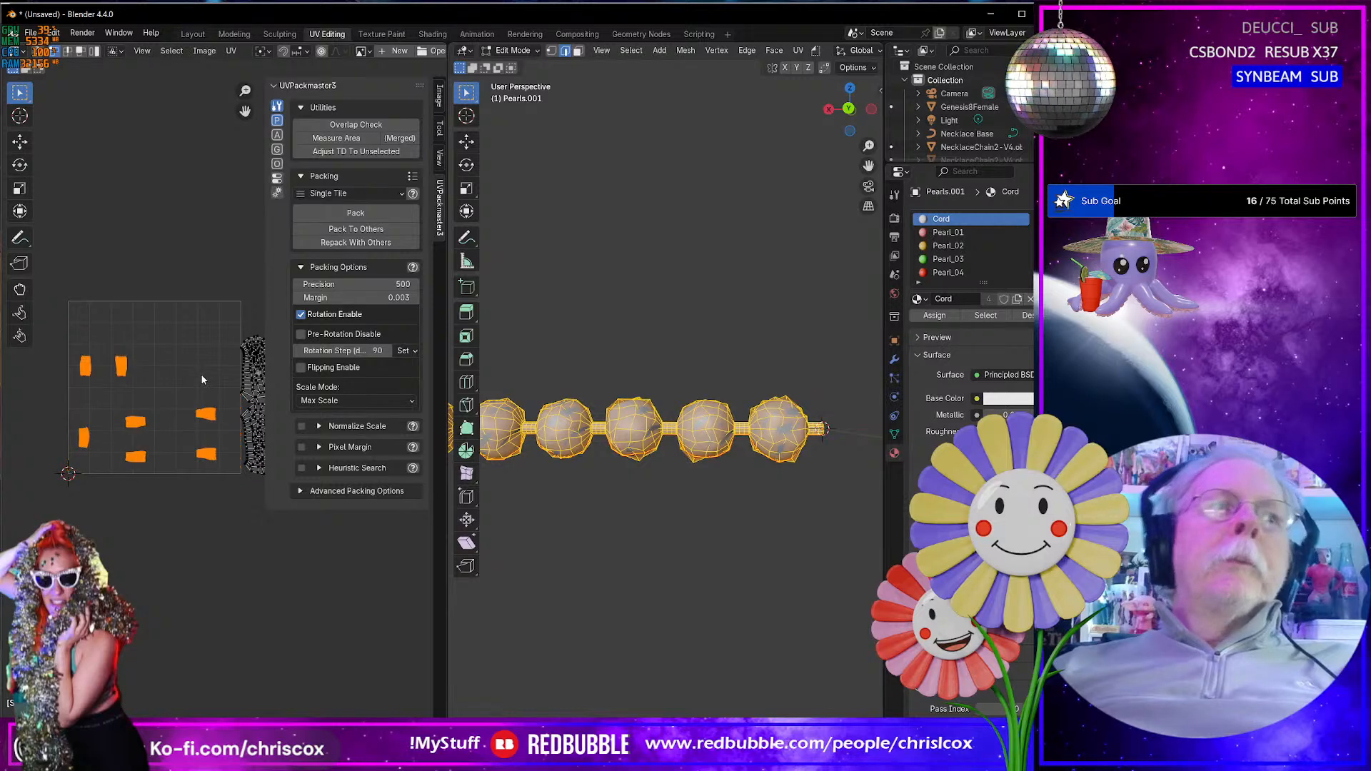
middle_click_drag(200, 375, 165, 358)
scroll(165, 359, "up", 4)
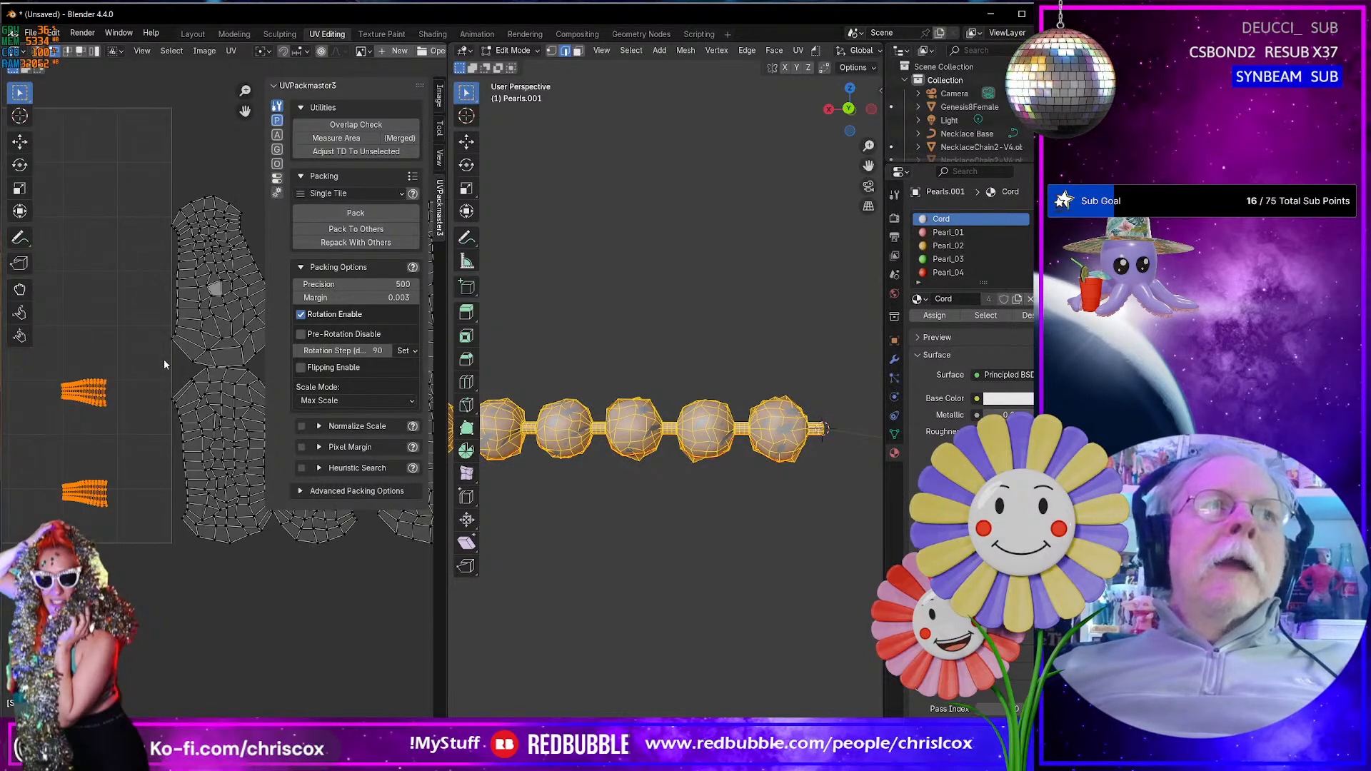
- Select all cord and pearl UV islands and pack them into a single tile with UVPackmaster3
scroll(165, 359, "down", 7)
left_click_drag(103, 323, 351, 473)
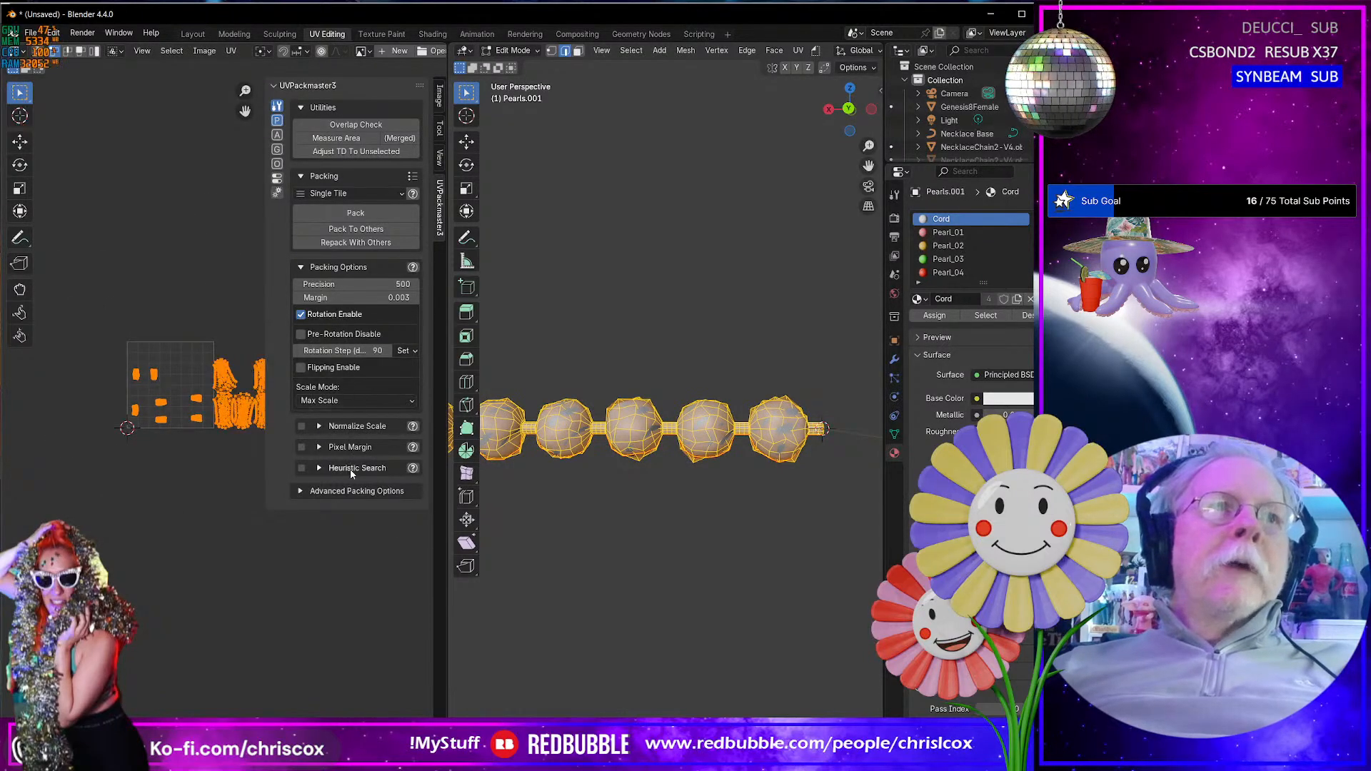
left_click(376, 214)
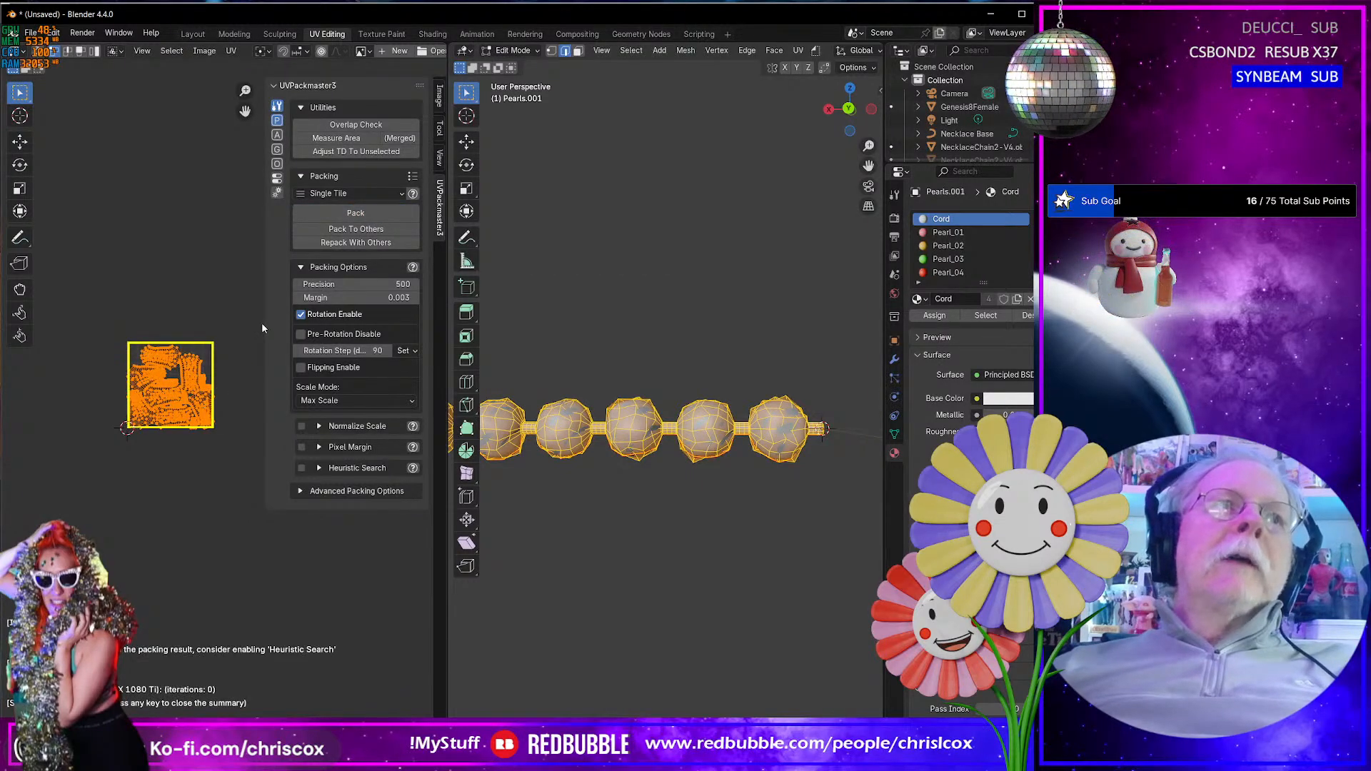
- Inspect the combined cord and pearl layout, undo that packing, and select only the cord UV islands in the first tile
scroll(190, 376, "up", 4)
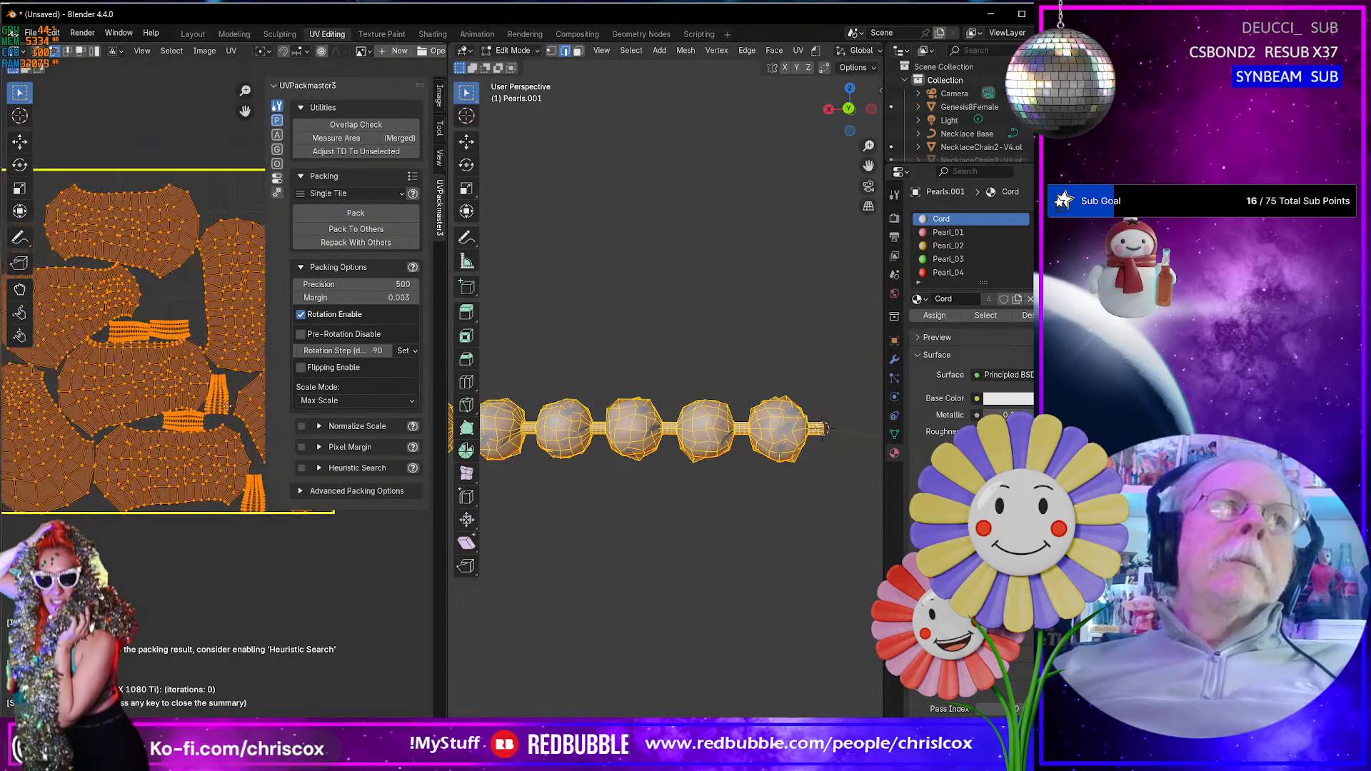
middle_click_drag(204, 424, 191, 425)
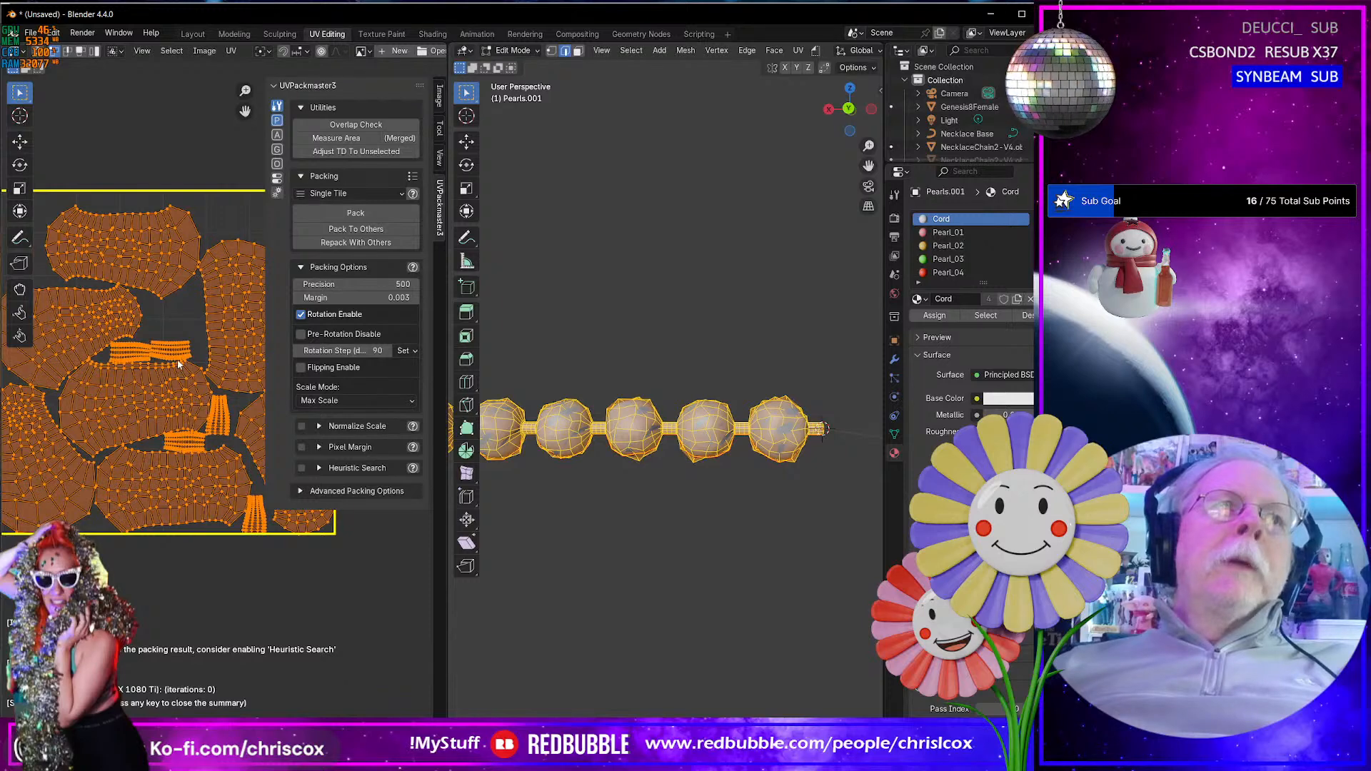
scroll(187, 370, "down", 4)
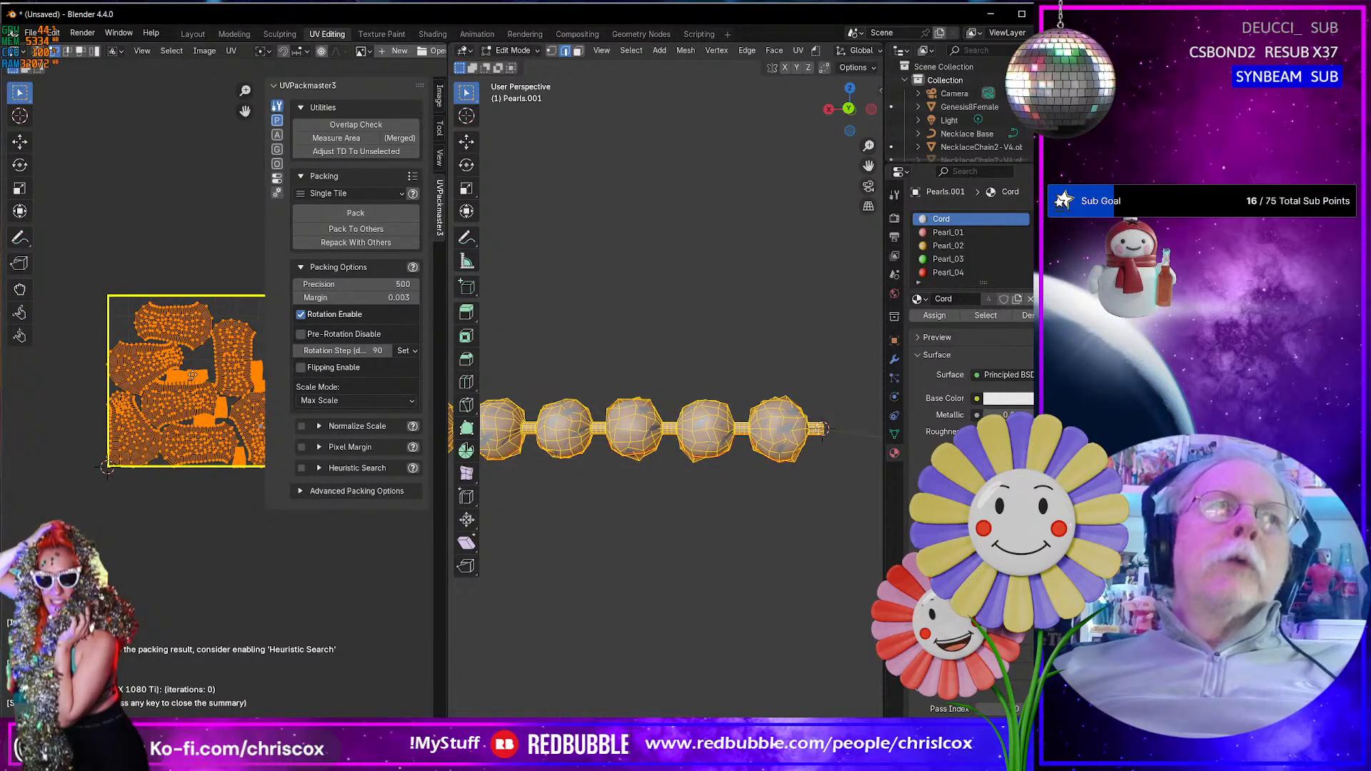
middle_click_drag(192, 375, 161, 365)
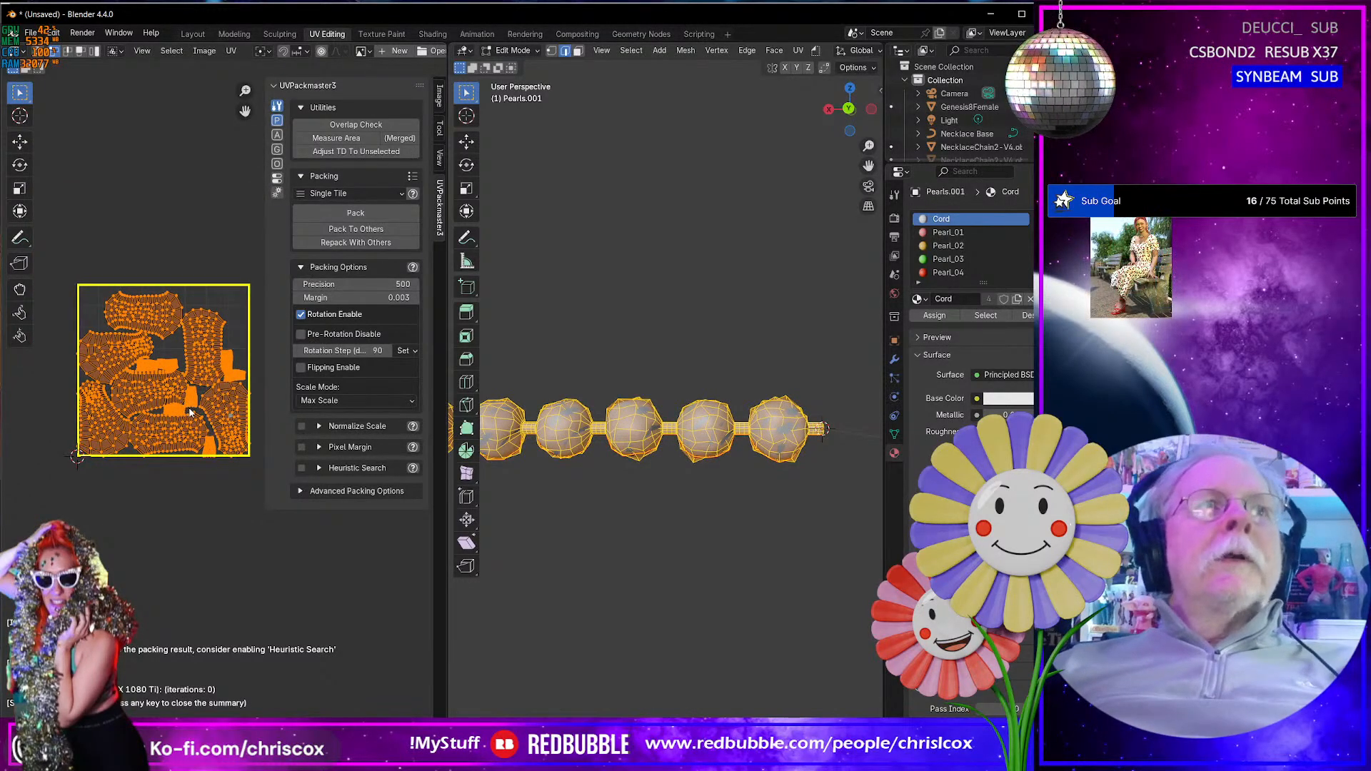
key("ctrl+z")
left_click_drag(70, 318, 230, 476)
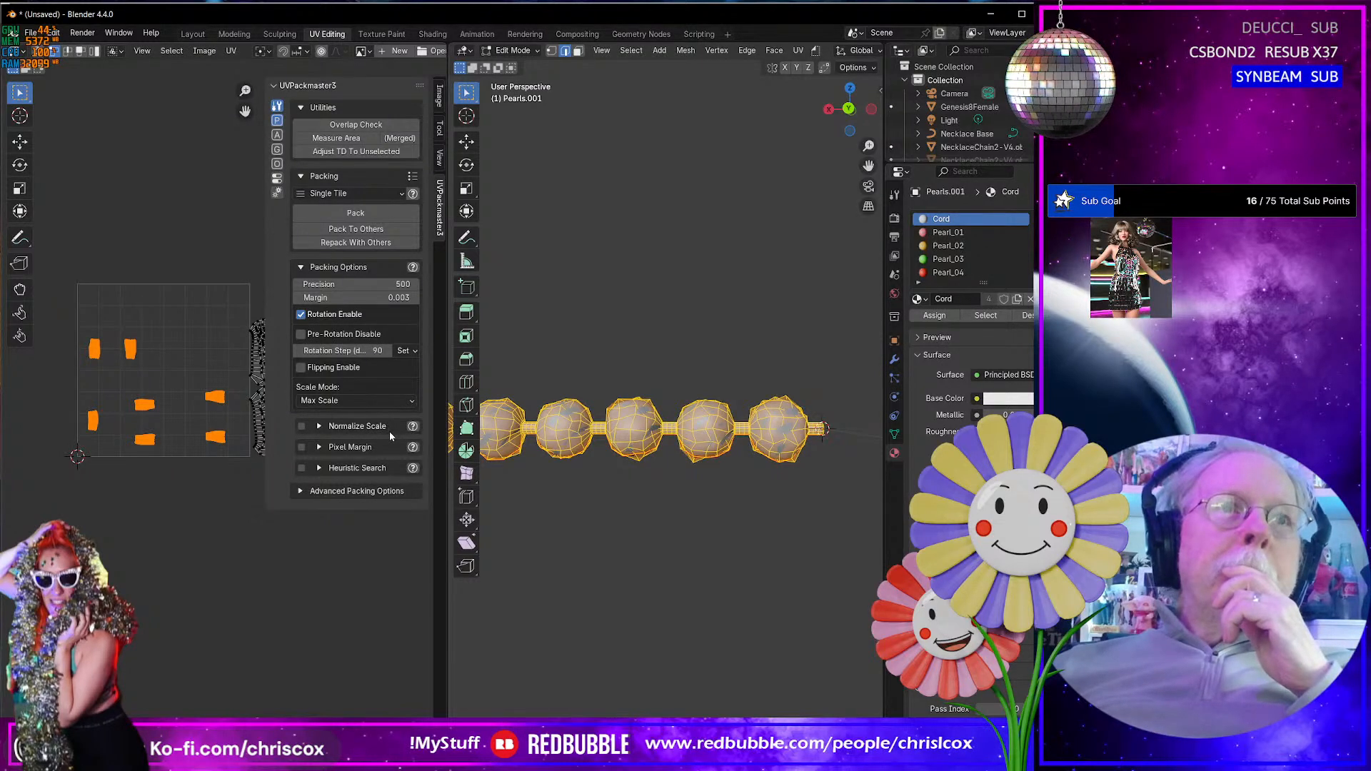
- Try packing the cord islands at Max Scale with Pack, Pack To Others and Repack With Others, undoing each attempt
left_click(362, 491)
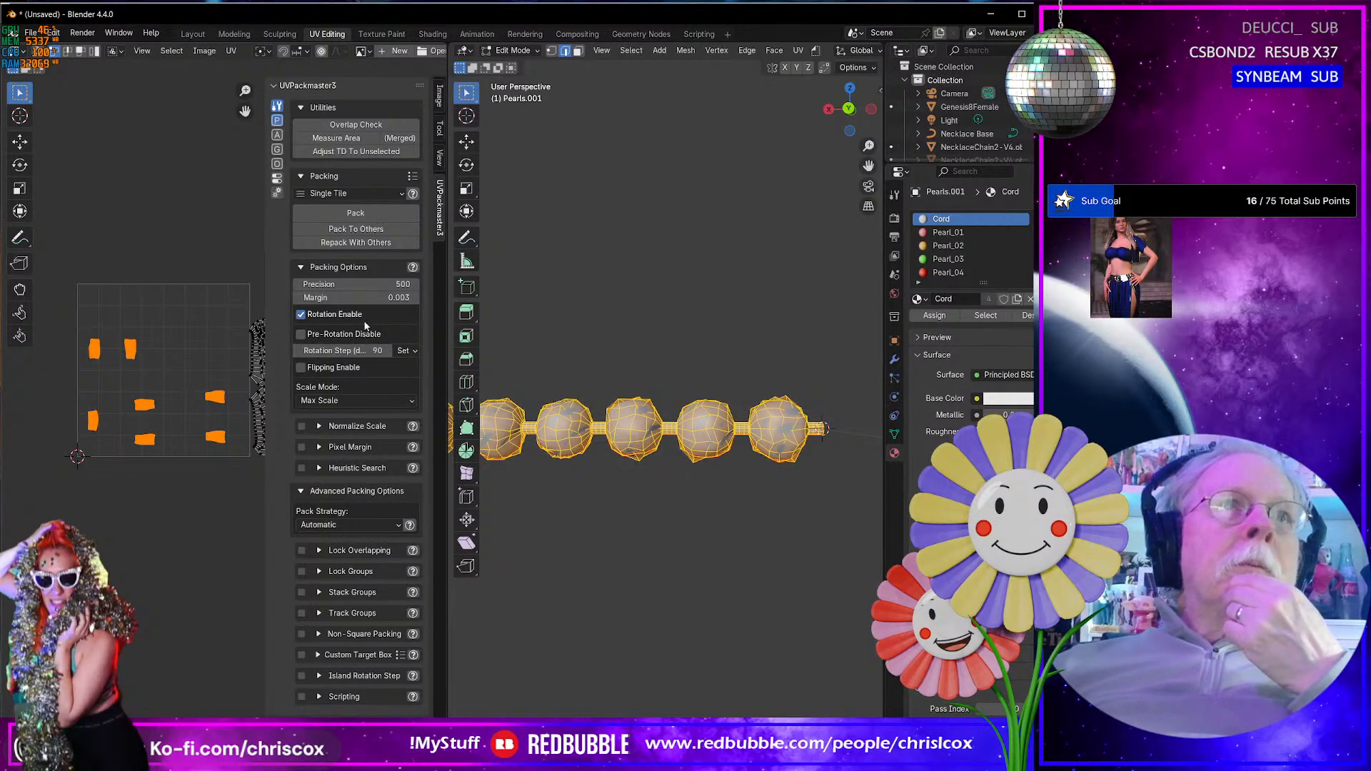
left_click(359, 214)
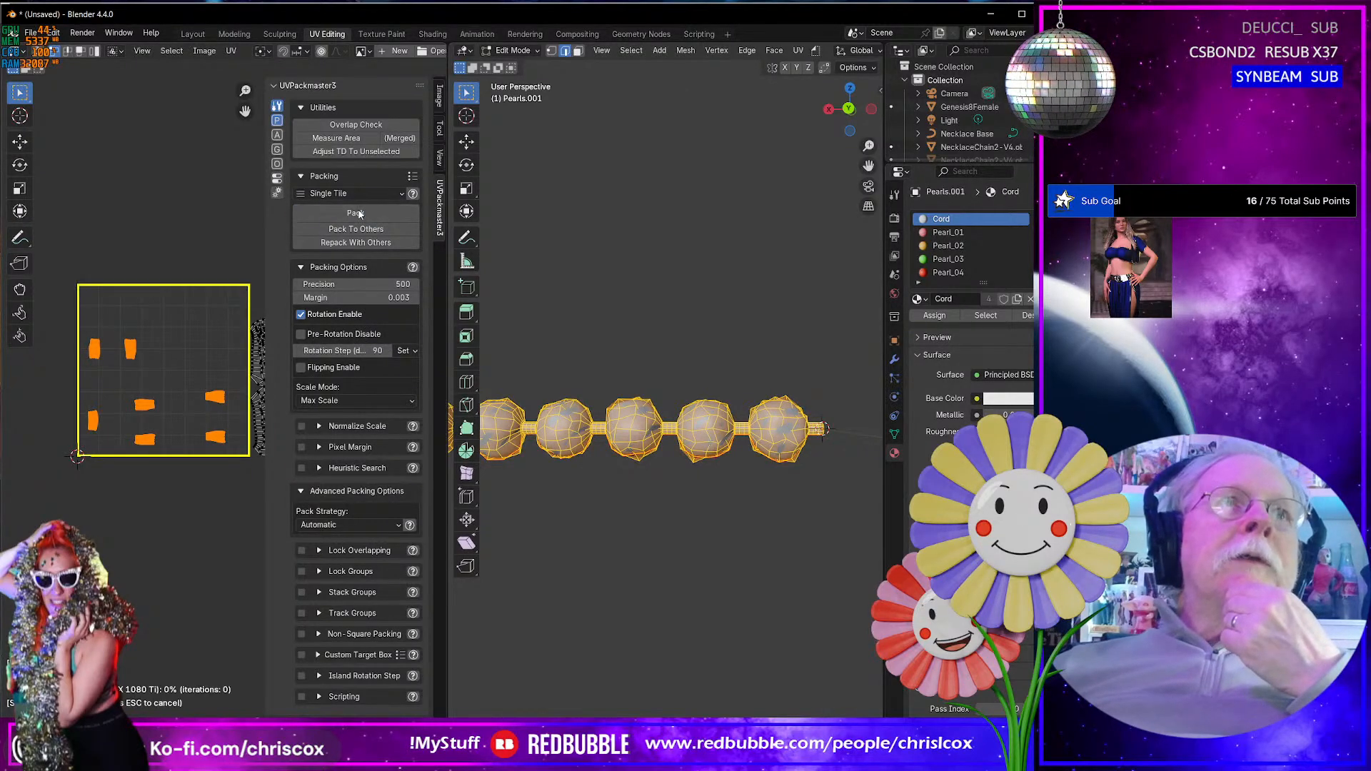
key("ctrl+z")
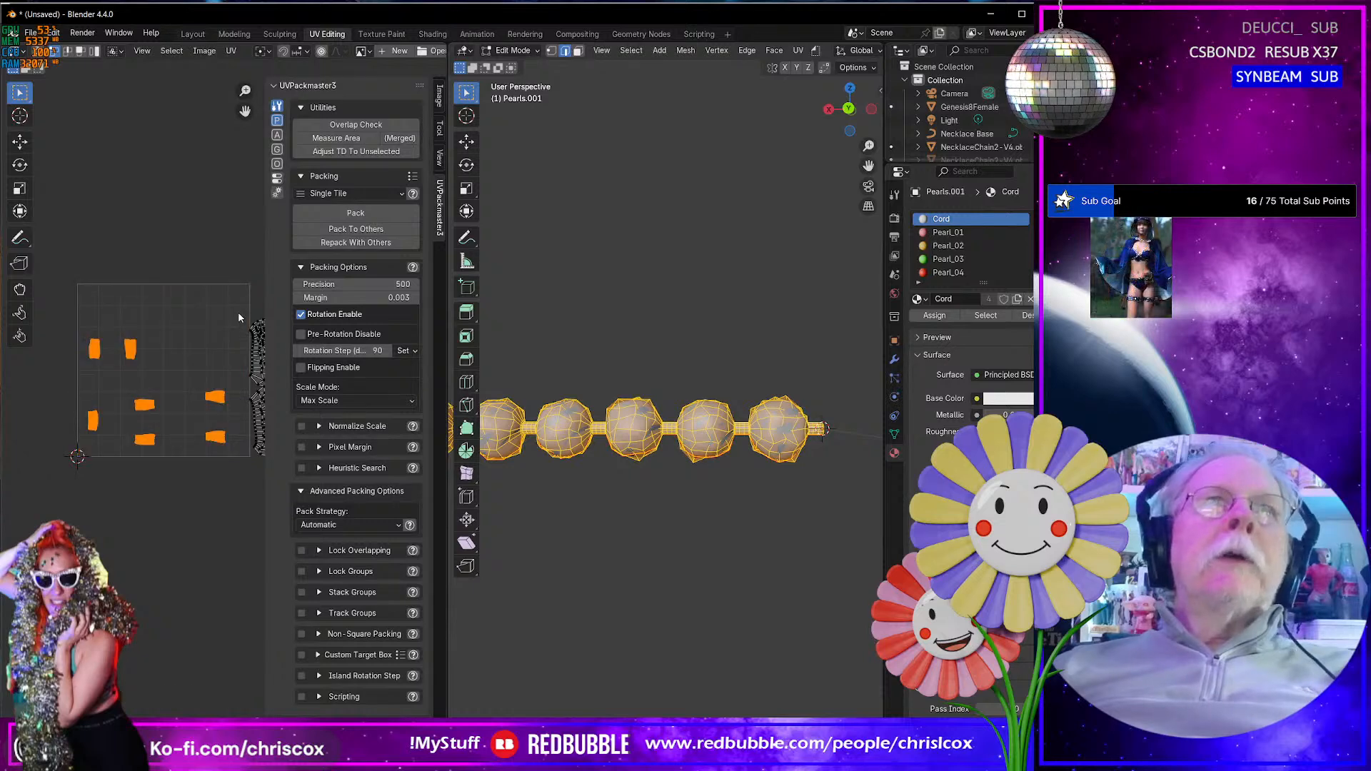
left_click(391, 235)
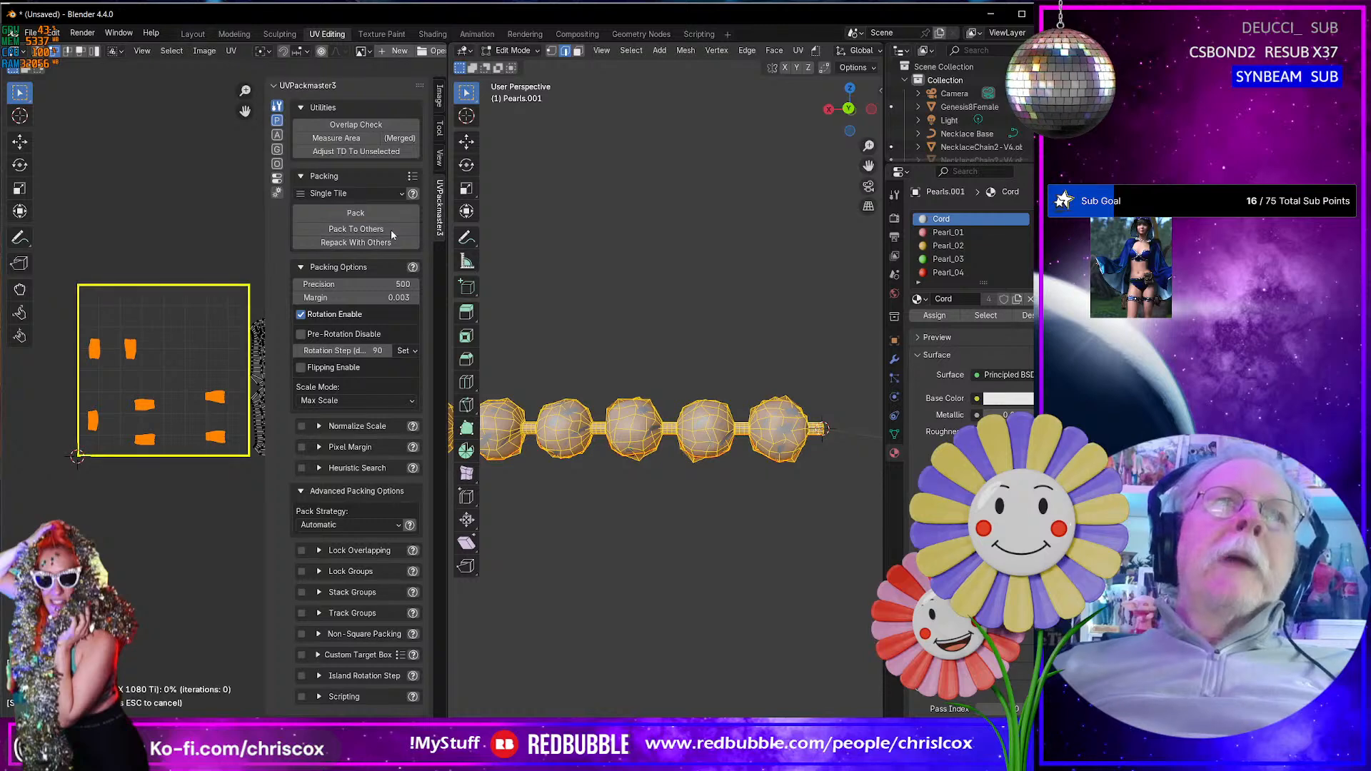
key("ctrl+z")
left_click(391, 244)
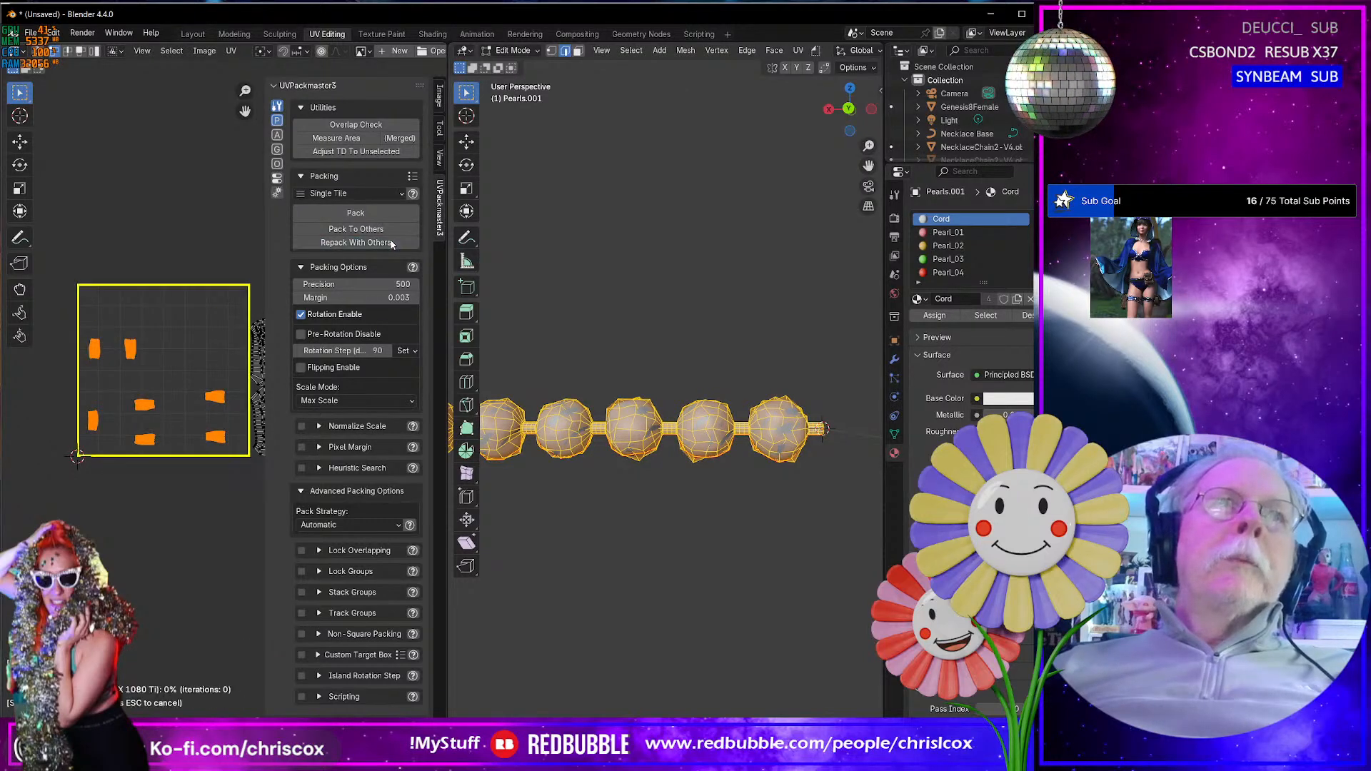
key("ctrl+z")
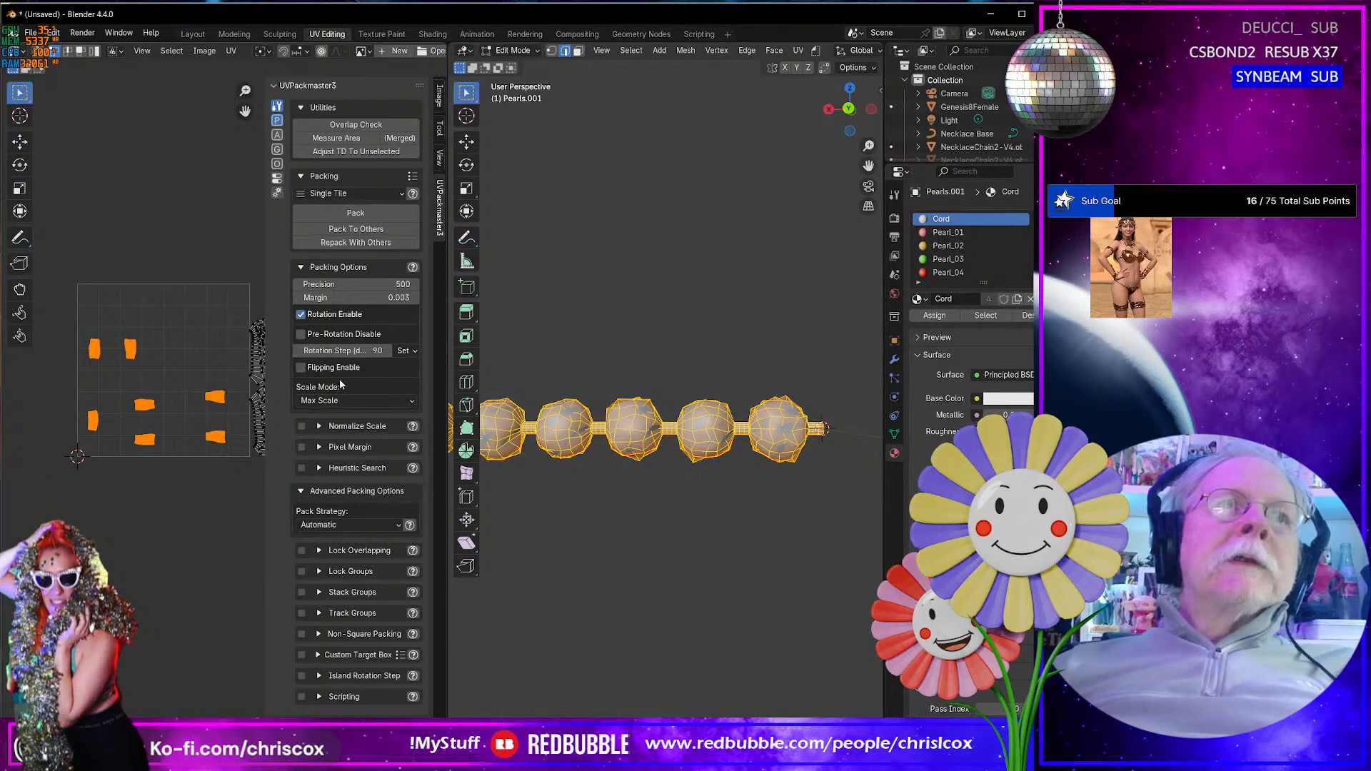
- Pack the cord islands with the scale mode set to Fixed Scale and move the packed strip above the first tile
left_click(409, 401)
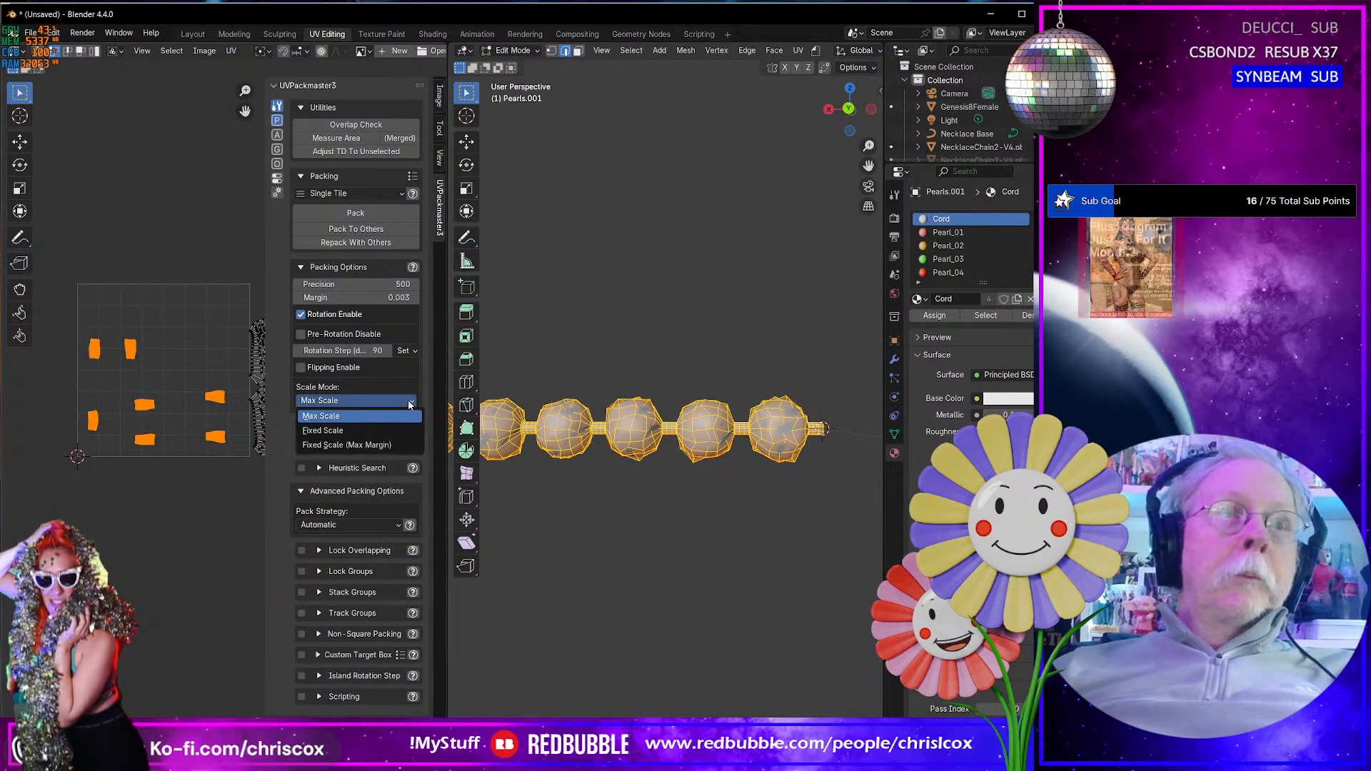
left_click(367, 431)
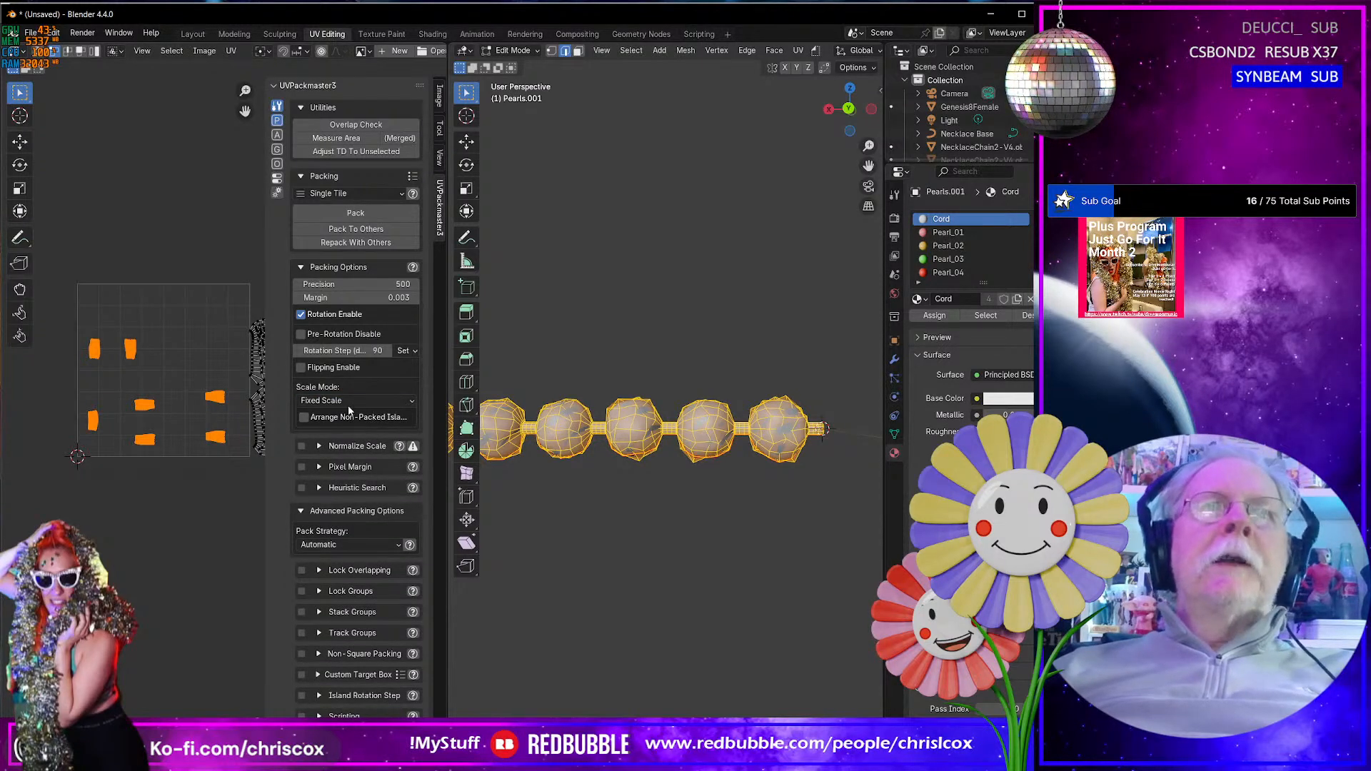
left_click(345, 209)
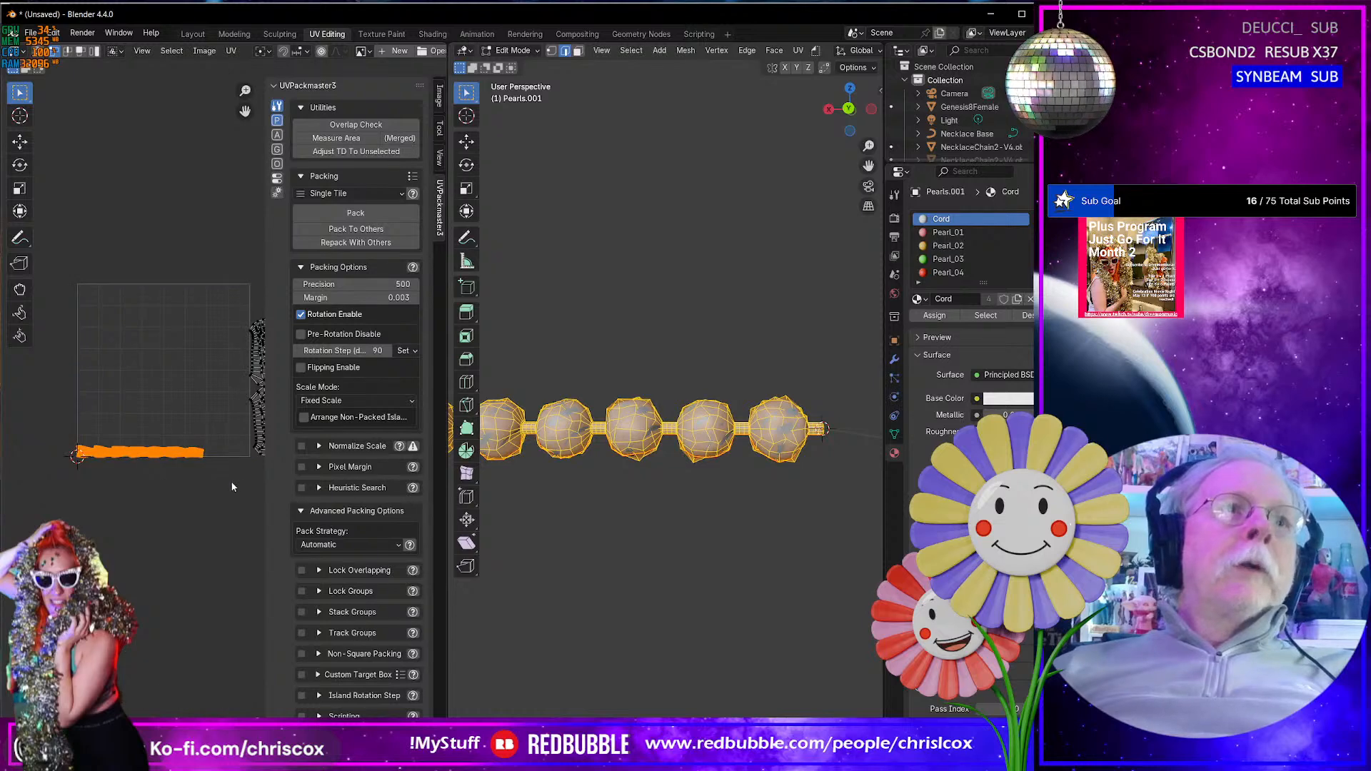
key("g")
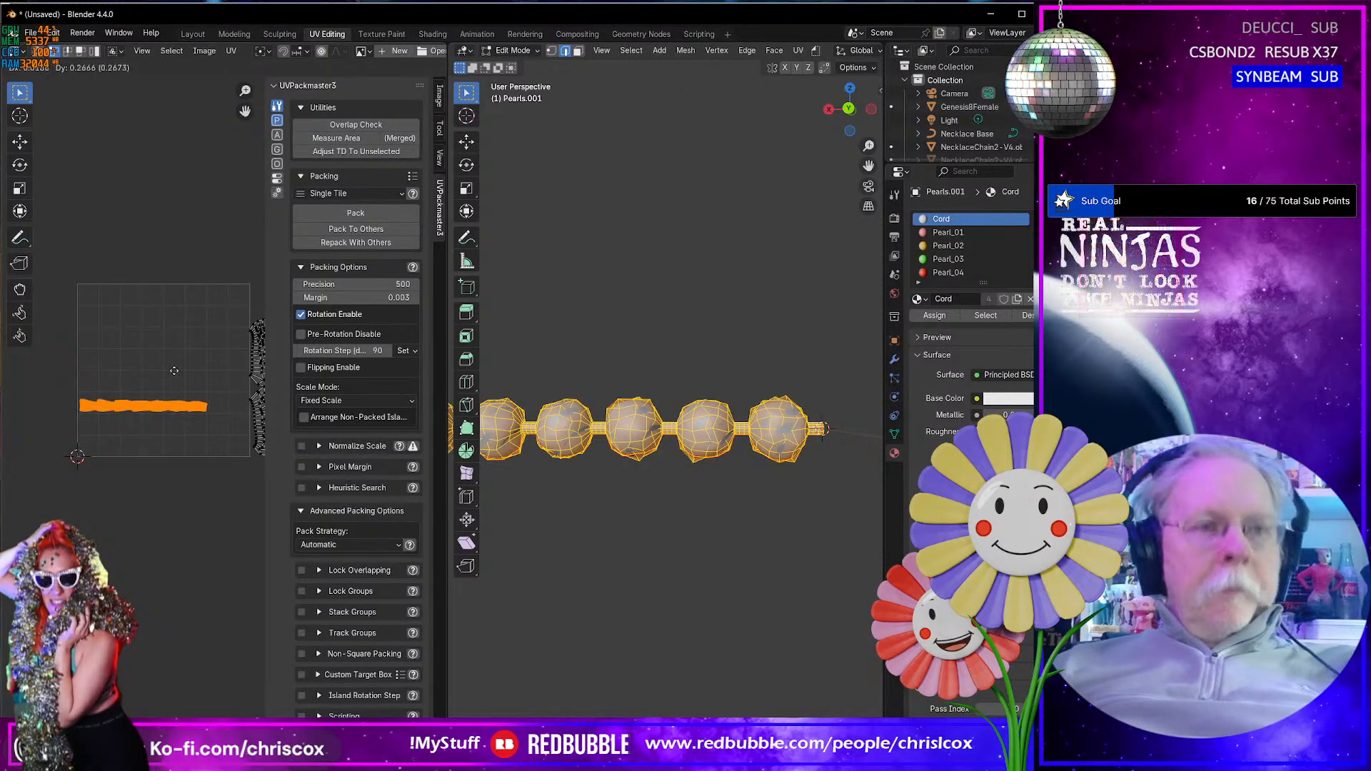
left_click(193, 208)
- Select all pearl UV islands beside the first tile and pack them into it at Fixed Scale
middle_click_drag(216, 304, 105, 273)
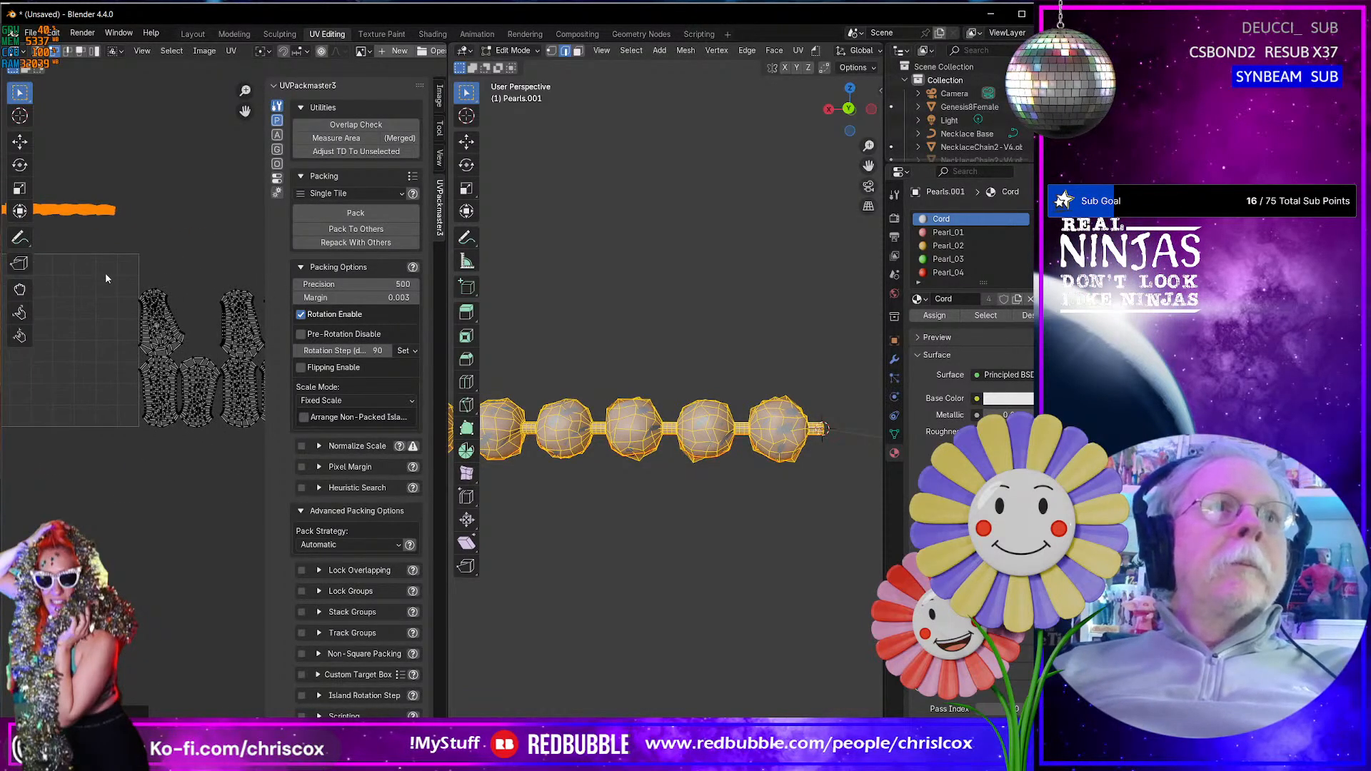
left_click_drag(105, 278, 352, 472)
middle_click_drag(181, 480, 227, 493)
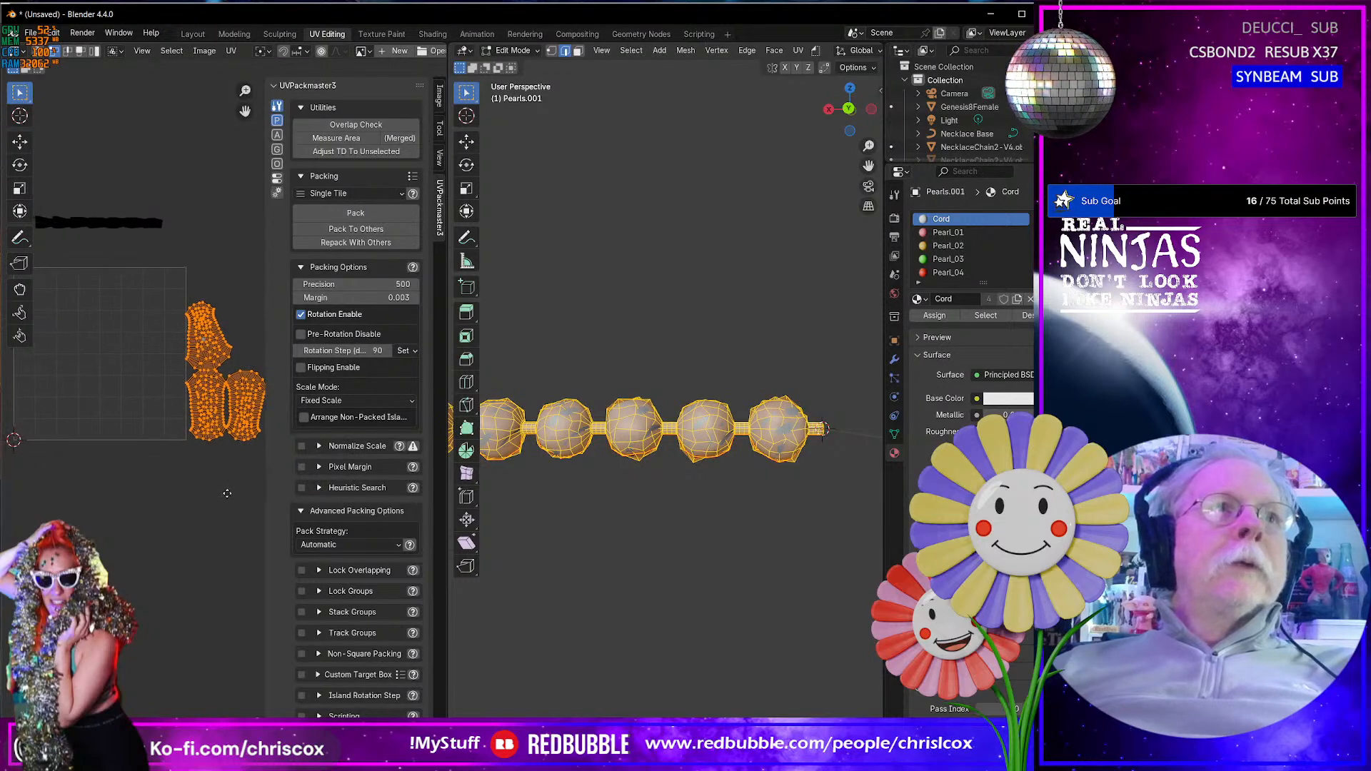
left_click(361, 214)
- Select the packed strip of cord UV islands above the first tile
middle_click_drag(76, 335, 118, 393)
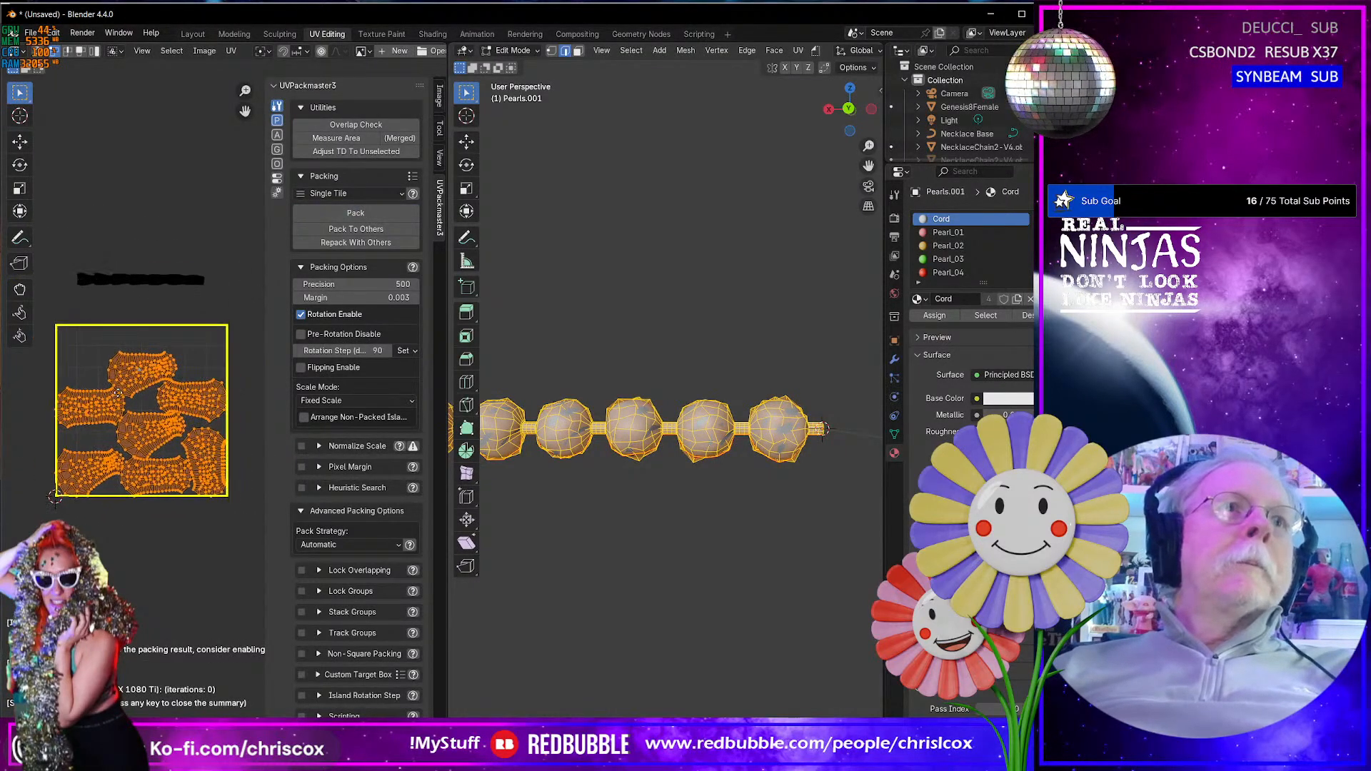
left_click_drag(58, 249, 216, 310)
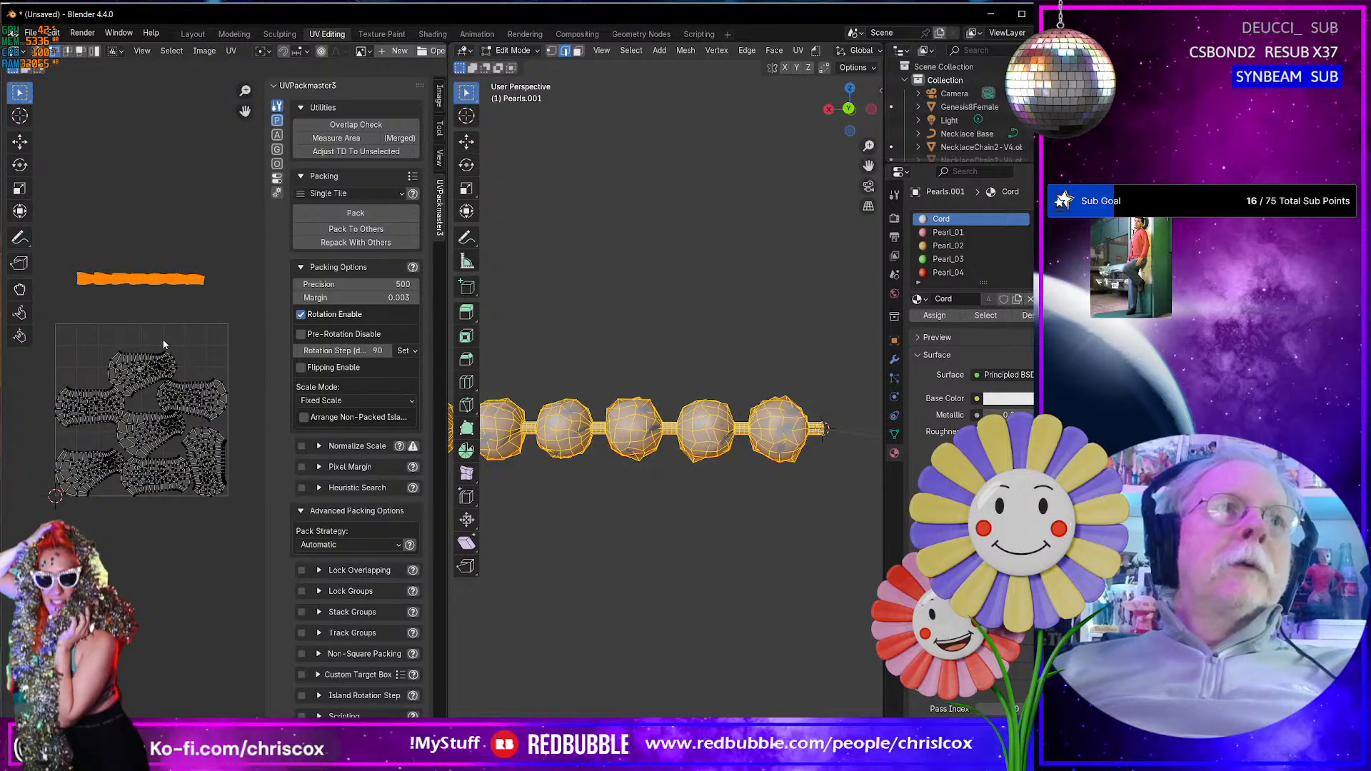
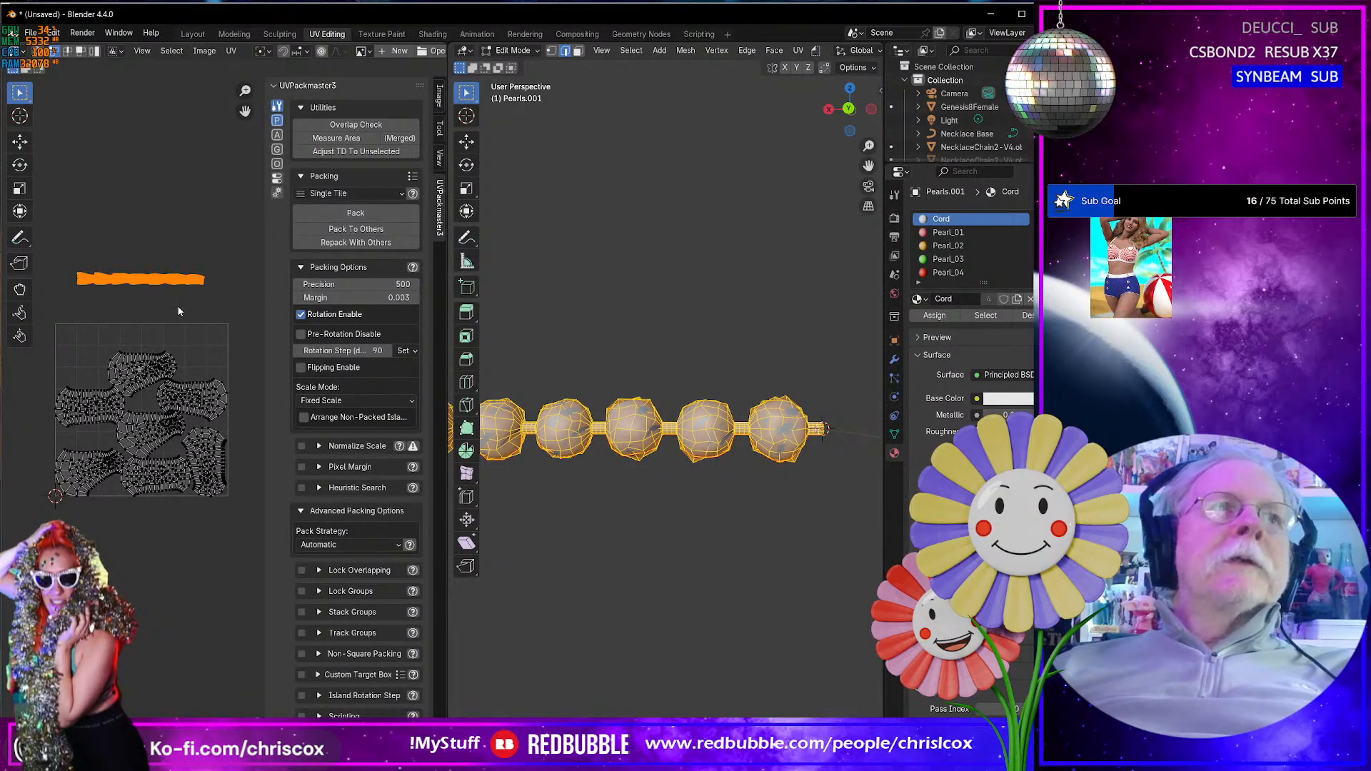
- Move the cord UV strip down into the first tile, just above the pearl islands
key("g")
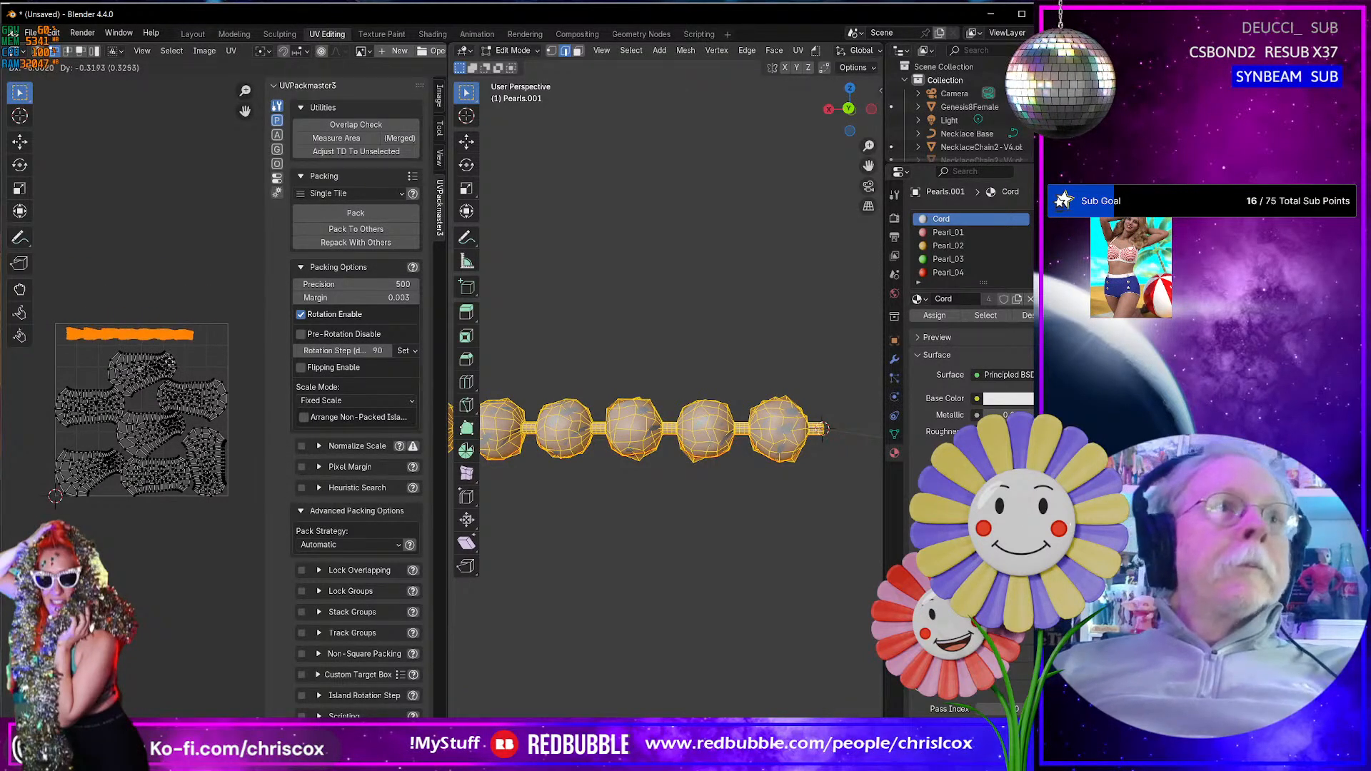
left_click(174, 363)
scroll(174, 368, "up", 3)
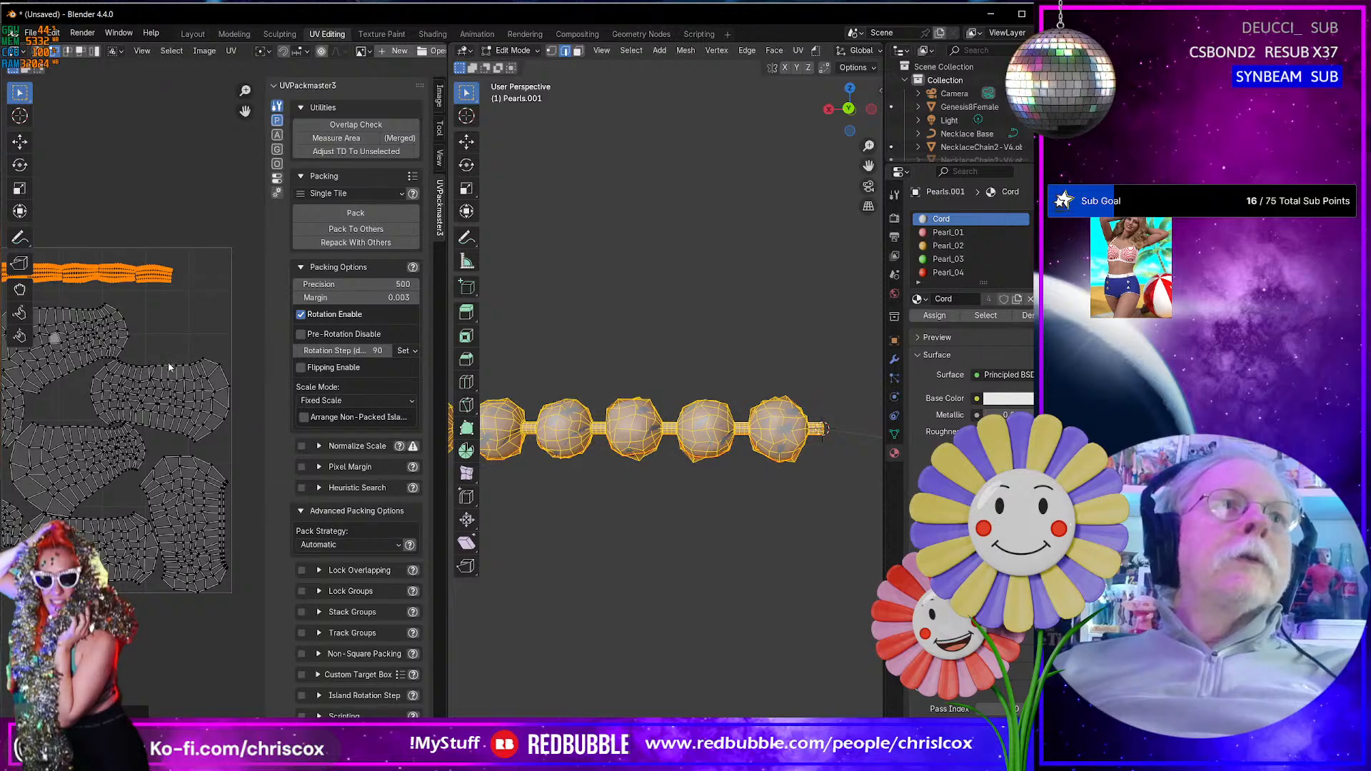
scroll(171, 364, "up", 4)
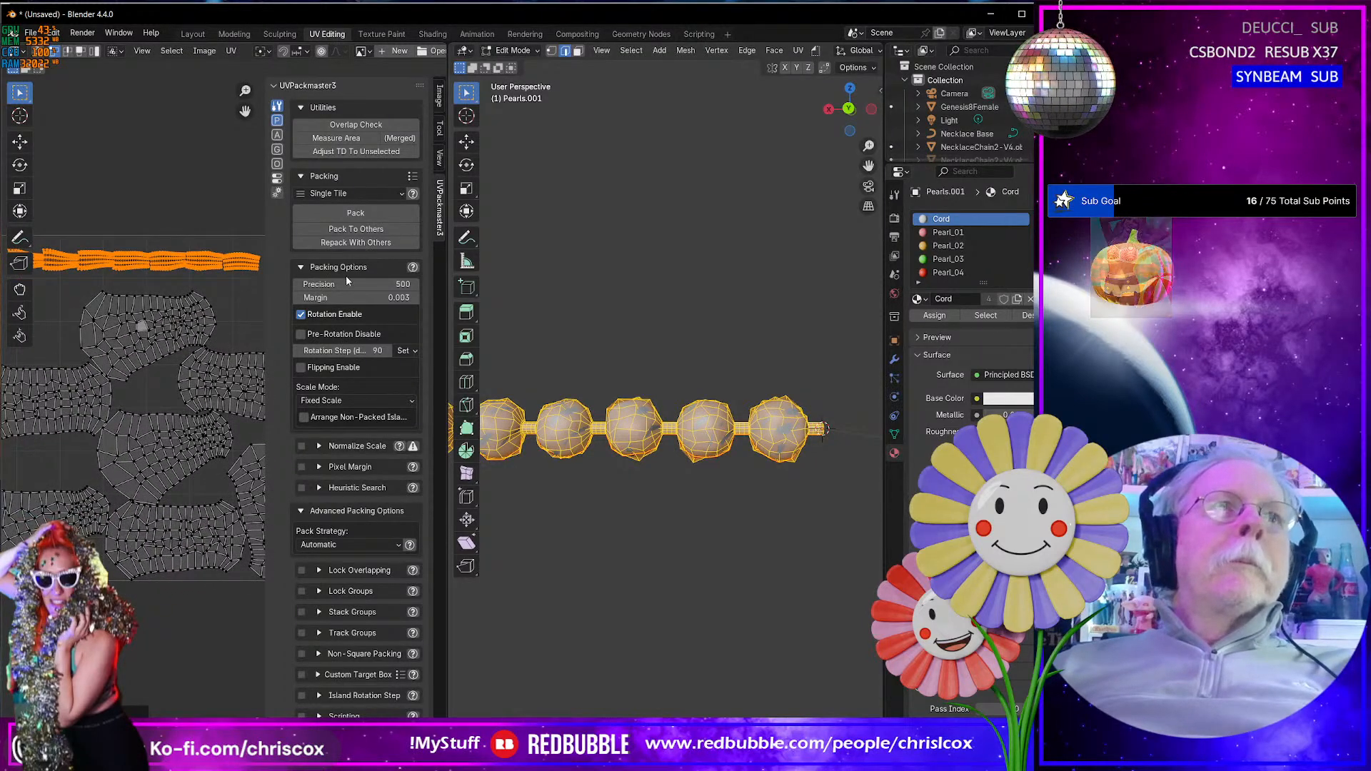
- Try packing the cord strip within the first tile with Pack, then undo the attempt
left_click(356, 213)
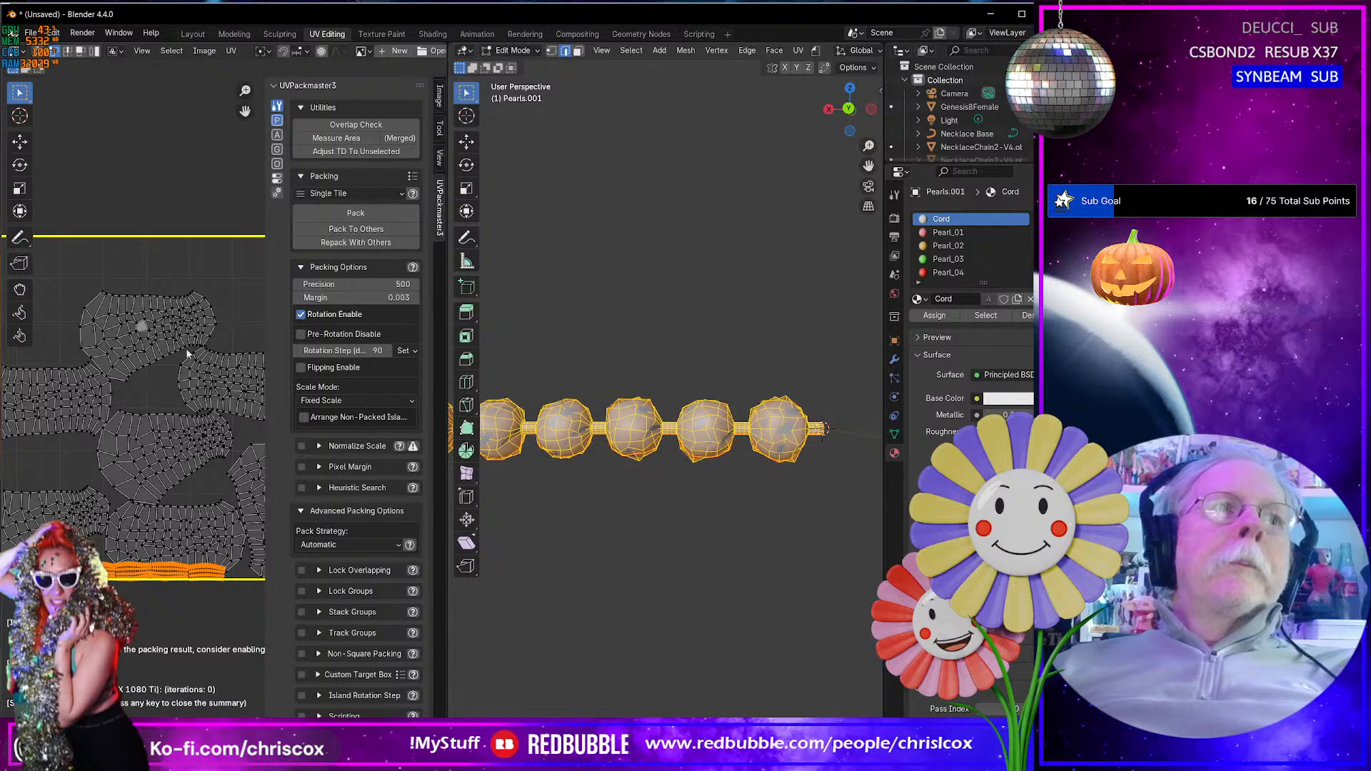
scroll(188, 341, "up", 3)
scroll(188, 340, "down", 4)
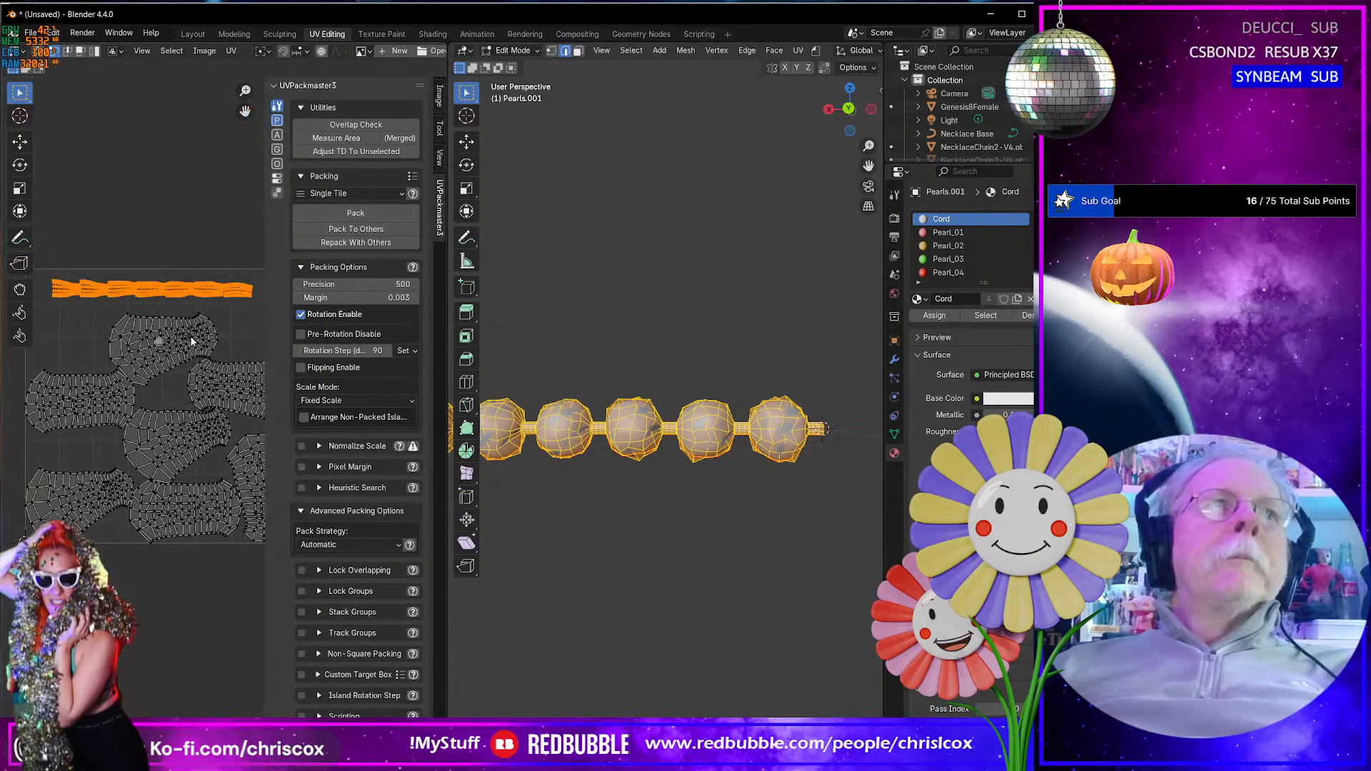
- In the Layout workspace, unhide the old Pearls object and delete it
left_click(193, 34)
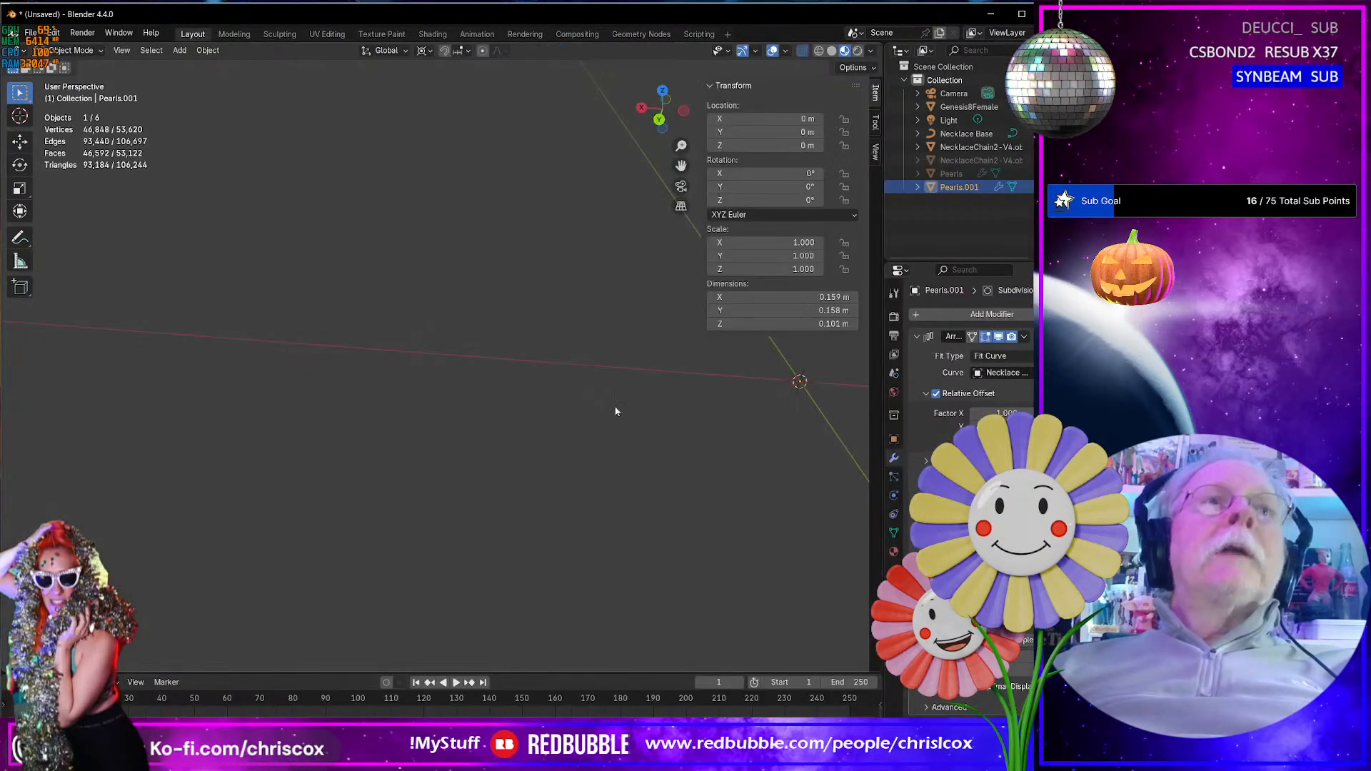
scroll(651, 420, "down", 9)
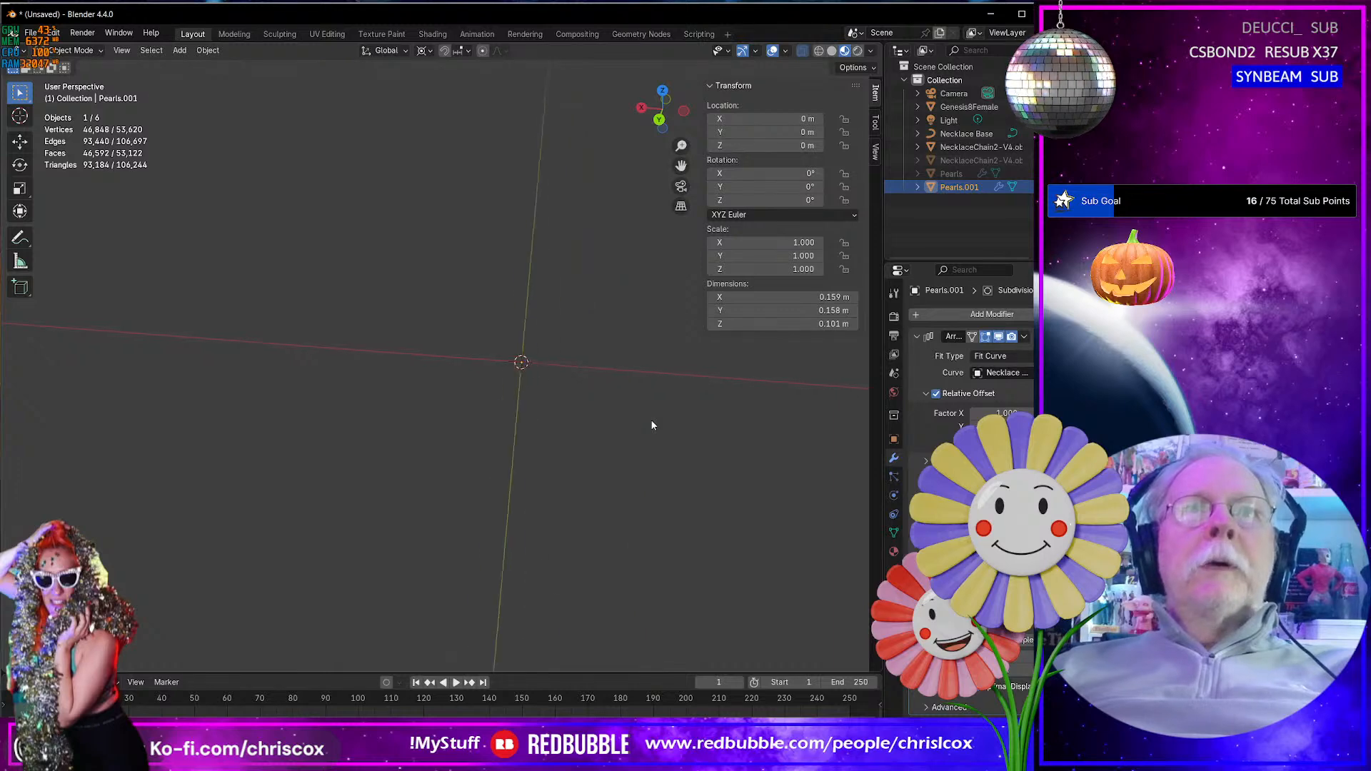
key("KP_Decimal")
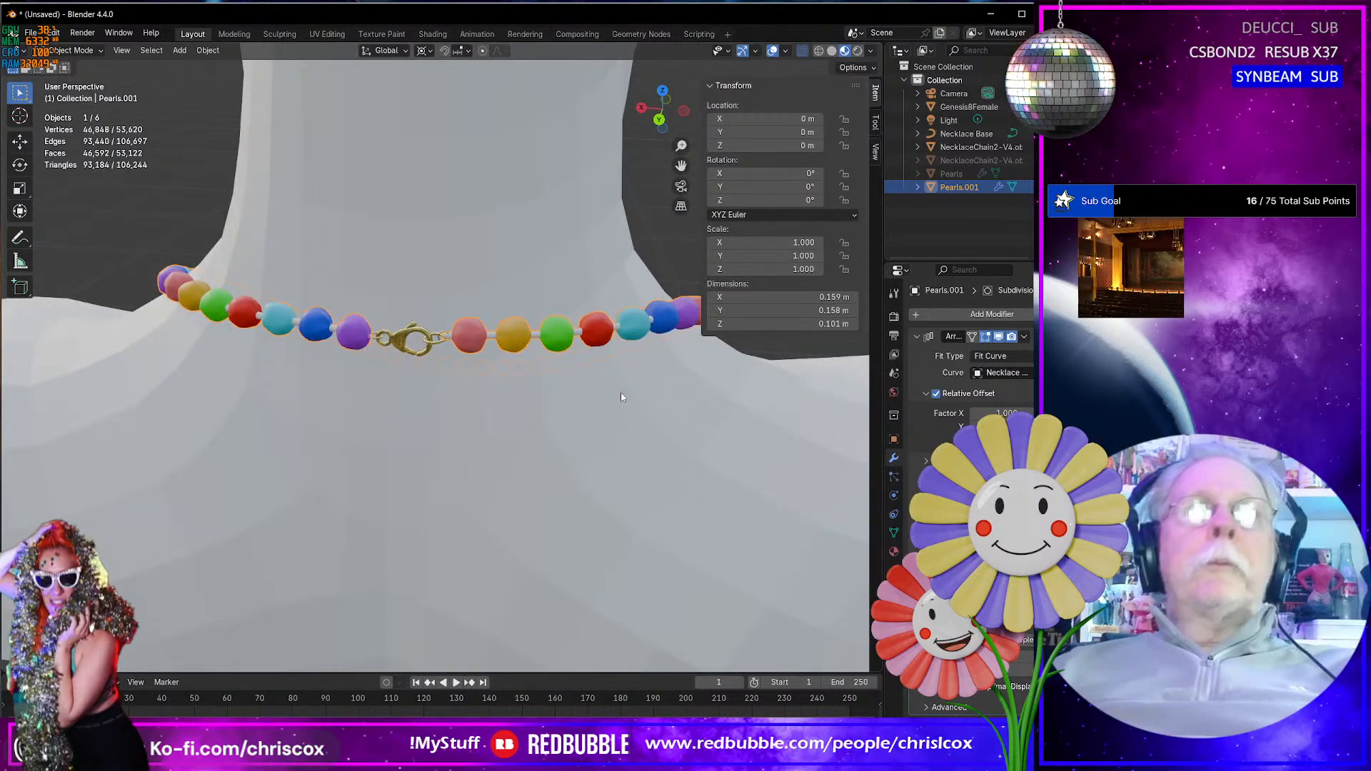
mouse_move(620, 393)
middle_mouse_down()
mouse_move(598, 396)
mouse_move(623, 387)
middle_mouse_up()
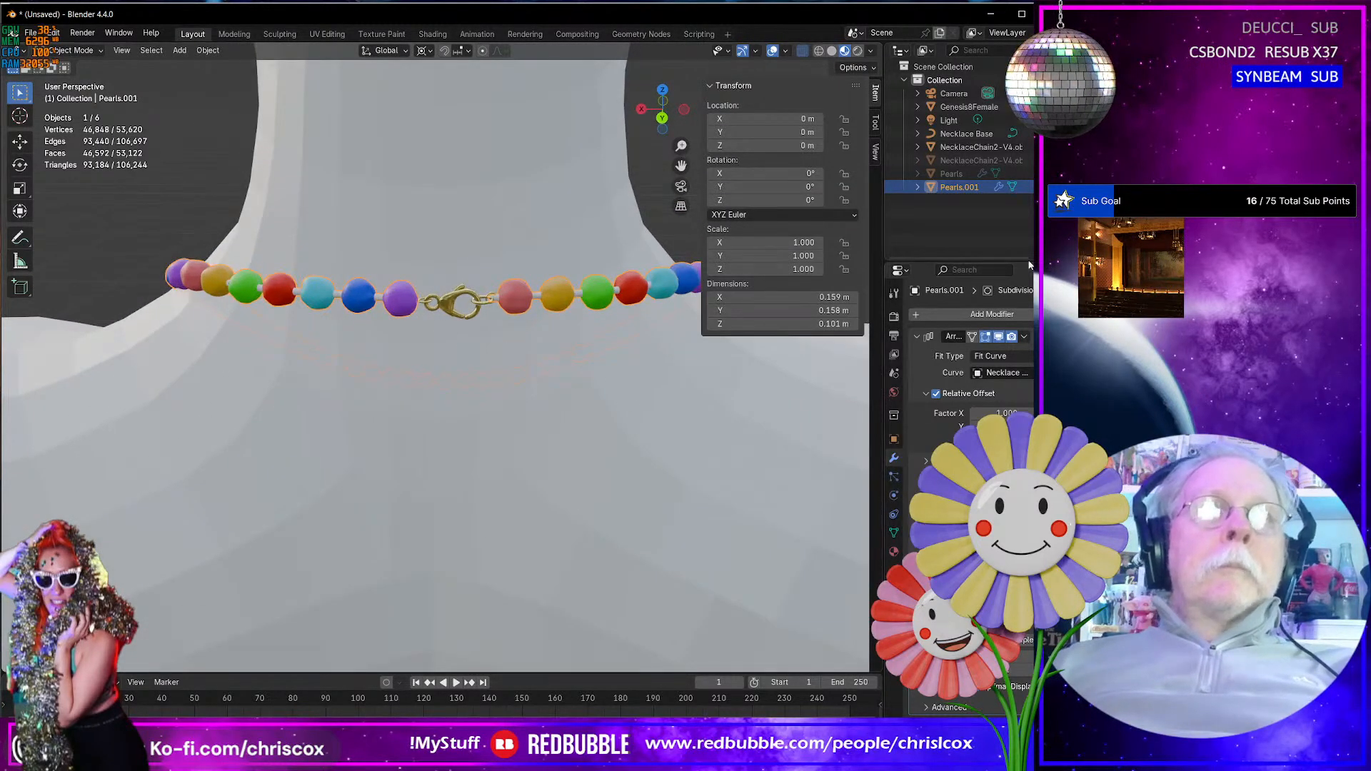
left_click(972, 175)
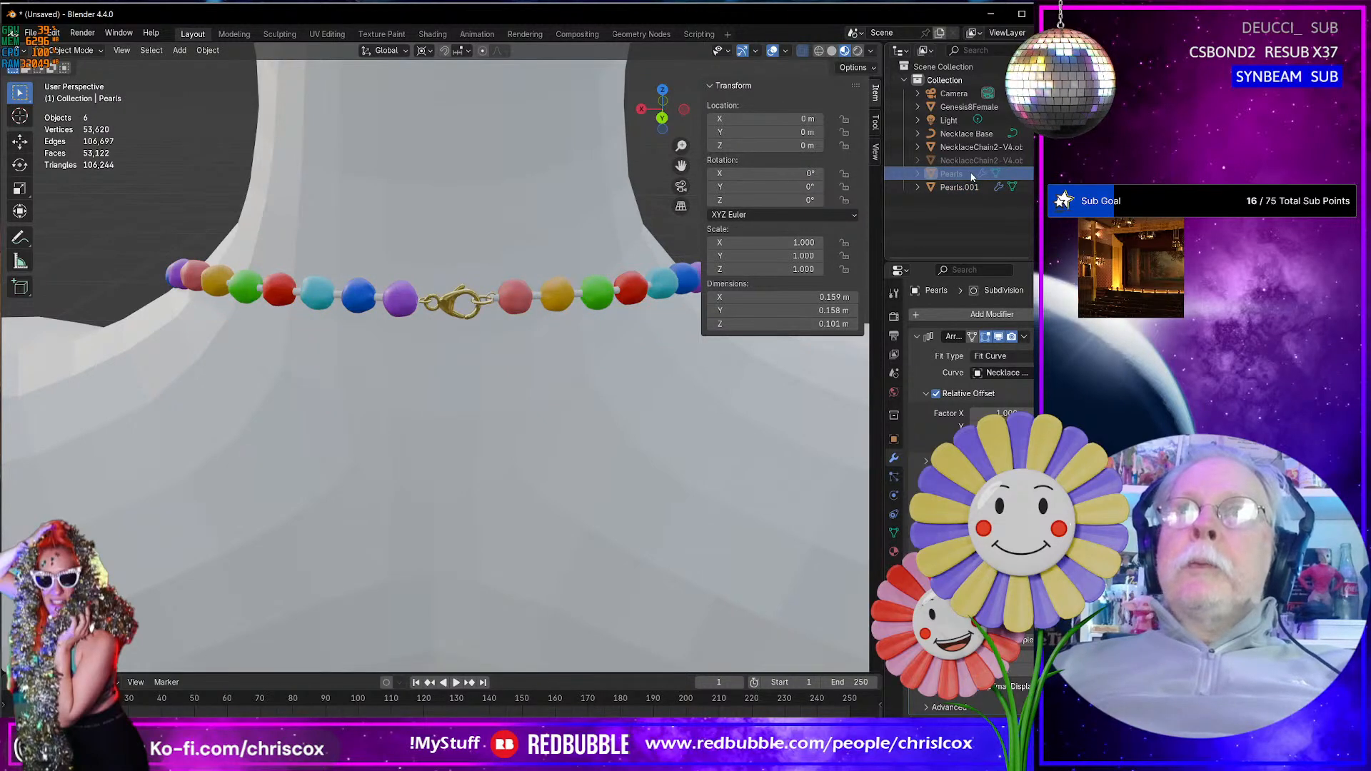
left_click(1045, 174)
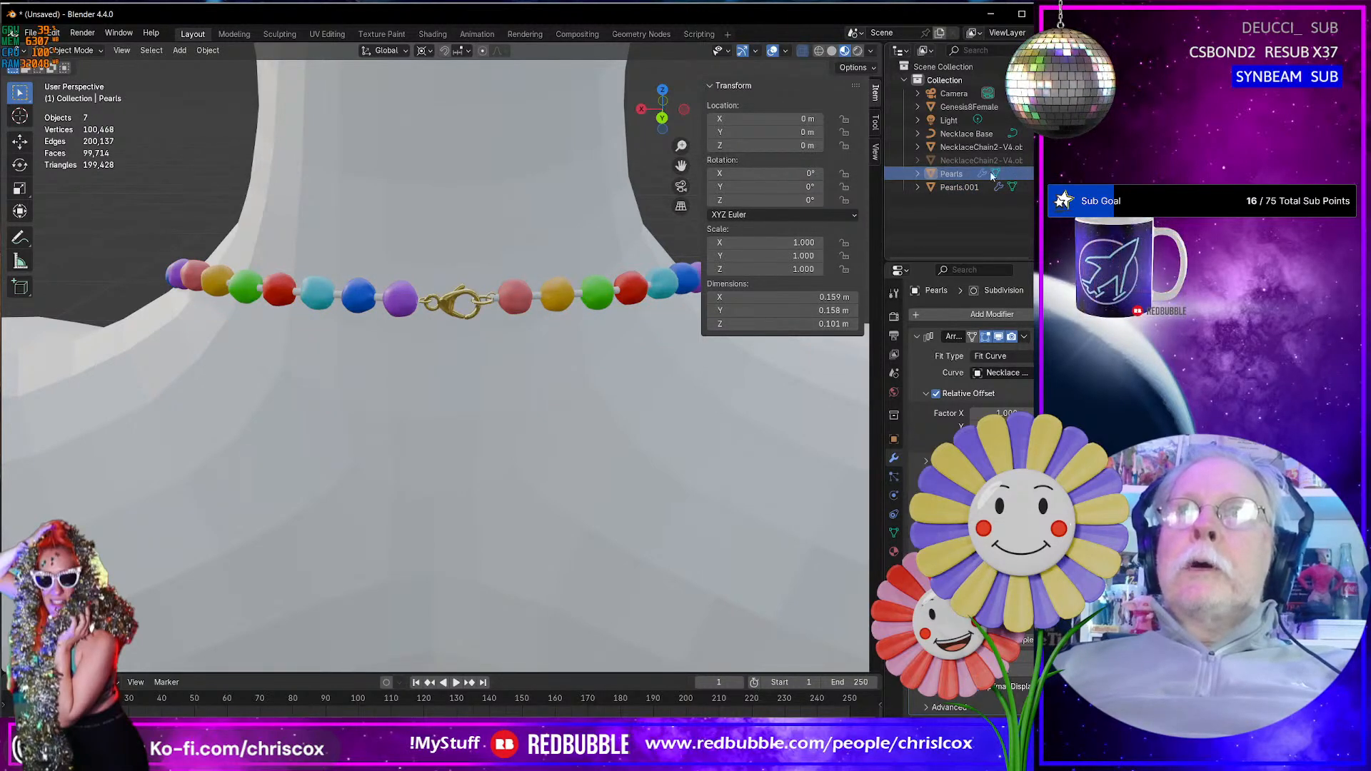
left_click(986, 176)
key("Delete")
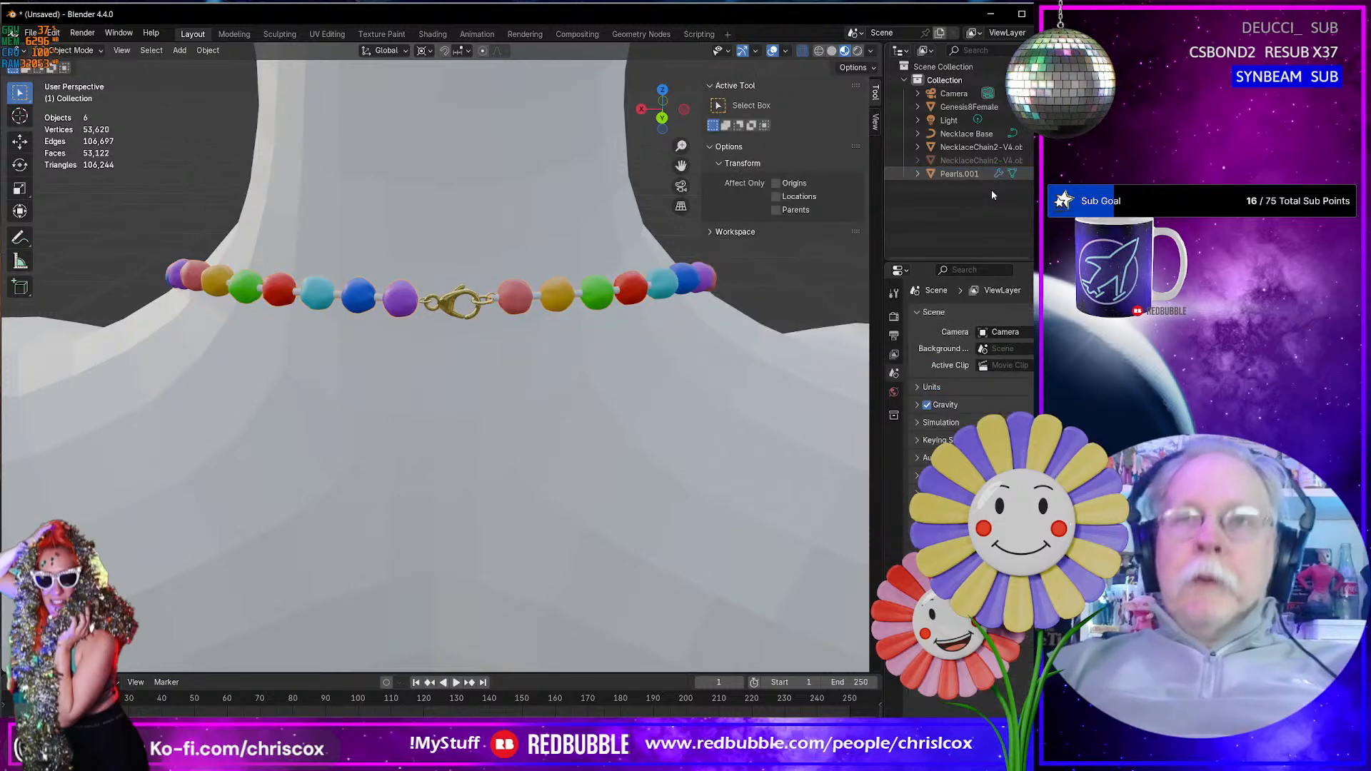
- Rename the Pearls.001 object to Pearls
double_click(964, 174)
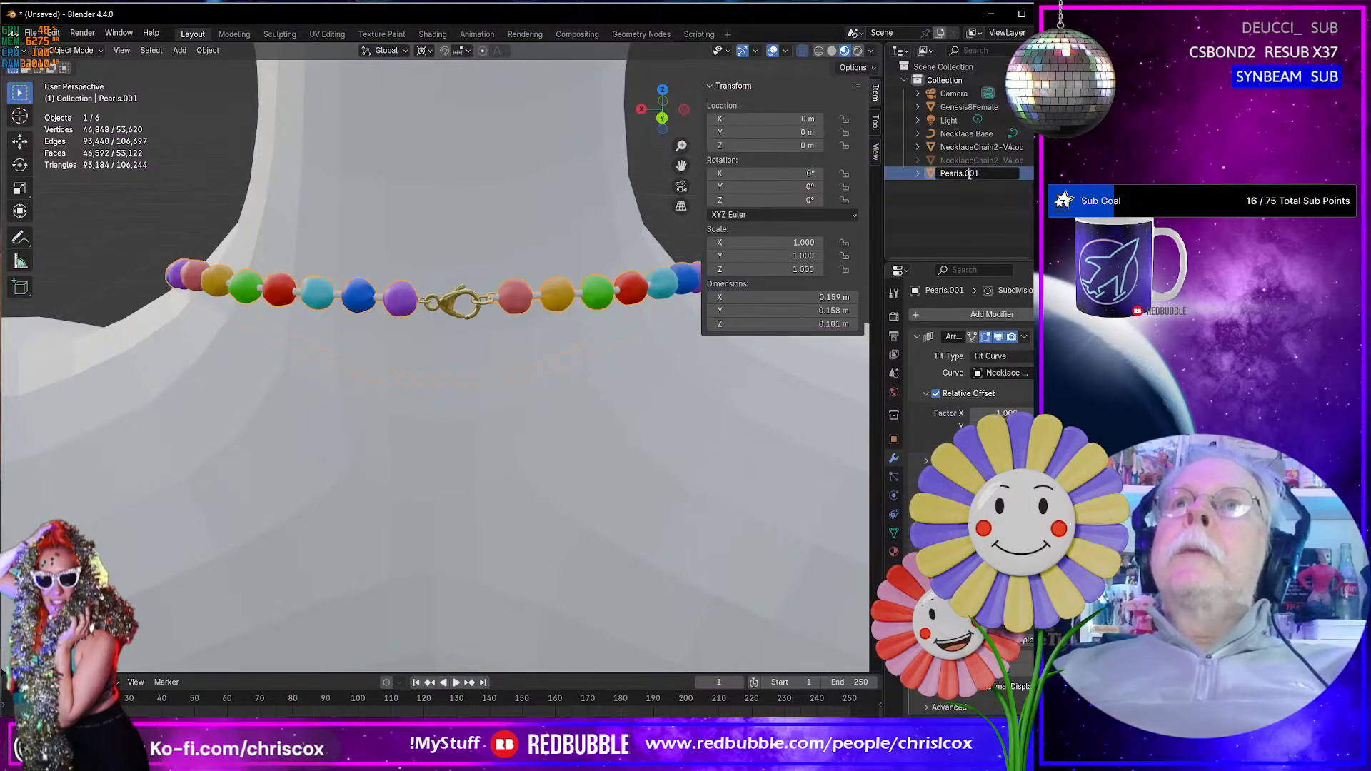
key("Delete")
key("Delete")
key("Delete")
key("Delete")
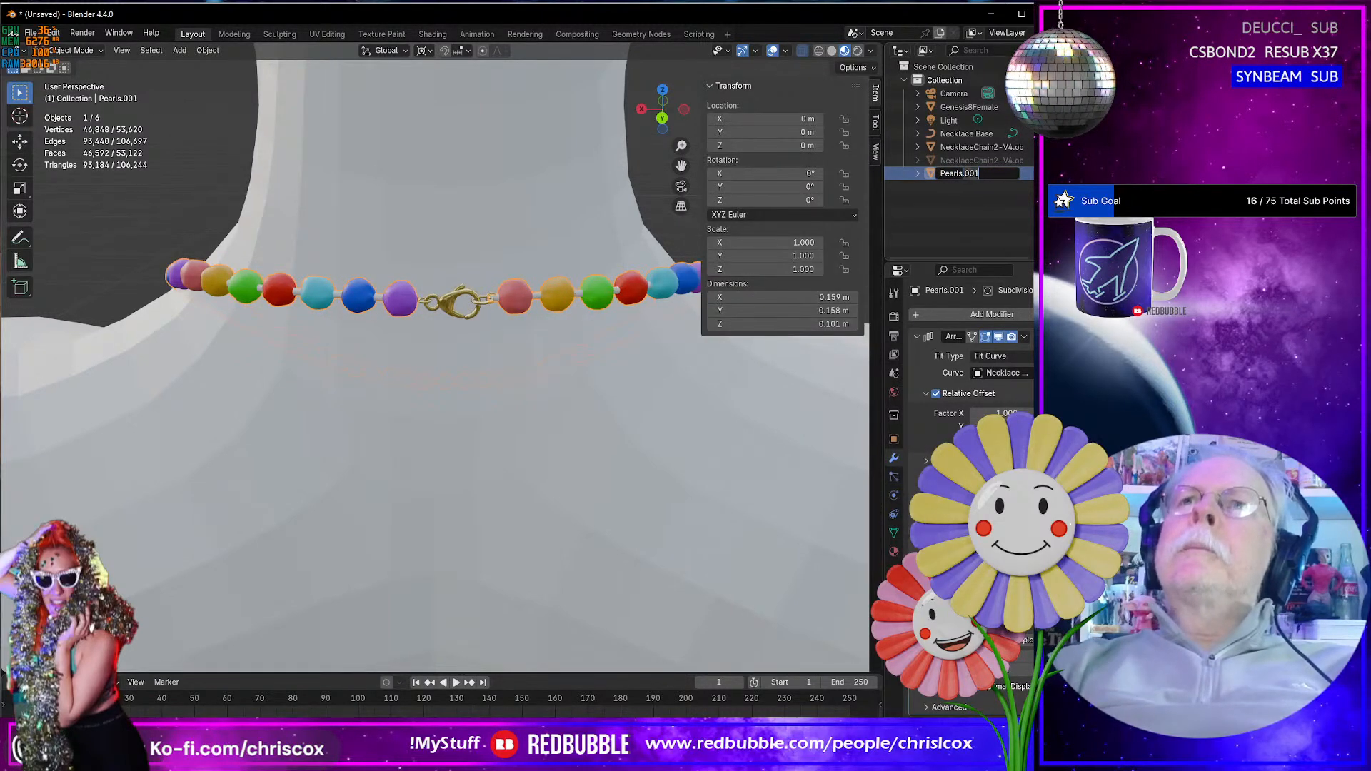
key("Return")
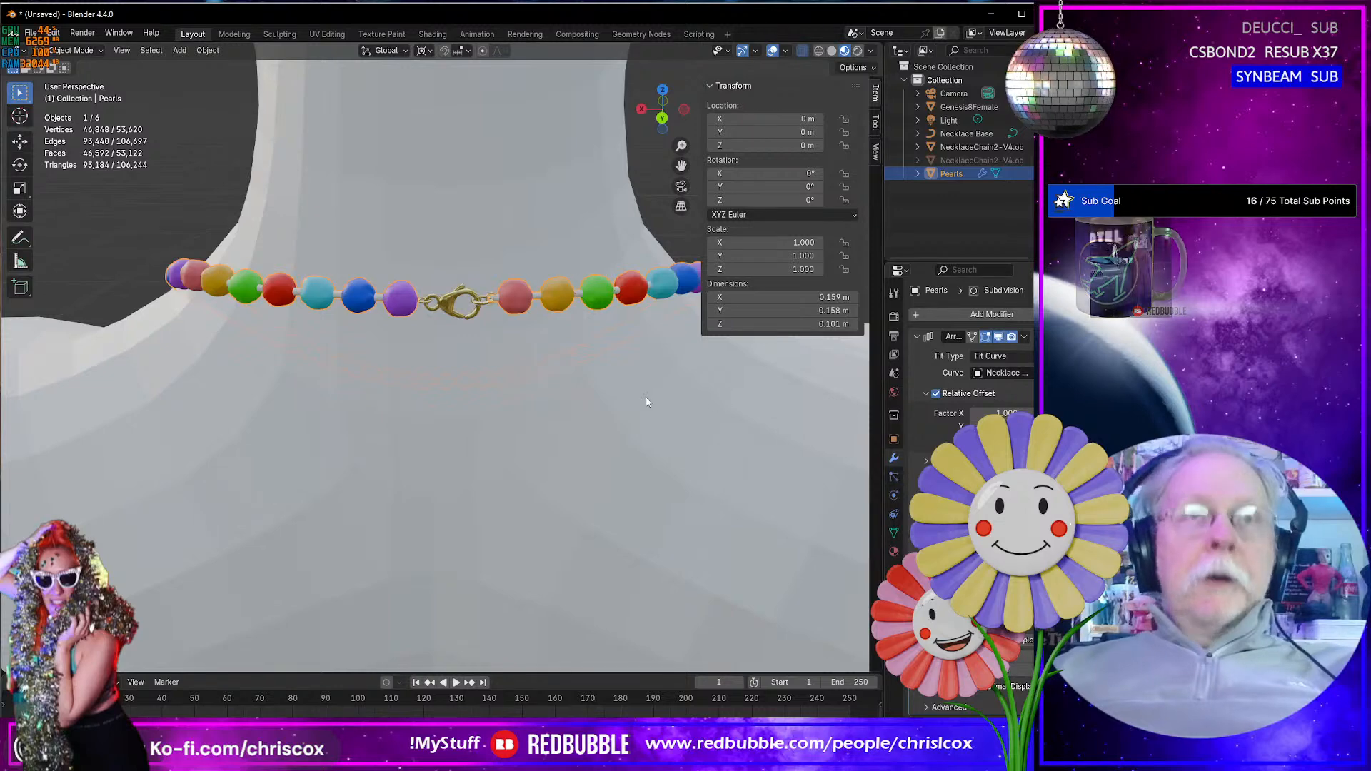
- Duplicate the Pearls object in place and hide the original as a backup
key("shift+d")
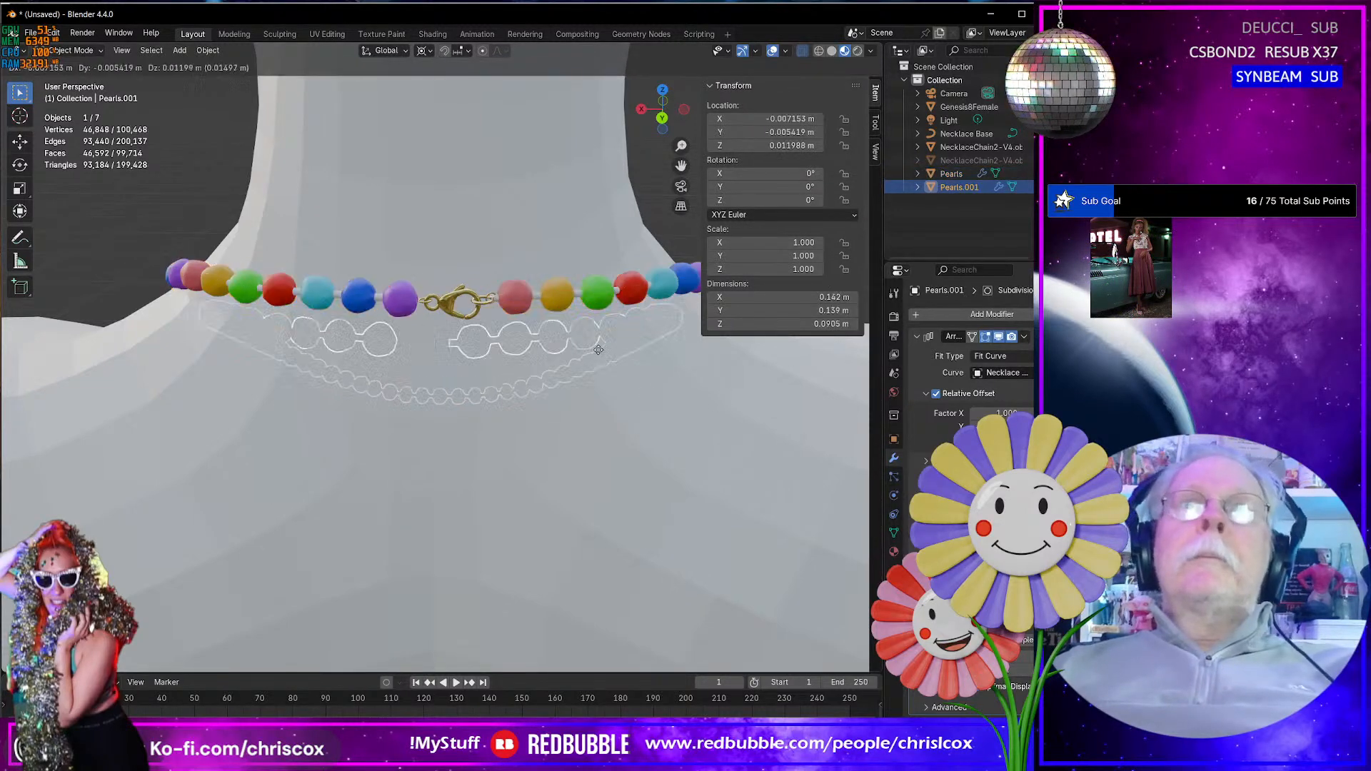
left_click(580, 341)
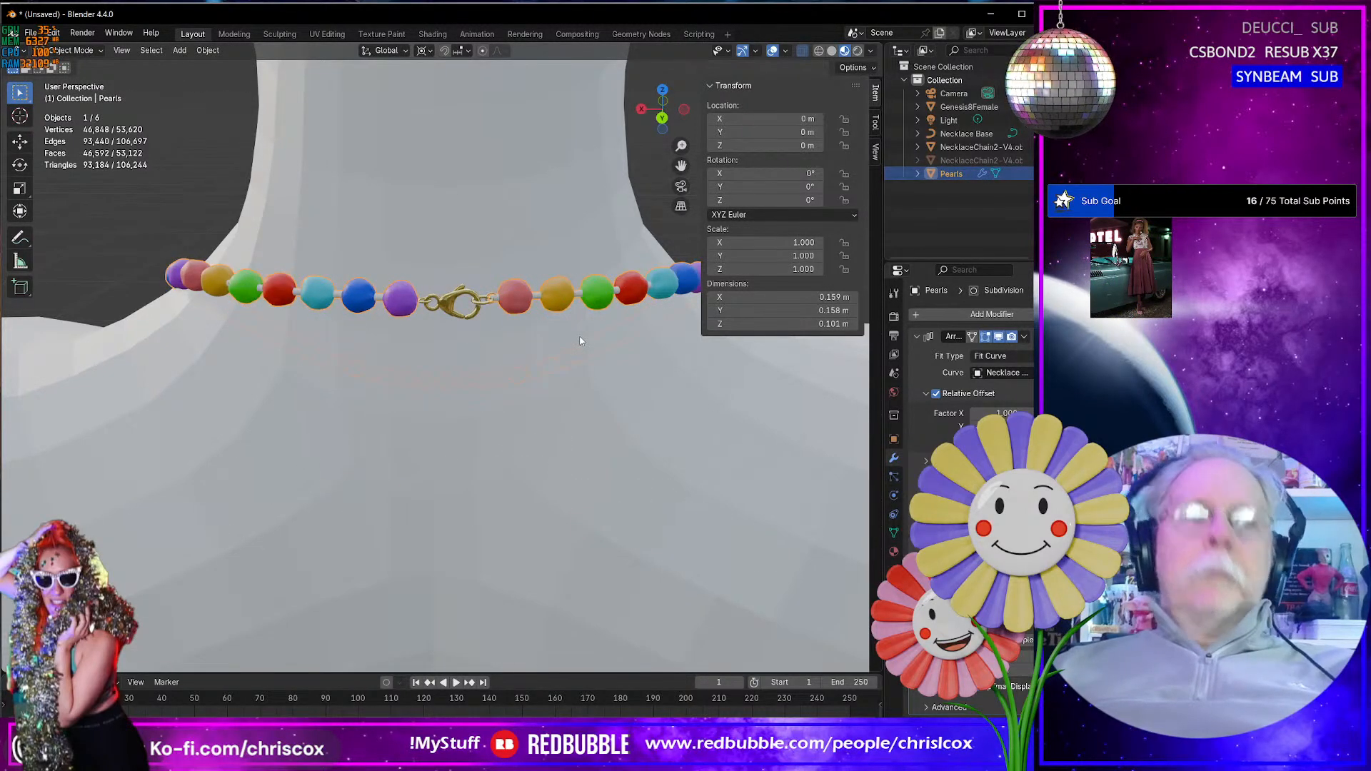
key("alt+g")
key("g")
key("Escape")
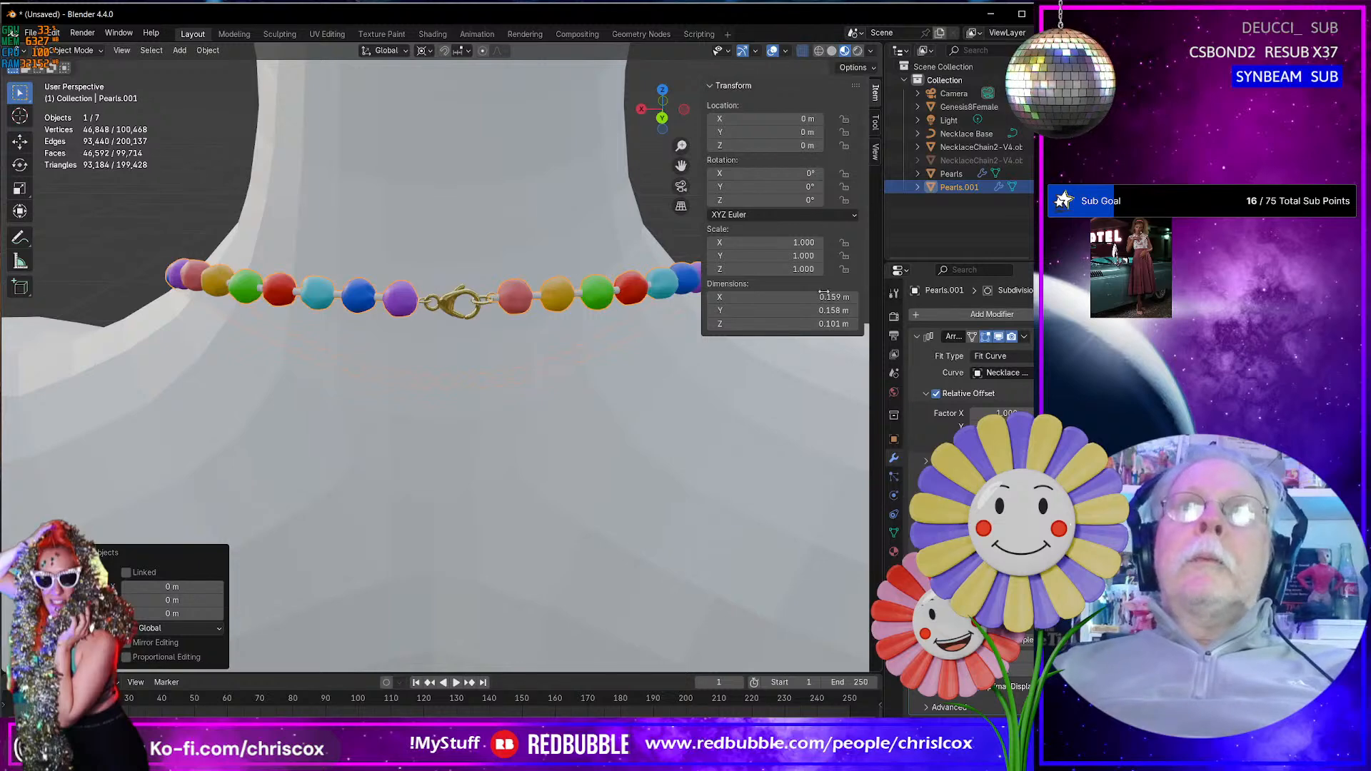
left_click(1040, 174)
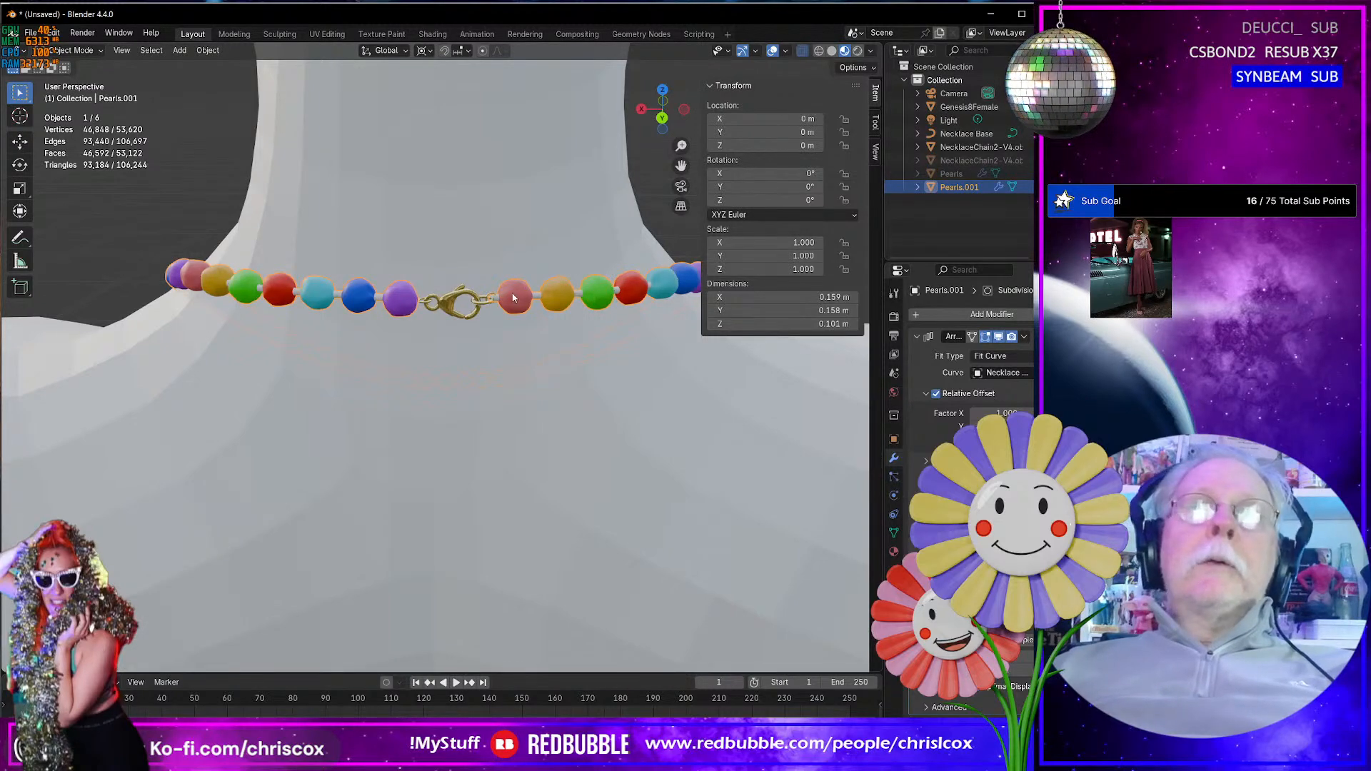
- Convert the duplicated pearl strand to a mesh
left_click(208, 50)
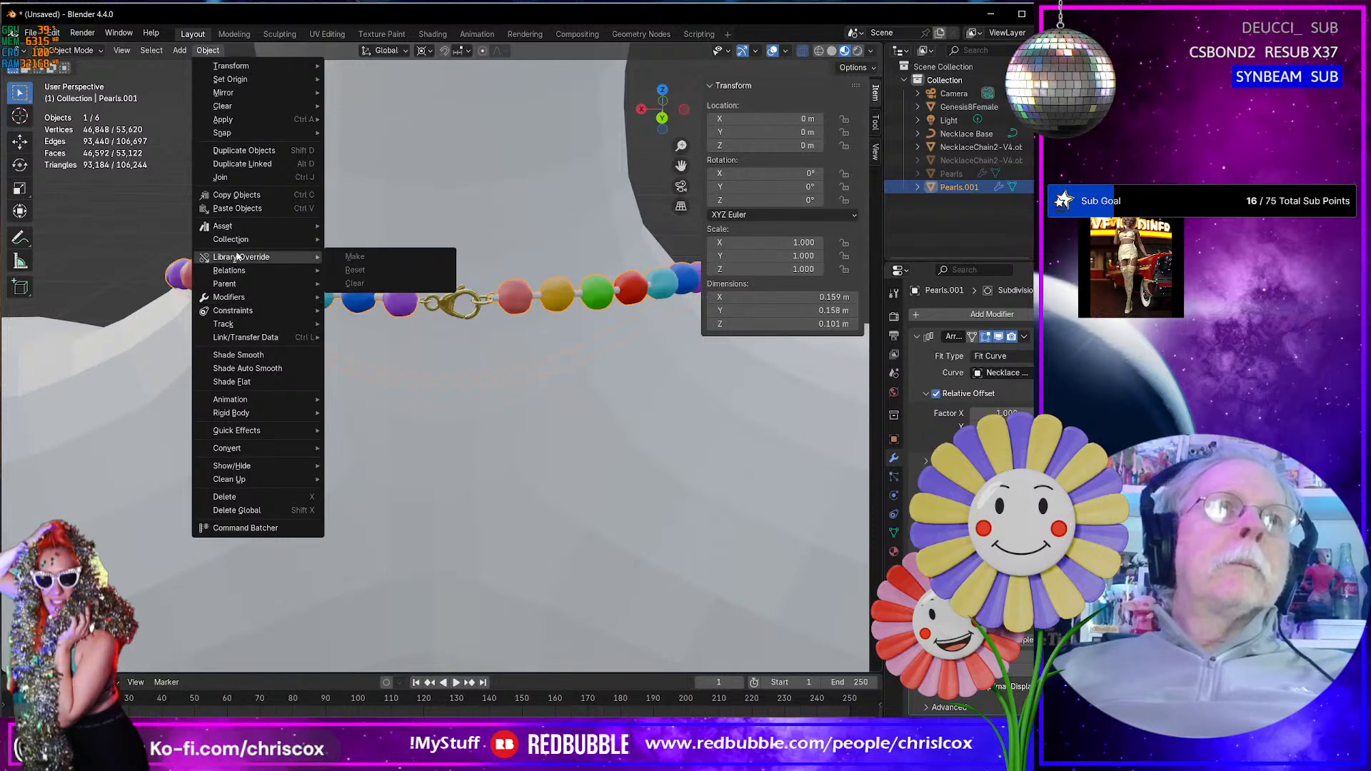
mouse_move(265, 455)
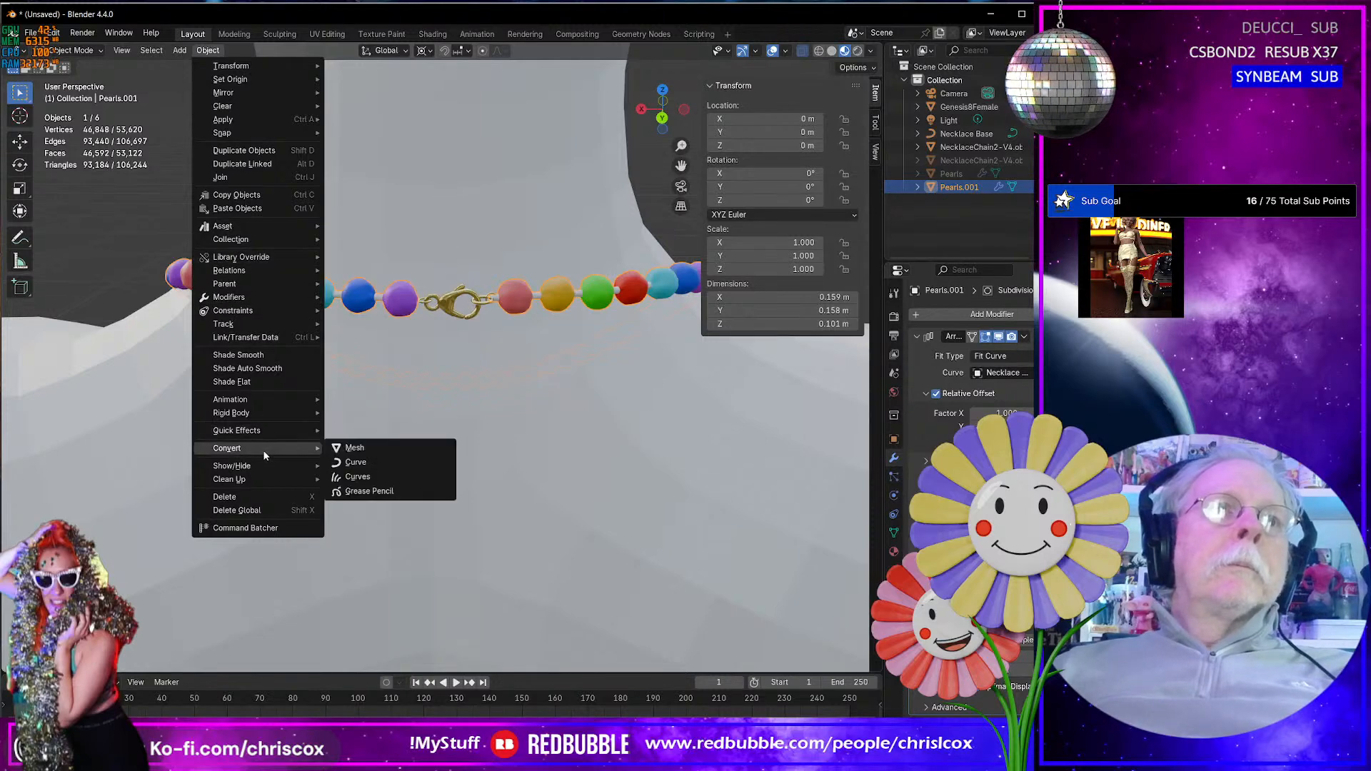
left_click(374, 450)
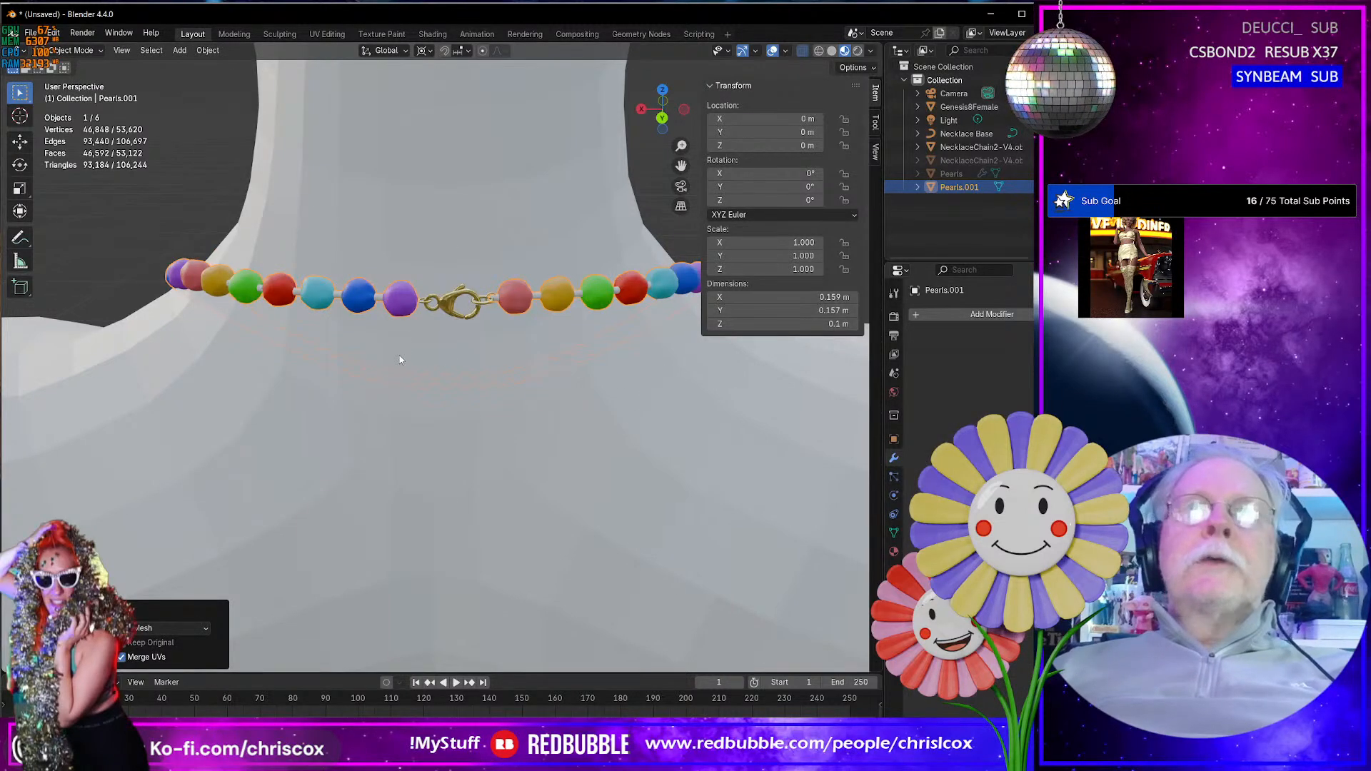
- Remove all unused material slots from the lobster clasp object, including Stem, Wire and Chain, keeping only the Clasp material
left_click(402, 310)
scroll(404, 329, "up", 5)
middle_click_drag(405, 329, 421, 396, "shift")
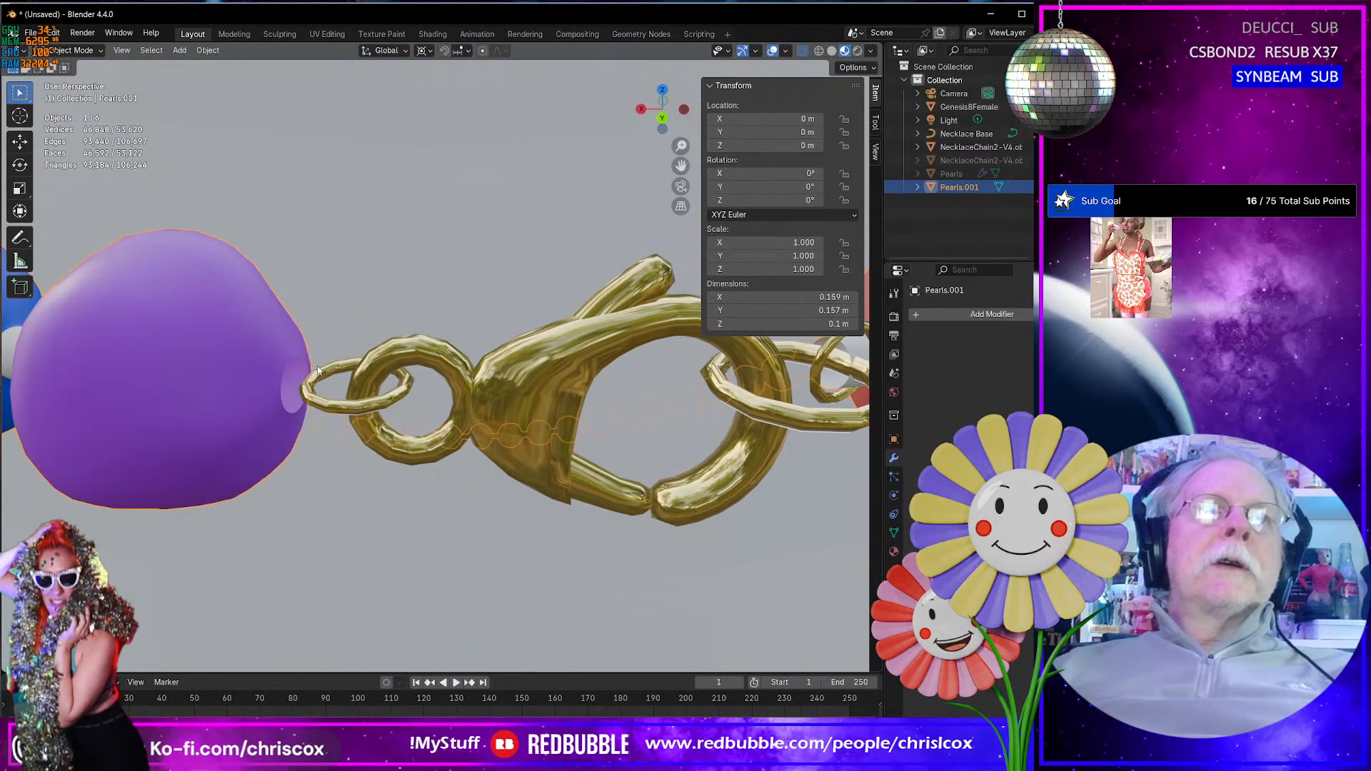
scroll(318, 369, "down", 7)
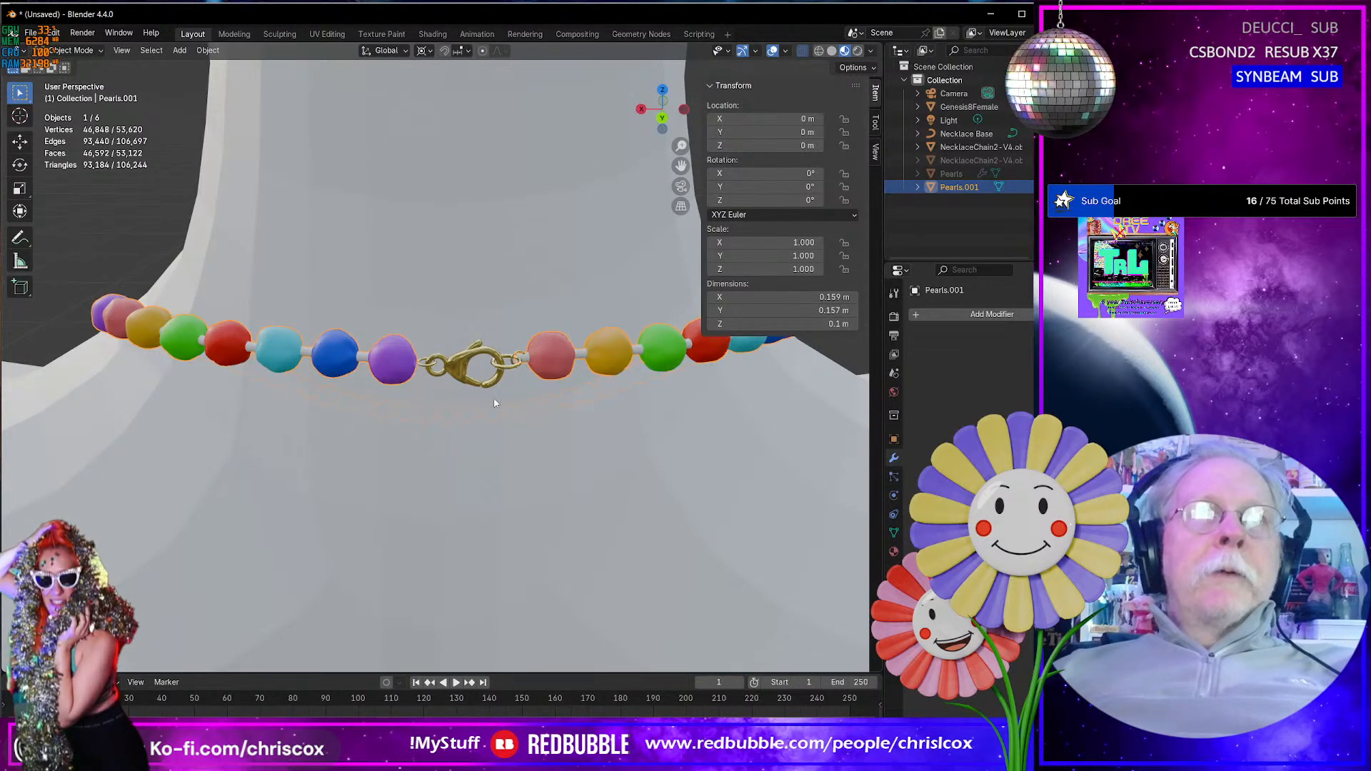
scroll(494, 404, "down", 3)
scroll(504, 400, "up", 12)
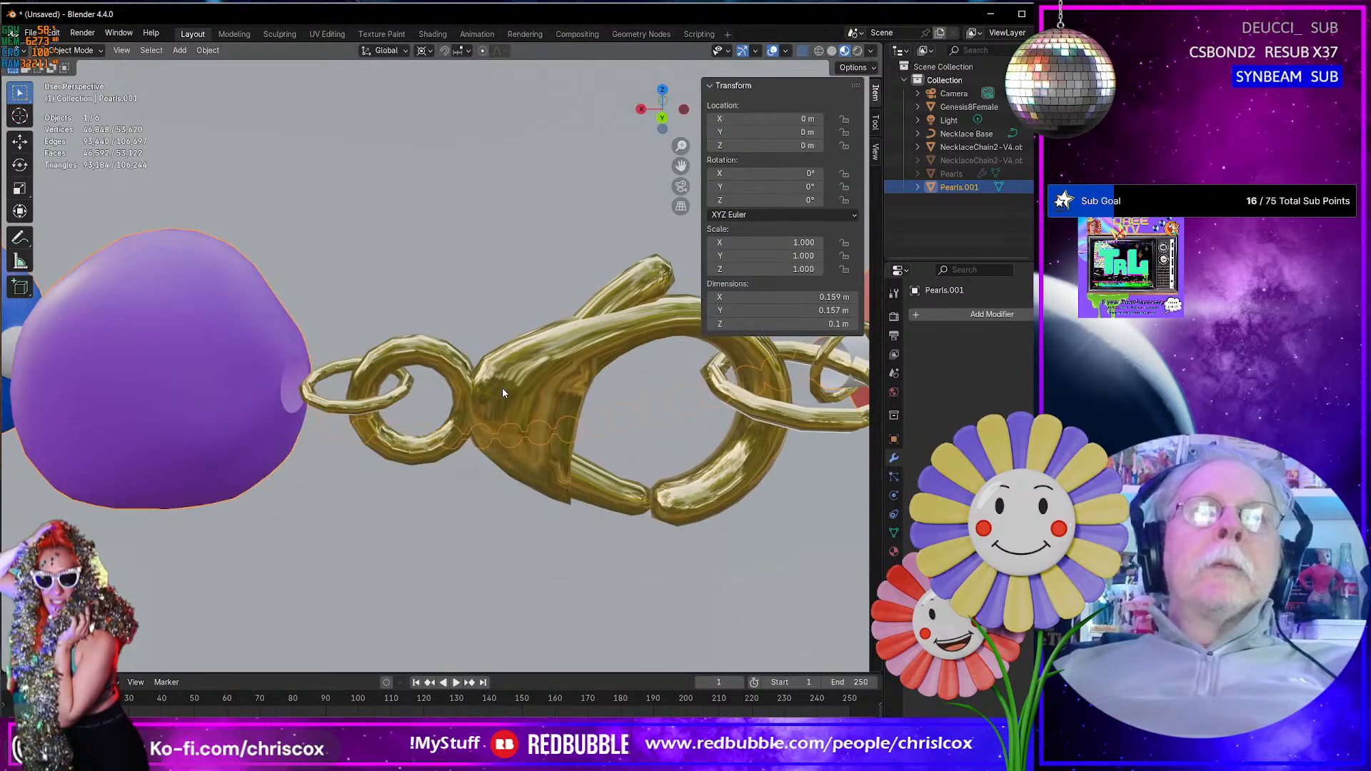
left_click(503, 390)
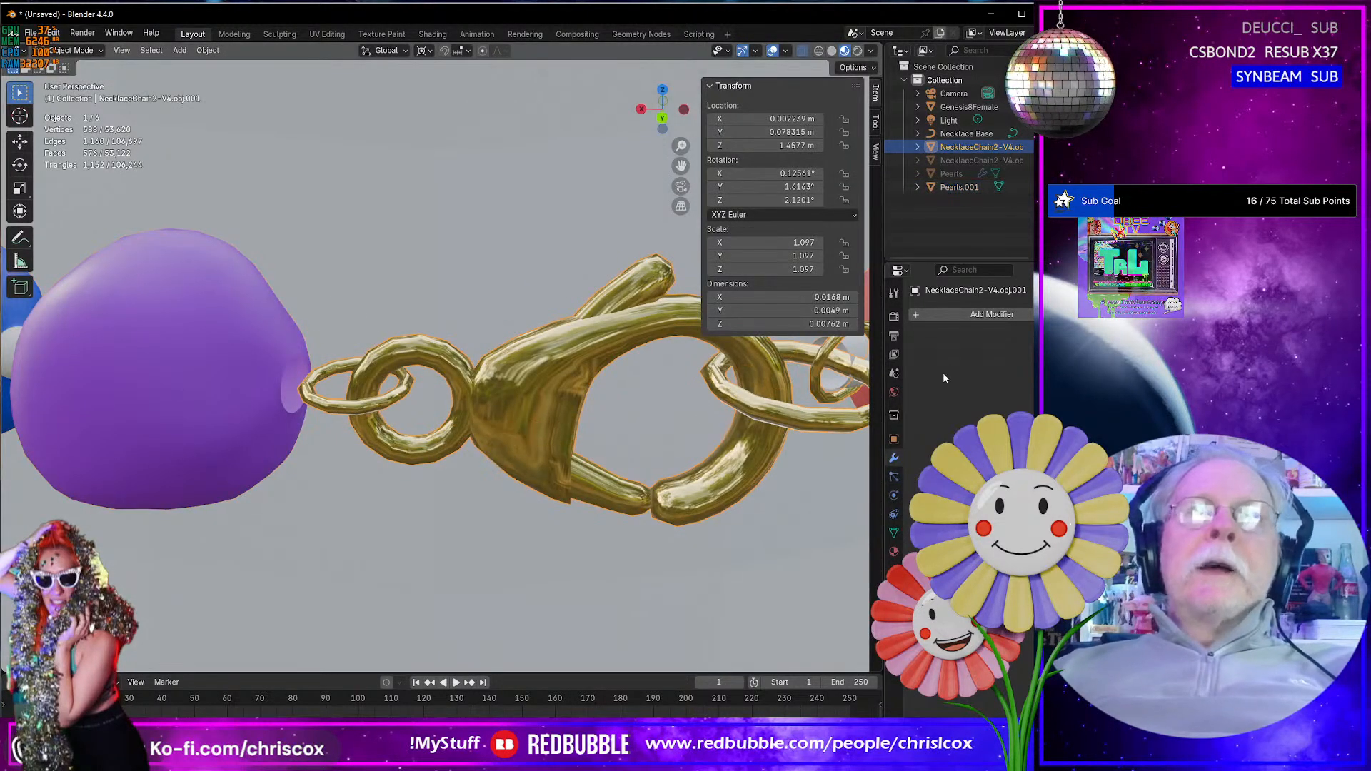
left_click(893, 551)
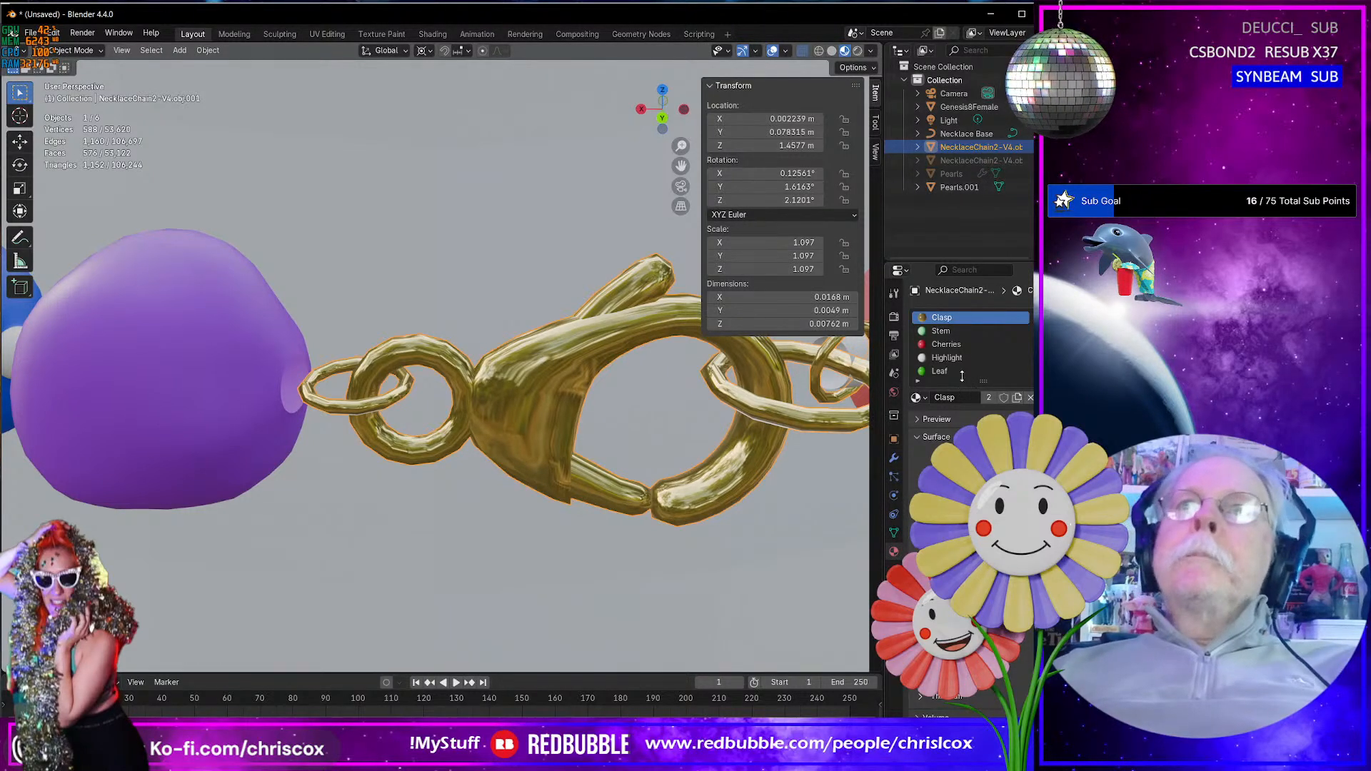
left_click(947, 332)
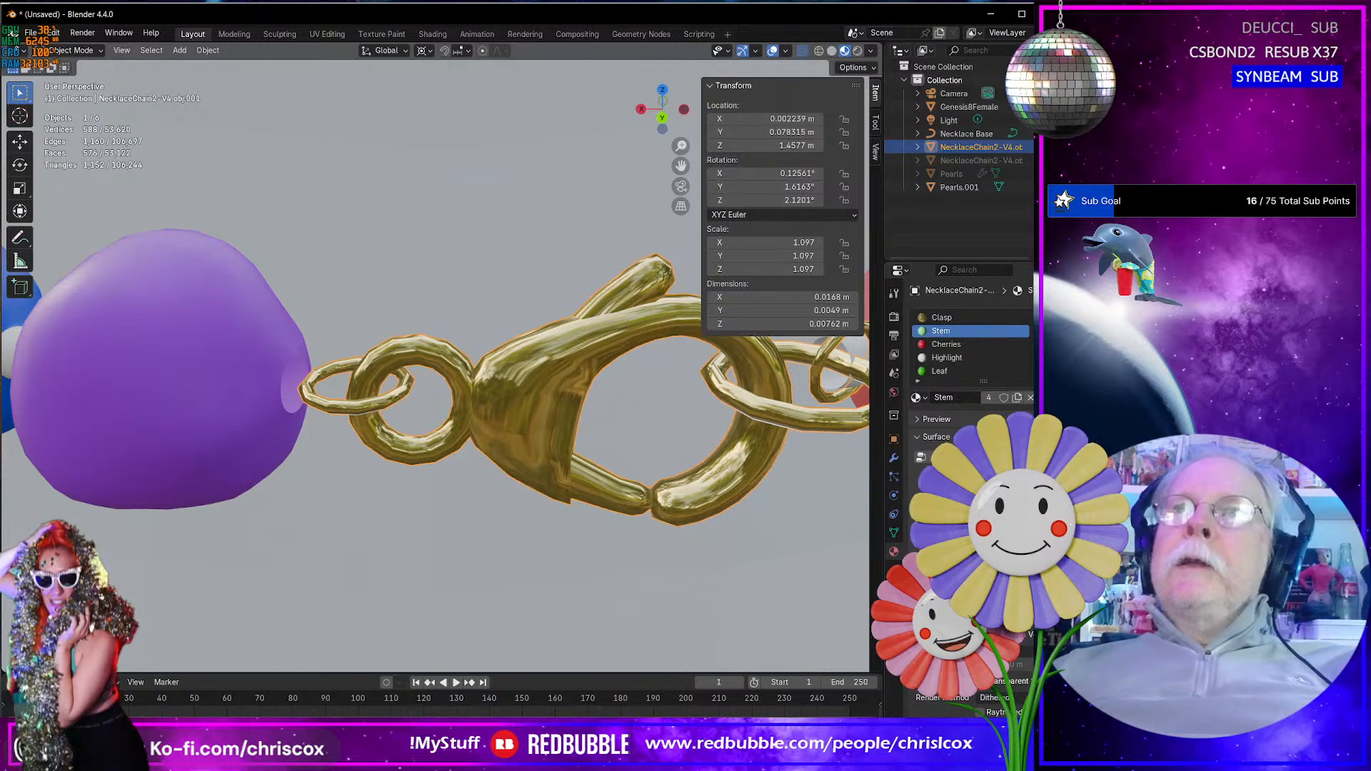
left_click(1041, 331)
left_click(1041, 331)
left_click(1041, 330)
left_click(1041, 331)
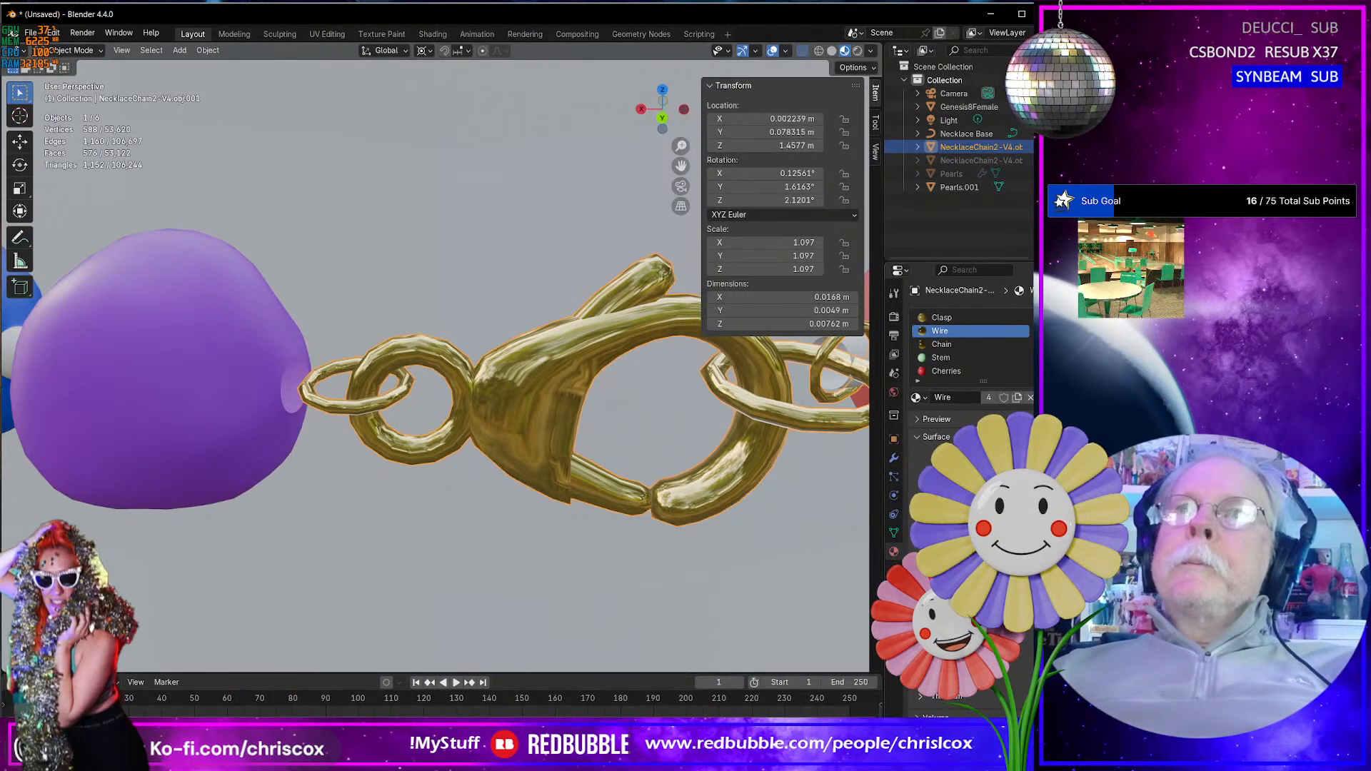
left_click(1041, 331)
left_click(1041, 331)
left_click(1041, 331)
left_click(1041, 331)
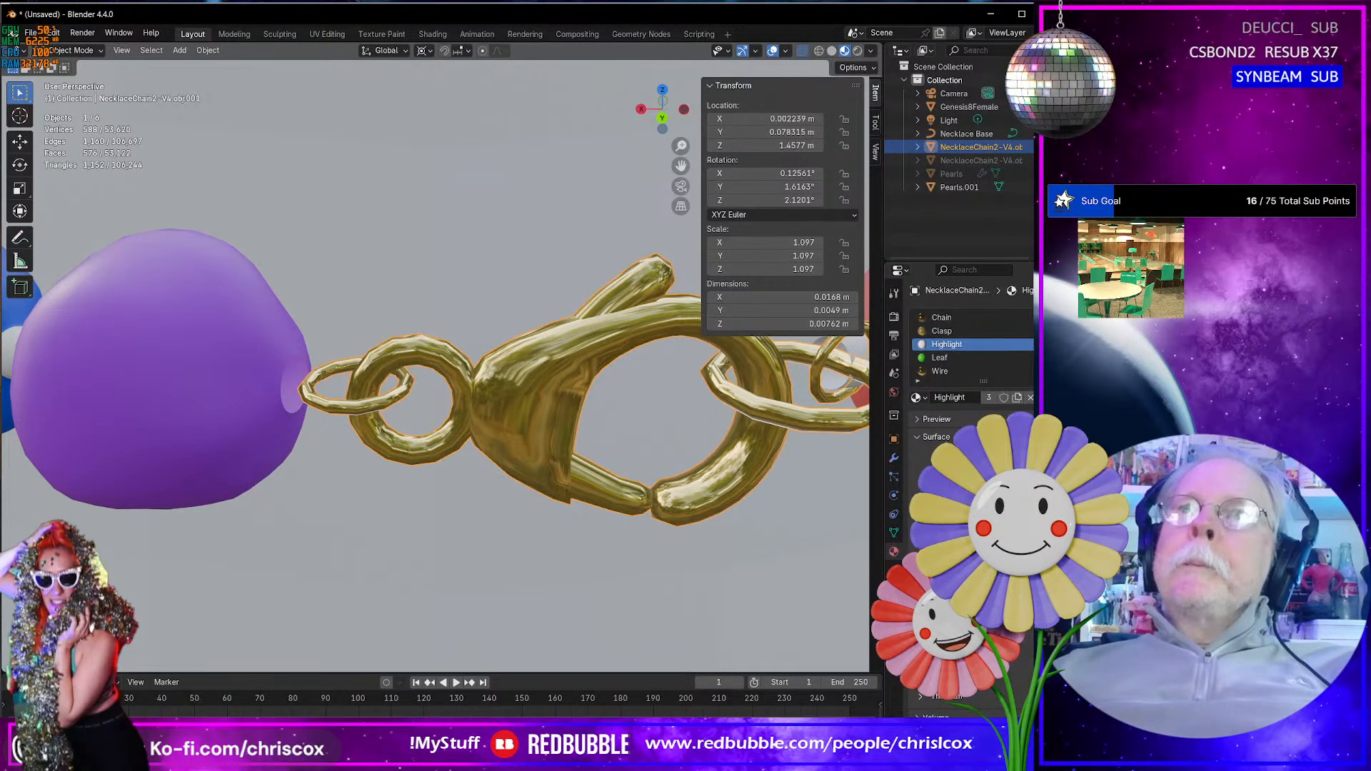
left_click(1041, 331)
left_click(1041, 331)
left_click(1040, 331)
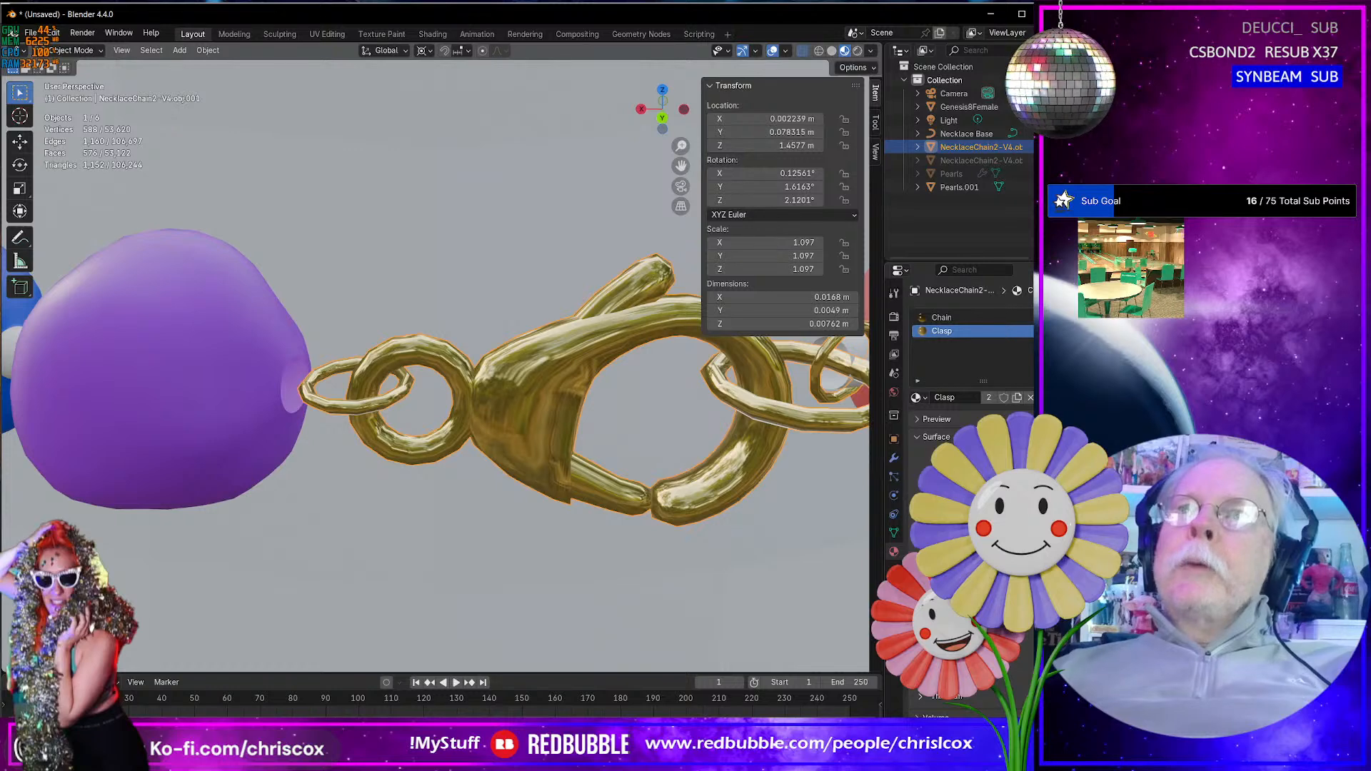
left_click(963, 317)
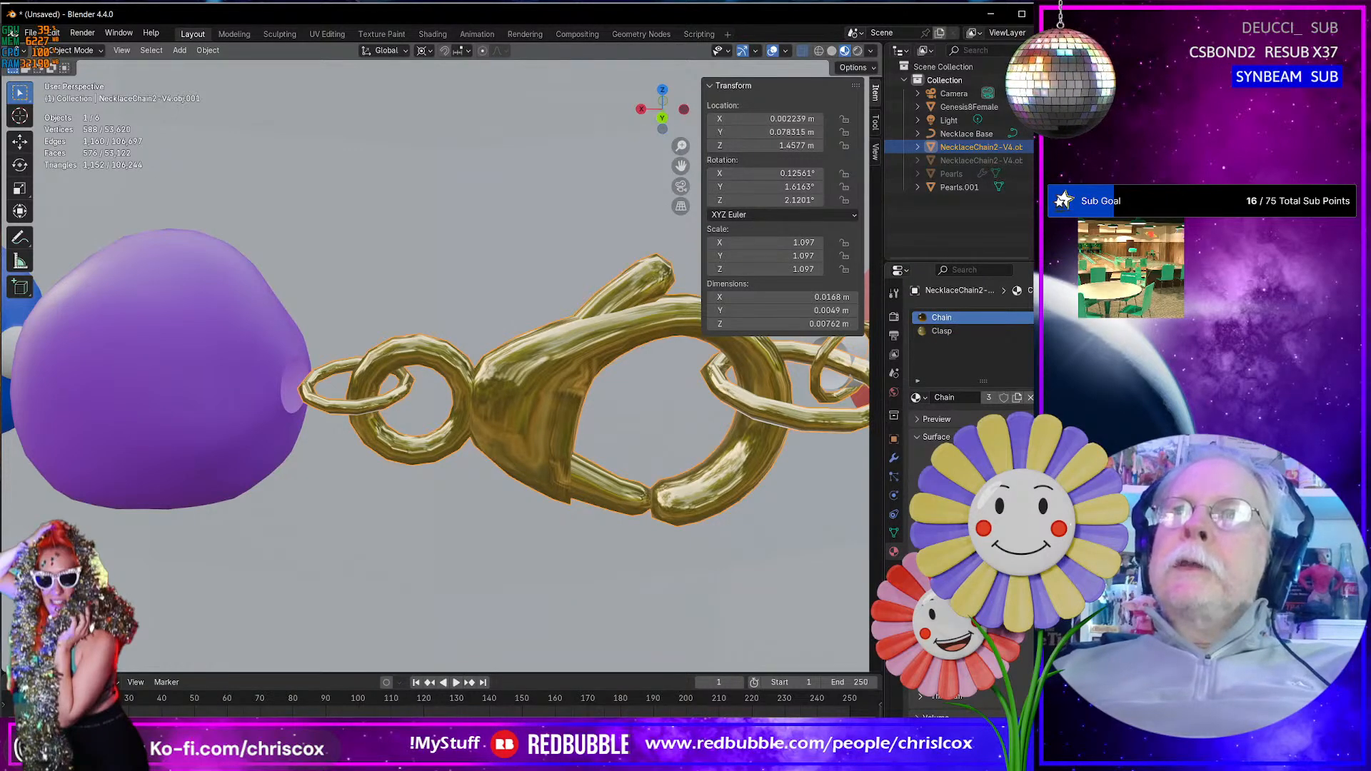
left_click(1040, 330)
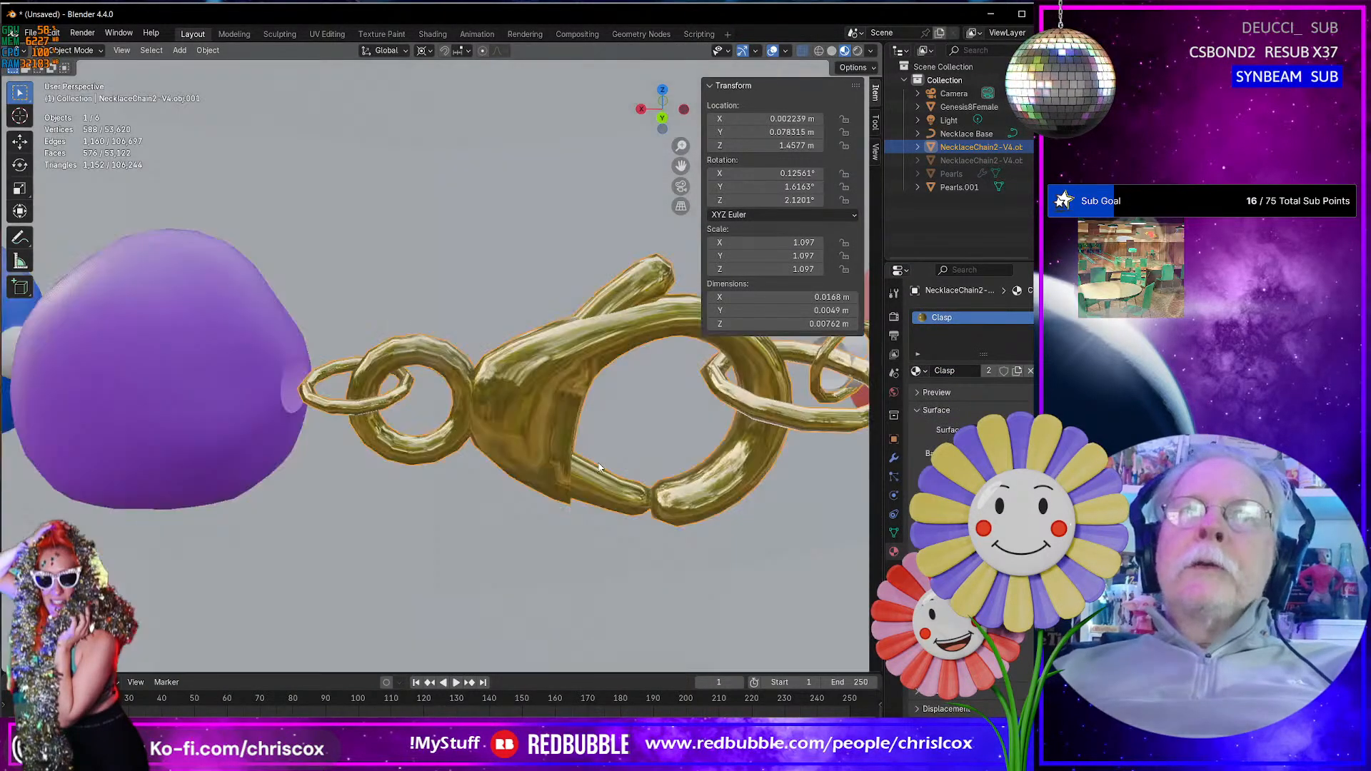
- Open the Pearls.001 mesh in Edit Mode and select an edge on the purple pearl beside the clasp
scroll(600, 468, "down", 10)
scroll(594, 469, "up", 10)
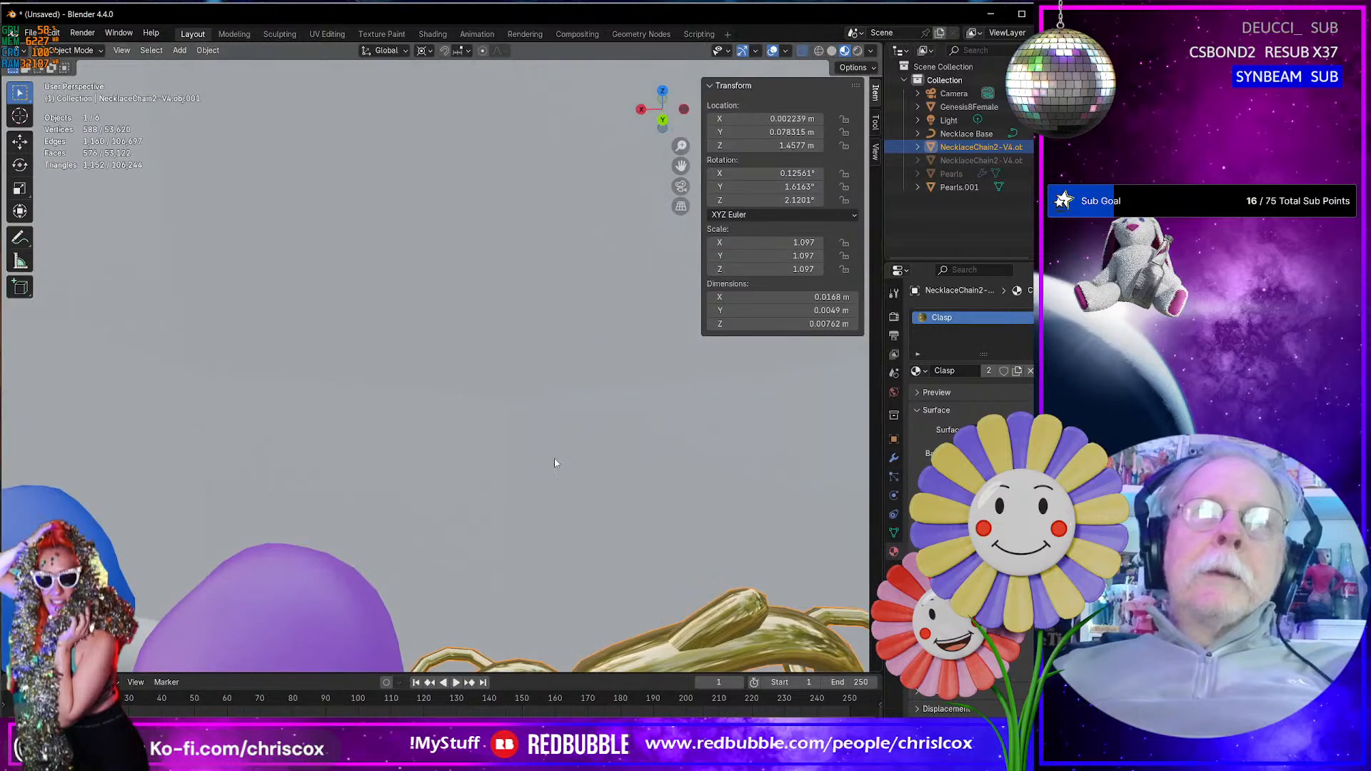
middle_click_drag(530, 433, 470, 392)
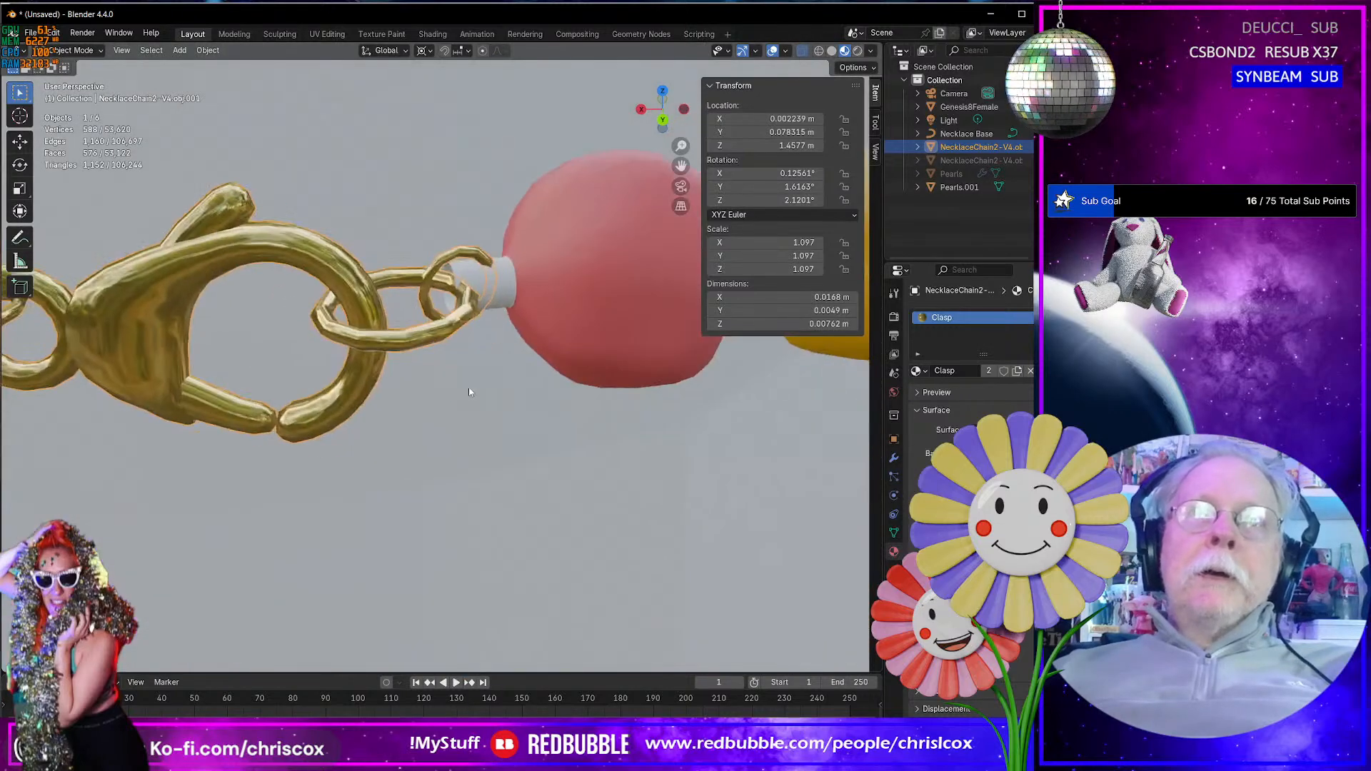
left_click(503, 280)
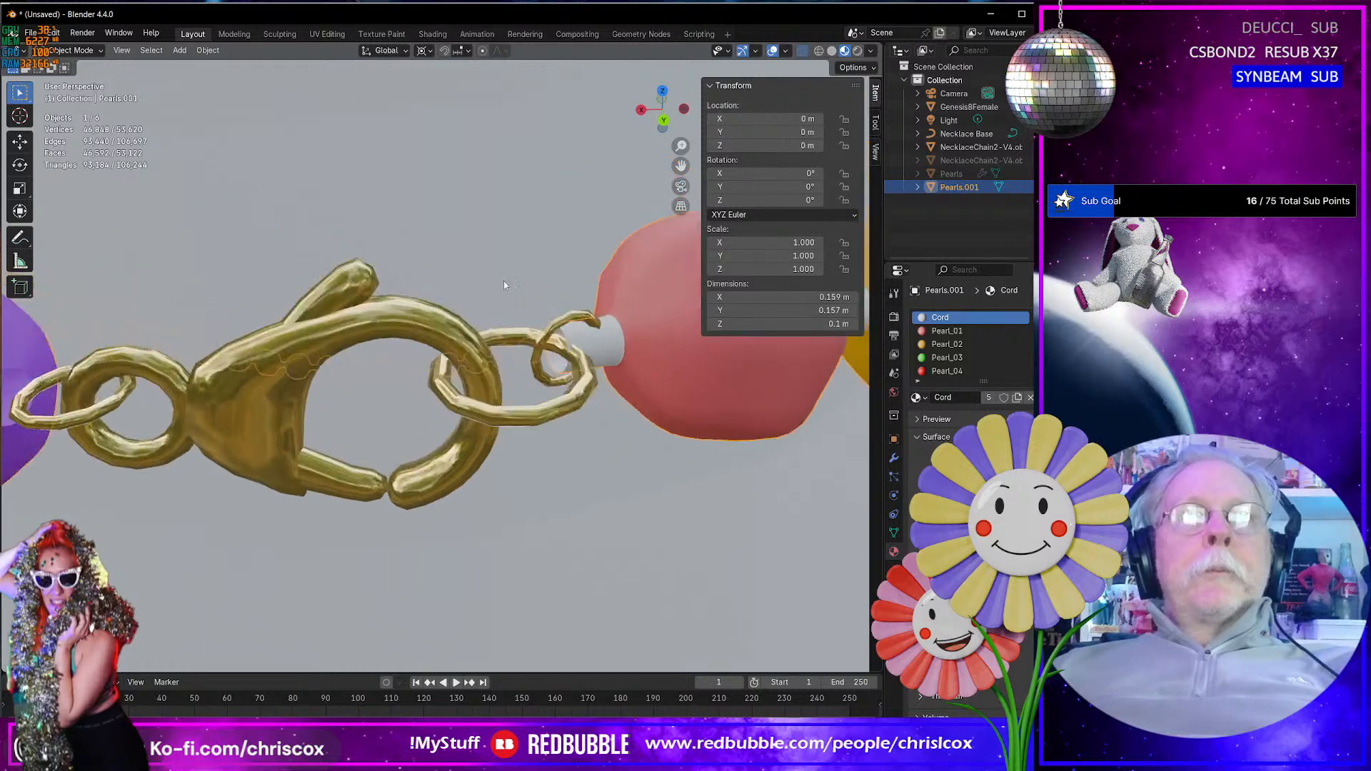
key("Tab")
scroll(694, 348, "up", 1)
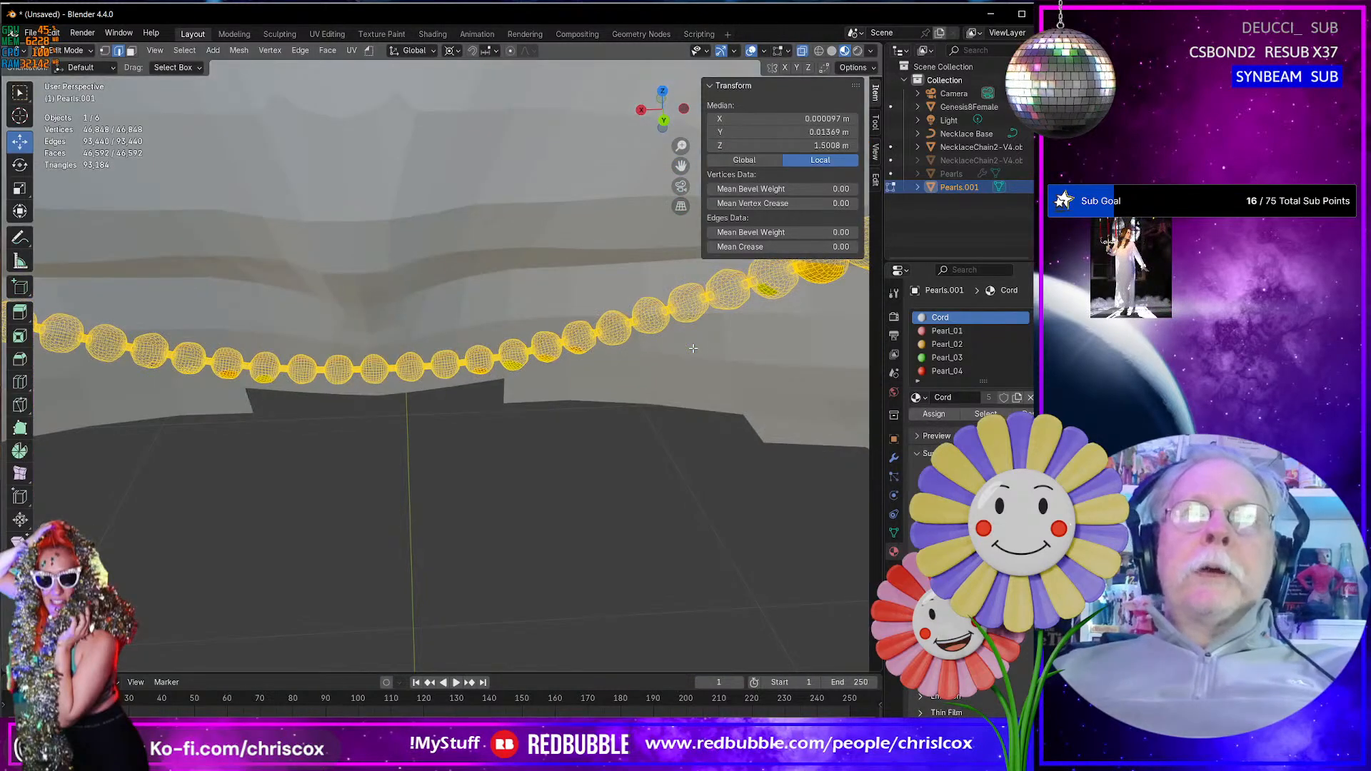
scroll(694, 348, "down", 4)
middle_click_drag(447, 377, 513, 382, "shift")
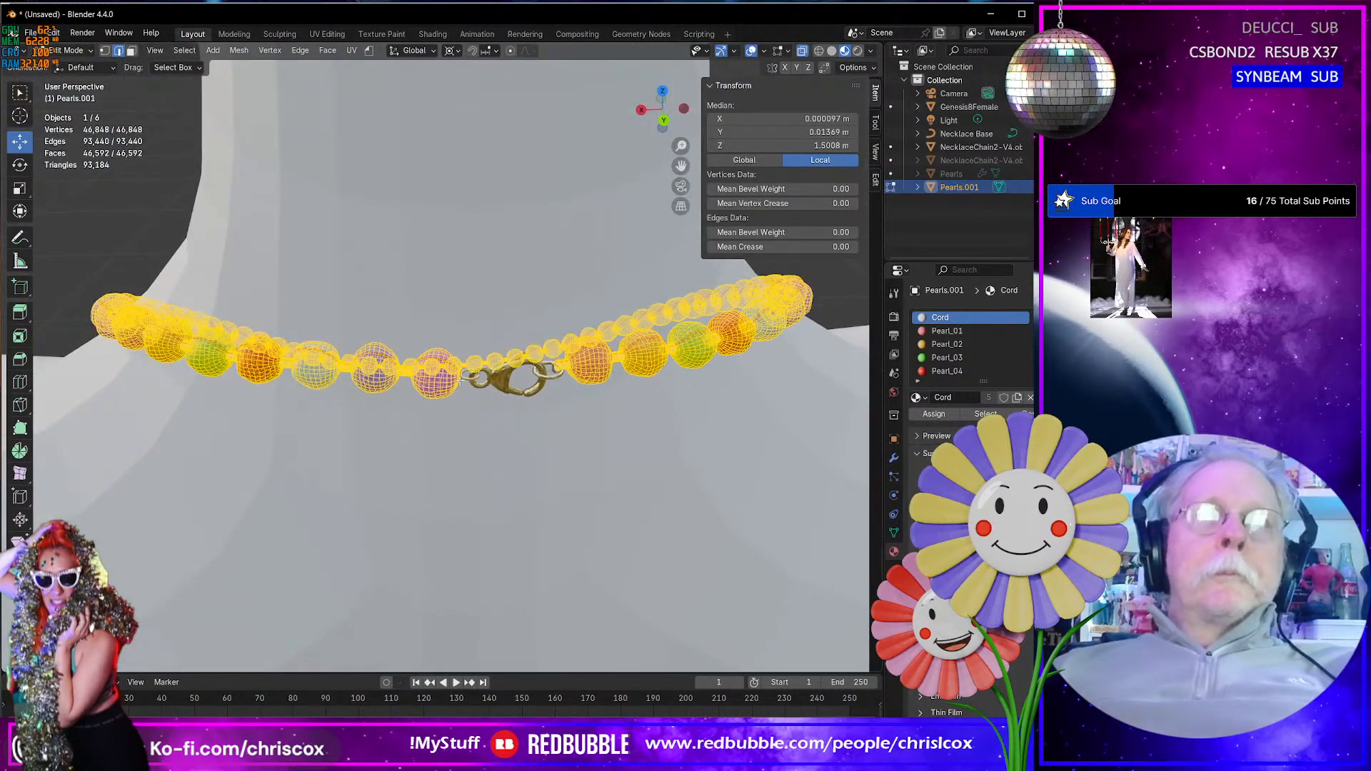
left_click(462, 378)
left_click(449, 382)
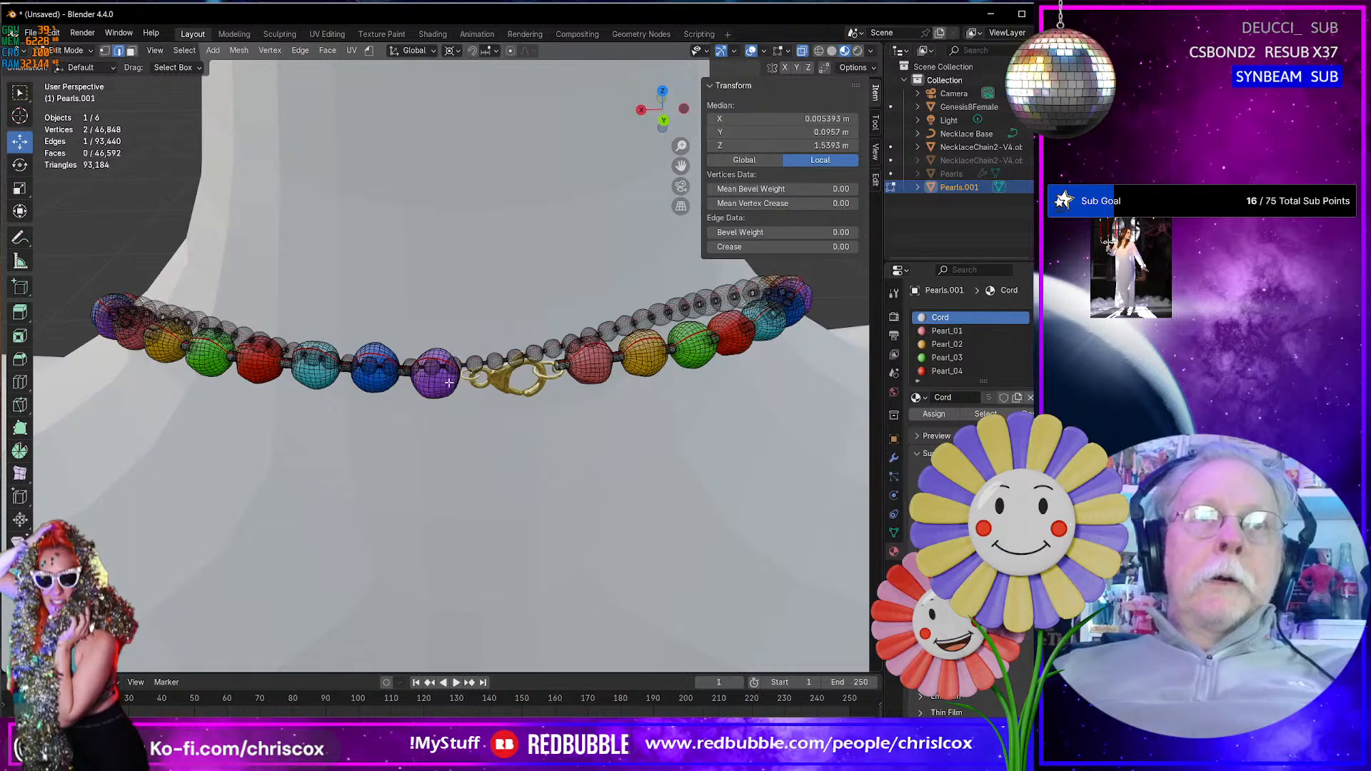
- Extrude the boundary loop of the purple pearl's hole facing the clasp in place and fill it with a face
key("KP_Decimal")
middle_click_drag(545, 363, 498, 344)
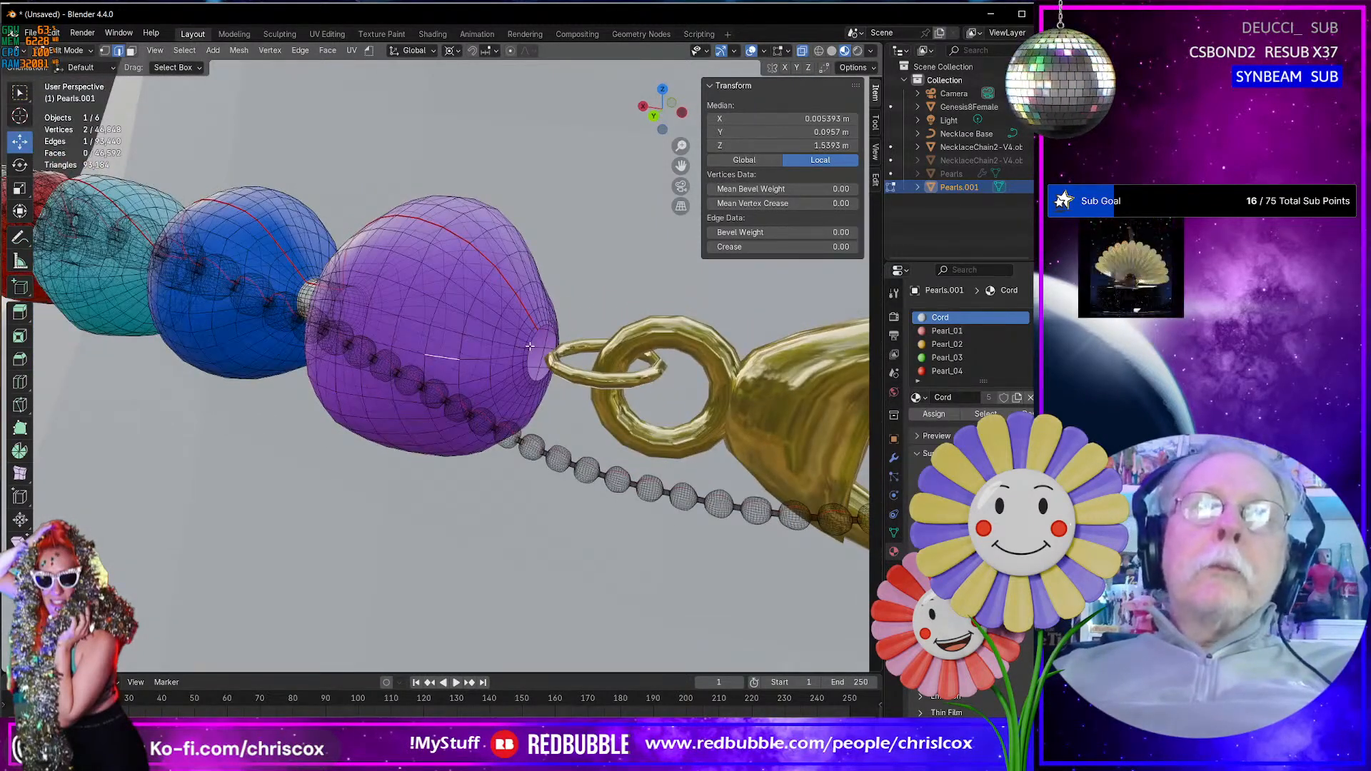
left_click(530, 347, "alt")
key("e")
right_click(536, 354)
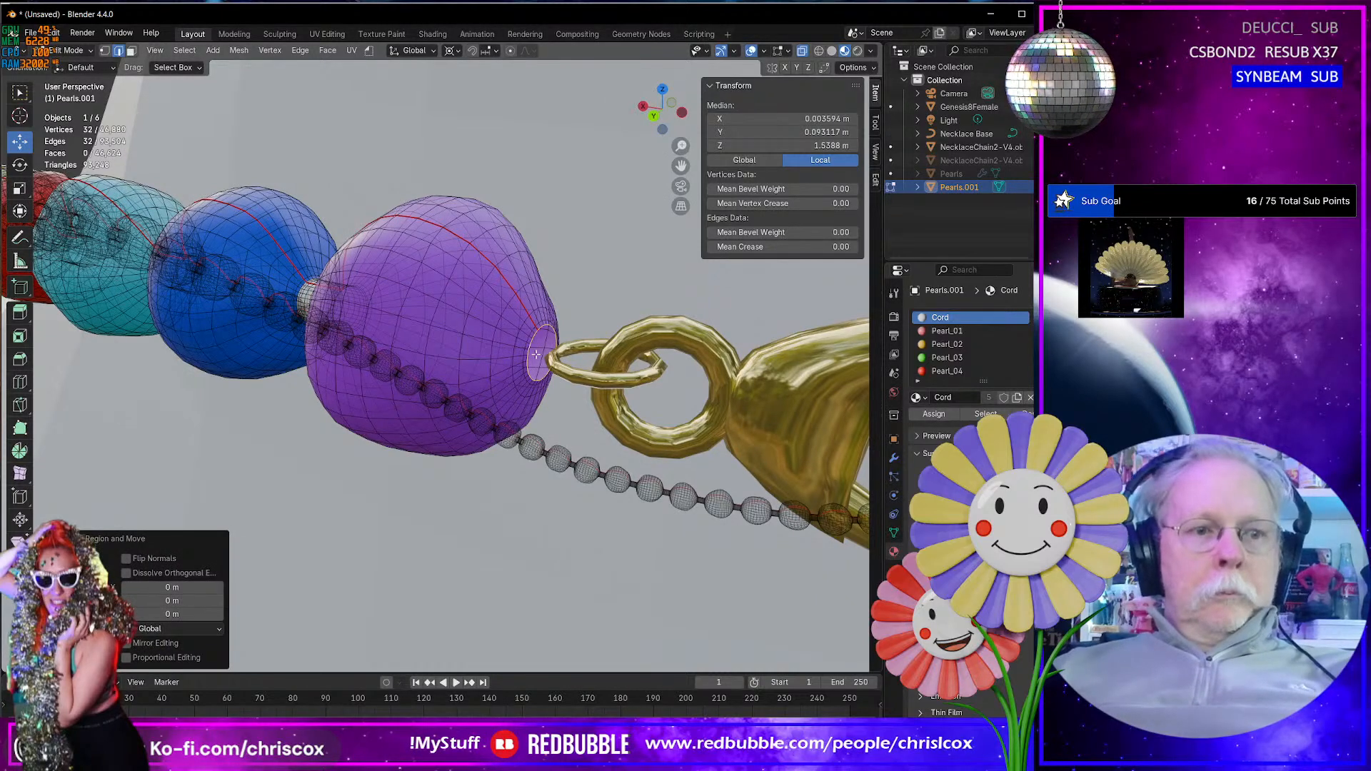
key("f")
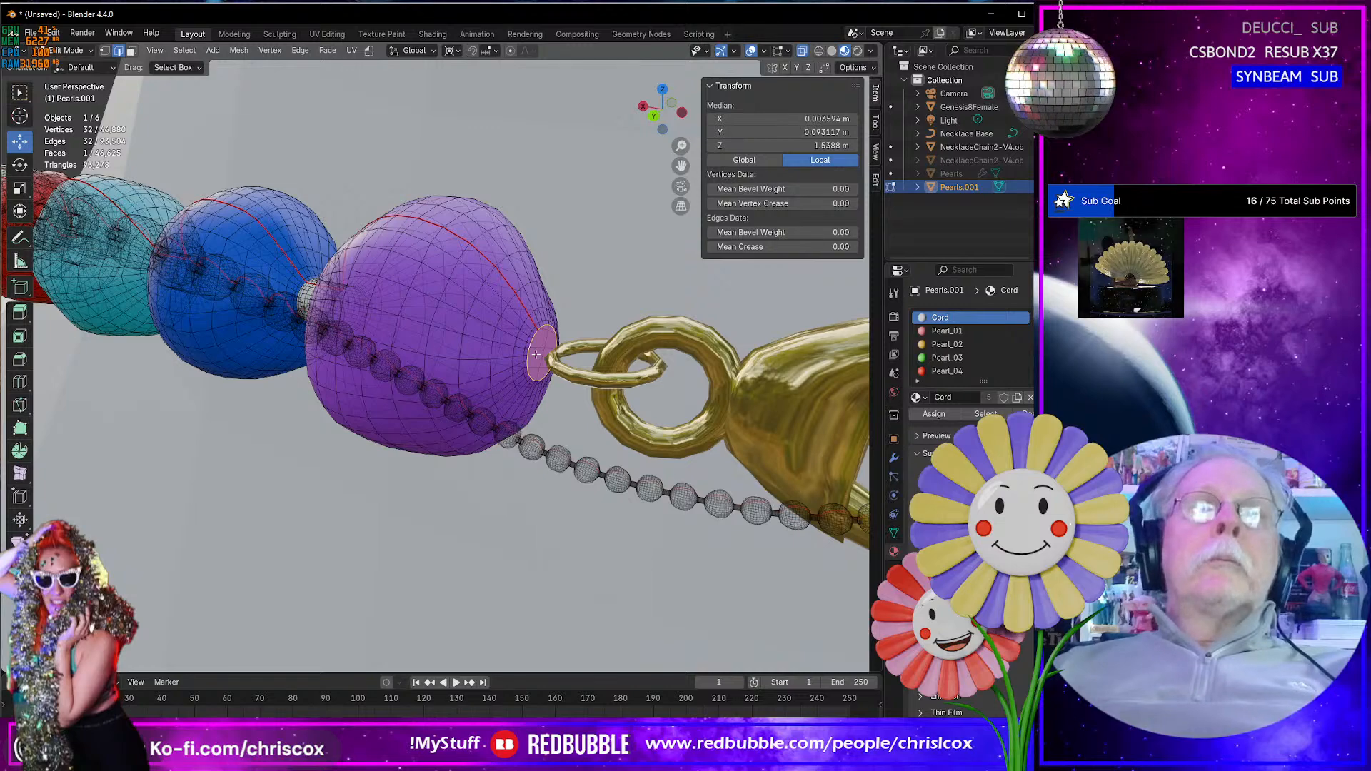
- Switch to face selection and select the new face capping the purple pearl's hole
left_click(540, 353)
scroll(582, 374, "down", 2)
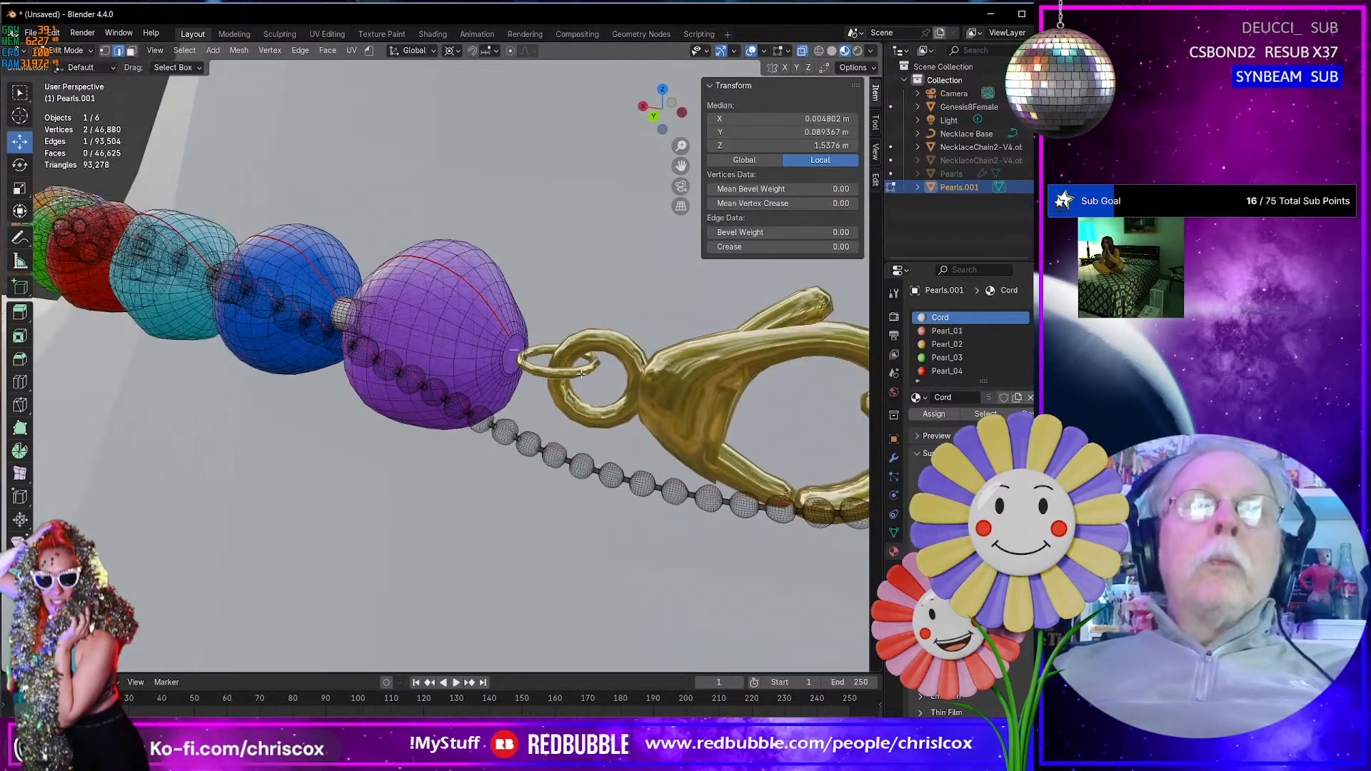
scroll(581, 374, "up", 5)
scroll(620, 374, "down", 1)
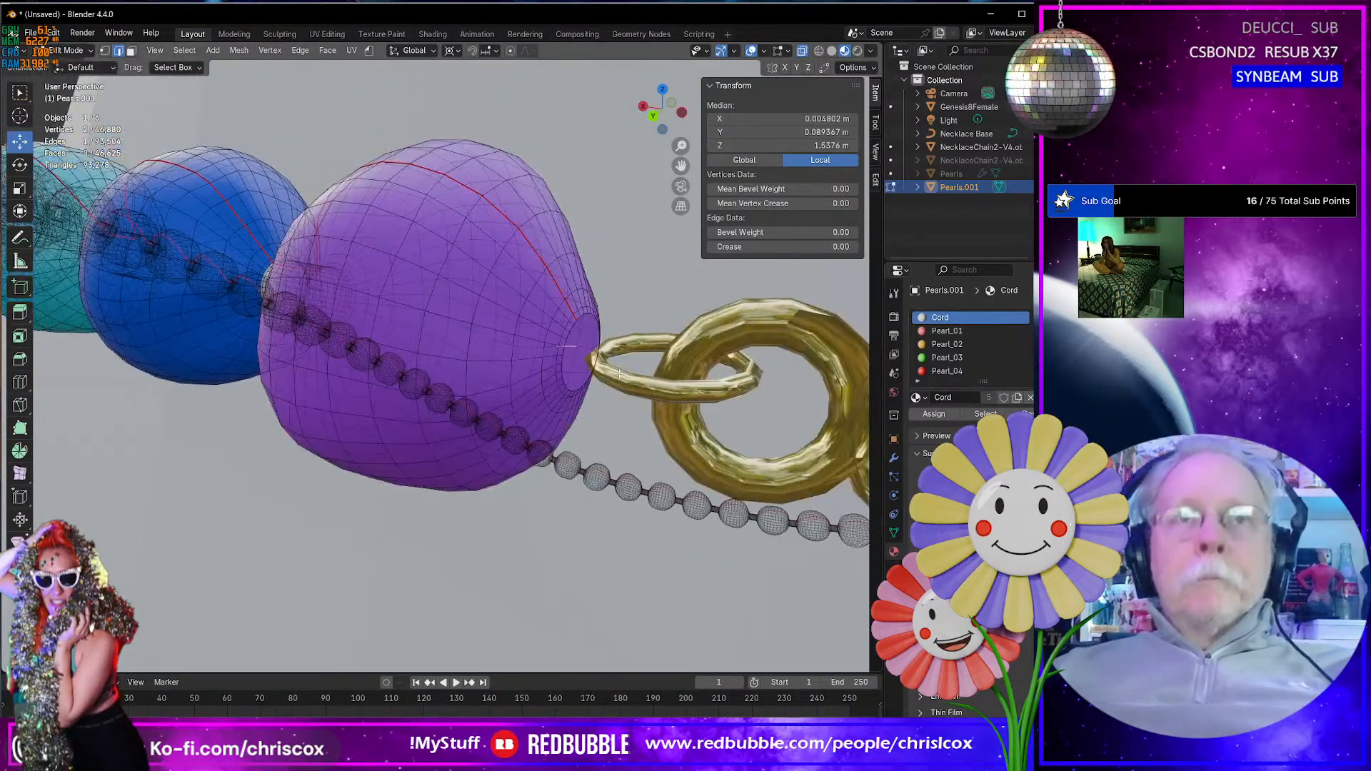
mouse_move(594, 374)
middle_mouse_down()
mouse_move(561, 373)
mouse_move(592, 374)
middle_mouse_up()
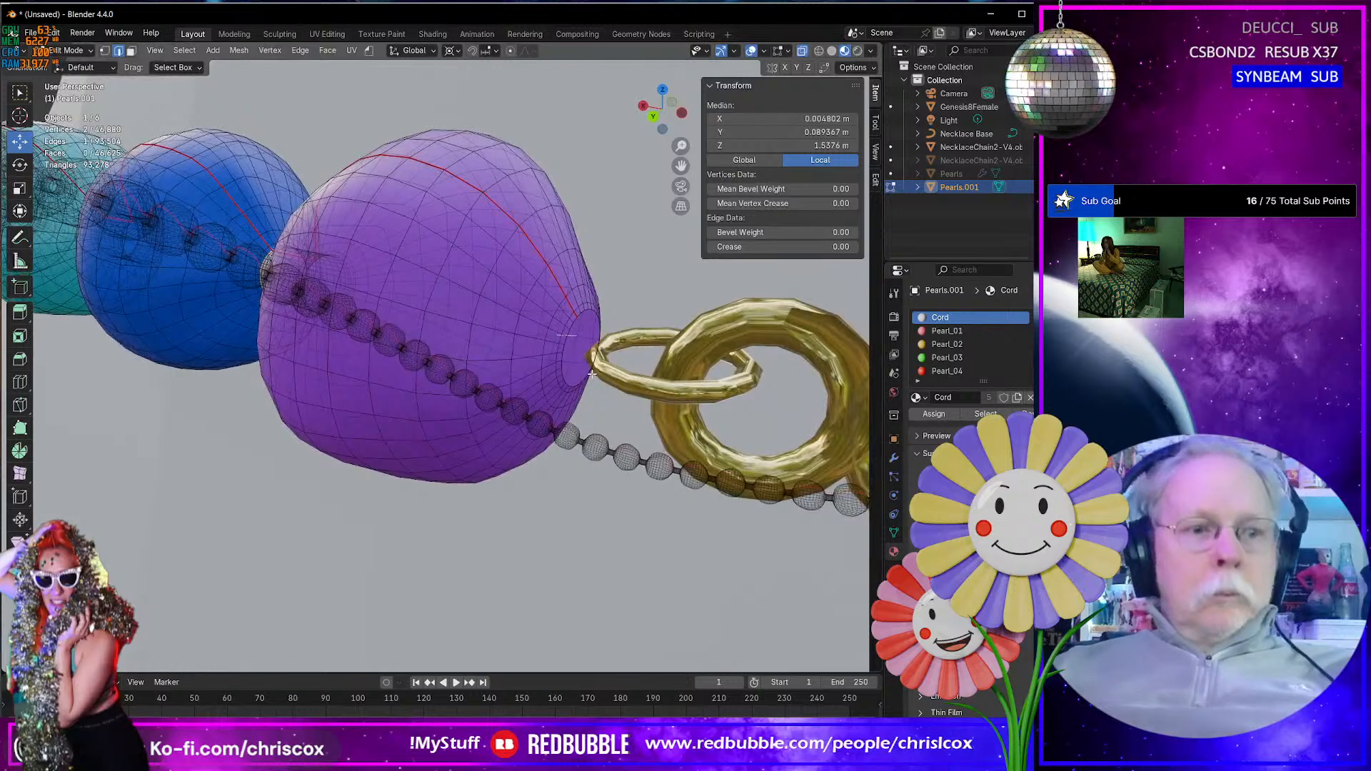
key("3")
left_click(582, 351)
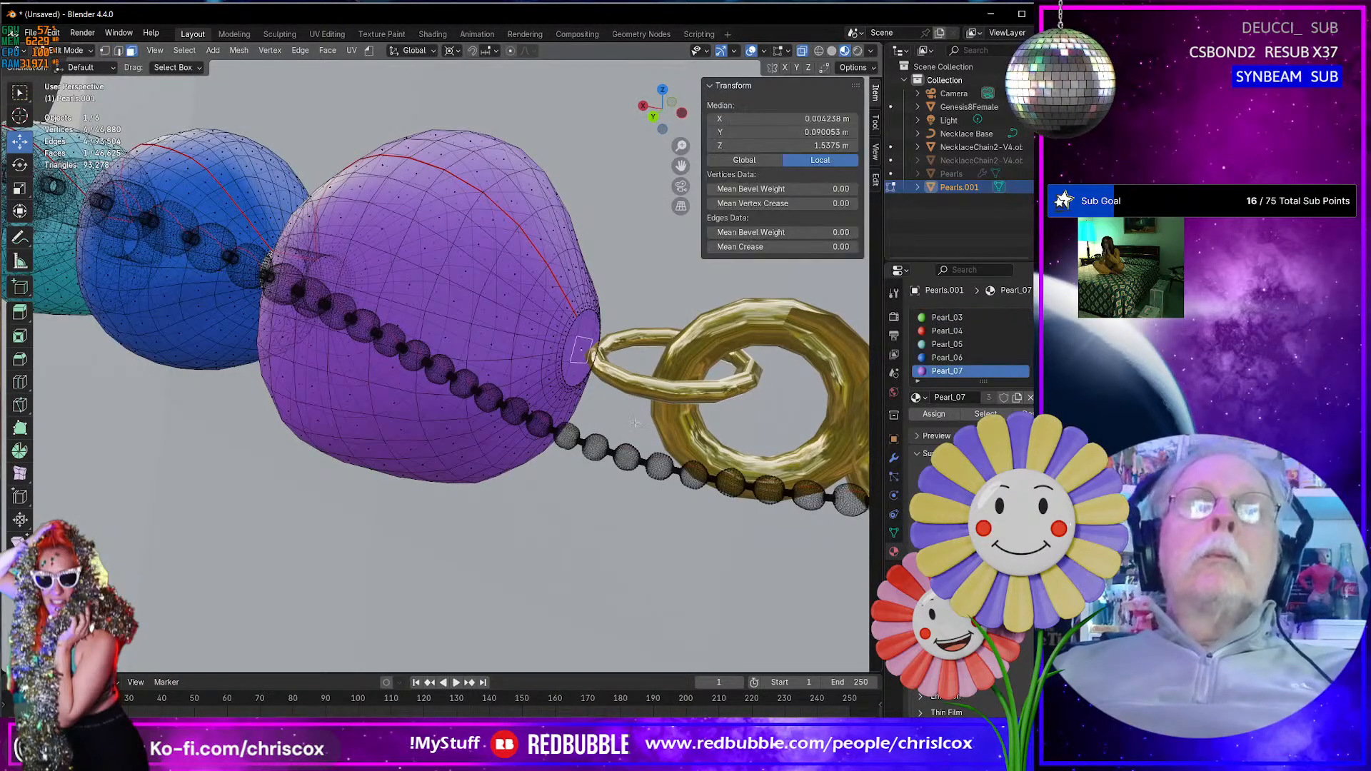
left_click(580, 350)
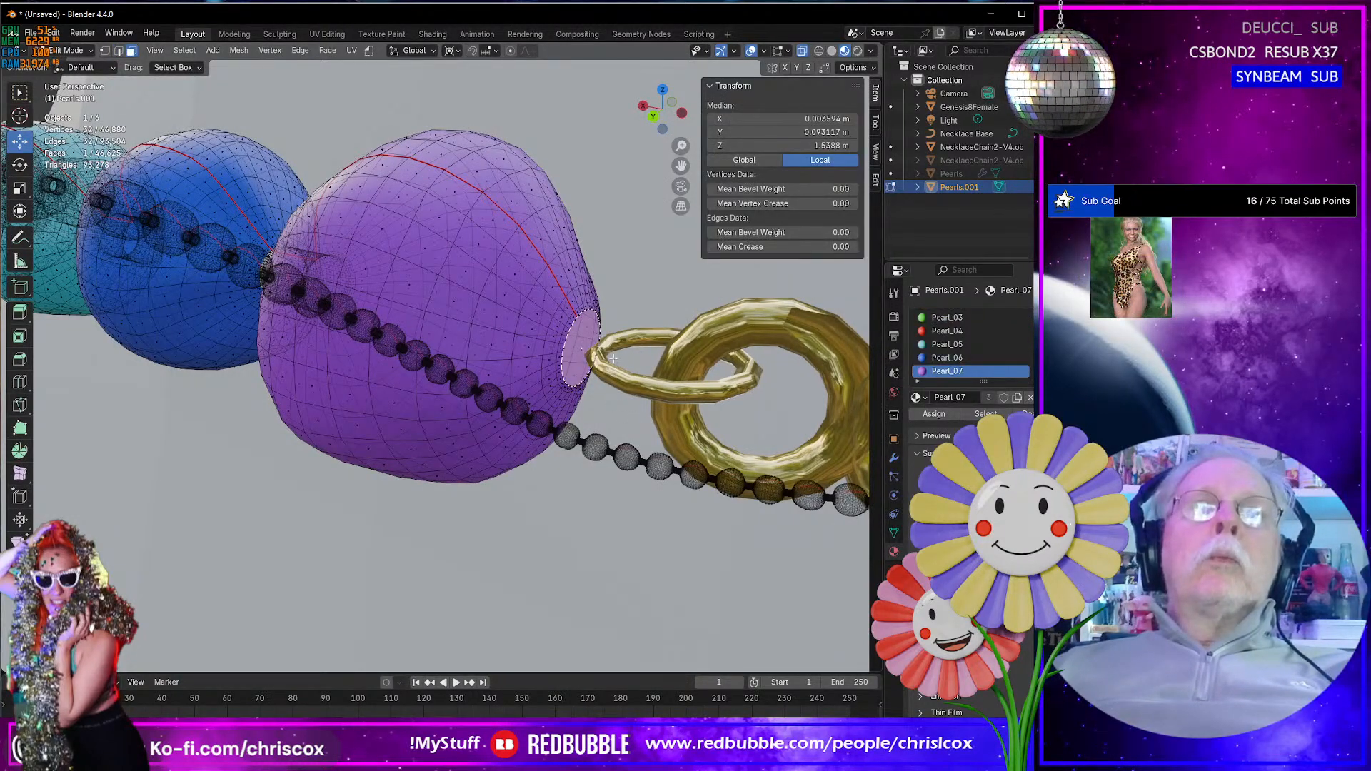
- Use Normal orientation with a Median Point pivot to pull the cap face outward into a short stub towards the clasp ring
left_click(415, 50)
left_click(400, 120)
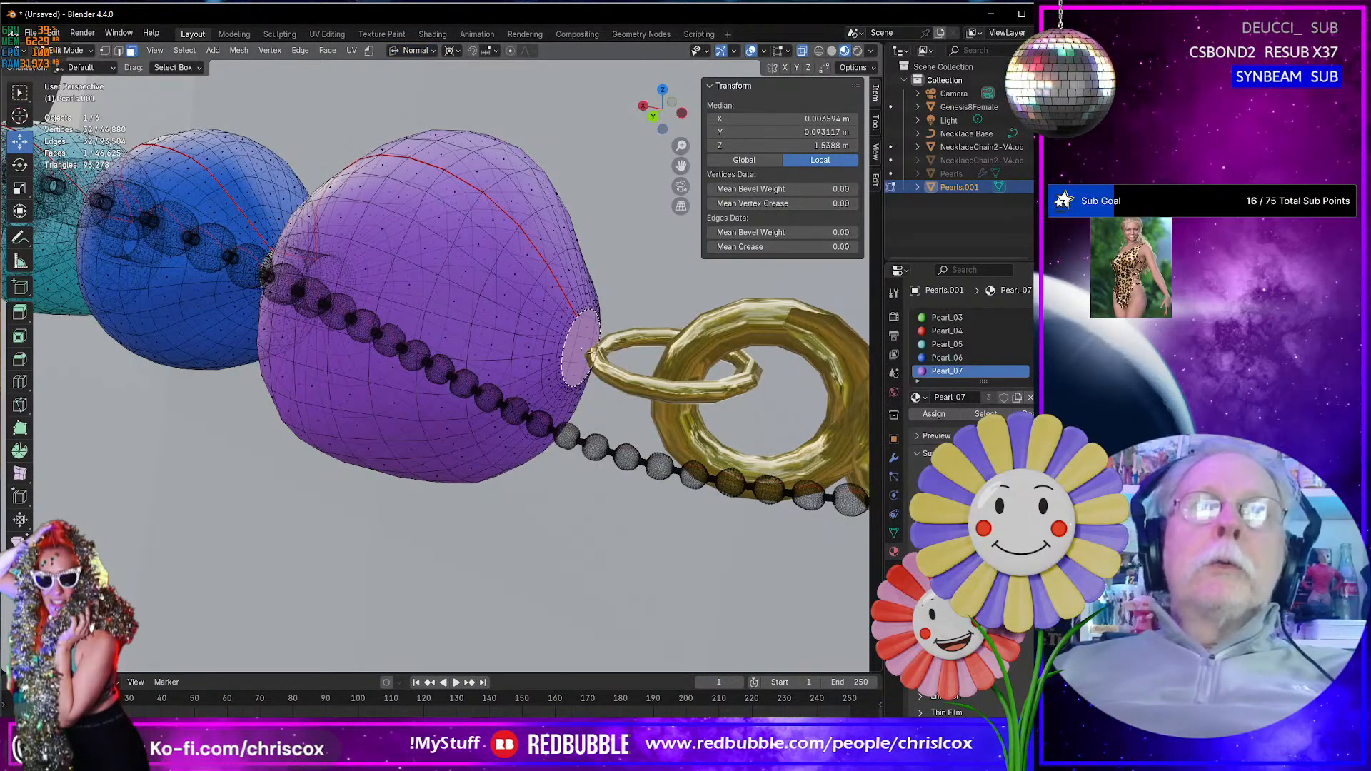
left_click(450, 50)
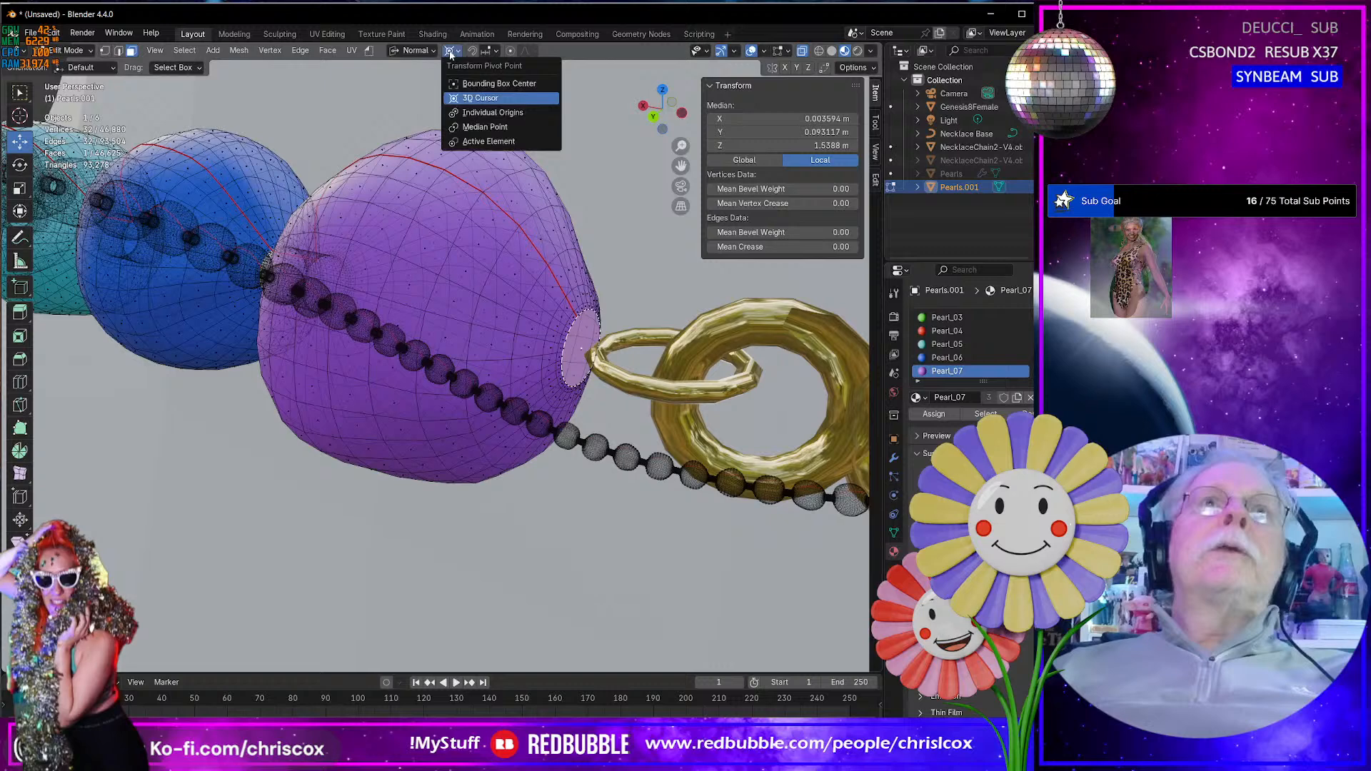
left_click(463, 129)
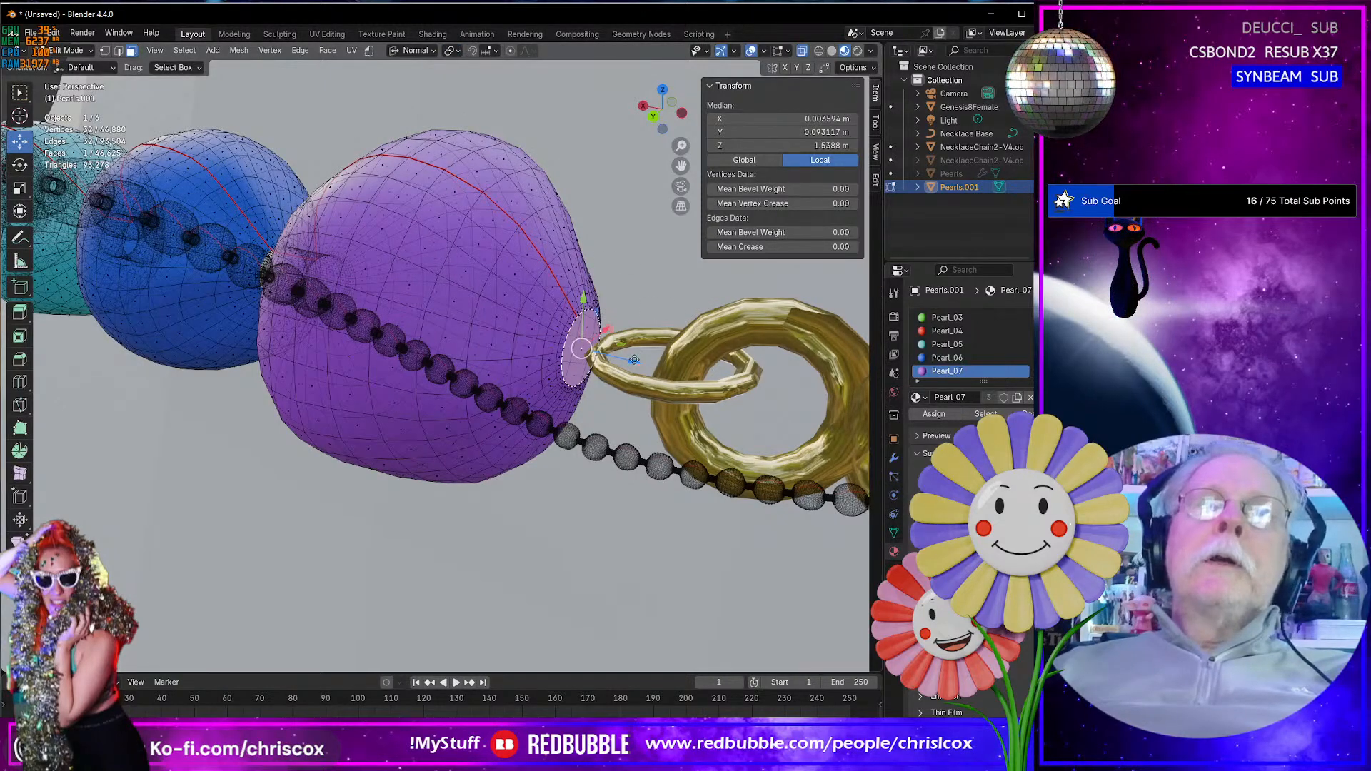
left_click_drag(635, 360, 672, 375)
- Grow the selection to cover the whole stub and assign it the Clasp material in a new material slot
key("ctrl+KP_Add")
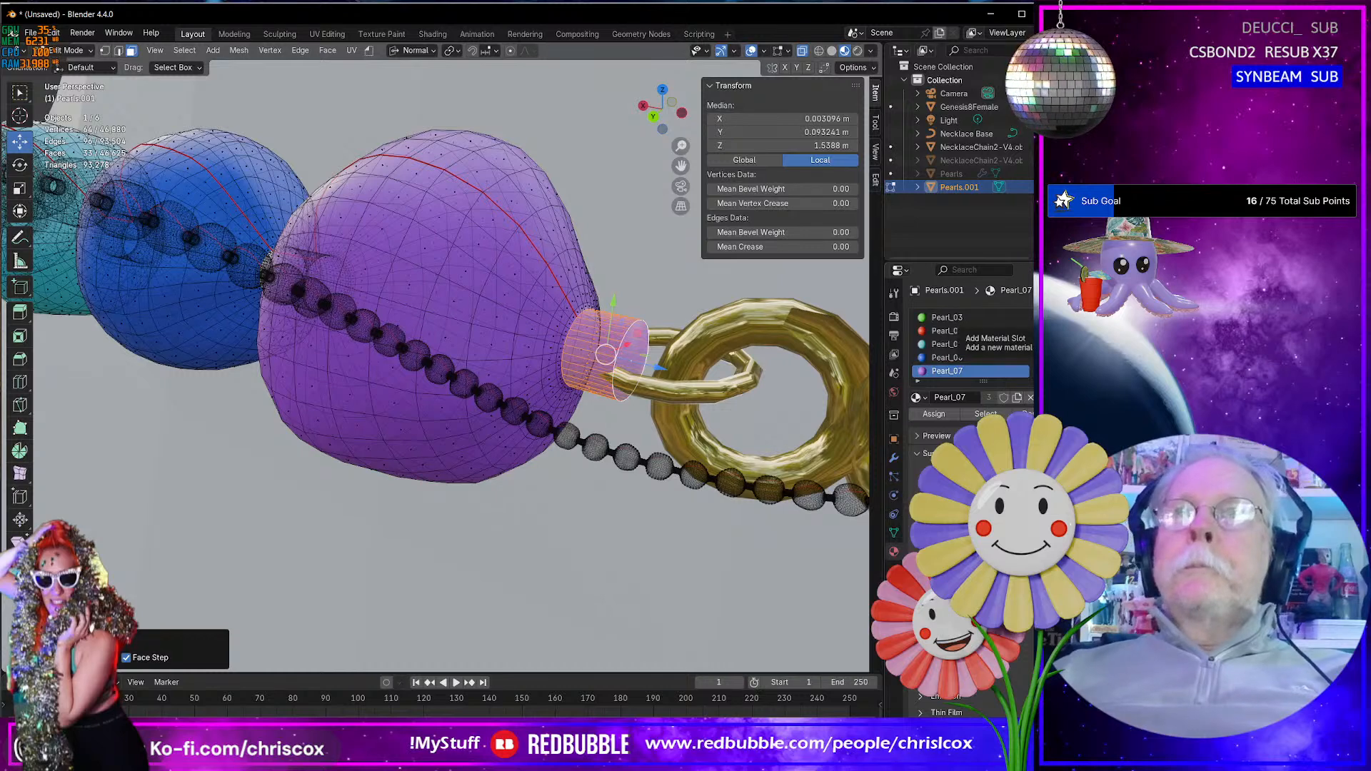
left_click(1029, 317)
left_click(917, 397)
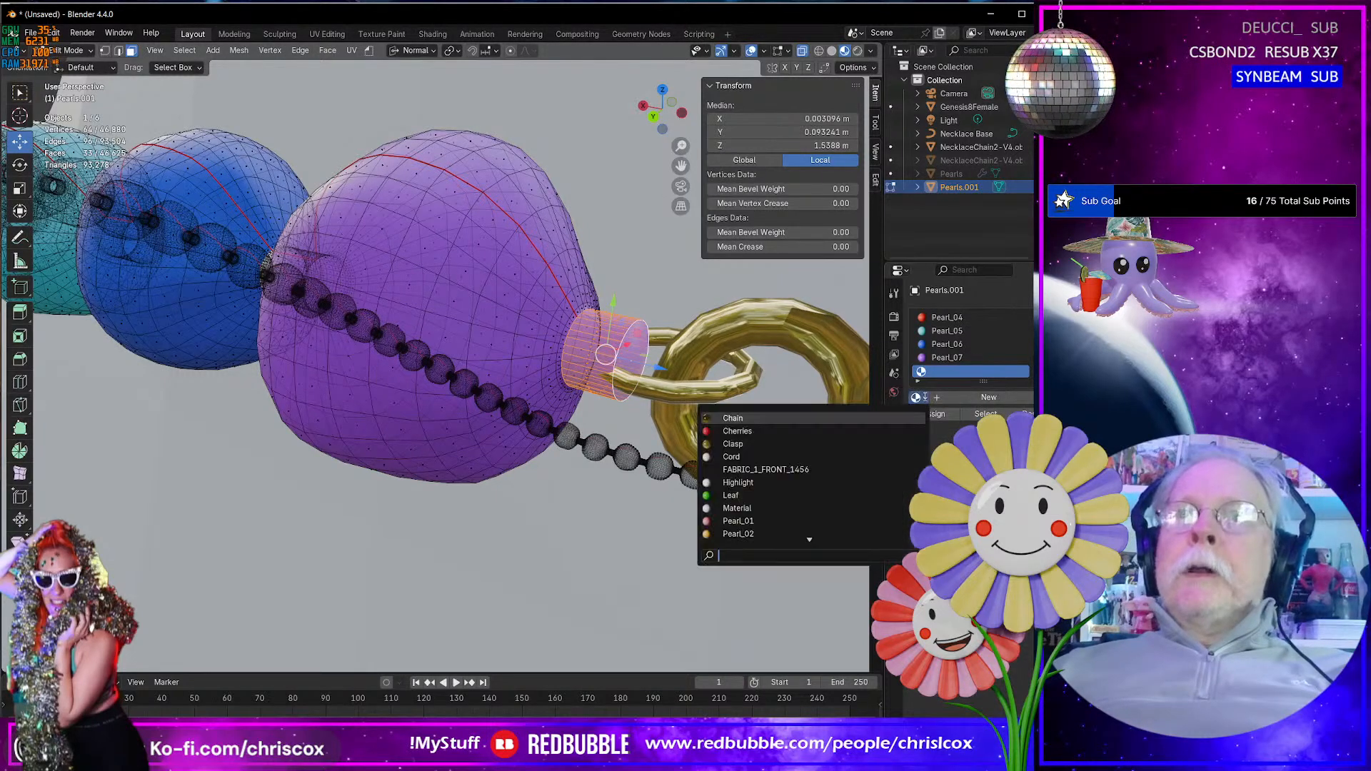
left_click(750, 445)
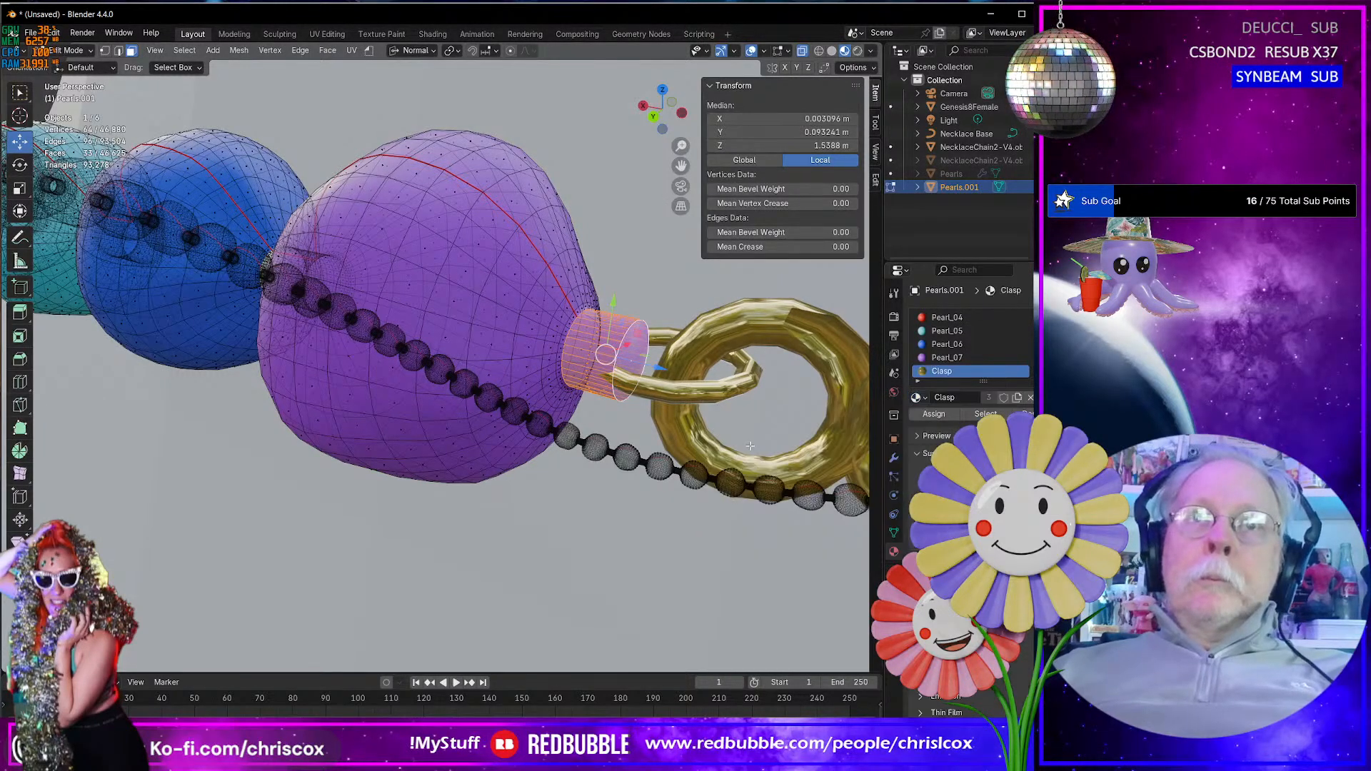
left_click(933, 414)
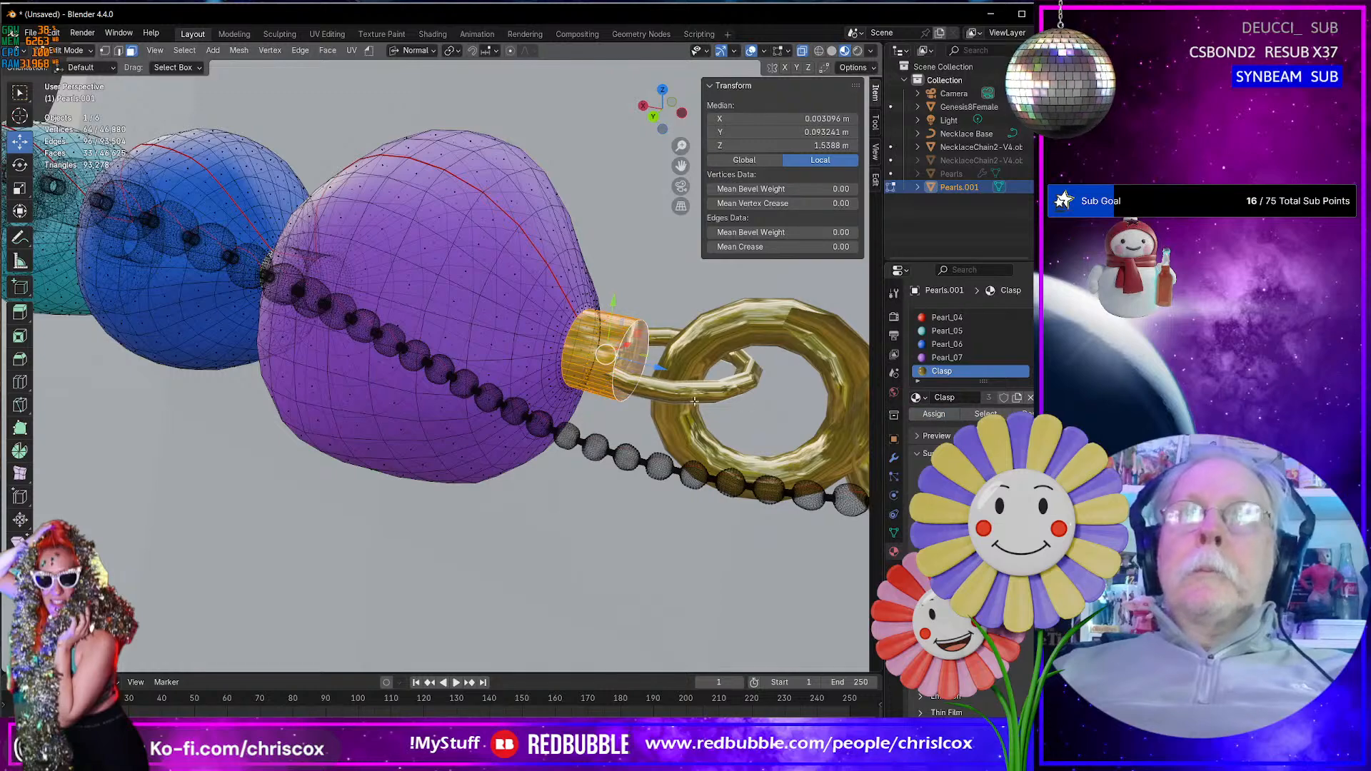
- Set the viewport's Clip Start to 0.001 m for close-up work on the cord stub at the red pearl
mouse_move(686, 400)
middle_mouse_down()
mouse_move(585, 371)
mouse_move(363, 378)
mouse_move(366, 399)
middle_mouse_up()
middle_click_drag(575, 405, 629, 383, "shift")
key("ctrl+KP_3")
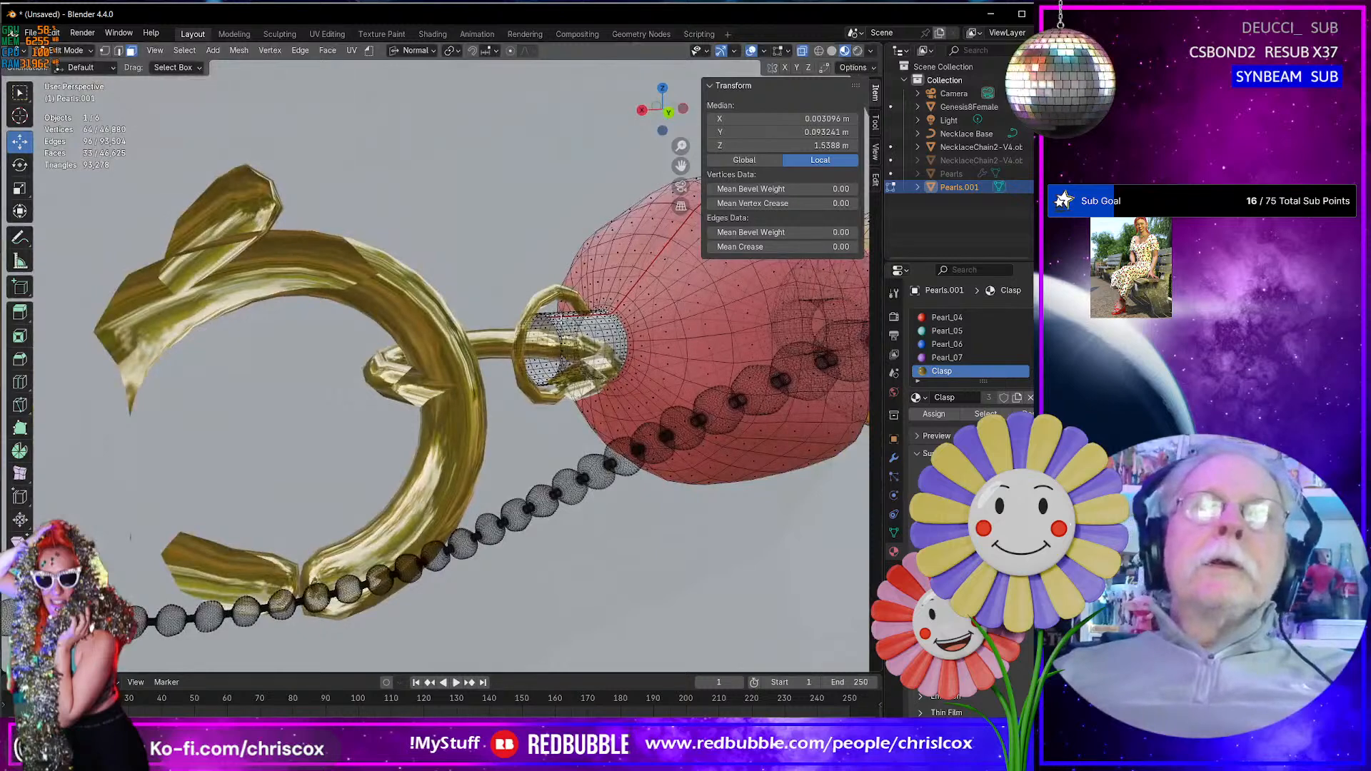
left_click(571, 343, "alt")
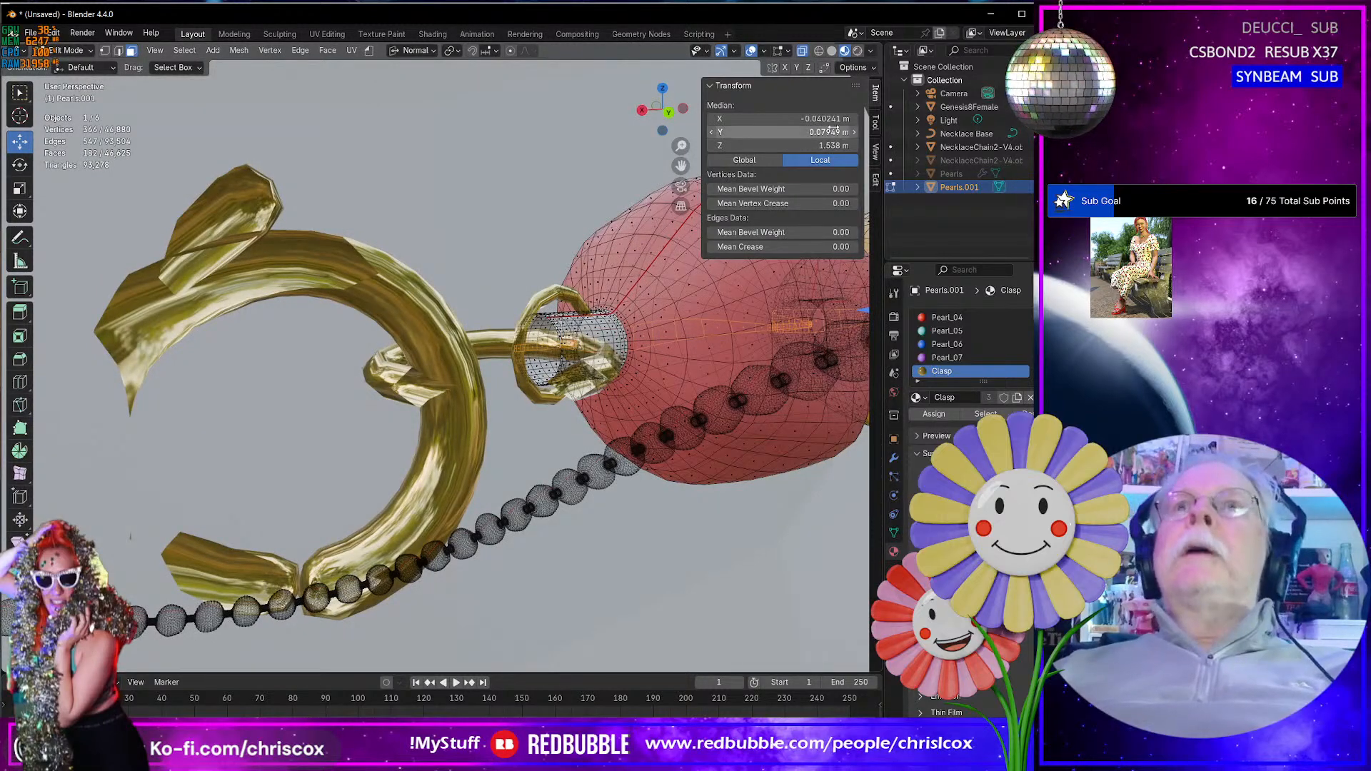
left_click(876, 125)
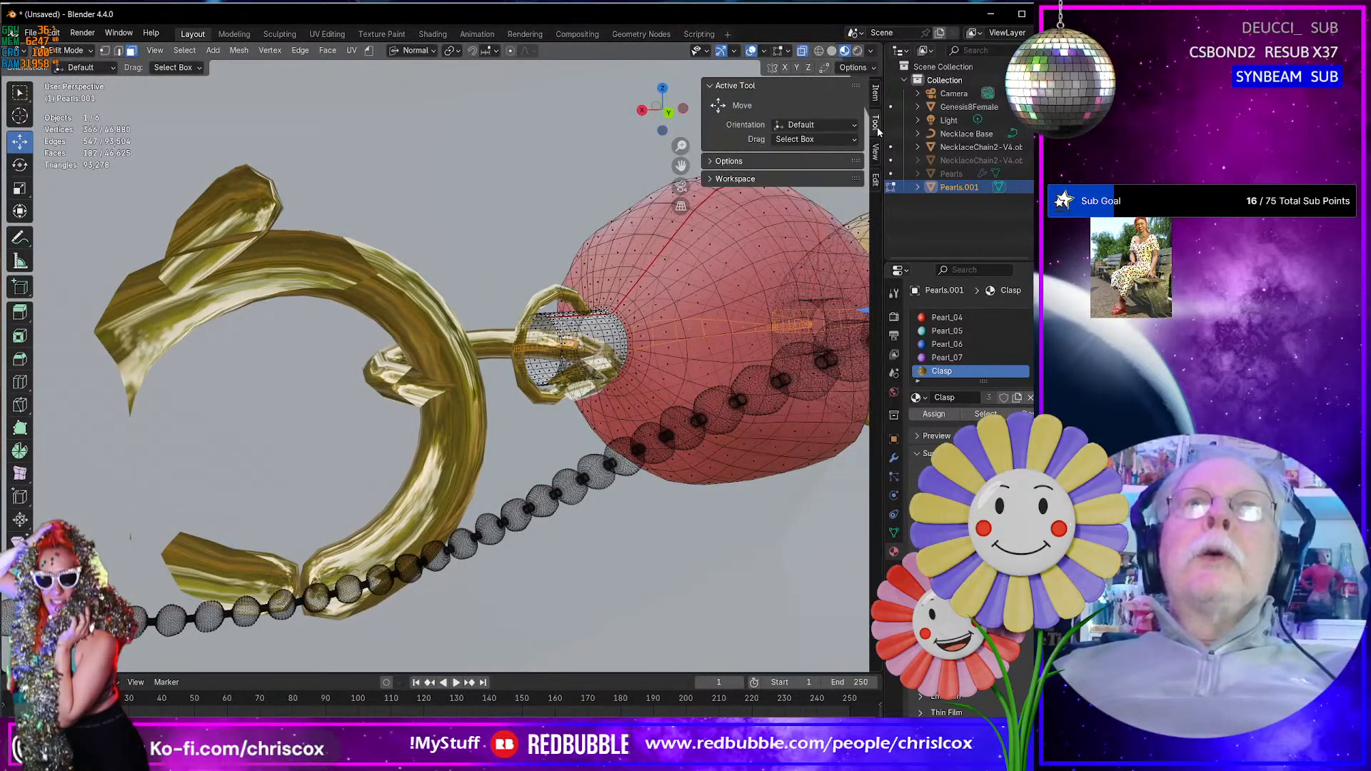
left_click(877, 150)
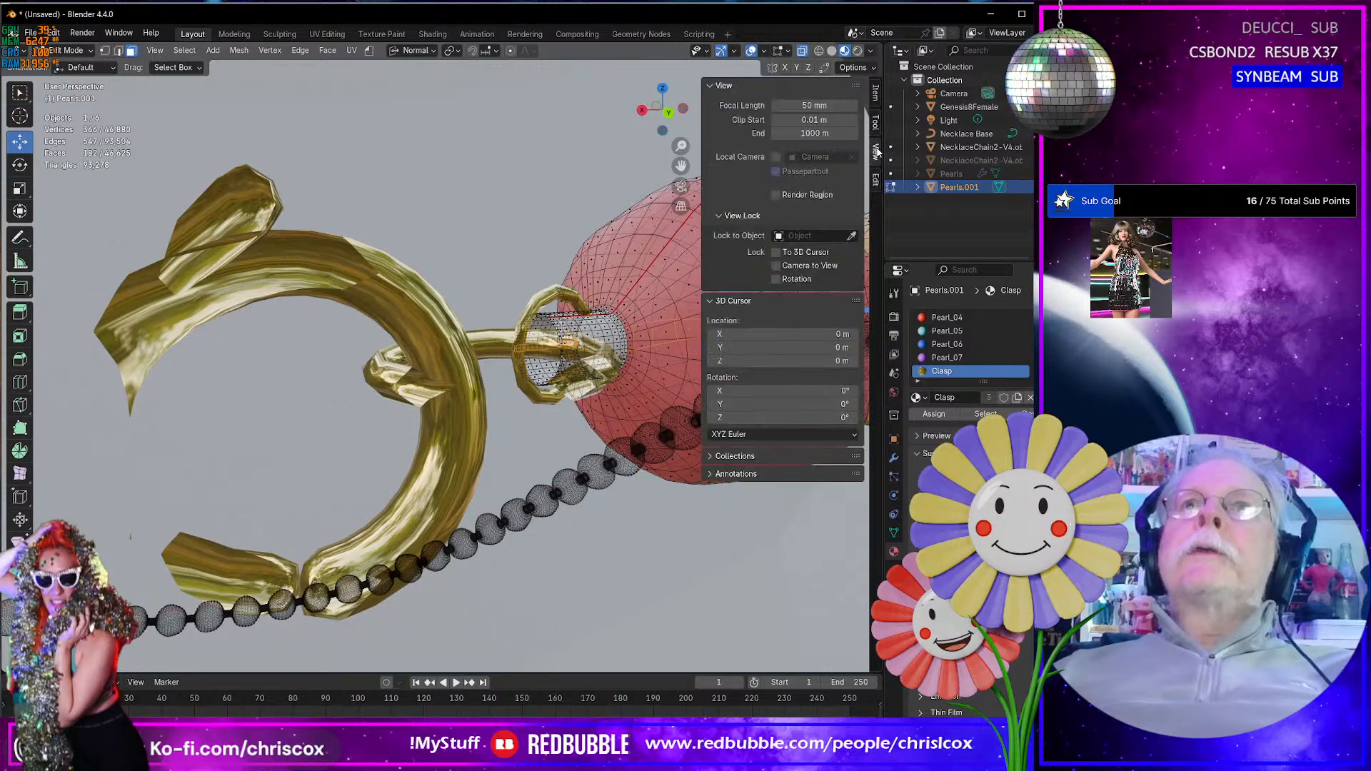
left_click(811, 121)
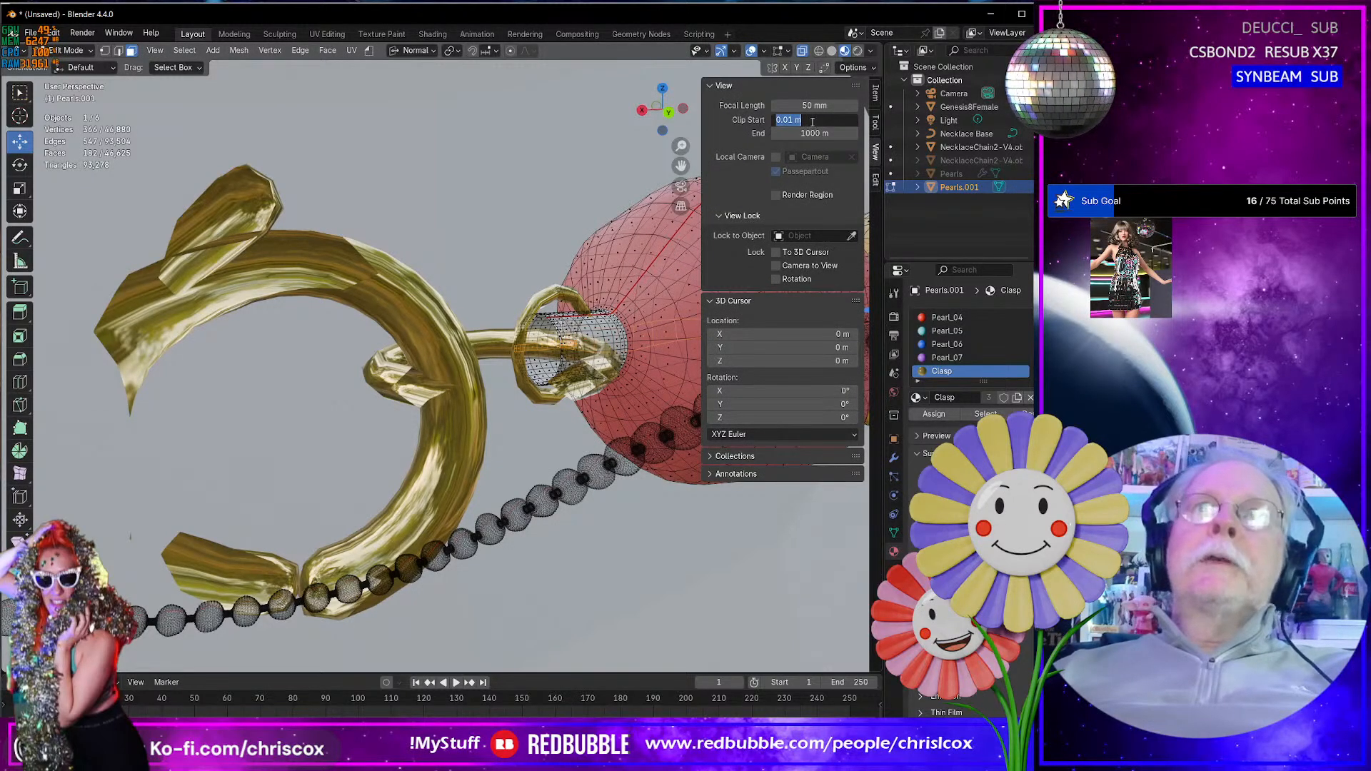
key("BackSpace")
type(".001")
key("Return")
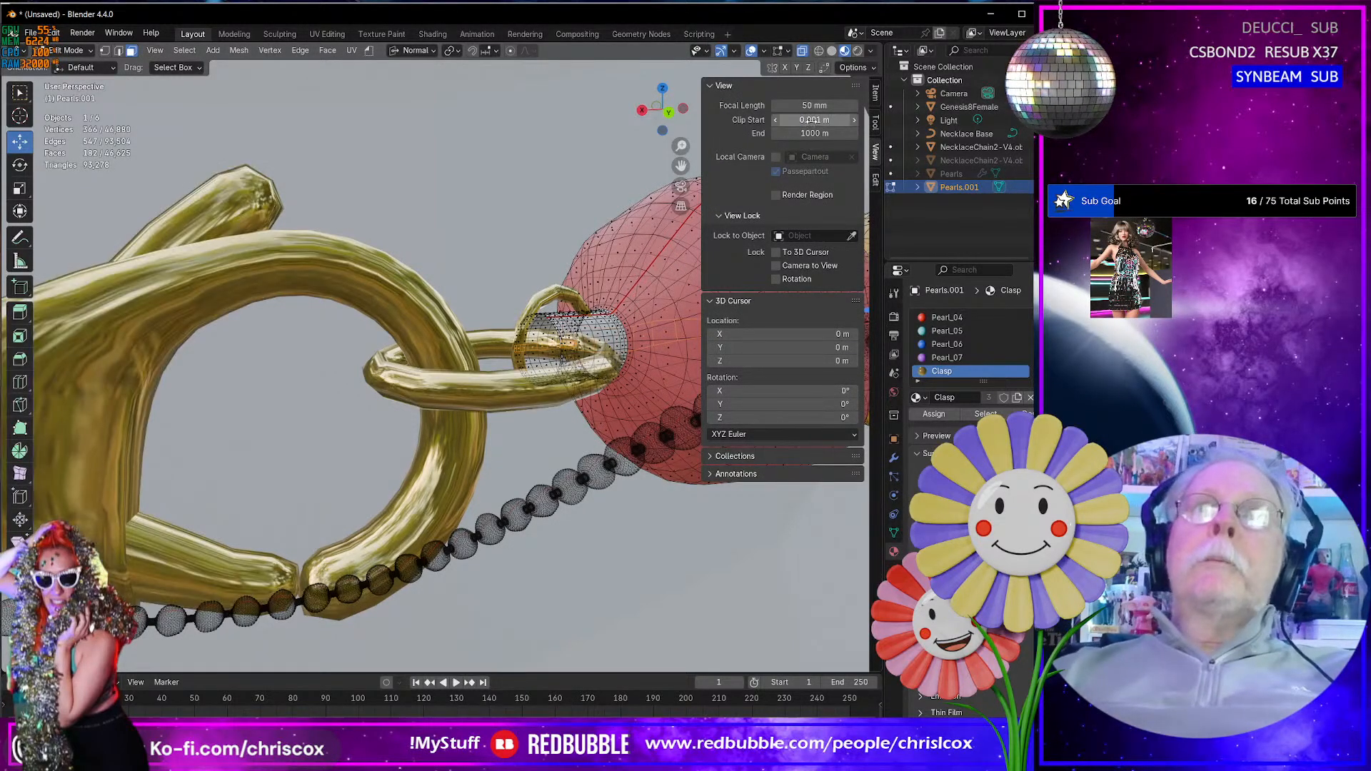
- Delete the end ring of faces from the white cord stub on the red pearl beside the clasp
middle_click_drag(593, 300, 417, 307)
scroll(458, 363, "up", 4)
middle_click_drag(509, 358, 415, 327)
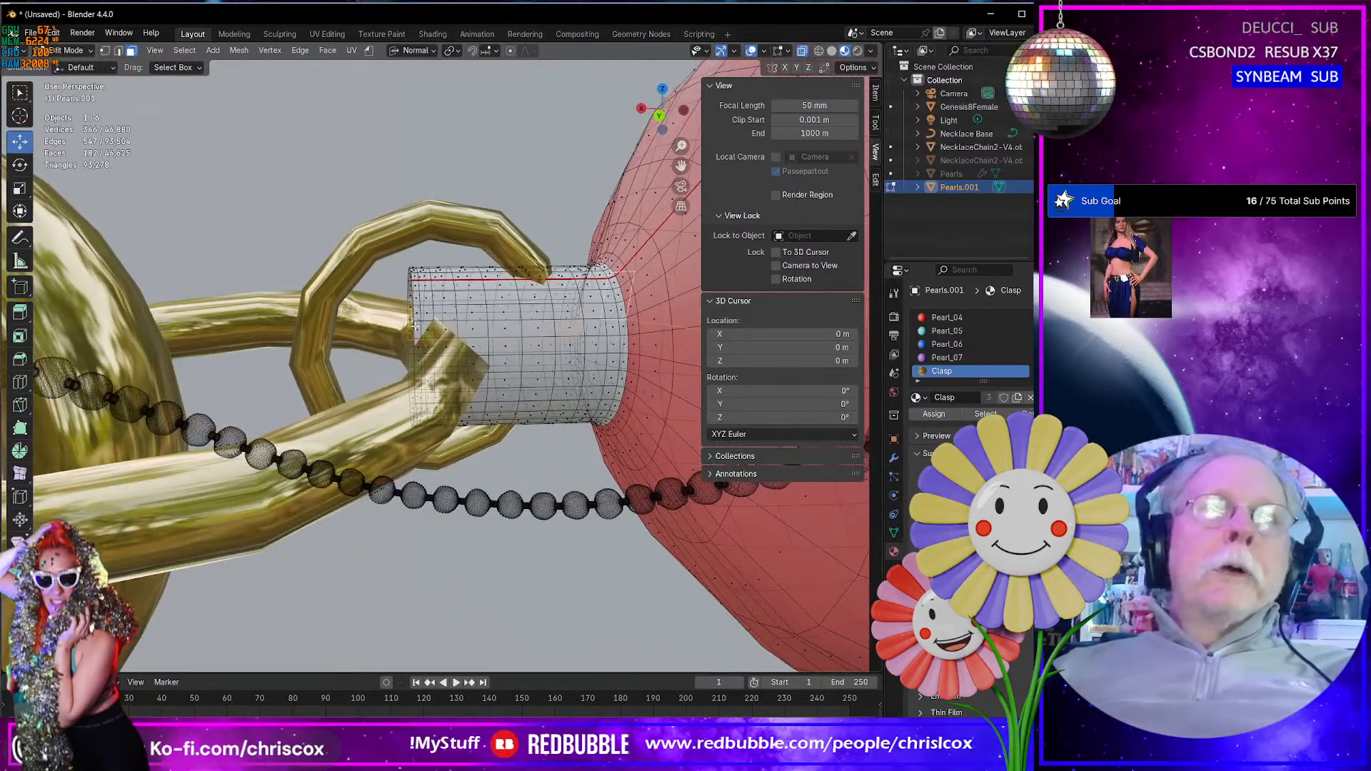
left_click(415, 319, "alt")
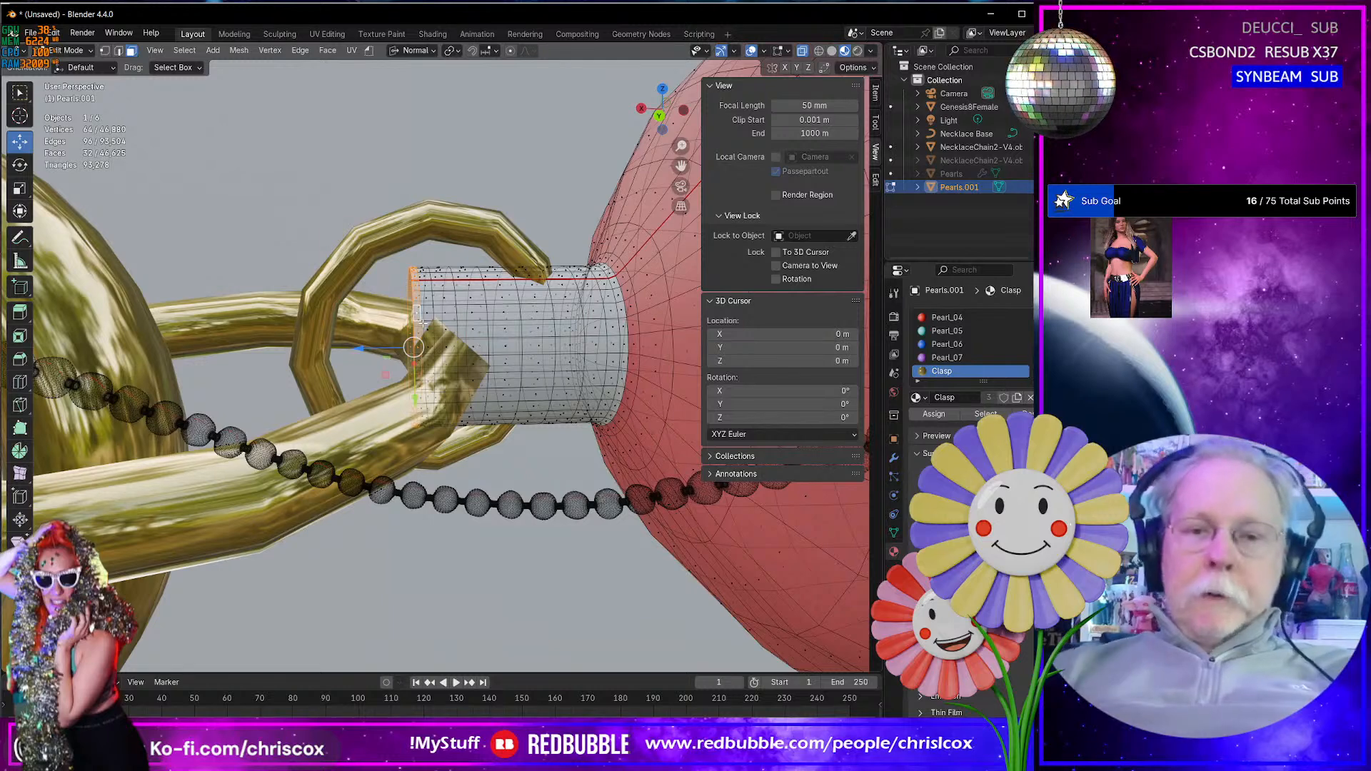
key("x")
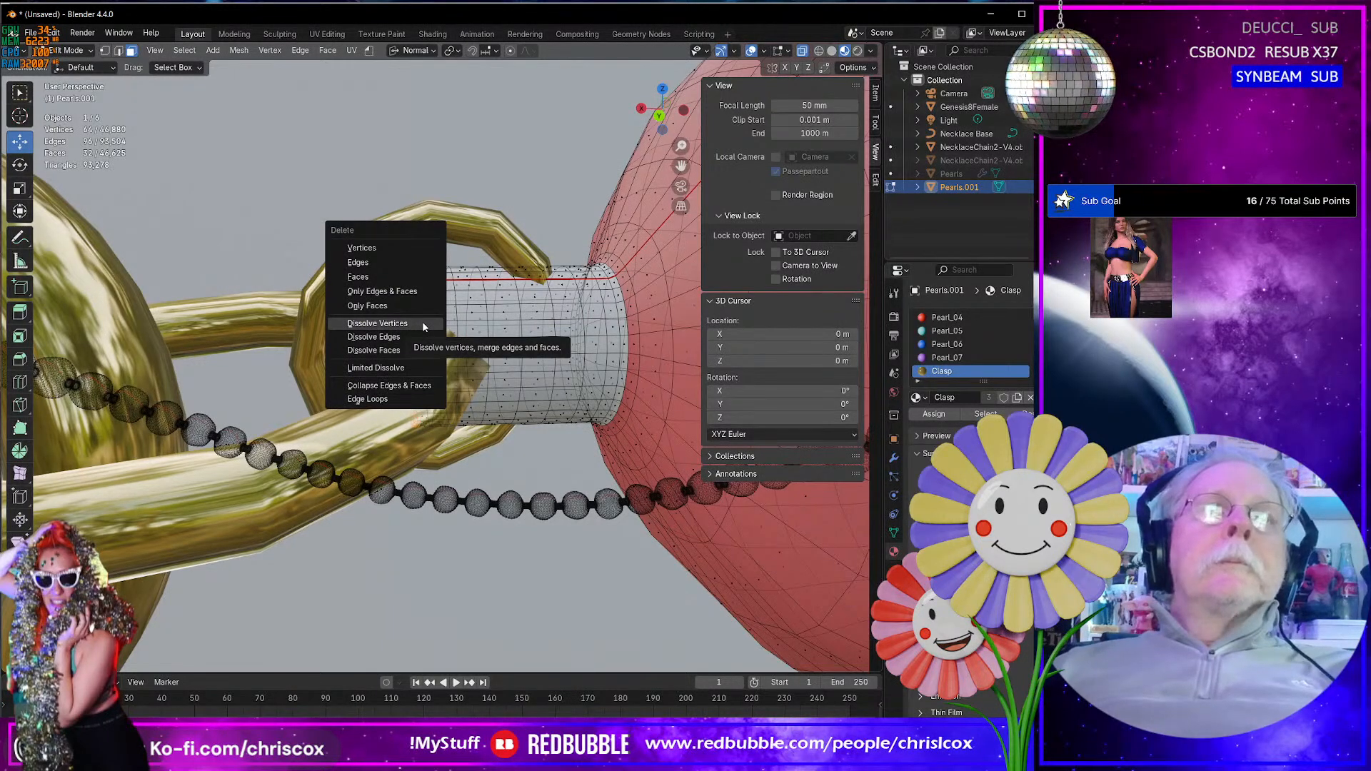
left_click(390, 275)
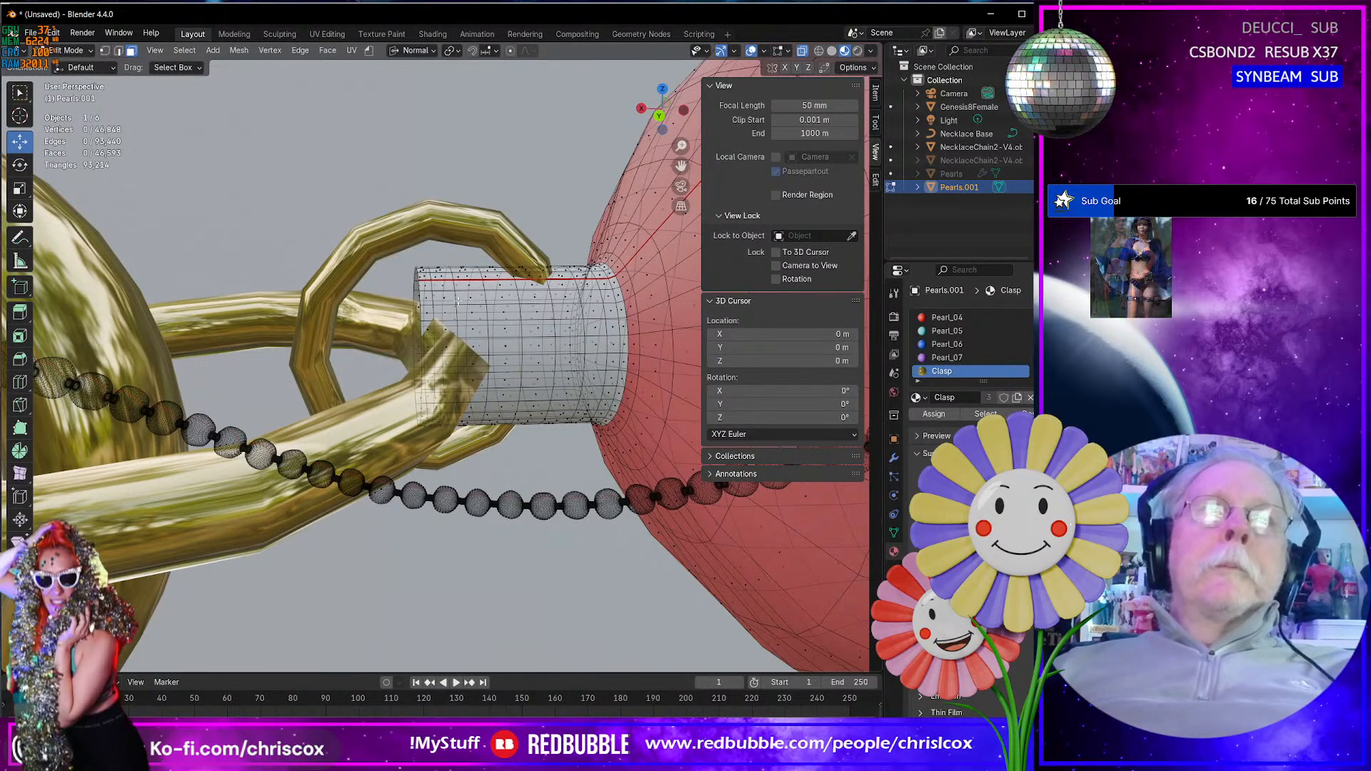
- Select five edge loops around the white cord stub beside the red pearl and remove them with Dissolve Edges
middle_click_drag(458, 300, 493, 275, "alt")
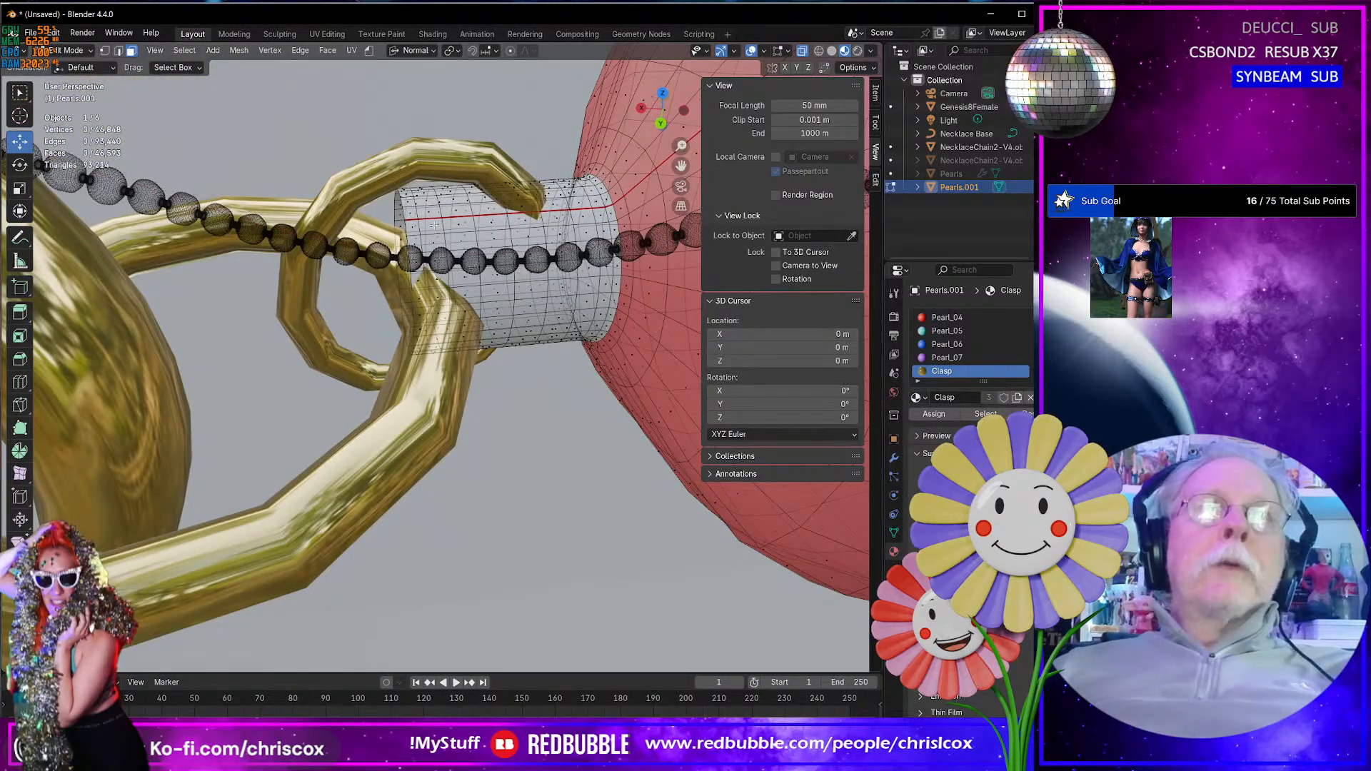
key("2")
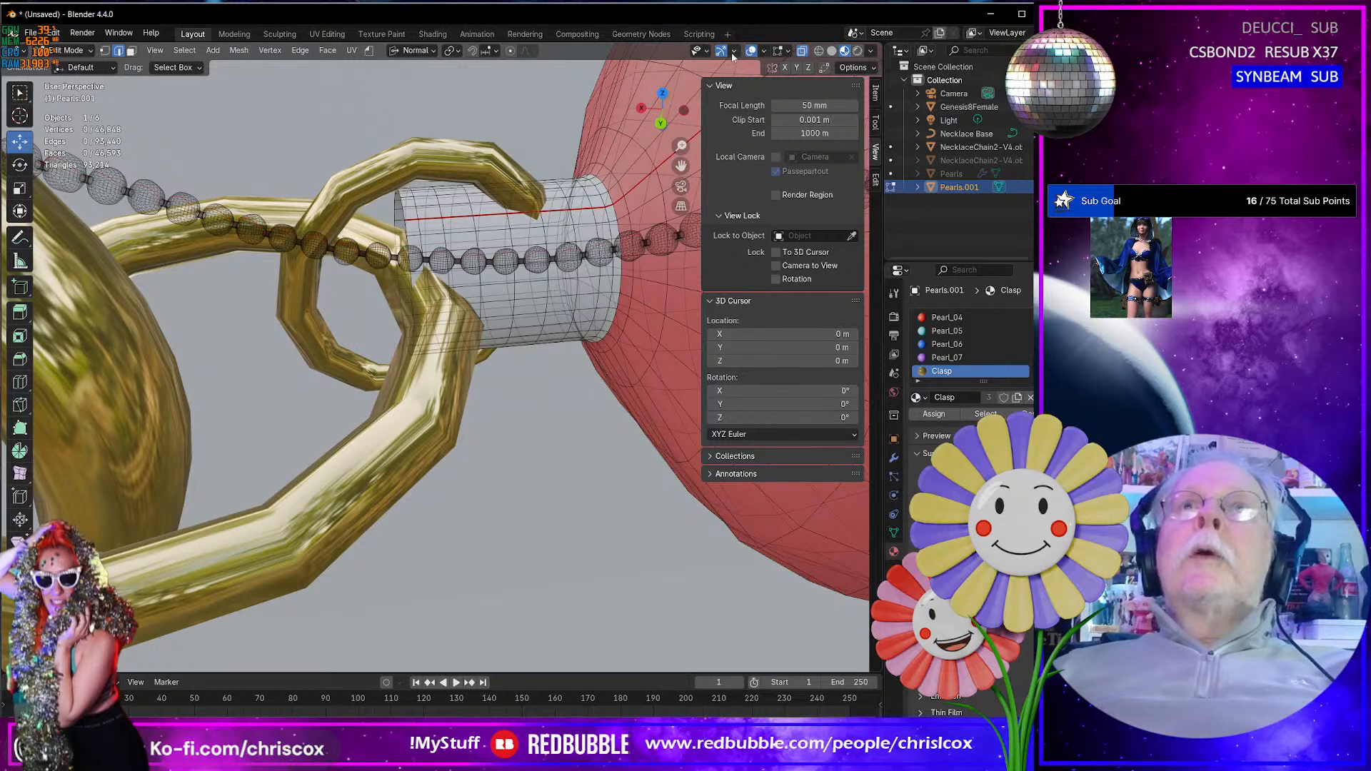
key("alt+z")
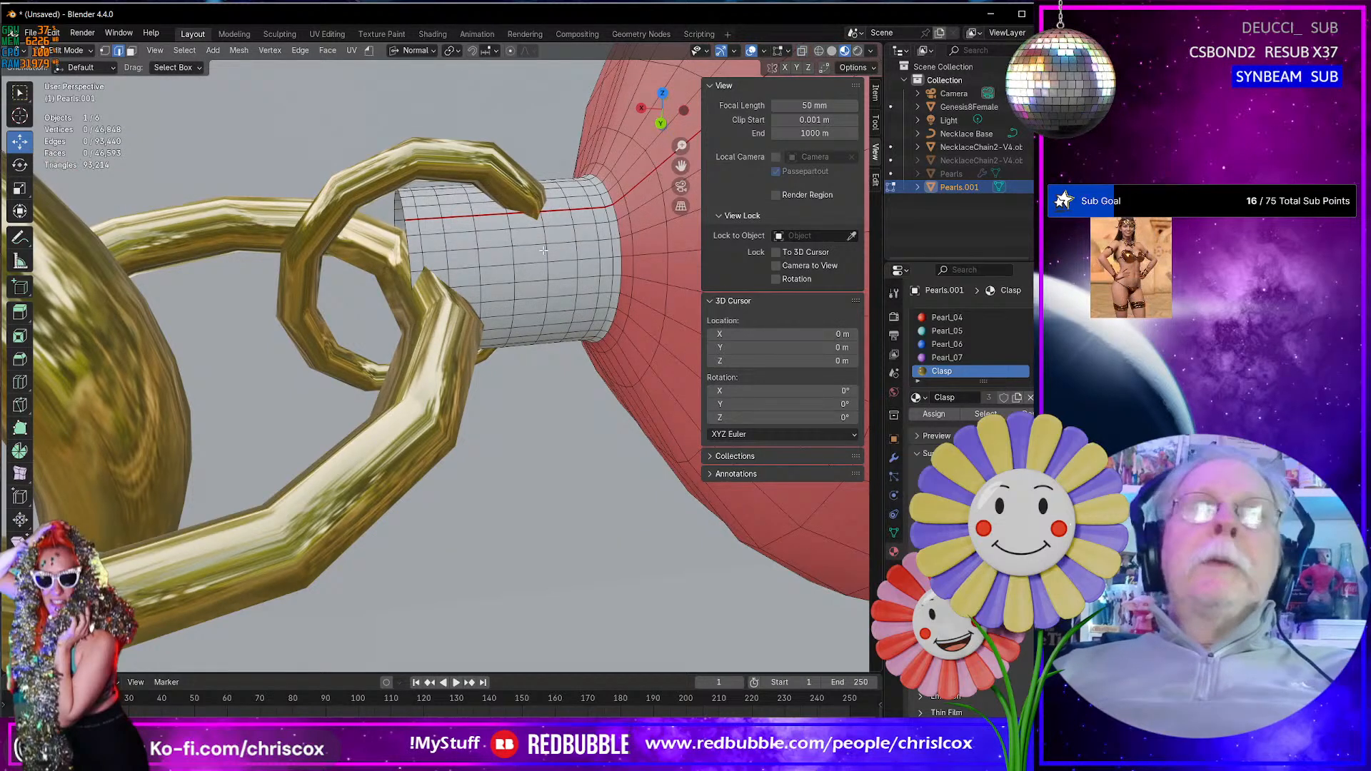
left_click(448, 242, "alt")
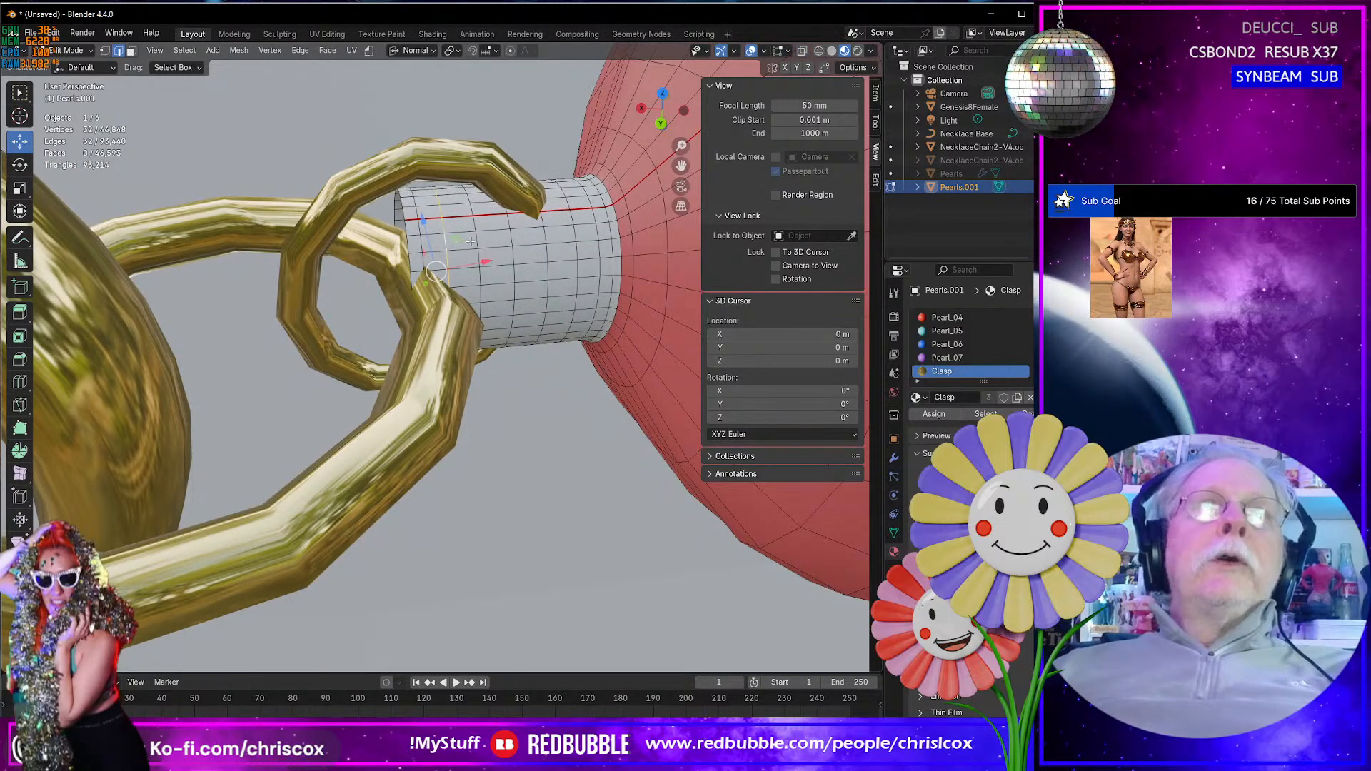
left_click(485, 241, "alt+shift")
left_click(509, 241, "alt+shift")
left_click(542, 238, "alt+shift")
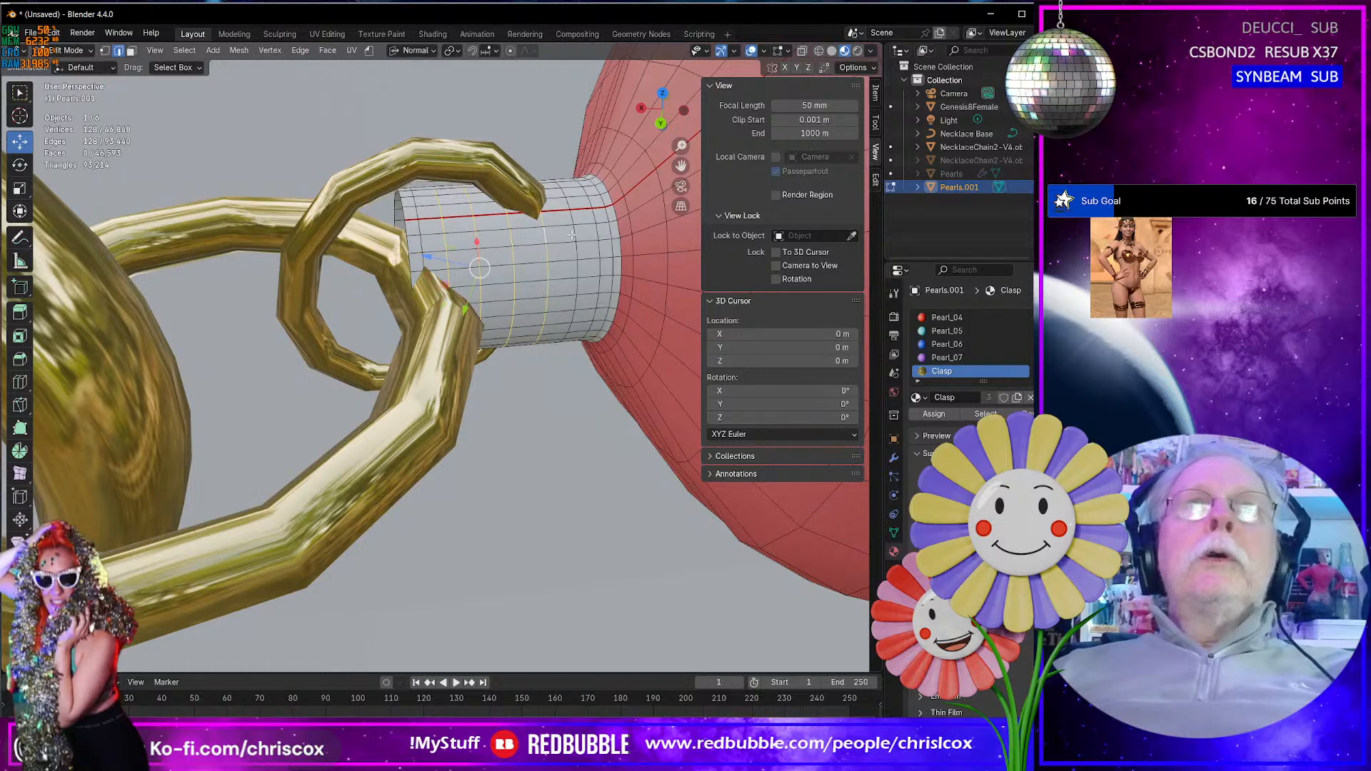
left_click(573, 235, "alt+shift")
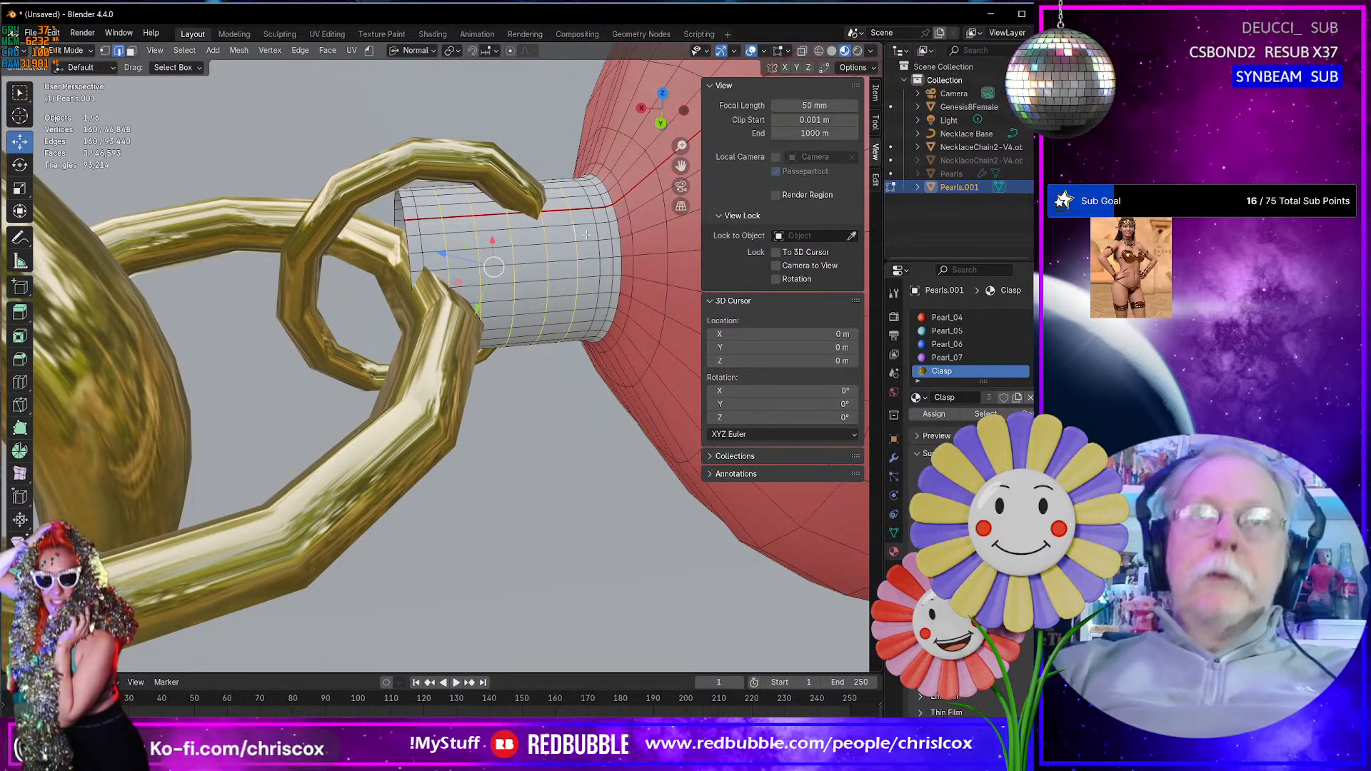
key("x")
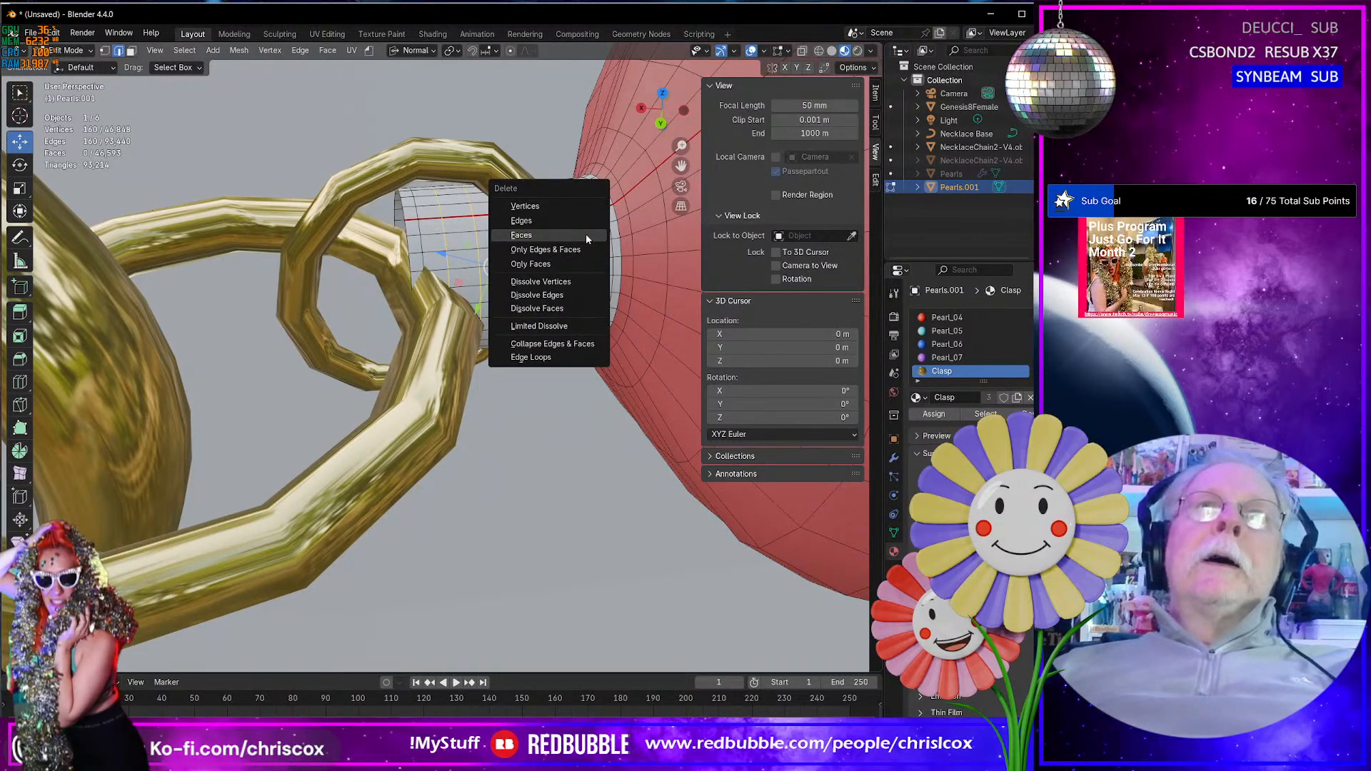
left_click(568, 294)
middle_click_drag(569, 293, 548, 280)
- Cap the open end of the red pearl's stub by filling its boundary edge loop with a face
middle_click_drag(631, 253, 466, 252)
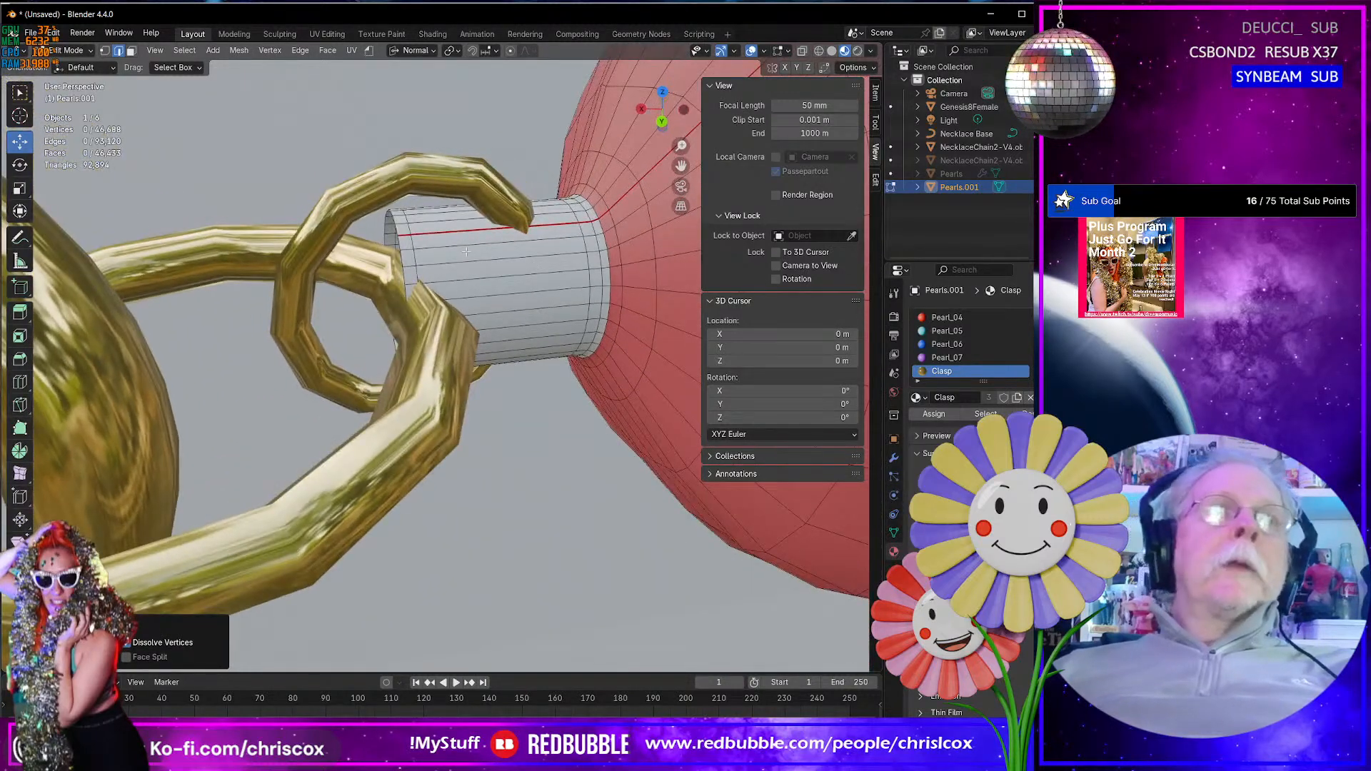
left_click(398, 245, "alt")
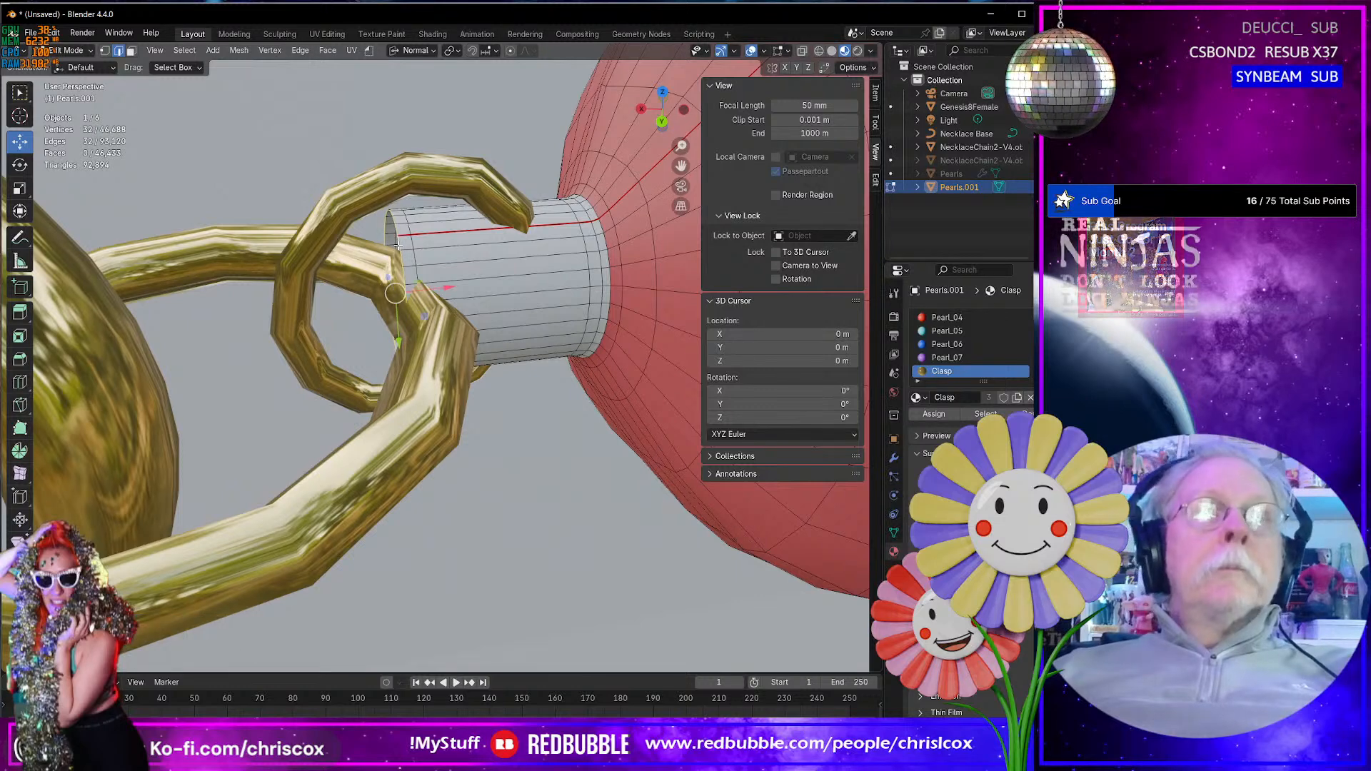
key("f")
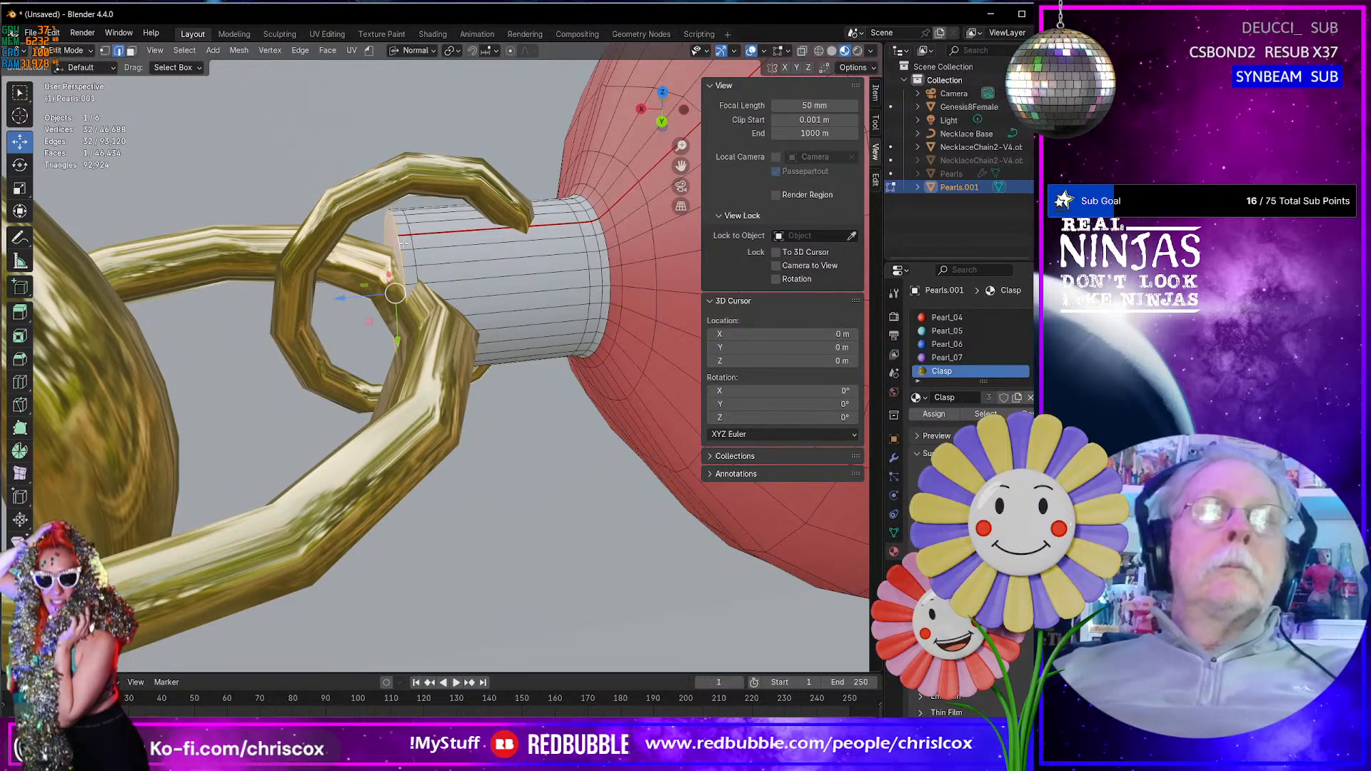
- Grow the selection from the cap to the whole stub and assign it the Clasp material
key("ctrl+KP_Add")
key("ctrl+KP_Add")
key("ctrl+KP_Add")
key("ctrl+KP_Add")
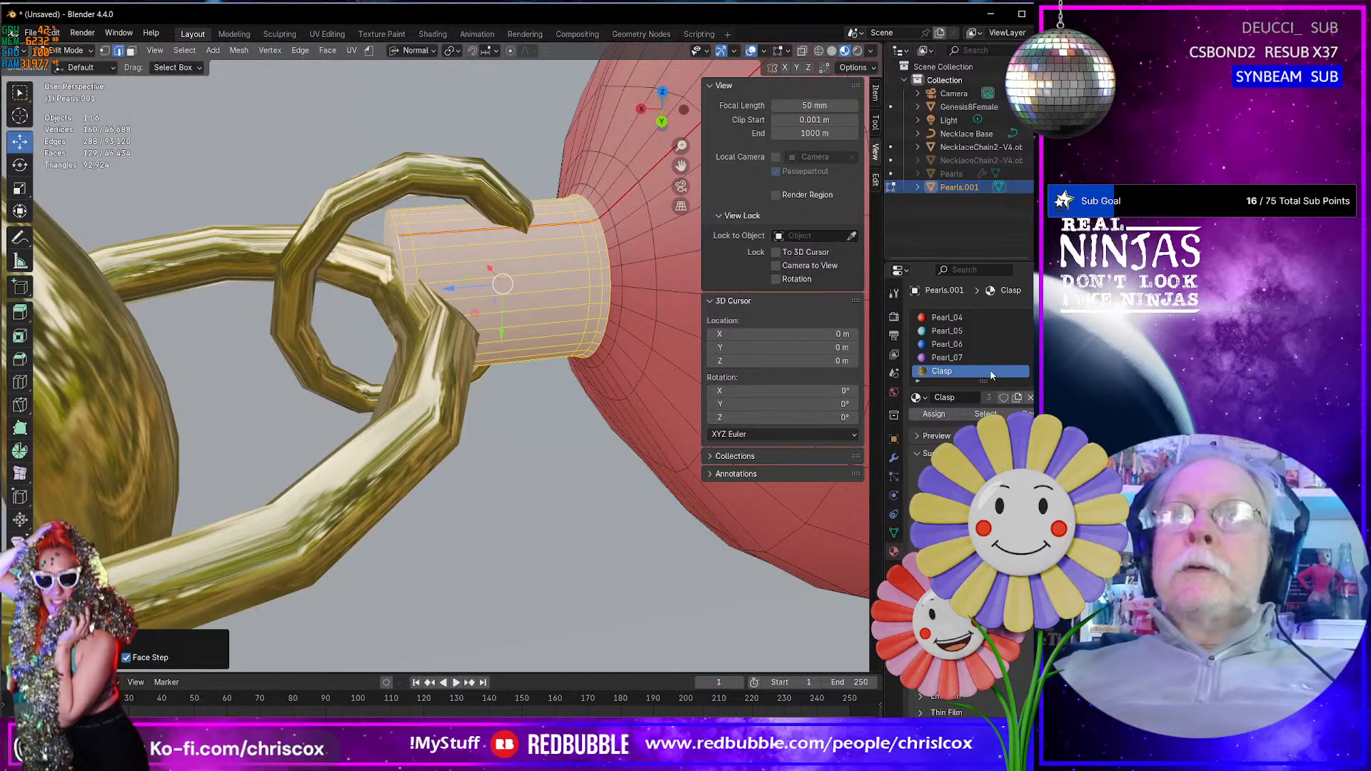
left_click(934, 414)
- Add two loop cuts around the gold stub at the purple pearl, one close to each end of the stub
scroll(621, 377, "down", 5)
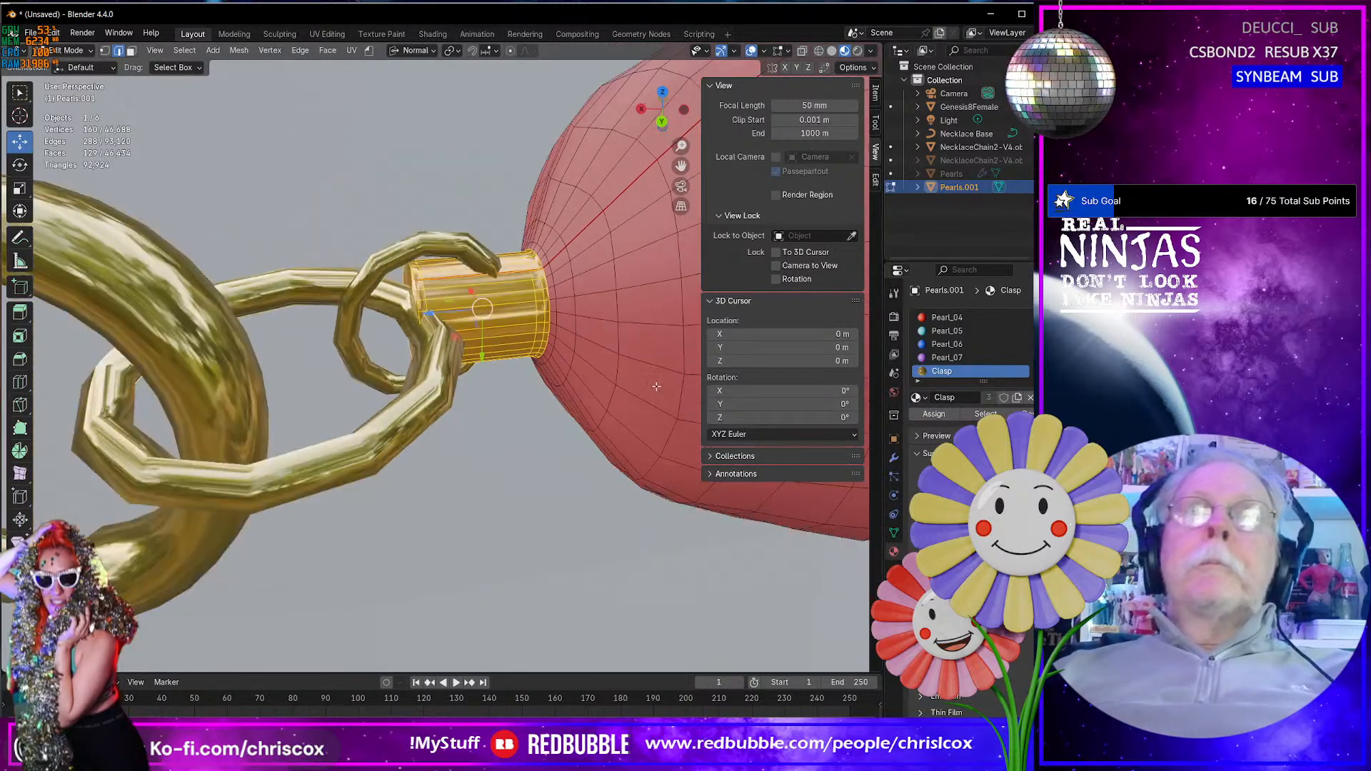
scroll(621, 377, "down", 4)
middle_click_drag(394, 373, 581, 387, "shift")
left_click(434, 363)
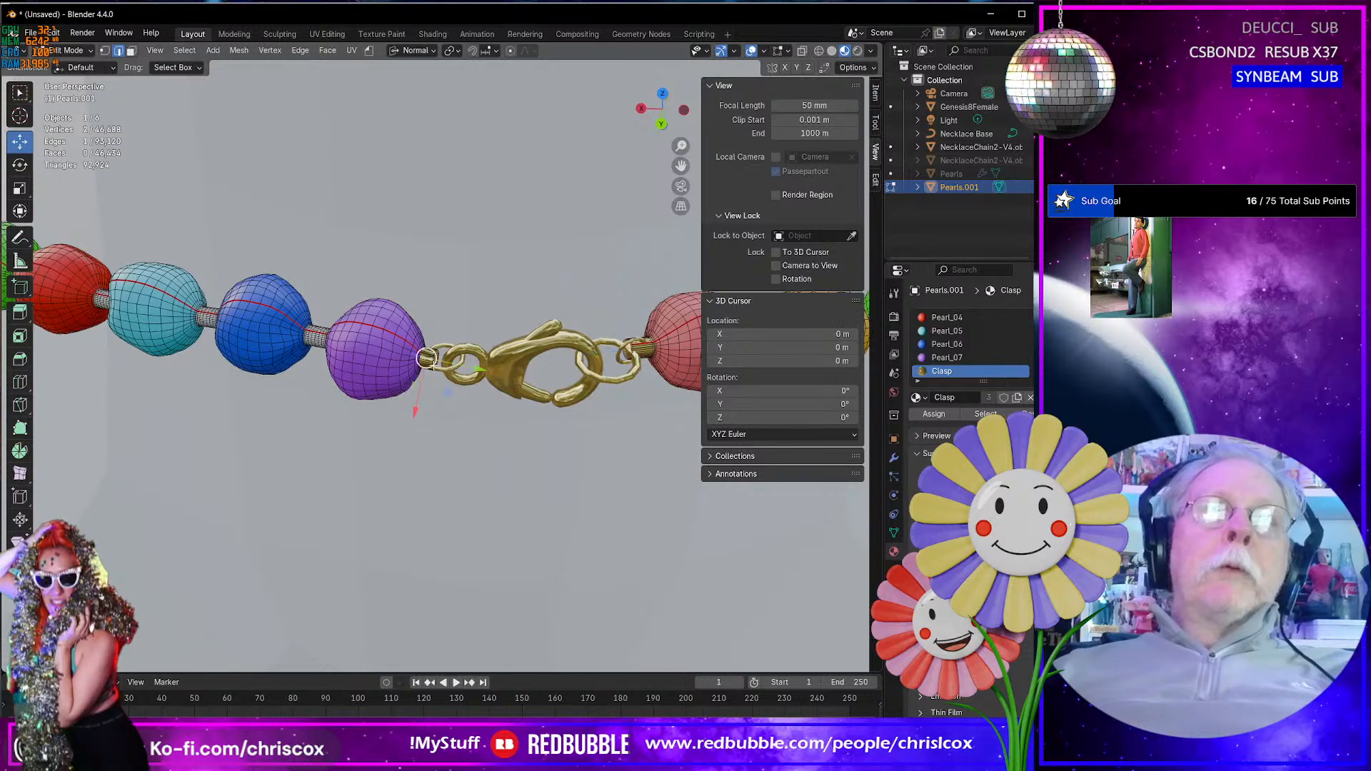
scroll(428, 361, "up", 10)
middle_click_drag(426, 359, 536, 350)
left_click(20, 382)
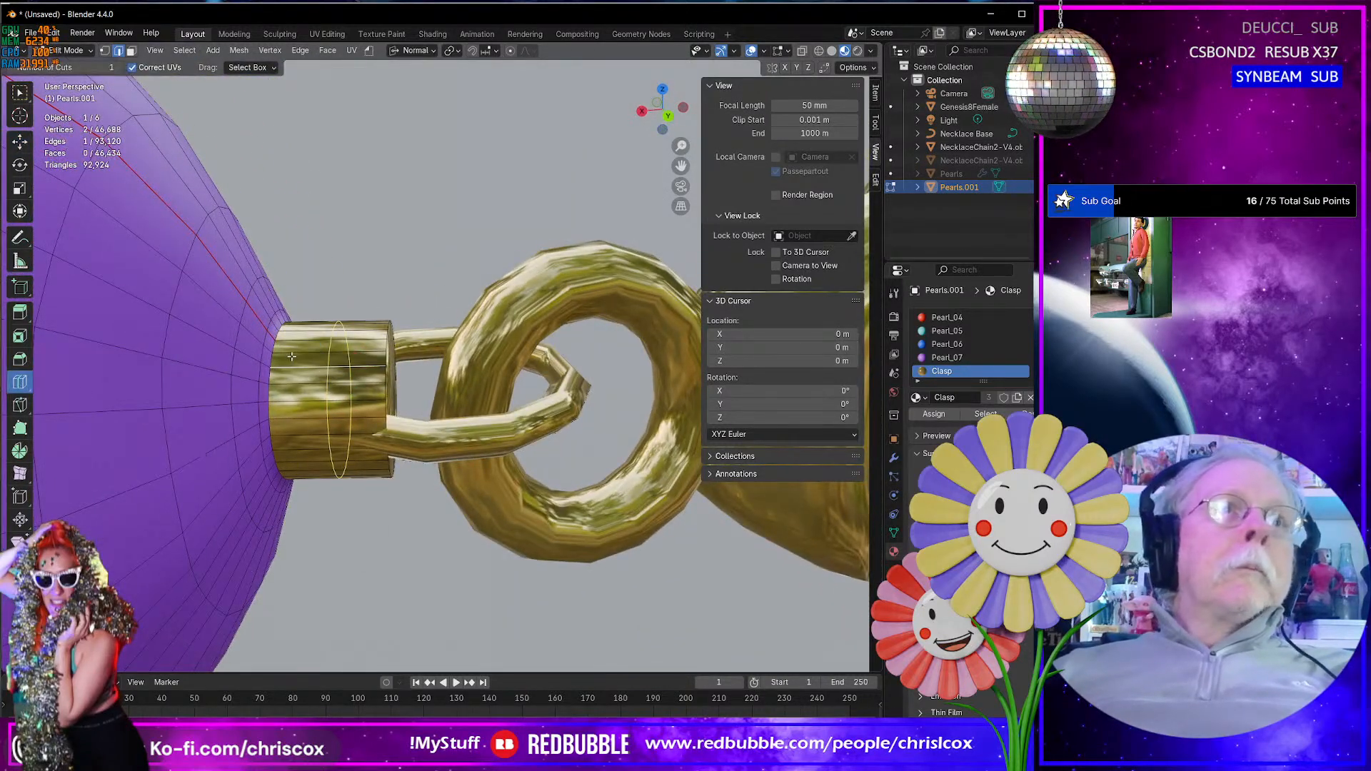
left_click_drag(293, 360, 364, 363)
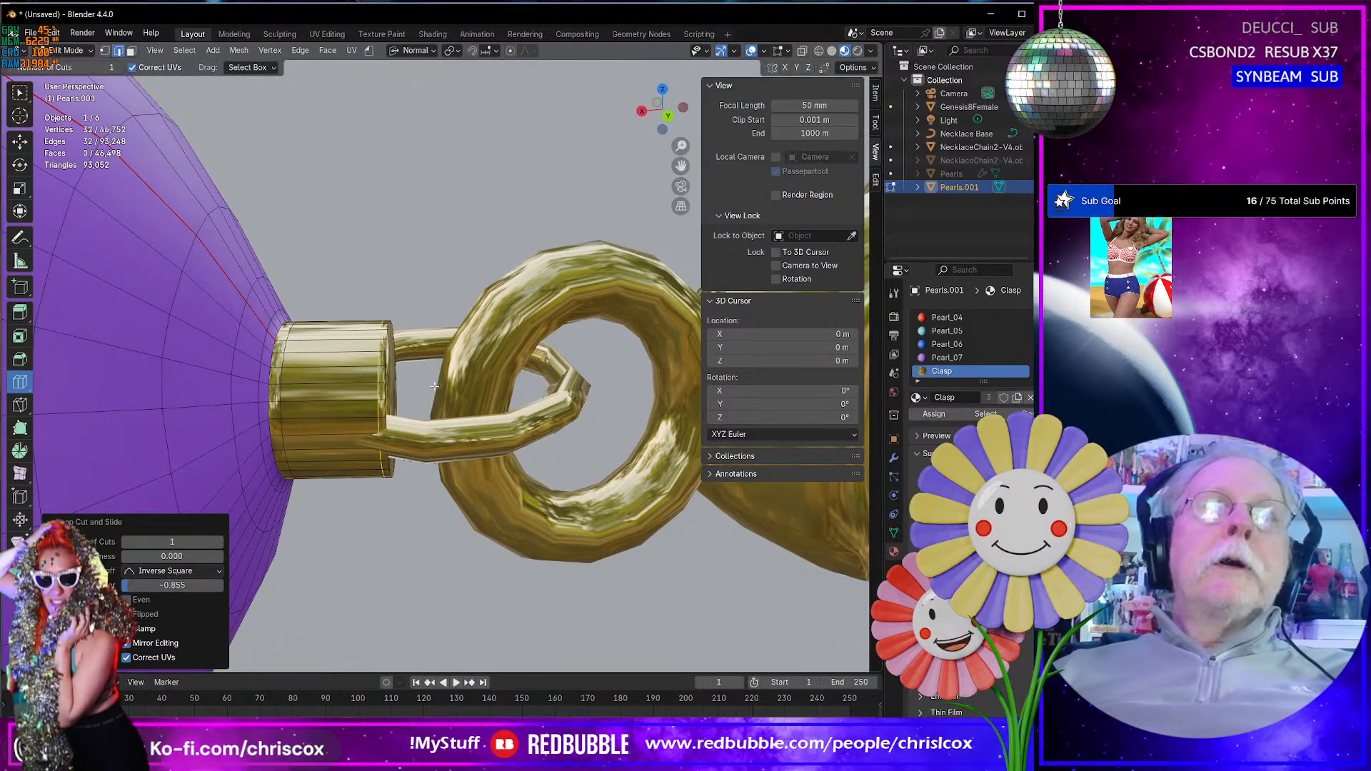
- Examine both gold stubs and their ring connections to the clasp from several angles
scroll(388, 380, "down", 4)
mouse_move(418, 386)
middle_mouse_down()
mouse_move(500, 384)
mouse_move(426, 389)
middle_mouse_up()
scroll(425, 389, "up", 3)
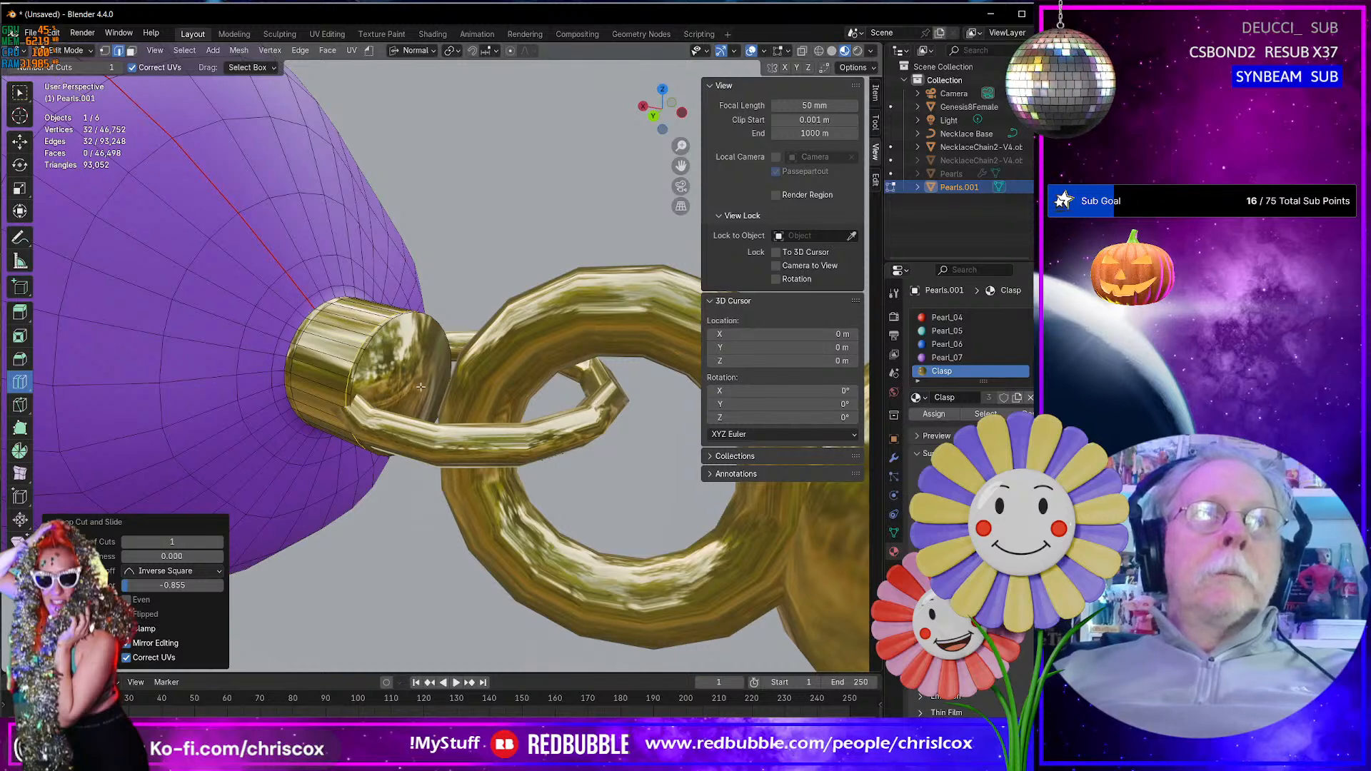
middle_click_drag(421, 389, 382, 429)
scroll(372, 477, "down", 8)
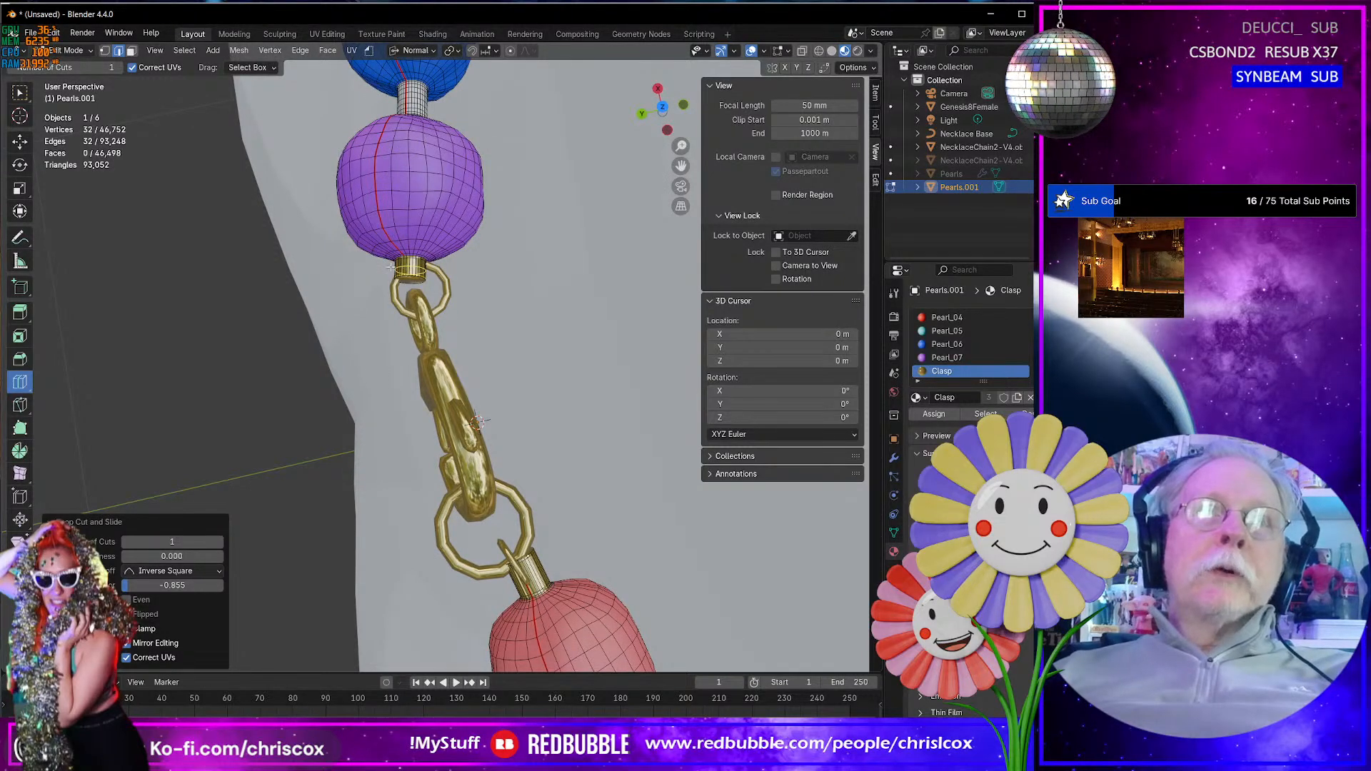
middle_click_drag(454, 410, 633, 512)
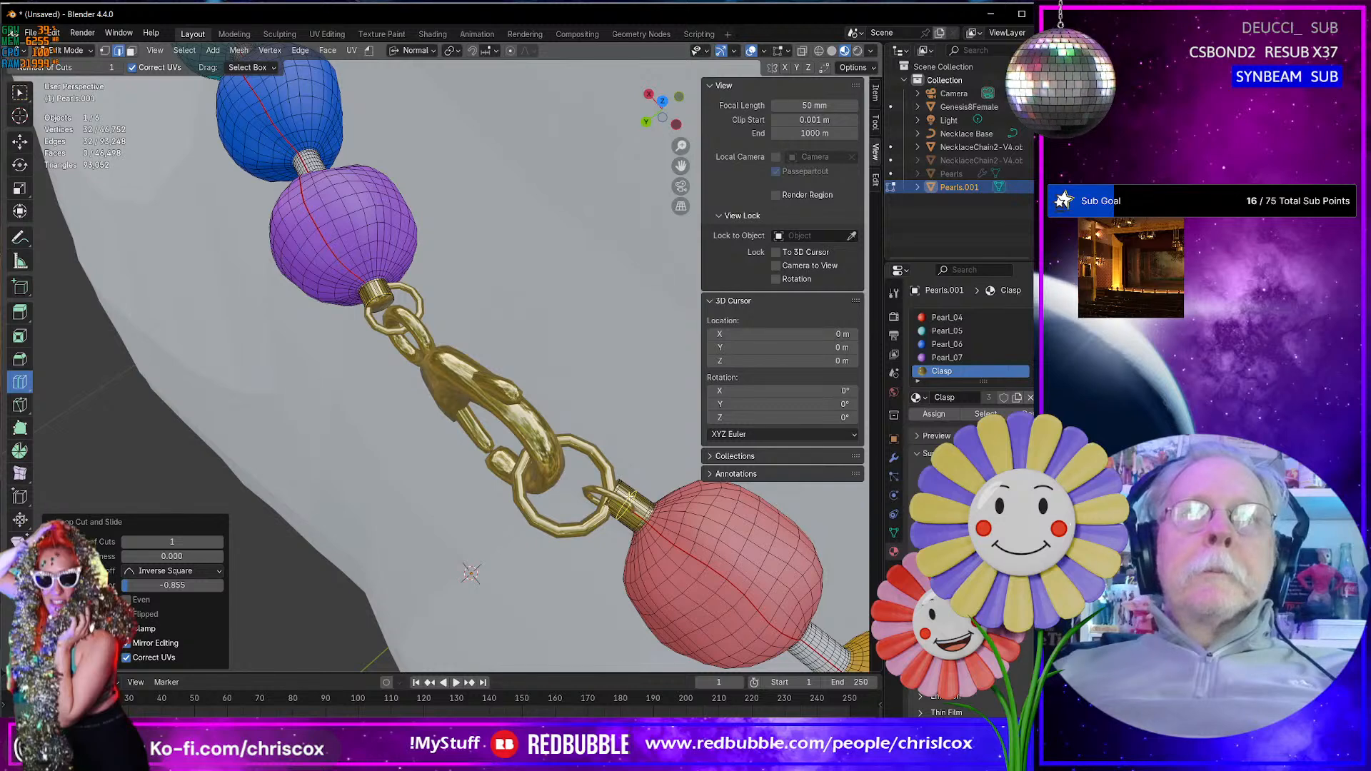
middle_click_drag(634, 512, 514, 486)
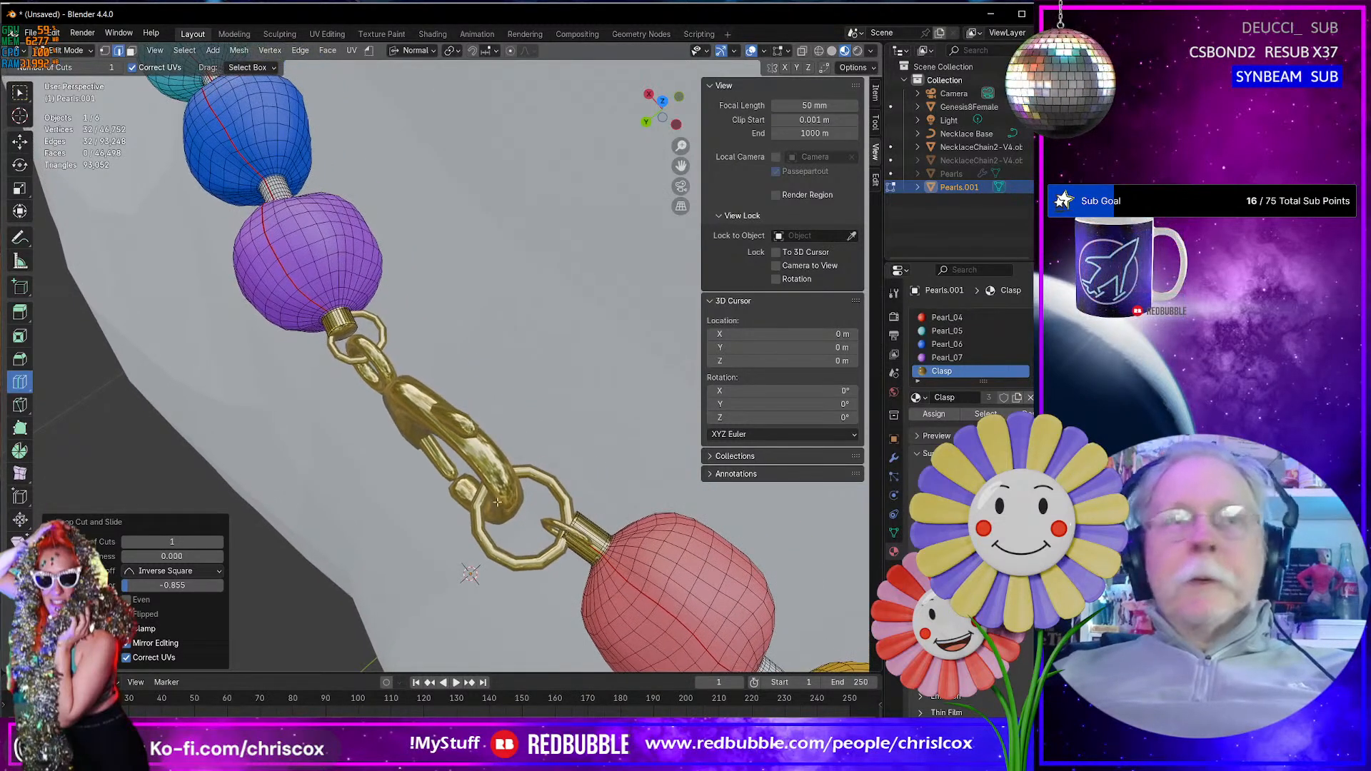
- Switch editing to the lobster clasp mesh in top view and hide the Genesis8Female figure
key("Tab")
left_click(479, 442)
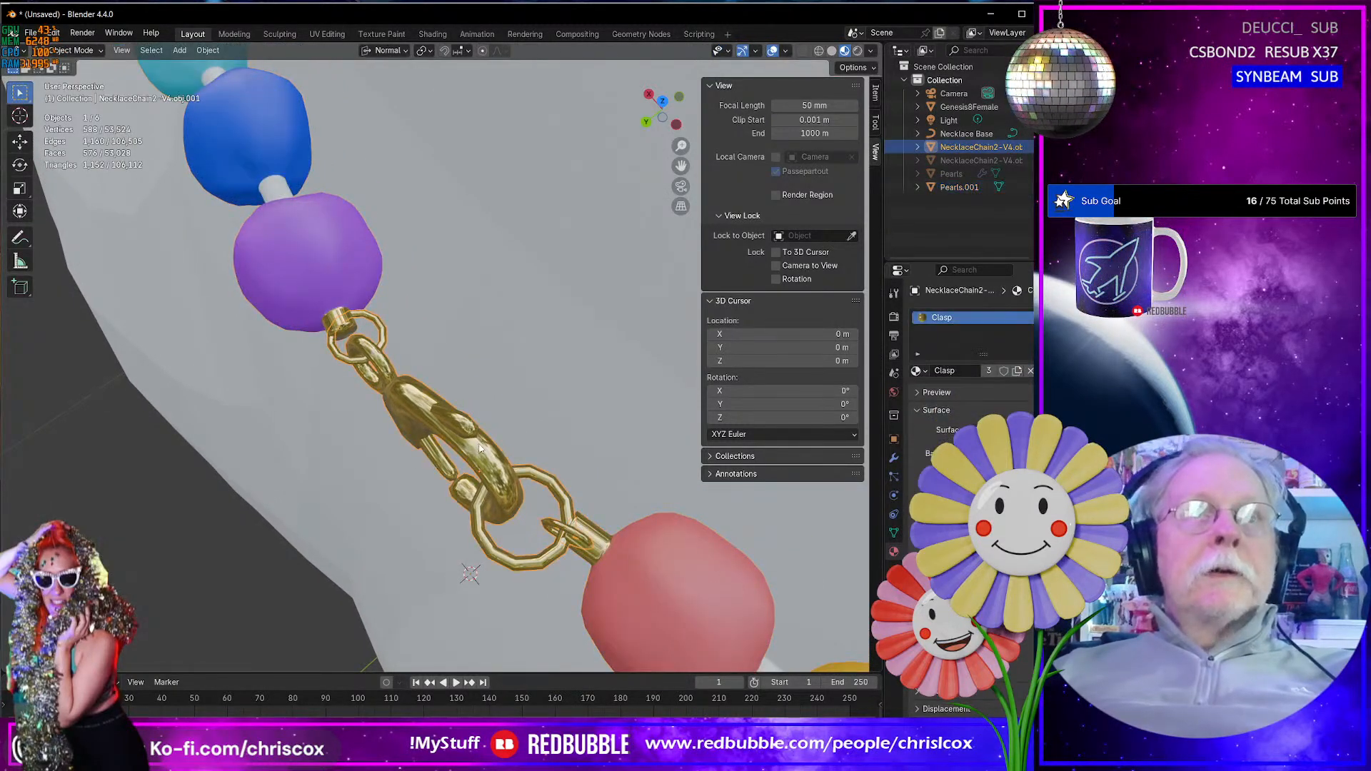
key("Tab")
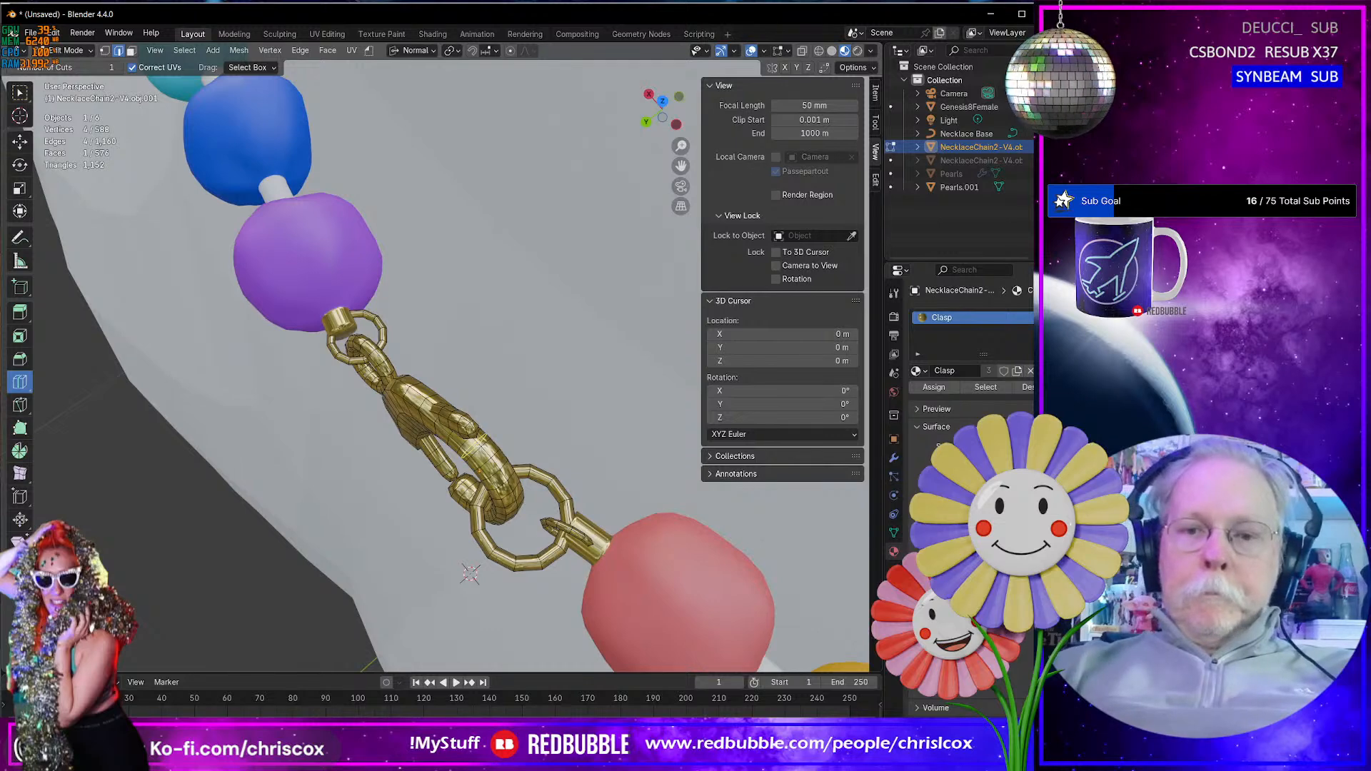
key("KP_Decimal")
key("KP_7")
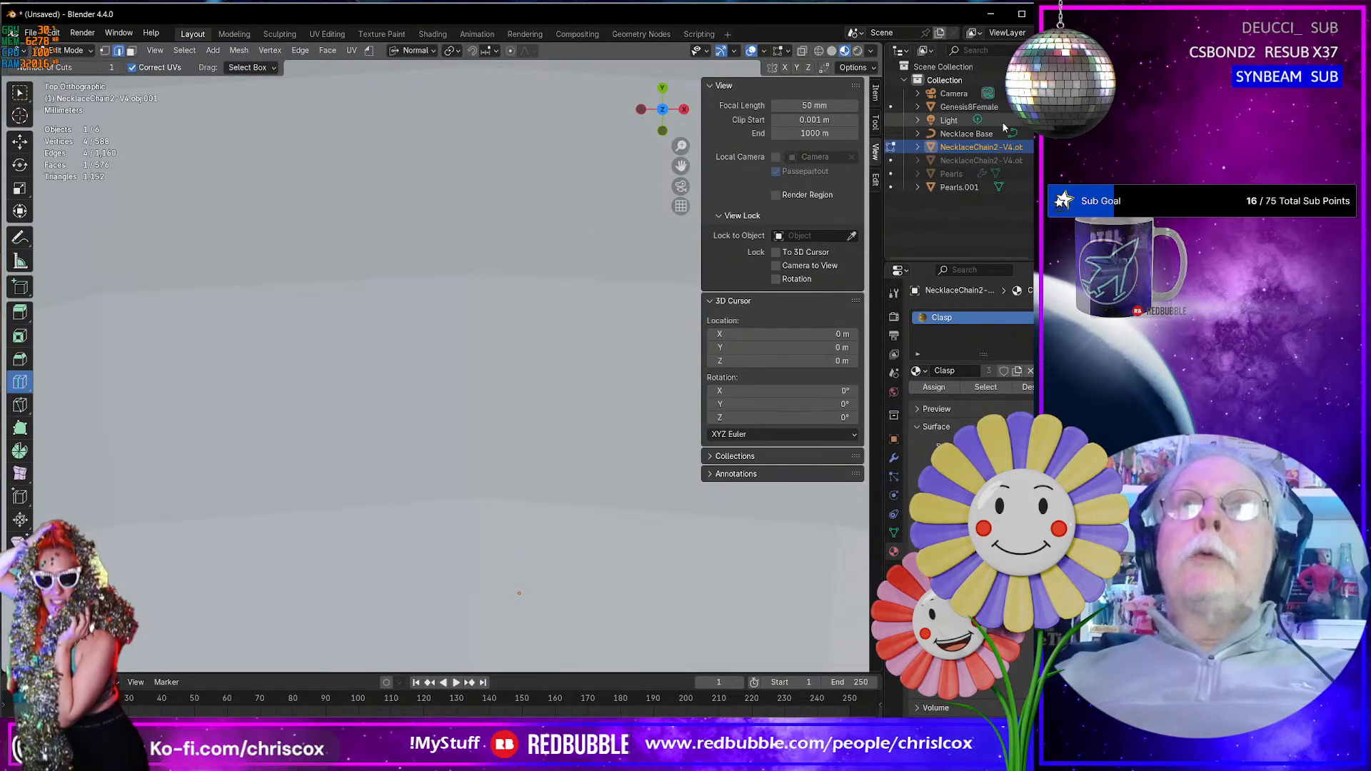
left_click(1042, 108)
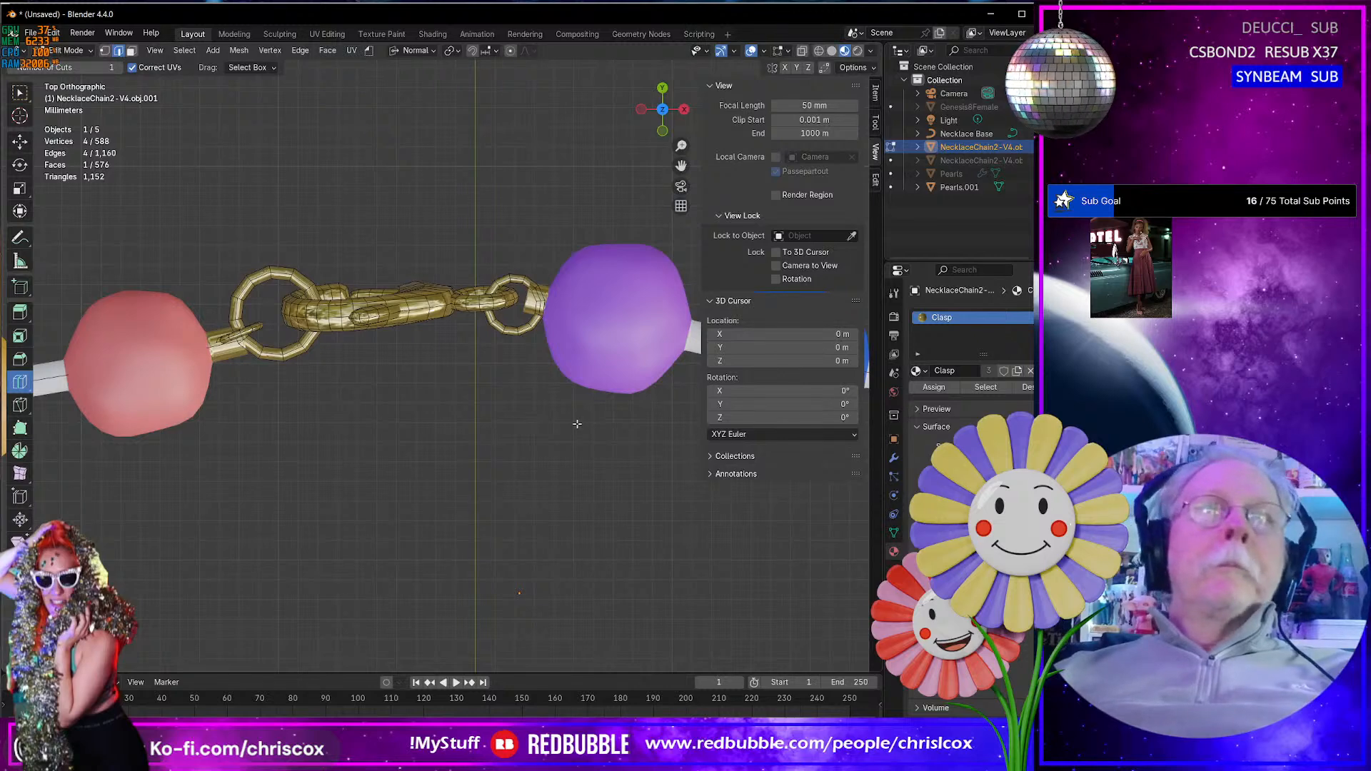
- Select the entire clasp mesh and rotate it -1.6° about its normal Z axis
key("KP_Decimal")
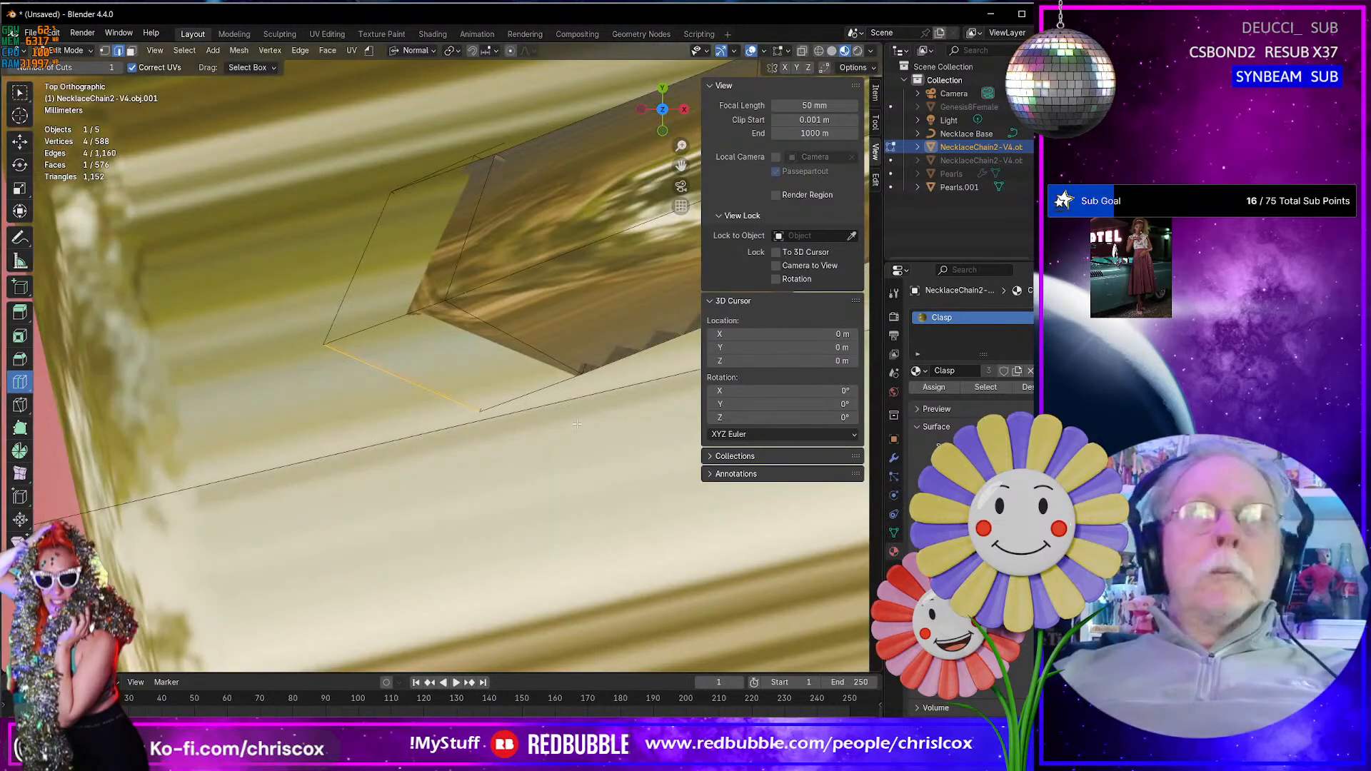
scroll(414, 443, "down", 3)
scroll(414, 443, "down", 9)
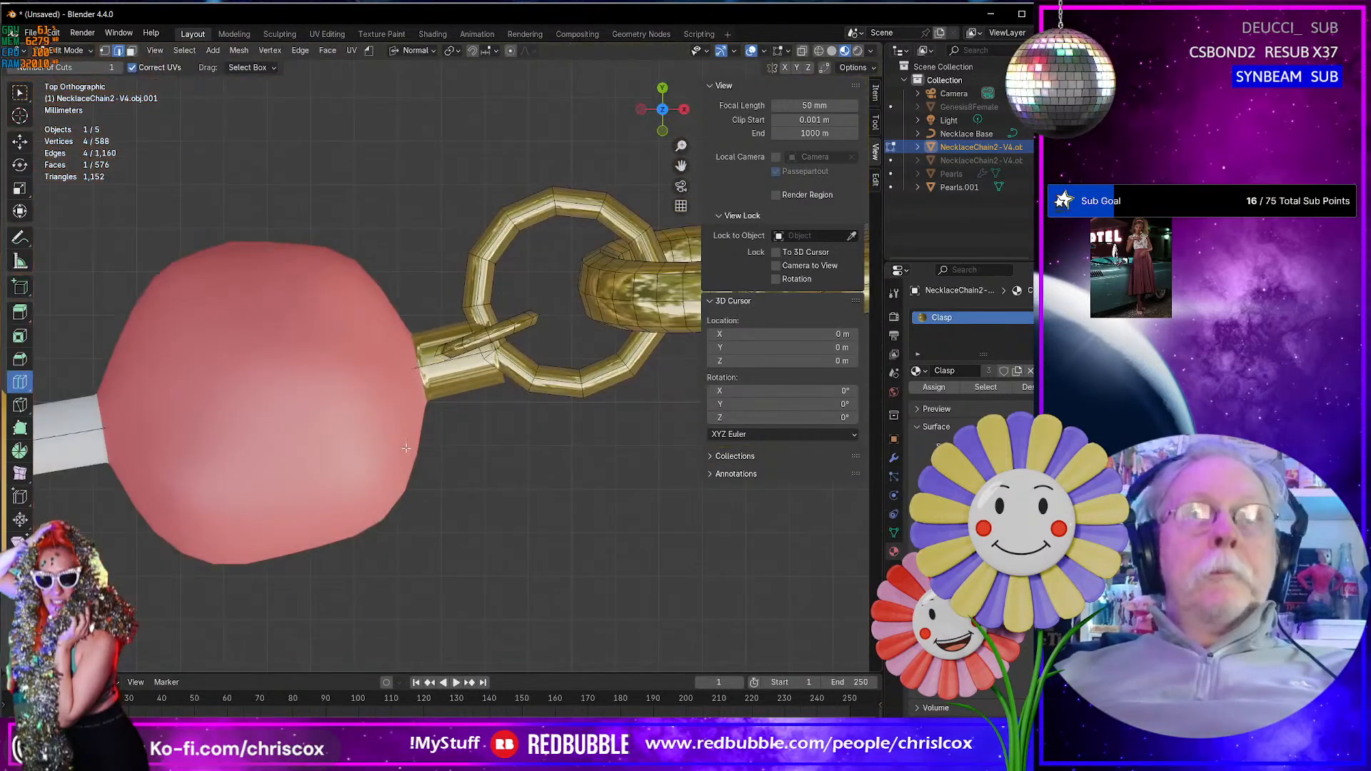
middle_click_drag(419, 444, 231, 459, "shift")
key("a")
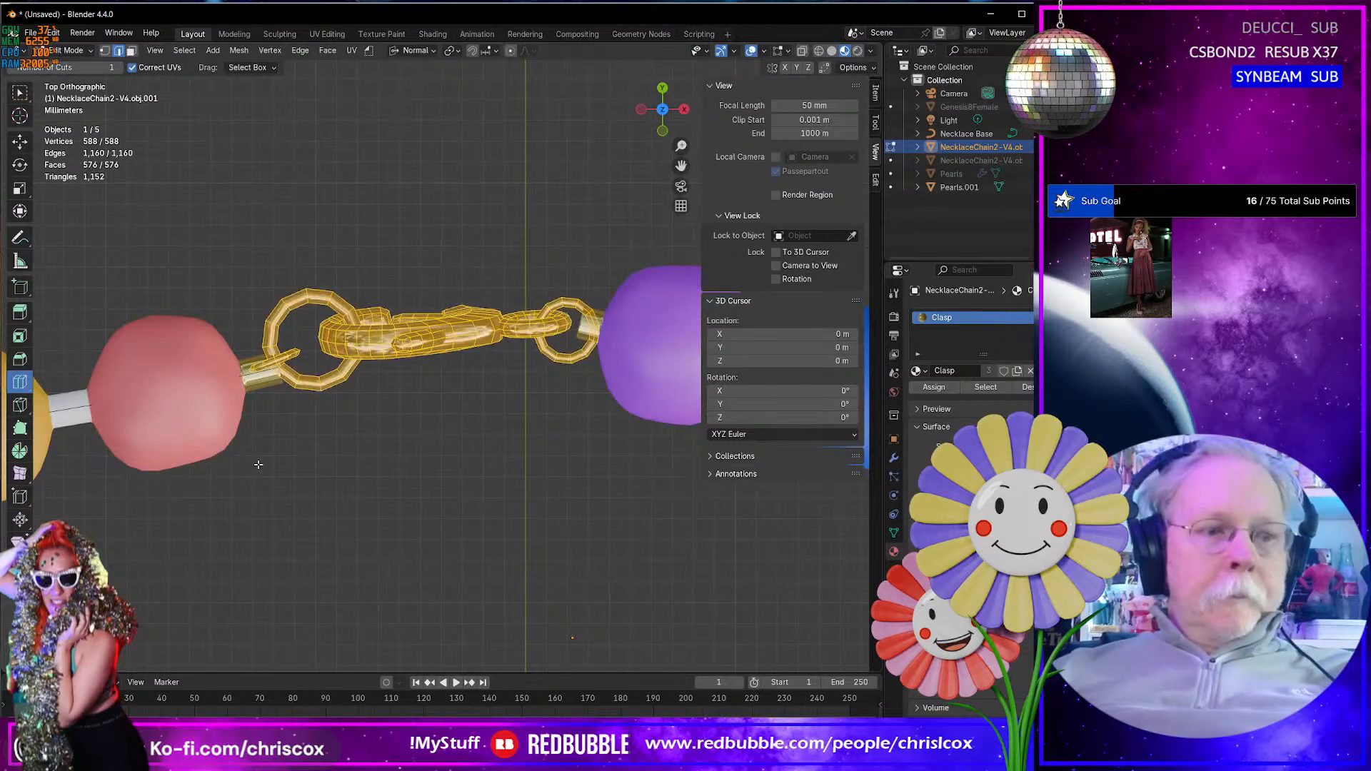
key("r")
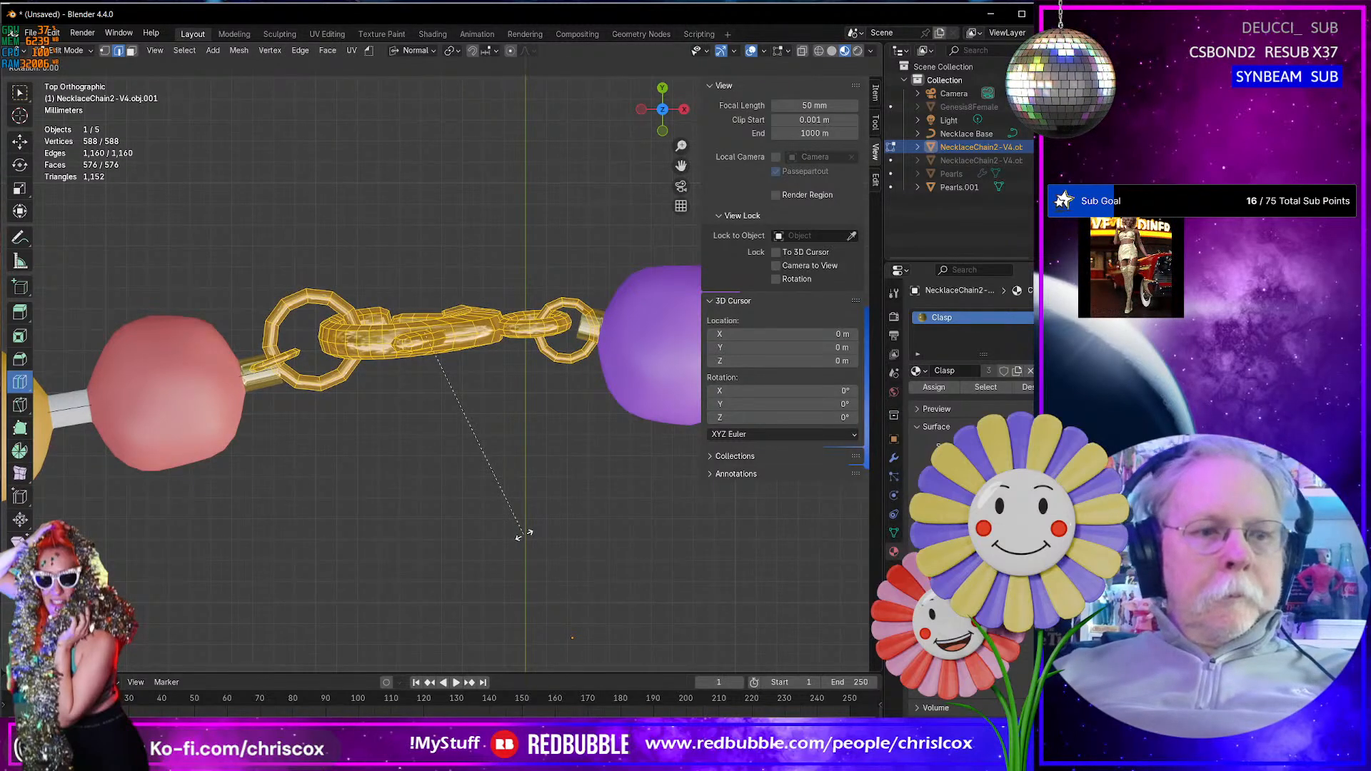
key("z")
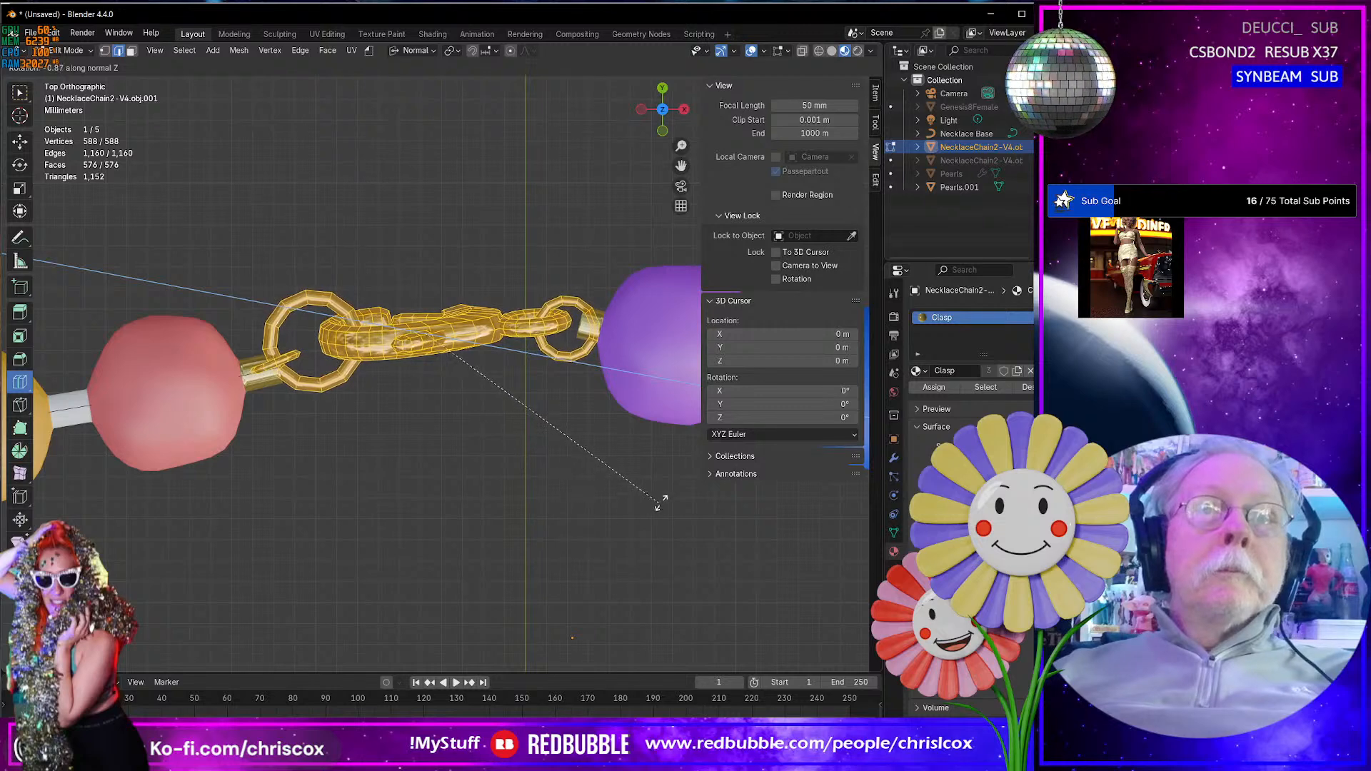
left_click(642, 402)
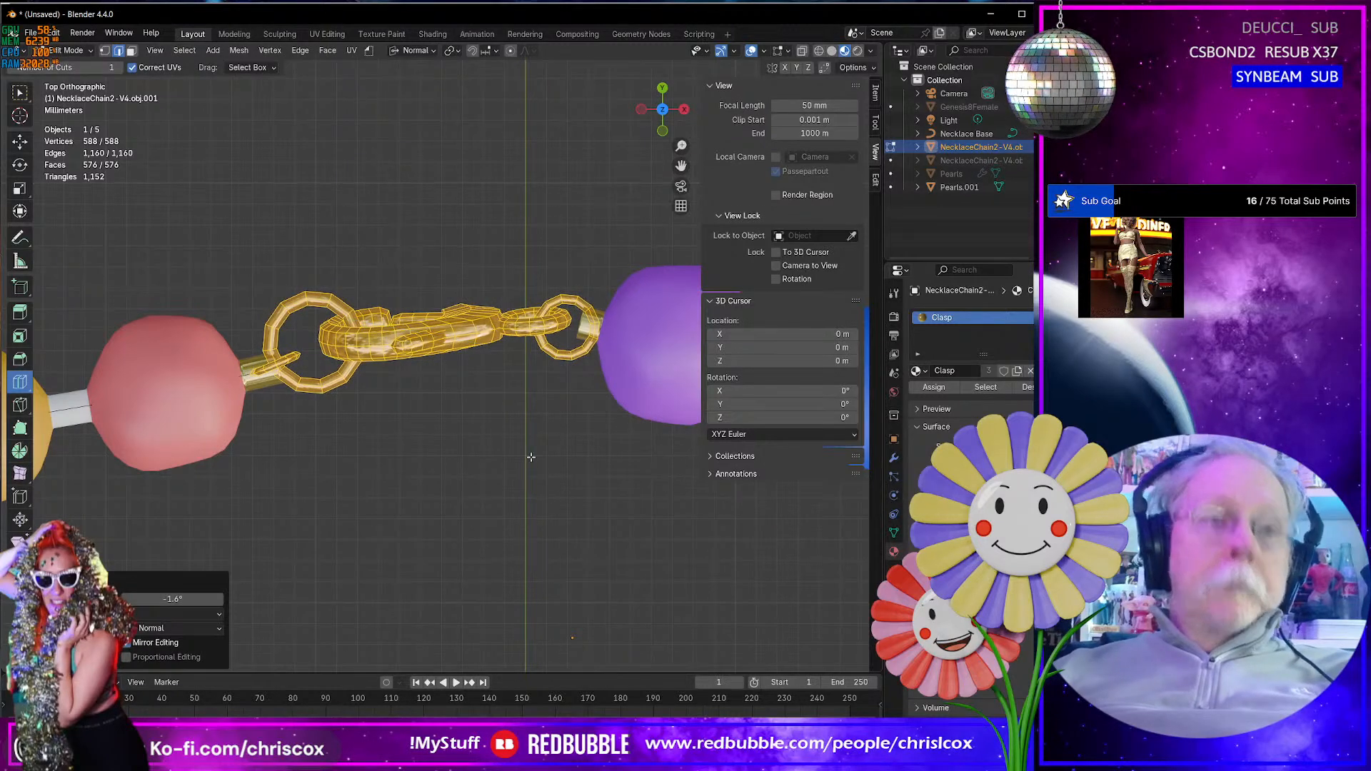
- Shift the clasp by about 0.000092 m in X and 0.000222 m in Y, and rotate it -1.31° about normal Z
key("g")
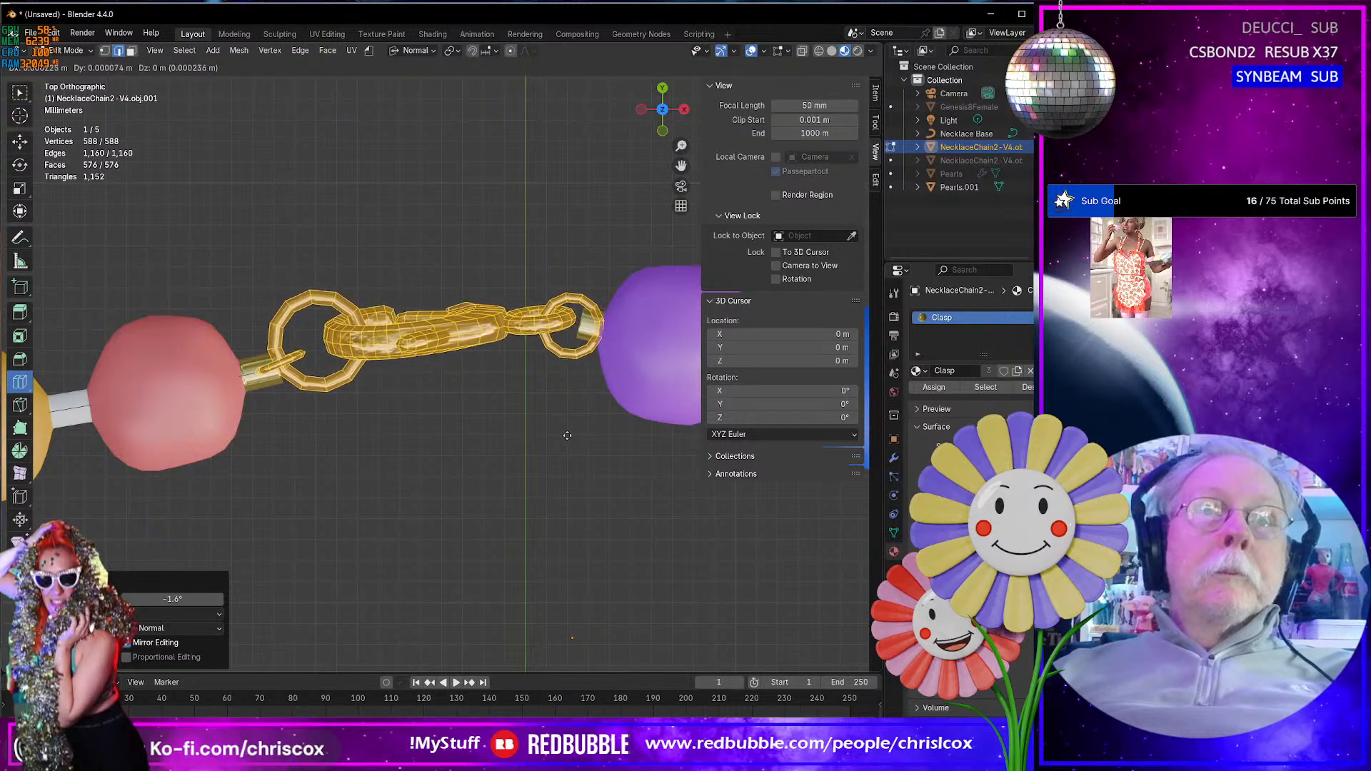
left_click(541, 406)
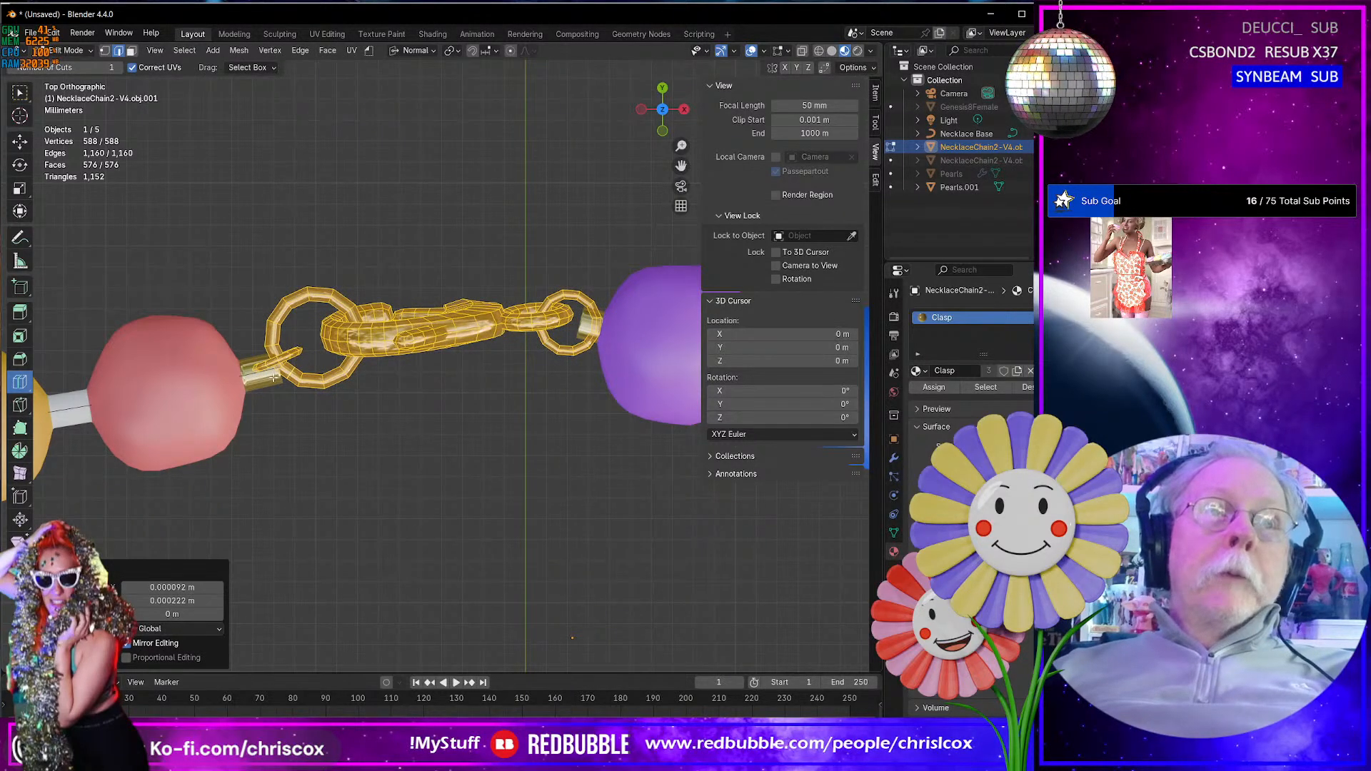
key("r")
key("z")
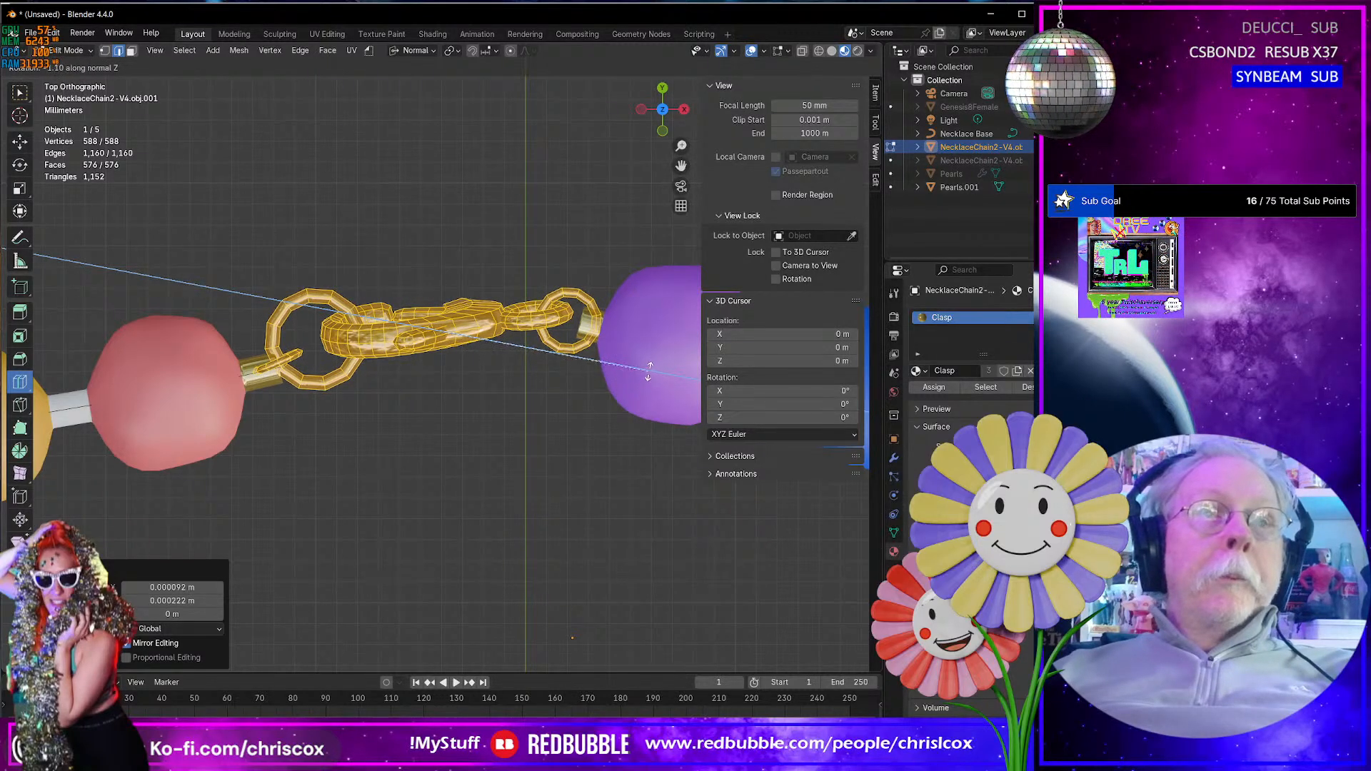
left_click(645, 348)
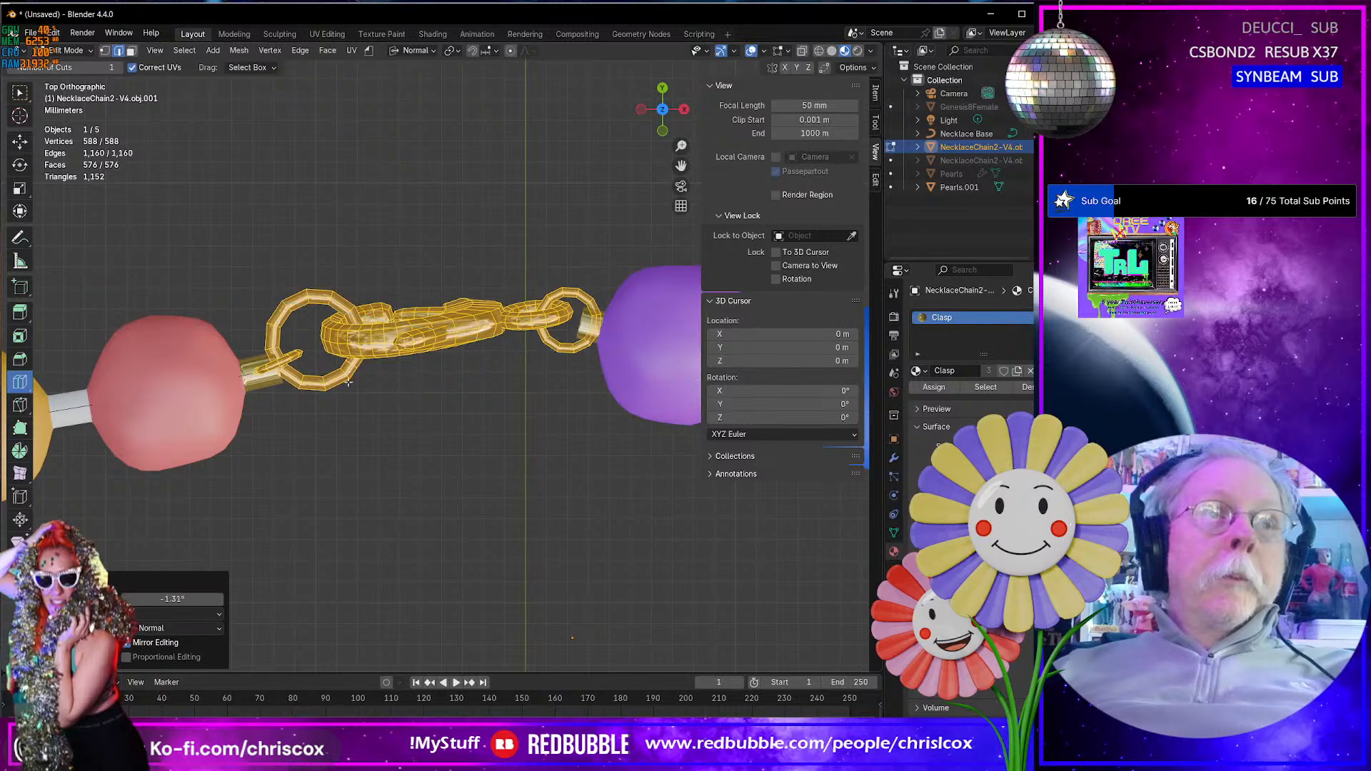
- In the pearls mesh, select the end-cap faces of the gold stub beside the pink pearl and move them along their normal toward the pearl
key("Tab")
left_click(276, 381)
key("Tab")
middle_click_drag(287, 405, 281, 291)
scroll(297, 409, "up", 2)
scroll(297, 409, "up", 2)
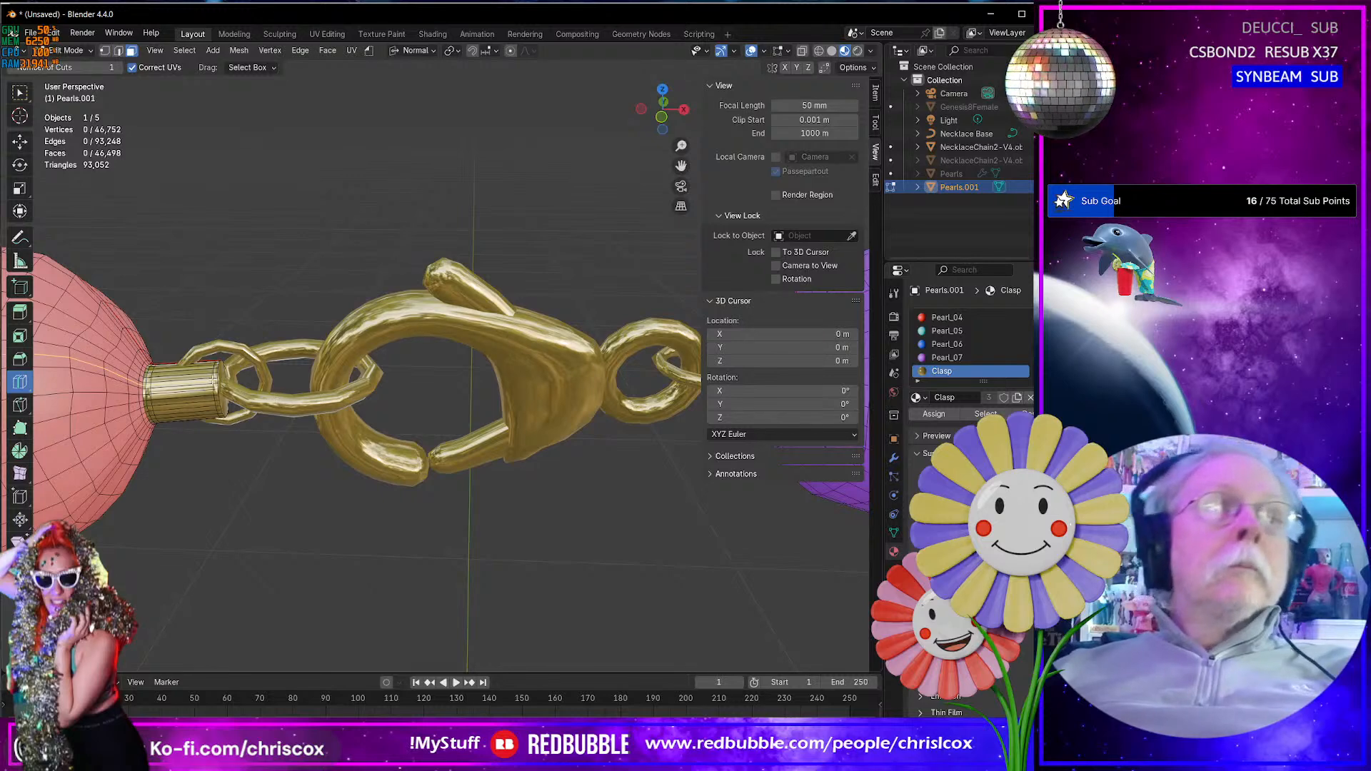
key("shift+space")
key("g")
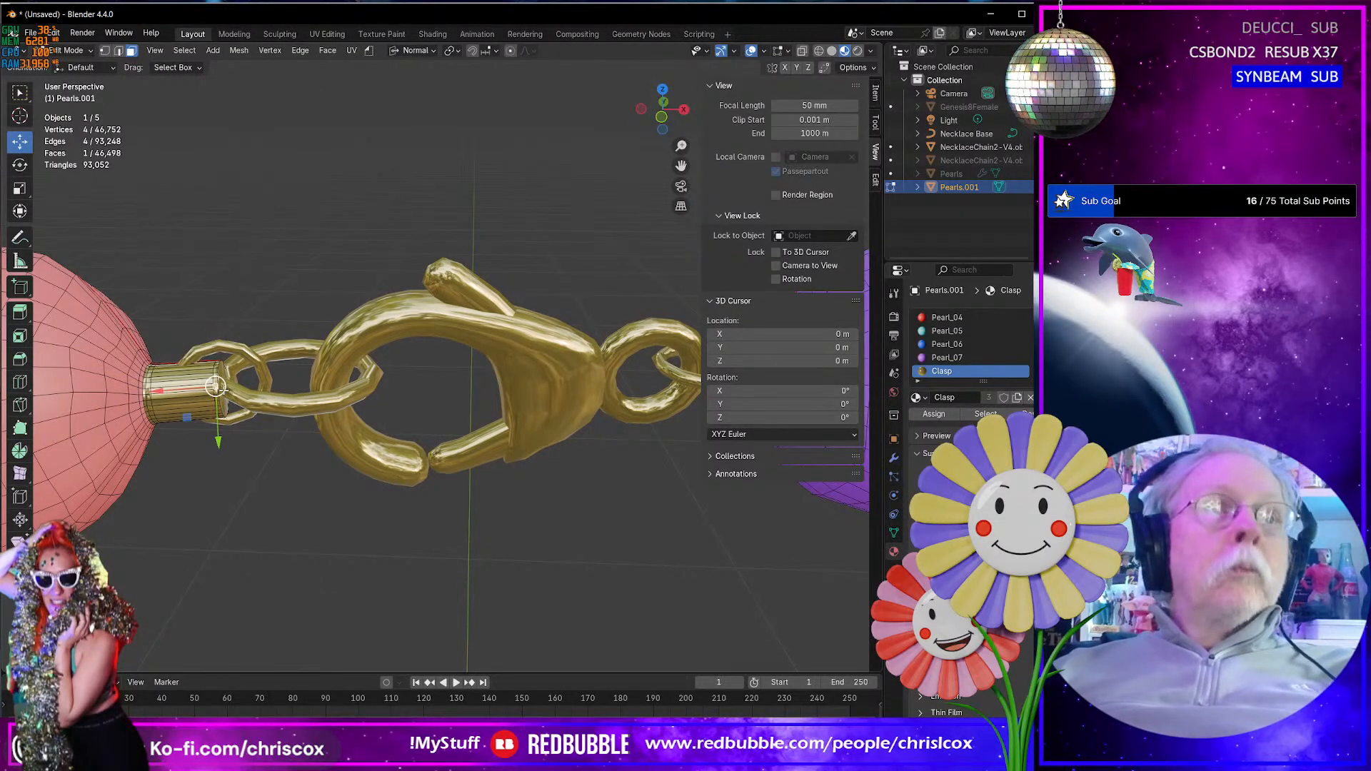
left_click(224, 390)
key("ctrl+KP_Add")
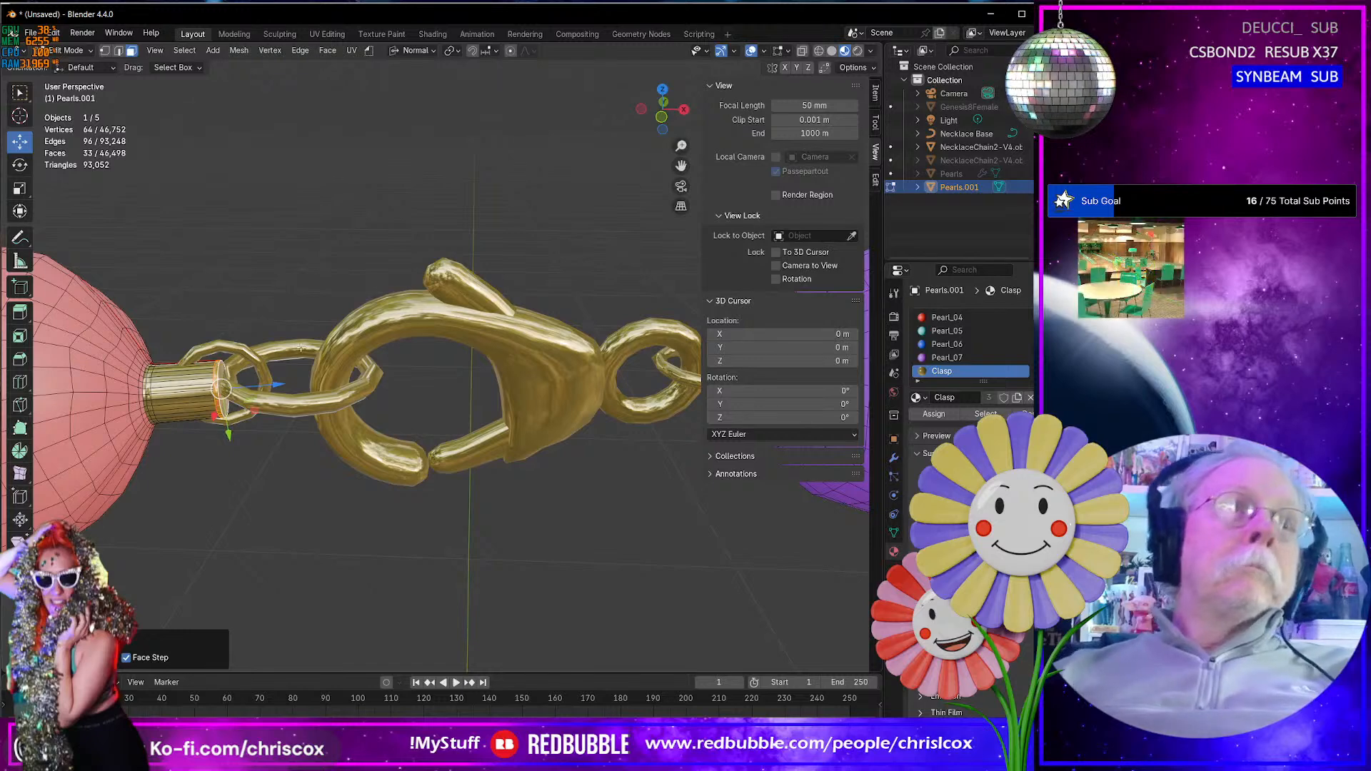
left_click_drag(275, 384, 253, 384)
middle_click_drag(253, 384, 440, 463)
- Leave mesh editing and examine how the clasp rings connect to the gold stubs and neighbouring pearls
scroll(386, 422, "down", 4)
key("Tab")
scroll(459, 433, "down", 5)
scroll(382, 461, "down", 2)
scroll(385, 462, "up", 3)
scroll(385, 461, "up", 4)
scroll(448, 426, "down", 4)
scroll(440, 468, "up", 12)
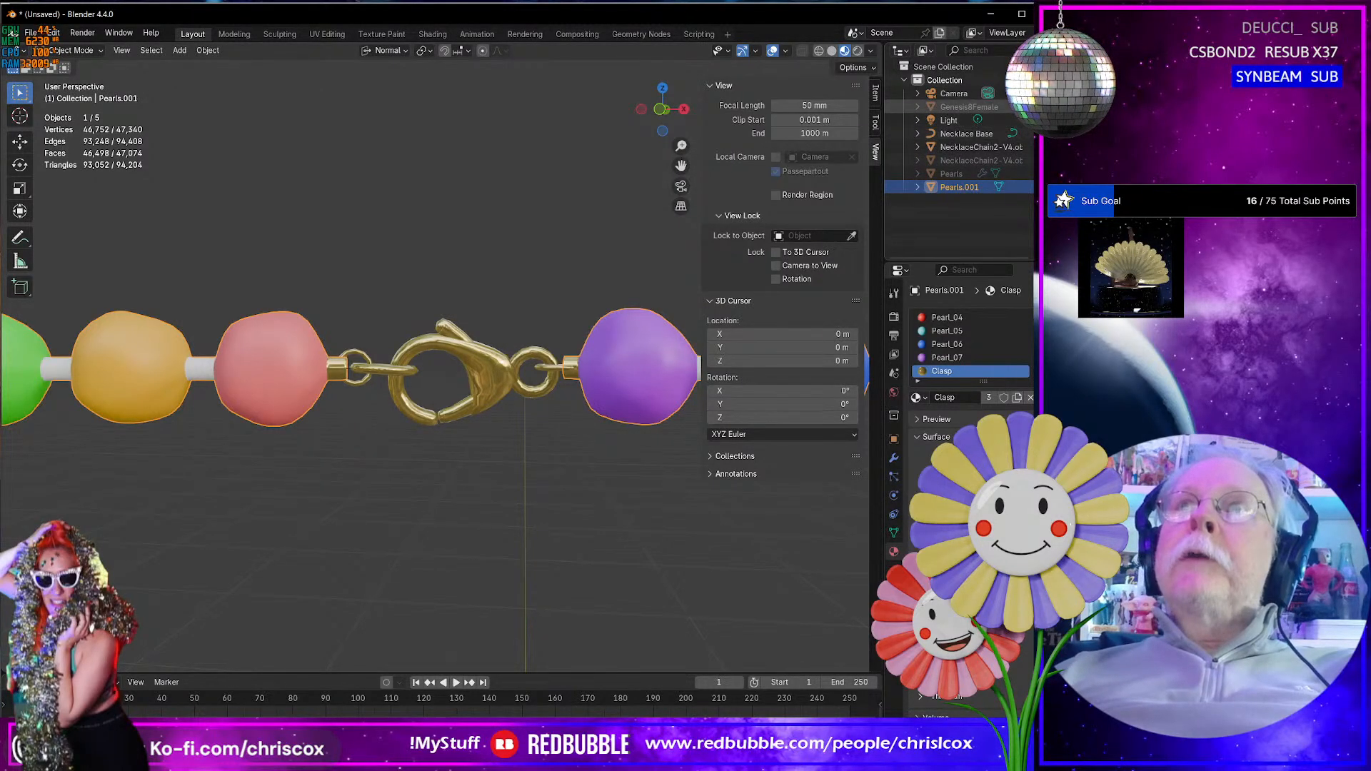
- Show the Genesis8Female figure and inspect how the necklace and clasp sit around the neck
left_click(1042, 107)
scroll(532, 538, "down", 6)
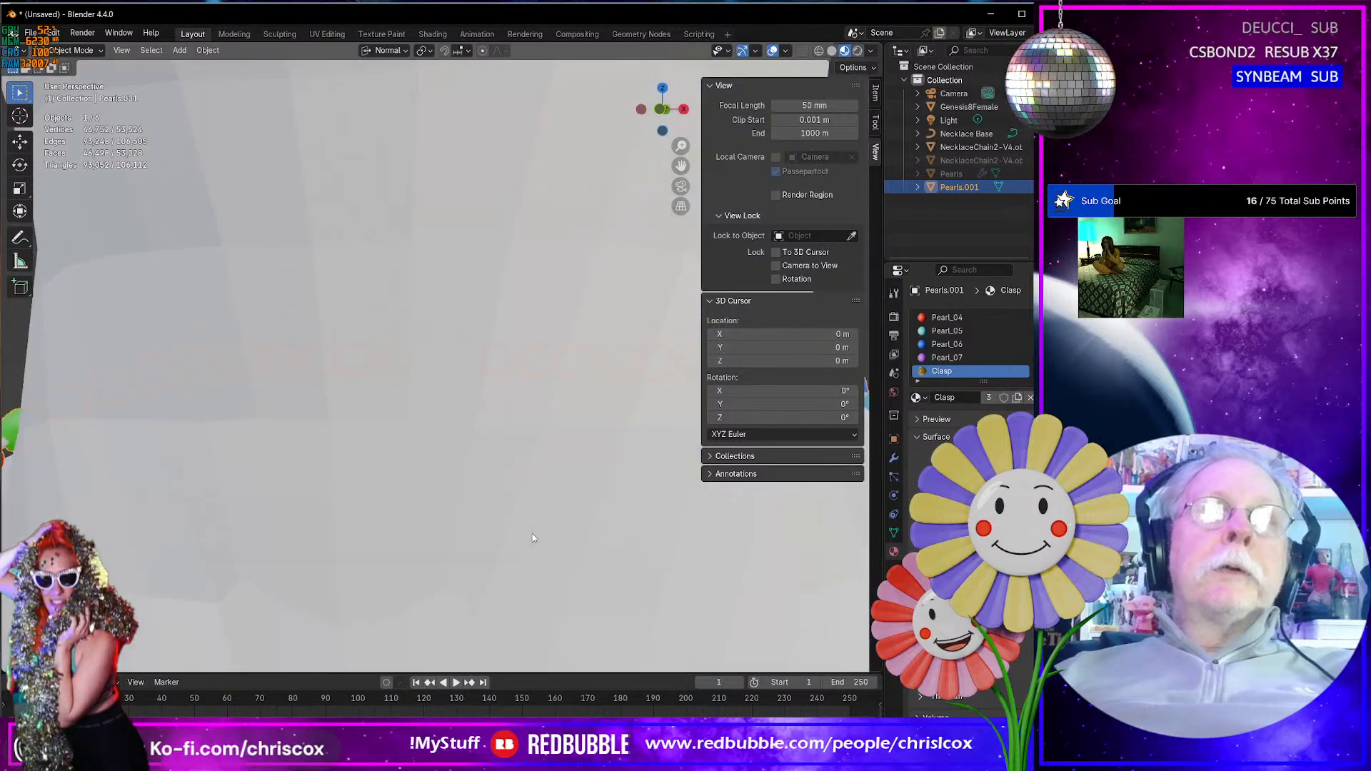
scroll(532, 538, "up", 1)
middle_click_drag(534, 538, 571, 470, "shift")
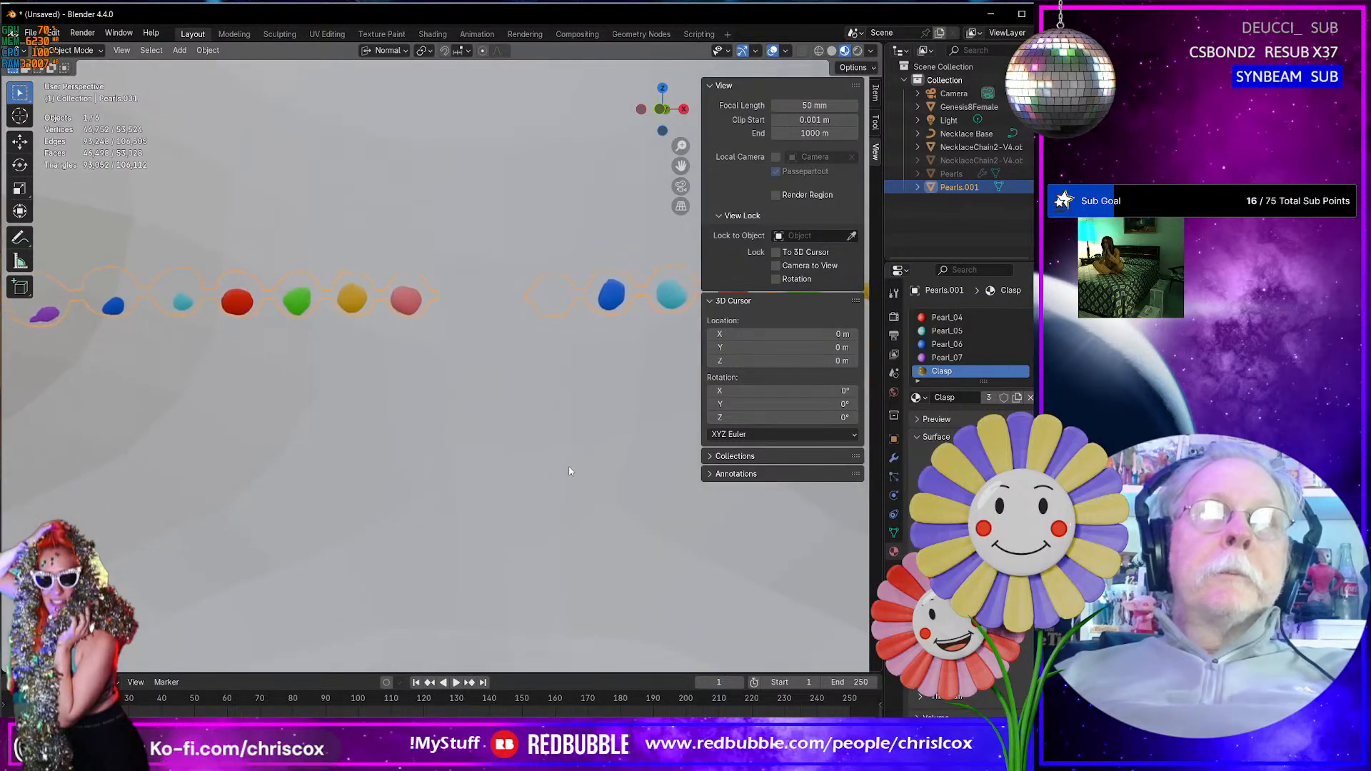
scroll(485, 506, "down", 4)
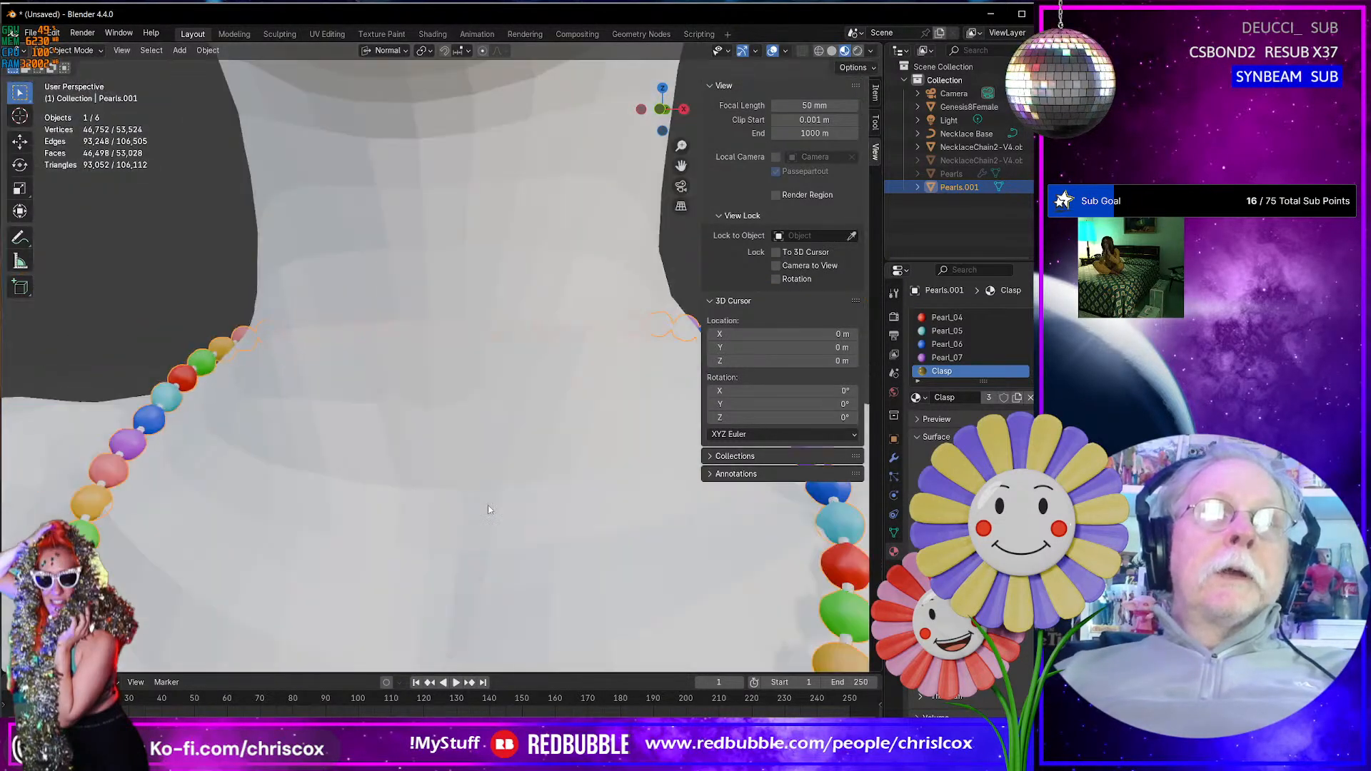
middle_click_drag(492, 496, 489, 455)
scroll(489, 455, "down", 5)
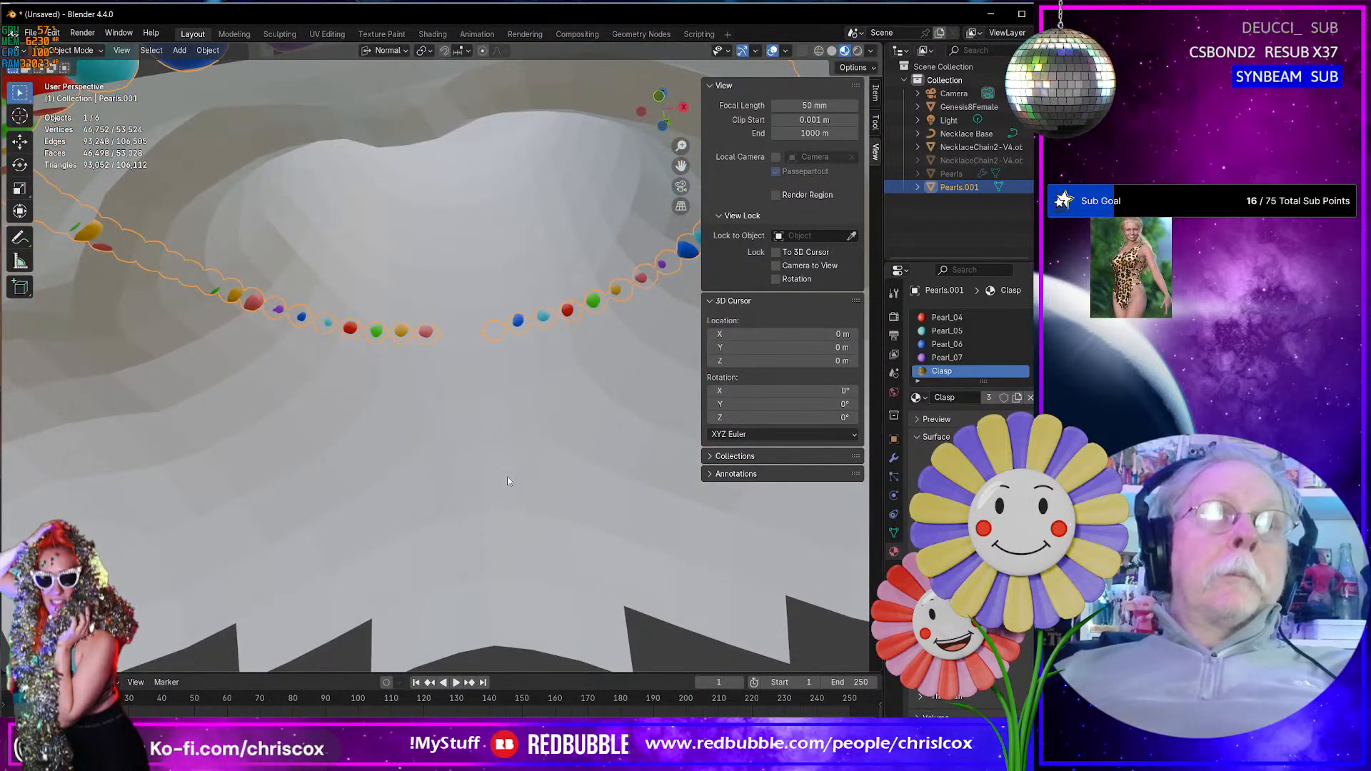
scroll(508, 480, "down", 5)
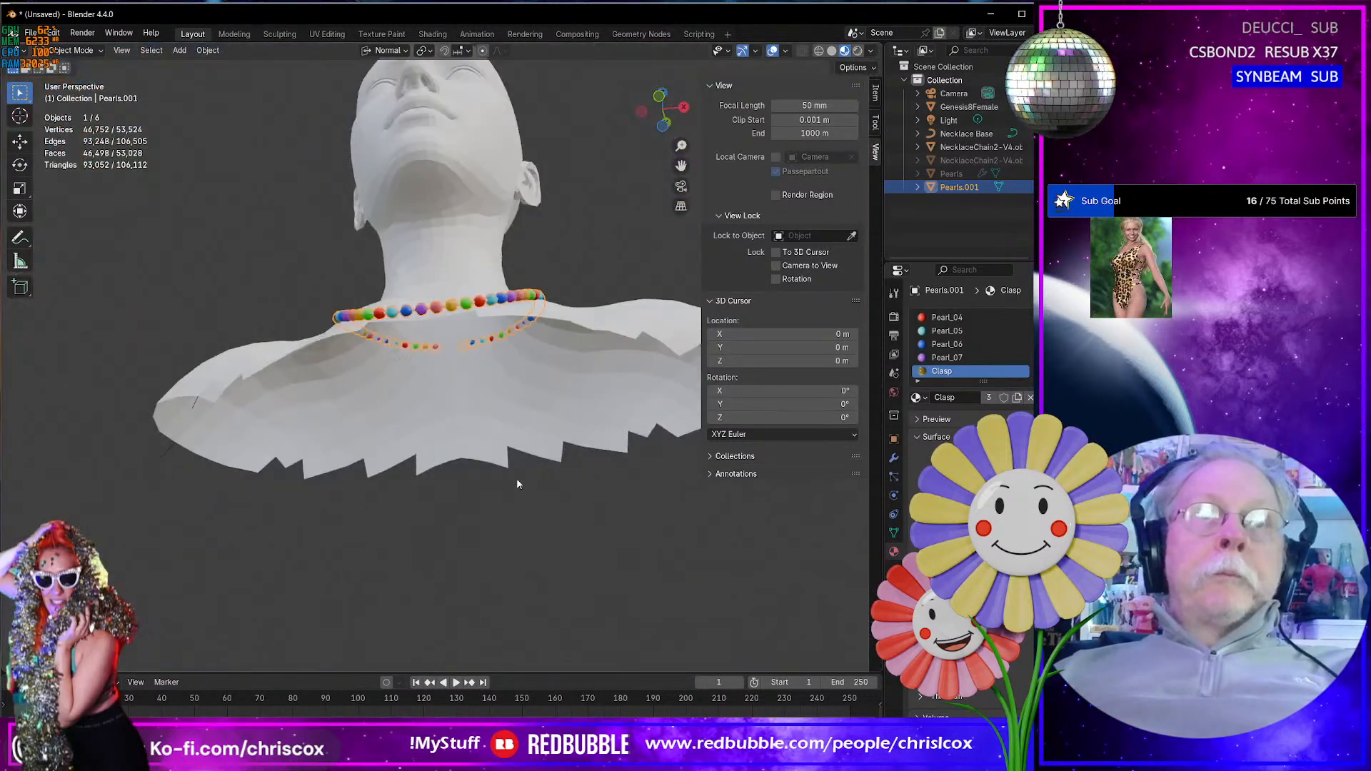
middle_click_drag(518, 484, 334, 505)
scroll(355, 491, "up", 6)
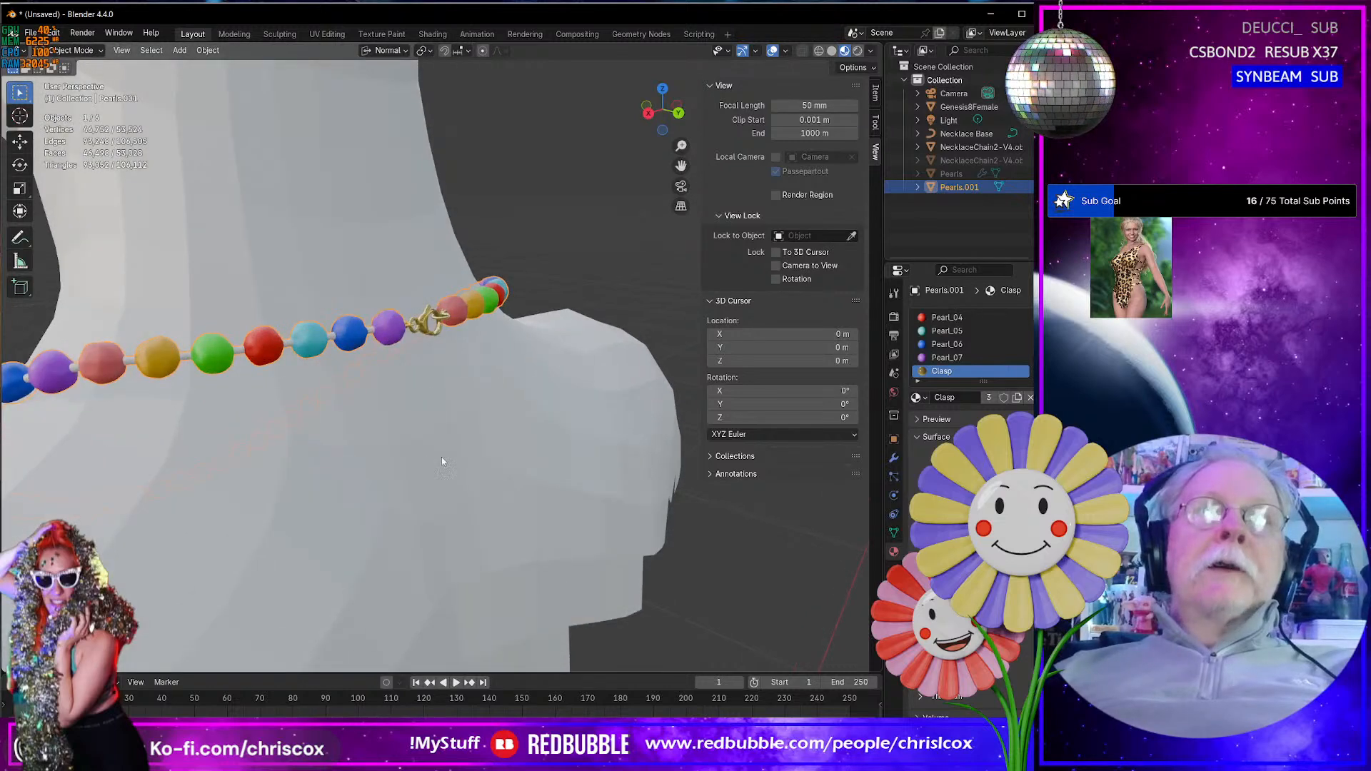
scroll(441, 461, "up", 3)
- Select the lobster clasp and switch to the UV Editing workspace
left_click(393, 316)
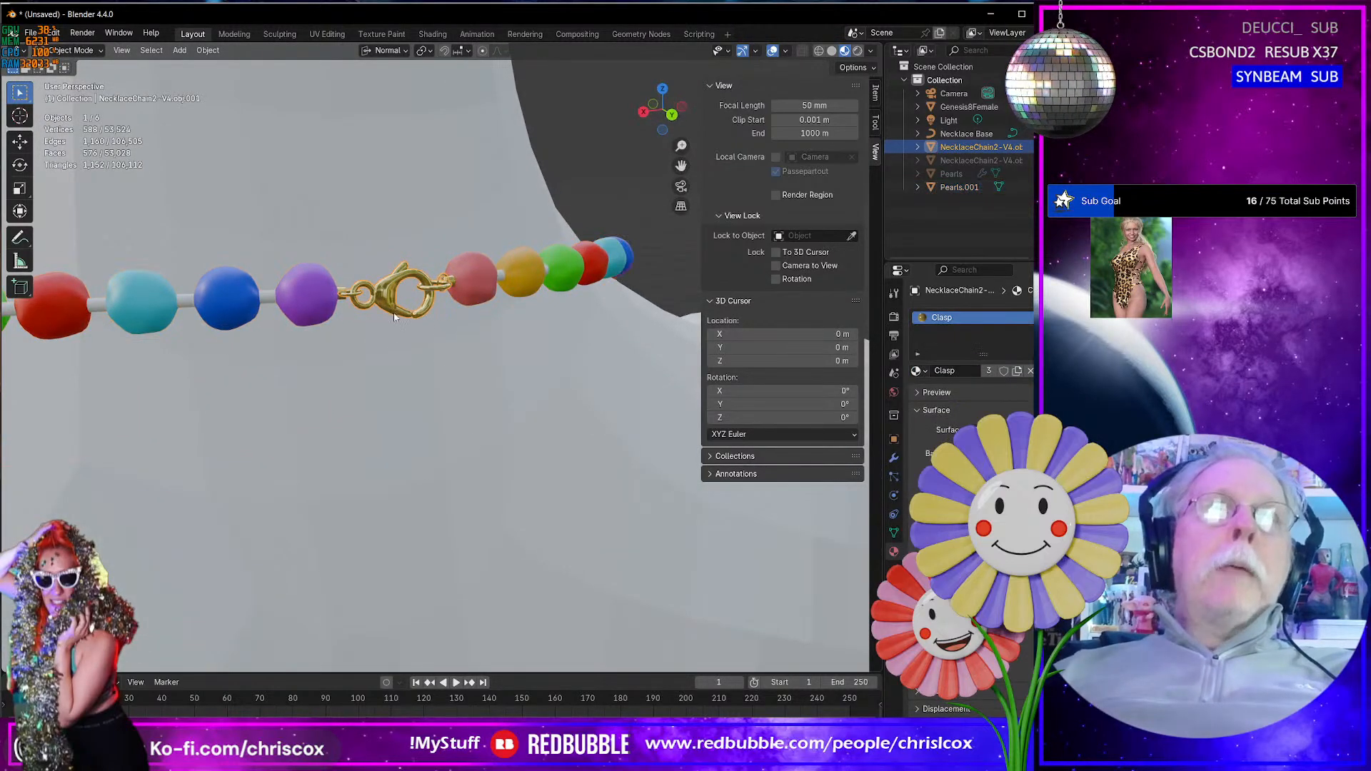
left_click(336, 34)
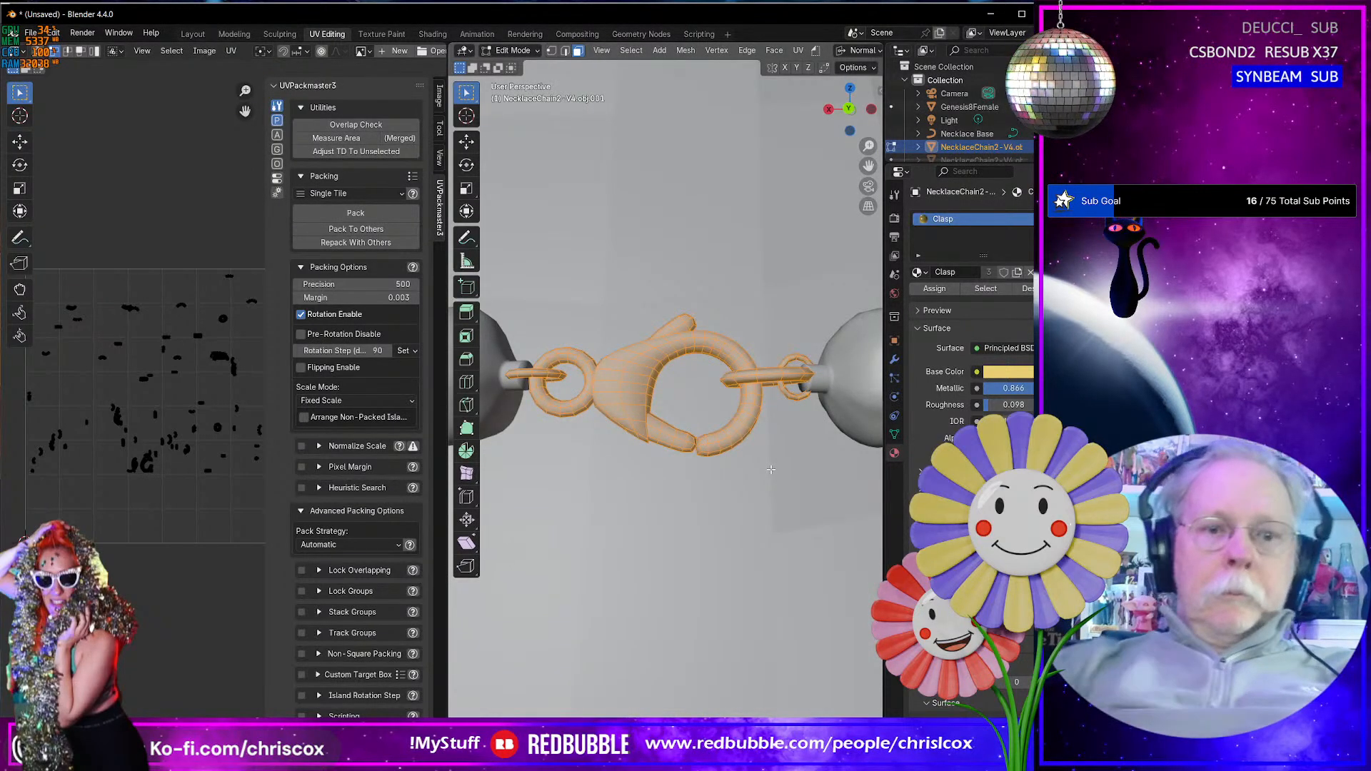
key("u")
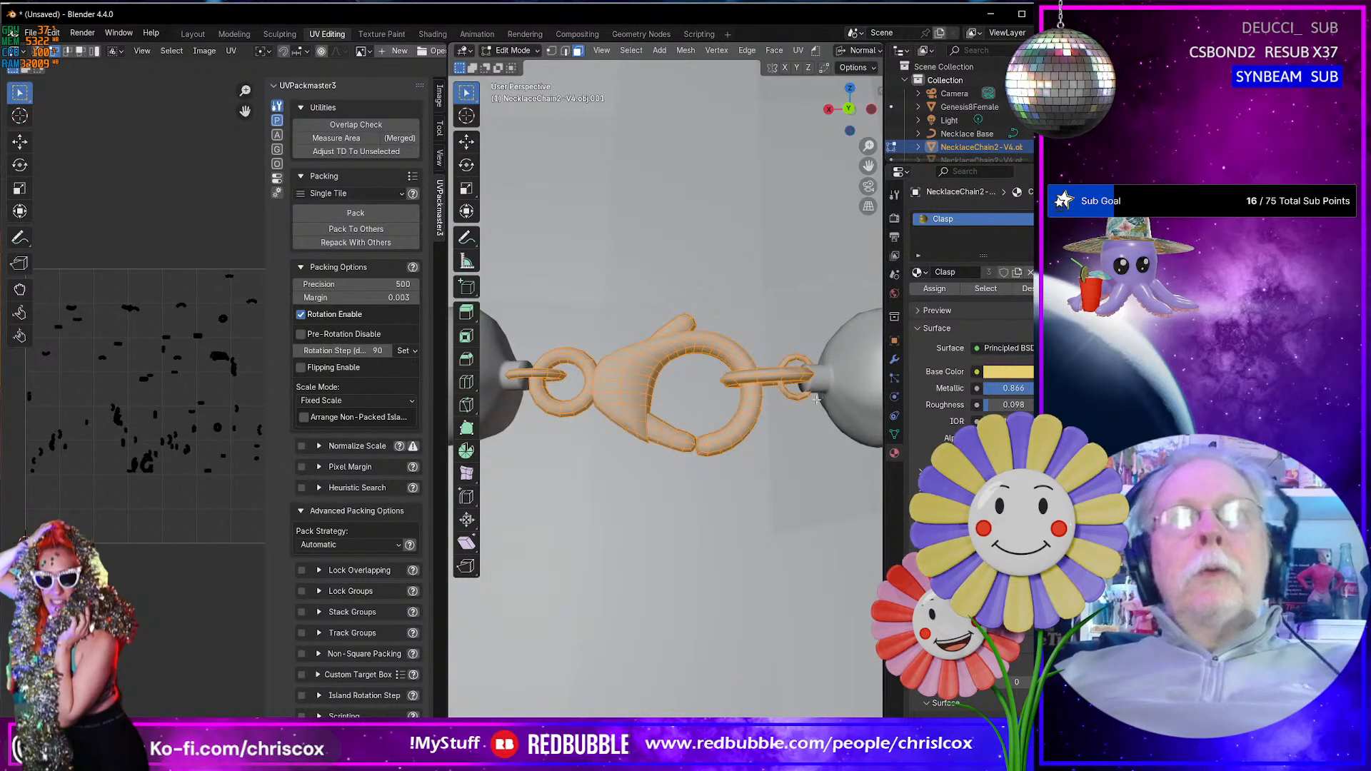
key("Tab")
- Select the clasp together with the pearls, with the pearls as active object, and edit both meshes at once
left_click(855, 400)
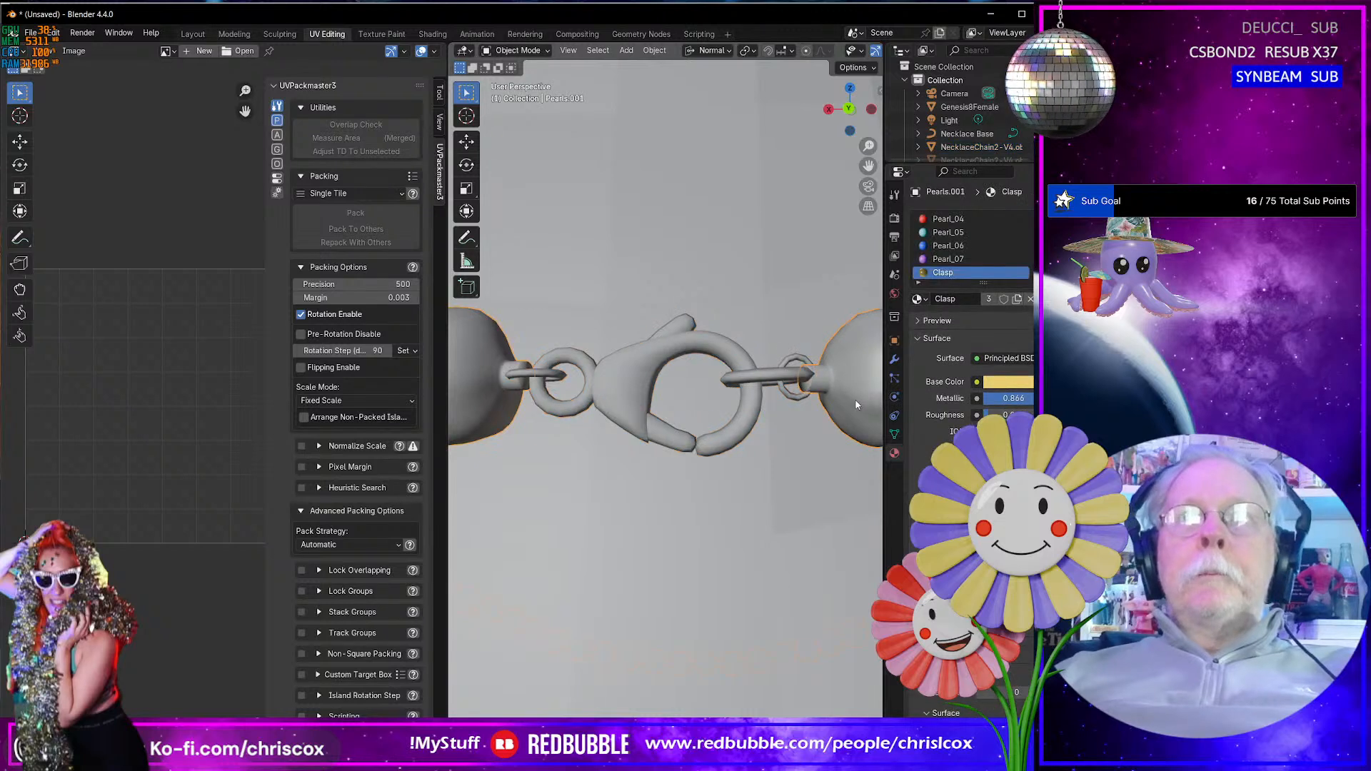
left_click(630, 400)
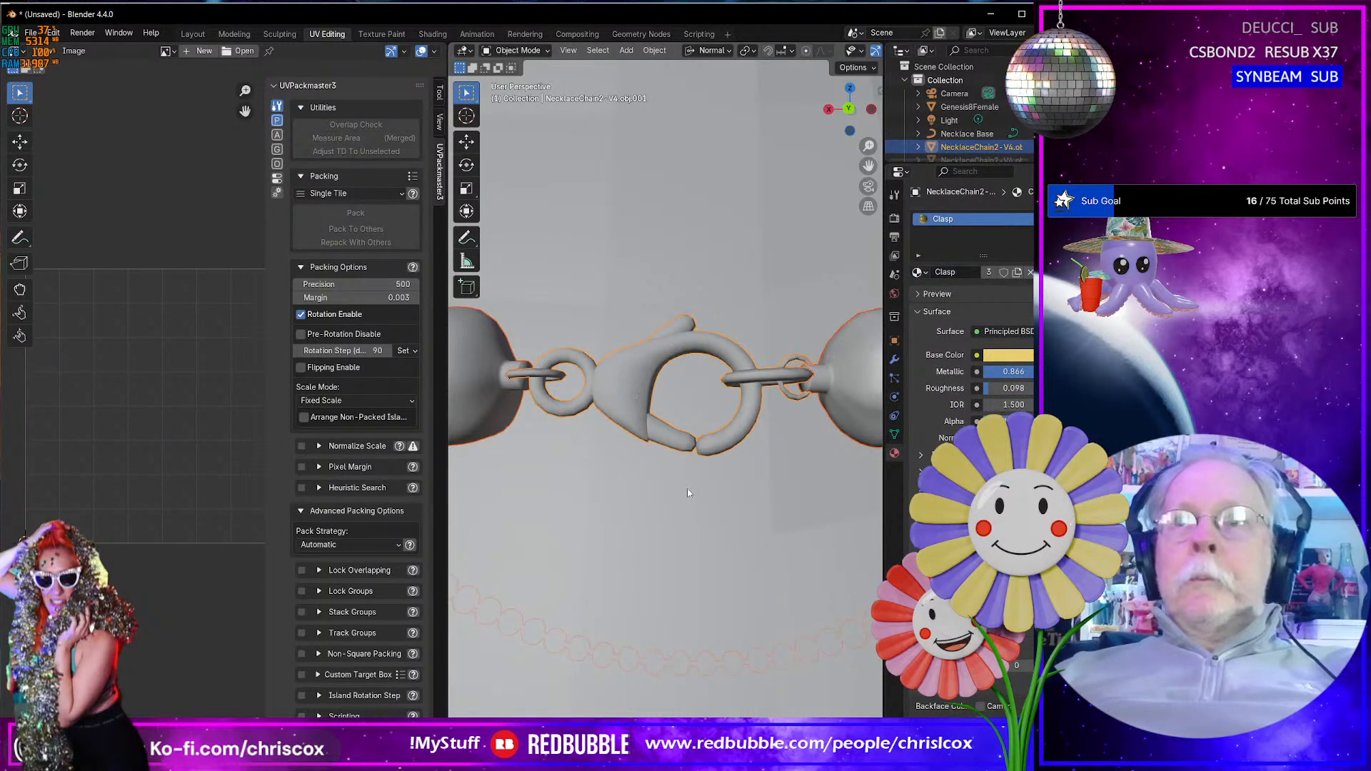
left_click(636, 390)
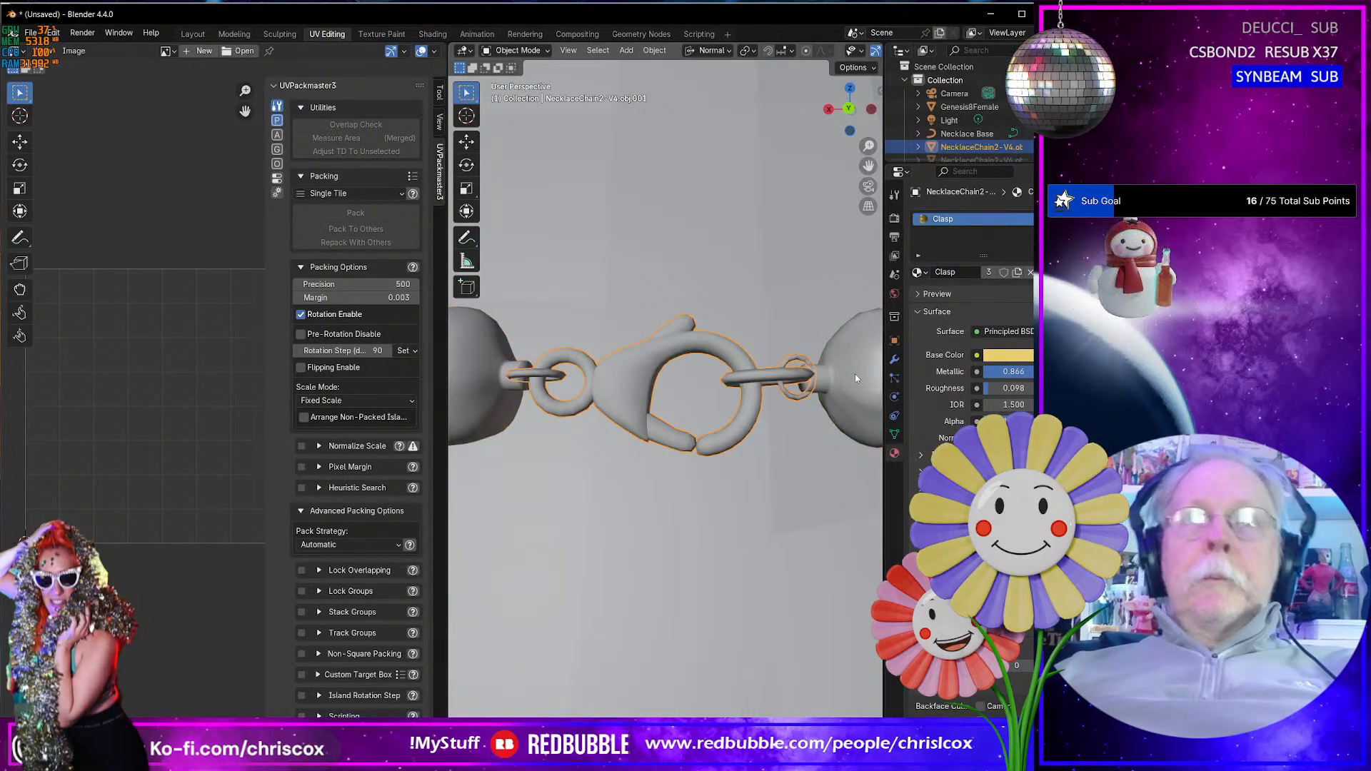
left_click(855, 374, "shift")
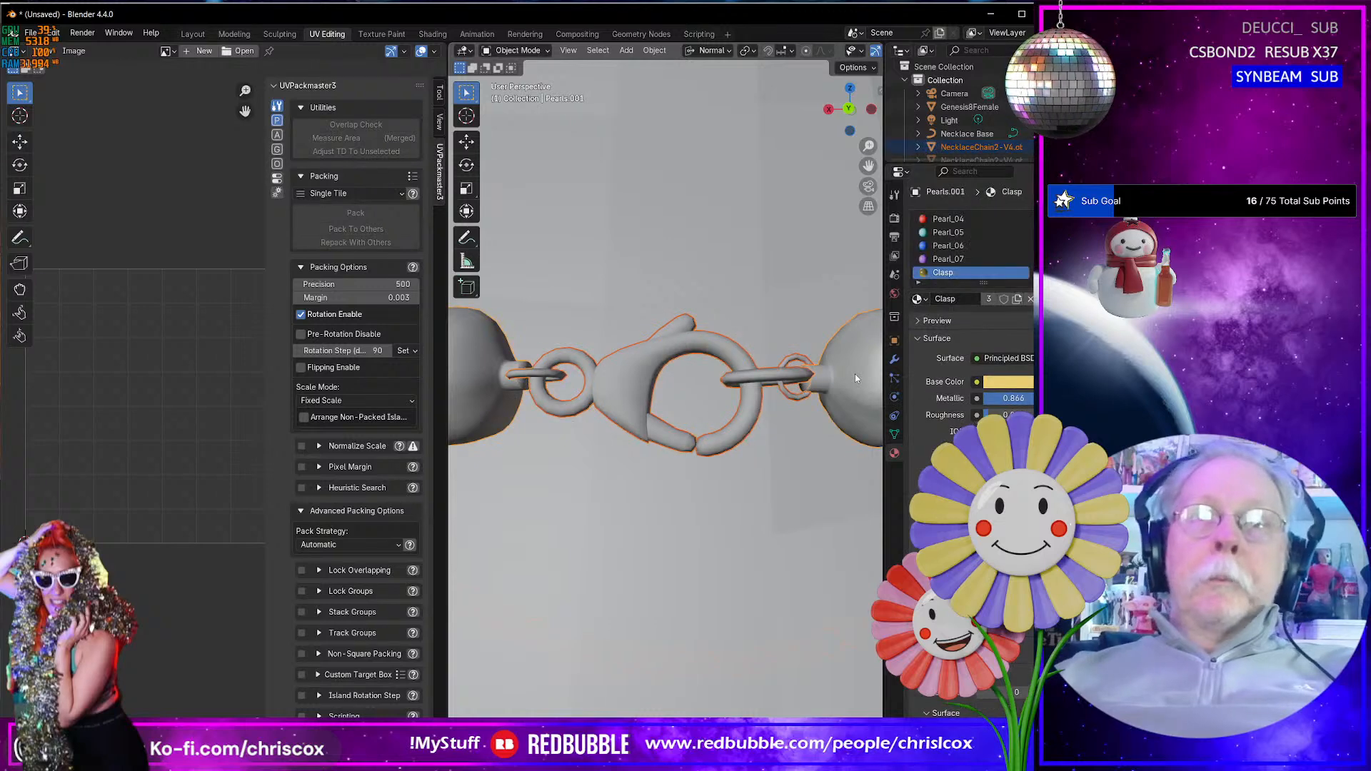
key("Tab")
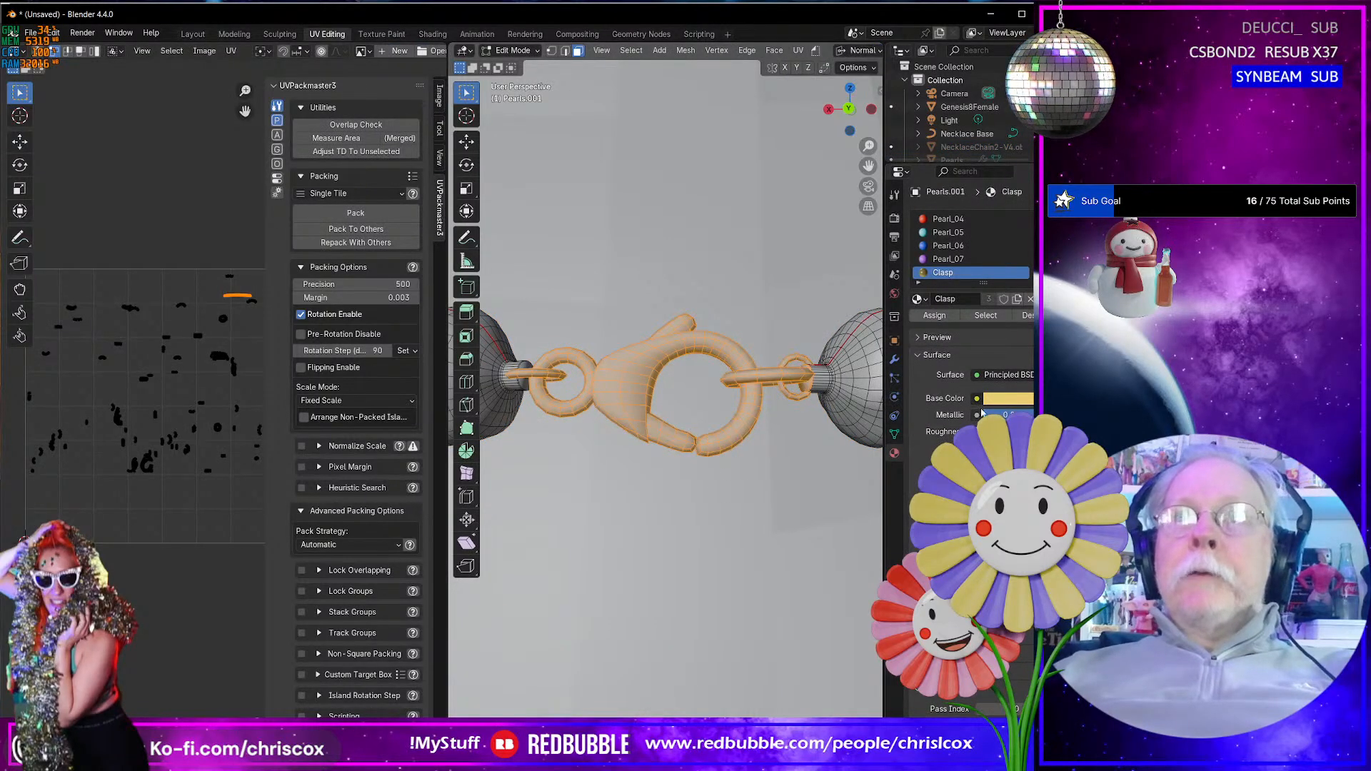
- Add the stub faces using the Clasp material to the selection and unwrap them with the clasp using Smart UV Project at 66°
left_click(988, 315)
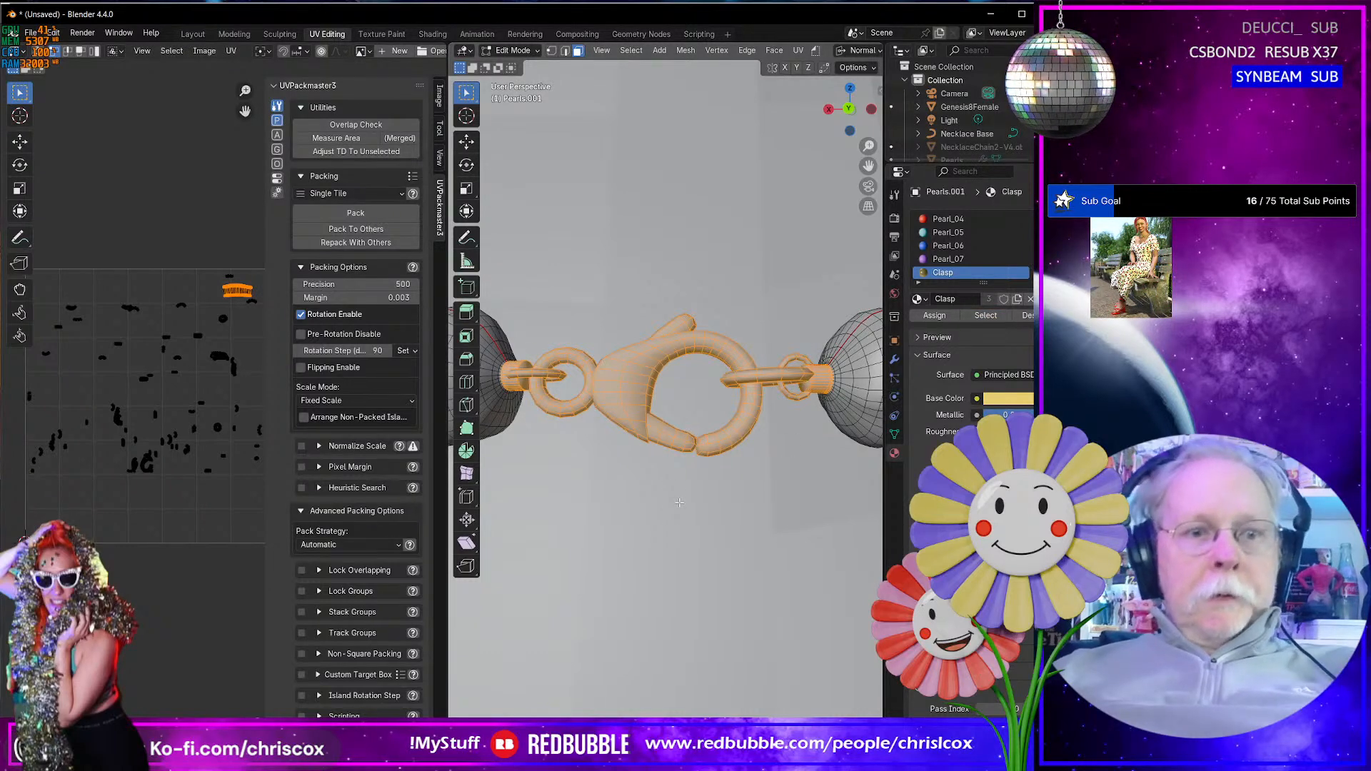
key("u")
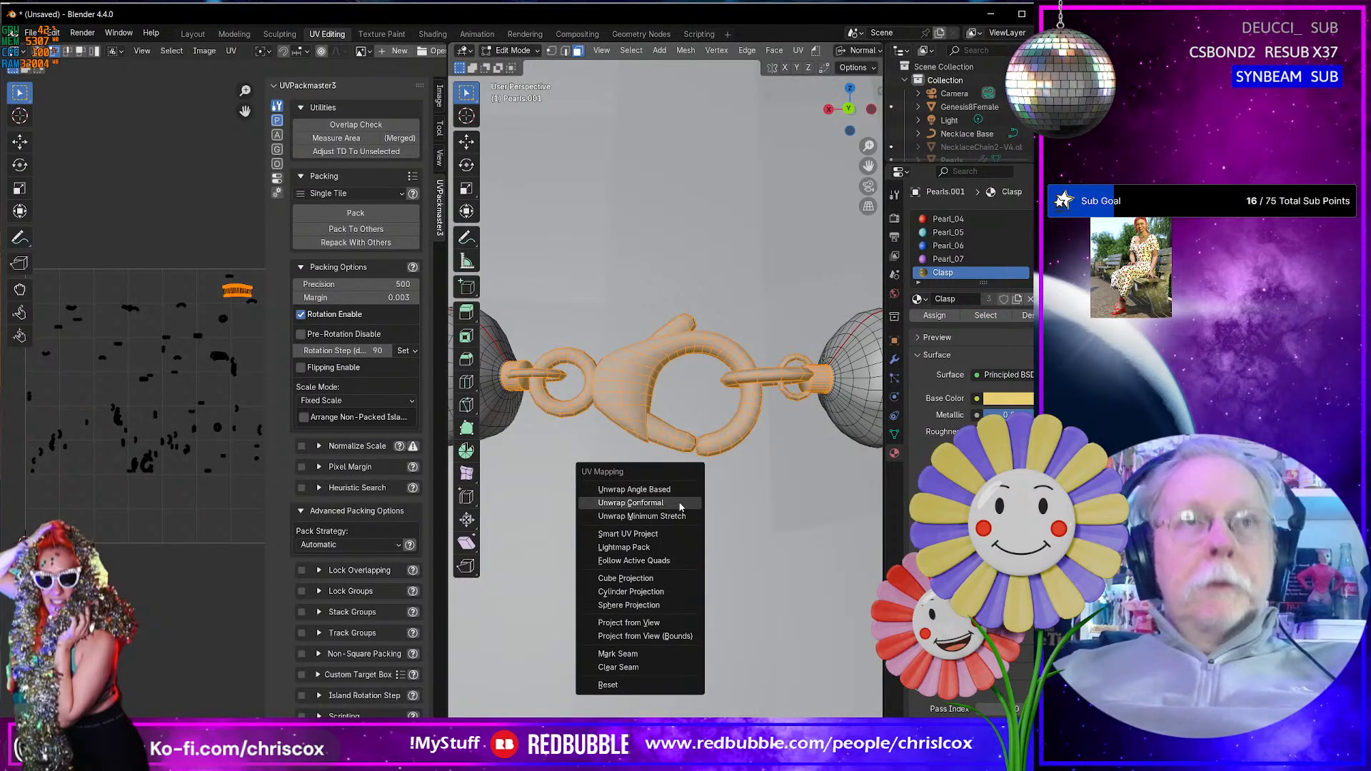
left_click(658, 534)
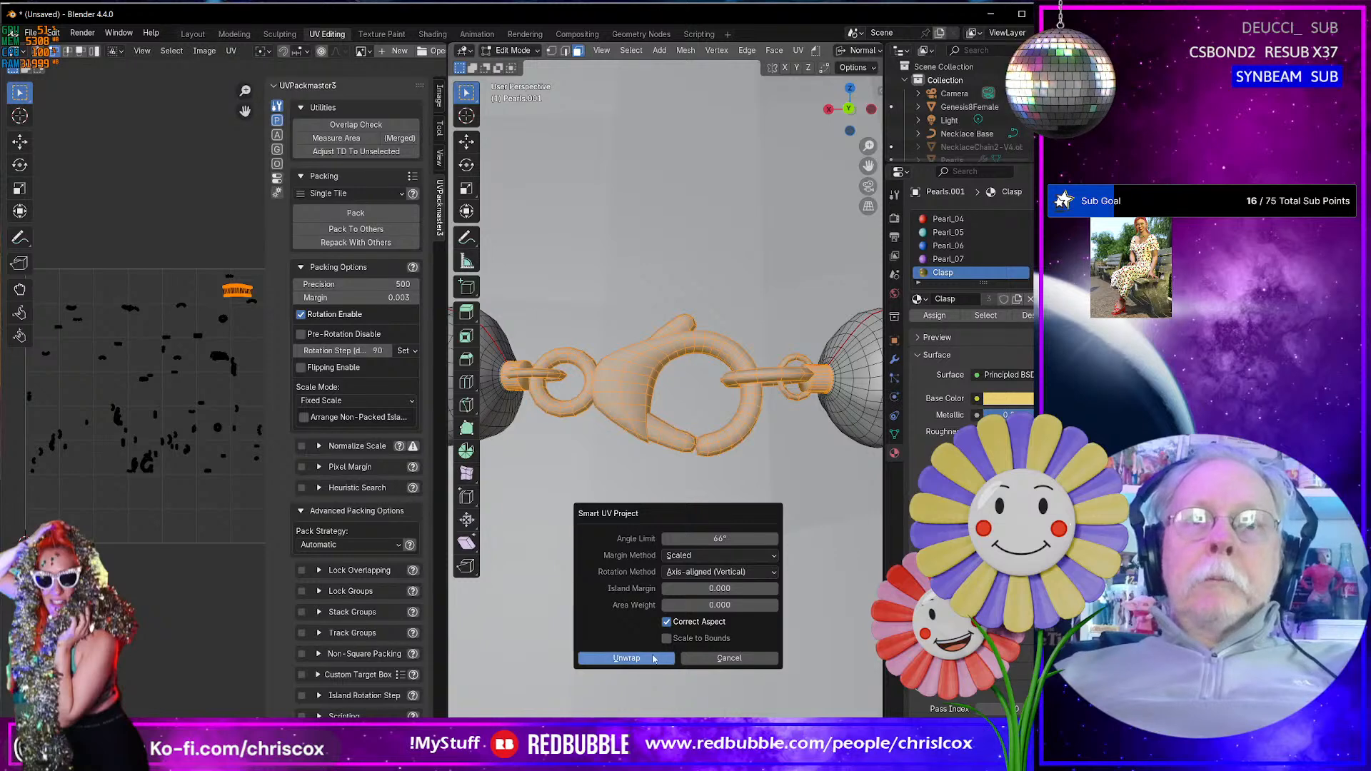
left_click(627, 658)
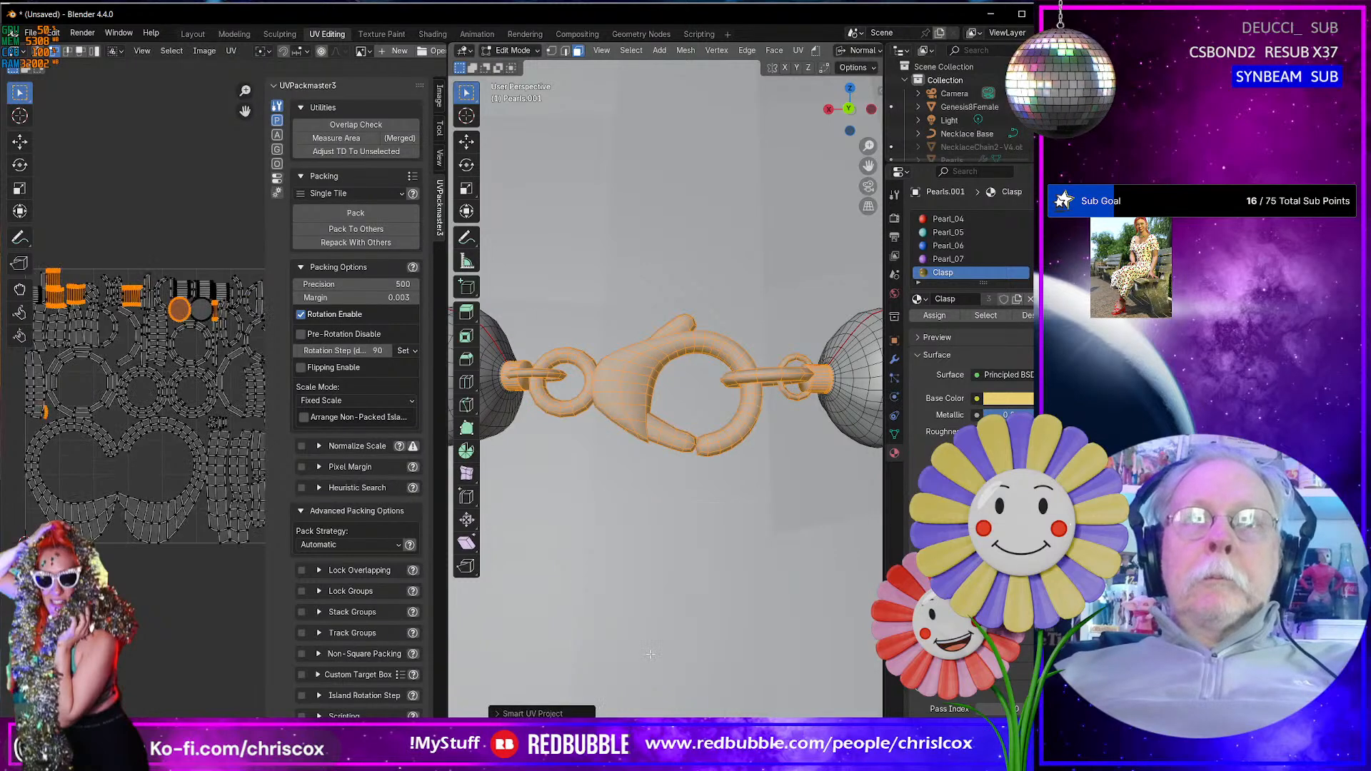
- Select all the unwrapped clasp and stub UV islands and move them outside the UV tile, to its left
left_click(218, 565)
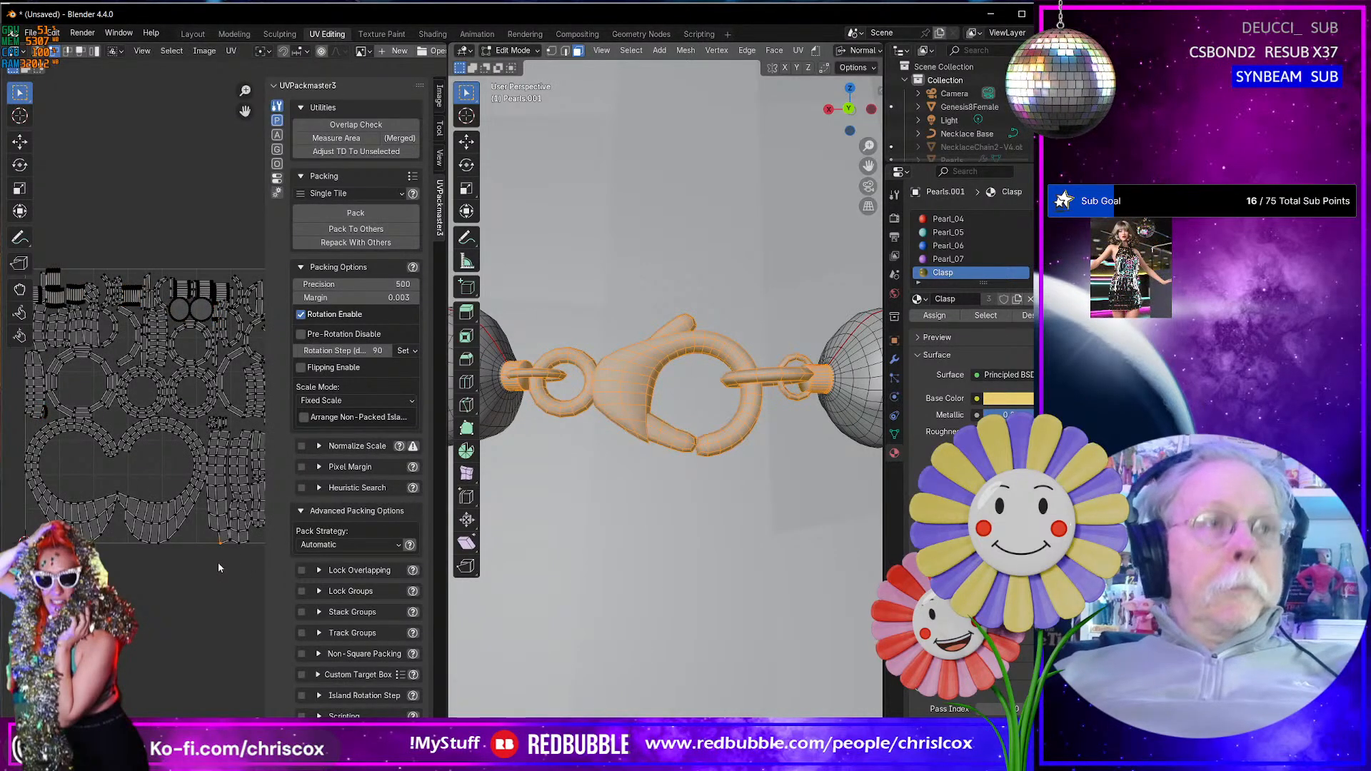
key("a")
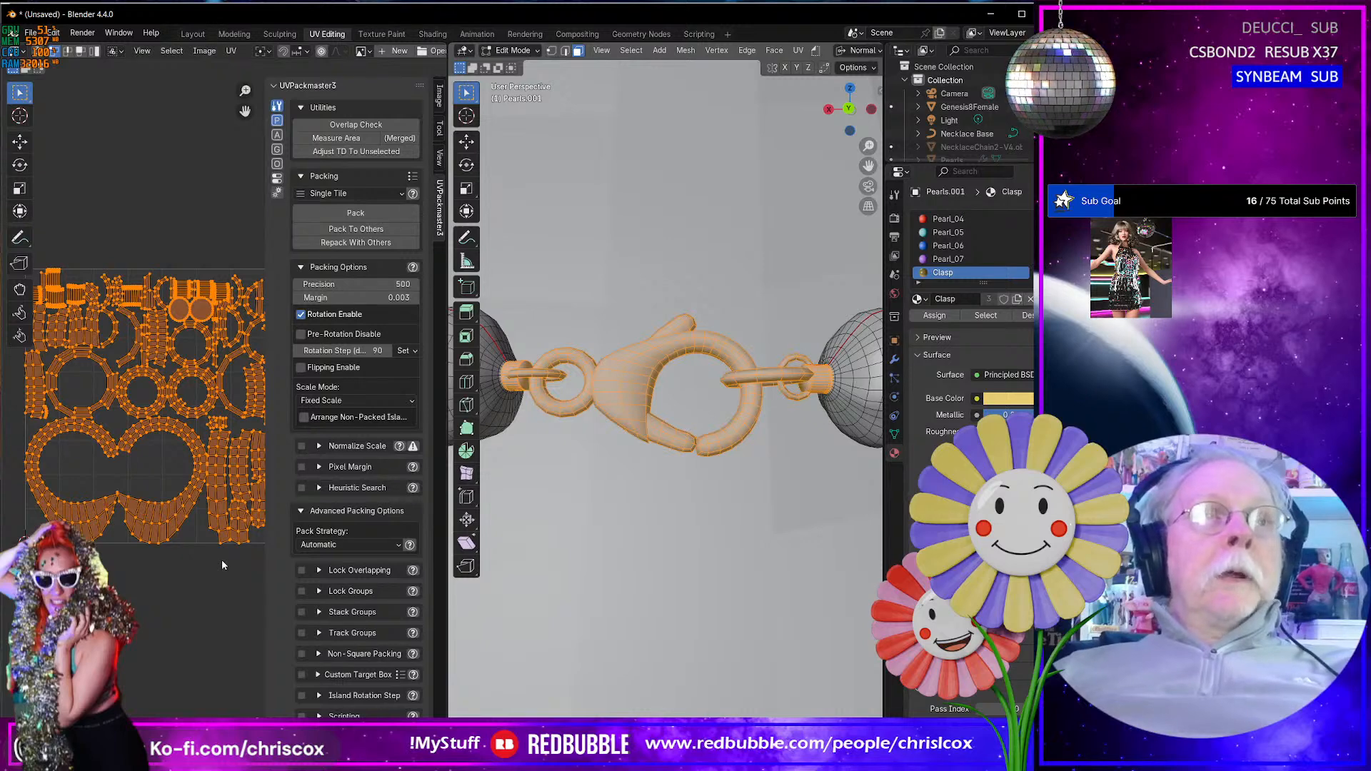
scroll(222, 560, "down", 4)
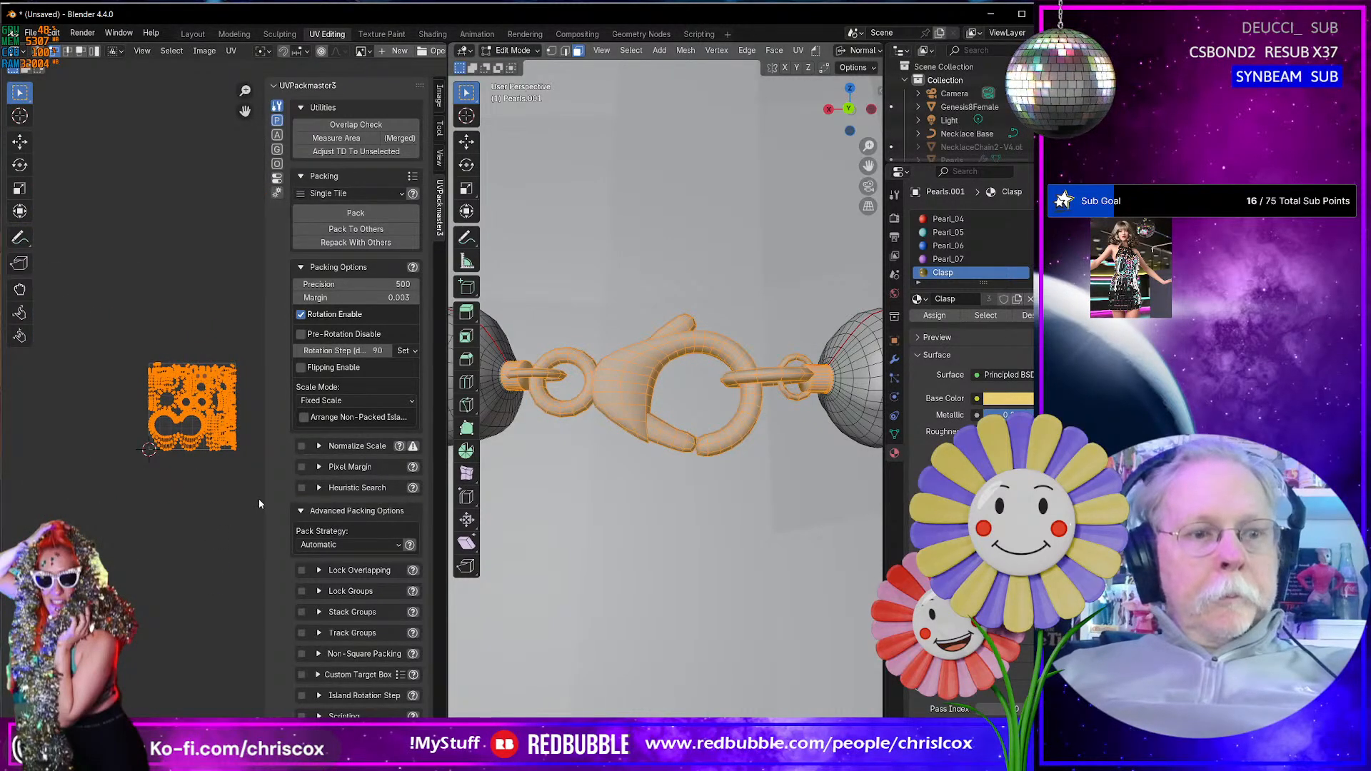
key("g")
left_click(92, 474)
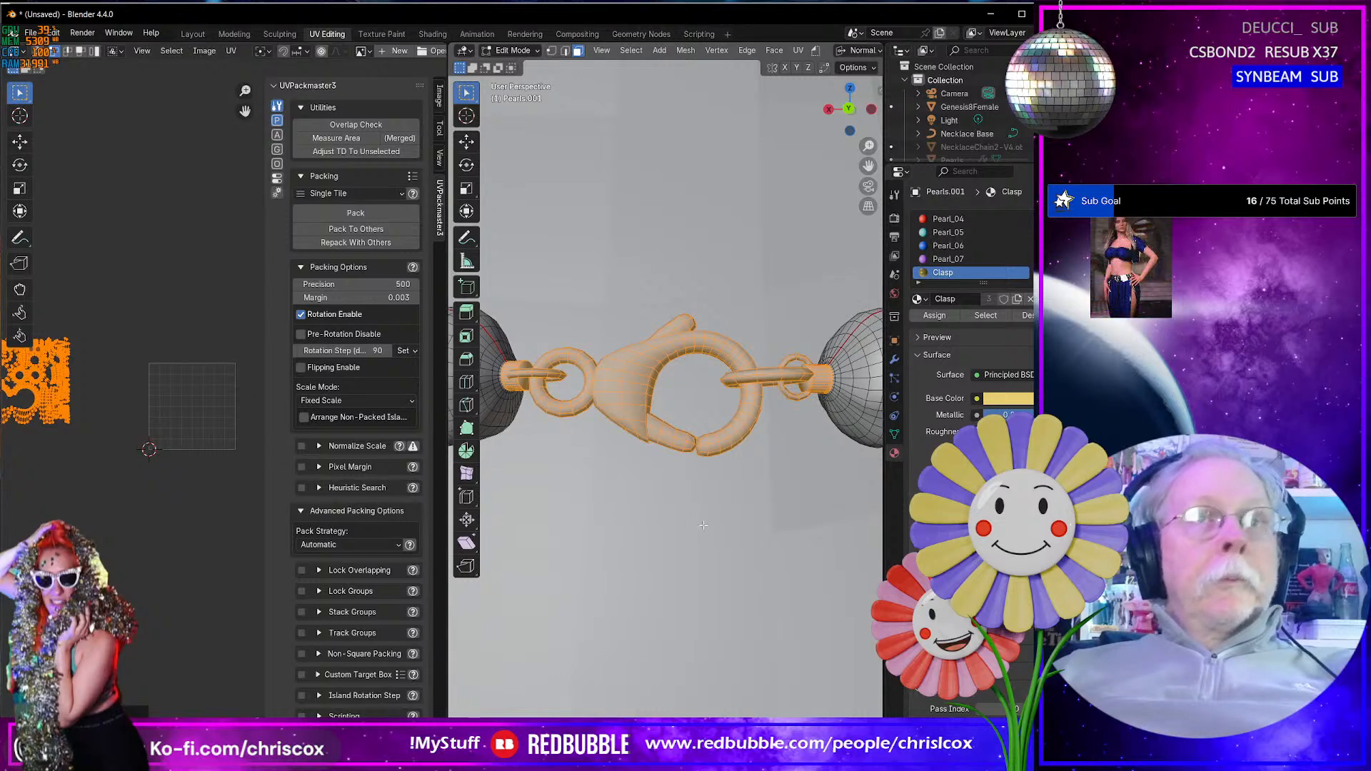
- Select both meshes' faces to show all their UVs, match the clasp islands' texel density to the unselected islands, and pack the clasp islands
key("alt+a")
key("a")
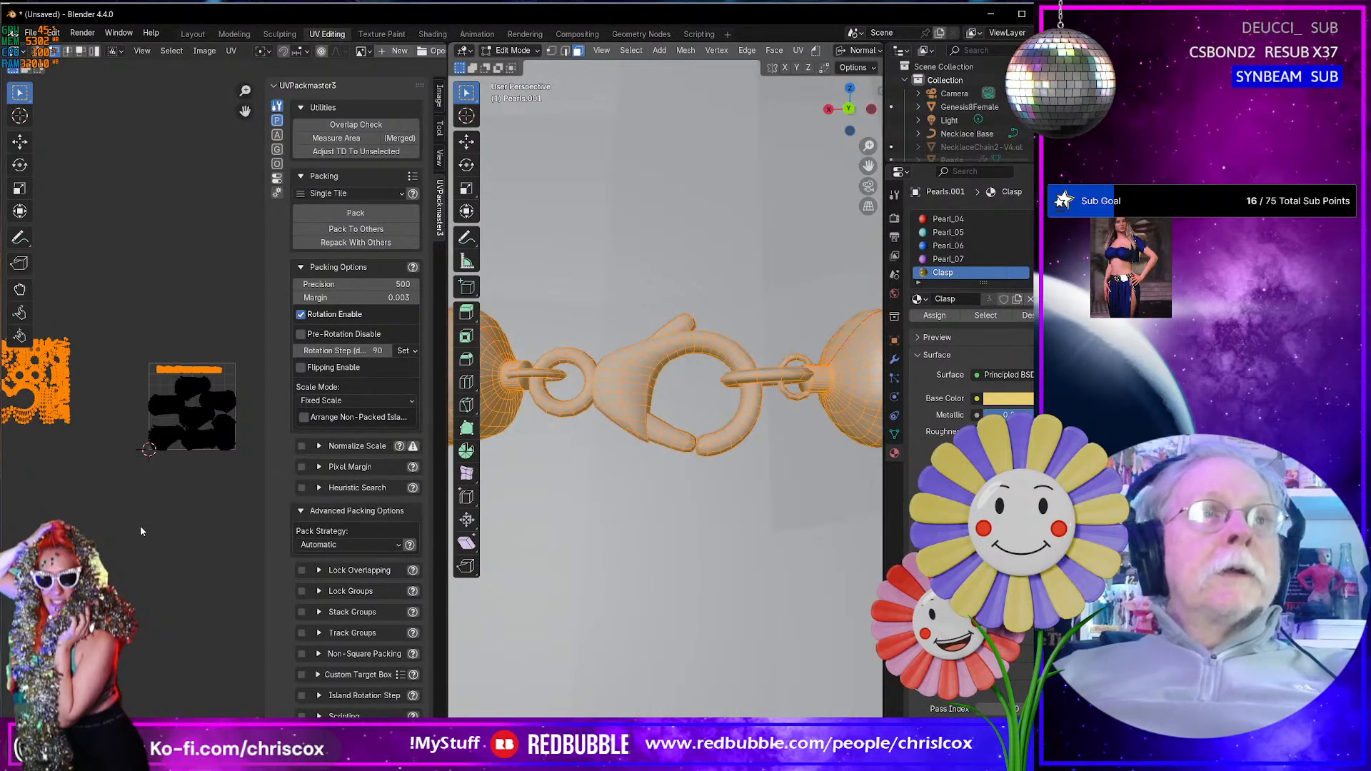
middle_click_drag(140, 526, 236, 566)
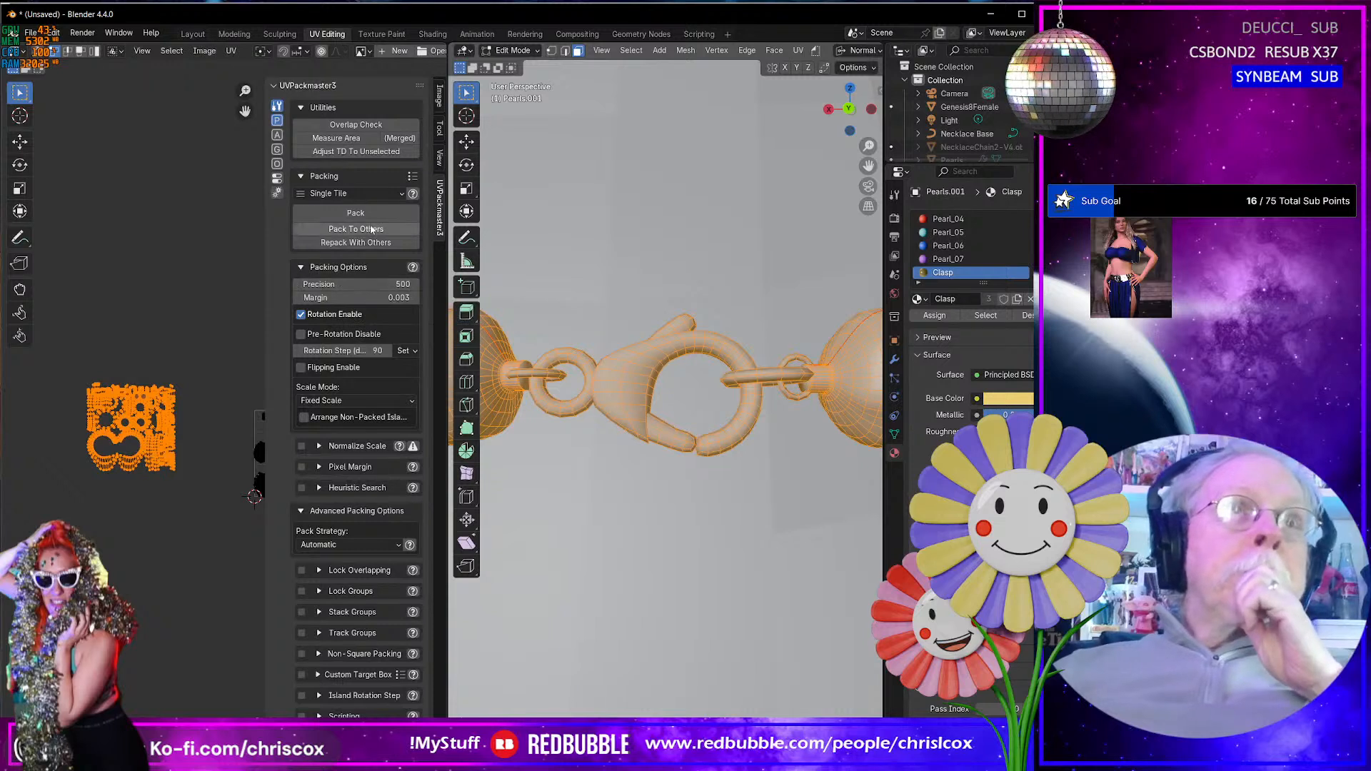
left_click(374, 154)
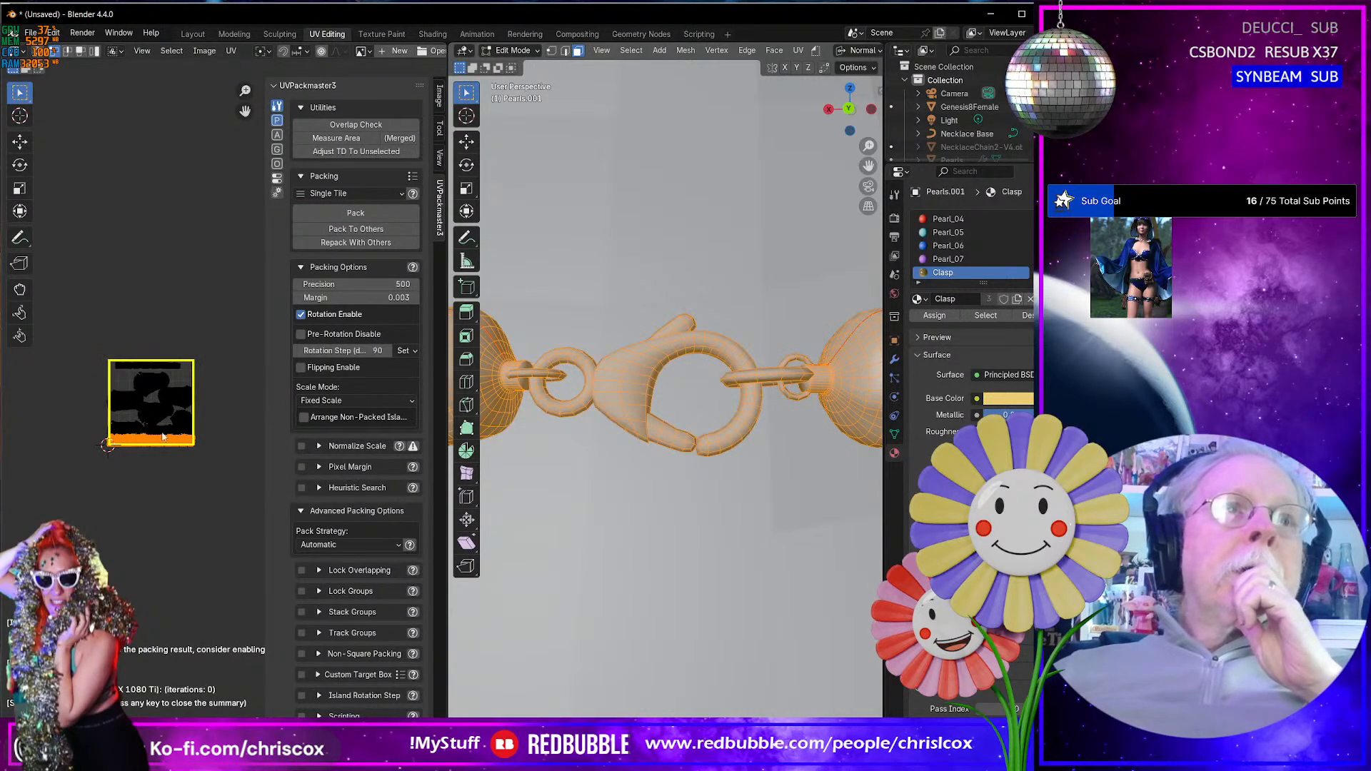
- Move the packed clasp islands below the UV tile and the narrow strip of islands from the tile's upper edge above it
scroll(163, 437, "up", 5)
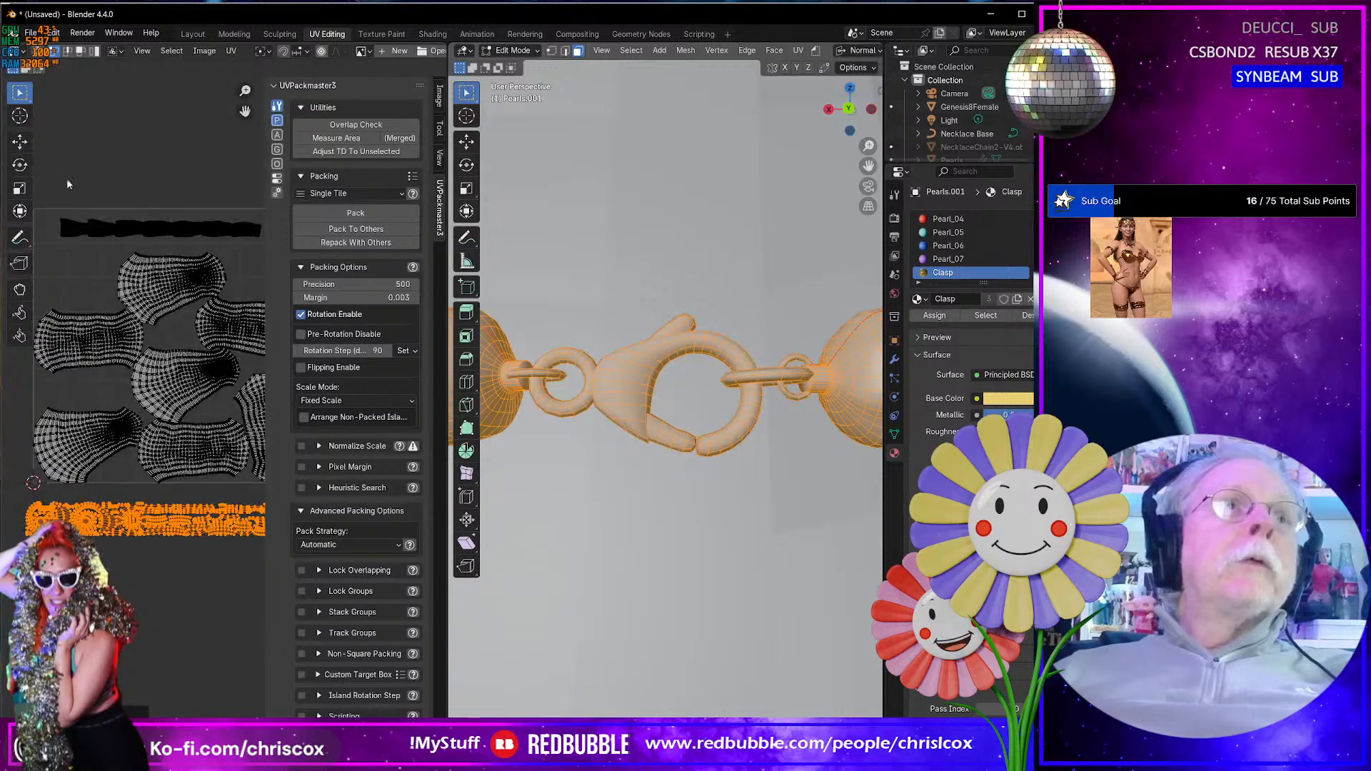
left_click_drag(49, 195, 276, 242)
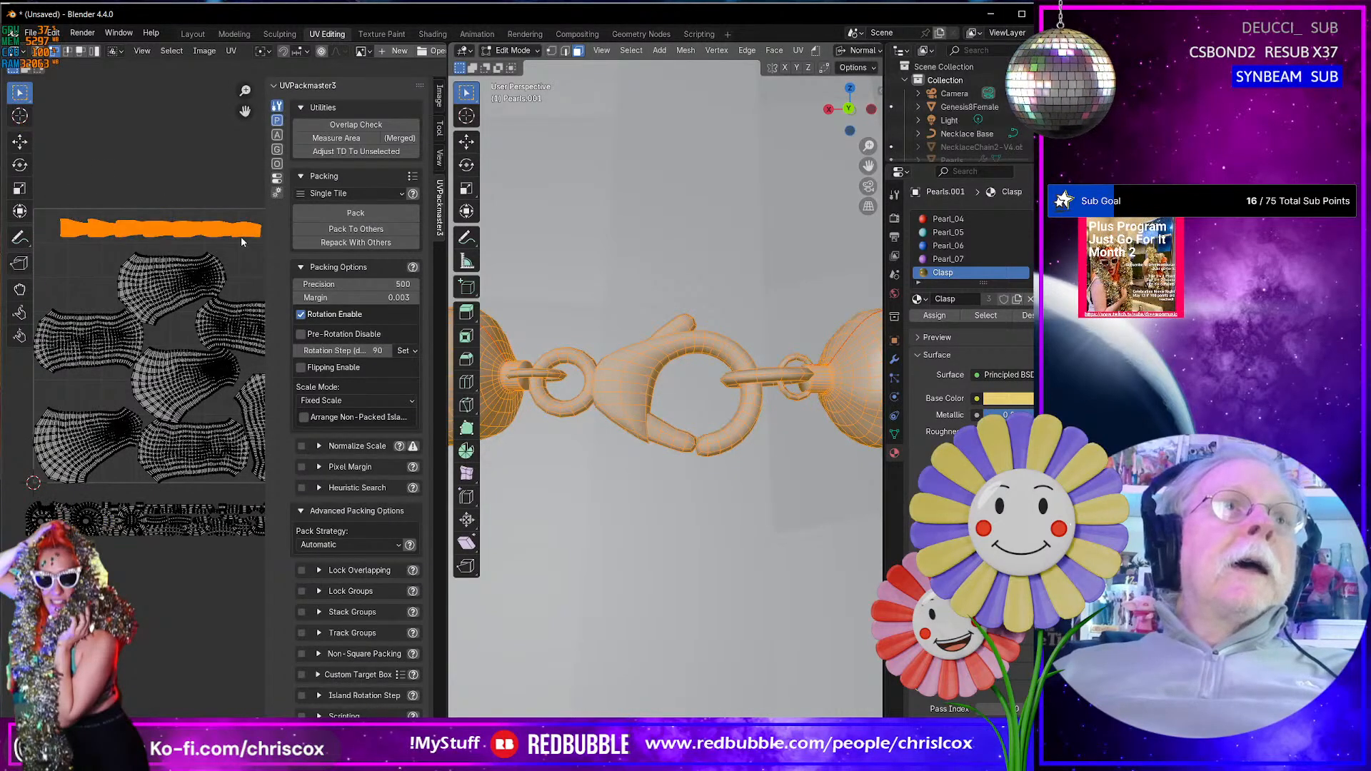
key("g")
left_click(226, 166)
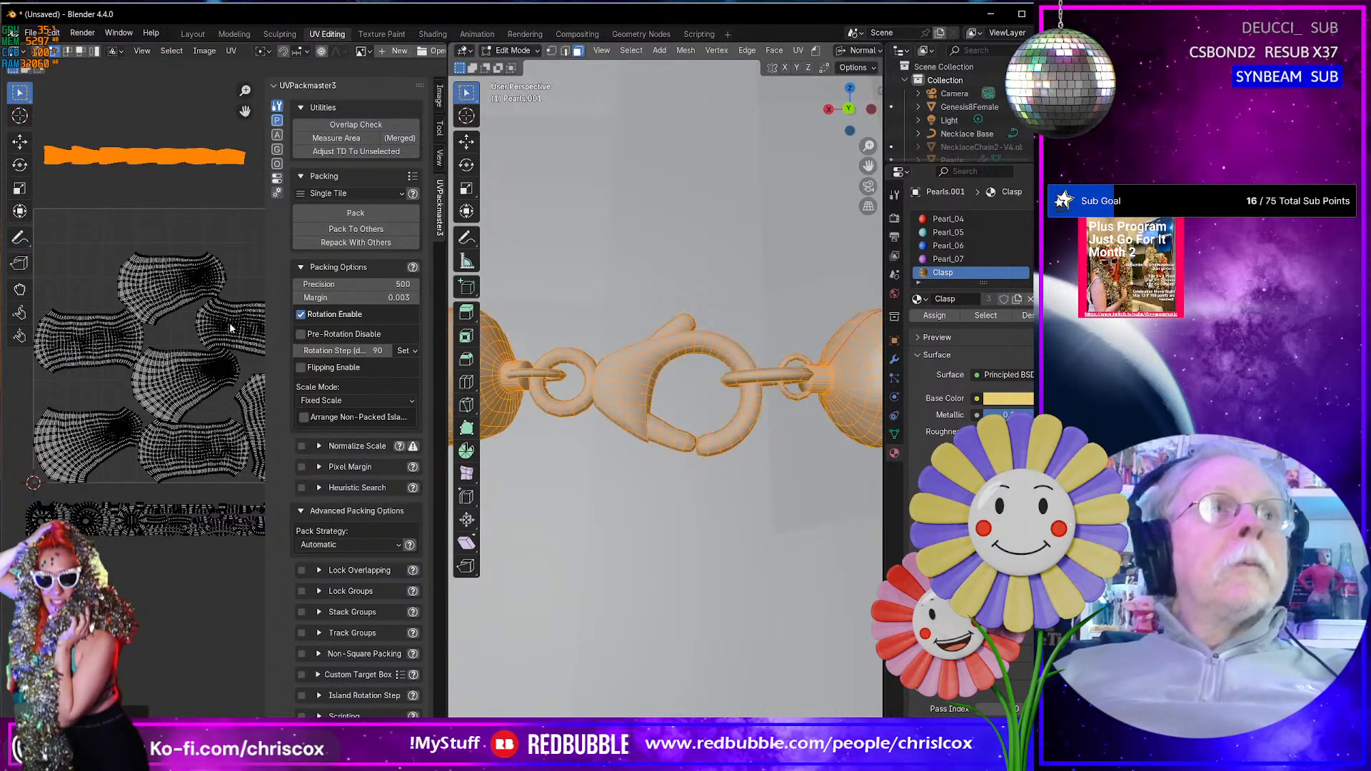
scroll(156, 566, "down", 4)
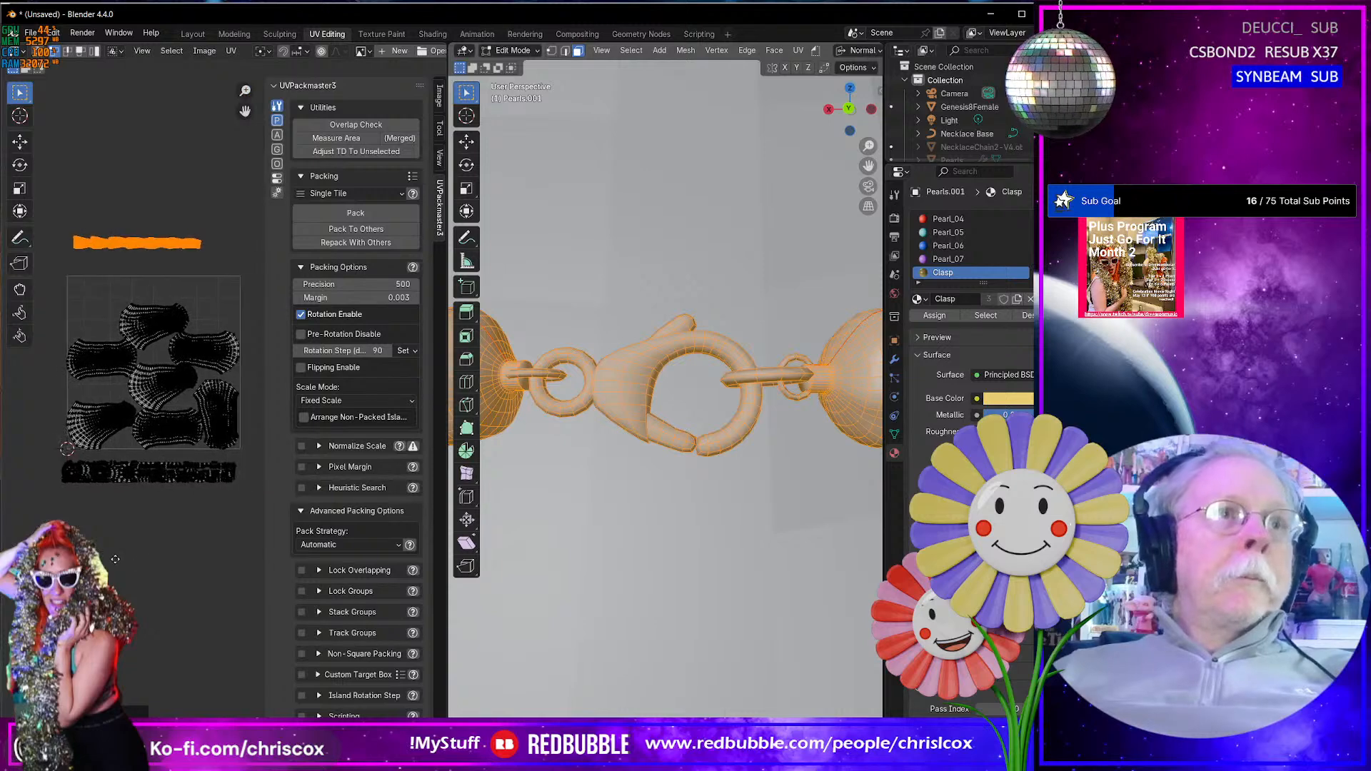
- Move the packed clasp islands from below the tile into the free space along the tile's upper edge
left_click_drag(239, 498, 32, 455)
key("g")
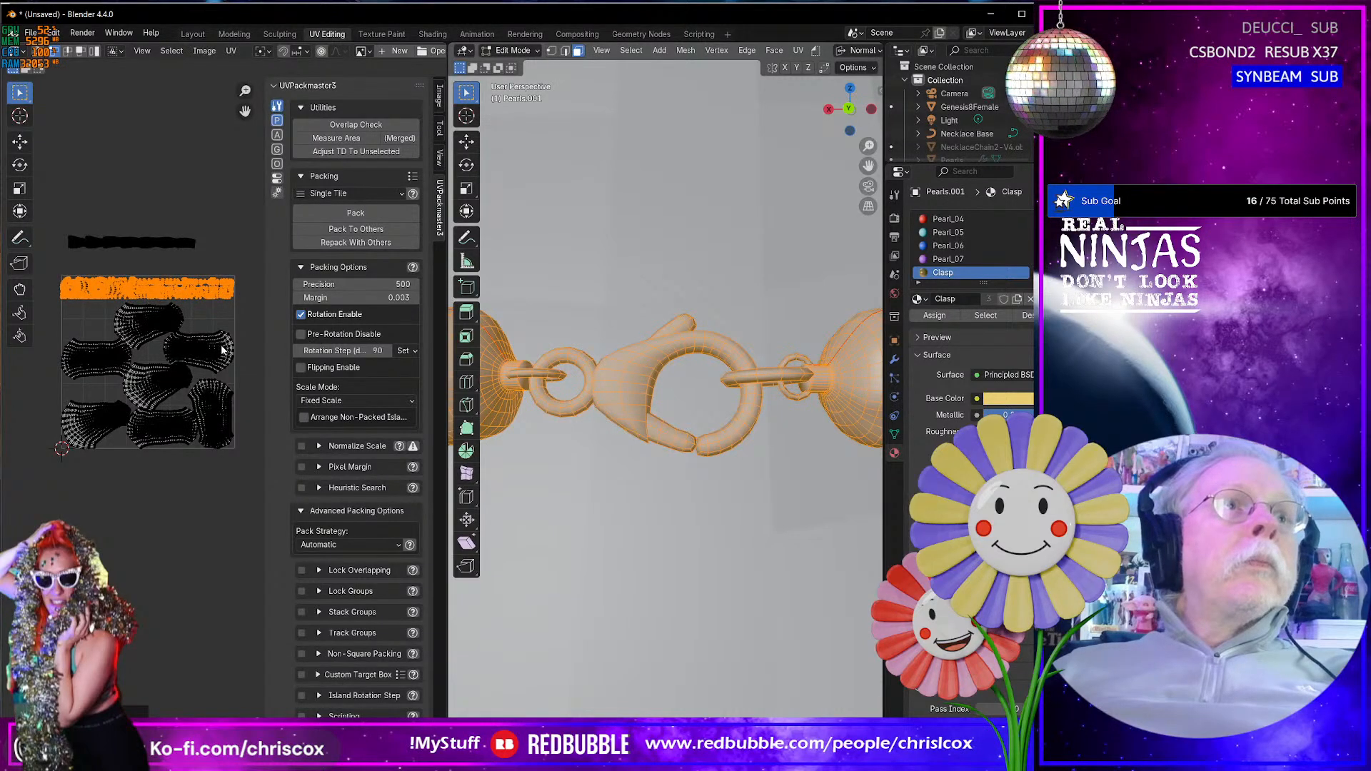
scroll(223, 350, "up", 6)
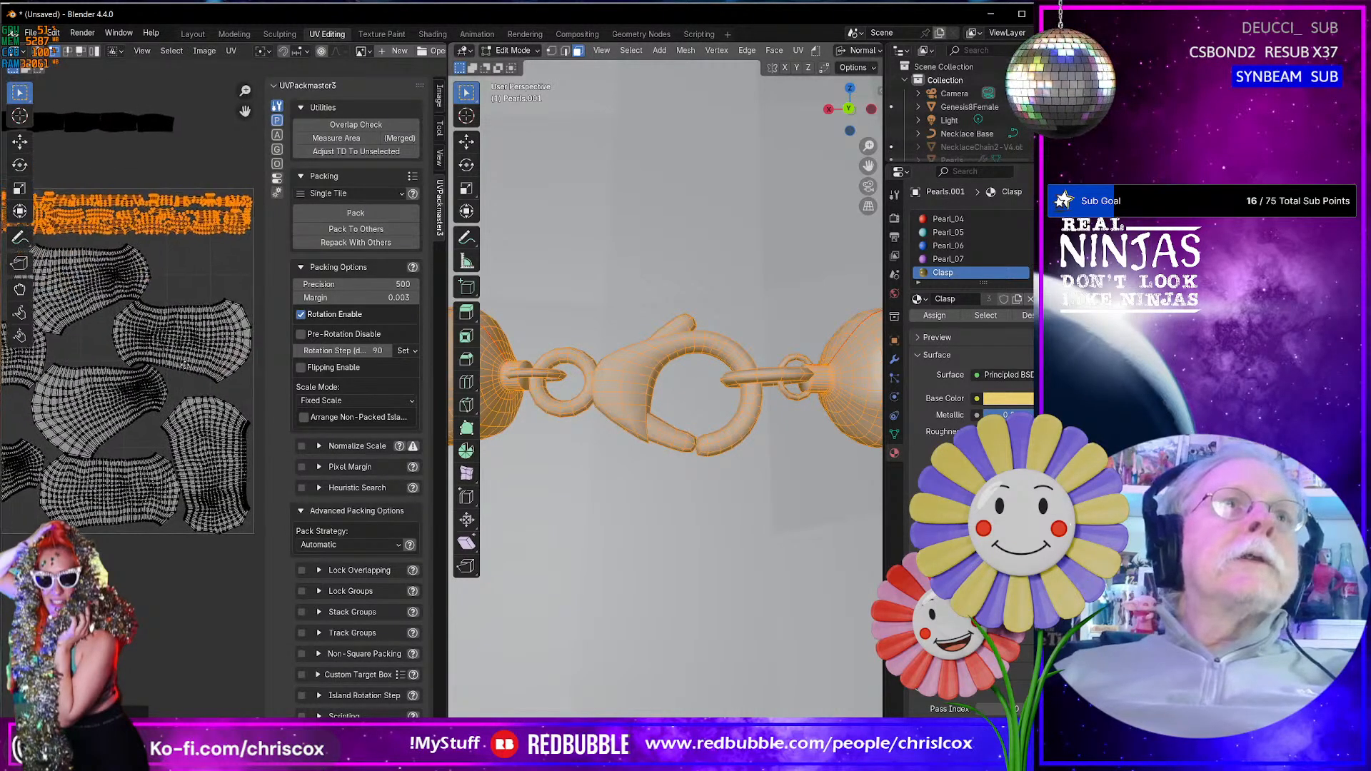
- Enlarge the UV editor and nudge the packed clasp islands until they sit inside the UV tile's left and upper edges
scroll(212, 420, "up", 2)
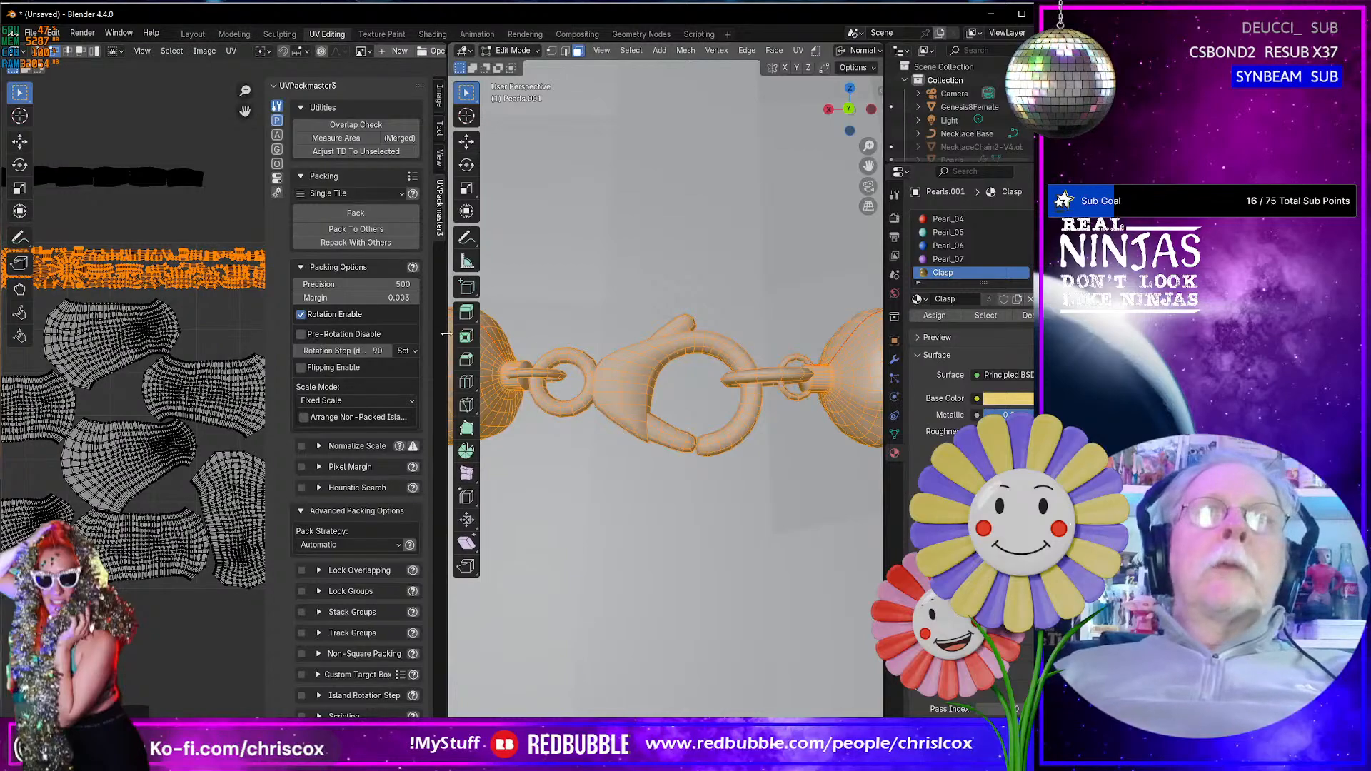
left_click_drag(446, 334, 791, 334)
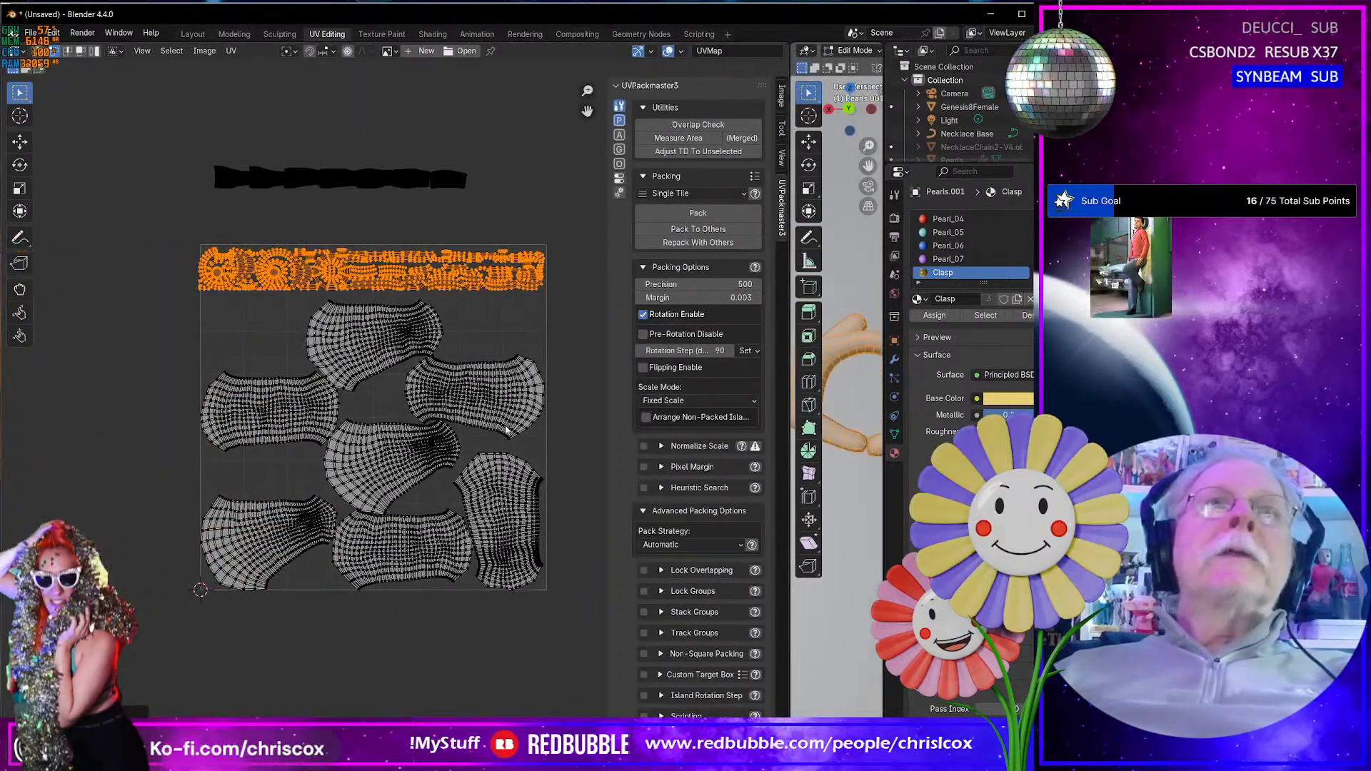
scroll(505, 430, "down", 2)
scroll(274, 377, "up", 5)
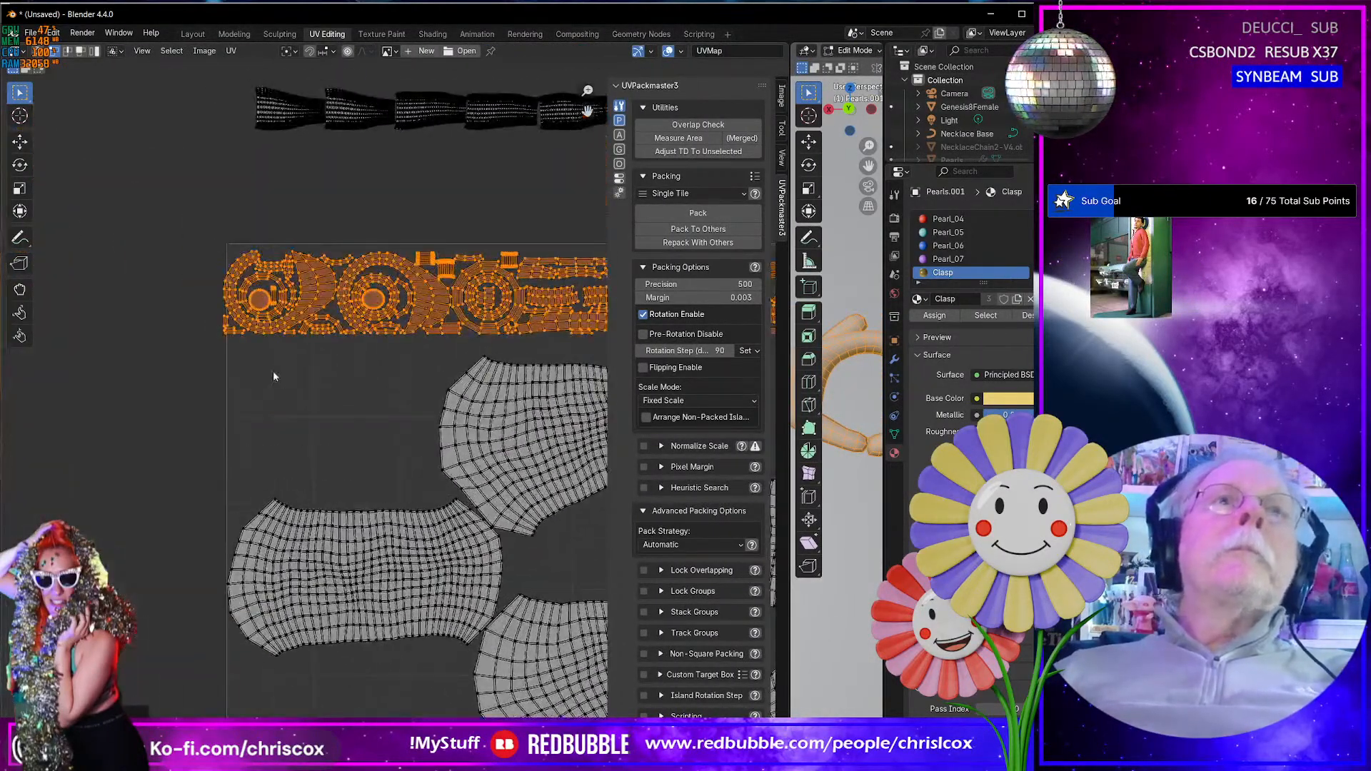
middle_click_drag(274, 377, 322, 455)
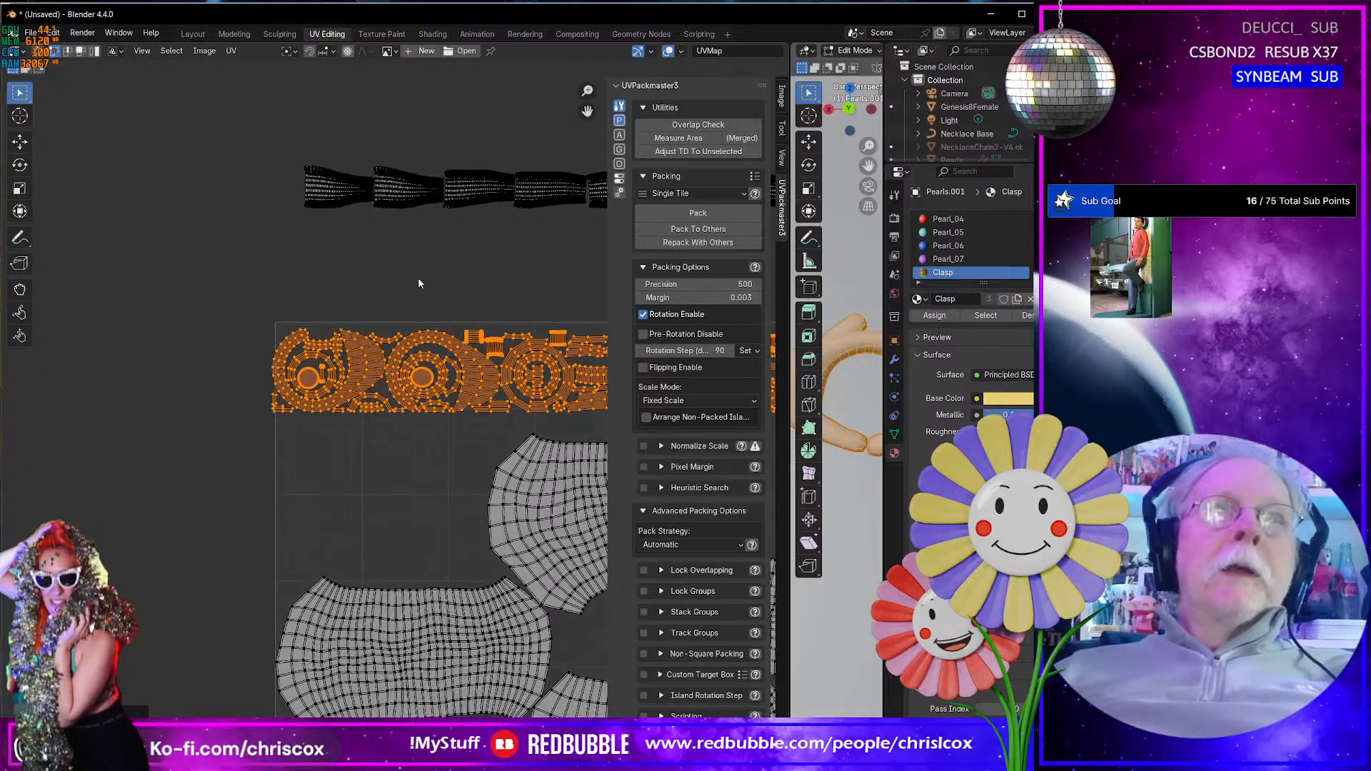
scroll(321, 418, "up", 2)
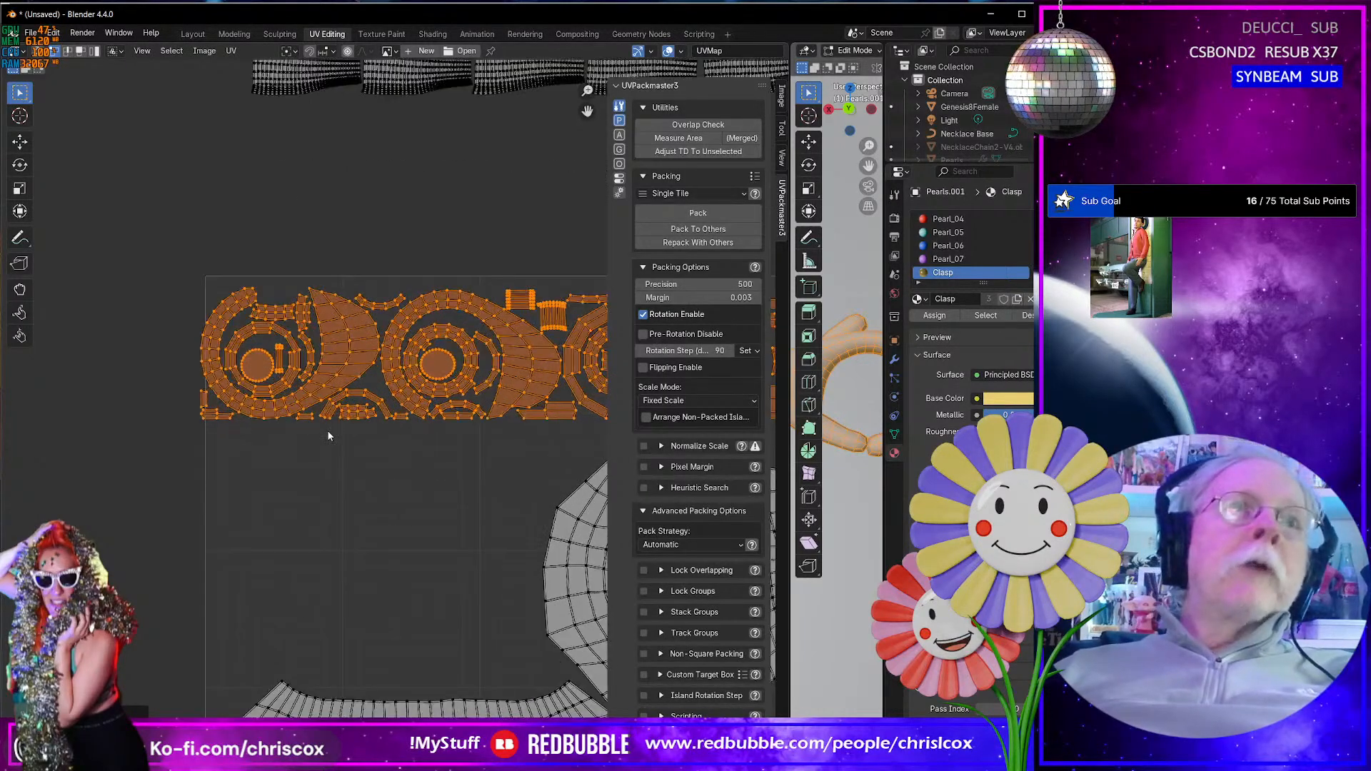
key("g")
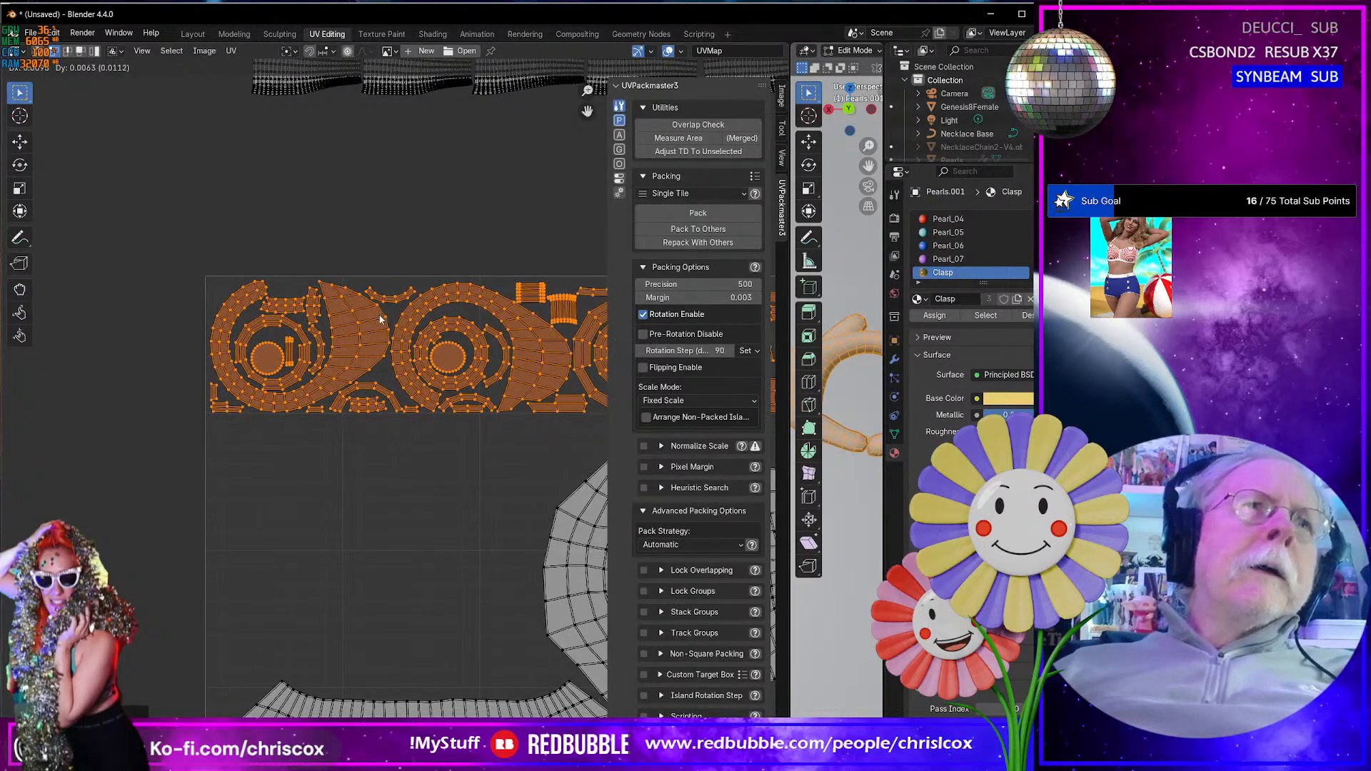
left_click(382, 320)
- Shift the packed clasp islands slightly along X so the outermost ones fit inside the UV tile's right edge
middle_click_drag(550, 577, 429, 560)
scroll(429, 560, "up", 1)
middle_click_drag(564, 540, 351, 539)
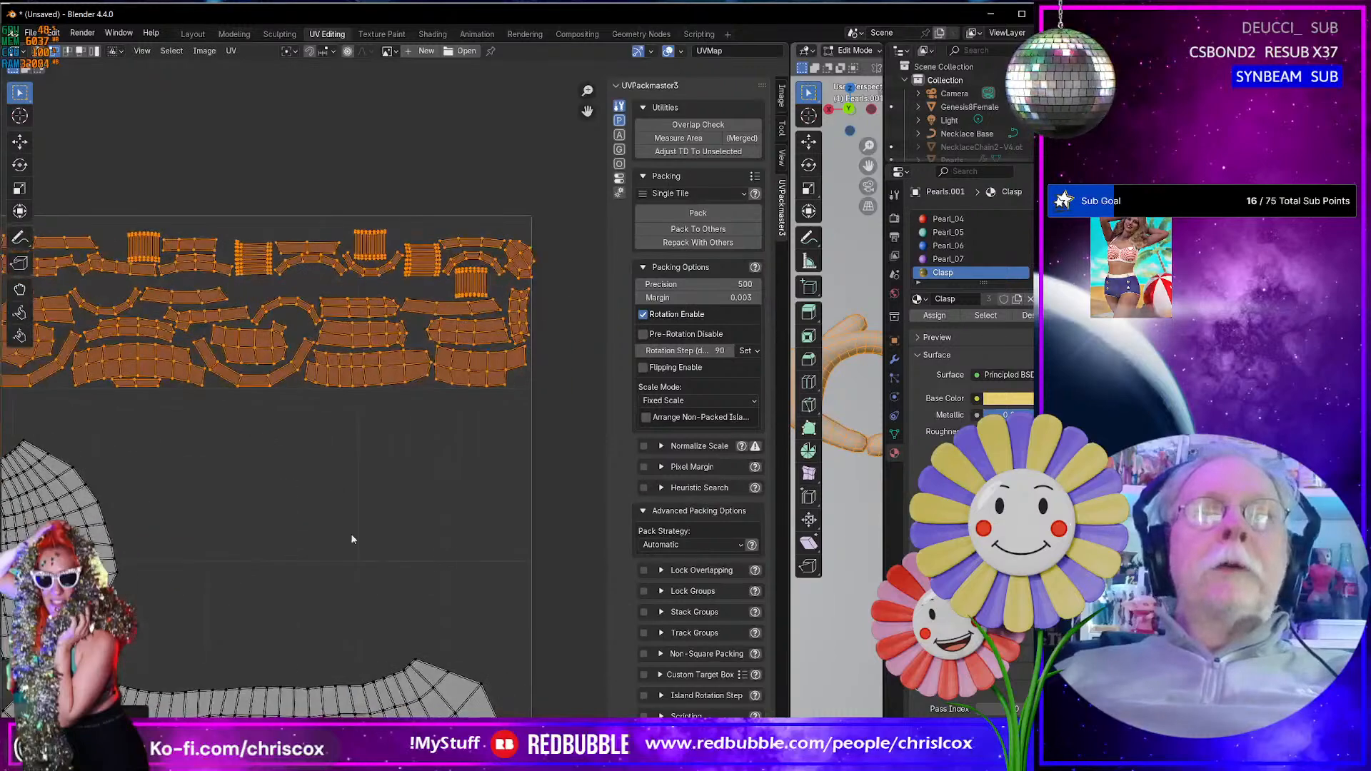
middle_click_drag(443, 540, 417, 538)
scroll(436, 500, "up", 4)
mouse_move(551, 357)
middle_mouse_down()
mouse_move(378, 537)
mouse_move(472, 477)
mouse_move(486, 450)
middle_mouse_up()
scroll(475, 471, "up", 3)
key("g")
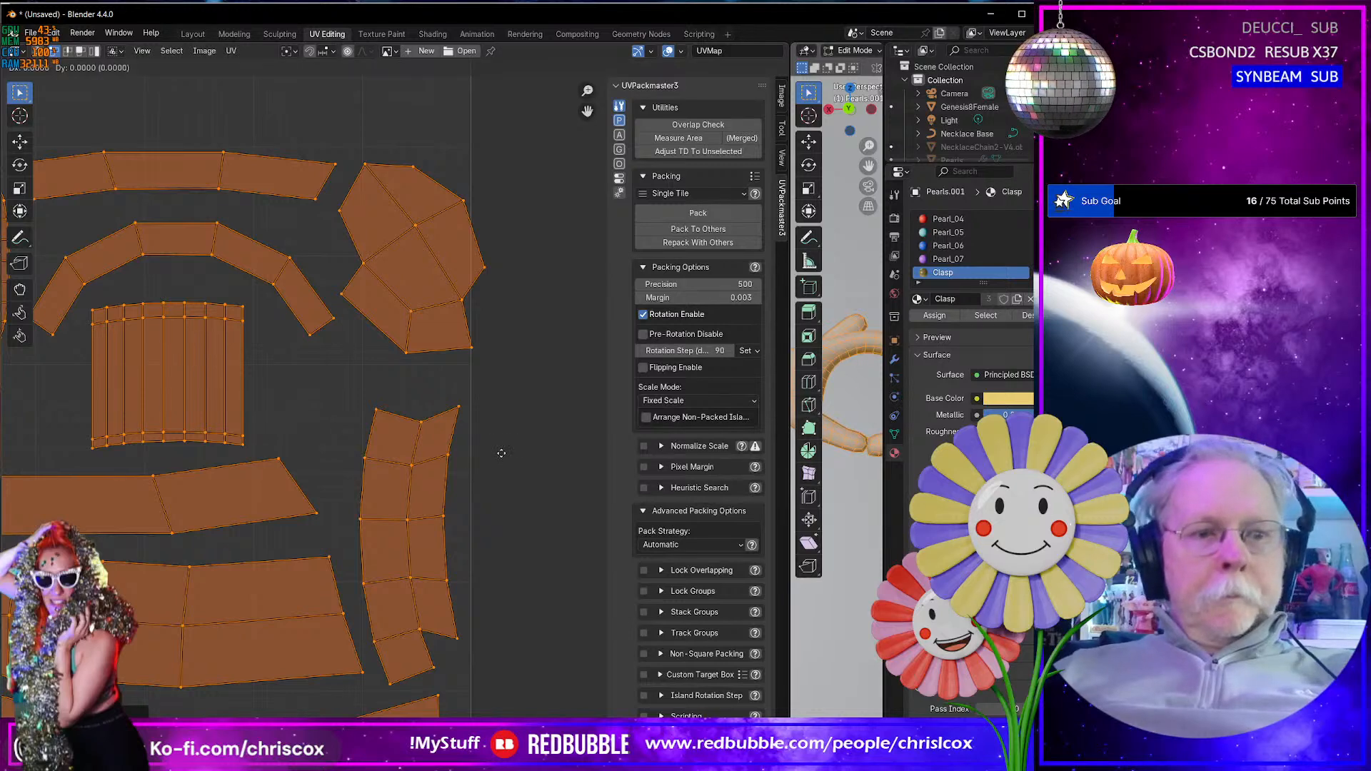
key("x")
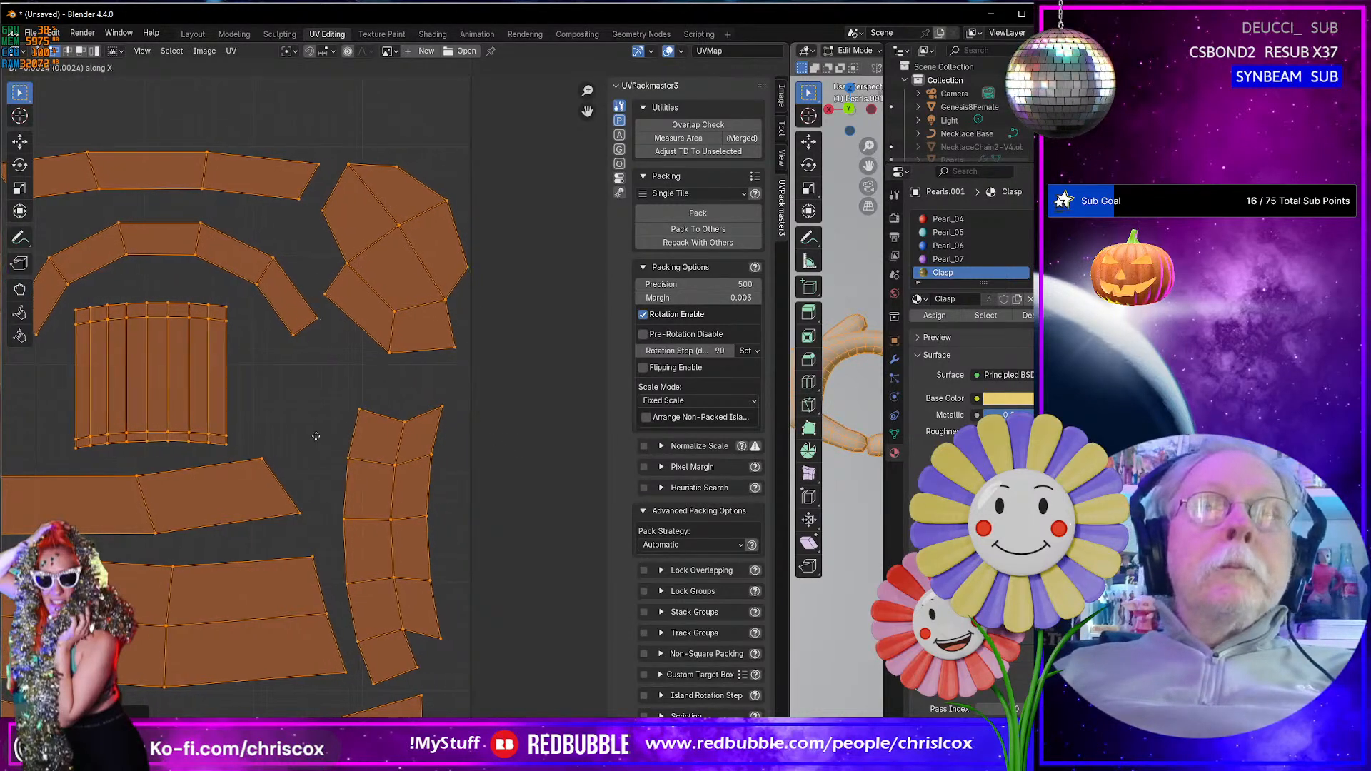
left_click(312, 436)
scroll(315, 435, "down", 9)
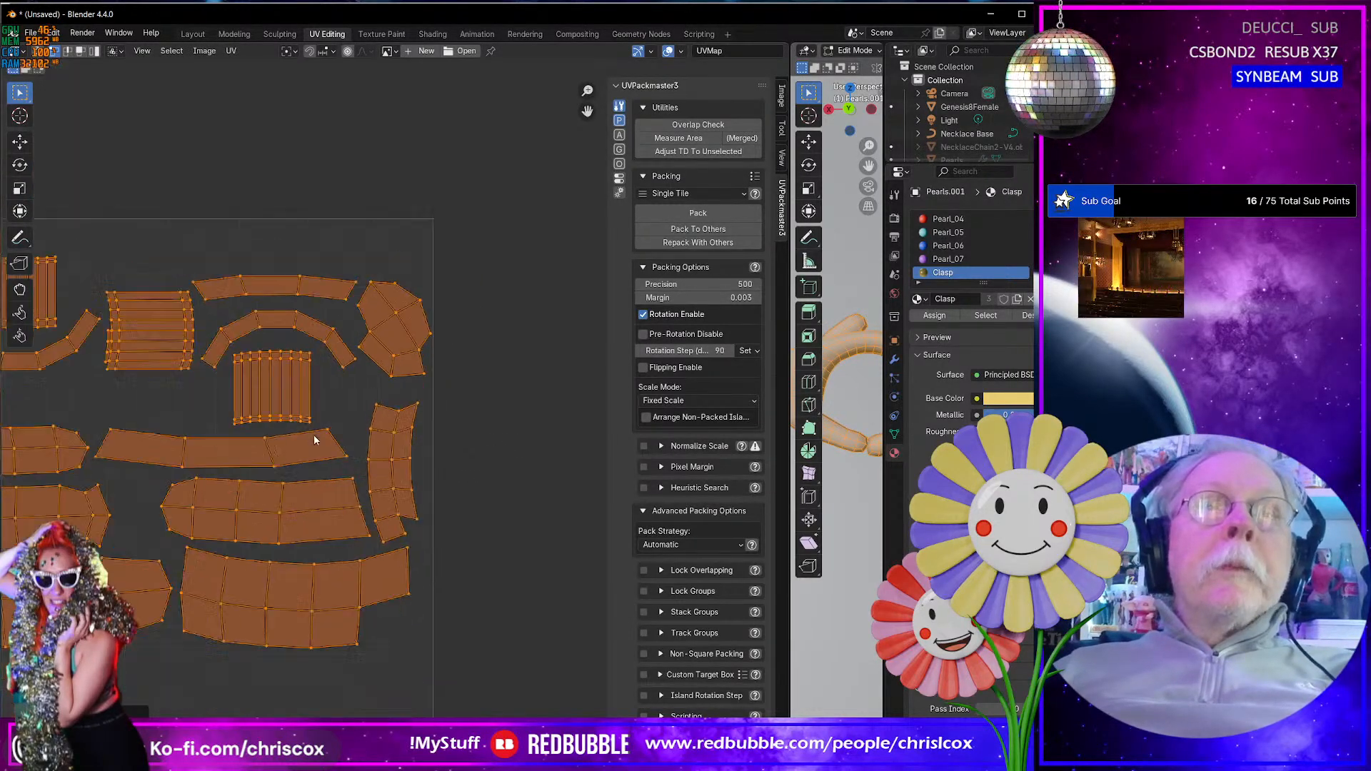
scroll(307, 443, "up", 4)
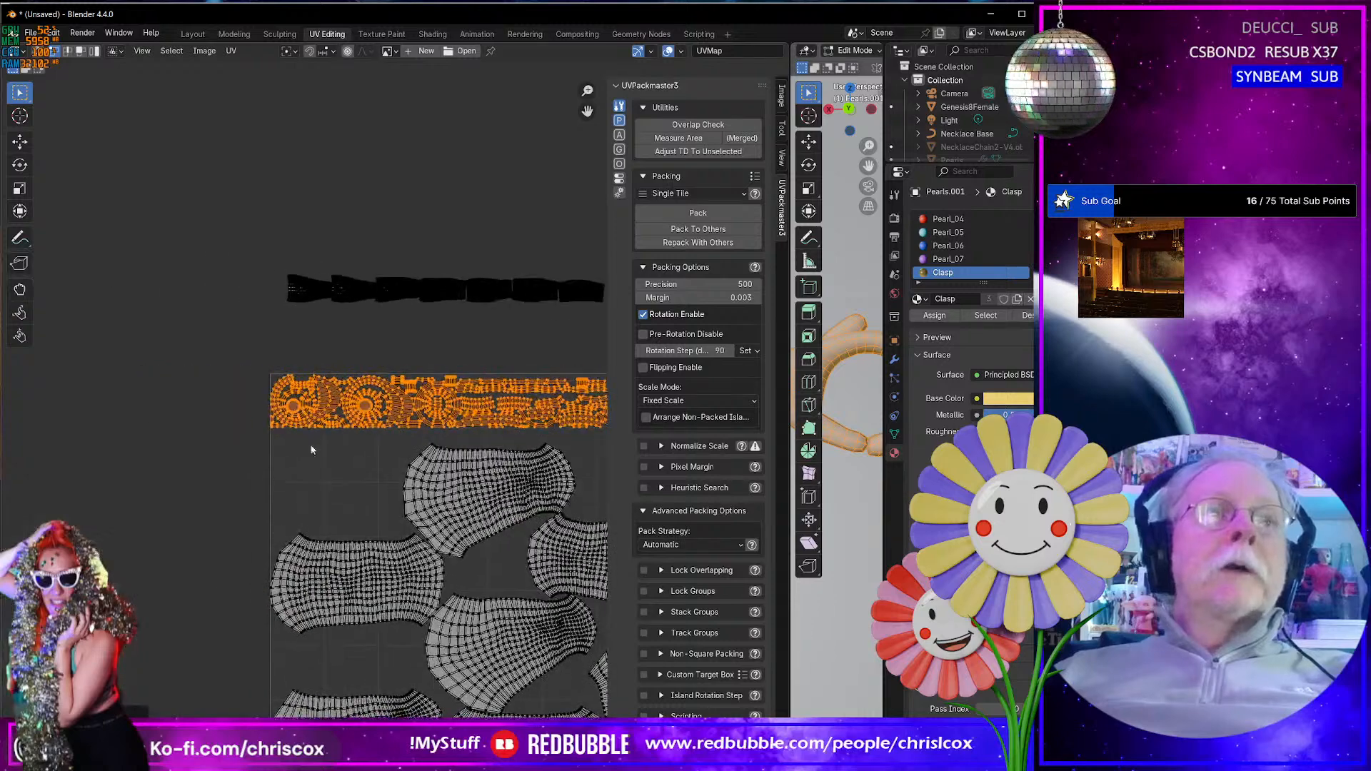
scroll(298, 455, "up", 3)
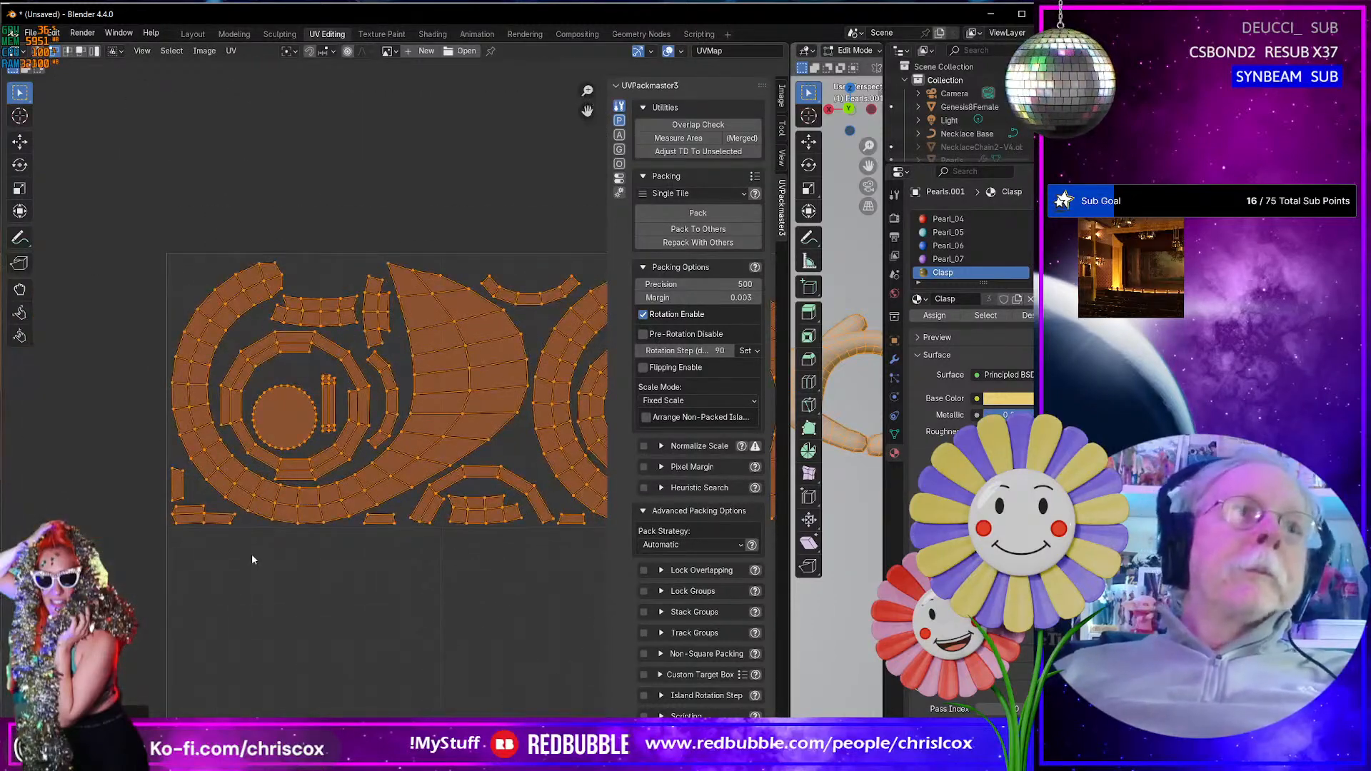
scroll(342, 563, "down", 4)
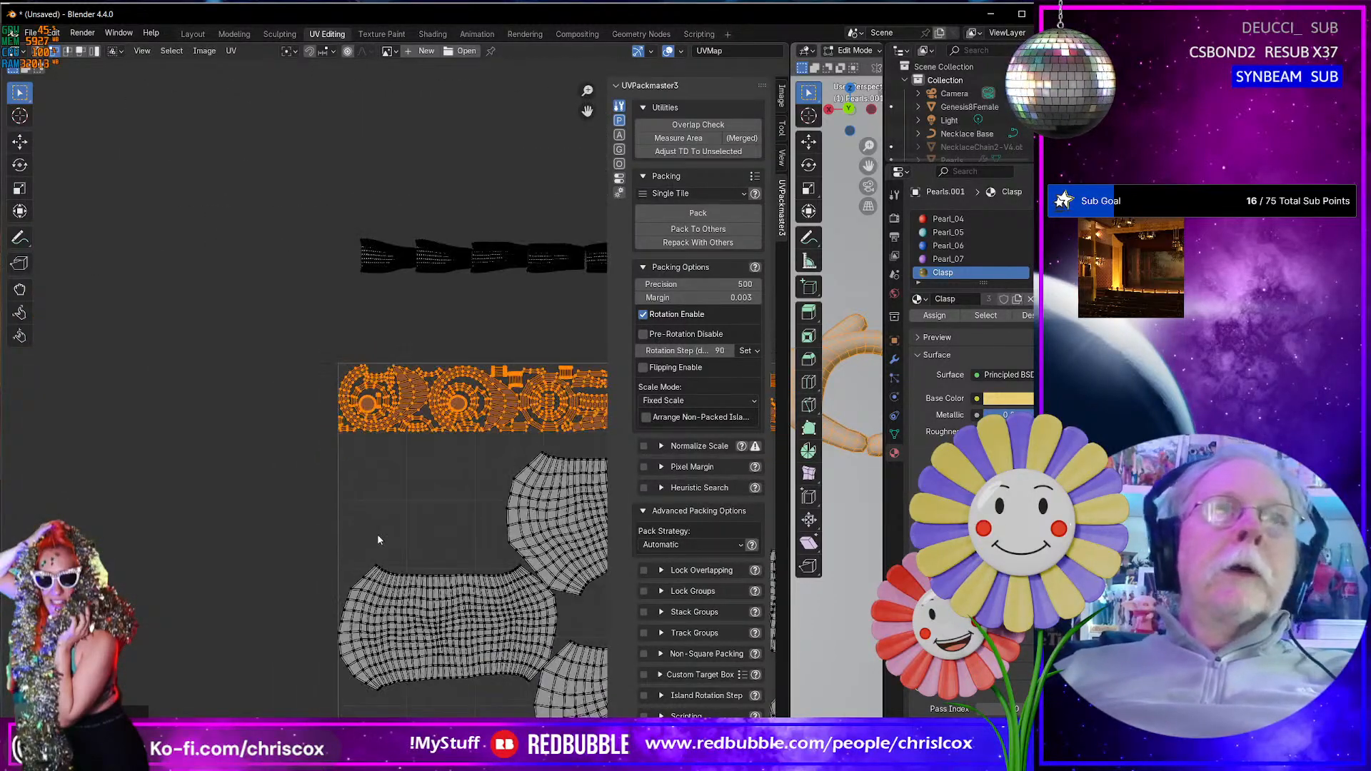
- Move the first three islands of the narrow strip into the gap below the clasp islands at the tile's left edge
left_click_drag(207, 230, 373, 297)
key("g")
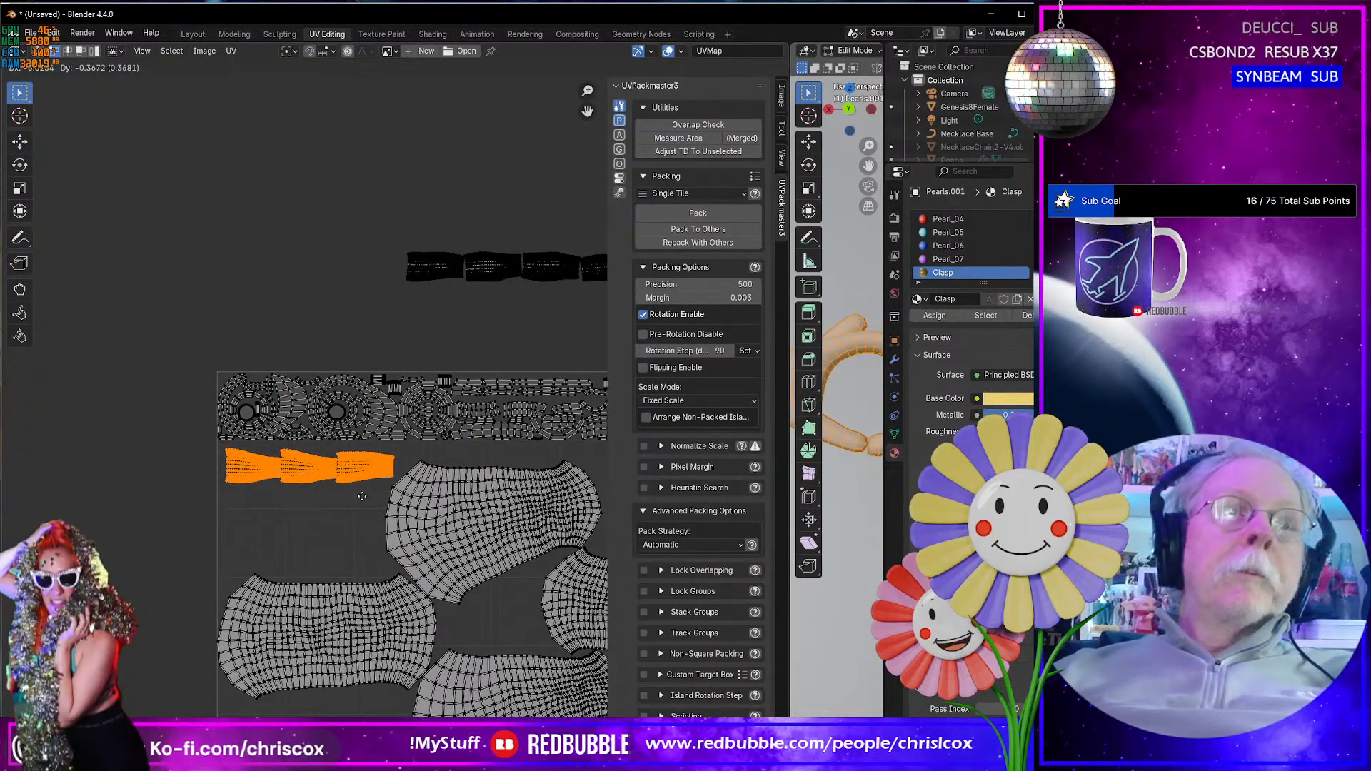
left_click(361, 497)
- Move the remaining four strip islands into the same gap as two rows of two, stacked below the first three
middle_click_drag(467, 446, 394, 438)
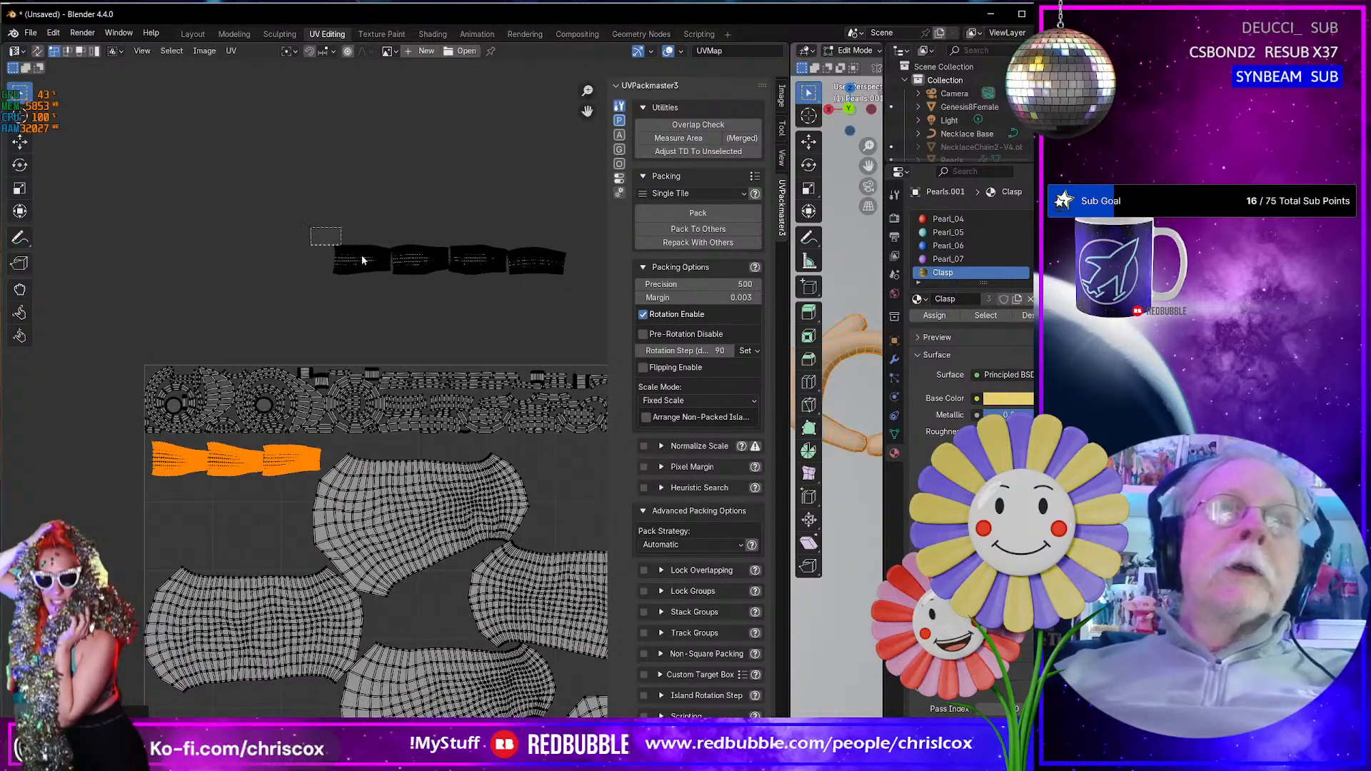
left_click_drag(311, 227, 423, 285)
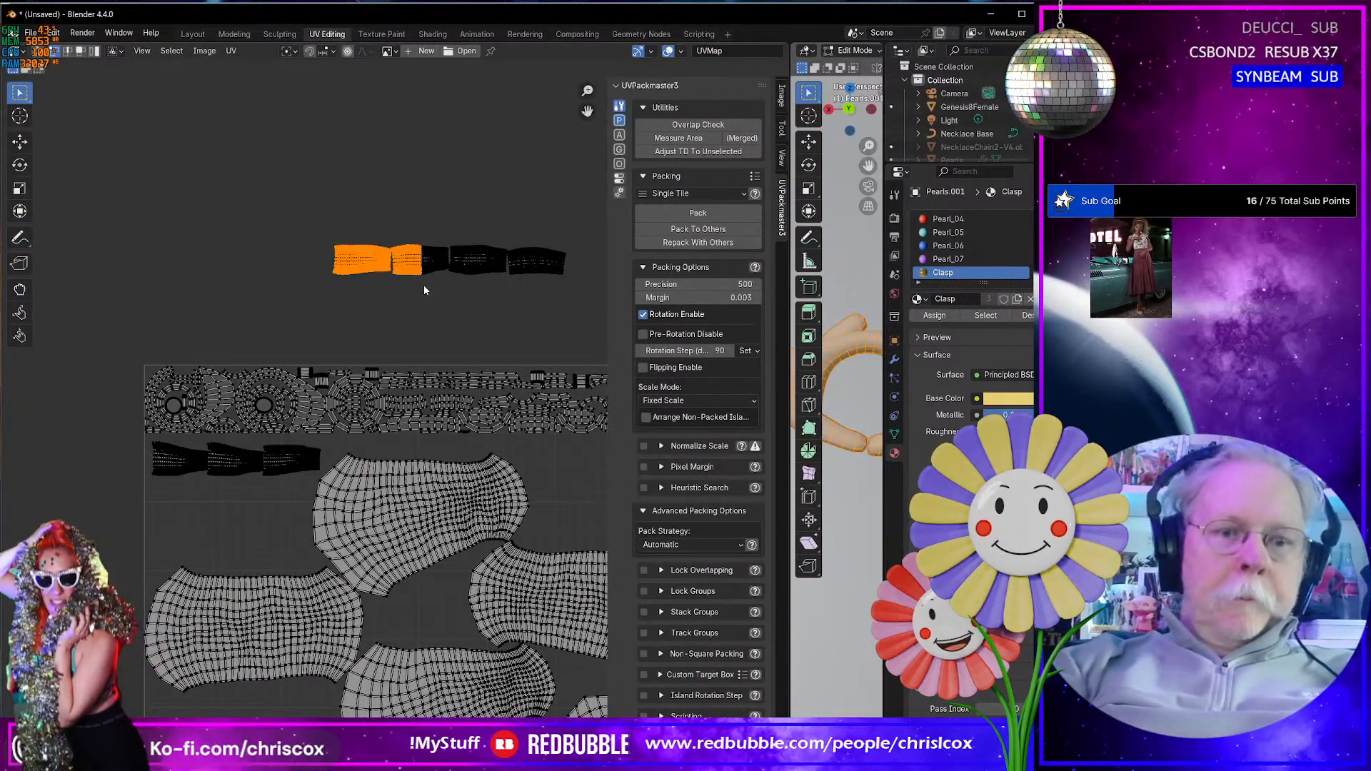
key("g")
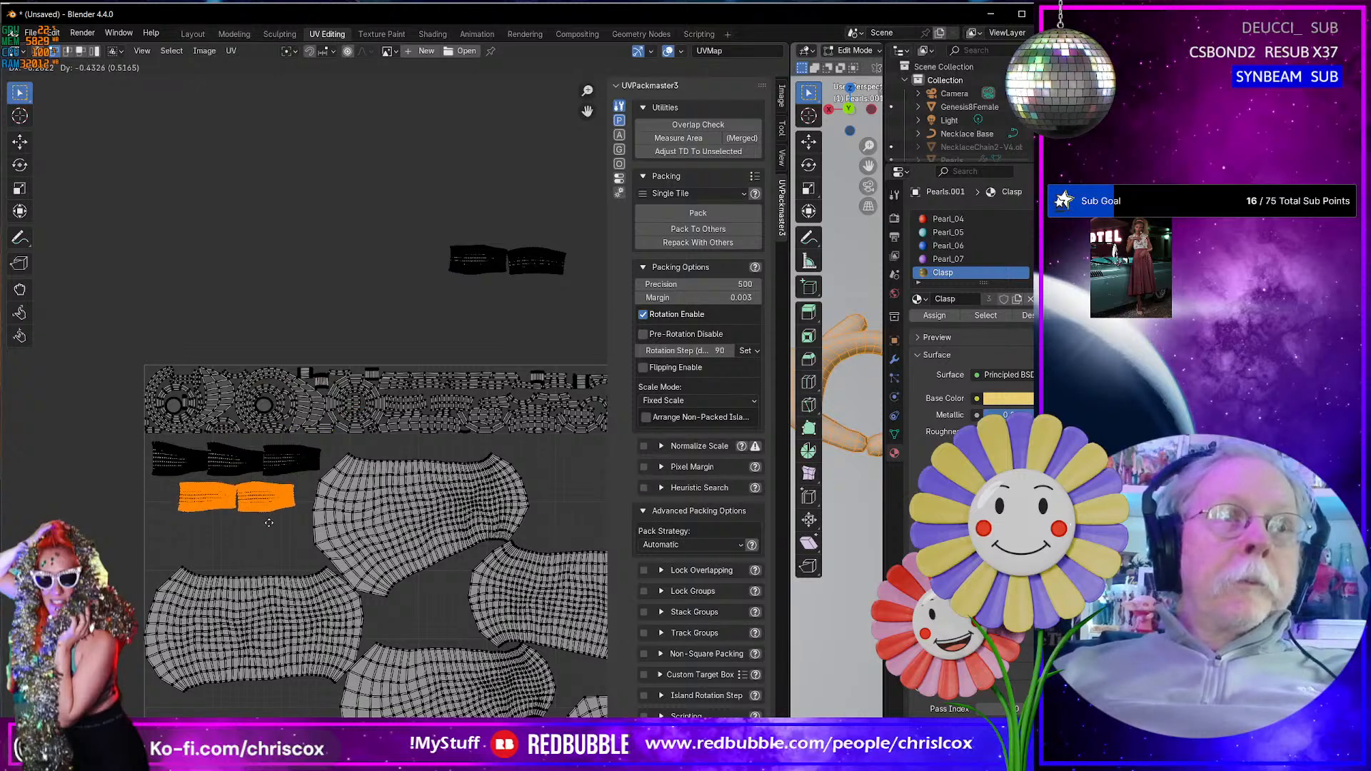
left_click(266, 522)
left_click_drag(401, 243, 590, 285)
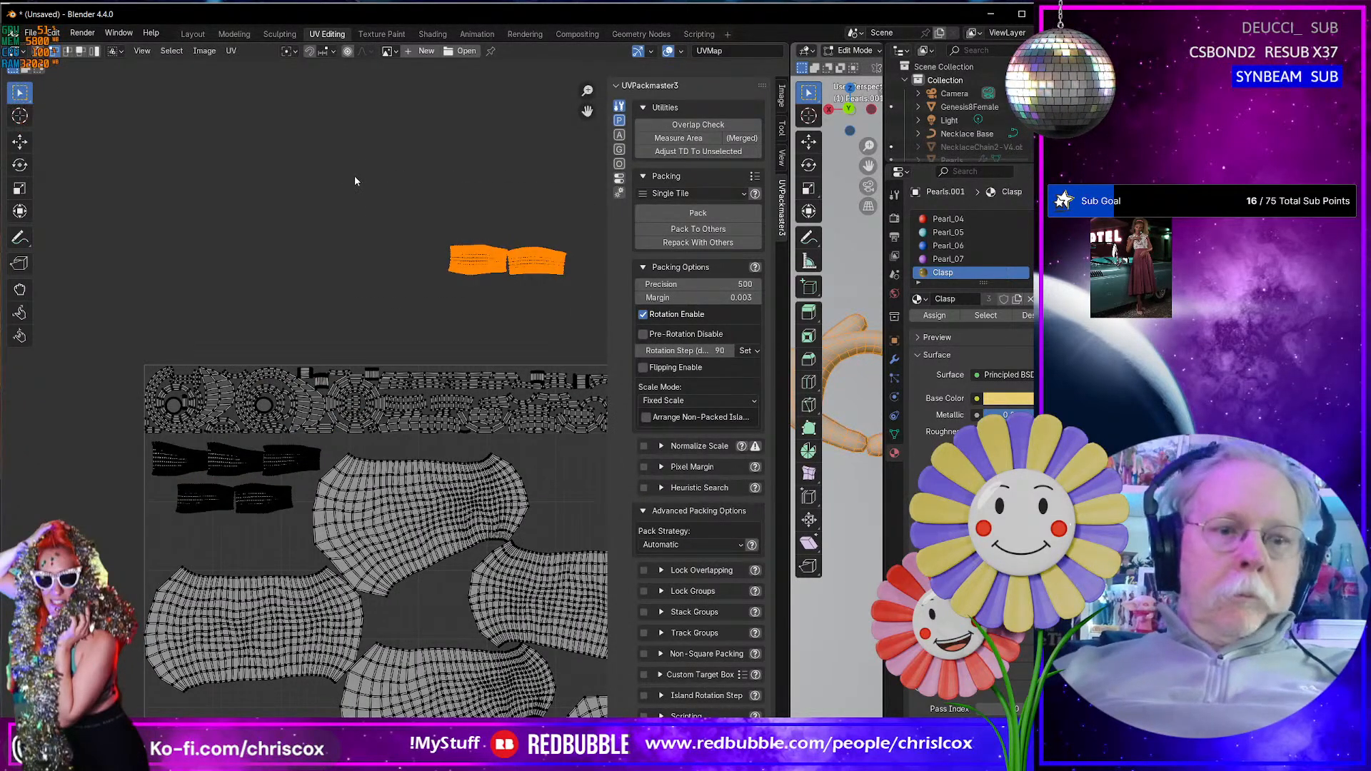
key("g")
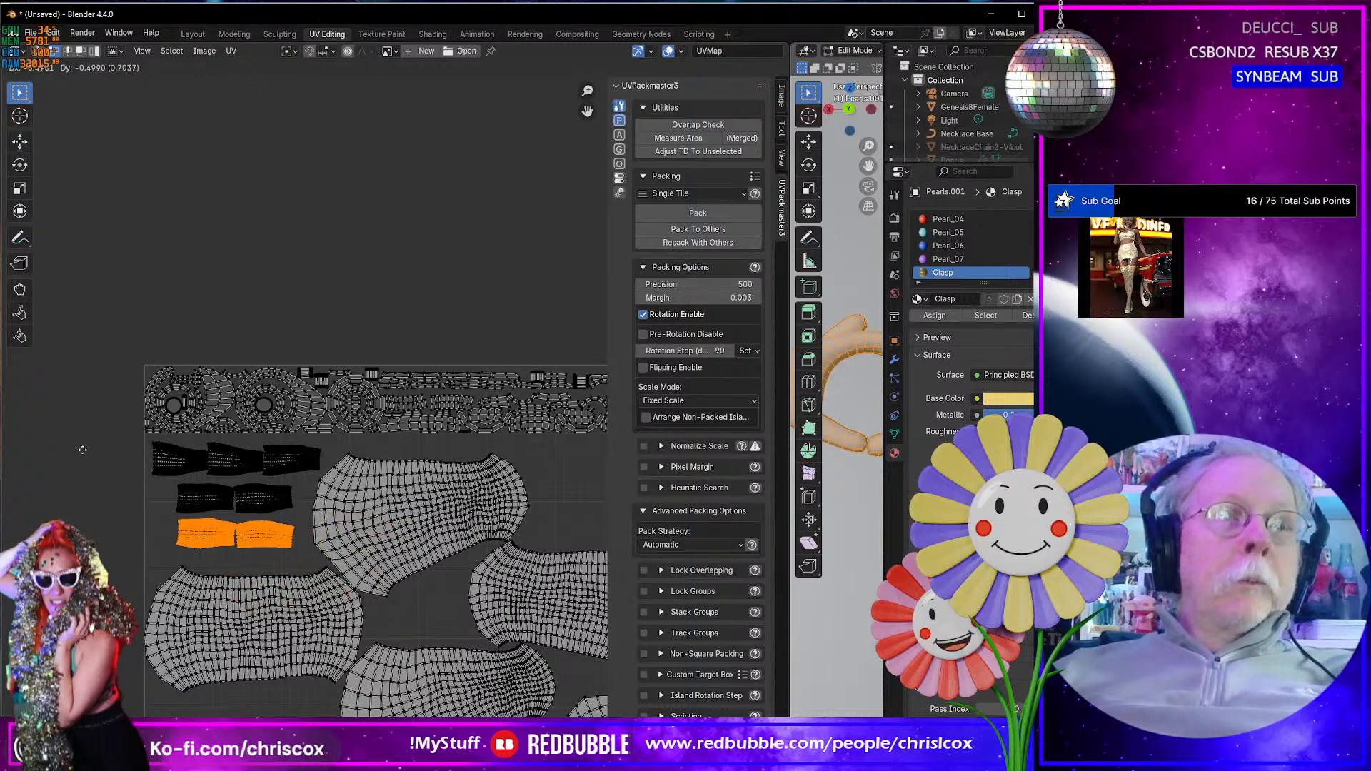
left_click(82, 450)
scroll(389, 516, "down", 6)
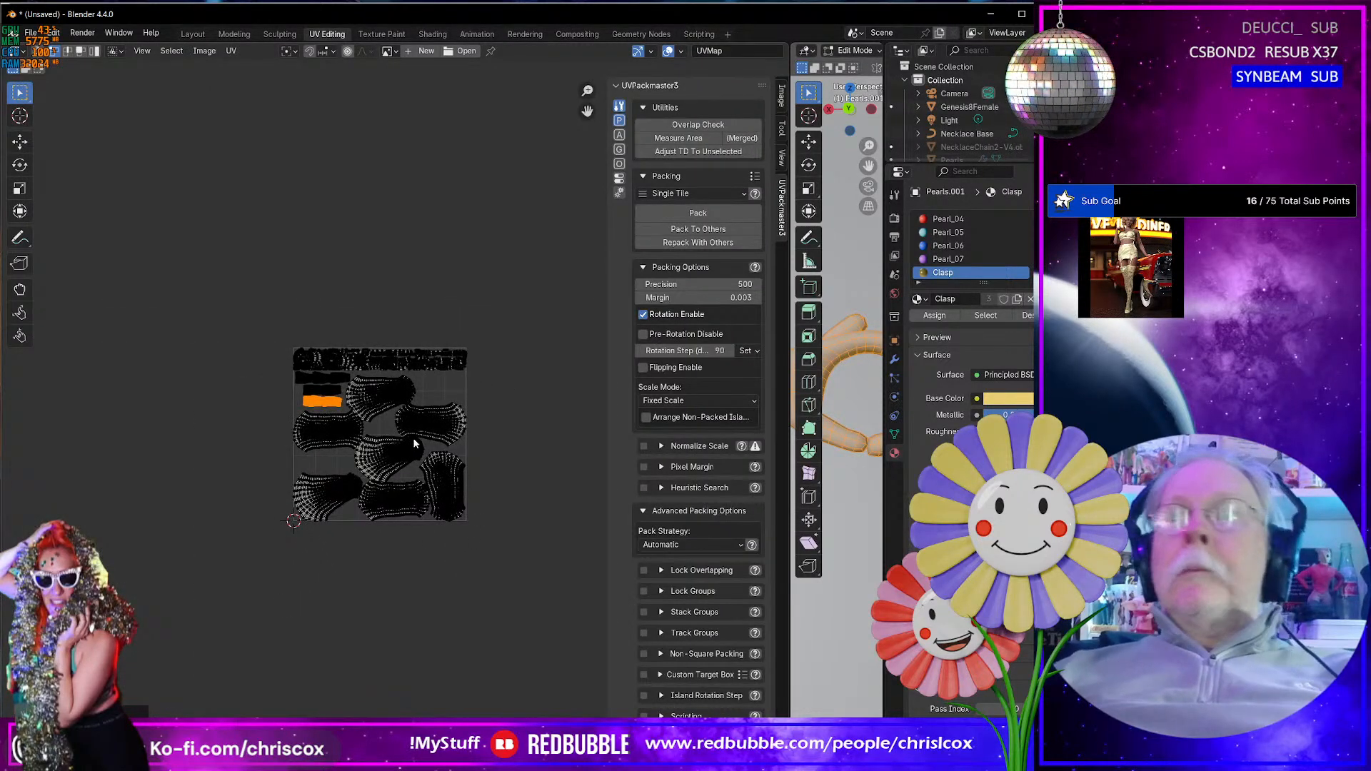
- Return to the Layout workspace and, in Edit Mode, move the whole necklace mesh -0.000154 m along its normal Z axis
left_click(191, 34)
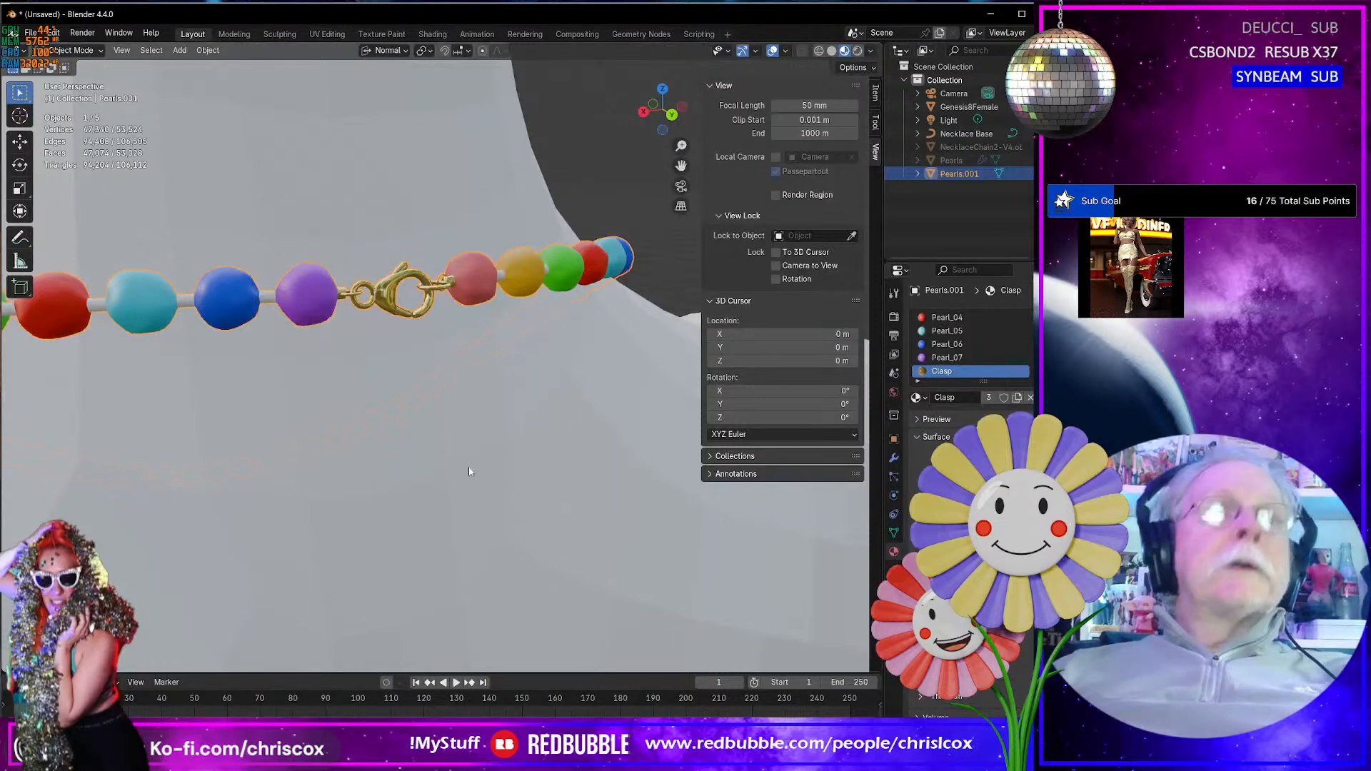
scroll(453, 459, "up", 3)
middle_click_drag(490, 410, 579, 427)
key("Tab")
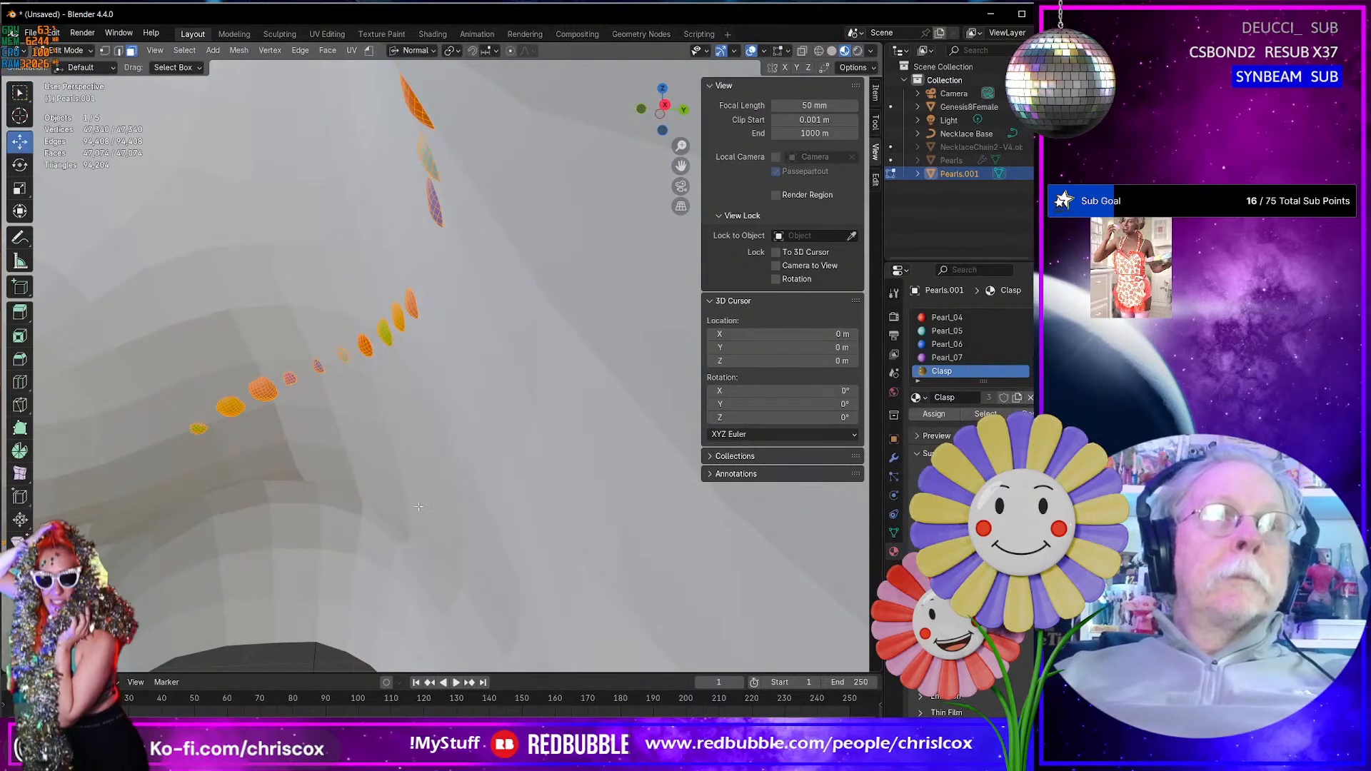
key("g")
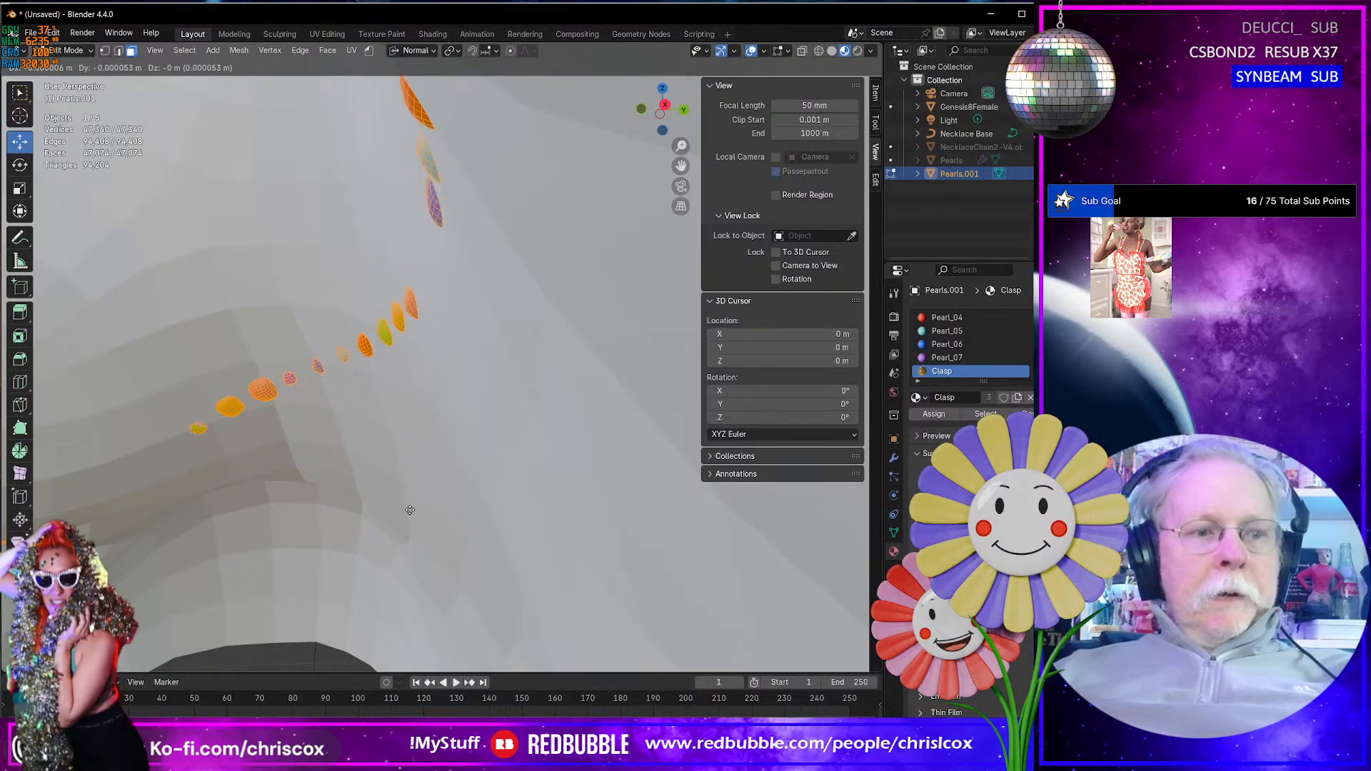
key("z")
key("z")
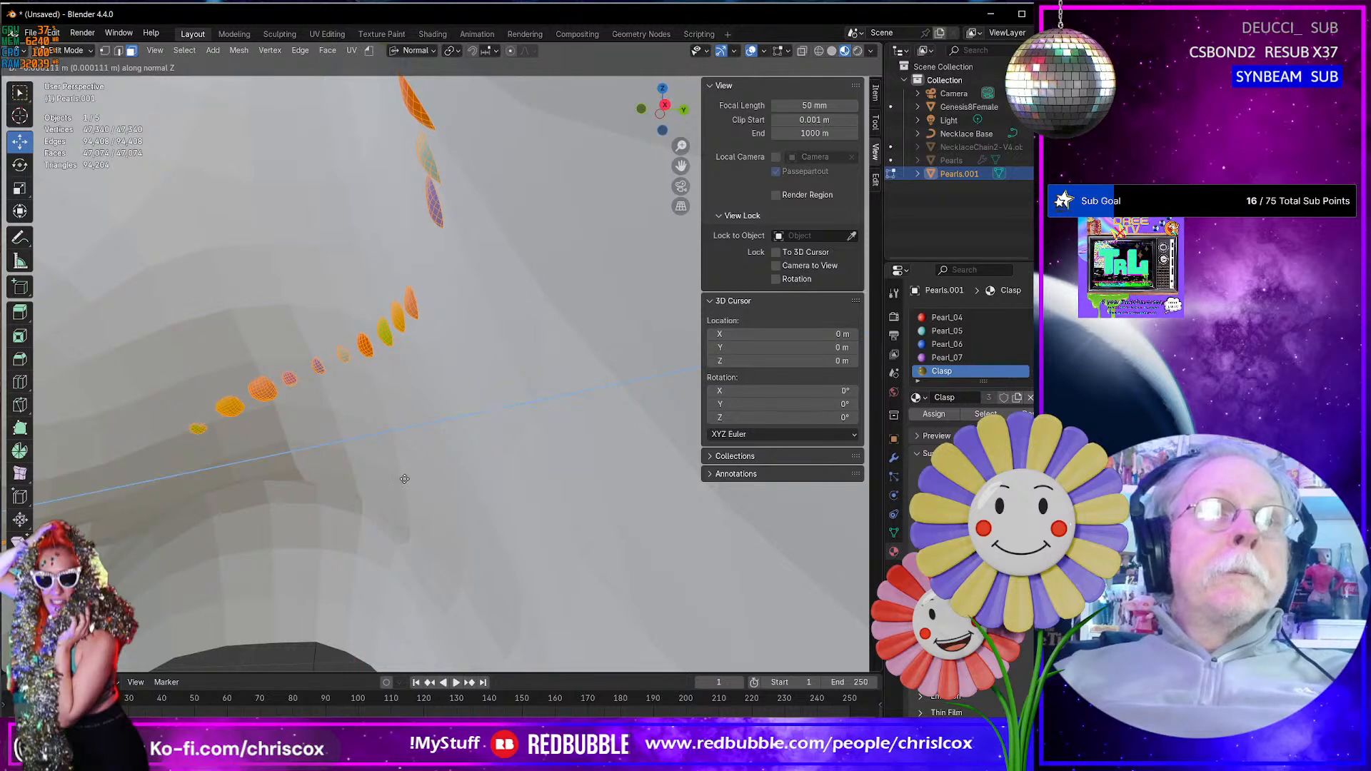
left_click(386, 397)
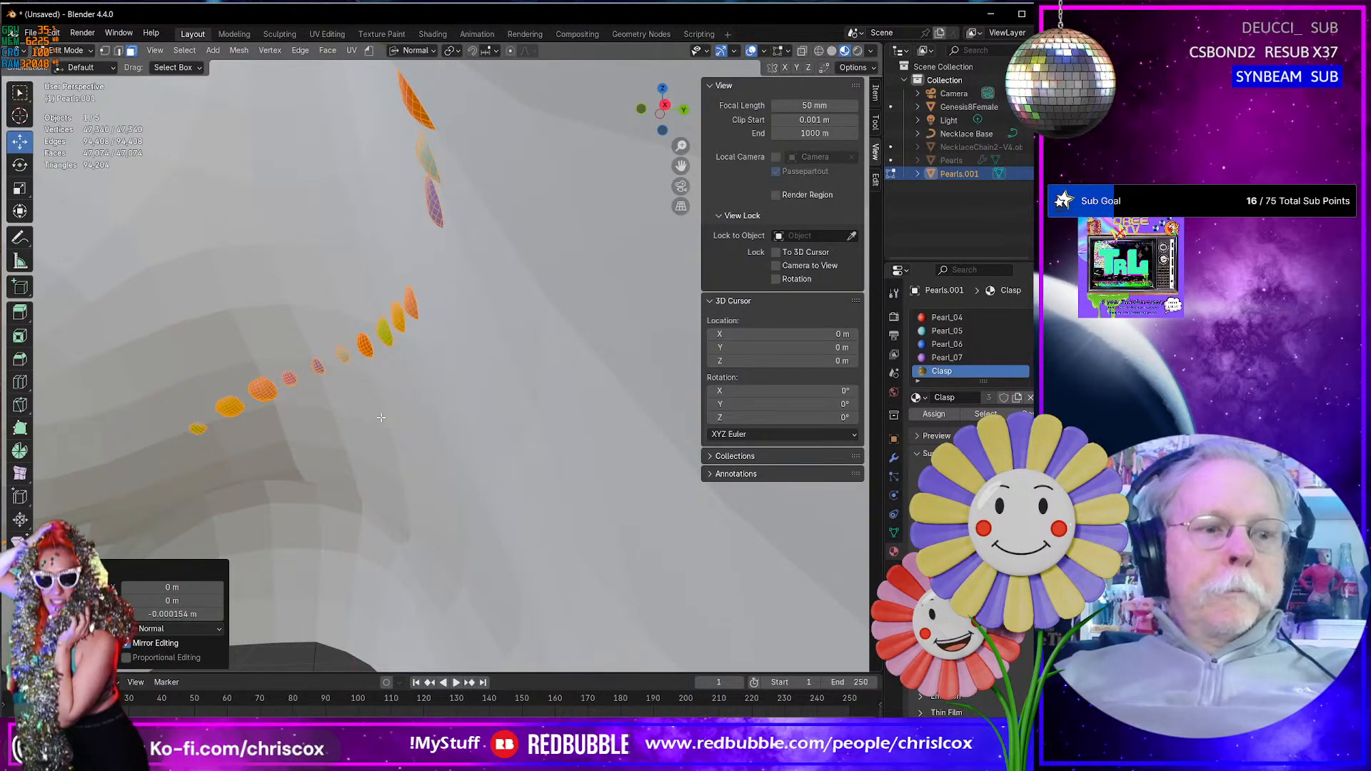
middle_click_drag(364, 422, 356, 438)
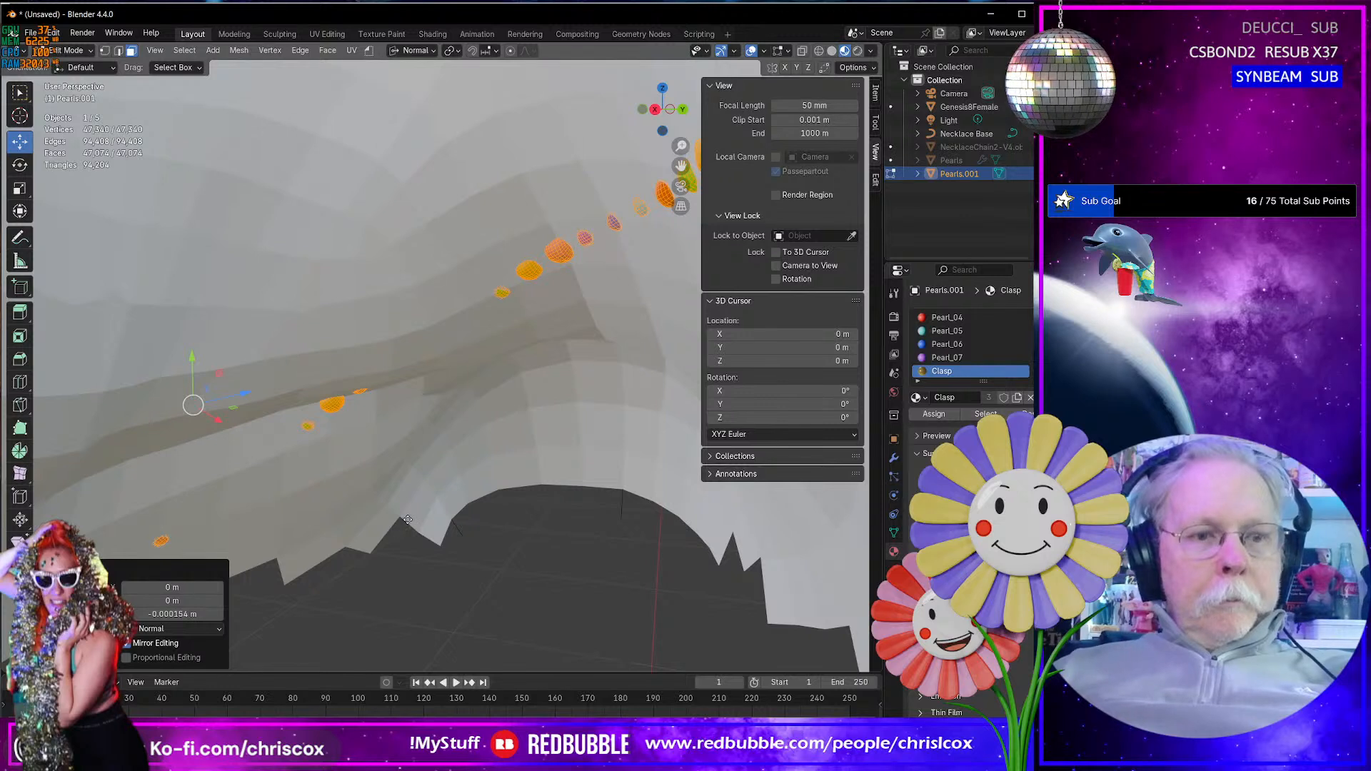
key("g")
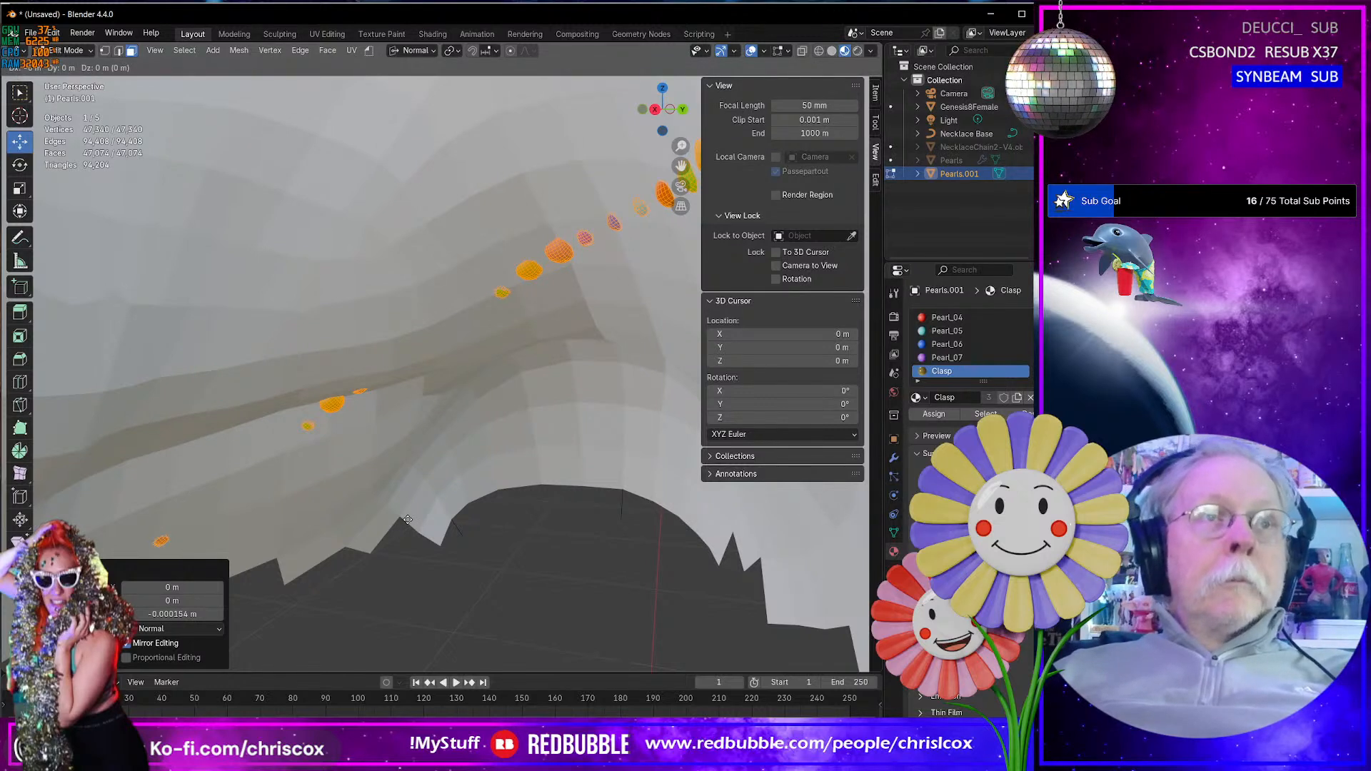
key("z")
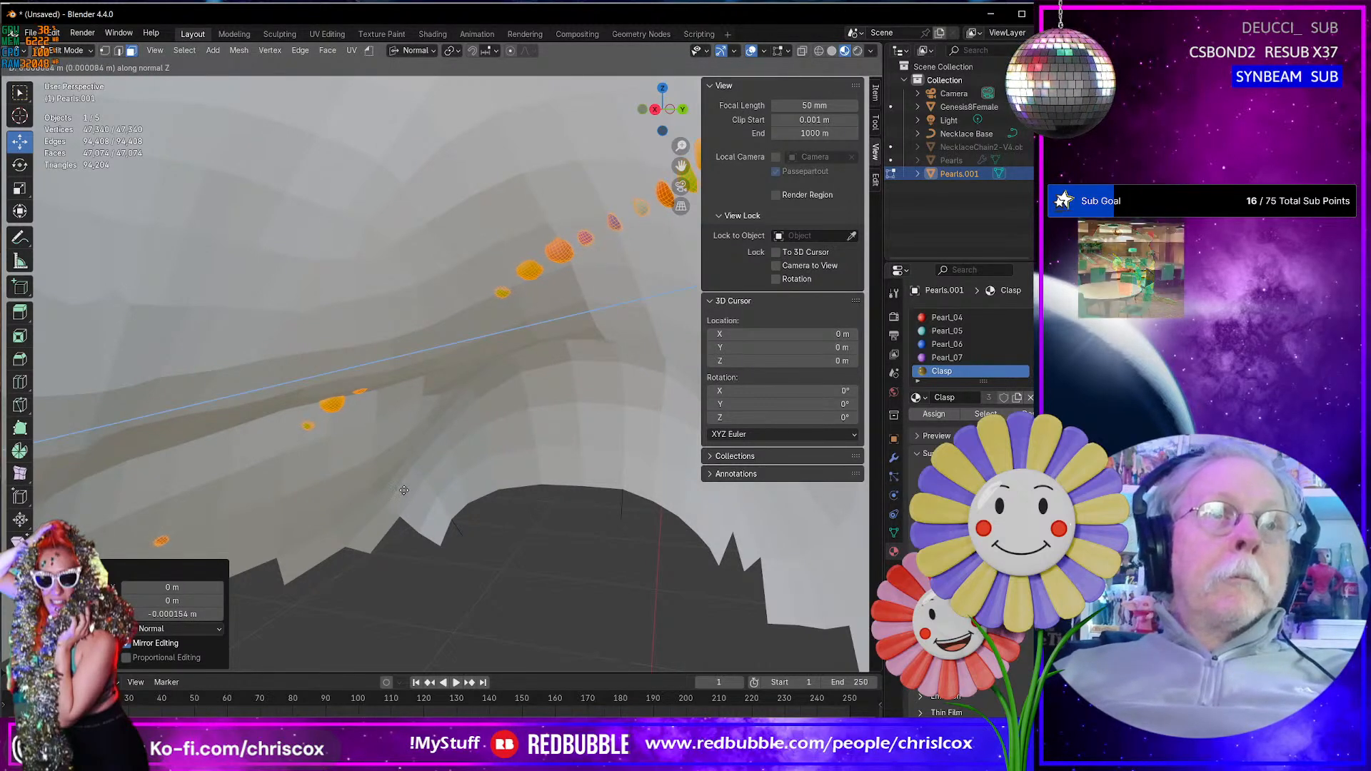
right_click(408, 475)
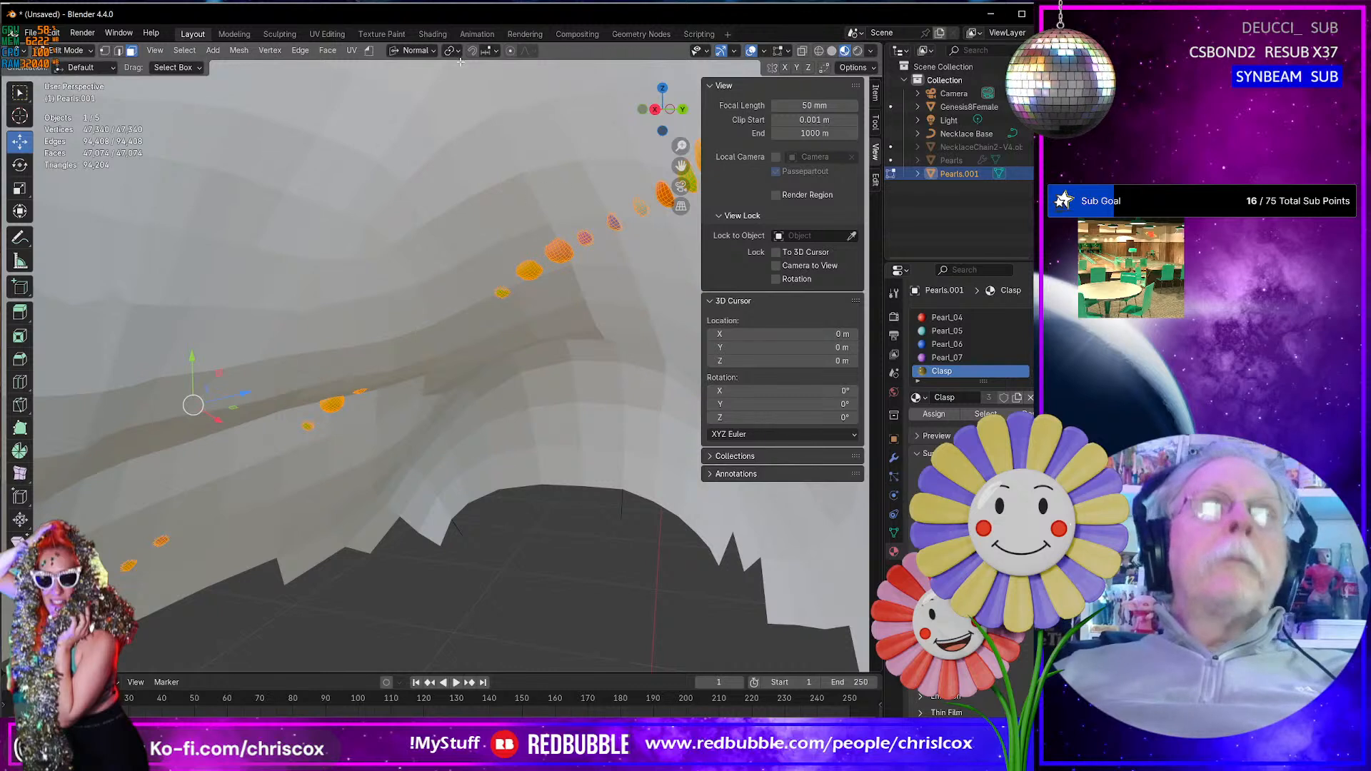
- Set the transform orientation to Global and raise the whole necklace 0.002553 m along Z
left_click(420, 50)
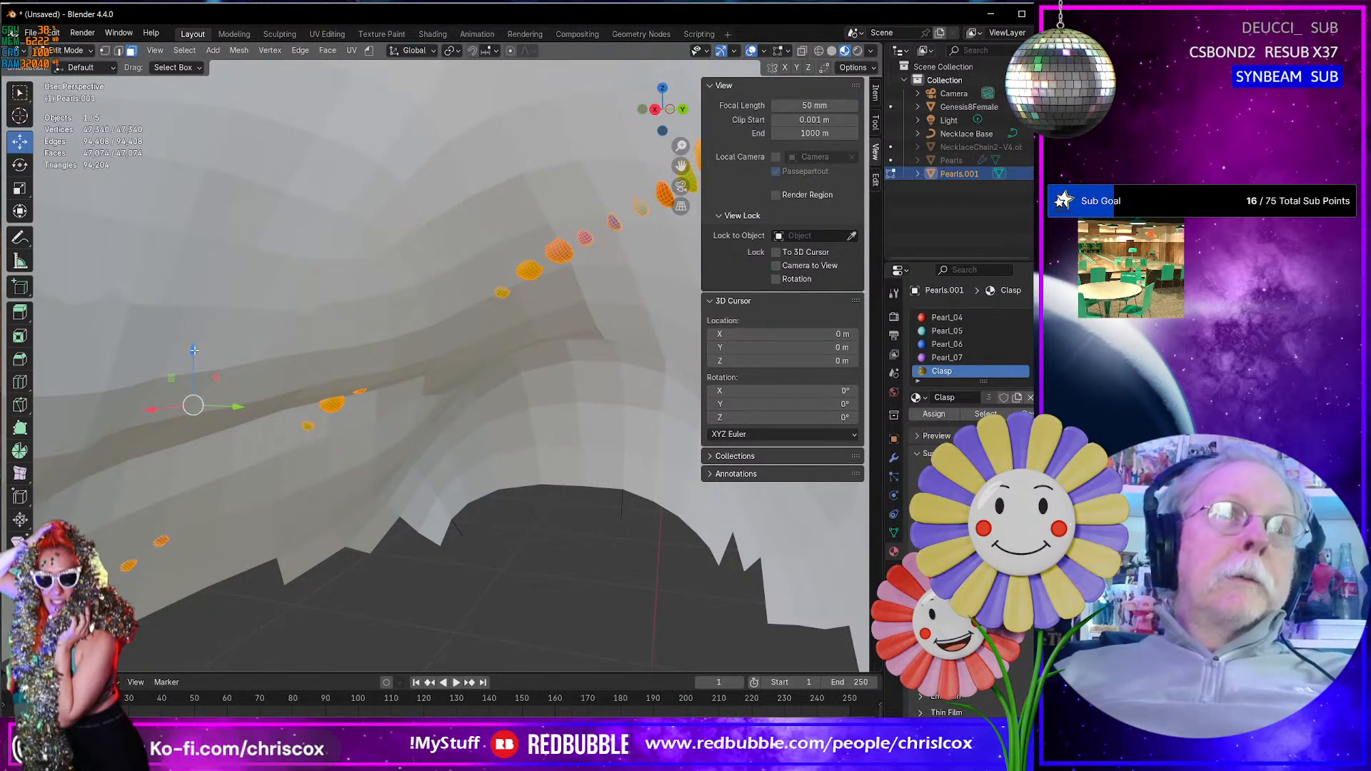
left_click_drag(194, 350, 190, 213)
scroll(260, 350, "down", 3)
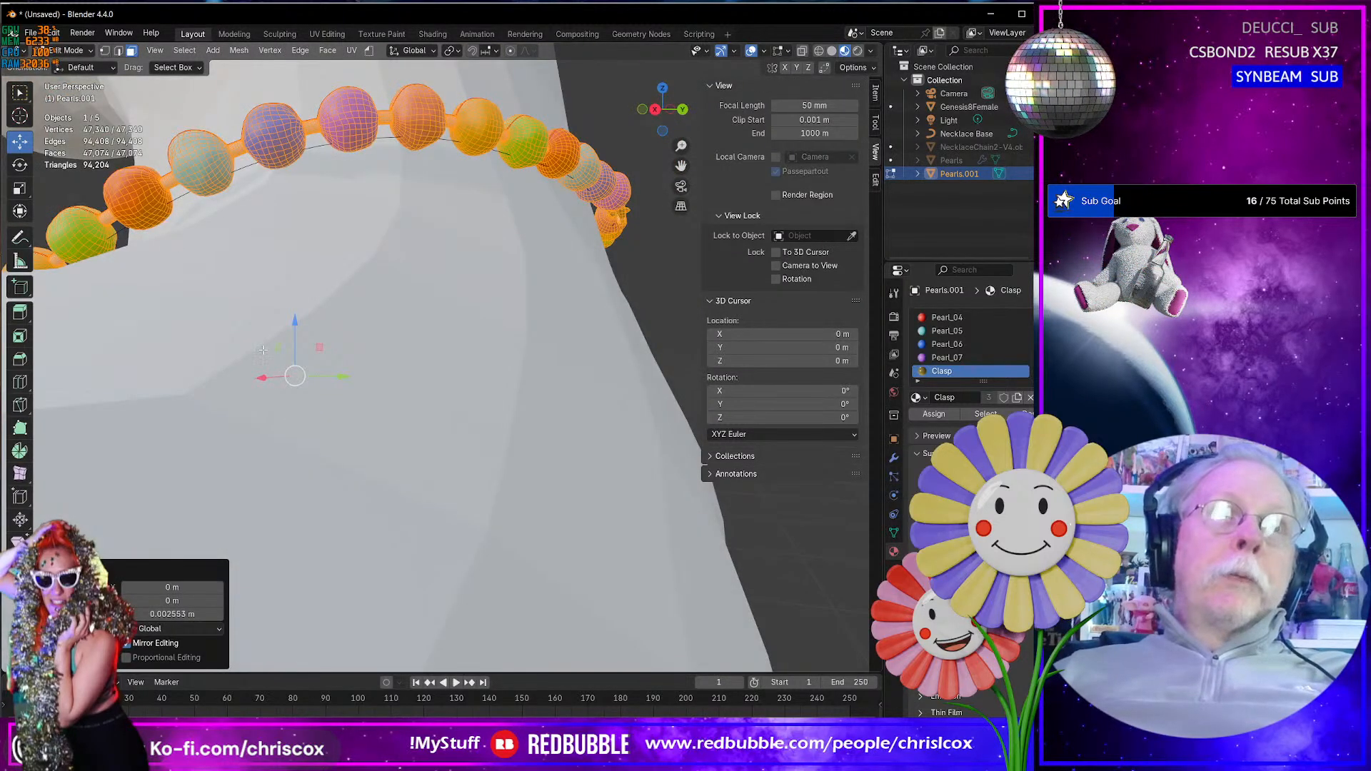
- Select the clasp body and move it 0.001001 m along global Y with Smooth proportional editing at a size of 0.076
middle_click_drag(263, 350, 158, 415)
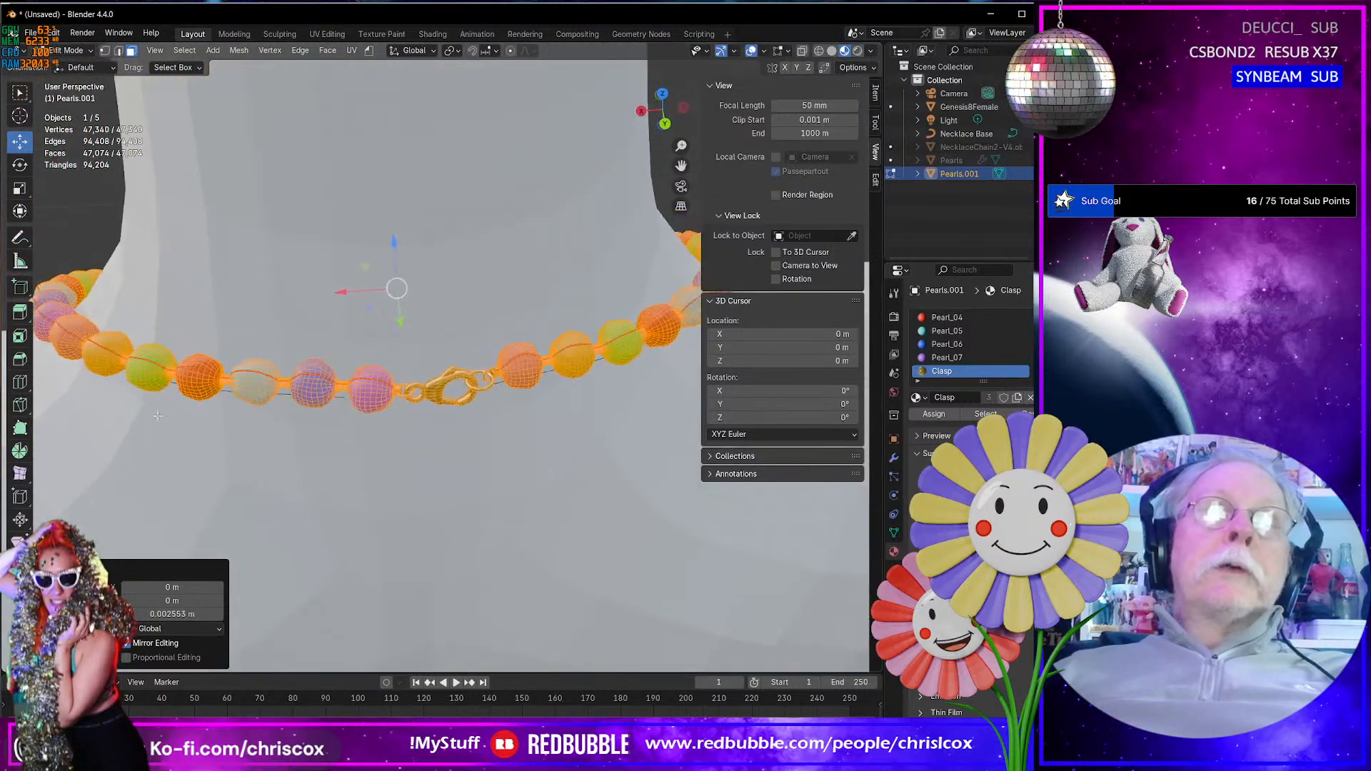
left_click(426, 394)
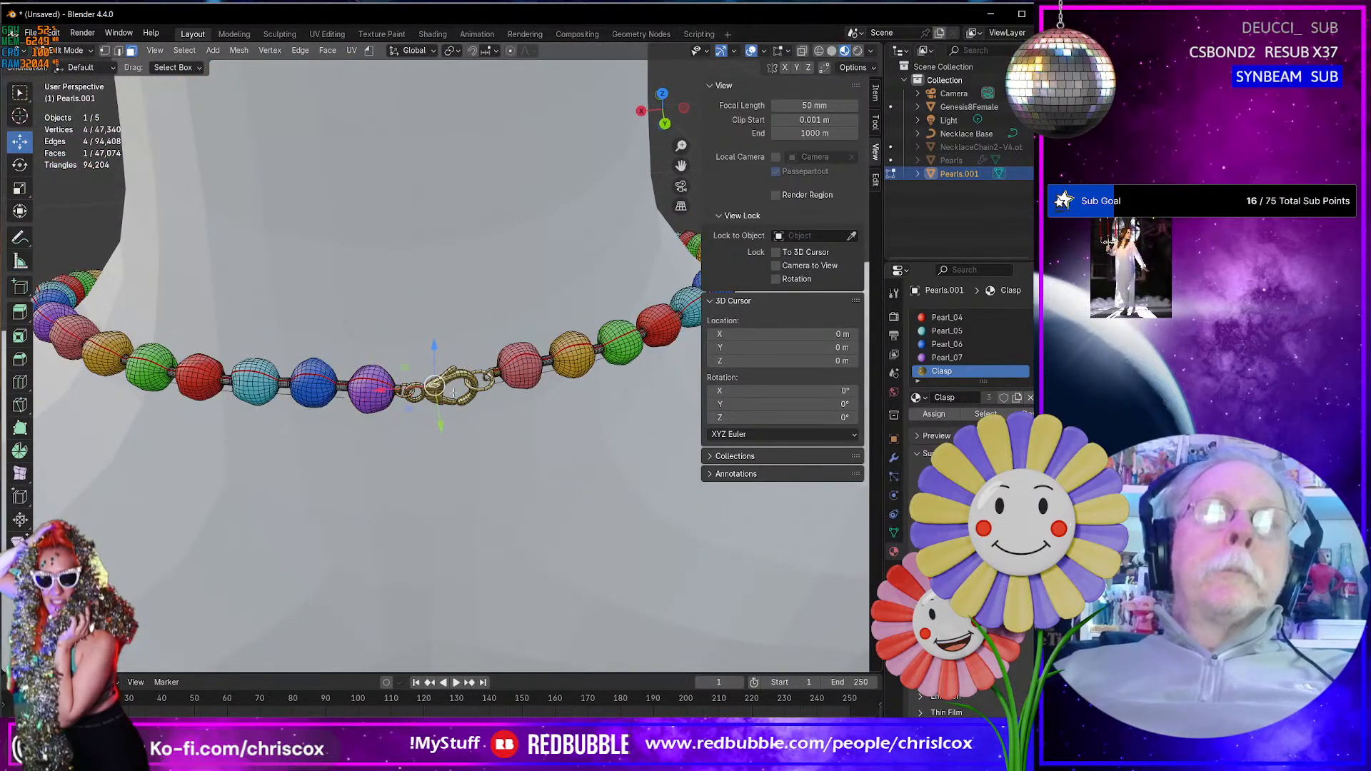
key("ctrl+KP_Add")
key("ctrl+KP_Add")
key("ctrl+KP_Add")
key("ctrl+KP_Add")
key("ctrl+KP_Add")
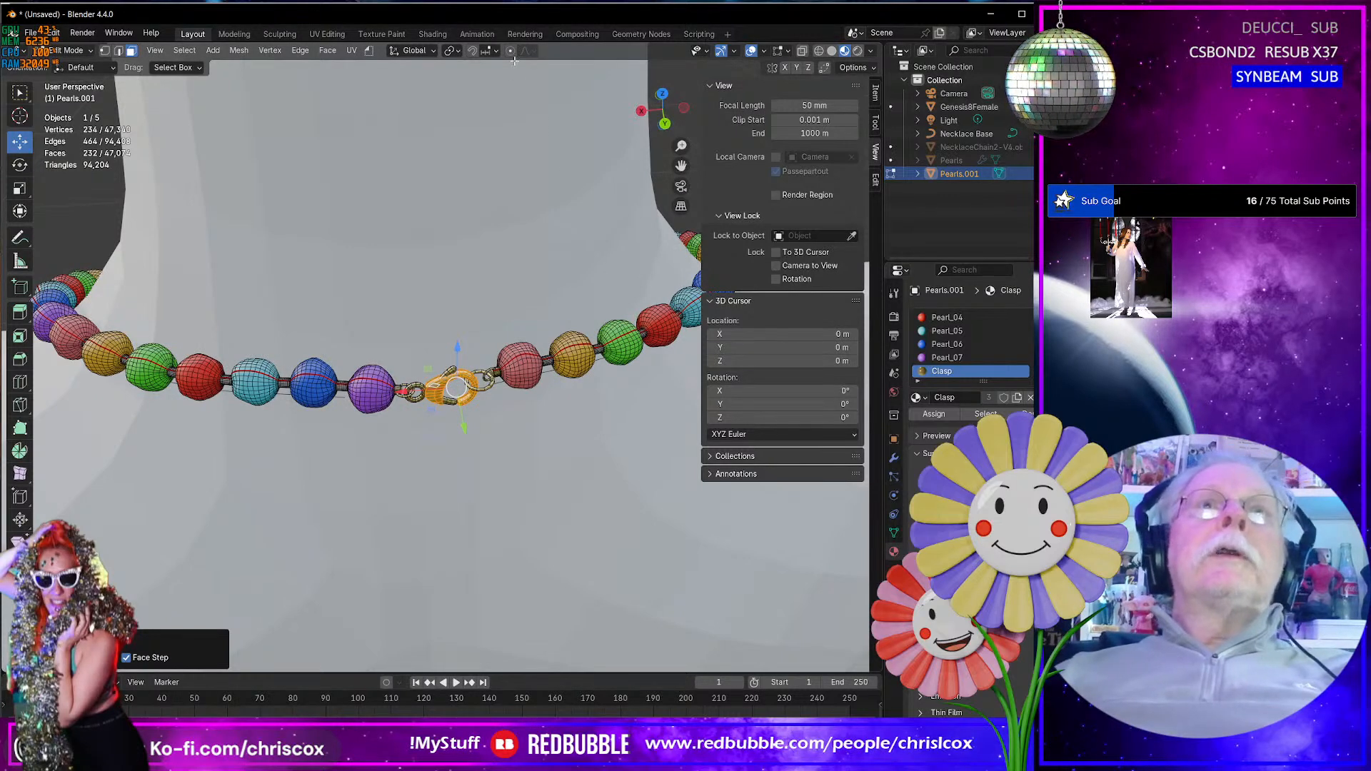
middle_click_drag(533, 346, 584, 332)
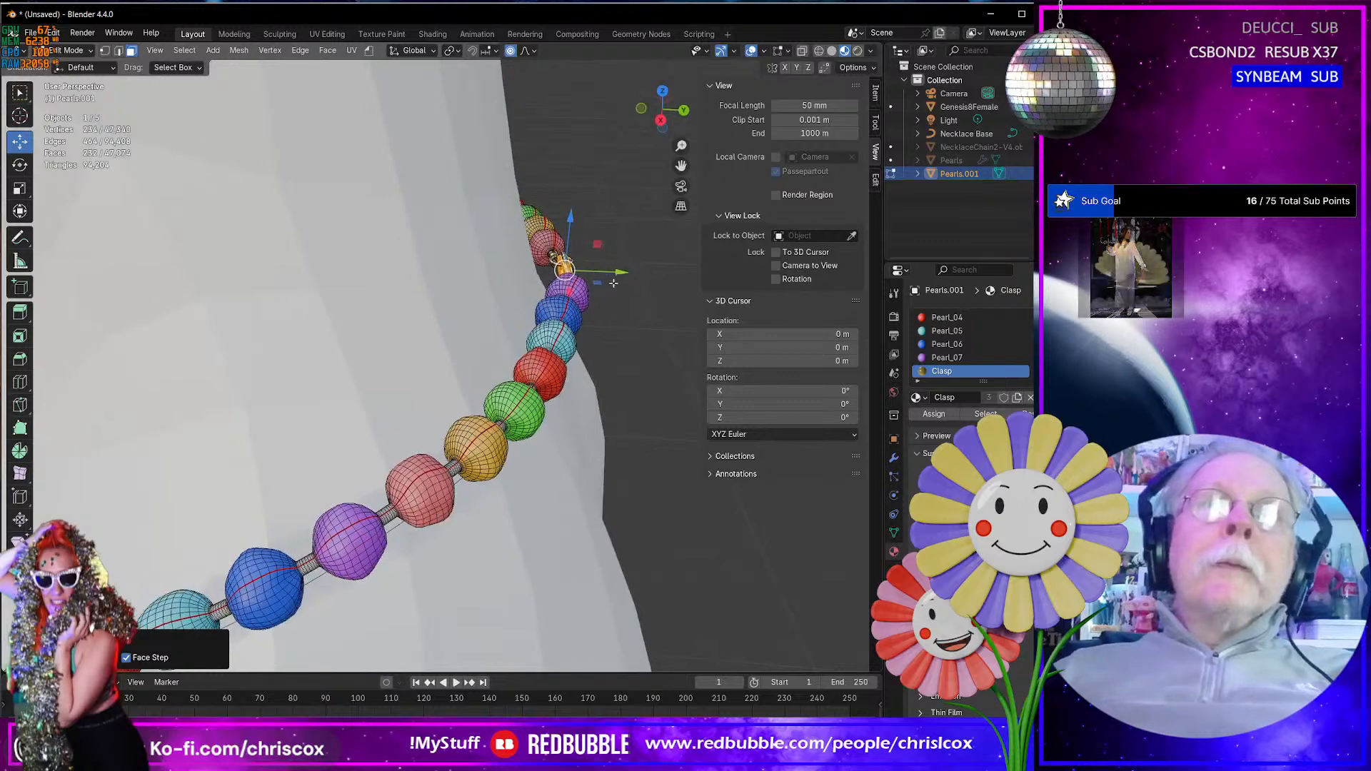
left_click_drag(631, 269, 632, 269)
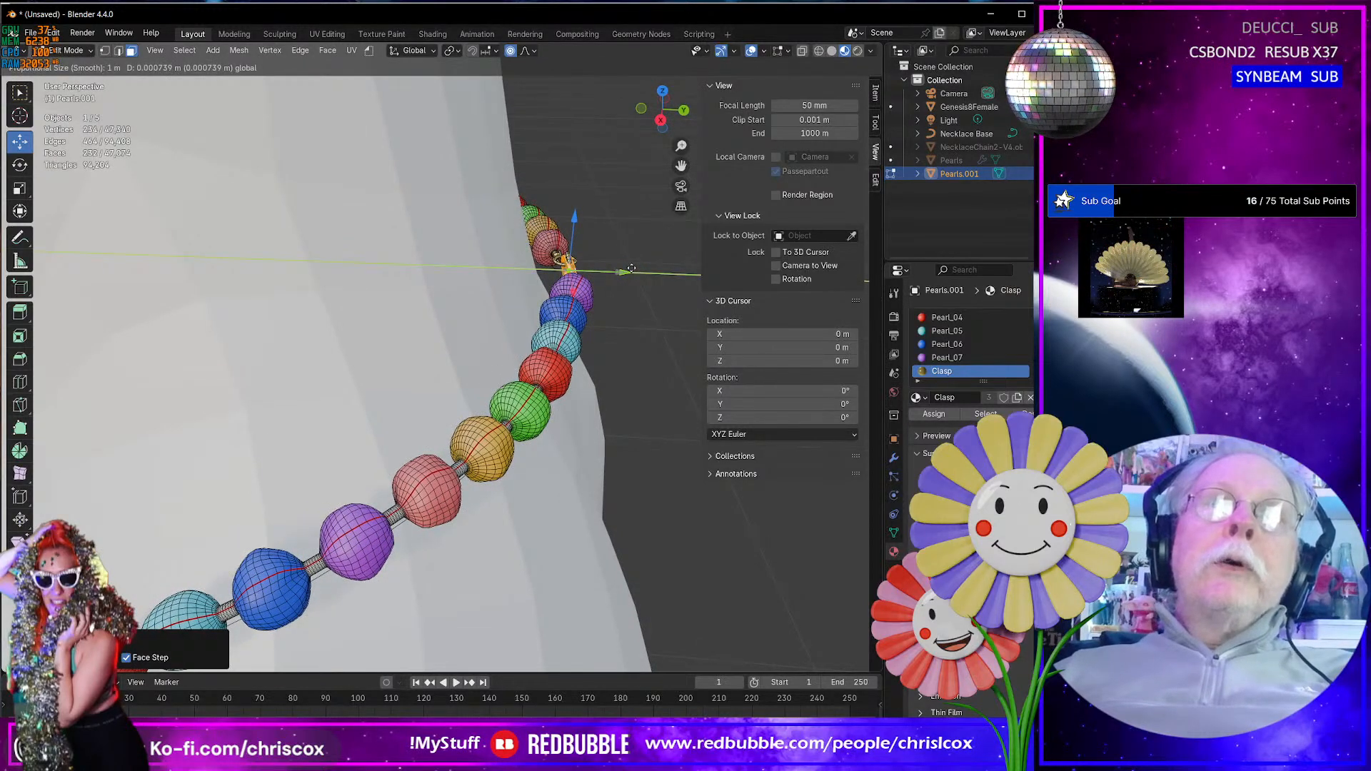
scroll(632, 269, "up", 20)
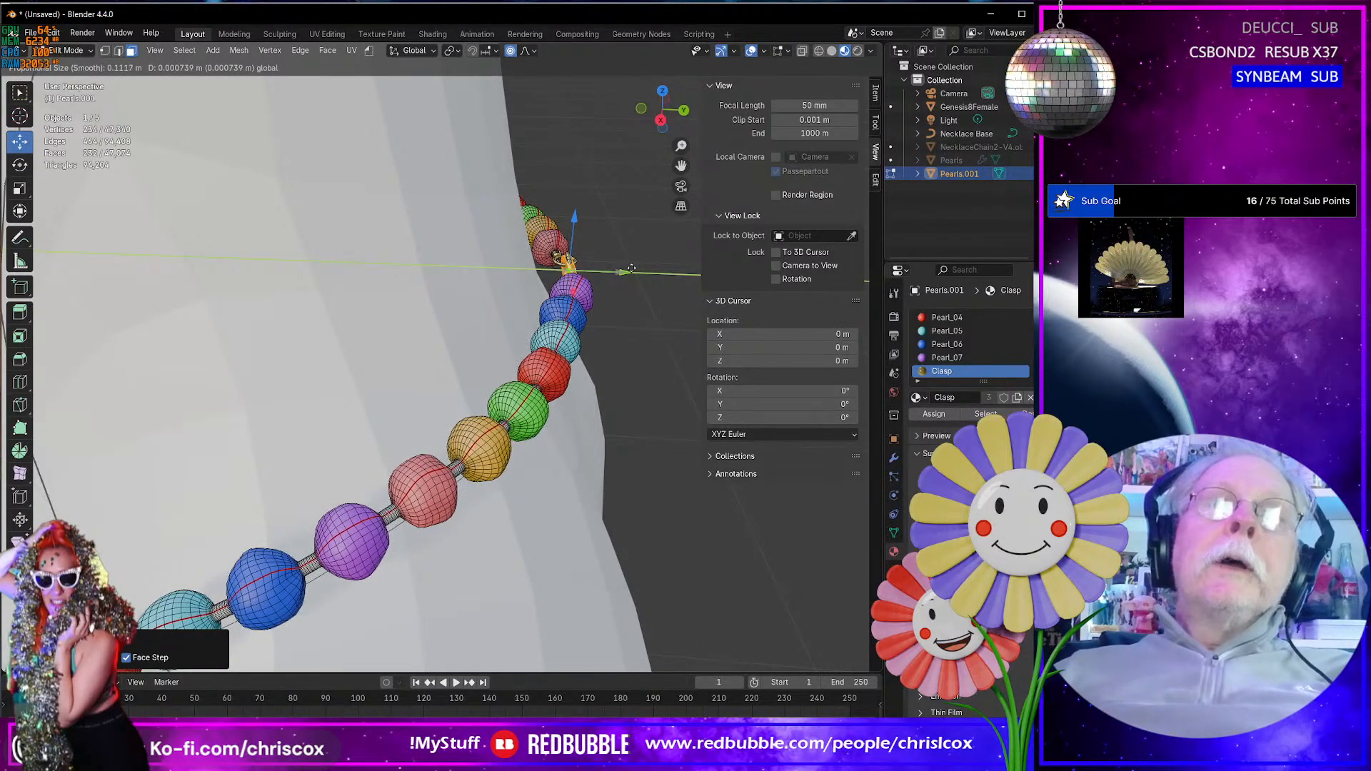
scroll(632, 269, "up", 4)
left_click_drag(633, 269, 632, 270)
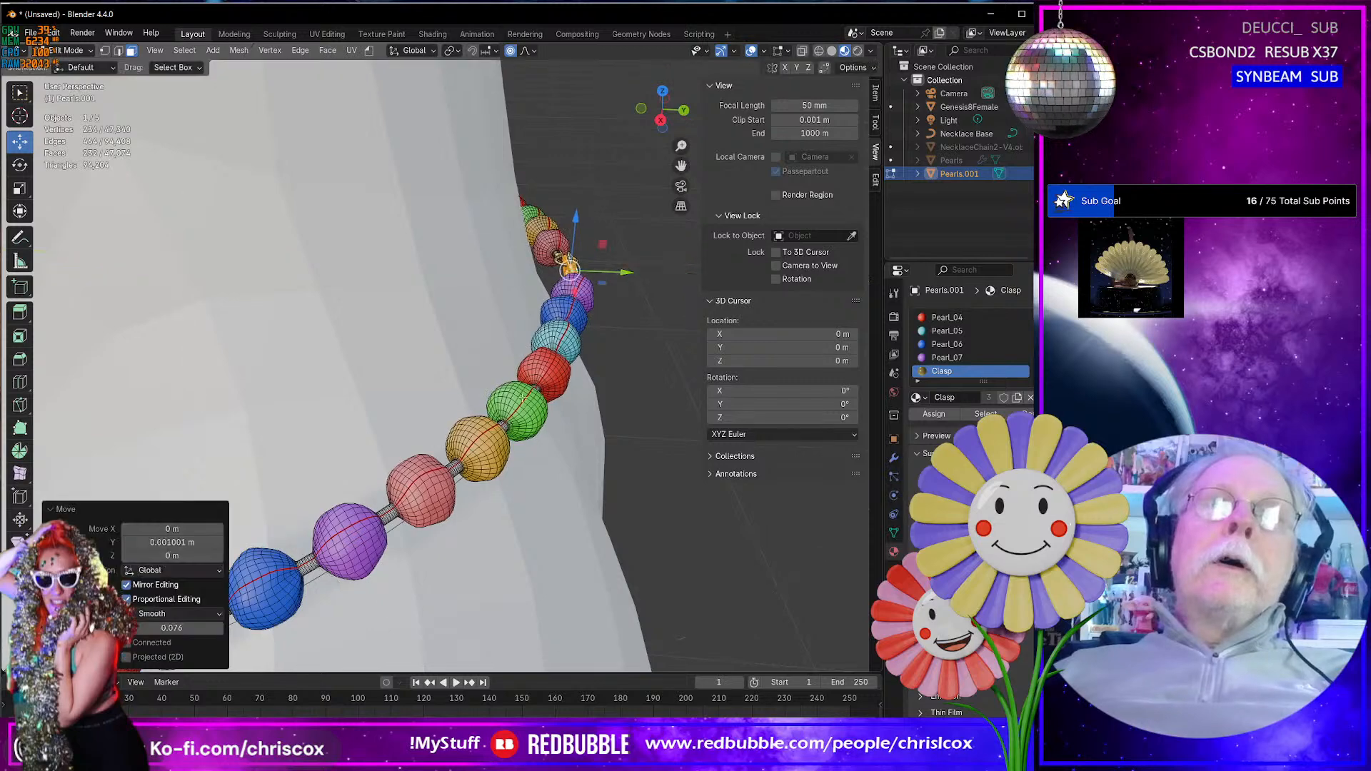
- From inside the neck, select the protruding Pearl_01 face and shift it slightly along global X with proportional editing
middle_click_drag(525, 398, 532, 348)
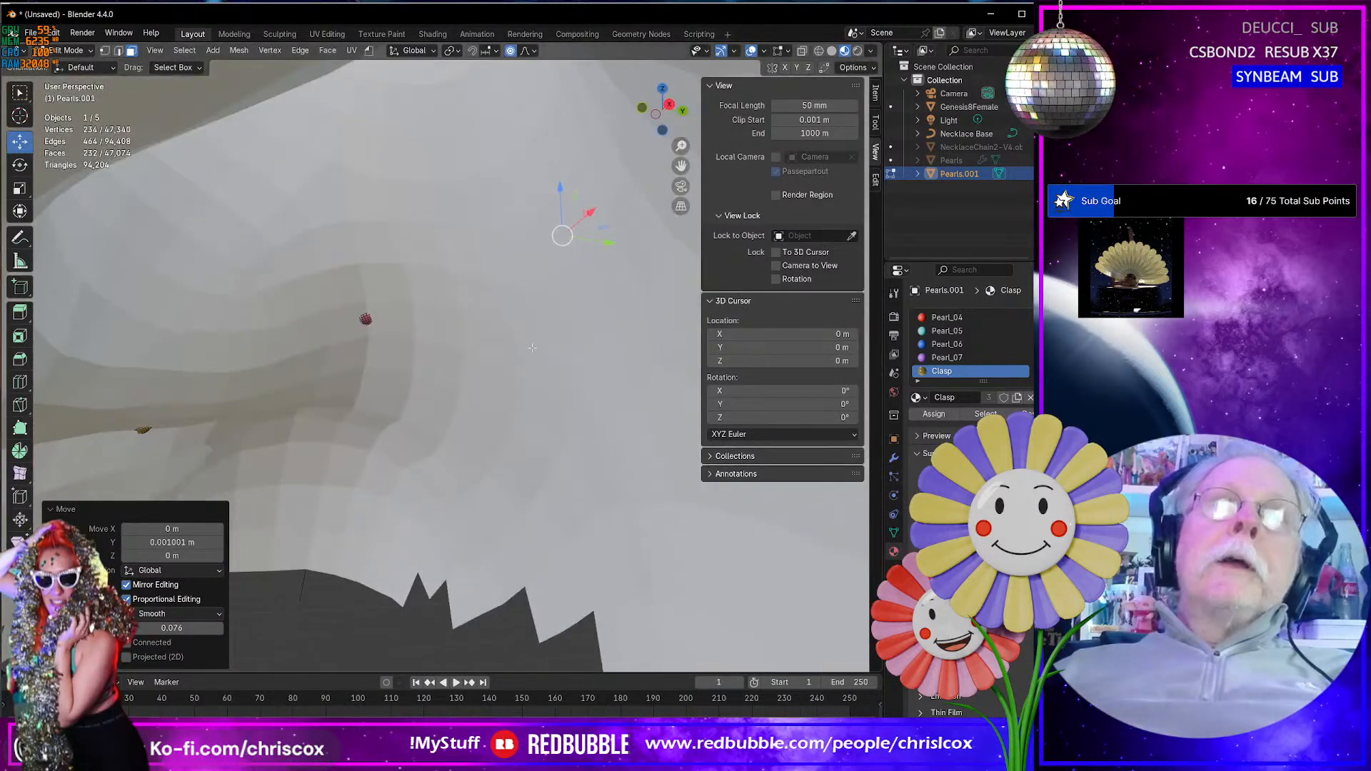
left_click(365, 319)
middle_click_drag(362, 343, 177, 377)
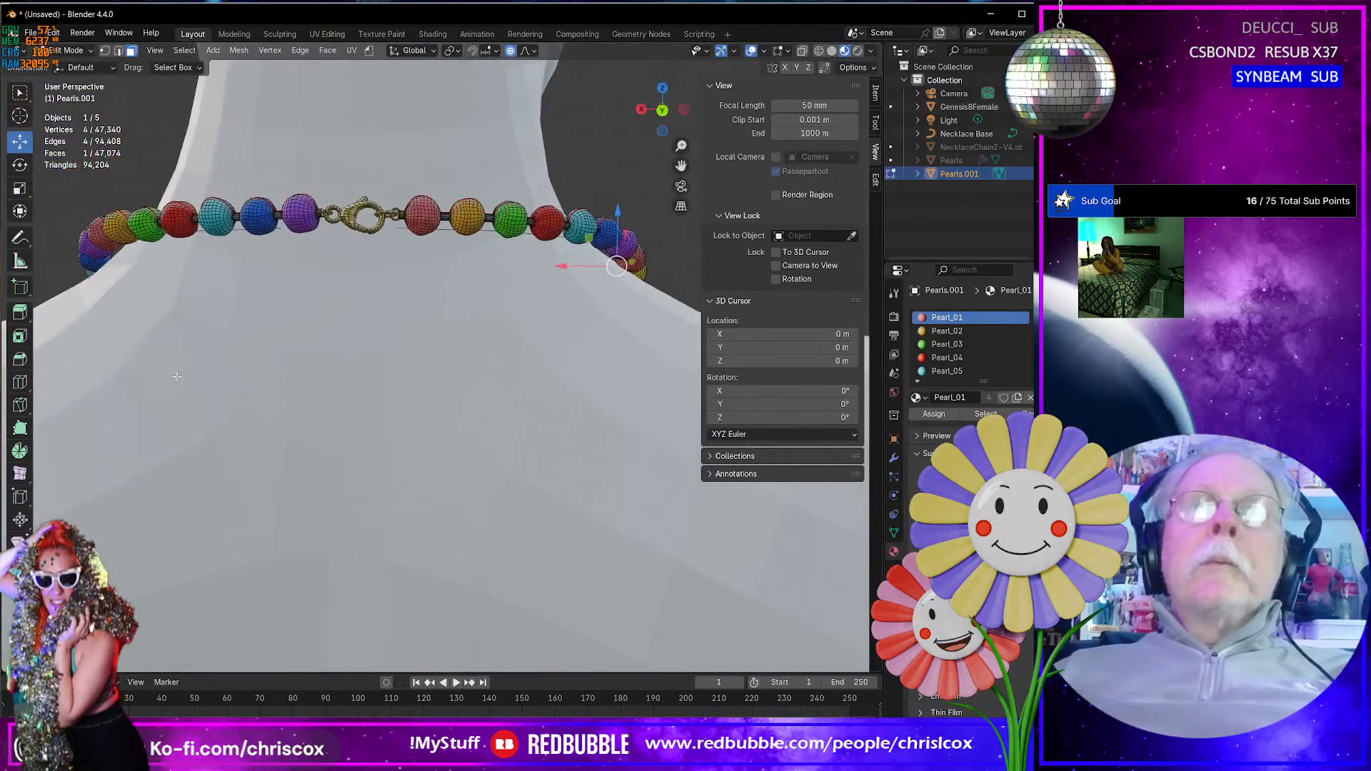
middle_click_drag(480, 377, 284, 457, "shift")
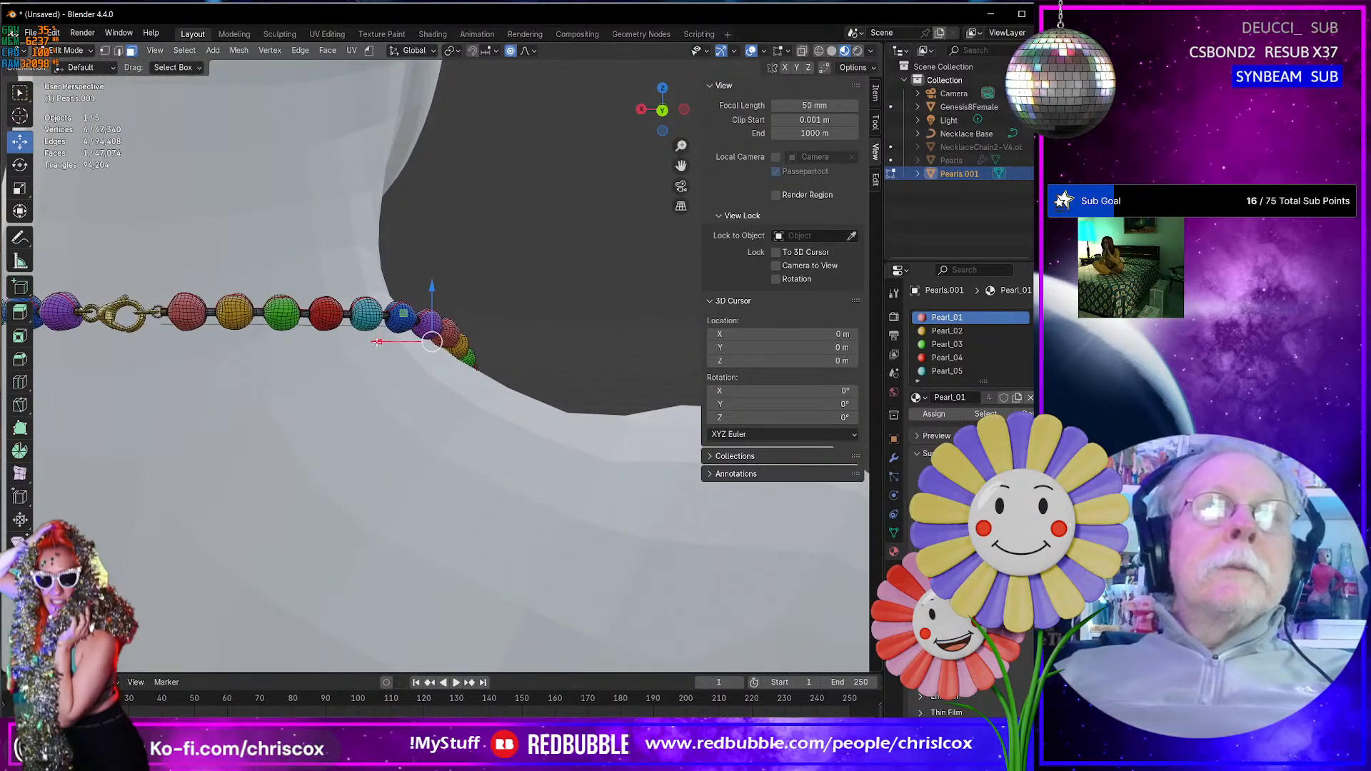
left_click_drag(382, 341, 379, 342)
- Raise the Pearl_02 face poking through the body 0.002496 m along Z and the Pearl_01 face 0.002488 m
middle_click_drag(379, 342, 679, 308)
left_click(453, 575)
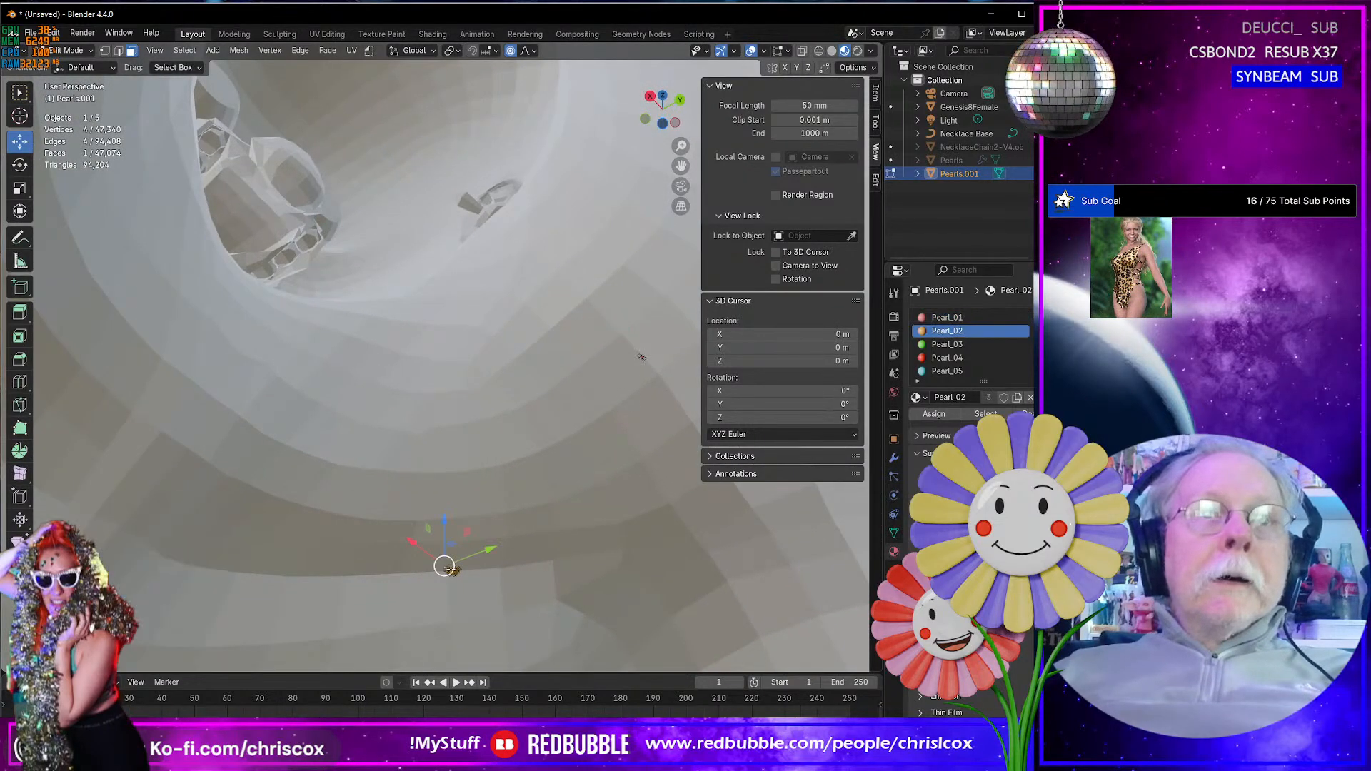
left_click_drag(444, 524, 444, 515)
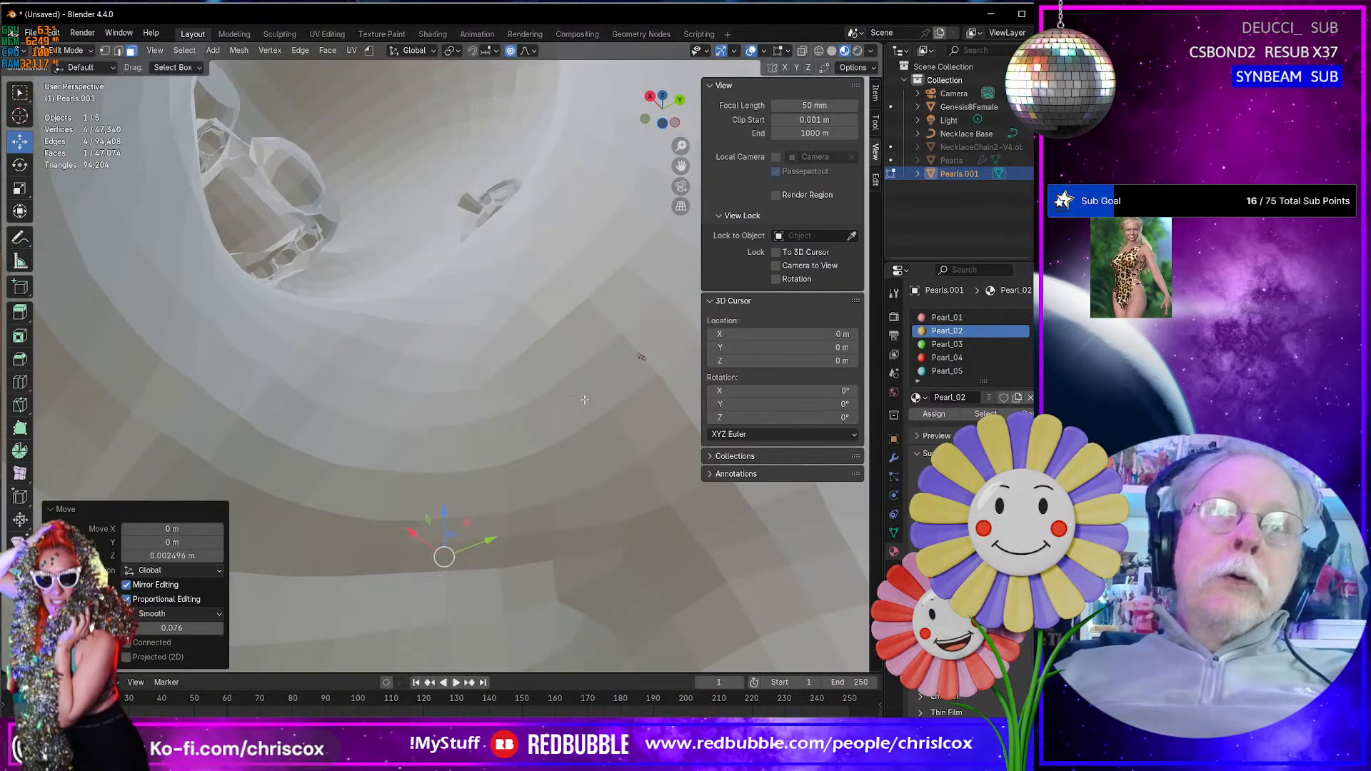
left_click(633, 363)
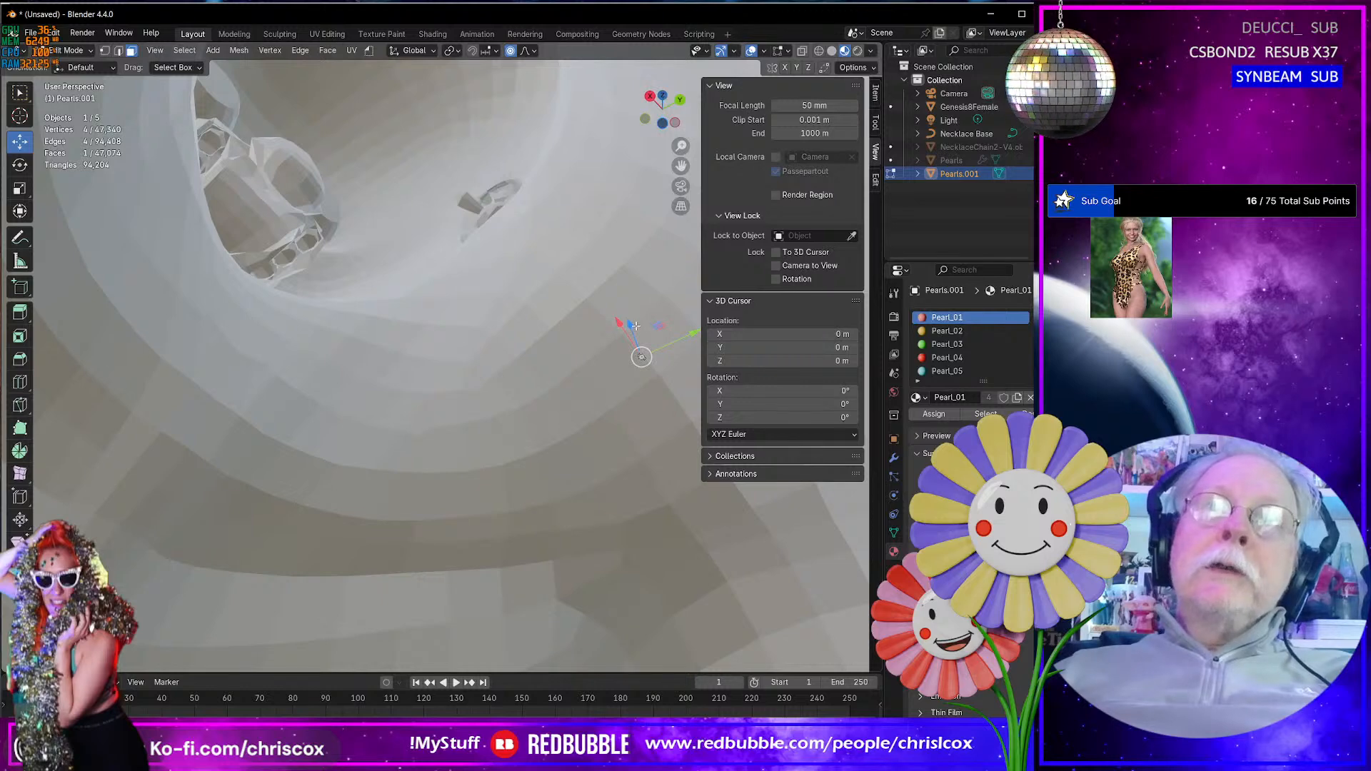
left_click_drag(635, 325, 635, 319)
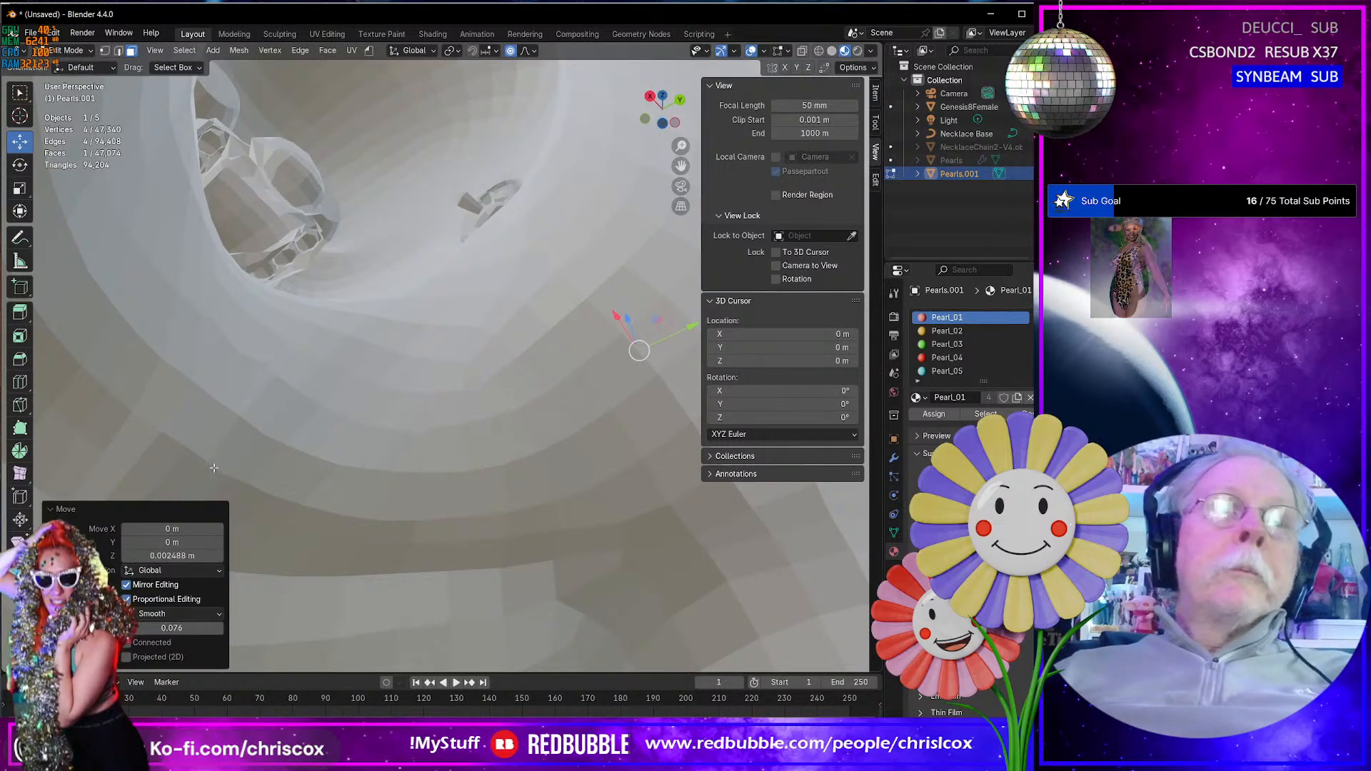
- From the other side of the body's interior, raise the protruding Pearl_05 face 0.002003 m along Z
left_click(324, 510)
middle_click_drag(323, 510, 557, 511)
left_click(386, 521)
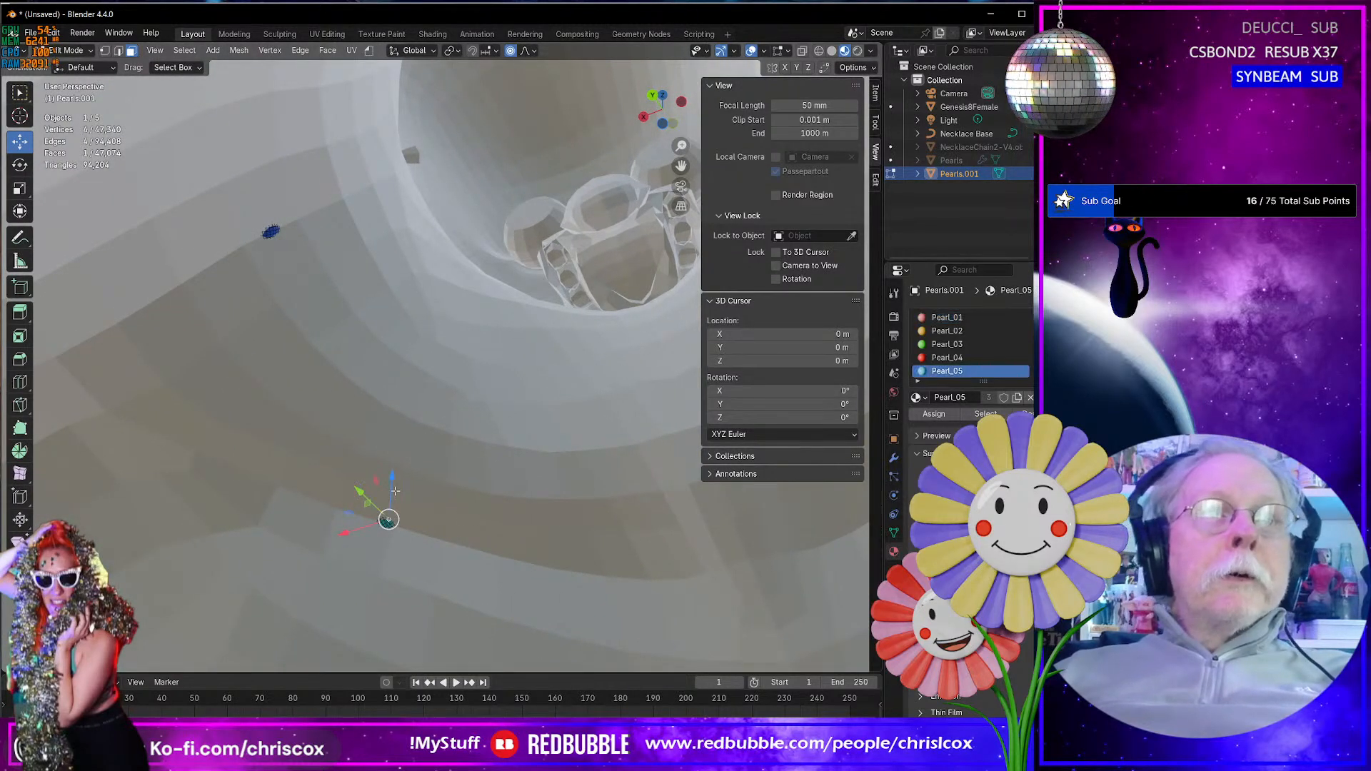
left_click_drag(392, 489, 392, 464)
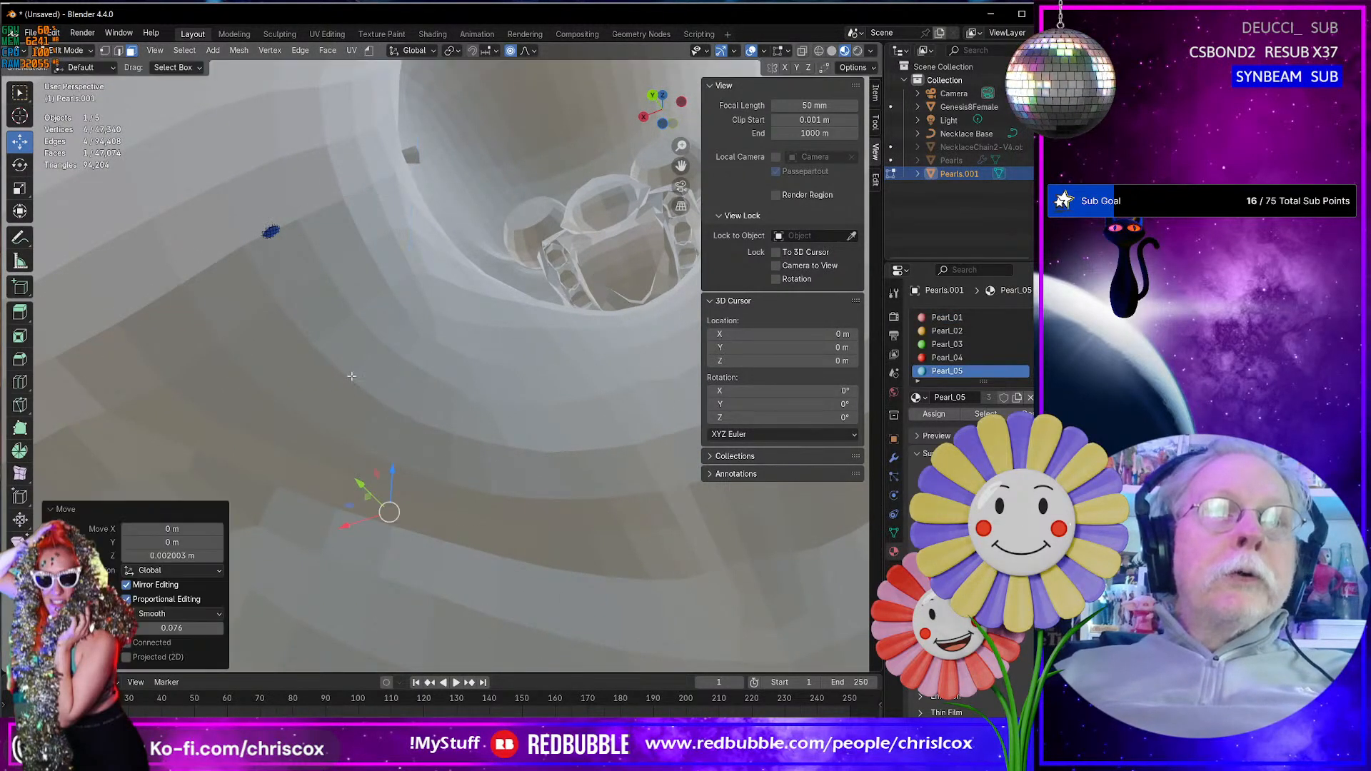
- Move the protruding Pearl_06 face 0.002842 m along X and 0.003251 m along Z, with the Y axis locked
left_click(270, 230)
middle_click_drag(297, 290, 307, 305)
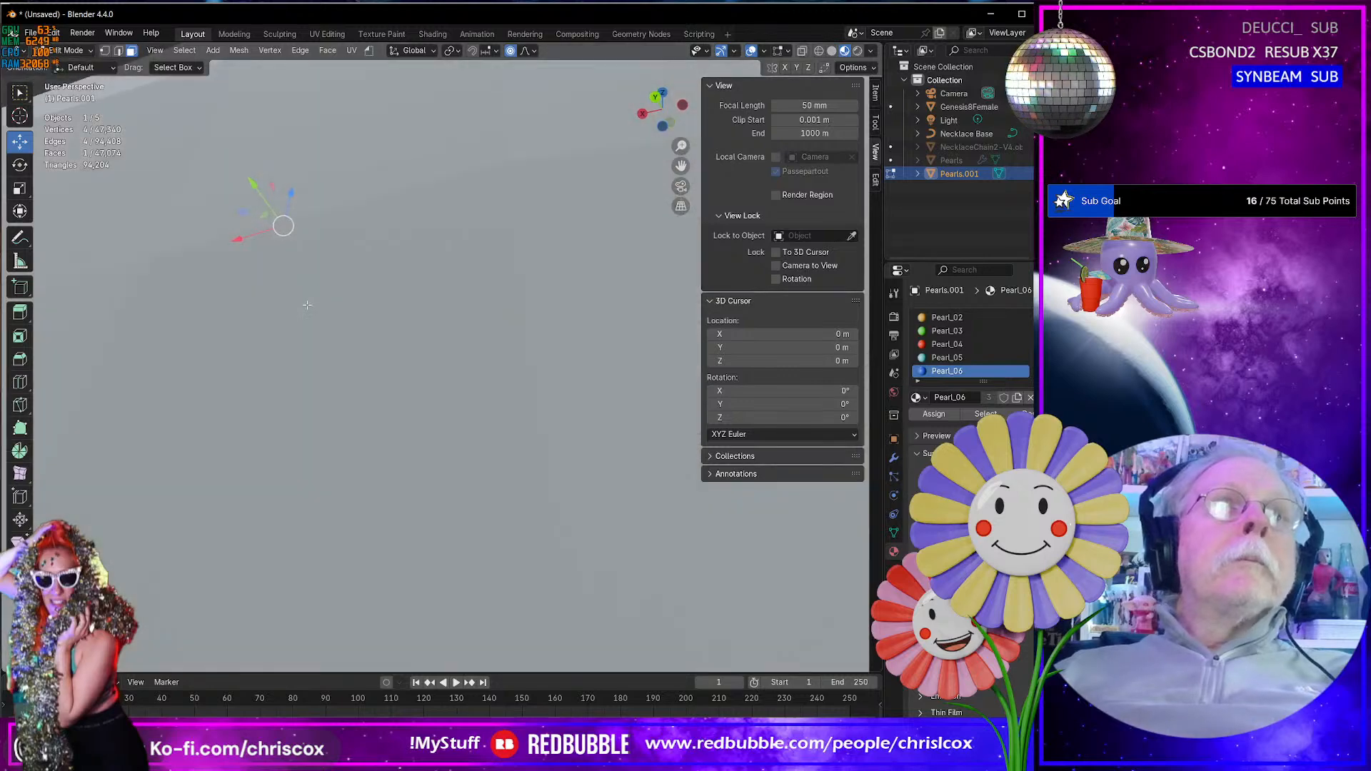
middle_click_drag(290, 247, 284, 230)
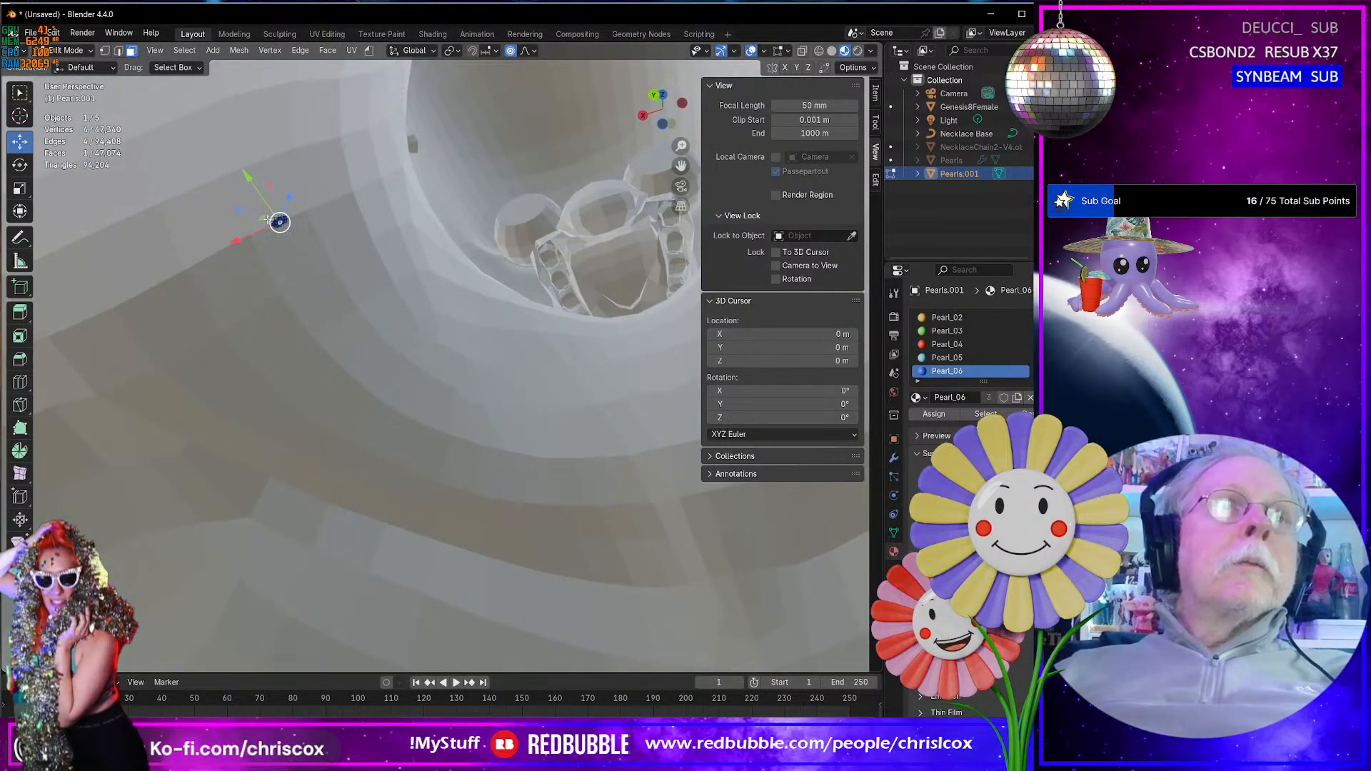
key("g")
key("shift+y")
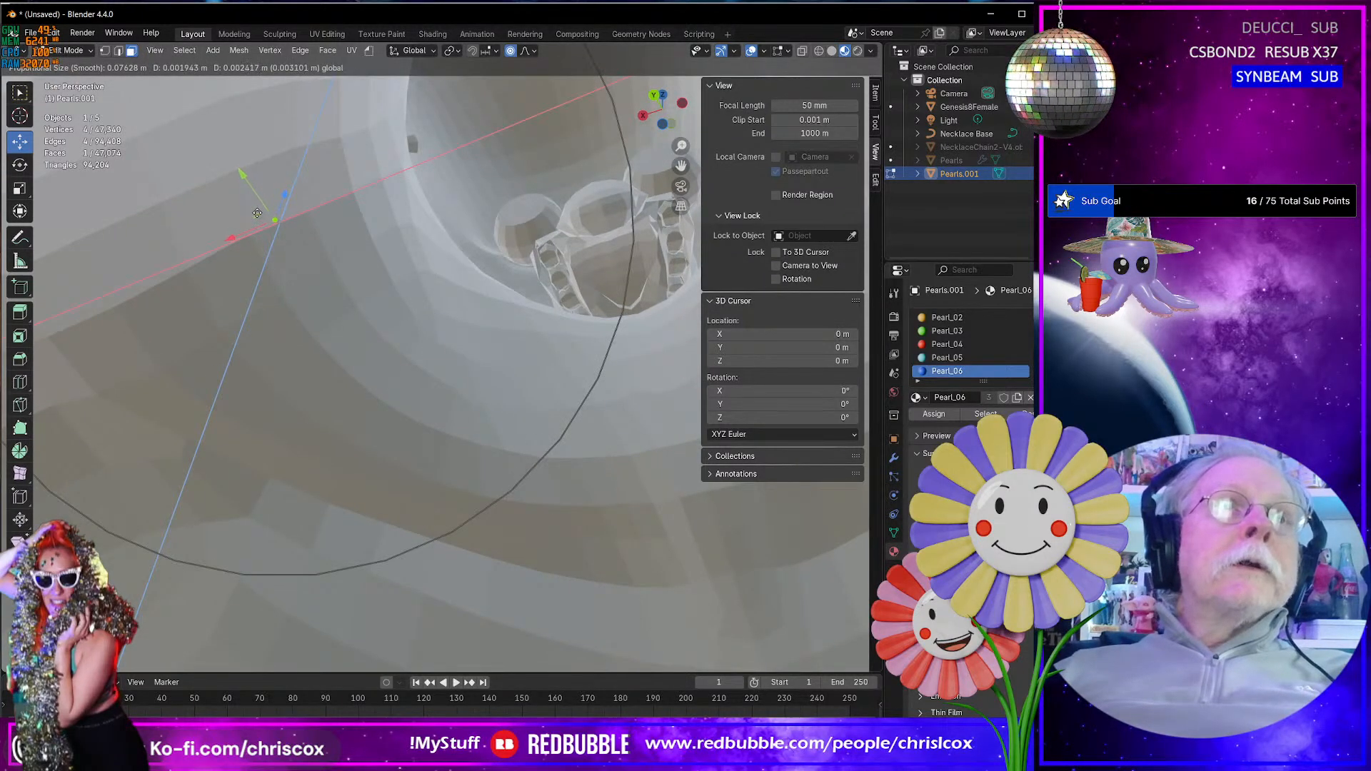
left_click_drag(257, 212, 254, 211)
- Check the body's interior for protruding pearls, return to Object Mode and review the necklace's fit from the front
mouse_move(471, 343)
middle_mouse_down()
mouse_move(367, 358)
mouse_move(471, 353)
middle_mouse_up()
scroll(470, 357, "down", 2)
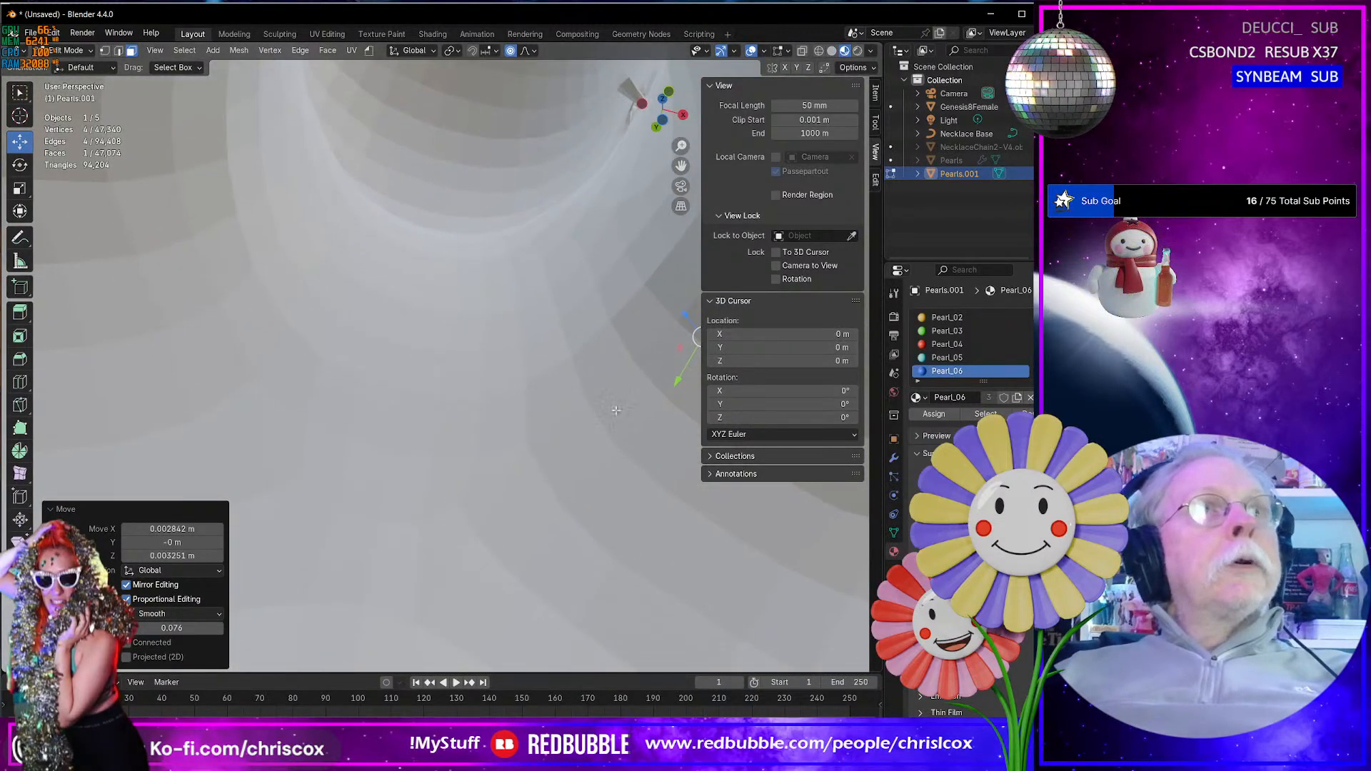
scroll(586, 397, "down", 4)
middle_click_drag(586, 397, 596, 504)
key("Tab")
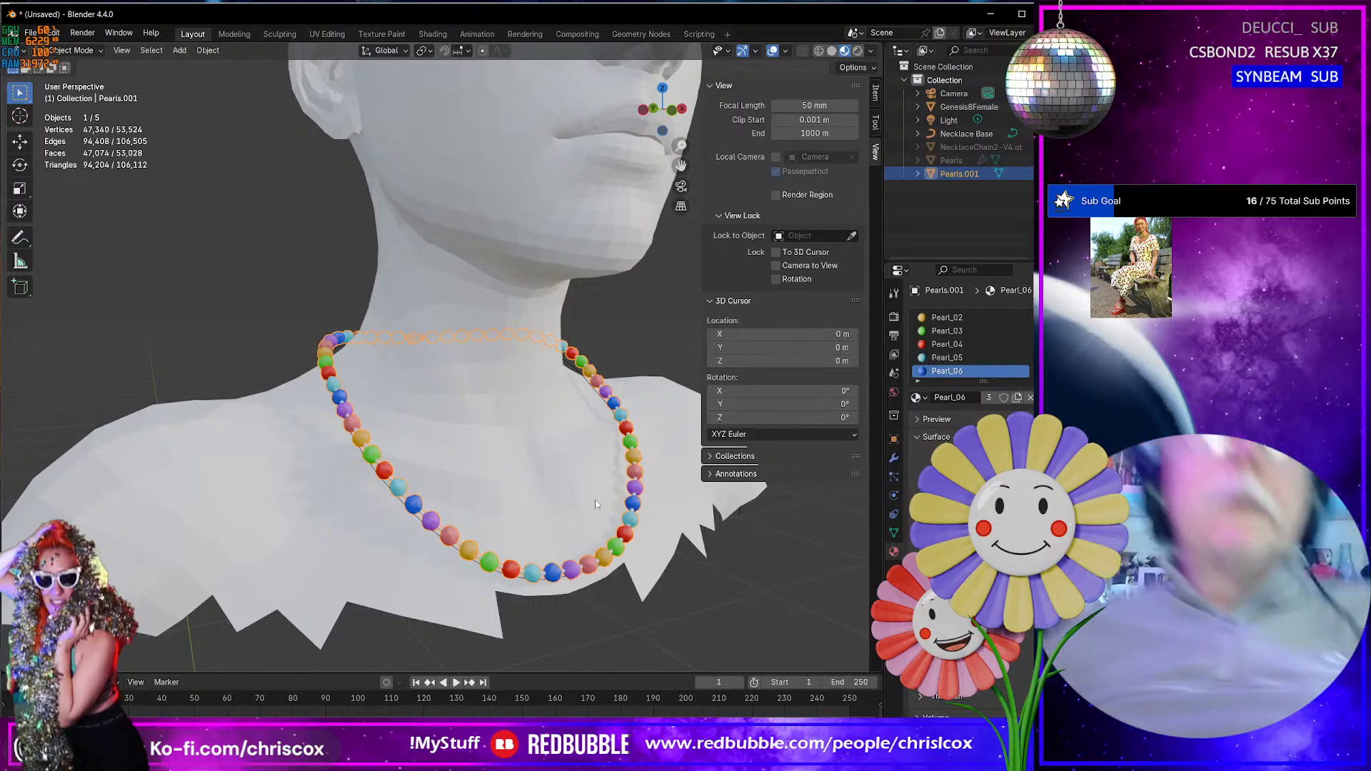
middle_click_drag(597, 504, 517, 512)
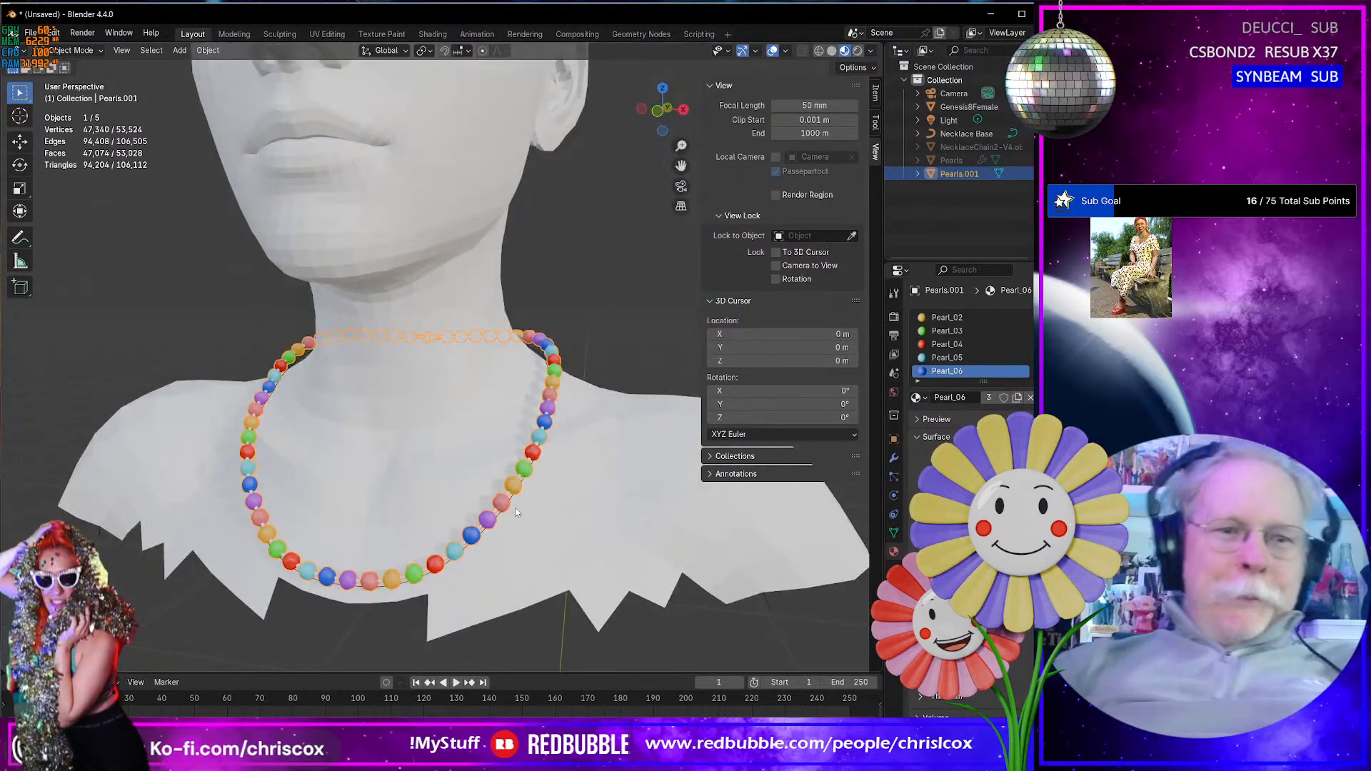
- Start a Wavefront OBJ export and apply the preset that enables Selection Only and Vertex Groups
key("ctrl+shift+e")
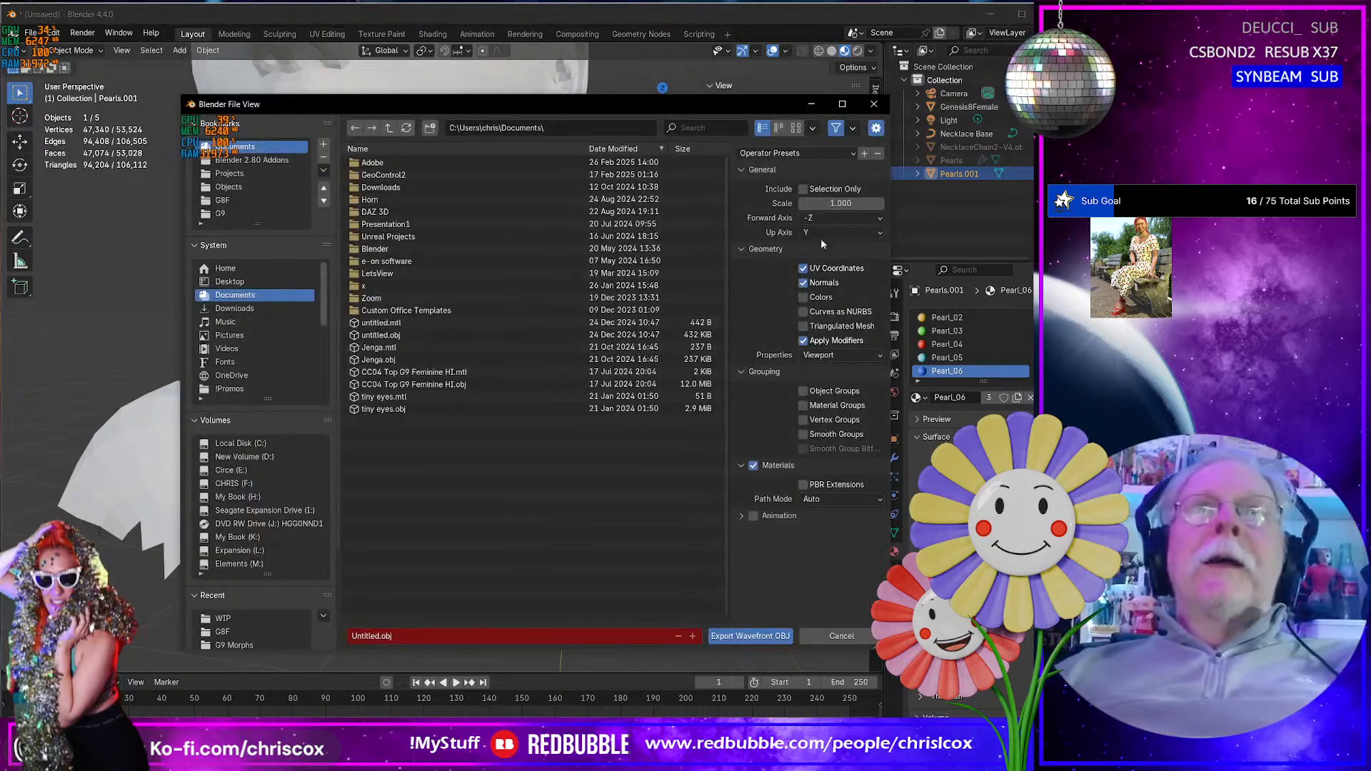
left_click(789, 156)
left_click(763, 181)
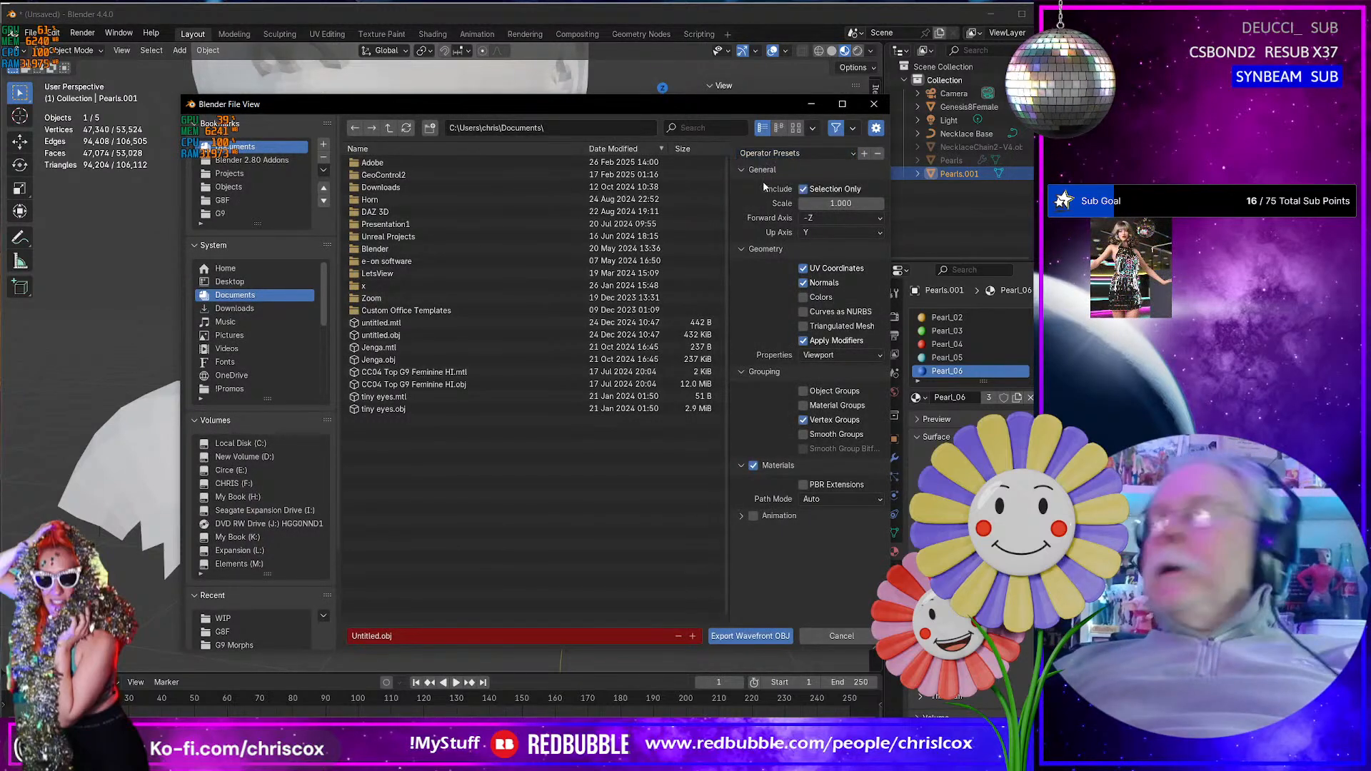
- Export the necklace as "Summer Blush Necklace" into the Summer Blush project's WIP folder
left_click(272, 616)
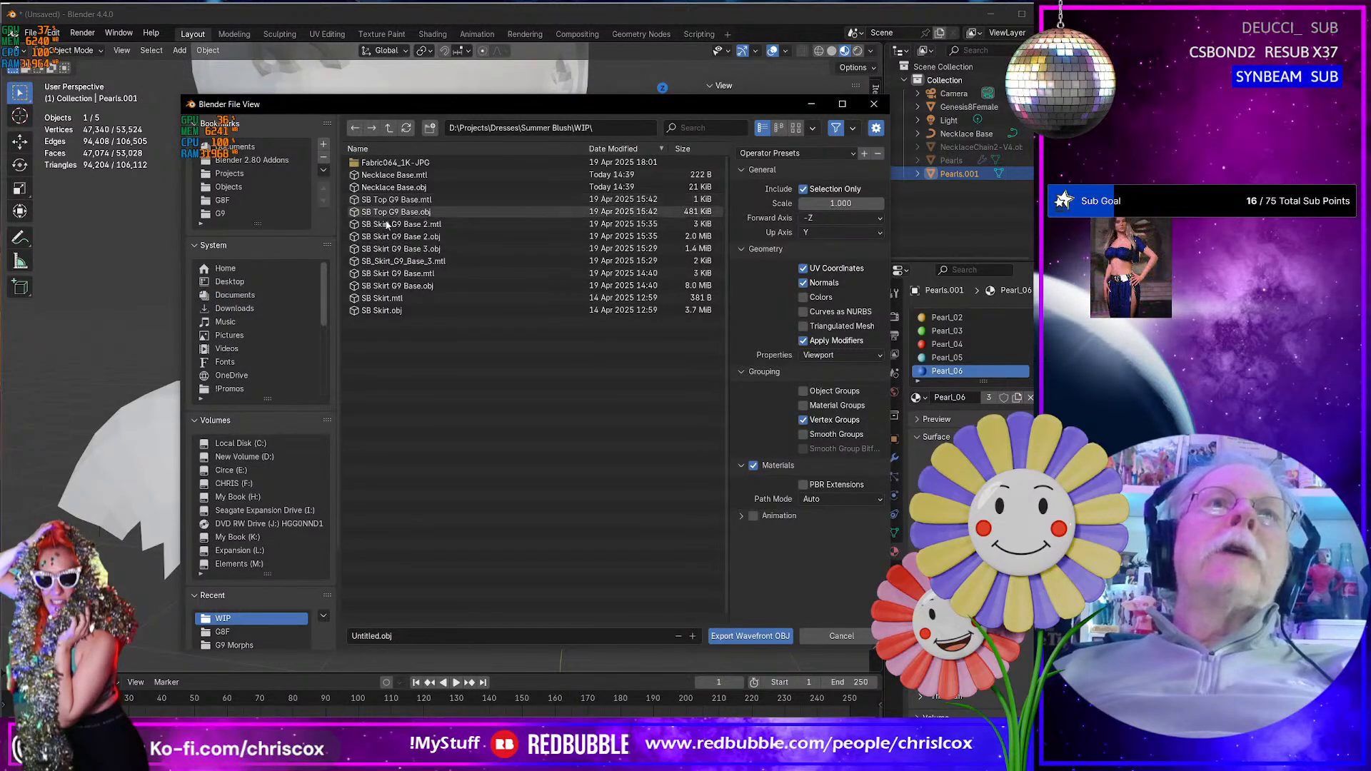
left_click(405, 635)
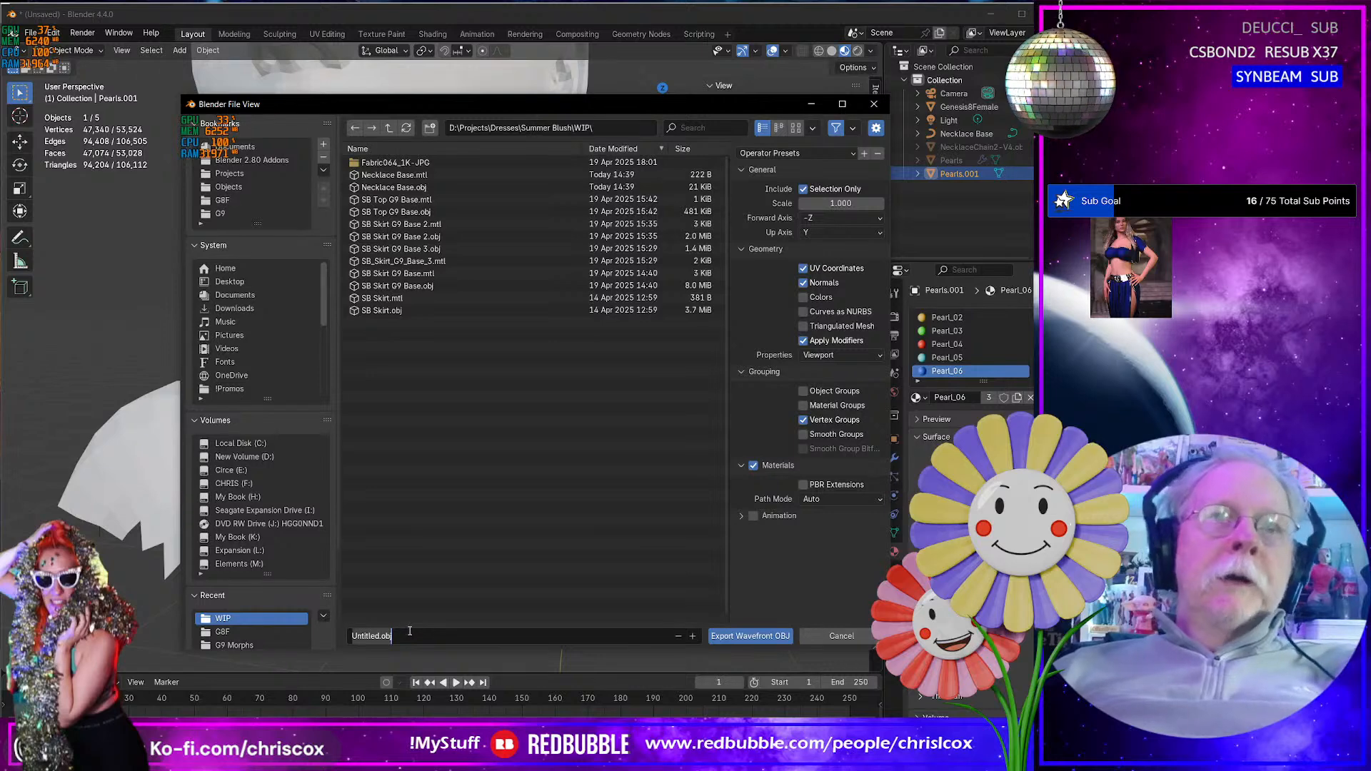
type("Summer Blus")
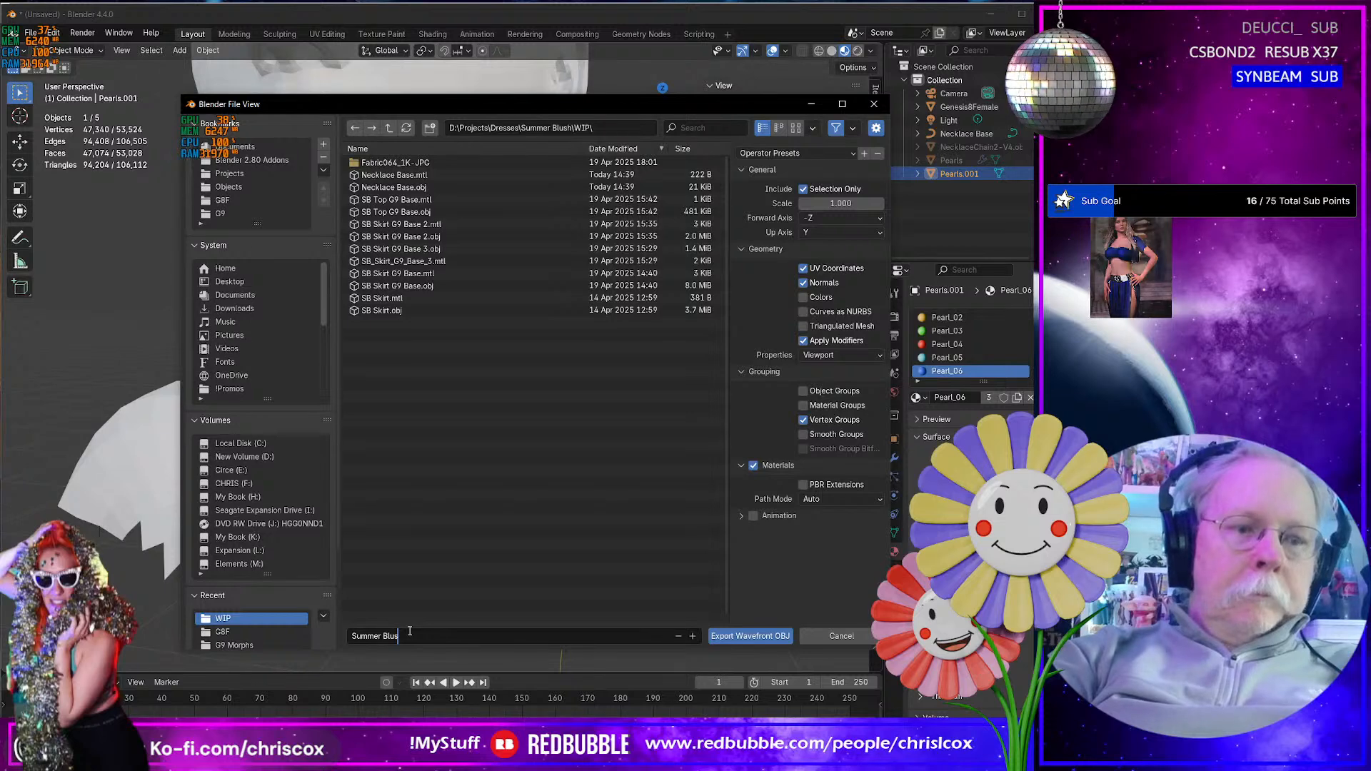
type("h ")
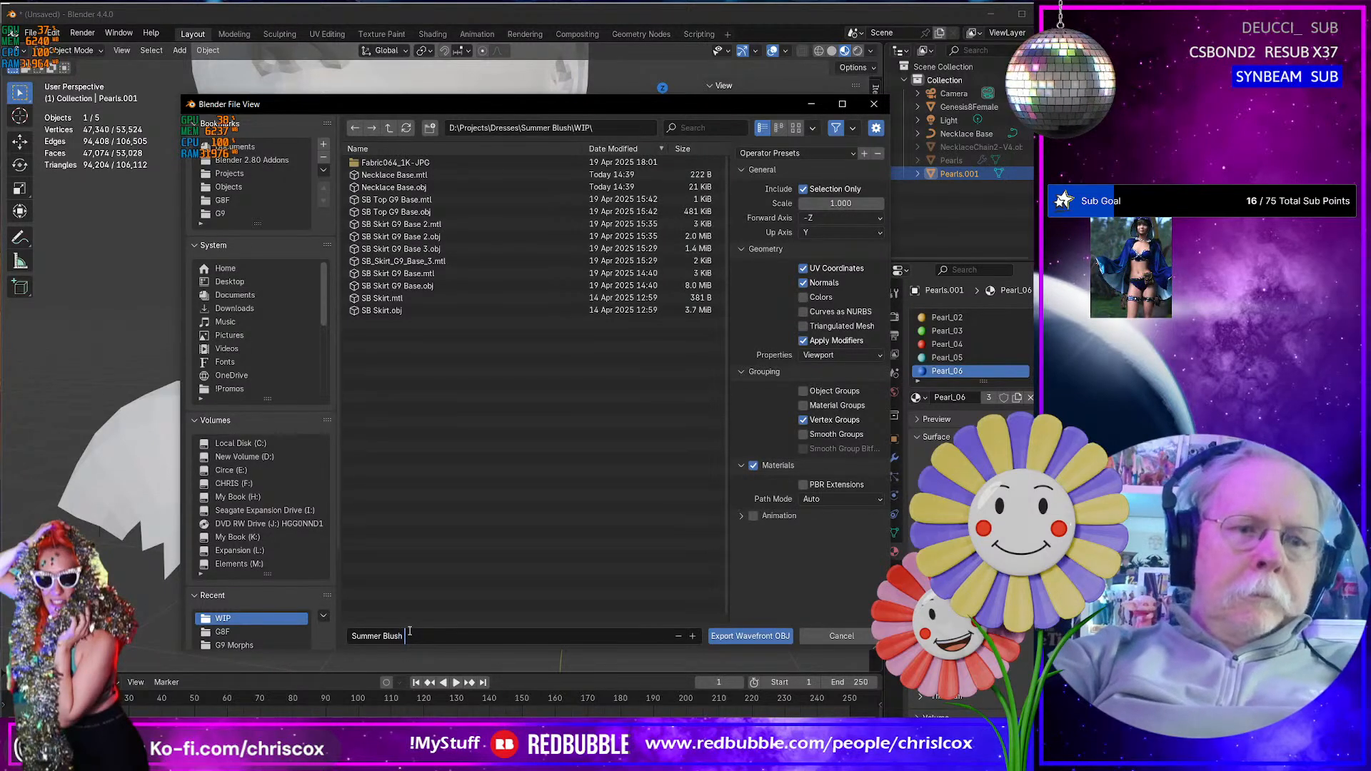
type("Necklace.obj")
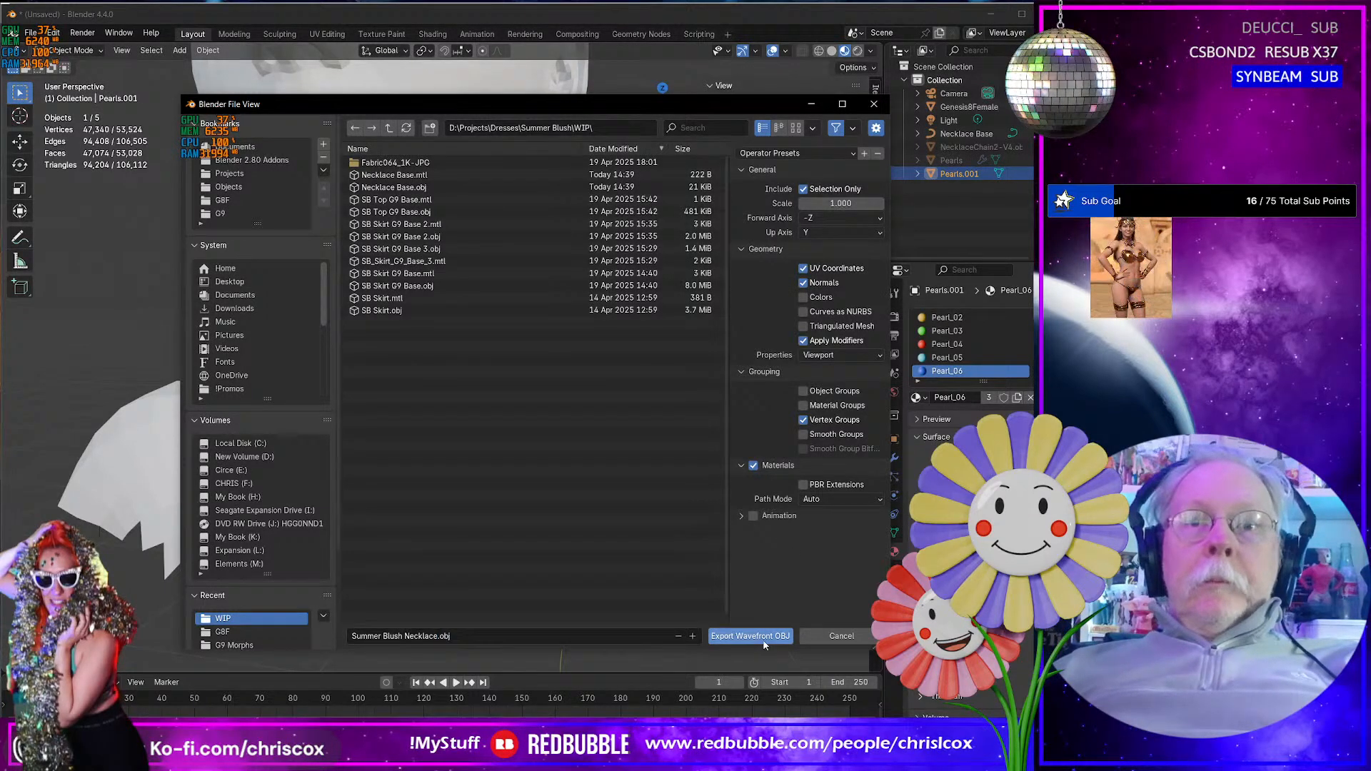
left_click(763, 637)
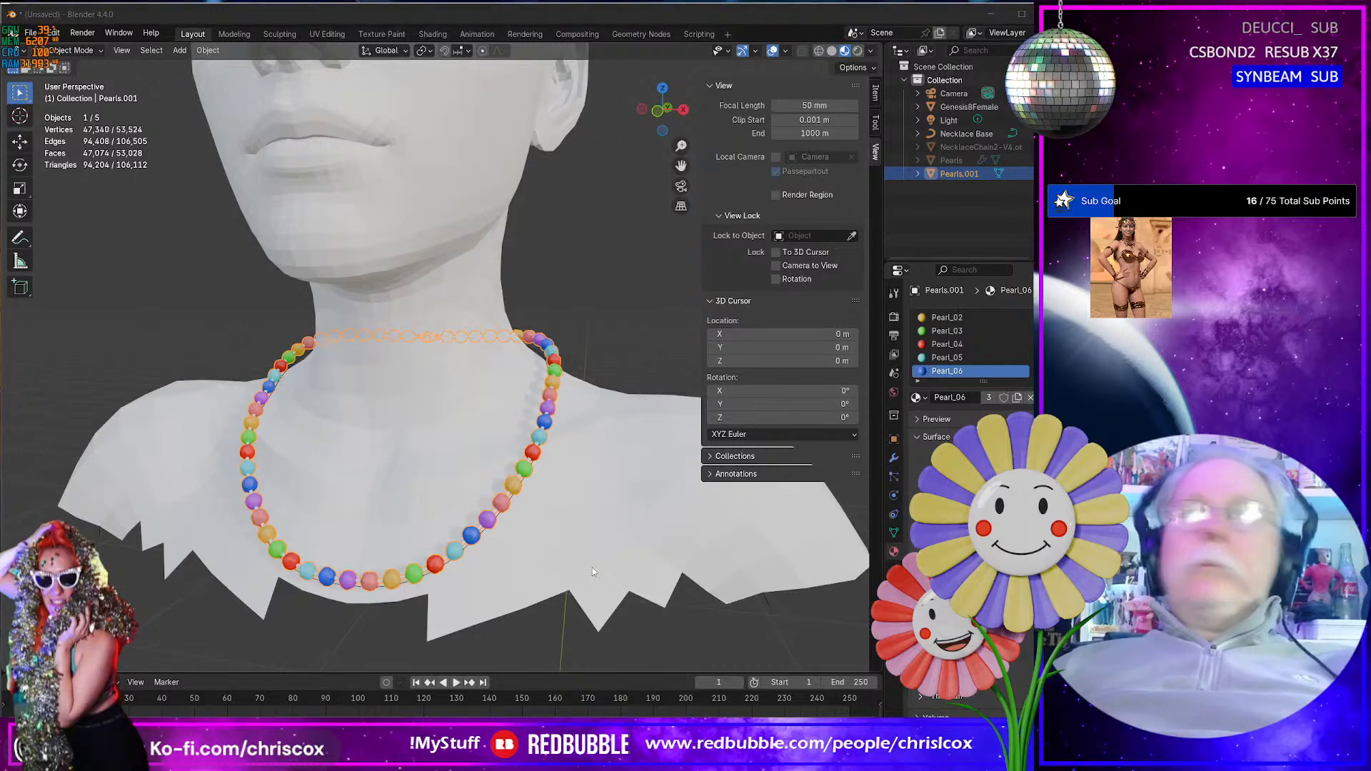
- Switch to DAZ Studio and delete the Summer Blush Skirt G8 Female and Summer Blush Top G8 Female from the scene
key("alt+Tab")
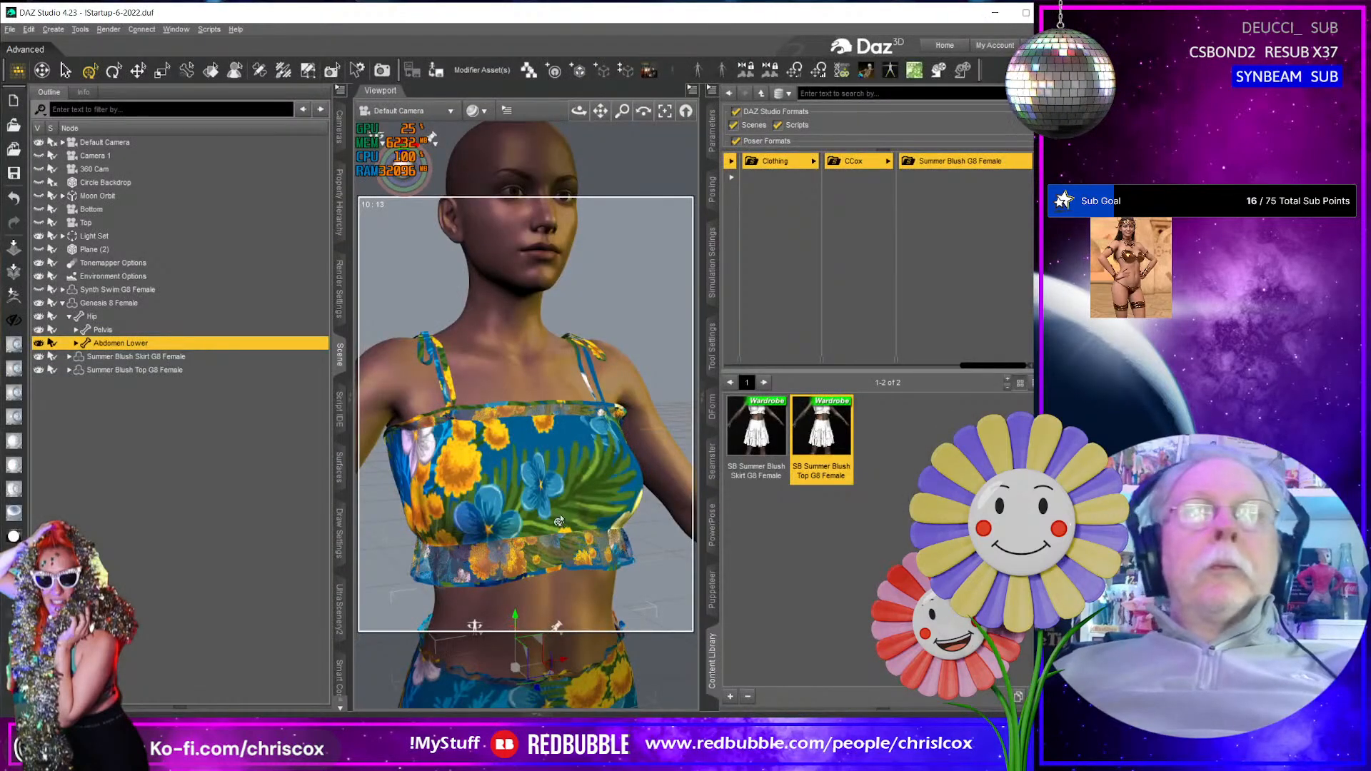
left_click(126, 370, "ctrl")
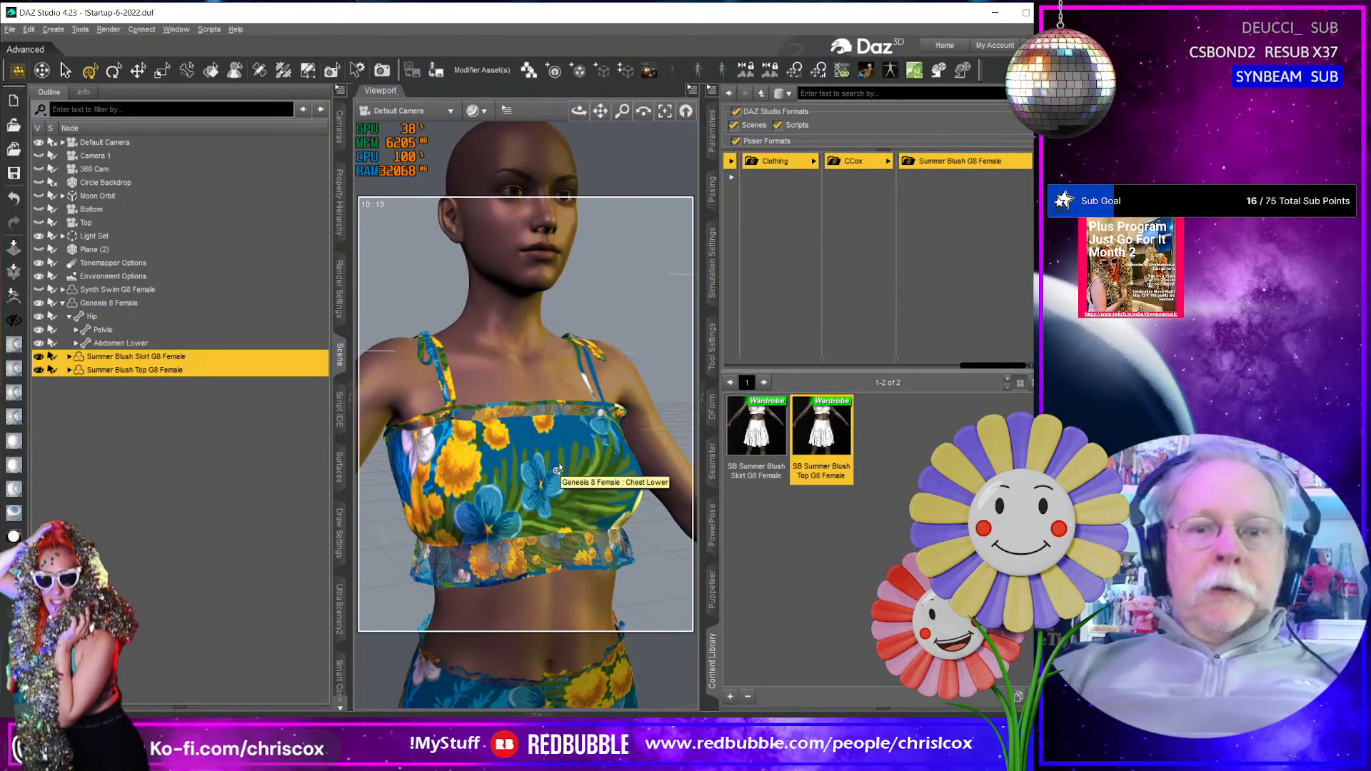
key("Delete")
- Start a file import and browse from the Projects folder through Dresses and Summer Blush to the WIP folder
middle_click_drag(558, 470, 563, 600)
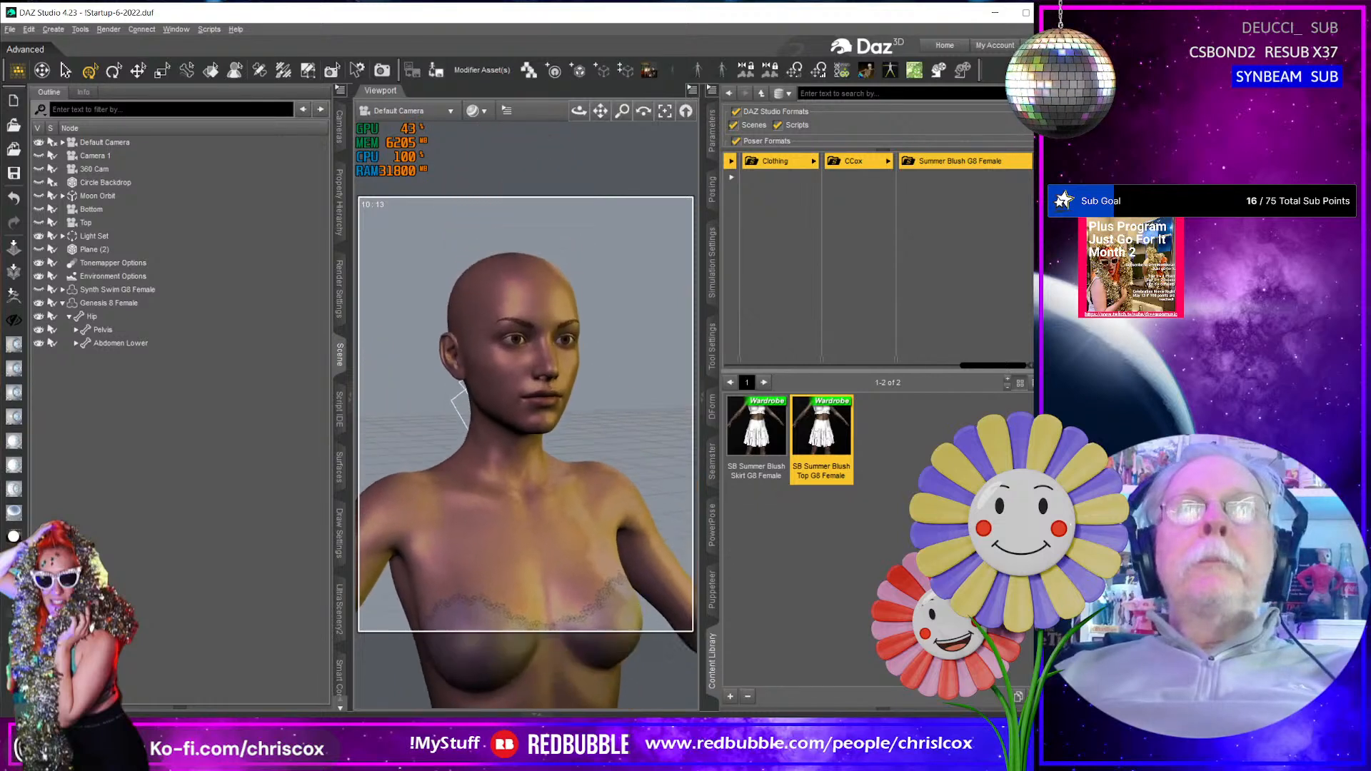
scroll(570, 453, "up", 4)
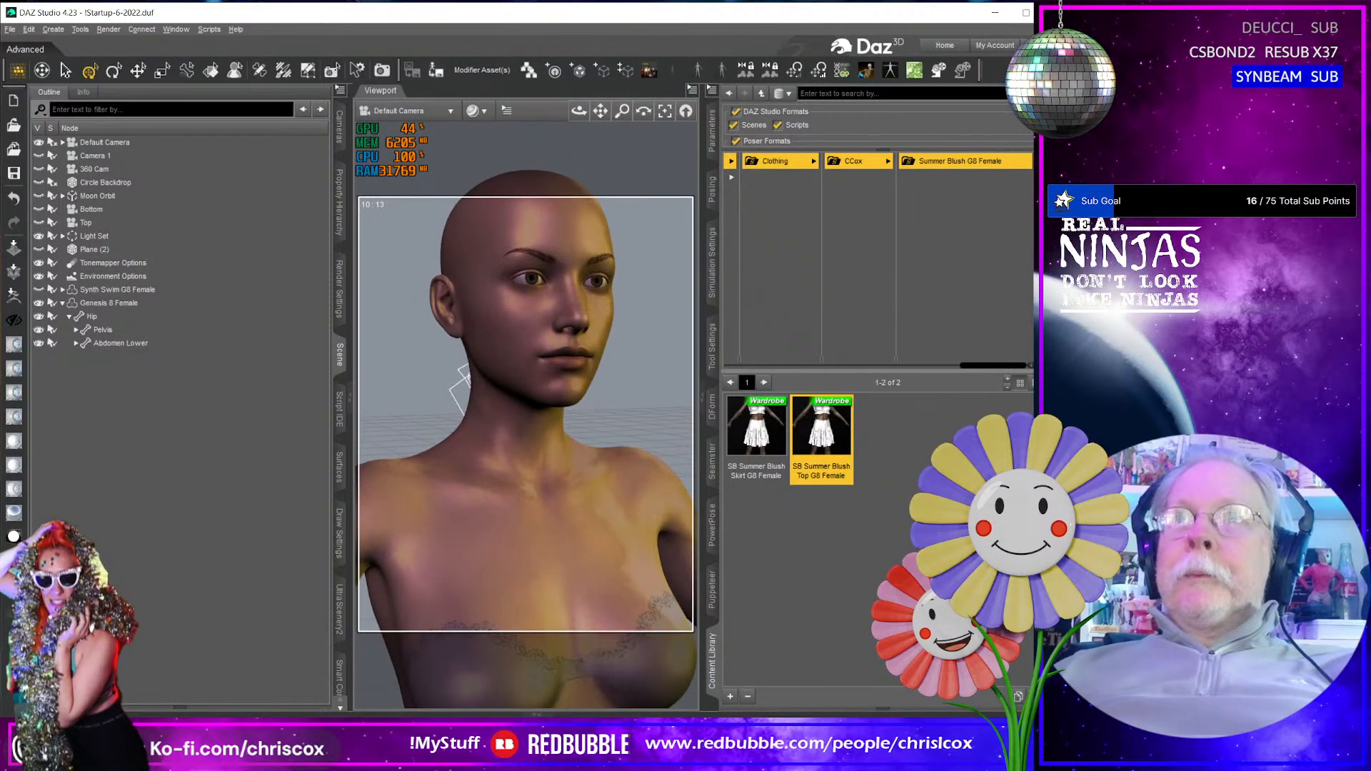
key("ctrl+i")
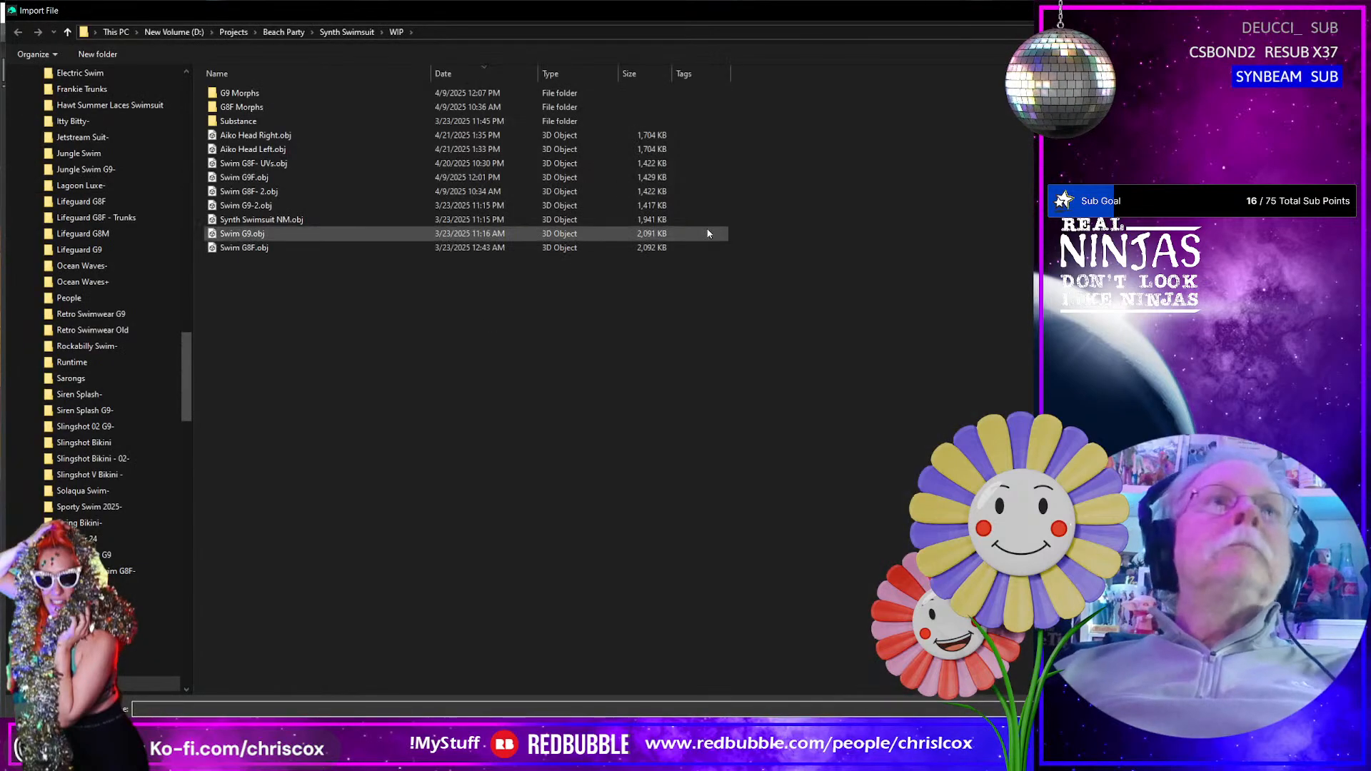
left_click(234, 32)
scroll(290, 321, "down", 6)
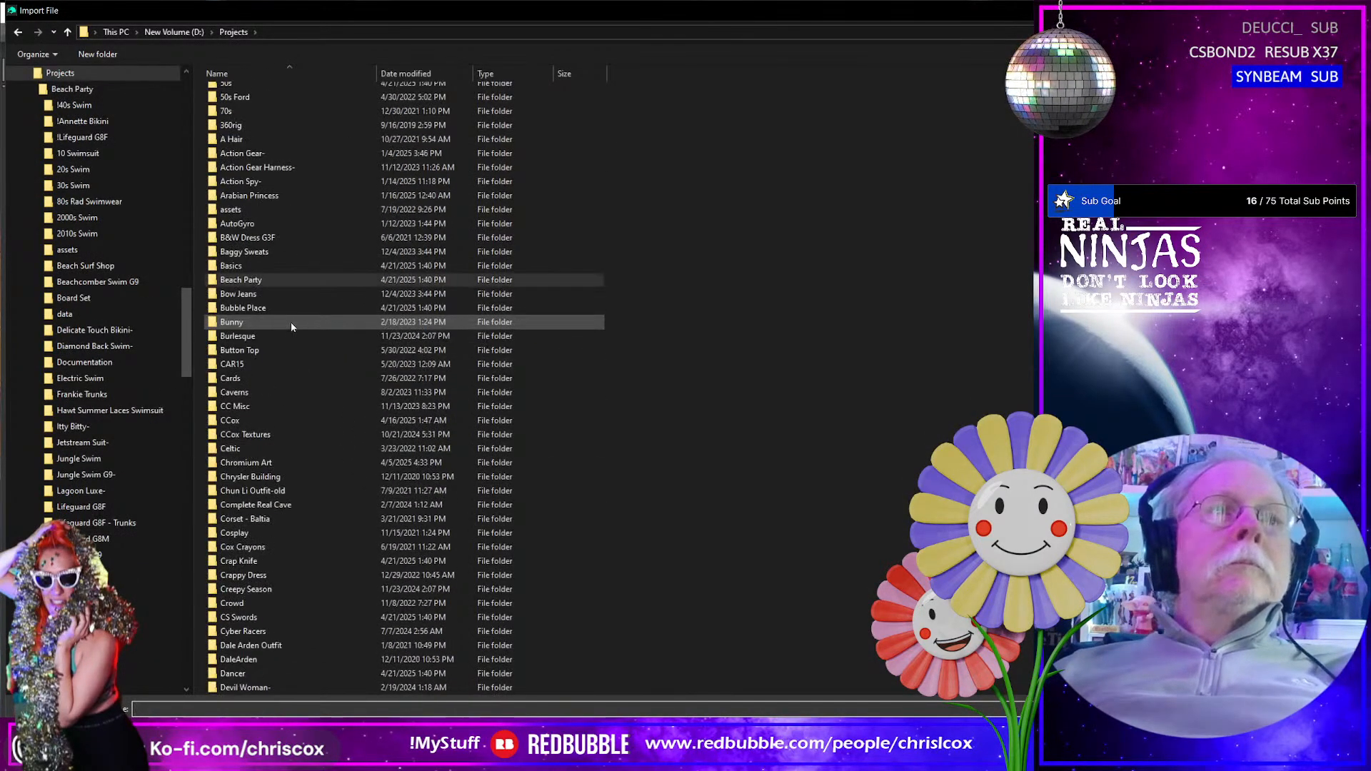
scroll(299, 584, "down", 4)
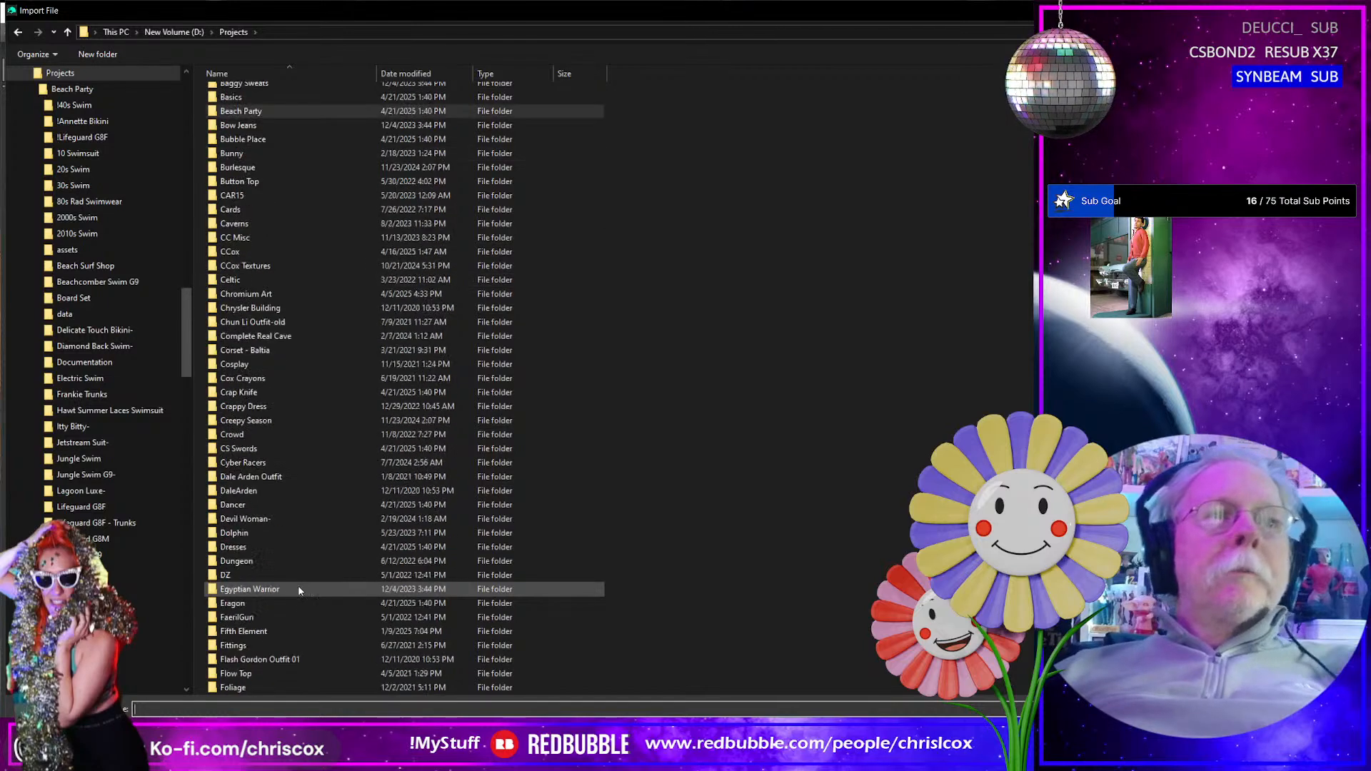
double_click(254, 546)
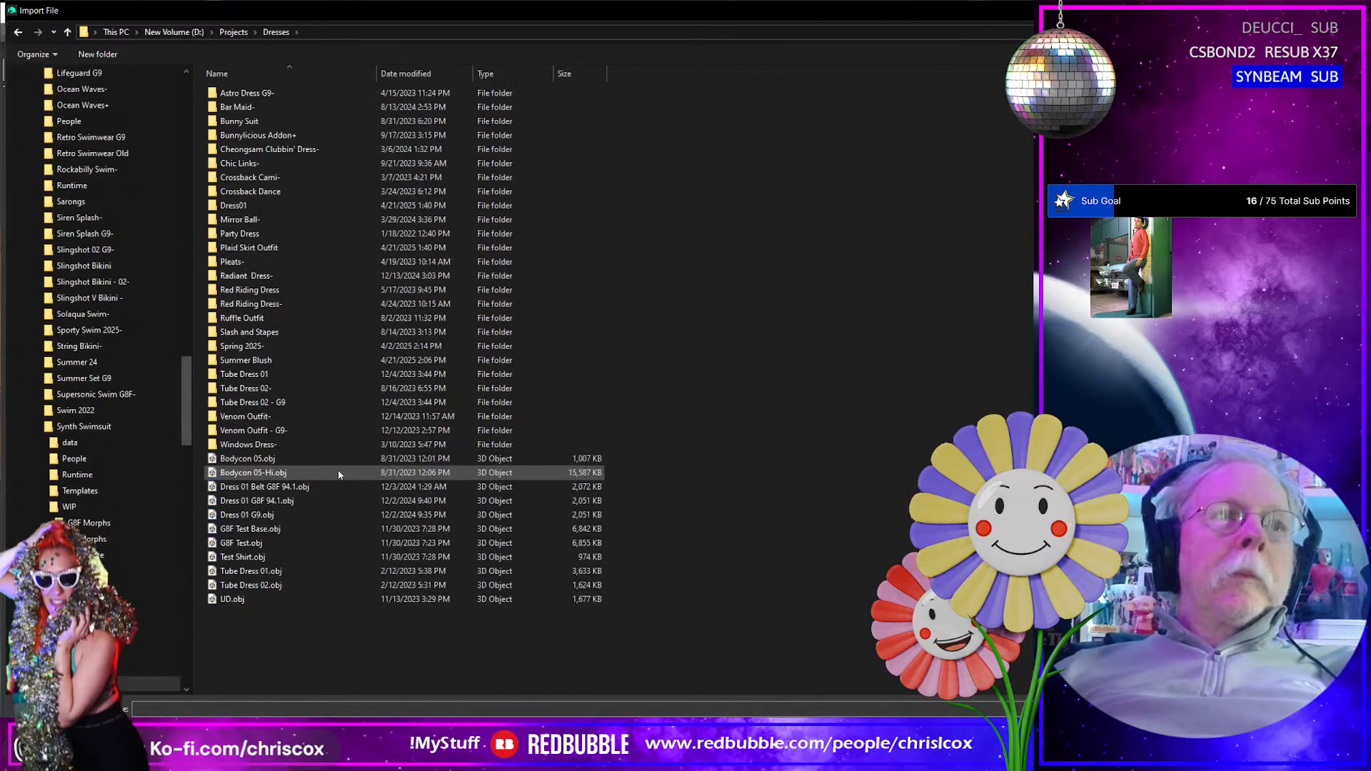
double_click(254, 363)
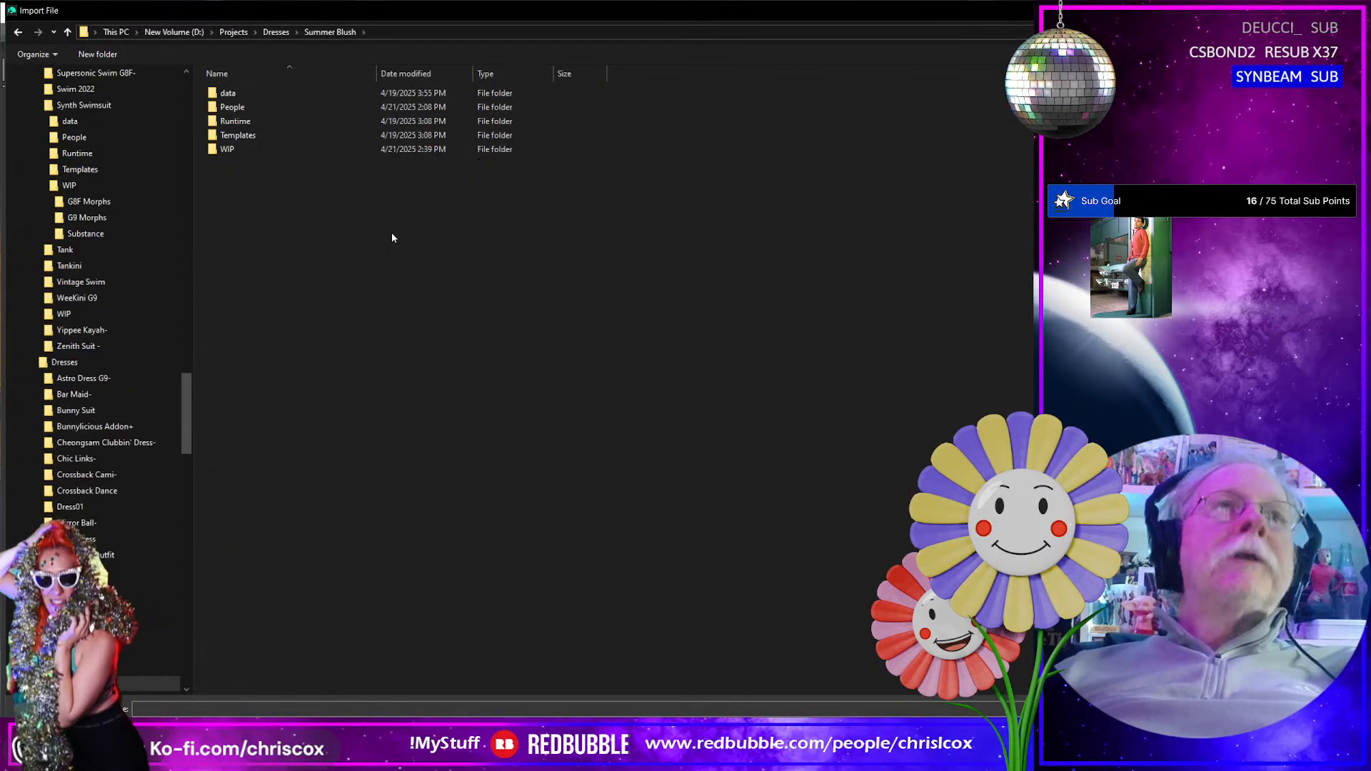
double_click(240, 148)
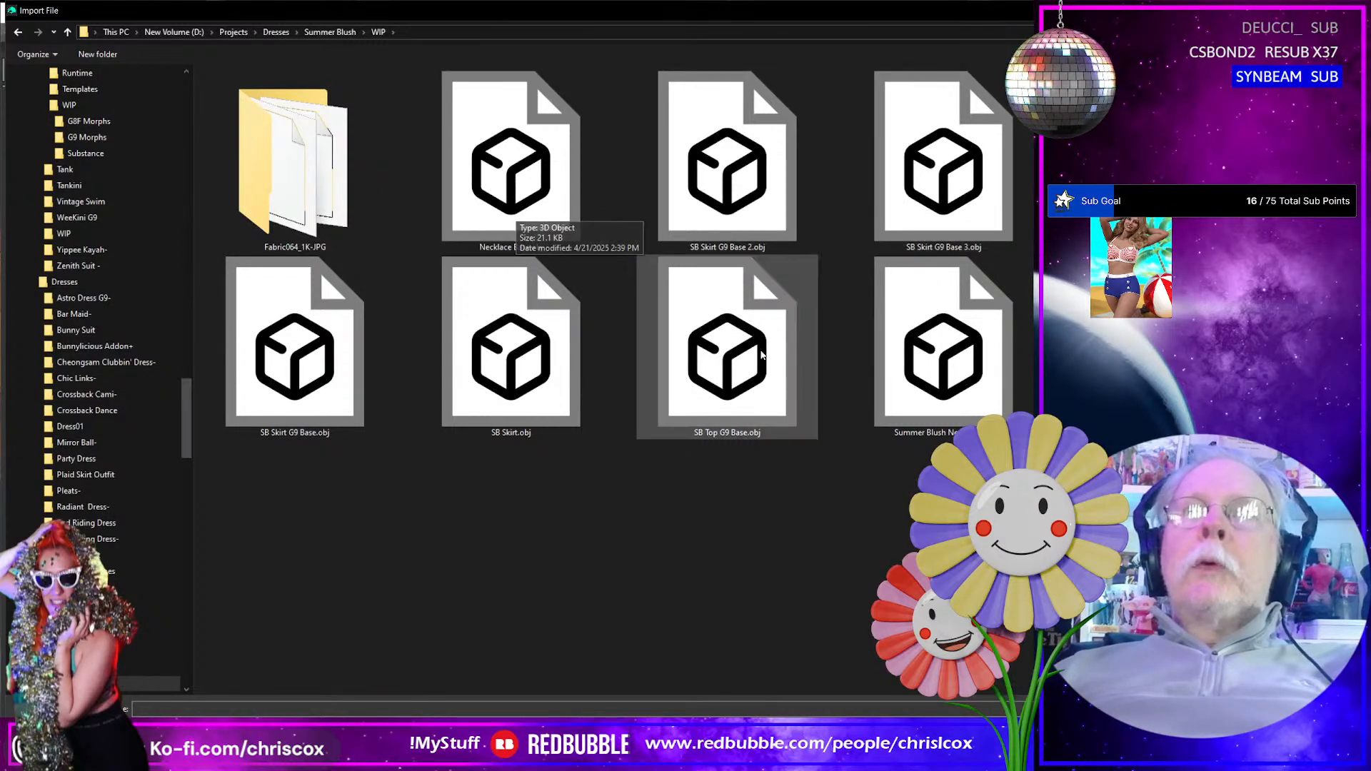
- Import the Summer Blush Necklace OBJ file with the existing custom OBJ import options
left_click(943, 421)
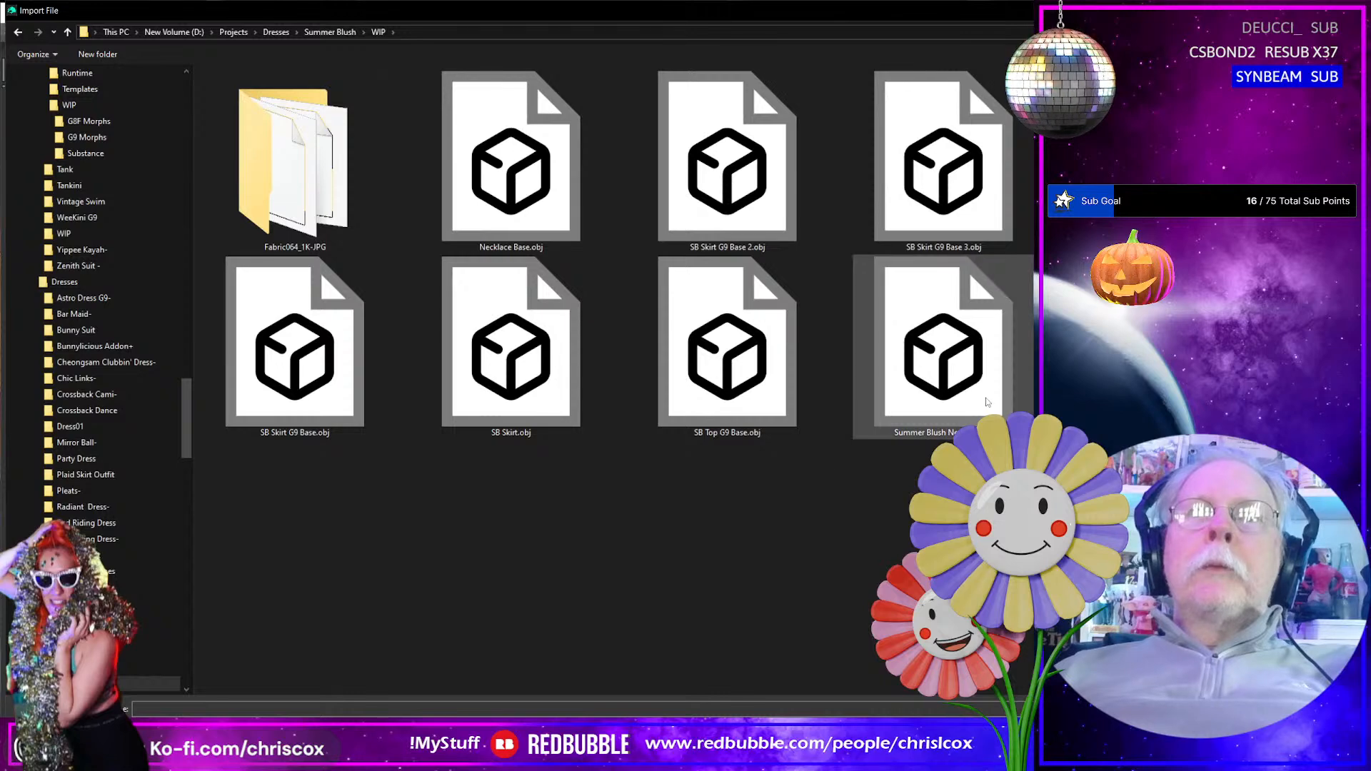
key("Return")
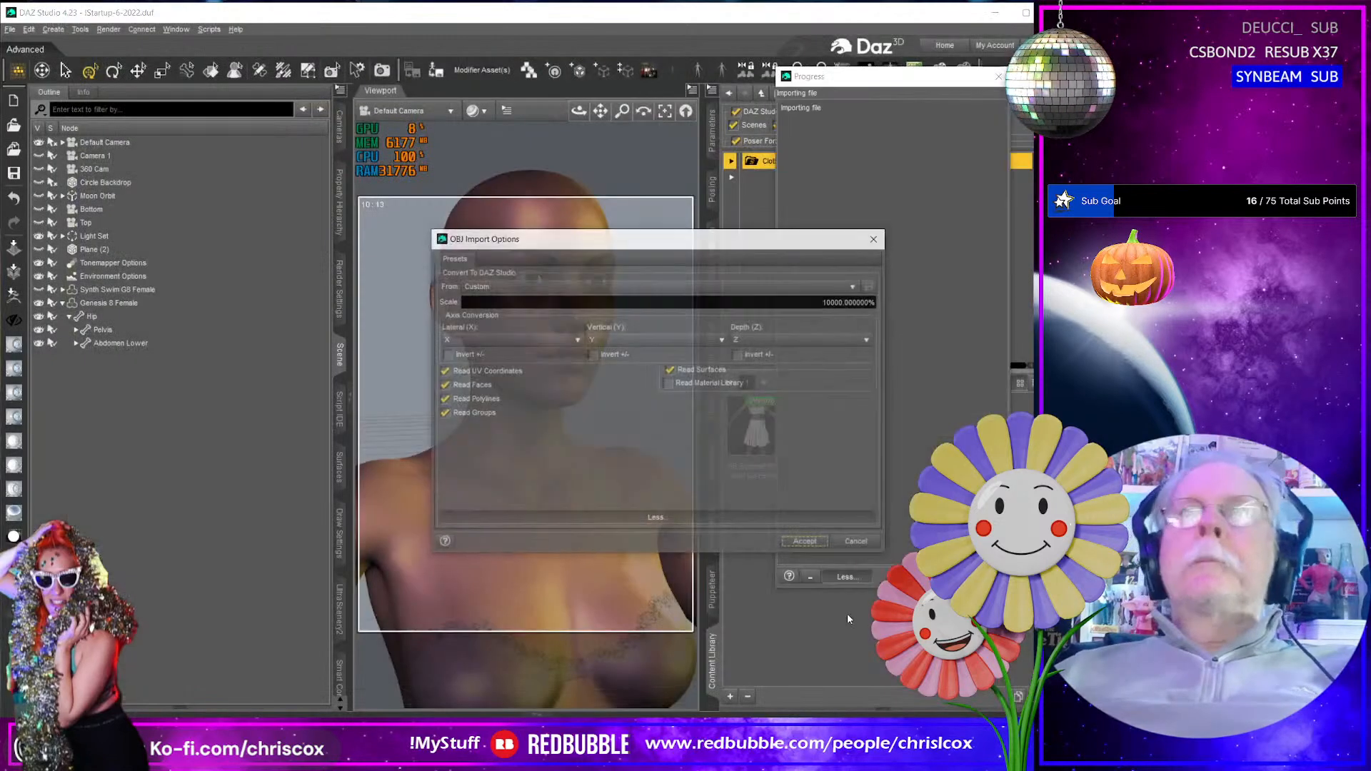
left_click(811, 543)
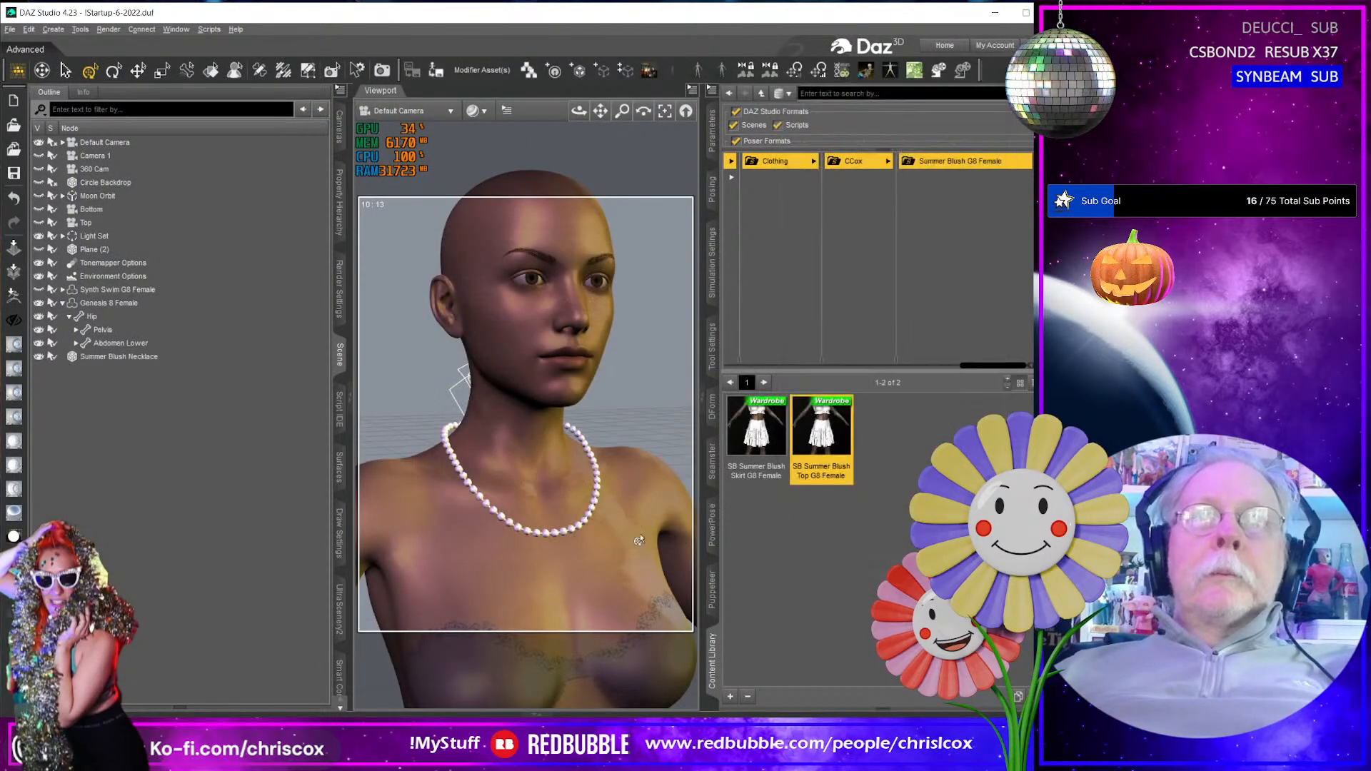
- Inspect the lobster clasp and adjacent pearls up close at the back of the figure's neck
middle_click_drag(429, 559, 514, 558)
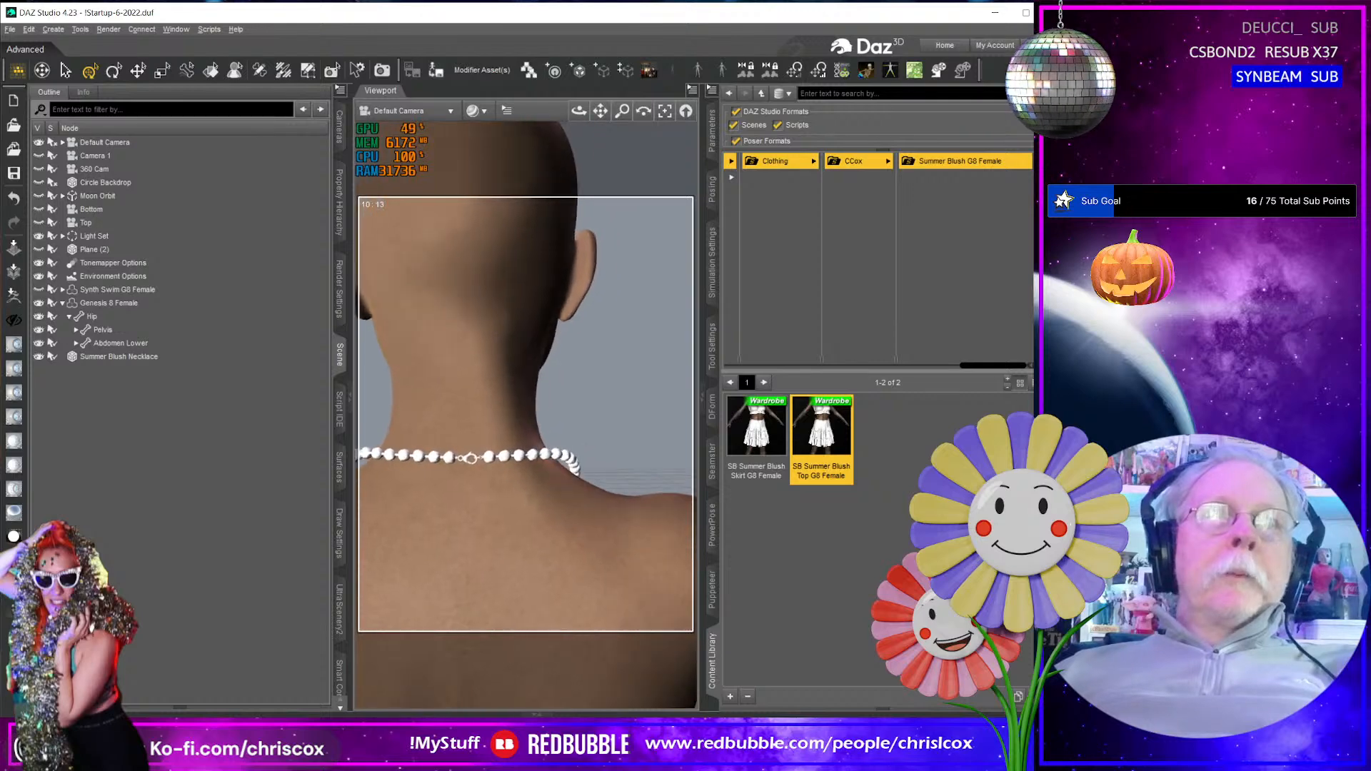
scroll(513, 558, "down", 3)
scroll(513, 558, "up", 8)
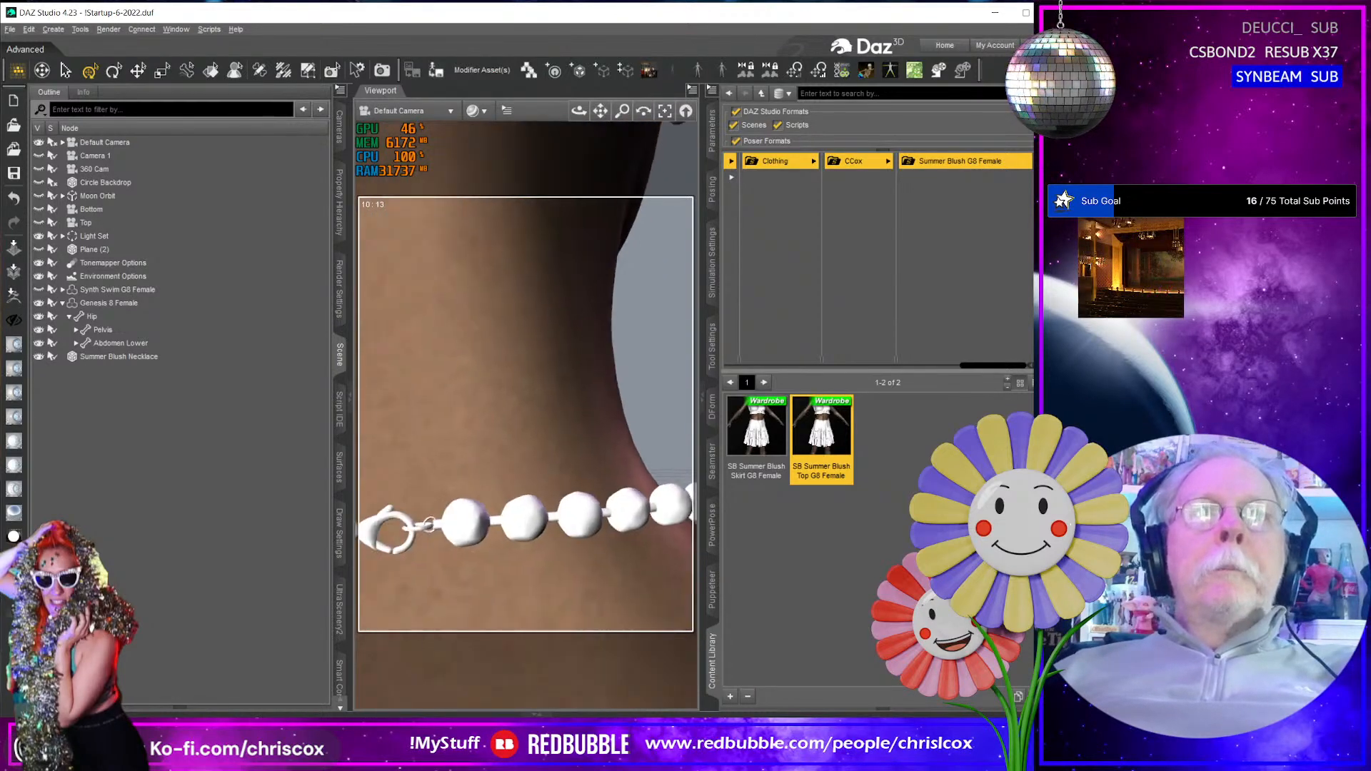
middle_click_drag(465, 506, 520, 559)
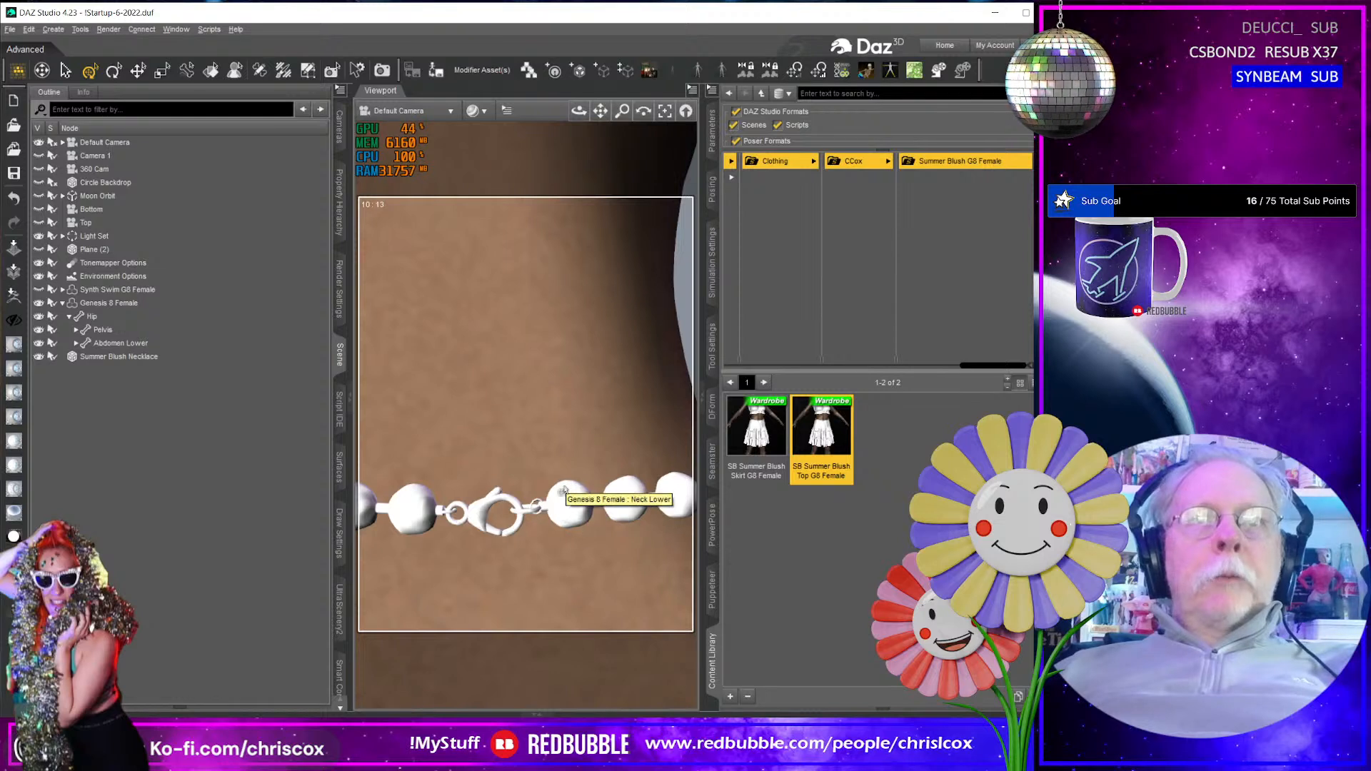
- Clear the selection error and select the Summer Blush Necklace in the scene
key("ctrl+d")
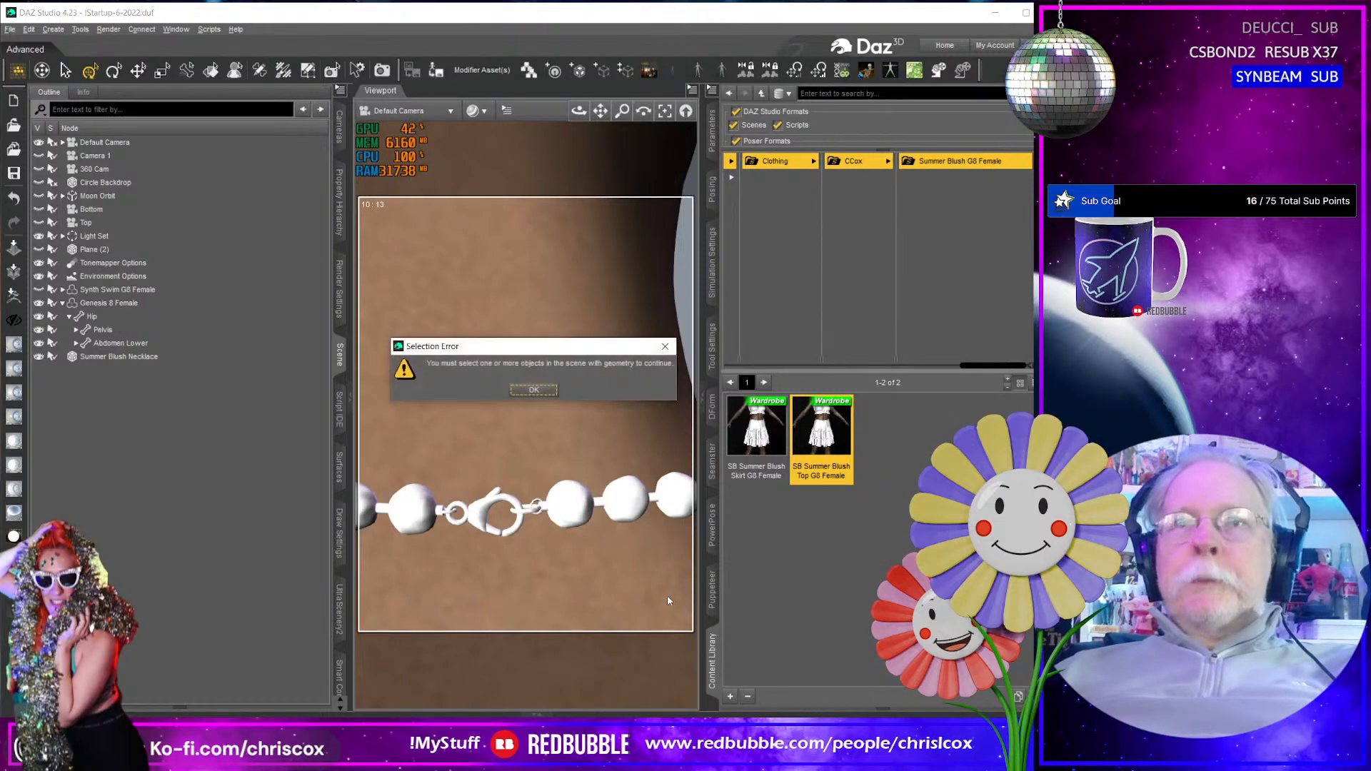
left_click(548, 395)
left_click(577, 500)
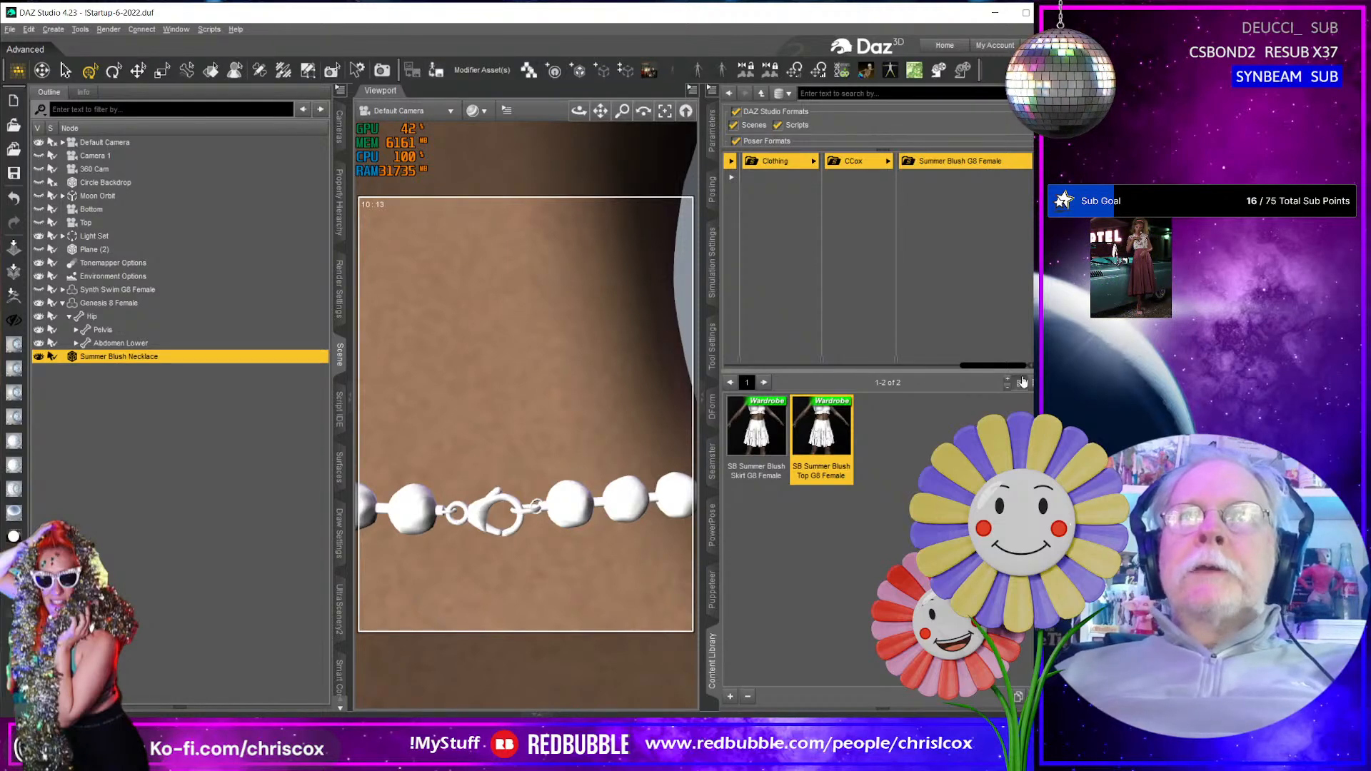
- Examine the necklace's fit around the neck, shoulders and chest from the back, side and front
scroll(585, 470, "down", 10)
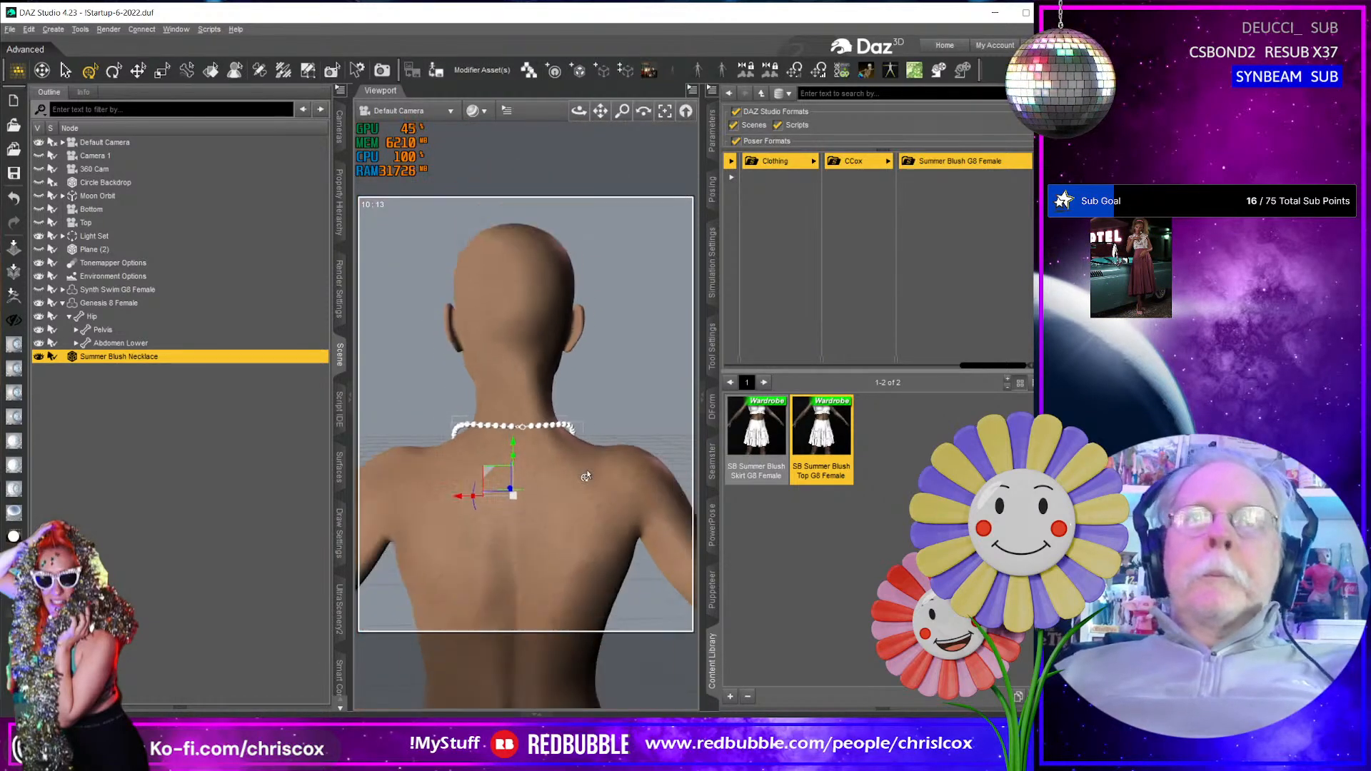
mouse_move(586, 469)
left_mouse_down()
mouse_move(450, 471)
mouse_move(586, 468)
mouse_move(511, 468)
mouse_move(559, 465)
left_mouse_up()
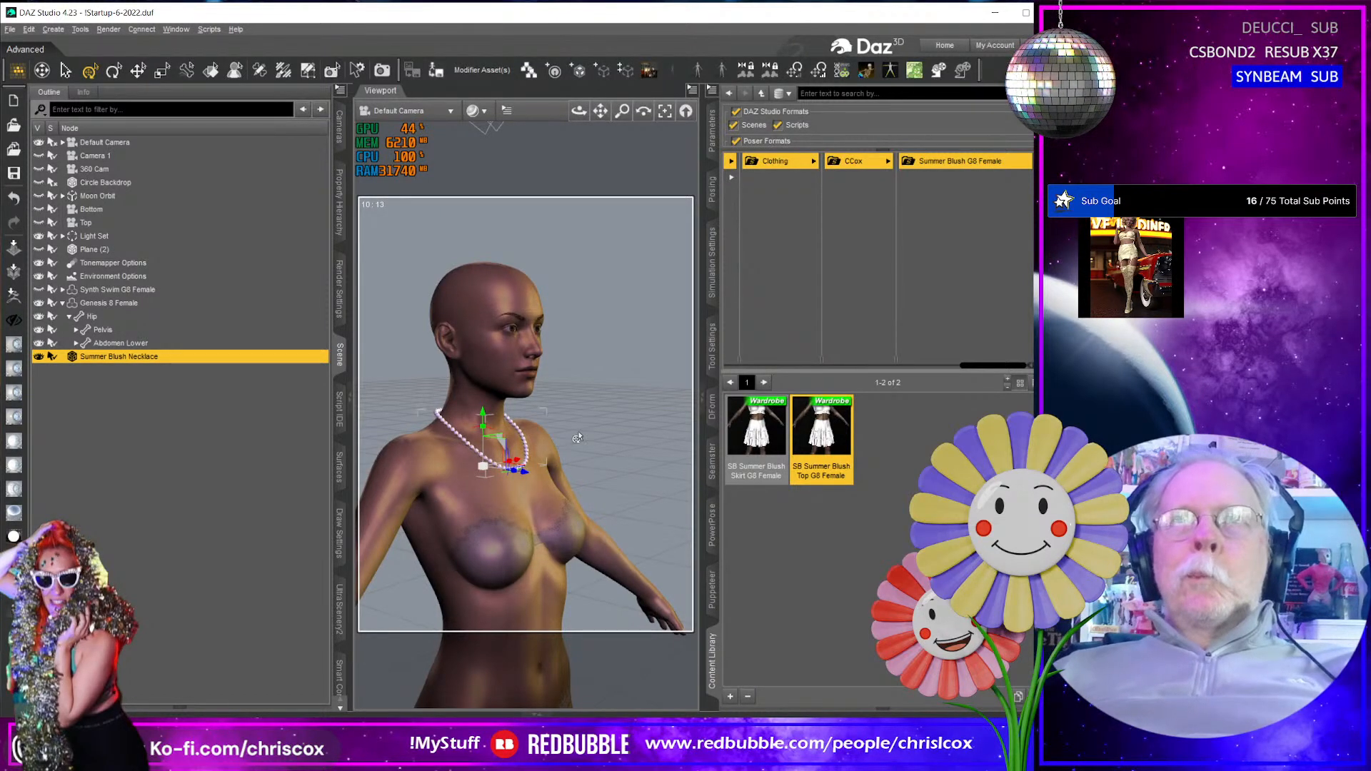
scroll(575, 437, "down", 2)
scroll(521, 454, "up", 7)
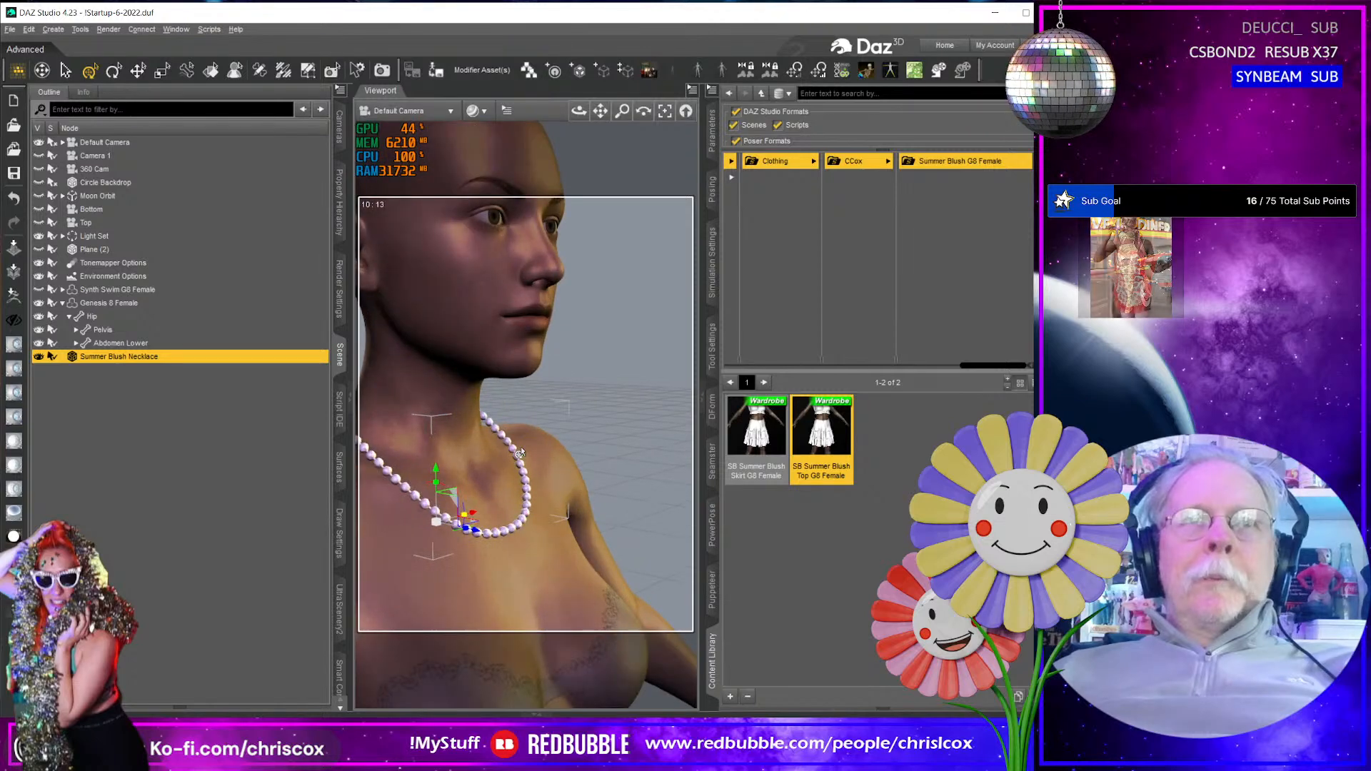
scroll(520, 453, "up", 4)
middle_click_drag(520, 453, 471, 458)
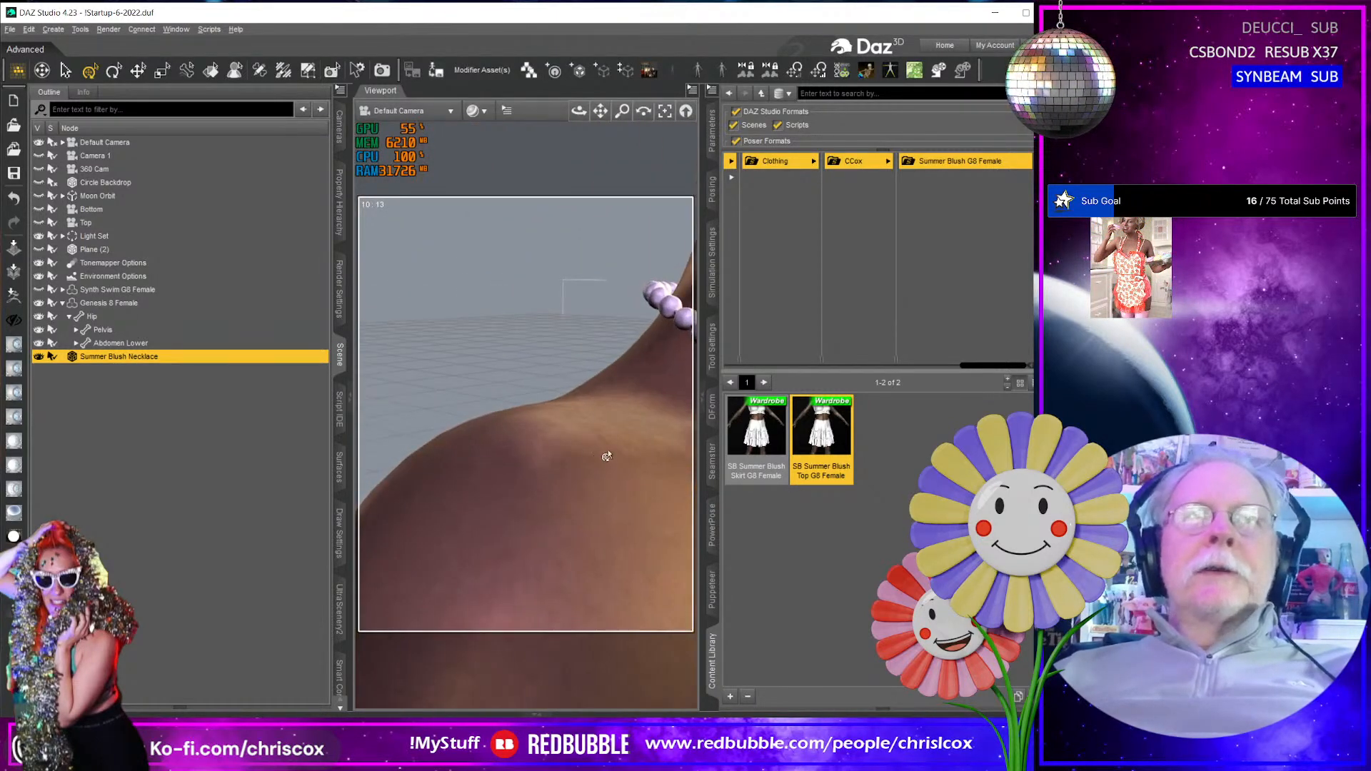
scroll(615, 455, "down", 6)
middle_click_drag(619, 454, 543, 451)
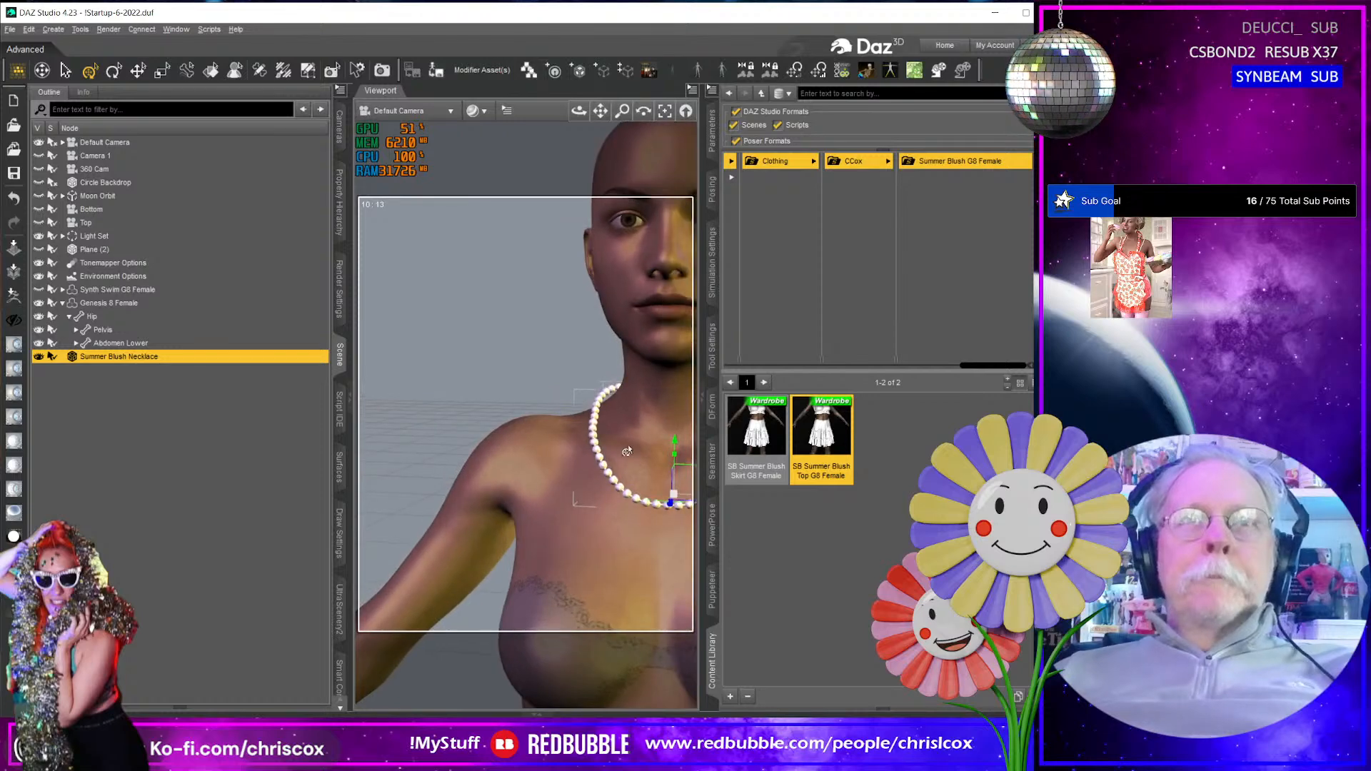
middle_click_drag(679, 453, 621, 460)
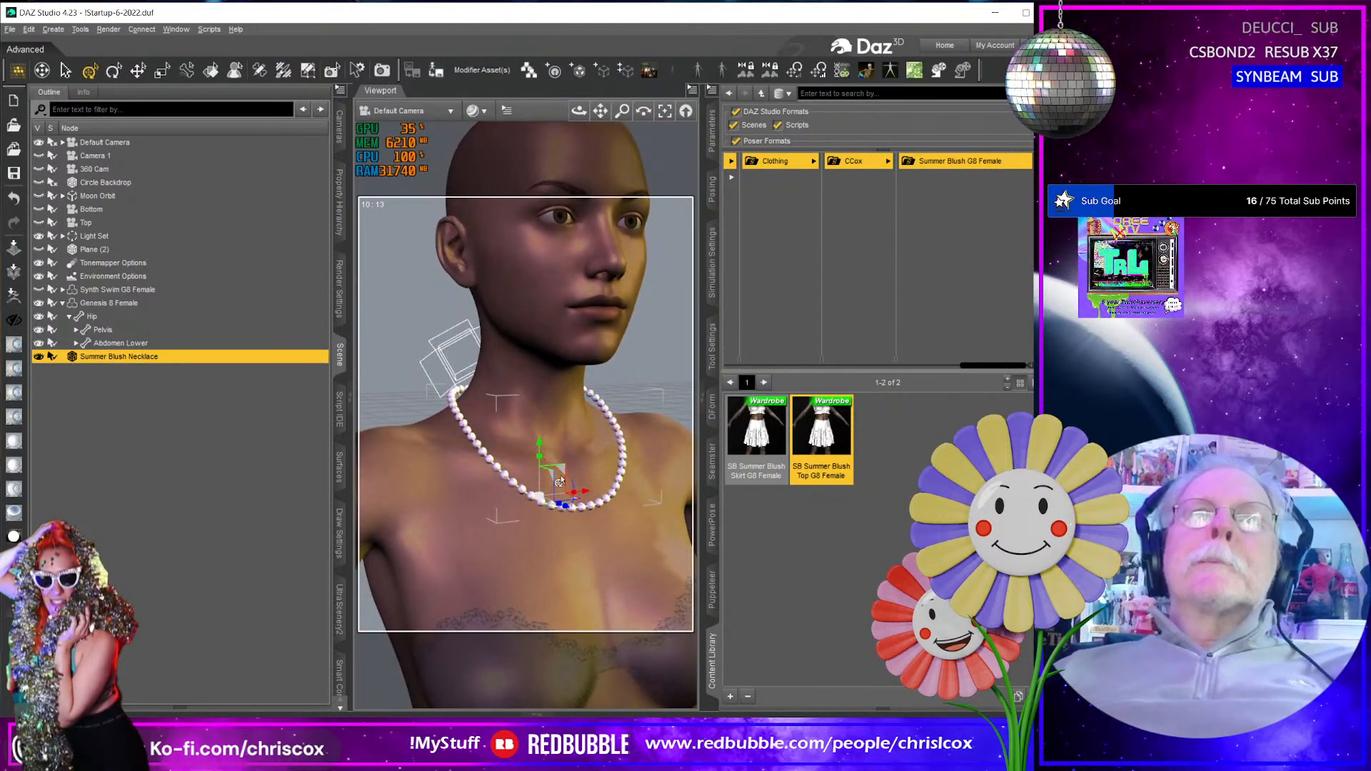
scroll(561, 481, "up", 5)
scroll(561, 478, "down", 5)
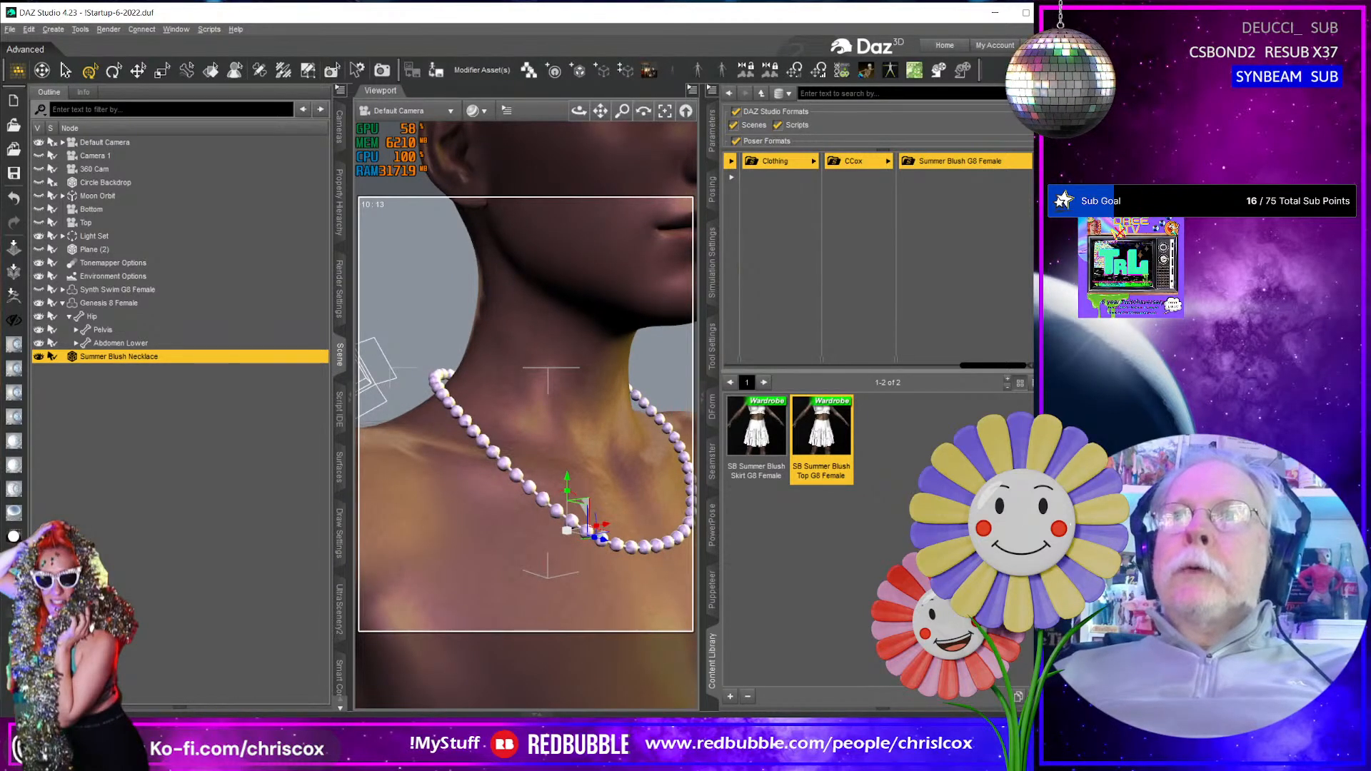
- Set the Transfer Utility's source item to Genesis 8 Female and its target item to Summer Blush Necklace
left_click(708, 244)
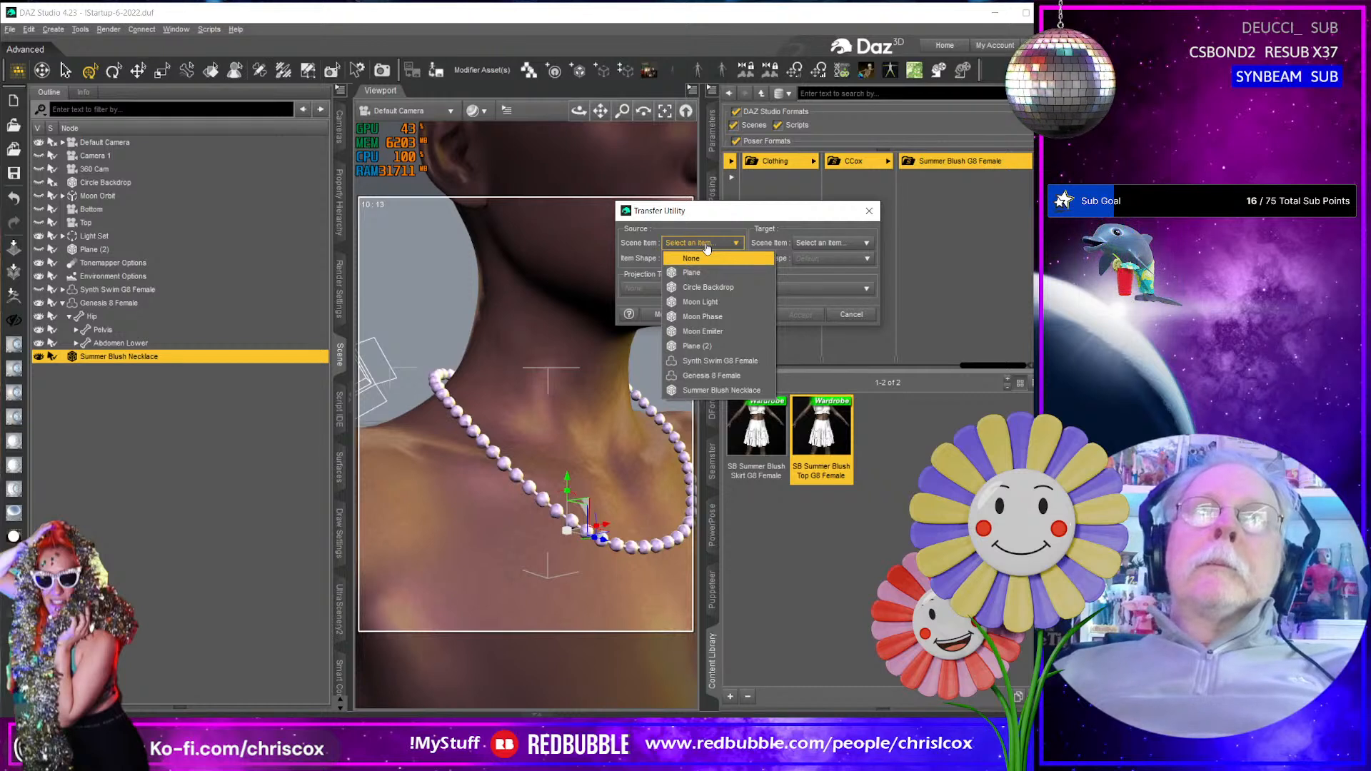
left_click(710, 376)
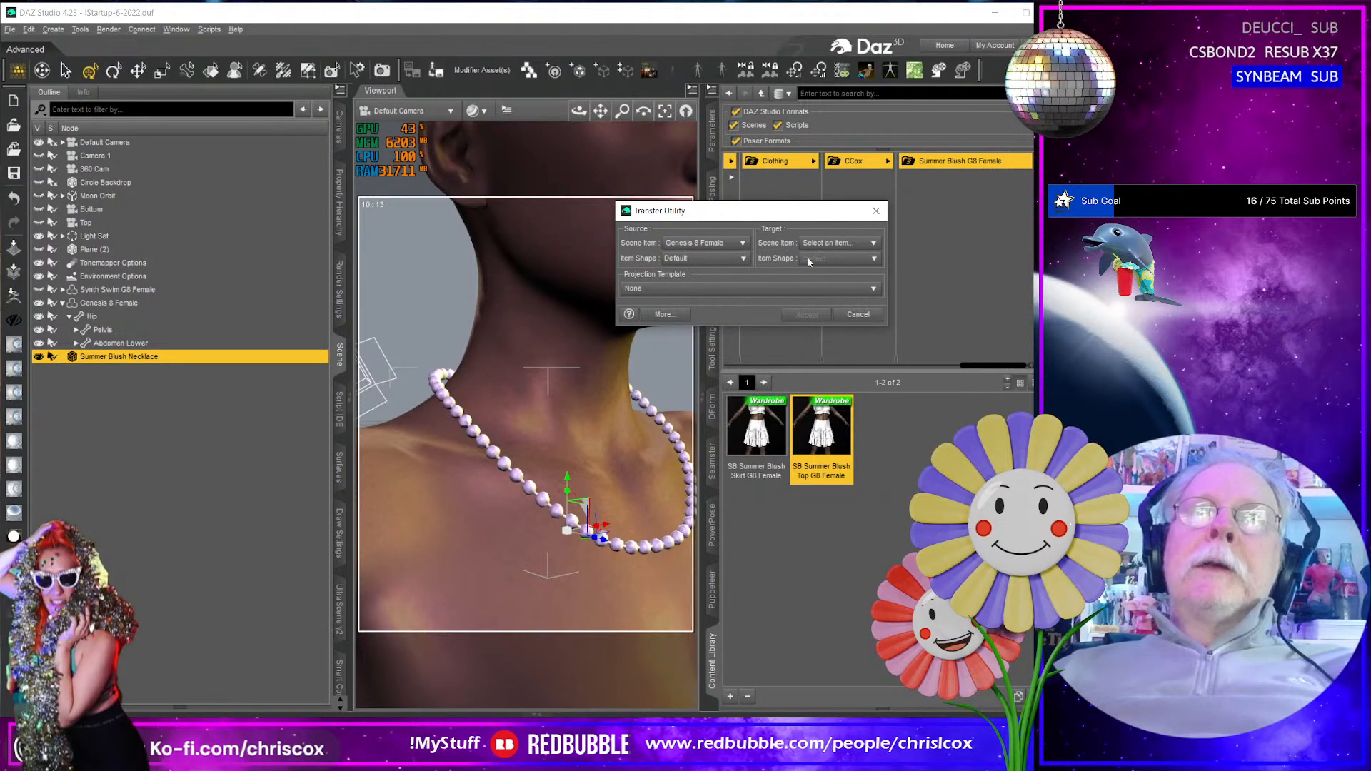
left_click(828, 243)
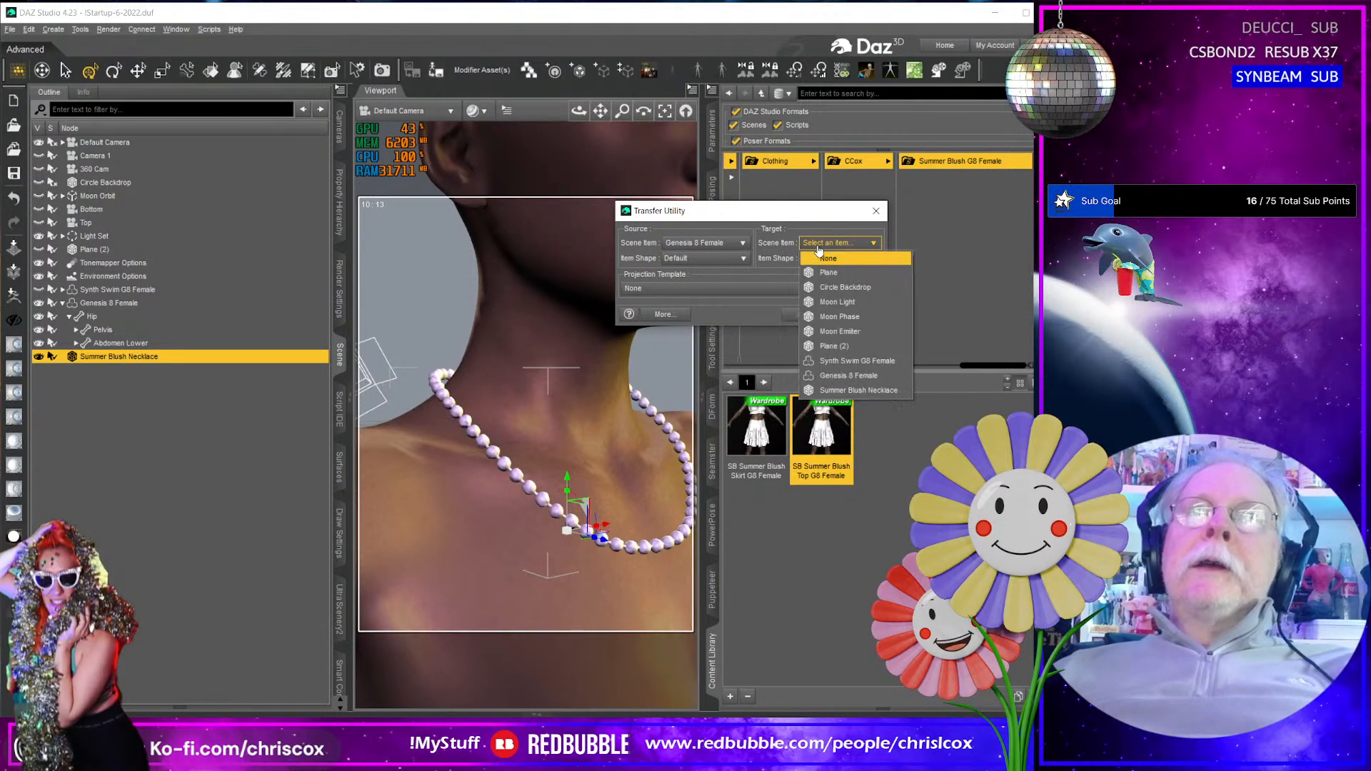
left_click(848, 394)
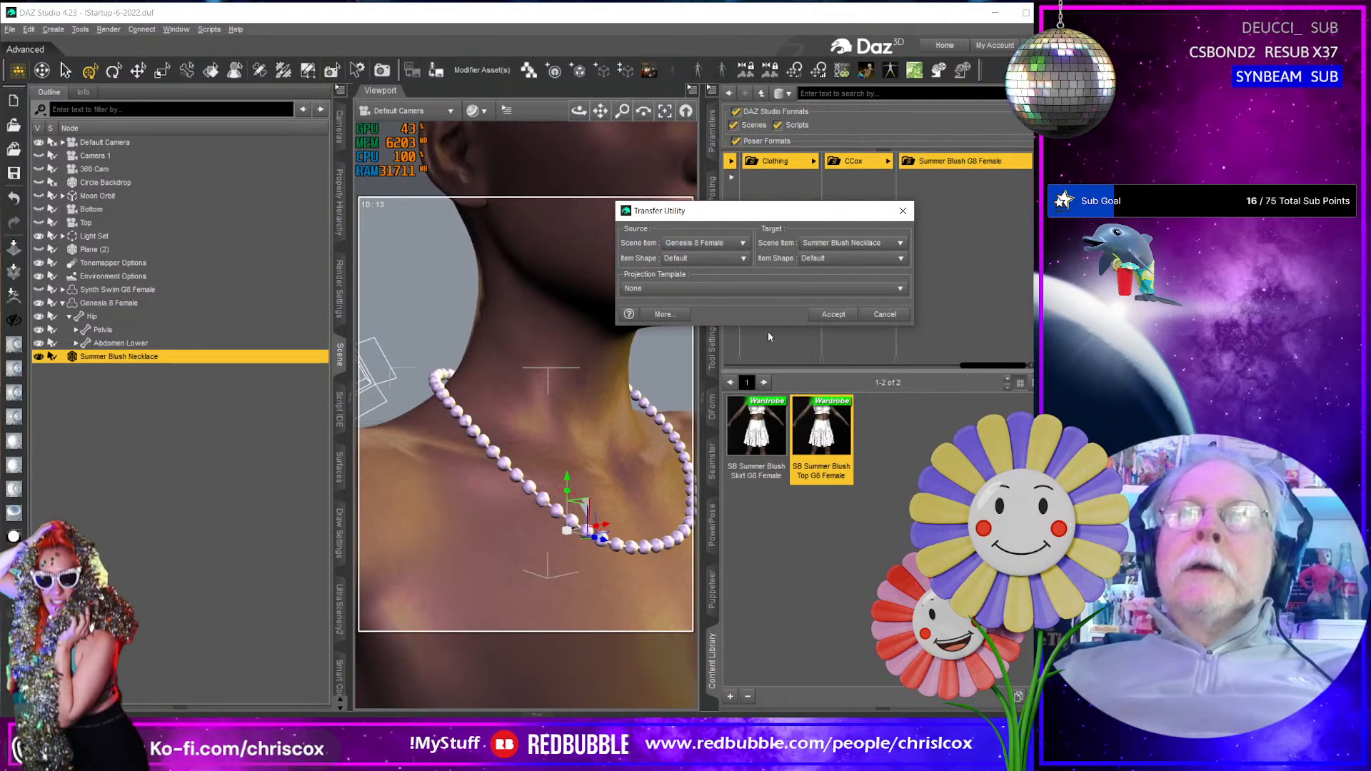
- Choose the Full-Body projection template and run the transfer to rig the necklace to the figure
left_click(684, 288)
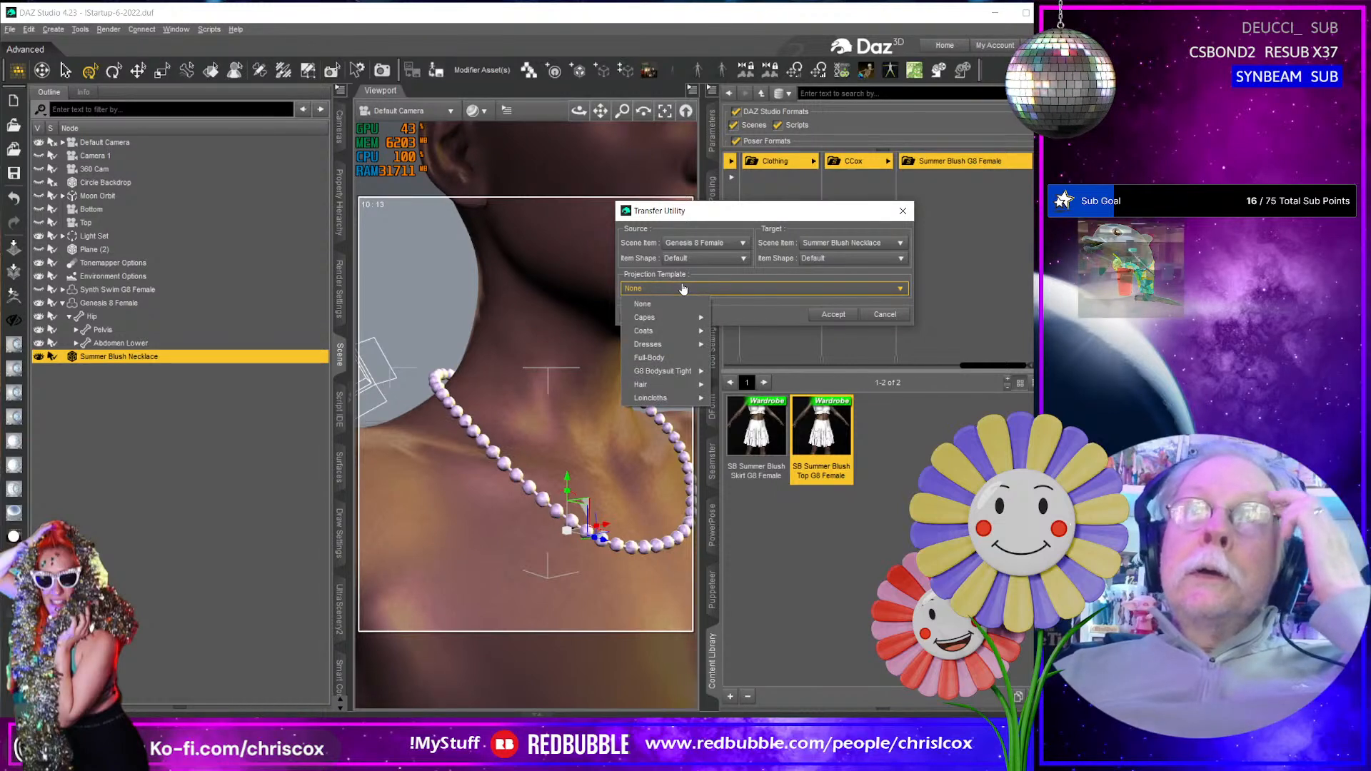
mouse_move(683, 363)
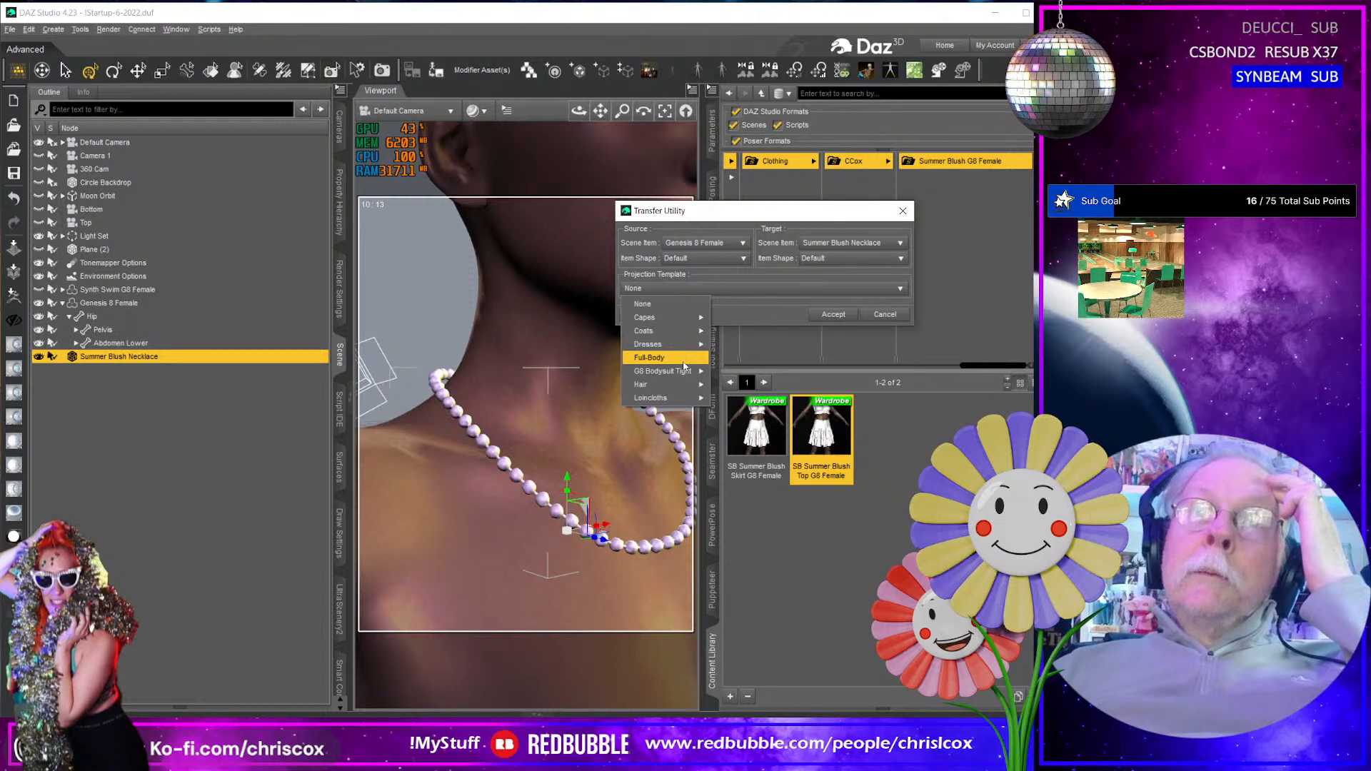
mouse_move(684, 390)
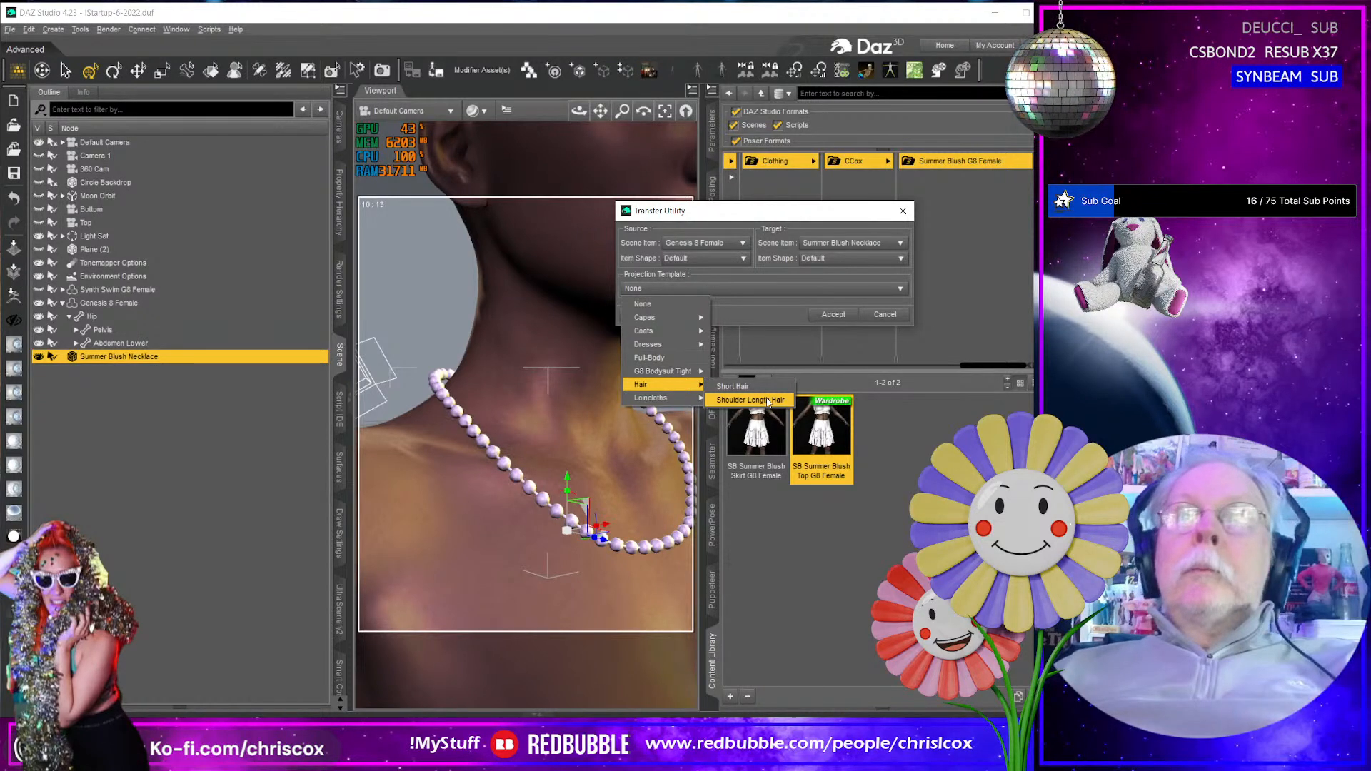
left_click(676, 359)
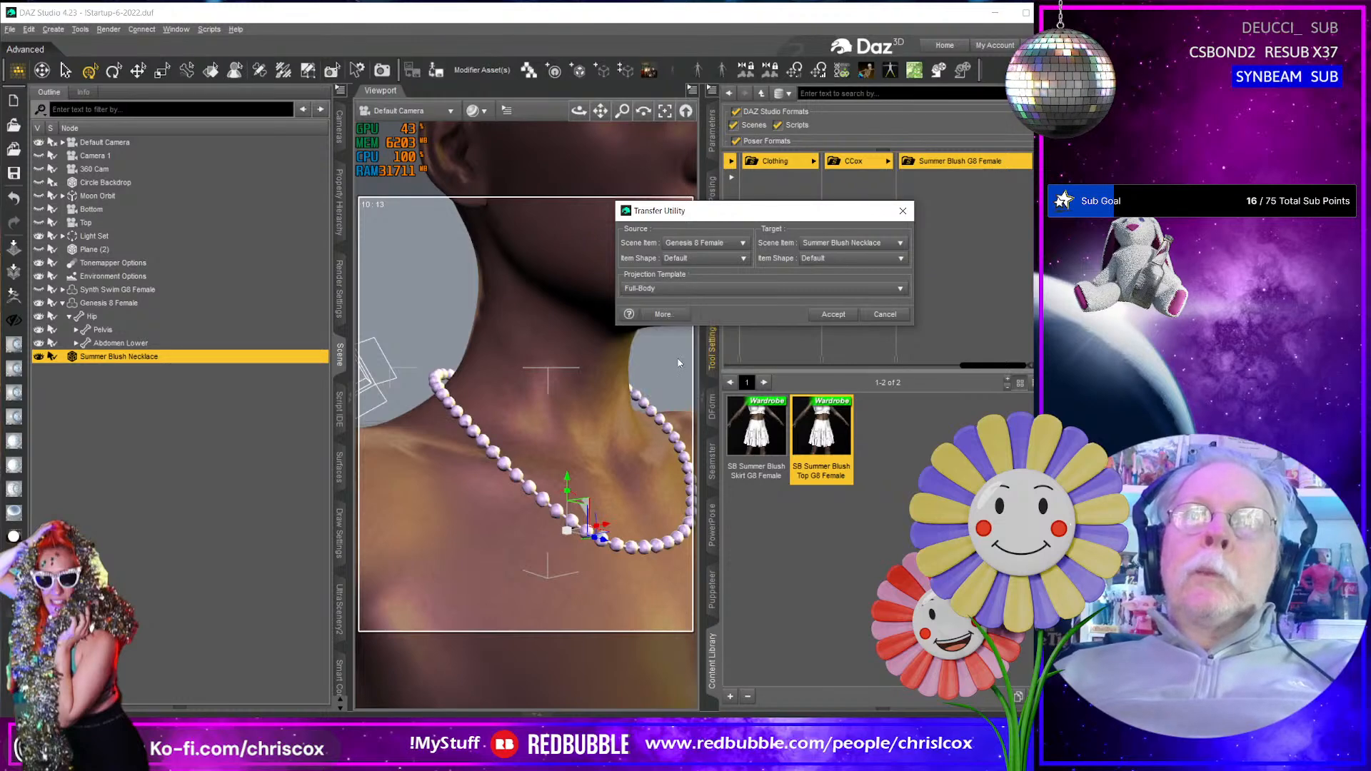
left_click(833, 315)
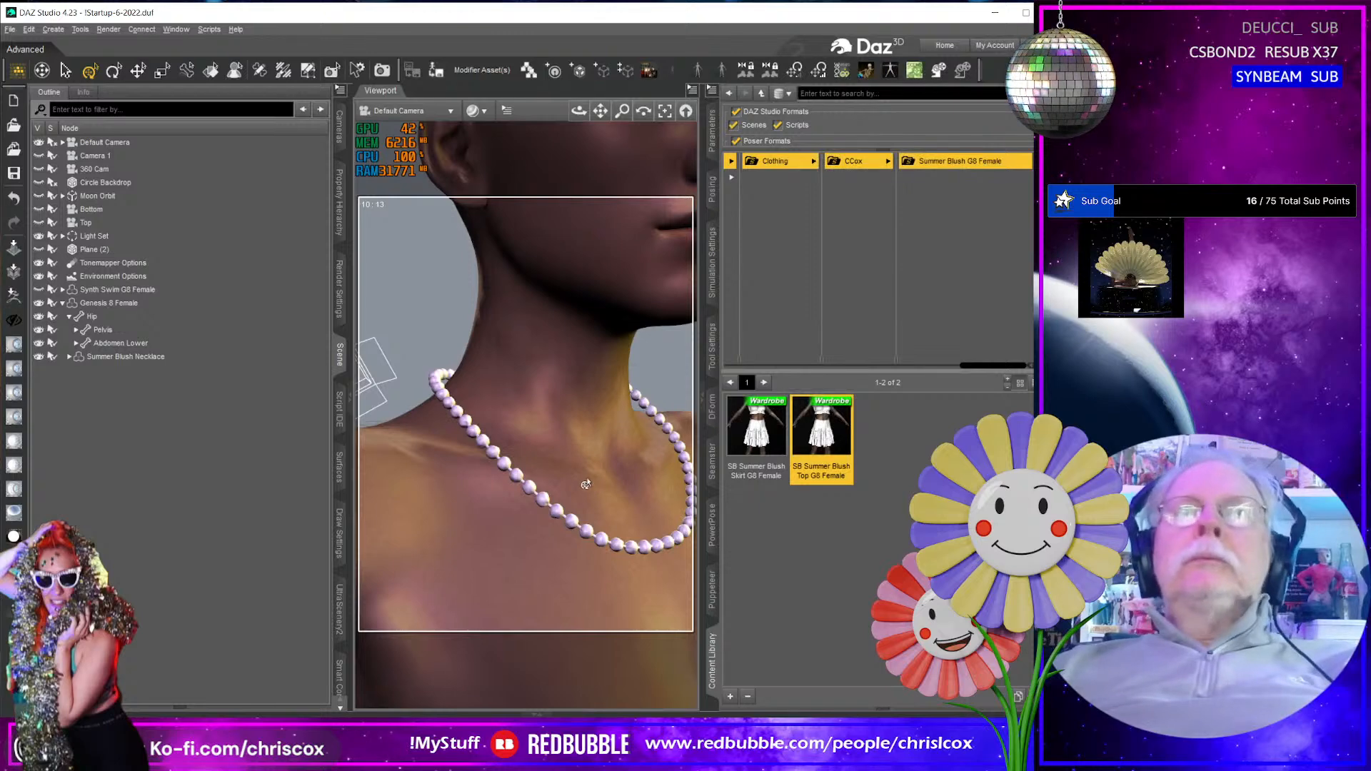
- Select the rigged Summer Blush Necklace and expand its list of material surfaces
middle_click_drag(486, 481, 529, 480)
left_click(140, 357)
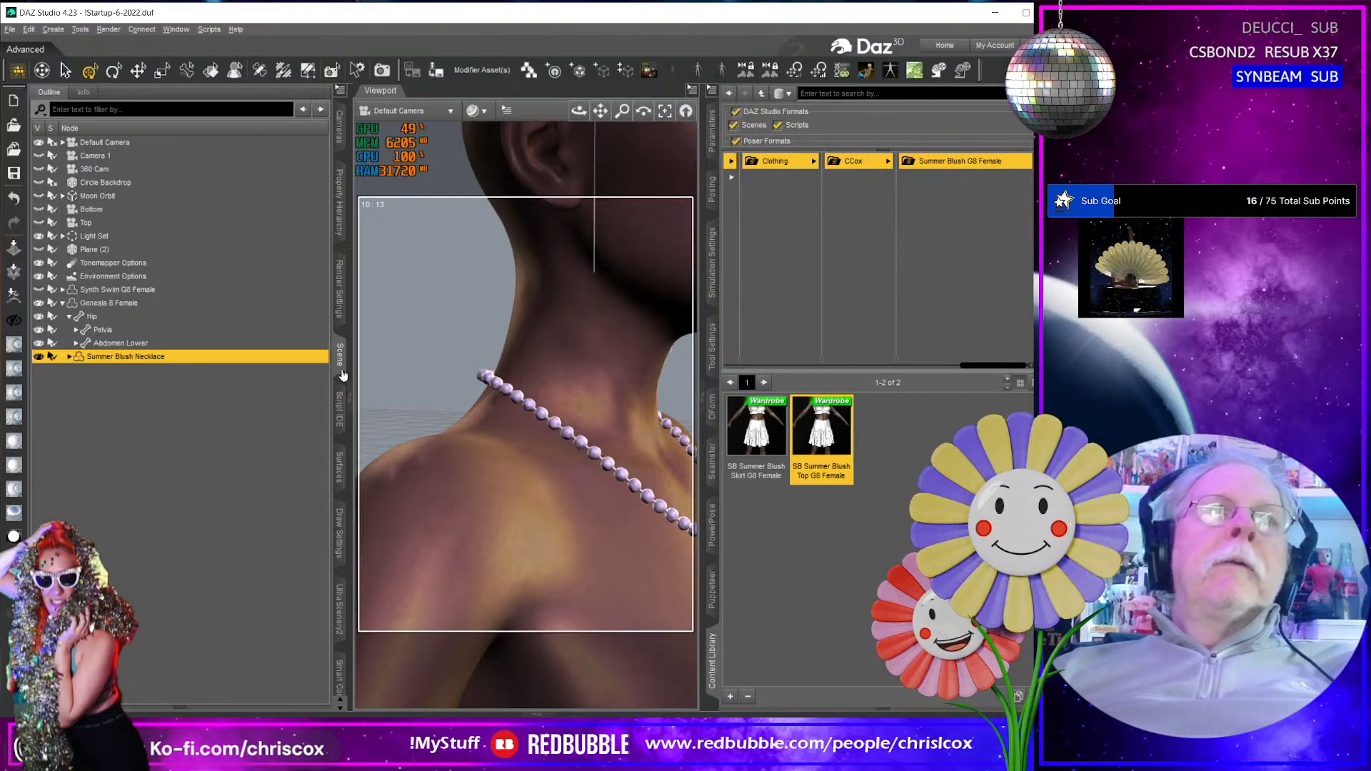
left_click(339, 466)
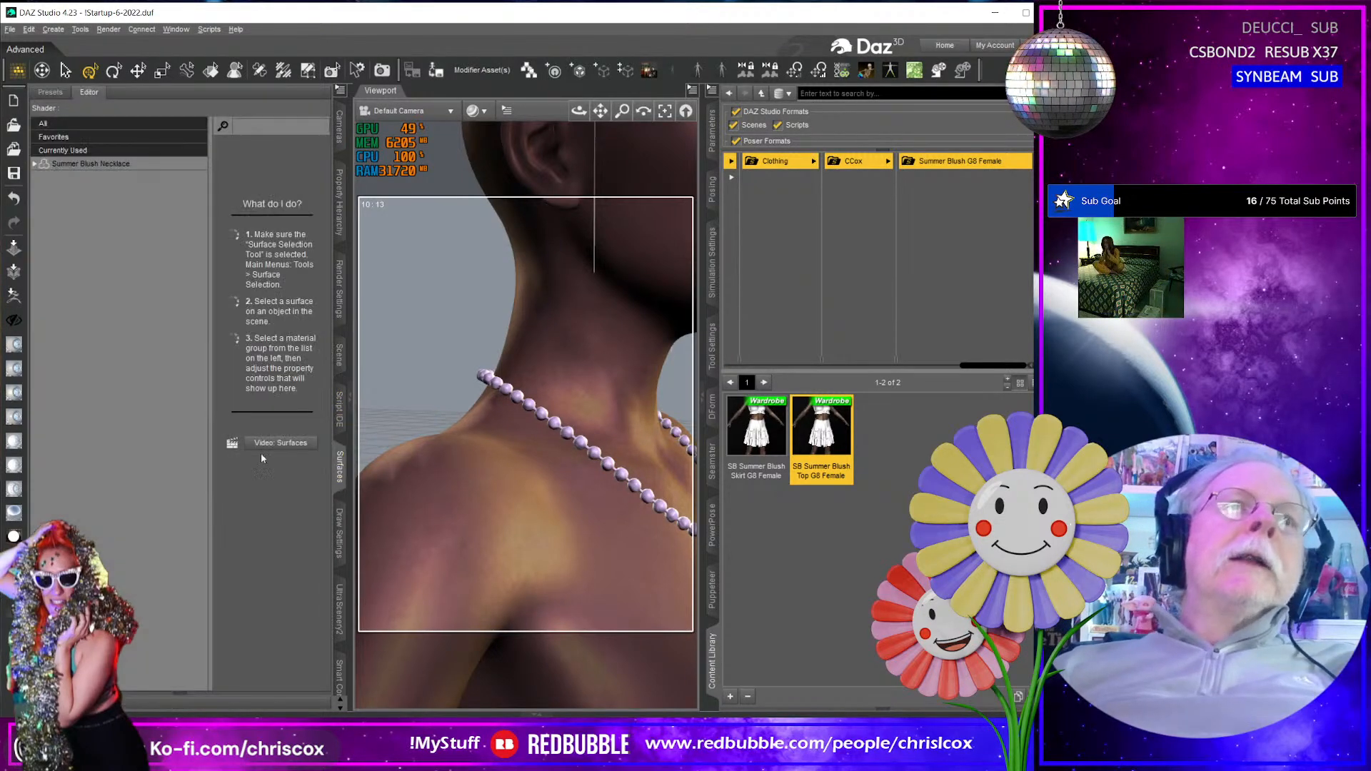
left_click(34, 164)
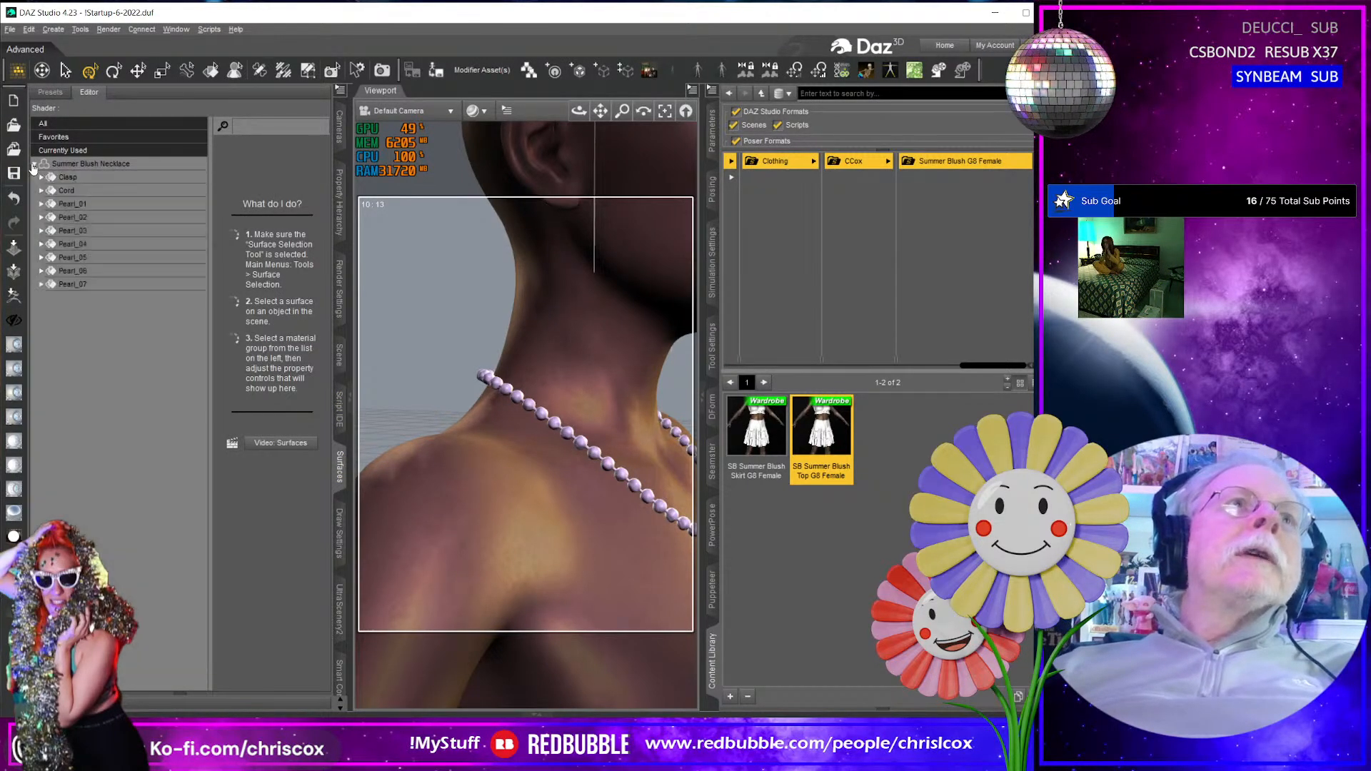
- Select the Clasp surface and turn off the display of hidden surface properties
left_click(68, 178)
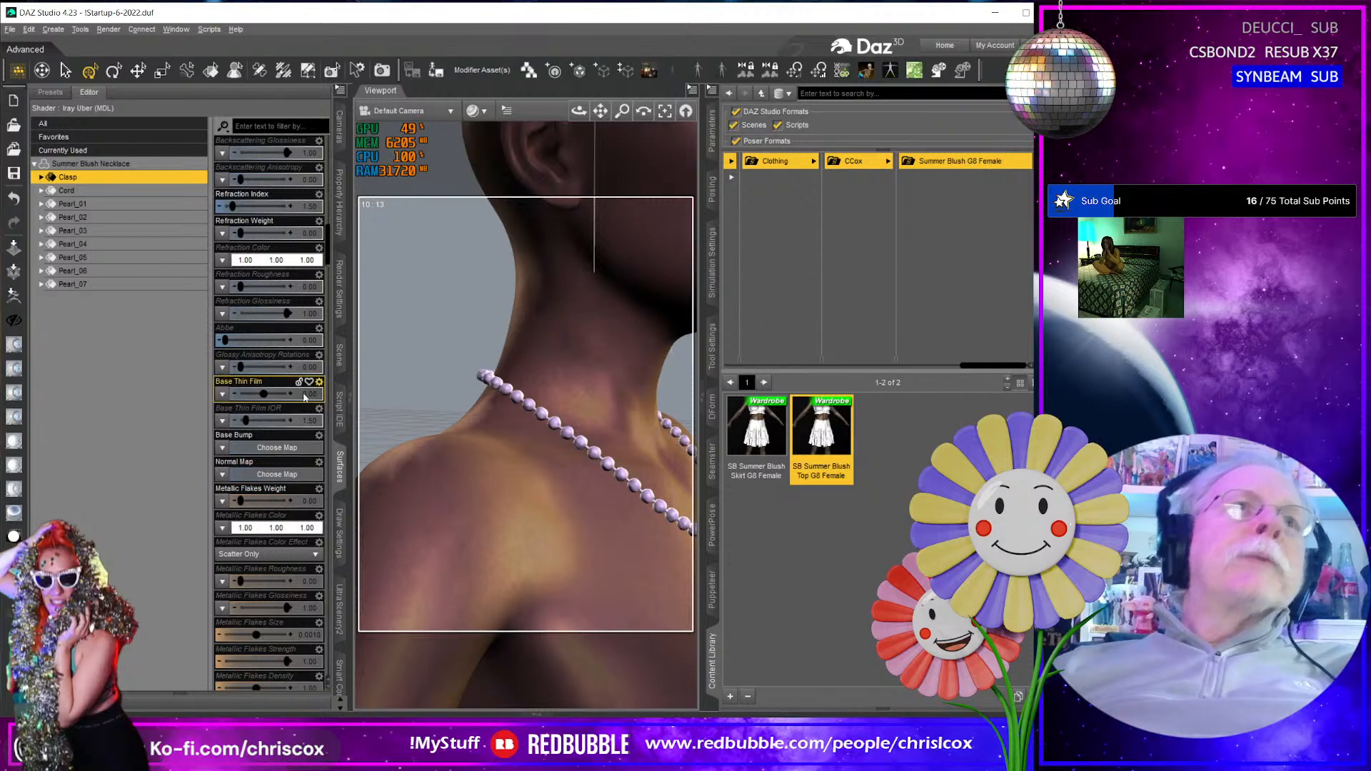
scroll(283, 453, "down", 15)
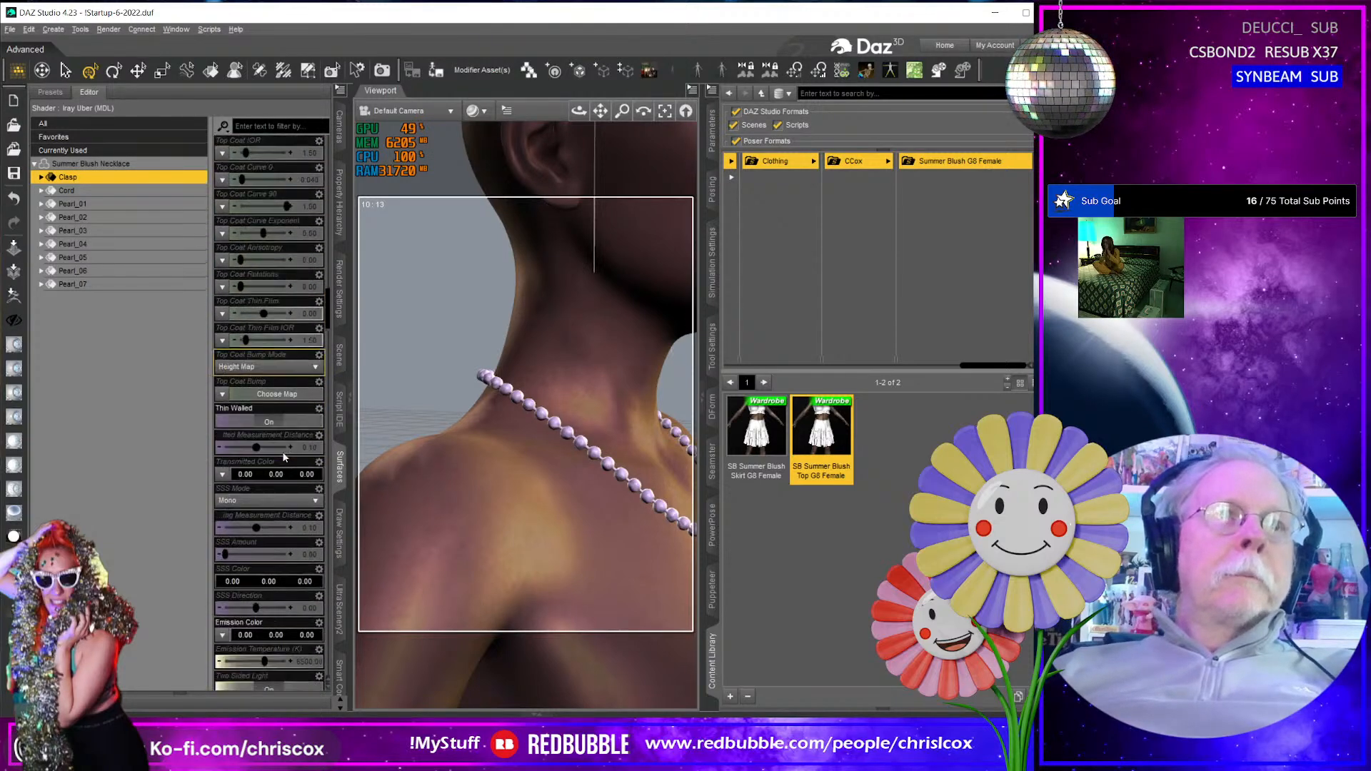
scroll(282, 452, "down", 12)
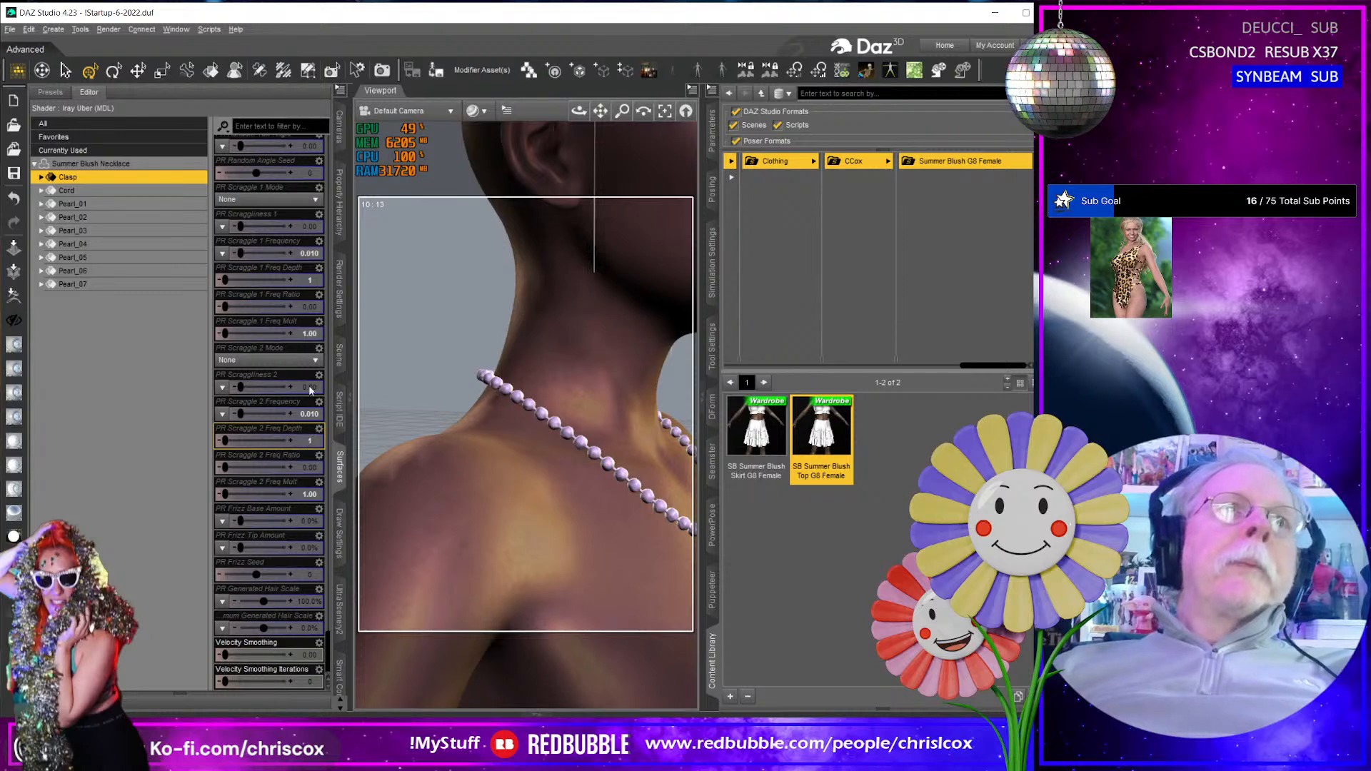
left_click(341, 90)
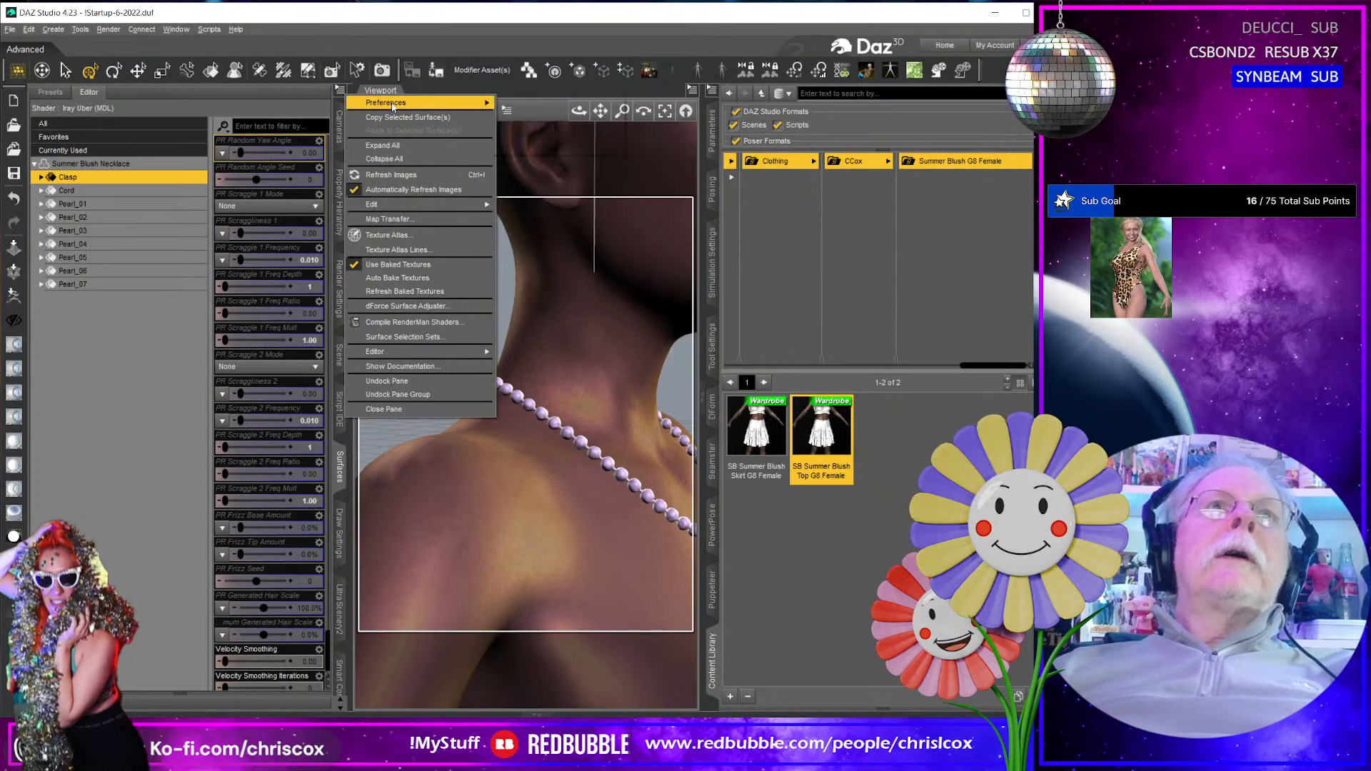
mouse_move(392, 106)
left_click(525, 106)
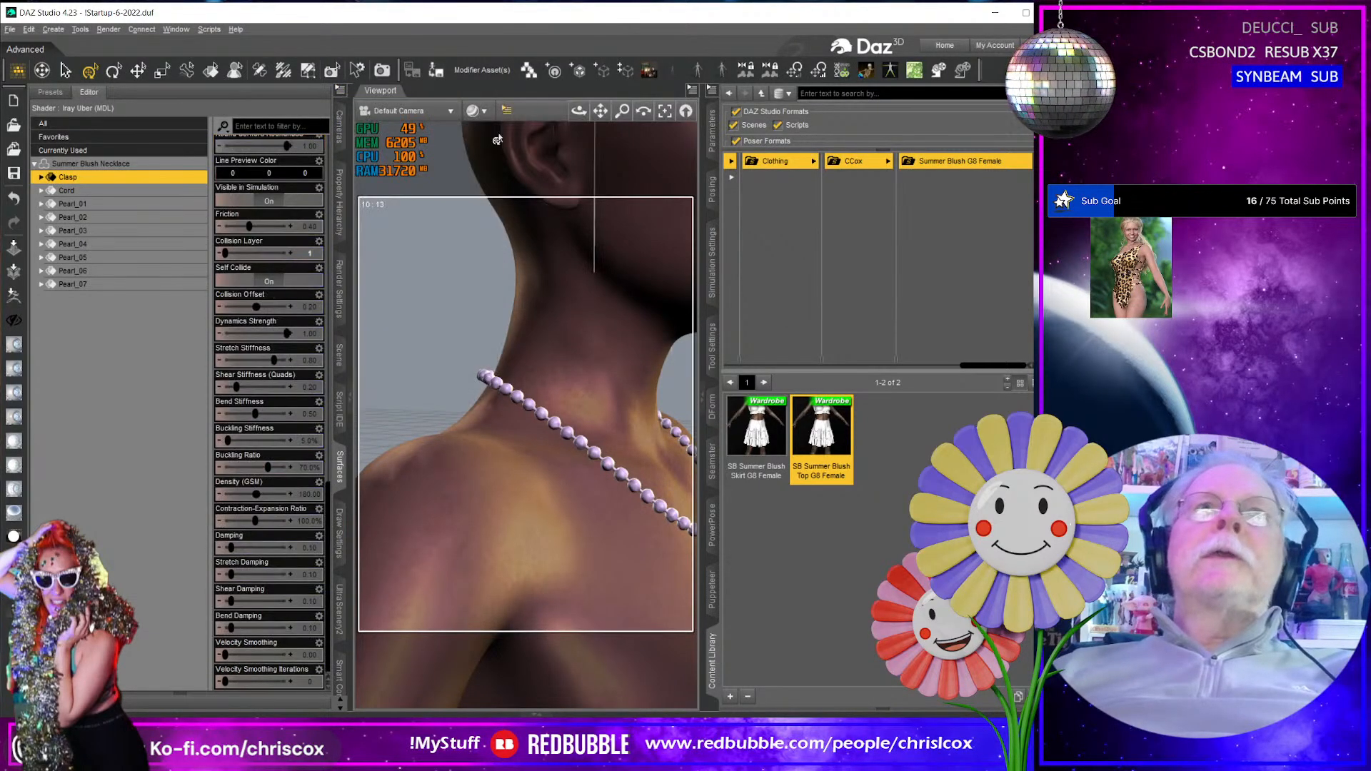
- Set the Clasp surface's Dynamics Strength to 0
left_click(309, 335)
type("0")
key("Return")
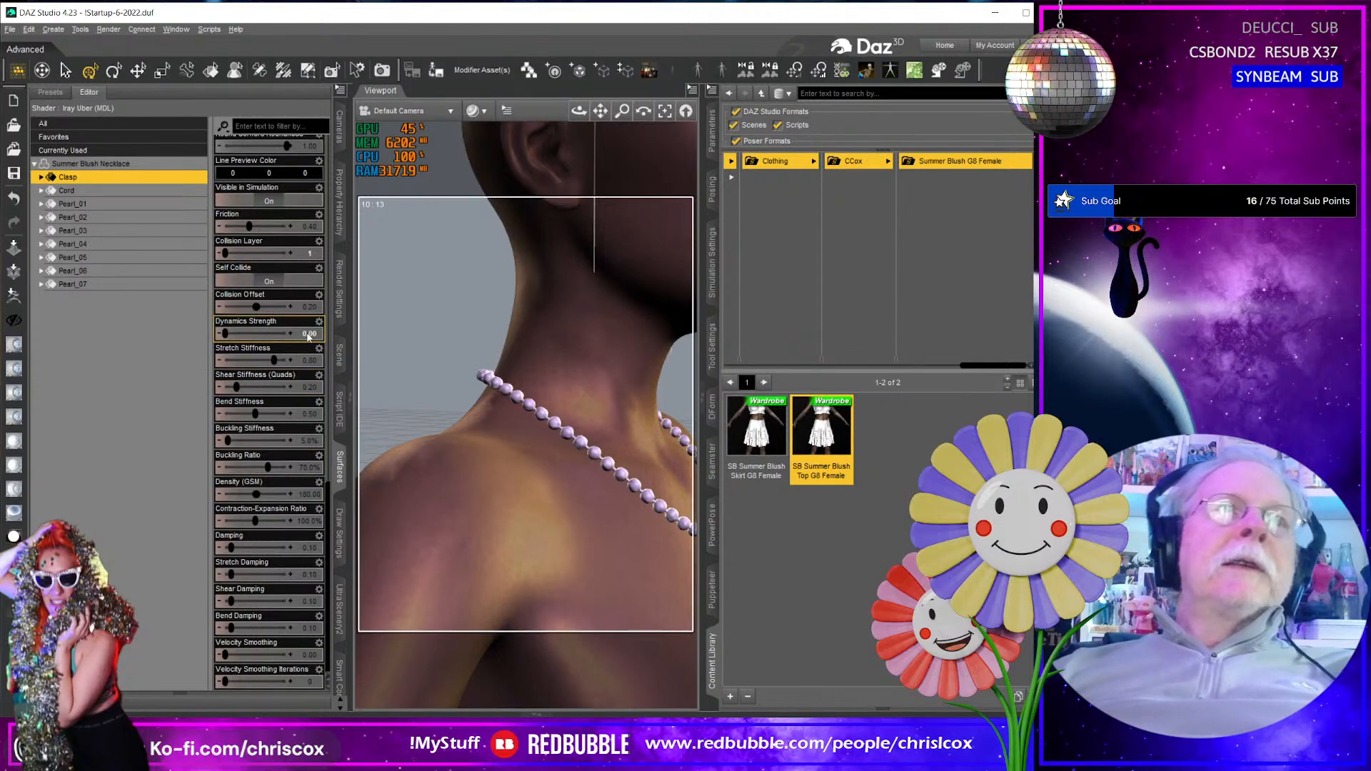
- Set the Collision Offset to 0.001 for the Cord and Pearl_01 through Pearl_07 surfaces together
scroll(499, 403, "up", 6)
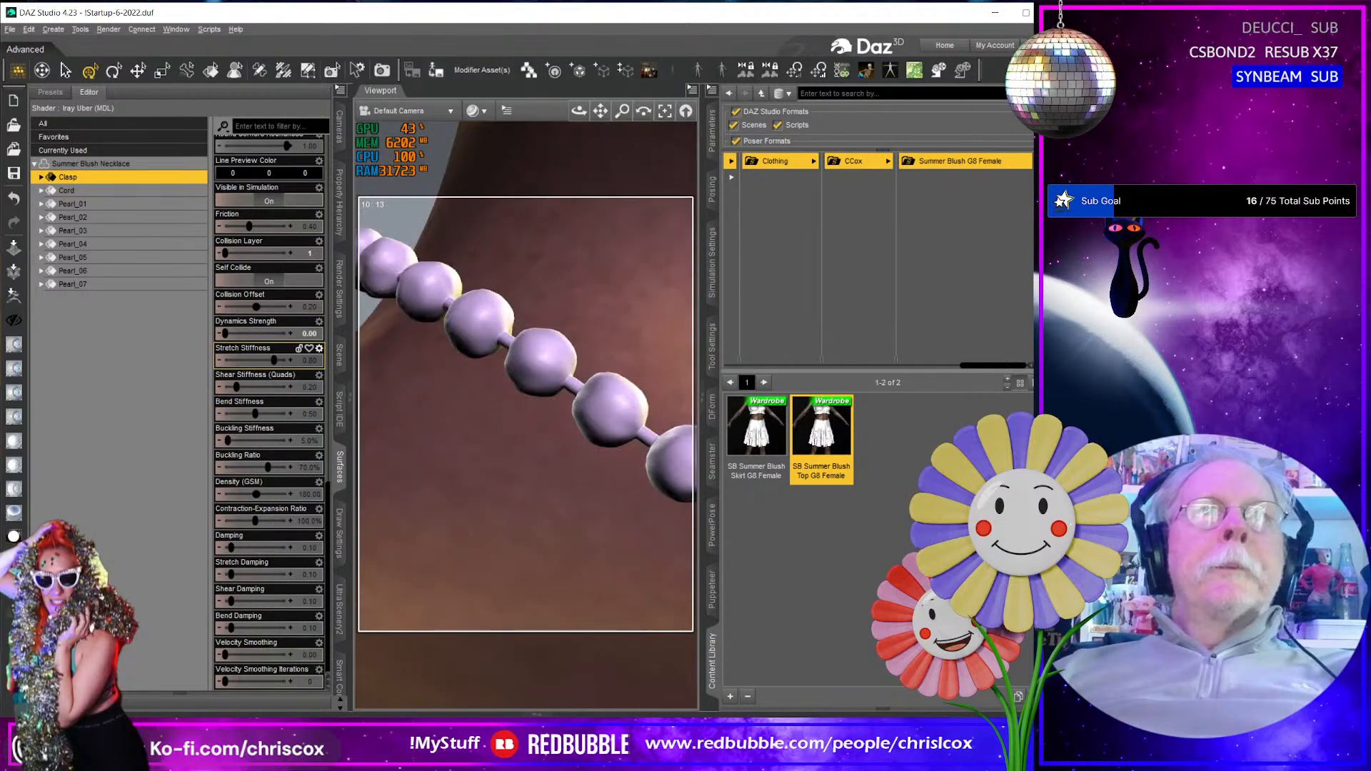
middle_click_drag(506, 412, 654, 412)
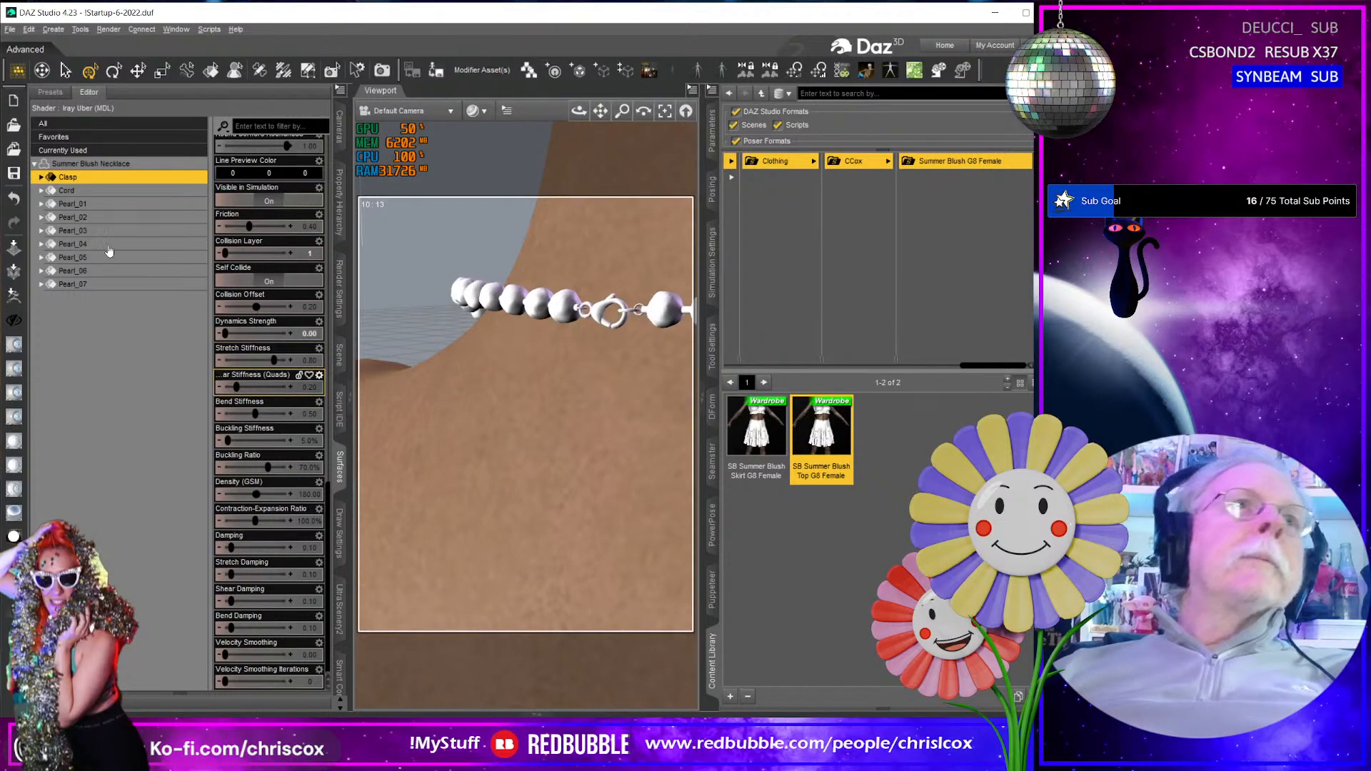
left_click(105, 191)
left_click(114, 284, "shift")
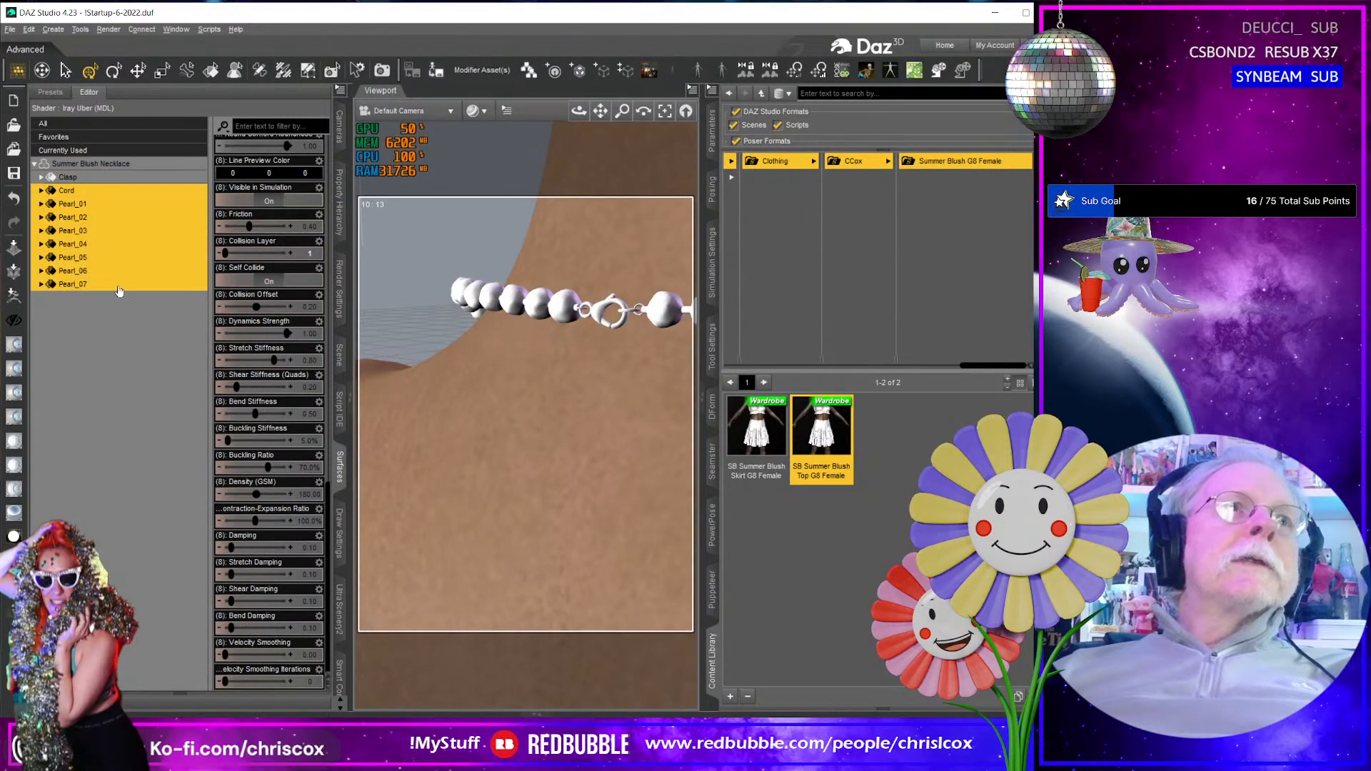
mouse_move(312, 309)
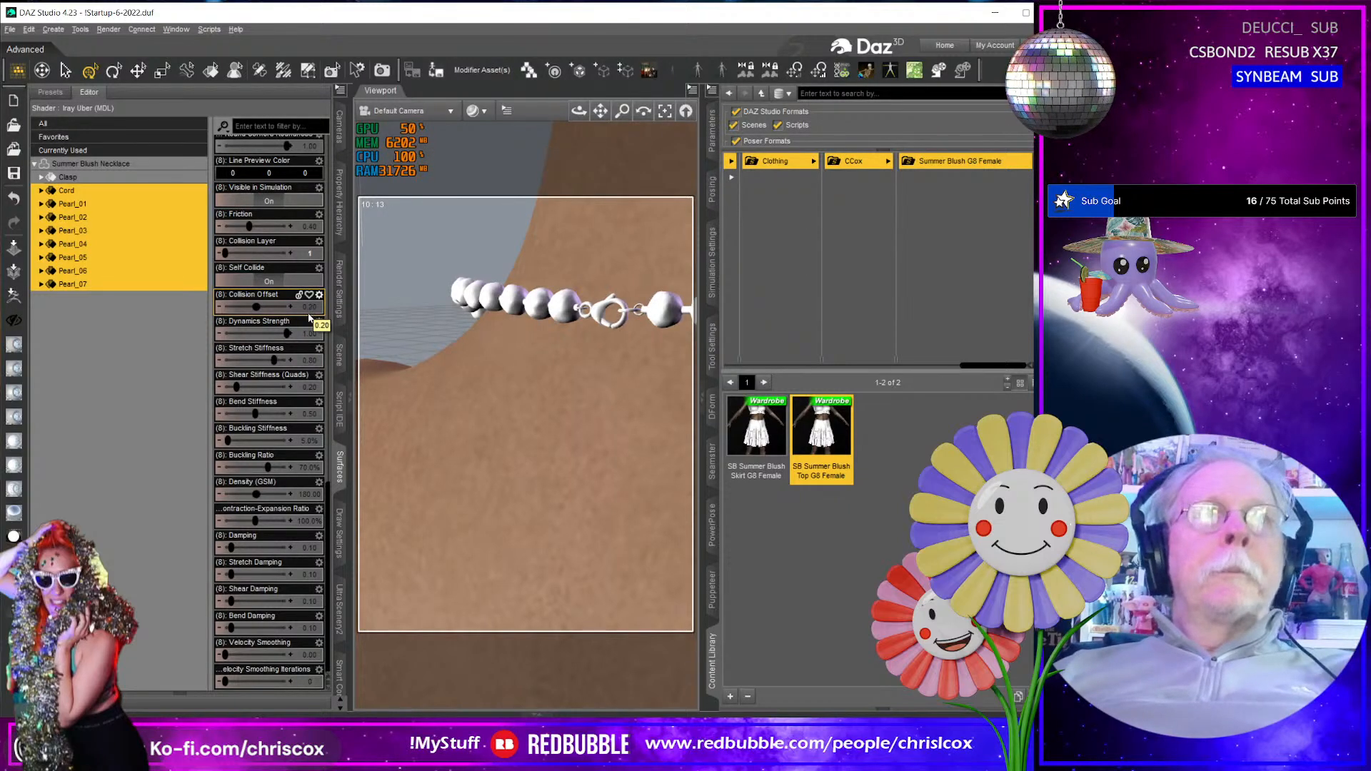
left_click(309, 308)
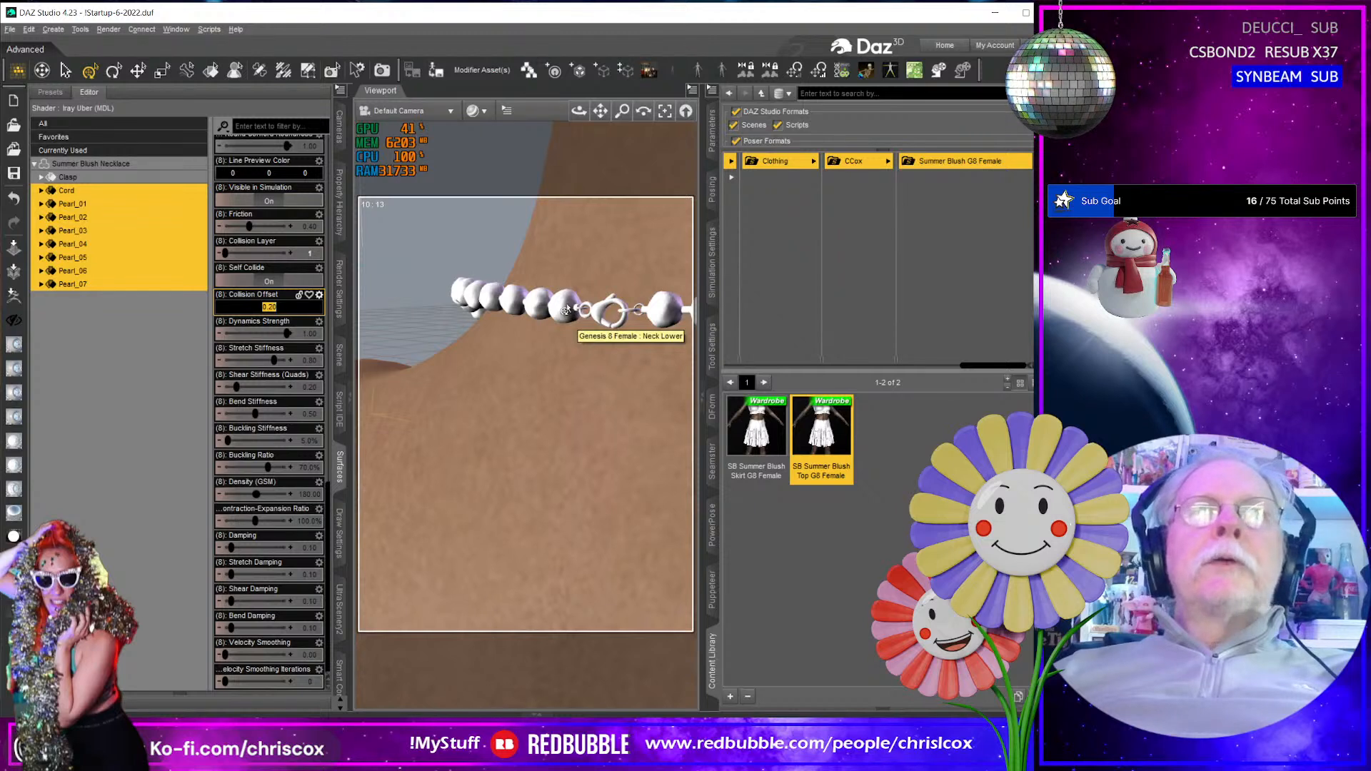
left_click(292, 307)
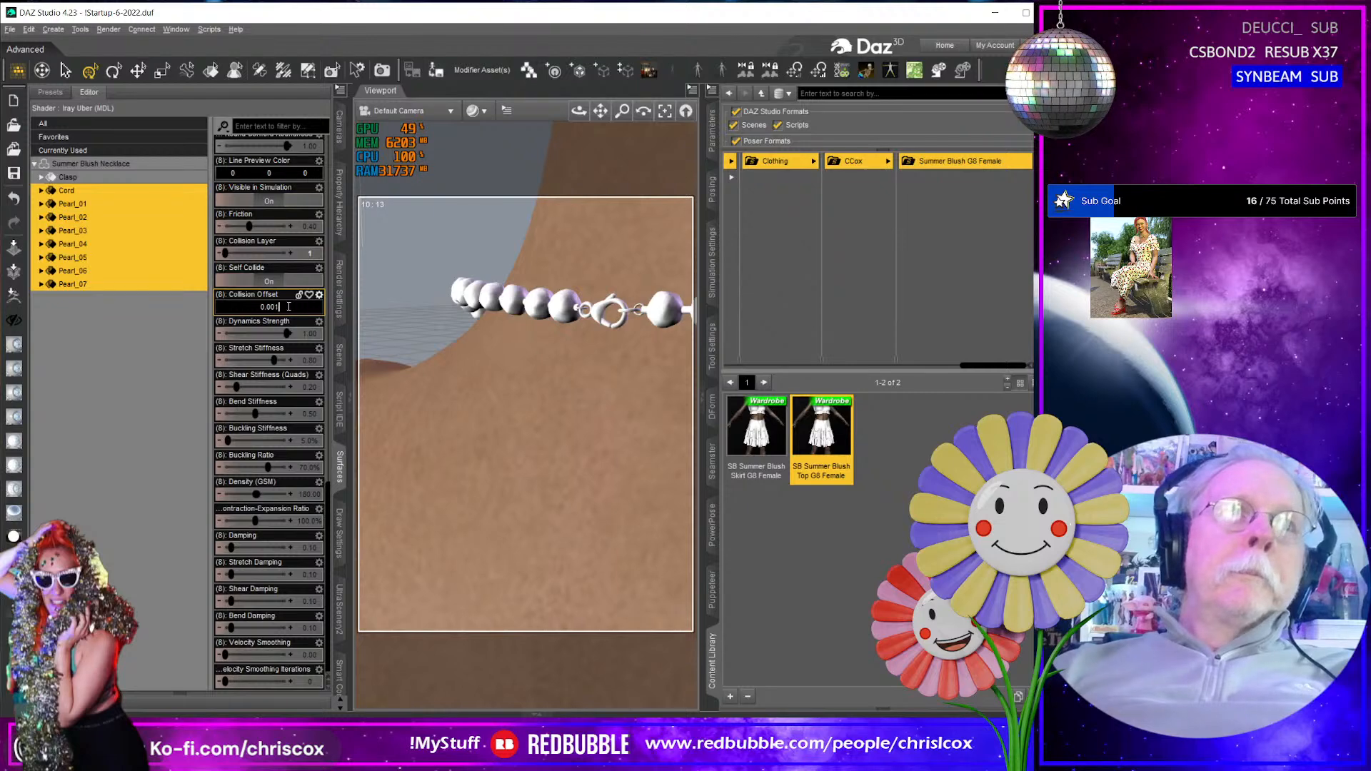
key("Return")
- Check the necklace around the neck and set the Cord surface's Bend Stiffness to 0.1
middle_click_drag(563, 345, 493, 345)
mouse_move(641, 349)
middle_mouse_down()
mouse_move(471, 343)
mouse_move(638, 367)
middle_mouse_up()
scroll(640, 358, "down", 5)
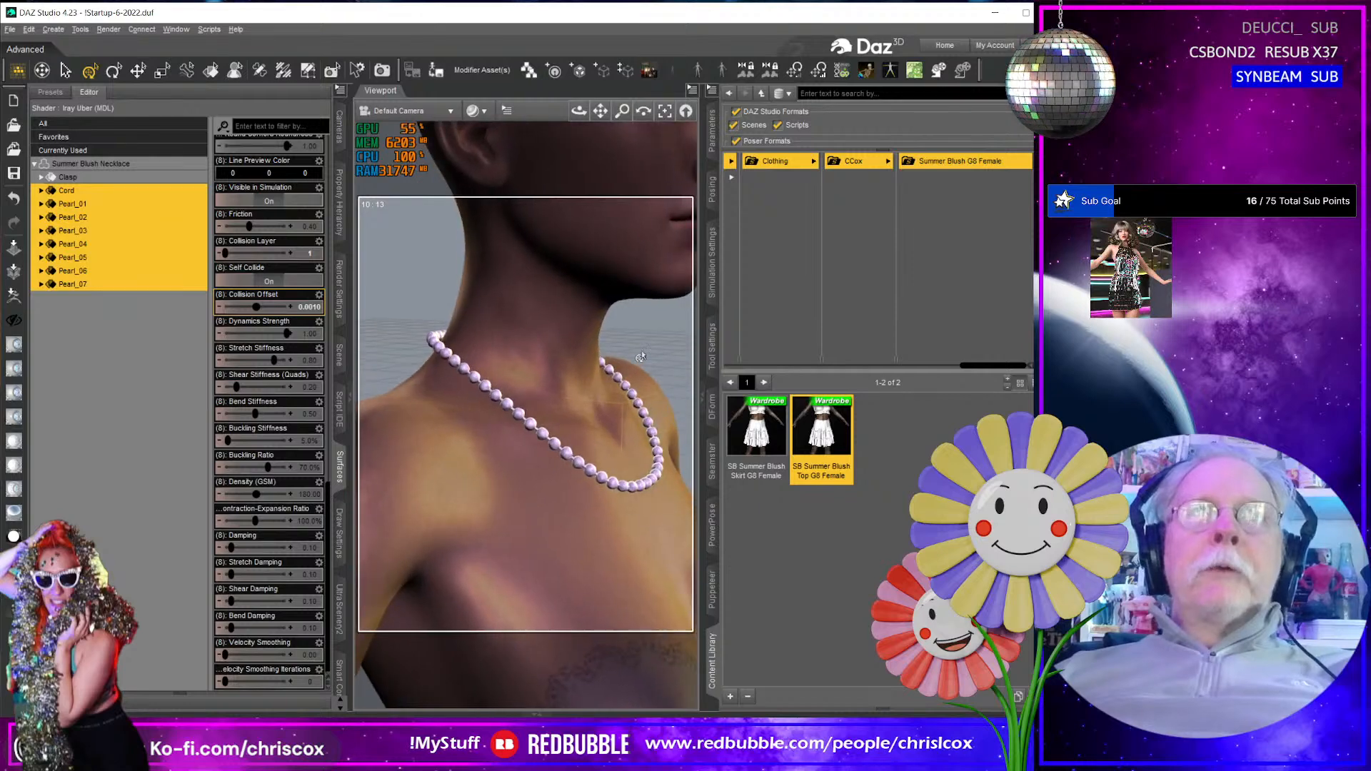
scroll(637, 366, "up", 5)
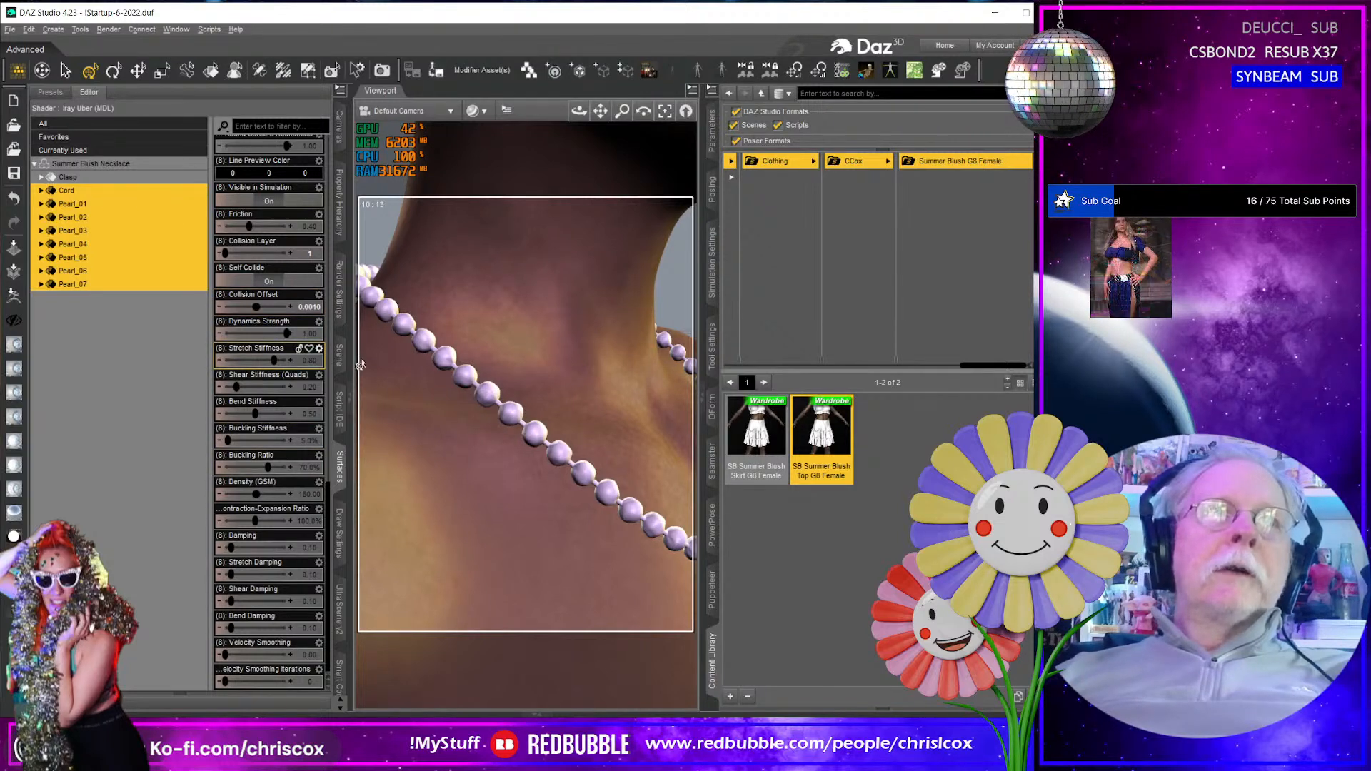
left_click(71, 191)
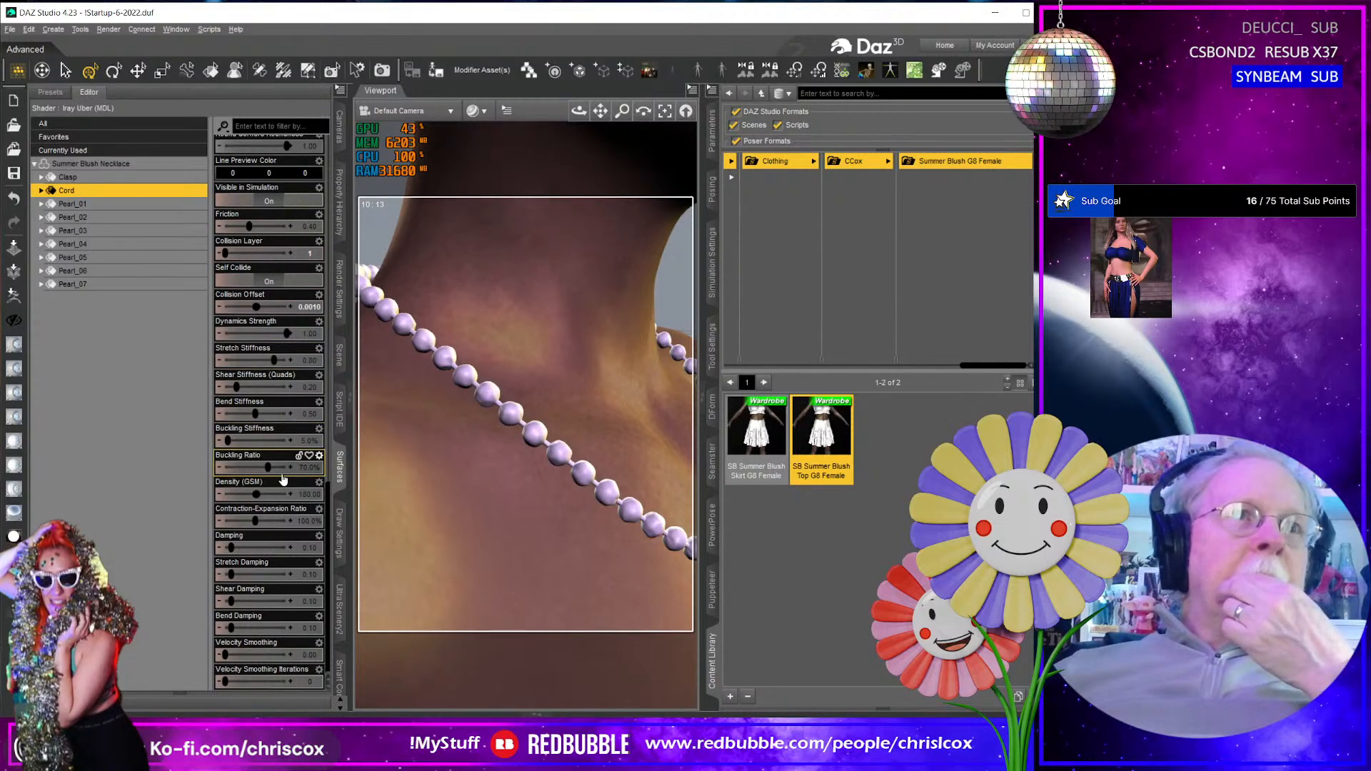
left_click(308, 414)
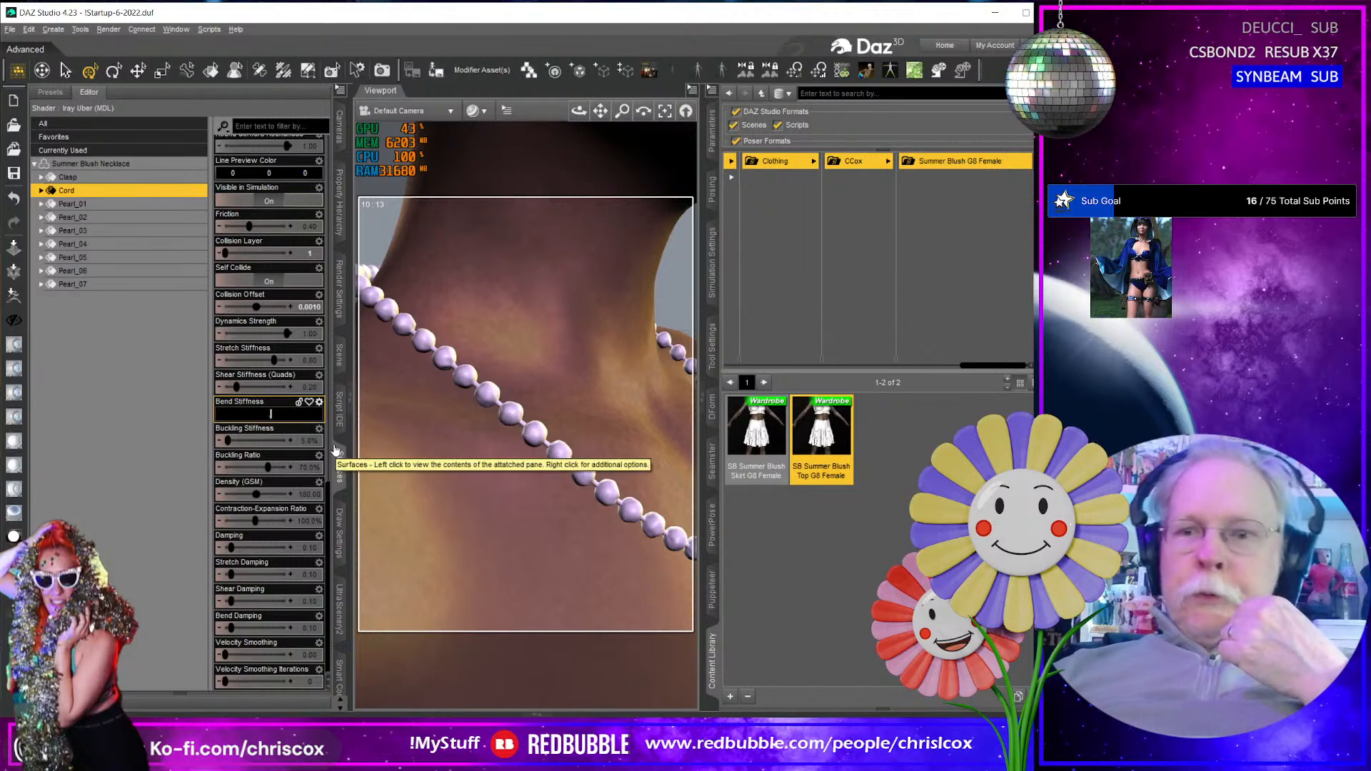
type(".1")
key("Return")
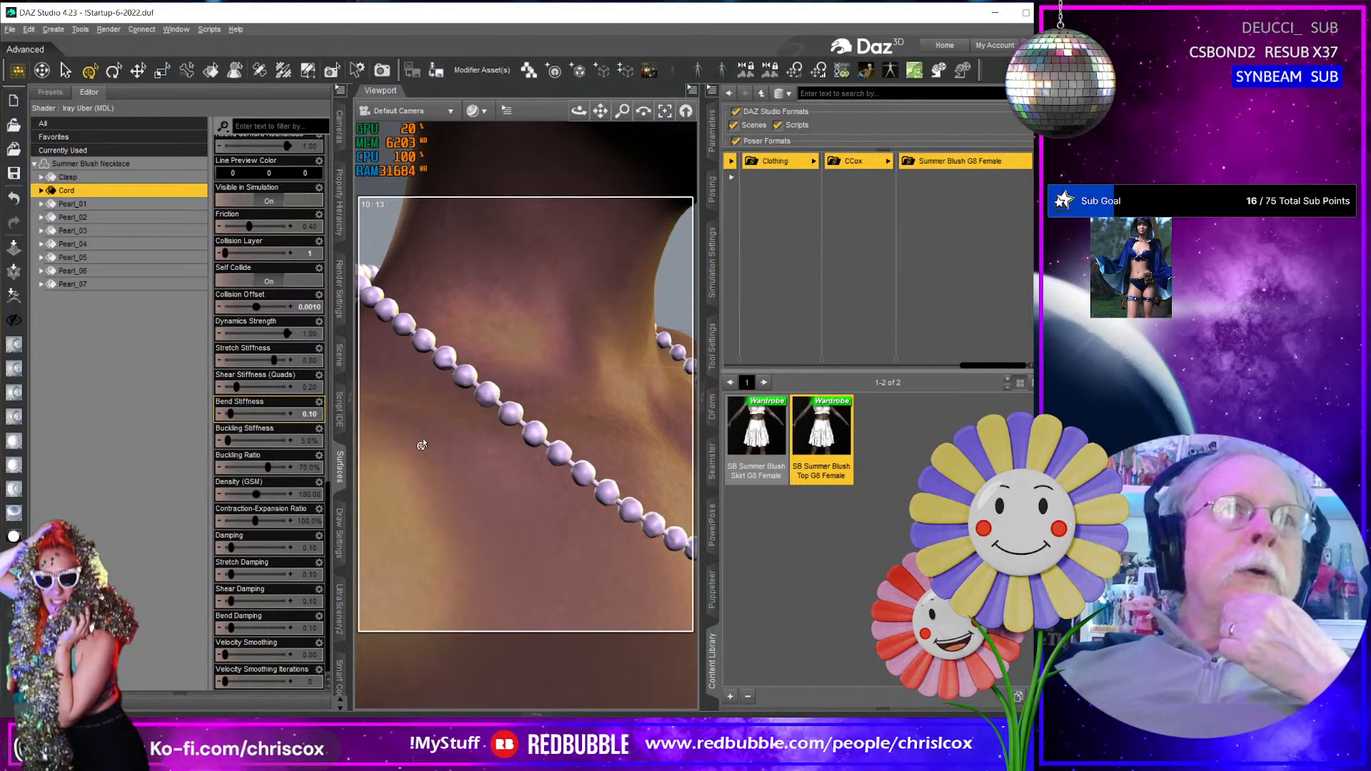
middle_click_drag(486, 447, 477, 444)
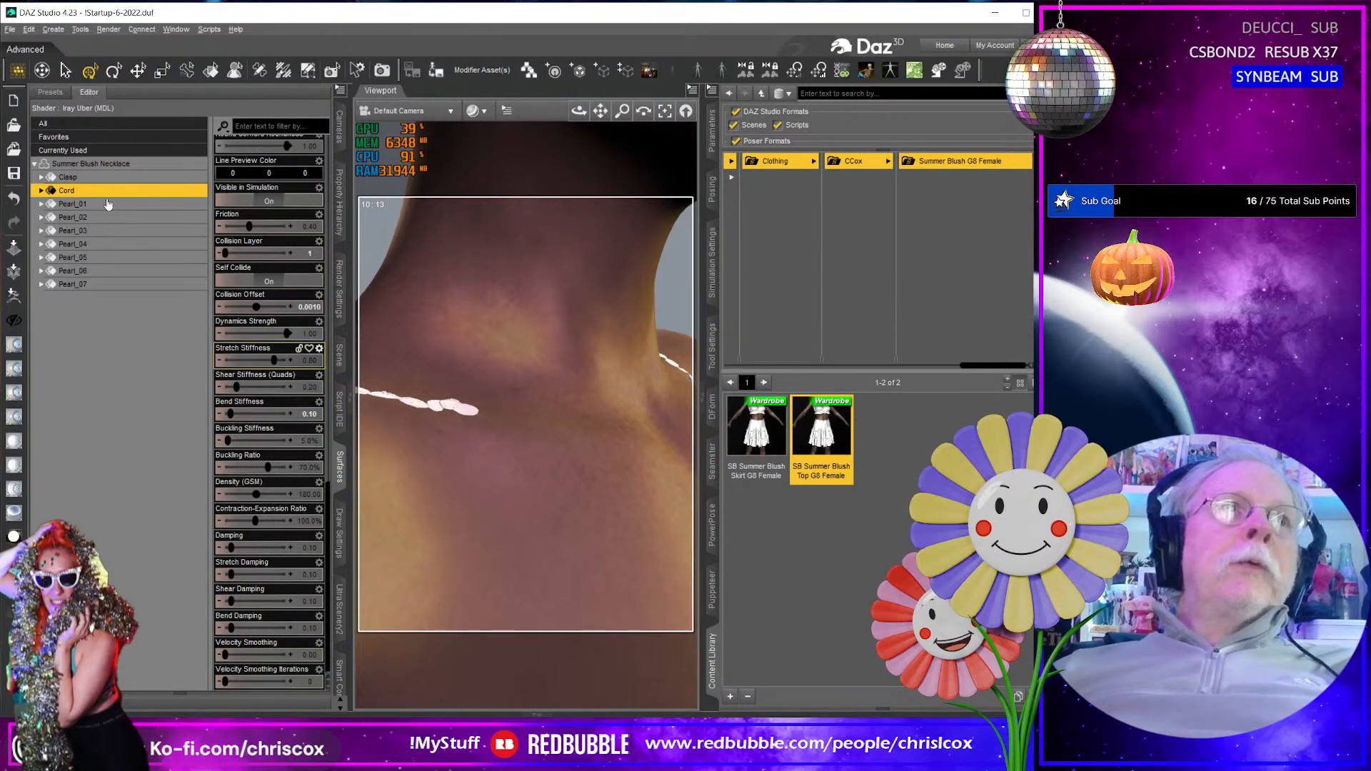
- Set the Dynamics Strength to 0.85 for the Cord and Pearl_01 through Pearl_07 surfaces together
left_click(121, 284, "shift")
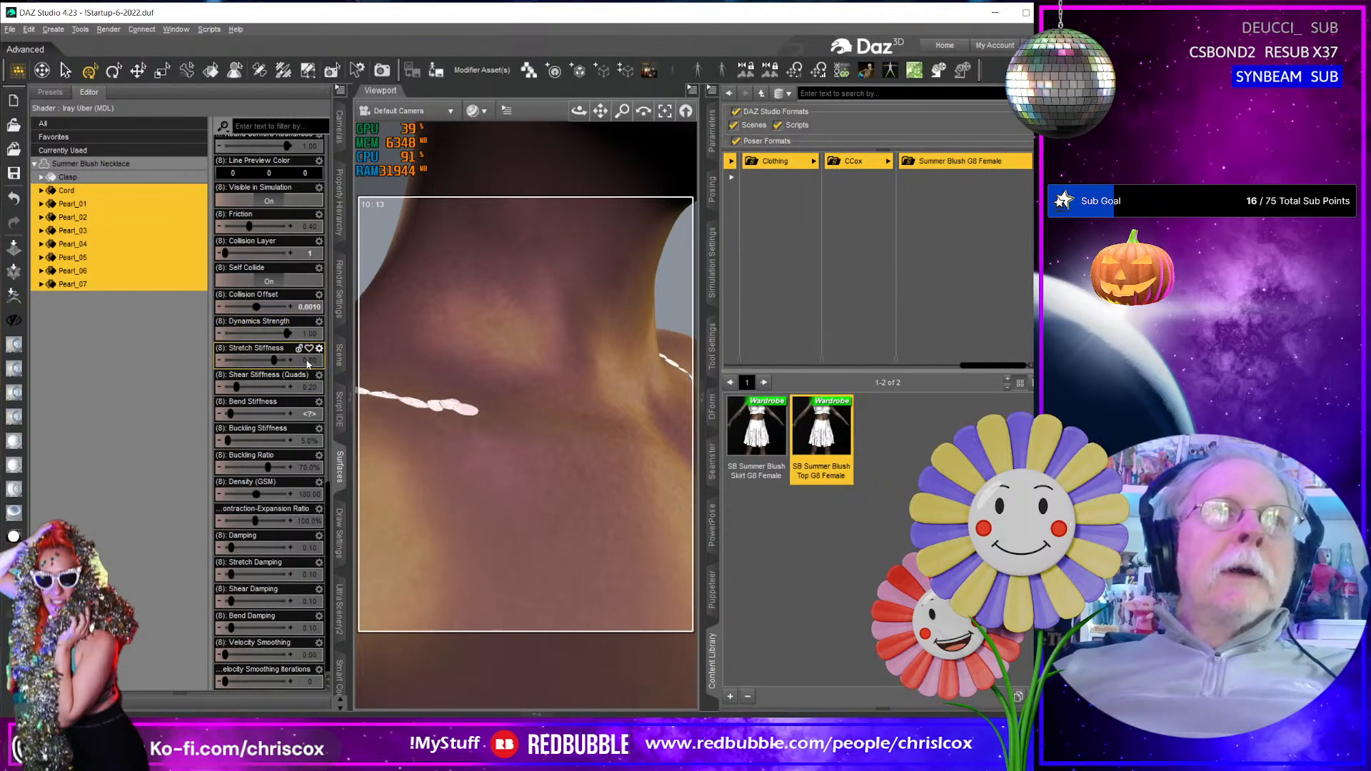
mouse_move(309, 366)
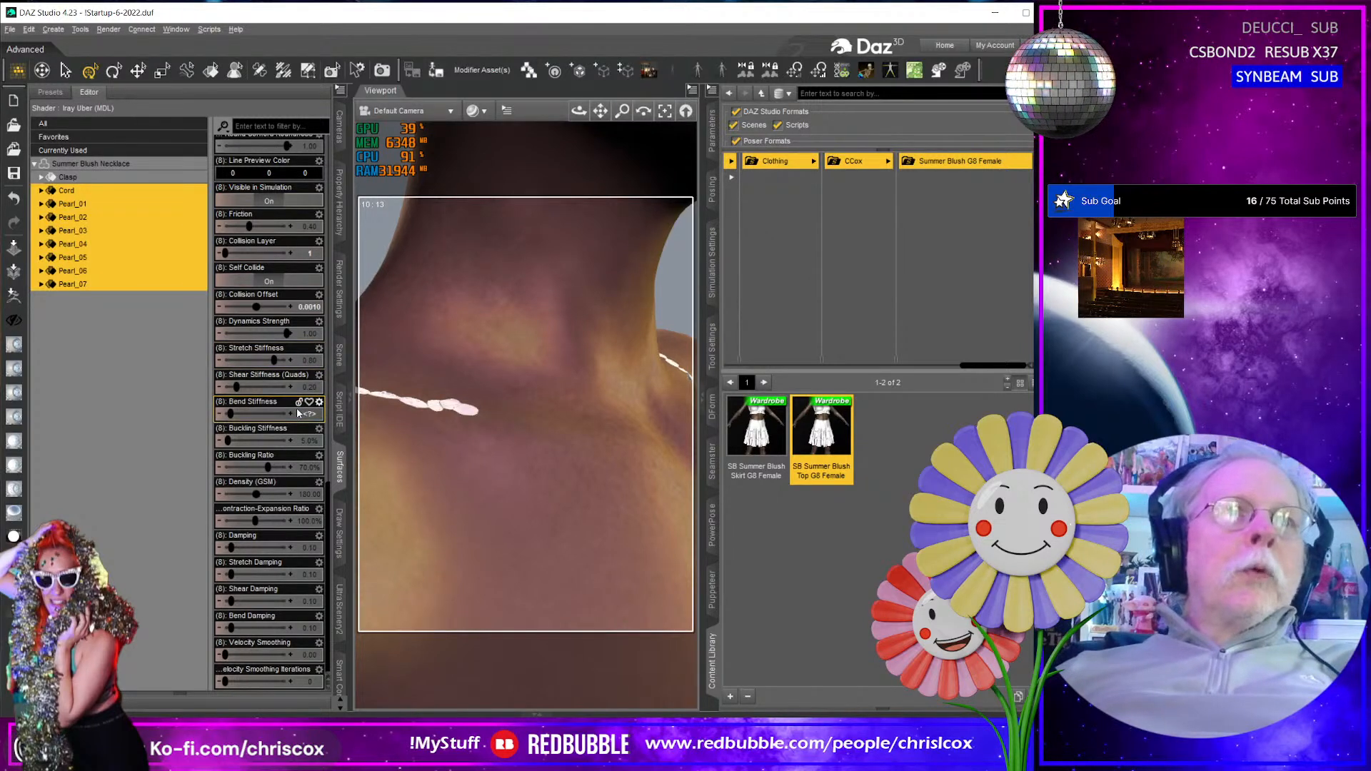
left_click(308, 334)
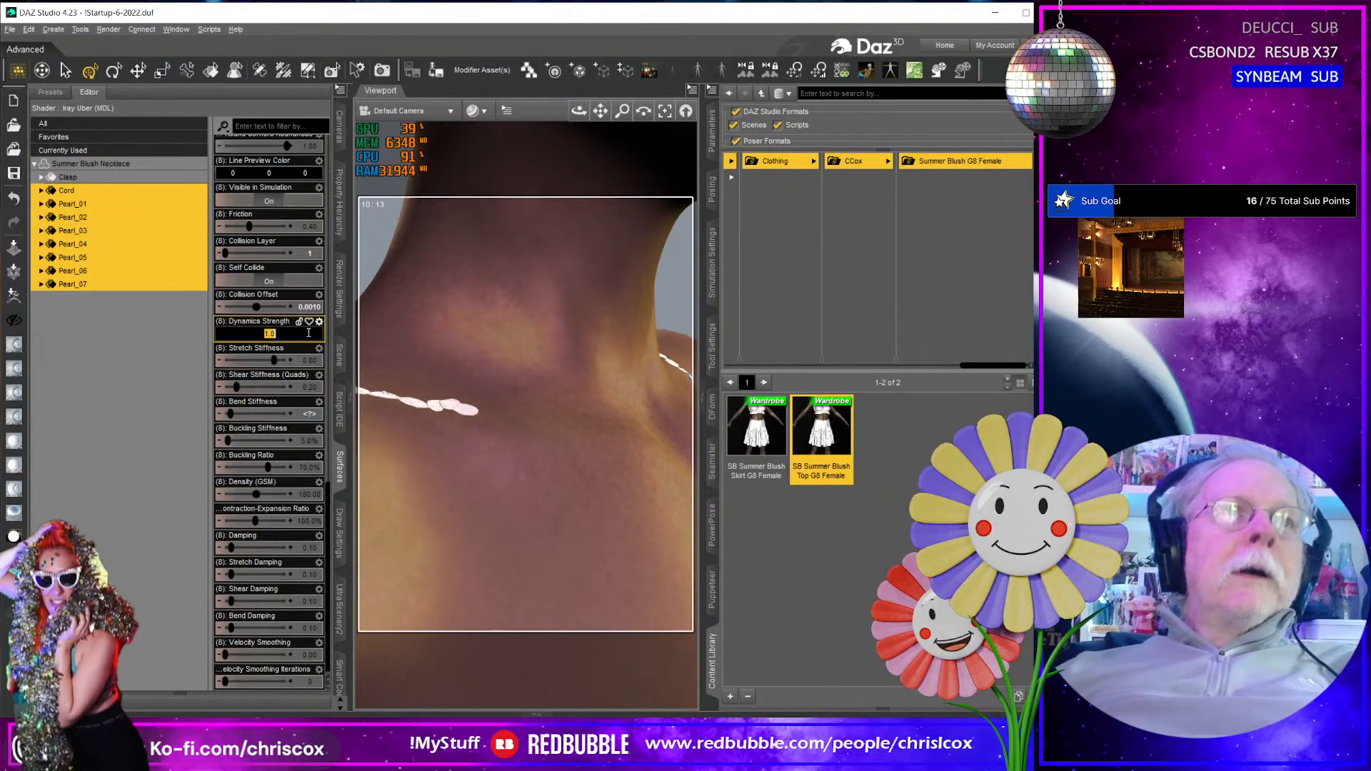
type("0.85")
key("Return")
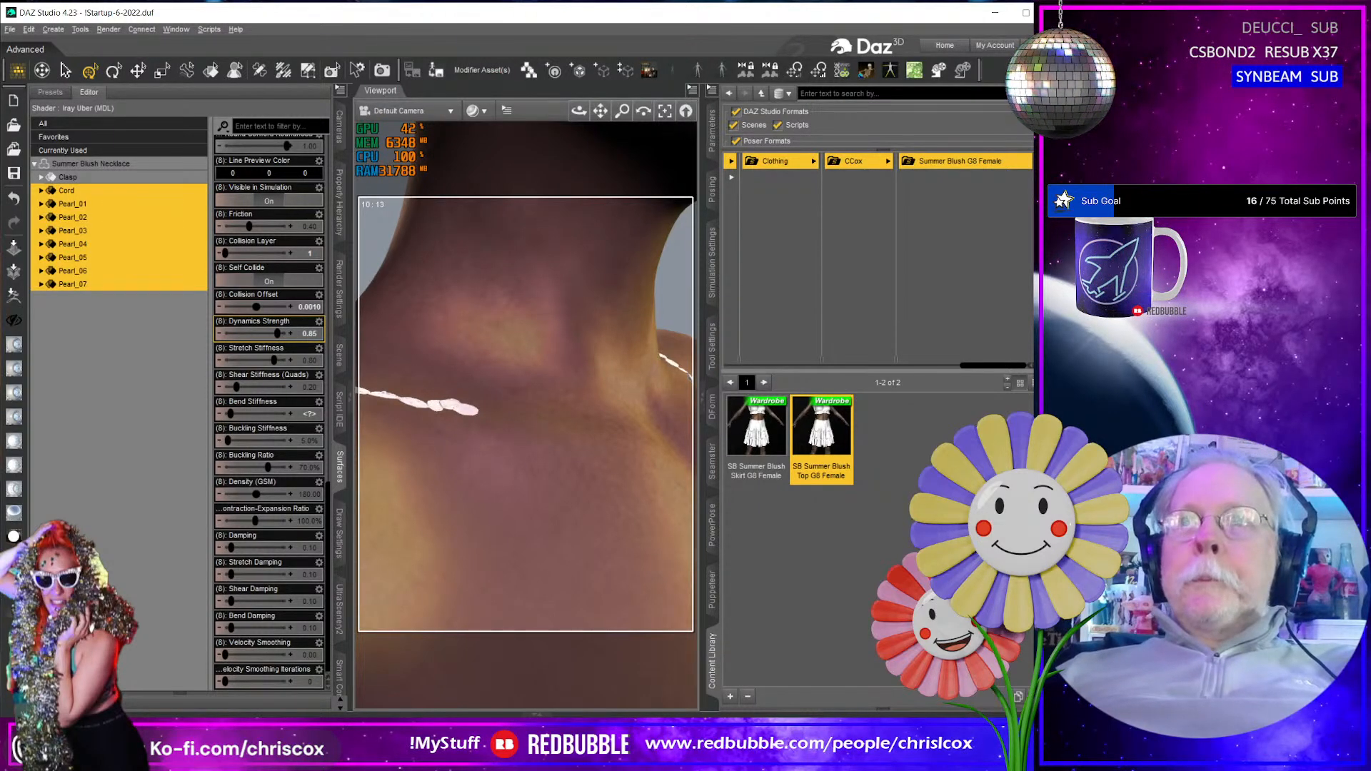
left_click(945, 45)
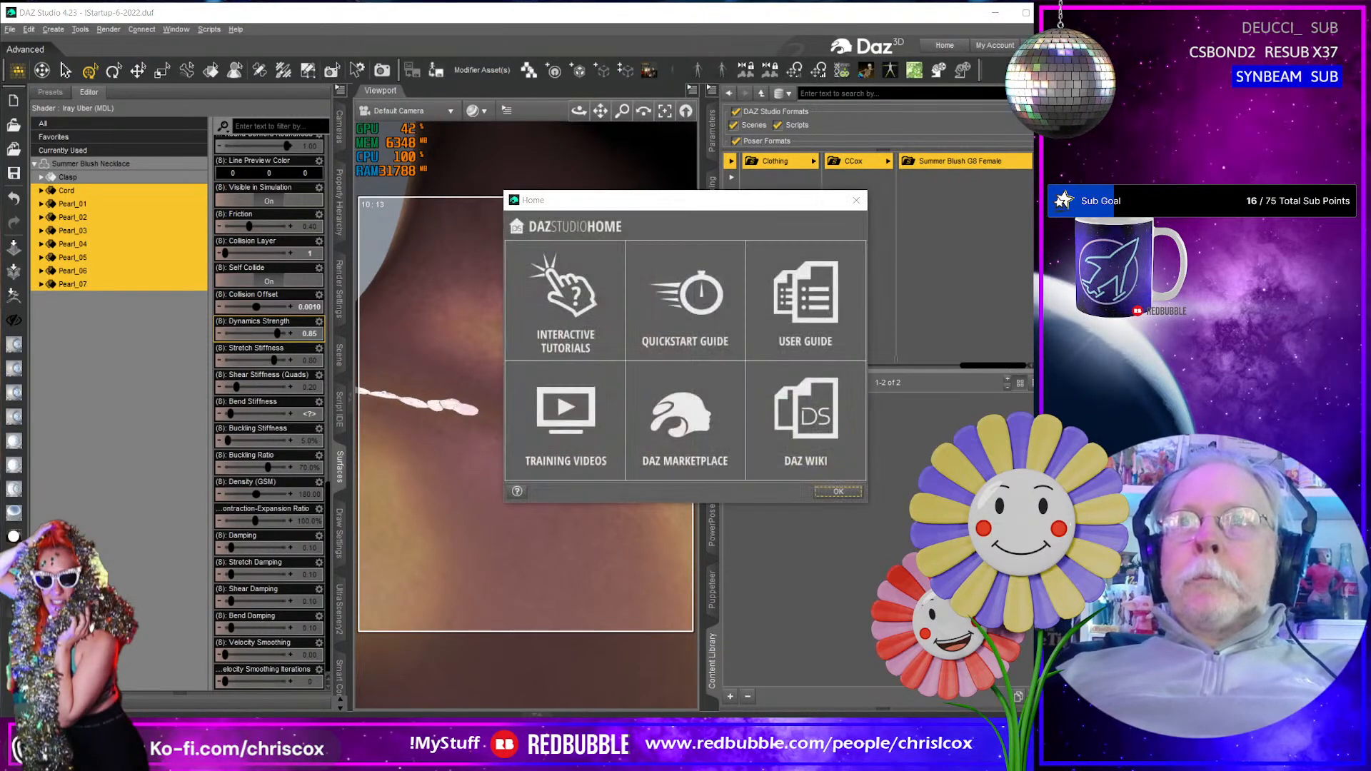
left_click(838, 492)
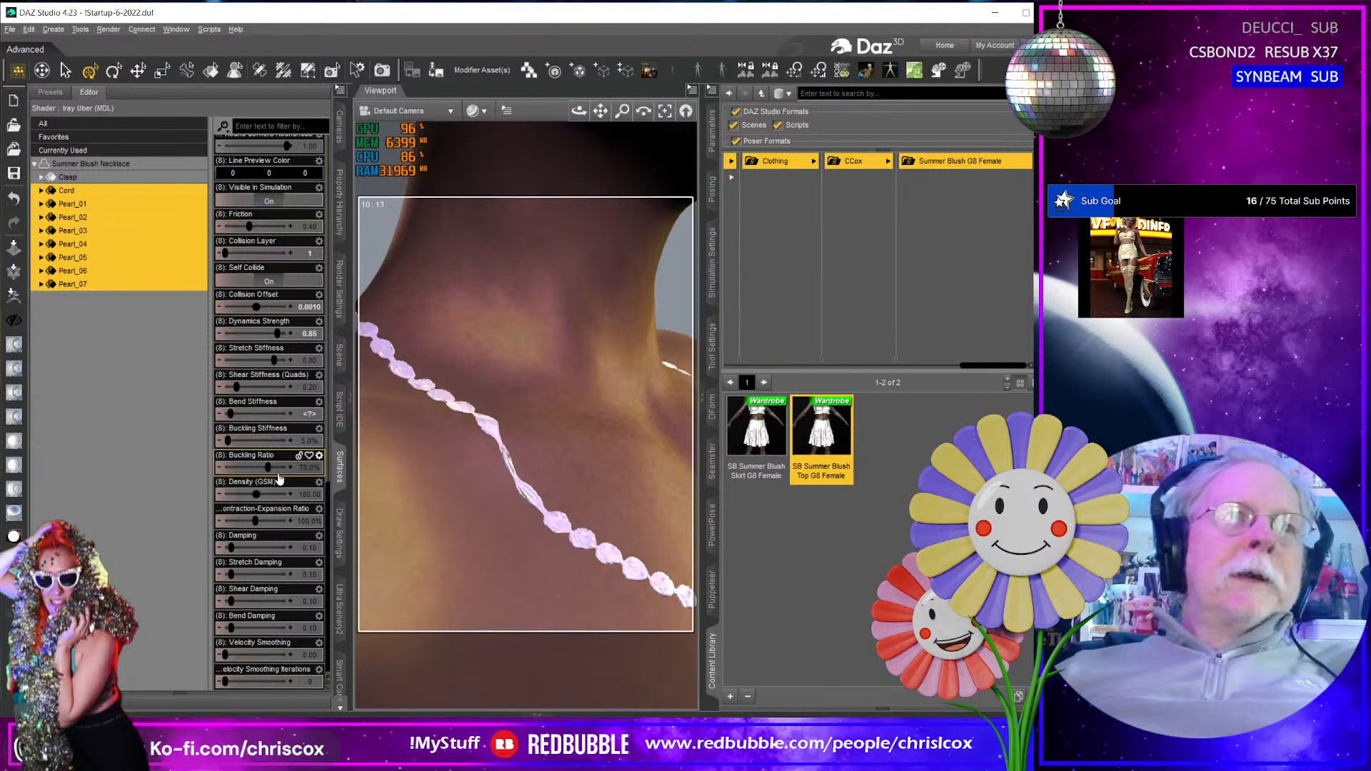
- Compare the cord's dynamics settings with the pearls' and select the Pearl_01 through Pearl_07 surfaces
scroll(267, 500, "up", 5)
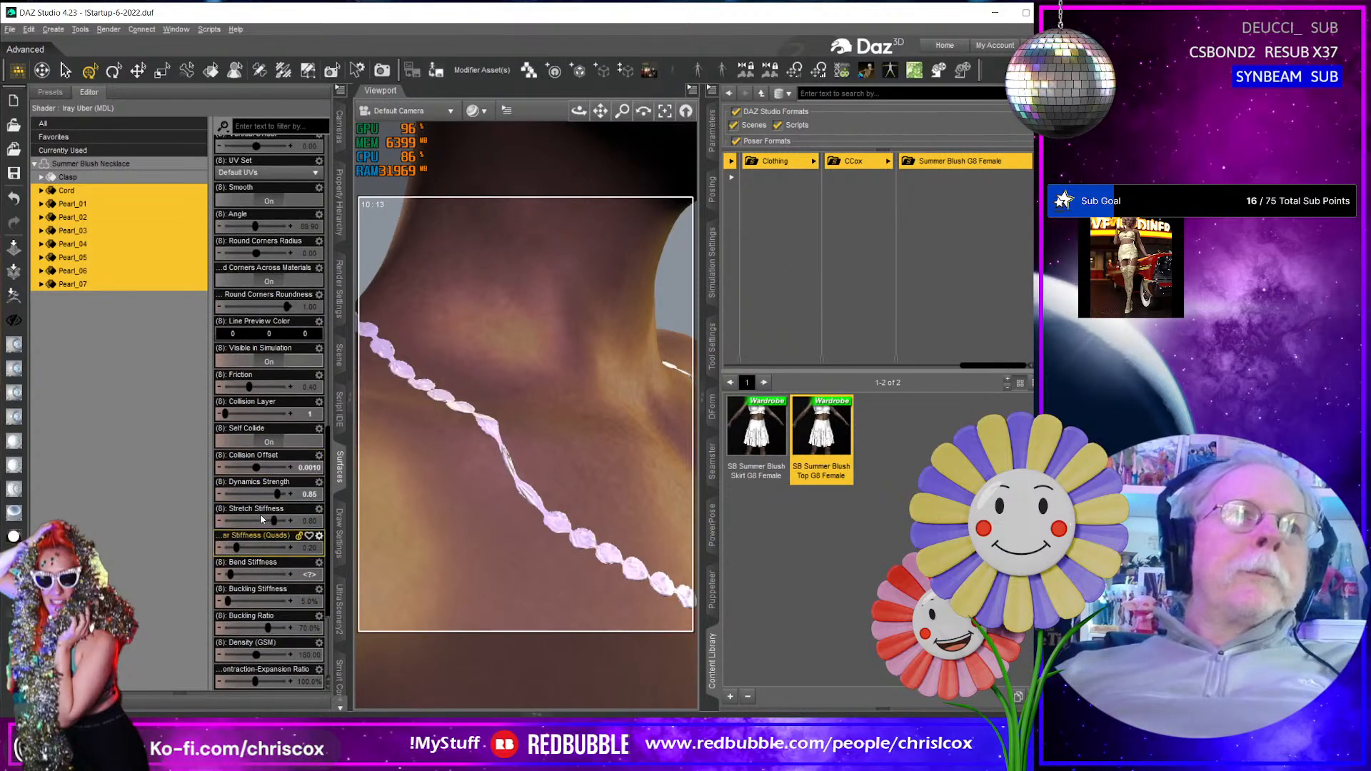
left_click(88, 207)
left_click(83, 284, "shift")
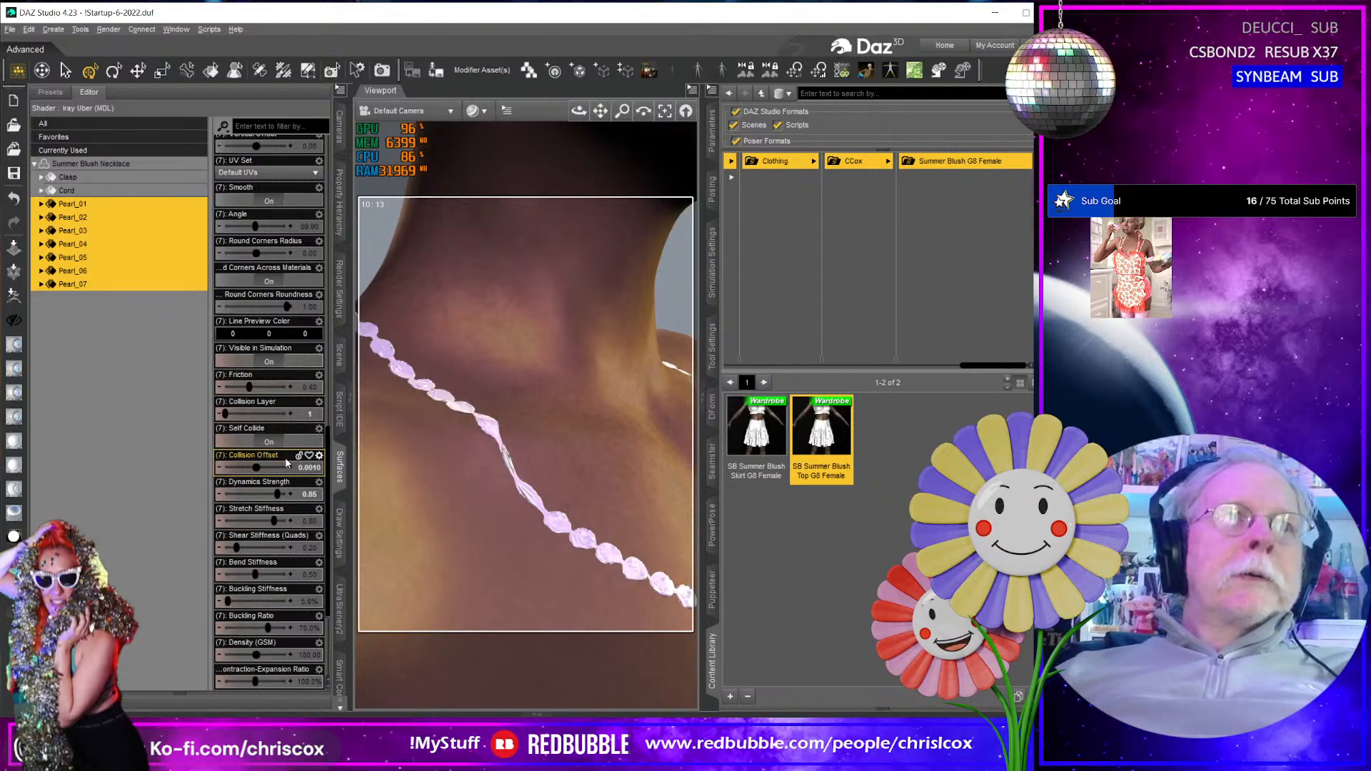
scroll(286, 463, "down", 5)
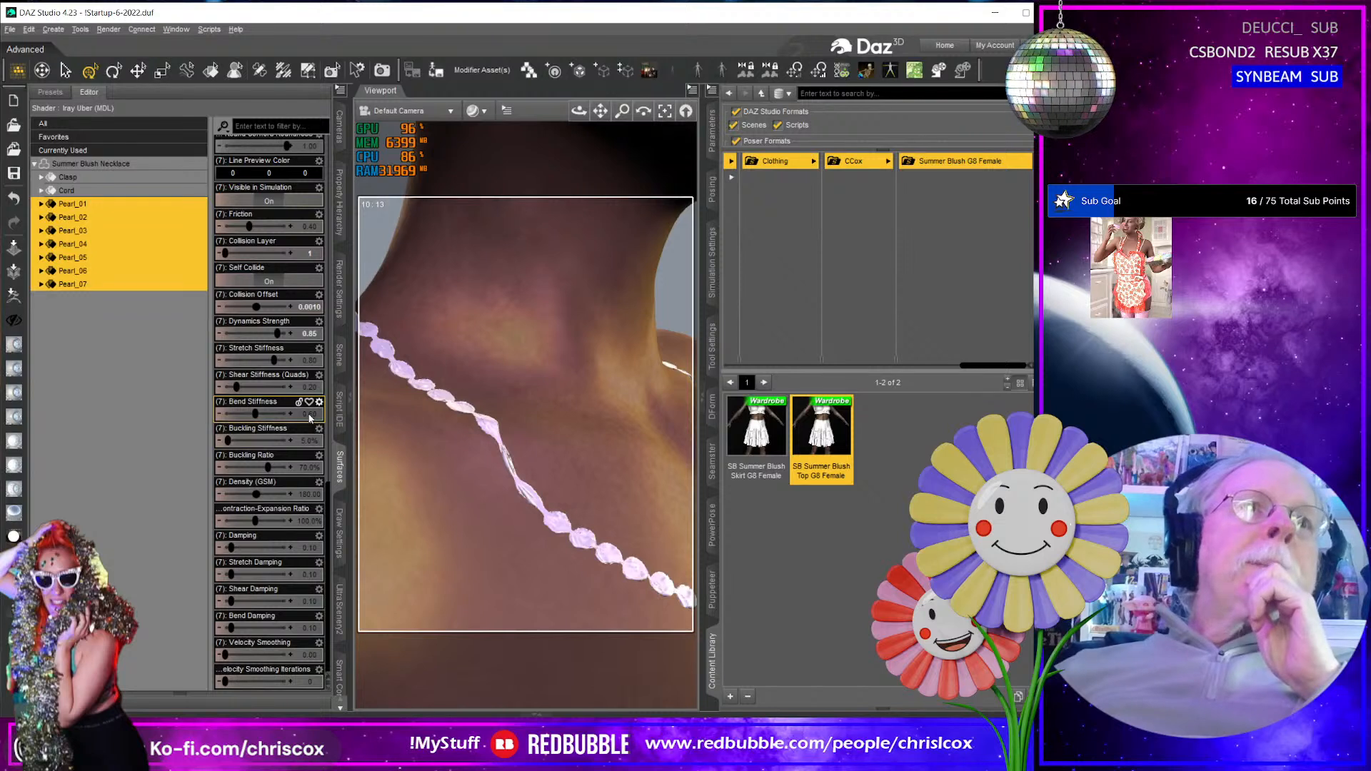
left_click(101, 192)
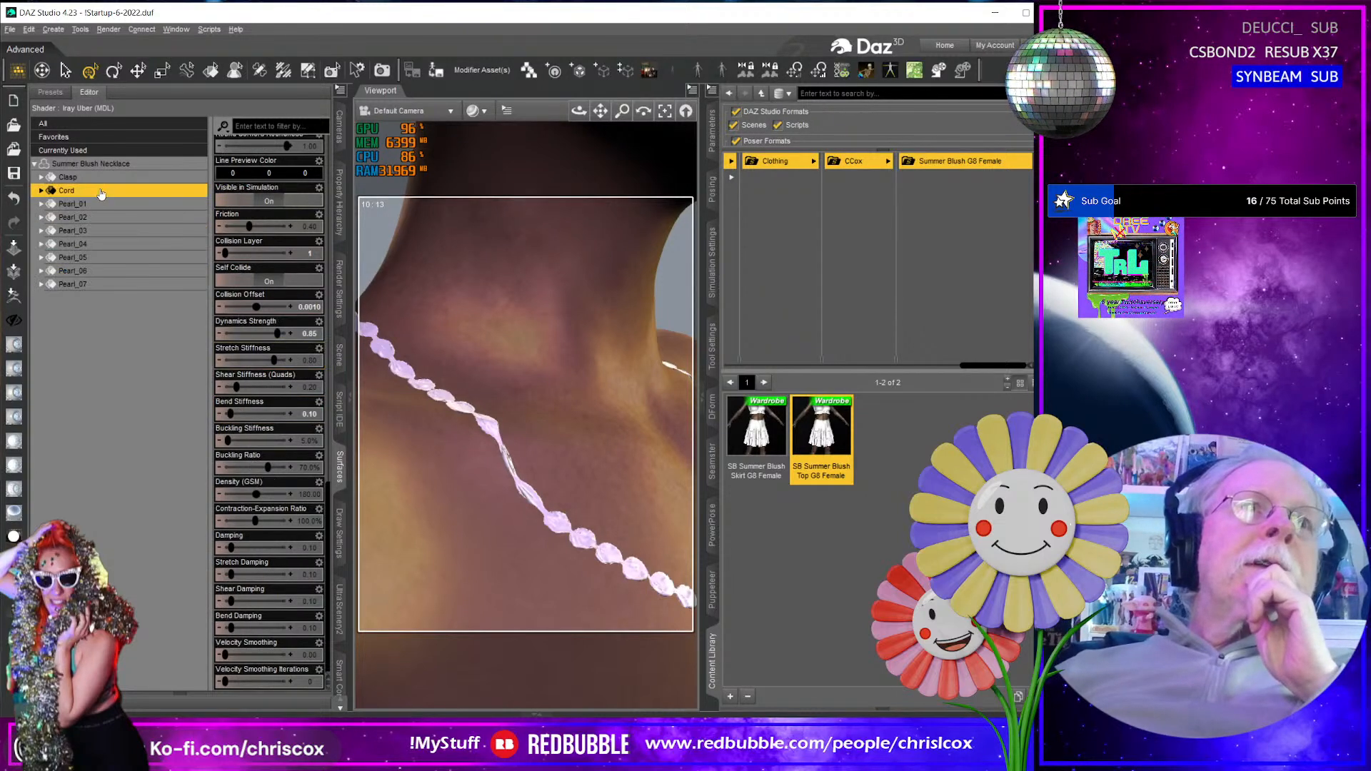
left_click(101, 204)
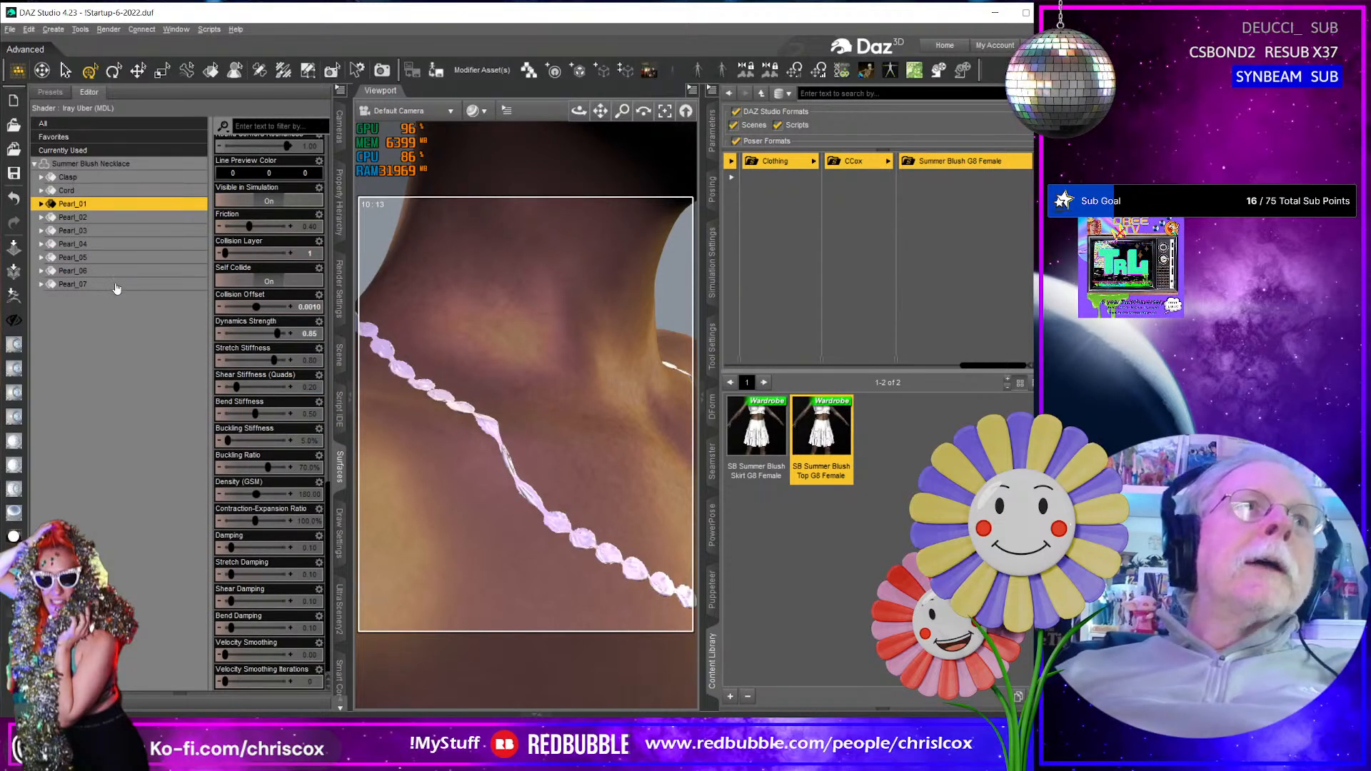
left_click(115, 284, "shift")
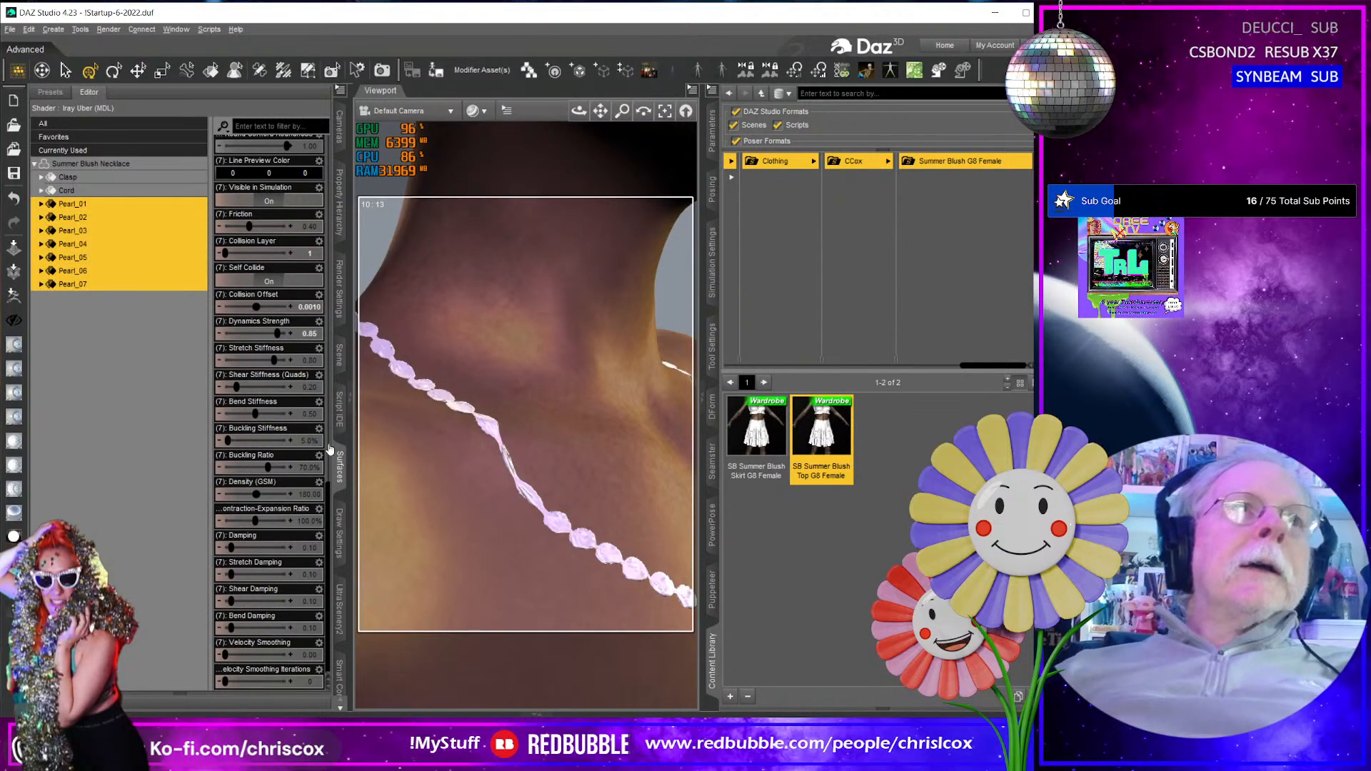
- Try a Bend Stiffness of 1 on all pearl surfaces, stopping the test simulation and undoing the change
left_click(310, 414)
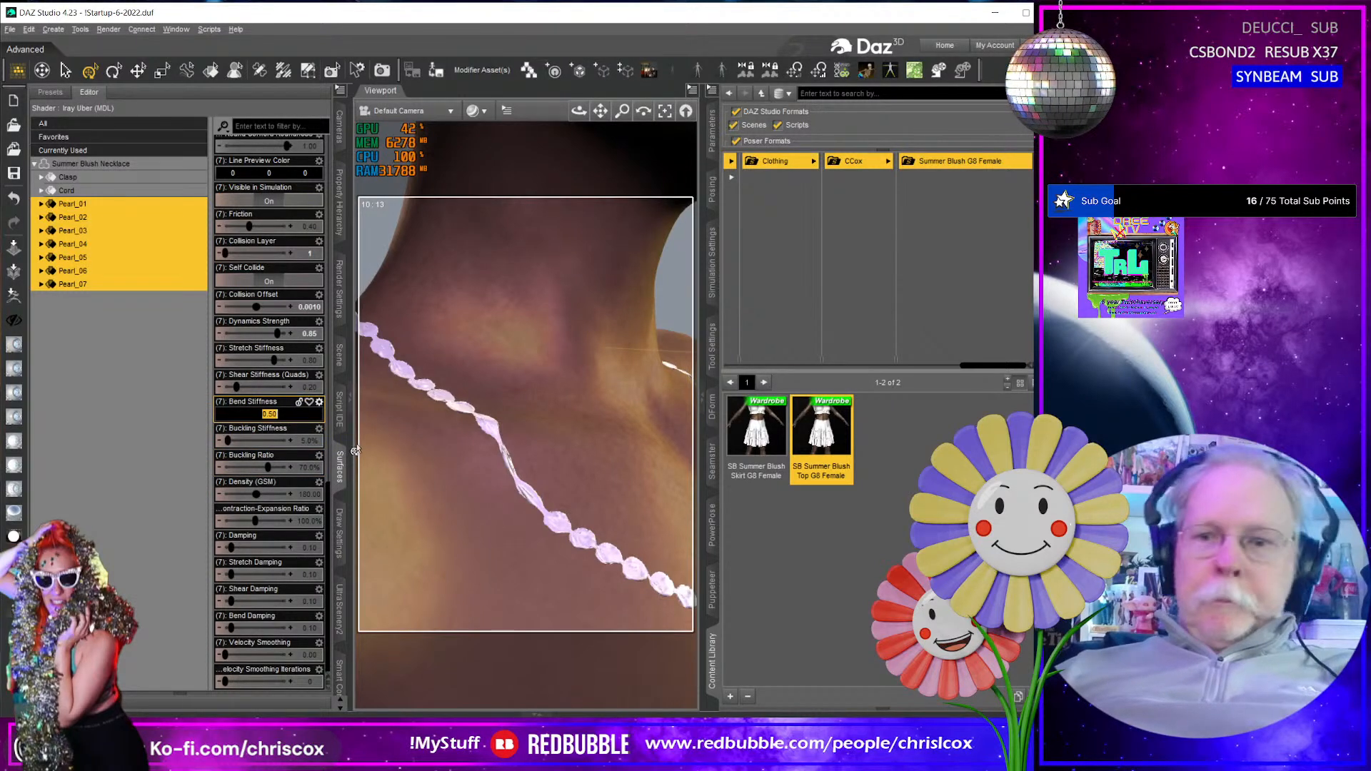
type("1")
key("Return")
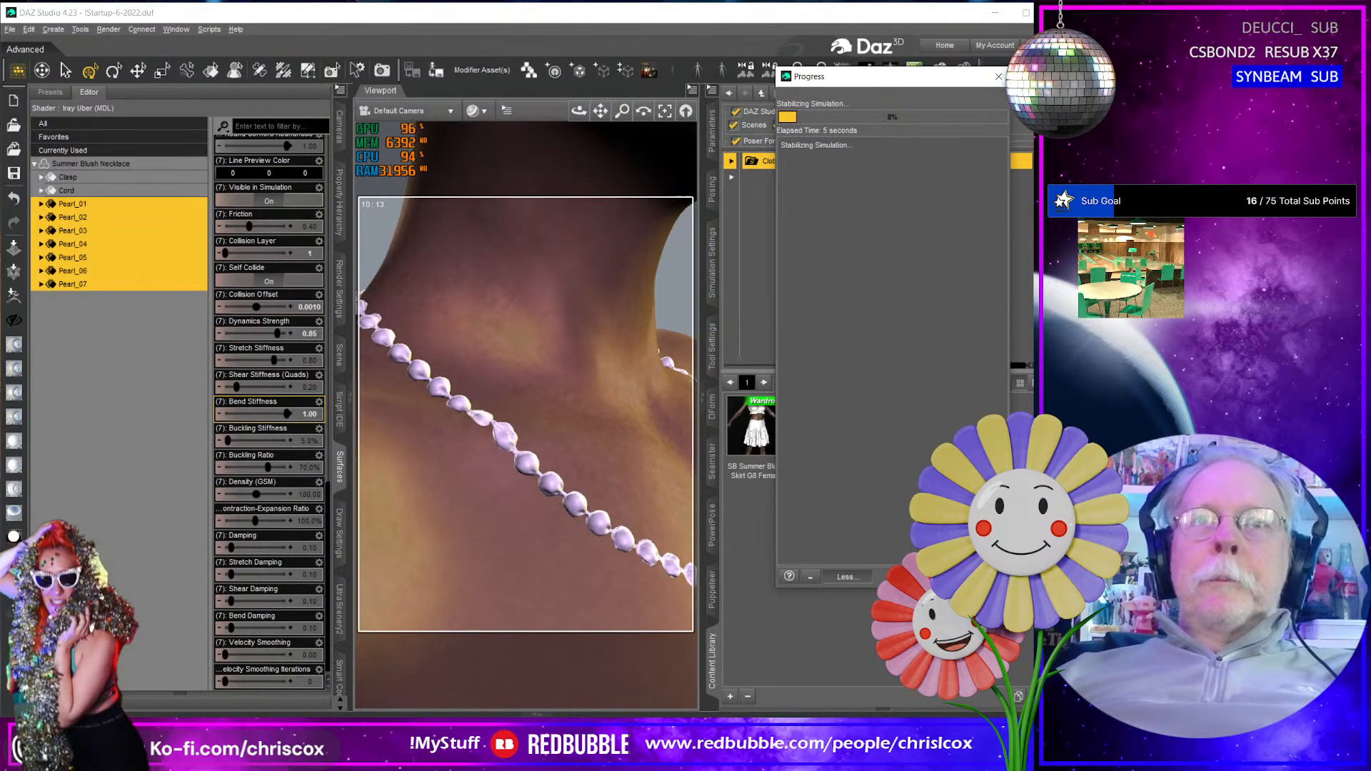
key("Escape")
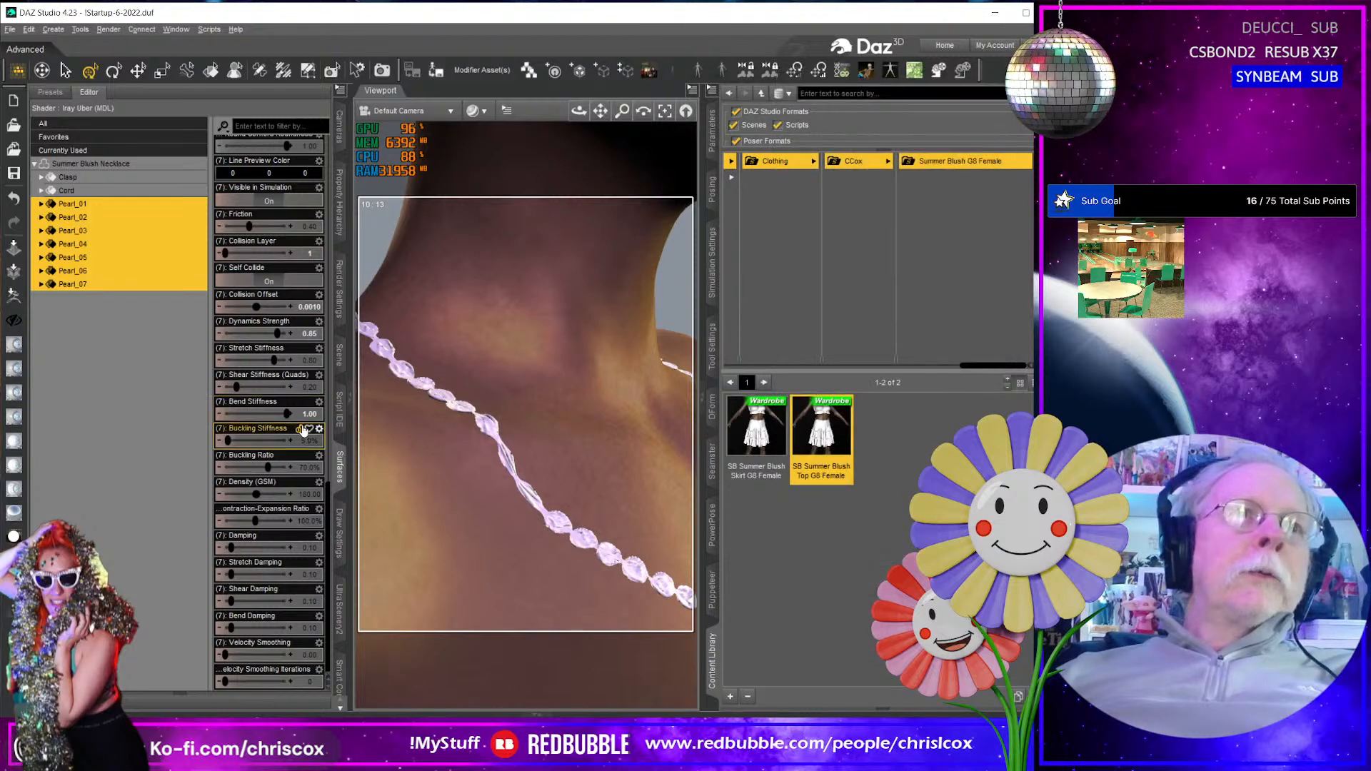
key("ctrl+z")
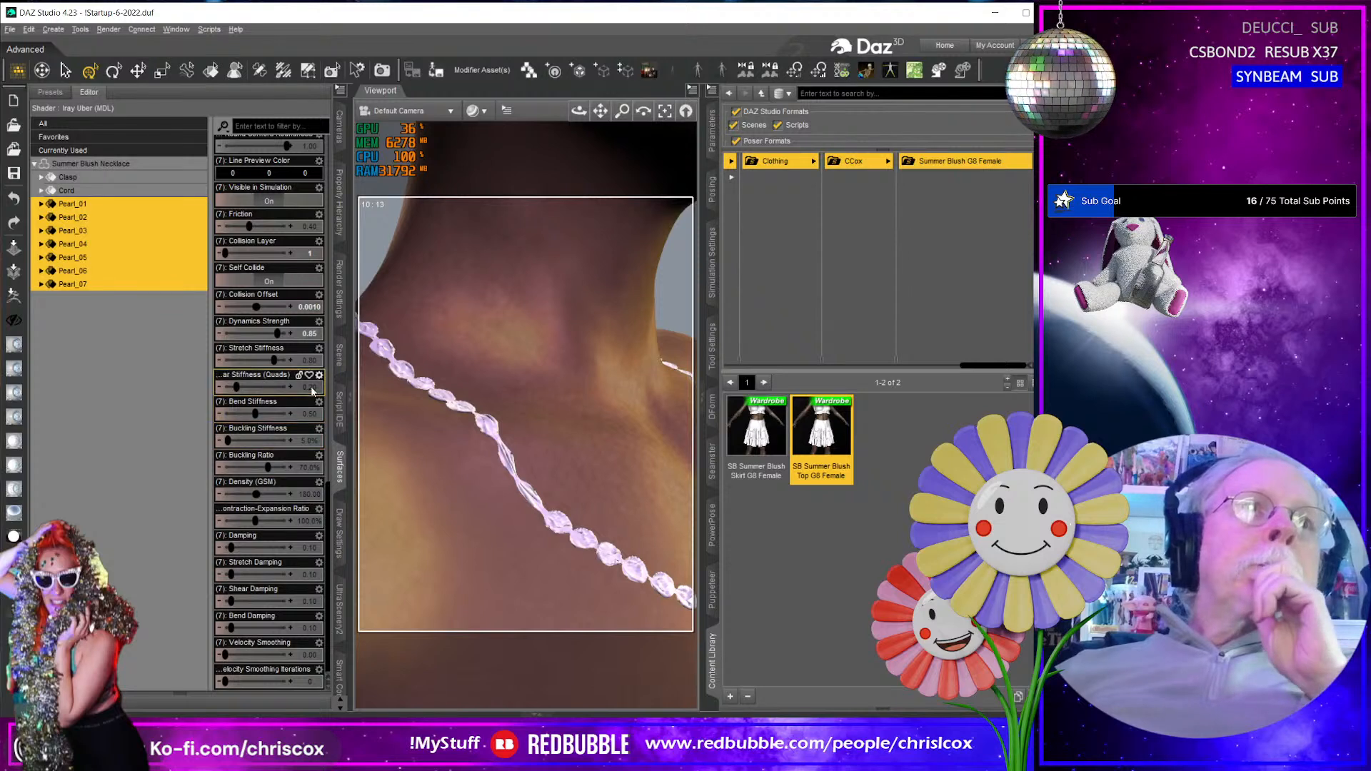
- Reselect the Pearl_01 through Pearl_07 surfaces and set their Buckling Stiffness to 100%
double_click(314, 362)
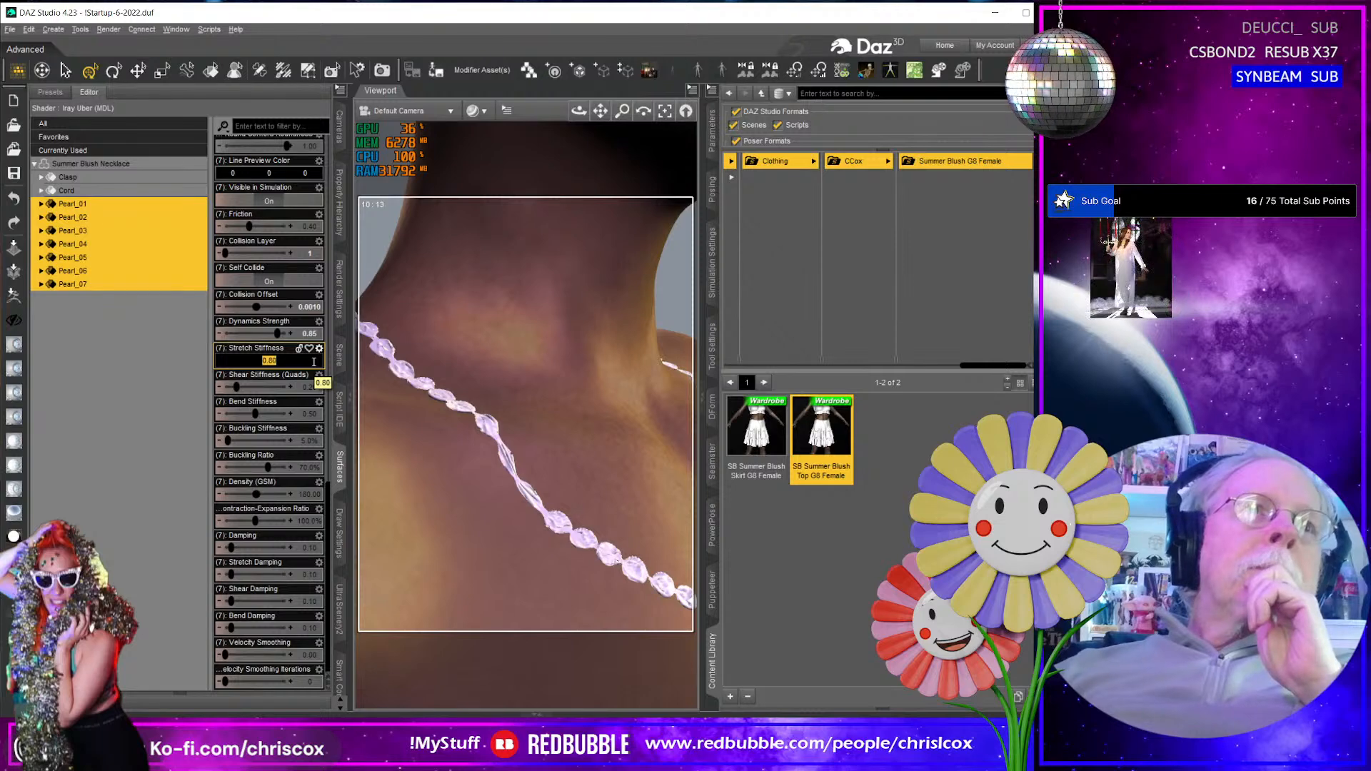
left_click(189, 499)
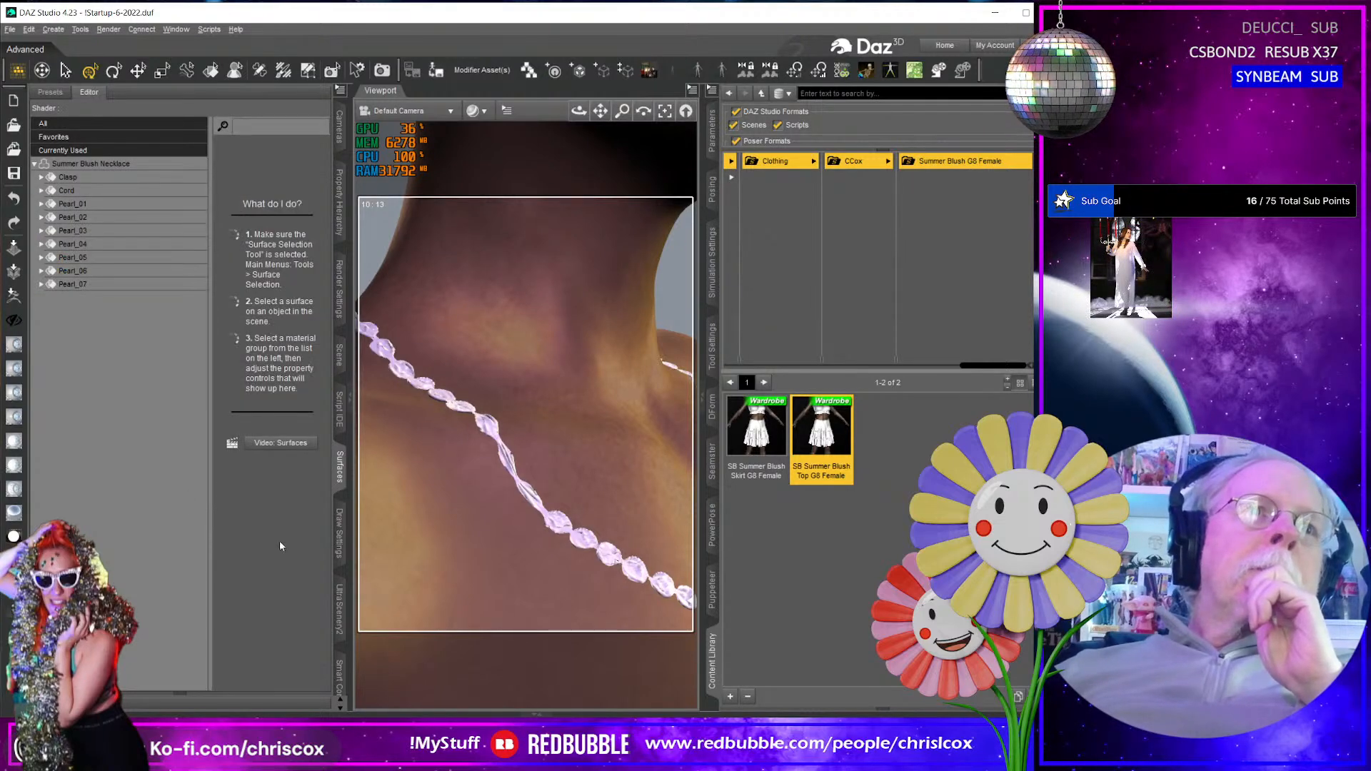
left_click(103, 205)
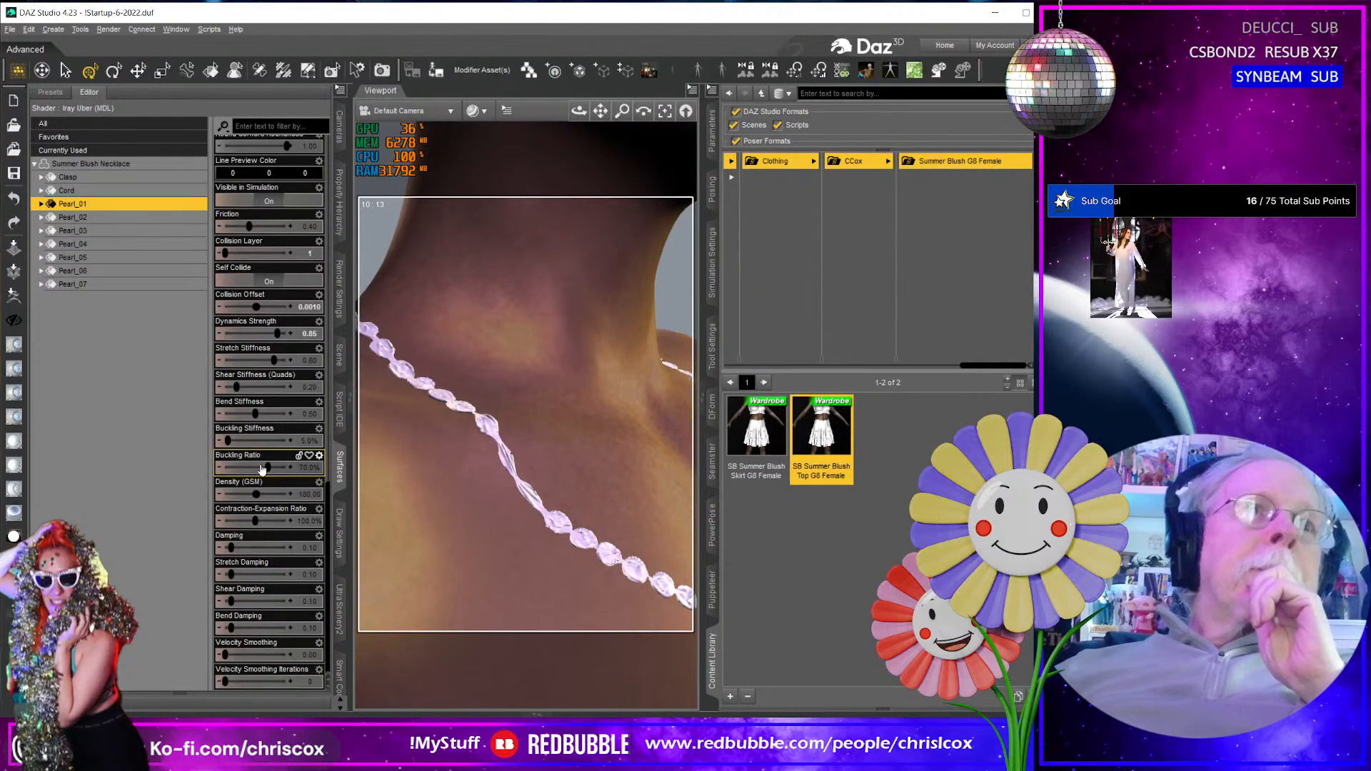
left_click(103, 286, "shift")
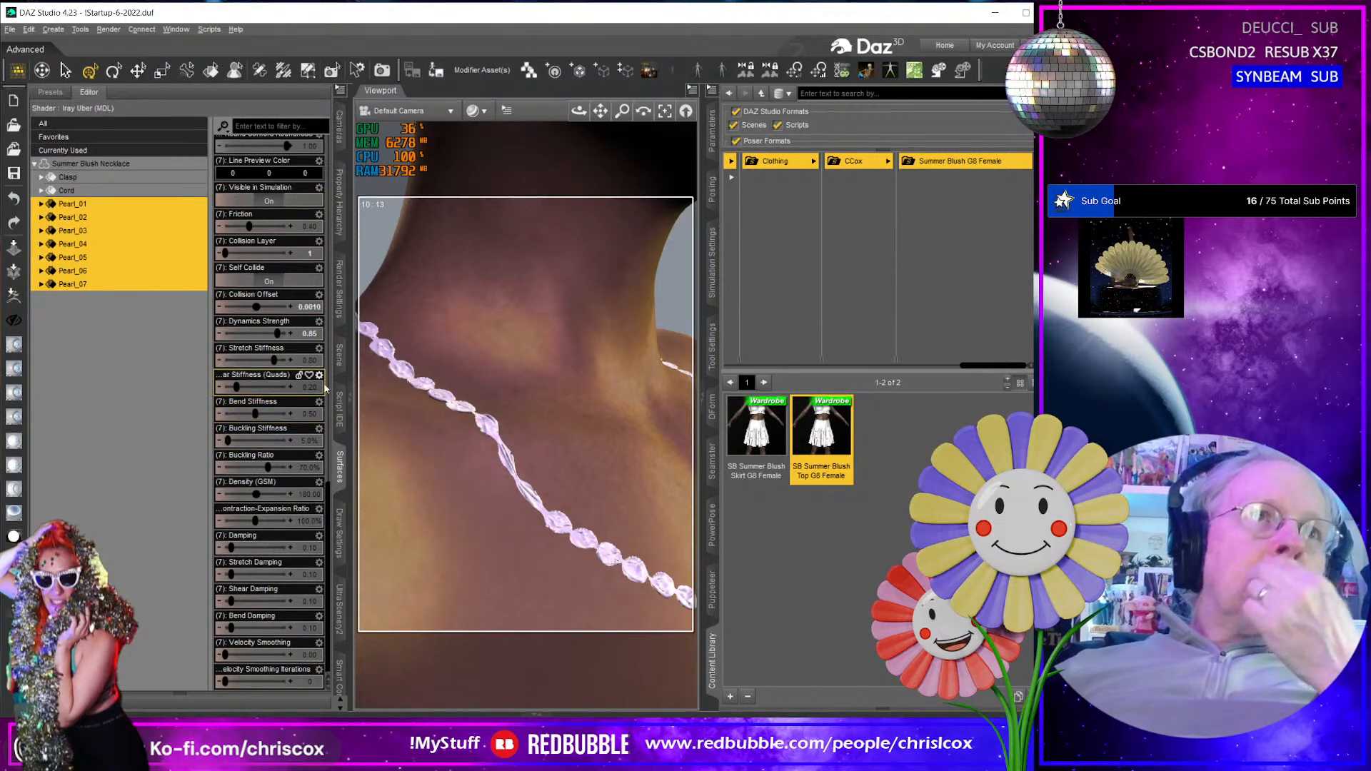
left_click(309, 442)
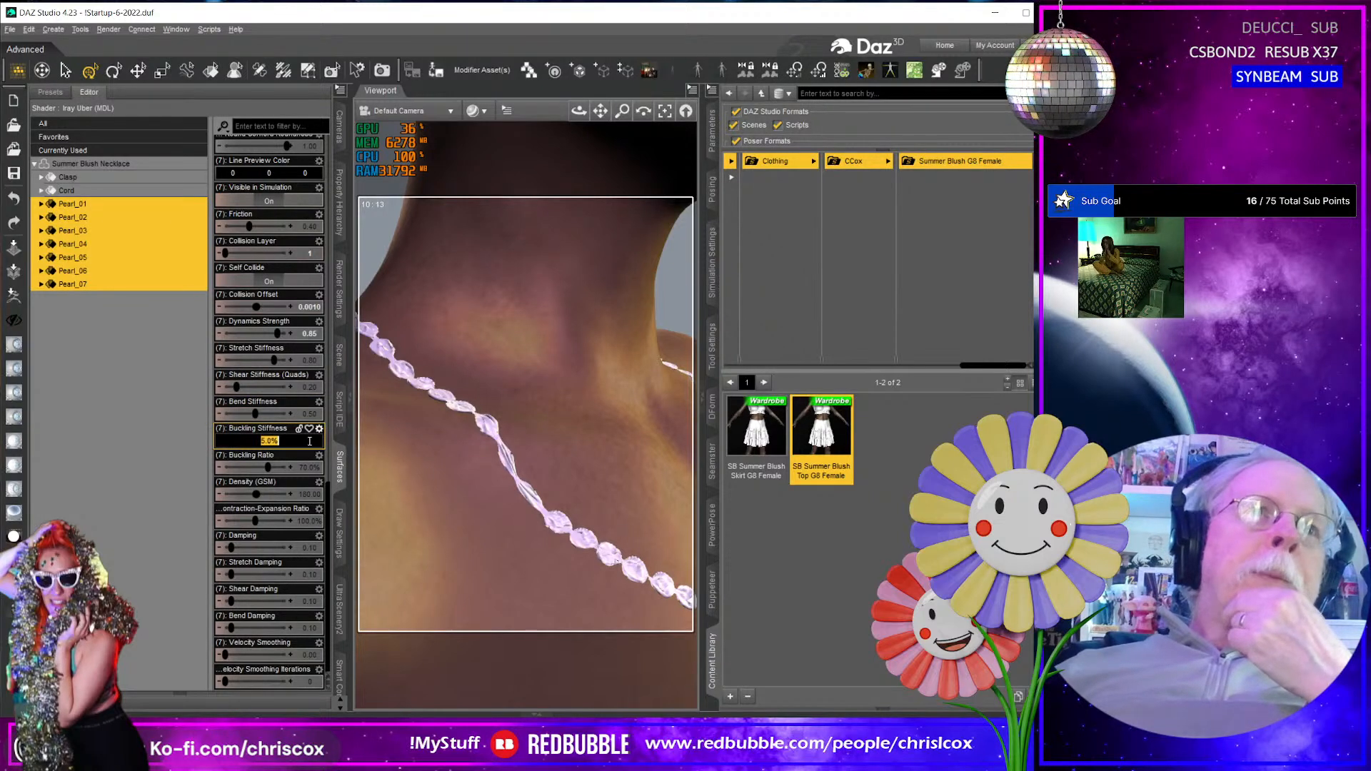
type("100")
key("Return")
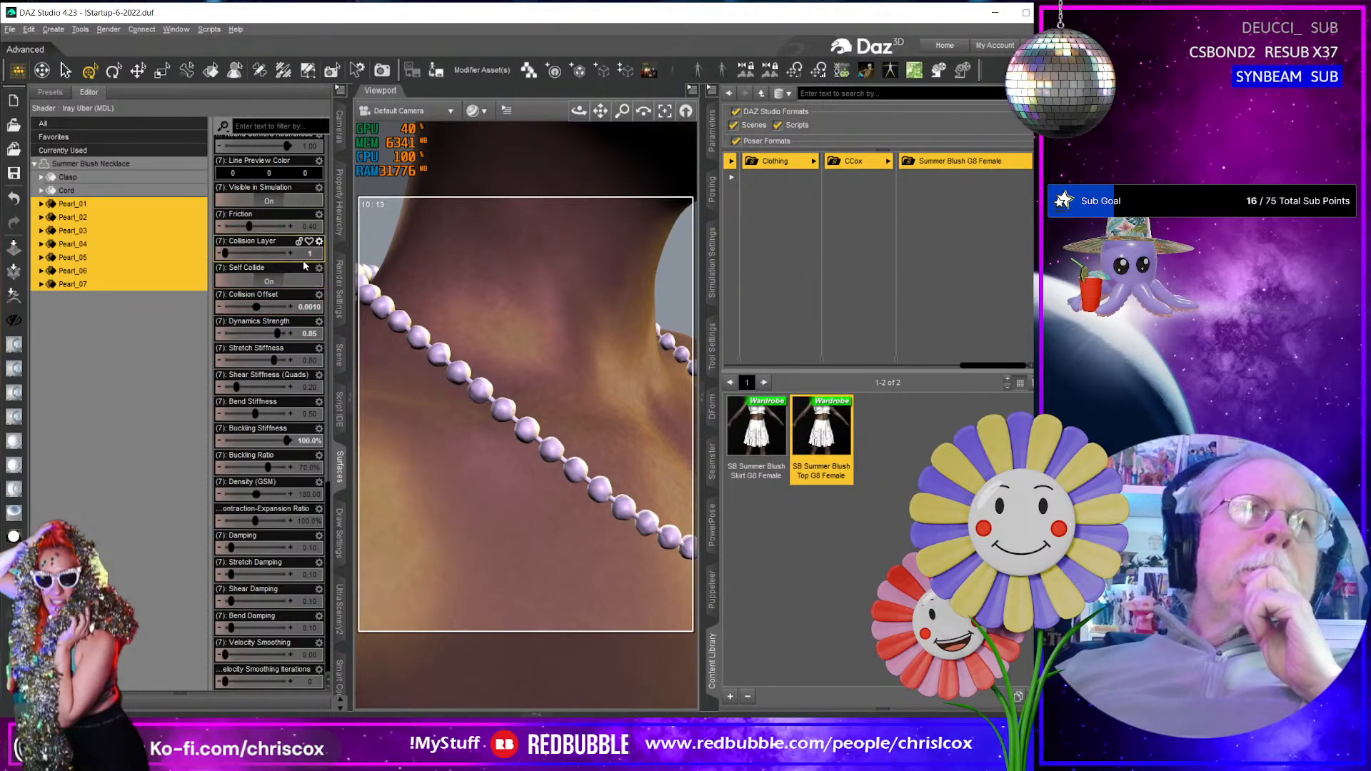
- Turn off Self Collide and set Shear Stiffness (Quads) to 1 for the Pearl_01 through Pearl_07 surfaces
left_click(272, 282)
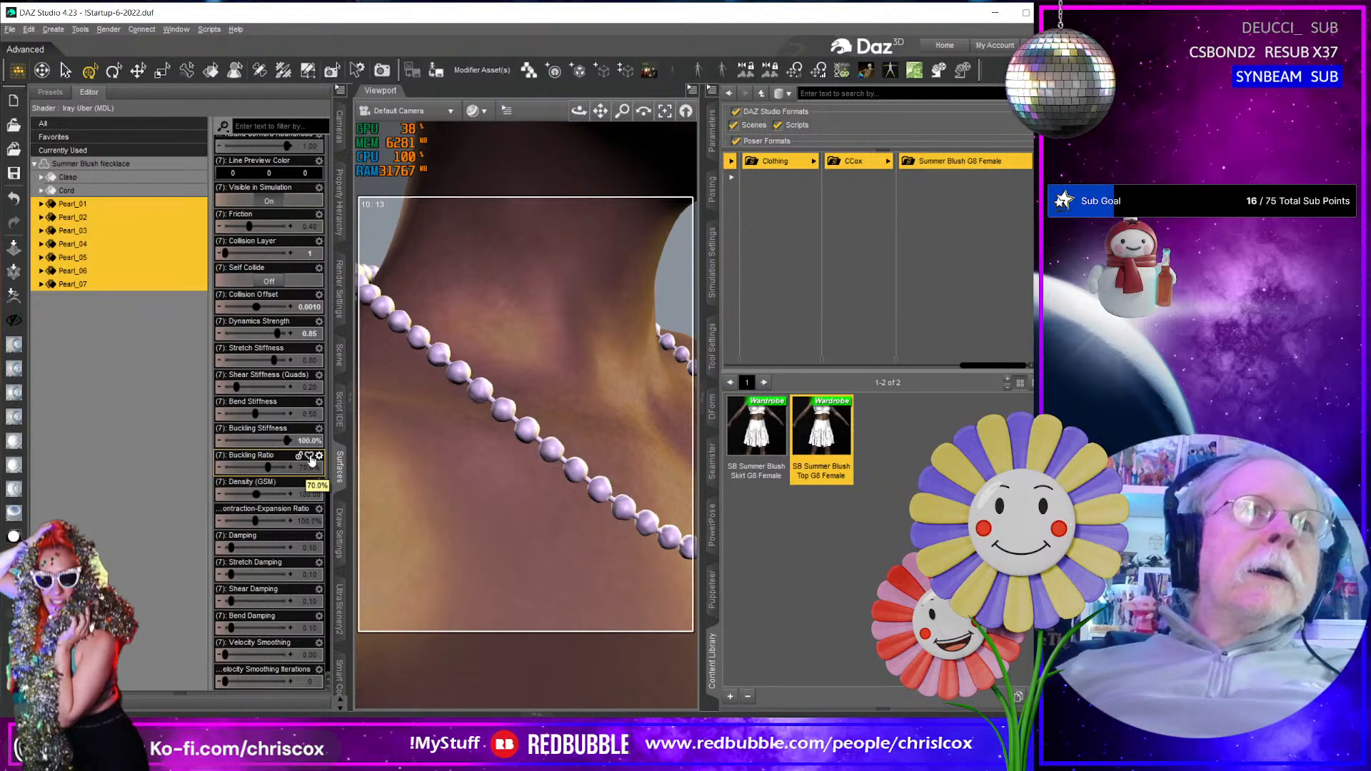
left_click(307, 414)
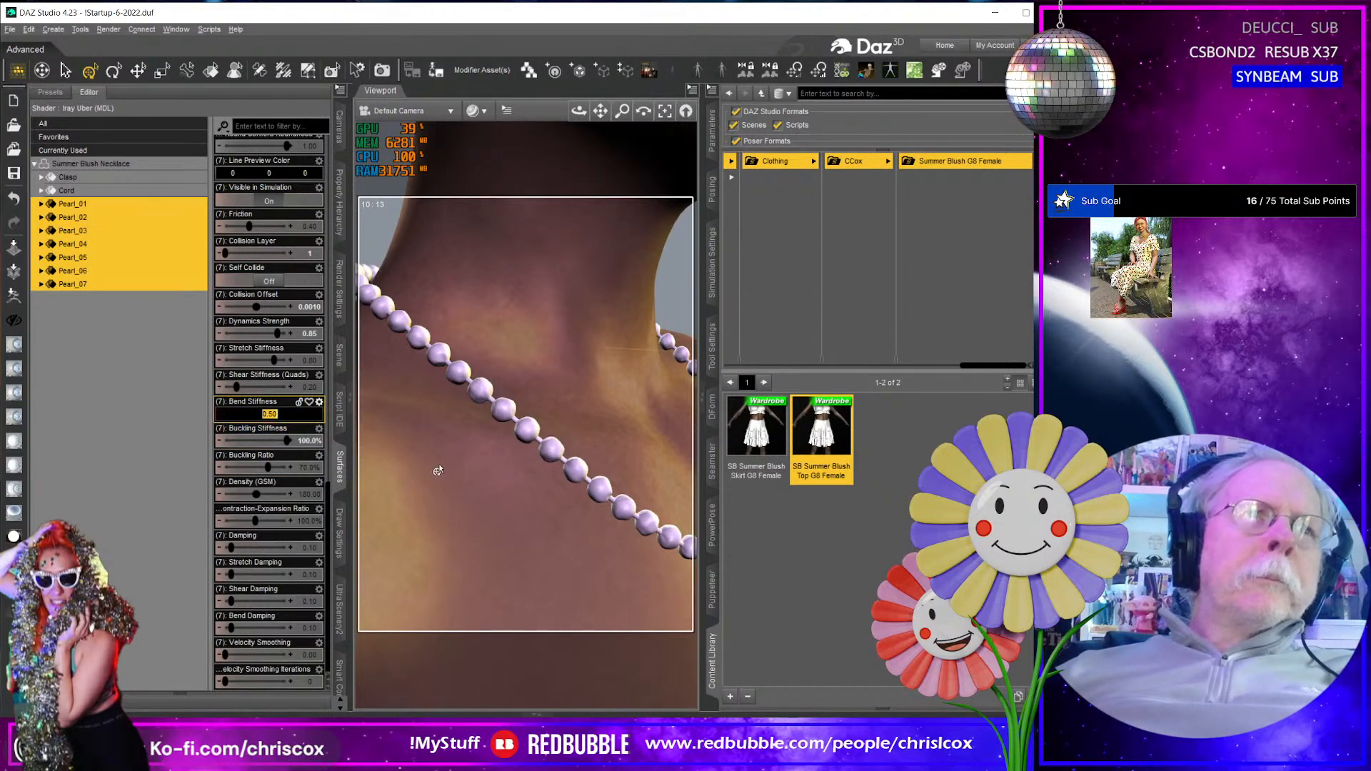
left_click(148, 435)
left_click(115, 205)
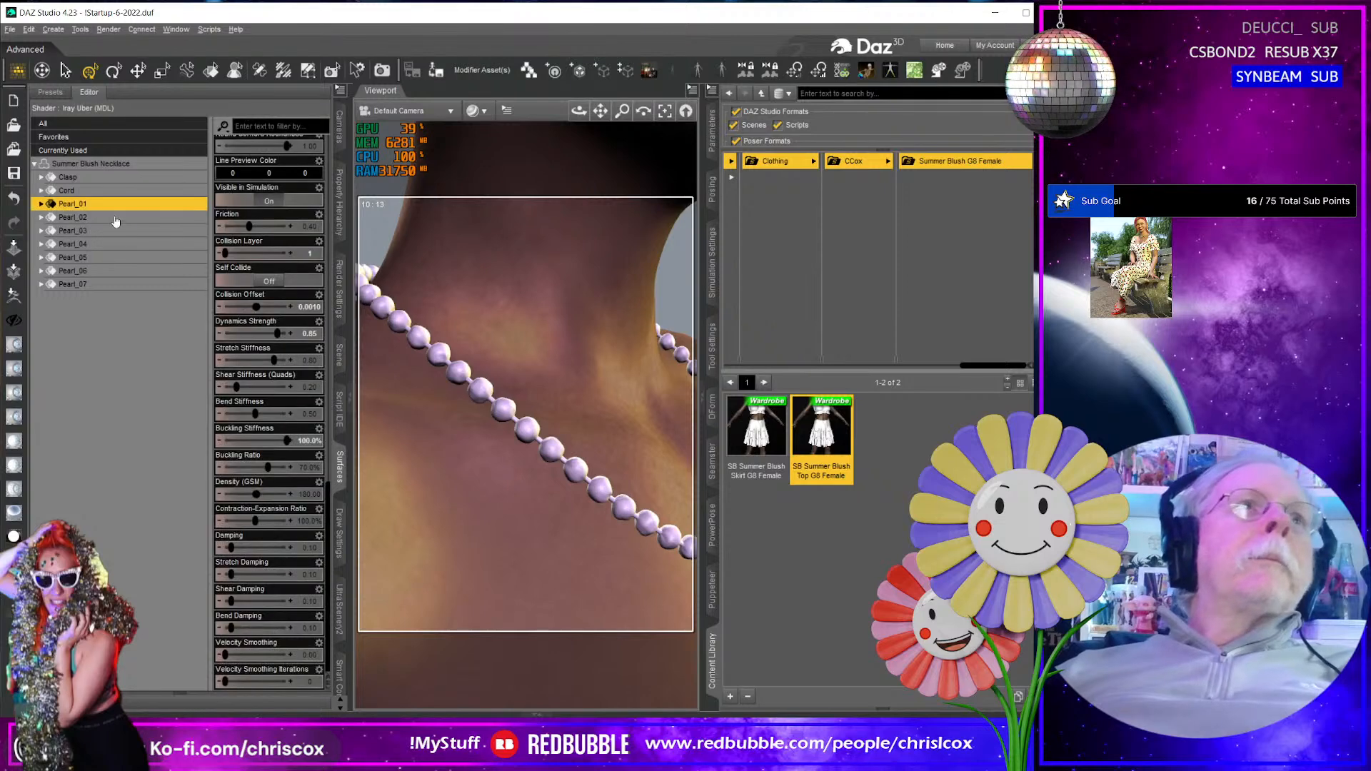
left_click(118, 286, "shift")
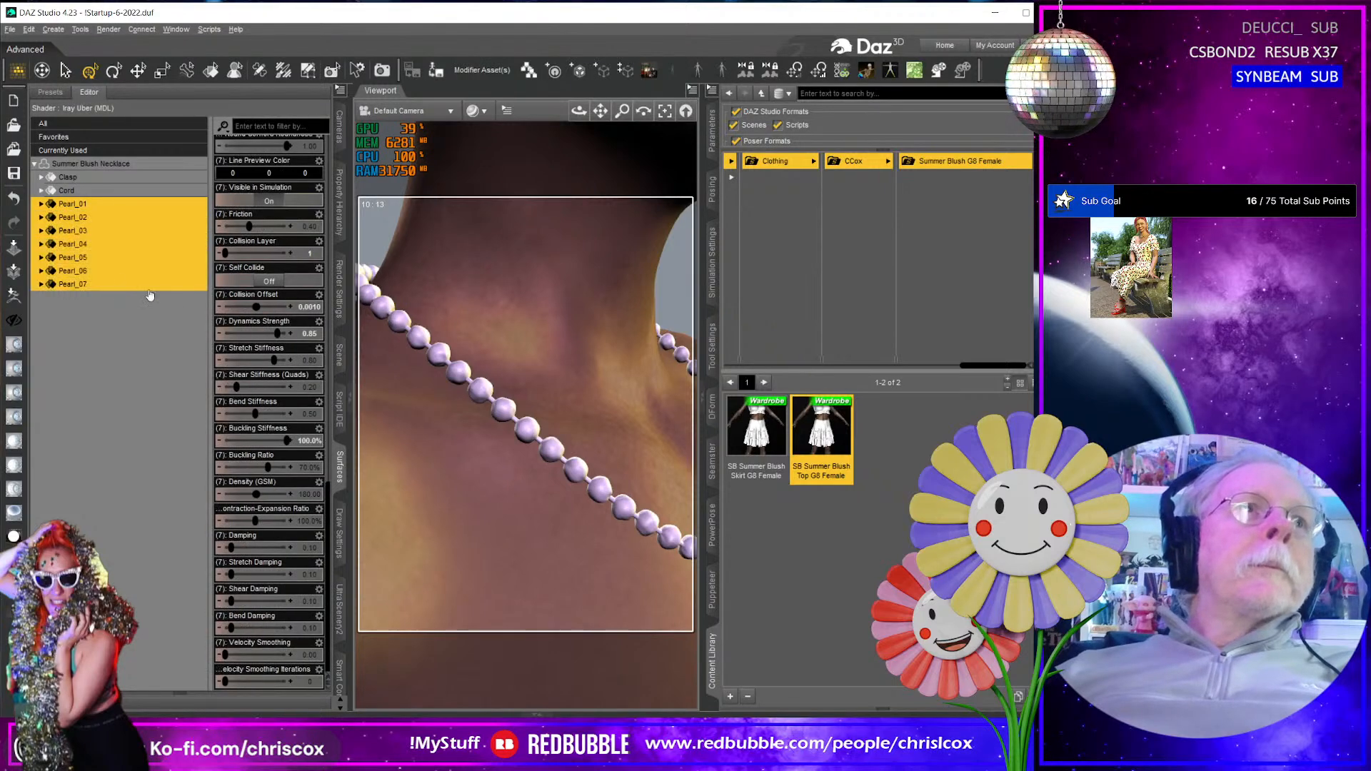
left_click(319, 363)
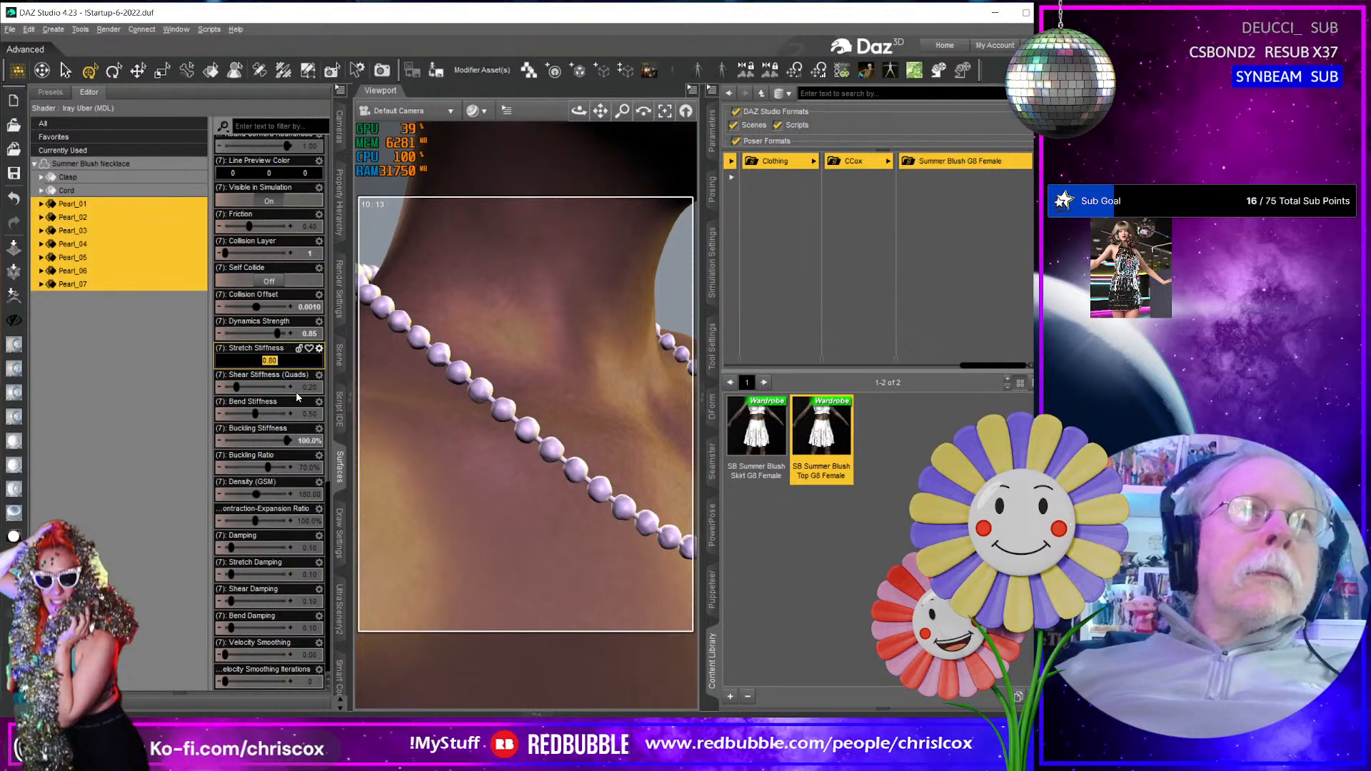
left_click(312, 388)
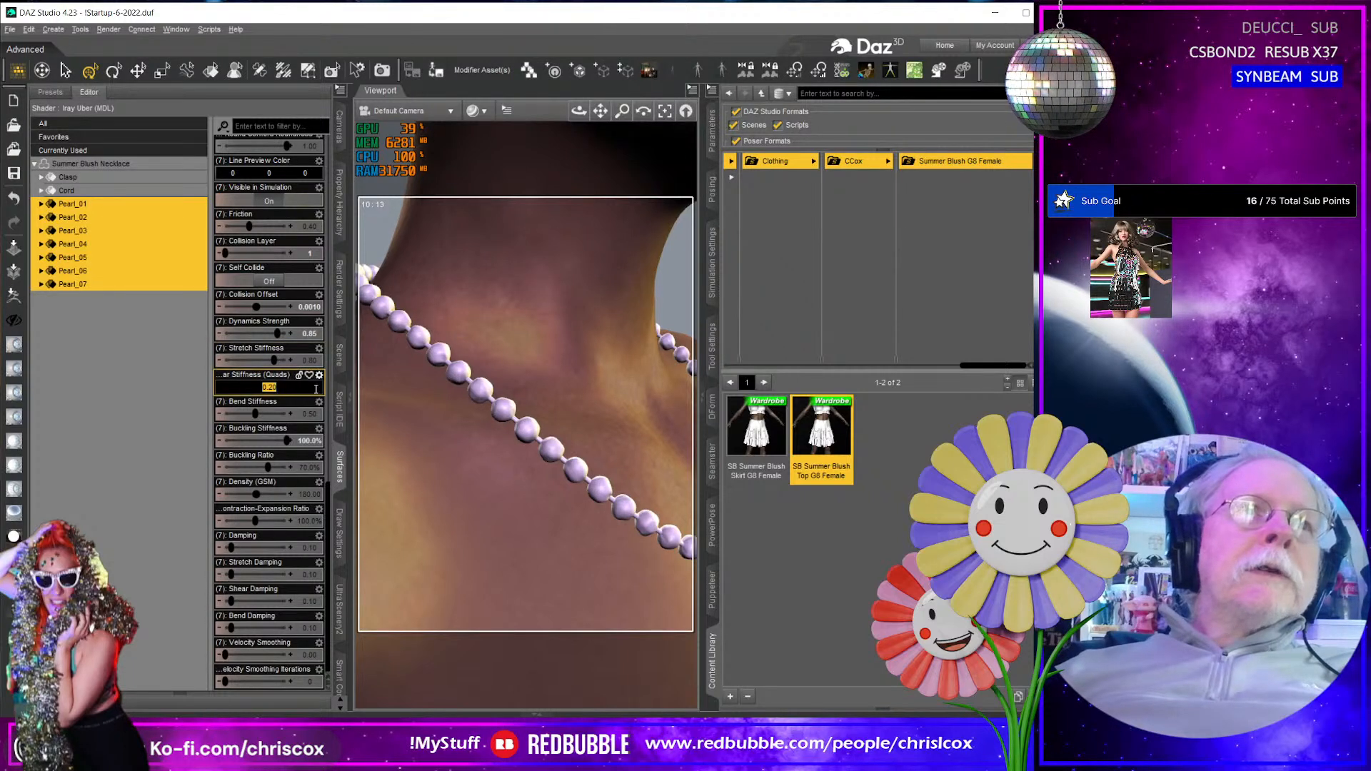
type("1")
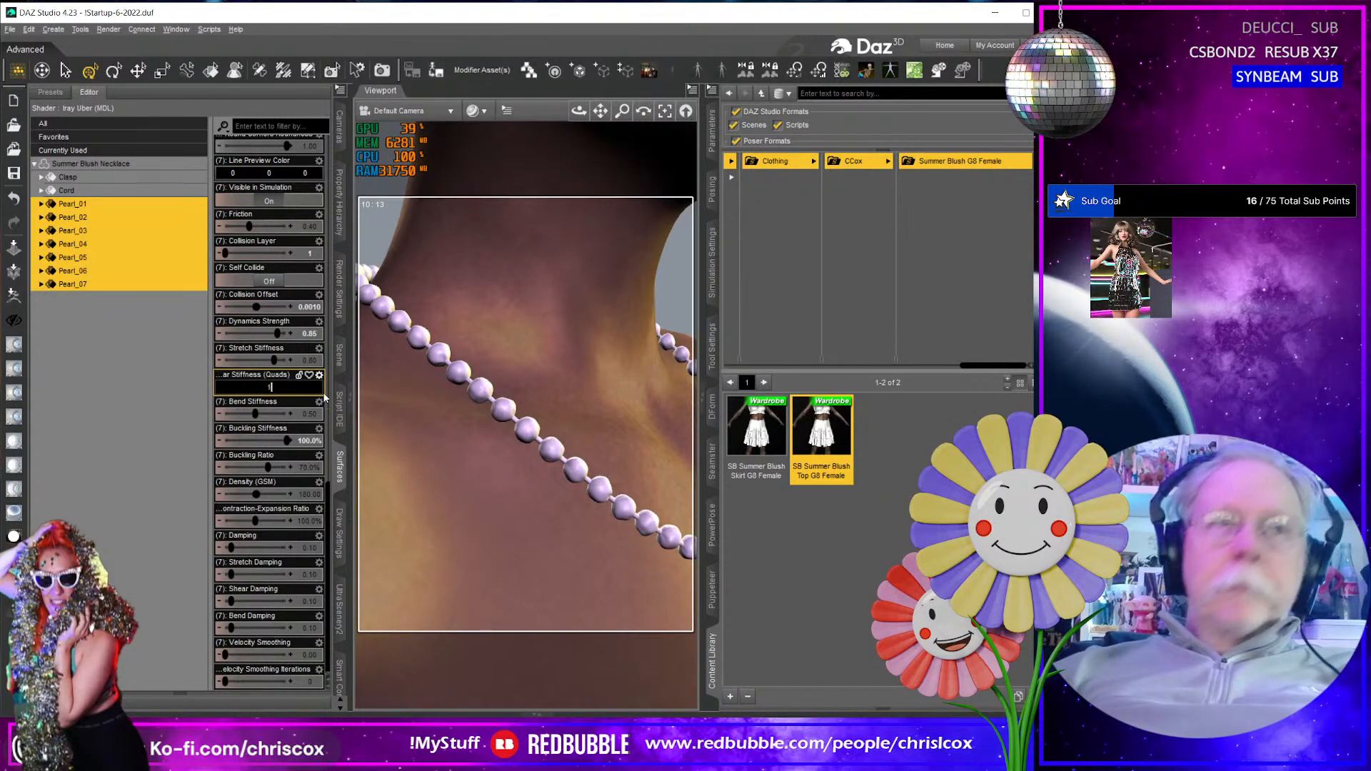
key("Return")
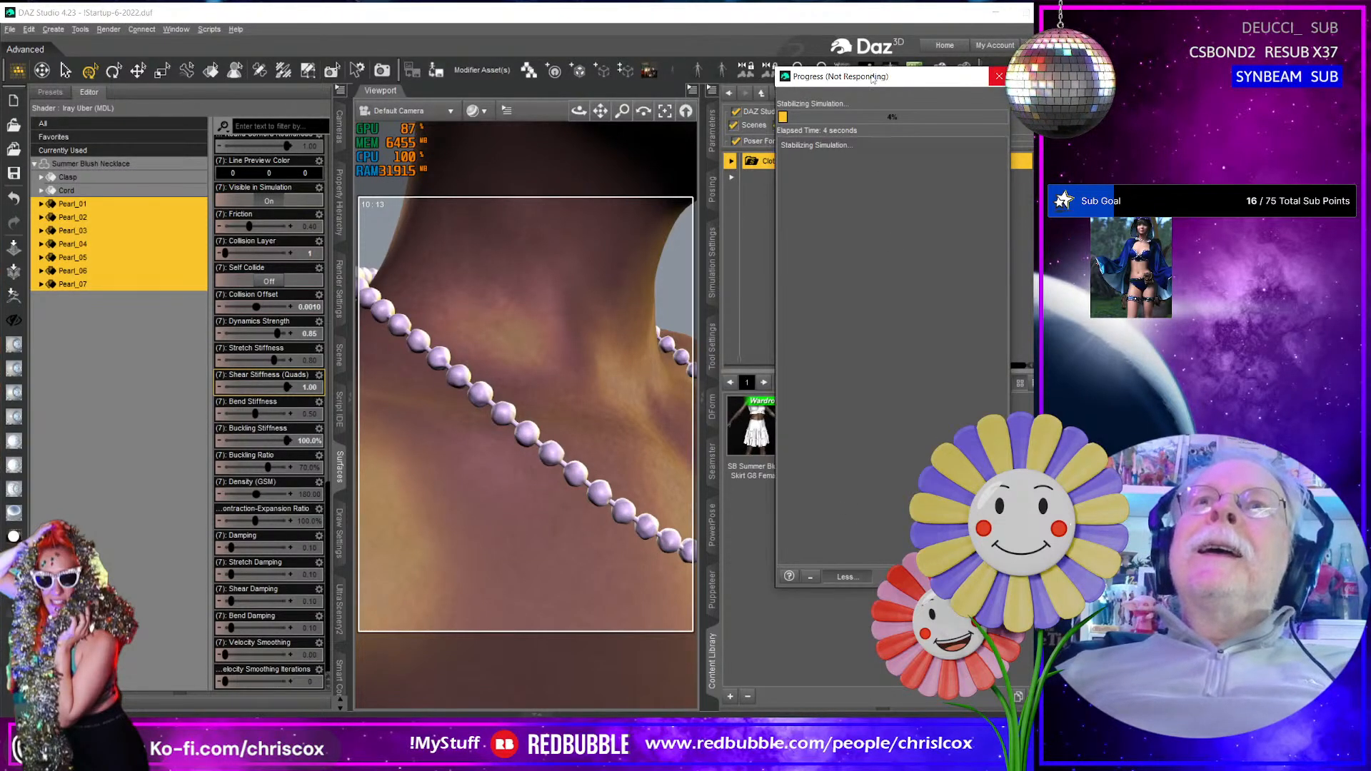
left_click_drag(865, 80, 854, 75)
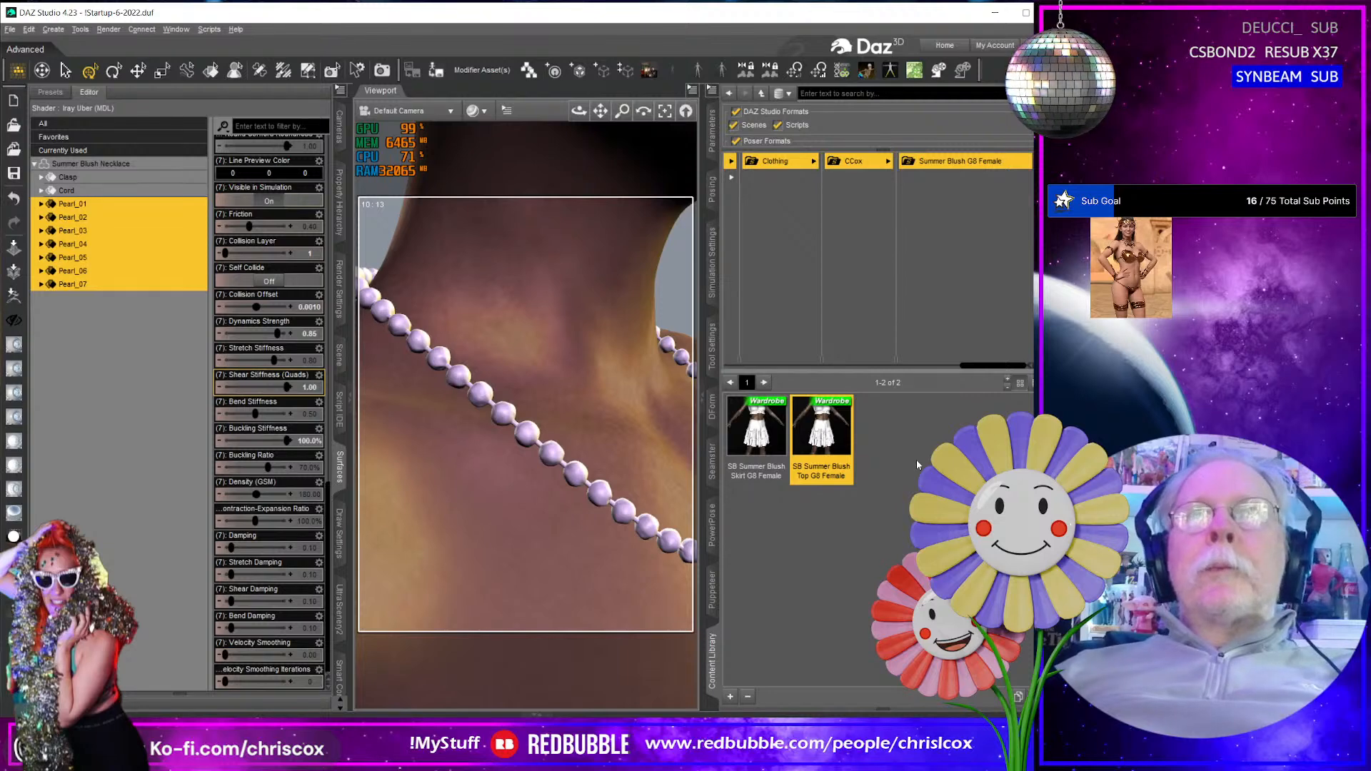
key("alt+Tab")
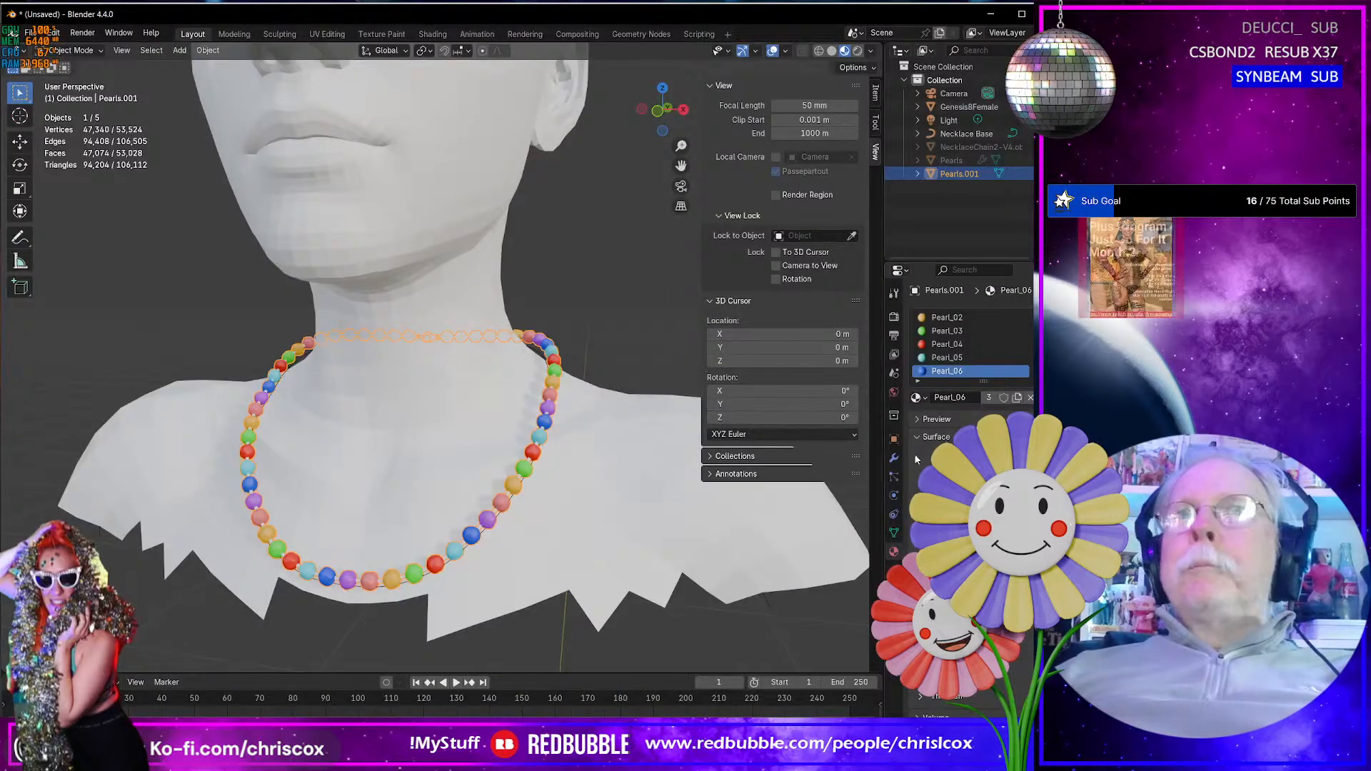
key("alt+Tab")
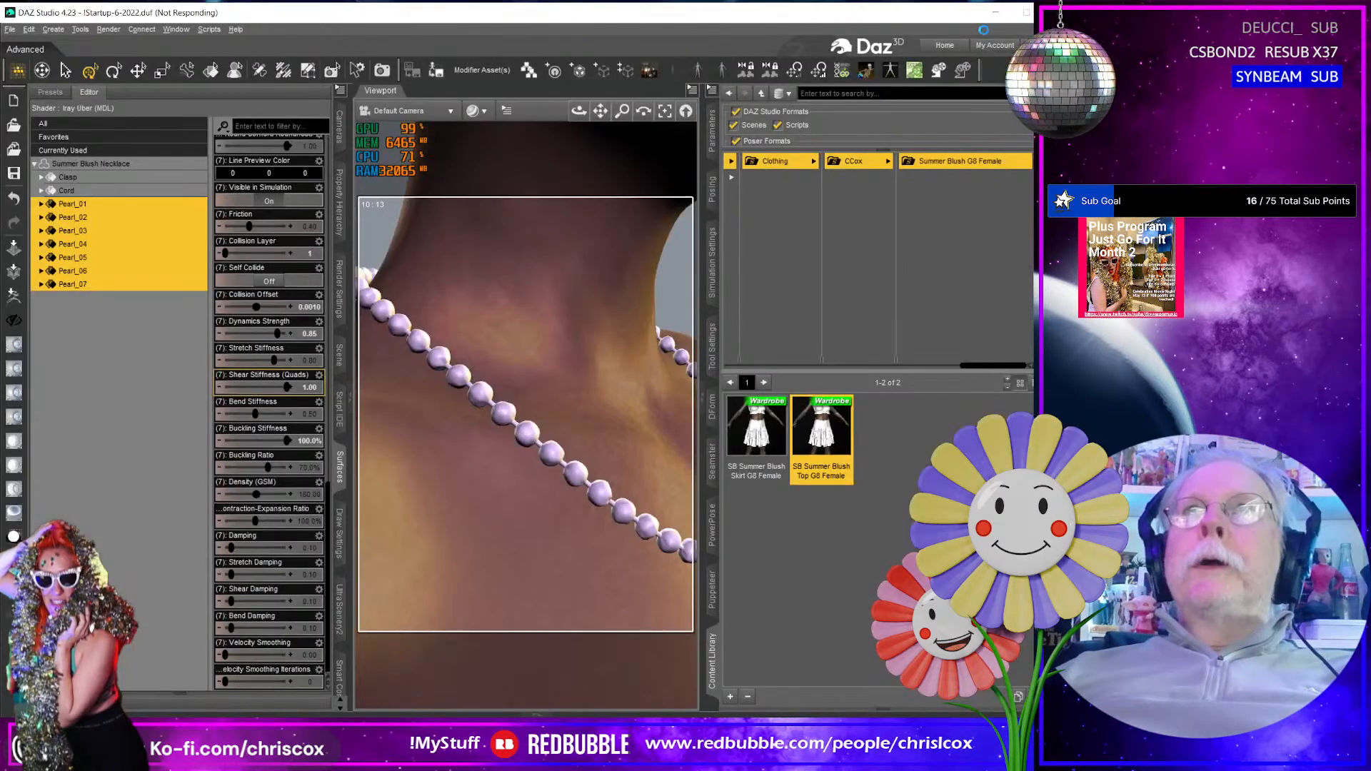
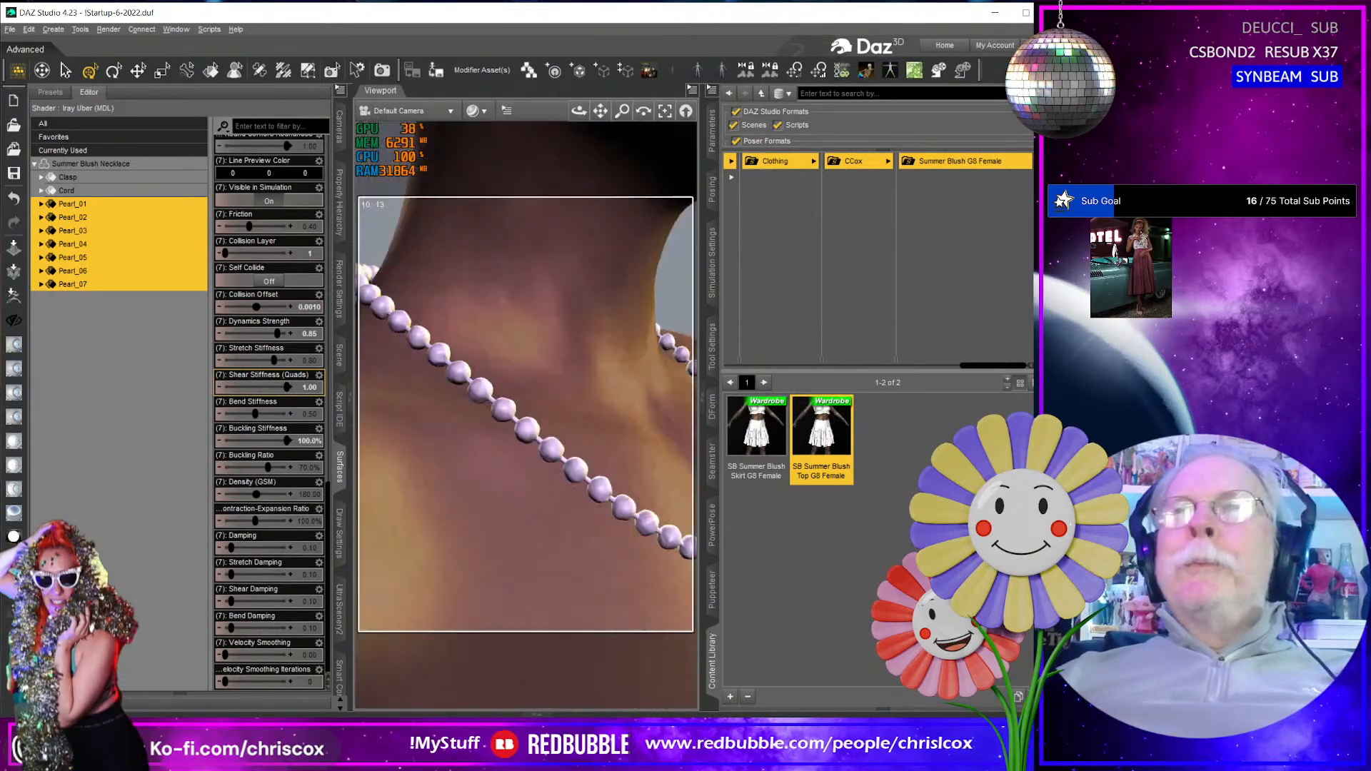
- Check the Buckling Stiffness default in its parameter settings and set the selected pearl surfaces' value to 5%
left_click(308, 387)
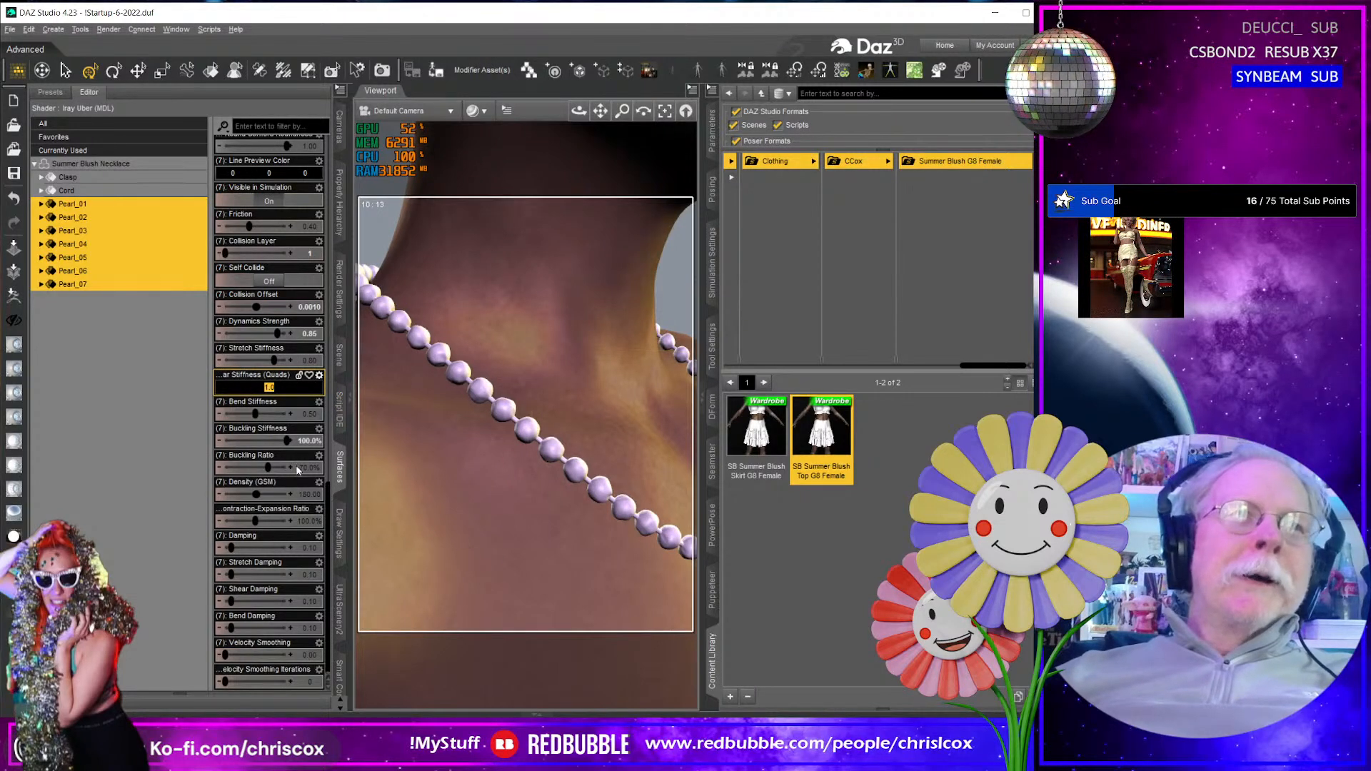
key("Return")
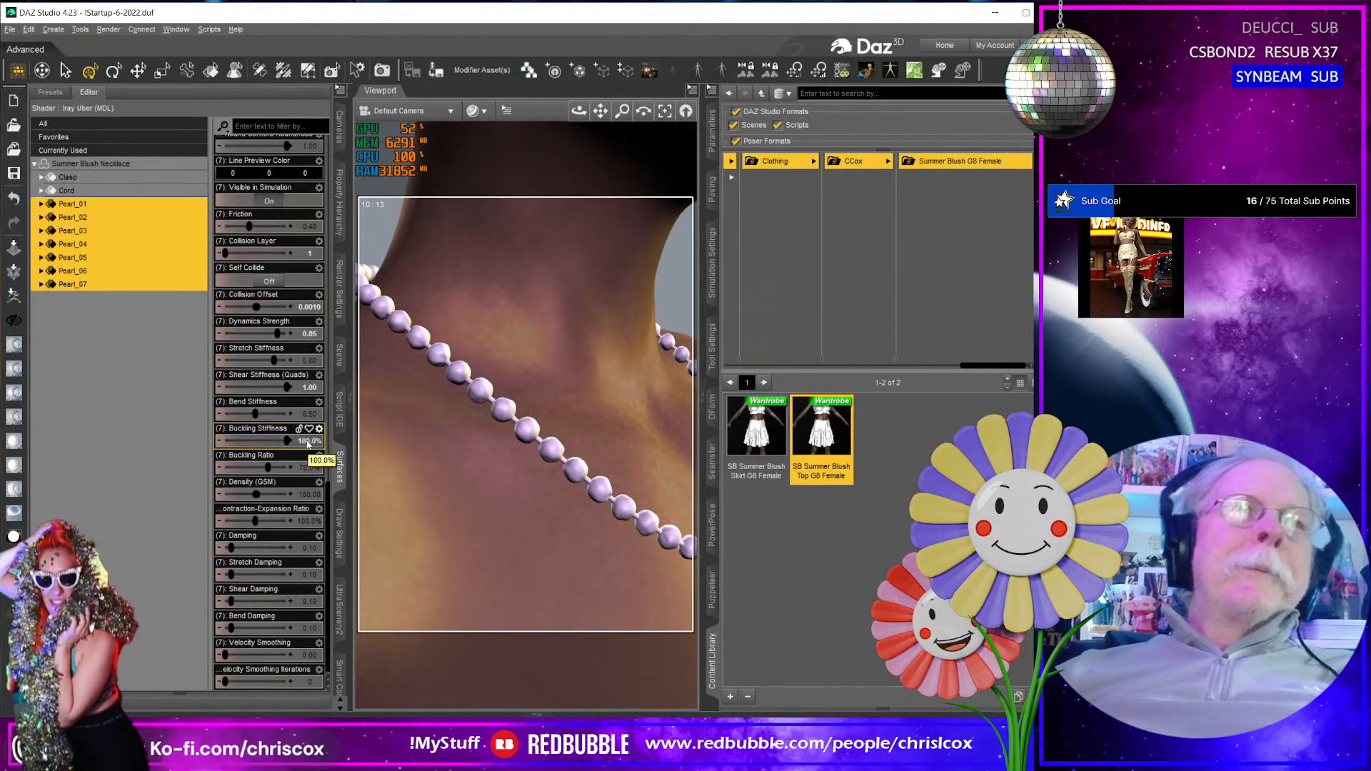
left_click(320, 429)
left_click(350, 440)
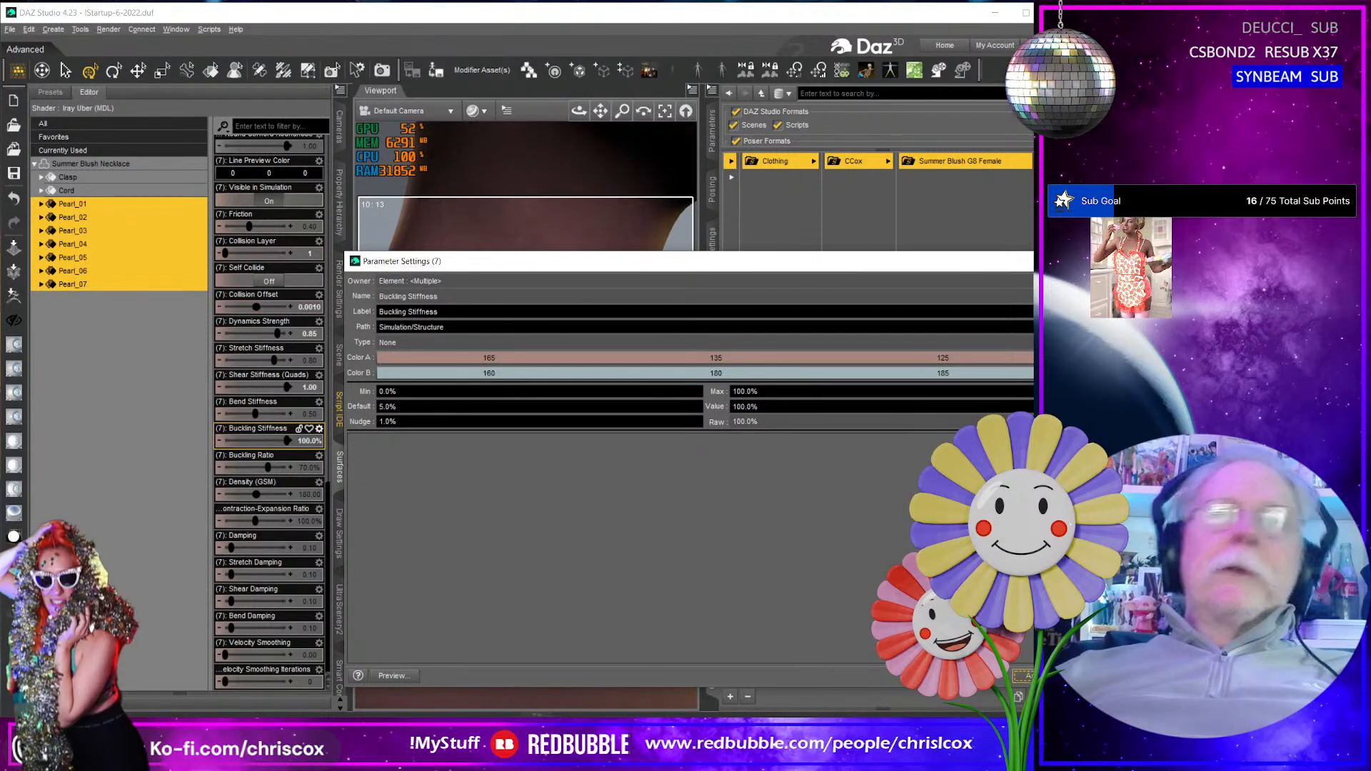
left_click(1087, 676)
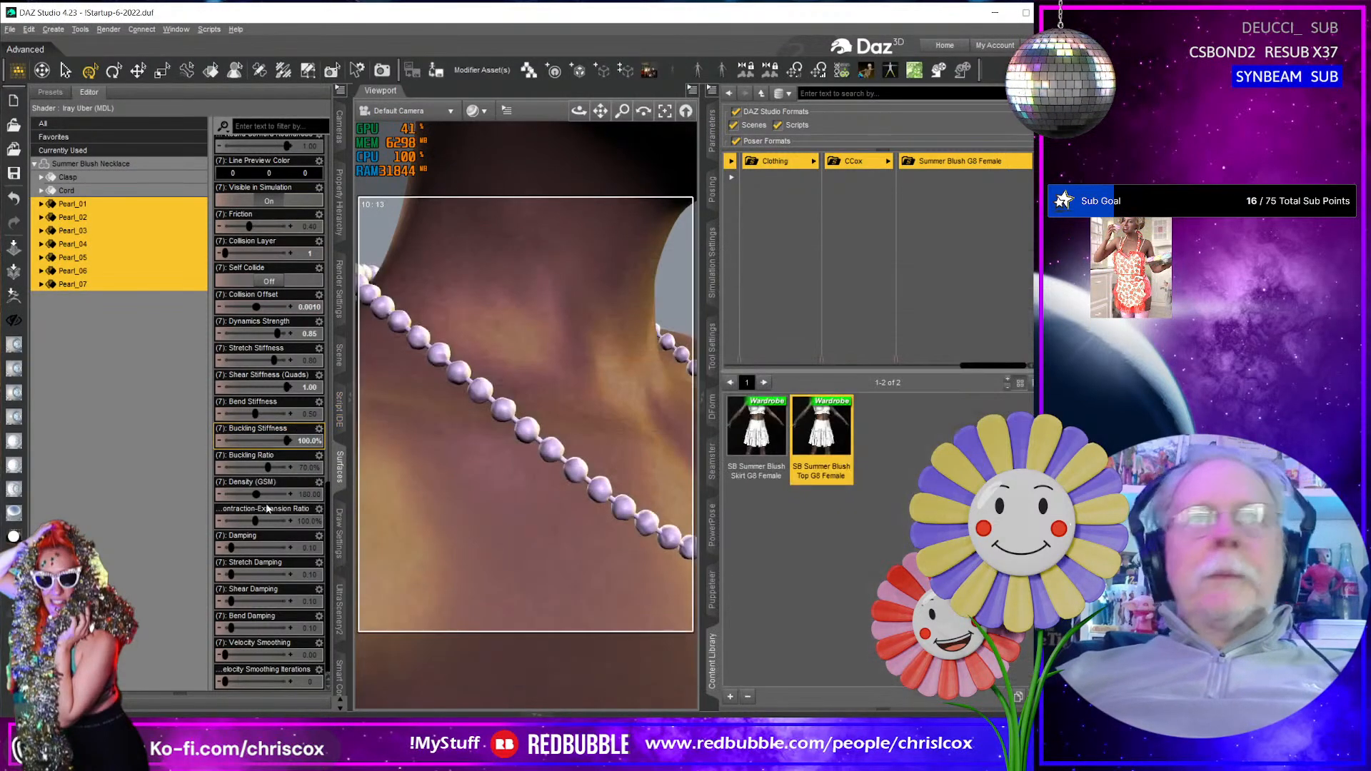
double_click(310, 440)
type("5")
key("Return")
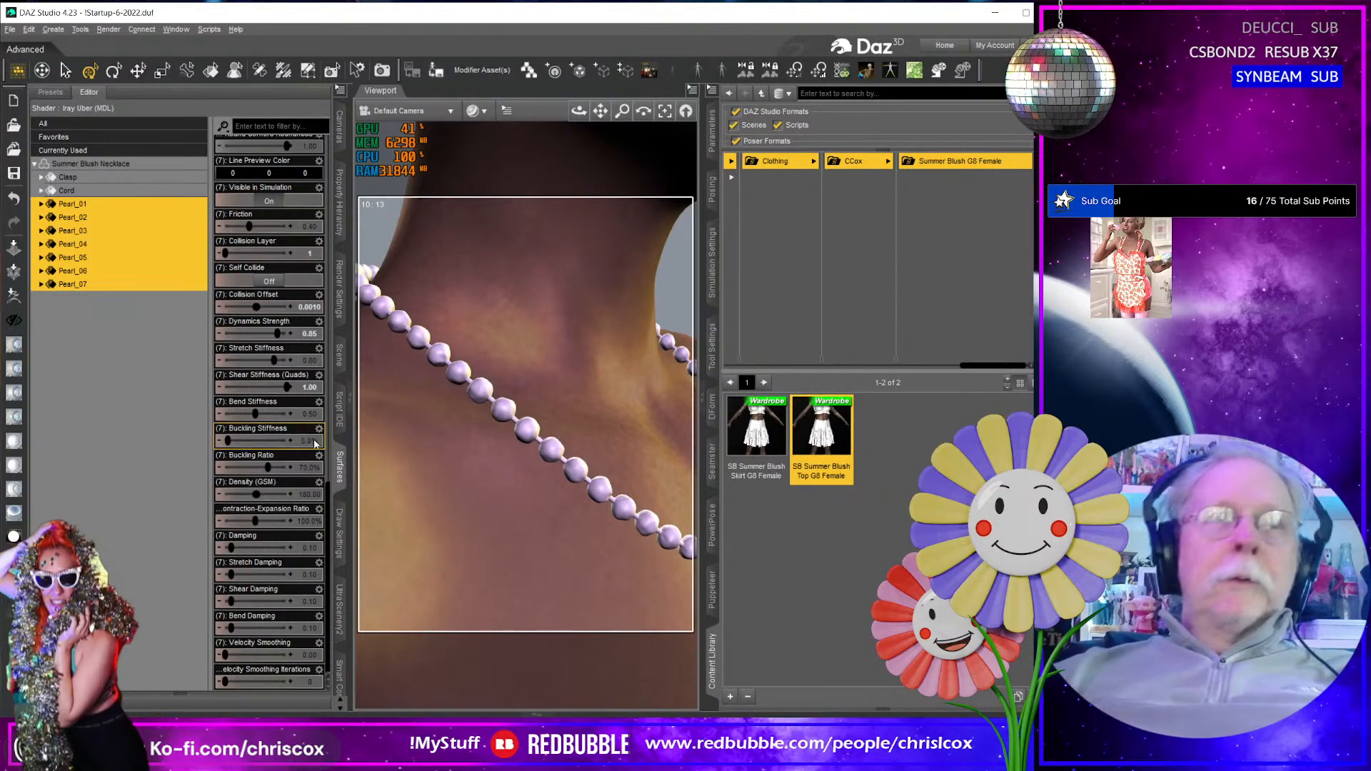
- Inspect the parameter settings of Shear Stiffness (Quads) for its default value and limits
double_click(308, 387)
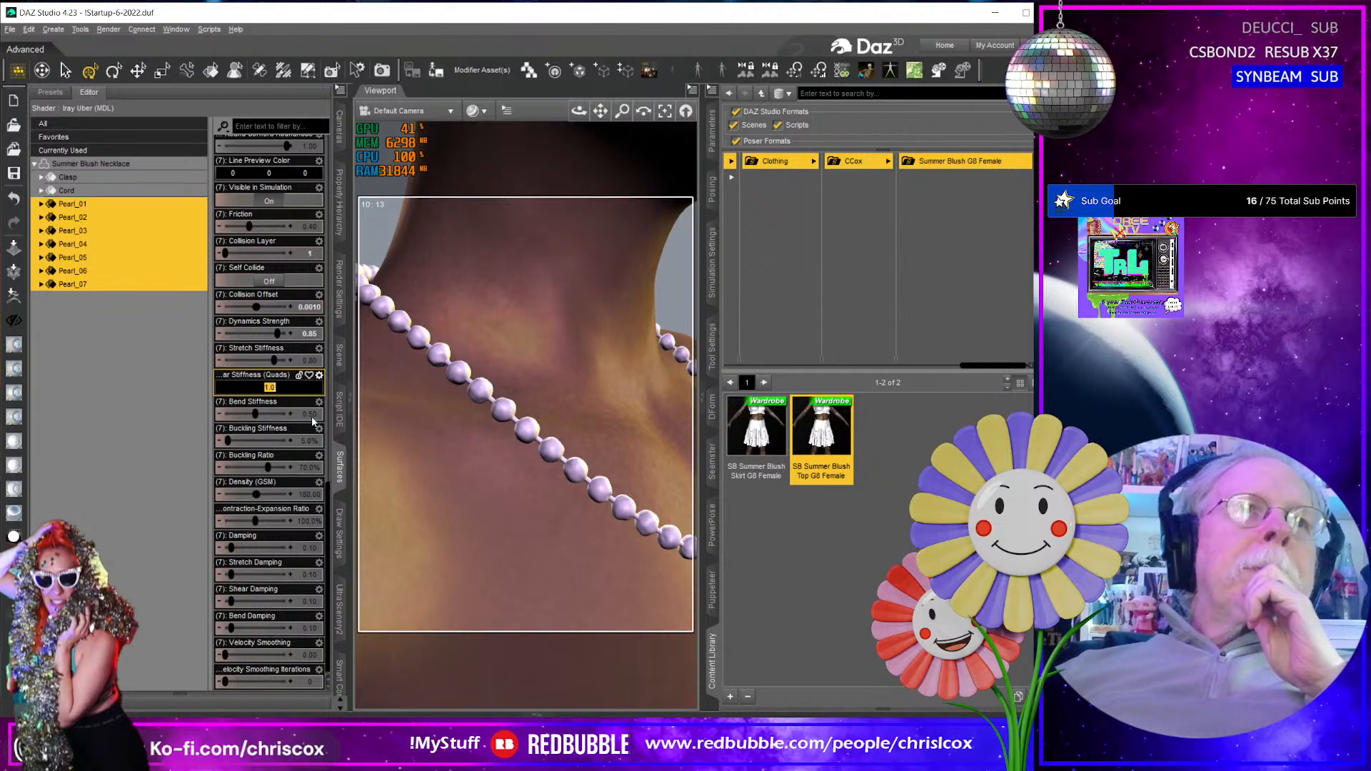
key("Return")
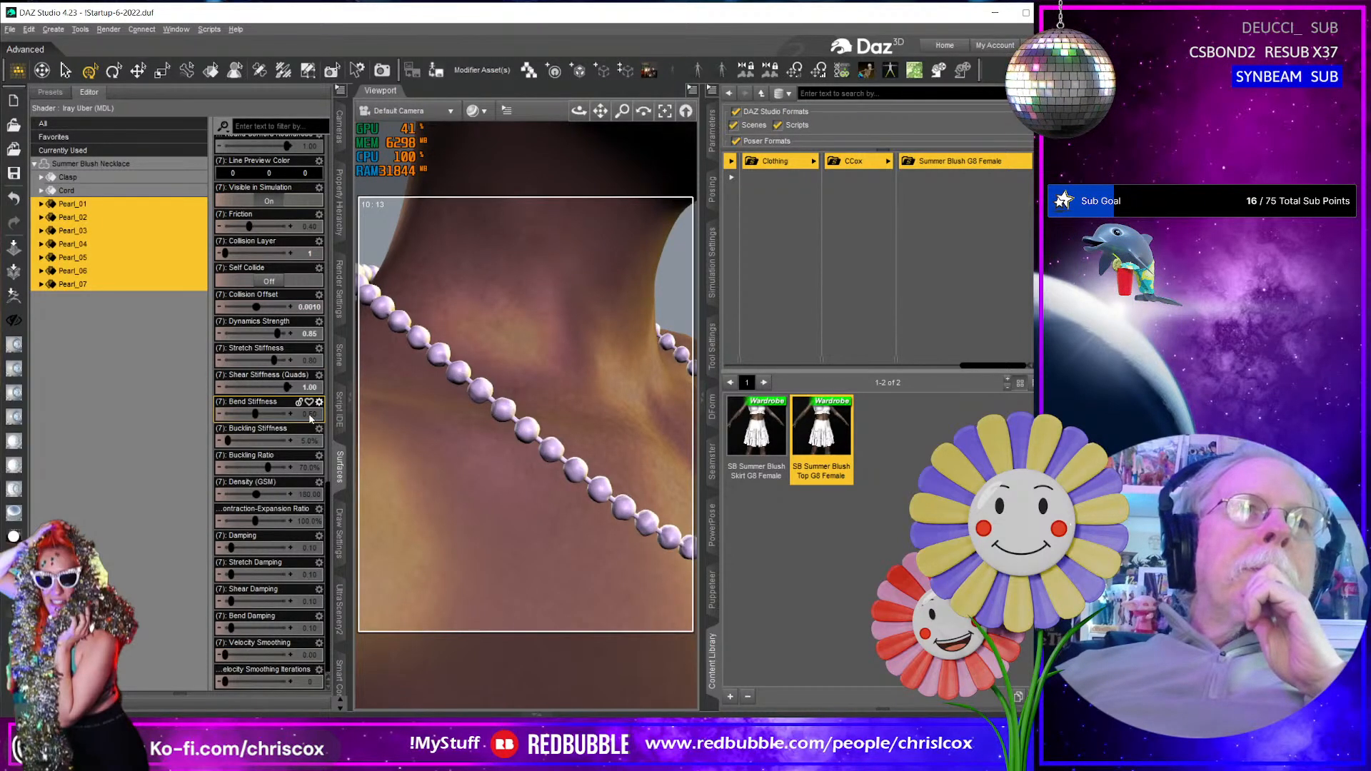
left_click(319, 378)
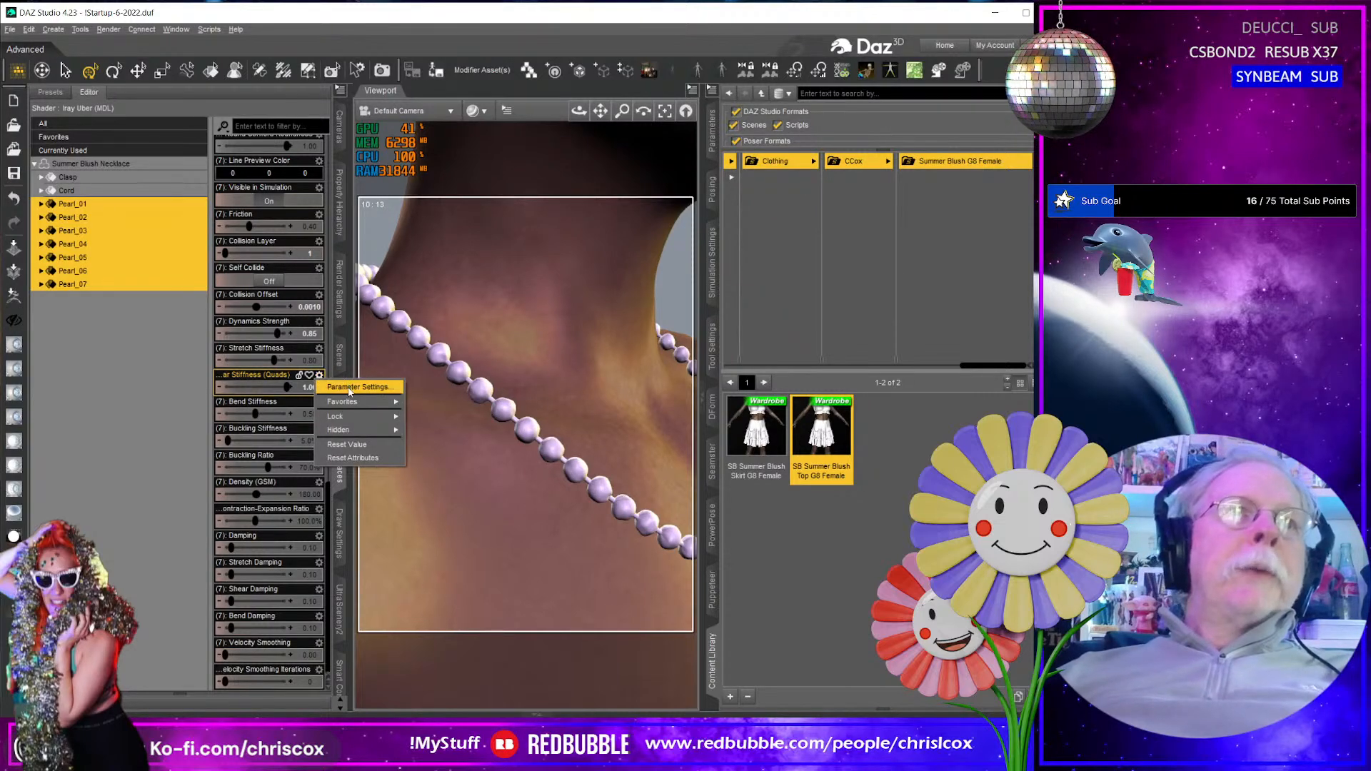
left_click(350, 388)
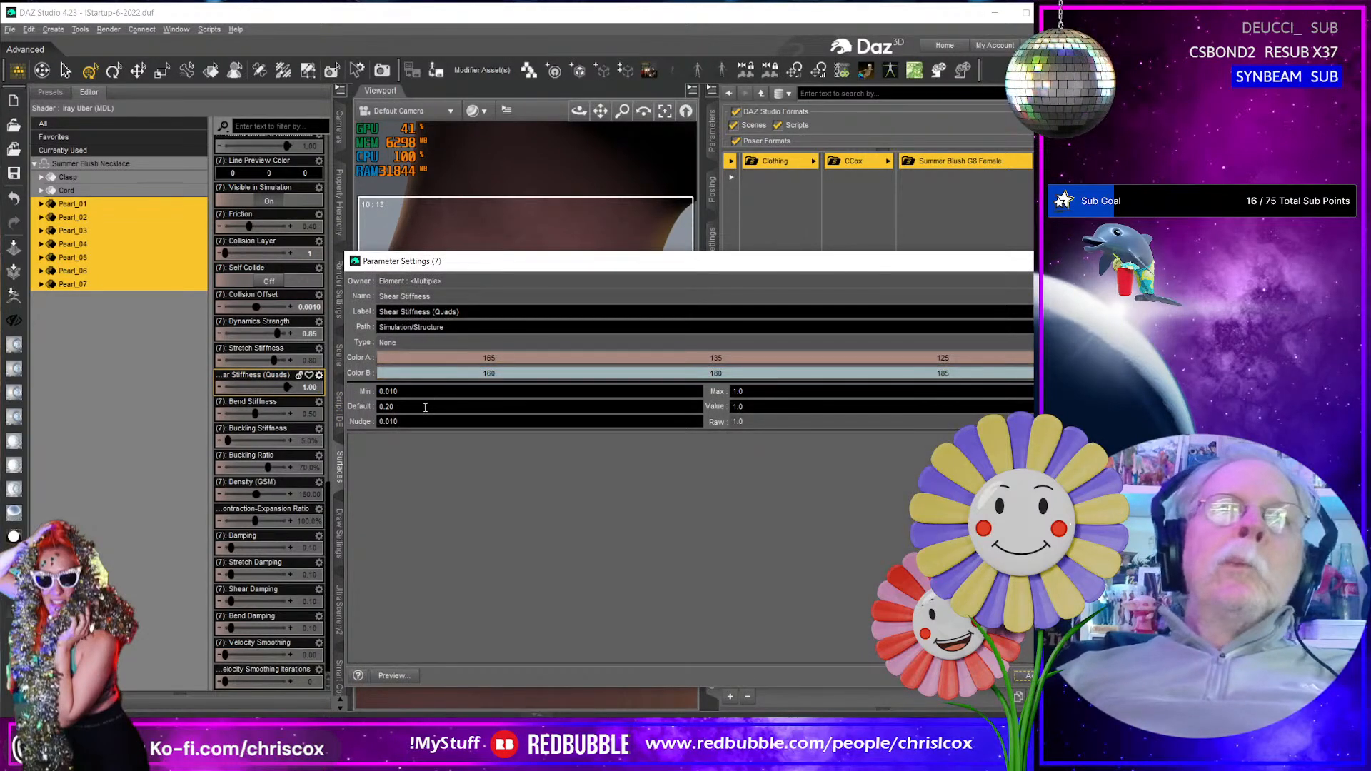
key("Return")
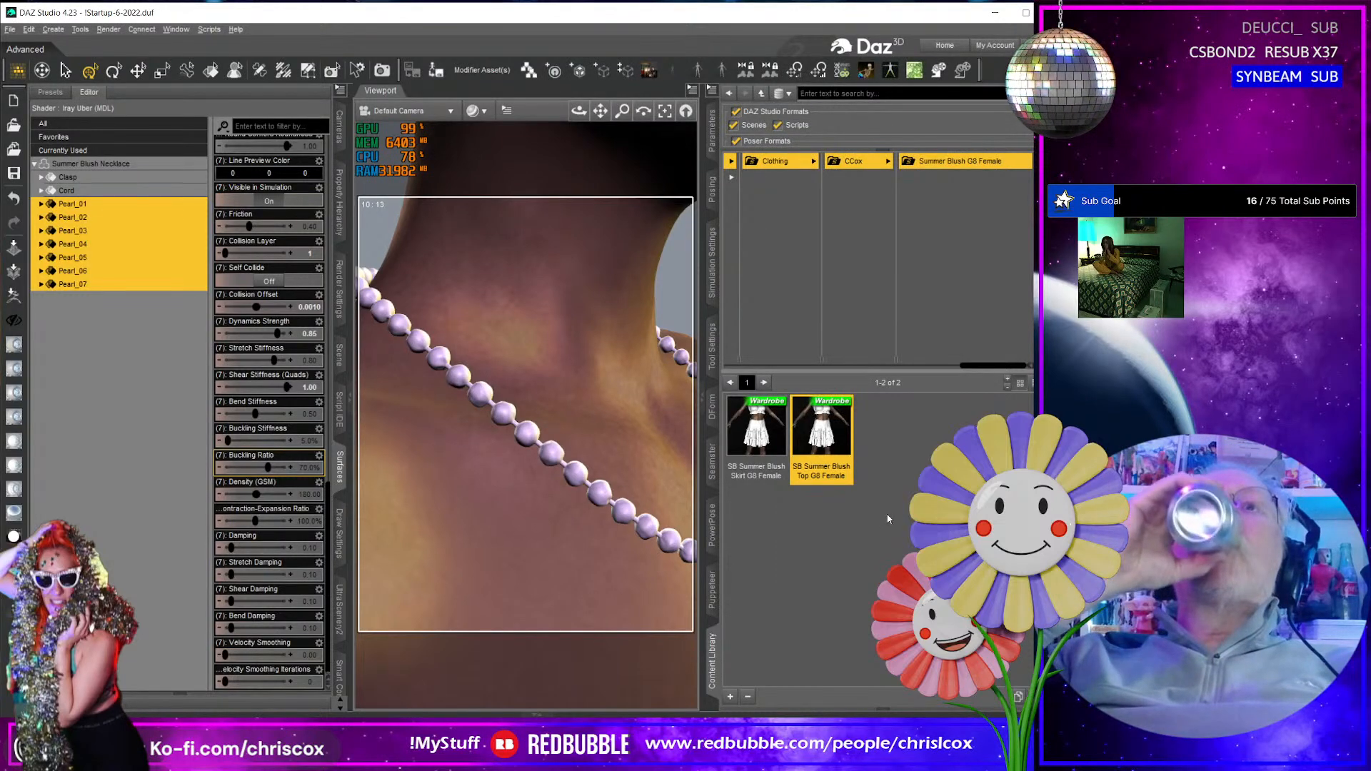
key("alt+Tab")
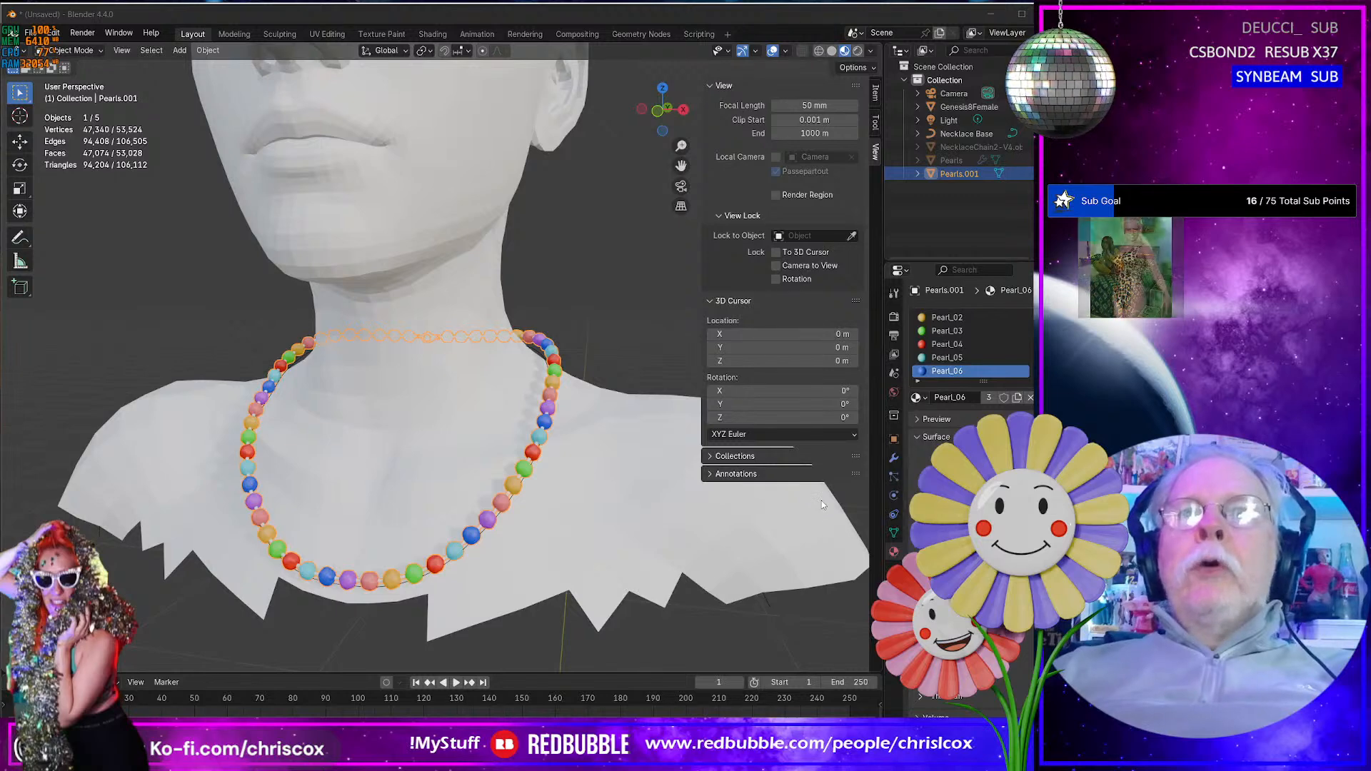
key("alt+Tab")
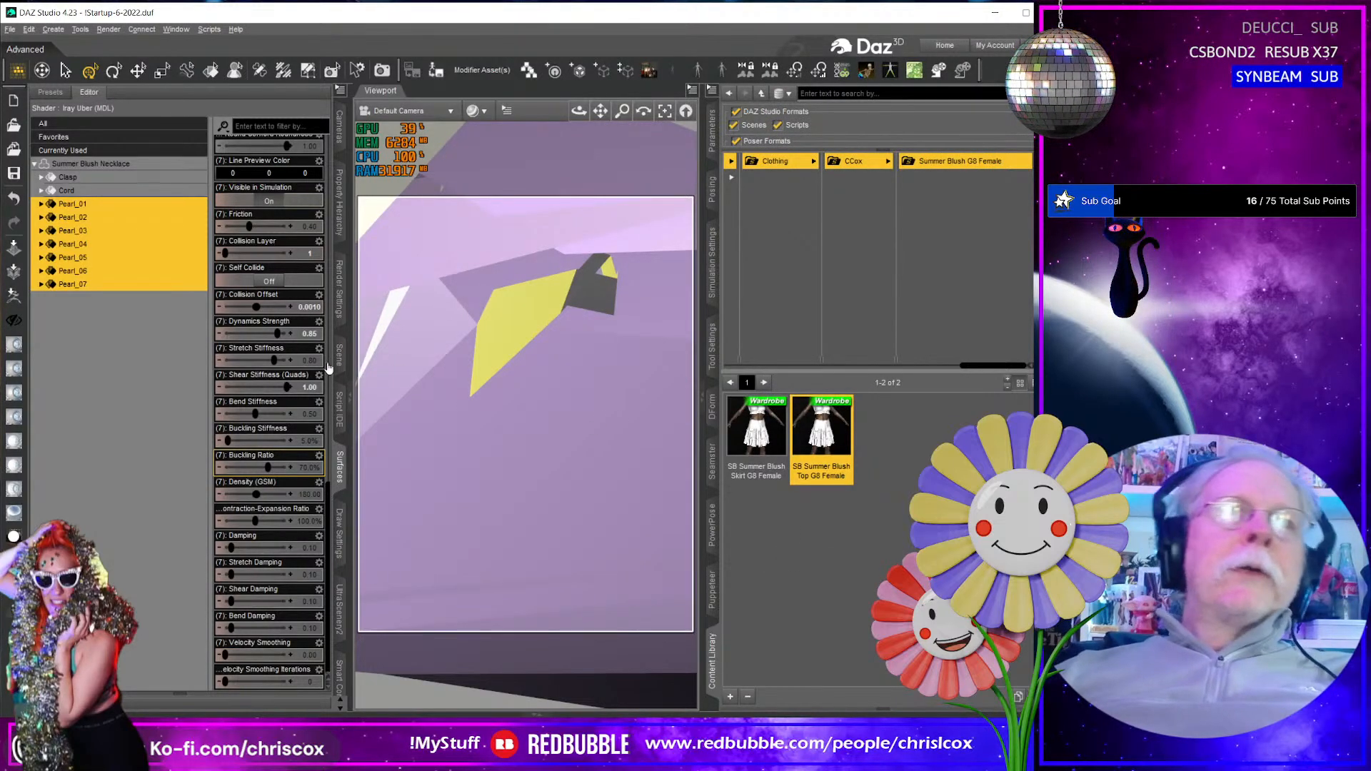
- Set Shear Stiffness (Quads) to 0.8 for the seven pearl surfaces
left_click(310, 390)
type("0.8")
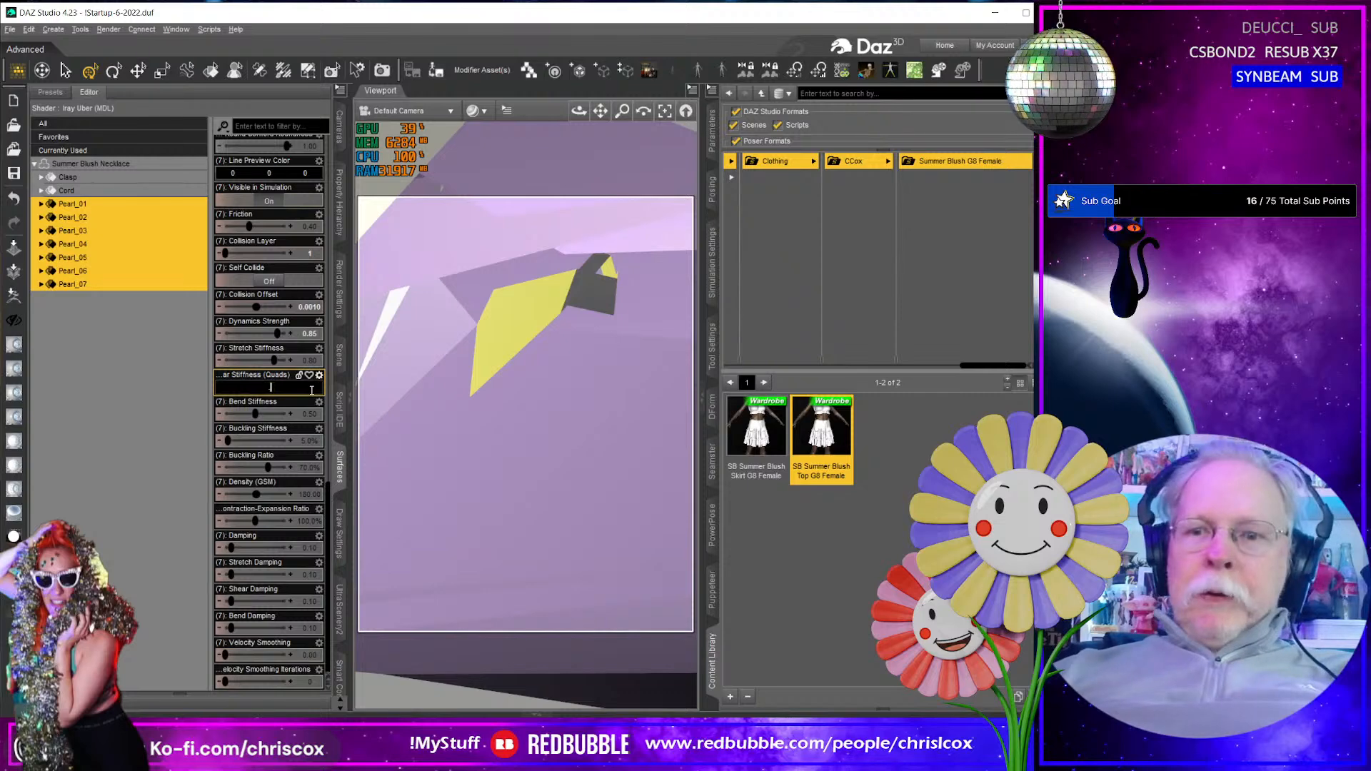
key("Return")
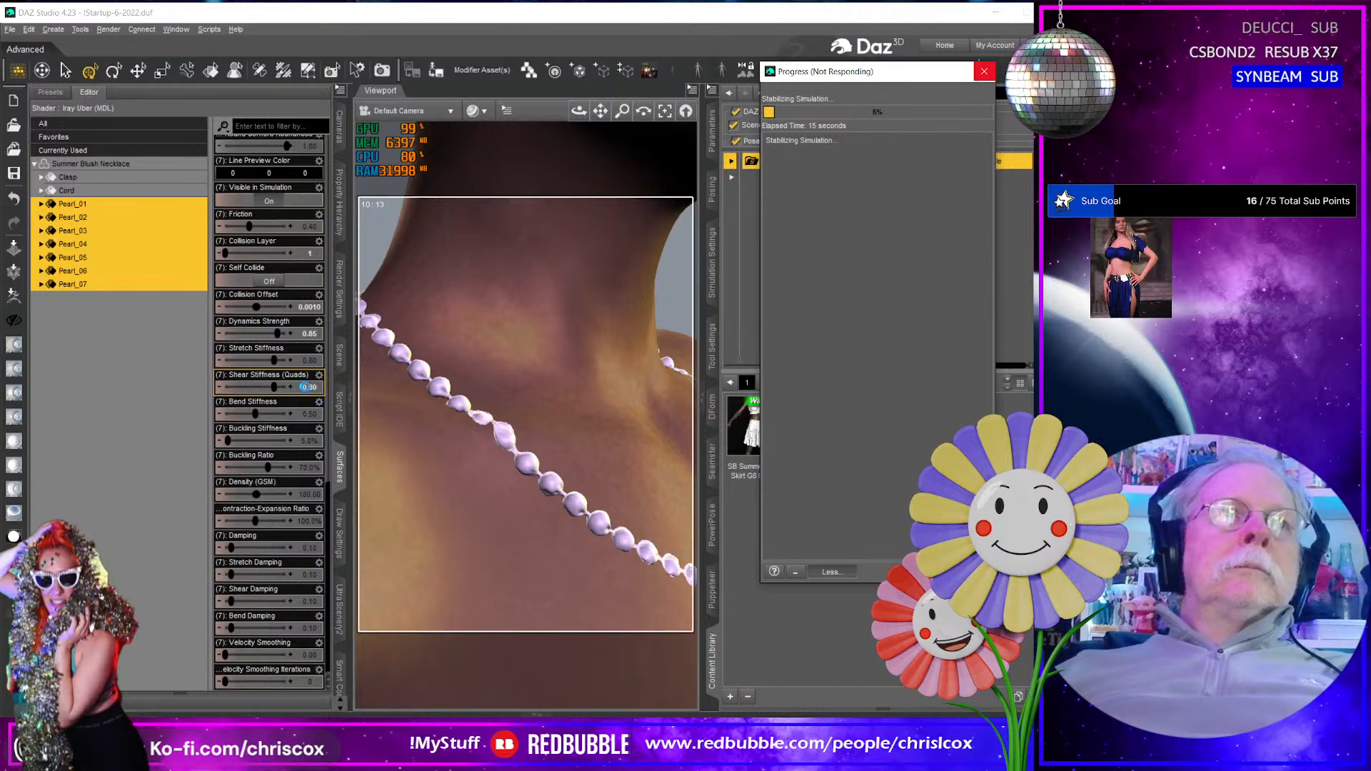
- Examine the simulated necklace up close and at full length for distortion of the pearls
left_click(311, 388)
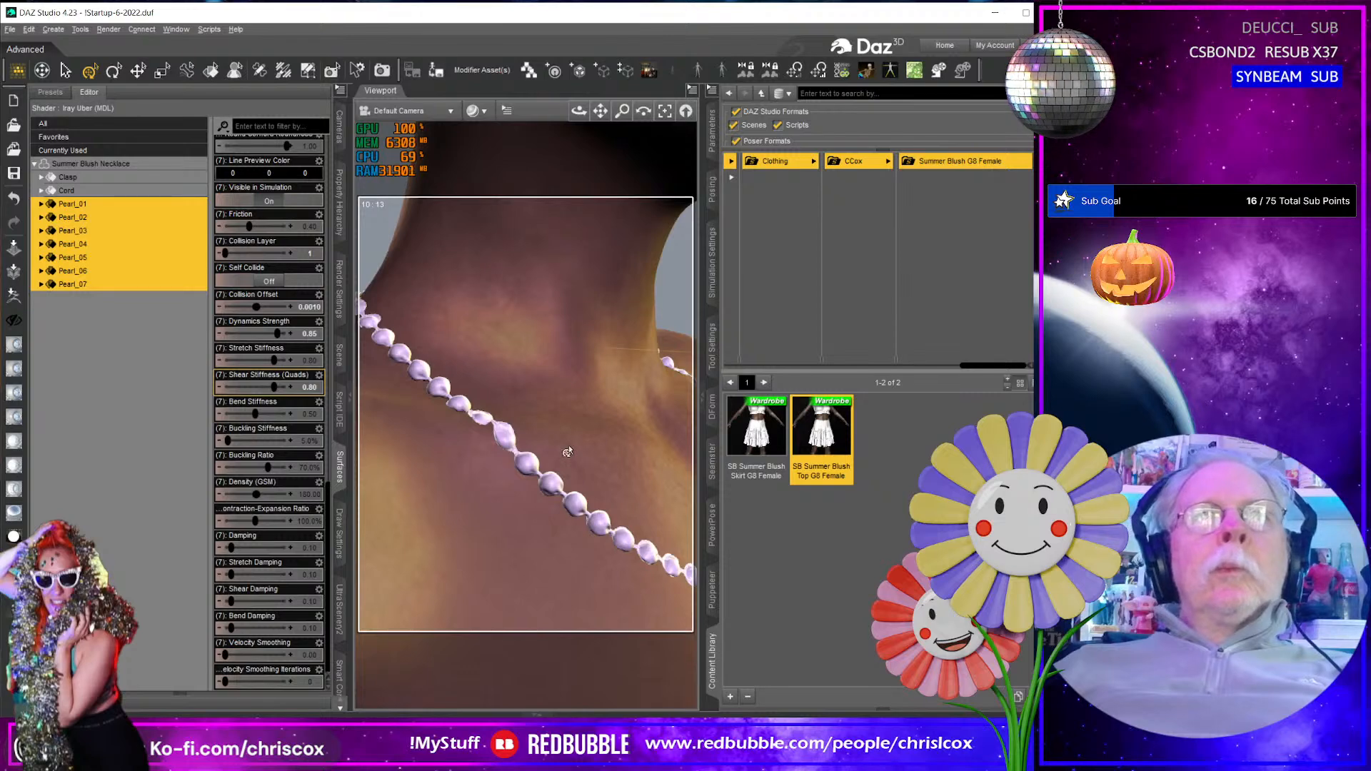
scroll(566, 453, "up", 1)
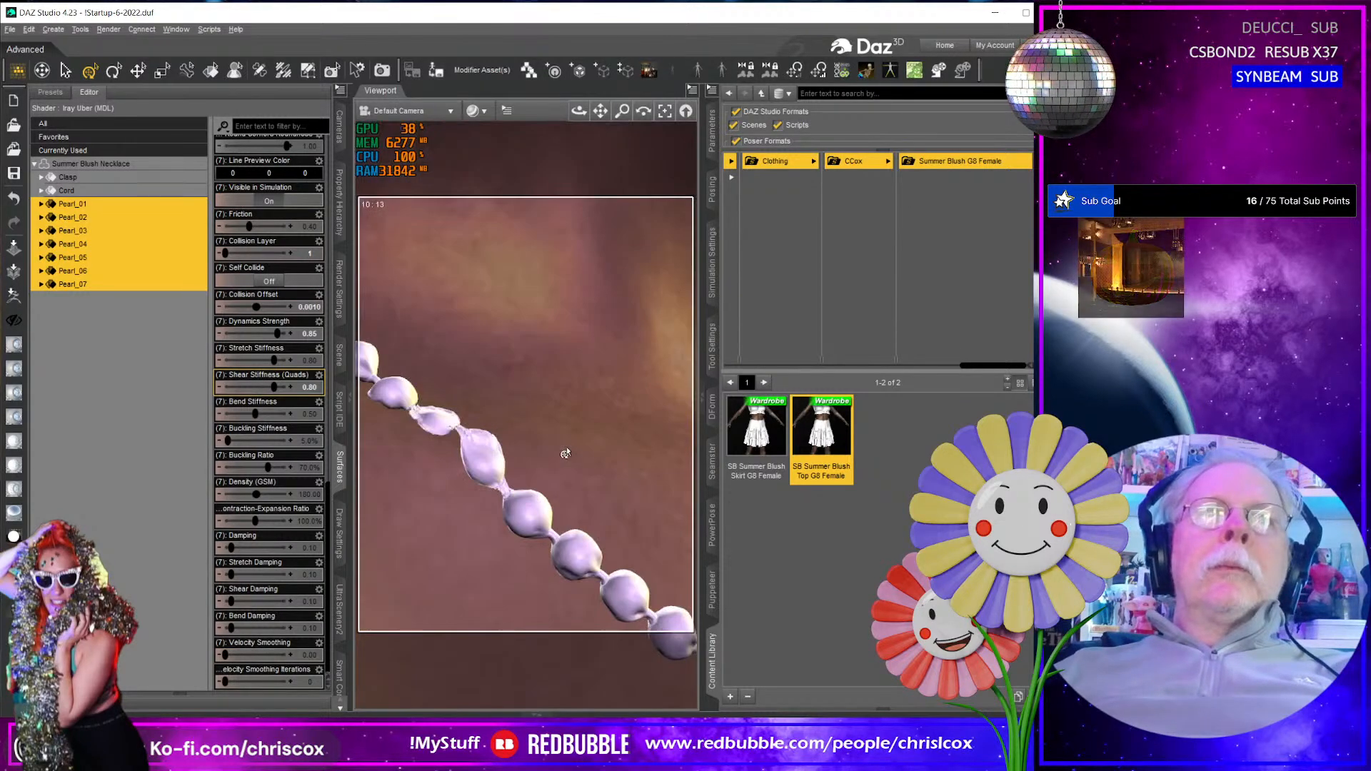
scroll(566, 453, "down", 2)
scroll(566, 453, "down", 1)
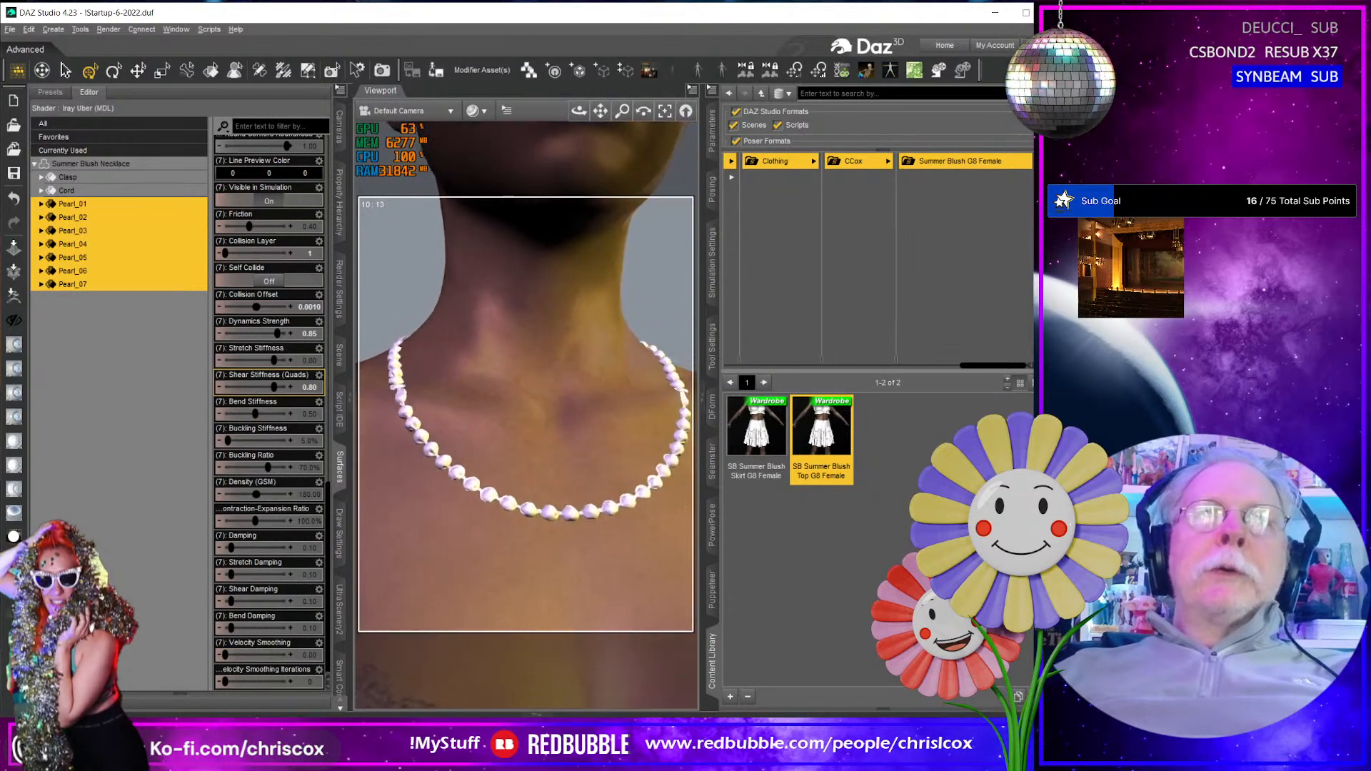
scroll(565, 454, "up", 4)
scroll(564, 455, "up", 4)
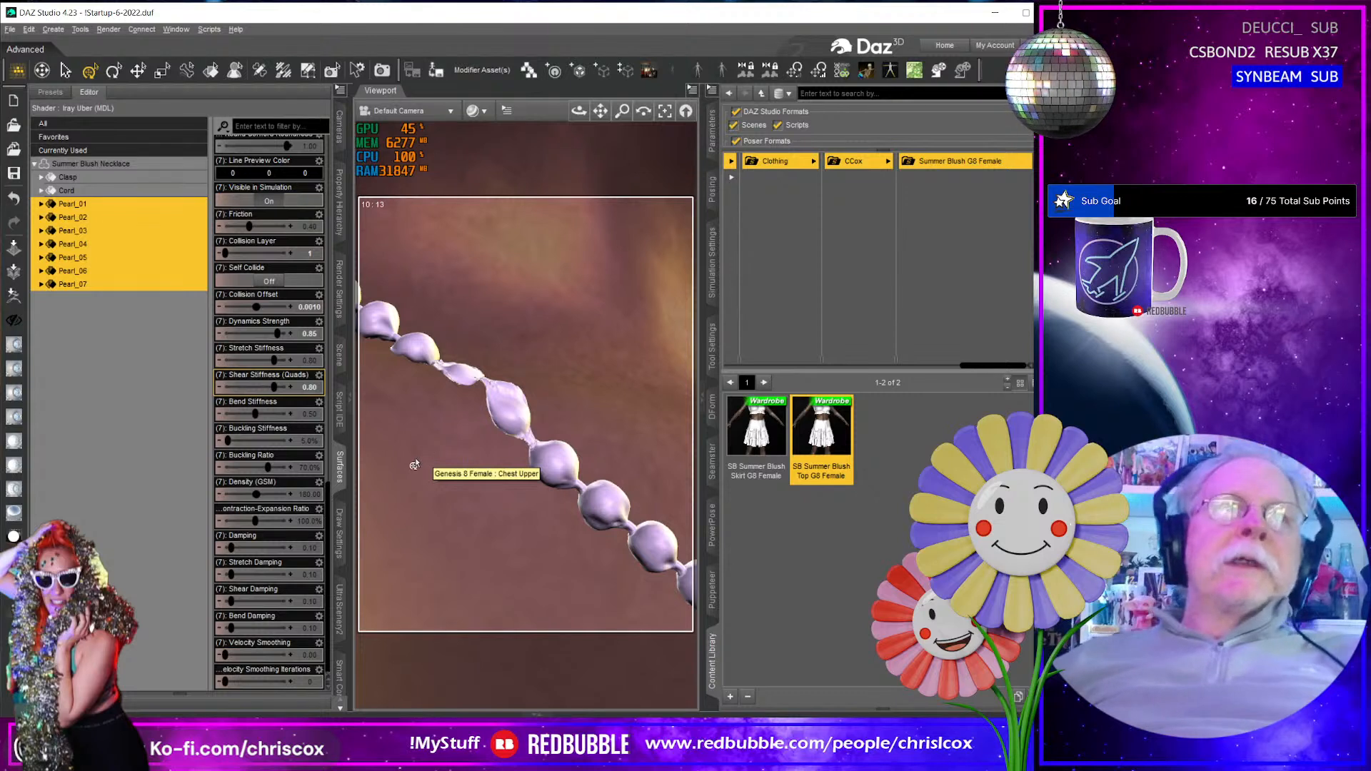
- Set the pearls' Shear Stiffness (Quads) to 0.6, cancel the running simulation and undo its result
left_click(308, 388)
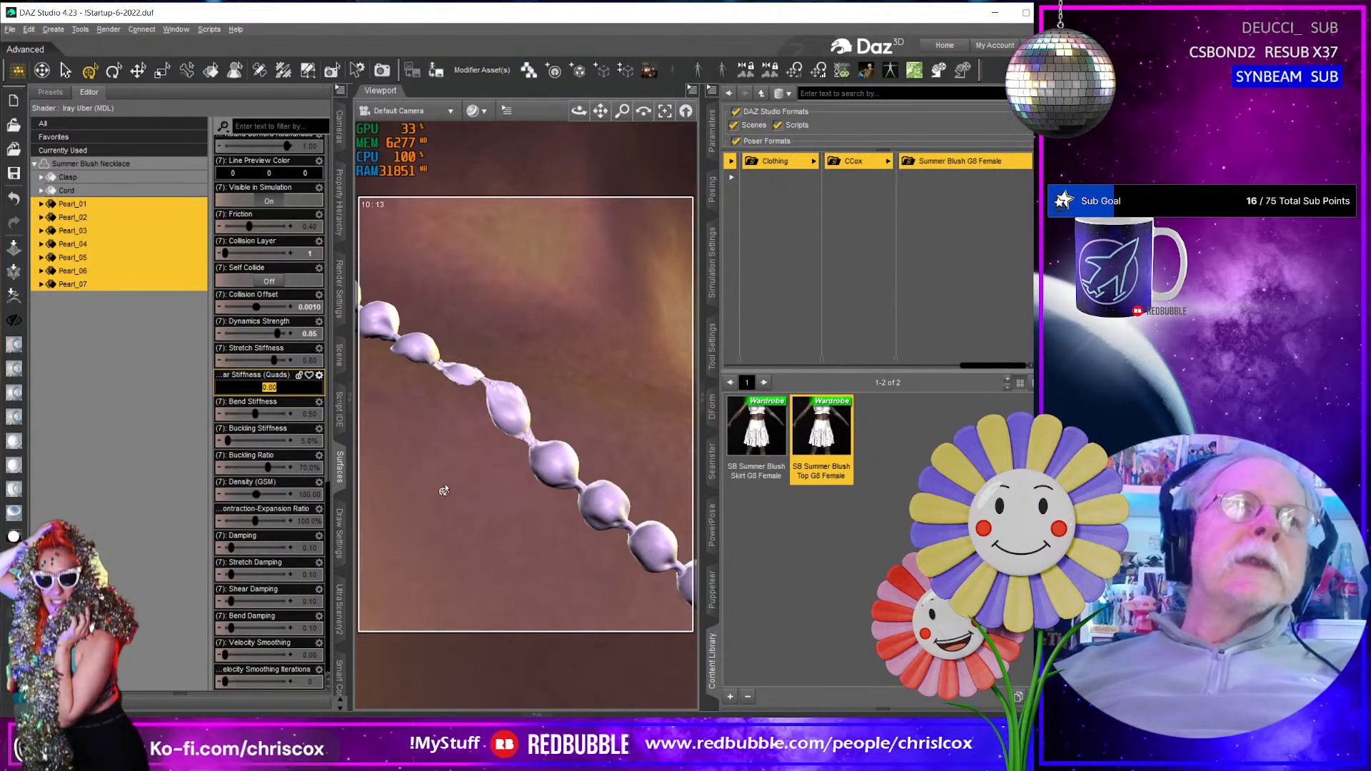
type("0.6")
key("Return")
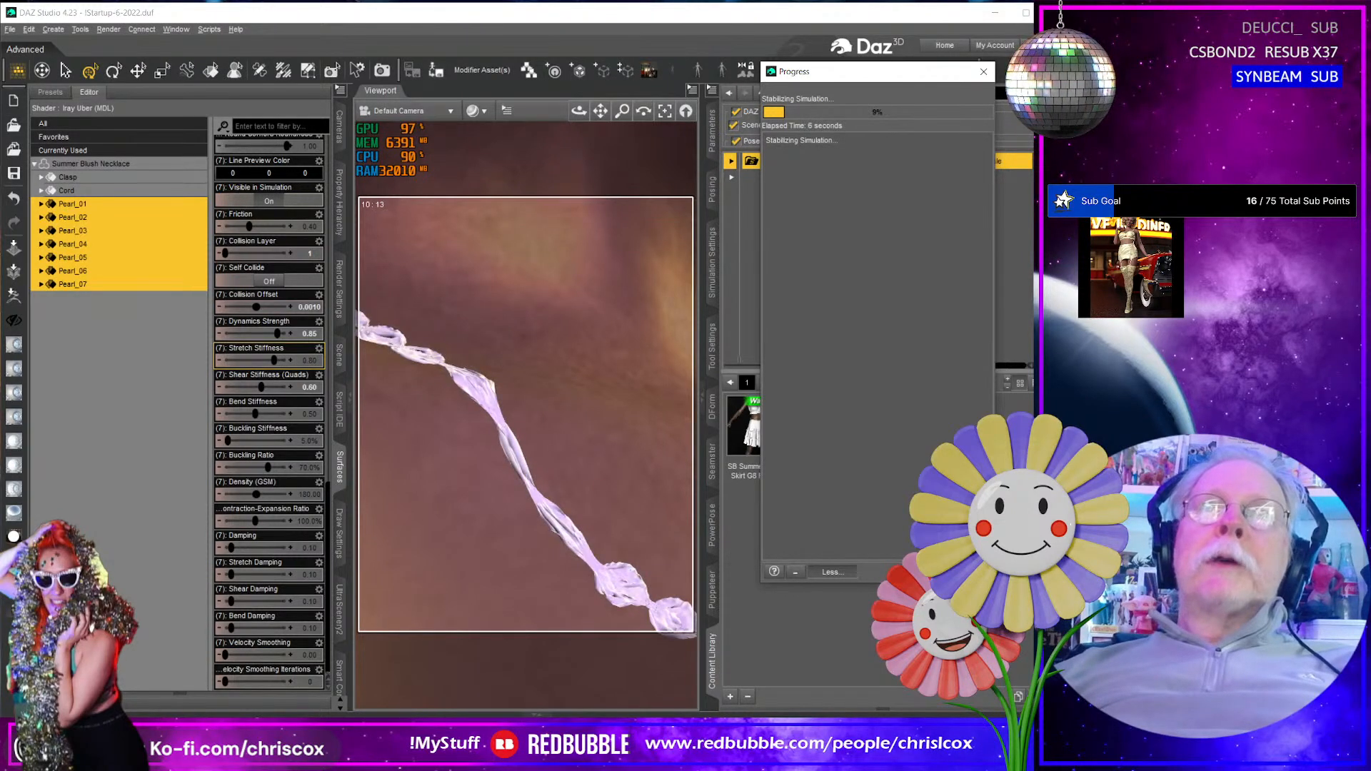
left_click(964, 572)
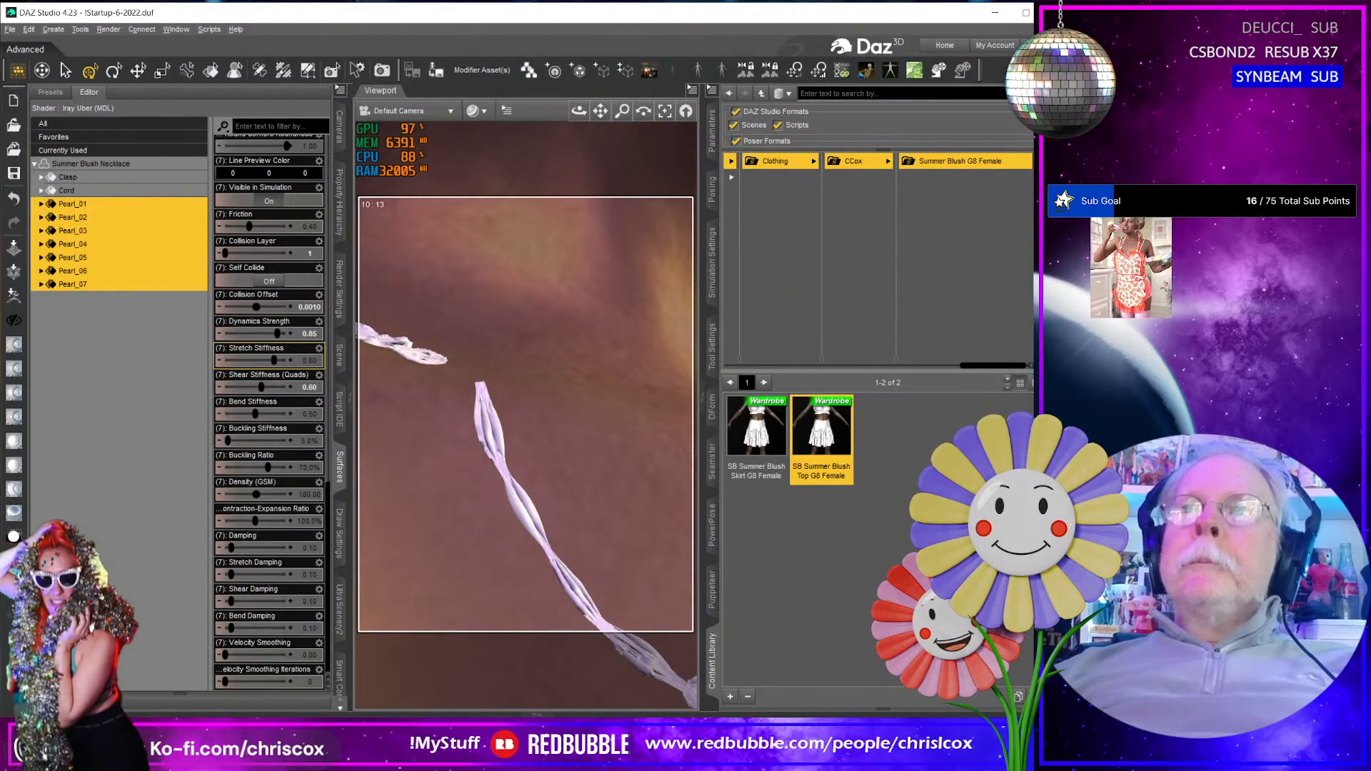
key("ctrl+z")
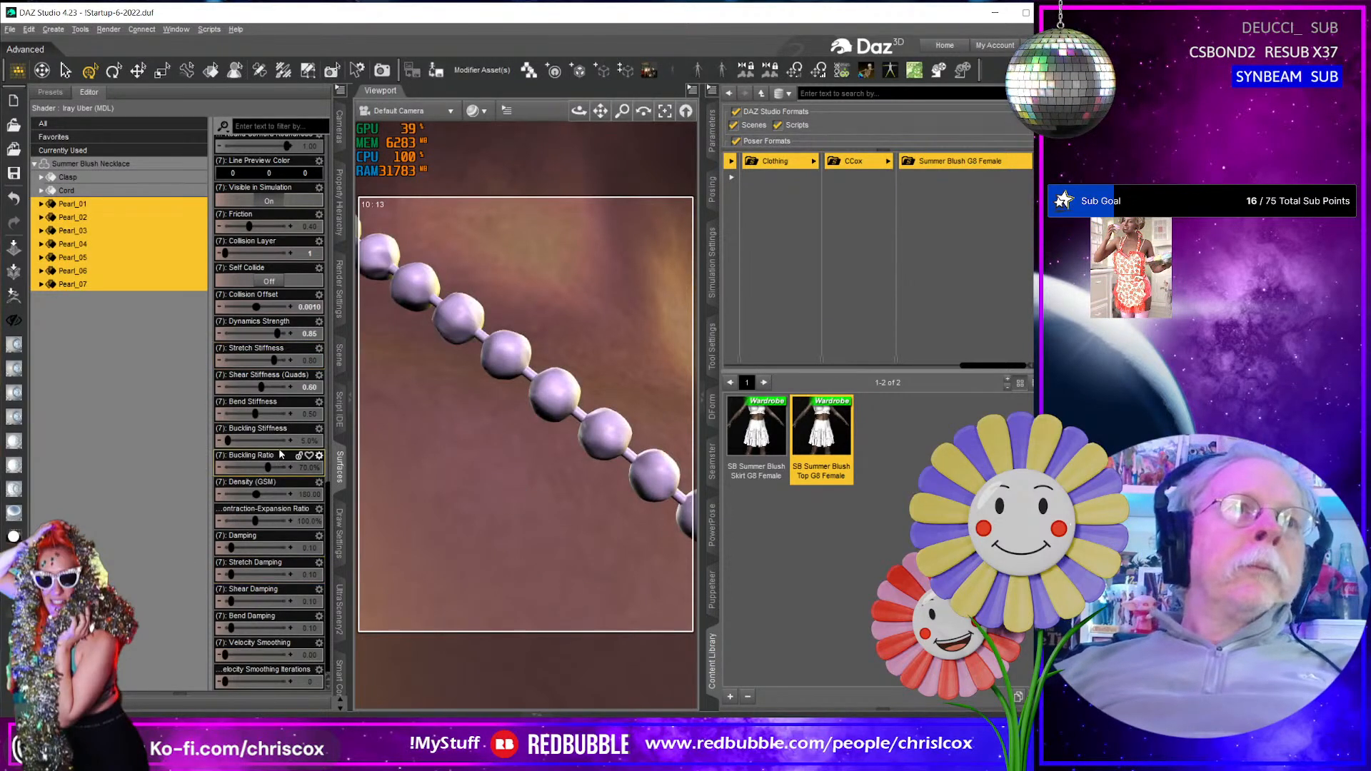
- Set the pearls' Buckling Stiffness to 50% and cancel the test simulation
mouse_move(303, 440)
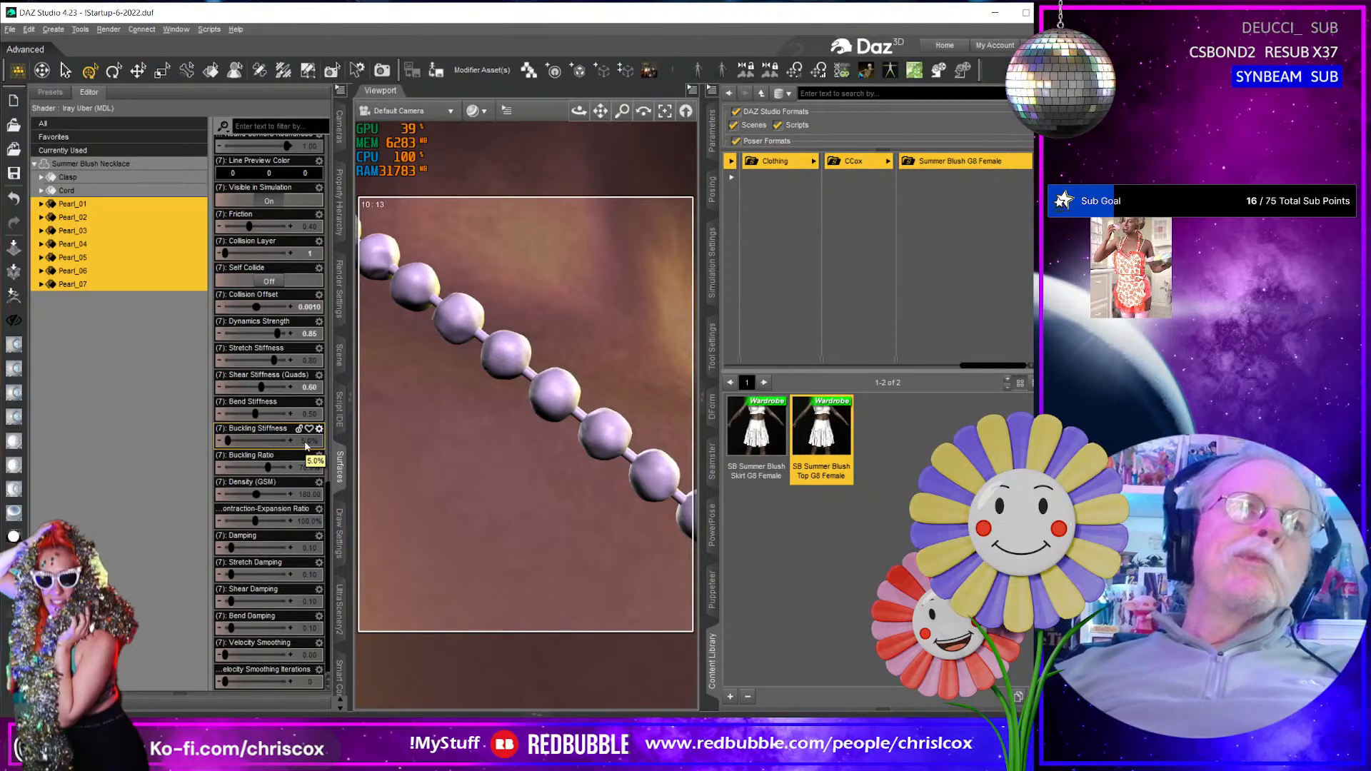
double_click(307, 442)
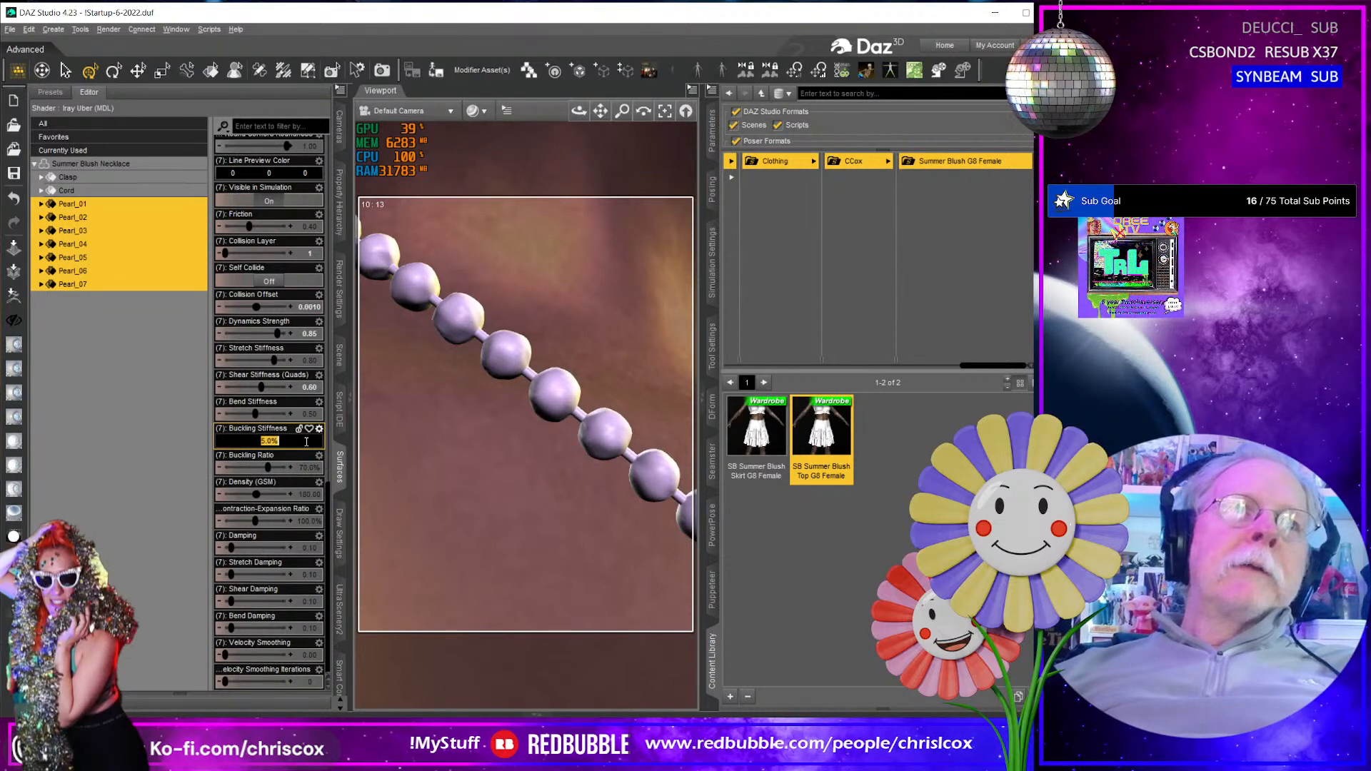
type("50")
key("Return")
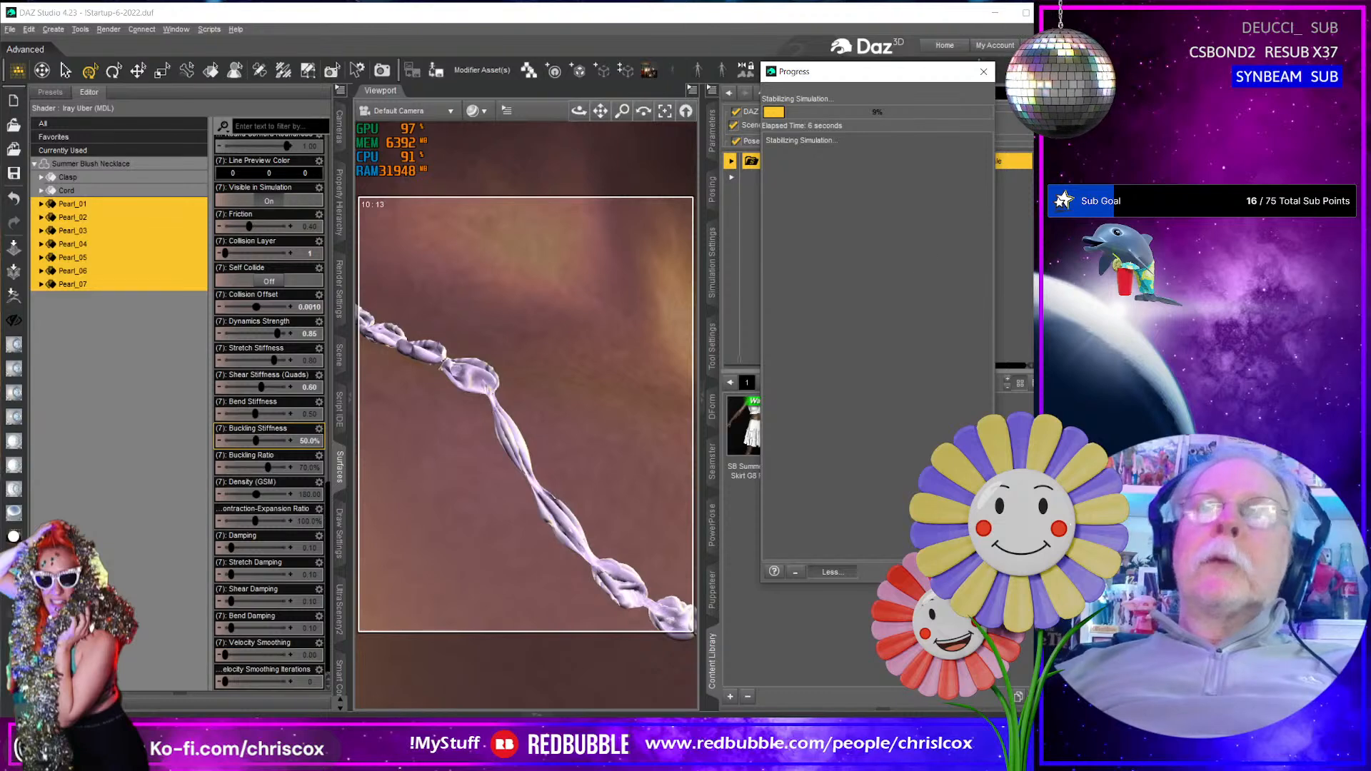
left_click(966, 572)
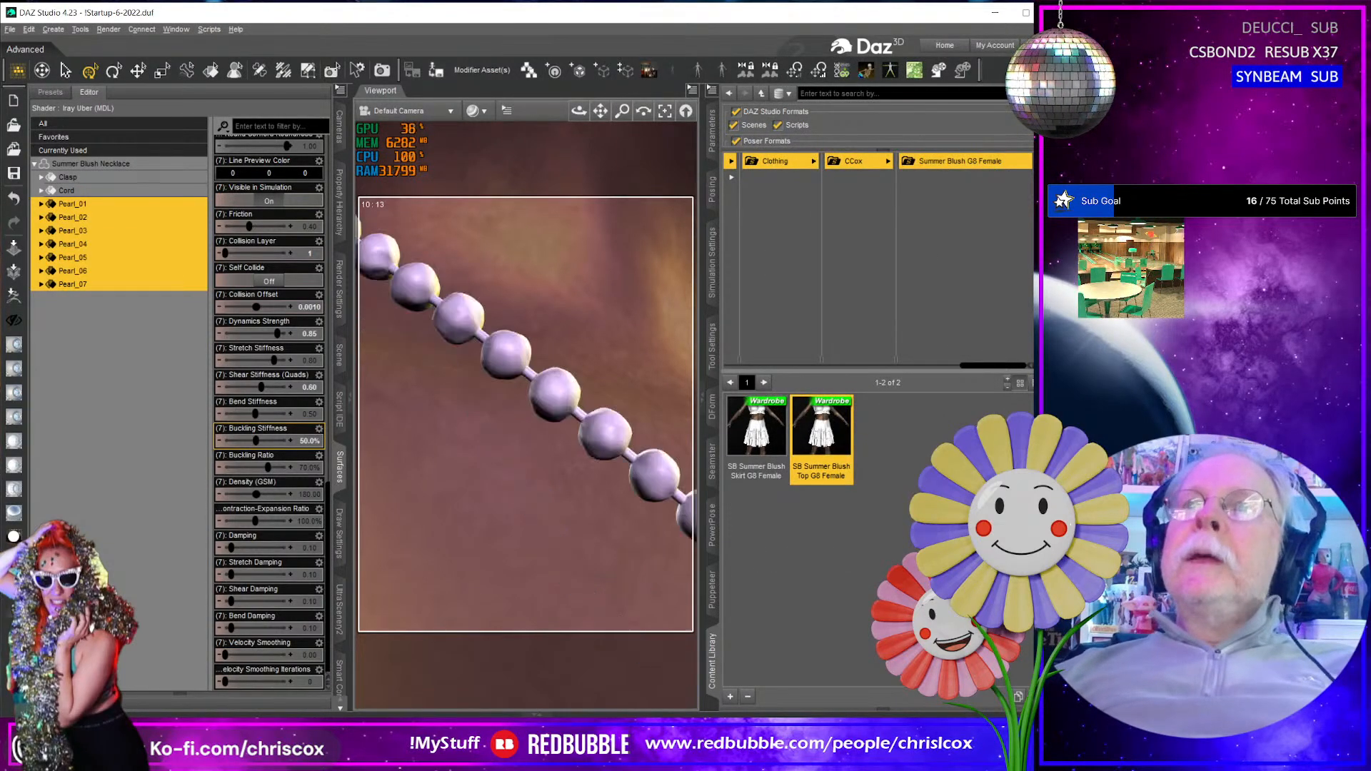
- Set Buckling Stiffness to 0% for the seven pearl surfaces
left_click(306, 441)
type("0")
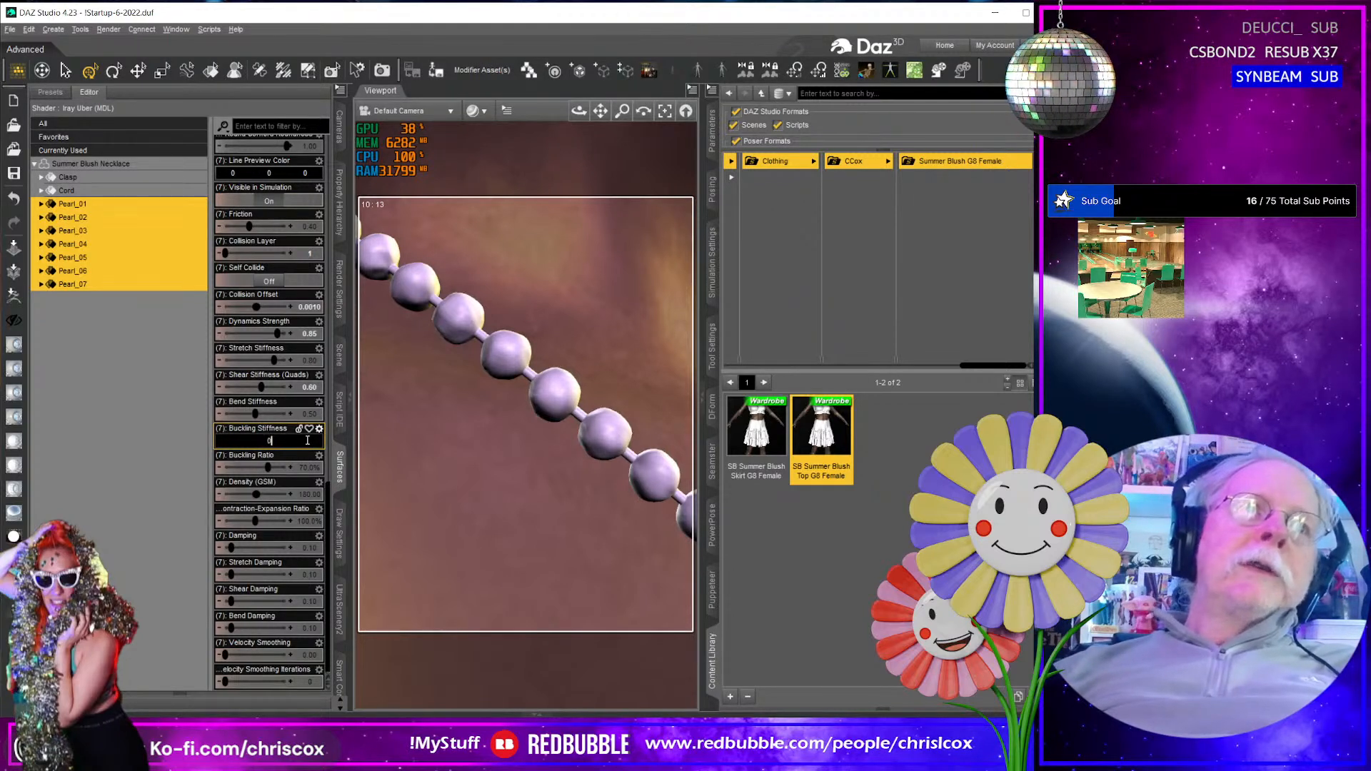
key("Return")
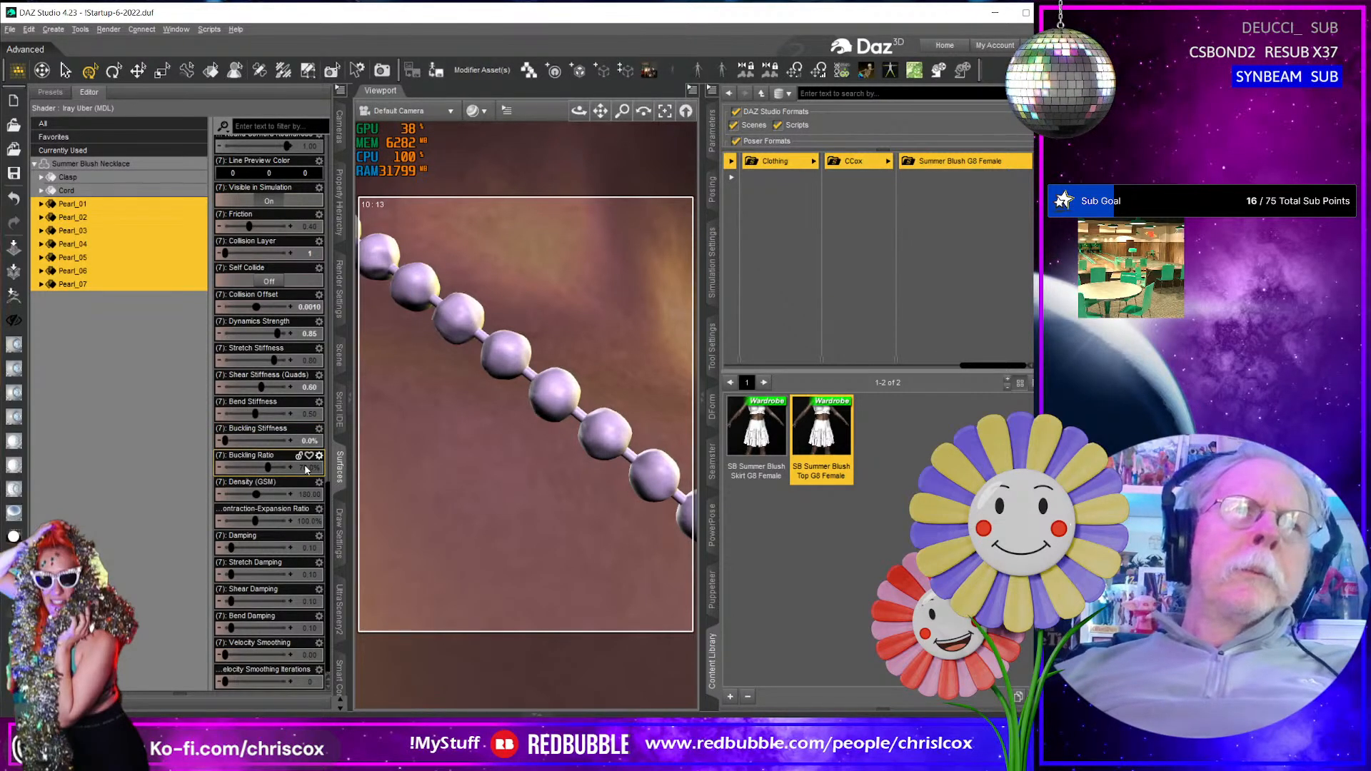
- Try a Buckling Ratio of 20% on the pearl surfaces, and undo that change
left_click(306, 468)
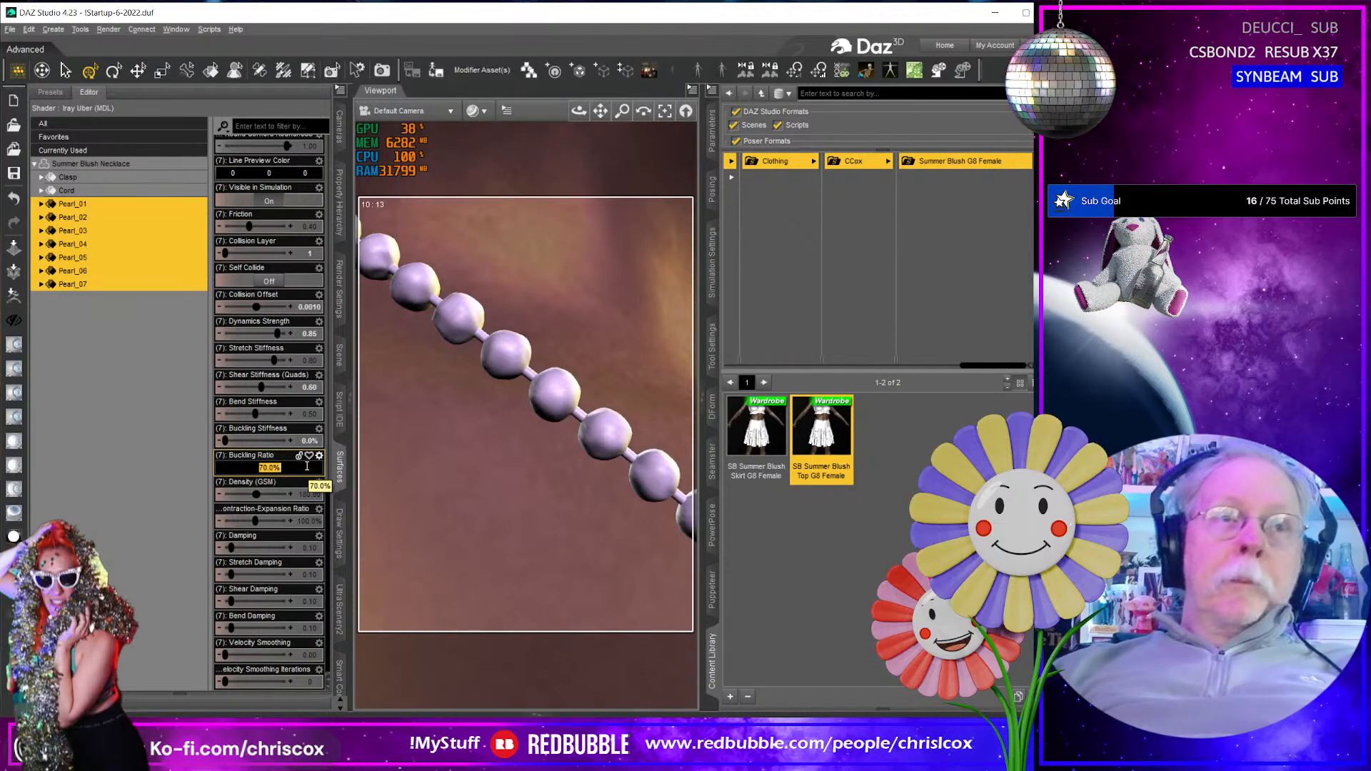
type("20")
key("Return")
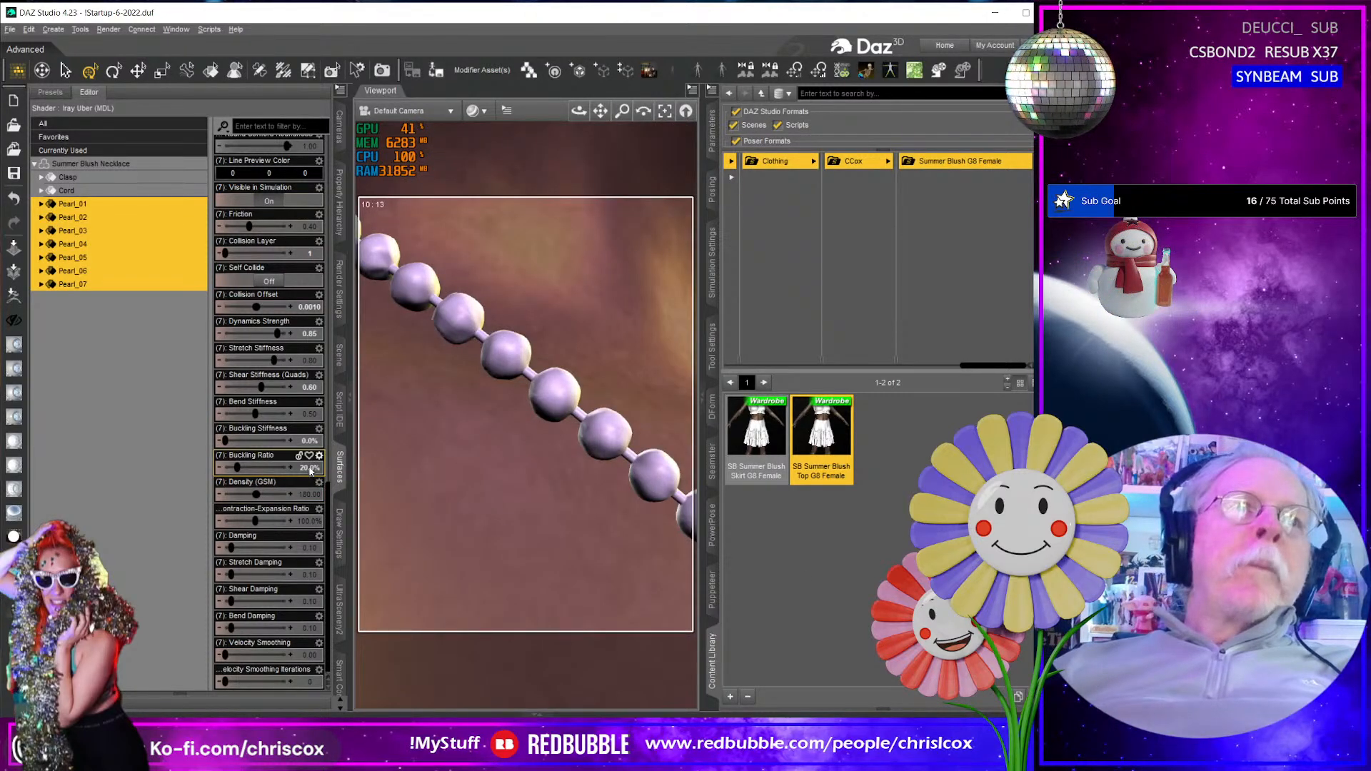
key("ctrl+z")
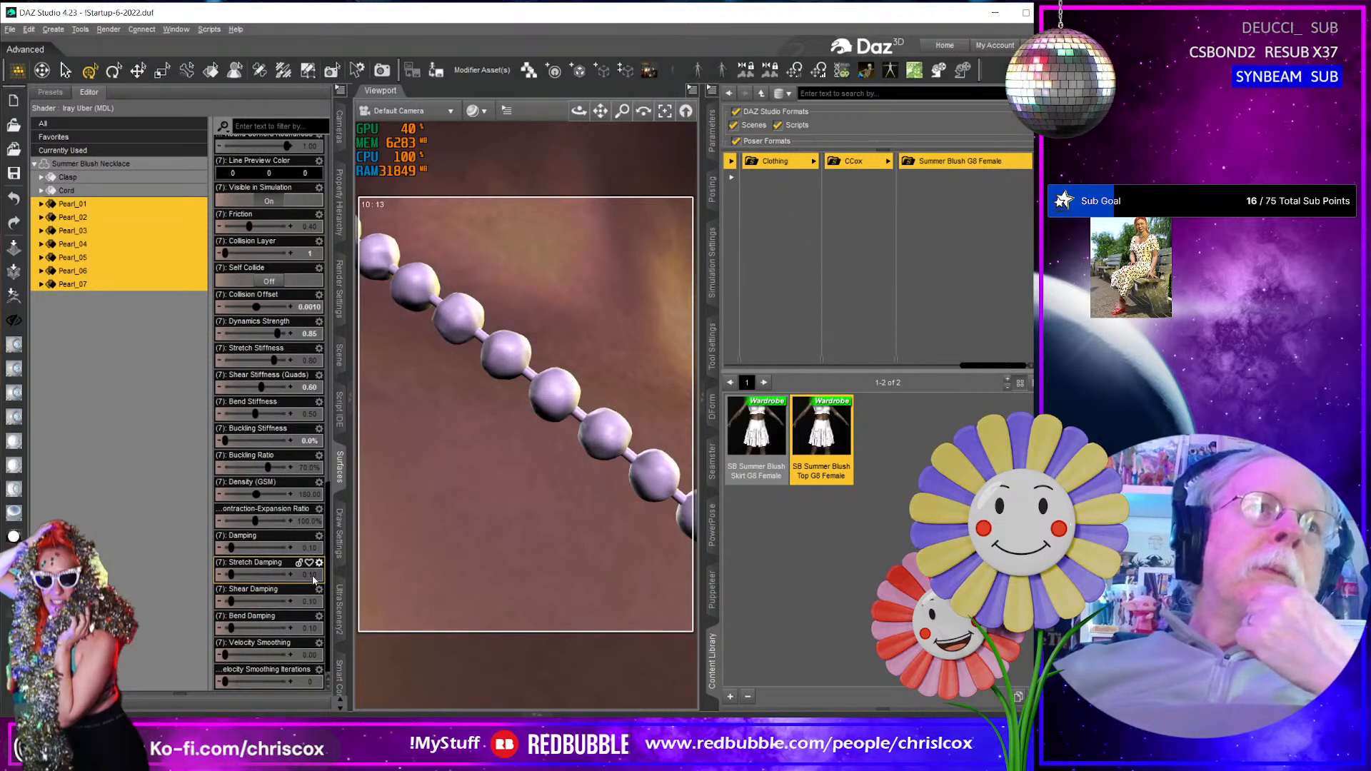
- Set the pearls' Bend Damping to 0.8 and stop the test simulation
left_click(312, 630)
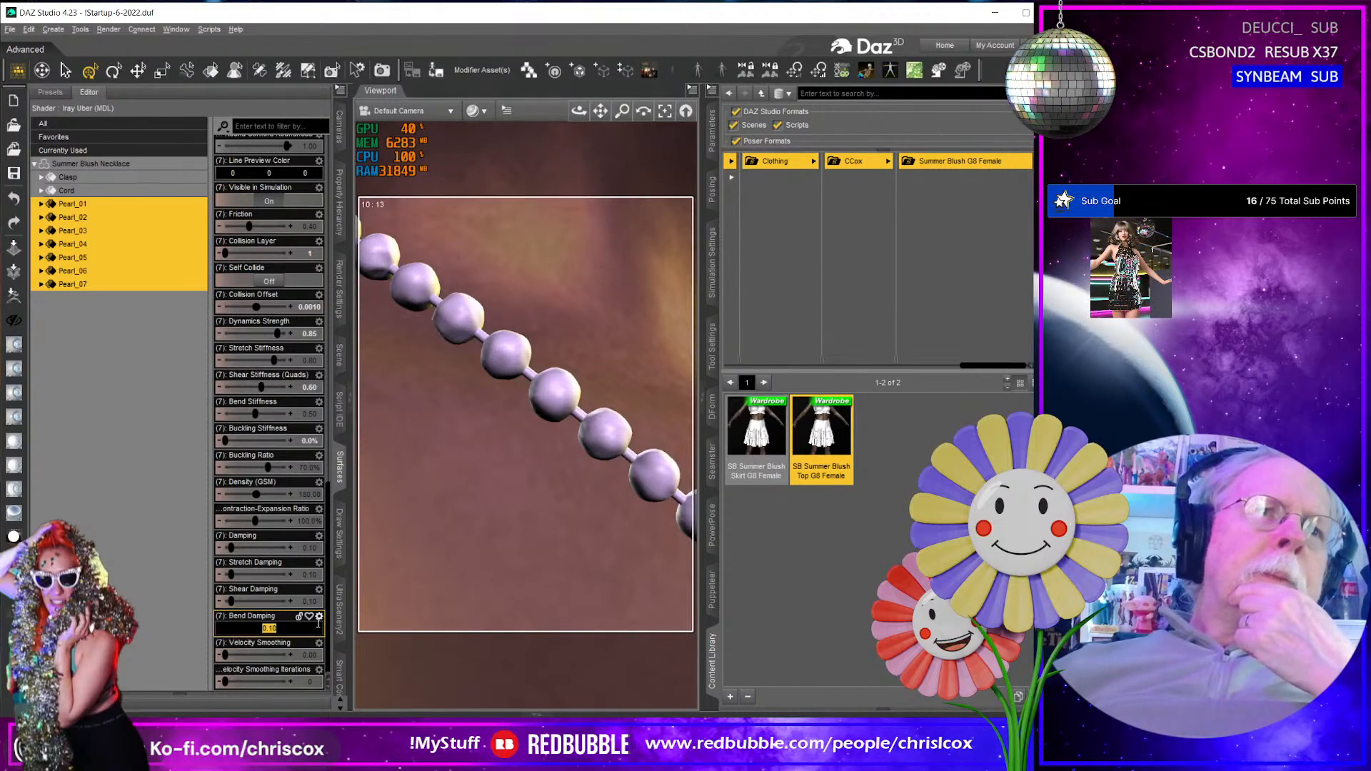
type("0.8")
key("Return")
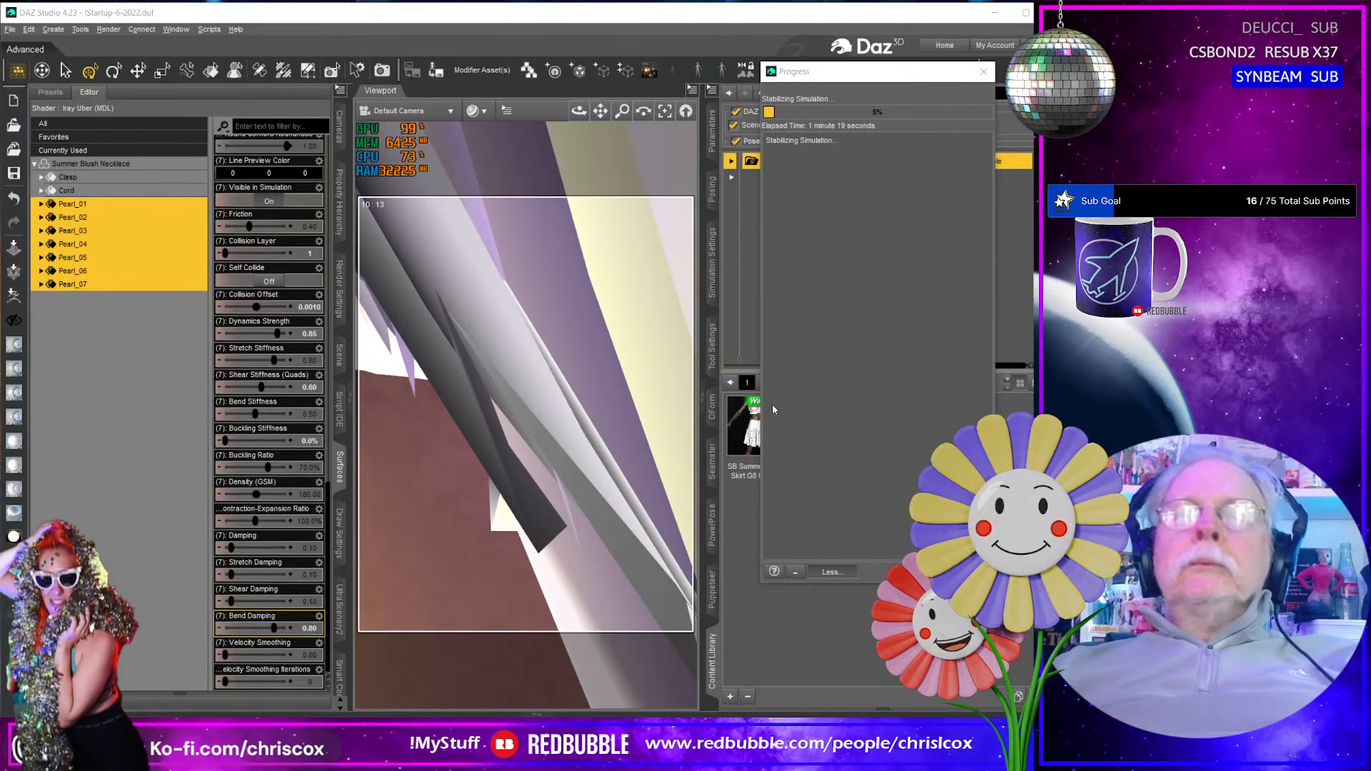
left_click(848, 510)
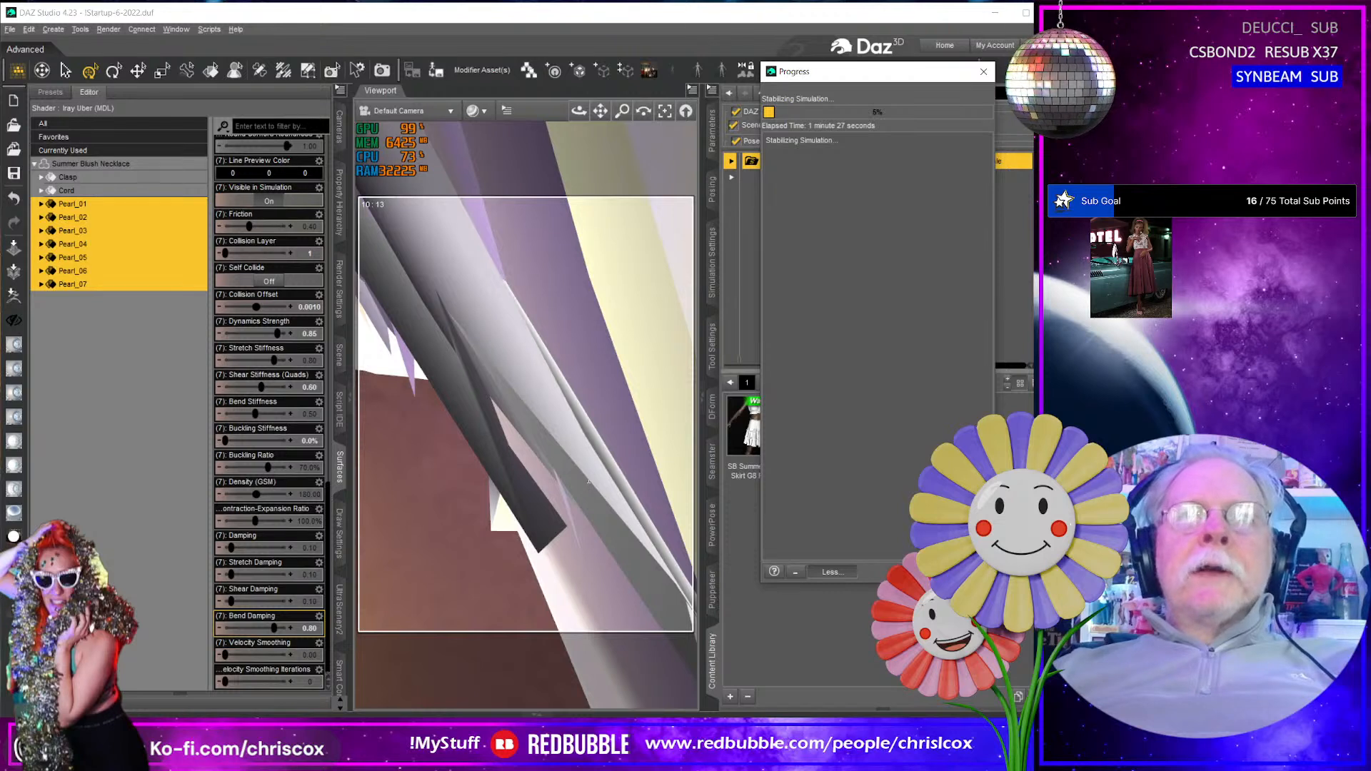
left_click(859, 492)
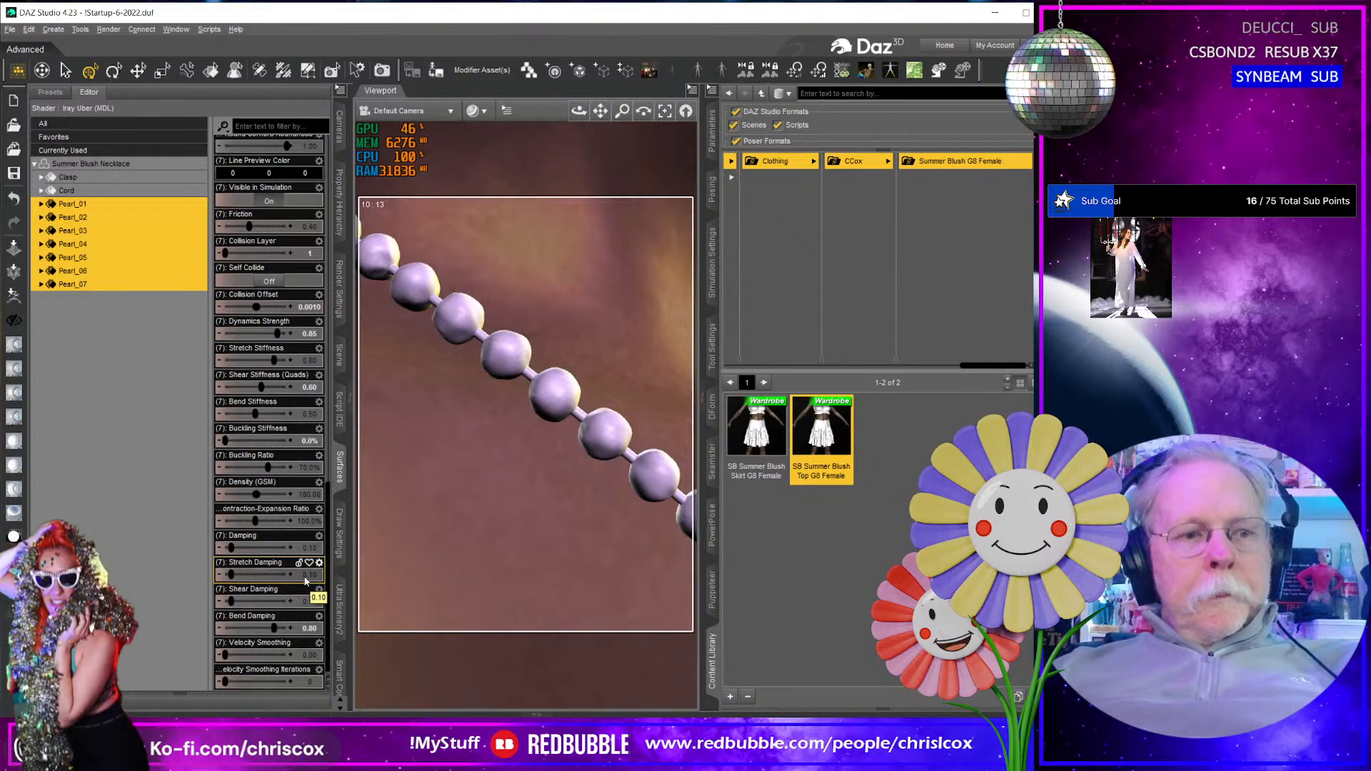
- Reselect the surfaces Pearl_01 through Pearl_07 and restore their Bend Damping to 0.10
left_click(309, 628)
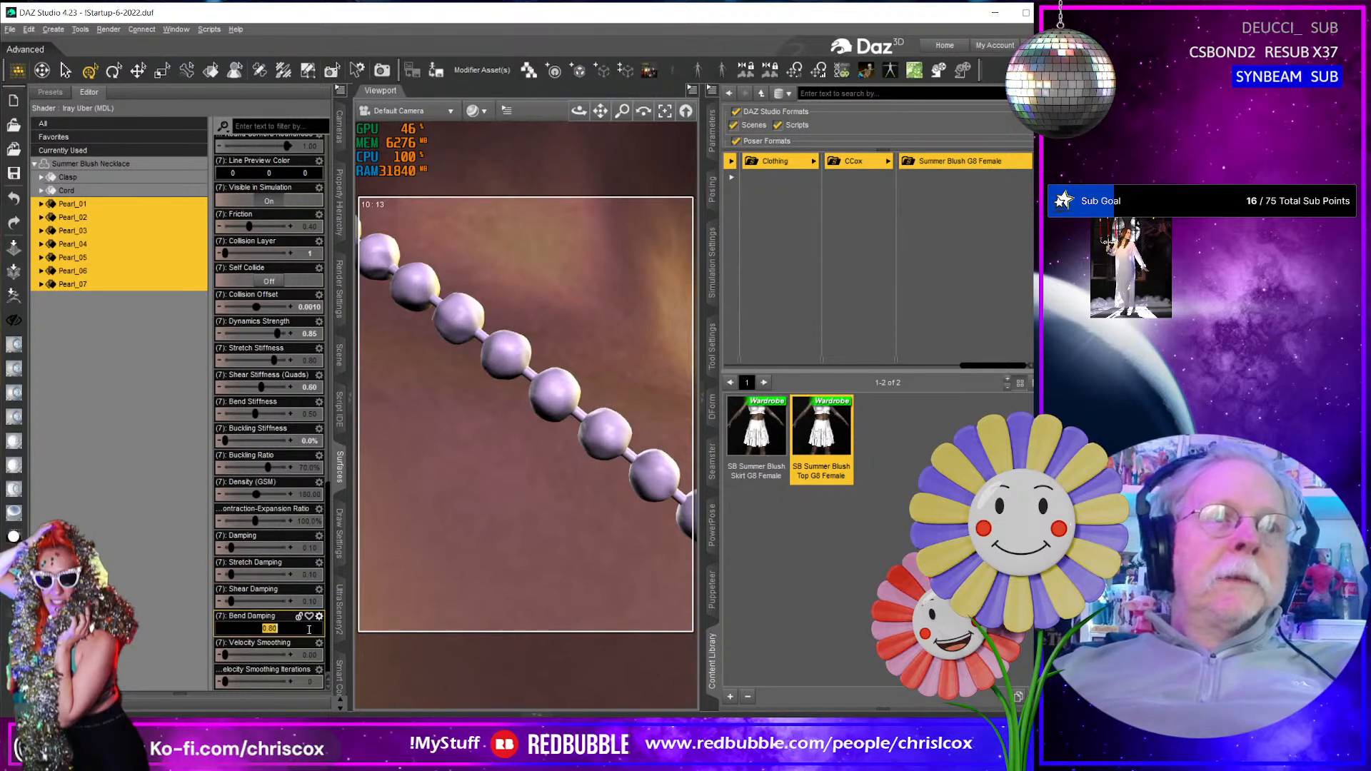
left_click(180, 593)
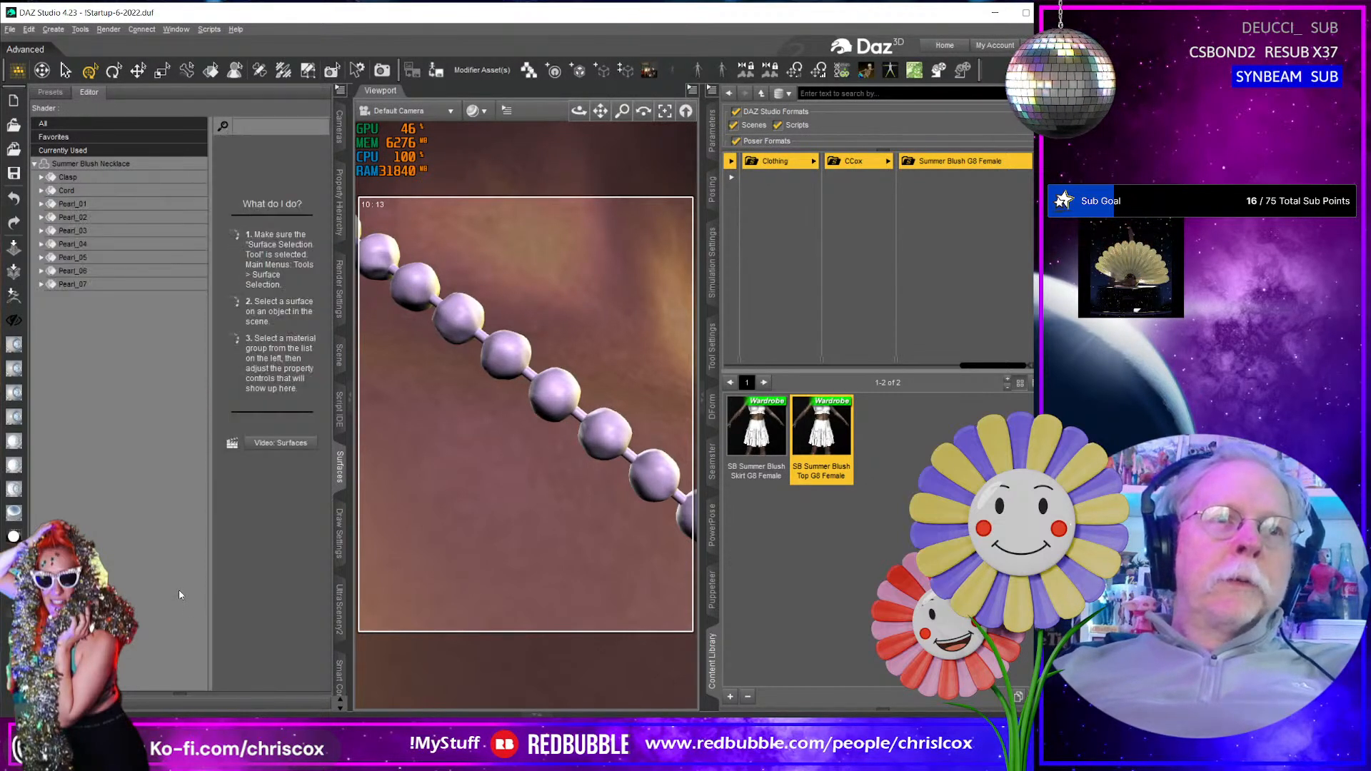
left_click(113, 204)
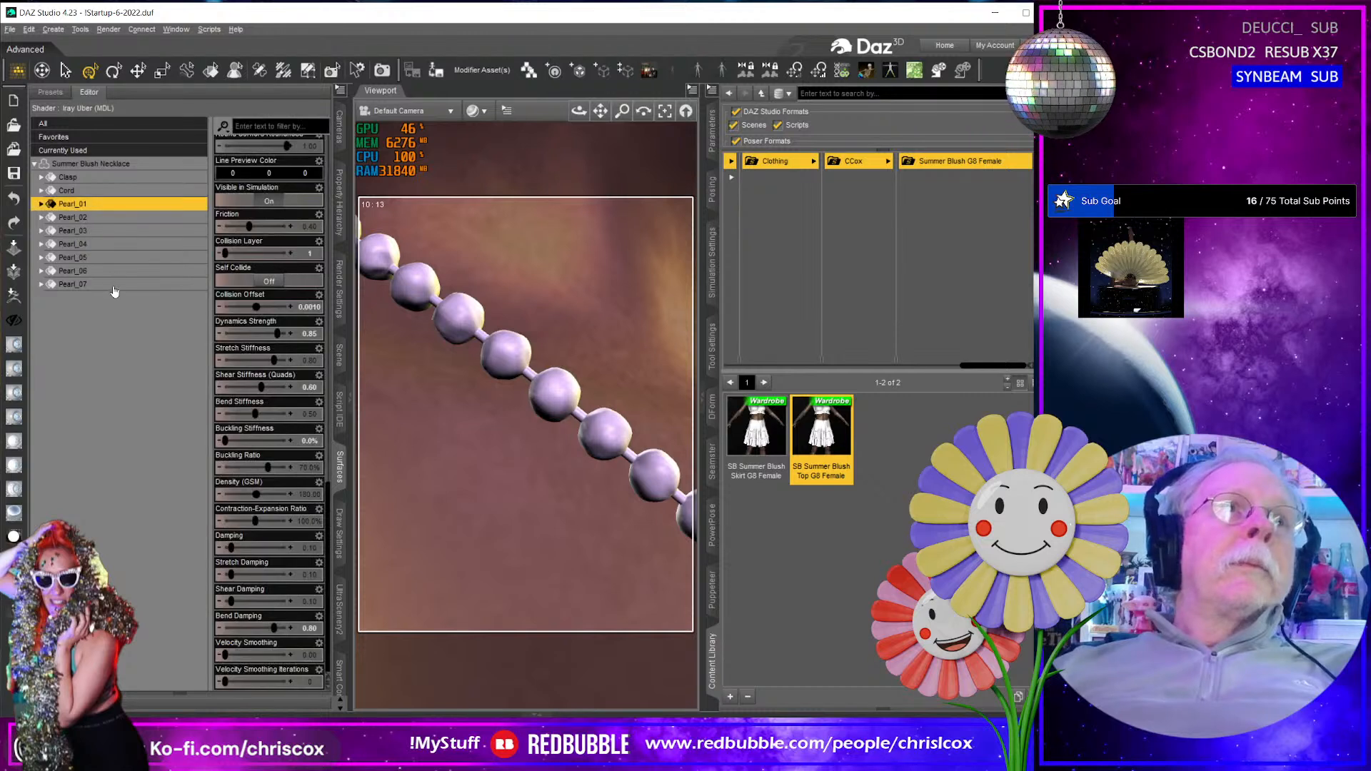
left_click(112, 286, "shift")
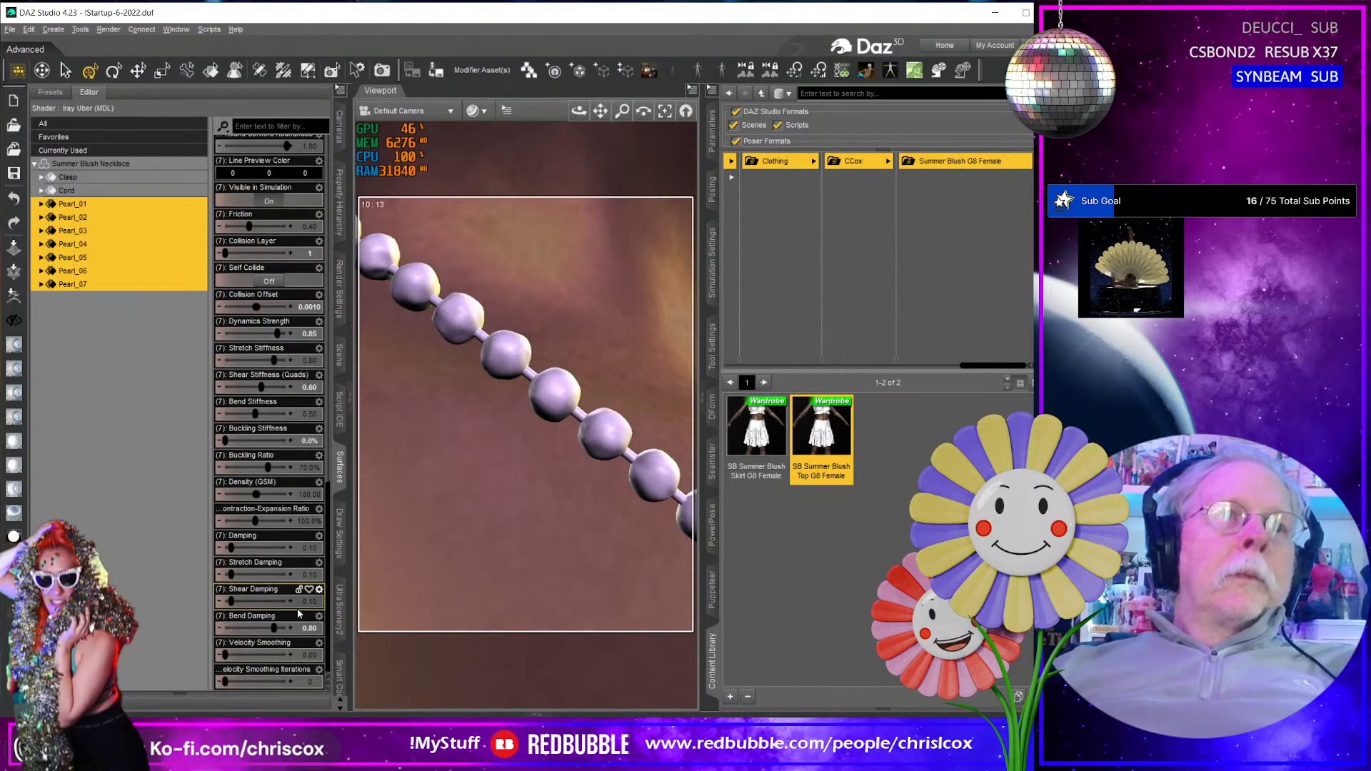
left_click(311, 623, "alt")
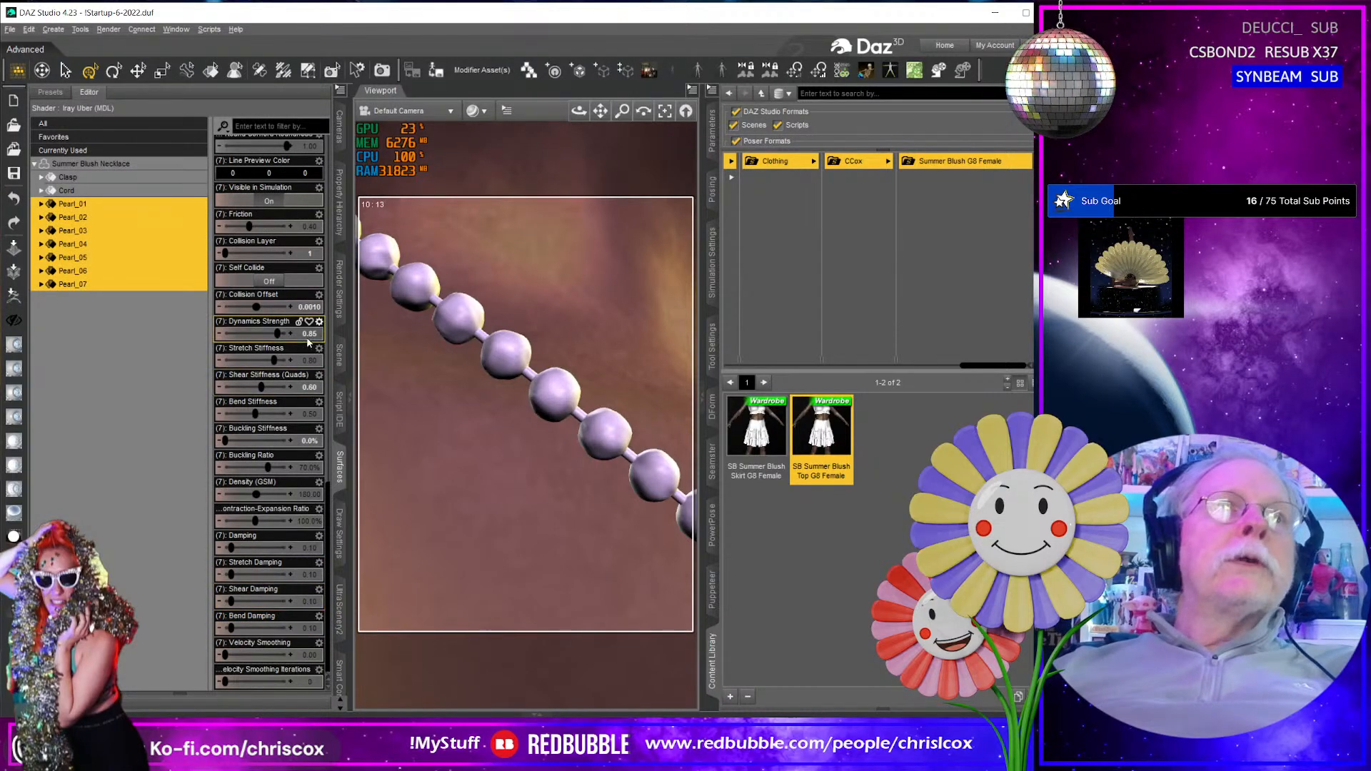
- Try a Collision Offset of 0.0001 on the seven pearl surfaces, then 0.00001, running a test simulation for each
double_click(309, 307)
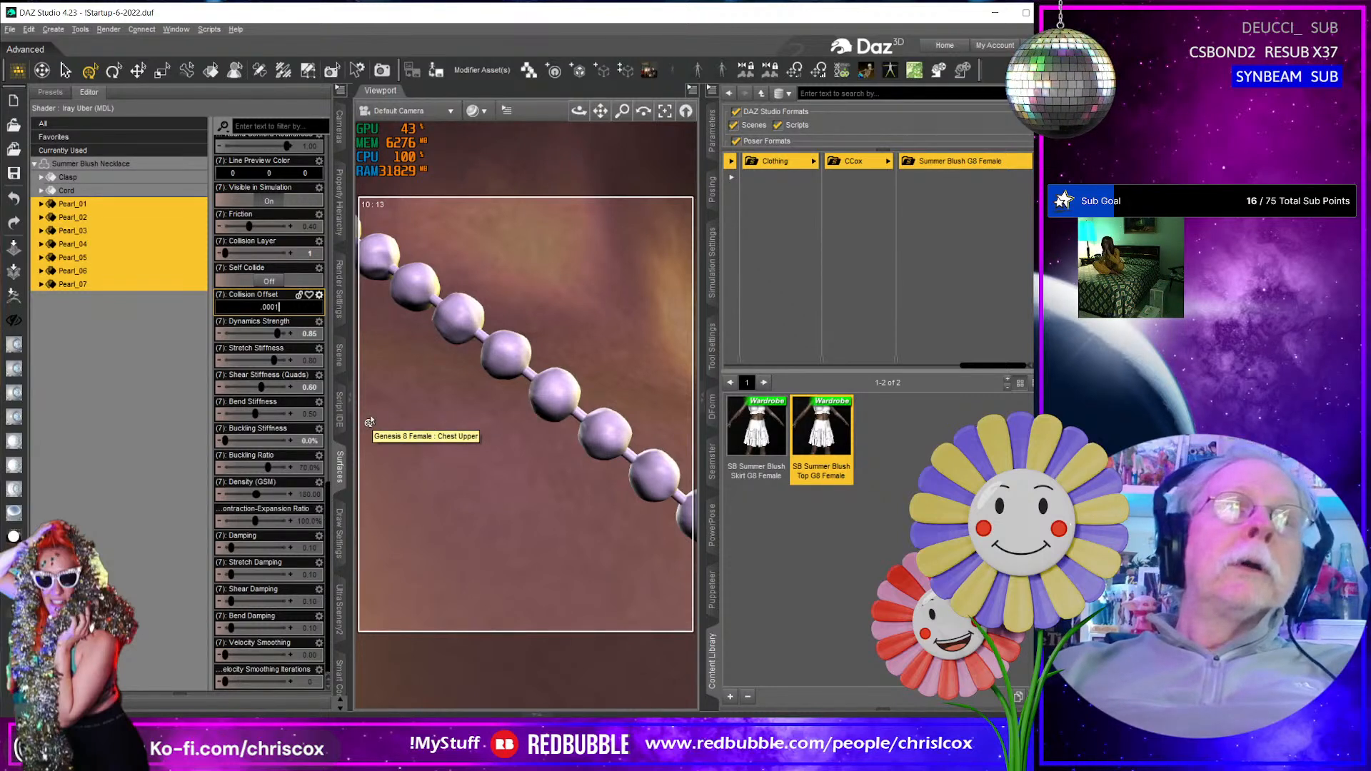
type(".0001")
key("Return")
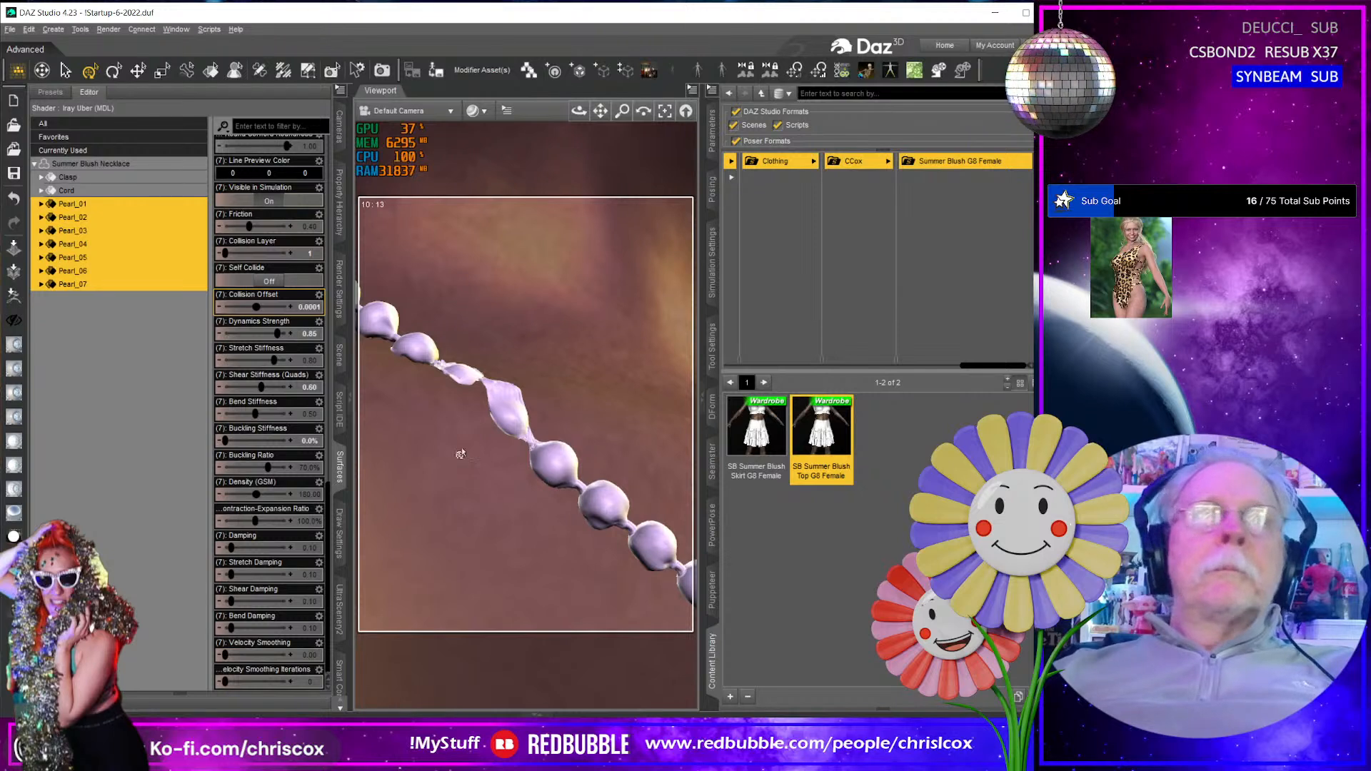
left_click(310, 307)
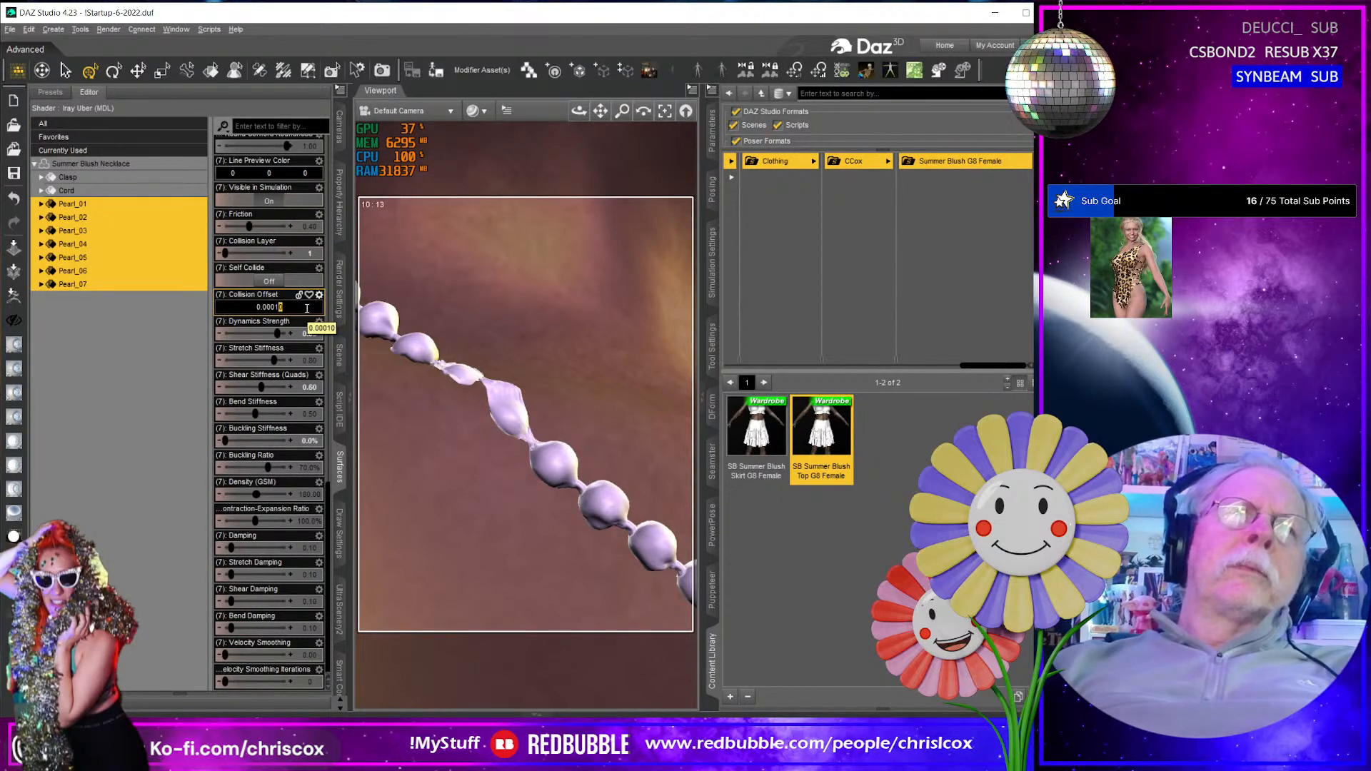
key("Return")
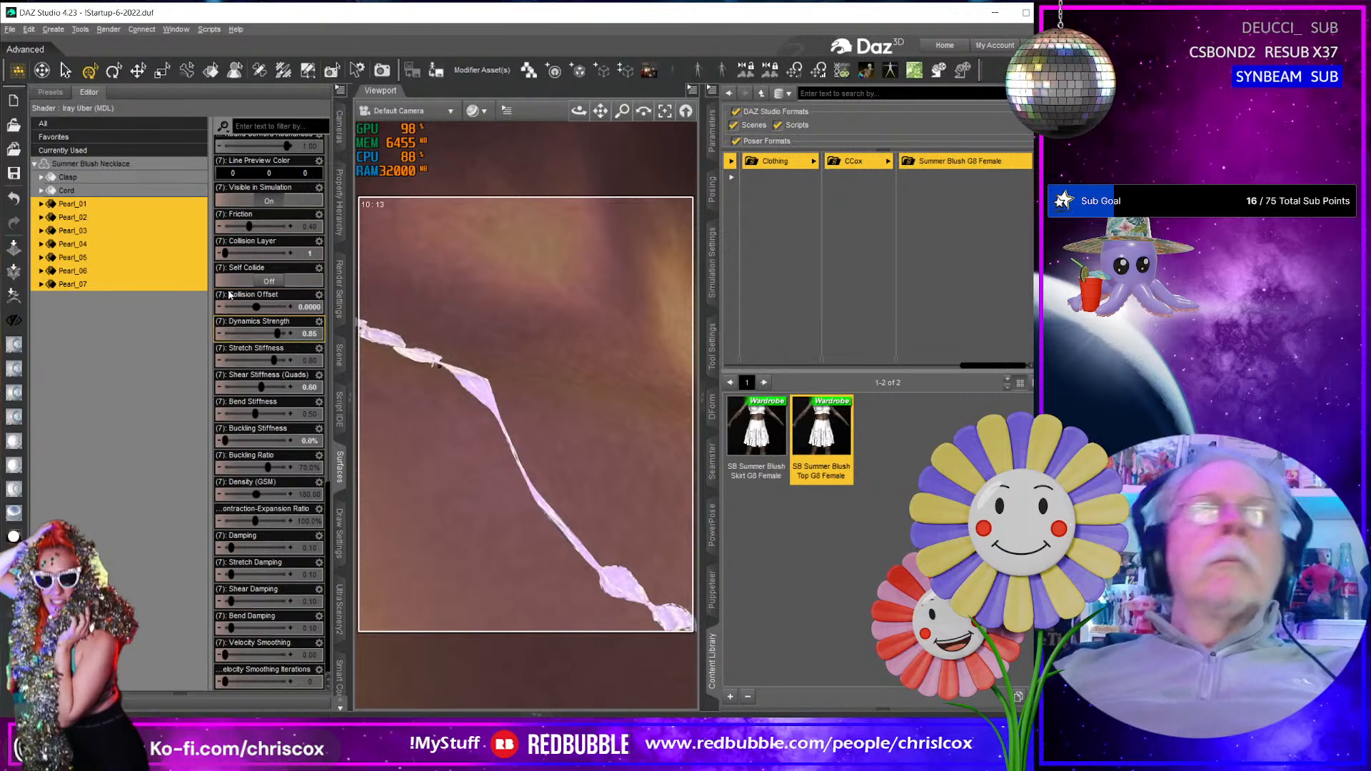
- Set the pearls' Collision Offset to 0.0 and clear the surface selection
left_click(304, 308)
type("0.0000")
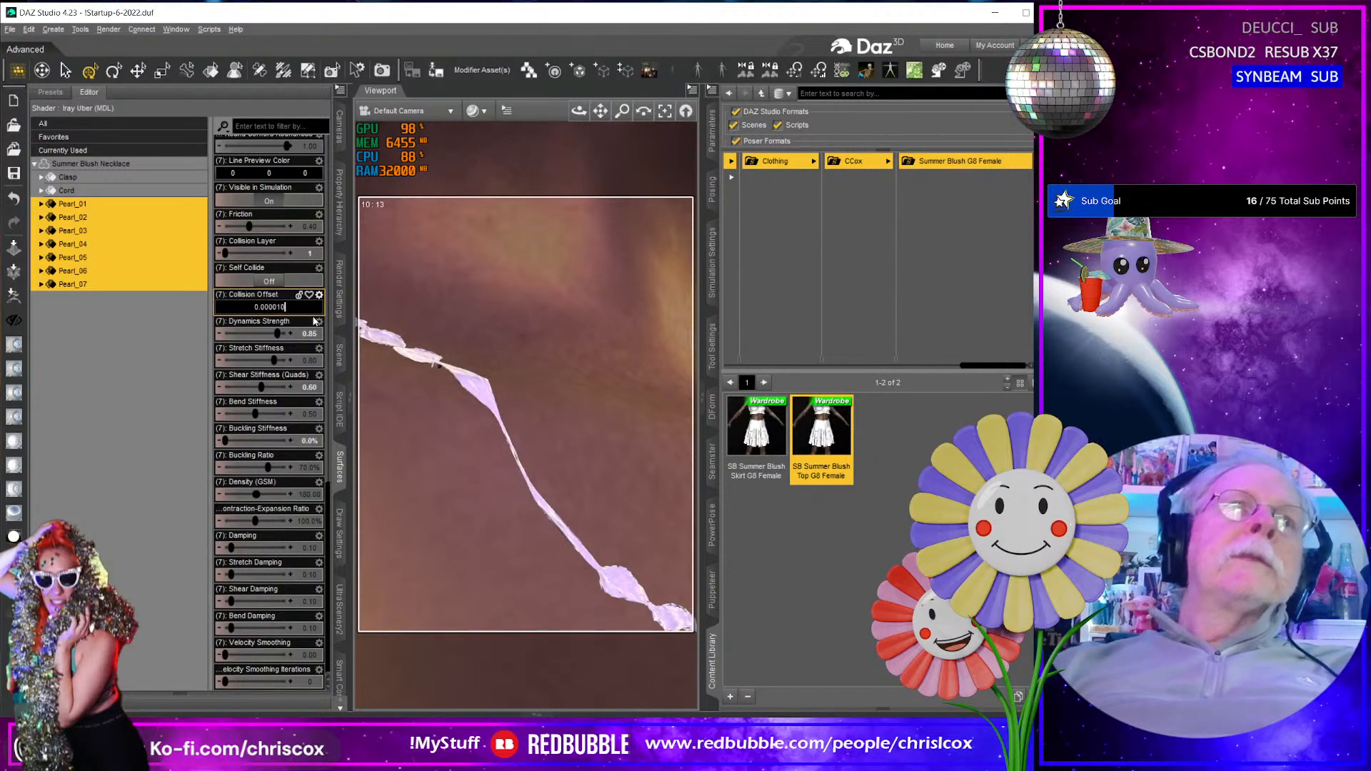
type("000001")
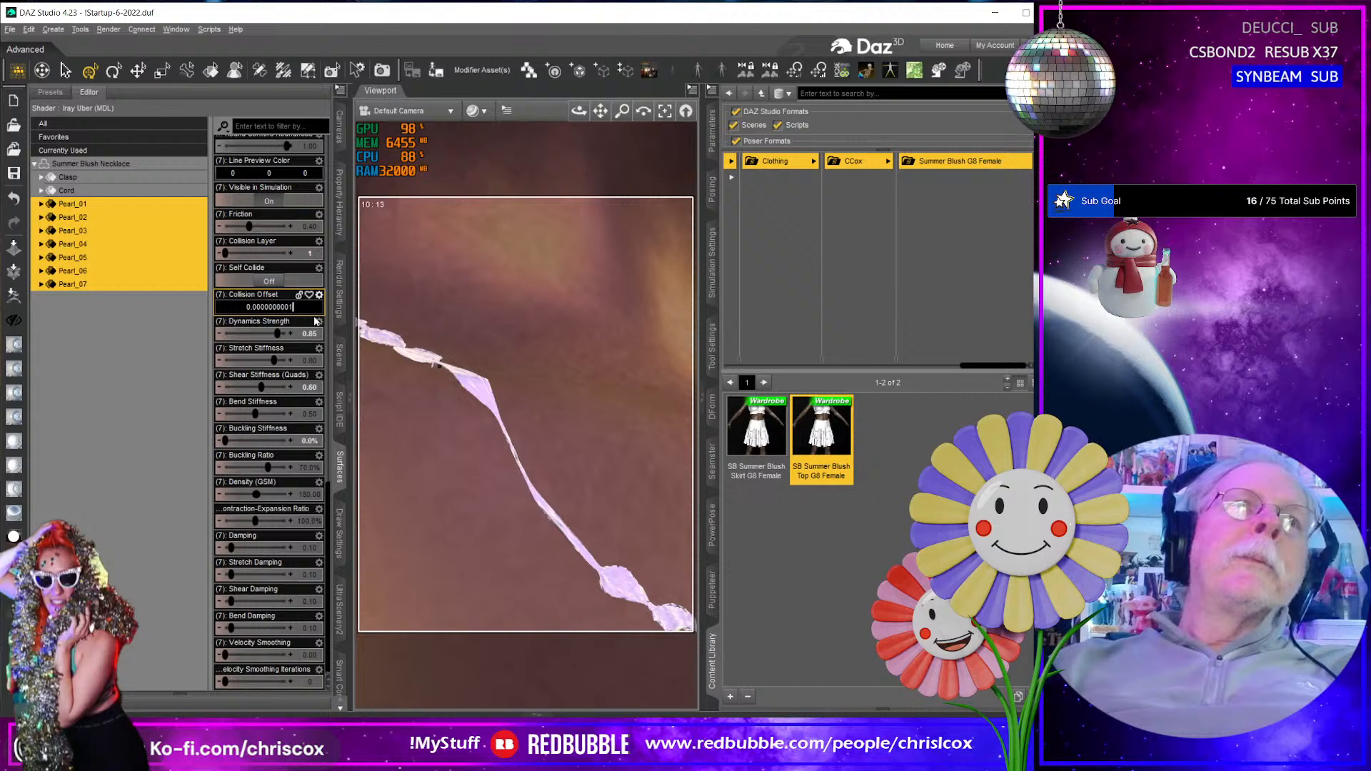
key("Return")
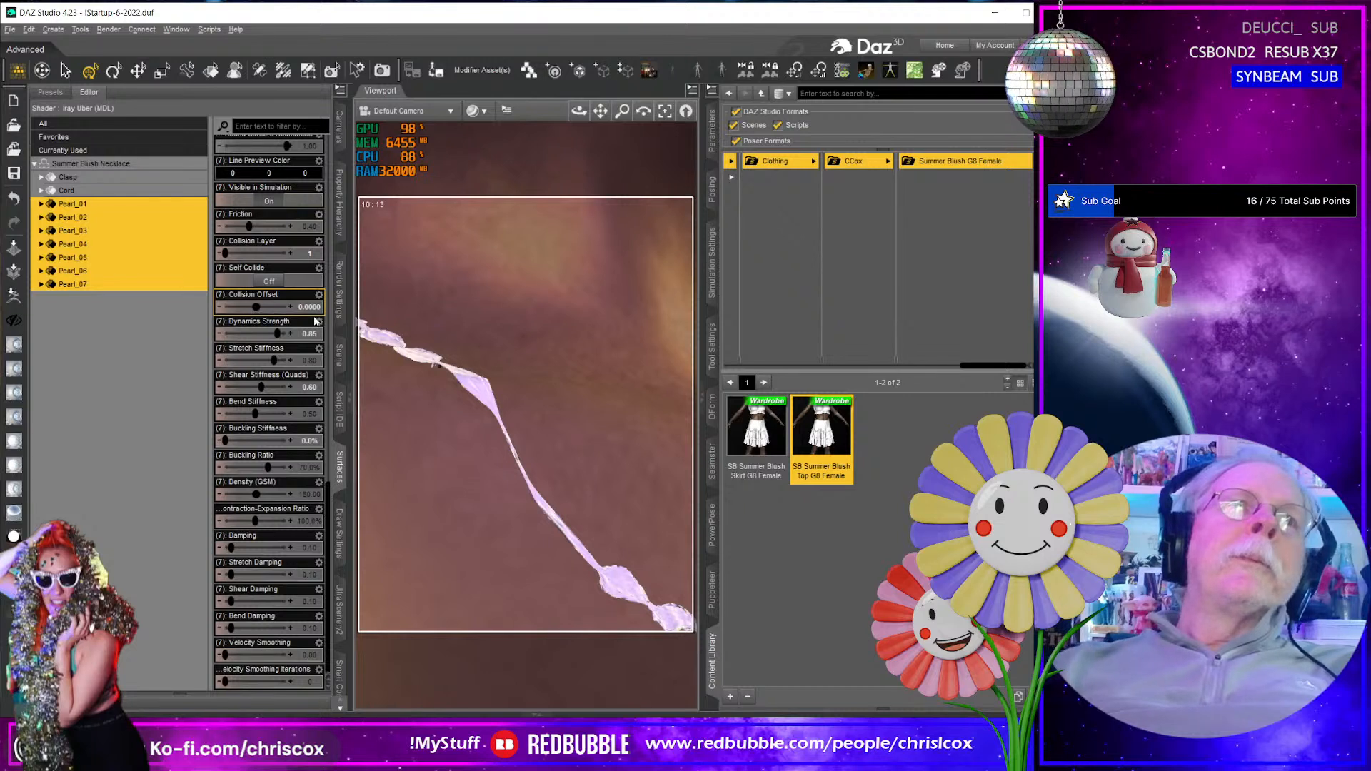
double_click(313, 309)
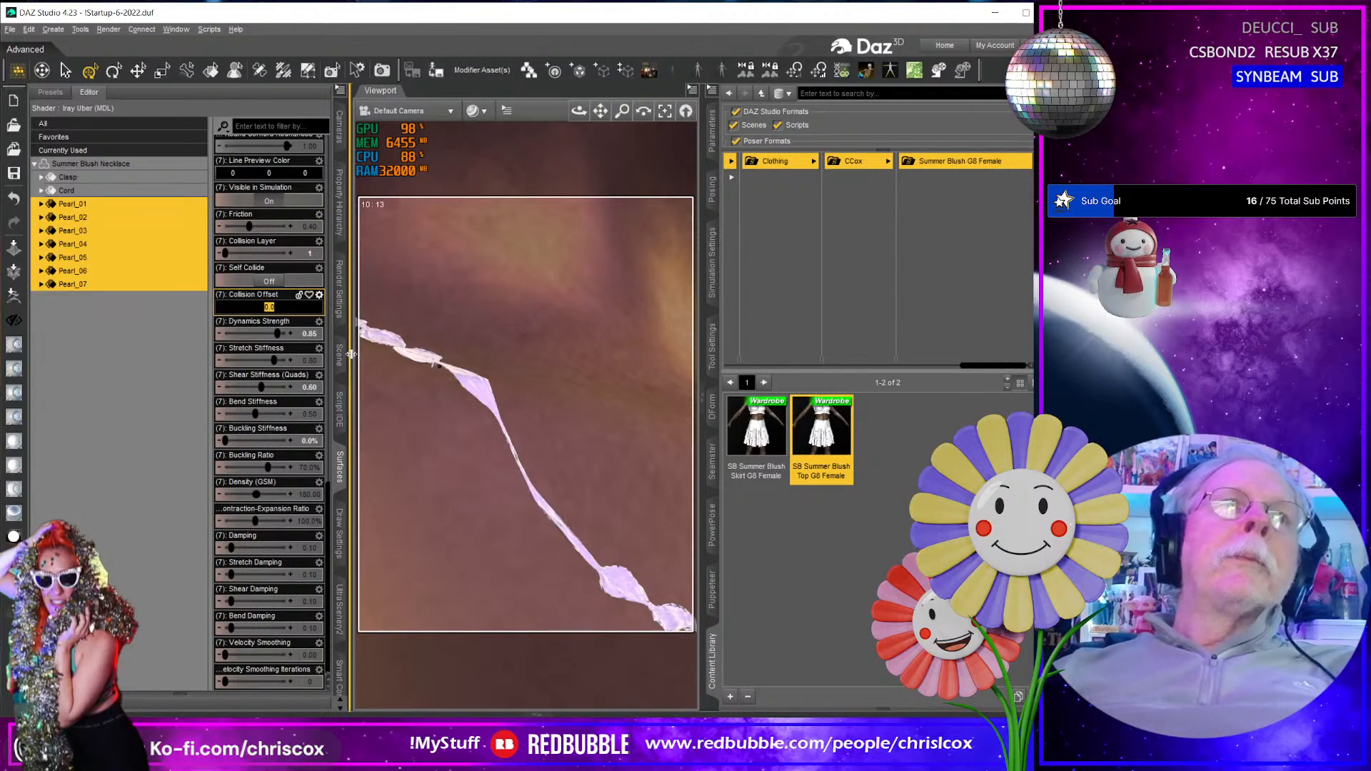
left_click(155, 349)
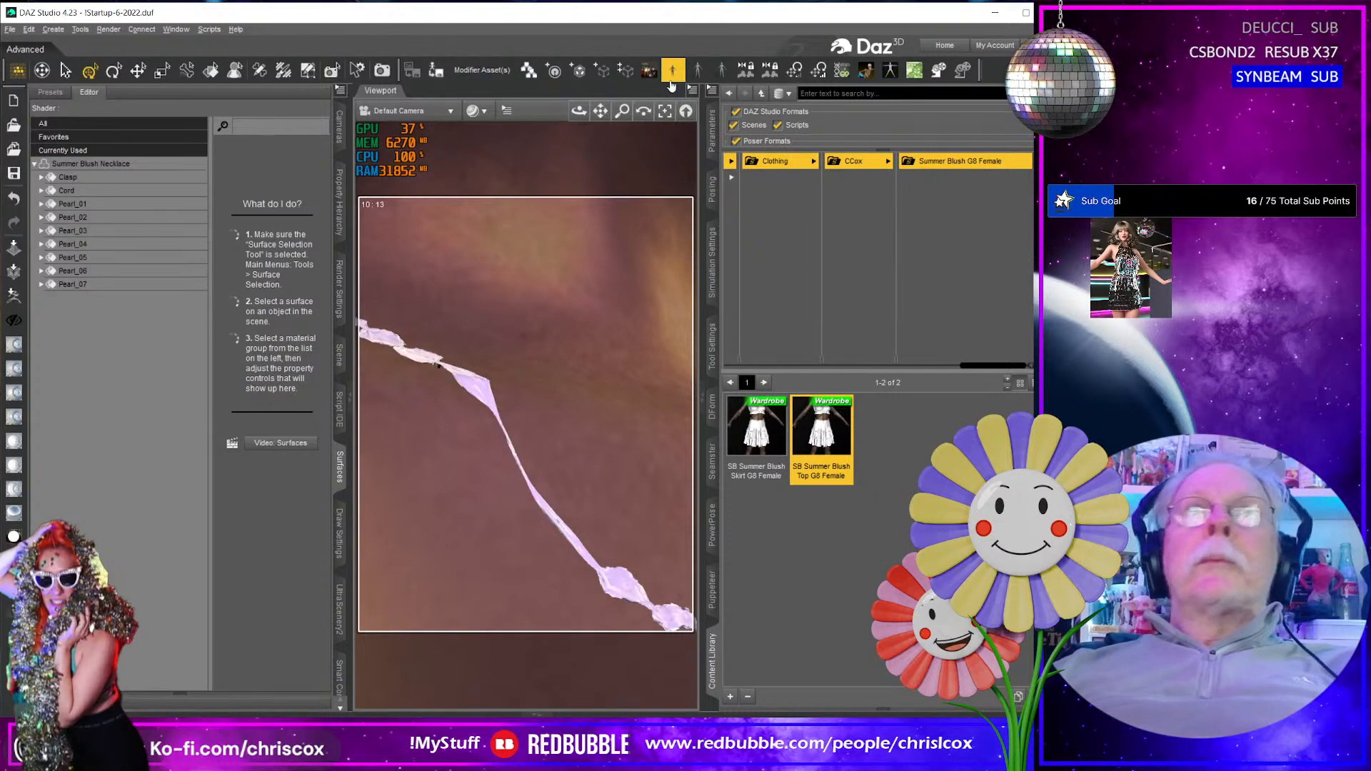
- Examine the draped necklace from the front and at the clasp behind the neck for distorted pearls and cord
key("ctrl+z")
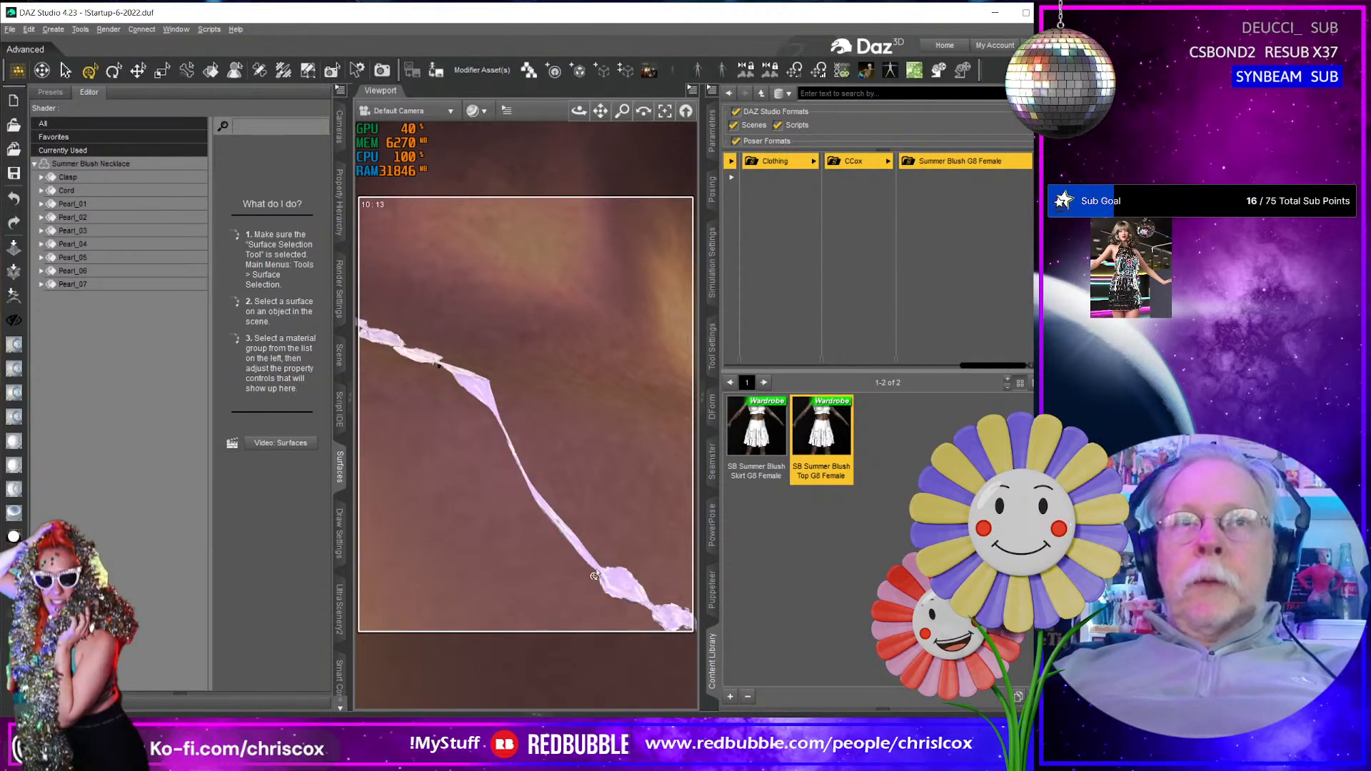
key("ctrl+y")
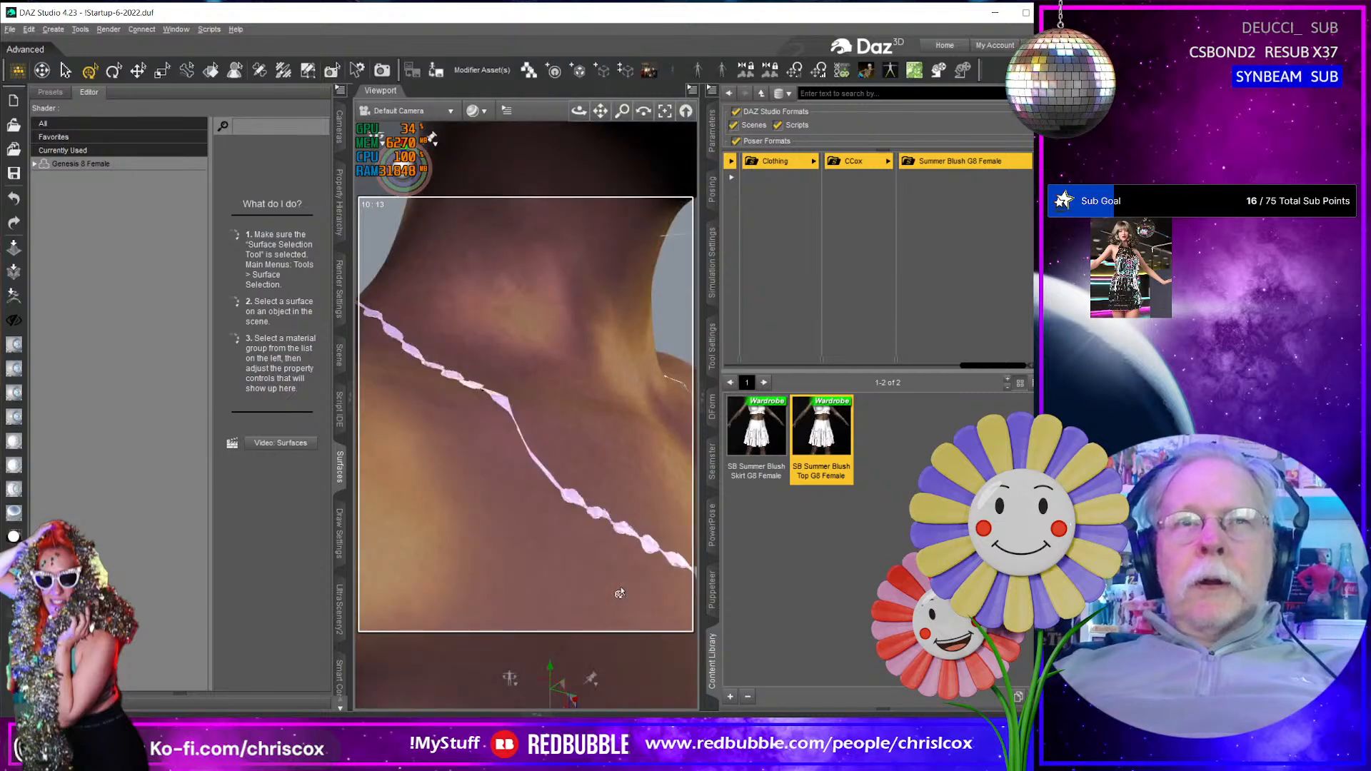
middle_click_drag(557, 536, 730, 566)
scroll(616, 546, "down", 4)
scroll(616, 546, "up", 9)
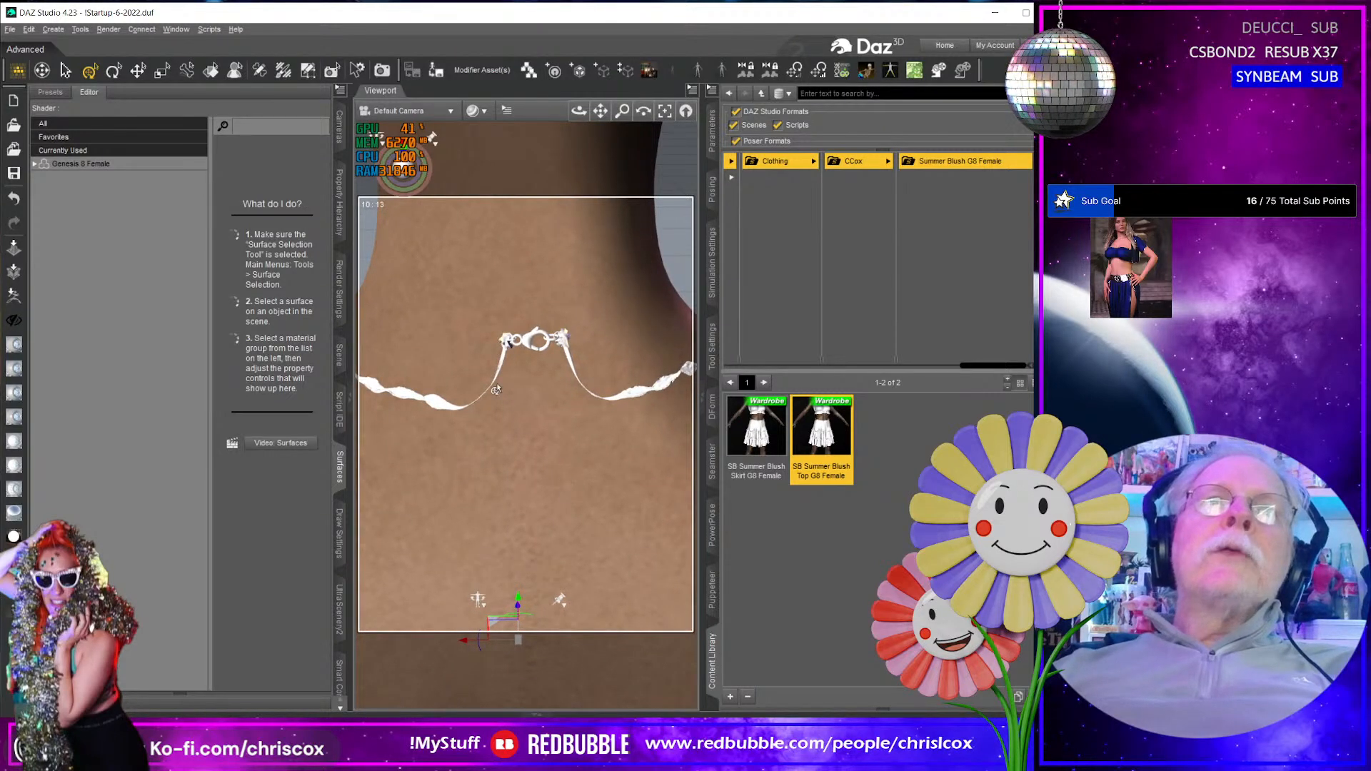
scroll(497, 384, "up", 4)
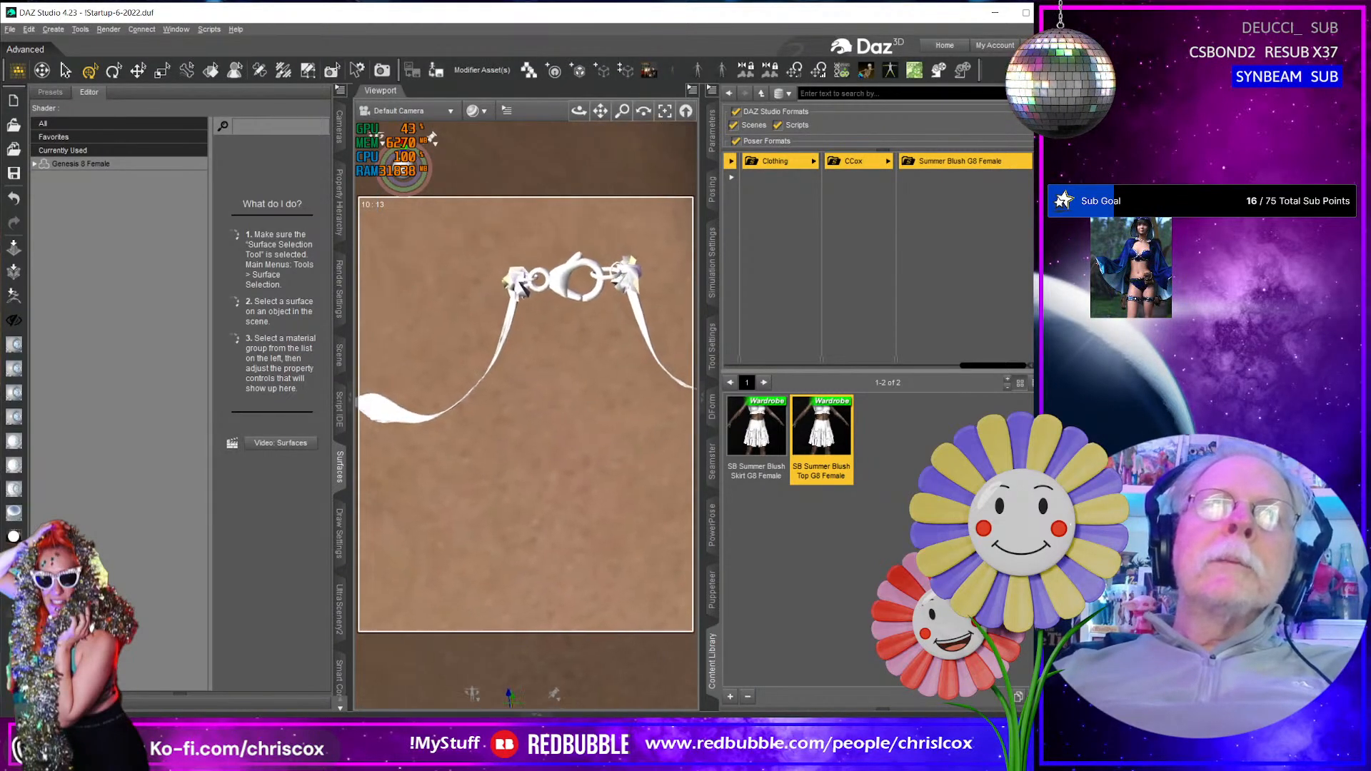
scroll(498, 386, "down", 2)
scroll(585, 355, "down", 4)
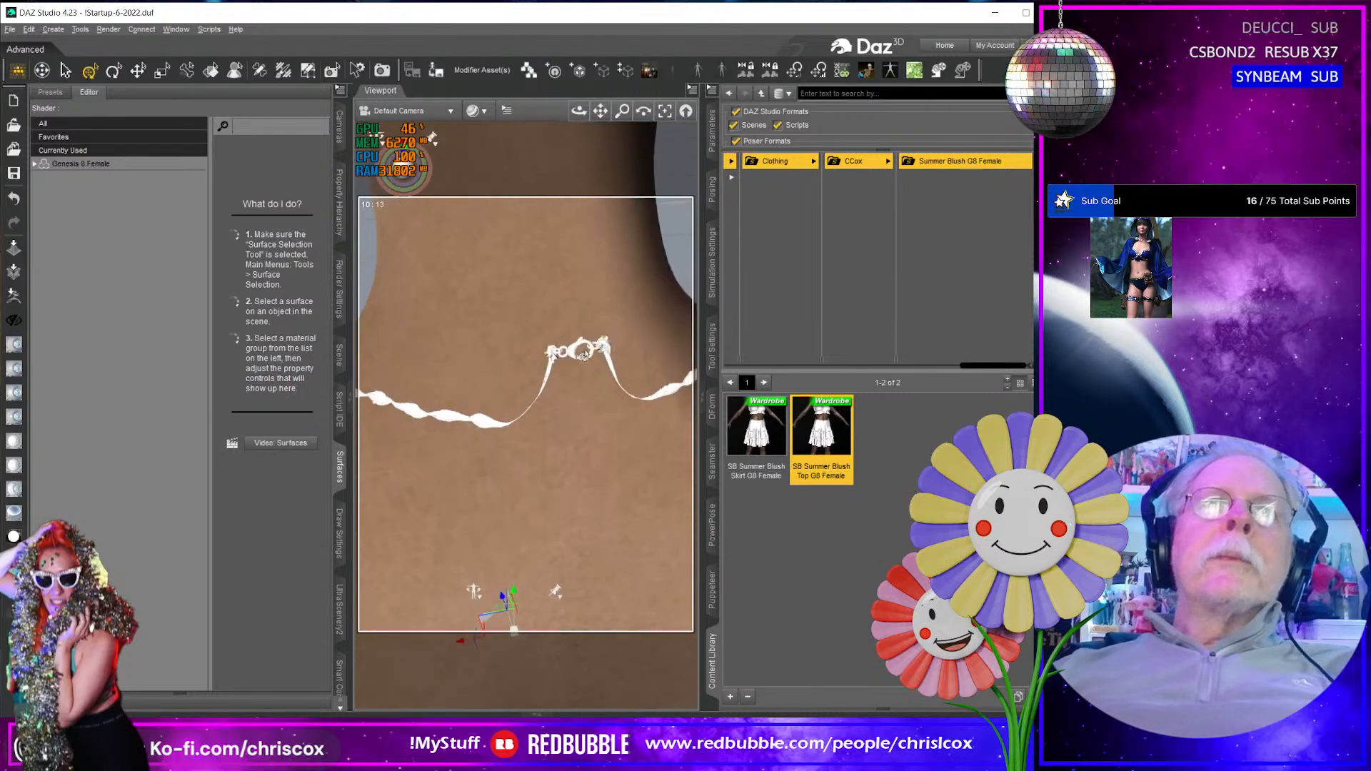
scroll(584, 355, "up", 3)
scroll(582, 353, "up", 2)
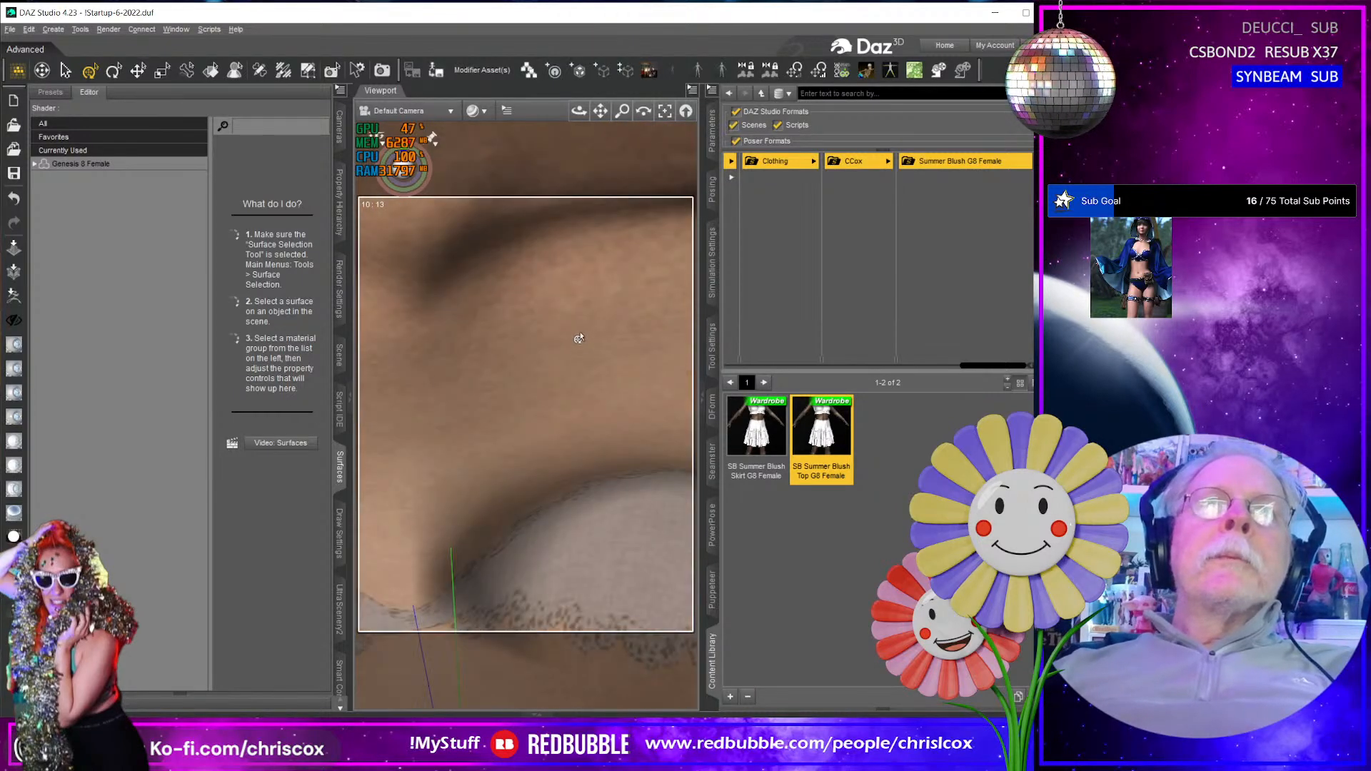
scroll(580, 335, "down", 4)
middle_click_drag(578, 334, 600, 293)
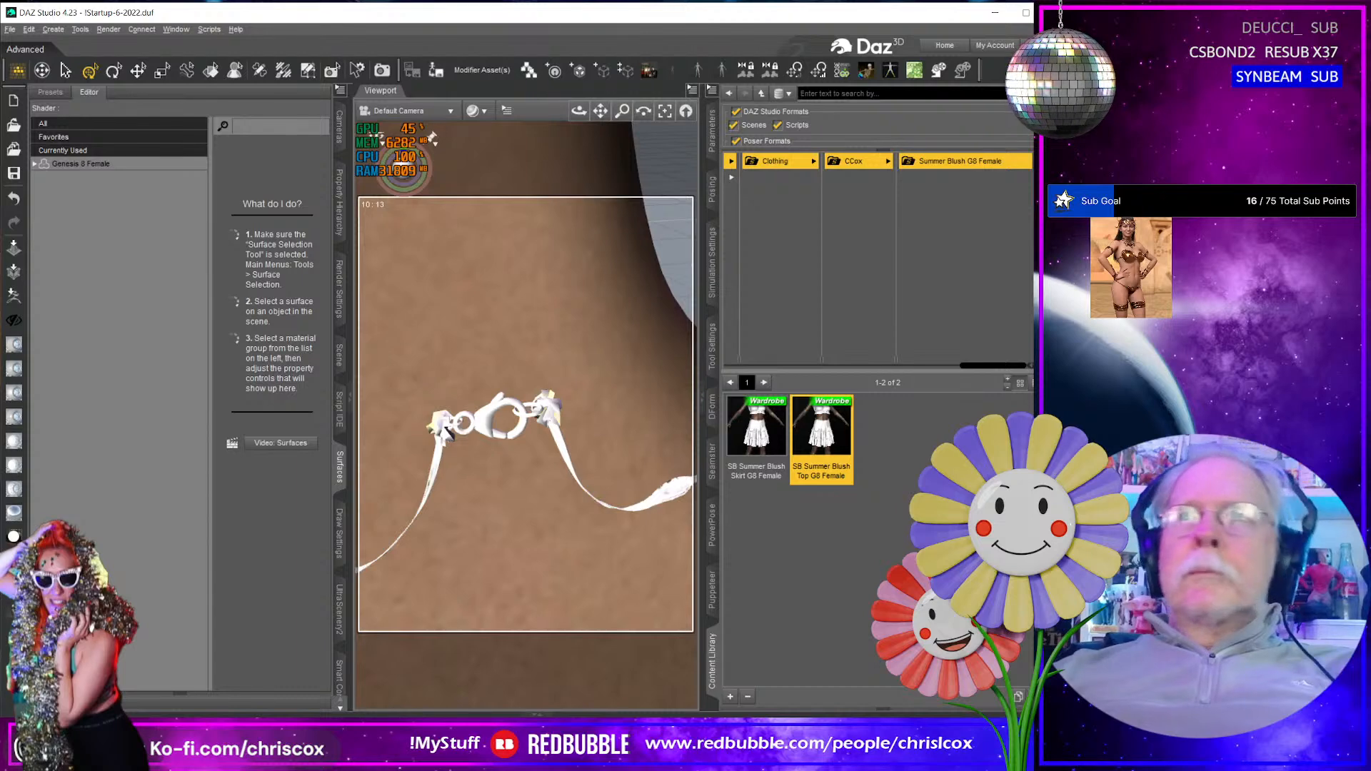
- Clear the necklace's simulated drape and view the clasp and neighbouring pearls in their original shape
scroll(528, 495, "down", 3)
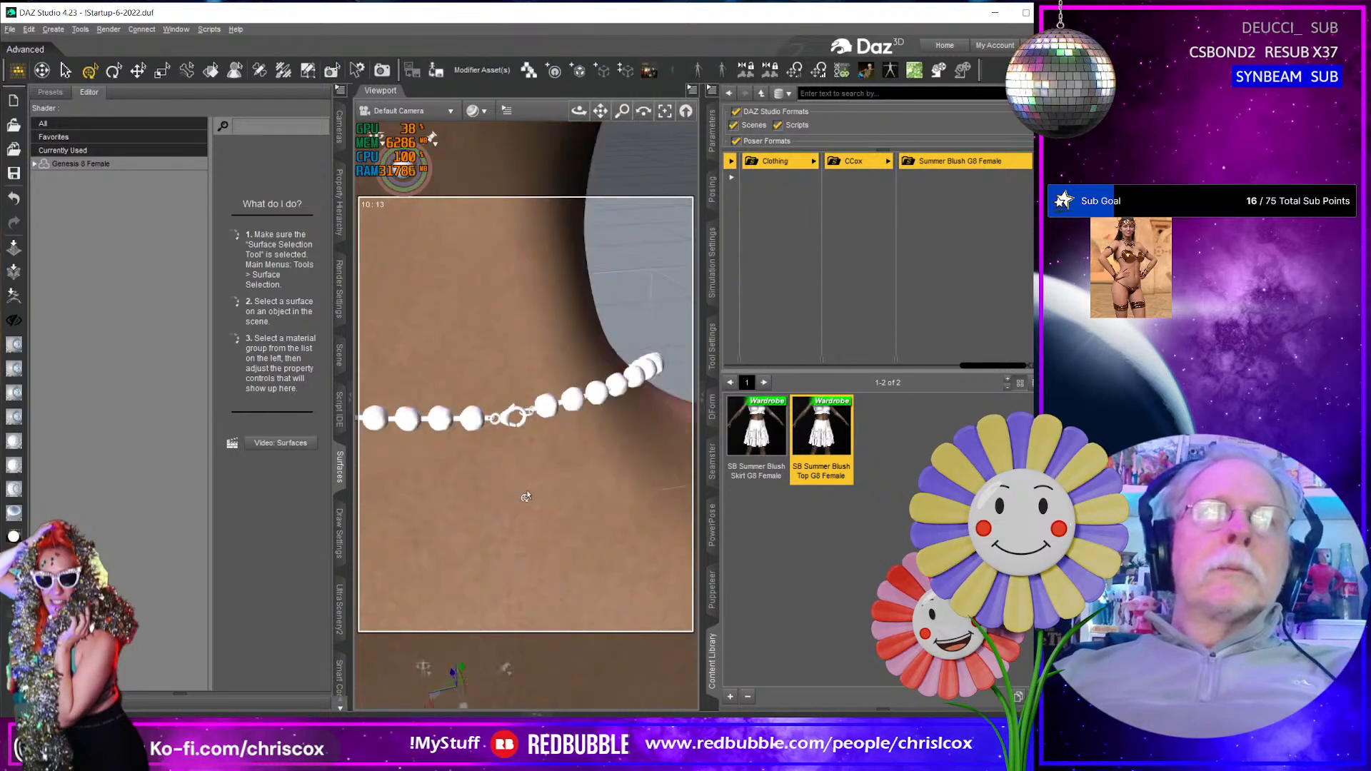
scroll(525, 495, "up", 5)
scroll(523, 490, "down", 2)
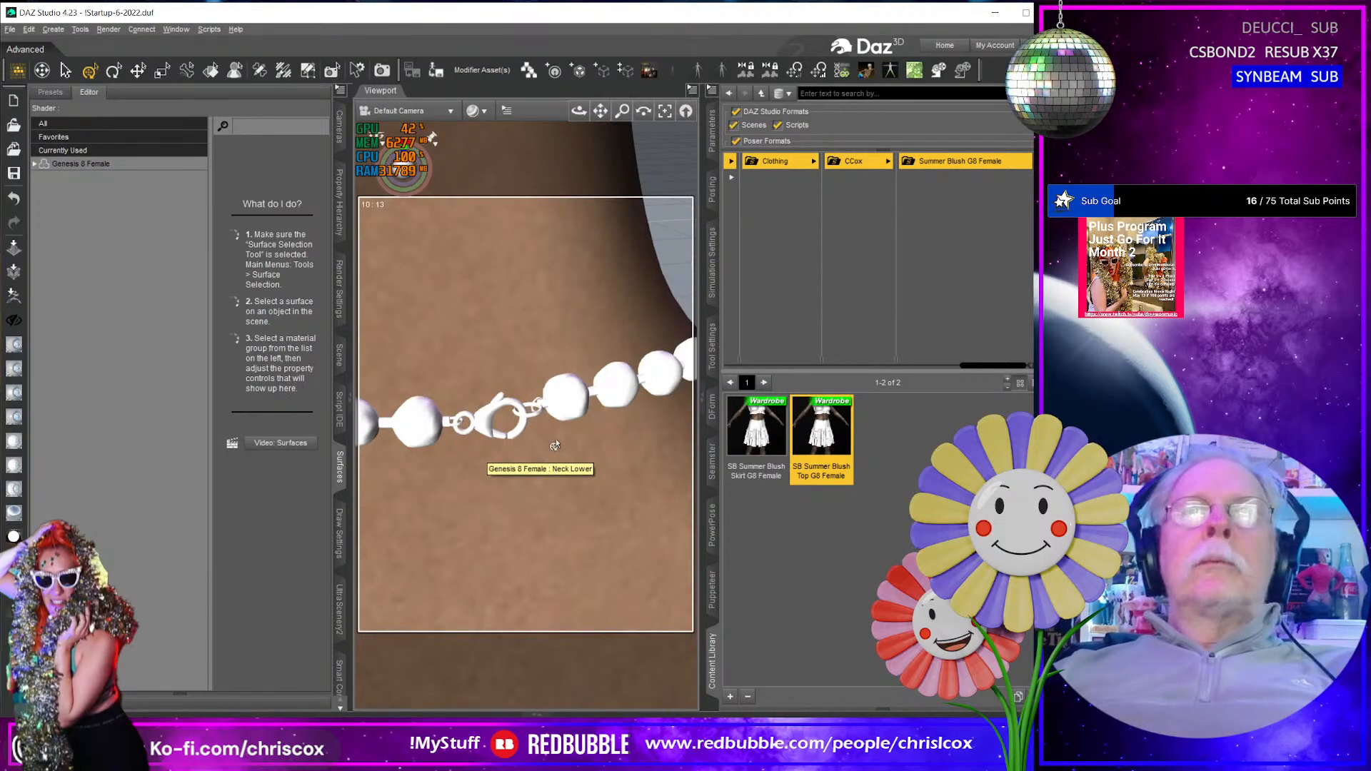
- Use the surface selection tool to check which surfaces the pearl beside the clasp and the clasp itself belong to
left_click(417, 421)
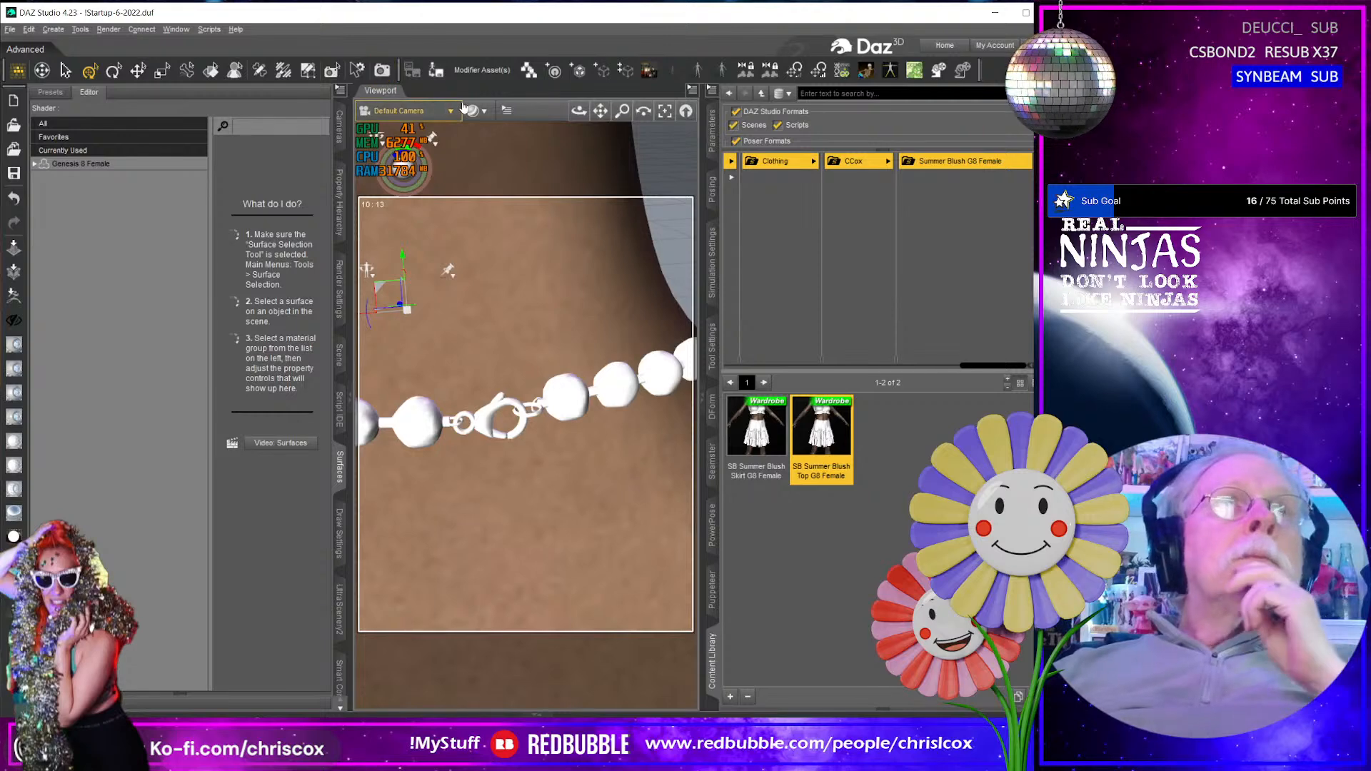
left_click(210, 70)
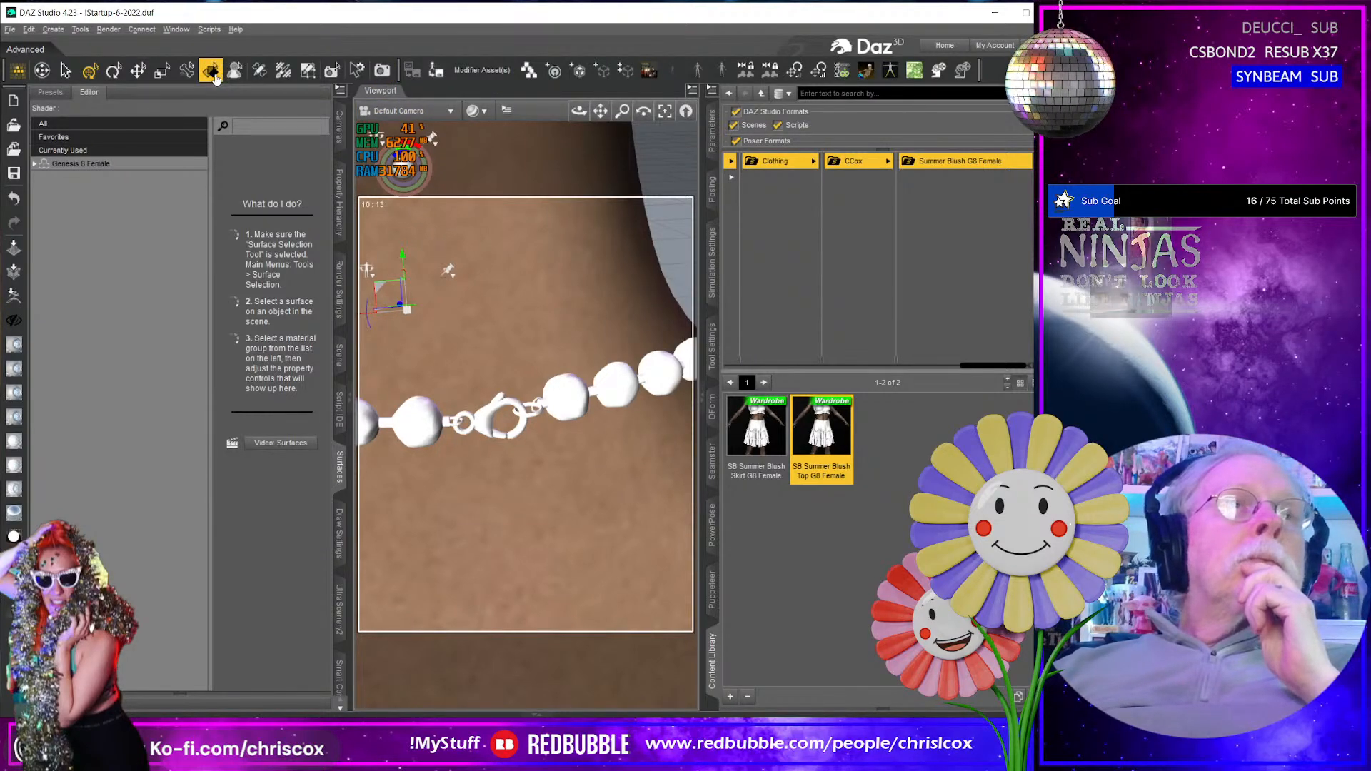
left_click(420, 427)
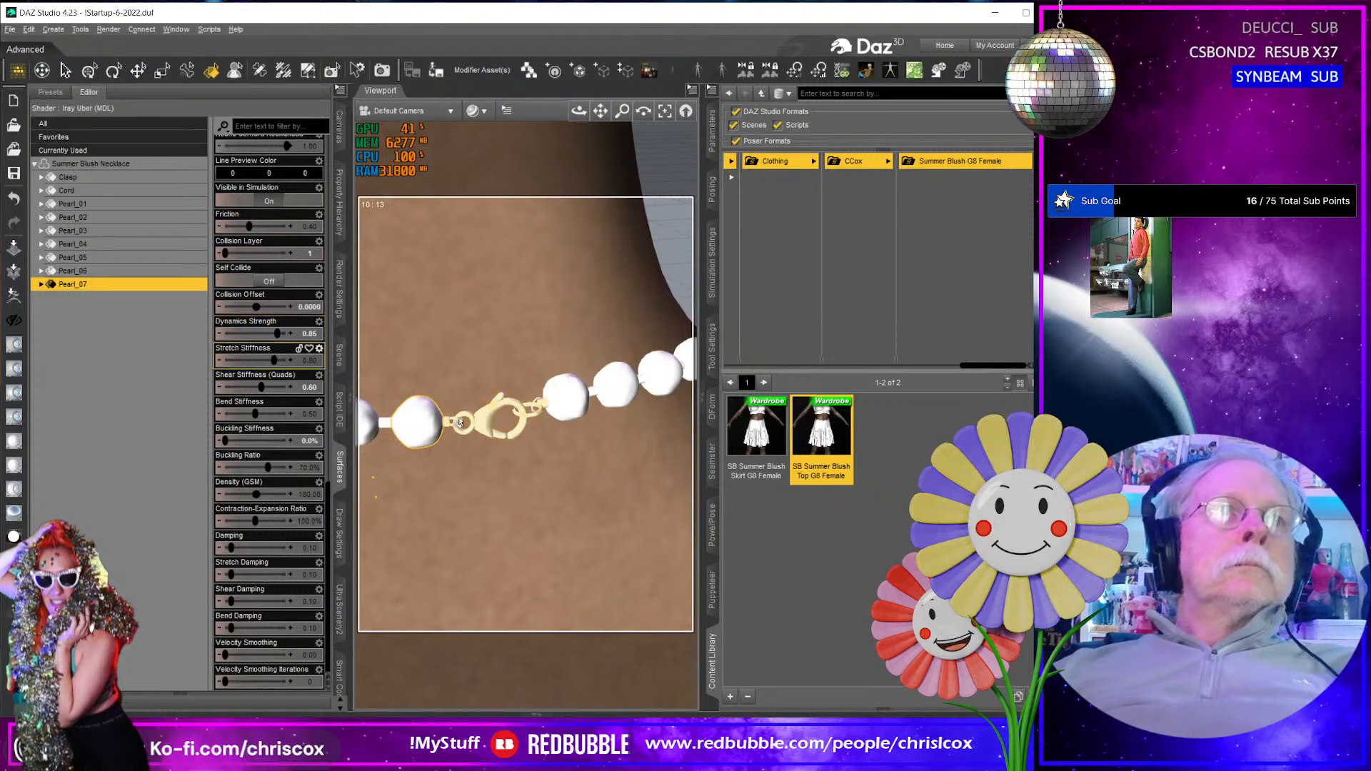
mouse_move(493, 420)
middle_mouse_down()
mouse_move(455, 421)
mouse_move(536, 416)
middle_mouse_up()
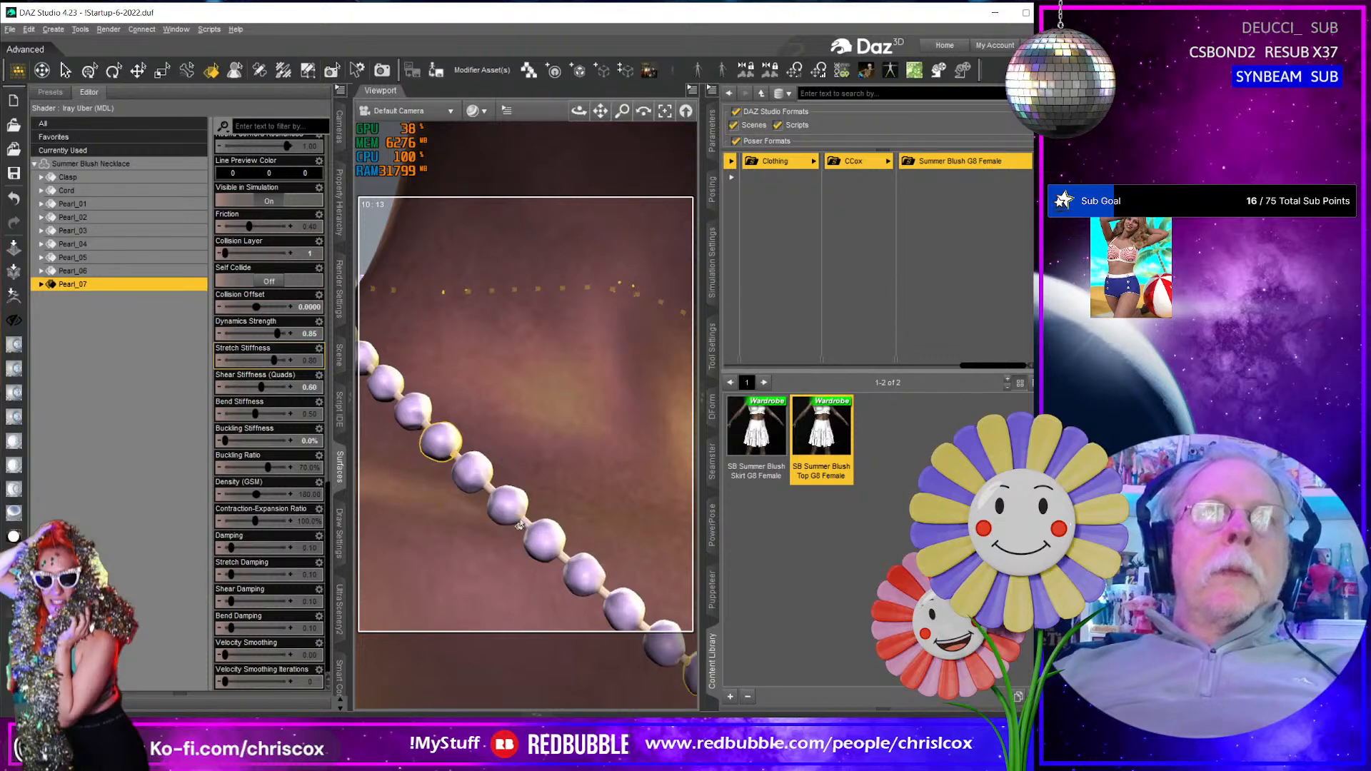
middle_click_drag(519, 525, 447, 338)
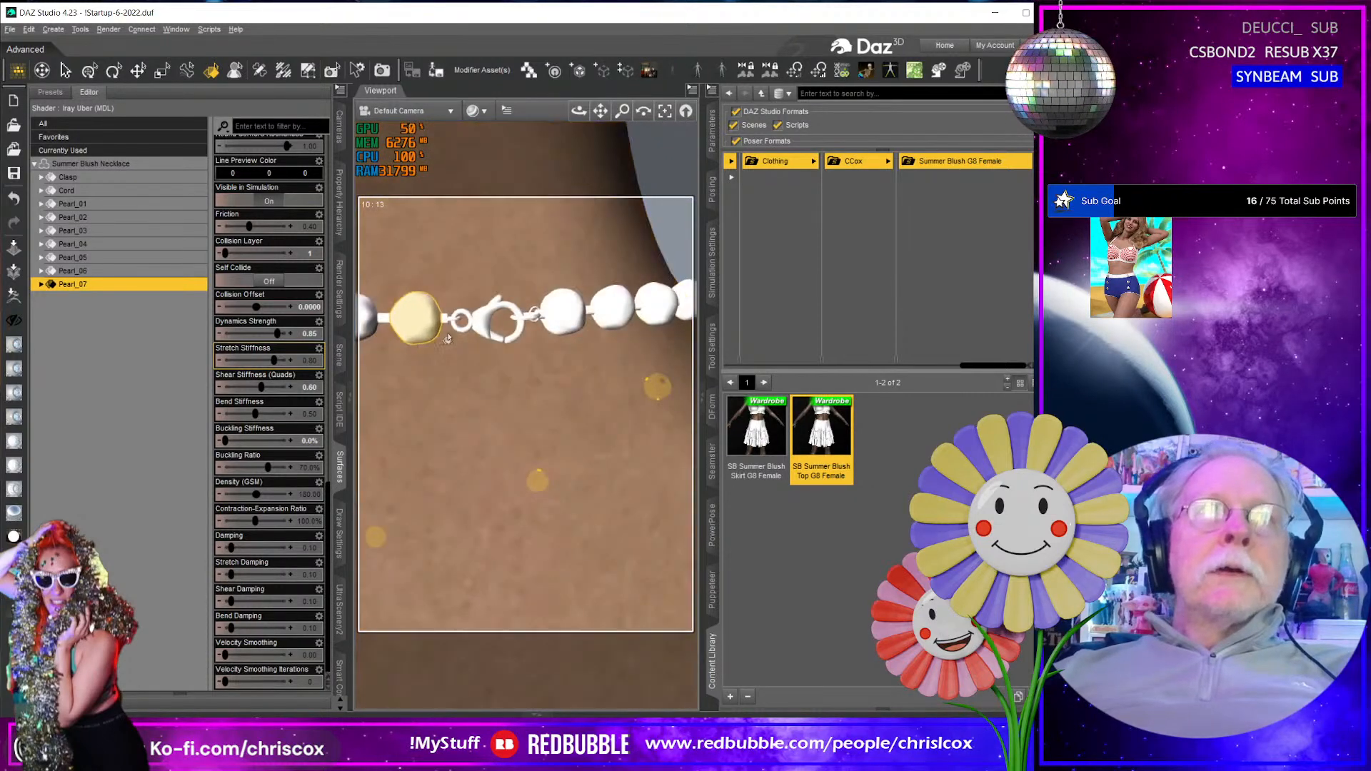
left_click(483, 319)
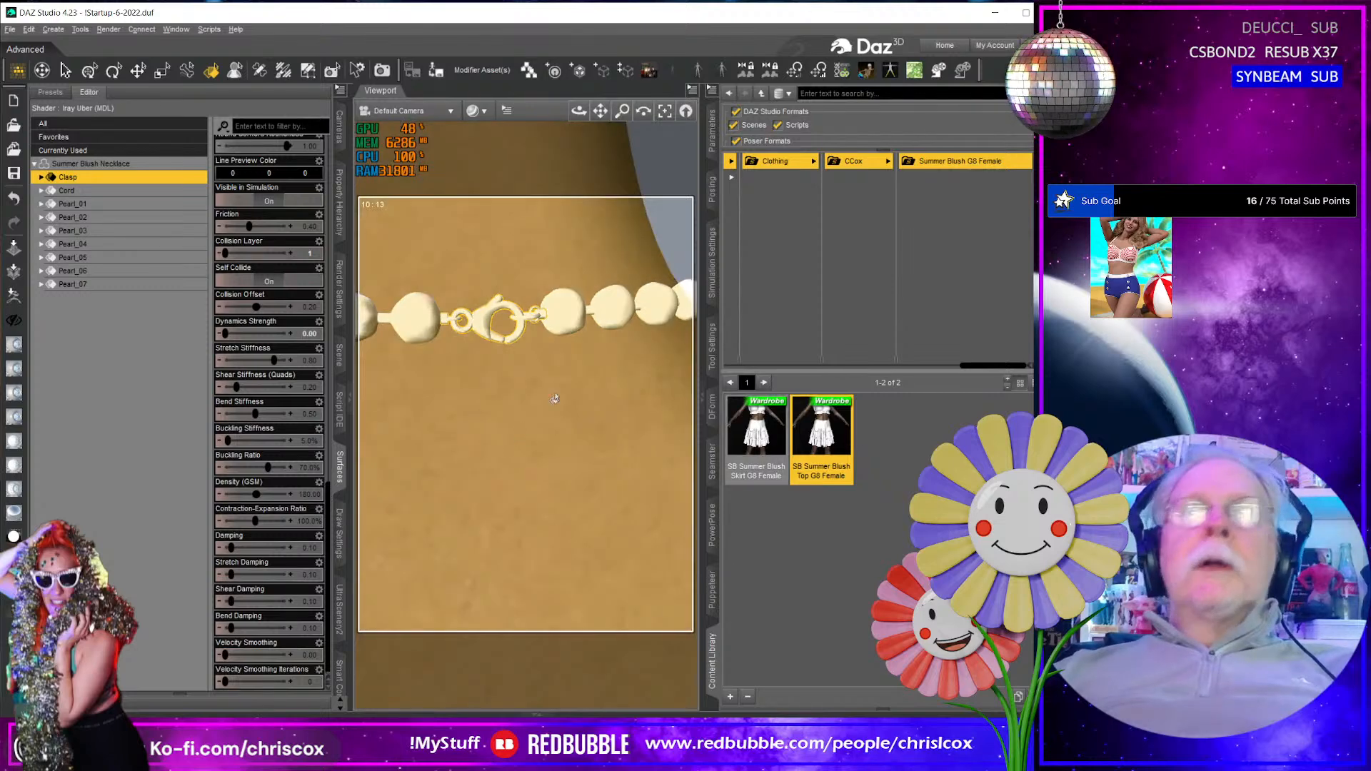
- Start saving the necklace as a Figure/Prop Asset and browse to Dresses/Summer Blush/People/Genesis 8 Female/Clothing/CCox/Summer Blush G8 Female in Projects
left_click(436, 70)
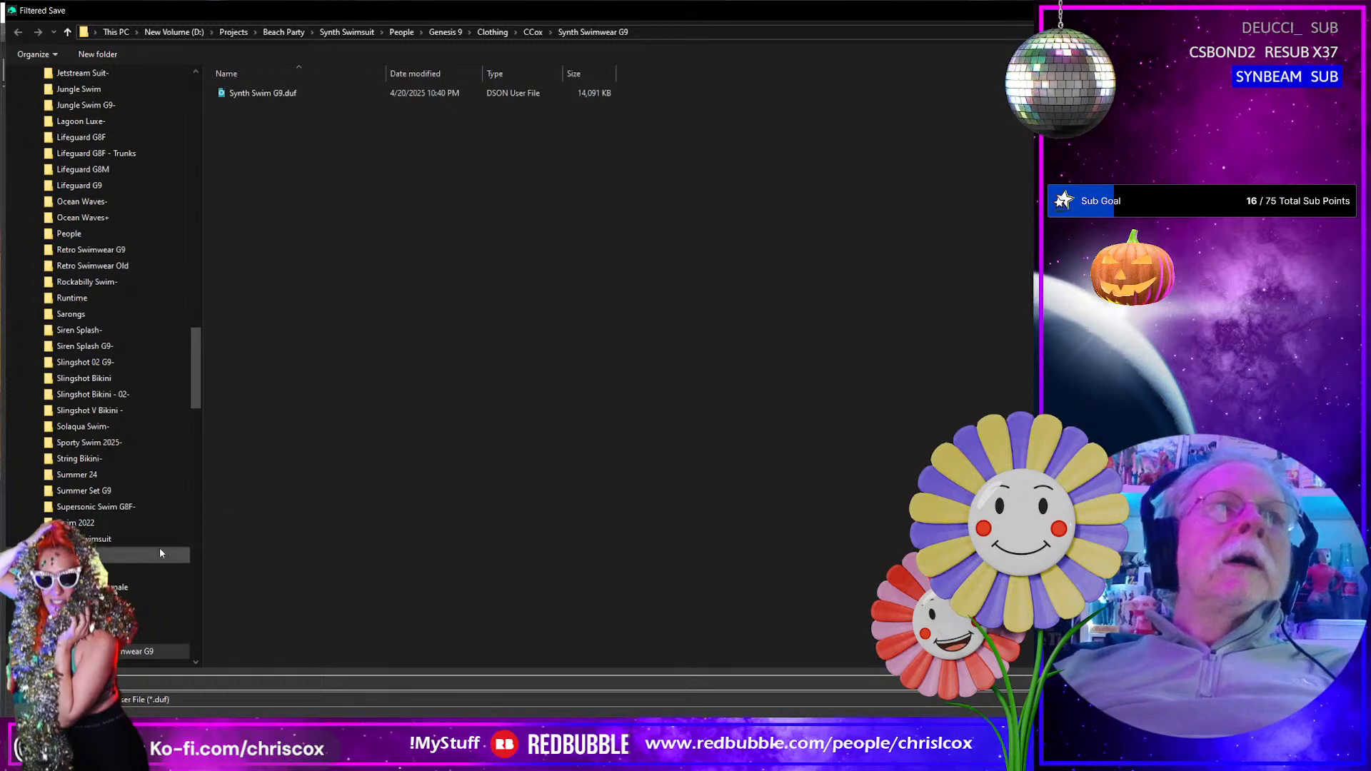
left_click(236, 32)
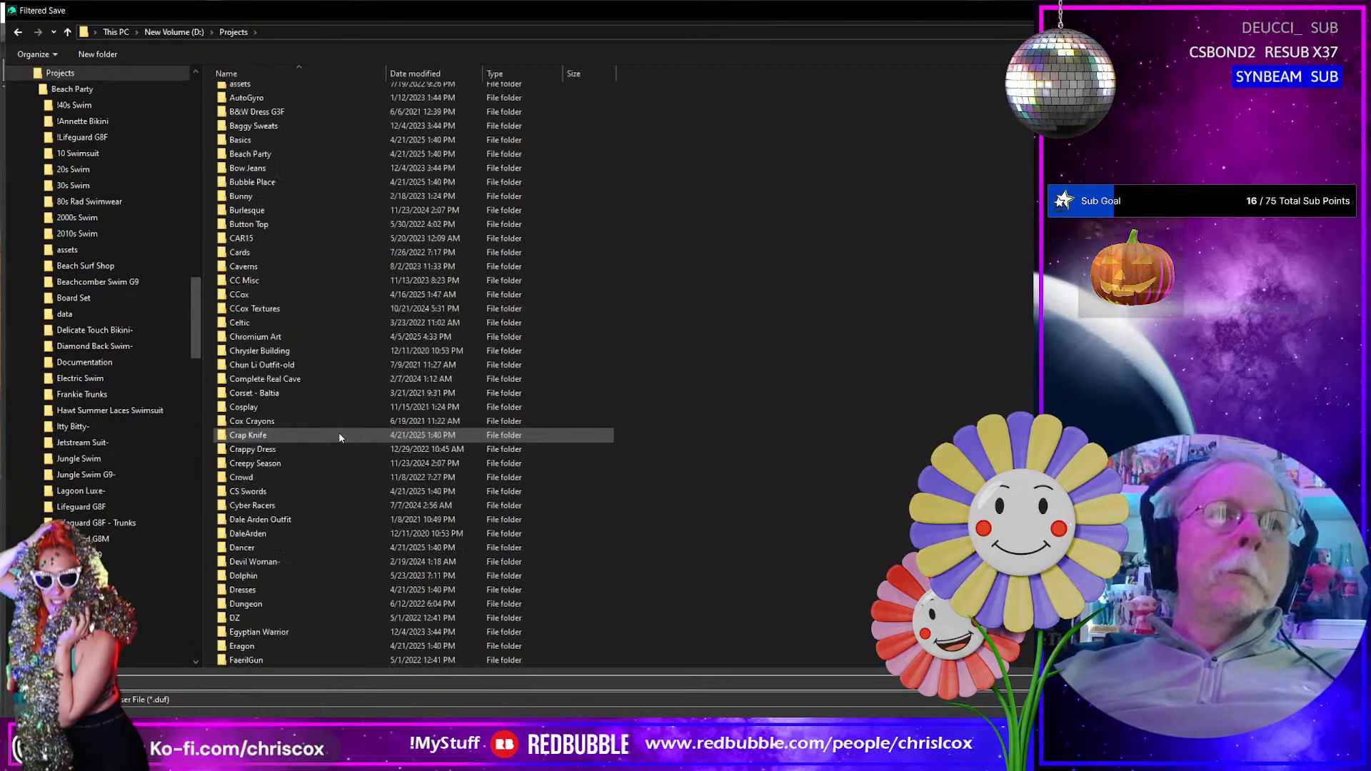
scroll(337, 435, "down", 5)
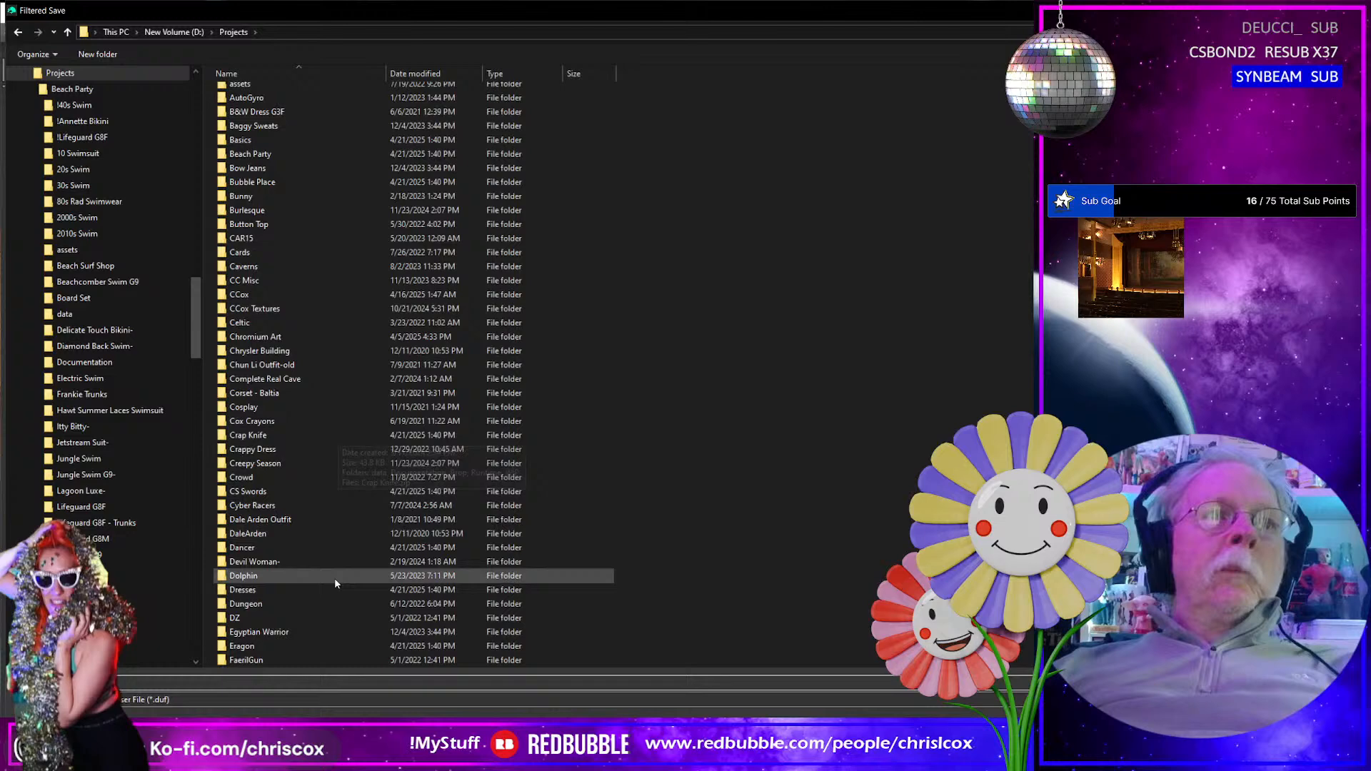
double_click(292, 587)
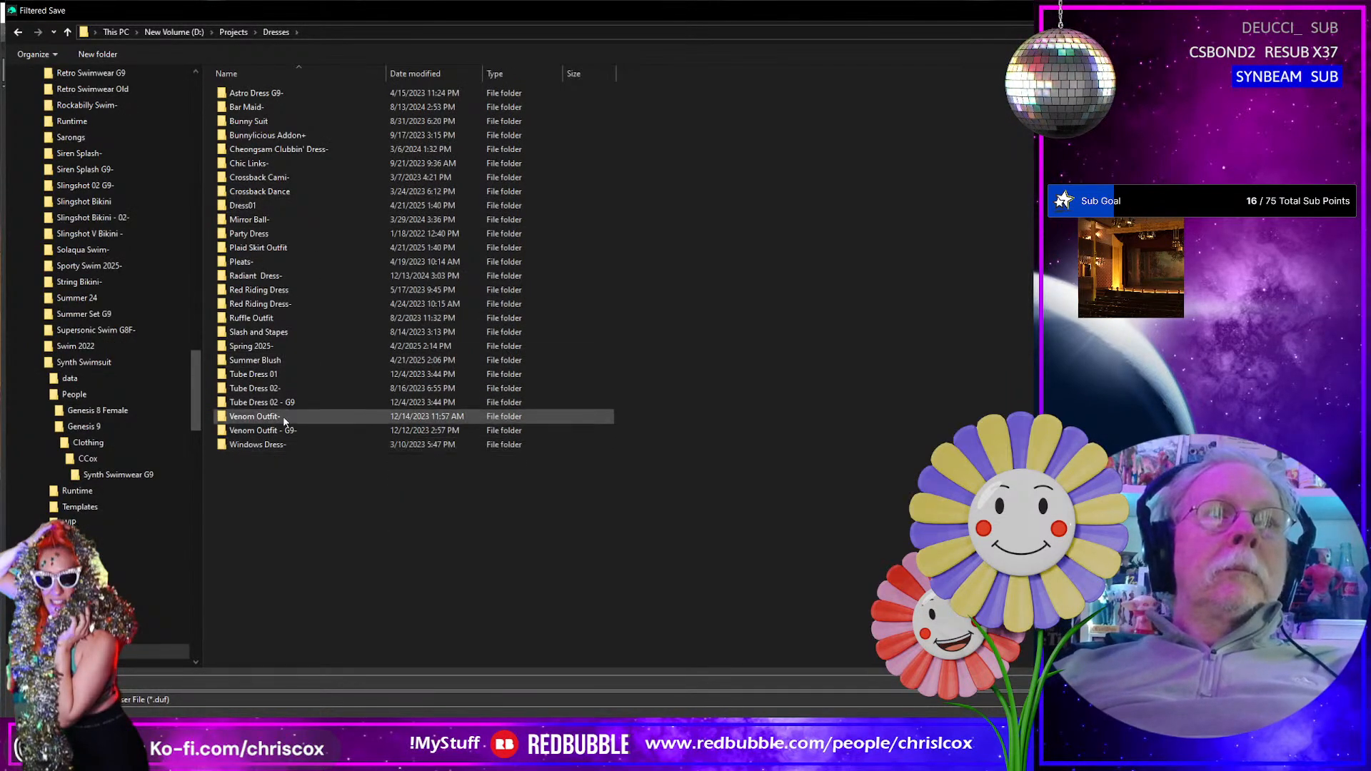
double_click(265, 362)
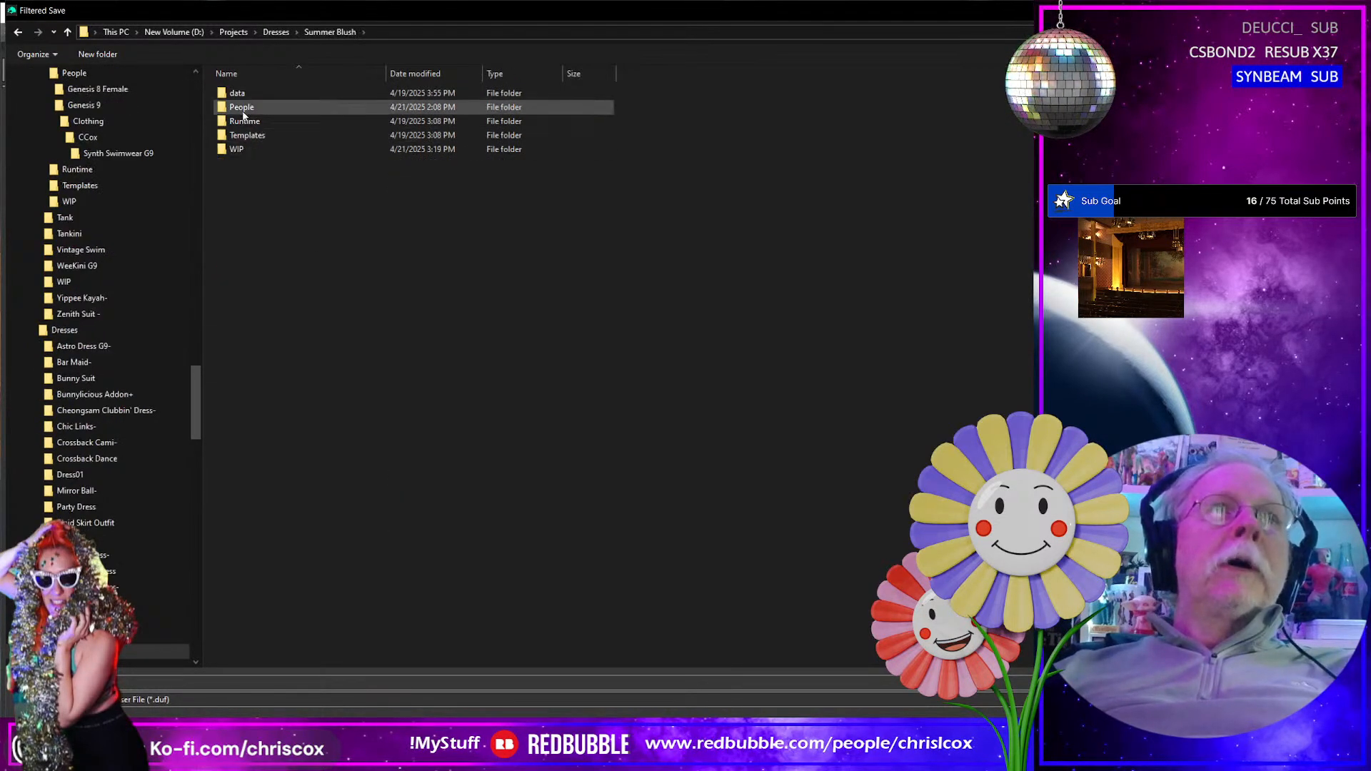
double_click(245, 108)
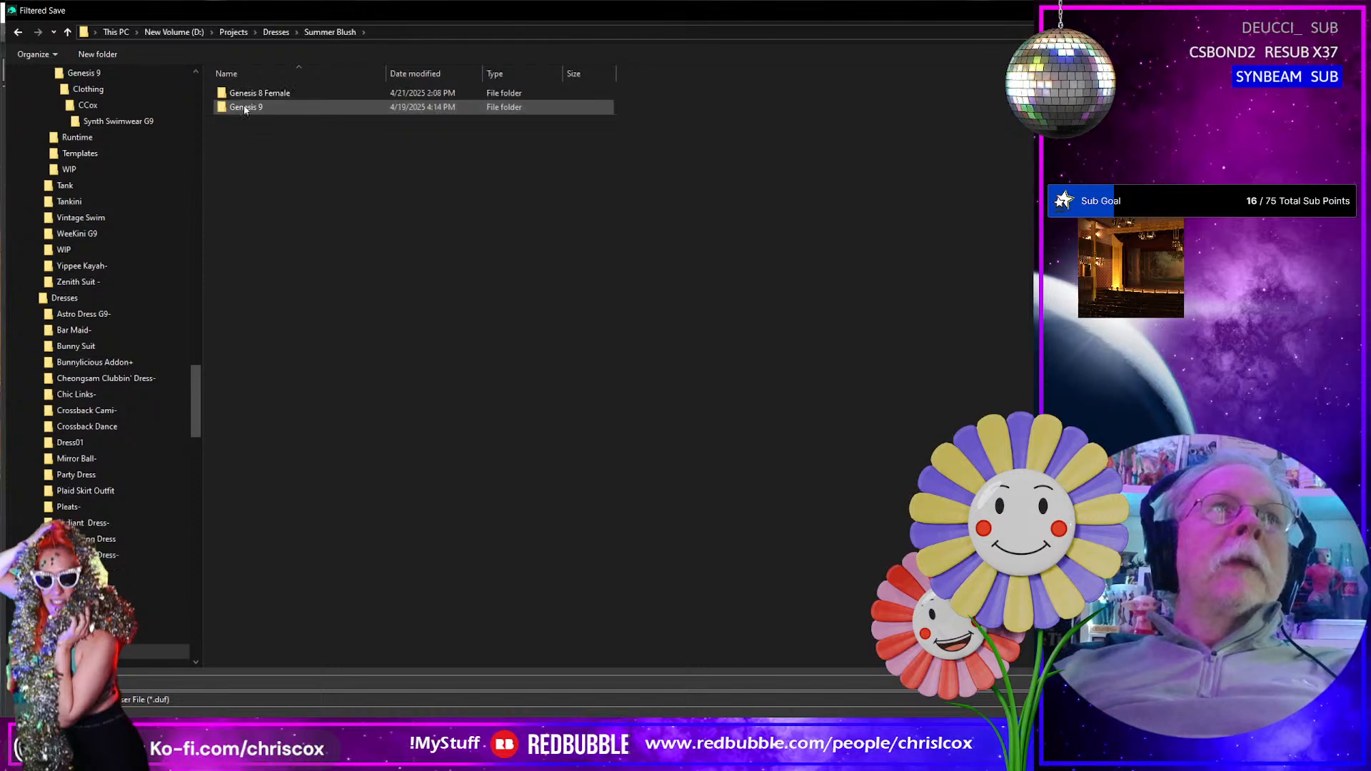
double_click(281, 90)
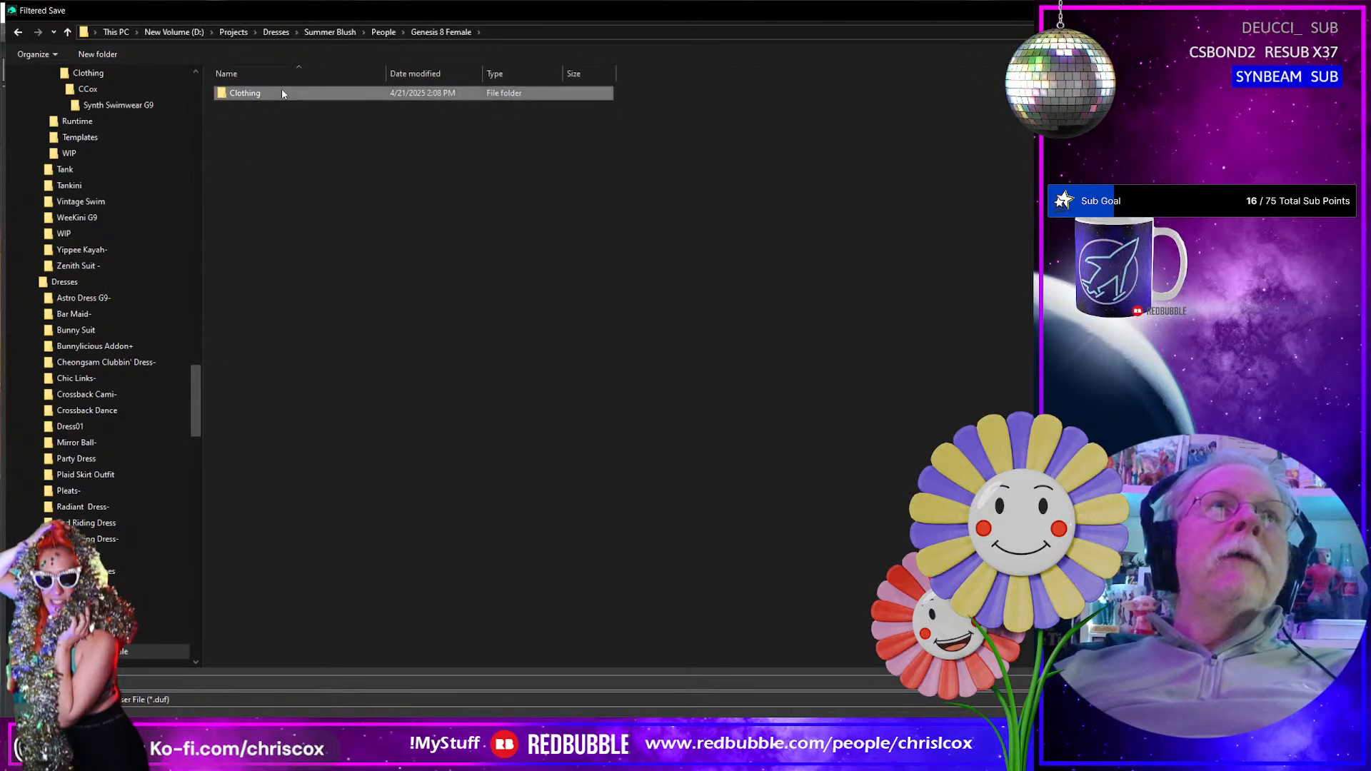
double_click(280, 90)
double_click(281, 92)
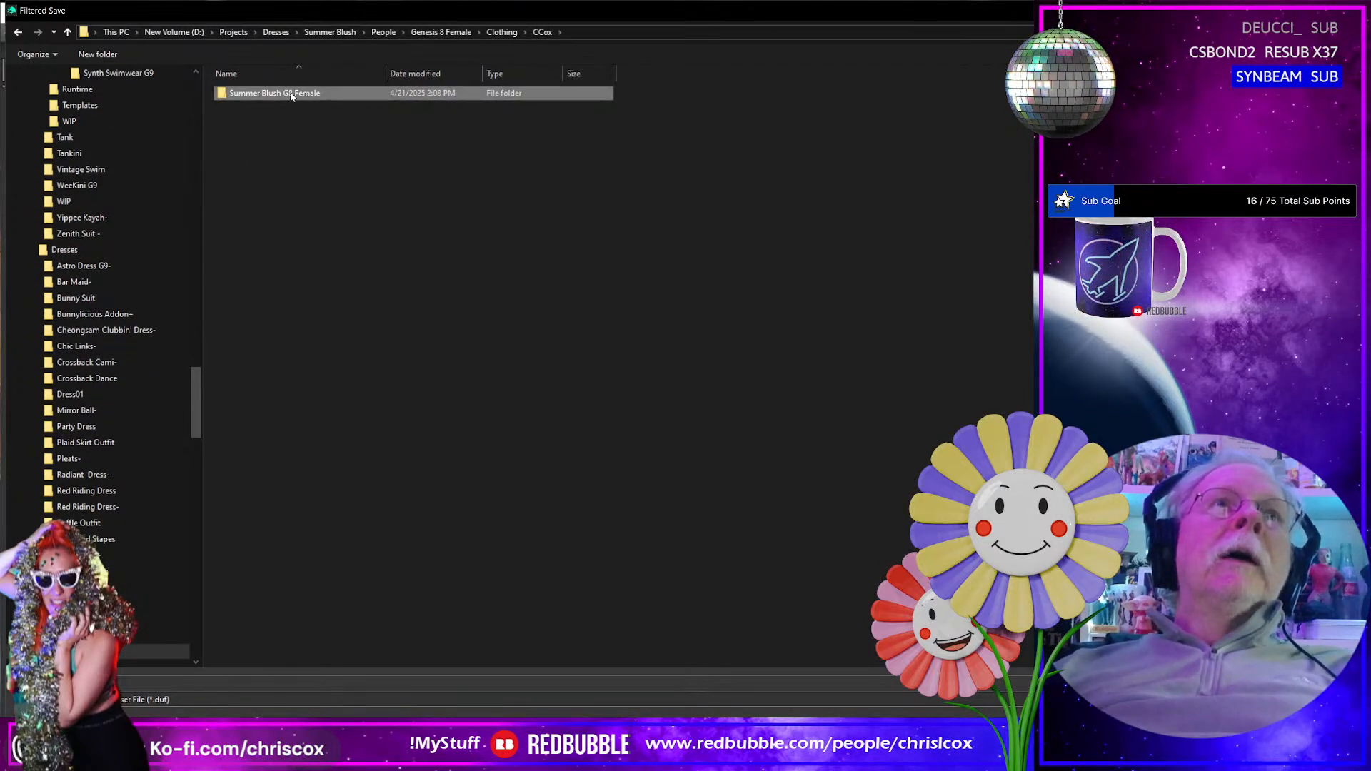
double_click(291, 93)
- Name the asset file SB Summer Blush Necklace G8 Female, based on the existing top's file name, and confirm it
left_click(310, 107)
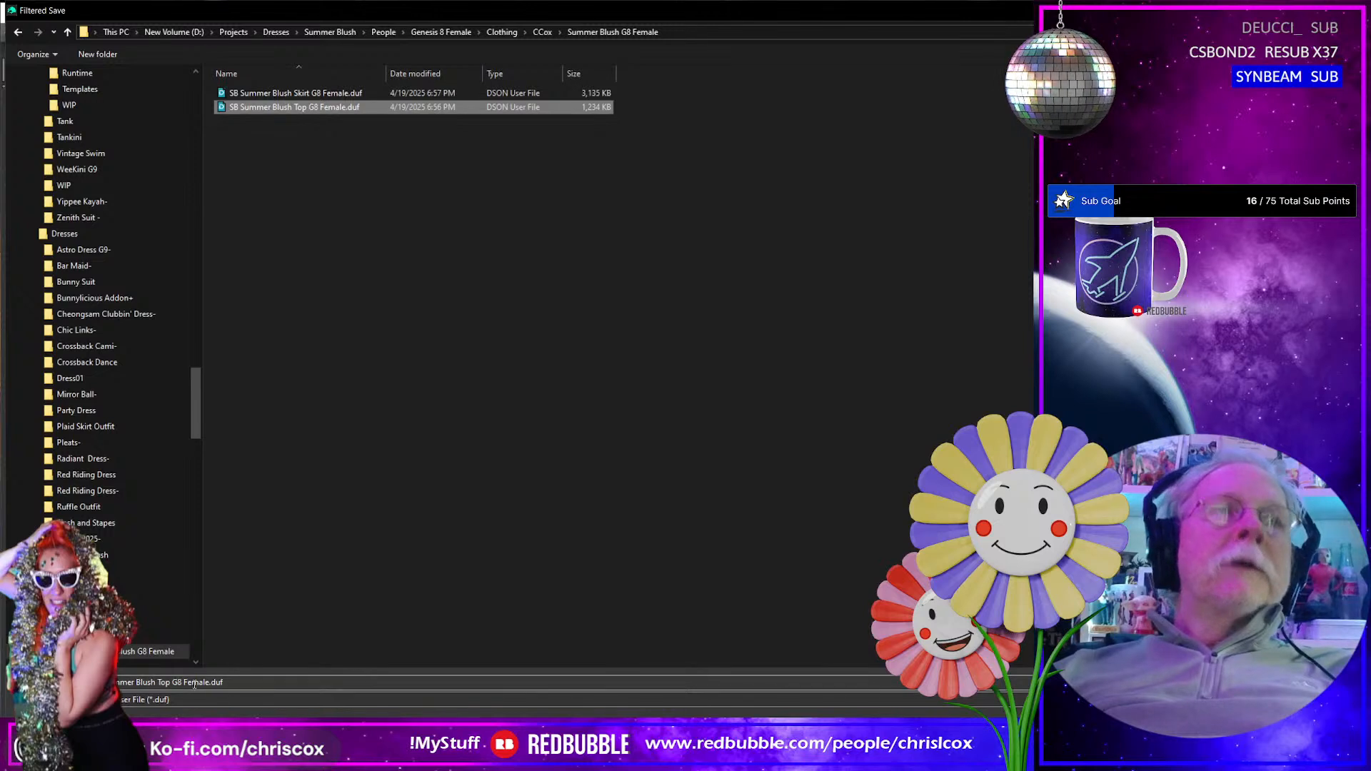
left_click(160, 682)
left_click(160, 682)
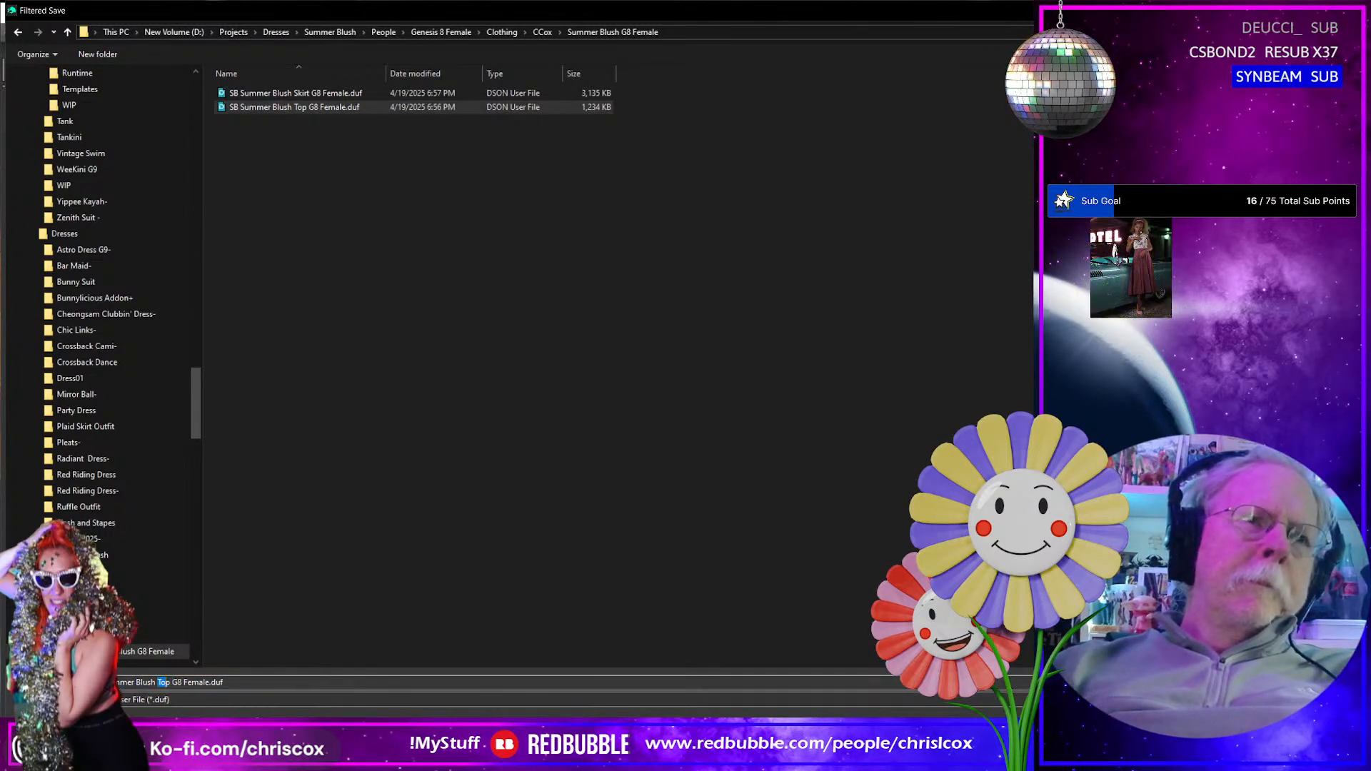
type("Nec")
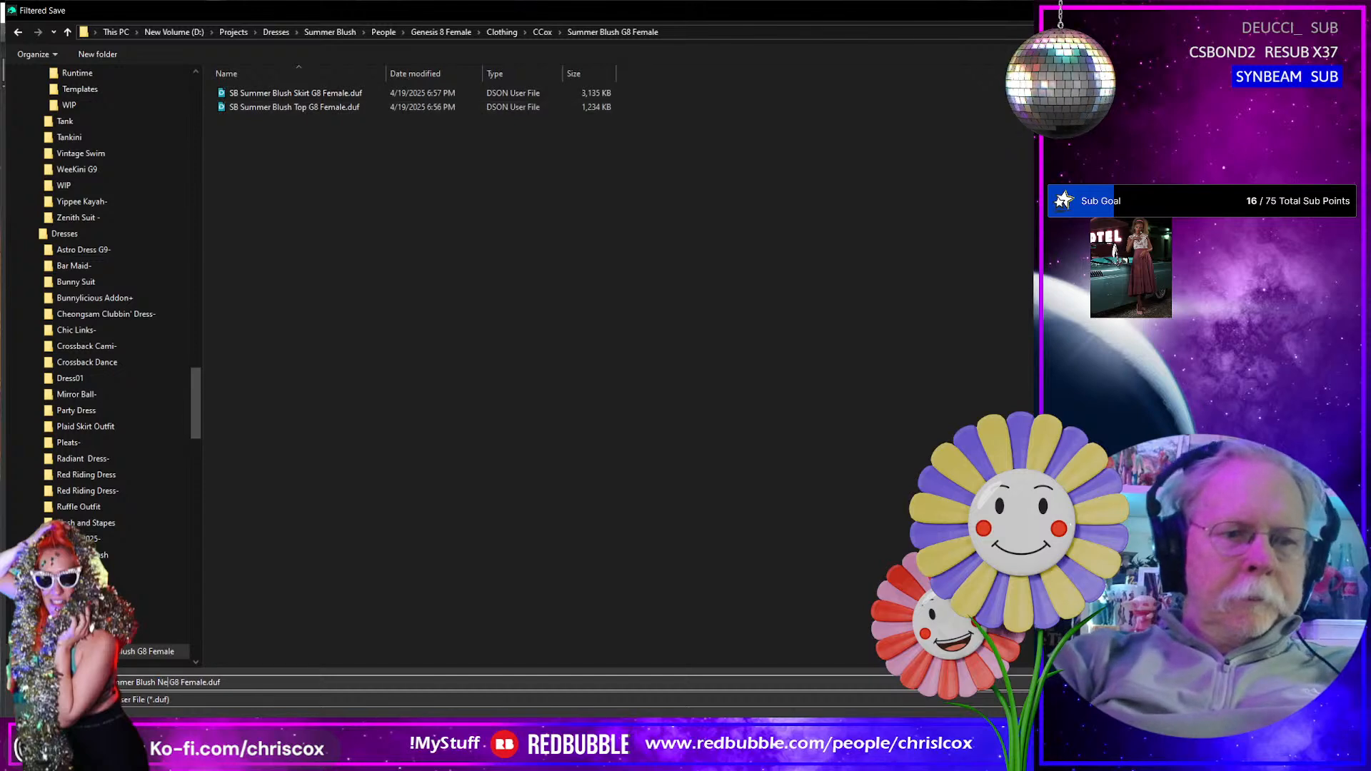
type("klace")
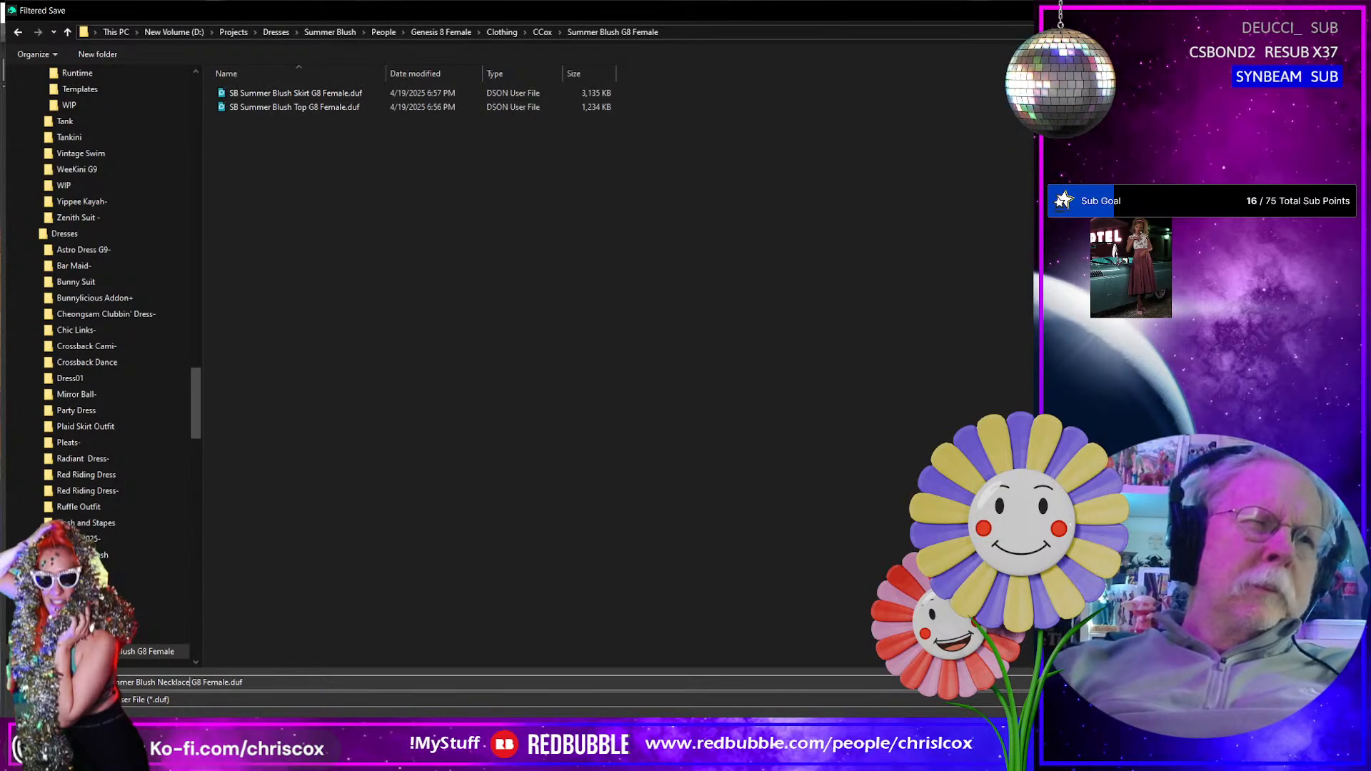
key("Return")
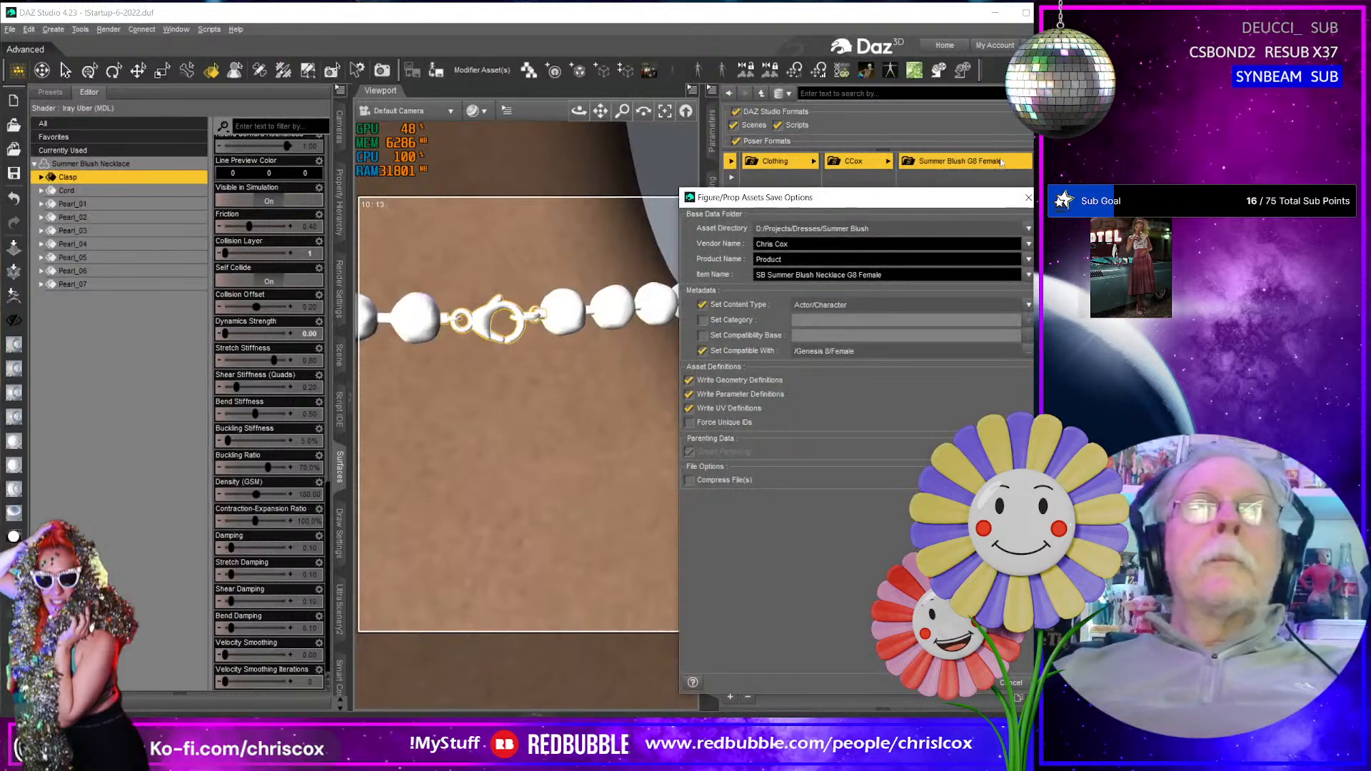
- Set the product name to Summer Blush, enable the category metadata, and set the content type to Follower/Accessory/Neck
left_click(1028, 259)
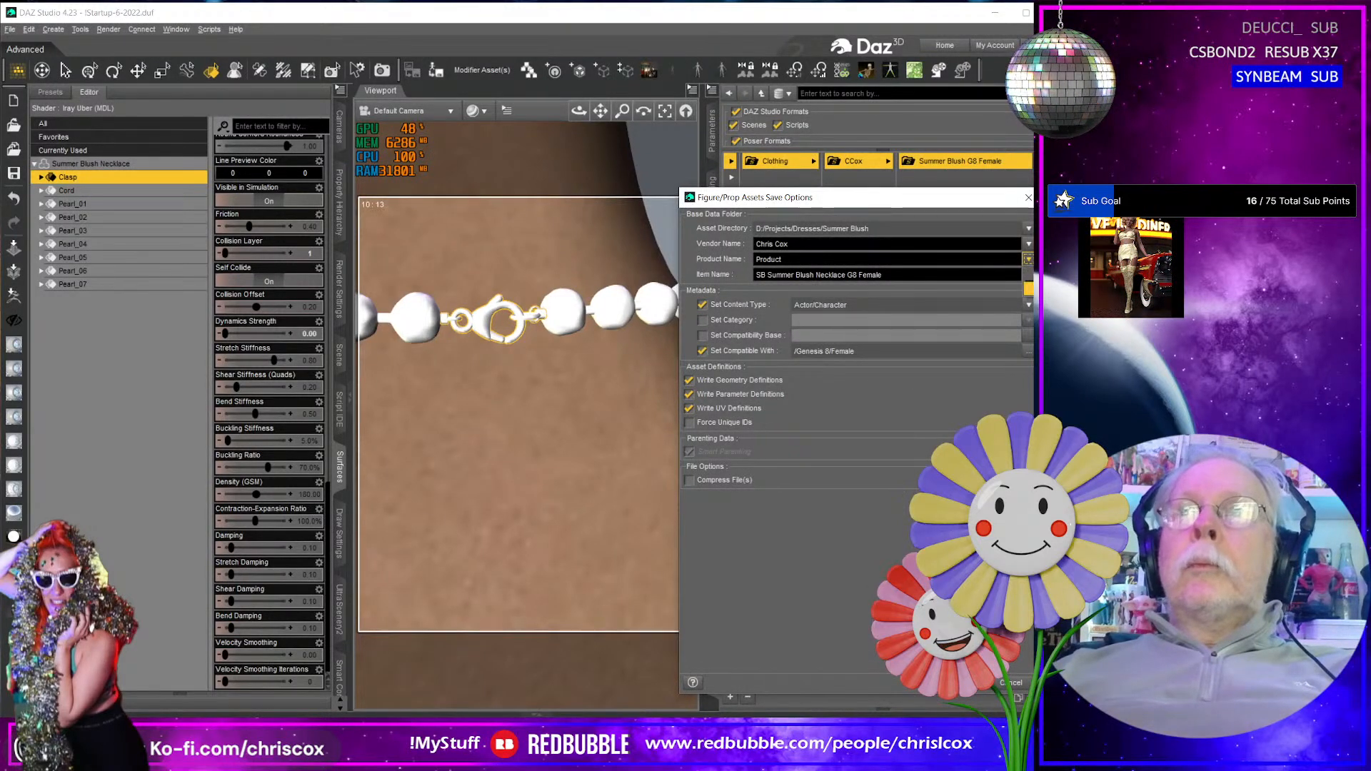
left_click(920, 305)
left_click(763, 321)
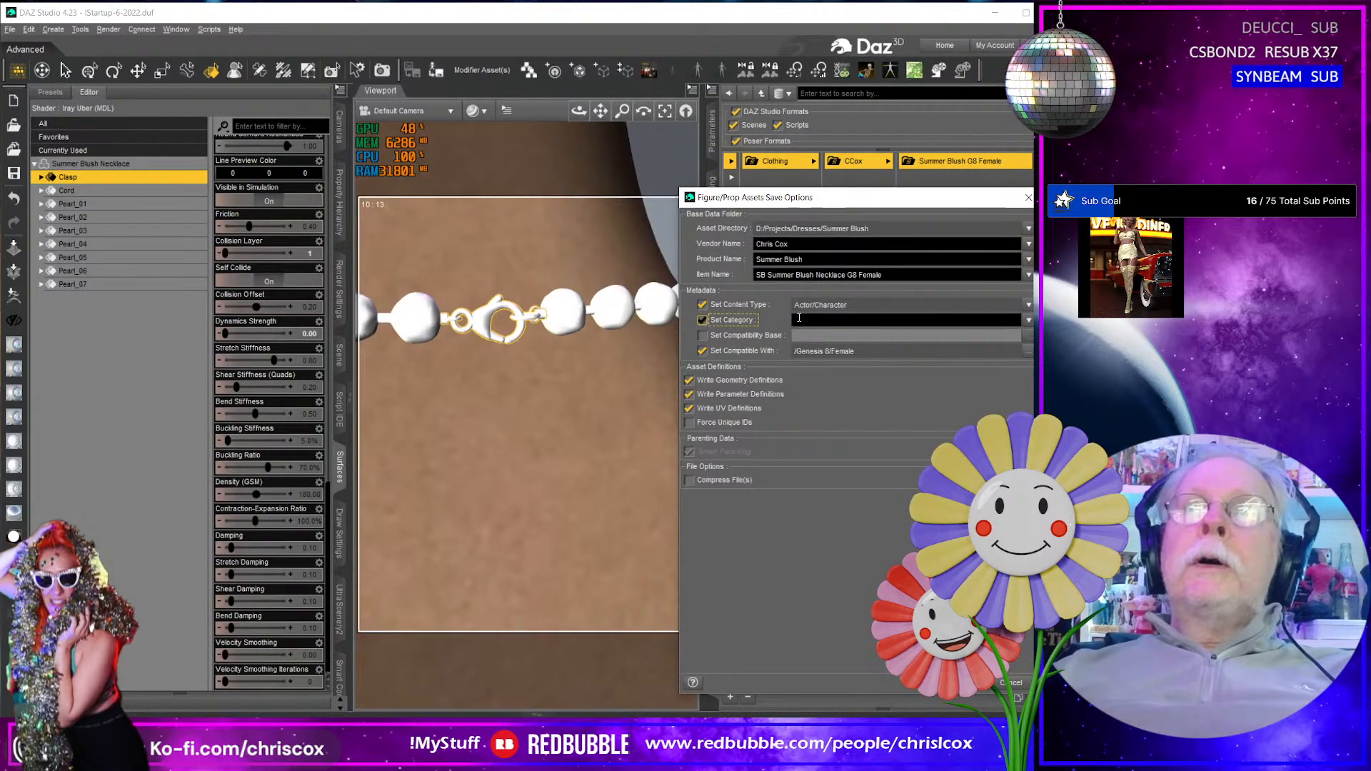
left_click(1029, 305)
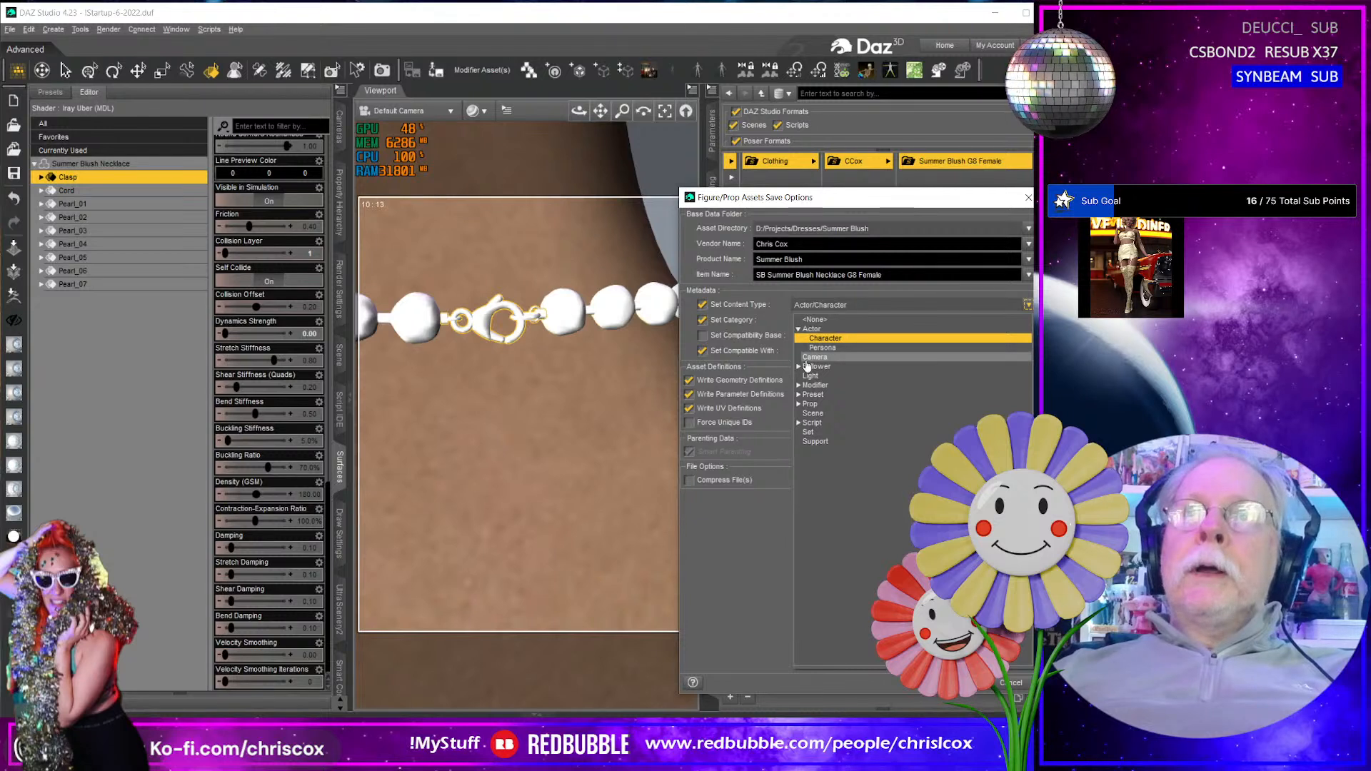
left_click(799, 367)
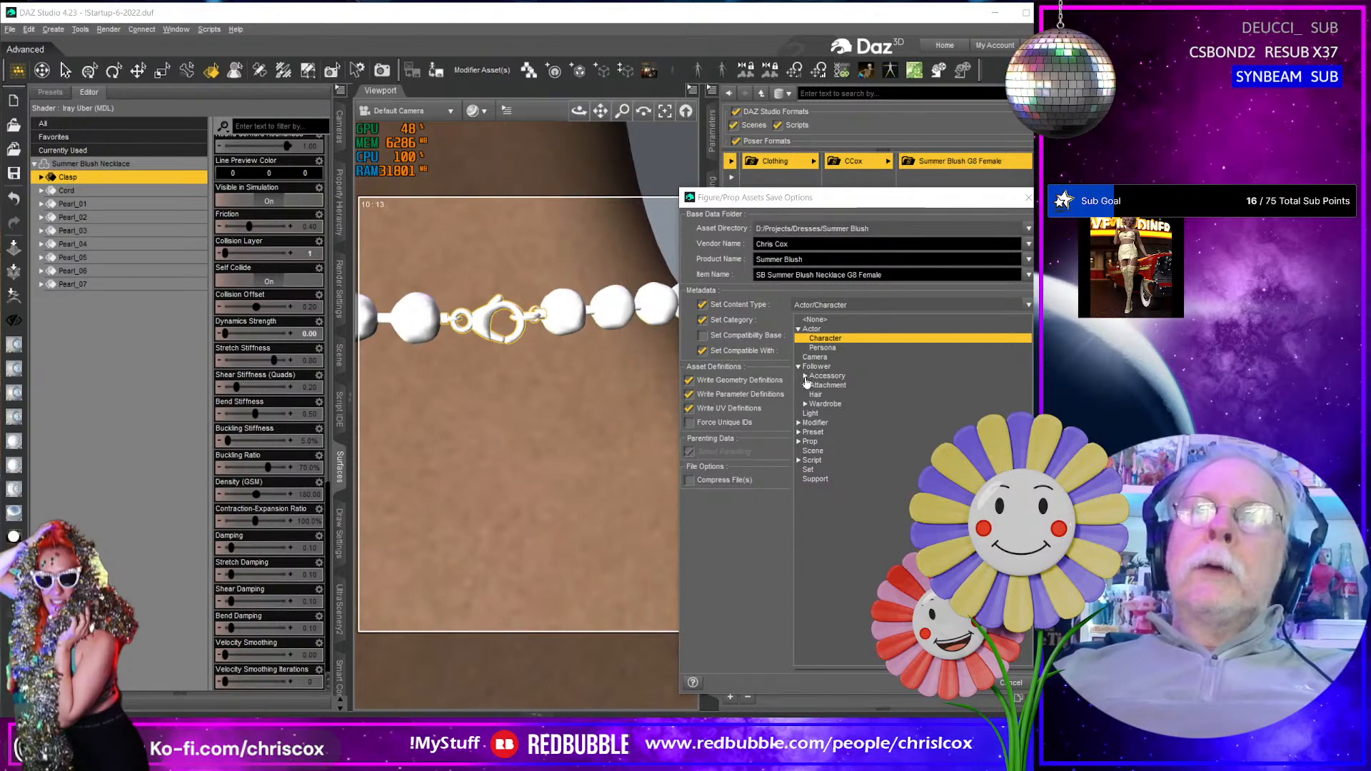
left_click(818, 376)
left_click(805, 376)
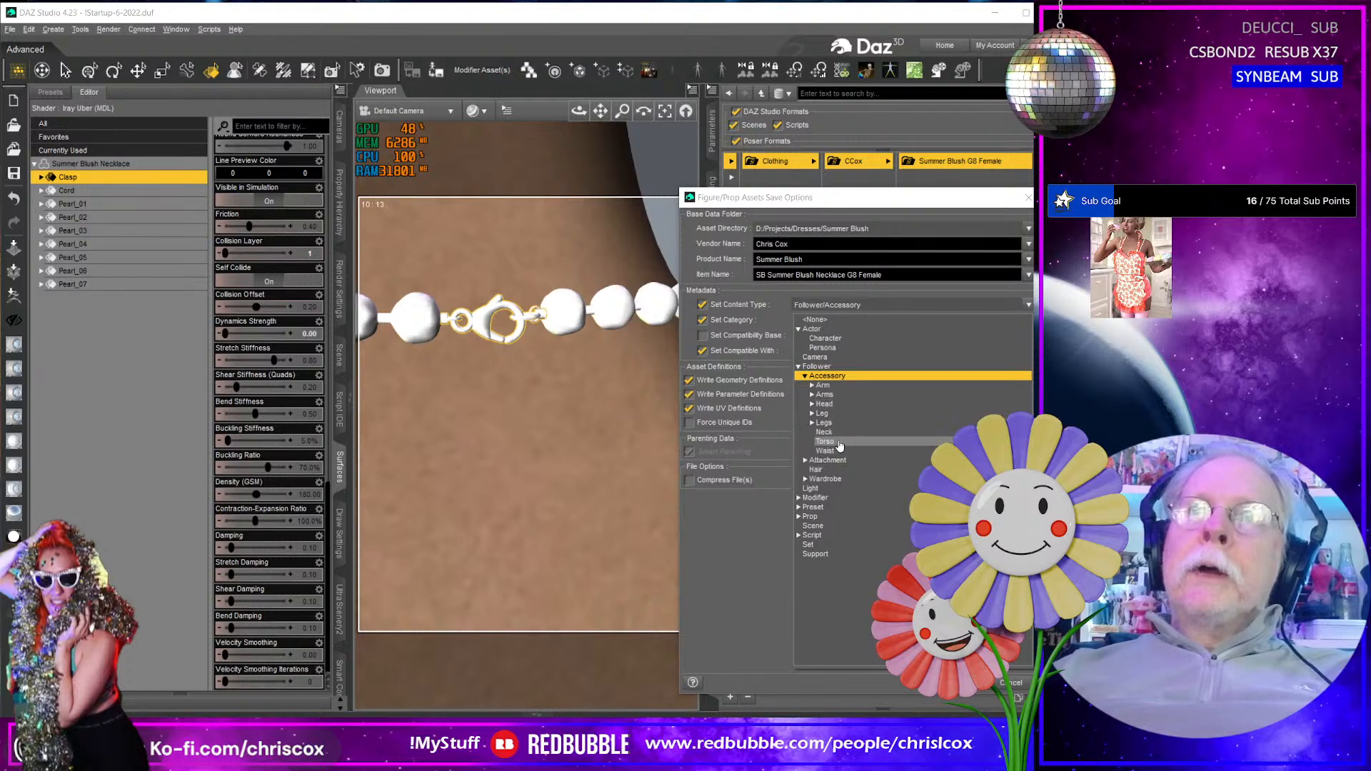
left_click(825, 432)
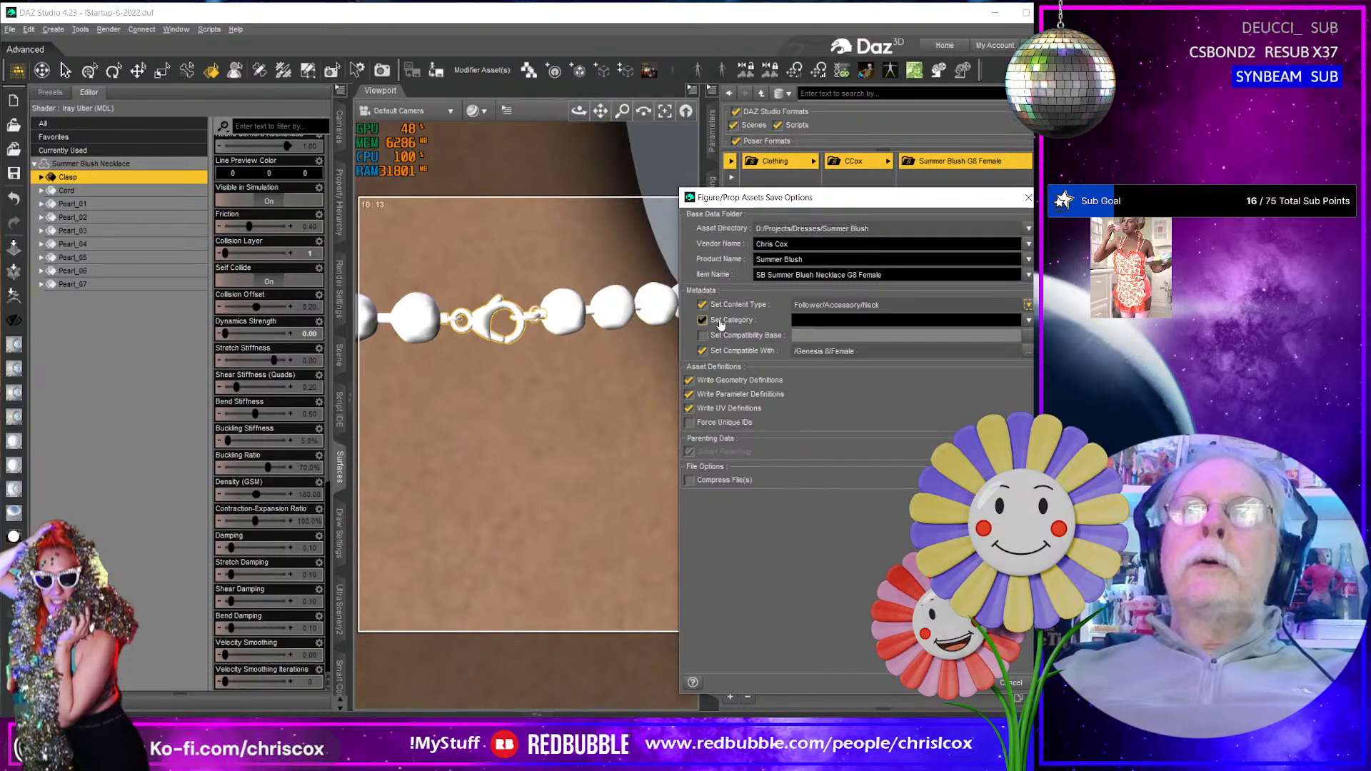
- Set the asset's category to Default/Accessories/Neck and save the necklace asset
left_click(1029, 320)
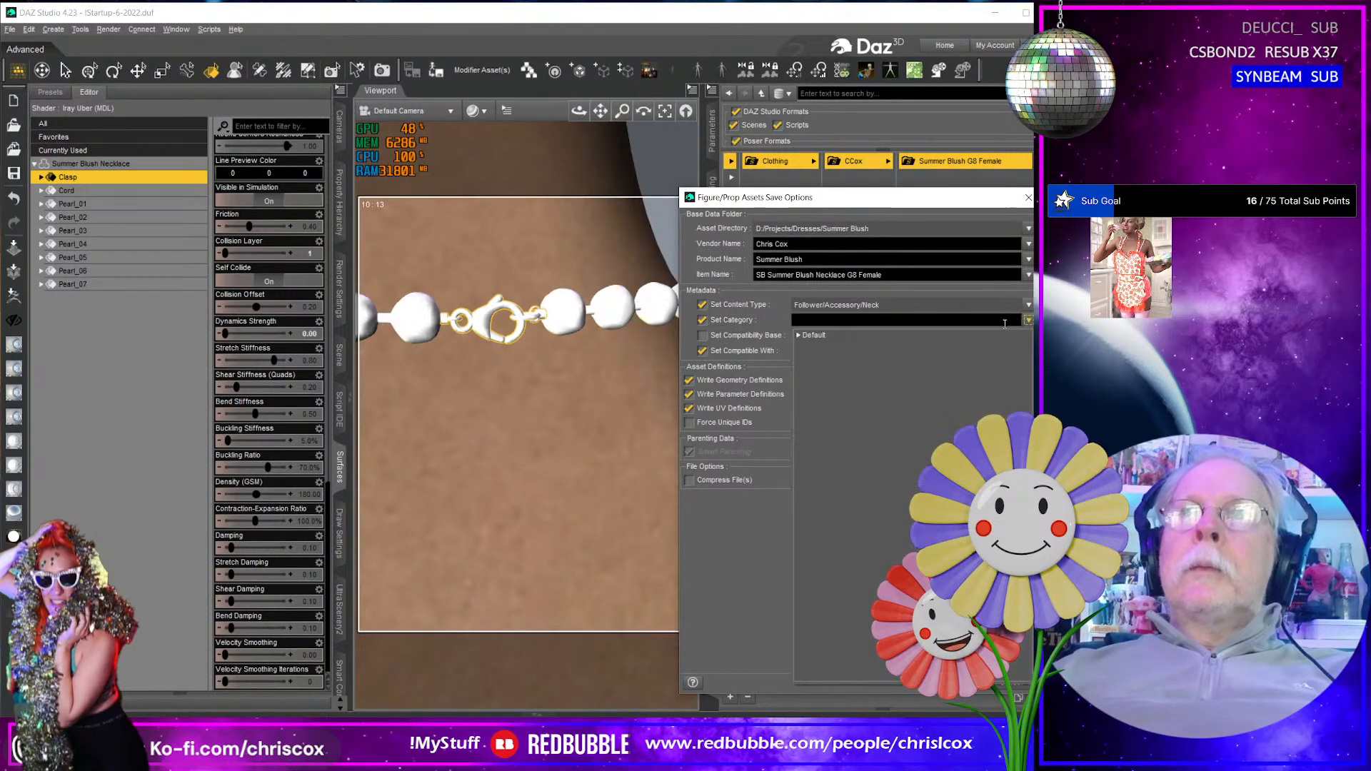
left_click(820, 331)
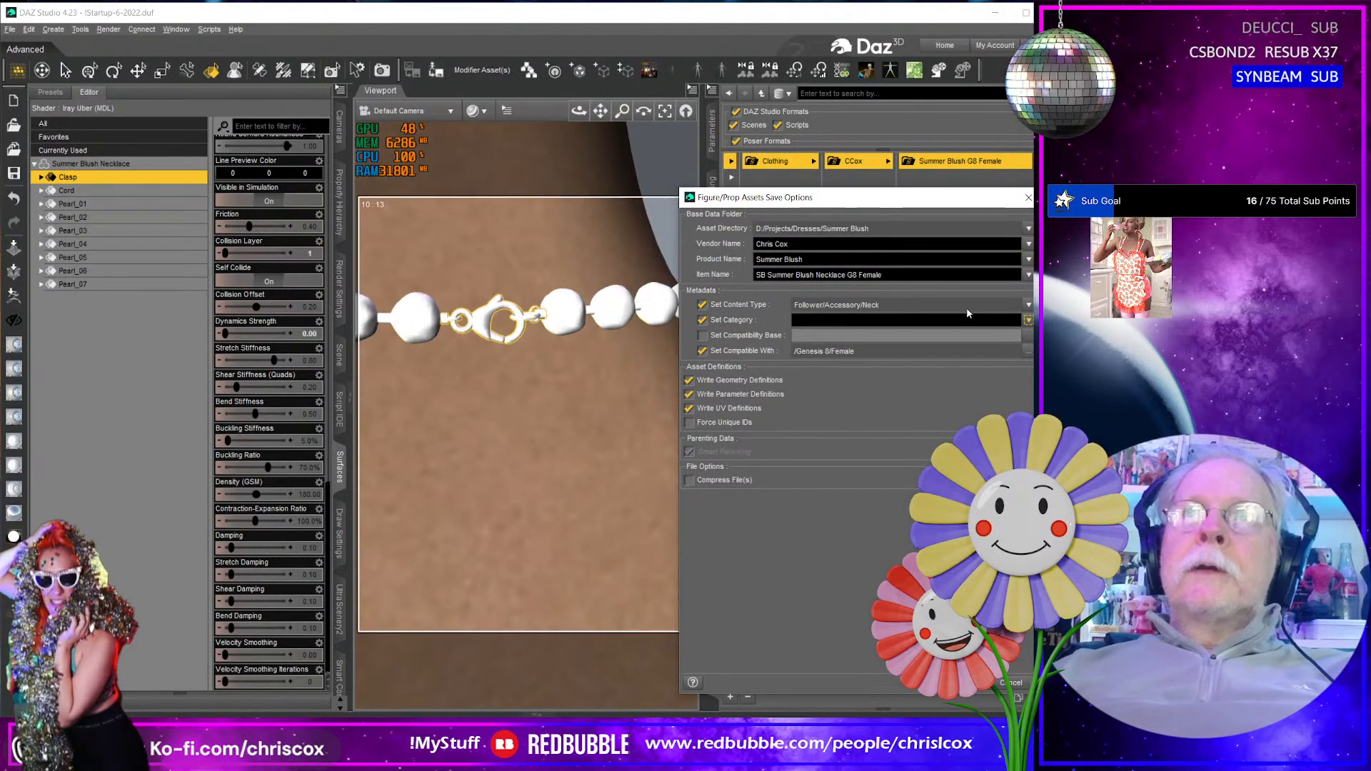
left_click(1029, 320)
left_click(799, 335)
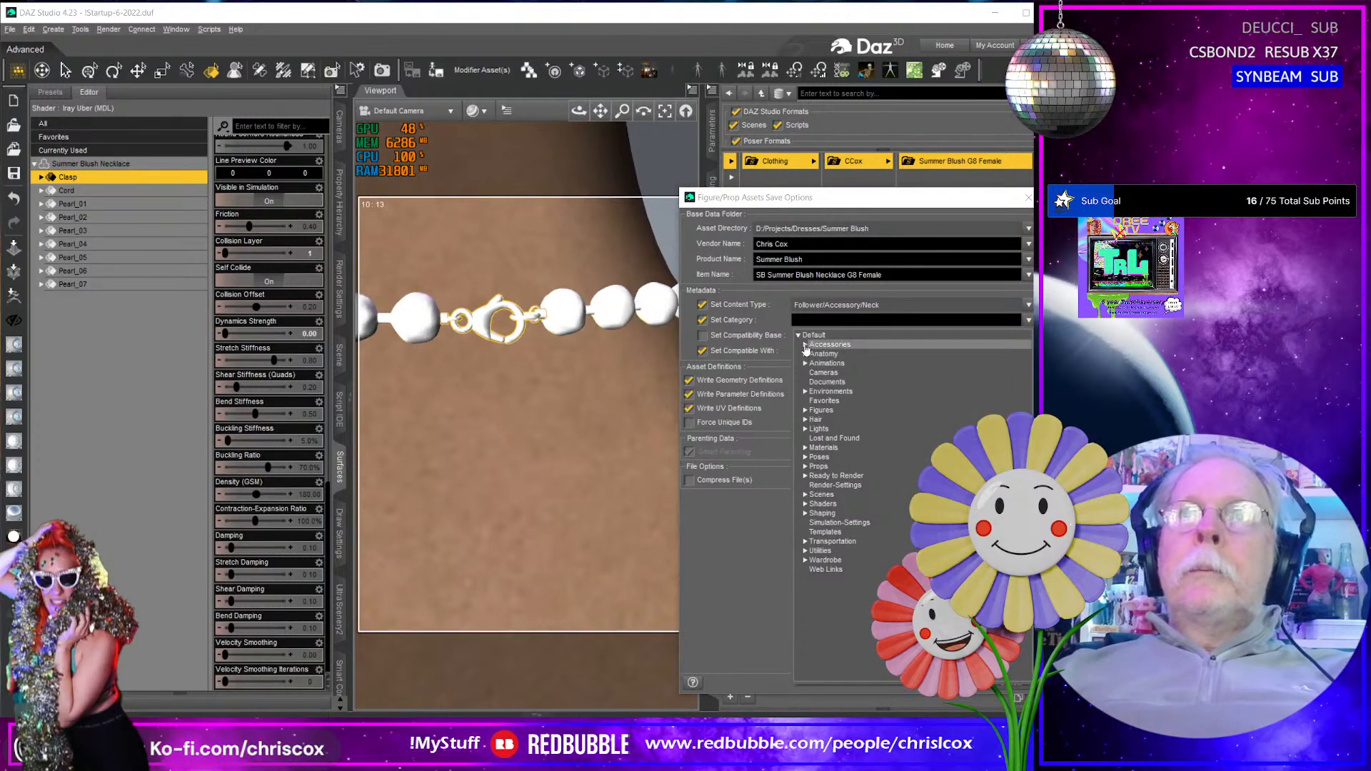
left_click(805, 344)
left_click(824, 410)
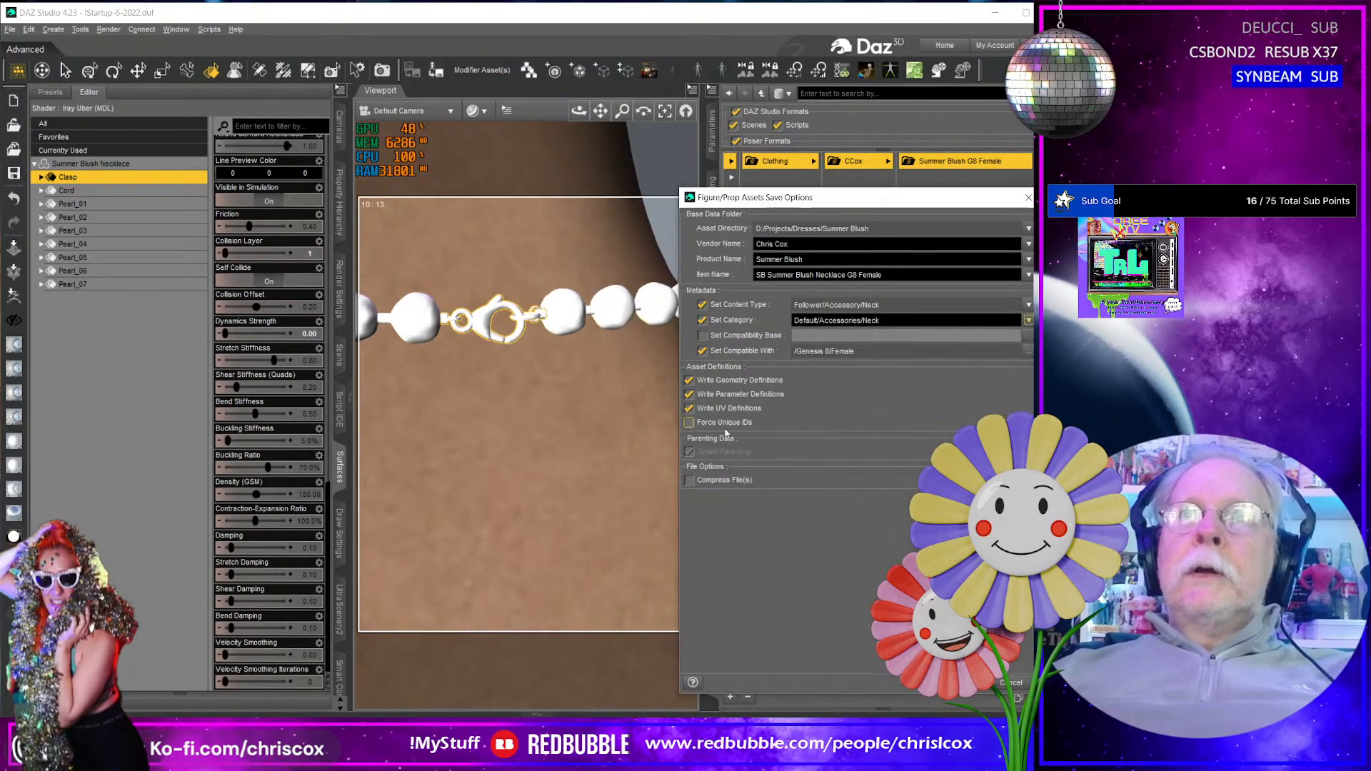
left_click(958, 683)
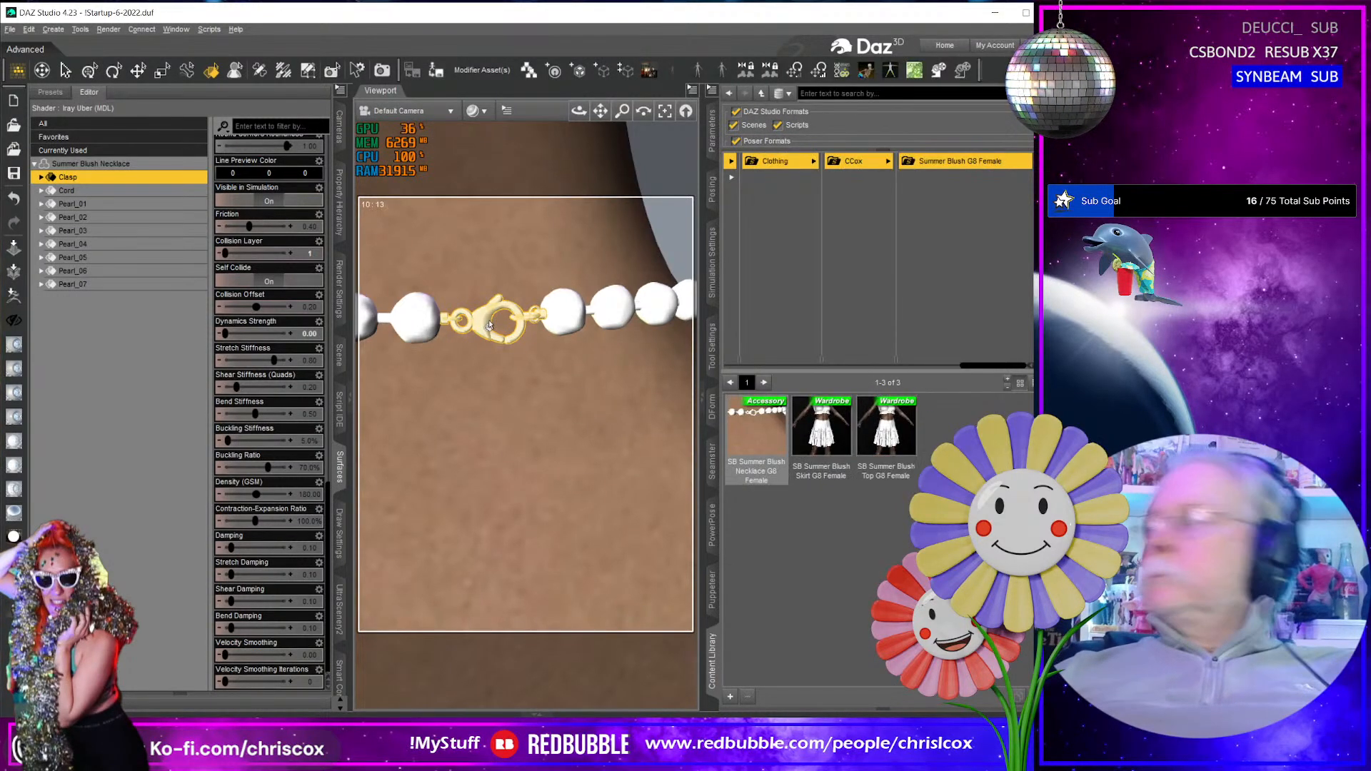
- Examine the necklace on the figure's upper body from the front and from an angle
key("ctrl+a")
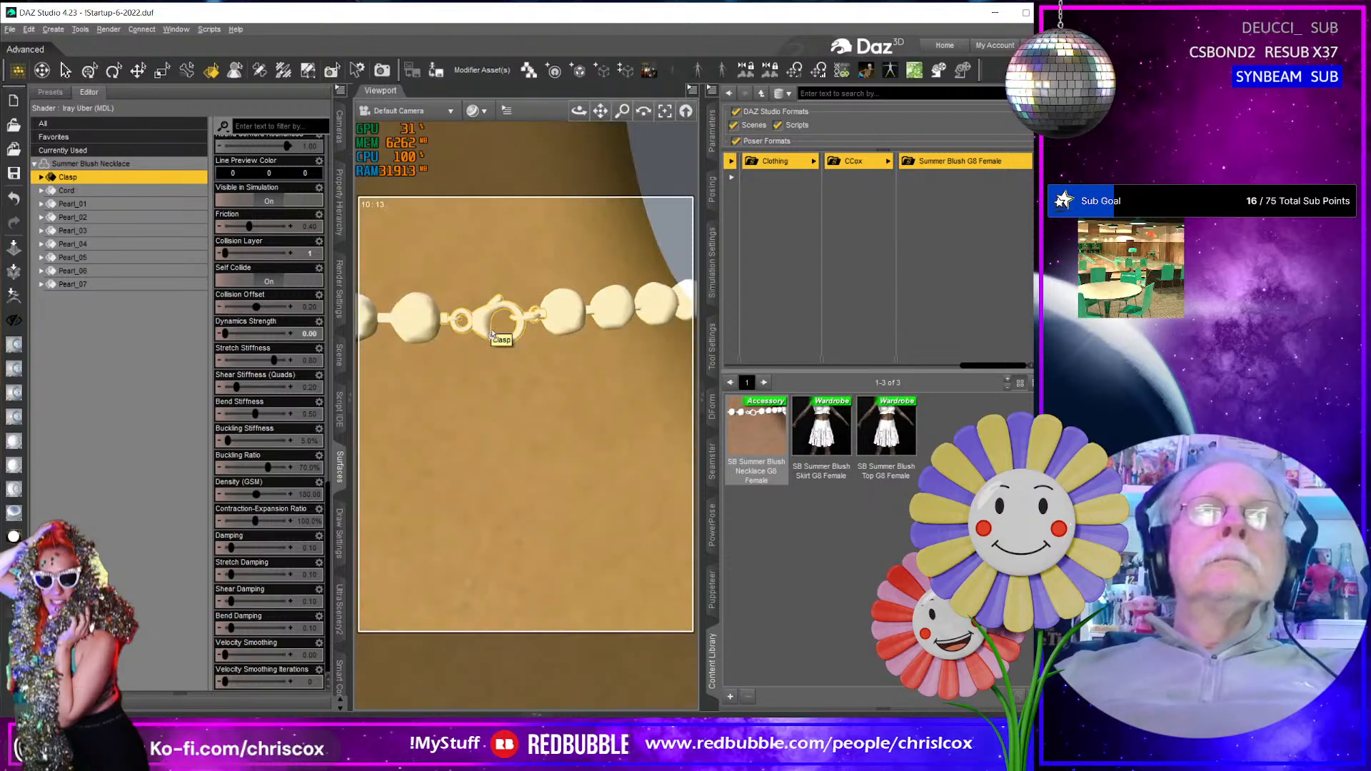
key("Delete")
scroll(491, 335, "down", 4)
middle_click_drag(543, 399, 508, 412)
scroll(506, 420, "down", 4)
middle_click_drag(557, 500, 583, 443)
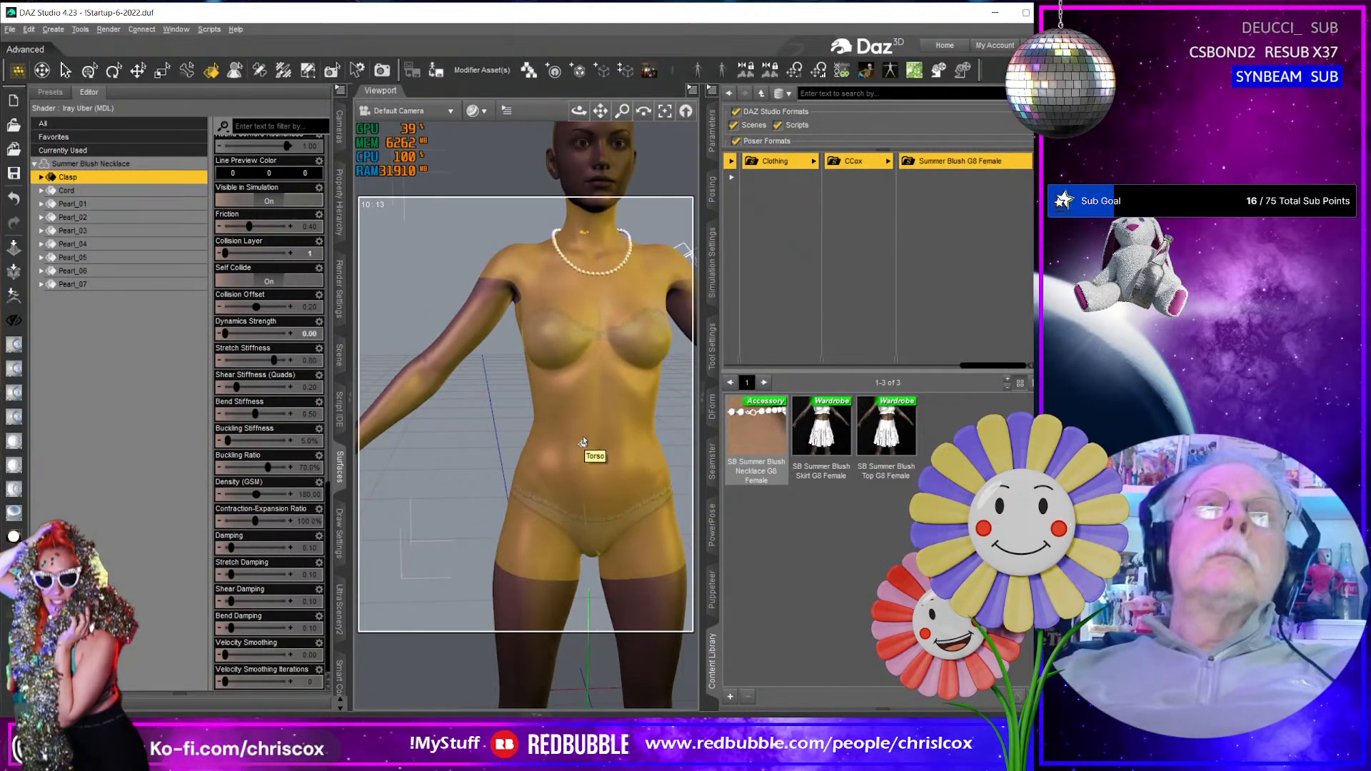
right_click_drag(585, 442, 687, 442)
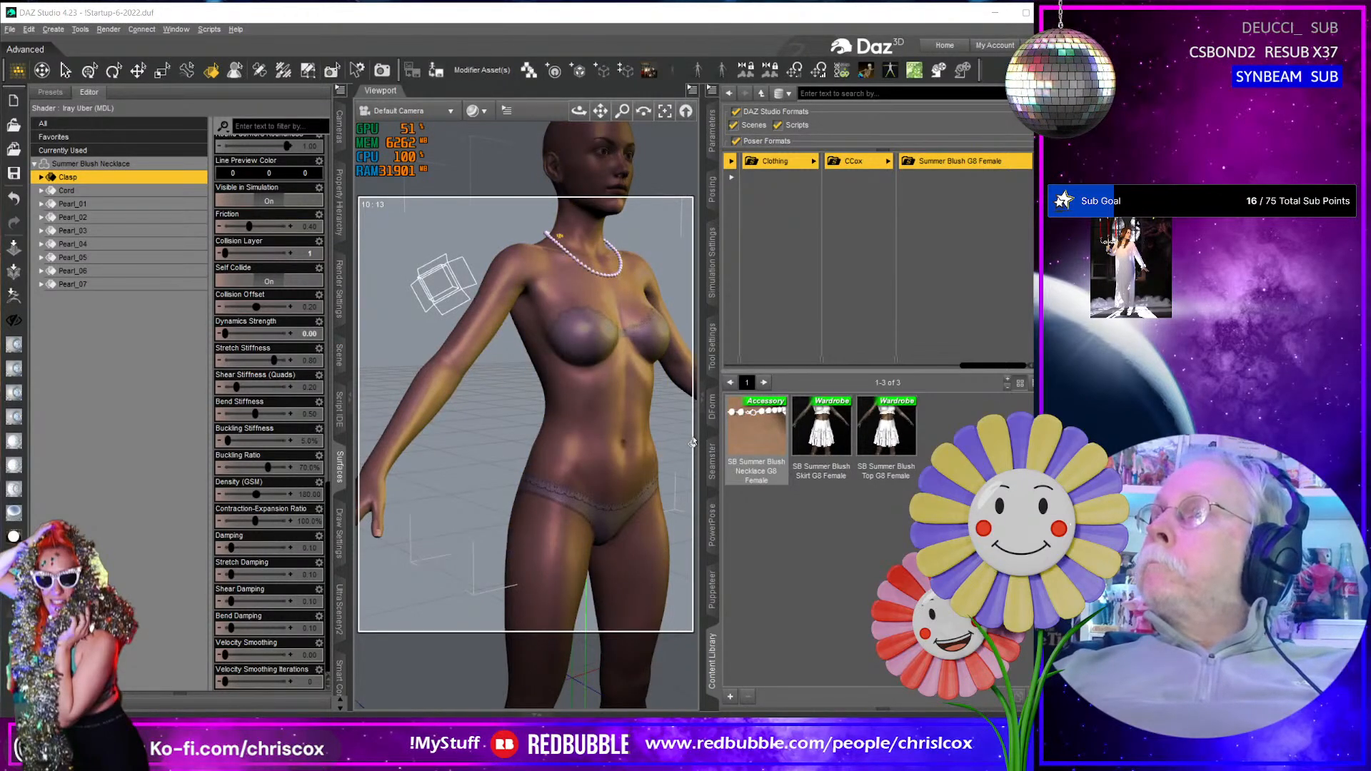
- Switch to Blender, hide the Pearls.001 object and show the original Pearls object
key("alt+Tab")
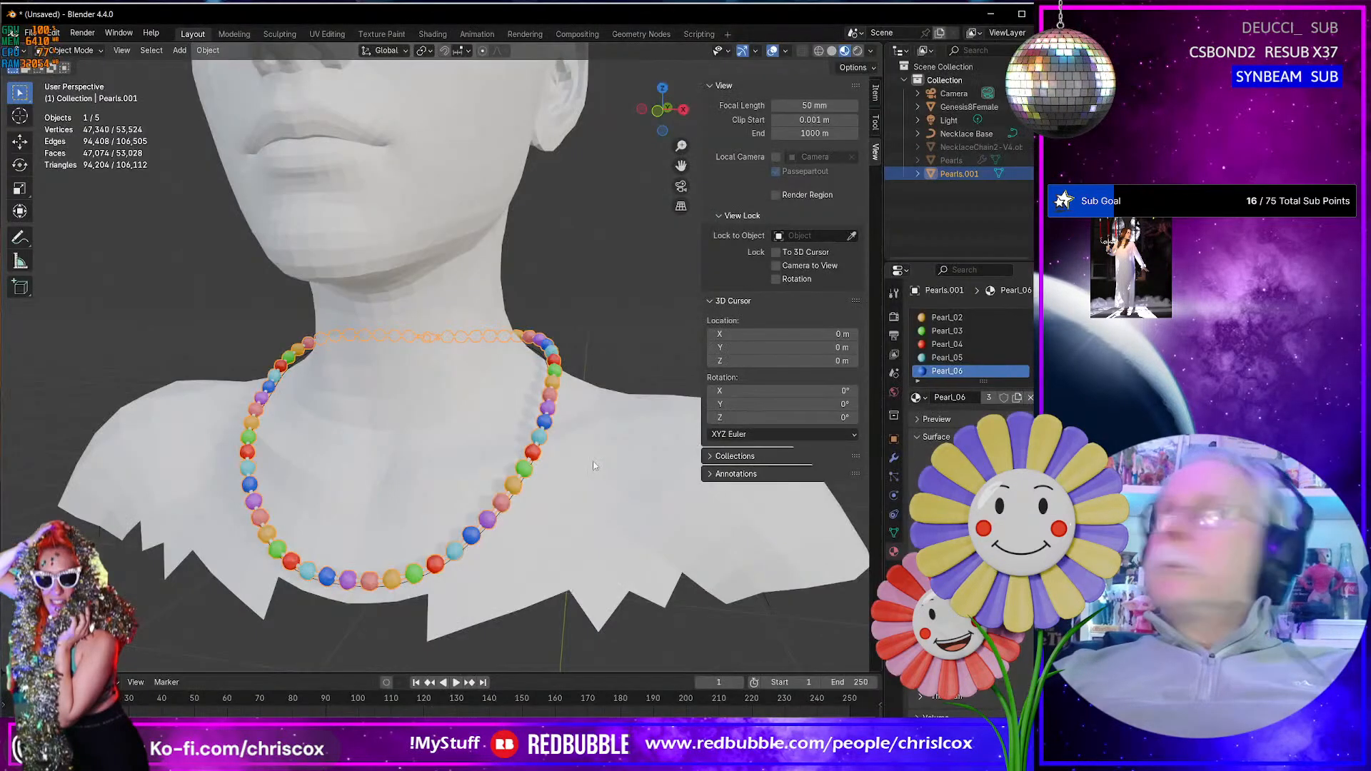
scroll(593, 490, "up", 4)
scroll(594, 490, "down", 4)
middle_click_drag(594, 490, 568, 413)
left_click(1043, 174)
left_click(1043, 161)
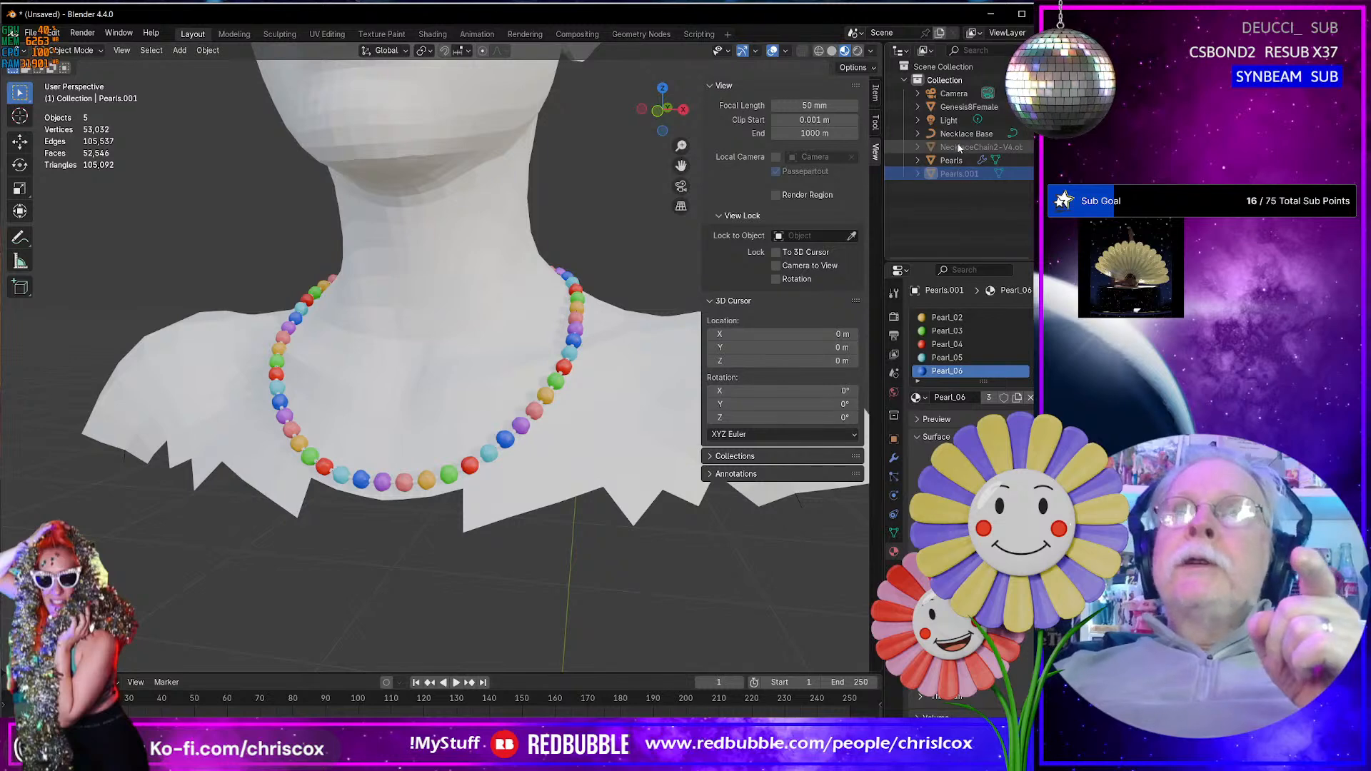
- Import the full-body Genesis 8 Female OBJ from the G8F projects folder into the necklace scene
scroll(434, 580, "up", 6)
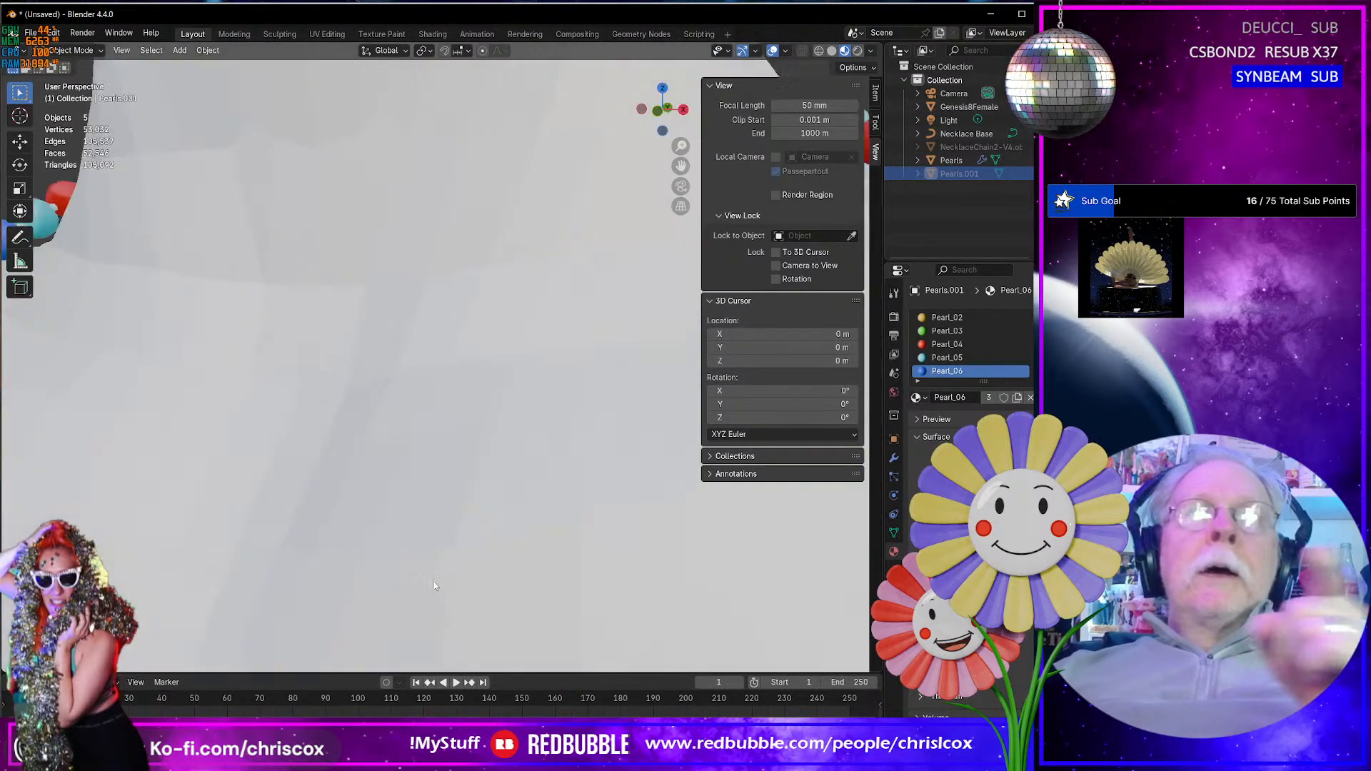
scroll(433, 580, "down", 11)
middle_click_drag(433, 580, 487, 538)
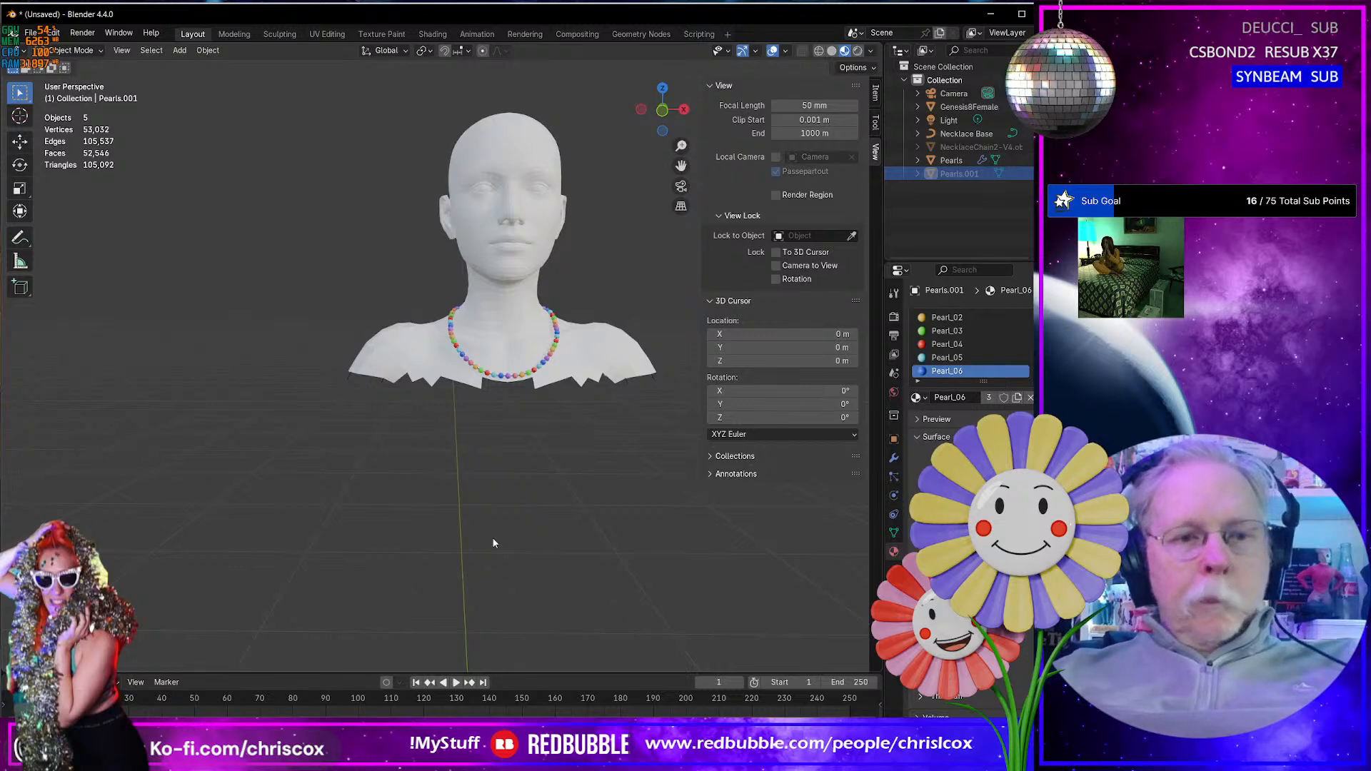
key("ctrl+shift+i")
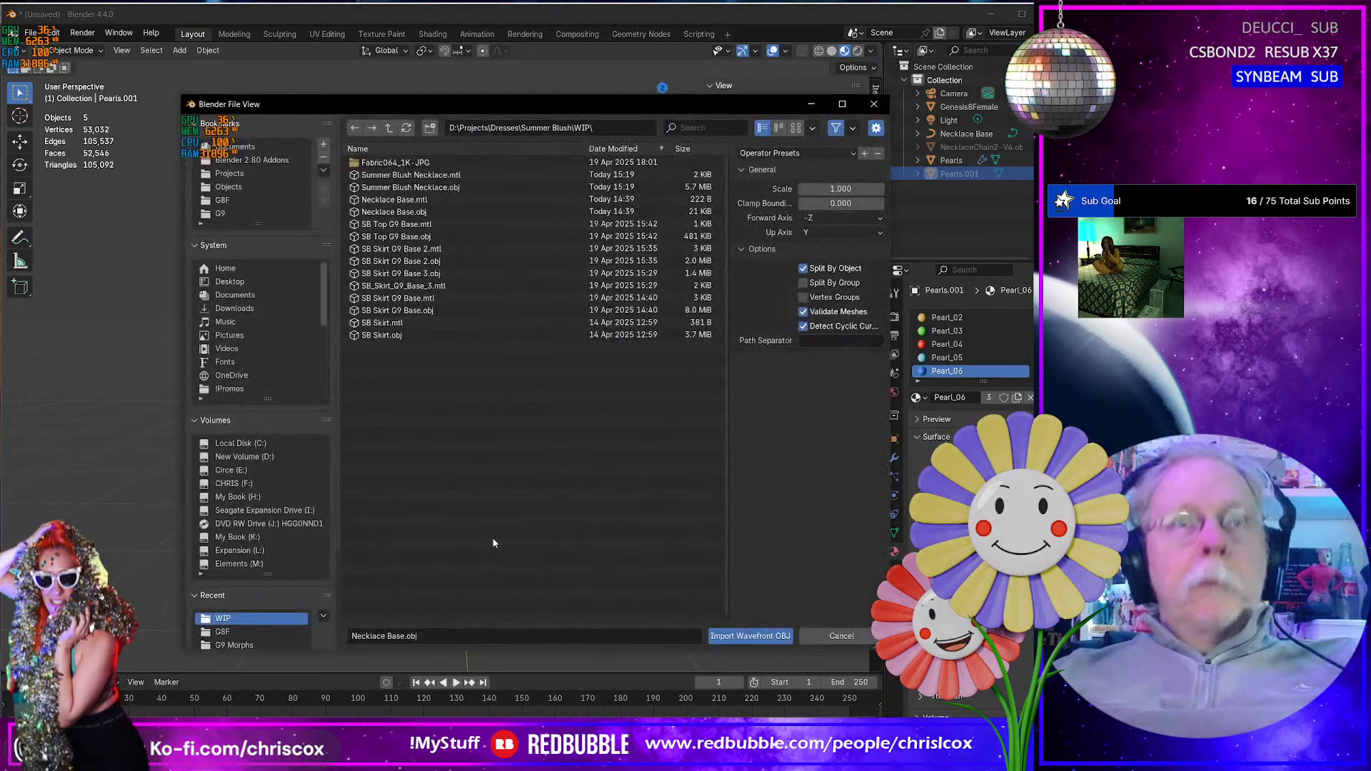
left_click(230, 200)
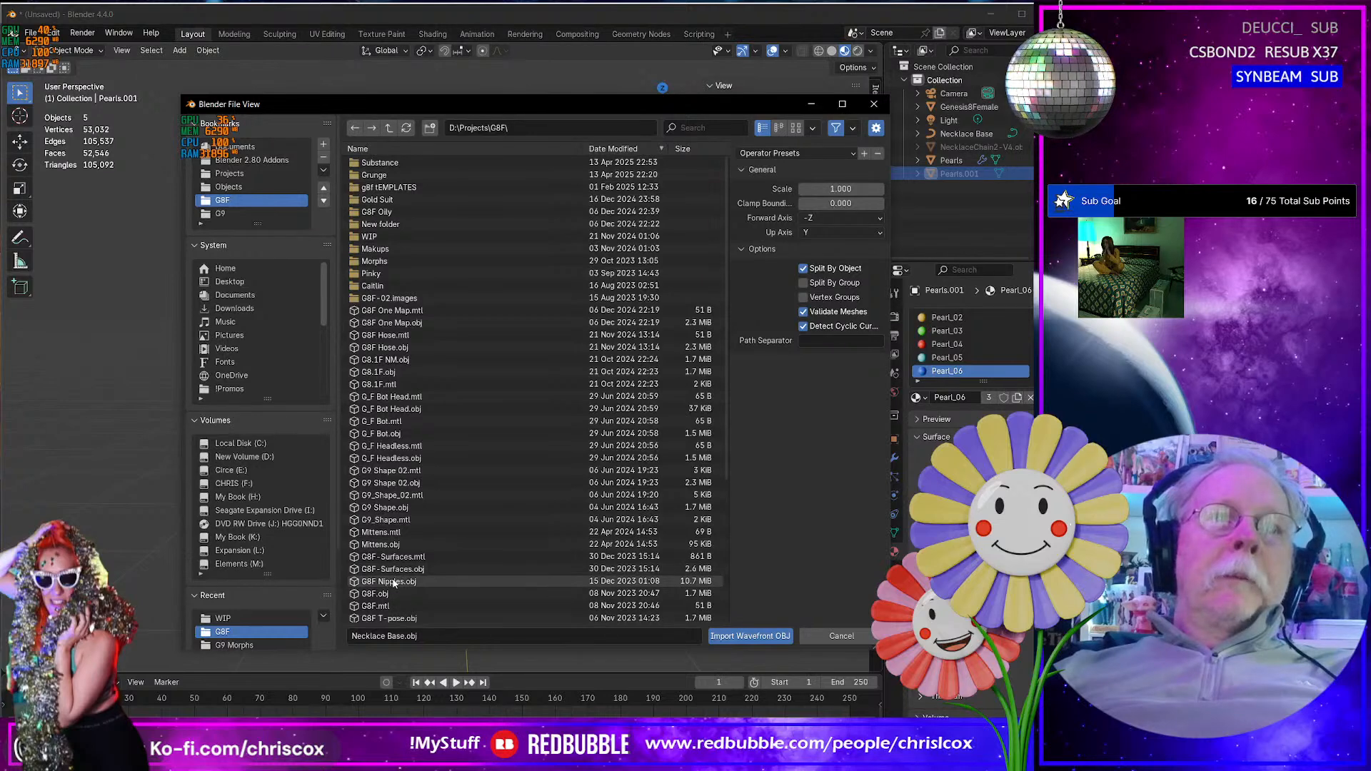
scroll(393, 580, "down", 2)
double_click(380, 539)
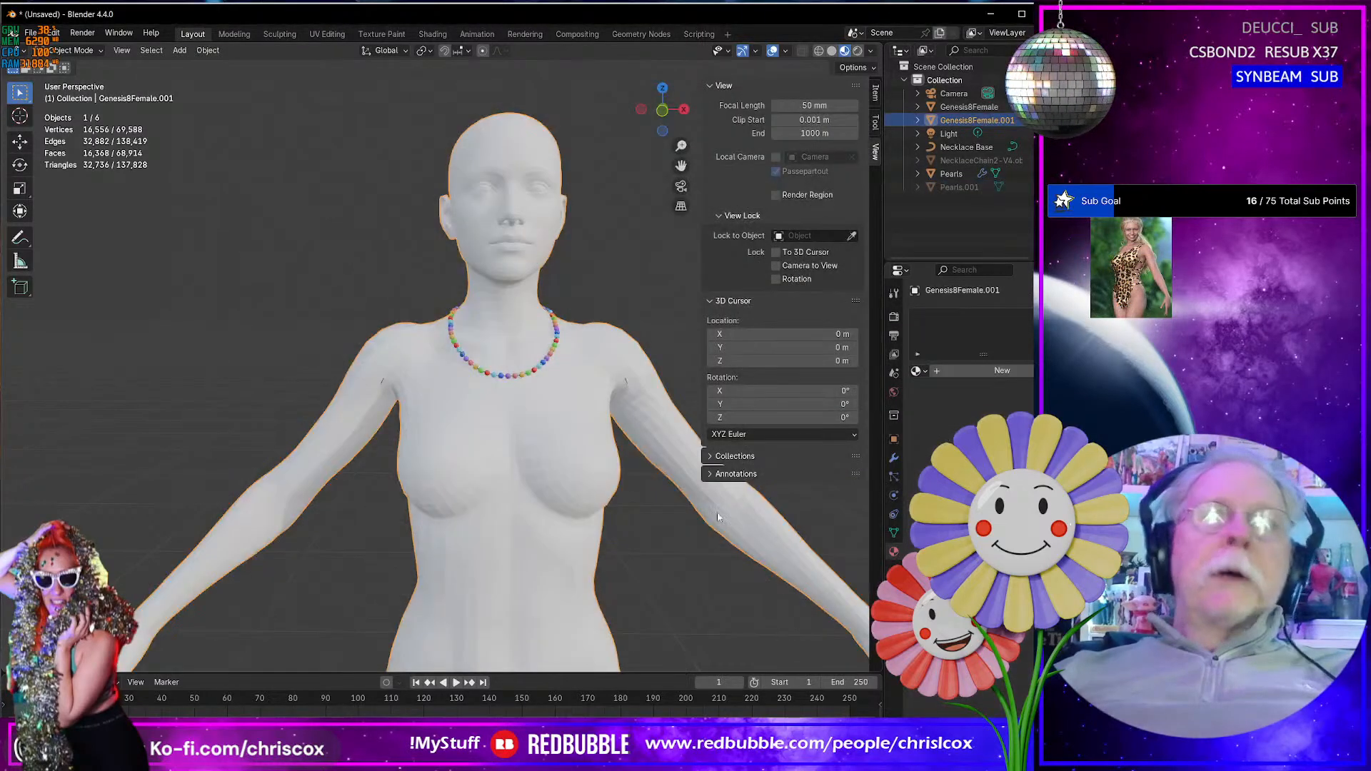
scroll(503, 527, "up", 3)
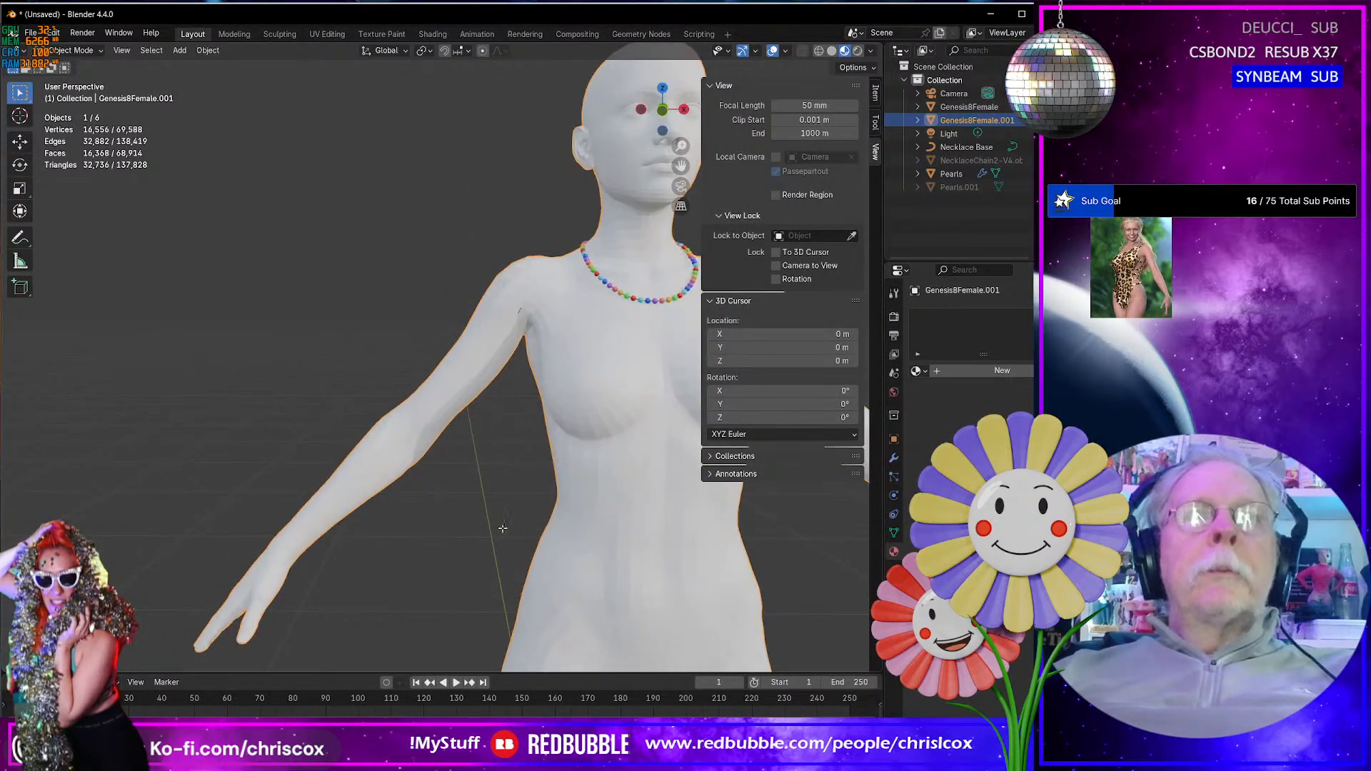
- Delete all vertices of the imported full body except its right hand and lower forearm, selecting through the mesh with X-ray
key("Tab")
middle_click_drag(503, 527, 544, 550)
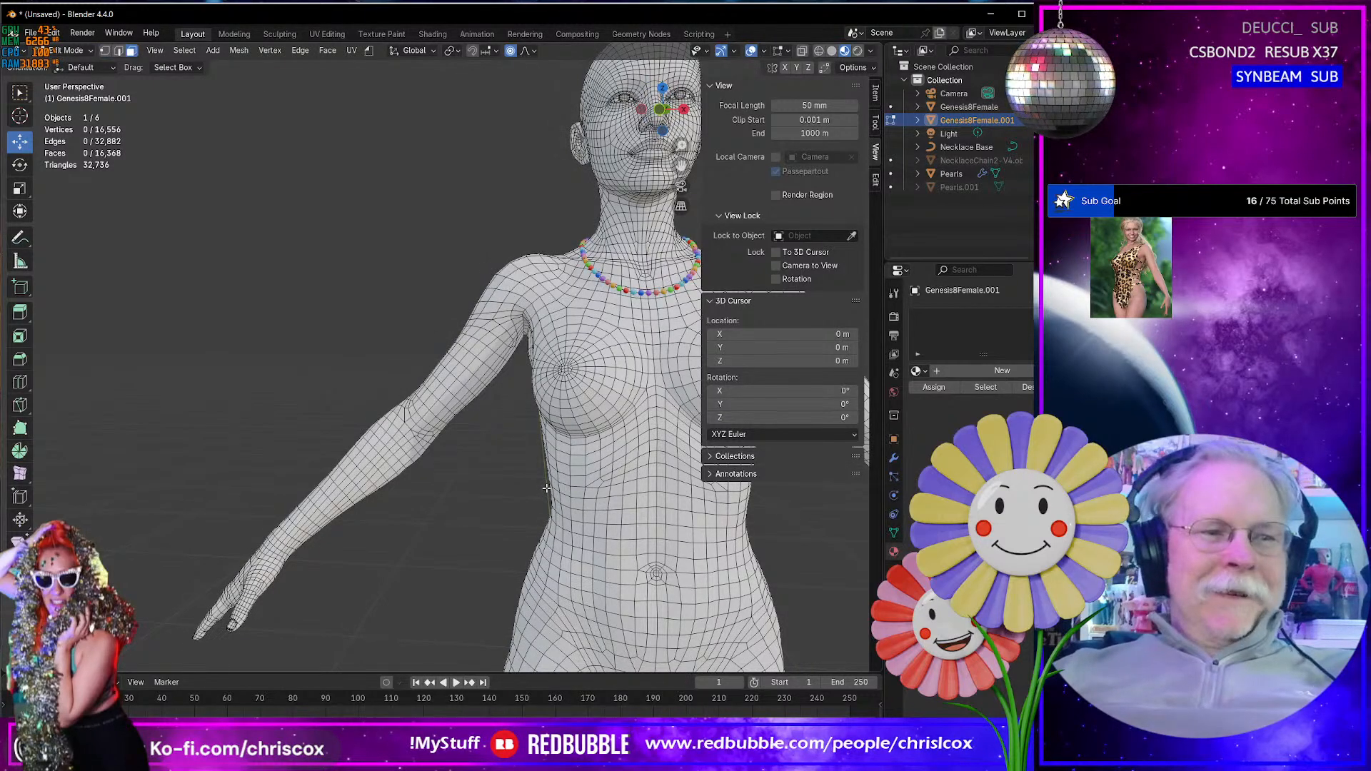
key("1")
key("KP_1")
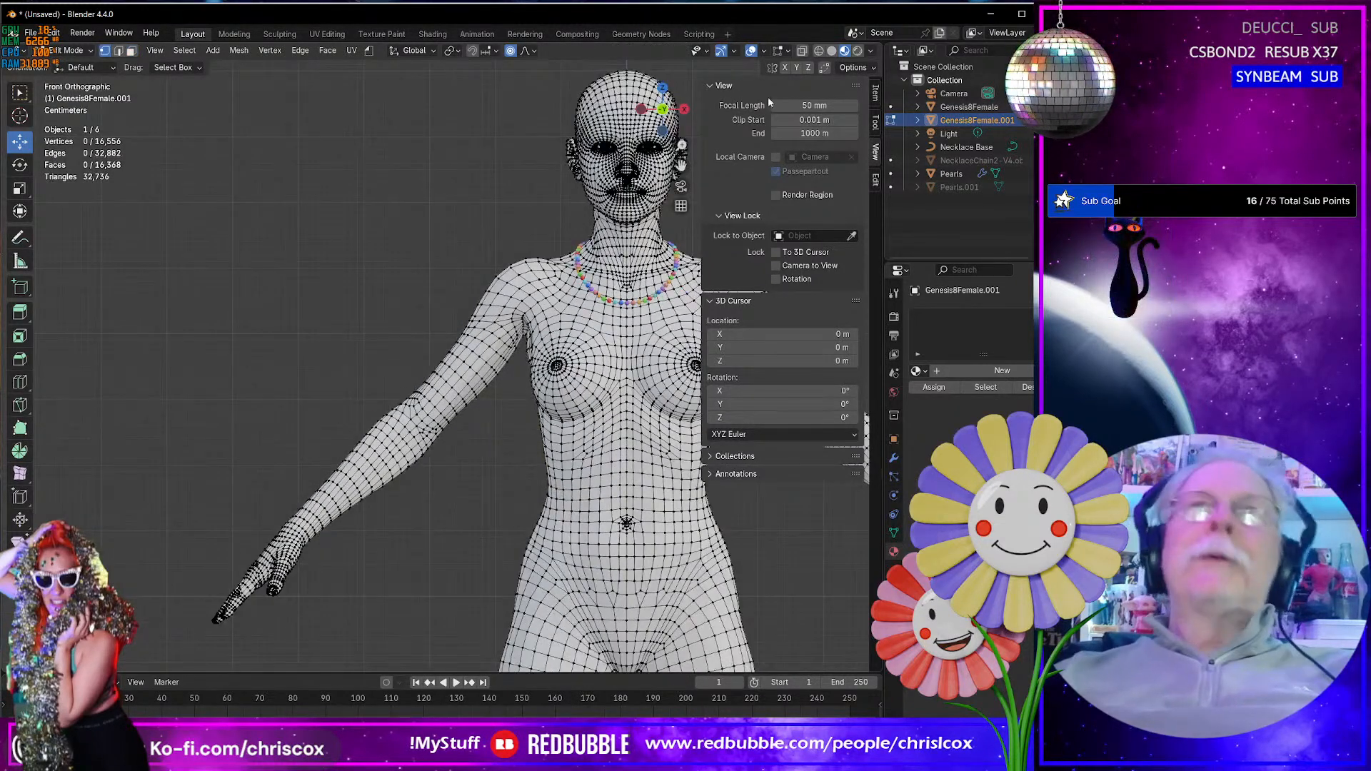
left_click(802, 50)
scroll(577, 420, "down", 5)
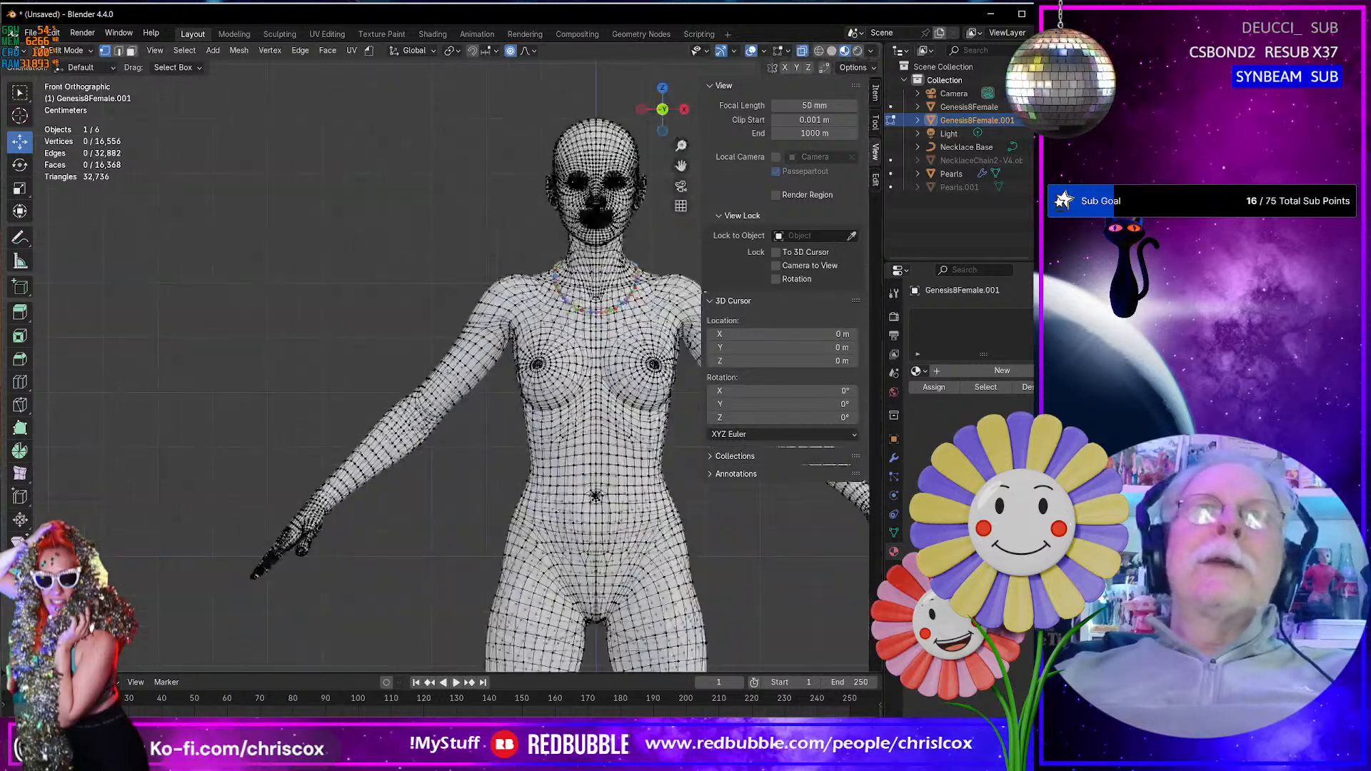
middle_click_drag(576, 421, 532, 387, "shift")
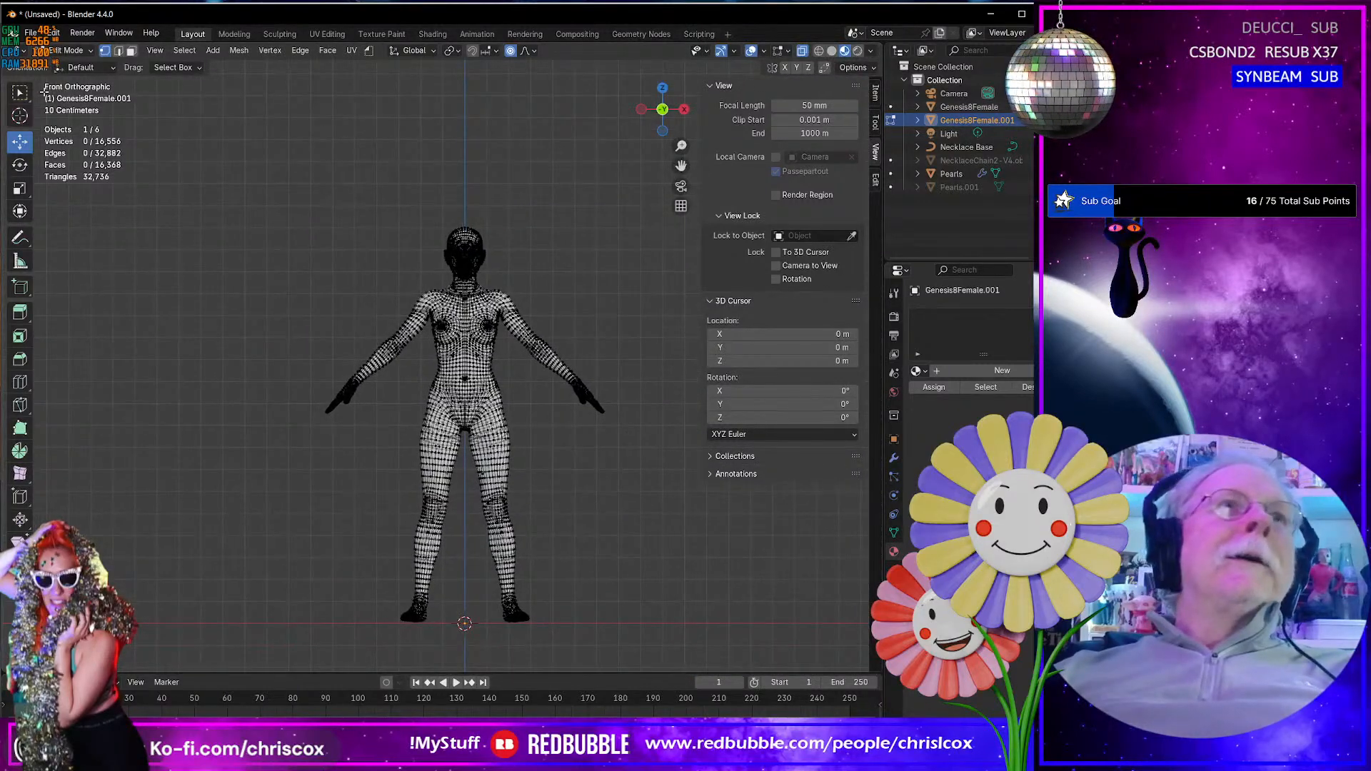
mouse_move(24, 100)
left_mouse_down()
mouse_move(78, 125)
mouse_move(98, 184)
left_mouse_up()
mouse_move(369, 349)
left_mouse_down()
mouse_move(377, 191)
mouse_move(586, 211)
mouse_move(646, 513)
mouse_move(475, 715)
mouse_move(371, 622)
mouse_move(411, 458)
mouse_move(403, 397)
left_mouse_up()
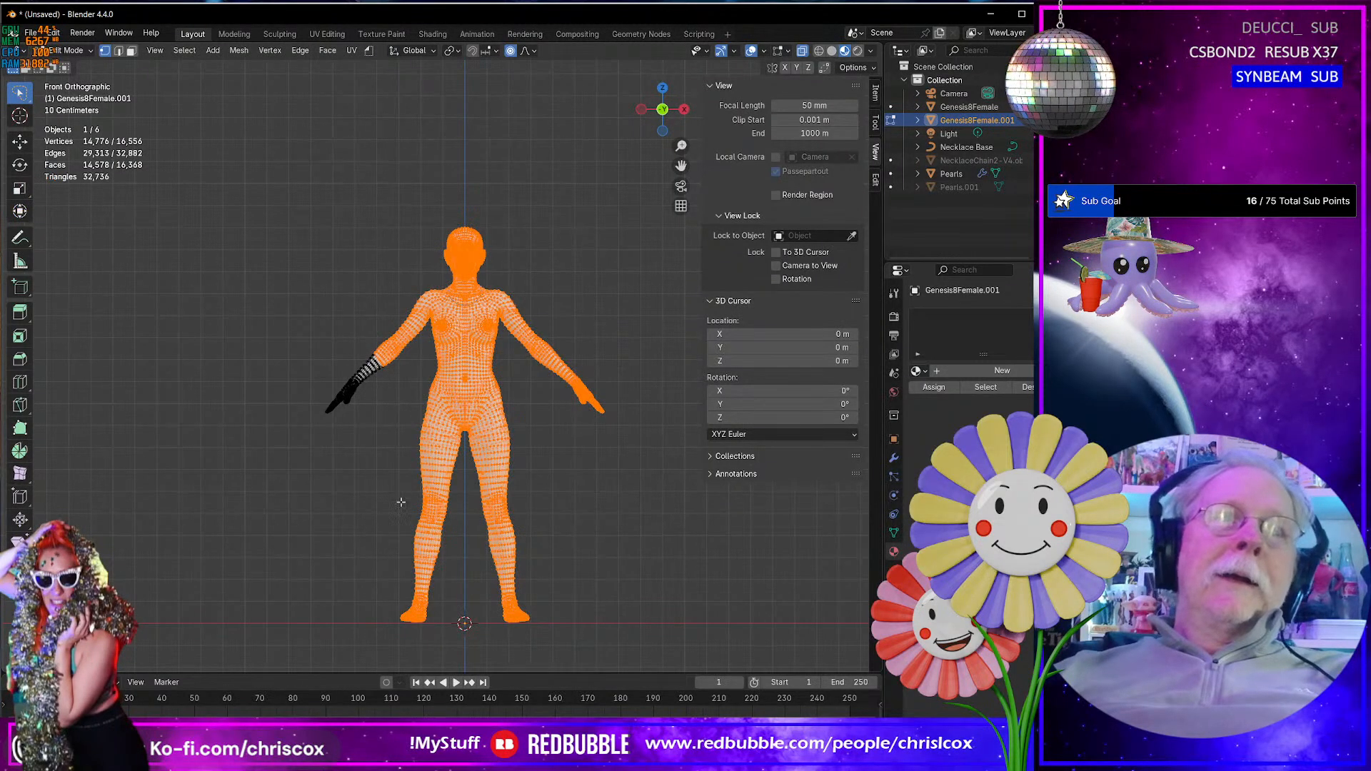
key("x")
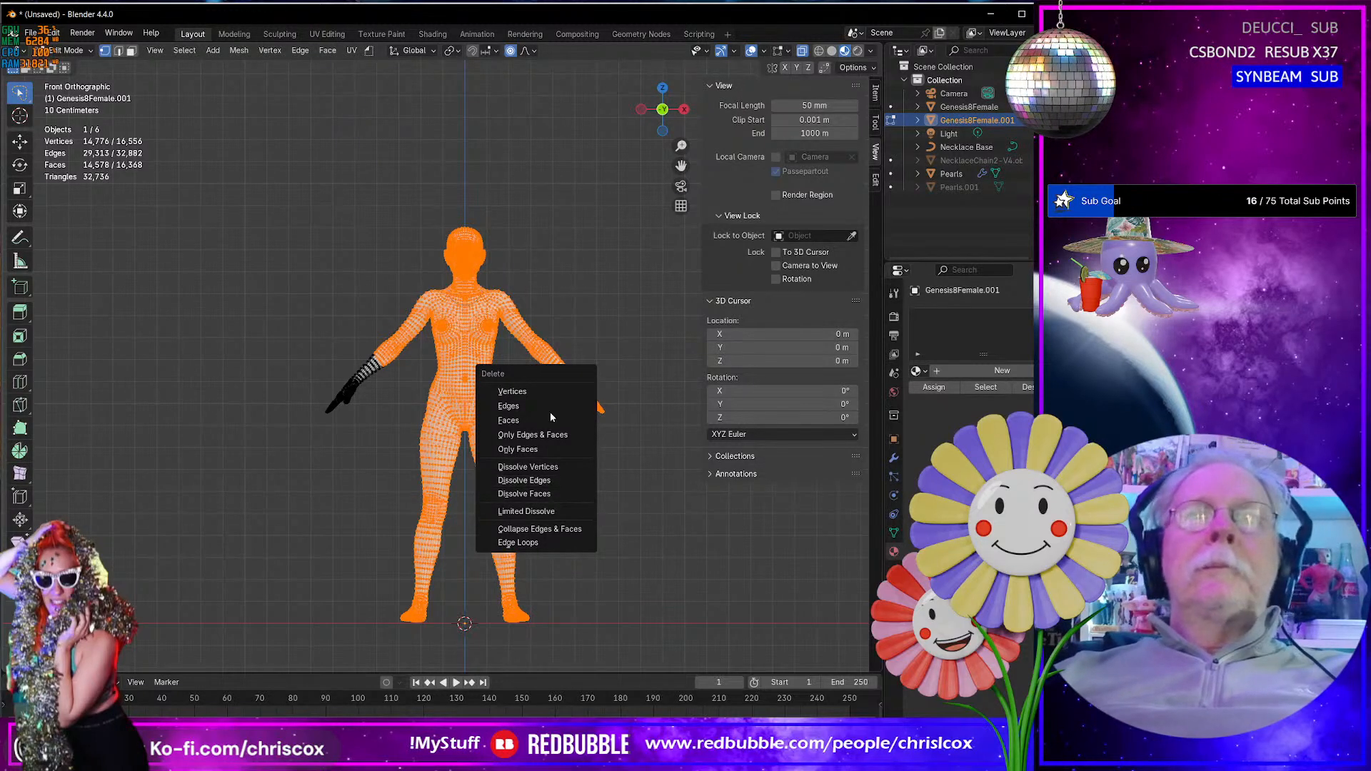
left_click(546, 393)
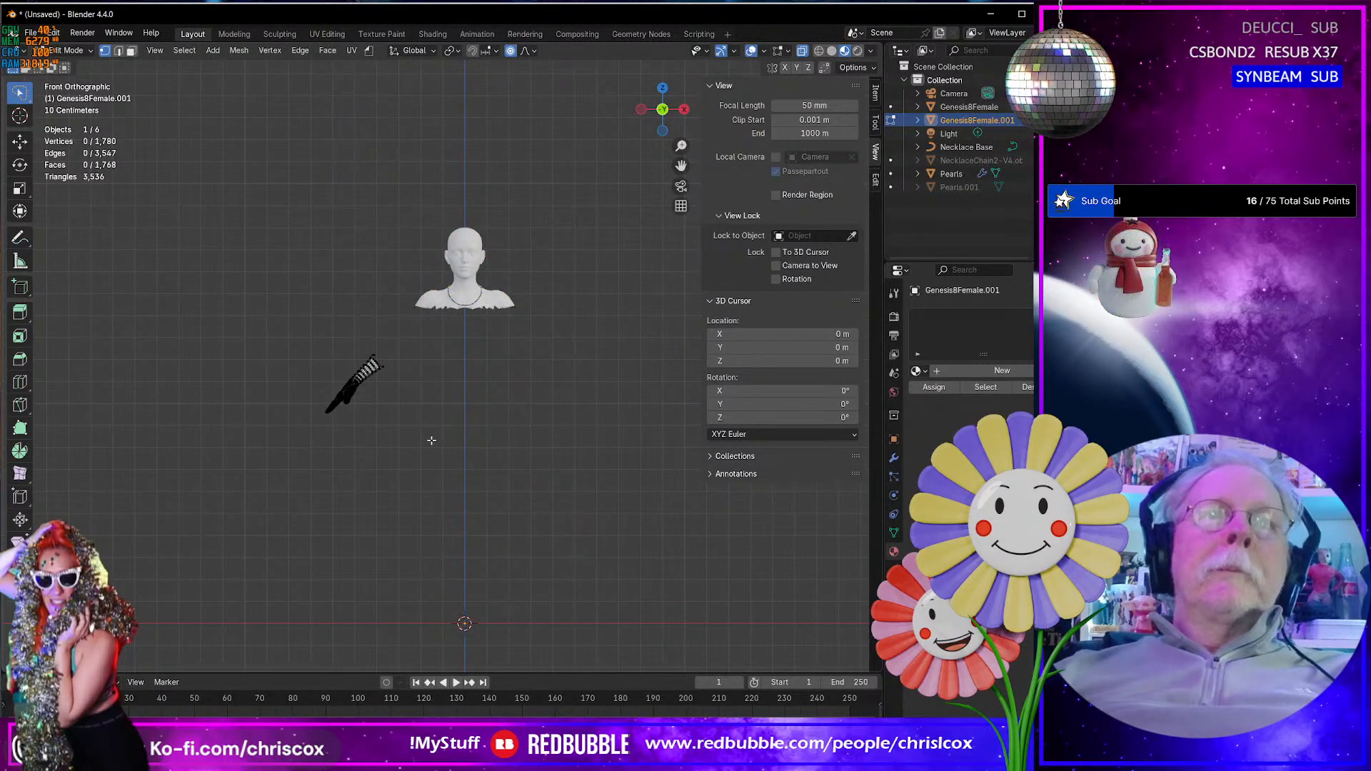
key("Tab")
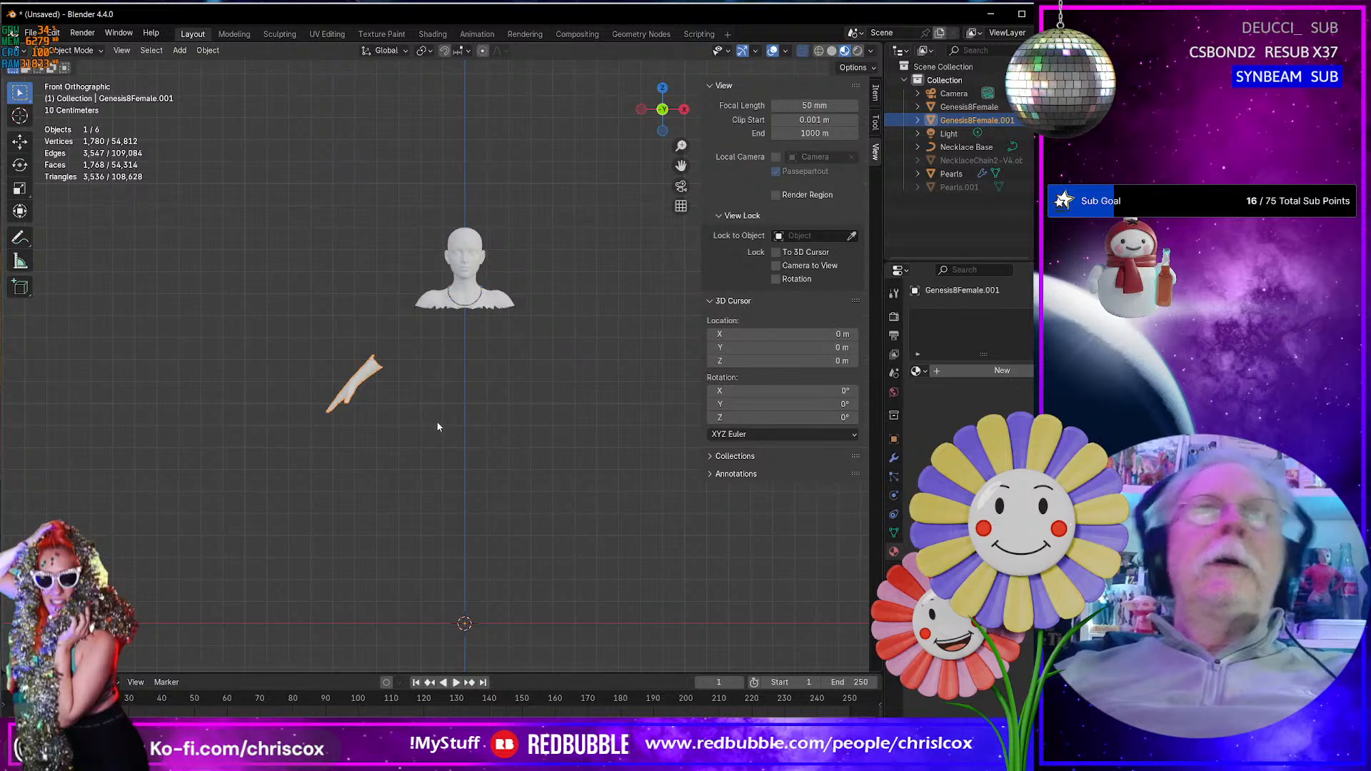
- Add a Bézier circle curve at the world origin
middle_click_drag(438, 425, 411, 415)
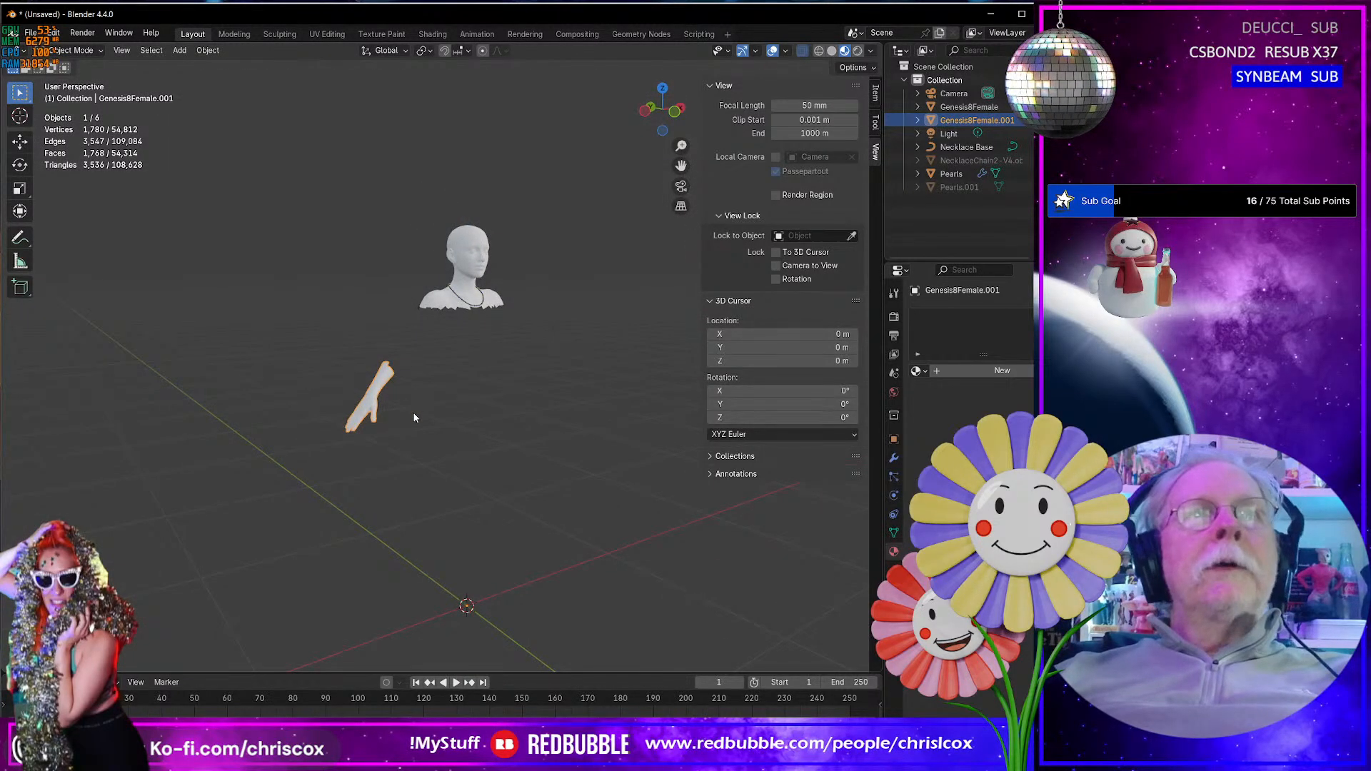
middle_click_drag(415, 418, 355, 83)
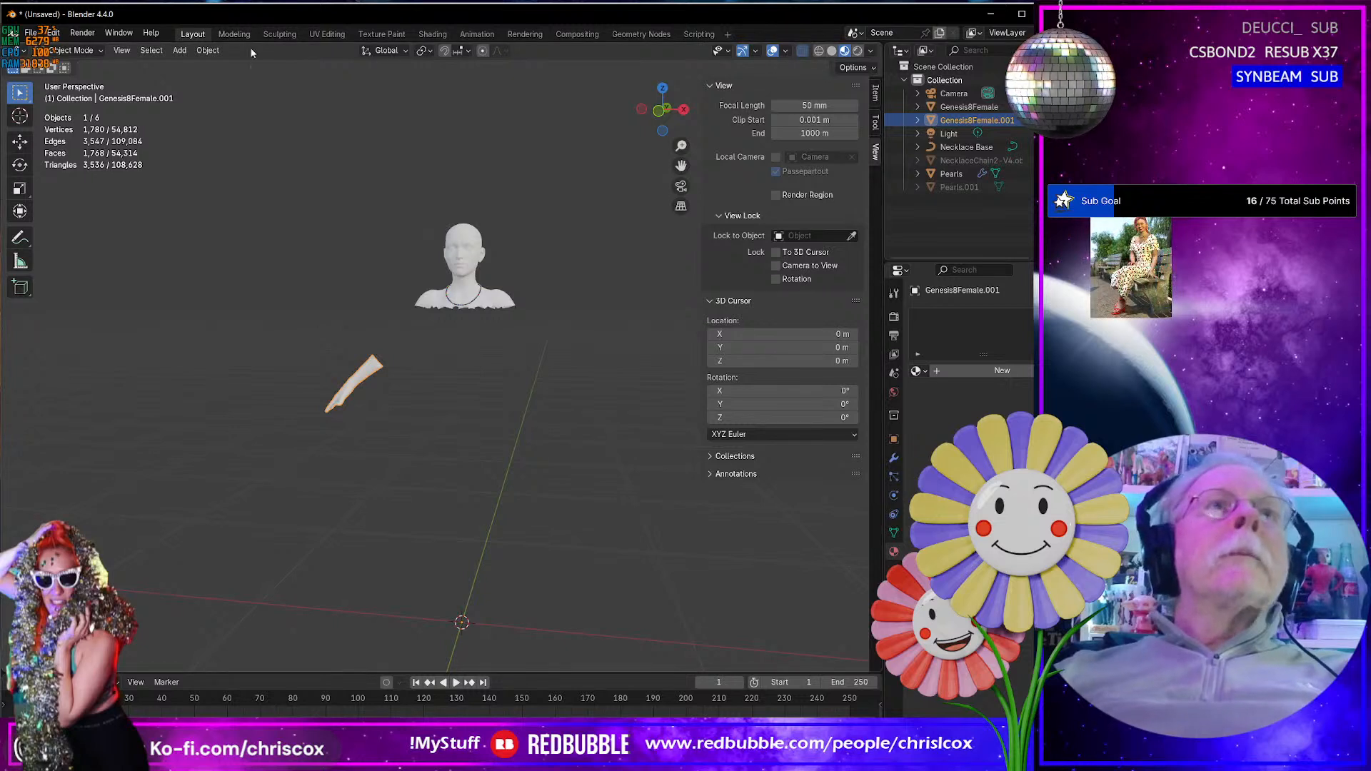
middle_click_drag(461, 395, 490, 390)
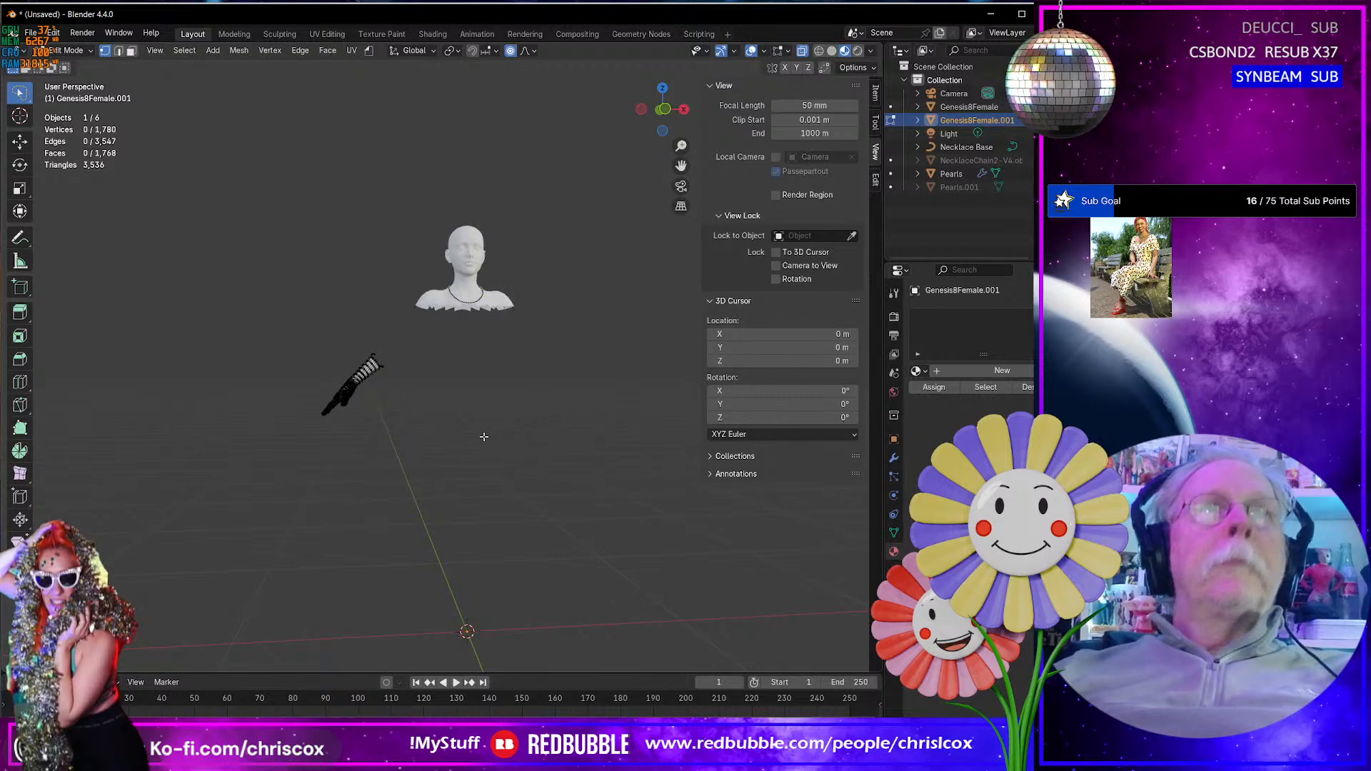
middle_click_drag(444, 436, 417, 446)
key("shift+a")
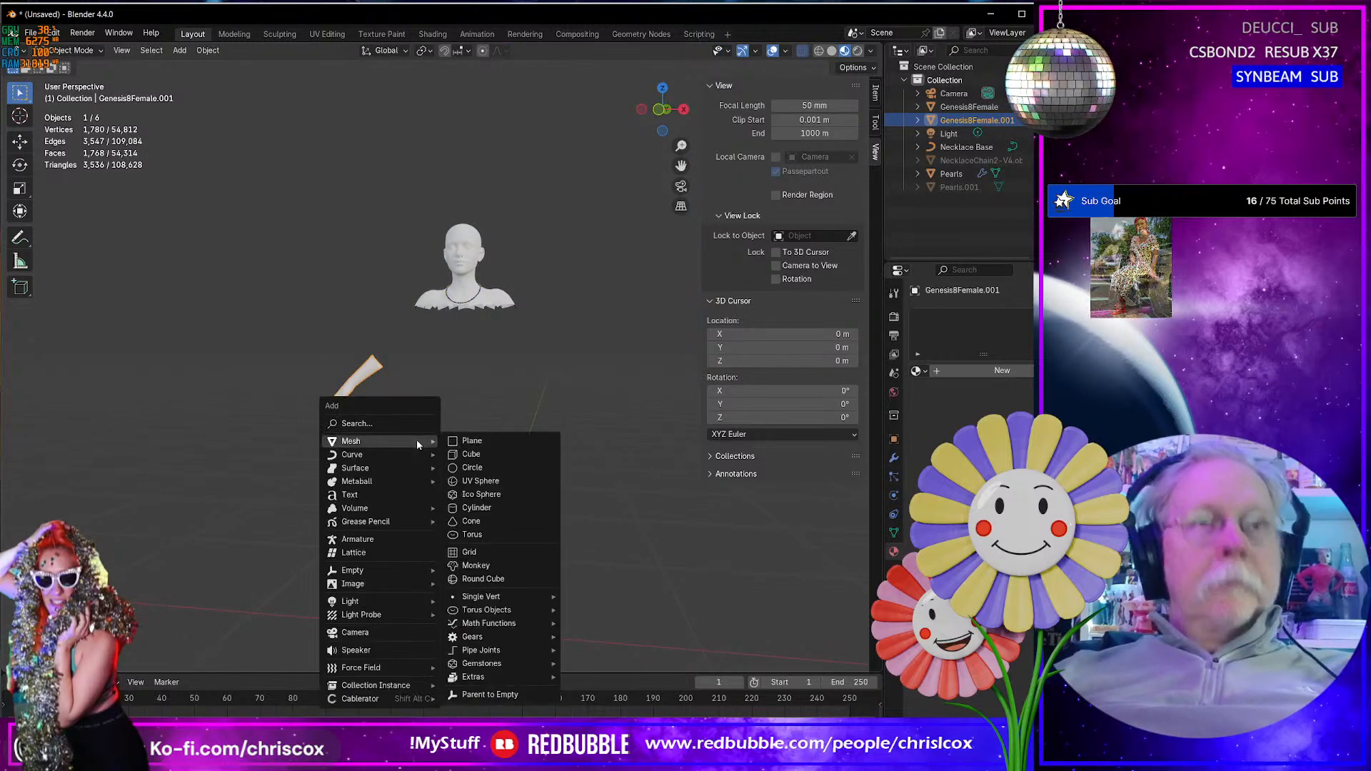
mouse_move(412, 456)
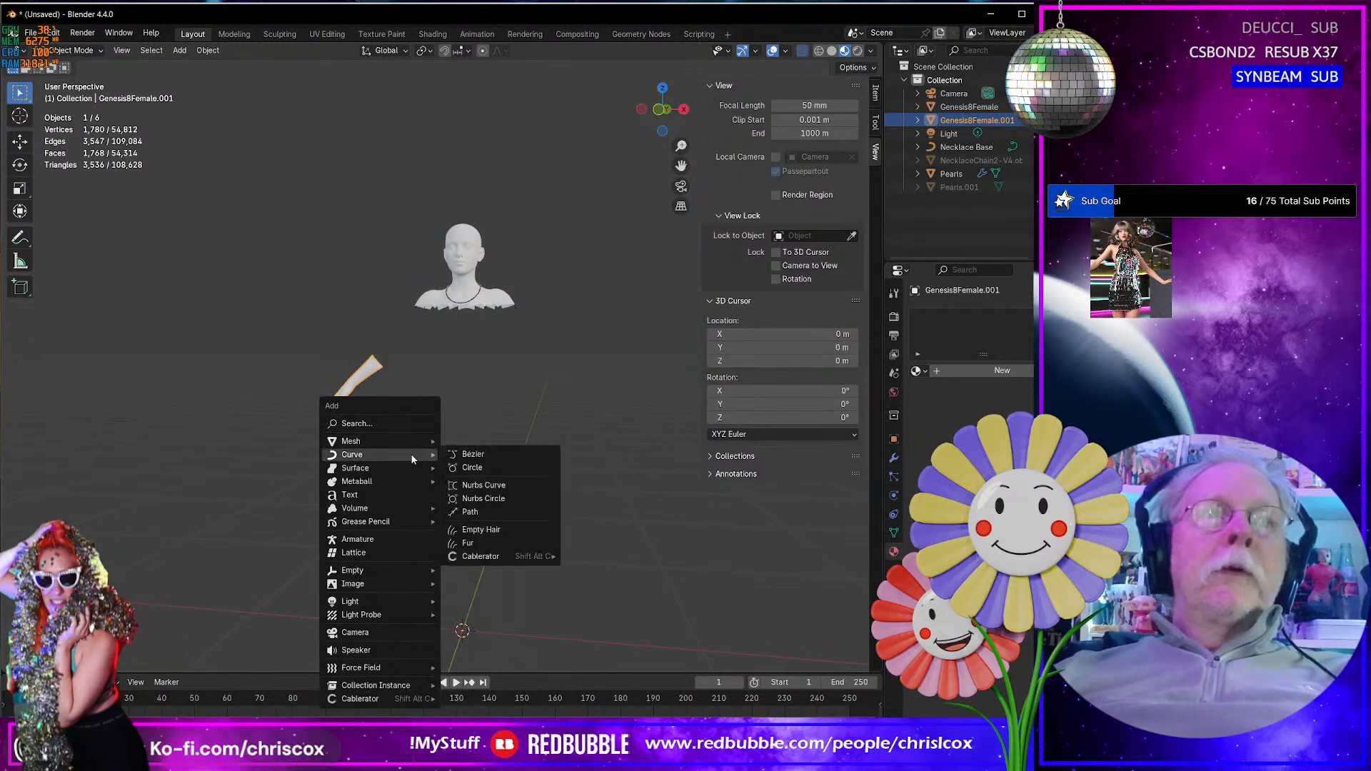
left_click(472, 467)
- Scale all the Bézier circle's control points uniformly to about 0.069 in Edit Mode
key("Tab")
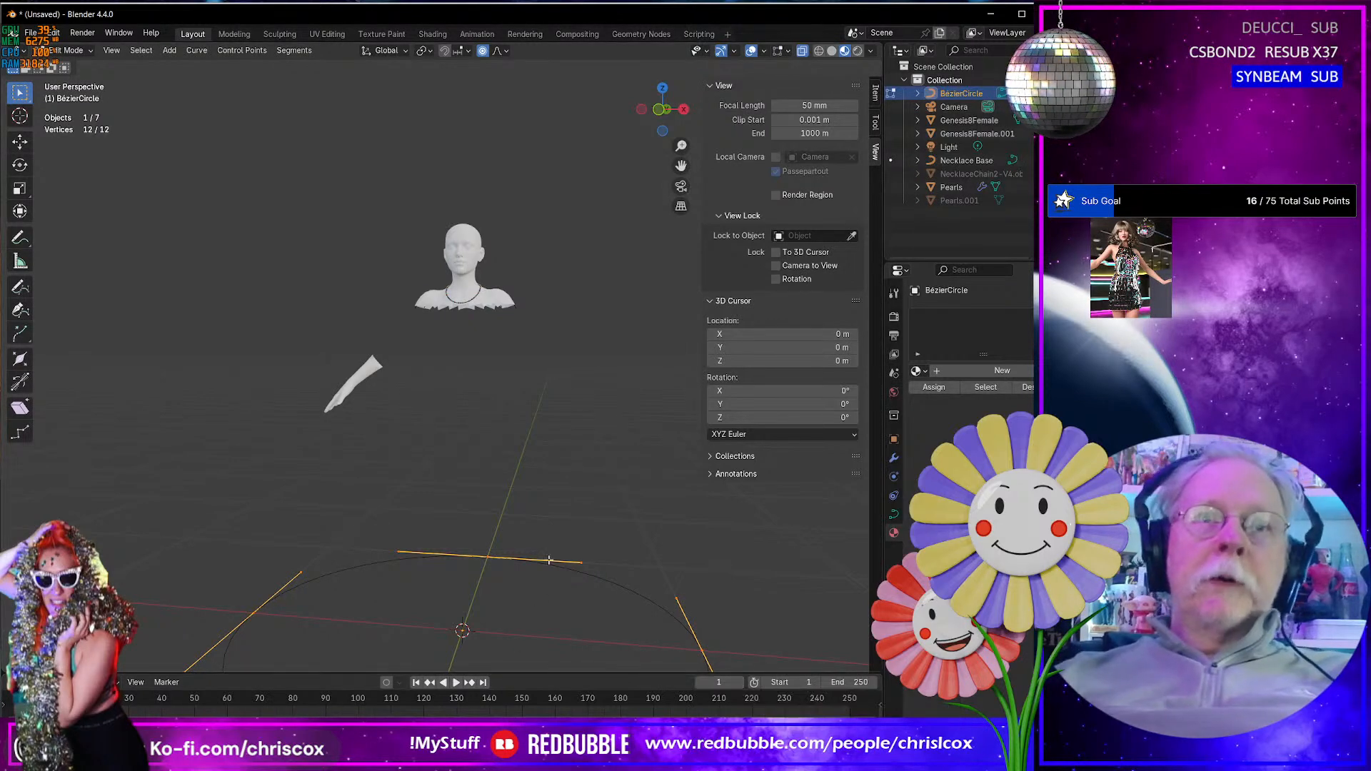
key("KP_7")
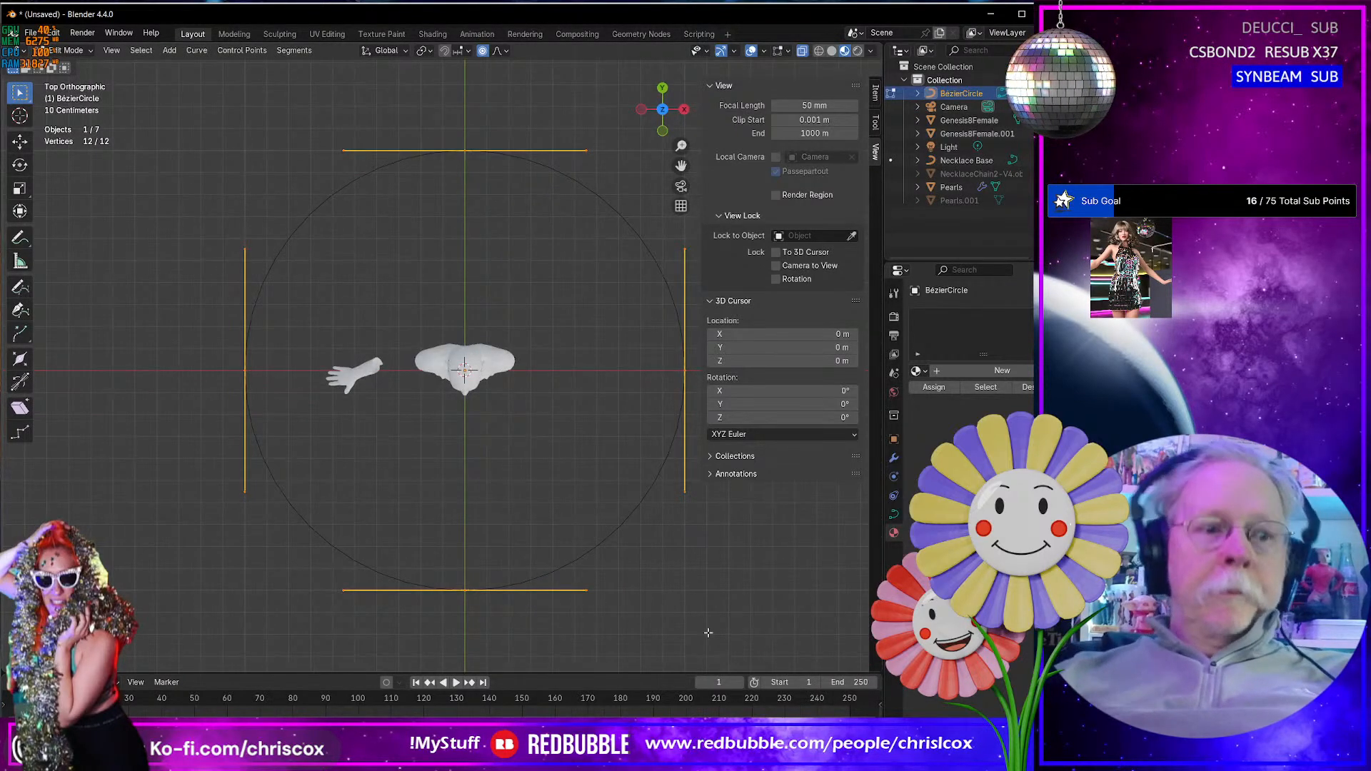
key("s")
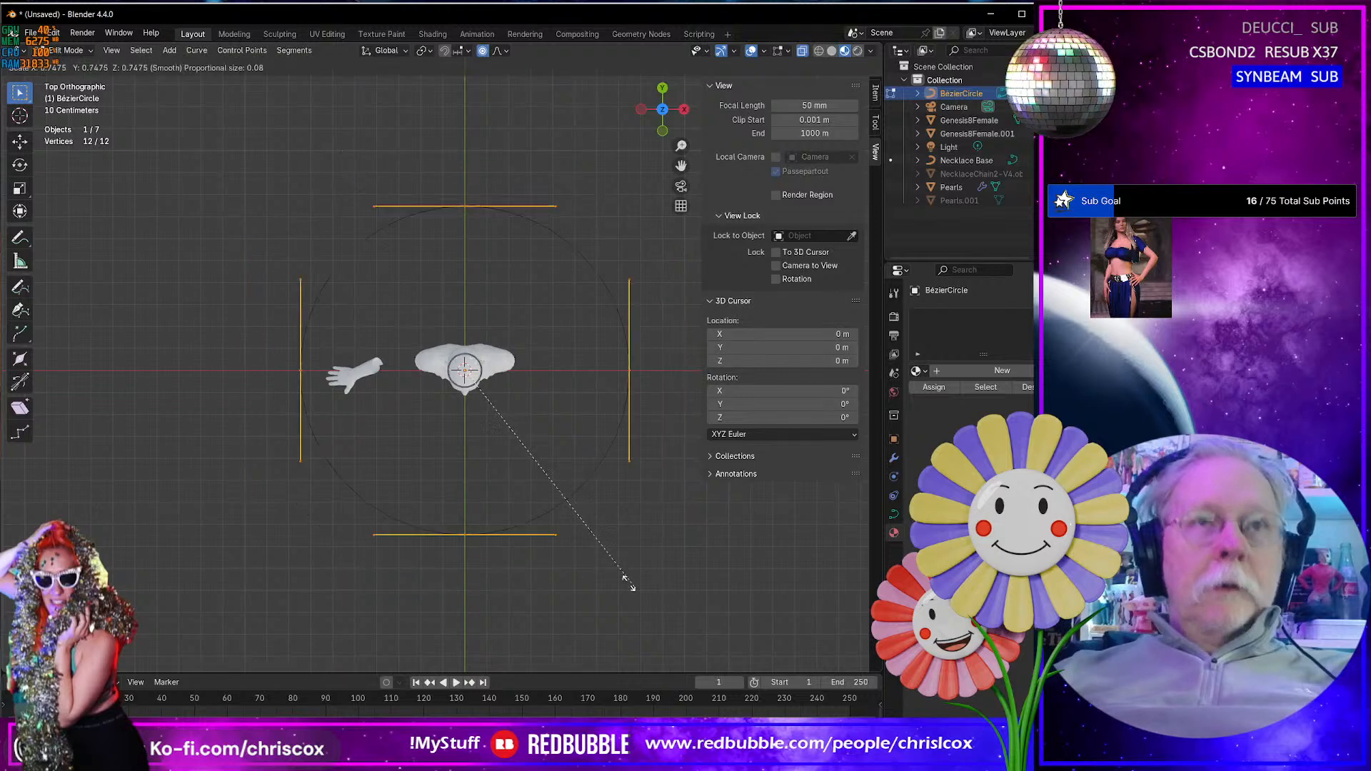
left_click(471, 395)
- Try to move the circle's control points to the wrist and rotate them about -129° in Edit Mode, and undo both changes
key("KP_1")
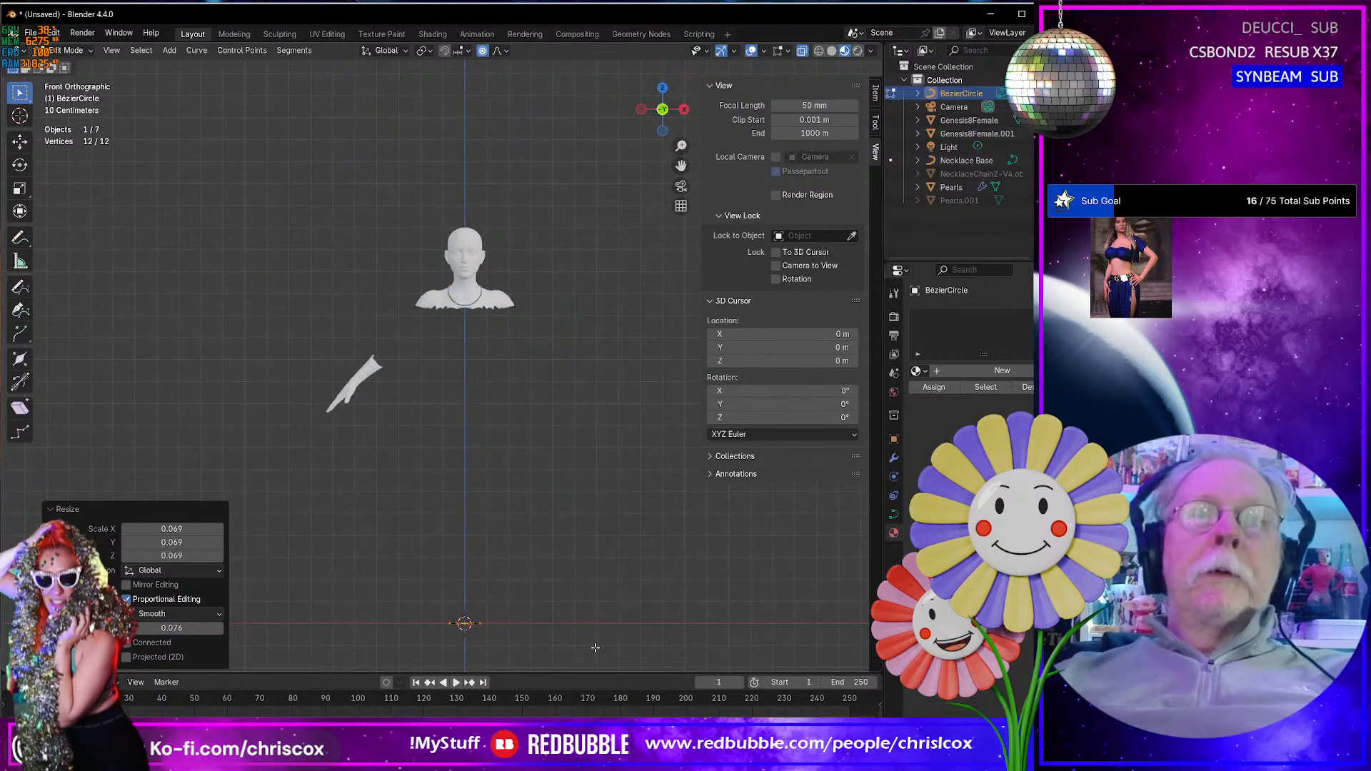
key("g")
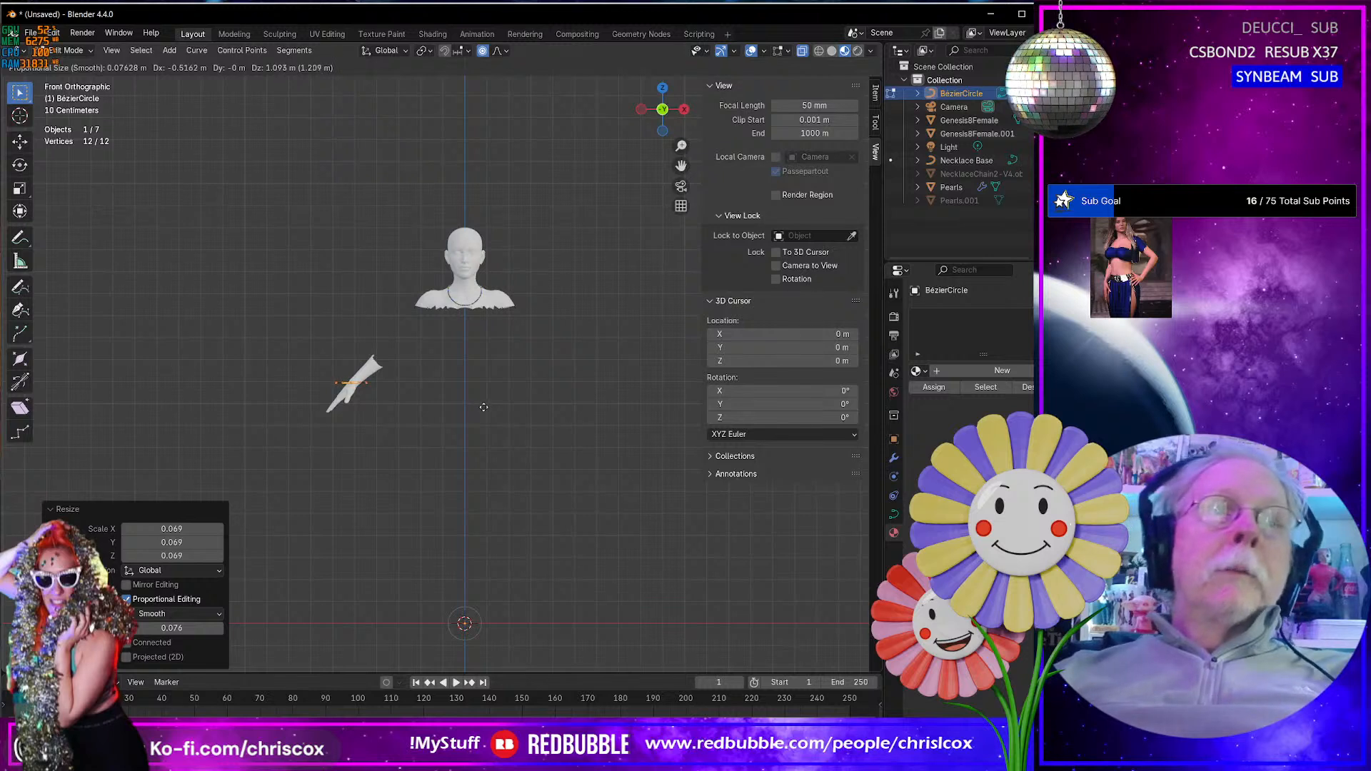
left_click(483, 407)
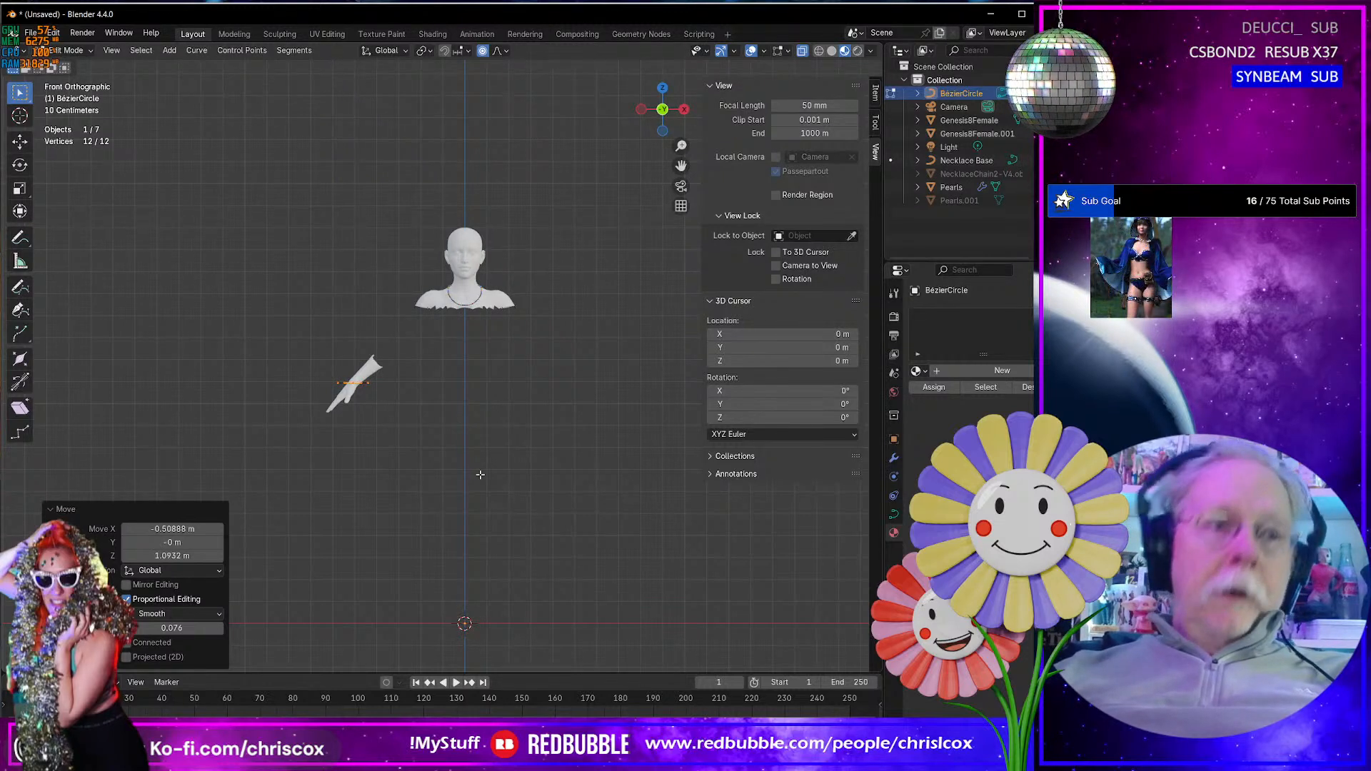
key("r")
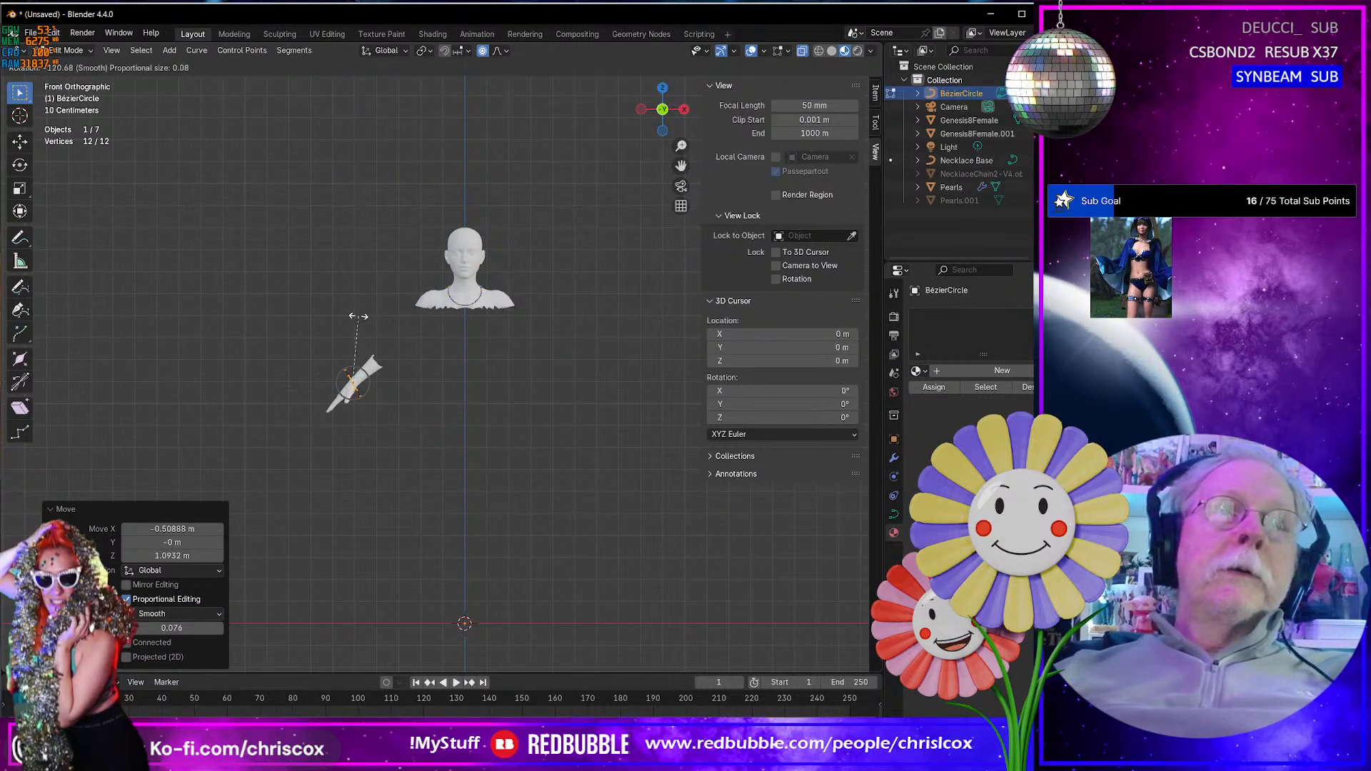
left_click(350, 316)
key("KP_Decimal")
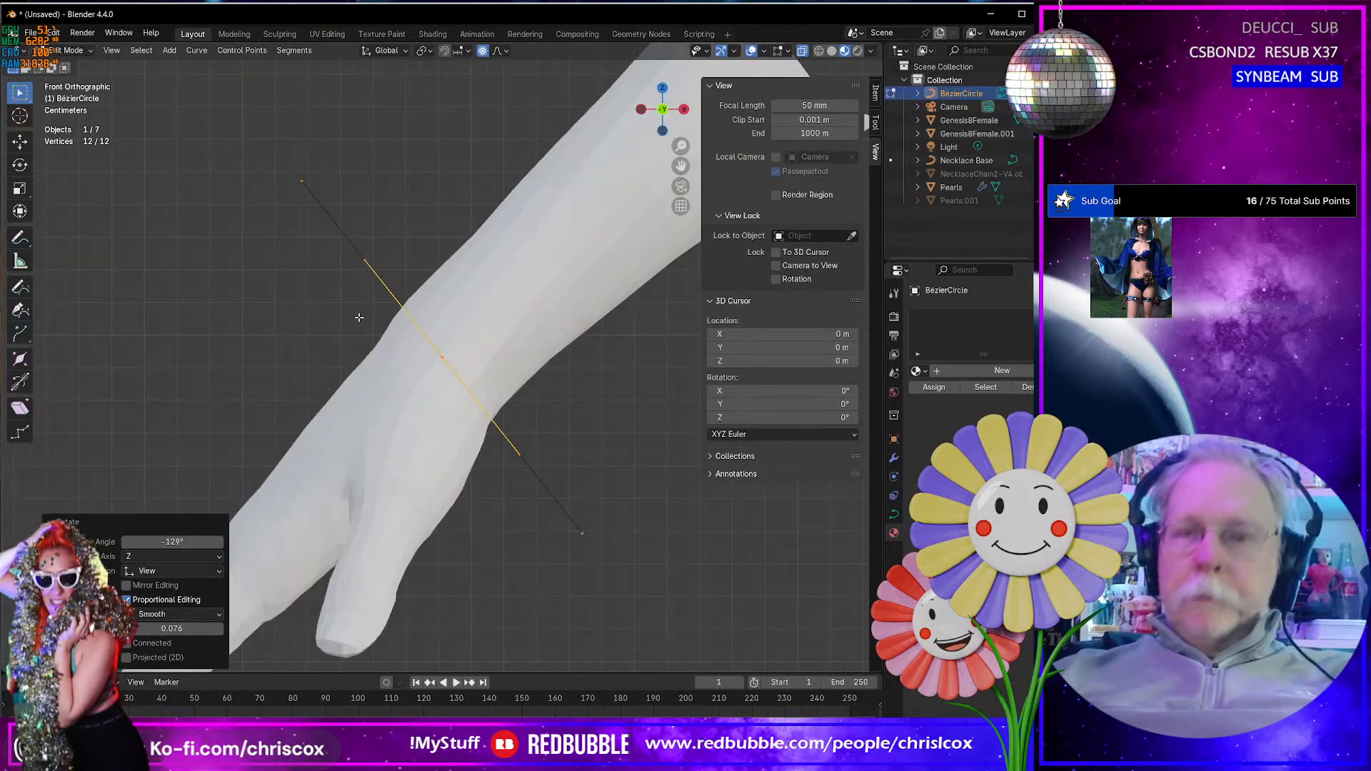
middle_click_drag(360, 317, 508, 395)
key("KP_7")
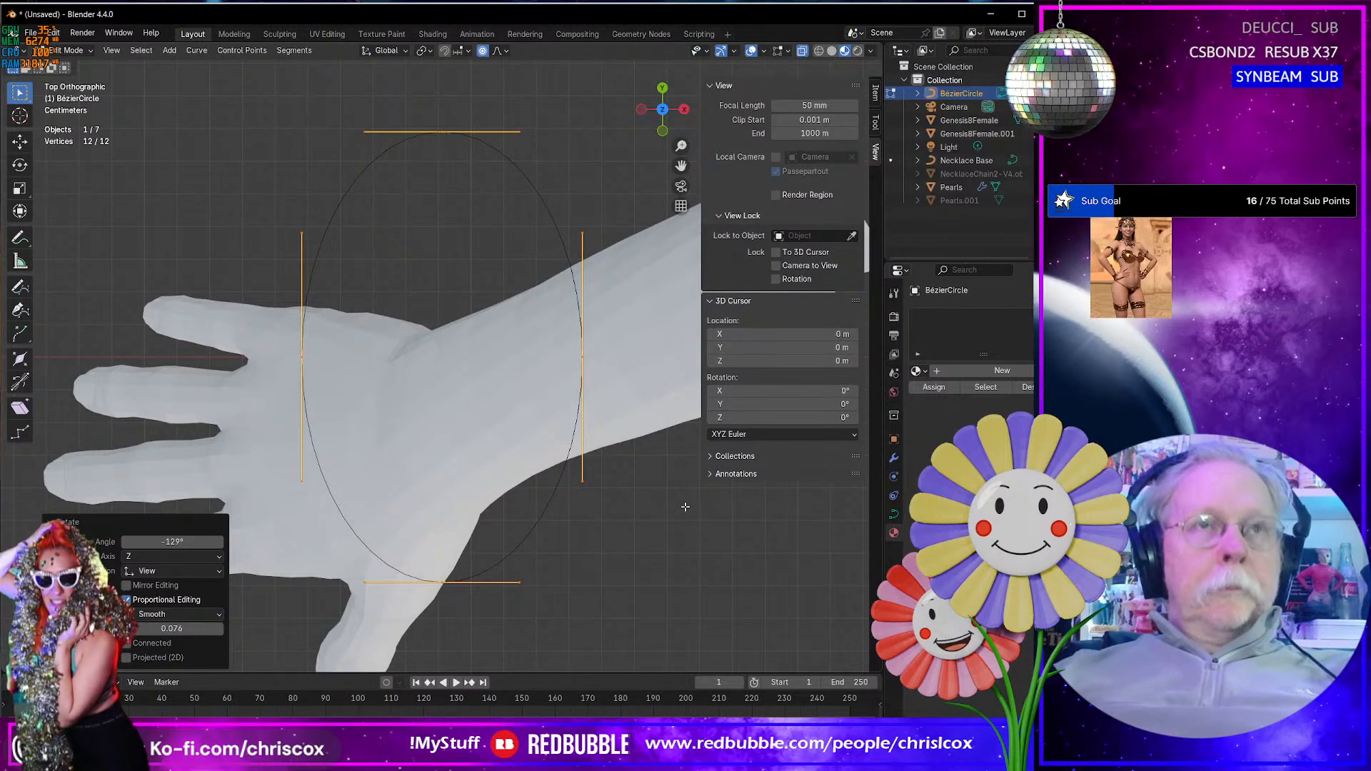
key("ctrl+z")
key("ctrl+z")
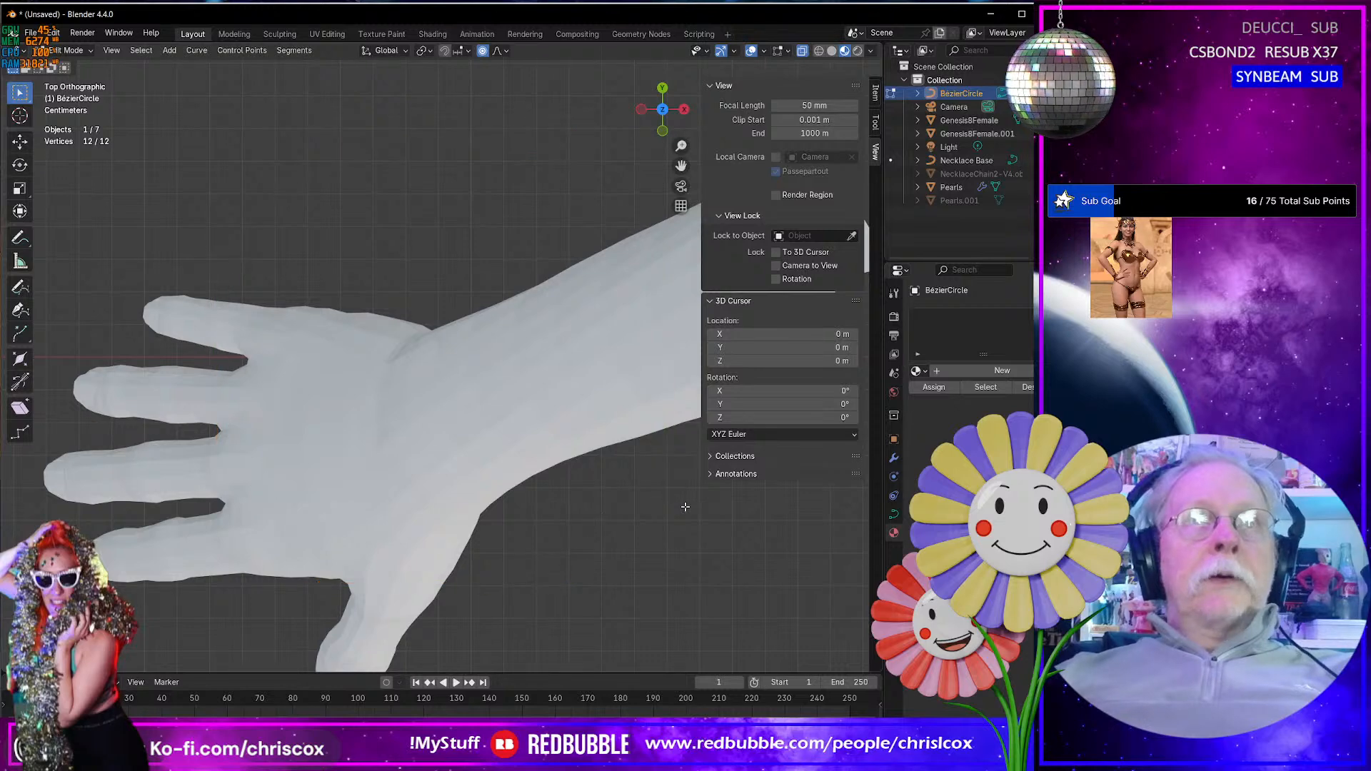
- Move the whole circle object onto the wrist in Object Mode, about -0.51 m in X and 1.09 m in Z
key("KP_Decimal")
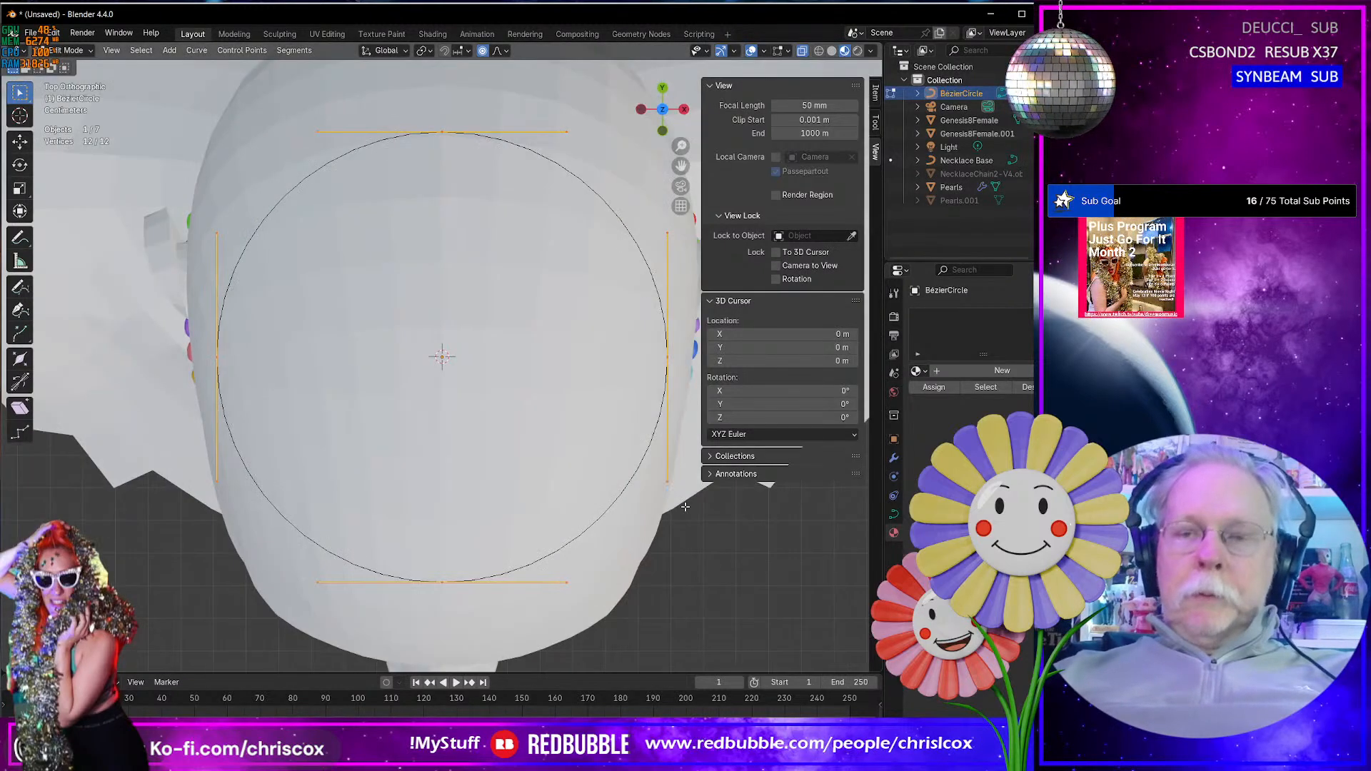
key("KP_1")
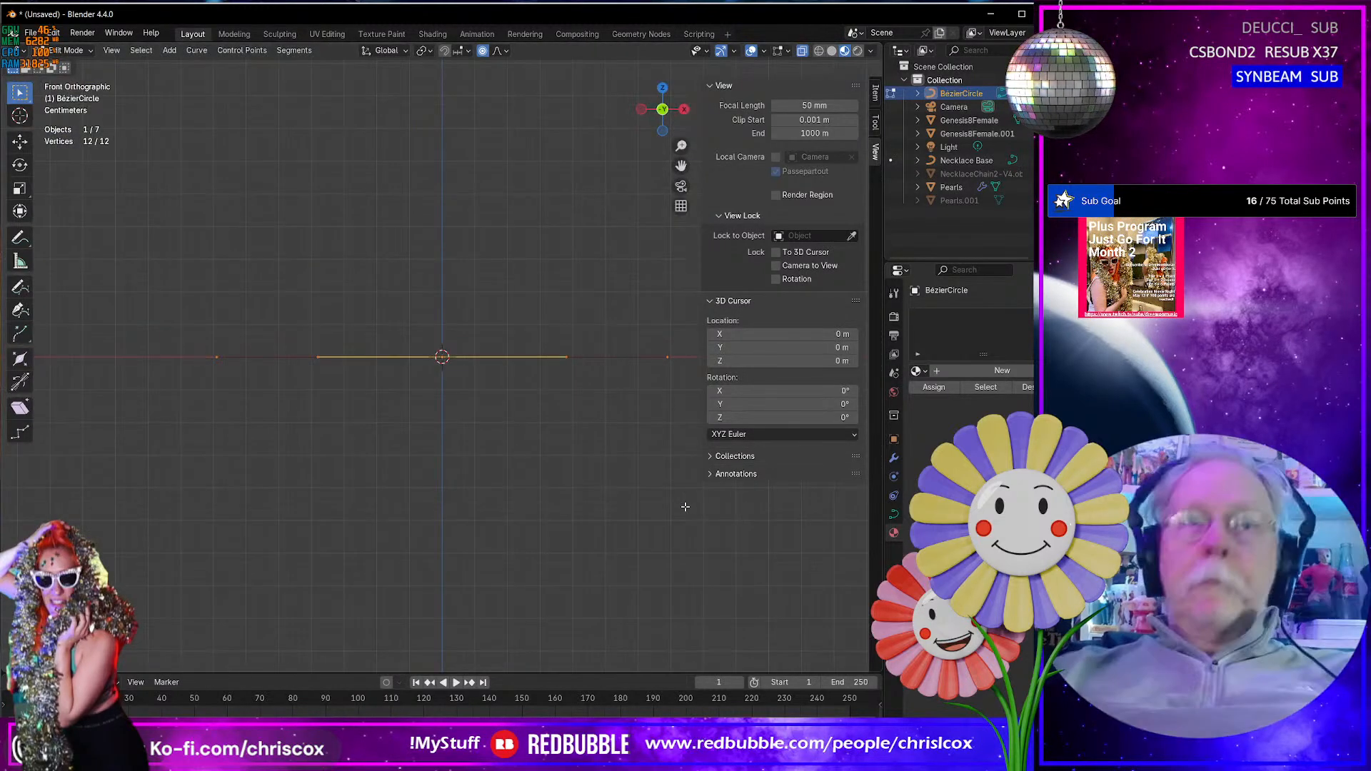
key("Tab")
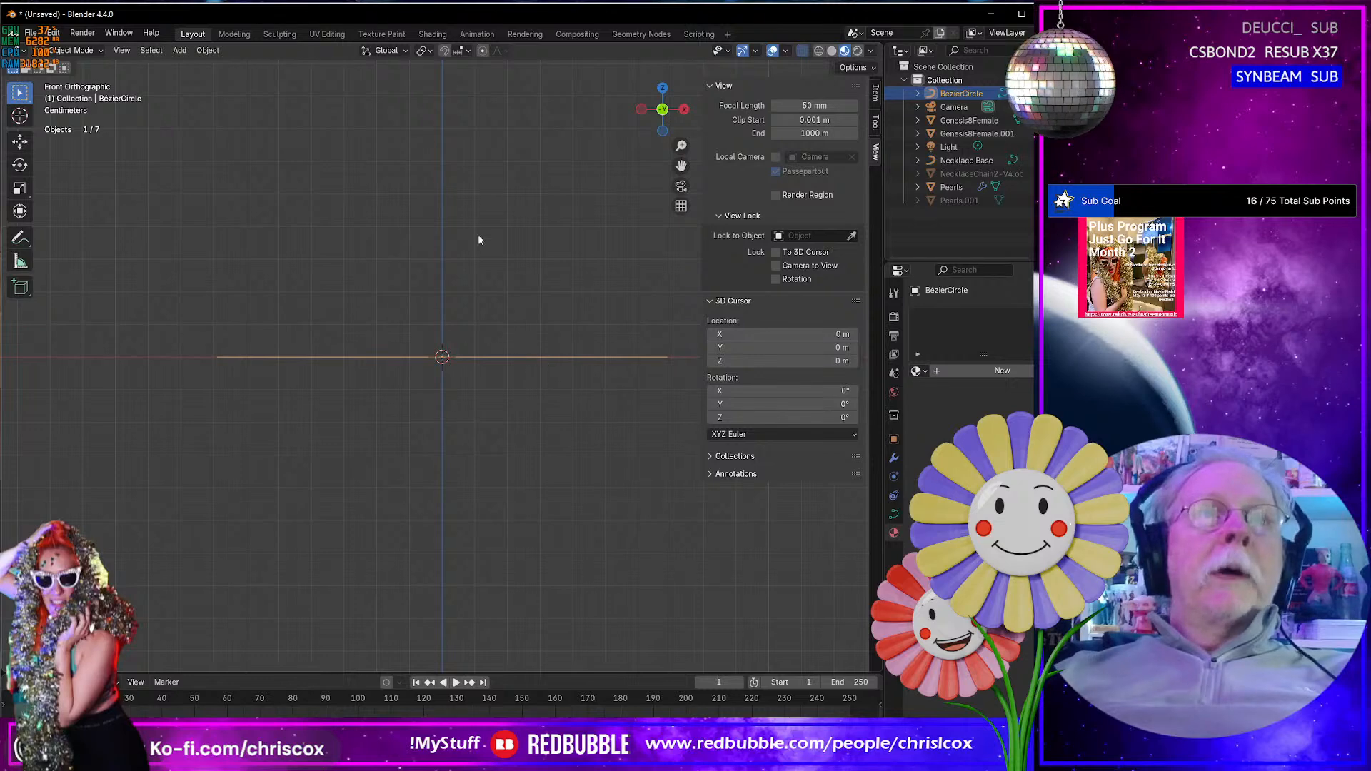
scroll(502, 370, "down", 6)
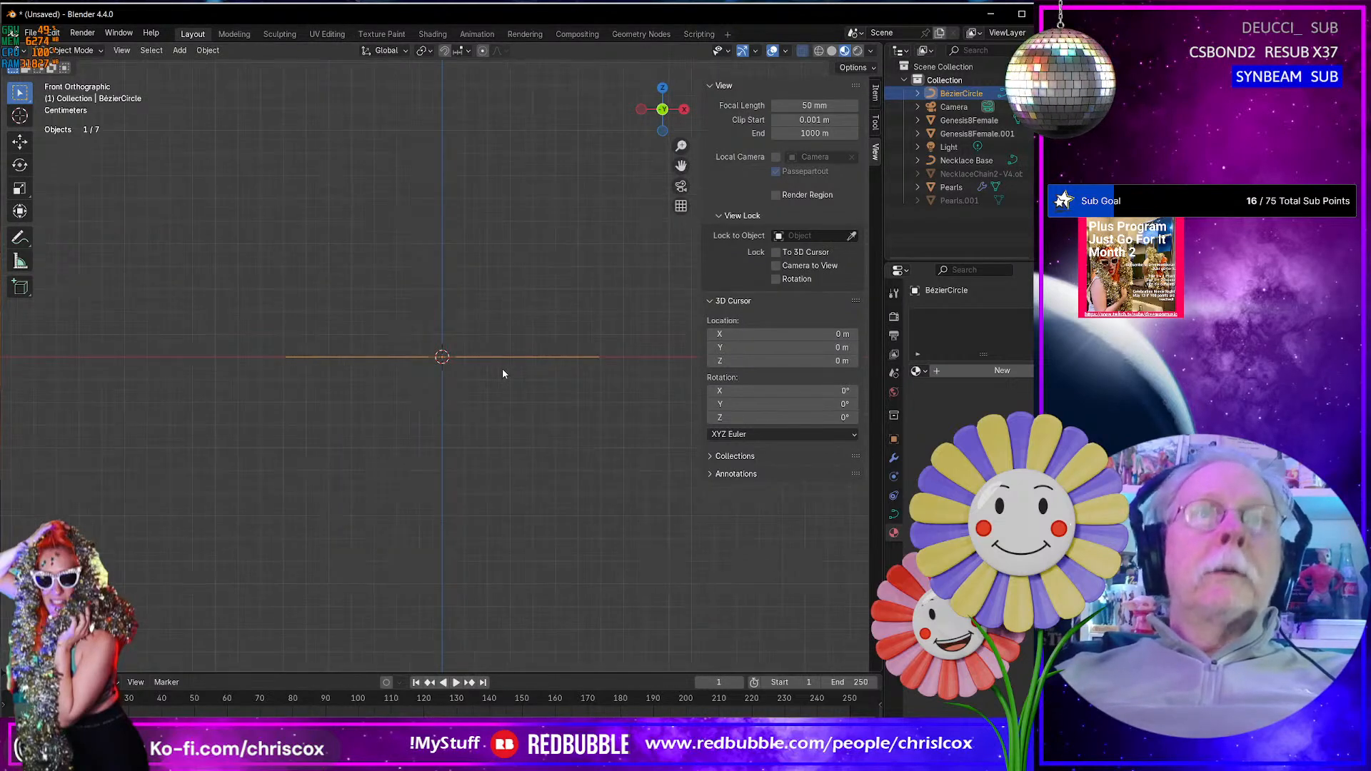
middle_click_drag(503, 369, 512, 378, "shift")
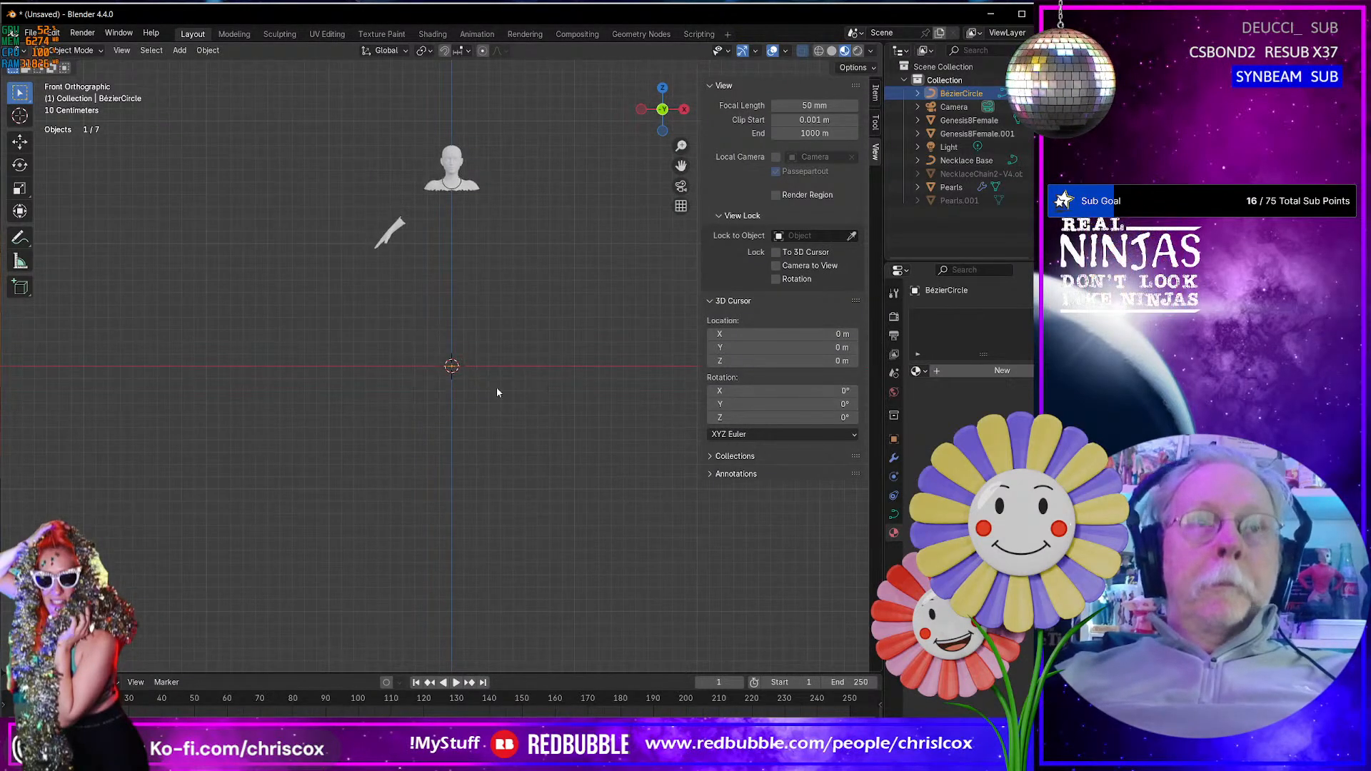
key("g")
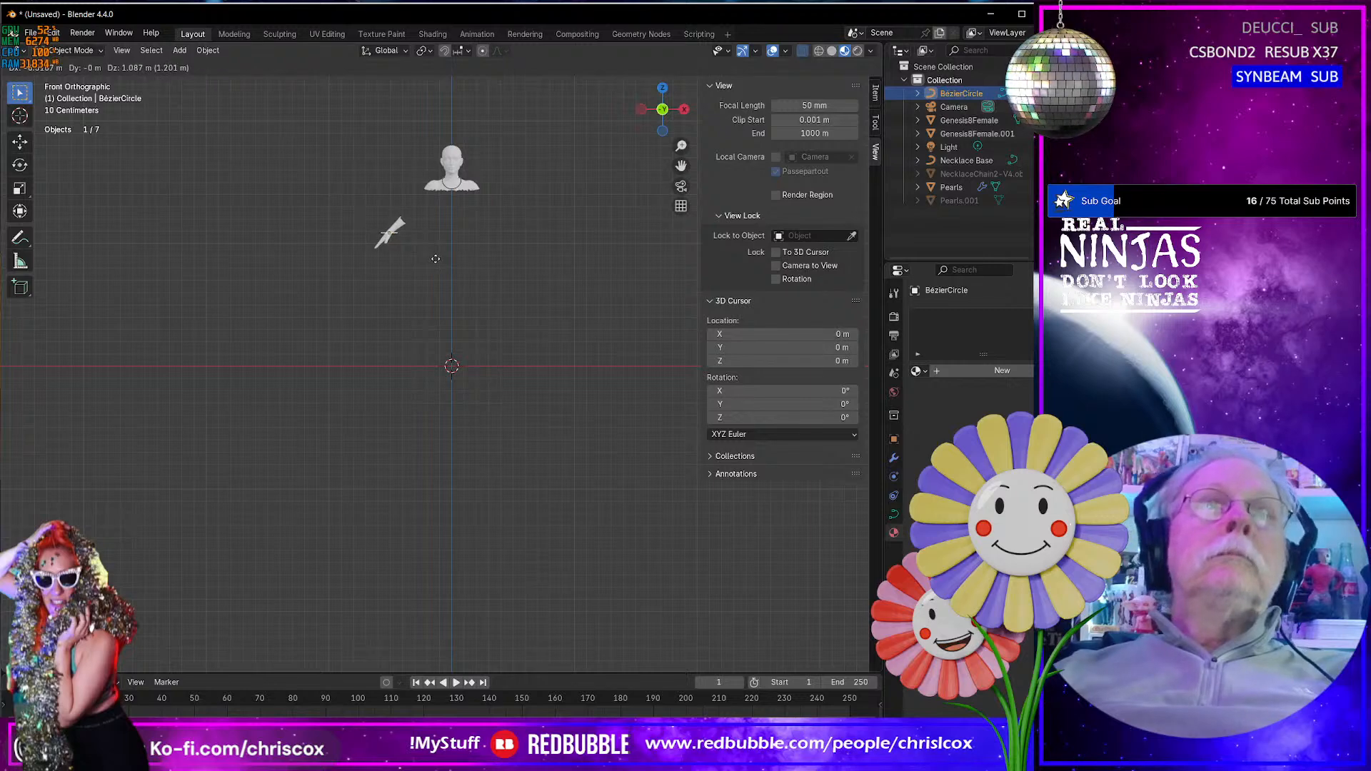
left_click(435, 263)
- Rotate the circle object about 38° in the front view and shift it toward the forearm, about 0.010 m in X and 0.009 m in Z
scroll(436, 264, "up", 3)
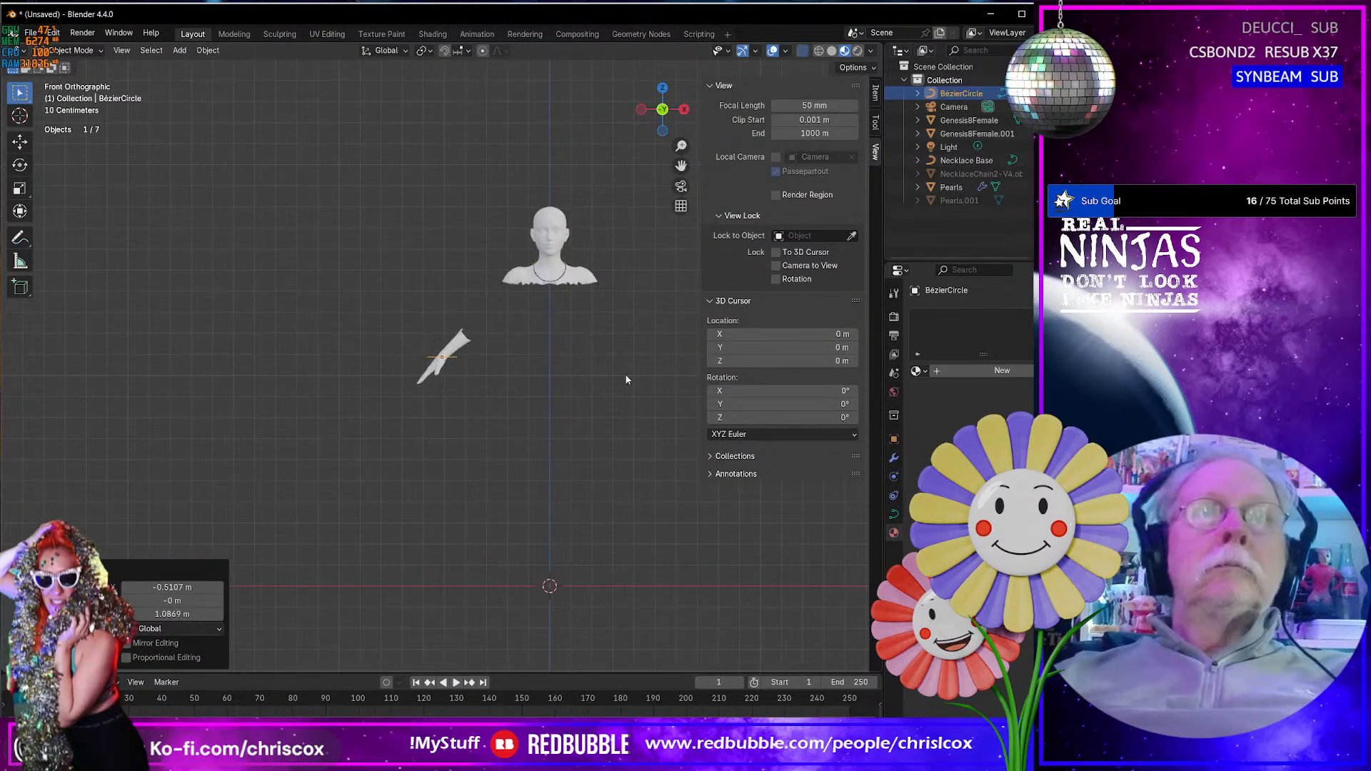
scroll(603, 398, "up", 10)
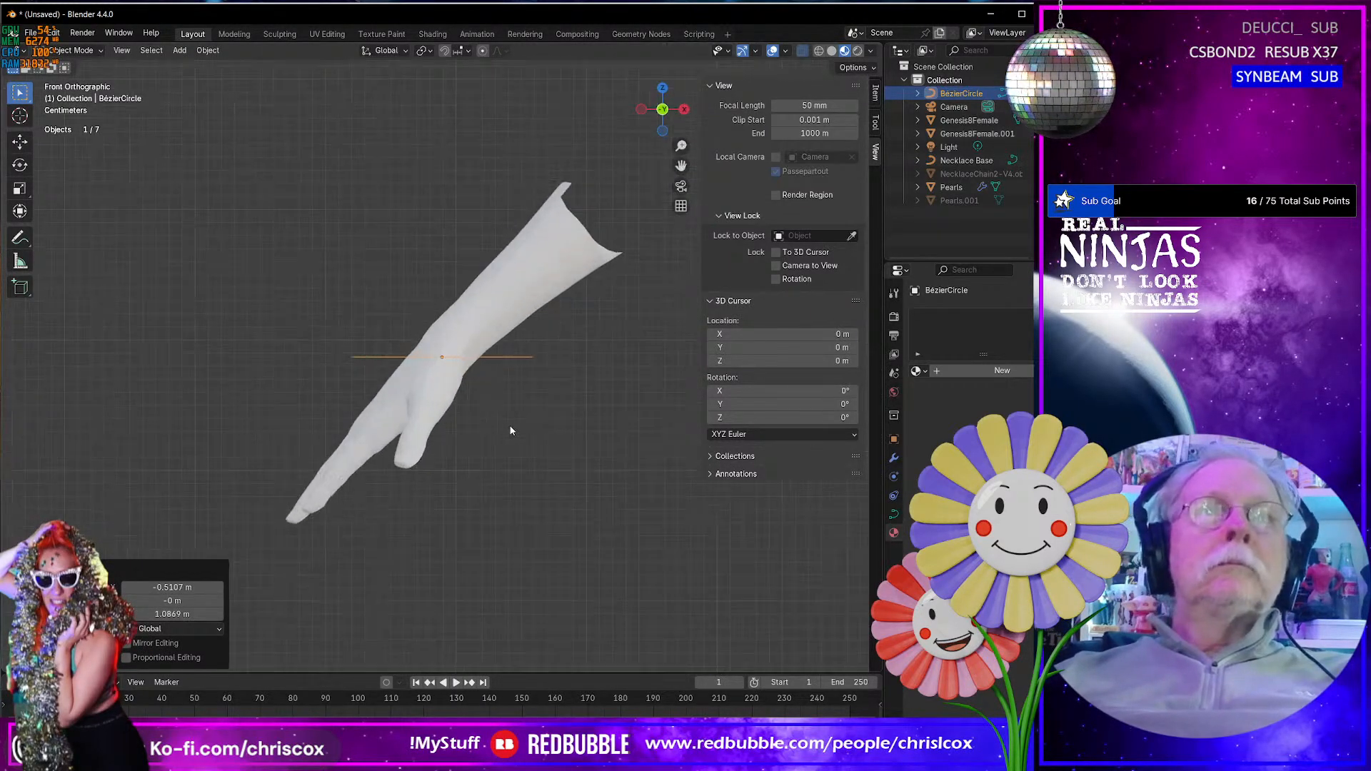
key("r")
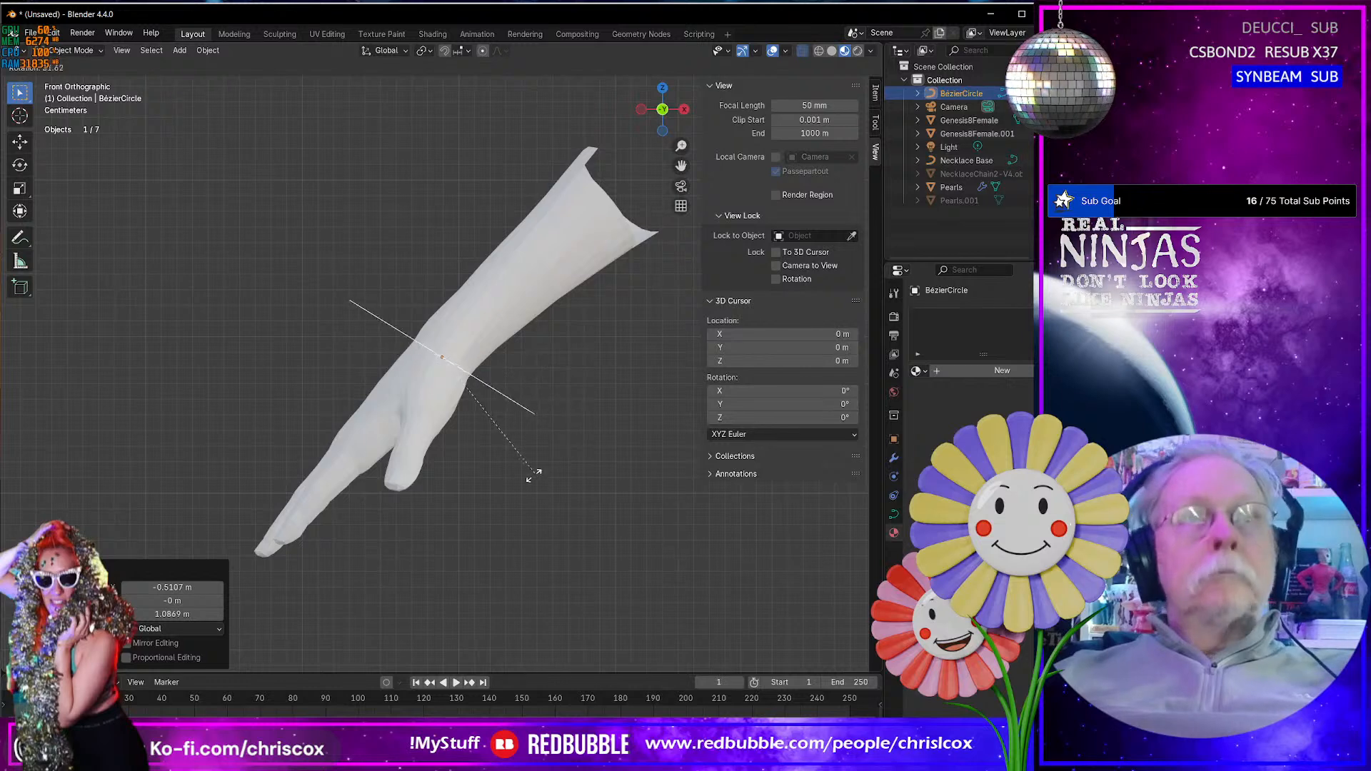
left_click(525, 491)
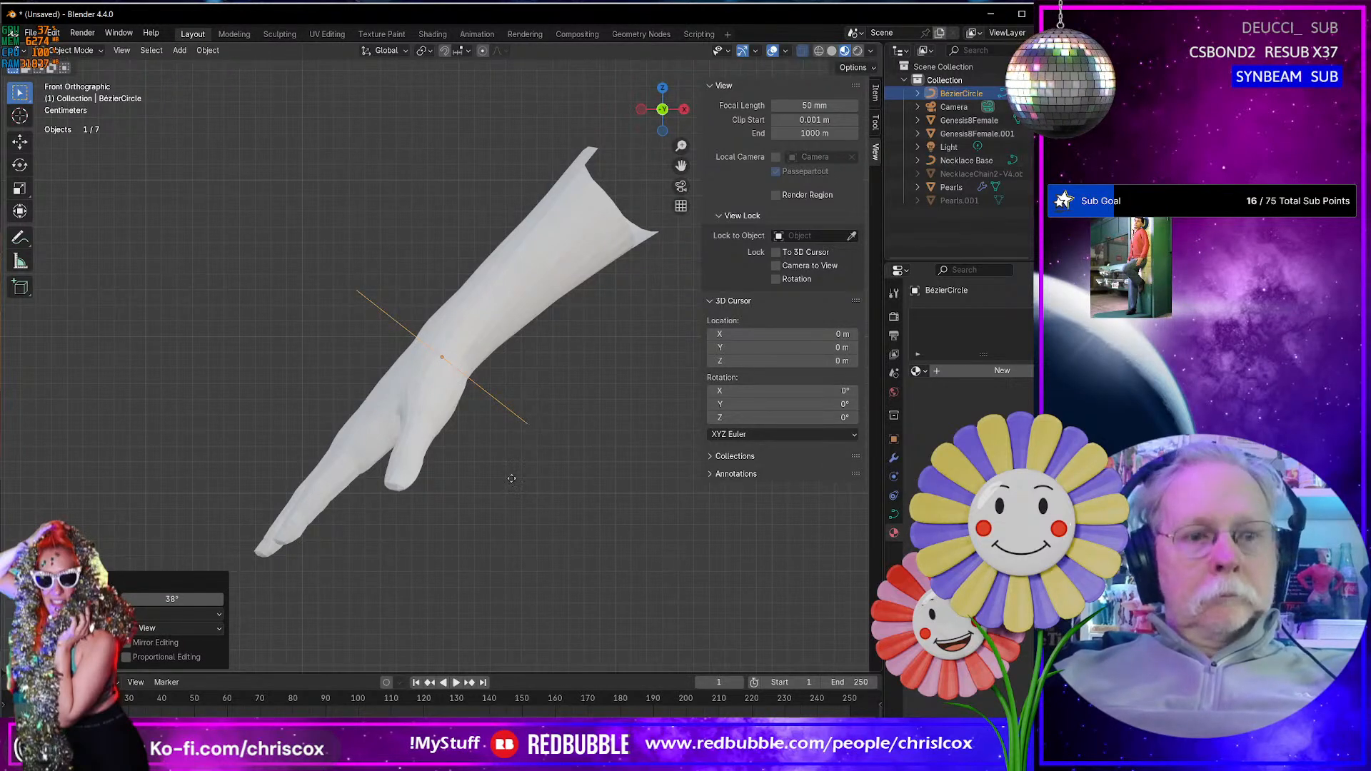
key("g")
left_click(528, 465)
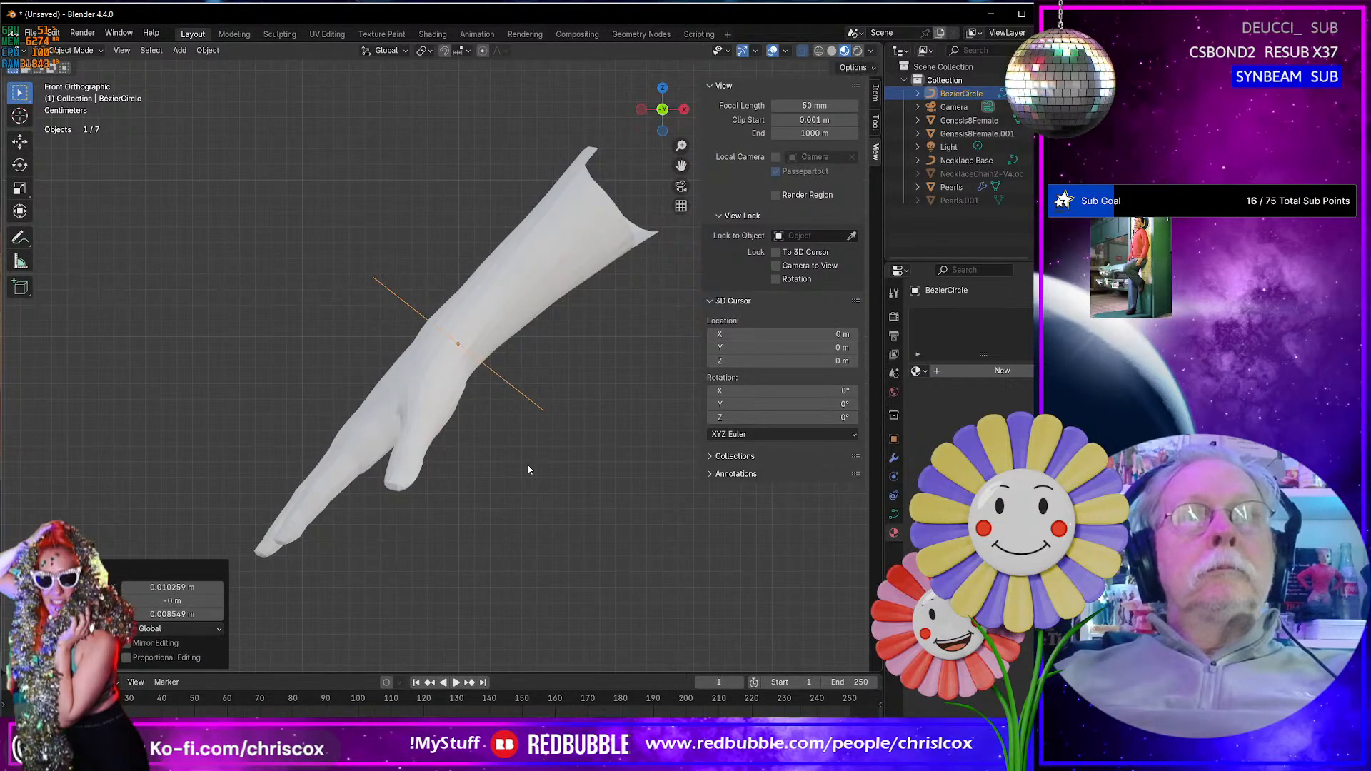
key("KP_7")
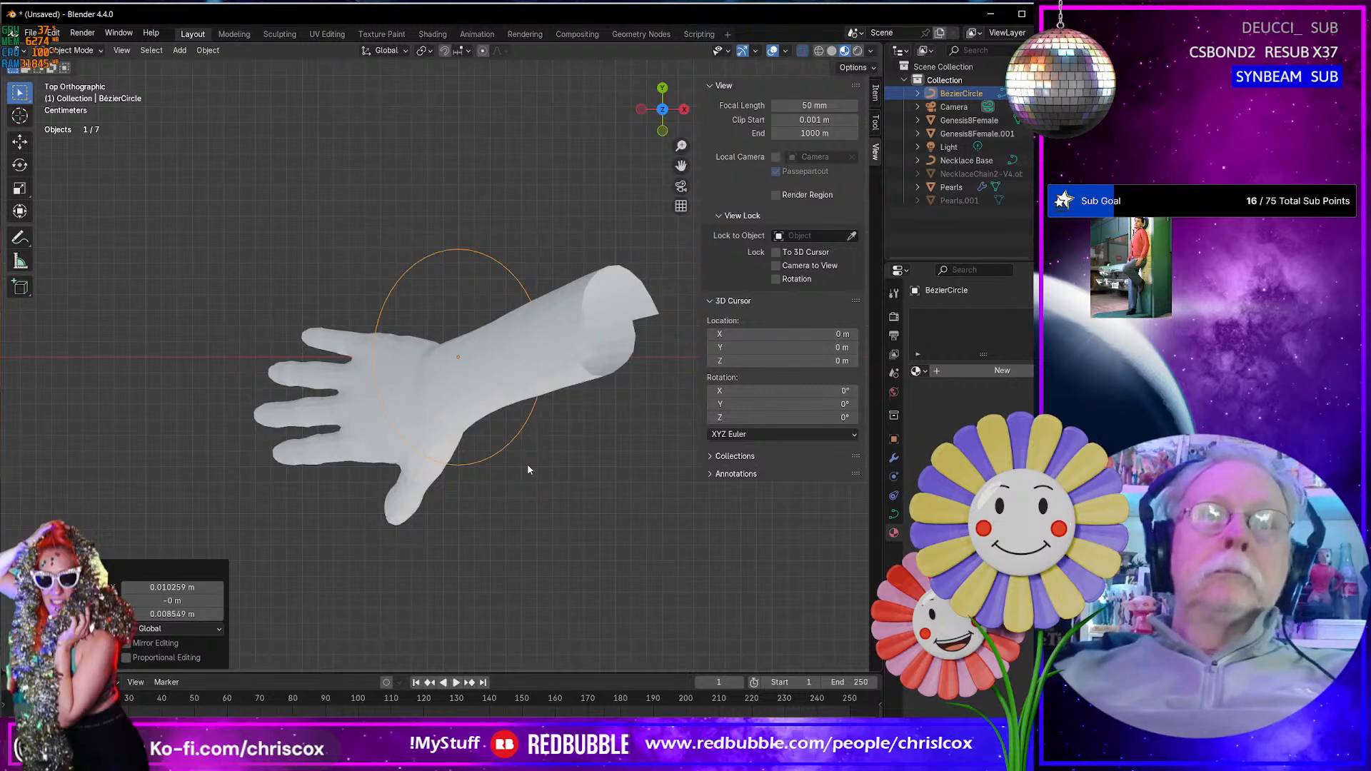
- Set the transform orientation to Local in Edit Mode and rotate all the circle's control points about -8.7° in the view
key("Tab")
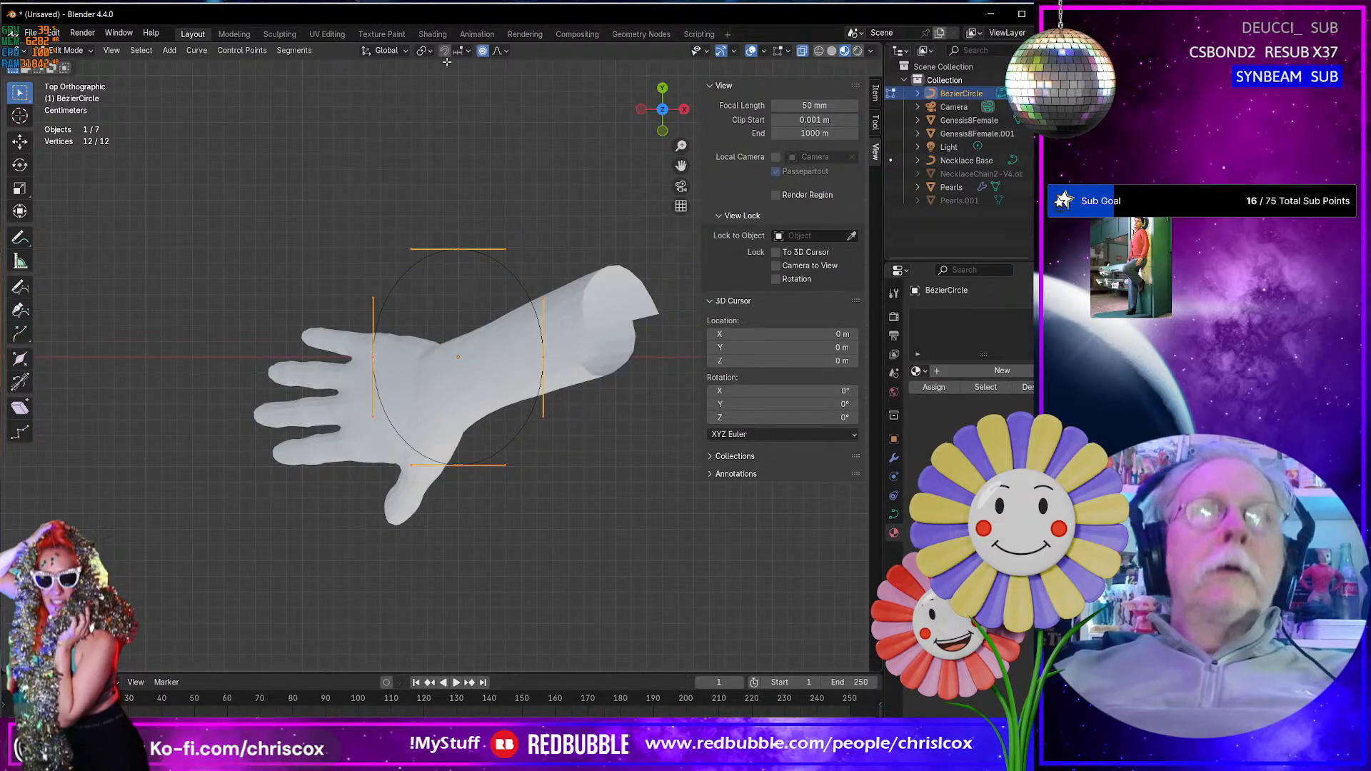
left_click(384, 51)
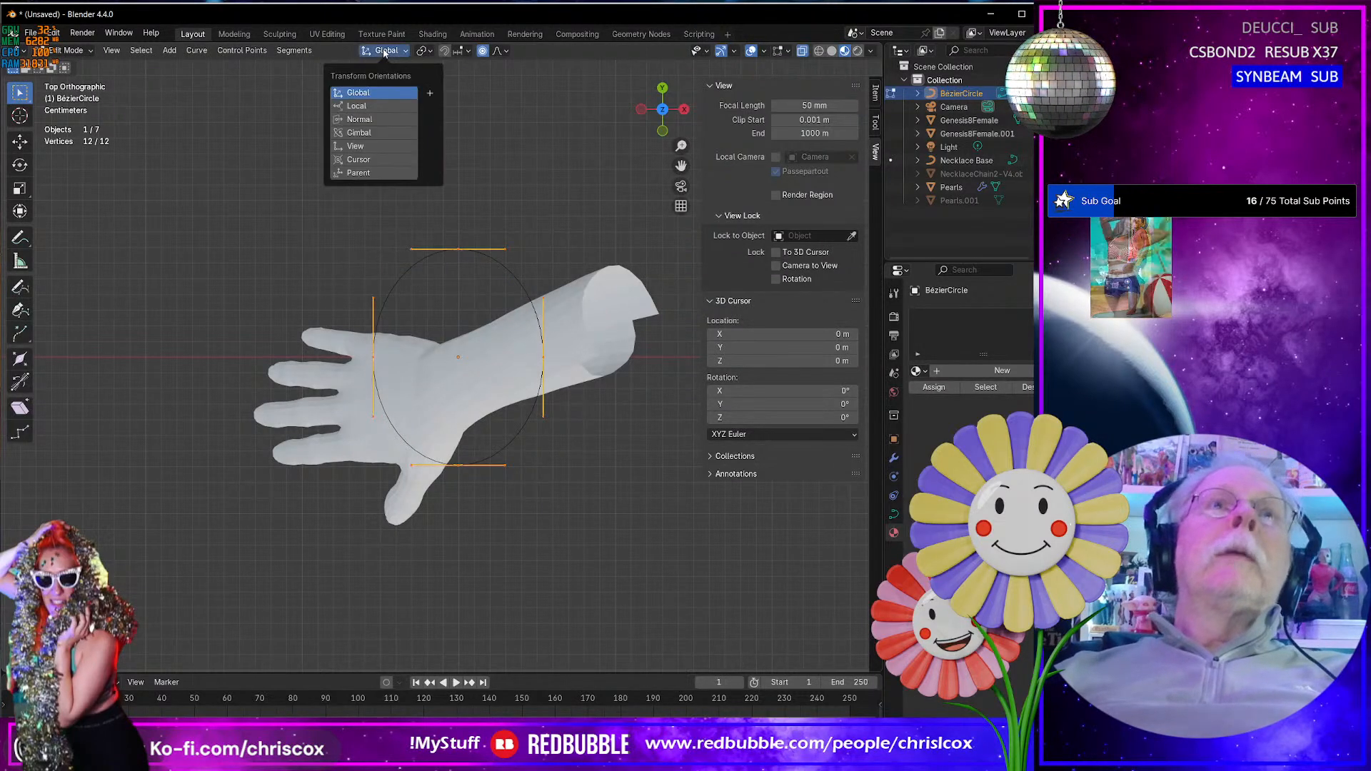
left_click(364, 99)
middle_click_drag(476, 296, 486, 221)
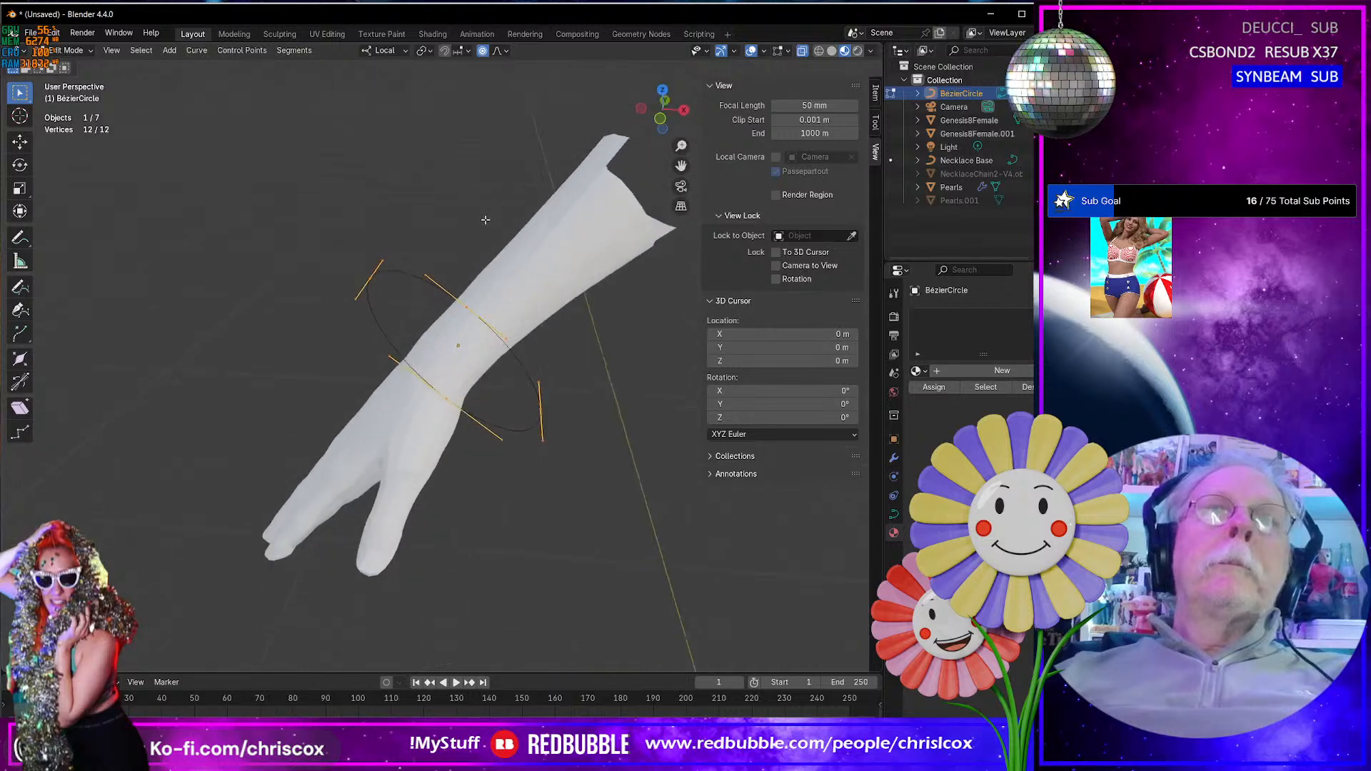
key("r")
left_click(542, 274)
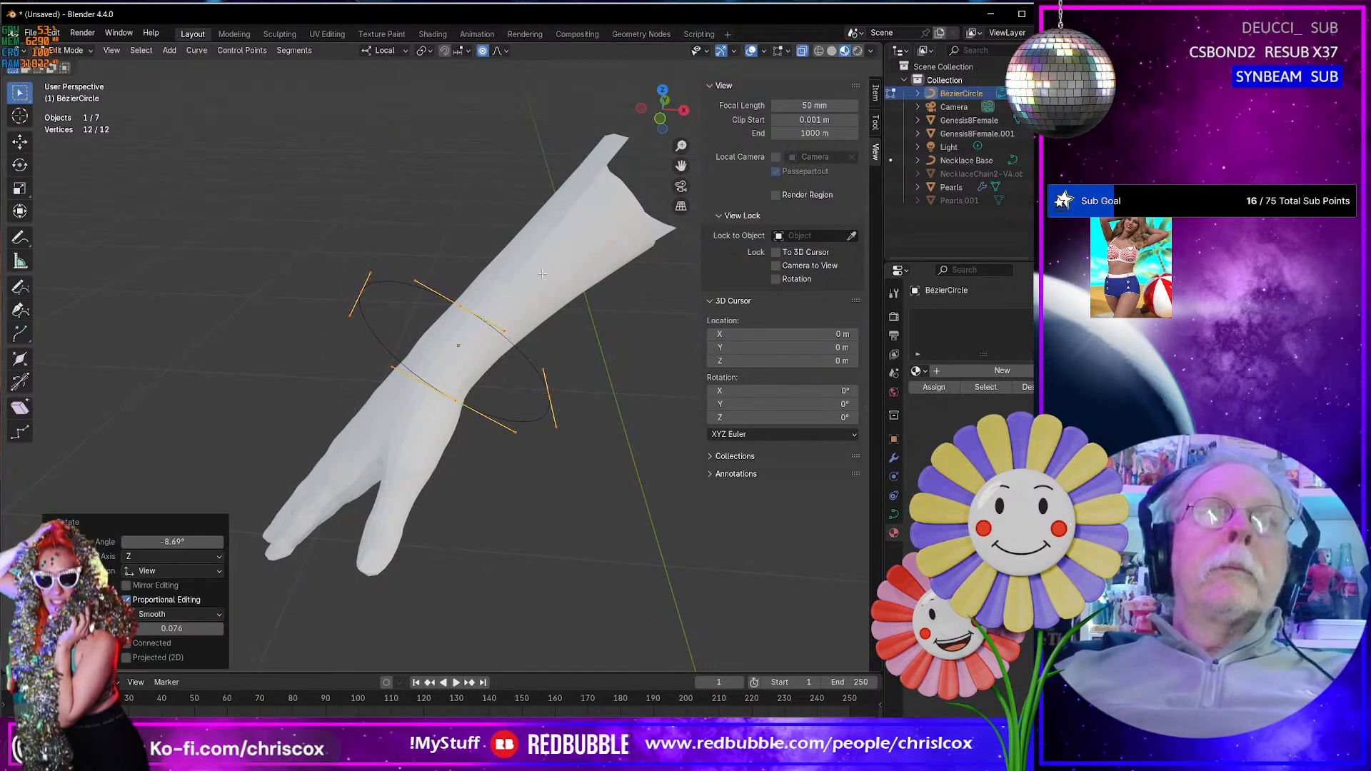
- With the Rotate tool, rotate the circle's control points about -5.8° around their local X axis
key("shift+space")
key("r")
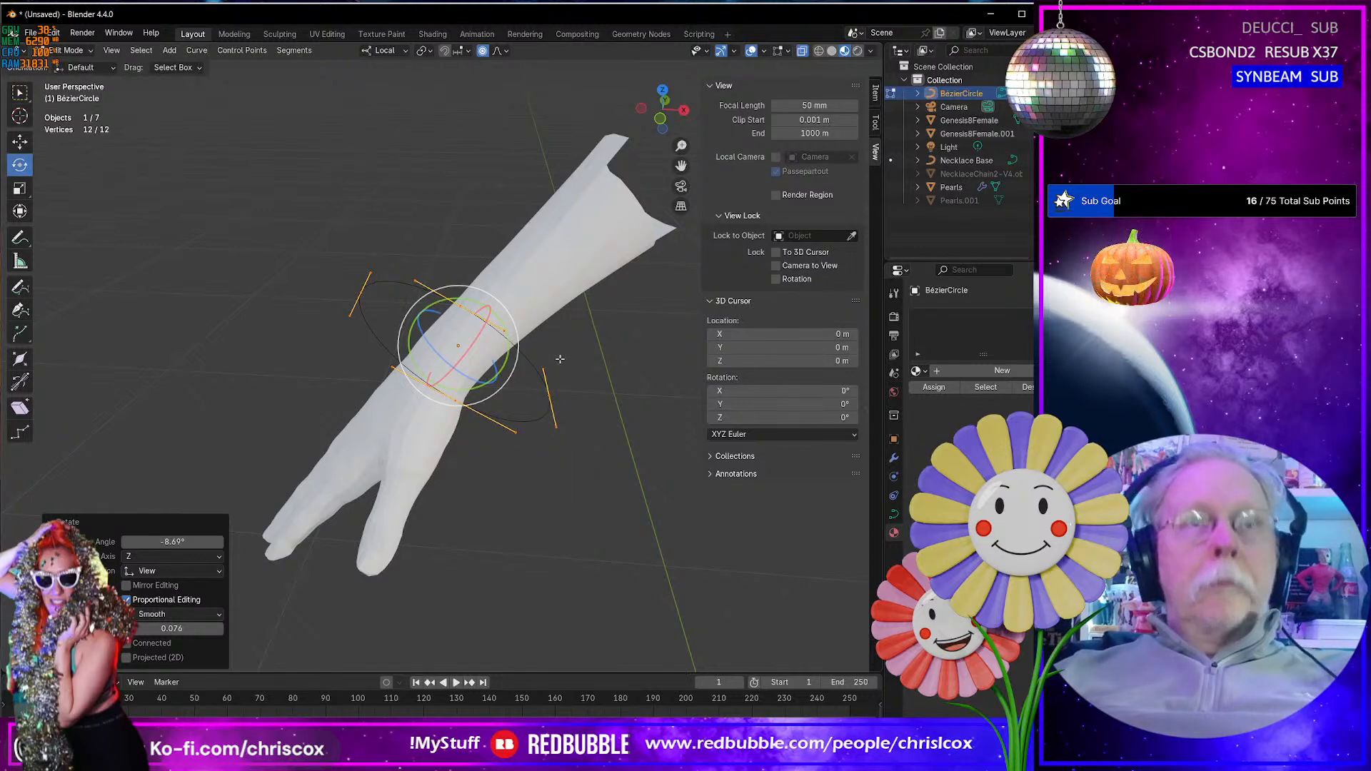
left_click_drag(470, 344, 471, 347)
middle_click_drag(466, 347, 553, 336)
left_click_drag(480, 302, 465, 290)
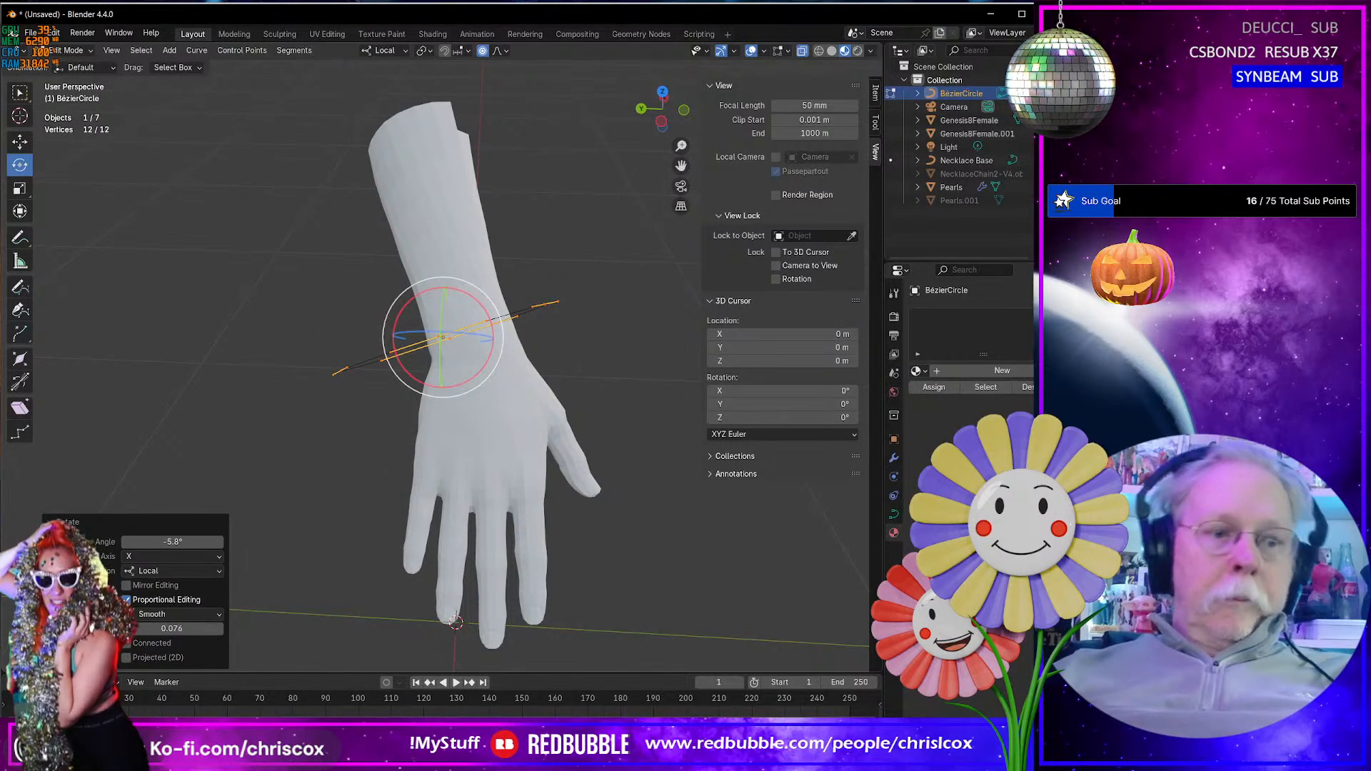
- Scale the circle's control points to about 0.53 and shift them over the wrist, about -0.017 m in Y and -0.002 m in Z
key("s")
left_click(563, 440)
key("g")
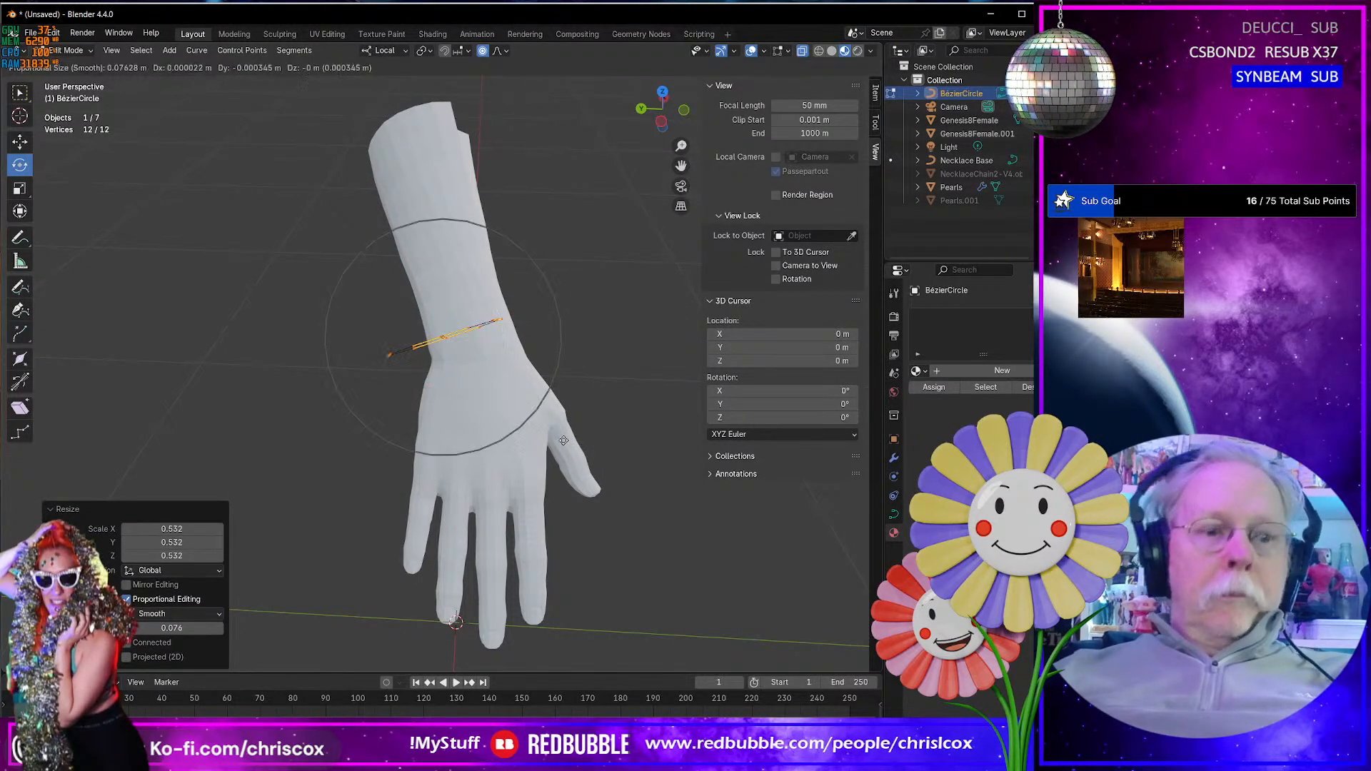
left_click(588, 444)
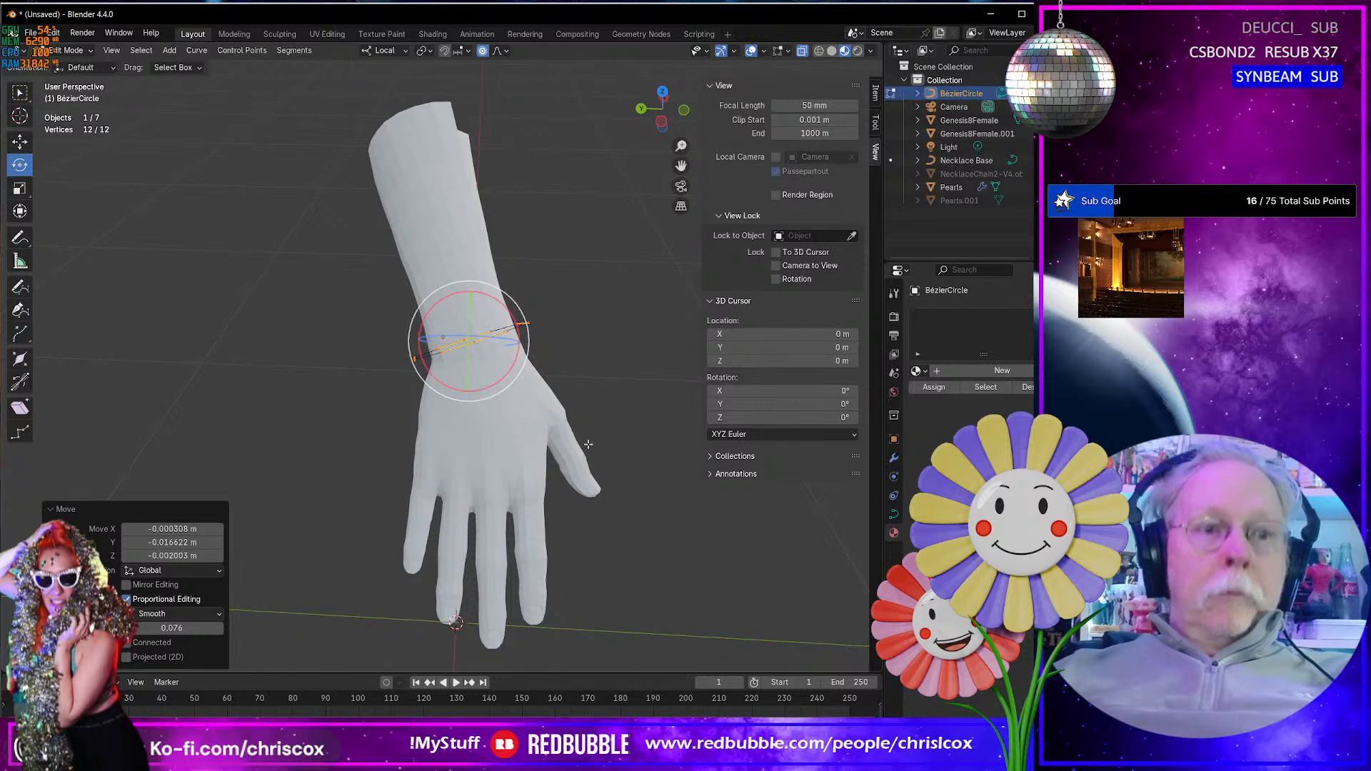
- Rotate the circle's control points about 9.5° in the view, nudge them slightly, and scale them to about 1.09
key("r")
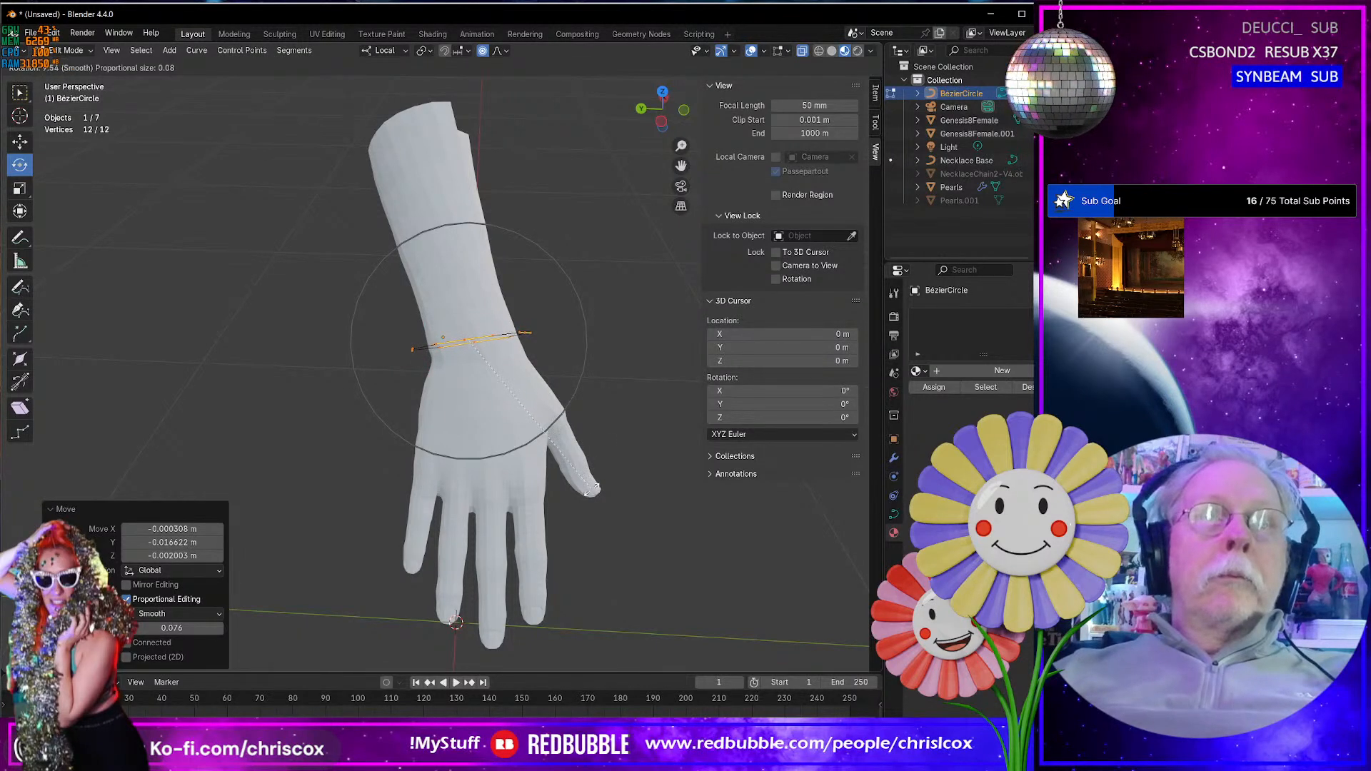
left_click(593, 491)
key("g")
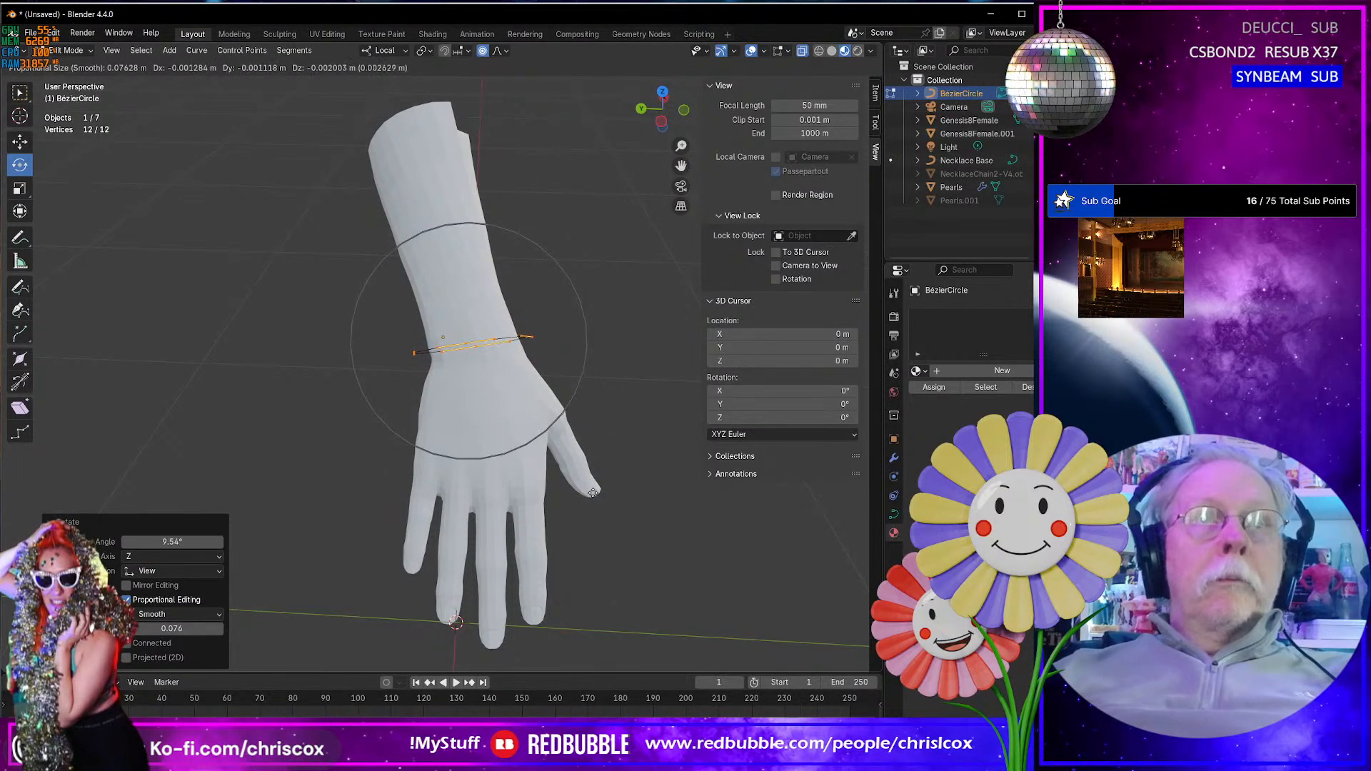
left_click(593, 493)
key("s")
left_click(611, 507)
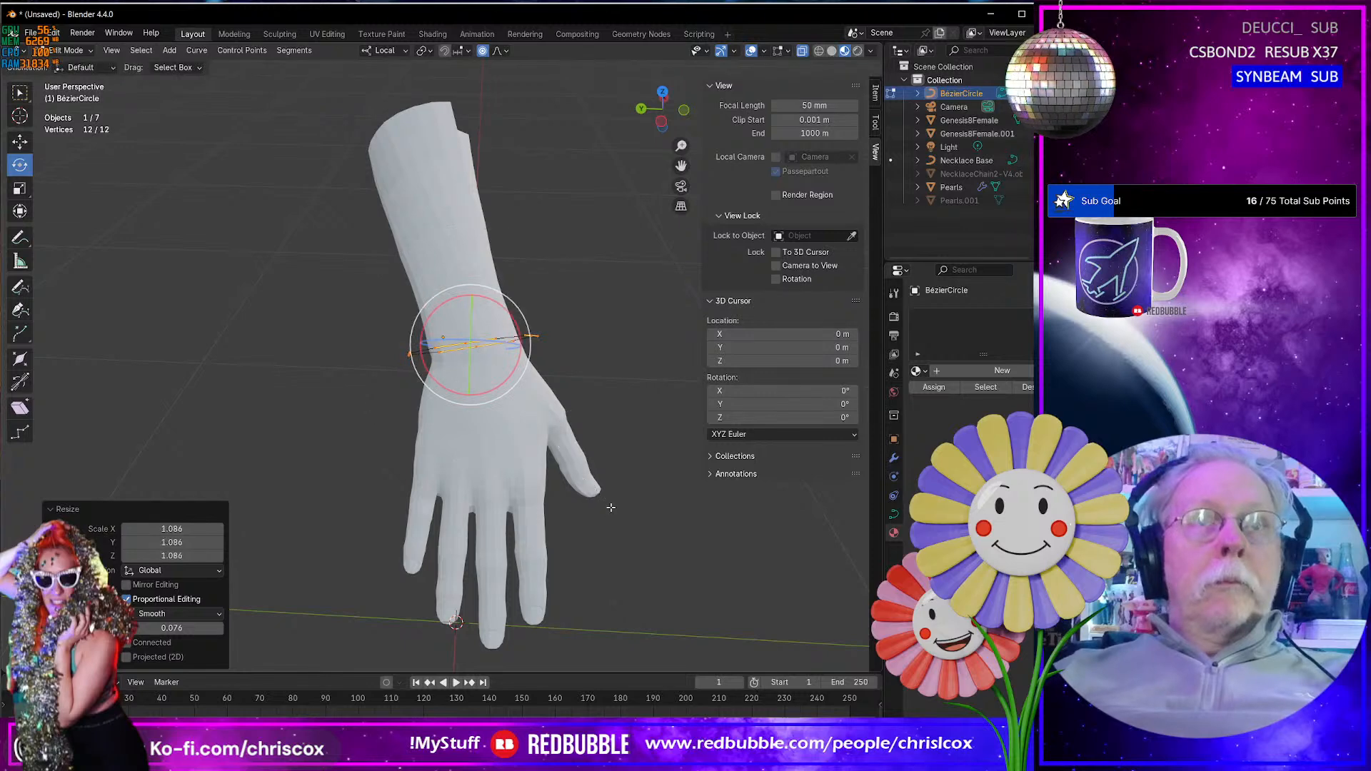
middle_click_drag(611, 507, 522, 409)
- Return to Object Mode and duplicate the Pearls object in place, without moving the copy
key("Tab")
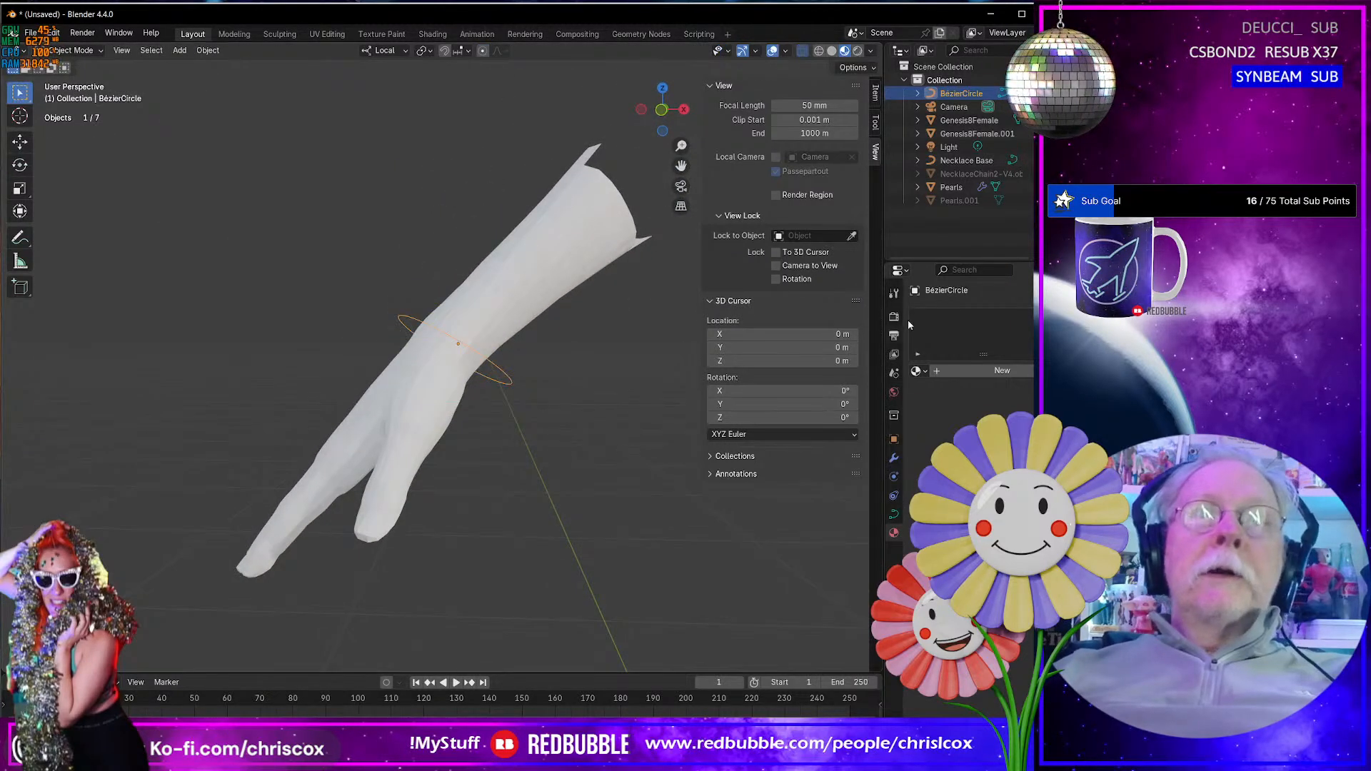
left_click(970, 198)
left_click(966, 188)
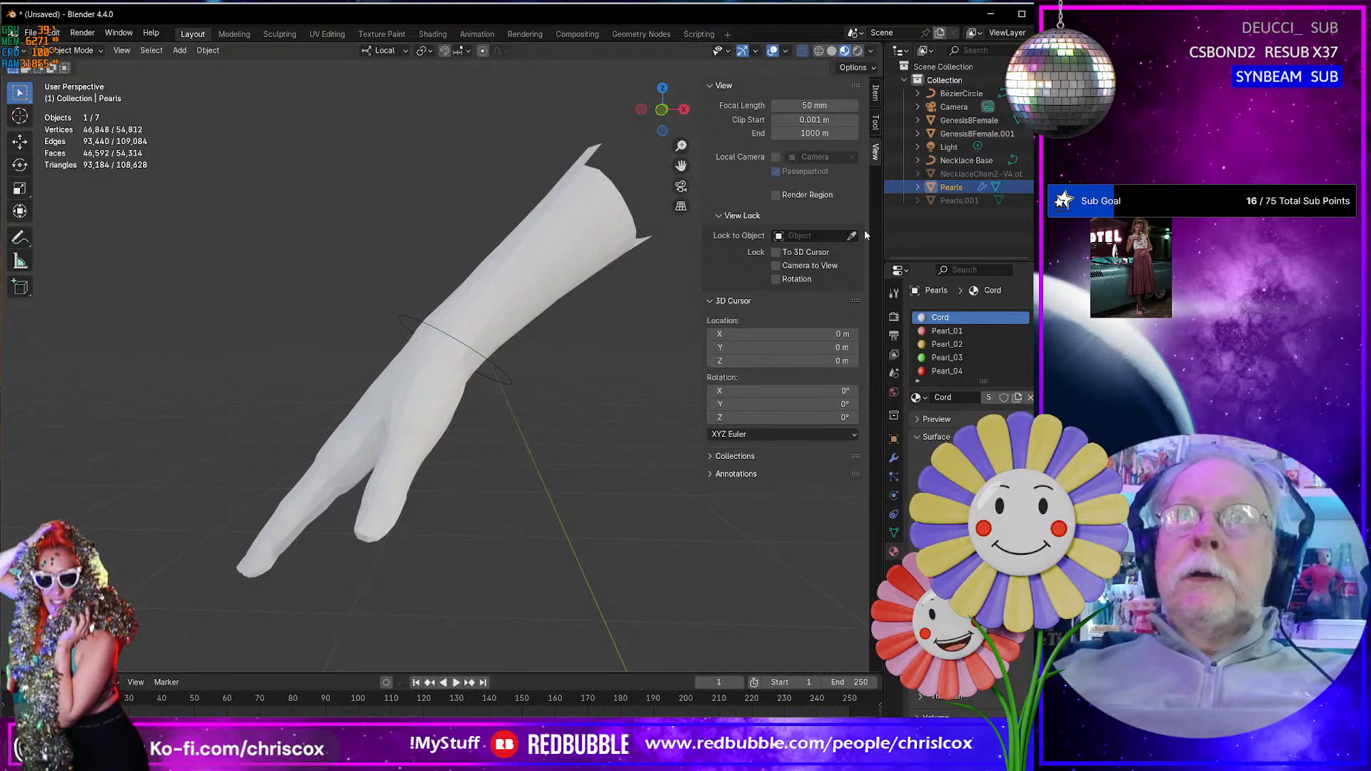
key("shift+d")
right_click(619, 362)
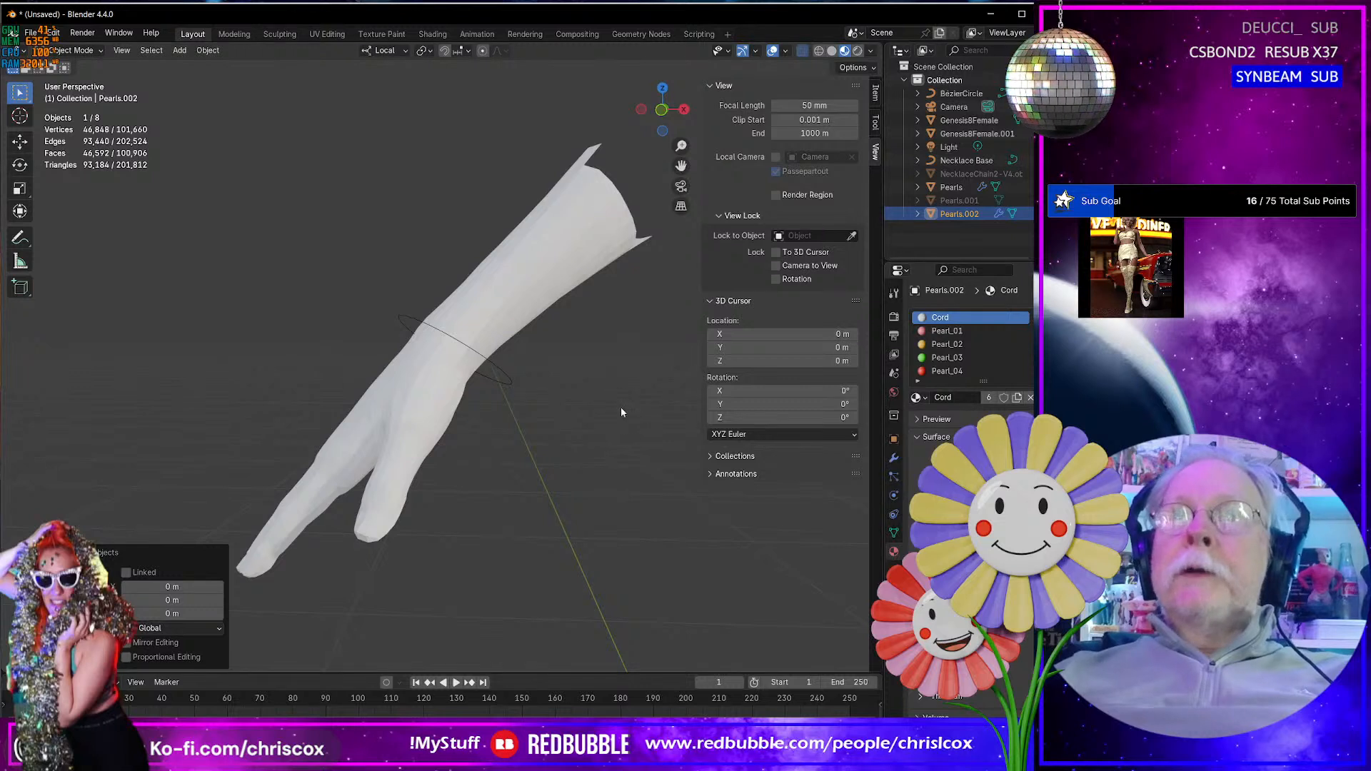
- Rename the wrist's Bézier circle to Bracelet
left_click(479, 358)
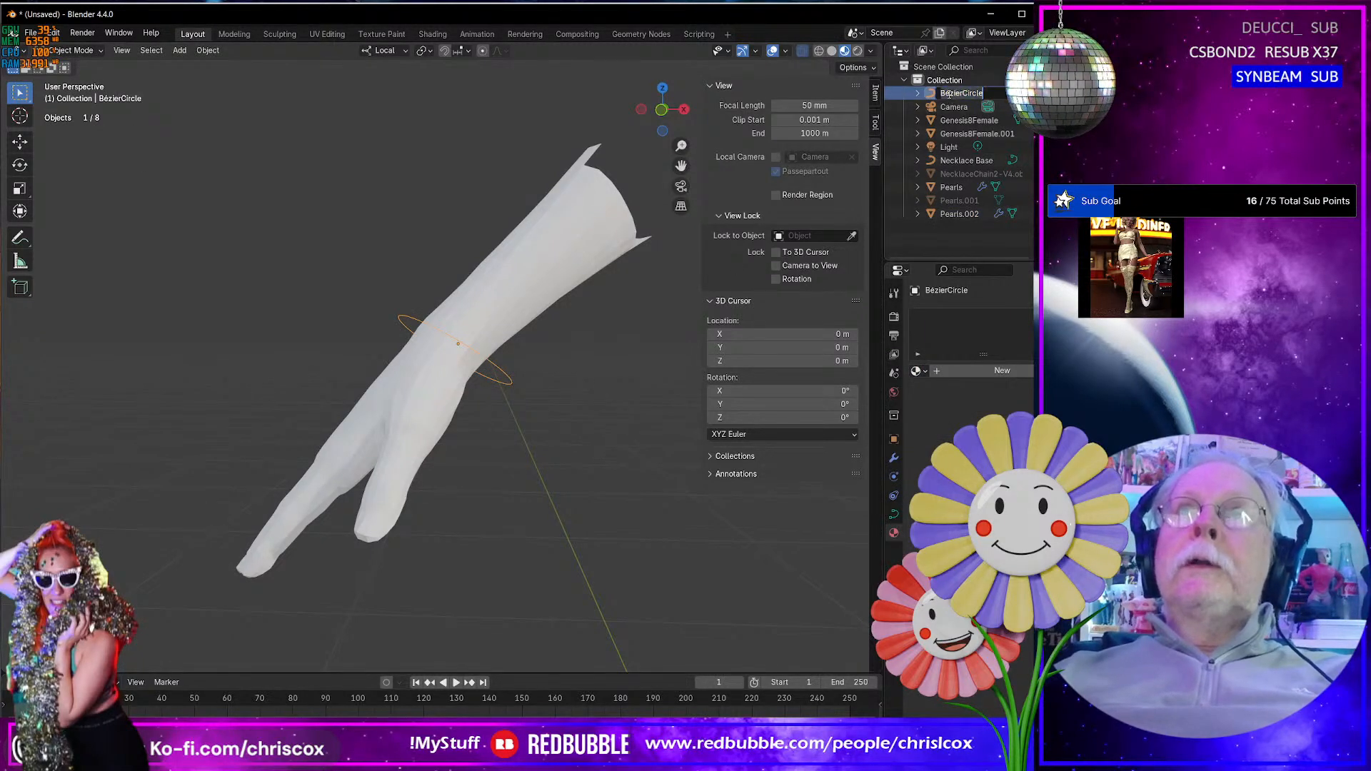
type("Brace")
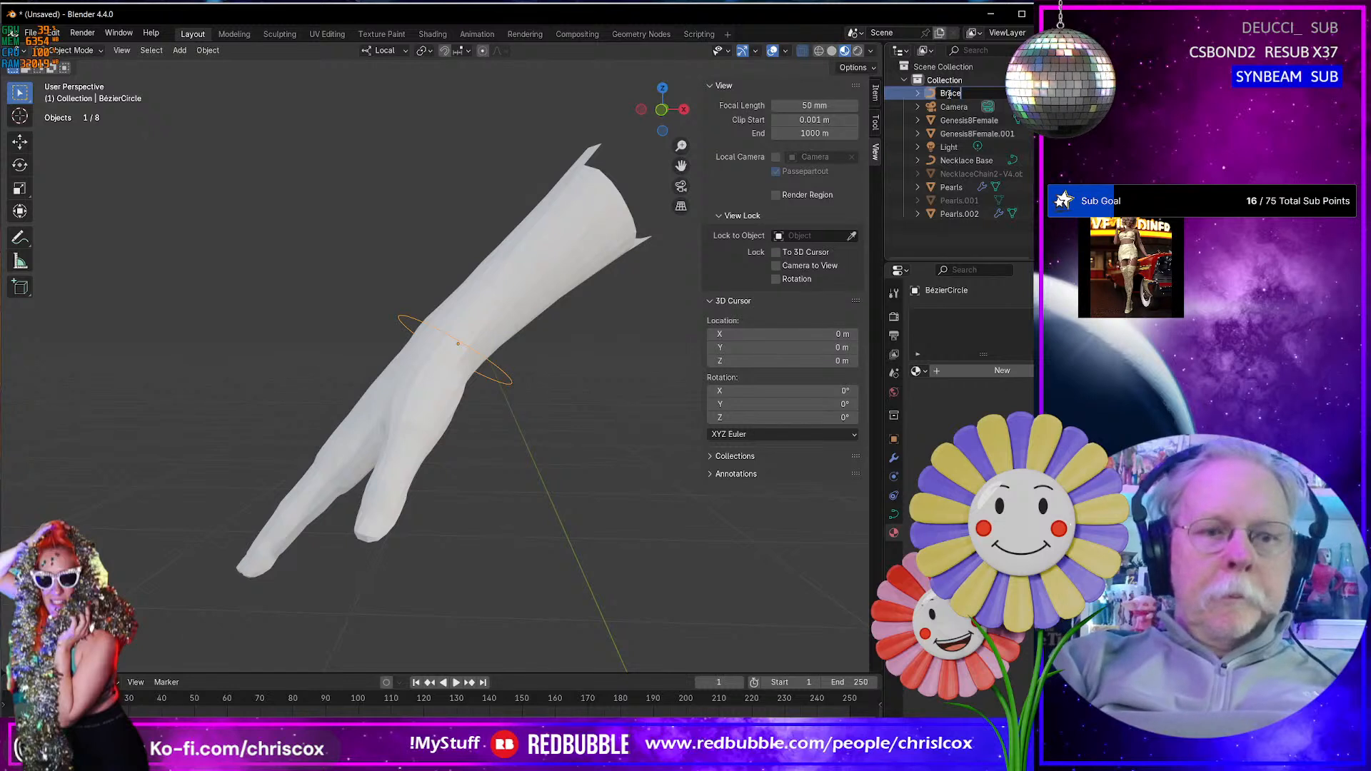
type("let")
key("Return")
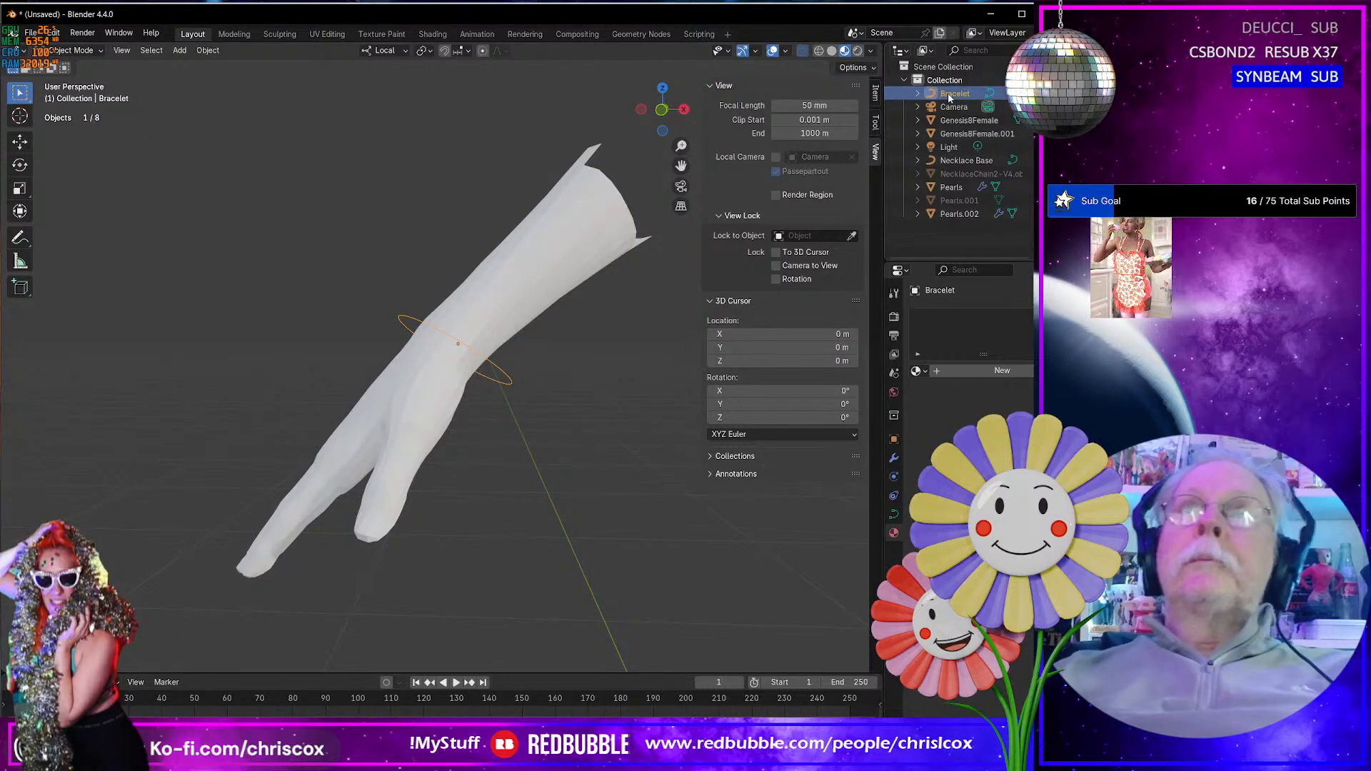
- Set the fit curve of the duplicated pearls' Array modifier to Bracelet
left_click(960, 215)
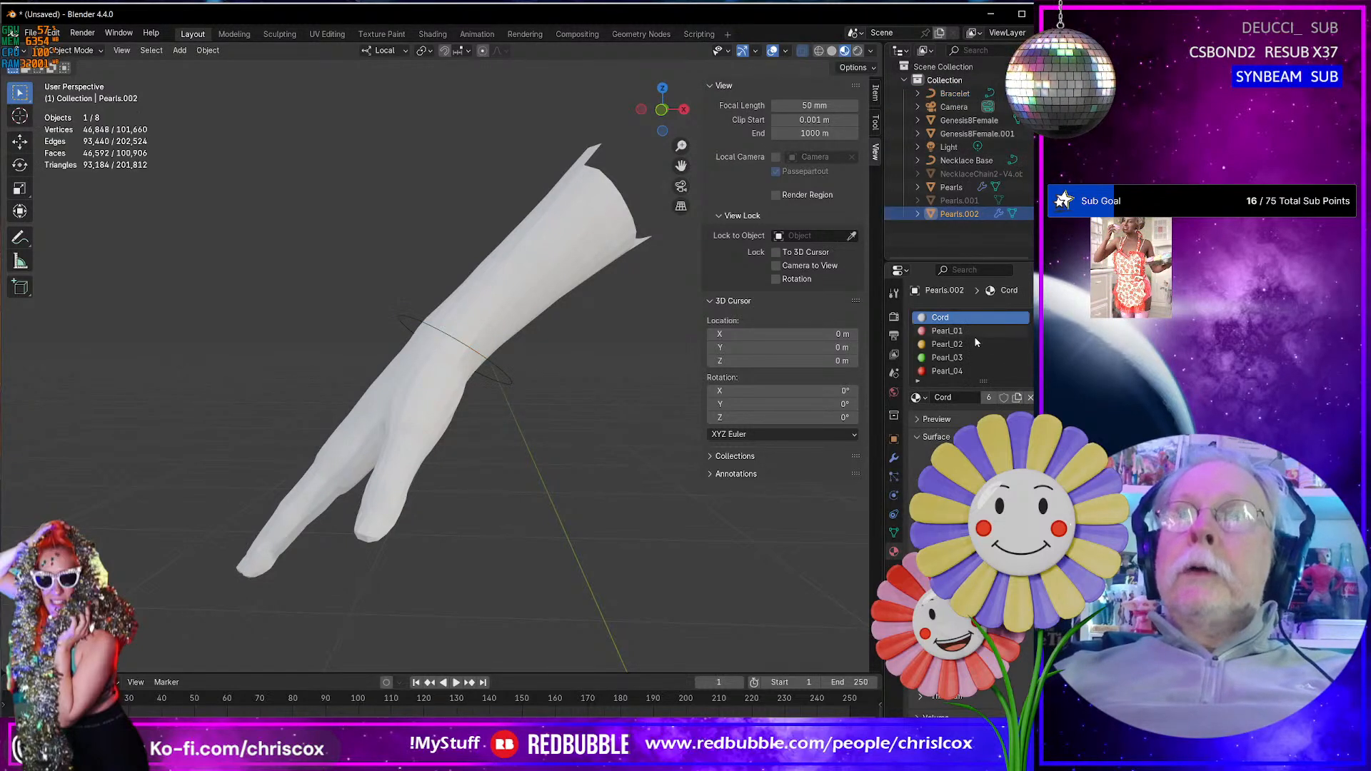
left_click(893, 458)
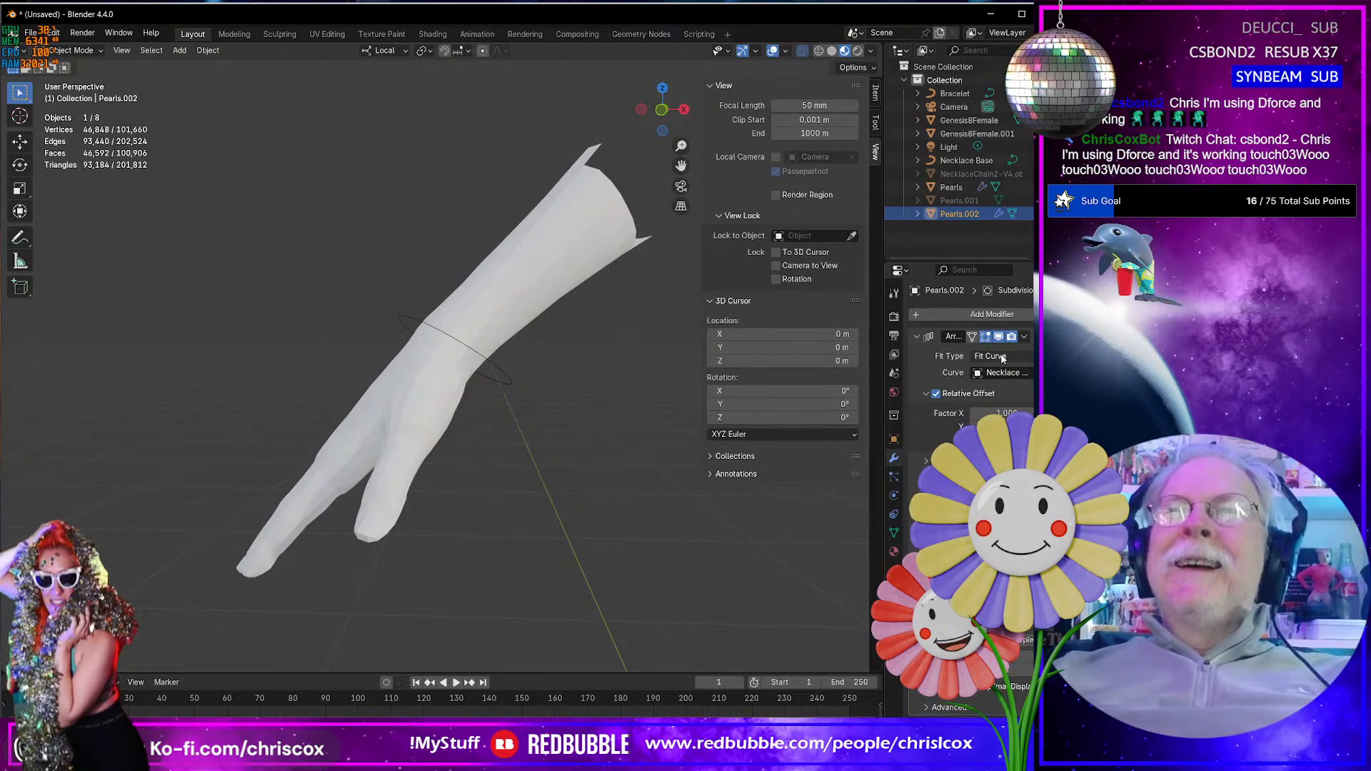
left_click(1010, 373)
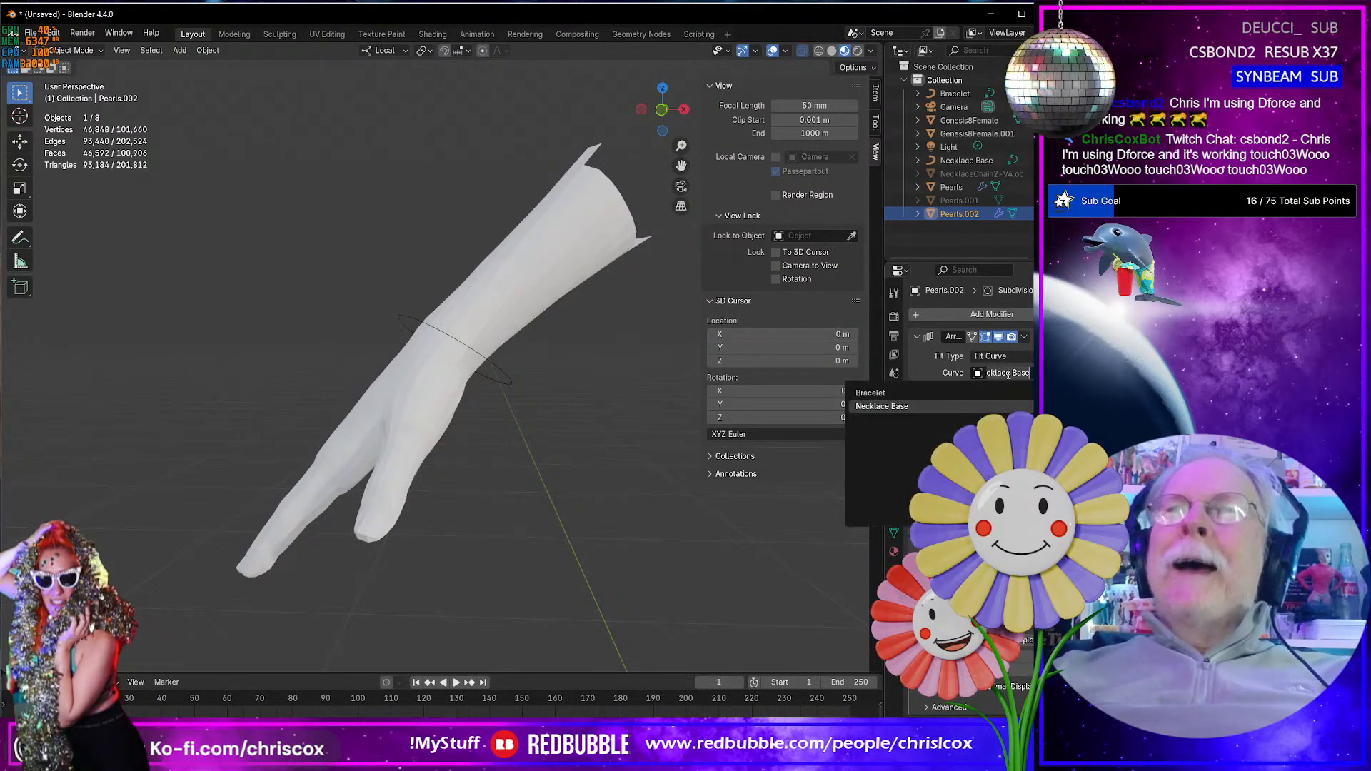
left_click(911, 393)
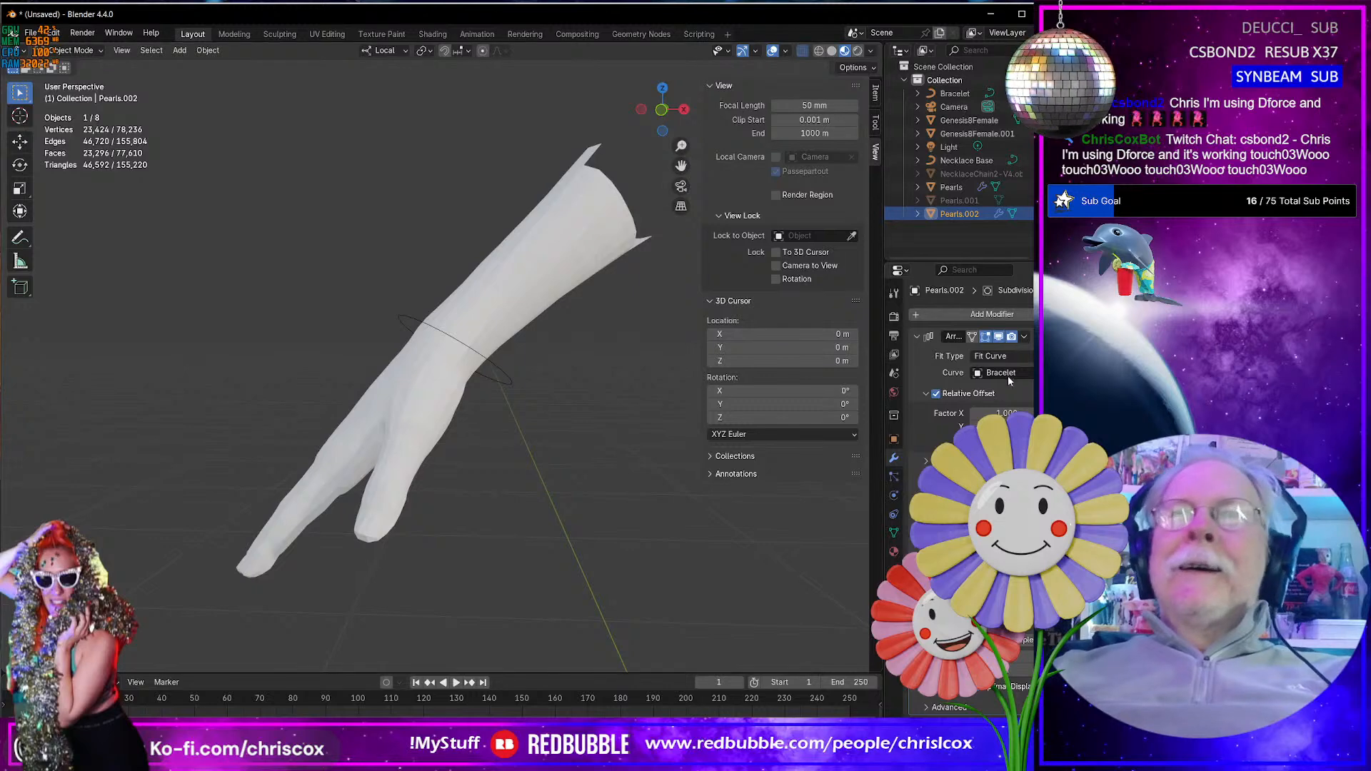
- Apply all transforms to the Bracelet curve
mouse_move(657, 519)
middle_mouse_down()
mouse_move(620, 517)
mouse_move(675, 534)
middle_mouse_up()
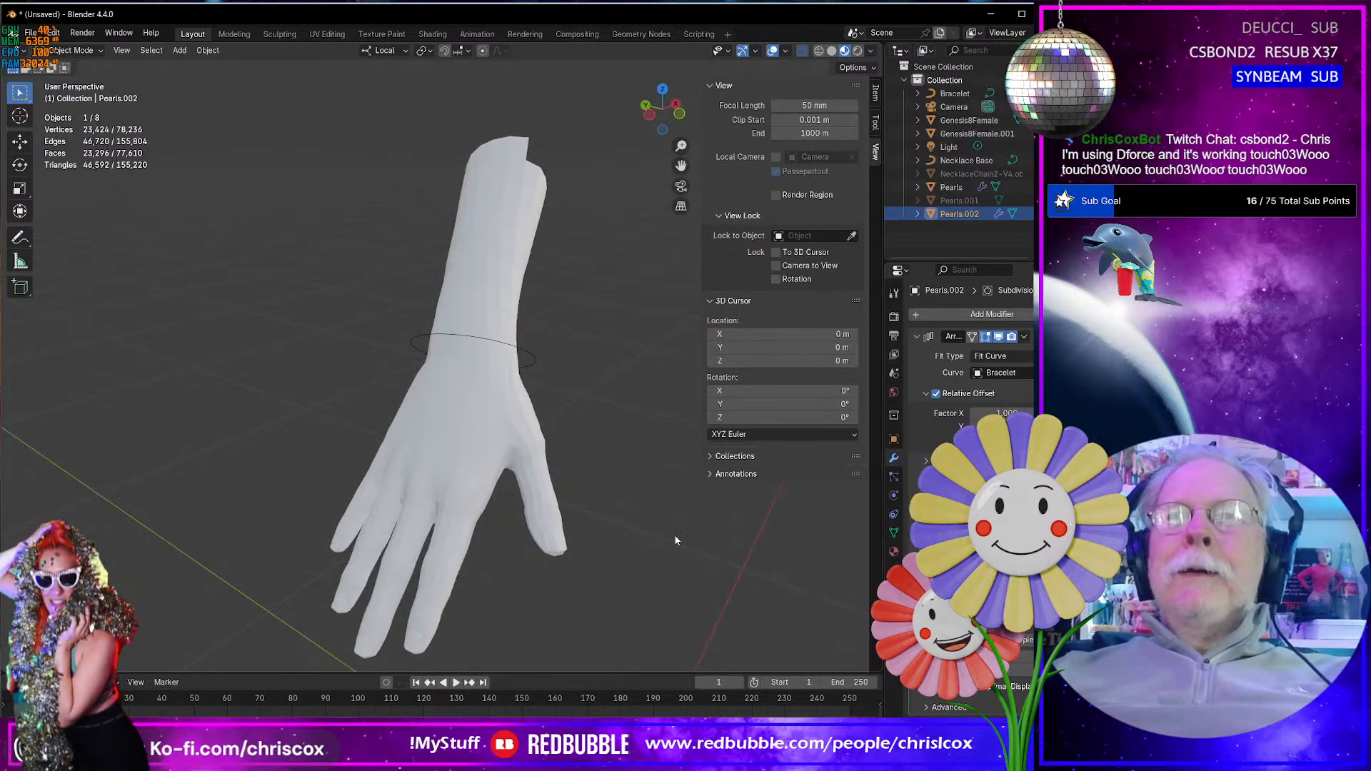
scroll(675, 534, "down", 3)
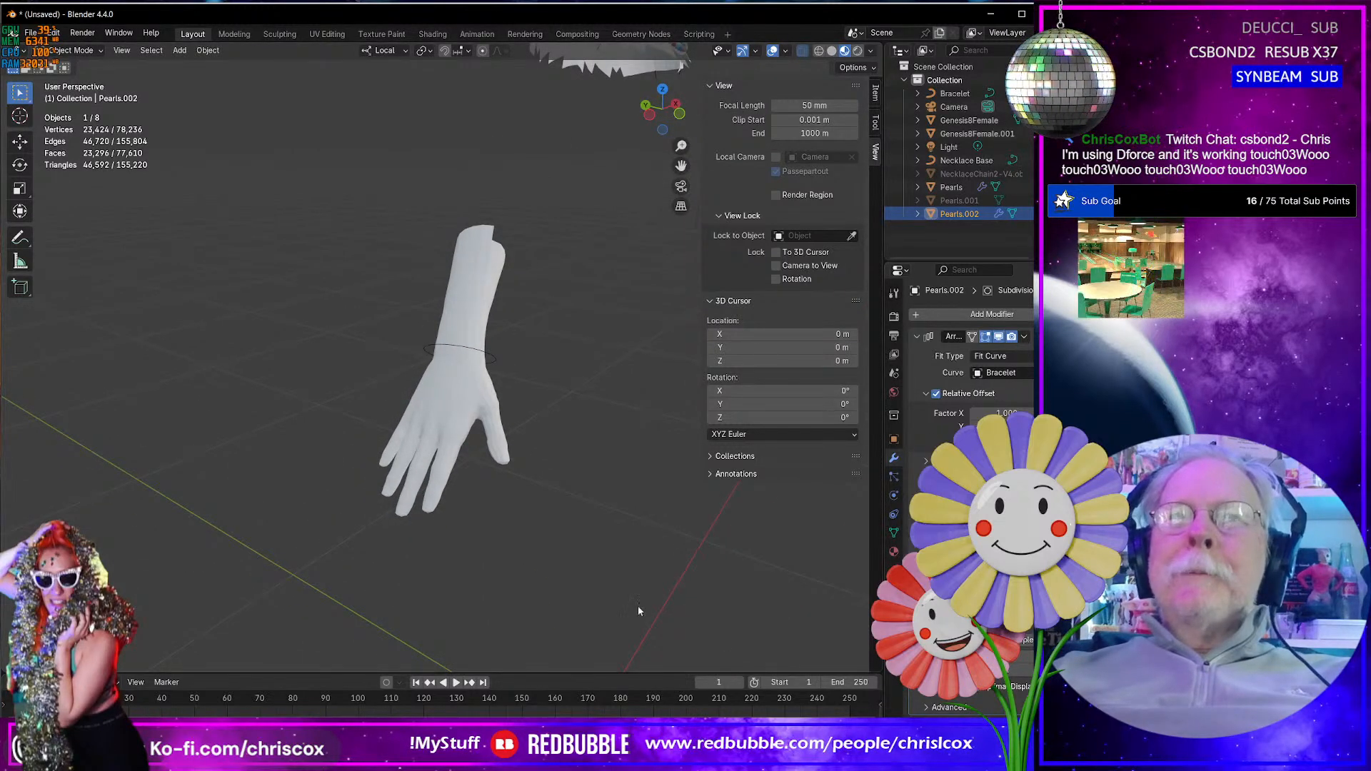
middle_click_drag(637, 606, 464, 530)
key("Tab")
scroll(635, 563, "down", 3)
key("Tab")
scroll(464, 530, "up", 3)
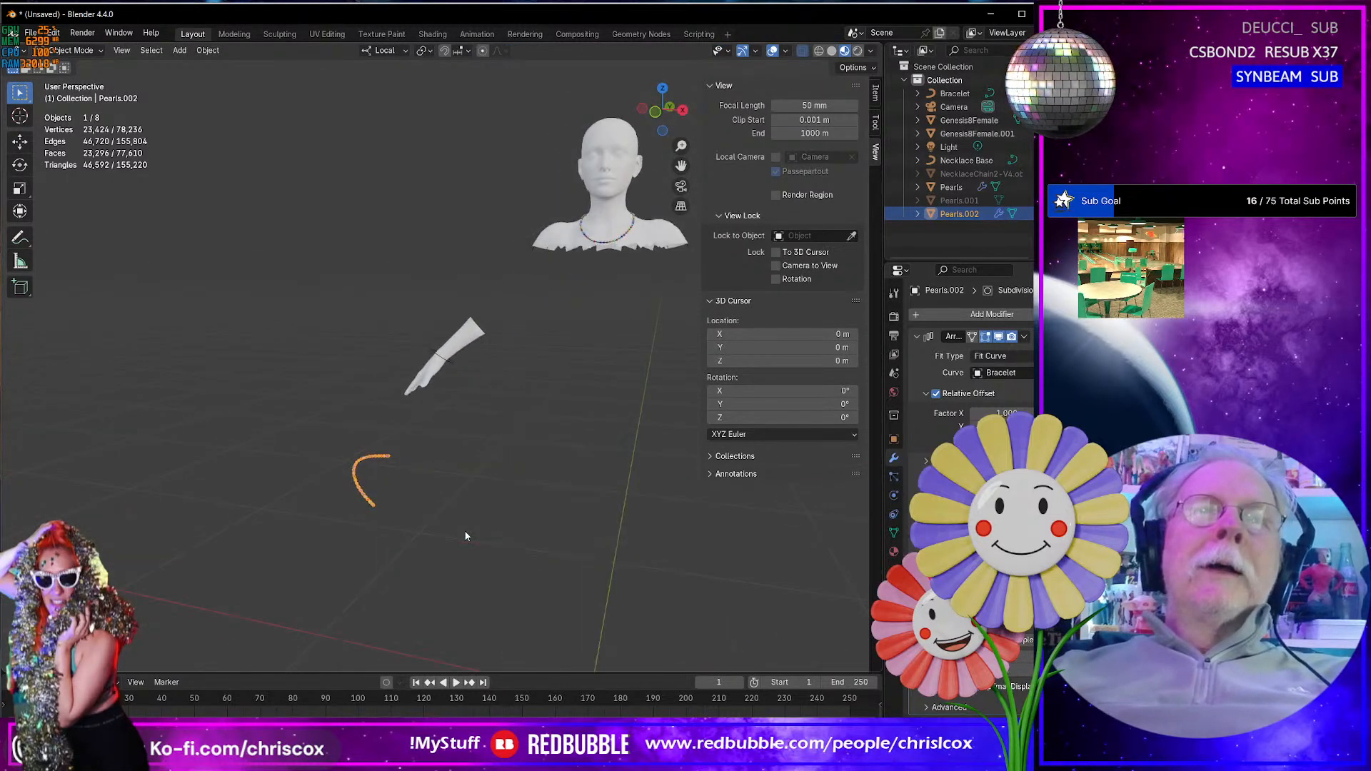
left_click(443, 359)
middle_click_drag(444, 361, 465, 368)
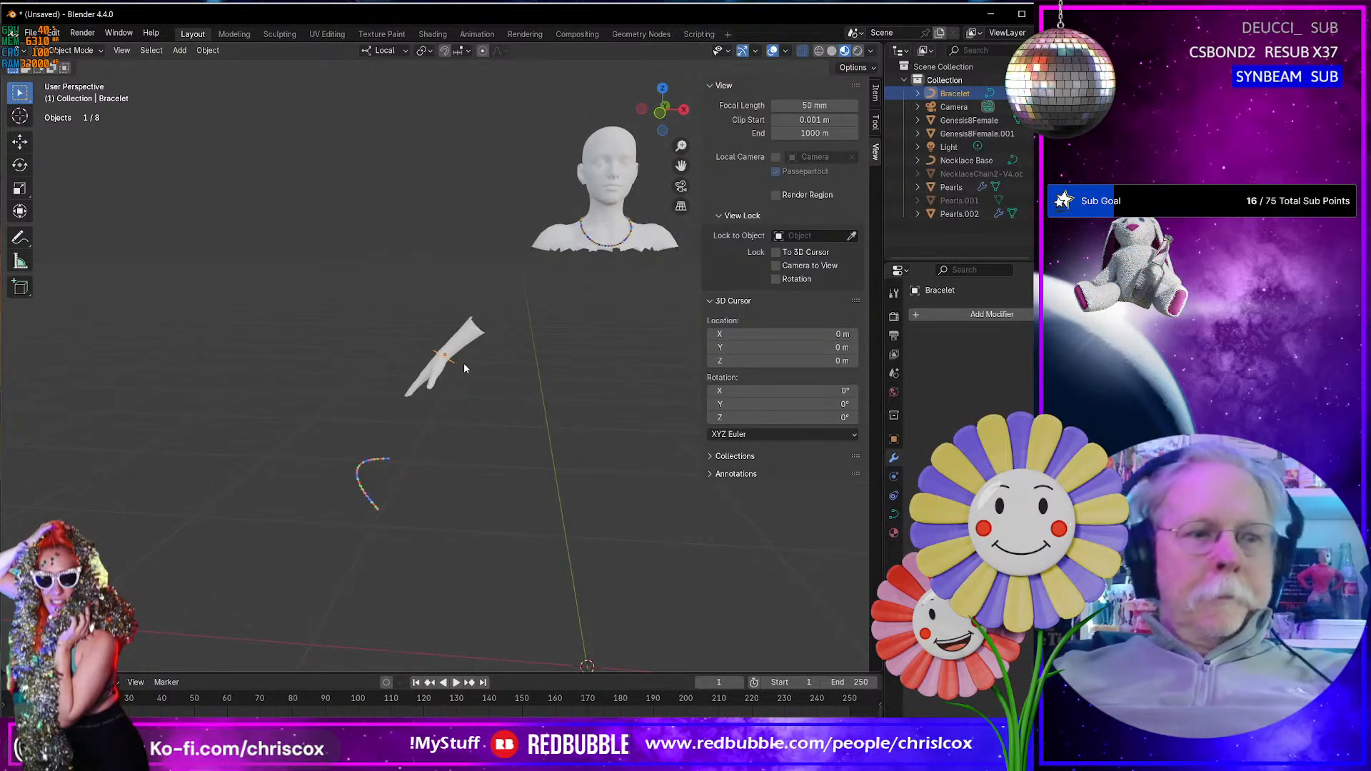
key("ctrl+a")
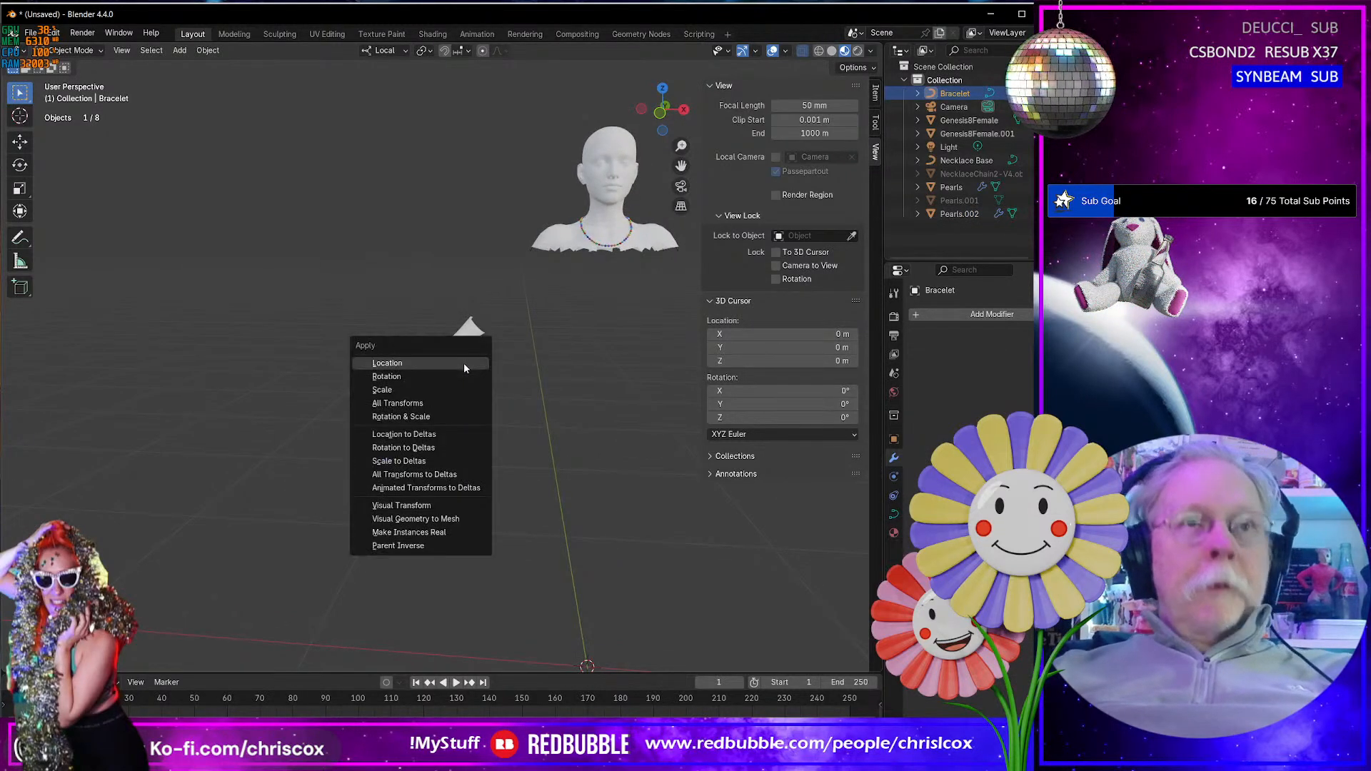
left_click(454, 404)
- Move the Bracelet's control point on the back-of-hand side toward the wrist, about 0.010 m in local X and -0.002 m in Z
middle_click_drag(453, 401, 518, 401)
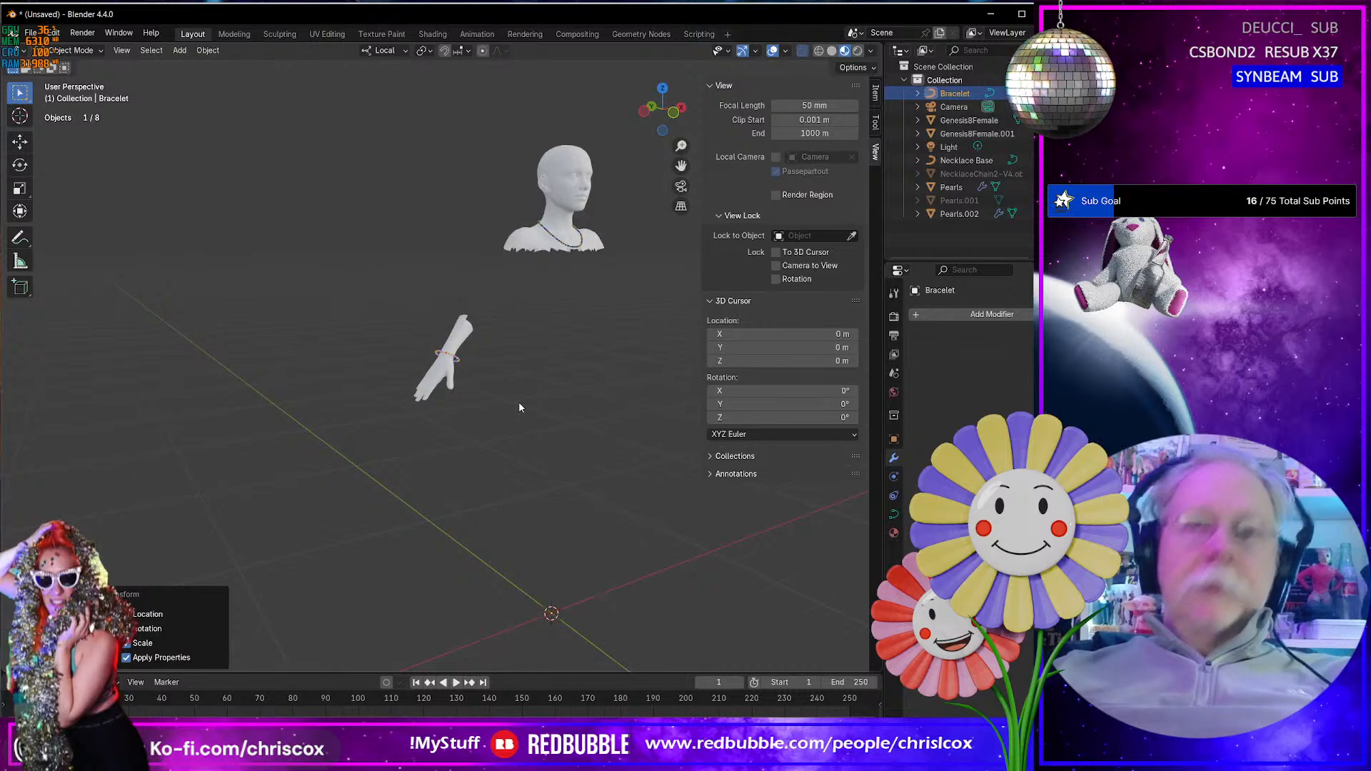
scroll(519, 407, "down", 2)
scroll(450, 376, "up", 4)
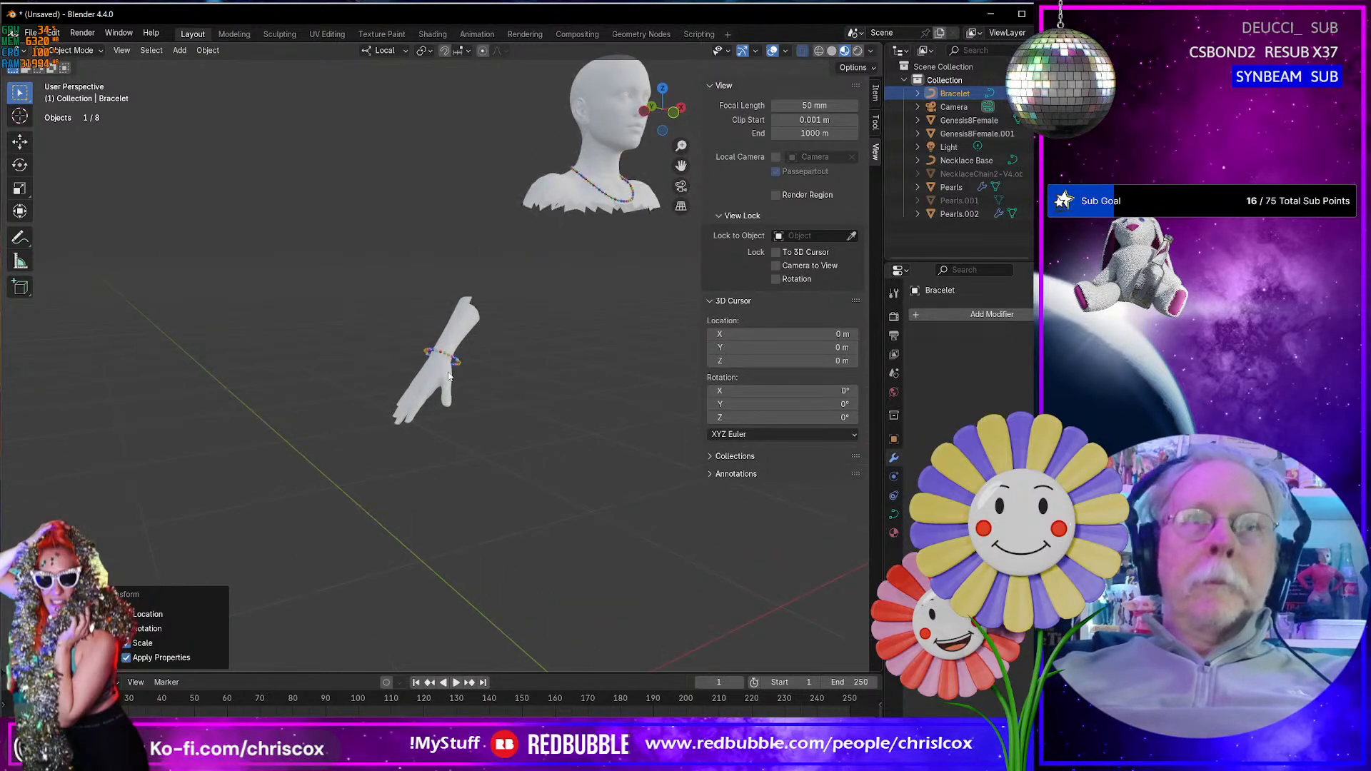
scroll(449, 373, "up", 6)
middle_click_drag(451, 371, 471, 252)
scroll(415, 387, "up", 2)
key("Tab")
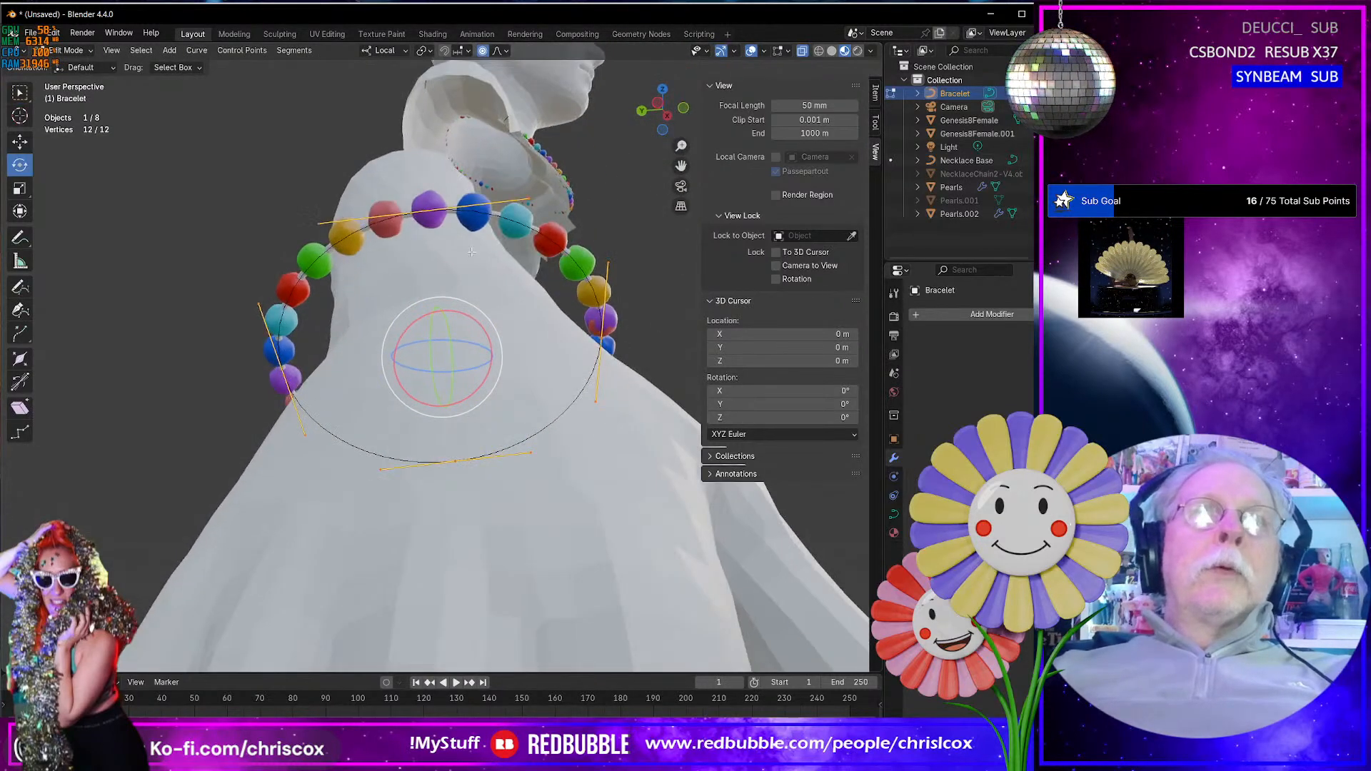
left_click(423, 205)
key("shift+space")
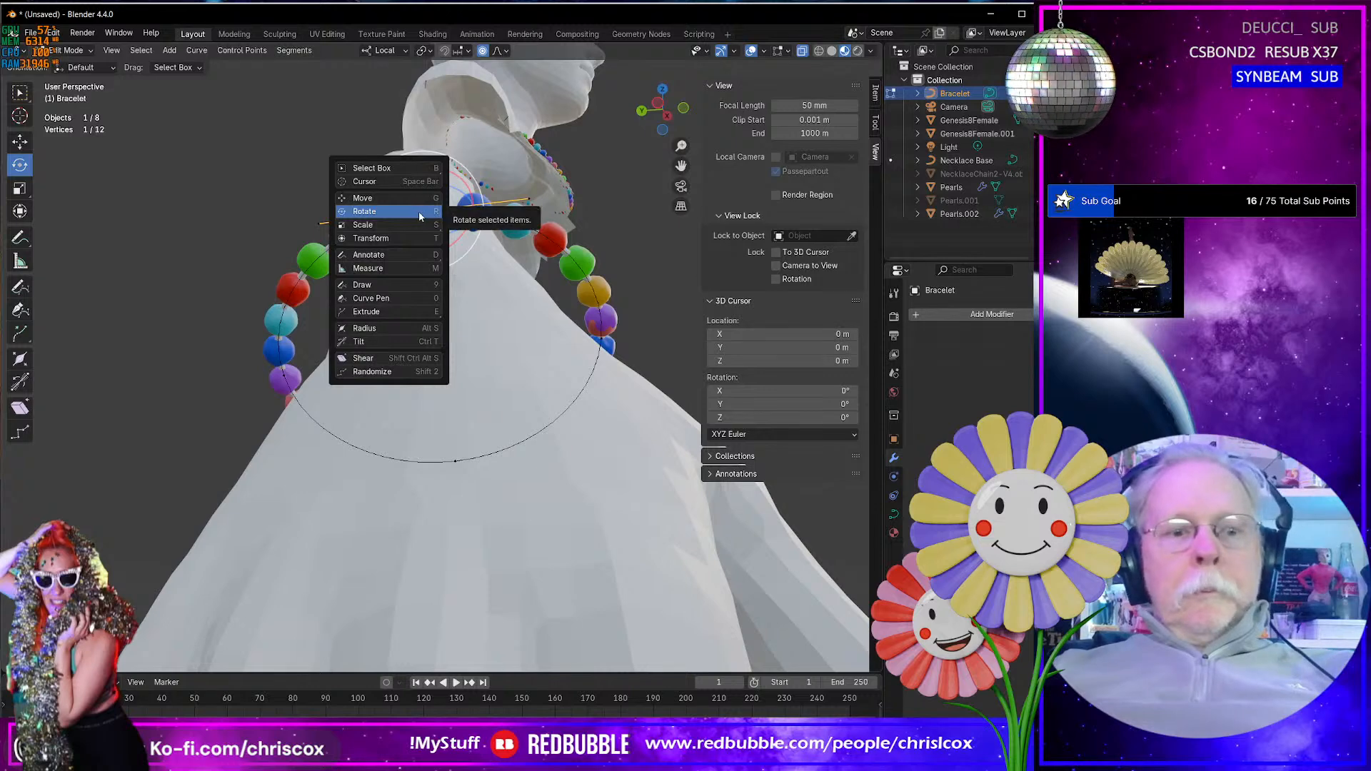
left_click(420, 200)
middle_click_drag(423, 187, 315, 235)
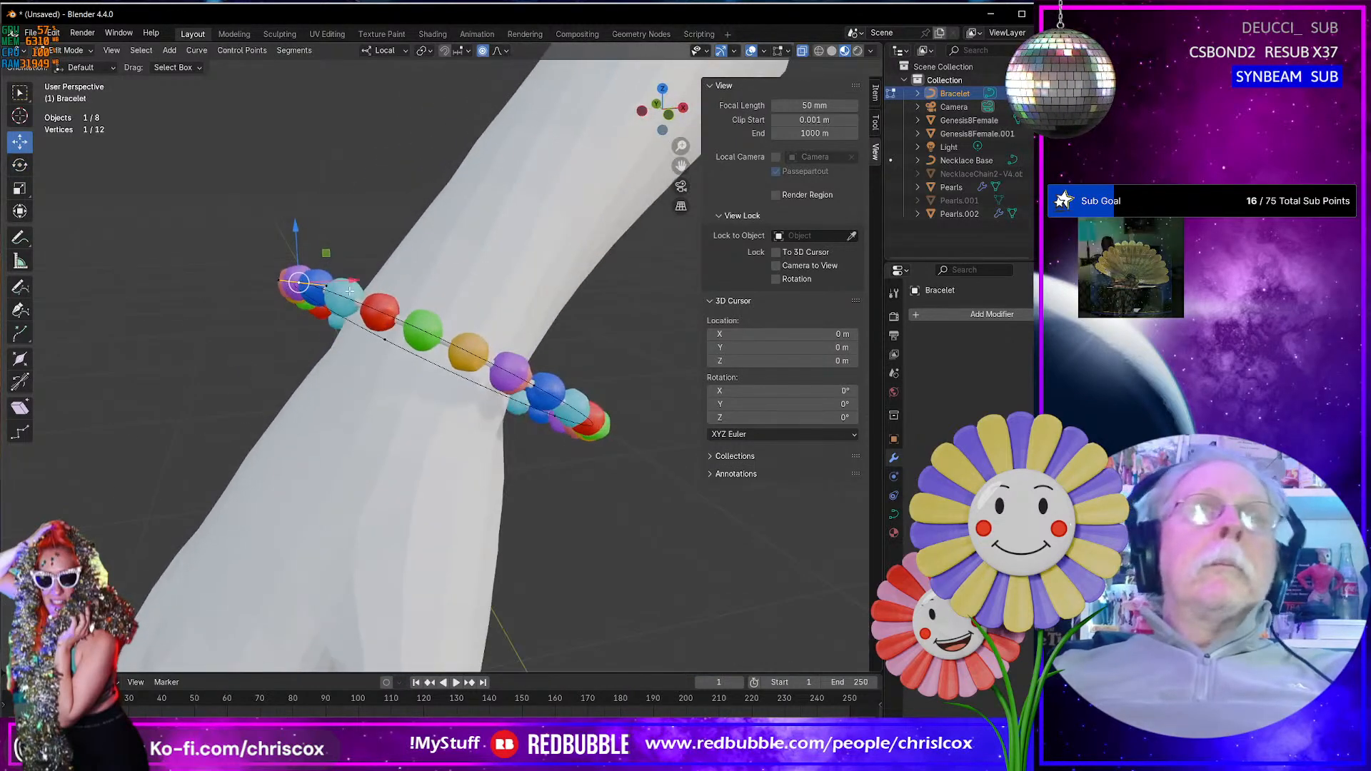
left_click_drag(325, 253, 380, 272)
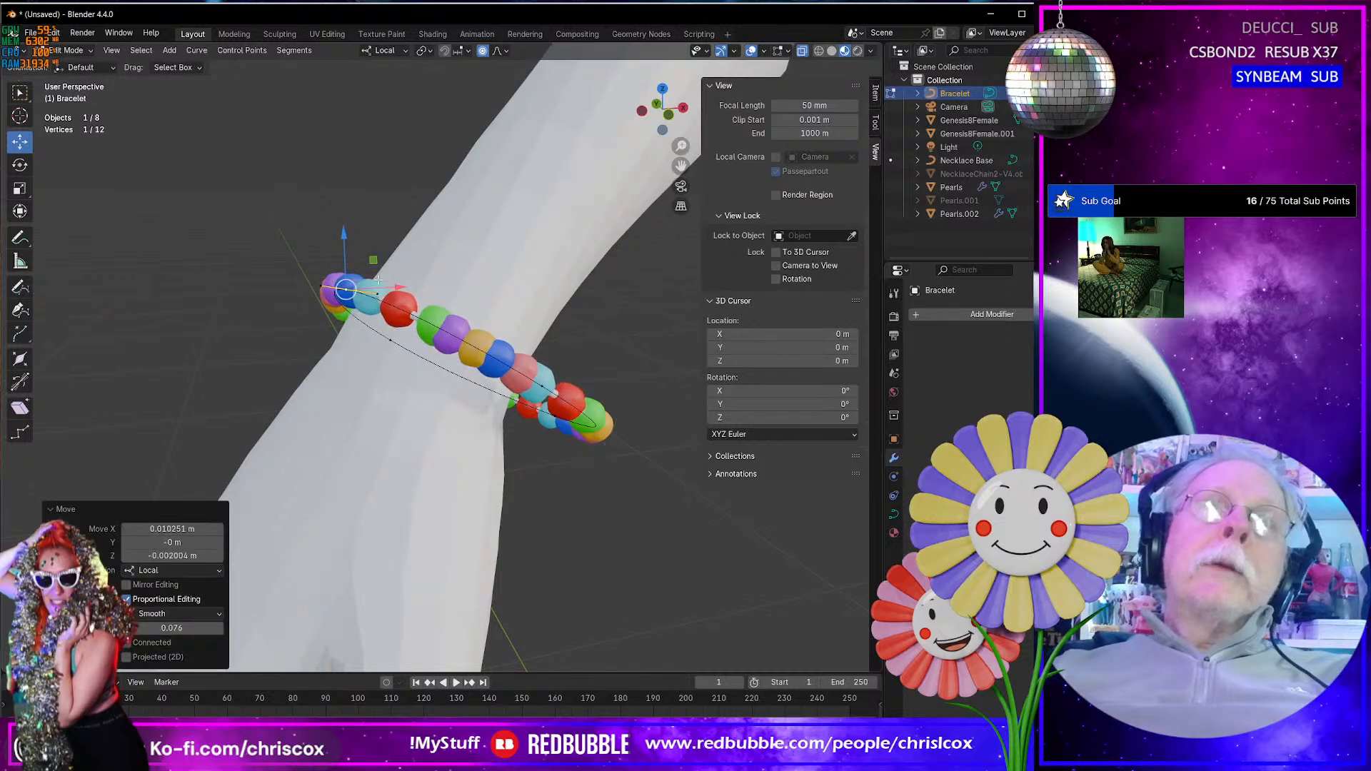
- Move the Bracelet's thumb-side control point toward the wrist, about 0.004 m along local Y
middle_click_drag(443, 293, 570, 313)
left_click(607, 330)
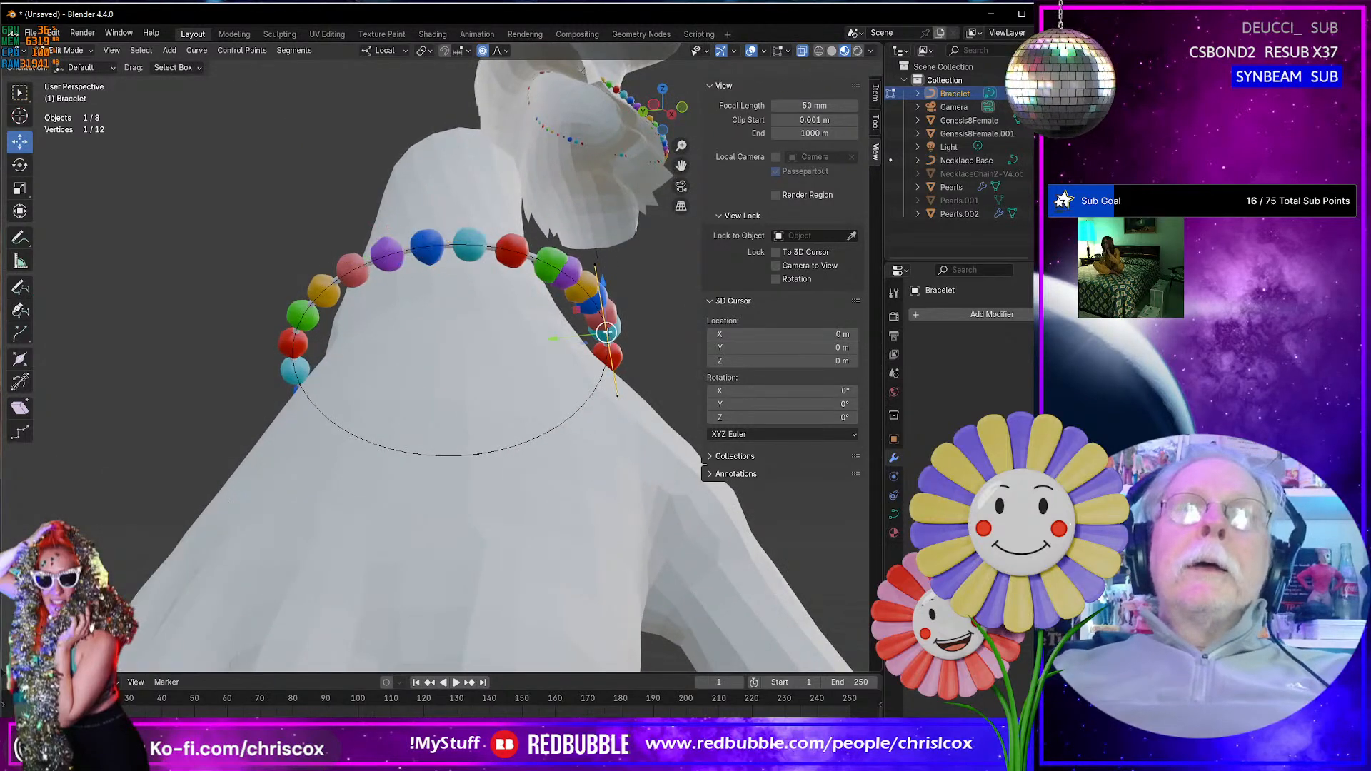
left_click_drag(556, 337, 499, 351)
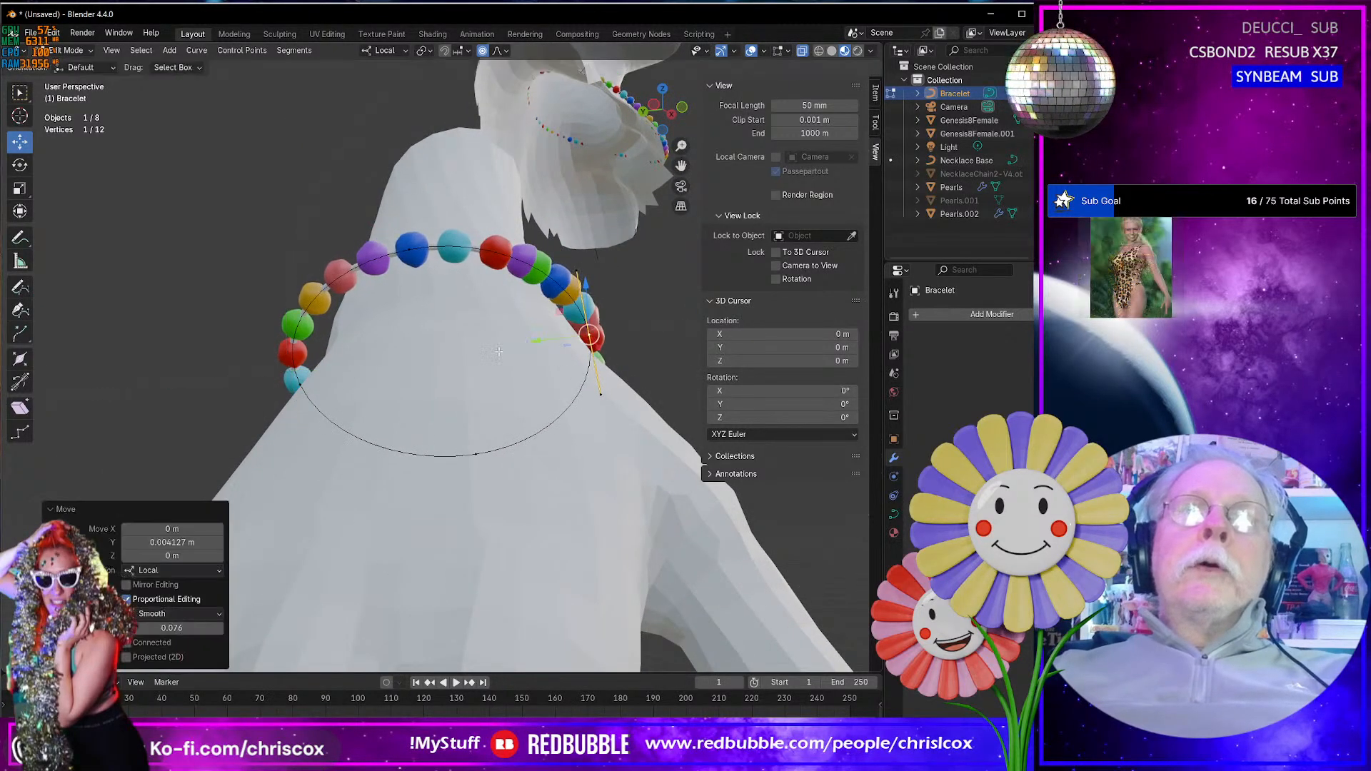
- Move the Bracelet's little-finger-side control point toward the wrist along local Y
left_click(295, 383)
middle_click_drag(313, 397, 280, 388)
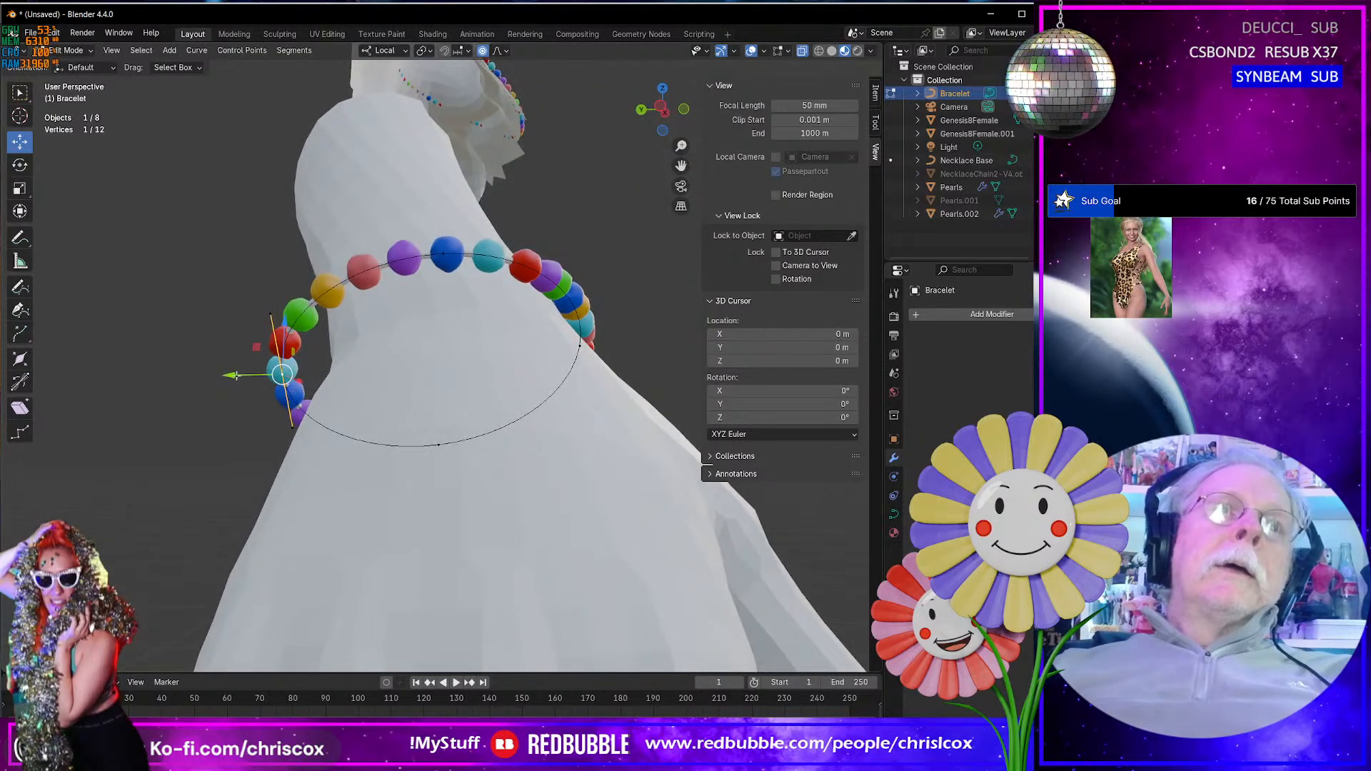
left_click_drag(236, 375, 257, 373)
- Move the Bracelet's palm-side control point toward the wrist, about -0.011 m in local X and -0.003 m in Z
middle_click_drag(257, 373, 554, 480)
left_click(579, 447)
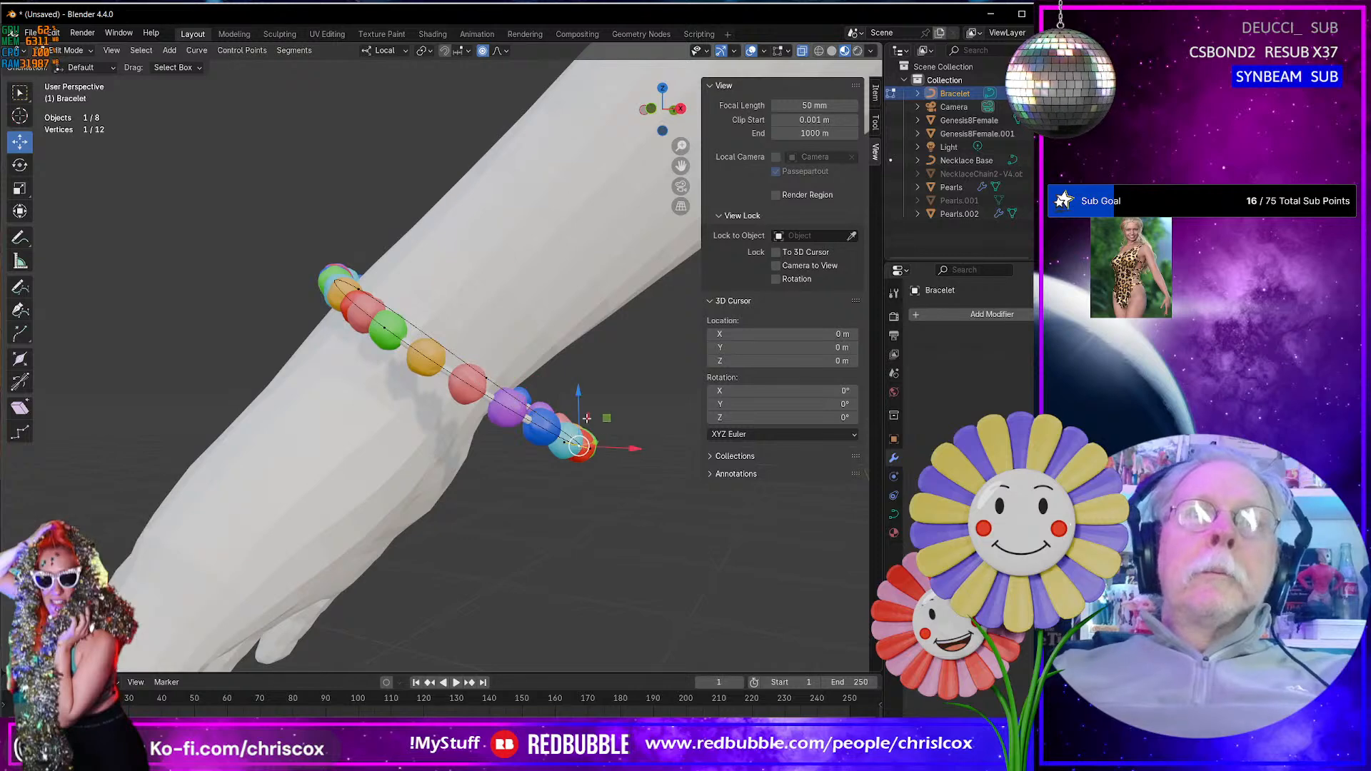
left_click_drag(602, 417, 555, 430)
- Move the Bracelet's back-of-hand control point about 0.002 m in global Y and -0.001 m in Z, and rotate it 16.6° in the view
middle_click_drag(555, 430, 404, 485)
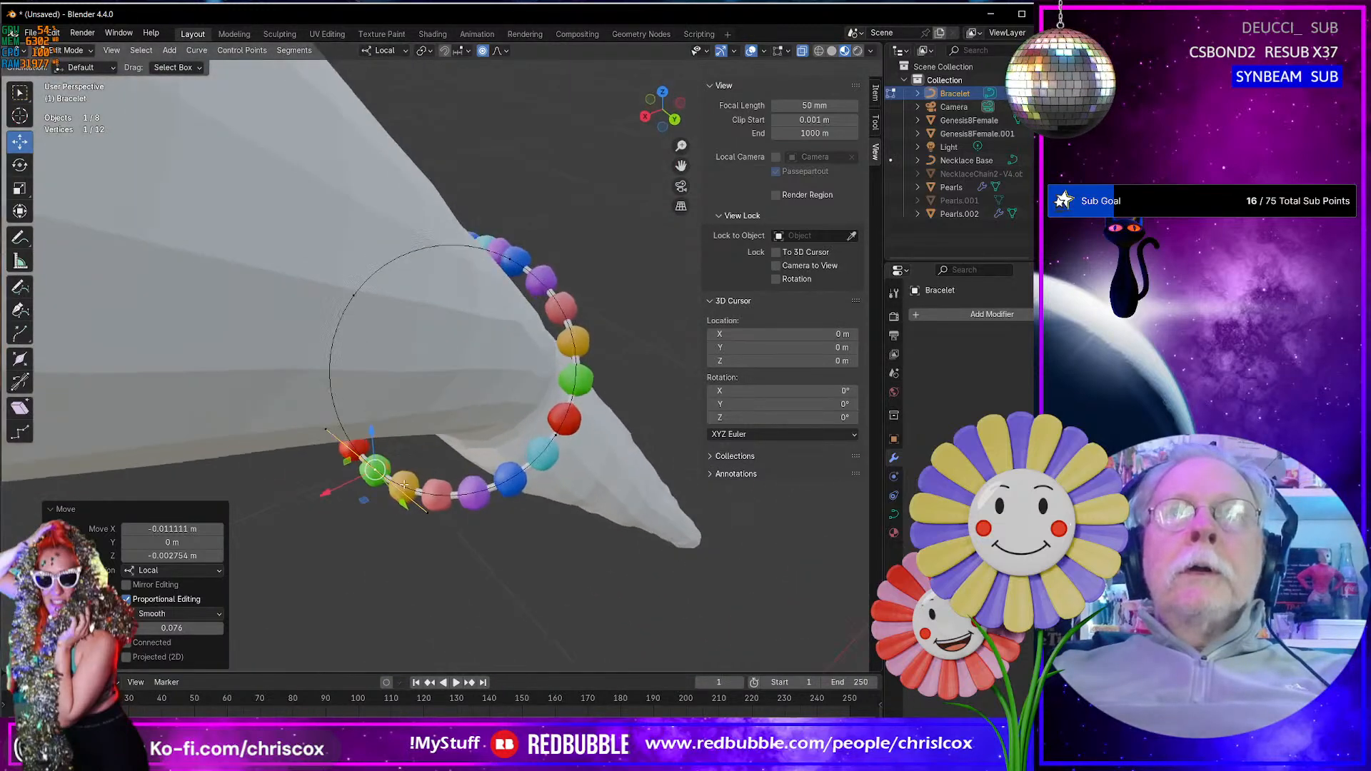
left_click(515, 265)
middle_click_drag(514, 264, 574, 311)
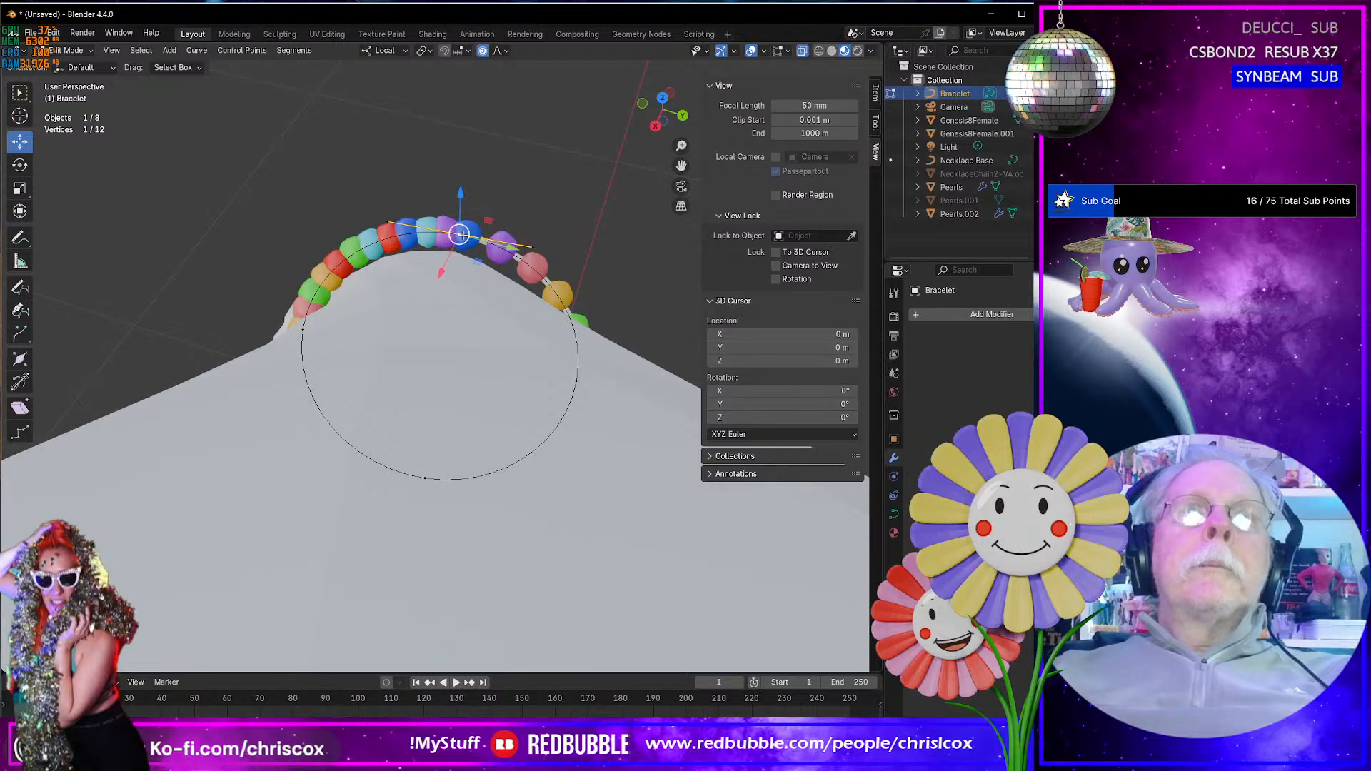
left_click_drag(460, 233, 468, 239)
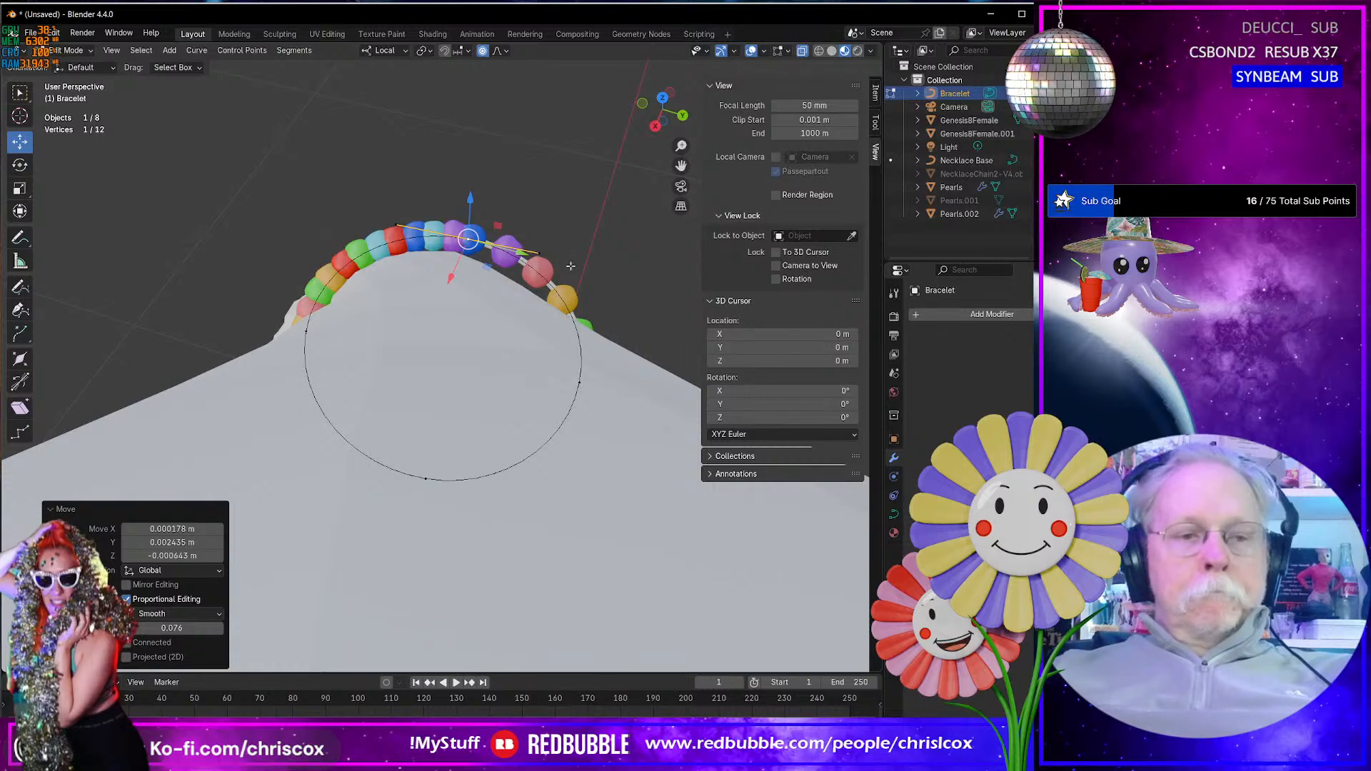
key("r")
left_click(567, 297)
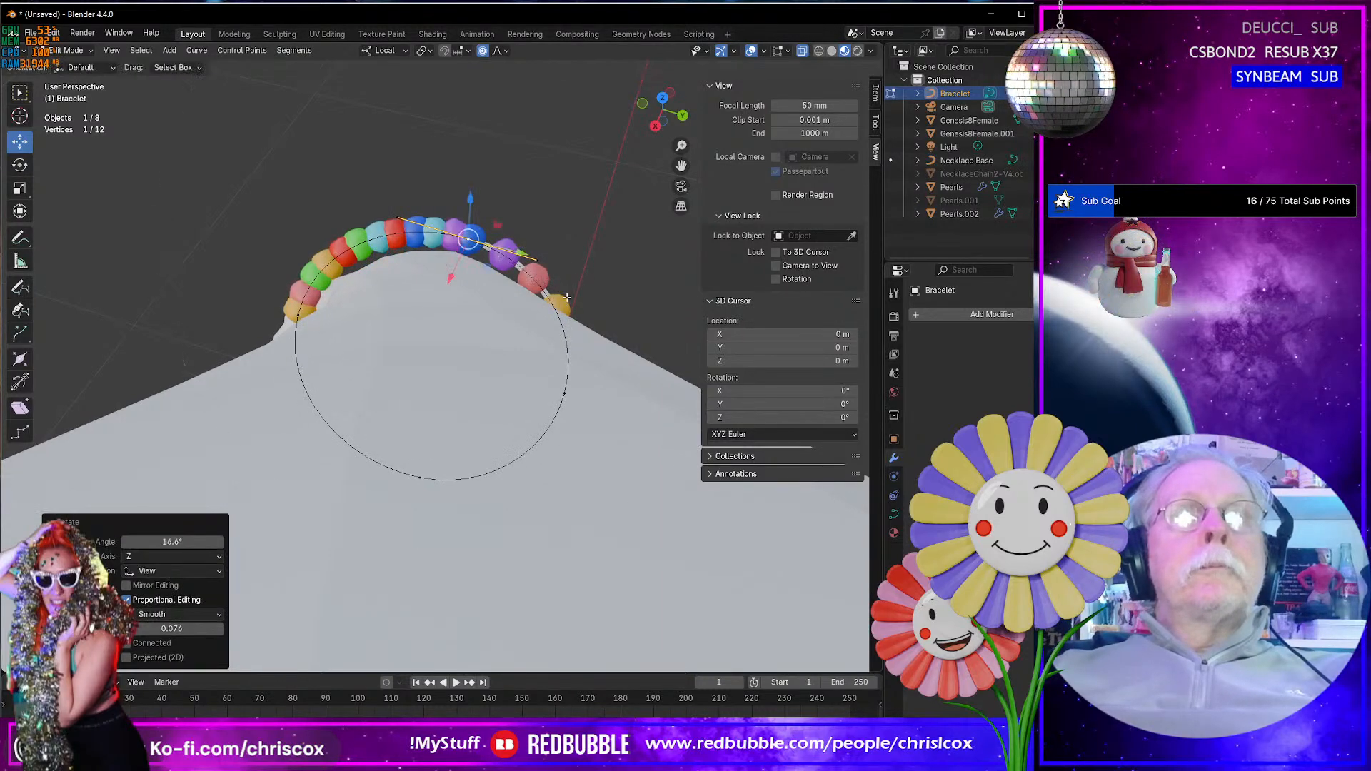
- Shift the Bracelet's palm-side control point about -0.002 m in local X and 0.003 m in Z toward the wrist
middle_click_drag(567, 297, 718, 212)
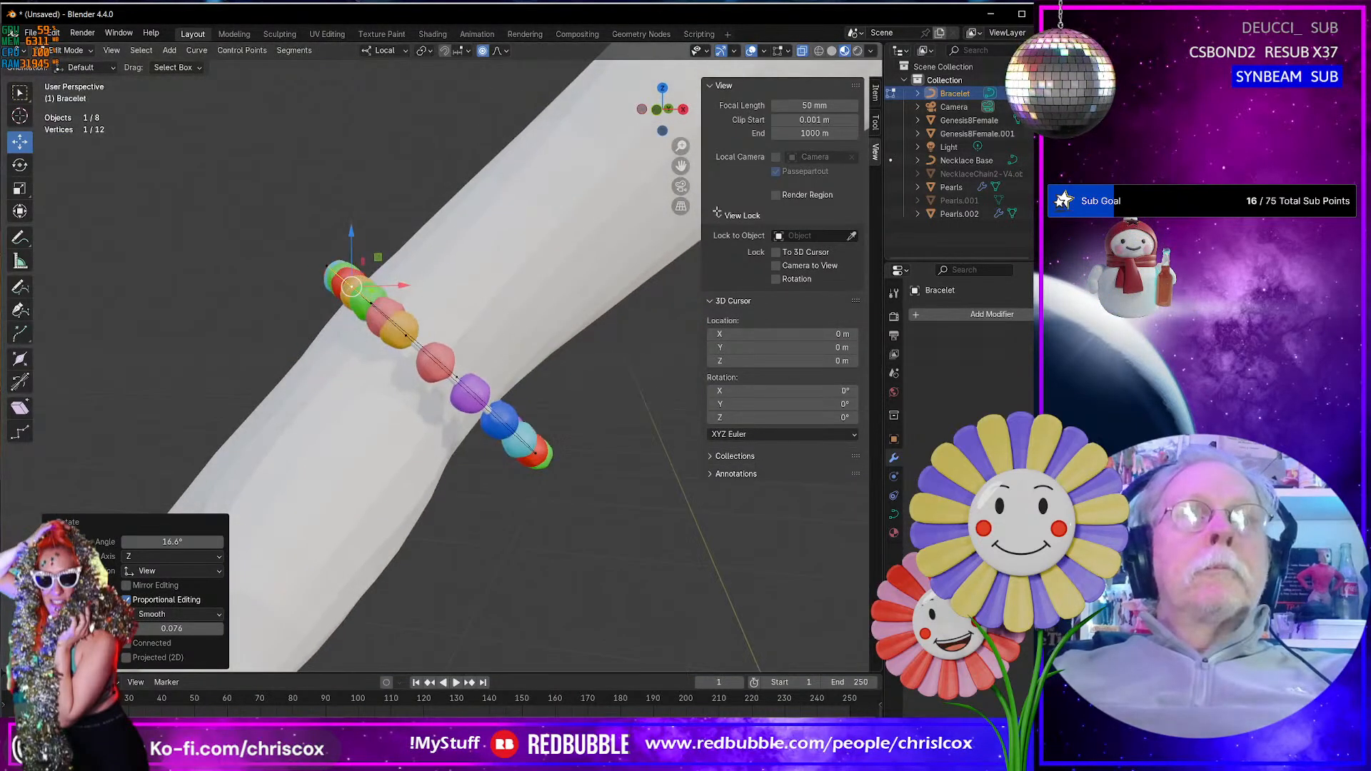
scroll(435, 470, "down", 5)
mouse_move(435, 469)
middle_mouse_down()
mouse_move(490, 438)
mouse_move(582, 423)
mouse_move(552, 518)
mouse_move(315, 493)
mouse_move(266, 462)
mouse_move(429, 460)
middle_mouse_up()
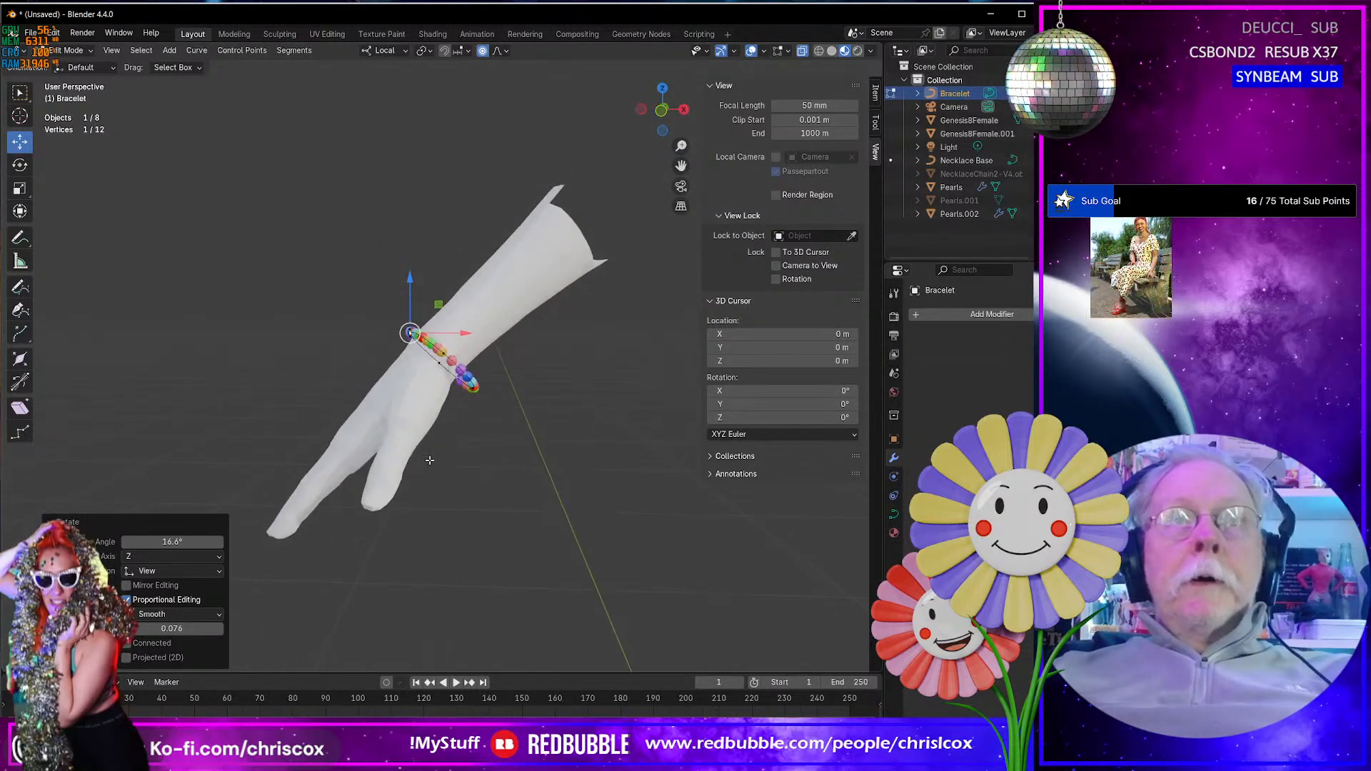
left_click(475, 388)
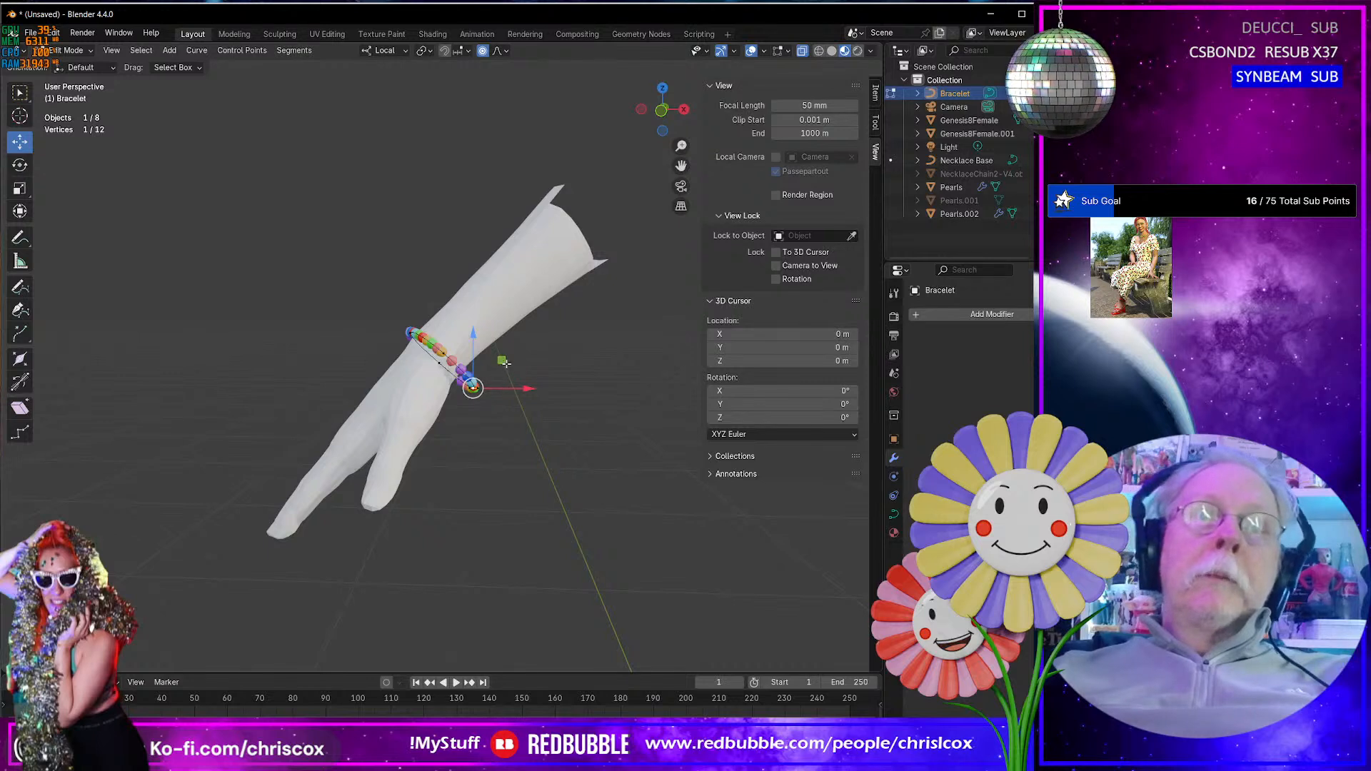
left_click_drag(503, 360, 500, 357)
- Duplicate all of the Bracelet's control points and move the copy slightly up the forearm with proportional editing off
key("shift+a")
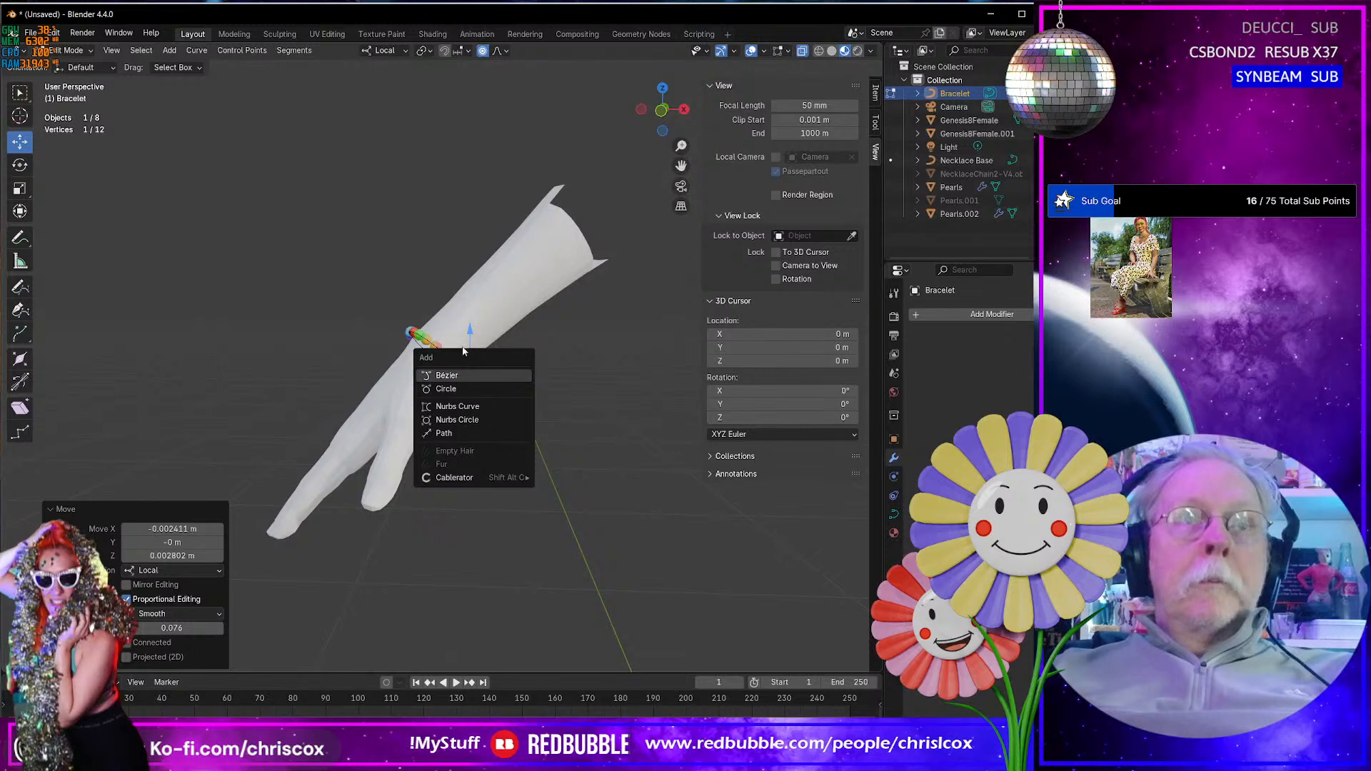
key("Escape")
key("a")
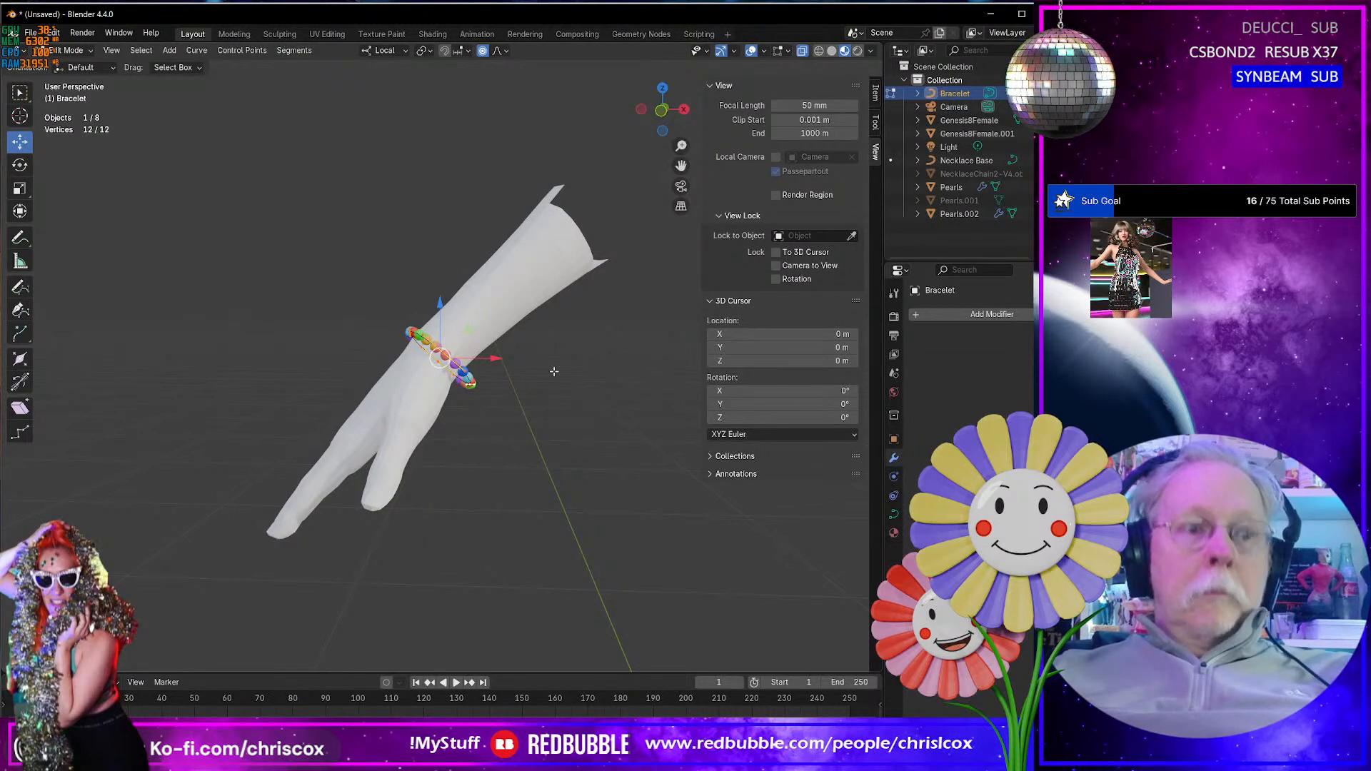
key("shift+d")
key("Escape")
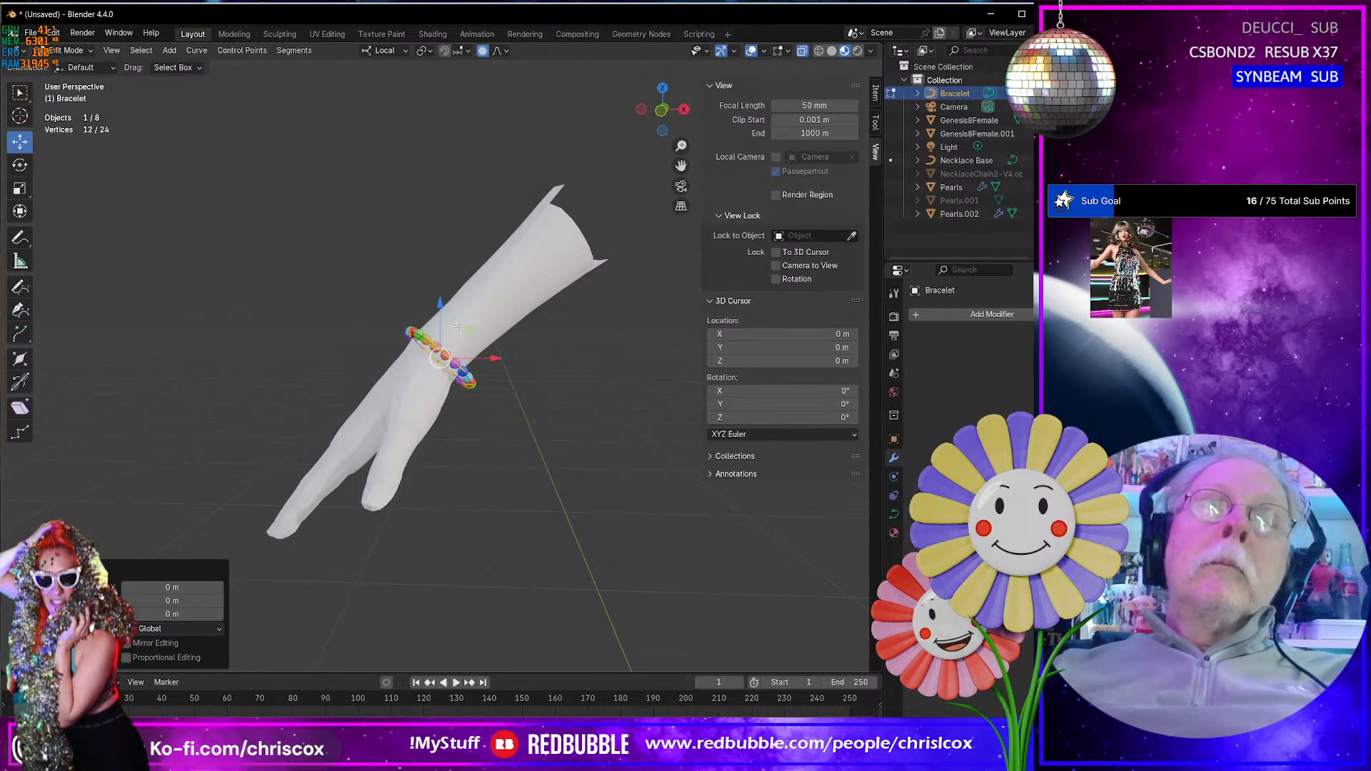
left_click_drag(466, 327, 487, 310)
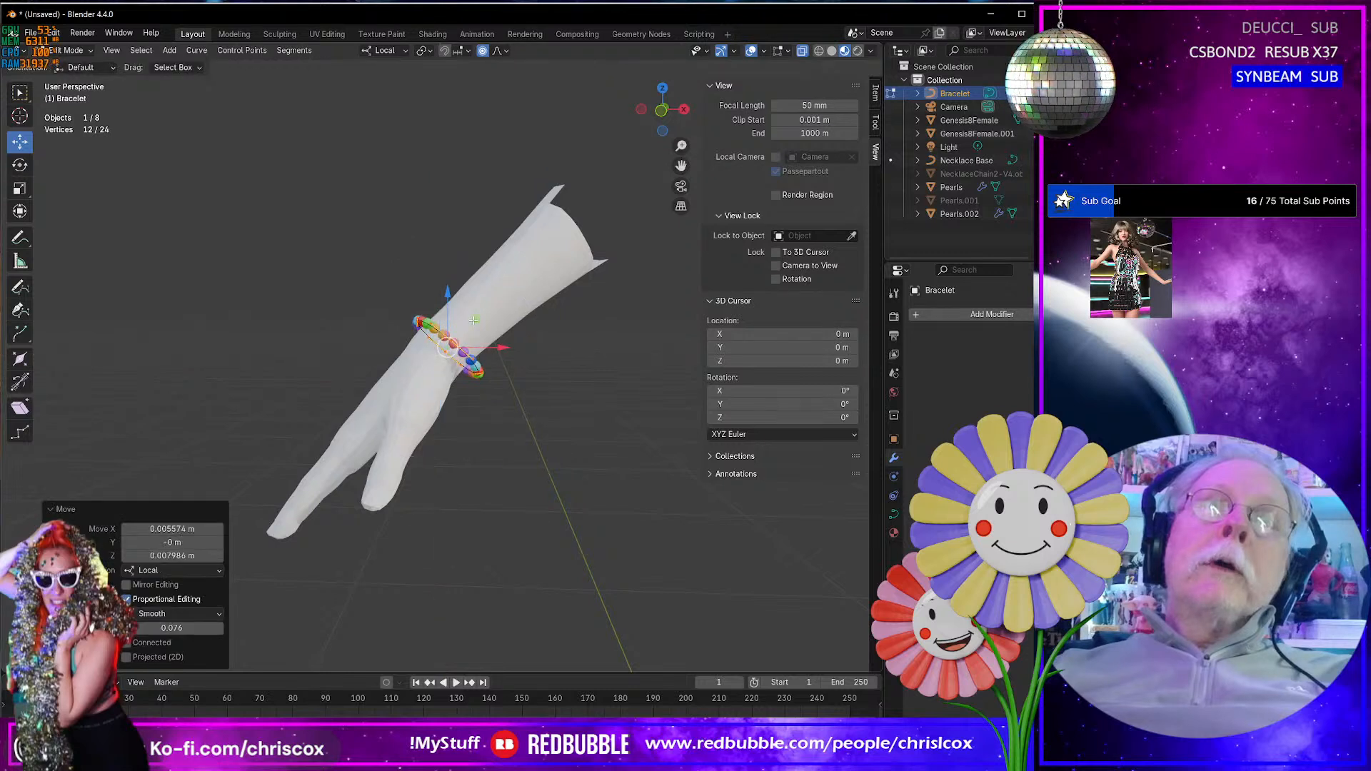
key("ctrl+z")
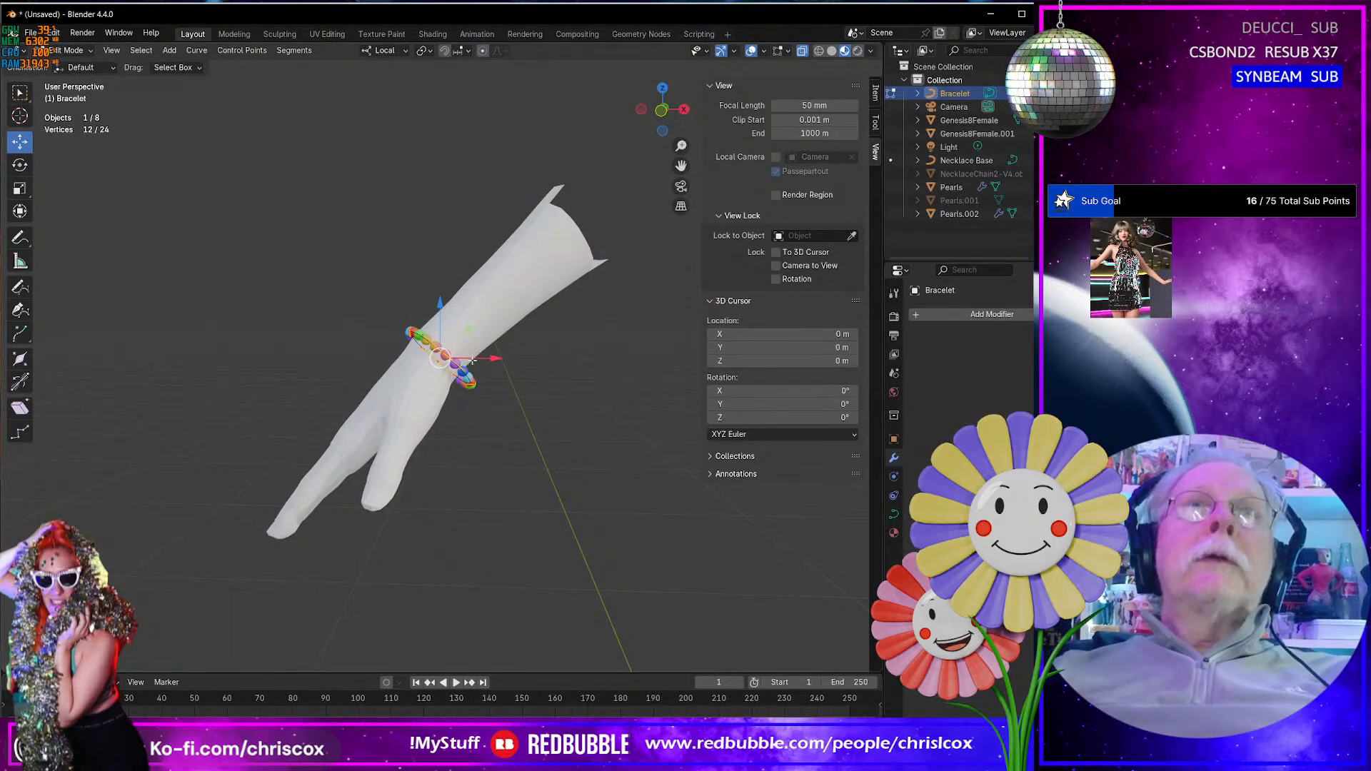
left_click_drag(466, 327, 478, 316)
- Separate the duplicated loop from the Bracelet into its own curve object and return to Object Mode
middle_click_drag(472, 321, 463, 359)
key("p")
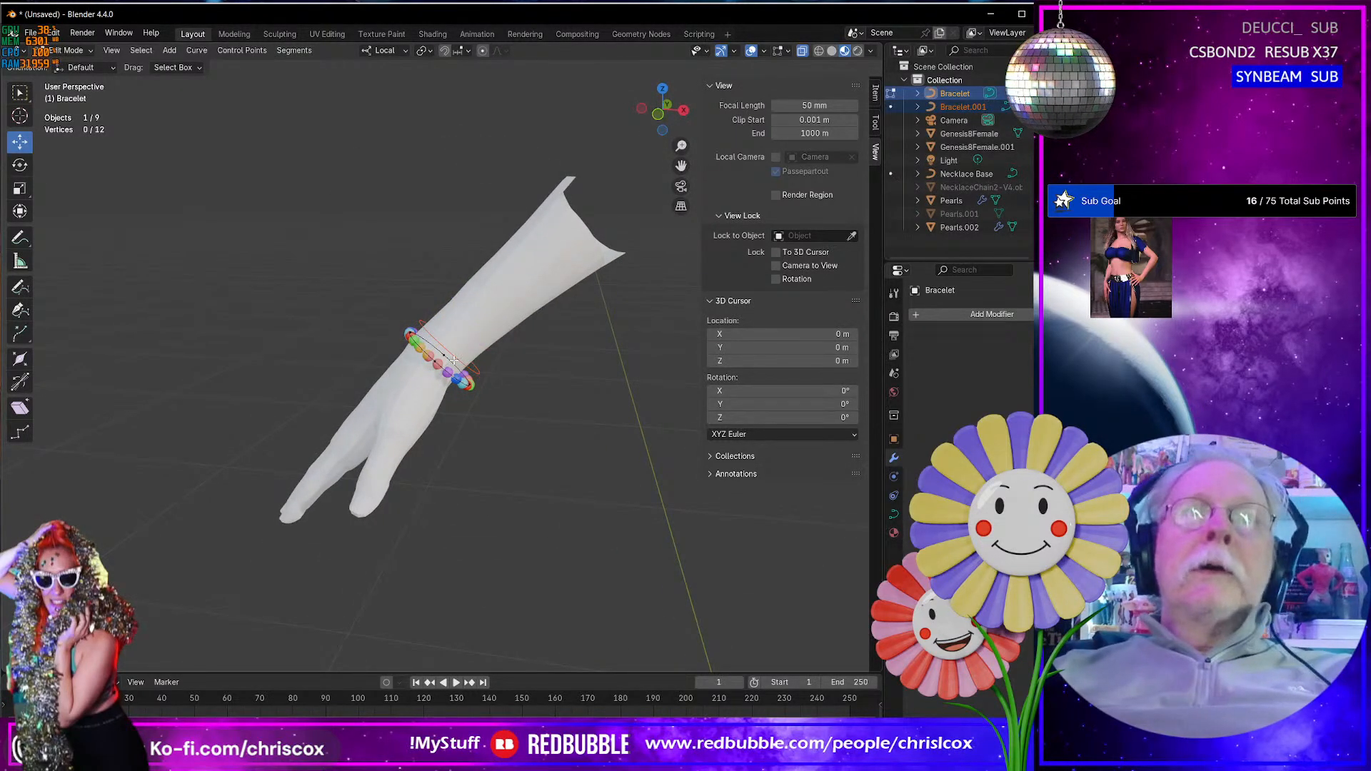
key("Tab")
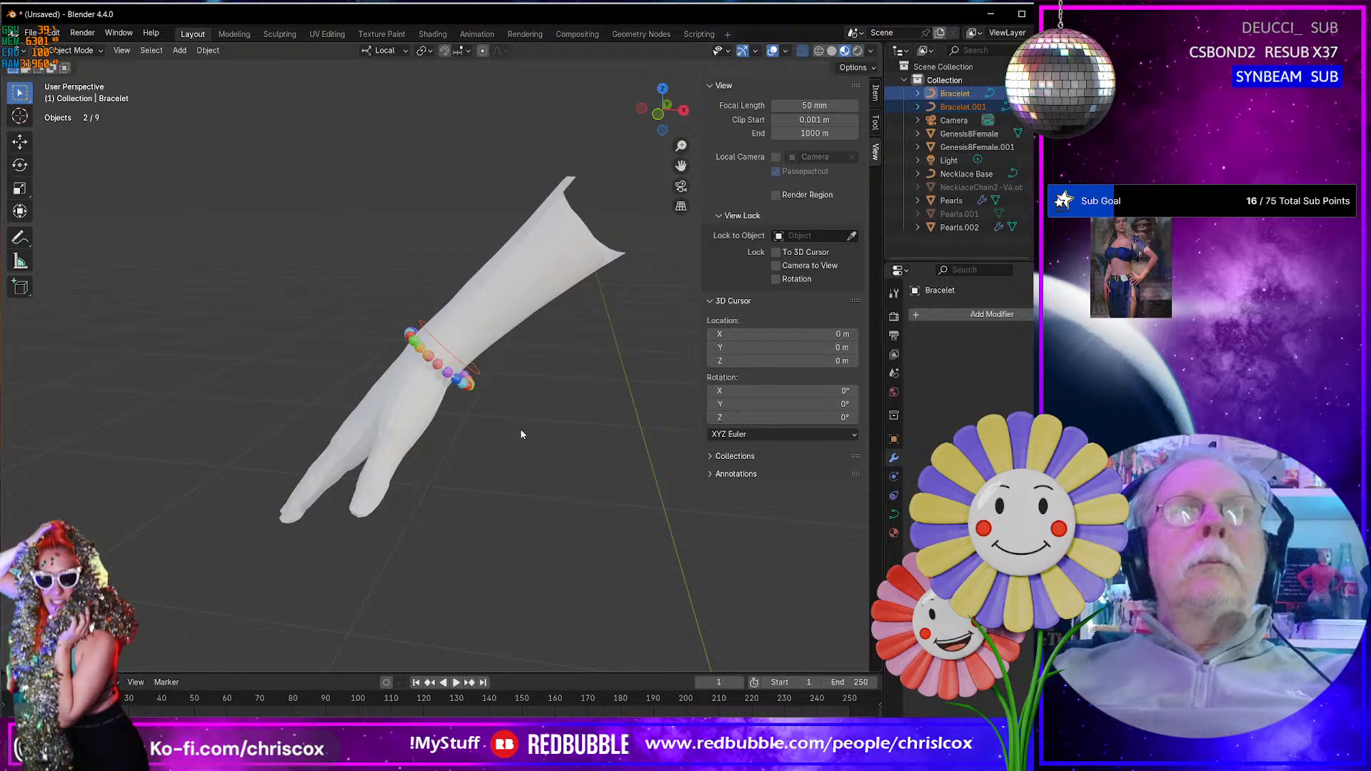
- Duplicate the bracelet pearls, Pearls.002, in place
left_click(459, 376)
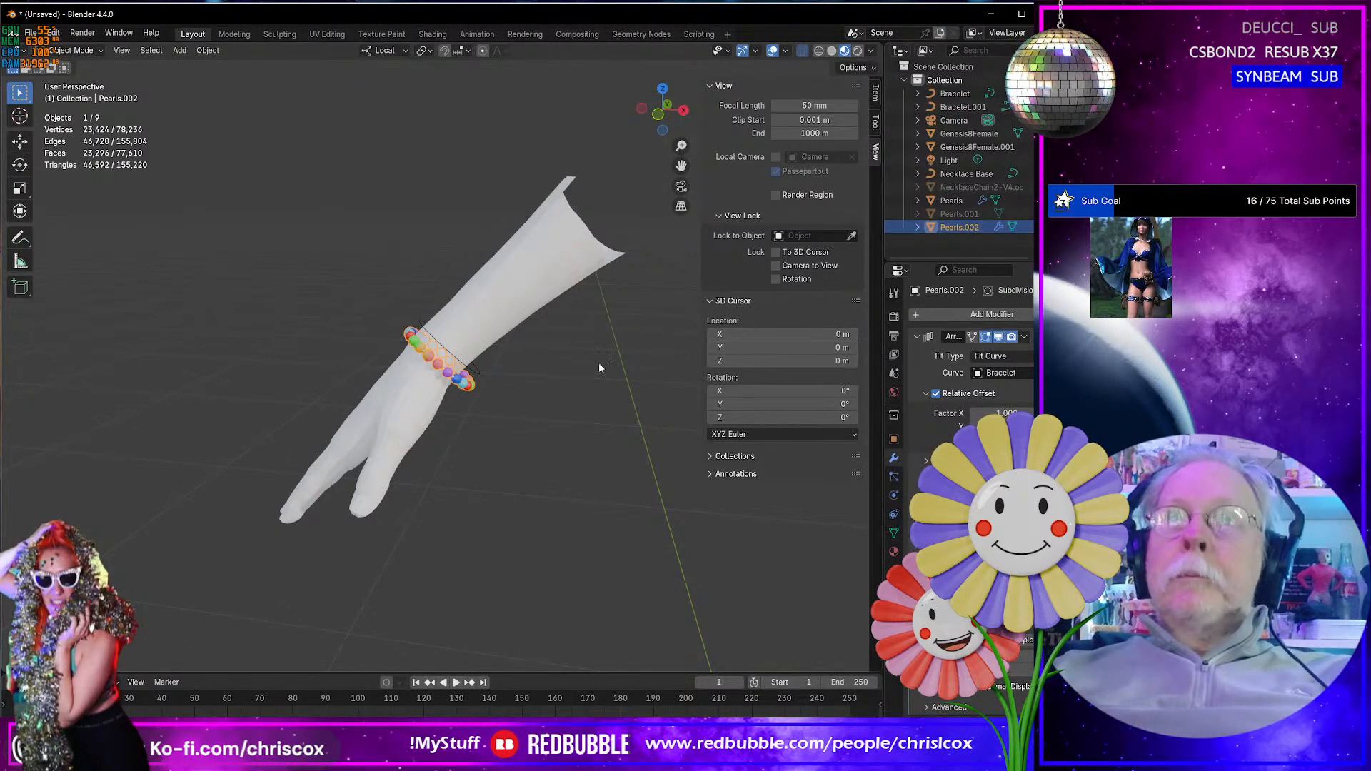
key("shift+d")
key("Escape")
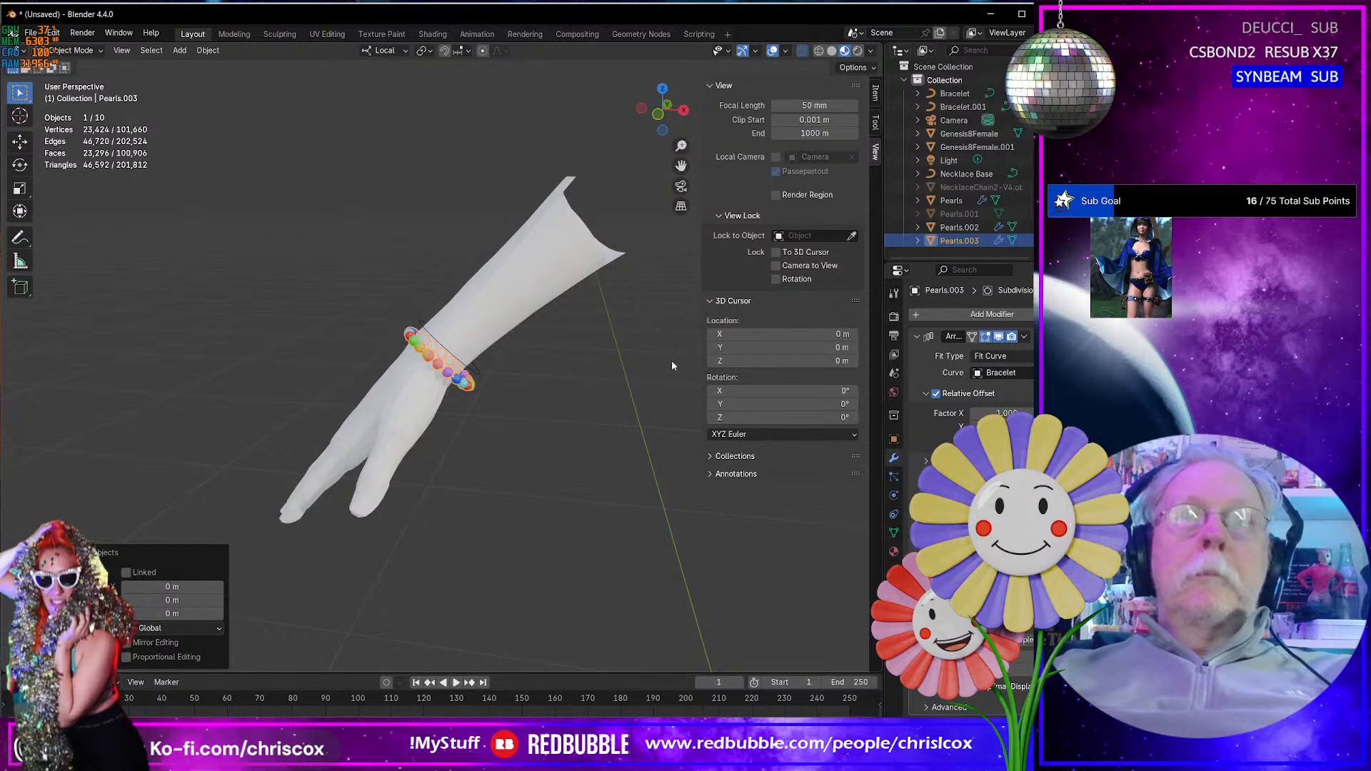
- Set both the Array fit curve and the curve deformation object of the duplicated pearls to Bracelet.001
left_click(1014, 372)
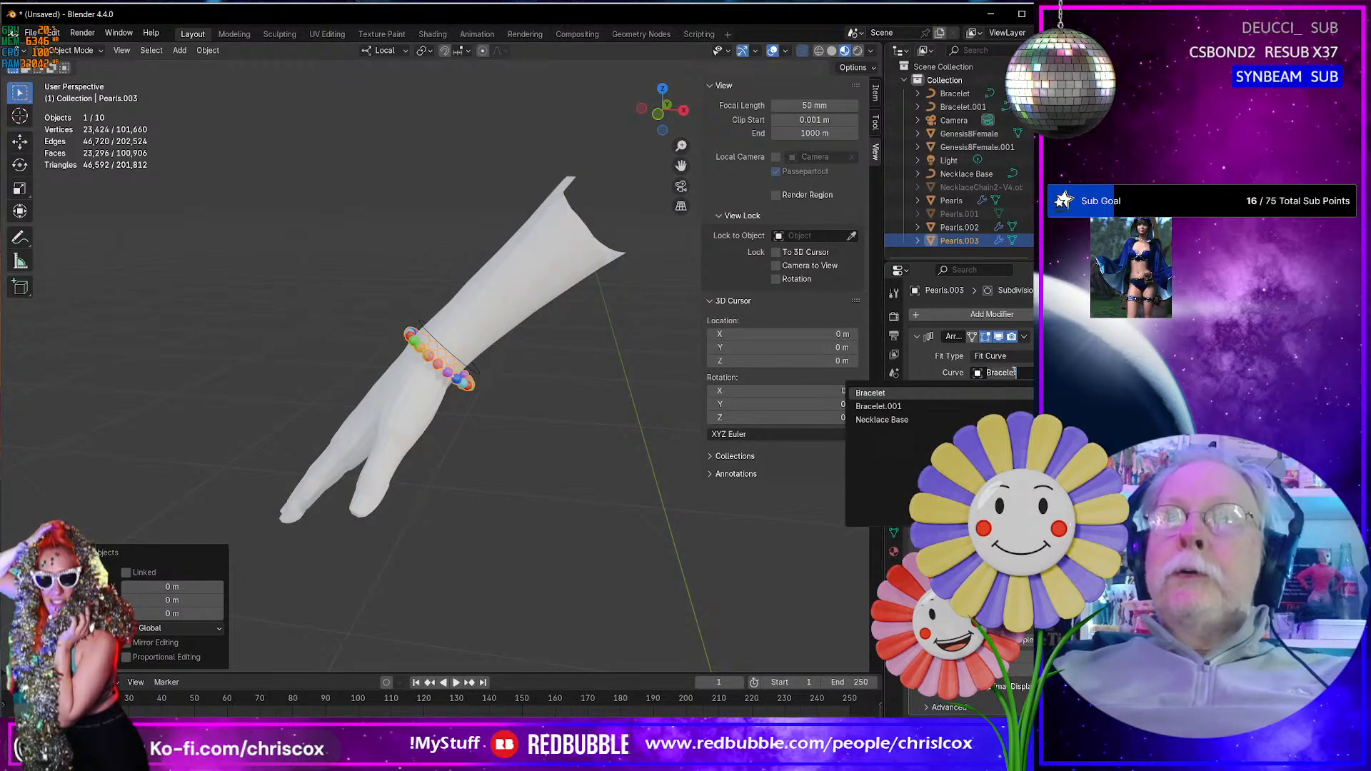
left_click(921, 404)
left_click(1015, 565)
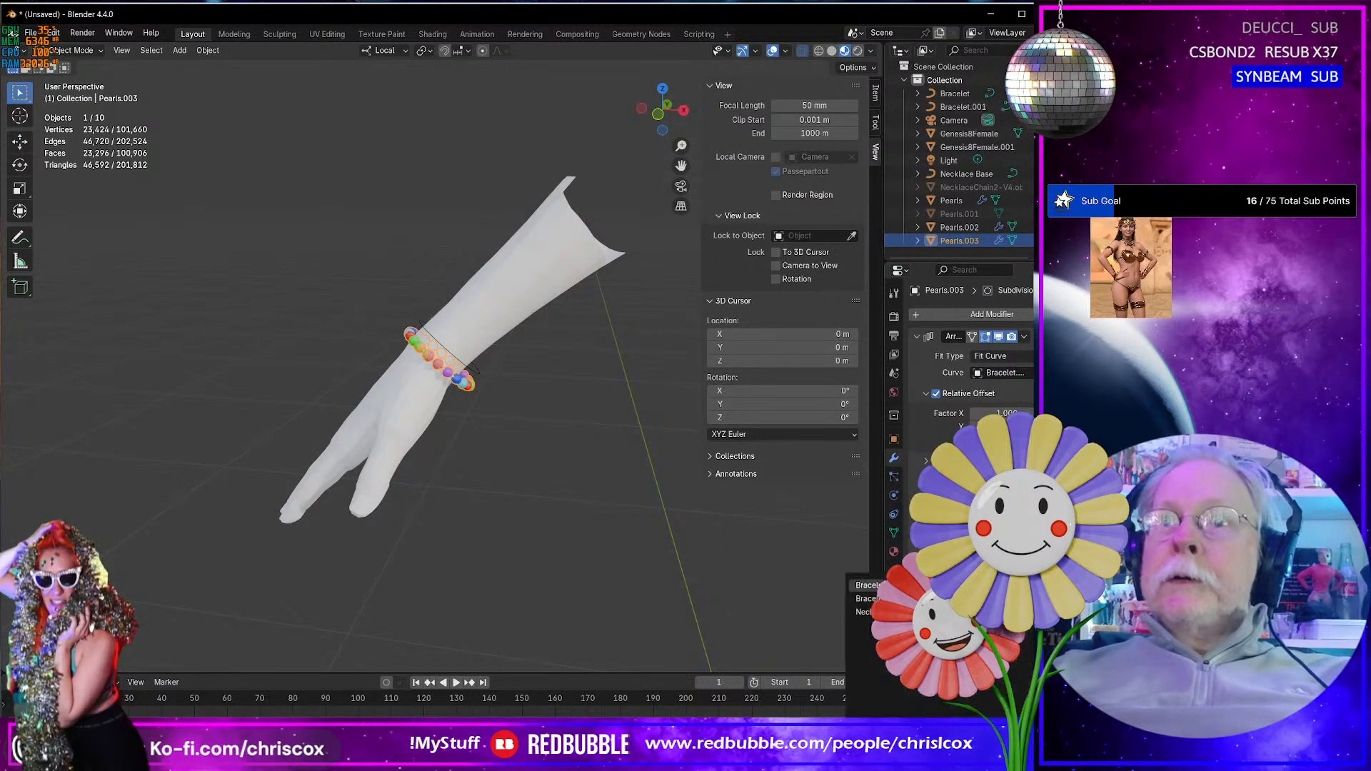
left_click(921, 600)
- Edit the Bracelet.001 curve and rotate all of its control points by -87° in a view along the forearm
mouse_move(472, 519)
middle_mouse_down()
mouse_move(662, 503)
mouse_move(590, 529)
mouse_move(497, 510)
middle_mouse_up()
scroll(498, 516, "up", 5)
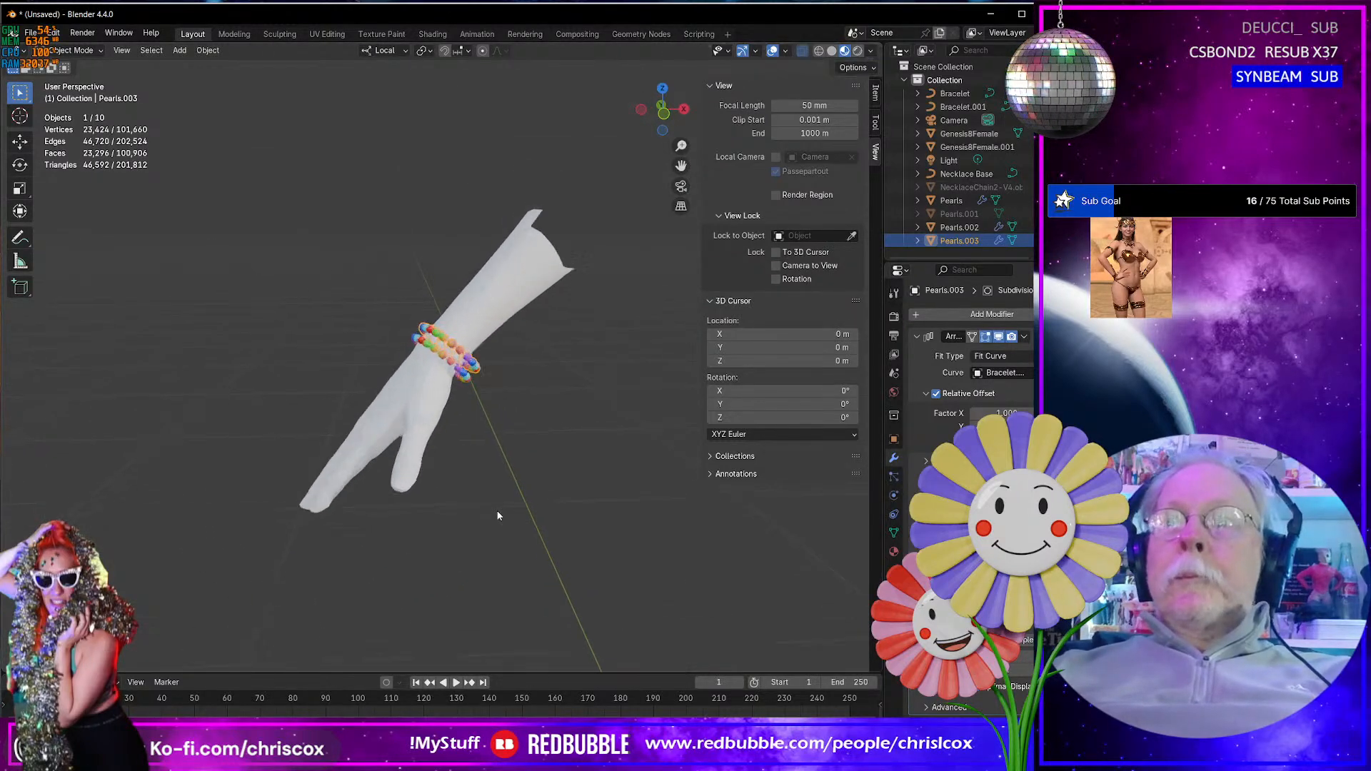
middle_click_drag(485, 503, 476, 498)
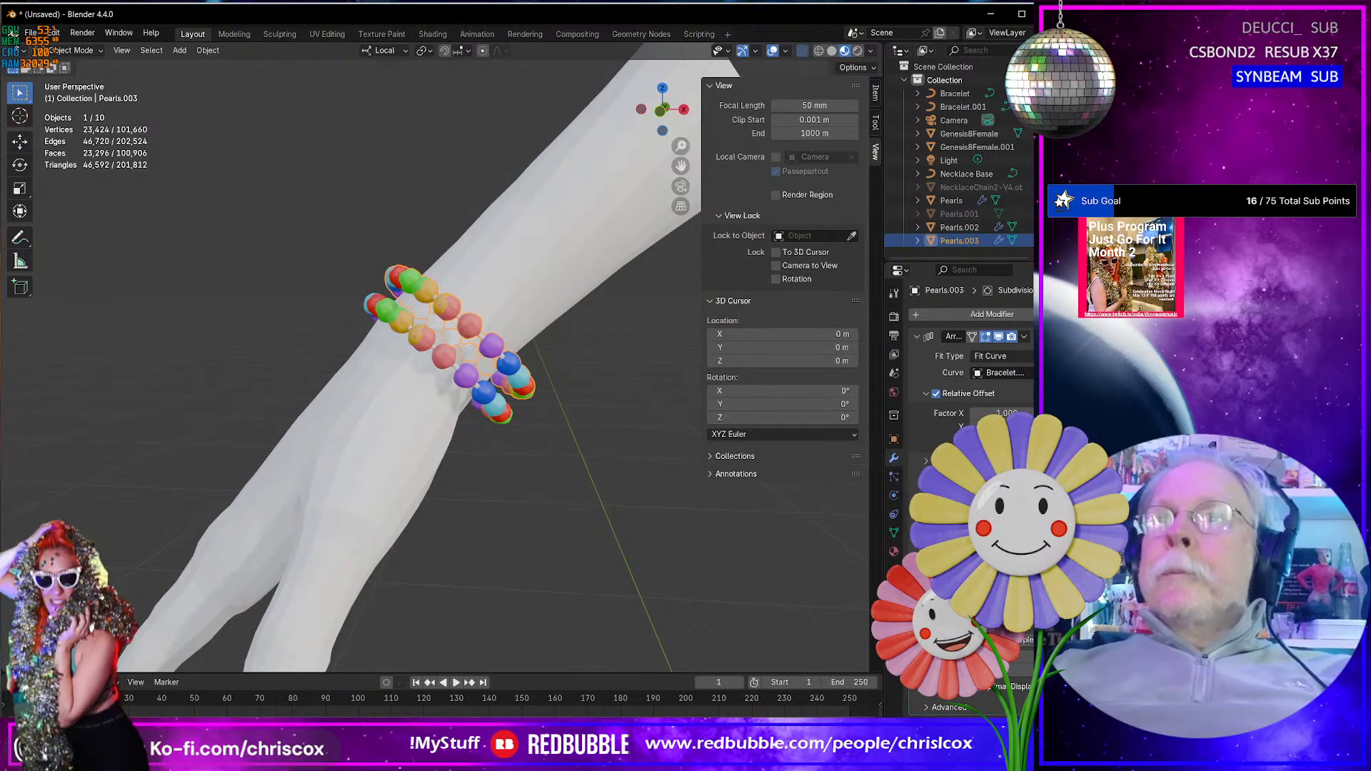
middle_click_drag(593, 480, 482, 365)
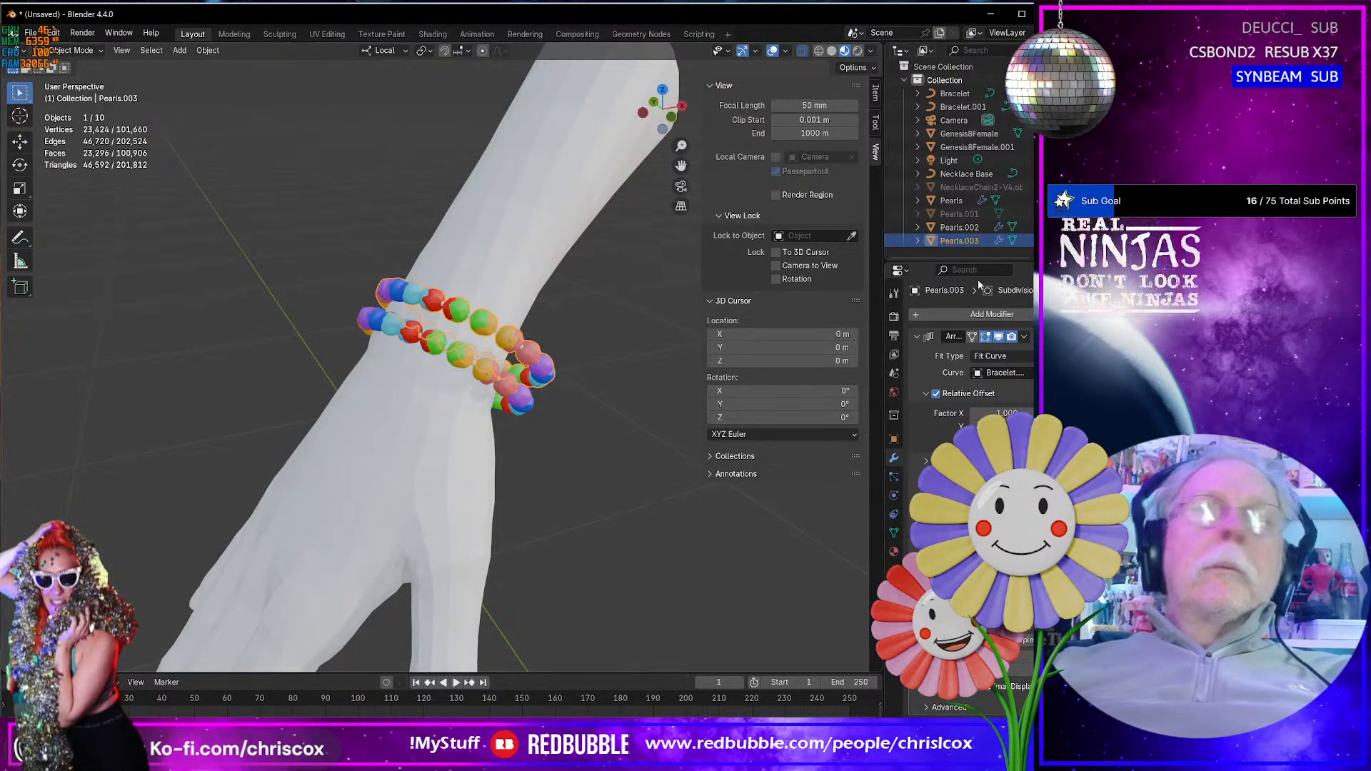
left_click(963, 107)
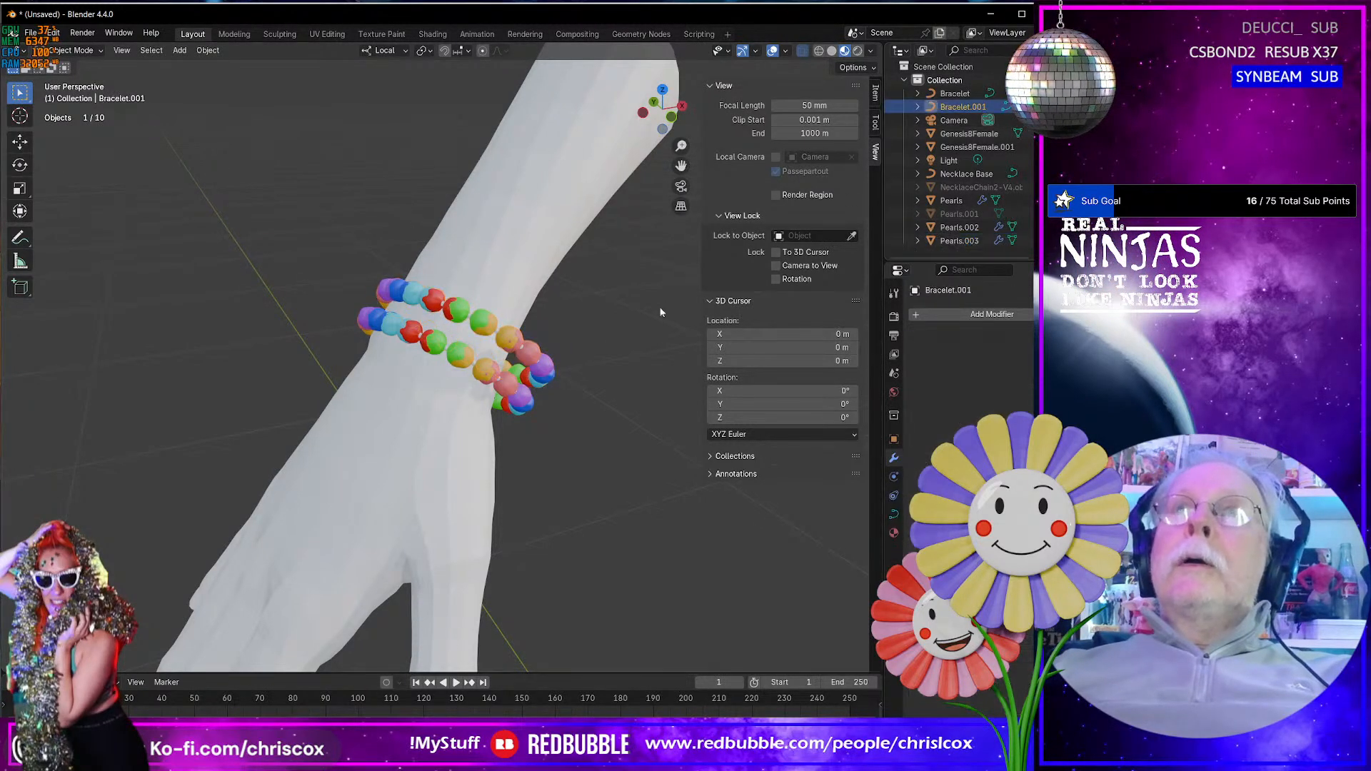
key("Tab")
middle_click_drag(392, 291, 429, 287)
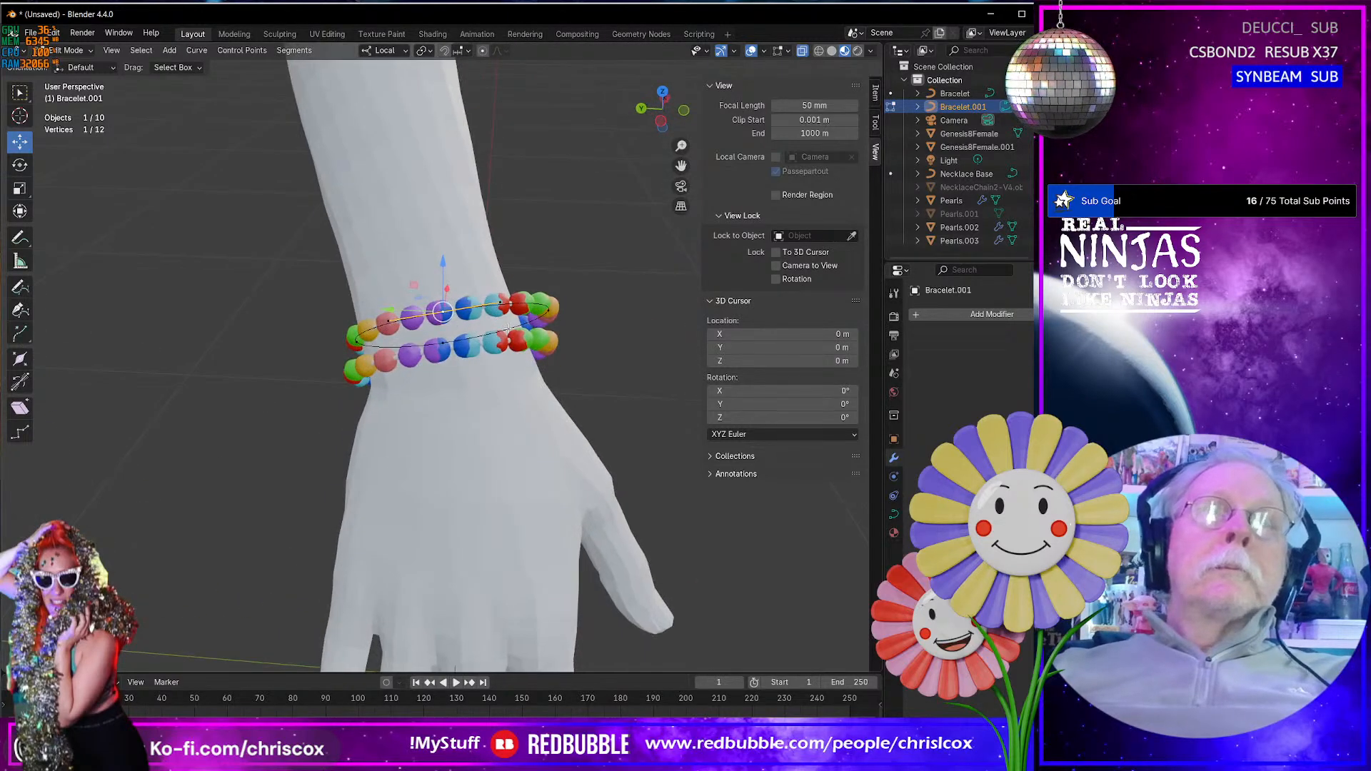
scroll(493, 325, "up", 4)
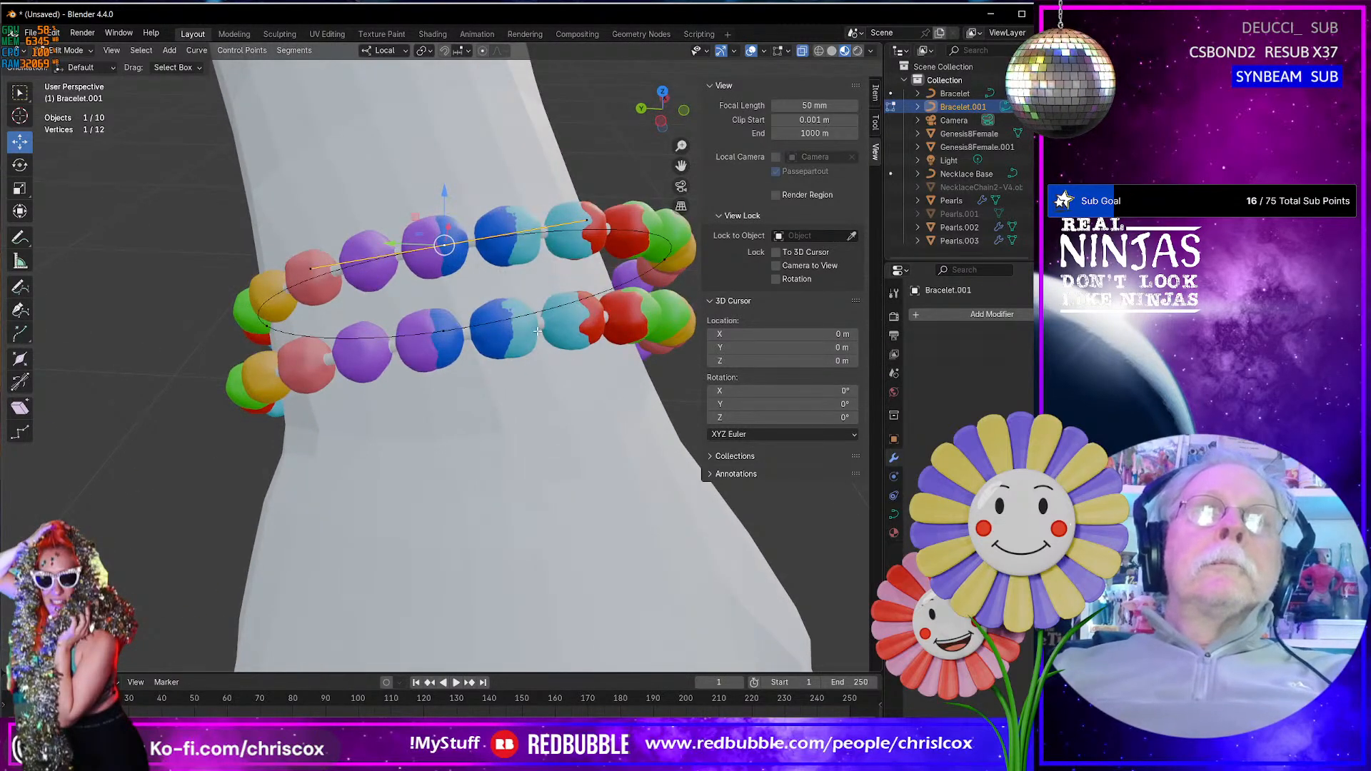
middle_click_drag(537, 330, 529, 207)
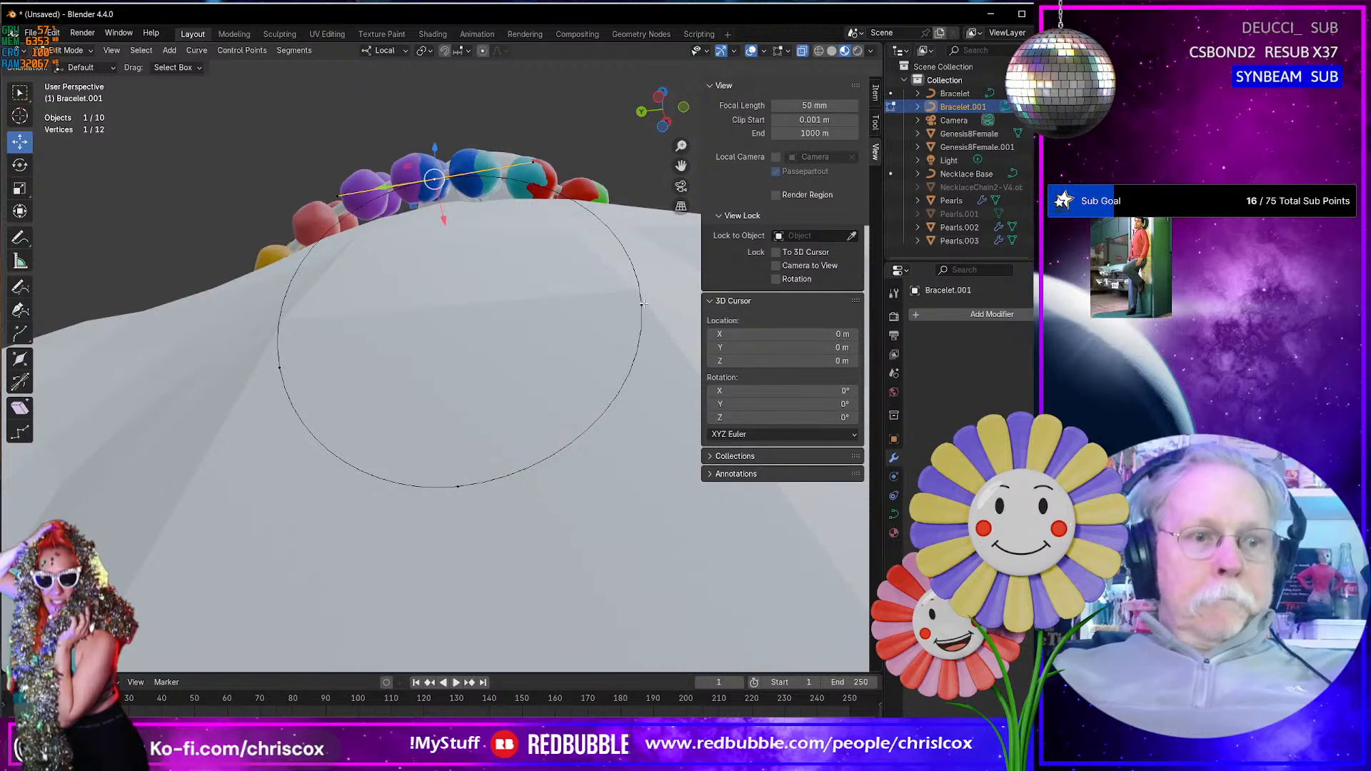
key("a")
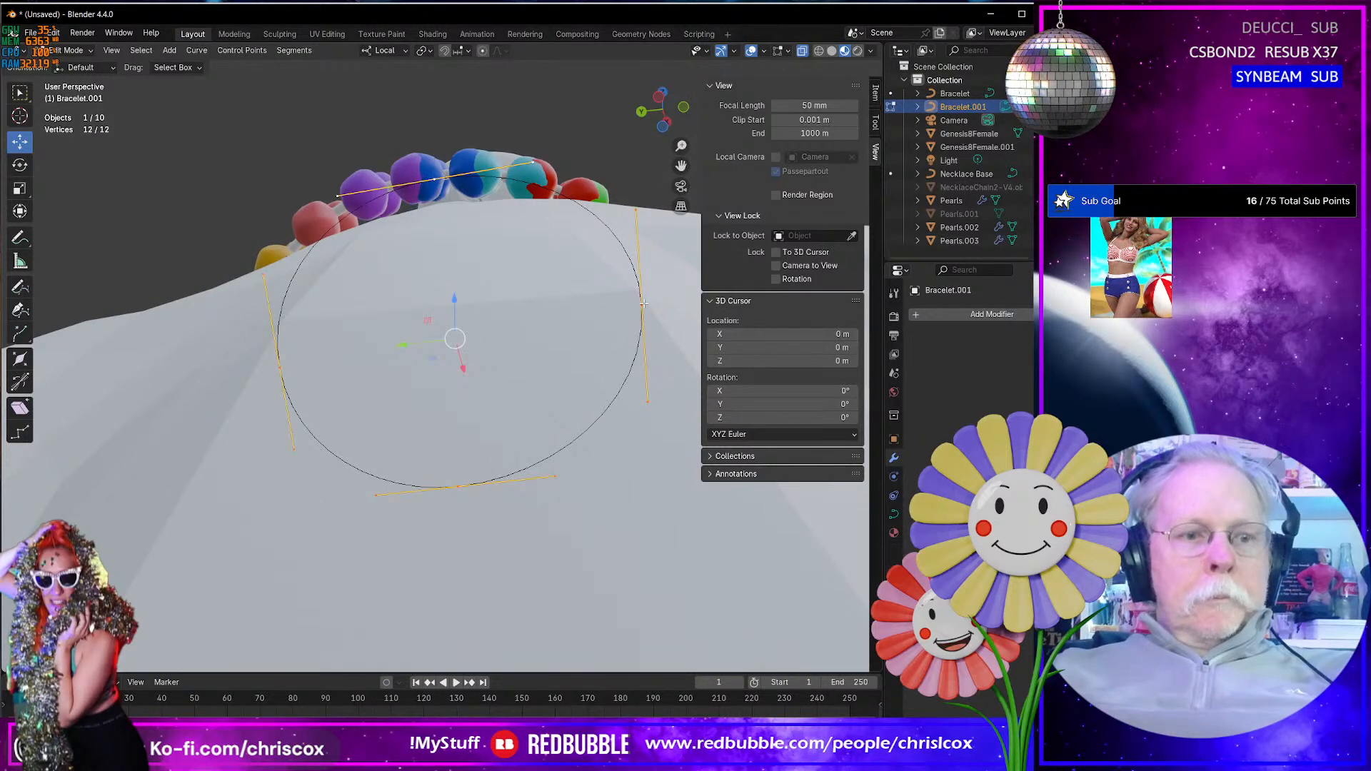
key("r")
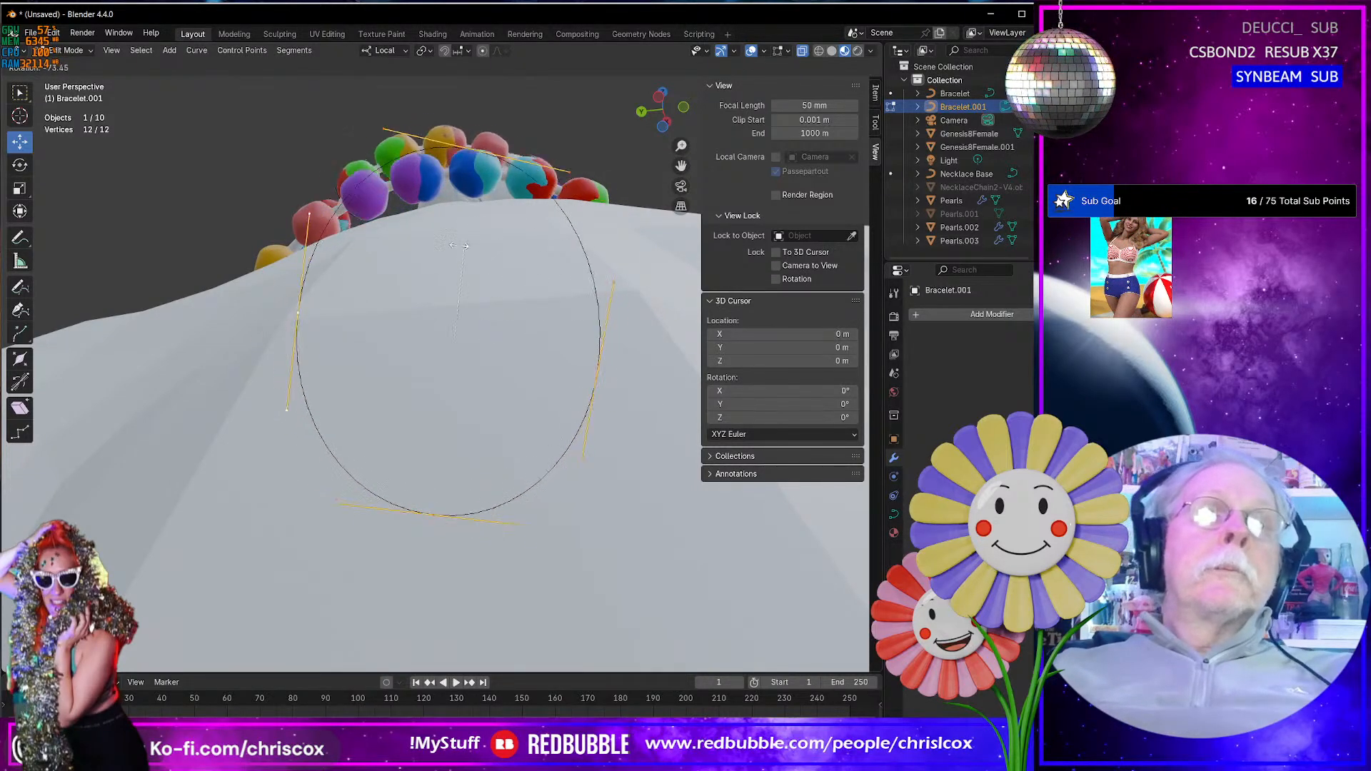
left_click(478, 248)
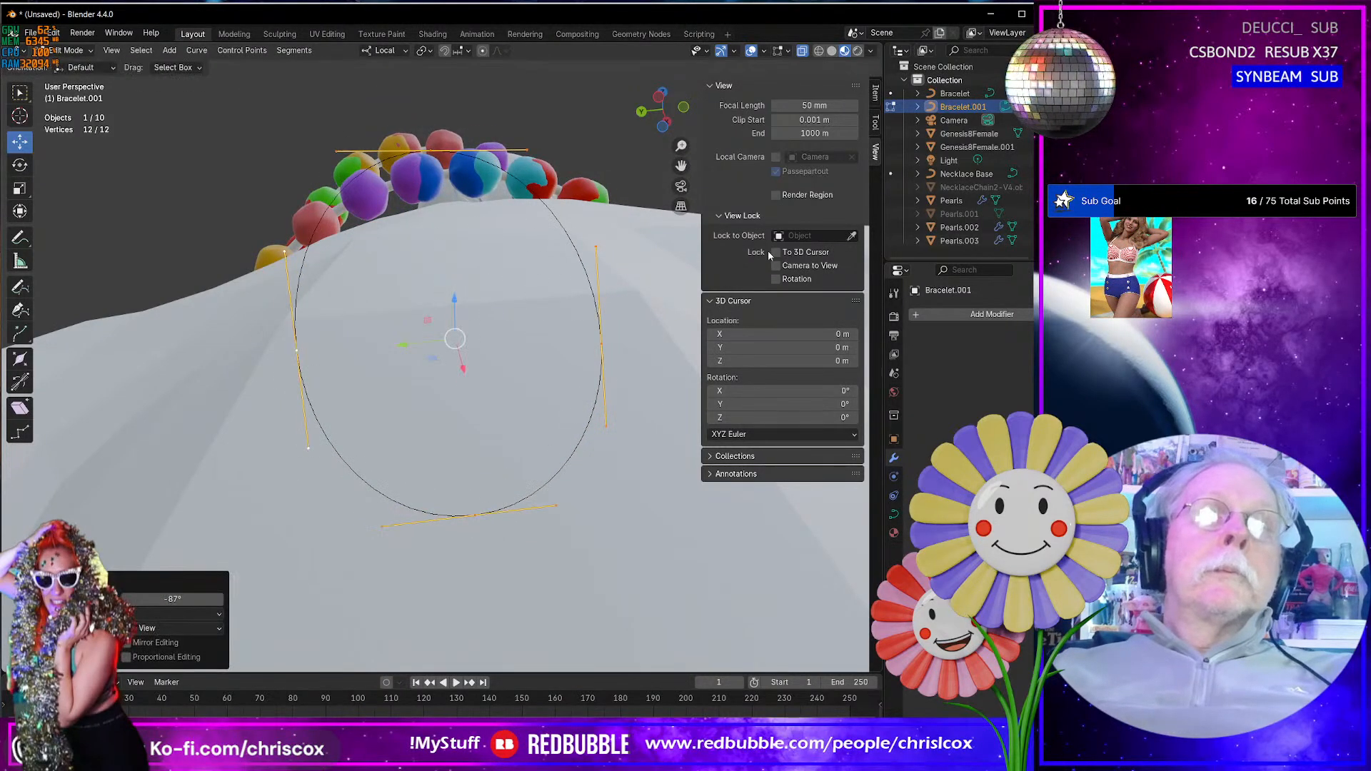
- Lower Bracelet.001's control point on the back-of-hand side toward the wrist, about -0.013 m along local Z
left_click(598, 339)
middle_click_drag(599, 338, 428, 123)
left_click_drag(429, 123, 452, 212)
middle_click_drag(451, 229, 470, 257)
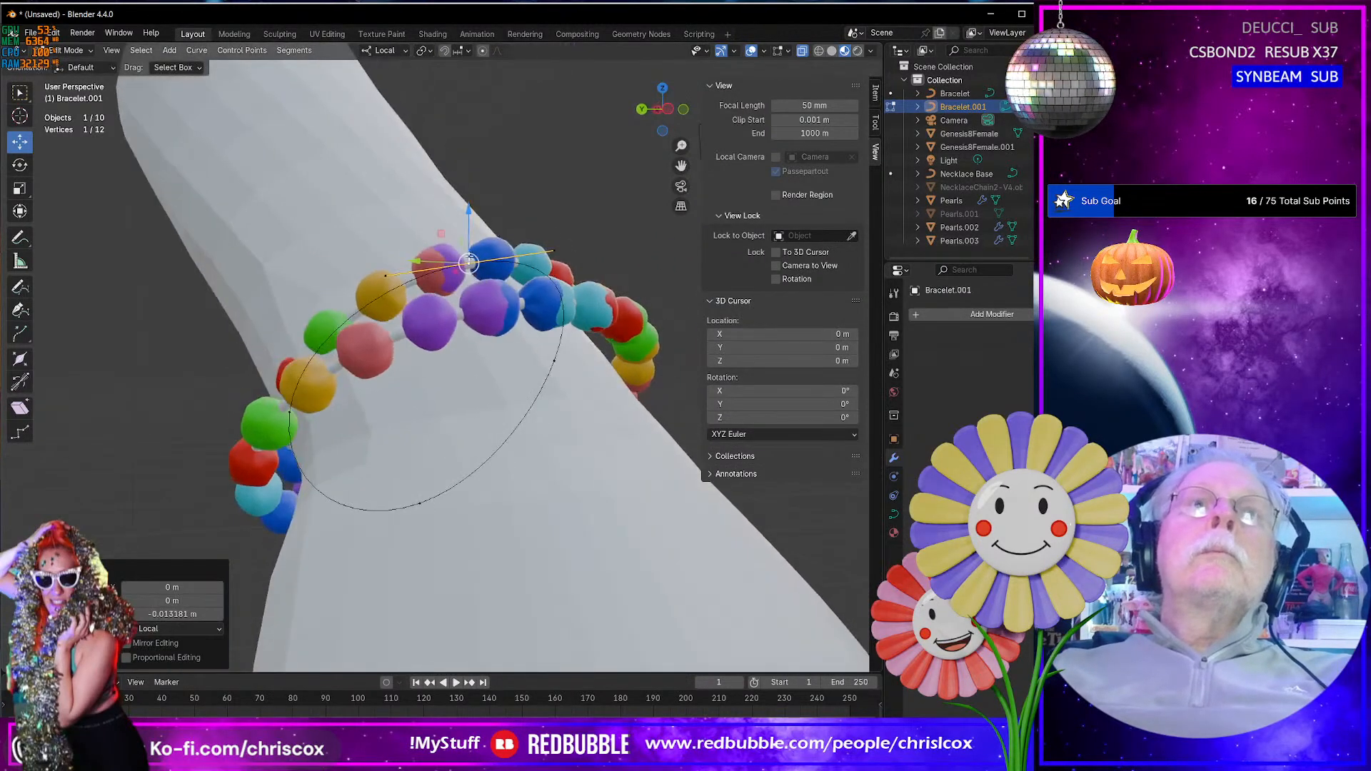
- Move Bracelet.001's little-finger-side control point outward from the wrist, about 0.010 m in global Y and -0.002 m in Z
left_click(297, 408)
middle_click_drag(297, 411, 335, 458)
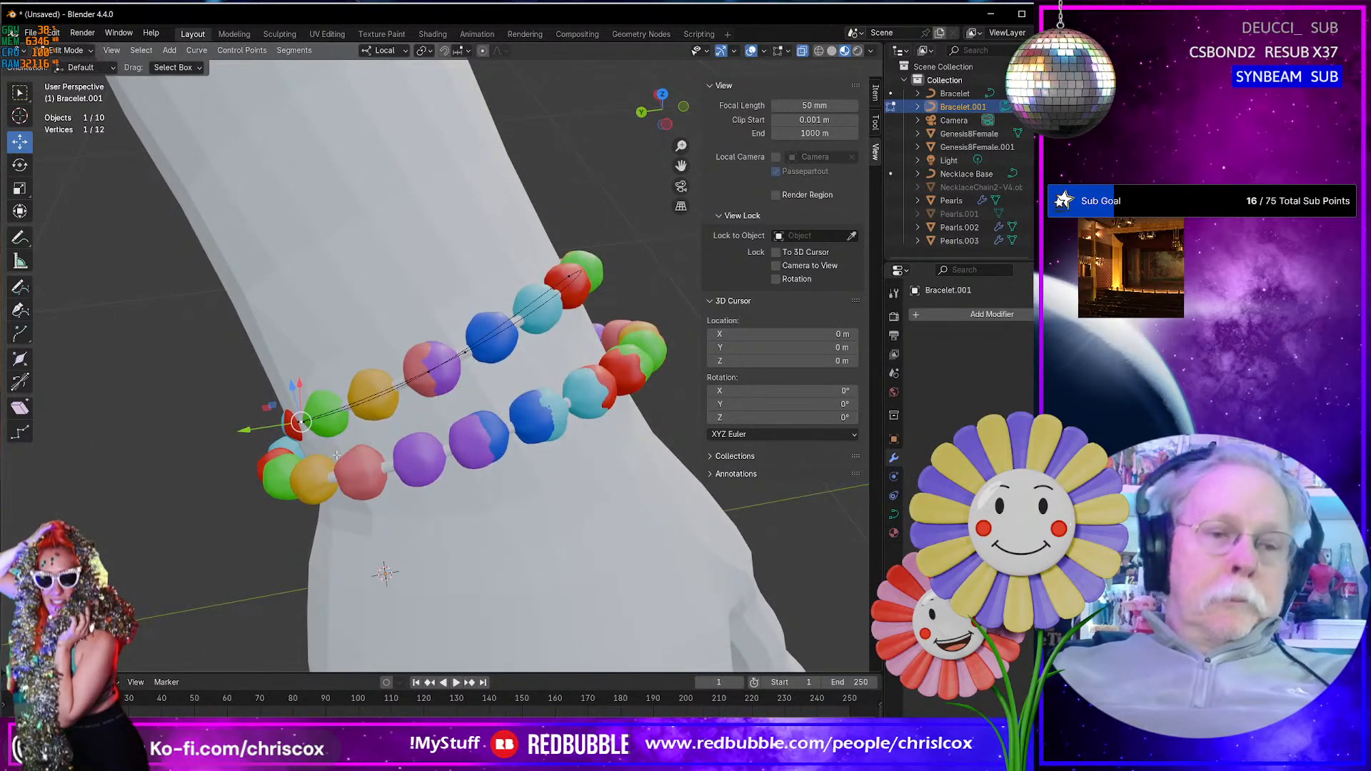
key("g")
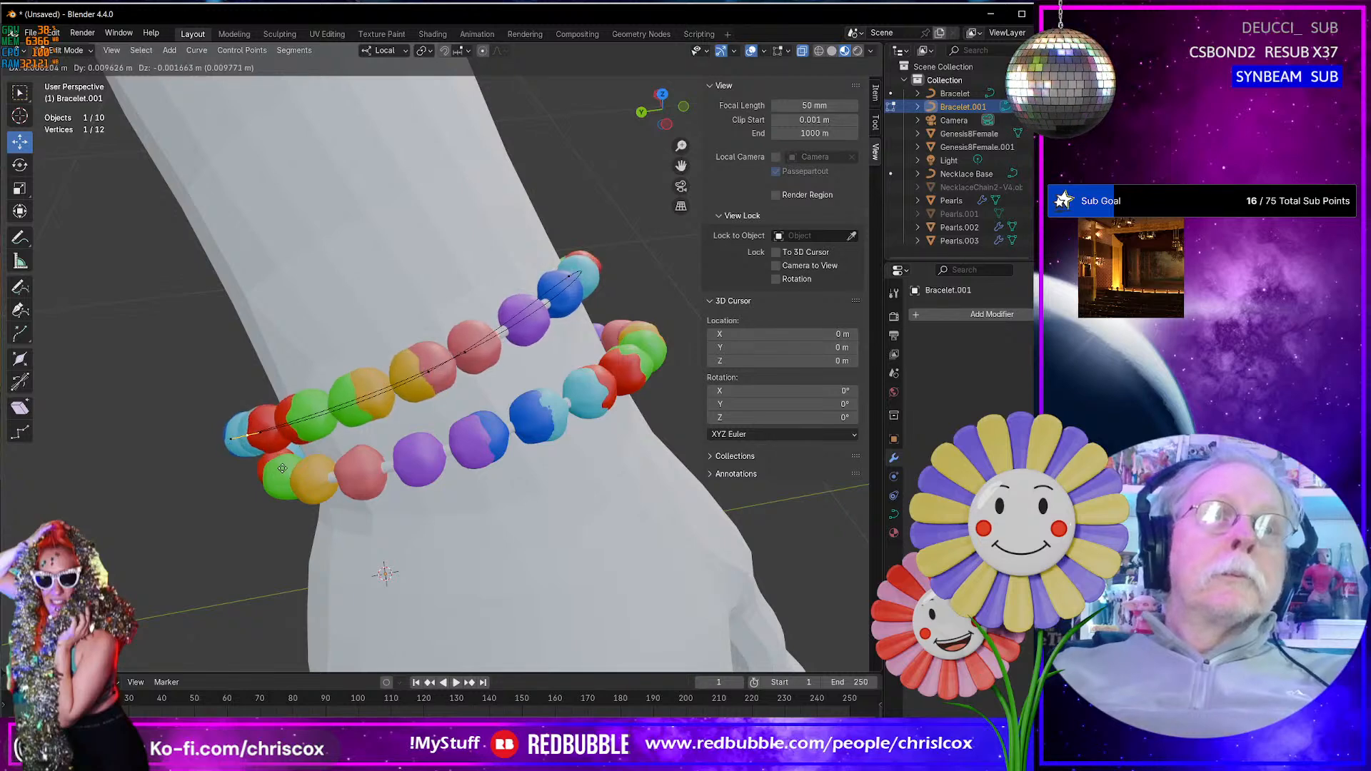
left_click(283, 469)
- Move Bracelet.001's thumb-side control point outward from the wrist, about -0.006 m in global Y and -0.002 m in Z
middle_click_drag(282, 468, 406, 429)
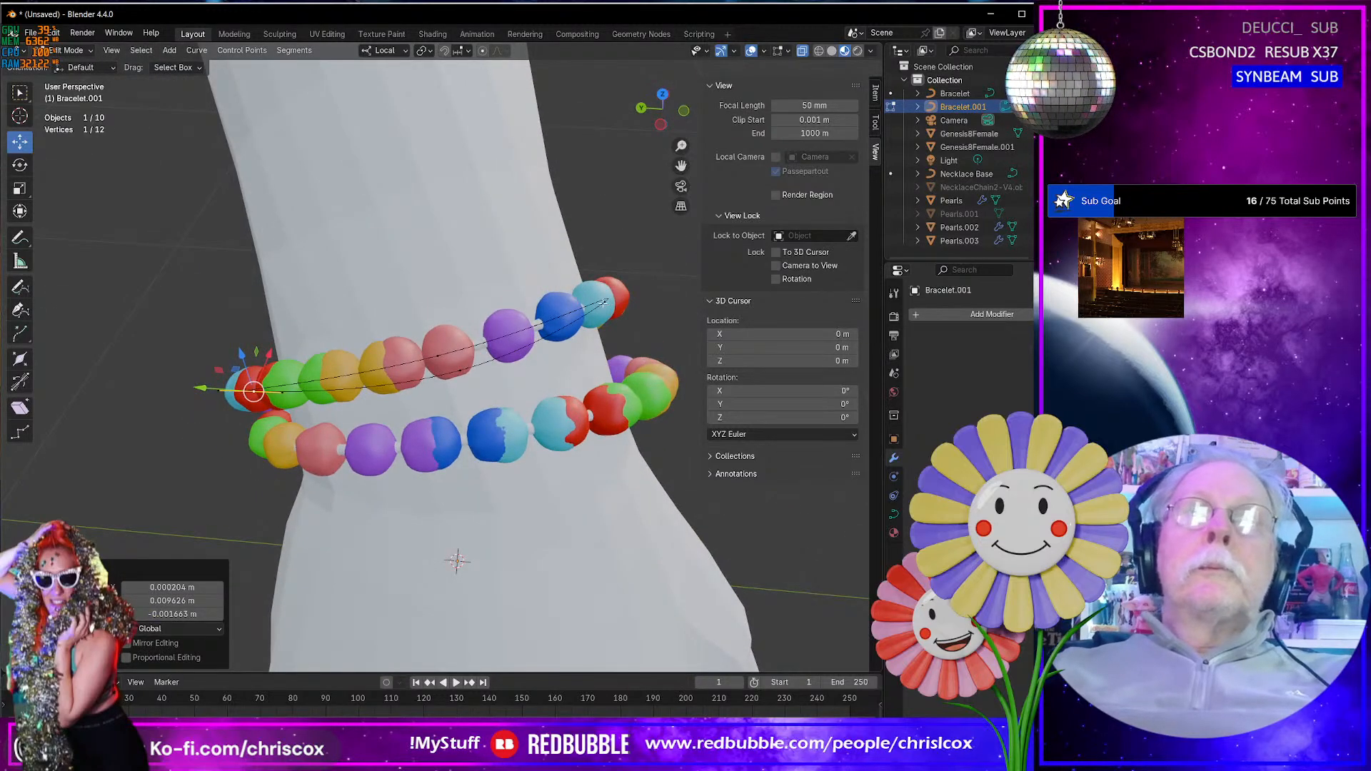
key("g")
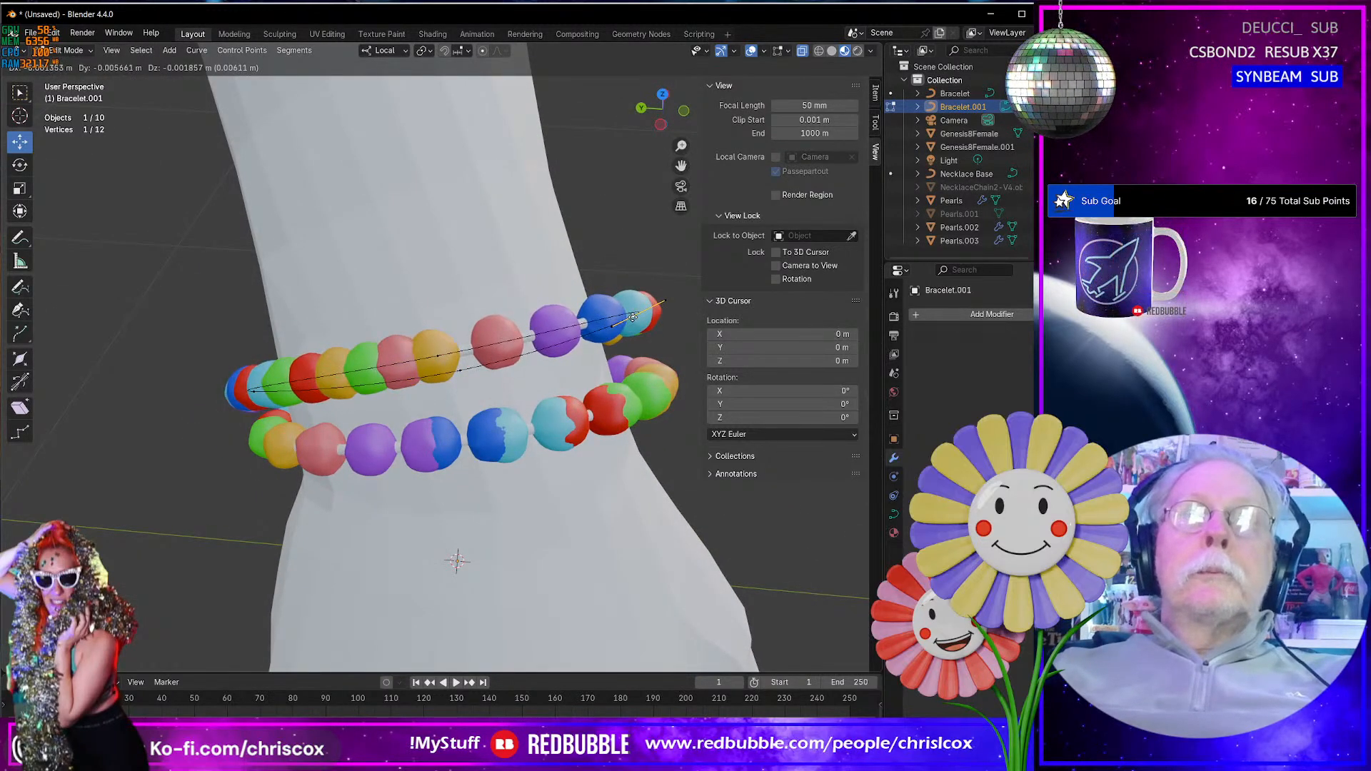
left_click(633, 316)
middle_click_drag(633, 317, 324, 287)
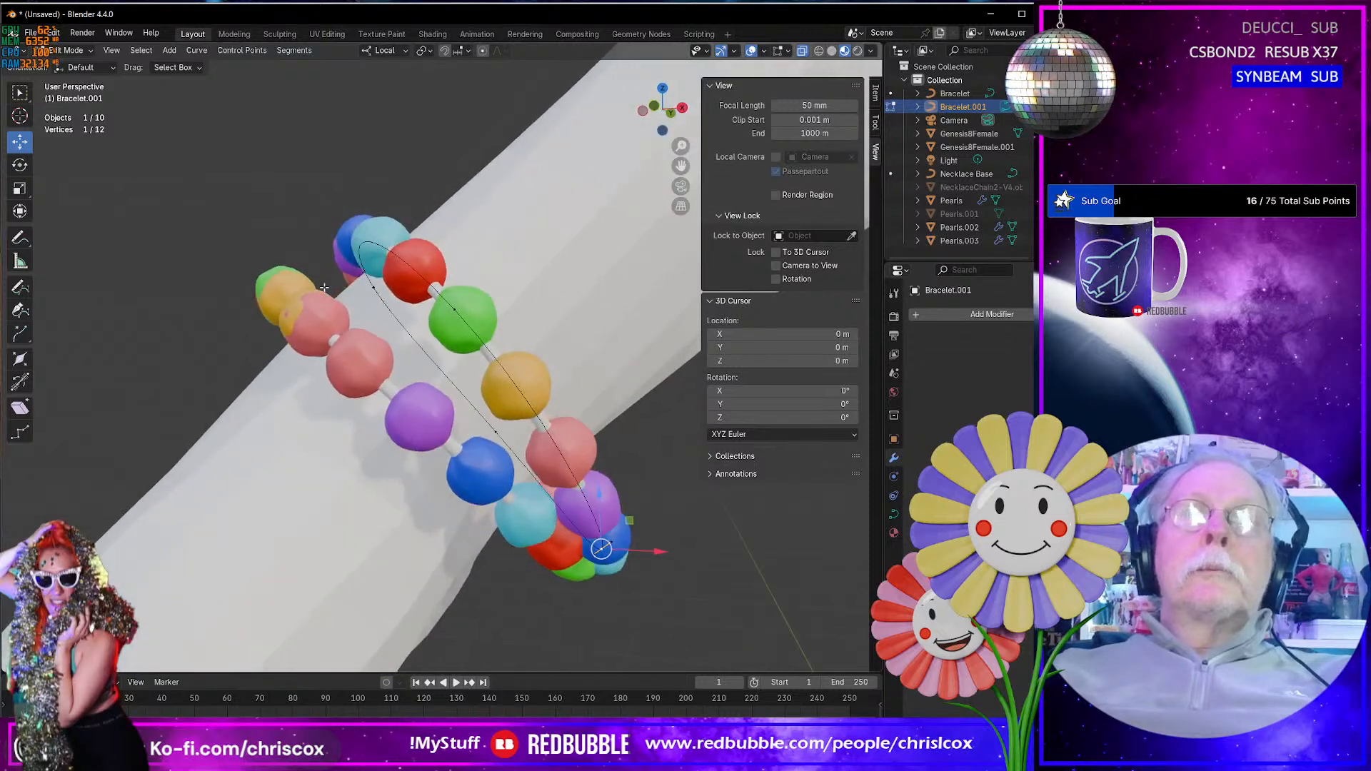
- Raise Bracelet.001's palm-side control point toward the wrist, about 0.007 m in global Z
key("g")
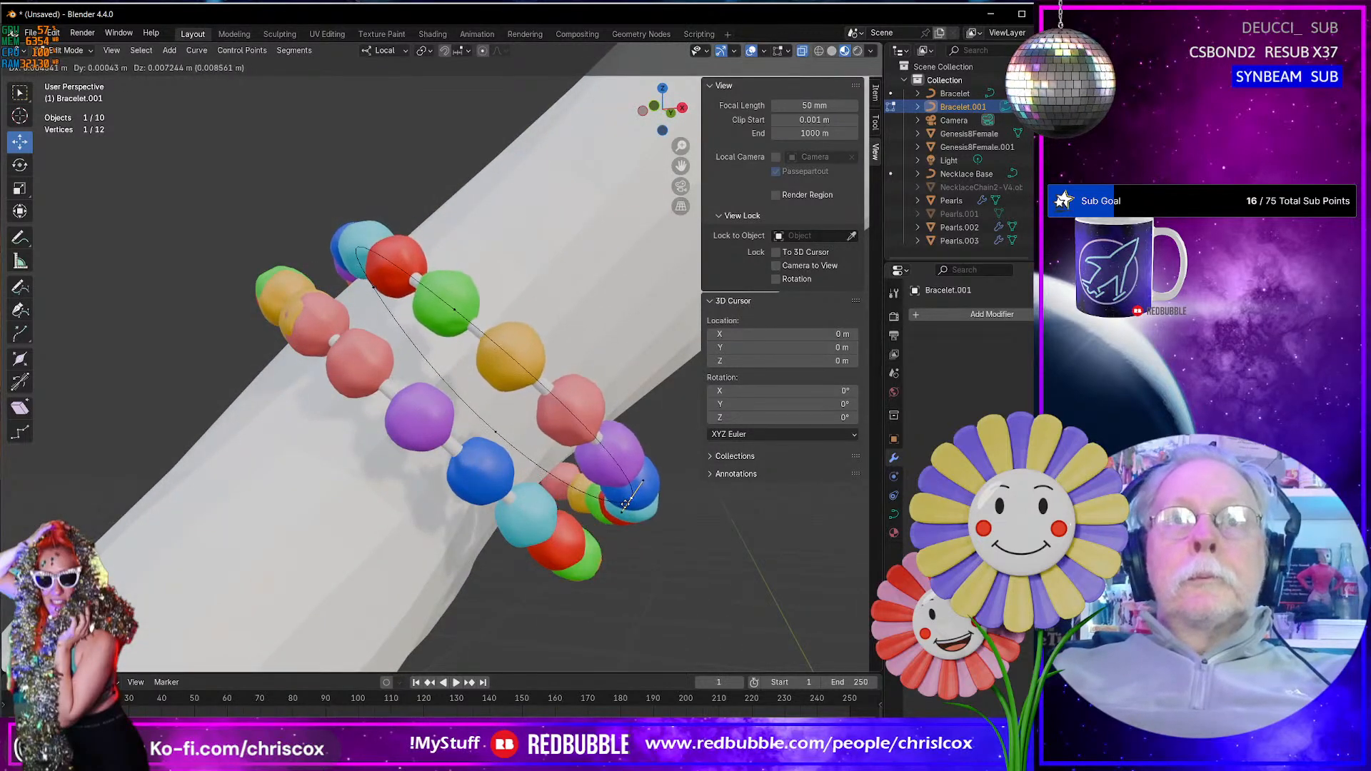
left_click(608, 505)
middle_click_drag(608, 505, 653, 307)
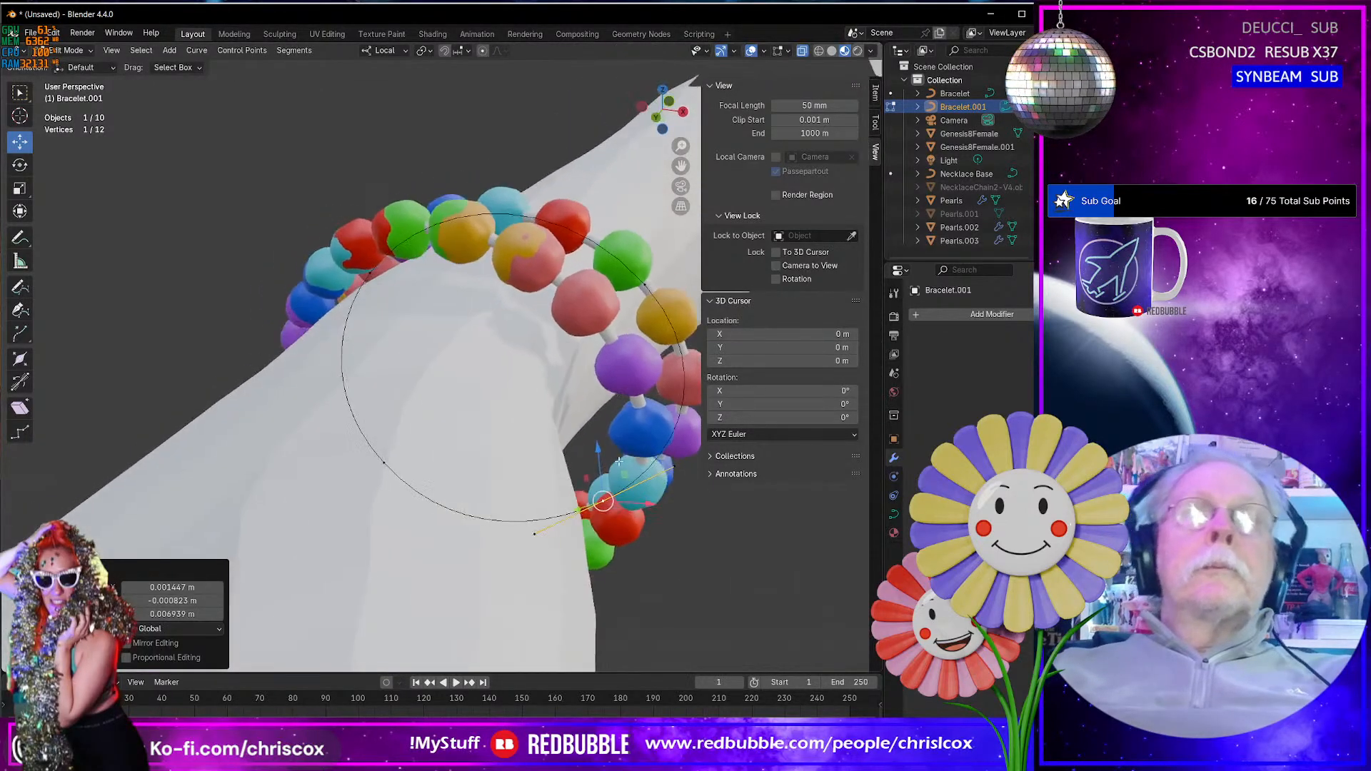
- Nudge Bracelet.001's thumb-side control point by about -0.001 m in both global X and Z
left_click(646, 286)
key("g")
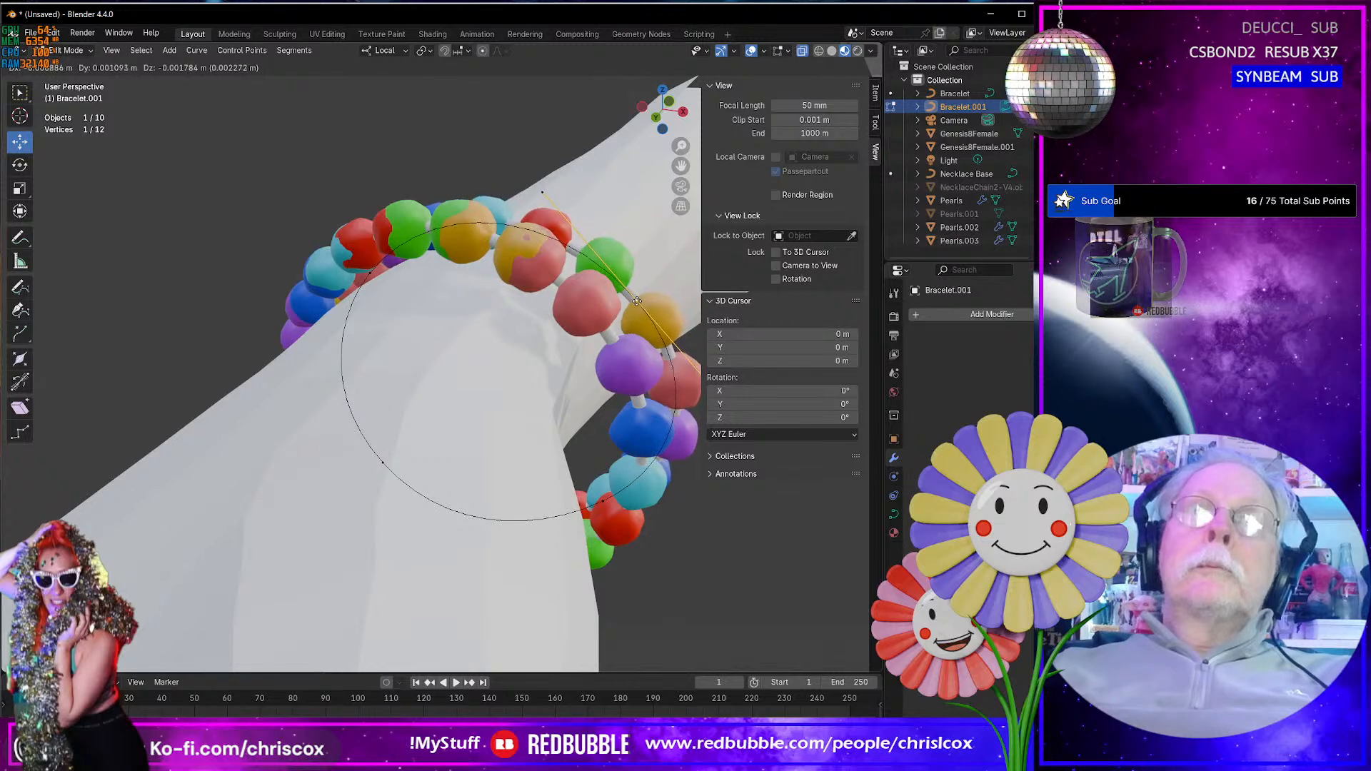
left_click(640, 294)
middle_click_drag(639, 294, 453, 304)
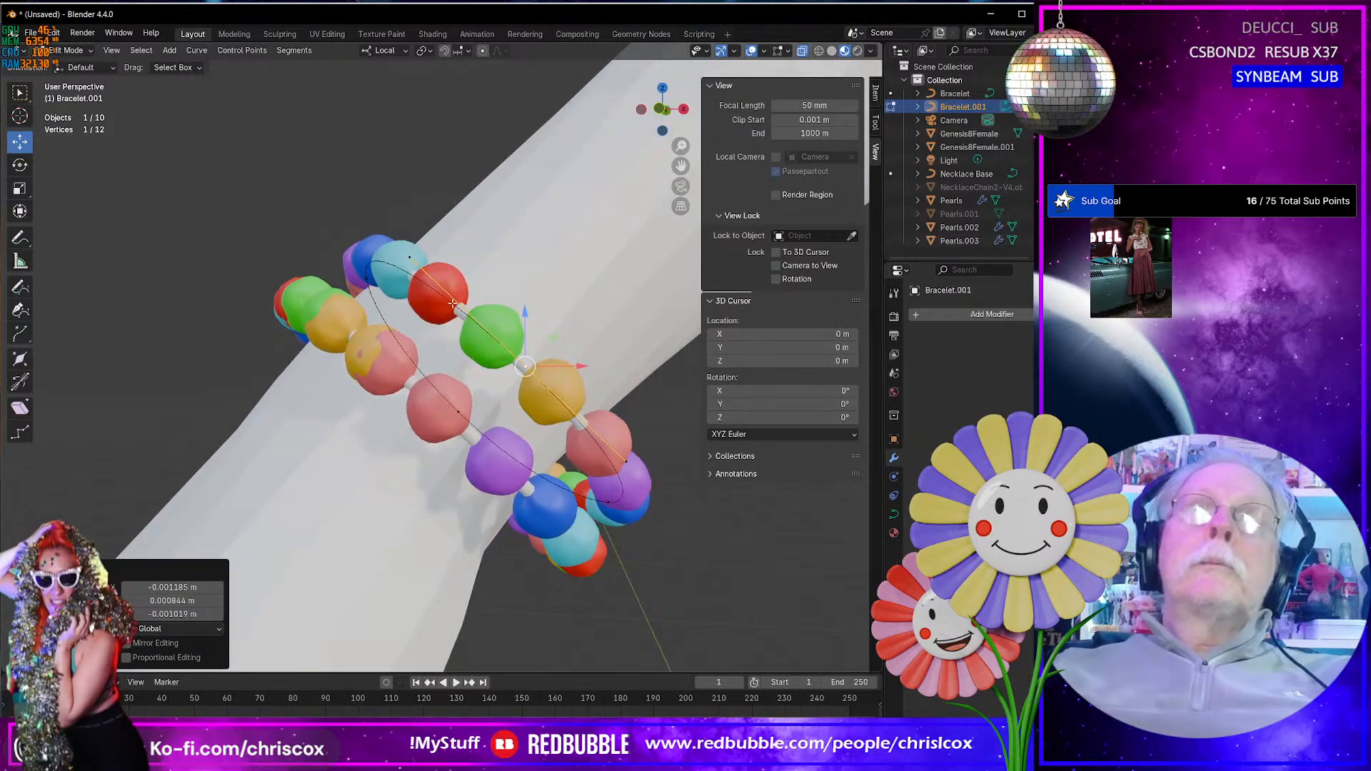
- Shift Bracelet.001's control point on the back-of-hand side away from the wrist, about -0.005 m in global X
left_click(366, 257)
key("g")
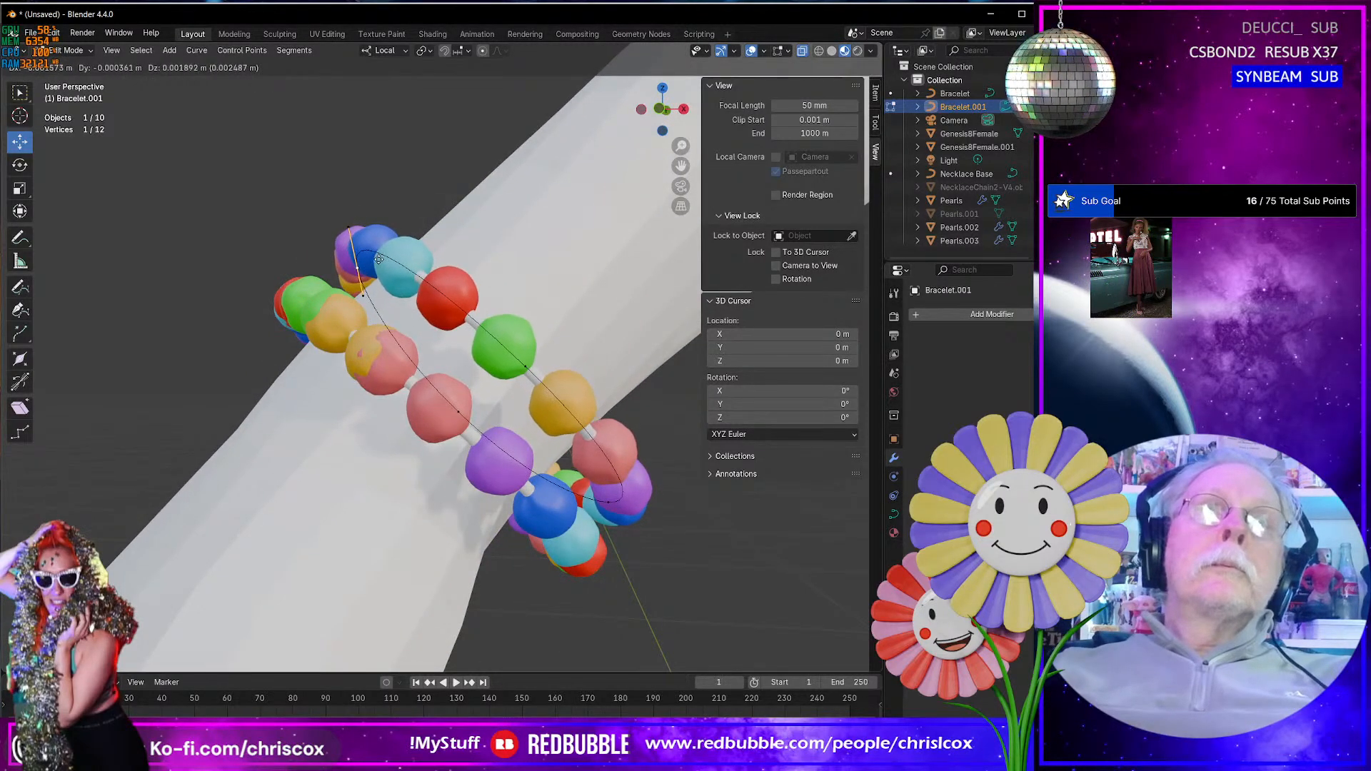
left_click(347, 250)
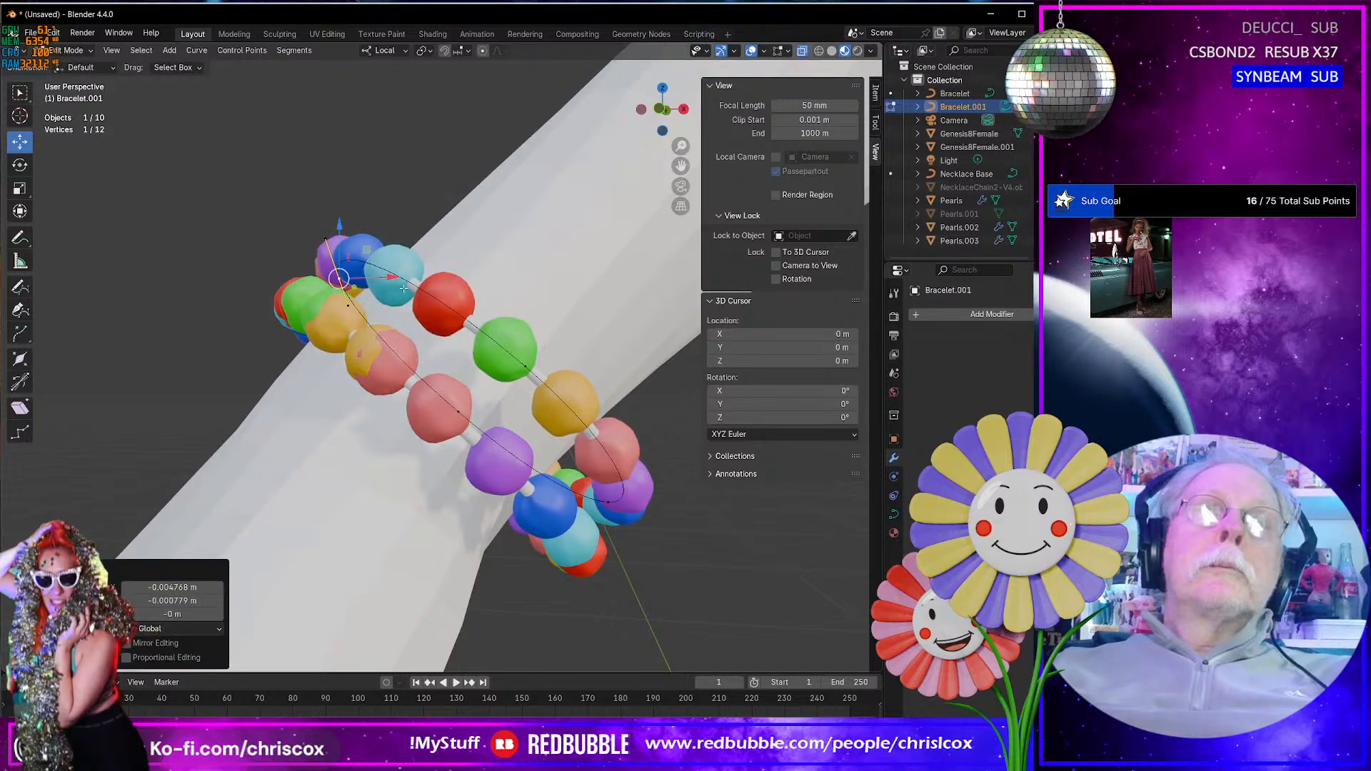
- Move Bracelet.001's thumb-side and little-finger-side control points slightly inward toward the wrist, each along local Y
scroll(421, 294, "down", 4)
middle_click_drag(420, 294, 291, 374)
scroll(291, 373, "down", 2)
scroll(296, 375, "up", 5)
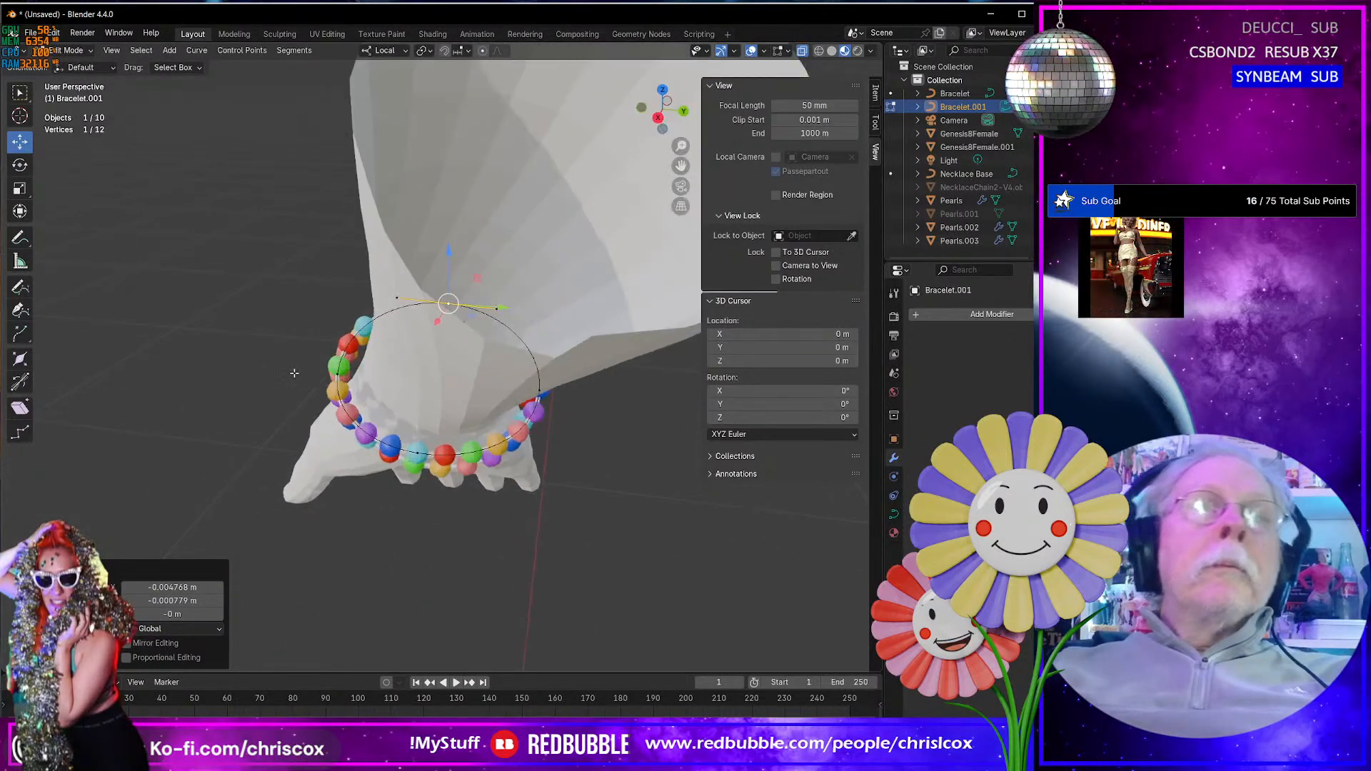
left_click(259, 386)
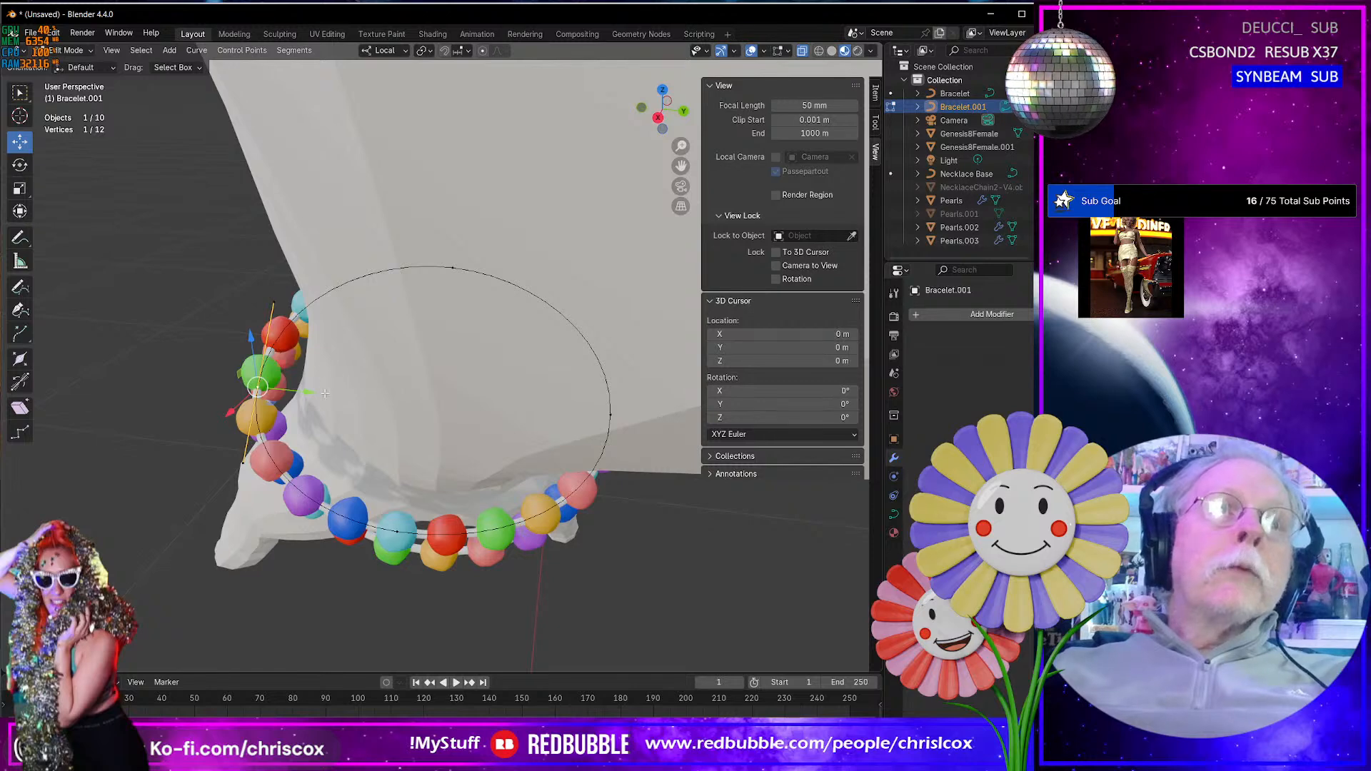
left_click_drag(308, 392, 325, 398)
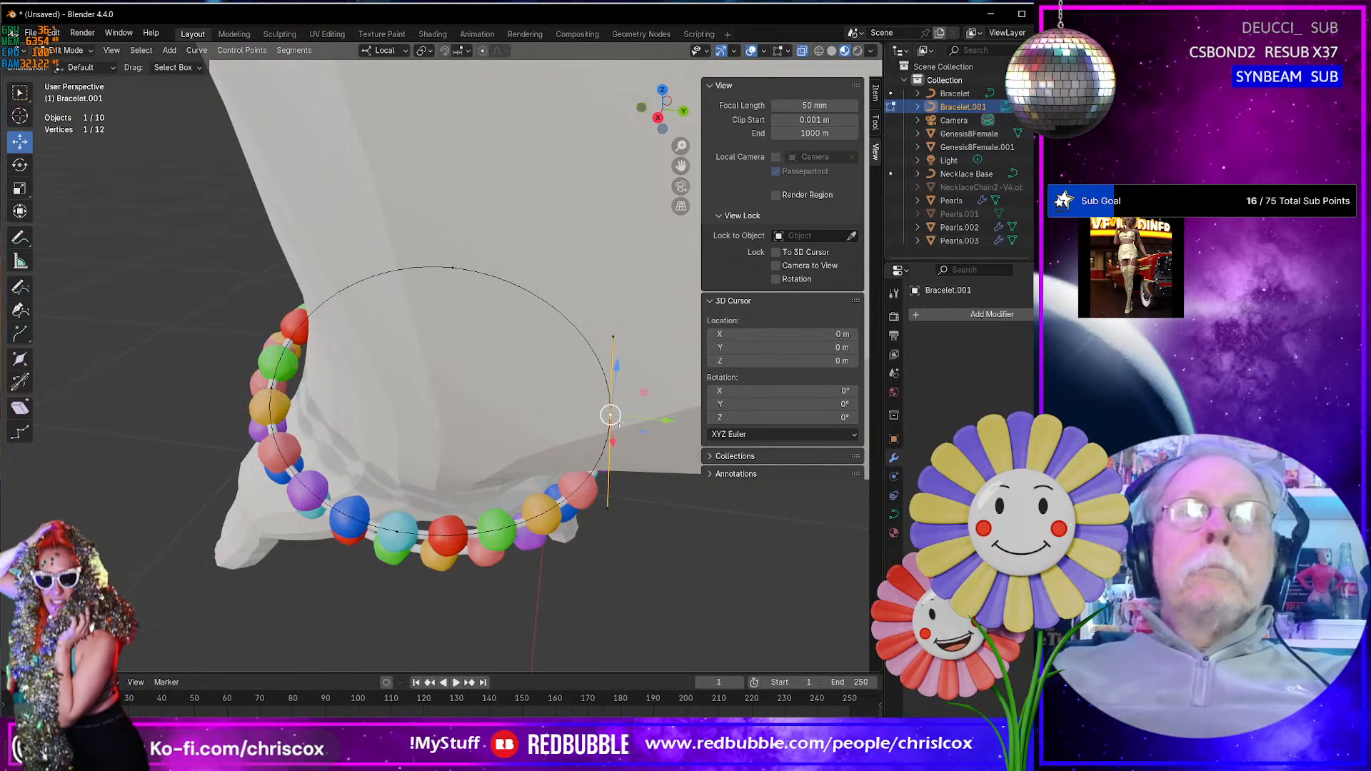
middle_click_drag(610, 413, 484, 412)
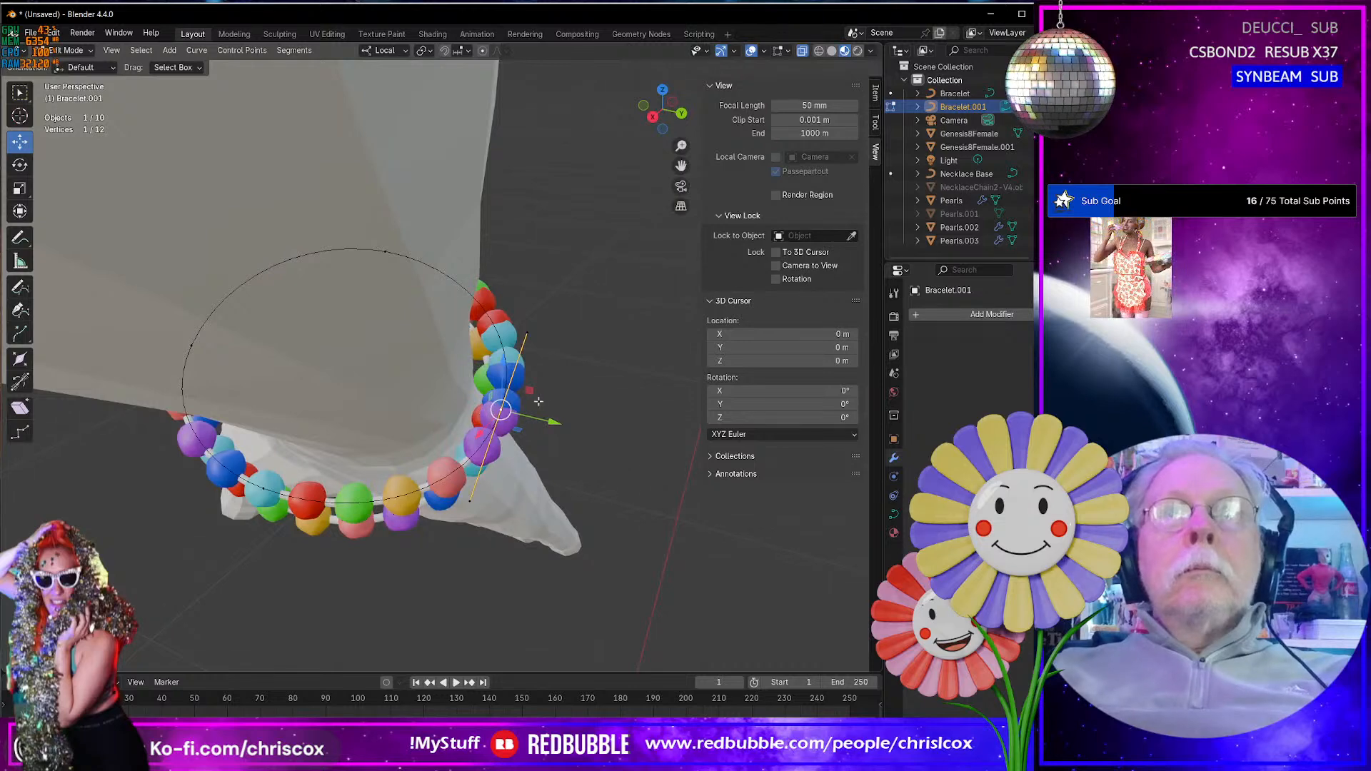
left_click_drag(555, 421, 540, 418)
- Shift Bracelet.001's palm-side control point about 0.002 m in local X and 0.003 m in local Z, and leave Edit Mode
middle_click_drag(540, 418, 505, 465)
left_click_drag(635, 469, 649, 452)
scroll(635, 465, "down", 6)
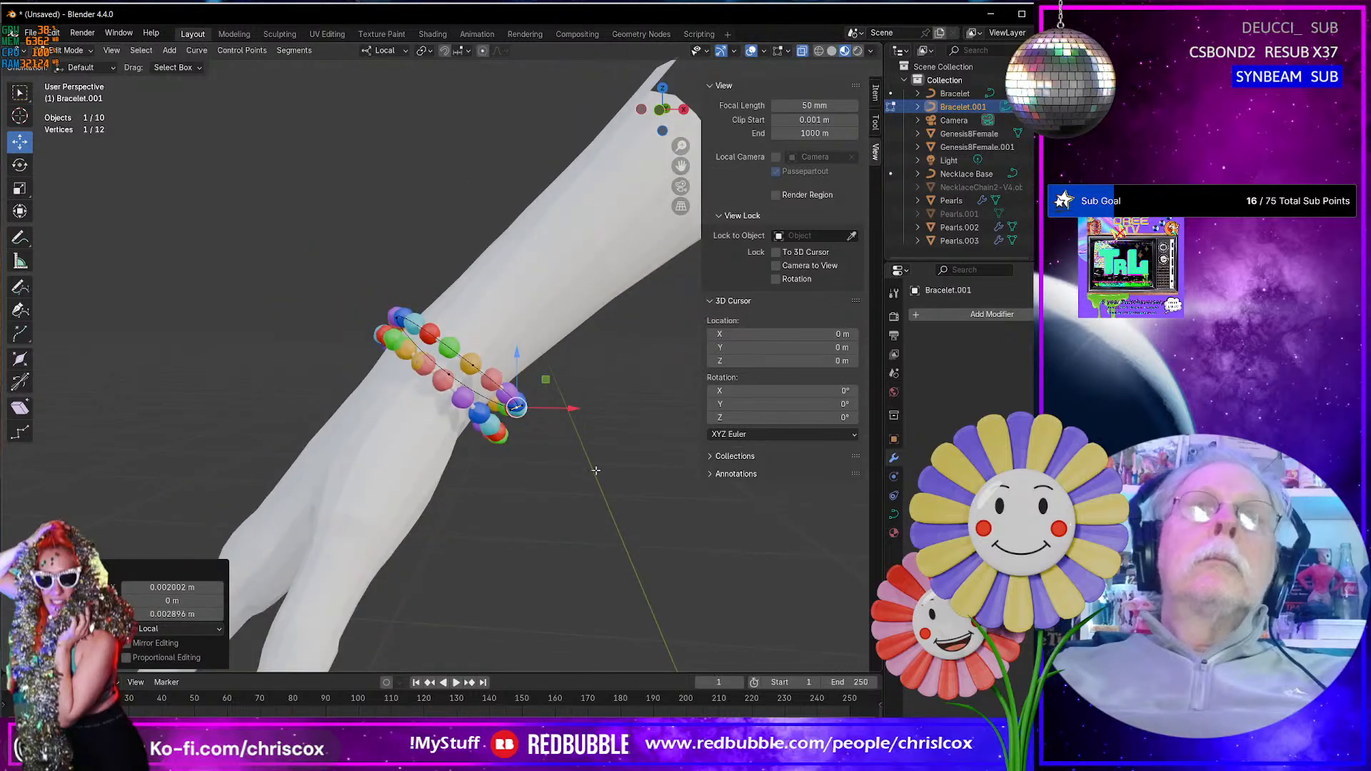
middle_click_drag(593, 469, 338, 443)
key("Tab")
scroll(524, 474, "down", 4)
scroll(336, 435, "up", 6)
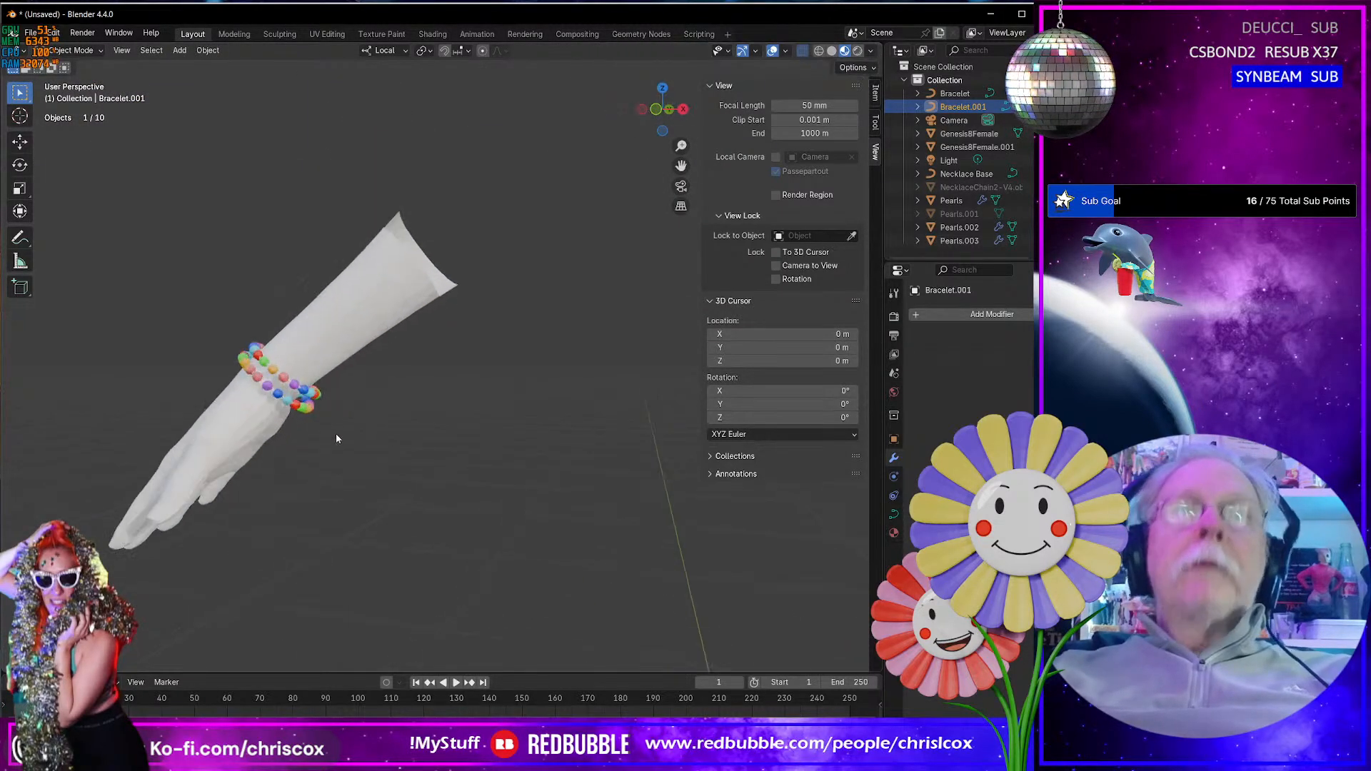
key("Tab")
key("Tab")
key("Tab")
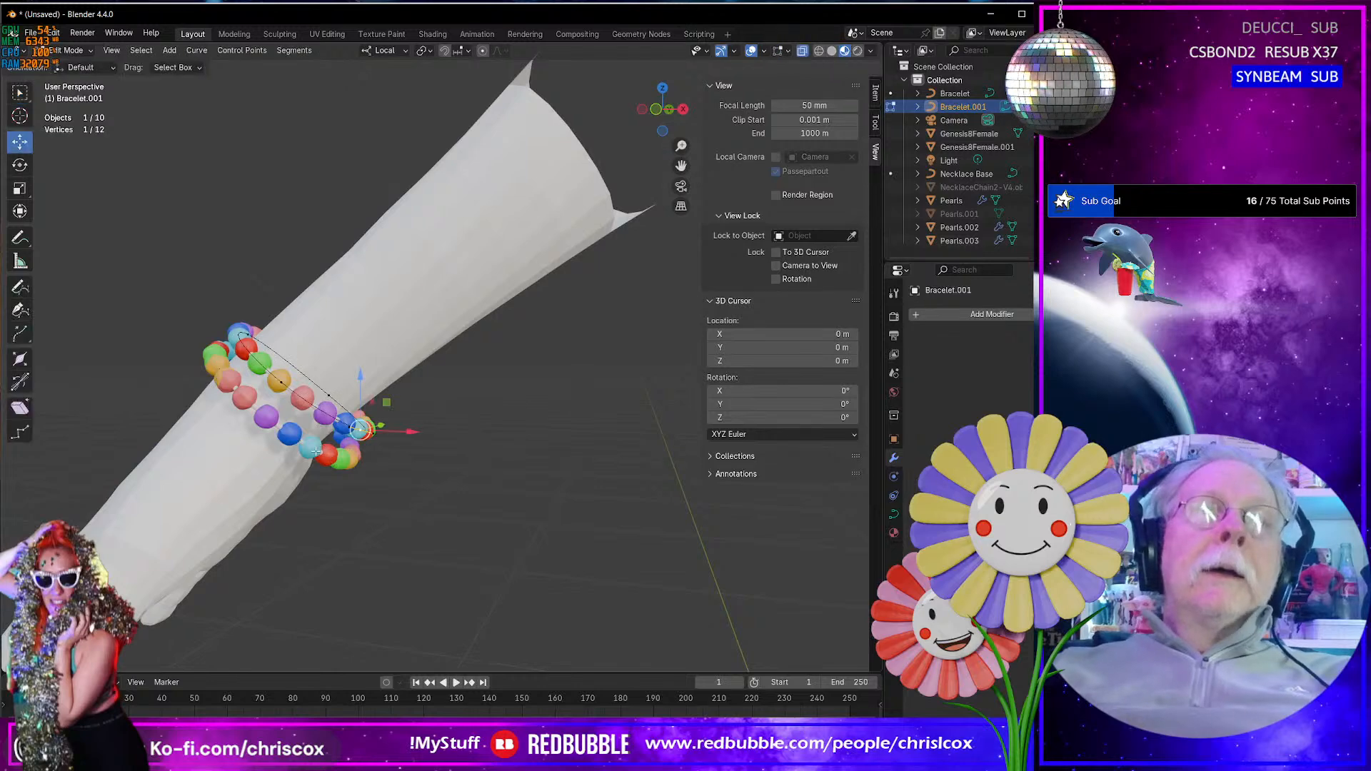
key("Tab")
key("Tab")
key("Tab")
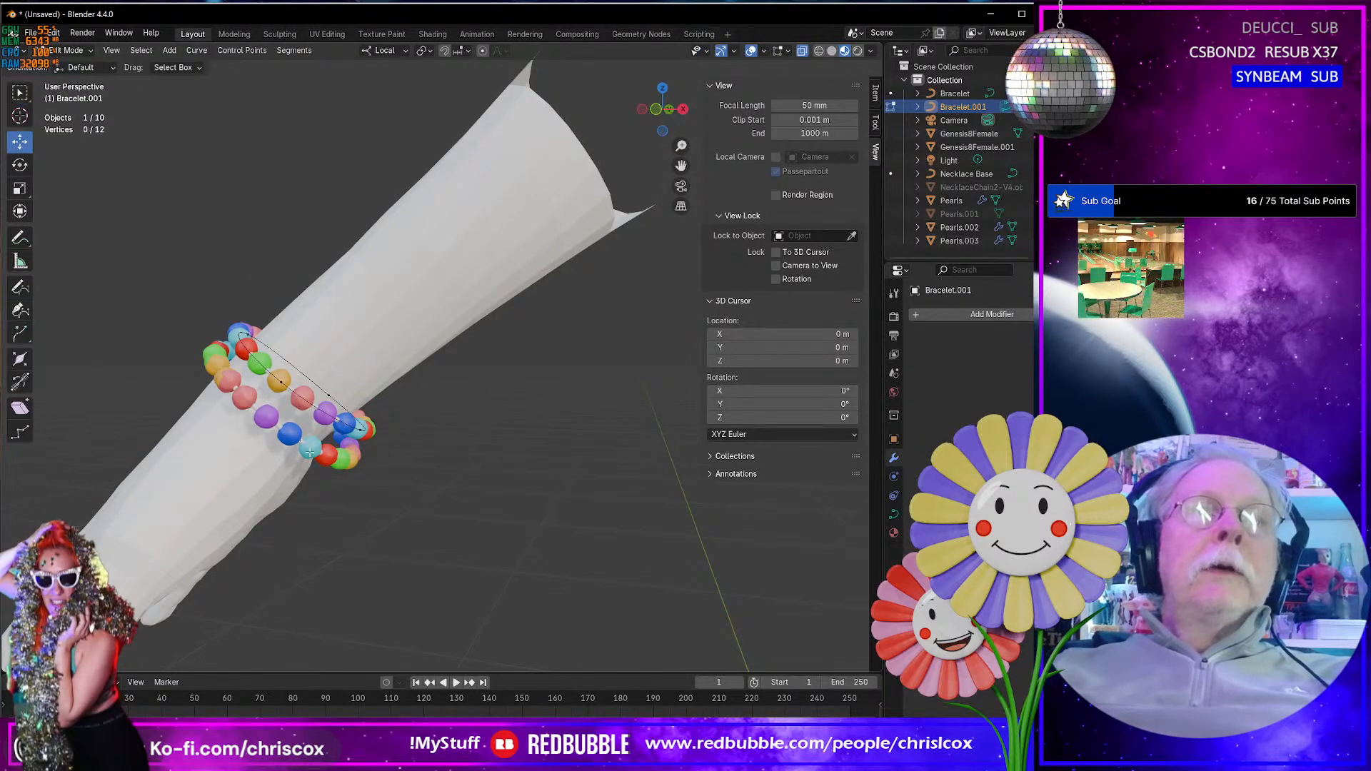
- Select Pearls.002 and Pearls.003 together and examine their combined UV layout in the UV Editing workspace
left_click(311, 455)
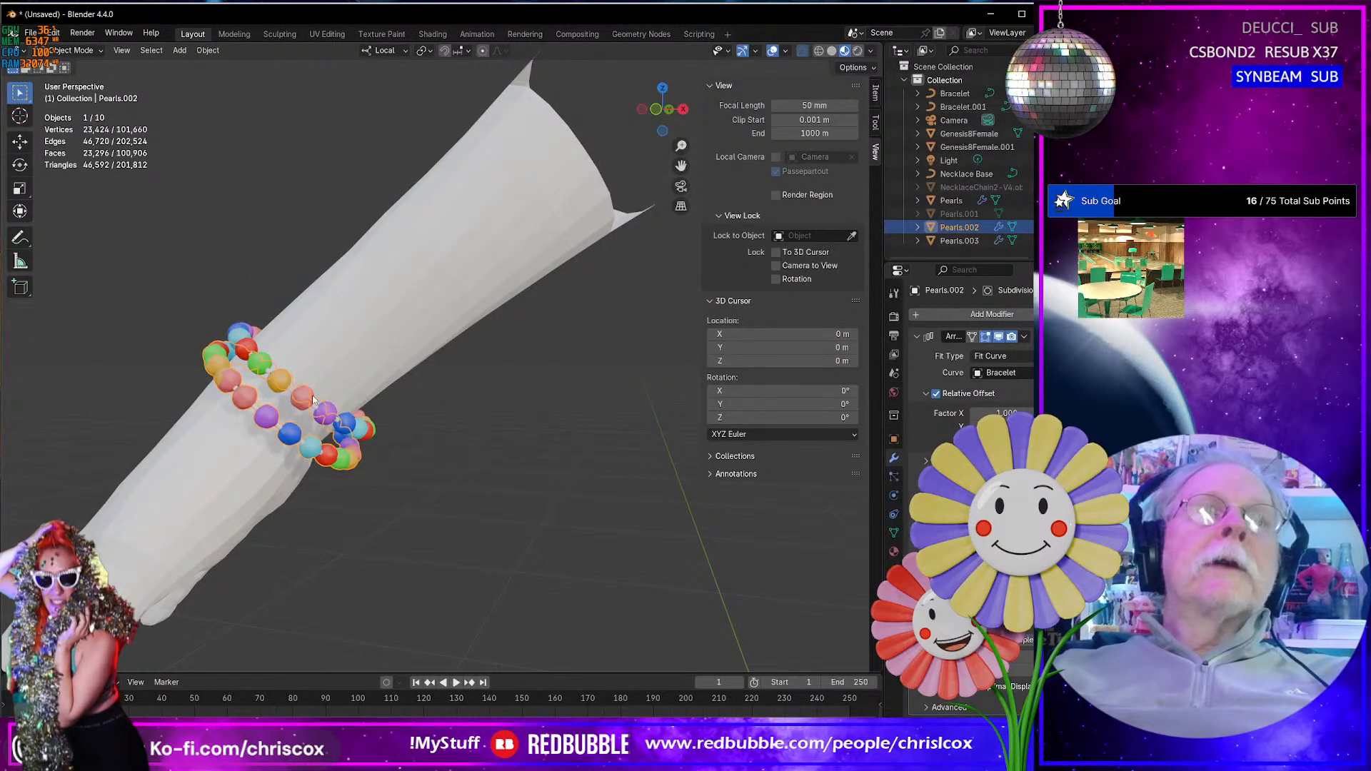
left_click(299, 398, "shift")
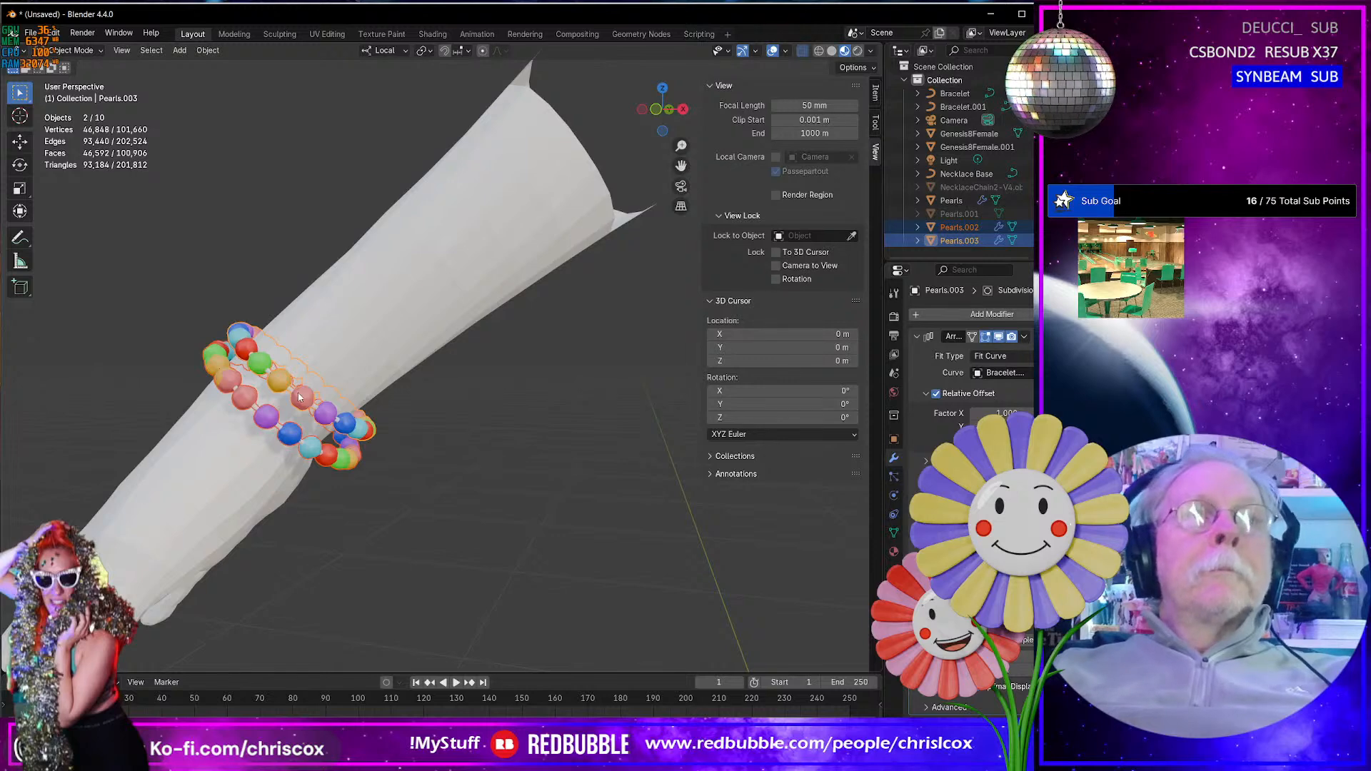
key("Tab")
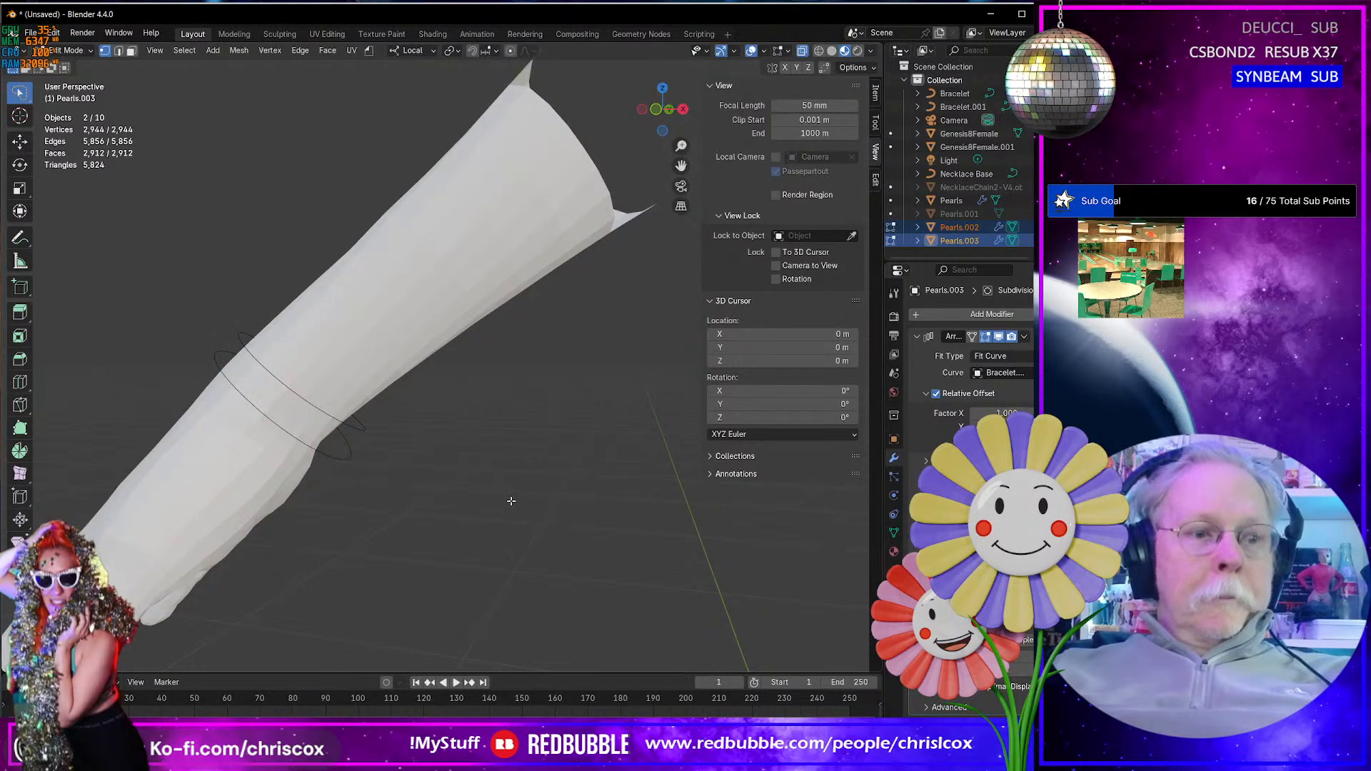
left_click(315, 33)
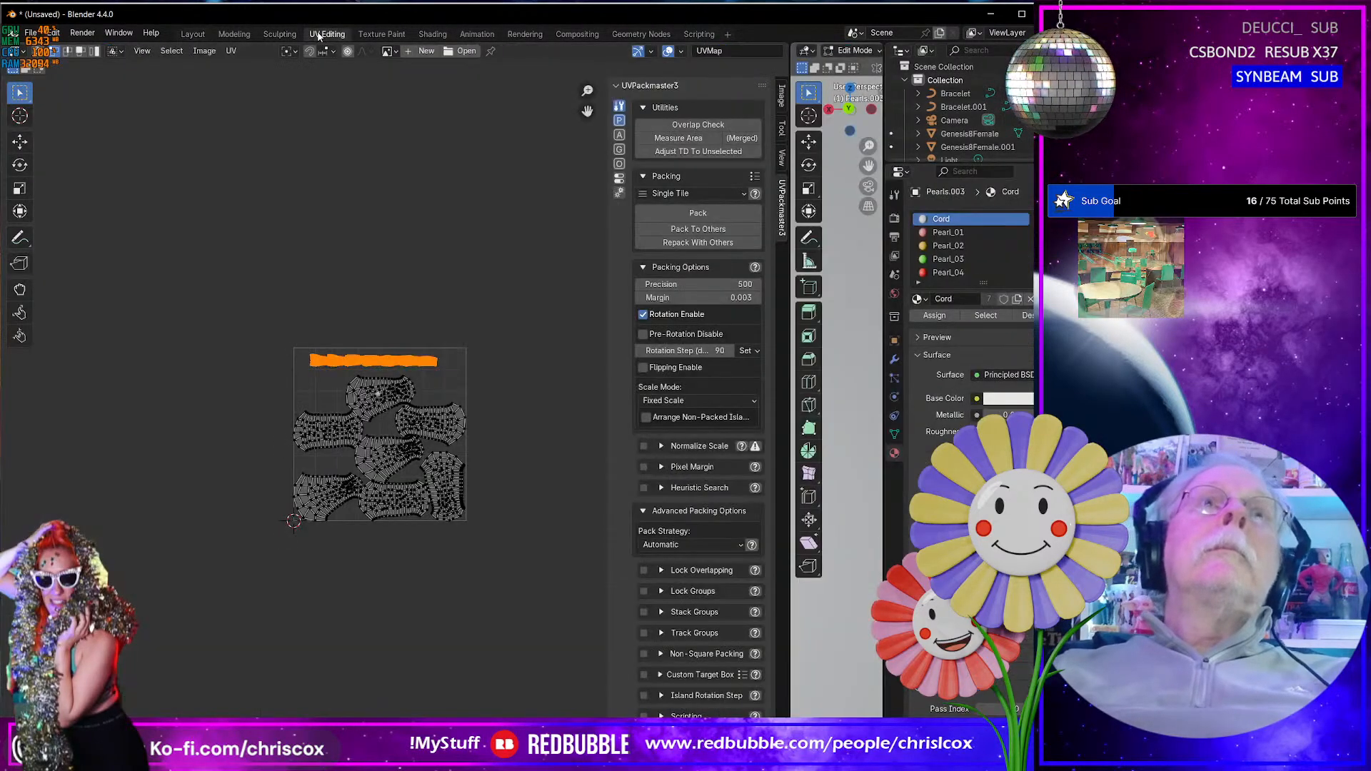
scroll(506, 573, "up", 4)
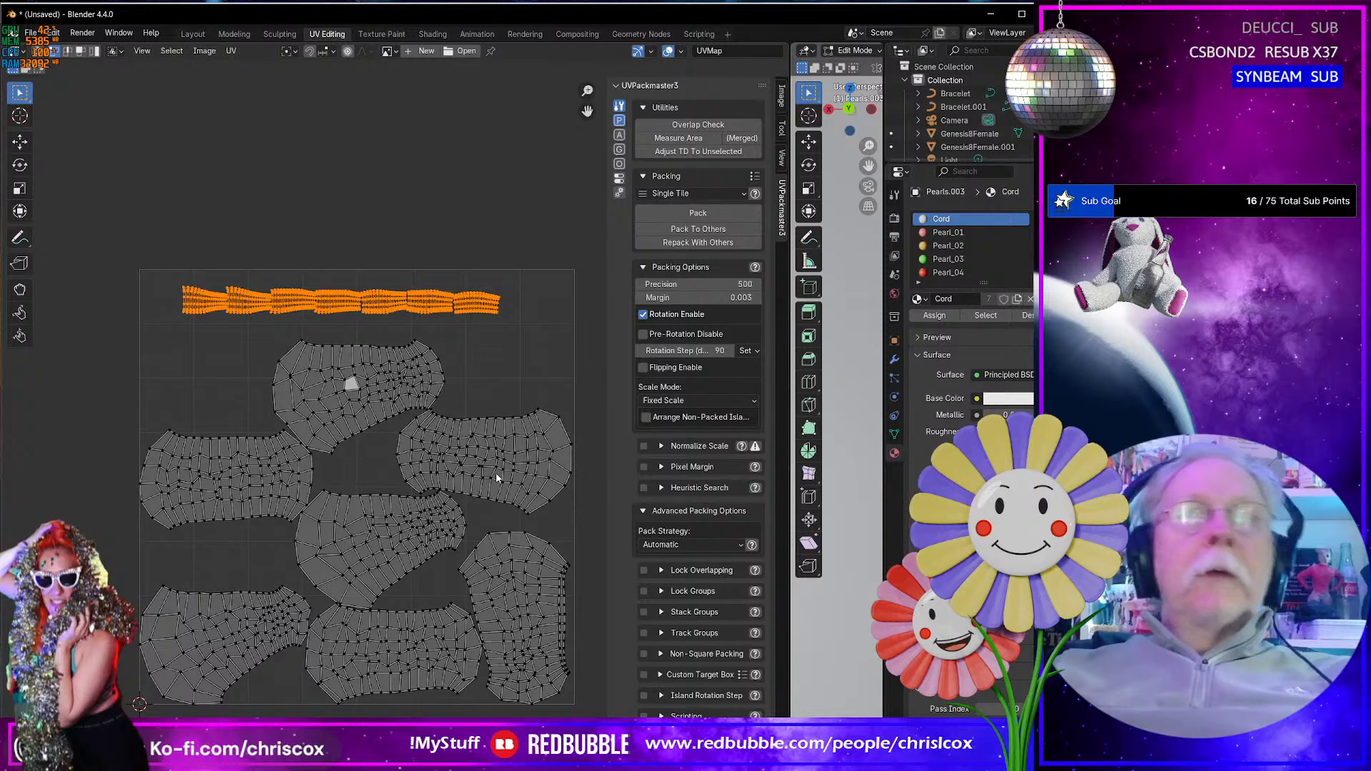
left_click(208, 37)
- Make Pearls.002 the active object and duplicate it together with Pearls.003 in place
middle_click_drag(376, 420, 404, 420)
scroll(539, 442, "up", 3)
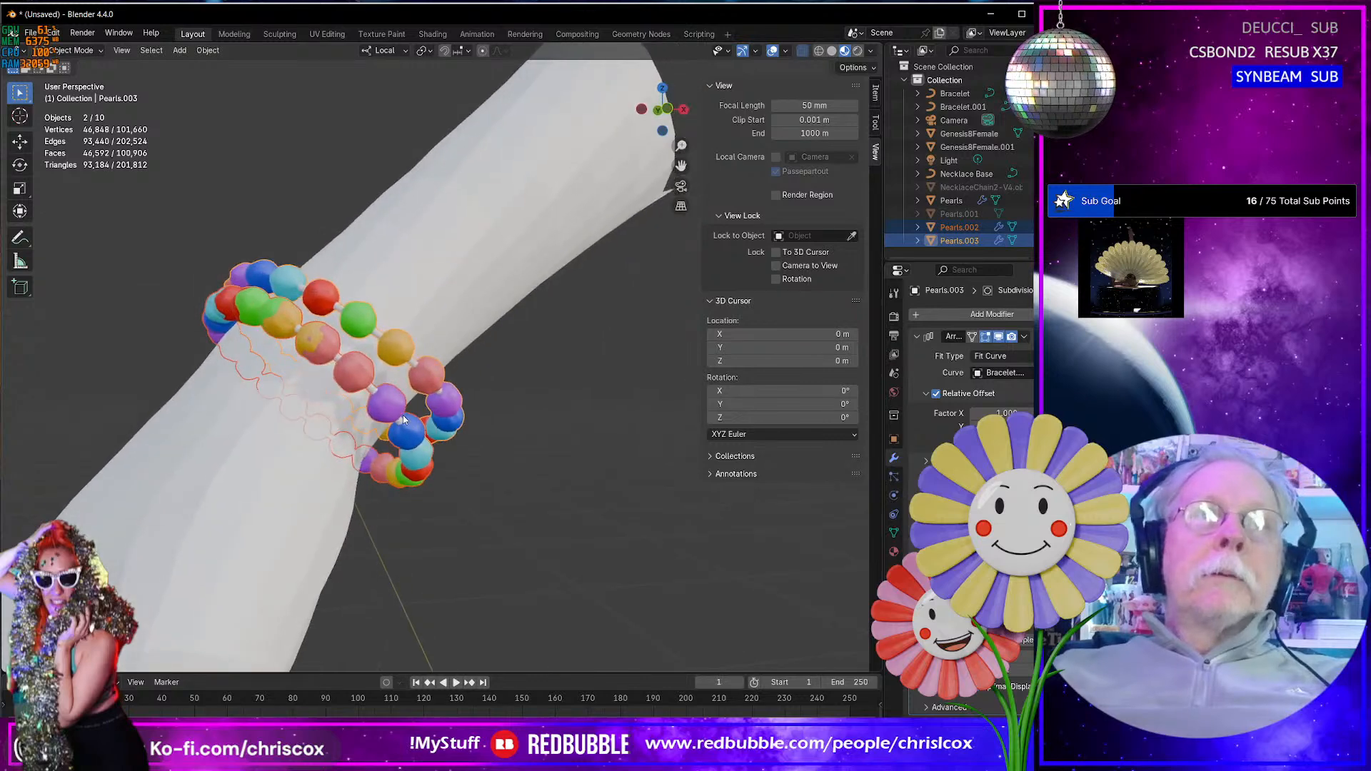
middle_click_drag(284, 326, 349, 364)
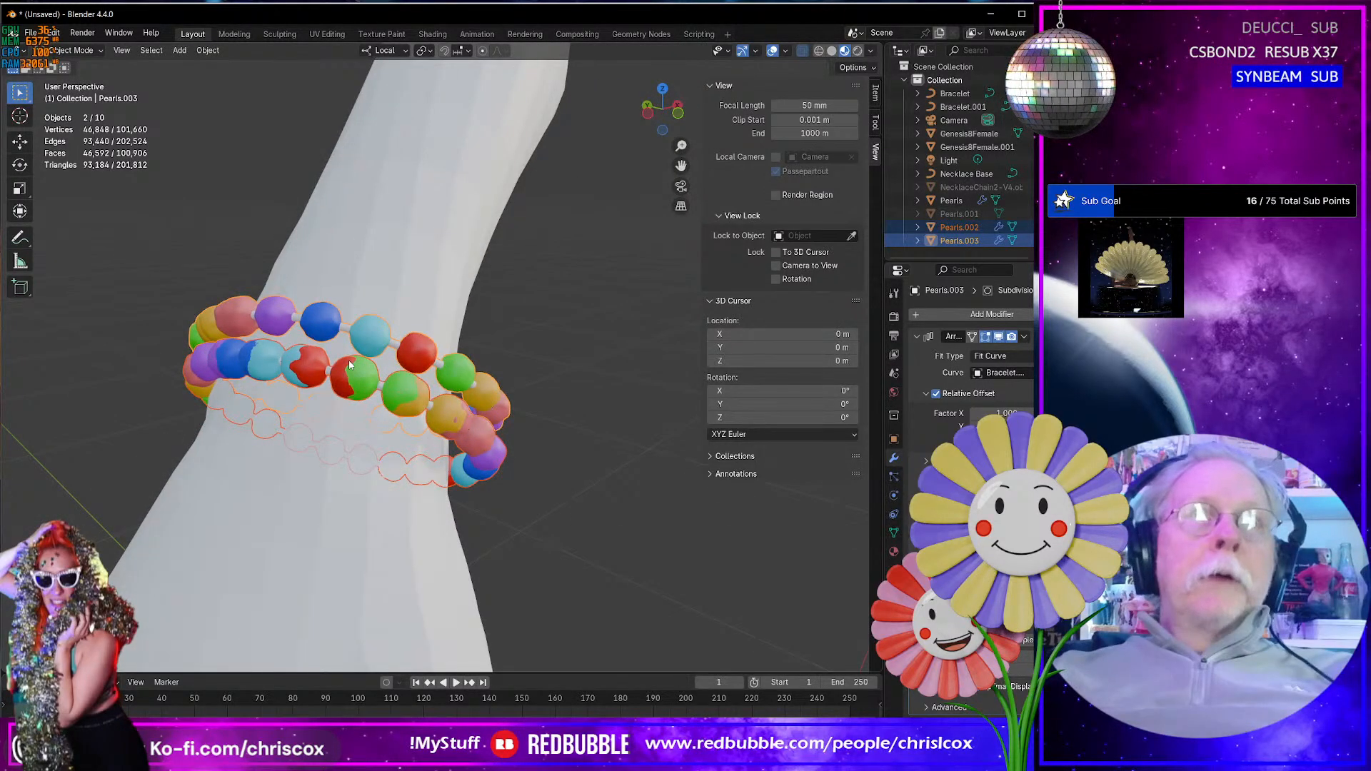
middle_click_drag(372, 360, 400, 371)
scroll(343, 388, "up", 5)
scroll(348, 388, "down", 10)
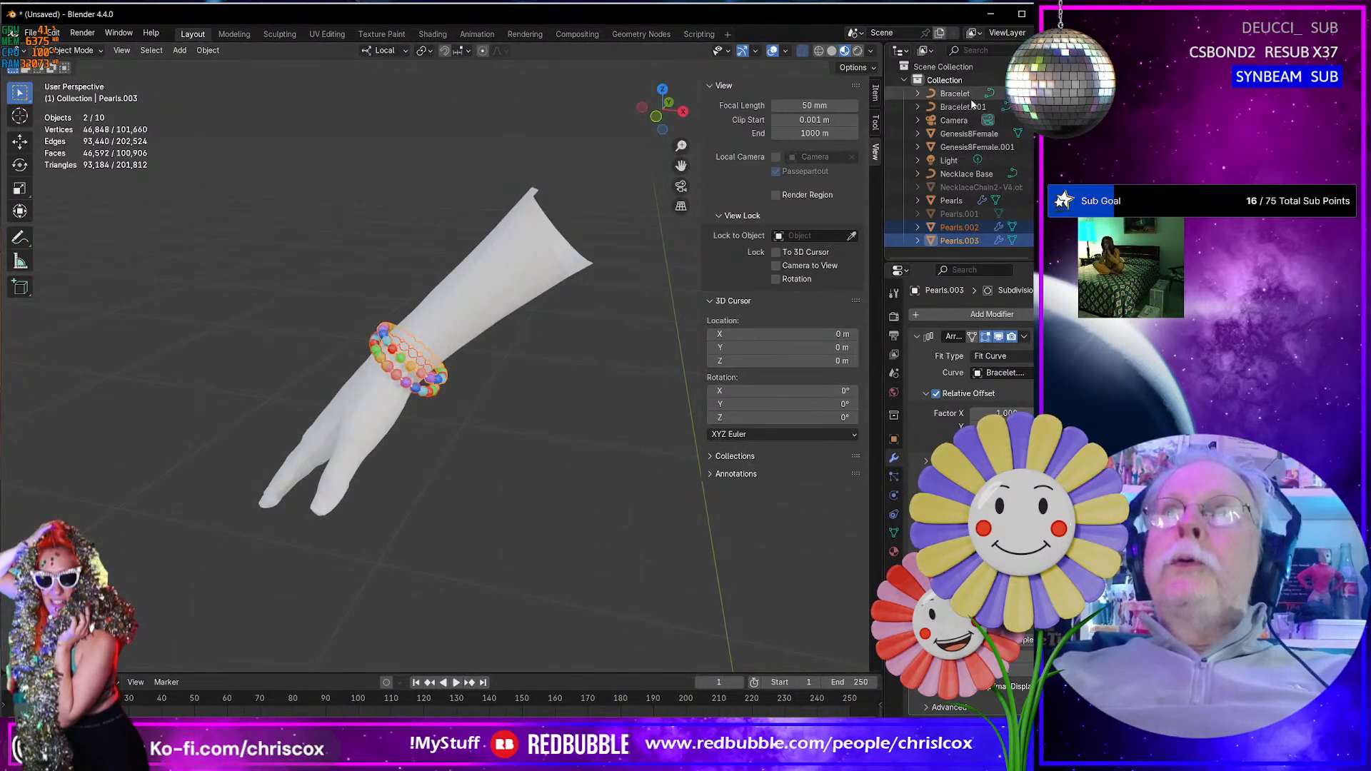
left_click(984, 228, "ctrl")
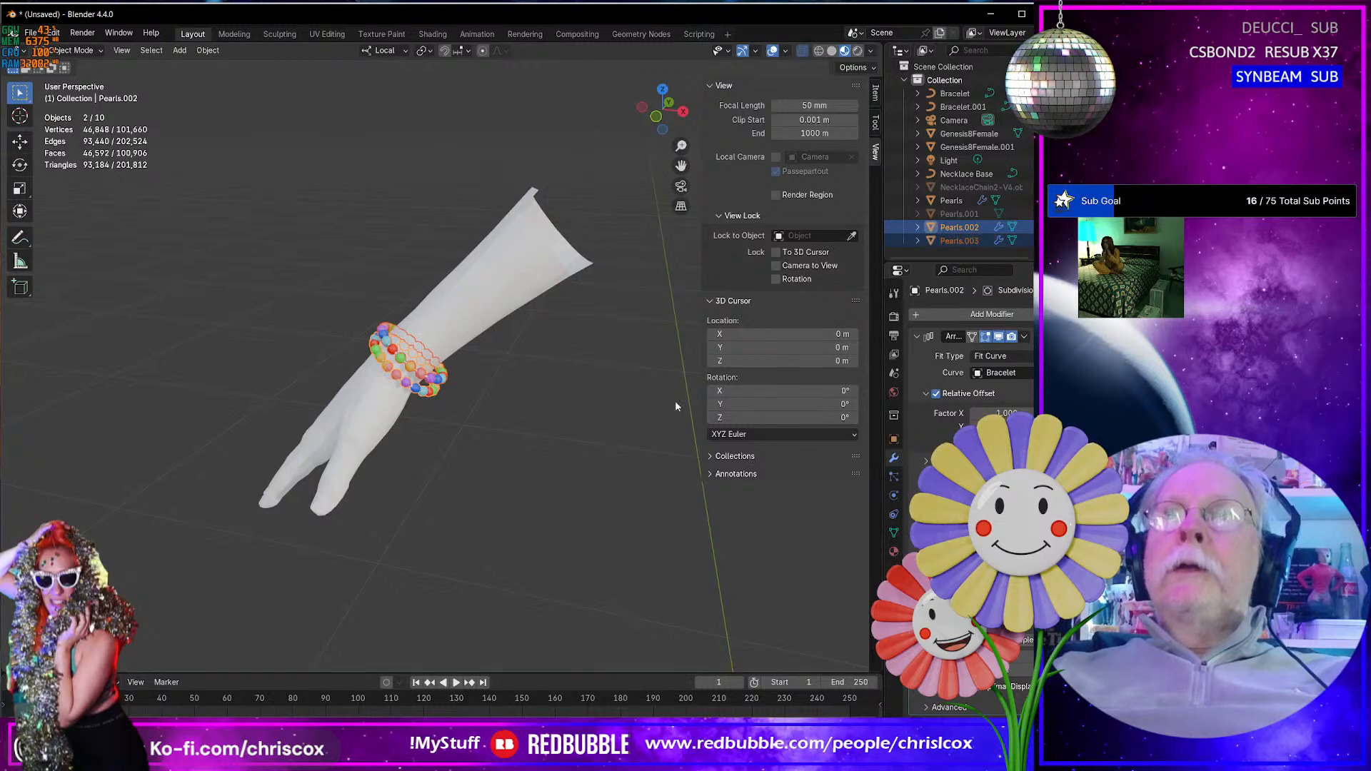
key("shift+d")
right_click(464, 417)
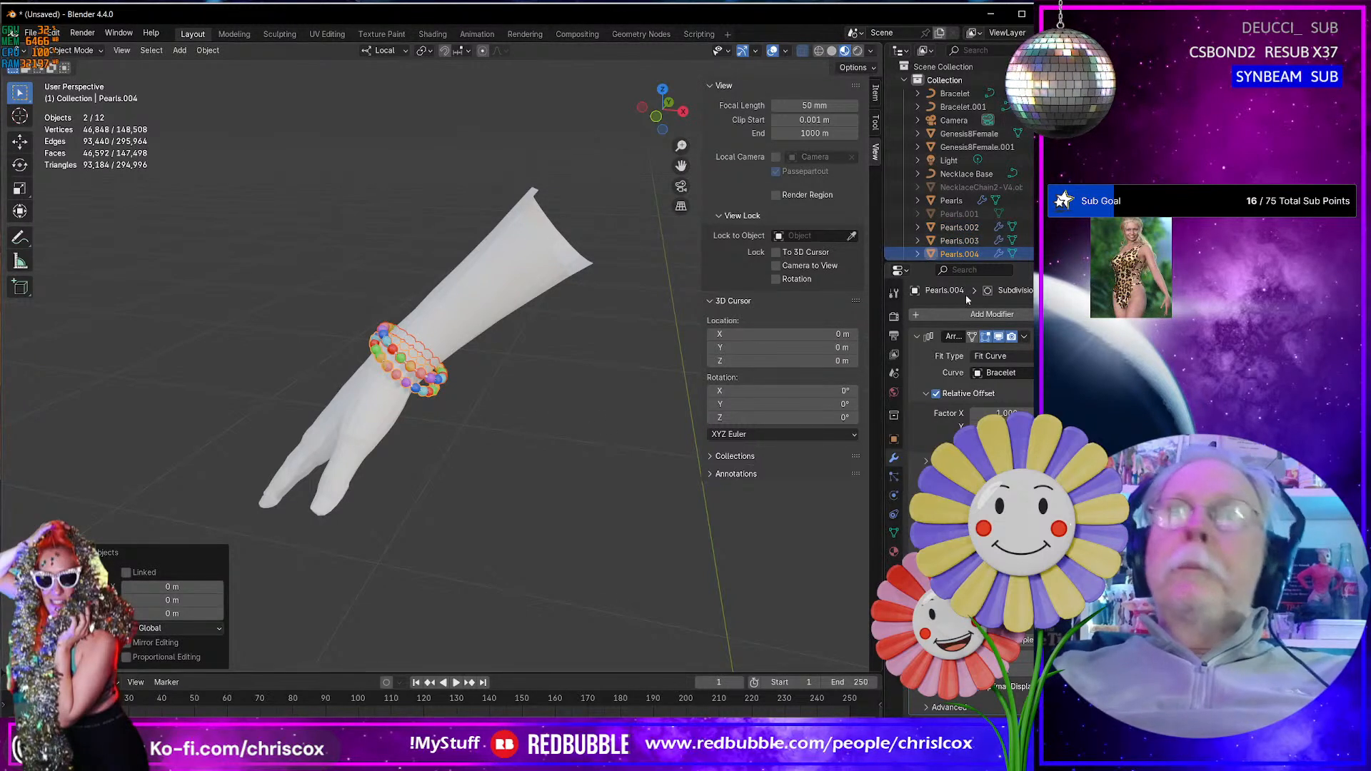
- Hide the original Pearls.002 and Pearls.003 objects, leaving their duplicates shown
scroll(973, 225, "down", 1)
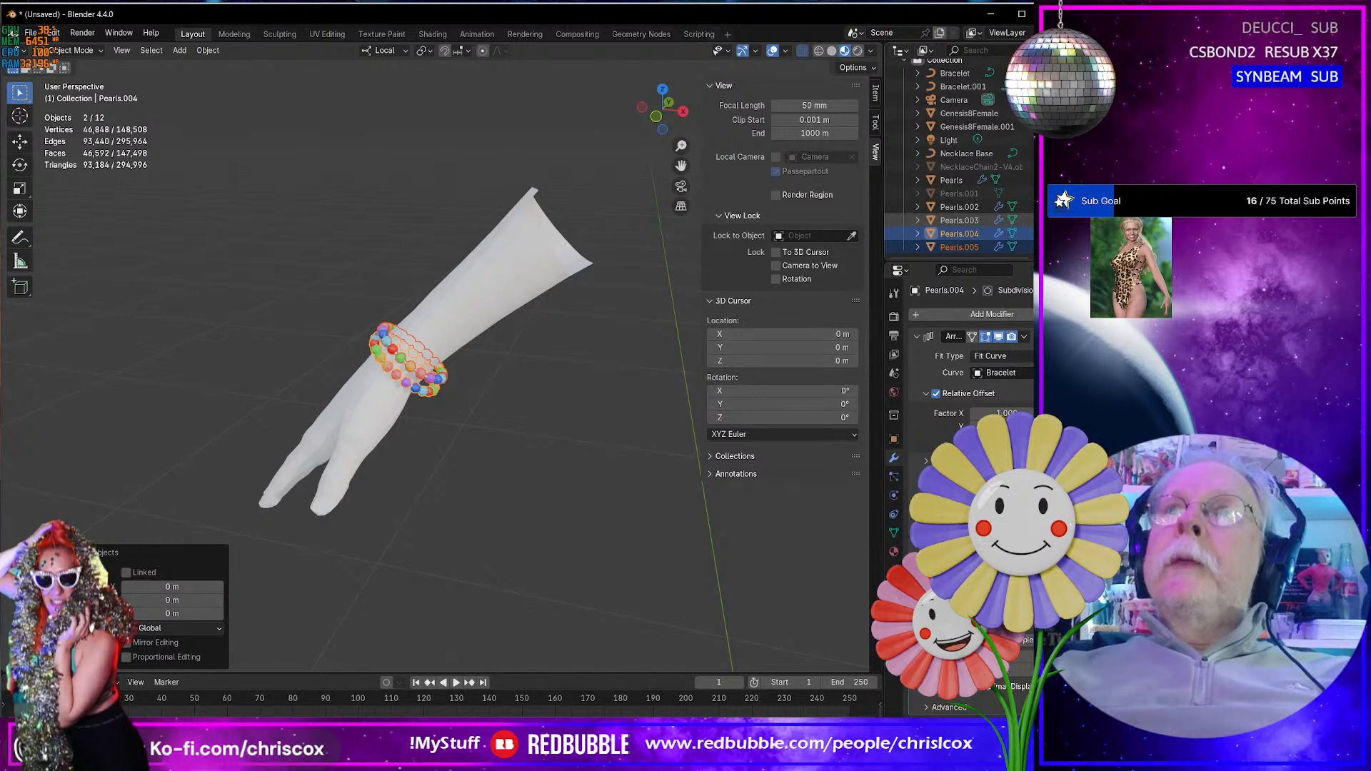
left_click(1041, 207)
left_click(1041, 221)
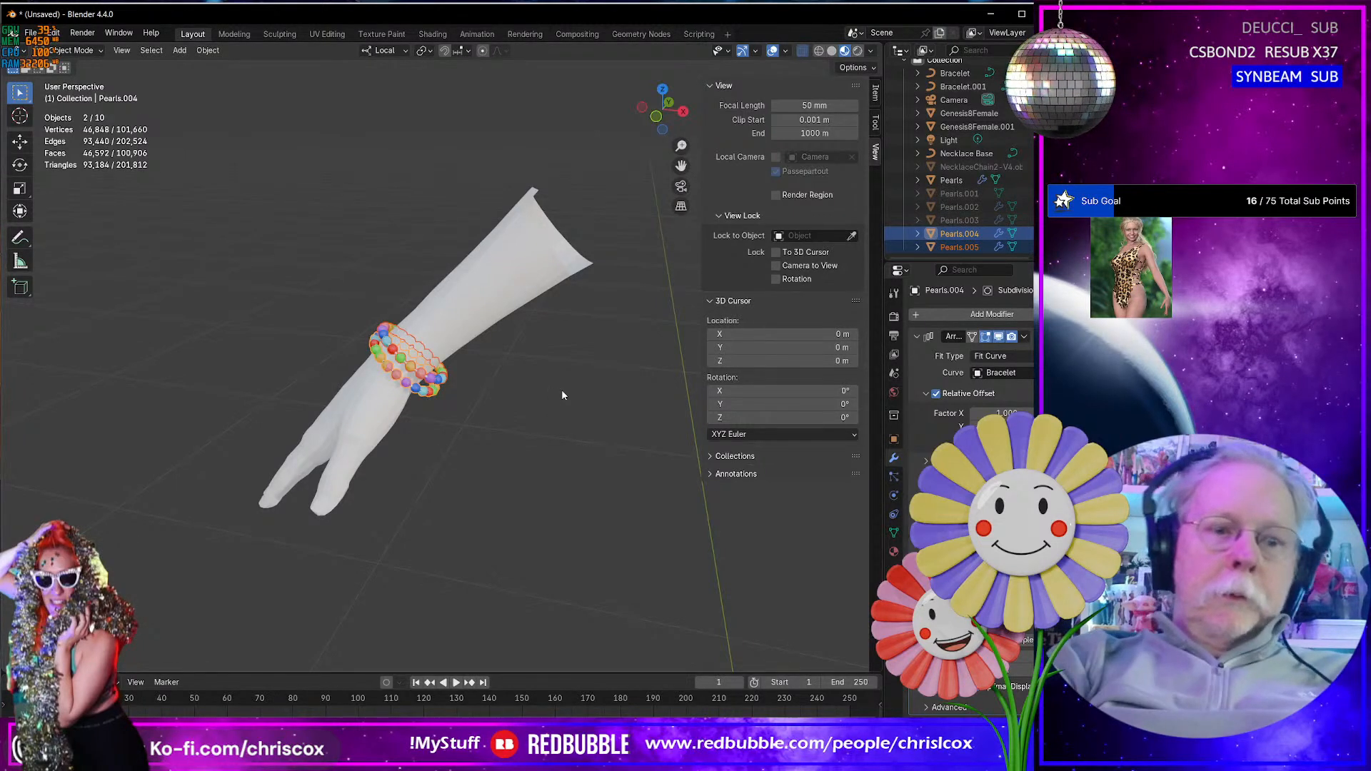
- Try to join the two duplicated pearl bracelets into one object, and undo the join
key("ctrl+j")
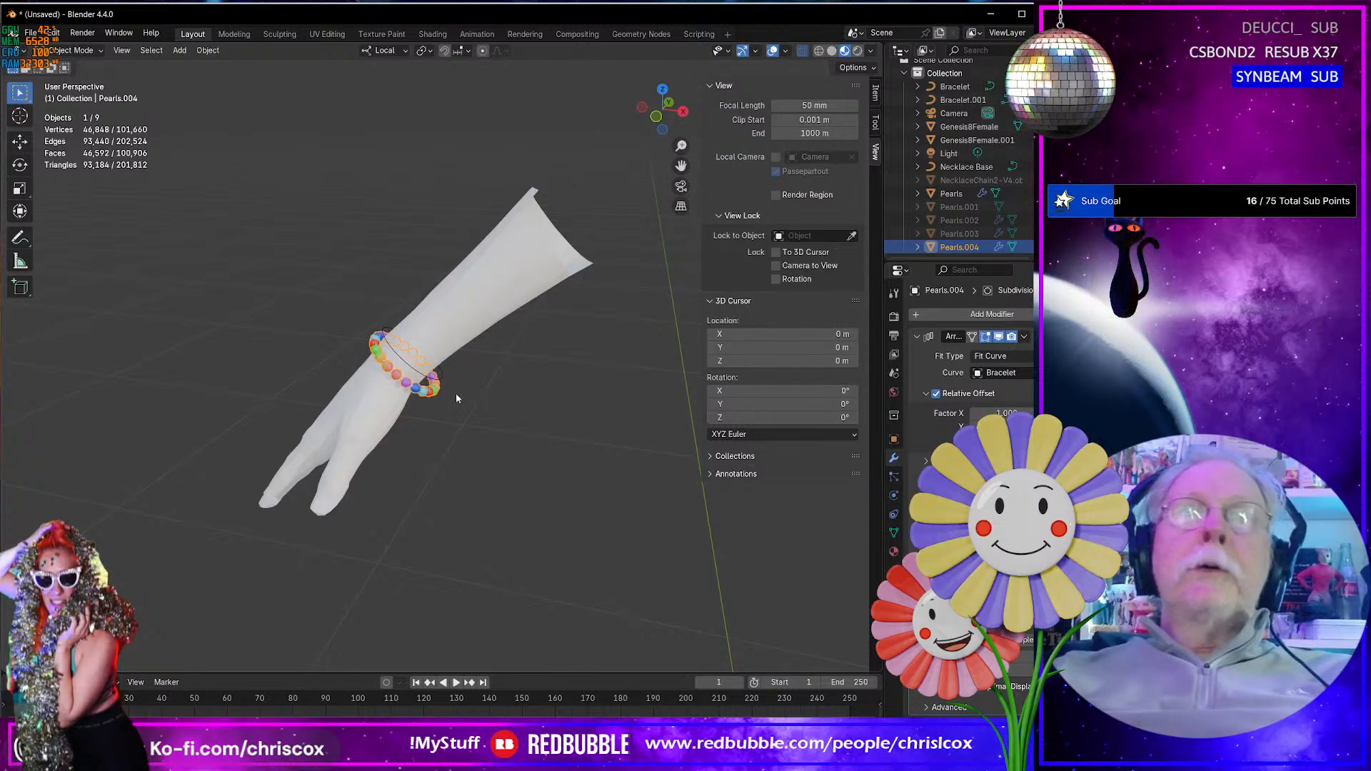
key("ctrl+z")
middle_click_drag(506, 376, 543, 355)
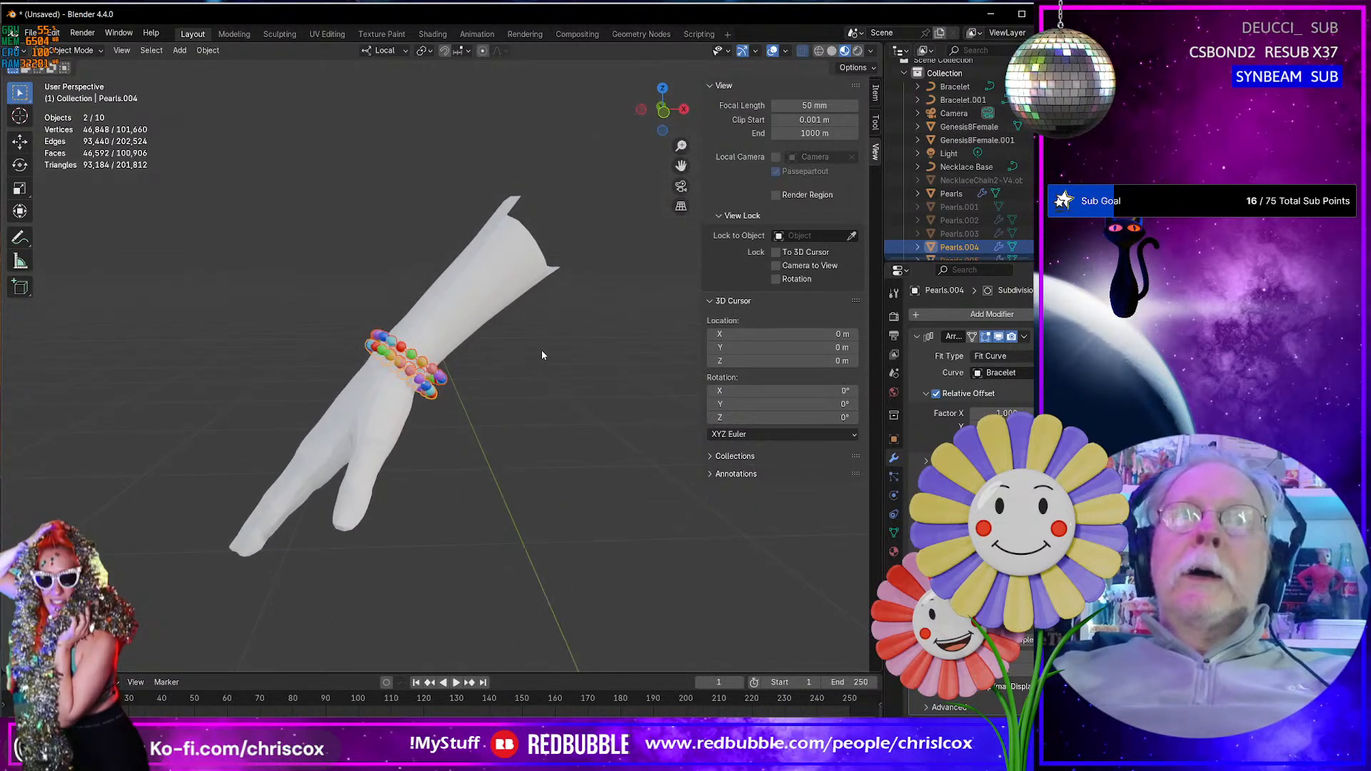
- Convert the duplicated bracelets Pearls.004 and Pearls.005 to plain meshes
left_click(207, 50)
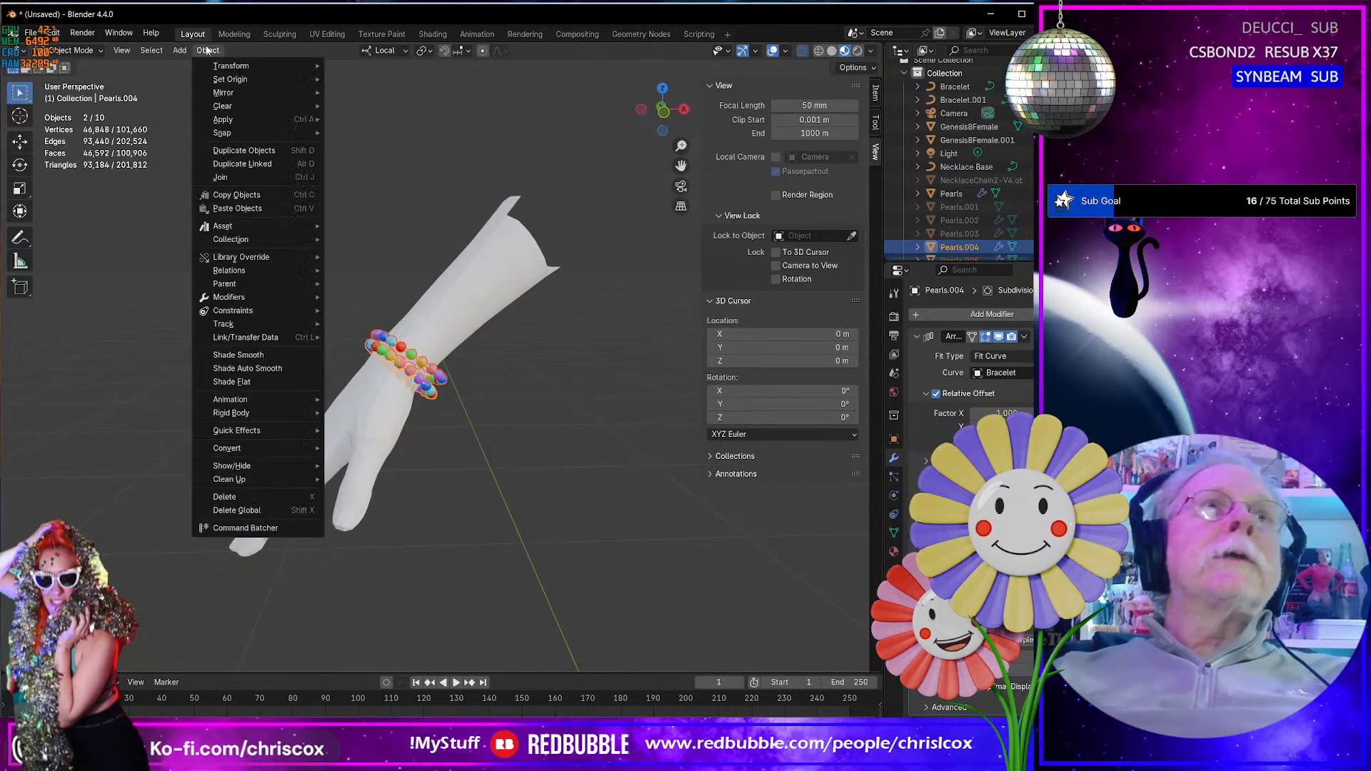
mouse_move(258, 452)
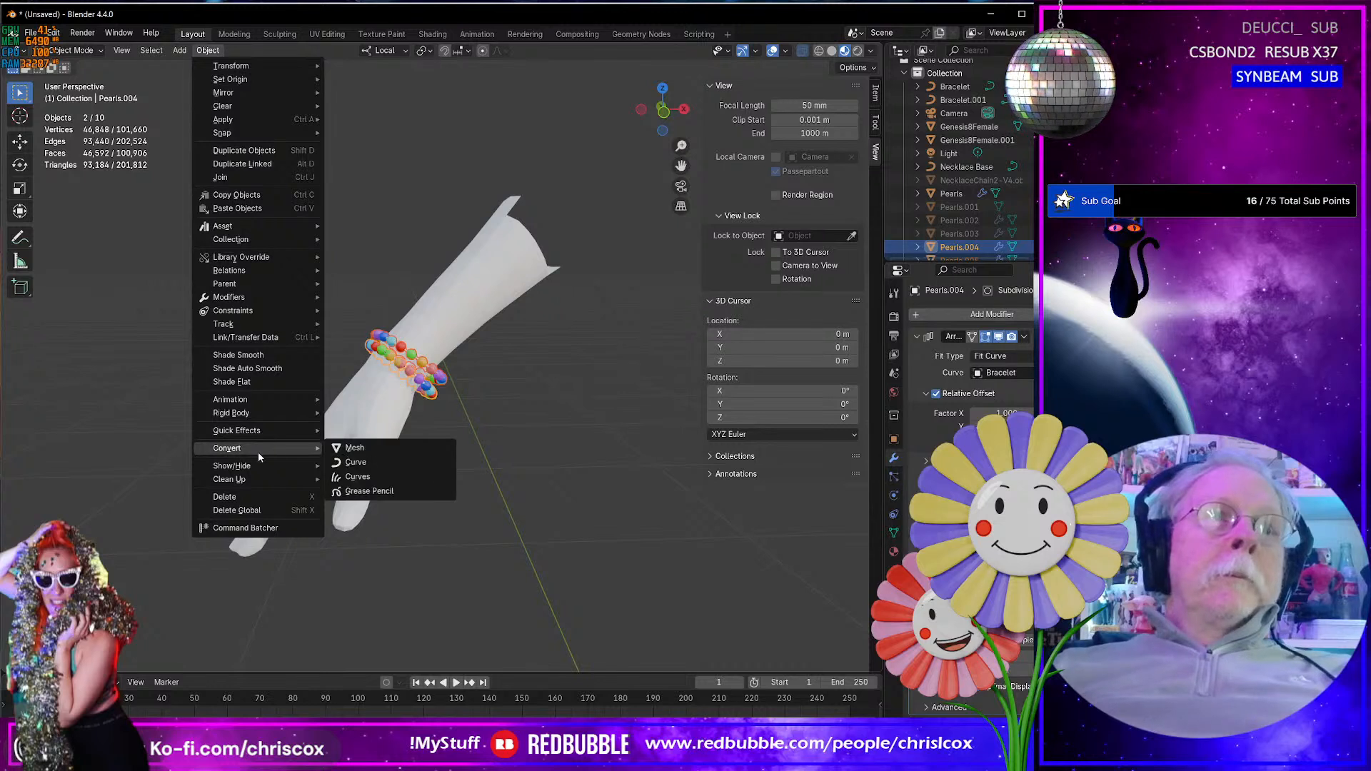
left_click(365, 448)
middle_click_drag(500, 458, 511, 464)
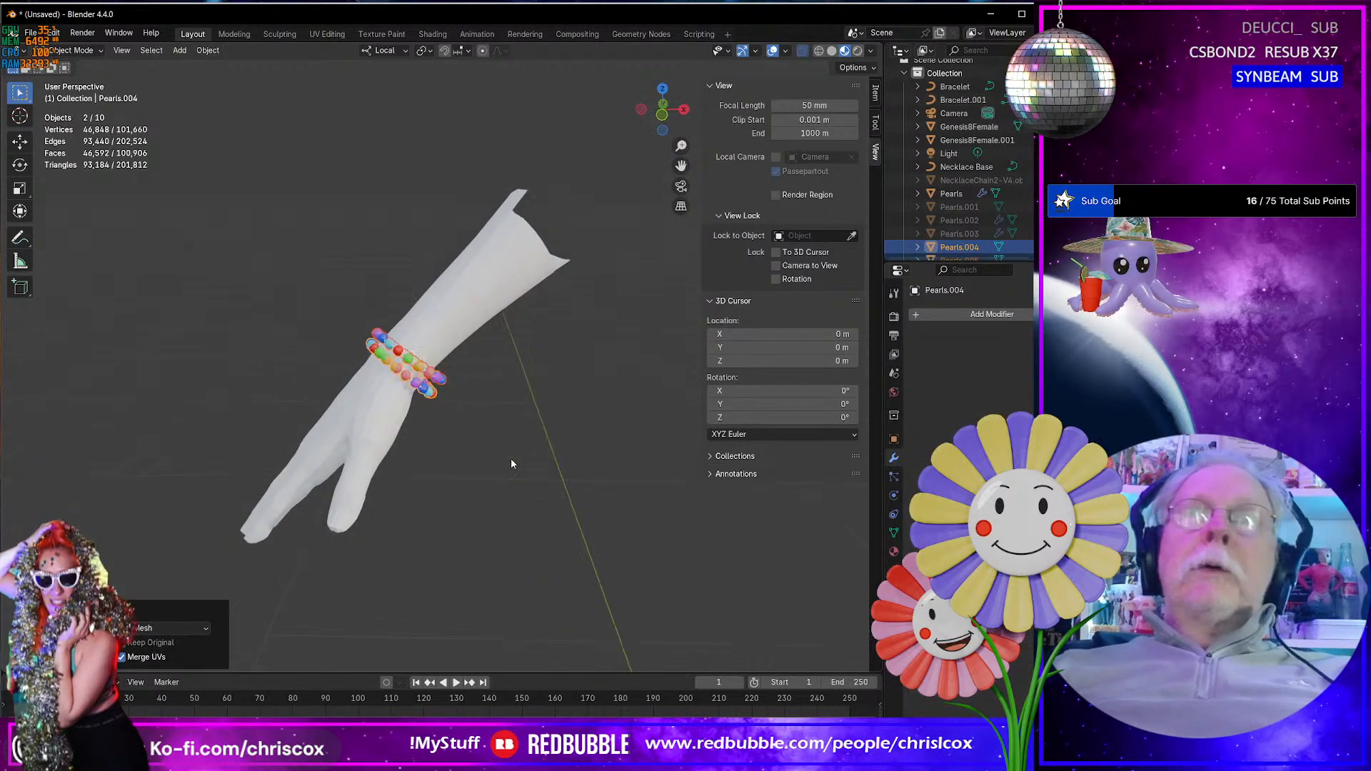
middle_click_drag(499, 412, 465, 419)
scroll(975, 218, "down", 1)
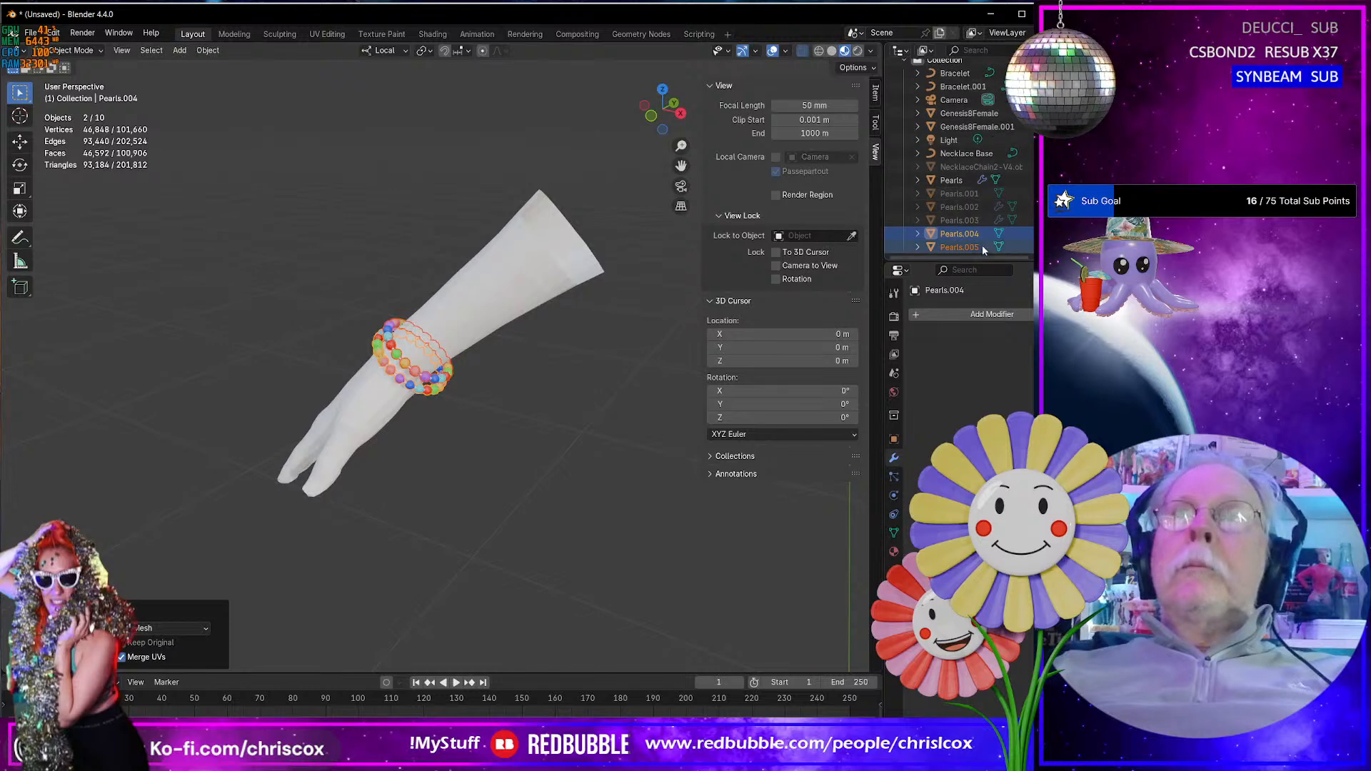
- Join the two converted bracelet meshes into a single object and open the combined mesh in Edit Mode
key("ctrl+j")
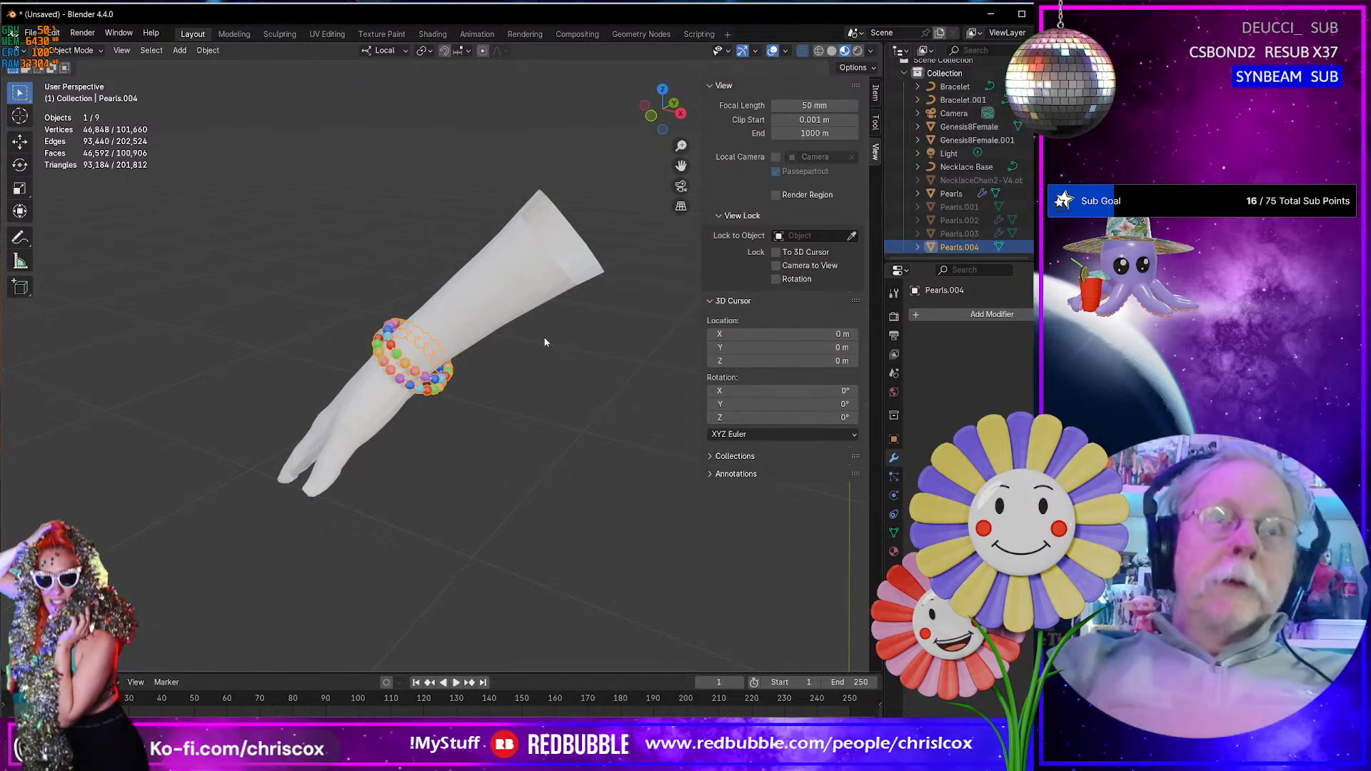
key("Tab")
middle_click_drag(544, 343, 539, 391)
scroll(466, 401, "down", 4)
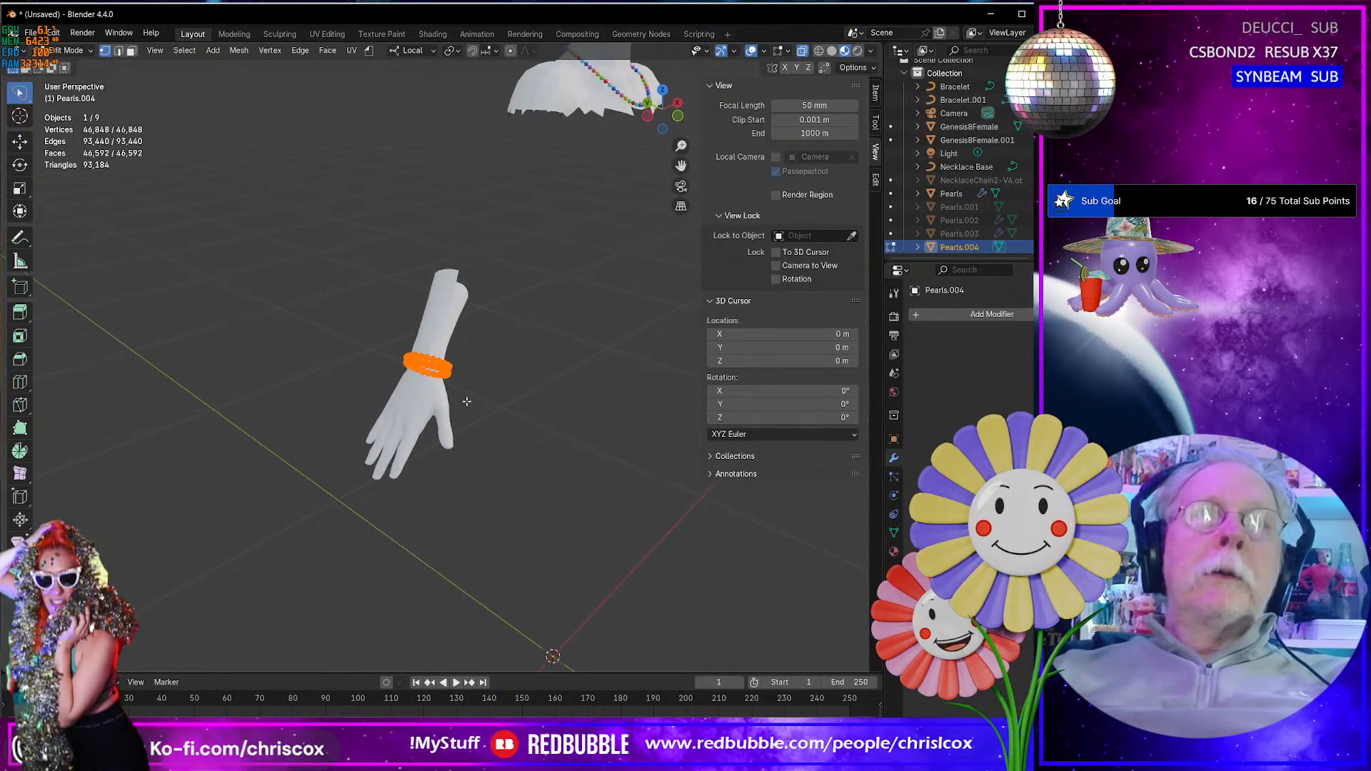
scroll(457, 400, "up", 13)
middle_click_drag(412, 394, 513, 386, "shift")
key("Tab")
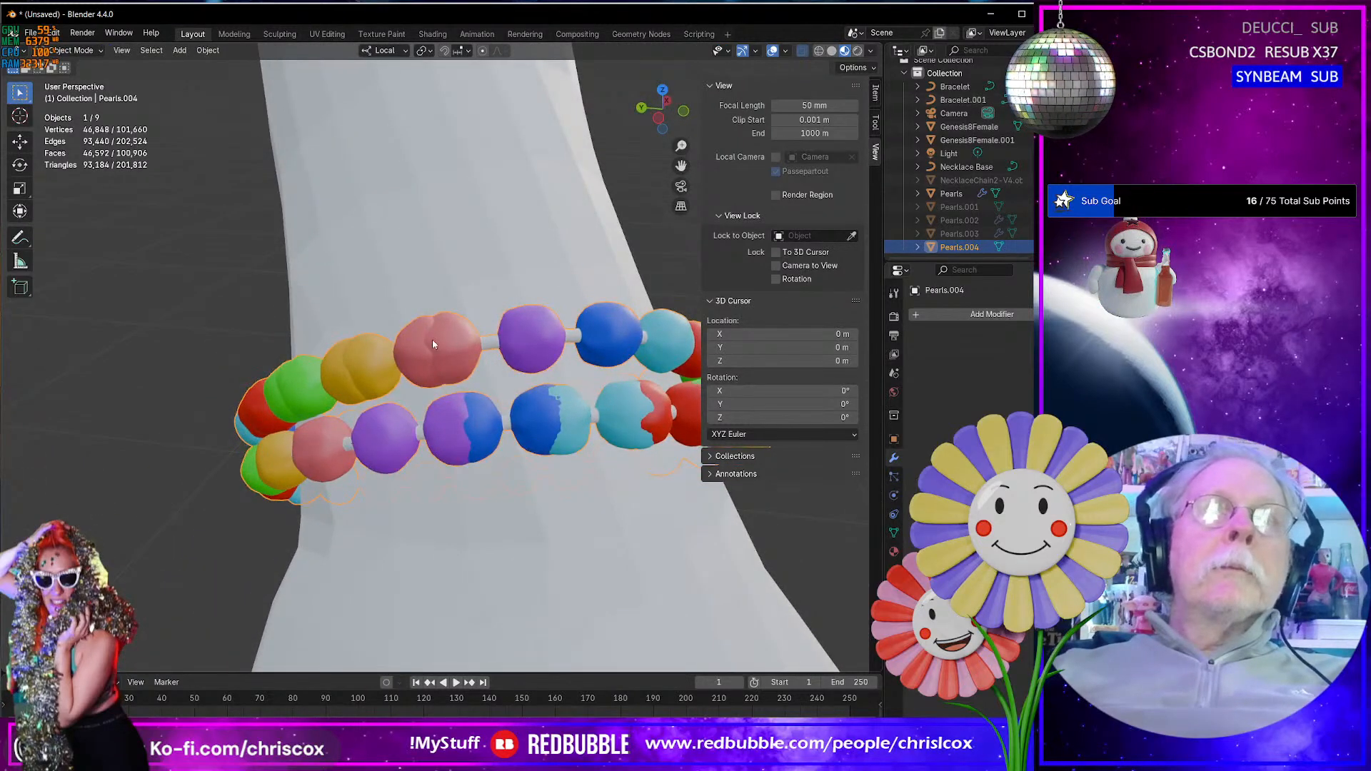
middle_click_drag(419, 363, 597, 311)
key("Tab")
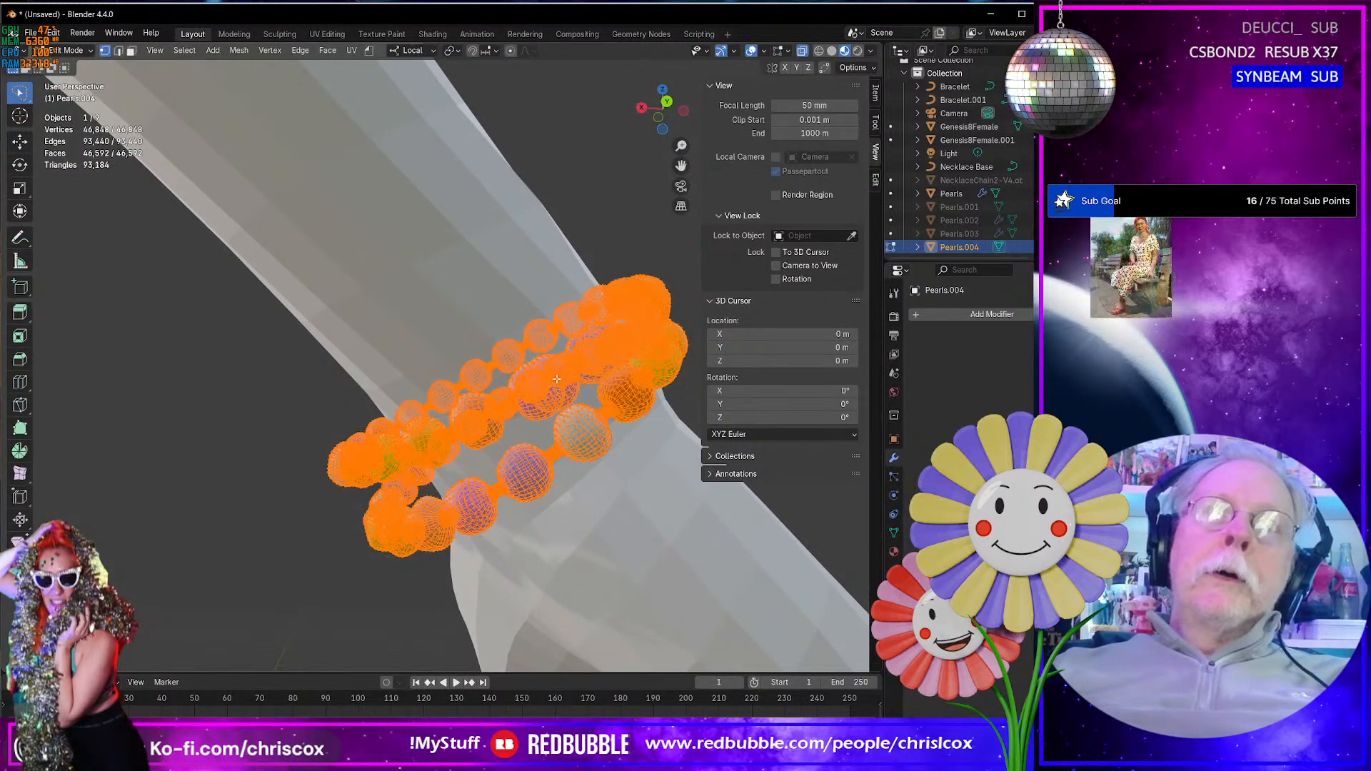
- Select a point on the connector between two beads and grow the selection over the neighbouring beads
left_click(570, 378)
key("ctrl+KP_Add")
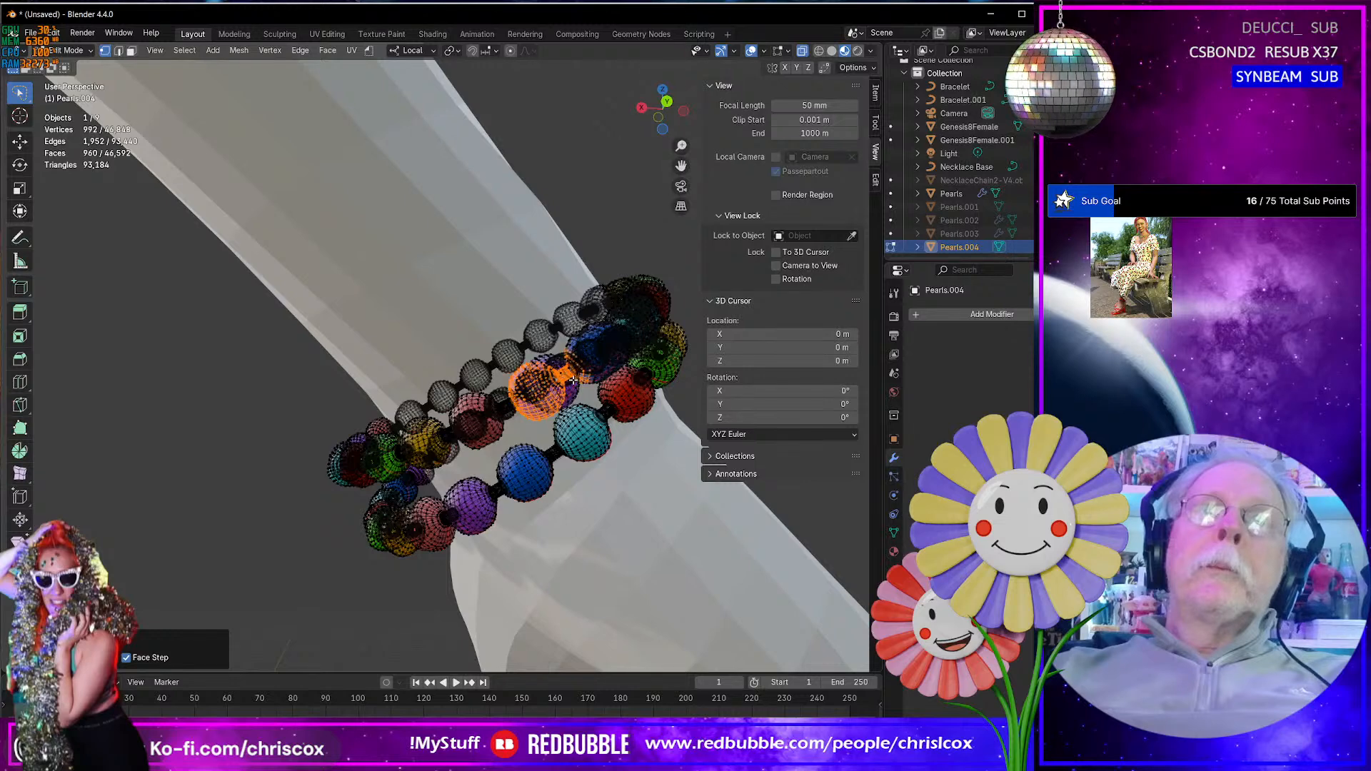
middle_click_drag(574, 381, 552, 390)
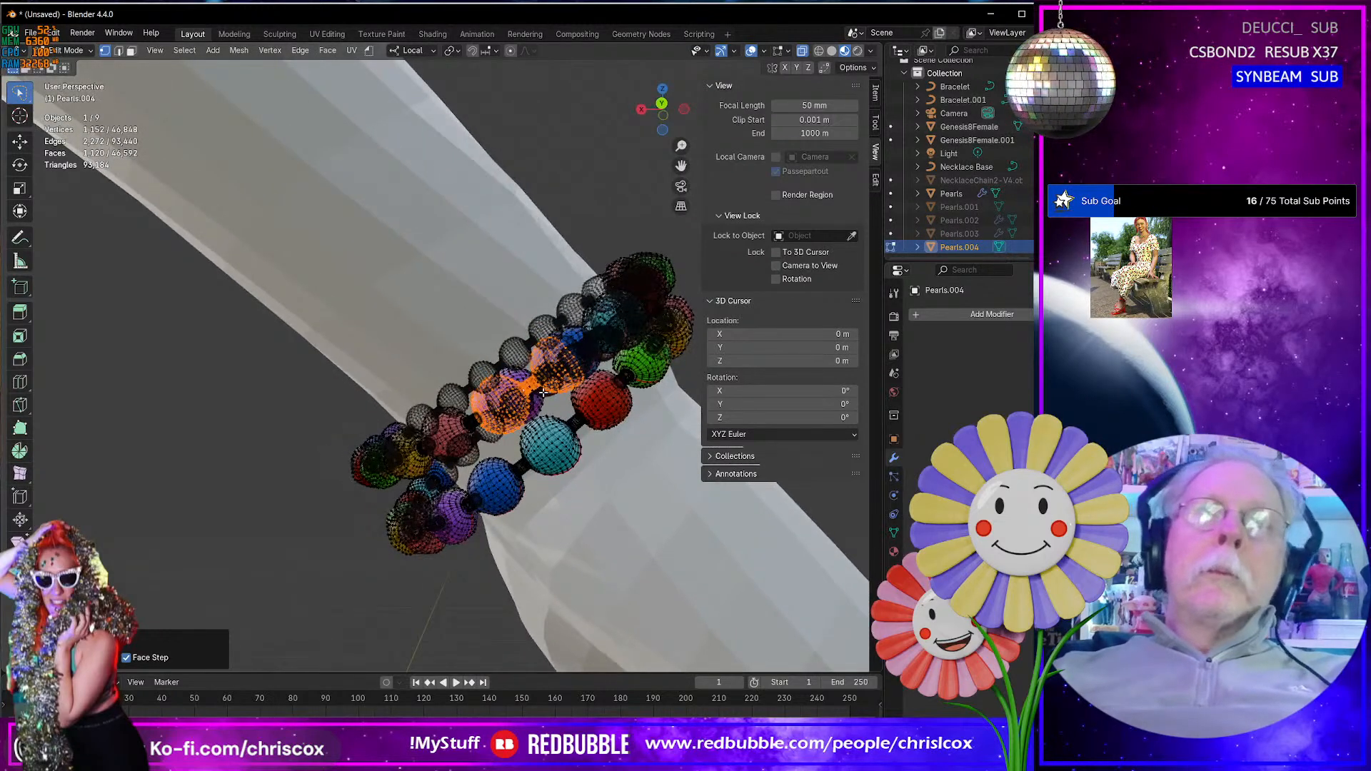
- Show the connector between two beads up close in wireframe and switch to face selection with nothing selected
left_click(578, 424)
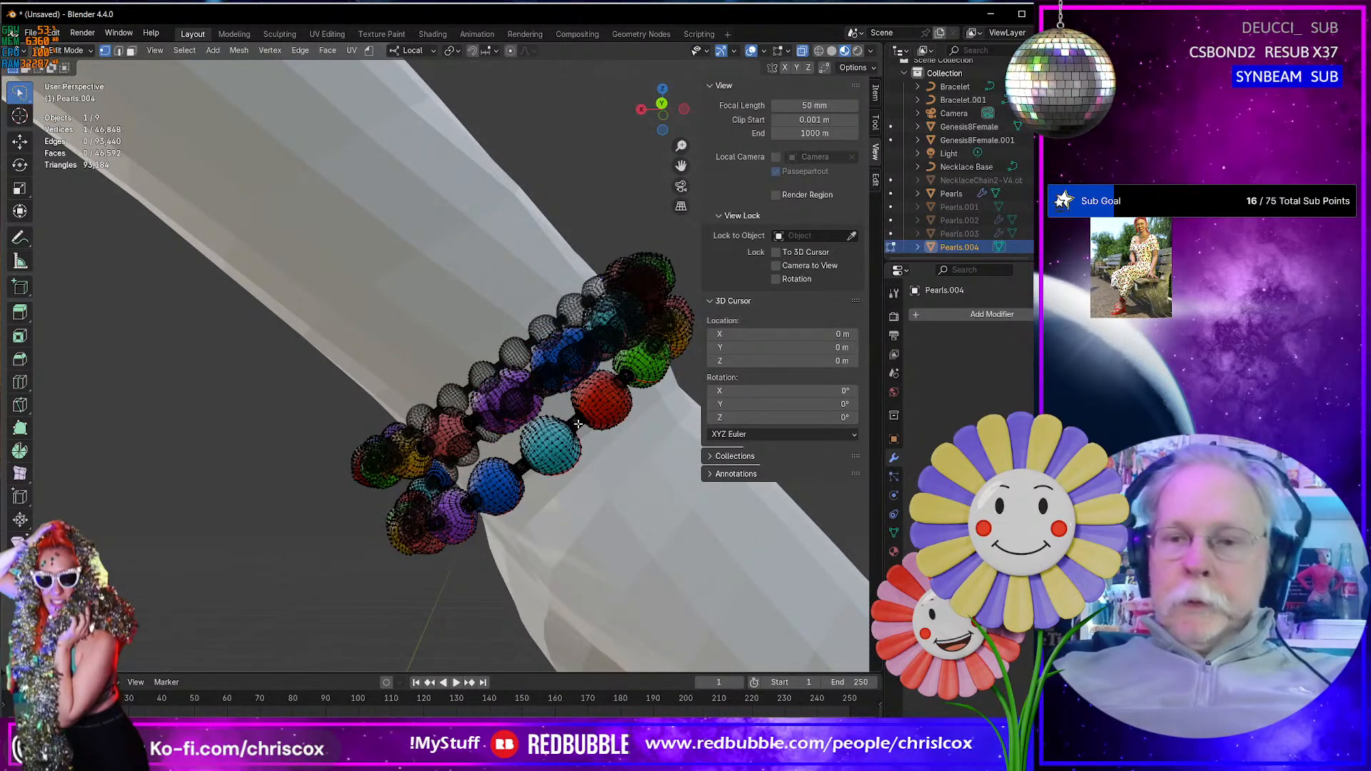
key("KP_Decimal")
scroll(393, 424, "down", 6)
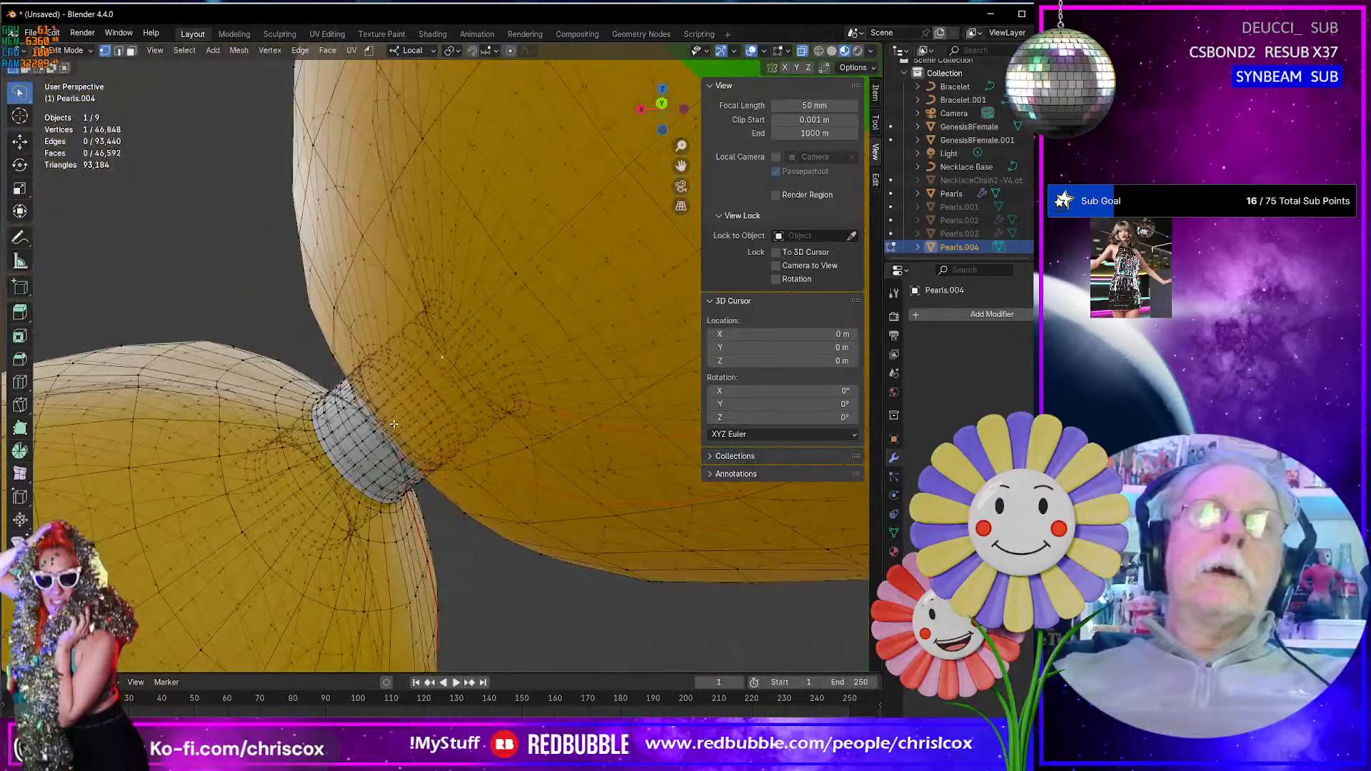
middle_click_drag(394, 425, 442, 392)
key("shift+z")
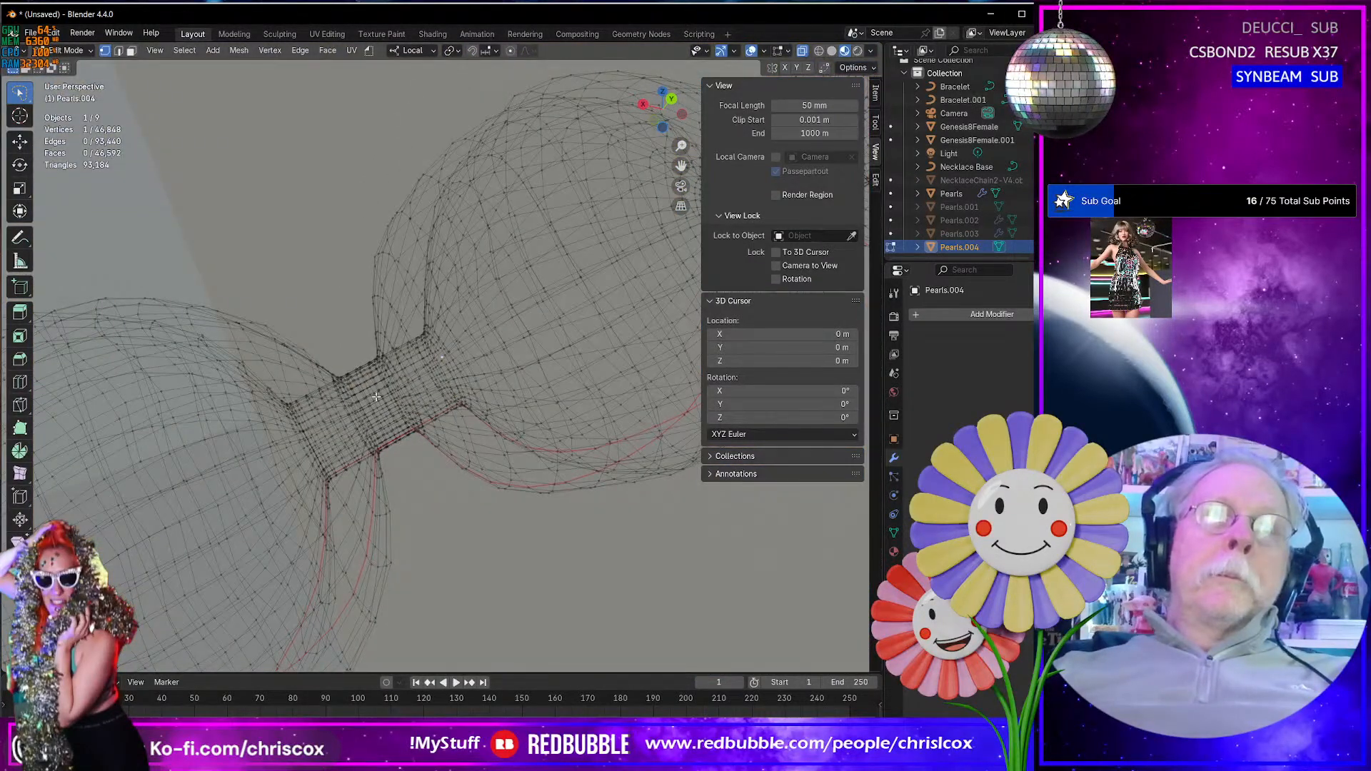
key("alt+a")
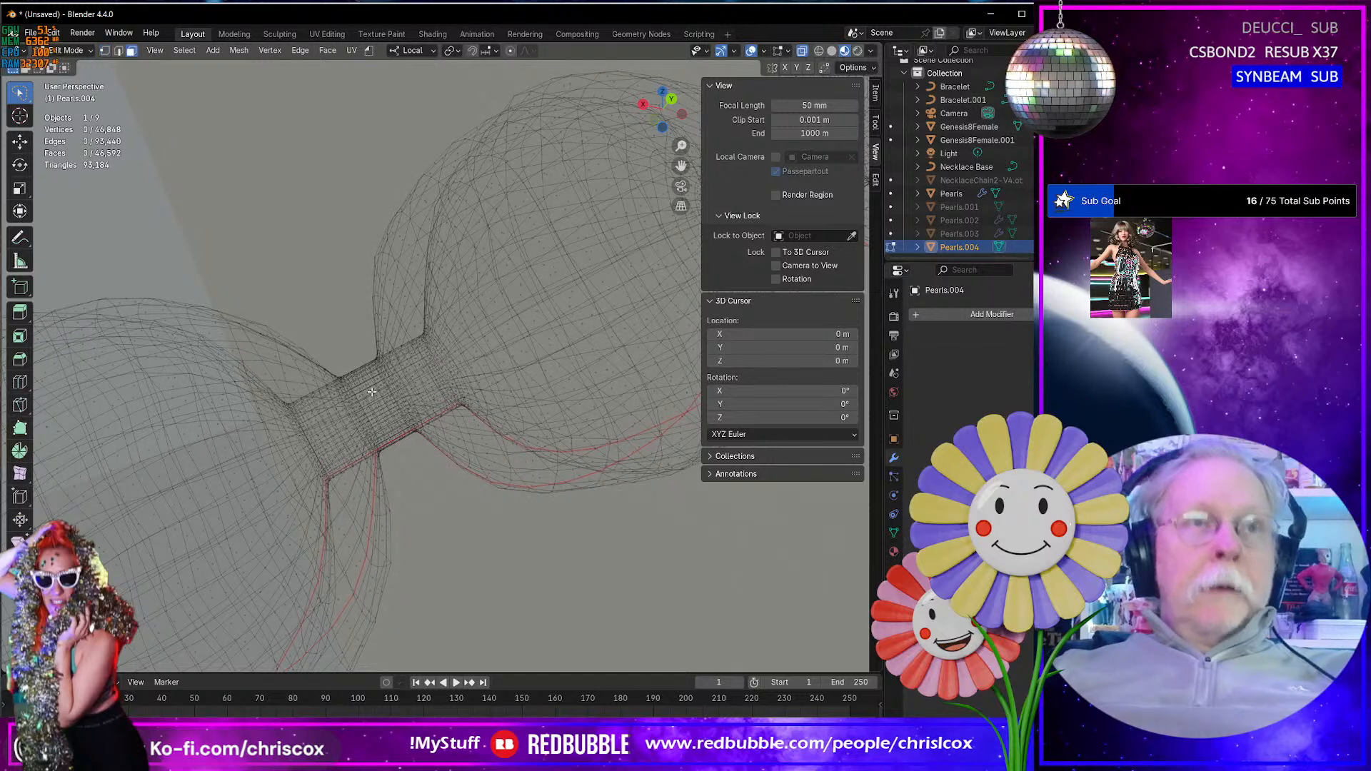
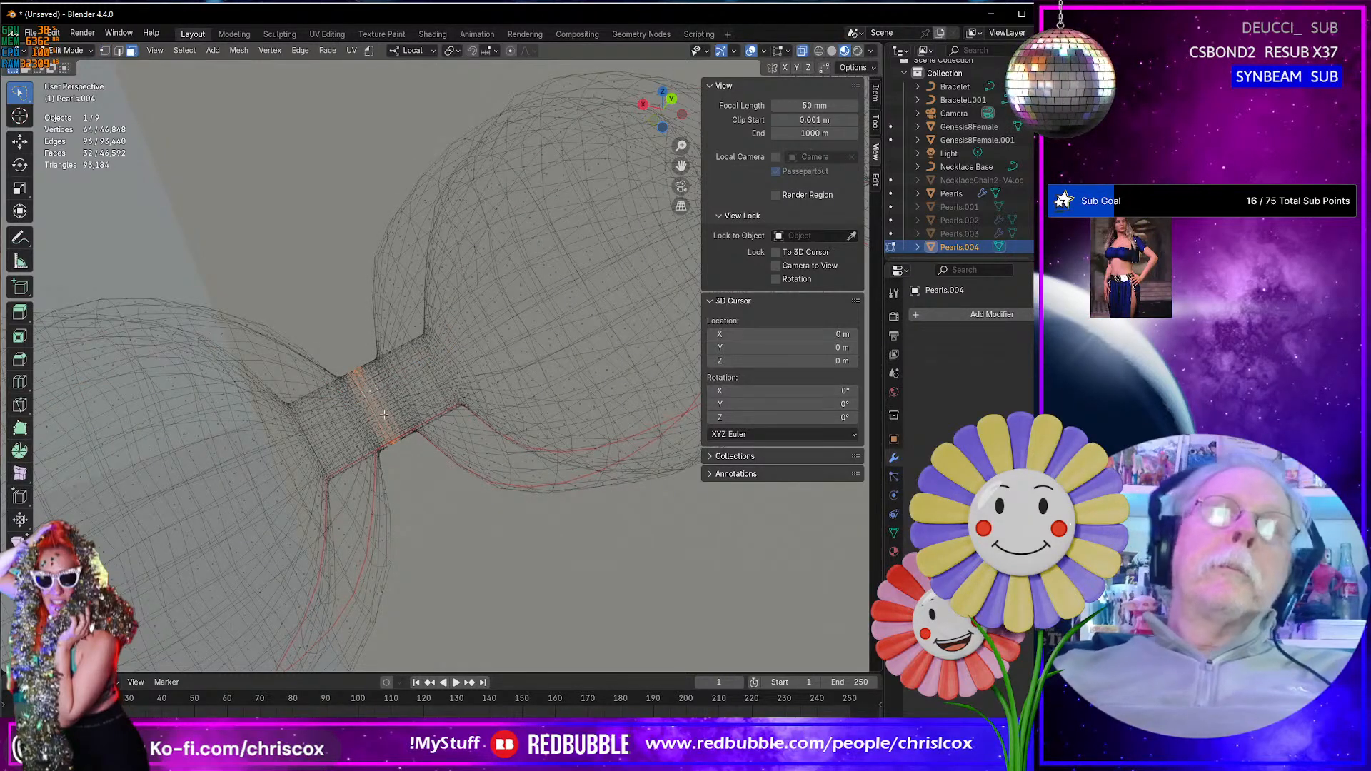
- Grow the face-loop selection on the connector over the neighbouring beads on both sides along the bracelet
key("ctrl+KP_Add")
key("ctrl+KP_Add")
key("ctrl+KP_Add")
key("ctrl+KP_Add")
key("ctrl+KP_Add")
key("ctrl+KP_Add")
scroll(384, 414, "down", 5)
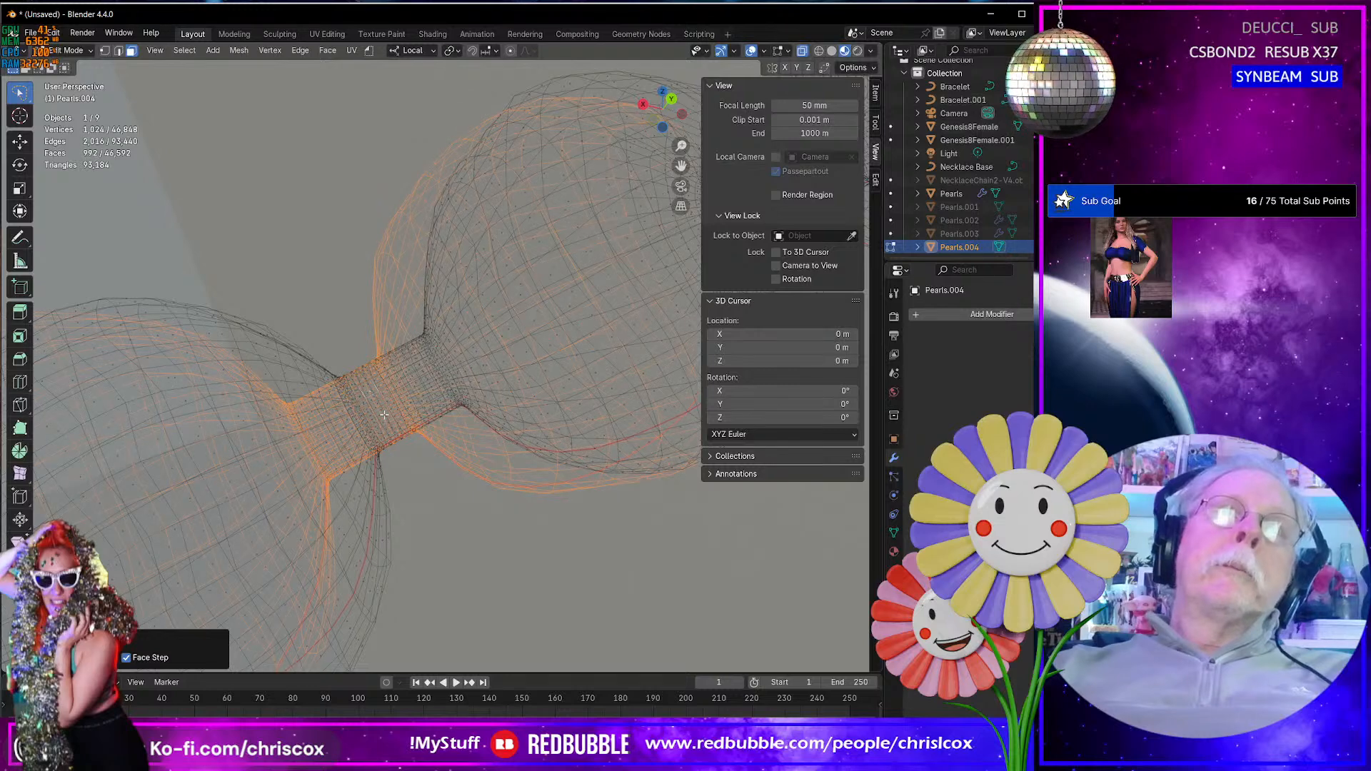
key("ctrl+KP_Add")
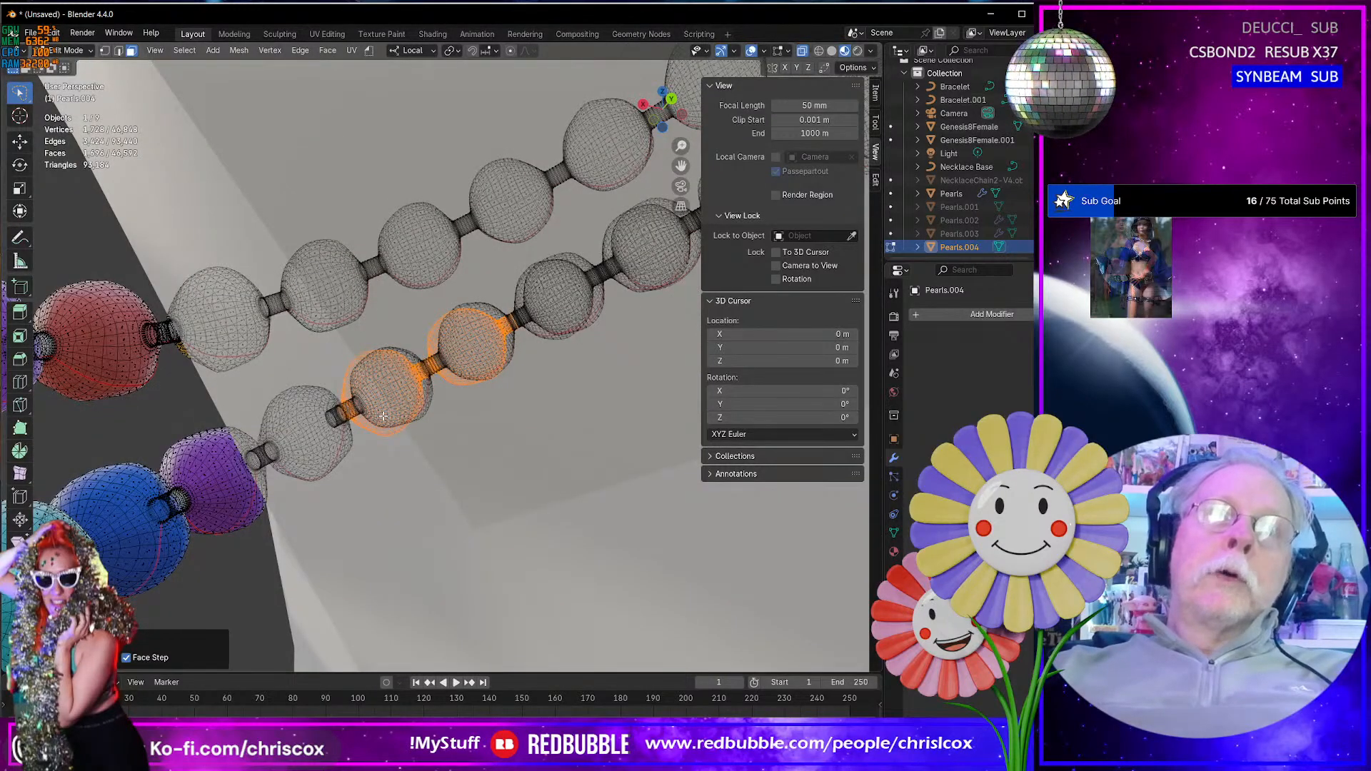
key("ctrl+KP_Add")
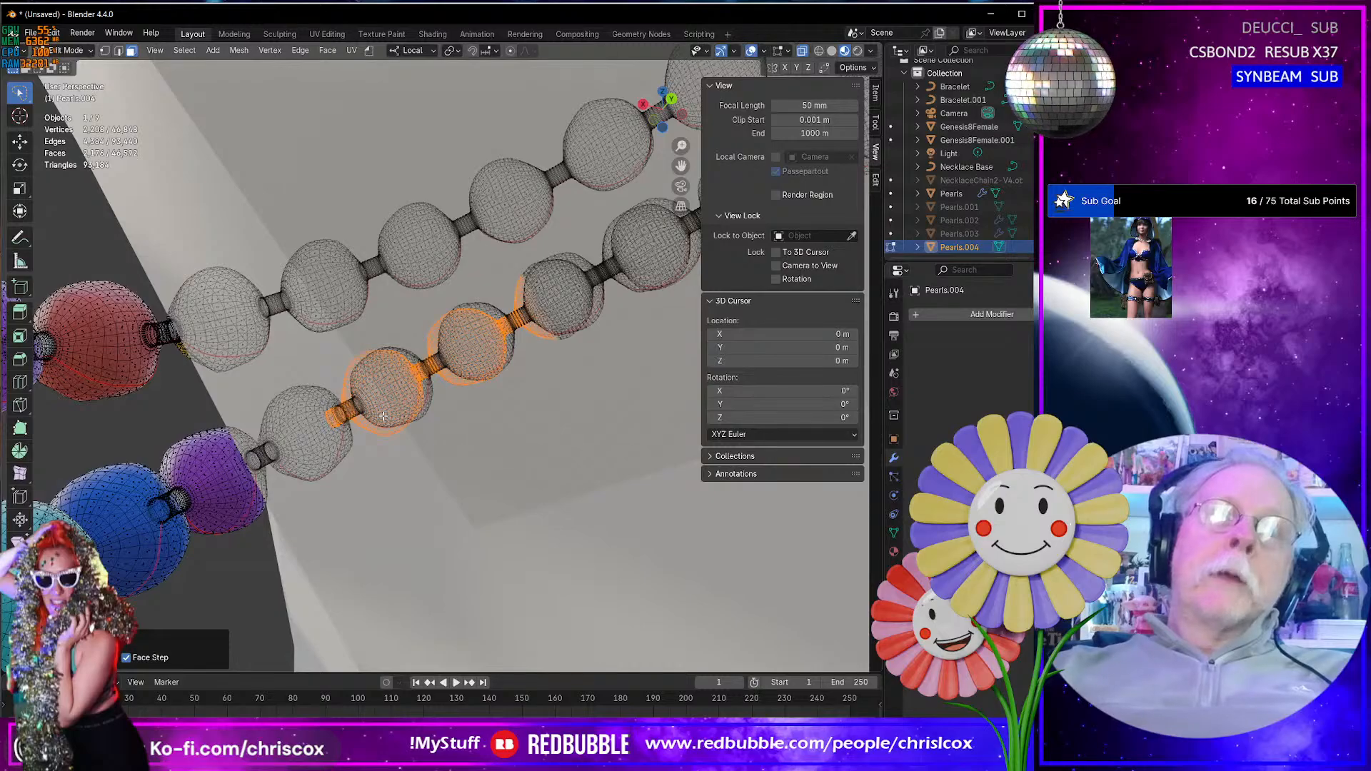
middle_click_drag(432, 412, 541, 572)
middle_click_drag(524, 603, 50, 77)
middle_click_drag(346, 402, 355, 454)
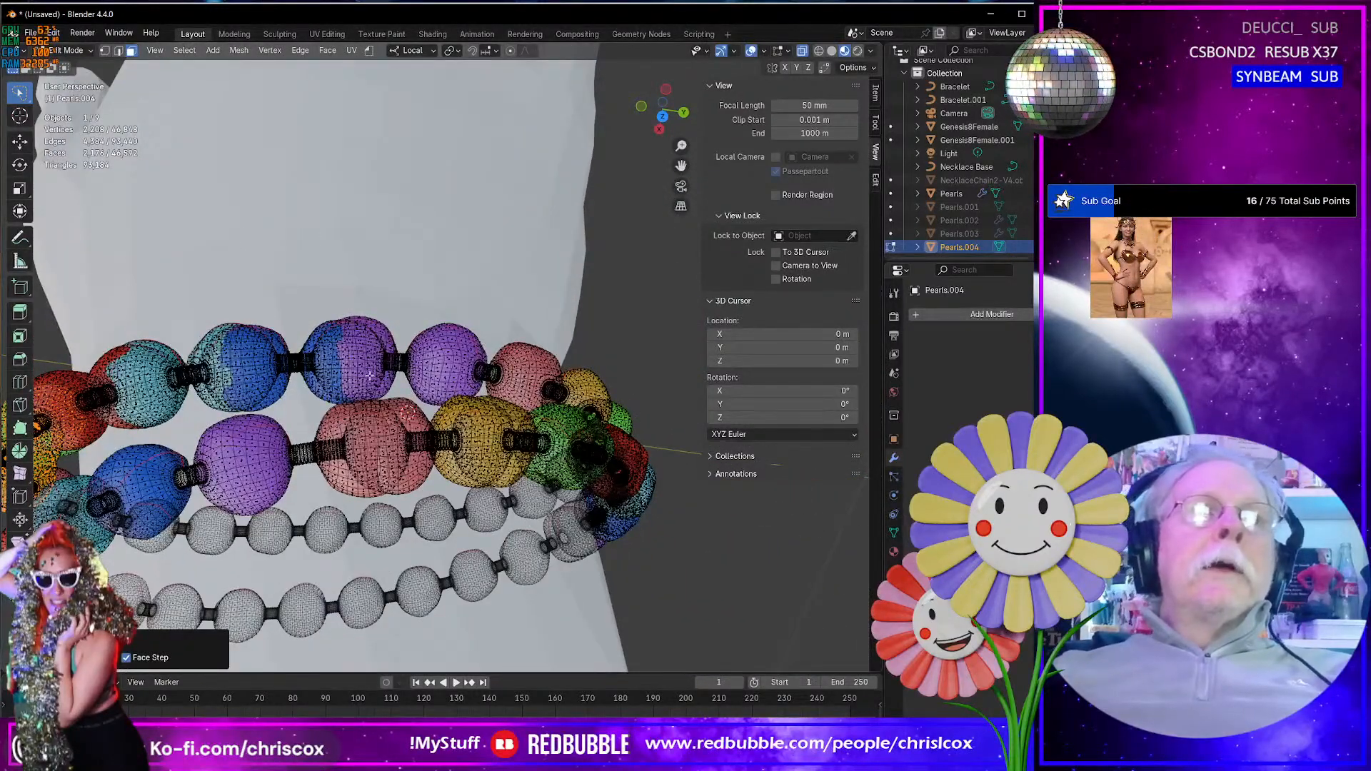
- Frame the whole bracelet mesh by selecting everything, and restore the partial bead selection
scroll(370, 375, "up", 5)
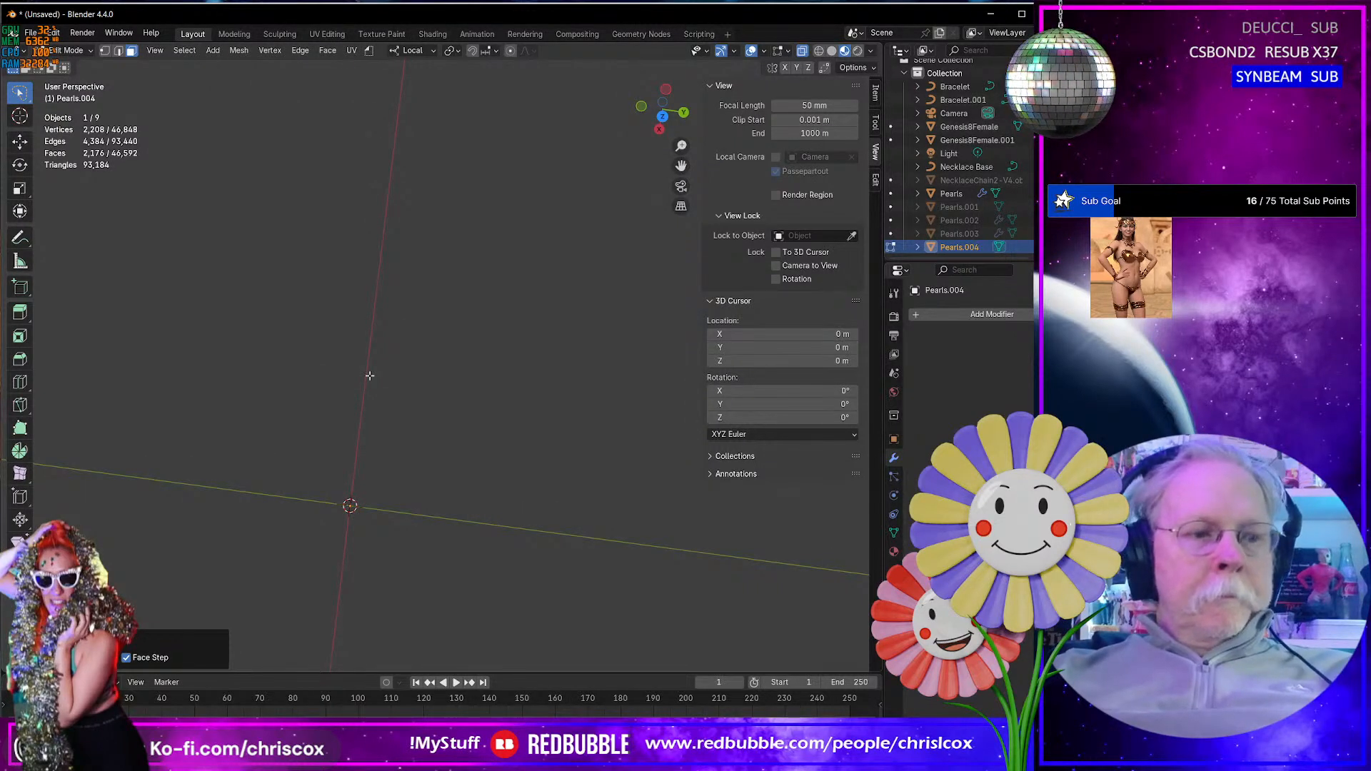
key("ctrl+z")
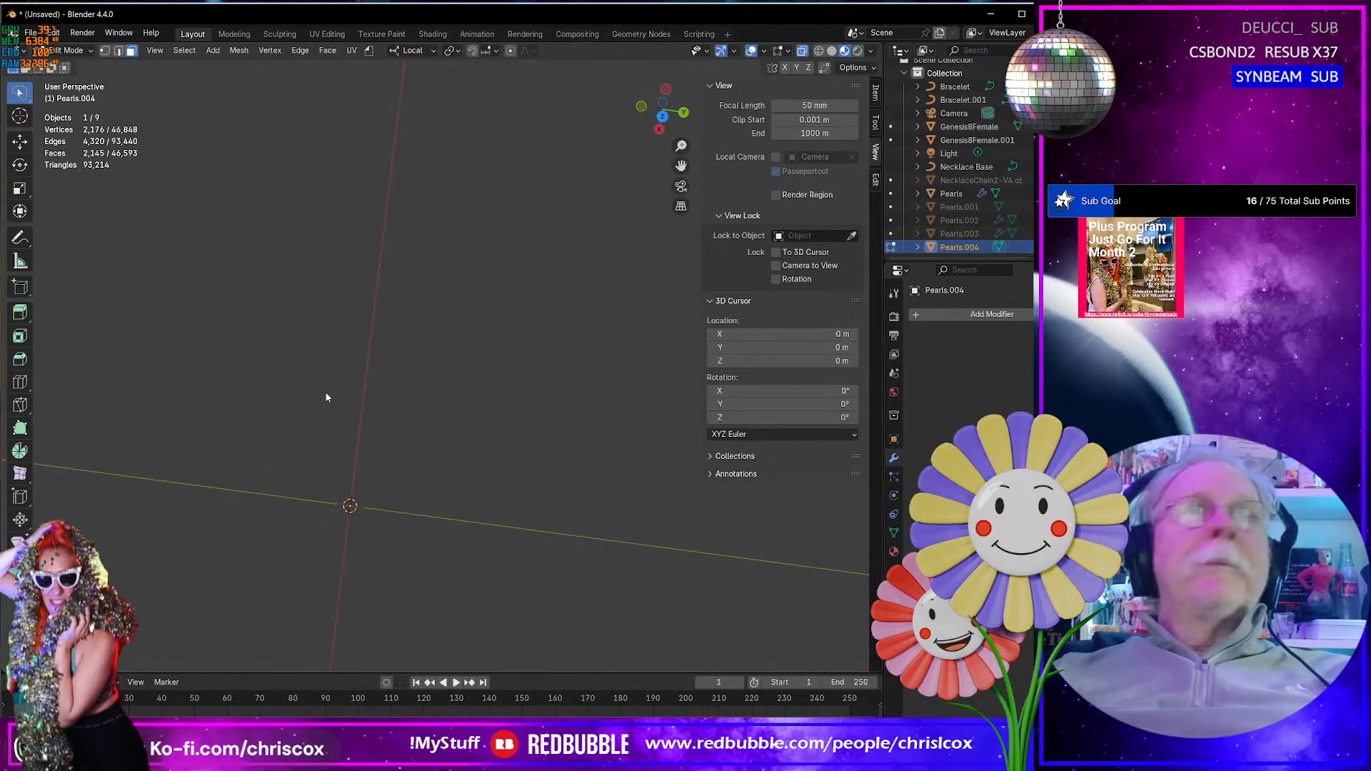
key("a")
key("KP_Decimal")
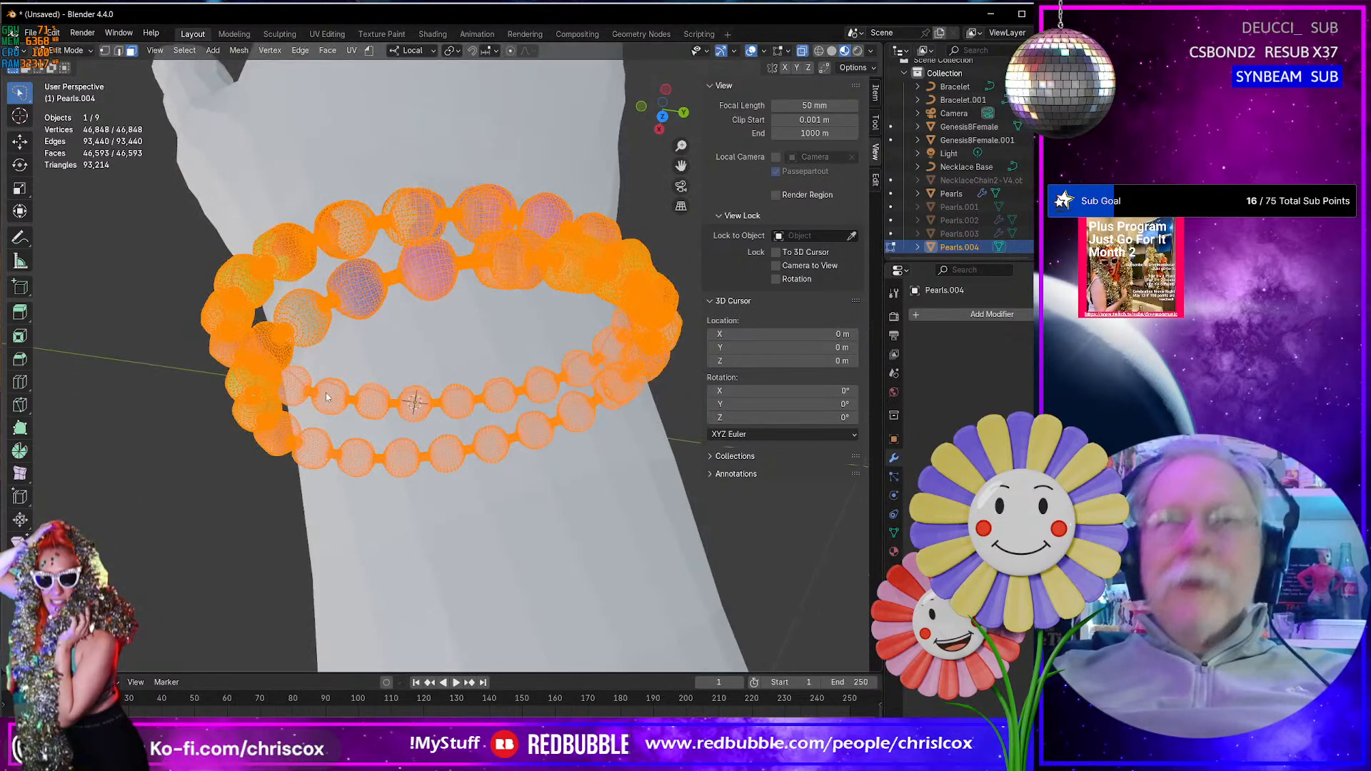
middle_click_drag(344, 395, 387, 426)
left_click(375, 354)
scroll(388, 405, "up", 3)
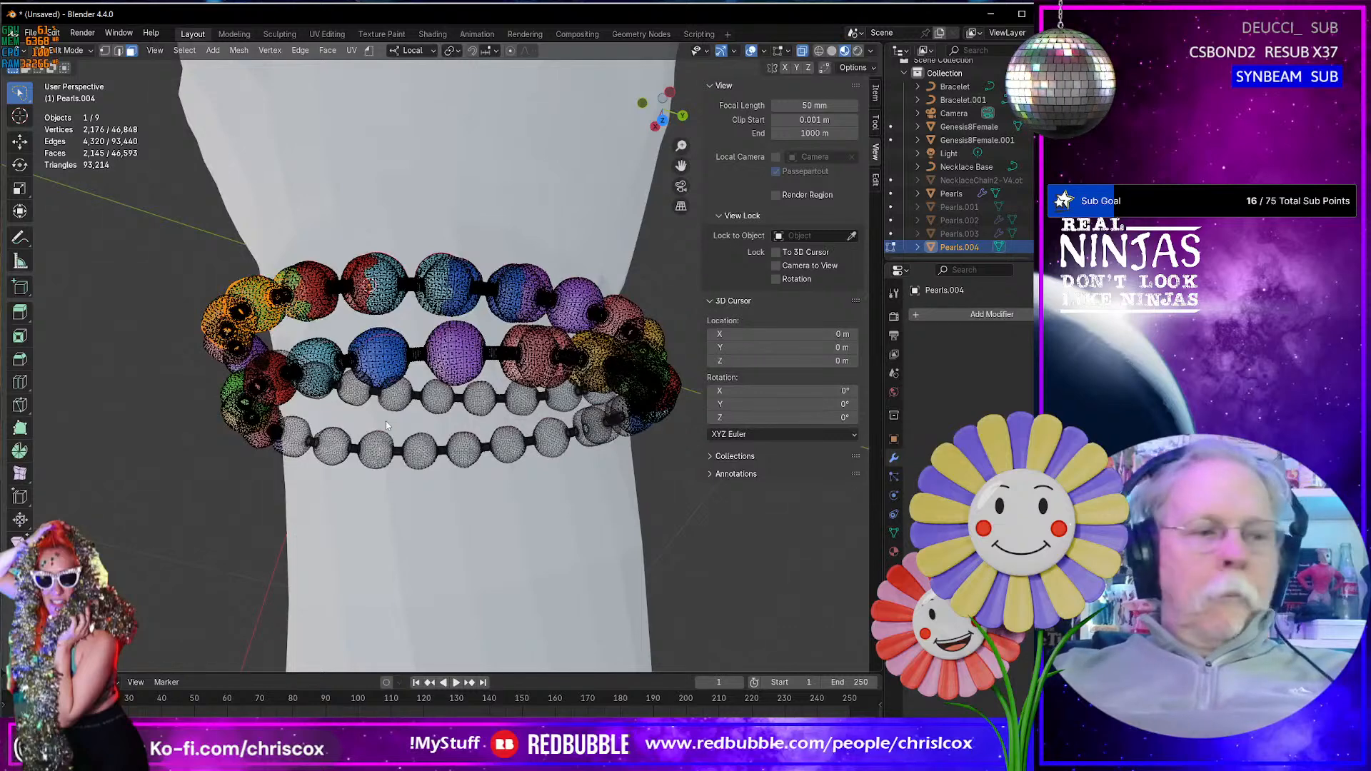
- Grow the selection along the overlapping run of beads on the upper bracelet and delete the selected vertices
key("ctrl+KP_Add")
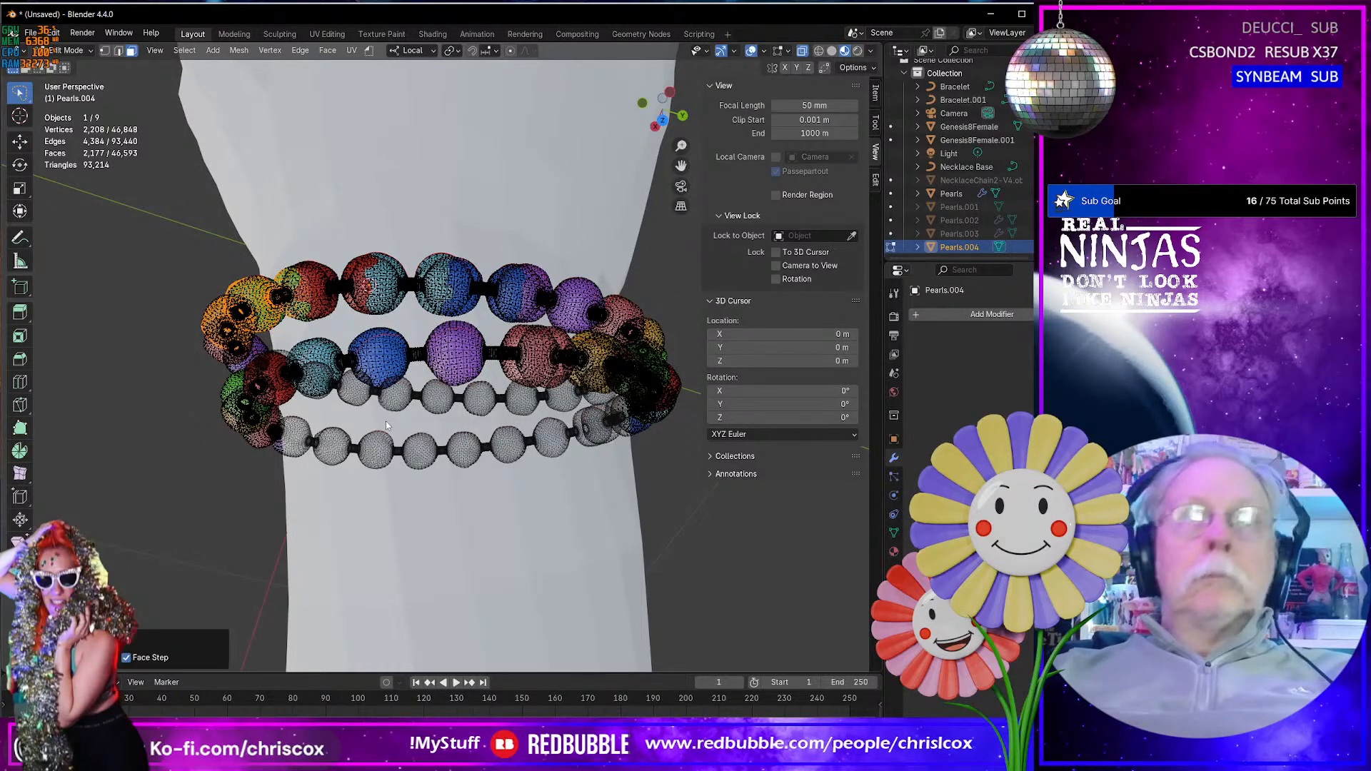
key("ctrl+KP_Add")
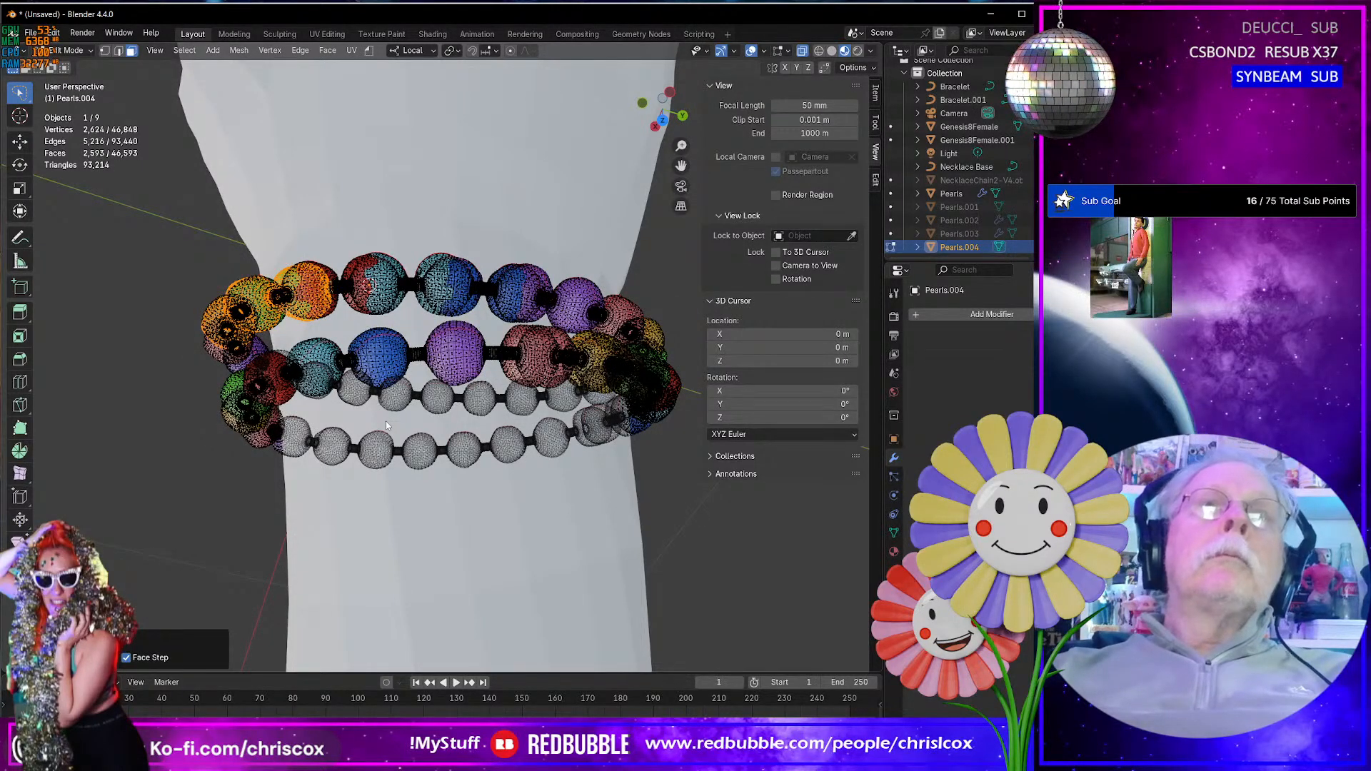
key("ctrl+KP_Add")
key("ctrl+KP_Add")
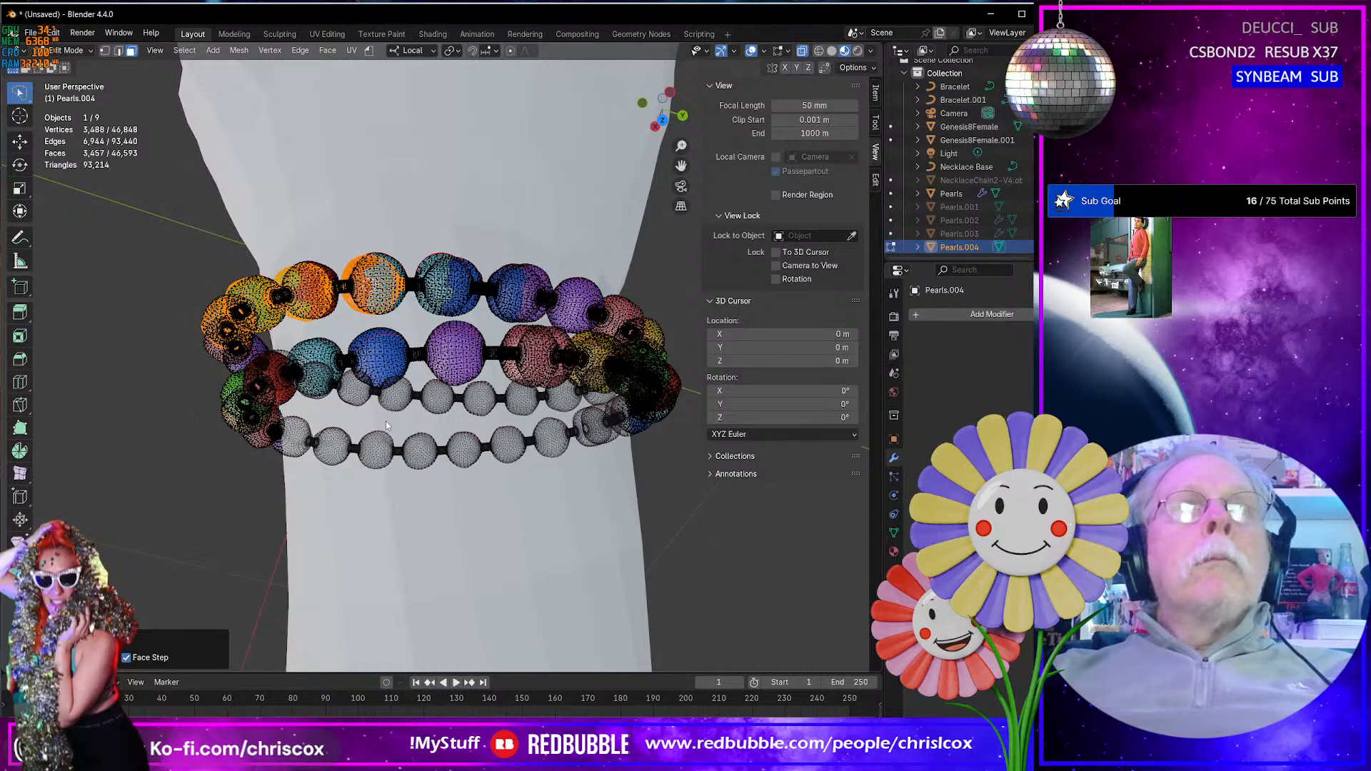
key("ctrl+KP_Add")
key("ctrl+KP_Add")
key("ctrl+KP_Add")
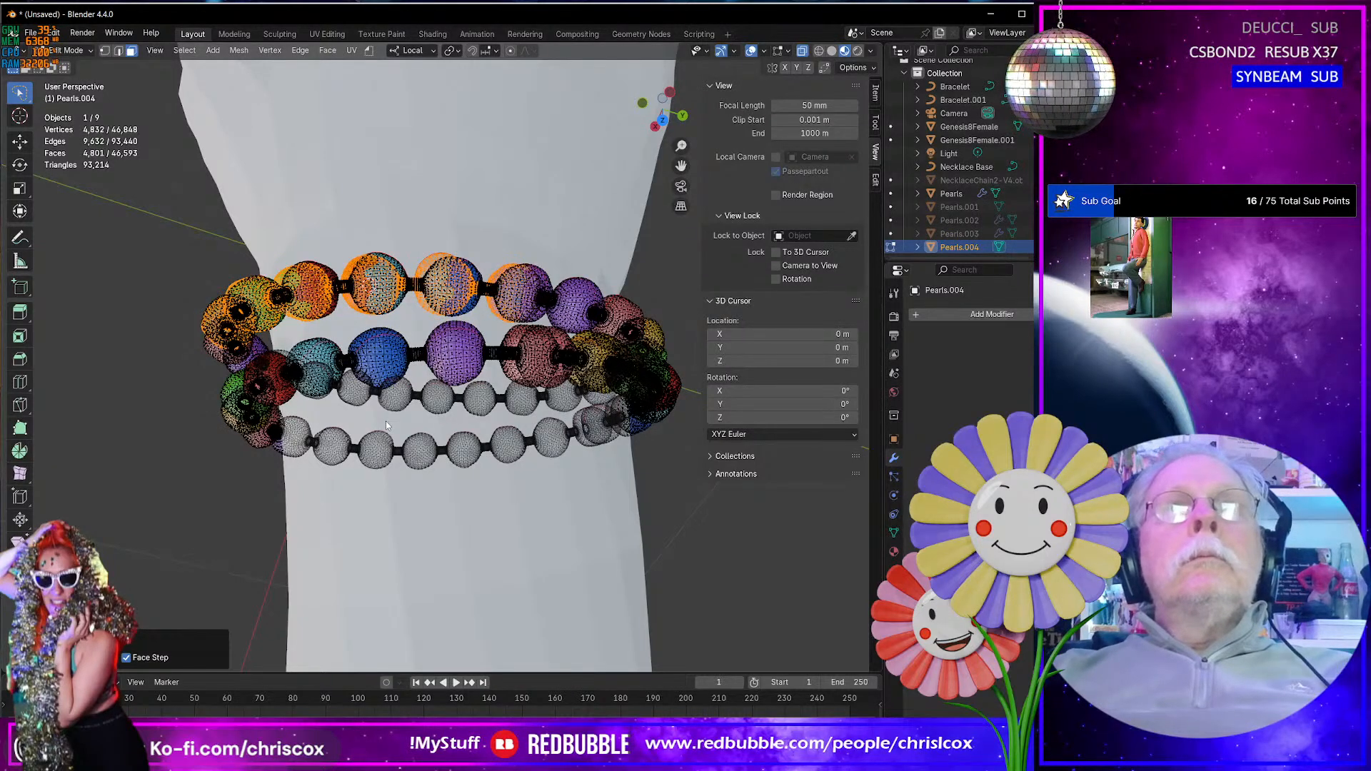
key("ctrl+KP_Add")
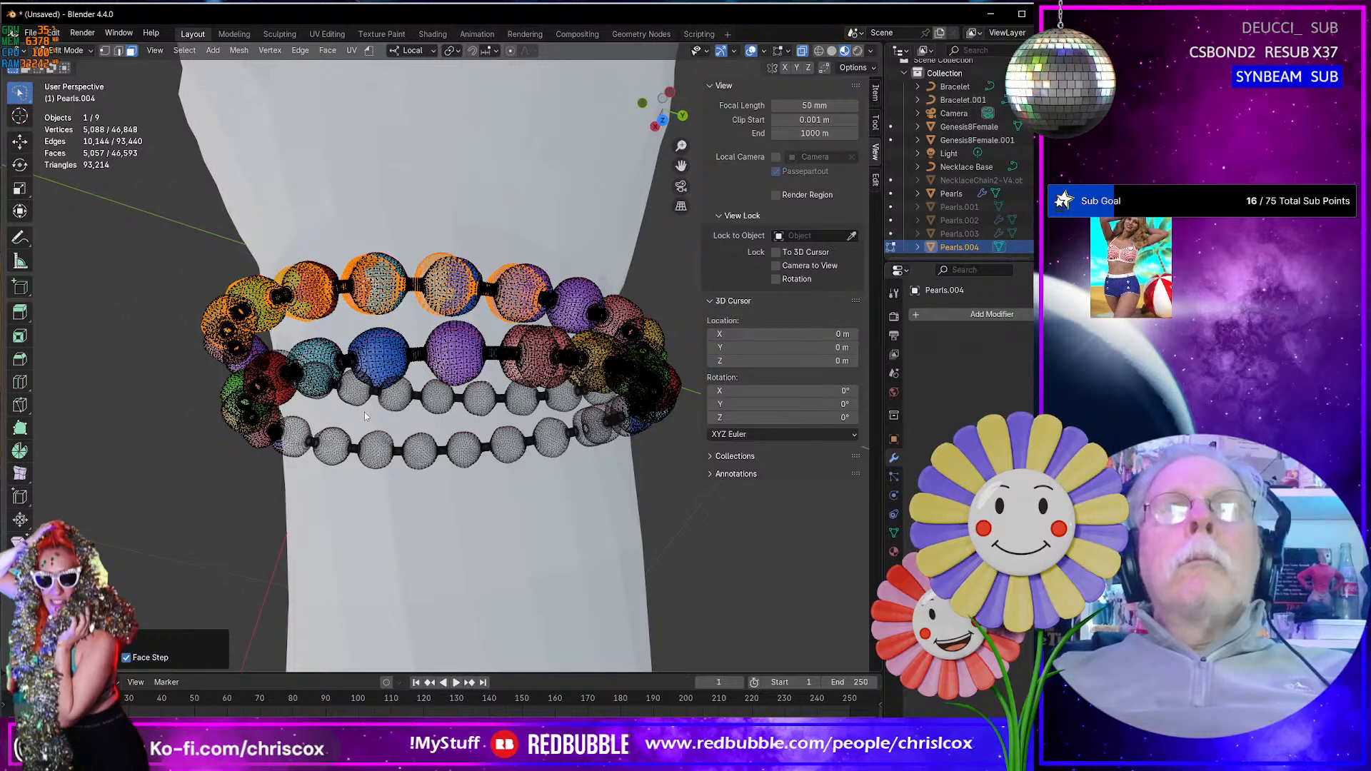
middle_click_drag(364, 413, 310, 424)
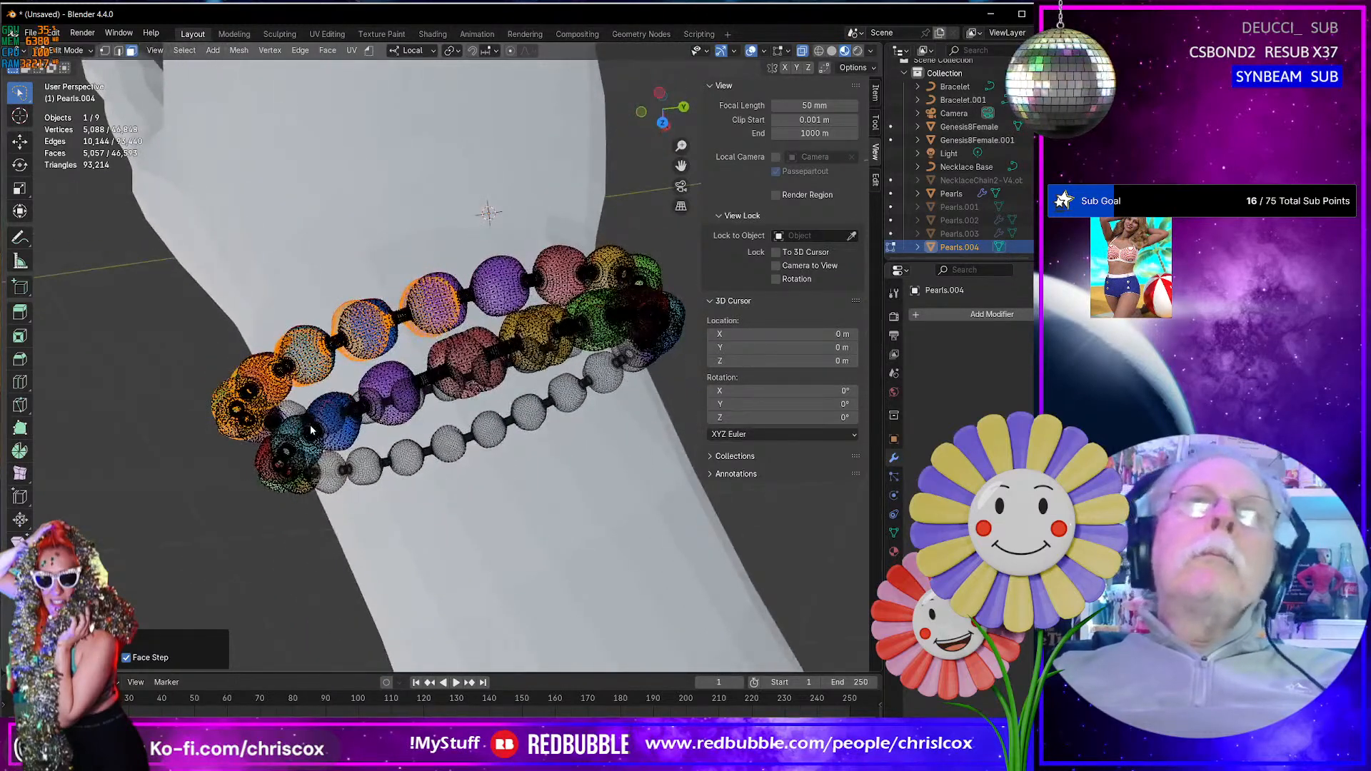
key("ctrl+KP_Add")
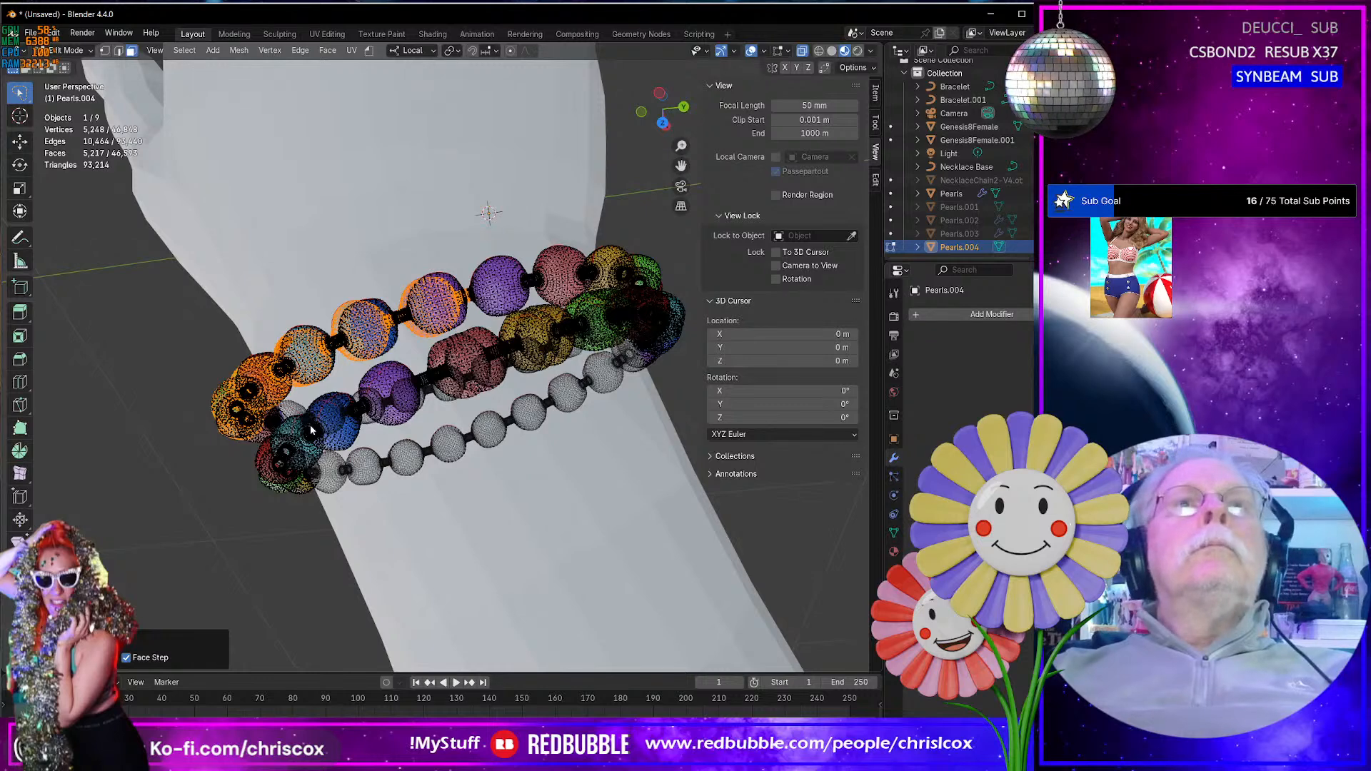
key("ctrl+KP_Add")
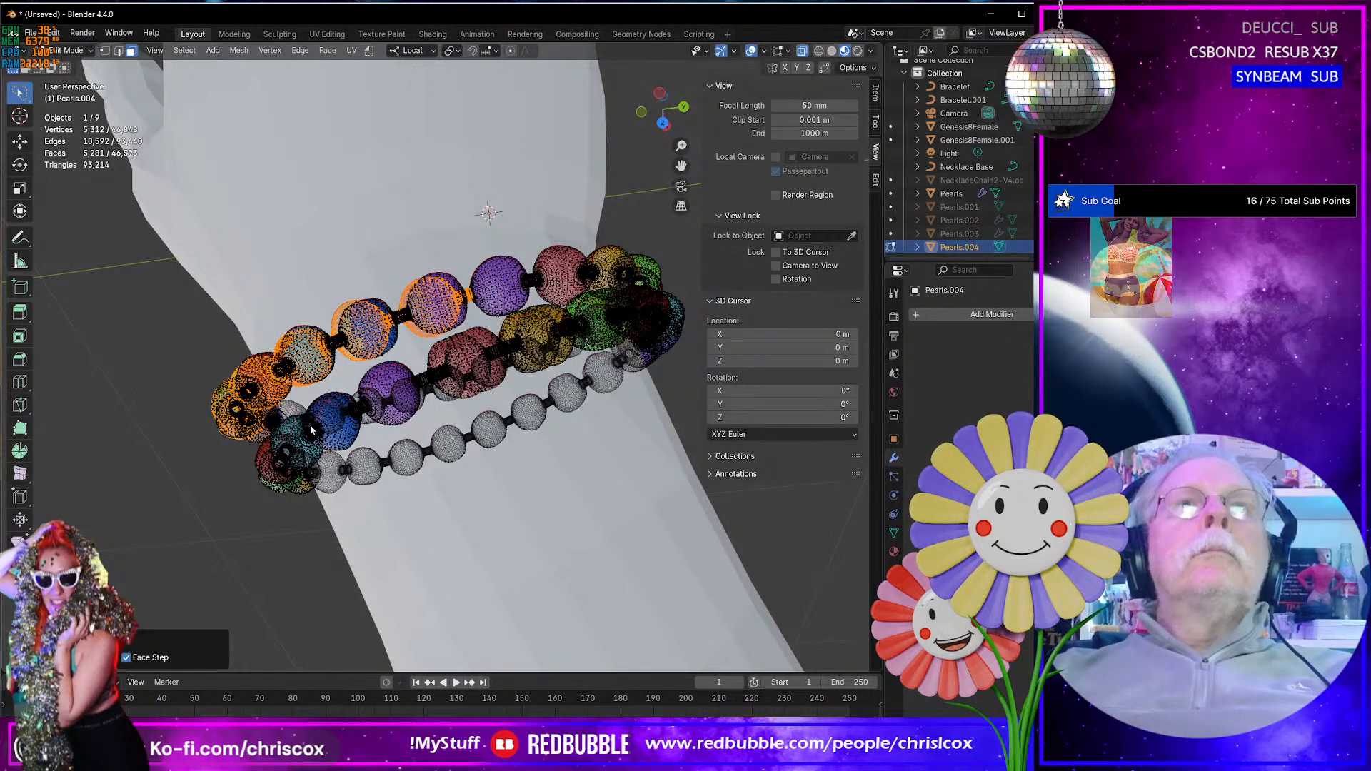
key("x")
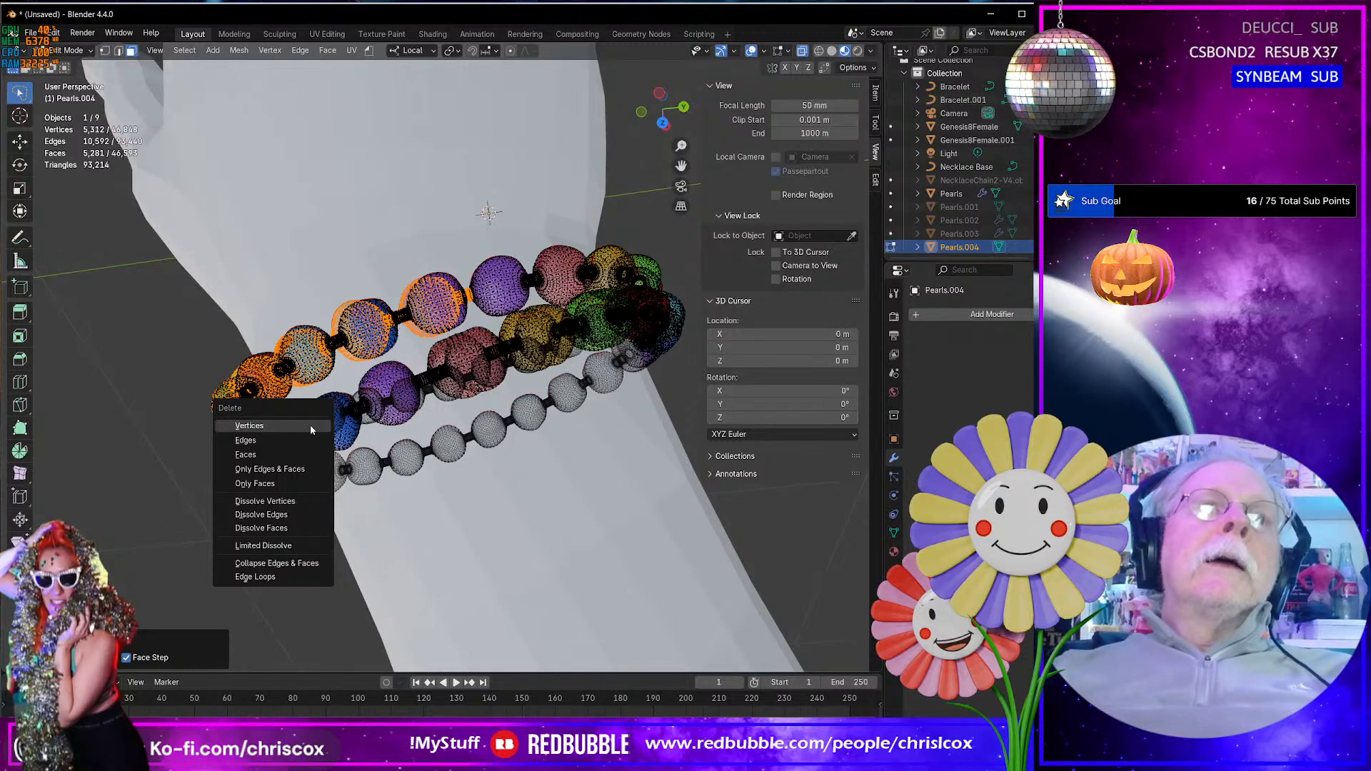
left_click(310, 426)
- Examine the junction between the two adjacent purple beads on the upper bracelet after the deletion
scroll(487, 309, "up", 5)
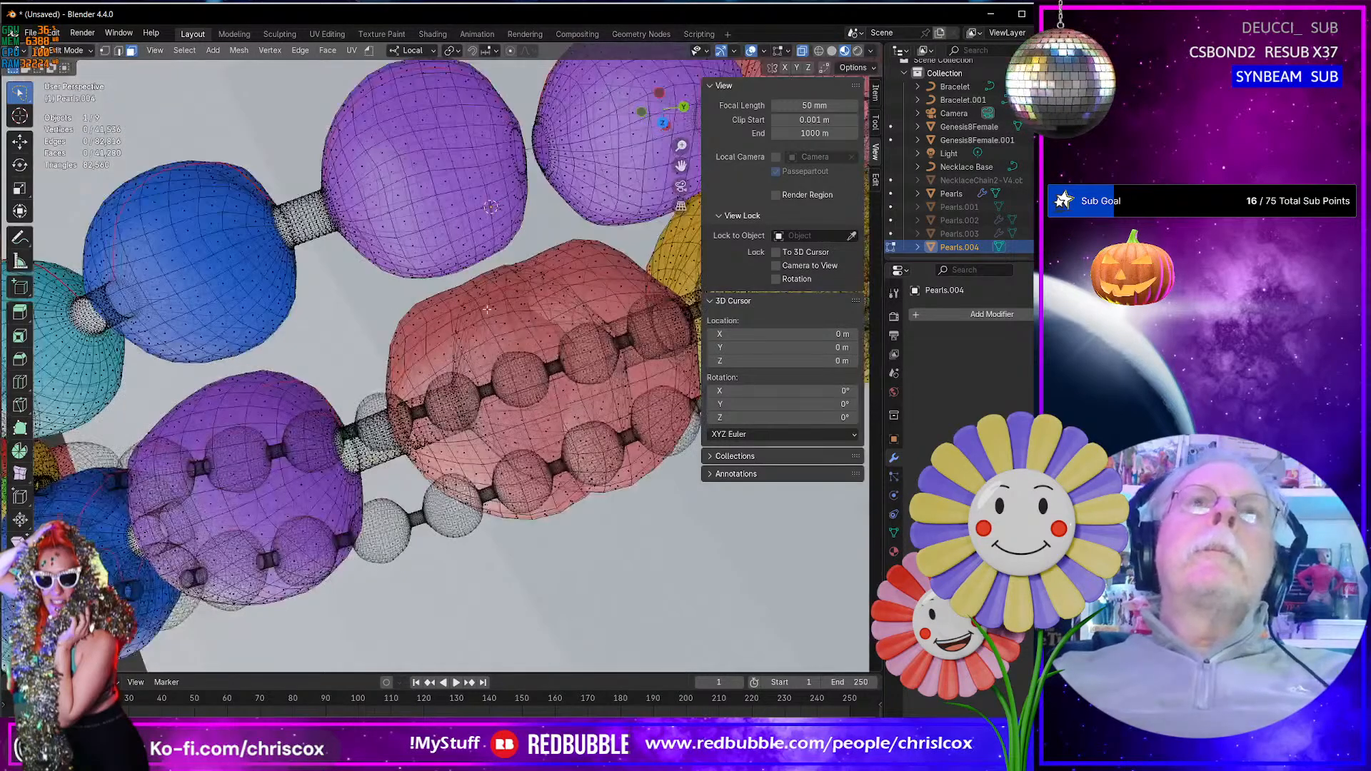
middle_click_drag(486, 308, 398, 270)
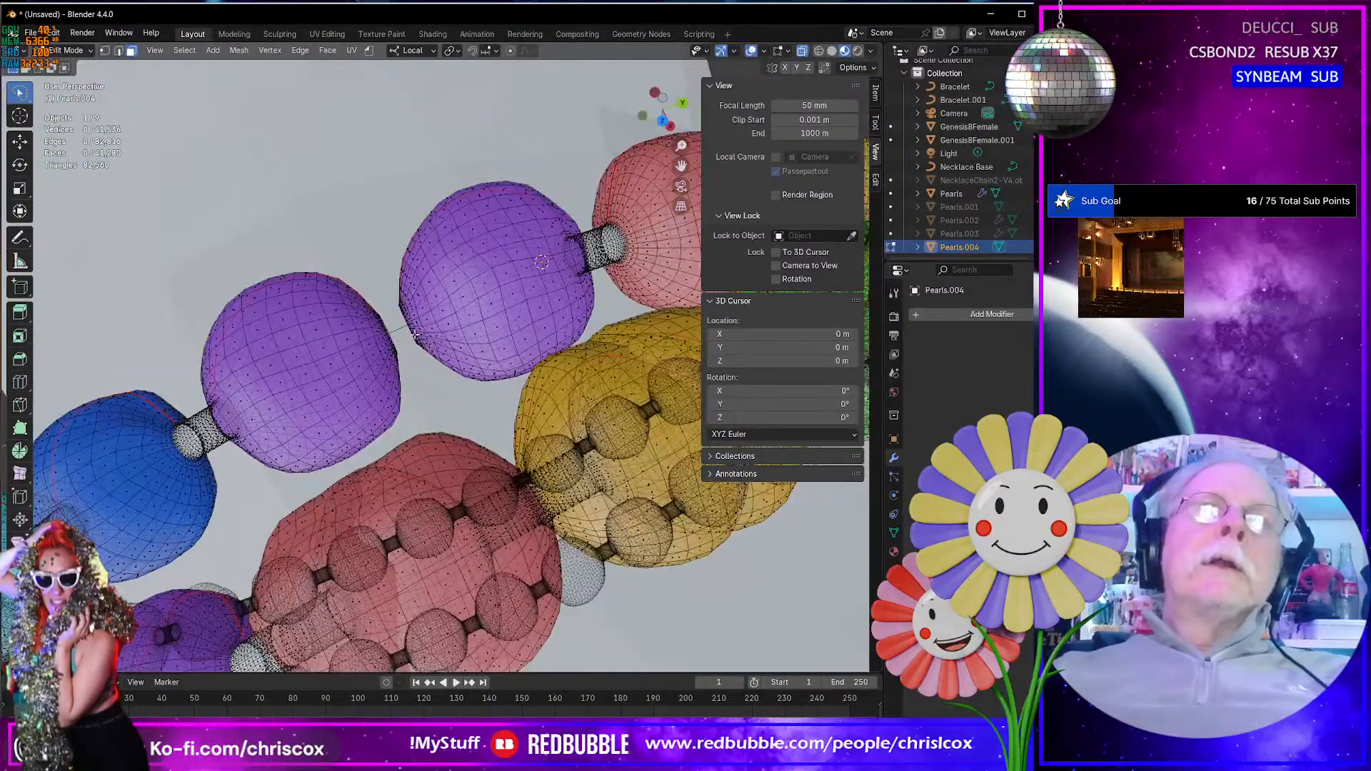
middle_click_drag(388, 348, 355, 403)
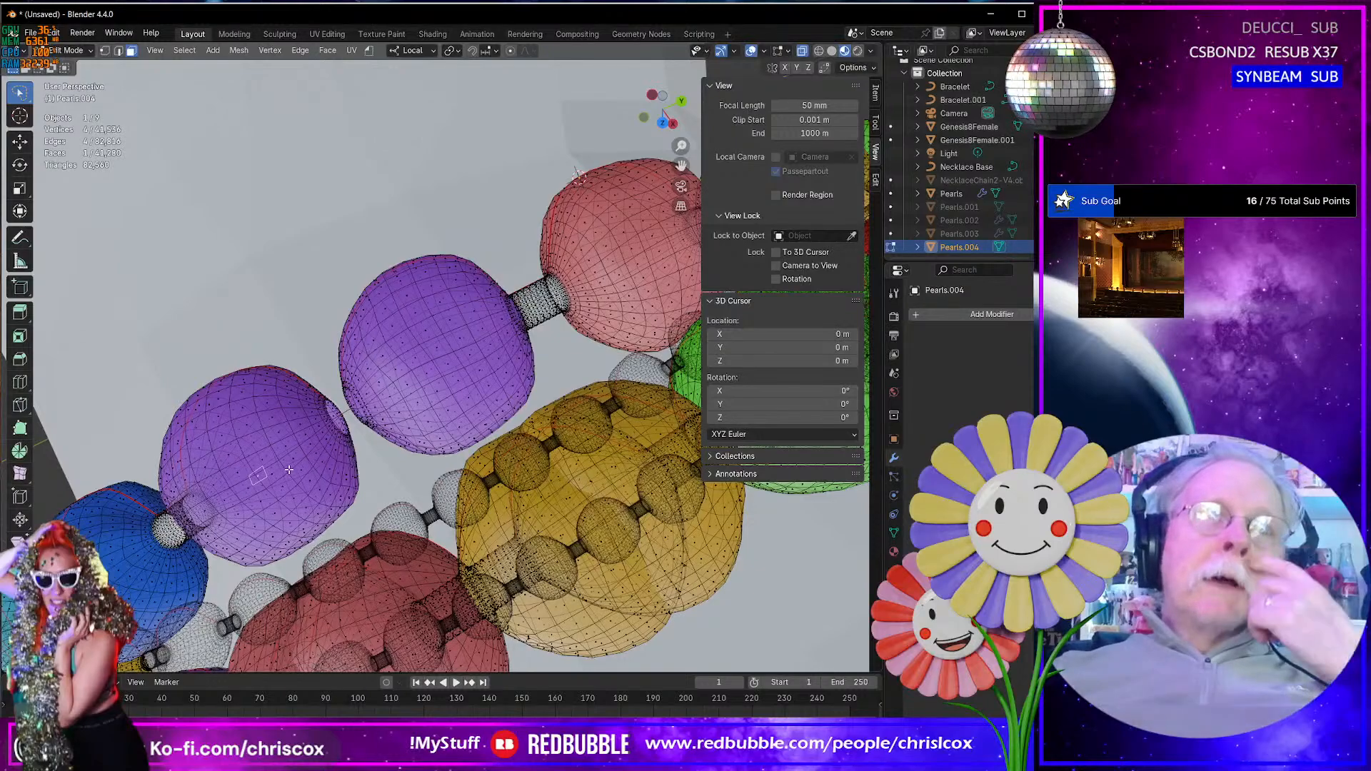
middle_click_drag(289, 471, 343, 441)
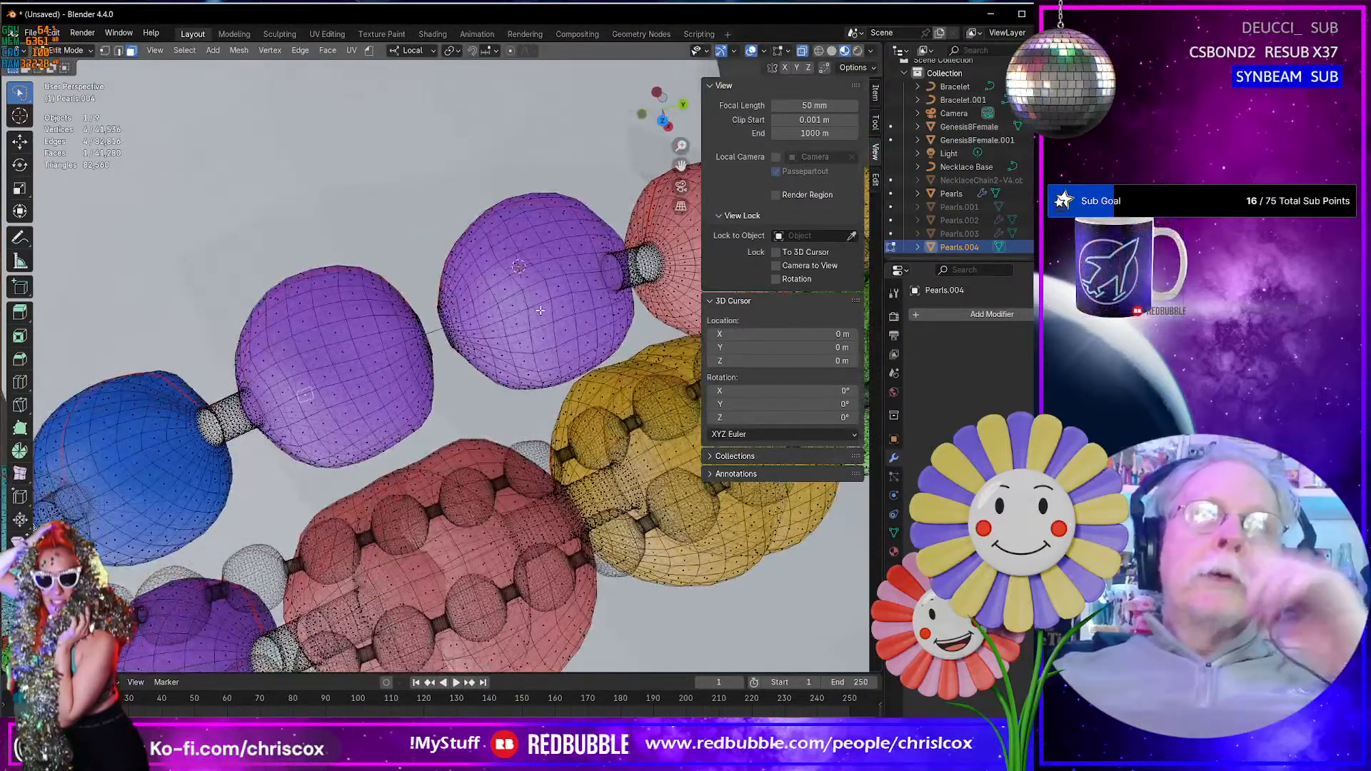
middle_click_drag(540, 309, 534, 294)
scroll(533, 294, "down", 7)
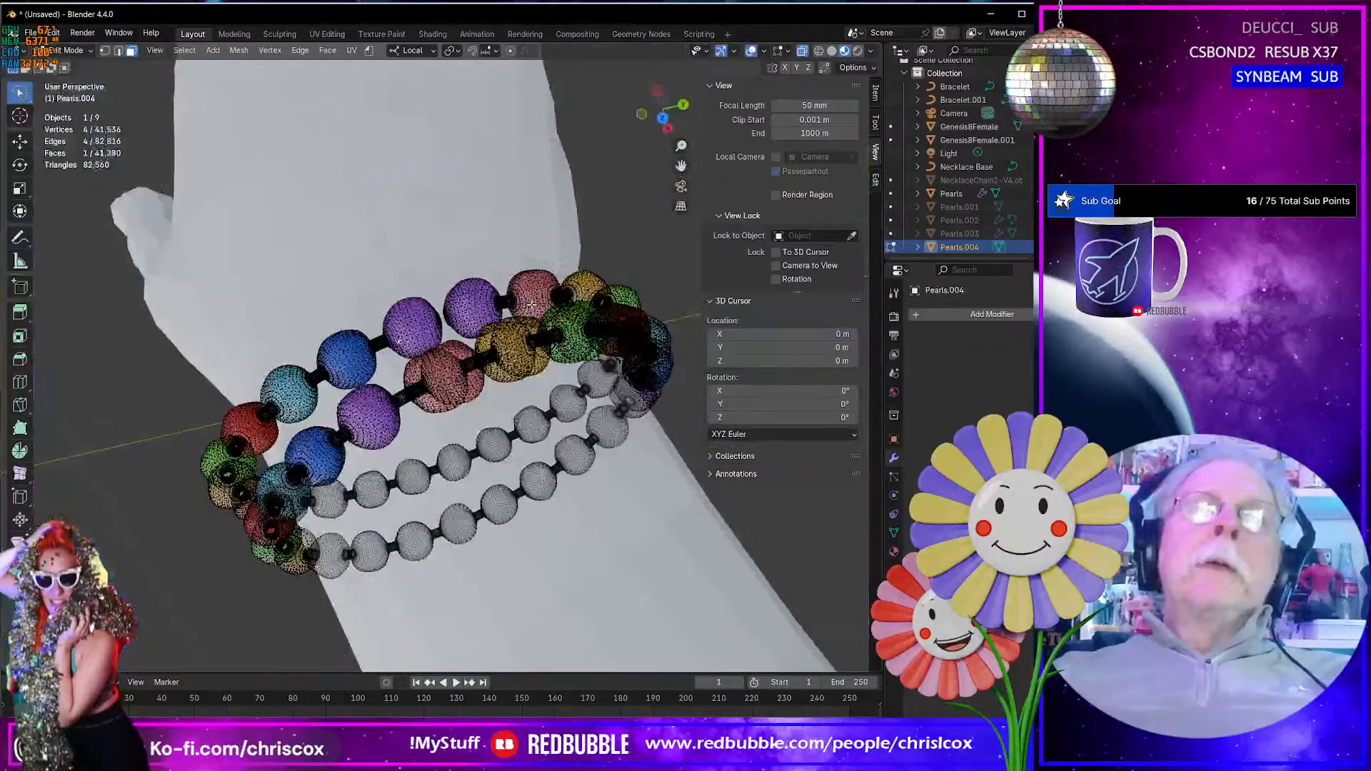
mouse_move(463, 359)
middle_mouse_down()
mouse_move(461, 342)
mouse_move(476, 345)
middle_mouse_up()
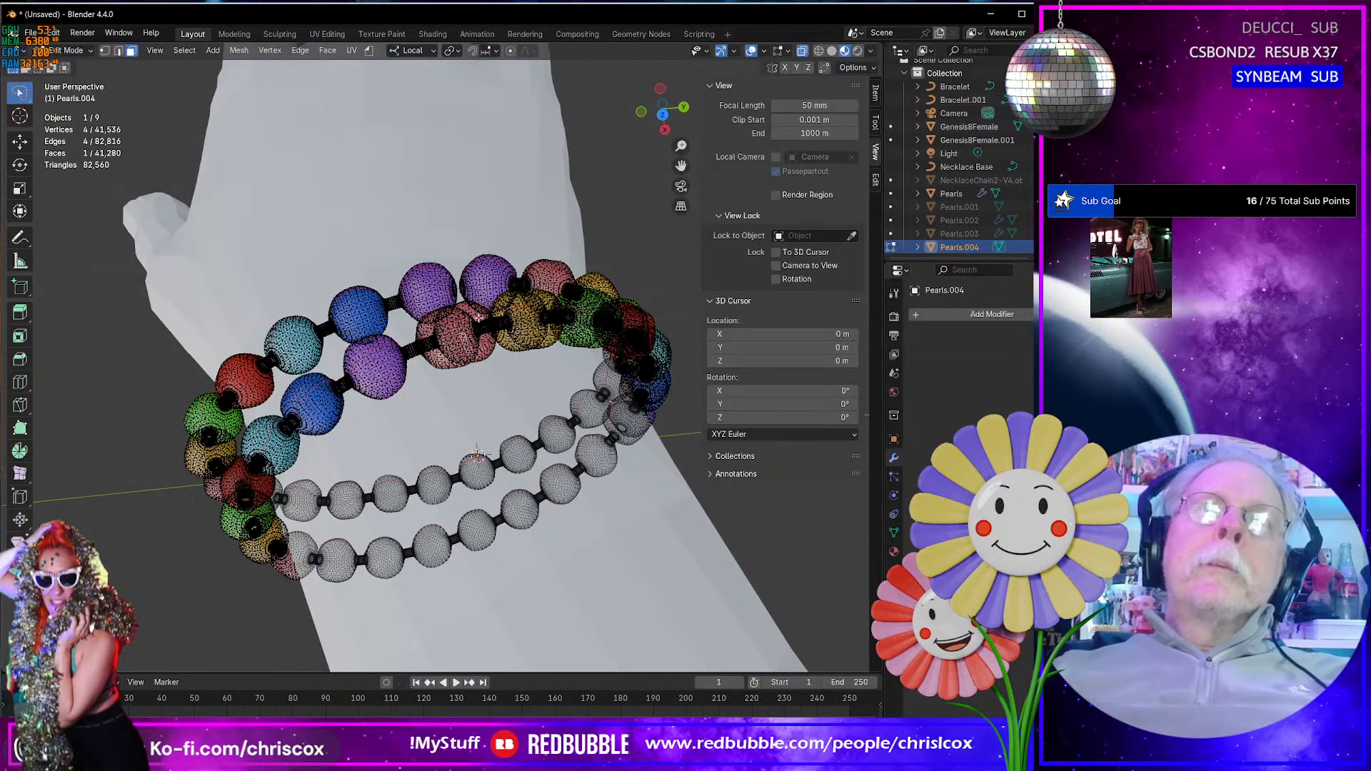
key("ctrl+KP_Add")
key("ctrl+KP_Add")
key("ctrl+KP_Add")
key("ctrl+KP_Add")
key("ctrl+KP_Add")
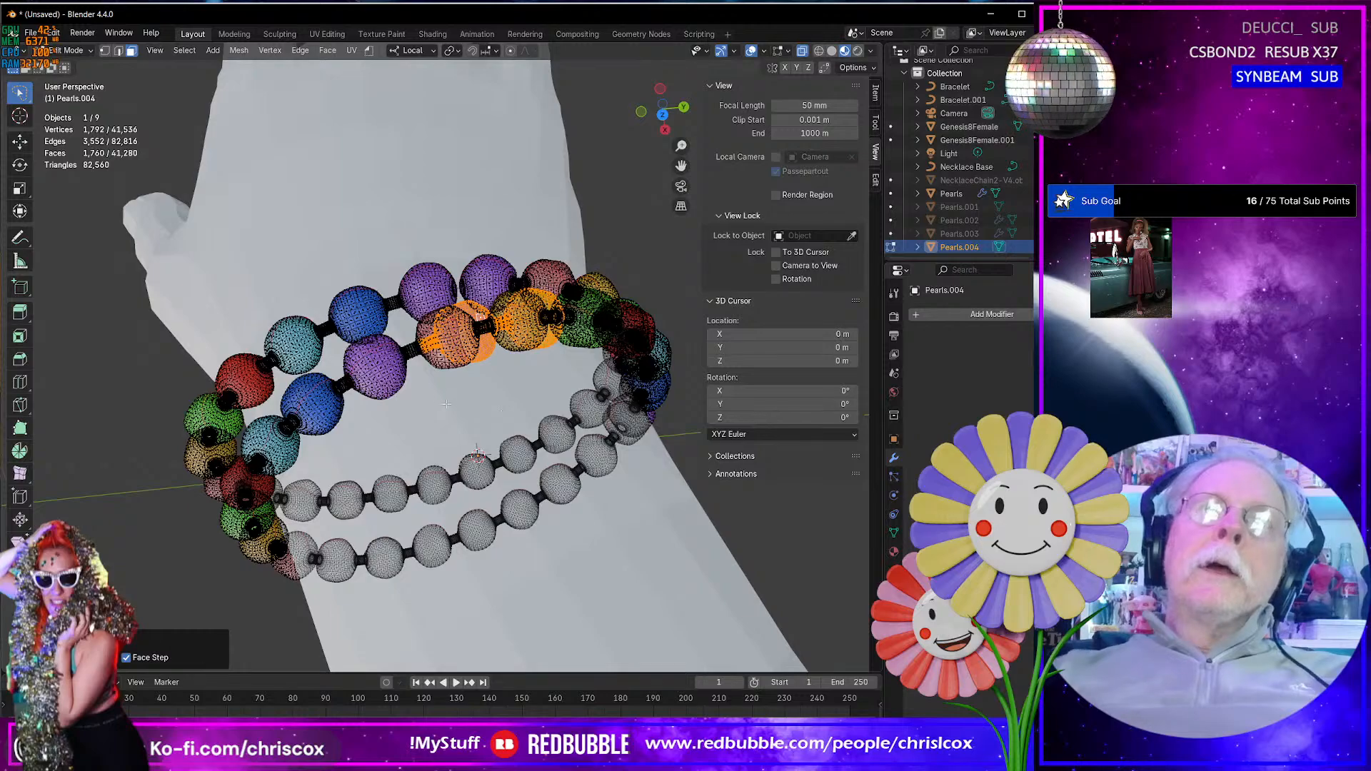
- Select the face loop around the hidden connector inside the doubled pink bead and grow the selection outward from it
middle_click_drag(442, 377, 464, 346)
scroll(419, 391, "up", 10)
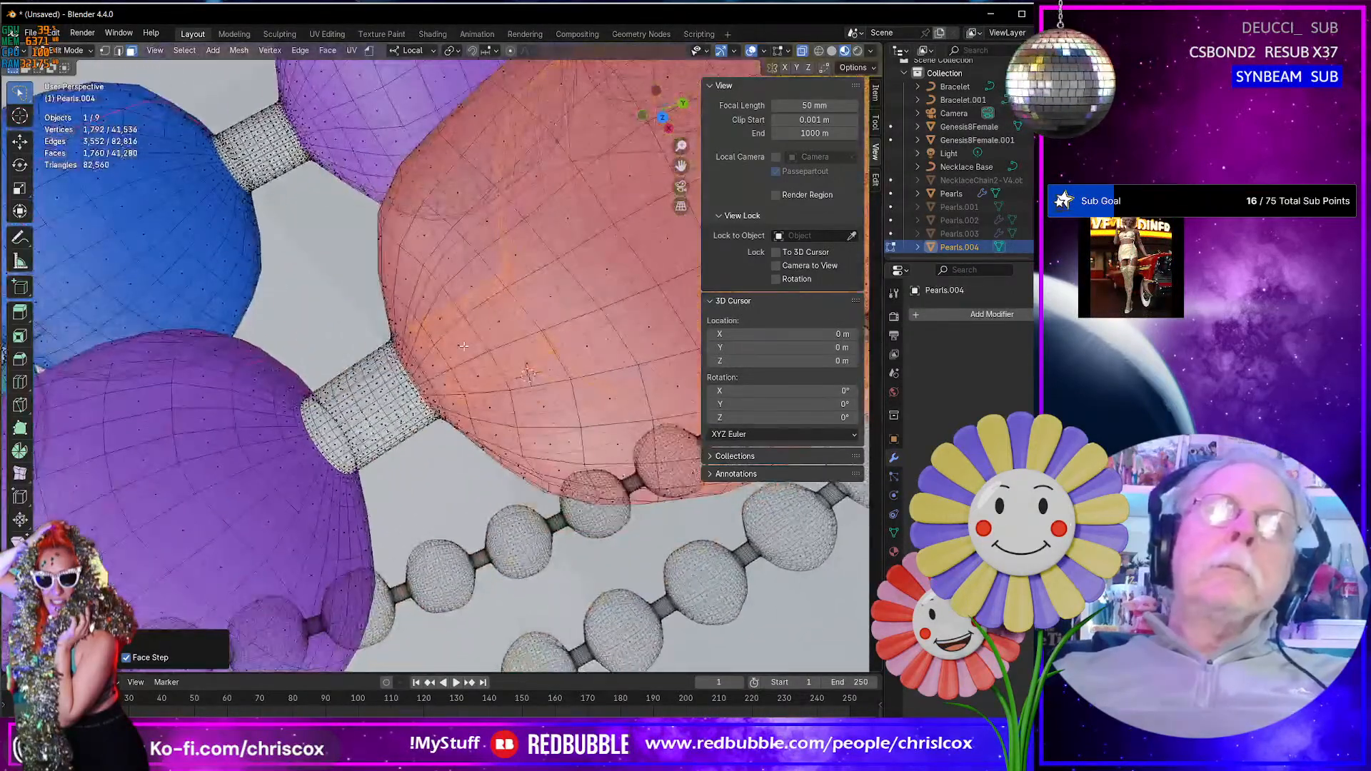
left_click(470, 301, "alt")
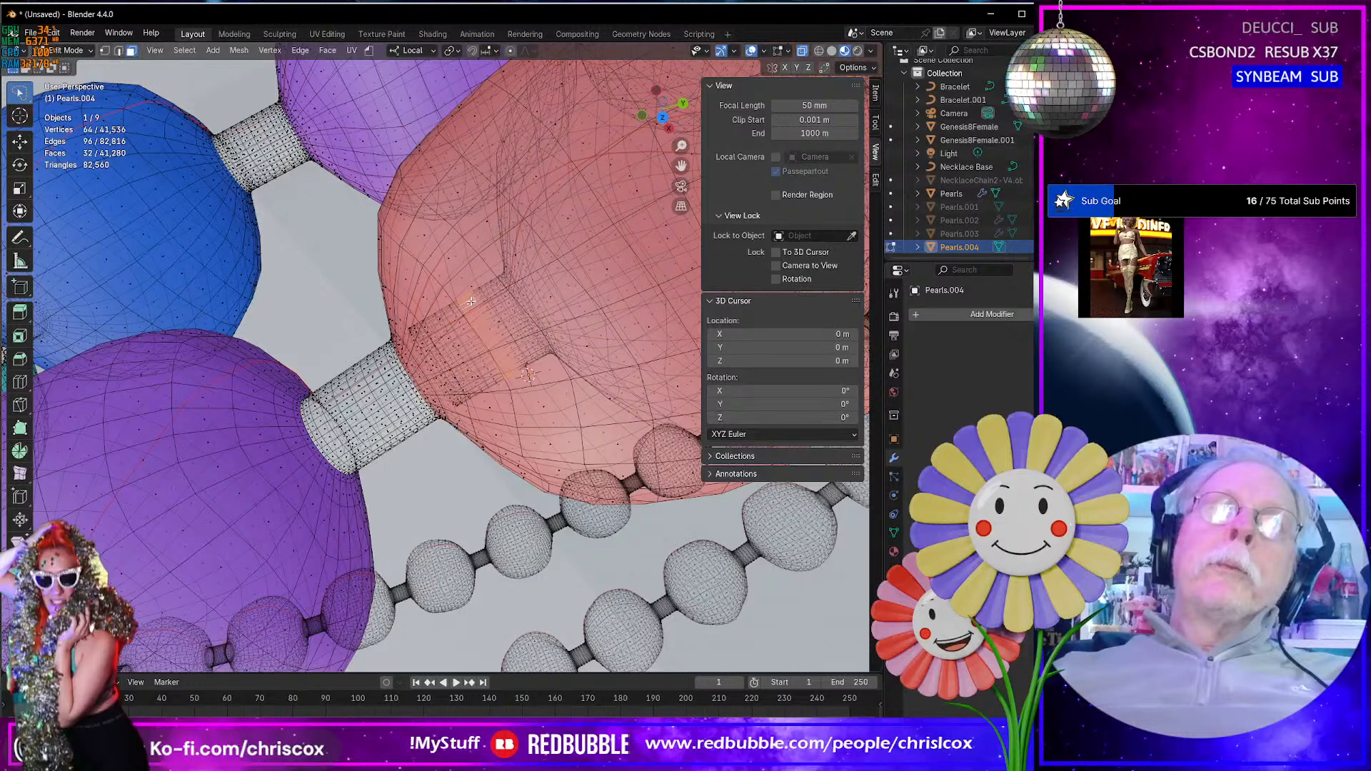
key("ctrl+KP_Add")
key("ctrl+KP_Add")
key("ctrl+KP_Add")
key("ctrl+KP_Add")
key("ctrl+KP_Add")
key("ctrl+KP_Add")
key("ctrl+KP_Add")
key("ctrl+KP_Add")
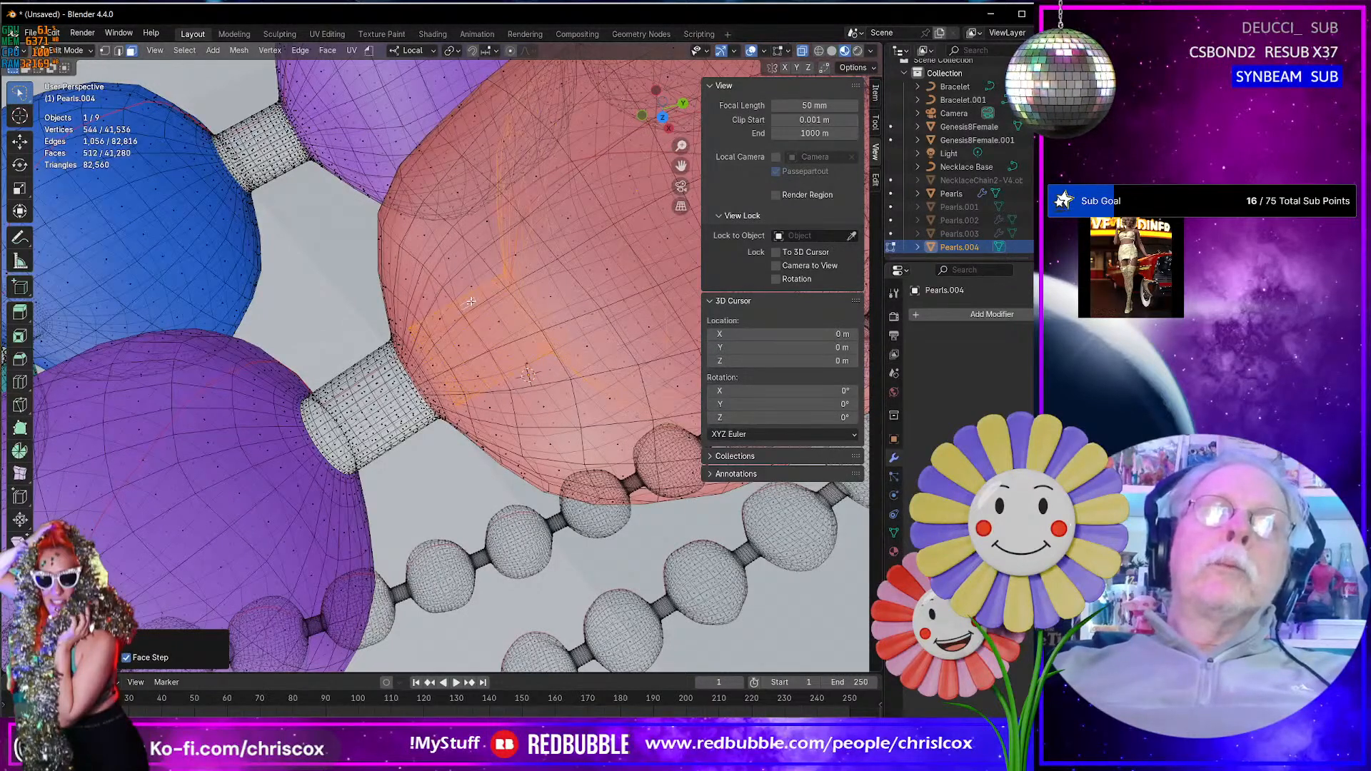
- Turn off X-ray and show the doubled beads of the second bracelet from the side of the wrist
scroll(464, 302, "down", 15)
middle_click_drag(464, 302, 394, 377)
scroll(395, 377, "up", 15)
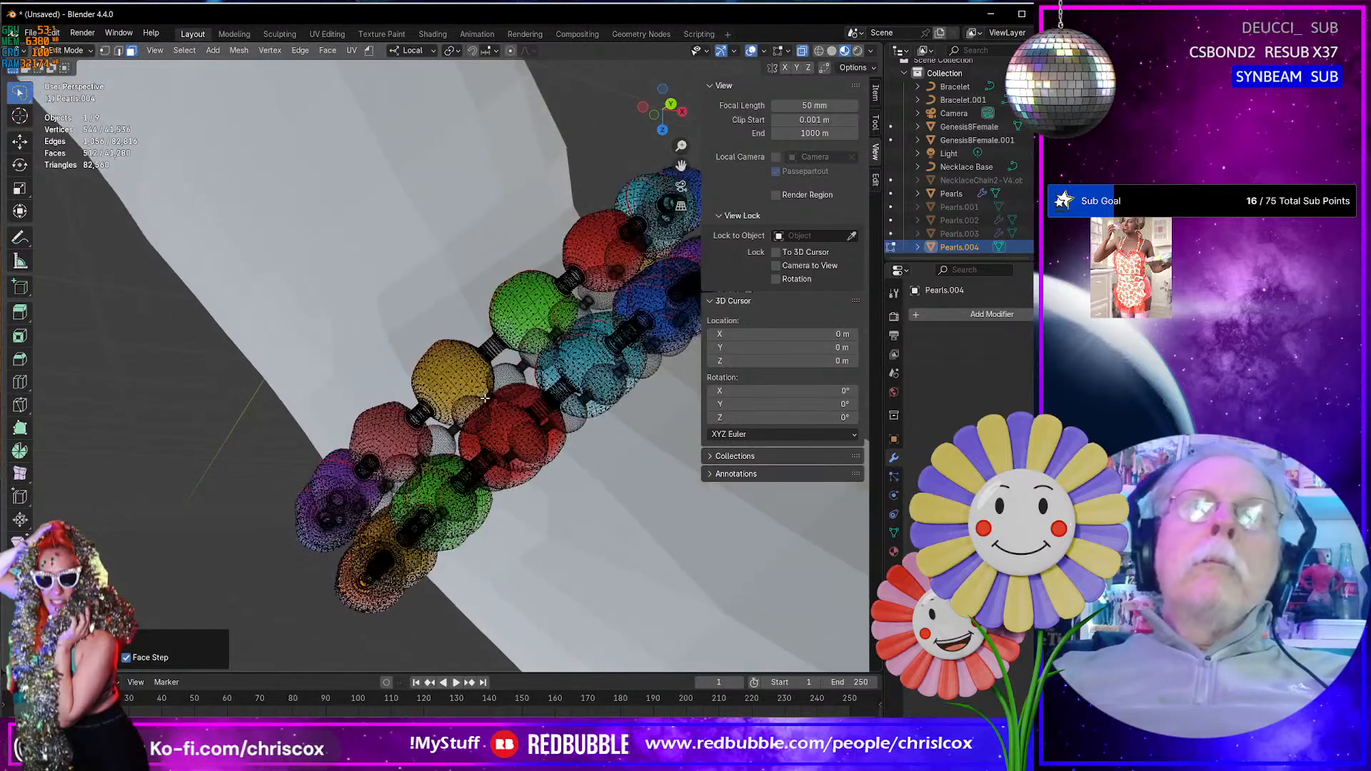
middle_click_drag(481, 396, 431, 399)
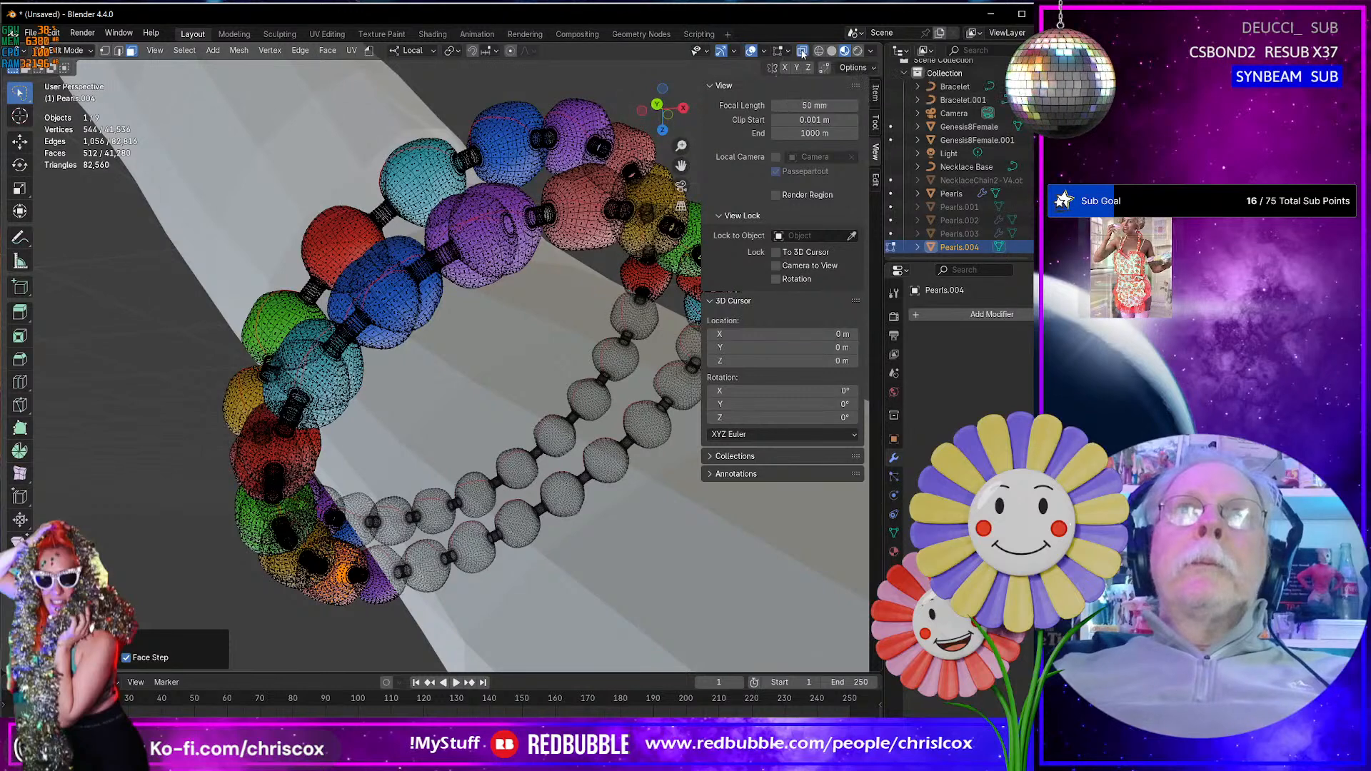
key("alt+z")
middle_click_drag(512, 307, 455, 334)
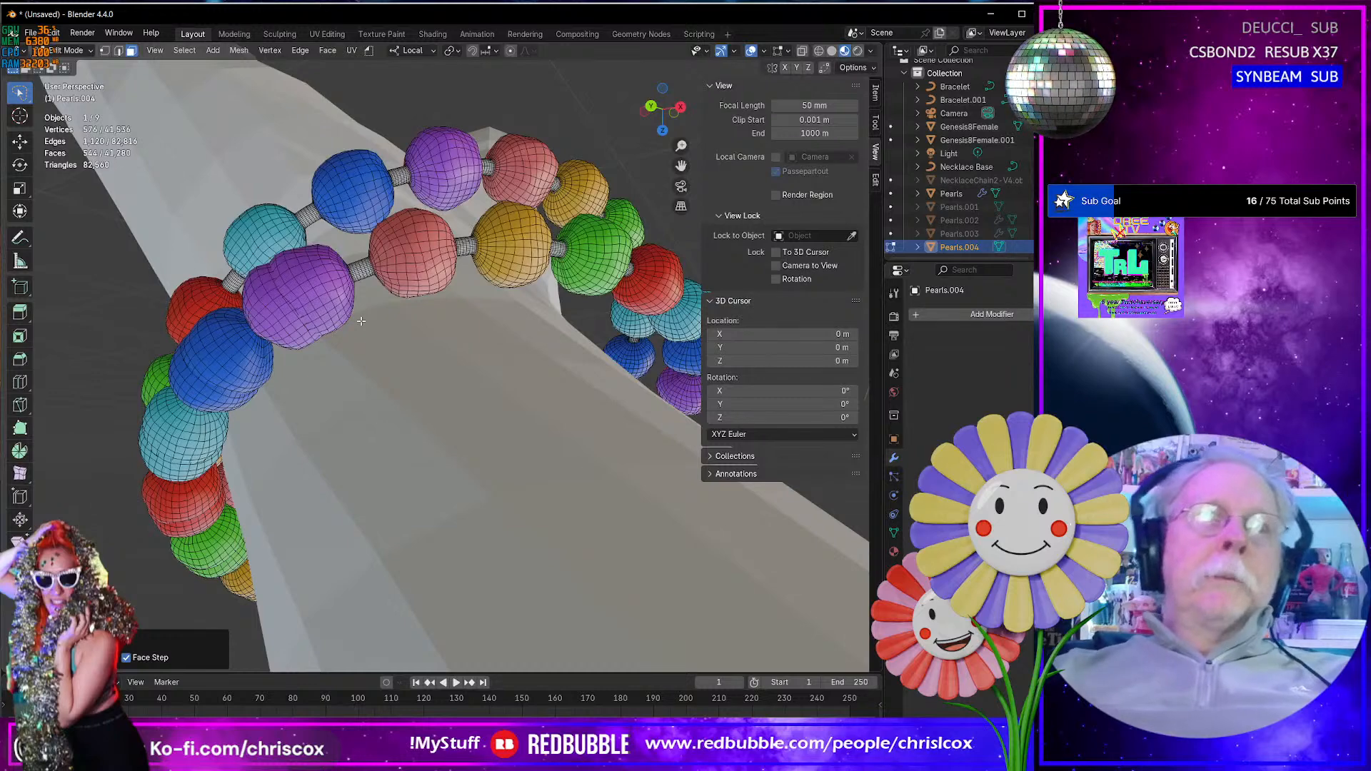
- Grow the selection along the second bracelet's overlapping run of beads until it covers the duplicate half of the doubled purple bead
key("ctrl+KP_Add")
key("ctrl+KP_Add")
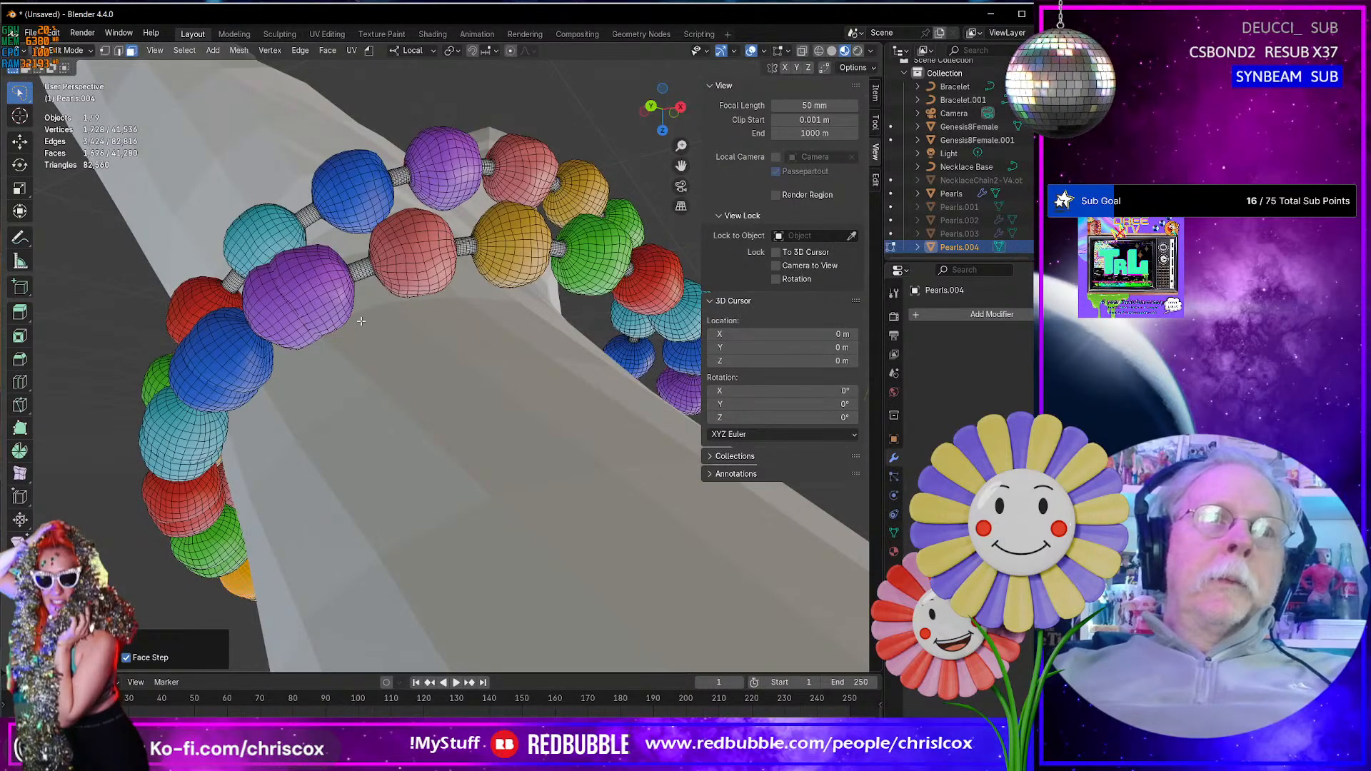
key("ctrl+KP_Add")
key("ctrl+KP_Add")
key("ctrl+KP_Add")
key("ctrl+KP_Add")
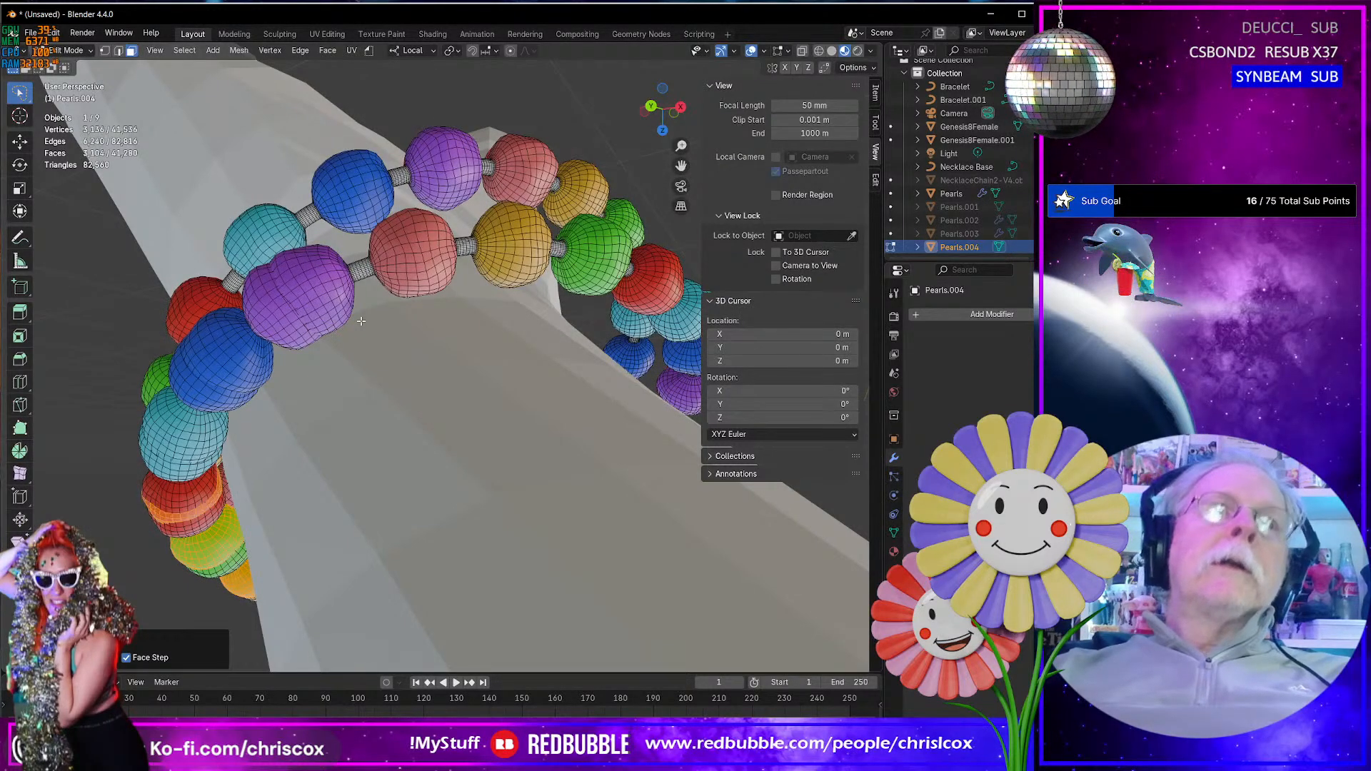
key("ctrl+KP_Add")
key("ctrl+KP_Add")
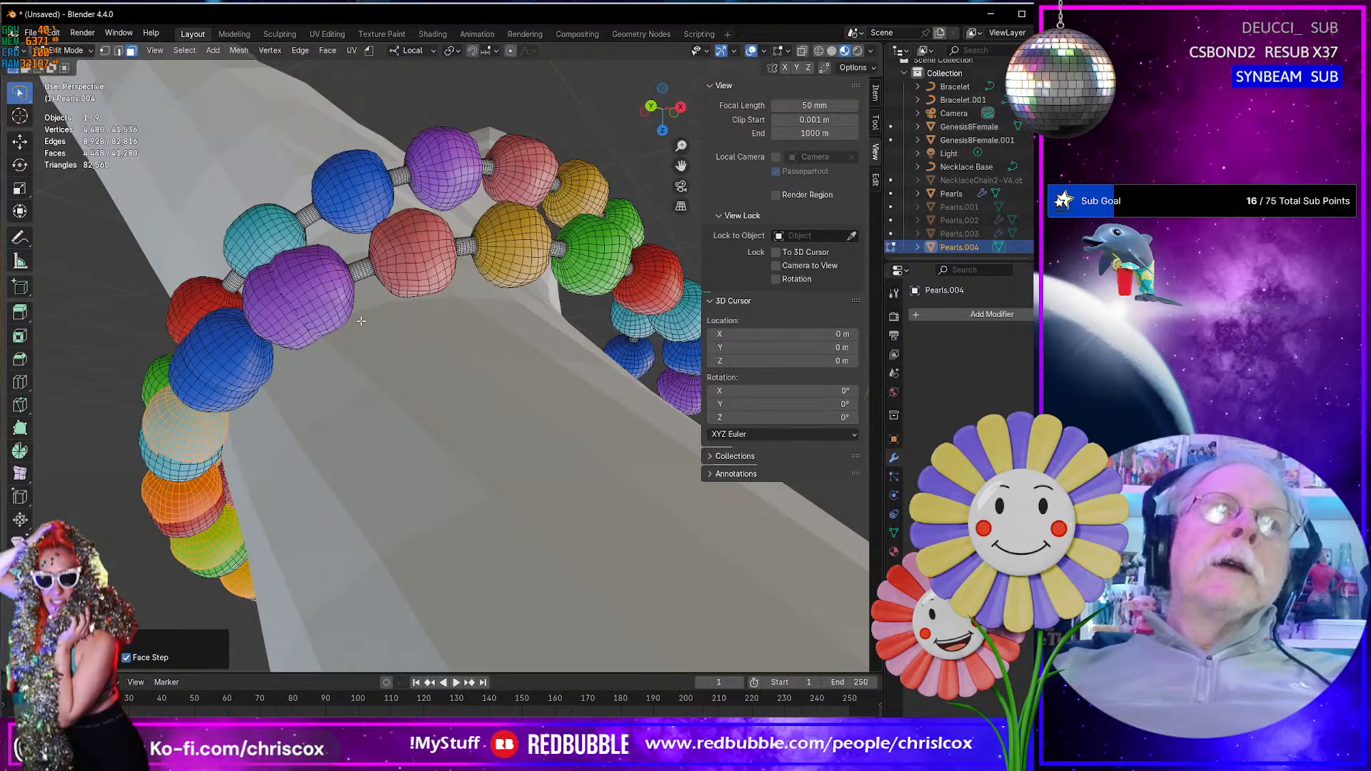
key("ctrl+KP_Add")
key("ctrl+KP_Add")
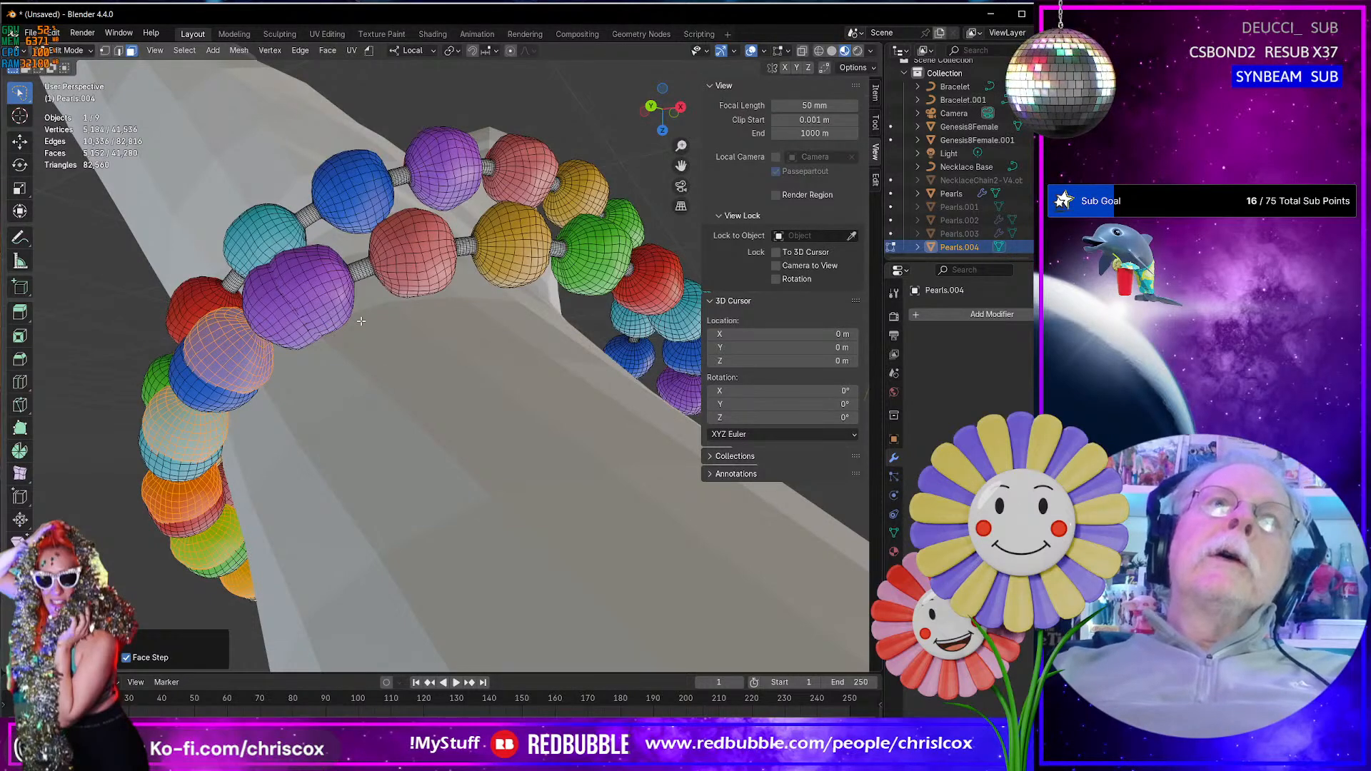
key("ctrl+KP_Add")
key("ctrl+KP_Add")
key("ctrl+KP_Add")
key("ctrl+KP_Add")
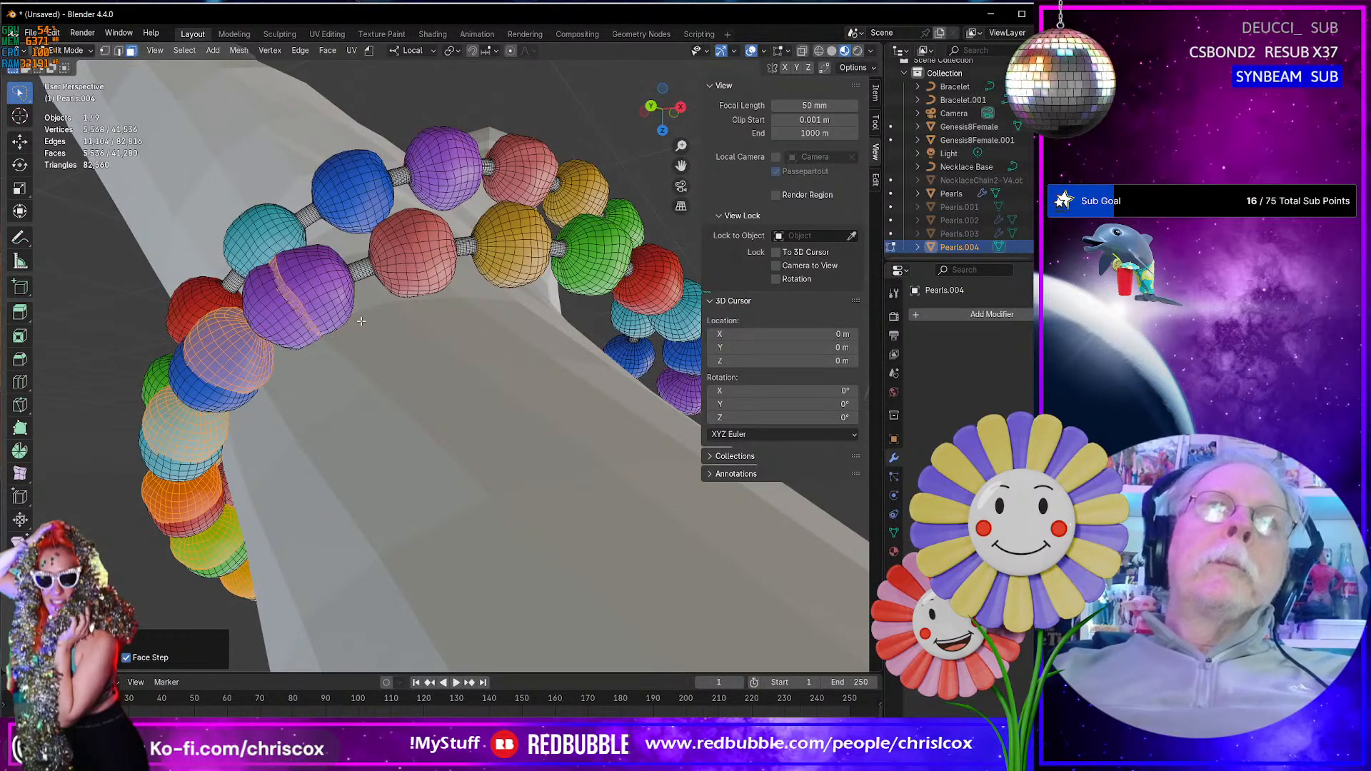
key("ctrl+KP_Add")
key("ctrl+KP_Add")
key("ctrl+KP_Add")
key("ctrl+KP_Add")
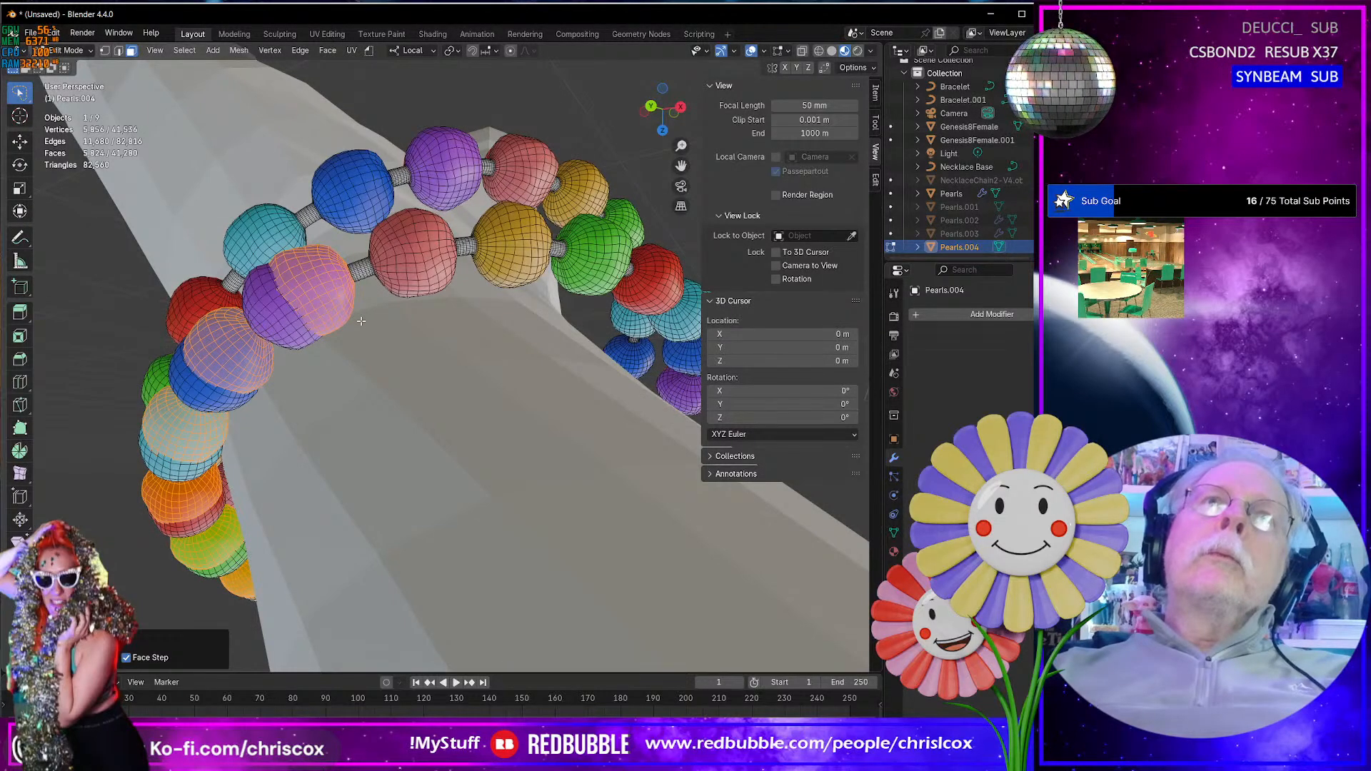
- Move the selected duplicate beads clear of the bracelet and delete their vertices
scroll(362, 322, "down", 4)
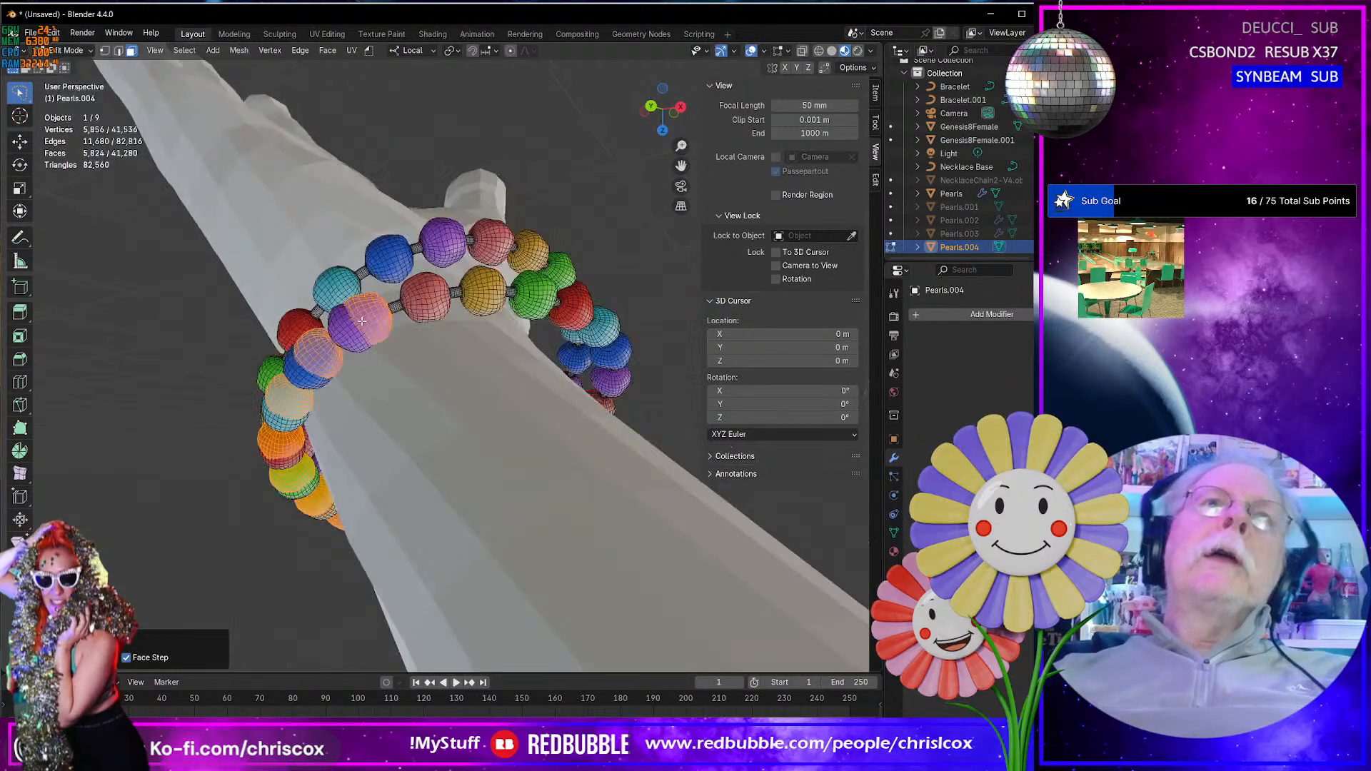
mouse_move(361, 322)
middle_mouse_down()
mouse_move(556, 231)
mouse_move(360, 325)
middle_mouse_up()
scroll(362, 322, "up", 5)
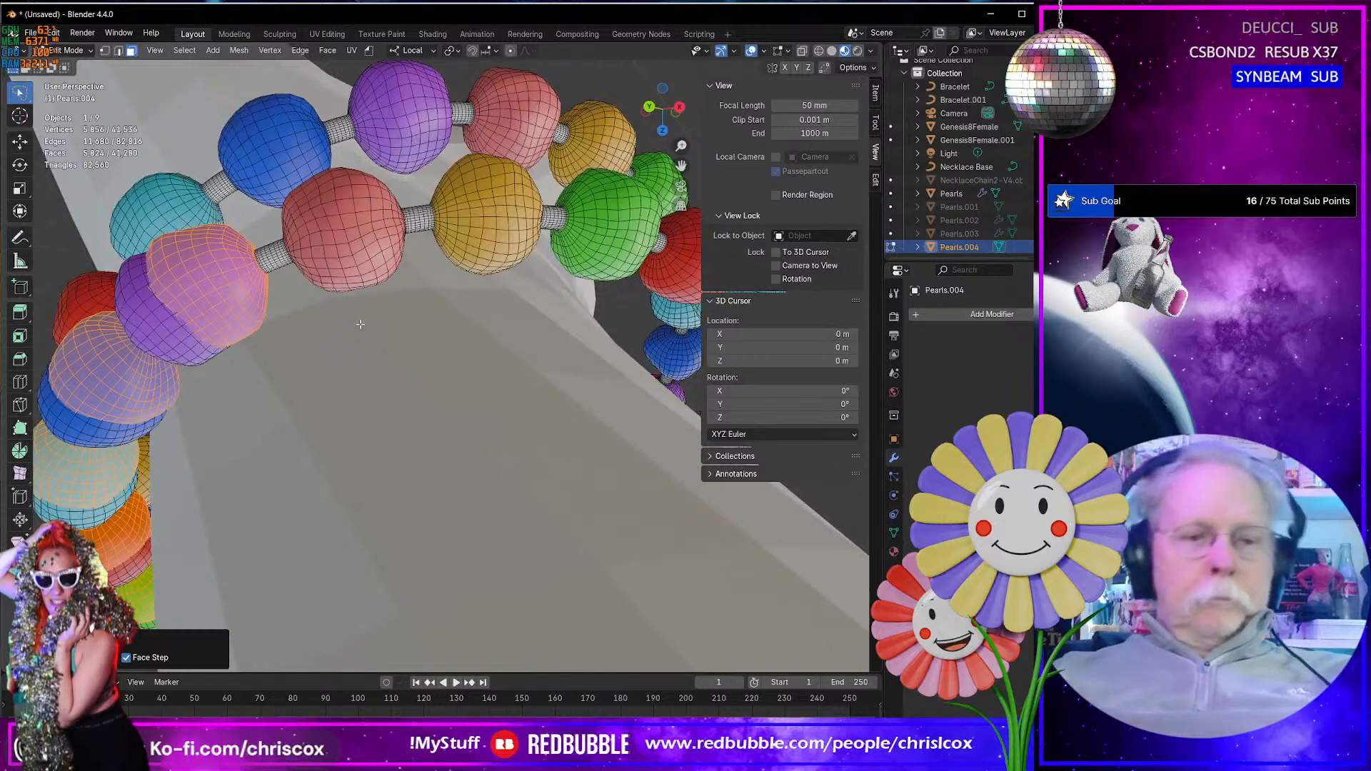
key("g")
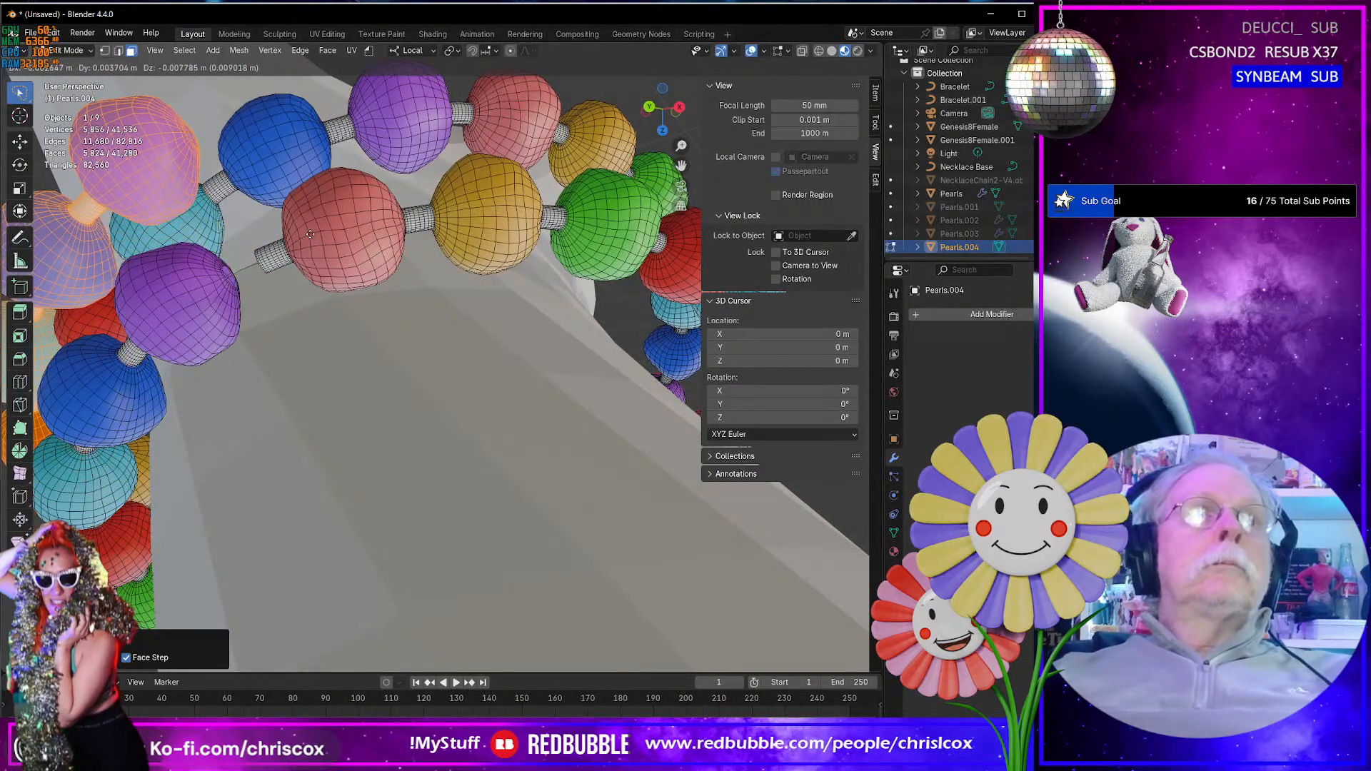
left_click(310, 235)
scroll(311, 263, "down", 6)
middle_click_drag(312, 263, 492, 191)
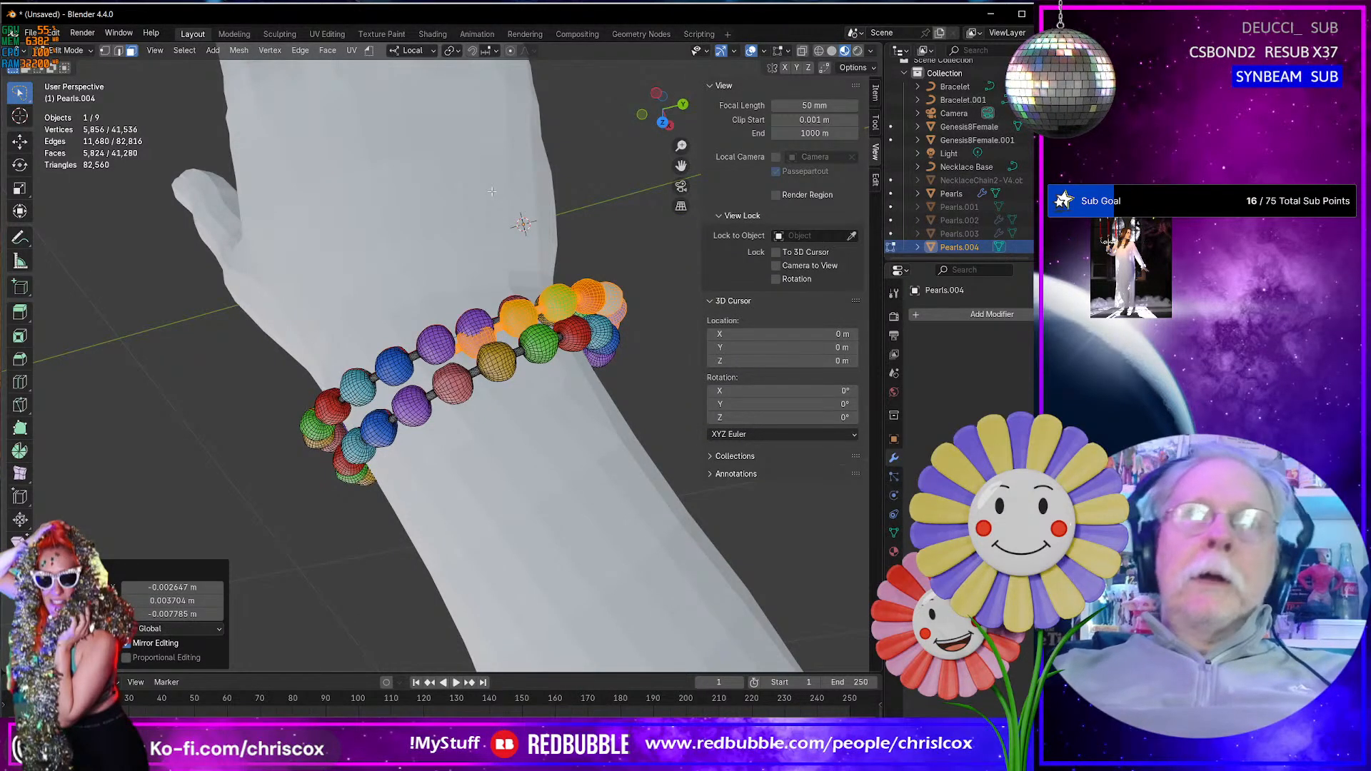
key("x")
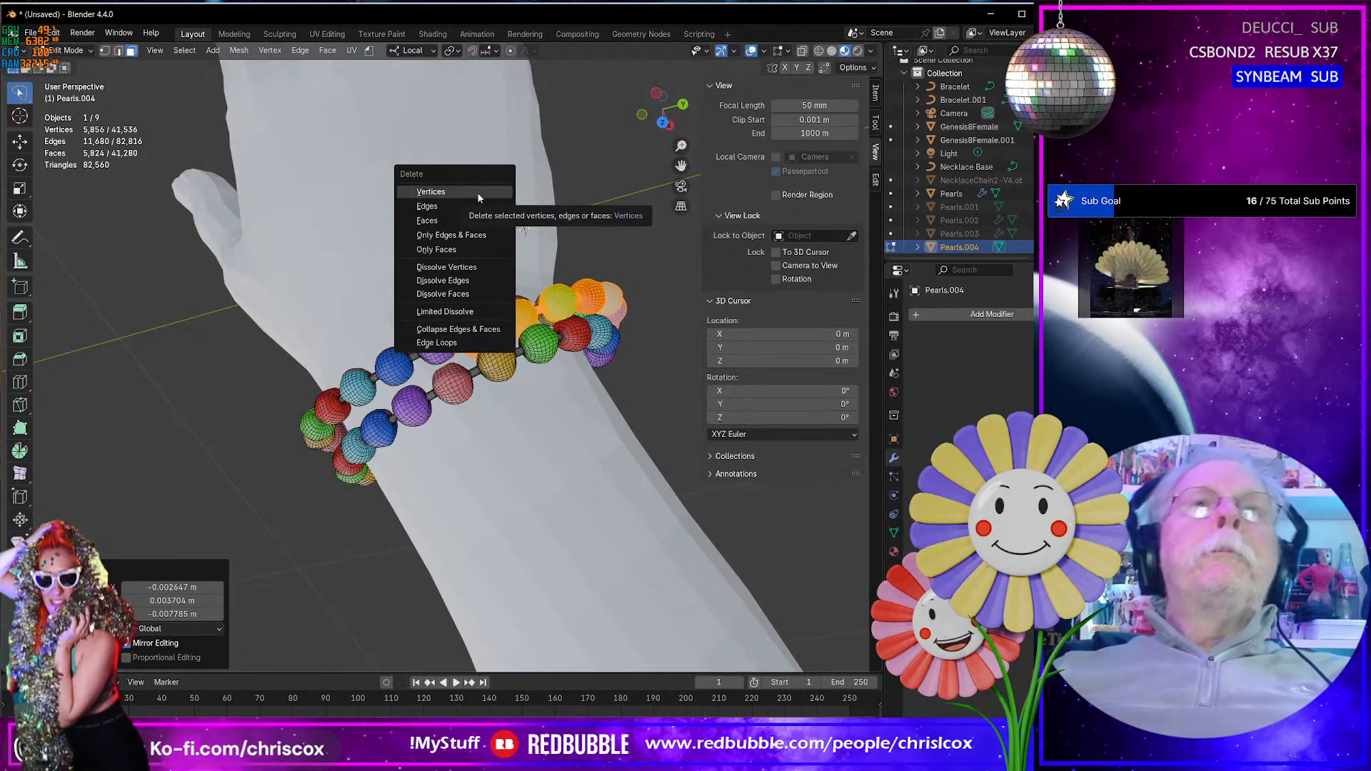
left_click(478, 192)
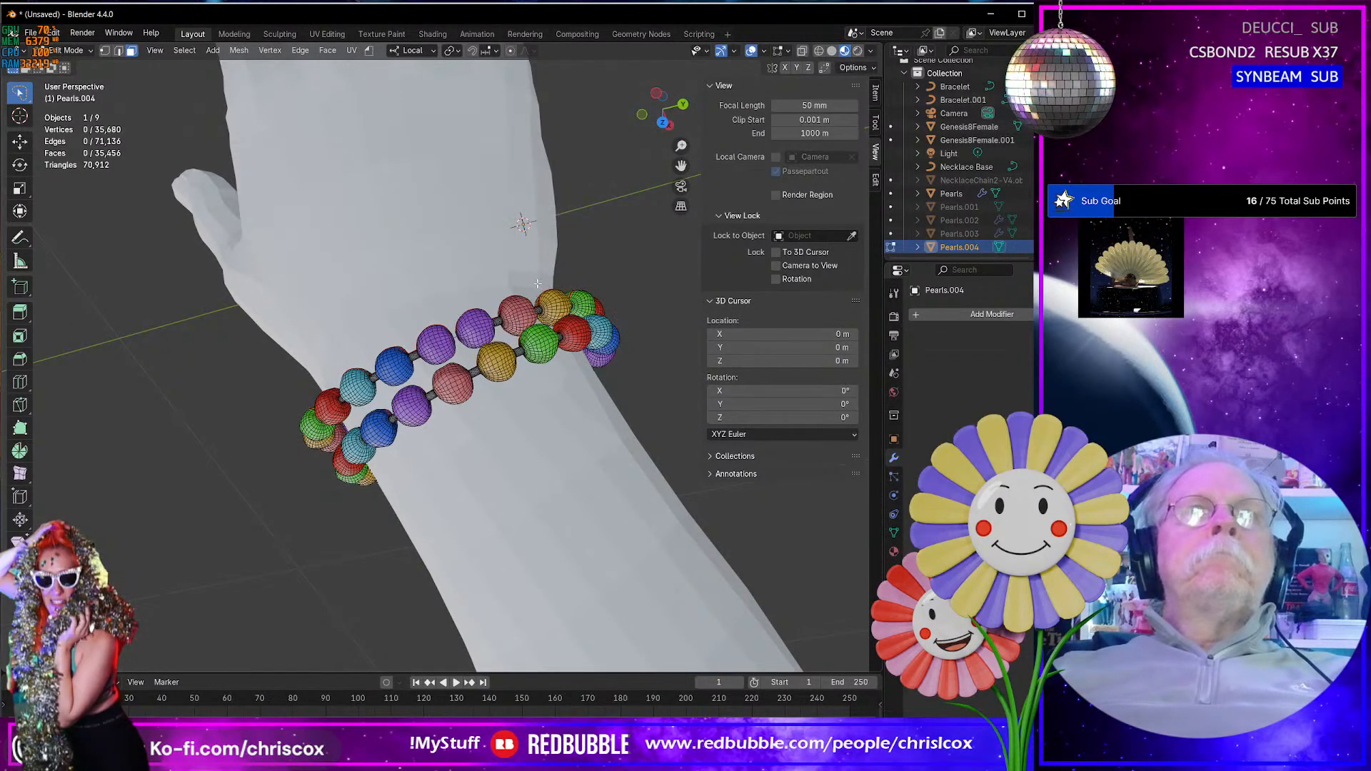
- Select a face loop around the red bead beside the green one and grow the selection to cover the whole bead
middle_click_drag(477, 192, 514, 236)
scroll(521, 378, "up", 4)
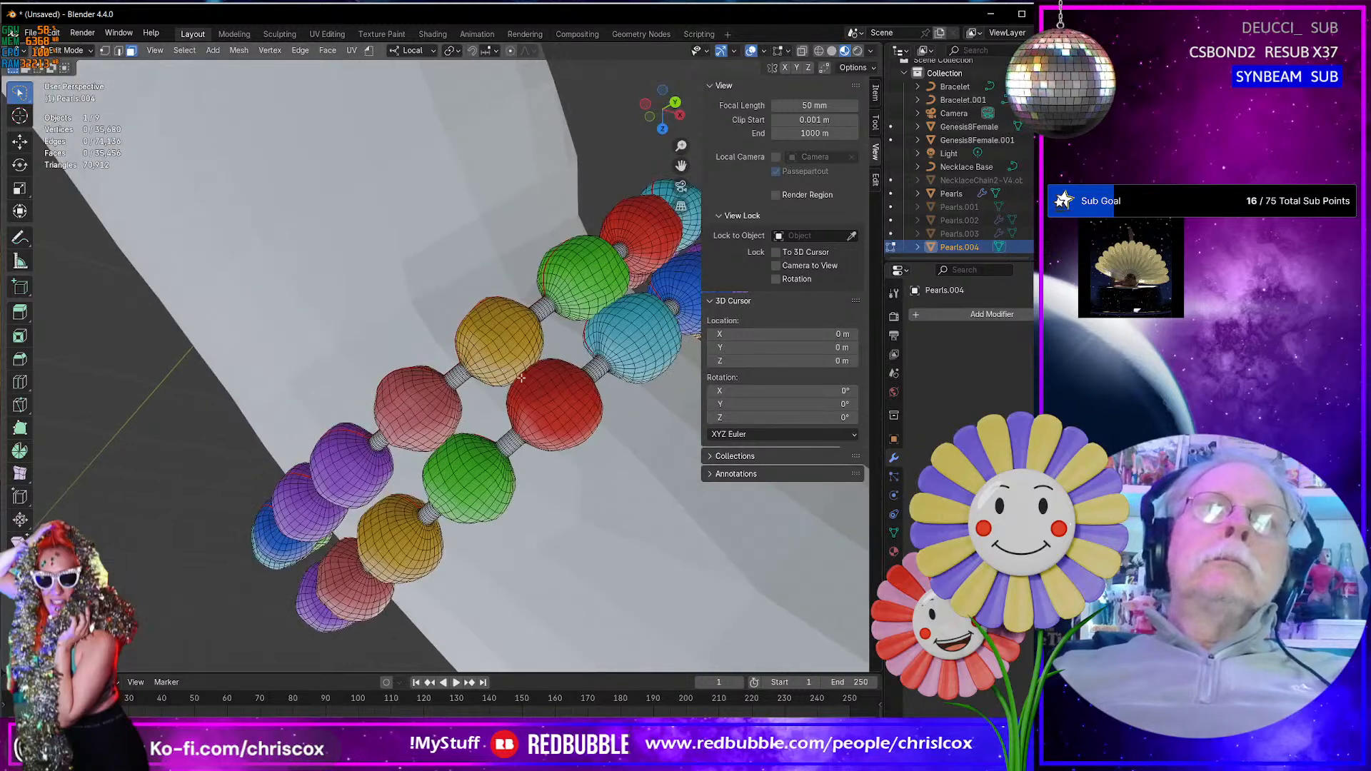
left_click(558, 417)
middle_click_drag(558, 417, 579, 411)
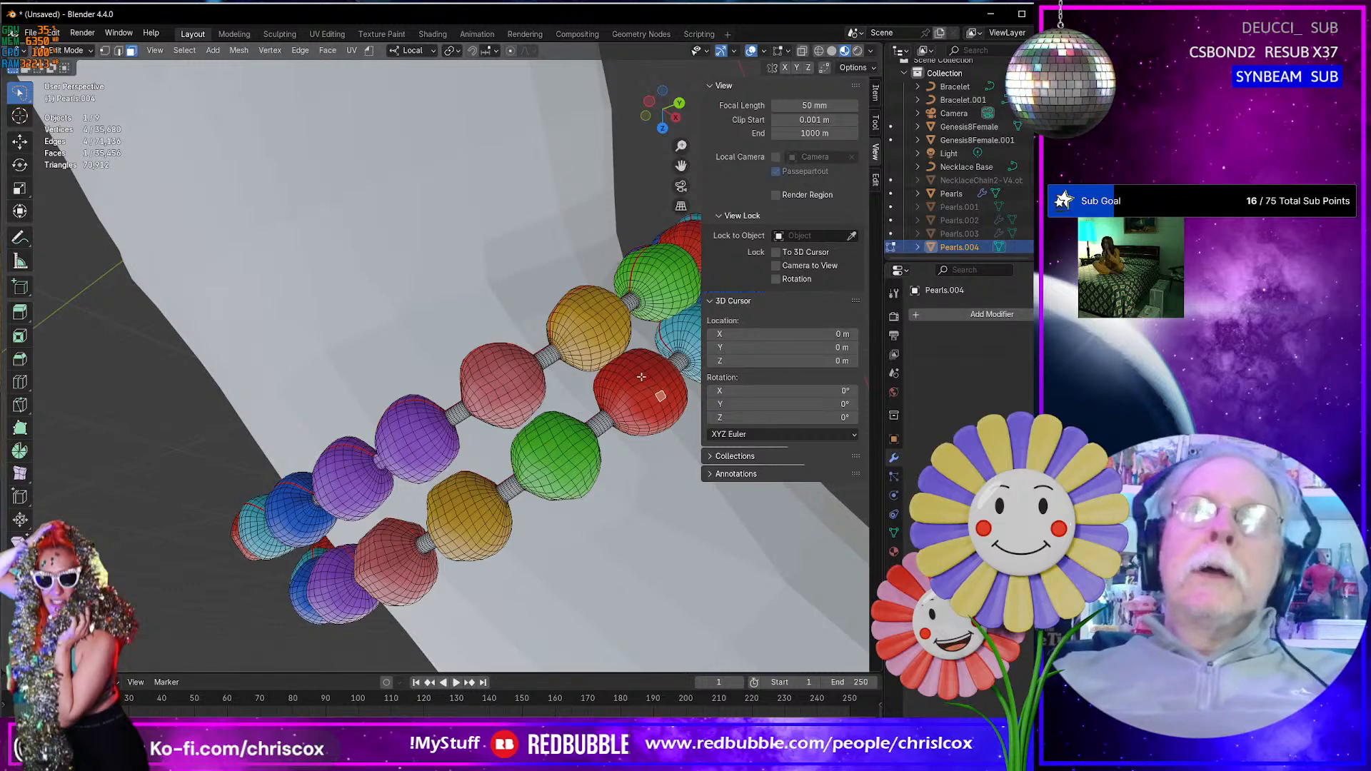
left_click(650, 393, "alt")
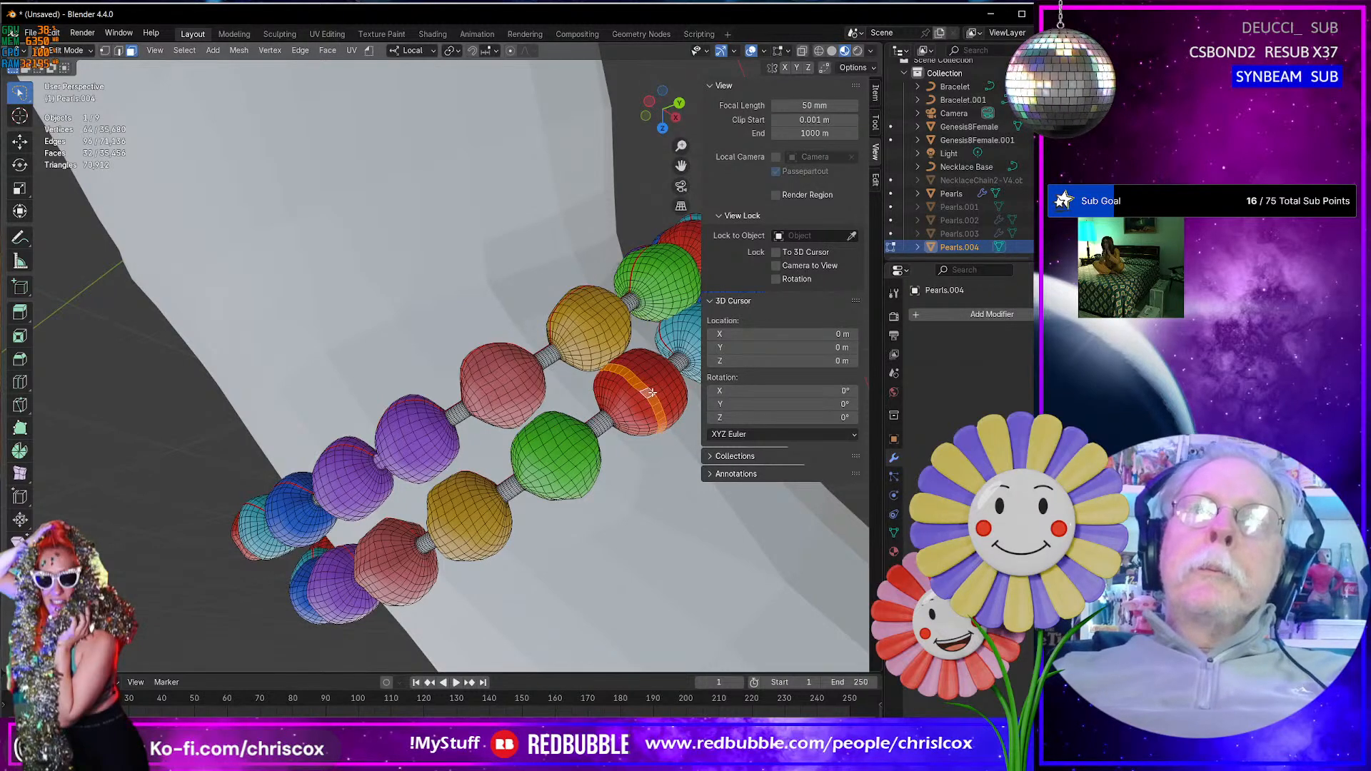
key("ctrl+KP_Add")
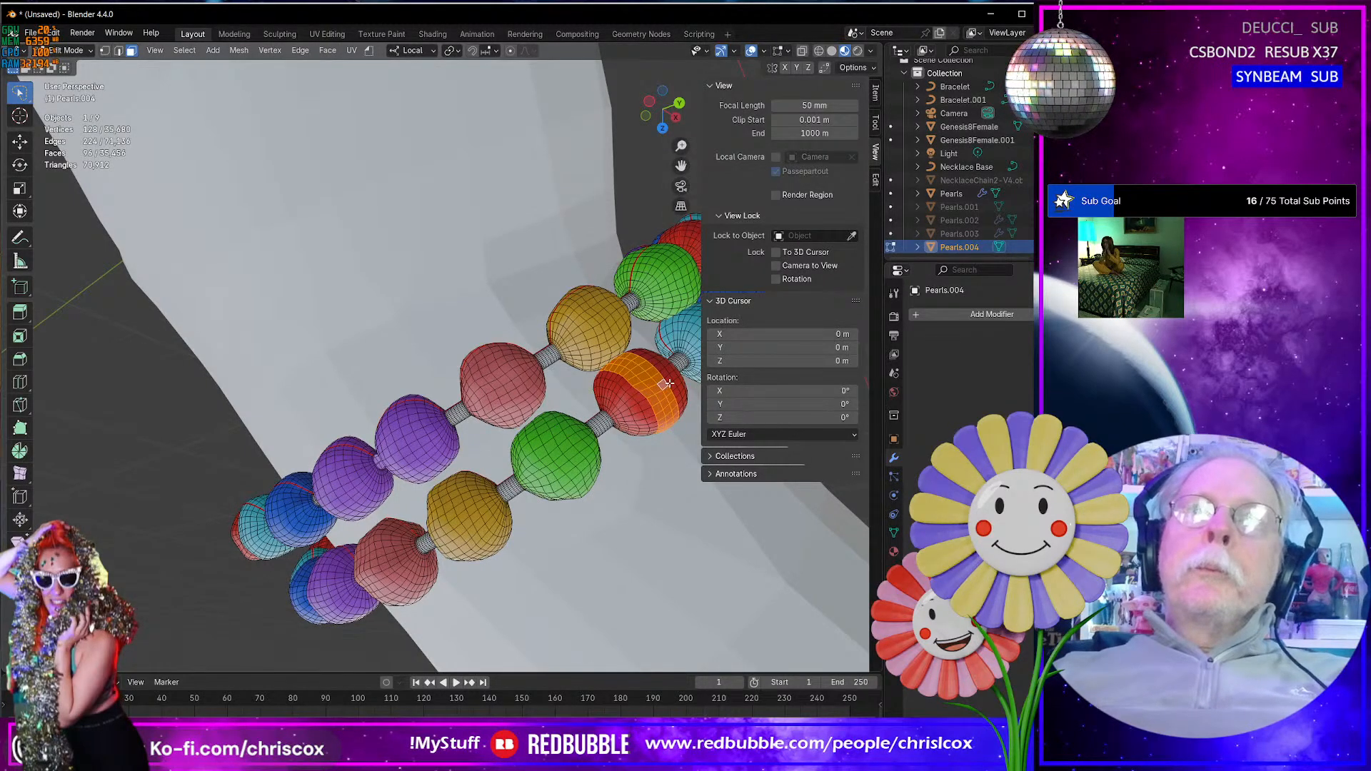
key("ctrl+KP_Add")
key("ctrl+KP_Add")
key("ctrl+KP_Add")
key("ctrl+KP_Add")
key("ctrl+KP_Add")
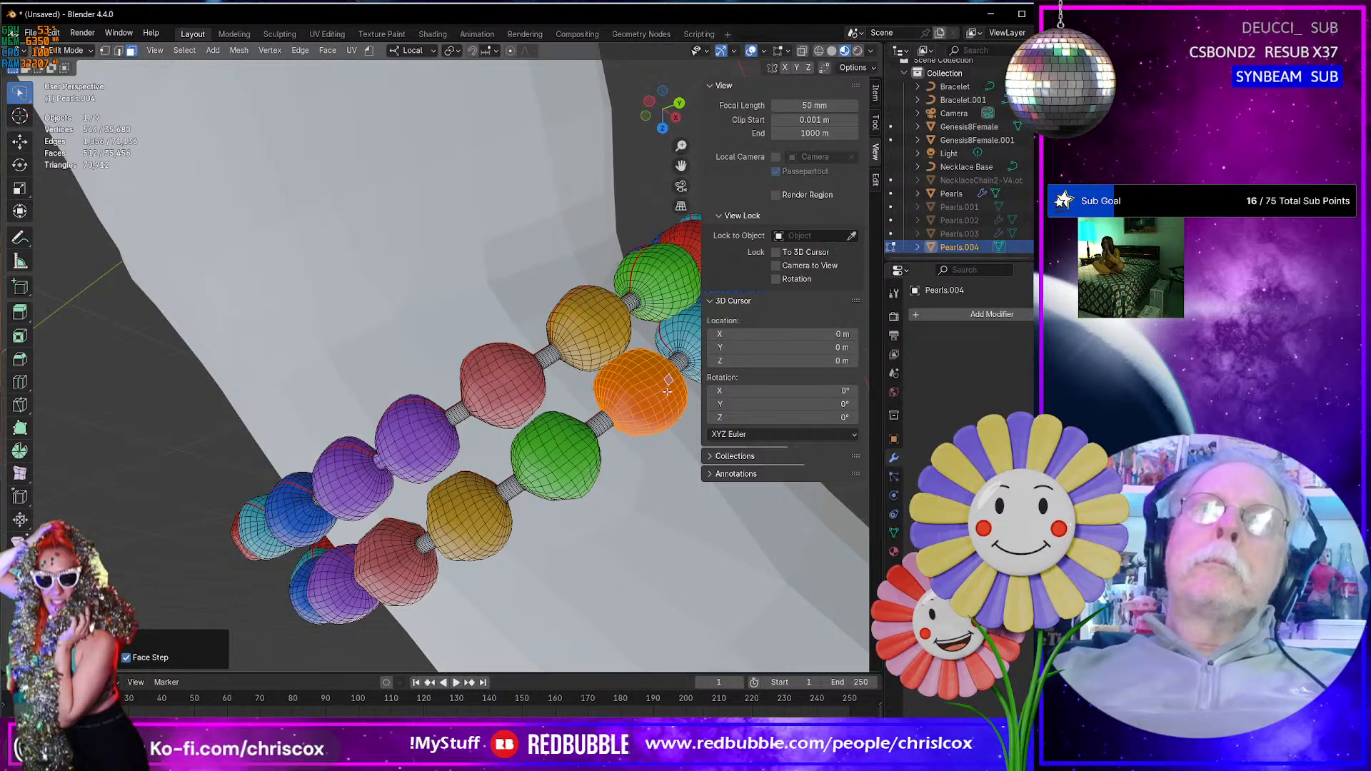
- Enable proportional editing and nudge the selected red bead about 0.0004 m with a smooth falloff size of about 0.03 m
middle_click_drag(667, 391, 598, 293)
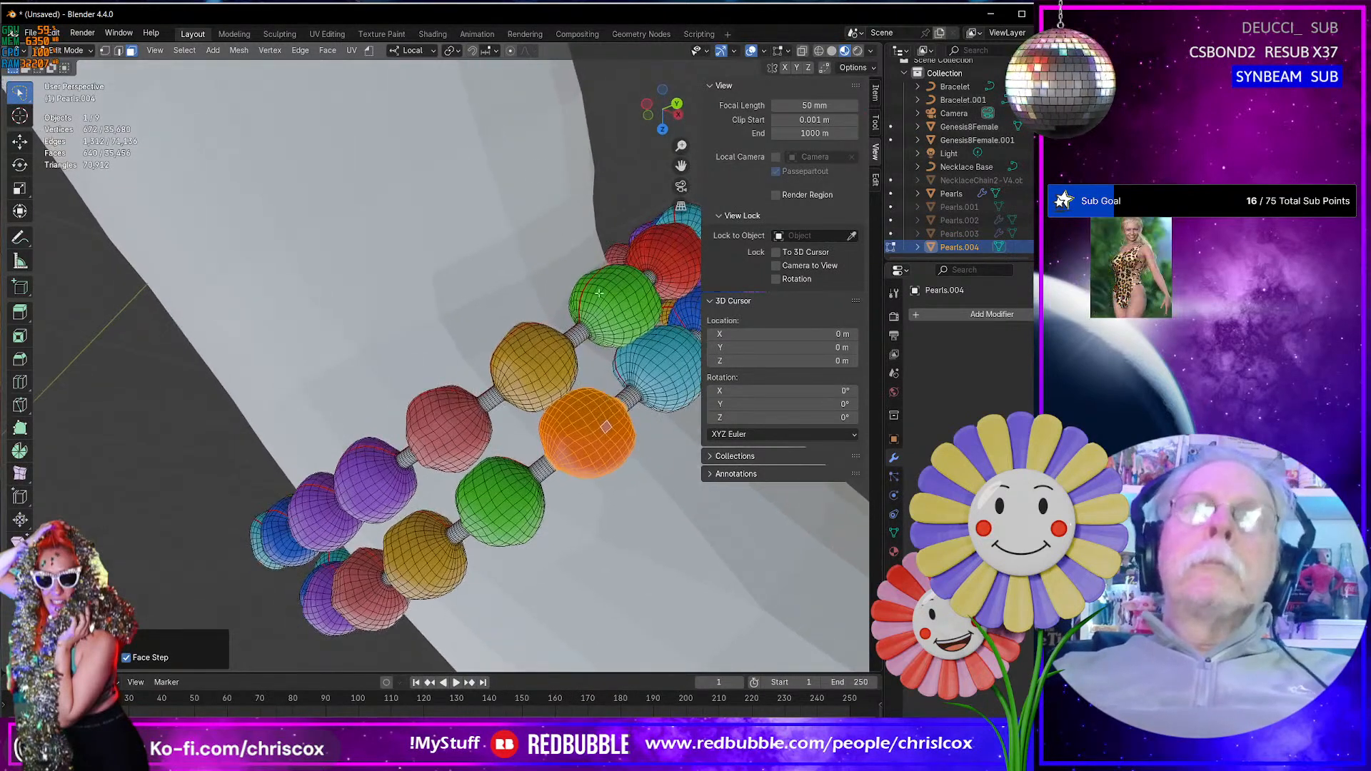
left_click(512, 51)
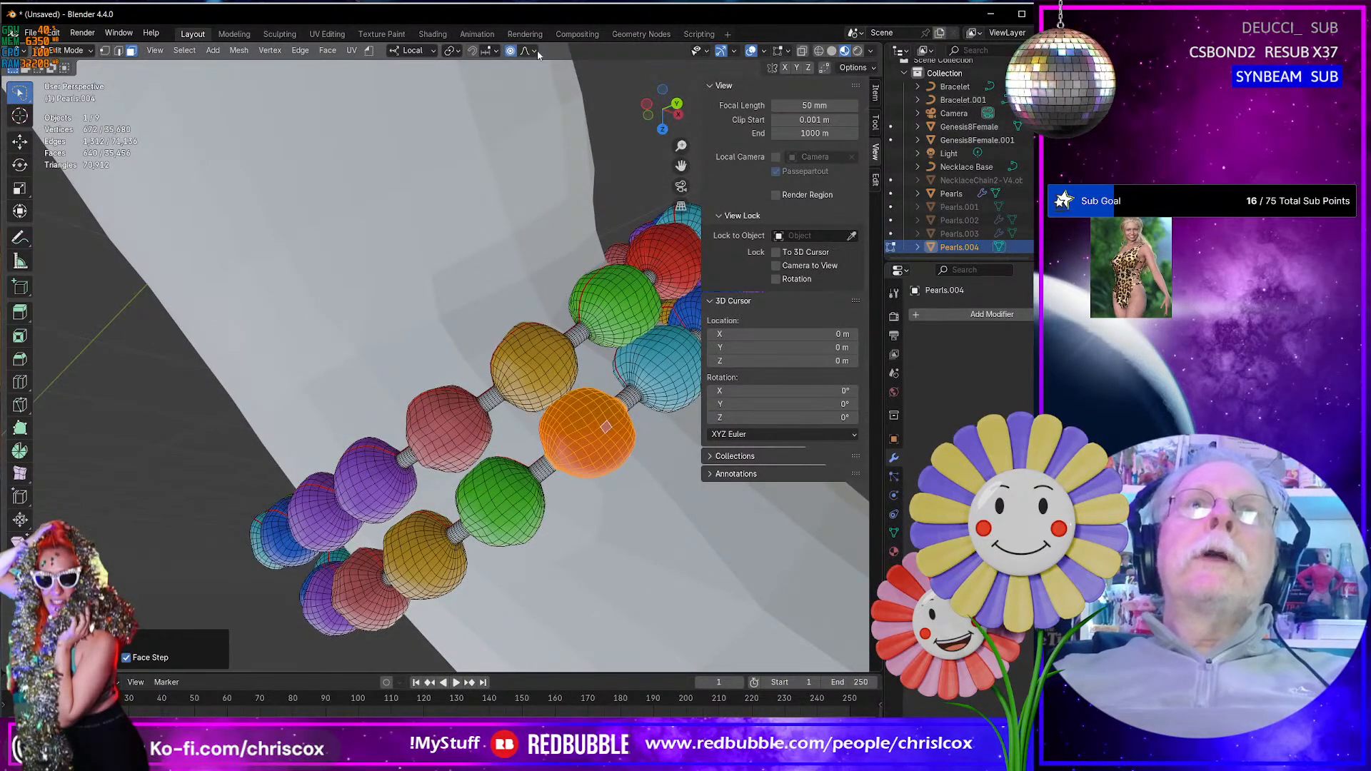
left_click(534, 51)
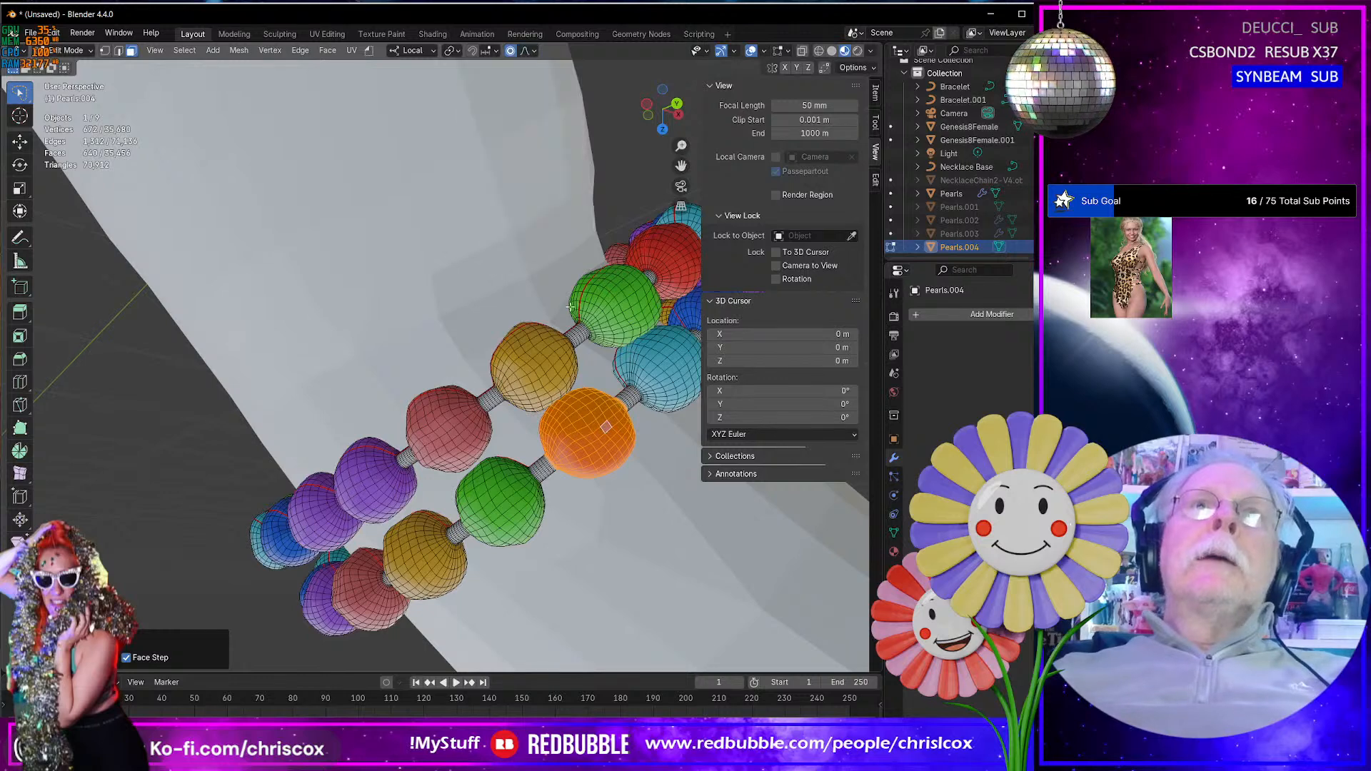
middle_click_drag(635, 445, 600, 466)
key("g")
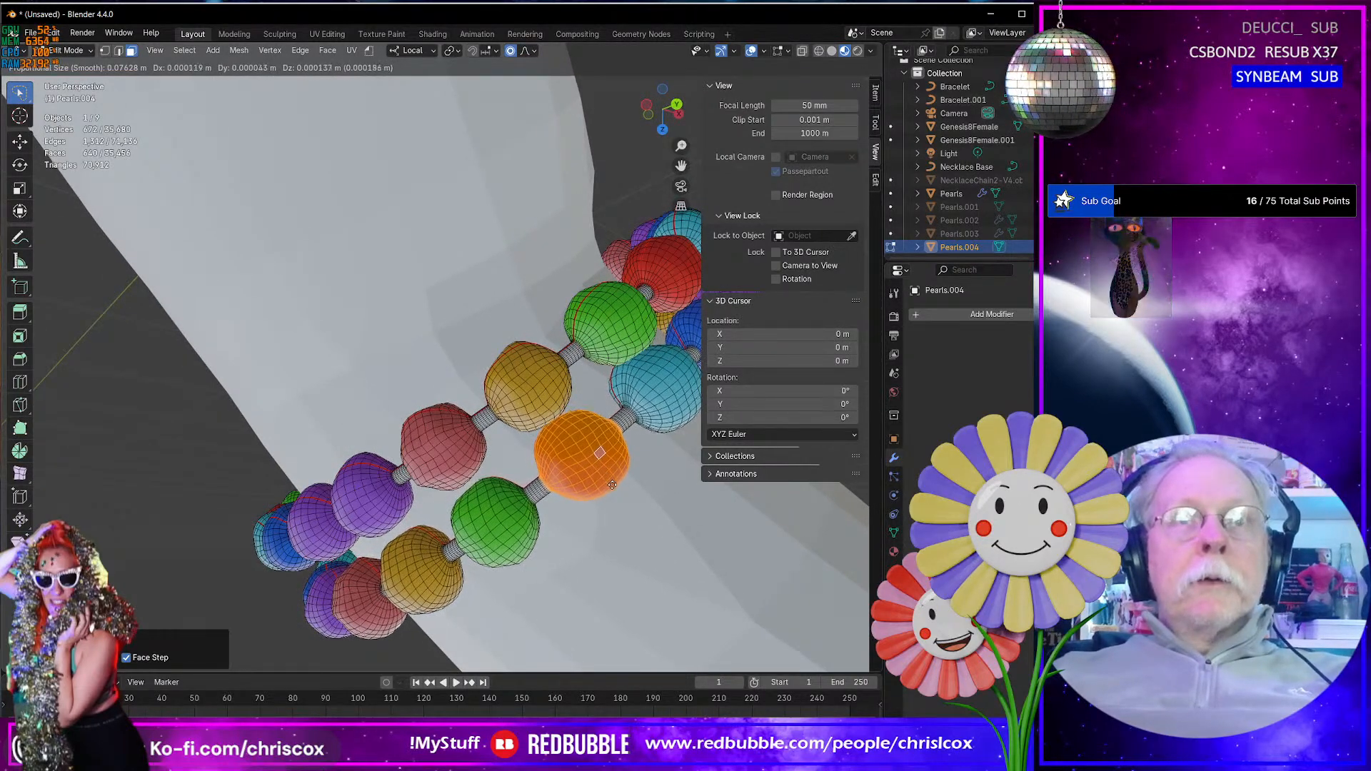
scroll(616, 489, "up", 3, "shift")
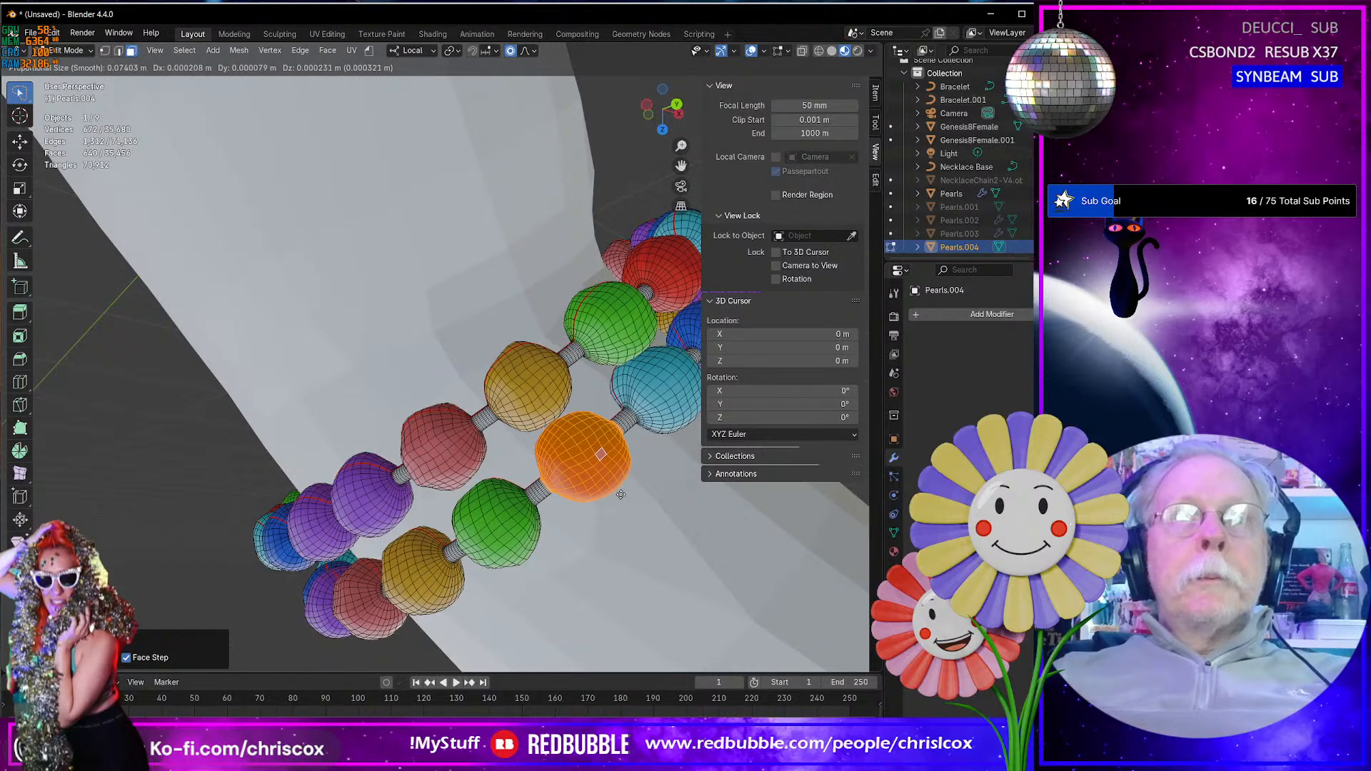
scroll(621, 494, "up", 2)
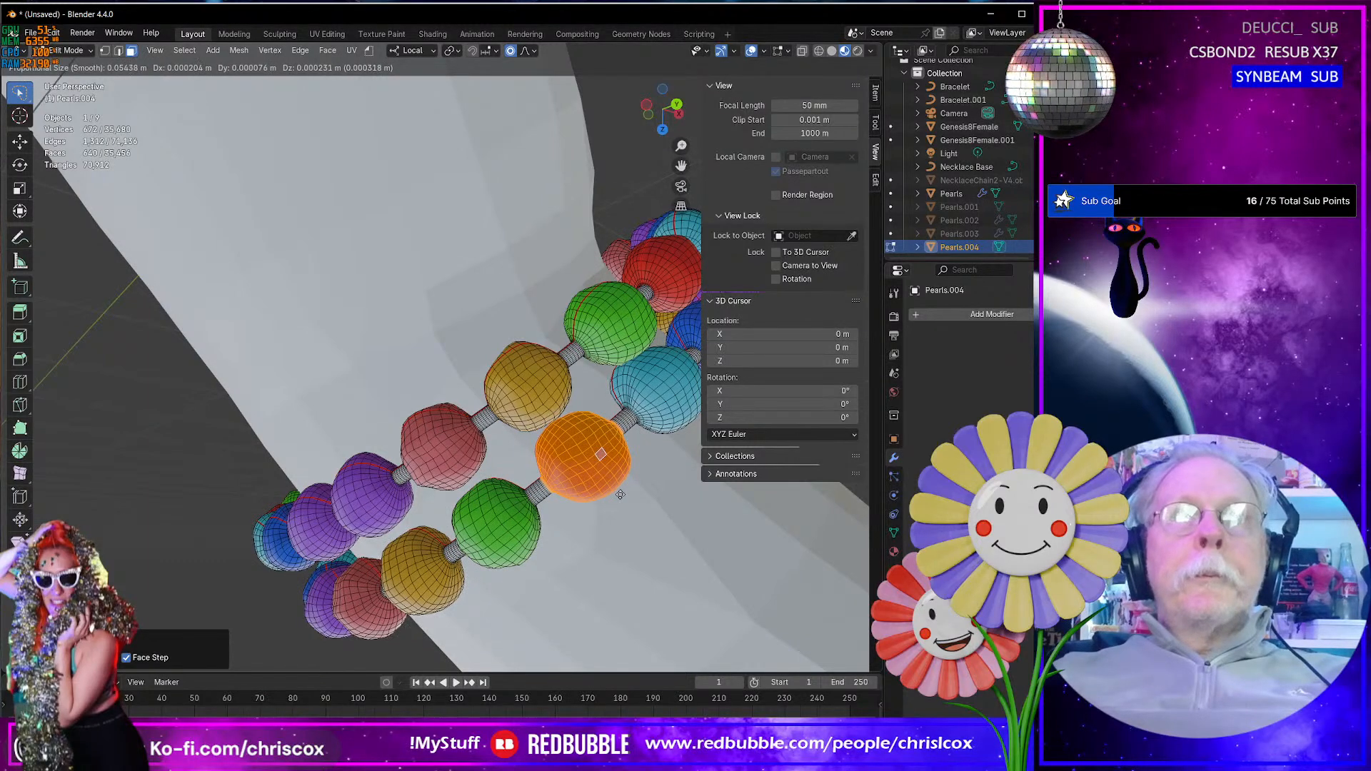
scroll(620, 494, "up", 3)
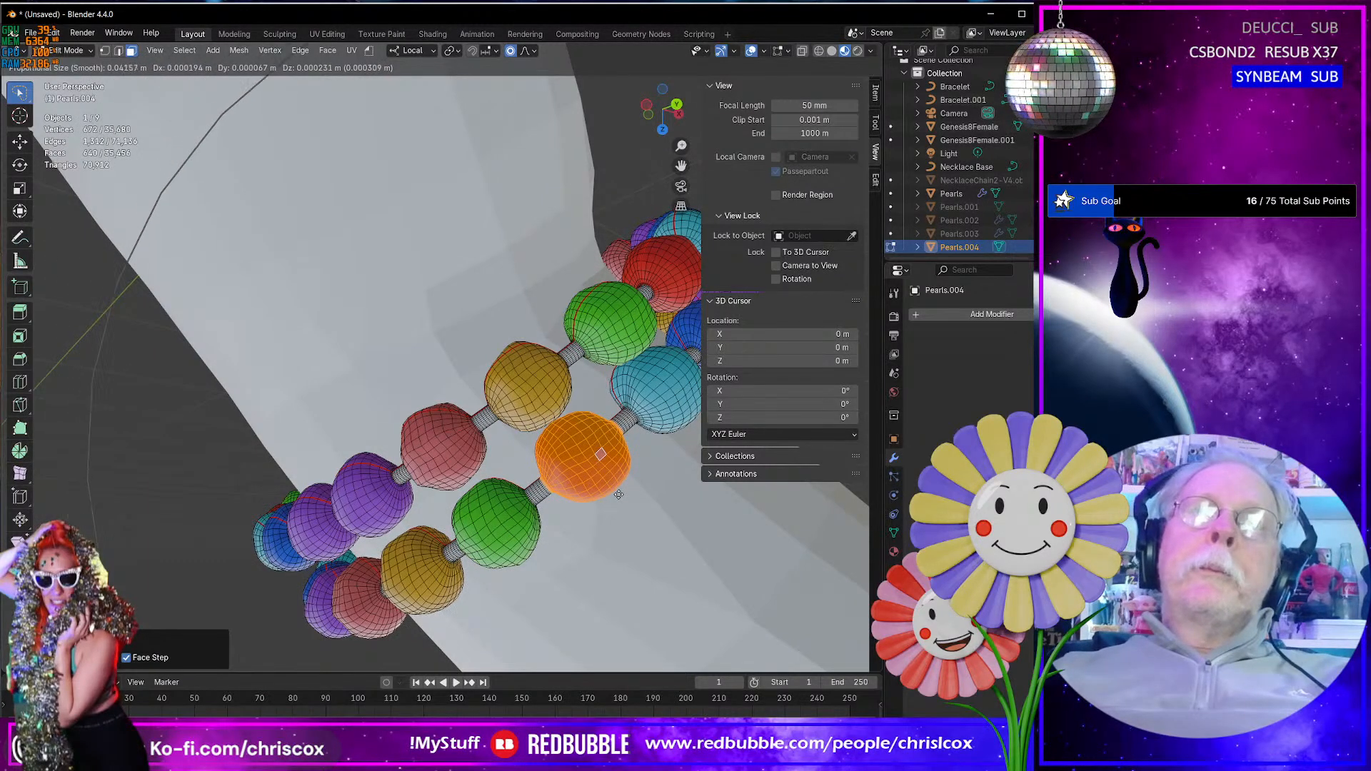
scroll(618, 495, "up", 3)
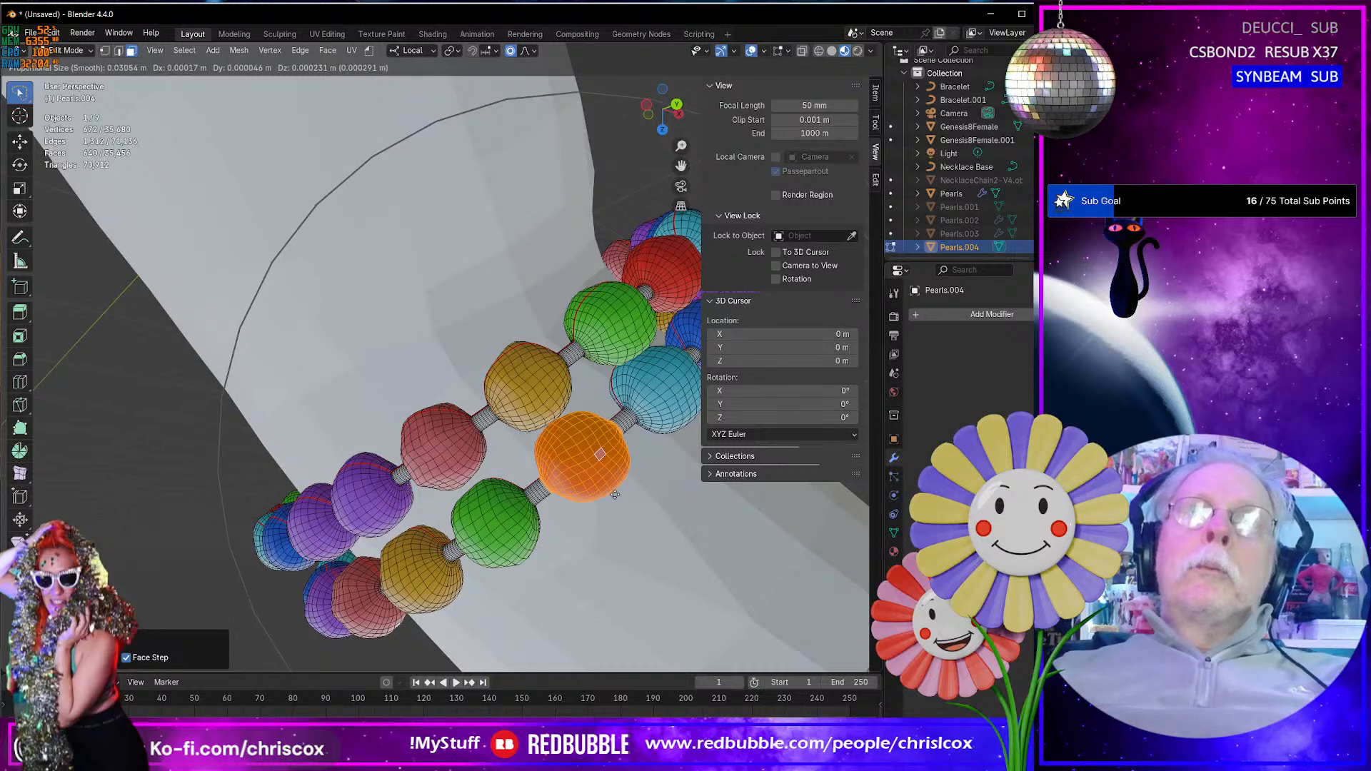
left_click(623, 499)
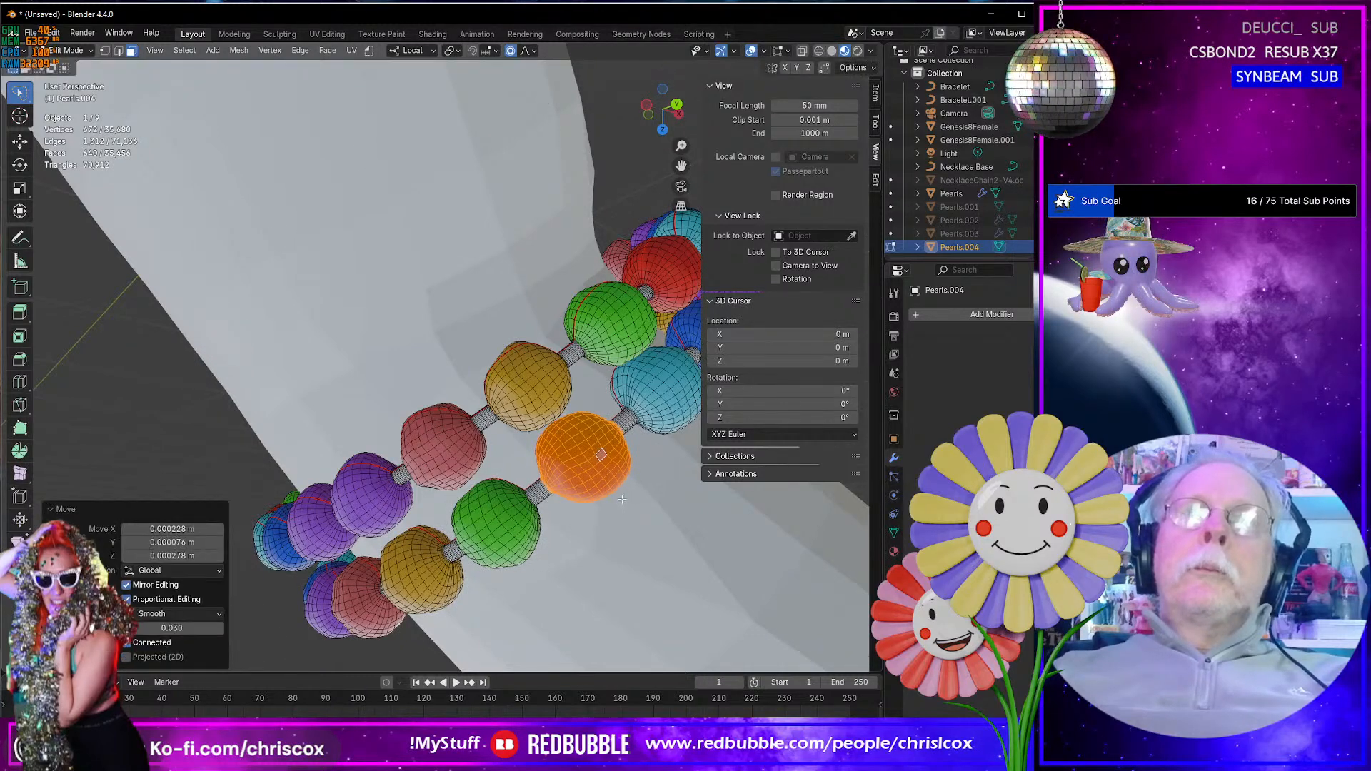
- Select a single bracelet face and move it about 0.0012 m using smooth proportional falloff with a 0.030 m size
scroll(622, 500, "down", 4)
middle_click_drag(620, 496, 571, 476)
scroll(653, 439, "down", 4)
key("KP_Decimal")
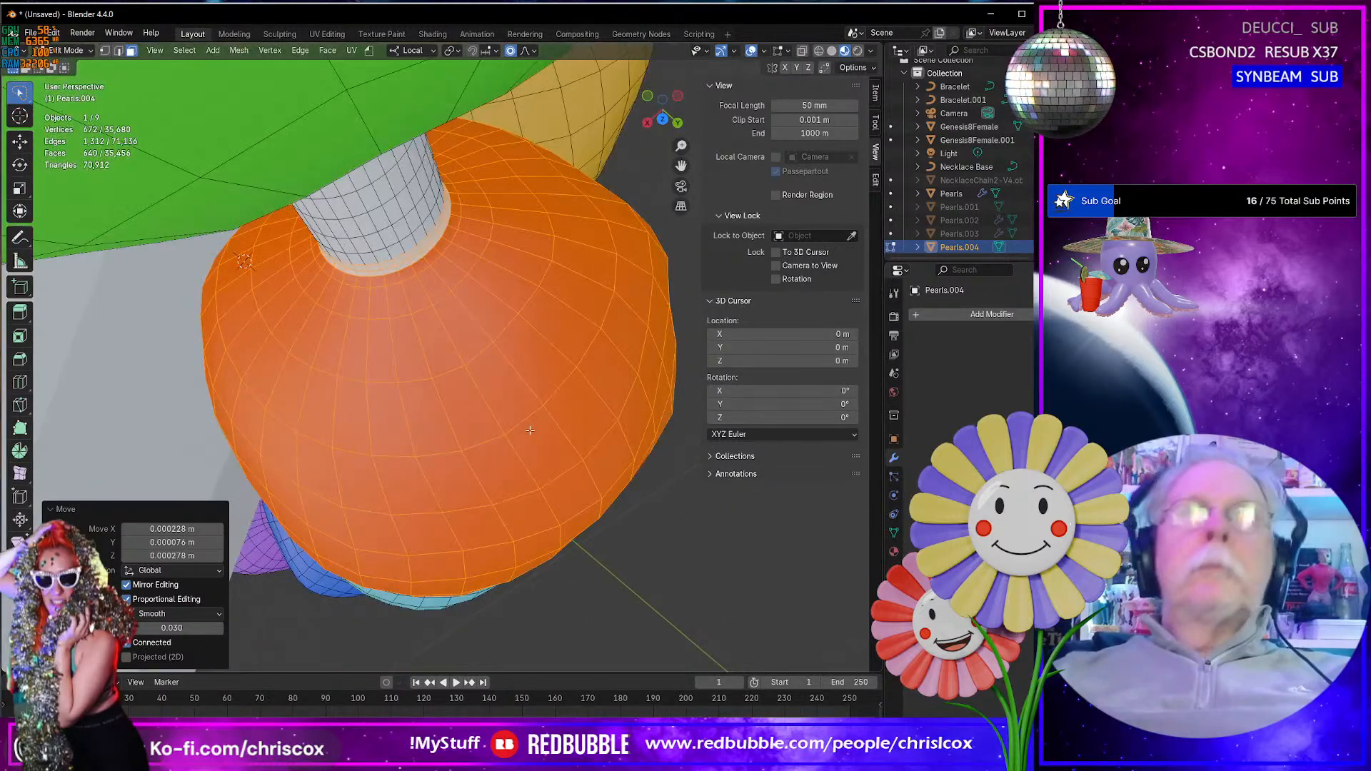
middle_click_drag(537, 430, 493, 485)
scroll(458, 330, "down", 5)
scroll(458, 330, "down", 4)
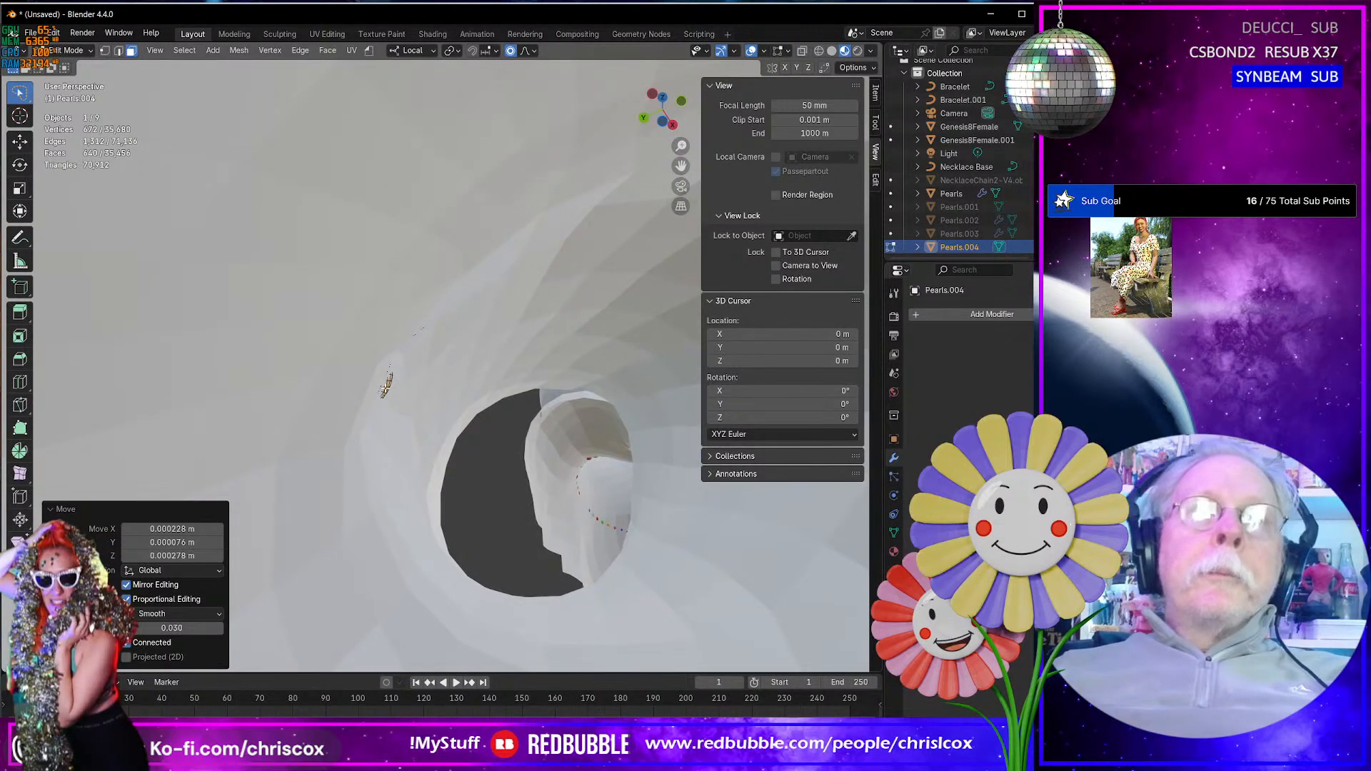
left_click(565, 463)
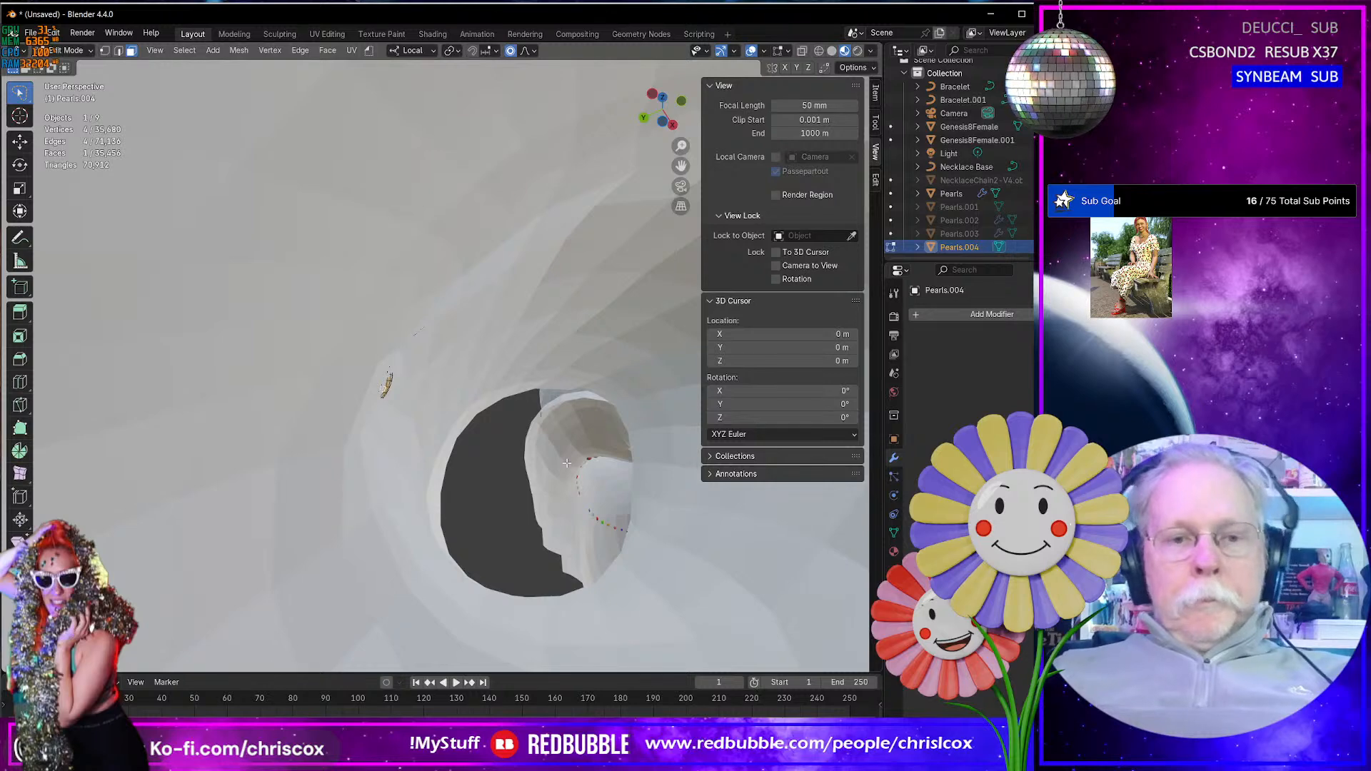
key("g")
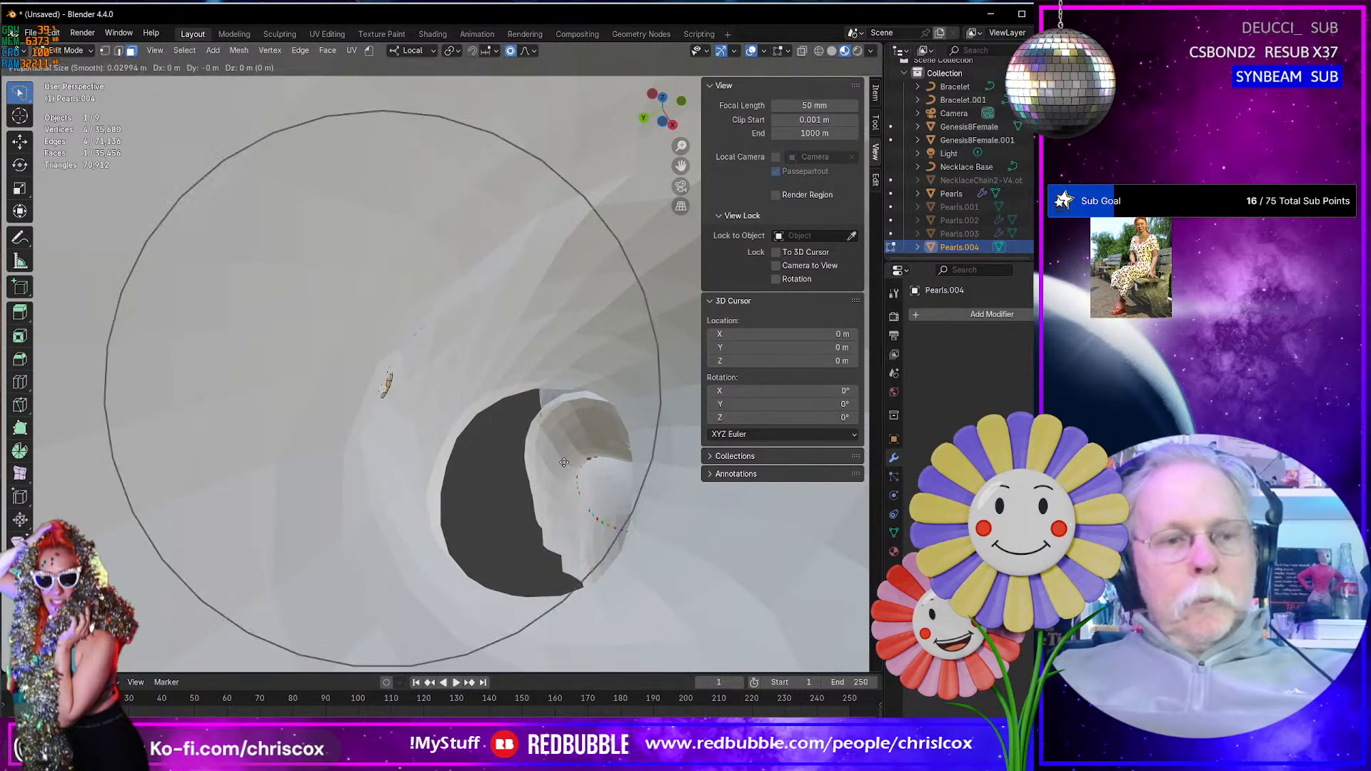
left_click(550, 458)
- Inspect the bracelets around the wrist and the adjacent purple beads in Object Mode, and return to Edit Mode
scroll(550, 458, "down", 5)
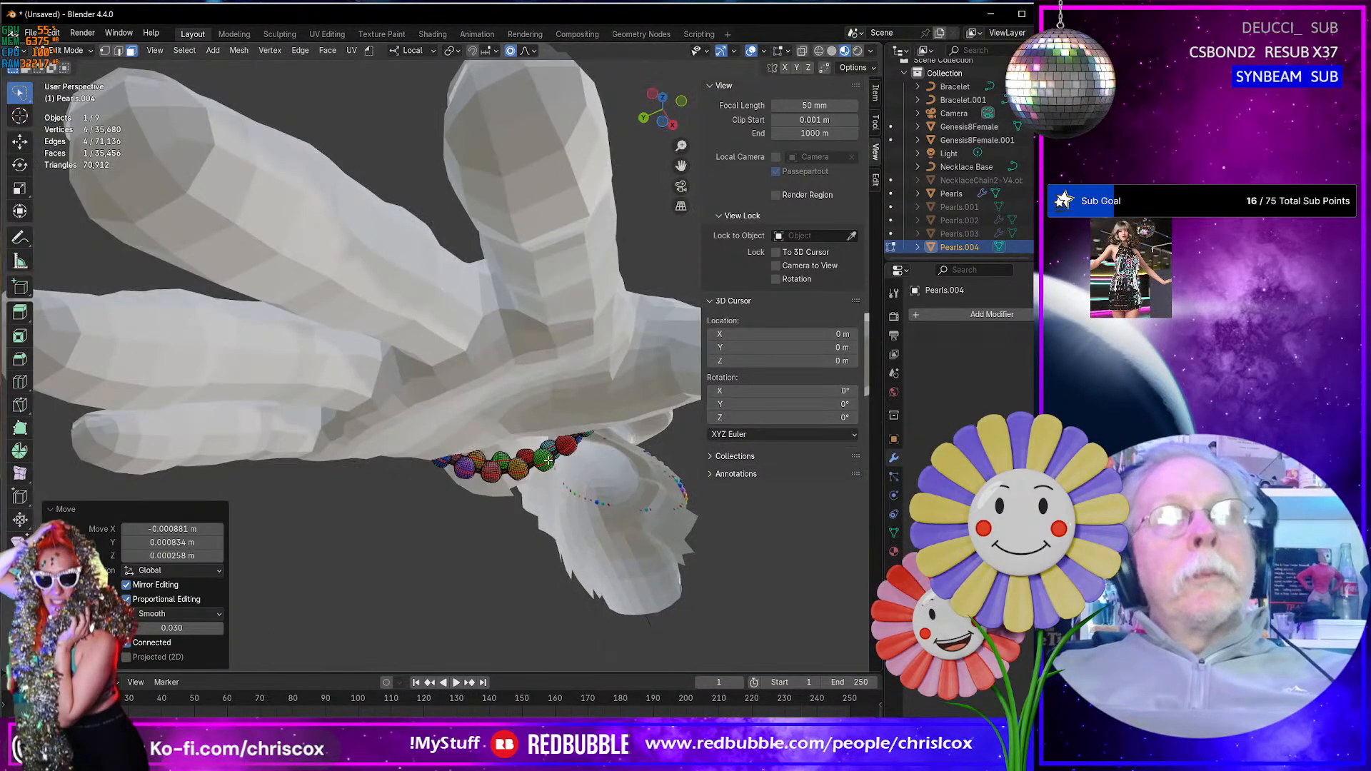
middle_click_drag(550, 458, 536, 391)
key("Tab")
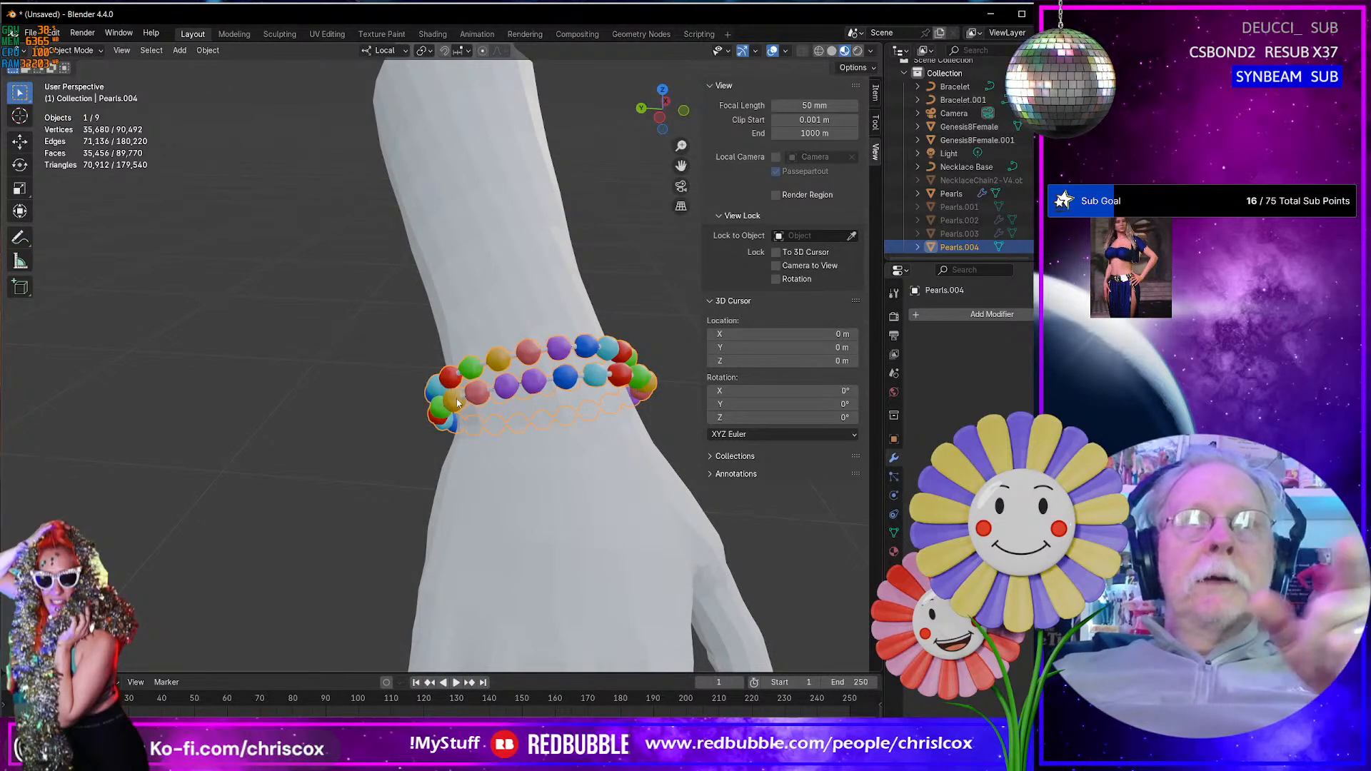
scroll(504, 392, "down", 2)
scroll(505, 392, "up", 8)
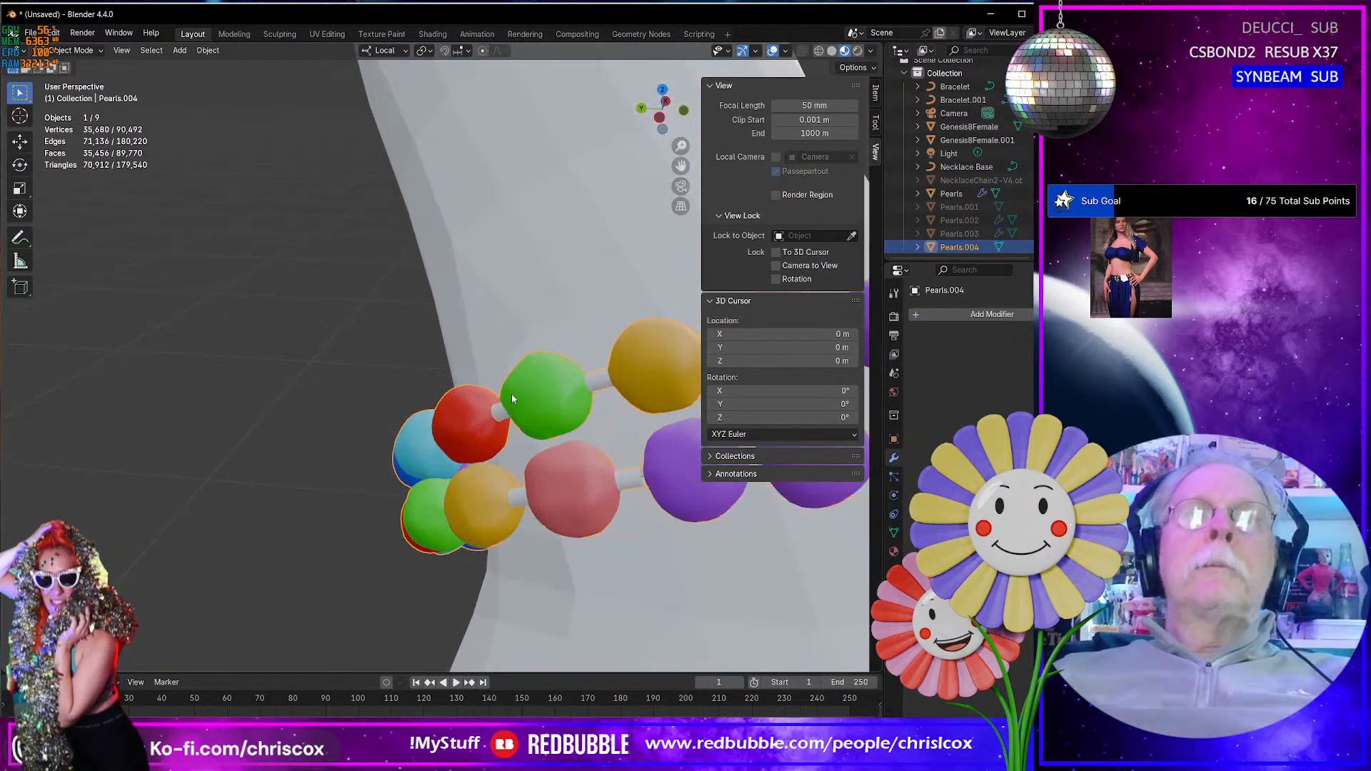
middle_click_drag(544, 480, 545, 468)
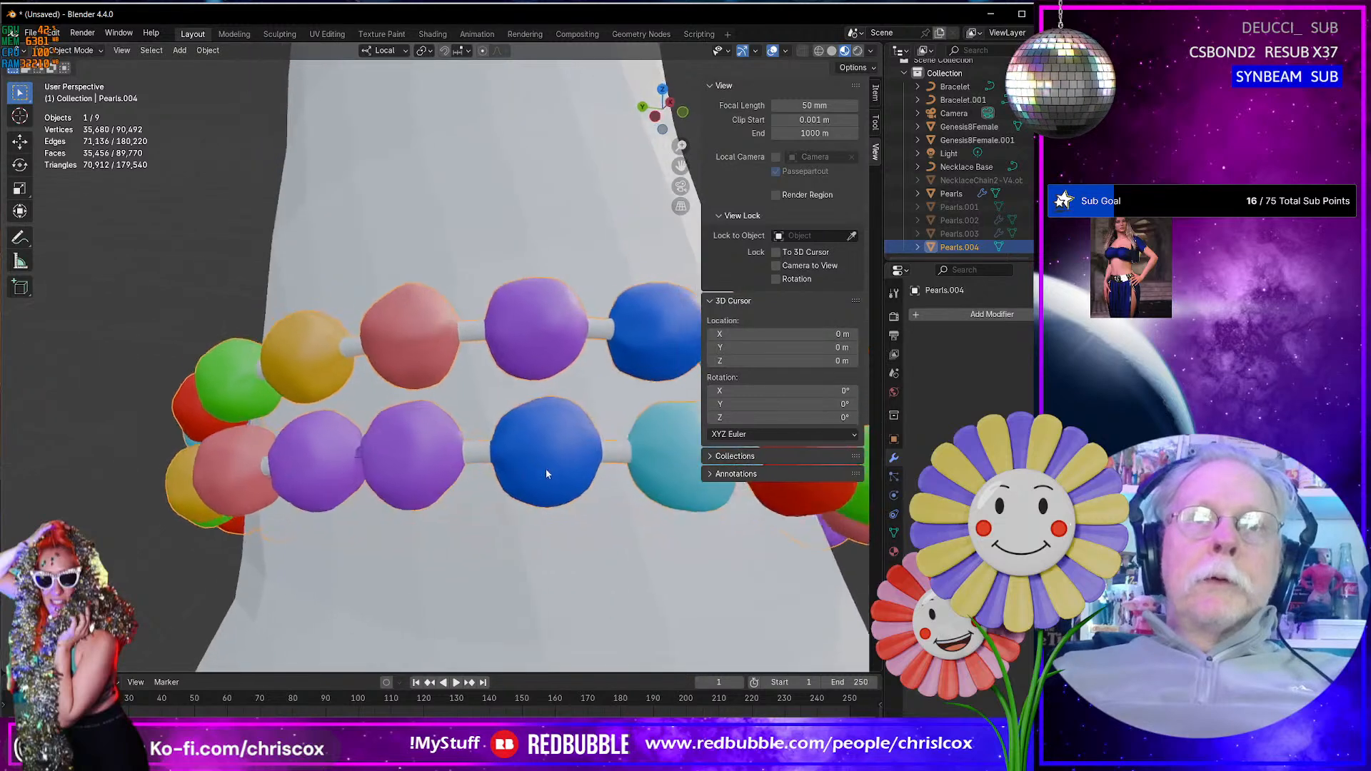
key("Tab")
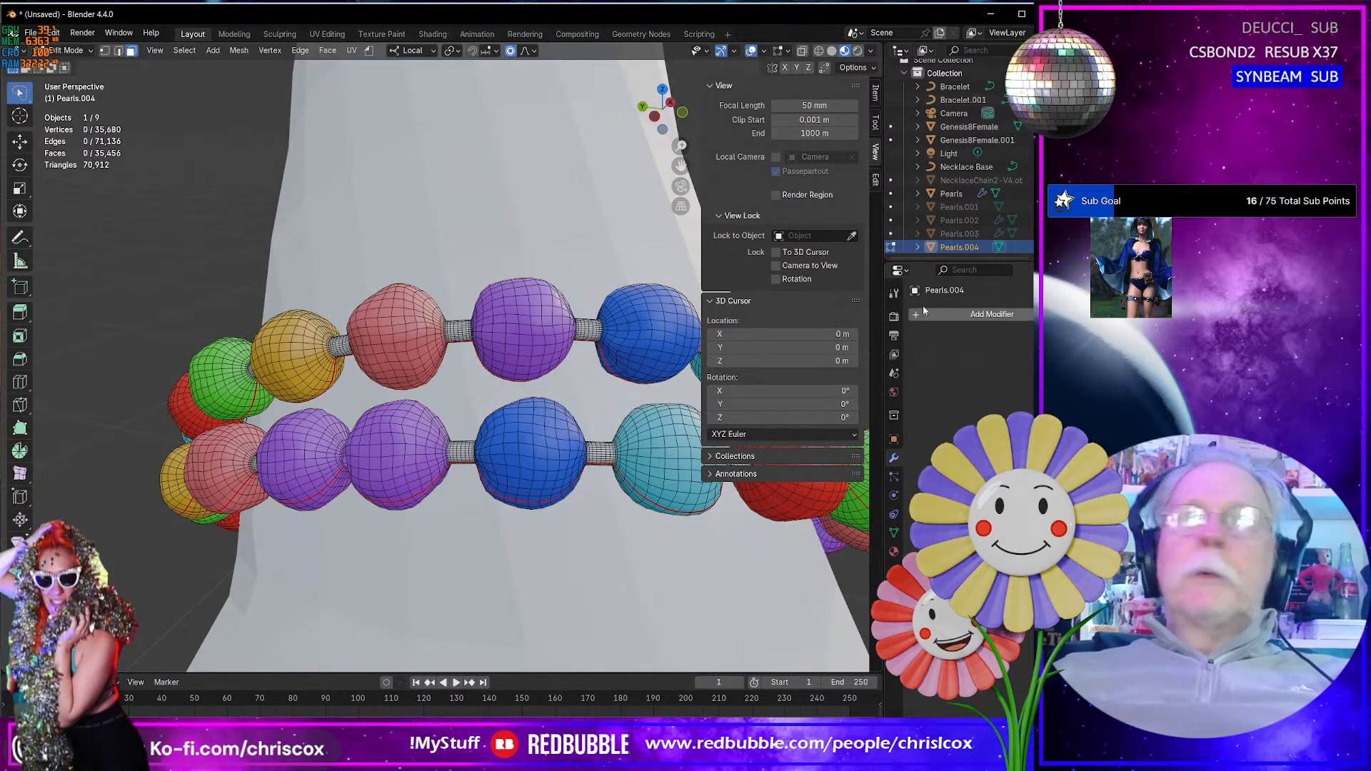
- Select all bracelet faces that use the Cord material and hide them
left_click(894, 553)
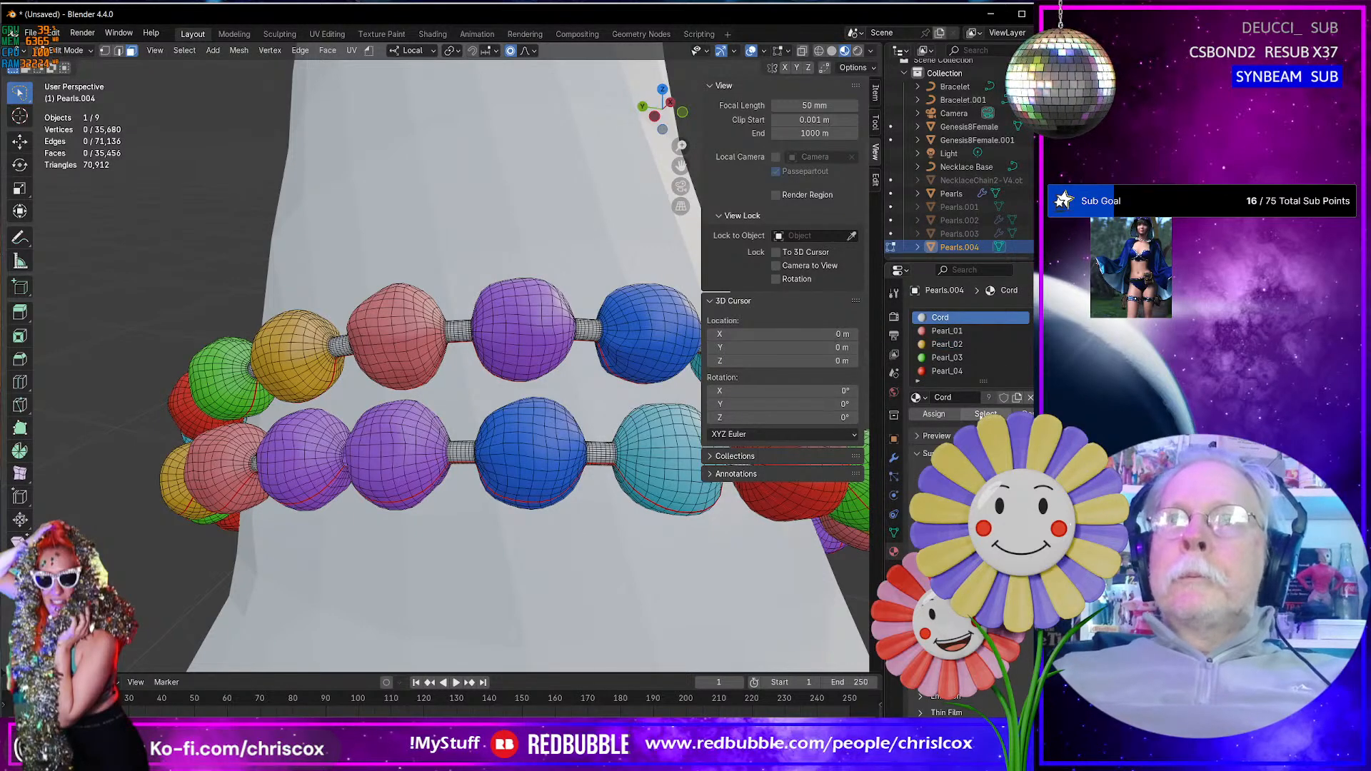
left_click(986, 414)
right_click(593, 447)
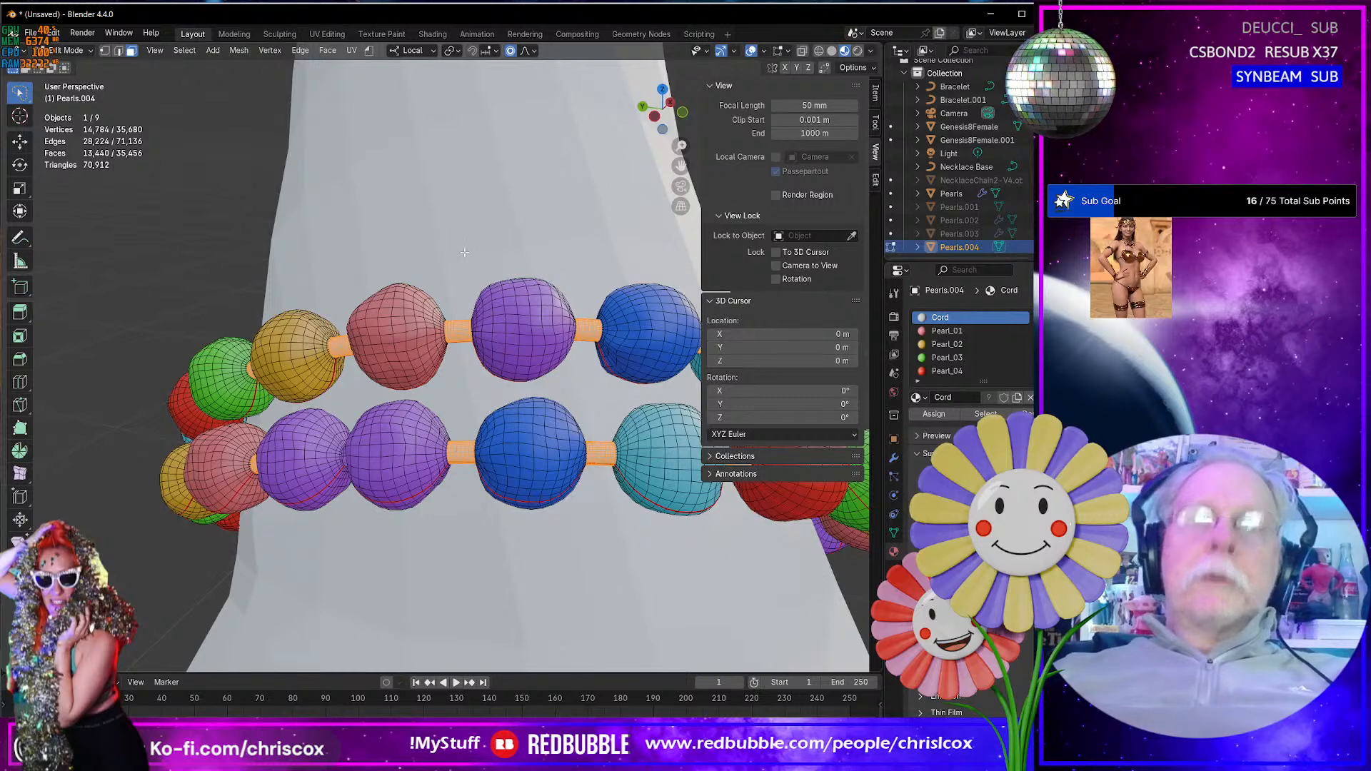
- Select the whole purple bead next to the blue one on the lower bracelet, assign it the Pearl_02 material and return to Object Mode
left_click(375, 464)
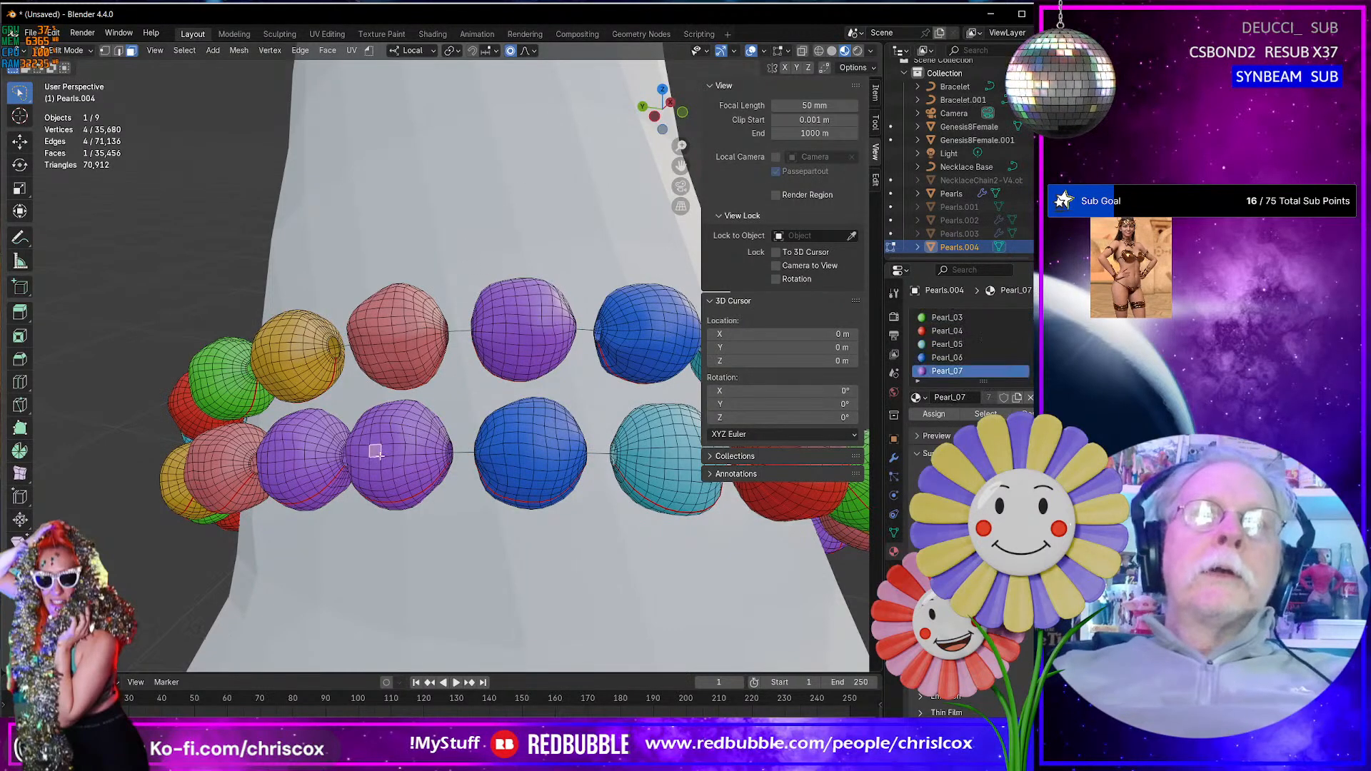
middle_click_drag(386, 458, 418, 460)
key("ctrl+l")
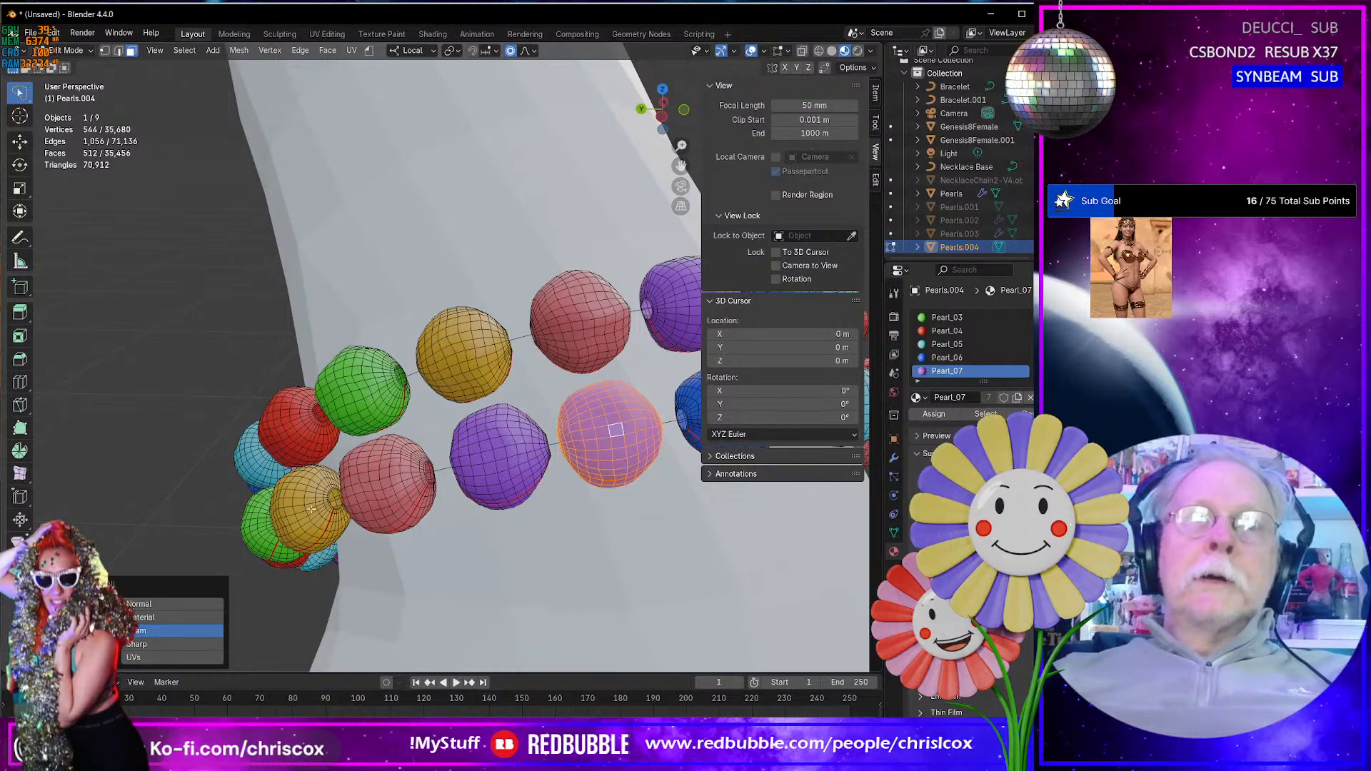
scroll(1004, 358, "up", 2)
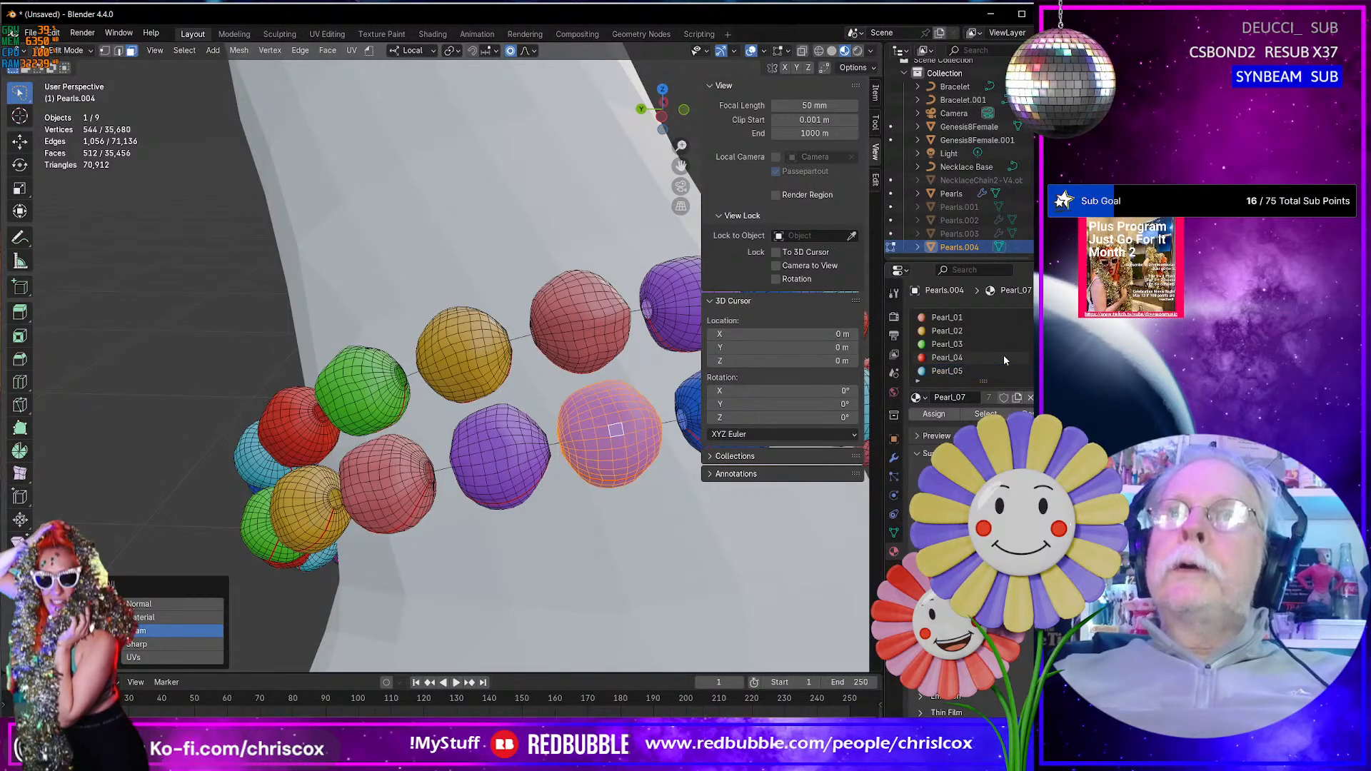
left_click(961, 332)
left_click(933, 414)
middle_click_drag(514, 457, 425, 472)
key("Tab")
scroll(542, 460, "down", 5)
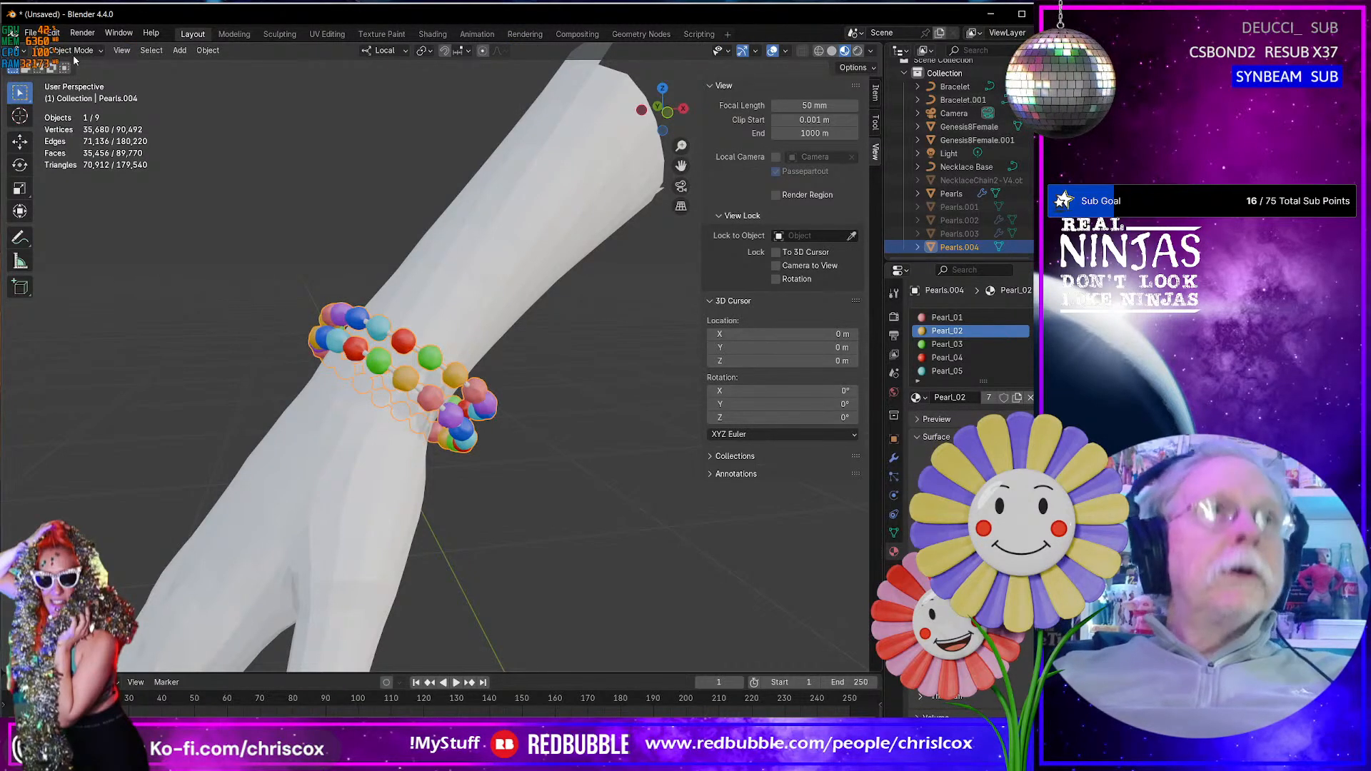
- Start saving the scene as a new file in the D:\Projects\Dresses\Summer Blush\WIP folder
left_click(31, 33)
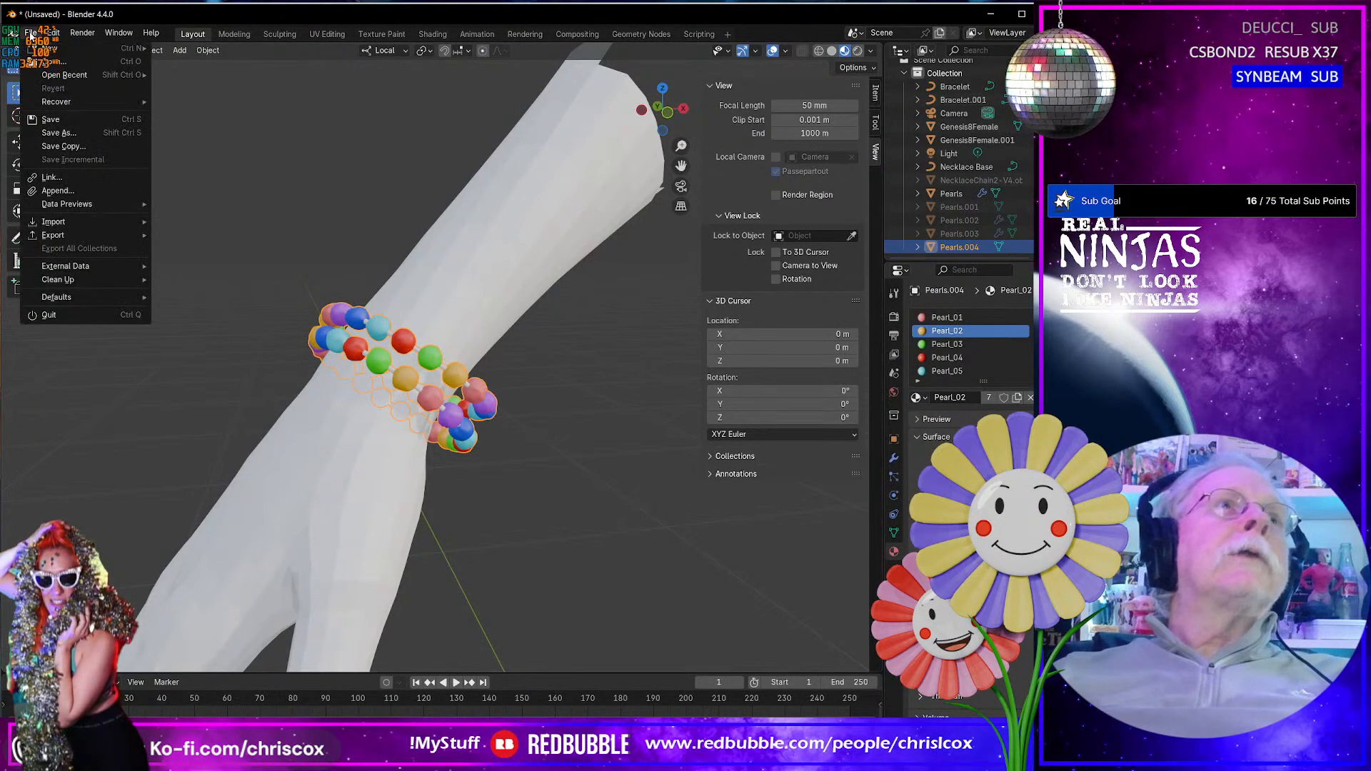
left_click(56, 134)
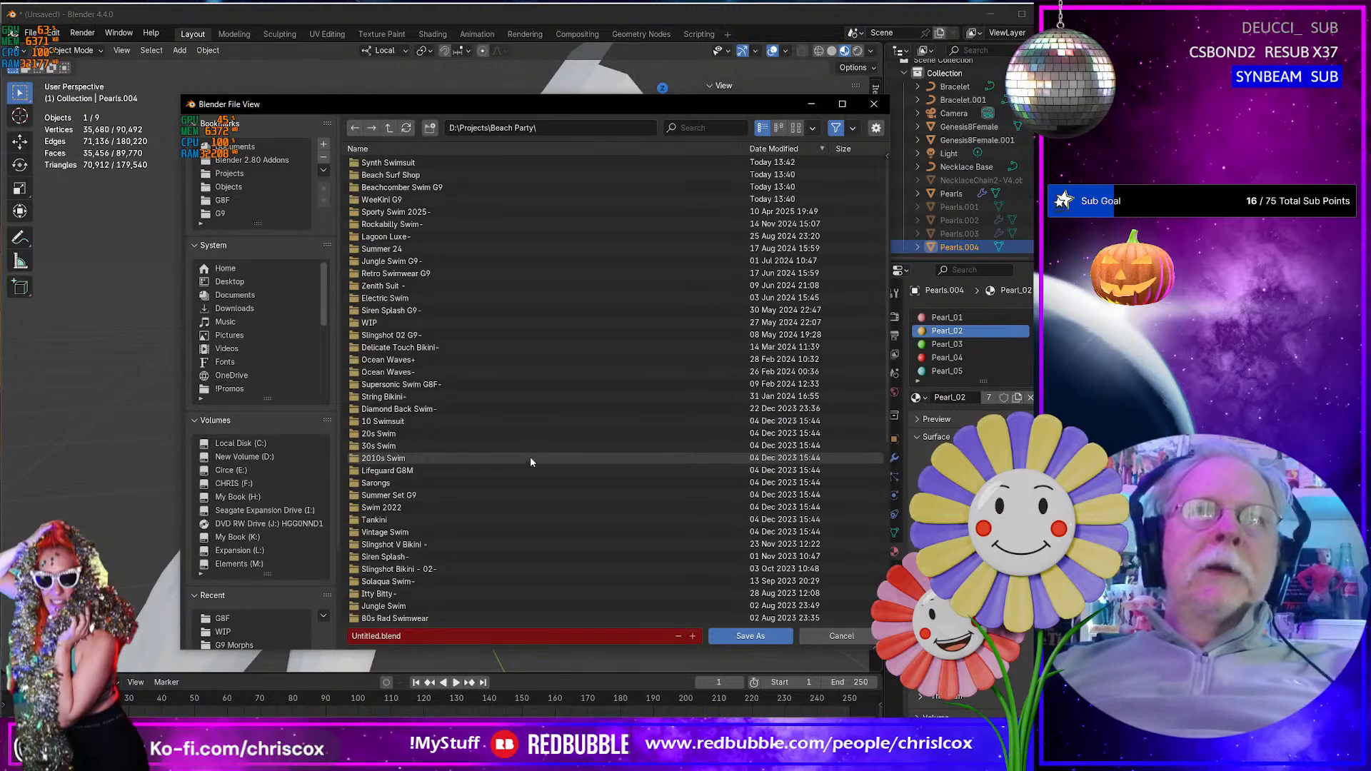
left_click_drag(507, 106, 594, 94)
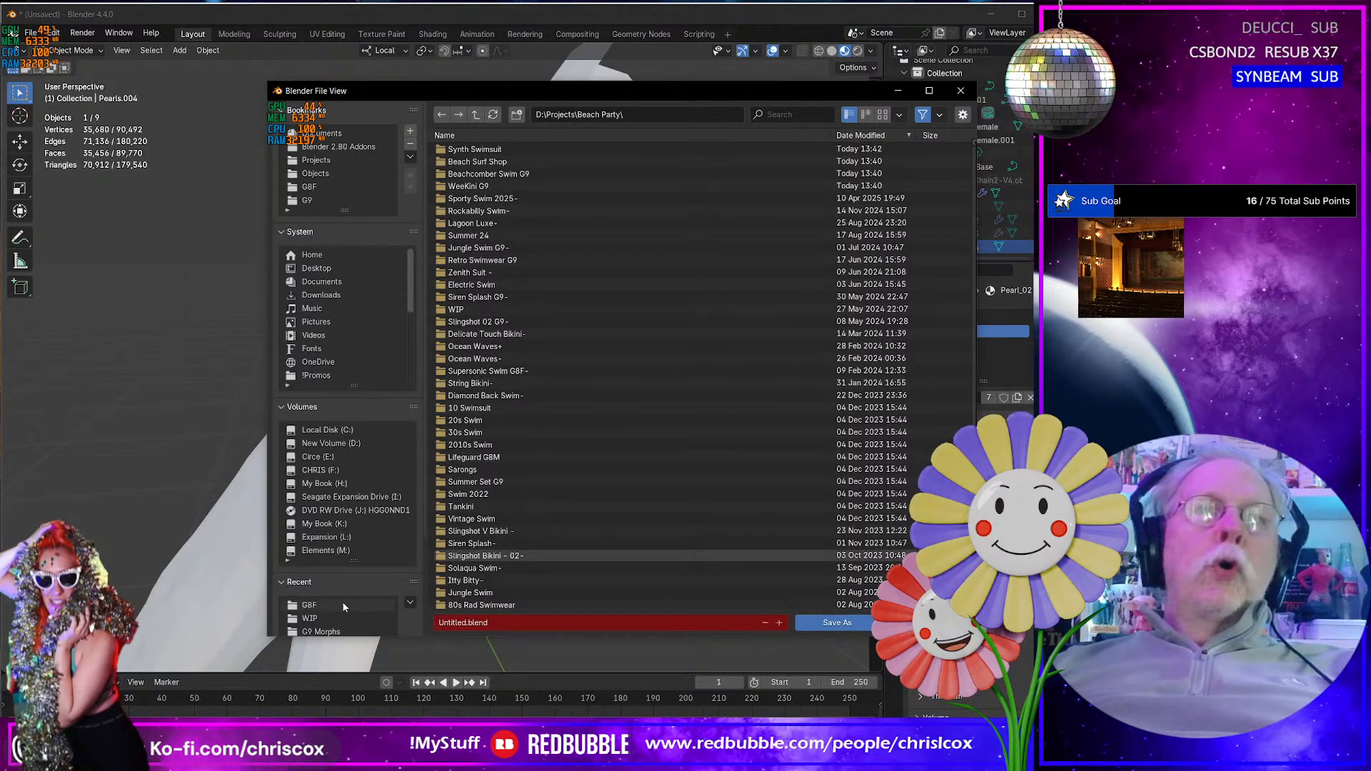
left_click(335, 619)
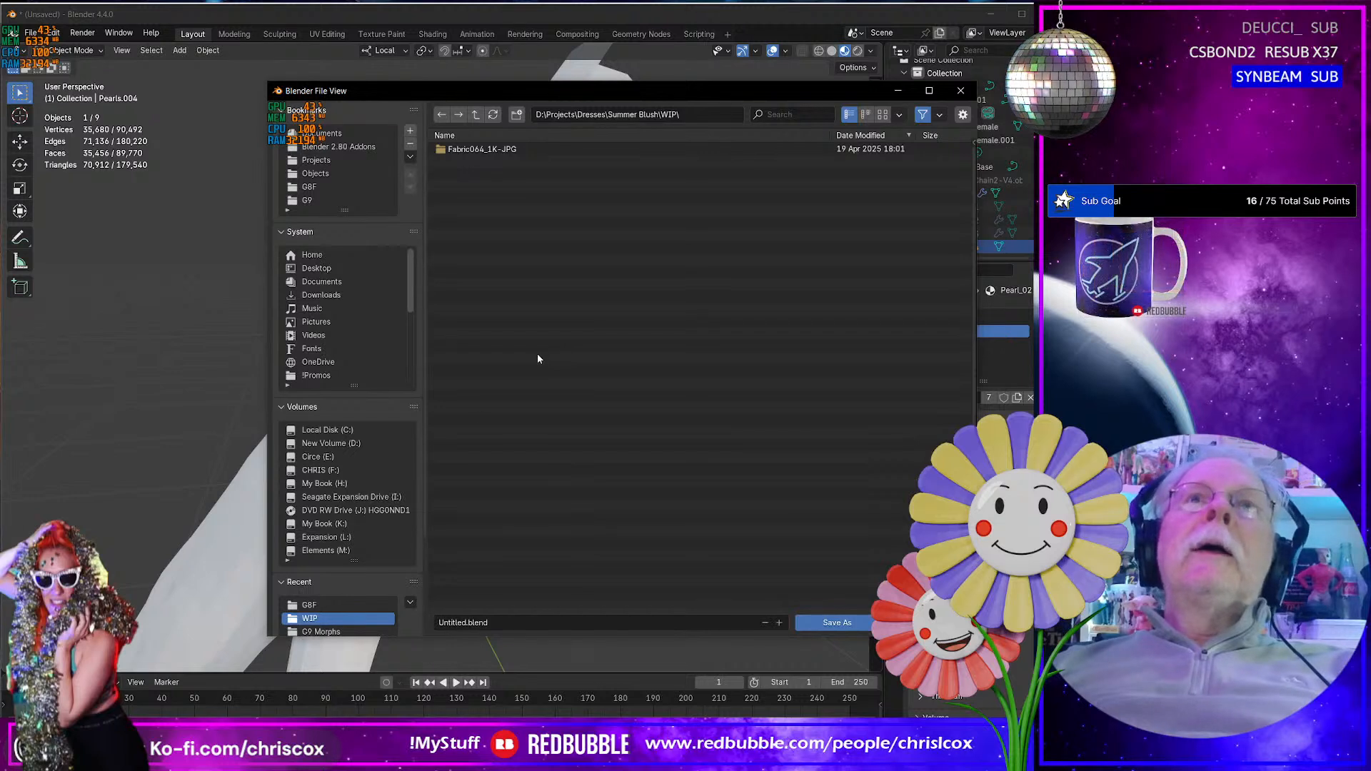
- Name the file Summer Blush Jewelry and save it
left_click(519, 623)
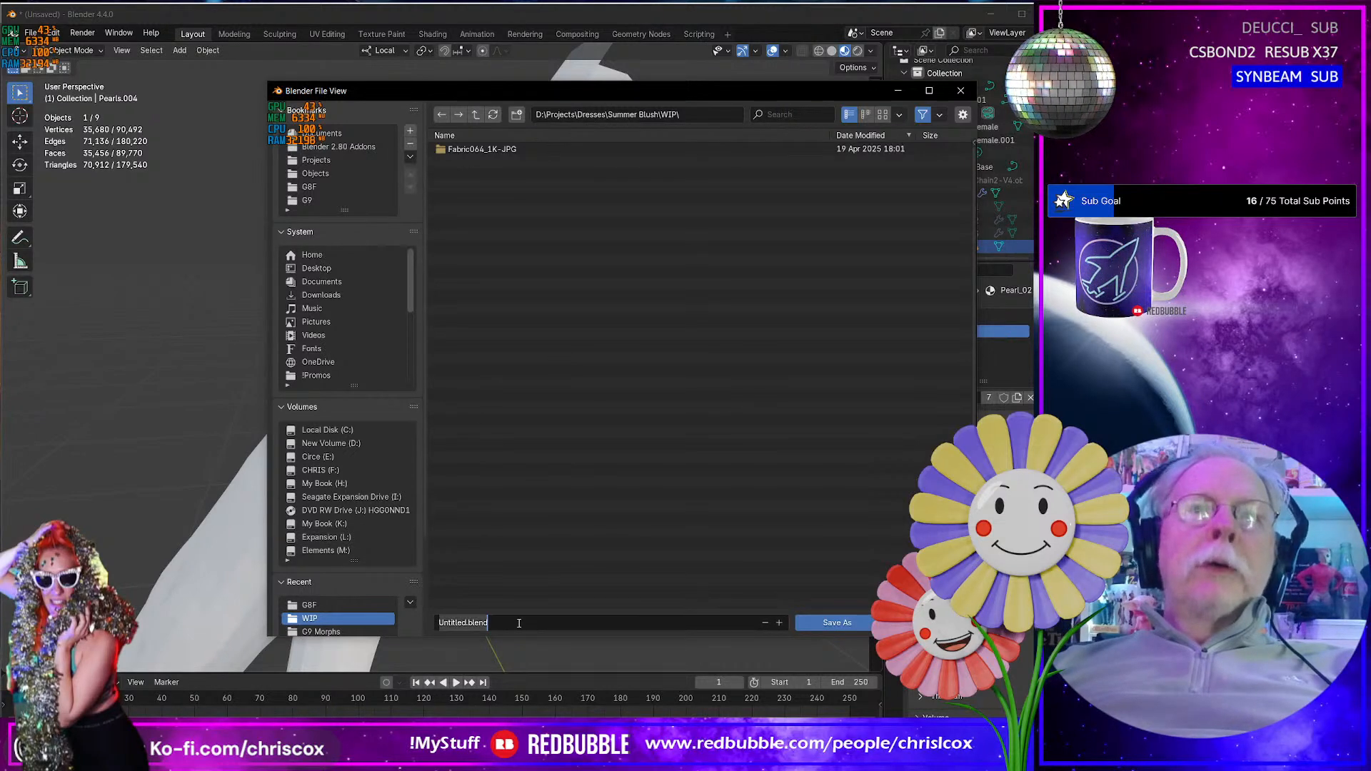
type("Jea")
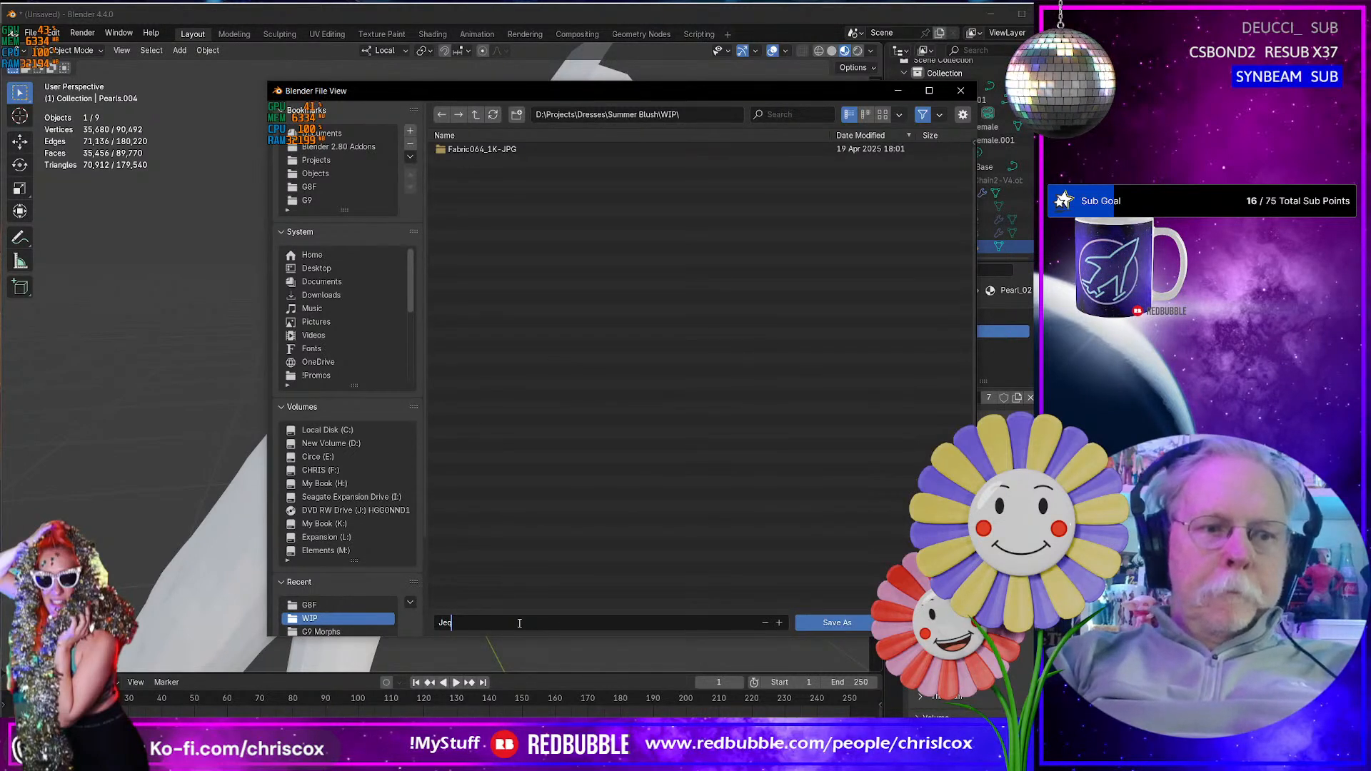
key("BackSpace")
type("w")
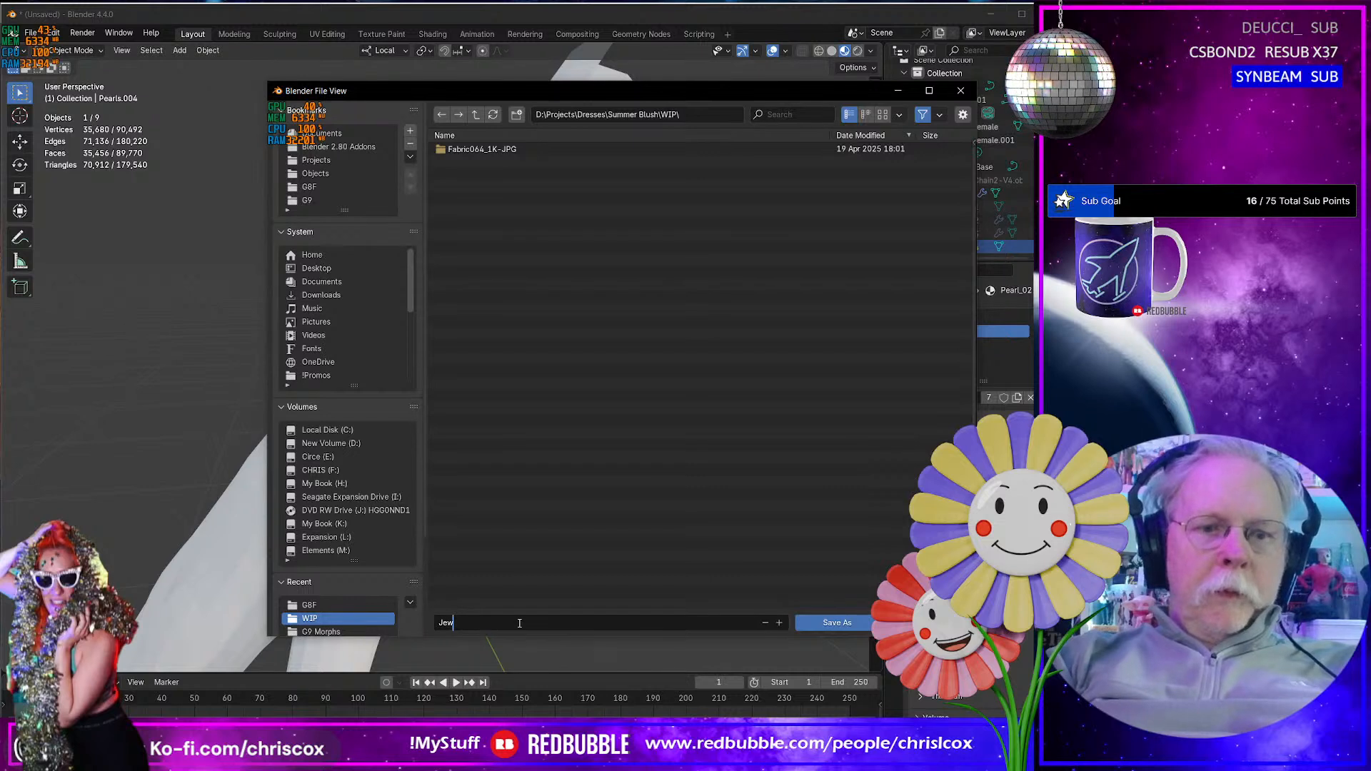
type("elr")
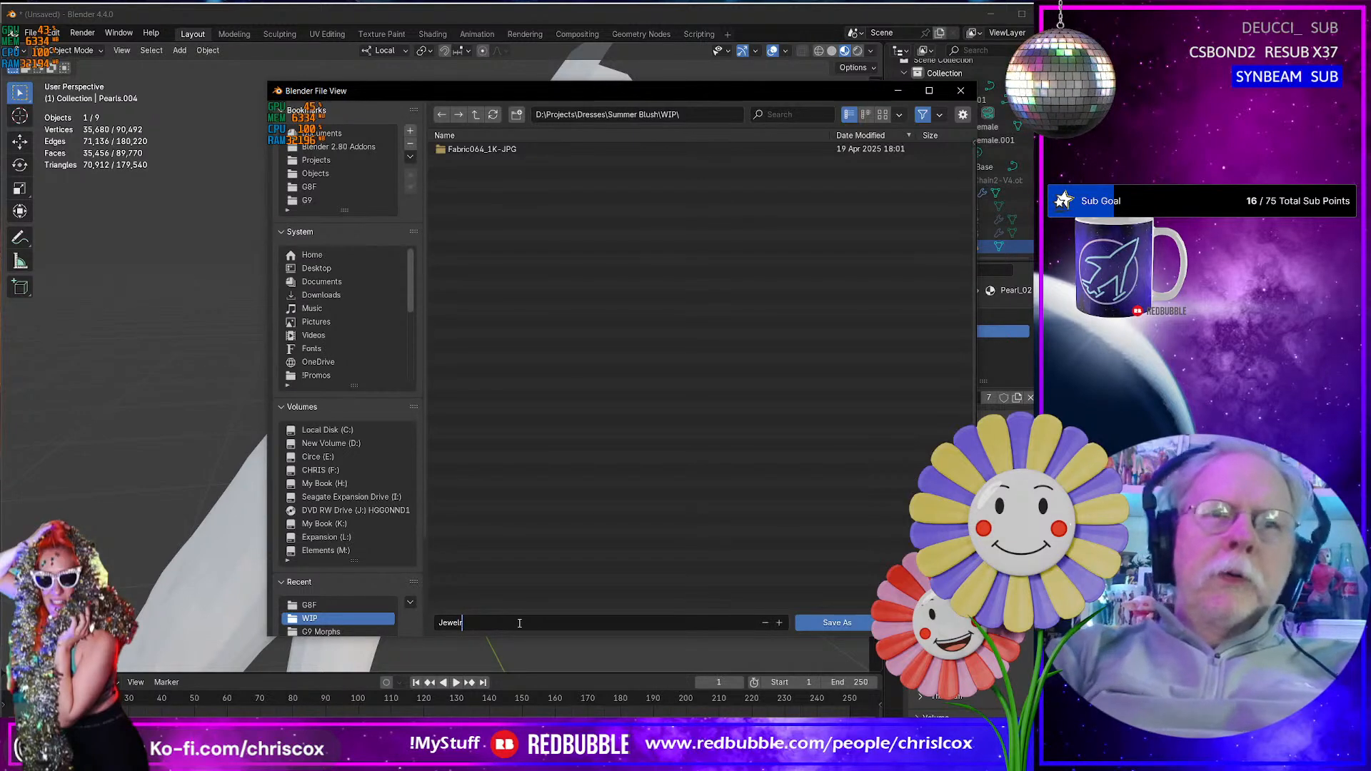
type("y")
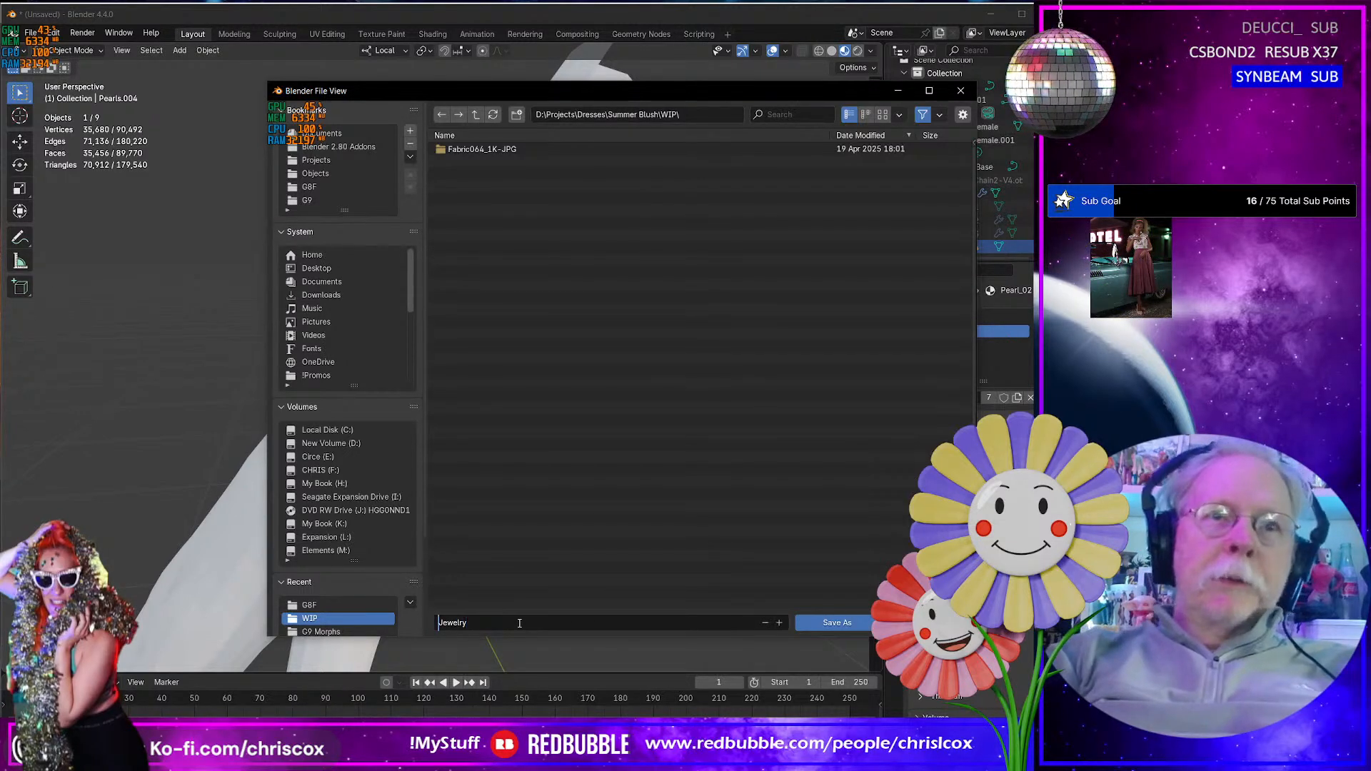
key("Home")
type("Summer Blus")
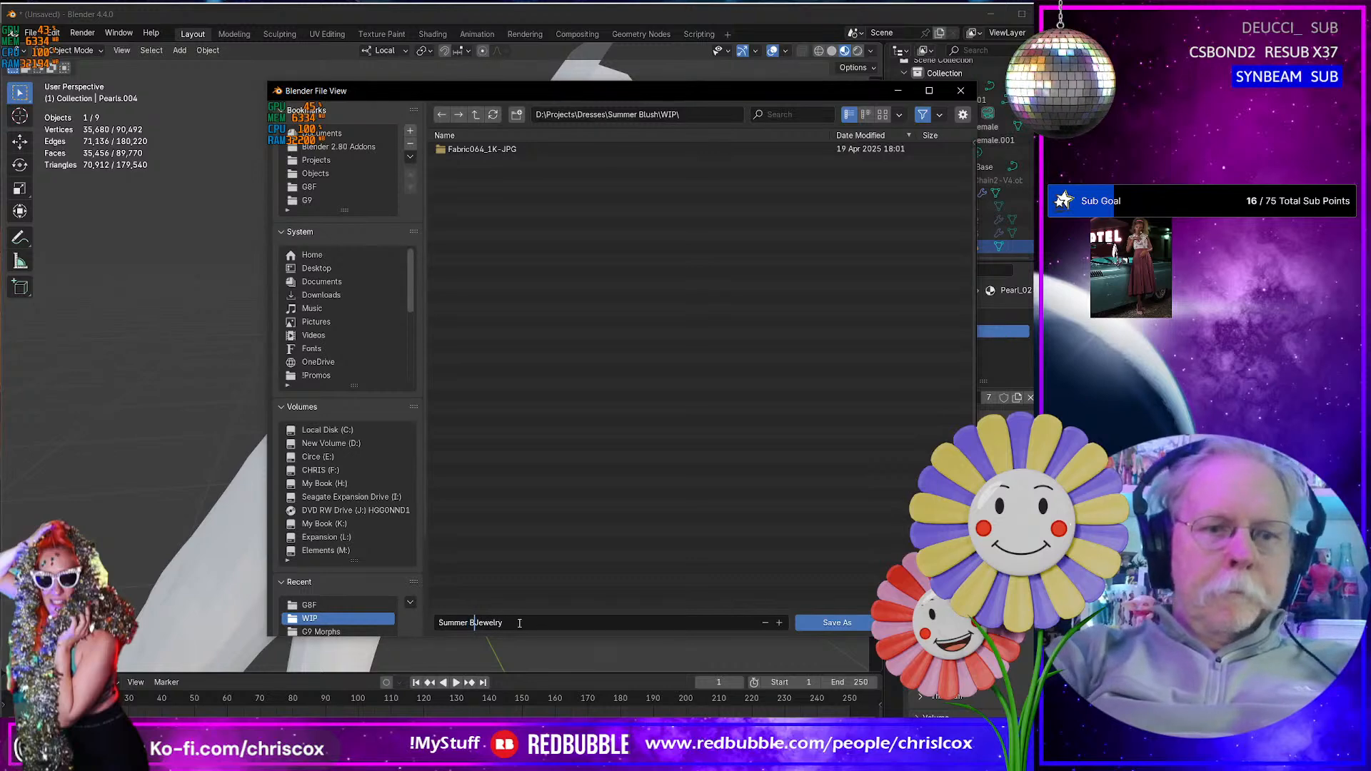
type("h")
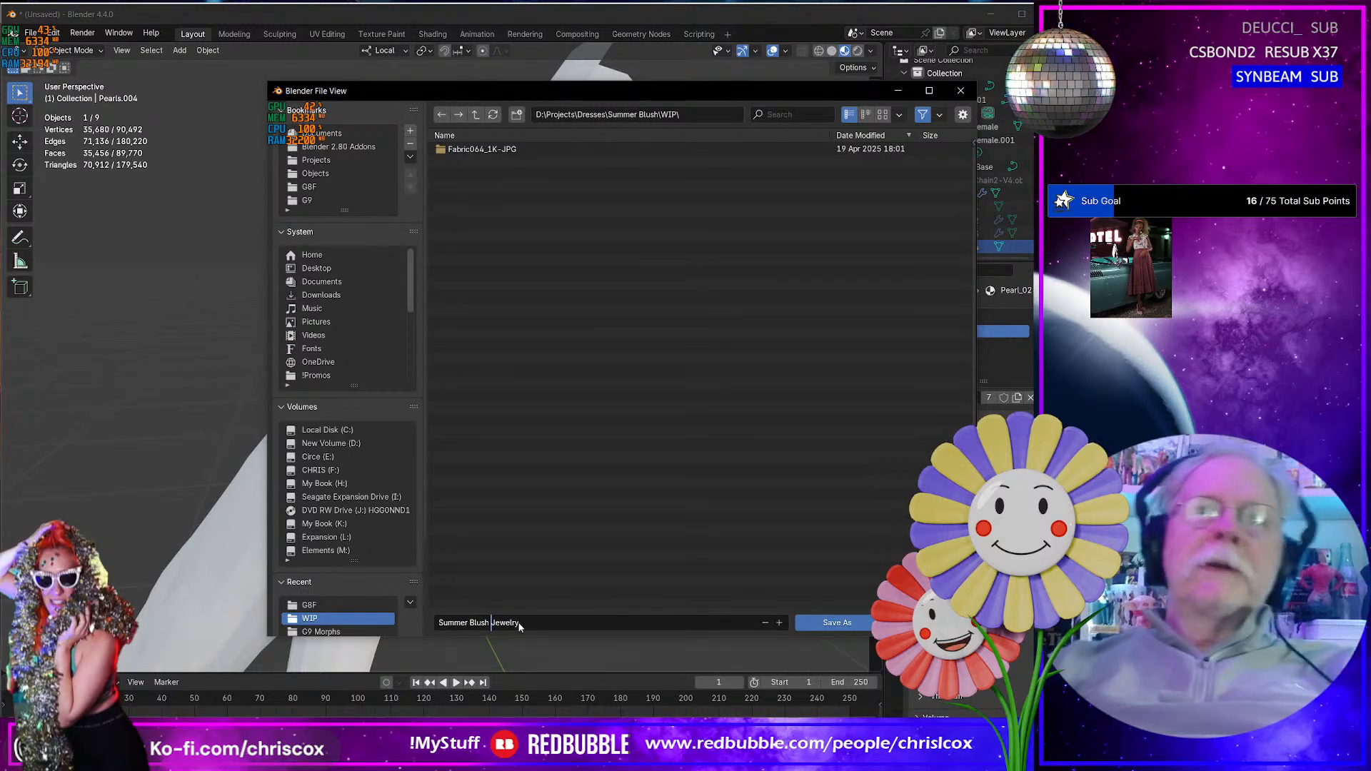
key("Return")
left_click(861, 624)
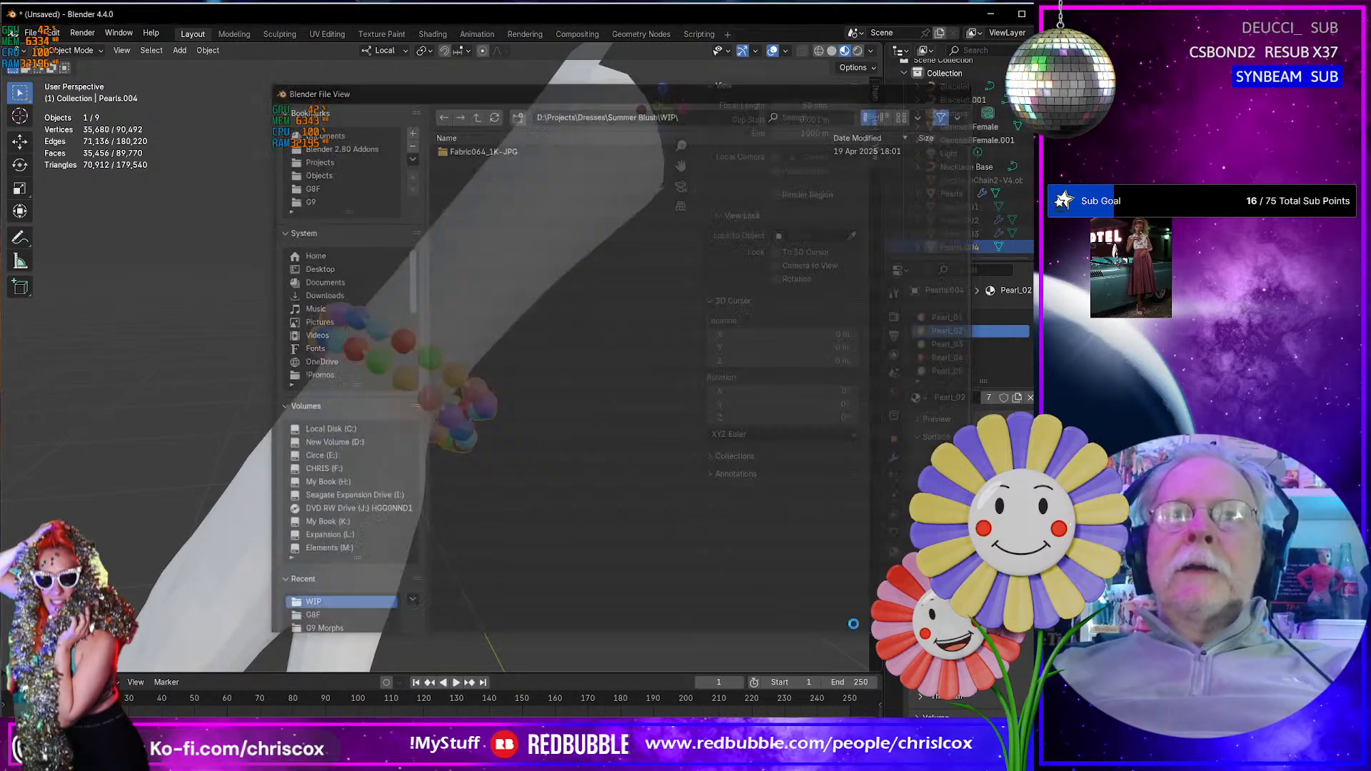
- Add a Mirror modifier on the X axis to the bracelet object to create the pair for the opposite wrist
scroll(530, 554, "down", 3)
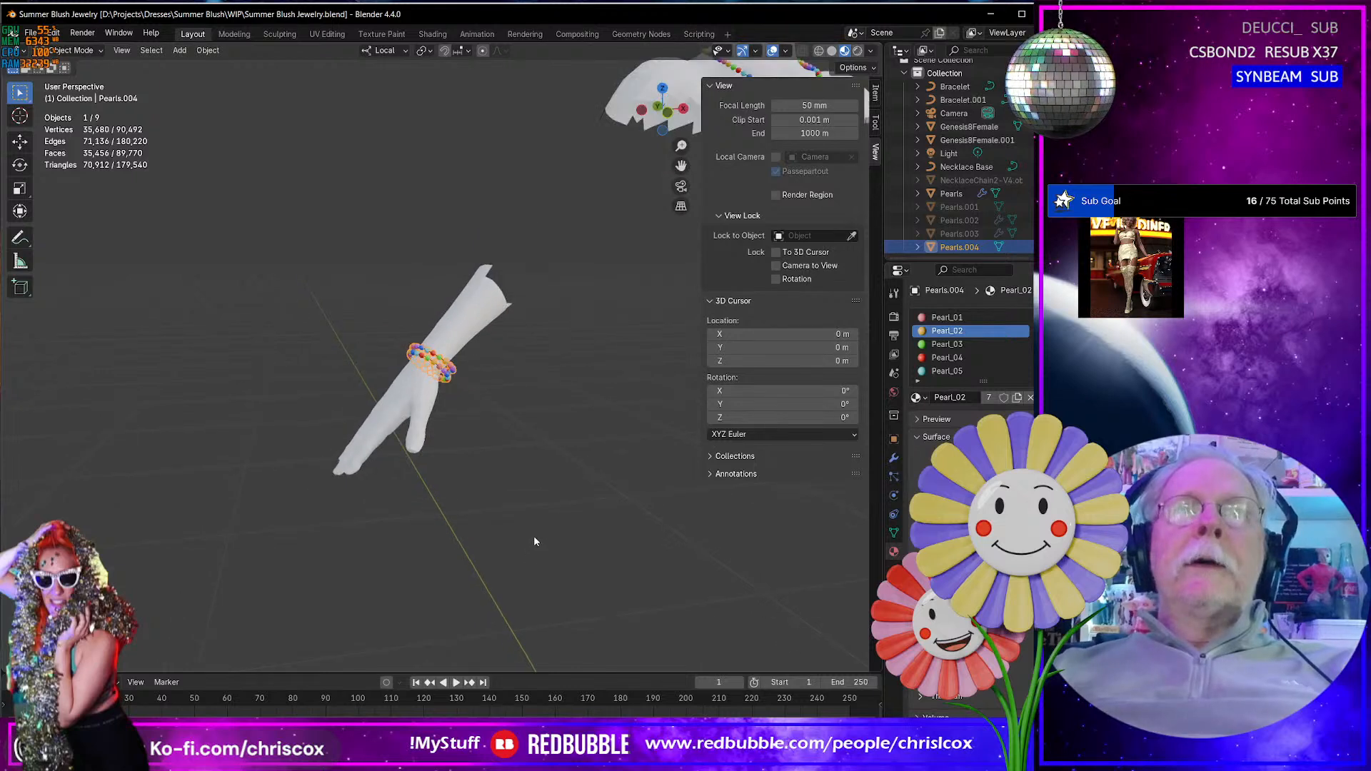
middle_click_drag(533, 538, 321, 572, "shift")
middle_click_drag(461, 526, 410, 535)
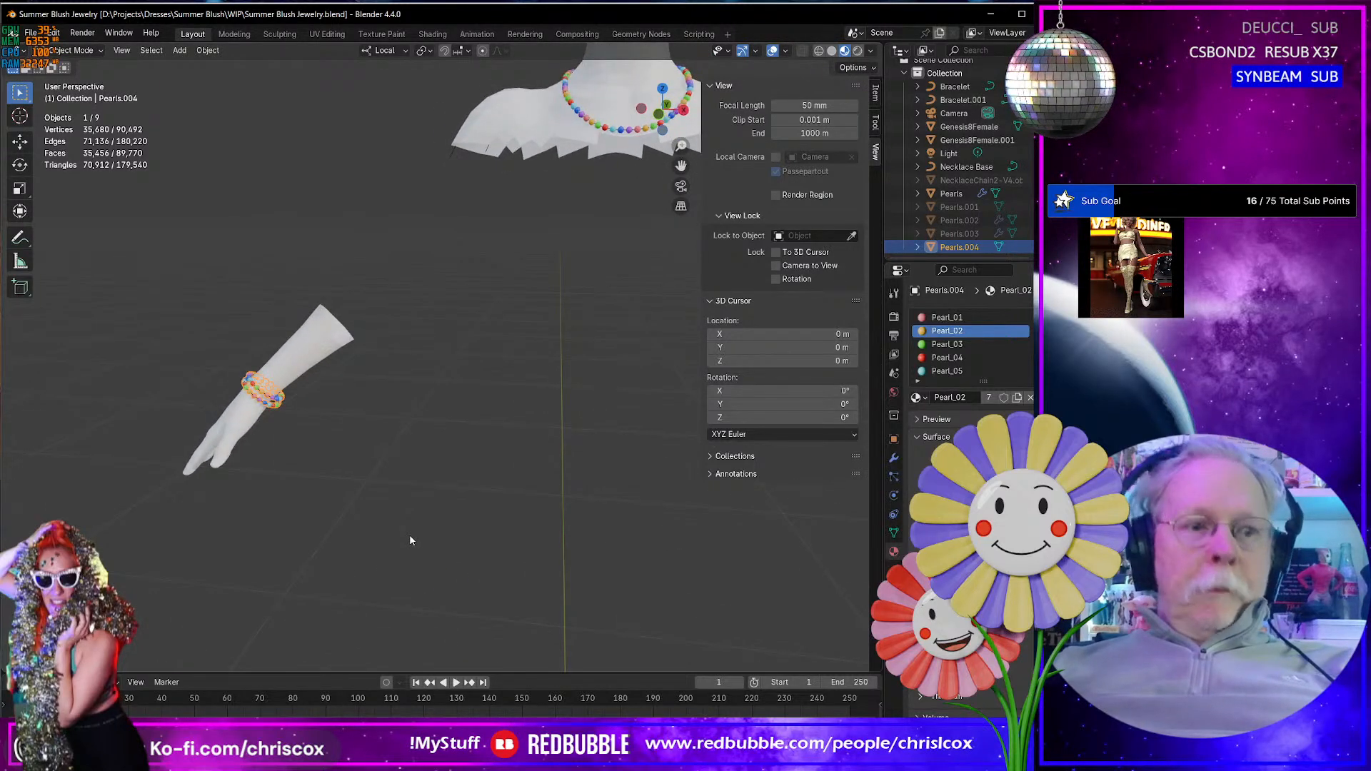
left_click(894, 458)
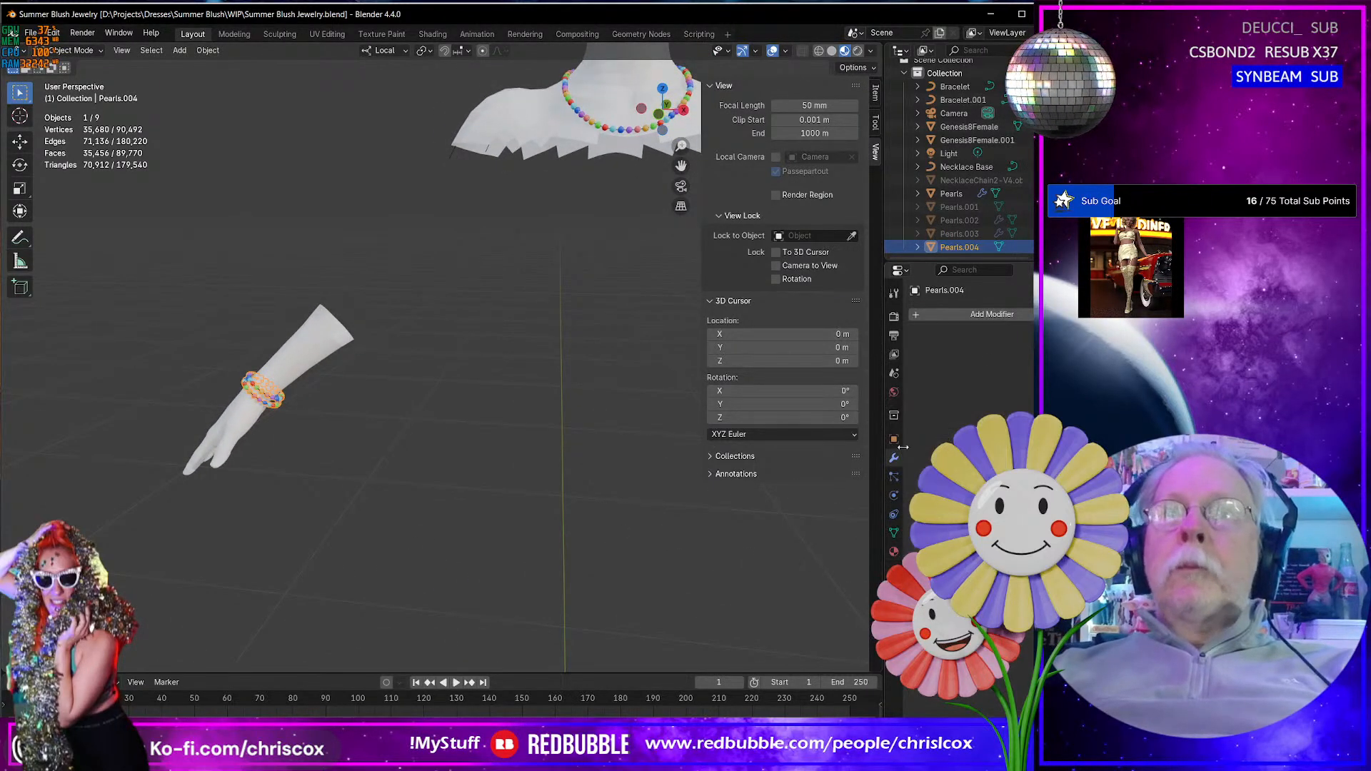
left_click(986, 318)
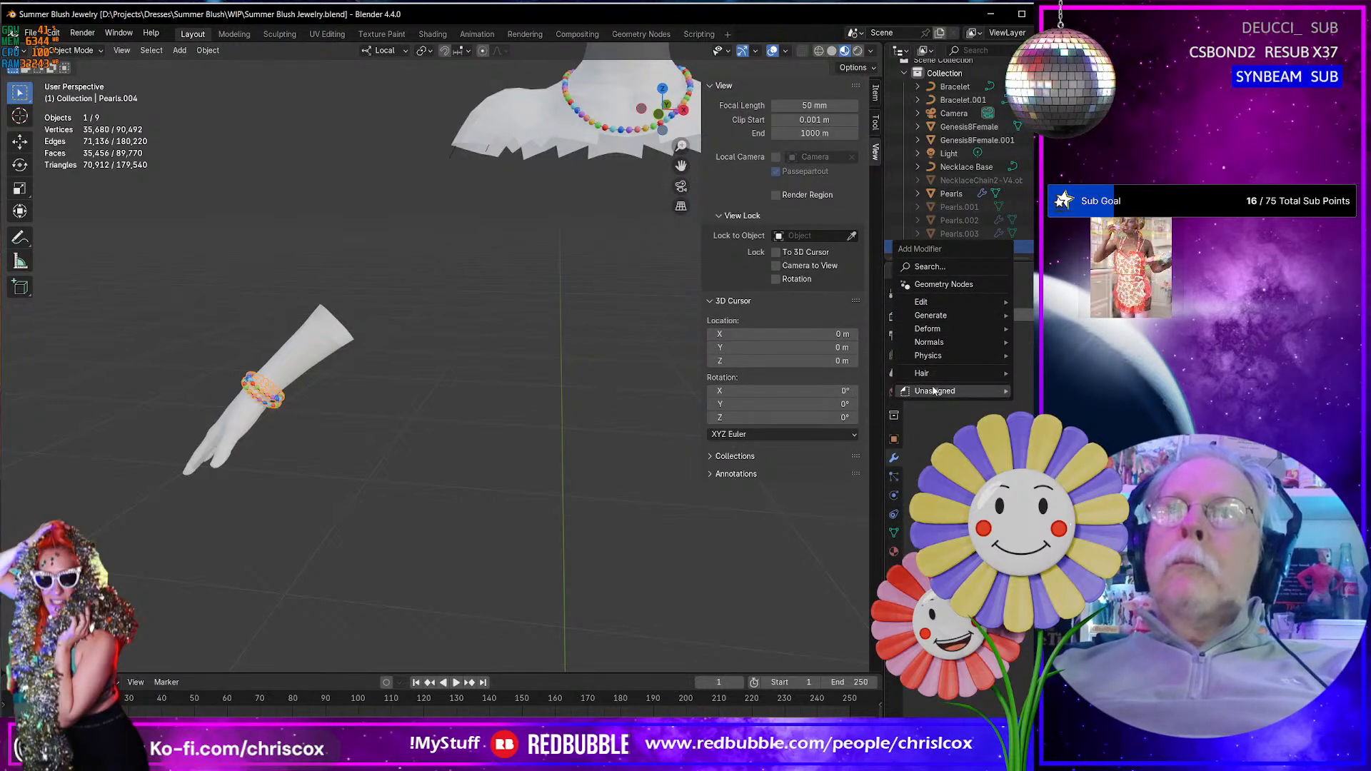
mouse_move(928, 317)
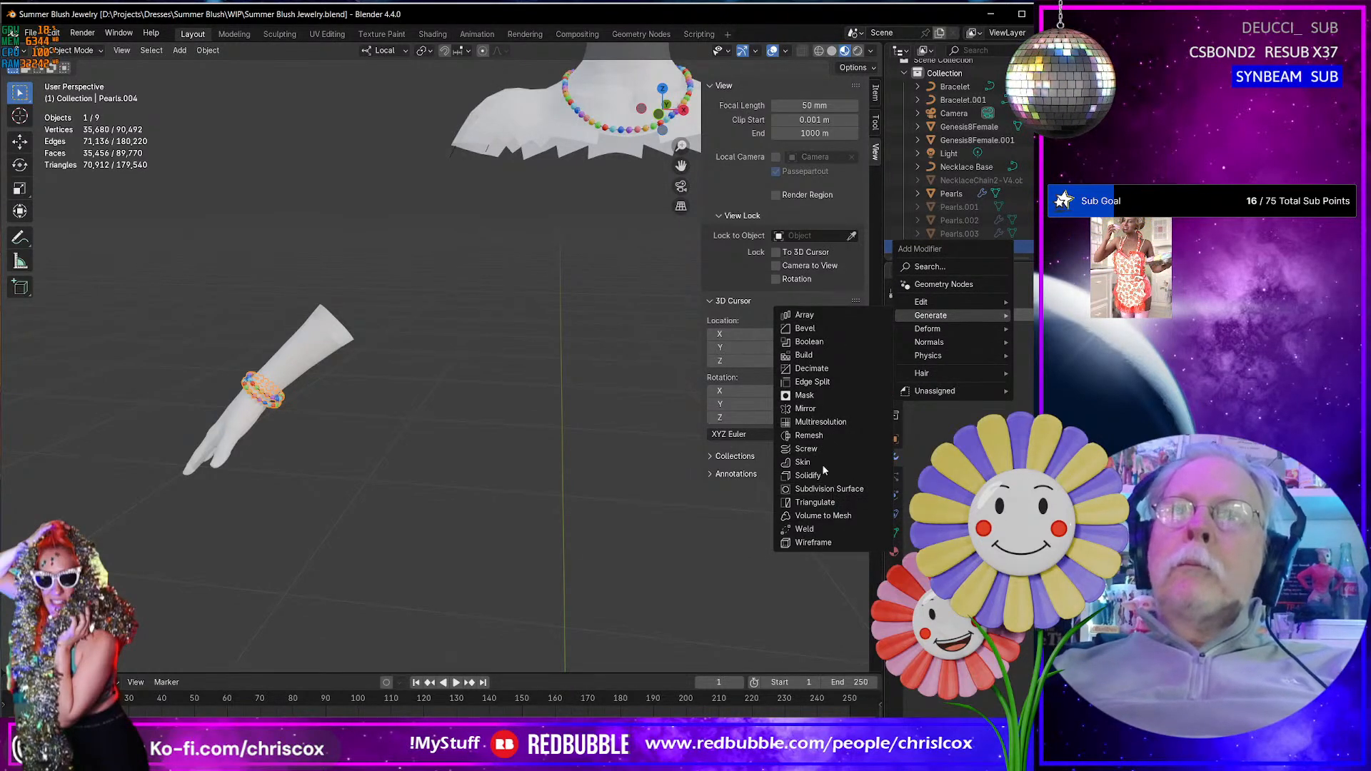
left_click(813, 412)
middle_click_drag(623, 436, 342, 456, "shift")
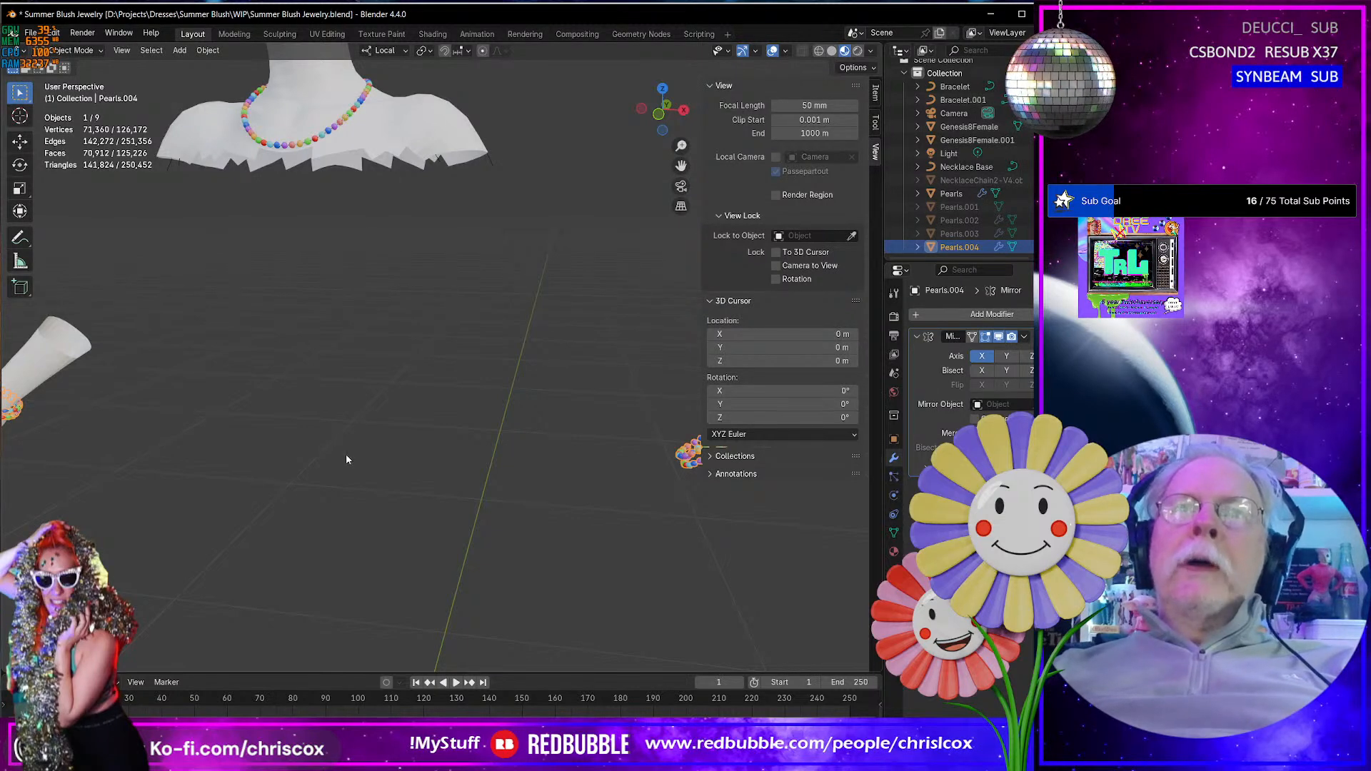
middle_click_drag(279, 486, 357, 325)
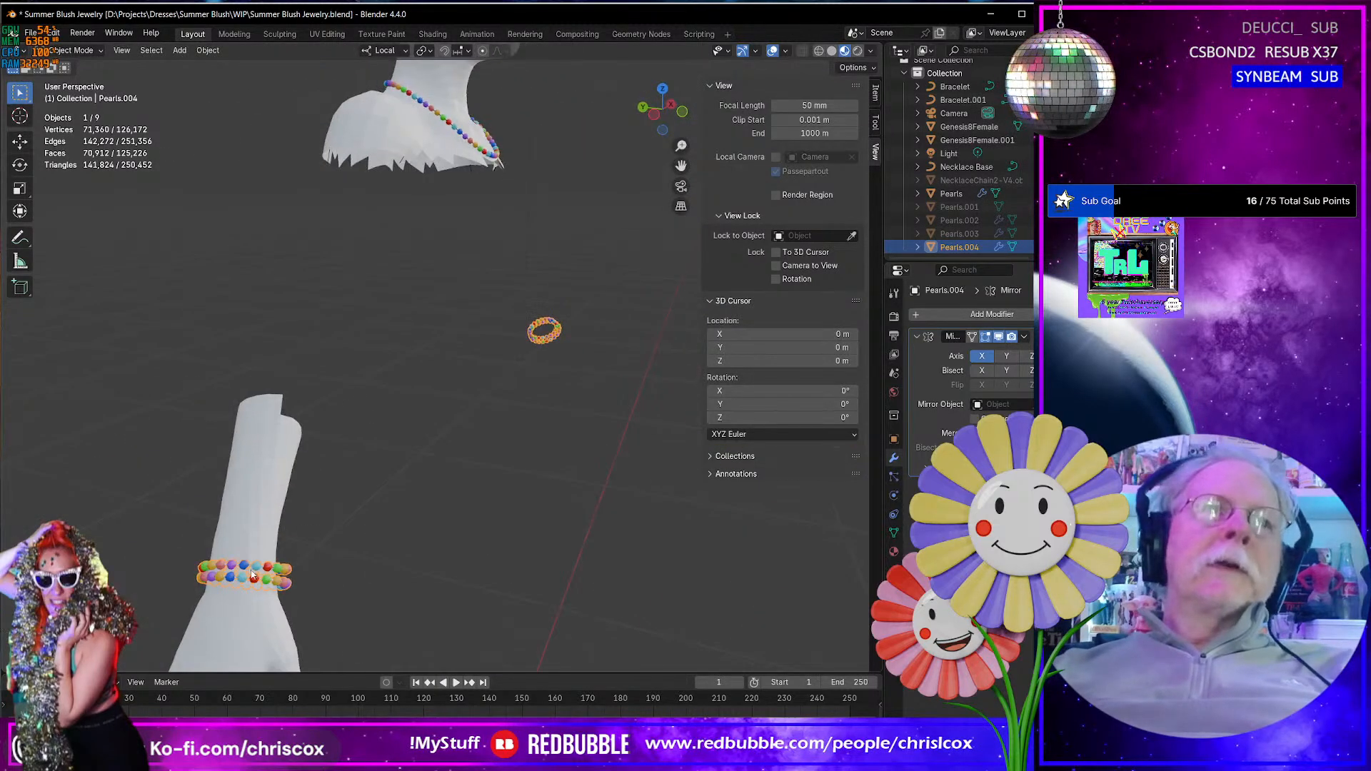
- Enter Edit Mode on the bracelets, reveal the hidden cord faces and clear the selection
key("Tab")
scroll(249, 572, "down", 3)
scroll(256, 572, "up", 4)
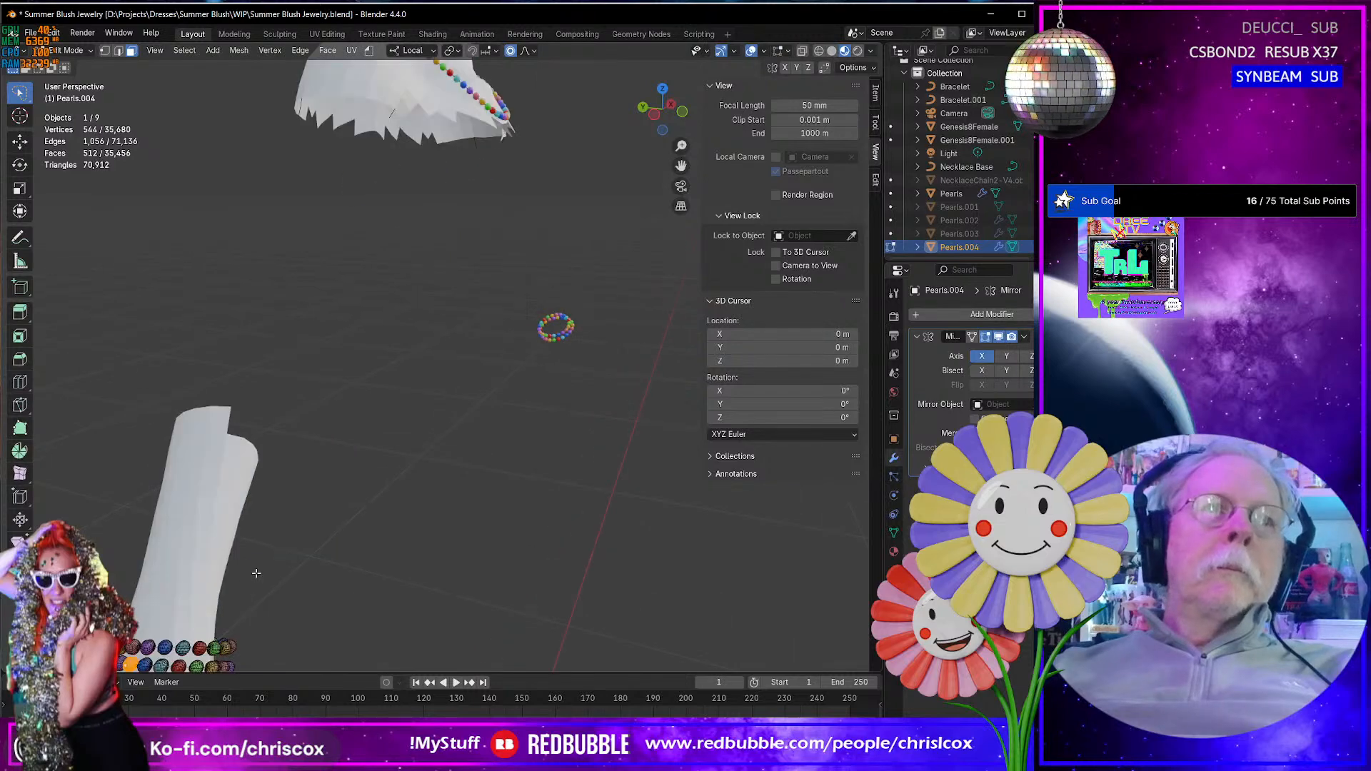
middle_click_drag(275, 573, 446, 514, "shift")
key("KP_Decimal")
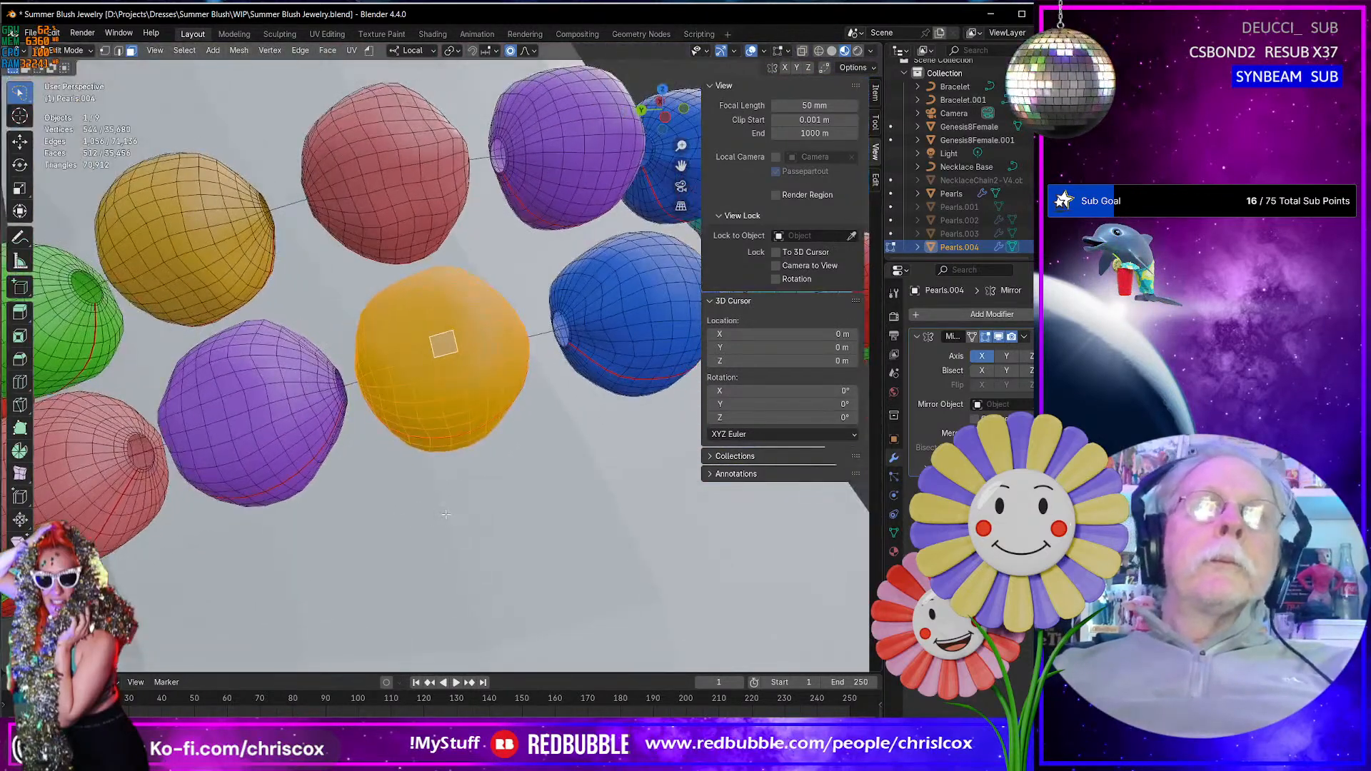
key("alt+h")
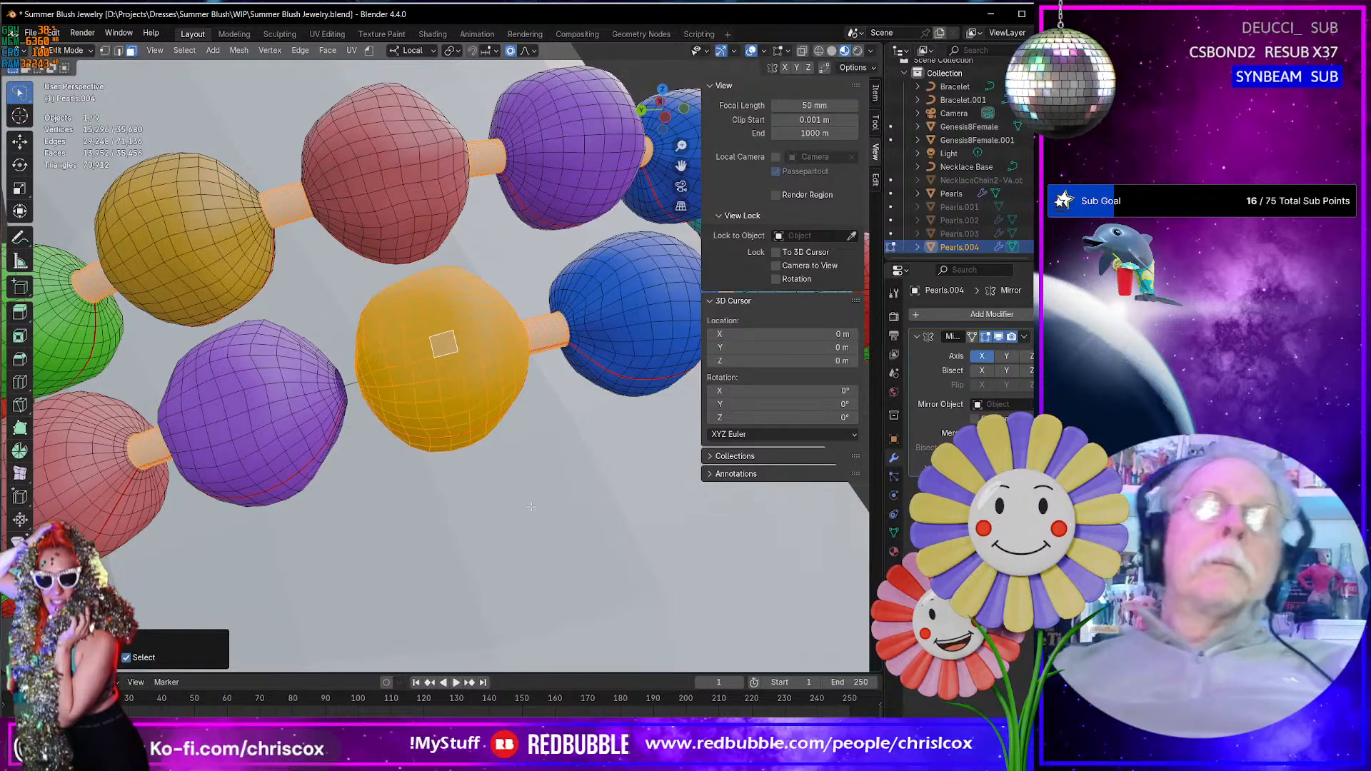
key("alt+a")
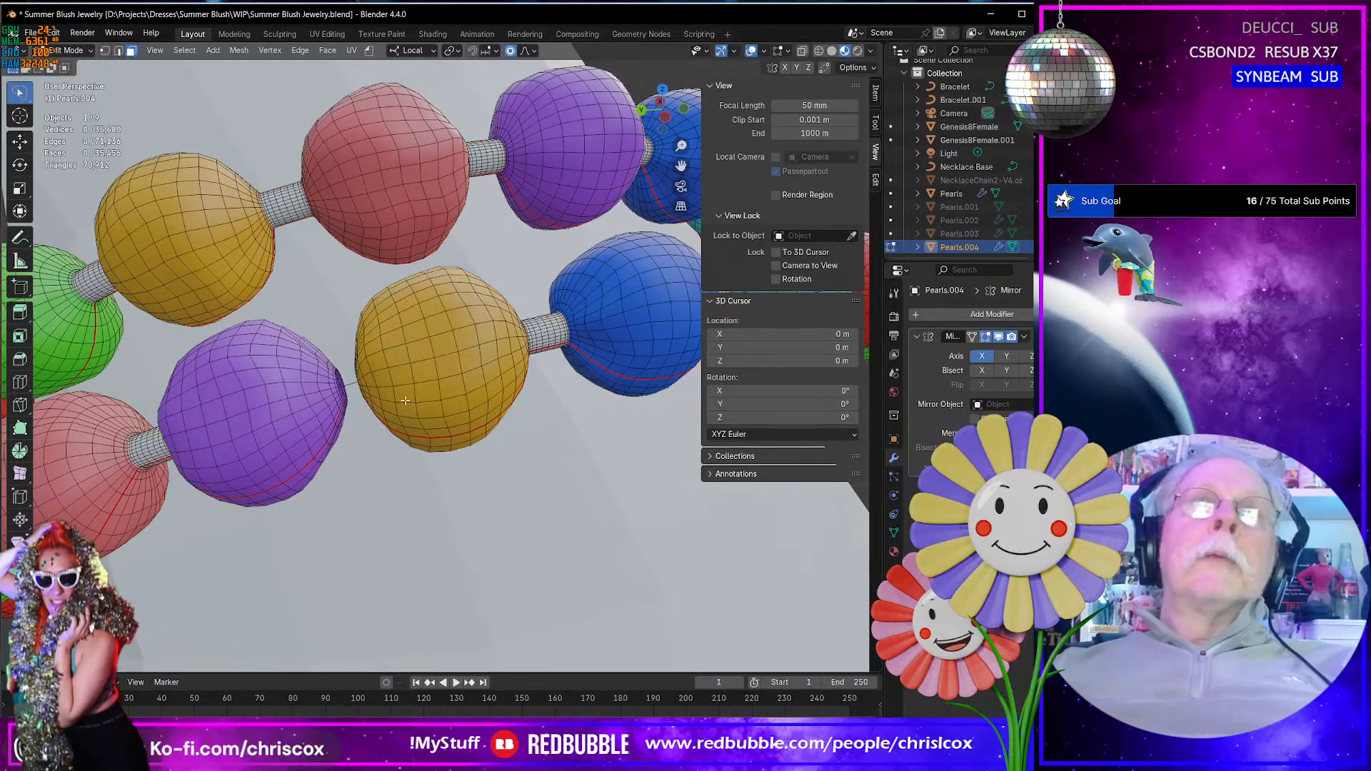
- Select the facing open end loops of the purple and yellow beads across the missing cord gap and mark them as seams
mouse_move(367, 396)
middle_mouse_down()
mouse_move(401, 381)
mouse_move(352, 377)
mouse_move(364, 370)
mouse_move(377, 366)
mouse_move(347, 398)
middle_mouse_up()
scroll(363, 368, "down", 4)
scroll(342, 403, "up", 4)
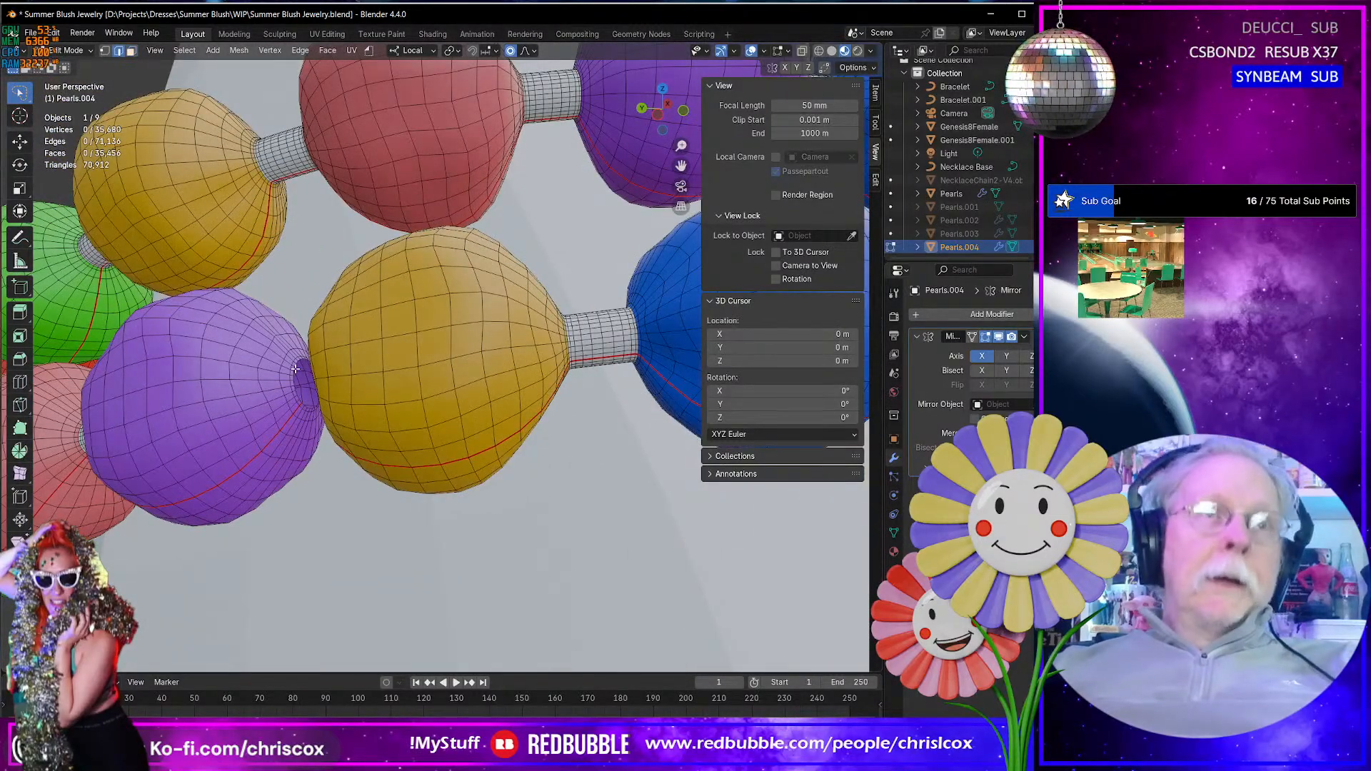
left_click(295, 369, "alt")
middle_click_drag(295, 368, 393, 380)
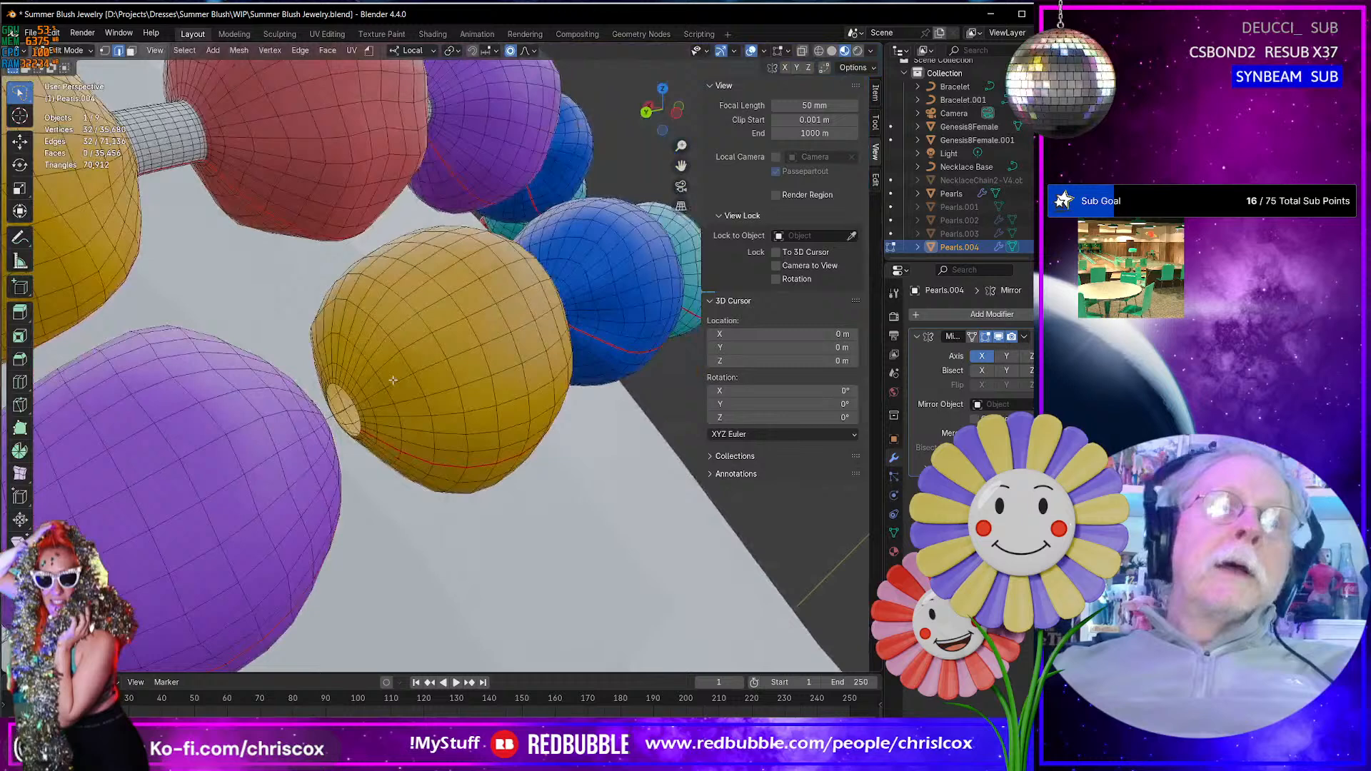
left_click(344, 389, "alt+shift")
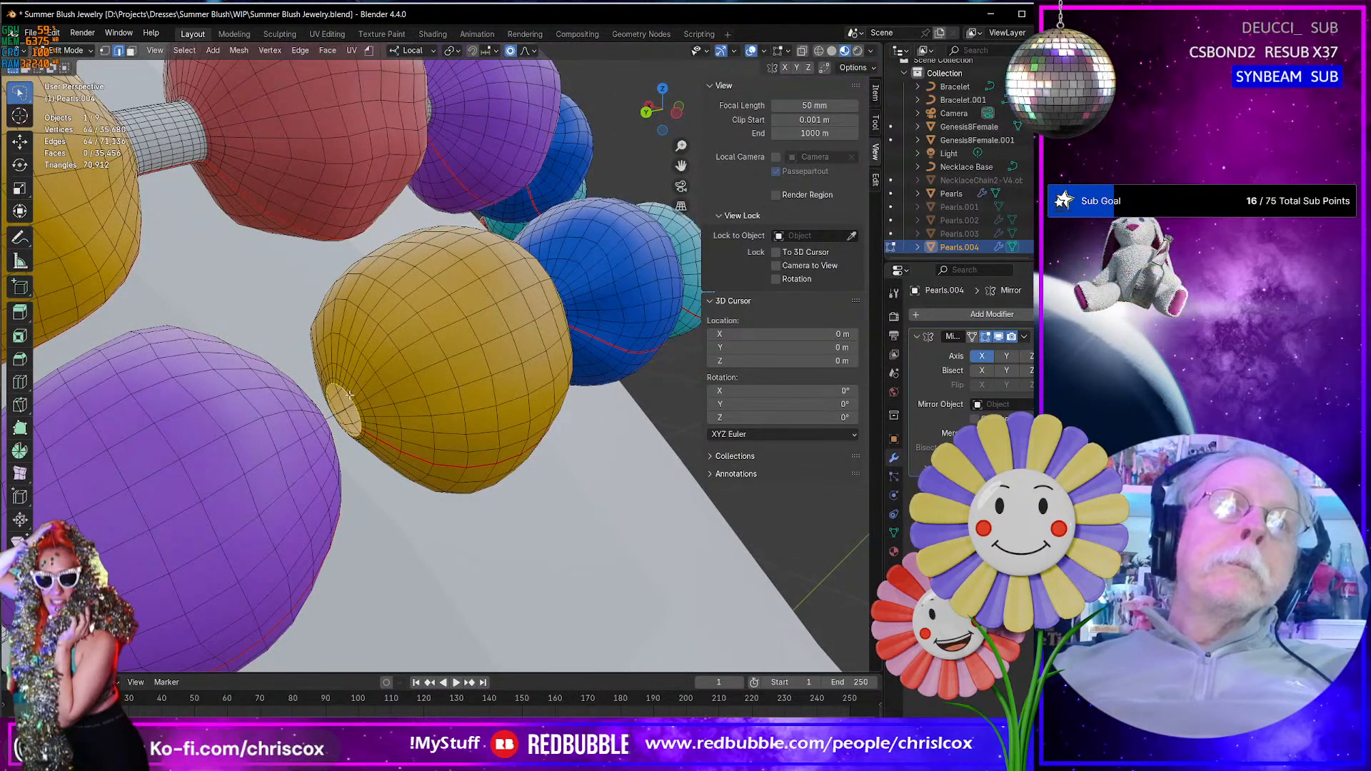
right_click(349, 395)
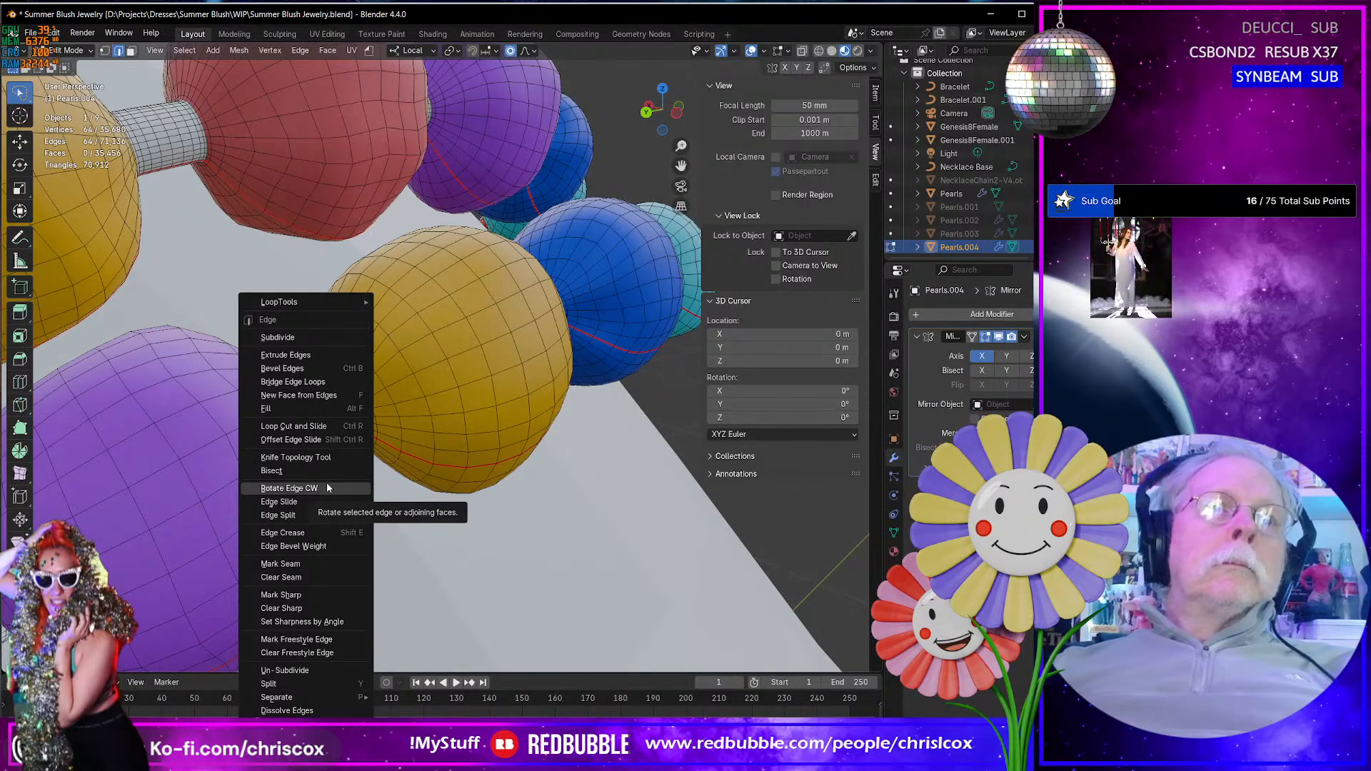
left_click(308, 564)
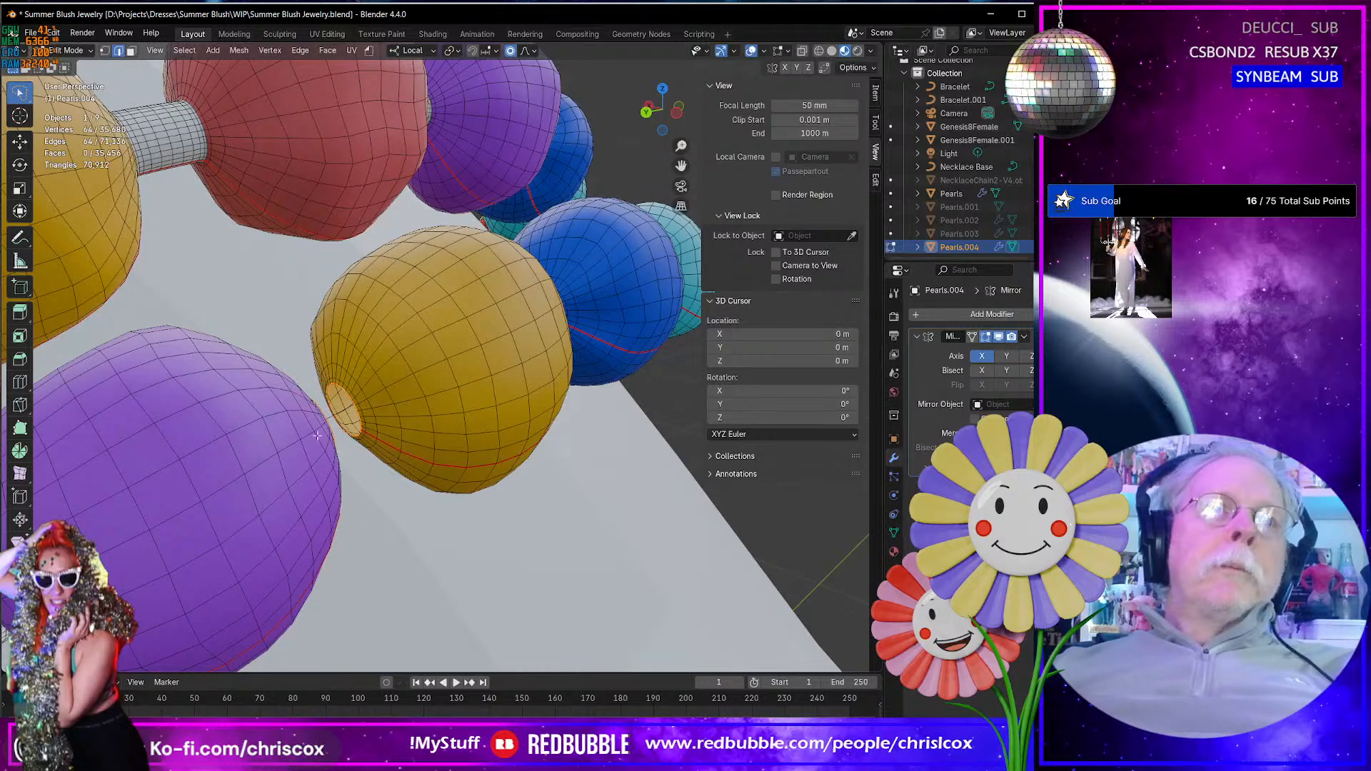
- Bridge the two selected bead loops with a cord segment and assign the Cord material to its faces
right_click(341, 391)
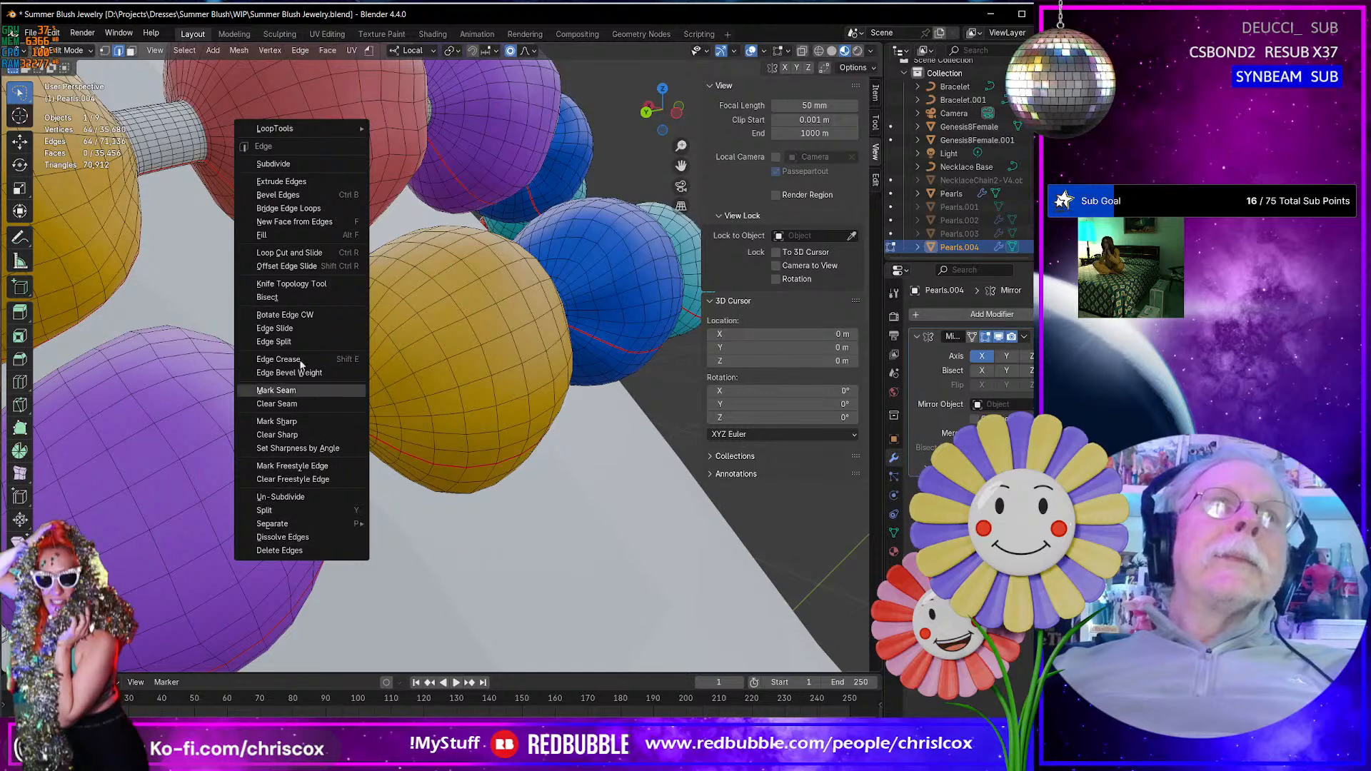
left_click(291, 209)
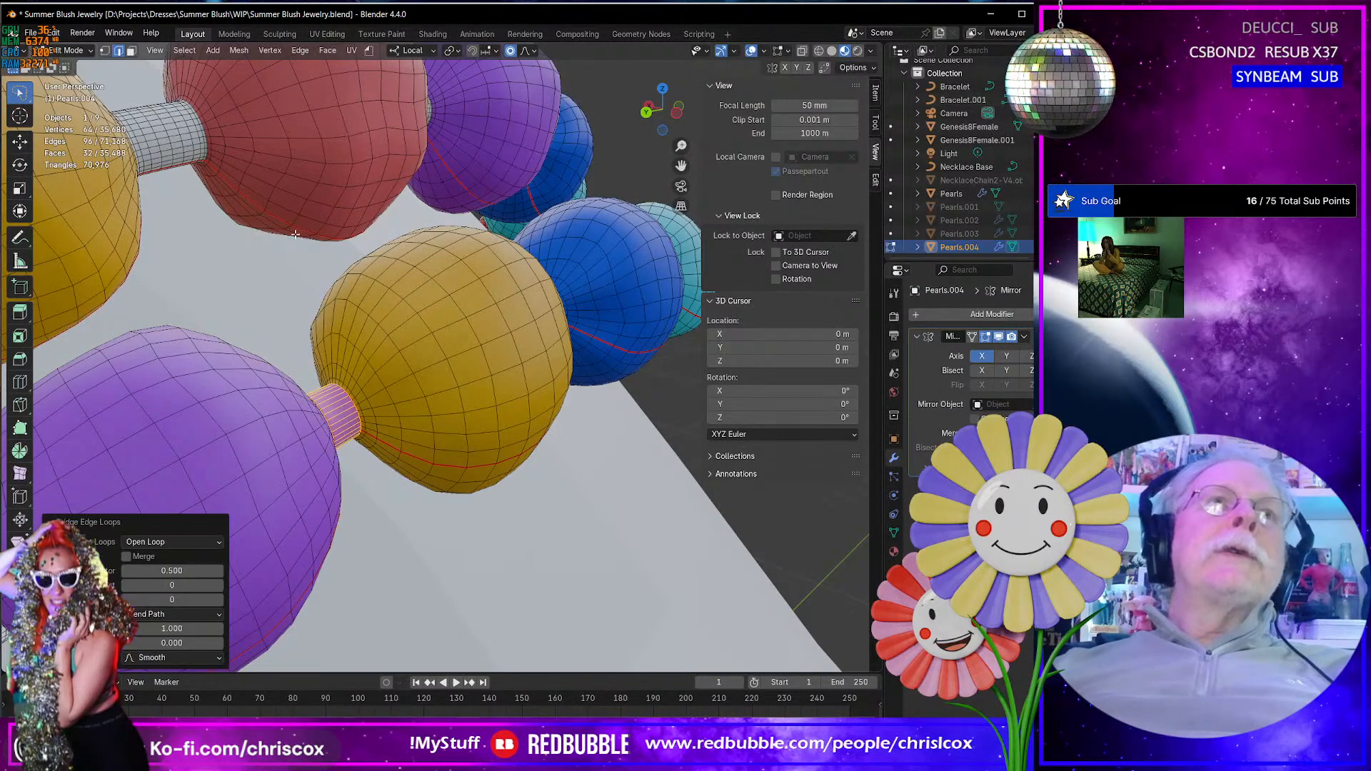
scroll(285, 362, "up", 5)
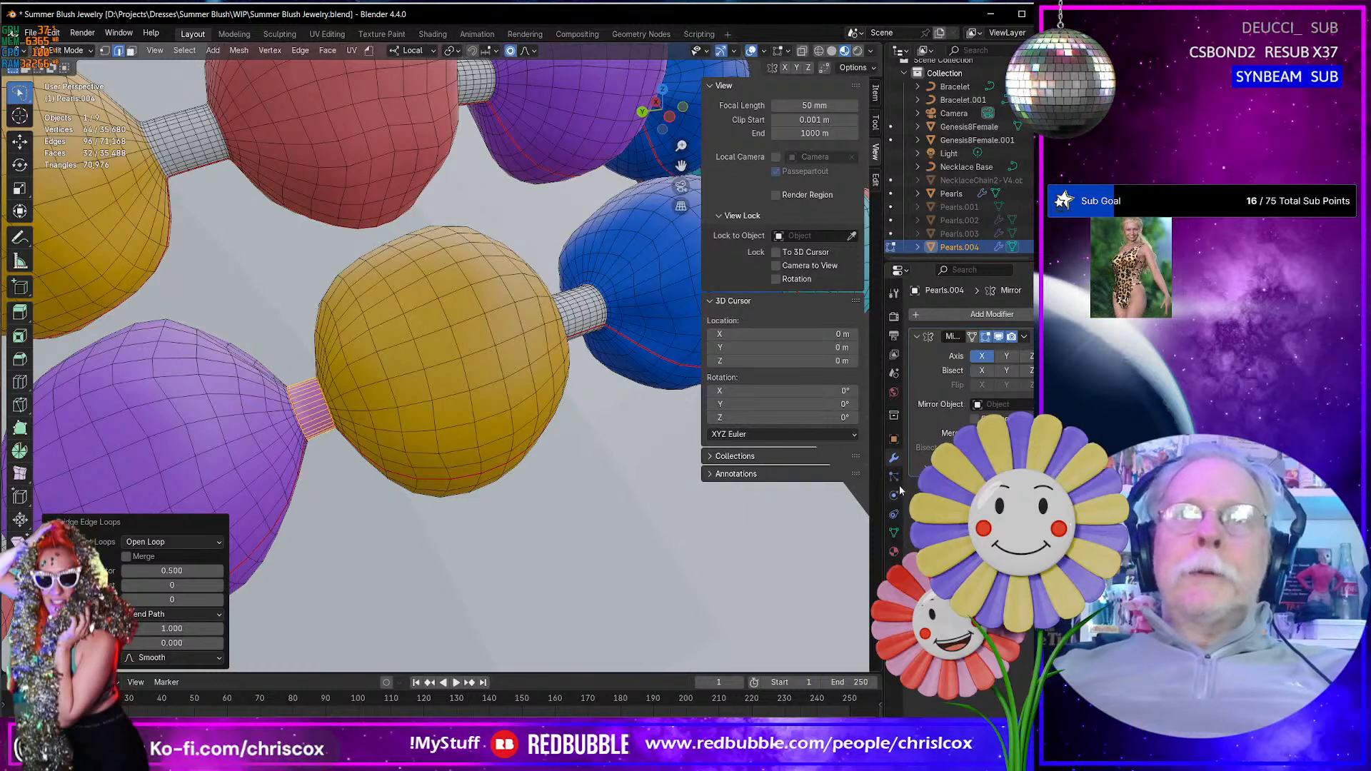
left_click(894, 553)
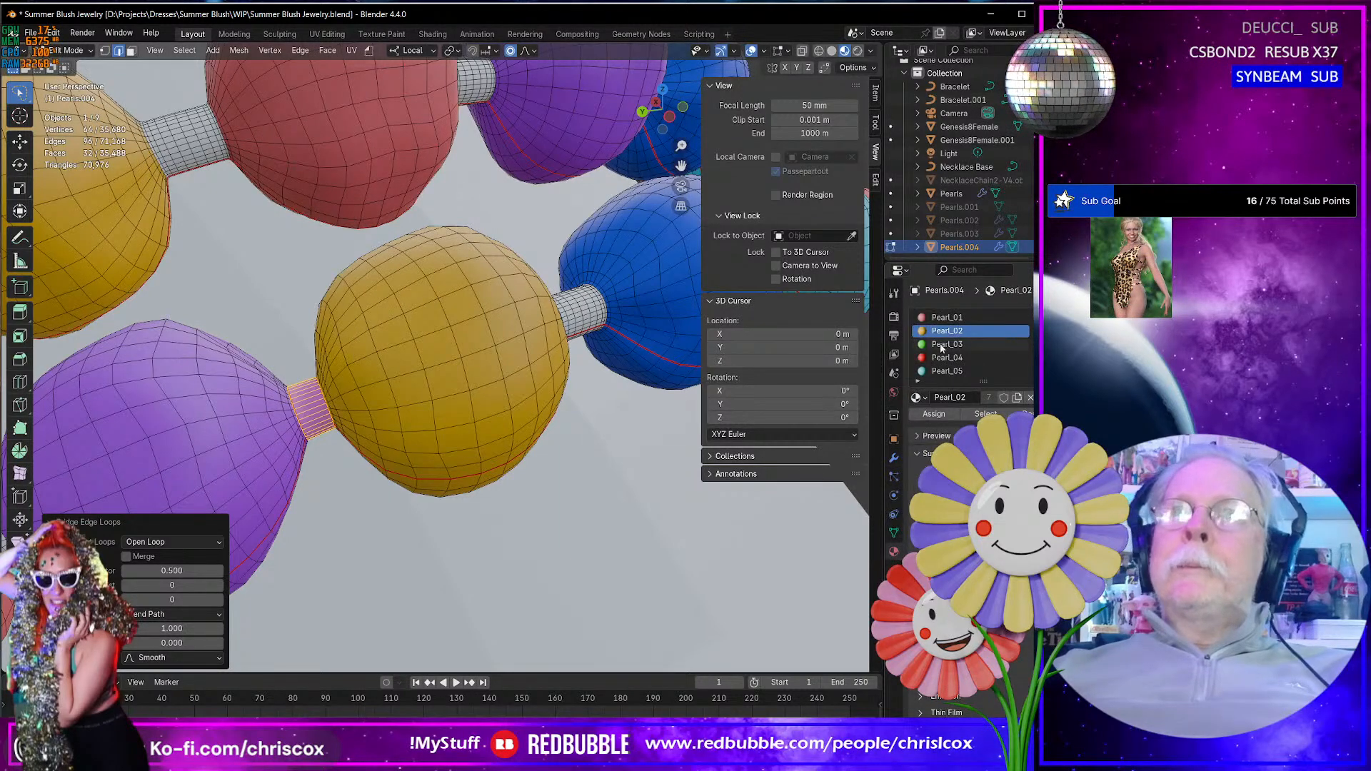
scroll(977, 333, "down", 3)
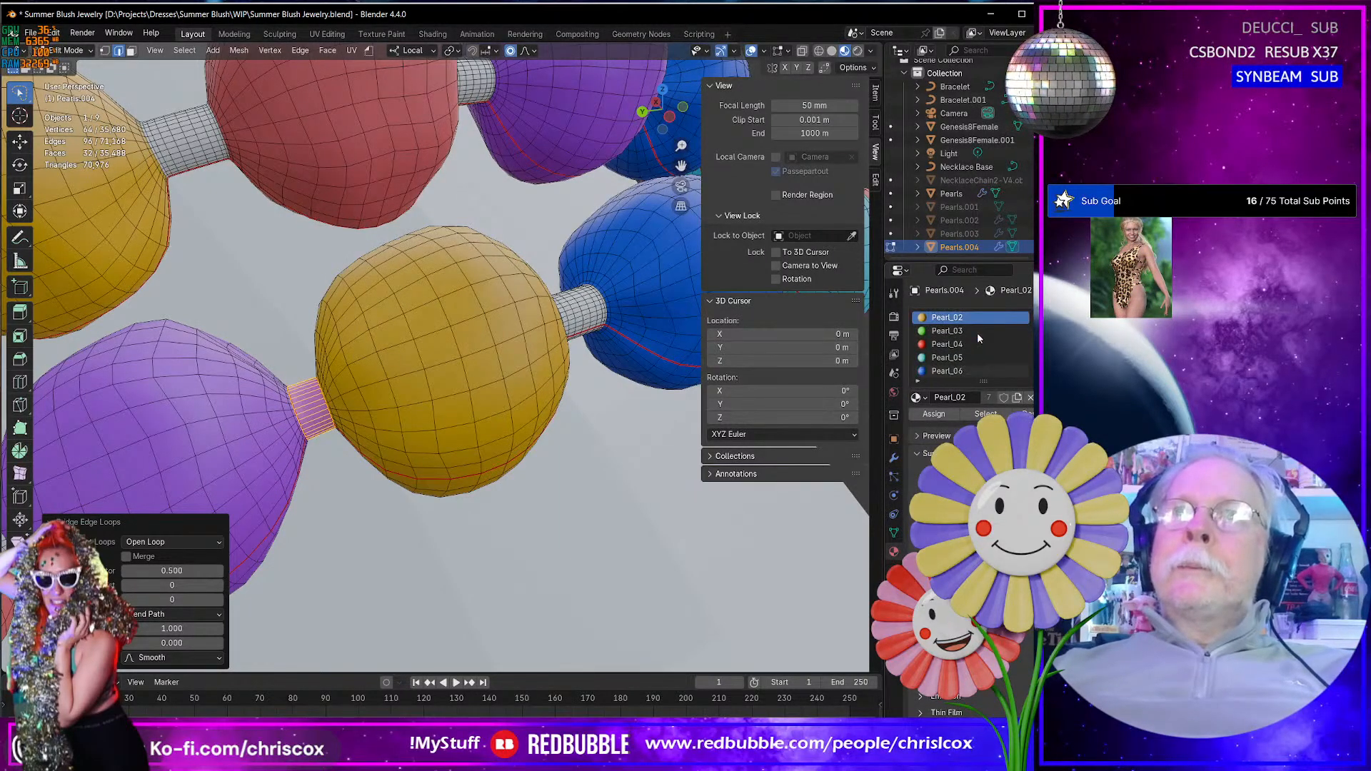
scroll(977, 333, "up", 3)
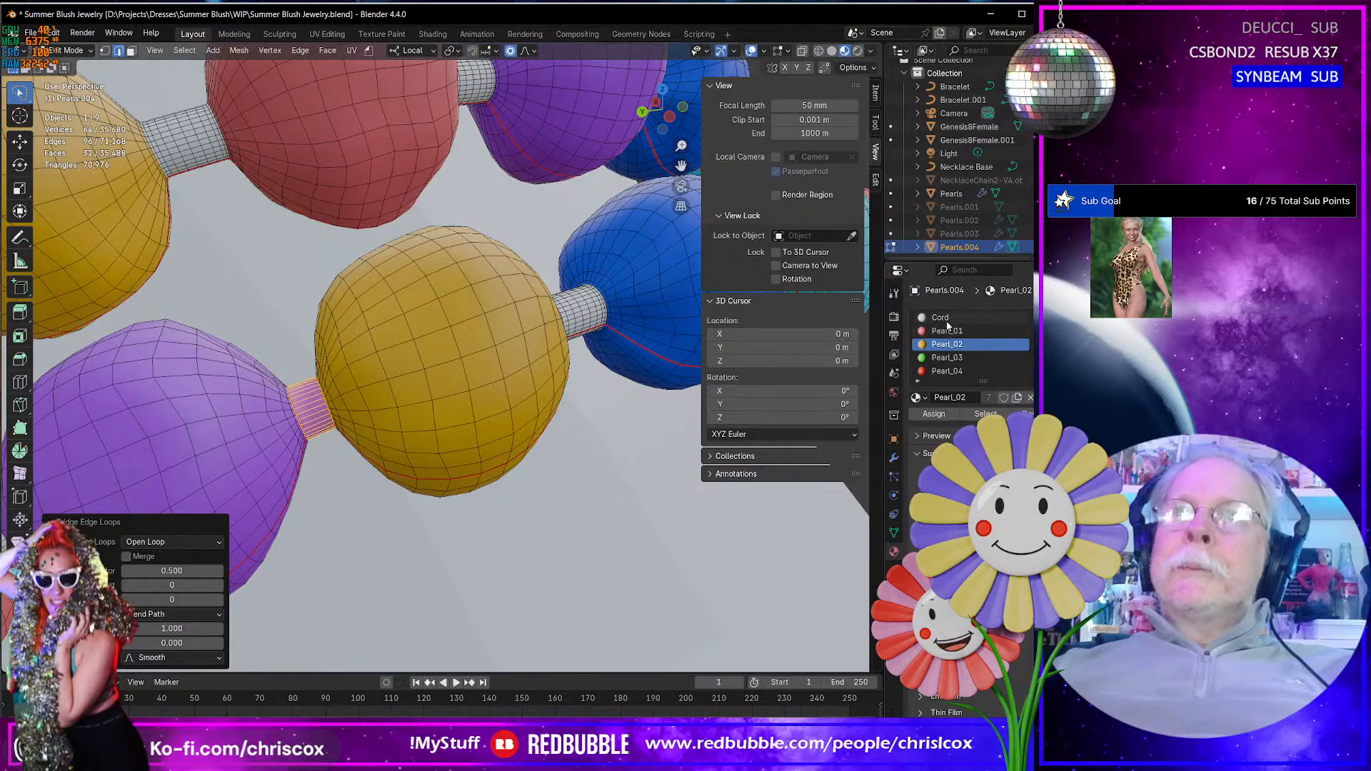
left_click(977, 318)
left_click(941, 416)
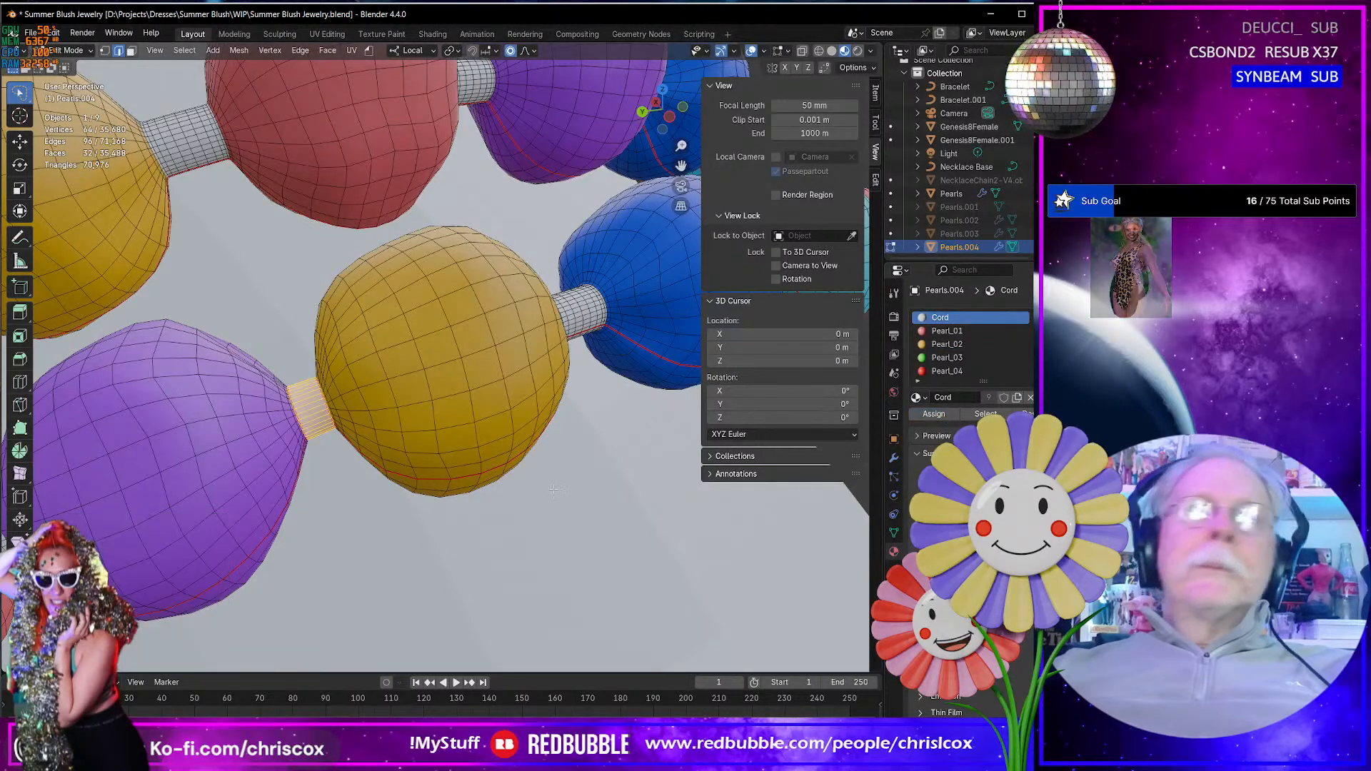
- Mark a lengthwise seam along the new cord segment, in line with the seams of the purple and yellow beads
middle_click_drag(544, 480, 481, 383)
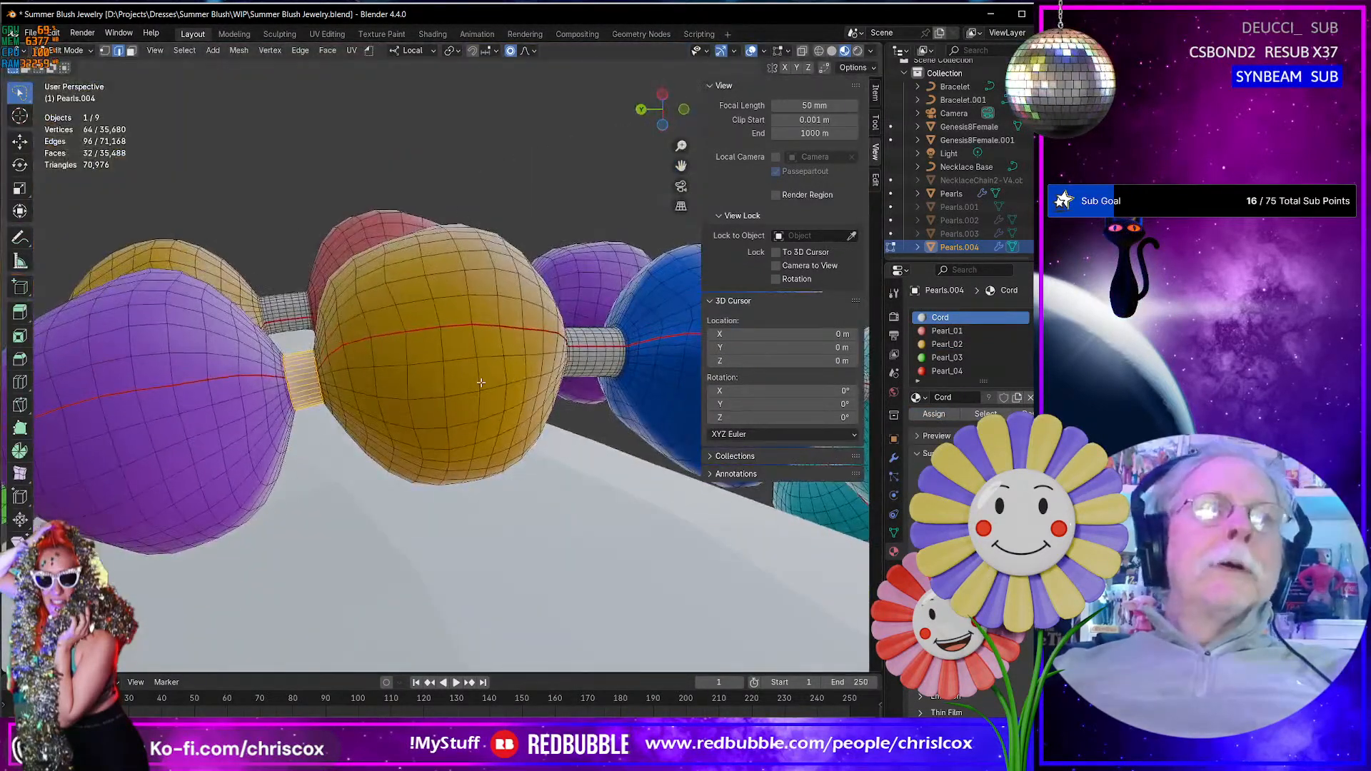
left_click(293, 373)
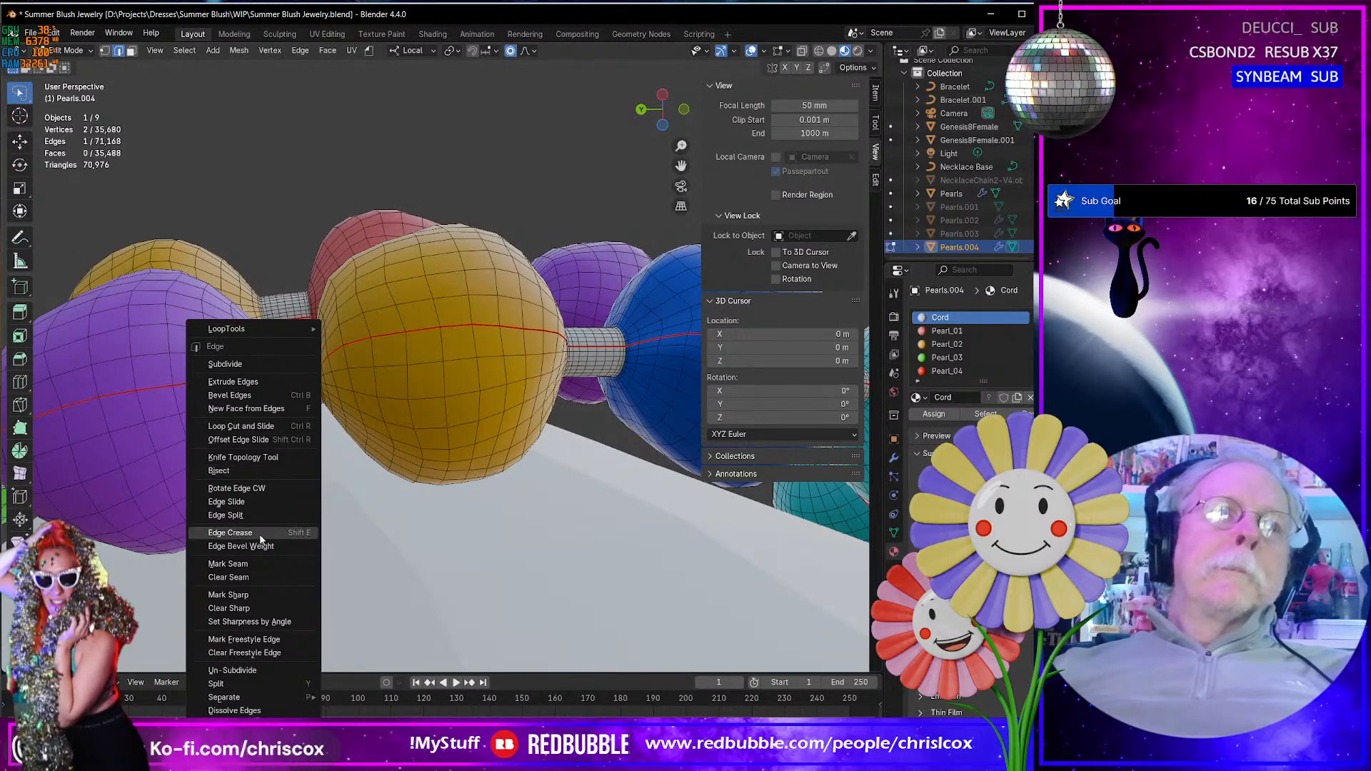
left_click(251, 560)
middle_click_drag(251, 560, 315, 510)
scroll(287, 510, "down", 3)
scroll(288, 509, "up", 4)
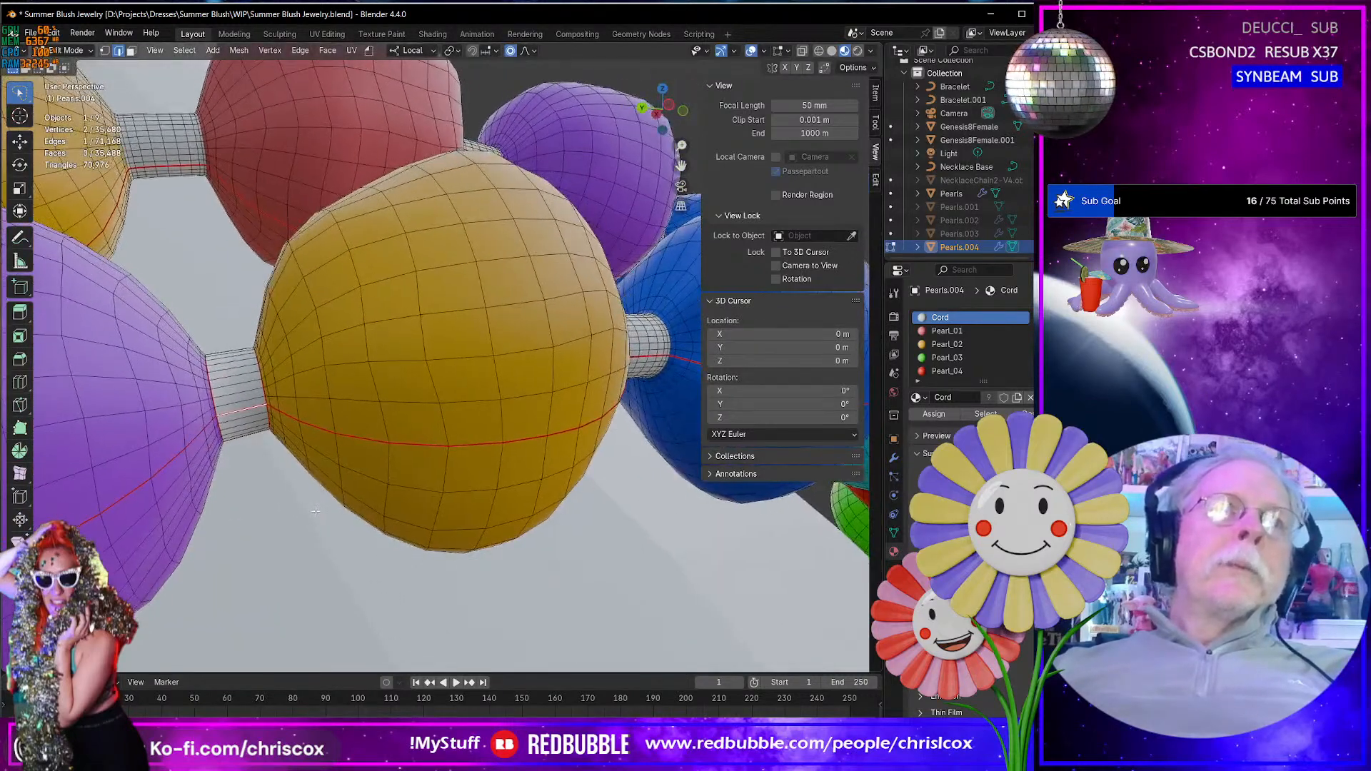
scroll(241, 399, "up", 3)
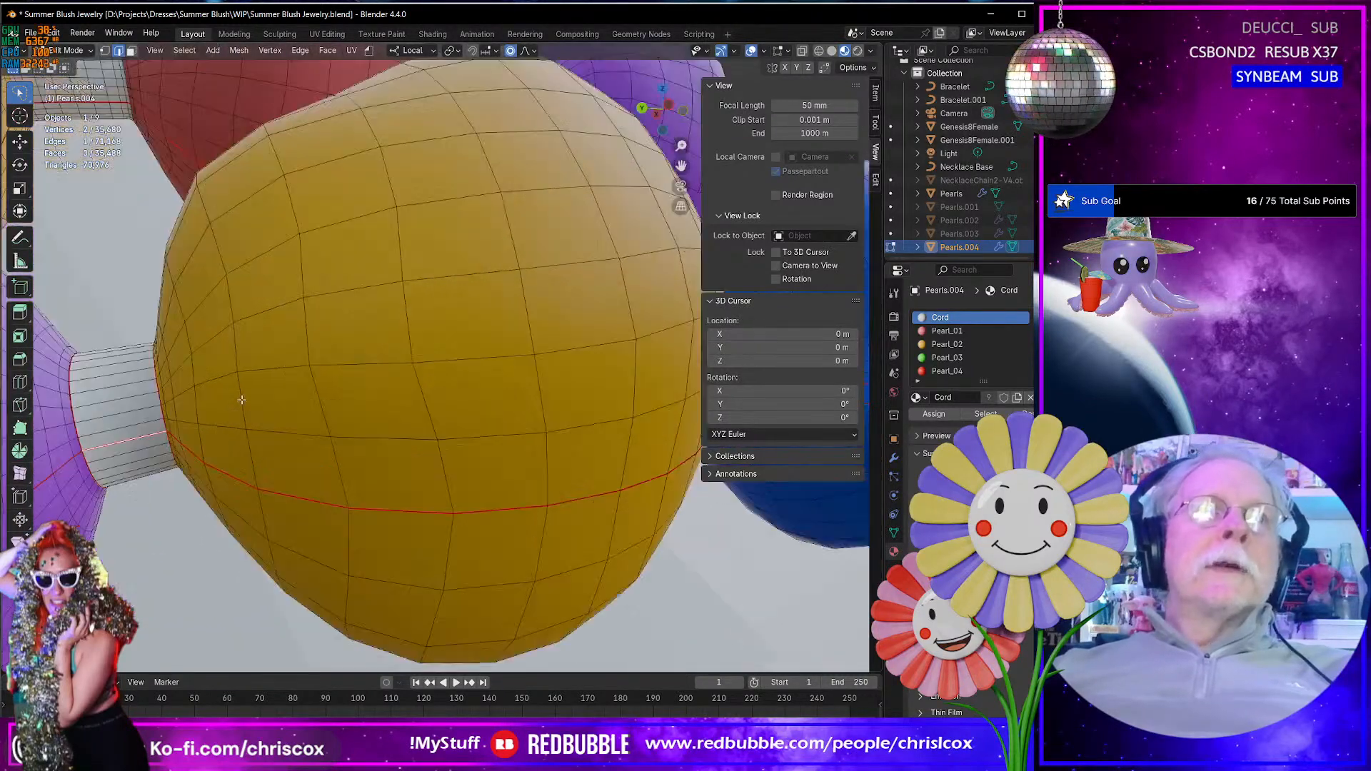
- Select the cord's end loop on the other side of the purple bead and mark it as a seam
scroll(243, 397, "down", 8)
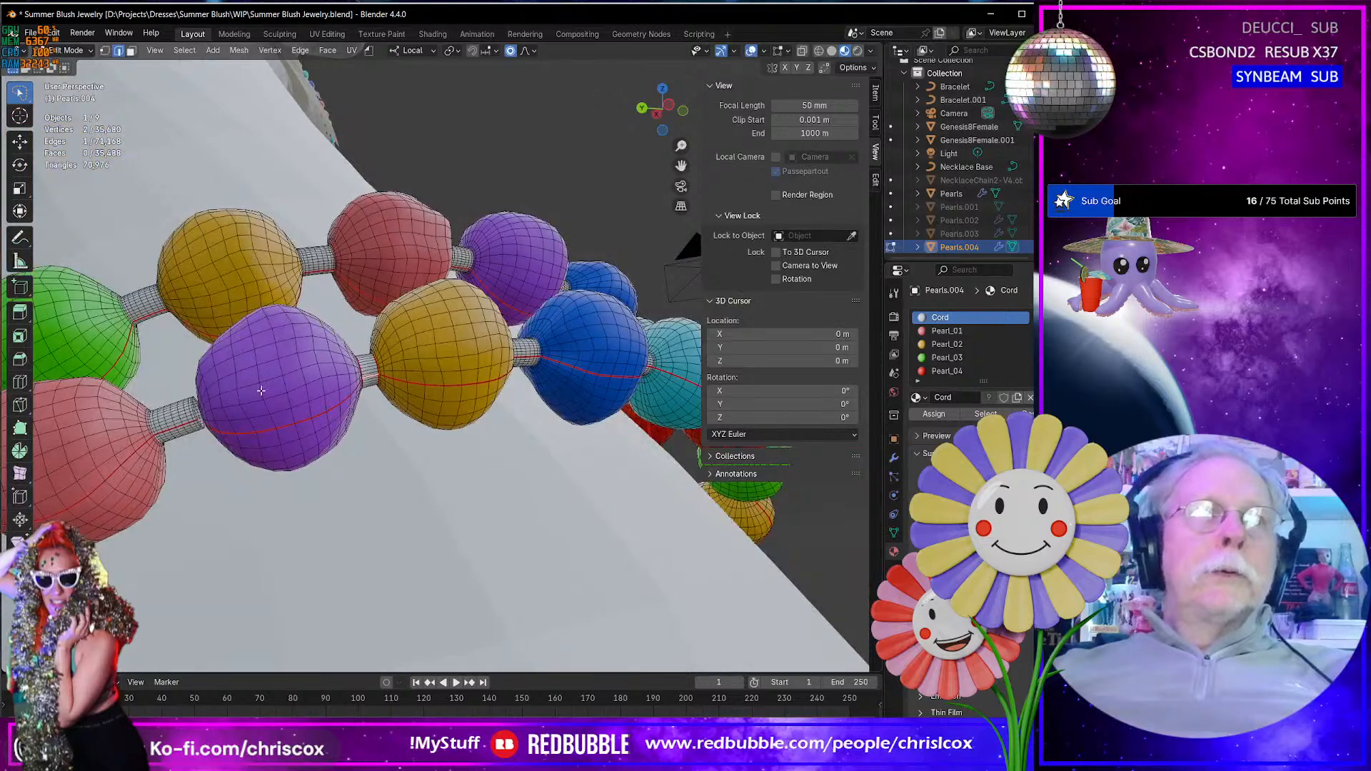
middle_click_drag(261, 391, 239, 422)
scroll(239, 421, "up", 3)
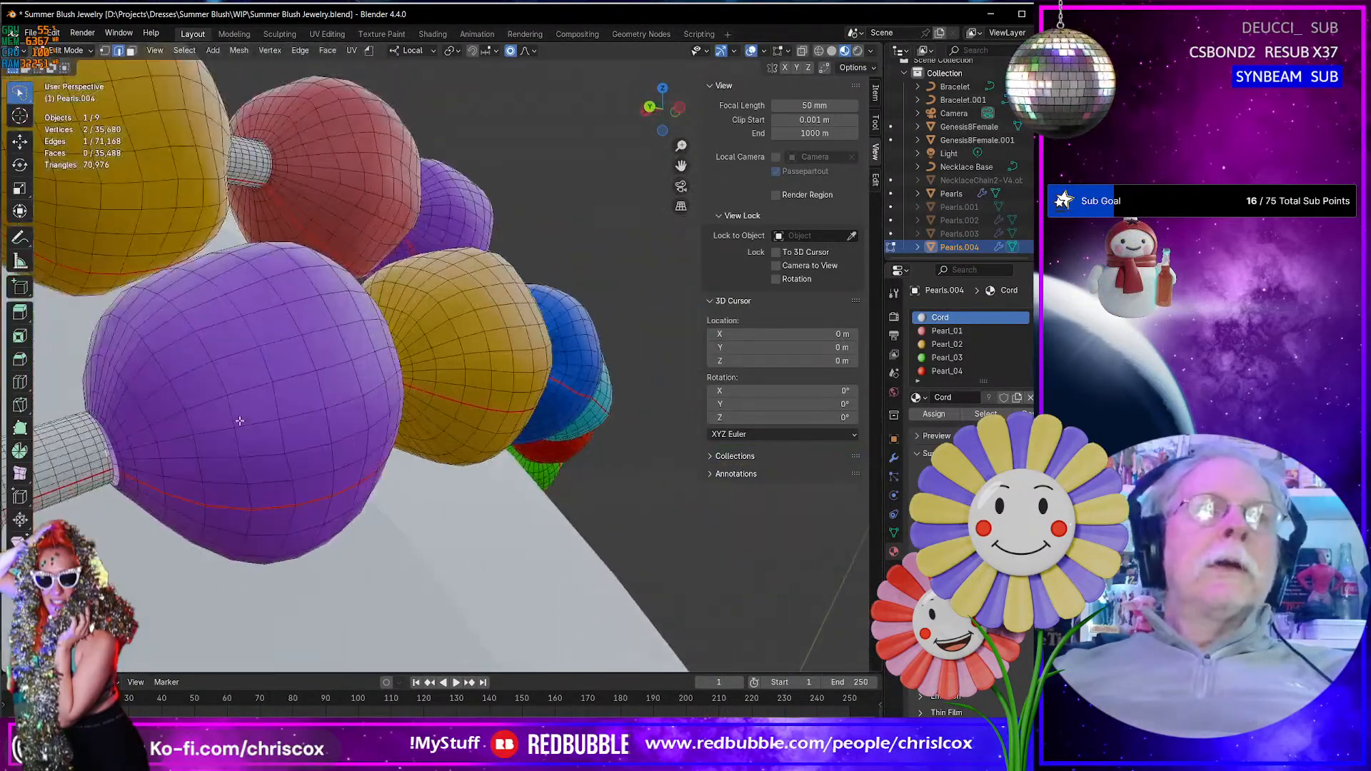
scroll(170, 447, "up", 6)
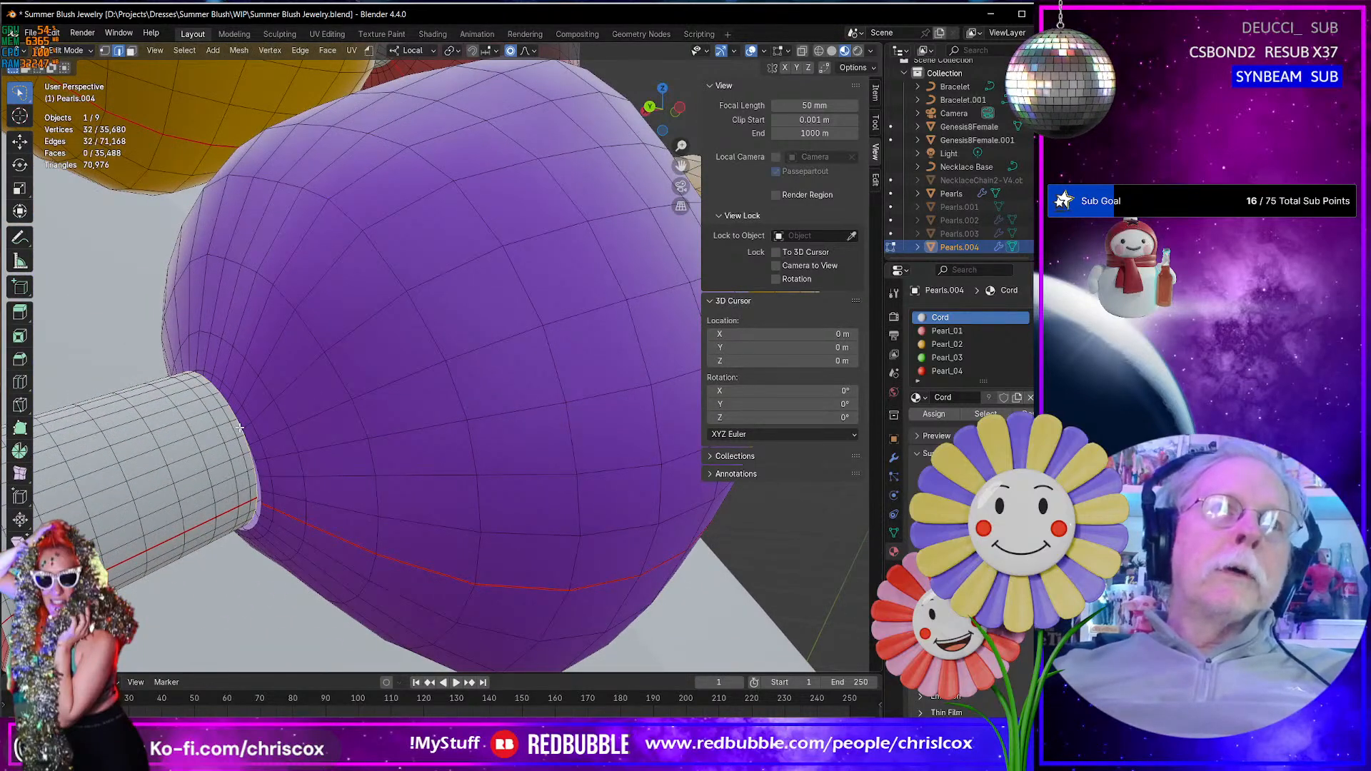
right_click(240, 427)
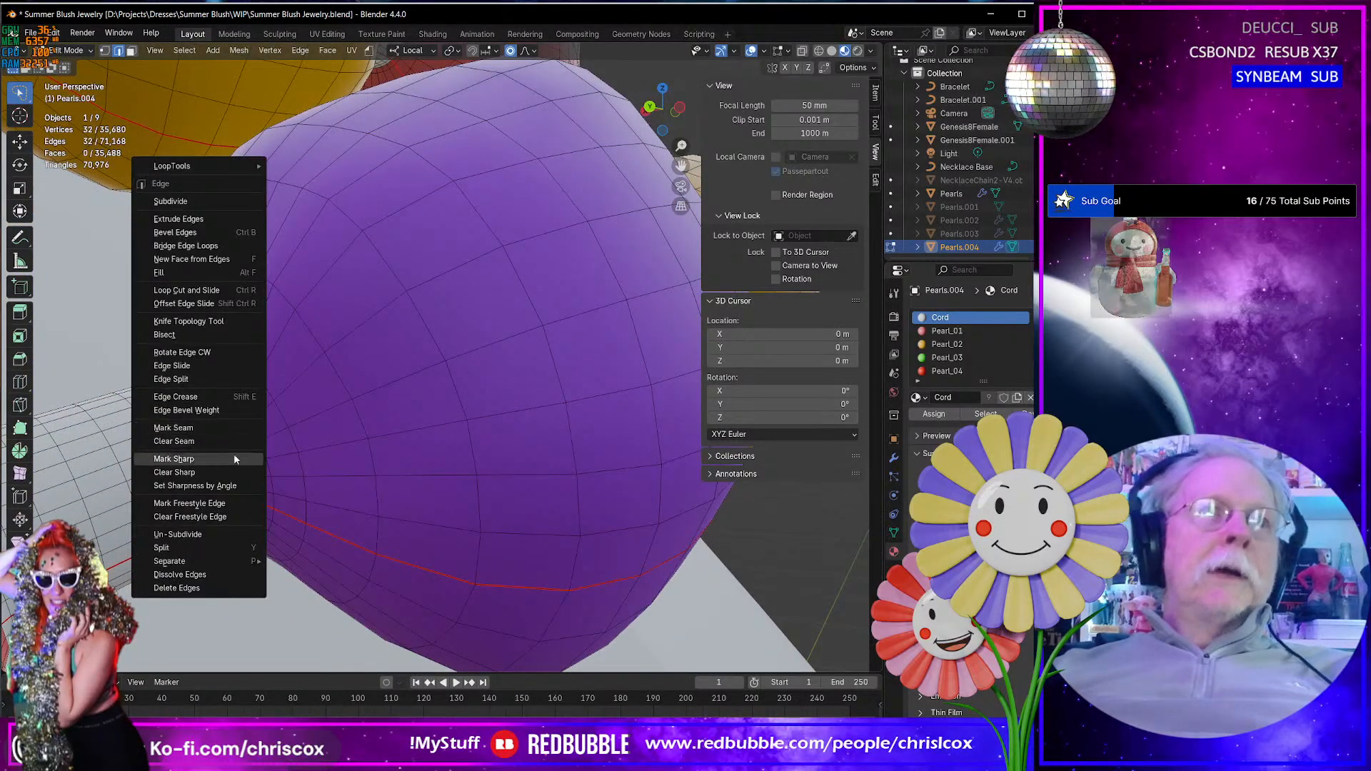
left_click(209, 429)
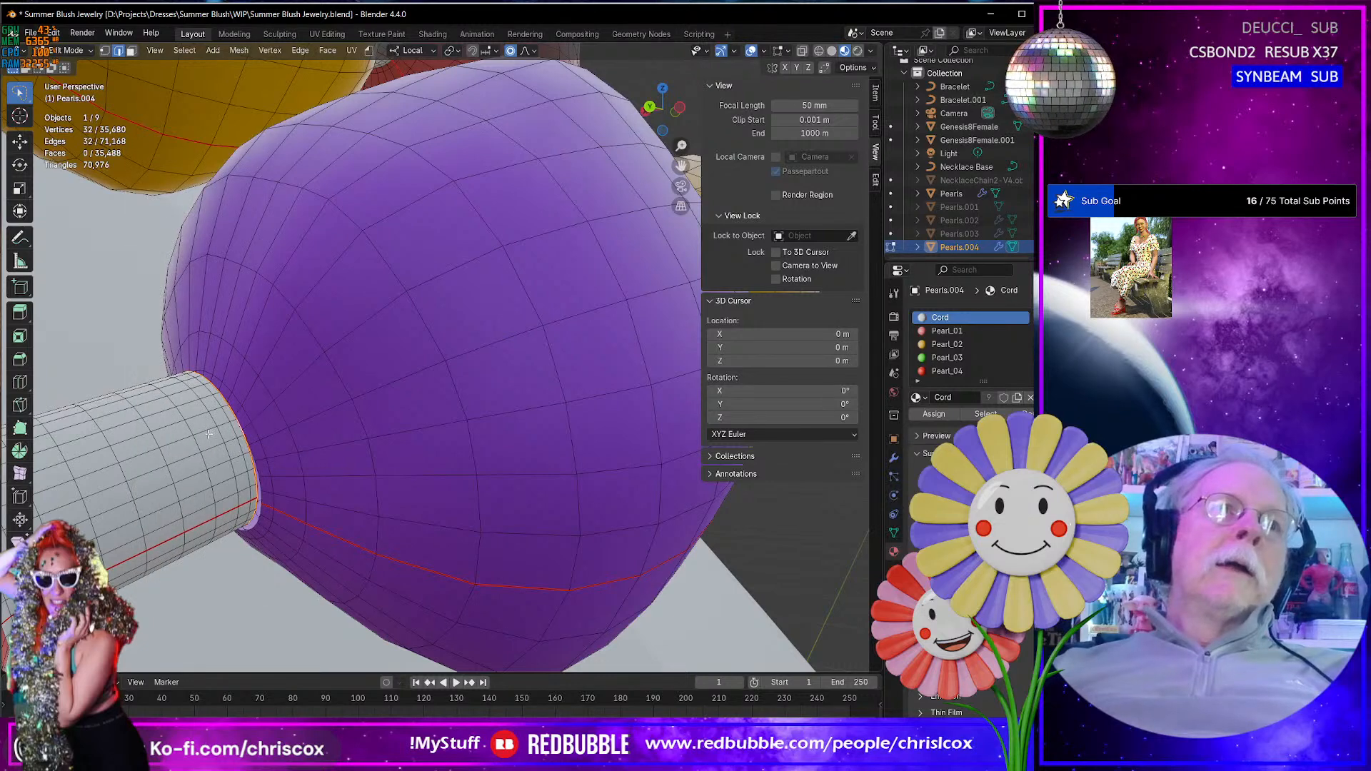
- Bridge the cord's end loop to the purple bead's opening and assign the Cord material to the new faces
mouse_move(239, 430)
middle_mouse_down()
mouse_move(188, 435)
mouse_move(271, 427)
mouse_move(243, 437)
middle_mouse_up()
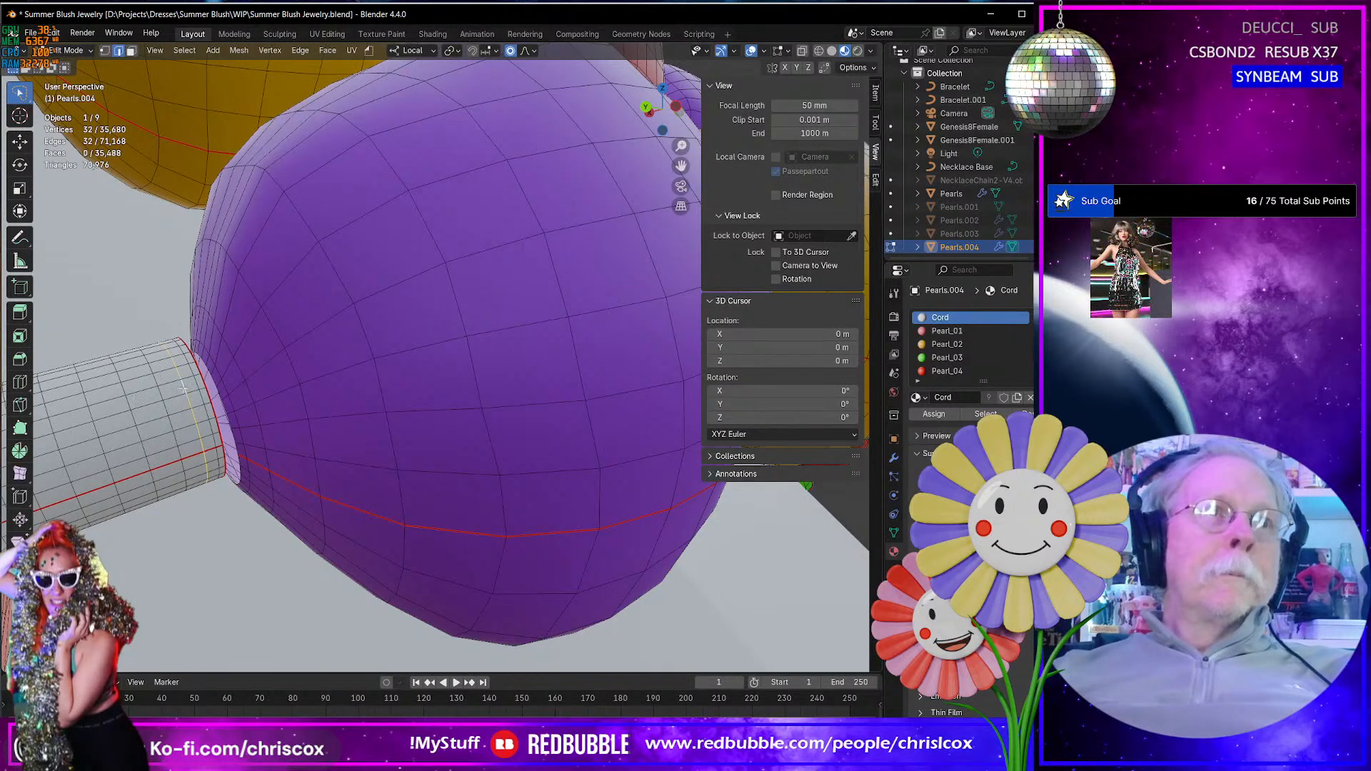
left_click(220, 389, "alt+shift")
right_click(220, 389)
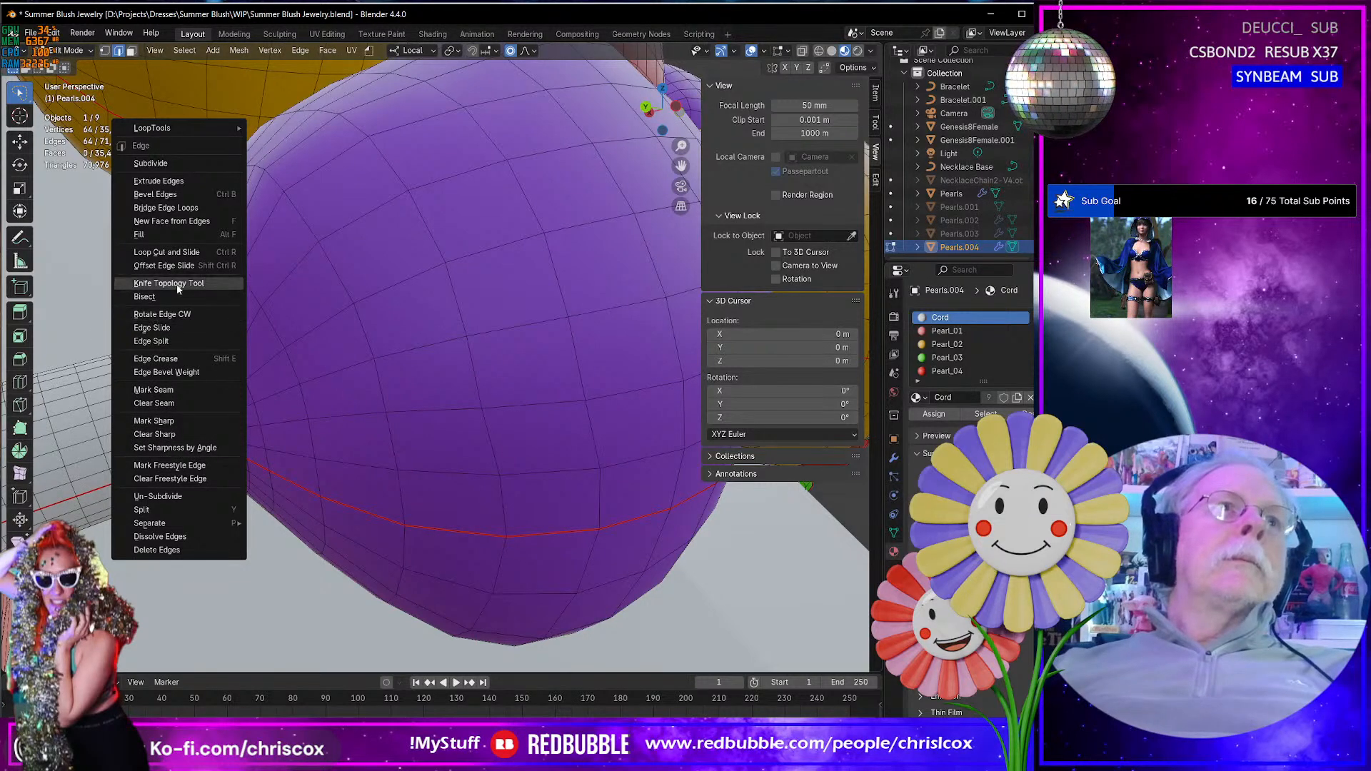
left_click(191, 208)
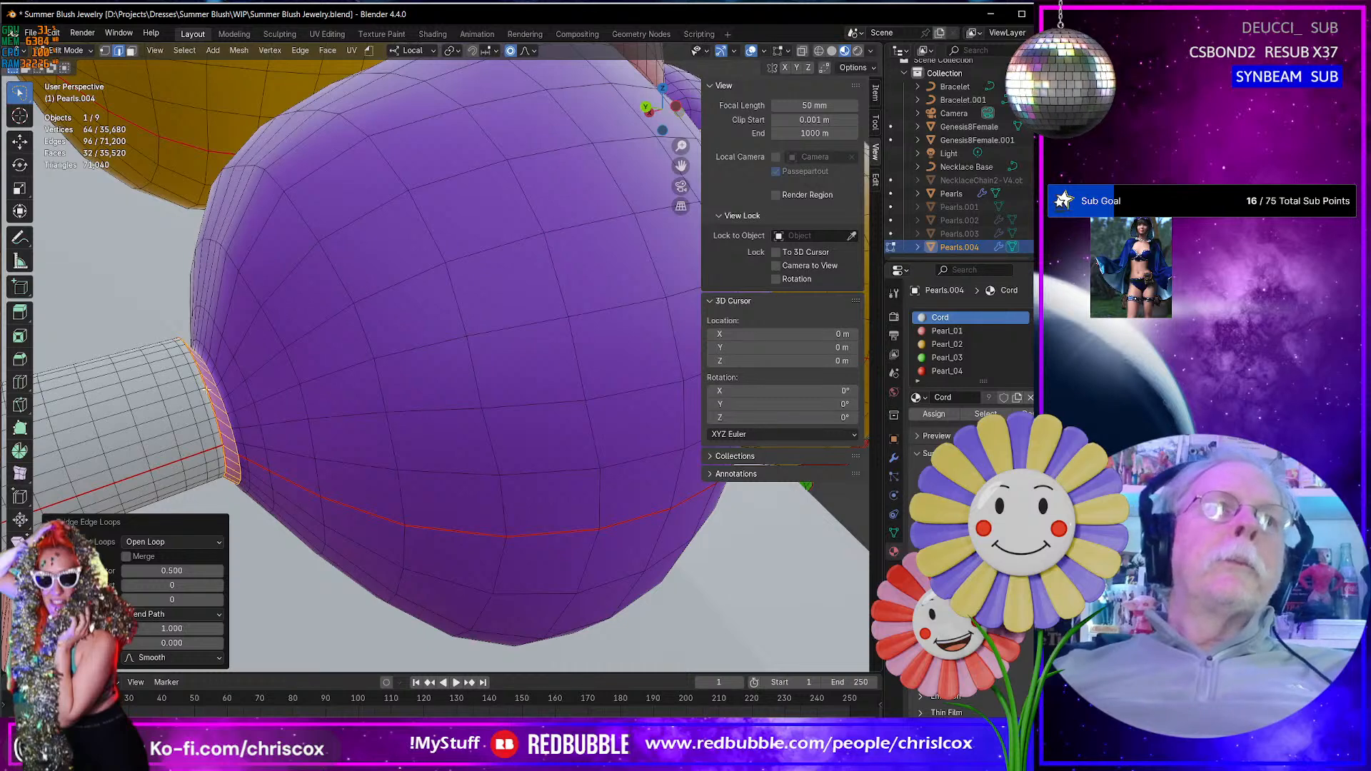
left_click(951, 416)
- Mark the edge loop where the bridged cord meets the purple bead as a seam
left_click(228, 417, "alt")
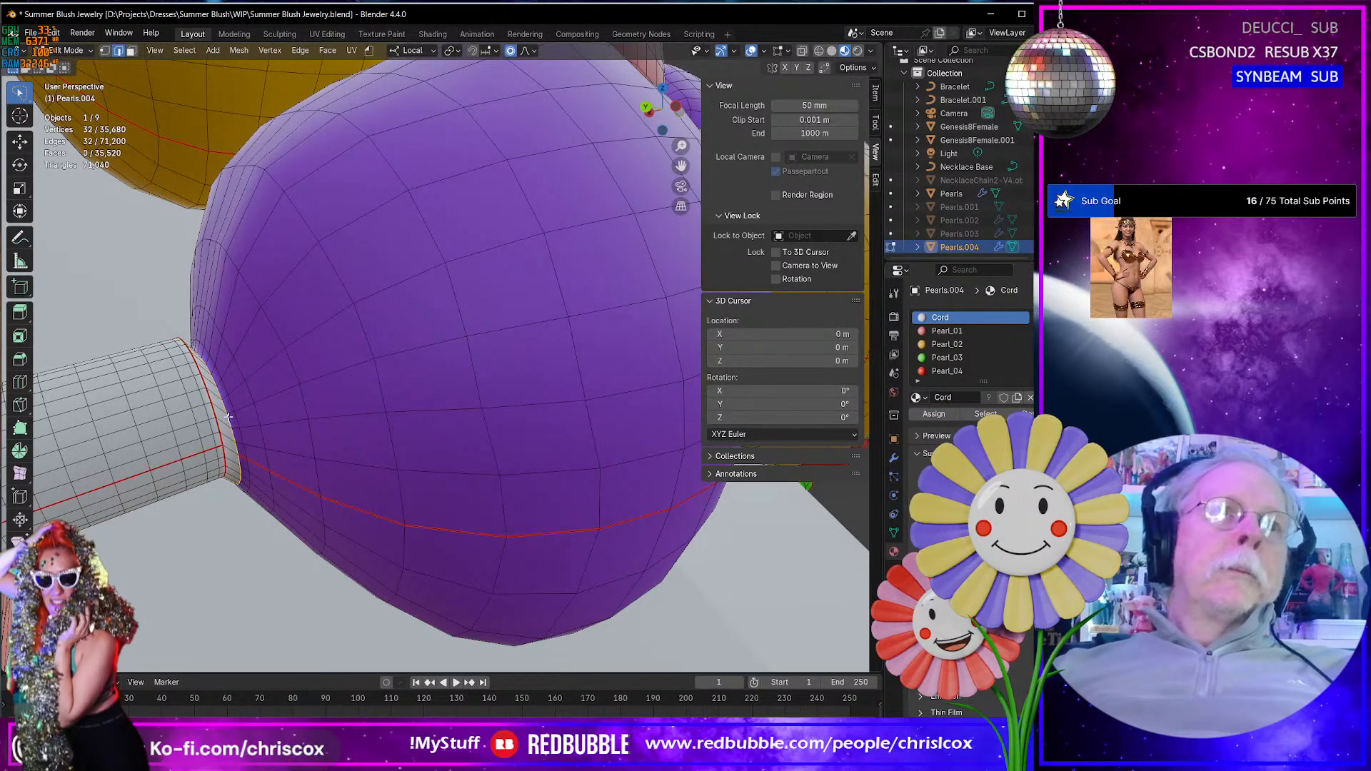
right_click(229, 417)
left_click(204, 560)
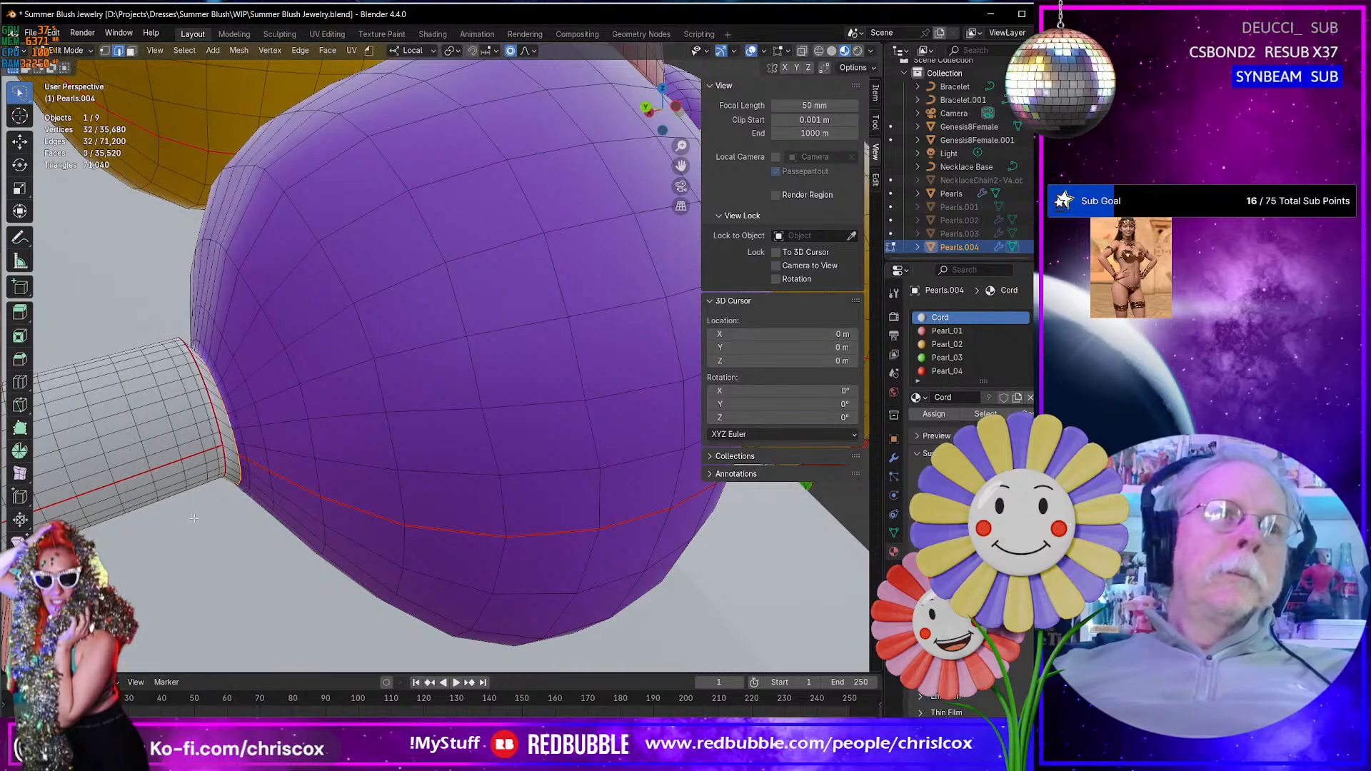
- Try to dissolve the edges of the selected block of cord faces beside the purple bead, and undo it
left_click(174, 434, "ctrl")
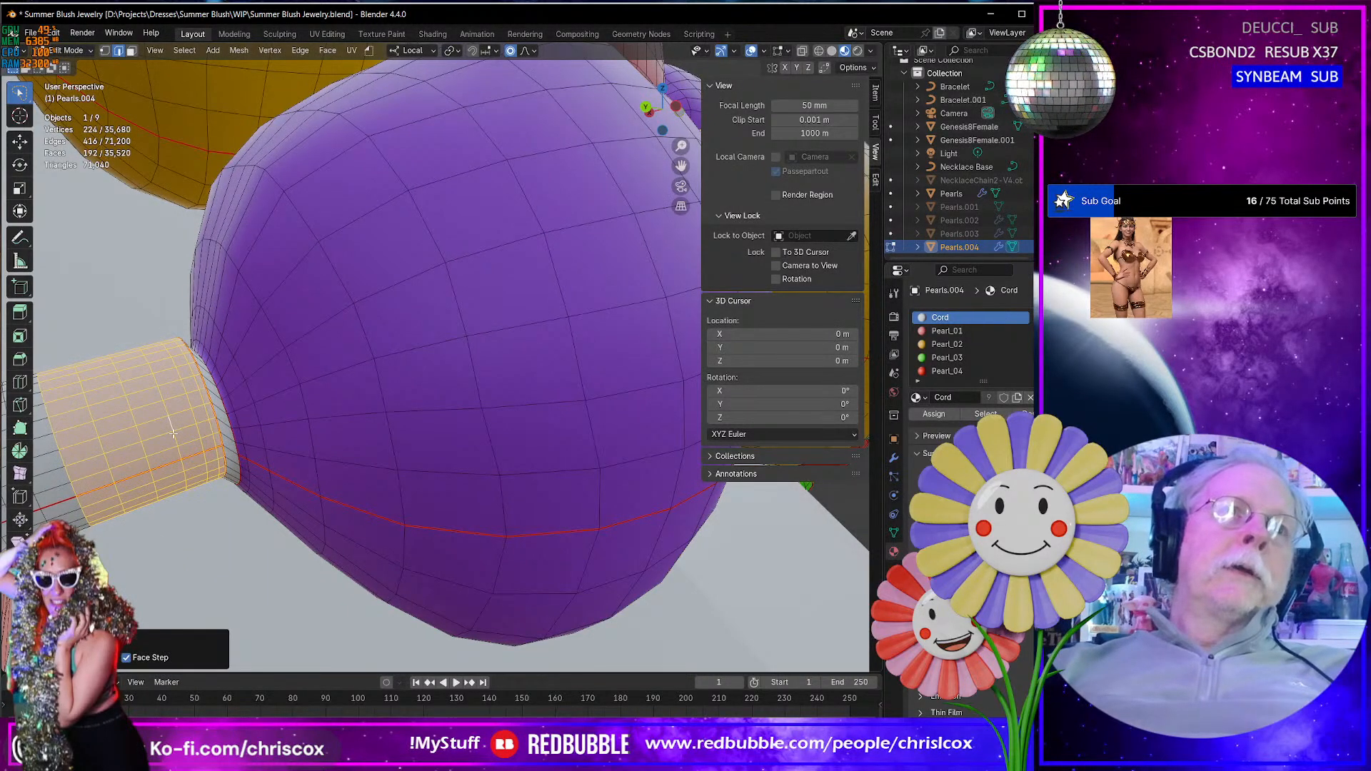
key("x")
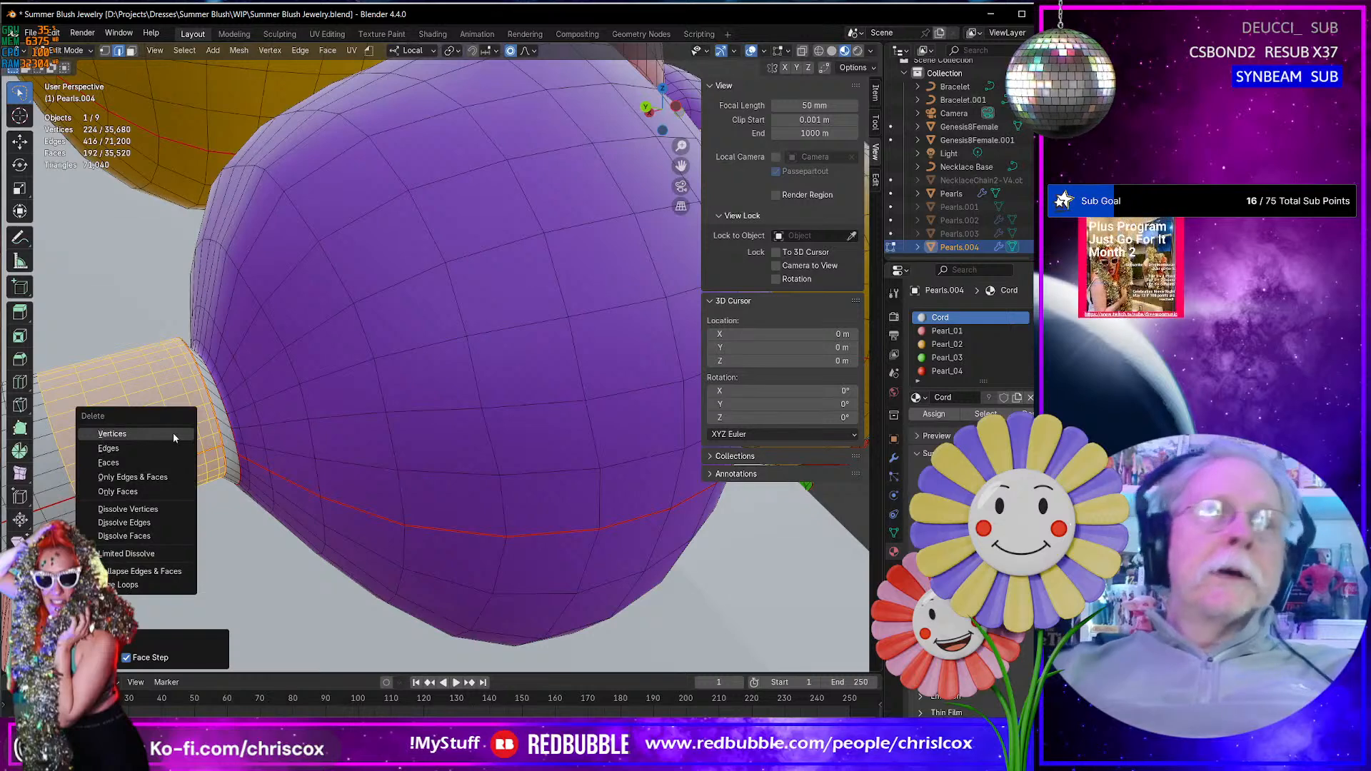
left_click(142, 523)
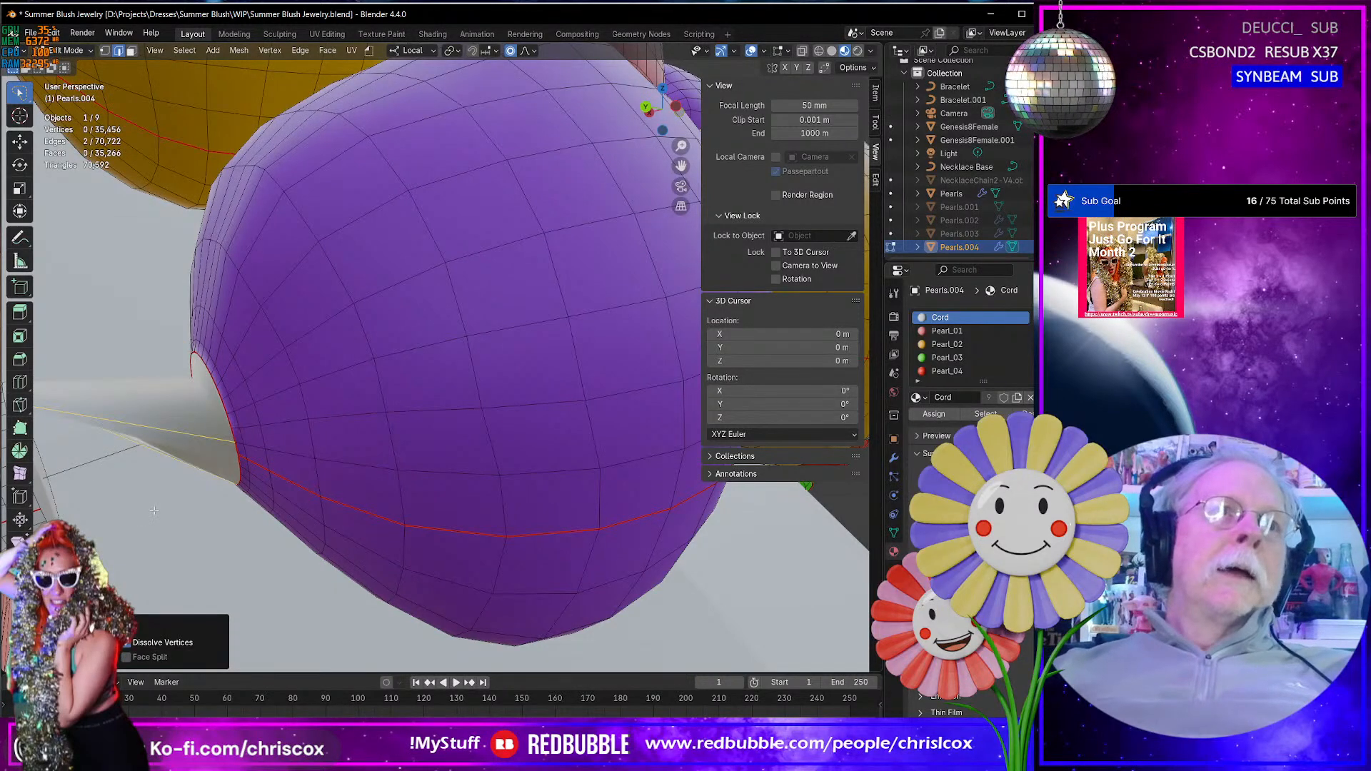
key("ctrl+z")
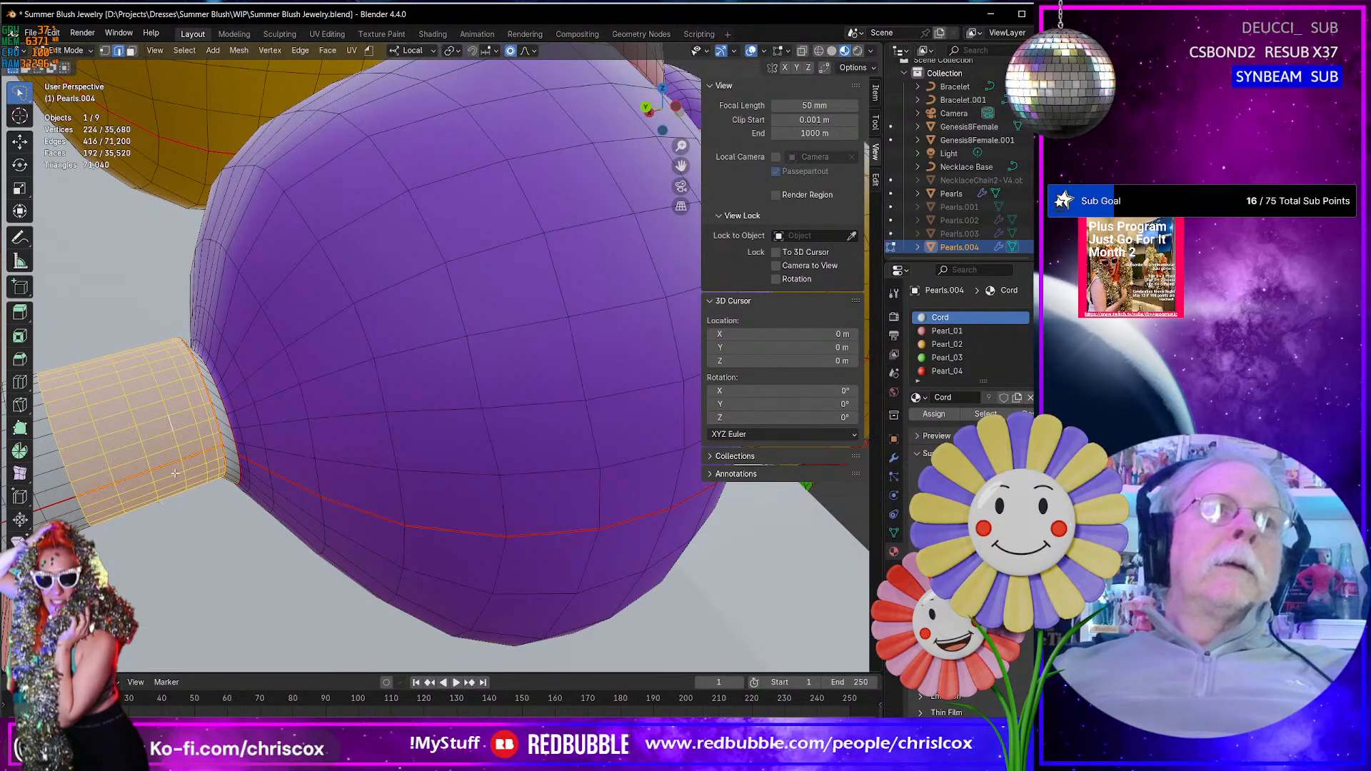
- Select the surplus edge loops around the cord next to the purple bead and dissolve them
scroll(238, 449, "down", 3)
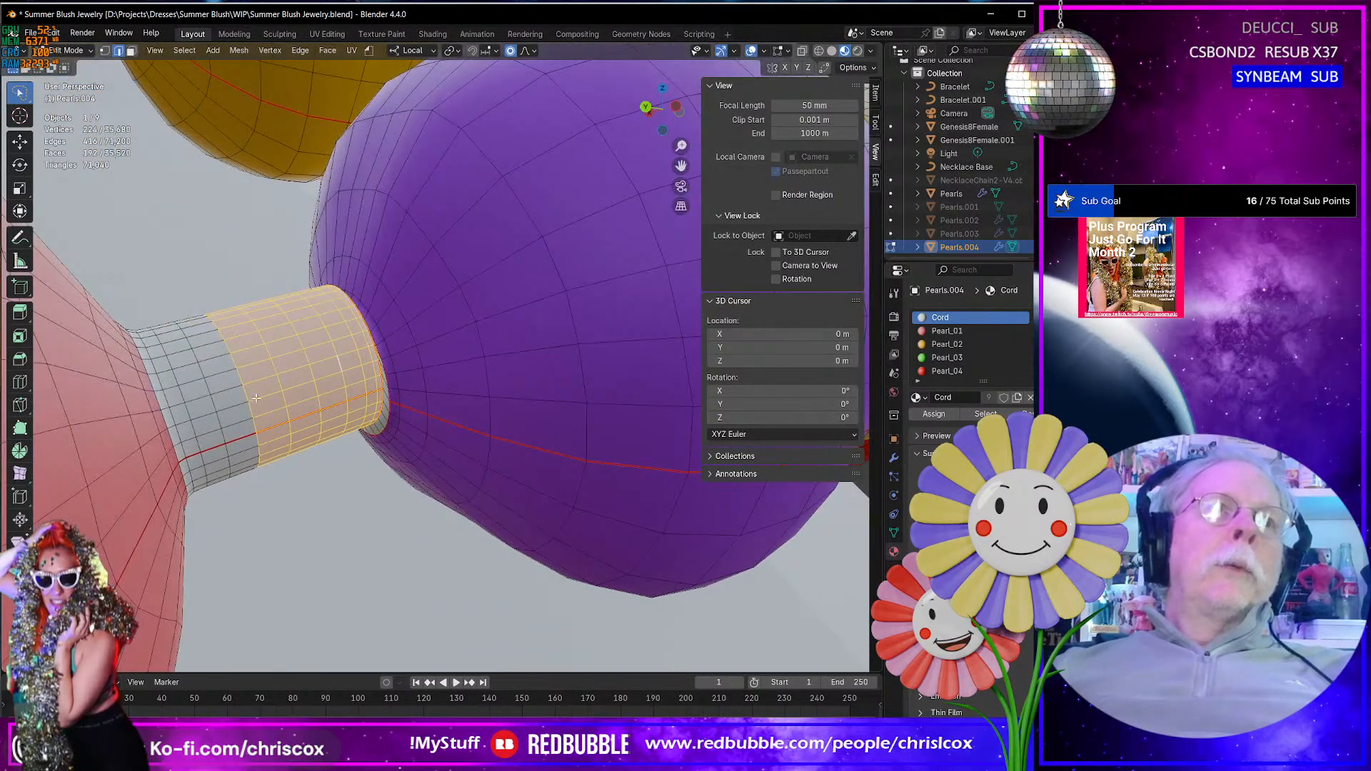
left_click(275, 365, "alt")
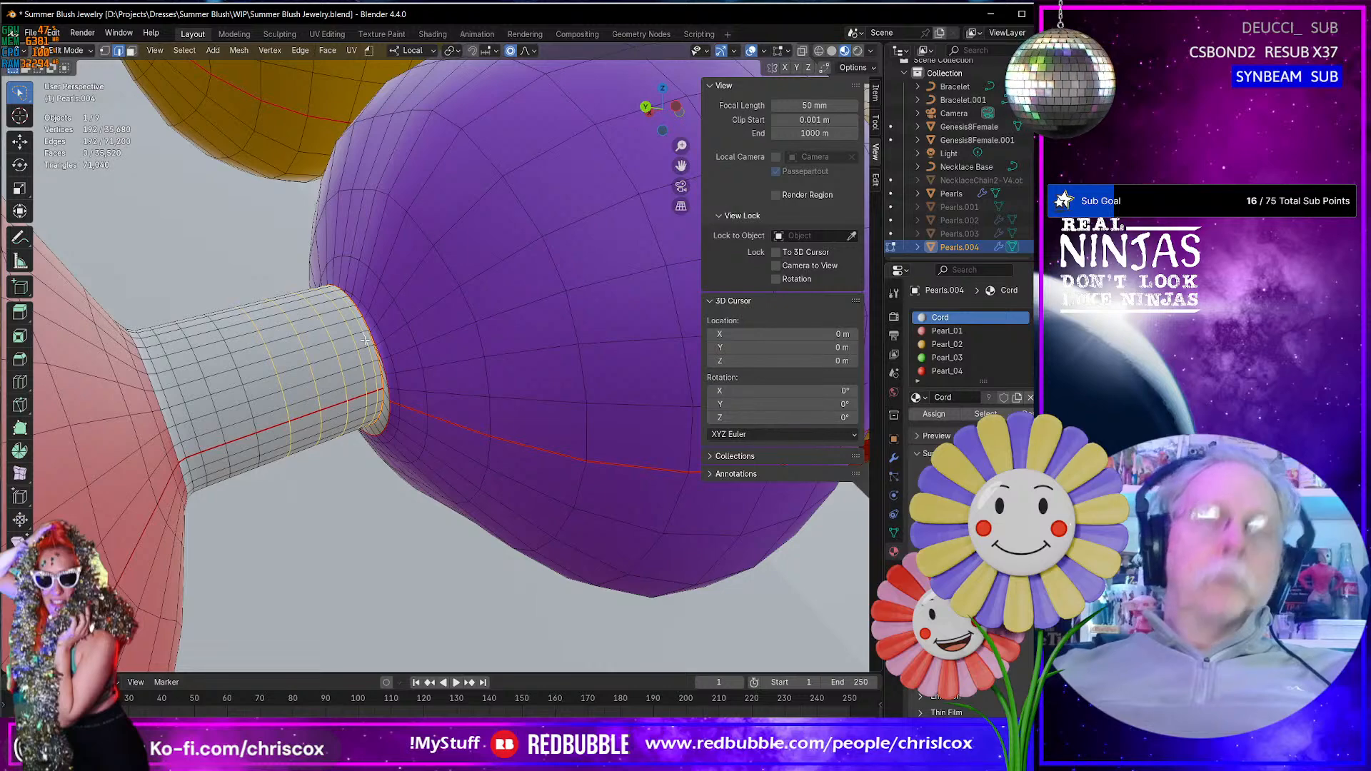
key("x")
left_click(364, 340)
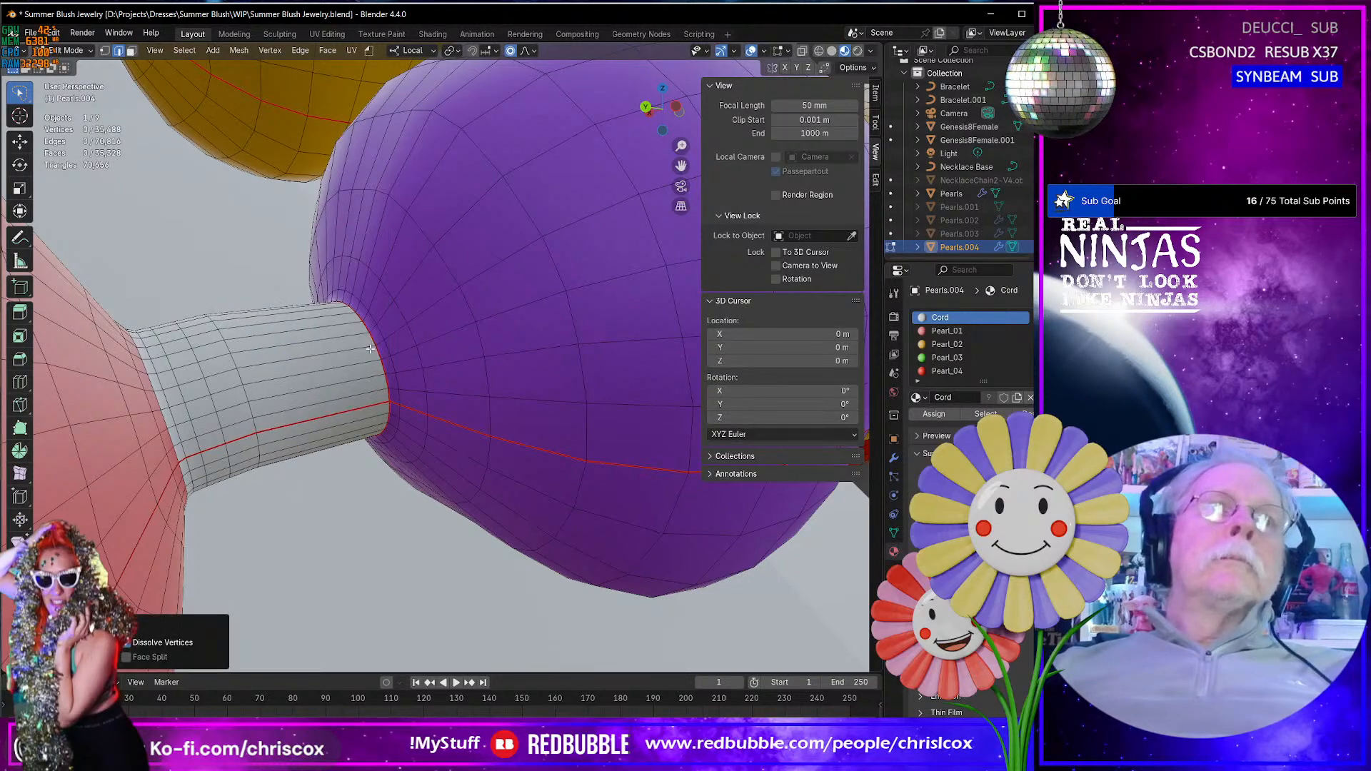
- Mark the cord's end loop and the purple bead's opening loop as seams, and bridge the two loops
scroll(370, 349, "down", 8)
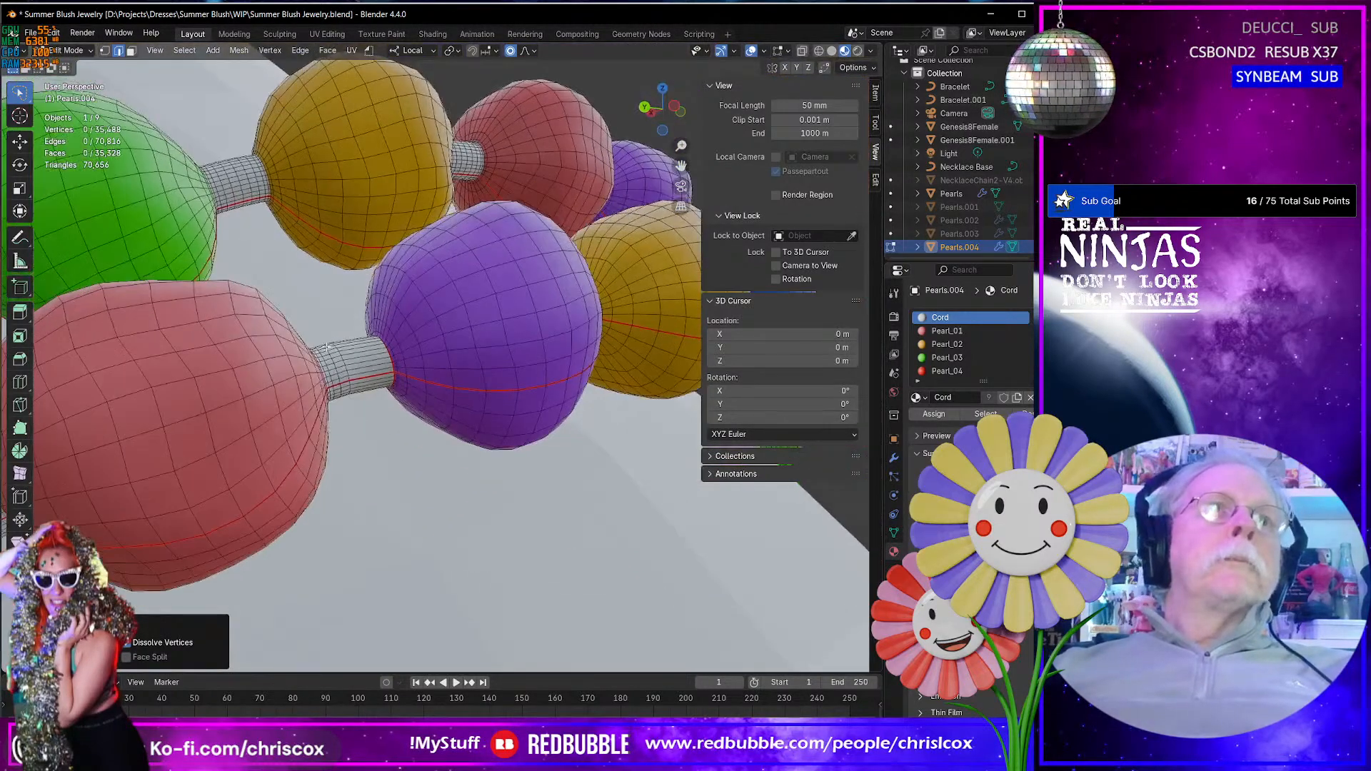
middle_click_drag(326, 348, 393, 397)
scroll(325, 350, "down", 4)
scroll(393, 397, "up", 7)
scroll(393, 398, "down", 5)
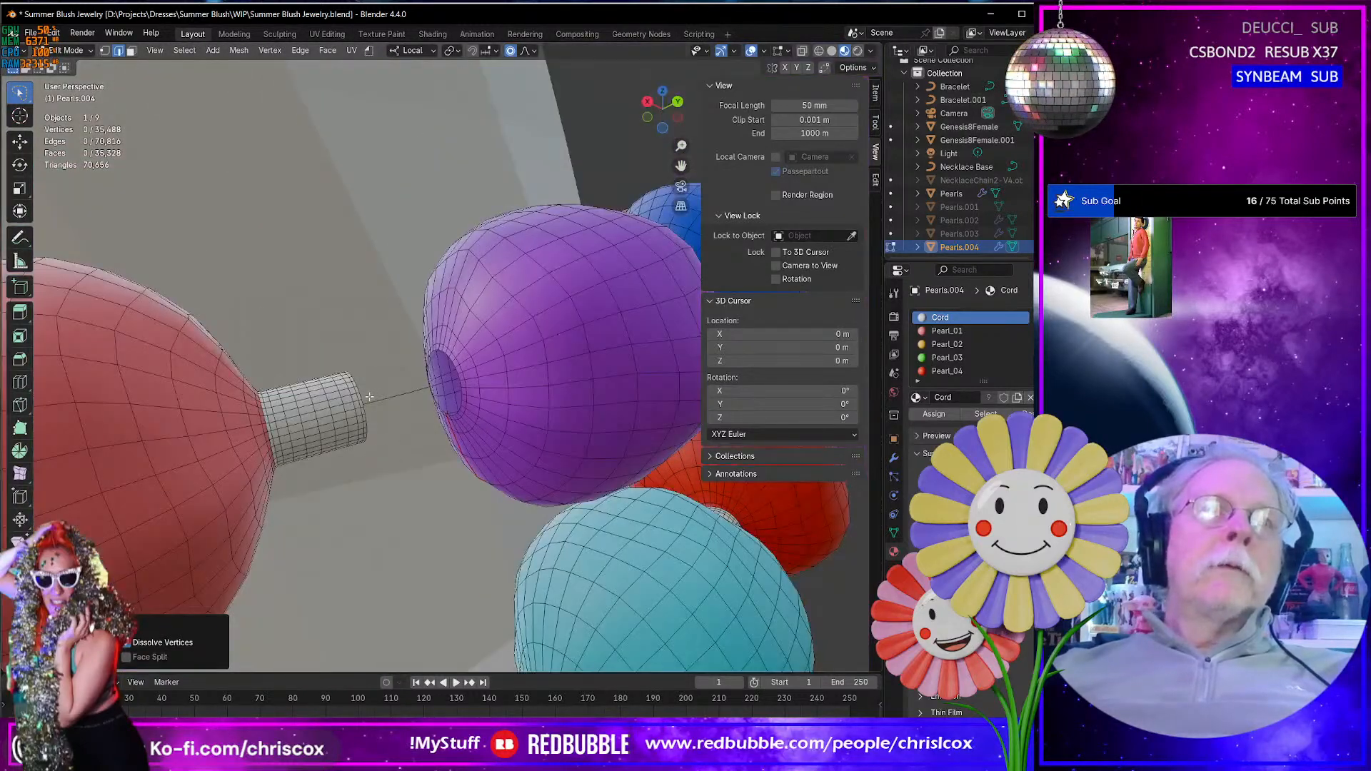
left_click(359, 395, "alt")
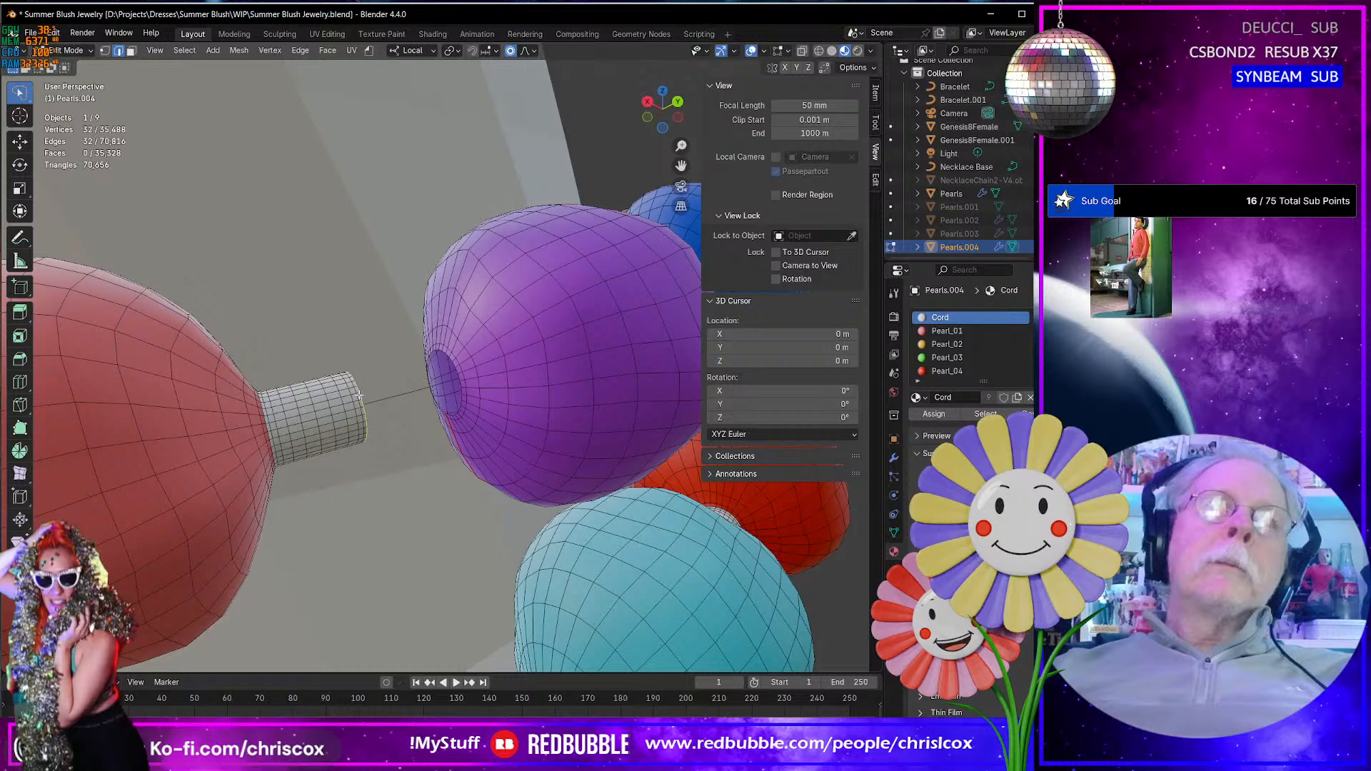
left_click(448, 359, "alt+shift")
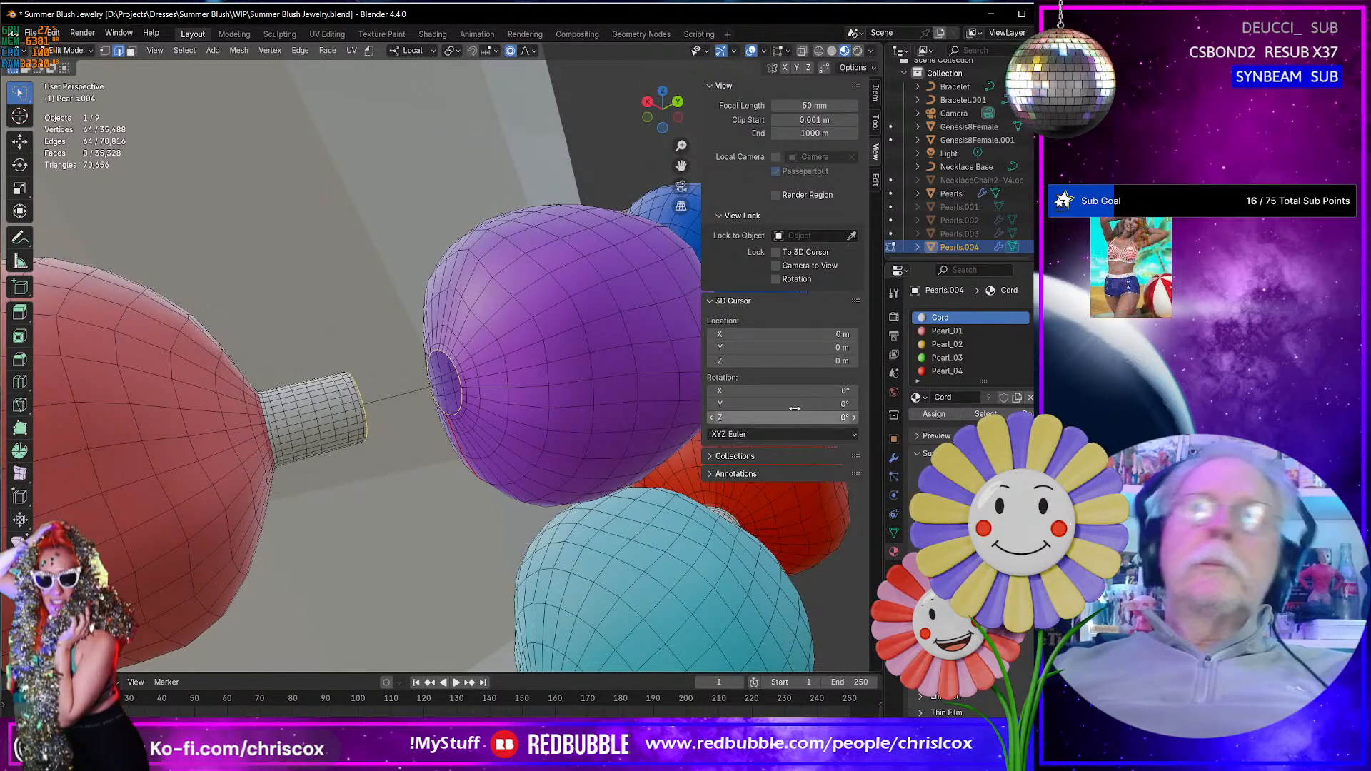
right_click(455, 371)
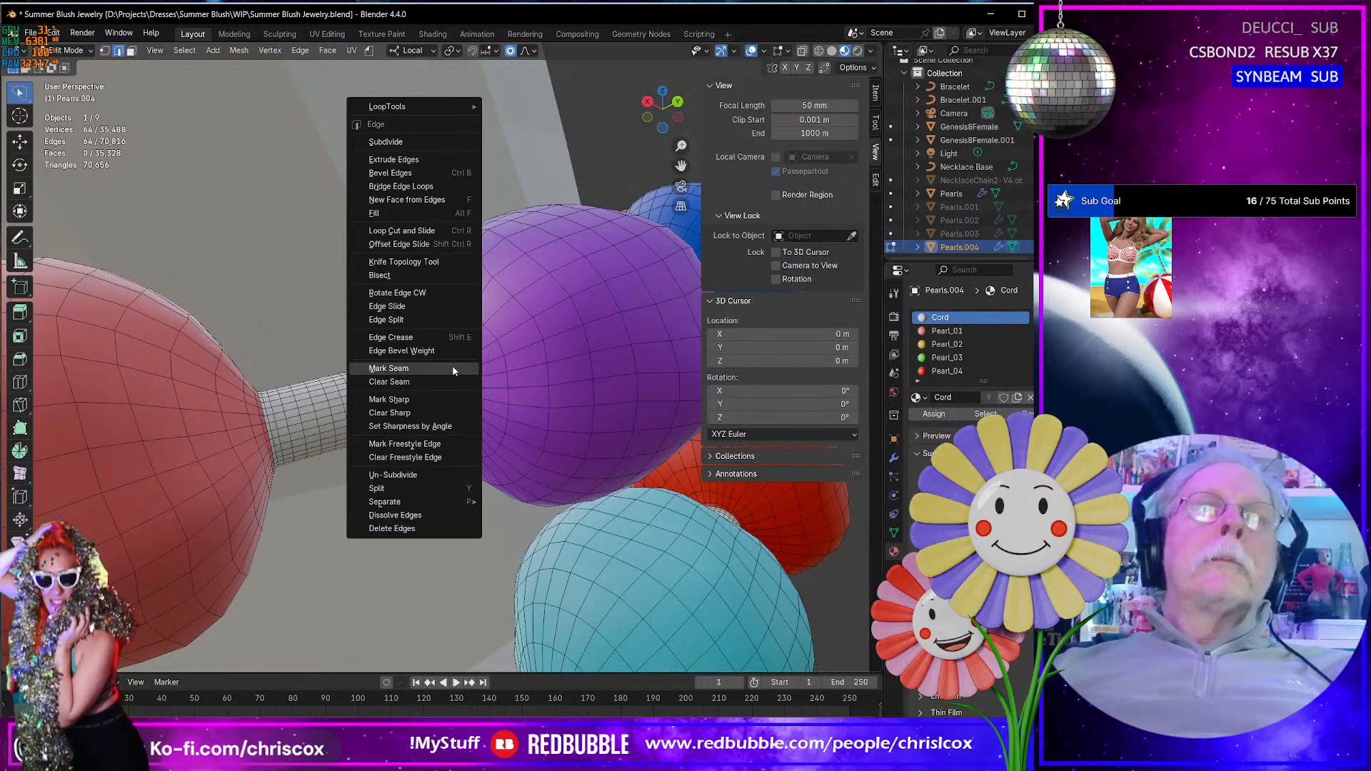
left_click(452, 368)
right_click(451, 358)
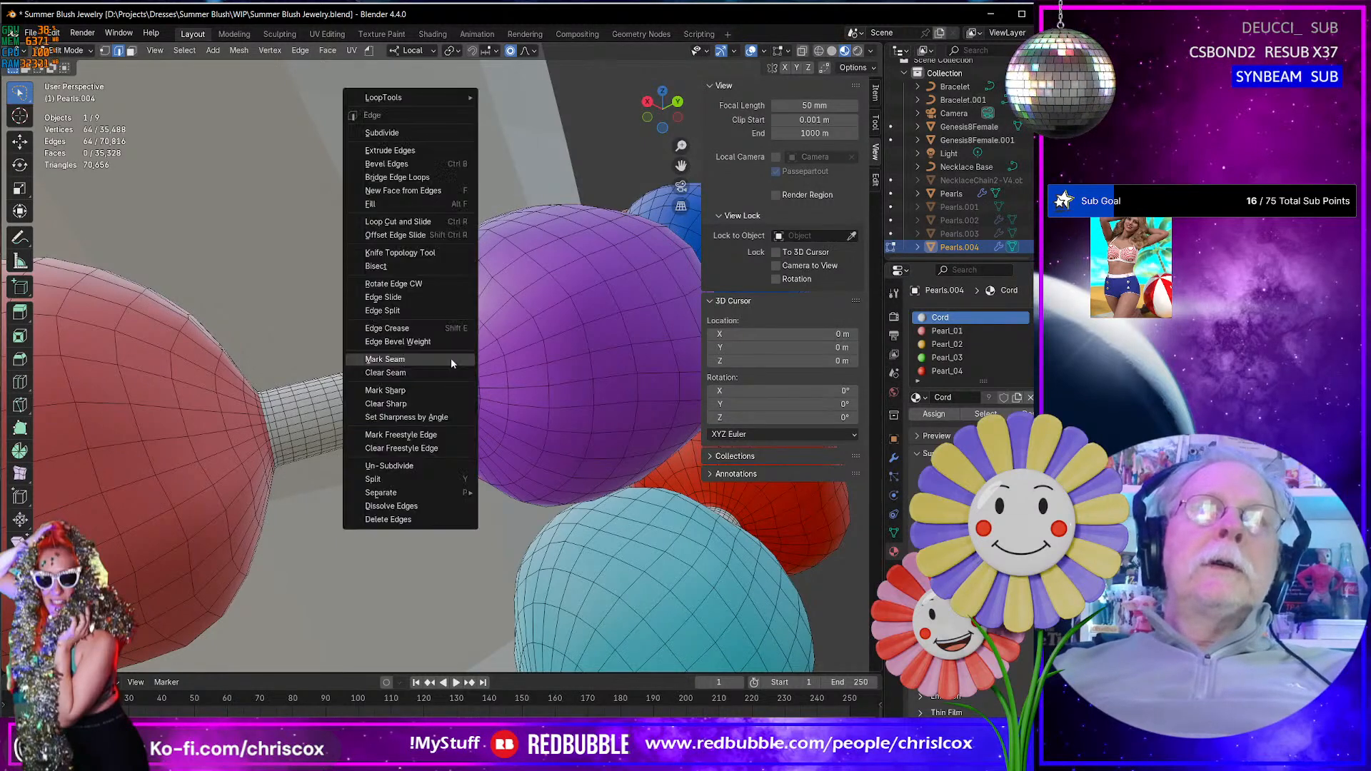
left_click(412, 177)
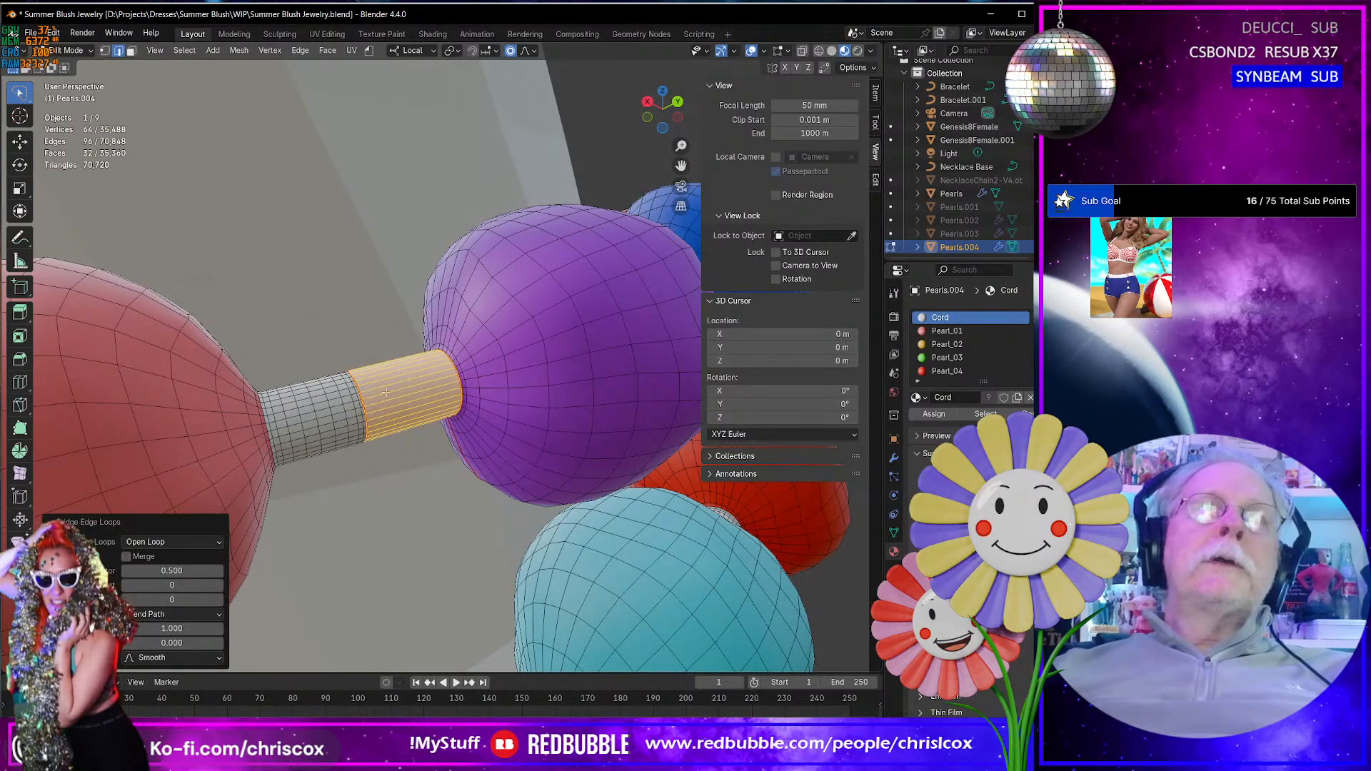
- Select the surplus edge loops around the cord between the pink and purple beads and dissolve them
left_click(314, 408, "alt")
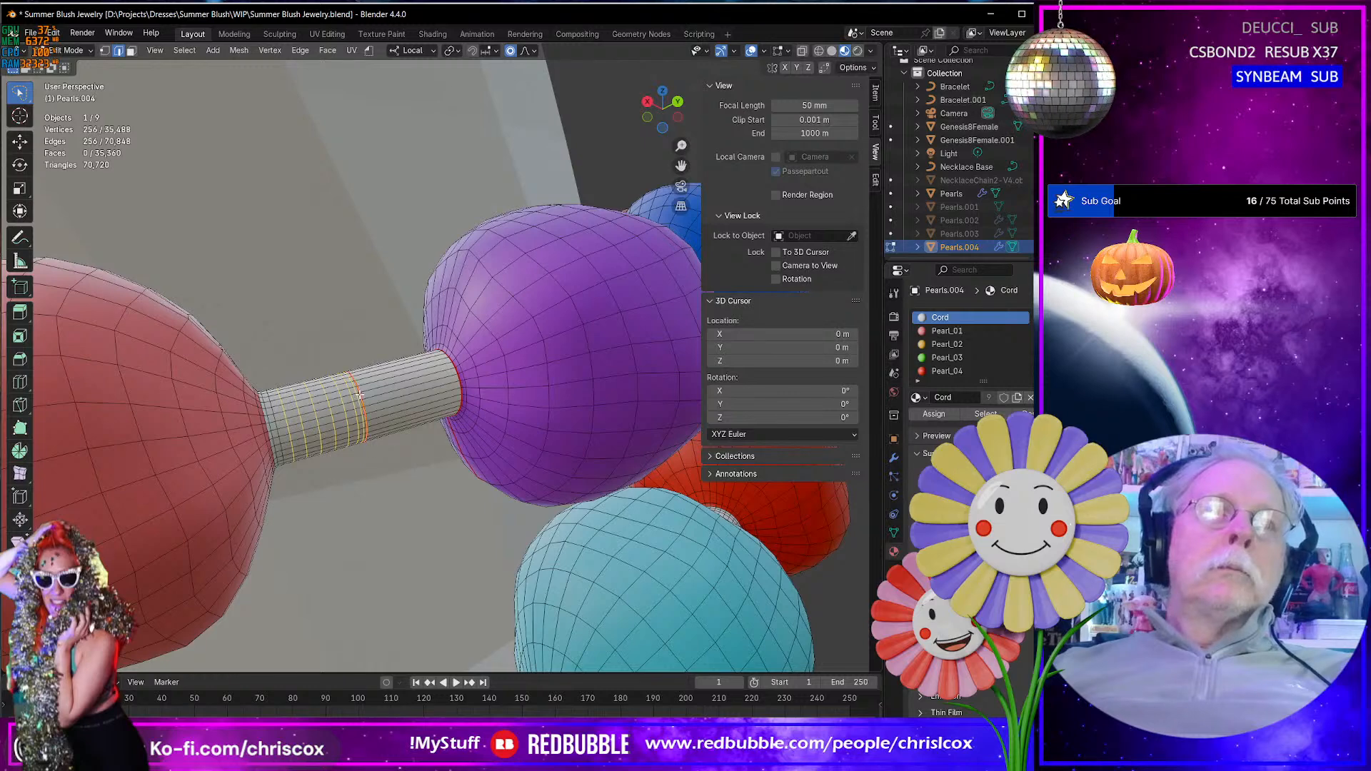
key("ctrl+e")
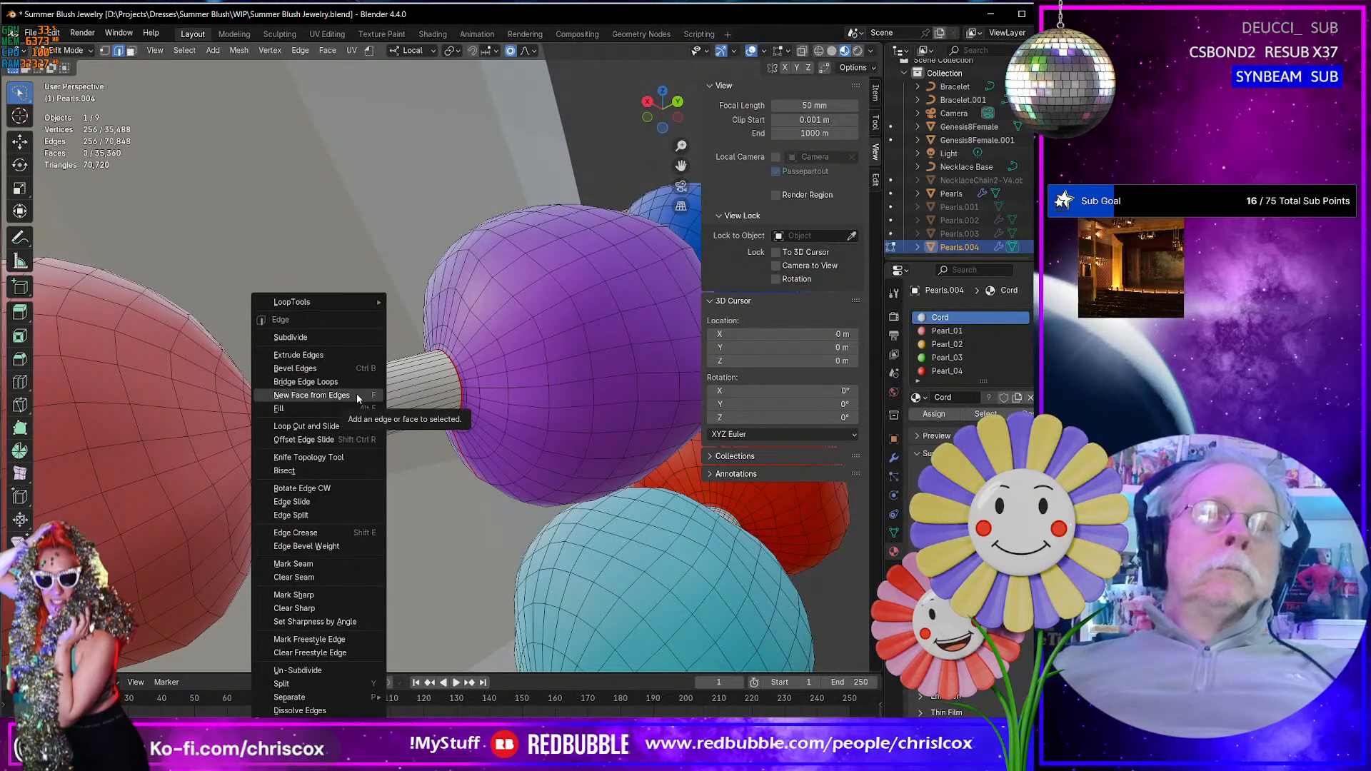
key("x")
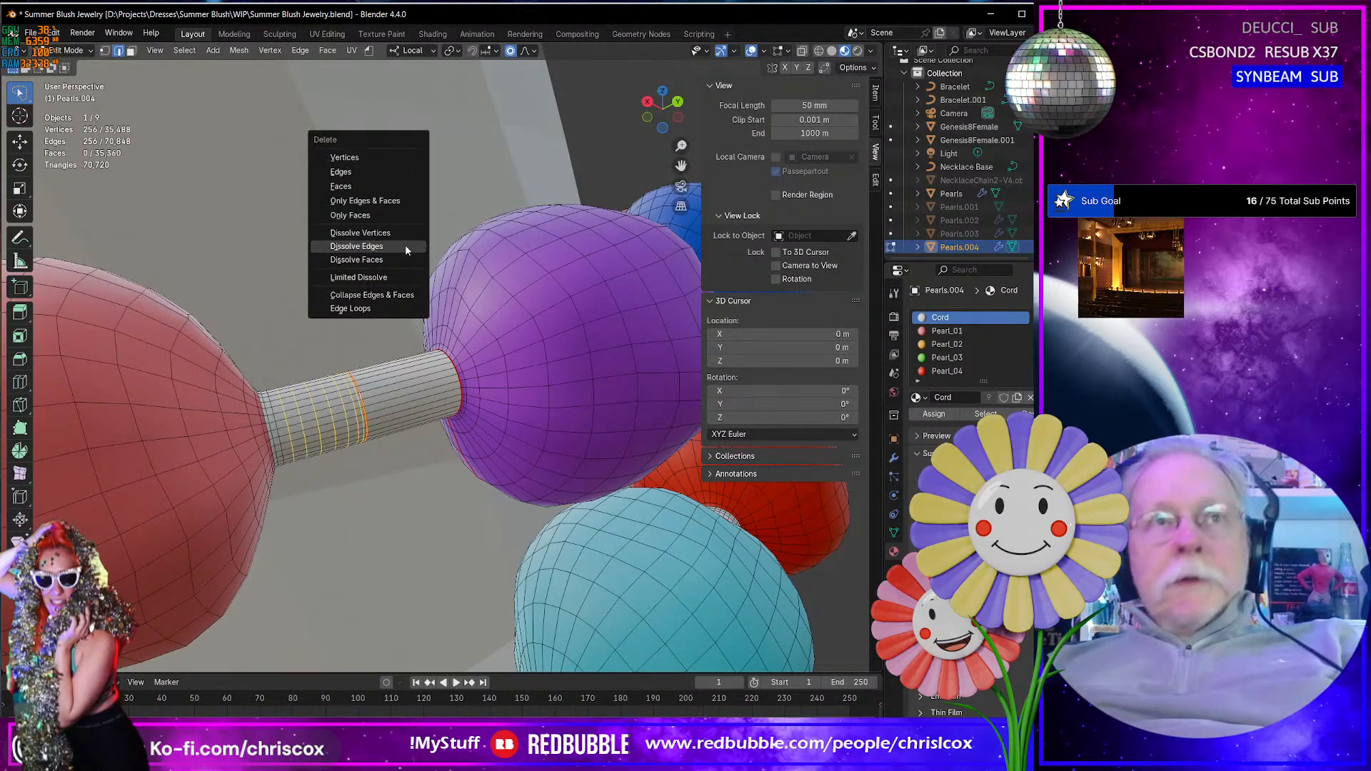
left_click(405, 245)
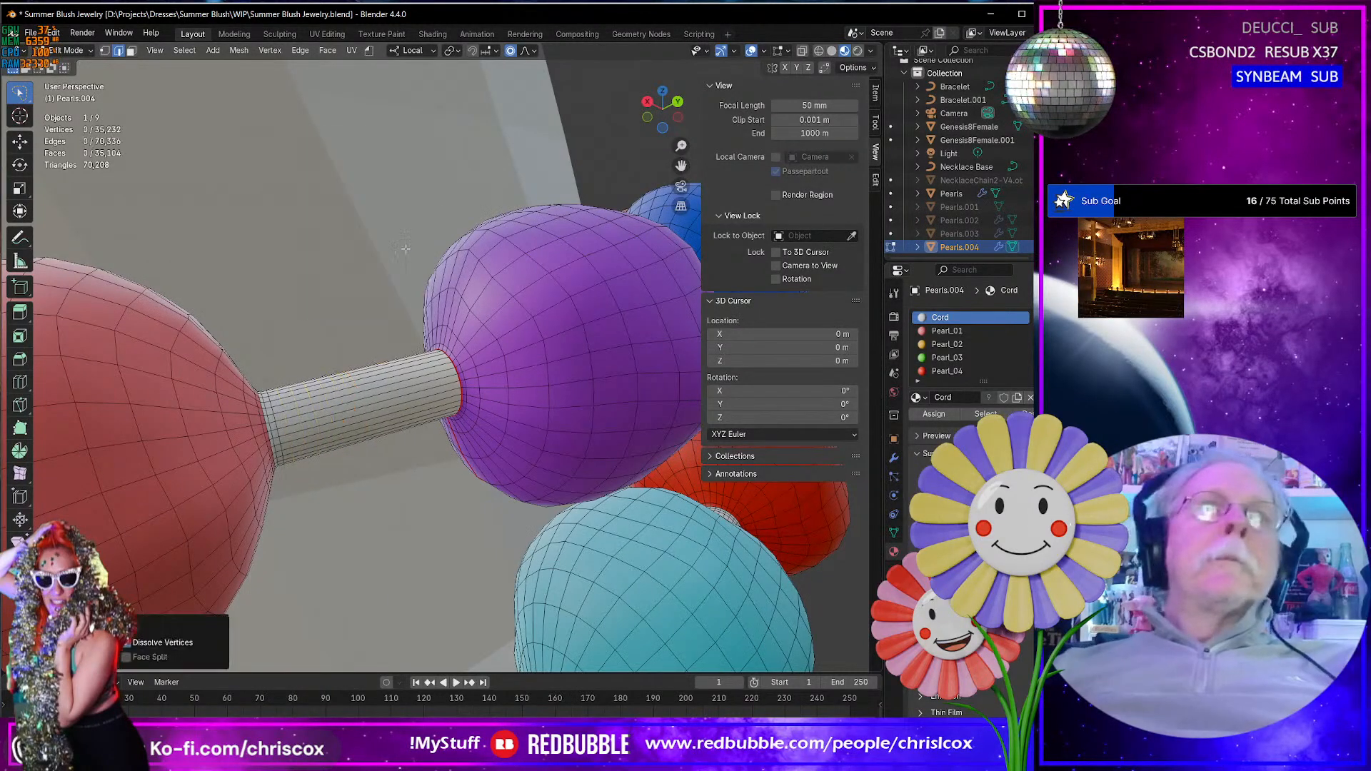
- Examine both bracelet strands from all around for remaining cord gaps between the beads
middle_click_drag(405, 248, 270, 401)
scroll(420, 356, "down", 8)
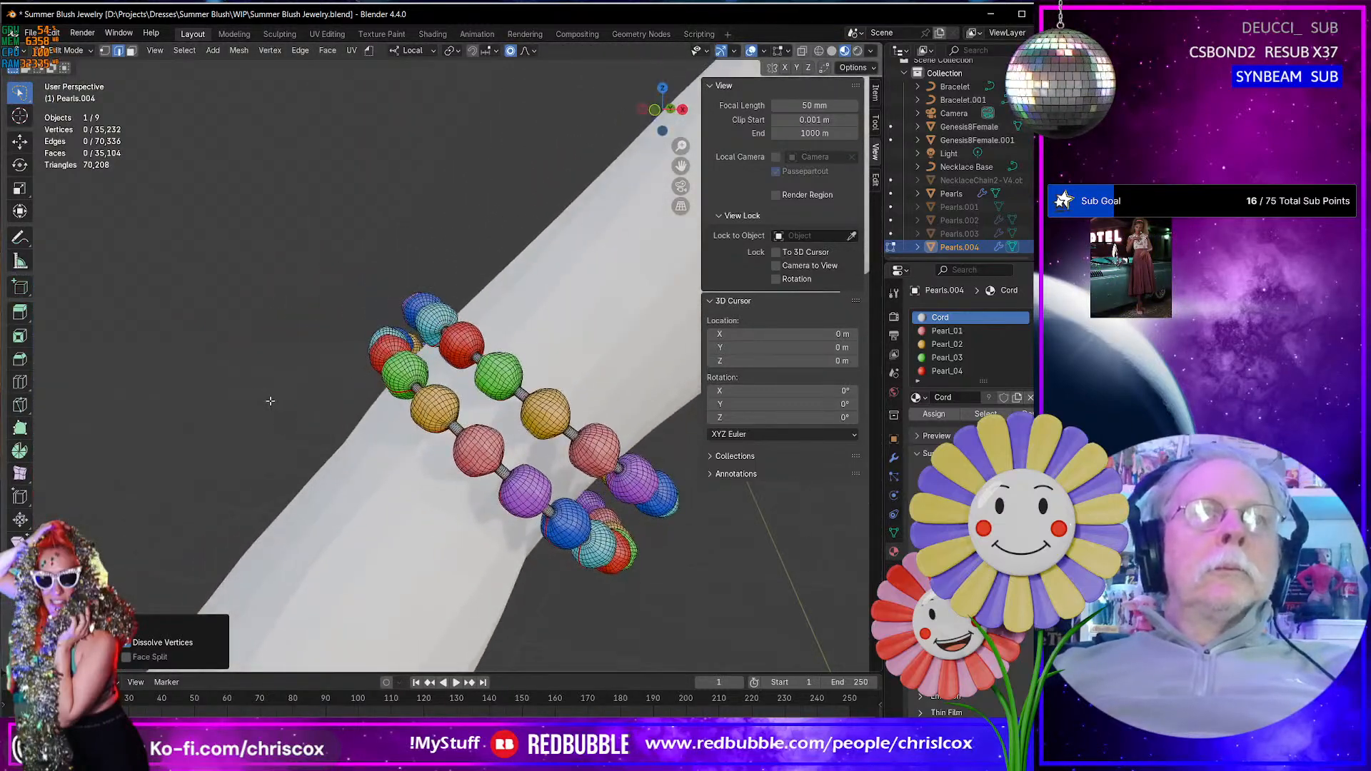
middle_click_drag(321, 307, 446, 395)
scroll(454, 363, "up", 6)
scroll(445, 395, "up", 8)
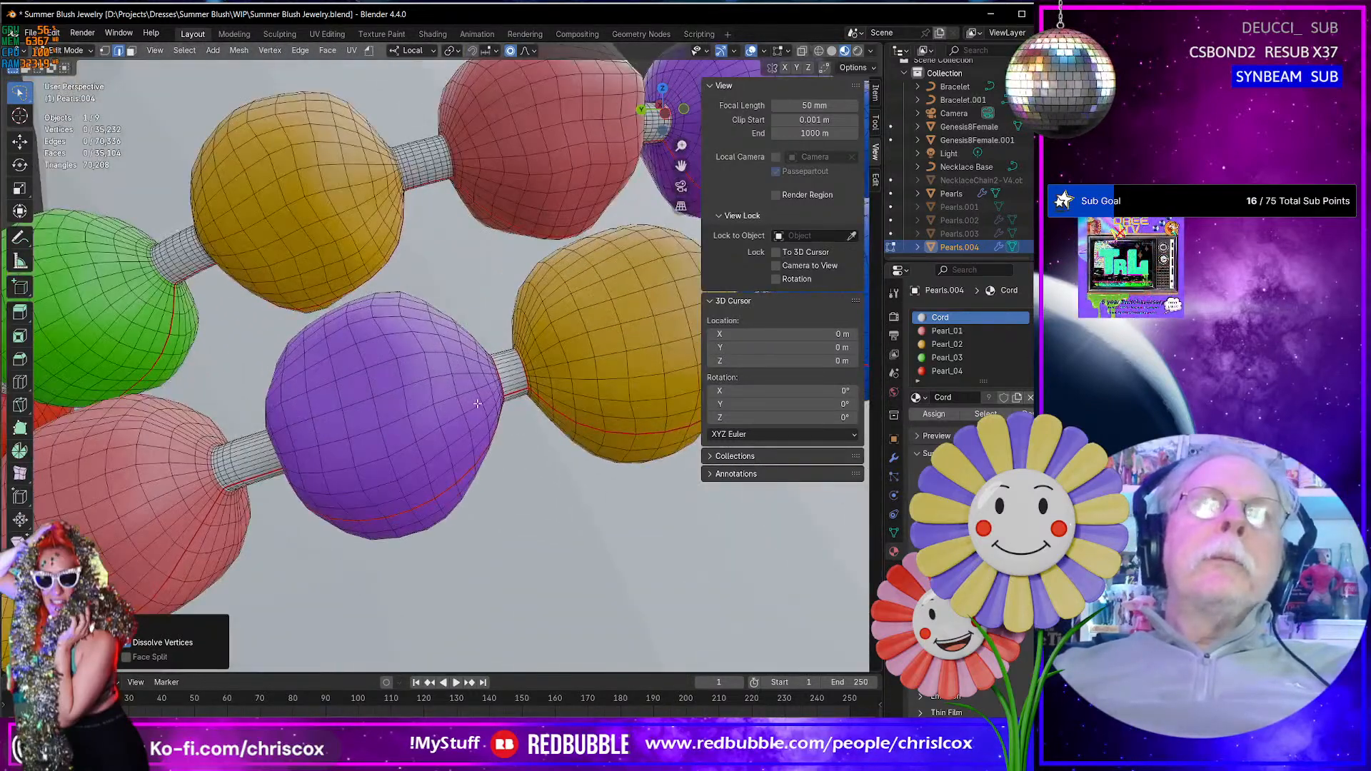
scroll(481, 402, "down", 6)
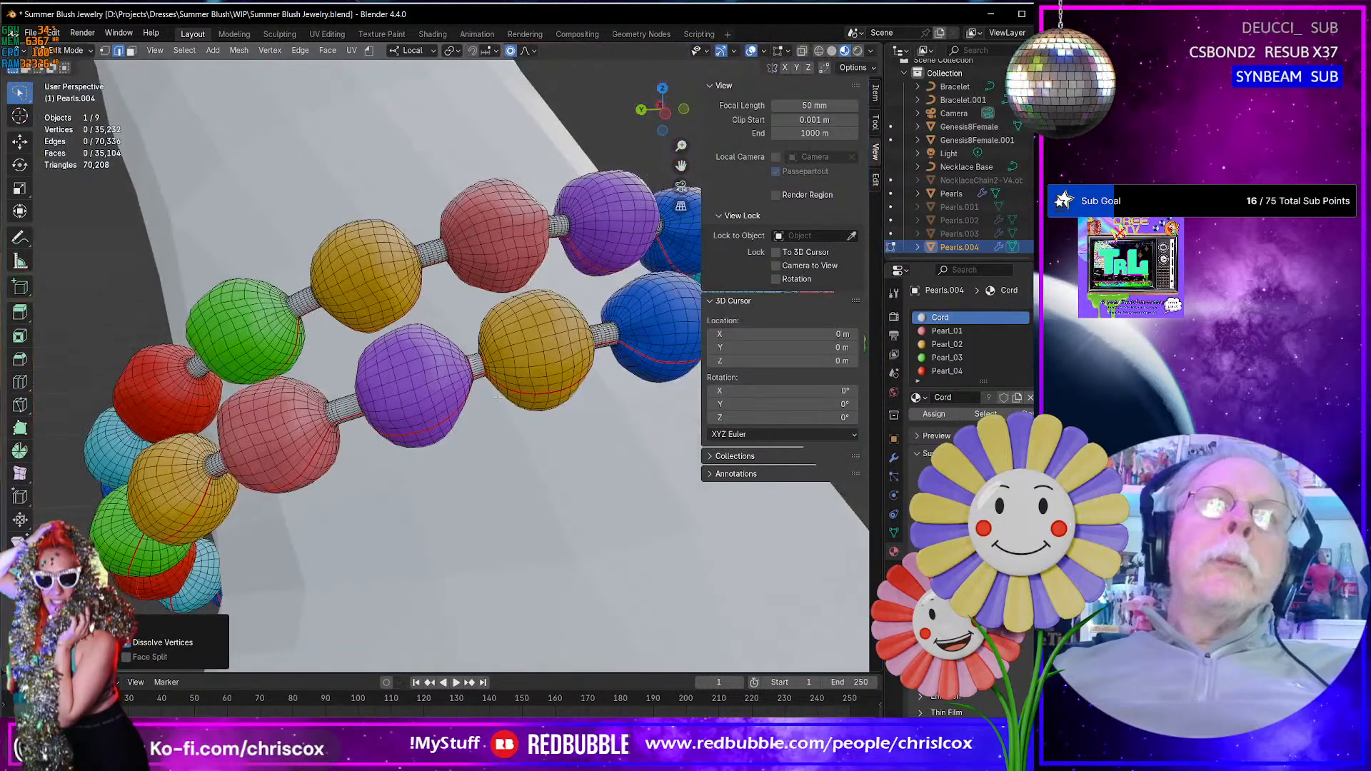
middle_click_drag(492, 400, 443, 429)
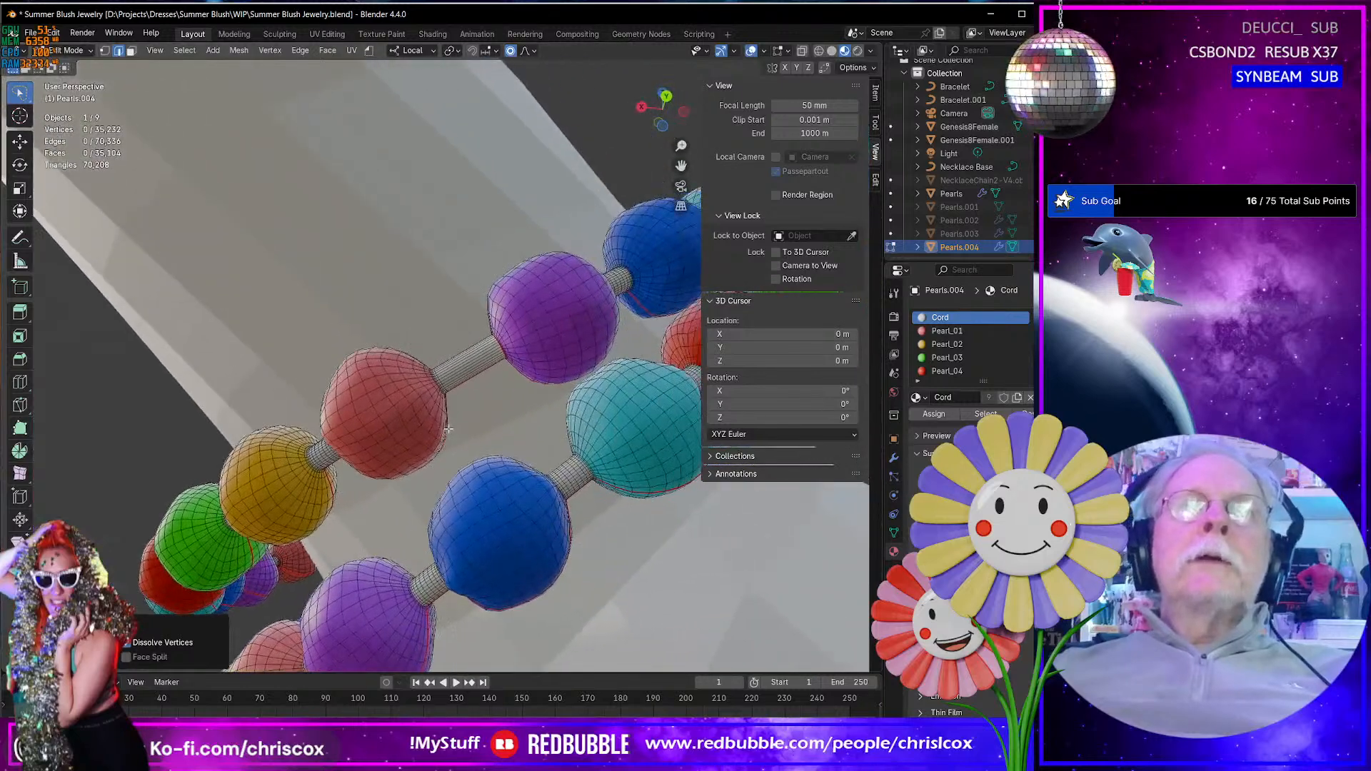
middle_click_drag(517, 375, 457, 421)
scroll(514, 408, "down", 6)
scroll(514, 407, "down", 5)
- Return to Object Mode and duplicate the Pearls.004 bracelet object in place
key("Tab")
scroll(379, 490, "up", 3)
middle_click_drag(600, 436, 370, 475)
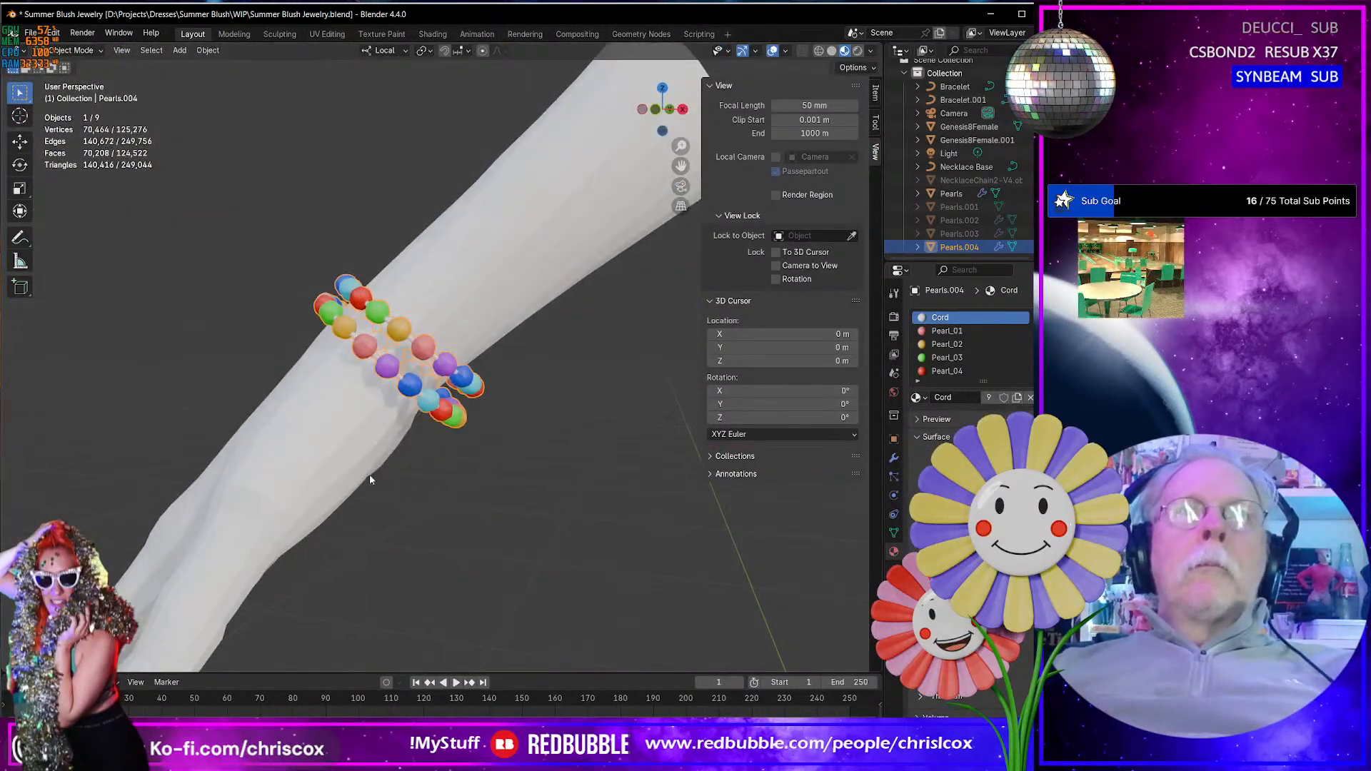
scroll(430, 477, "down", 8)
middle_click_drag(572, 488, 457, 509, "shift")
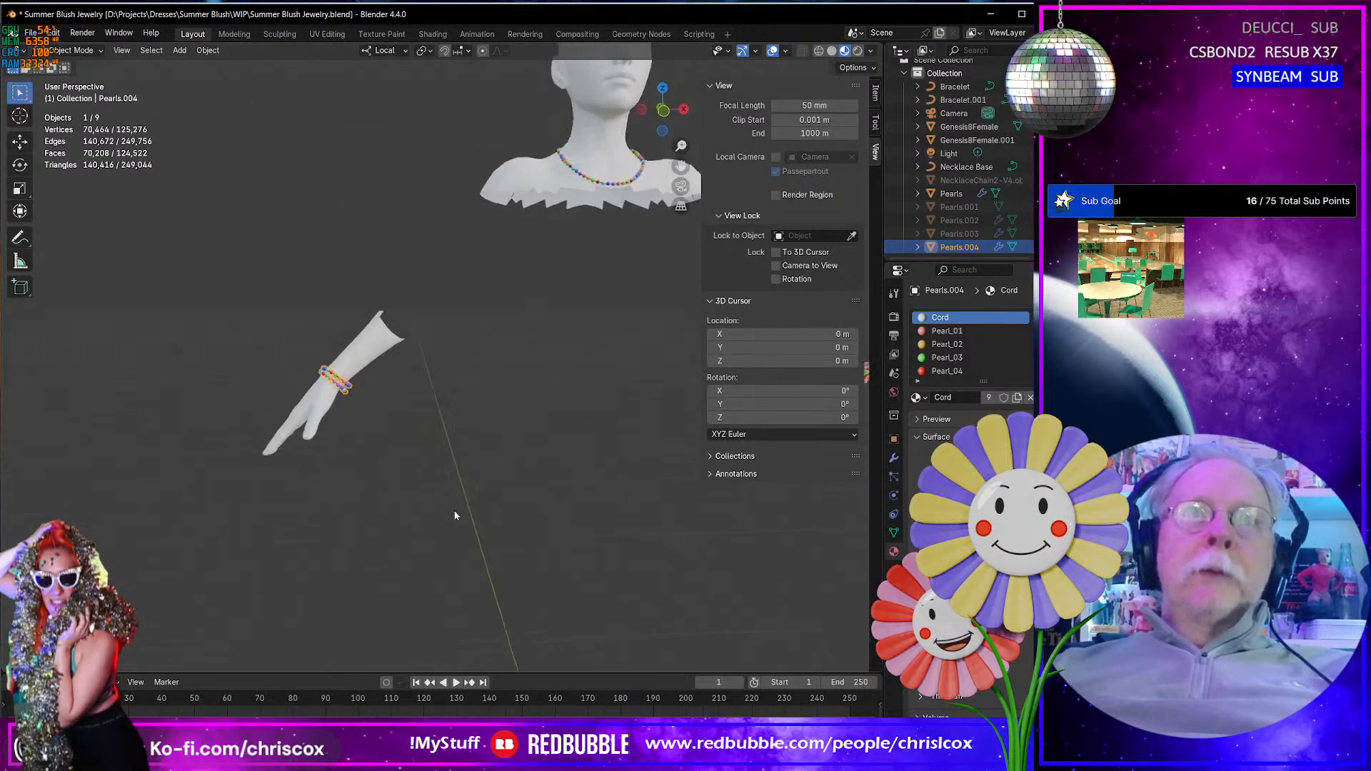
key("shift+d")
right_click(552, 513)
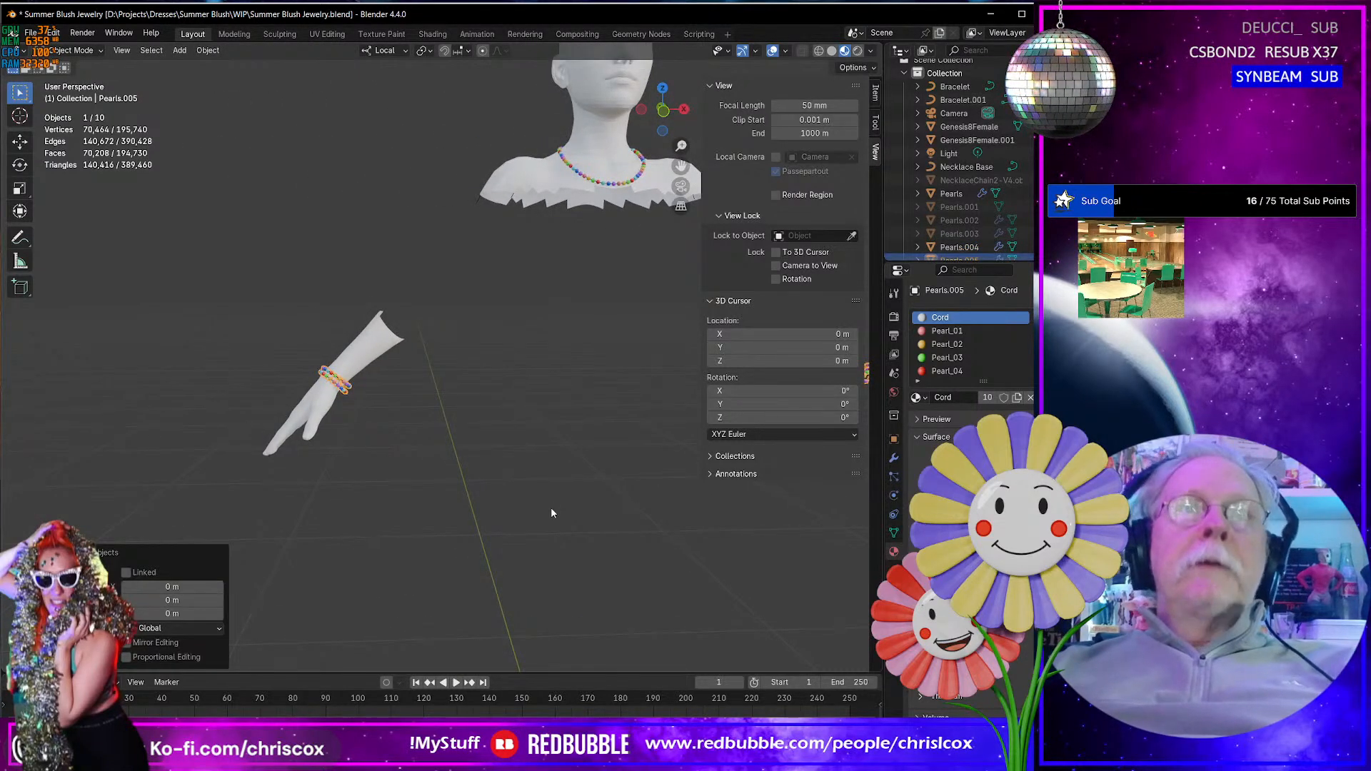
- Enlarge the object list and rename the duplicated bracelet as Bracklet
left_click_drag(948, 259, 951, 451)
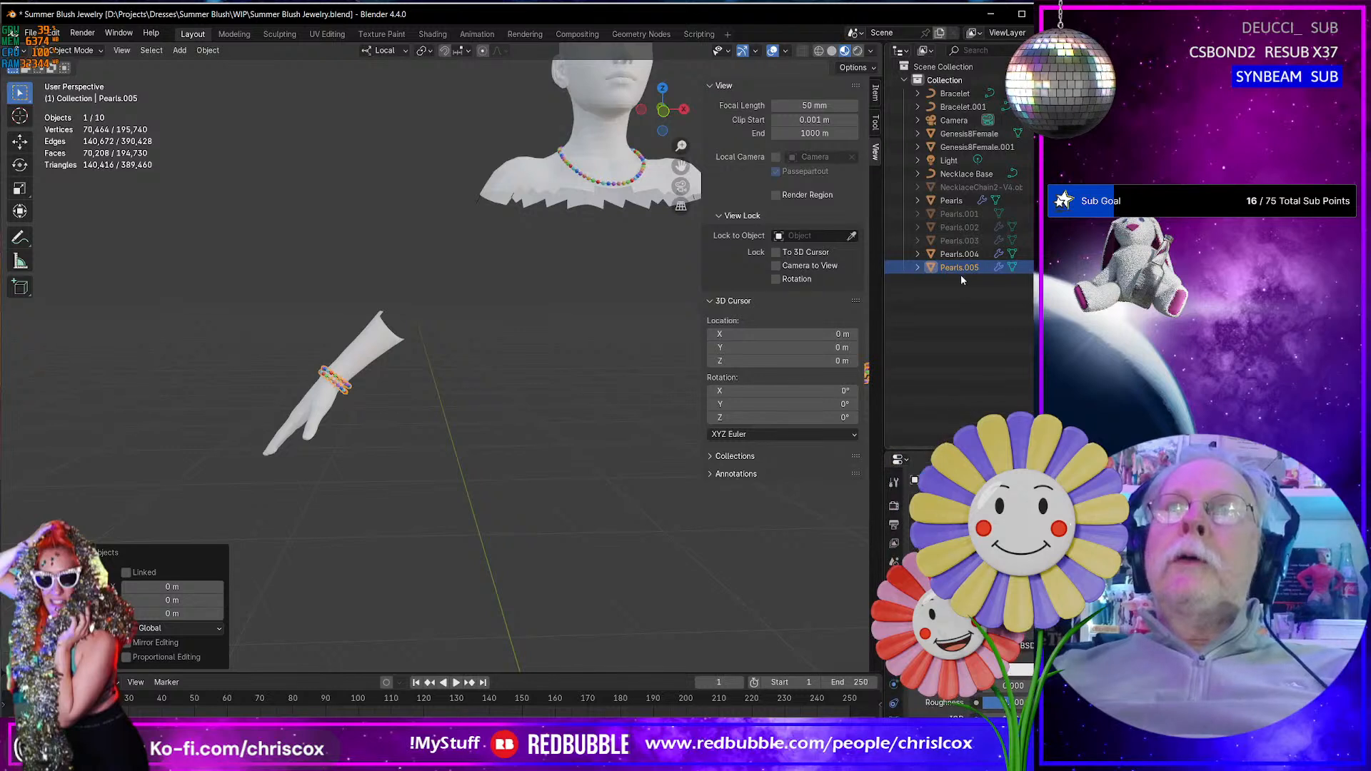
double_click(968, 267)
type("Brack")
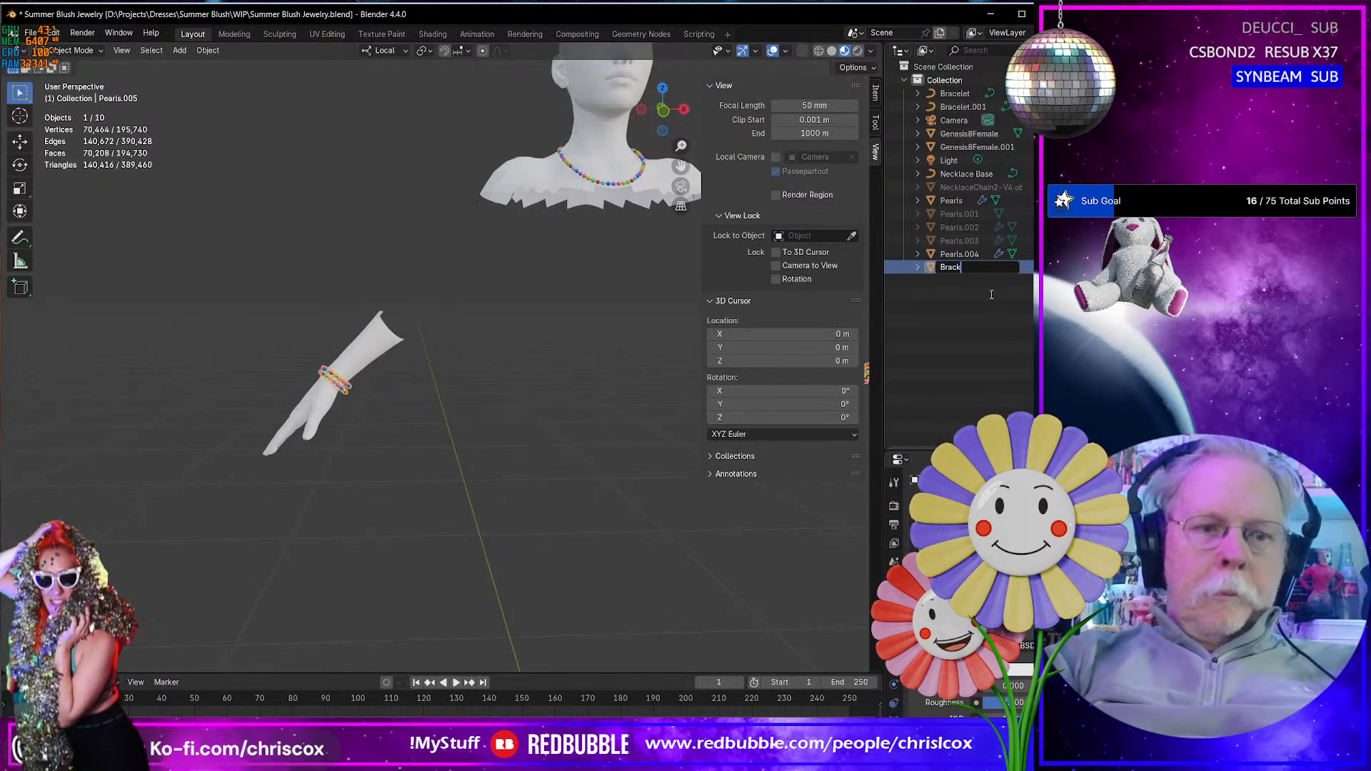
type("let")
key("Return")
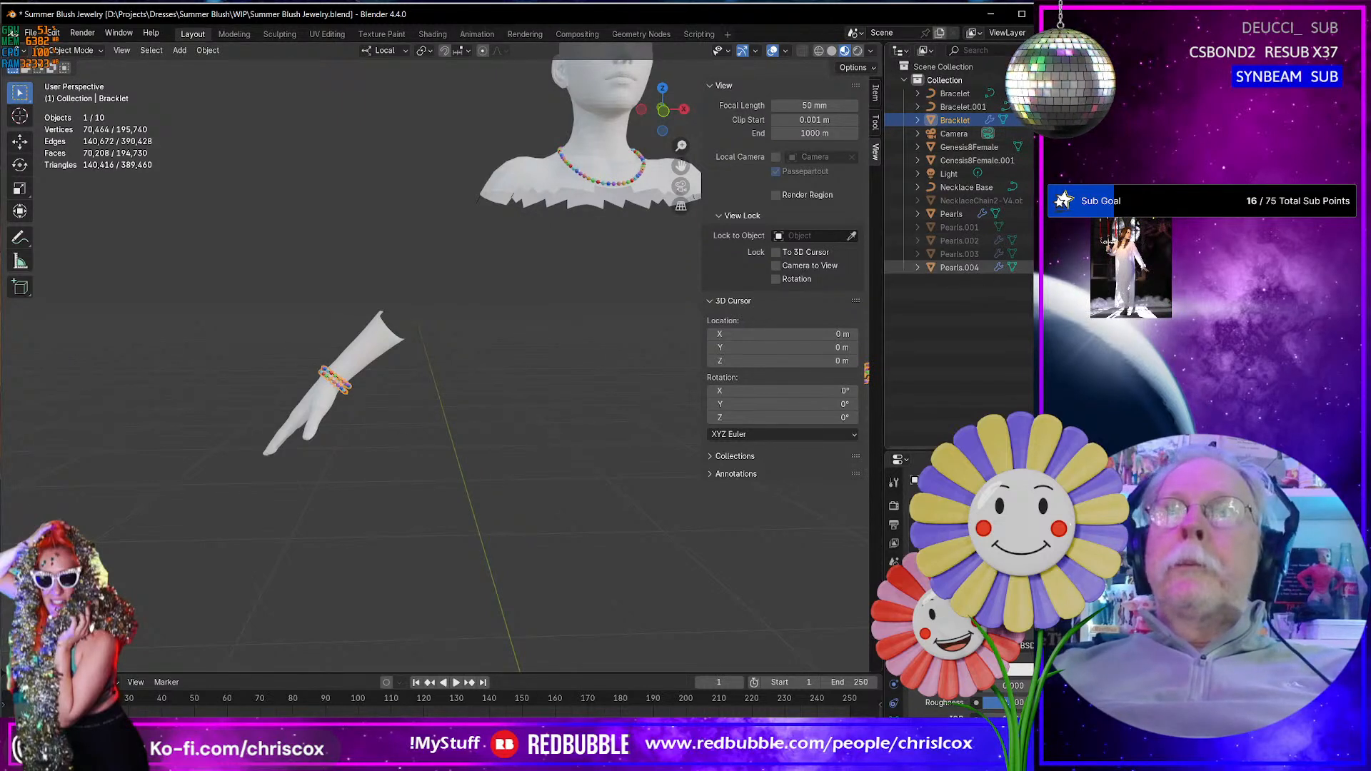
- Hide the Pearls and Pearls.004 objects and convert the Bracklet copy to a mesh
left_click(1043, 214)
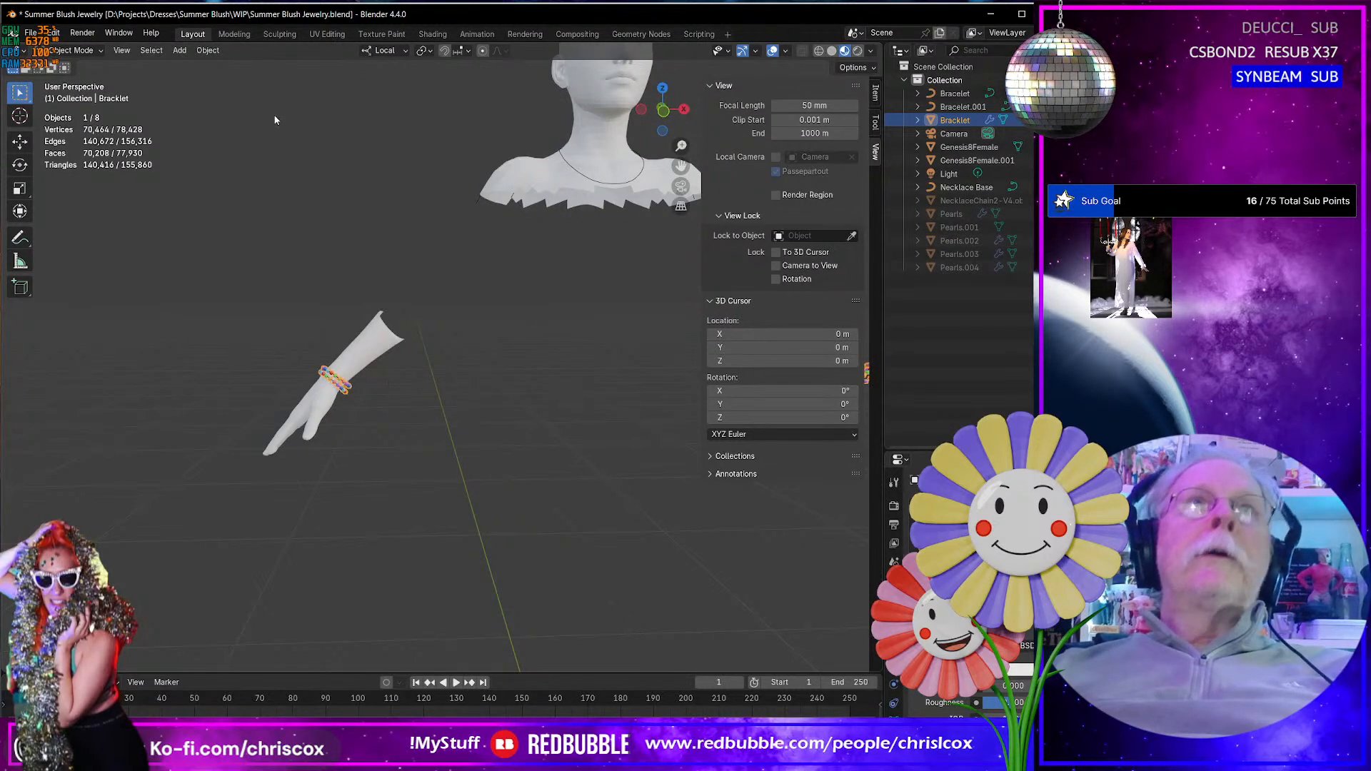
left_click(210, 51)
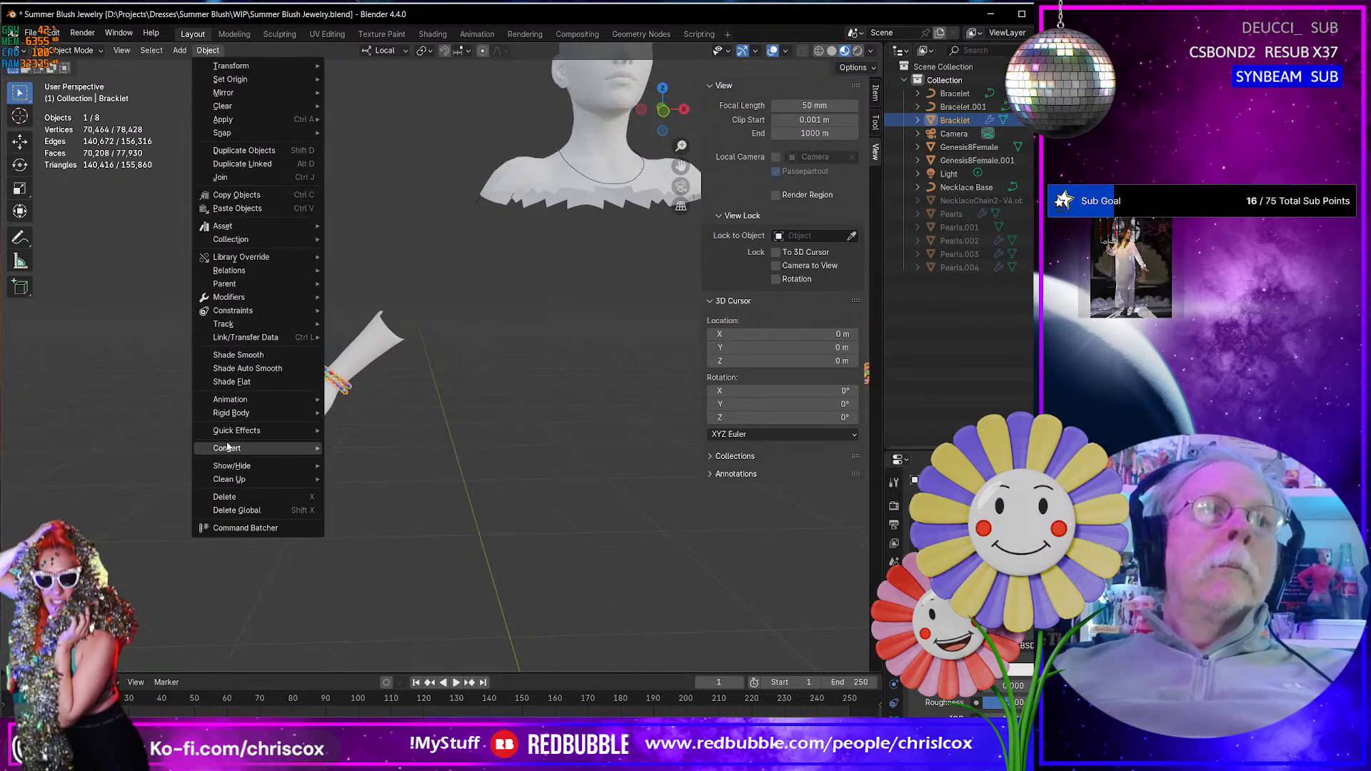
mouse_move(307, 448)
left_click(373, 450)
- Select all linked geometry of the bracelet on the side without an arm and separate it into its own object
middle_click_drag(500, 422, 310, 436)
key("Tab")
mouse_move(592, 325)
right_mouse_down("ctrl")
mouse_move(699, 481)
mouse_move(692, 391)
mouse_move(508, 388)
right_mouse_up("ctrl")
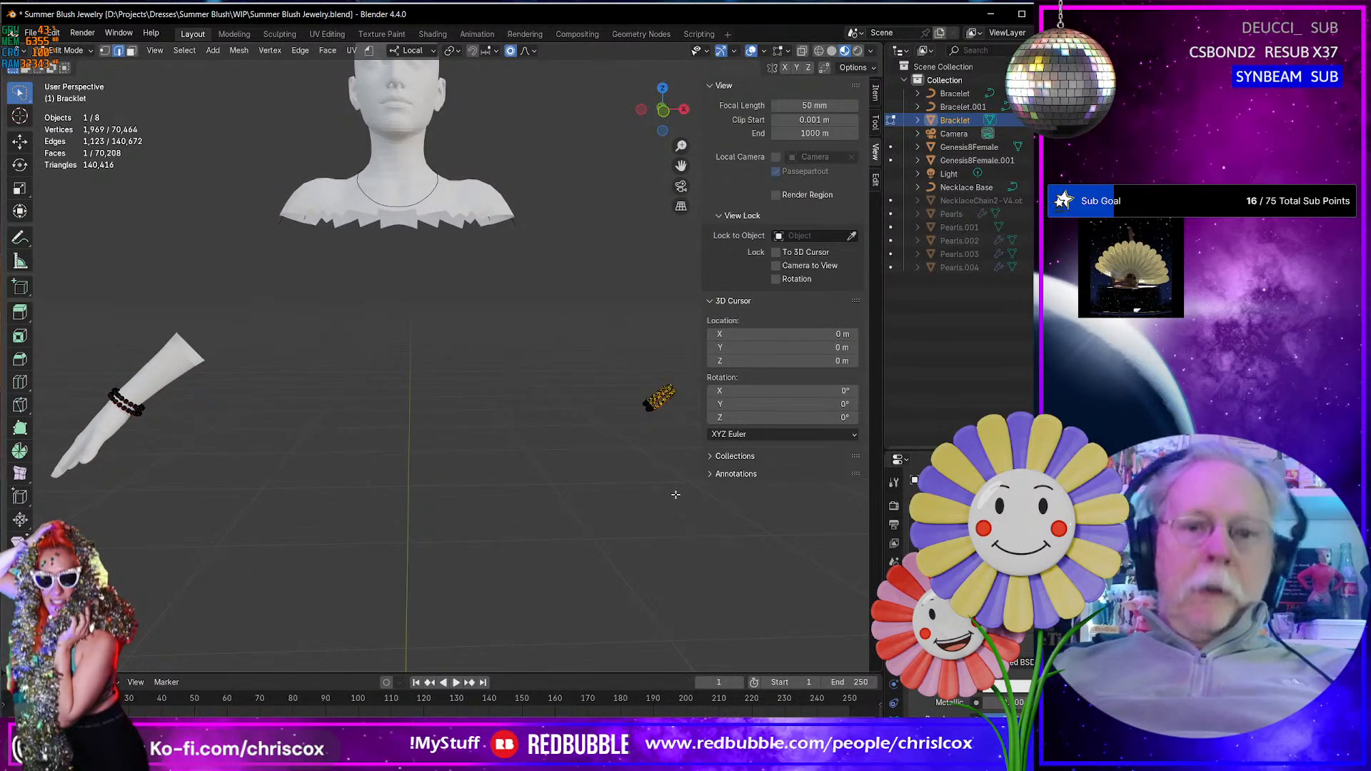
key("ctrl+l")
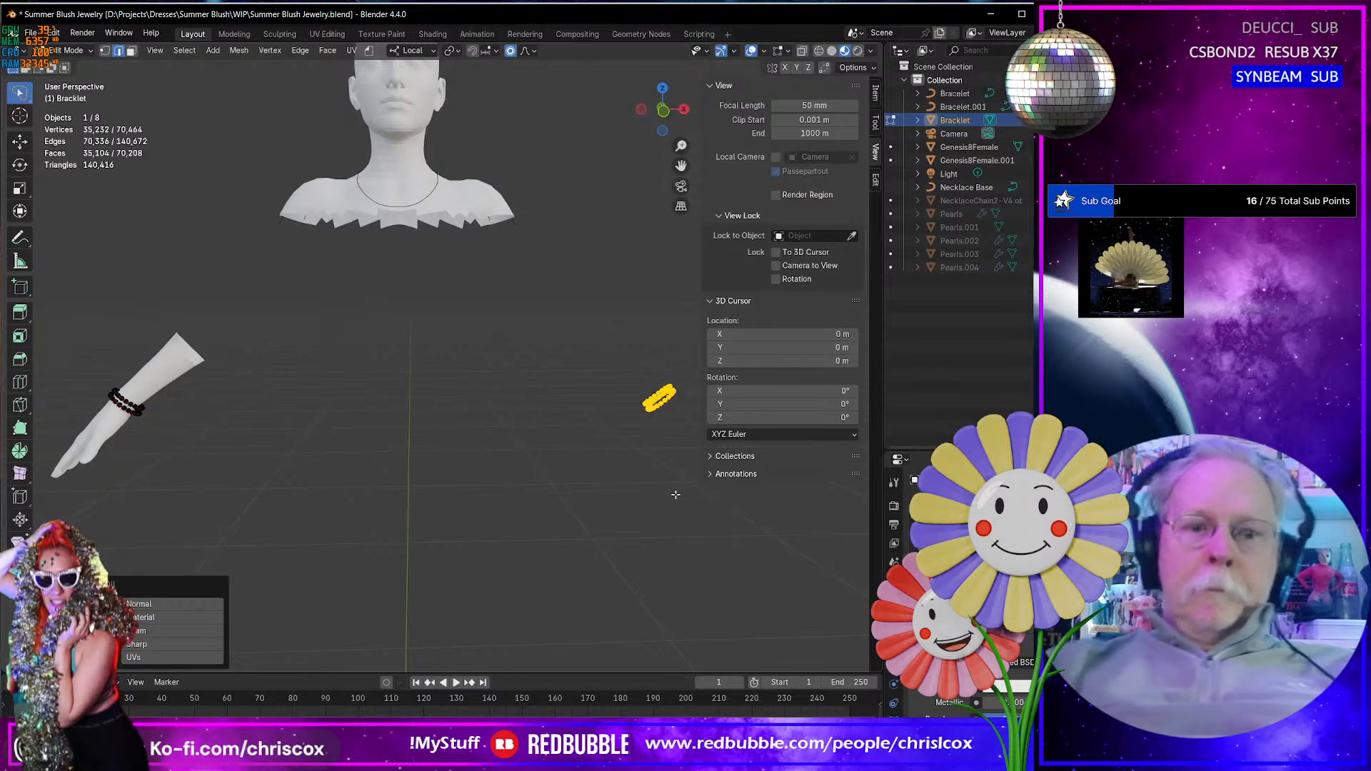
key("p")
left_click(677, 494)
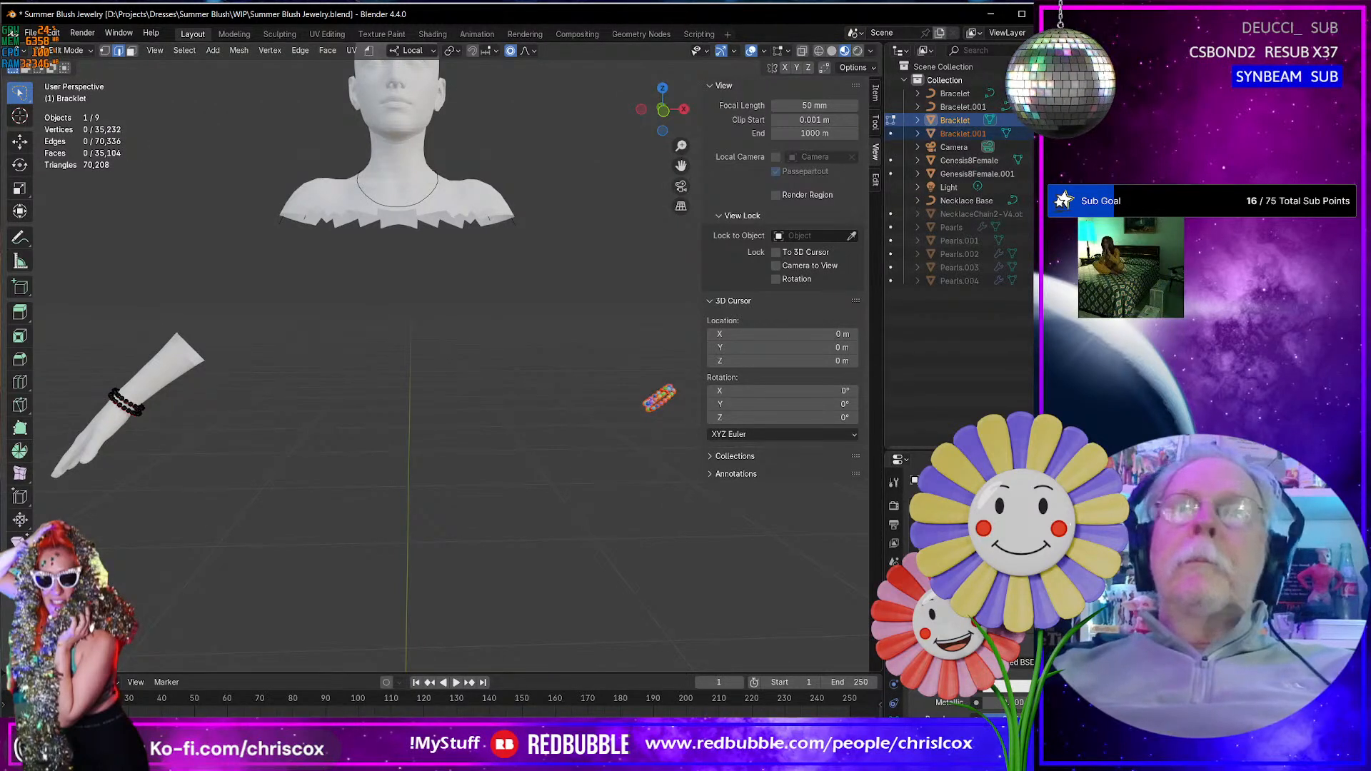
- Toggle the visibility of the two separated bracelet objects to identify which side each one is on
key("h")
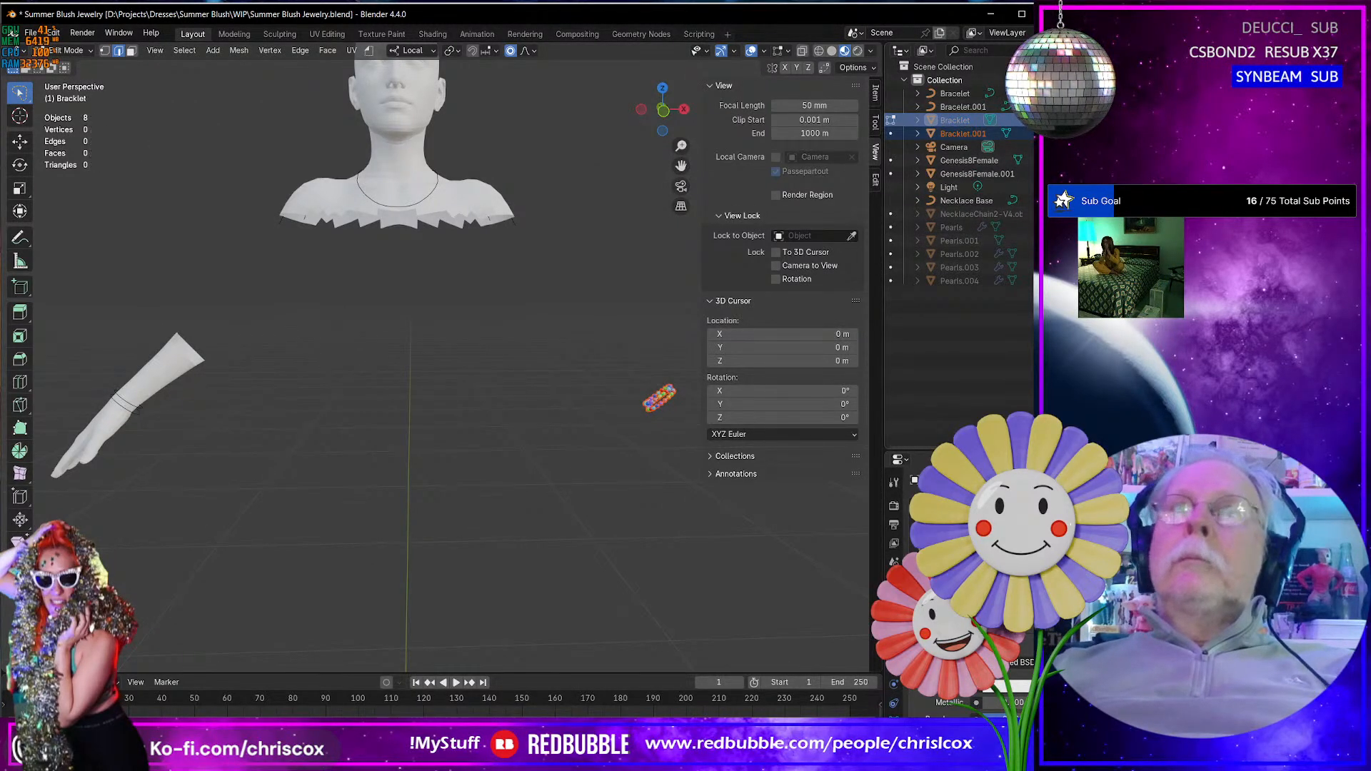
key("alt+h")
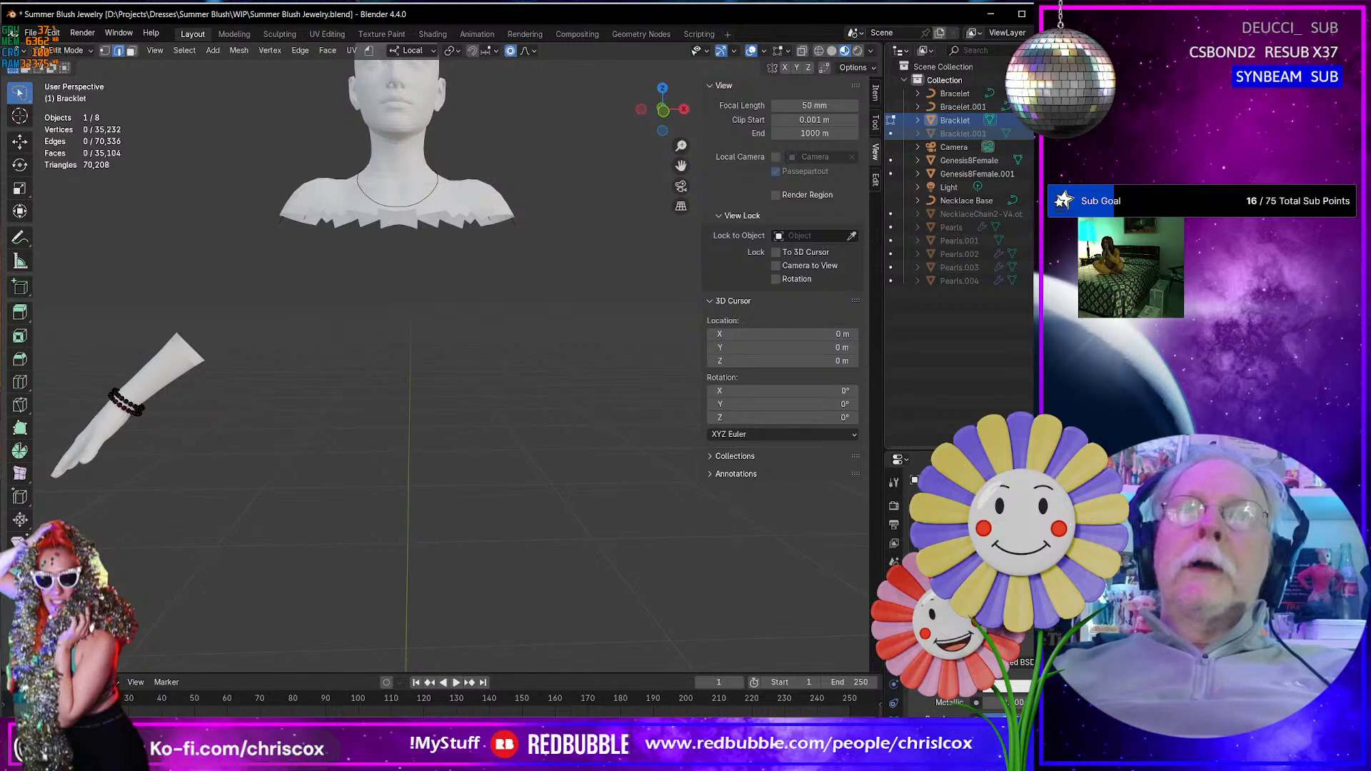
key("alt+h")
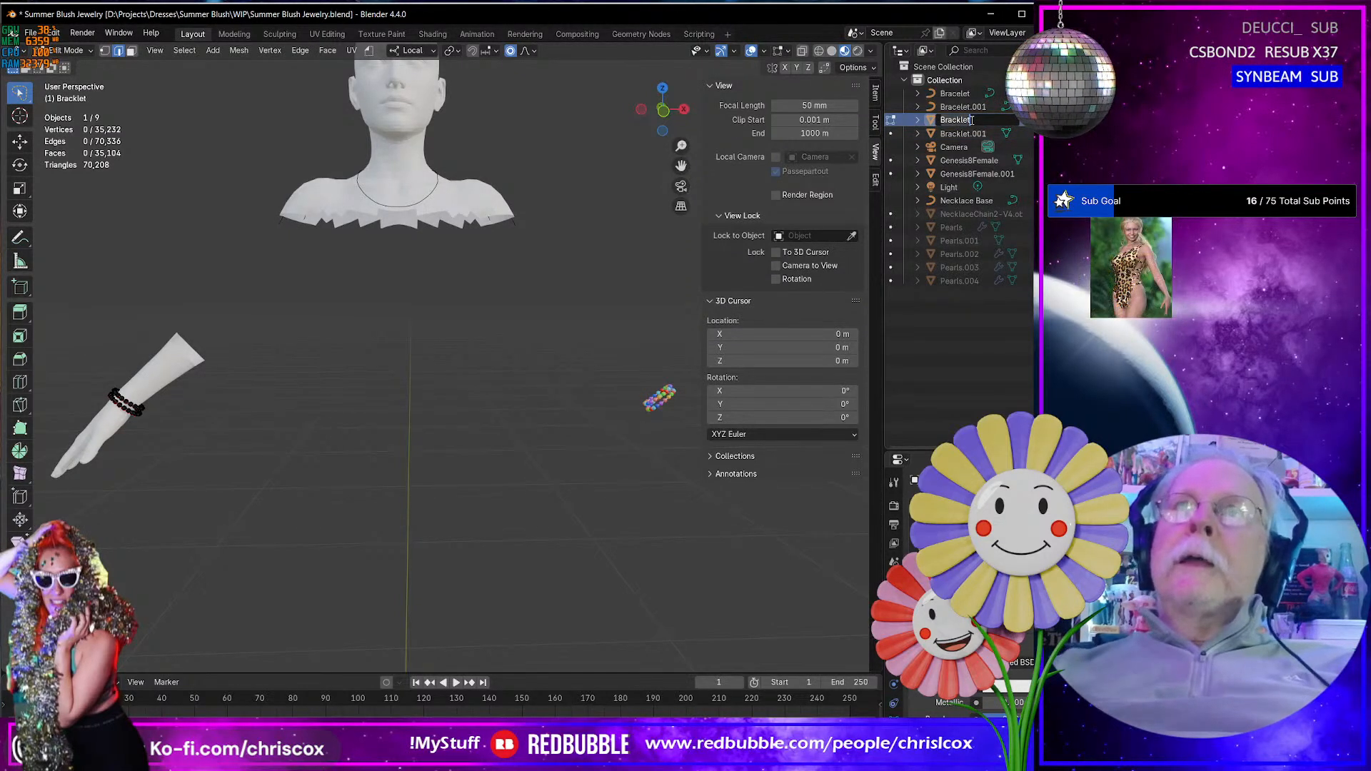
- Rename the Bracklet object as Bracklet R and Bracklet.001 as Bracklet L
type("R")
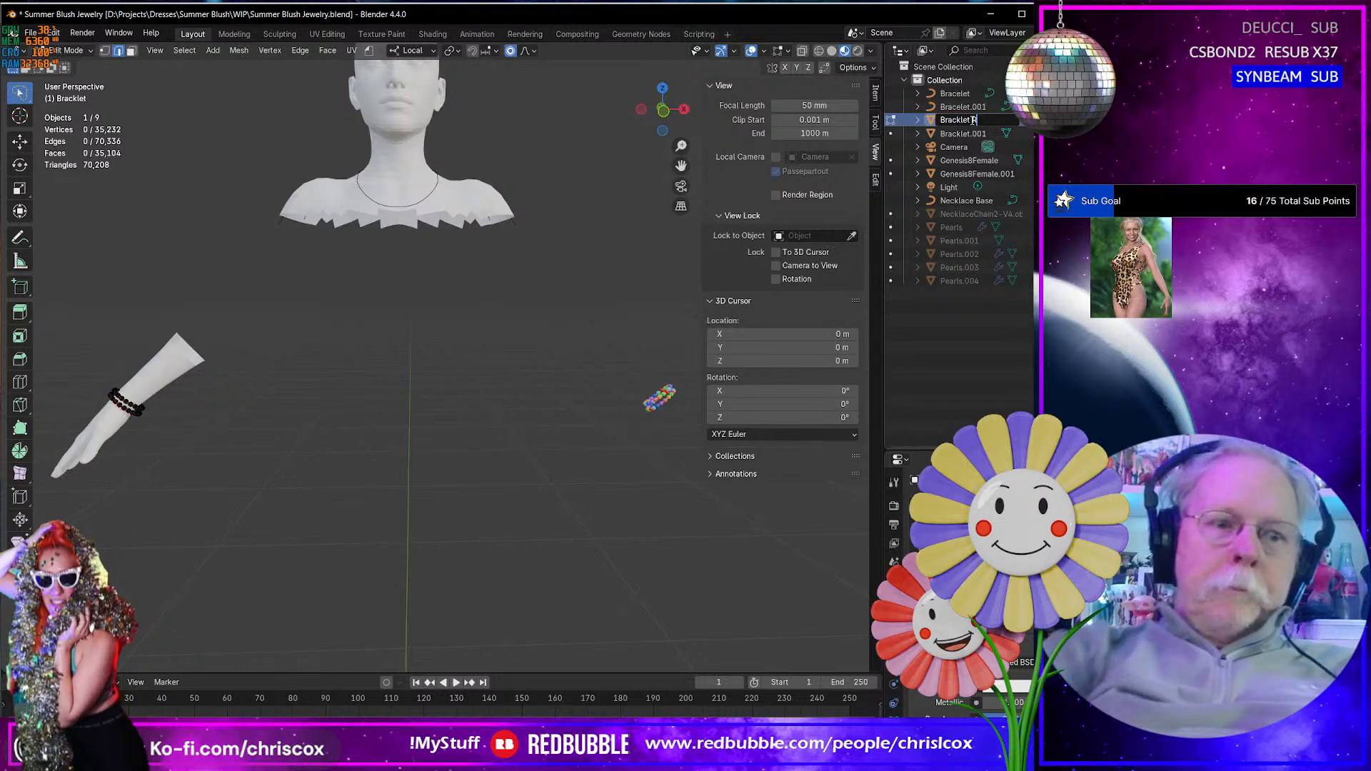
key("Return")
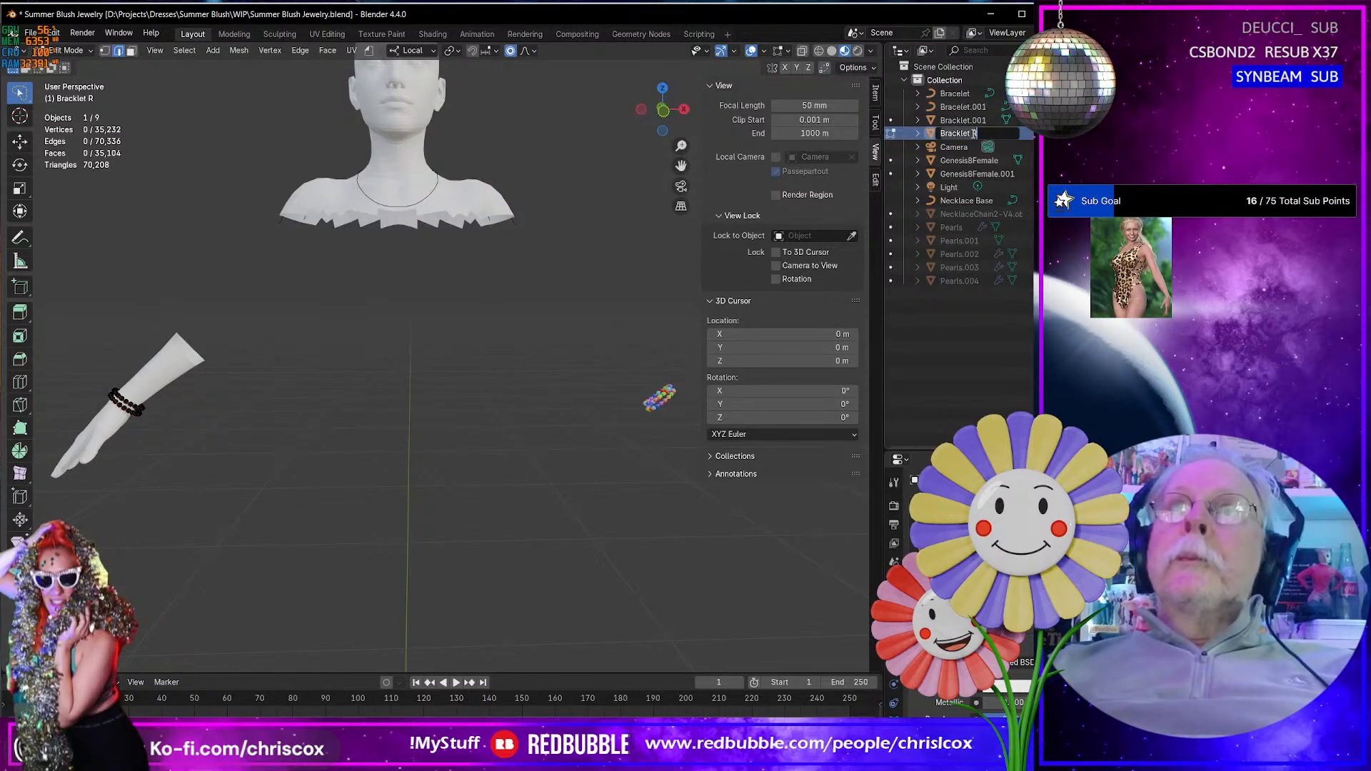
double_click(963, 120)
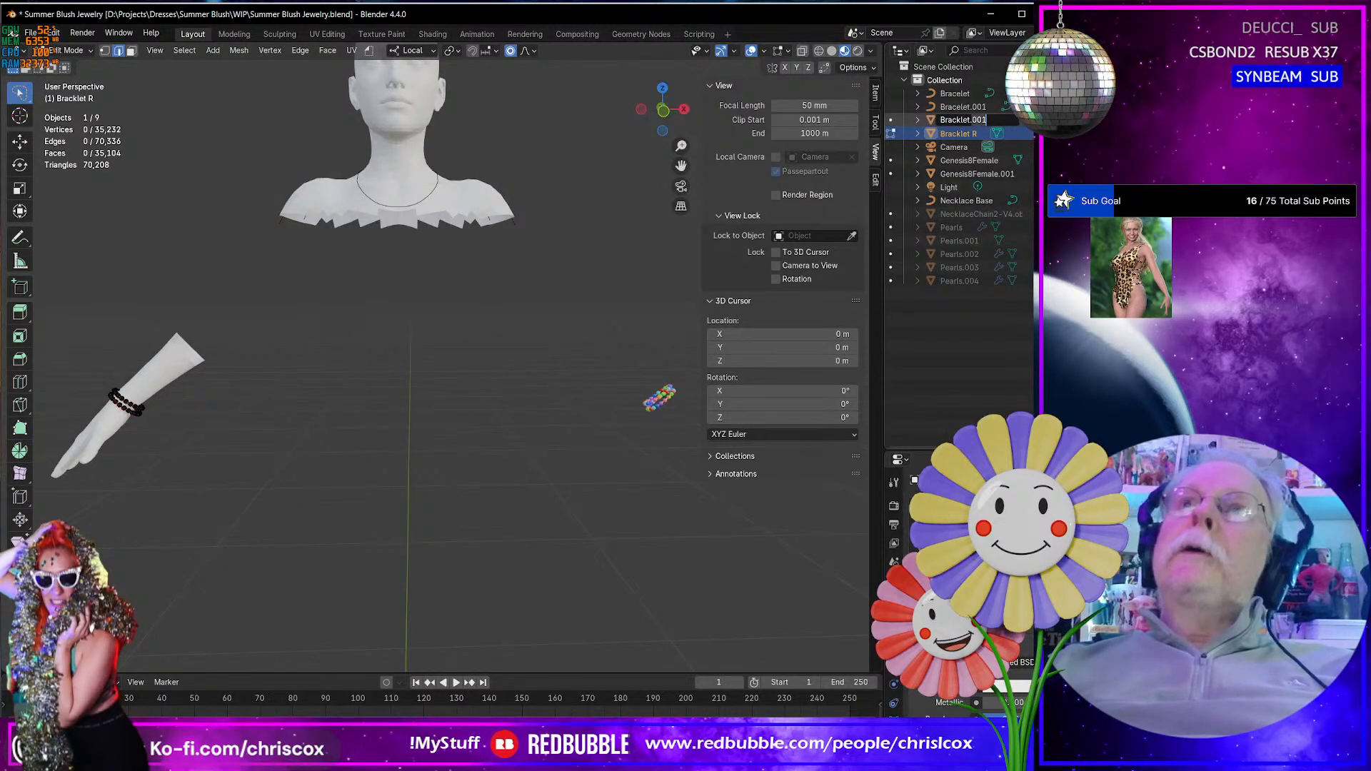
key("BackSpace")
key("BackSpace")
key("BackSpace")
key("BackSpace")
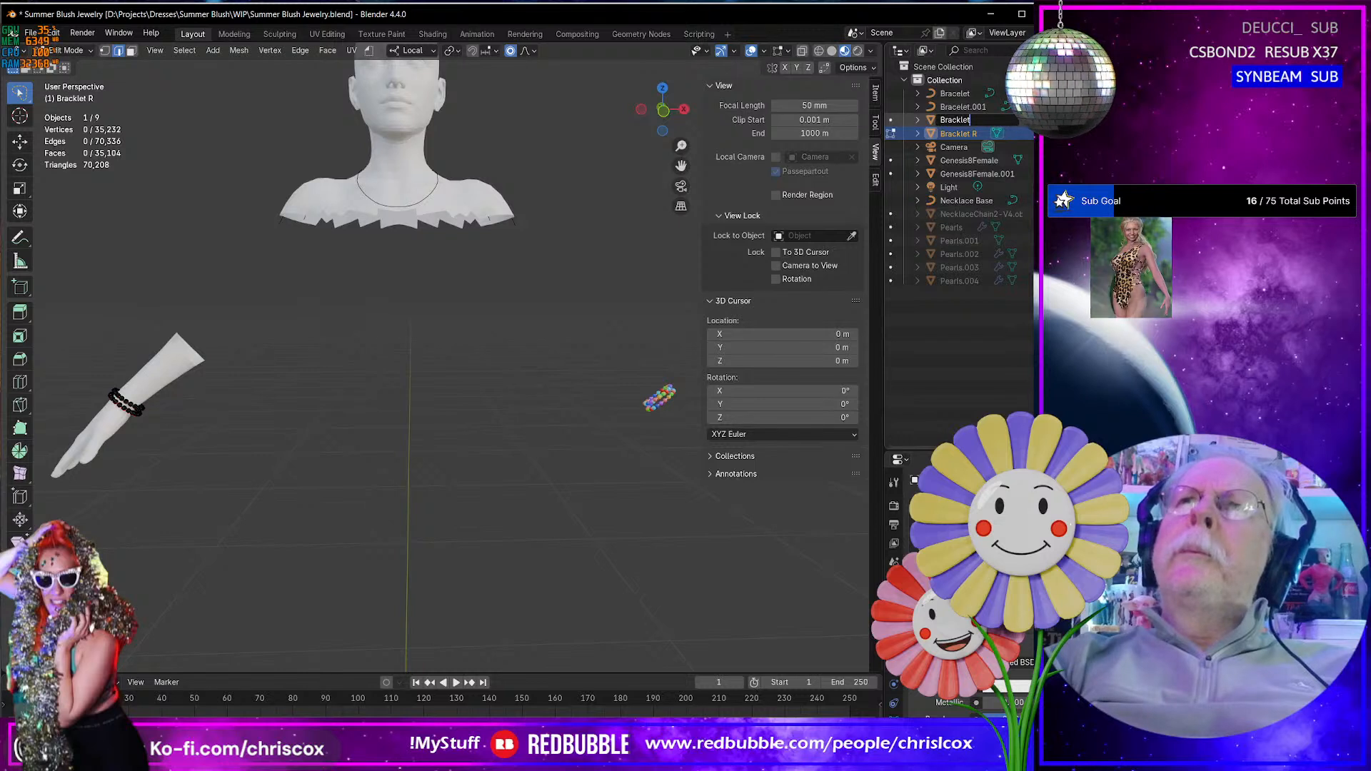
type("L")
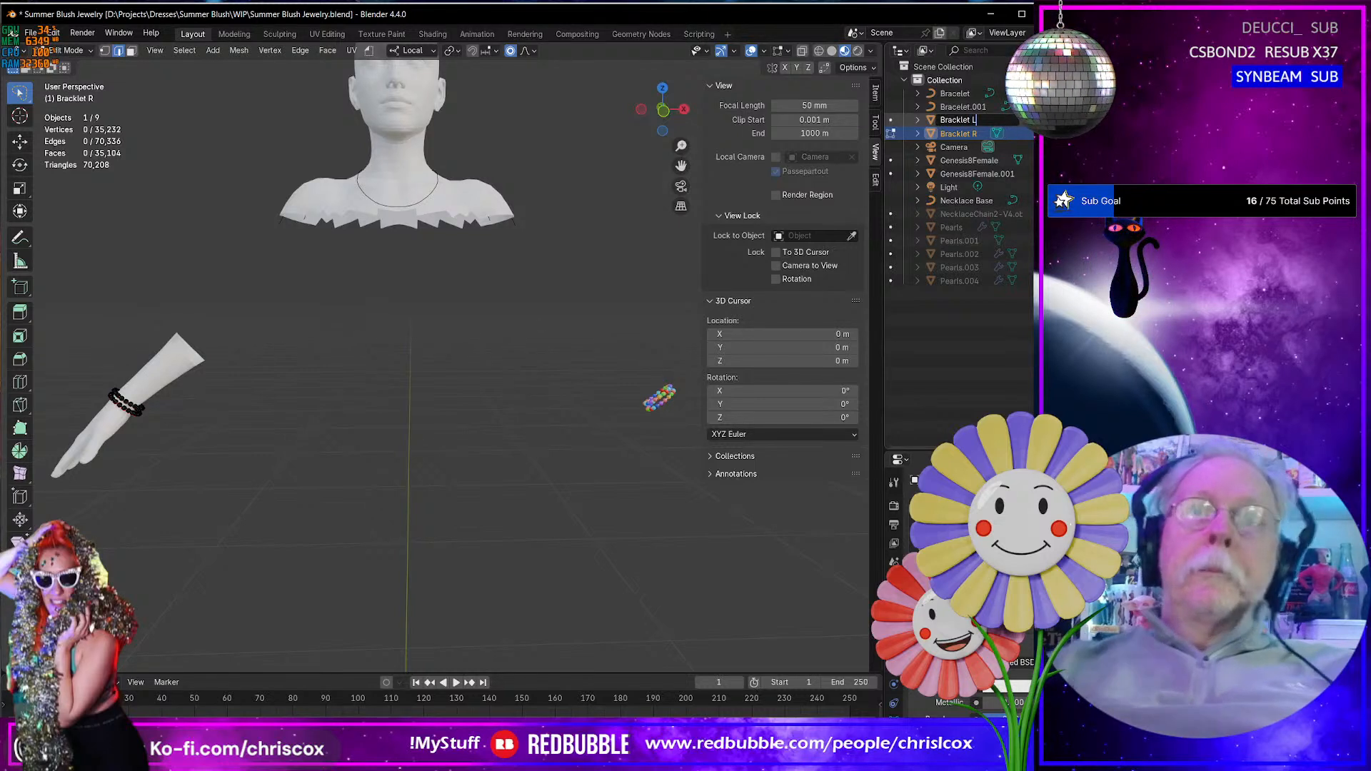
key("Return")
- Return to Object Mode and select the Bracklet L object
key("Tab")
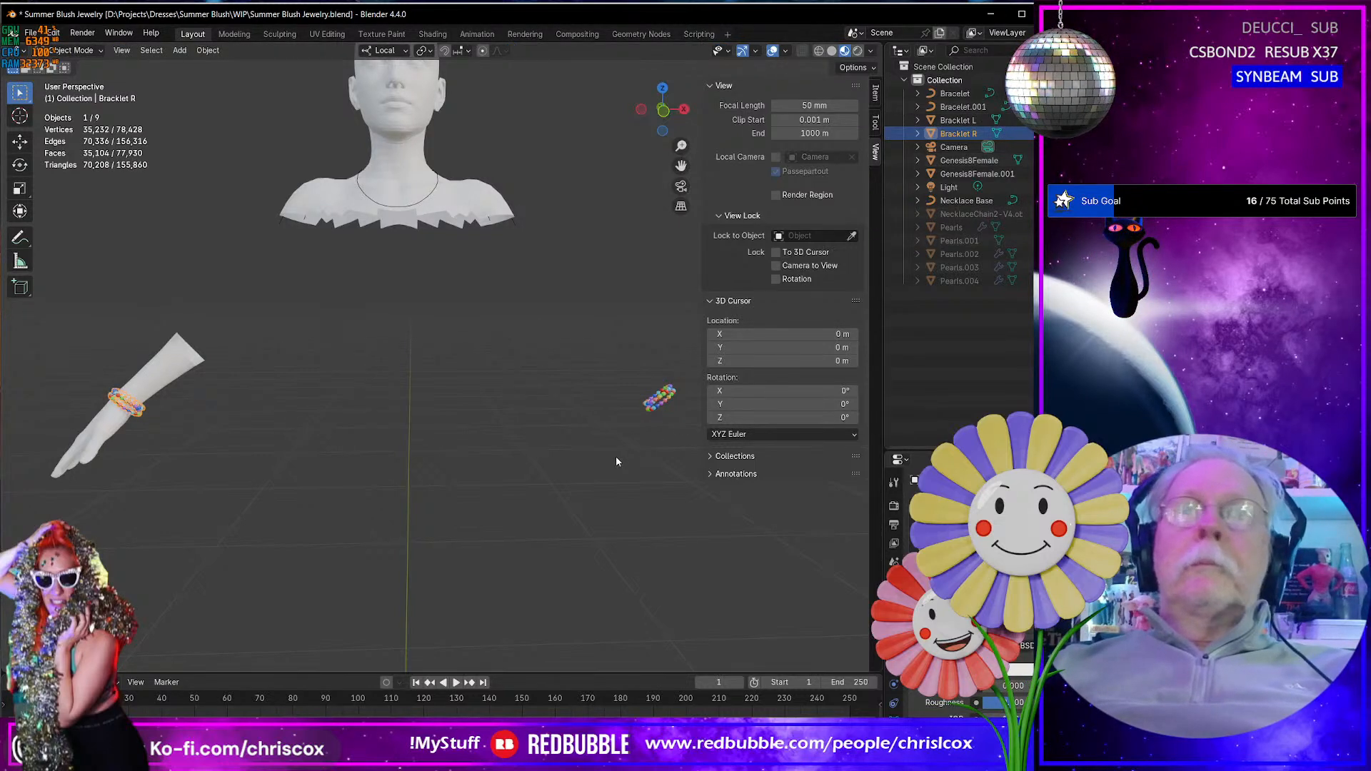
left_click(616, 457)
left_click(957, 120)
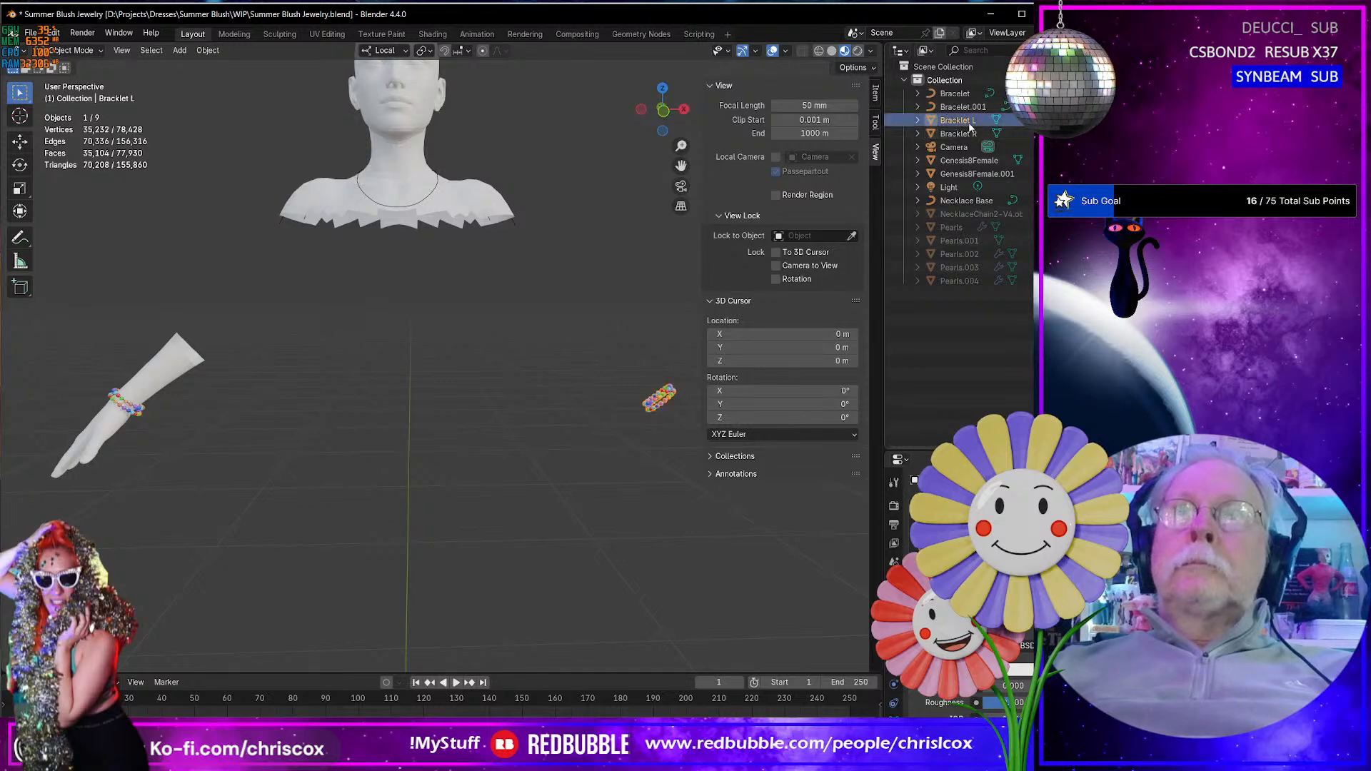
- Export only the Bracklet R object as Summer Blush Bracelet R.obj in the WIP folder
left_click(957, 134)
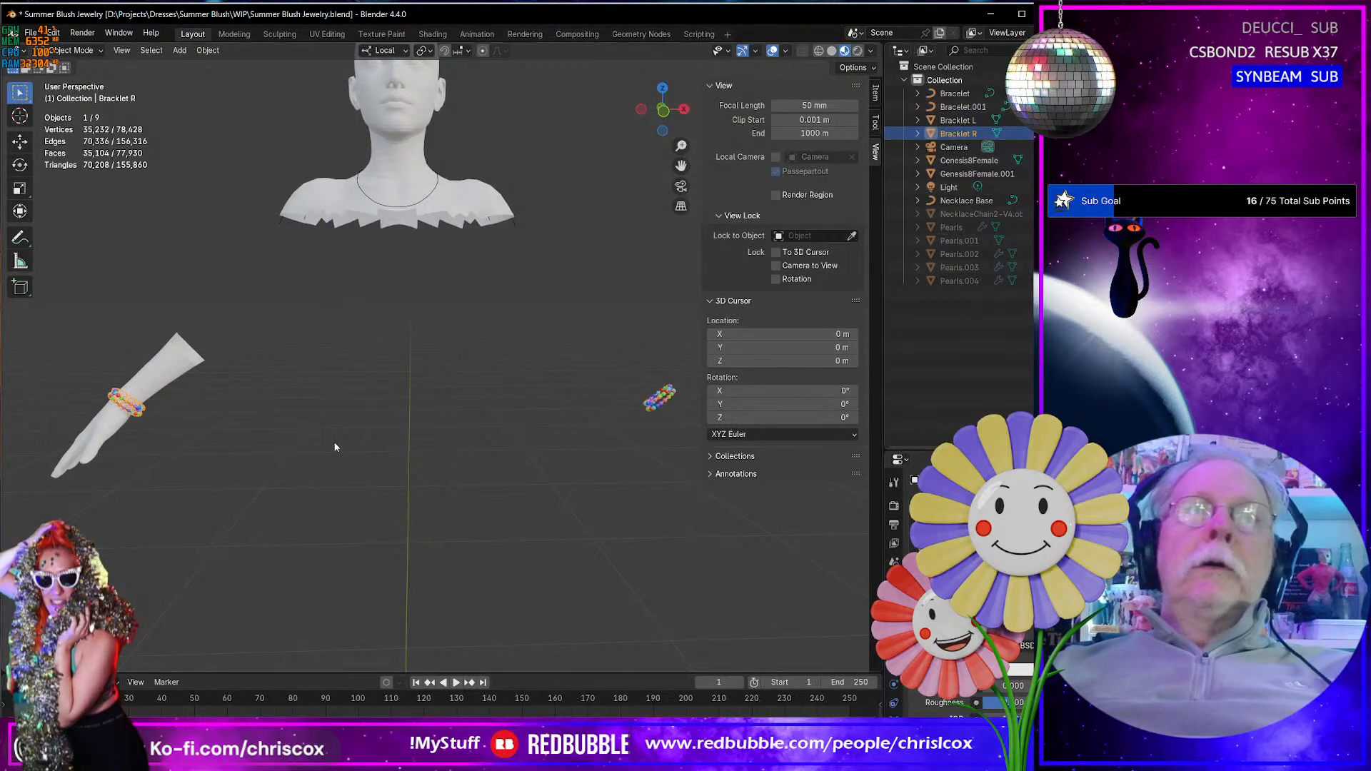
middle_click_drag(343, 443, 409, 466)
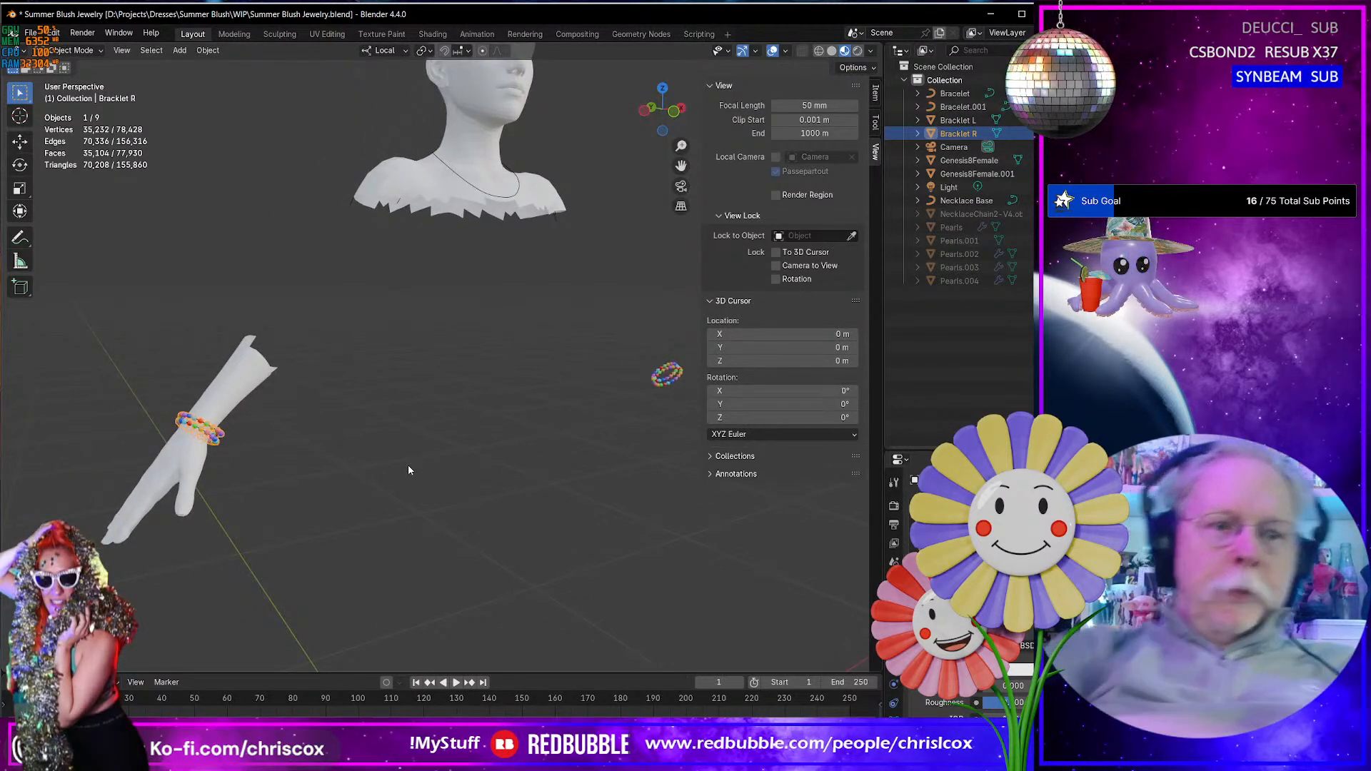
key("ctrl+shift+e")
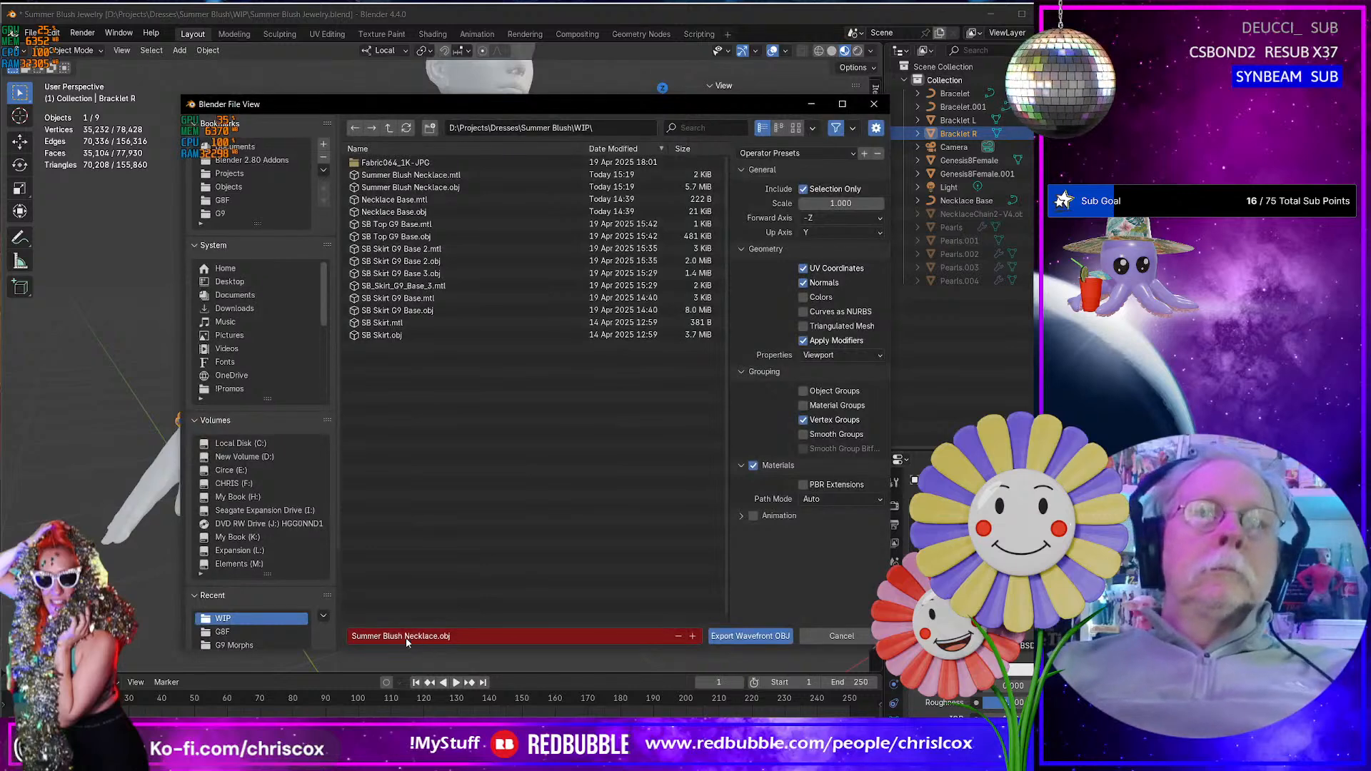
left_click(406, 635)
double_click(408, 636)
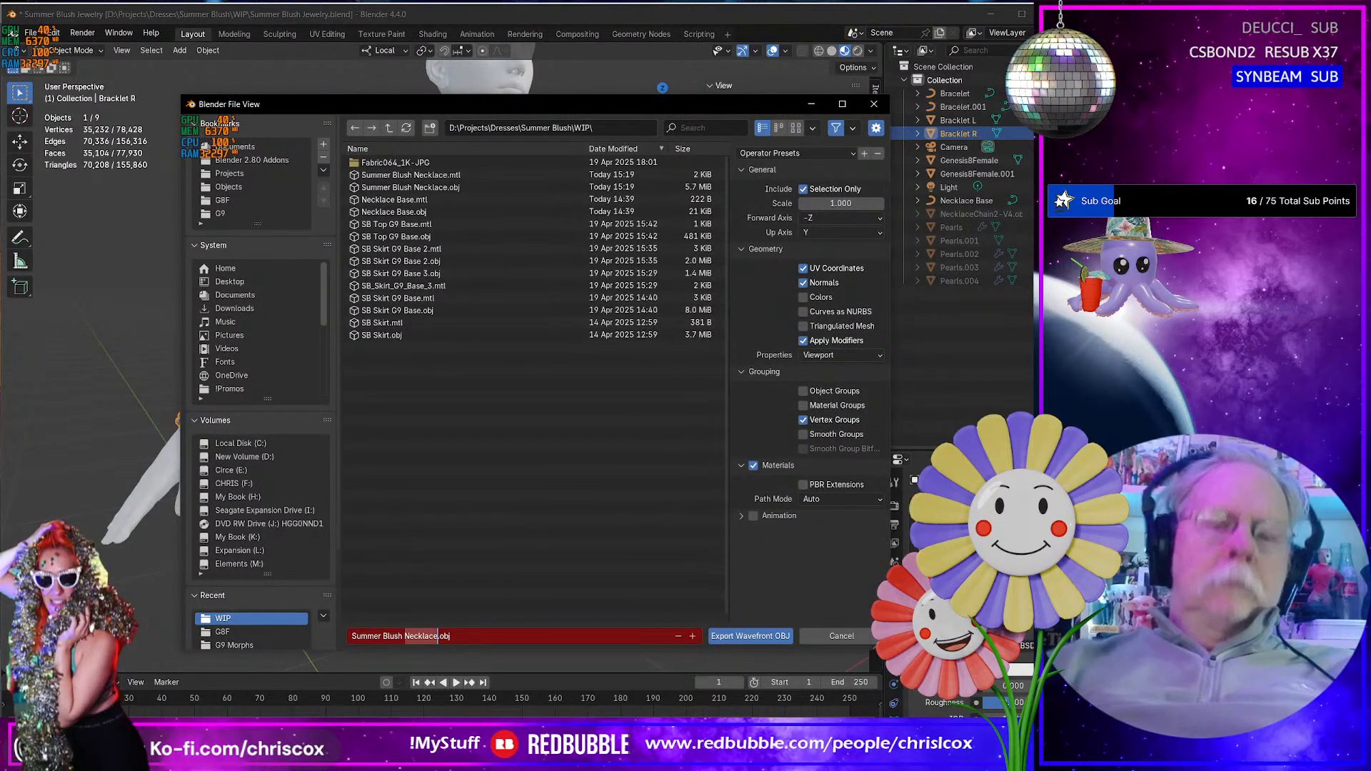
type("Bracelet")
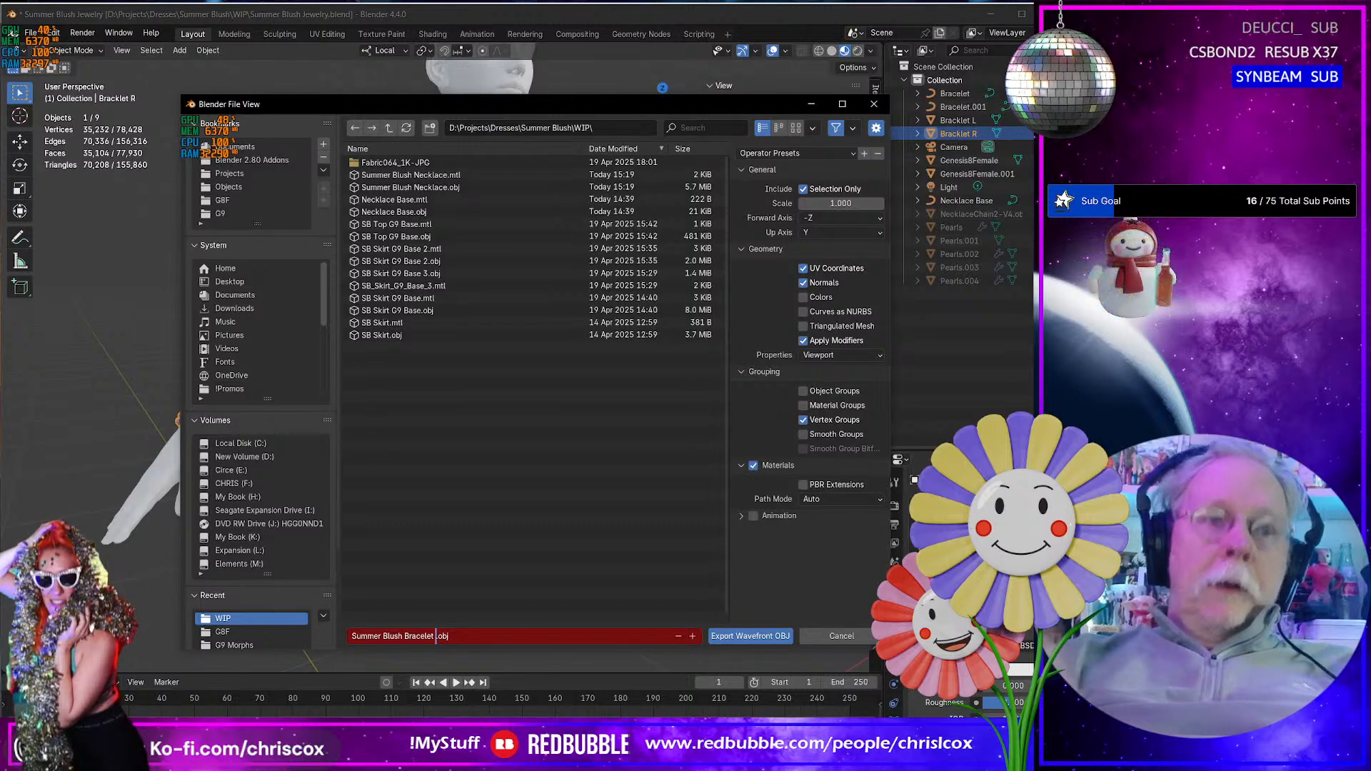
type(" R")
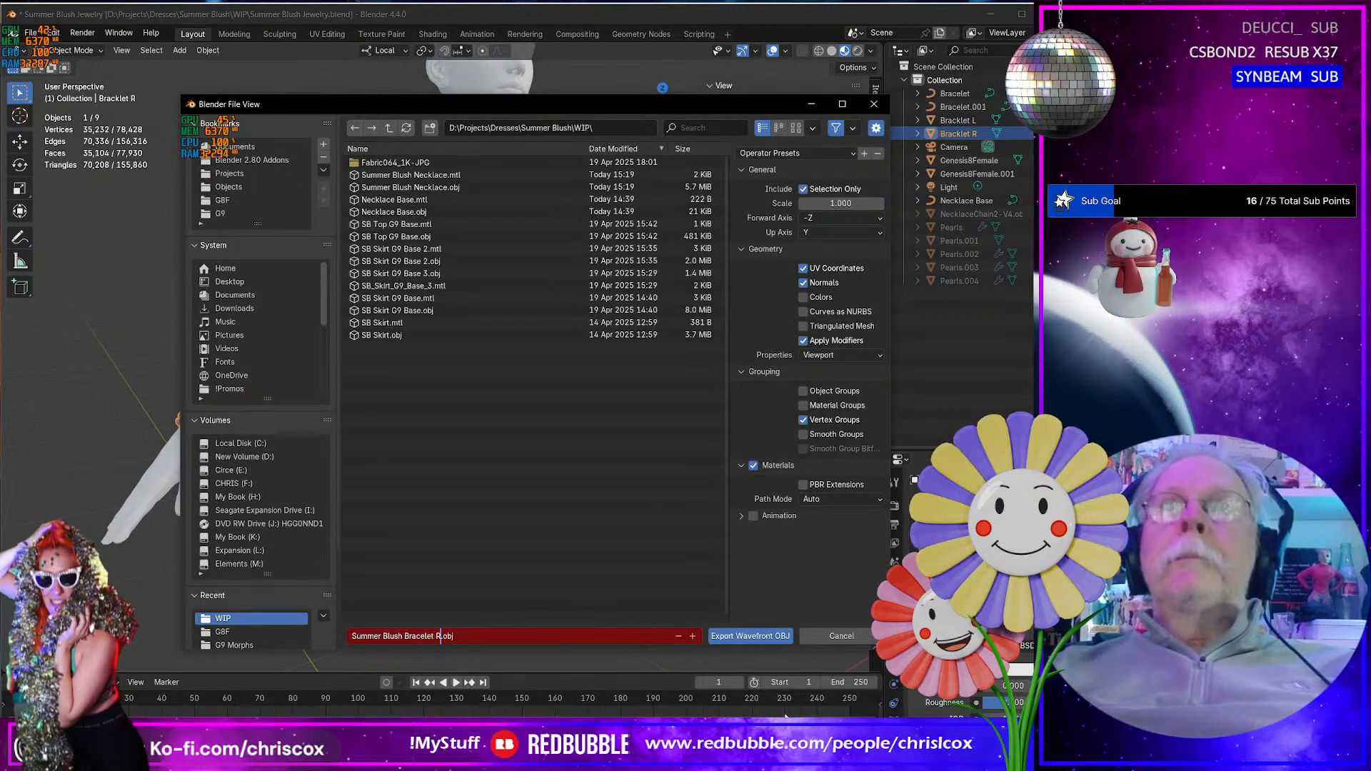
left_click(755, 636)
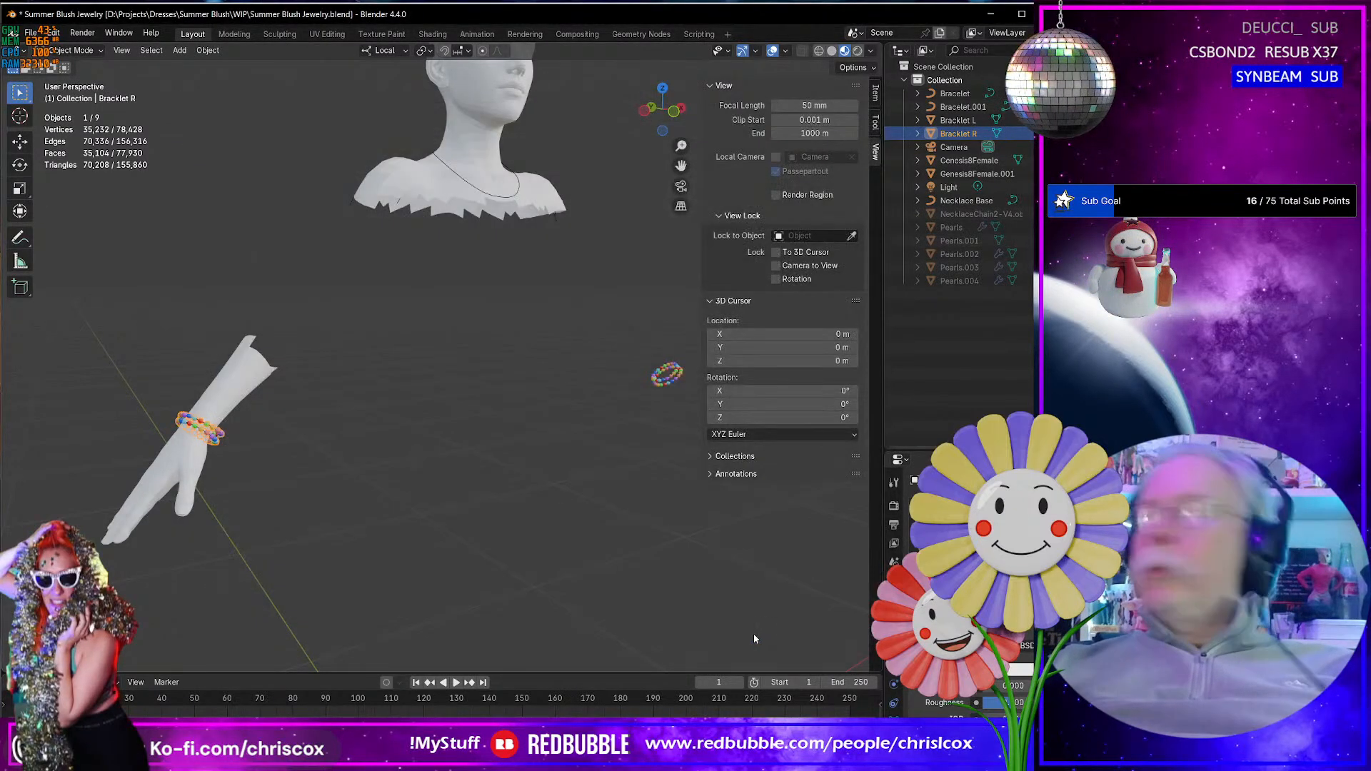
- Select the Bracklet L object and export it as Summer Blush Bracelet L.obj
left_click(669, 375)
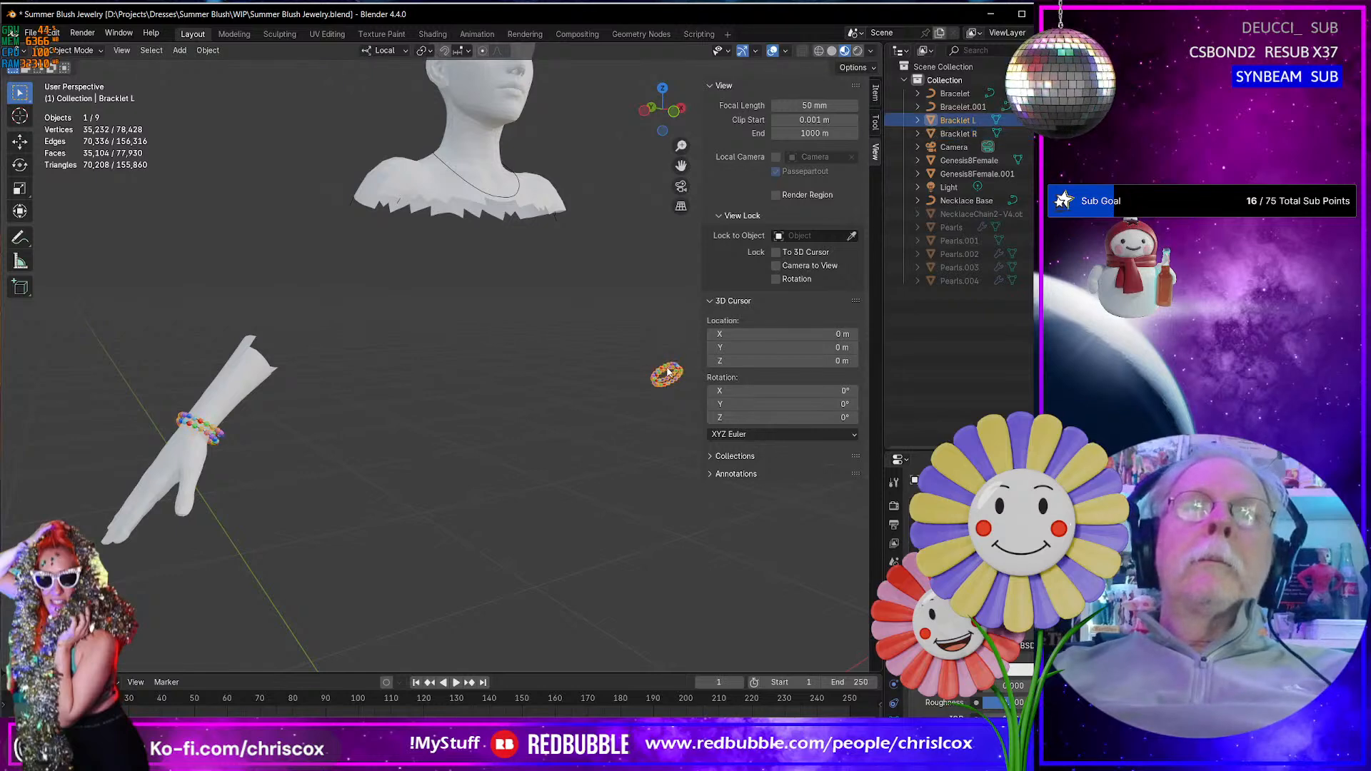
key("ctrl+e")
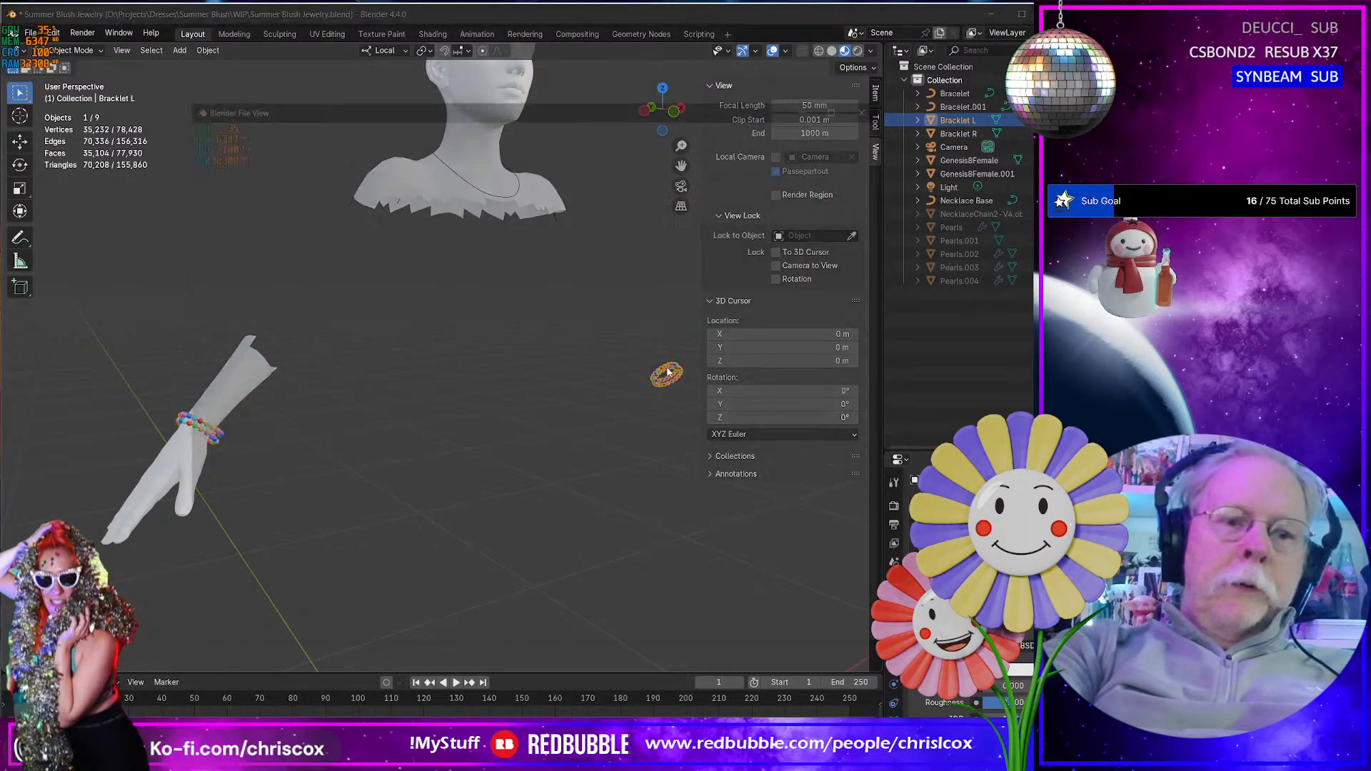
left_click(437, 637)
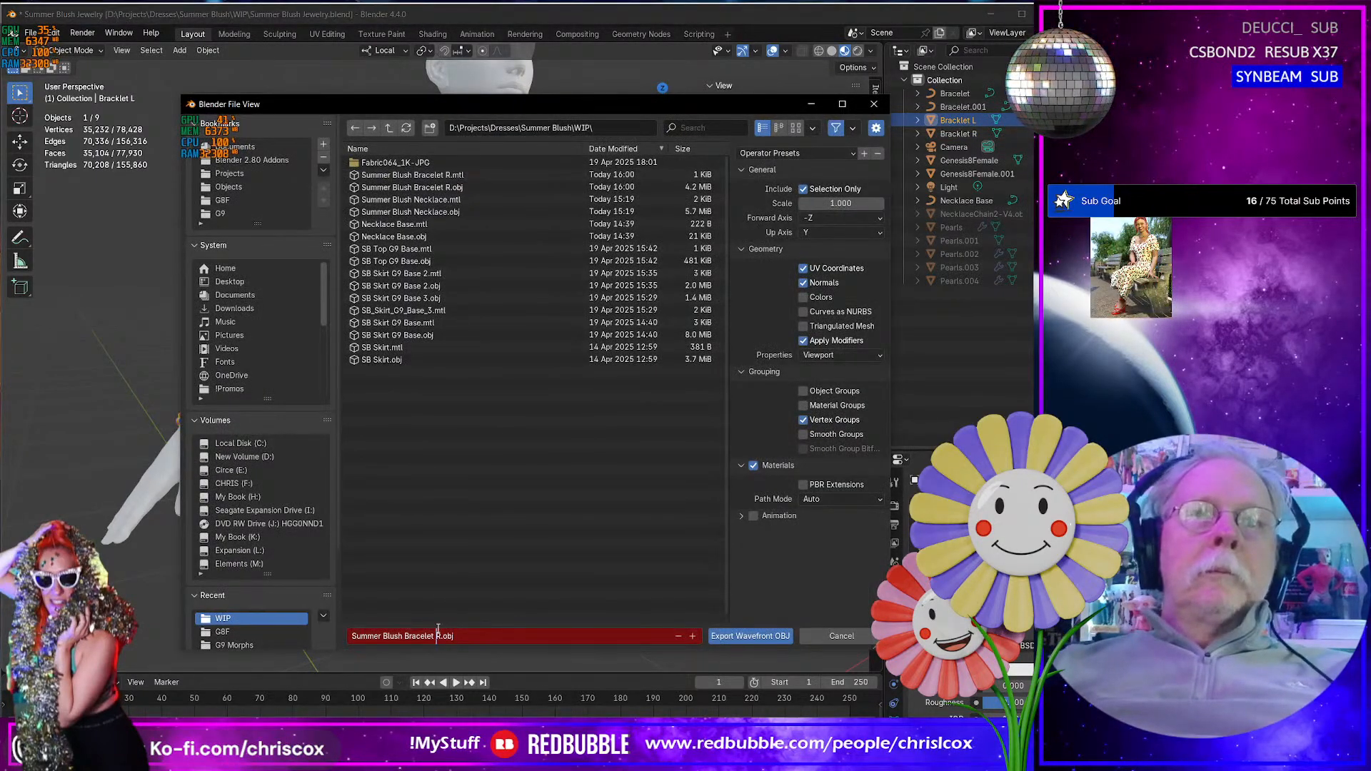
left_click(748, 637)
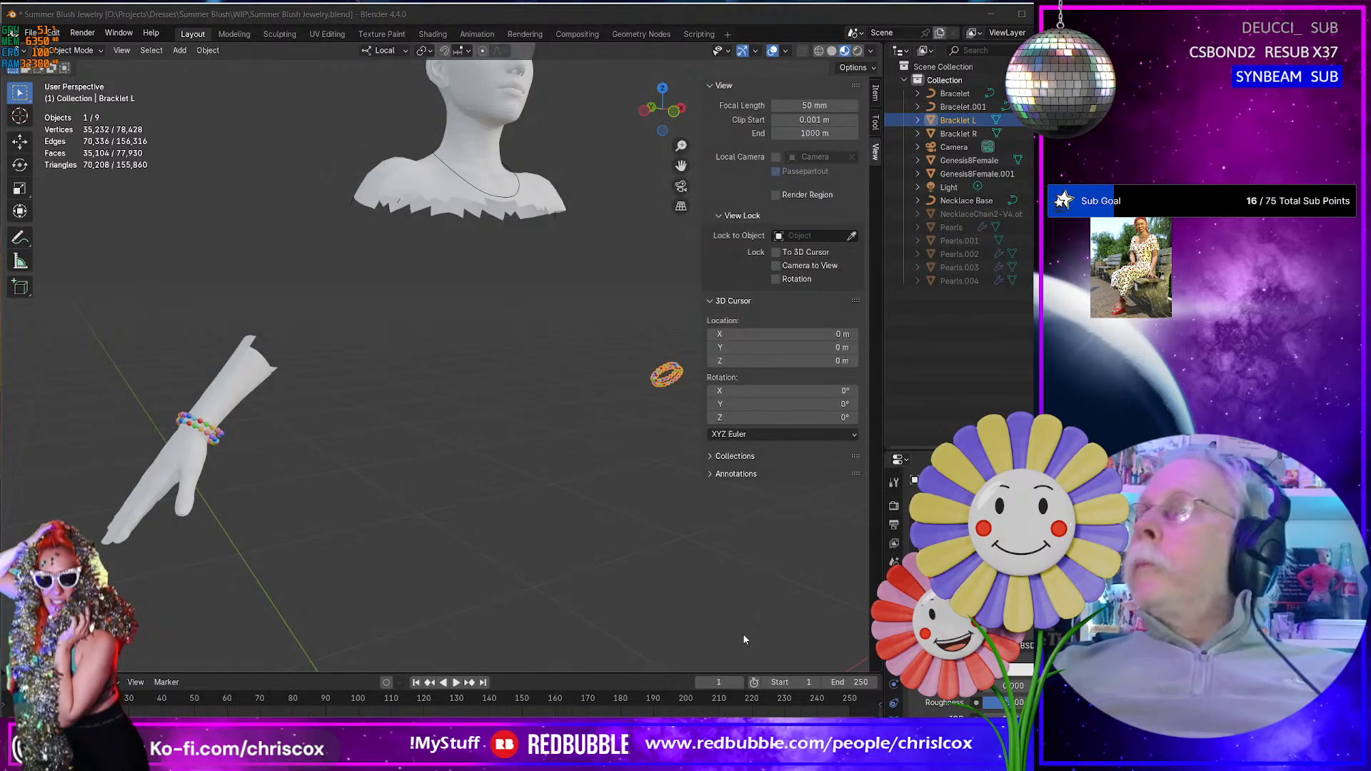
key("alt+Tab")
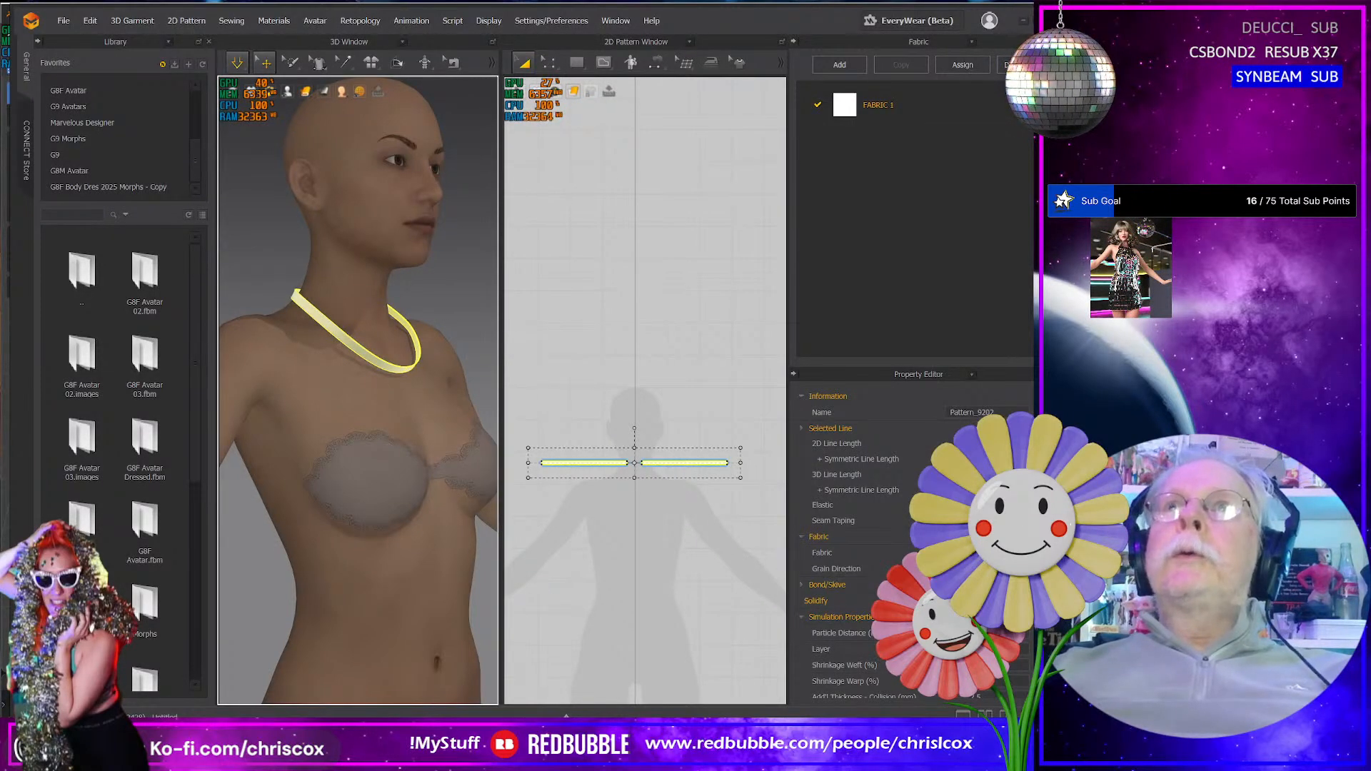
key("ctrl+n")
left_click(685, 438)
key("alt+Tab")
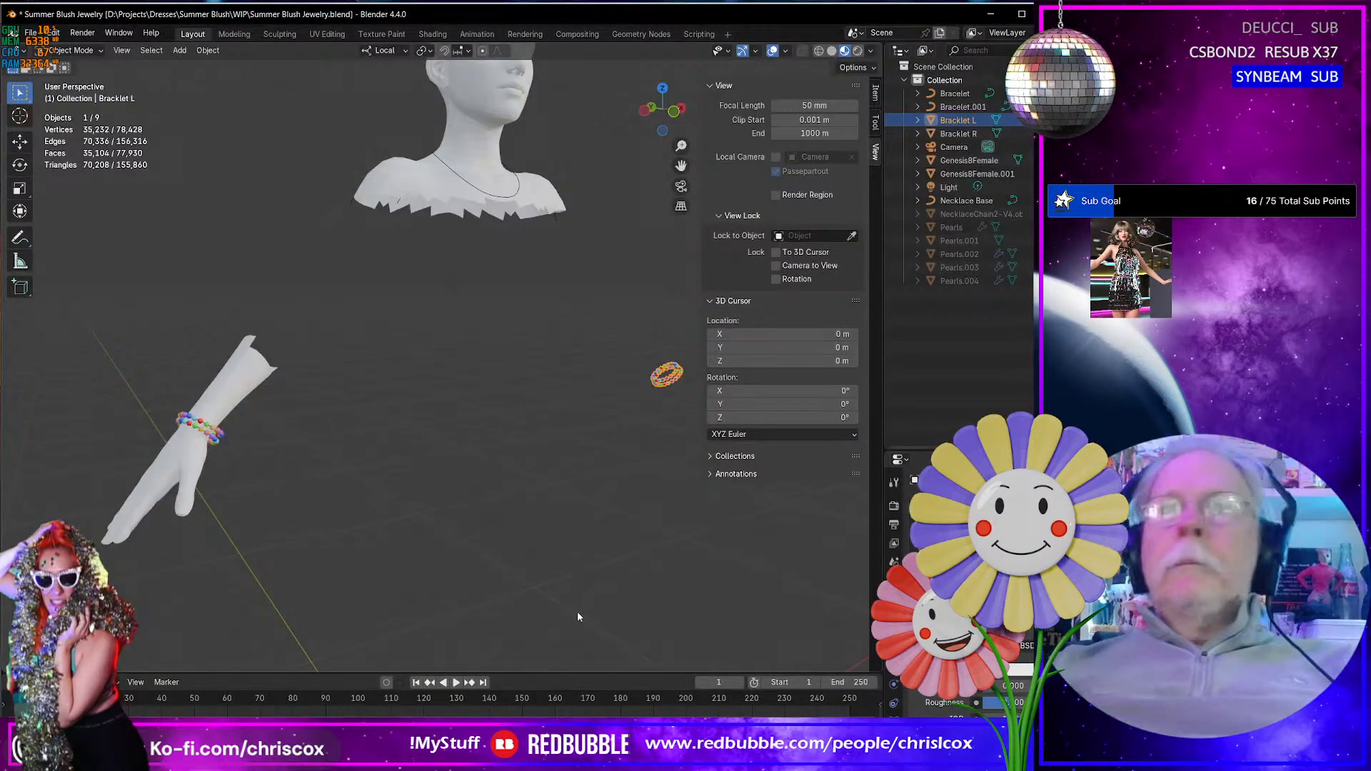
- Switch to DAZ Studio and import Summer Blush Bracelet L.obj with the current OBJ import options
key("alt+Tab")
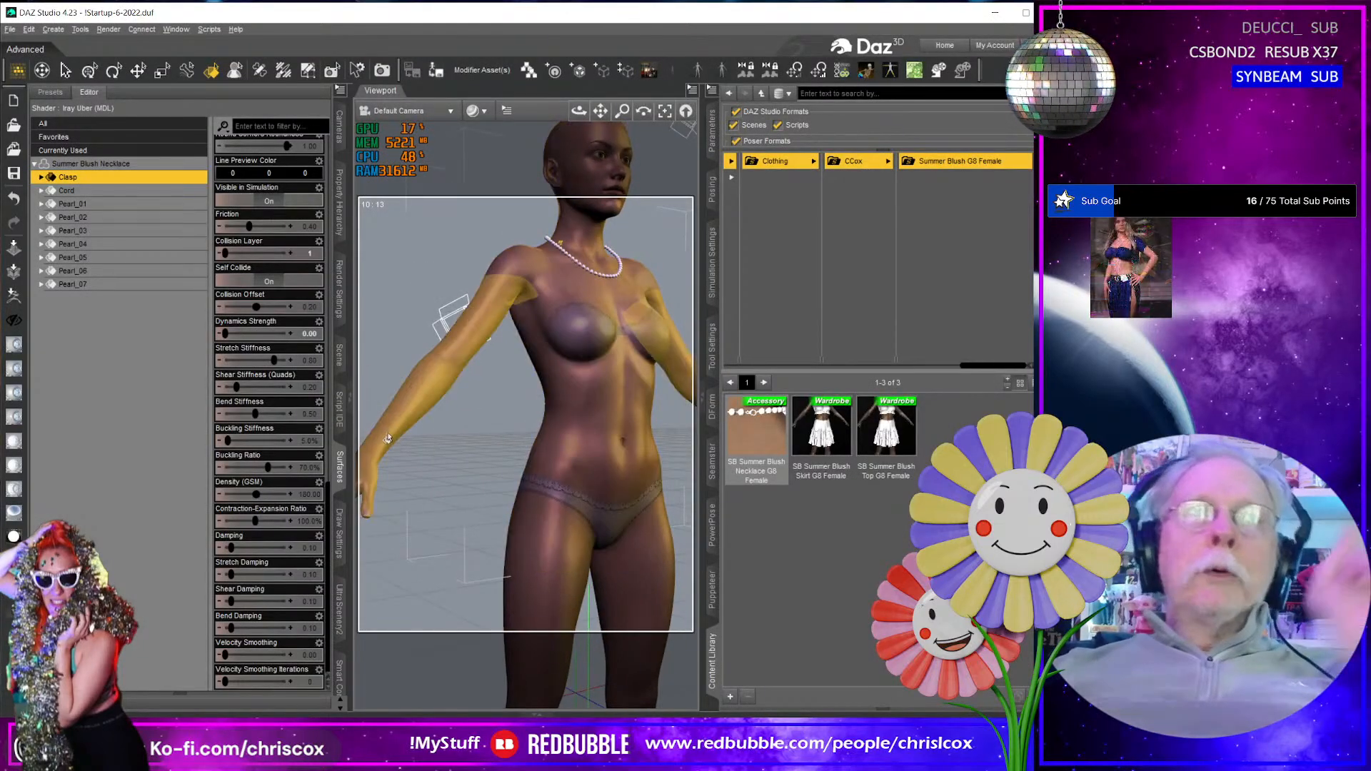
middle_click_drag(391, 444, 423, 464)
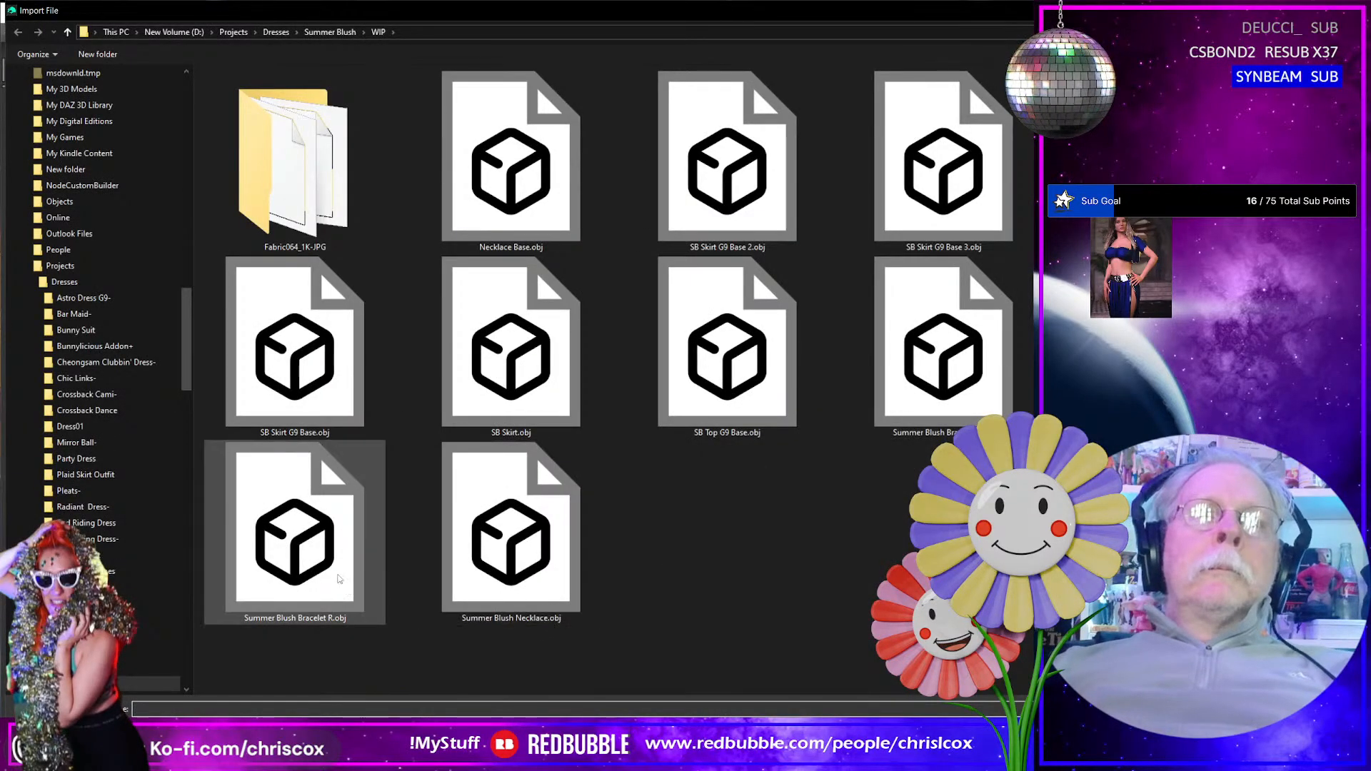
left_click(924, 379)
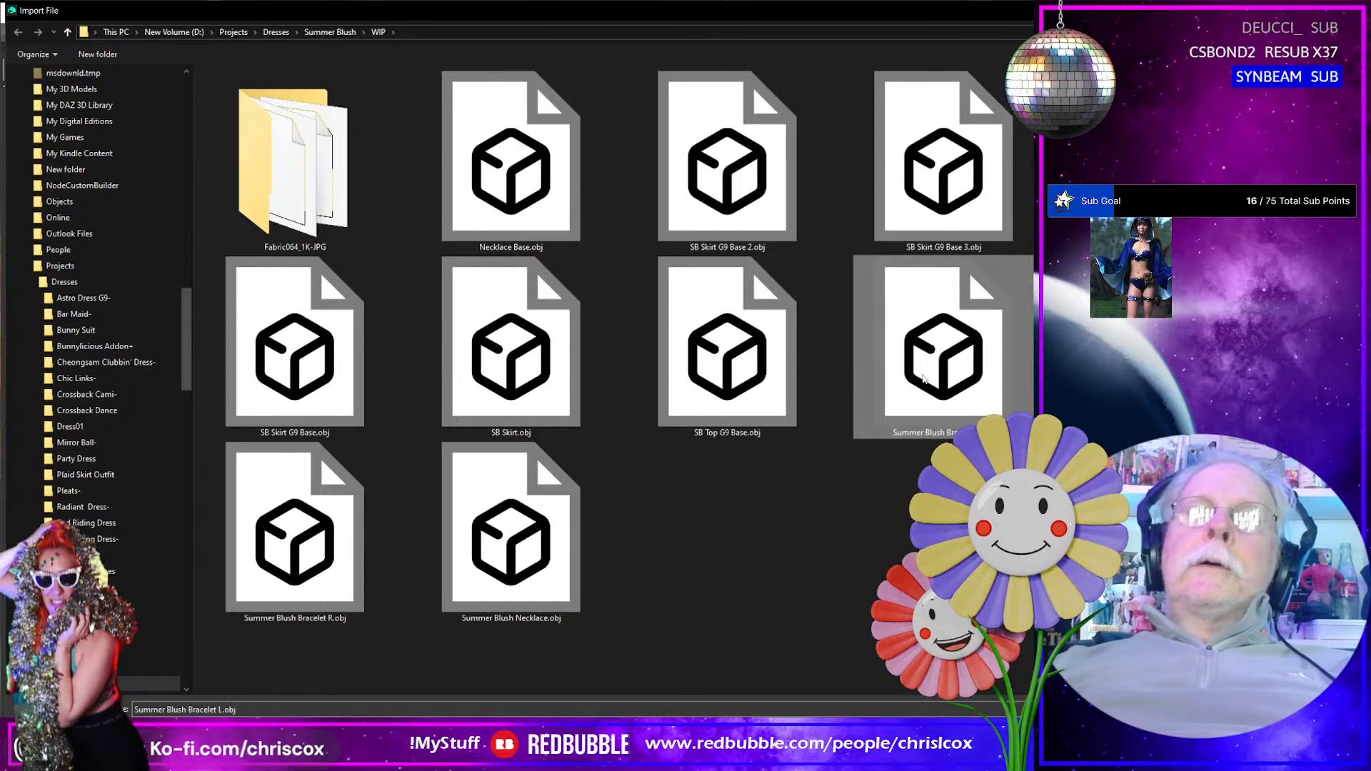
key("Return")
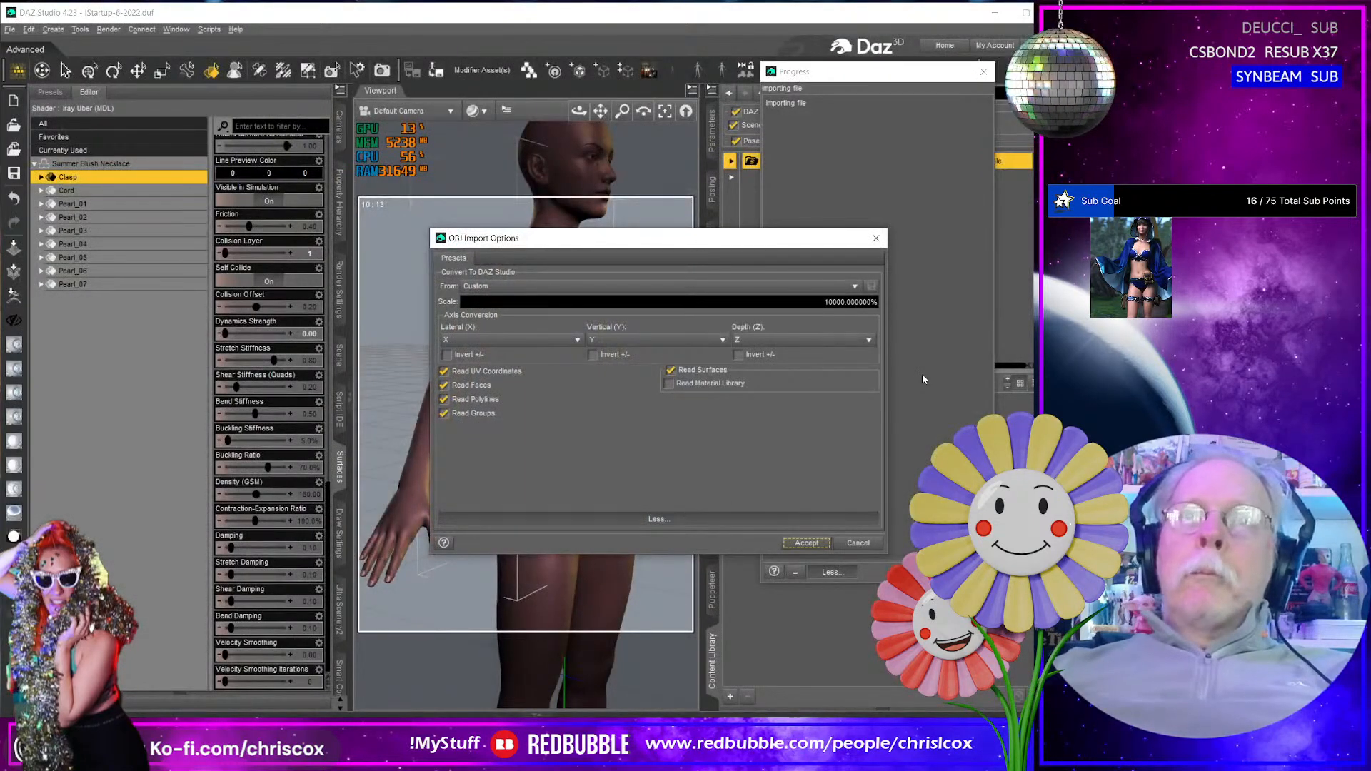
key("Return")
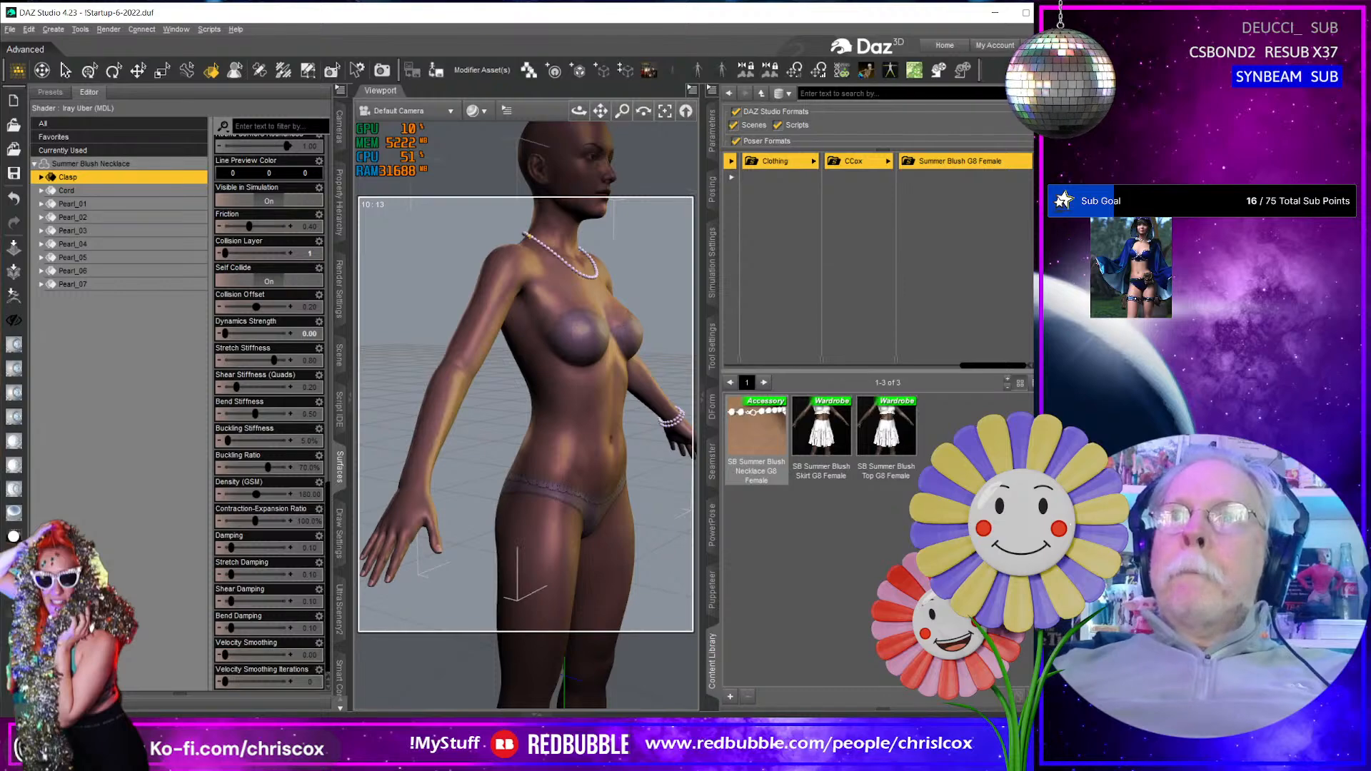
- Import Summer Blush Bracelet R.obj into the scene with the same OBJ import options
key("ctrl+i")
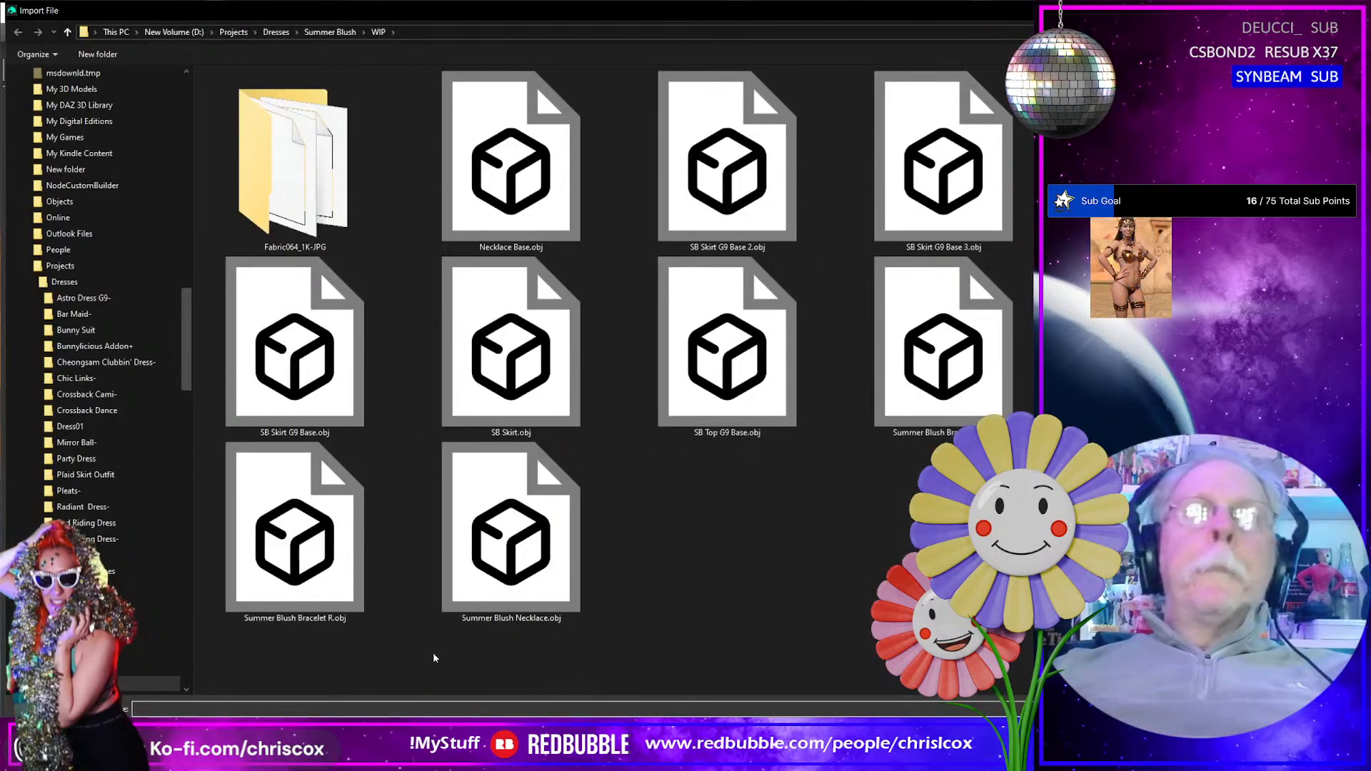
left_click(289, 572)
key("Return")
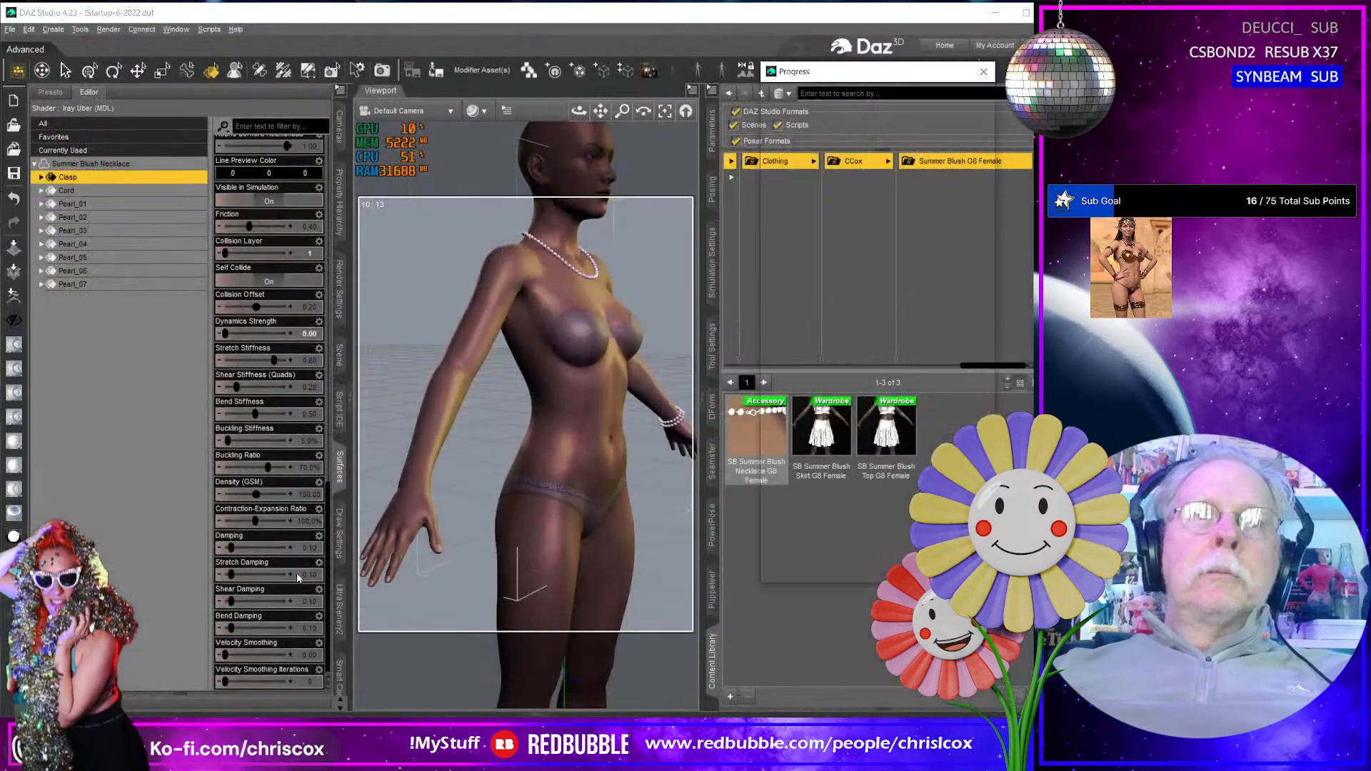
key("Return")
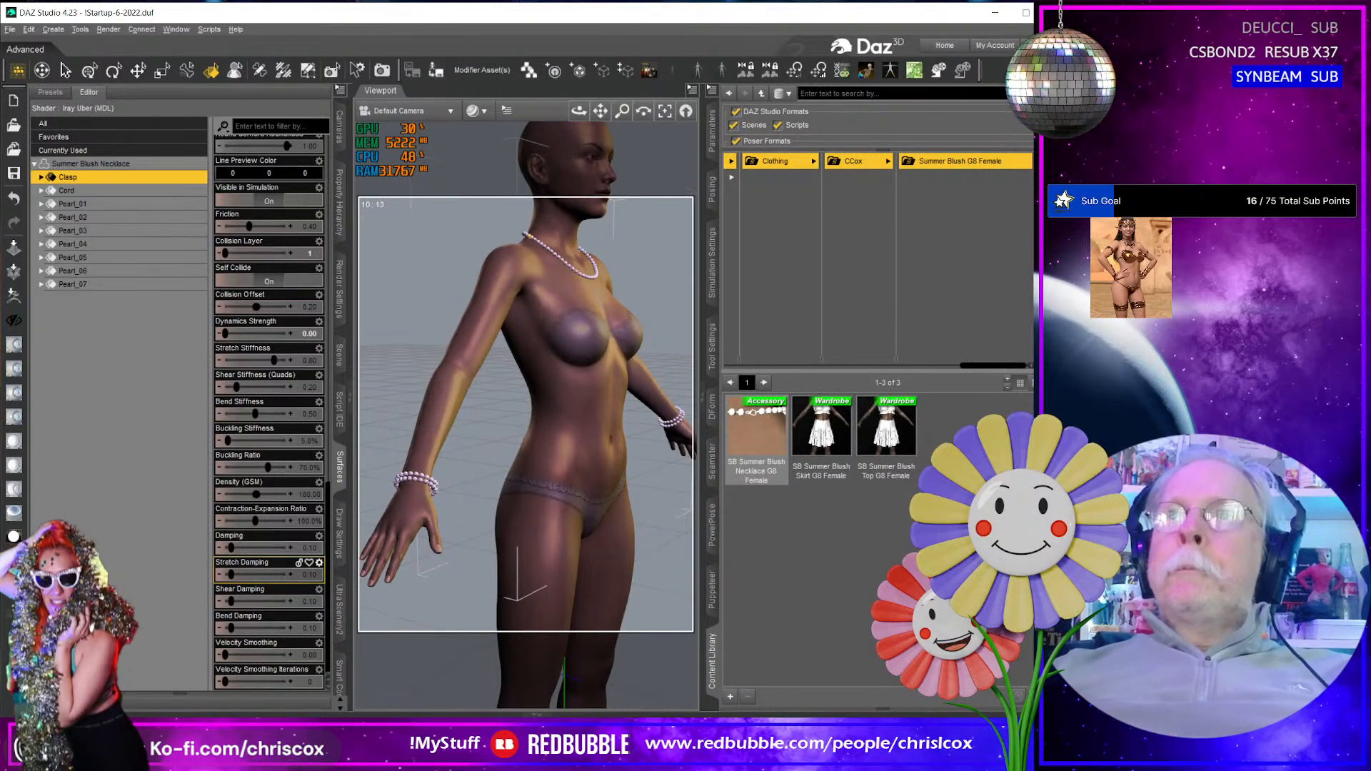
- Run the Transfer Utility from Genesis 8 Female to Summer Blush Bracelet L using the Full-Body projection template
left_click(700, 243)
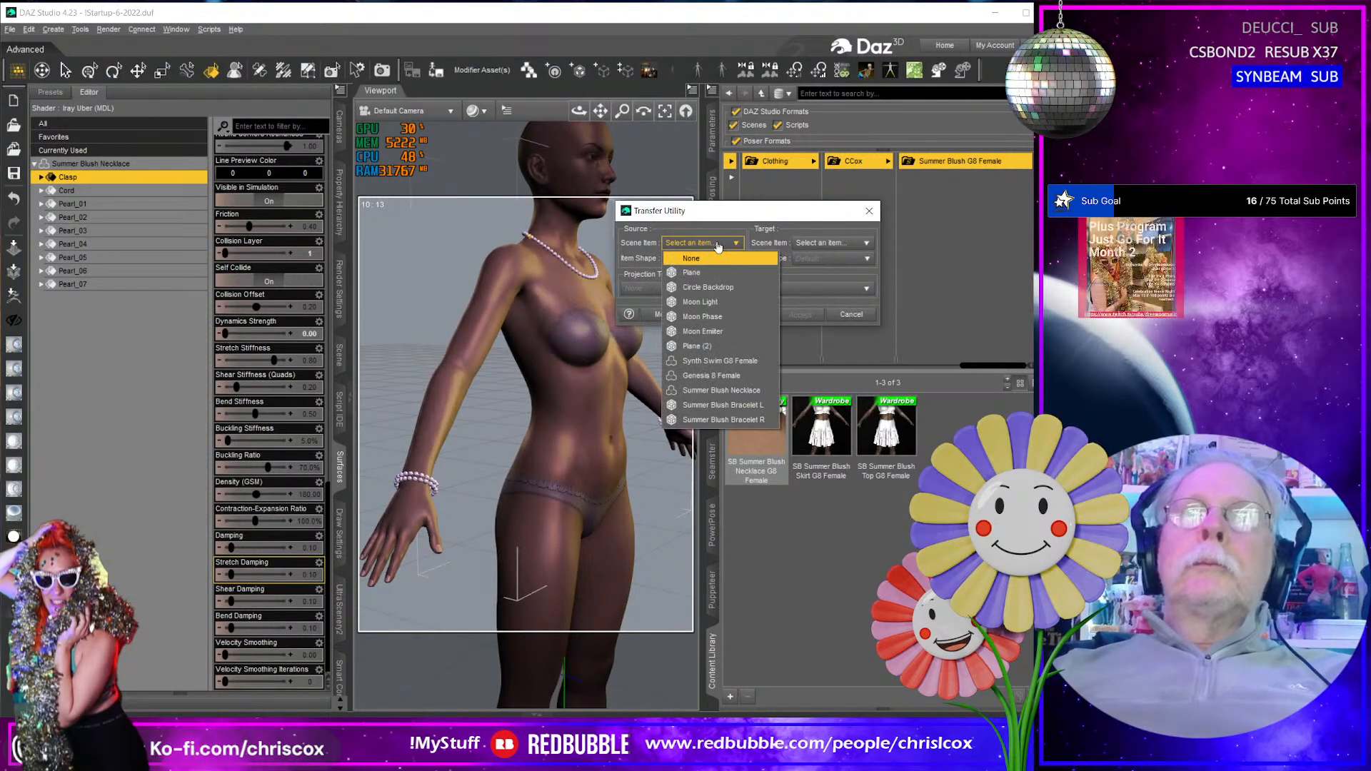
left_click(711, 376)
left_click(832, 243)
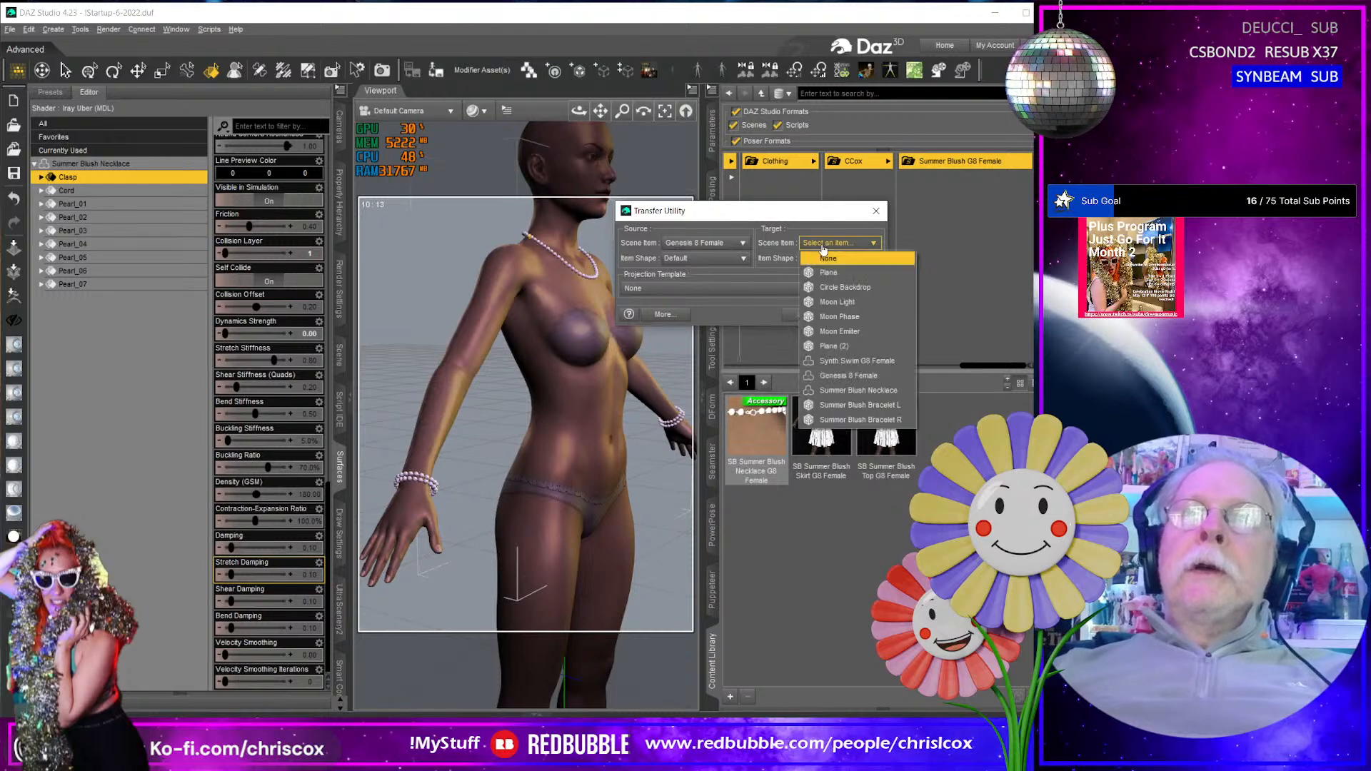
left_click(837, 405)
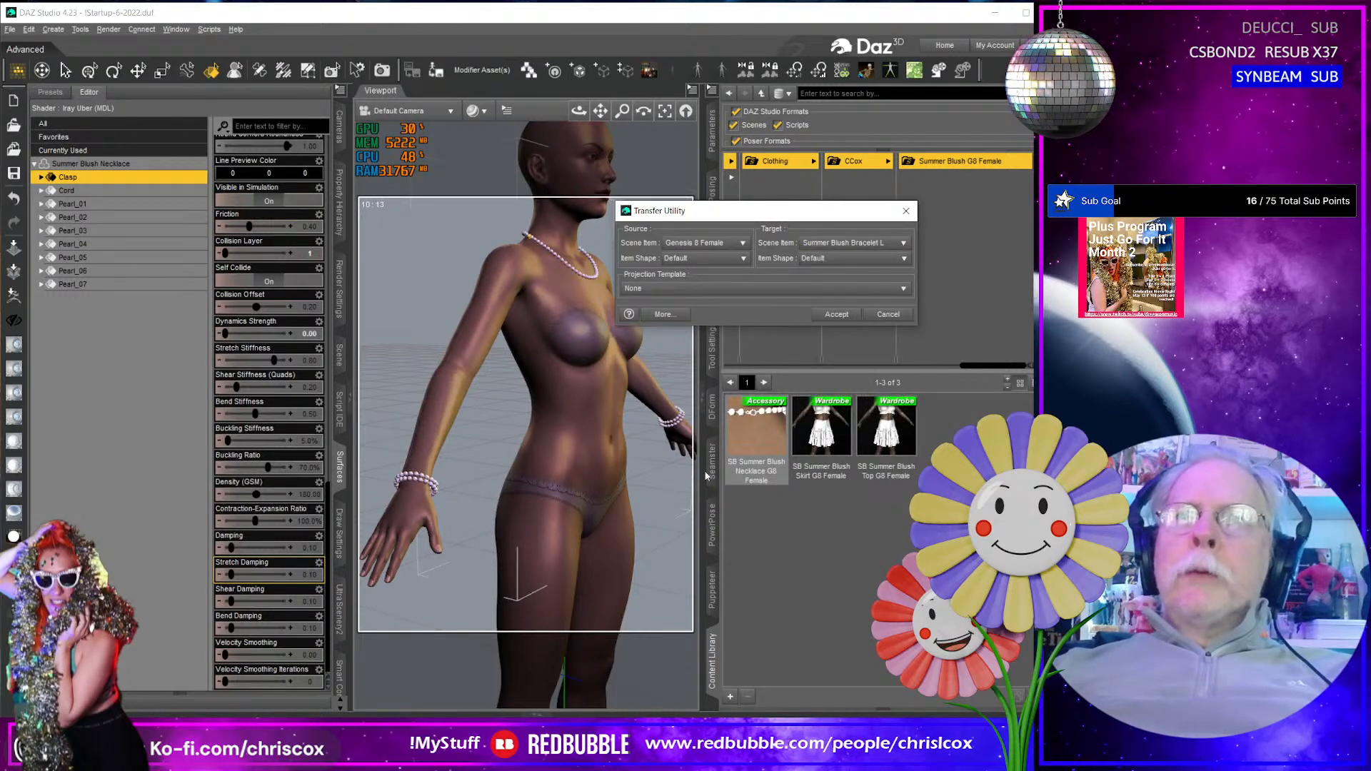
left_click(815, 288)
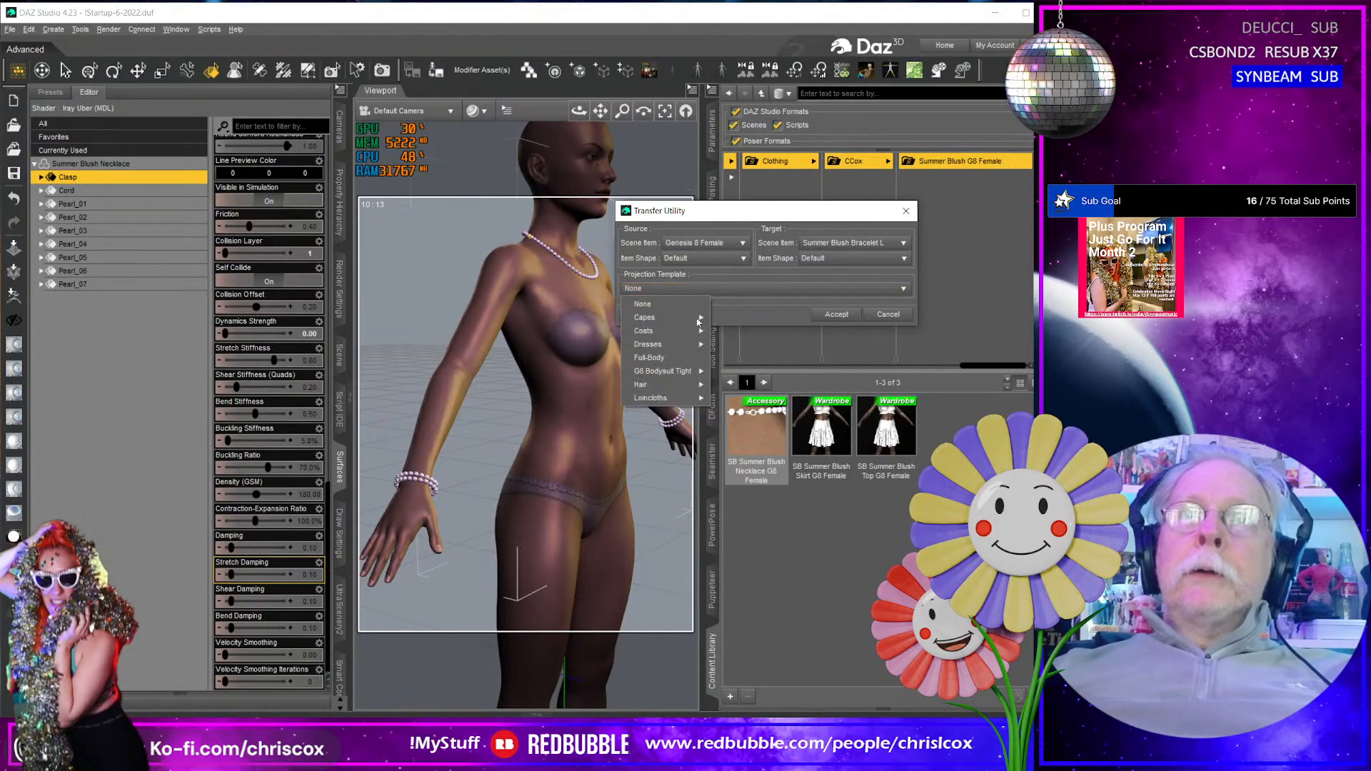
left_click(664, 357)
left_click(838, 314)
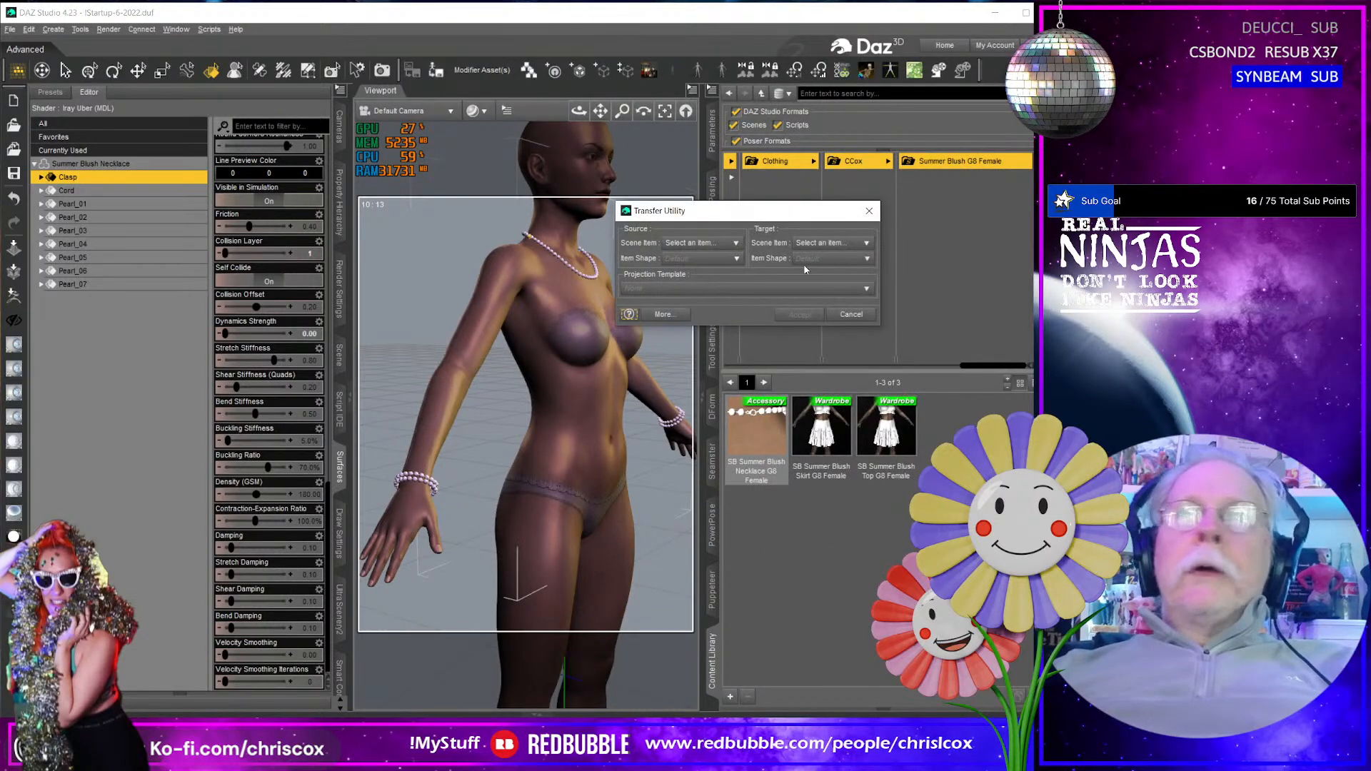
- Run the Transfer Utility from Genesis 8 Female to Summer Blush Bracelet R using the Full-Body projection template
left_click(714, 243)
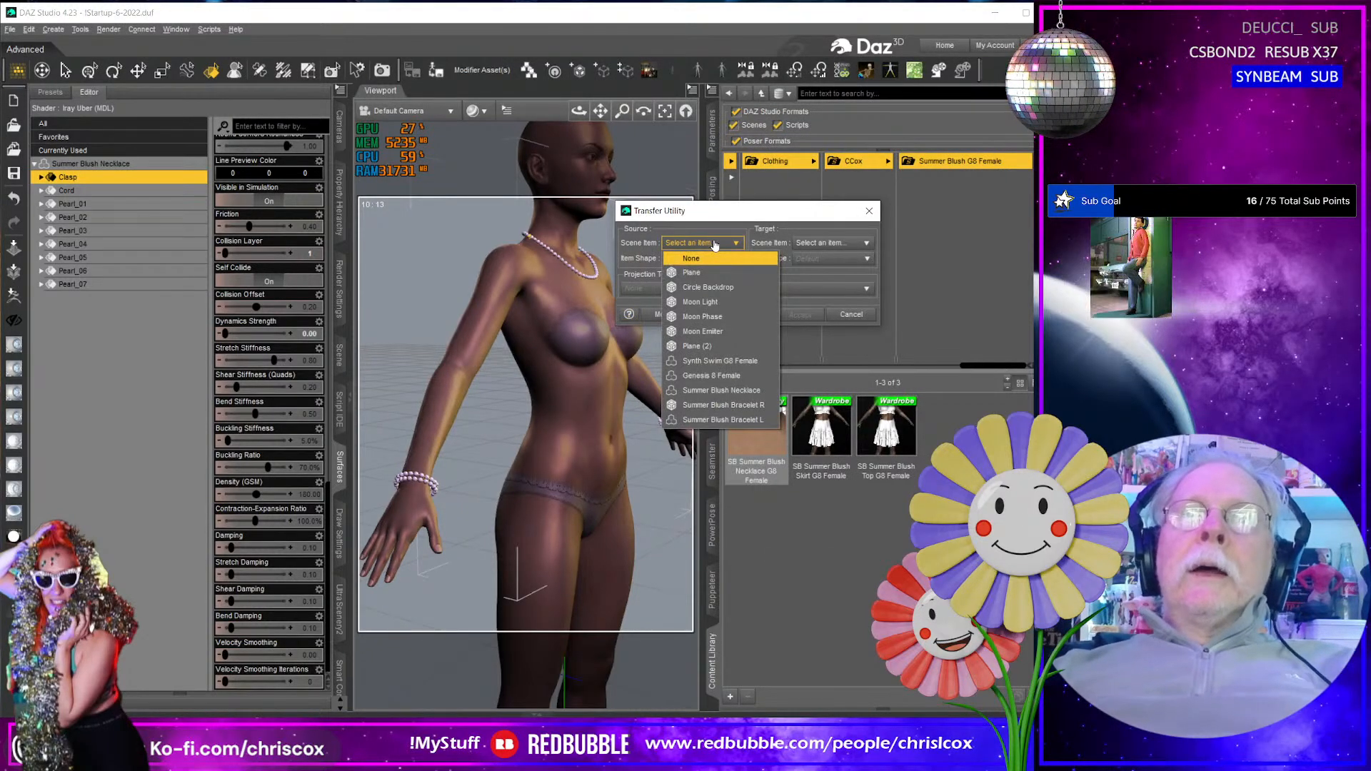
left_click(712, 376)
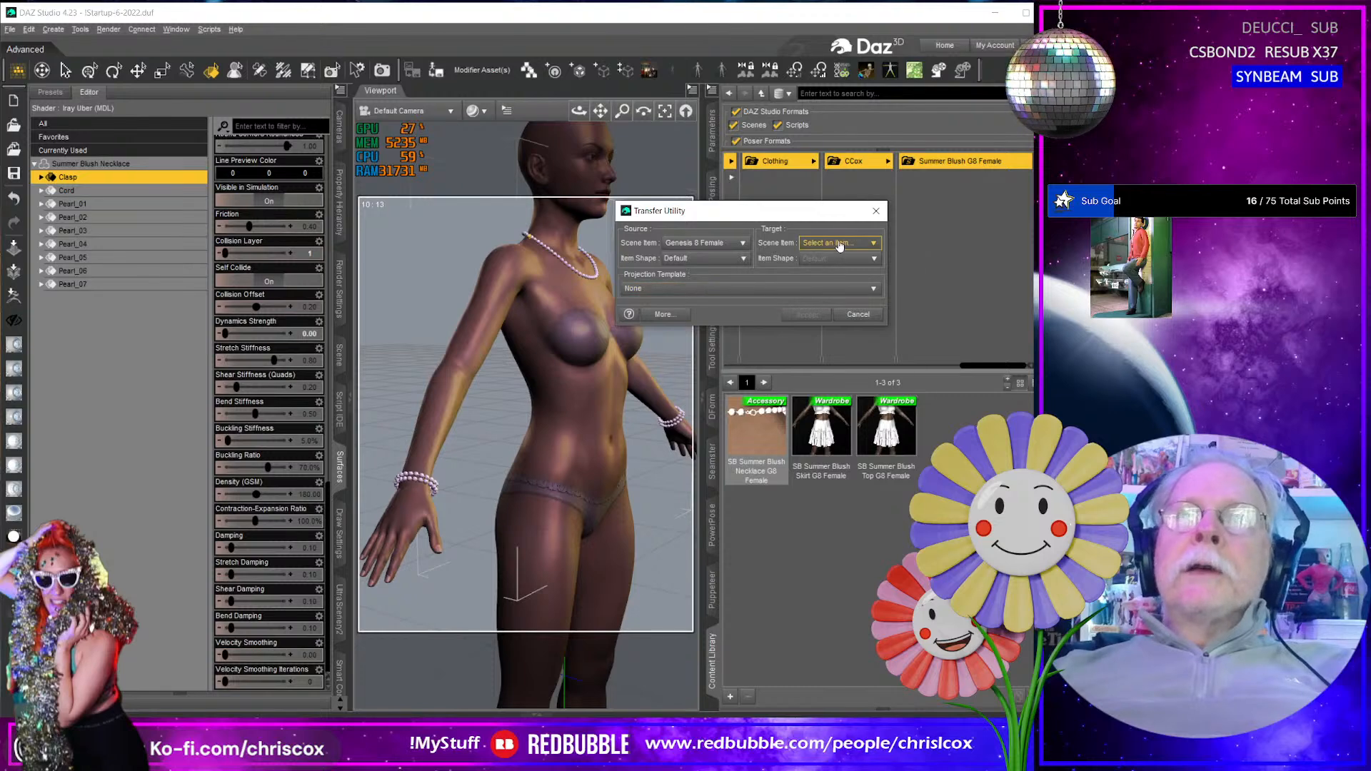
left_click(840, 243)
left_click(841, 397)
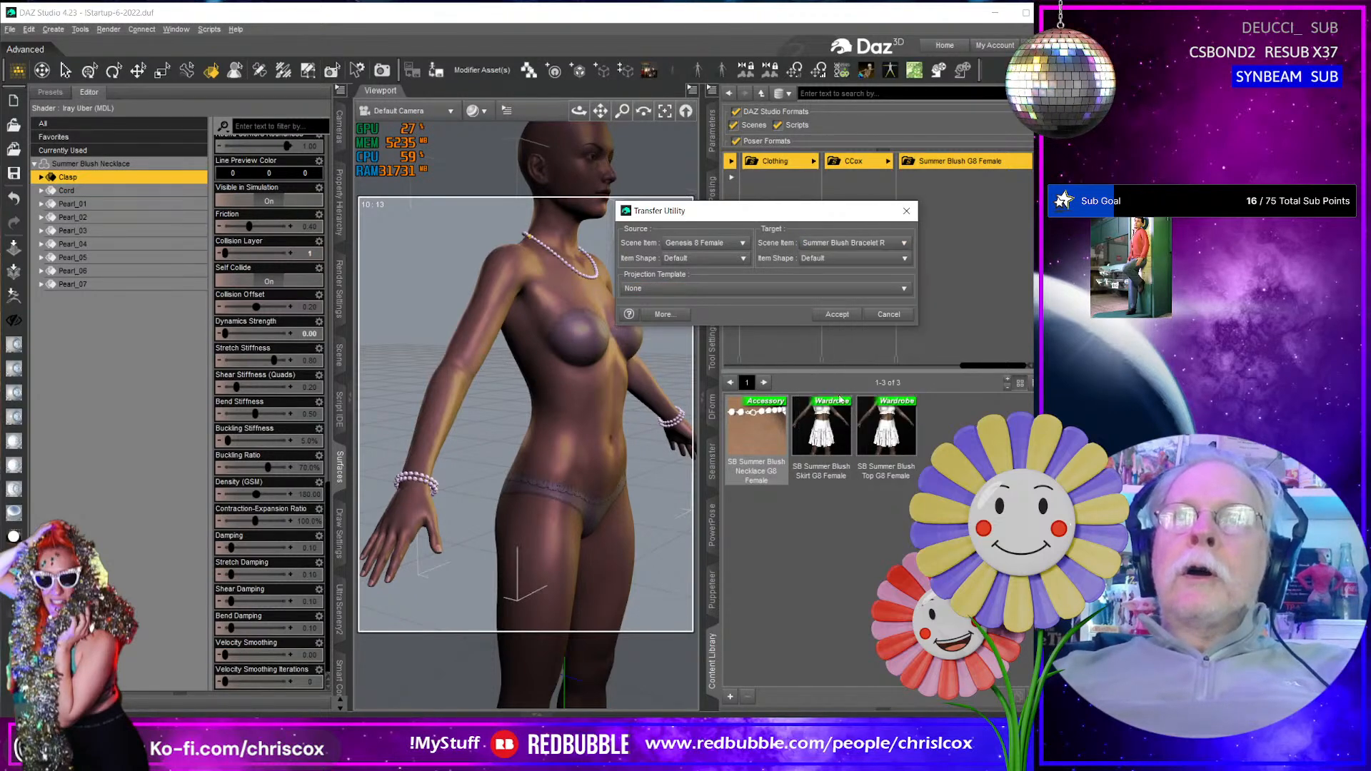
left_click(758, 289)
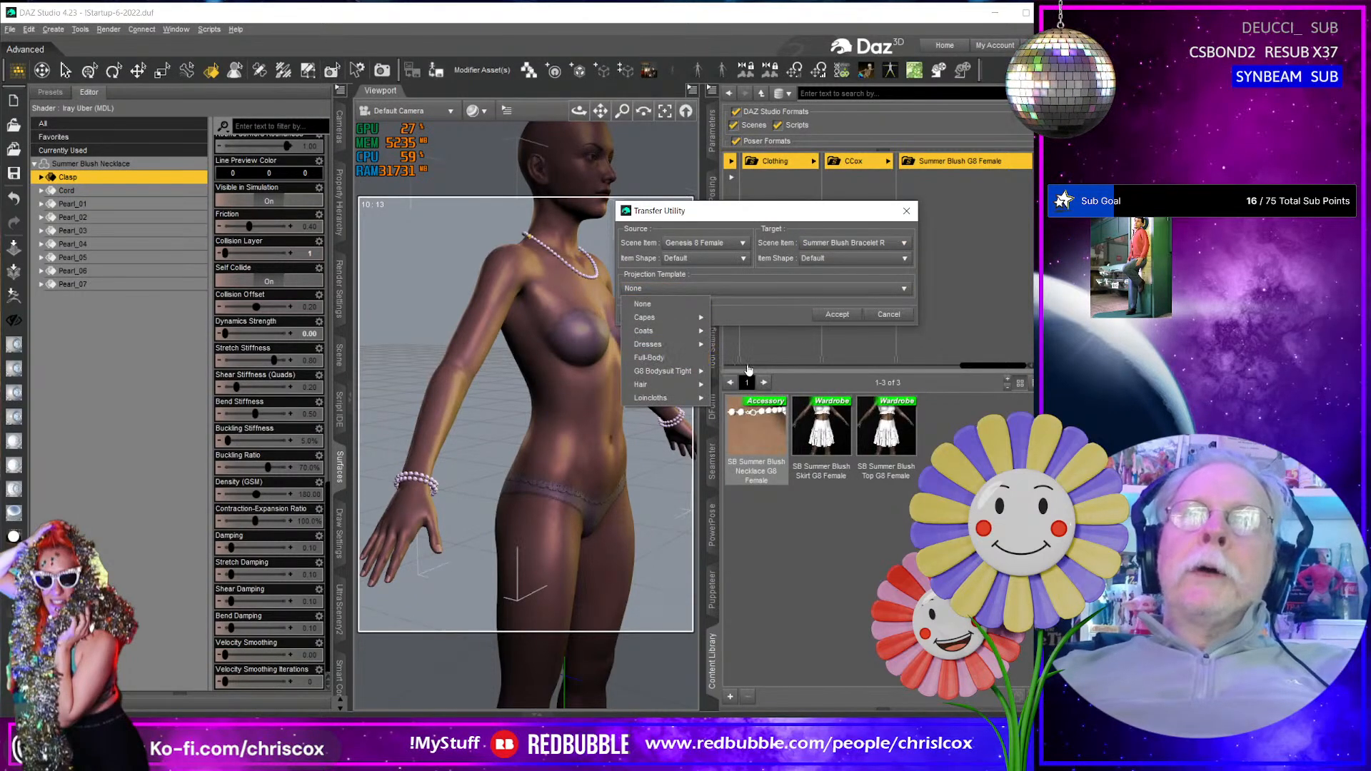
left_click(664, 358)
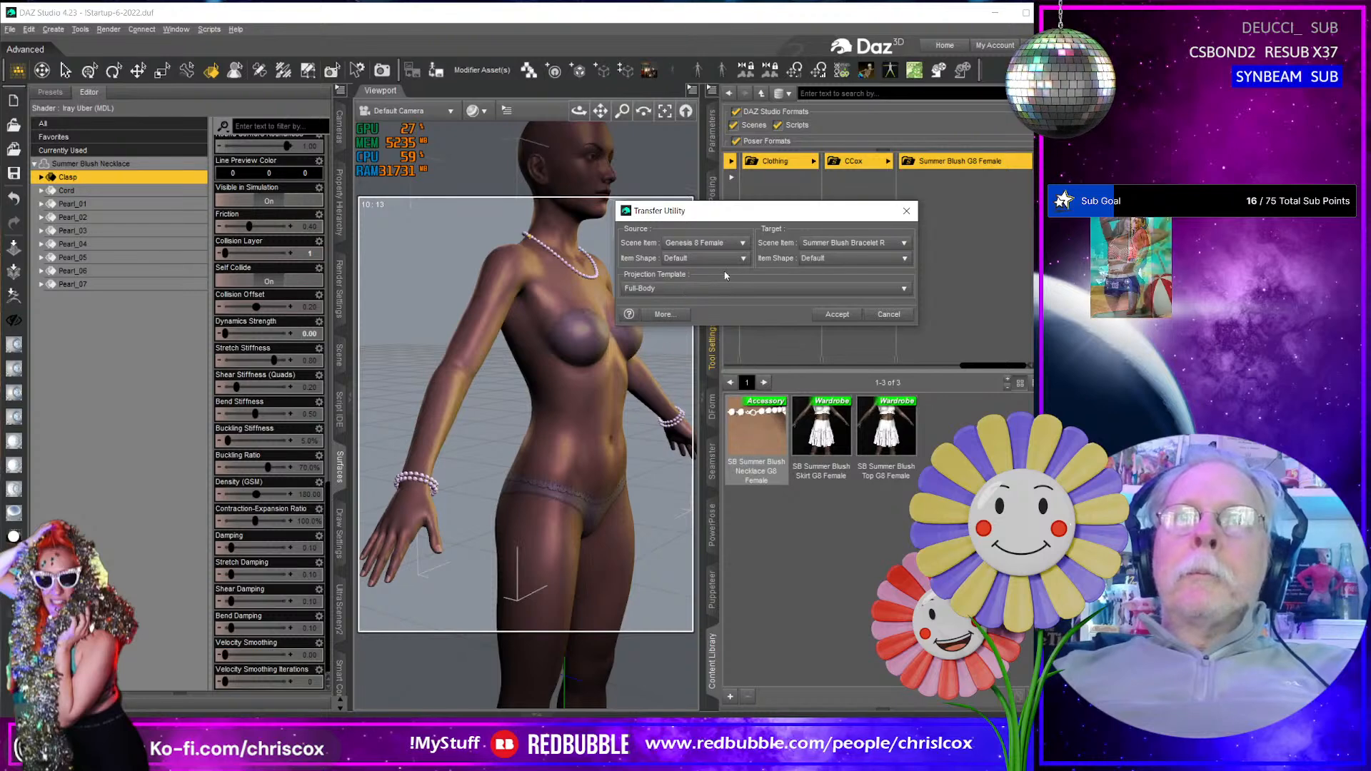
left_click(697, 289)
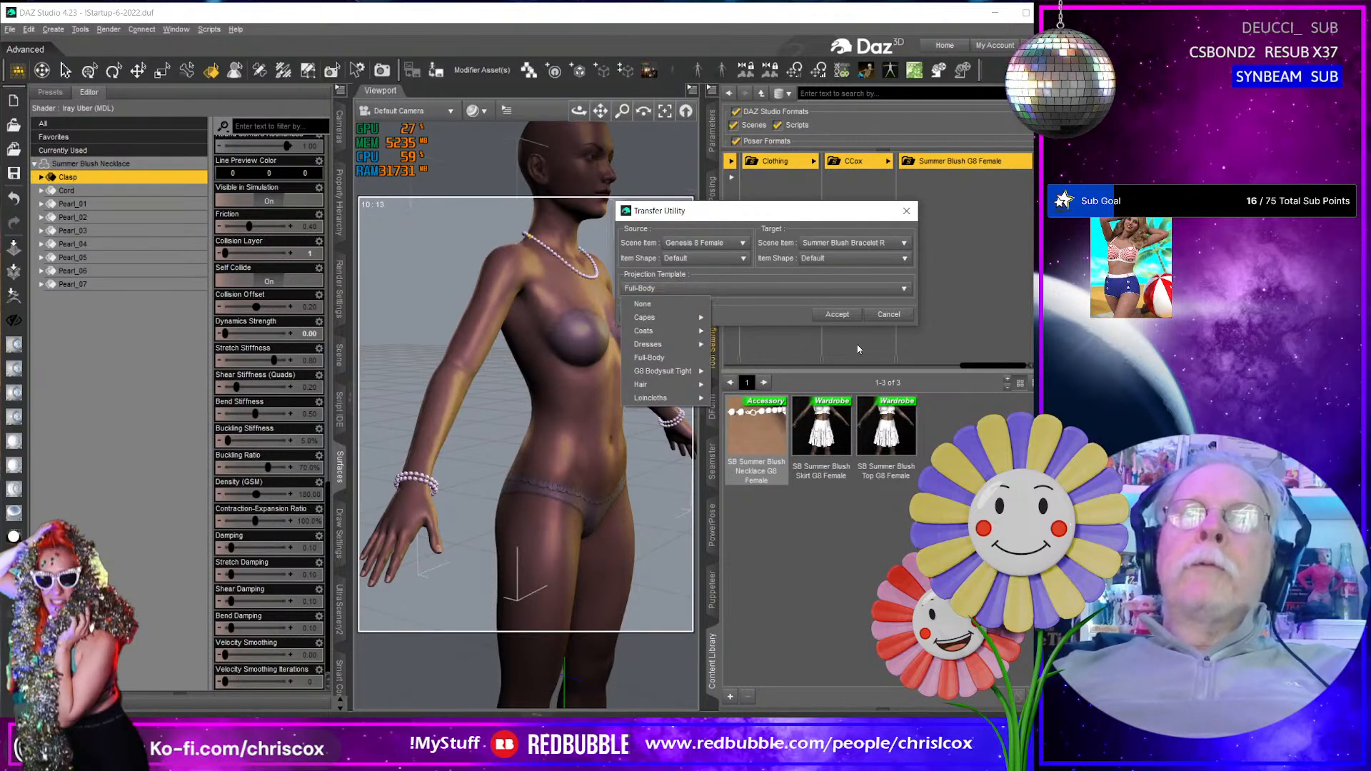
left_click(837, 314)
left_click(837, 314)
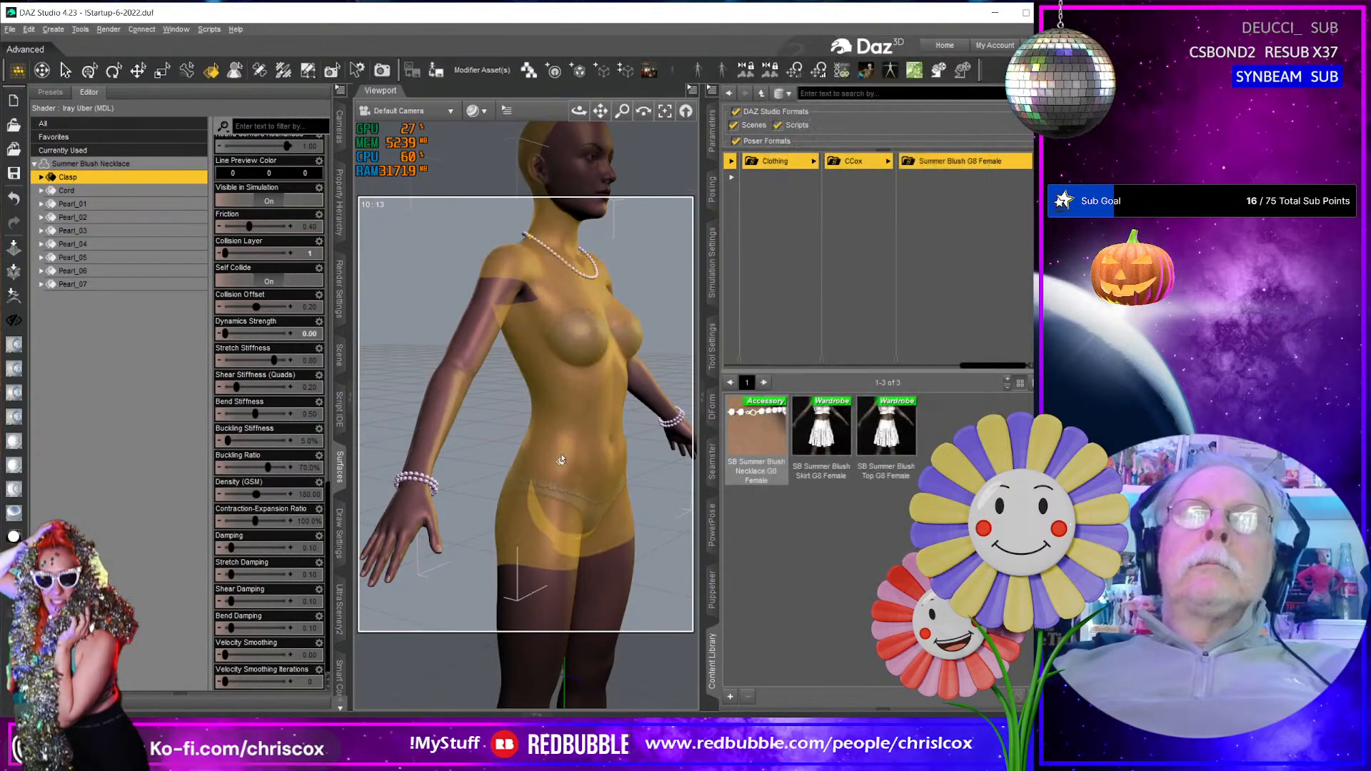
- Save Summer Blush Bracelet L as a figure/prop asset file named SB Summer Blush Bracelet R G8 Female in the Summer Blush G8 Female folder
middle_click_drag(563, 457, 527, 456)
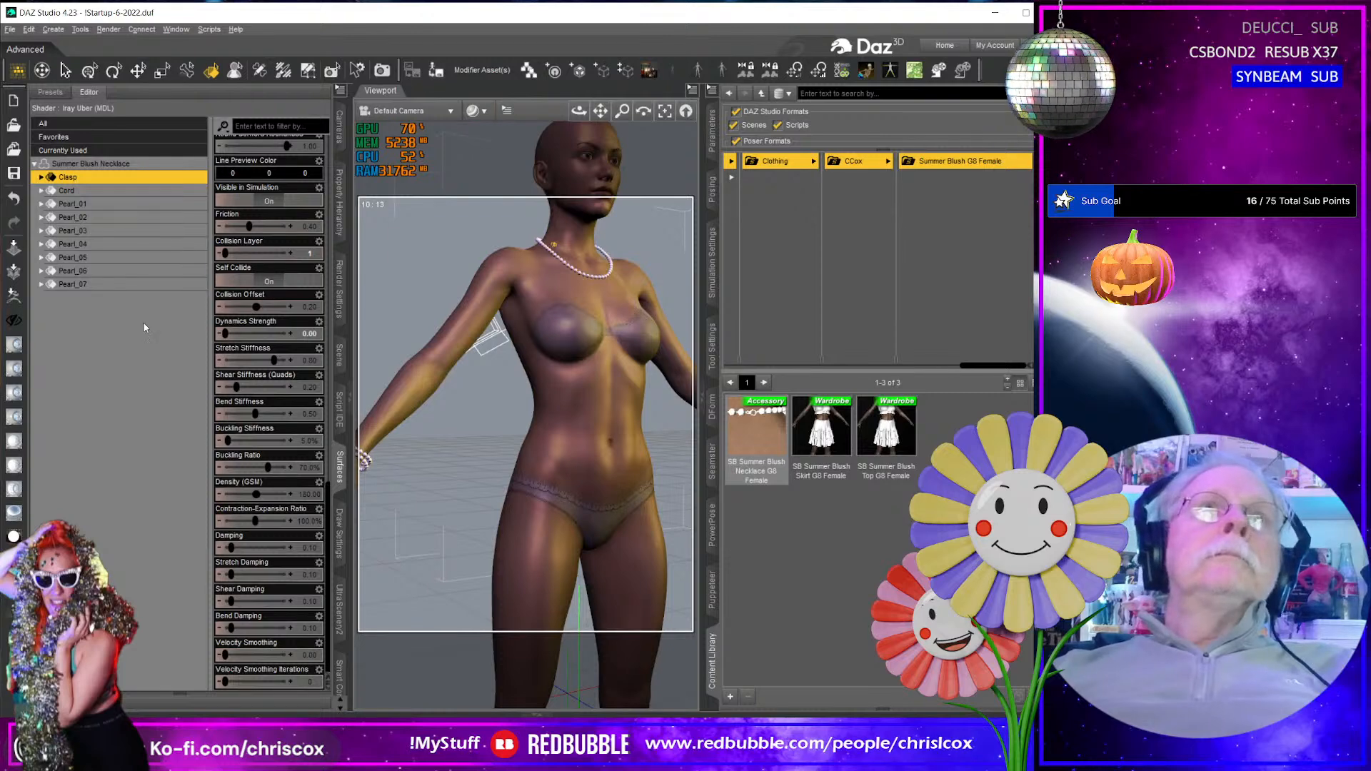
left_click(340, 352)
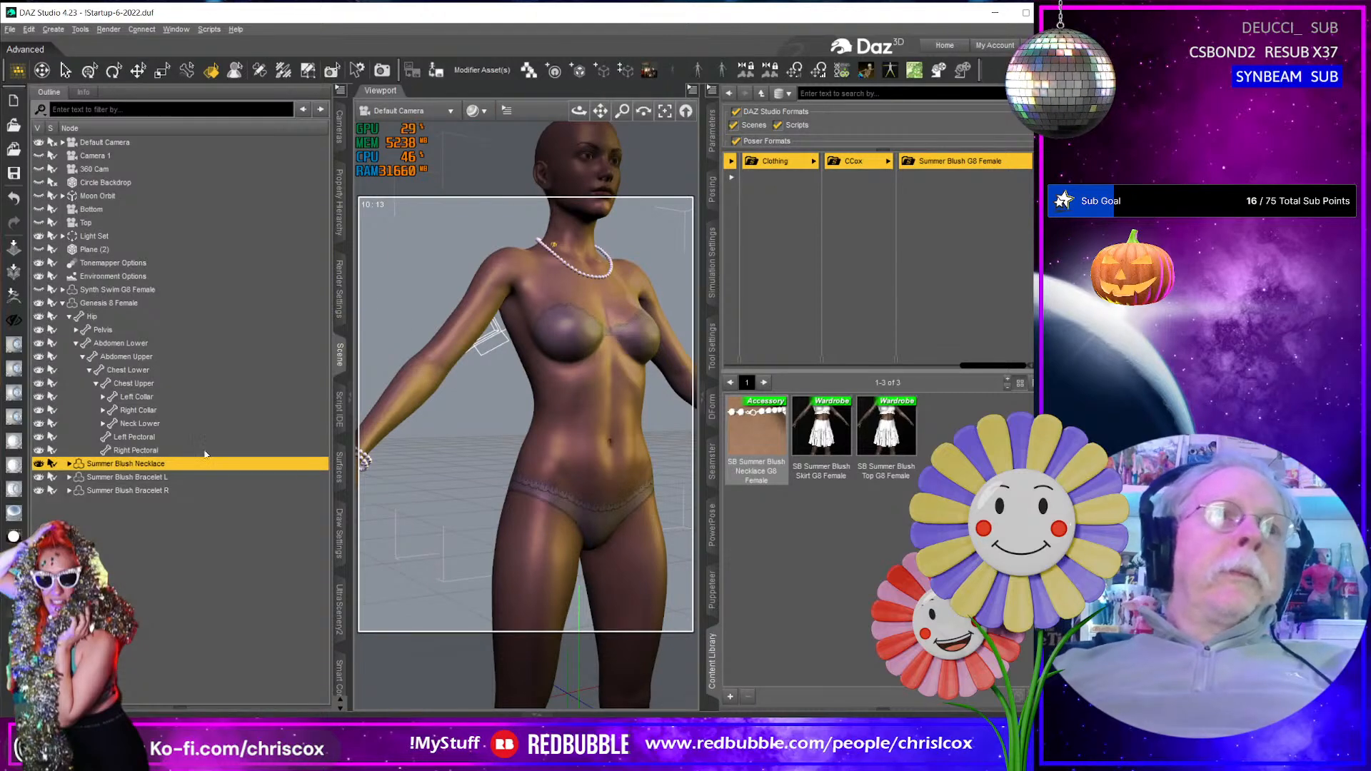
left_click(151, 478)
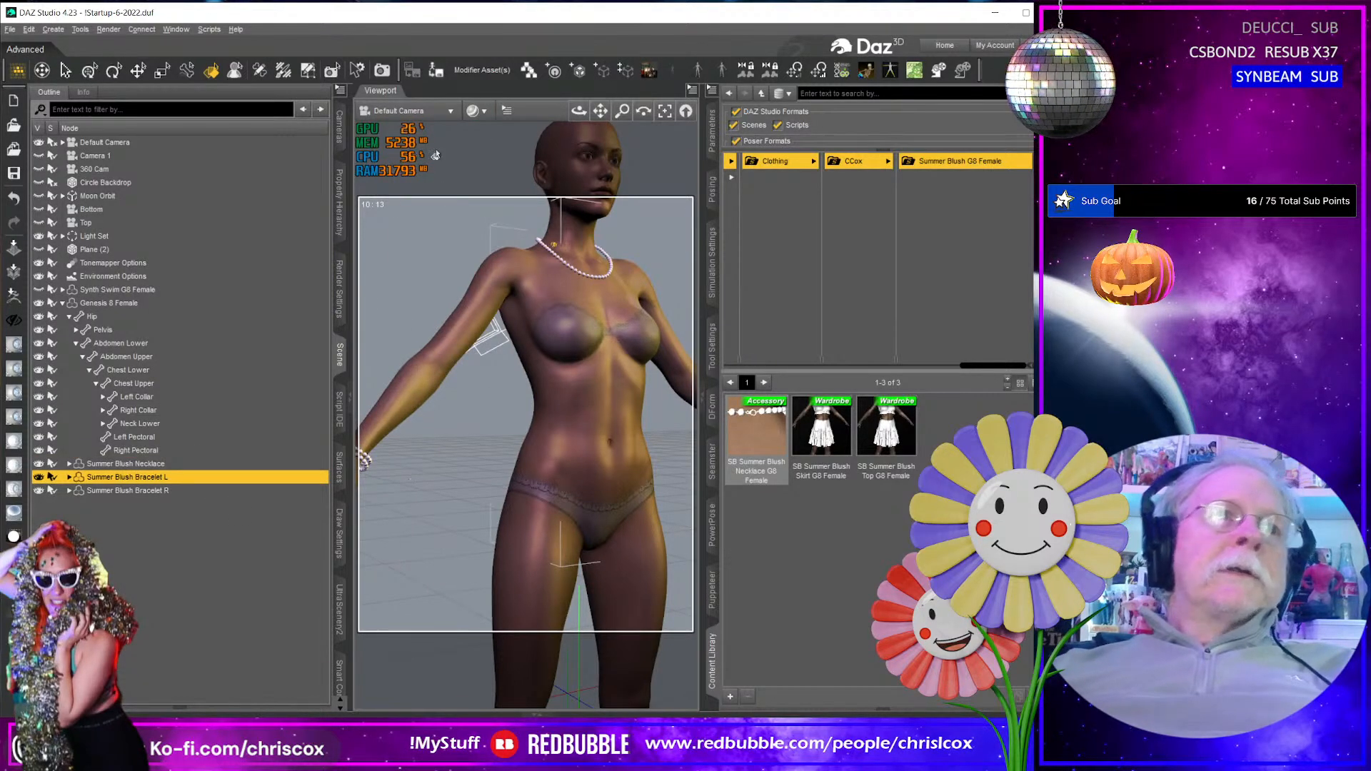
key("ctrl+shift+s")
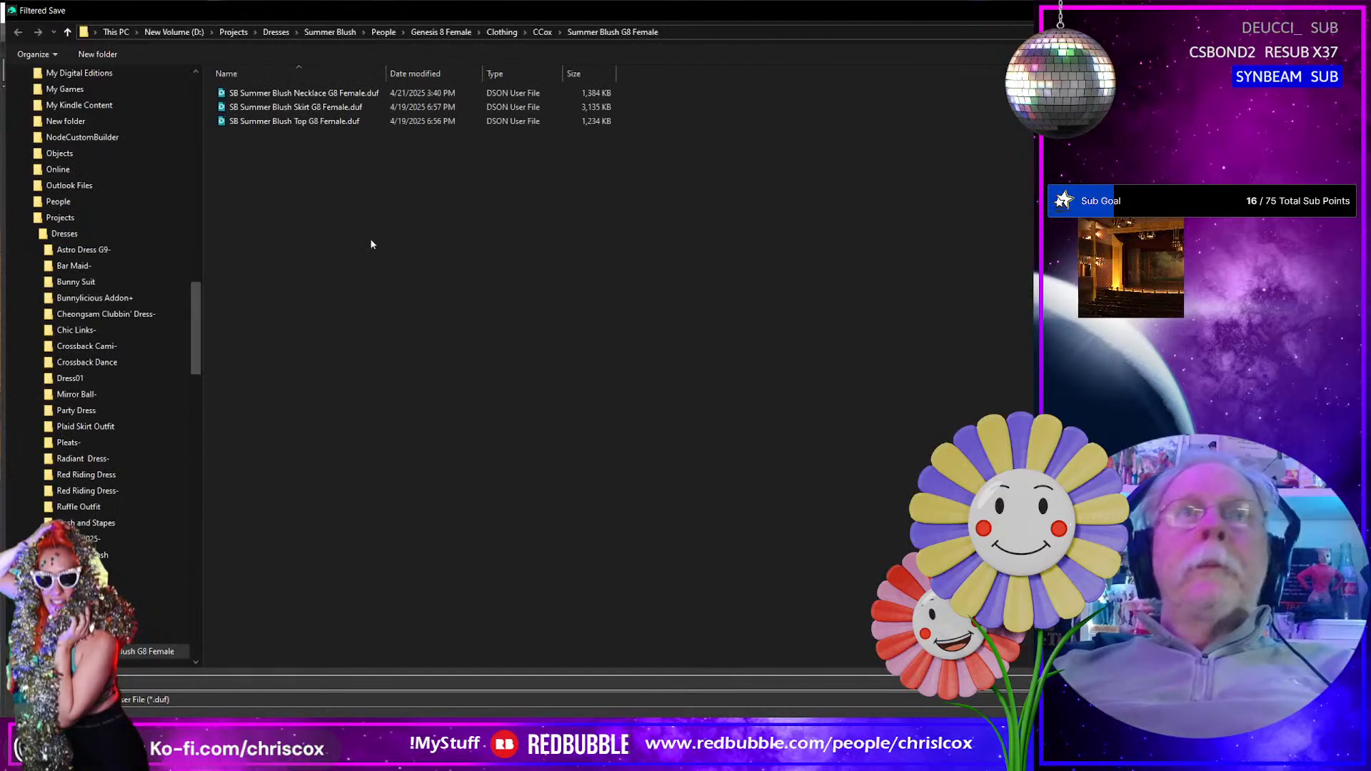
left_click(300, 93)
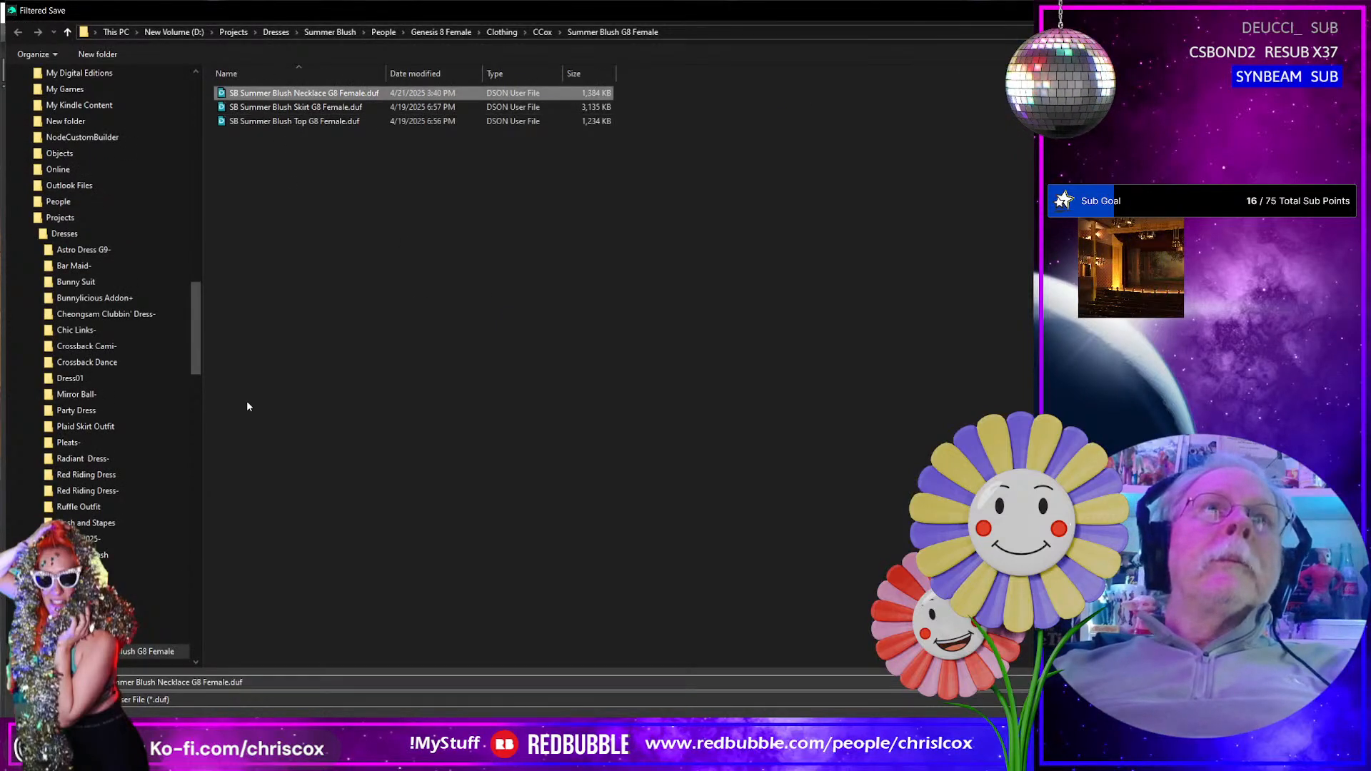
left_click(157, 682)
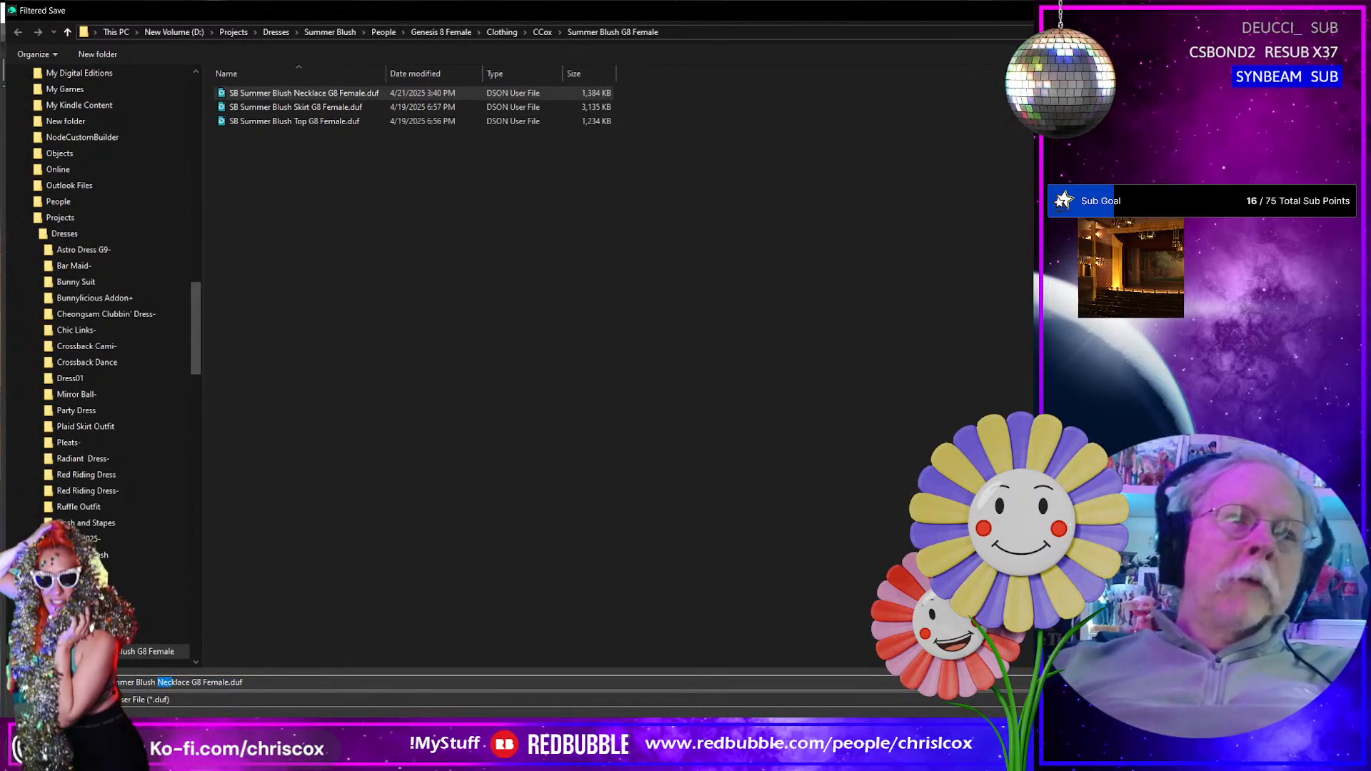
type("Brac")
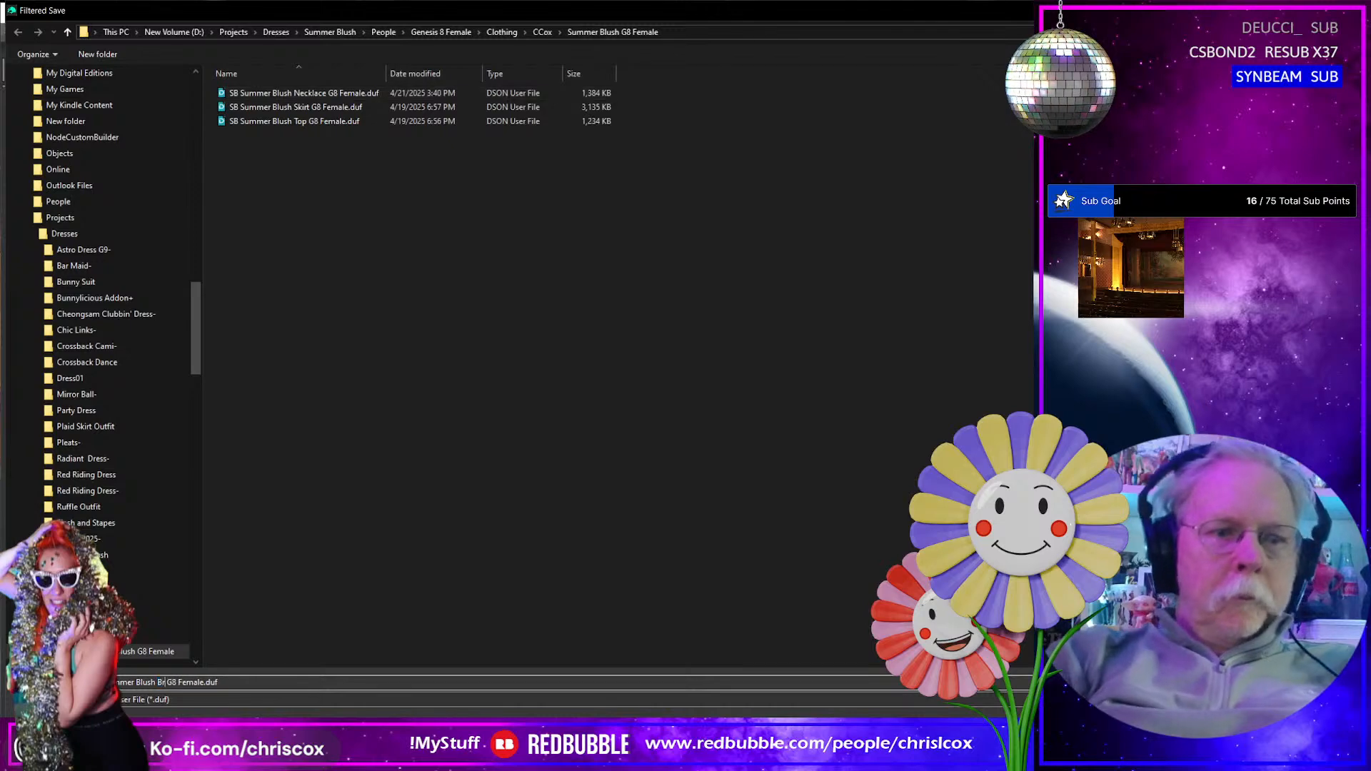
type("elet R")
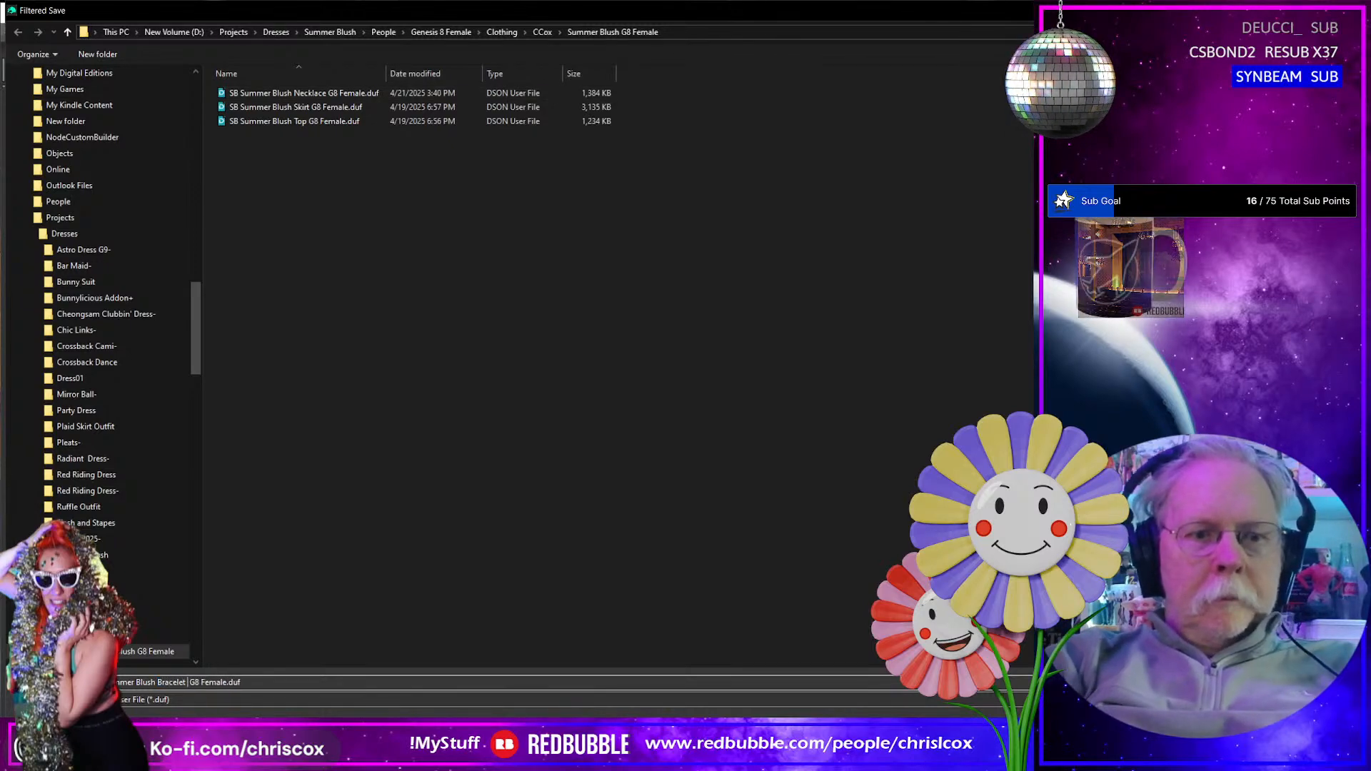
key("Return")
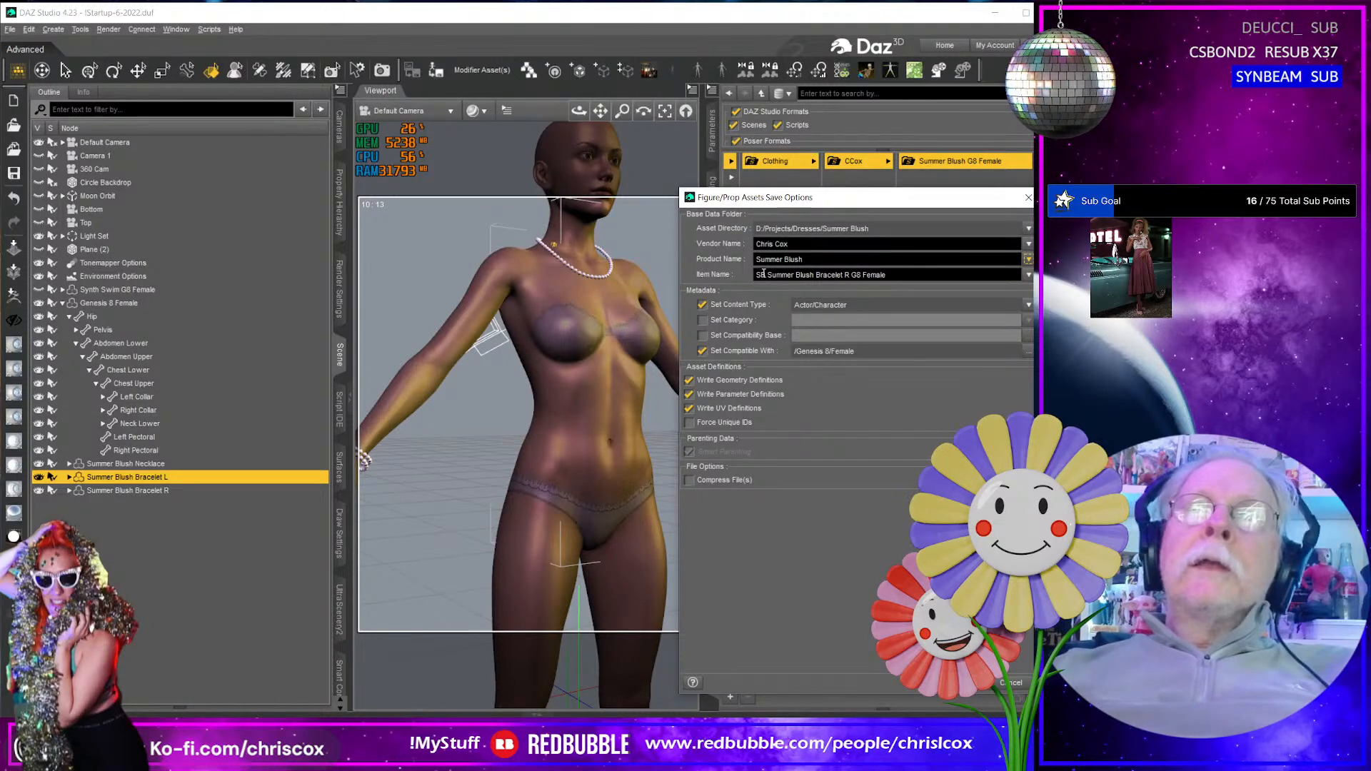
- Set the asset's content type to Follower/Accessory/Arm/Right/Wrist and accept the save options
left_click(1027, 305)
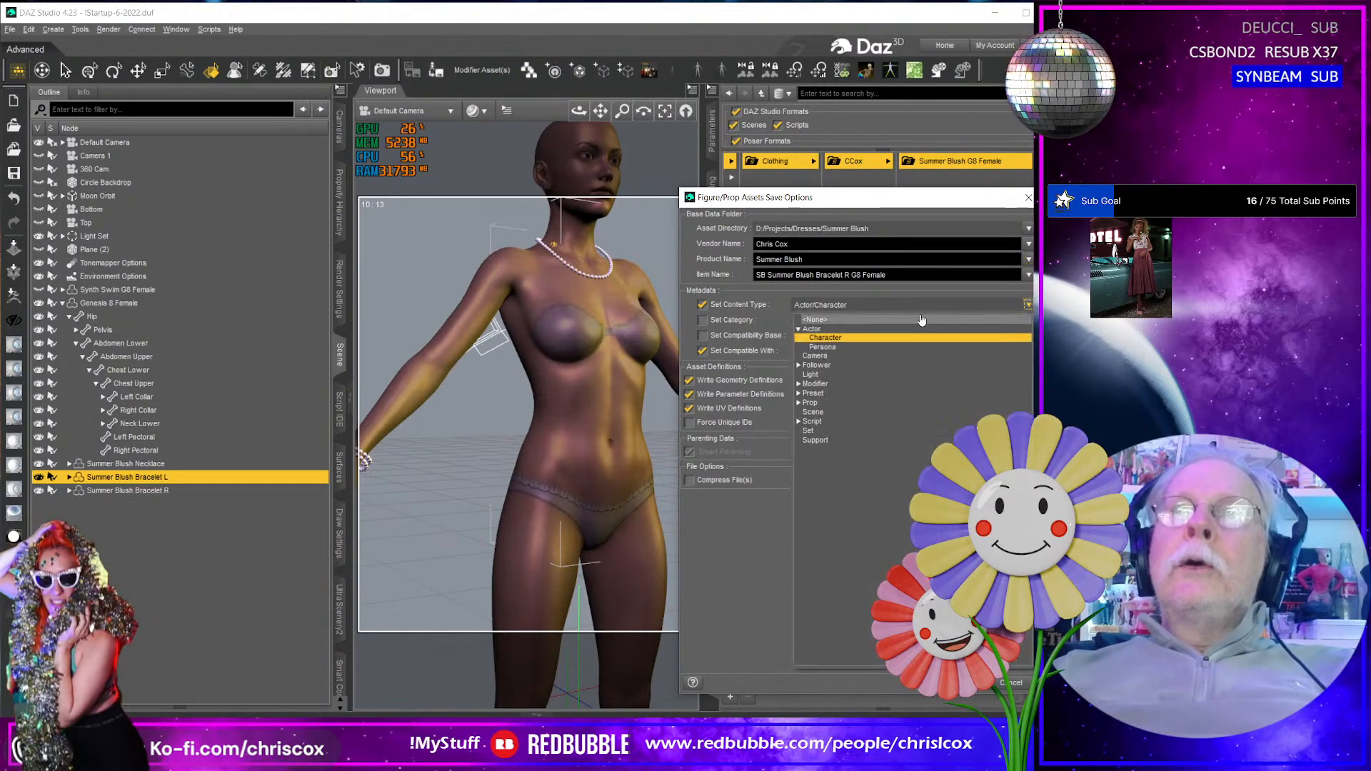
left_click(798, 367)
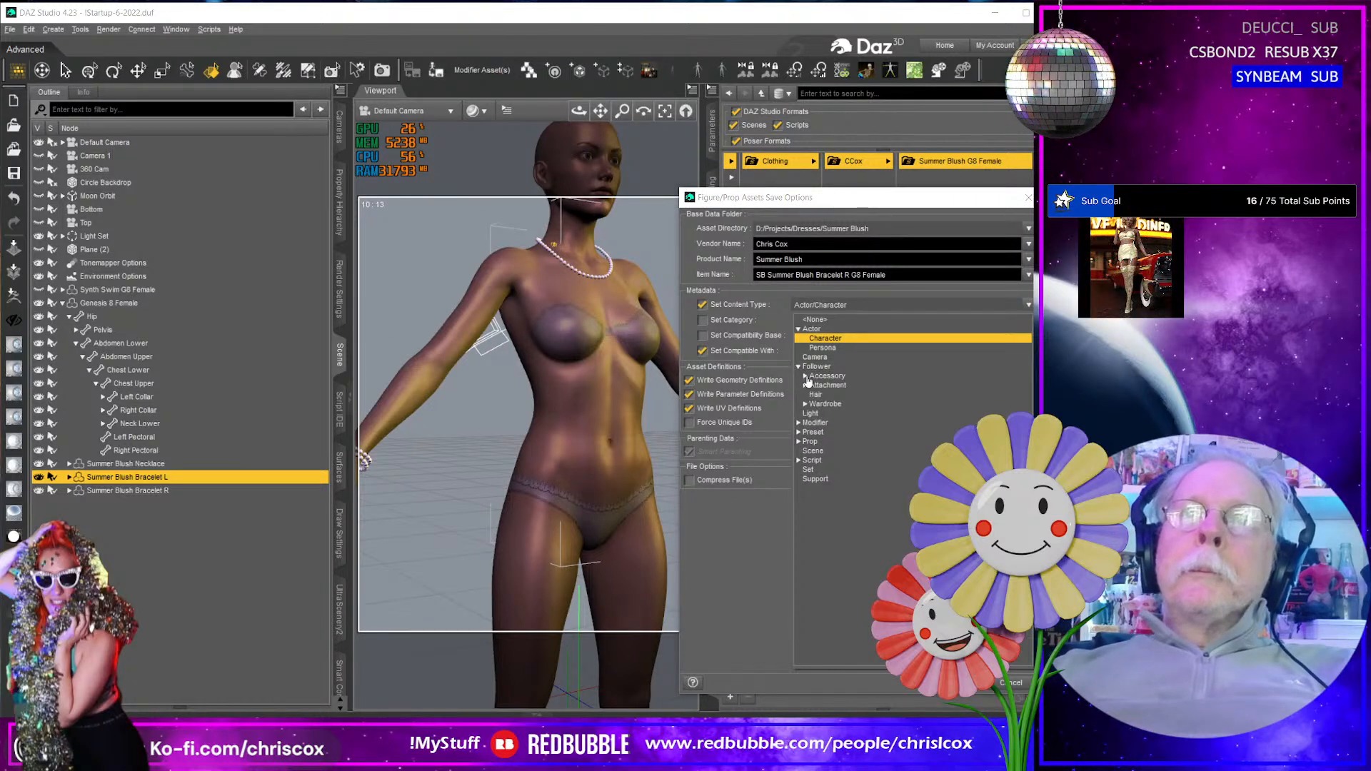
left_click(805, 376)
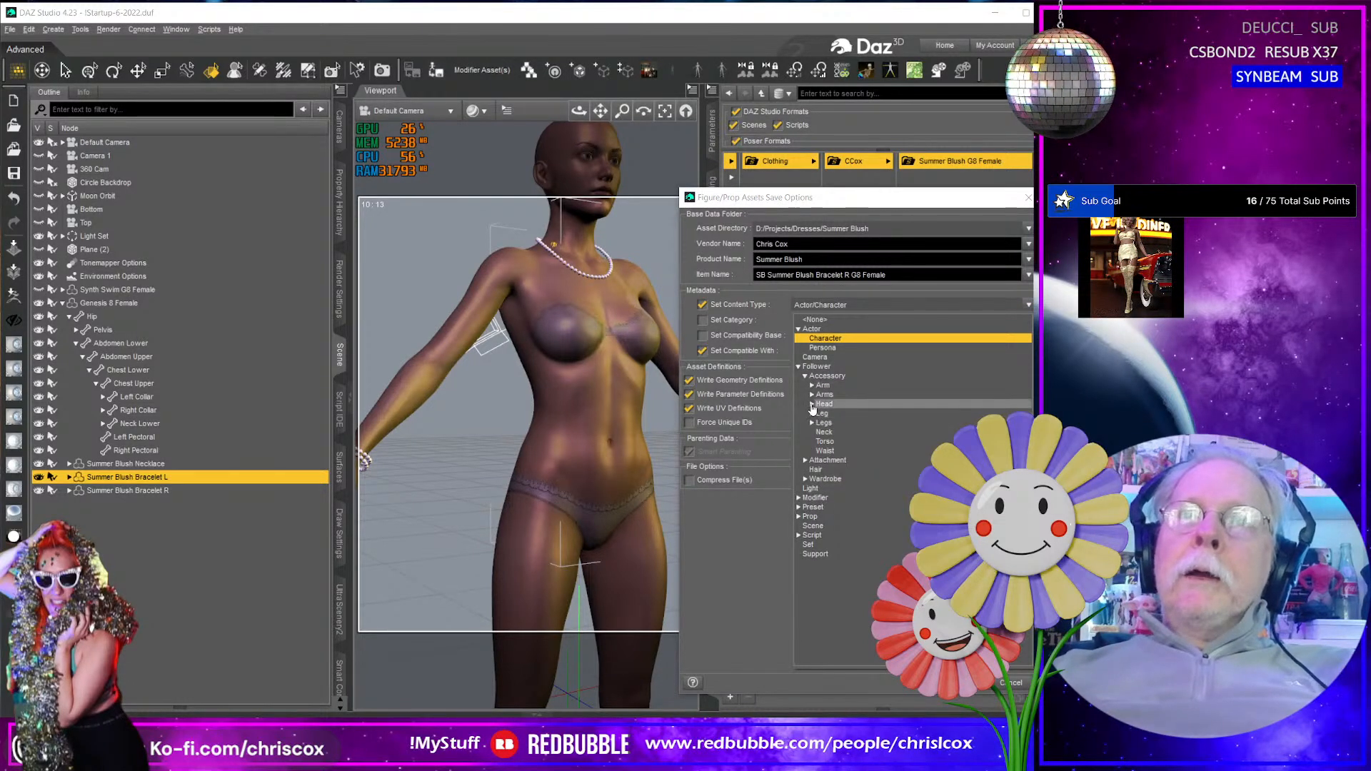
left_click(812, 386)
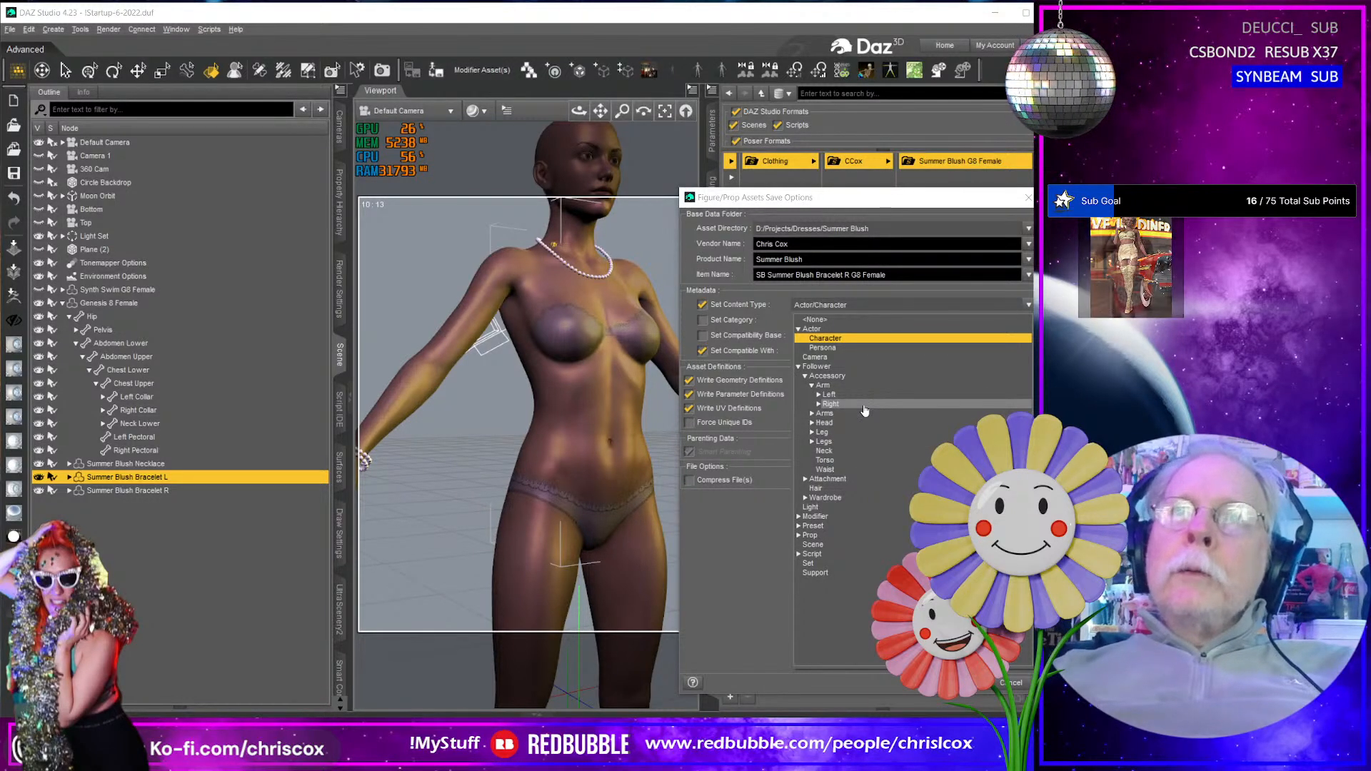
left_click(799, 409)
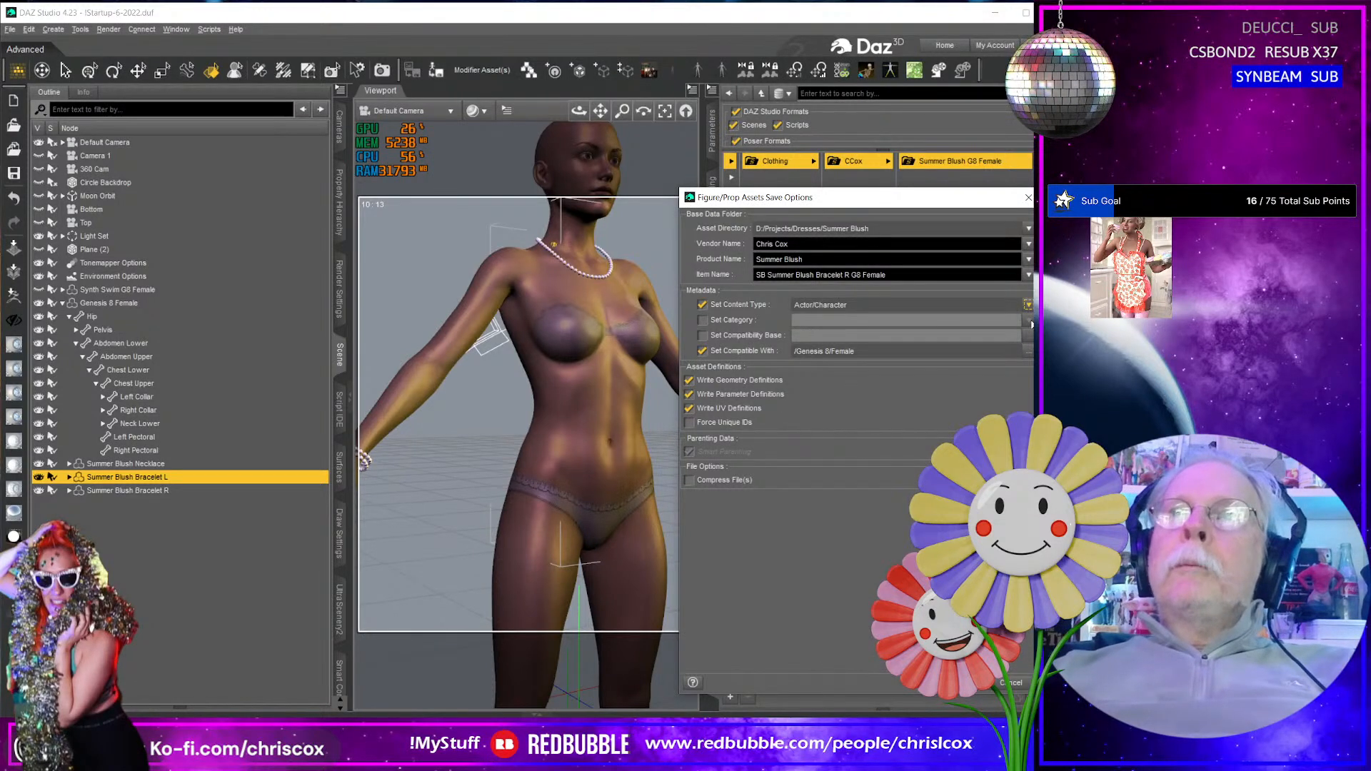
left_click(1028, 304)
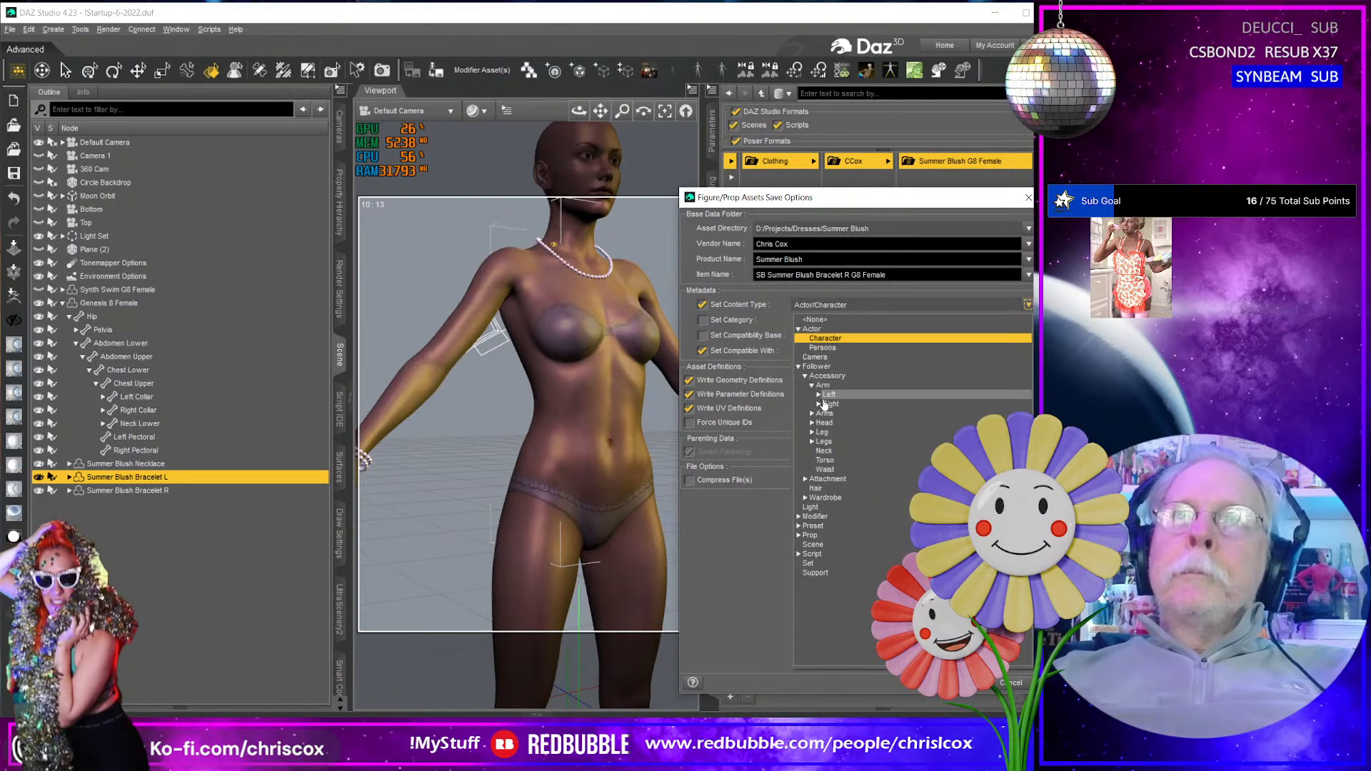
left_click(820, 405)
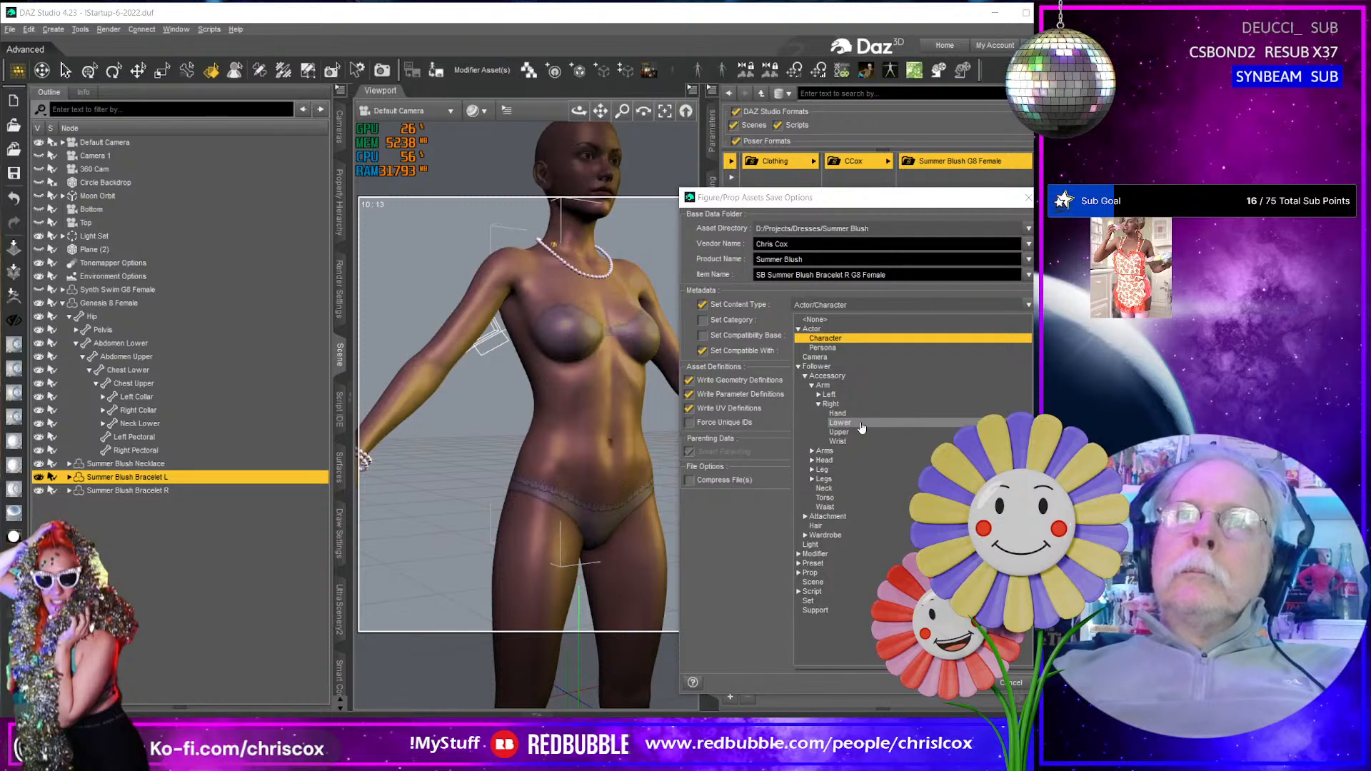
left_click(857, 414)
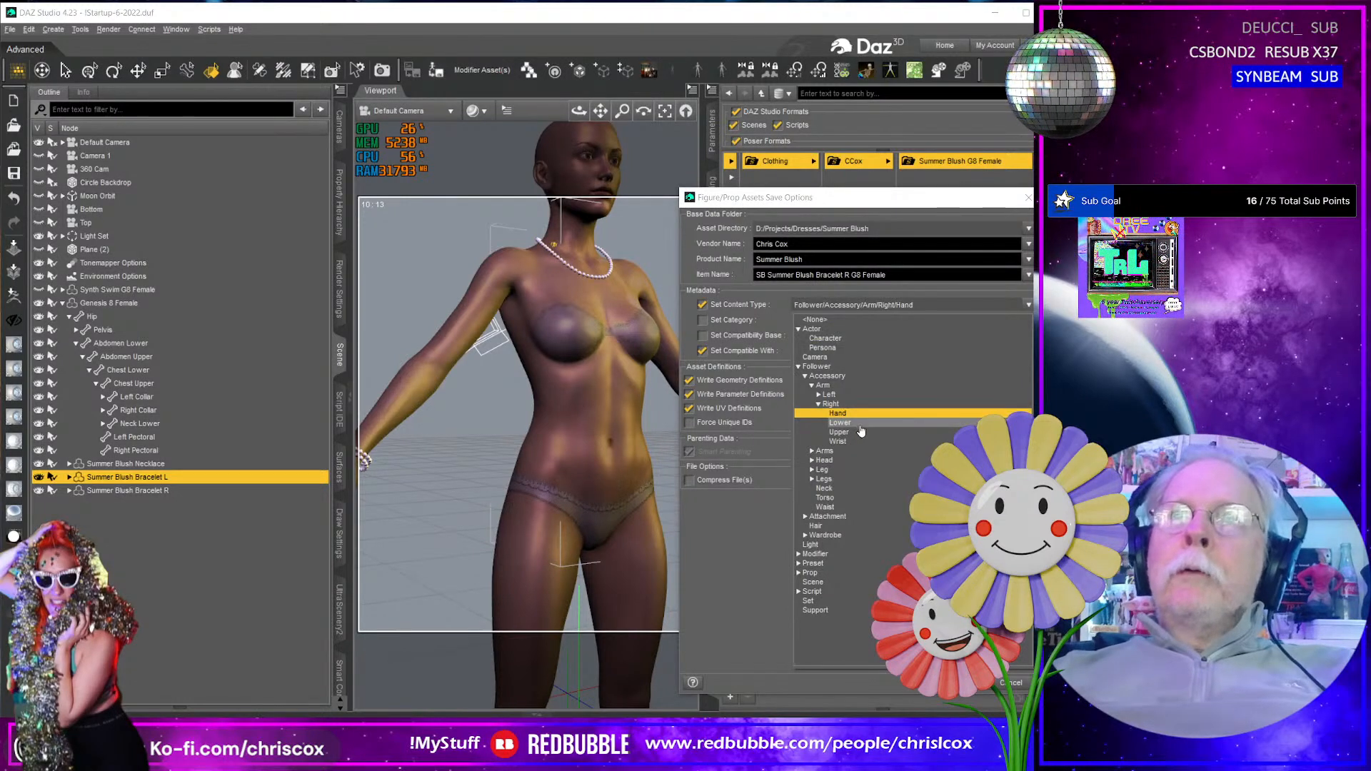
left_click(863, 432)
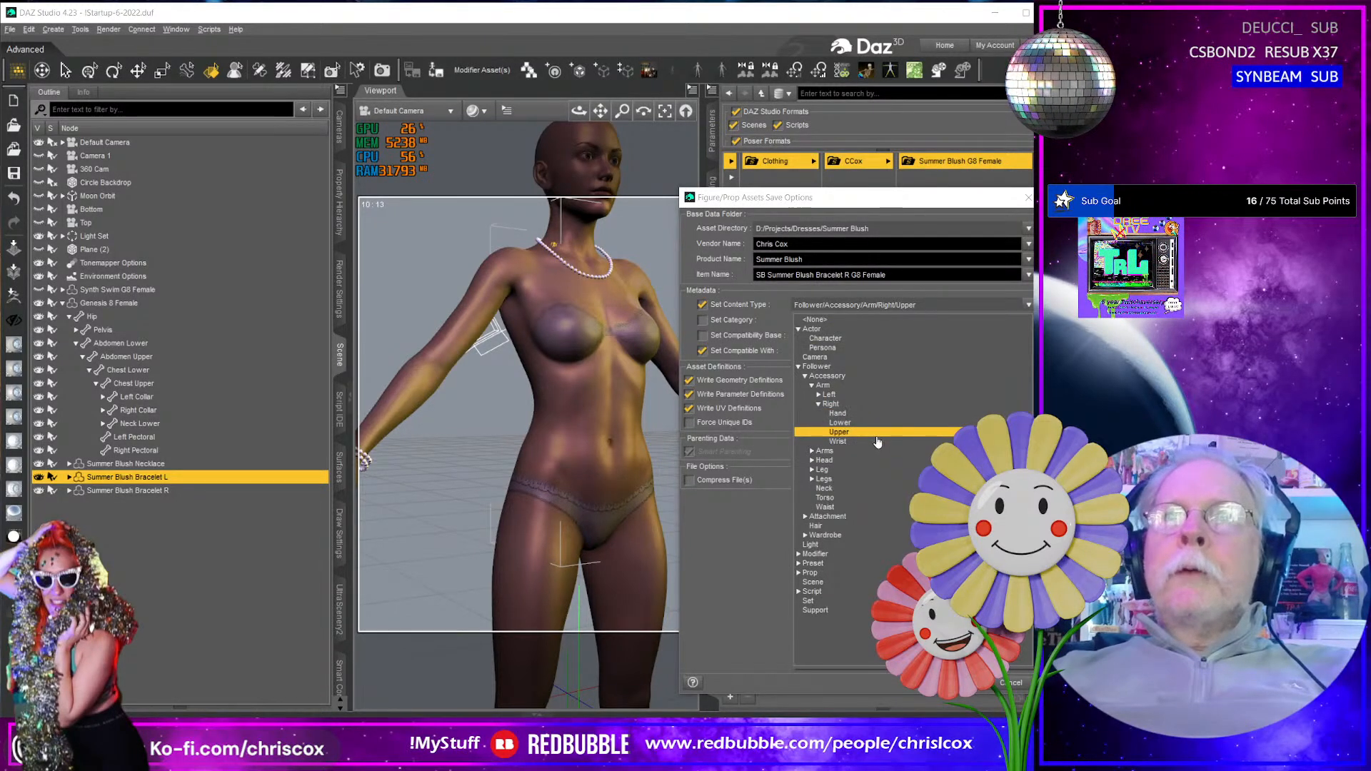
left_click(877, 442)
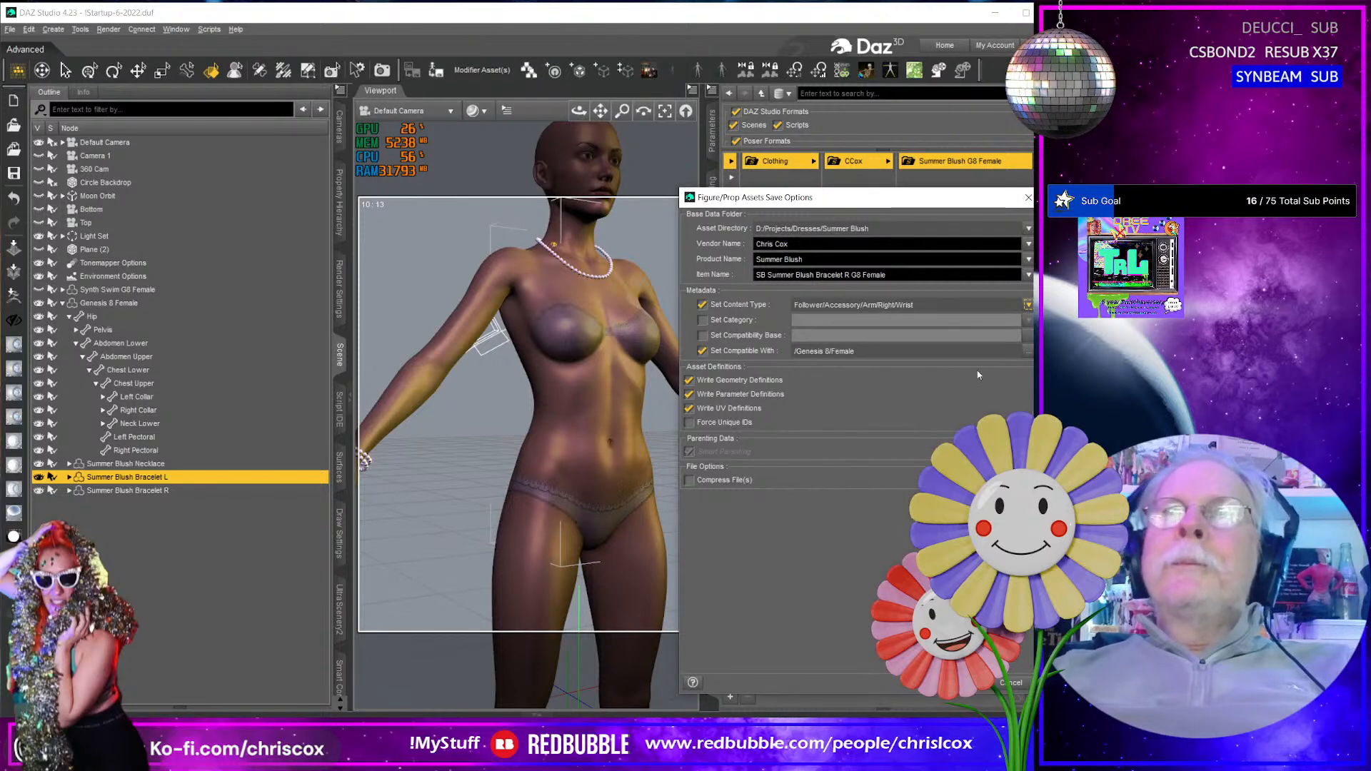
left_click(955, 683)
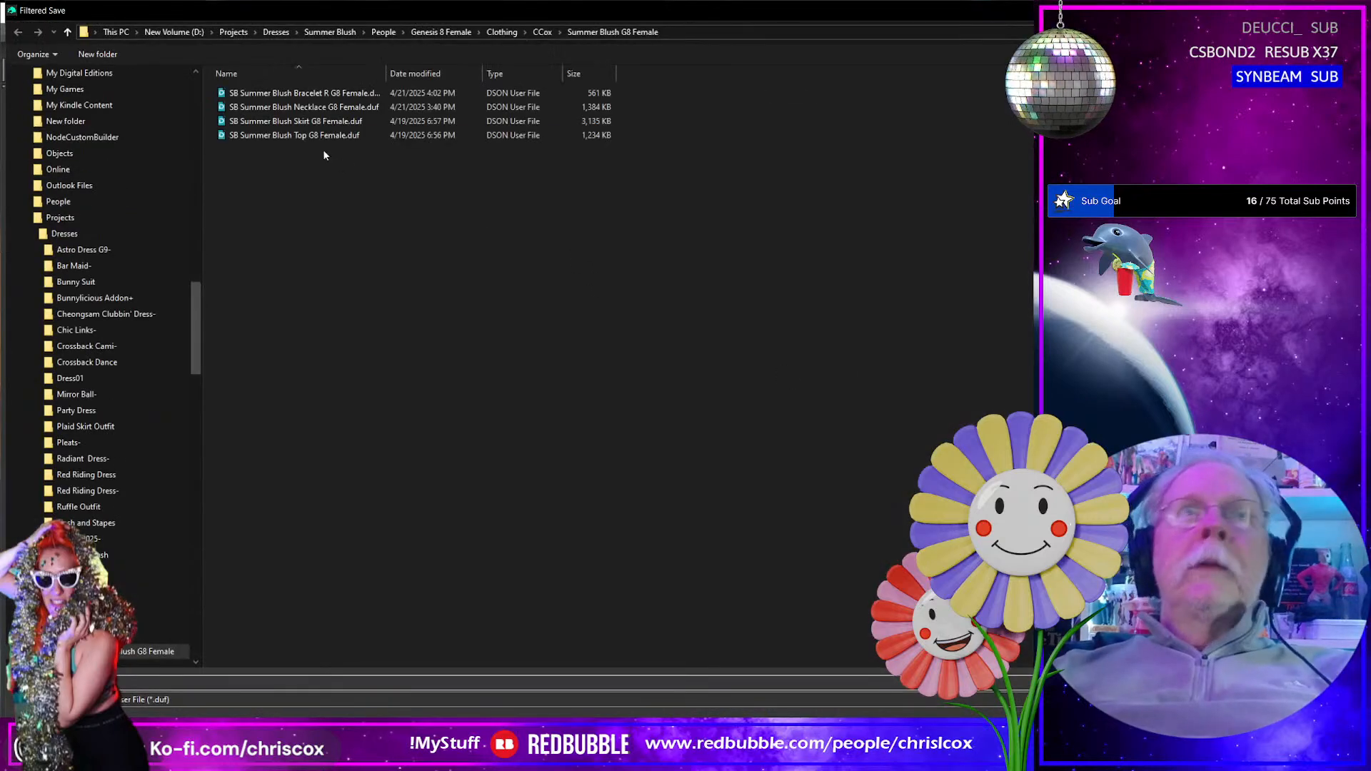
- Save again over SB Summer Blush Bracelet R G8 Female, enabling the category and setting it to Default/Accessories/Hands
double_click(303, 94)
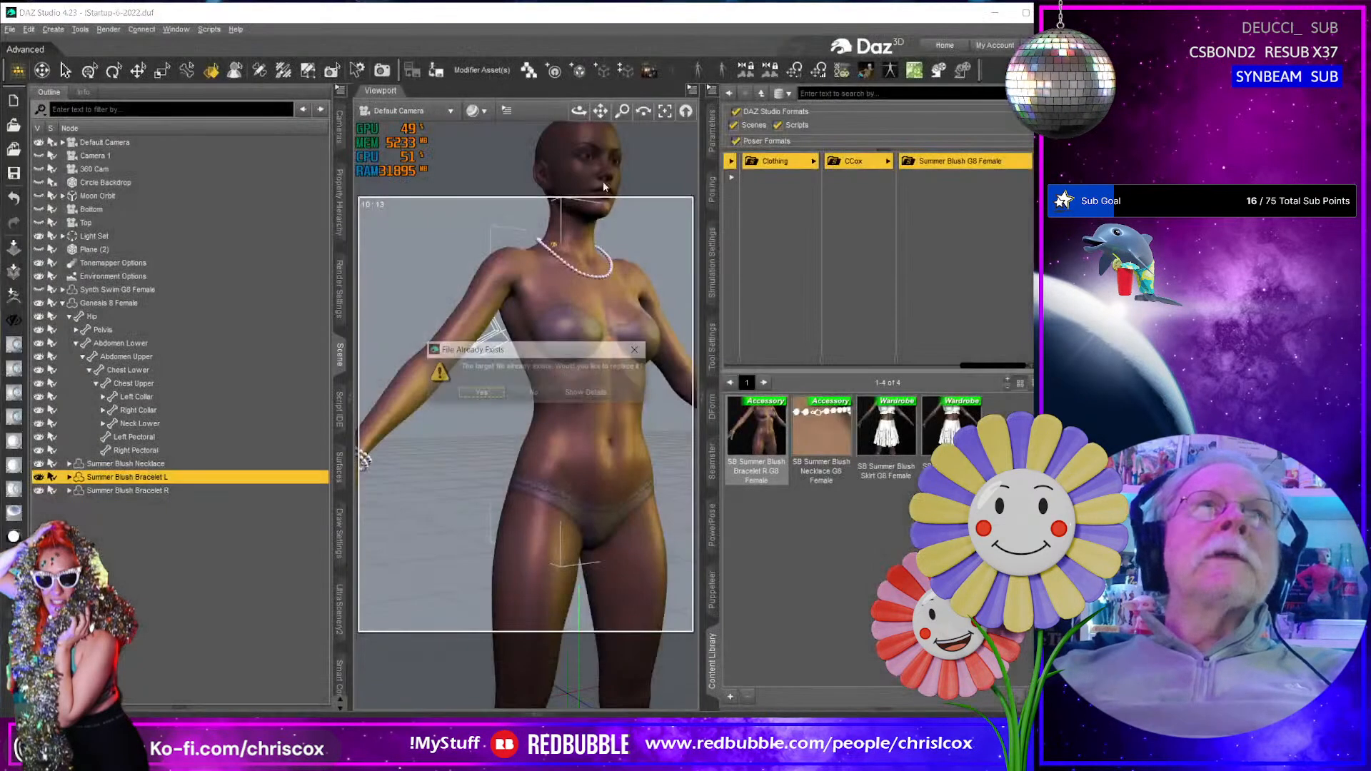
left_click(499, 397)
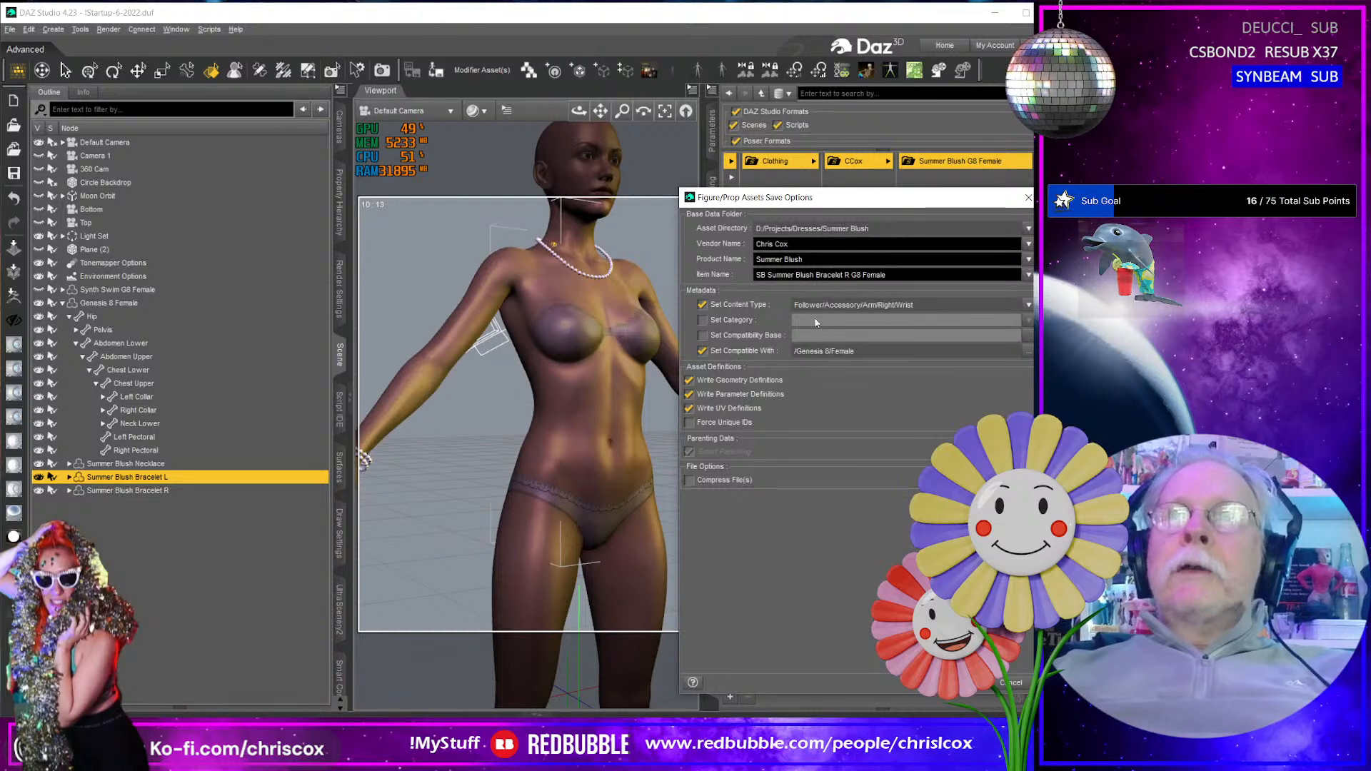
left_click(734, 321)
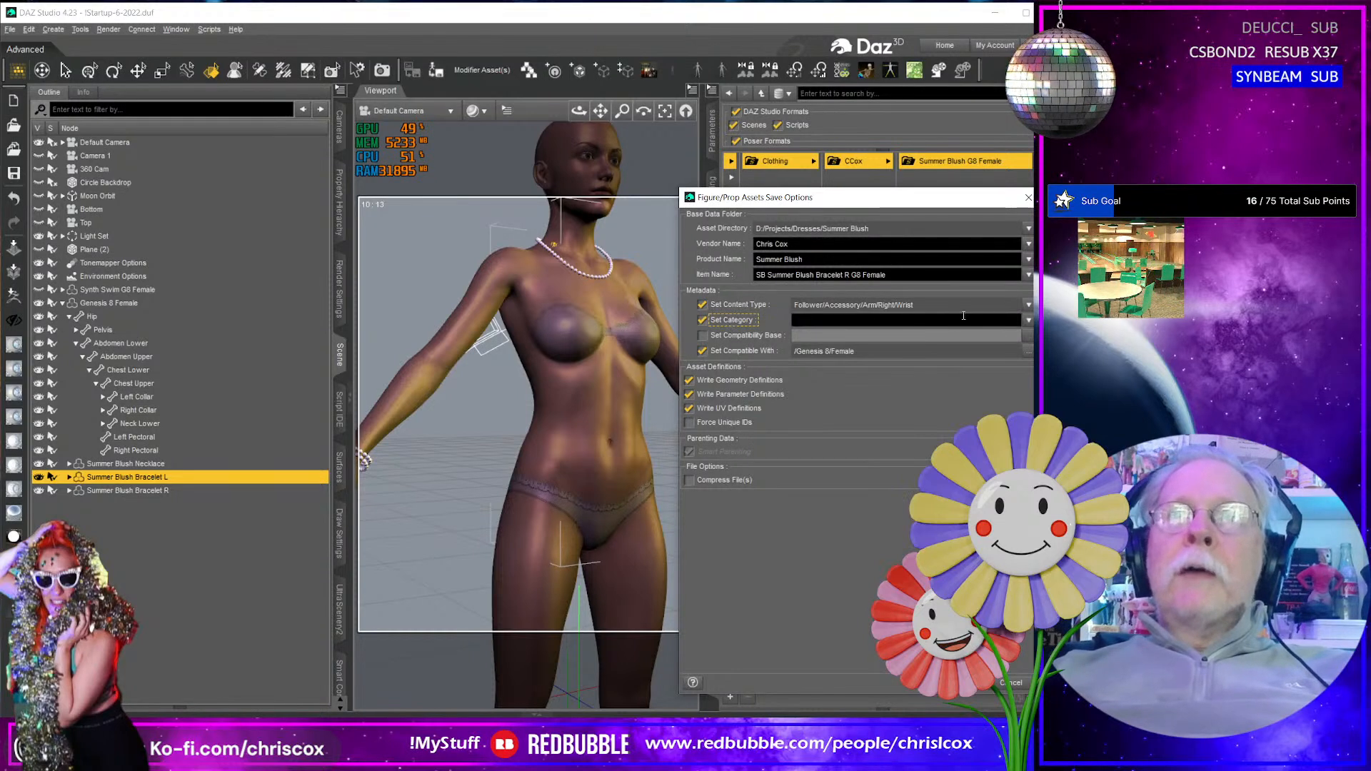
left_click(1028, 321)
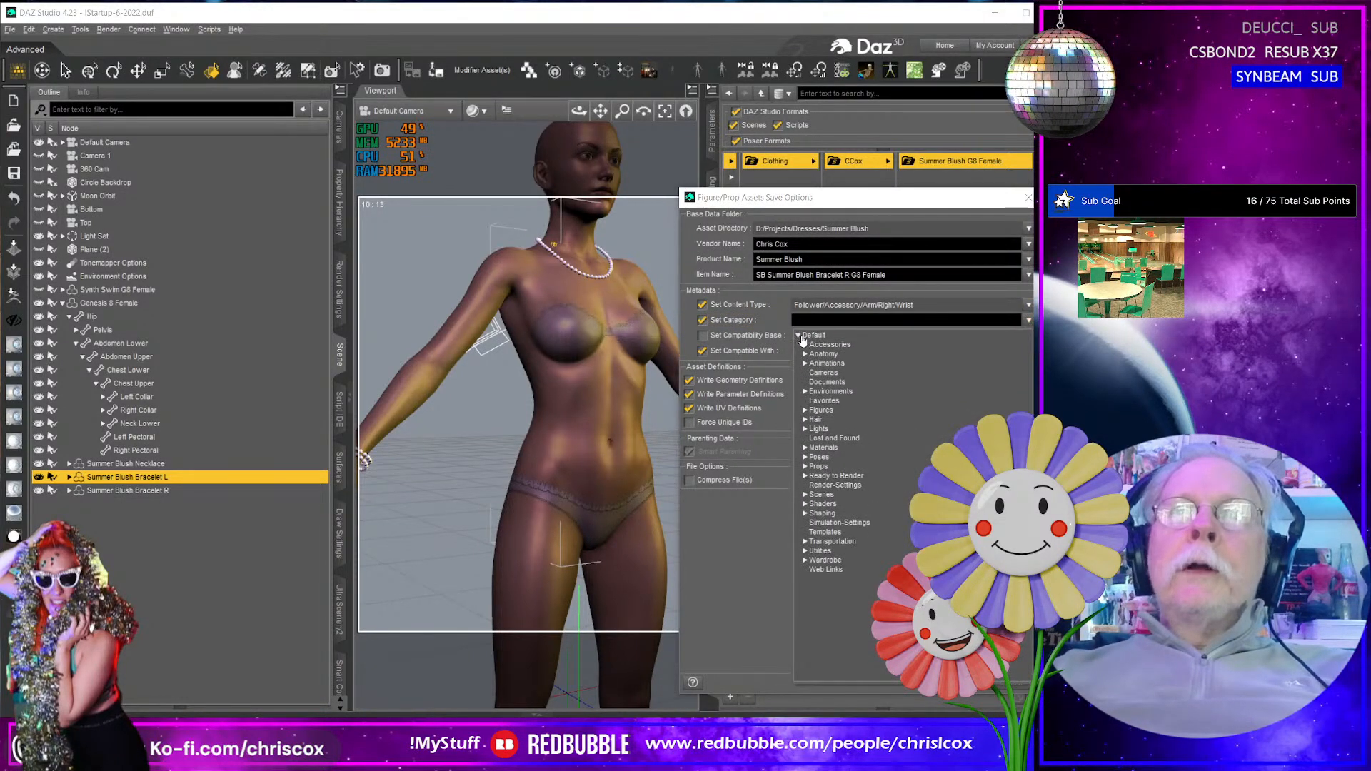
left_click(806, 346)
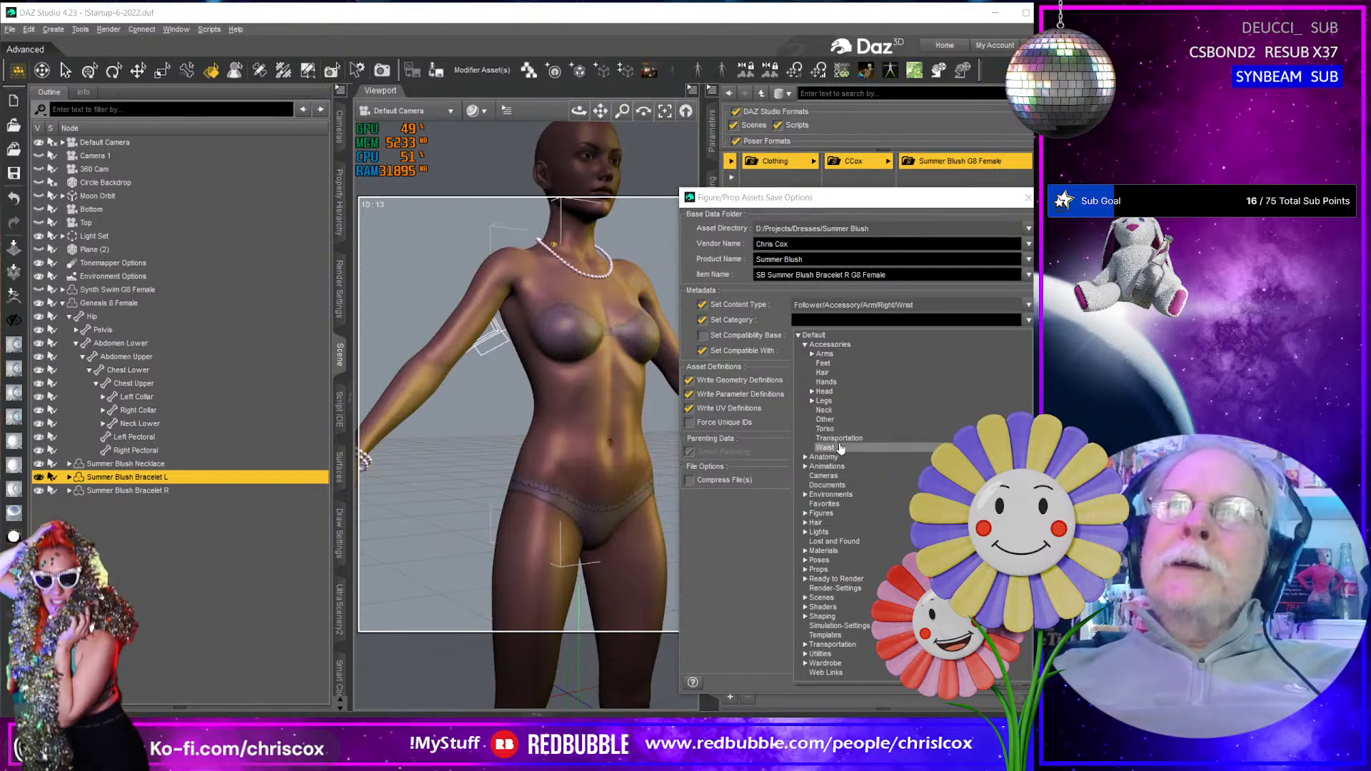
left_click(829, 383)
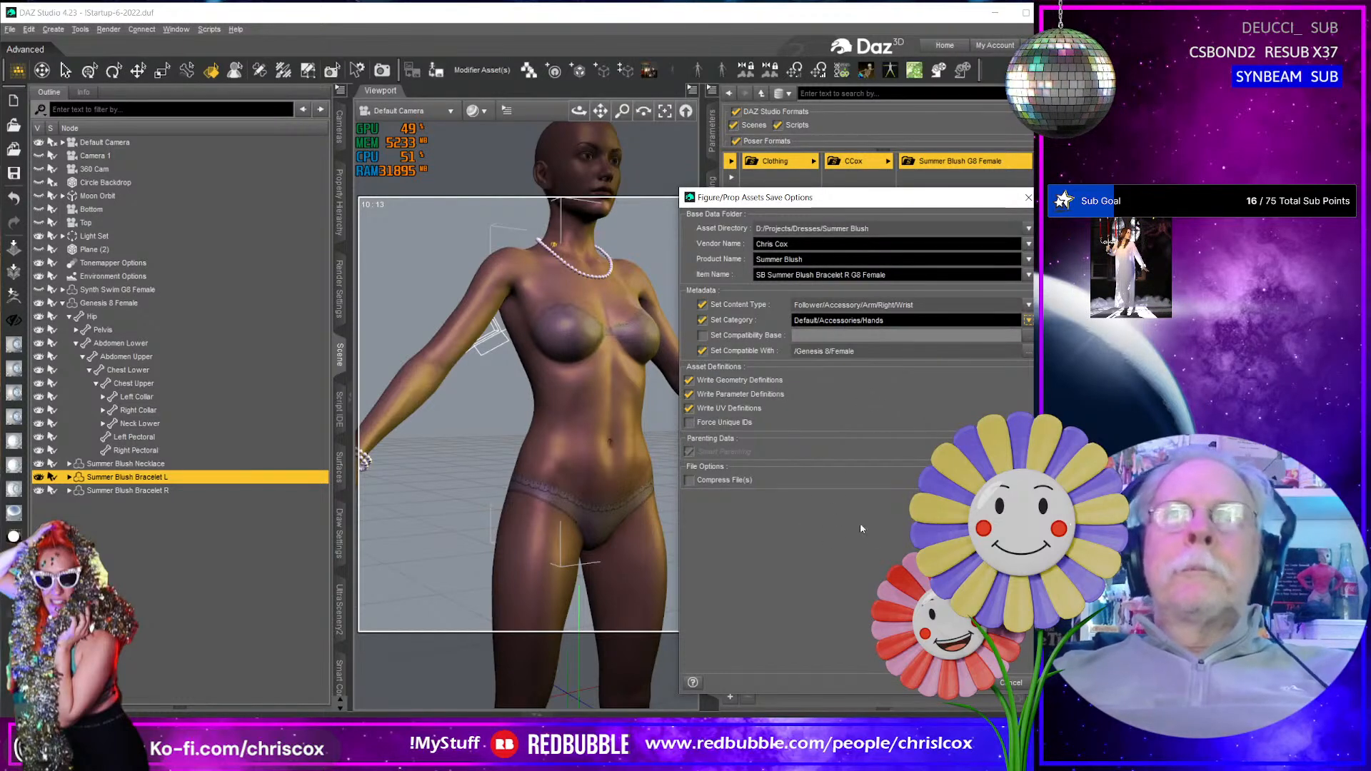
left_click(958, 683)
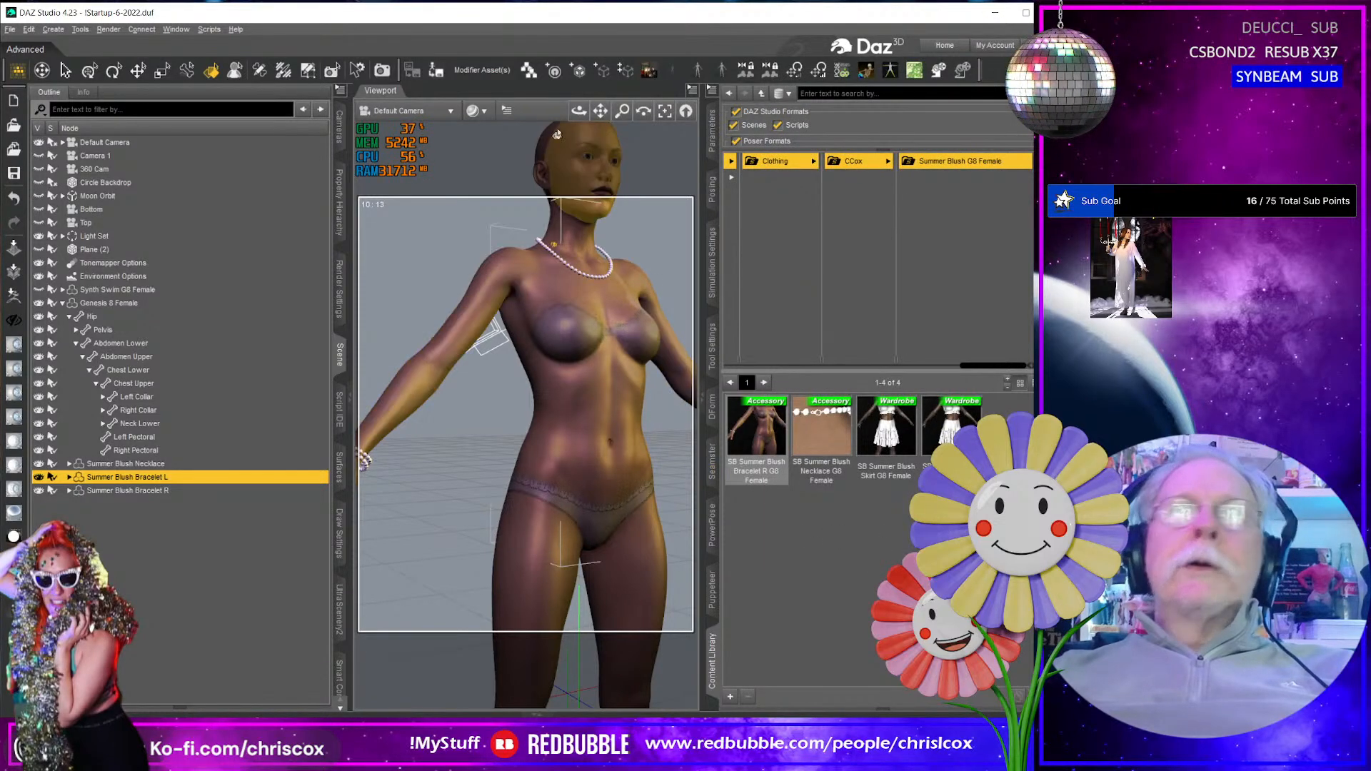
- Reselect Summer Blush Bracelet L in the scene and rename the saved bracelet asset to SB Summer Blush Bracelet L G8 Female
left_click(200, 493)
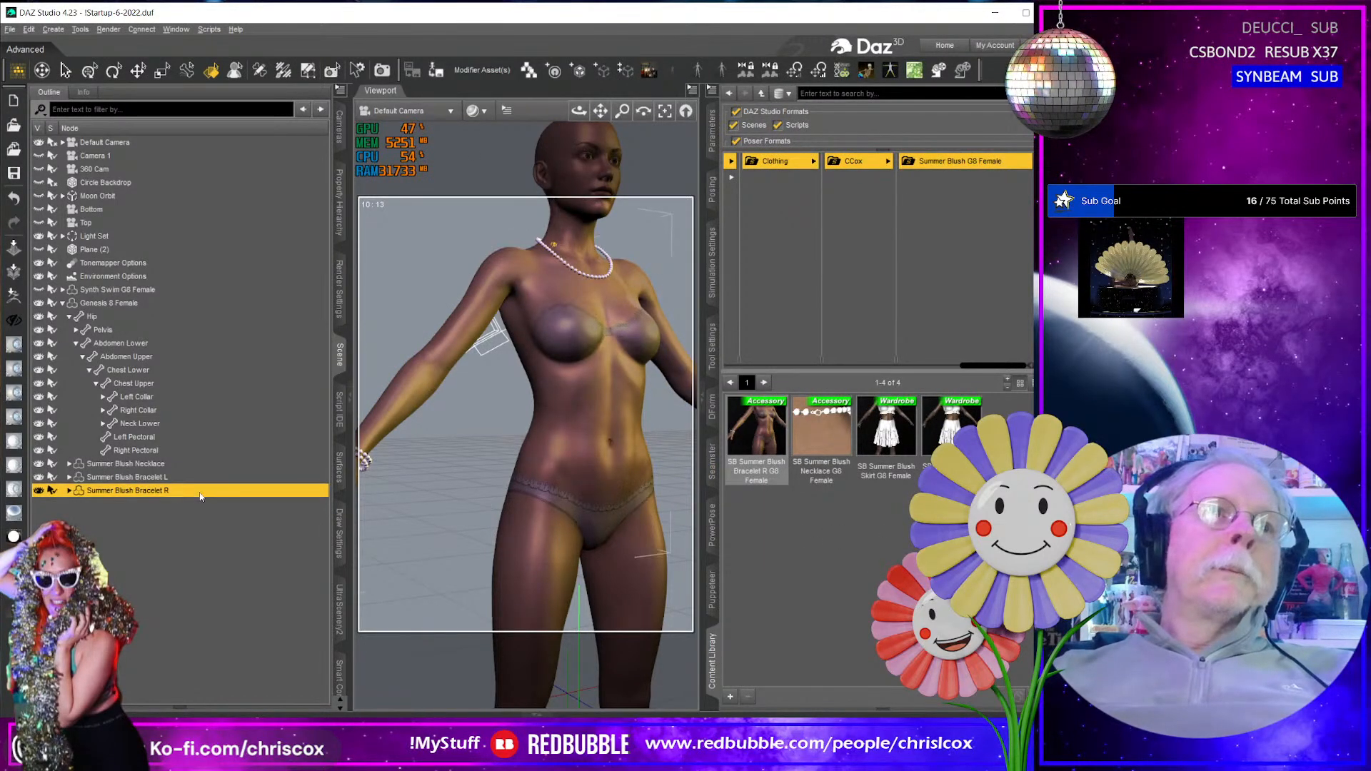
left_click(201, 478)
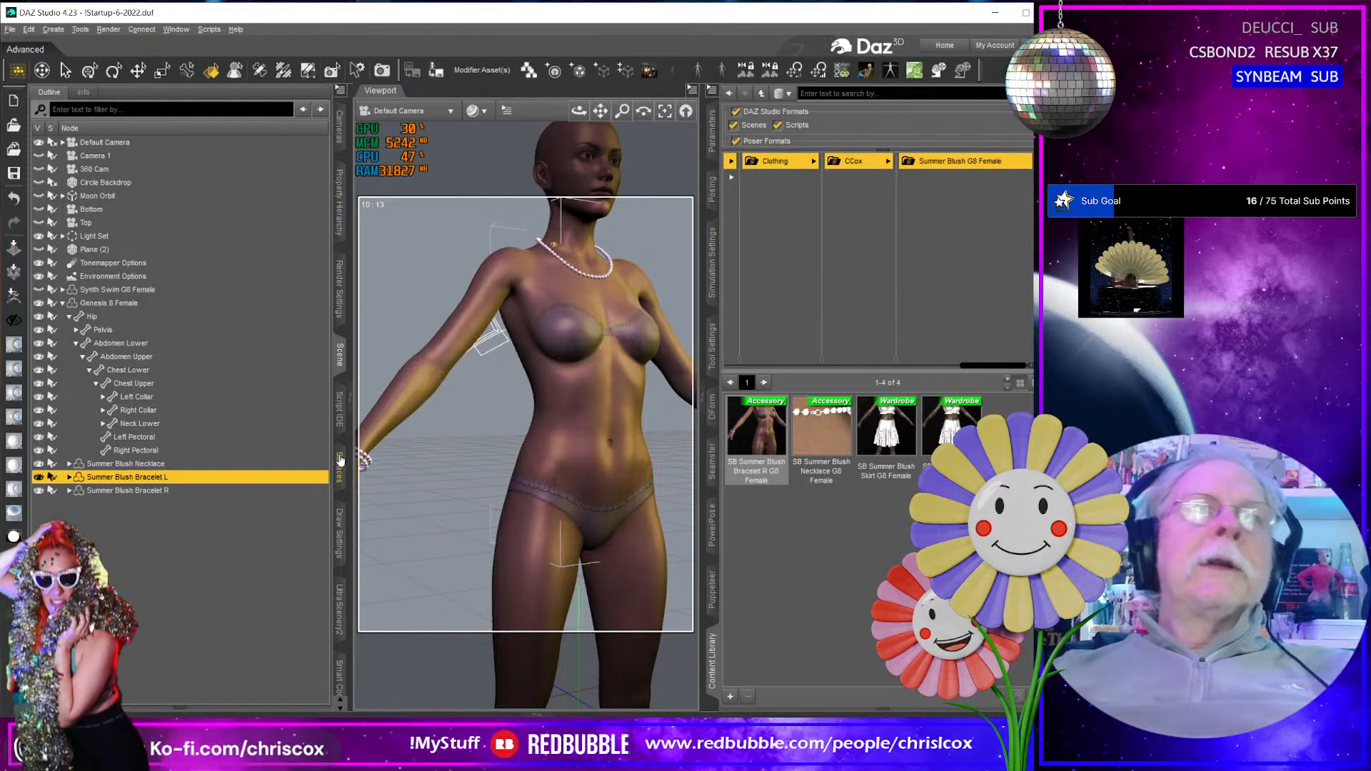
right_click(763, 477)
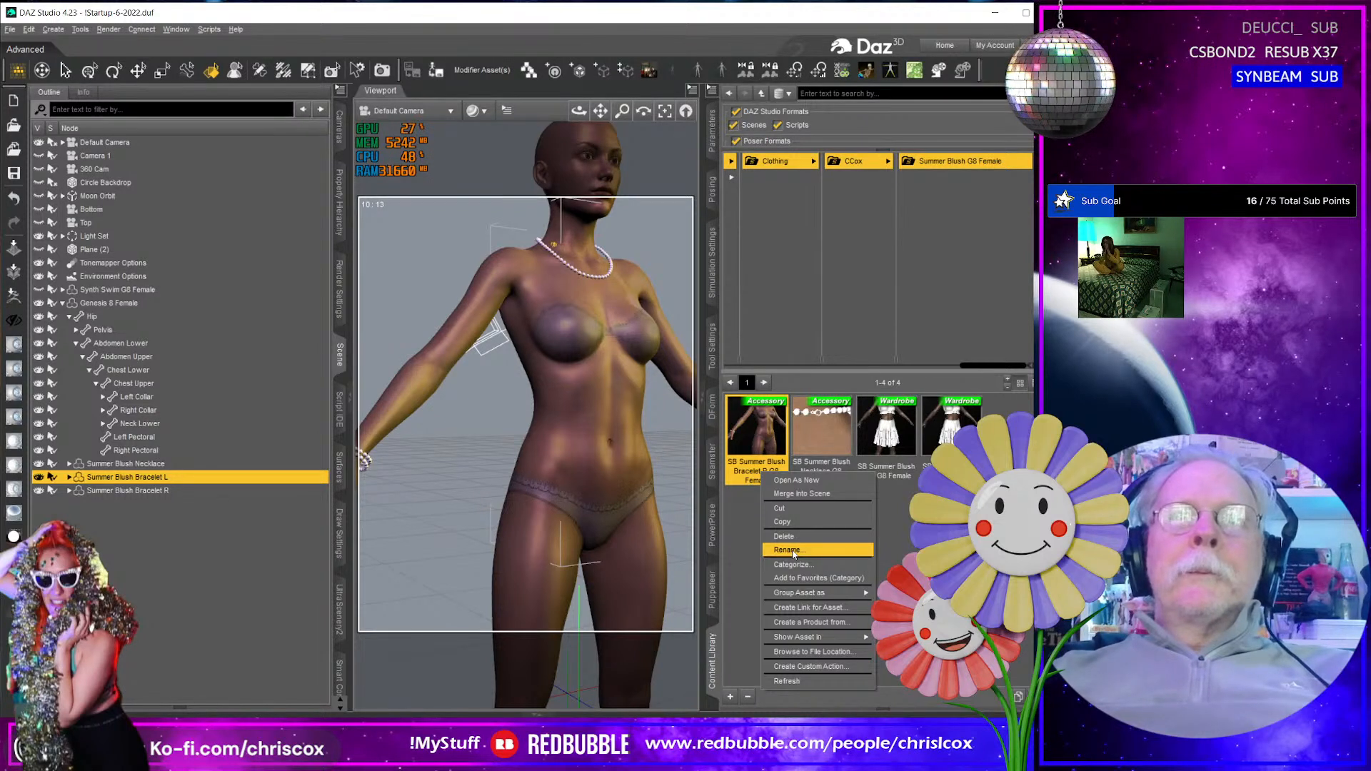
left_click(789, 550)
left_click(815, 473)
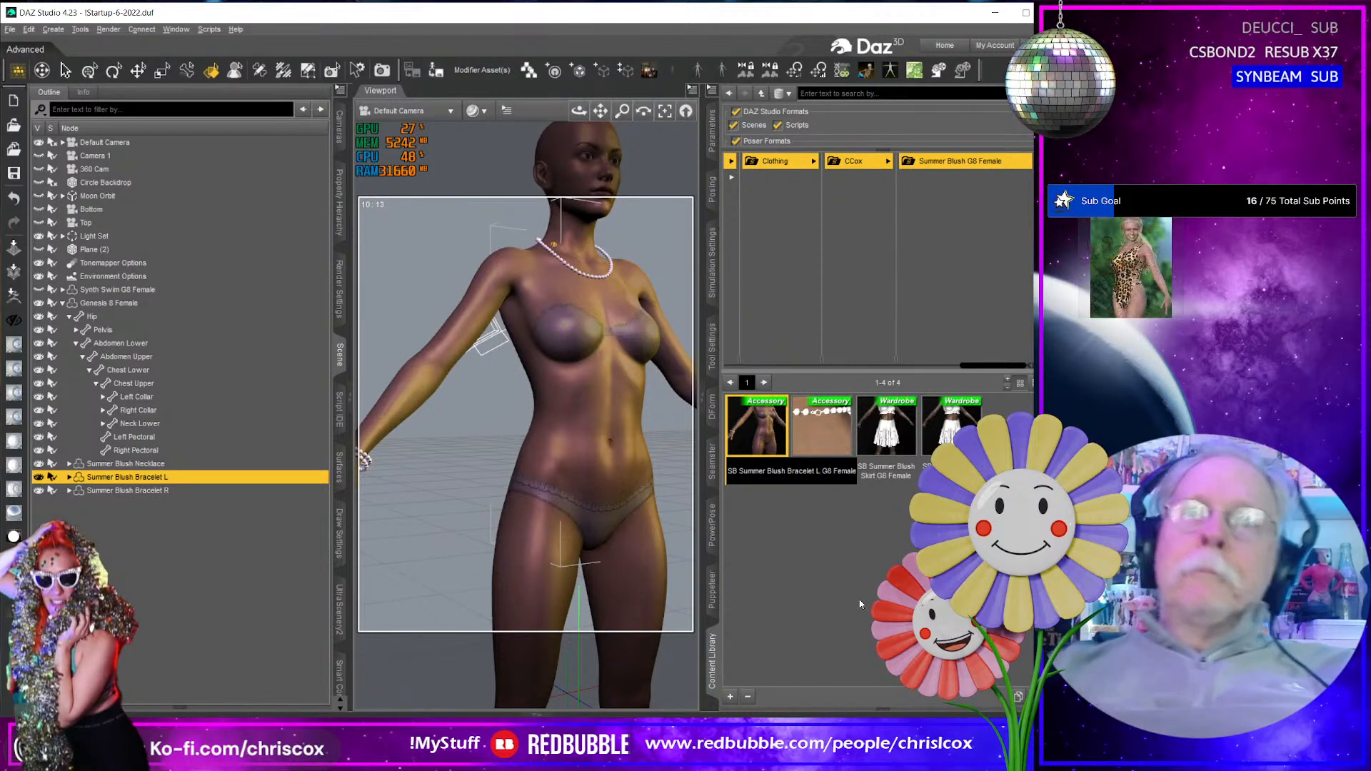
key("Return")
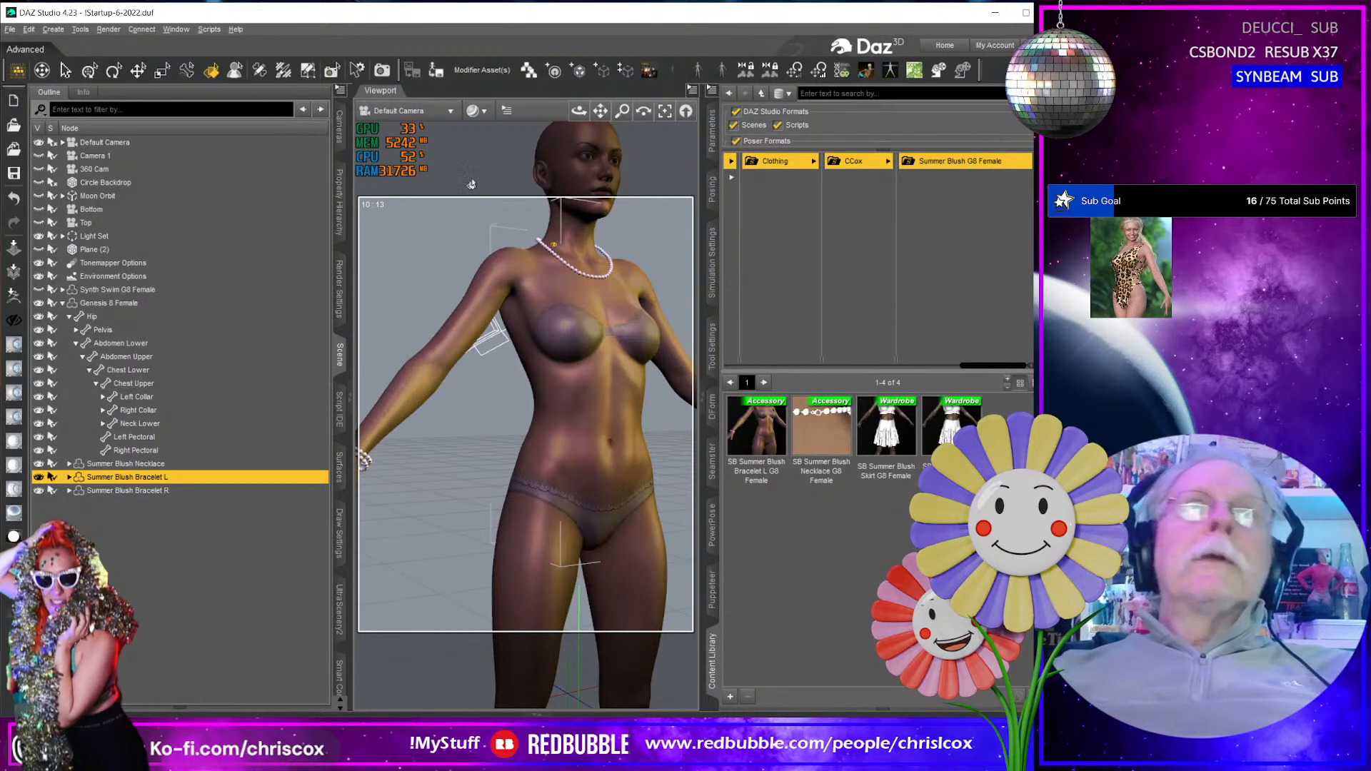
- Save Summer Blush Bracelet L over the SB Summer Blush Bracelet L G8 Female file, correcting the item name to SB Summer Blush Bracelet L G8 Female
left_click(412, 71)
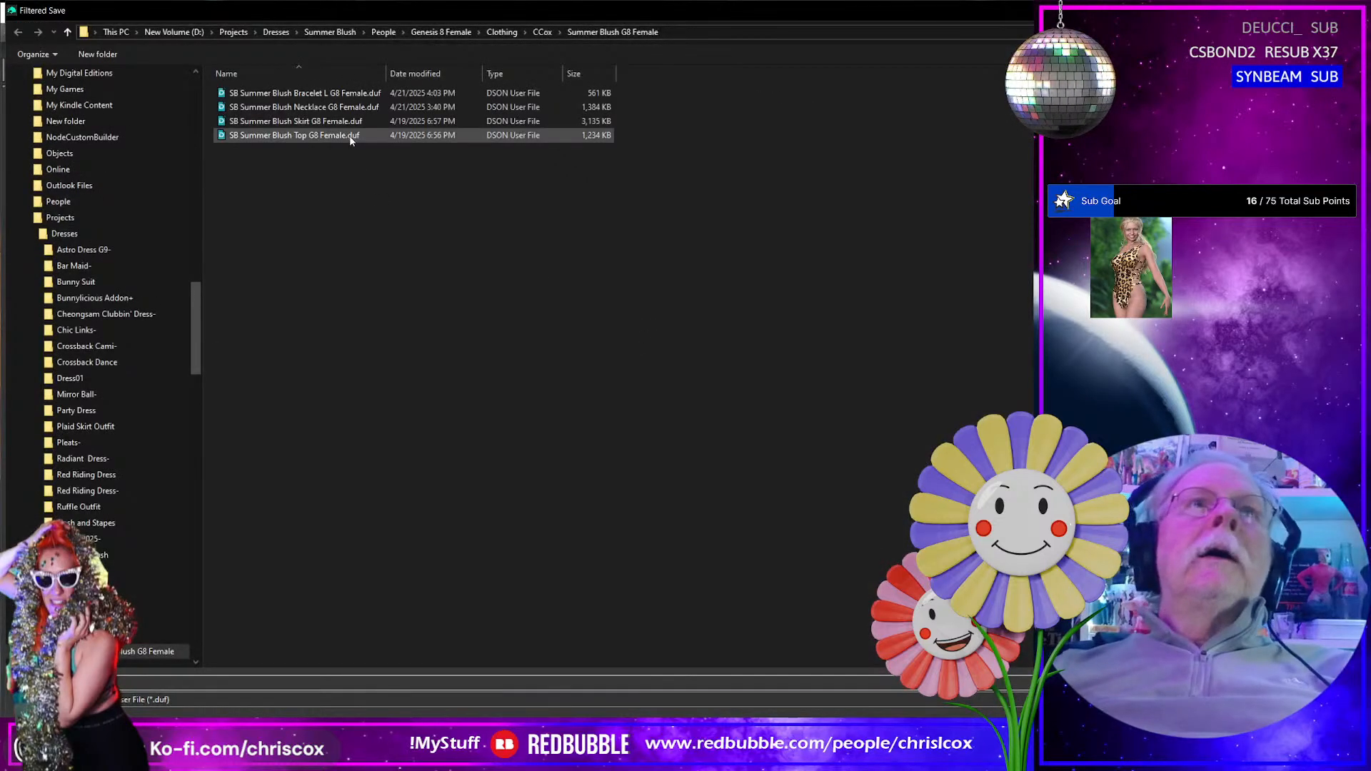
double_click(343, 94)
left_click(480, 394)
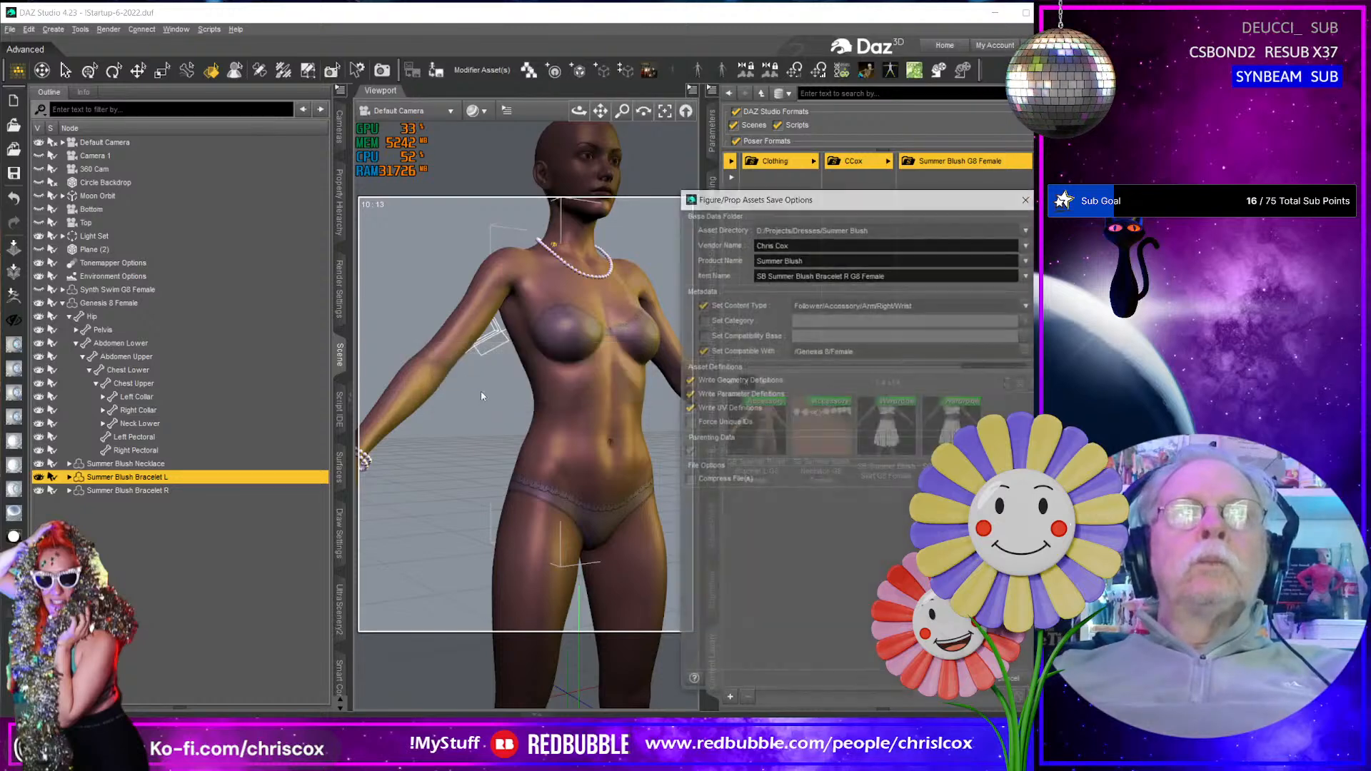
left_click_drag(908, 272, 725, 275)
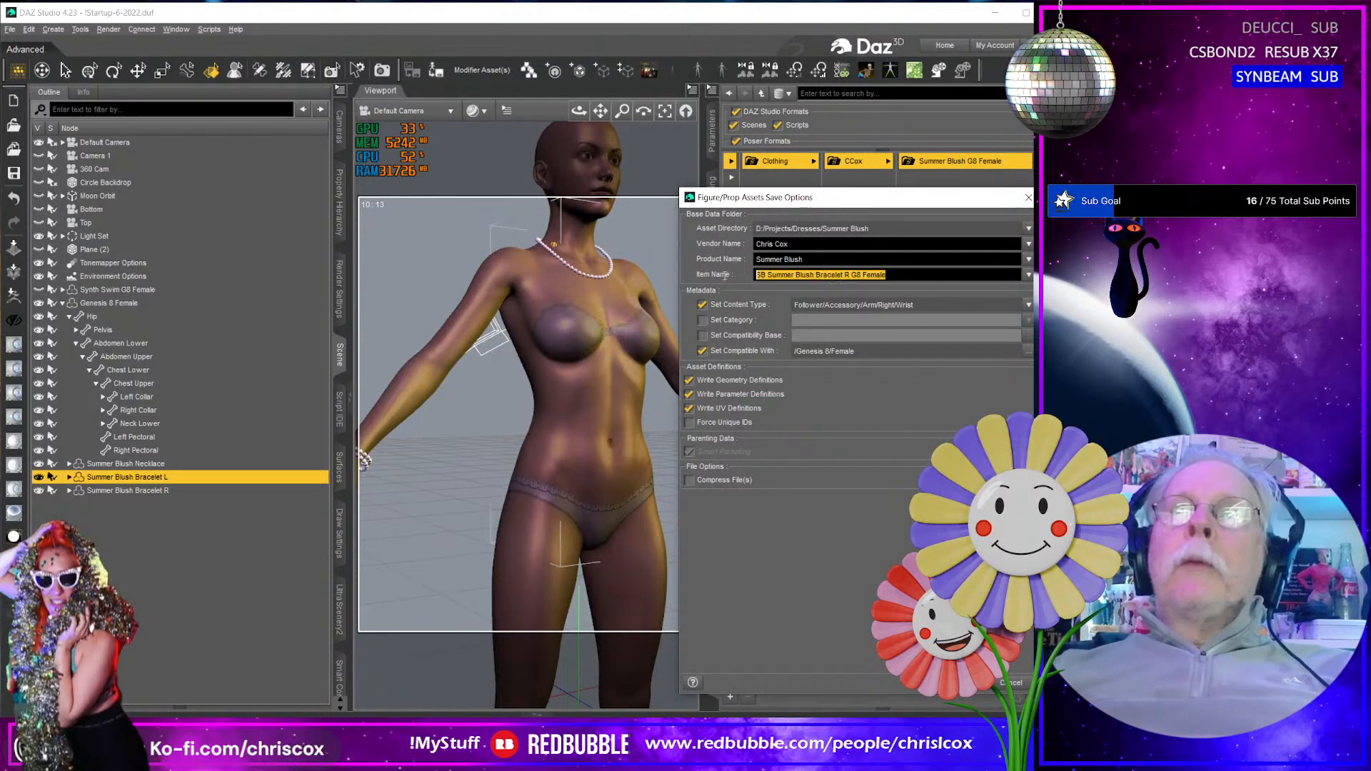
right_click(758, 278)
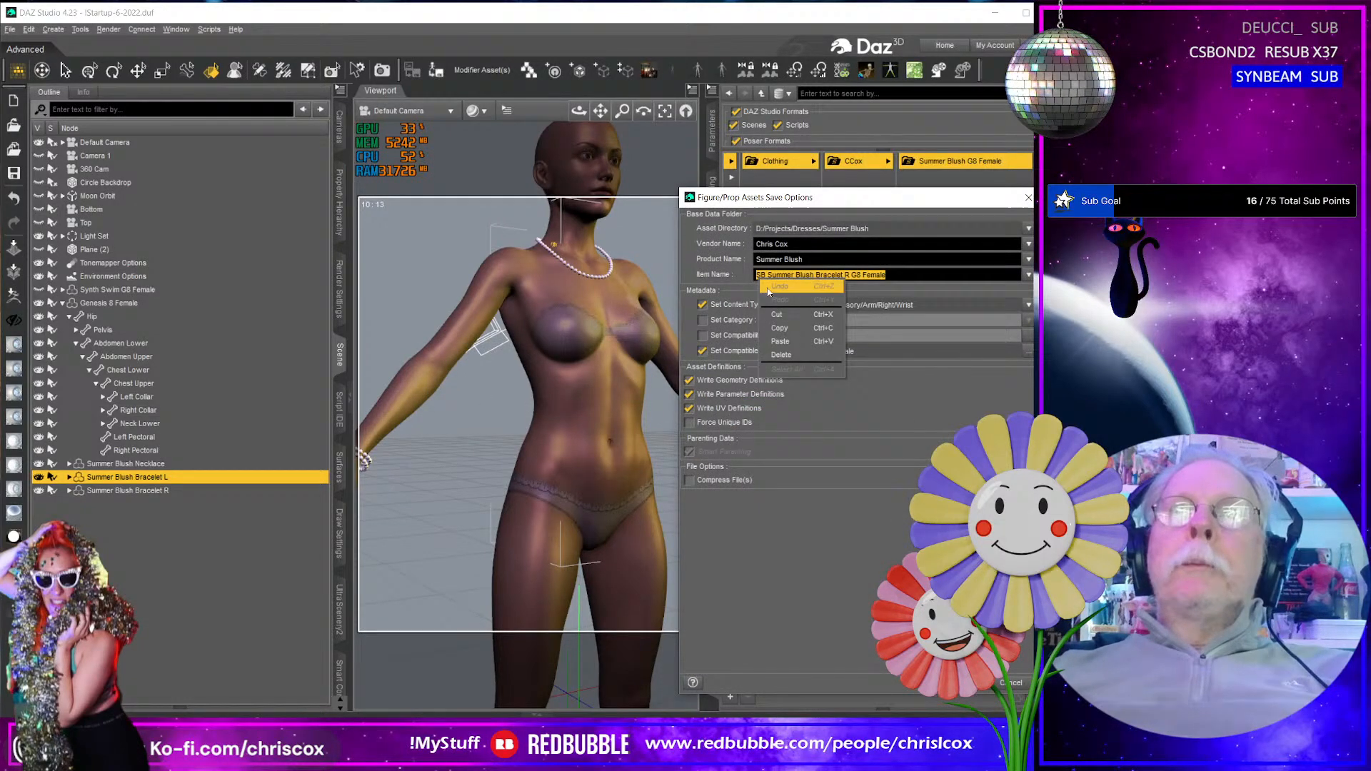
left_click(788, 329)
left_click(844, 276)
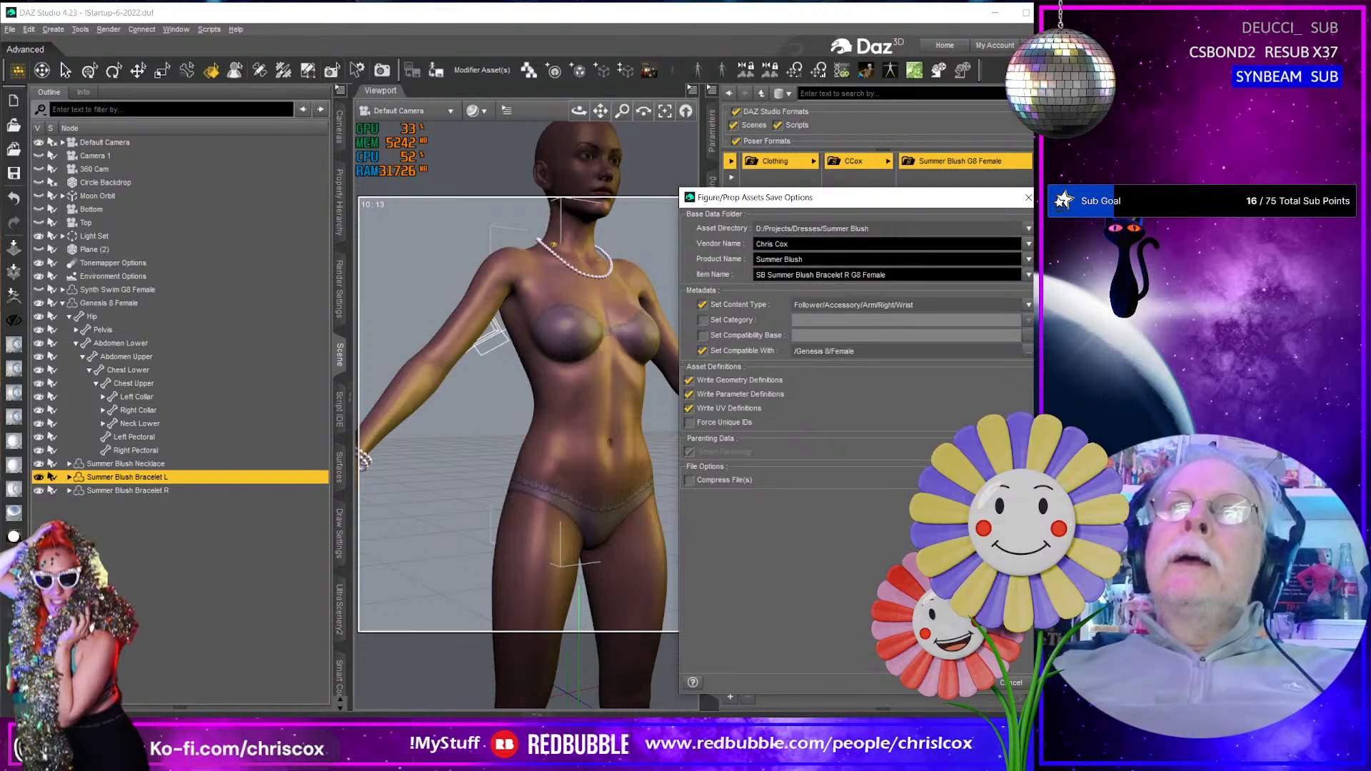
key("Delete")
type("L")
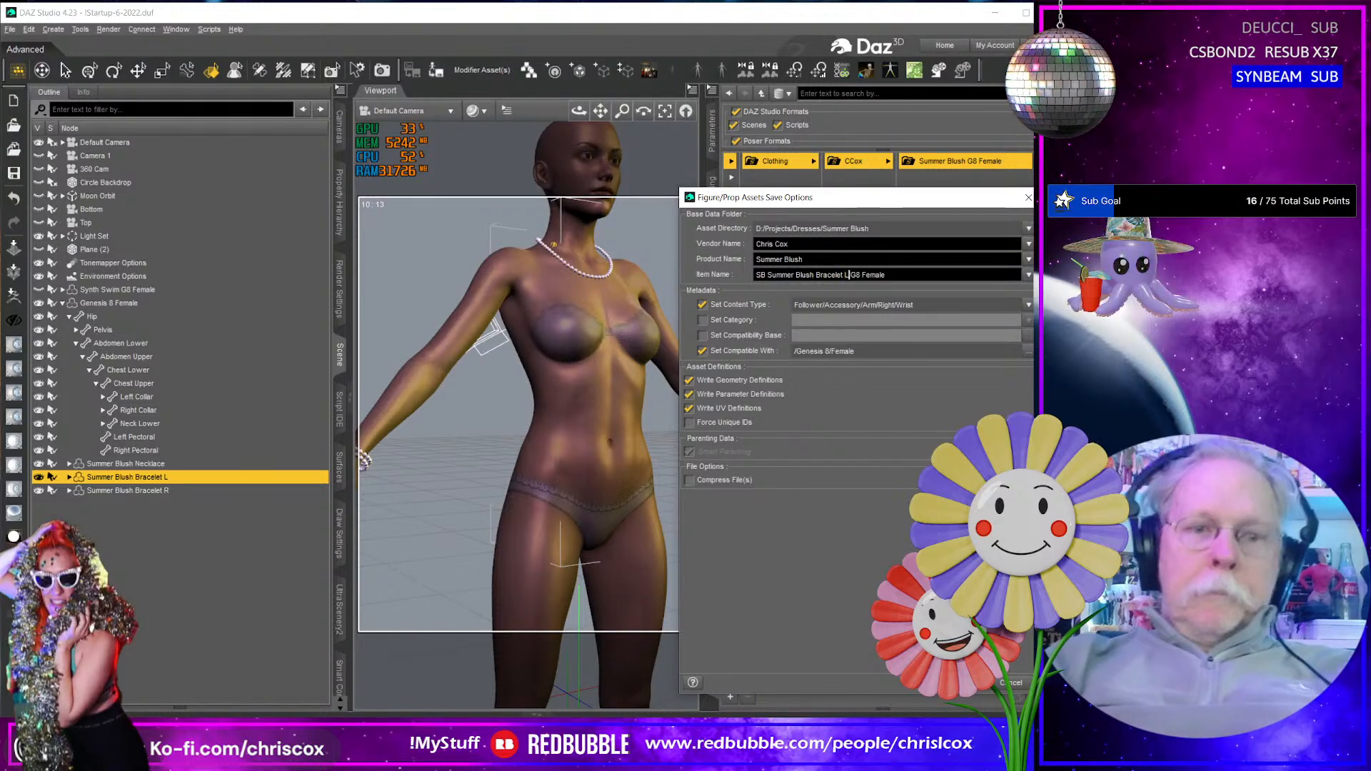
- Enable the category option and set the left bracelet's content type to Follower/Accessory/Arm/Left/Wrist
left_click(732, 320)
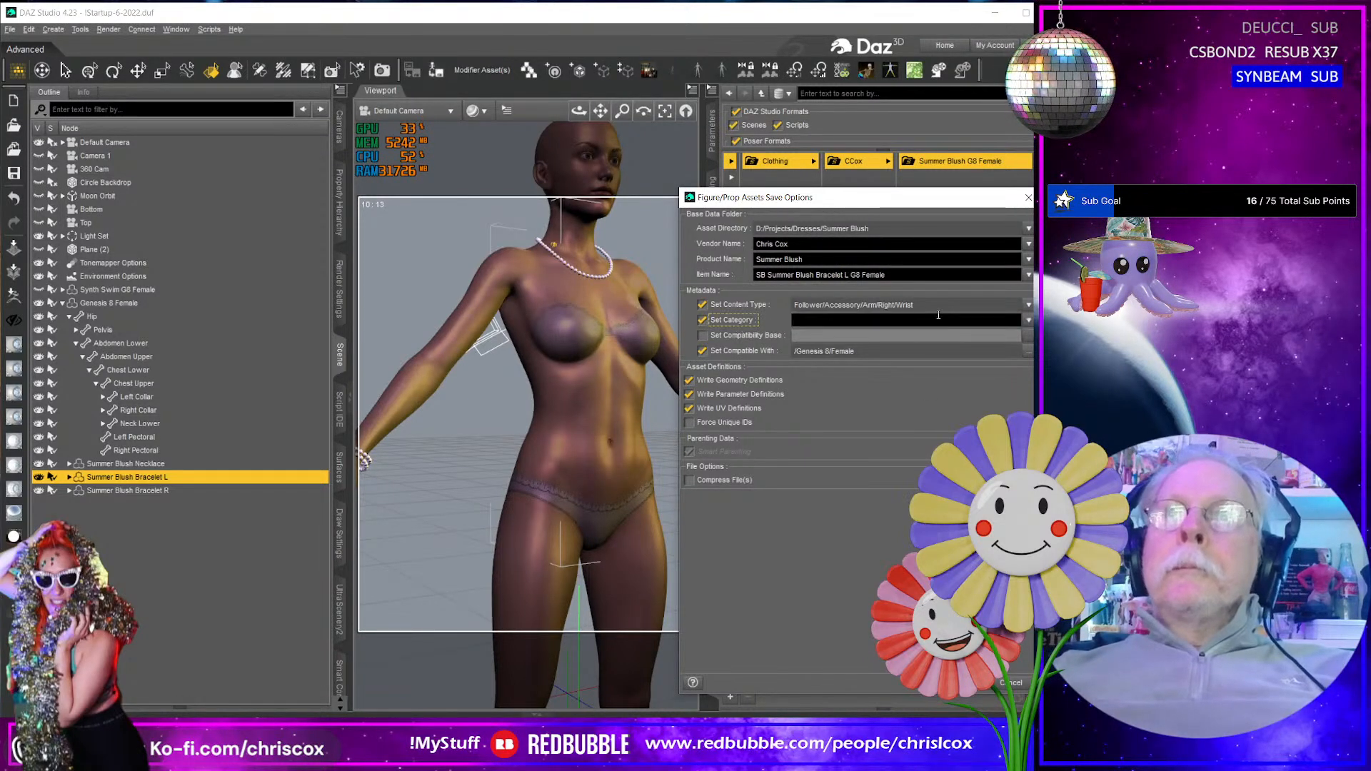
left_click(1026, 306)
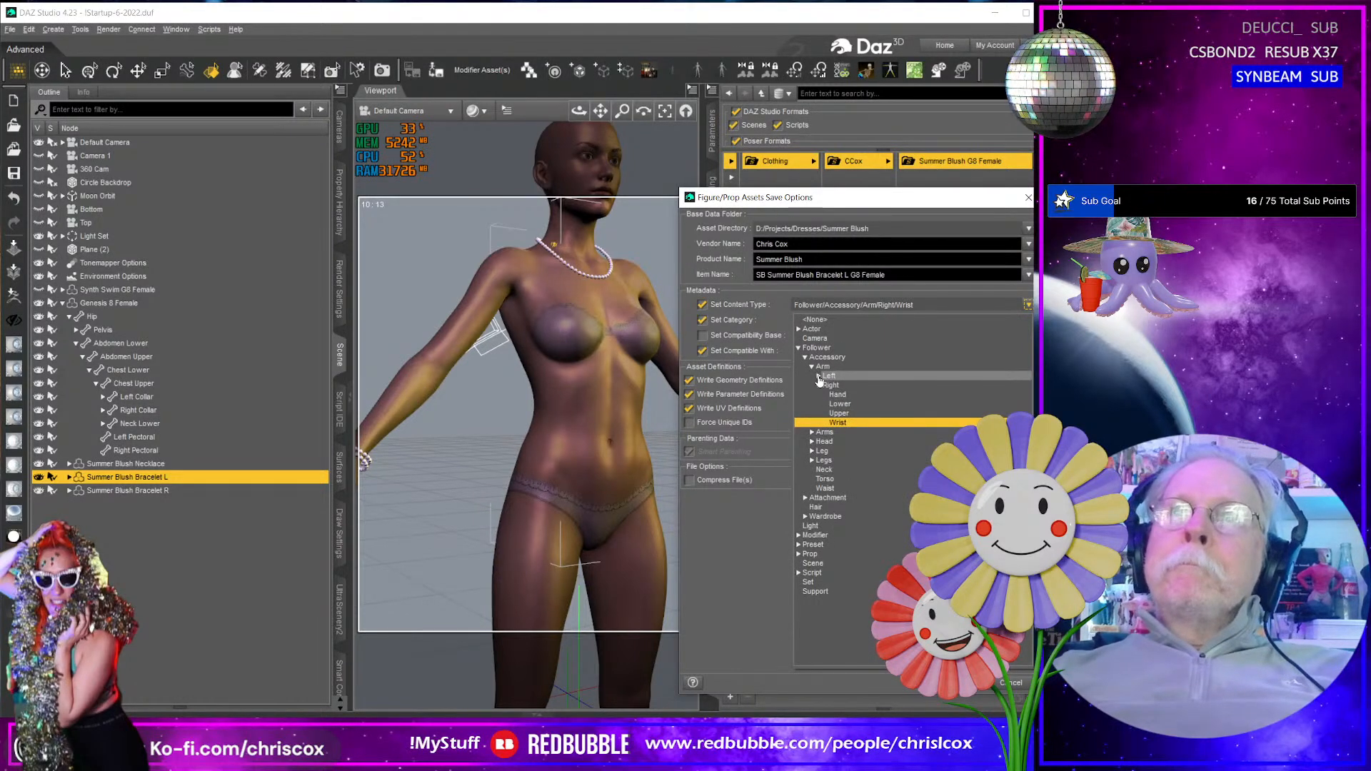
left_click(818, 377)
left_click(838, 413)
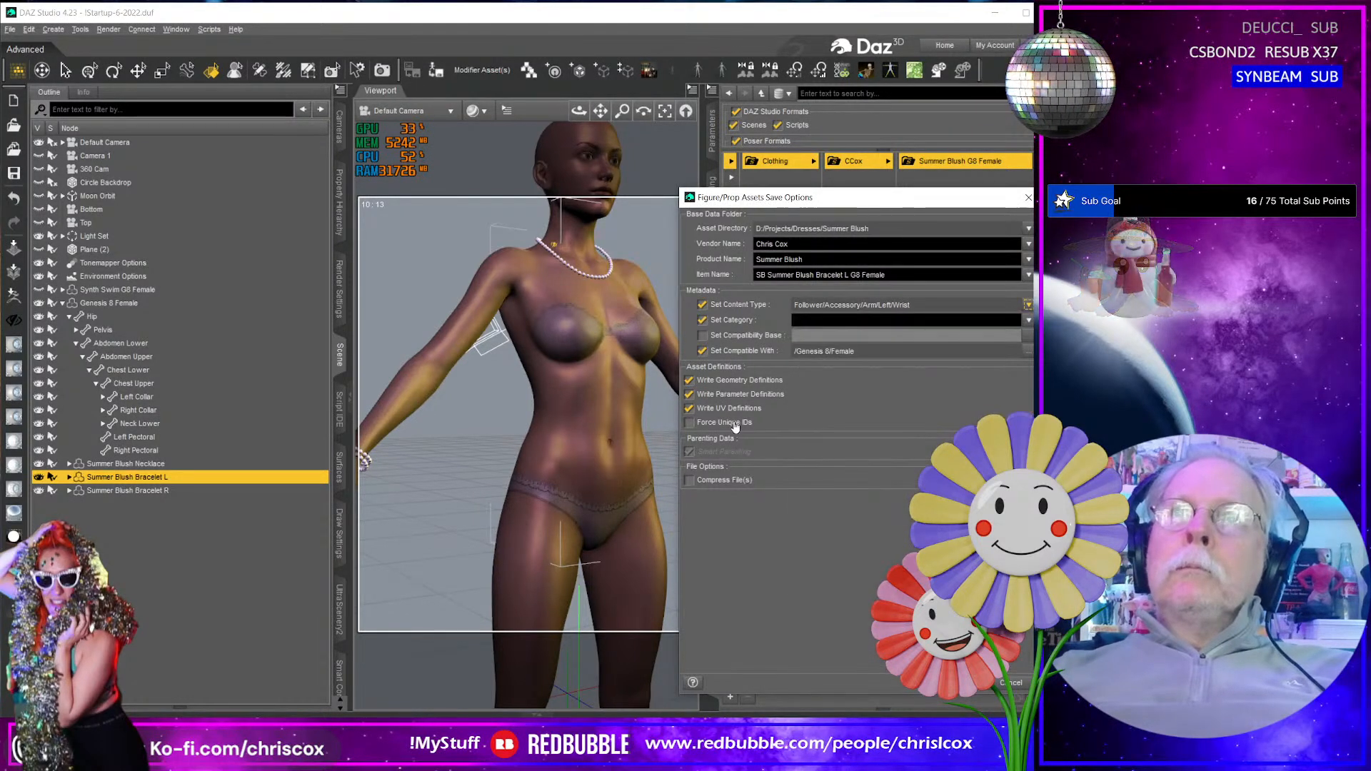
- Set the left bracelet's category to Default/Accessories/Hands and accept the save options
left_click(1029, 323)
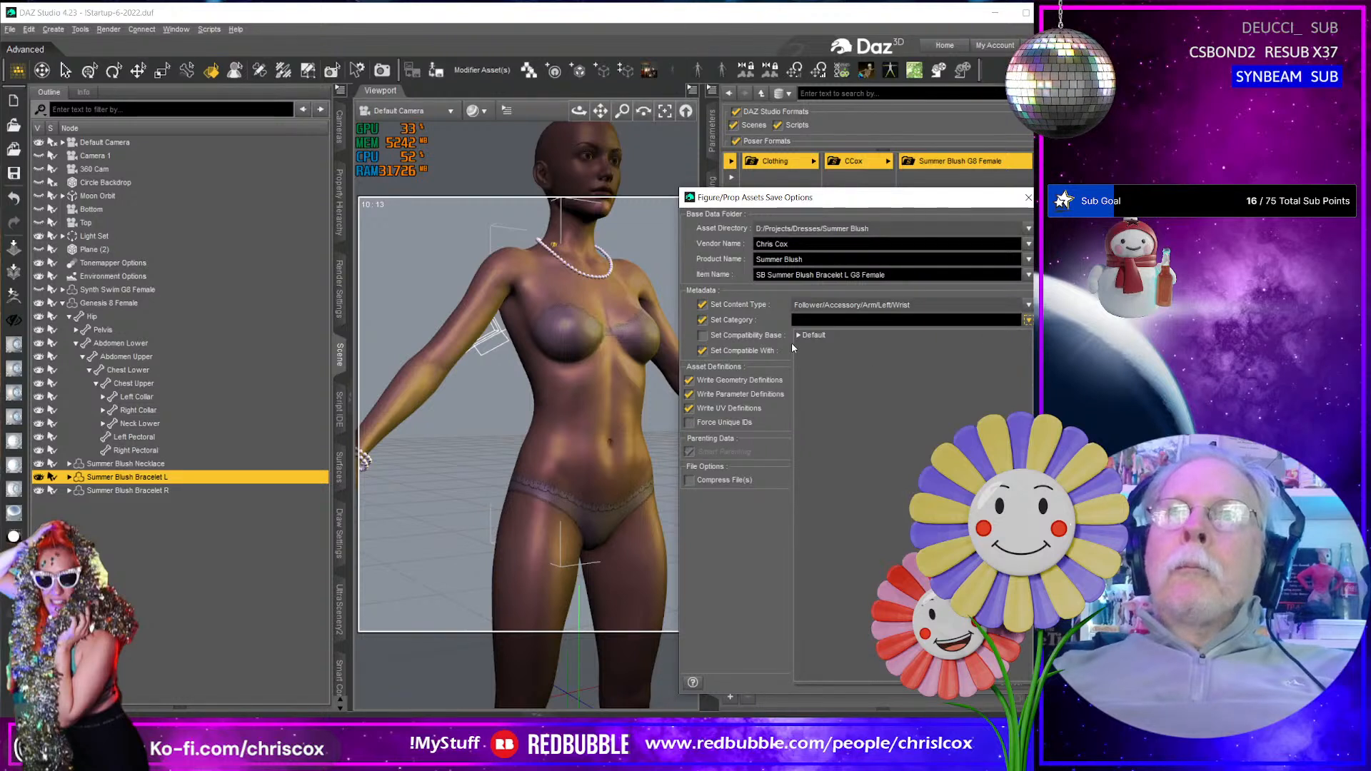
left_click(794, 339)
left_click(1028, 320)
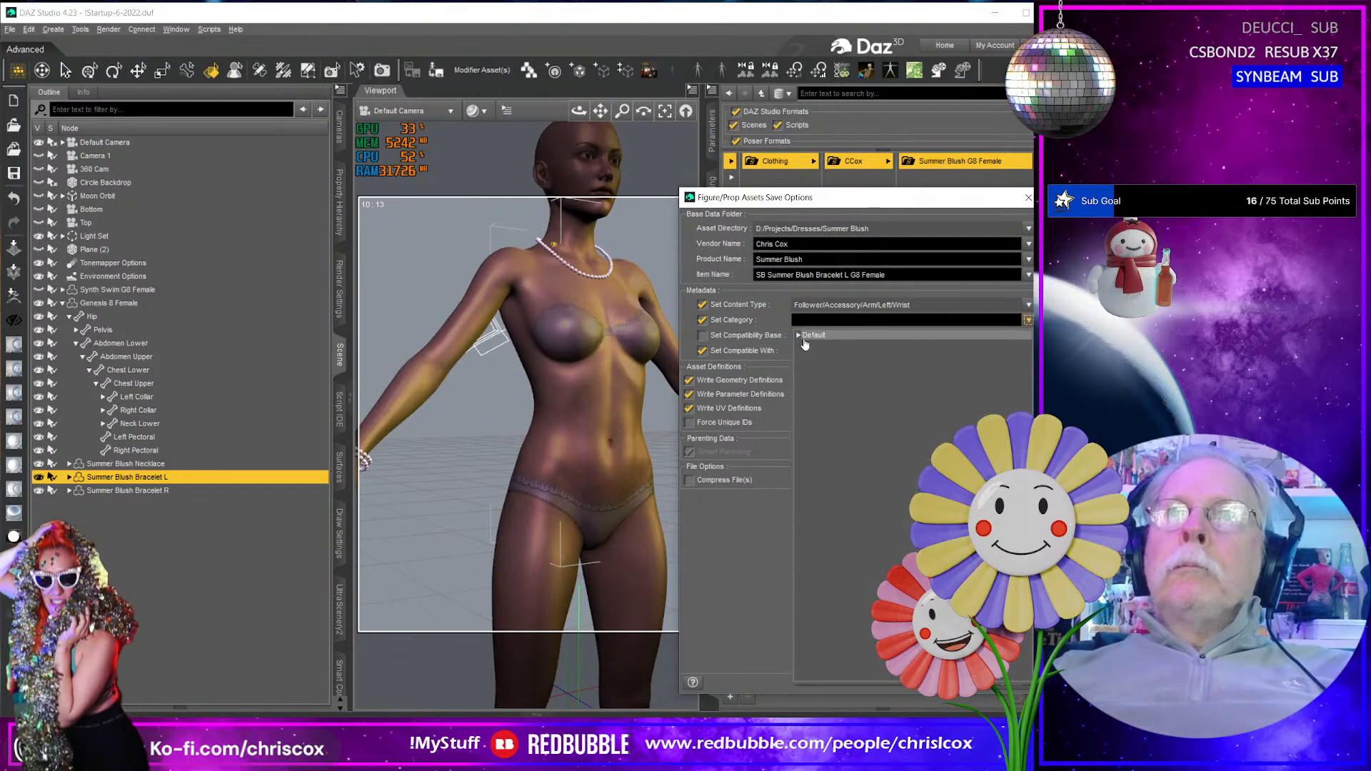
left_click(799, 335)
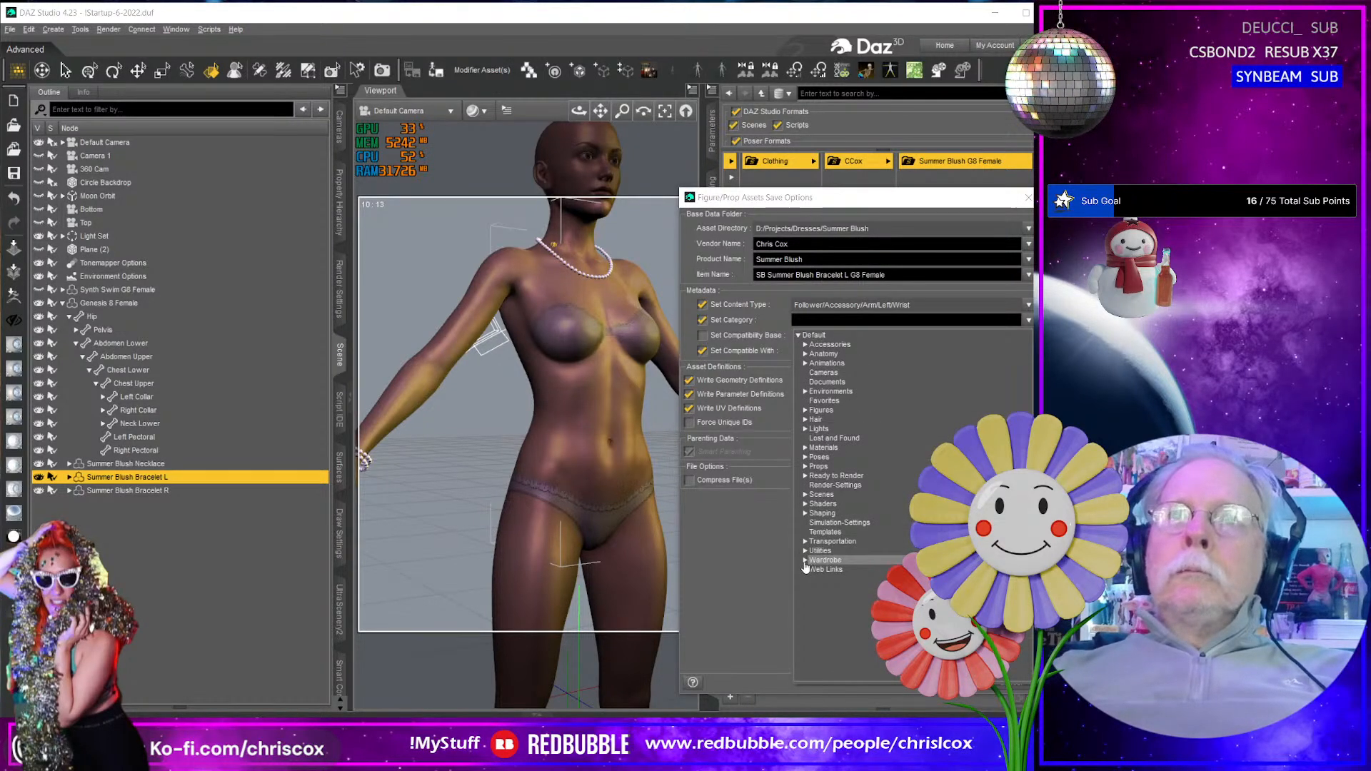
left_click(805, 560)
left_click(805, 345)
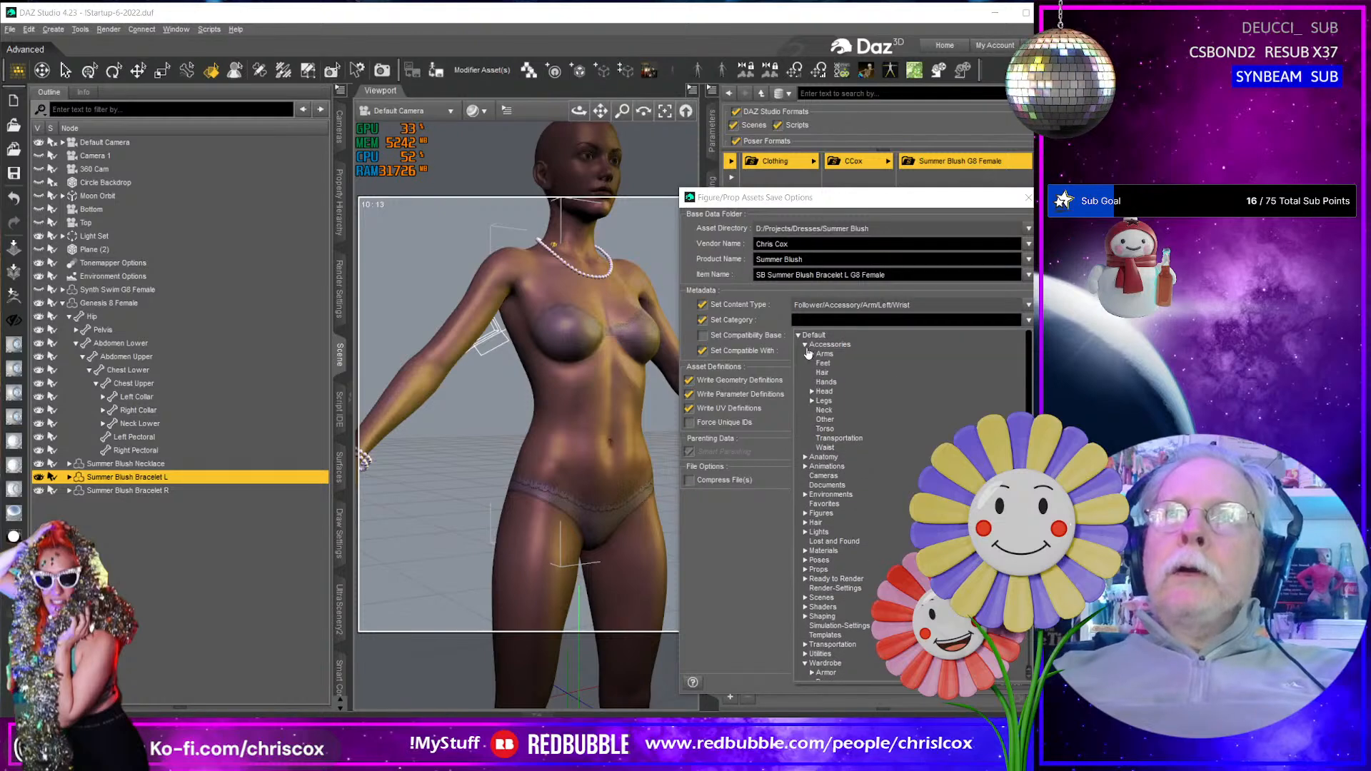
left_click(826, 382)
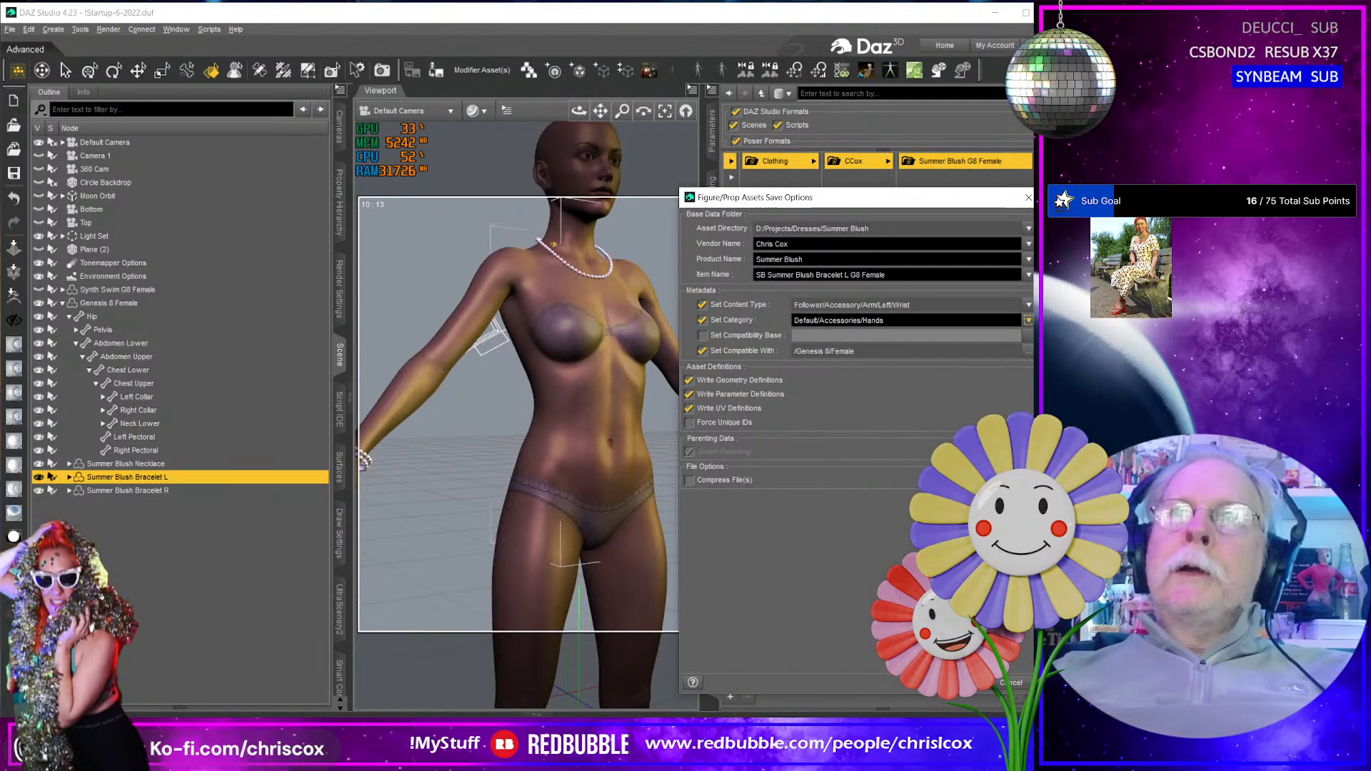
left_click(964, 683)
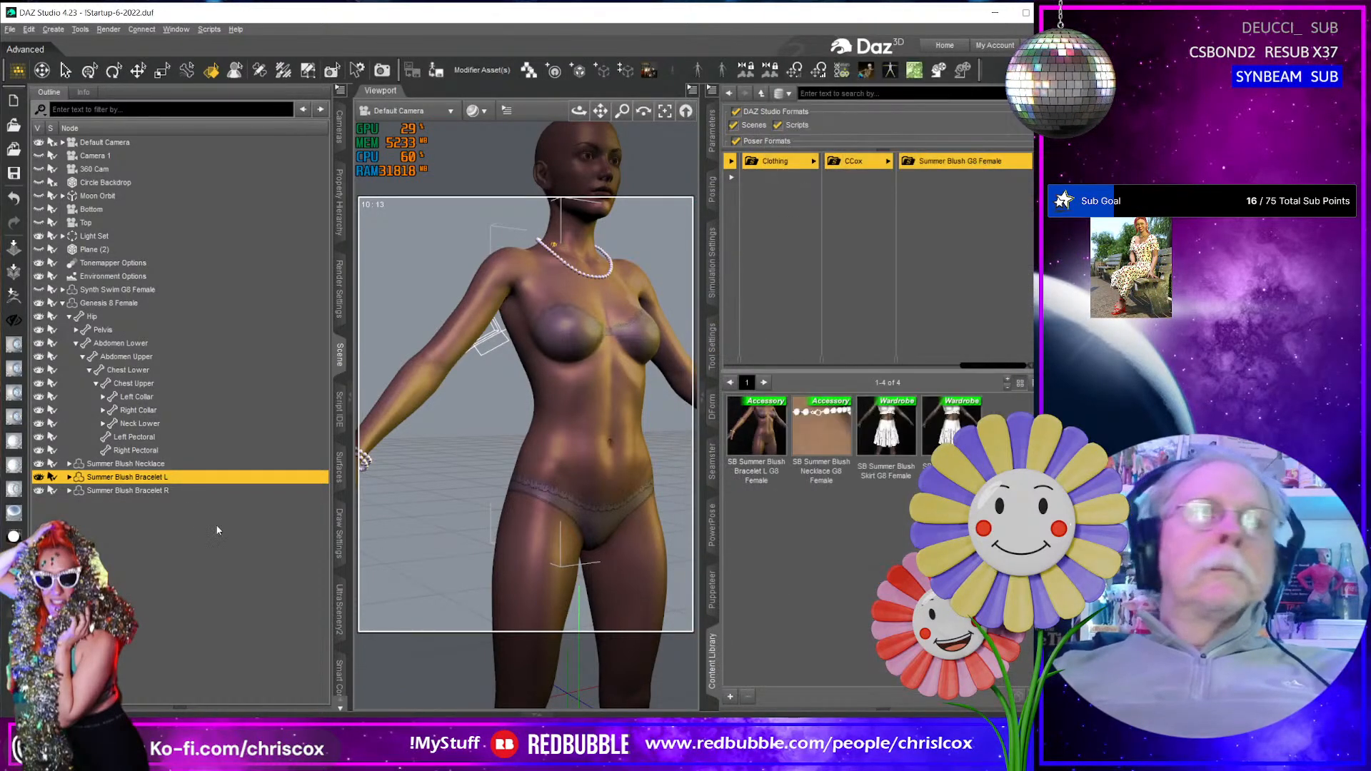
- Save Summer Blush Bracelet R as a figure/prop asset file named SB Summer Blush Bracelet R G8 Female
left_click(177, 492)
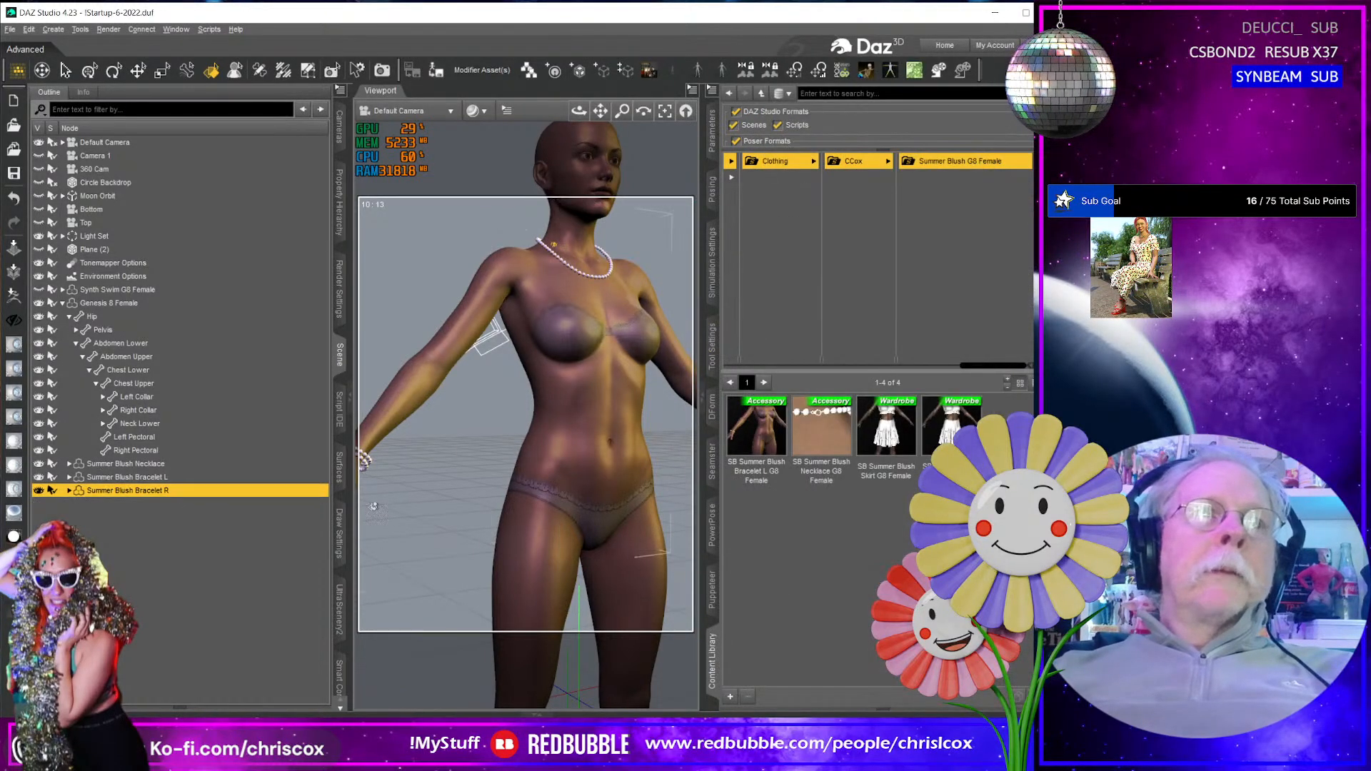
left_click(731, 697)
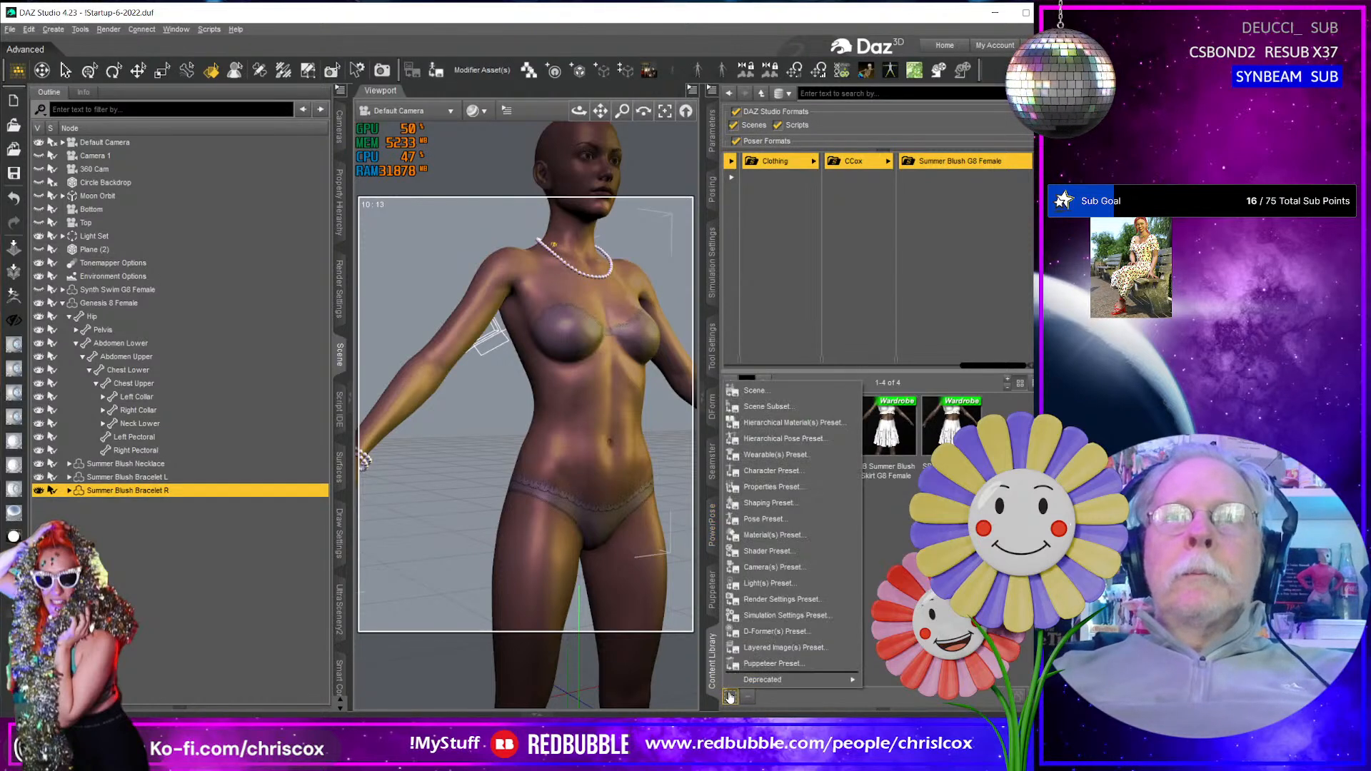
left_click(441, 71)
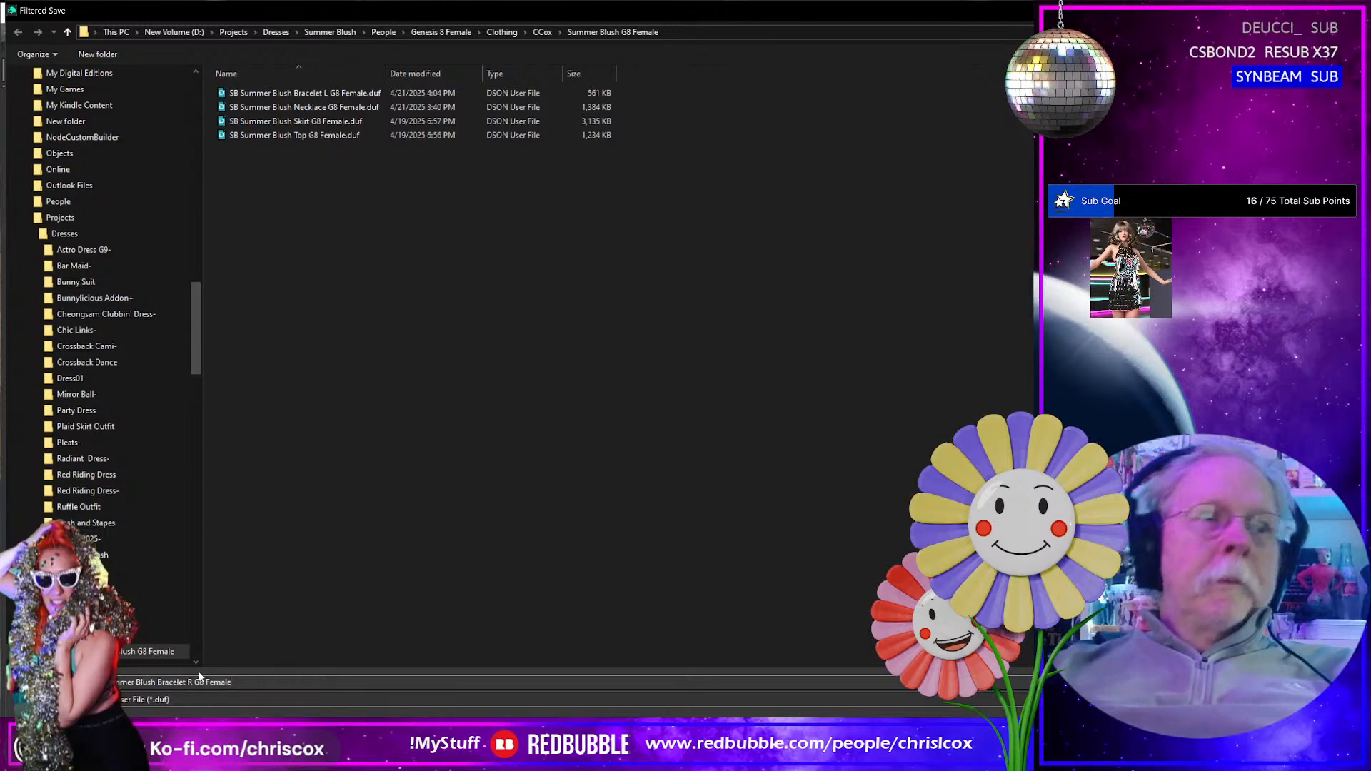
key("Return")
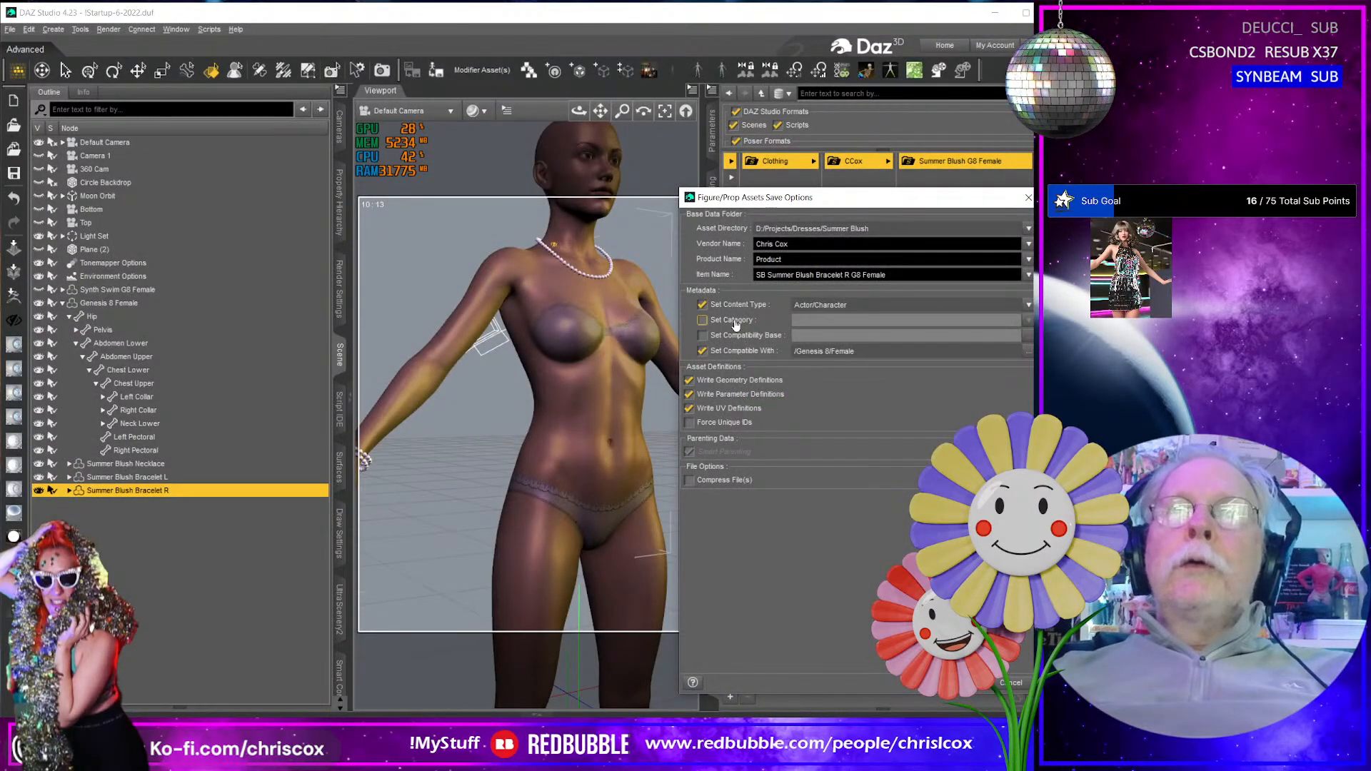
- Enable the category for the right bracelet asset and set it to Default/Accessories/Hands
left_click(703, 320)
left_click(1029, 320)
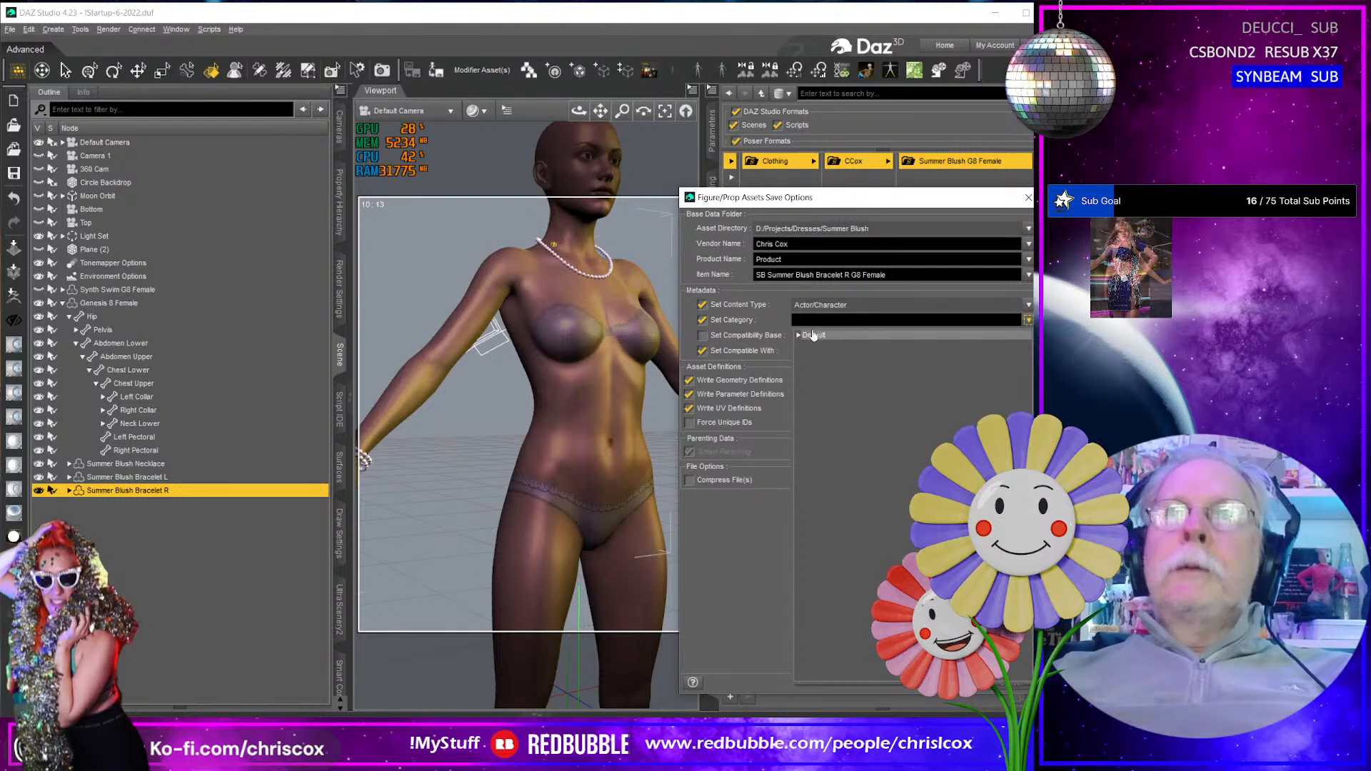
left_click(804, 336)
left_click(798, 336)
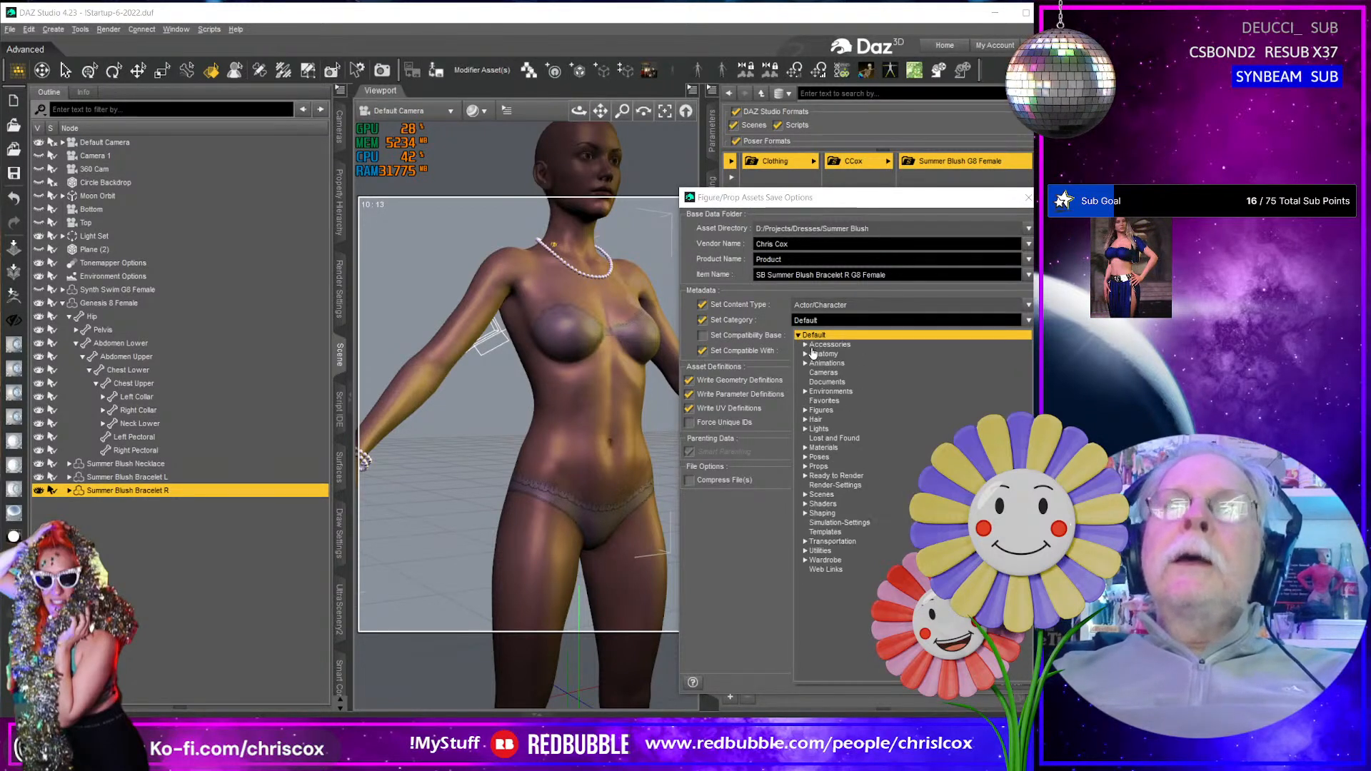
left_click(806, 560)
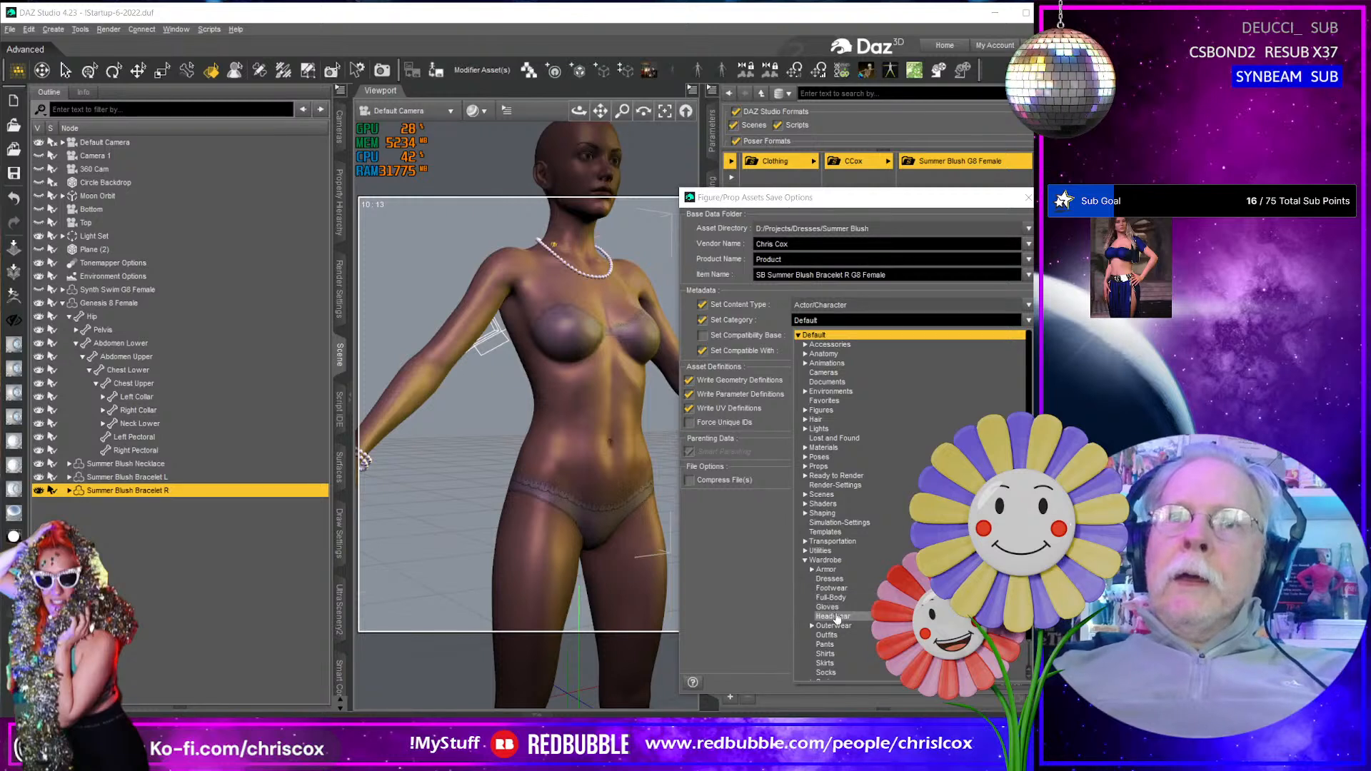
left_click(805, 344)
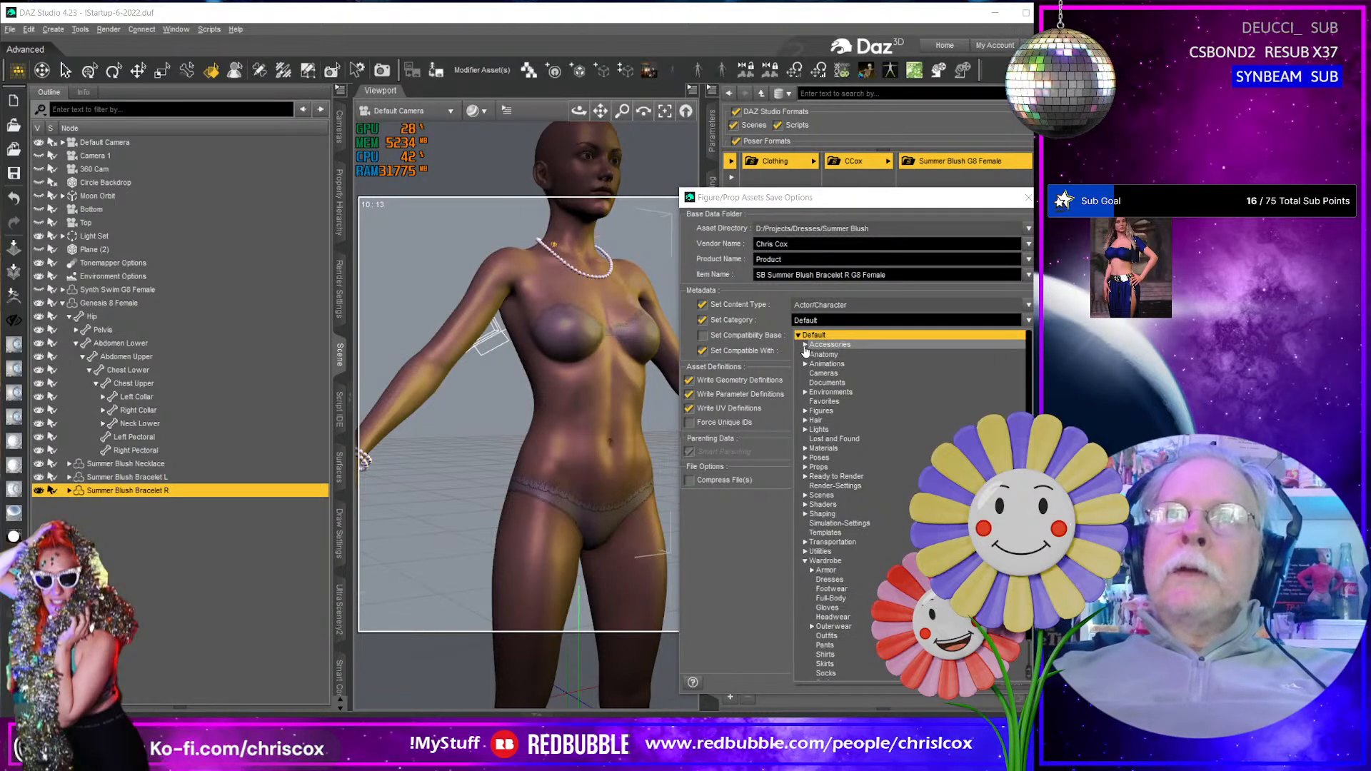
left_click(826, 382)
- Set the right bracelet's content type to Follower/Accessory/Arms/Wrist and accept the save options
left_click(815, 306)
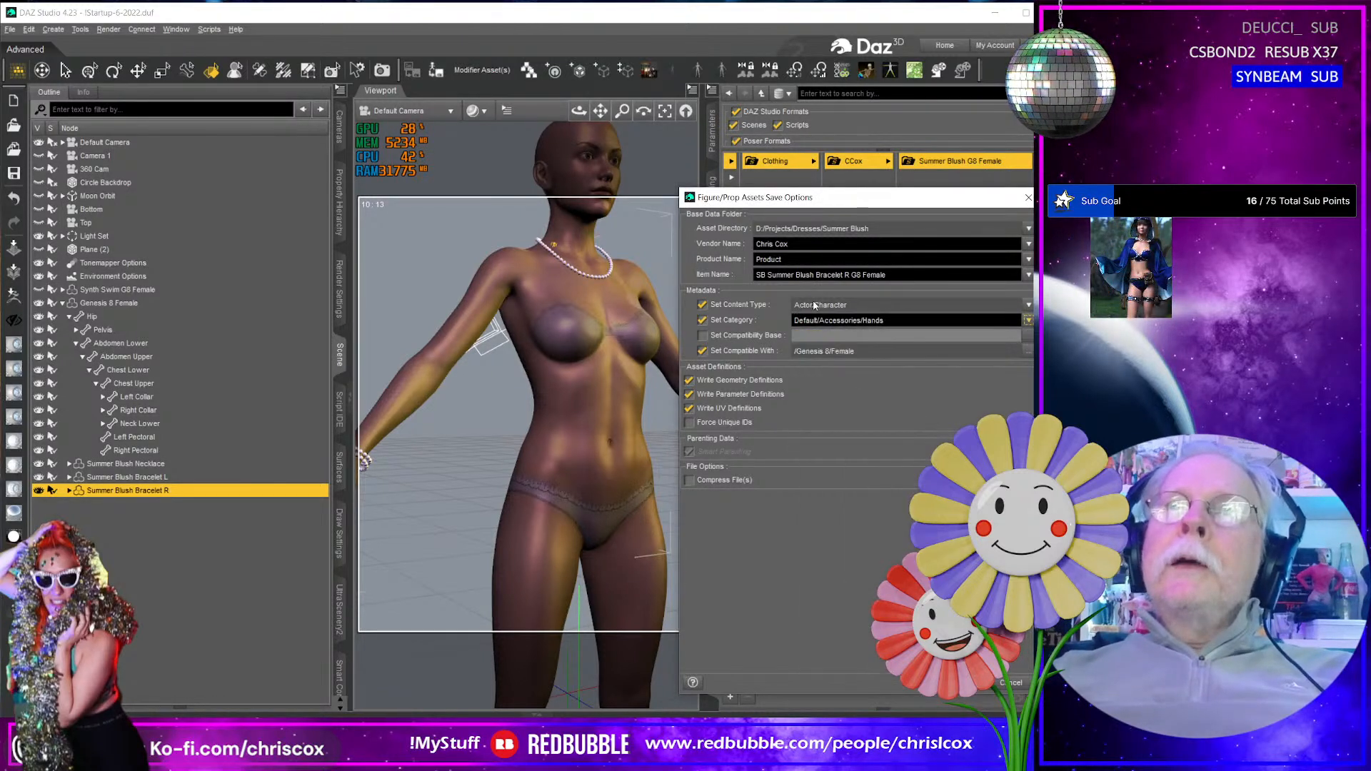
left_click(1028, 304)
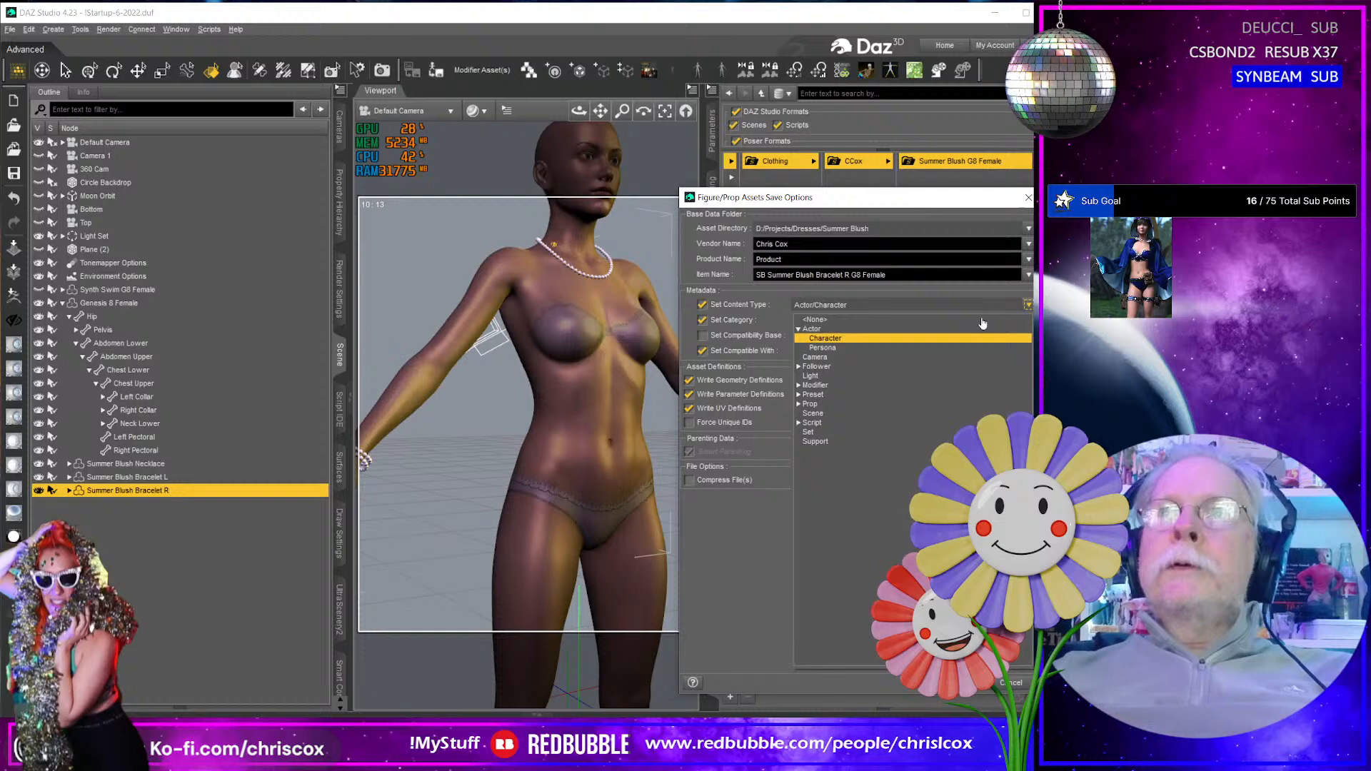
left_click(799, 366)
left_click(805, 375)
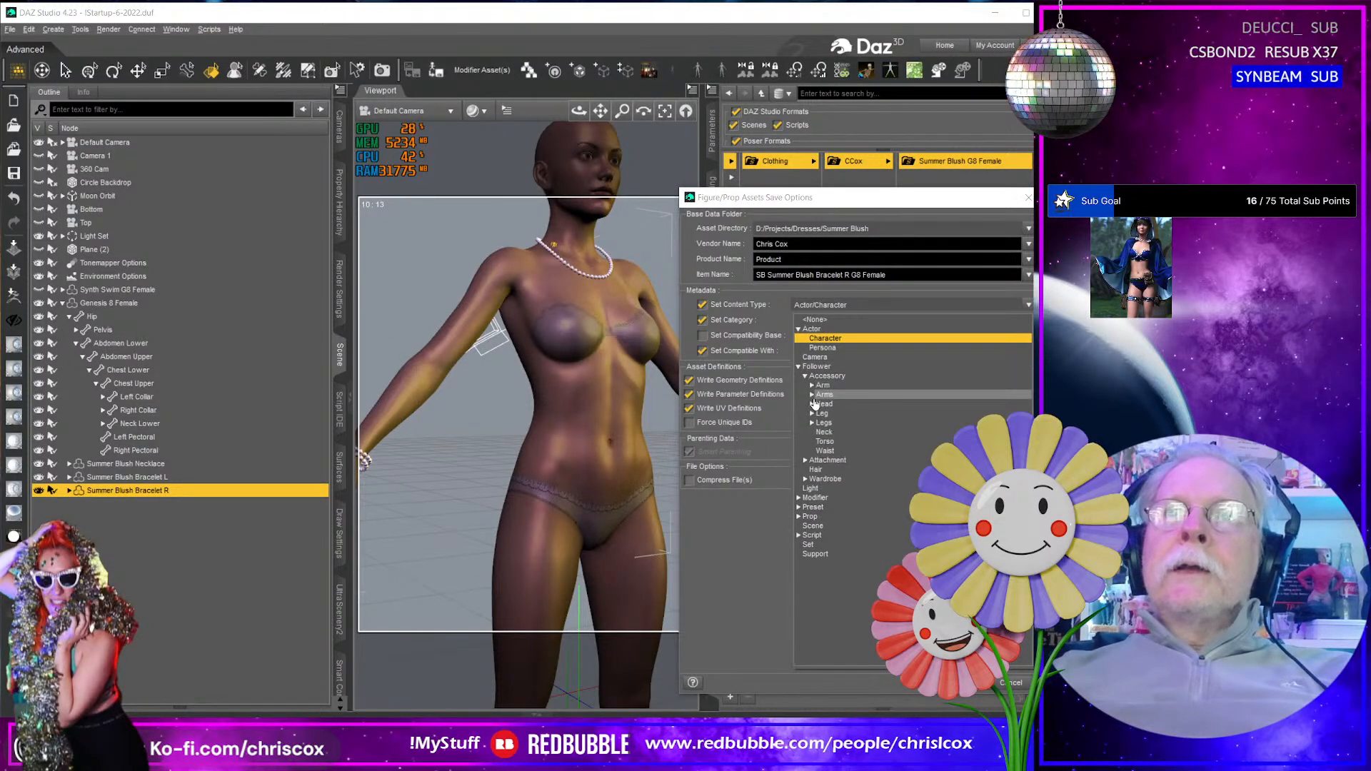
left_click(812, 395)
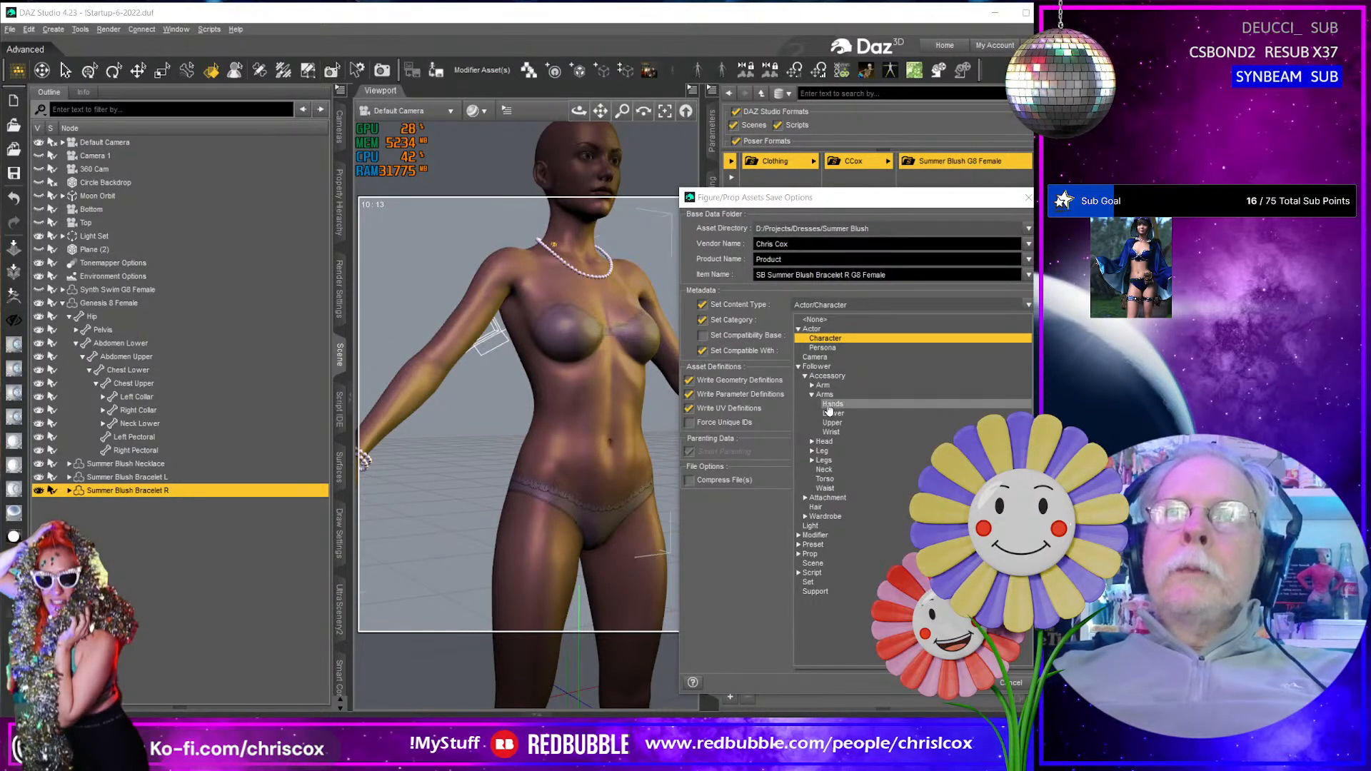
left_click(830, 433)
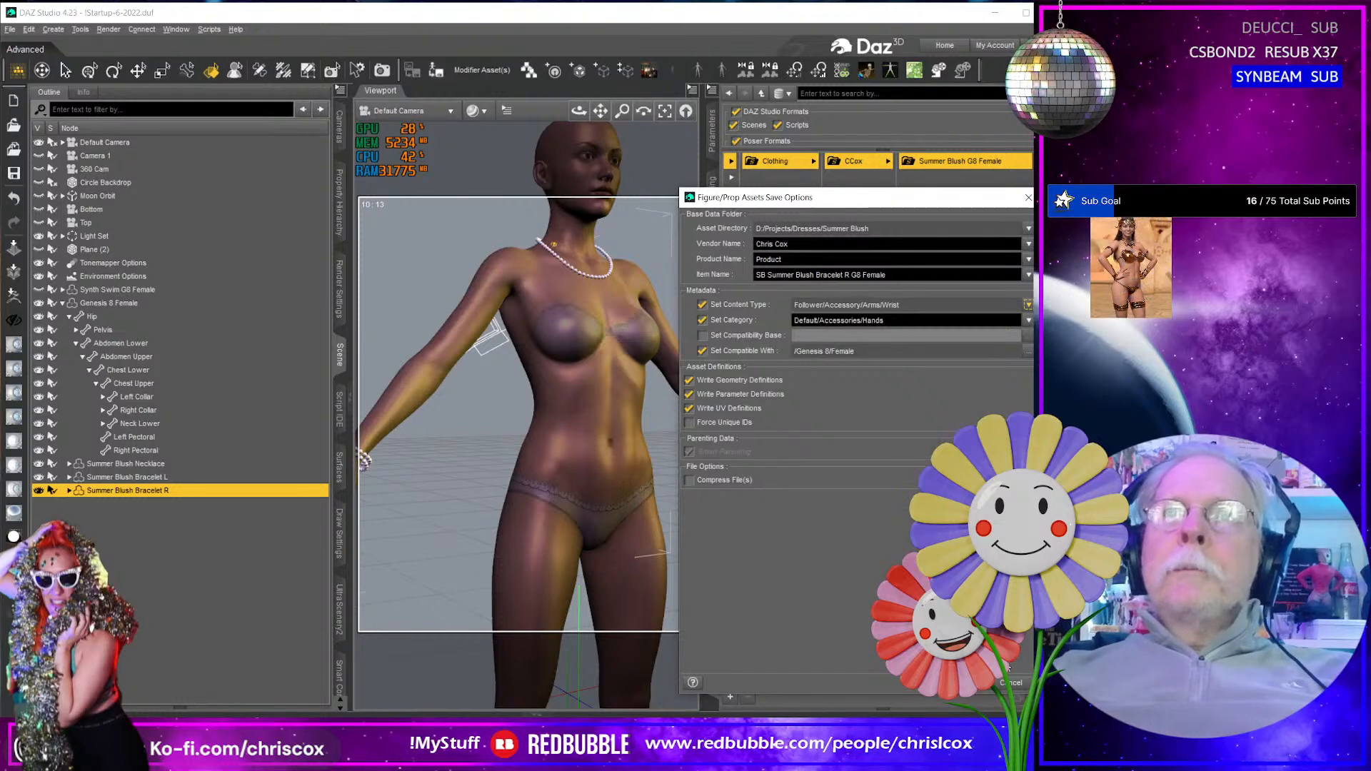
left_click(974, 687)
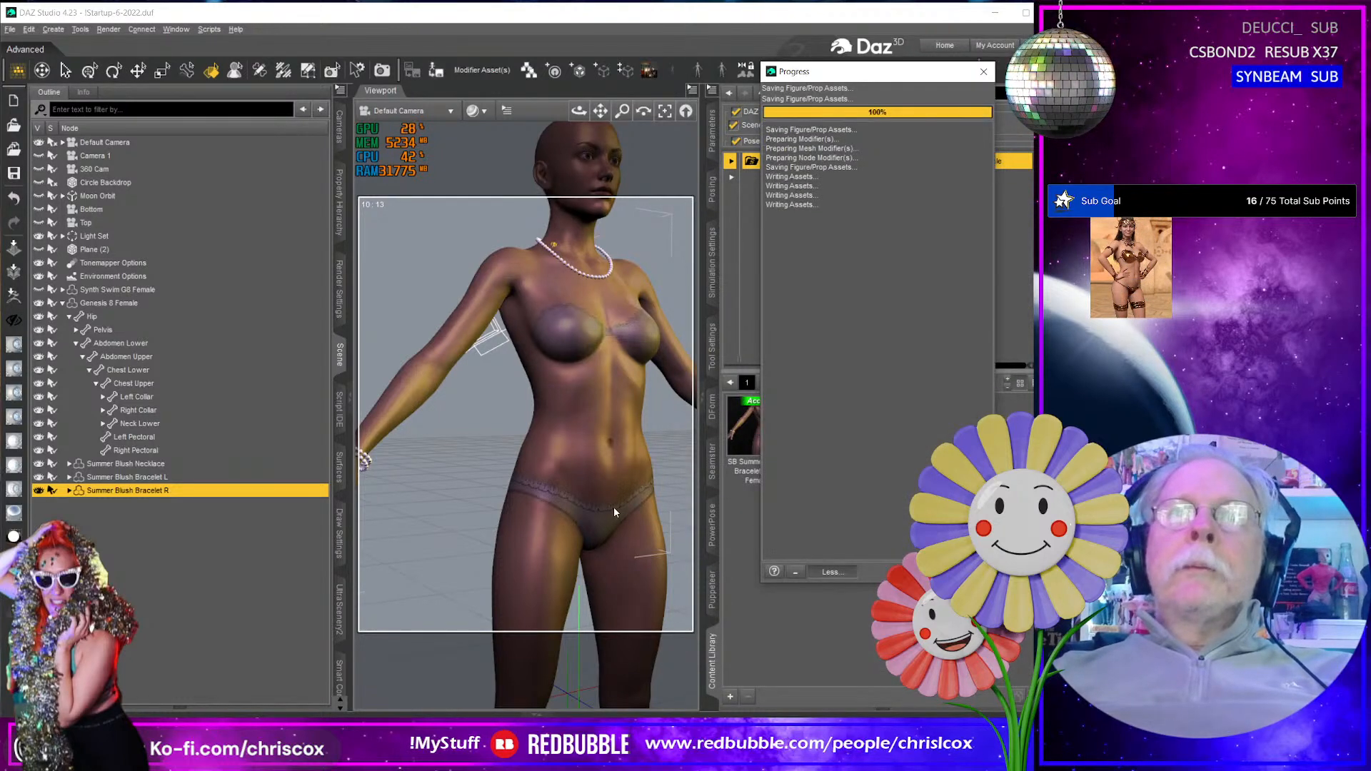
- Select the Genesis 8 Female figure and load the SB Summer Blush Top and SB Summer Blush Skirt onto it
scroll(618, 506, "down", 5)
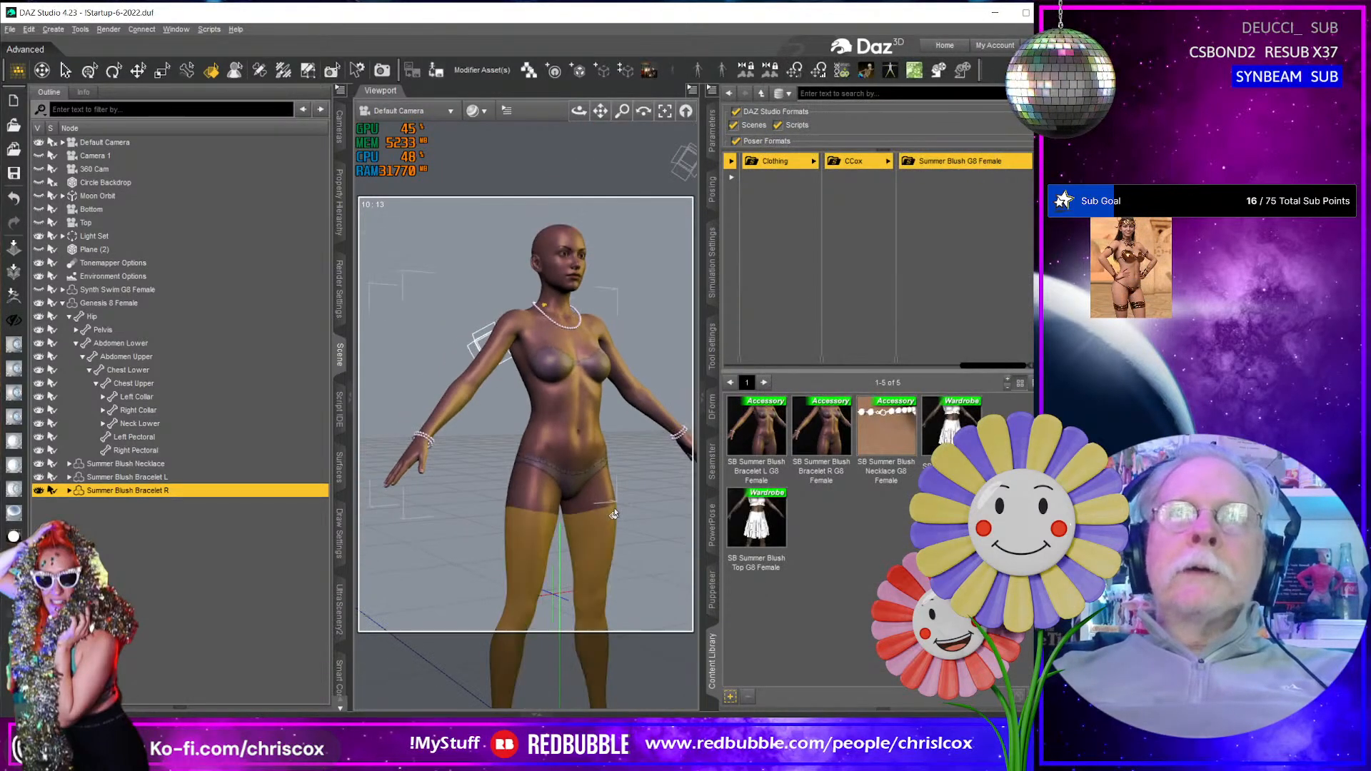
middle_click_drag(623, 505, 582, 491)
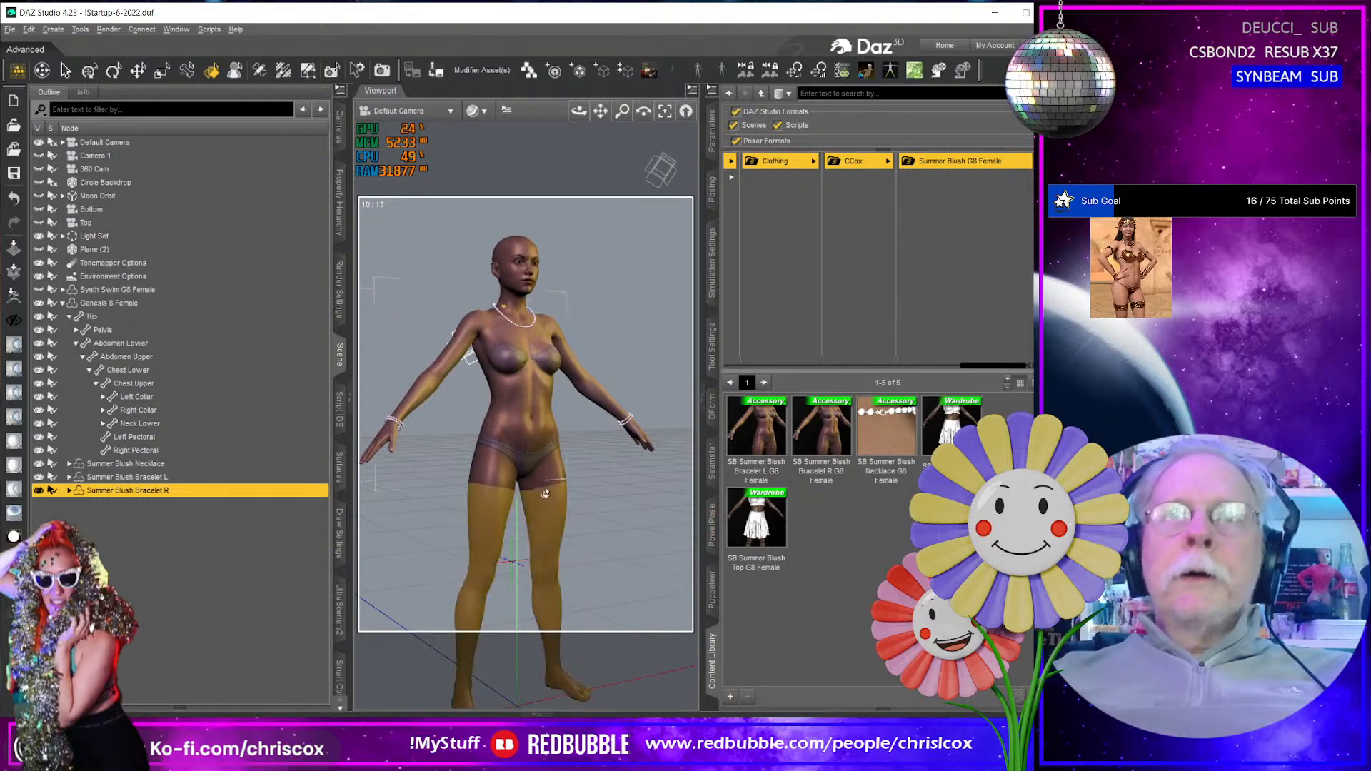
left_click(563, 469)
double_click(756, 527)
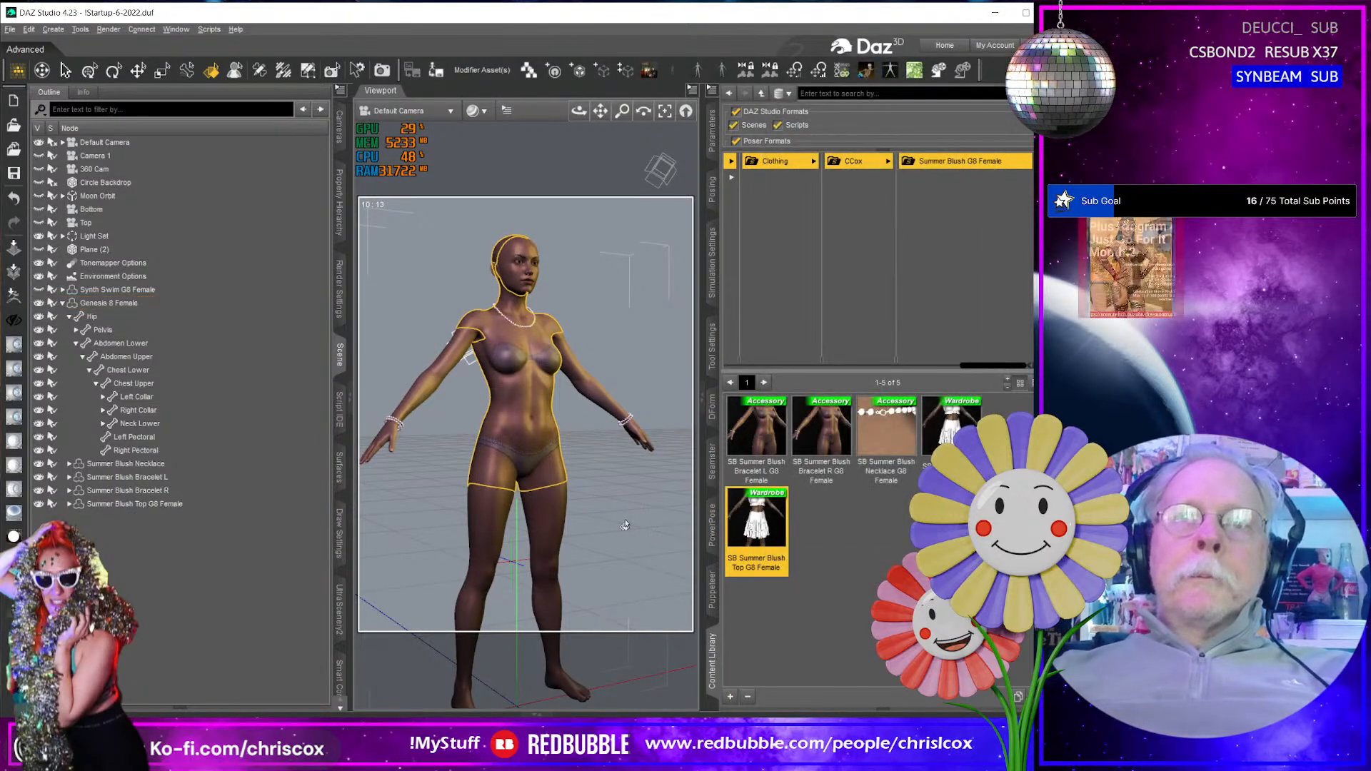
double_click(952, 425)
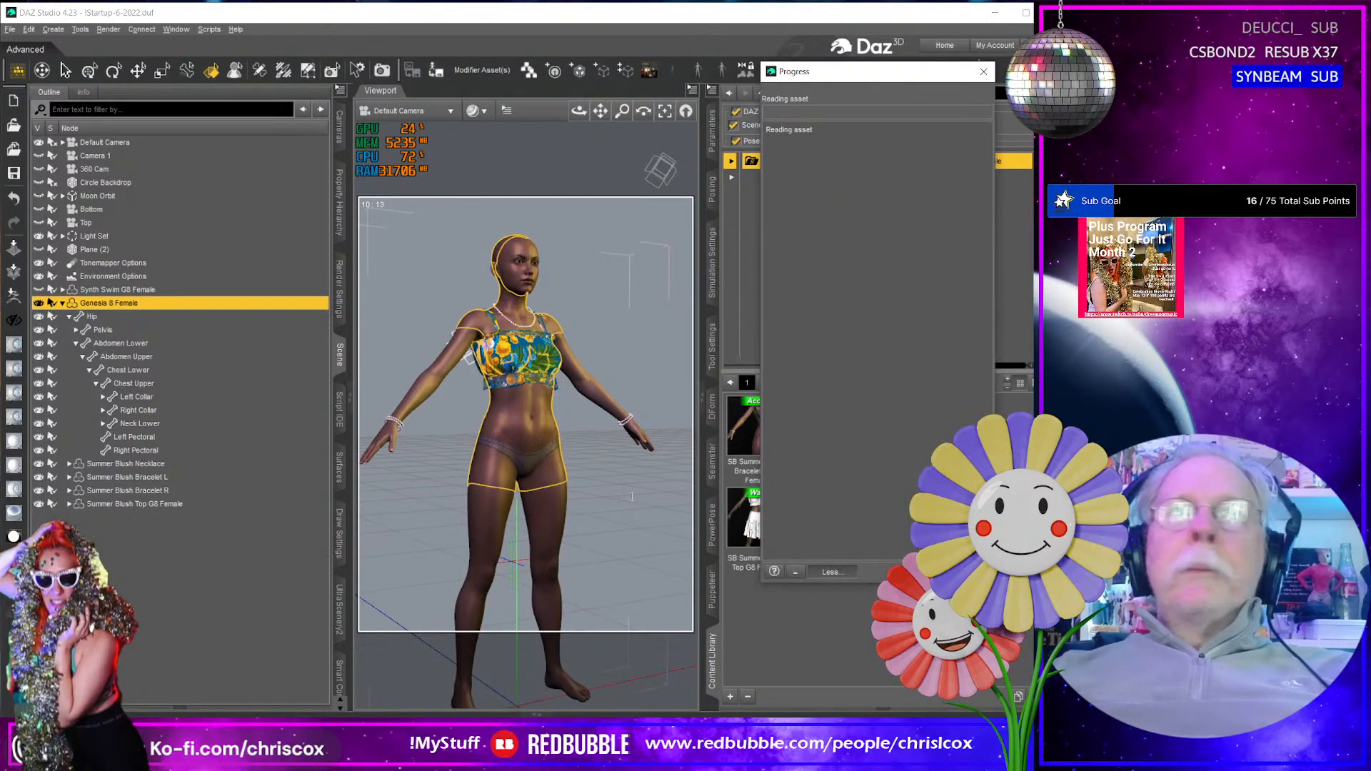
- Examine the fit of the top, skirt, necklace and bracelets on the Genesis 8 Female figure from several viewing angles
mouse_move(558, 515)
right_mouse_down()
mouse_move(545, 515)
mouse_move(668, 508)
mouse_move(543, 510)
right_mouse_up()
scroll(587, 514, "up", 4)
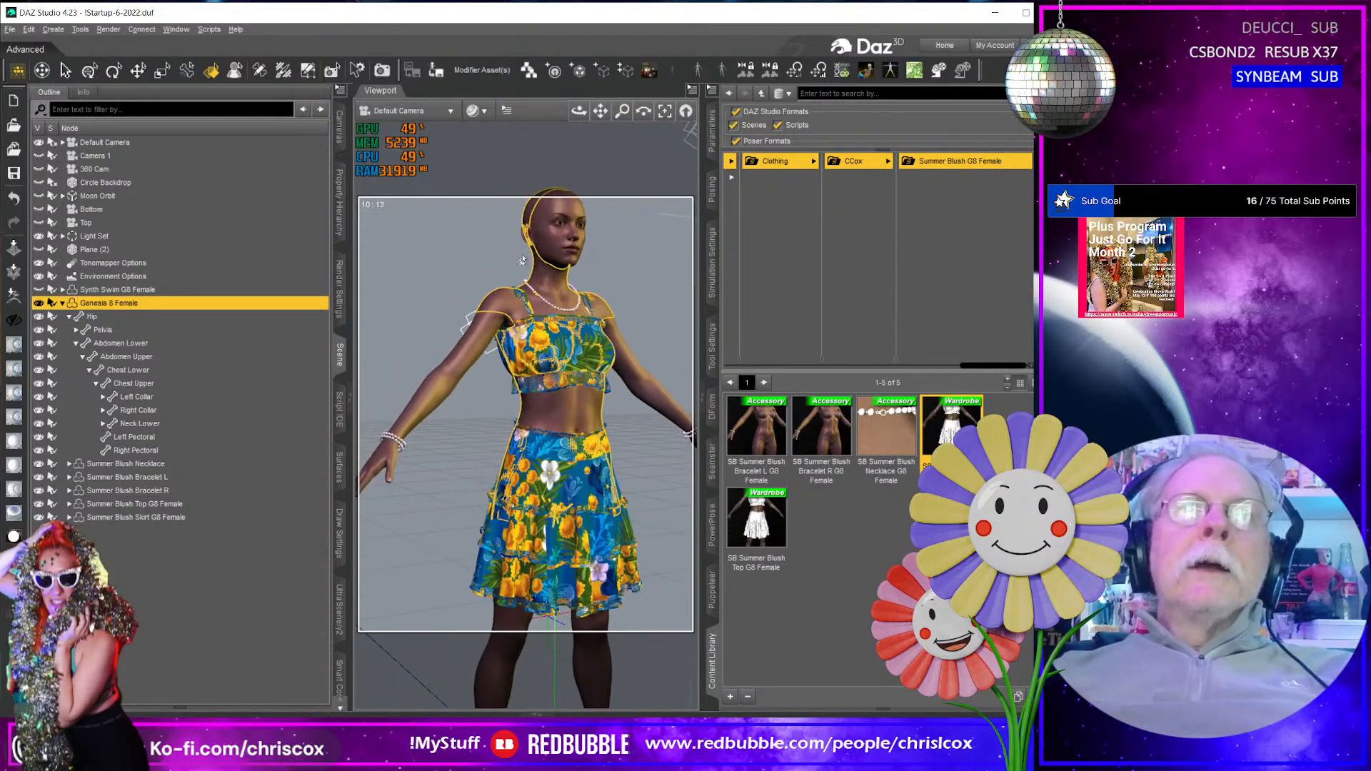
middle_click_drag(540, 493, 511, 270)
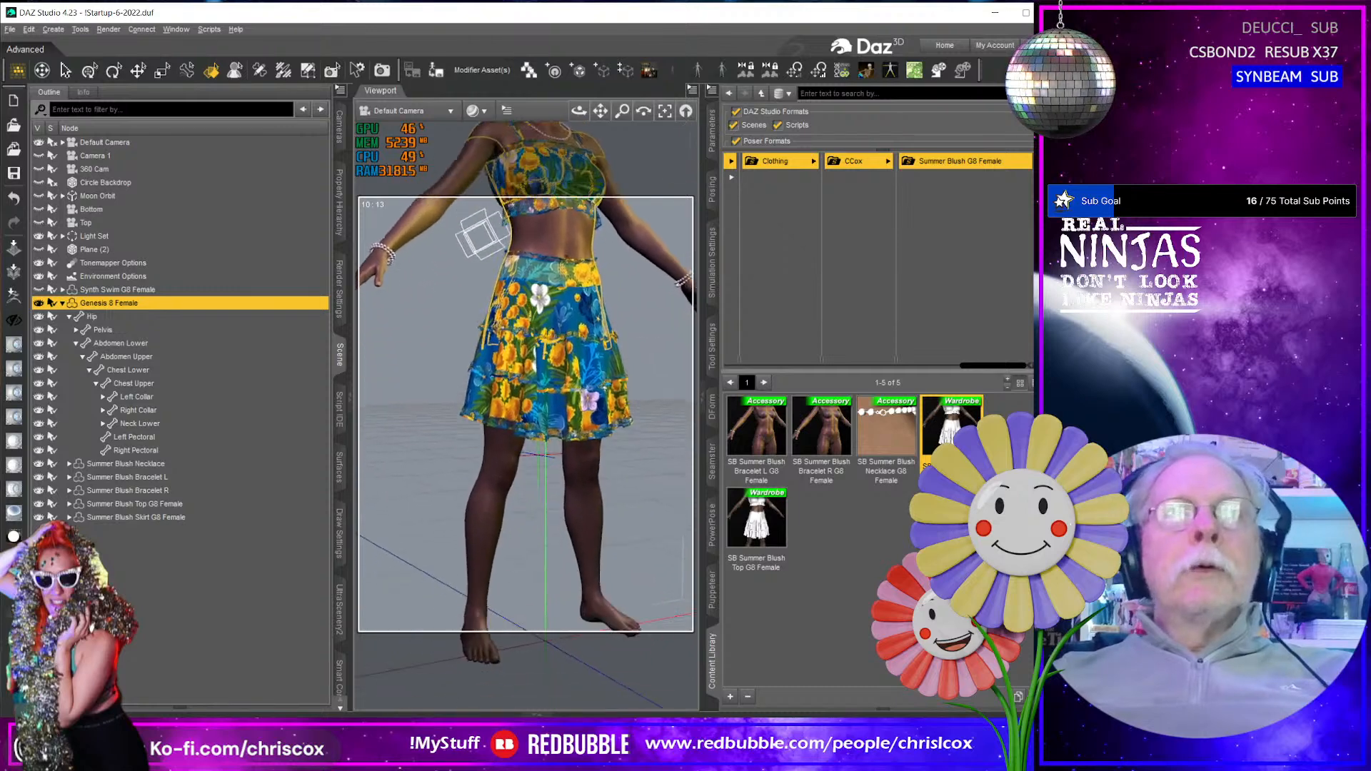
middle_click_drag(529, 410, 551, 459)
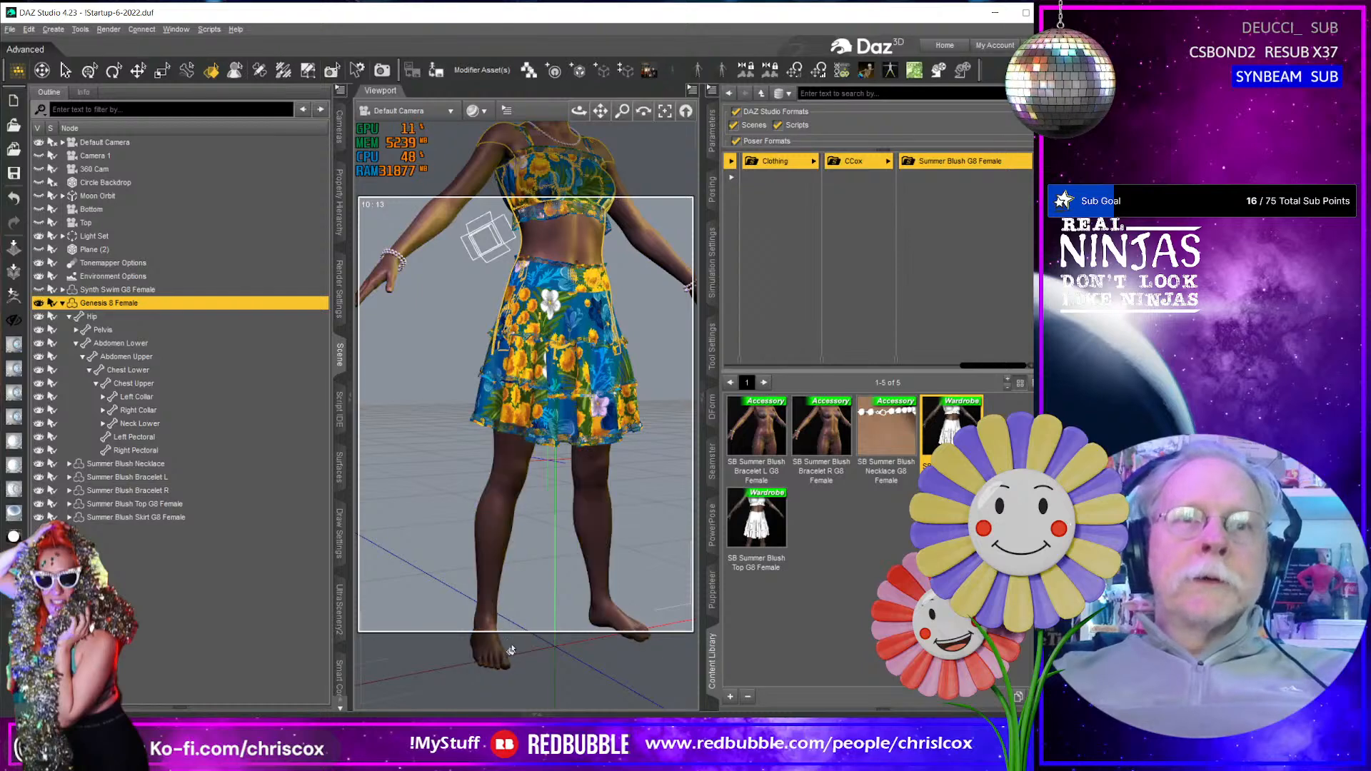
middle_click_drag(507, 400, 556, 468)
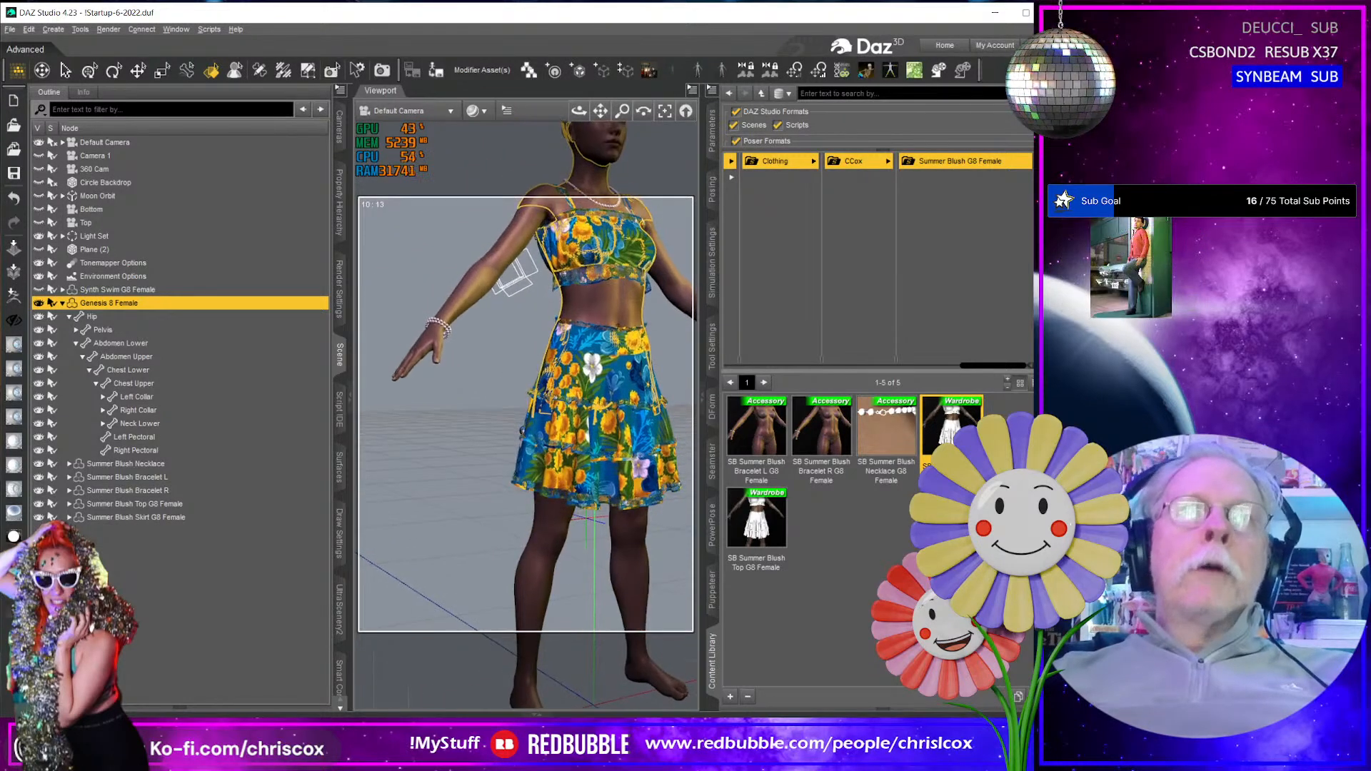
middle_click_drag(571, 364, 544, 461)
middle_click_drag(628, 412, 602, 379)
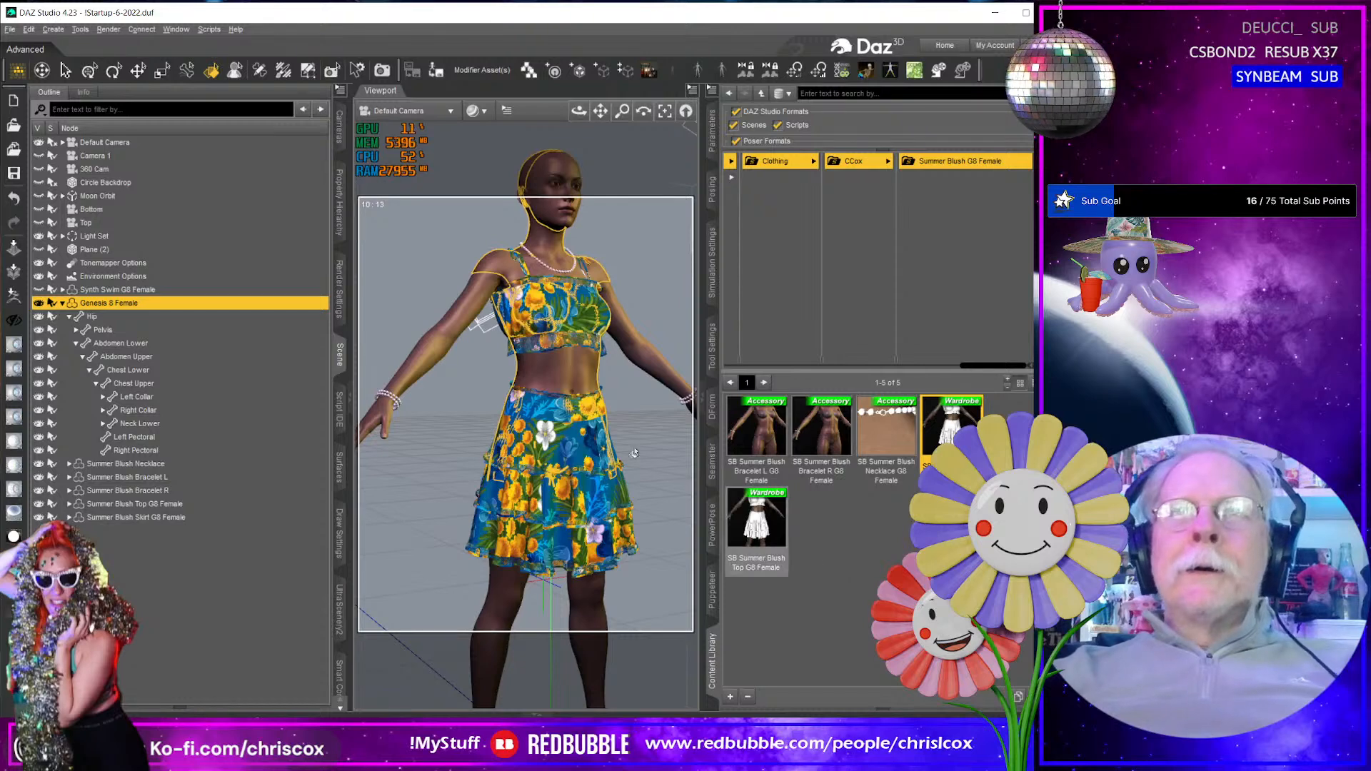
middle_click_drag(635, 453, 500, 412)
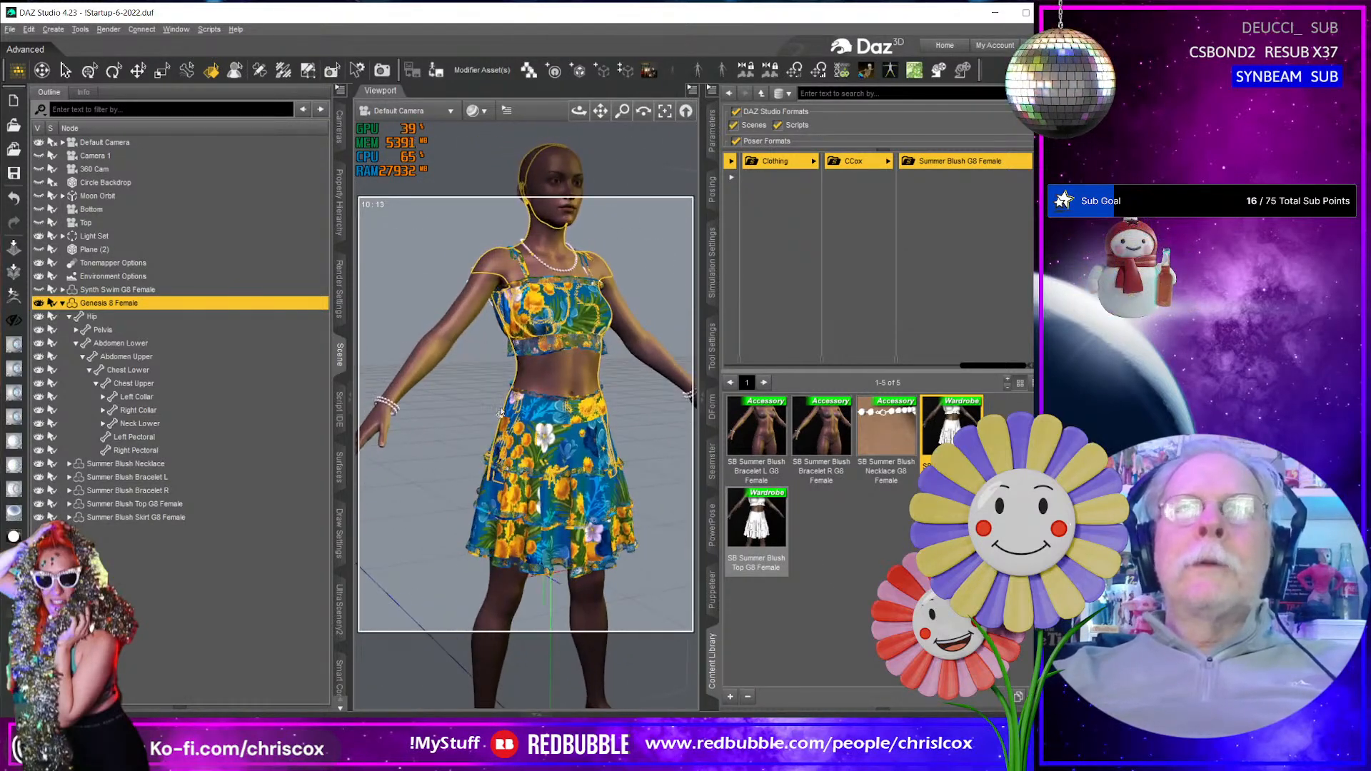